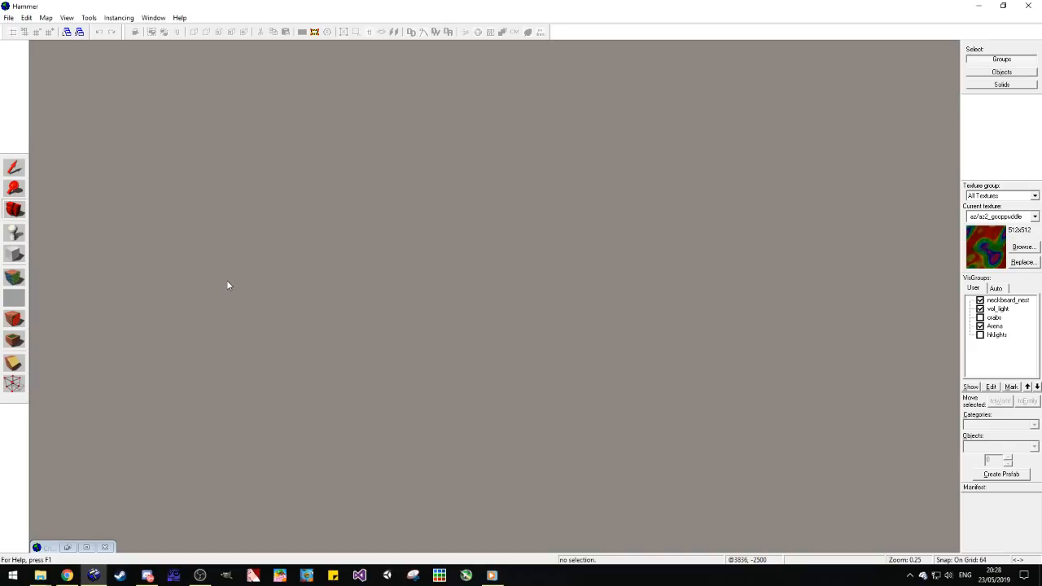
Step: Create a new map and save it as ez2_c4_1 in the Chapter 4 folder
left_click(9, 17)
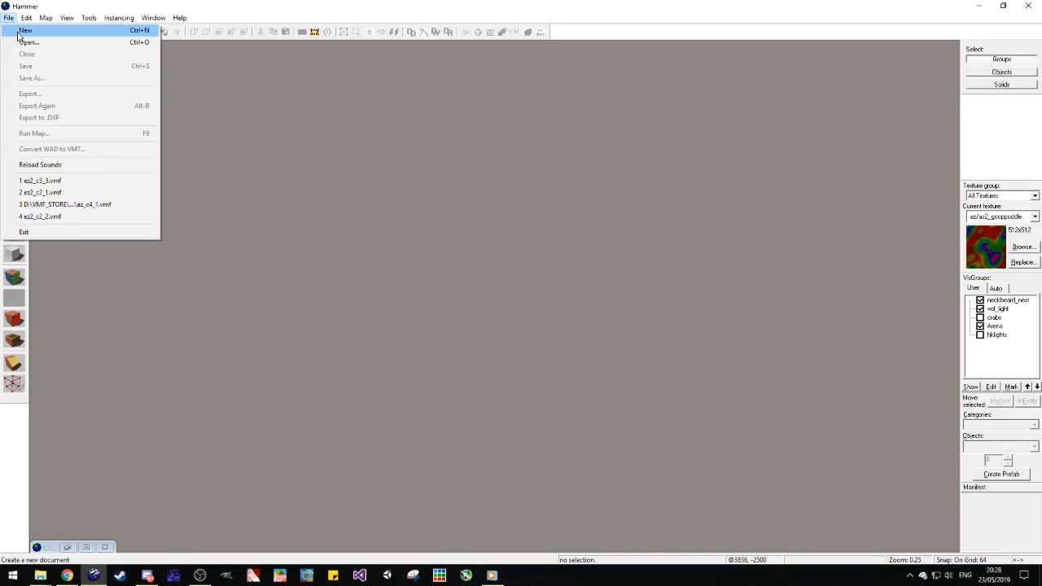
left_click(25, 27)
key("ctrl+s")
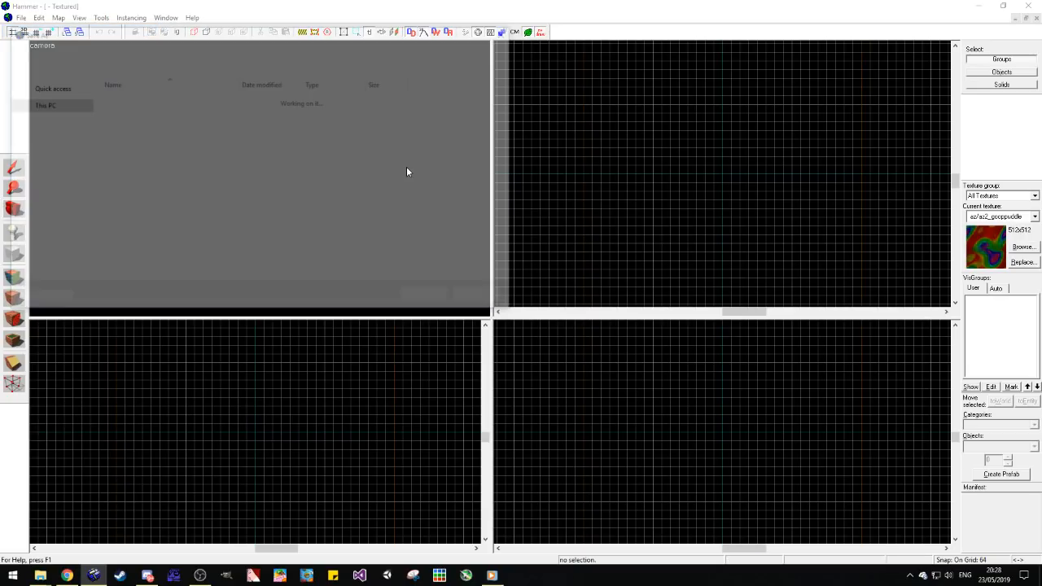
left_click(290, 49)
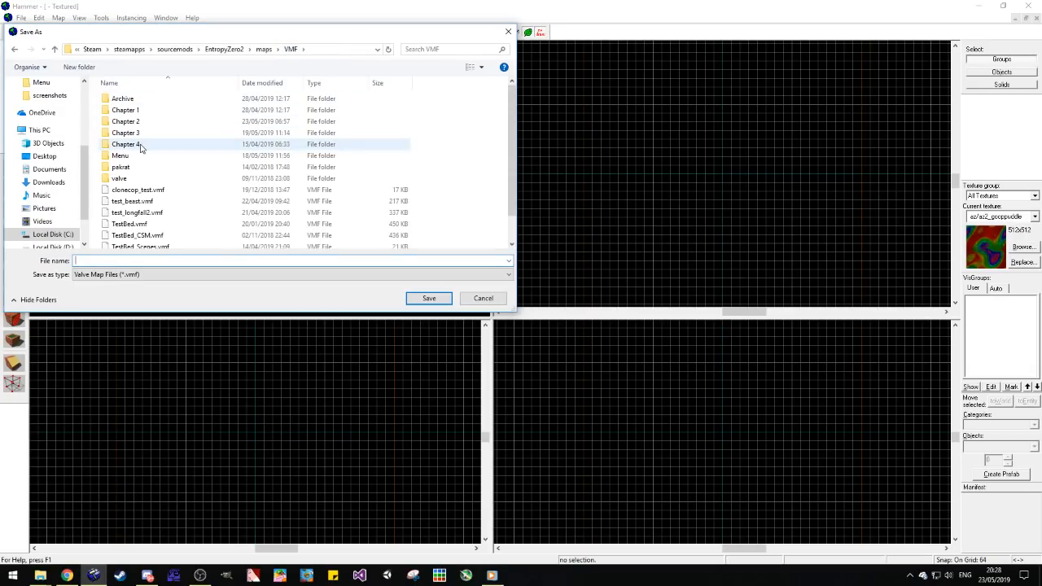
double_click(204, 145)
left_click(139, 258)
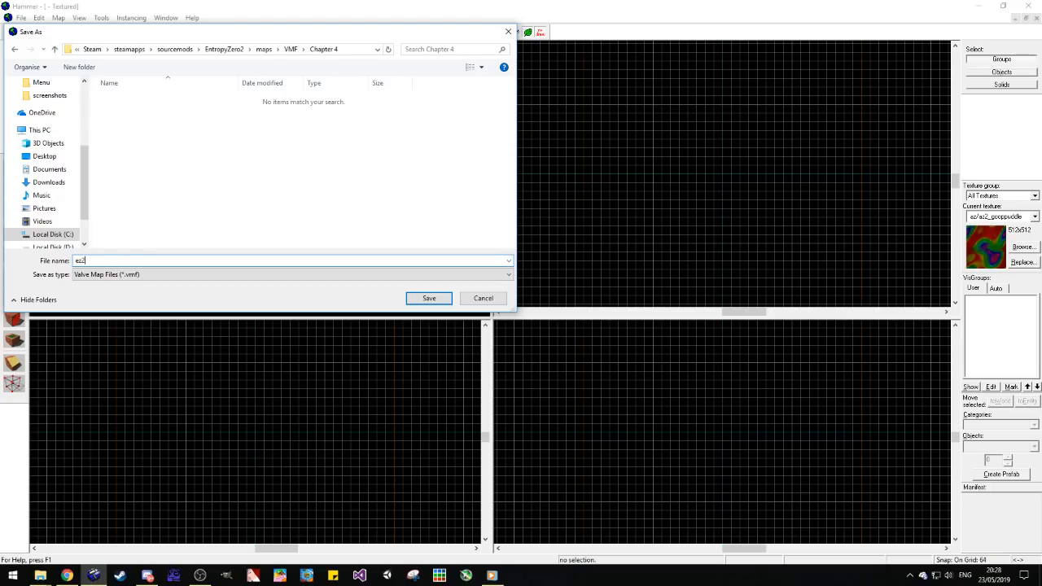
type("ez2_c4_1")
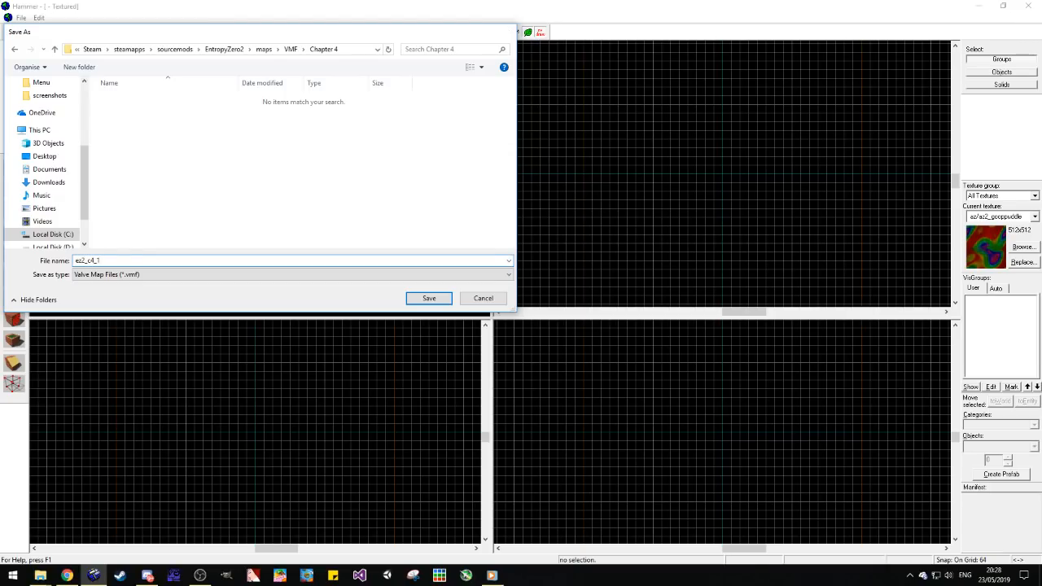
key("Return")
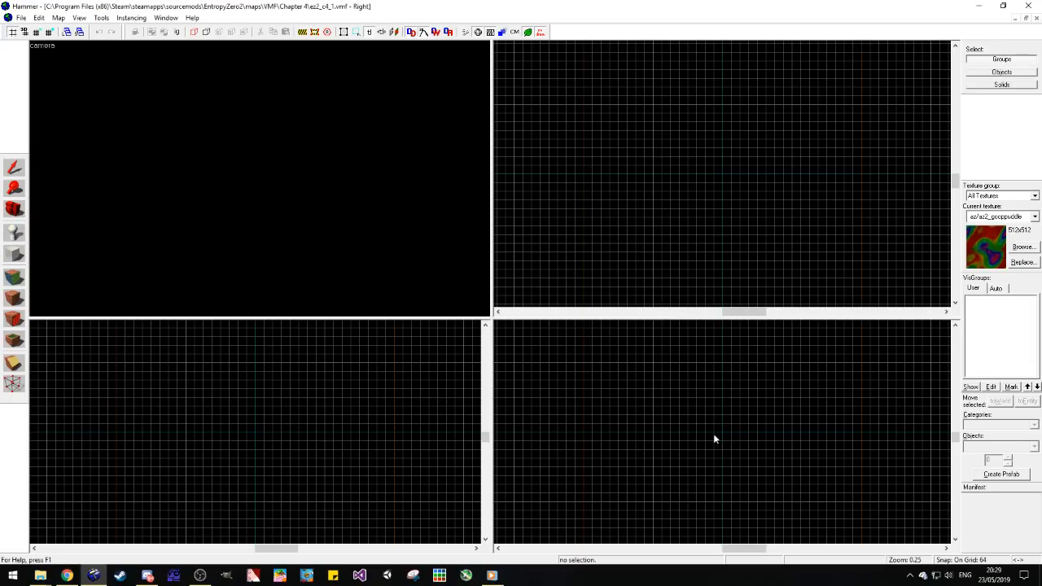
key("shift+b")
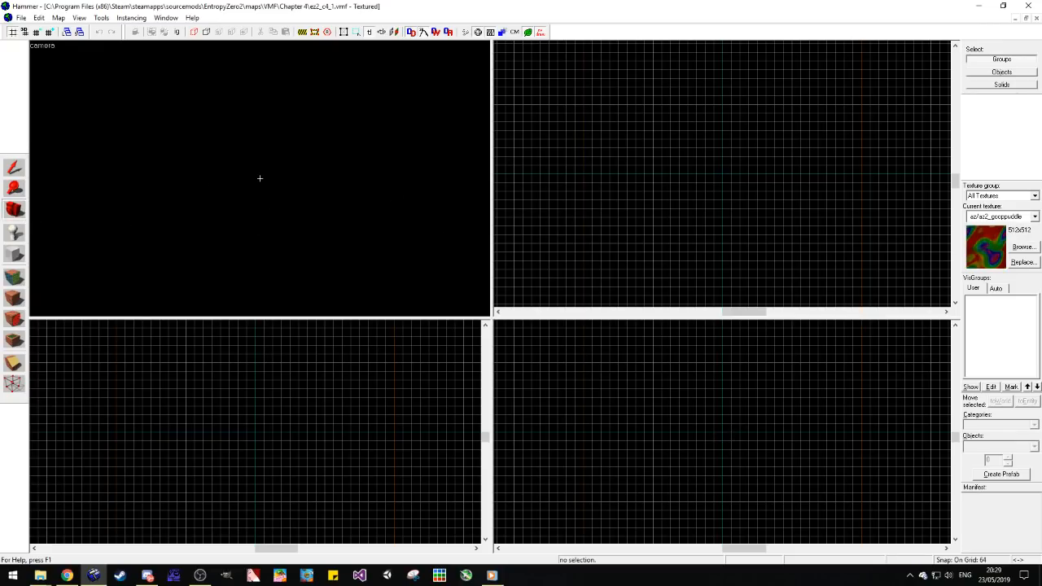
key("z")
left_click_drag(742, 273, 723, 185)
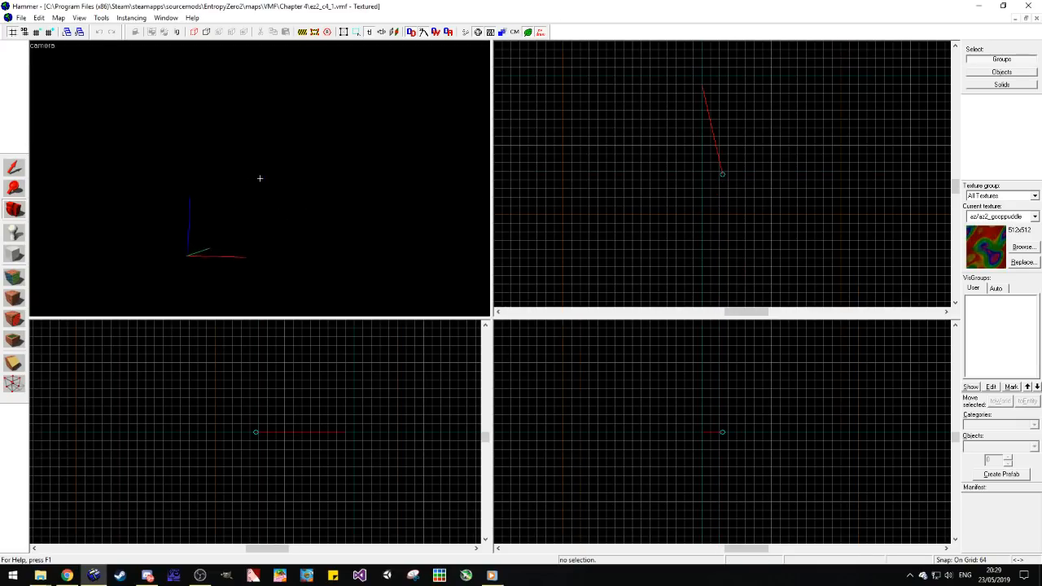
key("z")
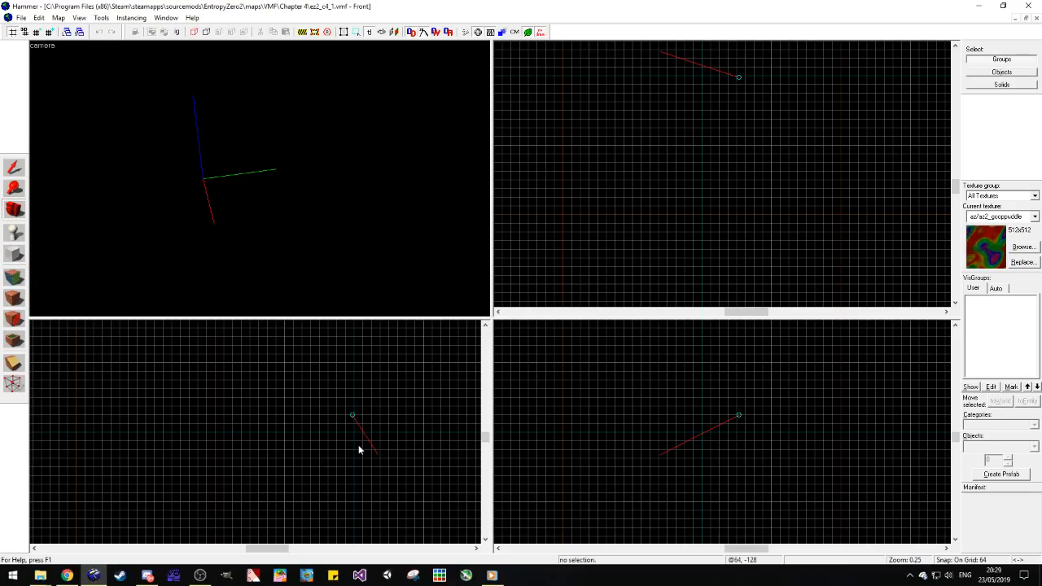
scroll(236, 480, "down", 5)
scroll(263, 369, "up", 4)
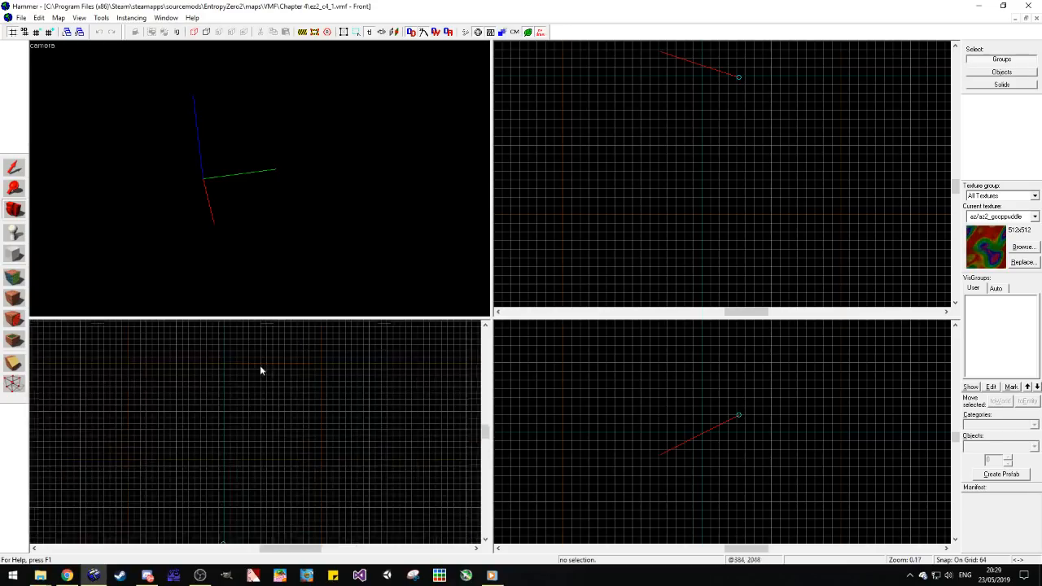
scroll(259, 403, "down", 4)
scroll(255, 392, "up", 5)
scroll(696, 491, "down", 10)
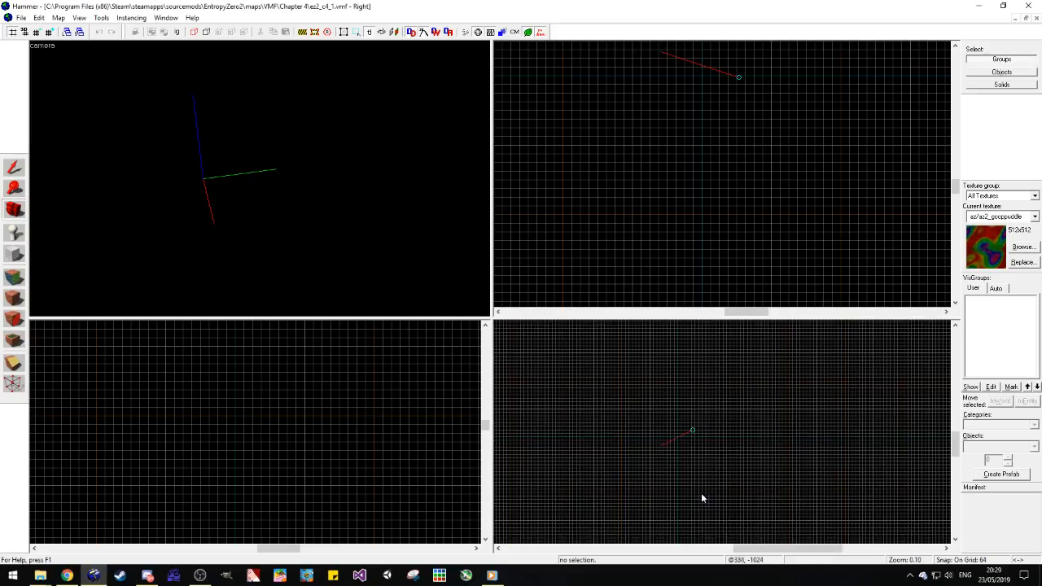
scroll(708, 418, "up", 5)
scroll(688, 203, "down", 4)
scroll(694, 101, "up", 2)
scroll(637, 137, "up", 2)
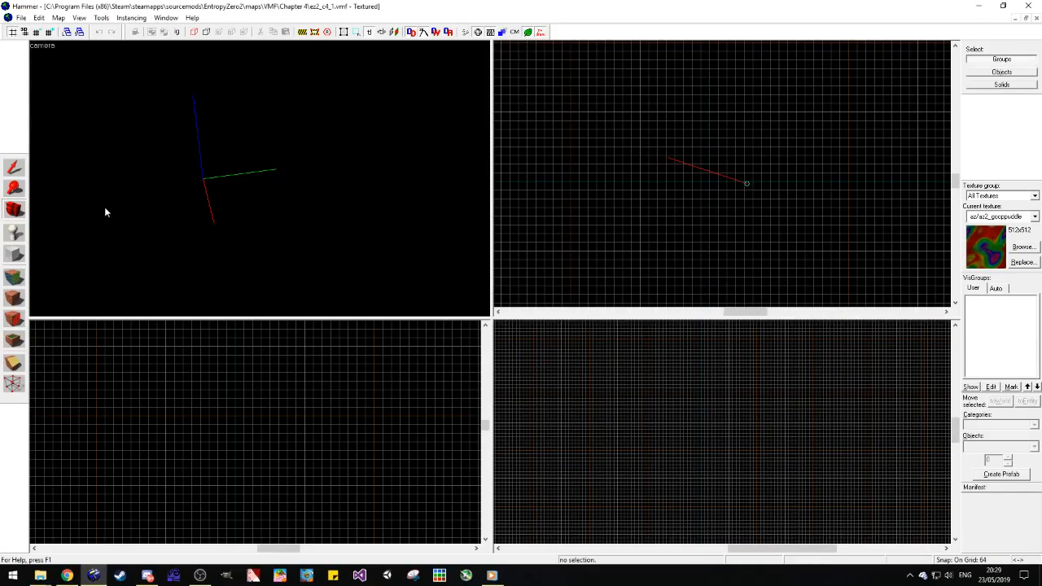
Step: Minimize the new map and maximize the already open Chapter 3 map ez2_c3_3
left_click(1015, 18)
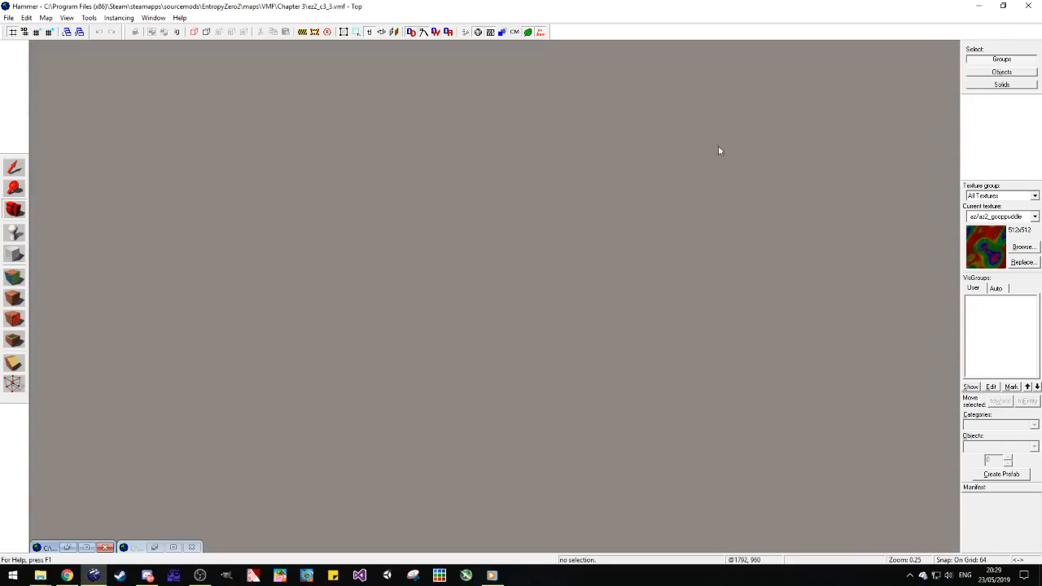
left_click(85, 547)
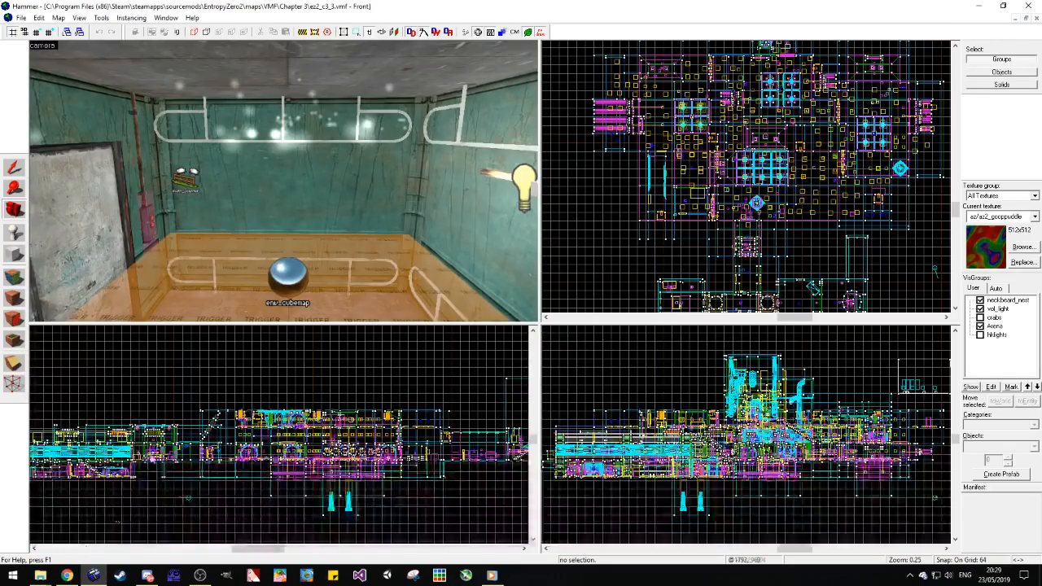
left_click(14, 211)
key("z")
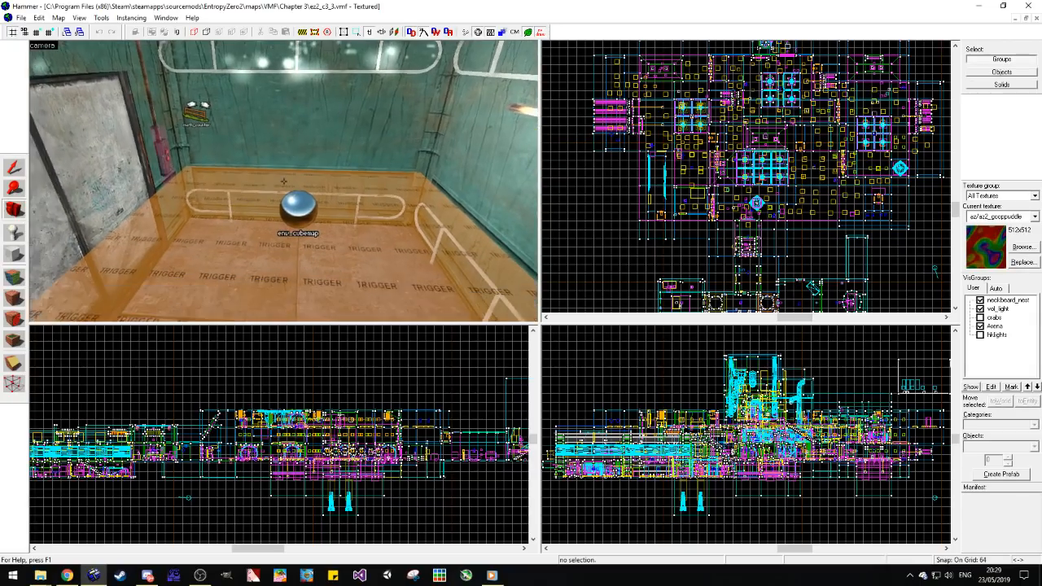
key("z")
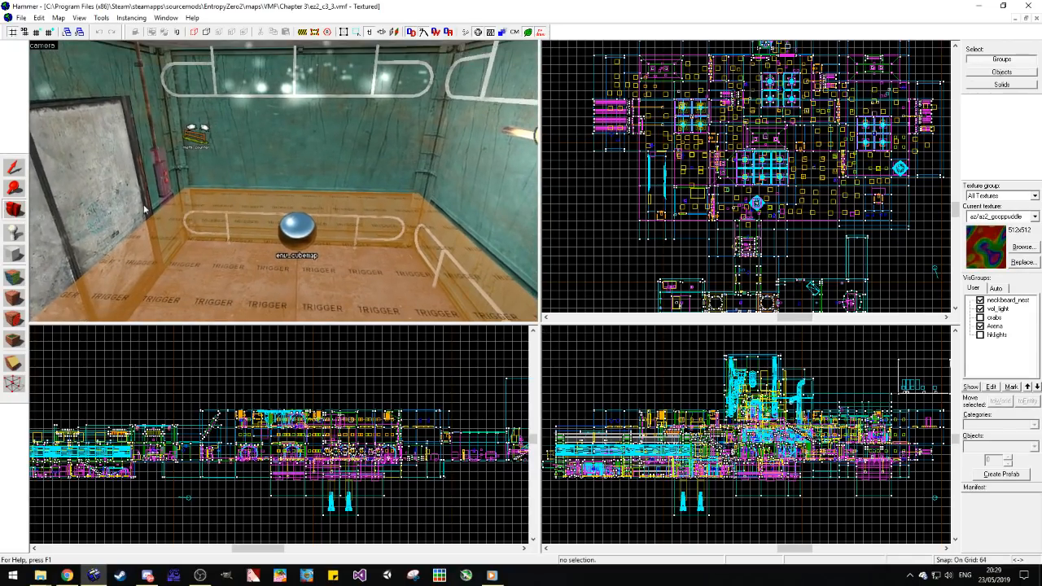
Step: Place an info_landmark entity on the elevator room floor, next to the env_cubemap
left_click(14, 234)
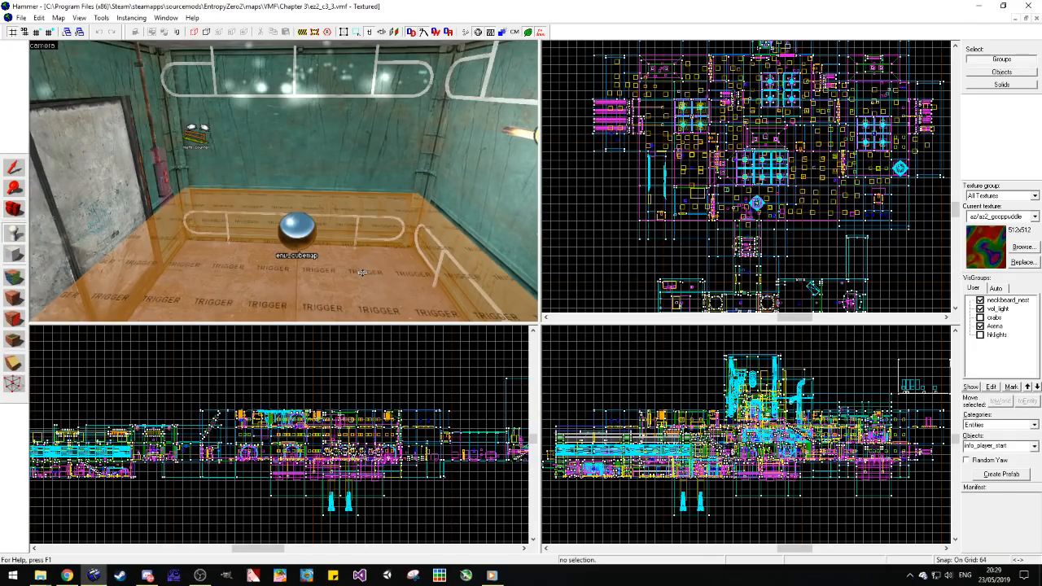
left_click(997, 448)
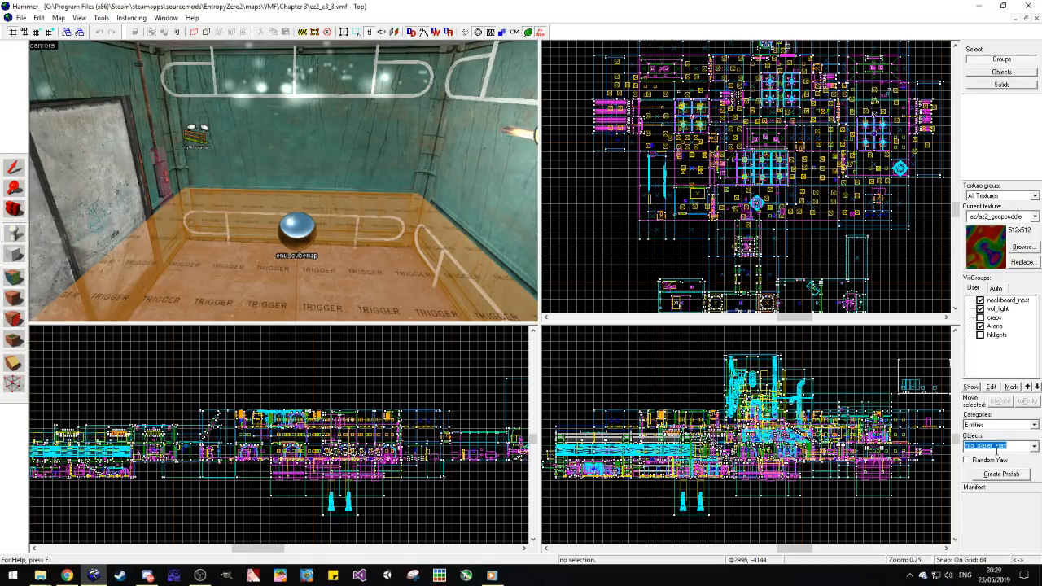
type("land")
left_click(997, 457)
left_click(281, 256)
left_click(20, 171)
Step: Raise the info_landmark until it sits just above the env_cubemap
middle_click_drag(57, 474, 284, 474)
scroll(257, 479, "up", 4)
scroll(257, 479, "up", 8)
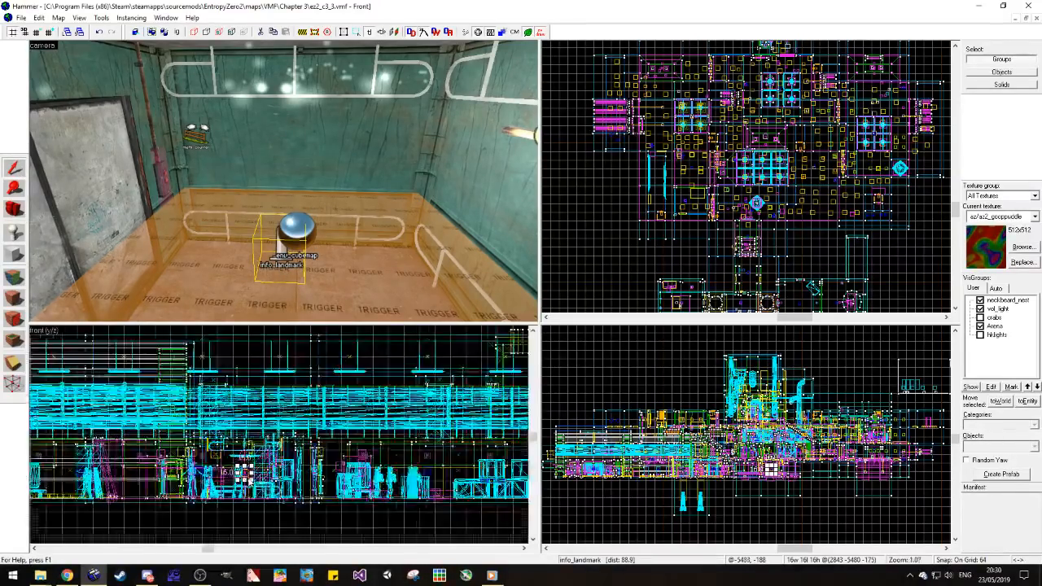
left_click_drag(255, 477, 254, 430)
scroll(721, 184, "down", 4)
scroll(719, 236, "up", 10)
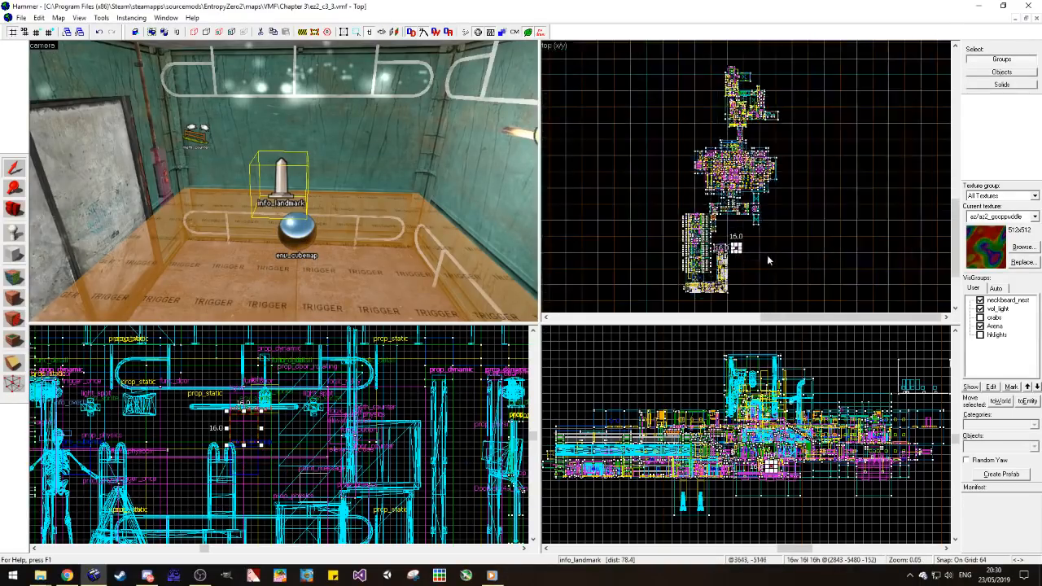
Step: Shift the info_landmark horizontally to the elevator's centre, directly over the env_cubemap, at about 2848, -5480
scroll(719, 241, "up", 11)
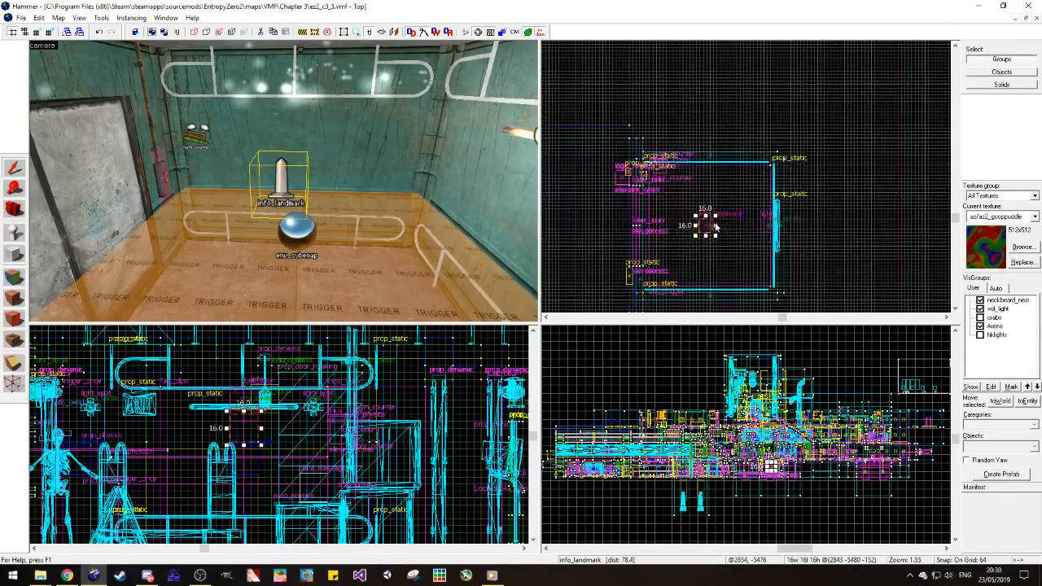
left_click_drag(690, 241, 718, 213)
scroll(716, 216, "down", 3)
scroll(727, 216, "up", 1)
scroll(773, 488, "up", 16)
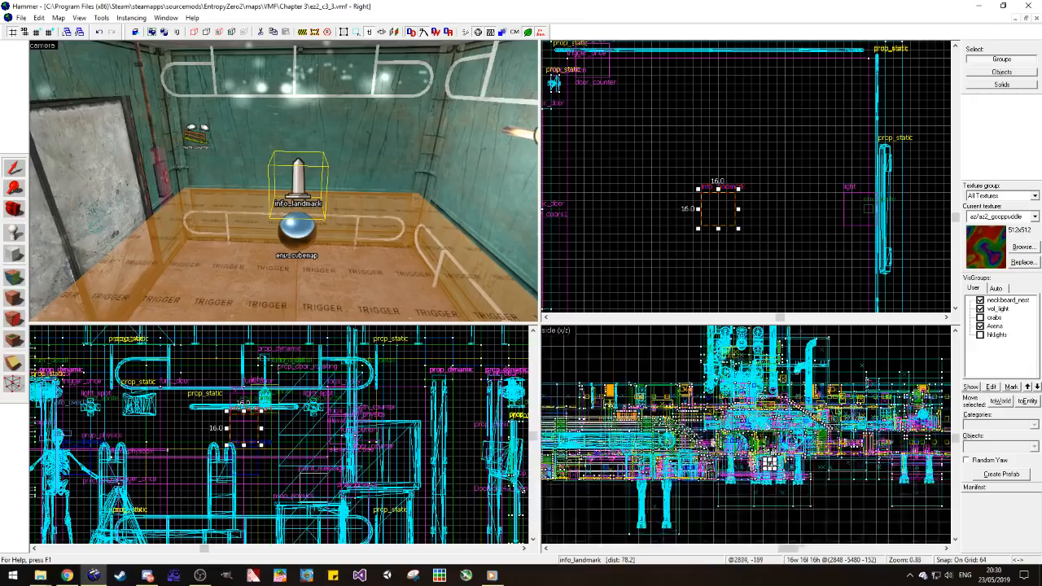
scroll(767, 463, "up", 1)
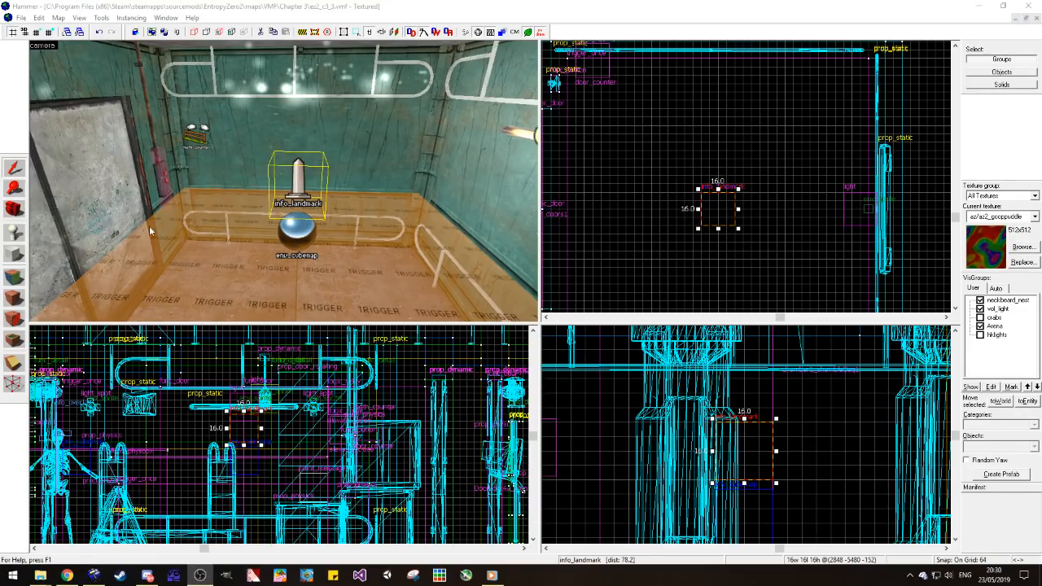
Step: Add the elevator's back wall, the wall pieces and props beside the door, the math_counter and the back upper handrail to the selection
left_click(205, 176)
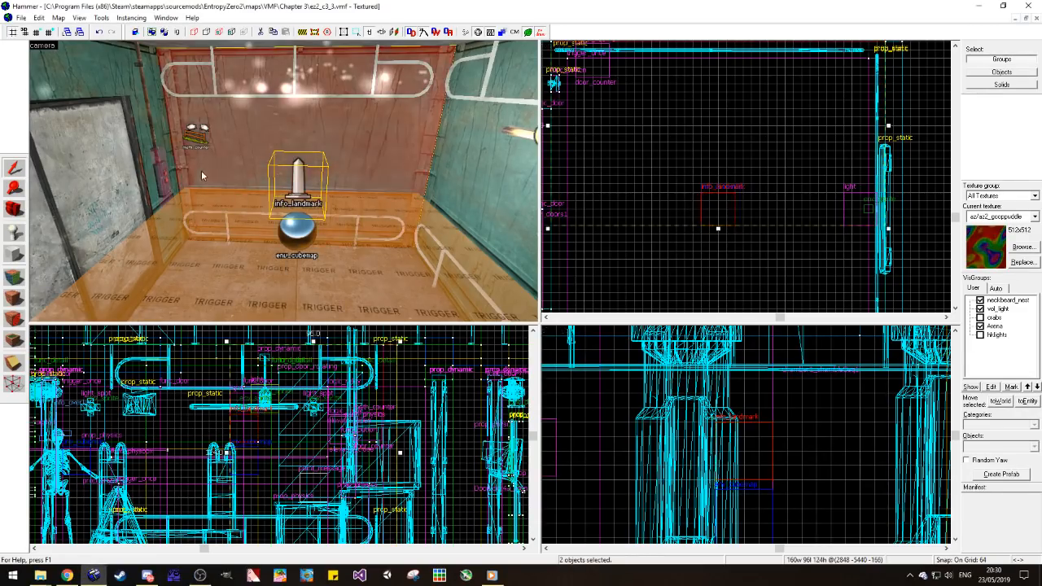
left_click(107, 86, "ctrl")
left_click(146, 124, "ctrl")
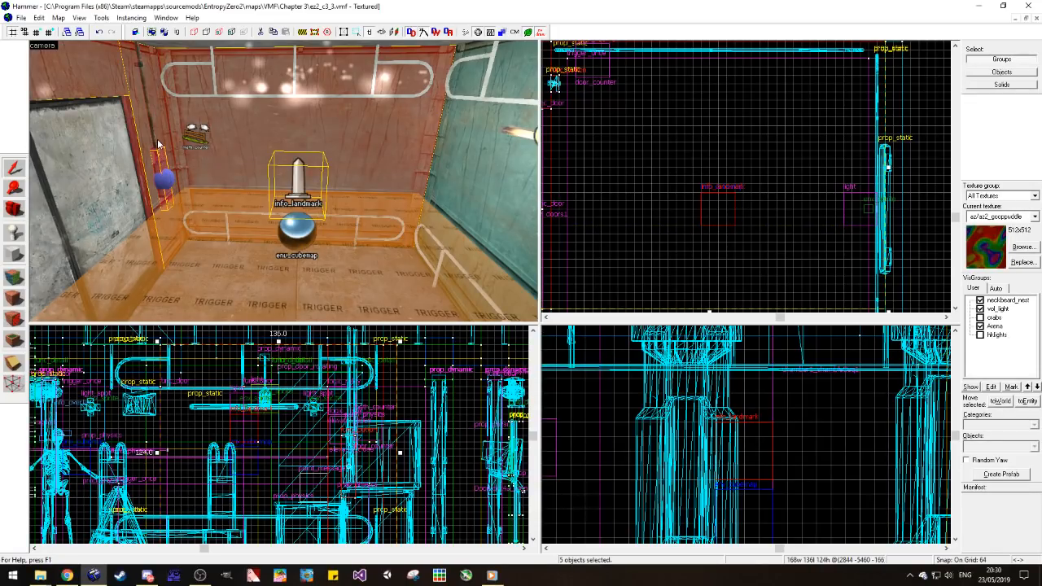
left_click(186, 137, "ctrl")
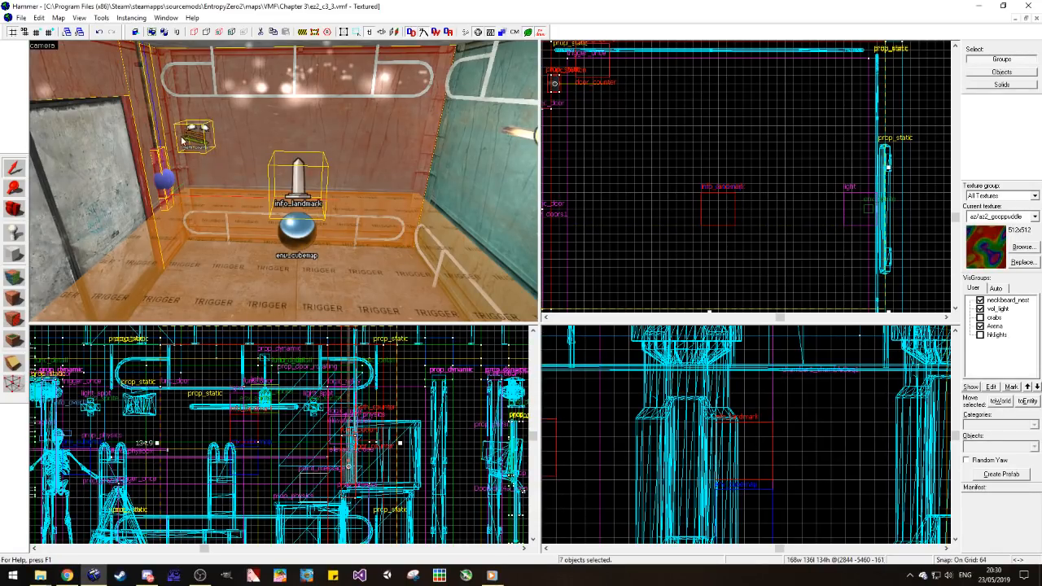
left_click(212, 94, "ctrl")
Step: Add the adjacent side wall, its upper handrail, the wall light fixture and the light entity to the selection
left_click(497, 151, "ctrl")
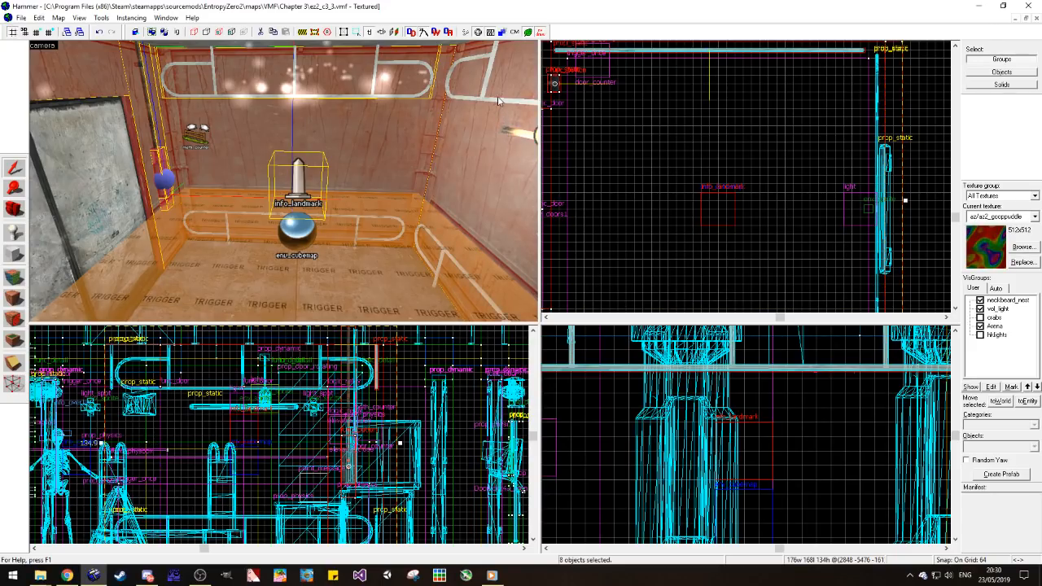
left_click(501, 99, "ctrl")
left_click(502, 120, "ctrl")
left_click(501, 102, "ctrl")
left_click(519, 133, "ctrl")
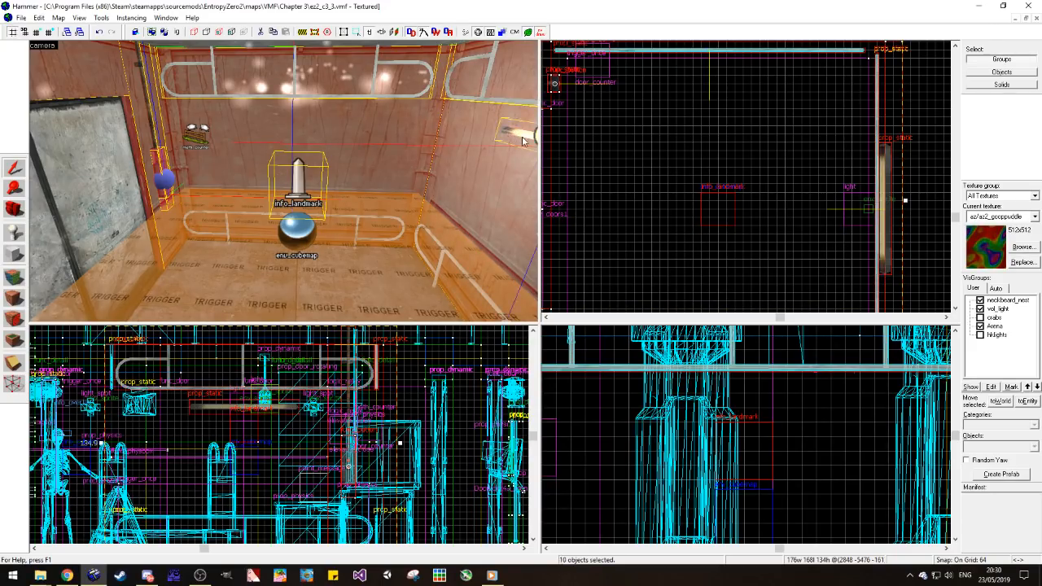
left_click(534, 137, "ctrl")
Step: Add the ceiling, the remaining elevator wall and that wall's upper handrail to the selection
key("z")
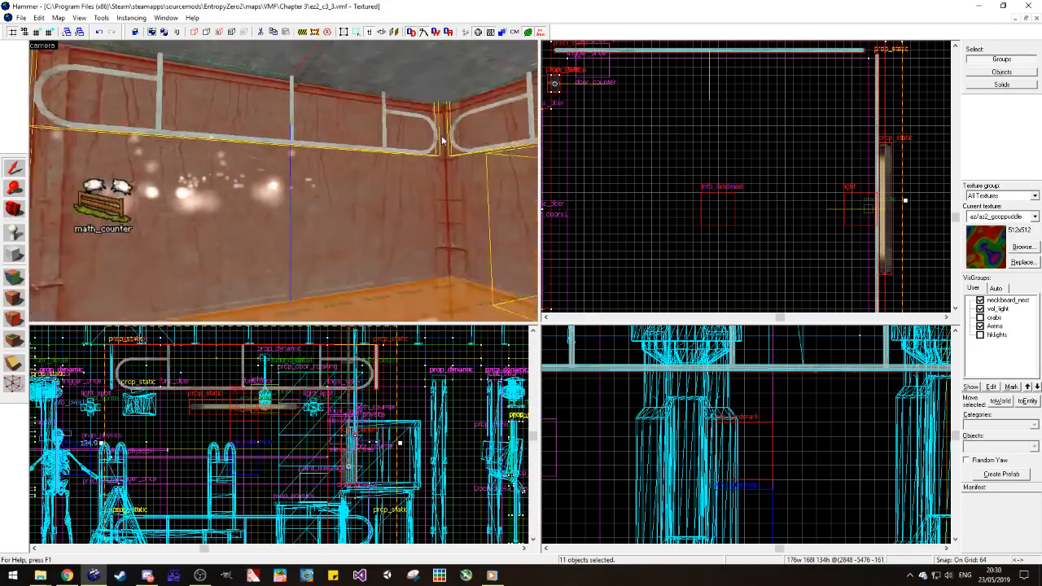
key("z")
left_click(440, 138, "ctrl")
left_click(284, 73, "ctrl")
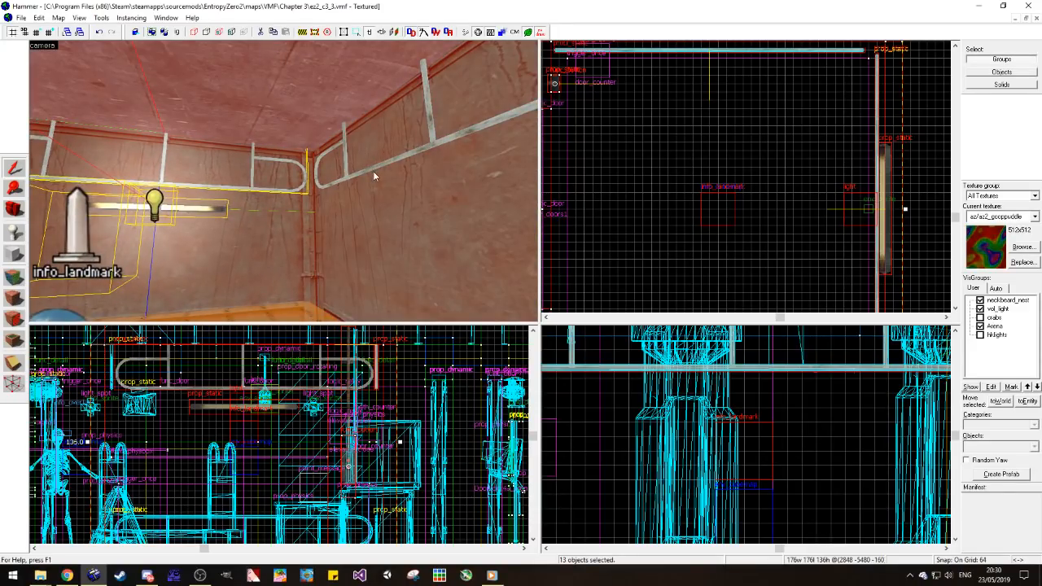
left_click(372, 164, "ctrl")
Step: Add the env_cubemap, the wall section beside the doorway and the elevator doors to the selection
key("z")
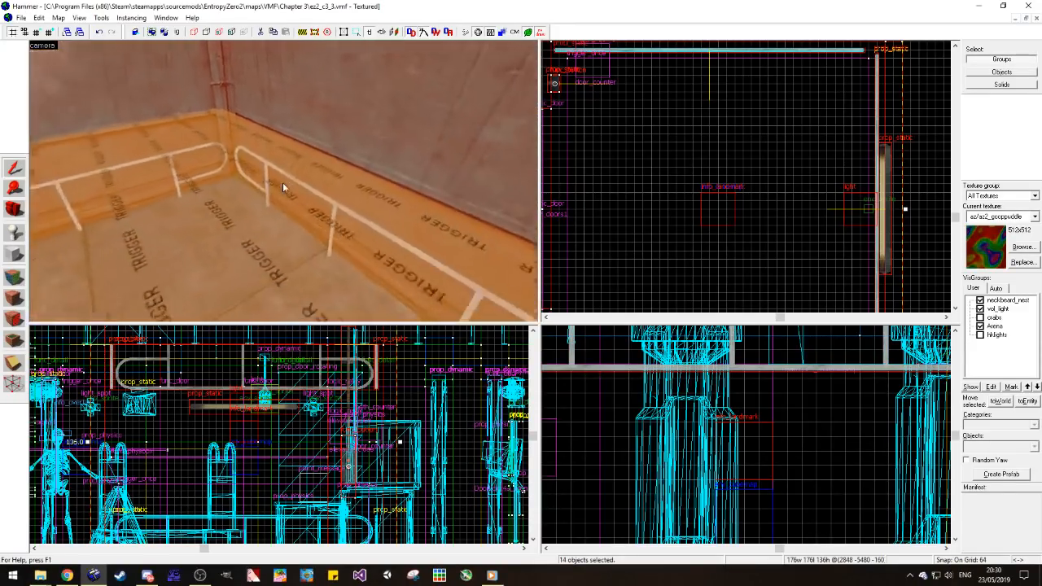
key("z")
left_click(323, 148, "ctrl")
left_click(97, 287, "ctrl")
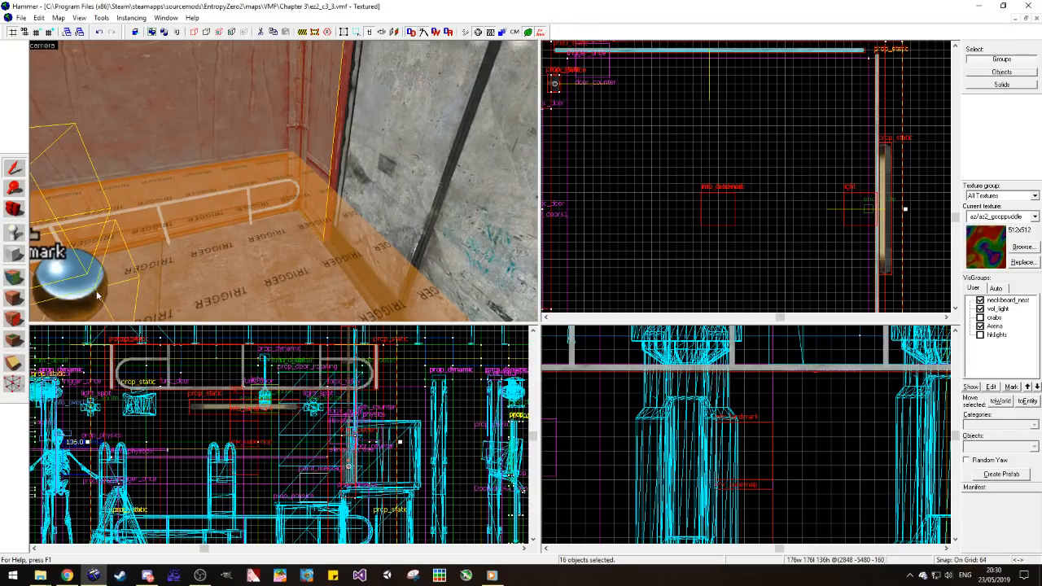
key("z")
Step: Add the brushes on the outer side of the elevator doorway to the selection
key("z")
left_click(256, 217, "ctrl")
left_click(212, 201, "ctrl")
key("w")
key("z")
key("z")
left_click(283, 181, "ctrl")
key("z")
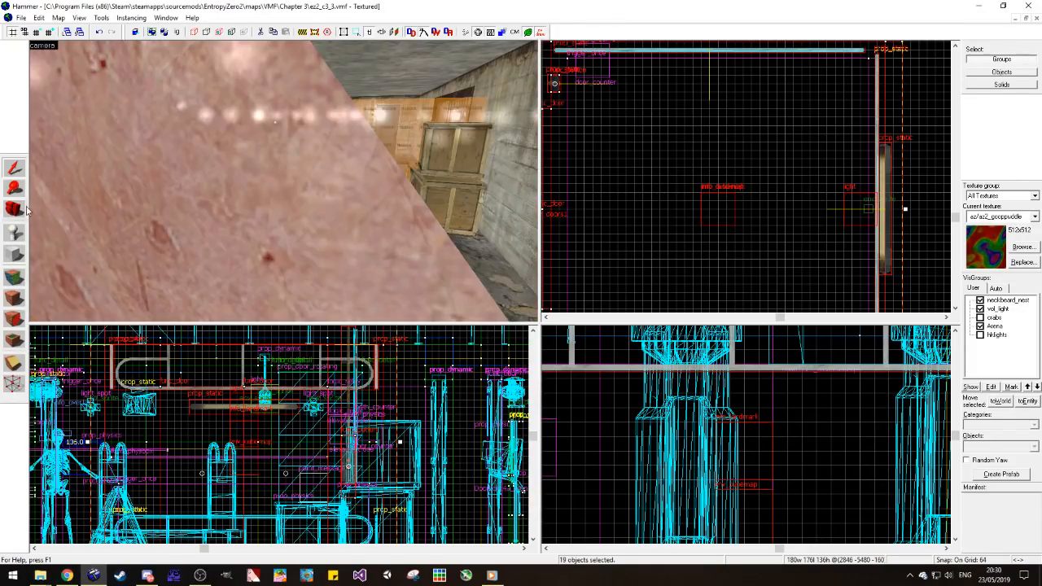
key("z")
key("w")
left_click(228, 194, "ctrl")
key("w")
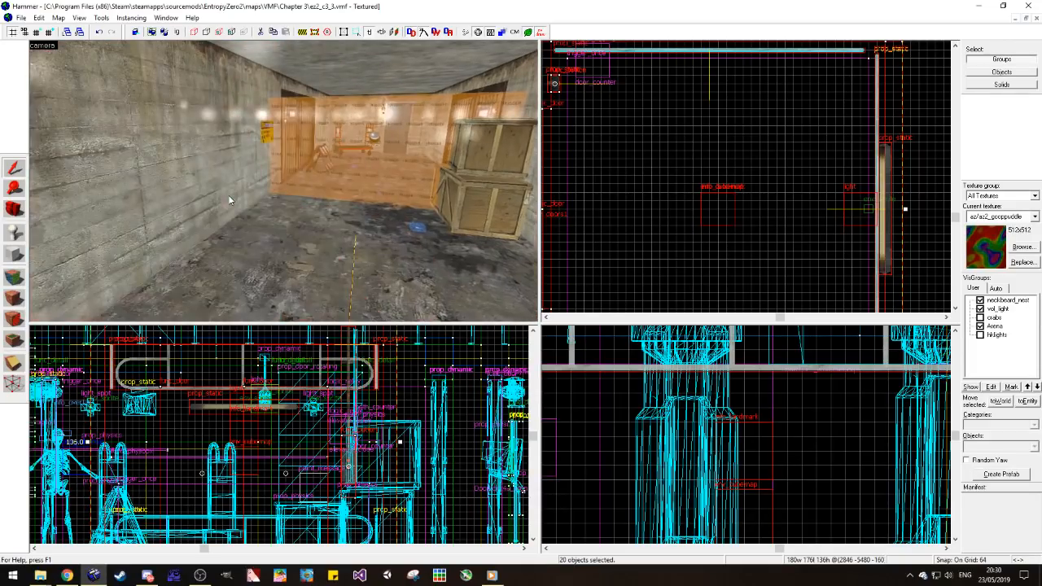
Step: Add the elevator floor and one more remaining elevator brush to the selection and copy the selection
key("z")
key("w")
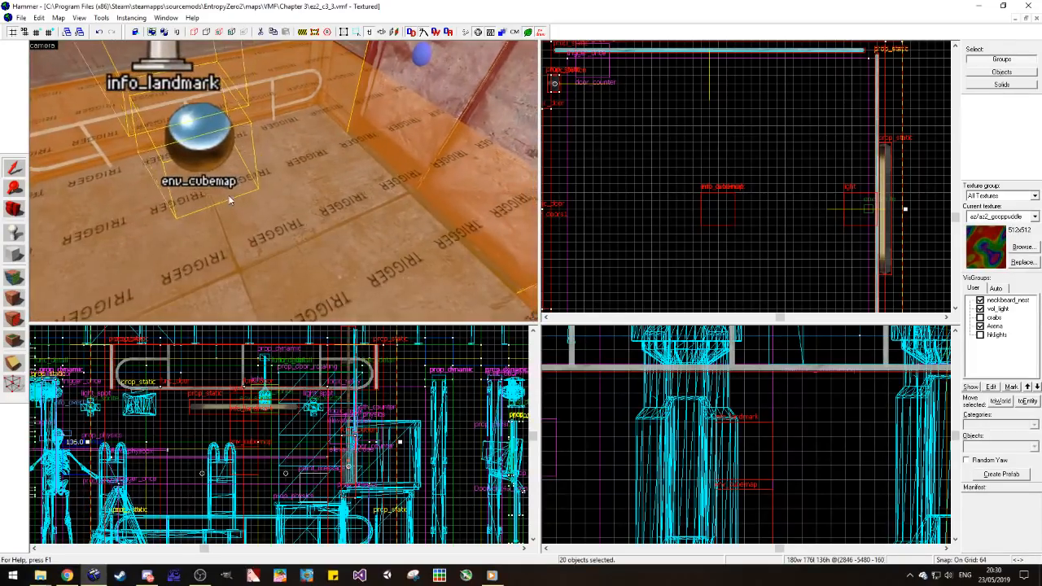
key("w")
key("w")
key("z")
left_click(228, 199, "ctrl")
key("z")
key("z")
left_click(370, 216, "ctrl")
key("z")
key("s")
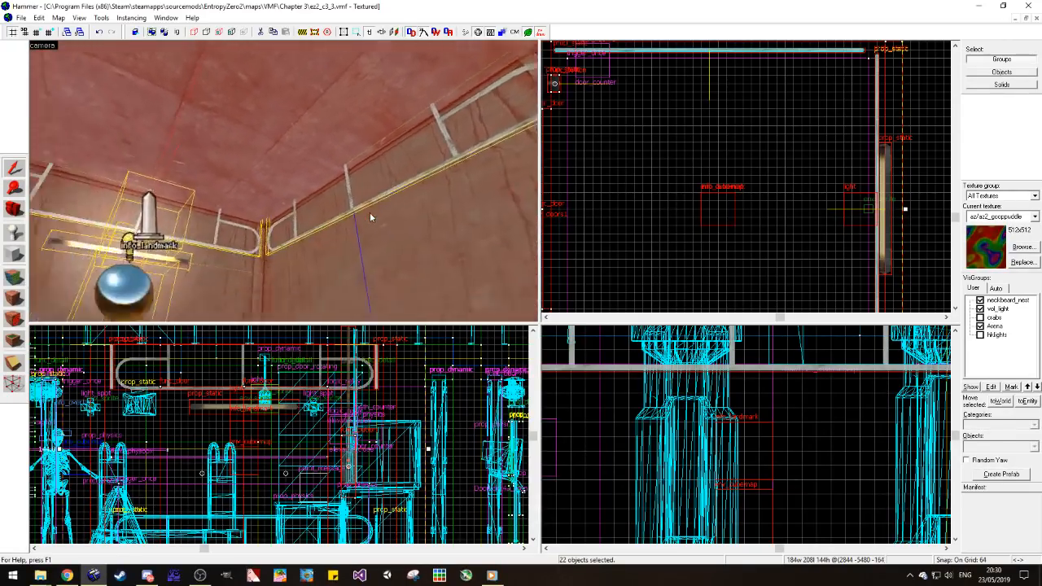
key("s")
key("z")
key("ctrl+c")
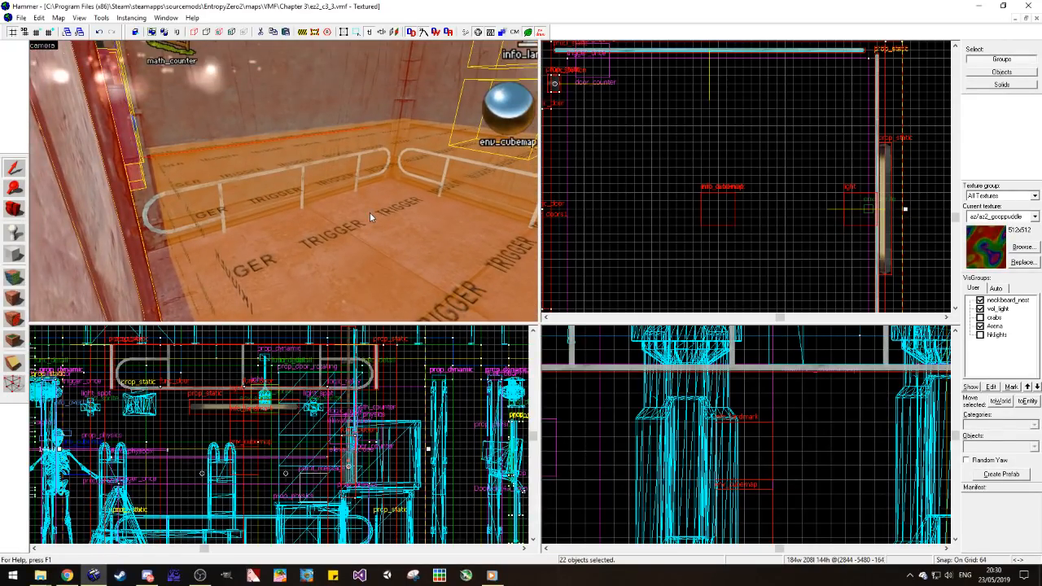
Step: Add the three lower handrails inside the elevator to the selection
scroll(666, 215, "down", 4)
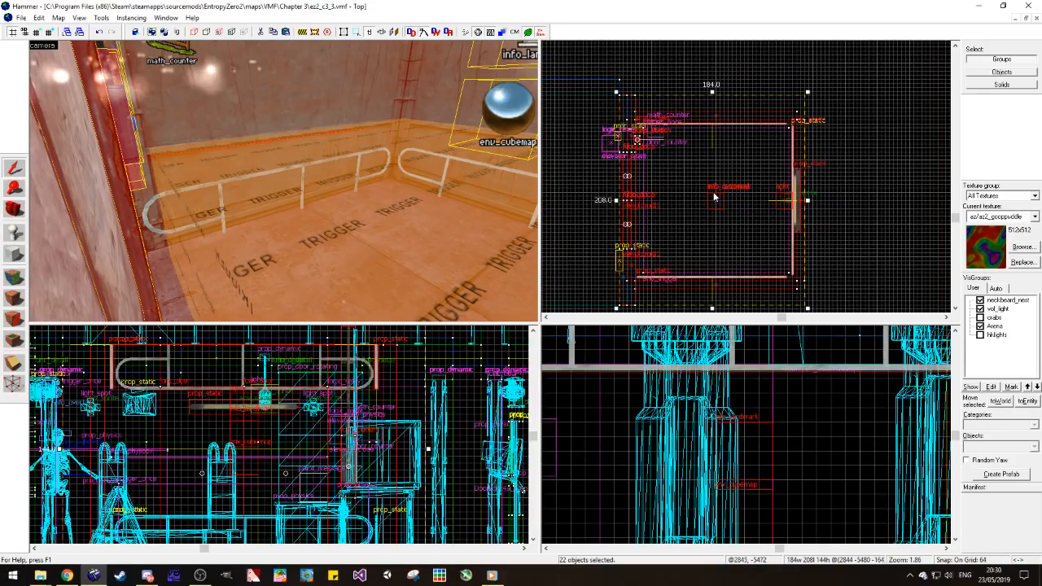
scroll(347, 189, "up", 3)
left_click(333, 144, "ctrl")
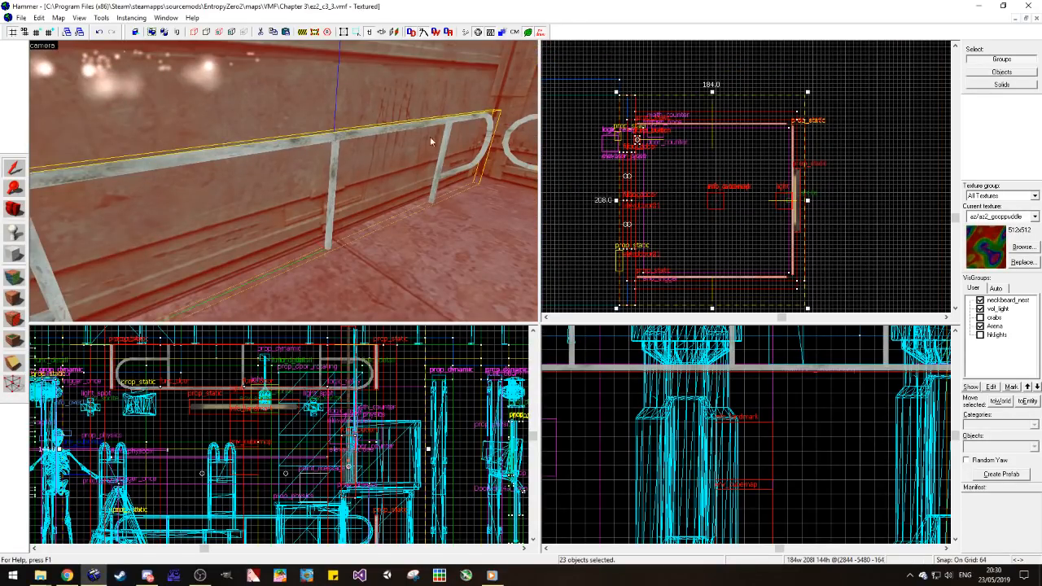
left_click(514, 127, "ctrl")
key("z")
key("s")
key("z")
left_click(384, 190, "ctrl")
key("z")
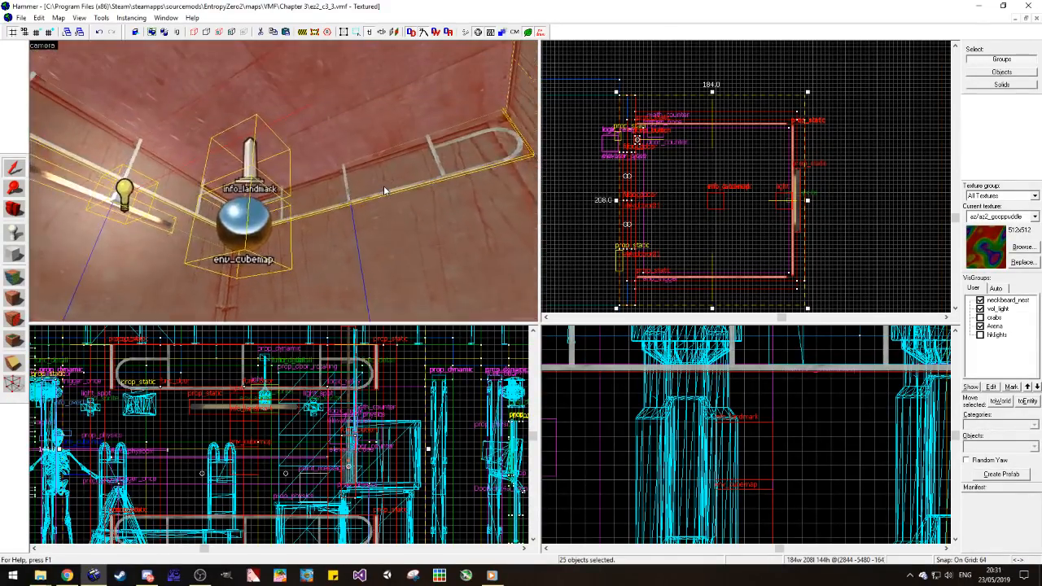
Step: Return to the map ez2_c4_1, paste the copied elevator and snap it to the grid
key("d")
key("z")
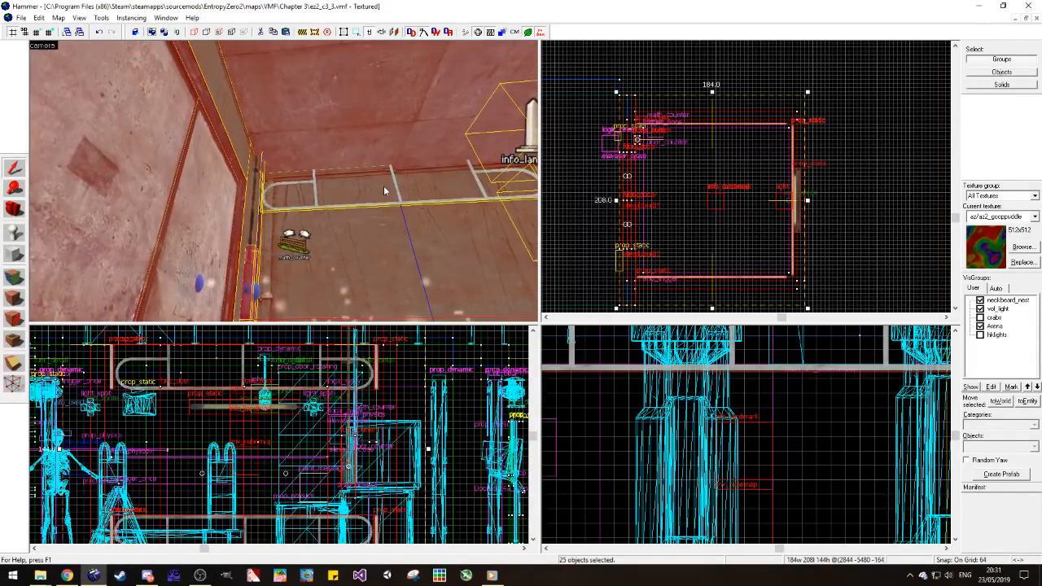
key("z")
key("z")
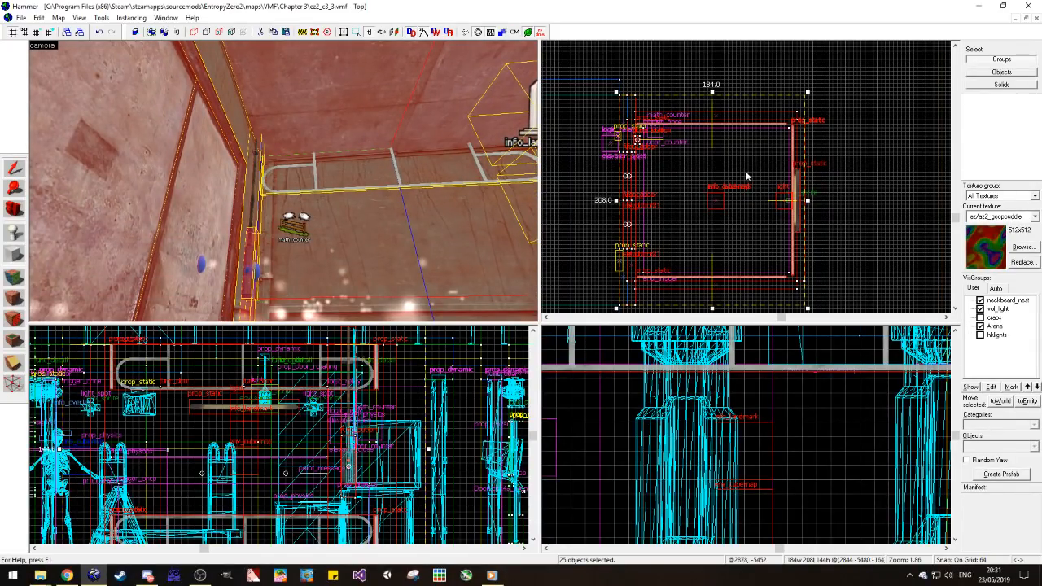
left_click(1036, 18)
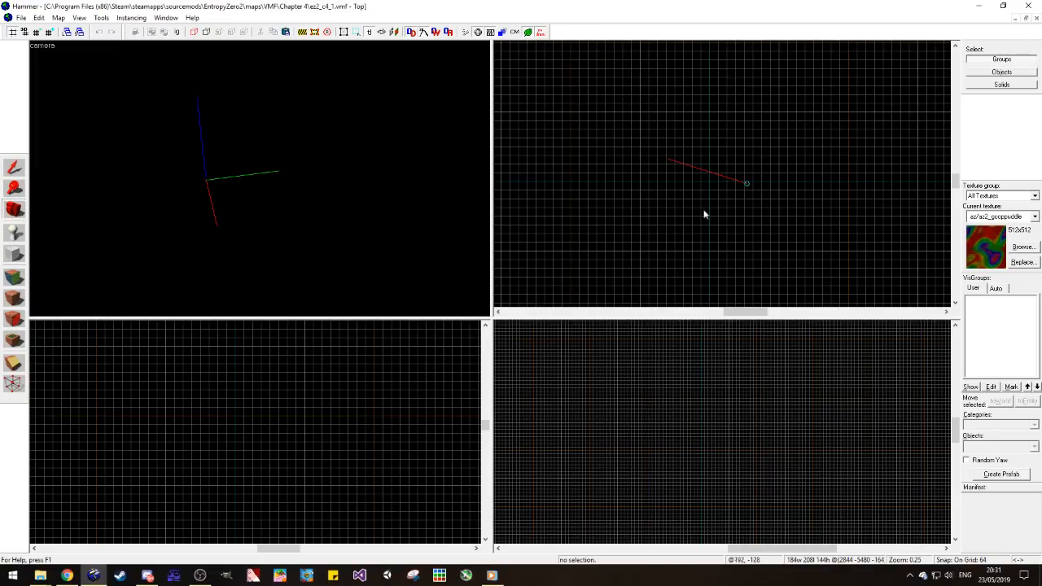
scroll(711, 211, "up", 5)
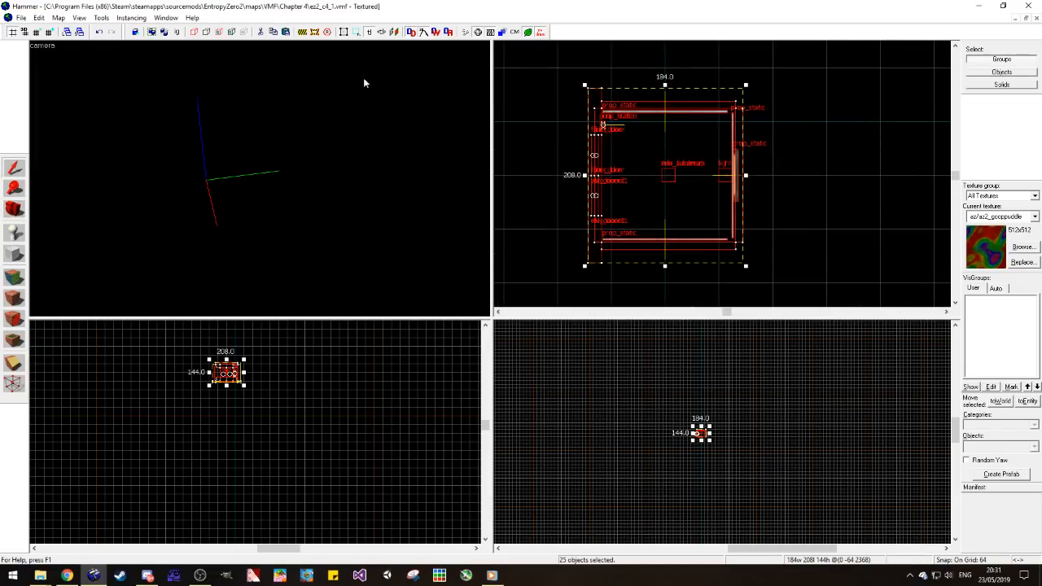
key("ctrl+b")
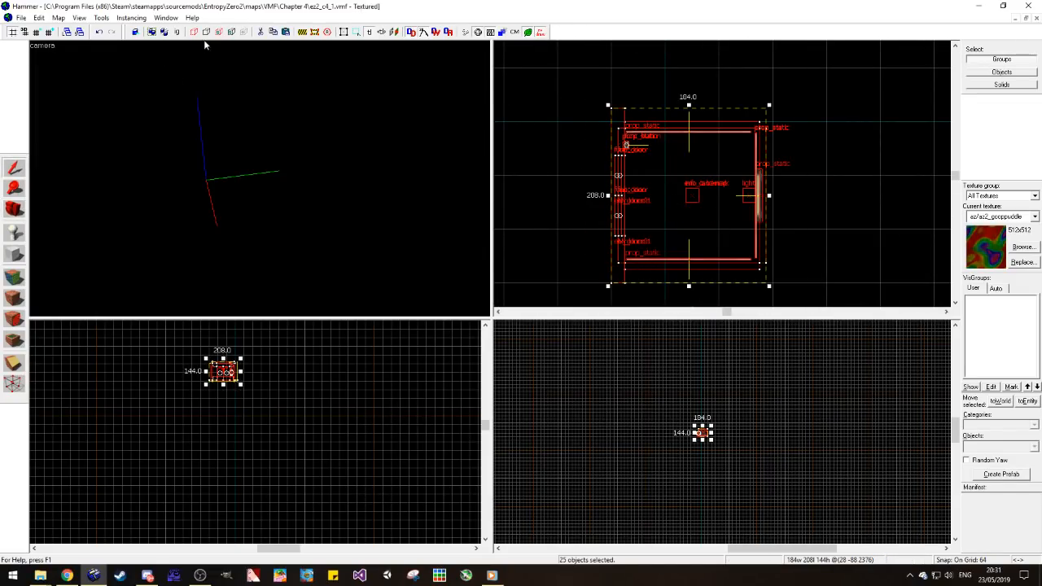
Step: Set the grid size to 4 units
left_click(35, 34)
left_click(37, 35)
left_click(37, 35)
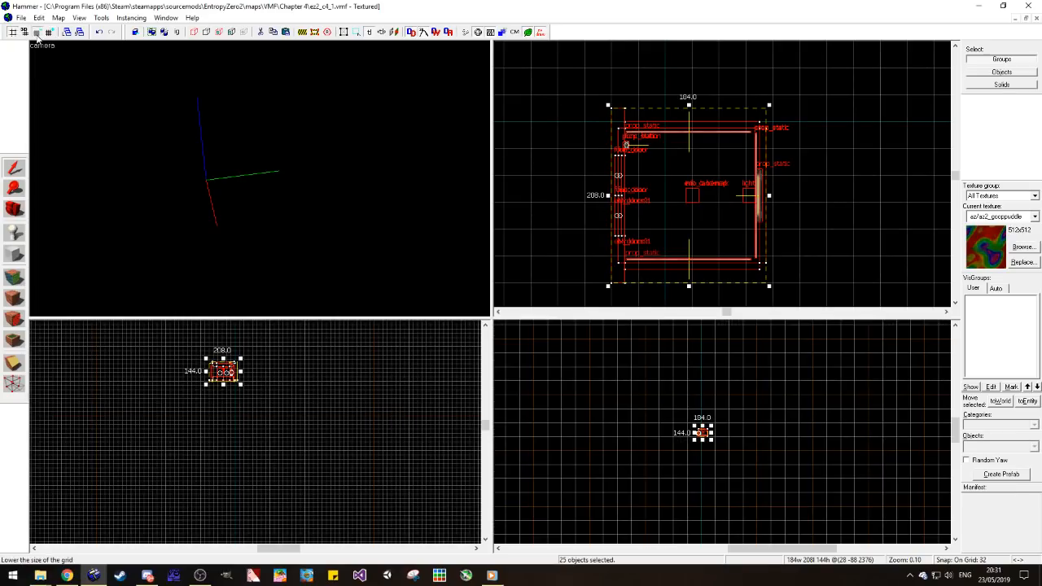
left_click(36, 35)
left_click(37, 35)
left_click(36, 35)
left_click(36, 35)
scroll(798, 305, "up", 3)
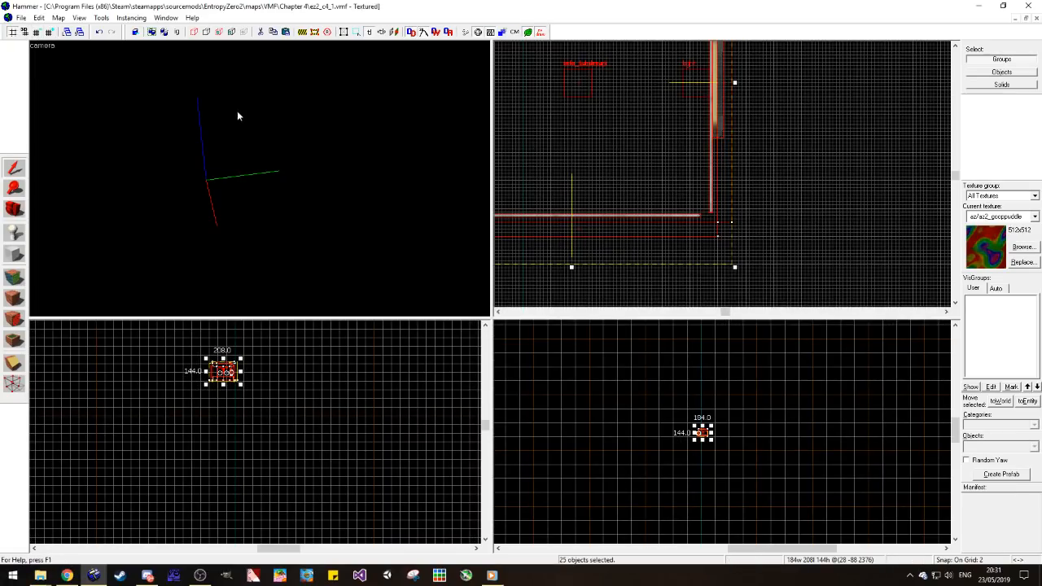
left_click(50, 35)
Step: Move the pasted elevator so its brush edges line up with the grid, and deselect it
scroll(720, 429, "up", 6)
scroll(721, 373, "down", 8)
scroll(720, 373, "up", 6)
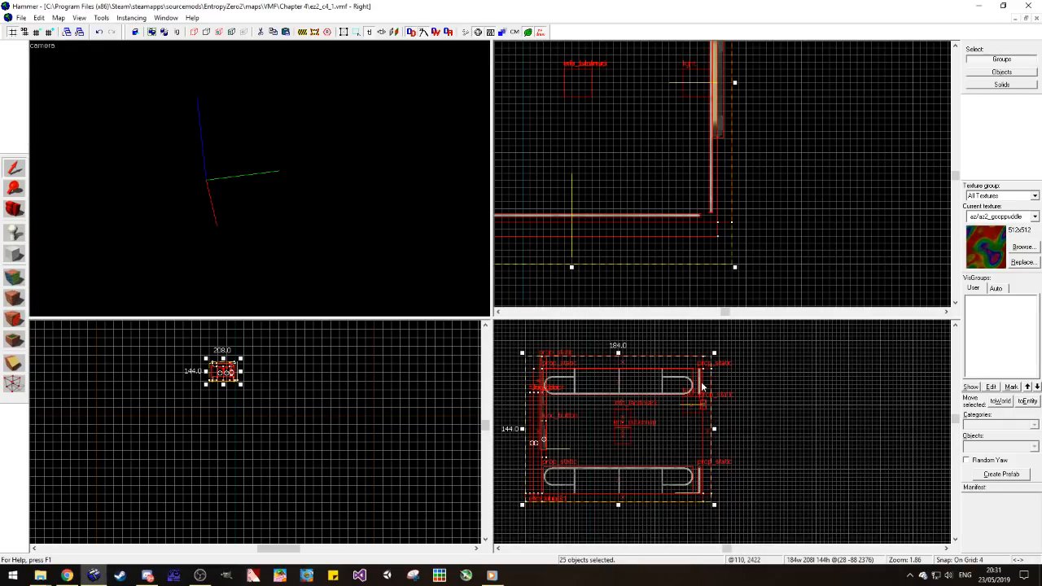
mouse_move(700, 366)
left_mouse_down()
mouse_move(717, 383)
mouse_move(715, 375)
left_mouse_up()
left_click_drag(721, 218, 720, 213)
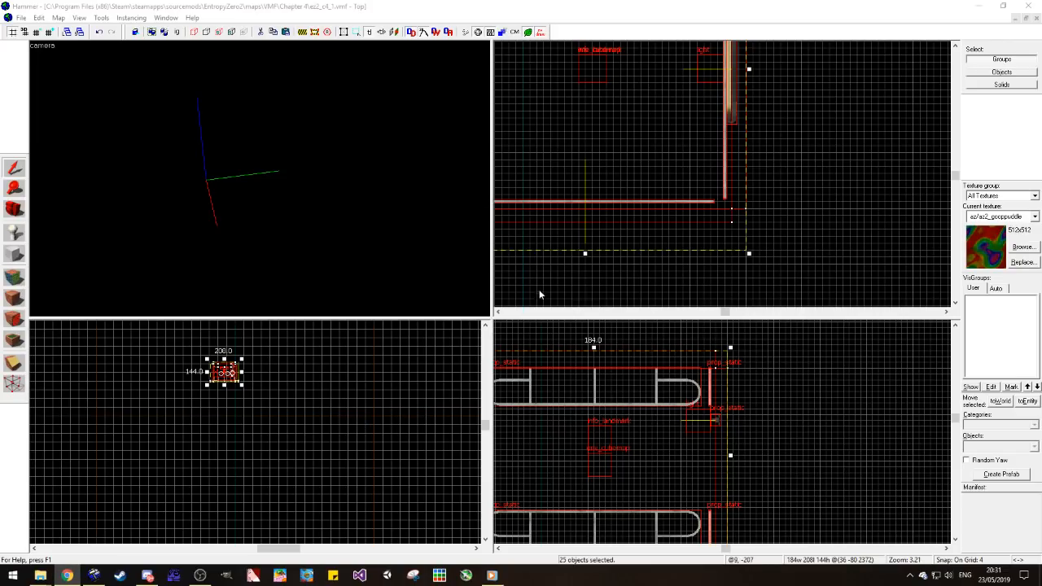
left_click(779, 265)
scroll(779, 265, "down", 7)
scroll(758, 204, "up", 3)
Step: Examine the interior of the pasted elevator in the 3D view, including its doors, handrails and entities
left_click(14, 209)
left_click_drag(257, 177, 260, 178)
key("w")
key("w")
key("d")
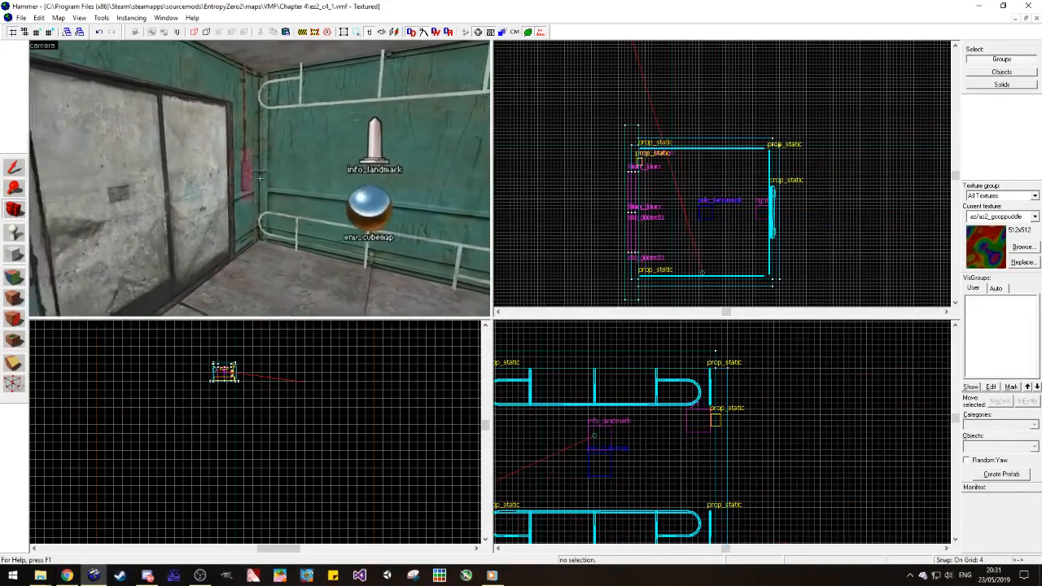
key("a")
key("d")
key("z")
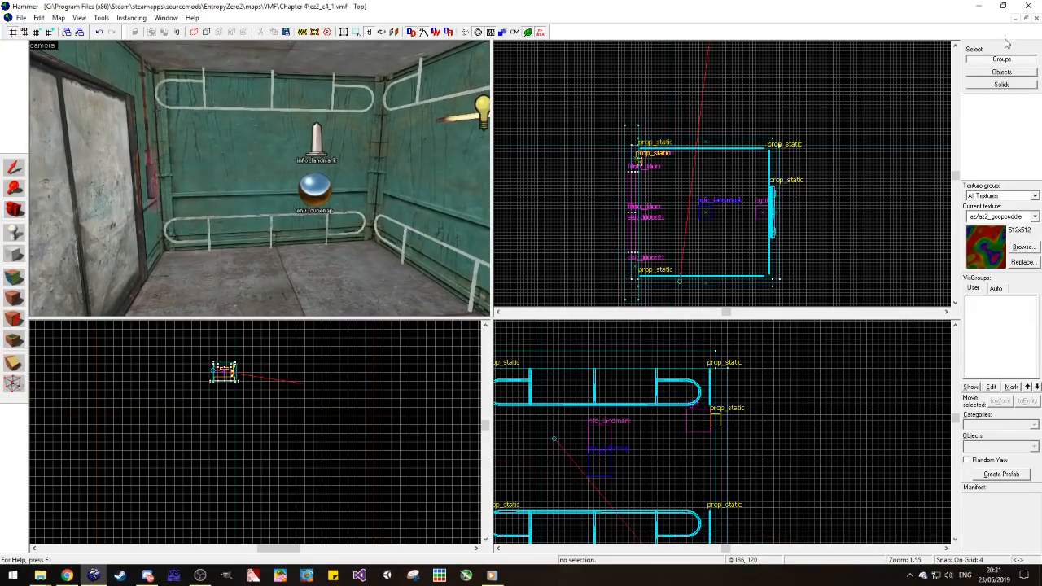
Step: Minimize ez2_c4_1 and reopen the map ez2_c3_3 at the outer side of the elevator doors
left_click(1012, 19)
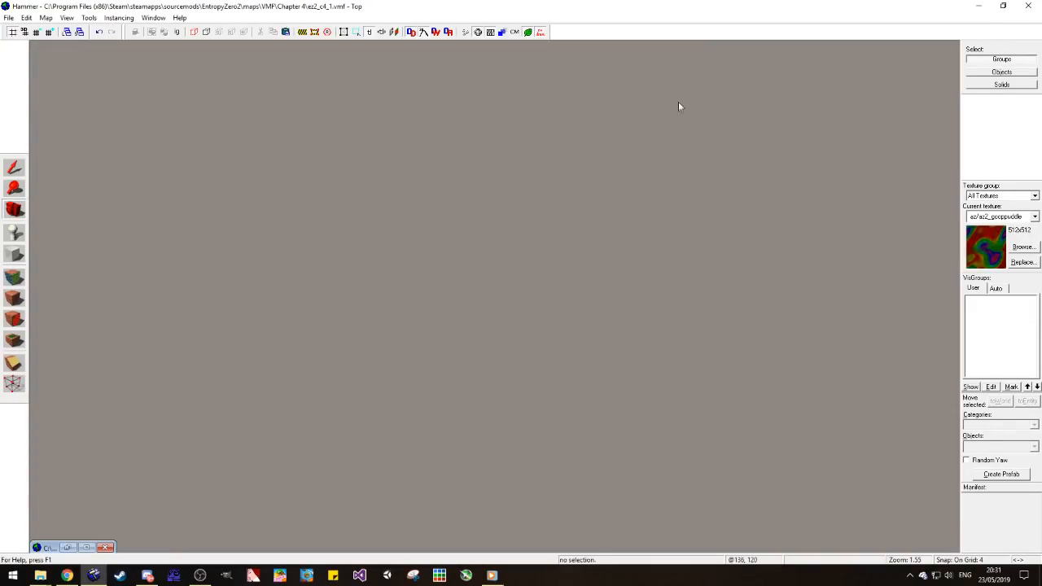
left_click(8, 17)
left_click(49, 192)
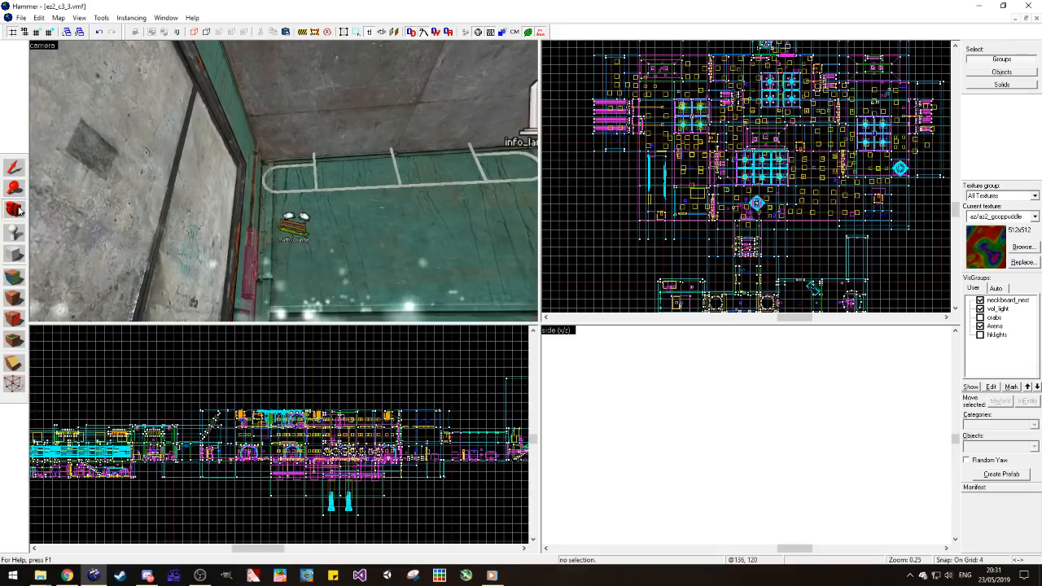
left_click(21, 210)
left_click_drag(307, 170, 43, 182)
left_click(13, 169)
Step: Select the two logic_relay entities beside the elevator doors
left_click(260, 155)
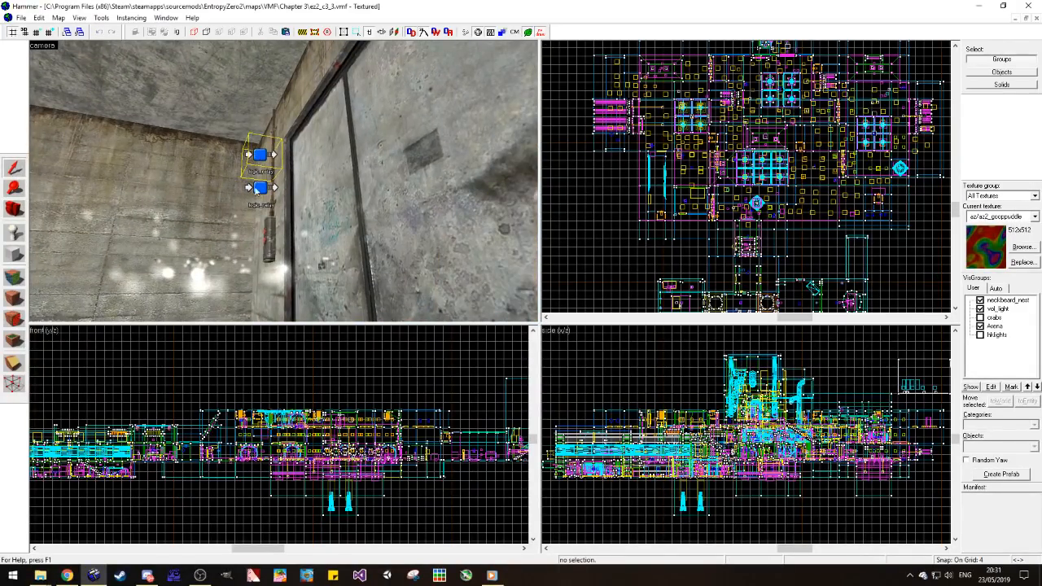
left_click(260, 189, "ctrl")
left_click(266, 244, "ctrl")
left_click(284, 227, "ctrl")
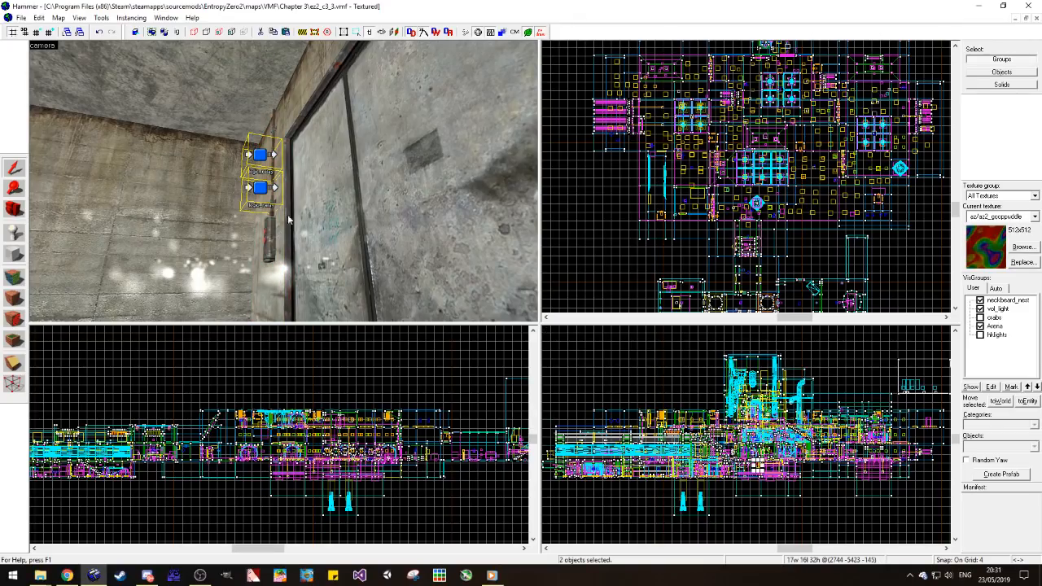
Step: Add the outer wall brushes around the elevator doors and the call button panel to the selection
left_click(287, 244, "ctrl")
left_click(302, 102, "ctrl")
key("z")
key("a")
key("z")
left_click(344, 196, "ctrl")
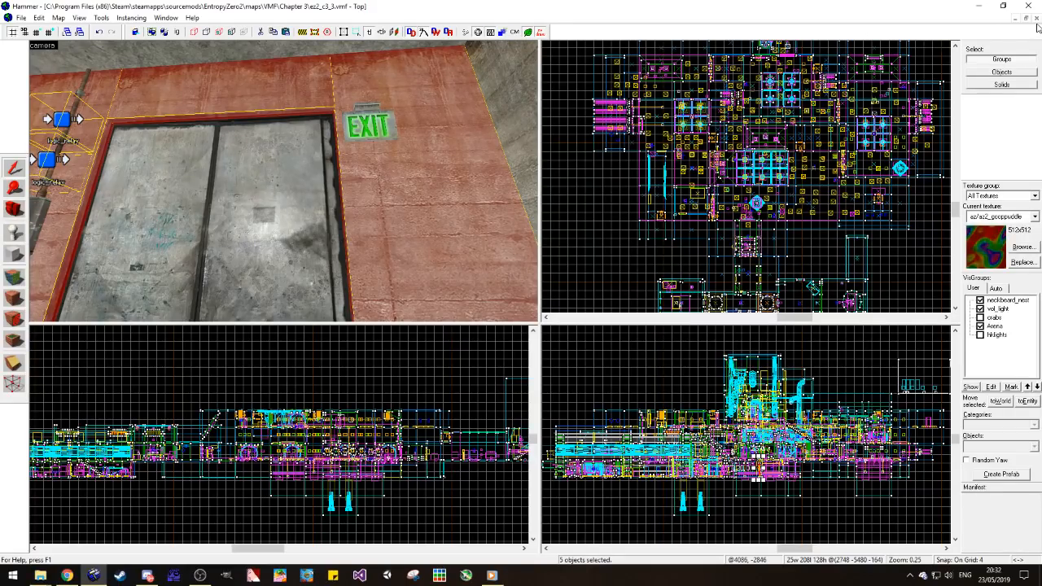
key("a")
left_click(95, 224, "ctrl")
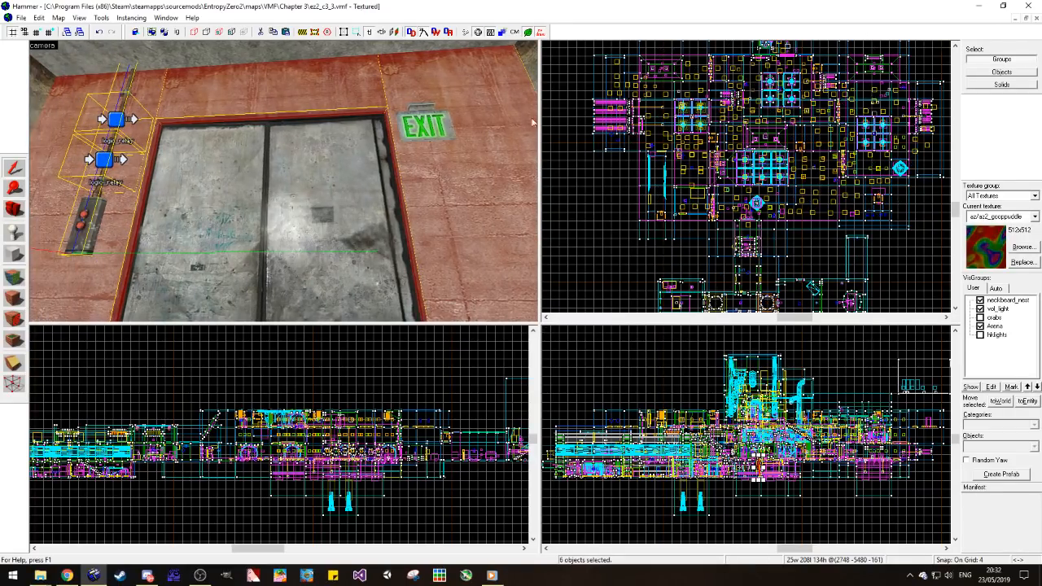
Step: Close ez2_c3_3 and paste the copied doorway walls, call panel and relays into ez2_c4_1
left_click(1035, 20)
key("a")
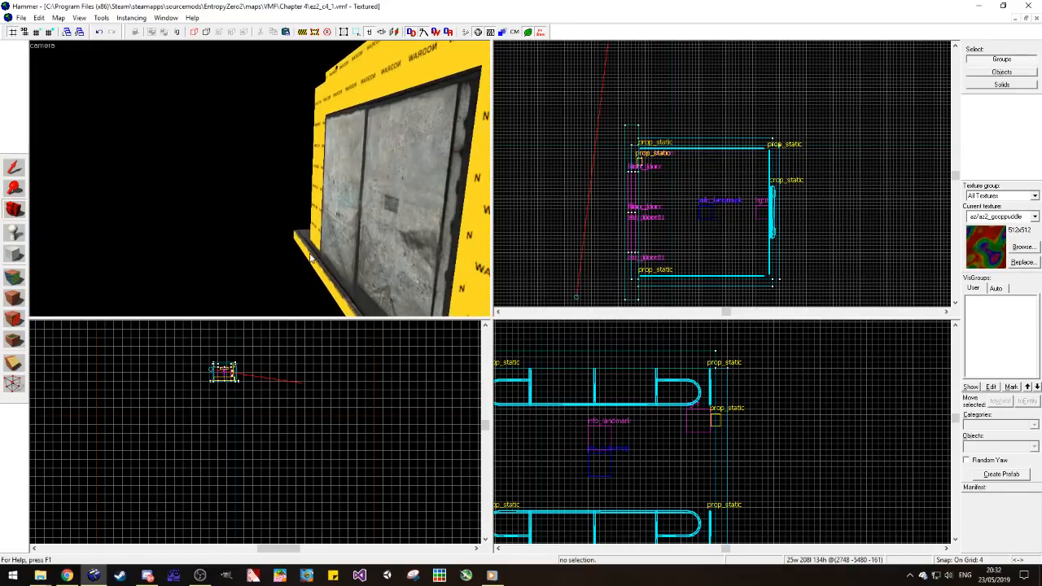
key("ctrl+v")
Step: Move the pasted doorway pieces in front of the elevator doors, level with the bottom of the doors
left_click_drag(623, 171, 624, 220)
left_click_drag(624, 178, 628, 176)
scroll(305, 350, "up", 8)
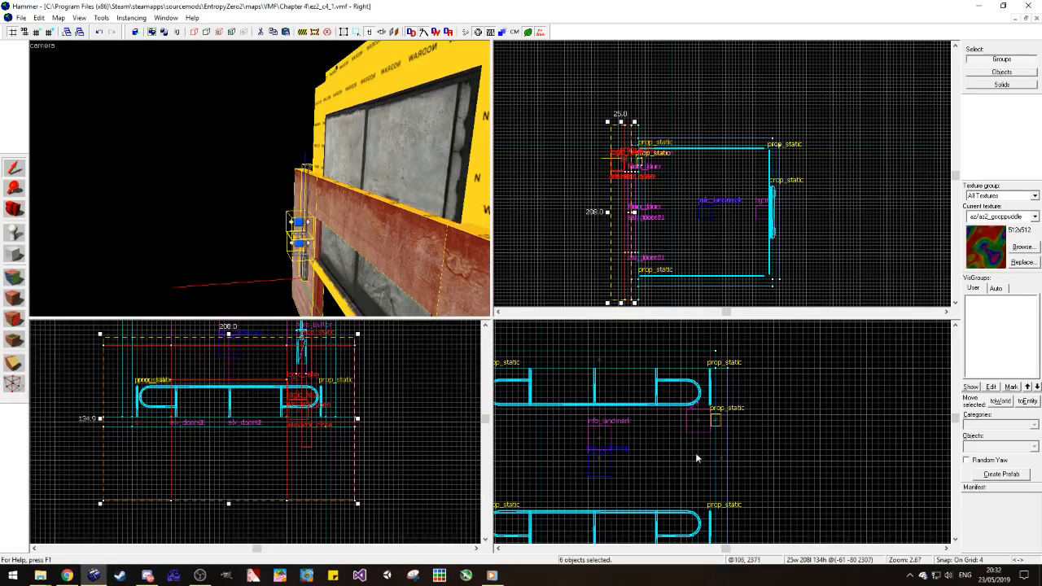
scroll(790, 434, "up", 8)
scroll(789, 433, "up", 2)
mouse_move(678, 522)
left_mouse_down()
mouse_move(679, 415)
mouse_move(681, 452)
mouse_move(649, 482)
left_mouse_up()
scroll(683, 416, "up", 5)
scroll(682, 452, "up", 5)
scroll(678, 257, "up", 4)
scroll(678, 257, "down", 3)
scroll(672, 244, "up", 3)
scroll(326, 194, "up", 6)
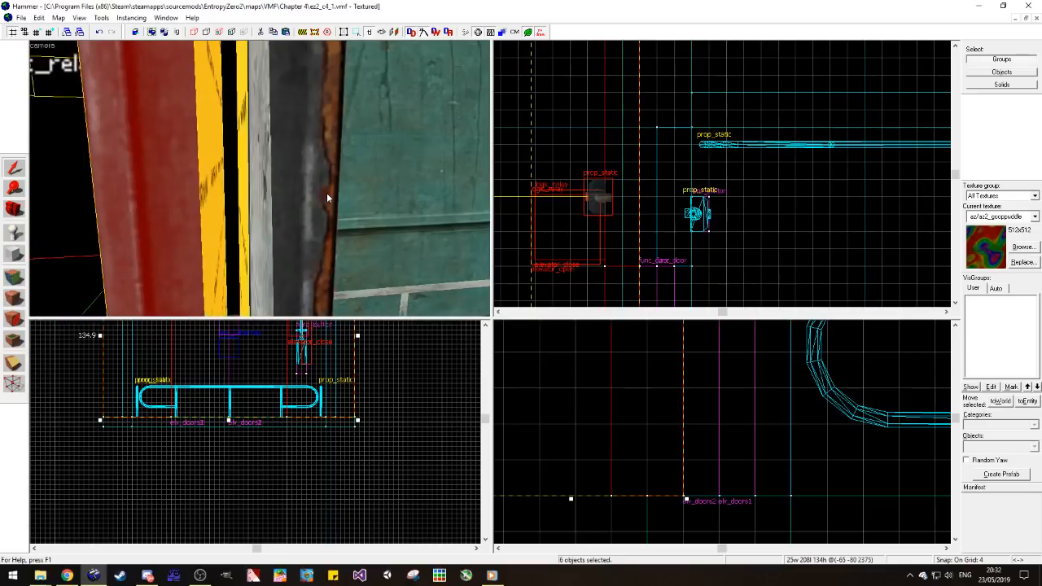
Step: Shift the doorway pieces 4 units toward the elevator to close the gap, and deselect them
scroll(327, 196, "up", 3)
left_click_drag(620, 240, 631, 239)
scroll(212, 207, "down", 5)
scroll(211, 210, "down", 8)
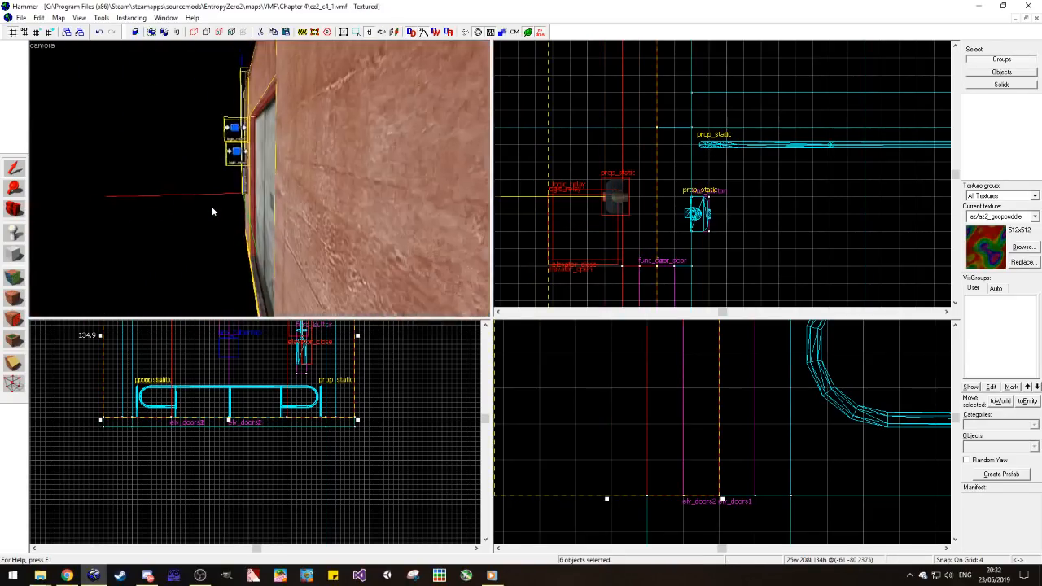
key("a")
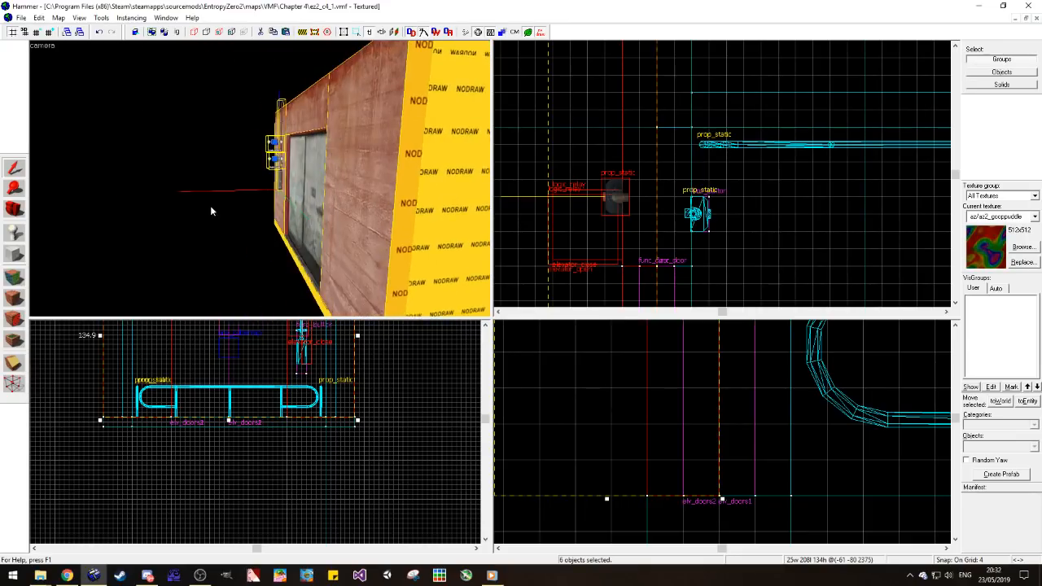
left_click(745, 228)
Step: Open the texture browser to look for a texture matching the concrete around the elevator doors
key("w")
key("a")
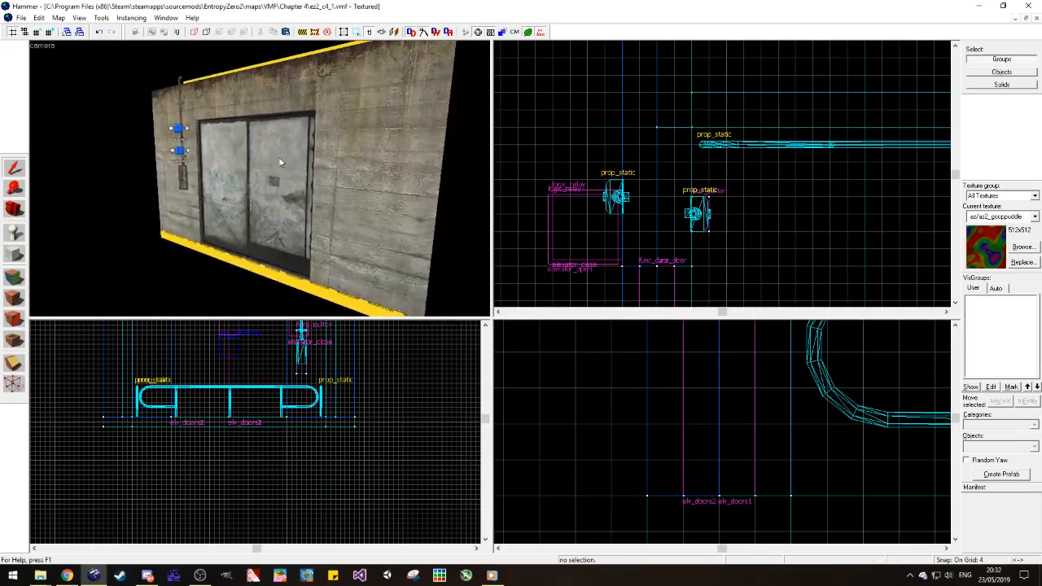
key("w")
key("s")
key("w")
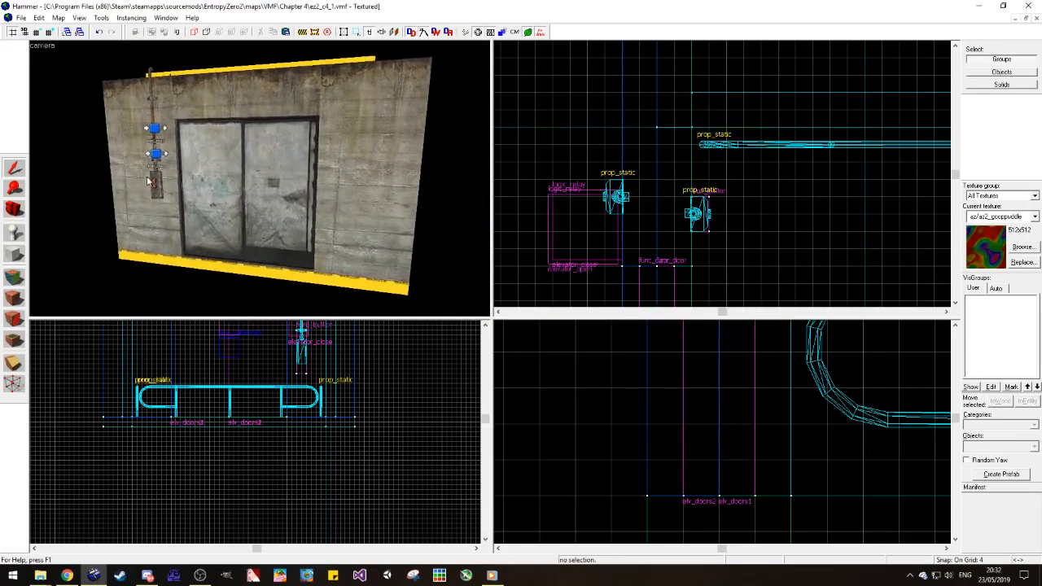
key("shift+a")
left_click(490, 325)
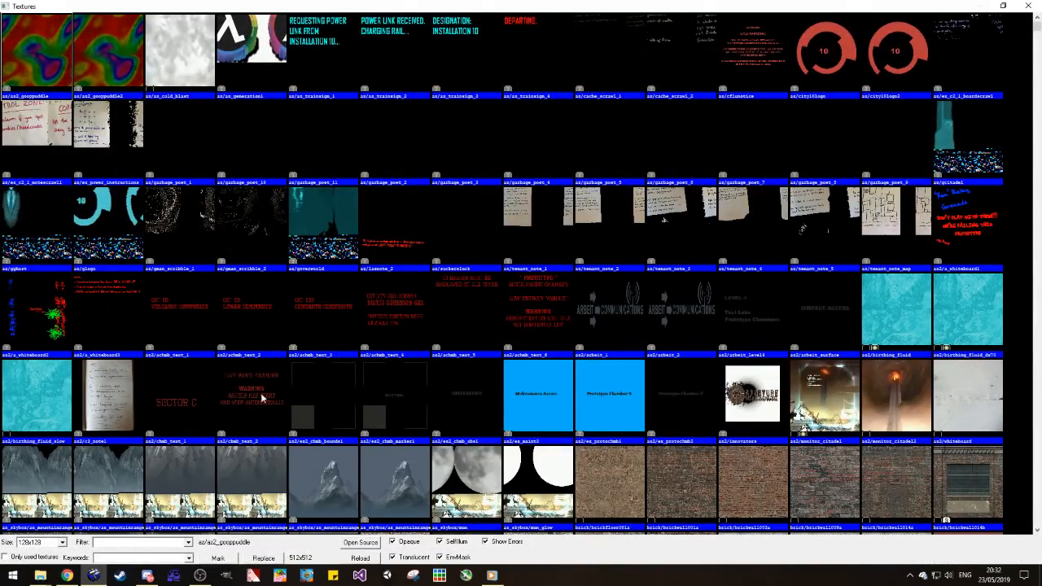
Step: Locate the doorway's concrete texture among the used textures and look through its neighbours in the full texture list
scroll(270, 386, "down", 3)
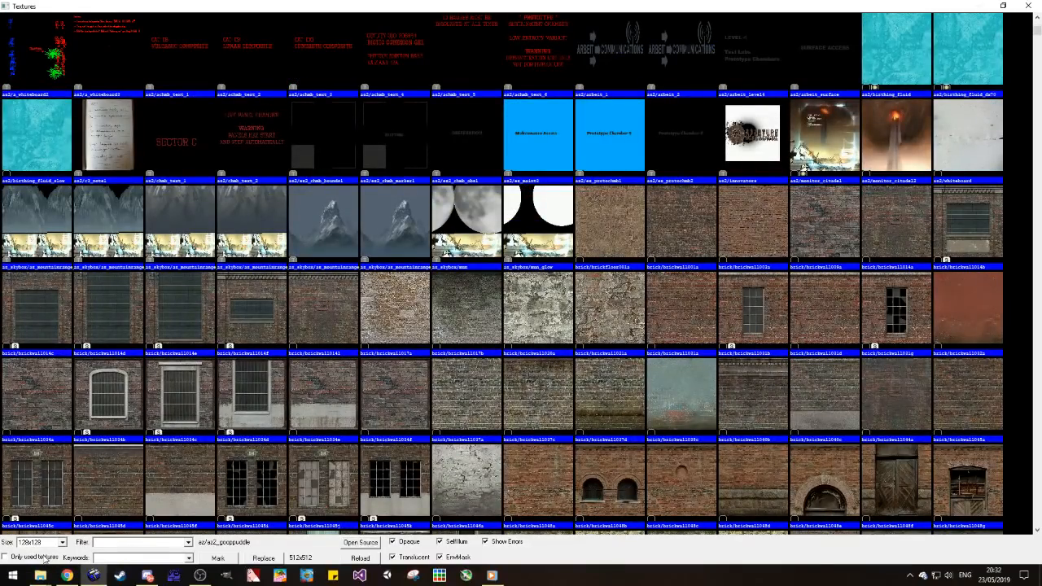
left_click(46, 560)
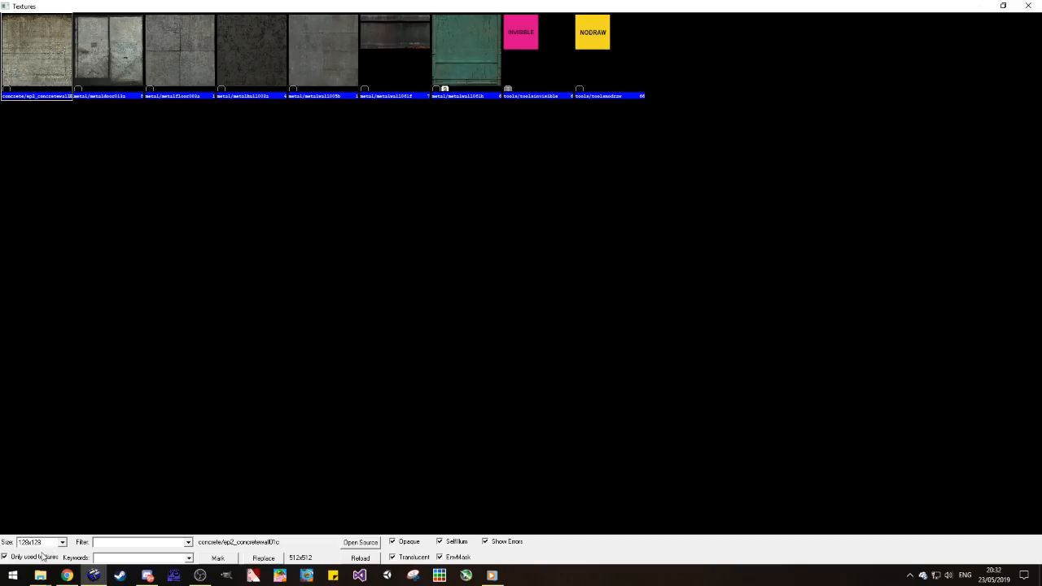
left_click(48, 557)
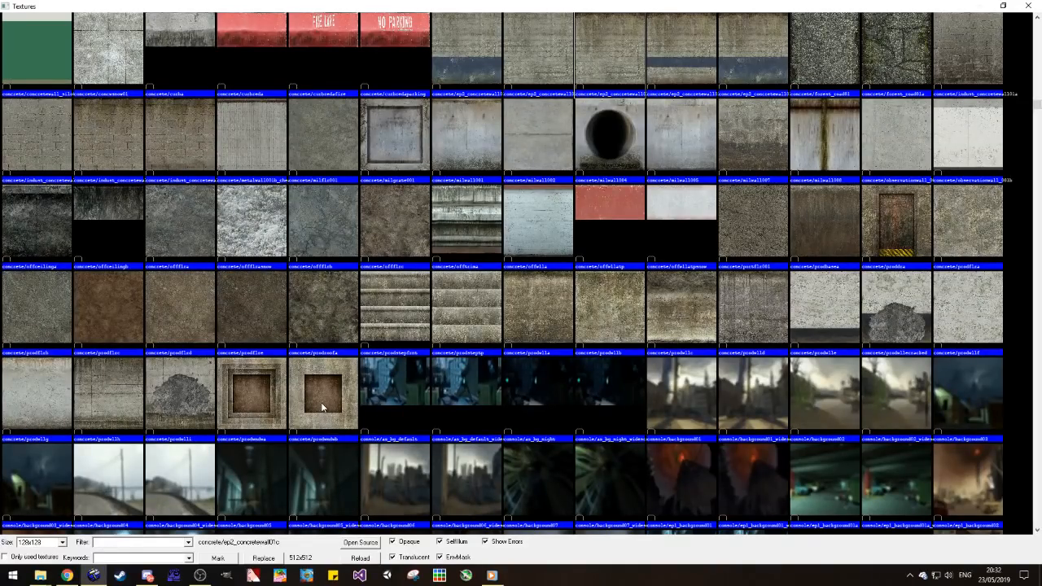
scroll(329, 398, "down", 5)
scroll(328, 398, "up", 6)
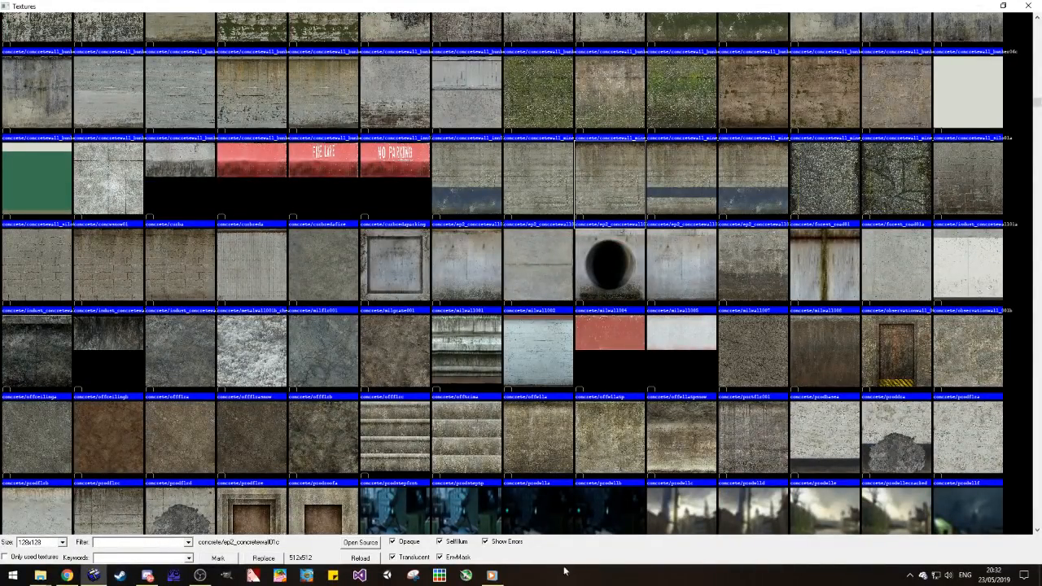
Step: Filter the textures by "crete" and pick concrete/concretewall037a as the current texture
mouse_move(199, 575)
type("crete")
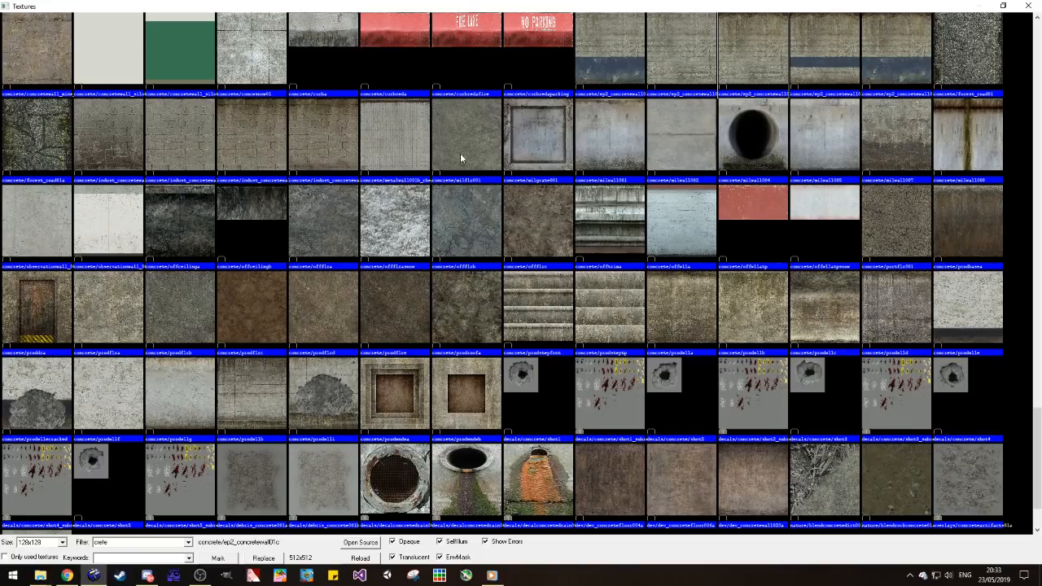
scroll(340, 212, "up", 5)
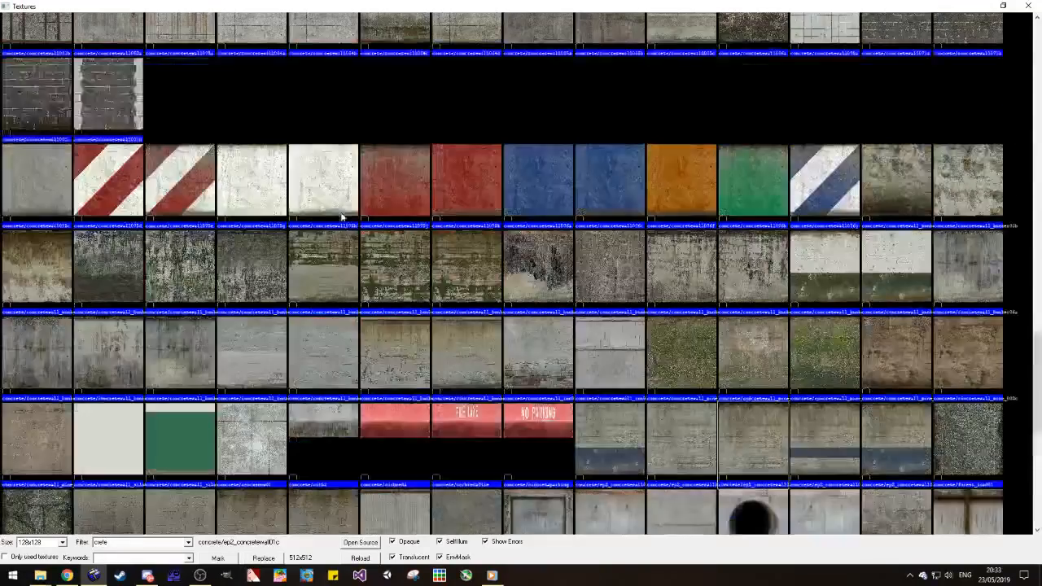
scroll(325, 293, "up", 2)
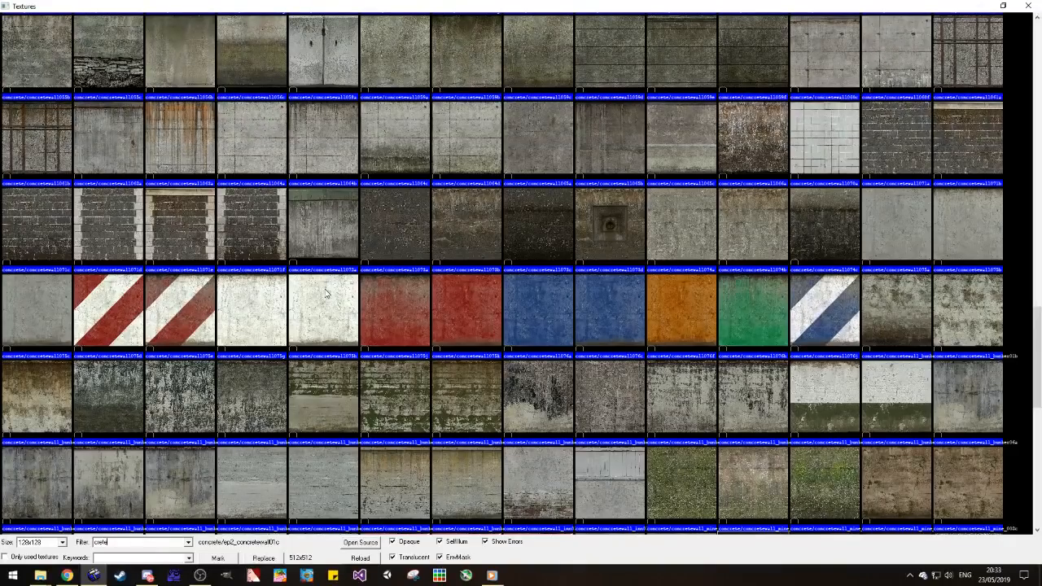
scroll(324, 293, "up", 4)
scroll(325, 293, "down", 2)
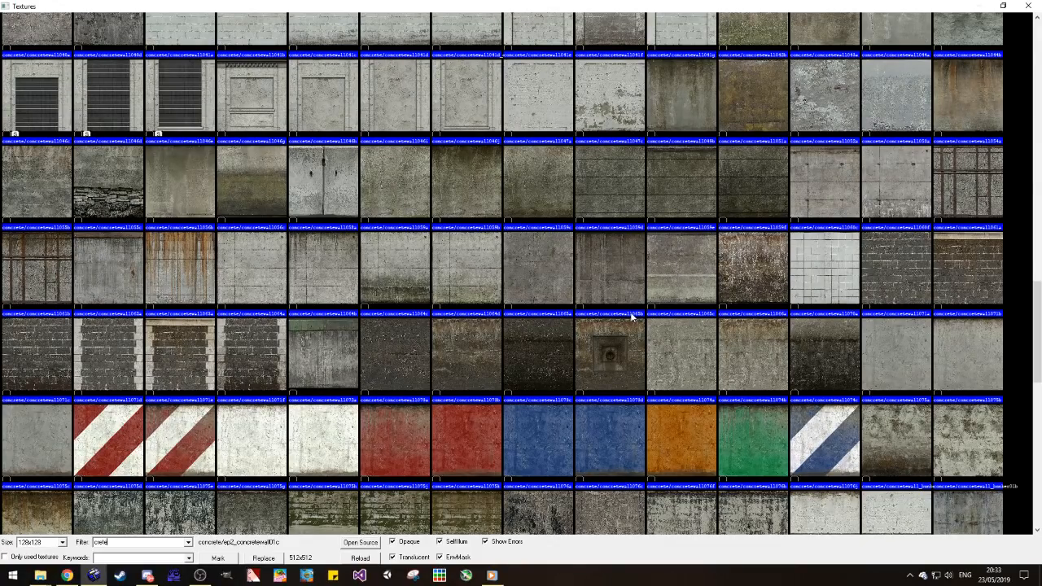
scroll(742, 233, "up", 3)
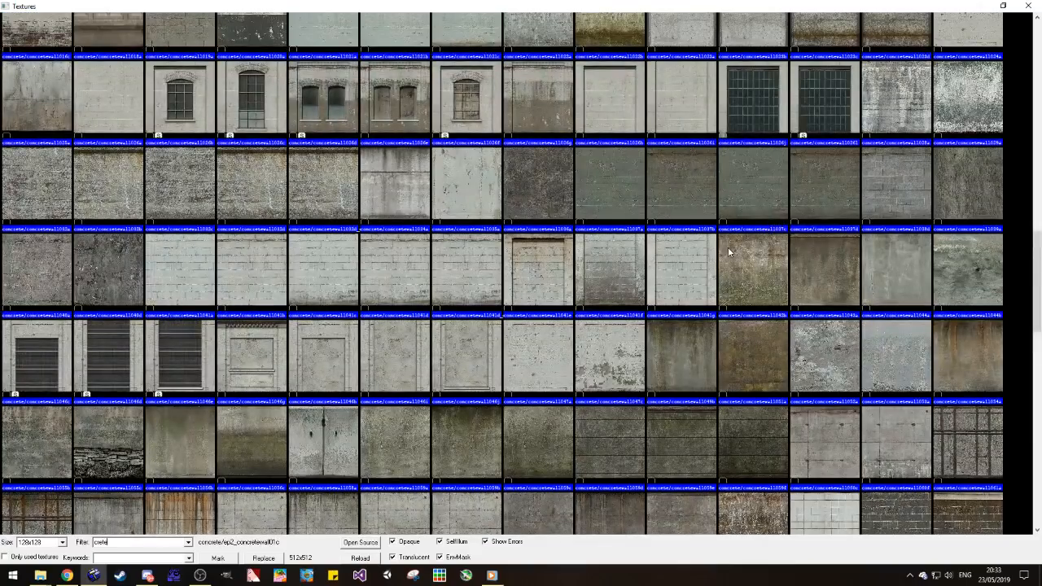
double_click(727, 246)
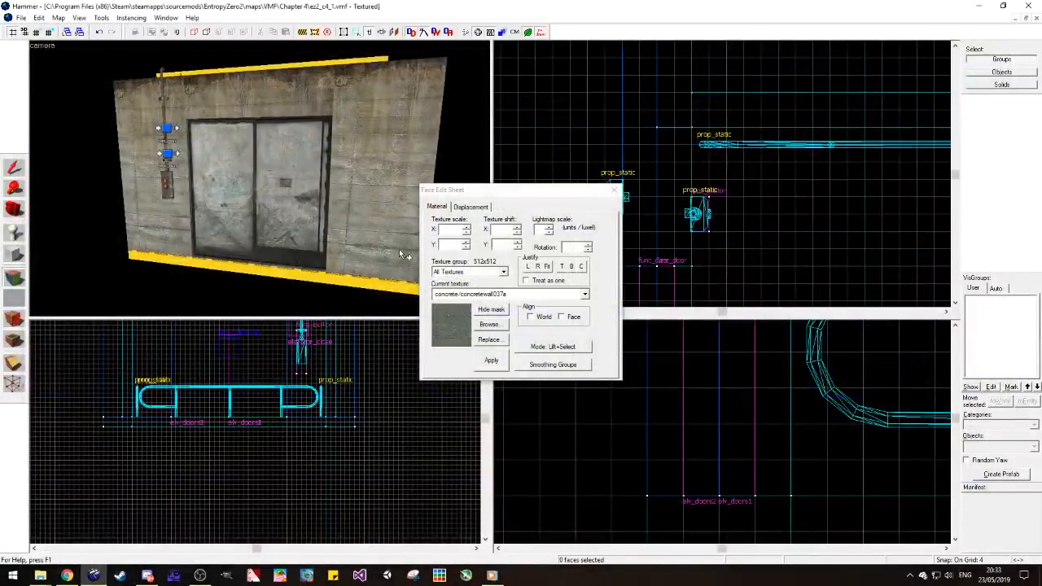
Step: Apply concrete/concretewall037a to the three wall faces around the elevator doors and finish the face editing
right_click(370, 134)
right_click(273, 98)
right_click(130, 120)
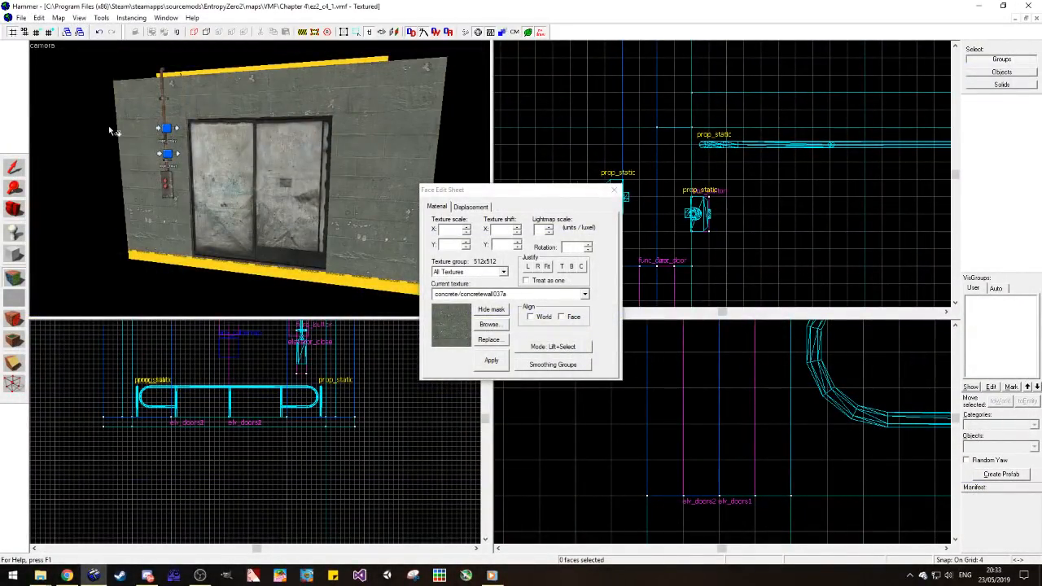
left_click(13, 210)
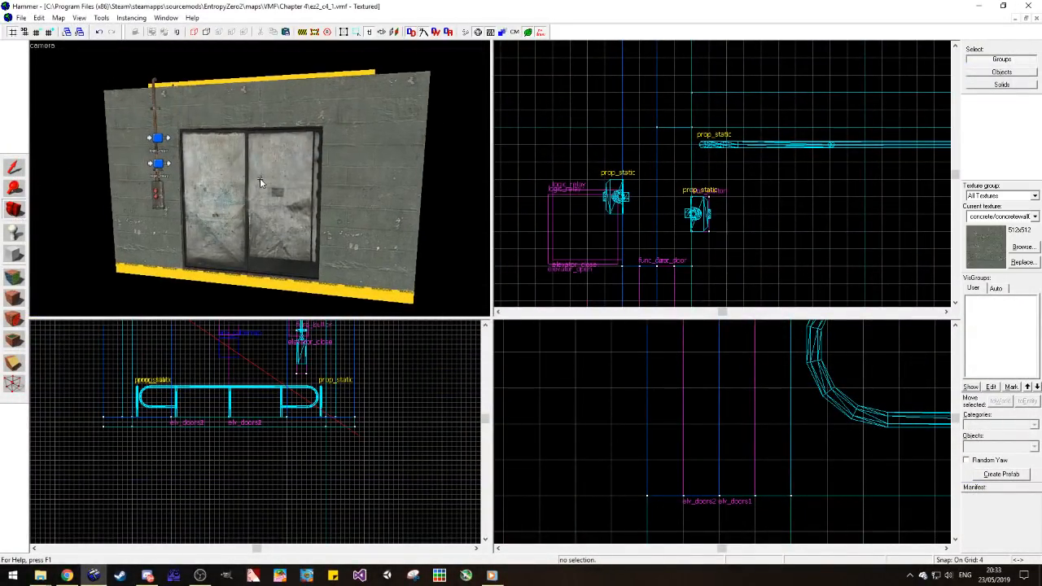
left_click(13, 167)
left_click(137, 173)
left_click(77, 204)
Step: Place an info_player_start entity on the floor inside the elevator, near the landmark
left_click(14, 210)
left_click_drag(179, 189, 261, 179)
key("w")
key("shift+e")
left_click(1006, 450)
type("info_pl")
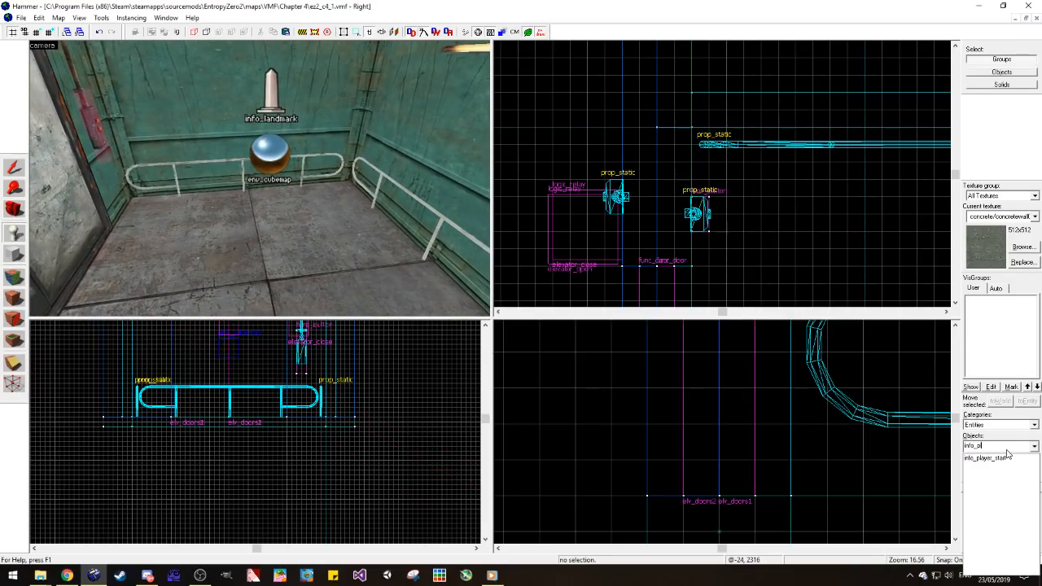
left_click(1006, 457)
left_click(273, 283)
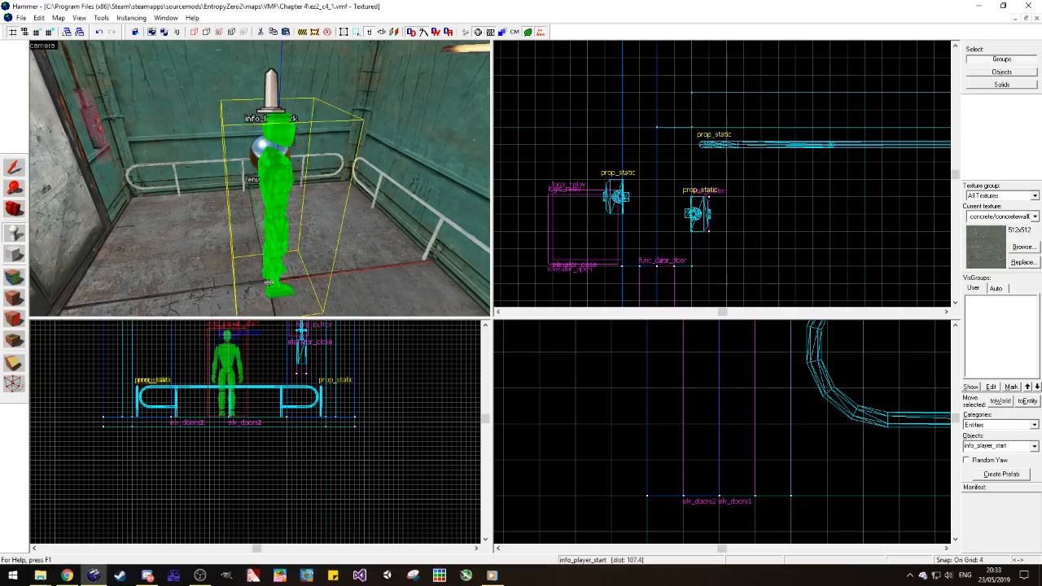
Step: Shift the player start a few units in the top view, closer to the elevator doors
left_click(20, 173)
scroll(653, 184, "down", 8)
scroll(784, 252, "up", 5)
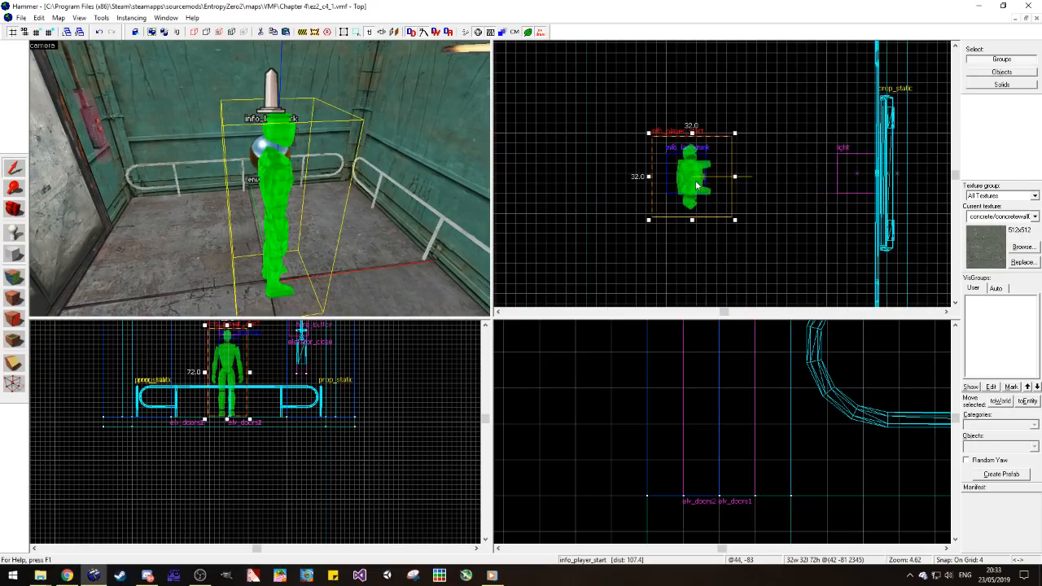
left_click_drag(698, 191, 685, 174)
Step: Set the player start's yaw angle to 180 so it faces the elevator doors, and deselect it
right_click(685, 174)
left_click(704, 405)
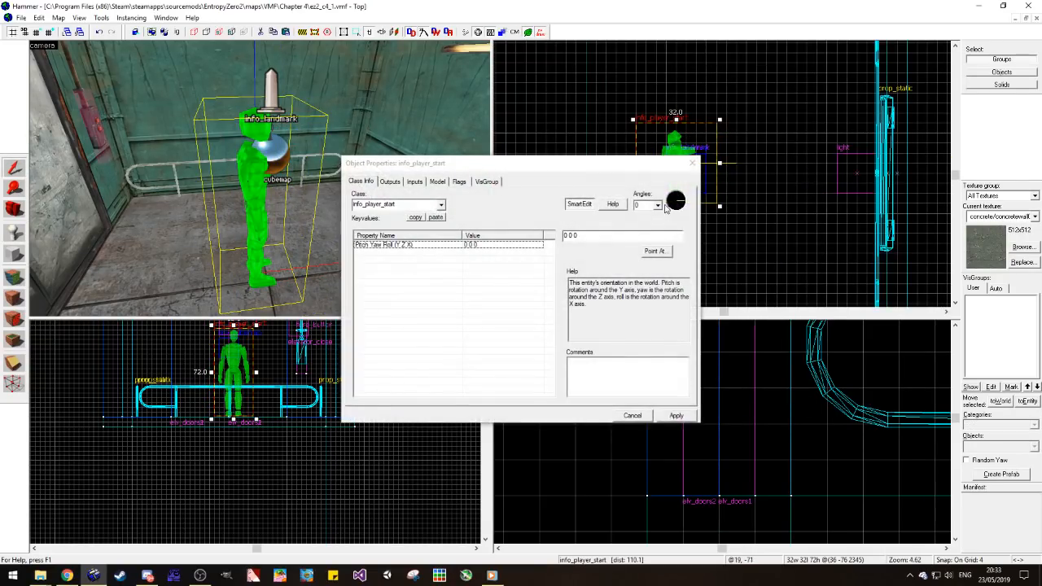
left_click(666, 200)
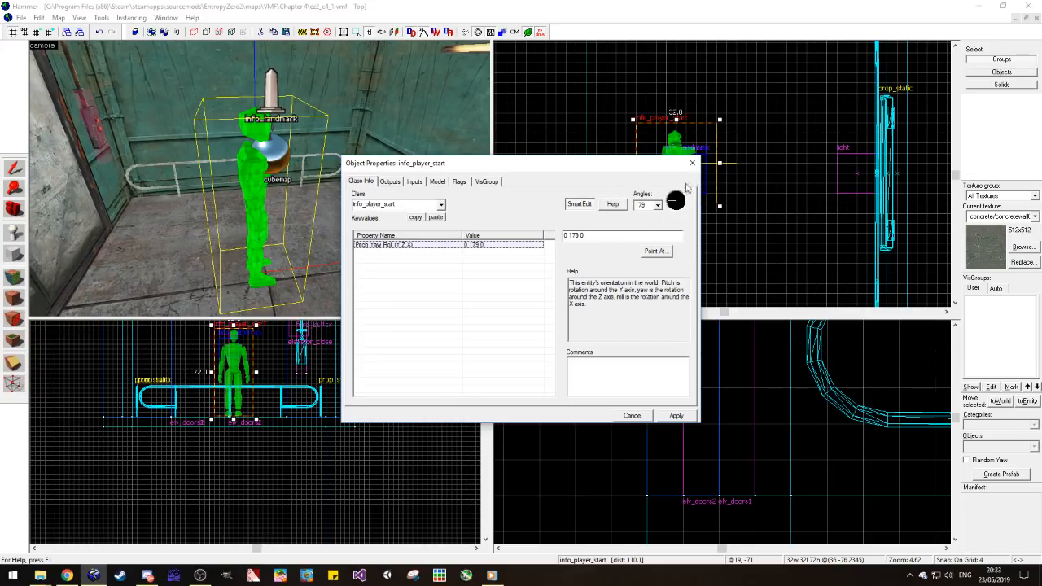
double_click(648, 205)
type("180")
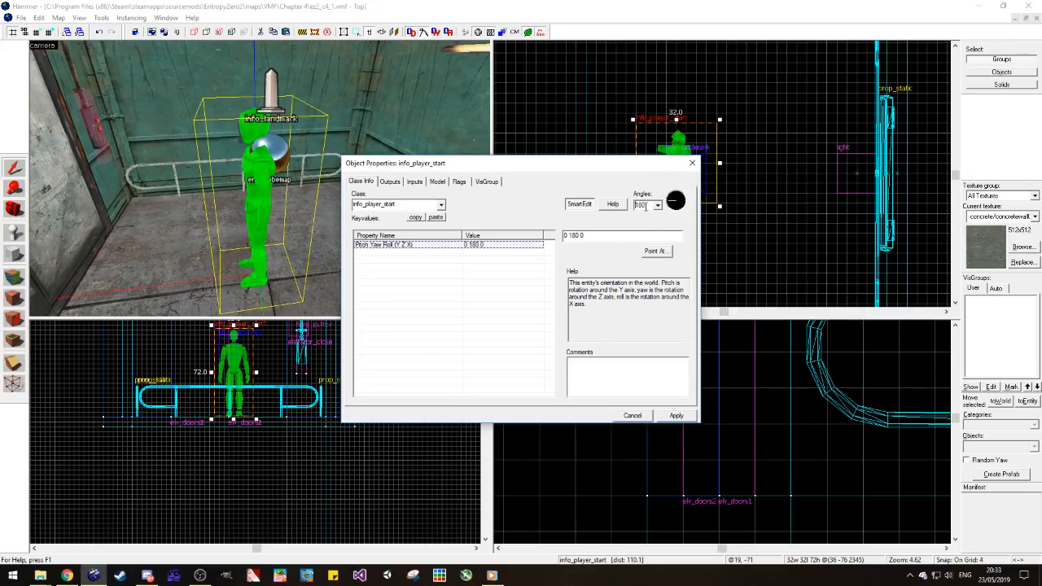
left_click(692, 163)
key("Escape")
Step: Create an item_suit entity inside the player start, at about leg height
left_click(14, 232)
double_click(1012, 444)
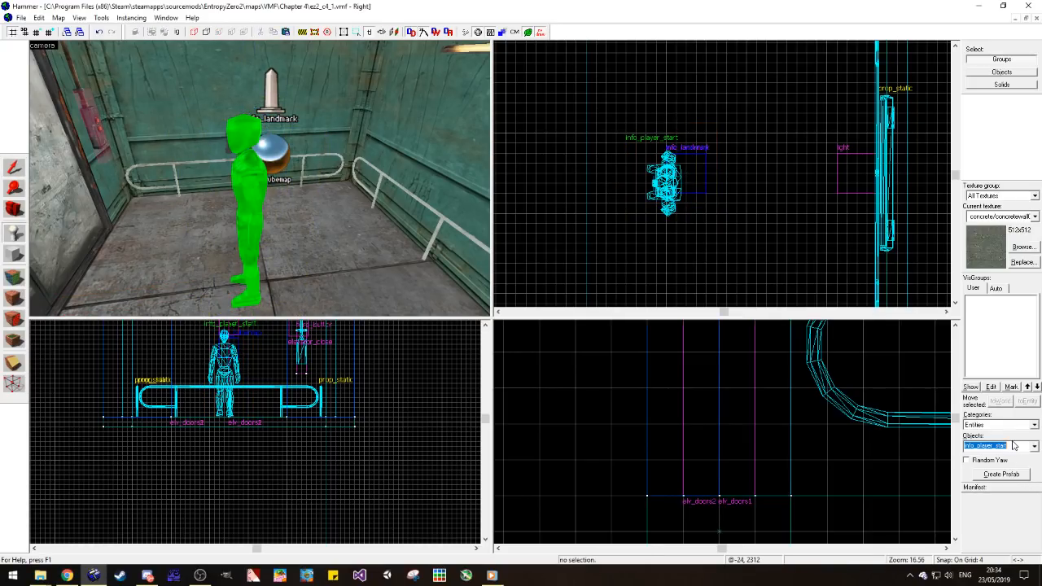
type("item_sui")
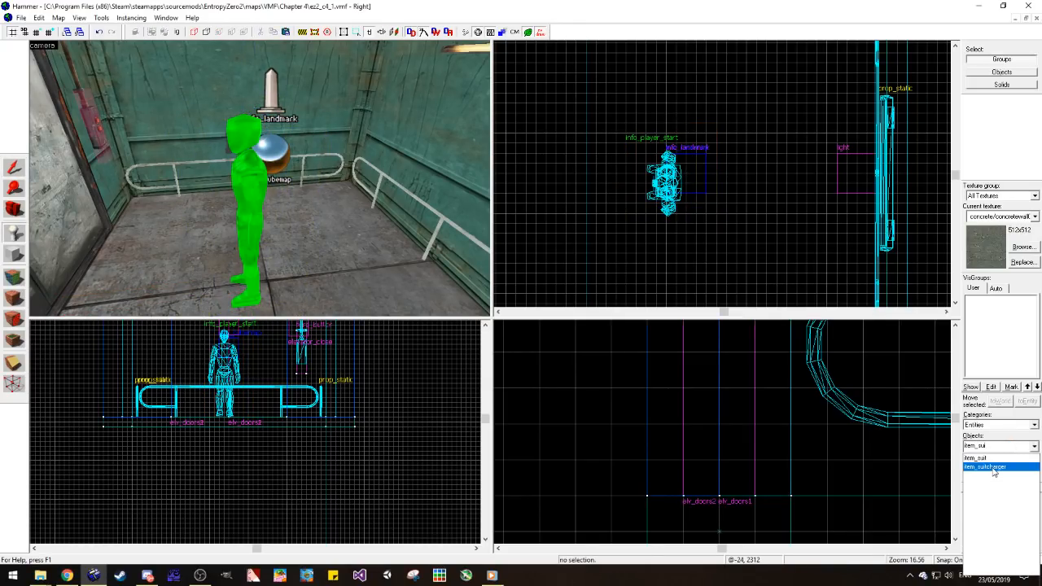
left_click(989, 459)
left_click_drag(653, 155, 661, 189)
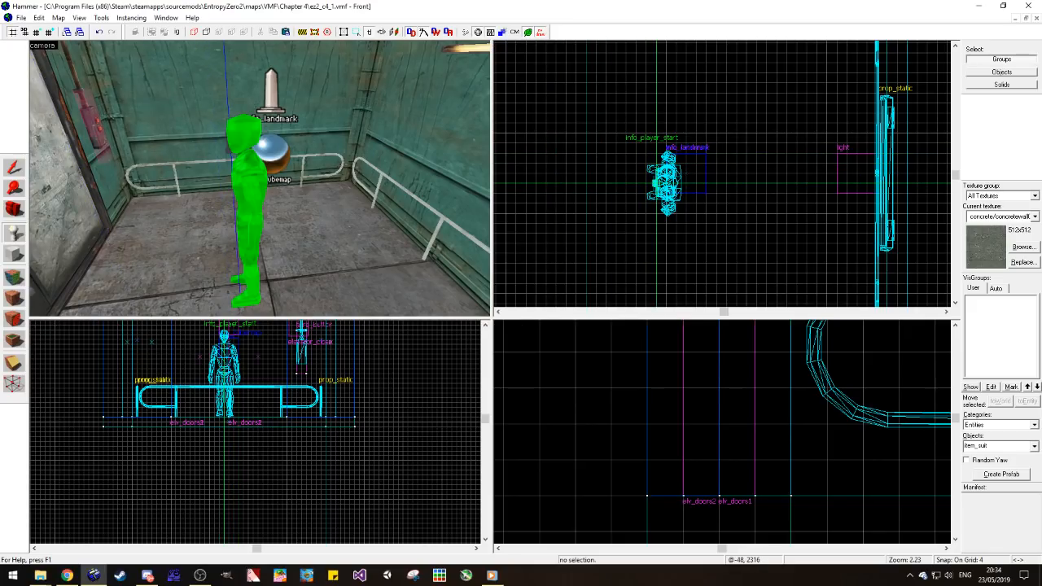
key("Return")
left_click(16, 169)
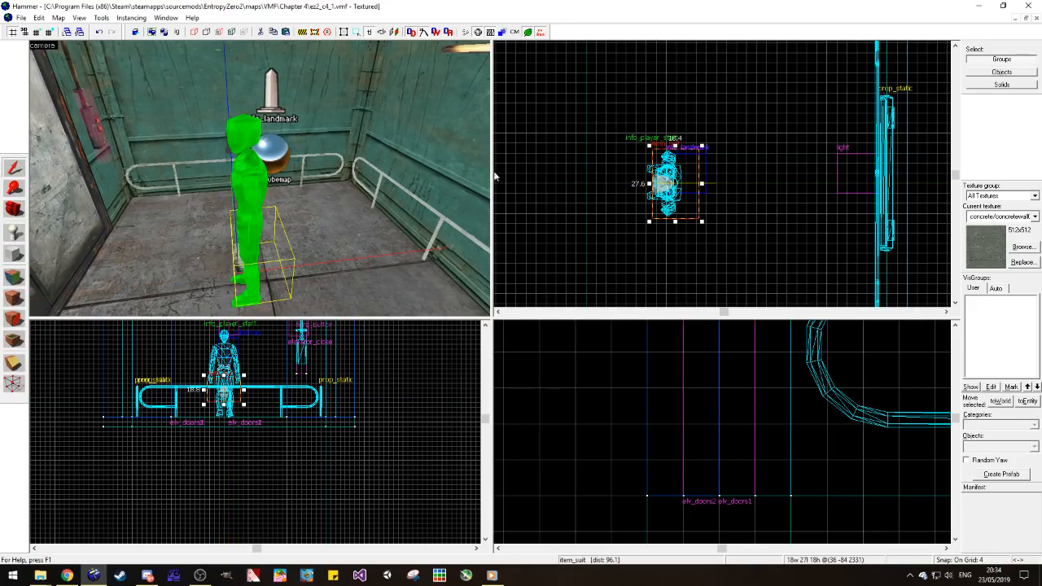
Step: Move the player start and the suit together about 8 units sideways, away from the landmark, and deselect them
left_click(577, 174)
key("a")
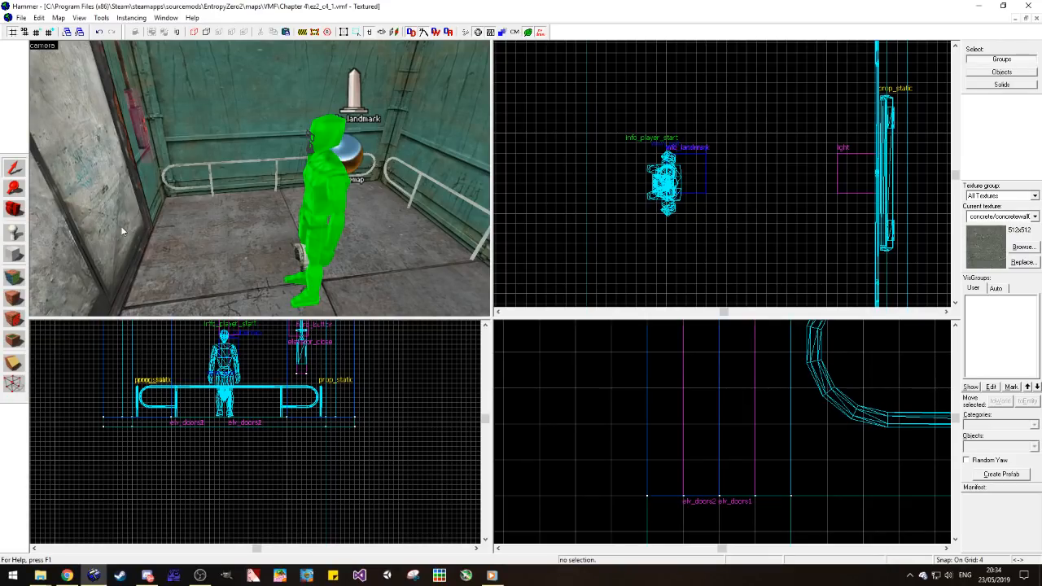
left_click(304, 258)
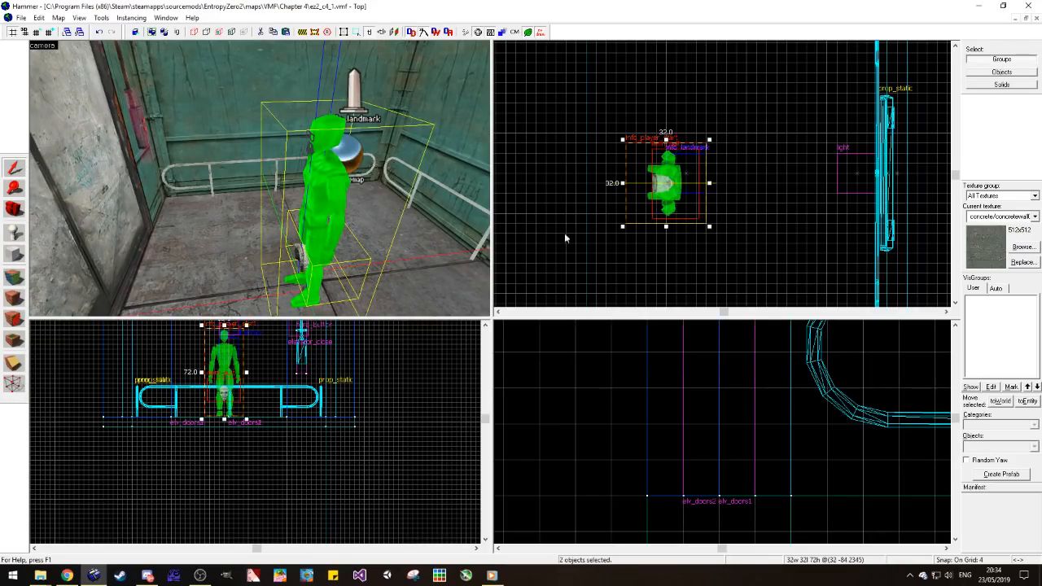
left_click(716, 256)
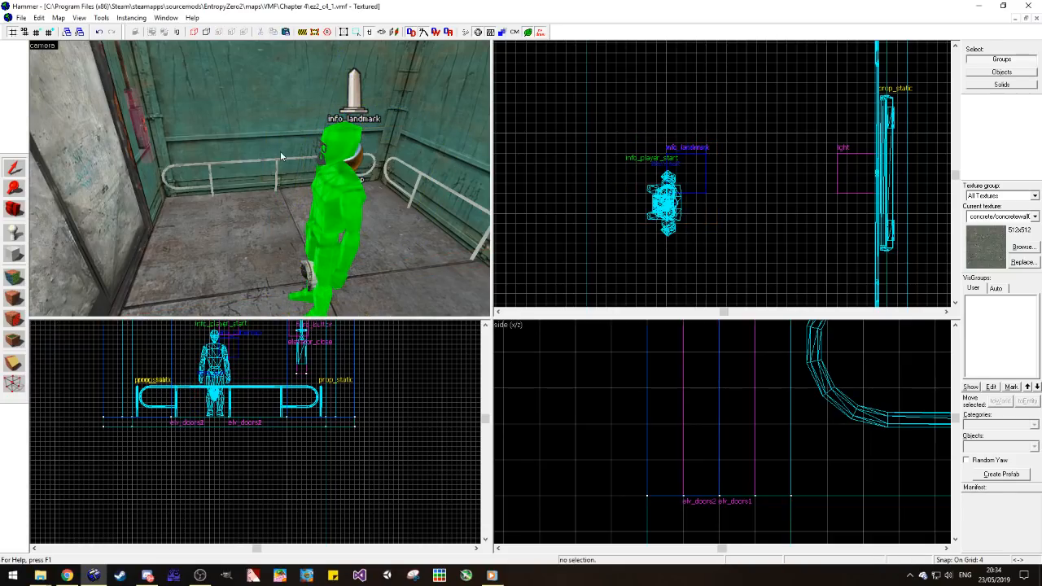
Step: Place a weapon_pistol entity on the elevator floor in front of the player start's feet
key("s")
key("d")
left_click(14, 234)
double_click(1000, 447)
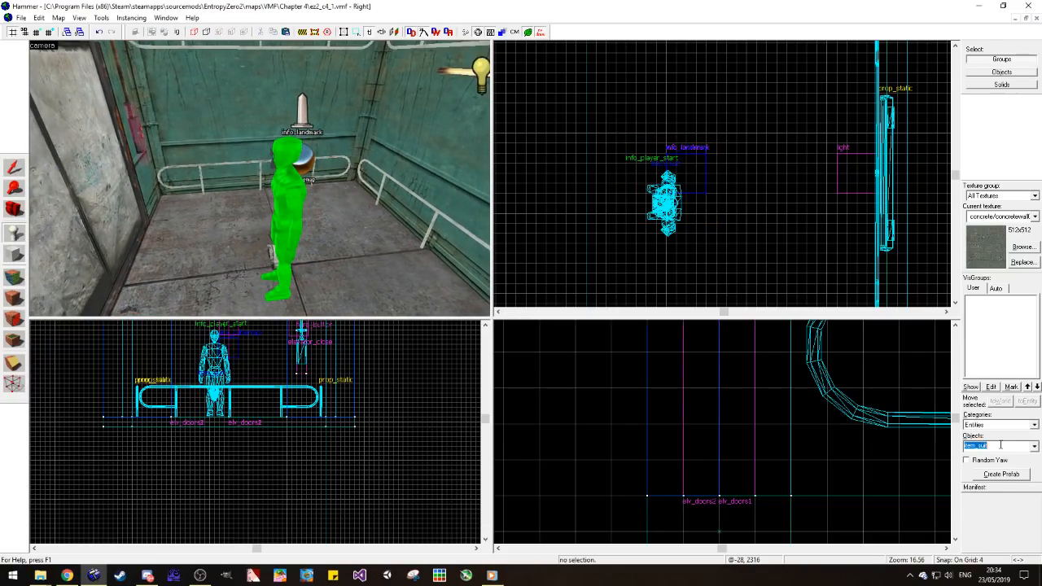
type("wea")
left_click(1003, 557)
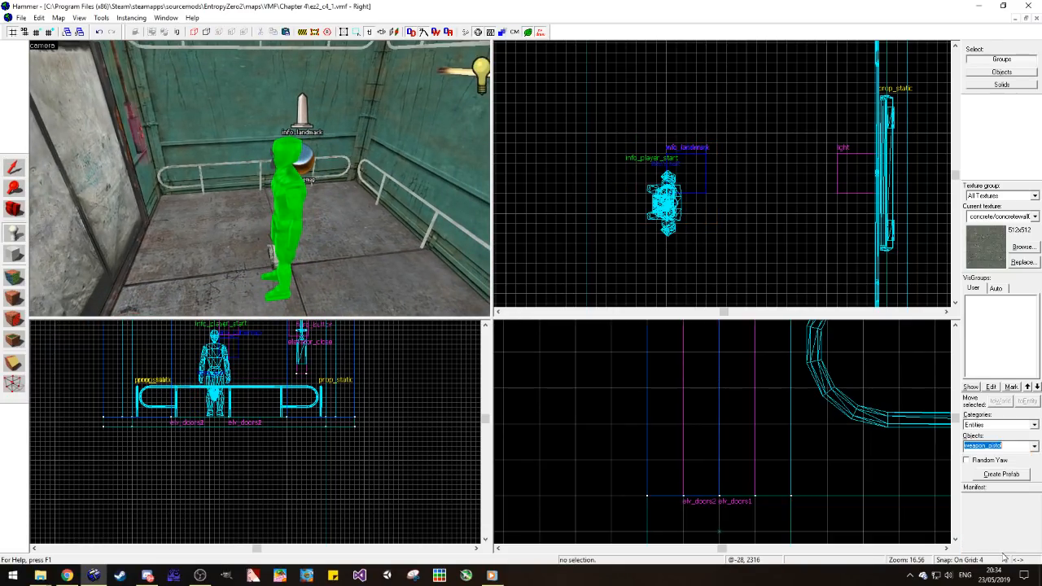
left_click(255, 293)
Step: Raise the pistol to the player start's waist, move it inside the figure, and deselect it
left_click(14, 167)
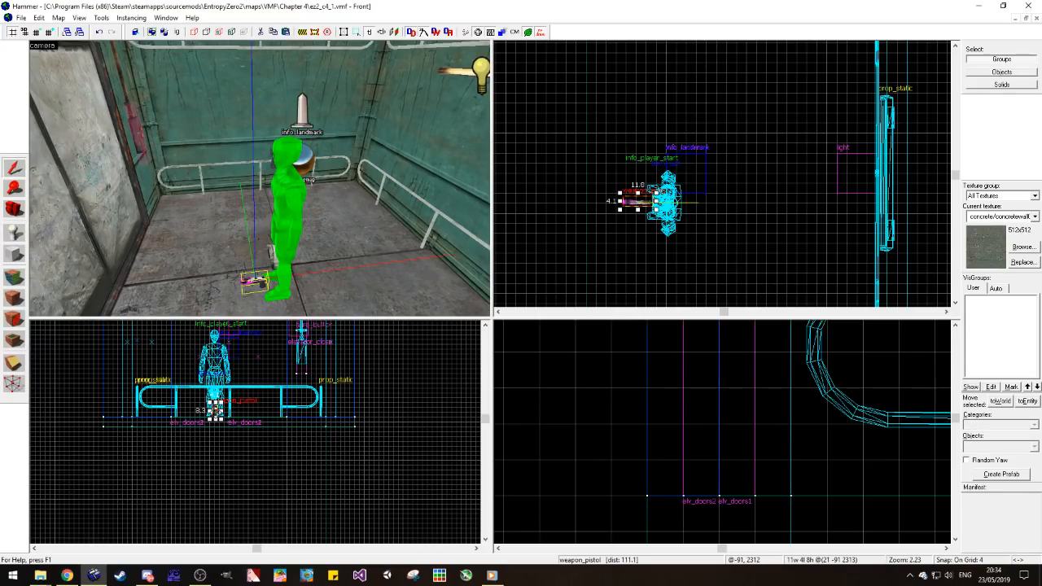
left_click_drag(215, 411, 214, 376)
left_click_drag(635, 205, 665, 204)
left_click(729, 205)
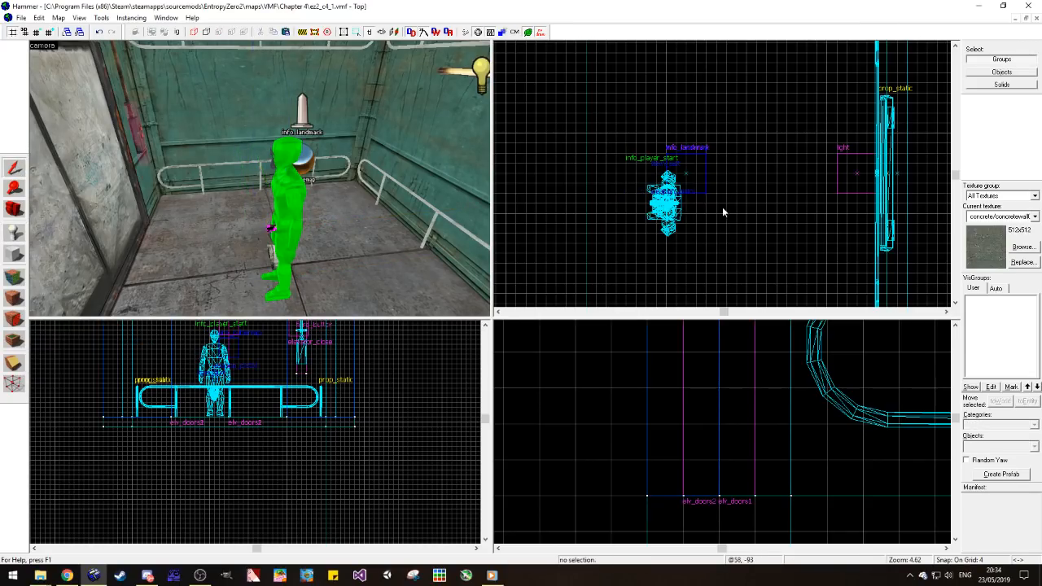
Step: Create a weapon_357 entity inside the player start, at waist height beside the pistol
key("a")
left_click(13, 232)
left_click(1017, 446)
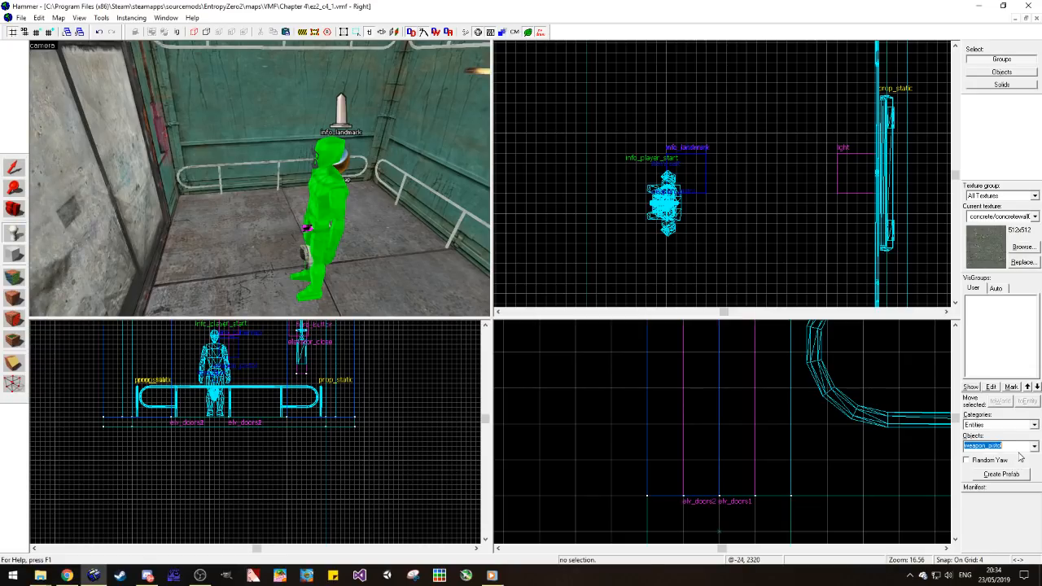
type("wea")
left_click(1020, 462)
mouse_move(651, 208)
left_mouse_down()
mouse_move(632, 195)
mouse_move(665, 208)
left_mouse_up()
left_click(233, 394)
left_click_drag(233, 394, 214, 378)
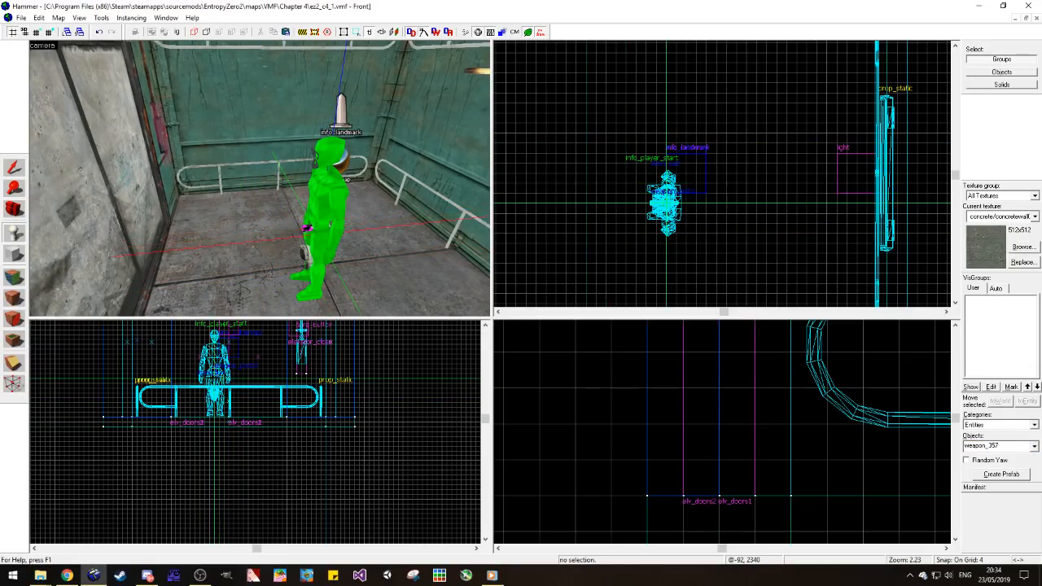
key("Return")
Step: Place an item_ammo_357 entity at the player start's feet and raise it off the floor to leg height
left_click(1015, 447)
type("item")
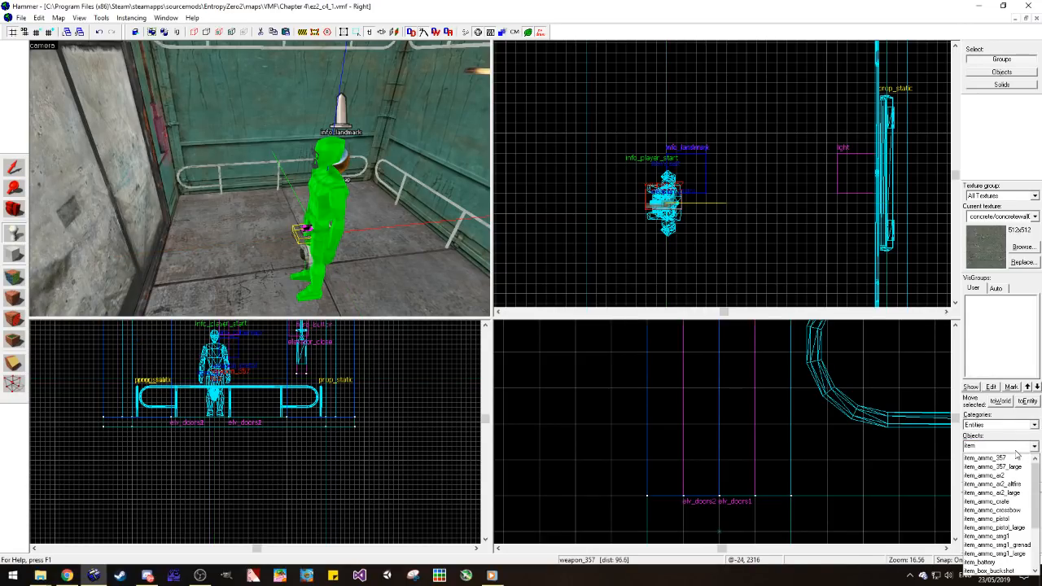
left_click(989, 457)
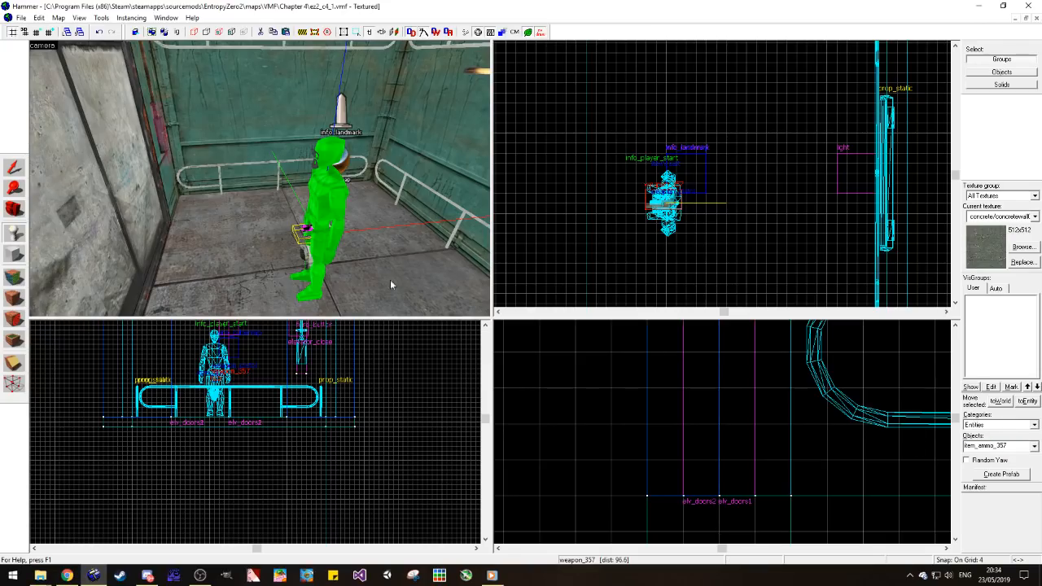
left_click(295, 291)
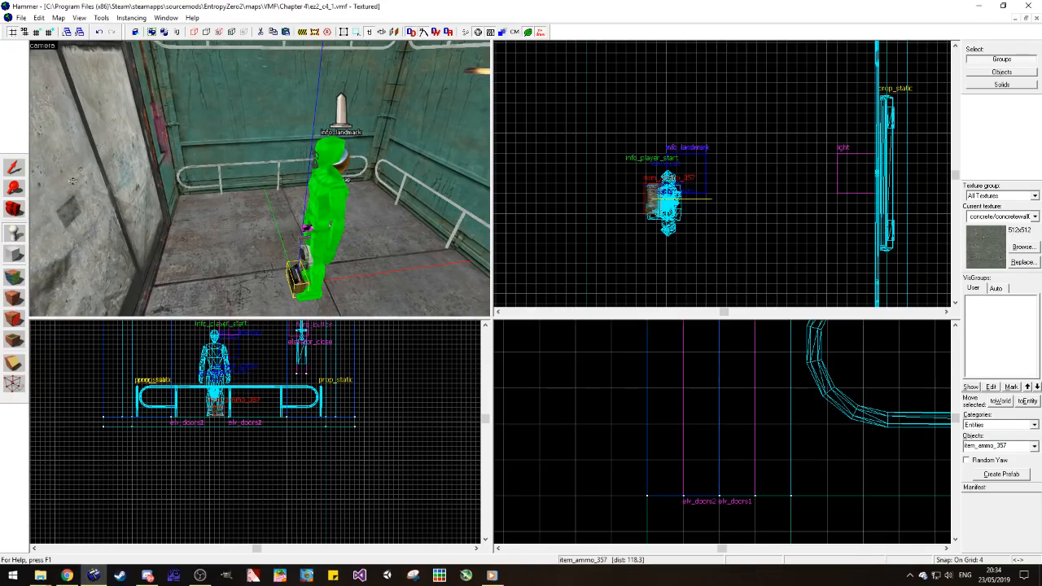
left_click(13, 169)
scroll(196, 404, "up", 2)
left_click_drag(227, 410, 226, 393)
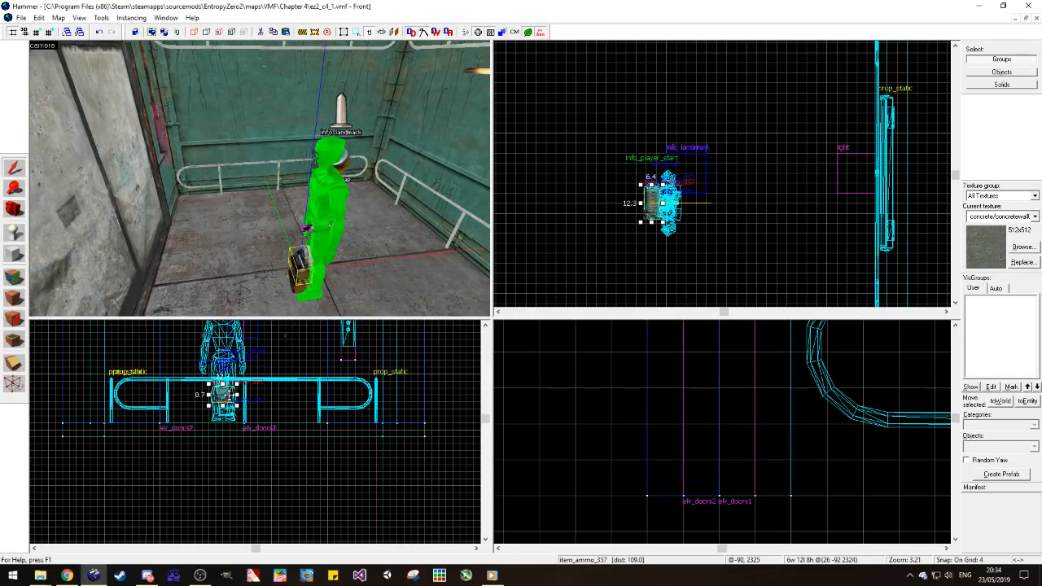
Step: Place an item_battery entity on the elevator floor in front of the player start's feet
left_click(263, 417)
left_click(7, 235)
left_click(1013, 450)
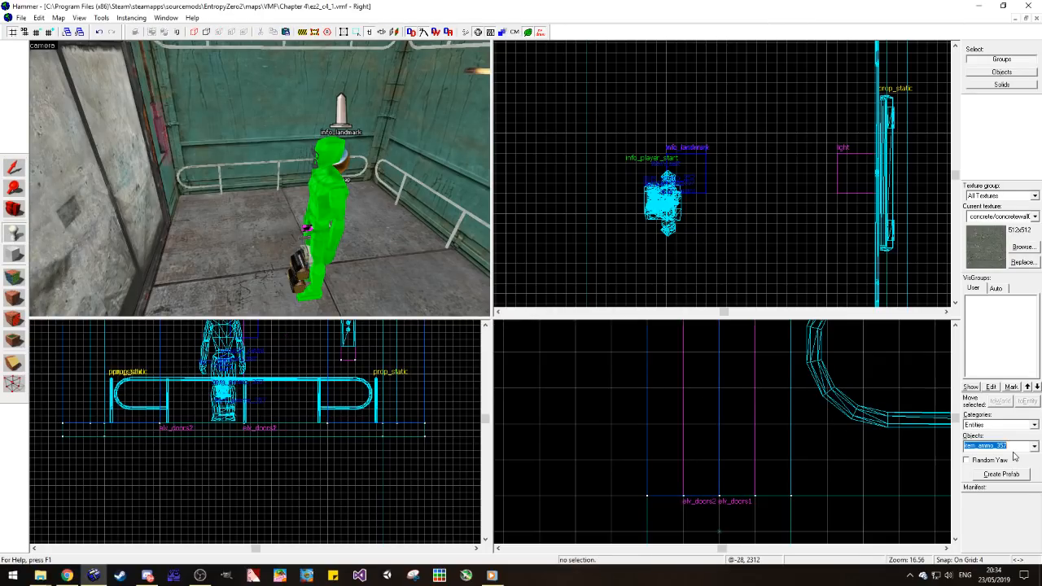
type("item_sui")
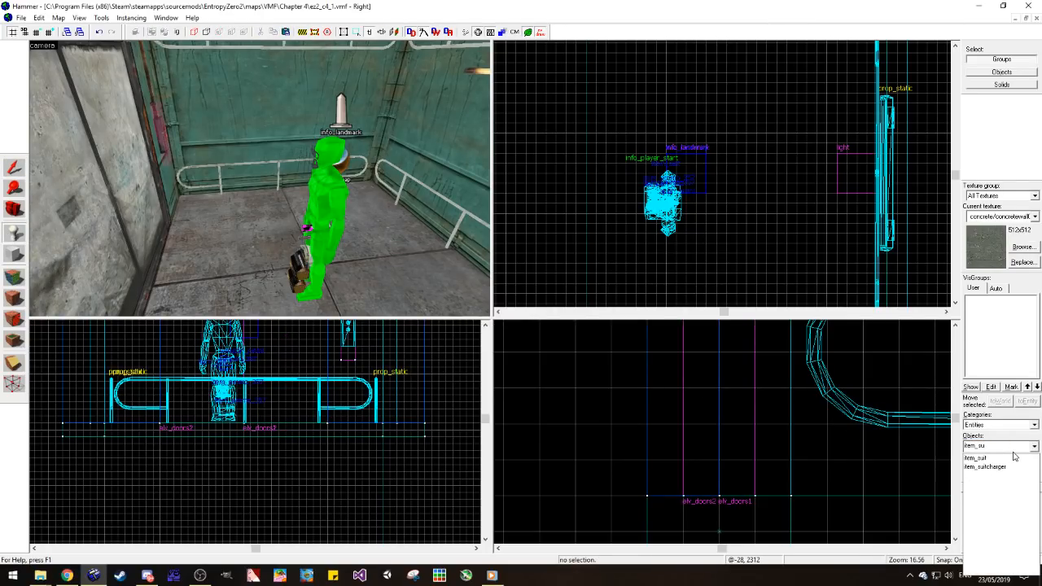
key("BackSpace")
key("BackSpace")
type("b")
left_click(981, 458)
left_click(278, 284)
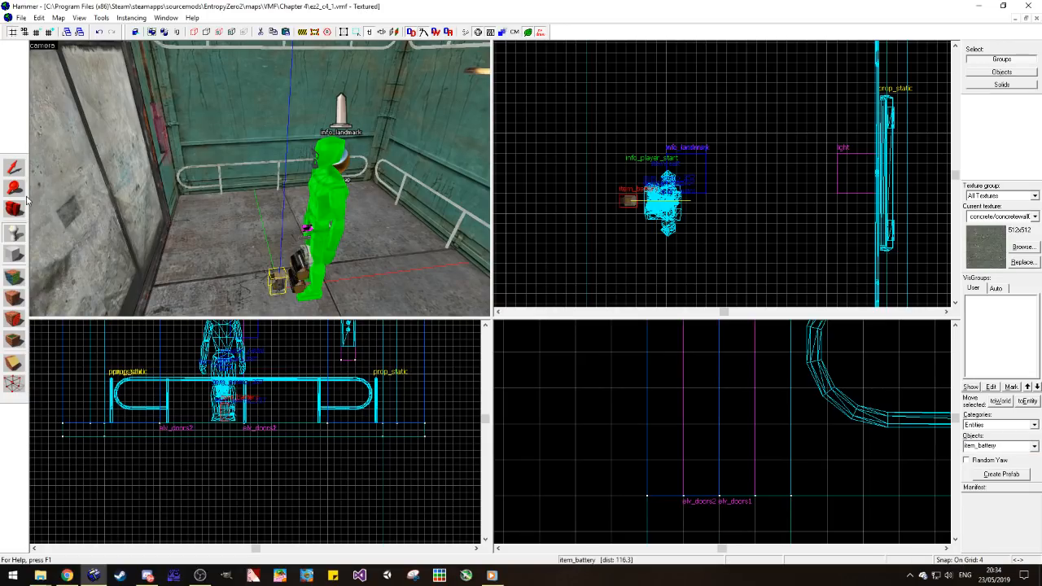
Step: Raise the battery to the player start's waist, move it inside the figure, and deselect it
left_click(13, 167)
left_click_drag(223, 418, 225, 384)
scroll(676, 197, "up", 3)
left_click_drag(601, 211, 656, 205)
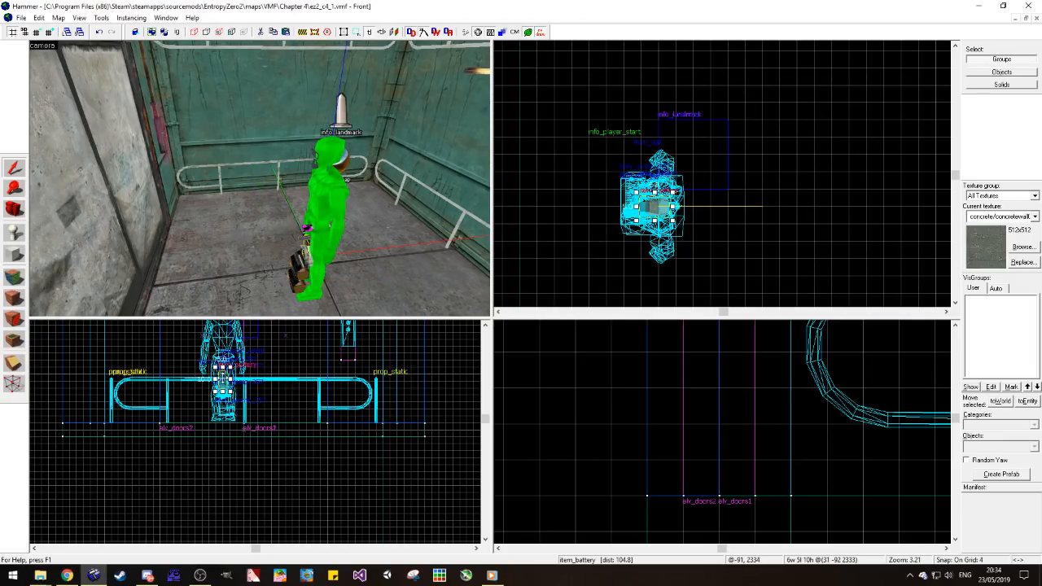
left_click_drag(221, 381, 222, 352)
left_click(293, 366)
scroll(318, 209, "up", 3)
scroll(267, 216, "down", 3)
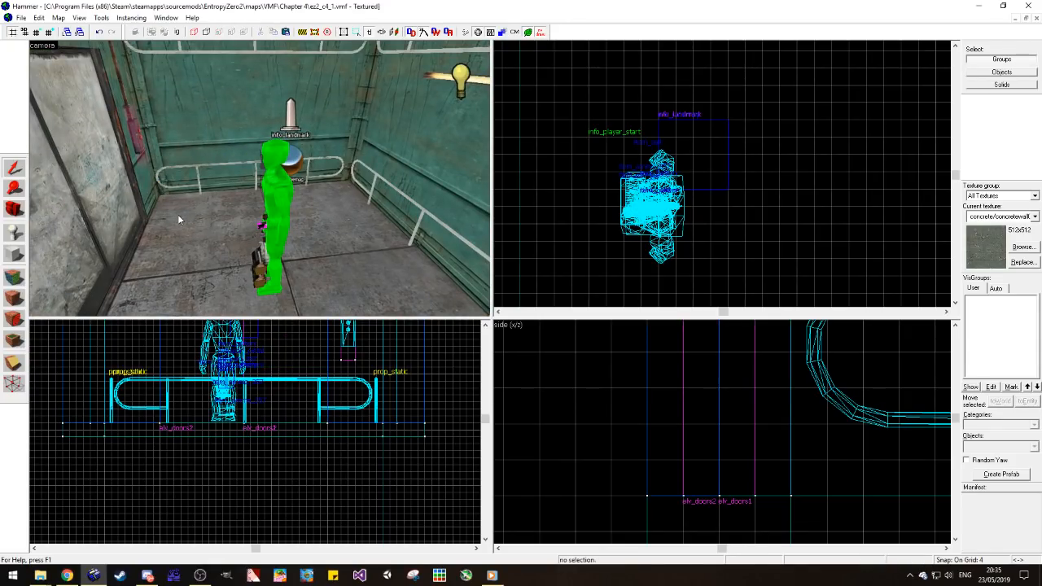
Step: Examine the elevator's outside wall with its doors and logic relays, and the interior around the player start
key("alt+Tab")
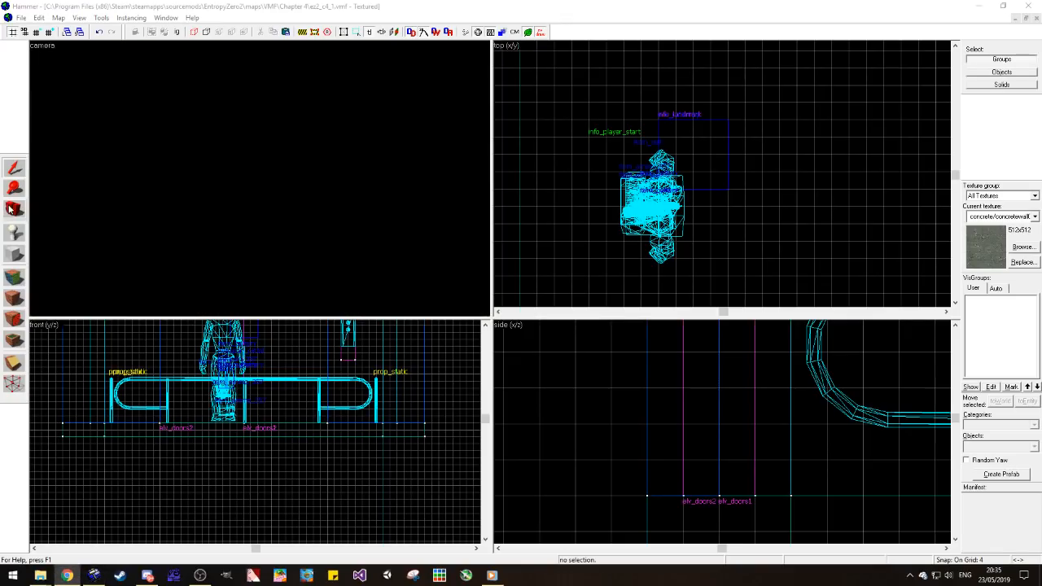
left_click(12, 209)
left_click_drag(177, 210, 151, 218)
key("s")
key("d")
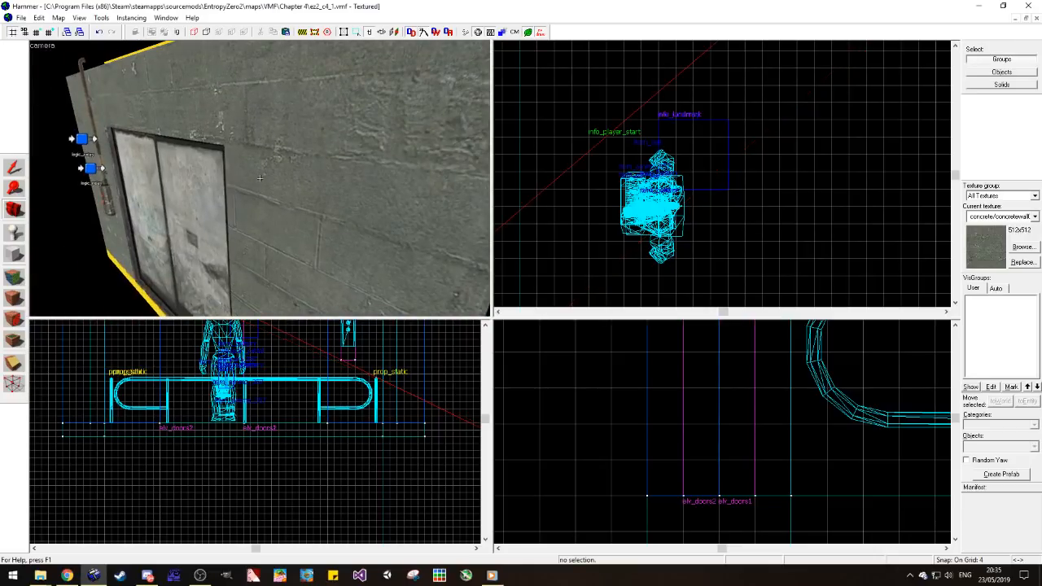
key("z")
key("w")
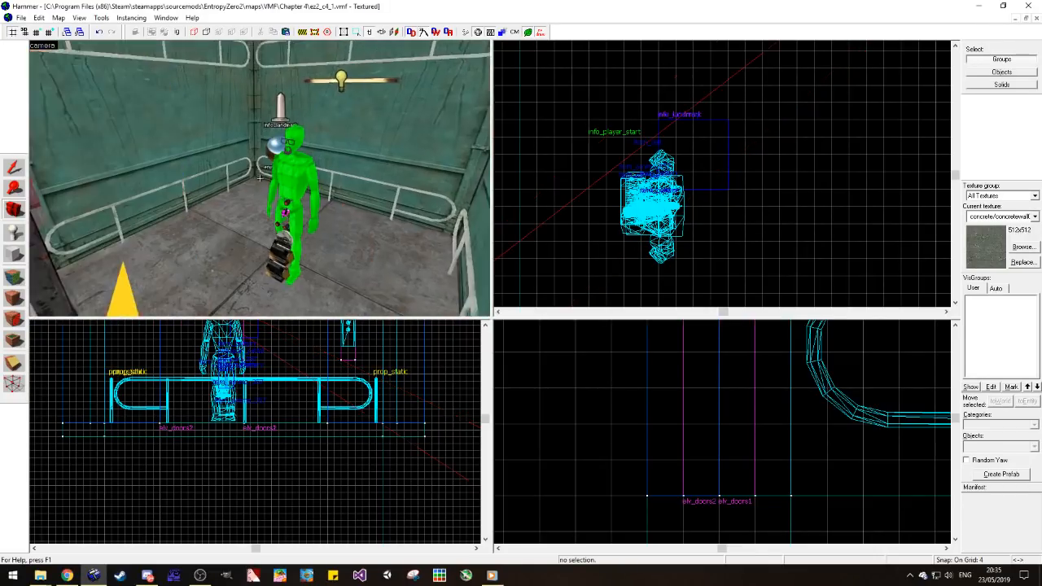
key("s")
key("w")
key("z")
Step: Place a logic_auto entity inside the elevator, near the railing beside the doors
left_click(14, 233)
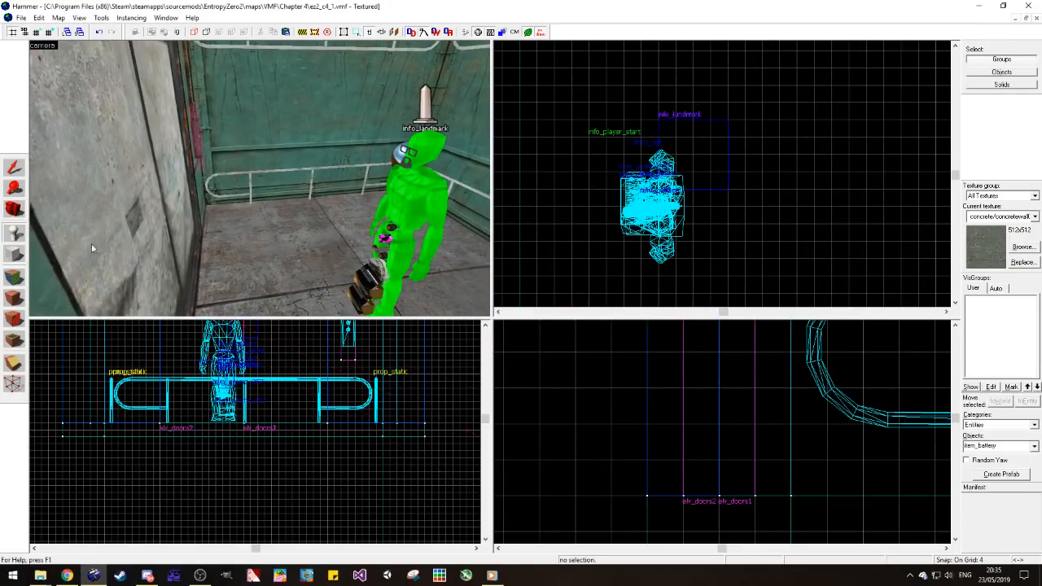
double_click(1006, 446)
type("logic_a")
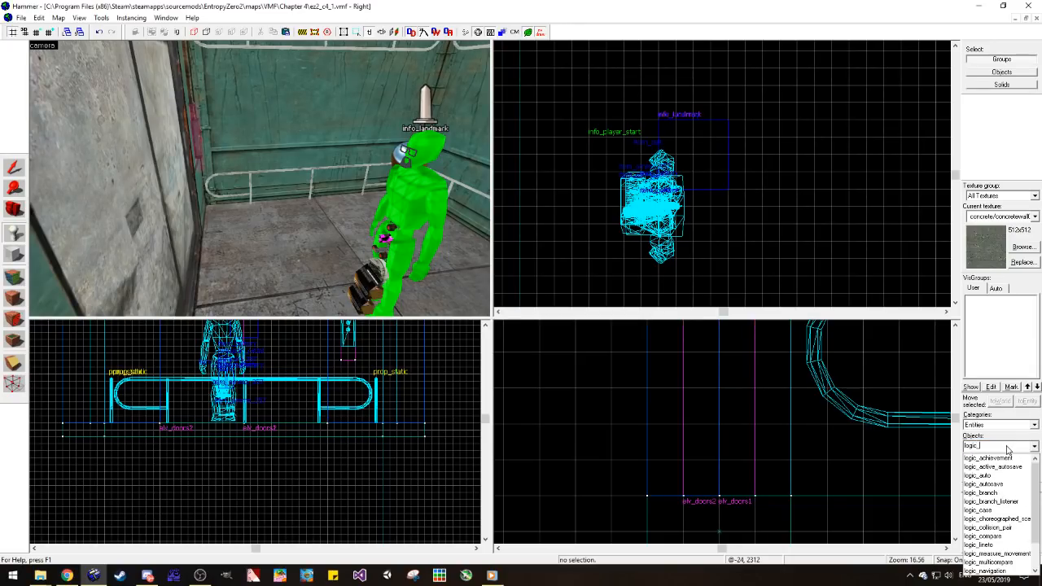
left_click(981, 475)
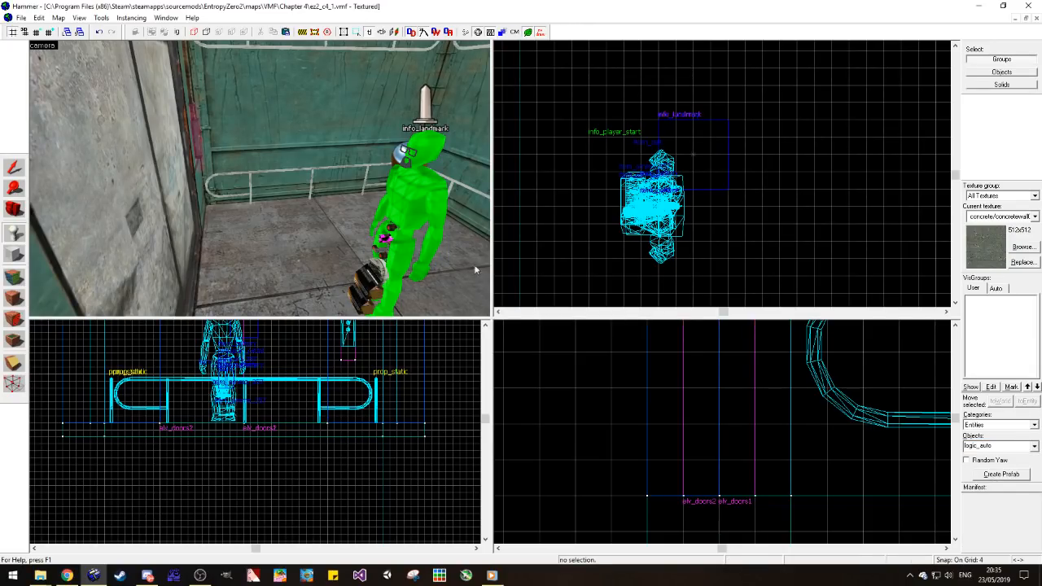
left_click(219, 220)
Step: Add an OnMapSpawn output to the logic_auto that targets the elevator_open relay
key("alt+Return")
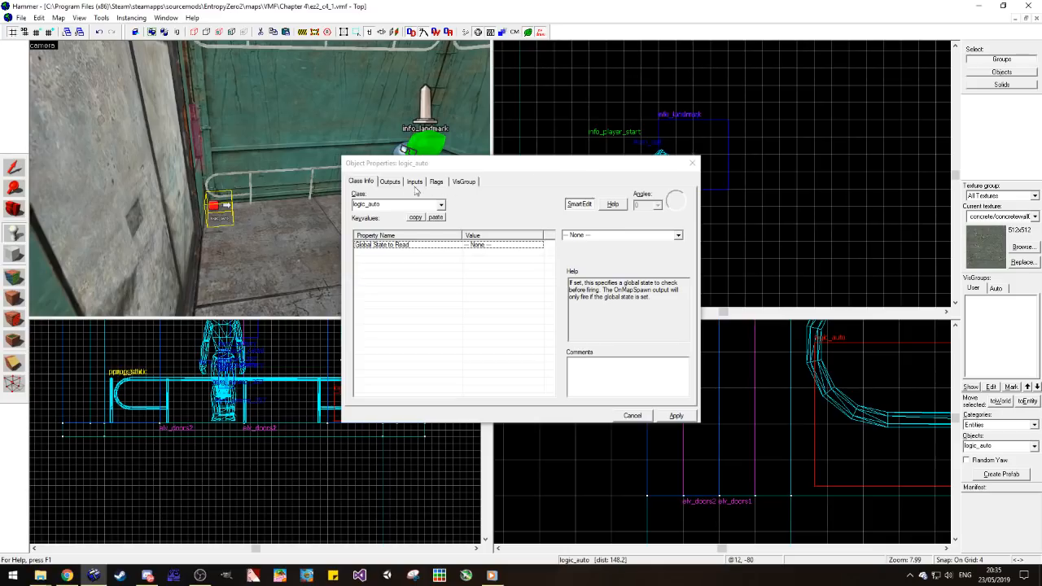
left_click(397, 182)
left_click(418, 393)
left_click(552, 319)
left_click(525, 337)
left_click(567, 335)
left_click(248, 94)
left_click(568, 334)
left_click(245, 56)
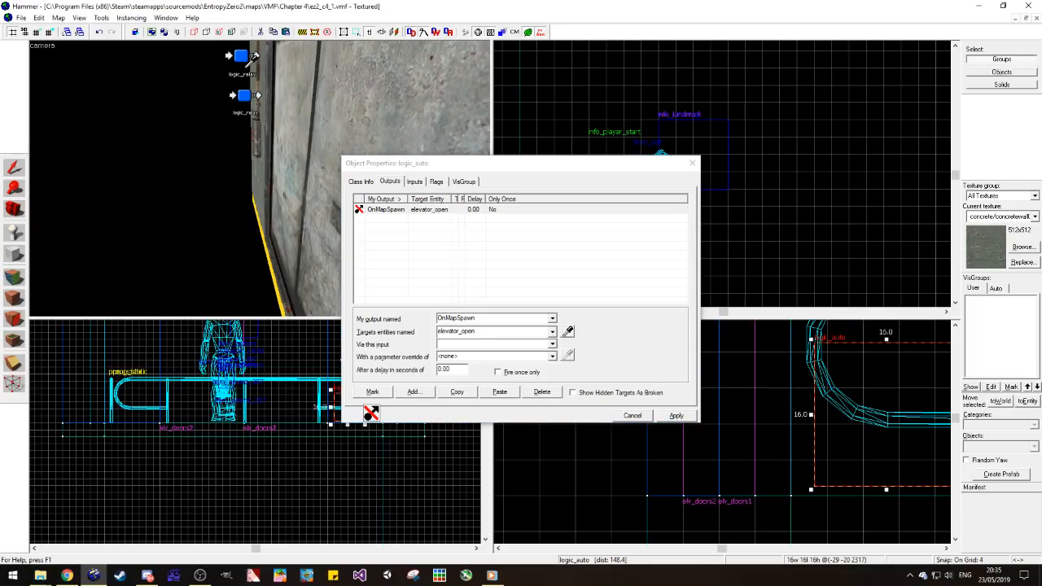
Step: Make the OnMapSpawn output send Trigger to elevator_open after a 1-second delay, and apply the properties
left_click(551, 344)
left_click_drag(551, 366, 551, 391)
left_click(514, 397)
left_click_drag(461, 374, 420, 373)
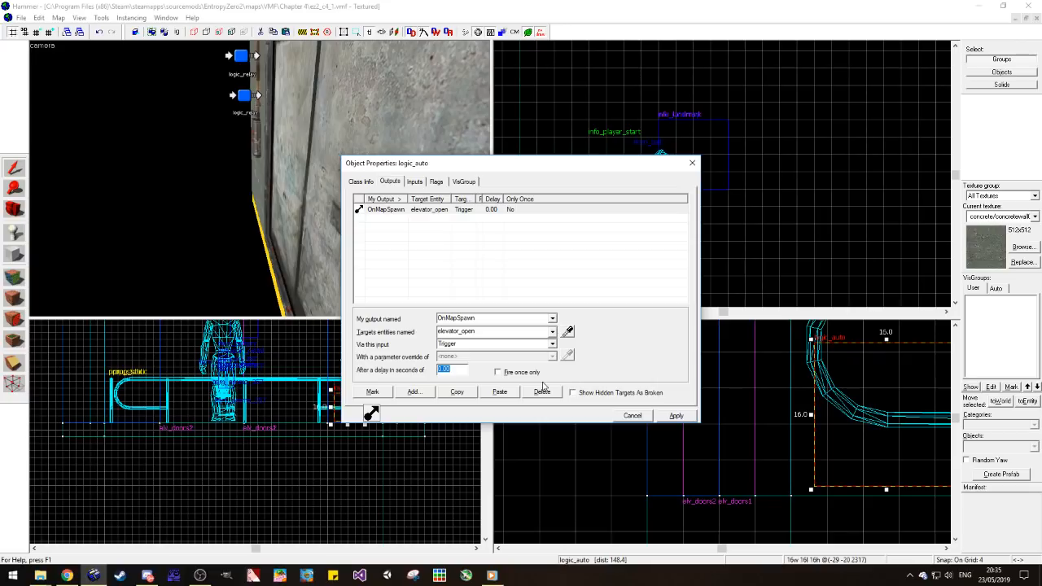
type("1")
left_click(676, 415)
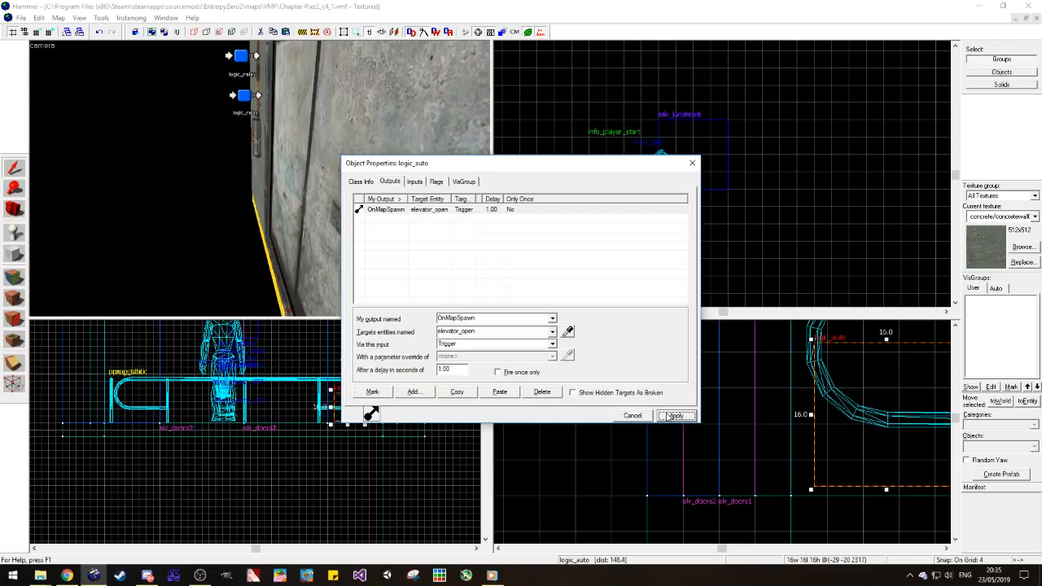
left_click(698, 220)
scroll(715, 172, "down", 12)
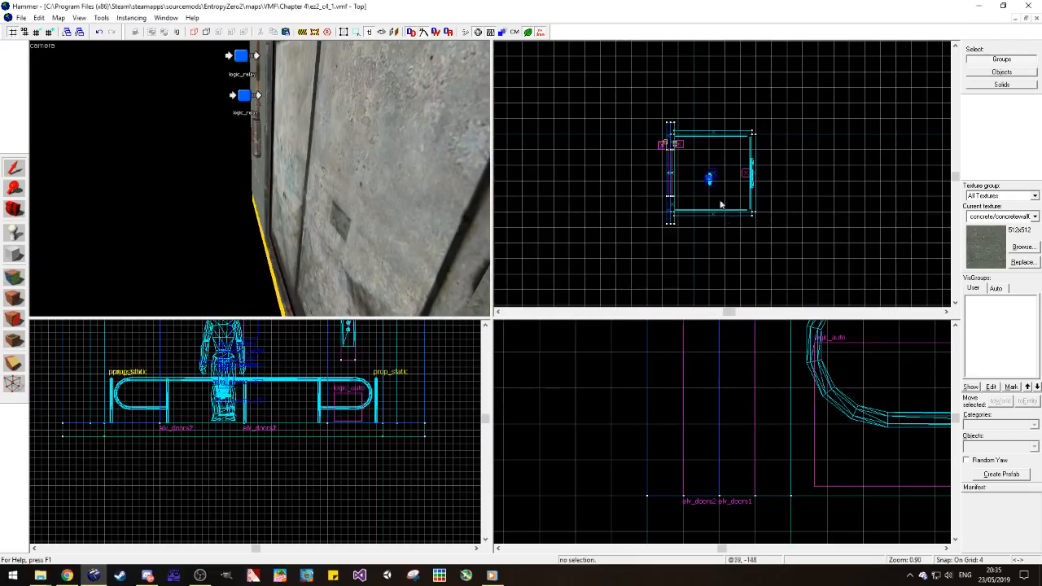
scroll(704, 196, "up", 4)
left_click(14, 210)
left_click_drag(236, 182, 271, 186)
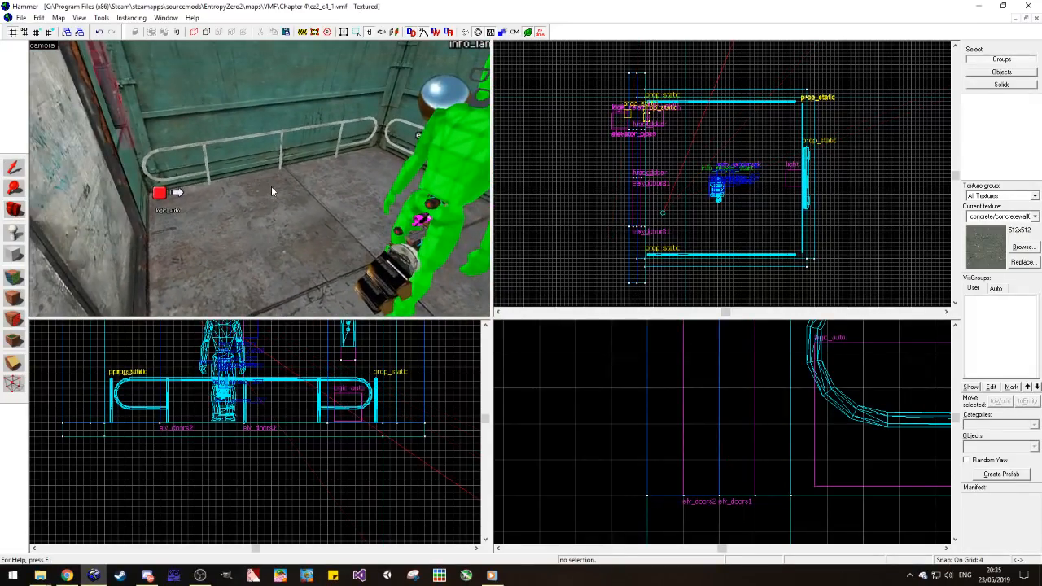
scroll(314, 522, "down", 4)
scroll(297, 480, "up", 4)
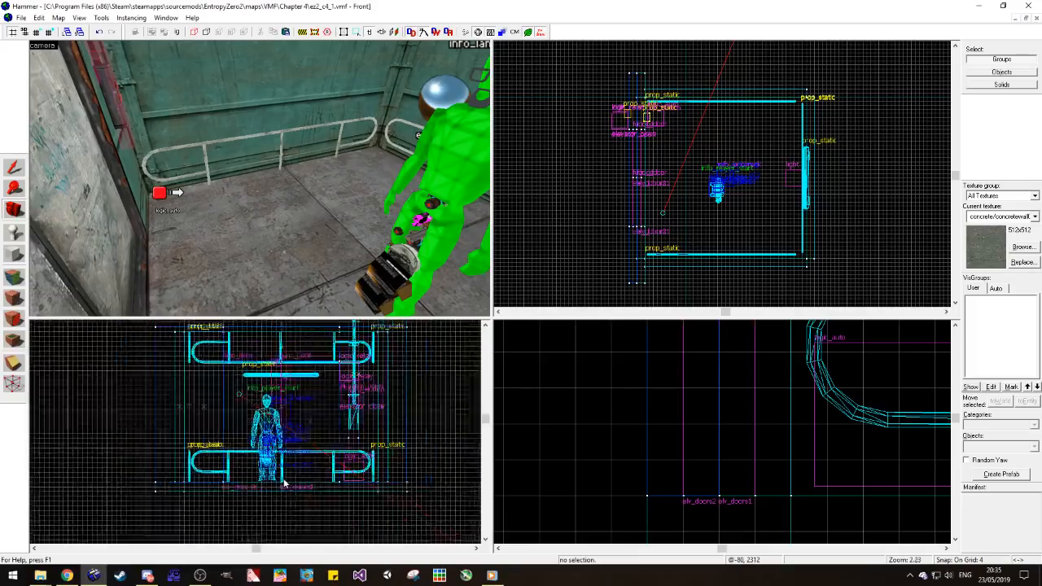
scroll(284, 483, "down", 3)
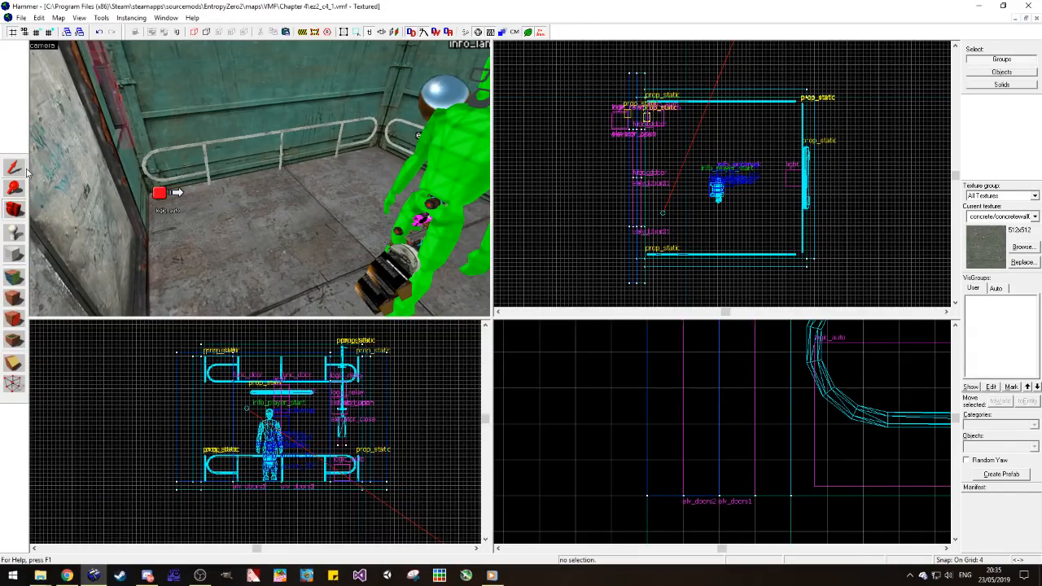
left_click_drag(152, 330, 431, 520)
key("Return")
scroll(390, 480, "up", 7)
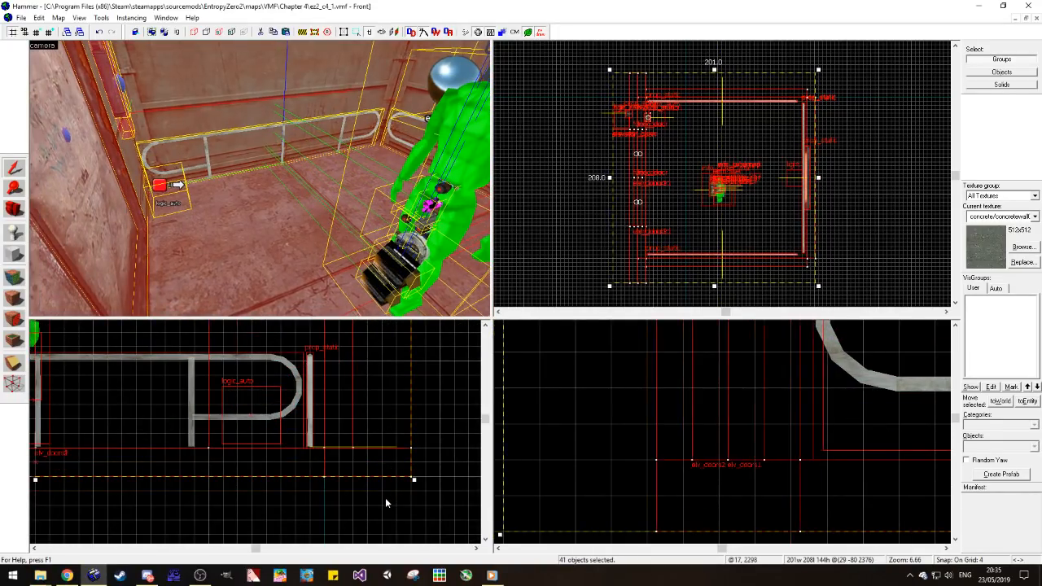
key("Escape")
scroll(817, 261, "up", 4)
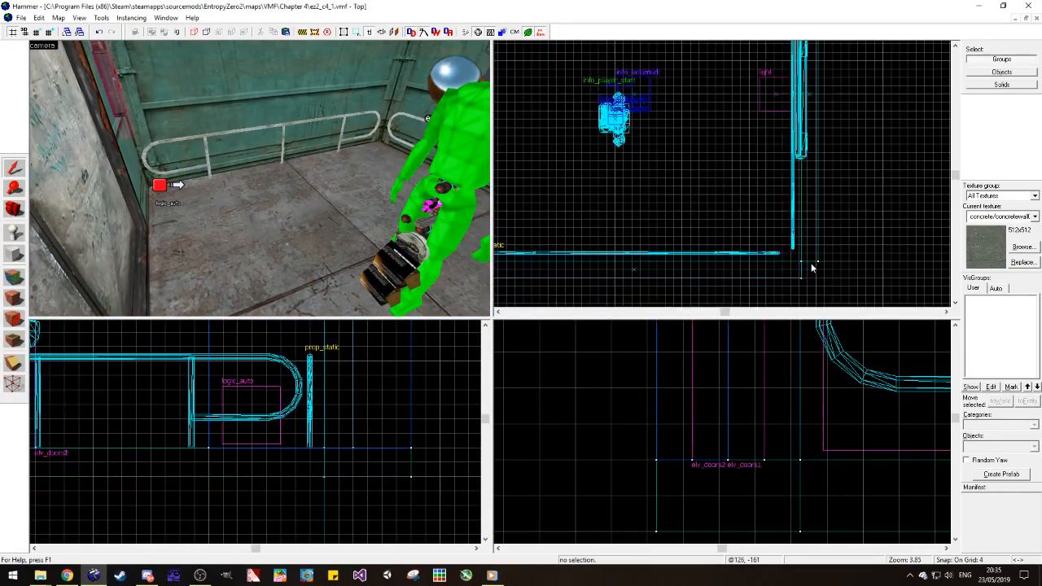
scroll(812, 268, "down", 4)
key("ctrl+z")
scroll(808, 268, "up", 7)
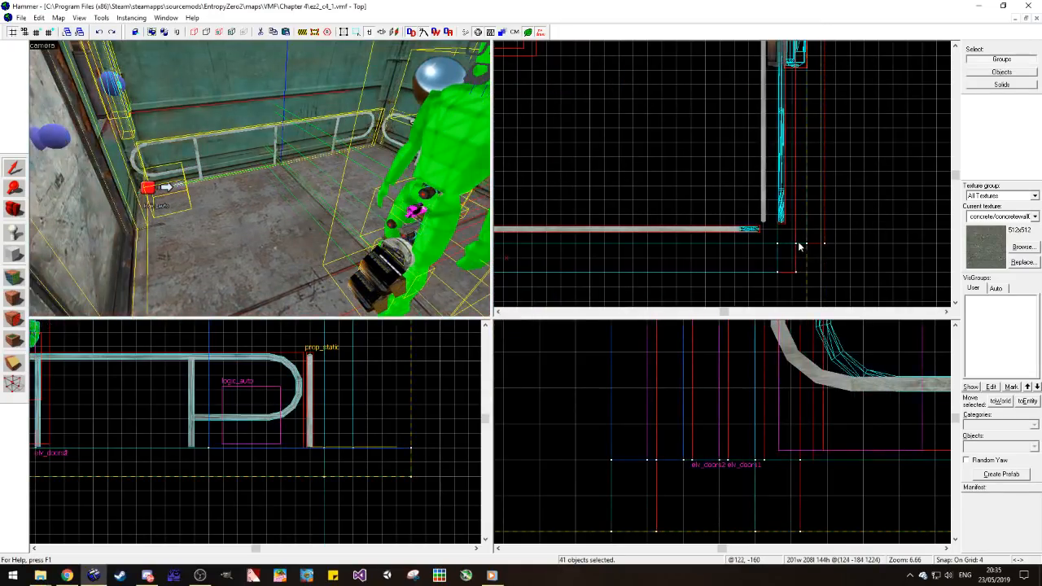
scroll(841, 271, "down", 8)
key("Escape")
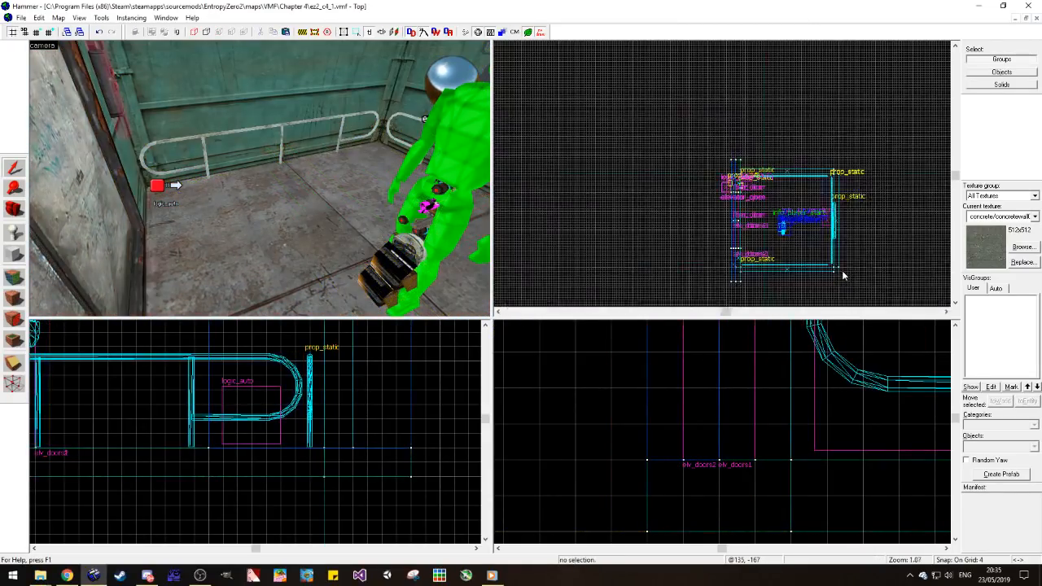
Step: Frame the whole elevator in the 2D views and enlarge the camera viewport slightly
scroll(361, 500, "down", 5)
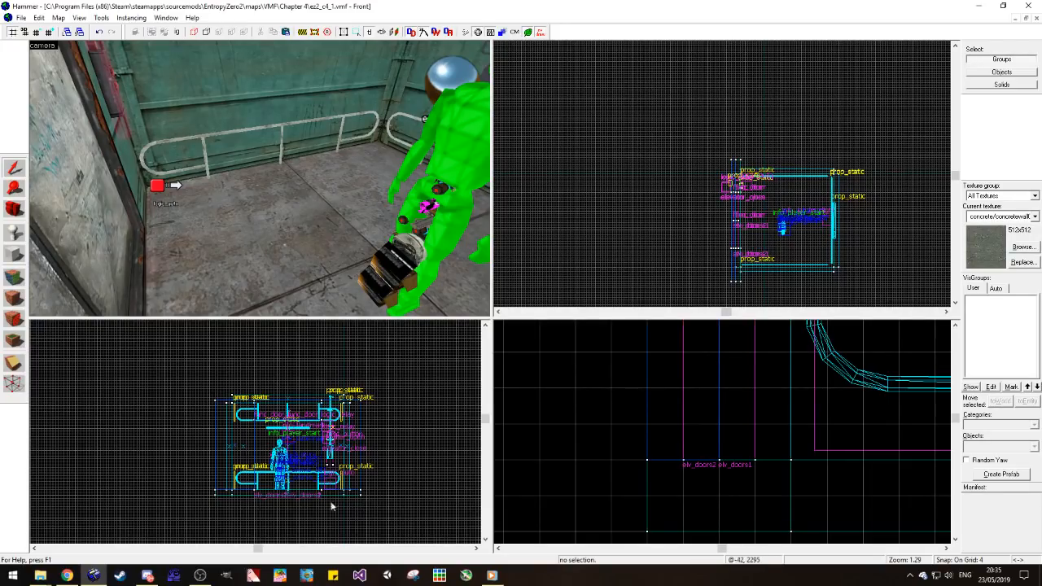
scroll(661, 490, "down", 5)
scroll(661, 490, "down", 4)
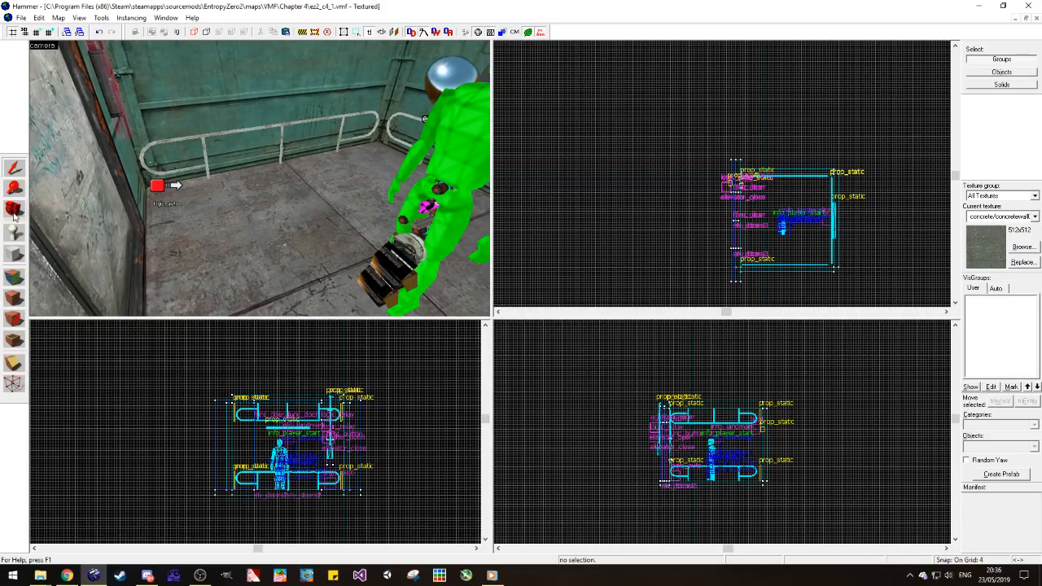
left_click_drag(261, 179, 247, 197)
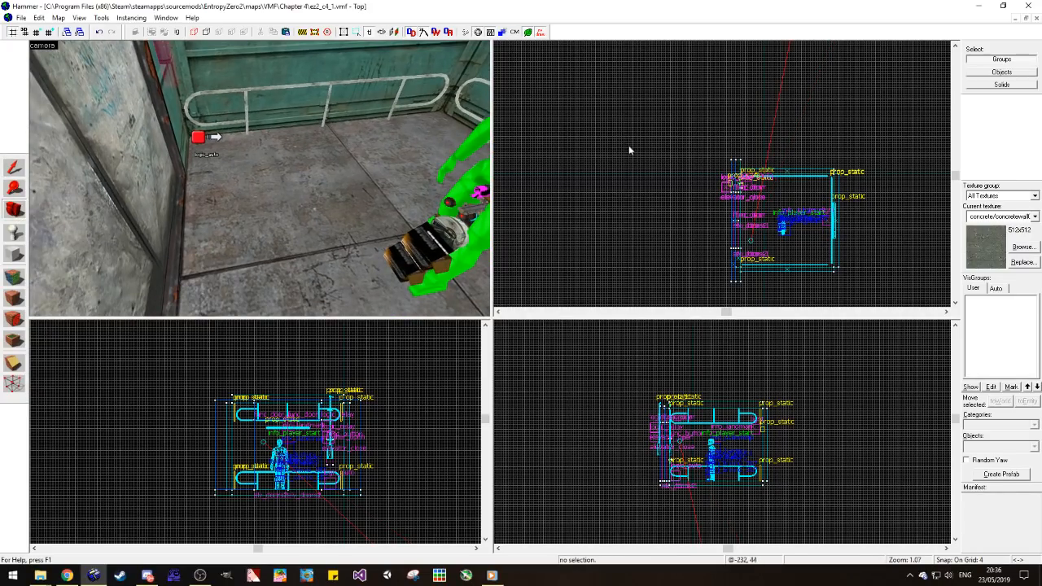
scroll(703, 209, "down", 5)
scroll(771, 264, "up", 6)
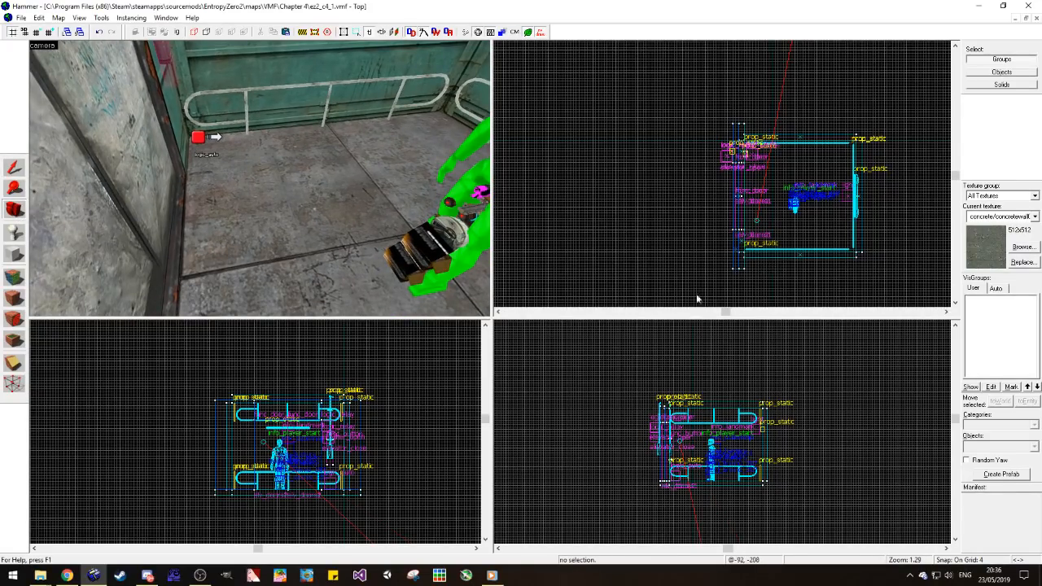
left_click_drag(487, 318, 506, 300)
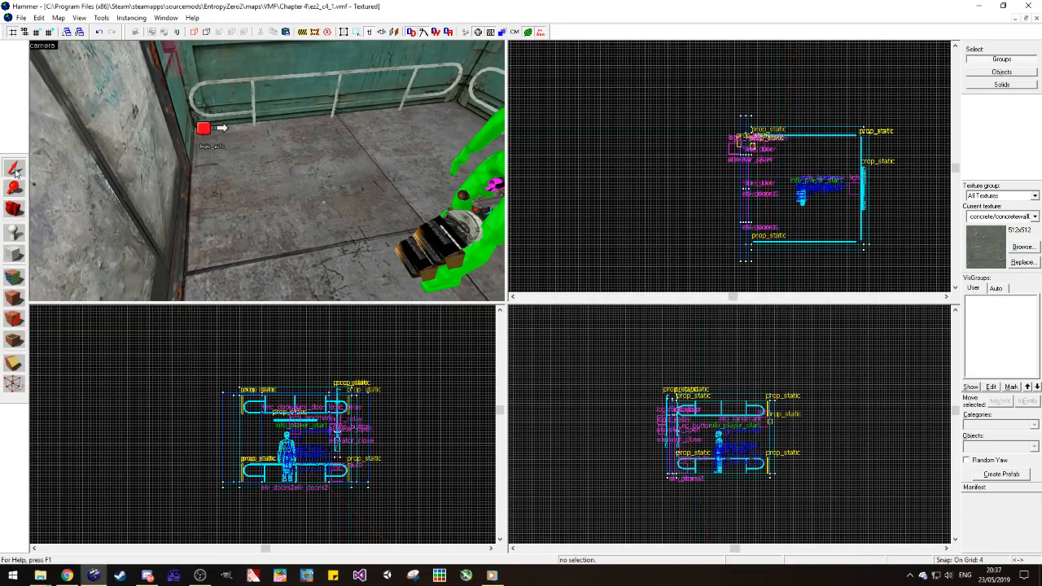
Step: Build a large floor outside the elevator by pulling the doorway's floor strip outward, away from the doors
key("z")
key("z")
left_click(336, 235)
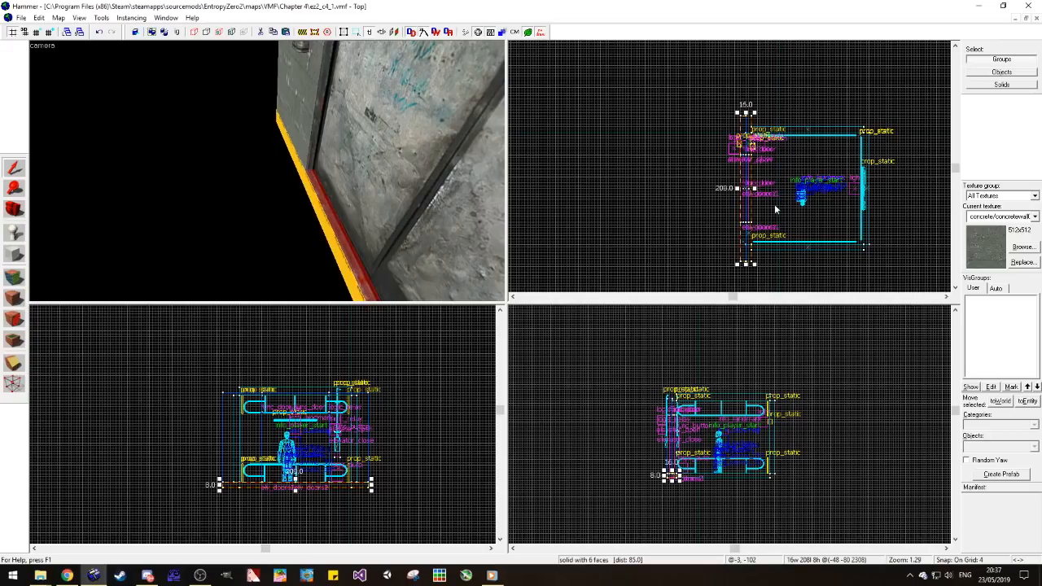
scroll(754, 222, "up", 1)
left_click_drag(753, 227, 735, 227)
left_click_drag(724, 181, 586, 178)
scroll(665, 180, "down", 4)
scroll(605, 175, "up", 3)
Step: Browse the concrete floor and wall textures, and examine the new floor in front of the elevator doors
left_click(1023, 246)
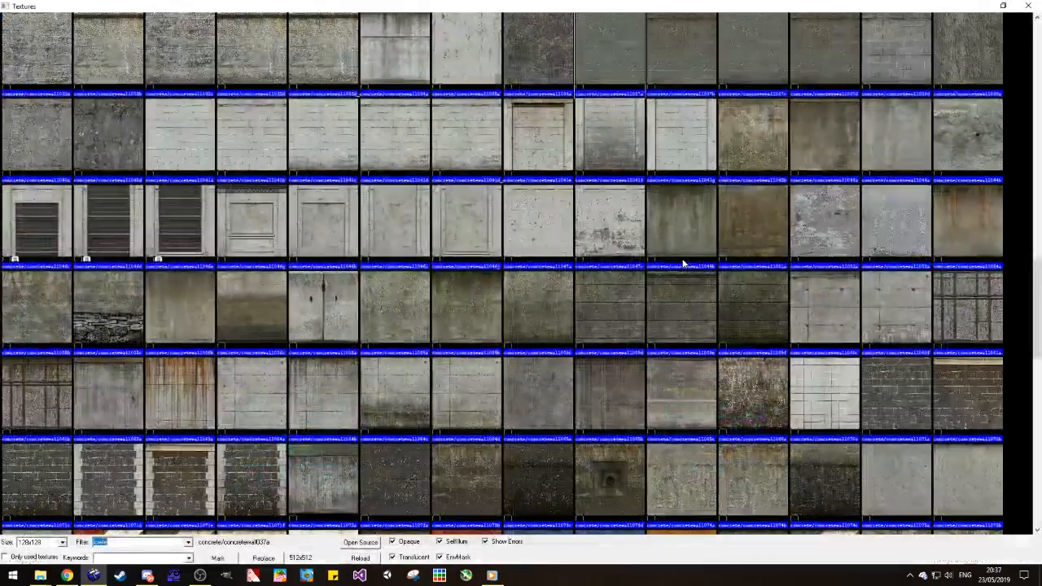
scroll(531, 321, "up", 10)
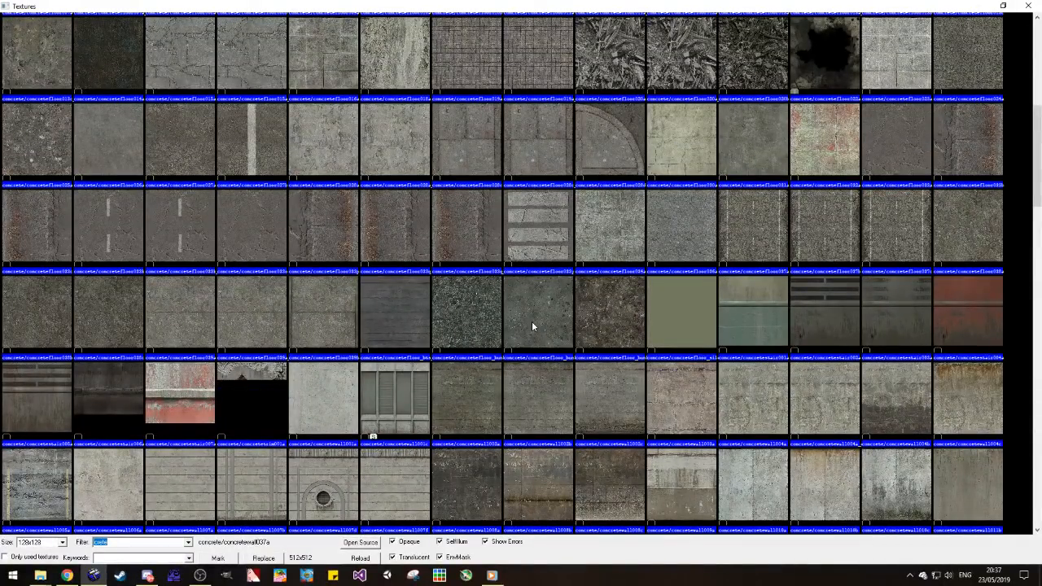
scroll(532, 321, "up", 5)
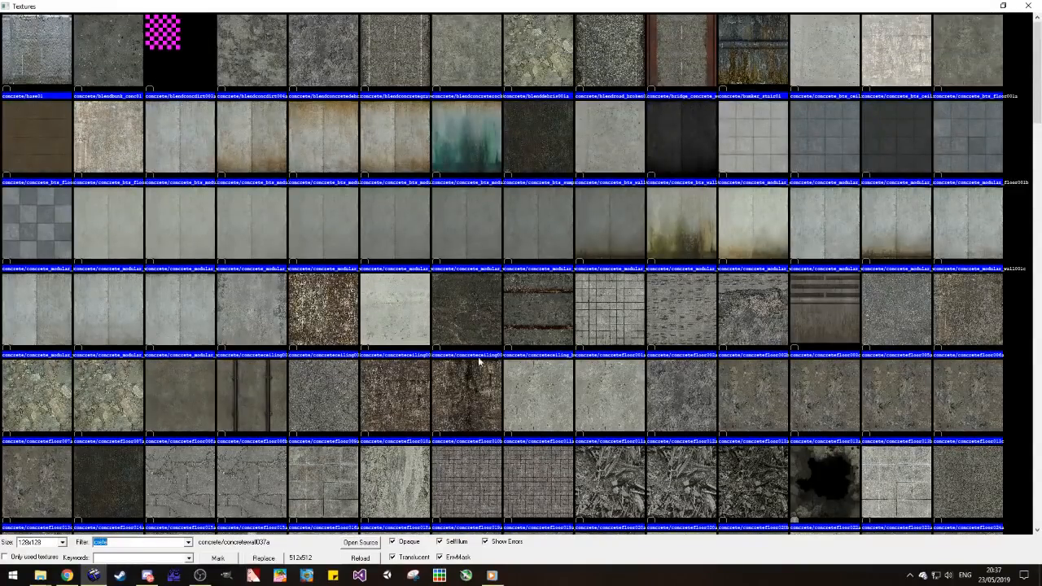
left_click(1027, 6)
left_click(14, 213)
left_click_drag(162, 188, 267, 171)
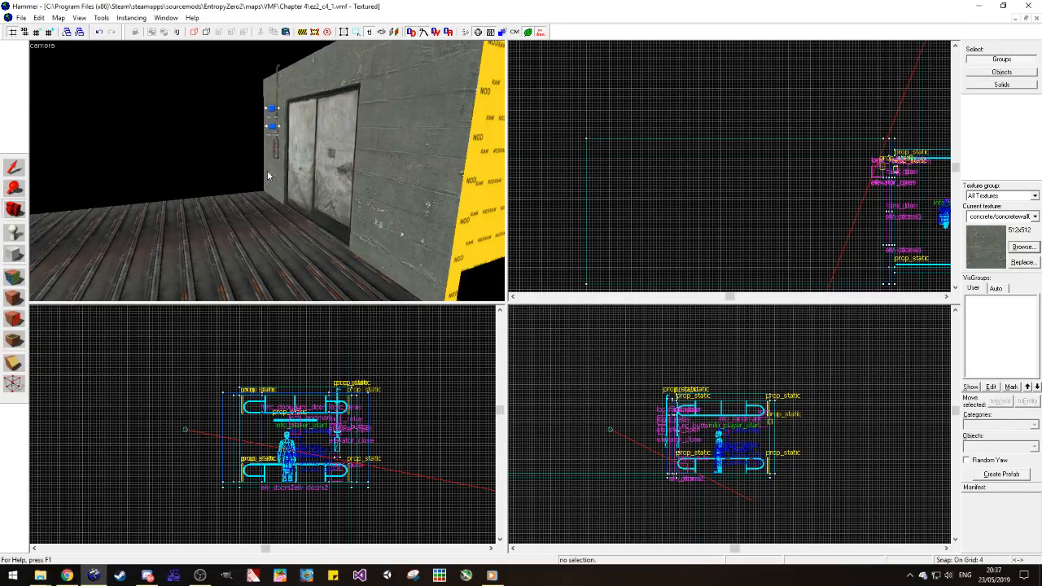
left_click_drag(241, 167, 267, 175)
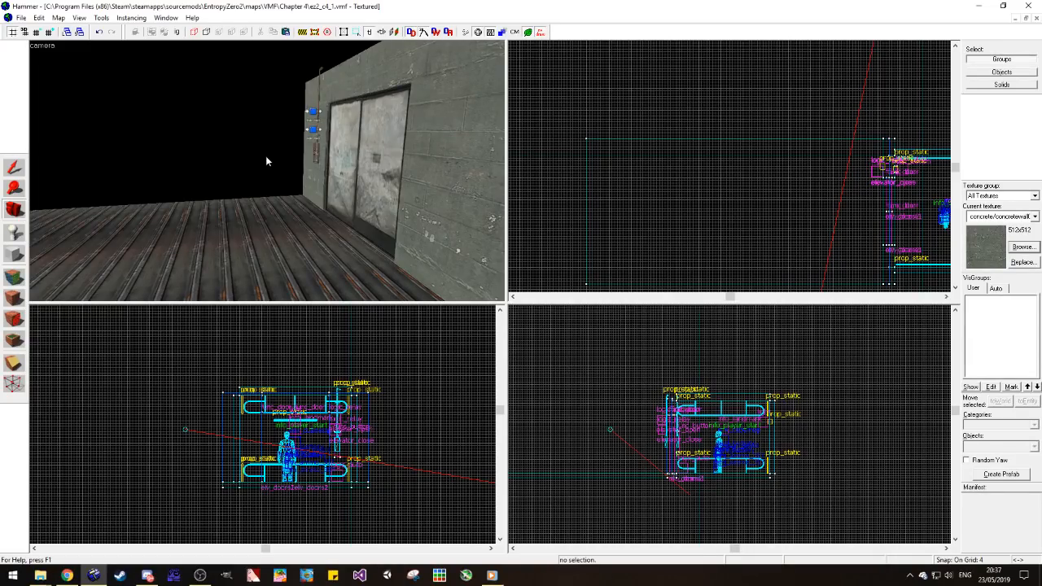
left_click_drag(259, 165, 263, 169)
key("s")
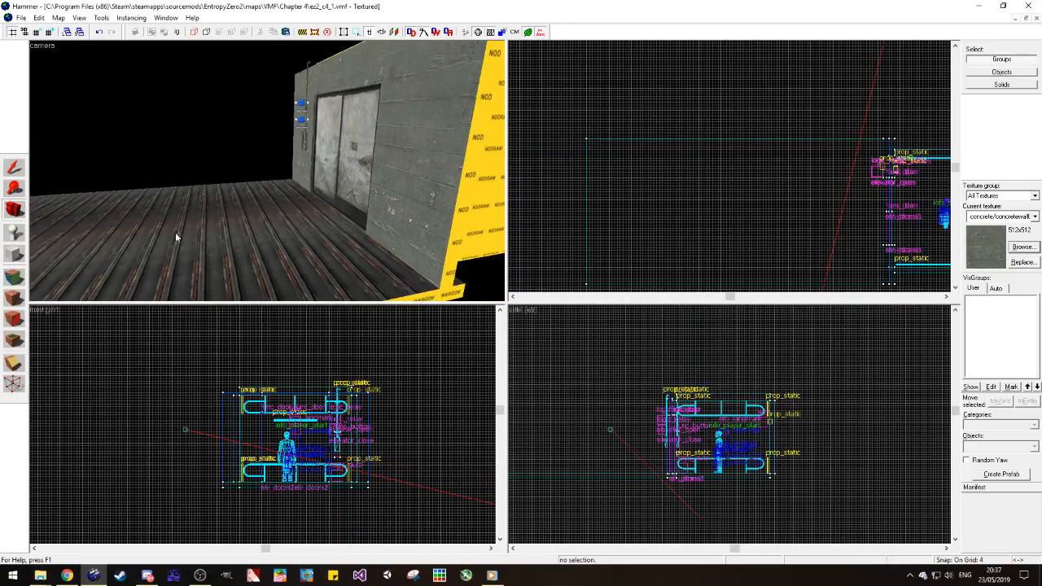
Step: Apply the tools/toolsnodraw texture, sampled from the elevator's outer side, to the top face of the floor outside the doors
left_click(14, 277)
left_click(478, 146)
right_click(308, 229)
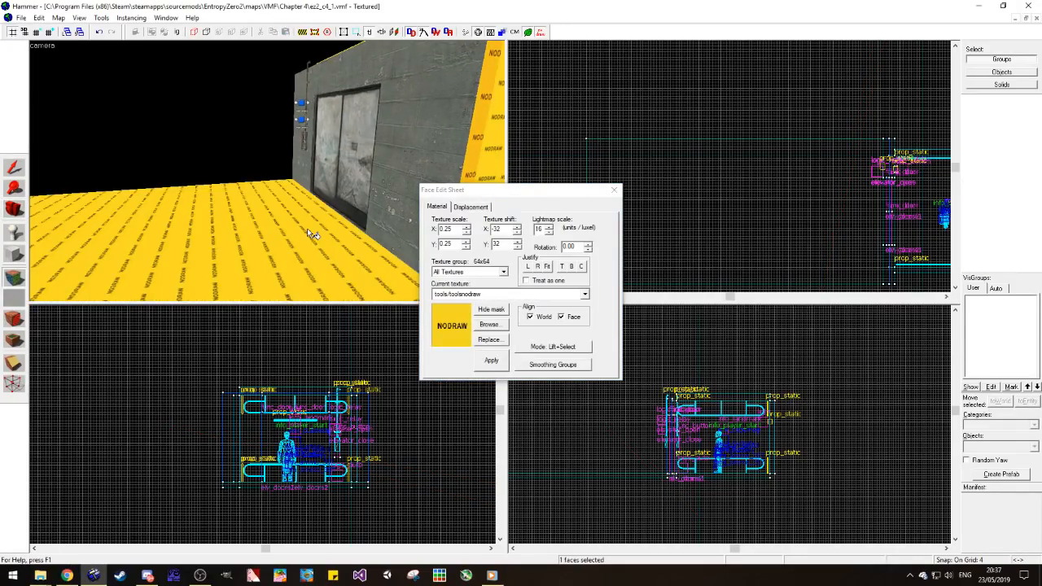
left_click(14, 208)
left_click_drag(273, 158, 267, 175)
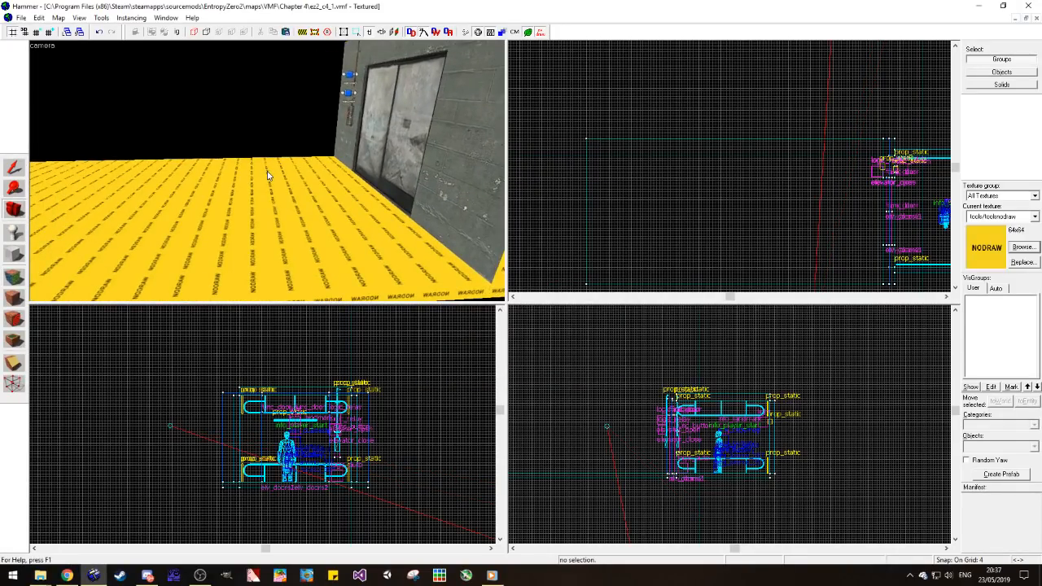
Step: Open the map ez2_c2_2.vmf from the Chapter 2 folder and view its lobby as a texture reference
left_click(21, 17)
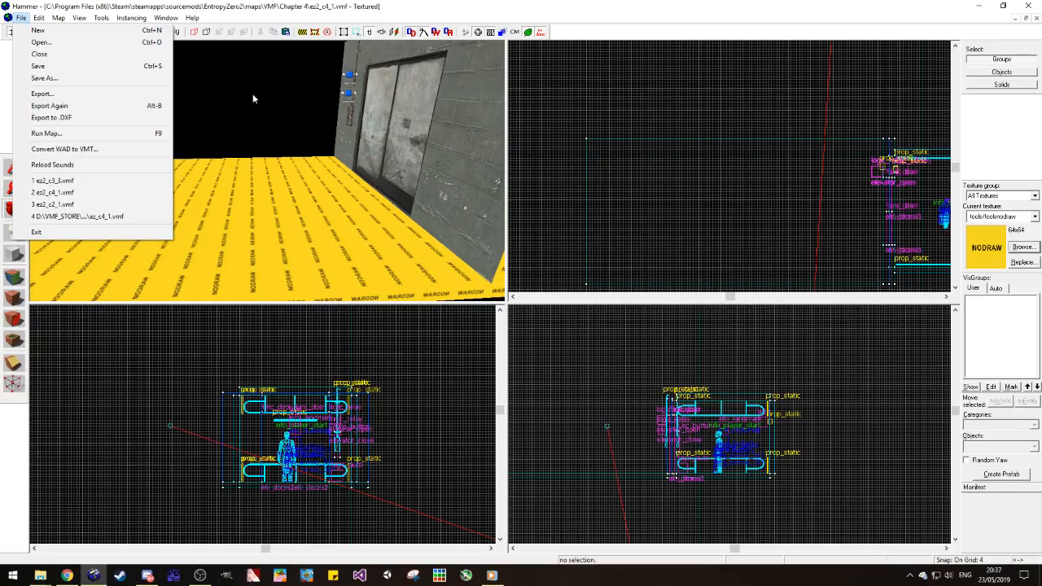
left_click(68, 42)
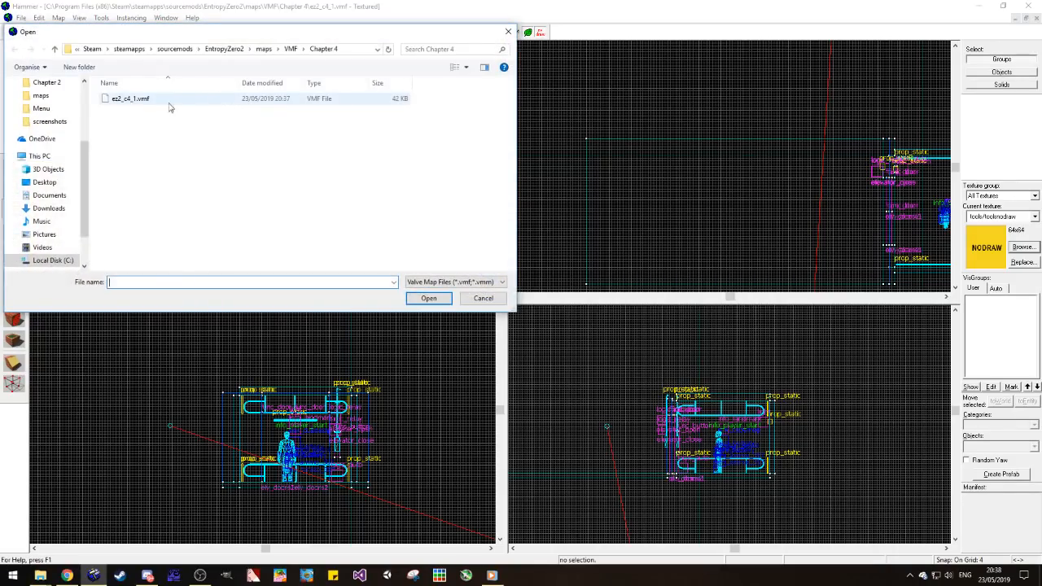
left_click(291, 49)
double_click(152, 122)
double_click(152, 112)
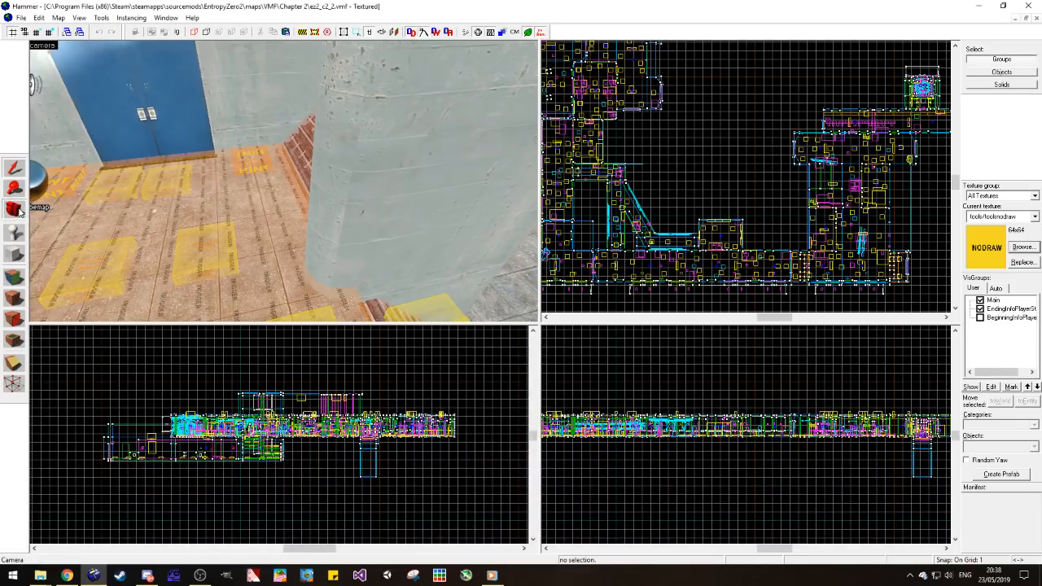
left_click(19, 209)
left_click_drag(252, 193, 284, 182)
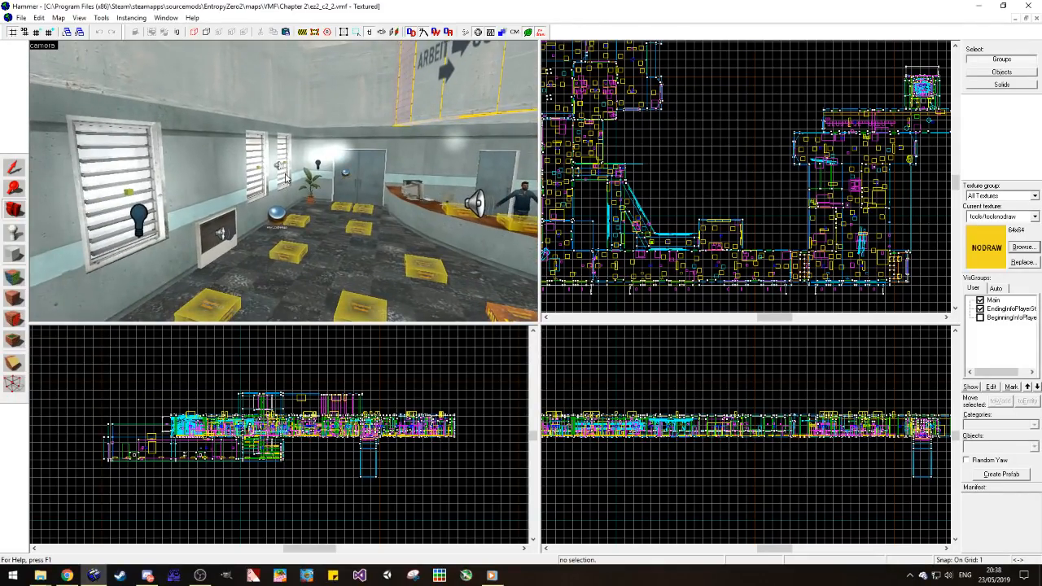
Step: Sample the tile/observation_tilefloor003a texture from the lobby floor to make it the current texture
left_click(14, 167)
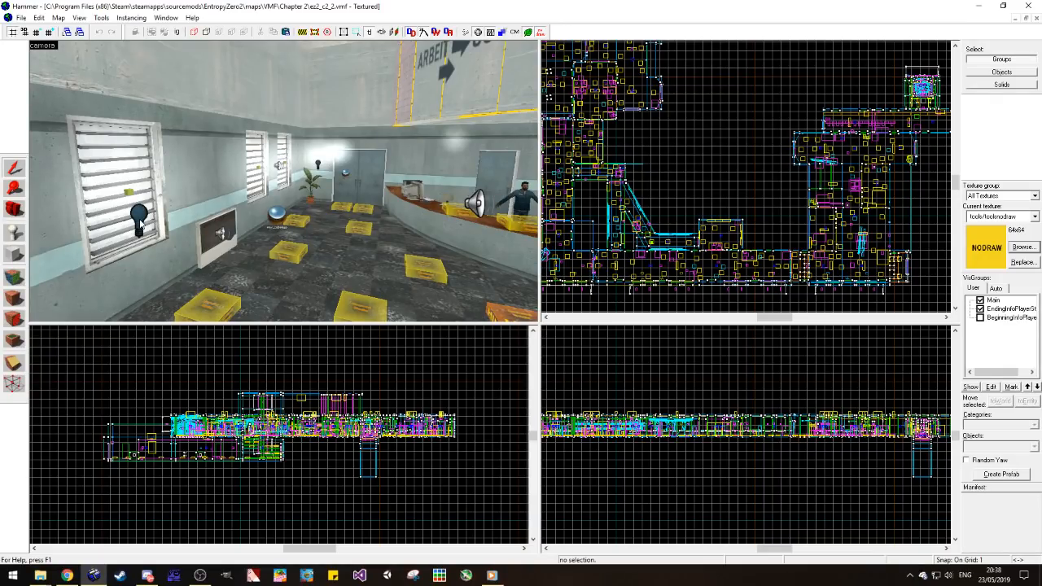
left_click(14, 277)
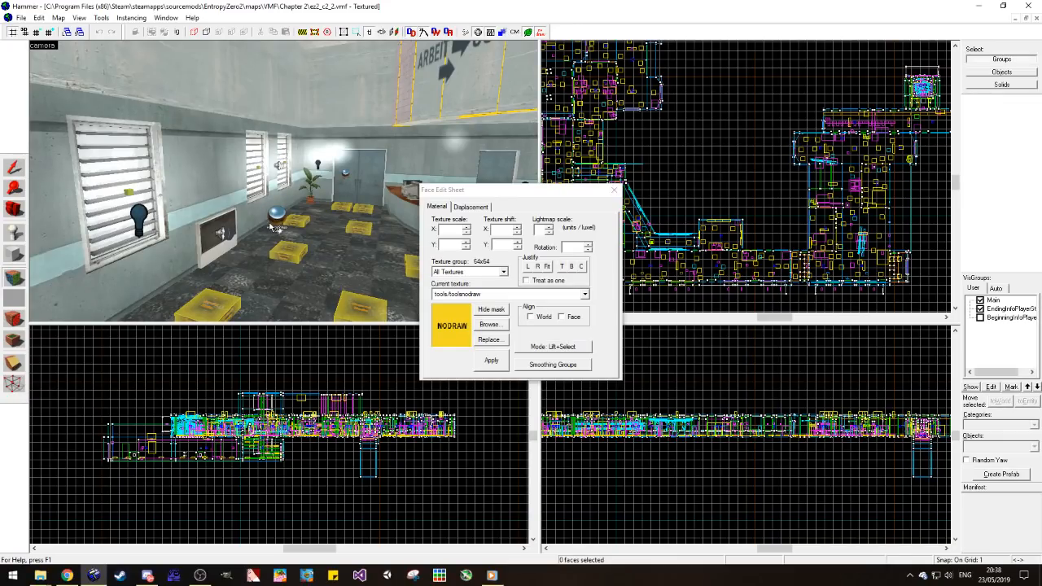
left_click(286, 285)
left_click(614, 190)
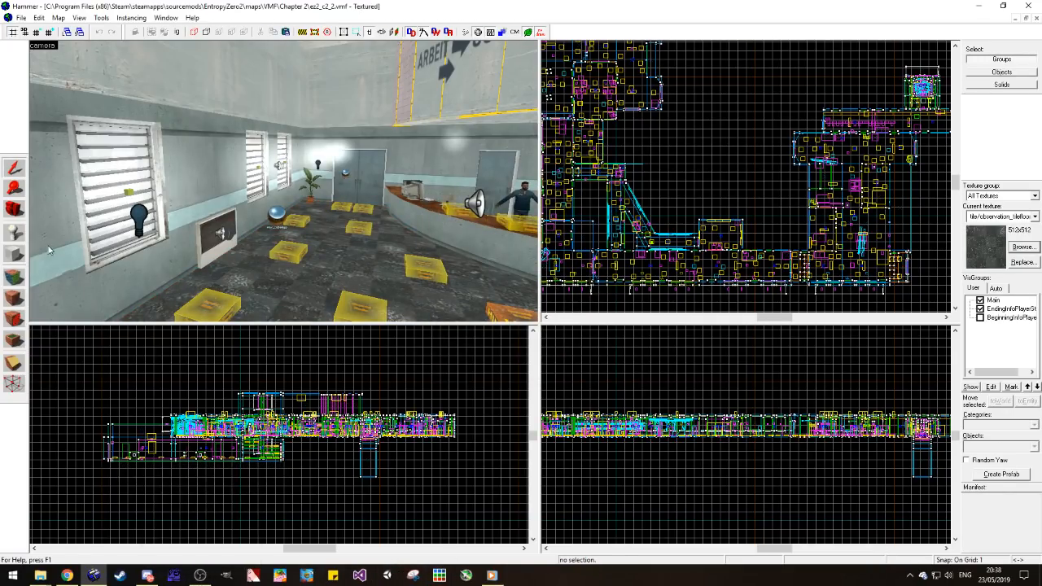
left_click(14, 277)
left_click(244, 275)
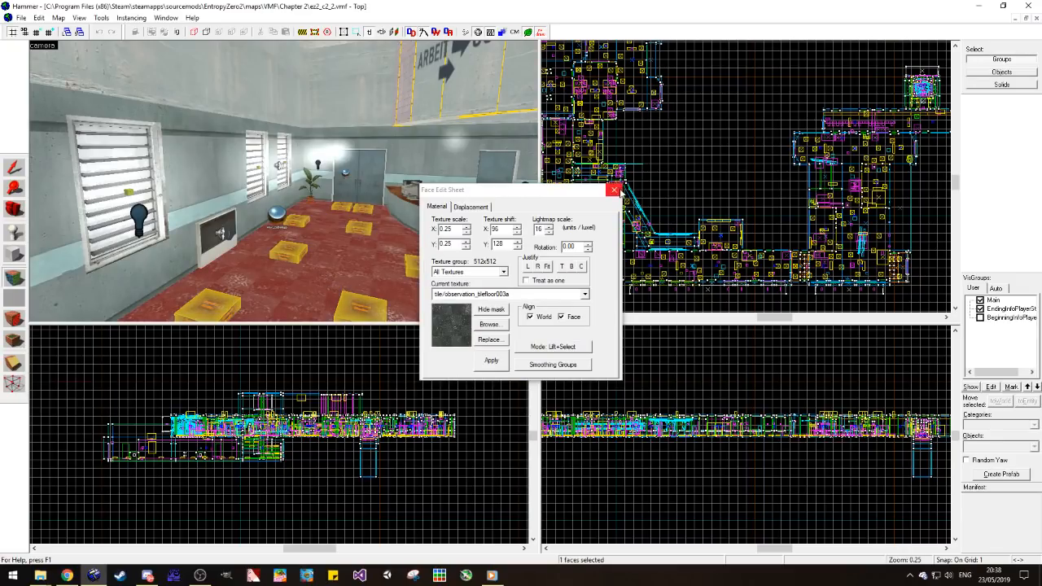
left_click(619, 191)
Step: Return to the ez2_c4_1 map and apply tile/observation_tilefloor003a to the top face of the floor outside the elevator
left_click(1015, 18)
left_click(1015, 19)
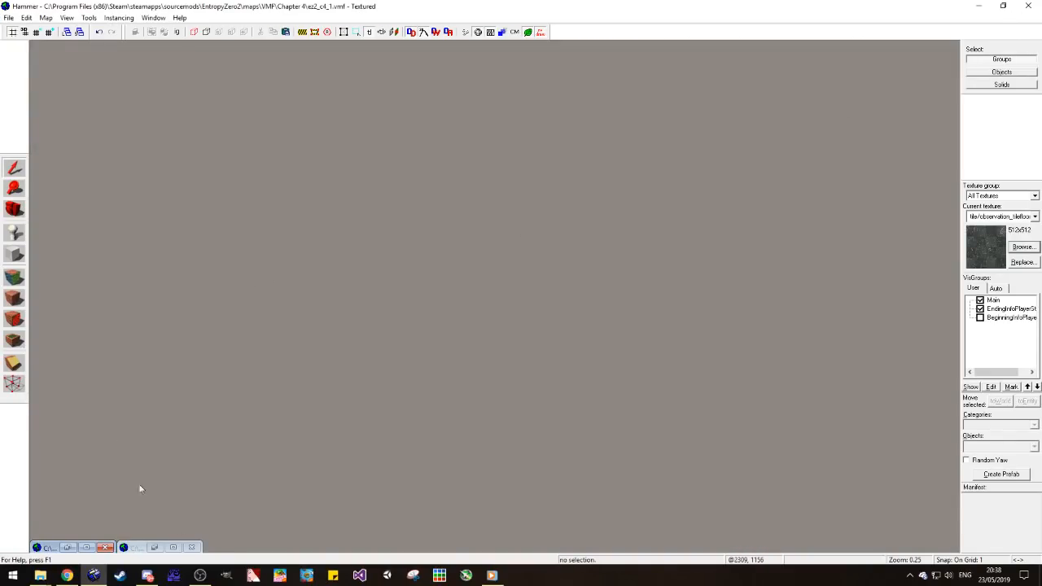
left_click(179, 550)
left_click(1019, 23)
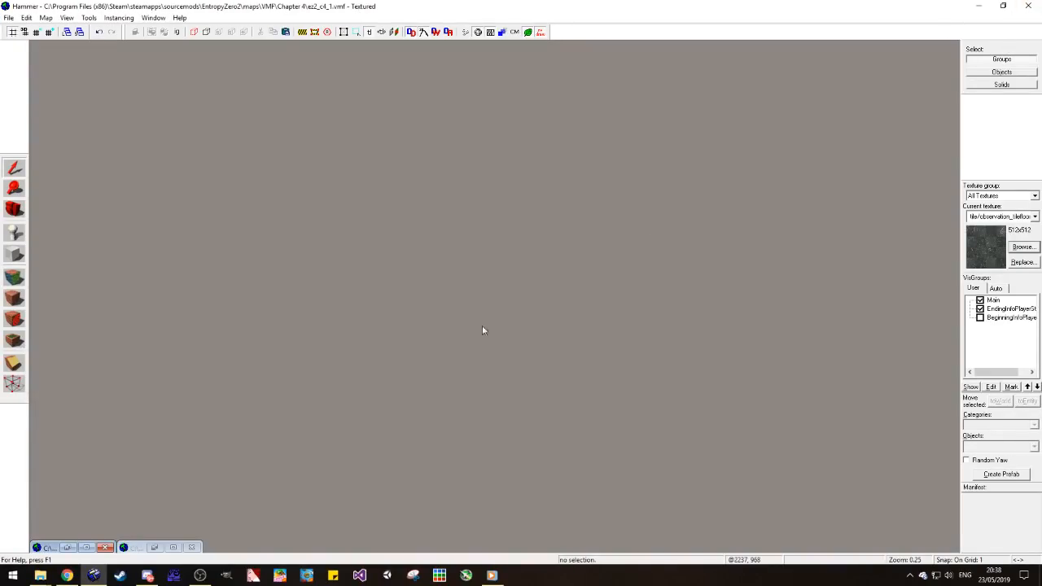
left_click(86, 547)
left_click(14, 277)
right_click(254, 231)
left_click(270, 203)
Step: Justify the floor's tile texture to the centre, with a Y shift of 224, and inspect its alignment with the doors
key("z")
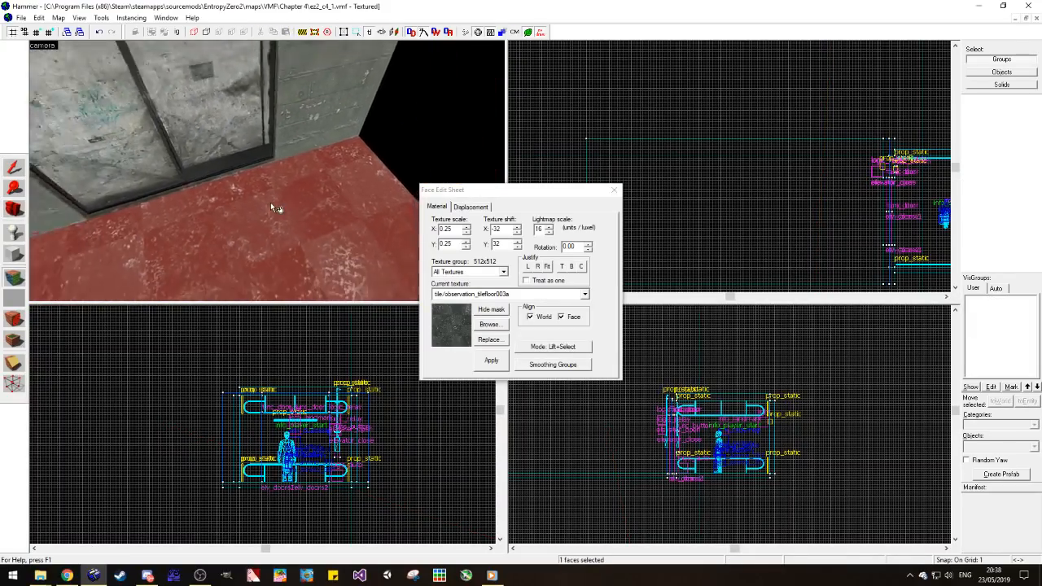
key("s")
key("a")
key("w")
key("d")
left_click(561, 267)
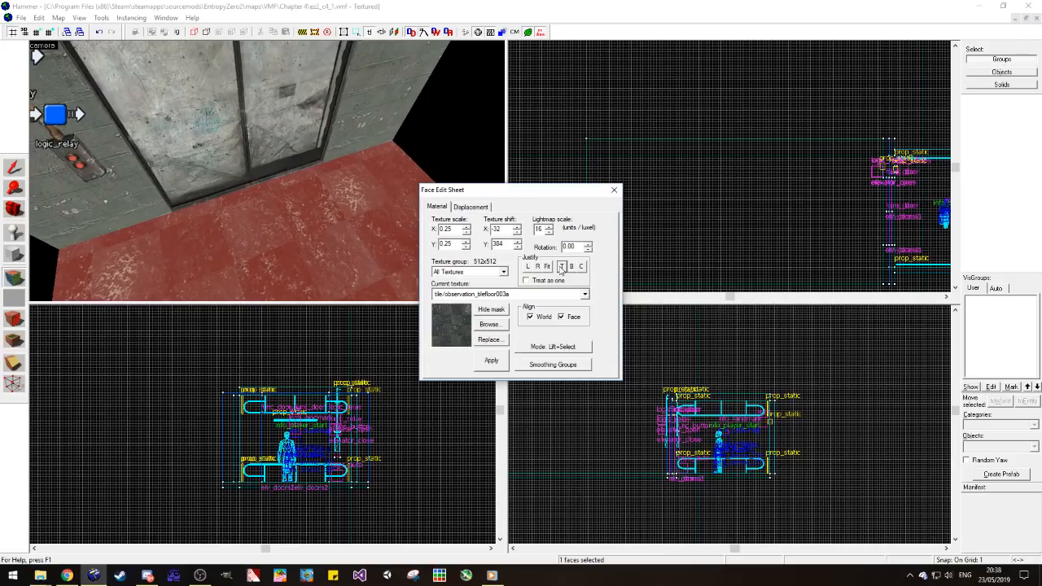
left_click(571, 267)
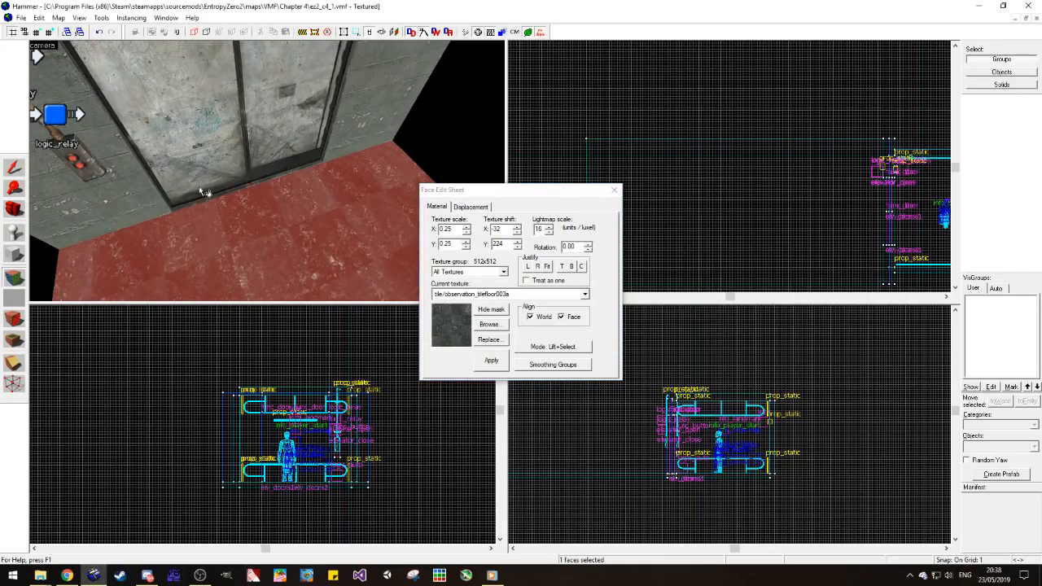
left_click(14, 209)
key("z")
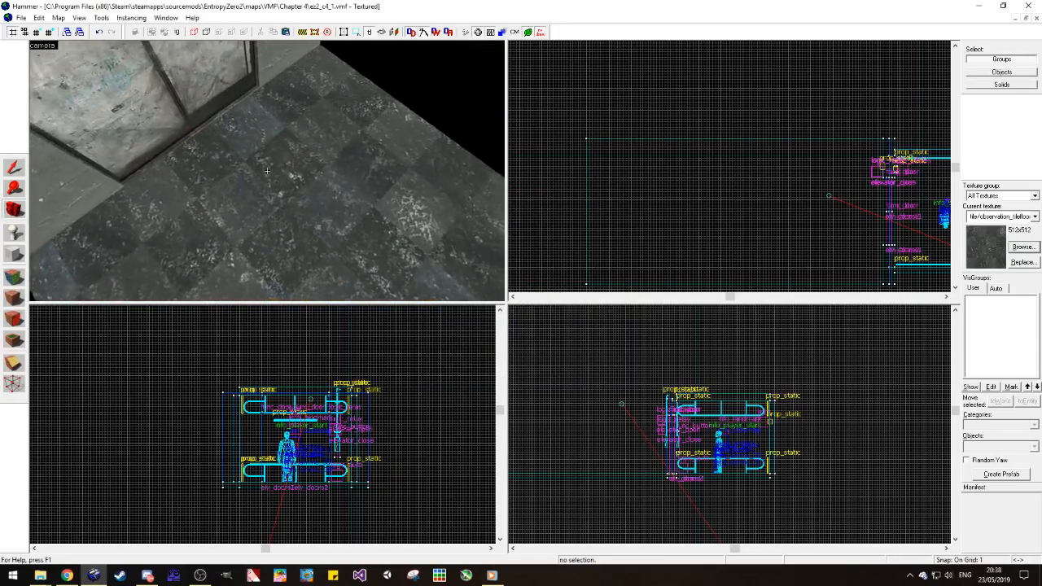
key("d")
key("z")
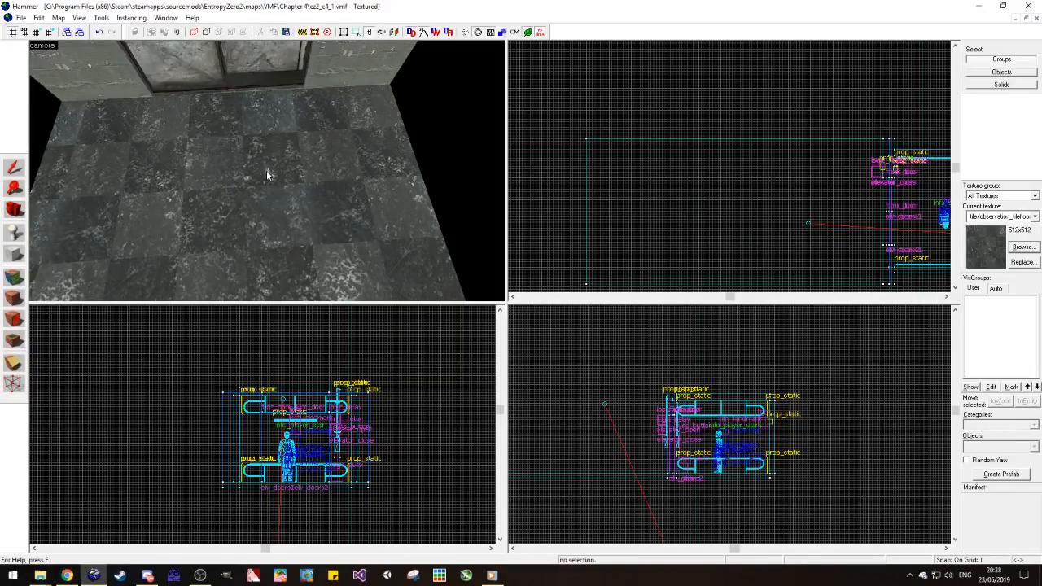
key("shift+s")
Step: Widen the tiled floor to 224 units so that it extends evenly past both ends of the elevator's front wall
left_click(214, 170)
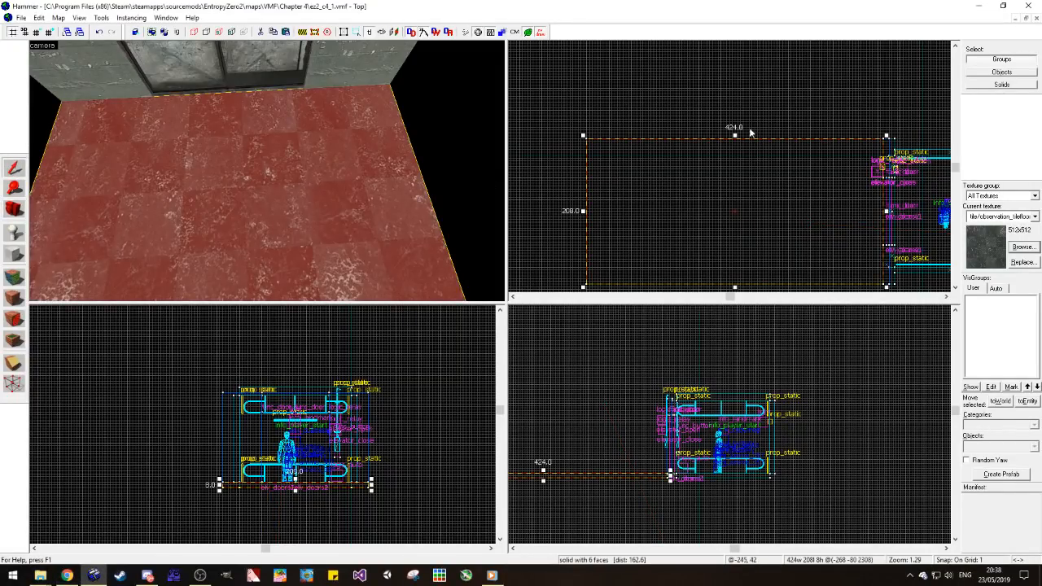
left_click_drag(734, 139, 736, 135)
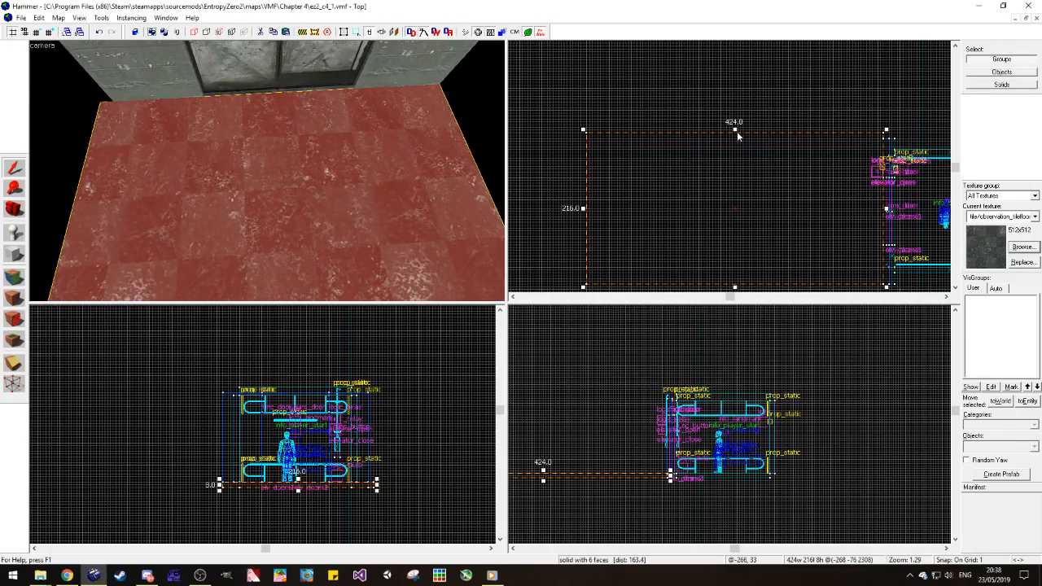
left_click_drag(735, 130, 738, 126)
key("Escape")
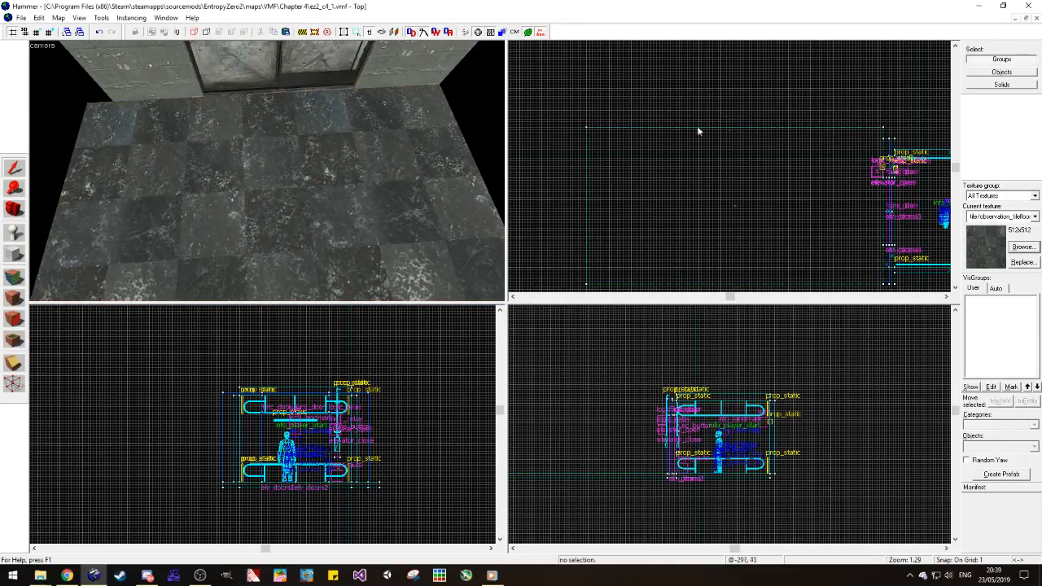
left_click(320, 199)
left_click_drag(839, 215, 842, 220)
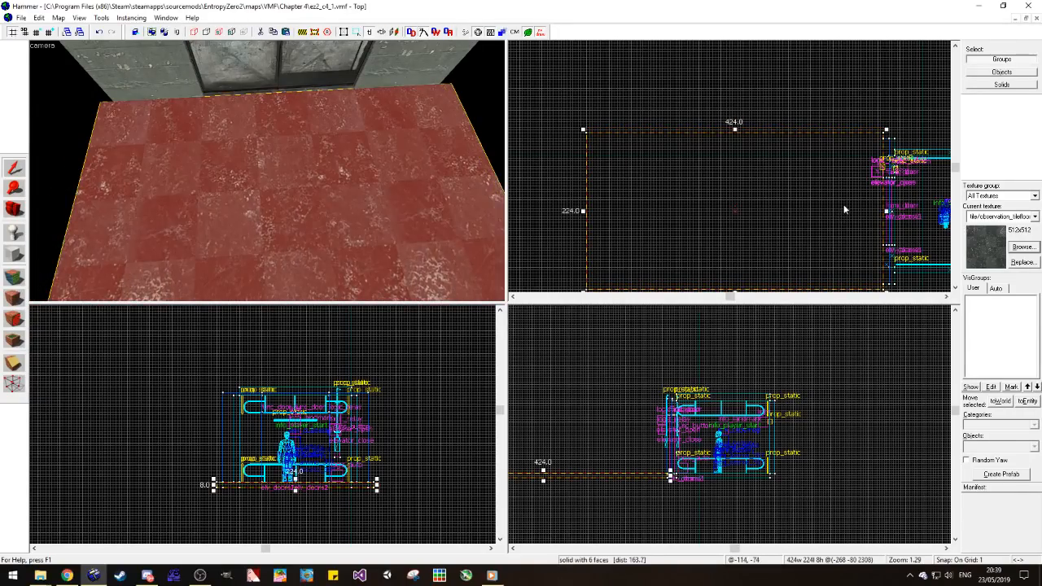
left_click(816, 92)
Step: Stretch the front wall section beside the doors that carries the button panel outward by 8 units to the floor's side edge
scroll(357, 93, "down", 2)
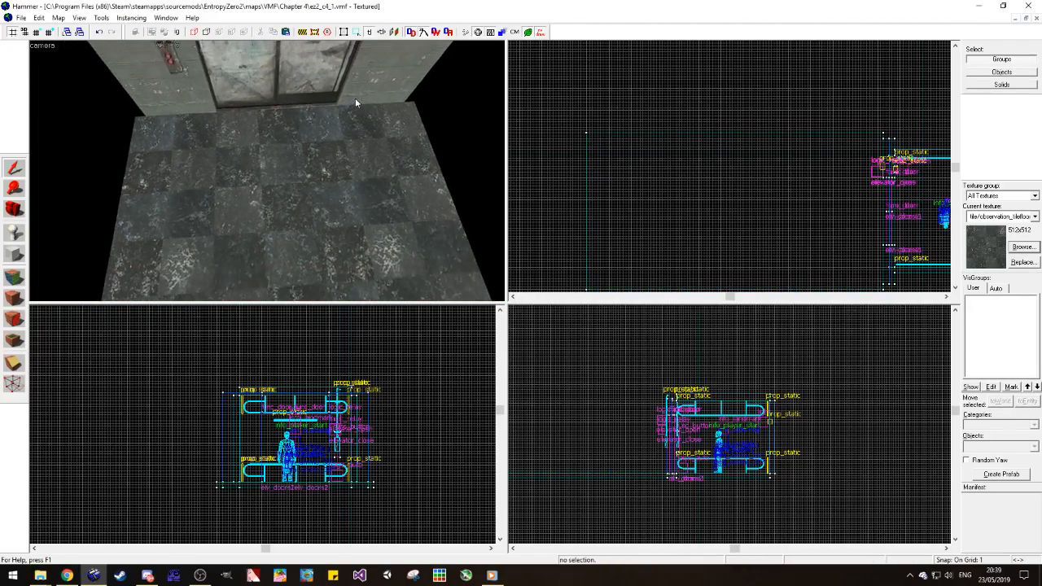
scroll(943, 153, "up", 7)
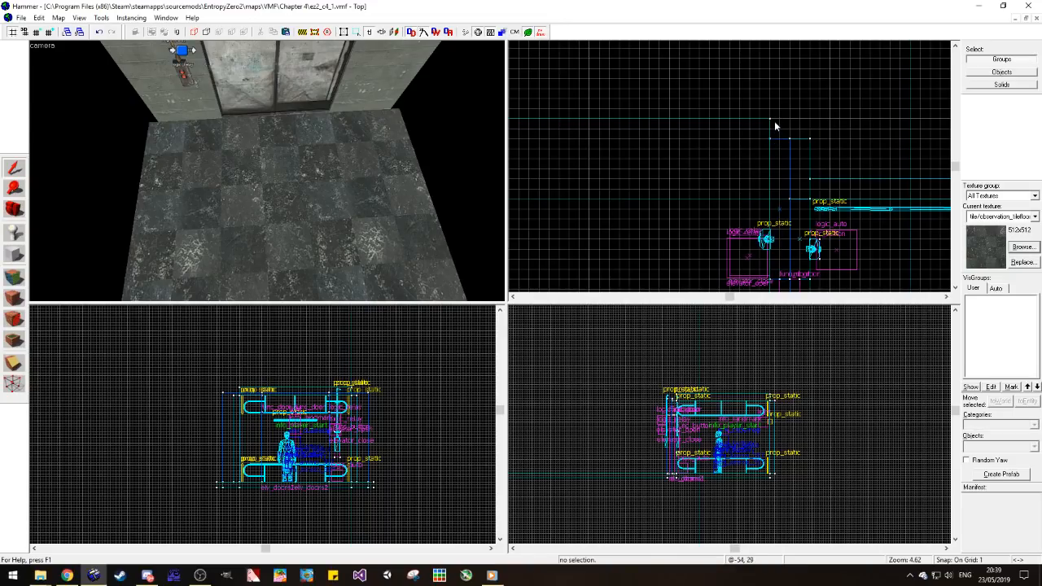
scroll(775, 118, "down", 6)
scroll(785, 273, "up", 5)
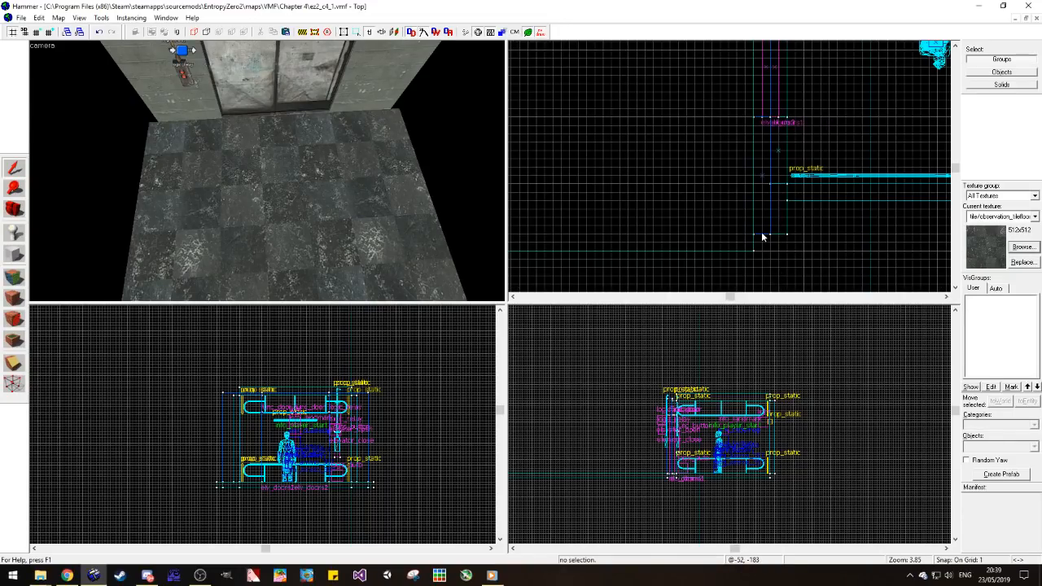
left_click(15, 209)
left_click_drag(178, 213, 243, 175)
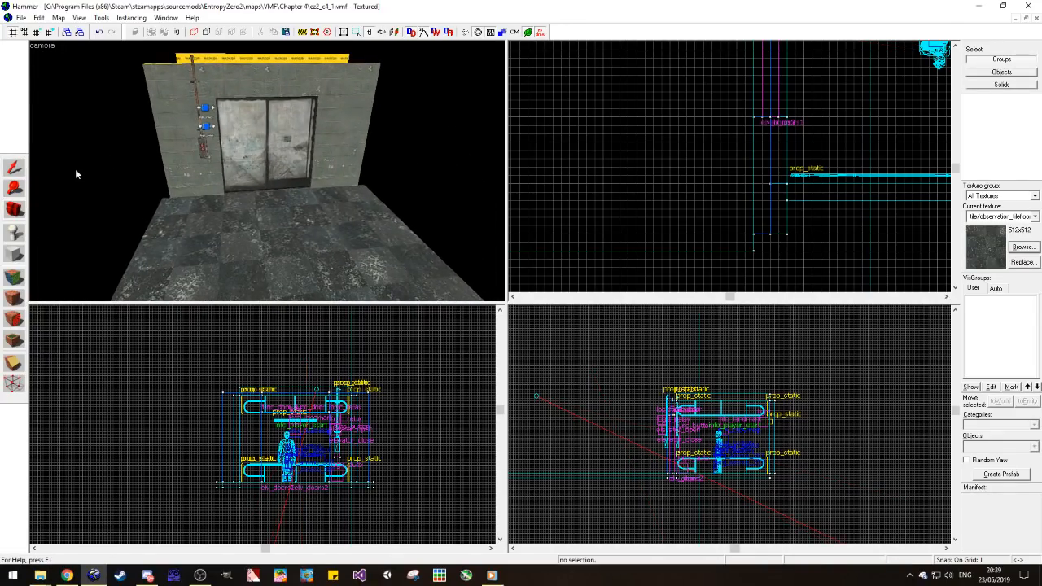
left_click(14, 167)
left_click(193, 175)
scroll(697, 223, "down", 12)
scroll(720, 141, "up", 7)
left_click_drag(708, 137, 710, 129)
Step: Stretch the front wall section on the opposite side of the doors outward by 8 units to the floor's other side edge
left_click(351, 166)
scroll(740, 73, "down", 4)
scroll(736, 230, "up", 3)
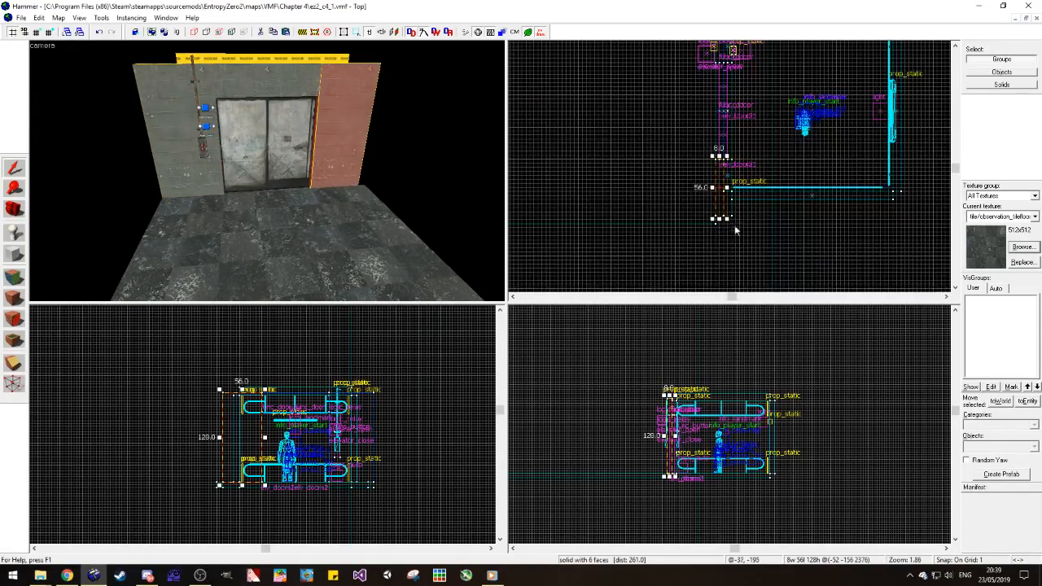
left_click_drag(718, 220, 719, 225)
left_click(772, 275)
Step: Shorten the tiled floor to 328 units by pulling its far edge toward the elevator, and view the tiles along that edge
scroll(773, 275, "down", 6)
scroll(712, 254, "up", 2)
scroll(712, 257, "up", 2)
left_click(647, 184)
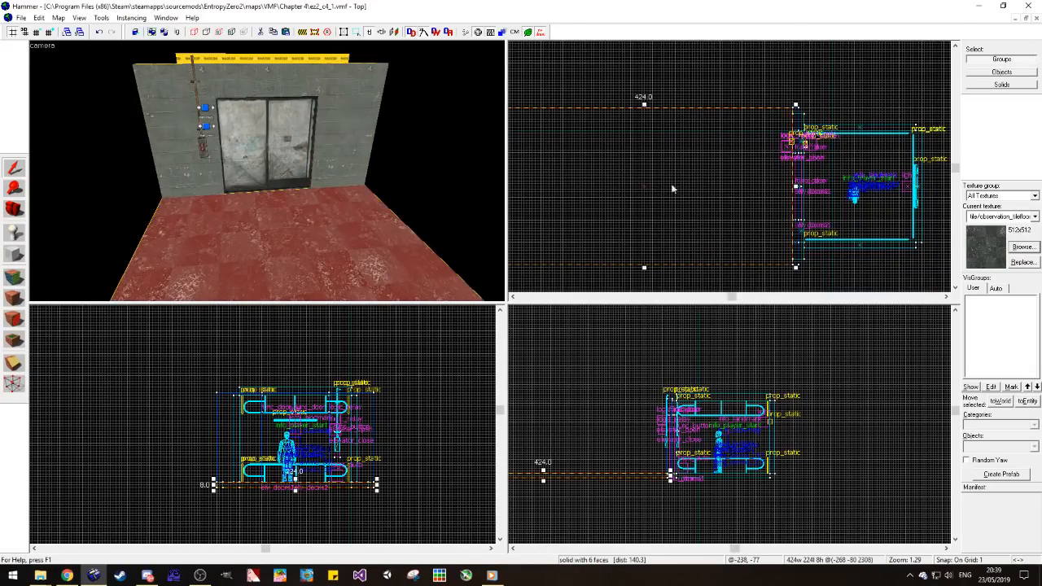
scroll(661, 187, "down", 2)
mouse_move(619, 183)
left_mouse_down()
mouse_move(659, 184)
mouse_move(591, 190)
mouse_move(691, 195)
mouse_move(661, 212)
left_mouse_up()
key("z")
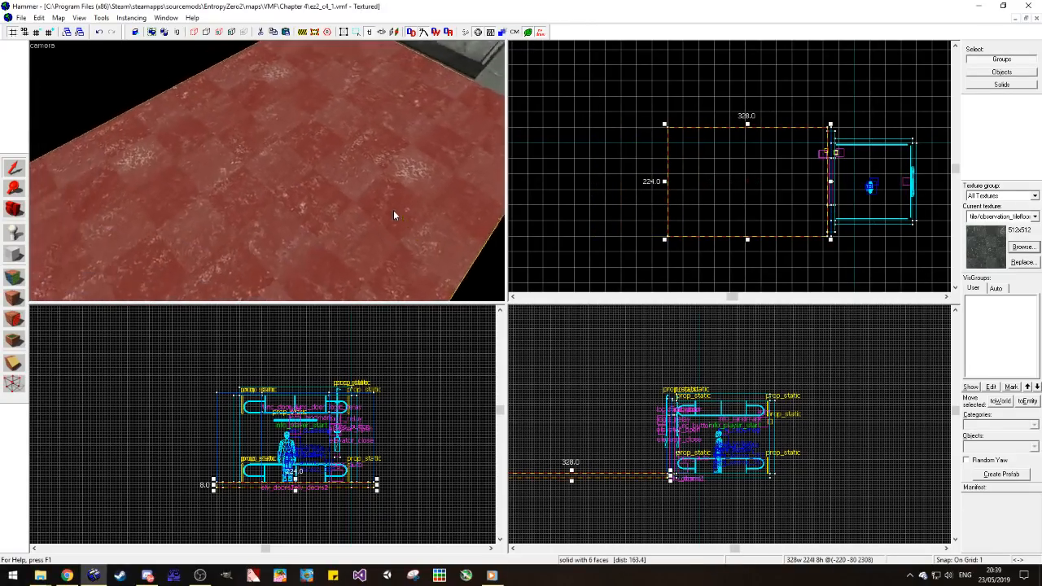
key("z")
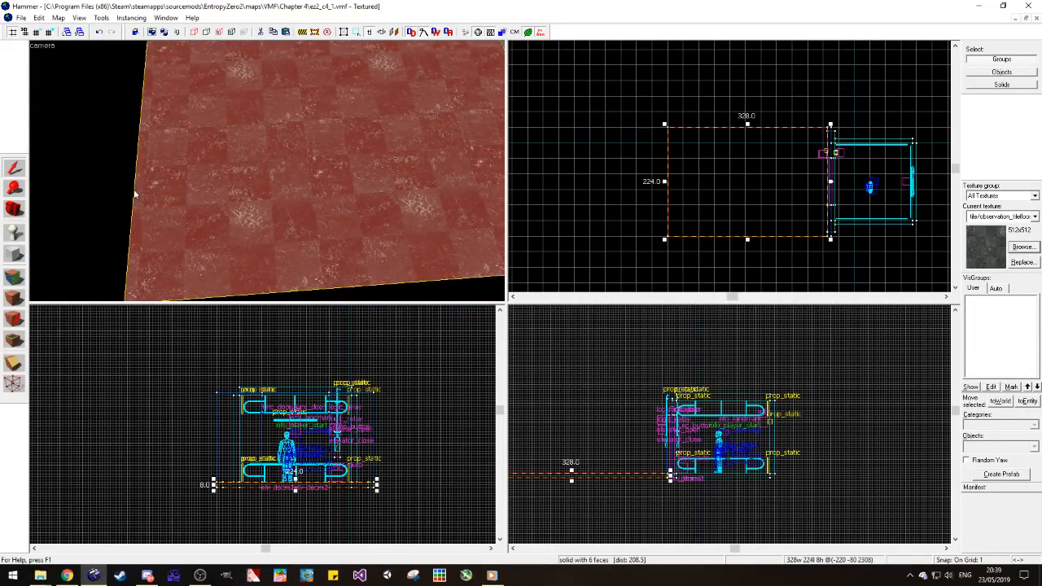
Step: Try moving the floor's far edge slightly outward, and bring it back to a floor length of 328 units
scroll(139, 57, "down", 3)
scroll(139, 104, "up", 1)
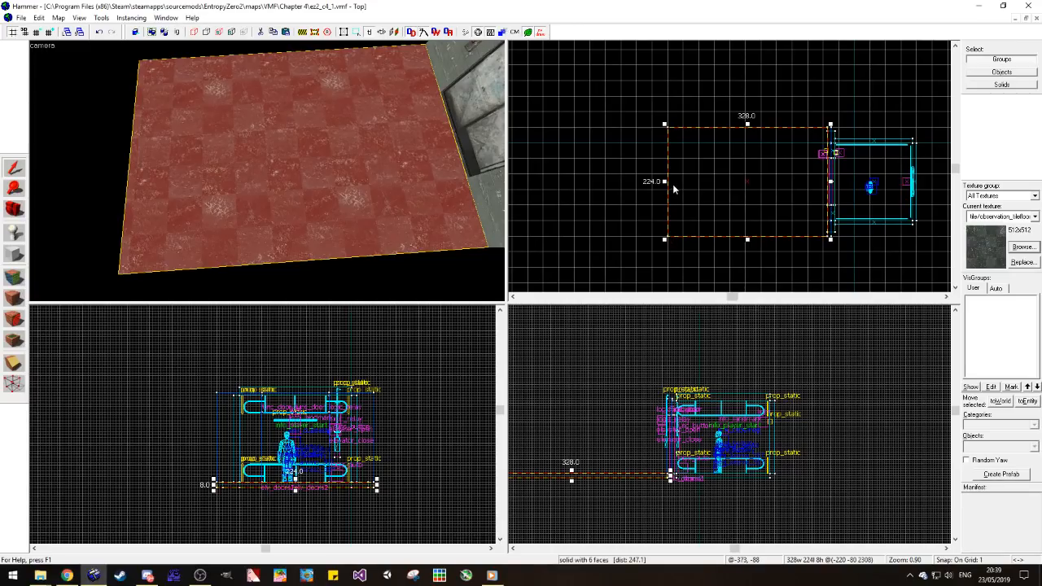
key("Escape")
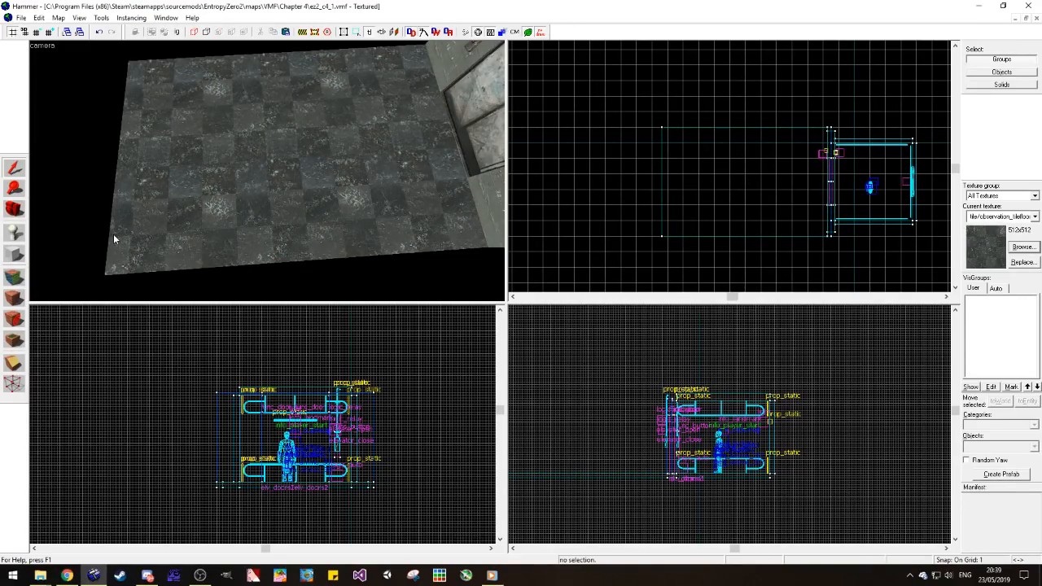
left_click(114, 239)
left_click_drag(659, 185, 664, 191)
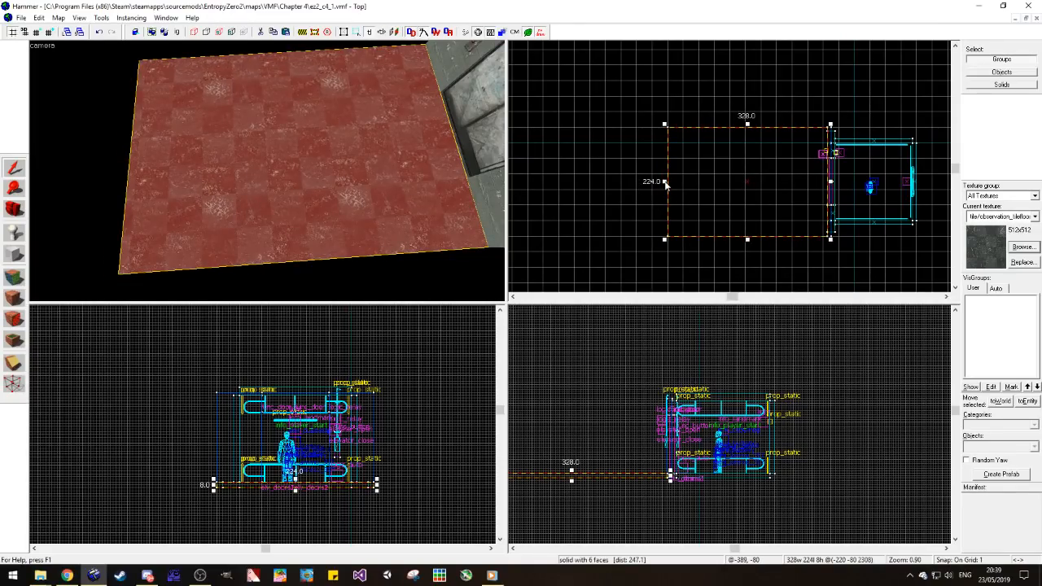
Step: Shorten the tiled floor to 320 units by pulling its far edge toward the elevator, and view the tiles along that edge
scroll(665, 184, "up", 5)
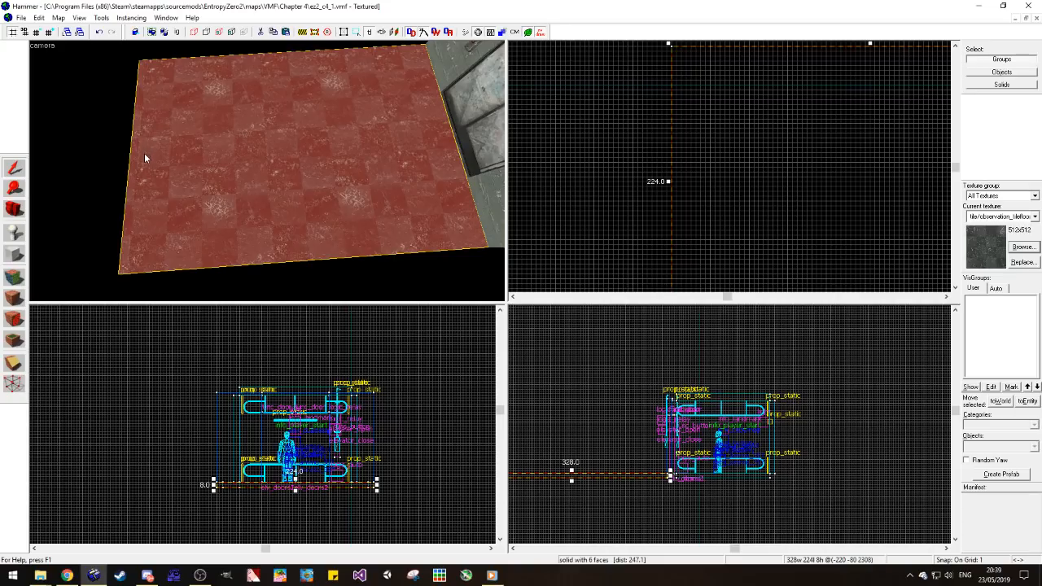
key("w")
key("a")
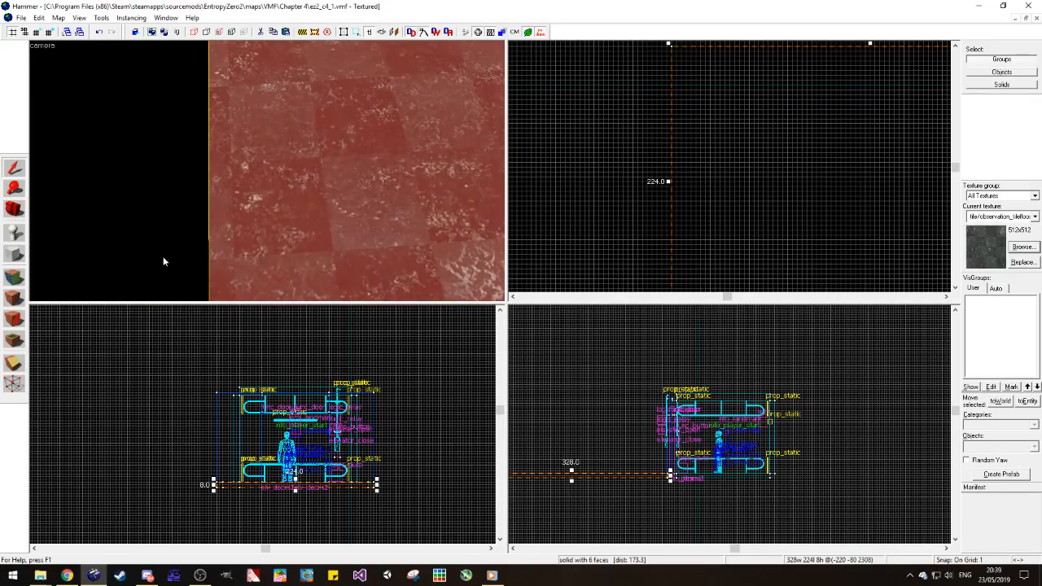
key("Escape")
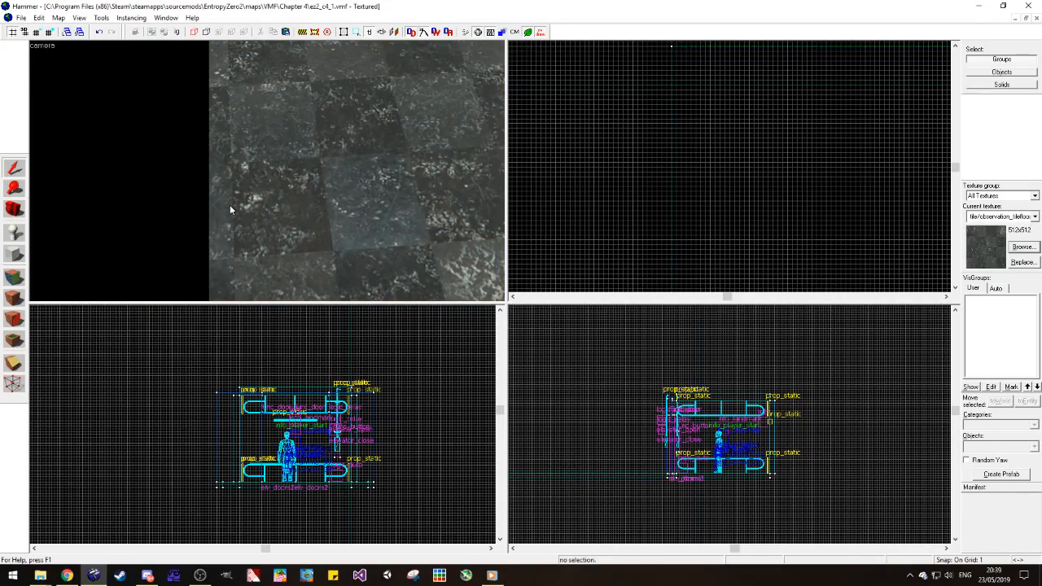
left_click(670, 186)
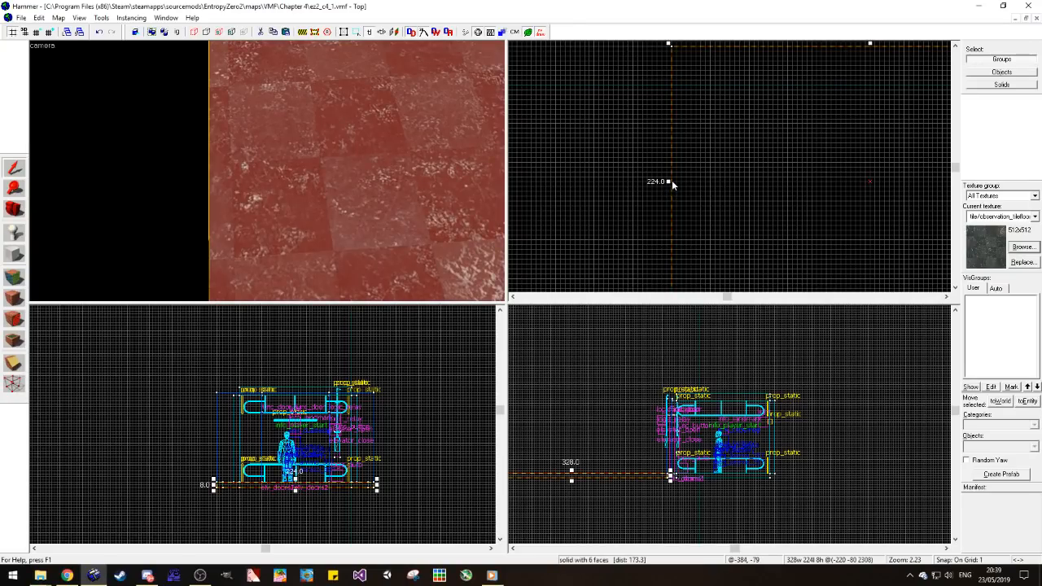
left_click_drag(669, 182, 678, 184)
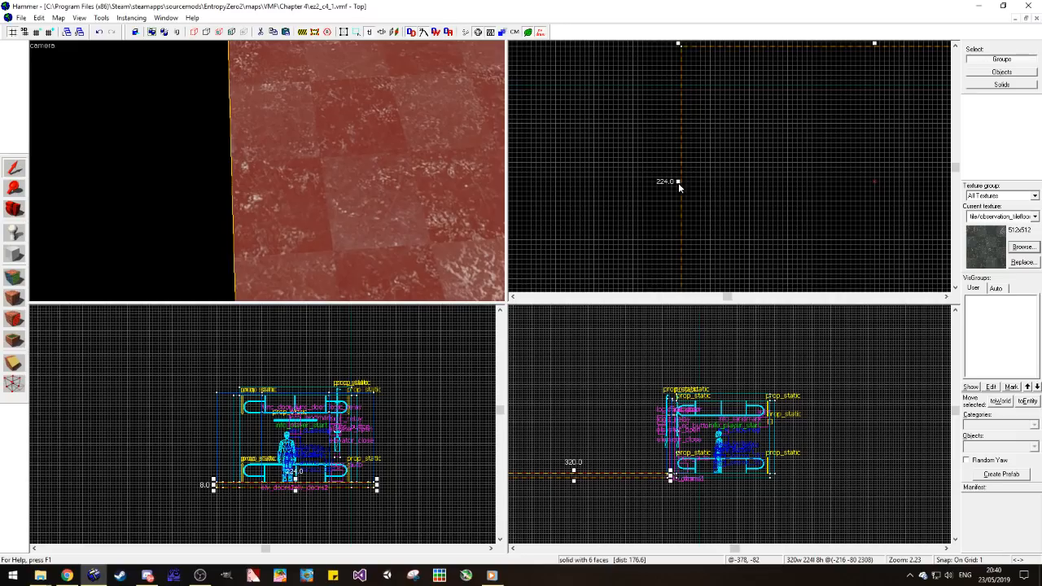
left_click(603, 203)
key("s")
key("d")
key("w")
key("w")
key("d")
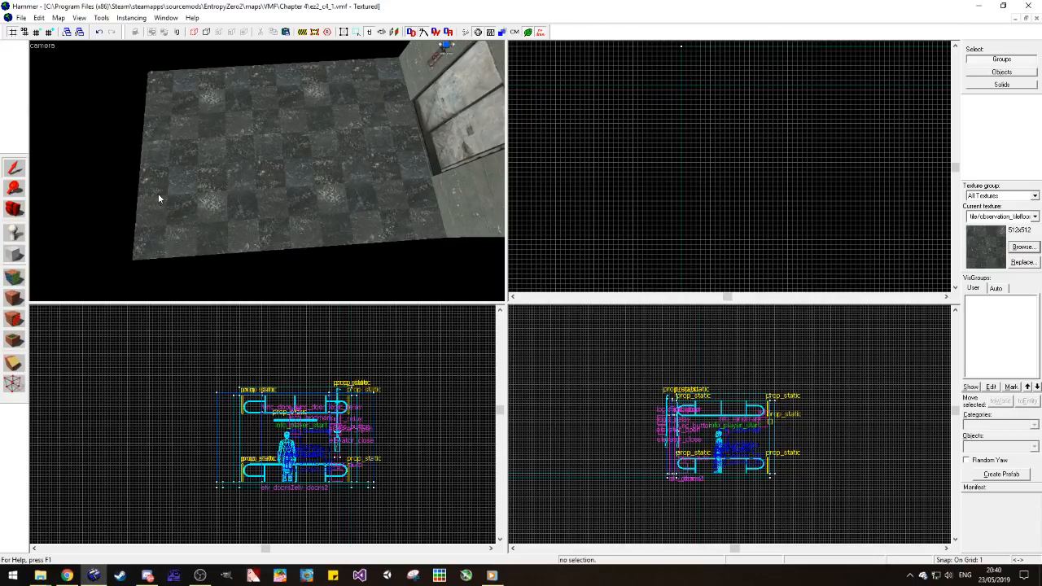
Step: Lengthen the tiled floor to 352 units by moving its far edge away from the elevator
left_click(15, 209)
left_click_drag(274, 216, 263, 168)
left_click(14, 168)
left_click(272, 167)
scroll(630, 190, "down", 8)
scroll(622, 189, "up", 3)
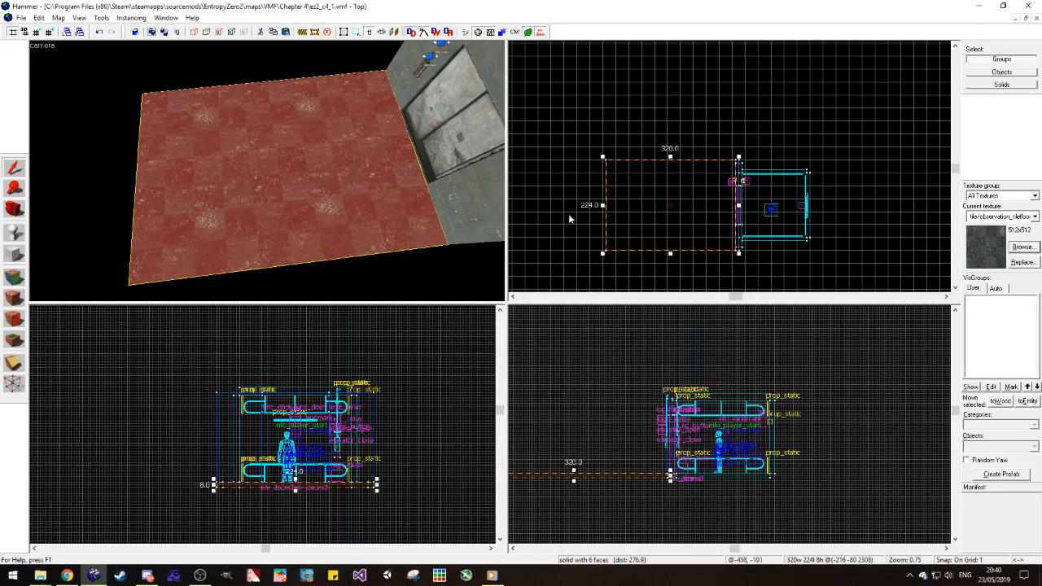
scroll(572, 213, "up", 3)
left_click_drag(634, 204, 609, 203)
key("Escape")
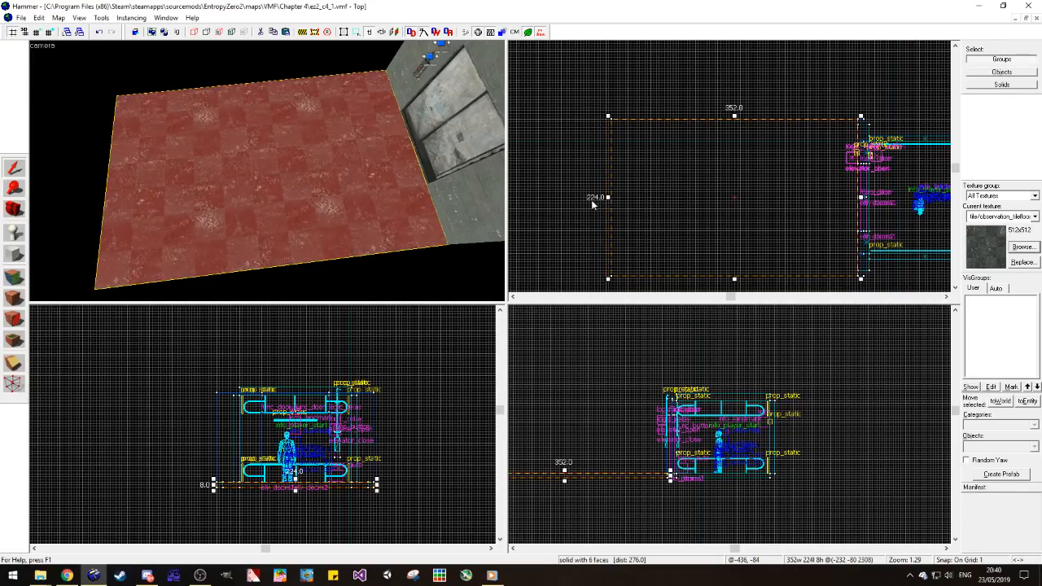
scroll(682, 246, "down", 1)
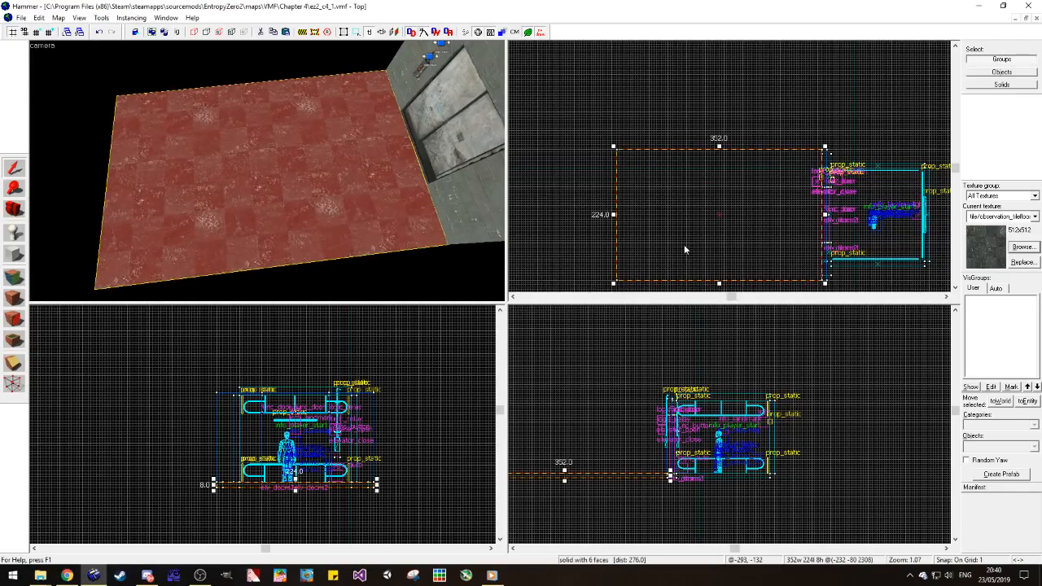
Step: Duplicate the floor, rotate the copy a quarter turn and place it flush against the original's side at the far end, forming an L
scroll(684, 250, "down", 1)
left_click_drag(728, 251, 722, 171, "shift")
key("ctrl+m")
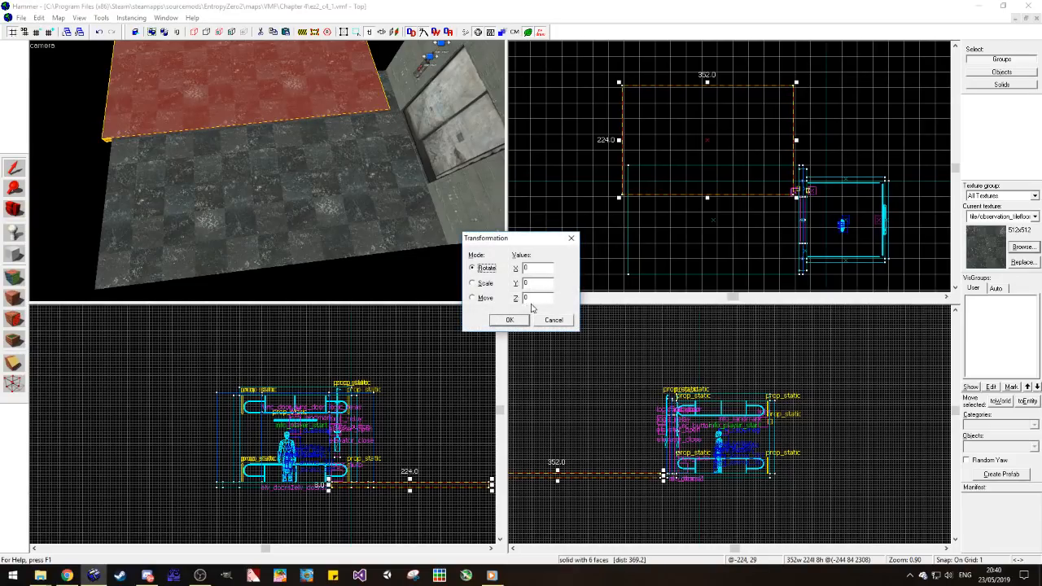
key("Return")
mouse_move(687, 202)
left_mouse_down()
mouse_move(658, 122)
mouse_move(662, 140)
left_mouse_up()
left_click(662, 200)
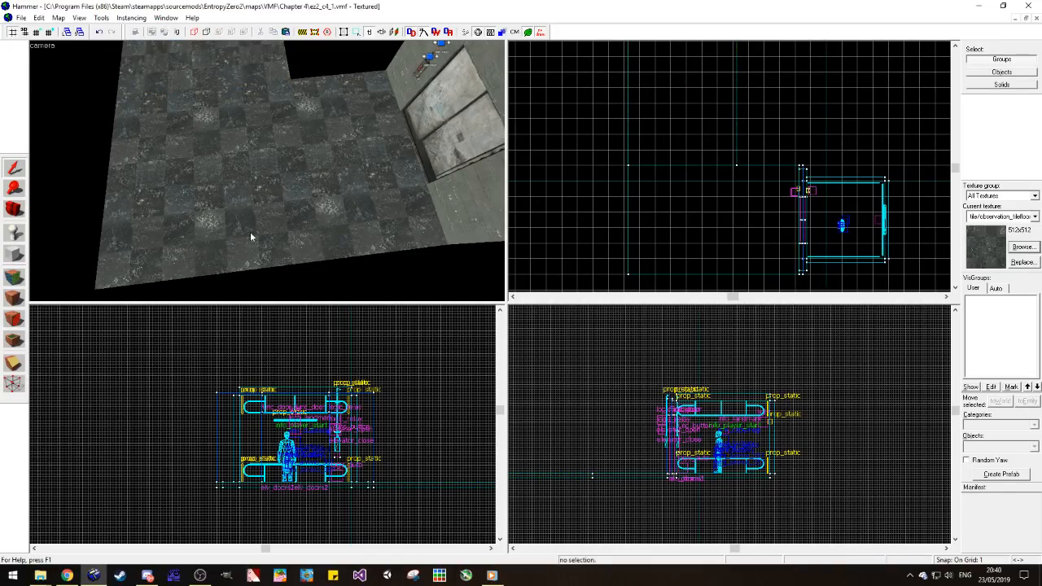
Step: Justify the tile texture on the rotated floor piece to the right and bottom so its tiles line up with the original floor
left_click(21, 216)
left_click_drag(77, 235, 79, 236)
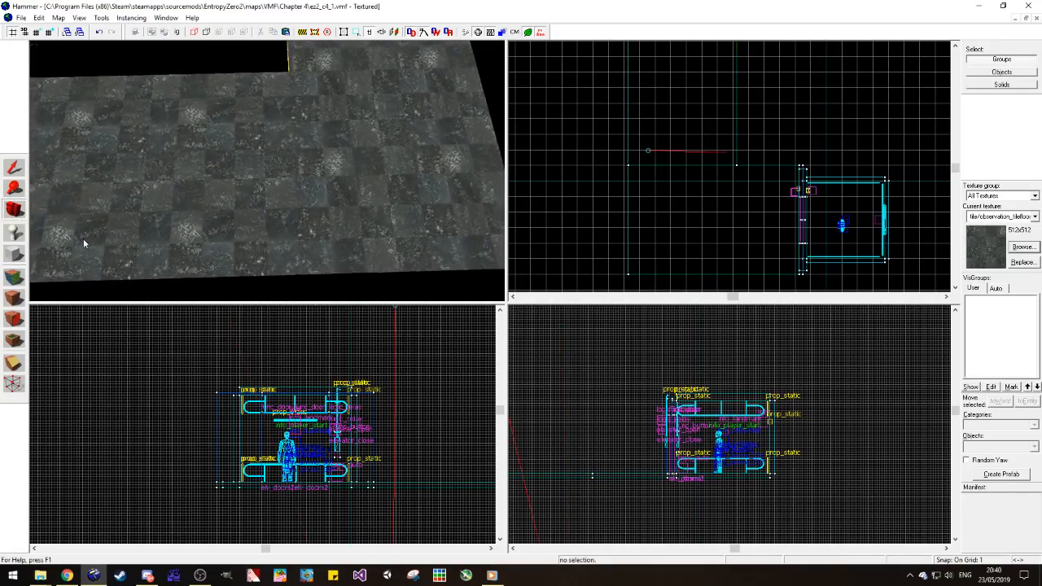
left_click(13, 277)
left_click(356, 203)
left_click(223, 200)
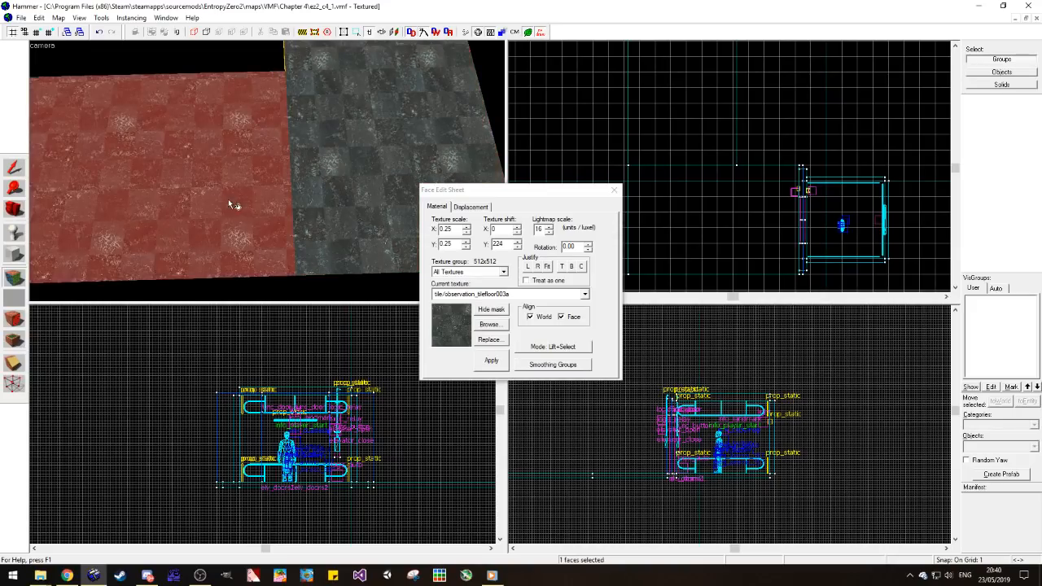
left_click(537, 267)
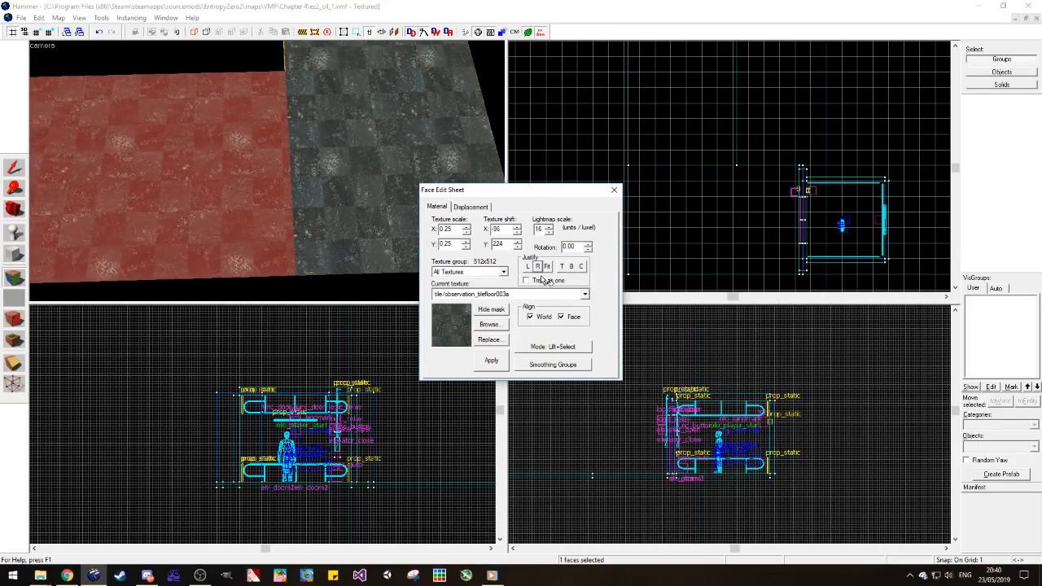
left_click(570, 266)
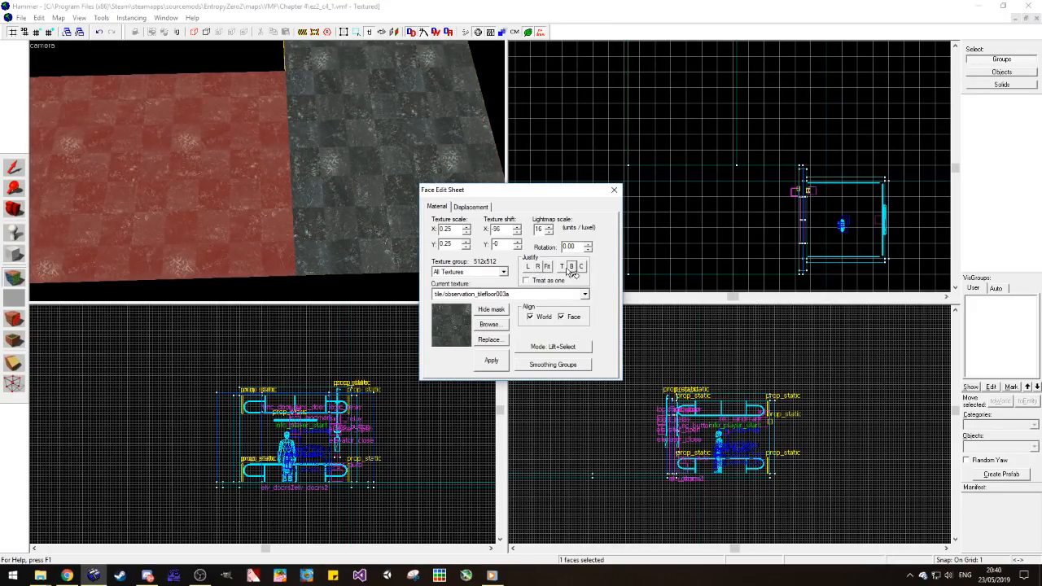
left_click(614, 190)
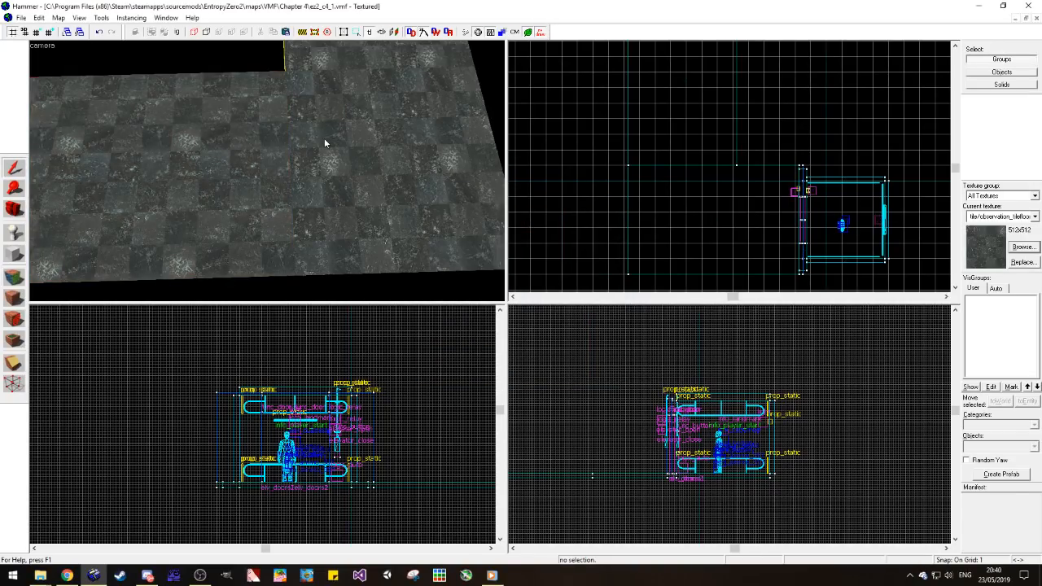
Step: Examine the tile pattern across the seam between the two floor pieces and the corner beside the elevator
key("s")
key("w")
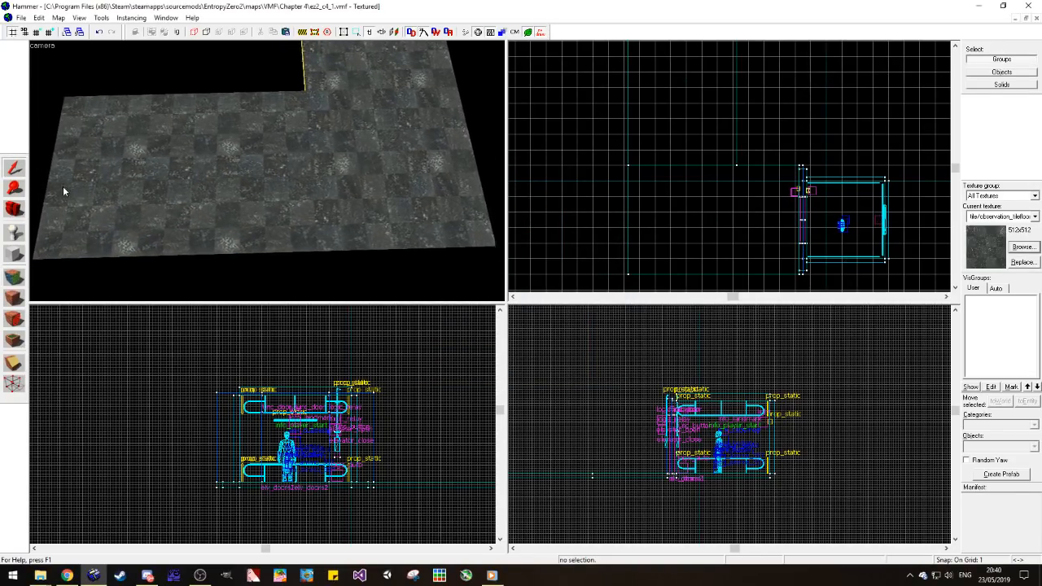
key("a")
left_click(22, 209)
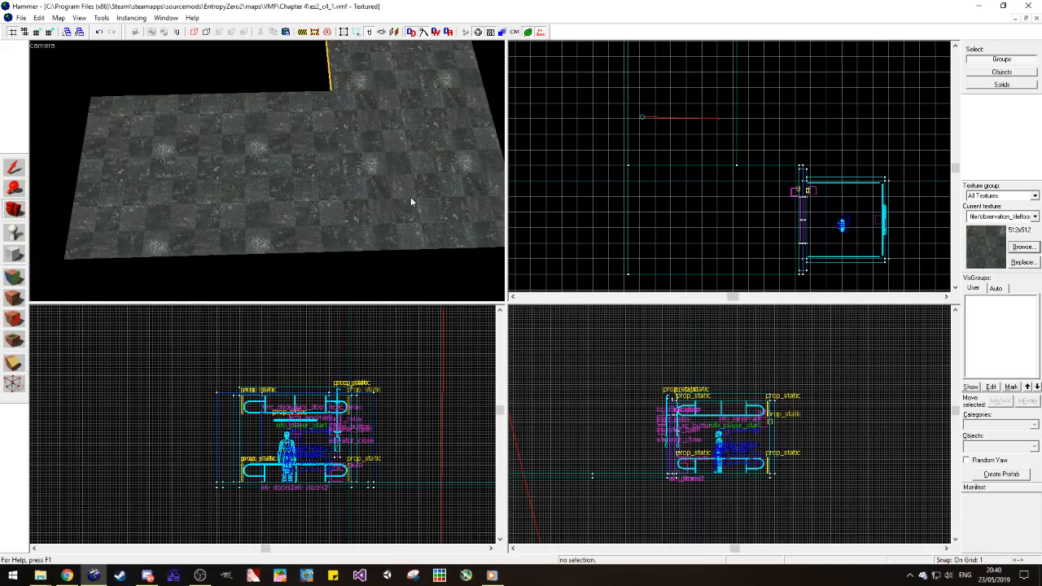
key("d")
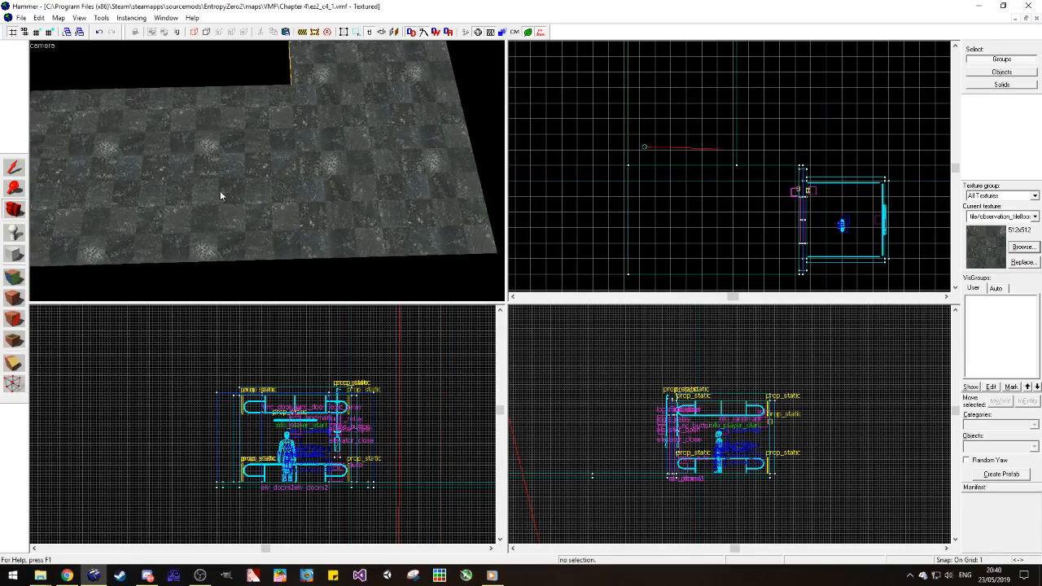
left_click_drag(267, 171, 251, 178)
key("d")
key("d")
key("w")
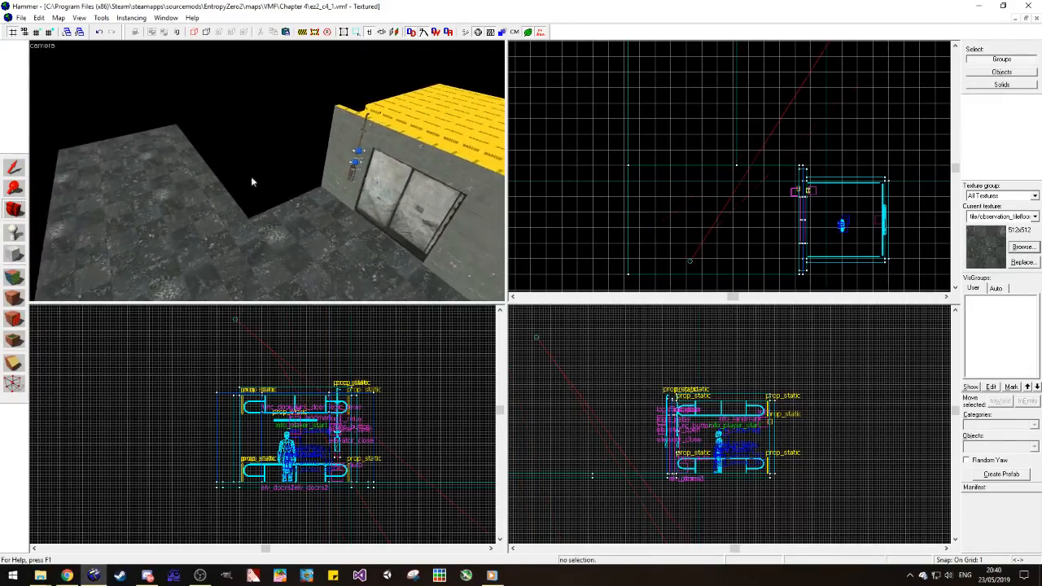
Step: Switch to the ez2_c2_2 map, sample the lobby's concrete wall textures, including concrete/concretewall011h, and return to the ez2_c4_1 map
left_click(1017, 20)
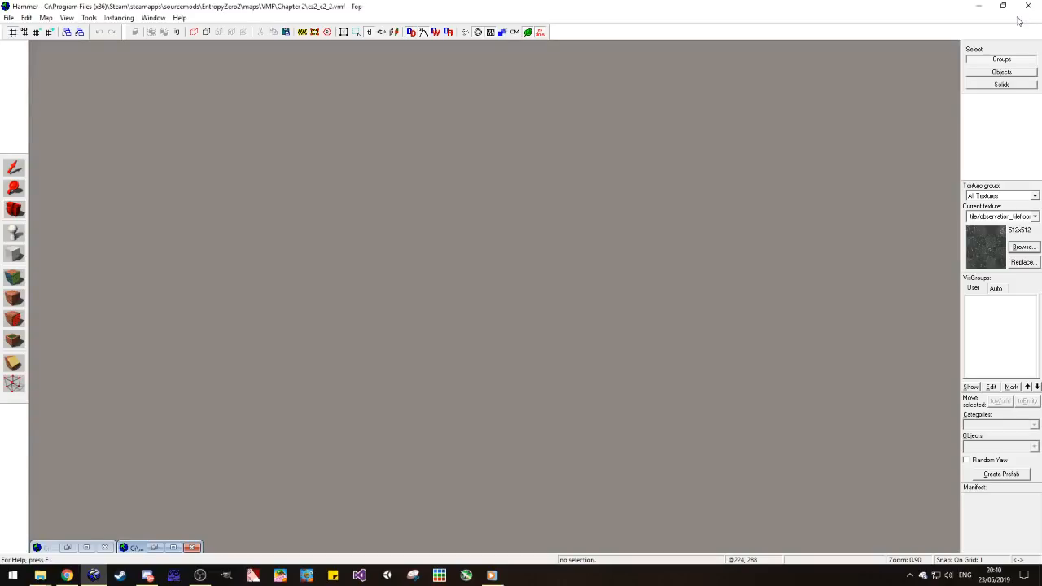
left_click(86, 547)
left_click(1017, 20)
left_click(173, 549)
left_click(14, 276)
left_click(206, 160)
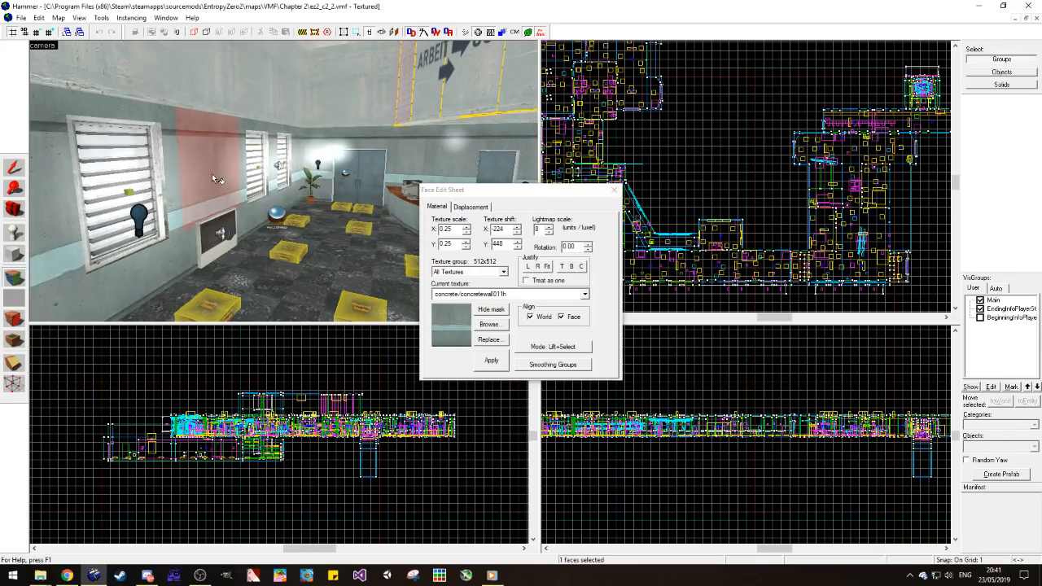
left_click(614, 191)
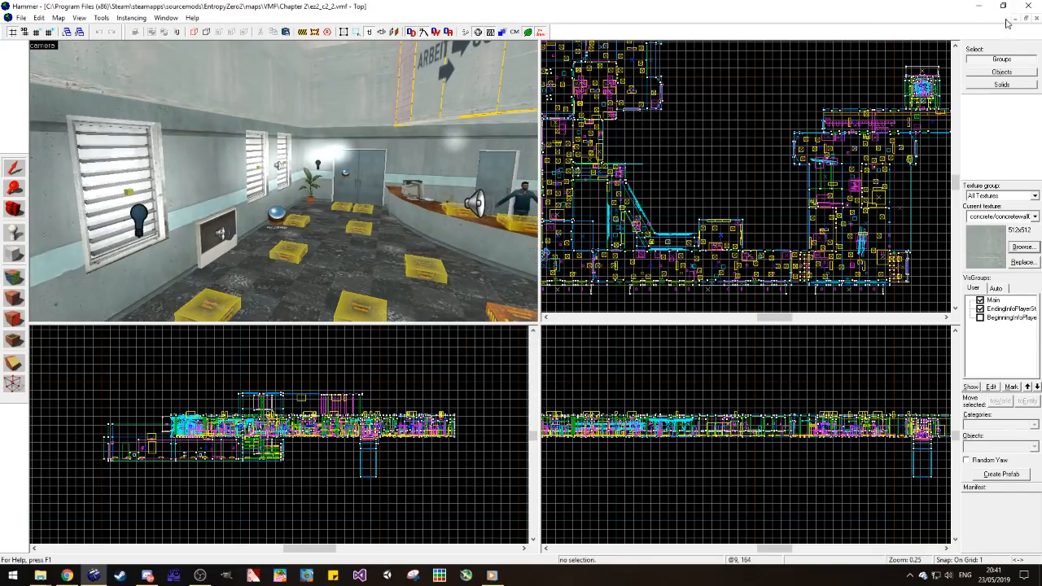
left_click(1013, 18)
left_click(175, 546)
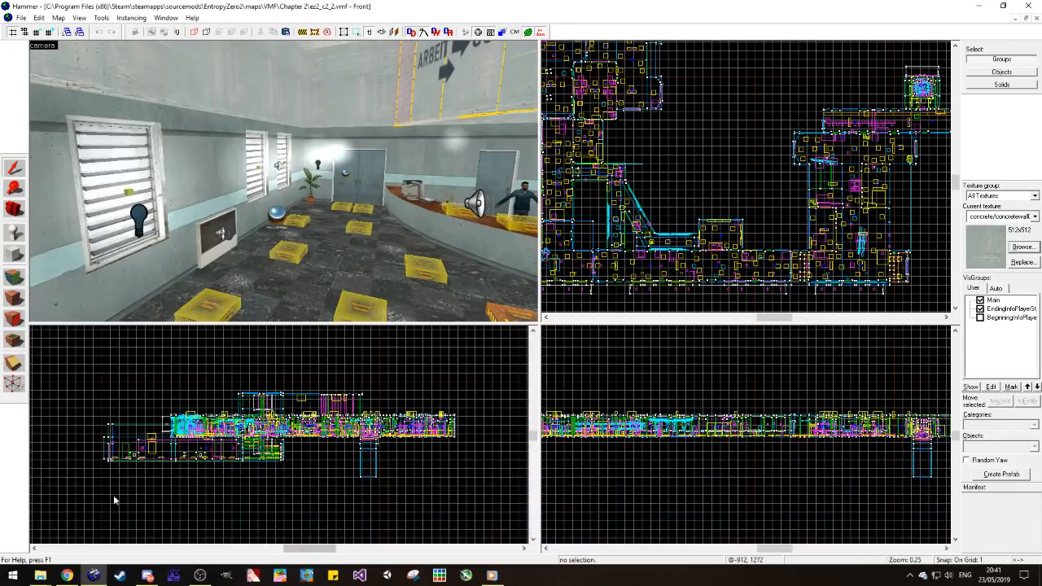
left_click(1015, 18)
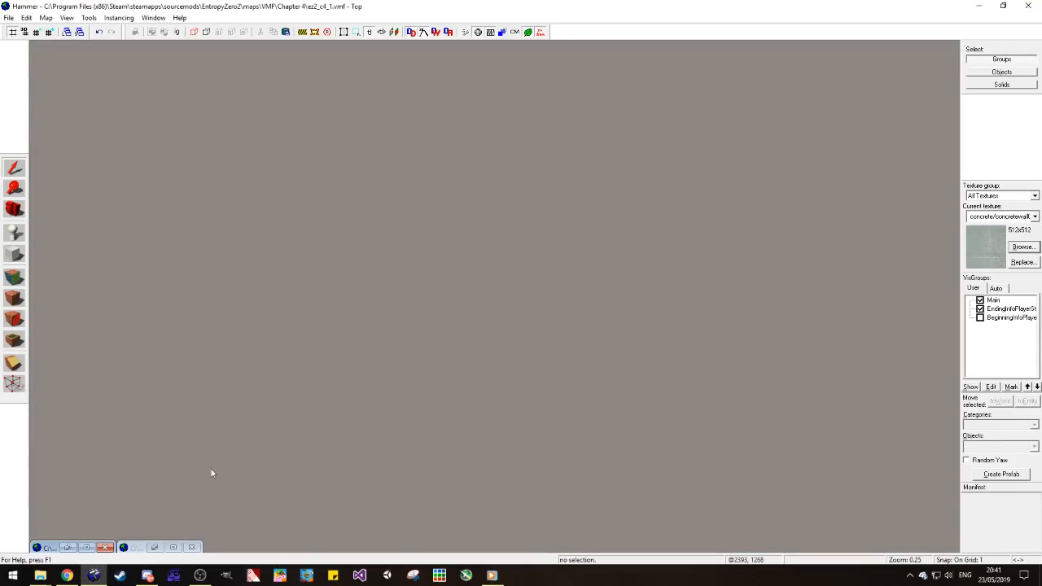
left_click(86, 547)
Step: Copy the wall section carrying the button panel past the floor's side edge and stretch it into a 128 by 224 unit block filling the L's inner corner
left_click(19, 171)
left_click(347, 164)
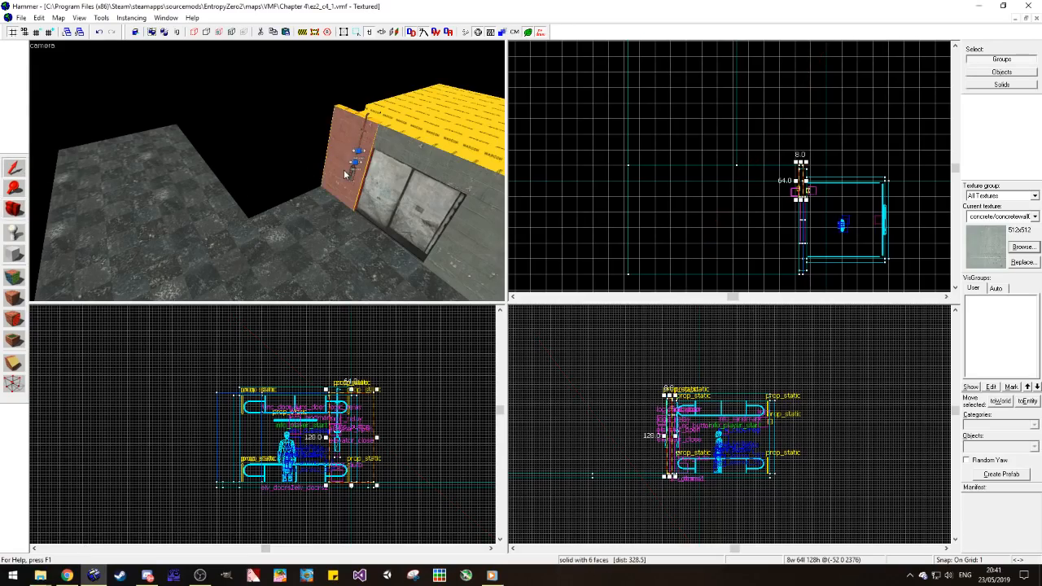
scroll(802, 176, "up", 5)
scroll(806, 198, "down", 2)
scroll(807, 202, "up", 2)
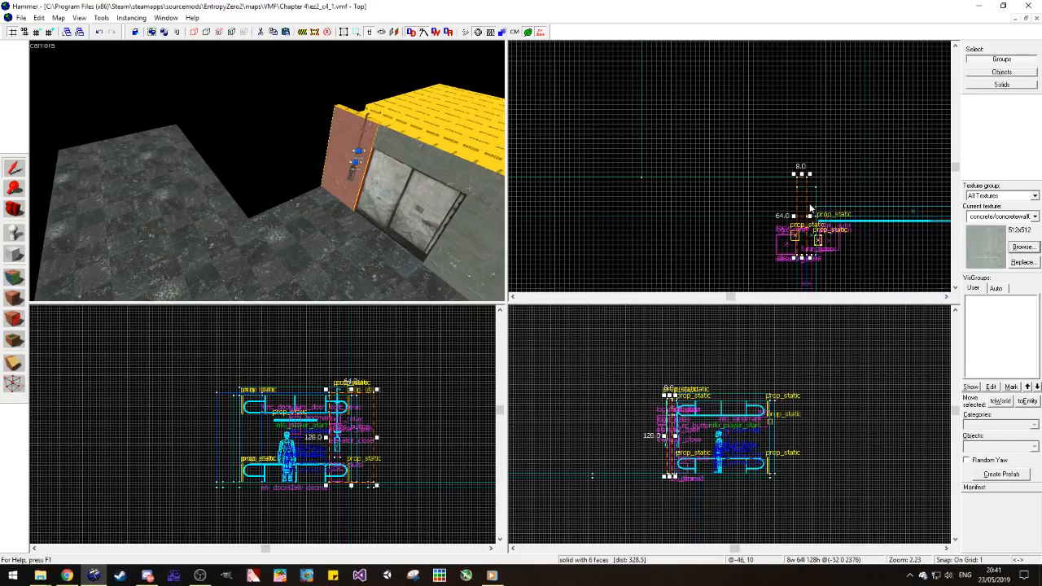
left_click_drag(806, 205, 801, 168)
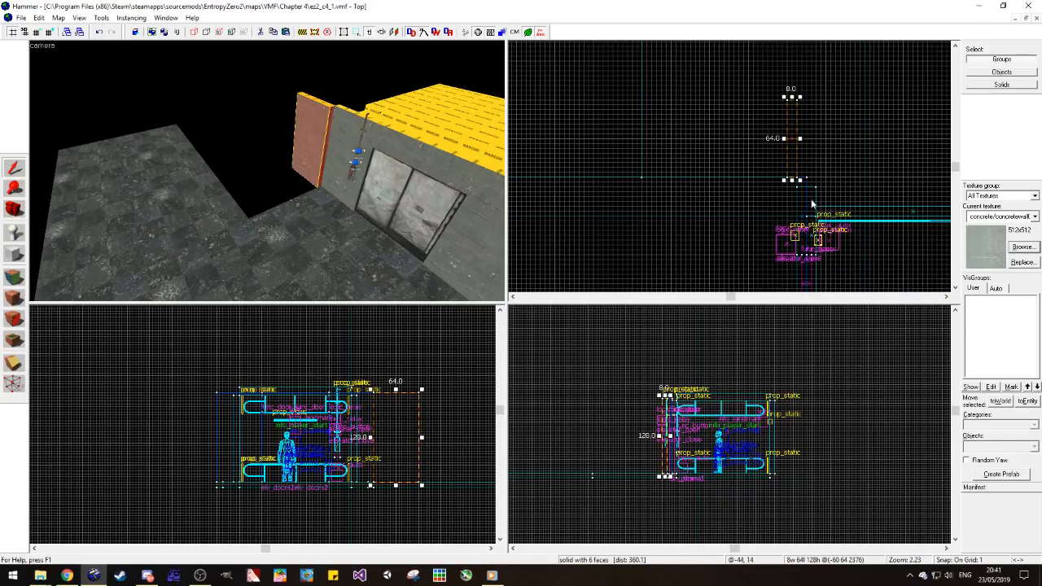
scroll(802, 169, "down", 2)
scroll(802, 169, "down", 1)
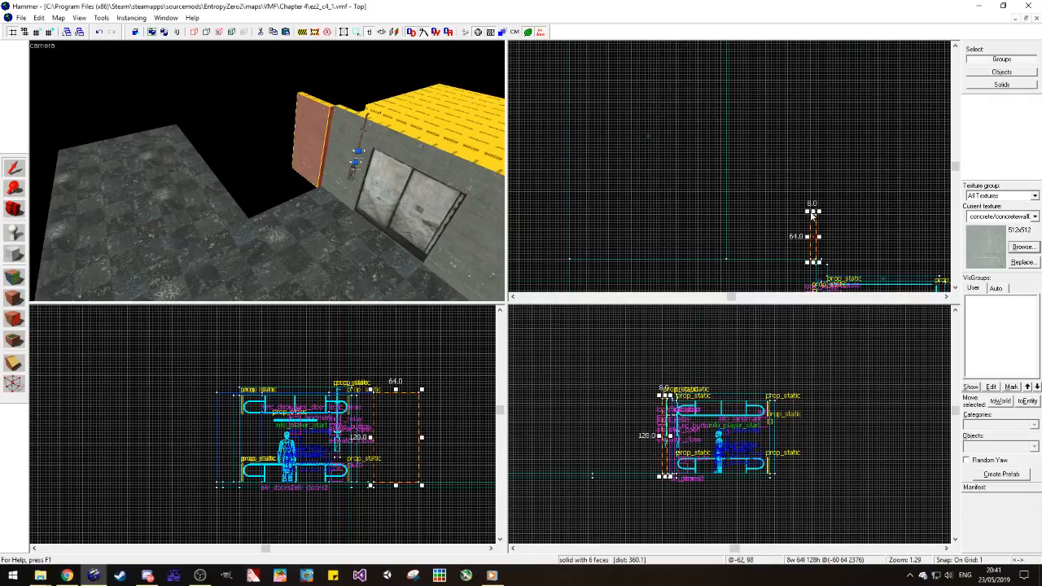
left_click_drag(807, 213, 721, 99)
left_click(751, 97)
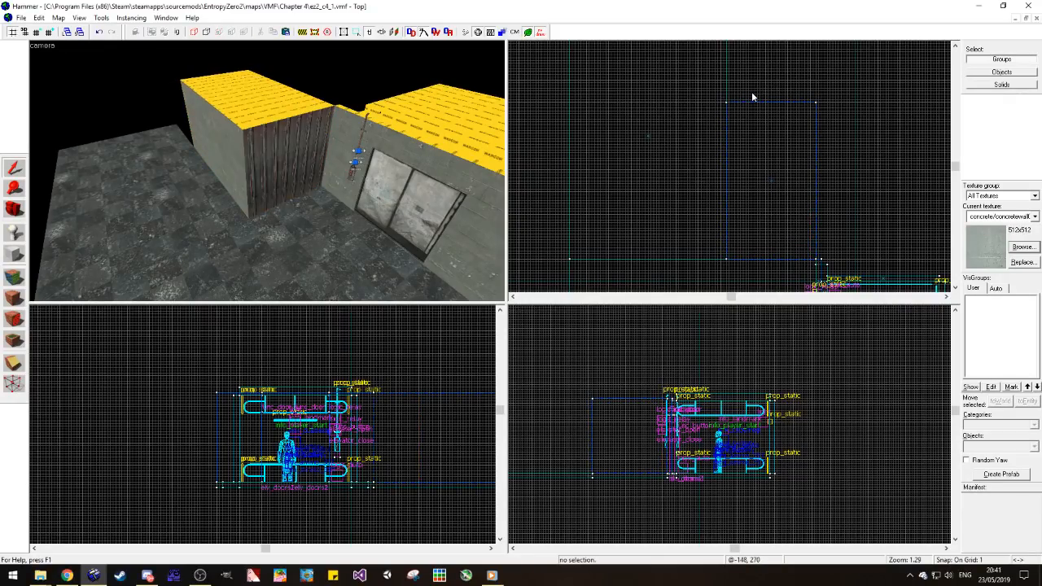
Step: Sample the tools/toolsnodraw texture from the block's upper face and apply it to the whole corner block
key("shift+a")
left_click(260, 114)
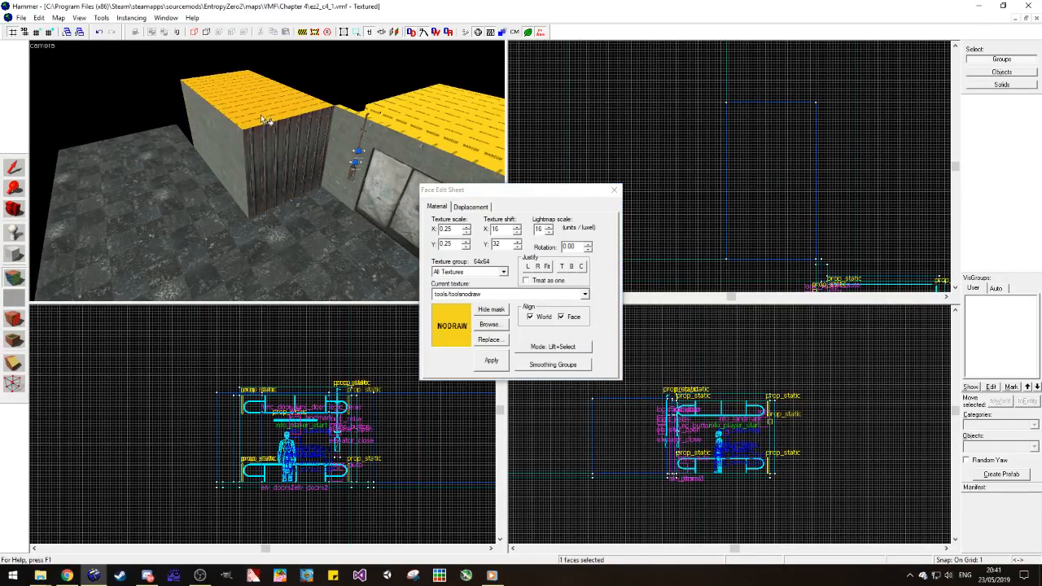
left_click(13, 167)
left_click(307, 131)
key("shift+t")
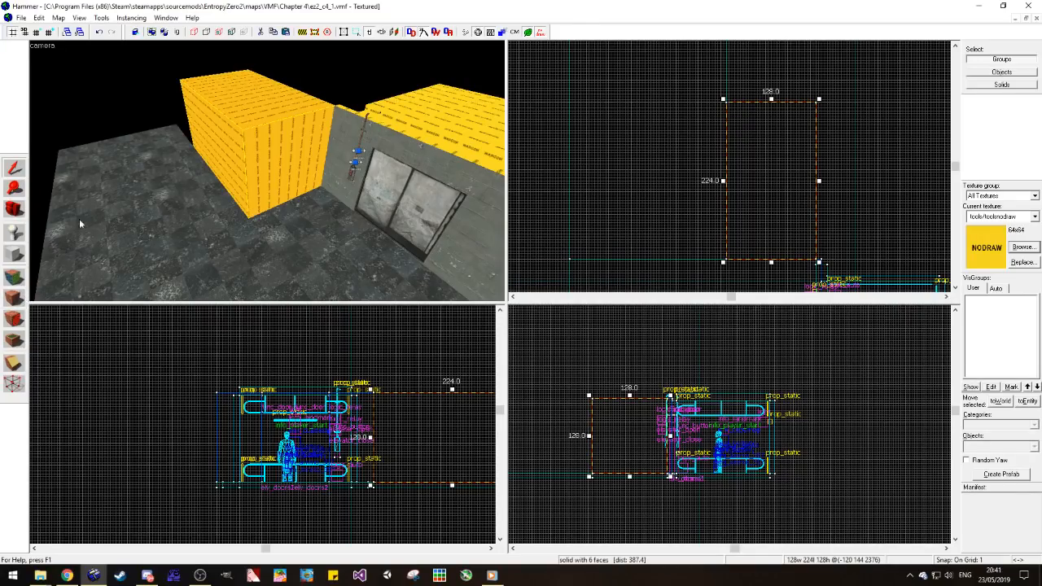
left_click(121, 147)
key("Escape")
Step: Choose the recently used concrete/concretewall021a texture and apply it to the front wall section carrying the button panel
left_click(20, 280)
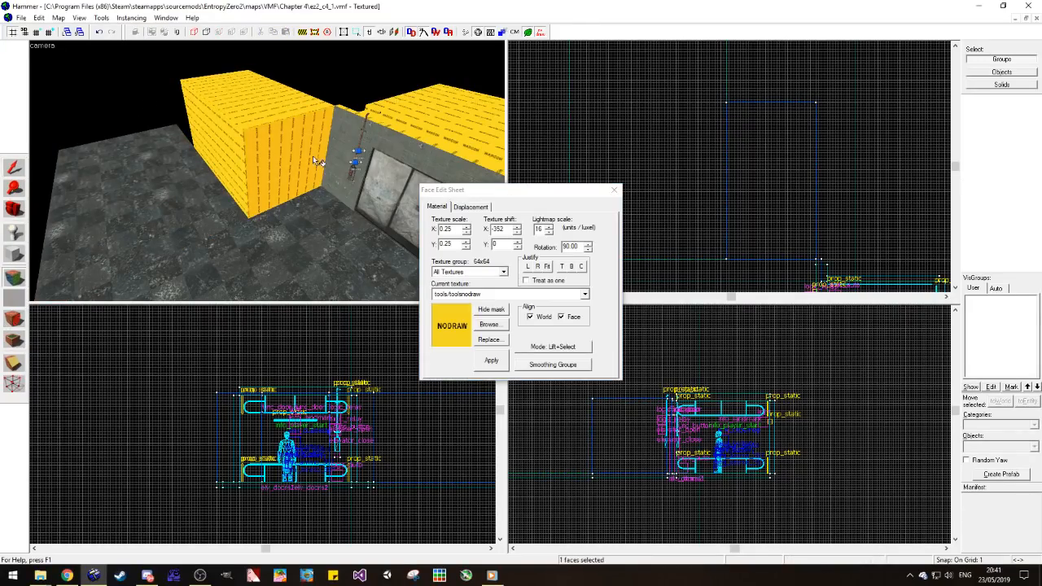
left_click(585, 295)
left_click(585, 294)
left_click(585, 294)
left_click(480, 356)
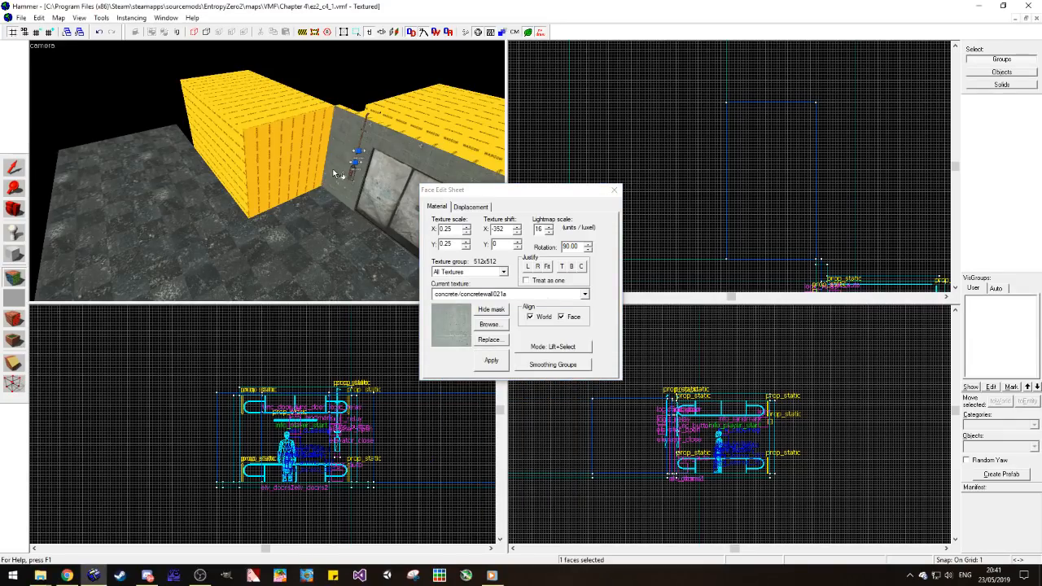
left_click(333, 169)
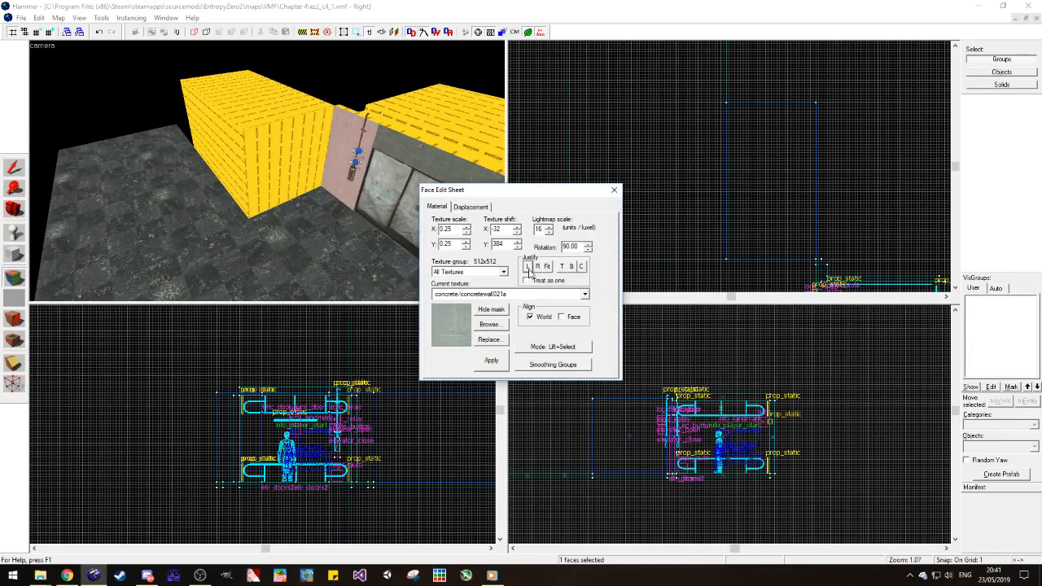
Step: Set the texture rotation to 0 on the button-panel wall section and on the nodraw corner block's adjoining side
key("z")
key("w")
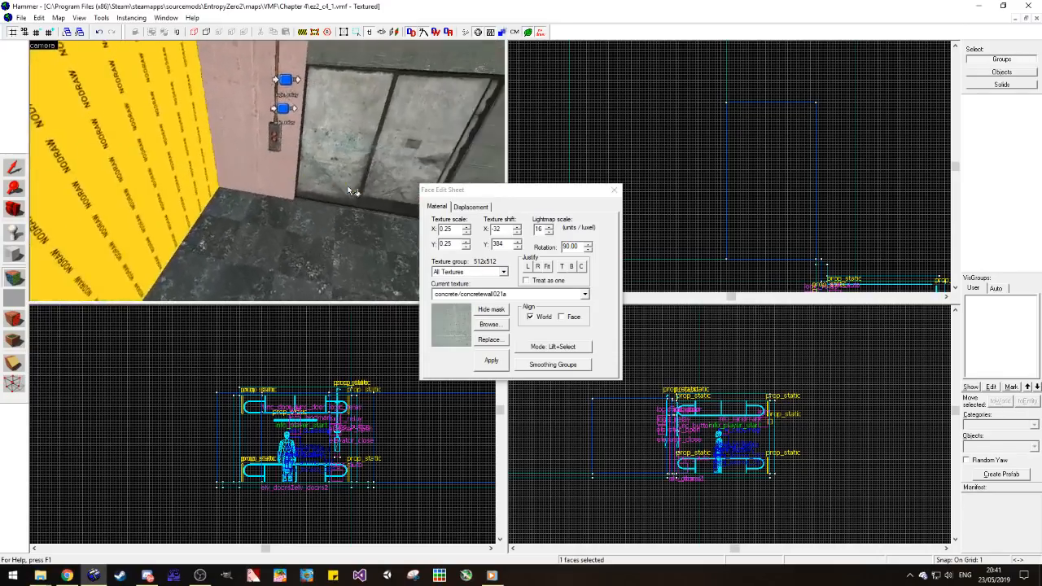
key("s")
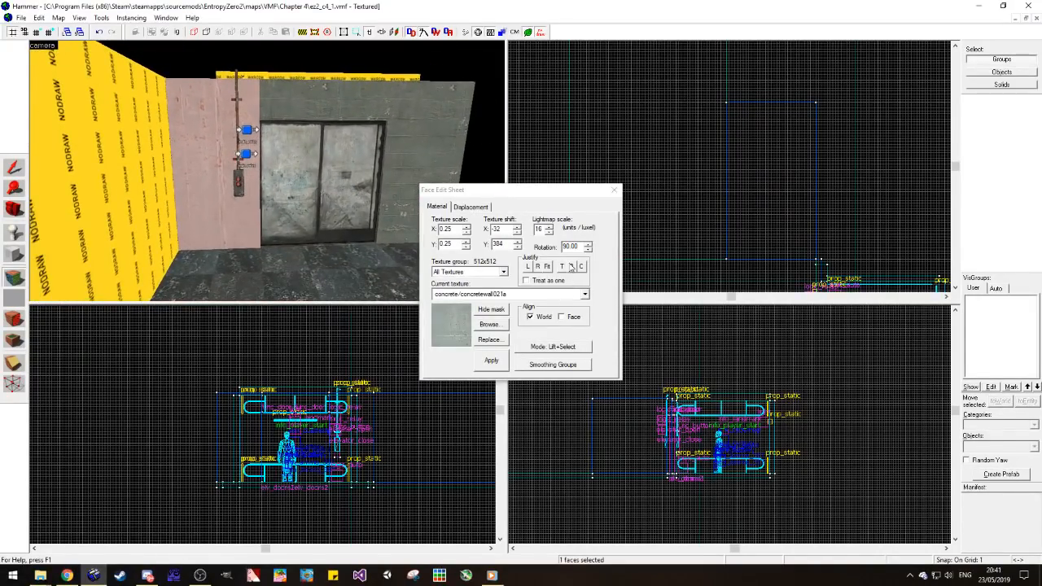
double_click(563, 247)
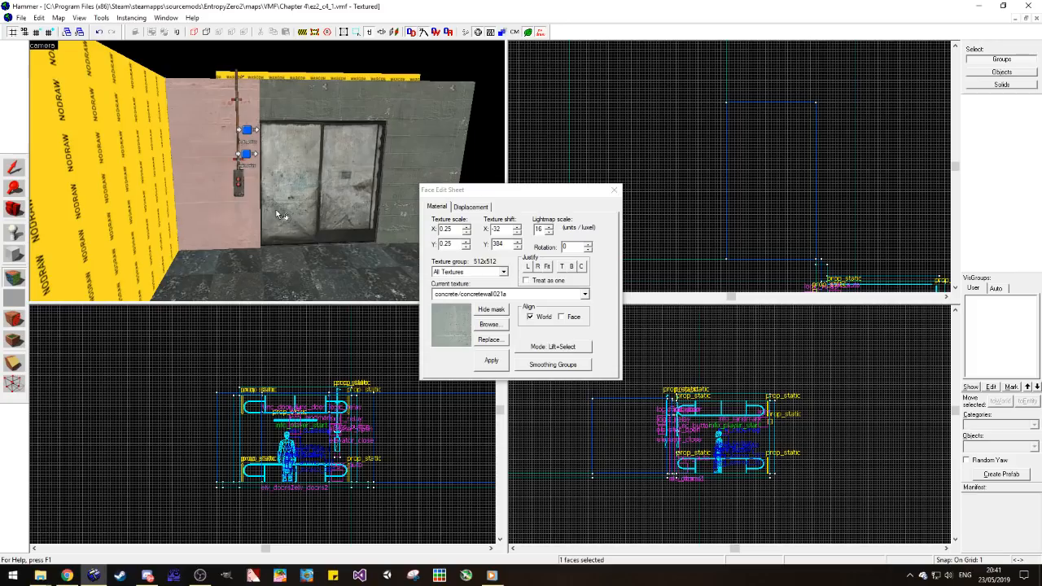
left_click(154, 215)
left_click_drag(578, 248, 561, 248)
type("0")
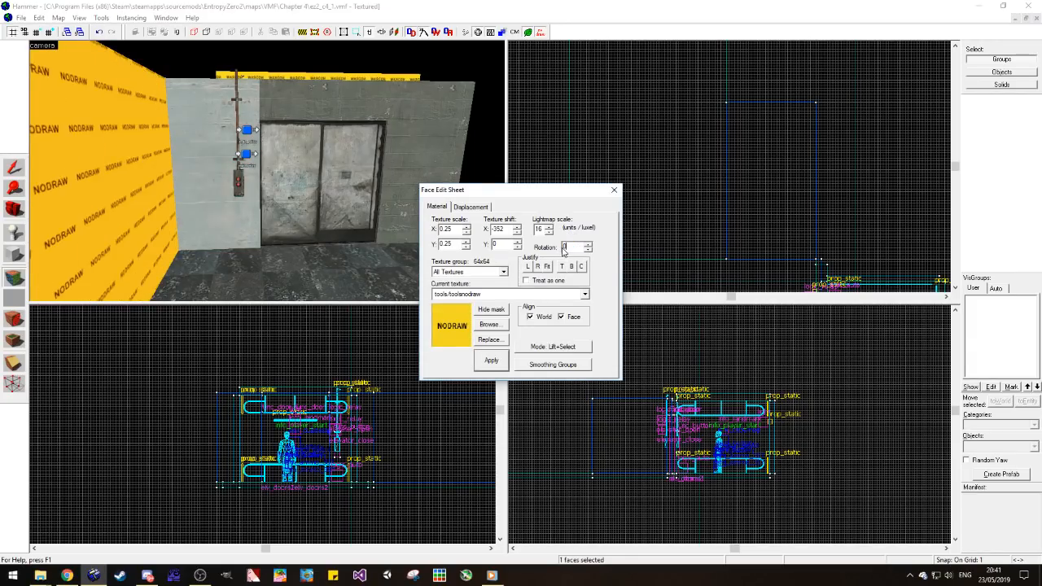
Step: Justify the button-panel wall's concrete texture to bottom and left, and apply it to the other door wall sections and the corner block's room-facing sides
left_click(208, 186)
left_click(572, 269)
left_click(527, 267)
right_click(284, 109)
right_click(414, 116)
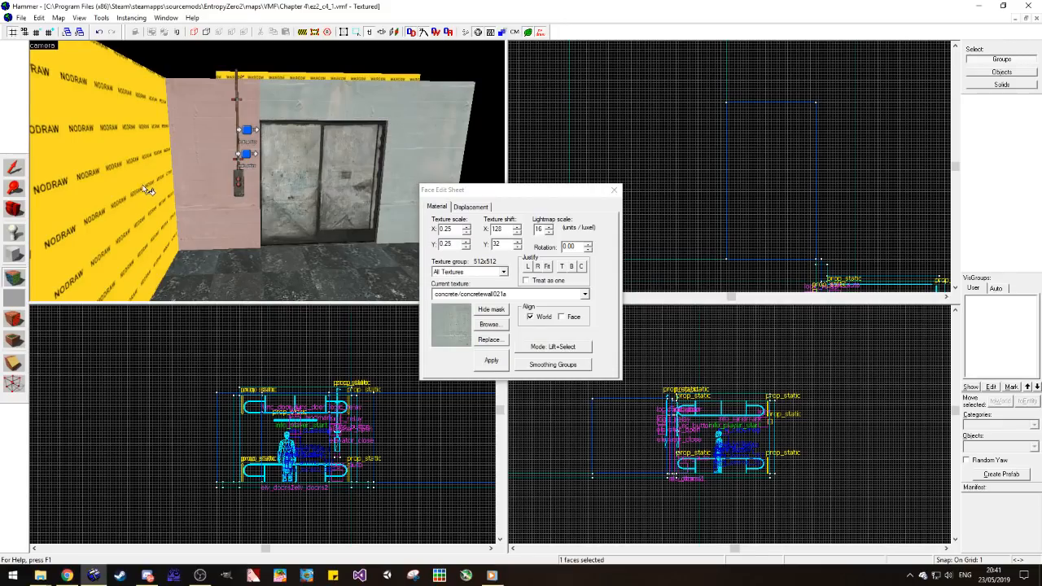
right_click(146, 189)
scroll(149, 199, "down", 4)
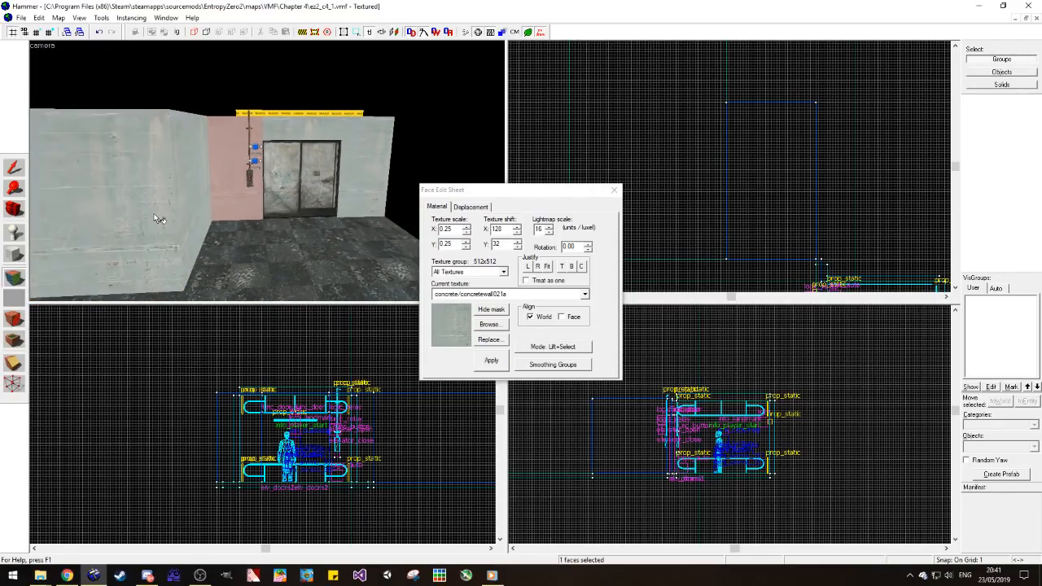
Step: Stretch the corner block to 352 units long so it reaches the far edge of the floor
left_click(10, 210)
left_click_drag(326, 166, 228, 174)
left_click(14, 167)
left_click(310, 154)
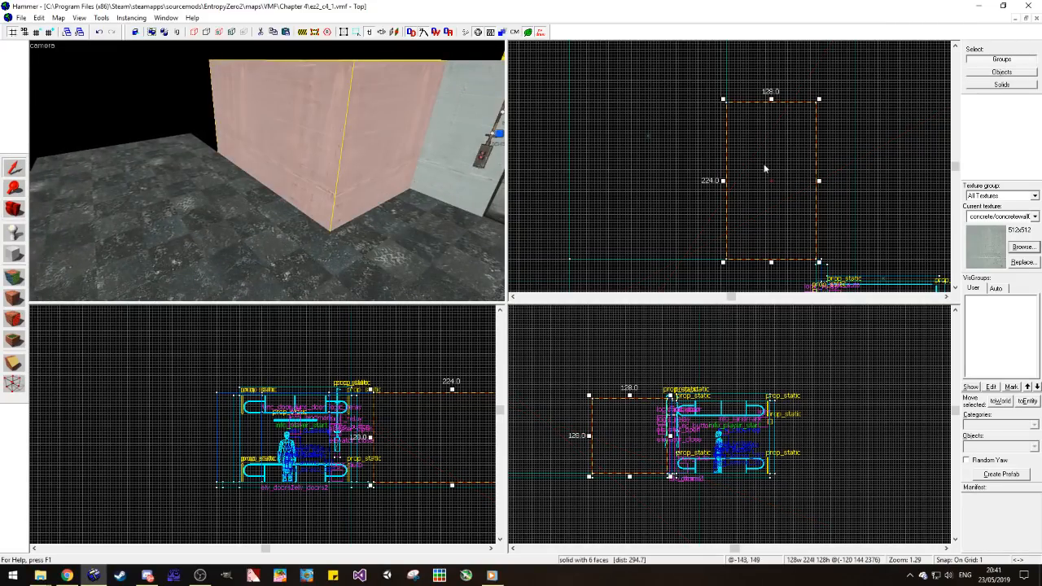
scroll(756, 180, "down", 1)
scroll(769, 75, "up", 4)
scroll(781, 154, "down", 3)
left_click_drag(763, 182, 765, 92)
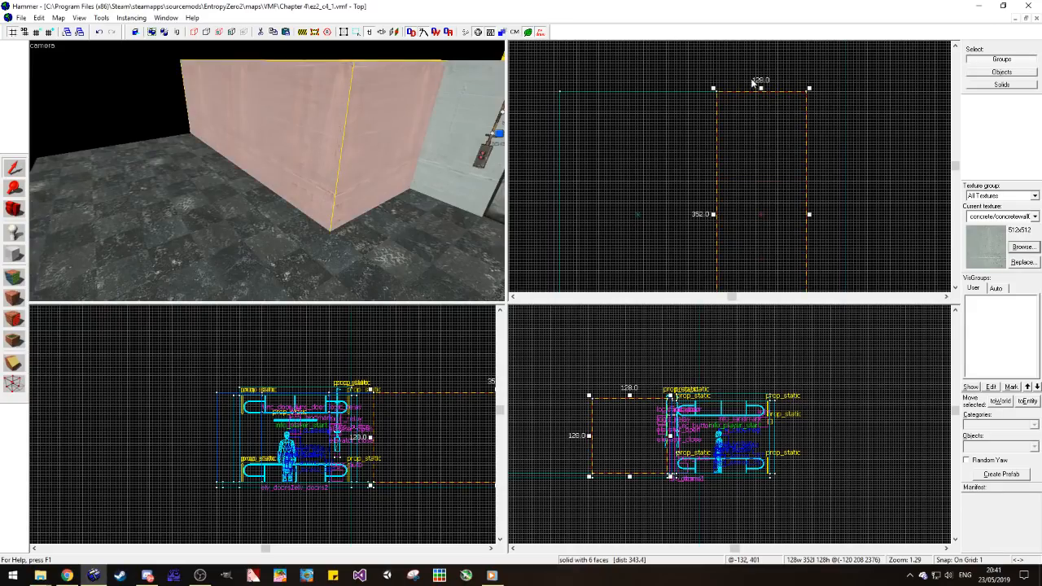
key("Escape")
Step: Examine the corner block's concrete faces and its outer corner from inside the room
key("d")
left_click(12, 210)
left_click_drag(236, 179, 267, 171)
key("s")
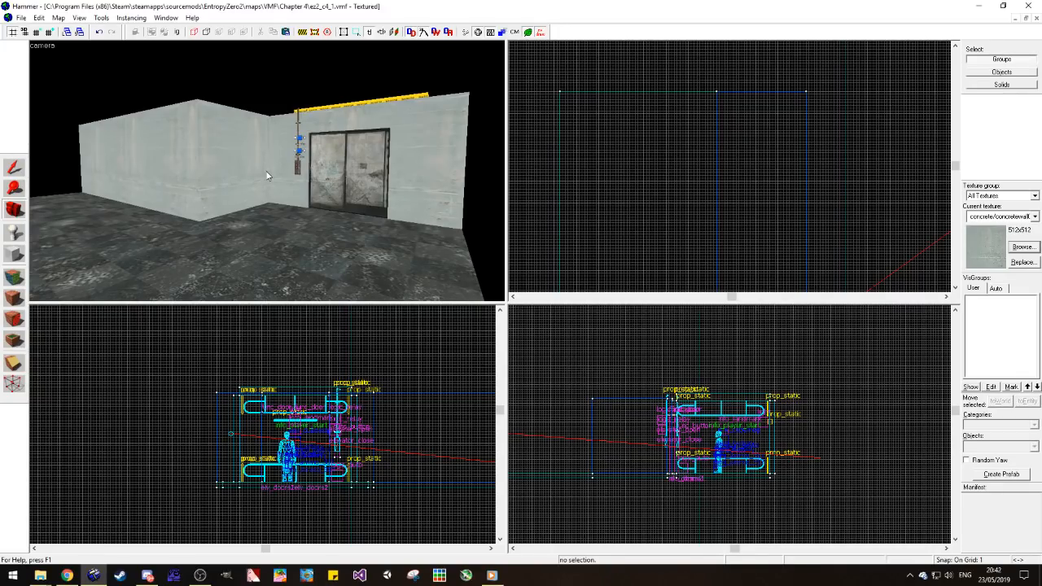
key("a")
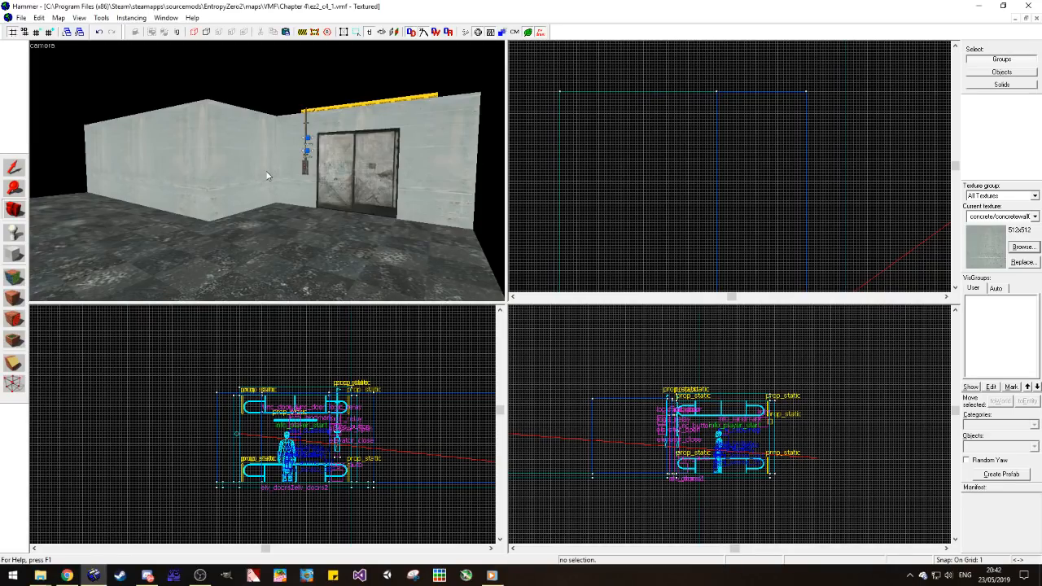
key("w")
key("a")
left_click(12, 278)
left_click(257, 188)
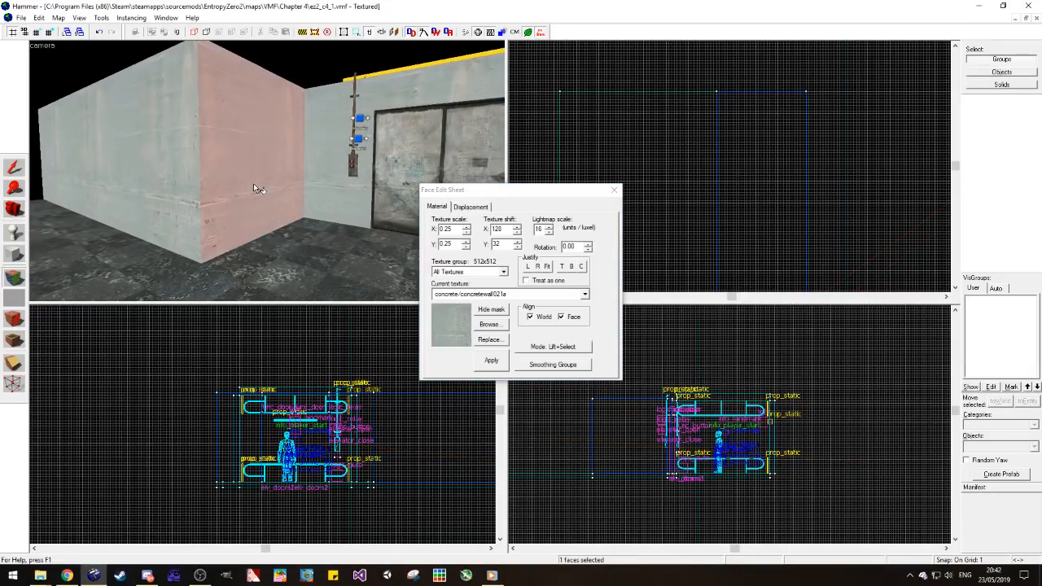
left_click(614, 190)
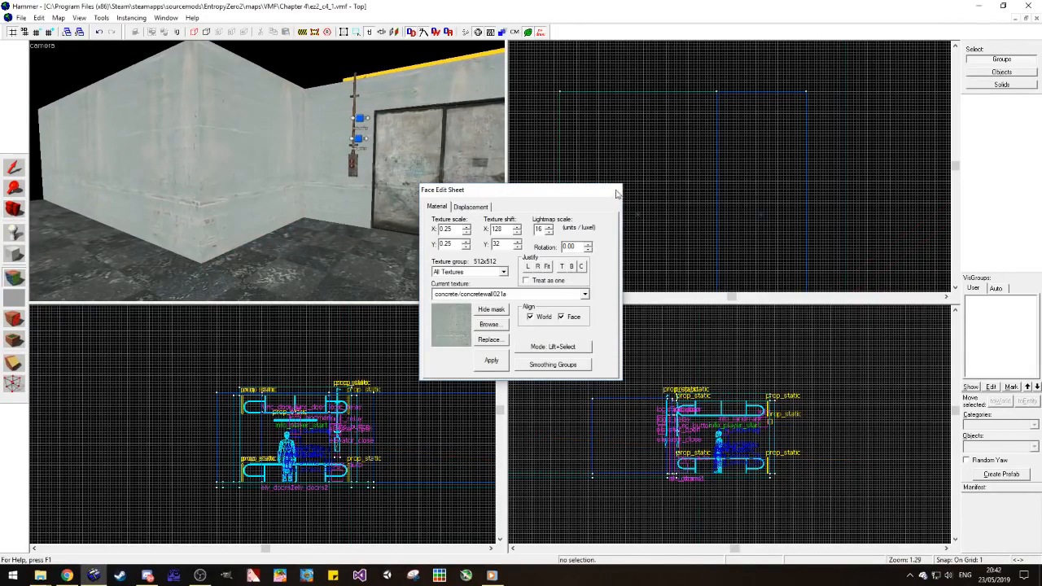
Step: Clip the corner block's outer vertical edge diagonally to make a bevel of about 4 units
key("s")
left_click(219, 129)
scroll(713, 115, "down", 1)
scroll(711, 252, "up", 8)
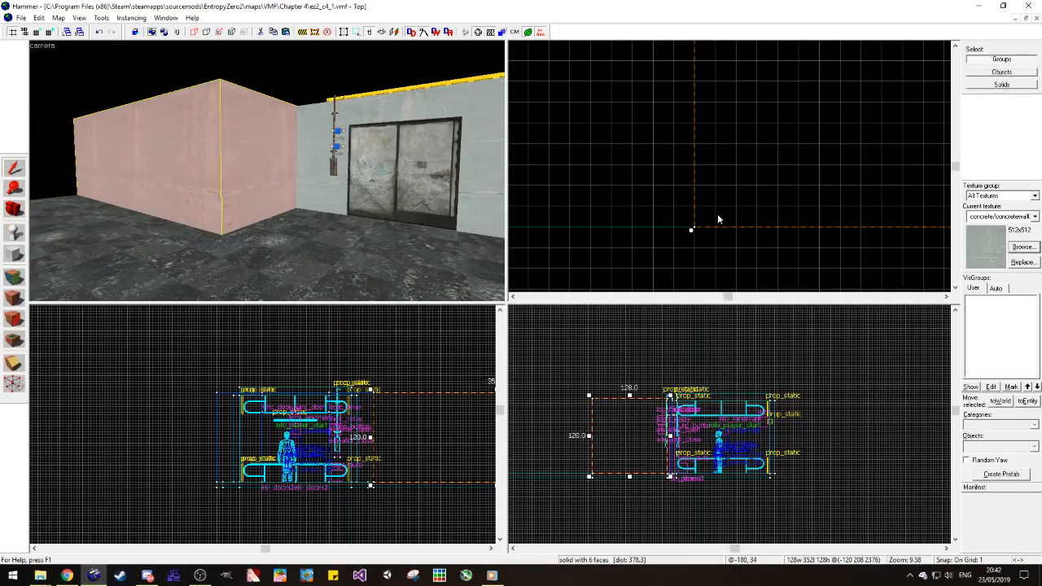
scroll(163, 115, "up", 3)
scroll(157, 260, "down", 2)
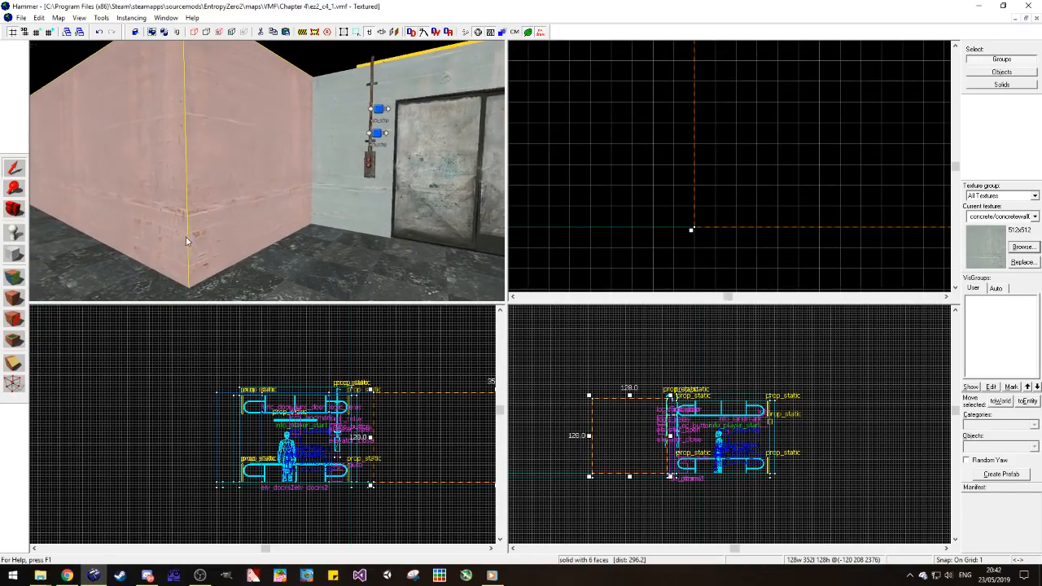
left_click(14, 208)
key("d")
mouse_move(233, 178)
left_mouse_down()
mouse_move(266, 170)
mouse_move(234, 178)
left_mouse_up()
left_click(15, 168)
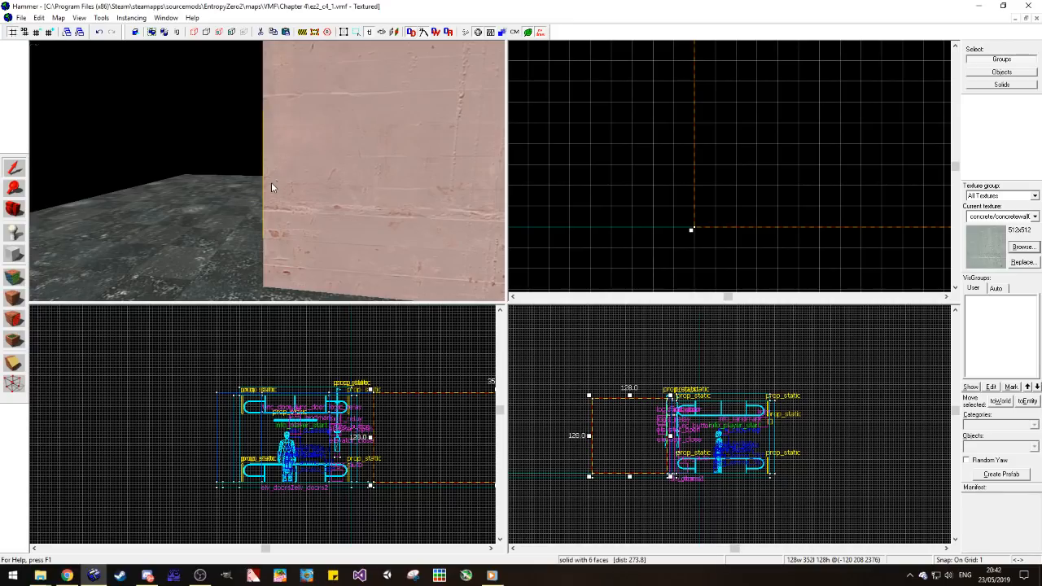
left_click_drag(274, 83, 271, 131)
left_click(17, 362)
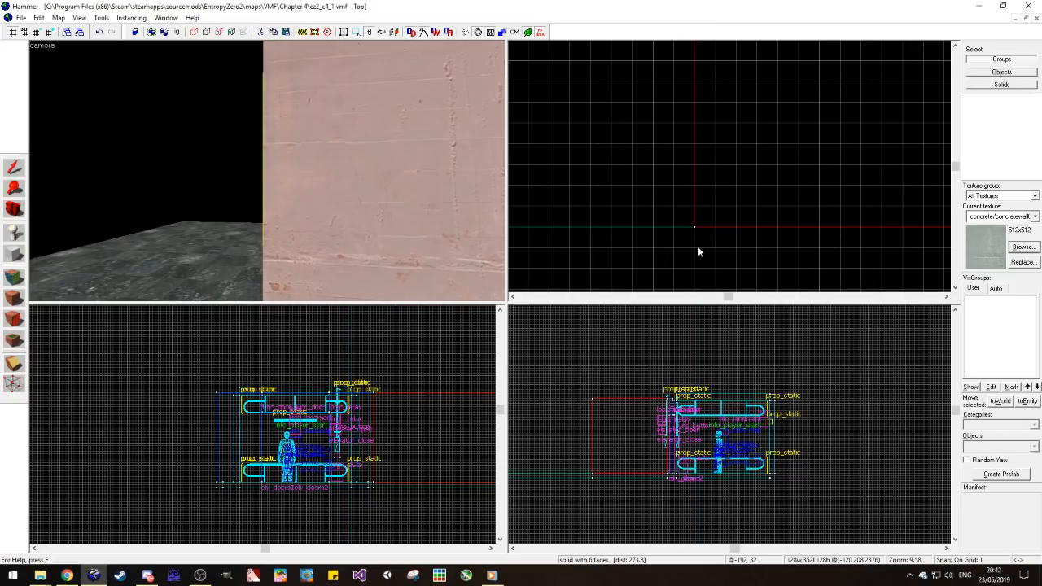
left_click_drag(715, 226, 698, 210)
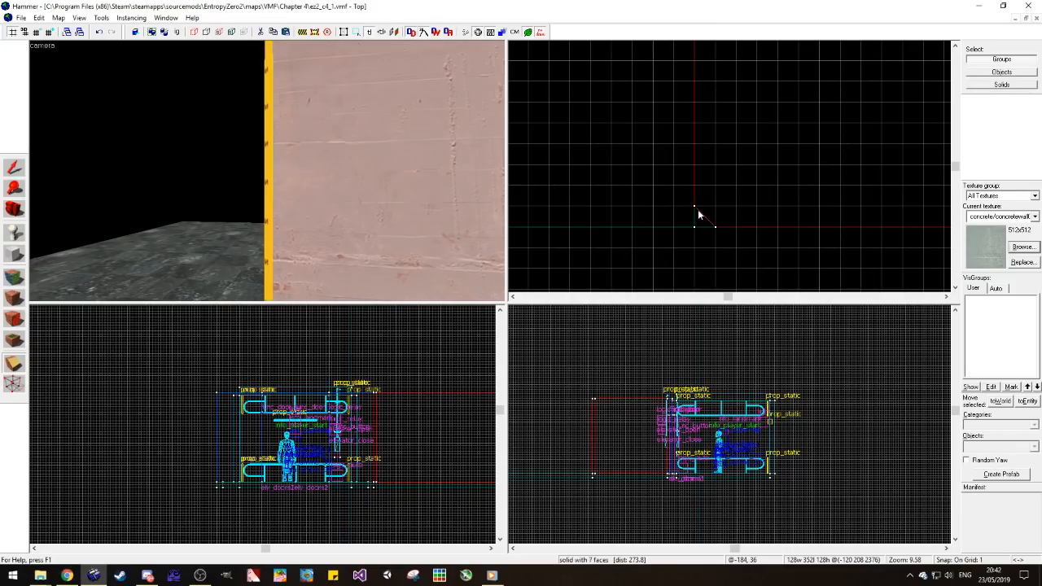
left_click(13, 168)
left_click(616, 179)
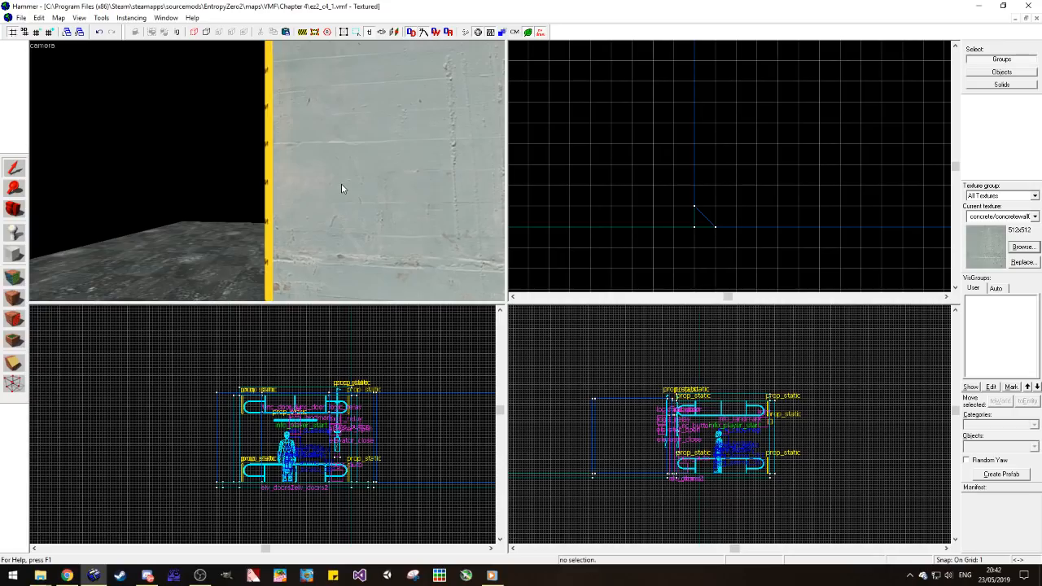
Step: Widen the floor section beside the corner block by about 4 units to fill the gap under the beveled corner
key("z")
key("a")
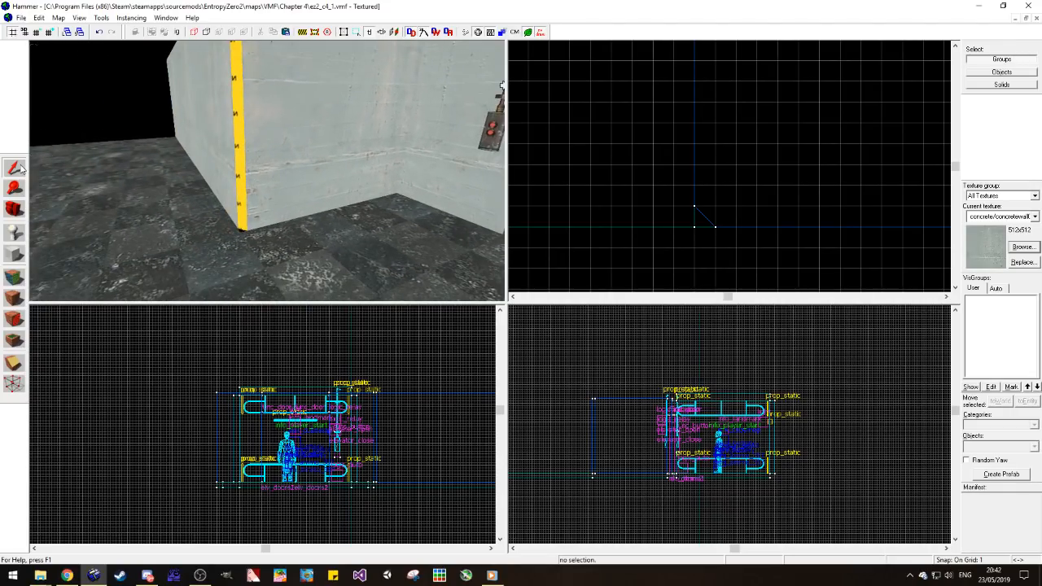
scroll(236, 252, "up", 3)
left_click(14, 209)
key("z")
key("w")
key("s")
key("z")
left_click(13, 167)
left_click(230, 167)
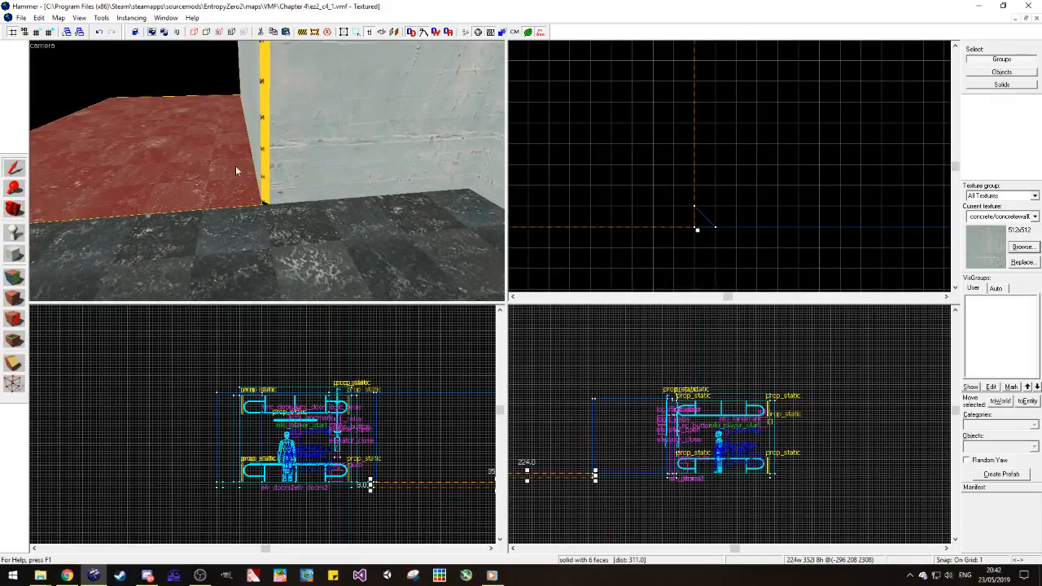
left_click(711, 234)
left_click_drag(712, 230, 711, 232)
left_click(699, 256)
Step: Apply the concrete/concretewall021a texture to the narrow beveled face of the corner block
left_click(14, 255)
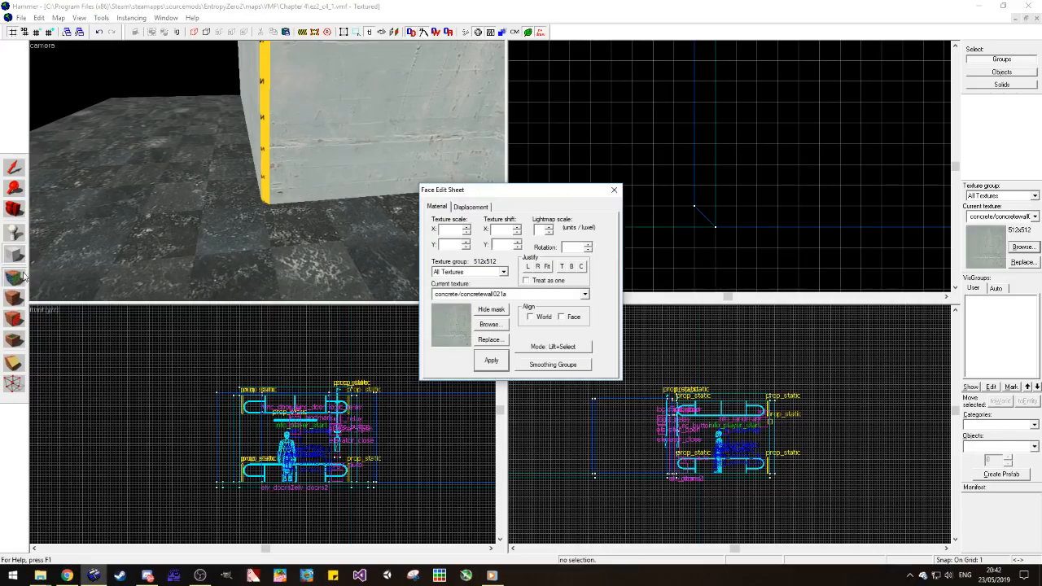
left_click(14, 209)
mouse_move(267, 171)
left_mouse_down()
mouse_move(277, 173)
mouse_move(267, 170)
left_mouse_up()
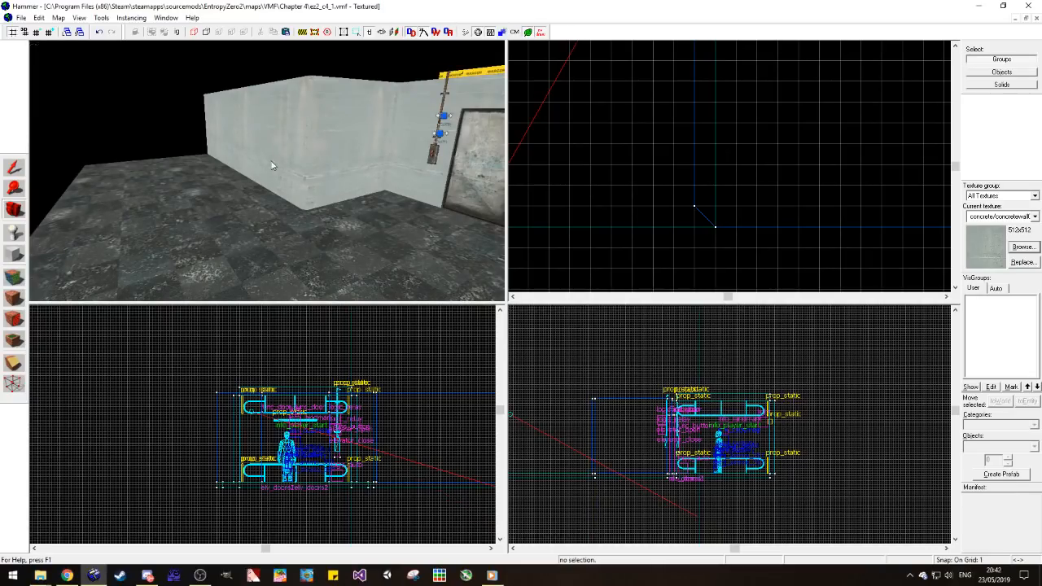
key("alt+Tab")
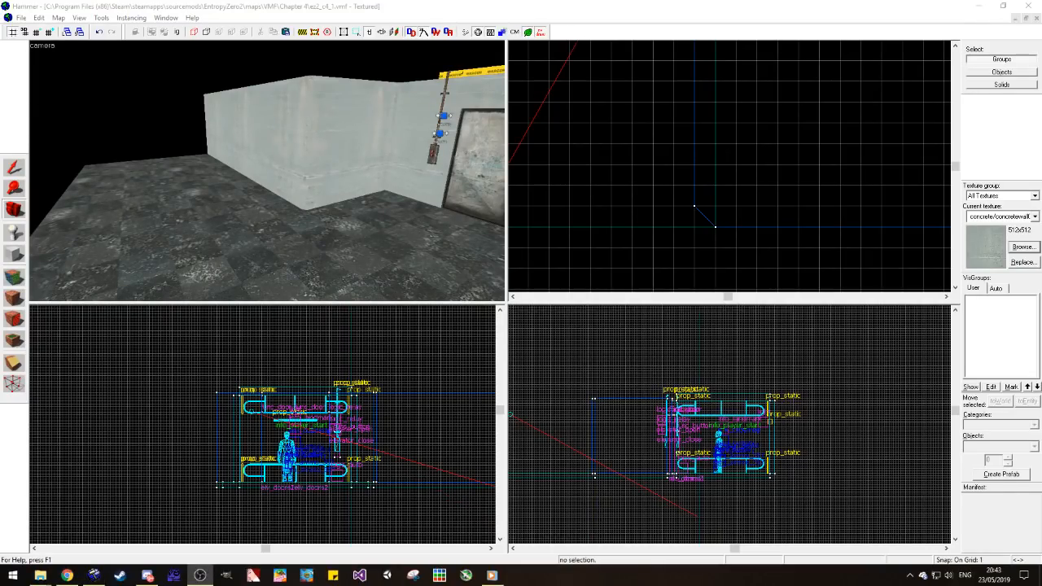
left_click_drag(329, 206, 267, 171)
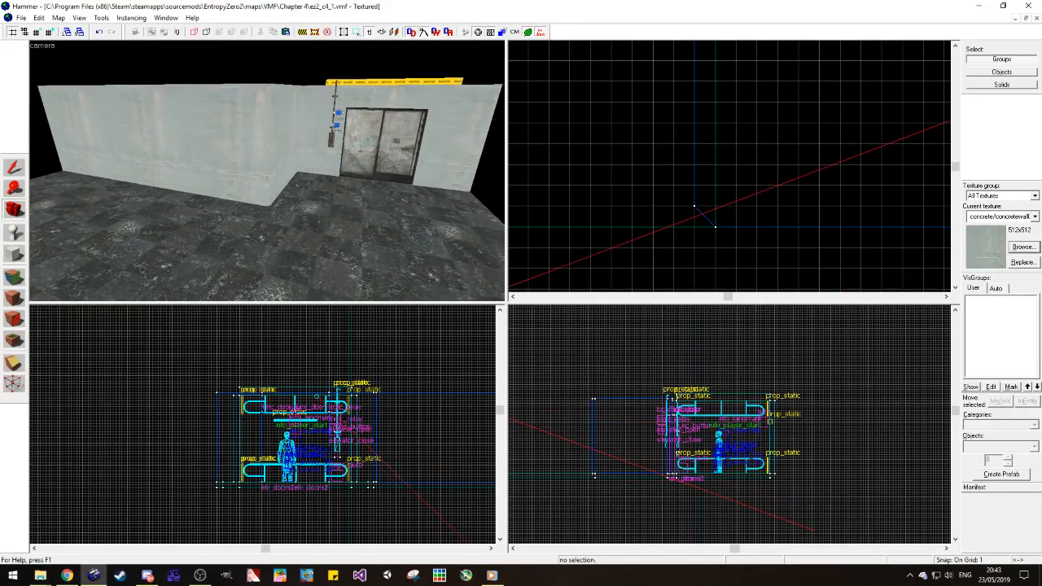
key("alt+Tab")
left_click_drag(267, 171, 267, 171)
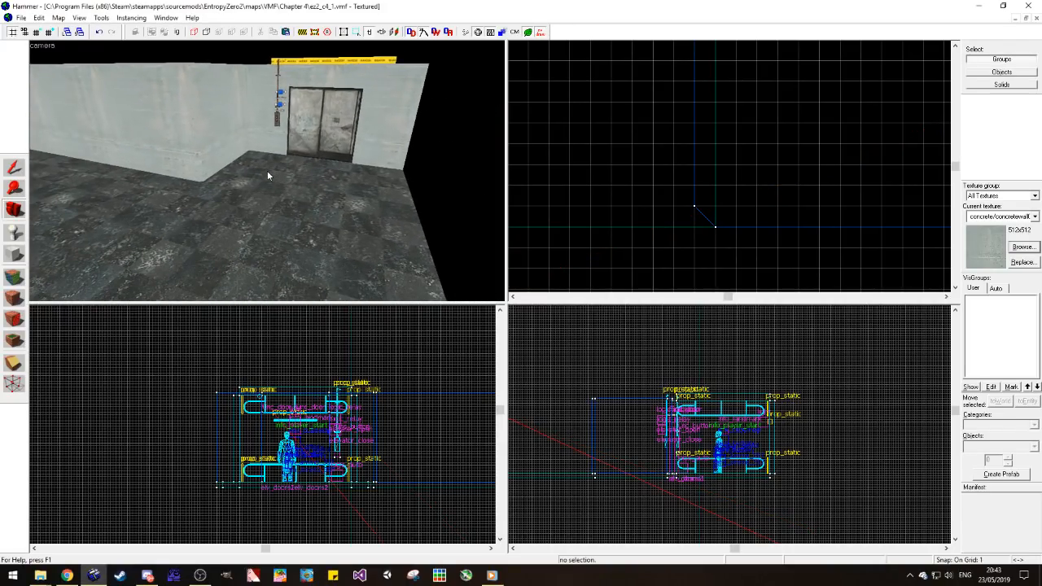
Step: Copy the 64-unit wall section right of the elevator door out onto the floor in front of it
left_click(15, 169)
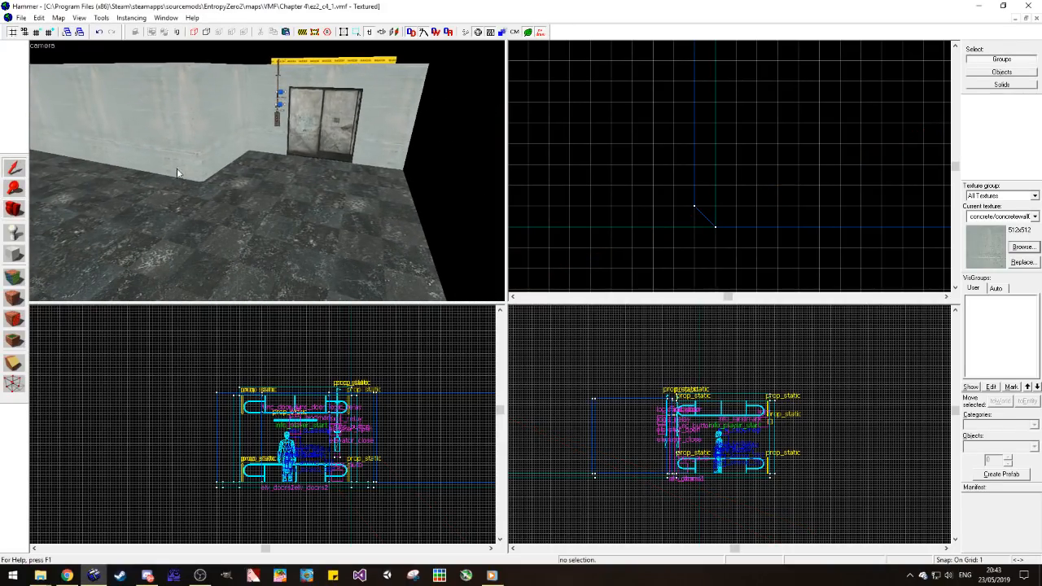
left_click(382, 102)
scroll(736, 138, "down", 15)
scroll(726, 245, "up", 4)
scroll(727, 236, "up", 4)
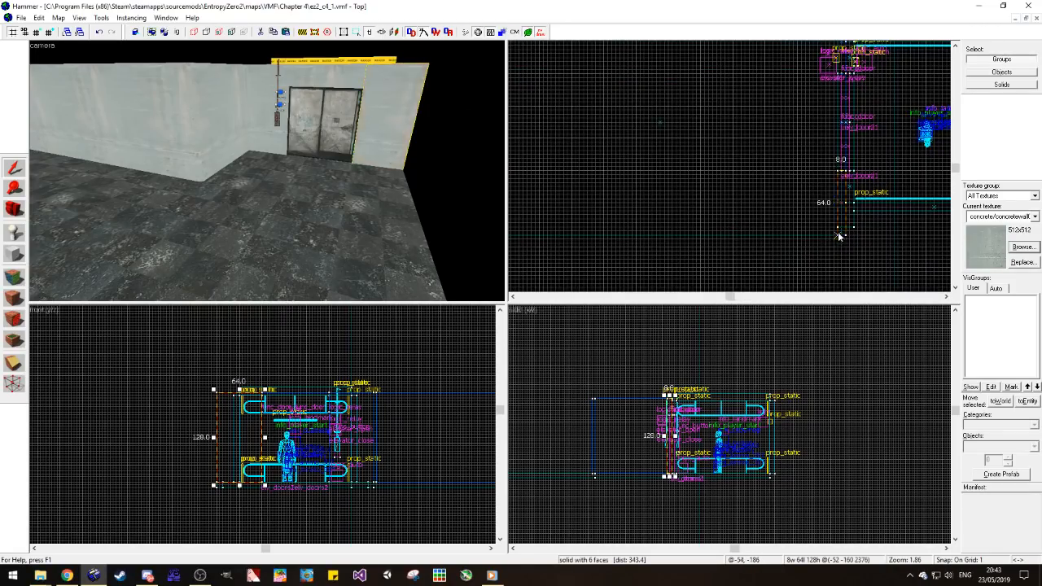
left_click(820, 260)
mouse_move(821, 259)
left_mouse_down("shift")
mouse_move(833, 235)
mouse_move(769, 247)
left_mouse_up("shift")
left_click(830, 249)
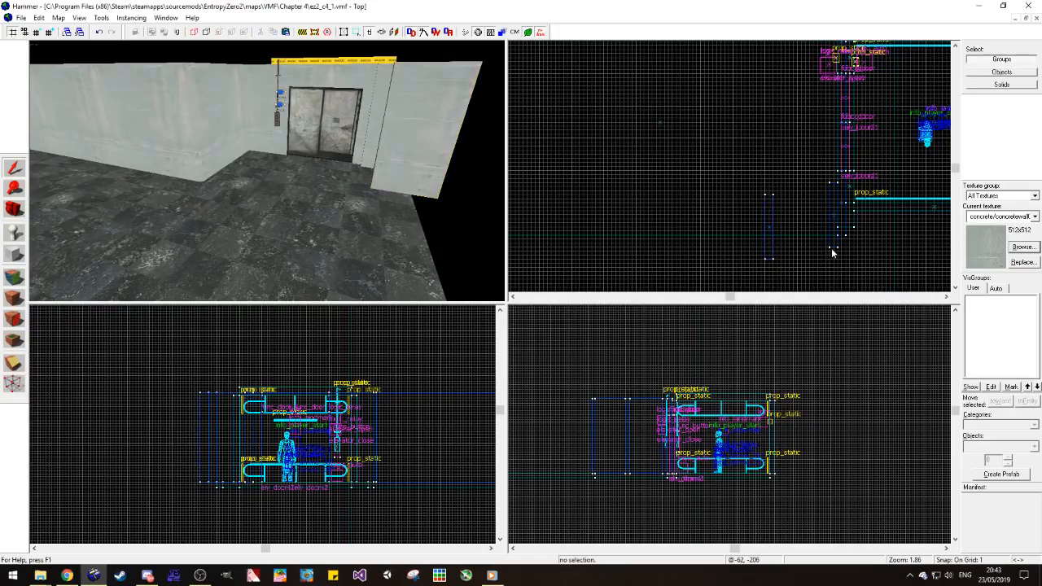
Step: Reshape the copied section into a 352 by 8 unit wall running along the floor's open side edge
left_click(772, 229)
mouse_move(773, 229)
left_mouse_down()
mouse_move(830, 277)
mouse_move(616, 228)
mouse_move(628, 221)
left_mouse_up()
scroll(831, 277, "down", 3)
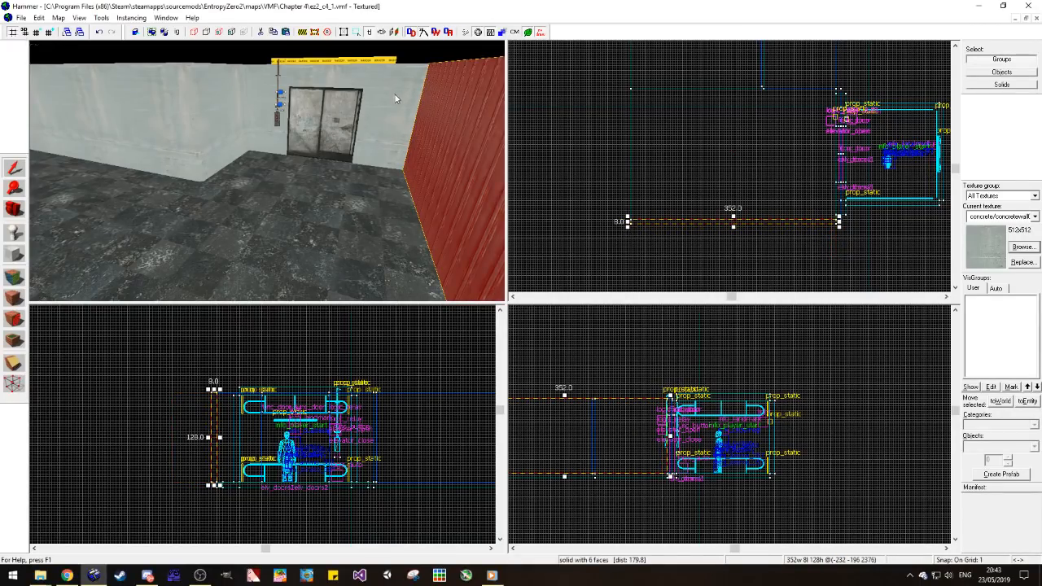
scroll(393, 98, "down", 5)
Step: Apply the tools/toolsnodraw texture to the whole new side wall
left_click(15, 277)
left_click(286, 176)
left_click(13, 166)
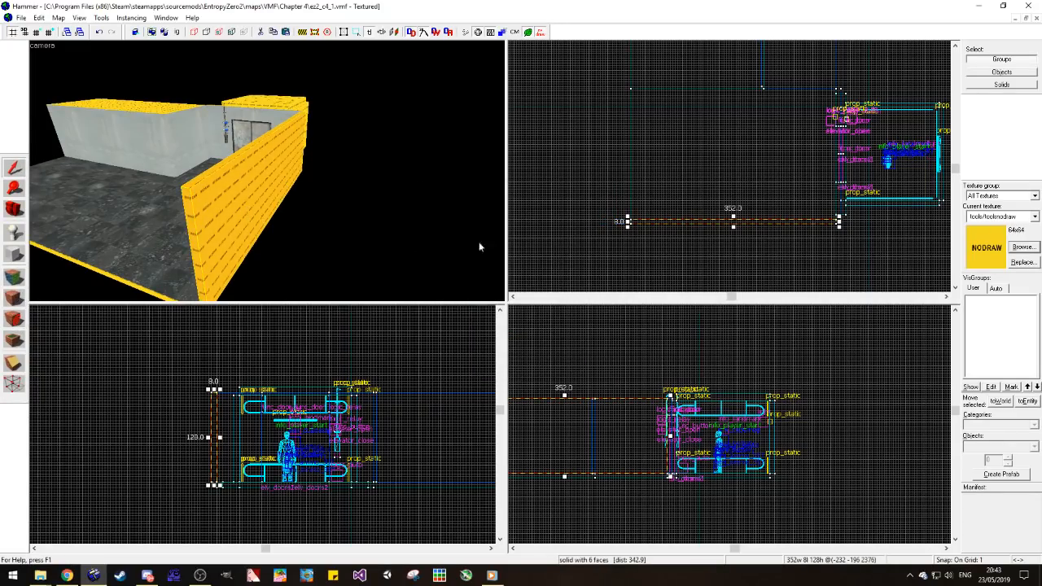
Step: Set the texture rotation of the side wall's room-facing side to 0
key("Escape")
key("z")
key("a")
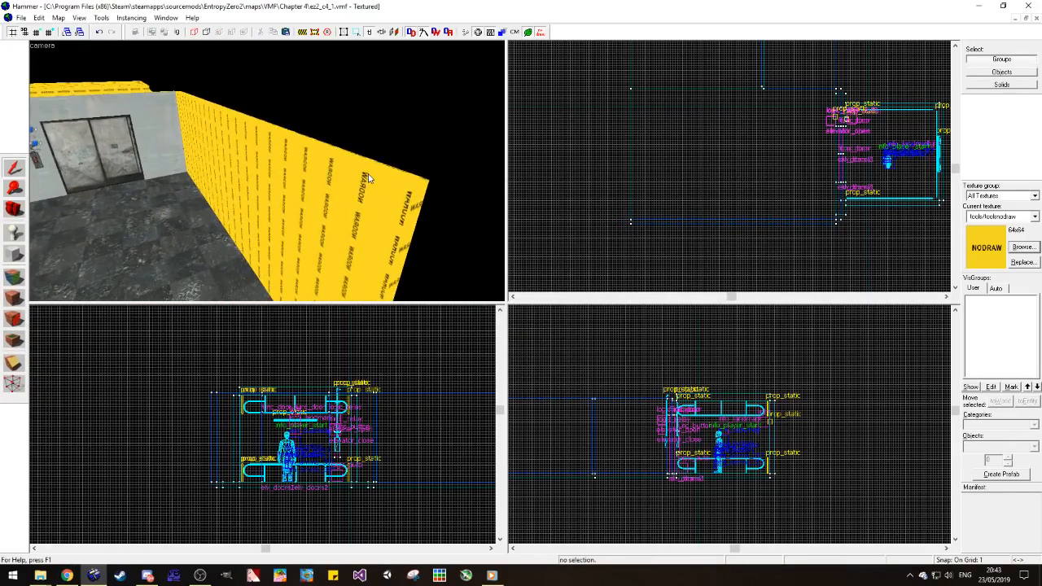
key("a")
left_click(11, 278)
left_click_drag(579, 248, 564, 248)
type("0")
left_click(613, 189)
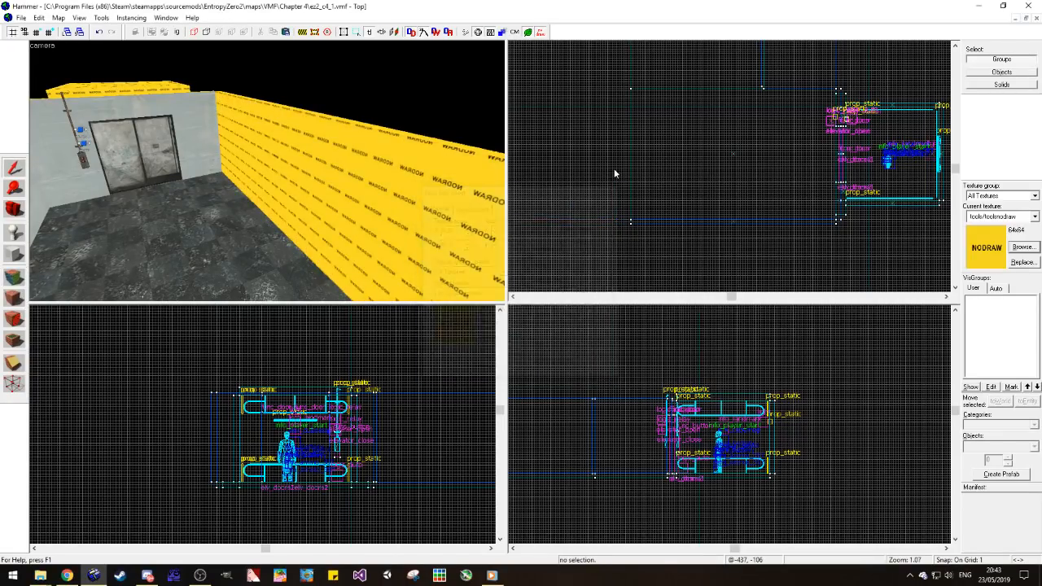
Step: Extend the side wall's lower edge down to the floor's underside, making the wall 136 units high
left_click(14, 168)
scroll(236, 488, "up", 10)
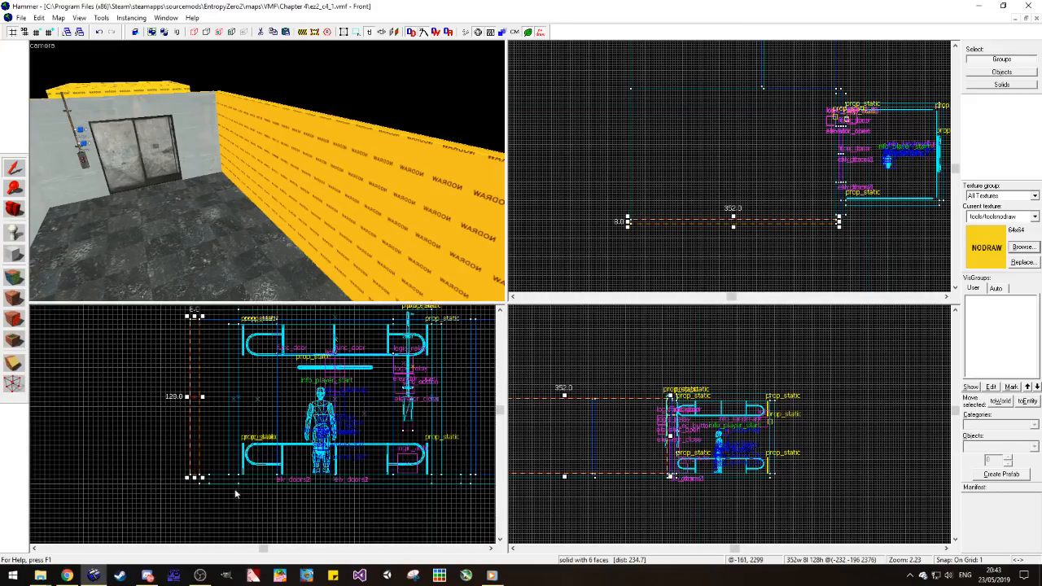
scroll(199, 434, "down", 2)
scroll(161, 440, "up", 1)
scroll(663, 476, "up", 5)
scroll(817, 457, "down", 3)
scroll(725, 459, "up", 6)
scroll(692, 443, "up", 7)
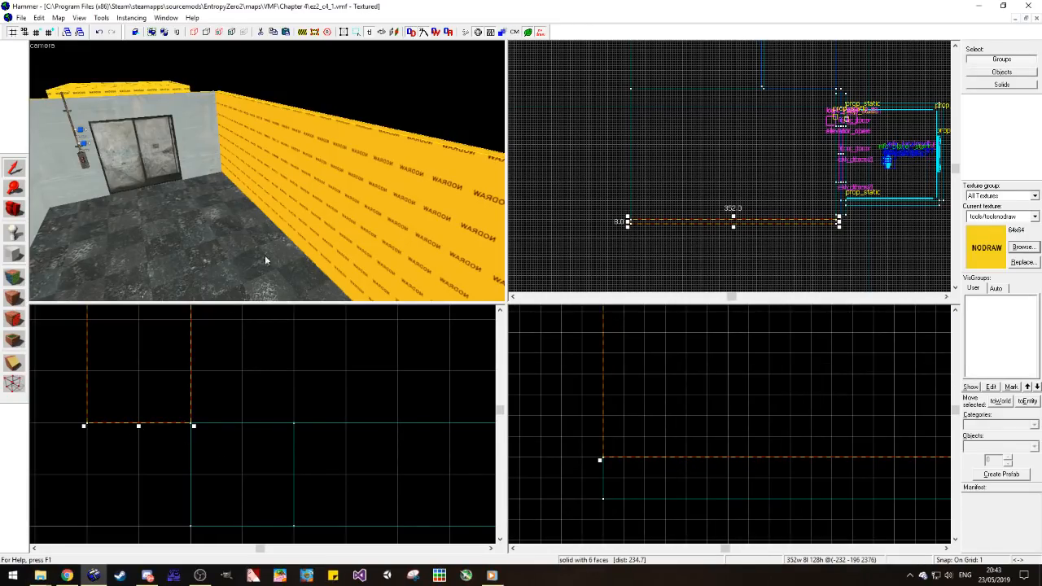
left_click_drag(139, 426, 137, 520)
scroll(143, 520, "down", 5)
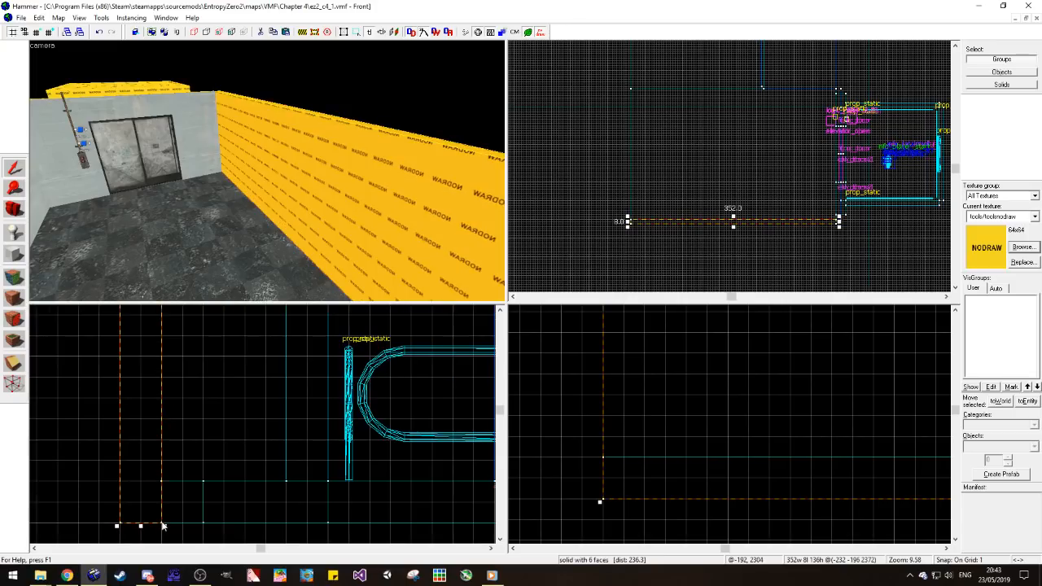
Step: Raise the side wall's lower edge back to the floor's top surface, making the wall 128 units high
scroll(162, 526, "down", 5)
left_click(197, 495)
scroll(168, 520, "up", 5)
left_click(245, 285)
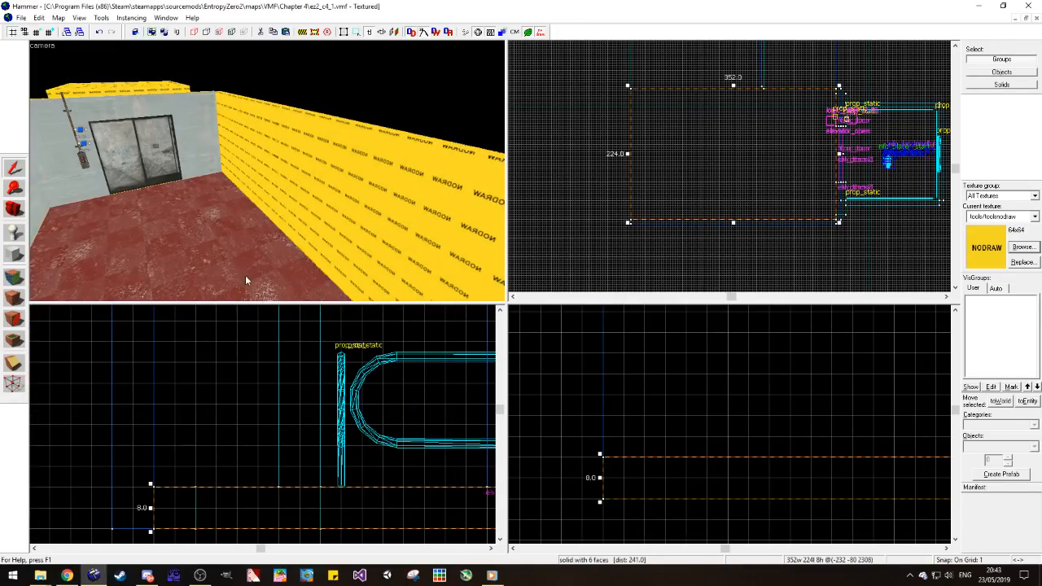
left_click(135, 505)
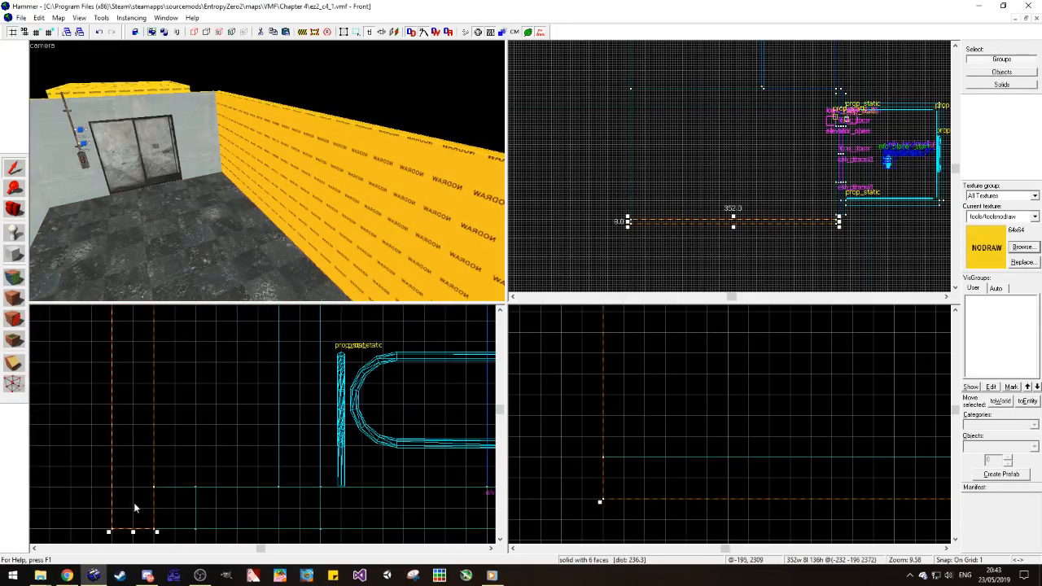
left_click(274, 263, "ctrl")
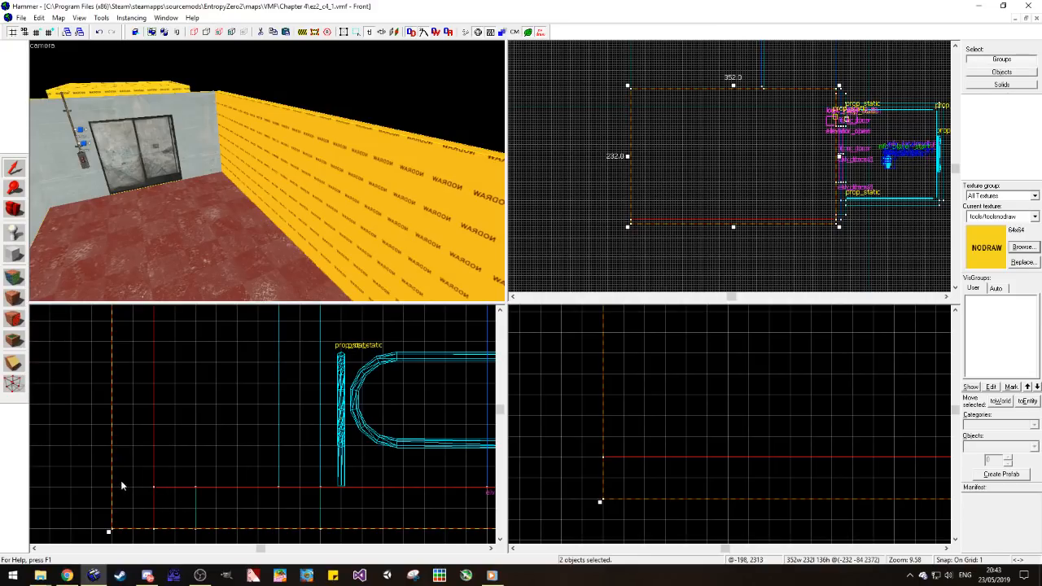
left_click(116, 450)
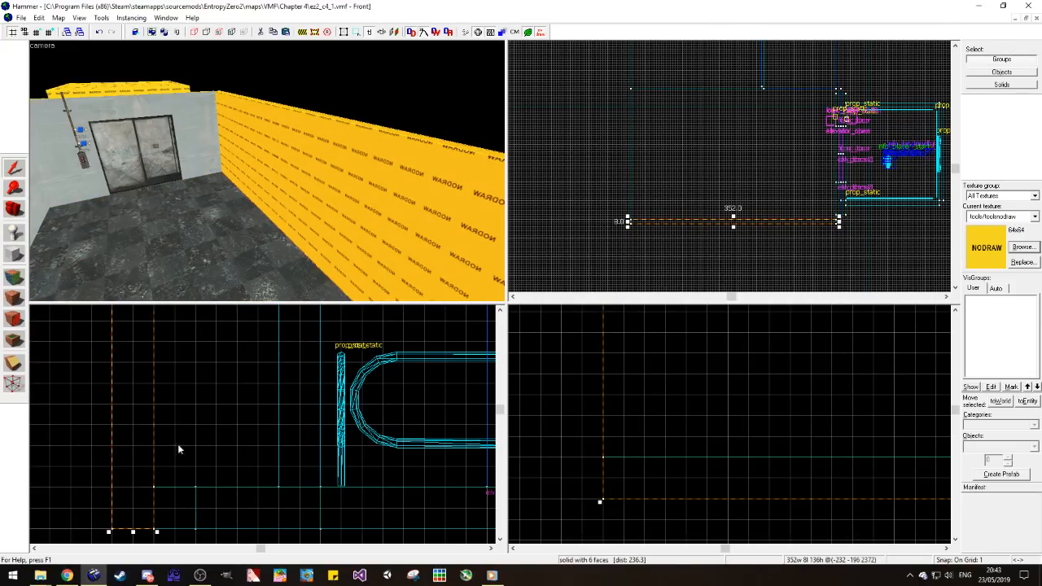
left_click_drag(134, 532, 134, 491)
left_click(134, 505)
left_click(279, 273)
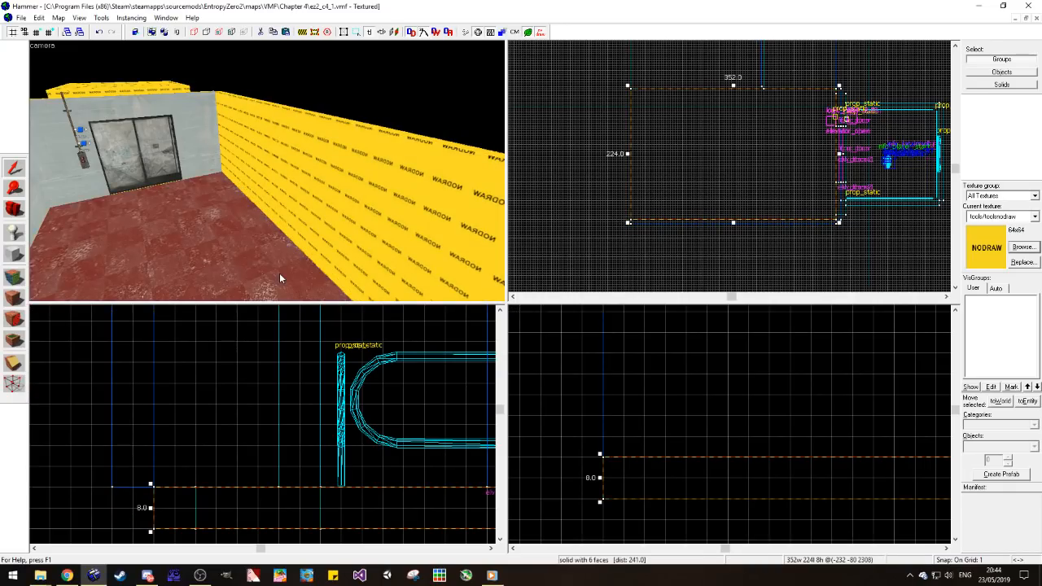
Step: Check up close that the side wall's lower corner meets the floor's top corner
scroll(162, 486, "up", 10)
left_click(166, 466)
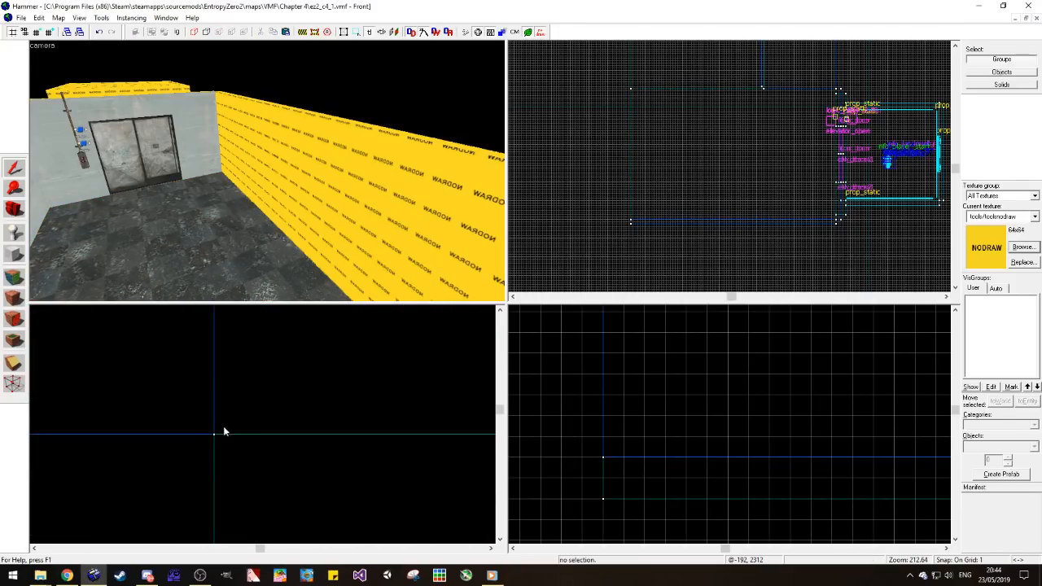
left_click(213, 436)
left_click(213, 433)
scroll(224, 456, "down", 10)
scroll(211, 480, "down", 3)
left_click(195, 477)
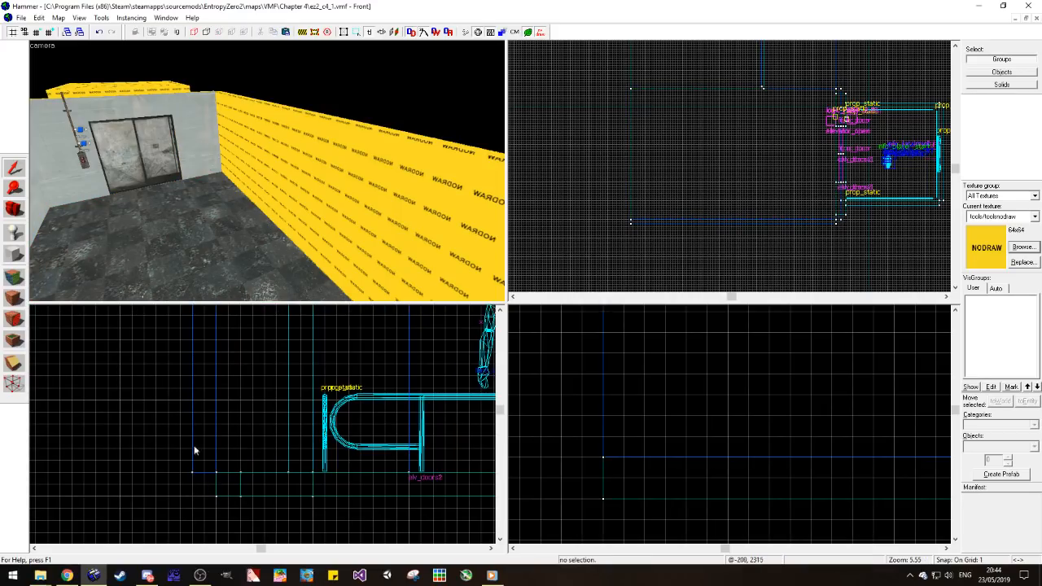
Step: Apply the concrete/concretewall021a texture from the elevator door wall to the side wall's room-facing side
left_click(14, 278)
left_click(198, 145)
right_click(276, 173)
scroll(276, 177, "up", 1)
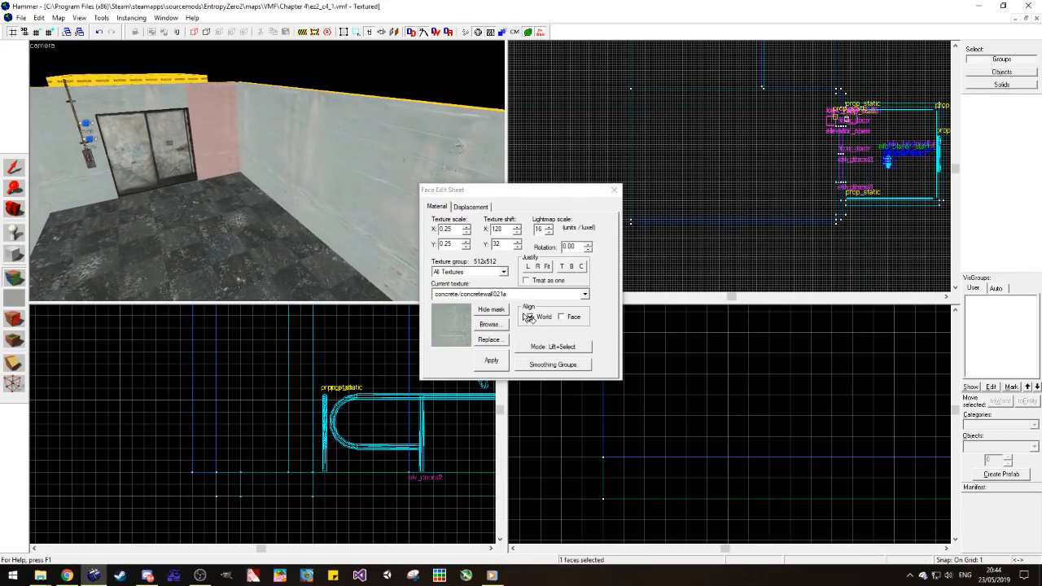
Step: Try the concrete/concretewall011h texture on the side wall's room-facing side and revert to concrete/concretewall021a
left_click(584, 293)
left_click(537, 389)
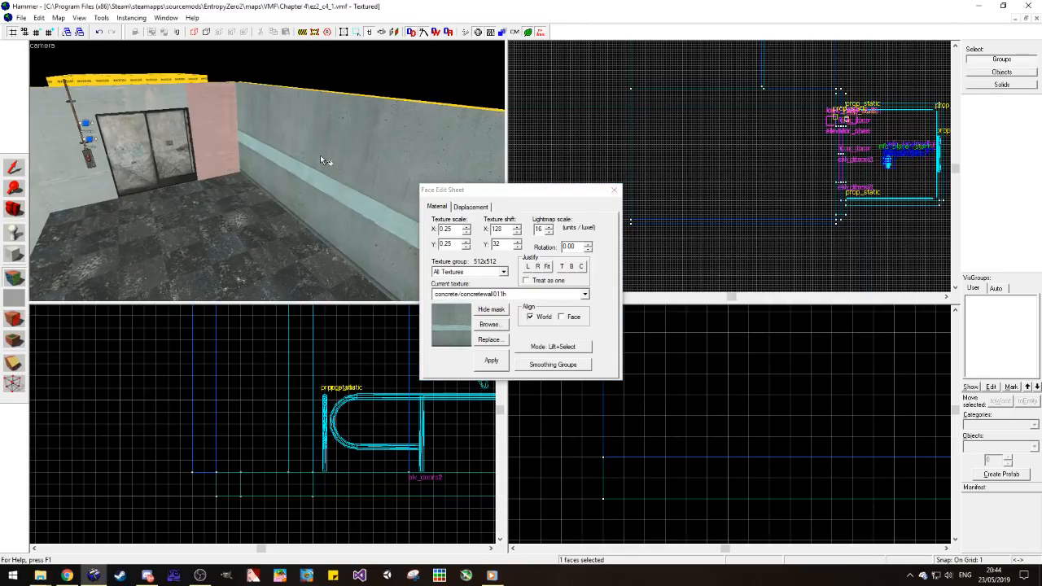
middle_click_drag(217, 197, 269, 180)
left_click(99, 218)
right_click(145, 219)
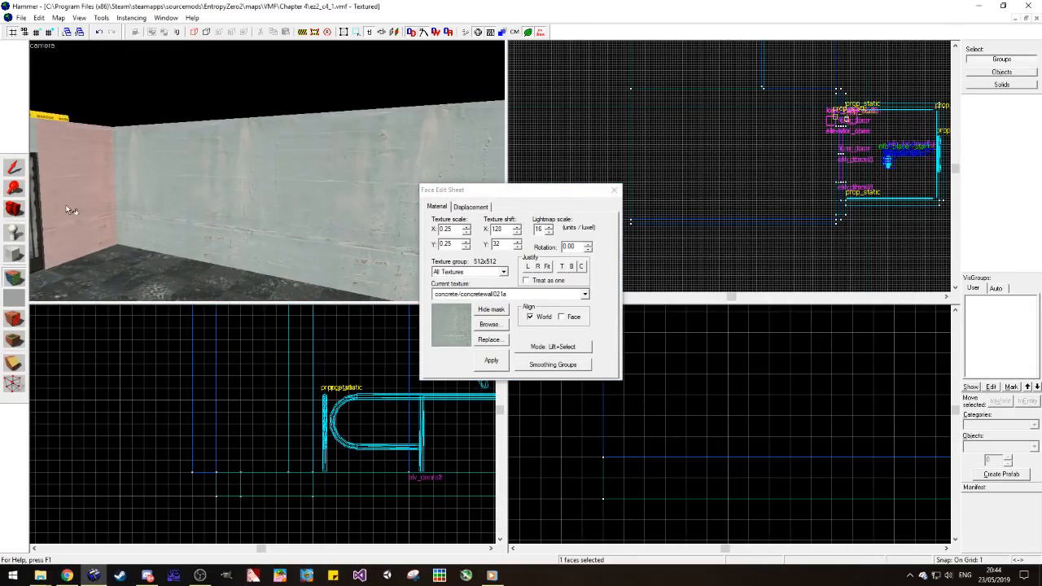
Step: Copy the 352 by 8 unit side wall and place the copy over the floor near its open outer edge
left_click(14, 208)
key("z")
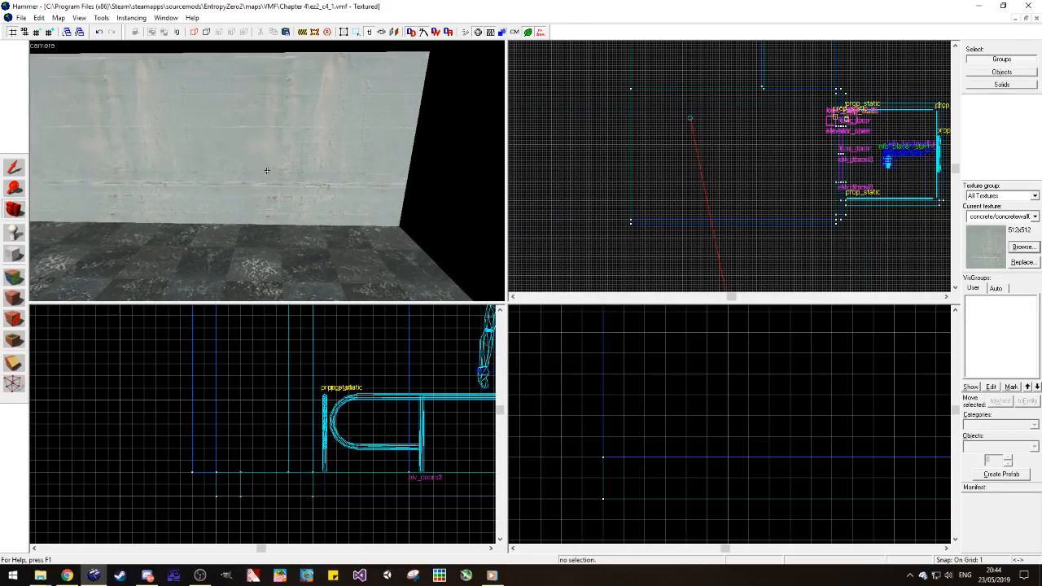
key("s")
key("s")
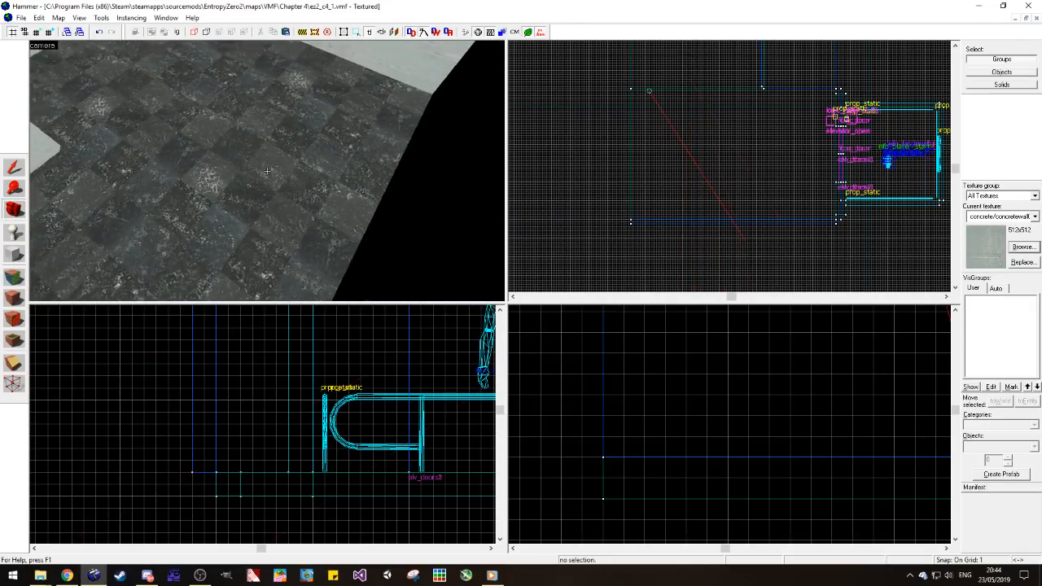
key("w")
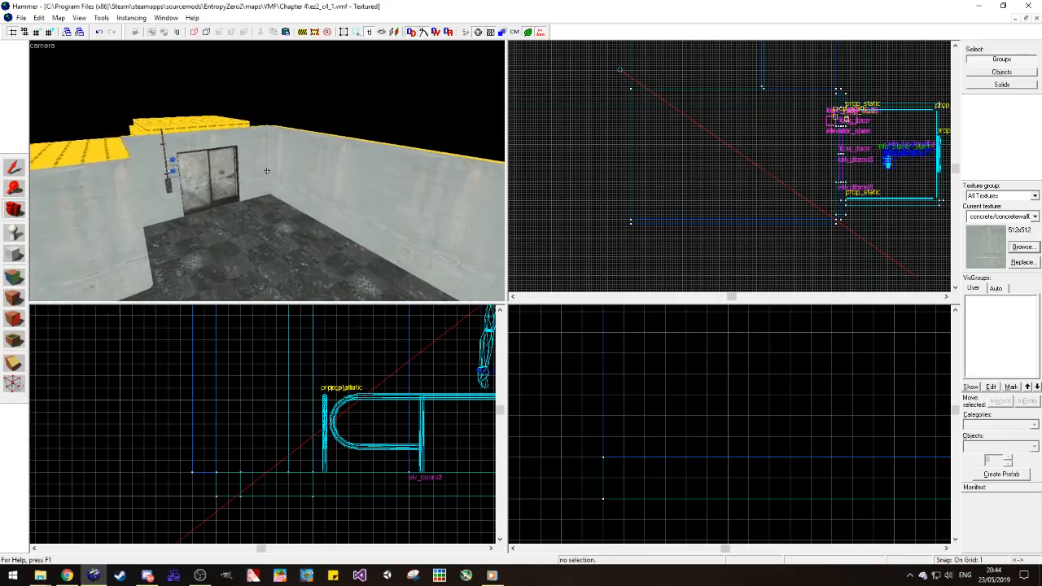
key("s")
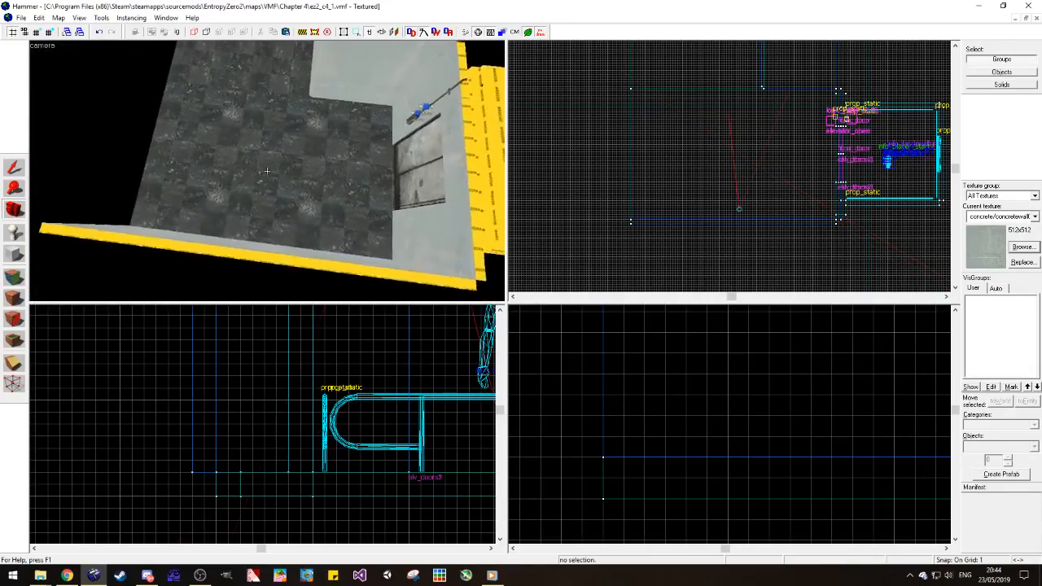
key("z")
left_click(14, 167)
left_click(153, 228)
scroll(655, 222, "down", 3)
scroll(663, 252, "up", 3)
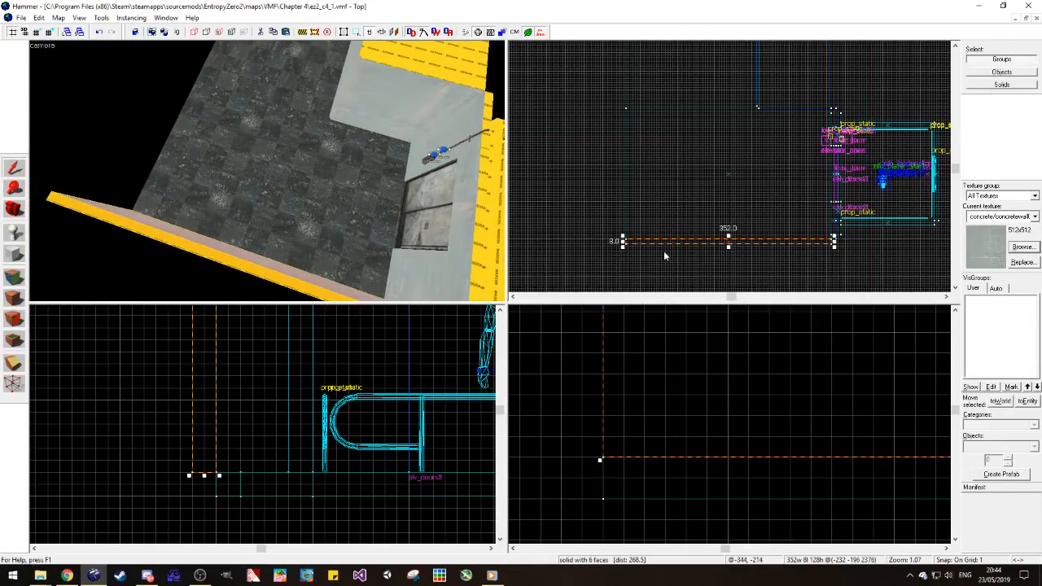
left_click_drag(669, 245, 574, 213, "shift")
Step: Rotate the copied wall 90 degrees and a further 180 degrees about the Z axis
key("ctrl+m")
type("z")
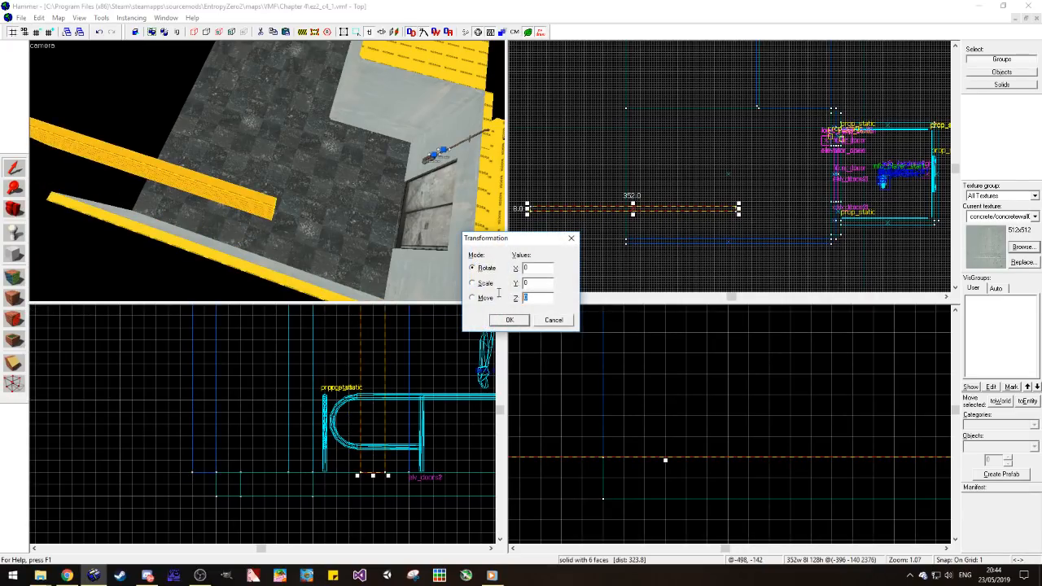
type("90")
key("Return")
key("ctrl+m")
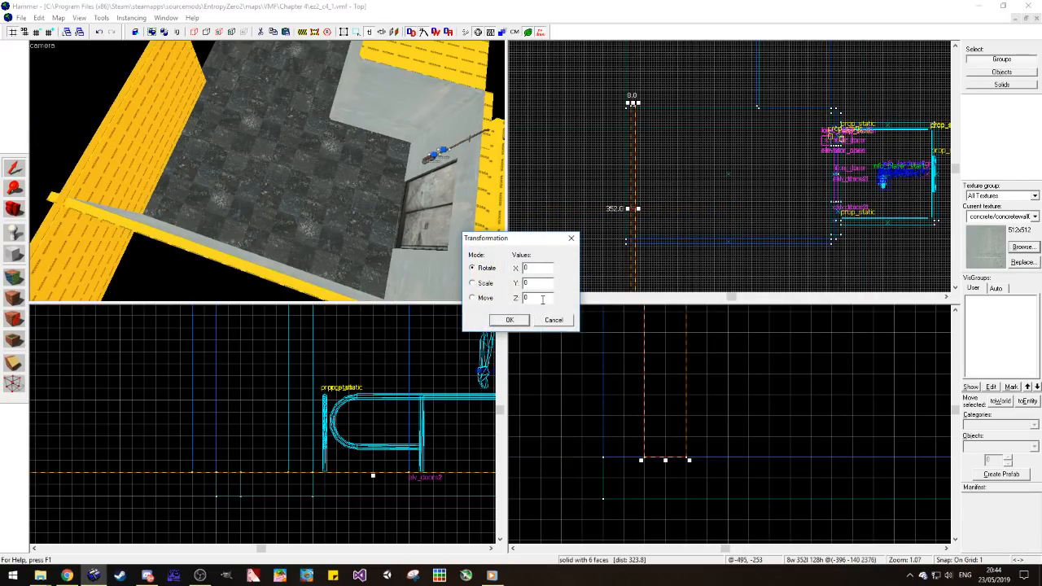
type("180")
key("Return")
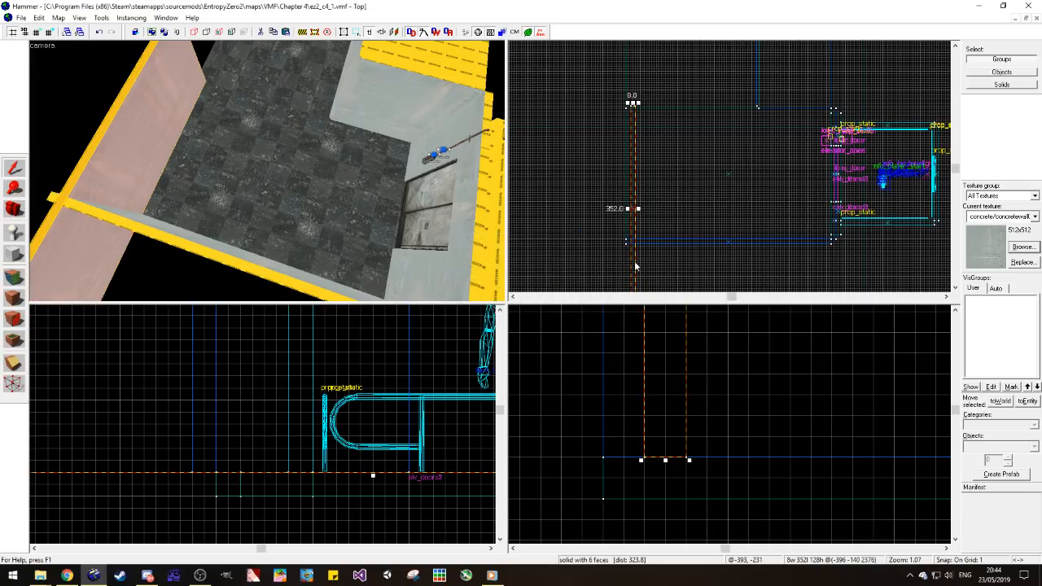
Step: Align the rotated wall with the floor's open outer edge and stretch it along the full length of the L-shaped floor
left_click_drag(625, 190, 640, 57)
scroll(650, 256, "down", 4)
scroll(640, 160, "up", 4)
key("Escape")
Step: Examine the new walls from above and check the wall sections on both sides of the elevator door
left_click(13, 209)
left_click_drag(301, 206, 267, 170)
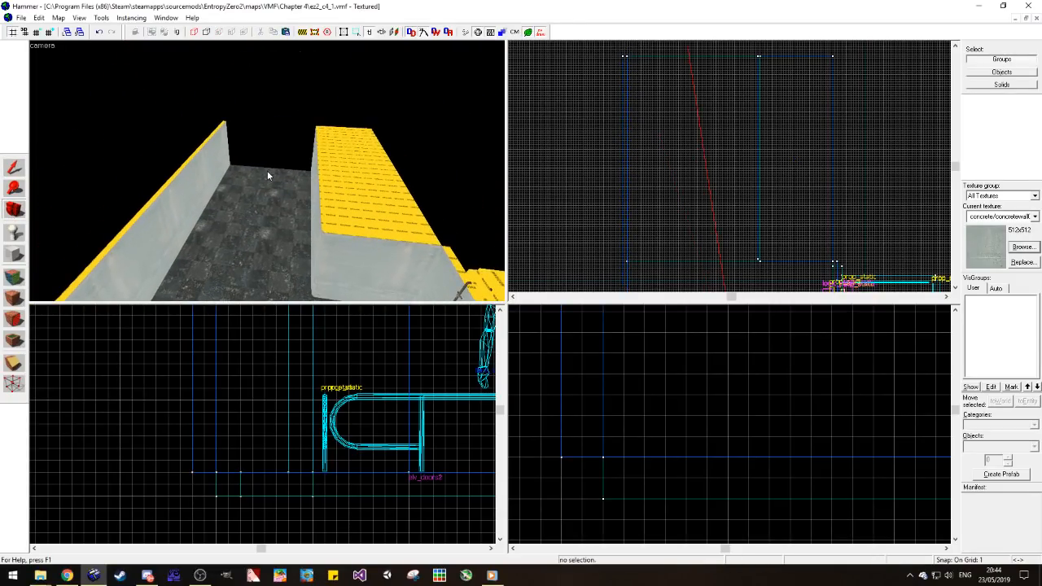
mouse_move(267, 171)
left_mouse_down()
mouse_move(314, 177)
mouse_move(267, 170)
left_mouse_up()
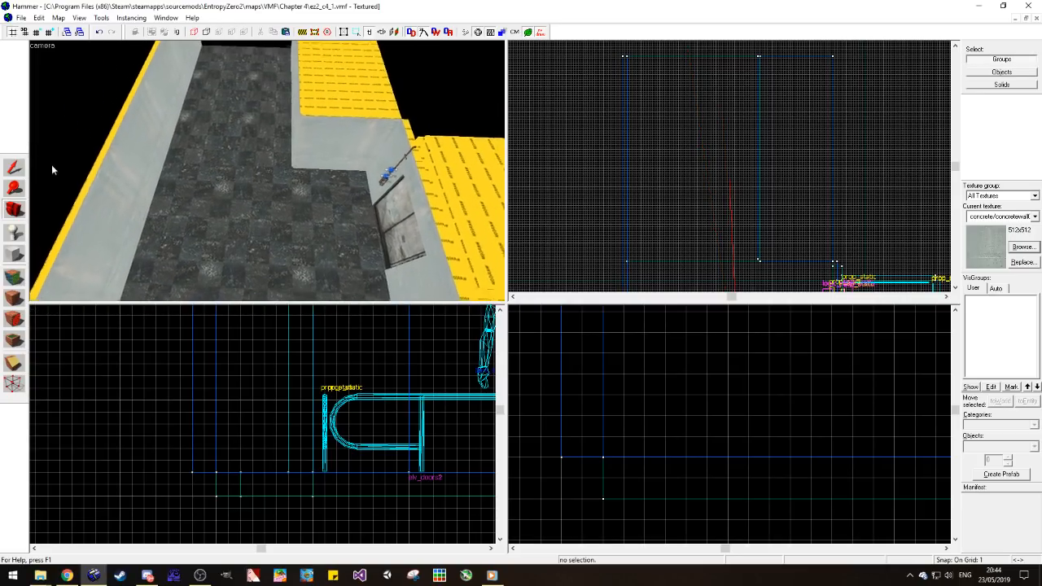
scroll(57, 171, "down", 1)
left_click(21, 170)
left_click(259, 298)
left_click(159, 214)
left_click(412, 291)
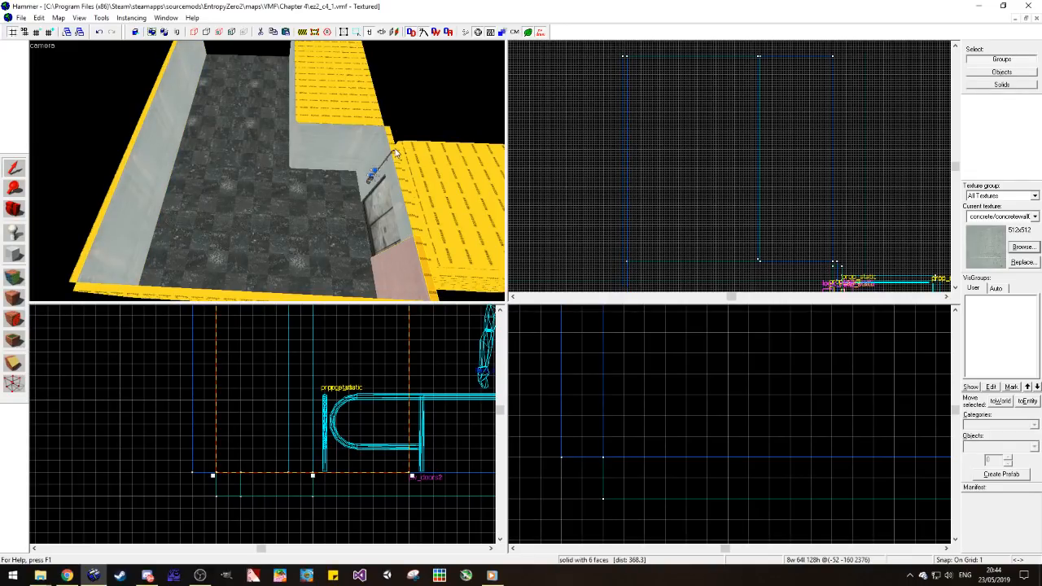
left_click(394, 148)
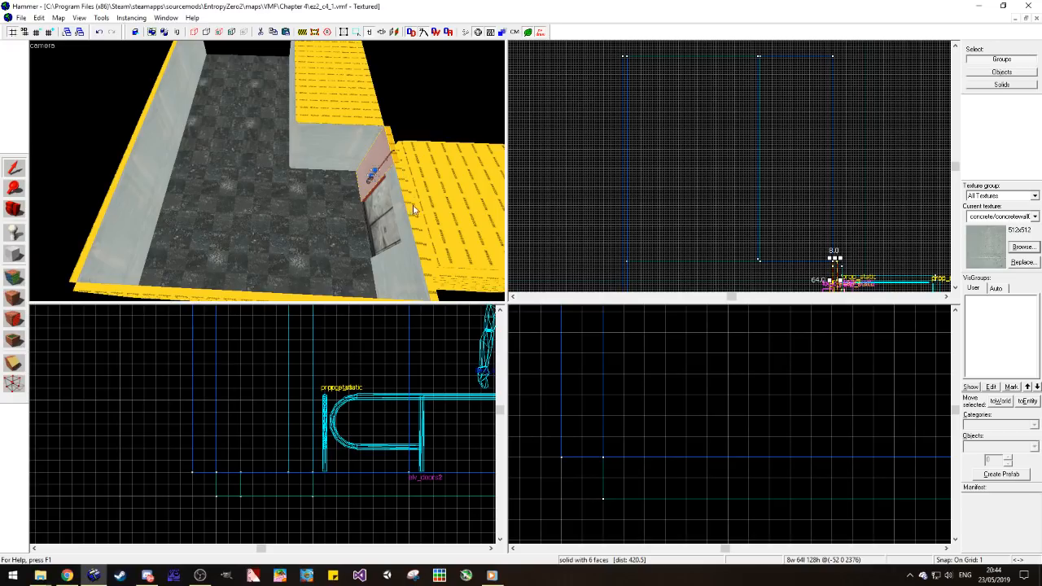
key("Escape")
Step: Inspect the L-shaped room from inside, including its wall corners, the elevator doorway and the remaining open end
scroll(174, 470, "down", 4)
scroll(174, 468, "down", 3)
scroll(137, 488, "up", 3)
left_click(14, 209)
left_click_drag(268, 195, 267, 171)
scroll(274, 180, "up", 2)
key("w")
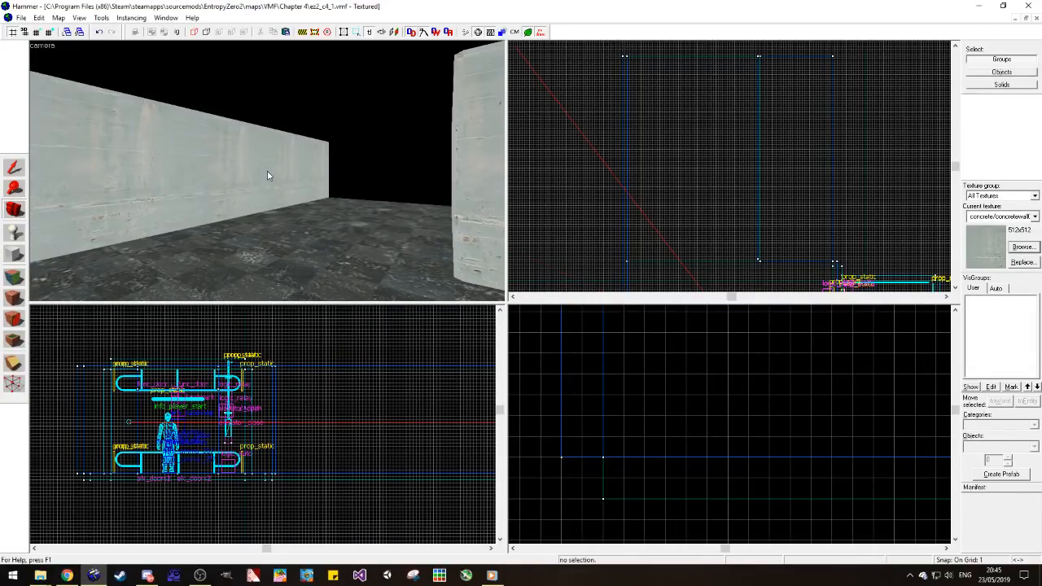
key("z")
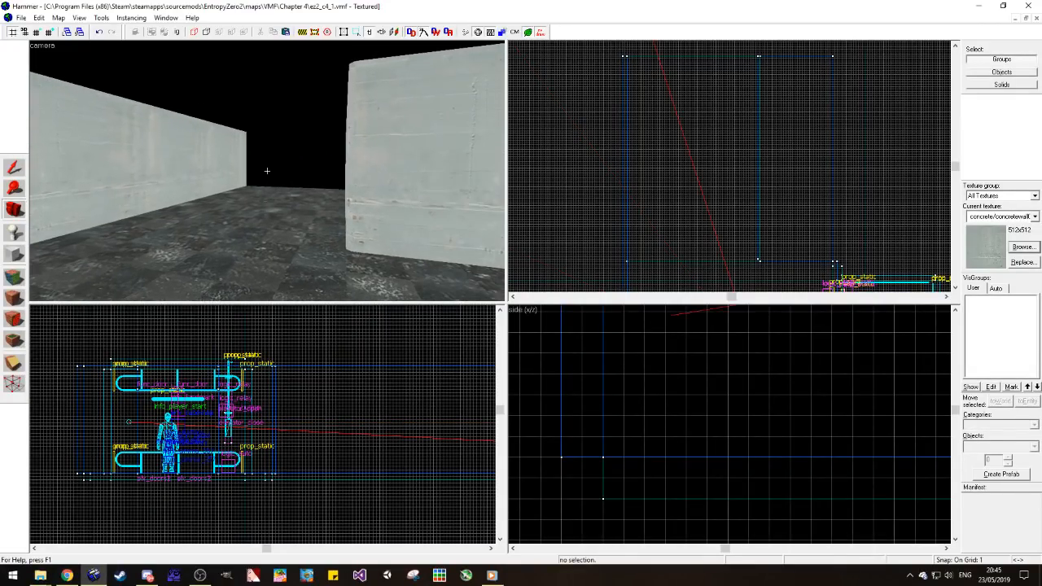
key("s")
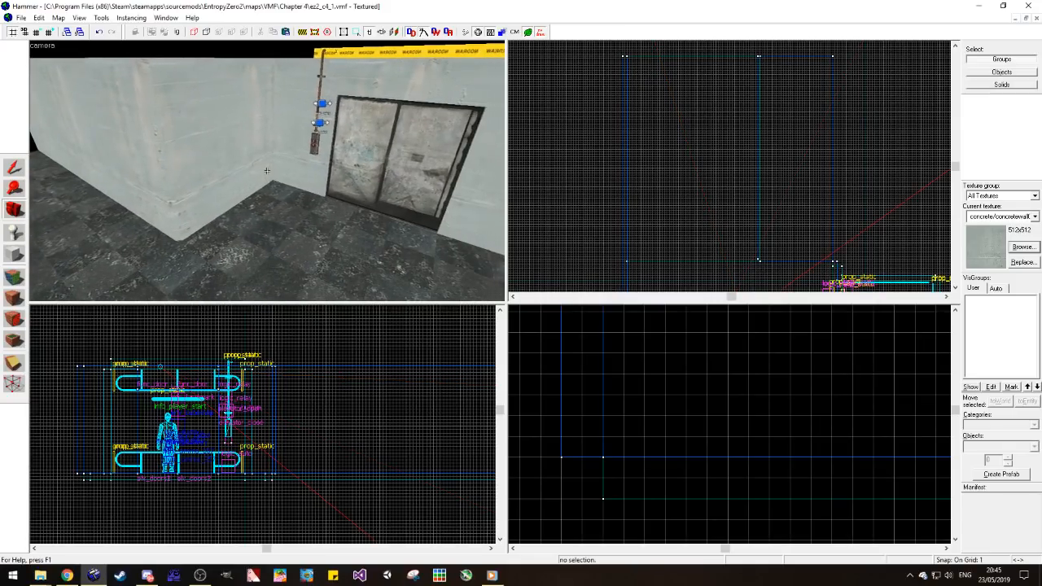
key("w")
key("w")
key("z")
key("z")
key("z")
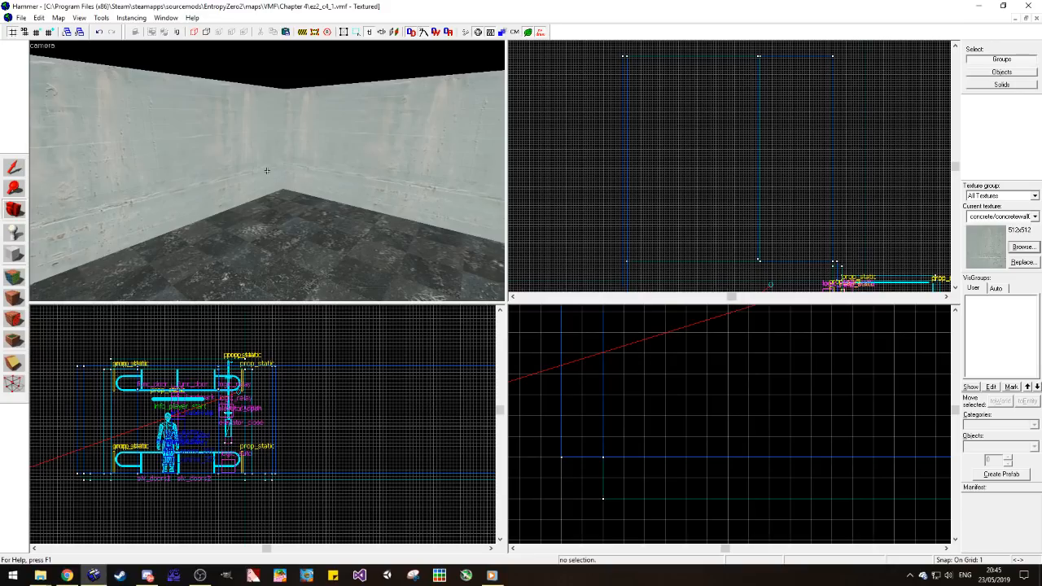
key("z")
key("w")
key("z")
Step: Switch to the ez2_c2_2 map and select the func_detail corner strips beside the blue double doors
left_click(1014, 19)
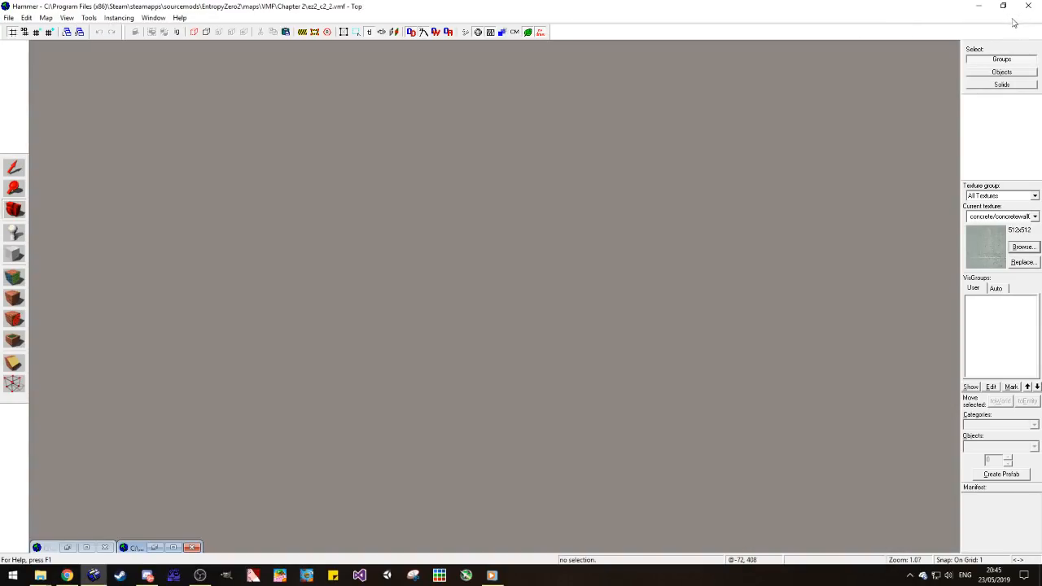
left_click(172, 547)
key("z")
key("w")
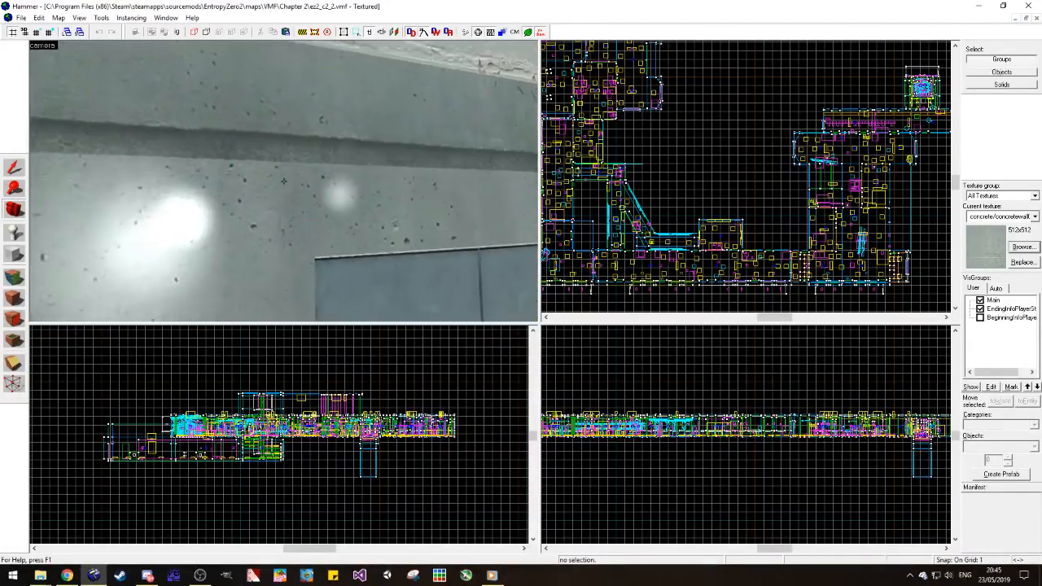
key("z")
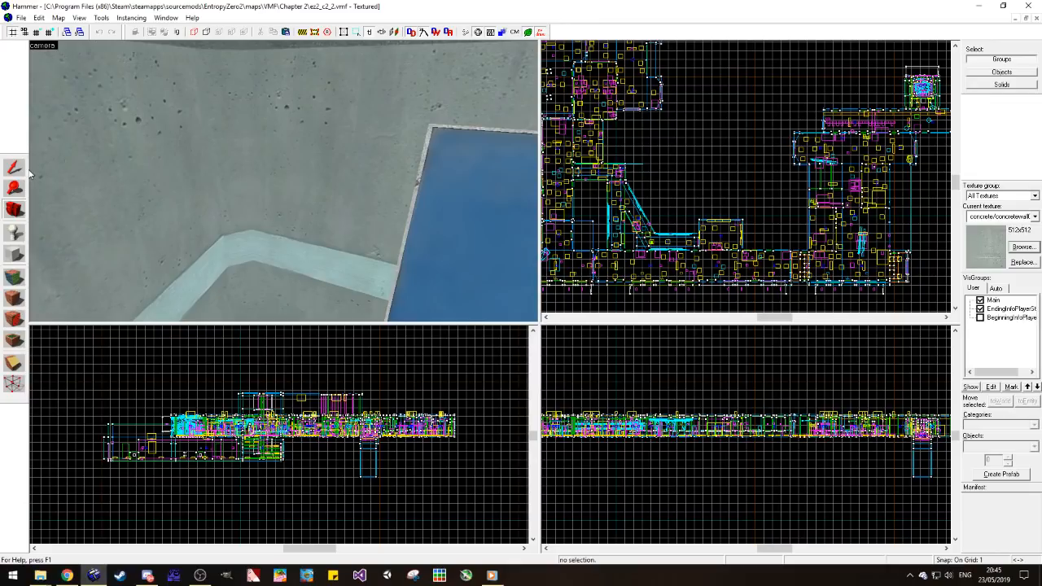
left_click(234, 185)
key("Up")
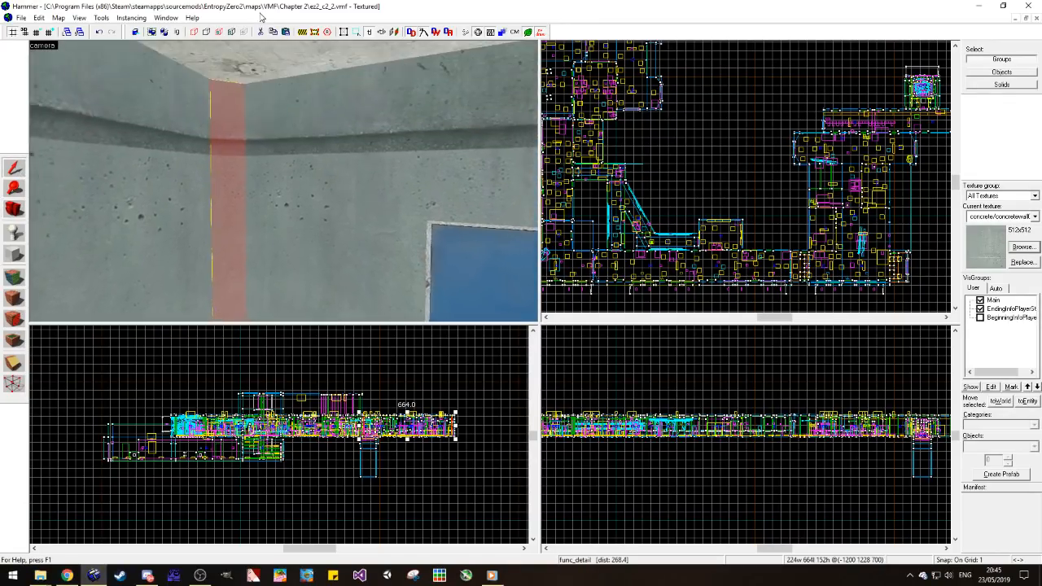
Step: Examine how the corner strips trim the walls of the earlier map's hallway, and return to the ez2_c4_1 map
key("s")
key("Down")
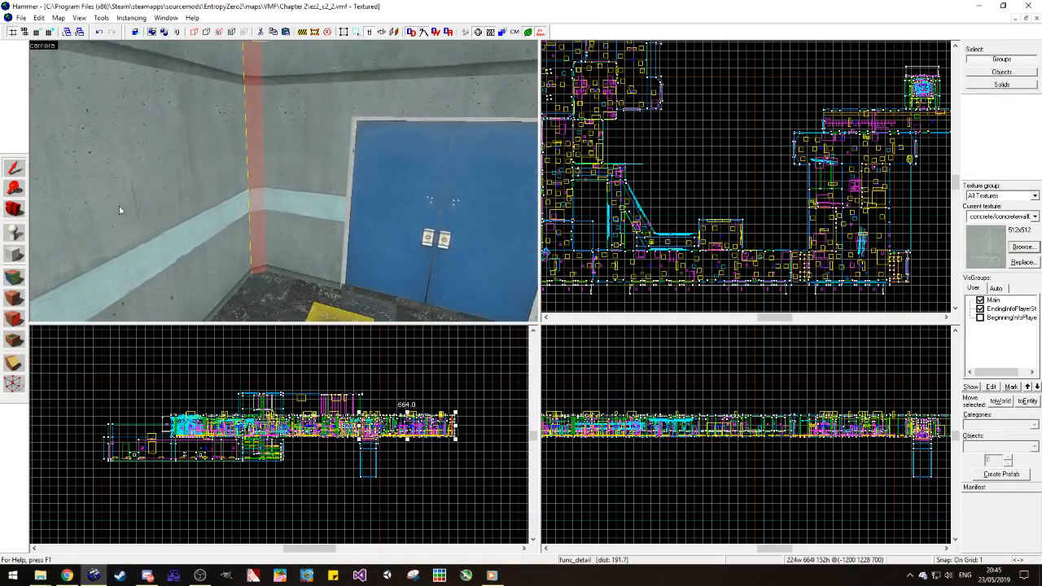
key("z")
key("d")
key("z")
key("a")
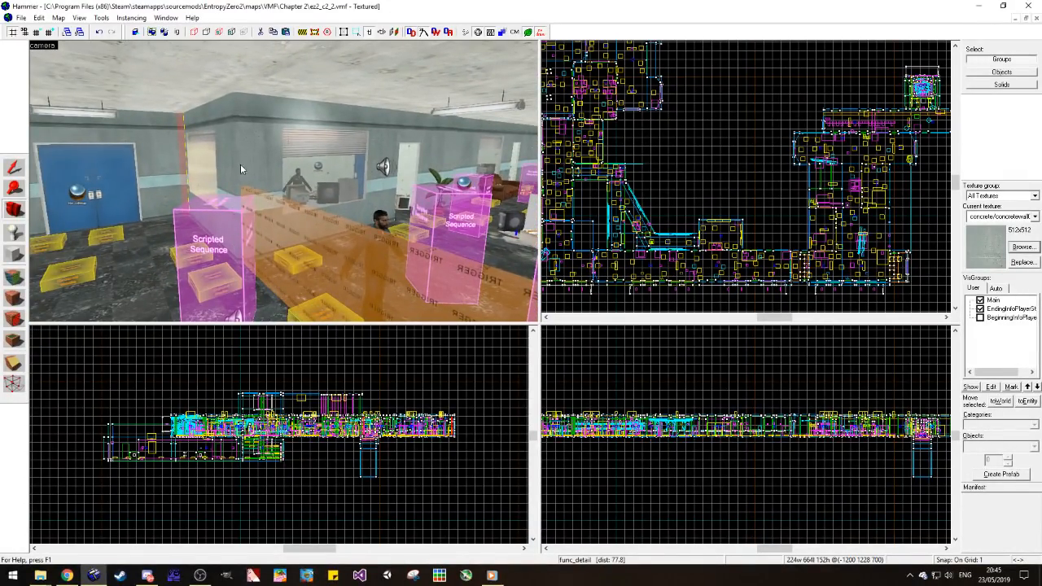
key("z")
key("z")
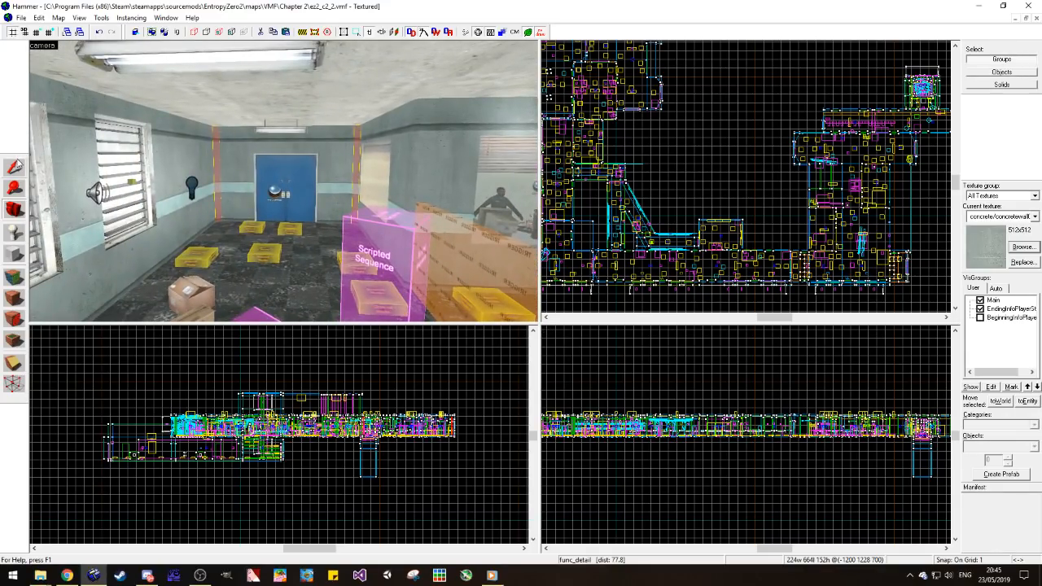
left_click(17, 165)
key("w")
key("a")
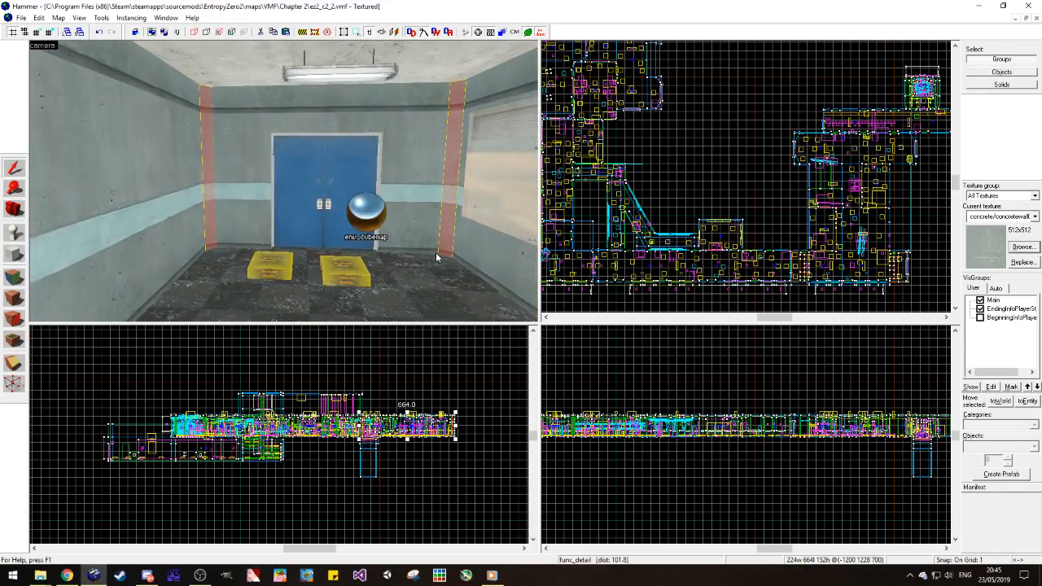
left_click(624, 156)
left_click(1036, 18)
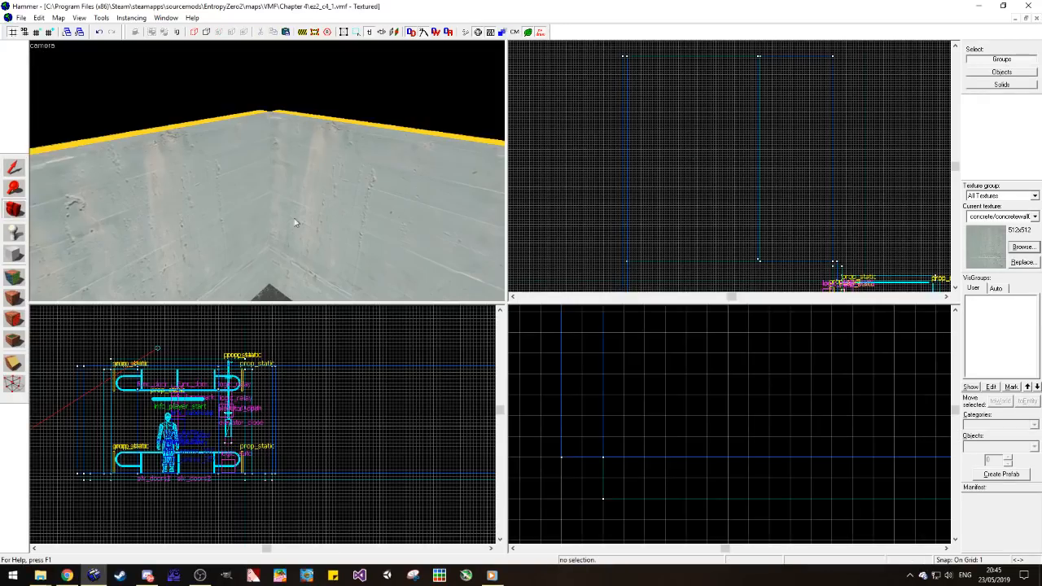
Step: Create a 4 by 4 unit full-height block with the tools/toolsnodraw texture in the corner between the two concrete walls
left_click(14, 253)
scroll(655, 156, "up", 6)
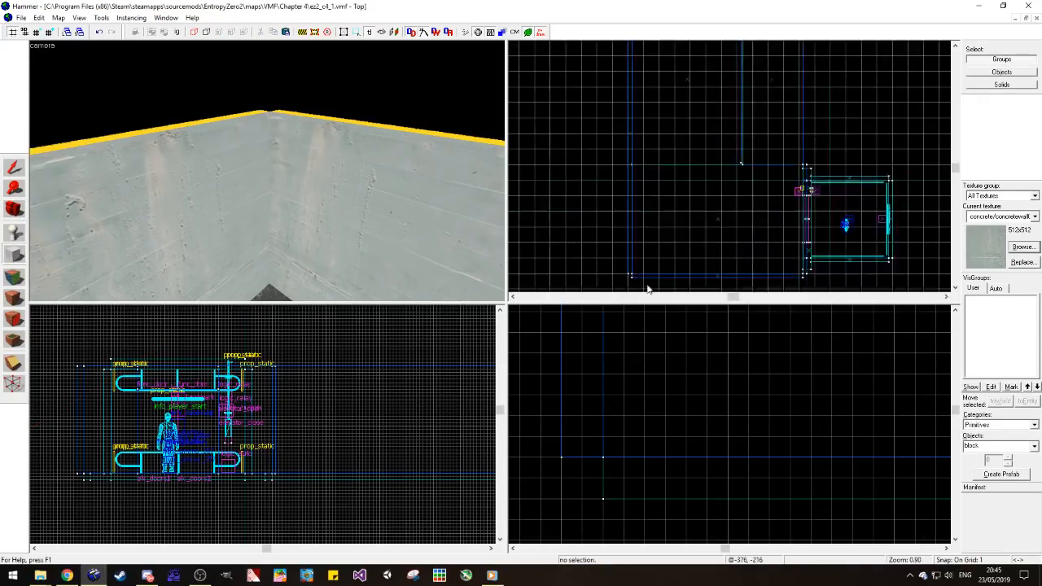
scroll(604, 250, "up", 3)
left_click_drag(589, 253, 605, 235)
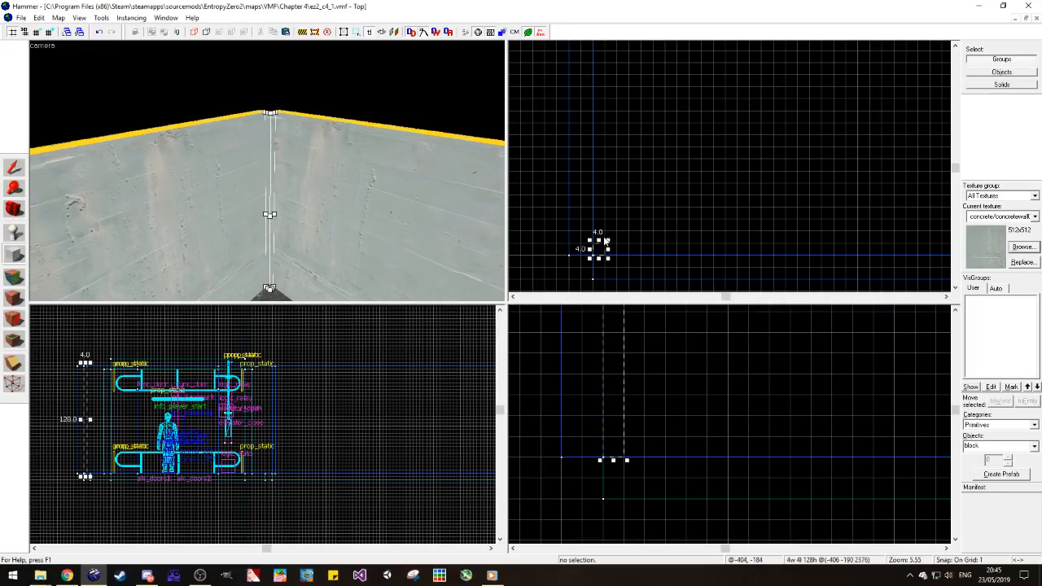
scroll(613, 270, "up", 1)
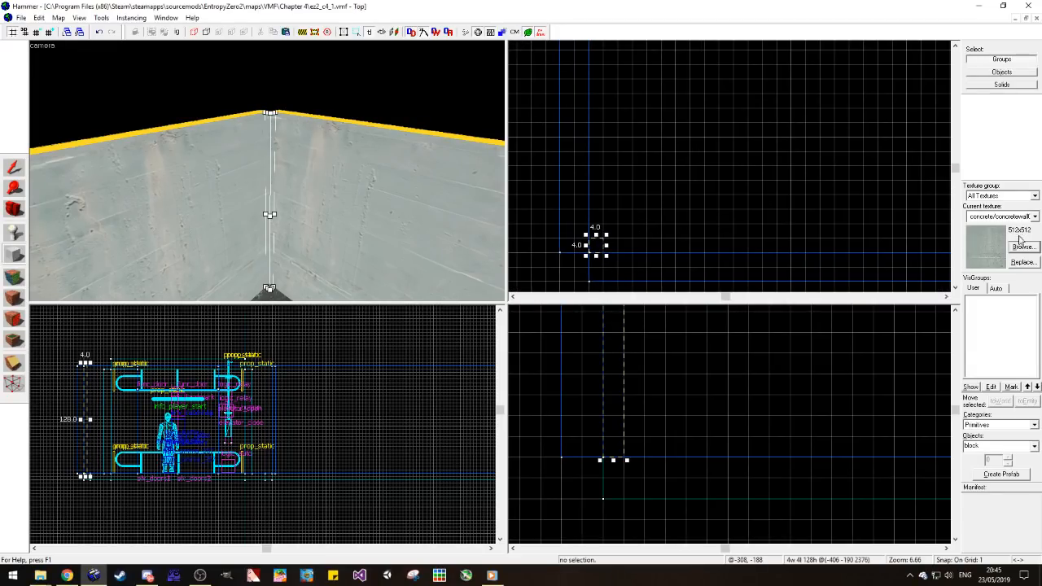
left_click(1034, 216)
left_click(986, 276)
key("Return")
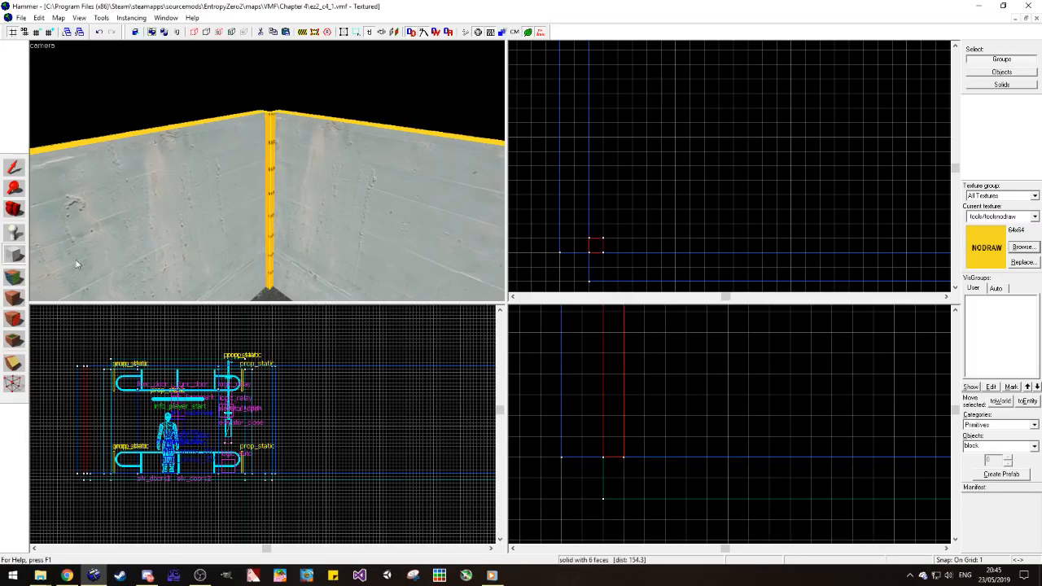
Step: Clip the corner block diagonally so that only the triangular half against the two walls is kept
left_click(11, 362)
left_click_drag(603, 253, 590, 239)
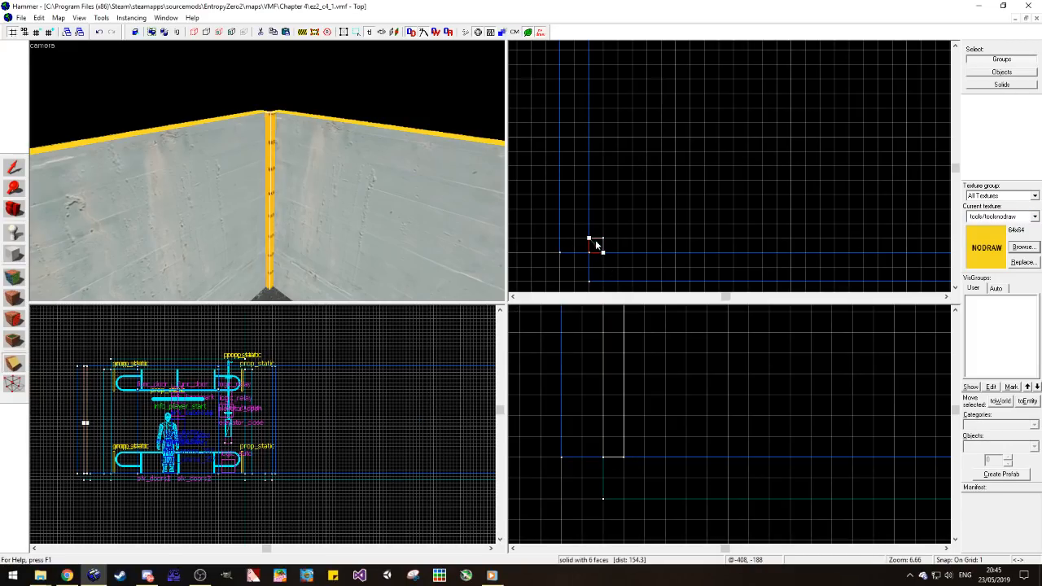
key("Return")
left_click(15, 168)
key("Escape")
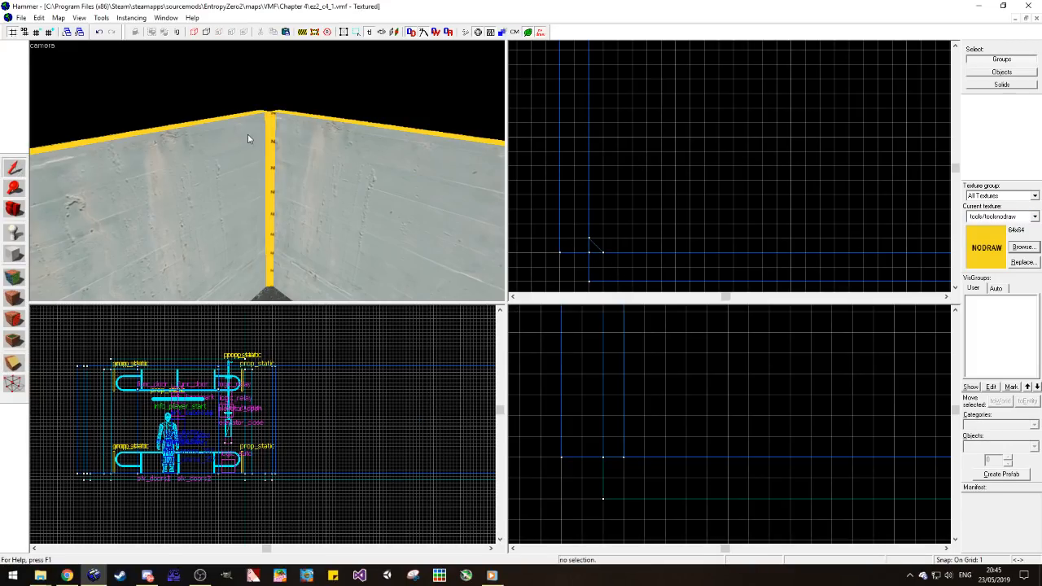
Step: Texture the diagonal face of the corner strip with the adjoining wall's concrete/concretewall021a
left_click(13, 277)
left_click(259, 187)
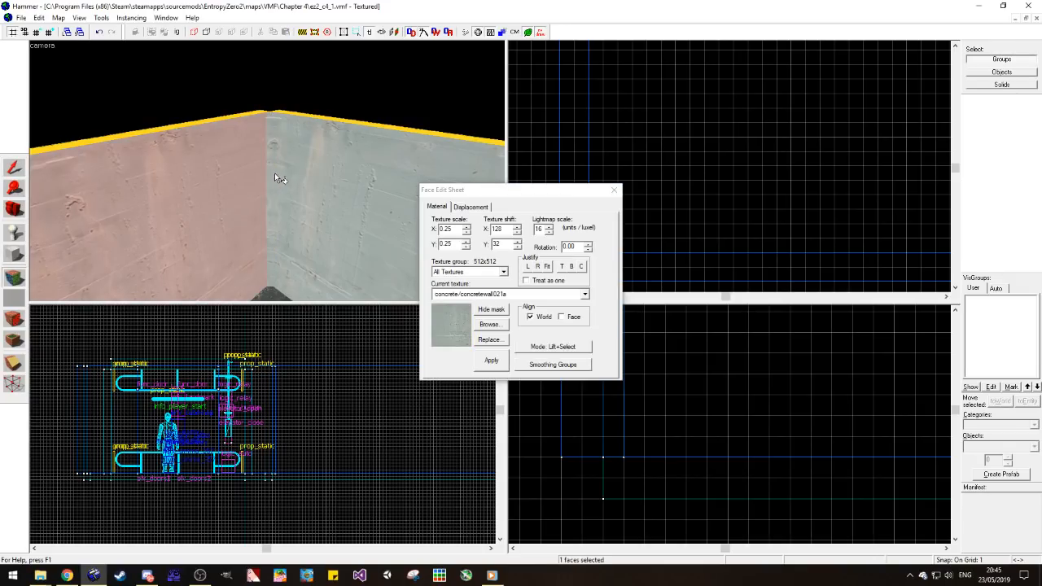
left_click(13, 168)
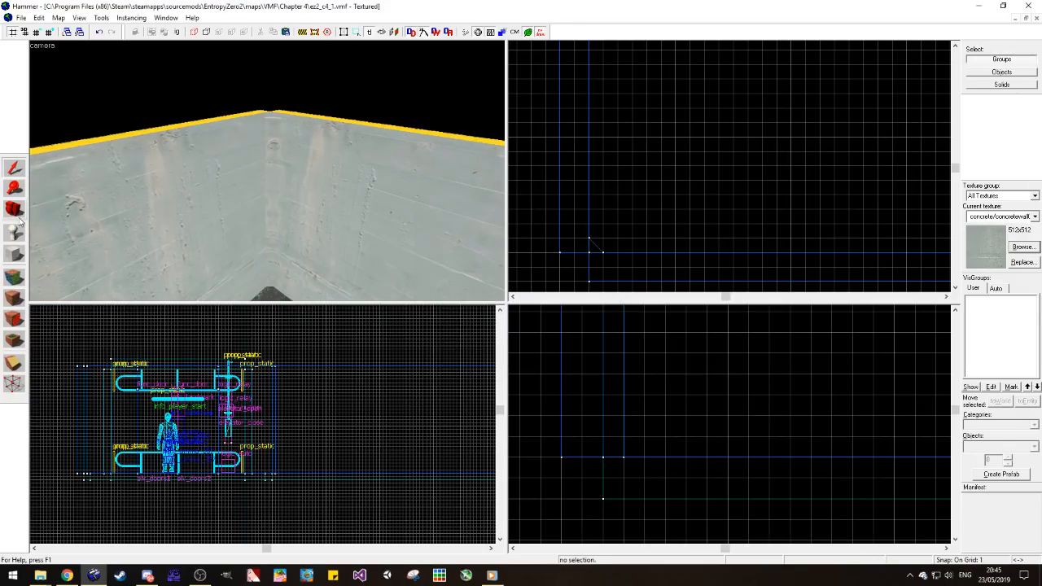
Step: Align the concrete texture to World on the wall beside the corner strip and match the strip's diagonal face to it
left_click(13, 276)
left_click(385, 269)
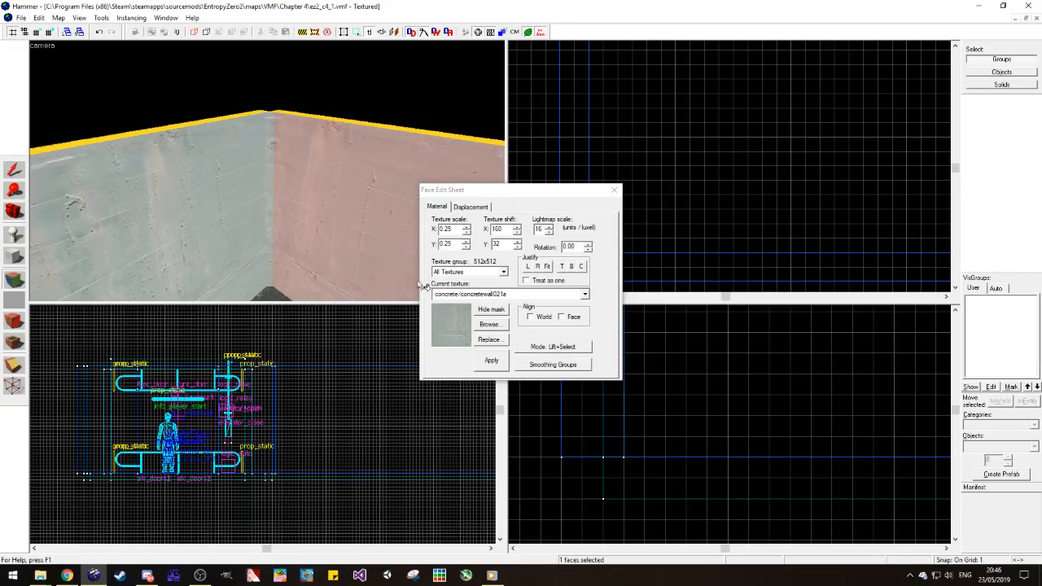
left_click(269, 215)
left_click(248, 215)
left_click(333, 220)
left_click(541, 317)
left_click(163, 210)
left_click(270, 209)
left_click(541, 318)
left_click(234, 251)
left_click(614, 190)
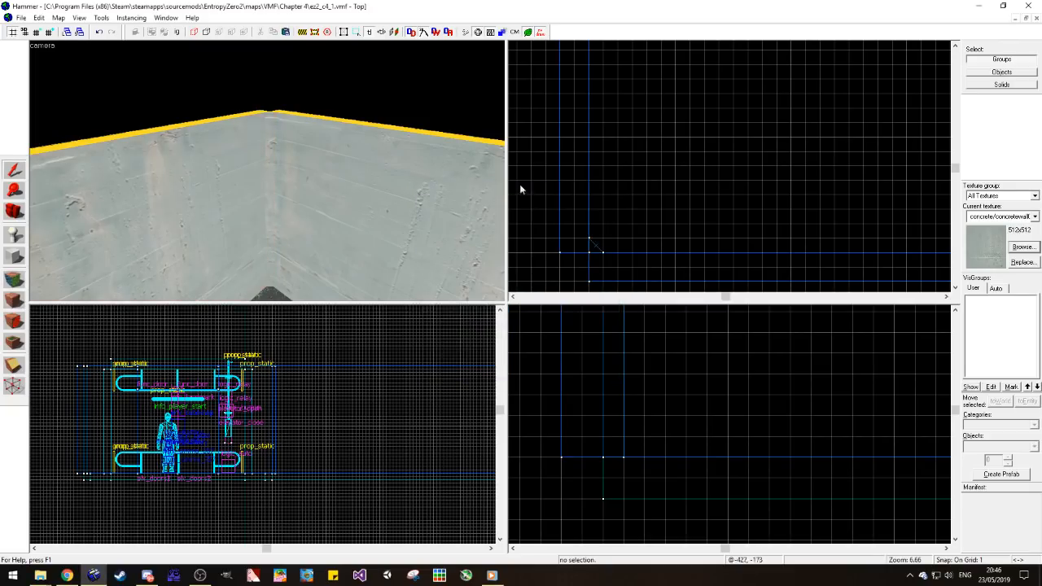
Step: Inspect the textured corner up close from inside the room and select the triangular strip
left_click(12, 209)
mouse_move(260, 179)
left_mouse_down()
mouse_move(267, 170)
mouse_move(274, 190)
left_mouse_up()
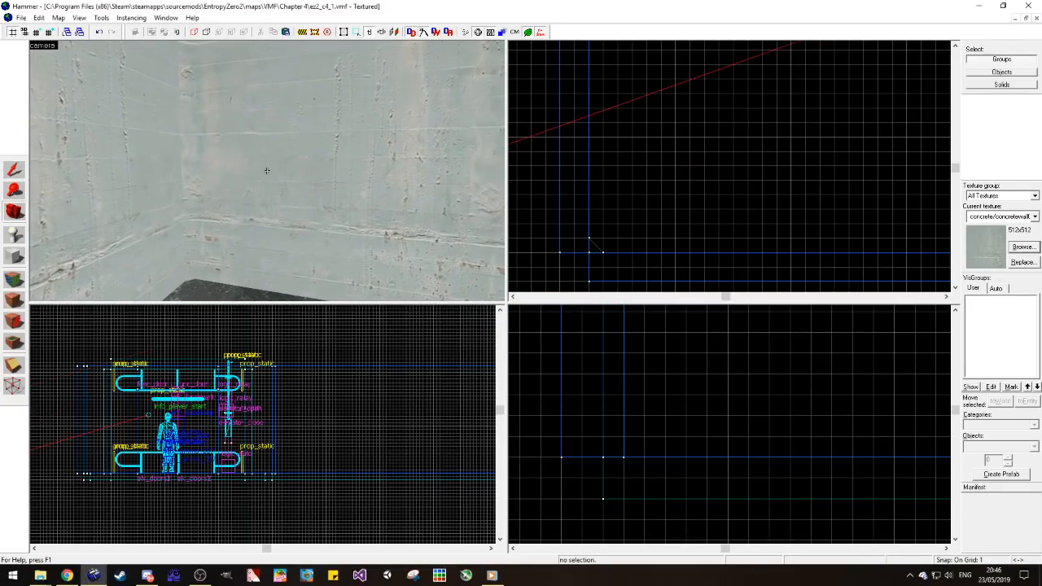
left_click(12, 169)
left_click(186, 167)
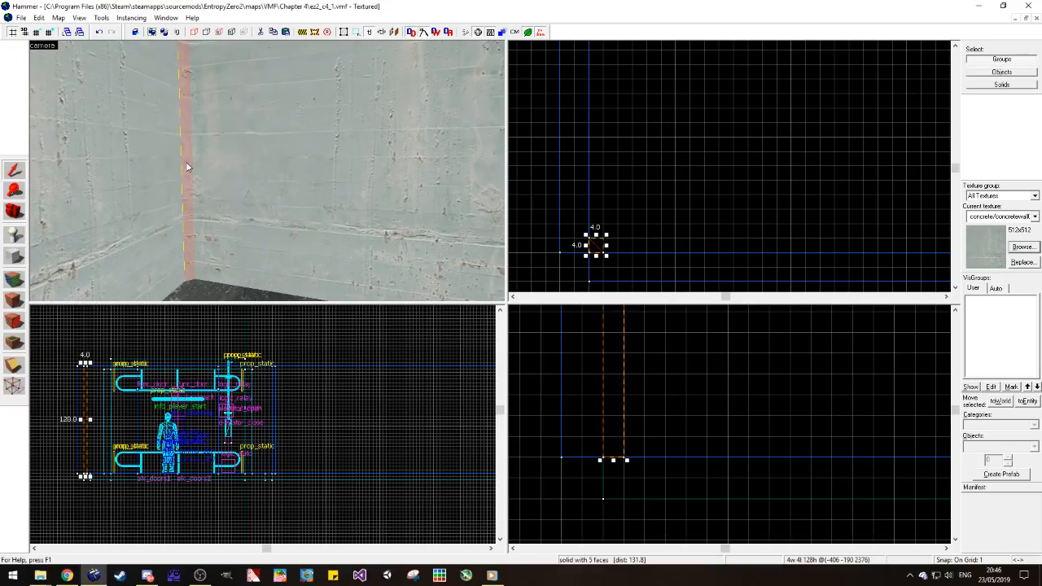
Step: Examine the strip's triangular cross-section from above, clear the selection and select the strip again
scroll(579, 249, "up", 4)
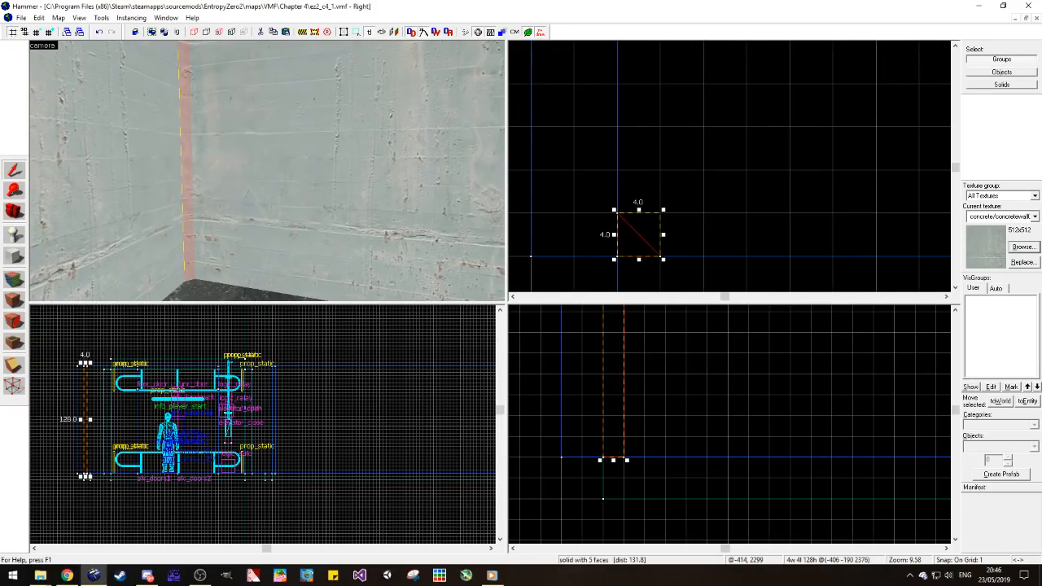
left_click_drag(465, 582, 470, 579)
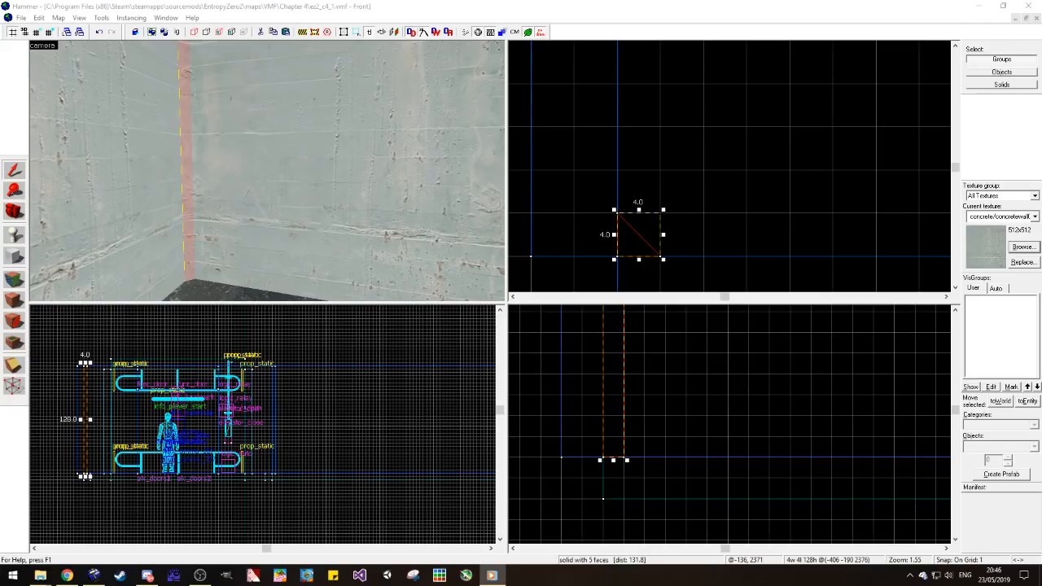
left_click(682, 125)
left_click(218, 221)
left_click(190, 231)
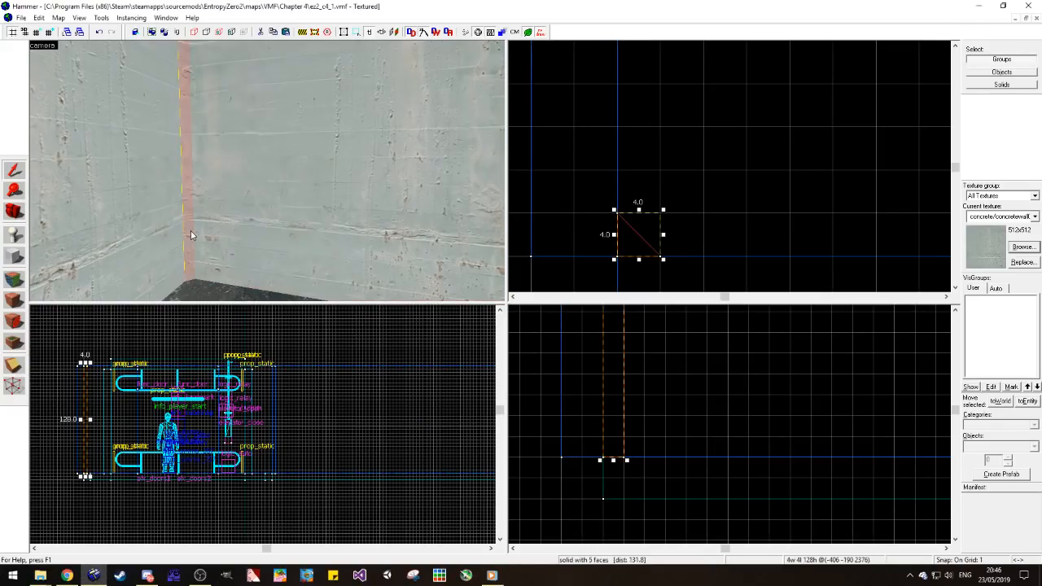
scroll(593, 236, "down", 11)
scroll(594, 226, "up", 10)
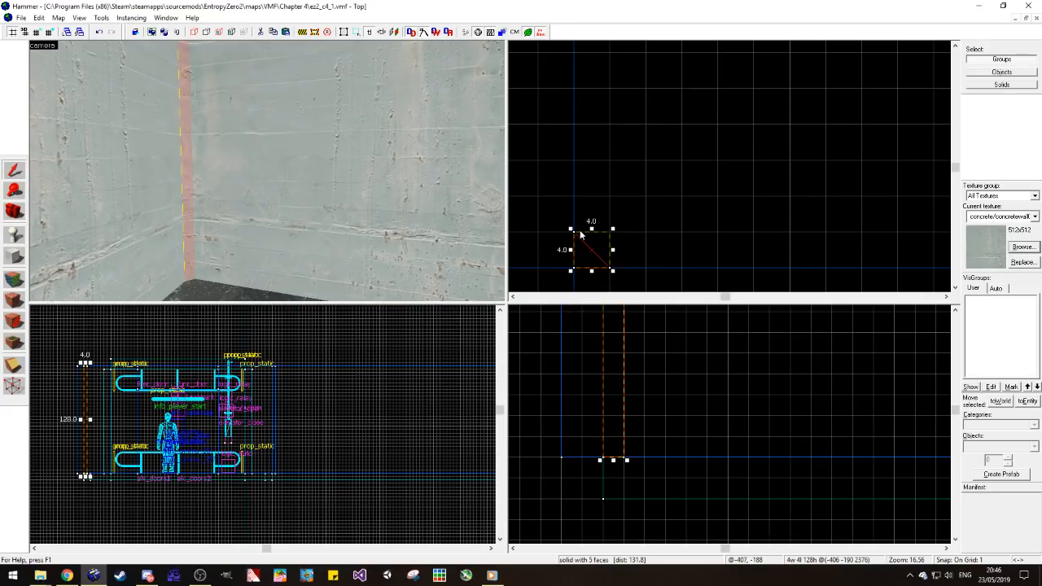
key("Escape")
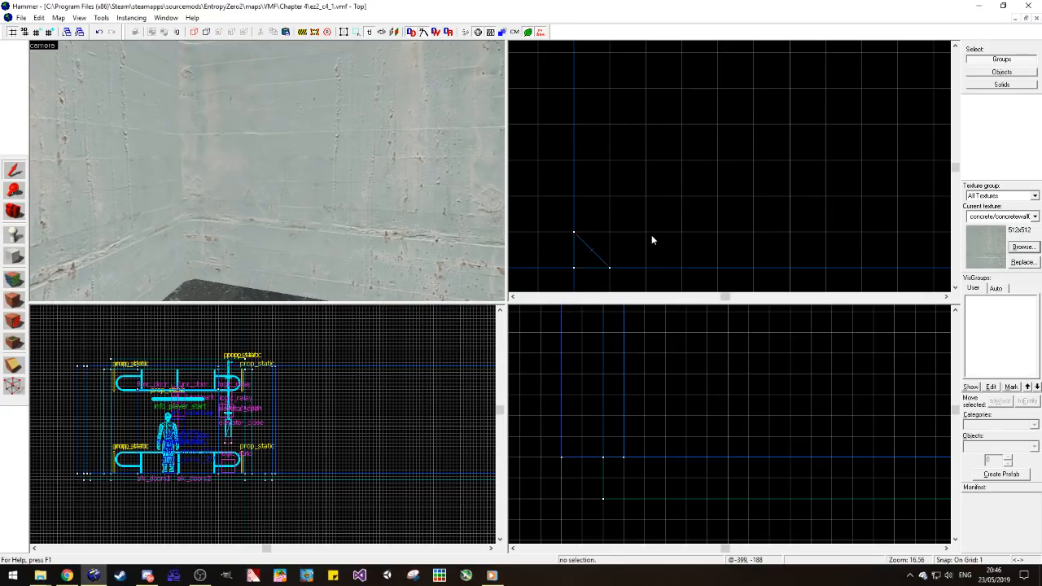
left_click(181, 181)
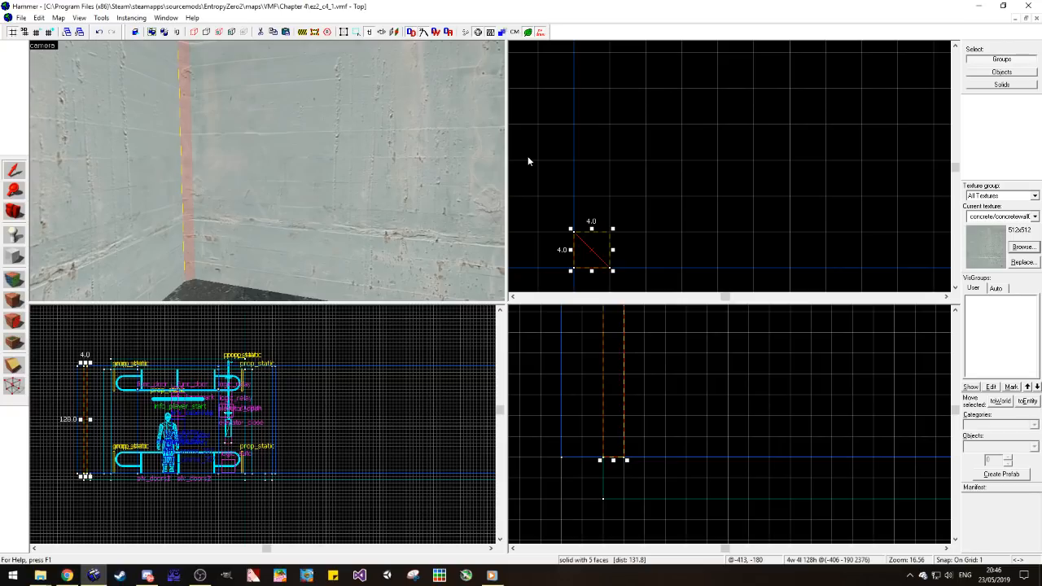
Step: Turn the selected triangular corner strip into a func_detail entity
left_click(1027, 401)
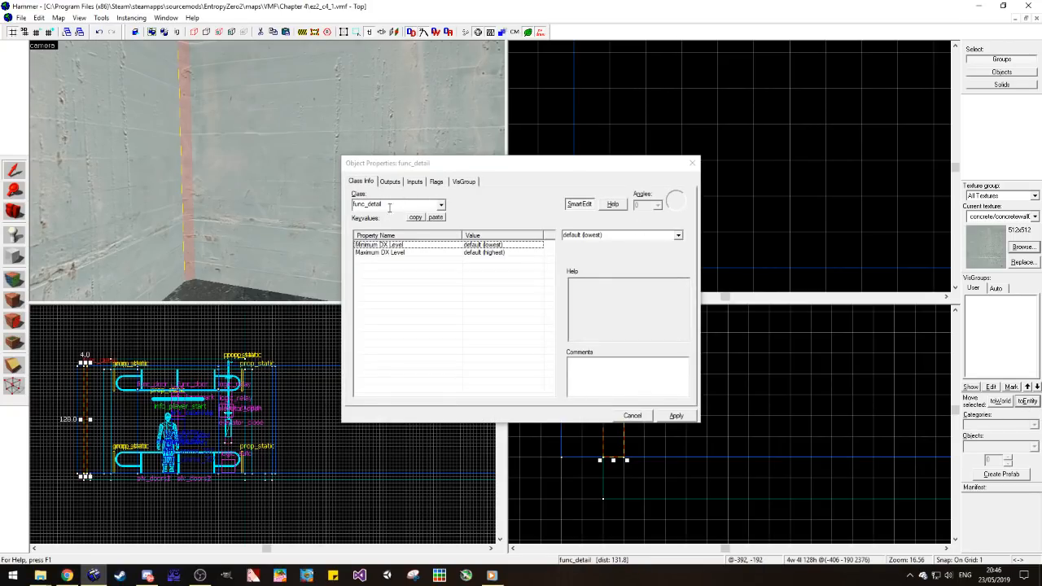
left_click(692, 163)
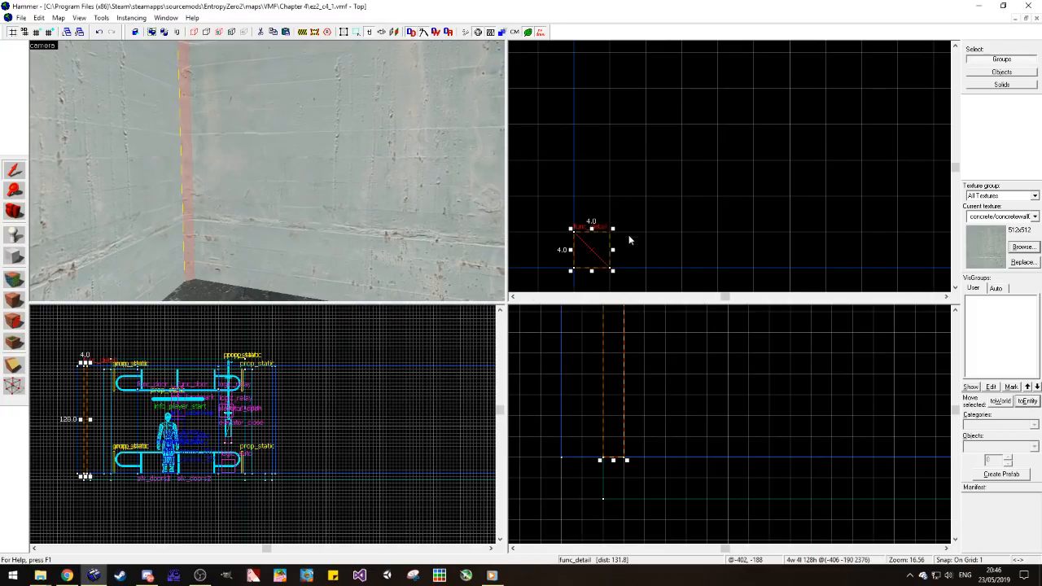
scroll(653, 155, "down", 4)
scroll(616, 186, "up", 4)
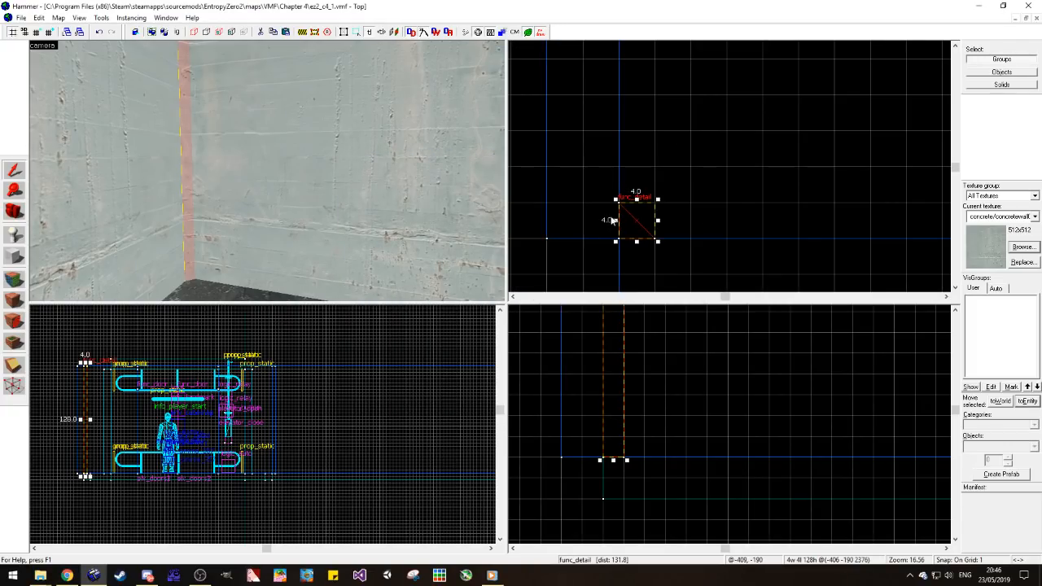
Step: Examine the func_detail strip's fit in the wall corner, selecting and deselecting it, and review it against the room's plan
left_click(680, 205)
left_click(191, 202)
left_click(681, 213)
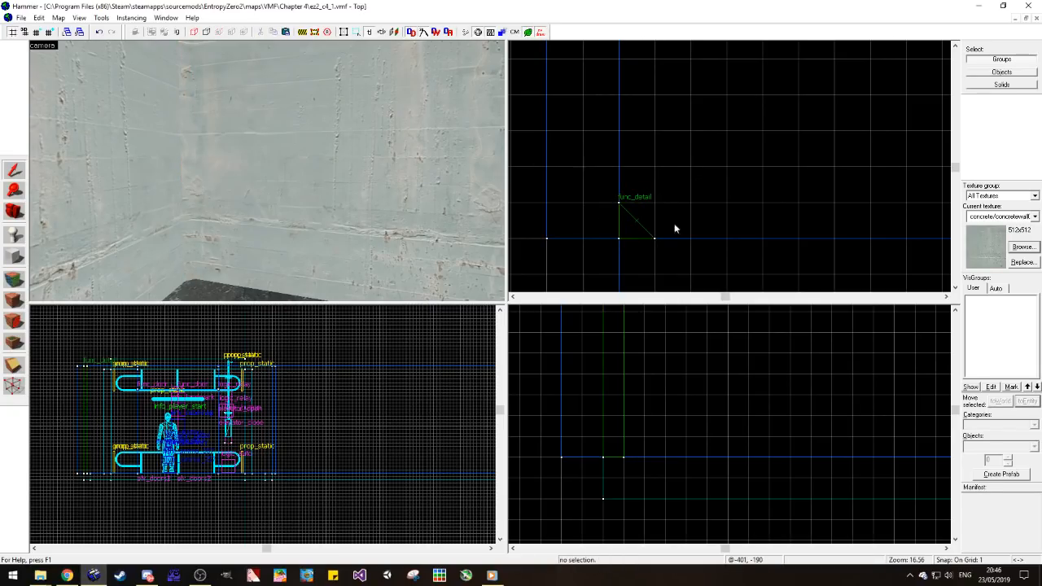
left_click(186, 204)
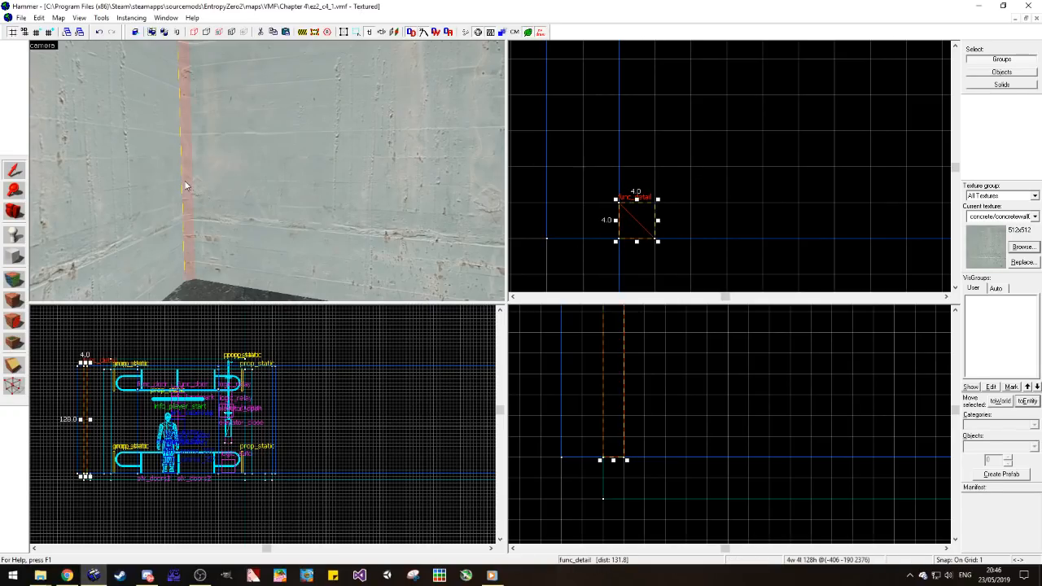
left_click(705, 212)
scroll(622, 195, "down", 10)
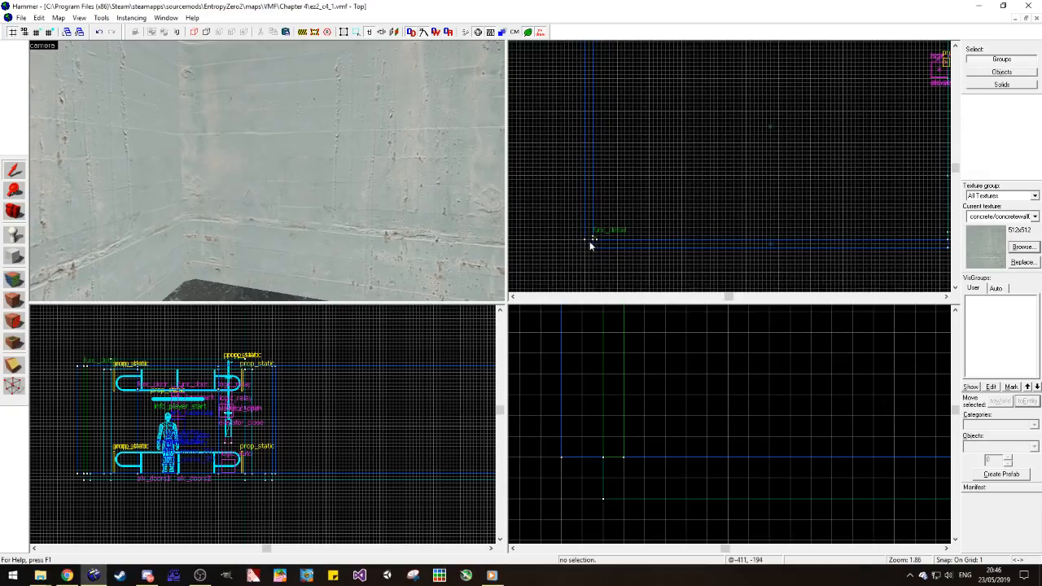
scroll(589, 240, "up", 4)
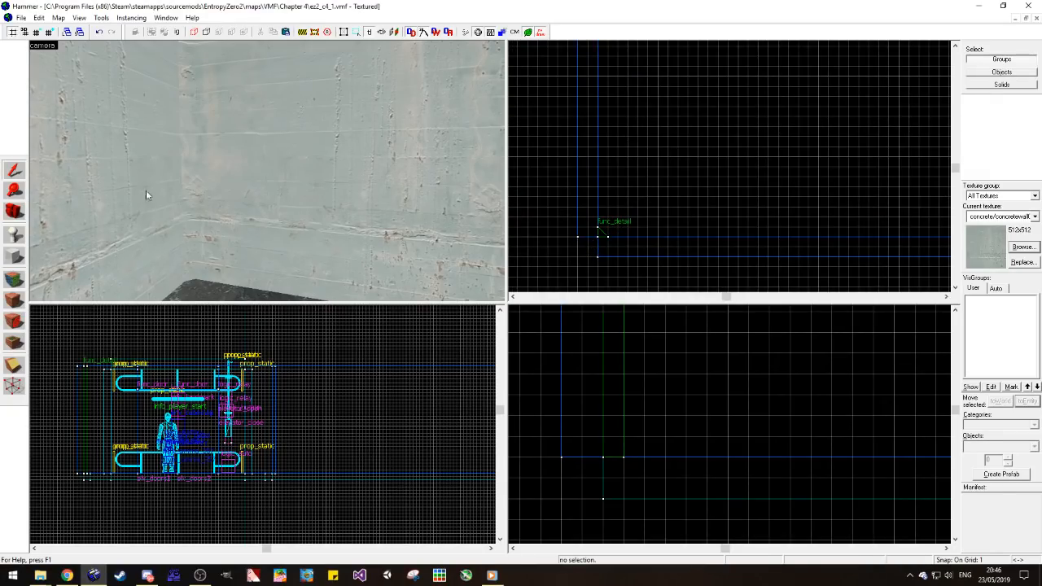
scroll(573, 265, "down", 5)
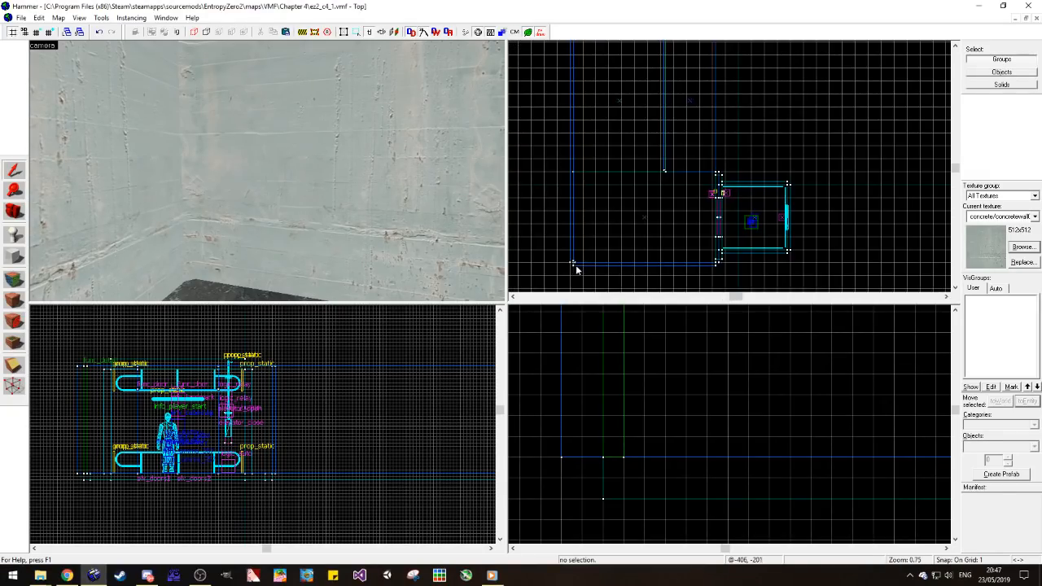
Step: Copy the func_detail corner strip along the same wall to the room corner on the elevator side
left_click(567, 262)
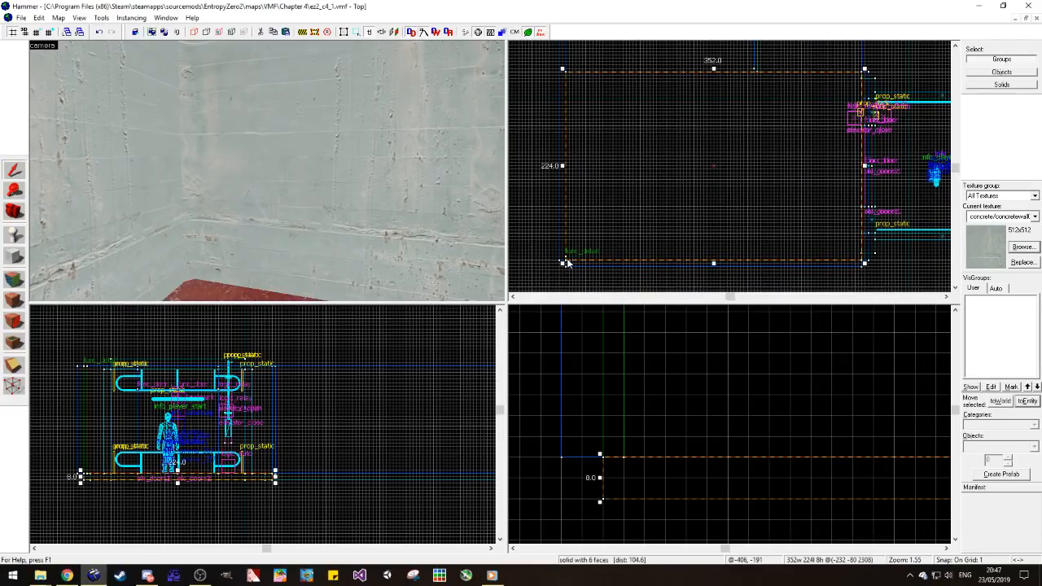
left_click(567, 267)
left_click(203, 228)
left_click(190, 231)
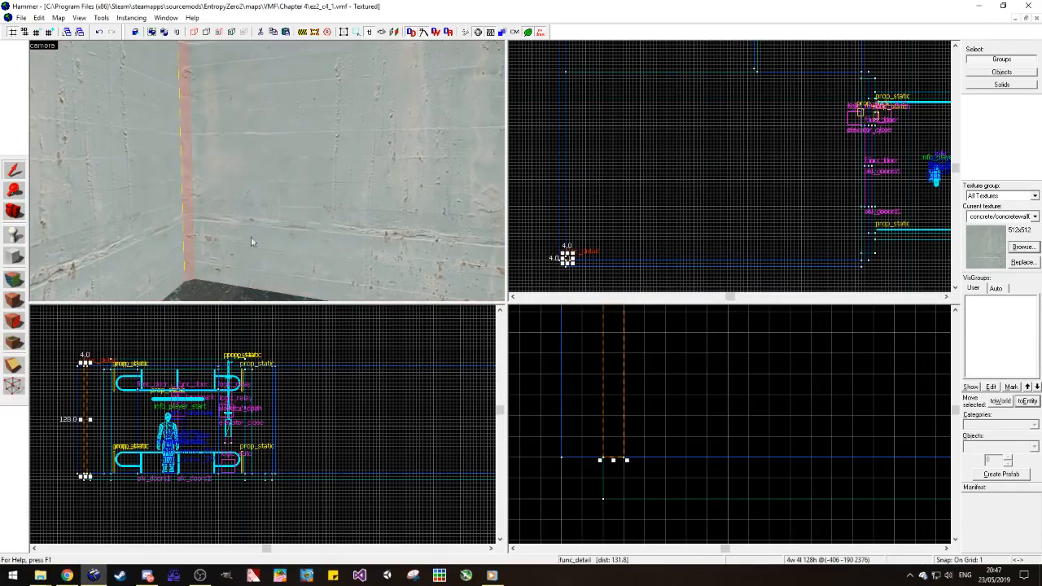
scroll(578, 256, "up", 2)
left_click_drag(566, 262, 827, 265, "shift")
scroll(676, 161, "down", 2)
scroll(905, 206, "up", 8)
scroll(850, 235, "down", 2)
scroll(851, 244, "up", 3)
scroll(839, 264, "down", 3)
scroll(832, 281, "up", 3)
Step: Rotate the copied corner strip by 90 degrees about Z to fit its new corner
key("ctrl+m")
left_click_drag(532, 298, 508, 294)
type("90")
key("Return")
Step: Copy the rotated strip to the elevator wall's other corner and rotate it by 90 degrees about Z
scroll(822, 269, "down", 4)
left_click_drag(821, 267, 822, 132, "shift")
key("ctrl+m")
double_click(537, 299)
type("90")
key("Return")
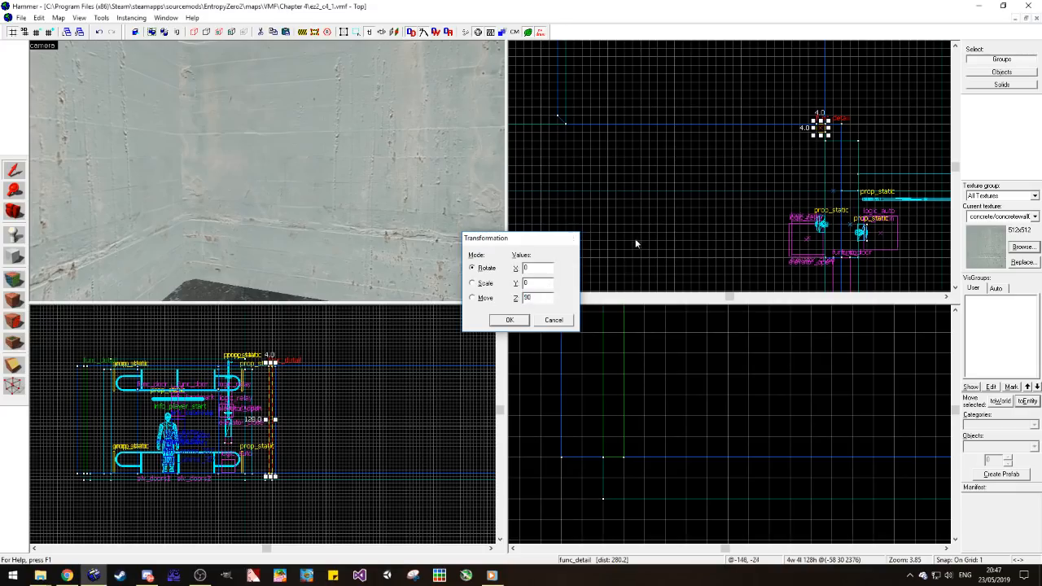
left_click(669, 218)
Step: Align the concrete texture to World on the wall and corner strip faces to the right of the elevator doors
left_click(16, 215)
left_click_drag(195, 183, 266, 170)
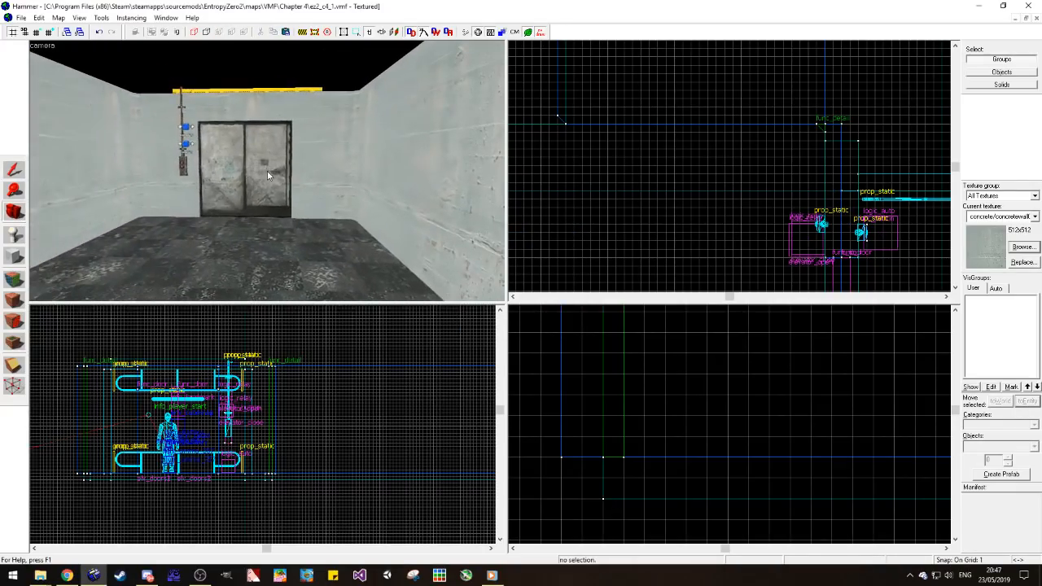
key("w")
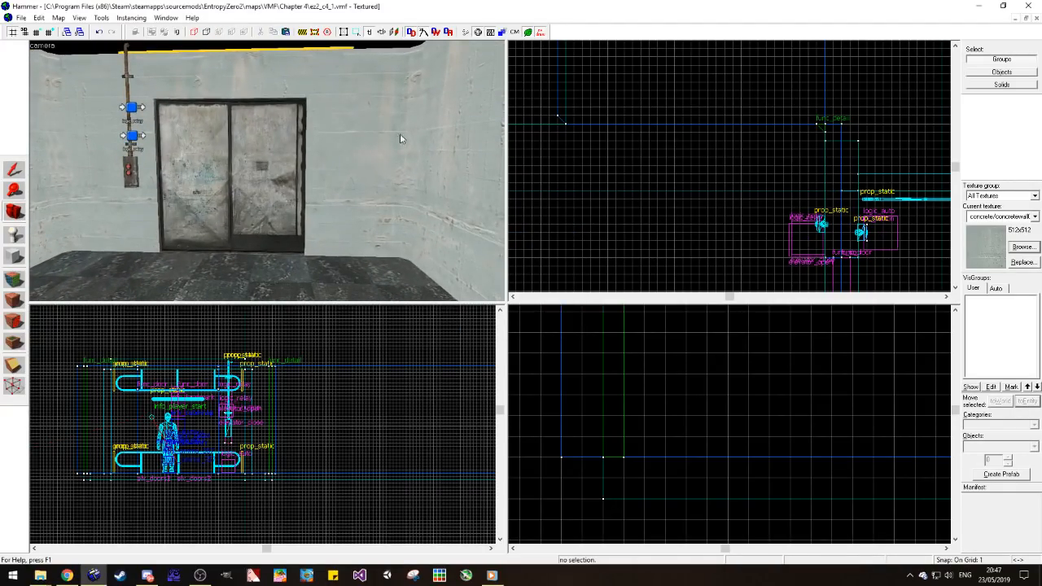
scroll(45, 183, "down", 1)
left_click(13, 280)
left_click(69, 184)
left_click(397, 160)
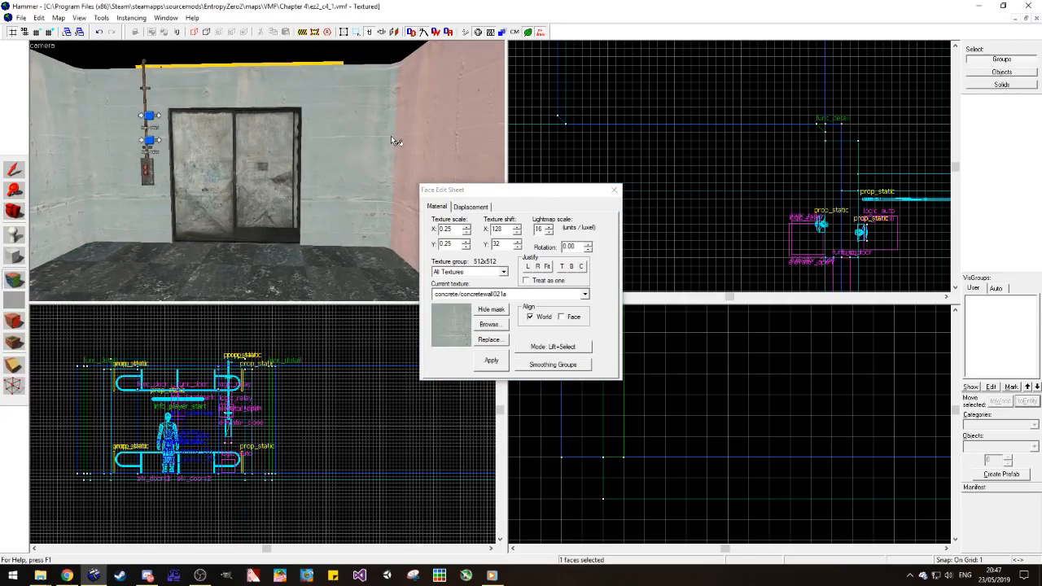
left_click(368, 140)
left_click(411, 132)
left_click(392, 129)
left_click(542, 316)
left_click(531, 317)
Step: Match the diagonal strip faces on both sides of the elevator doors to the adjoining walls' concrete texture
left_click(371, 170)
left_click(393, 179)
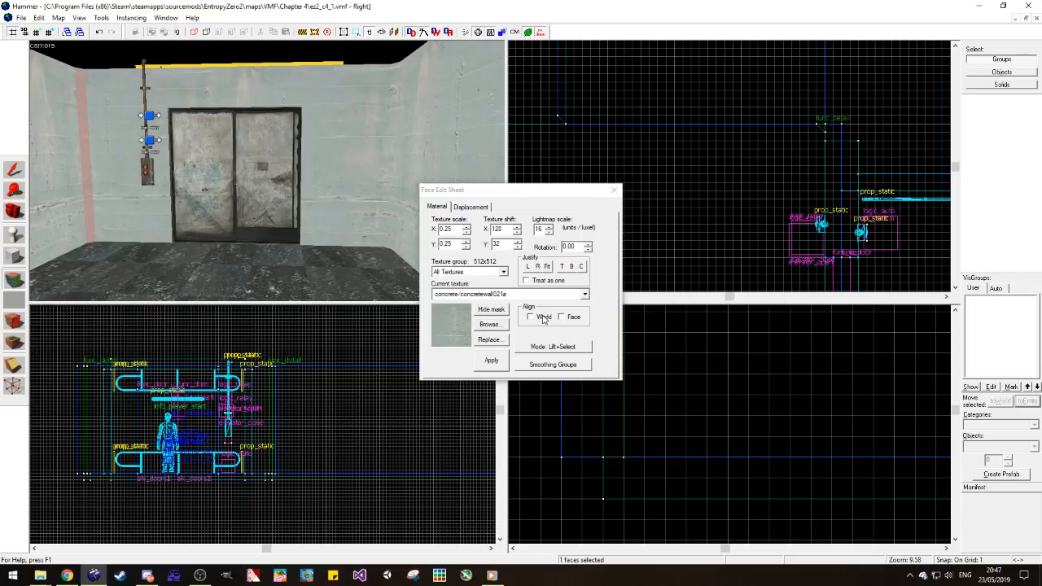
left_click(166, 213)
left_click(90, 206)
left_click(393, 180)
left_click(616, 191)
Step: Inspect the trimmed corners by the elevator doors and view the L-shaped room towards its open end
scroll(101, 179, "down", 4)
key("space")
left_click_drag(102, 180, 267, 175)
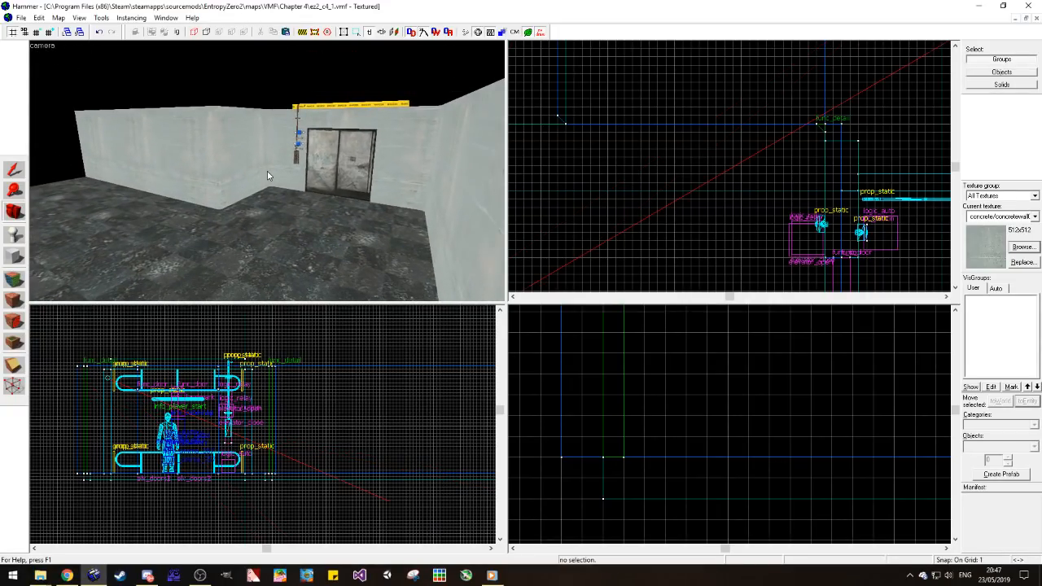
left_click_drag(267, 171, 267, 171)
key("w")
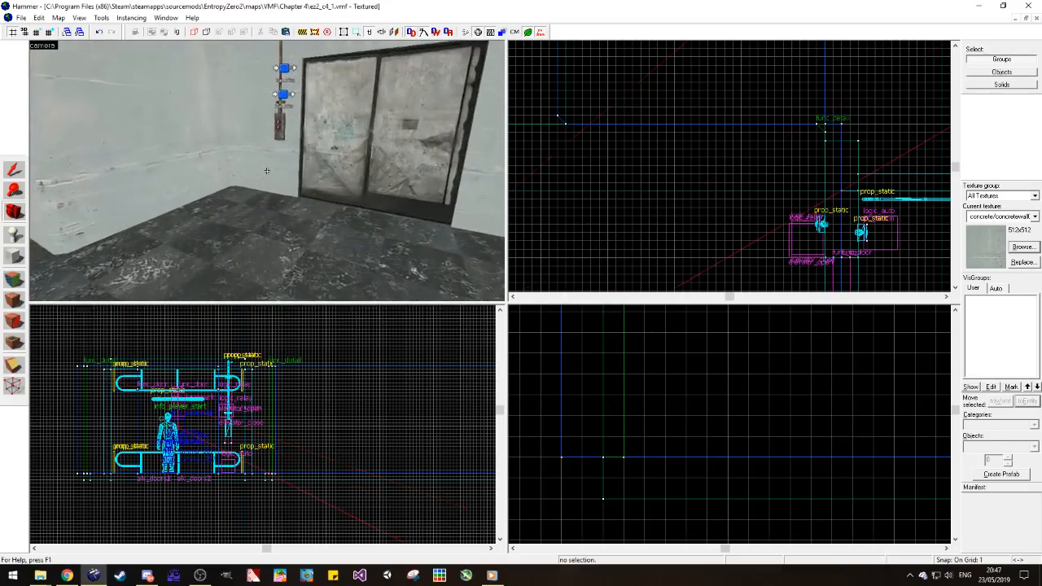
key("w")
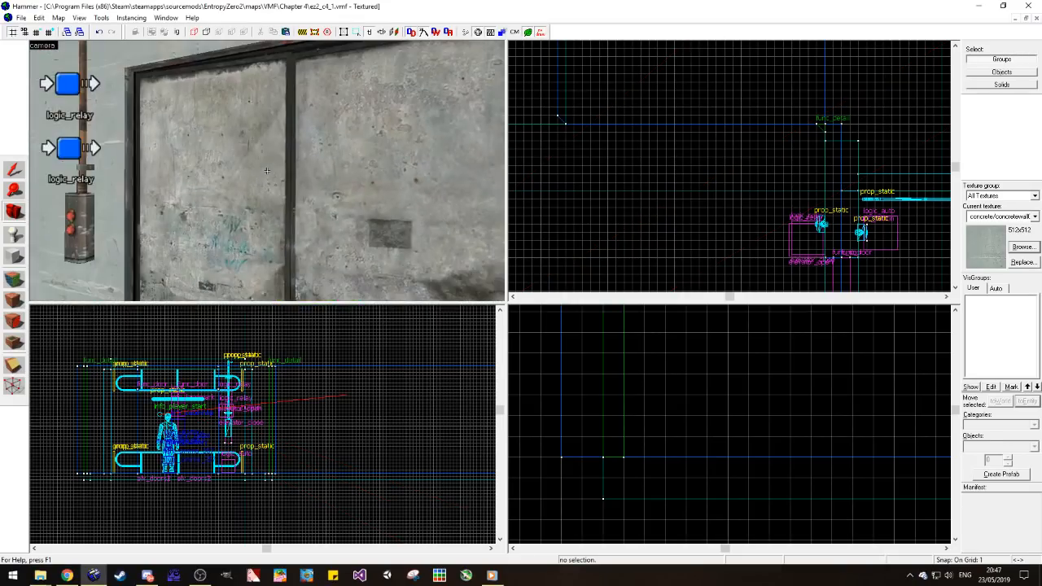
key("z")
left_click_drag(266, 171, 267, 171)
key("s")
key("z")
right_click_drag(266, 171, 267, 171)
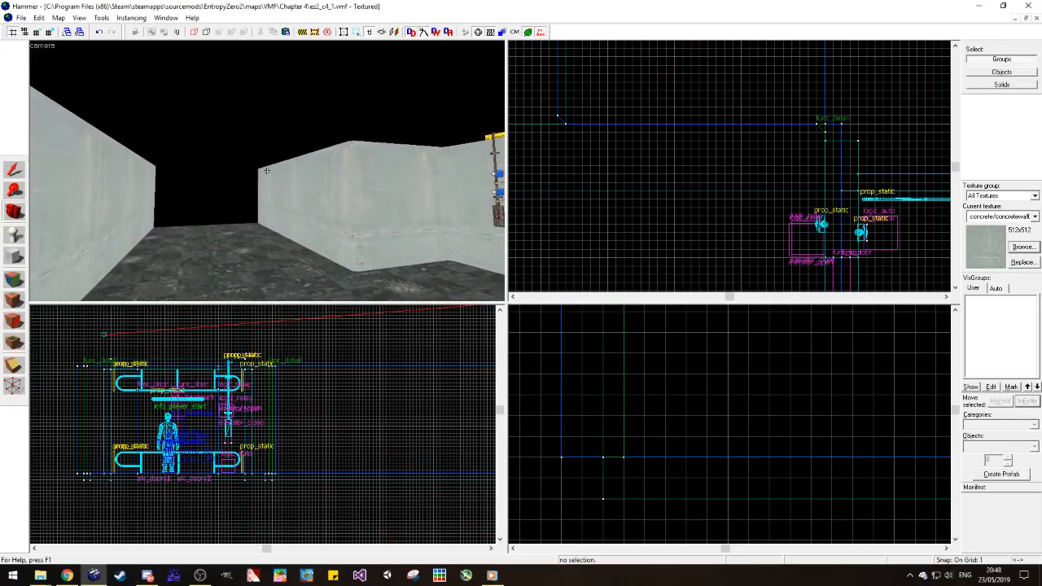
Step: Set the grid to 8 units and shorten the side passage's floor to a length of 160 units
scroll(731, 209, "down", 1)
scroll(731, 213, "up", 3)
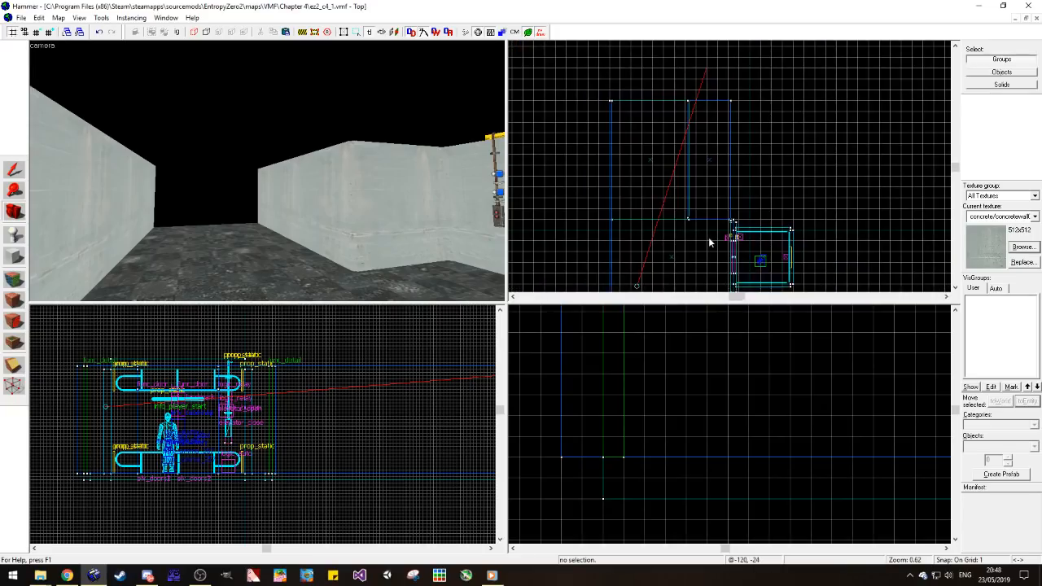
left_click(197, 231)
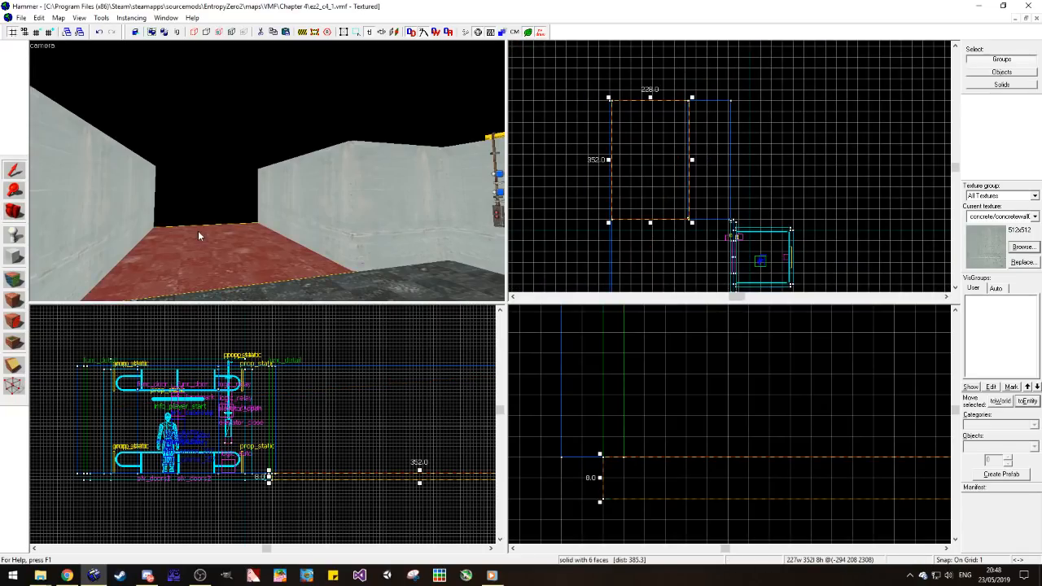
key("z")
key("w")
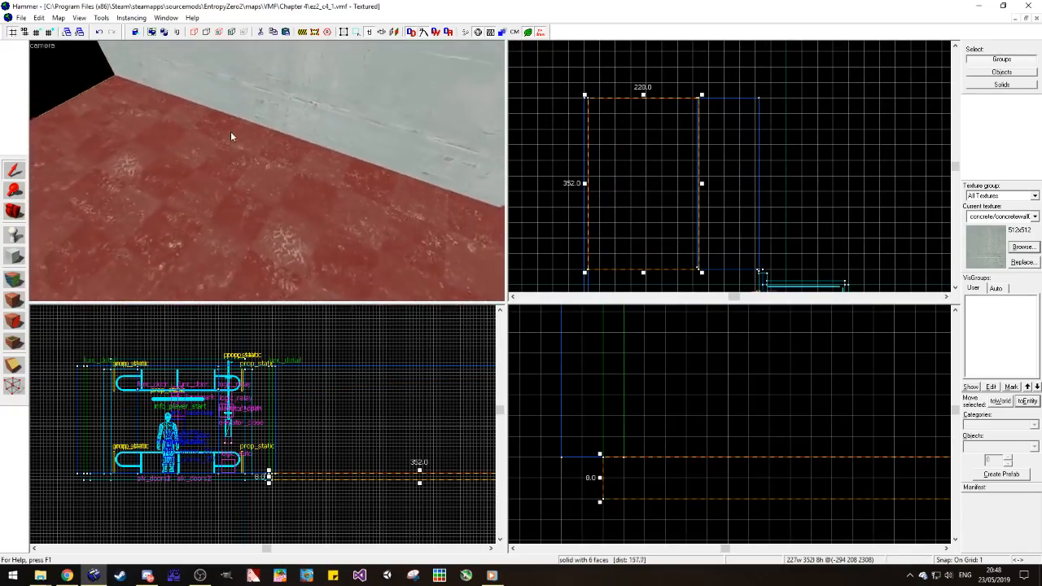
key("z")
left_click(54, 34)
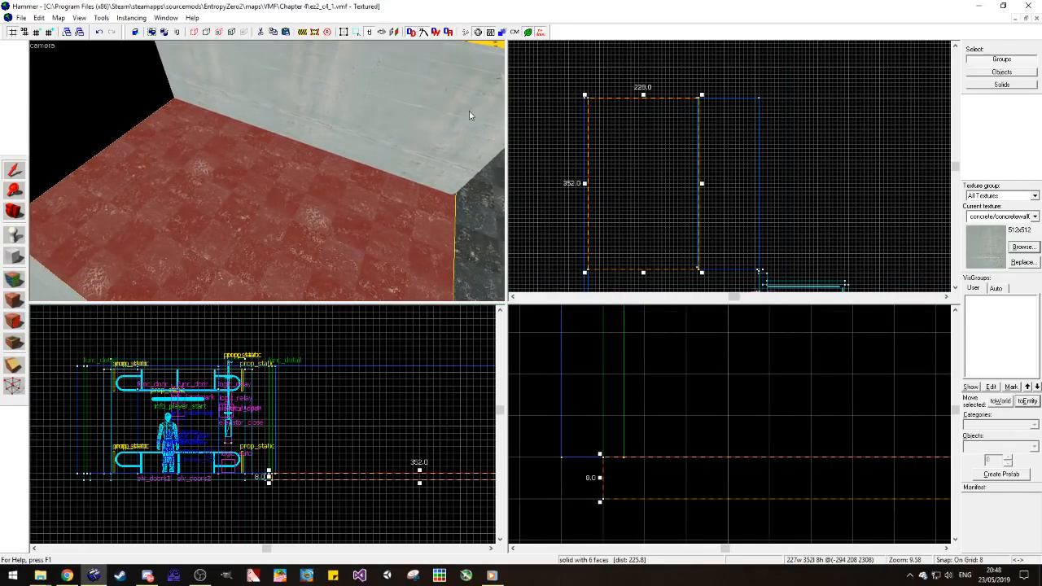
left_click_drag(643, 98, 650, 192)
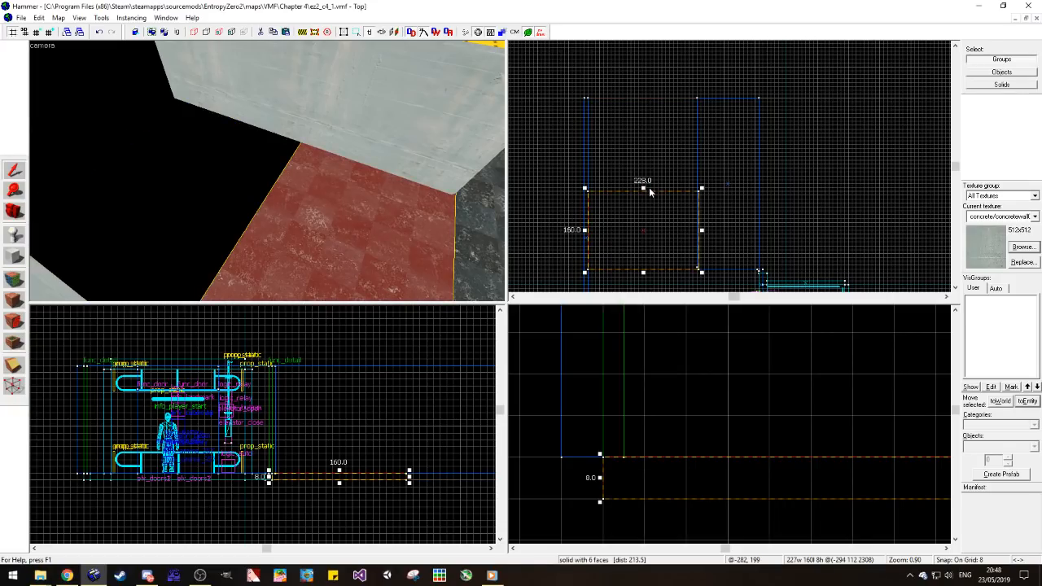
key("Escape")
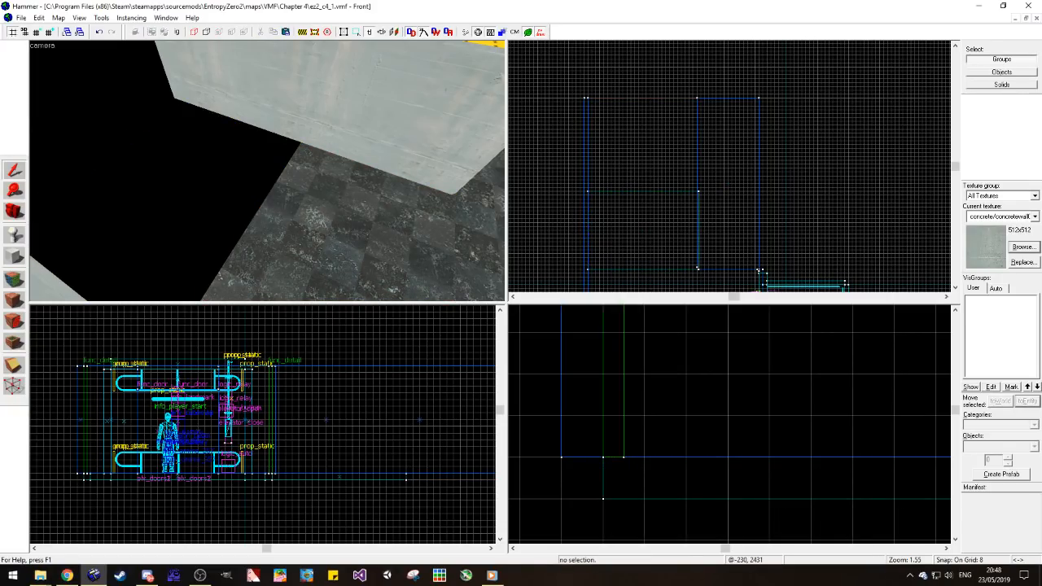
Step: Shorten the 128-unit-wide wall block and the passage's outer wall to line up with the shortened floor's end
key("alt+Tab")
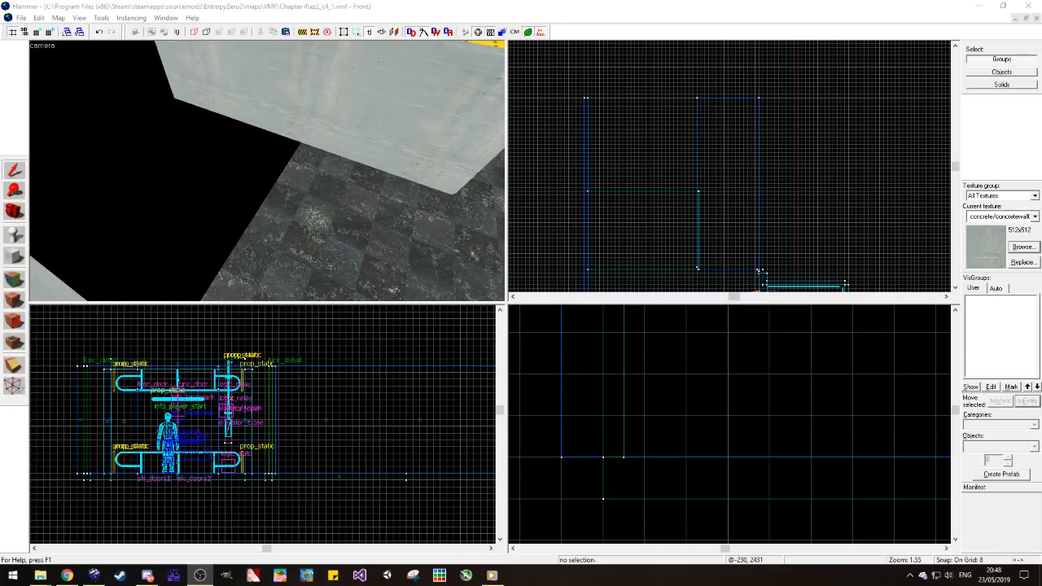
left_click(759, 135)
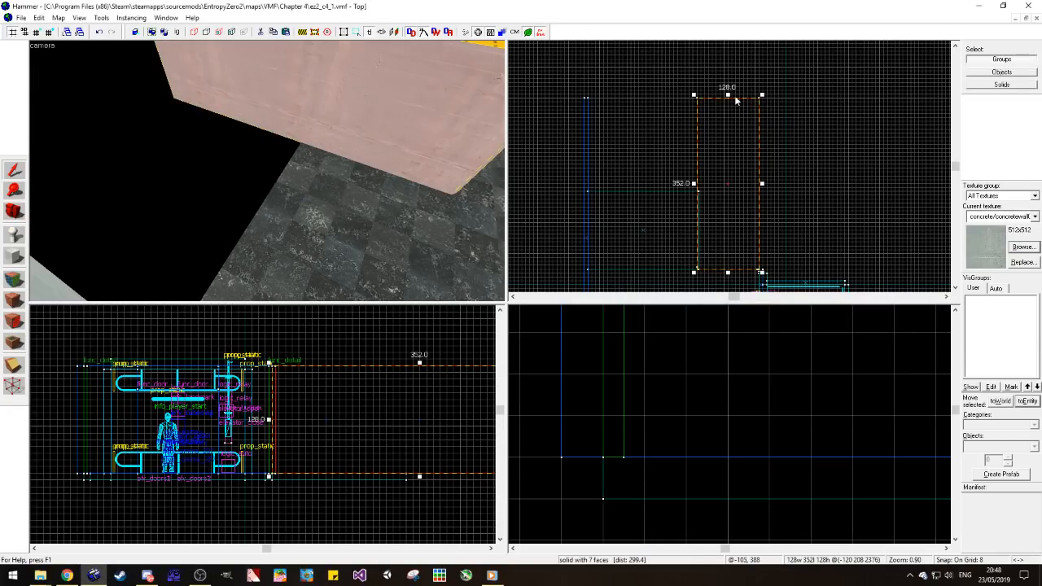
left_click_drag(729, 96, 727, 188)
left_click(589, 133)
left_click(585, 128)
key("Delete")
Step: Examine the shortened passage and its open end from several viewpoints, including from above
left_click_drag(118, 218, 268, 174)
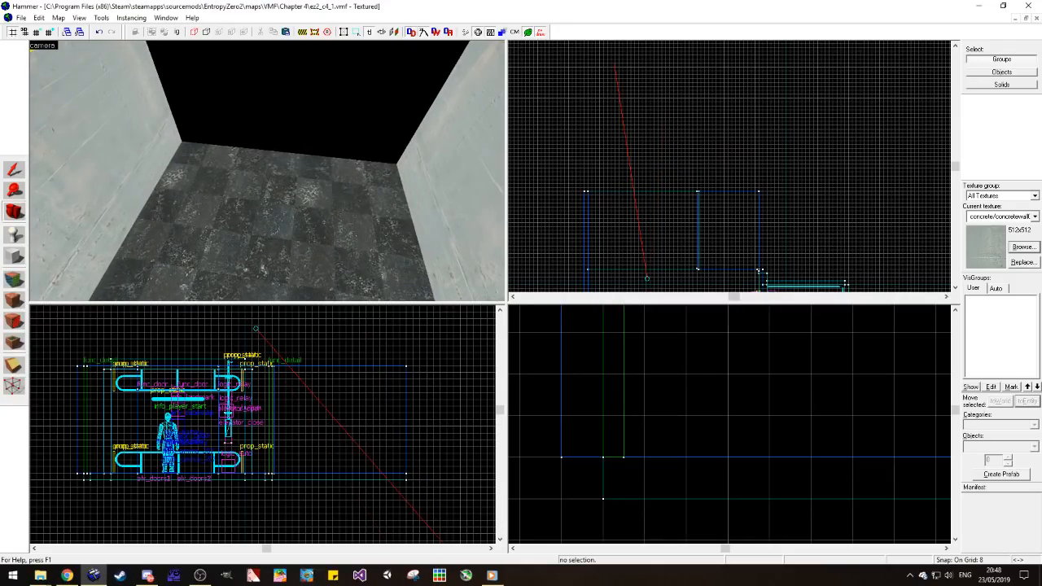
key("alt+Tab")
left_click_drag(262, 257, 268, 175)
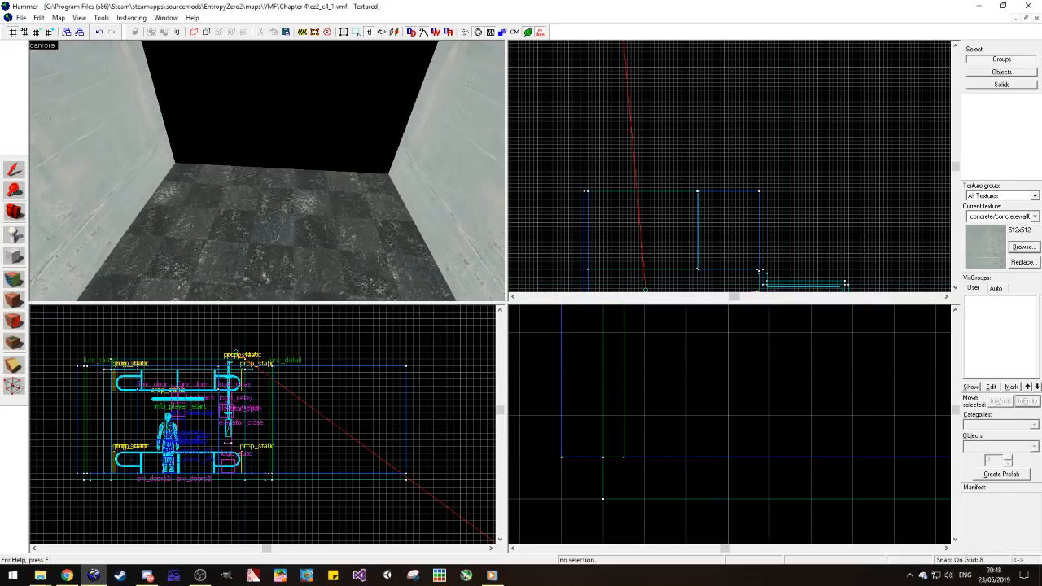
key("alt+Tab")
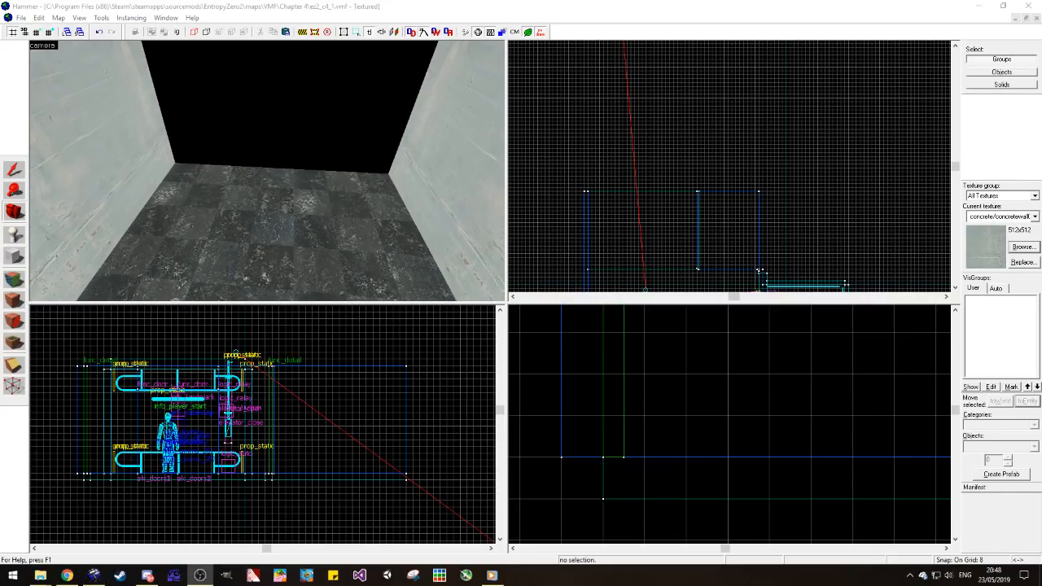
left_click(373, 159)
key("z")
key("z")
key("z")
key("s")
key("z")
left_click_drag(268, 172, 266, 203)
Step: Examine how the passage floor and the main room floor meet by selecting each piece in turn
left_click(15, 169)
left_click(265, 220)
left_click(175, 200)
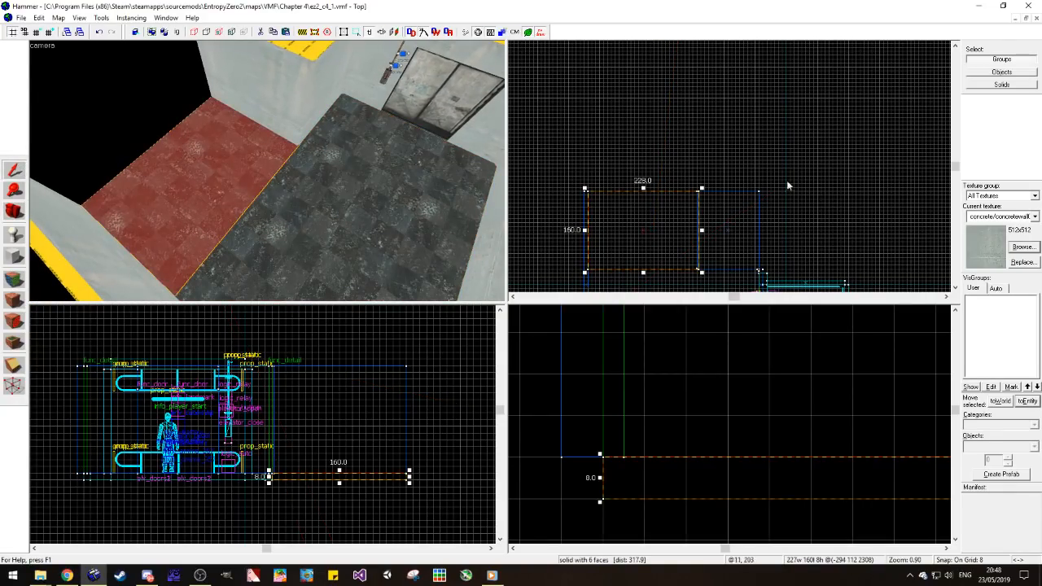
left_click(721, 179)
left_click(202, 195)
left_click(259, 92)
left_click(91, 244)
left_click(189, 238)
left_click(341, 218)
left_click(224, 188)
left_click(667, 151)
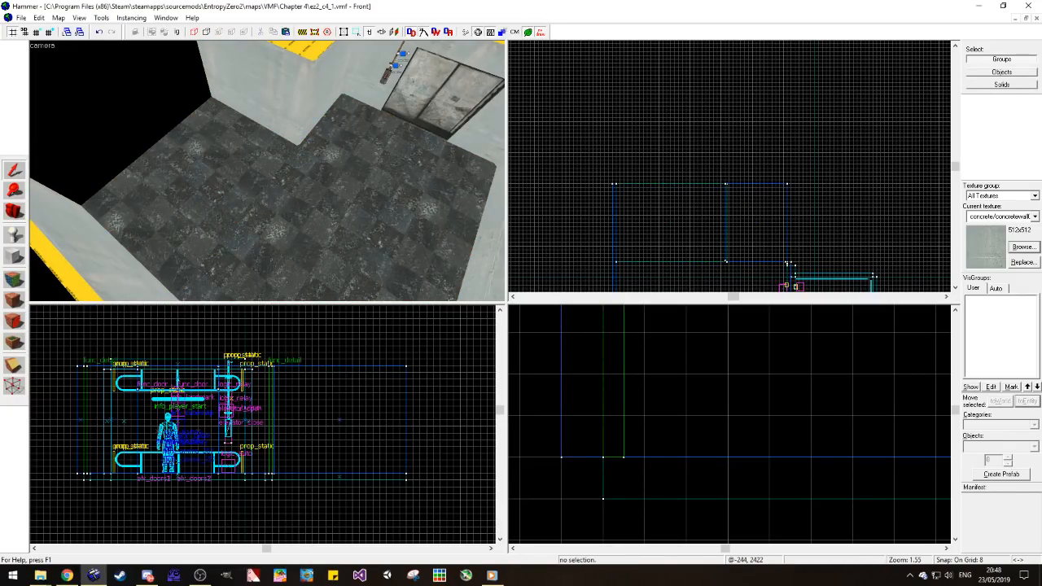
left_click(283, 177)
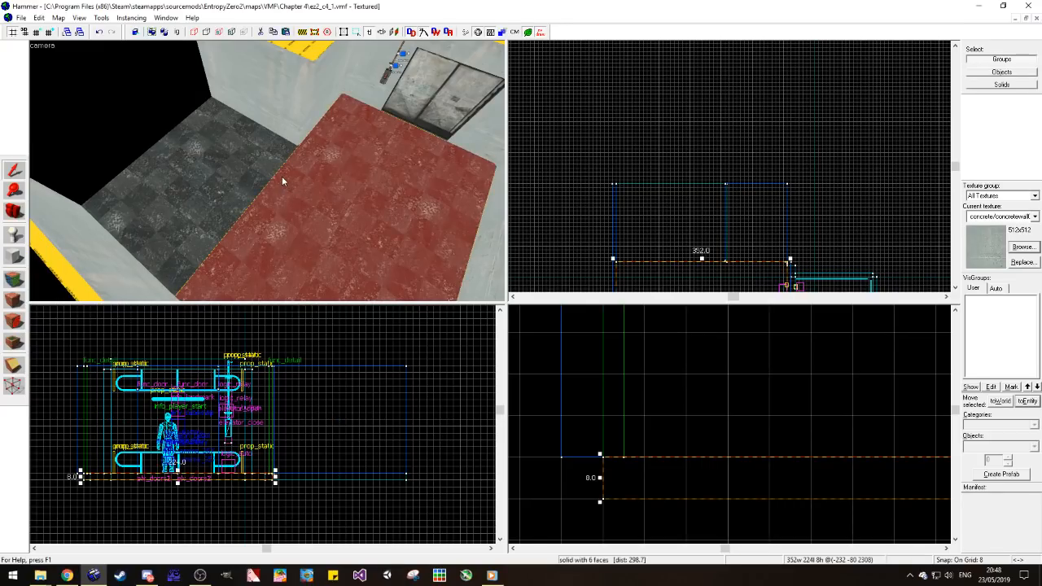
left_click(236, 153)
left_click(136, 136)
Step: Copy the 352 by 224 unit main floor beyond the passage's open end and place another copy beside it, towards the elevator side
left_click(14, 212)
left_click_drag(163, 187, 159, 187)
left_click_drag(267, 171, 317, 174)
left_click(14, 170)
left_click(385, 176)
scroll(748, 145, "down", 4)
scroll(760, 239, "up", 3)
left_click_drag(724, 240, 721, 90, "shift")
scroll(733, 162, "down", 1)
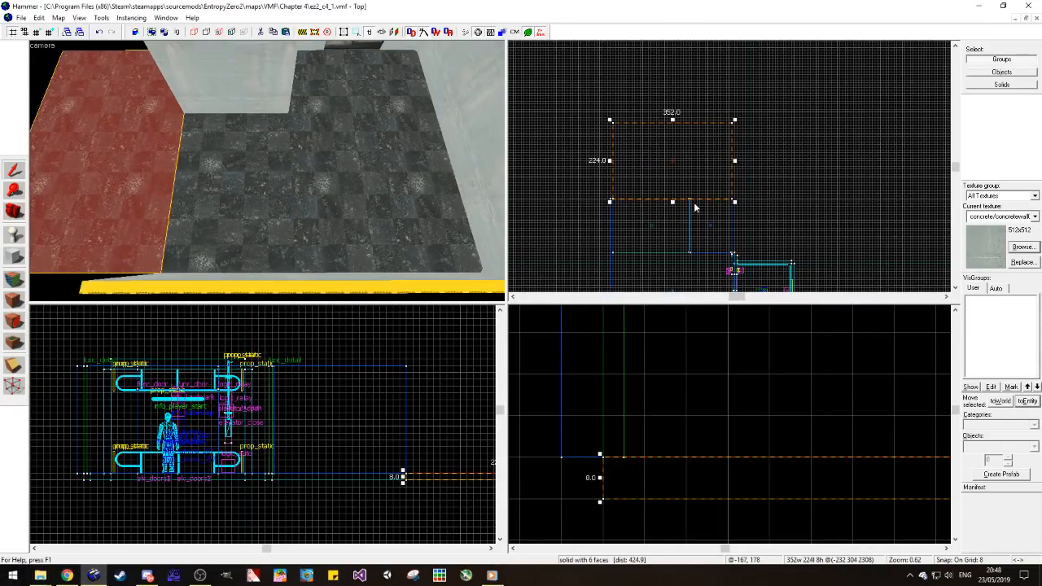
left_click_drag(679, 170, 799, 170, "shift")
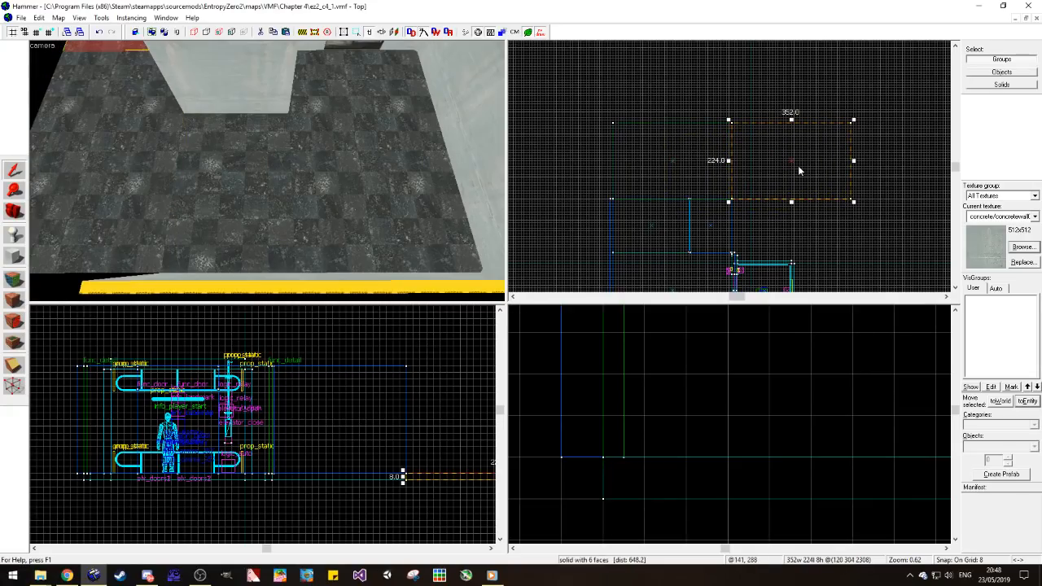
Step: Rotate the second floor copy 90 degrees about Z and set it flush against the end of the first copy
key("ctrl+m")
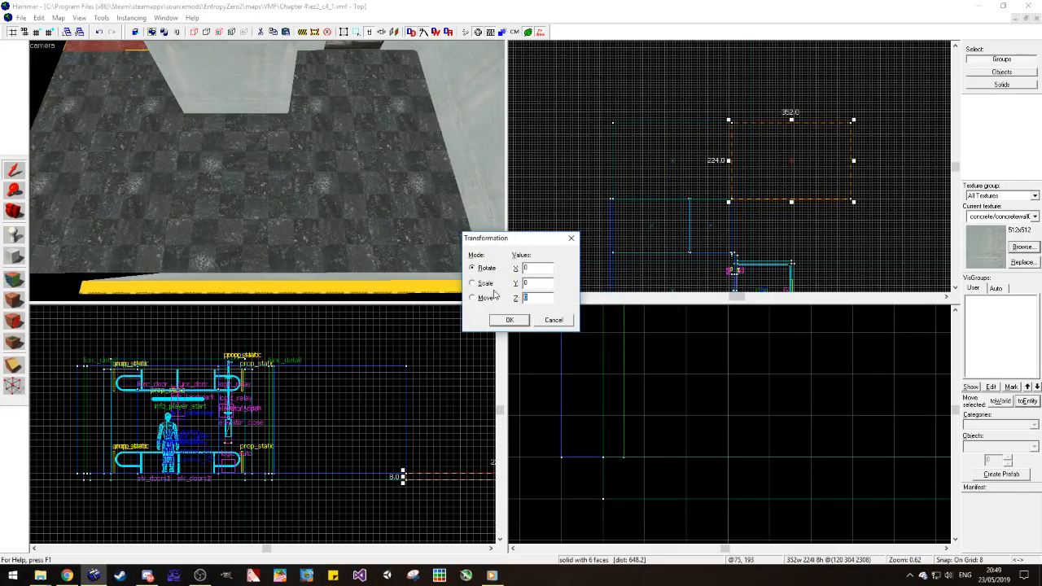
type("90")
key("Return")
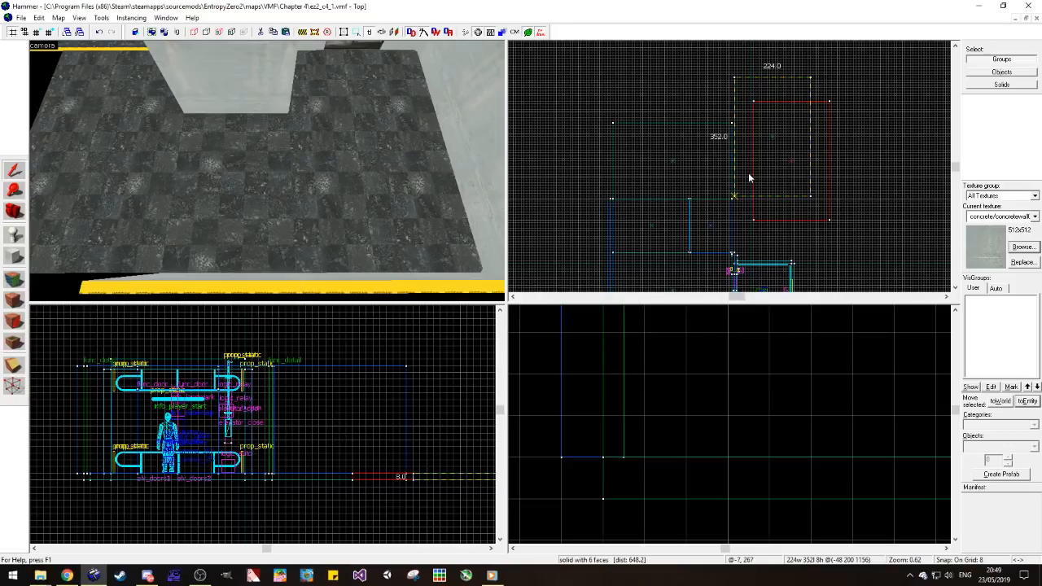
left_click_drag(748, 177, 746, 179)
scroll(749, 180, "down", 4)
scroll(751, 208, "up", 4)
Step: Examine the rotated floor piece and its neighbouring floor from above and from several distances
key("s")
key("a")
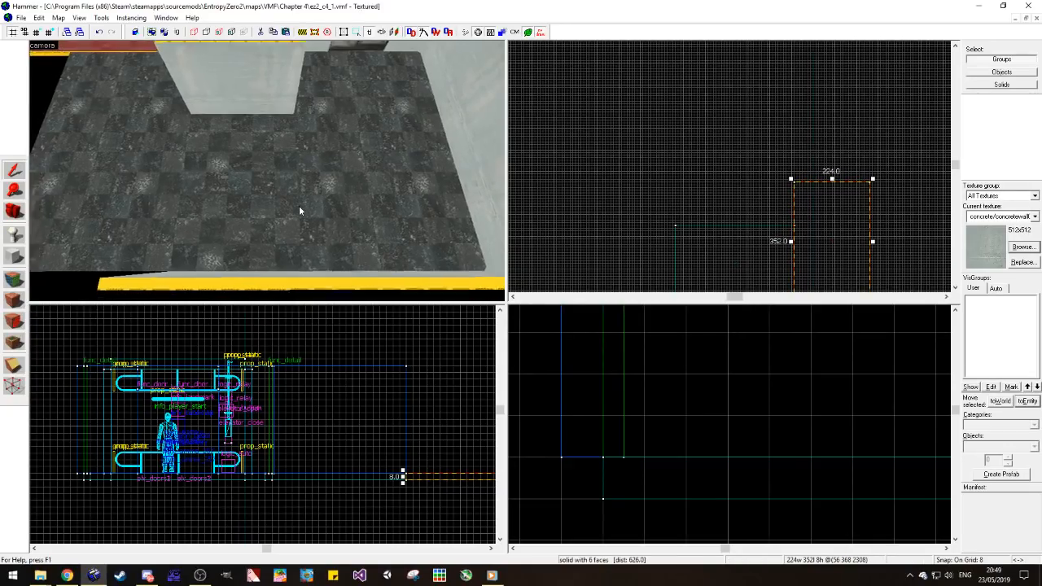
key("s")
key("a")
key("alt+Tab")
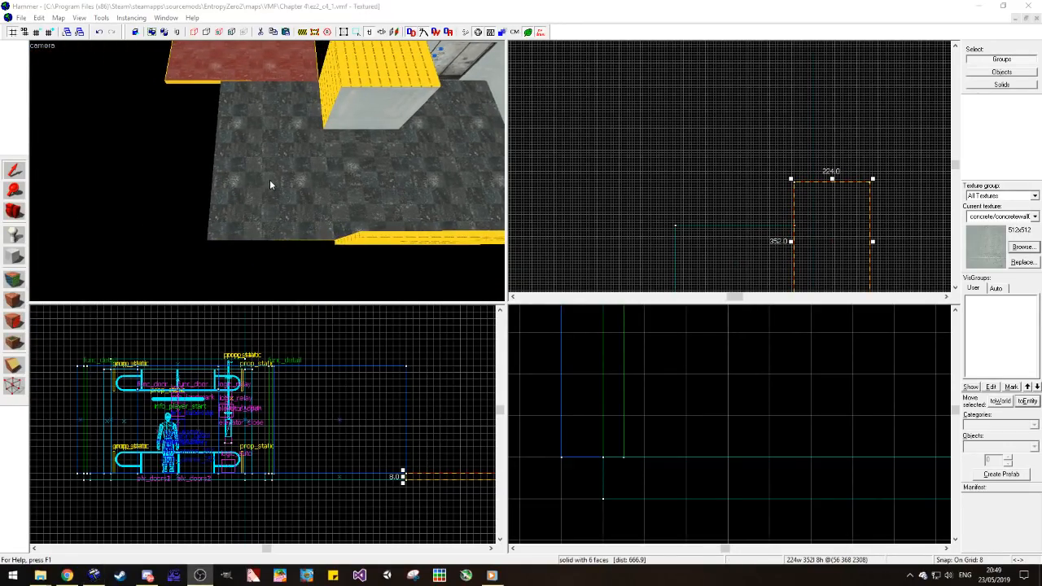
left_click(14, 211)
left_click_drag(224, 163, 267, 170)
key("w")
left_click(14, 170)
scroll(762, 133, "down", 2)
scroll(814, 204, "up", 4)
scroll(689, 195, "down", 3)
scroll(720, 232, "up", 2)
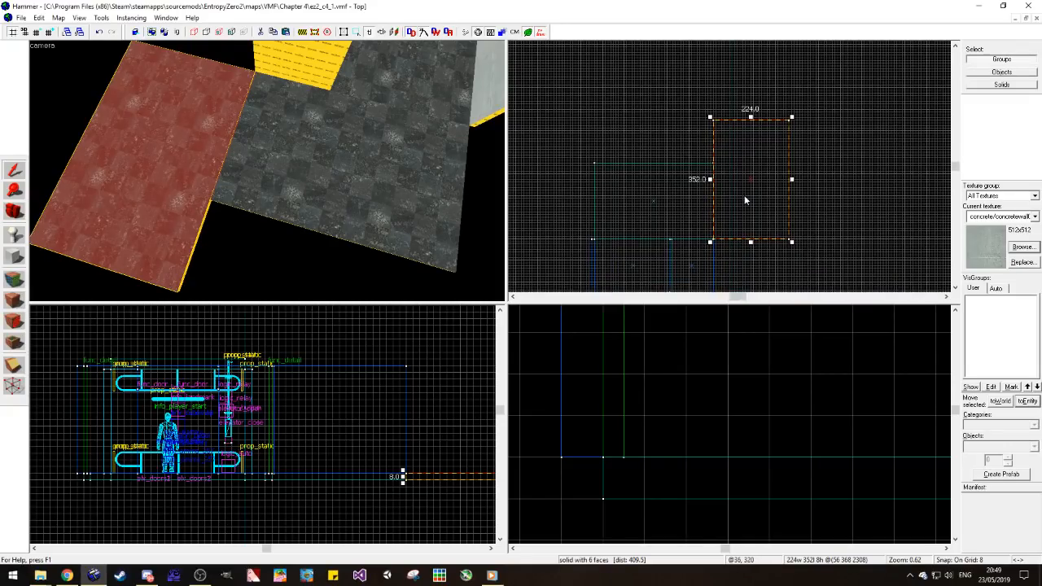
Step: Examine how the new floor pieces meet the passage floor by selecting them in turn
left_click(651, 167)
left_click(387, 81)
key("z")
key("z")
key("z")
key("z")
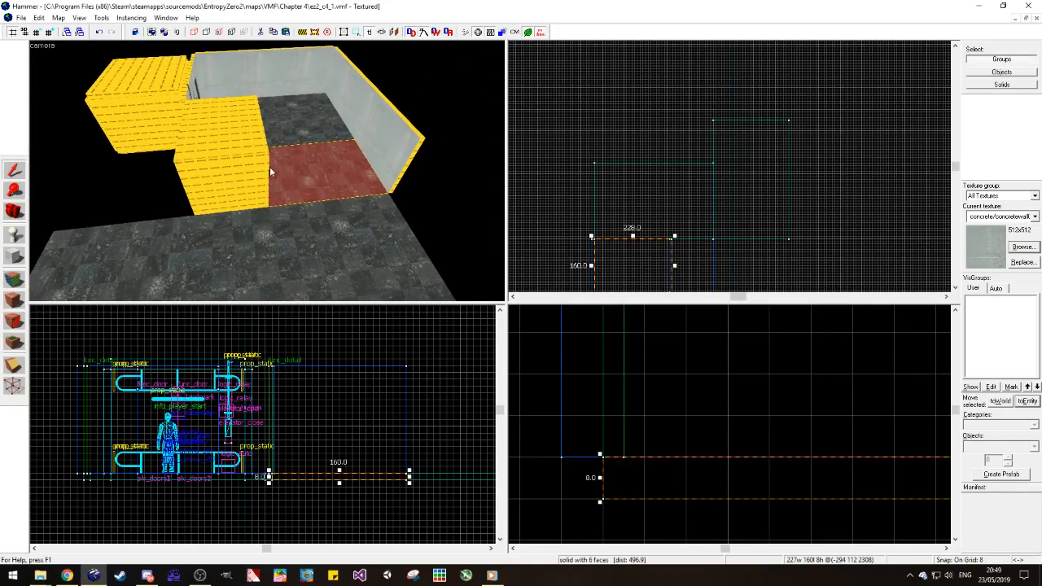
key("z")
key("z")
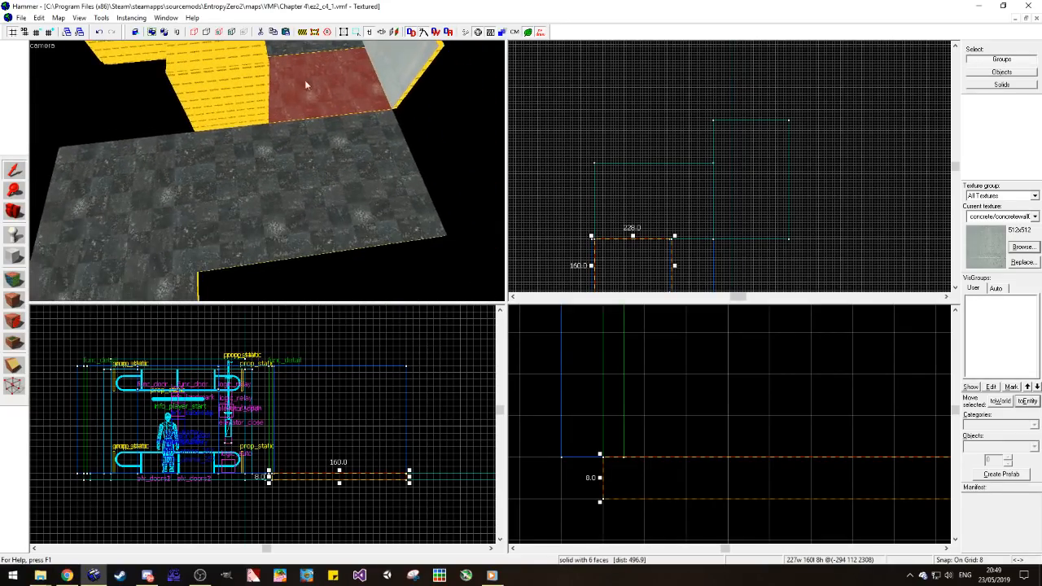
left_click(309, 144)
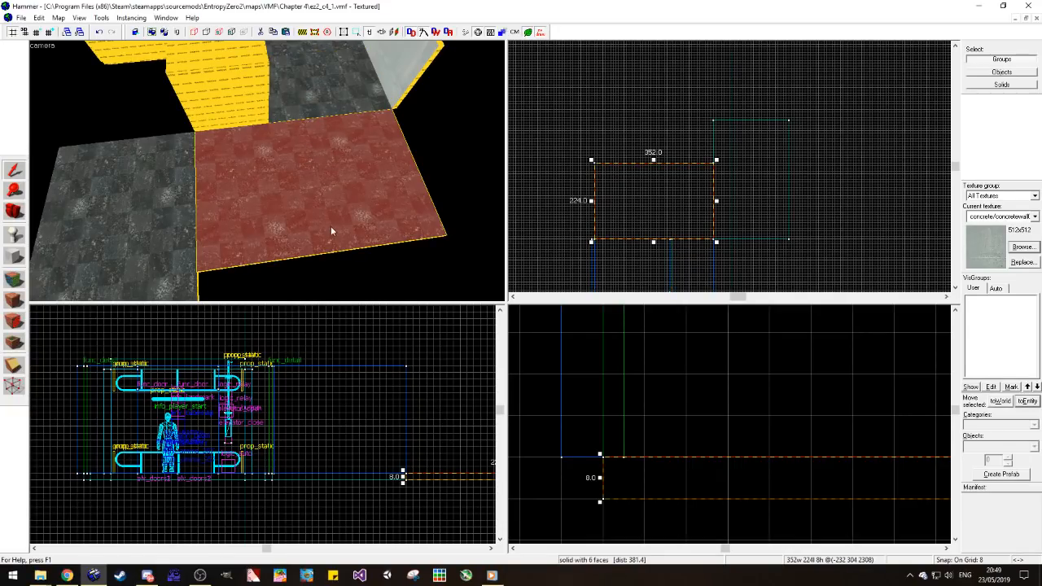
key("z")
key("z")
Step: Widen the floor beyond the passage to 448 units and place the rotated floor piece flush against its new end
left_click(160, 132)
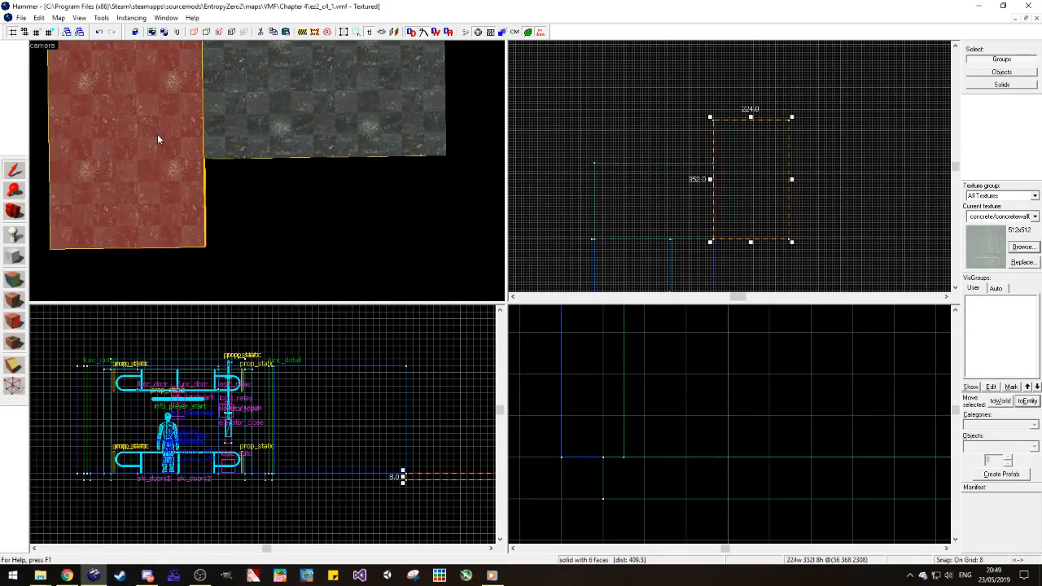
scroll(720, 219, "up", 2)
mouse_move(723, 219)
left_mouse_down()
mouse_move(770, 213)
mouse_move(784, 225)
left_mouse_up()
left_click(708, 237)
mouse_move(714, 195)
left_mouse_down()
mouse_move(774, 195)
mouse_move(761, 196)
left_mouse_up()
left_click(206, 195)
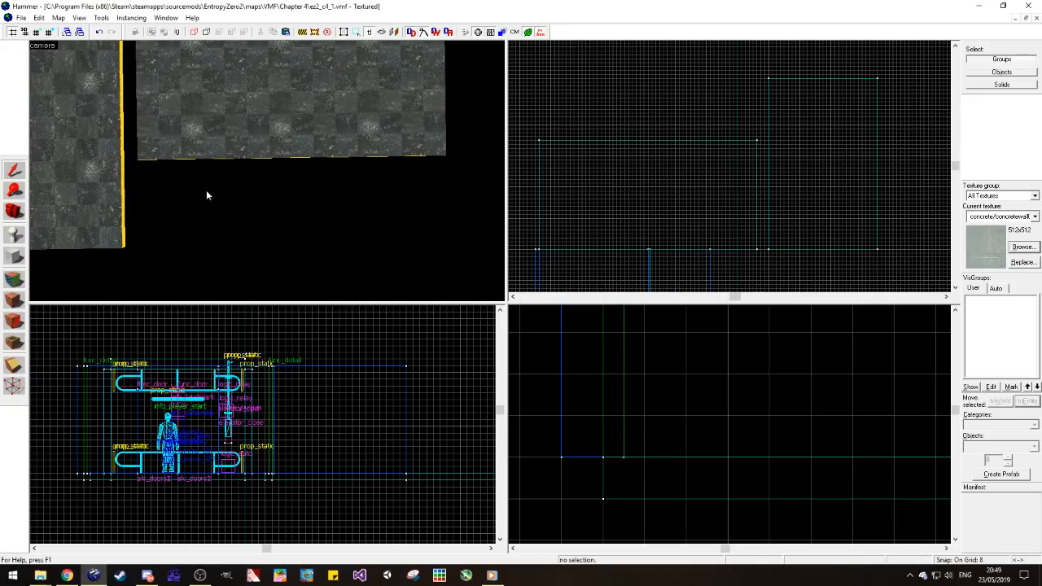
left_click(101, 187)
left_click_drag(822, 210, 812, 210)
left_click(262, 194)
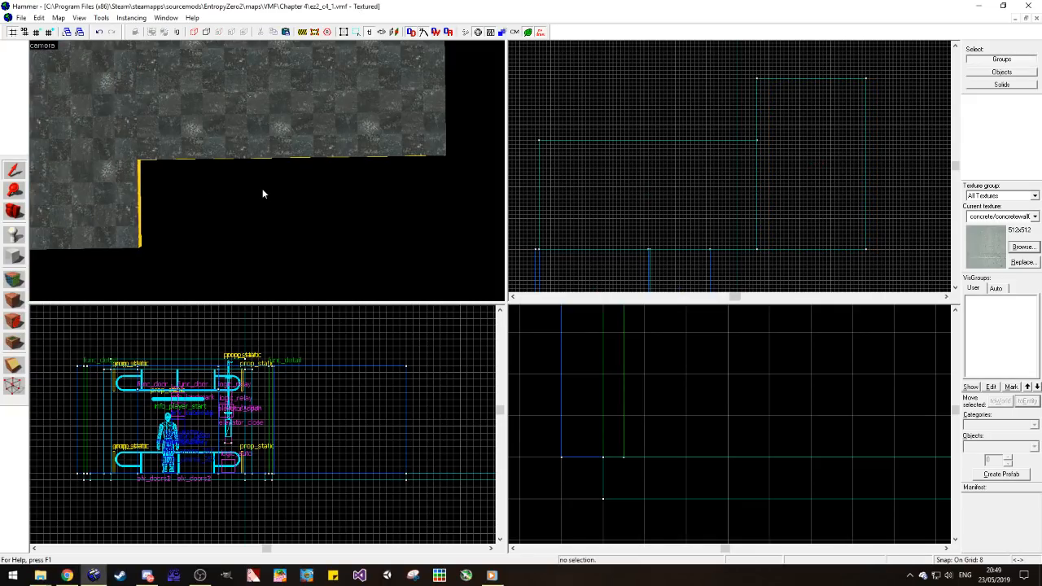
Step: Try to stretch the 128-unit-wide wall block along the extended floor by moving its elevator-side vertices
key("z")
key("z")
left_click(285, 157)
scroll(652, 203, "down", 3)
scroll(699, 240, "up", 2)
scroll(662, 225, "up", 3)
key("shift+v")
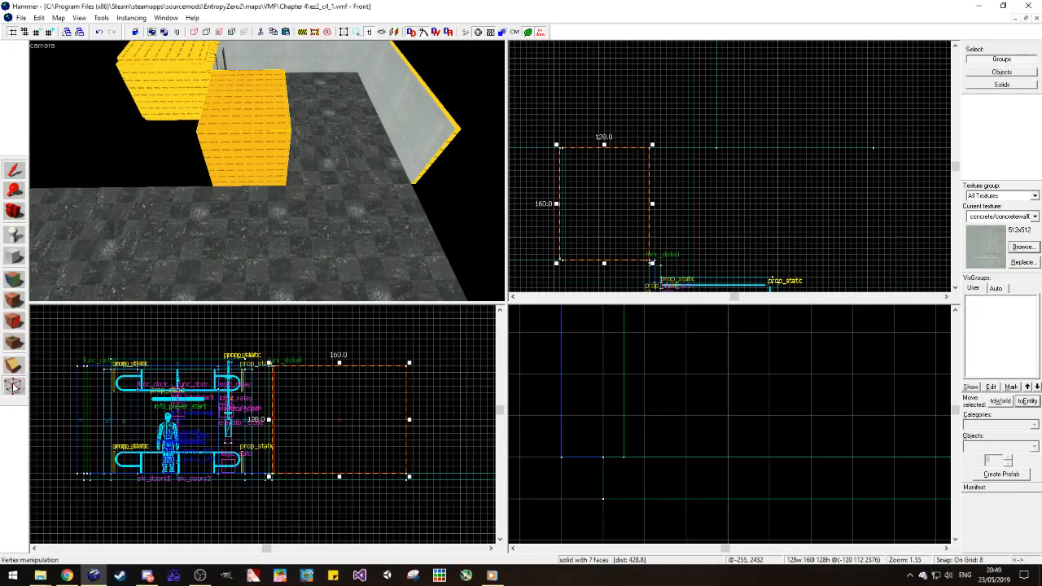
scroll(558, 257, "up", 3)
scroll(527, 265, "down", 3)
mouse_move(625, 187)
left_mouse_down()
mouse_move(610, 229)
mouse_move(575, 271)
mouse_move(713, 262)
left_mouse_up()
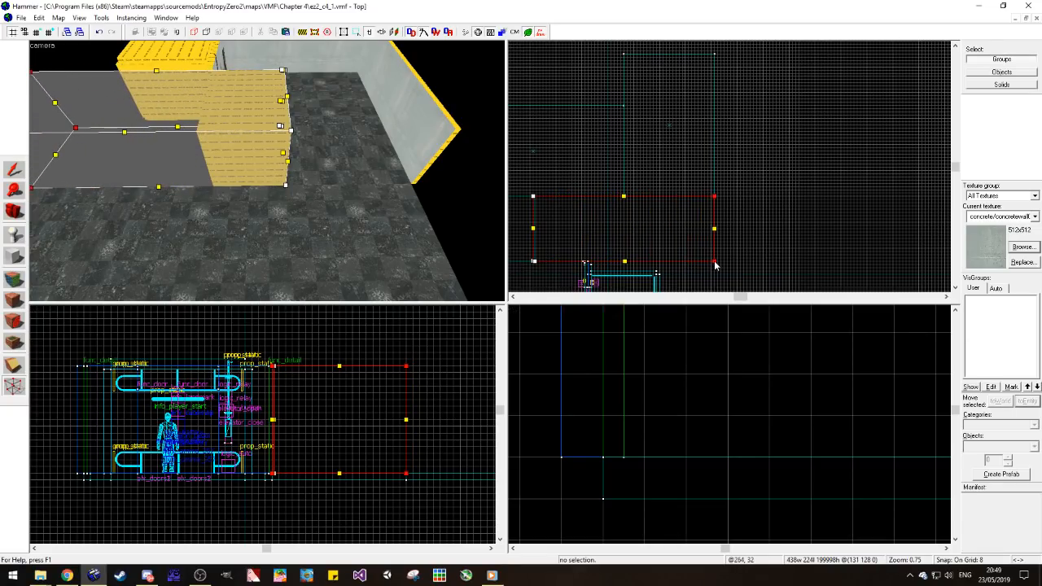
left_click(15, 168)
scroll(537, 260, "up", 10)
scroll(563, 262, "up", 8)
left_click(563, 259)
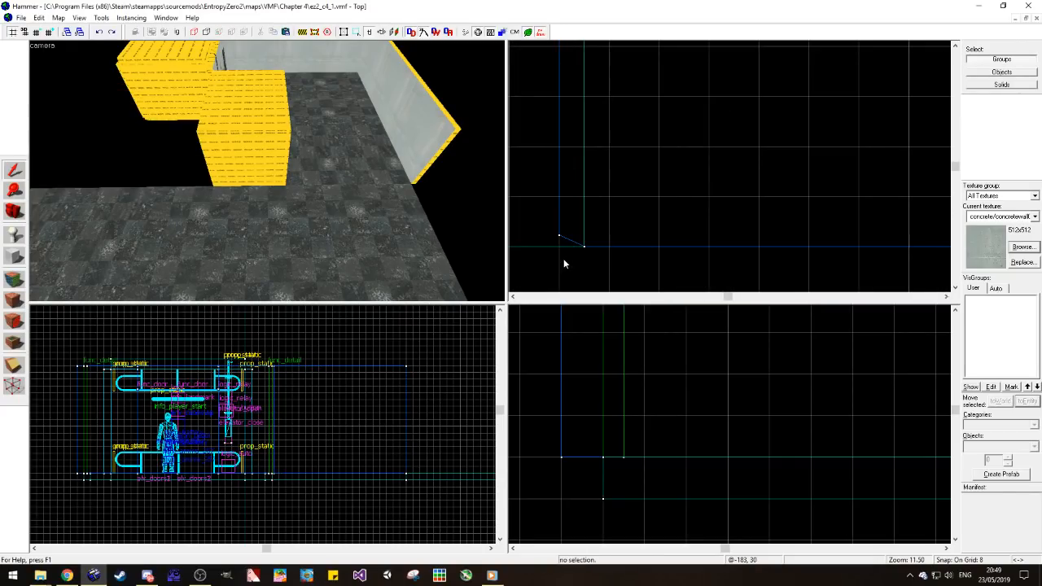
Step: Reduce the grid snap to 4 units and align the off-grid vertex of the wall block's existing corner bevel to it
left_click(219, 132)
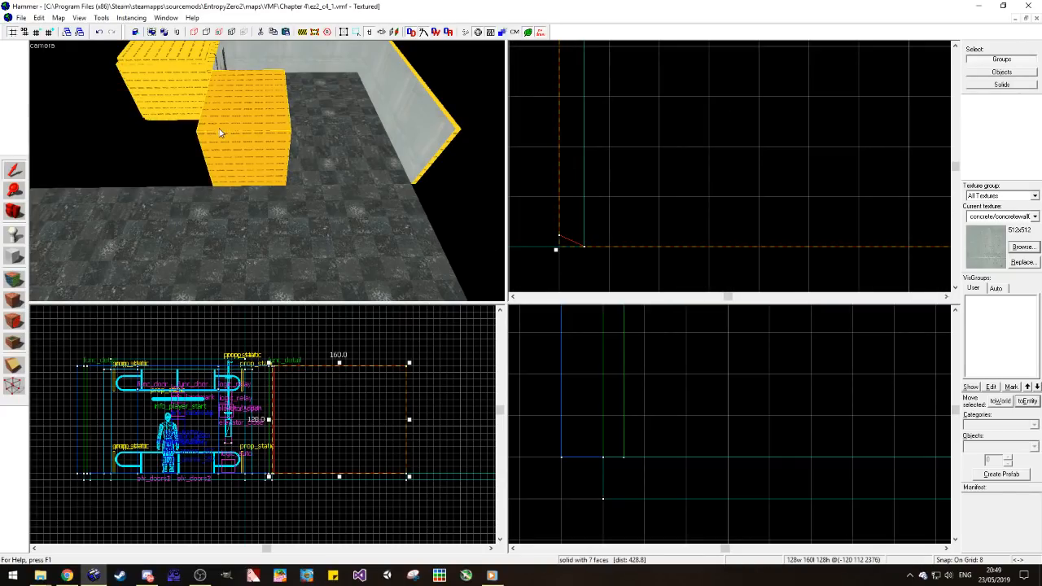
left_click(14, 388)
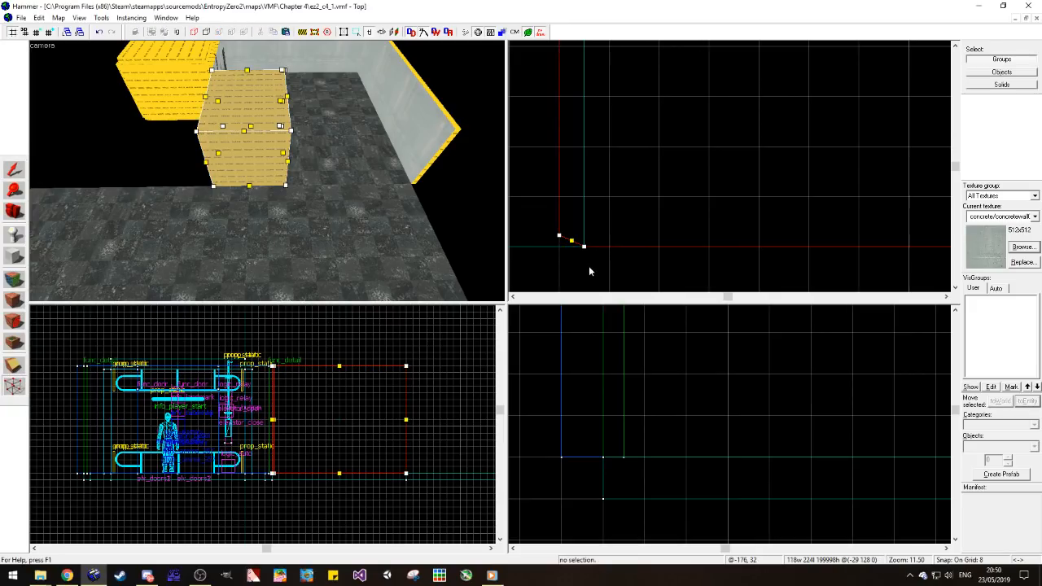
left_click(14, 365)
left_click(36, 32)
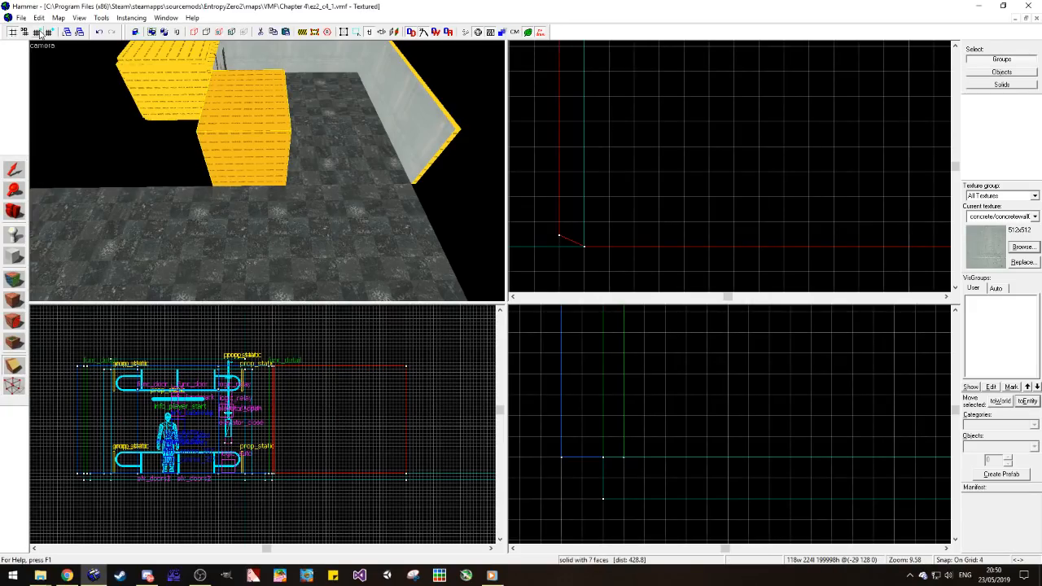
key("shift+v")
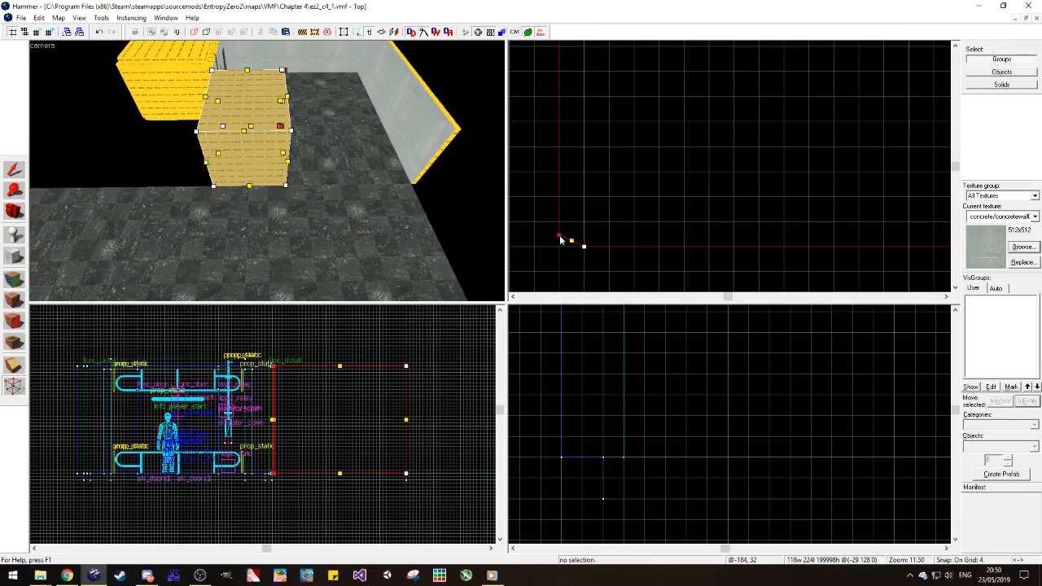
scroll(582, 244, "down", 10)
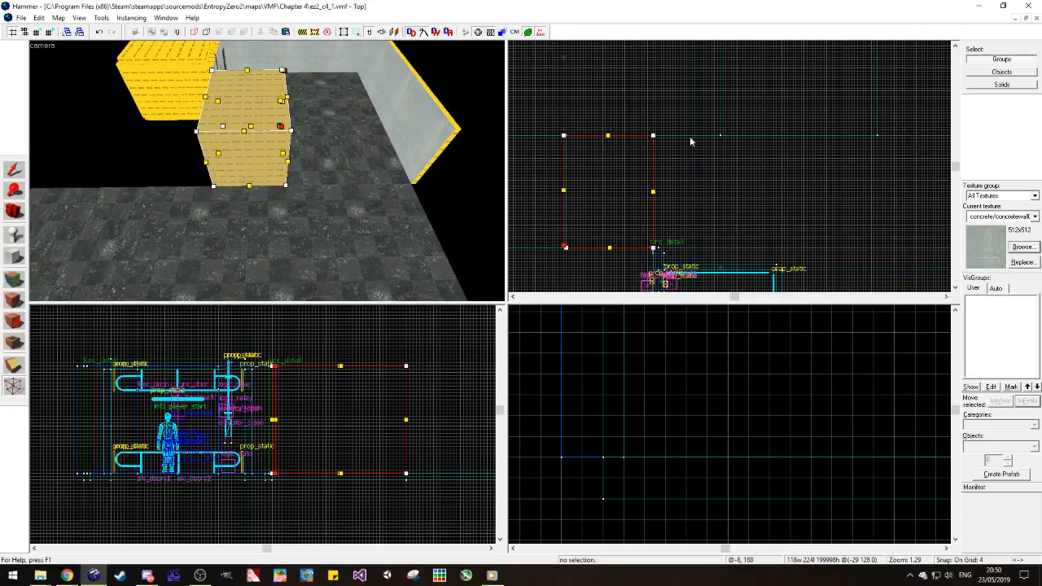
Step: Stretch the wall block to 448 units wide by moving its elevator-side vertices to the rotated floor's far edge
left_click(653, 248)
left_click_drag(654, 251, 876, 251)
left_click(12, 168)
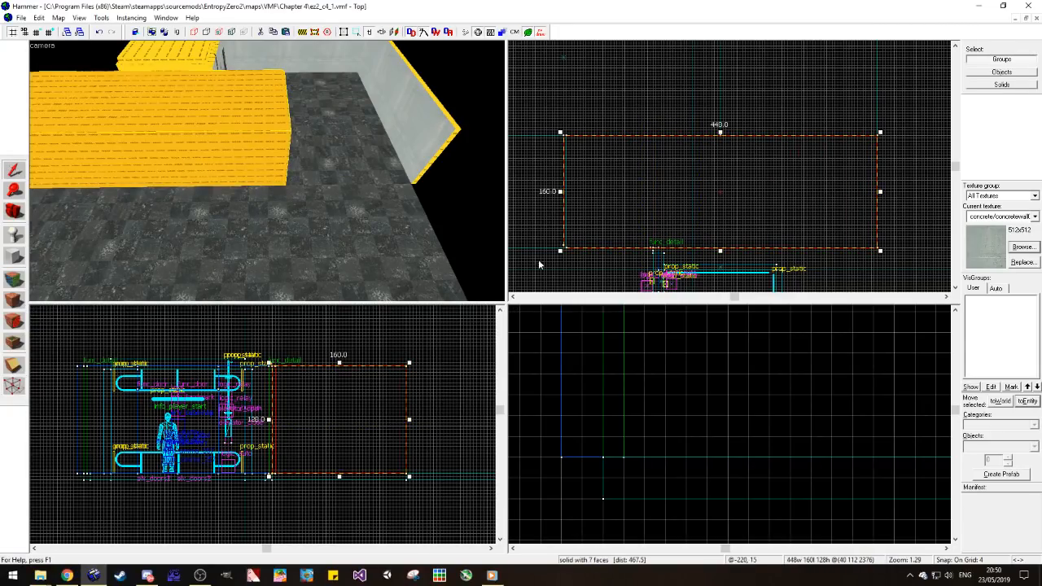
Step: Clip a 4-unit bevel off the wall block's corner at the passage's open end
scroll(567, 251, "up", 4)
scroll(591, 168, "up", 7)
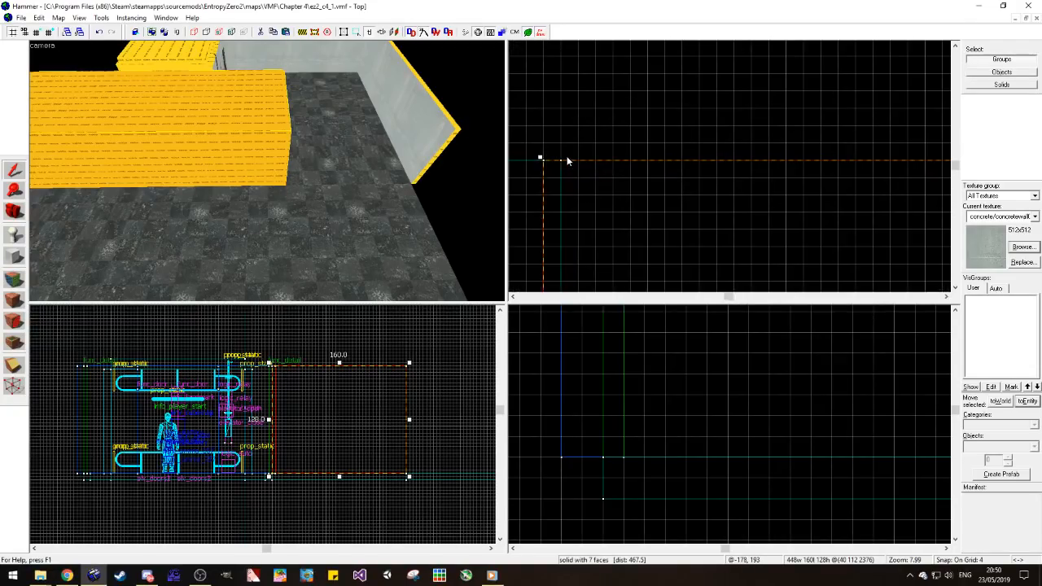
left_click(13, 364)
left_click_drag(544, 177, 560, 166)
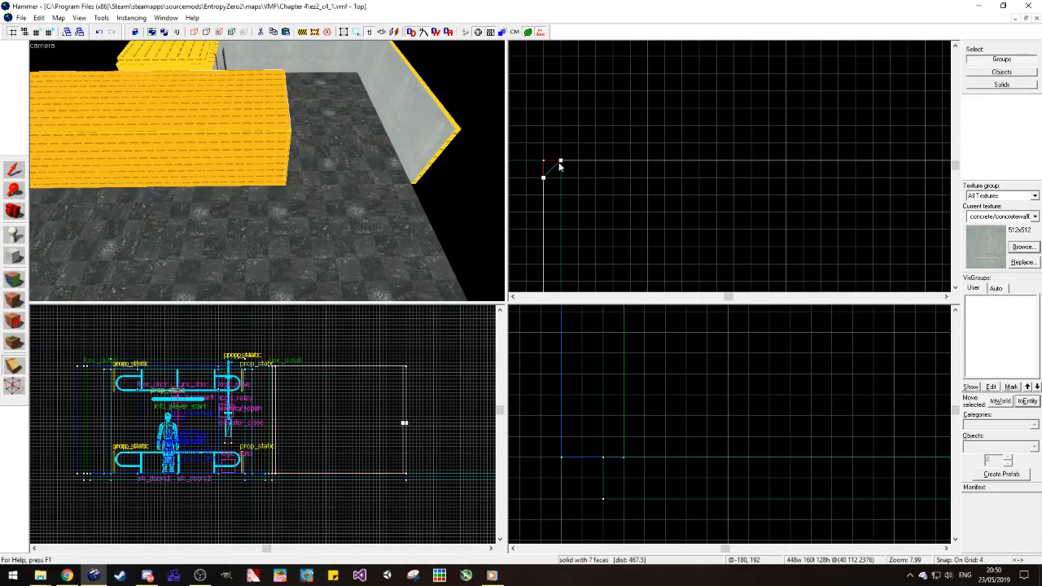
key("Return")
left_click(14, 170)
Step: Examine the wall block's bevelled corner and the floors around it, selecting each piece in turn
left_click(483, 155)
key("d")
scroll(739, 86, "down", 10)
scroll(704, 120, "up", 3)
scroll(703, 120, "down", 1)
scroll(642, 139, "up", 2)
scroll(642, 136, "down", 3)
scroll(629, 143, "up", 2)
scroll(698, 143, "up", 2)
scroll(698, 143, "down", 2)
scroll(699, 143, "up", 1)
scroll(698, 147, "down", 1)
left_click(325, 172)
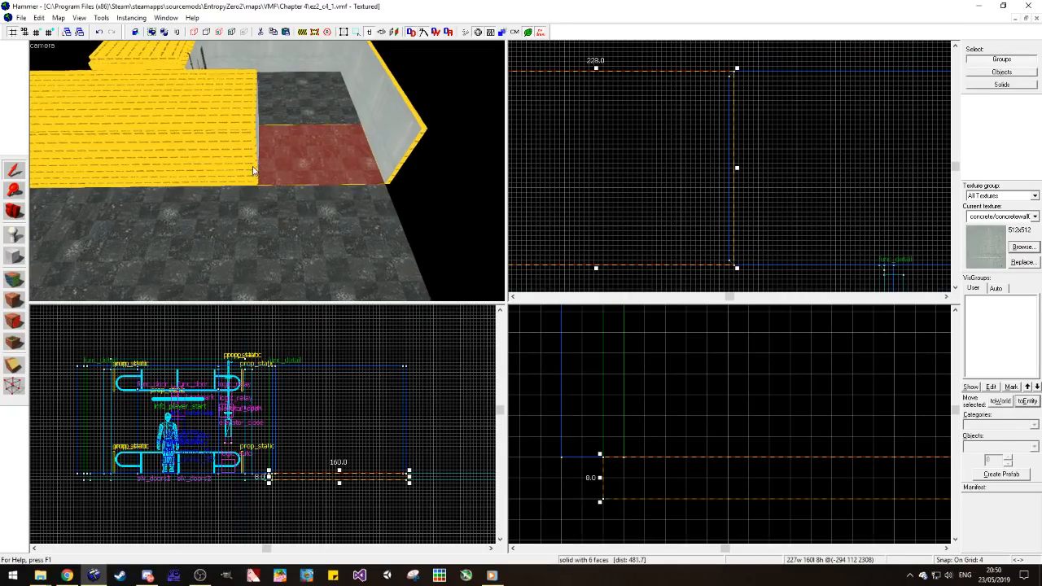
scroll(252, 175, "up", 4)
left_click(219, 204)
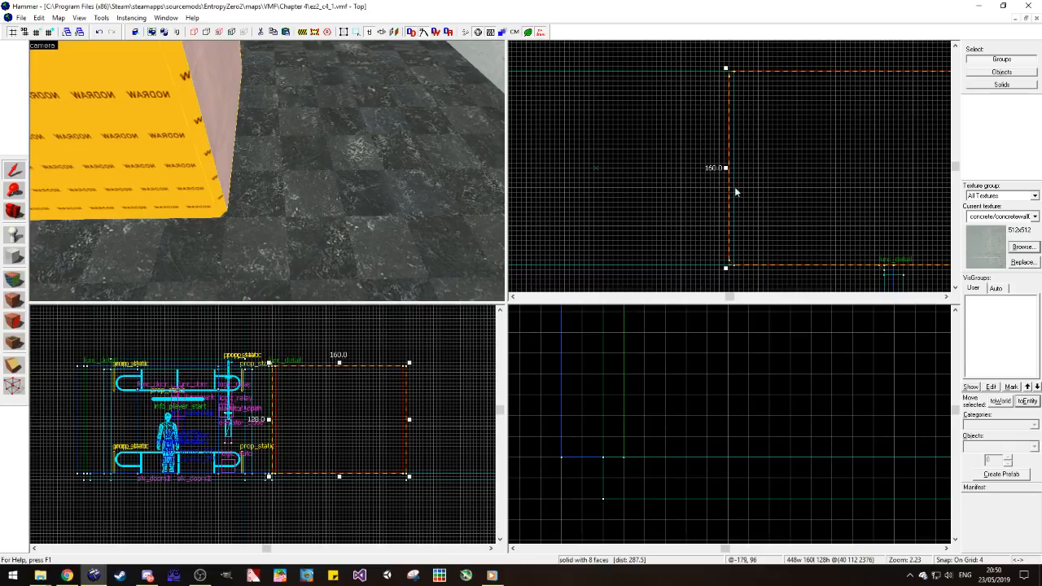
left_click(299, 259)
scroll(723, 178, "down", 1)
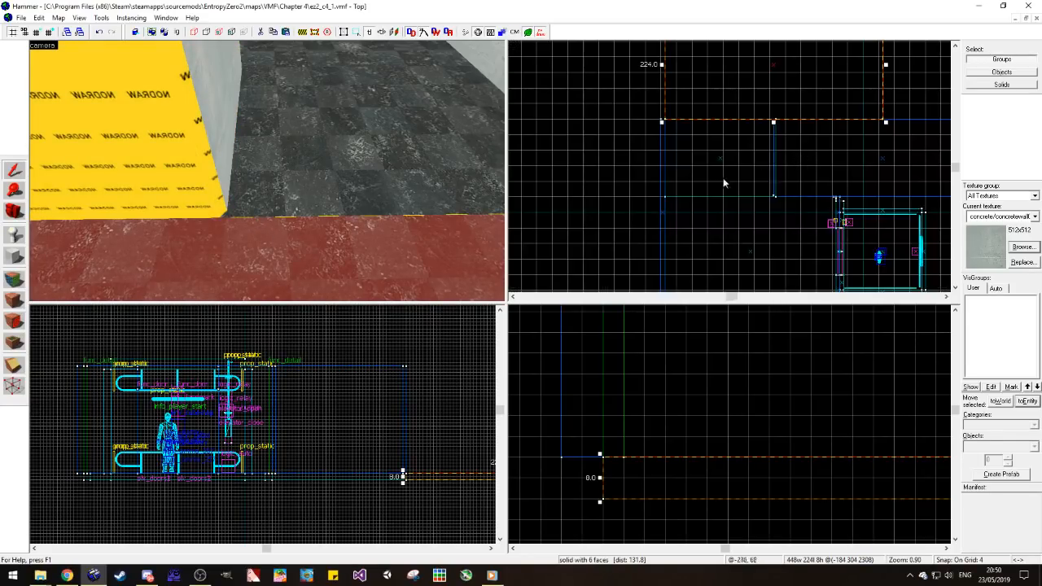
Step: Try shortening the passage floor to 156 units at the bevelled corner and restore its 160-unit length
left_click(302, 143)
scroll(780, 122, "up", 2)
scroll(736, 138, "up", 4)
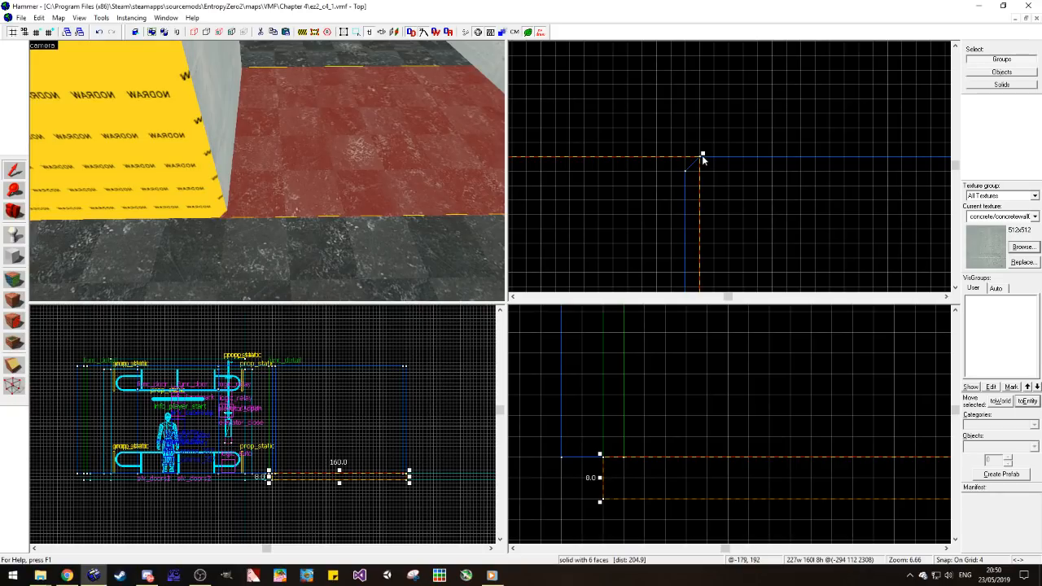
left_click_drag(701, 155, 701, 168)
left_click(451, 248)
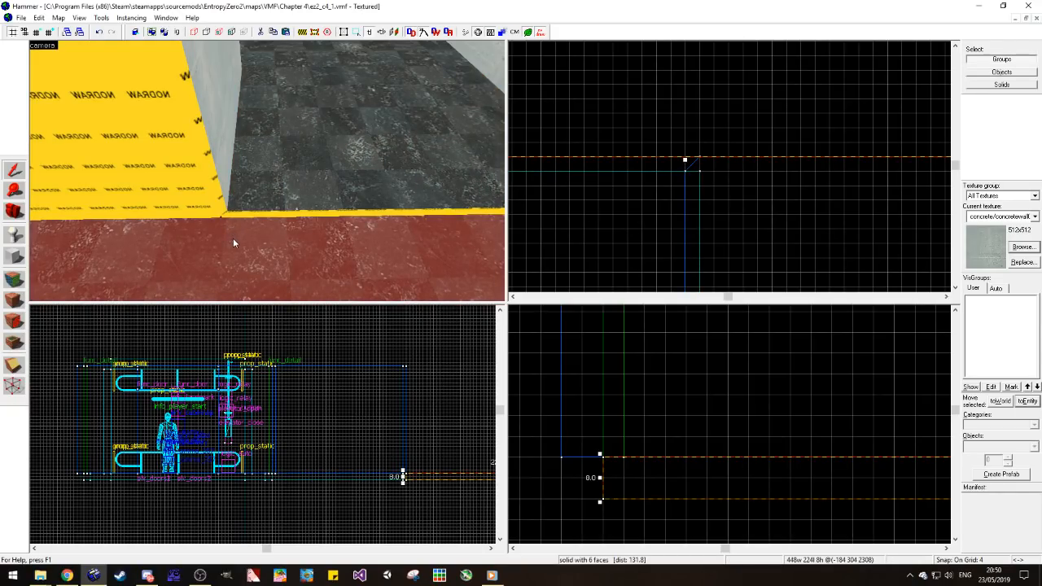
left_click(284, 193)
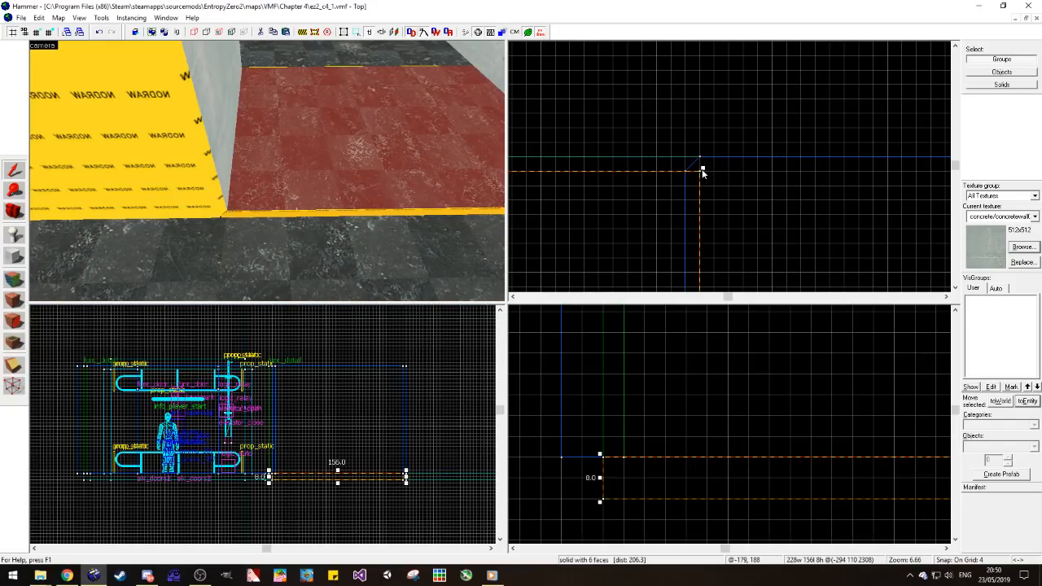
left_click_drag(700, 170, 701, 155)
key("Escape")
scroll(222, 153, "down", 3)
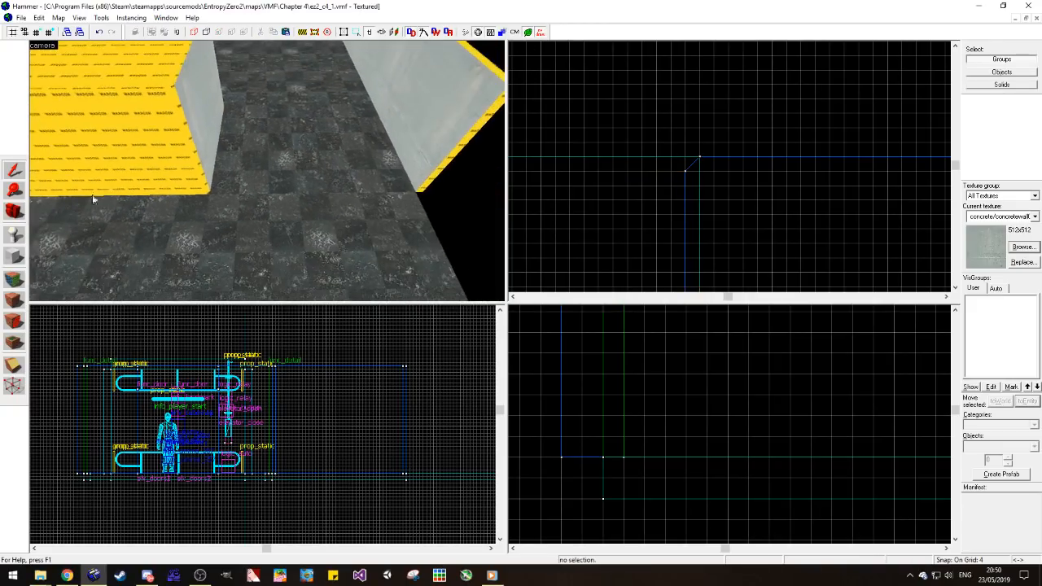
Step: Apply the passage wall's concrete/concretewall021a texture to the wall block's long nodraw side facing the extended floor
left_click(14, 279)
left_click(197, 146)
right_click(177, 148)
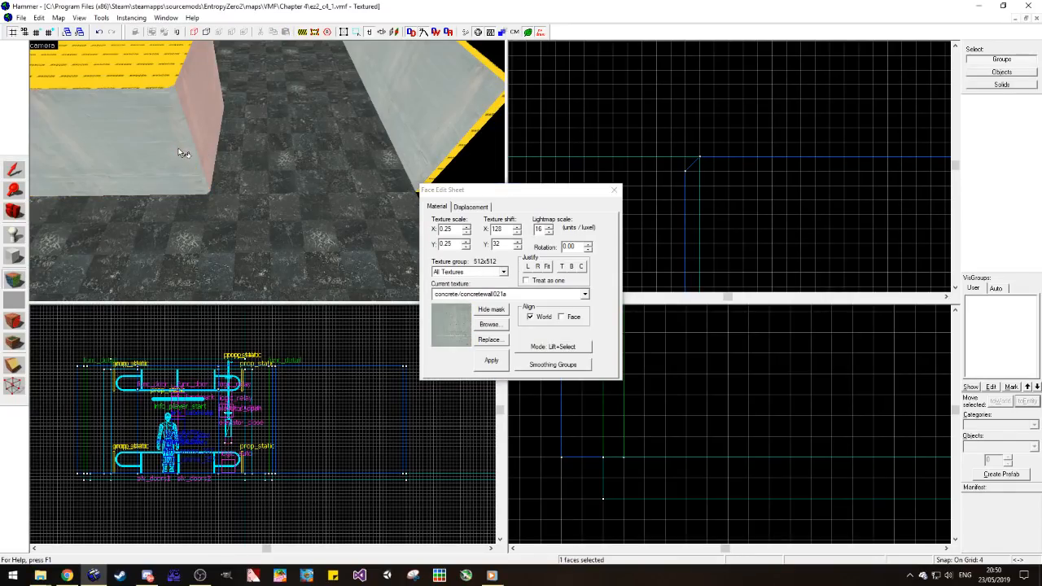
left_click(544, 319)
Step: Examine the textured wall block and the extended floor area from inside the room and from outside its open edge
left_click(14, 211)
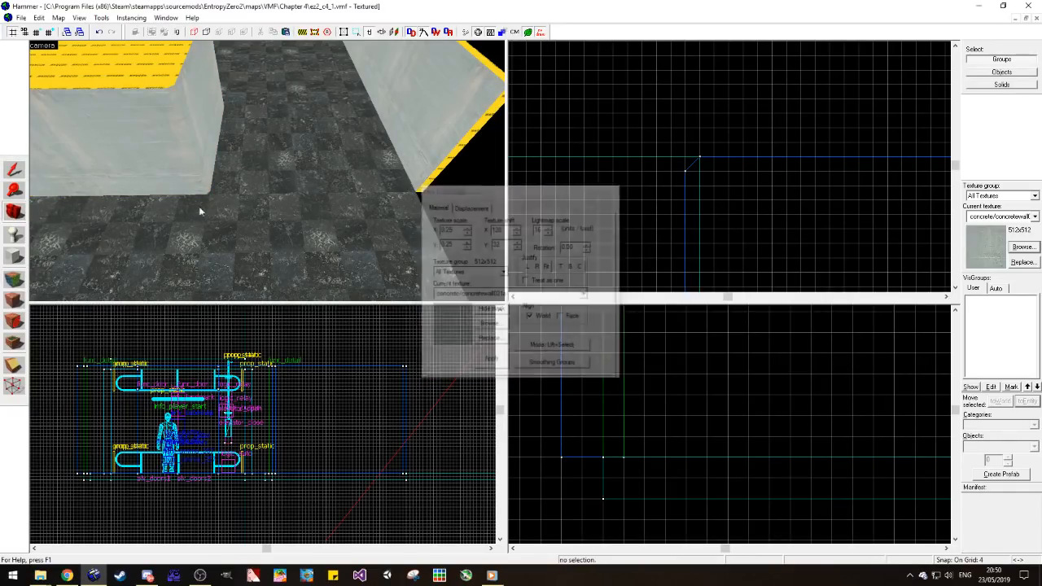
key("z")
key("w")
left_click_drag(267, 171, 267, 171)
key("w")
key("z")
key("w")
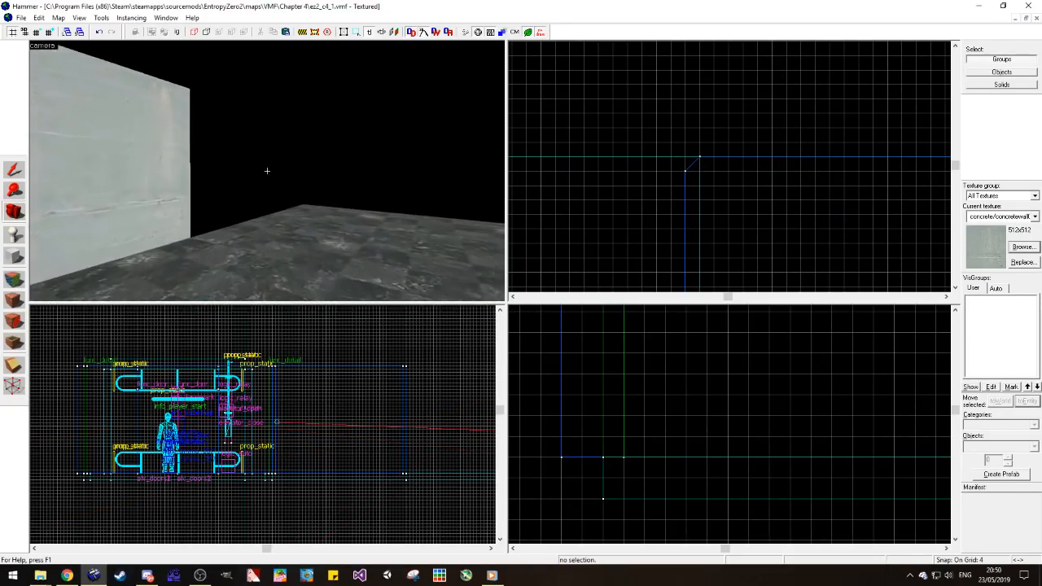
key("w")
key("z")
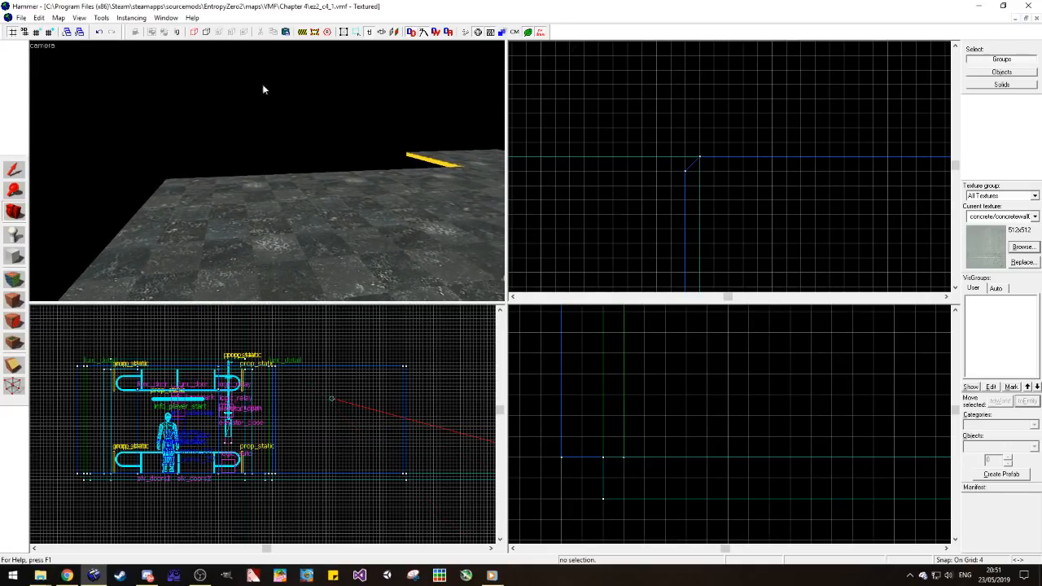
left_click_drag(253, 90, 234, 188)
key("z")
key("w")
key("z")
key("z")
key("s")
key("z")
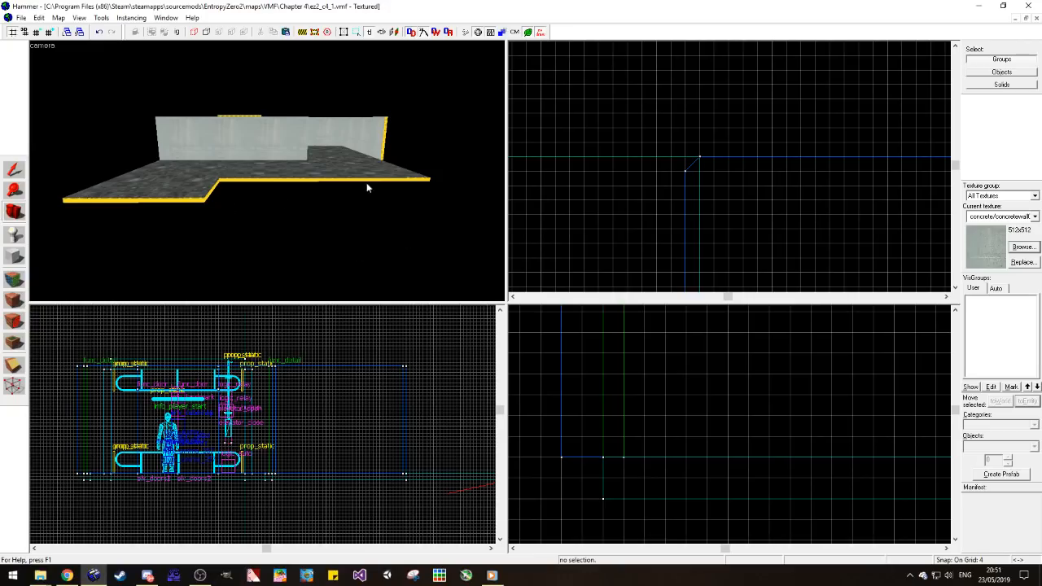
key("z")
key("w")
Step: Examine the wall block and the open edges of the extended floor from inside the room and from above
key("z")
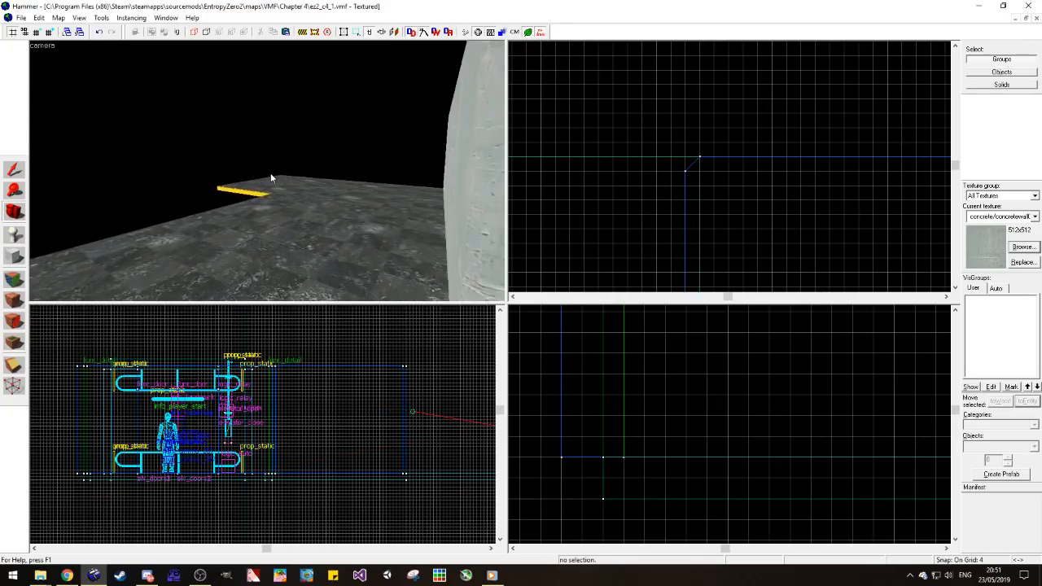
key("w")
key("z")
key("w")
key("z")
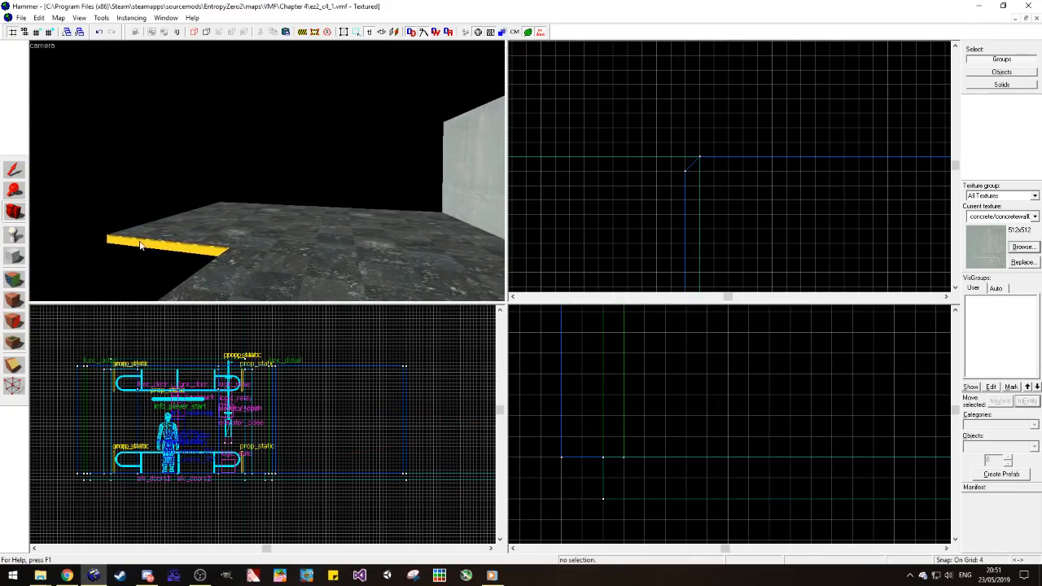
key("z")
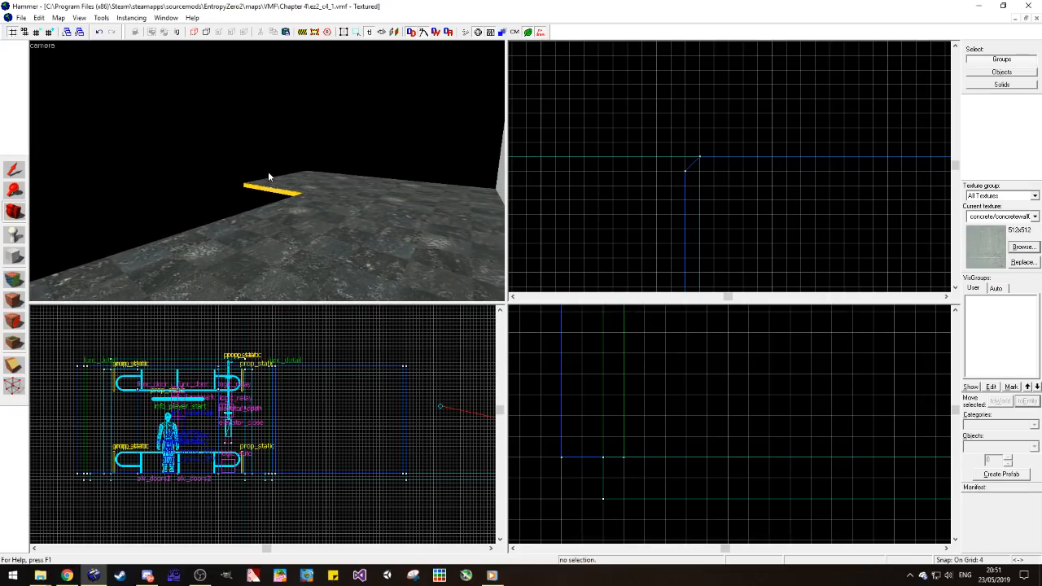
key("z")
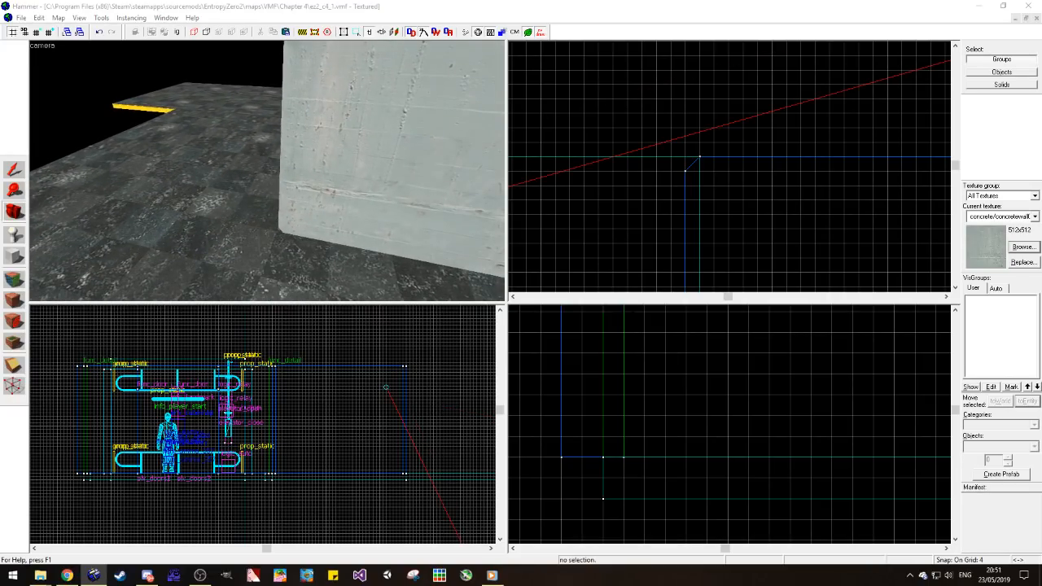
key("z")
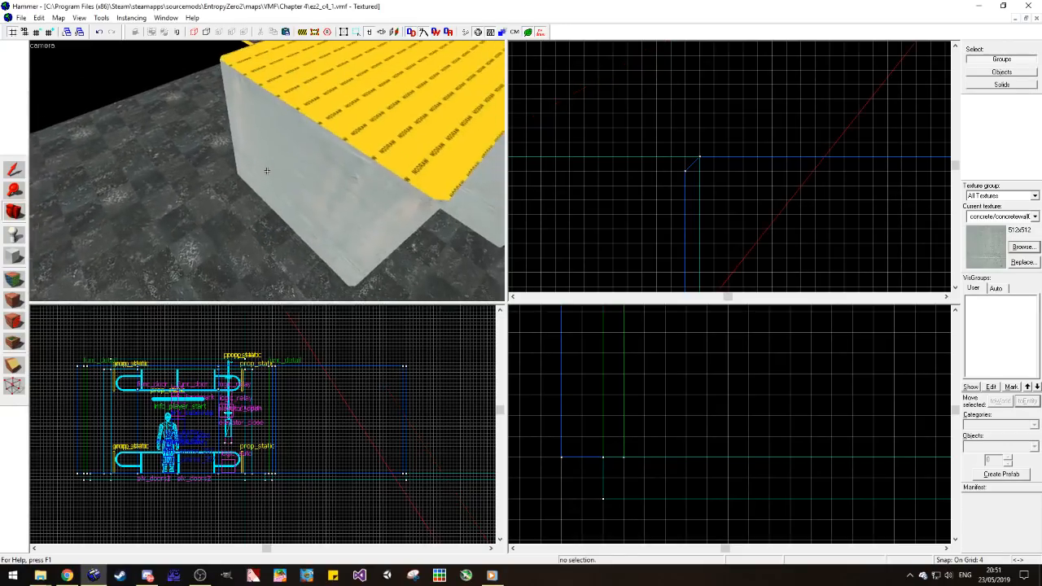
key("z")
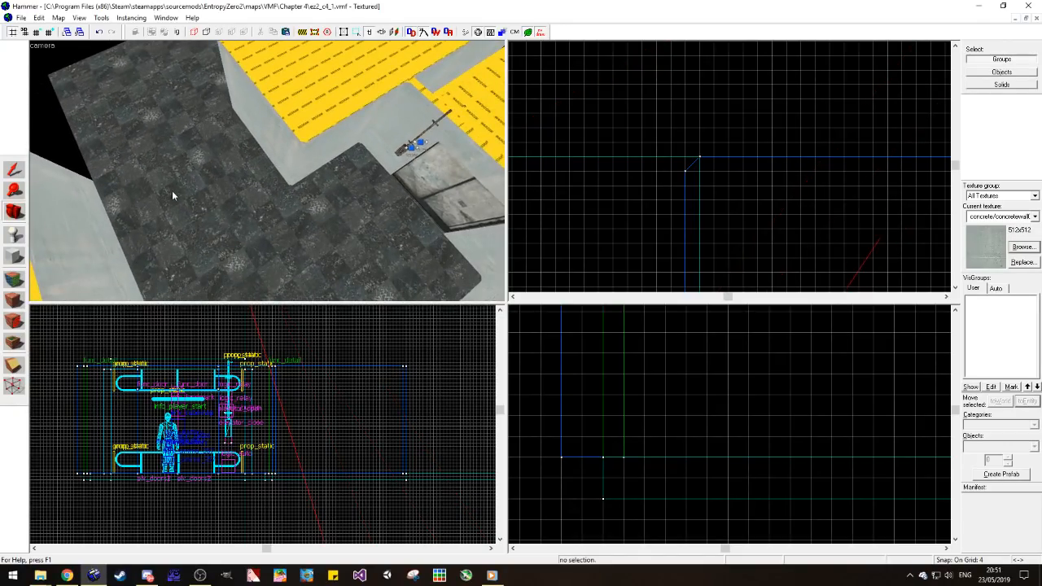
Step: Lengthen the long passage wall opposite the elevator to 576 units, reaching the extended floor's far edge
left_click(93, 183)
scroll(581, 146, "down", 3)
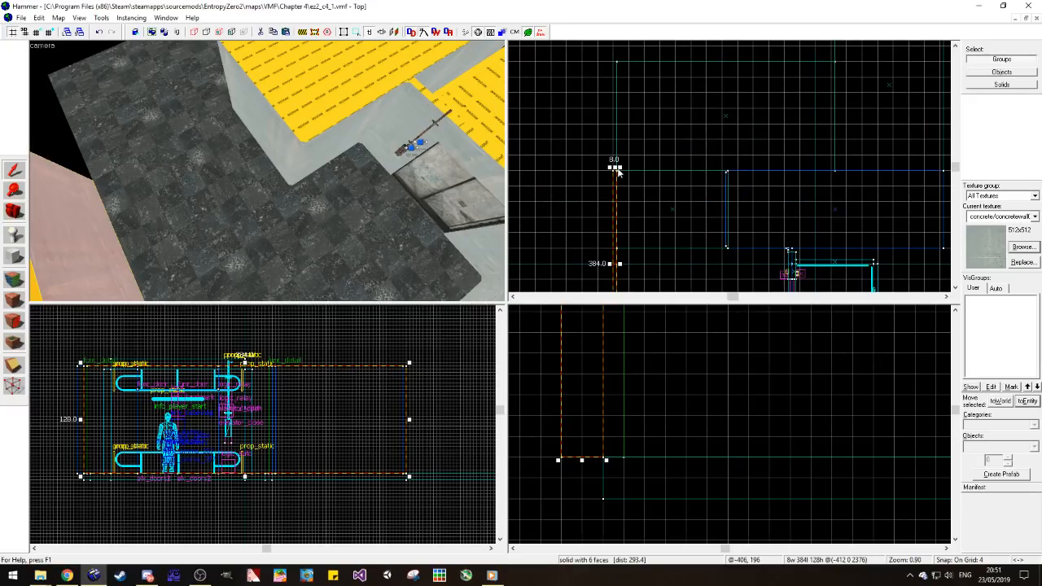
scroll(617, 171, "up", 1)
mouse_move(616, 170)
left_mouse_down()
mouse_move(632, 28)
mouse_move(625, 96)
left_mouse_up()
key("Escape")
Step: Copy the concrete wall panel beside the elevator door onto the open side edge of the extended floor
left_click(13, 211)
left_click_drag(122, 183, 254, 176)
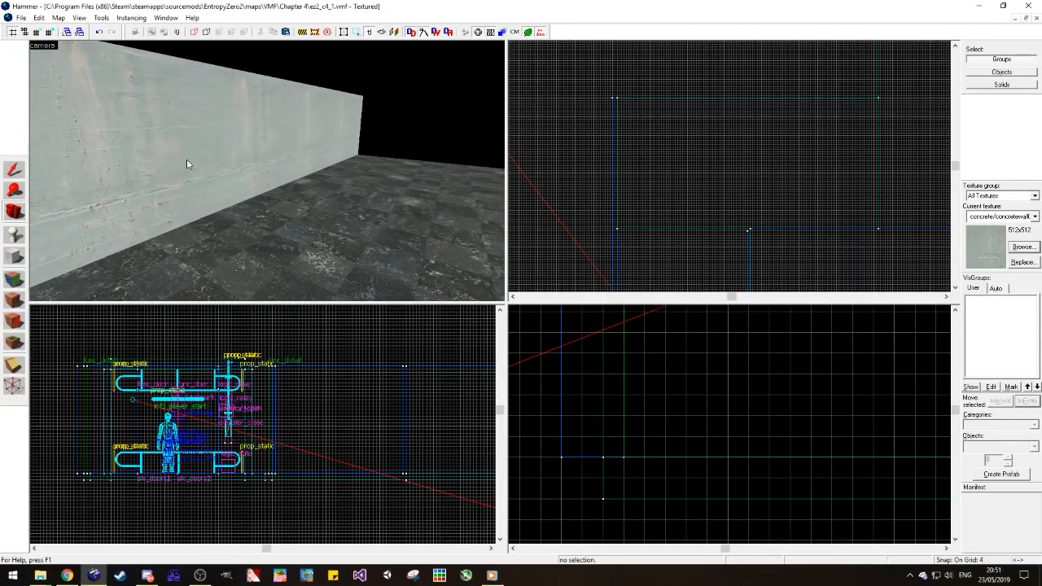
left_click_drag(218, 164, 83, 176)
key("w")
key("w")
key("w")
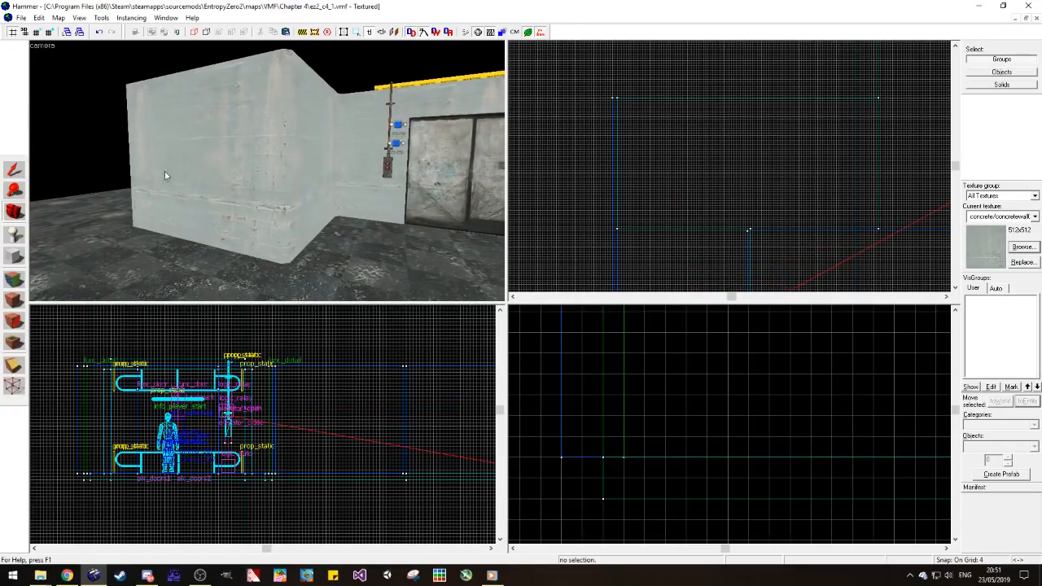
left_click(16, 170)
left_click(352, 174)
scroll(741, 155, "down", 9)
scroll(722, 198, "up", 6)
scroll(664, 200, "up", 3)
mouse_move(651, 209)
left_mouse_down()
mouse_move(528, 208)
mouse_move(793, 96)
mouse_move(750, 238)
mouse_move(768, 190)
mouse_move(725, 186)
mouse_move(752, 103)
left_mouse_up()
Step: Stretch the copied wall panel to 352 units along the floor's side edge
scroll(530, 207, "down", 4)
scroll(795, 97, "up", 4)
scroll(757, 211, "up", 1)
scroll(739, 192, "down", 4)
mouse_move(723, 1)
left_mouse_down()
mouse_move(748, 163)
mouse_move(752, 155)
left_mouse_up()
key("Escape")
Step: Examine the walls around the elevator door, selecting the panel that holds the door controls
key("z")
key("w")
key("w")
key("s")
left_click(250, 161)
left_click(264, 179)
scroll(716, 204, "down", 3)
scroll(720, 252, "up", 6)
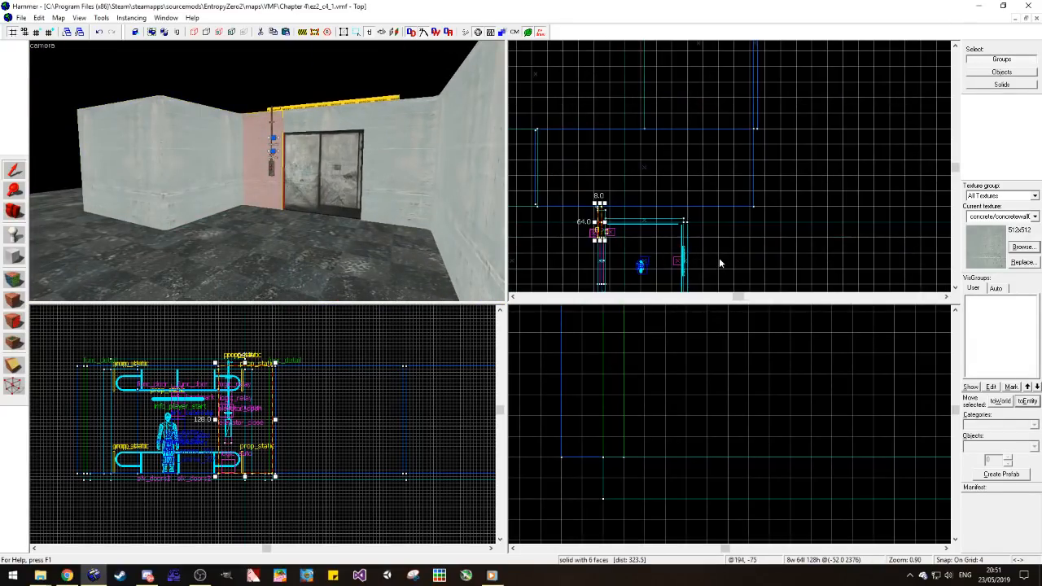
key("Escape")
Step: Copy the 352-unit side wall and rotate the copy 90 degrees about Z
key("z")
key("w")
key("z")
left_click(385, 154)
scroll(771, 147, "down", 5)
scroll(749, 78, "up", 10)
mouse_move(787, 127)
left_mouse_down()
mouse_move(777, 138)
mouse_move(734, 87)
left_mouse_up()
key("ctrl+m")
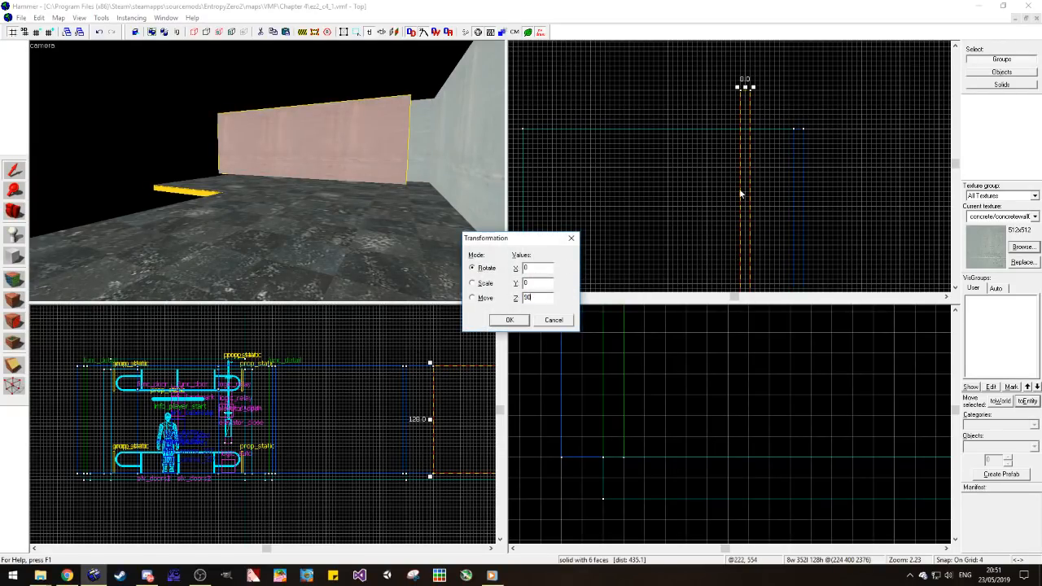
key("Return")
Step: Move the rotated wall to the far edge of the side floor and shorten it to 224 units
scroll(765, 204, "down", 2)
left_click_drag(770, 221, 680, 117)
left_click_drag(547, 112, 655, 115)
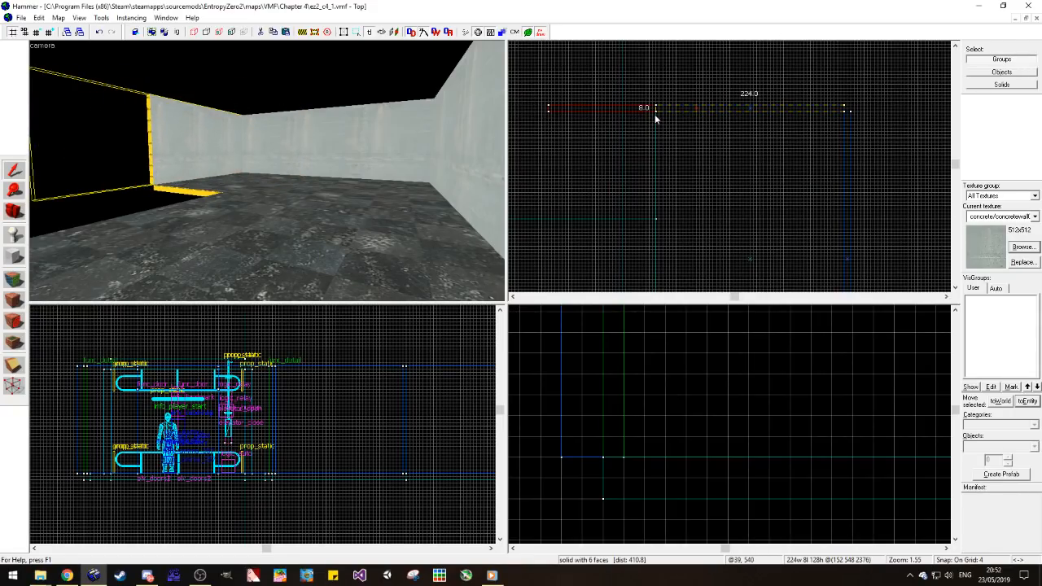
key("Escape")
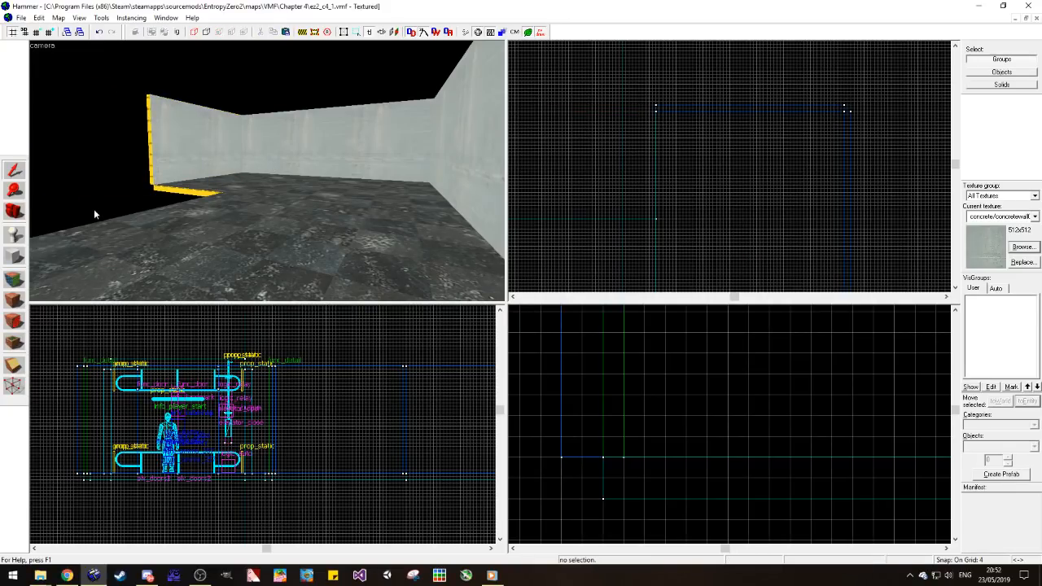
Step: Copy the extended floor past its open edge as a second section measuring 448 by 224 units
left_click(18, 211)
mouse_move(264, 171)
left_mouse_down()
mouse_move(274, 167)
mouse_move(218, 142)
mouse_move(267, 171)
mouse_move(182, 178)
mouse_move(267, 171)
left_mouse_up()
key("w")
key("s")
key("w")
key("s")
key("s")
left_click(13, 170)
left_click(201, 174)
scroll(710, 163, "down", 5)
middle_click_drag(605, 135, 649, 160)
scroll(631, 235, "up", 2)
mouse_move(669, 242)
left_mouse_down()
mouse_move(712, 217)
mouse_move(710, 153)
left_mouse_up()
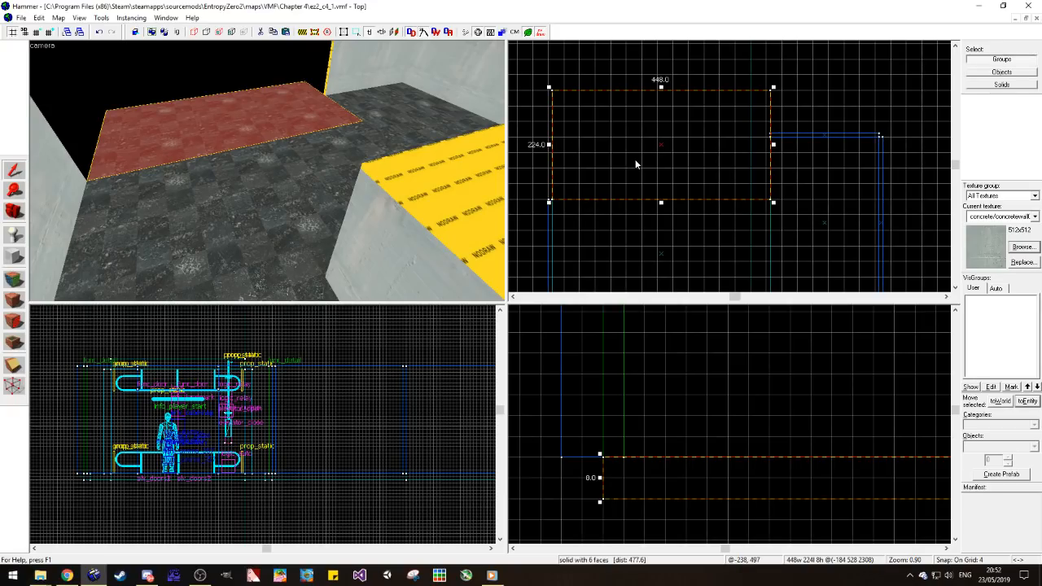
Step: Pull the nearer floor's edge back from the copied floor section along their shared seam
key("w")
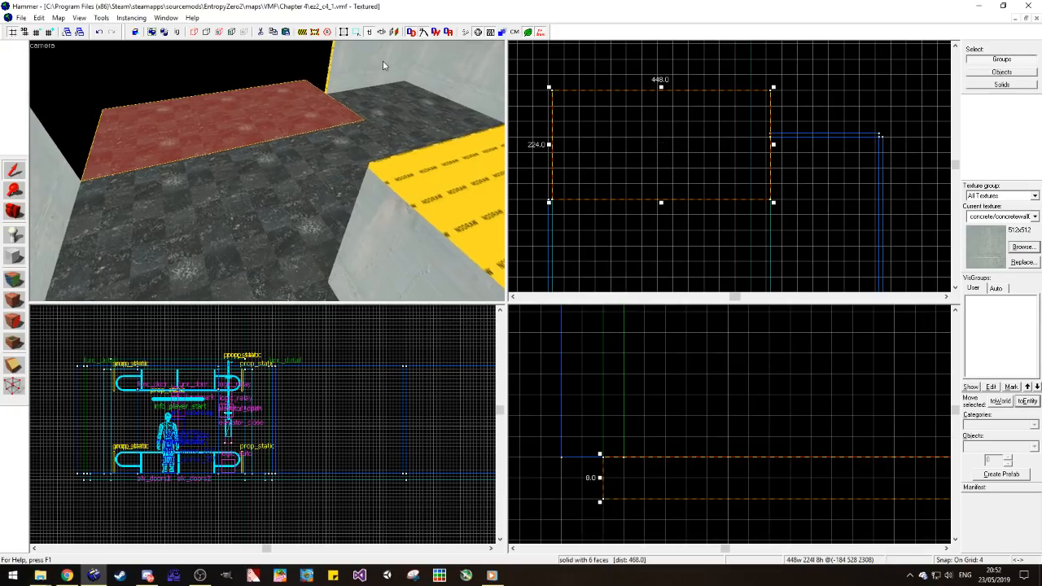
key("Left")
key("d")
key("Left")
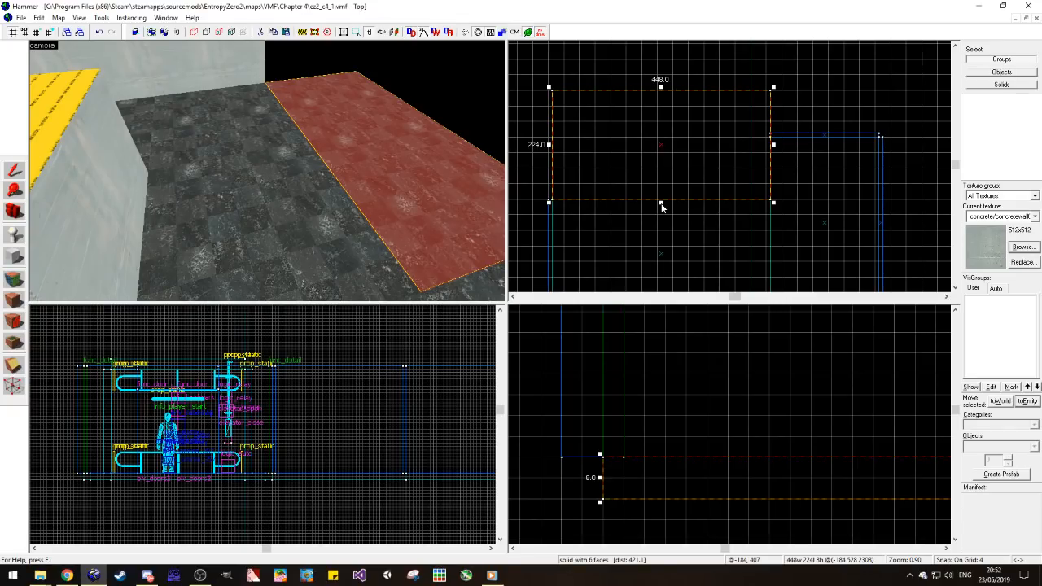
left_click_drag(661, 207, 652, 251)
left_click(365, 250)
mouse_move(661, 198)
left_mouse_down()
mouse_move(645, 234)
mouse_move(661, 201)
mouse_move(660, 226)
mouse_move(660, 212)
mouse_move(672, 217)
mouse_move(657, 210)
left_mouse_up()
left_click(407, 216)
left_click(295, 249)
scroll(662, 217, "up", 7)
left_click(671, 217)
left_click(658, 194)
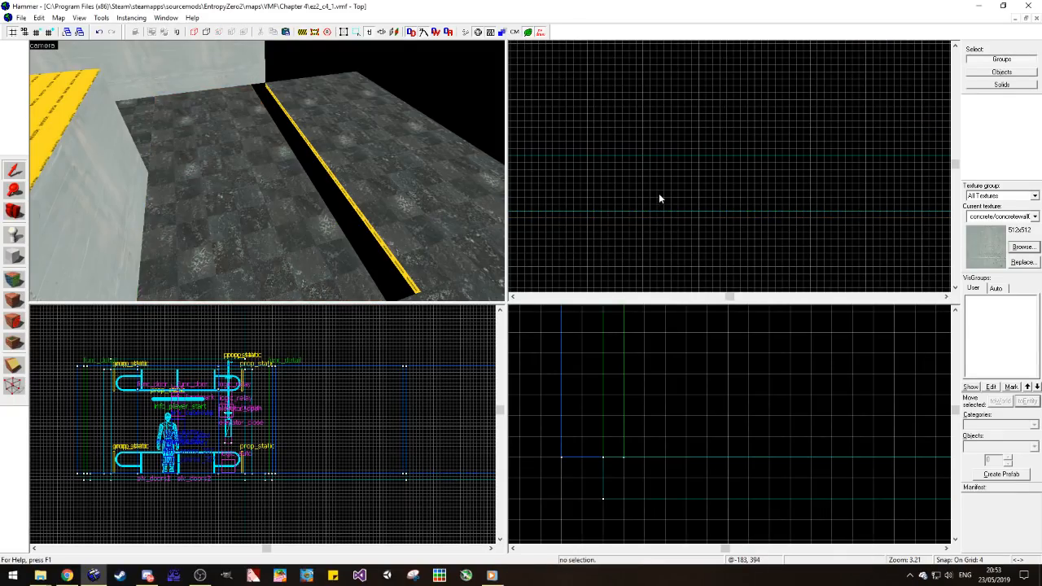
Step: Extend the copied floor section to 256 units so it meets the nearer floor's edge
left_click(325, 191)
scroll(651, 175, "down", 4)
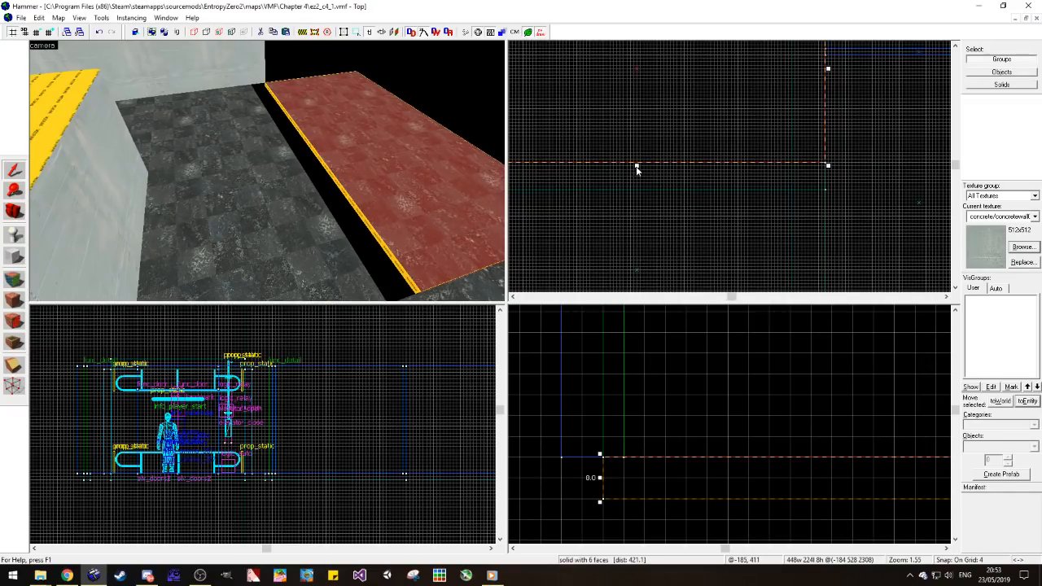
left_click(637, 186)
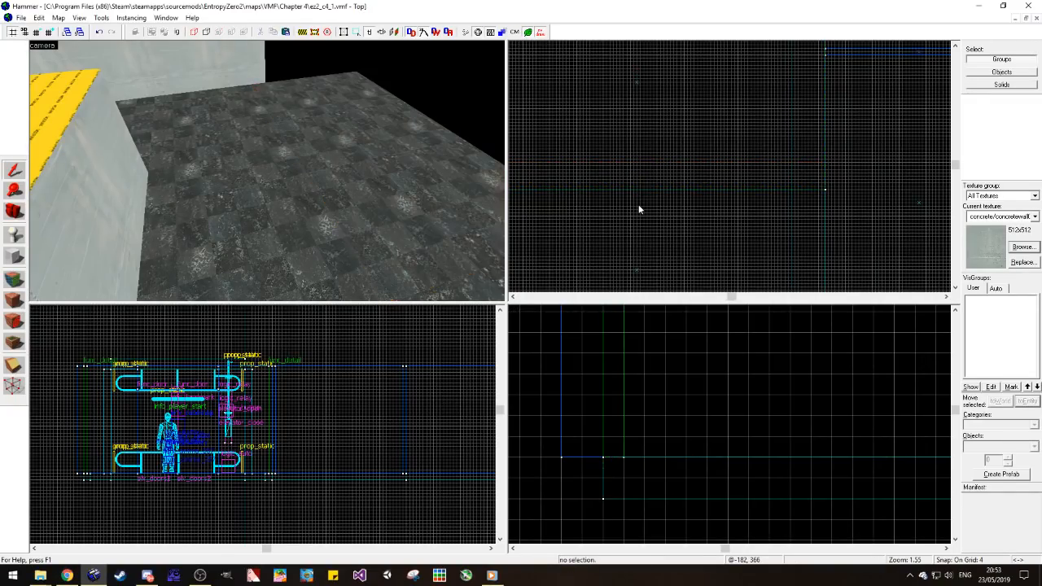
Step: Pull the copied floor section's near corner slightly inward, away from the nearer floor and the side floor
left_click(381, 204)
scroll(706, 196, "down", 2)
scroll(835, 168, "up", 2)
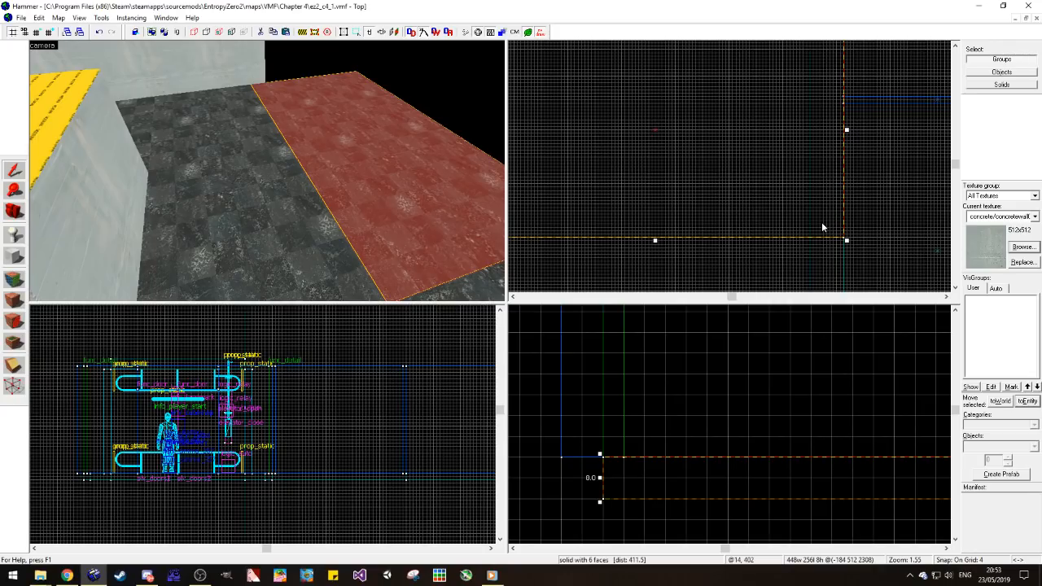
mouse_move(821, 228)
left_mouse_down()
mouse_move(815, 219)
mouse_move(812, 229)
left_mouse_up()
left_click(790, 254)
Step: Copy the 576-unit passage wall and rotate the copy 90 degrees about the vertical axis
left_click(229, 81)
scroll(786, 143, "down", 5)
scroll(656, 172, "up", 6)
left_click_drag(660, 166, 656, 192)
scroll(614, 174, "down", 4)
key("ctrl+m")
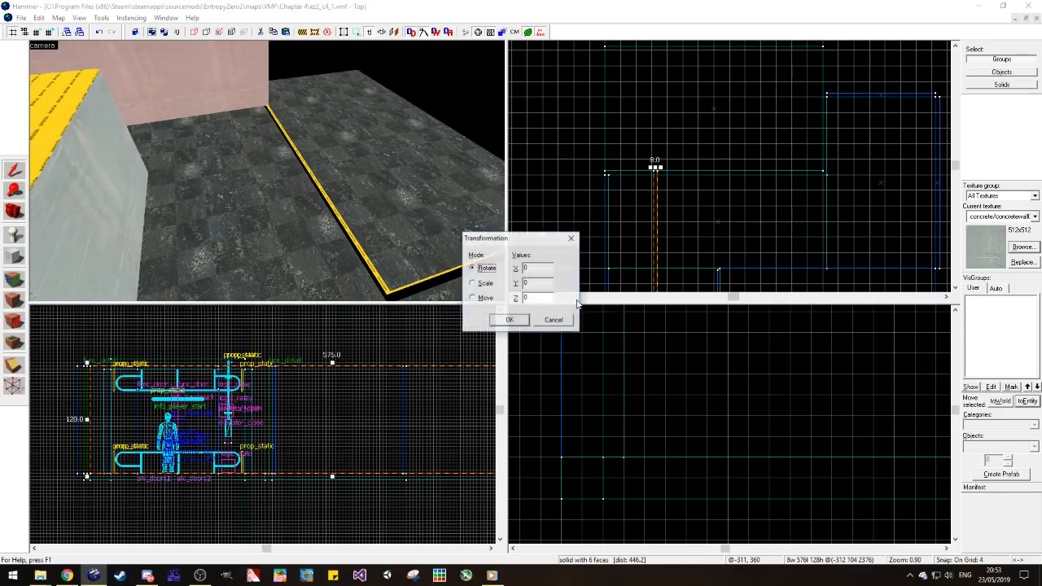
key("Return")
Step: Move the rotated wall onto the floor seam at the passage wall's end and shorten it to 128 units
scroll(657, 133, "down", 9)
scroll(639, 169, "up", 8)
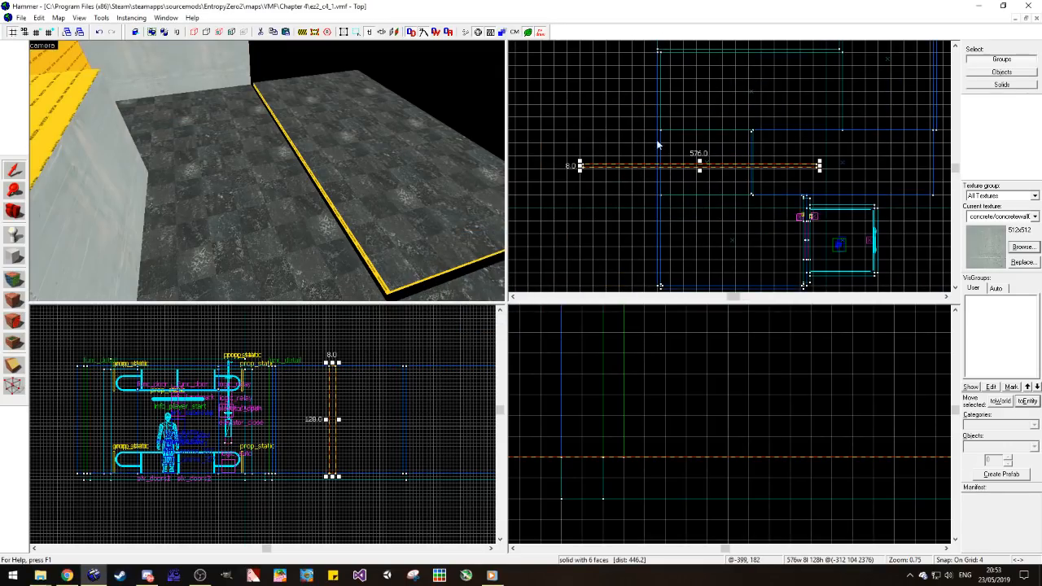
left_click_drag(629, 170, 702, 104)
scroll(700, 109, "up", 2)
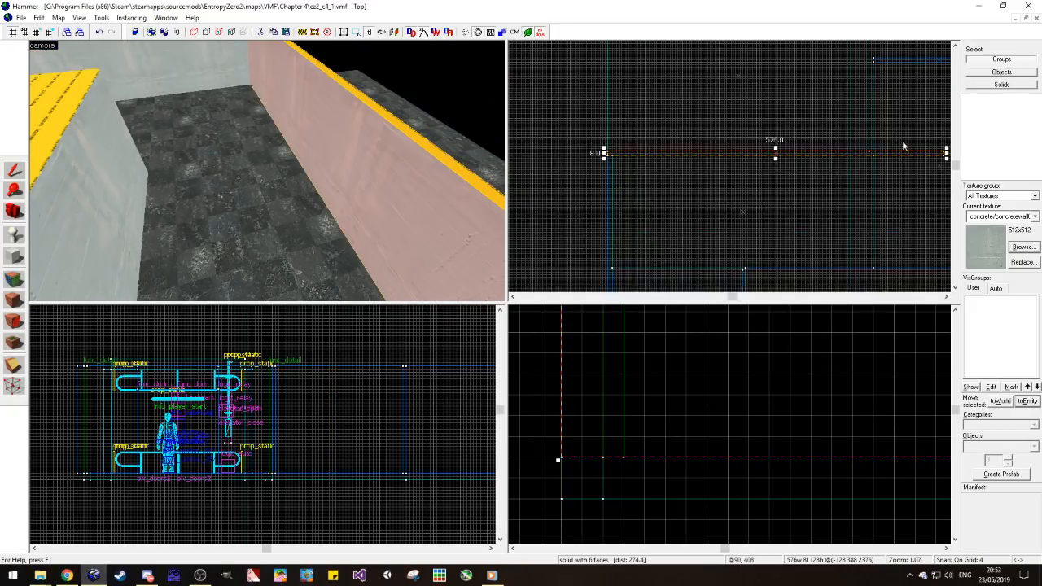
left_click_drag(946, 154, 642, 166)
scroll(569, 161, "up", 8)
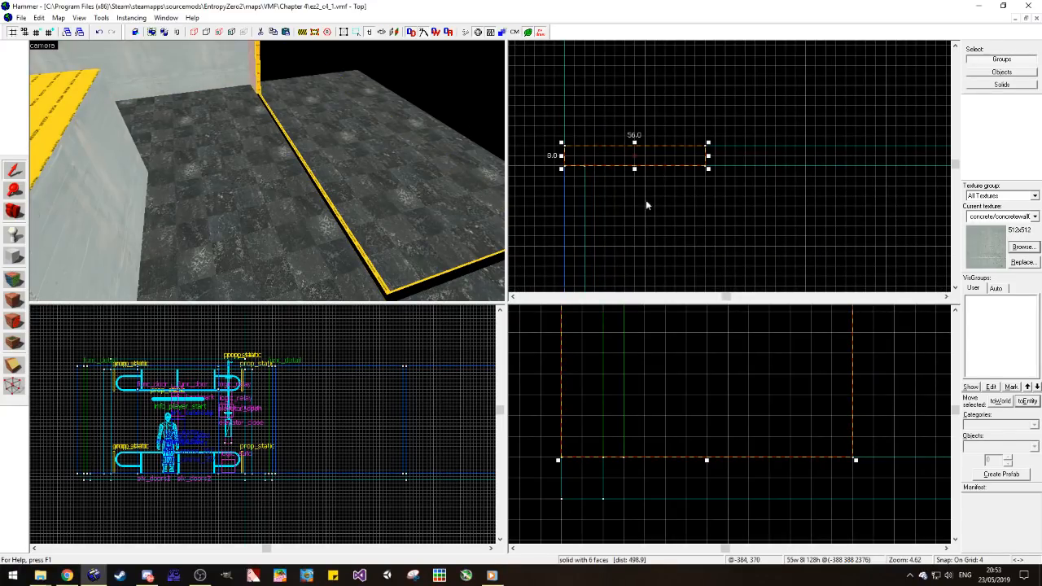
scroll(696, 187, "down", 2)
scroll(623, 194, "down", 2)
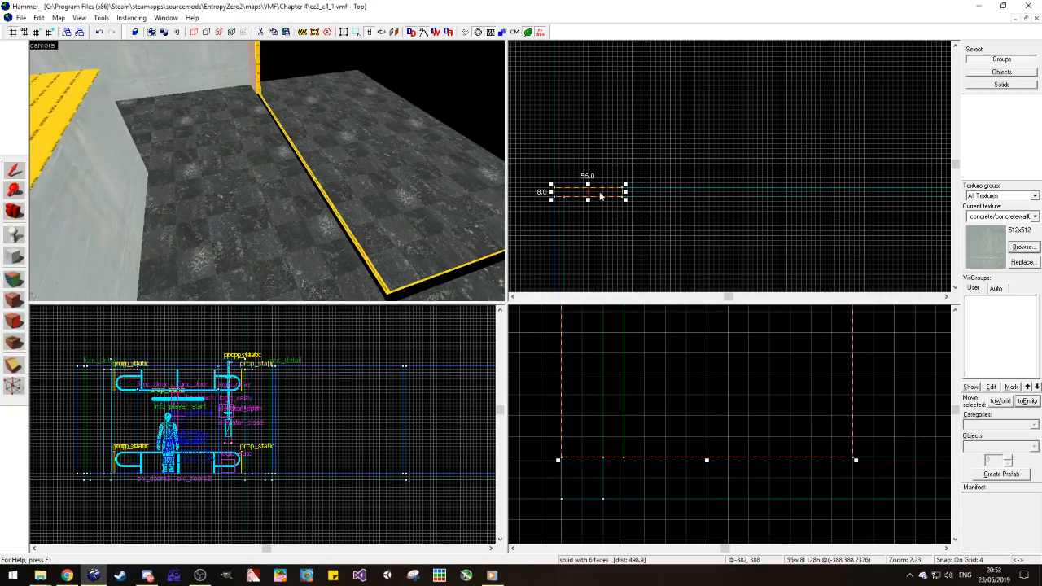
left_click_drag(627, 194, 710, 199)
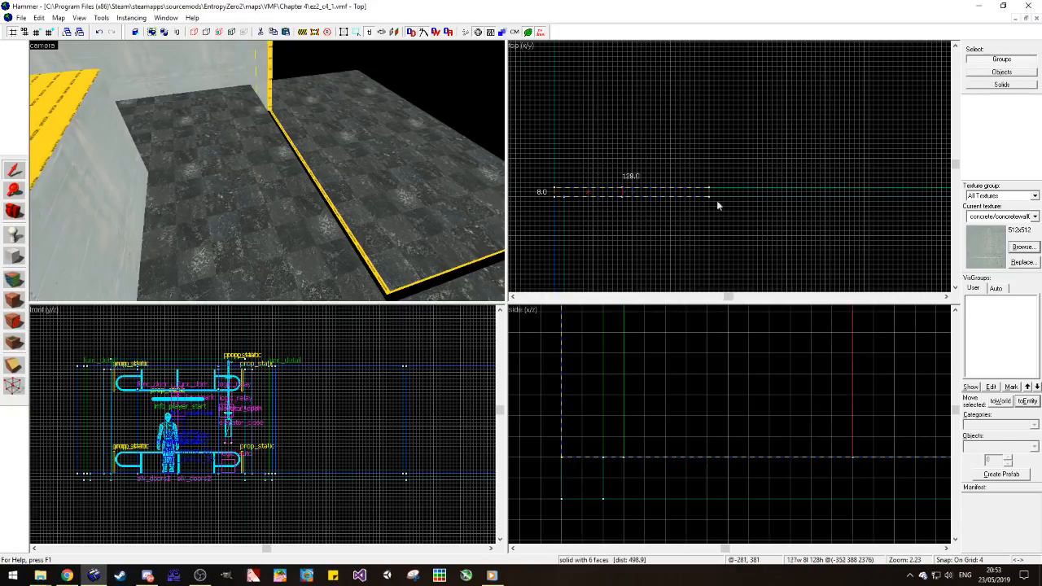
left_click(711, 219)
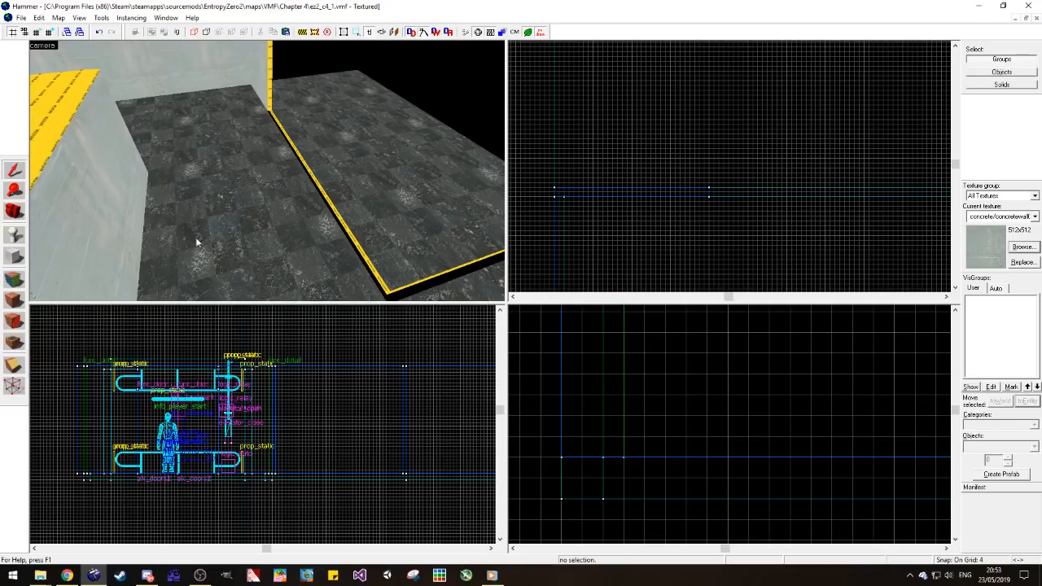
Step: Check the short wall's free end at the floor seam and save the map
left_click(18, 215)
left_click_drag(267, 170, 267, 170)
left_click(13, 170)
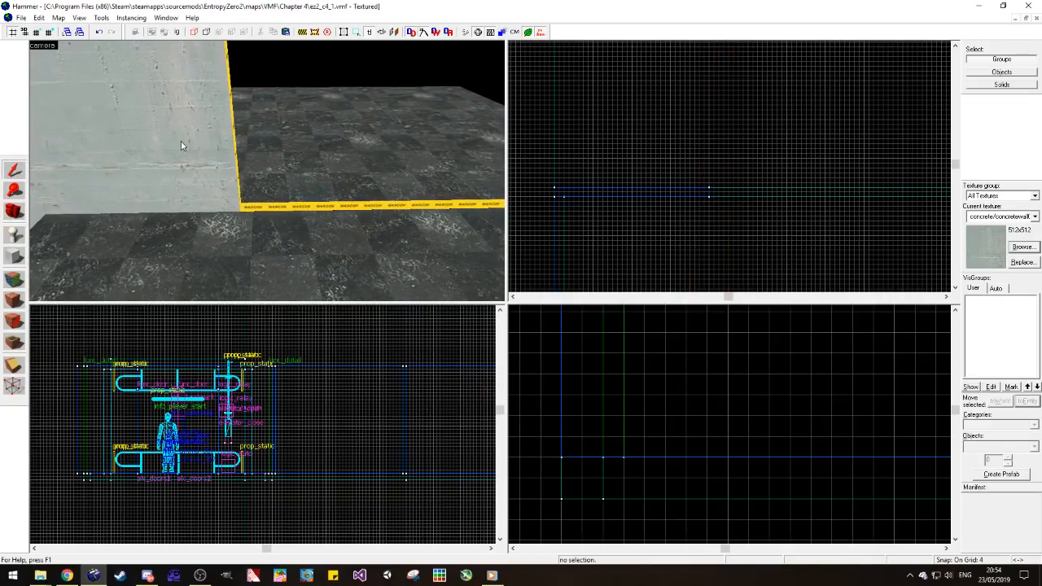
left_click(181, 141)
mouse_move(712, 193)
left_mouse_down()
mouse_move(875, 168)
mouse_move(864, 183)
left_mouse_up()
key("Escape")
key("ctrl+s")
Step: Fill the floor seam next to the short wall's free end with a narrow strip made from the far floor
key("d")
left_click(275, 191)
scroll(750, 184, "down", 3)
scroll(773, 168, "up", 3)
scroll(864, 183, "down", 7)
left_click_drag(886, 119, 743, 204)
scroll(743, 204, "up", 13)
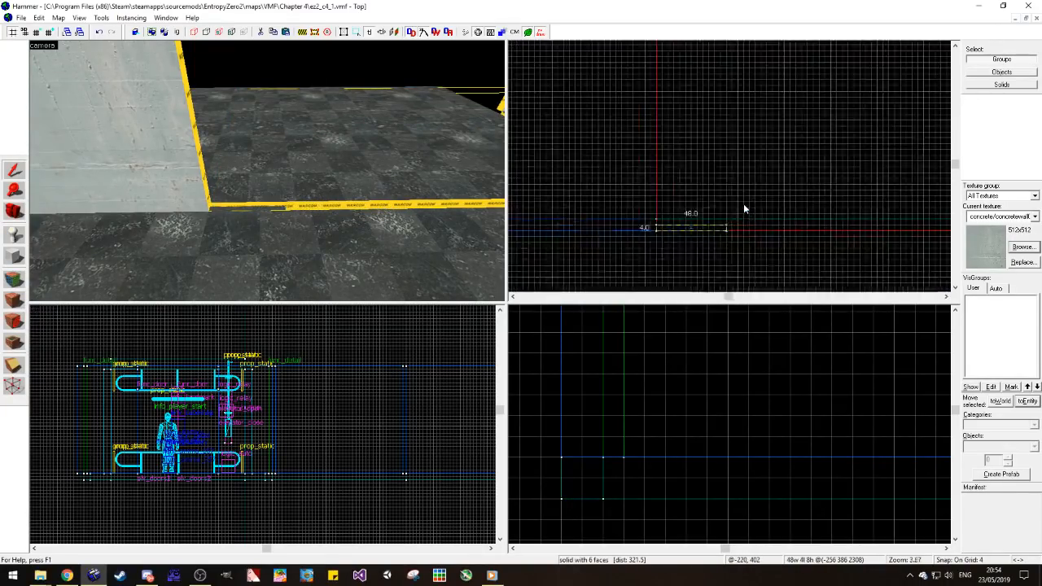
key("Delete")
scroll(294, 165, "up", 4)
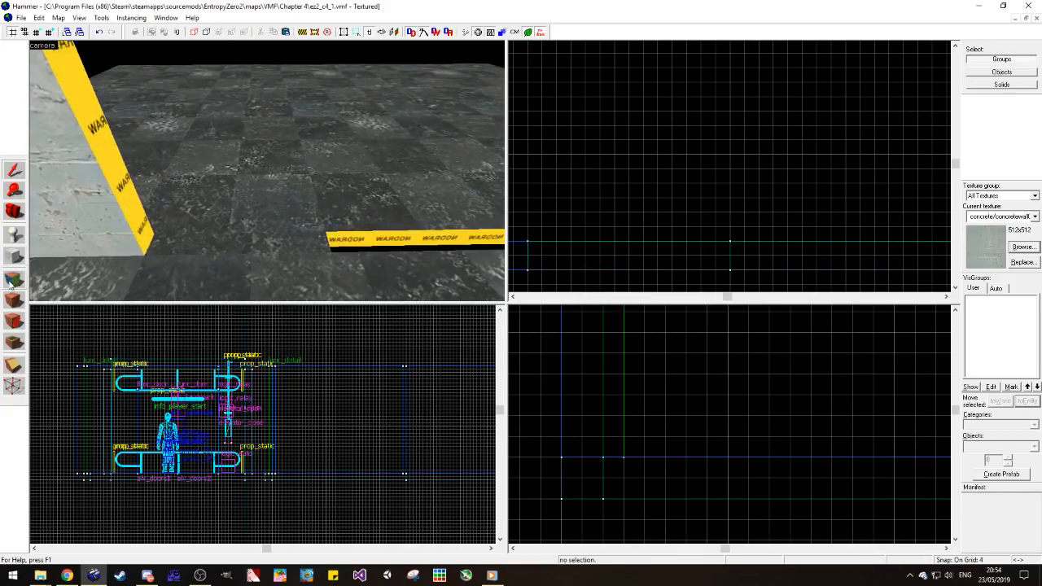
Step: Apply the metal/metalwall061f texture to the narrow floor strip's top face with a rotation of 90
key("shift+a")
left_click(503, 325)
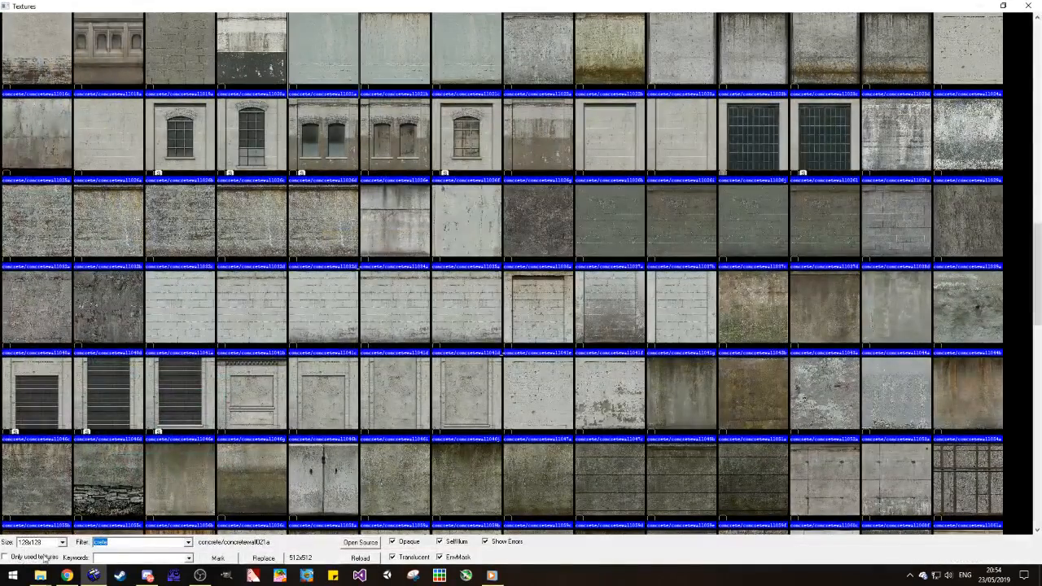
left_click(45, 557)
double_click(422, 94)
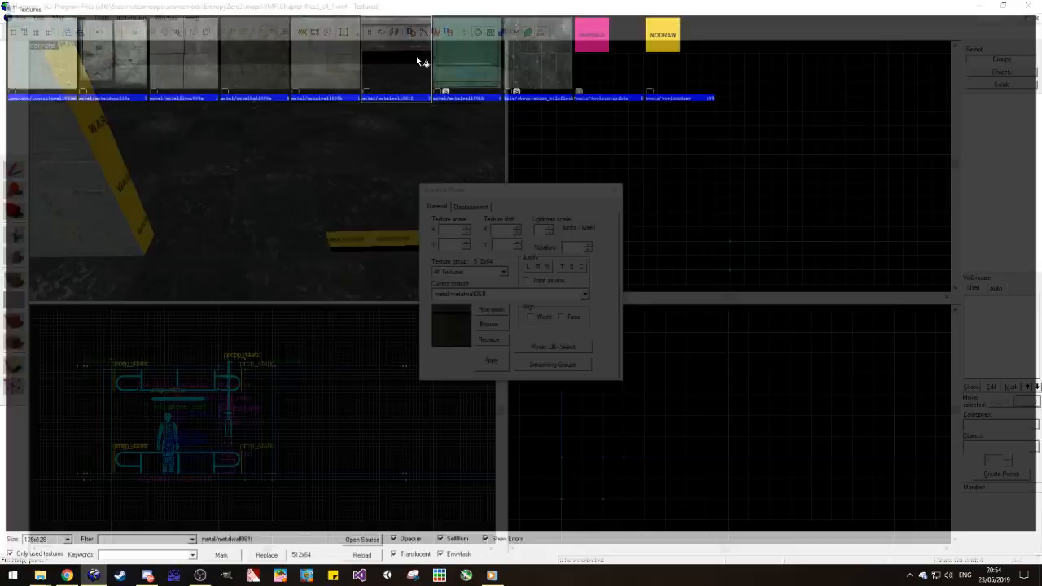
double_click(564, 248)
type("90")
key("Return")
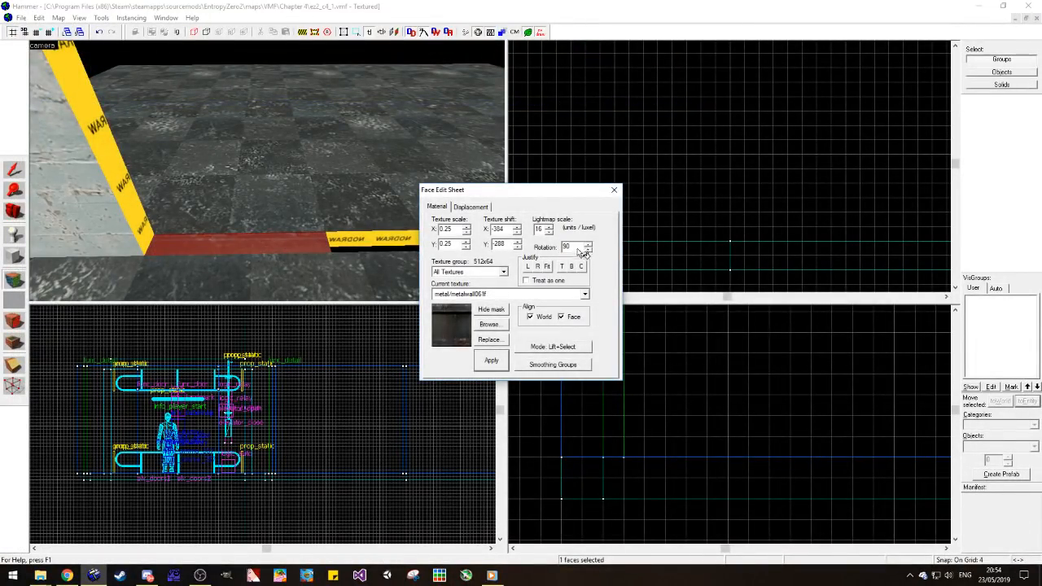
left_click(614, 190)
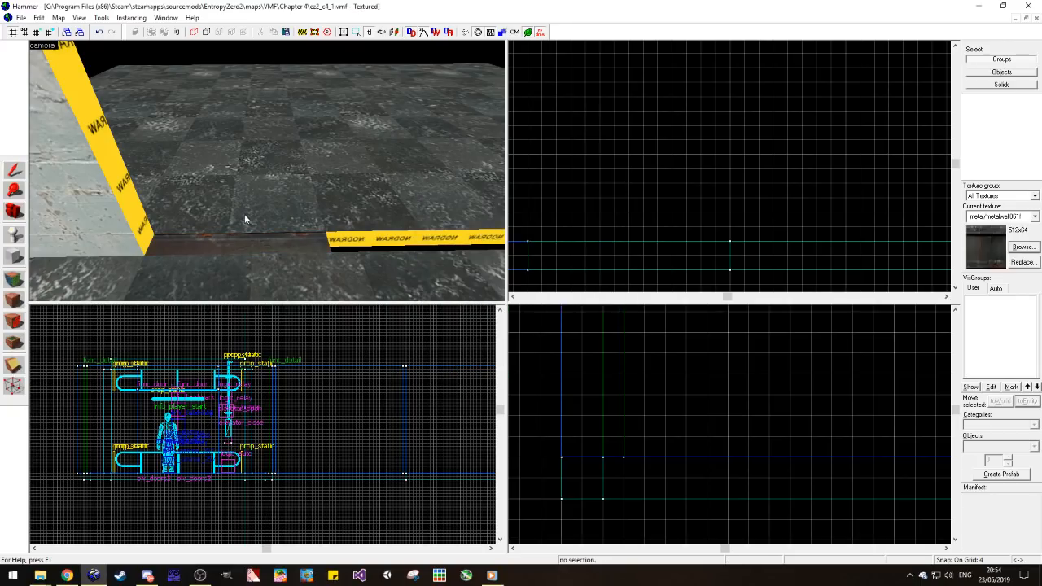
Step: Open ez2_c3_3.vmf and copy the grey metal door together with its concrete frame
left_click(13, 219)
left_click_drag(252, 199, 268, 173)
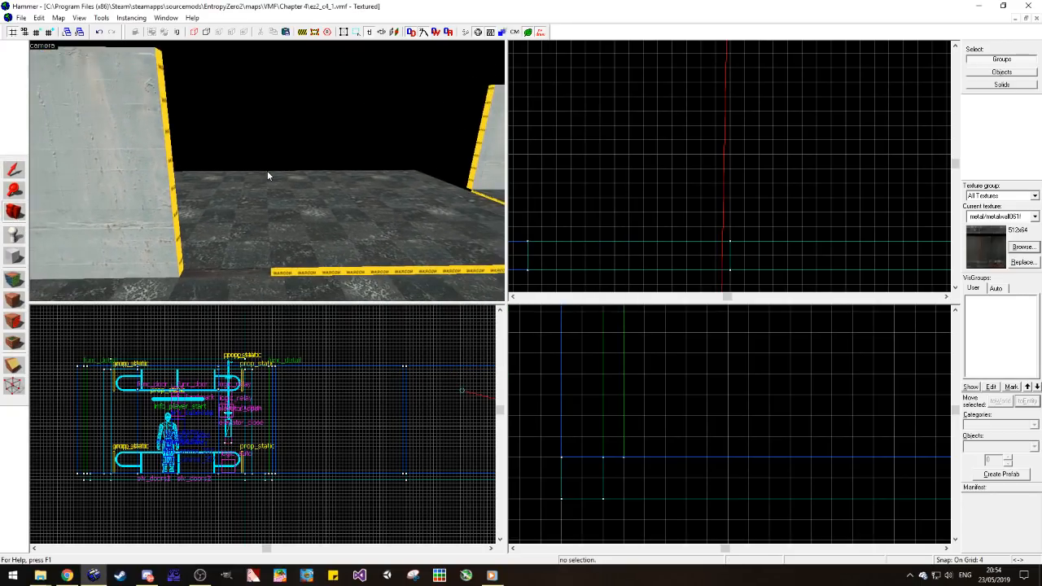
left_click(21, 17)
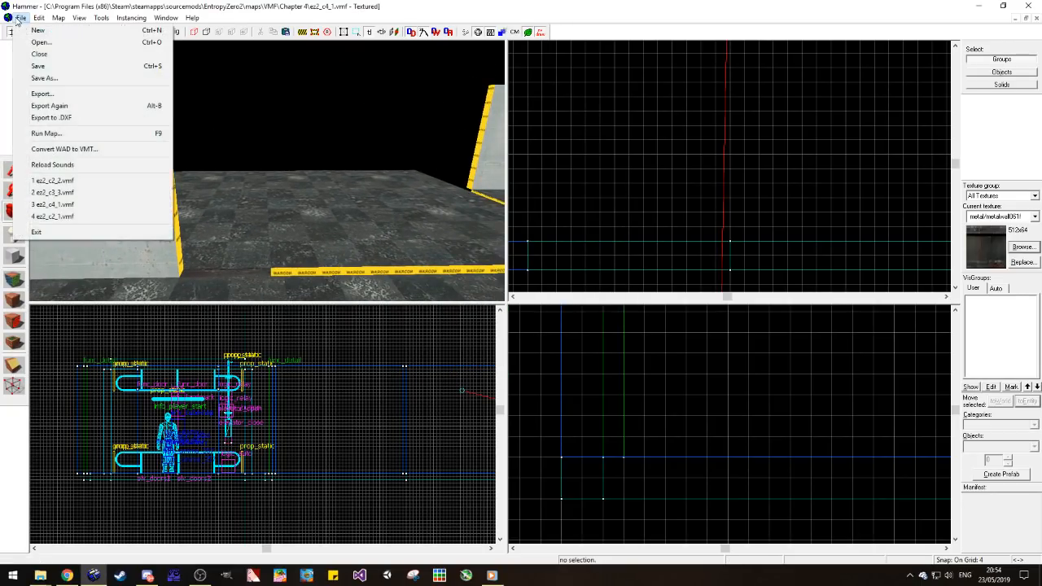
left_click(93, 195)
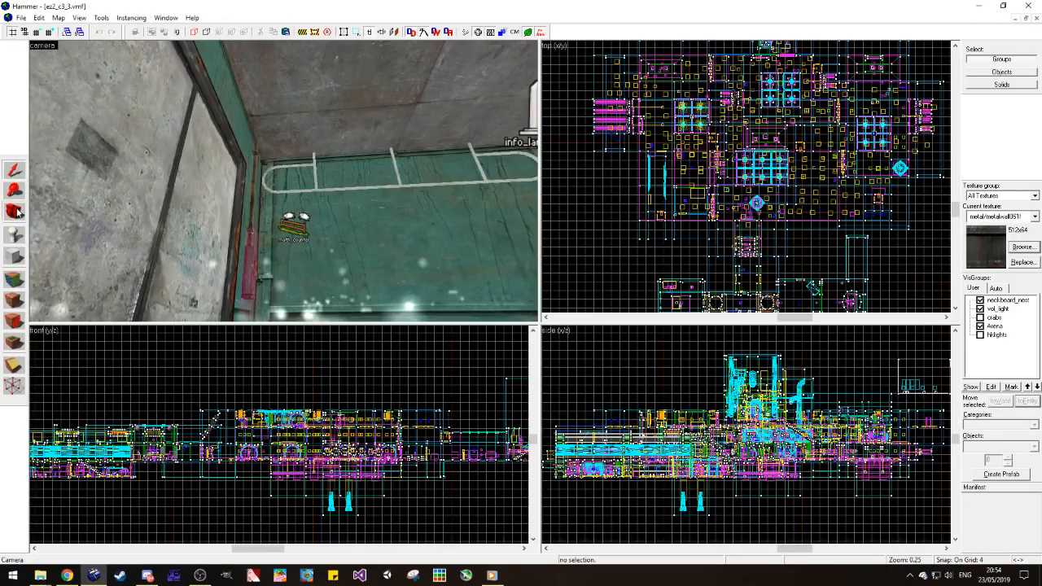
left_click(18, 212)
left_click_drag(260, 182, 284, 180)
key("w")
left_click(13, 173)
left_click(283, 116)
left_click(248, 121)
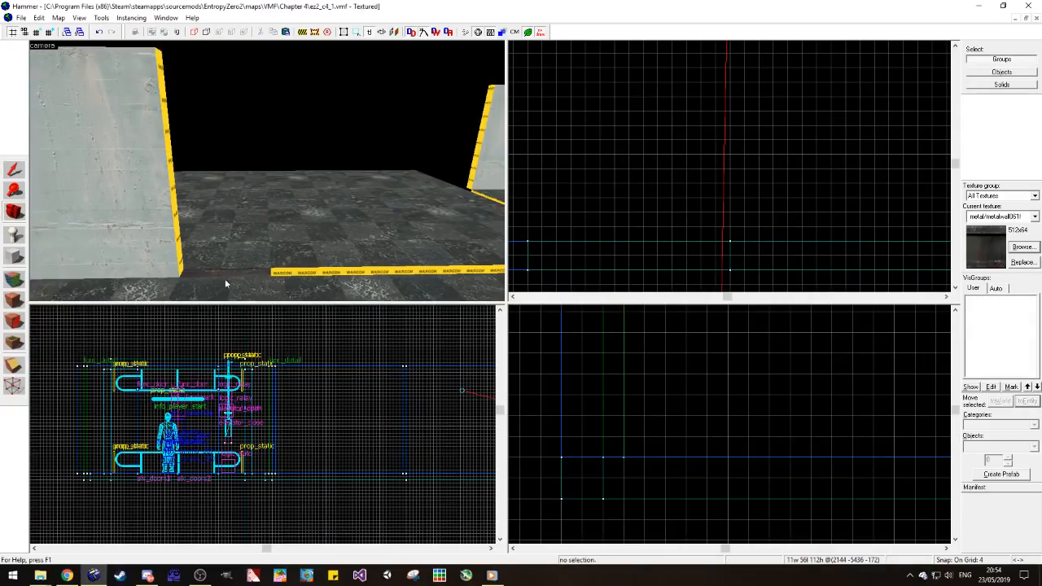
Step: Paste the framed door into ez2_c4_1, rotate it by -90 degrees and fit it against the short wall's free end
key("ctrl+v")
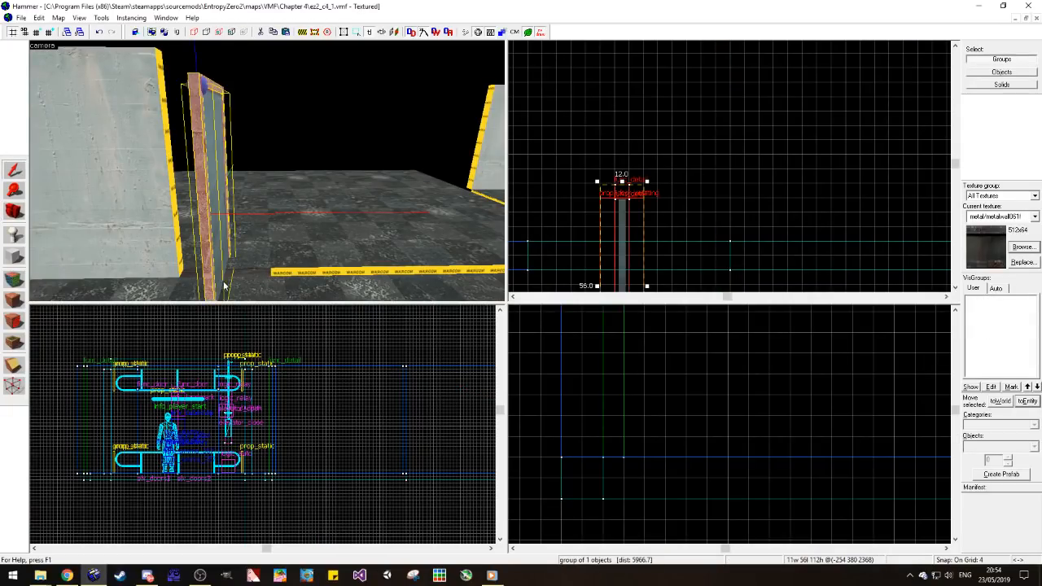
key("ctrl+m")
type("-90")
key("Return")
scroll(615, 269, "down", 1)
scroll(647, 253, "up", 2)
left_click_drag(591, 262, 607, 230)
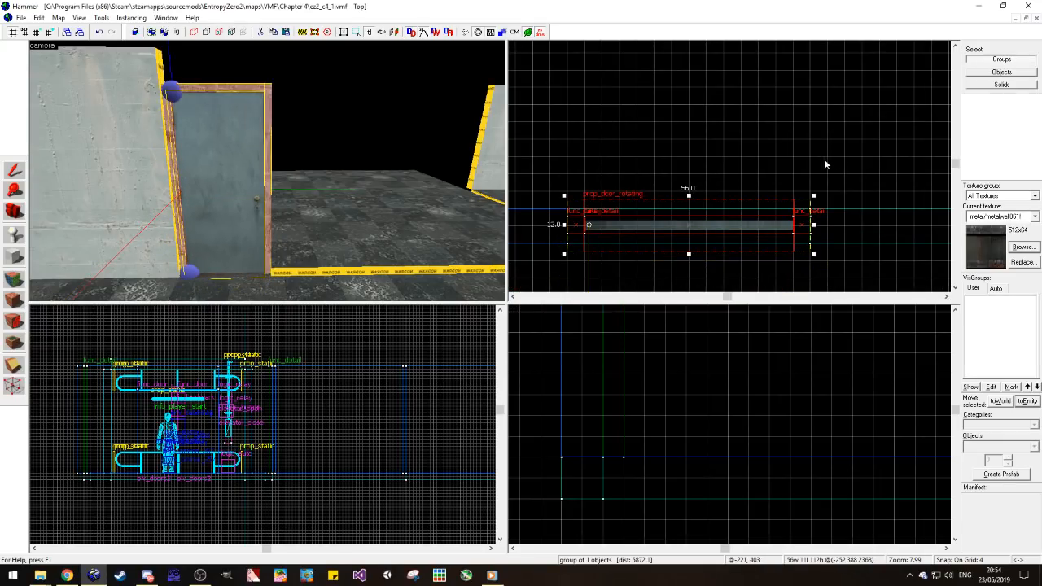
key("ctrl+b")
left_click_drag(802, 219, 802, 227)
key("Escape")
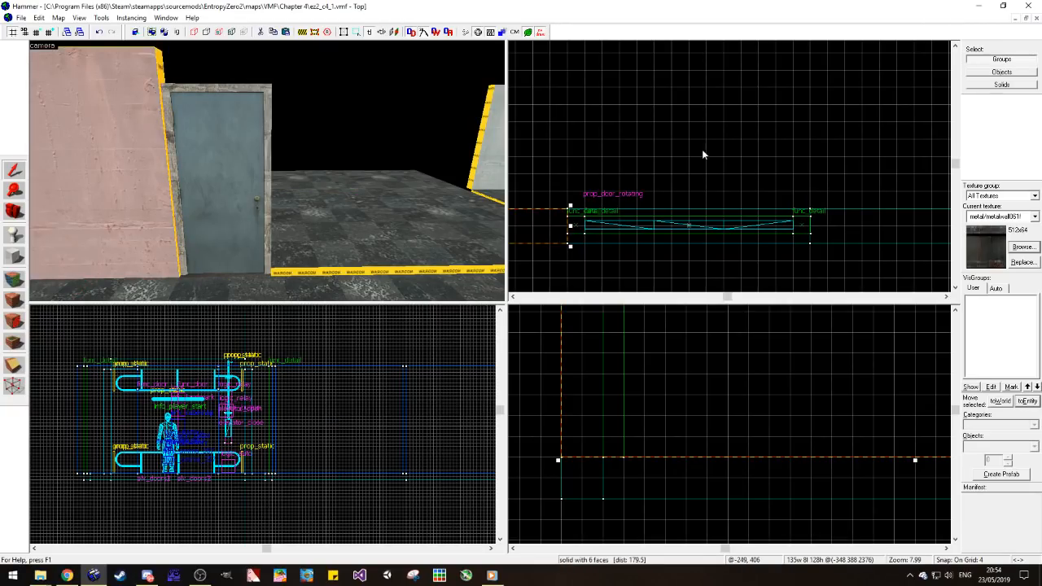
Step: Apply the concrete/concretewall004a_c17 texture to the short wall's end face beside the door frame
scroll(628, 467, "down", 5)
scroll(637, 464, "up", 1)
scroll(297, 442, "up", 3)
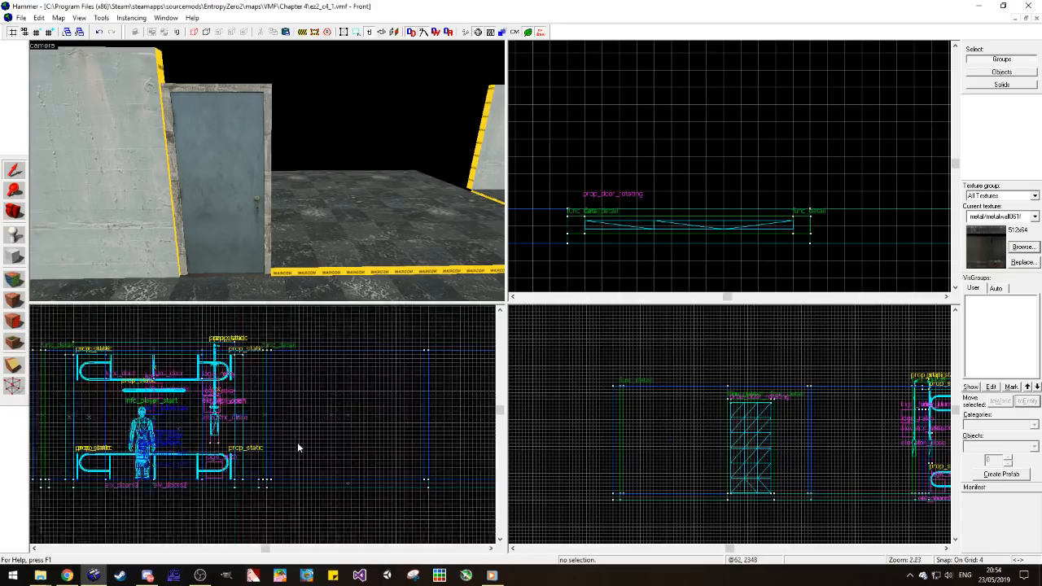
scroll(244, 435, "down", 3)
left_click(148, 232)
scroll(602, 193, "down", 3)
scroll(594, 195, "down", 3)
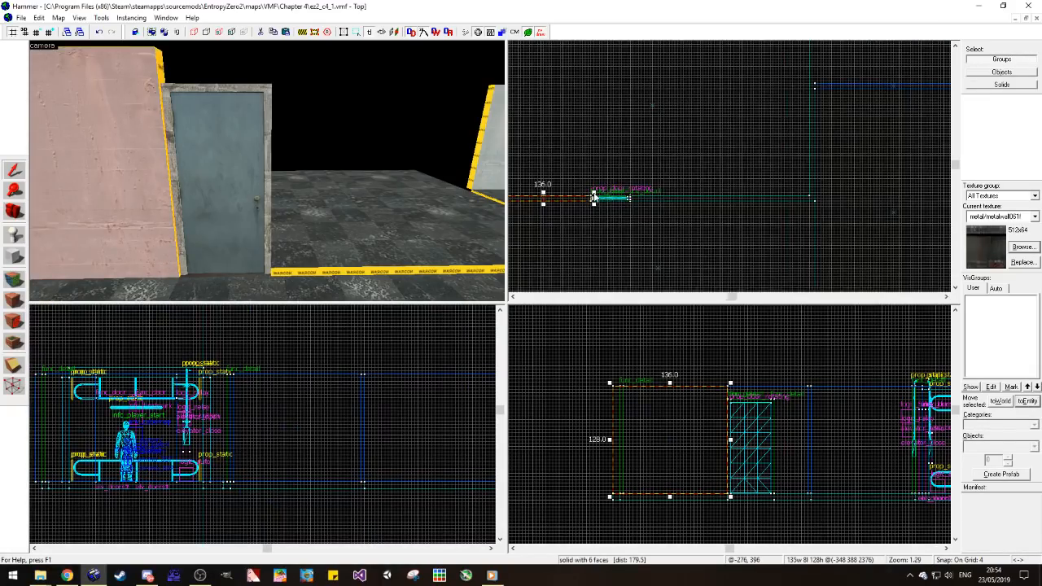
key("Escape")
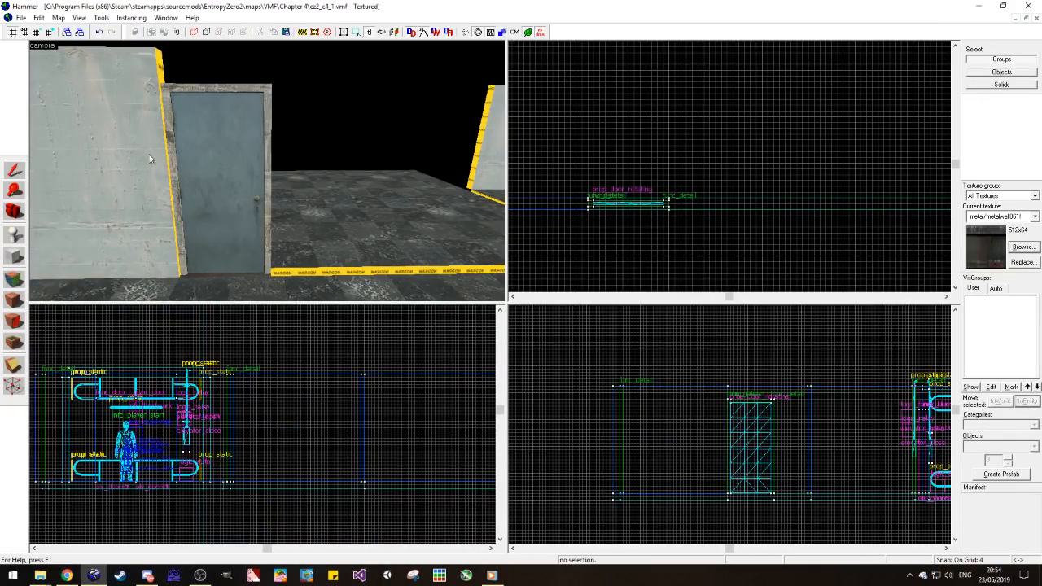
left_click(14, 280)
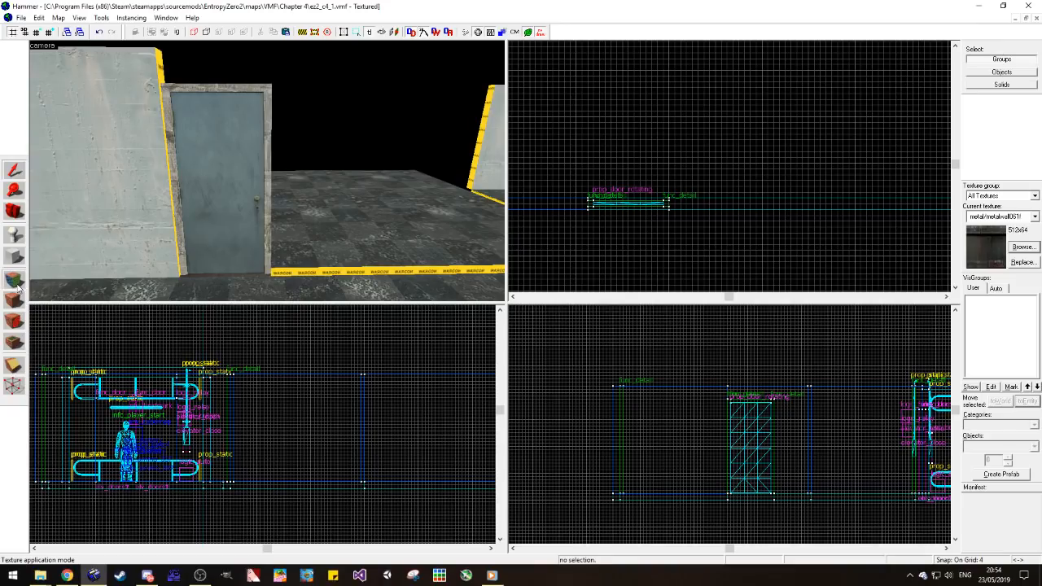
left_click(175, 186)
Step: Copy the short wall to the other side of the door and make it 264 units long, reaching the far wall
left_click(15, 170)
left_click(114, 181)
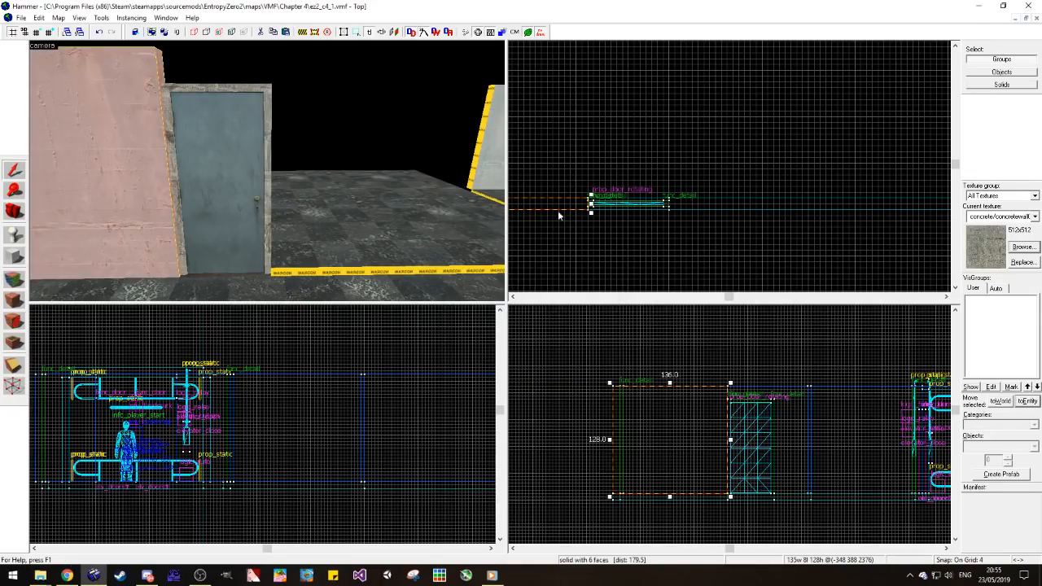
mouse_move(541, 206)
left_mouse_down("shift")
mouse_move(882, 231)
mouse_move(818, 206)
mouse_move(915, 213)
left_mouse_up("shift")
scroll(869, 204, "down", 4)
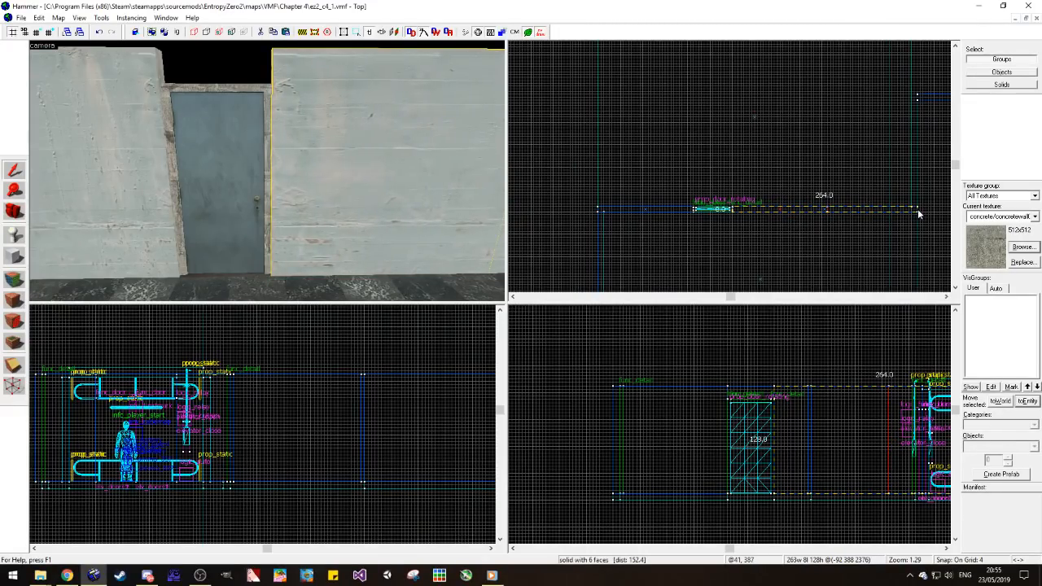
left_click(822, 249)
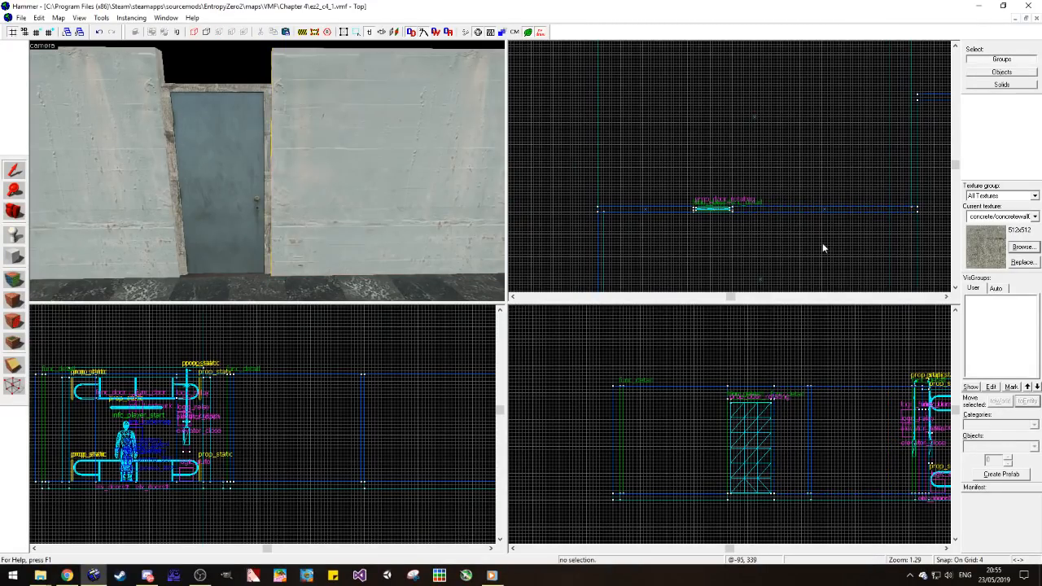
Step: Apply the concrete/concretewall004a_c17 texture to the new long wall's end face beside the door
left_click(16, 280)
left_click(167, 76)
key("a")
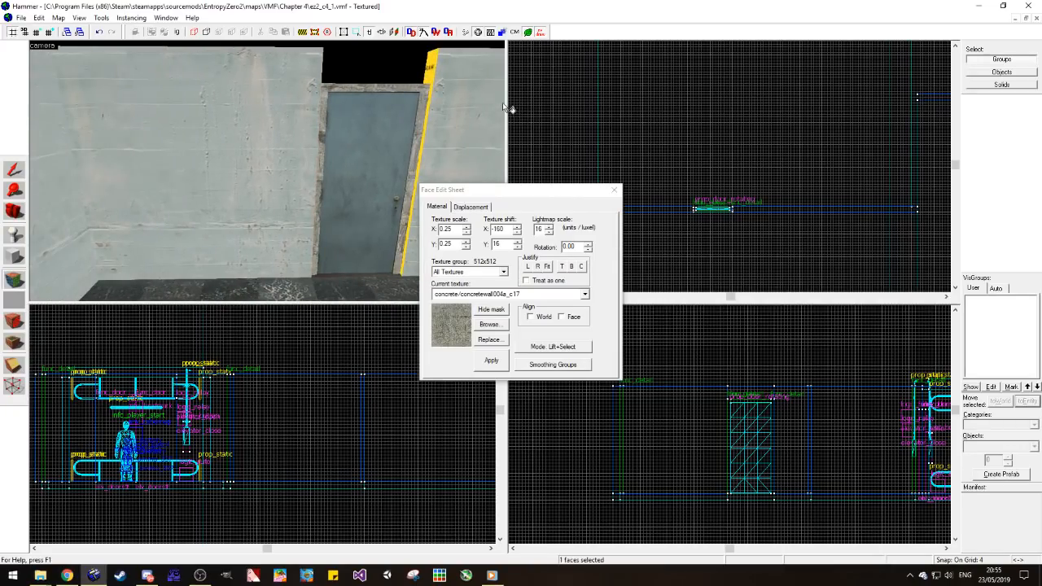
left_click(613, 190)
Step: Copy the long wall over the door and resize the copy to fill the gap above the door frame
left_click(454, 86)
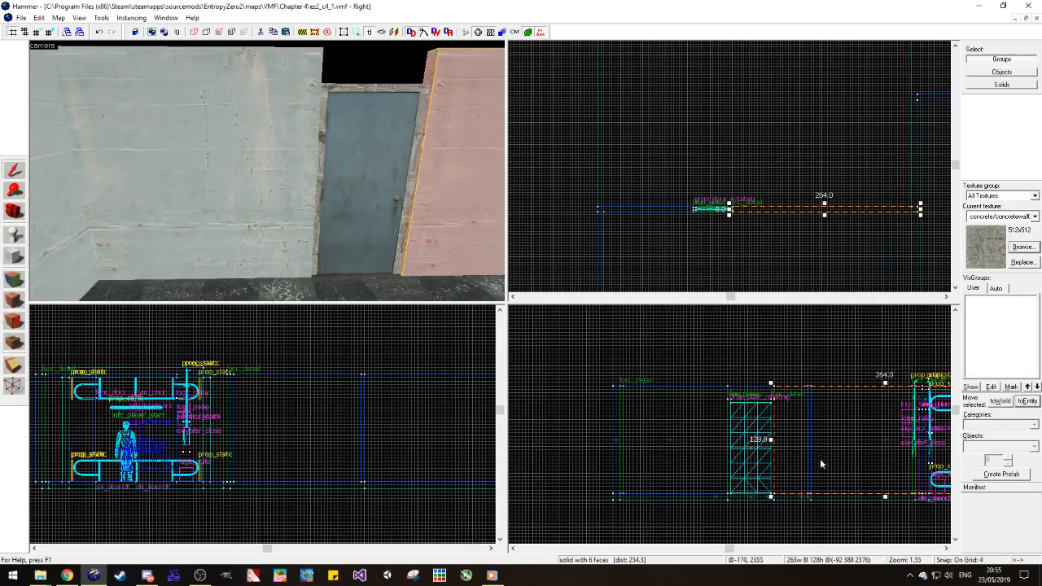
left_click_drag(859, 446, 763, 447)
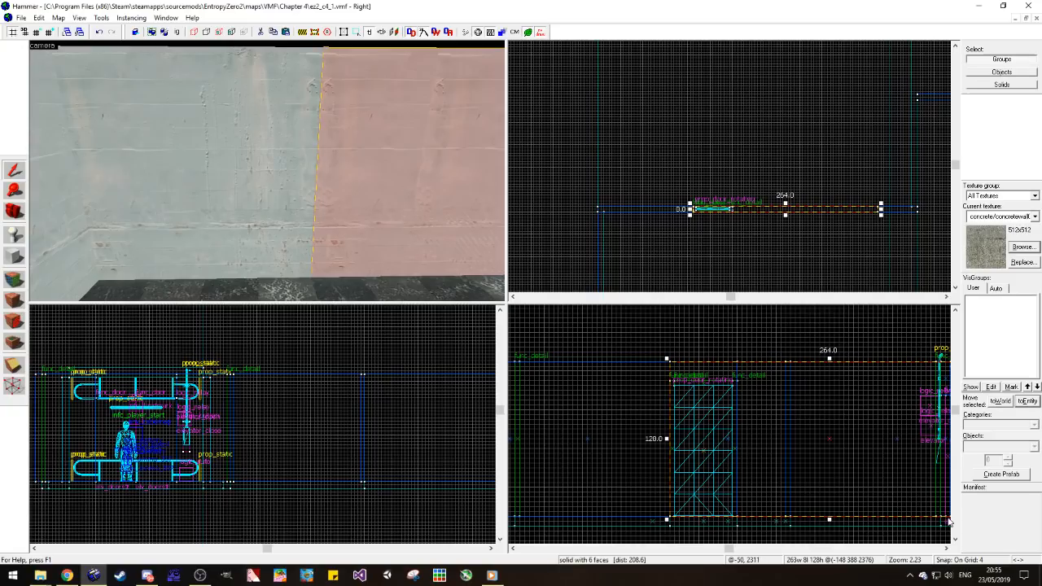
scroll(934, 504, "down", 2)
scroll(934, 503, "up", 2)
left_click_drag(883, 519, 708, 417)
scroll(710, 433, "up", 6)
key("Escape")
key("d")
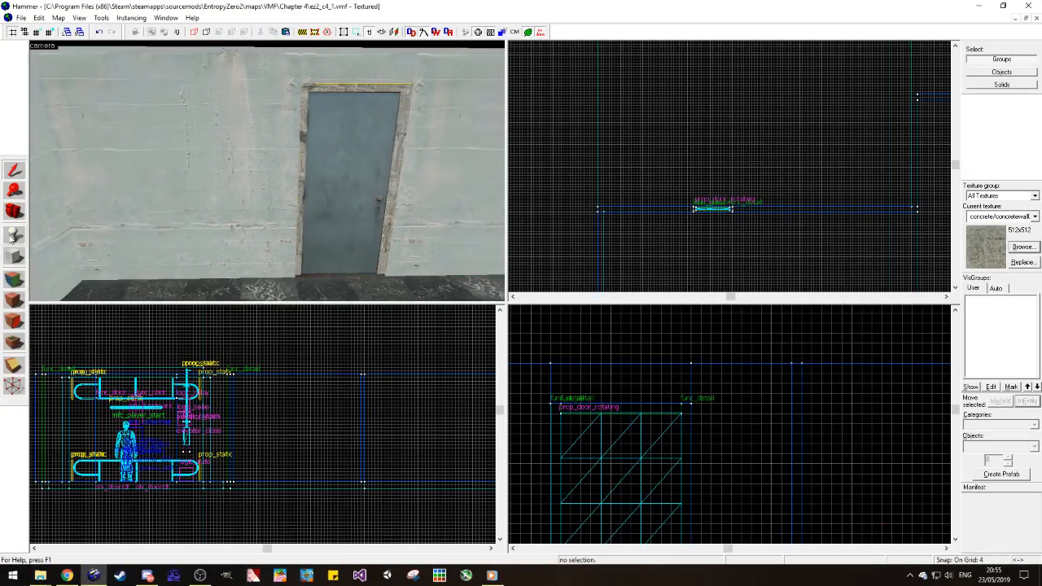
Step: Pick up the tools/toolsnodraw texture and apply it to the door frame's hidden outer side faces
left_click(21, 284)
key("z")
key("w")
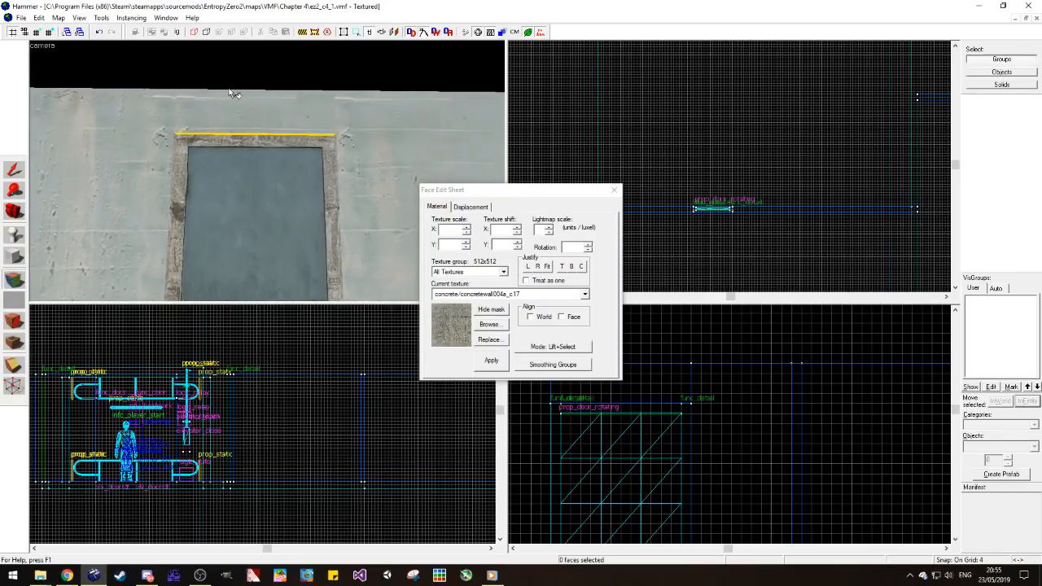
key("z")
key("w")
left_click(258, 67)
key("d")
key("z")
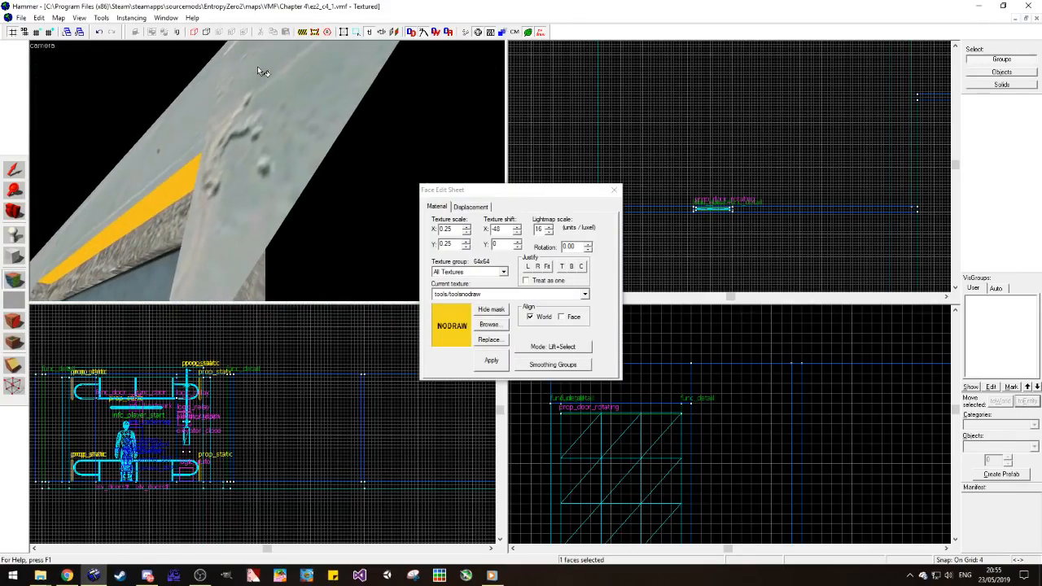
key("z")
right_click(191, 122)
key("z")
key("w")
key("z")
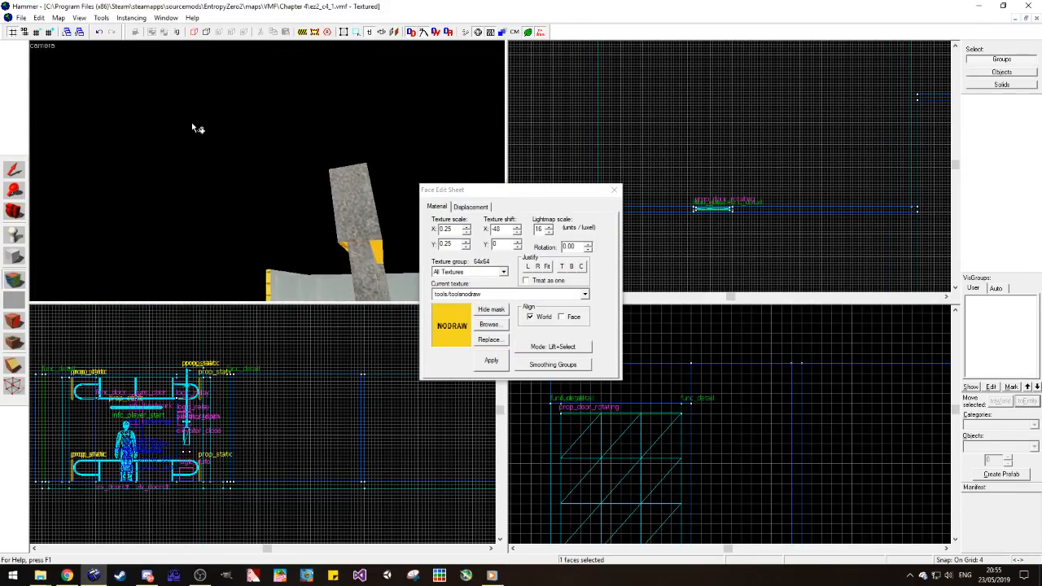
right_click(365, 232)
right_click(356, 267)
key("z")
key("w")
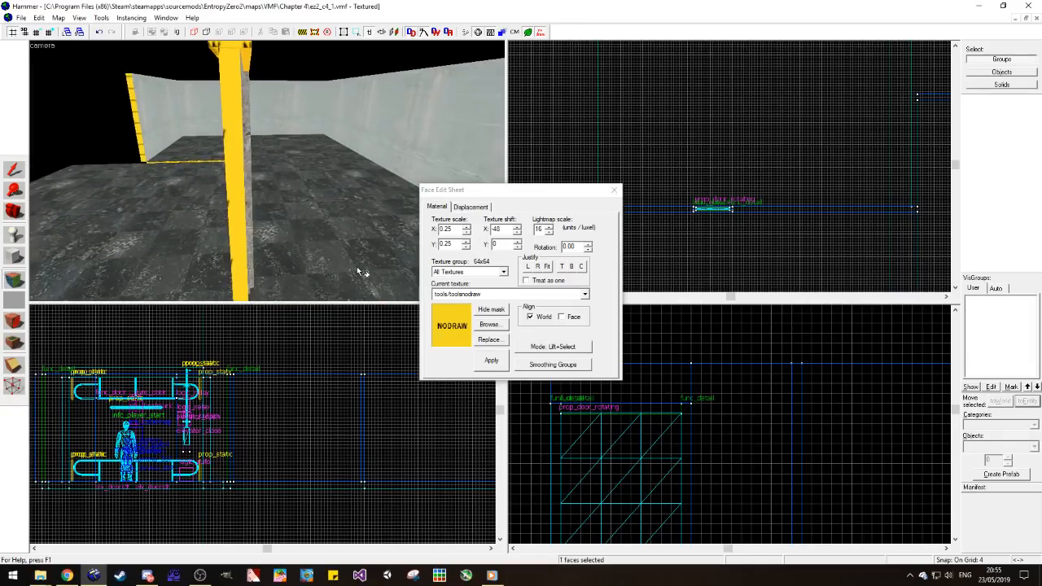
Step: Apply tools/toolsnodraw to the door frame's top face and the remaining hidden faces around it
key("z")
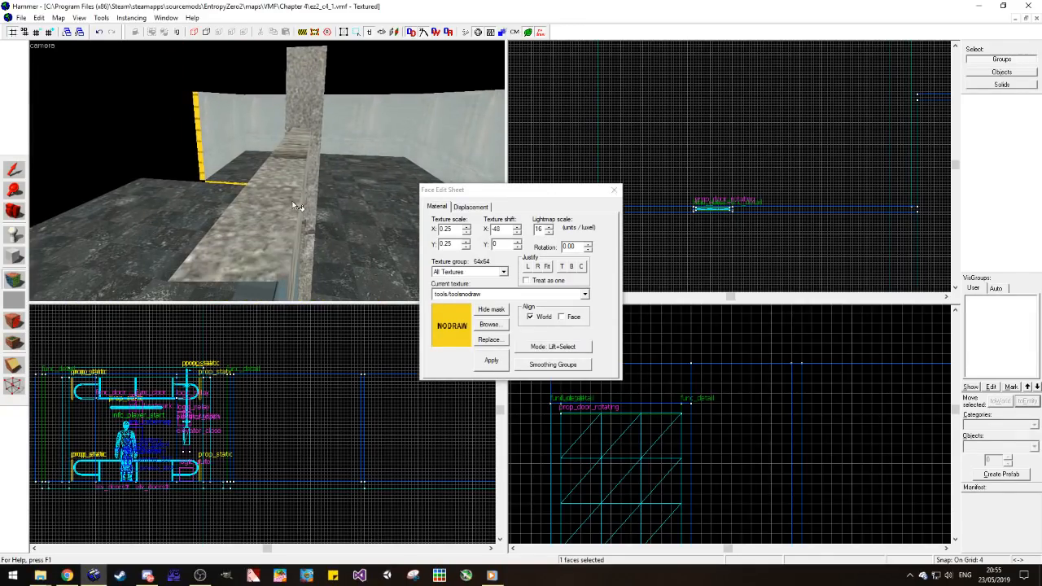
right_click(297, 205)
key("z")
key("w")
key("z")
right_click(294, 202)
key("z")
key("w")
key("z")
right_click(255, 243)
key("z")
key("w")
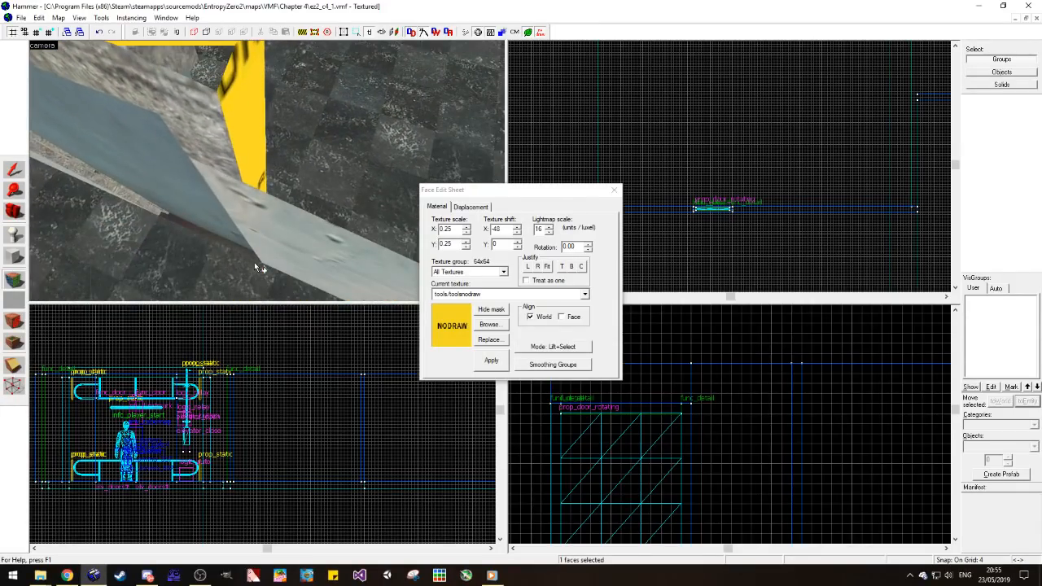
key("w")
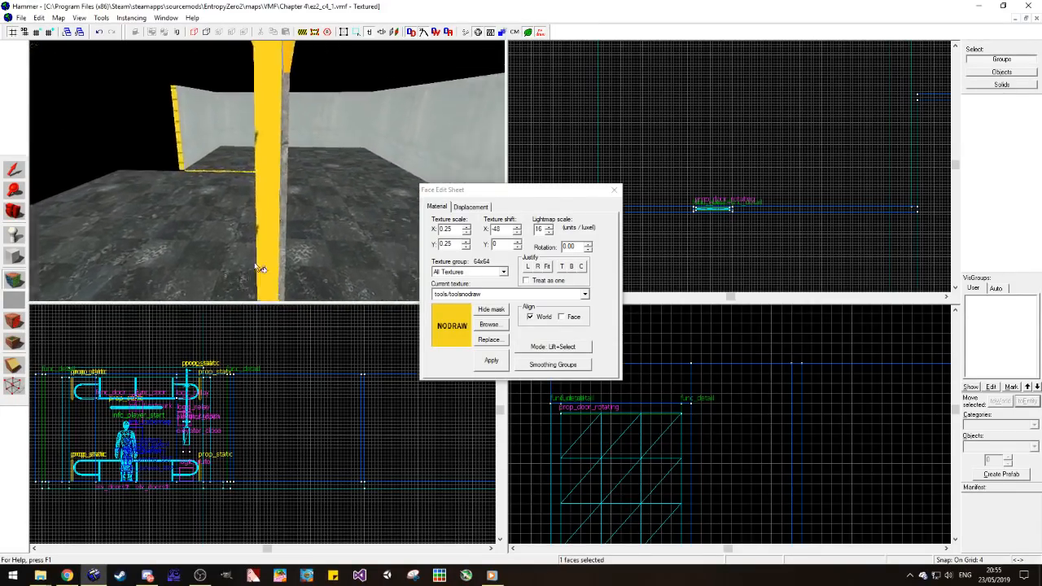
key("w")
key("z")
right_click(284, 206)
key("d")
key("w")
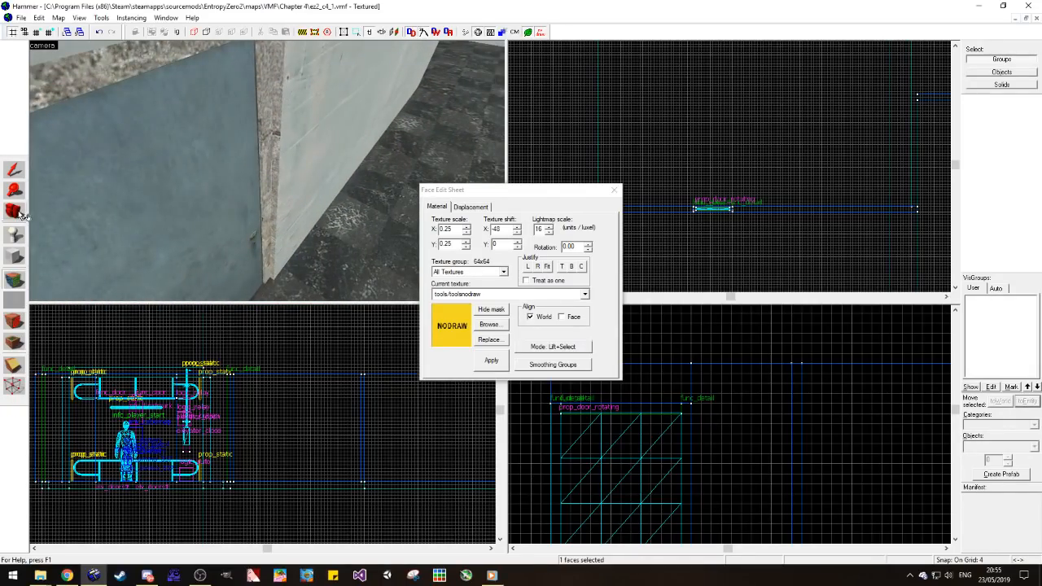
Step: Apply tools/toolsnodraw to the long wall's far end face, away from the door
left_click(13, 212)
key("z")
key("s")
key("z")
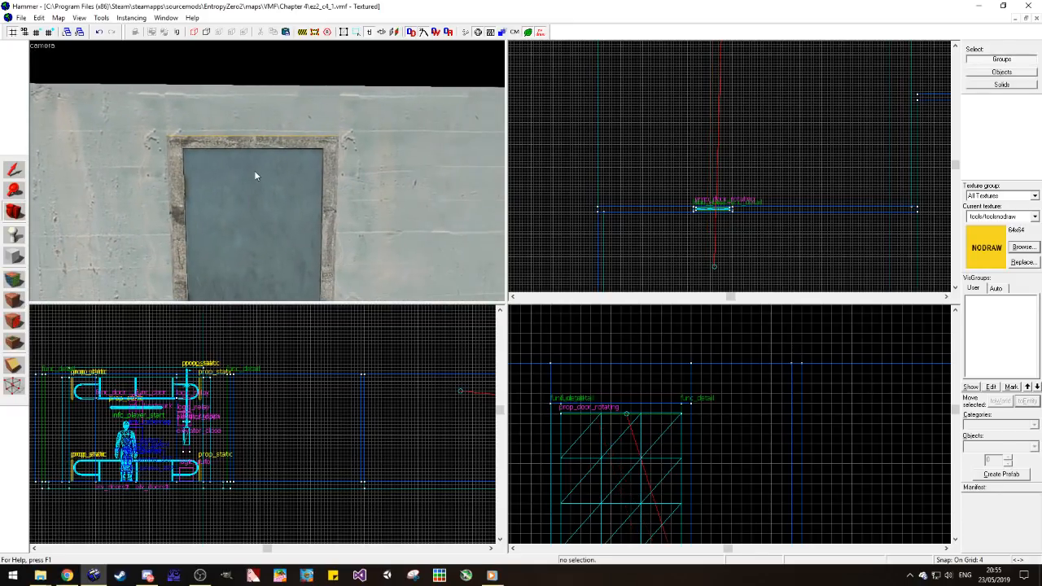
key("shift+a")
left_click(140, 191)
key("w")
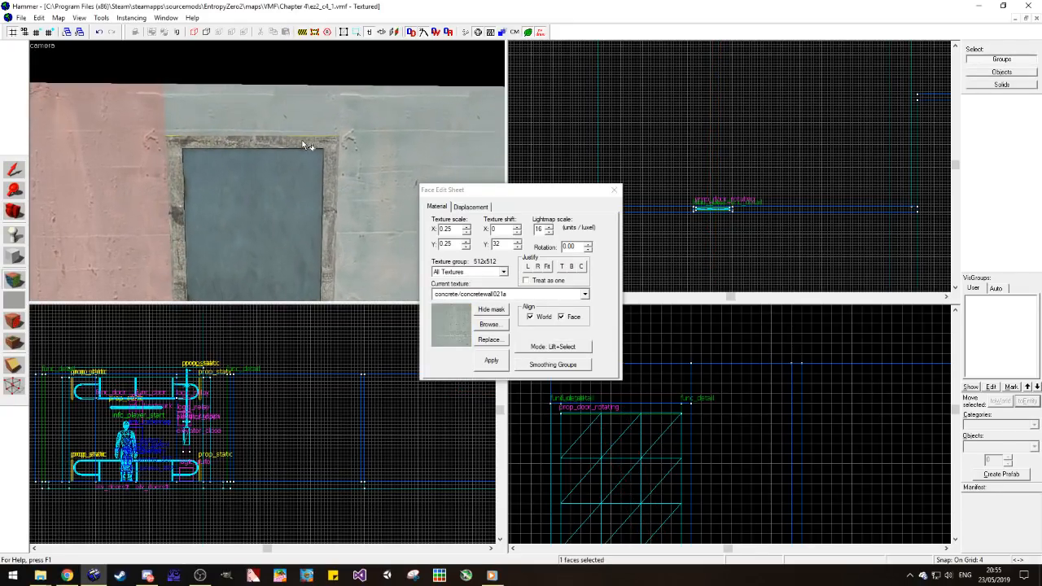
key("d")
key("d")
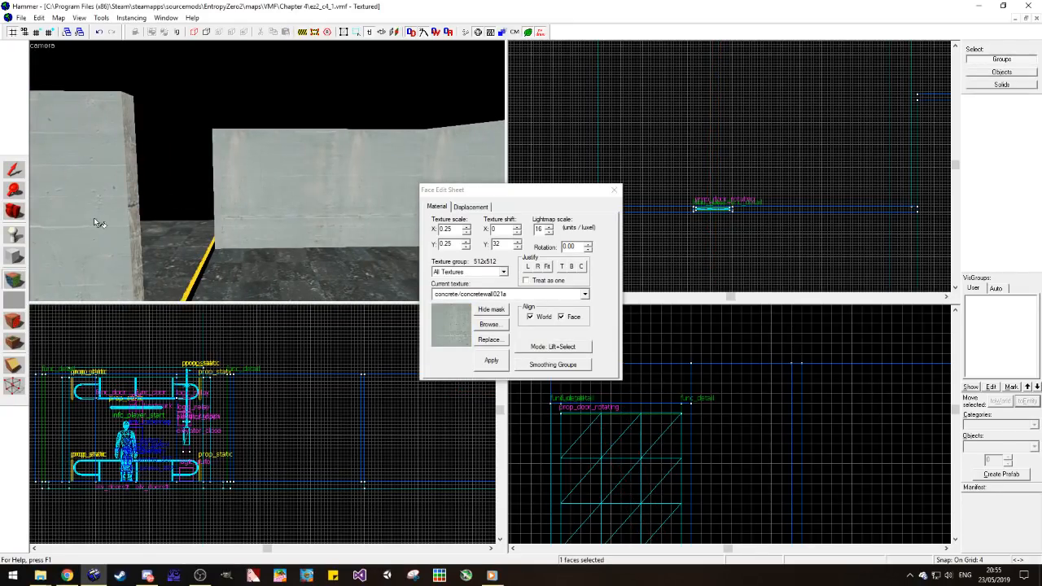
key("s")
key("d")
left_click(173, 276)
right_click(145, 259)
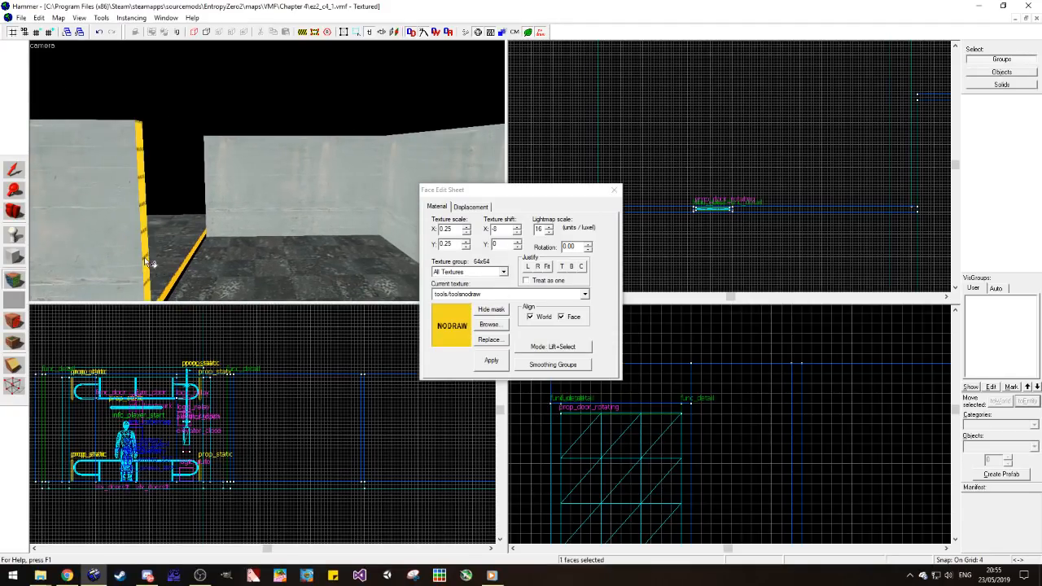
key("s")
Step: Examine the finished doorway from both sides, then the surrounding walls and floors from above
left_click(21, 214)
left_click_drag(146, 189, 266, 171)
key("w")
key("s")
key("w")
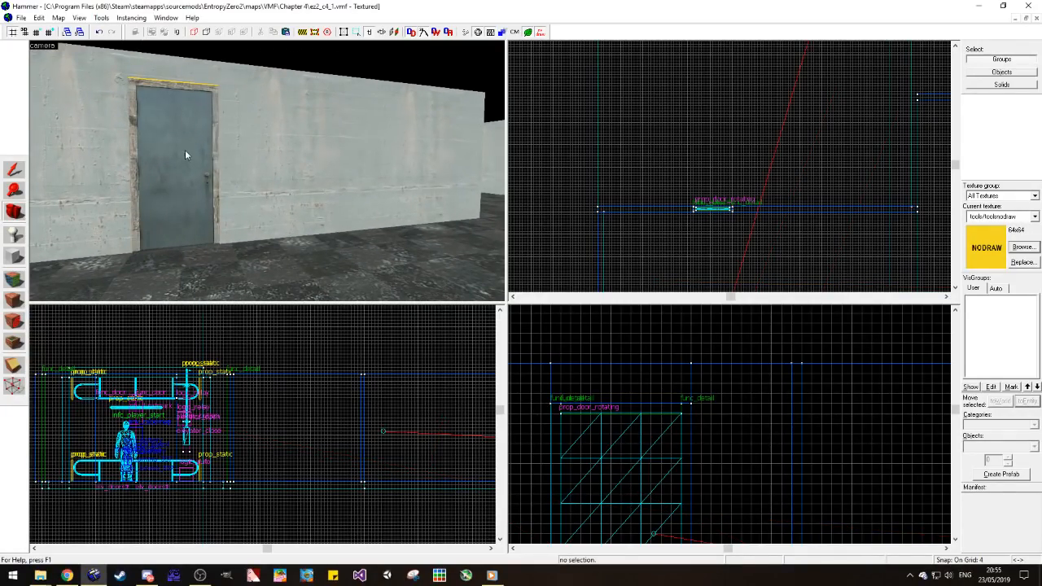
key("z")
key("a")
key("z")
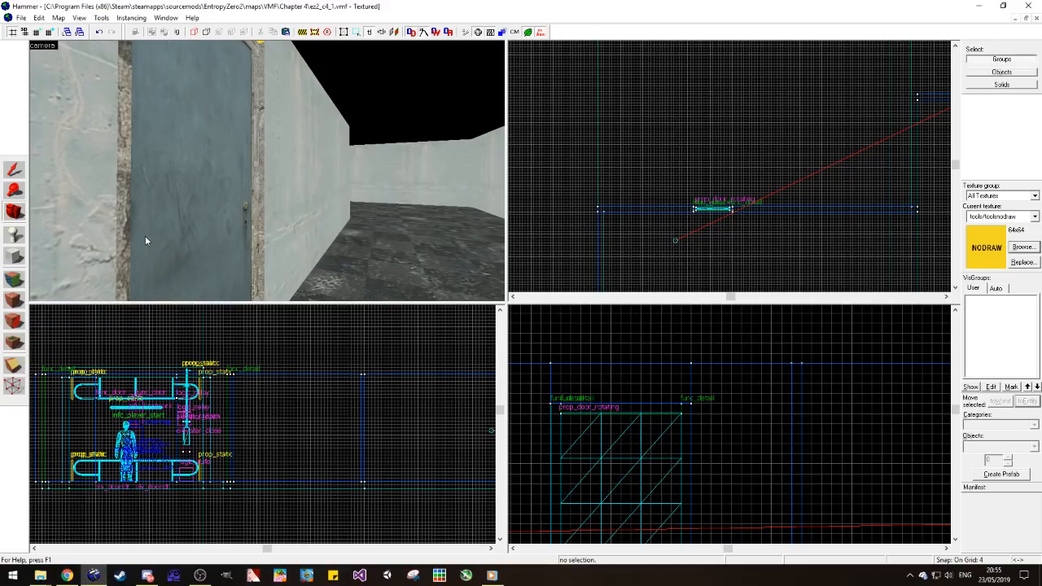
key("z")
key("d")
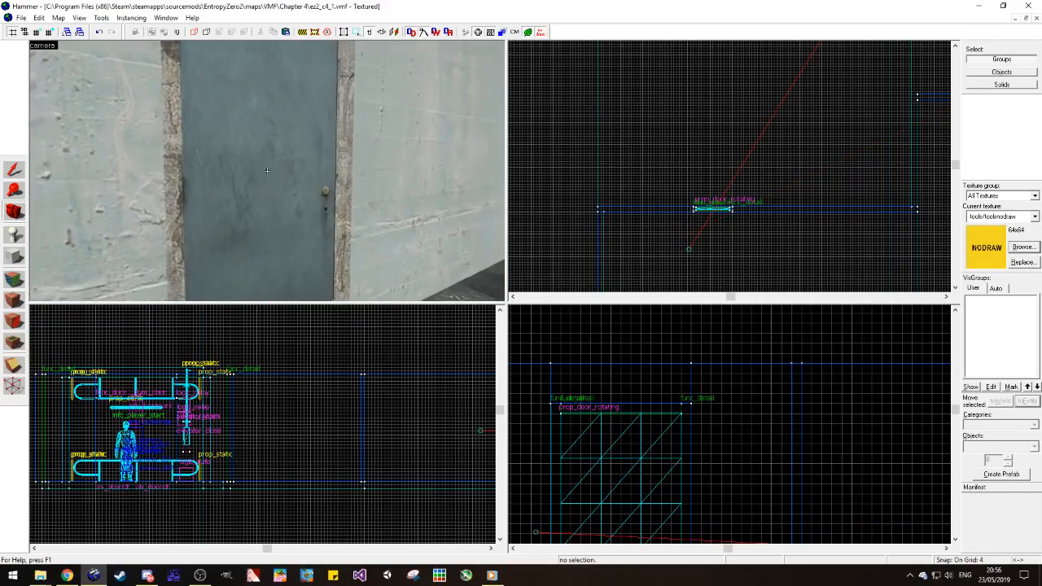
key("d")
key("z")
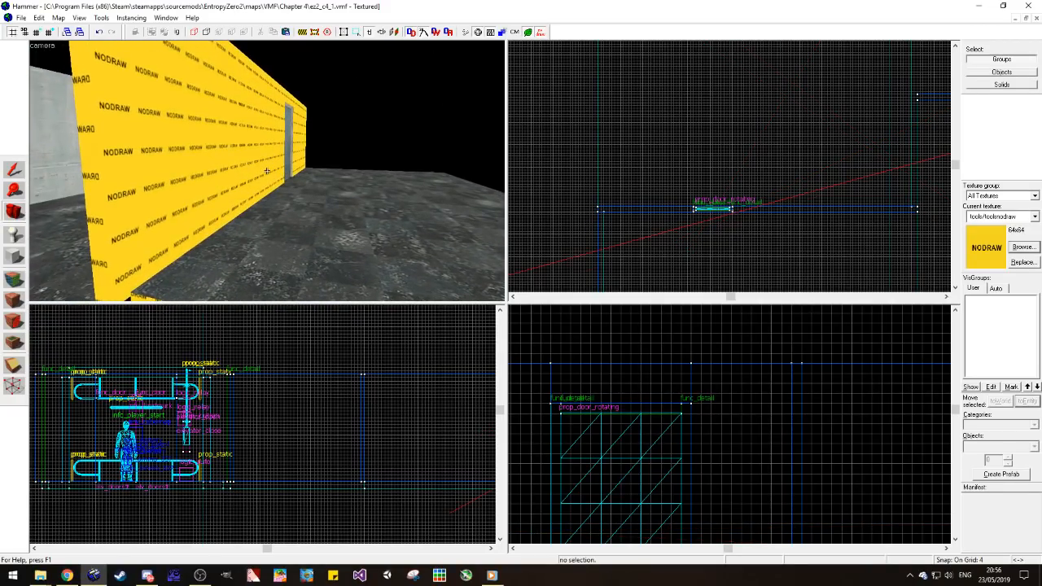
key("z")
key("w")
key("z")
key("z")
key("z")
Step: Set the current map aside and open the reference map ez2_c2_2.vmf
key("z")
key("s")
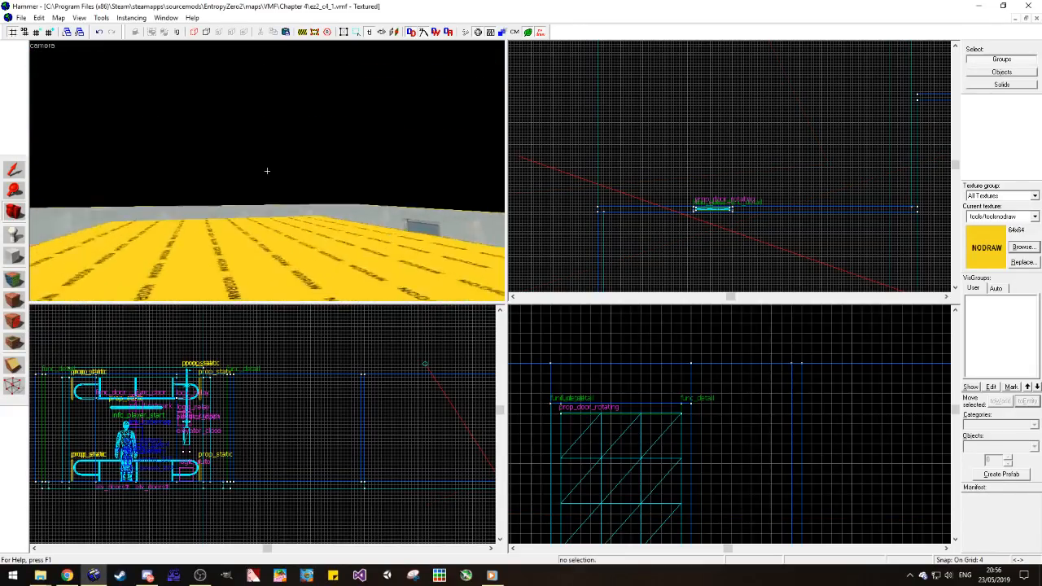
key("w")
key("z")
key("z")
key("z")
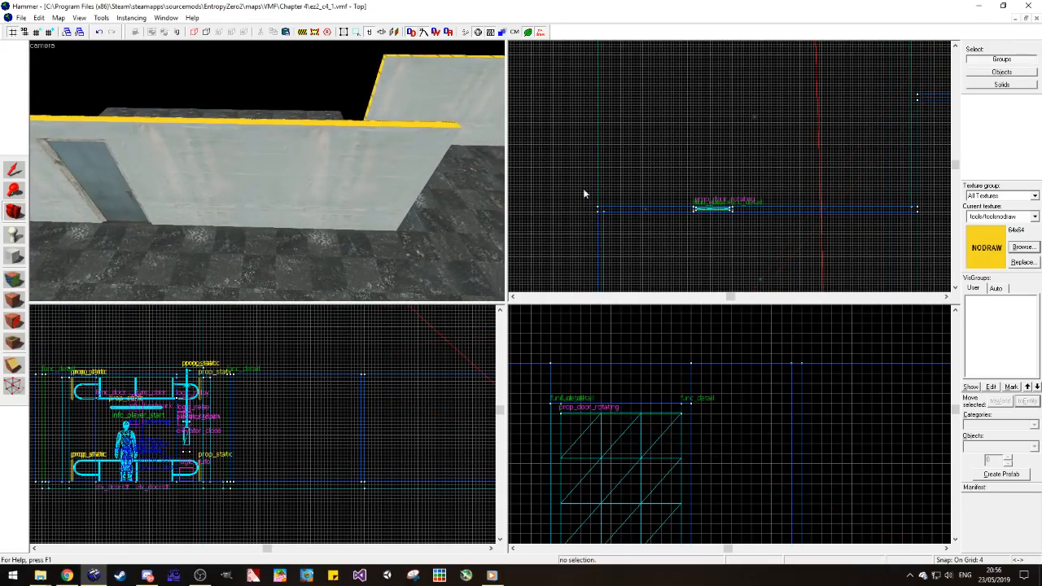
left_click(1016, 18)
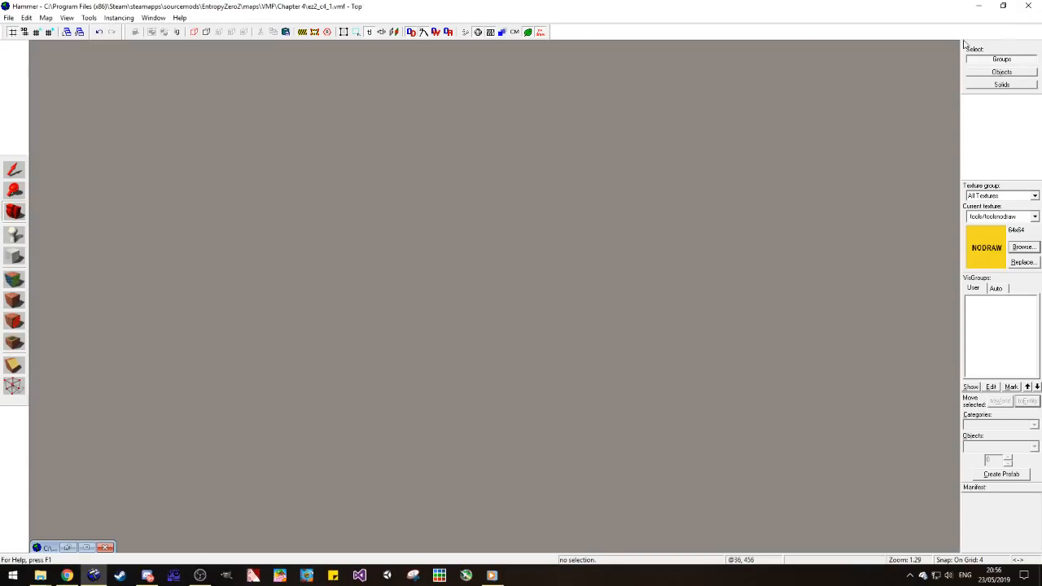
left_click(9, 17)
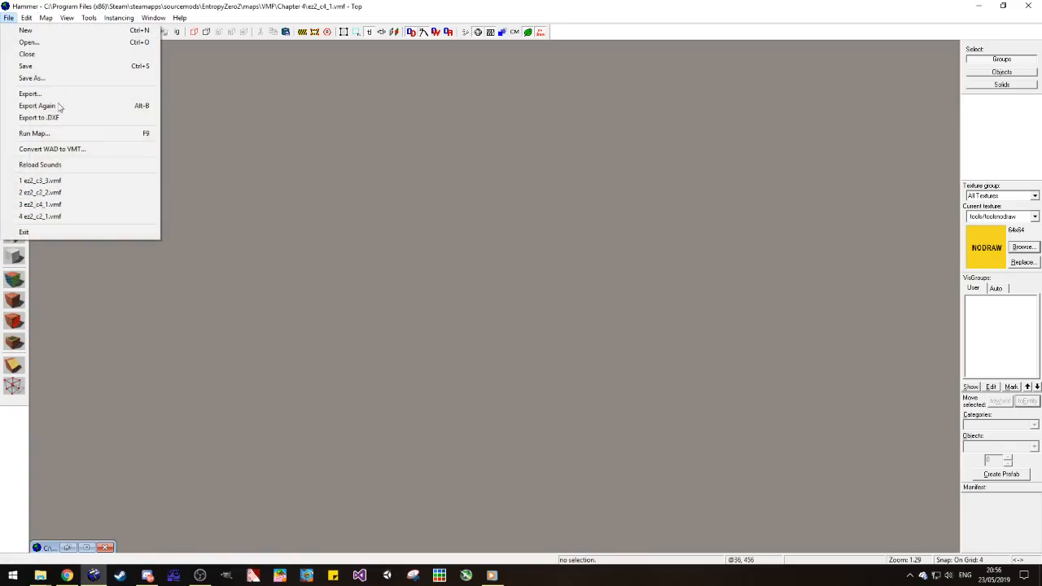
left_click(53, 193)
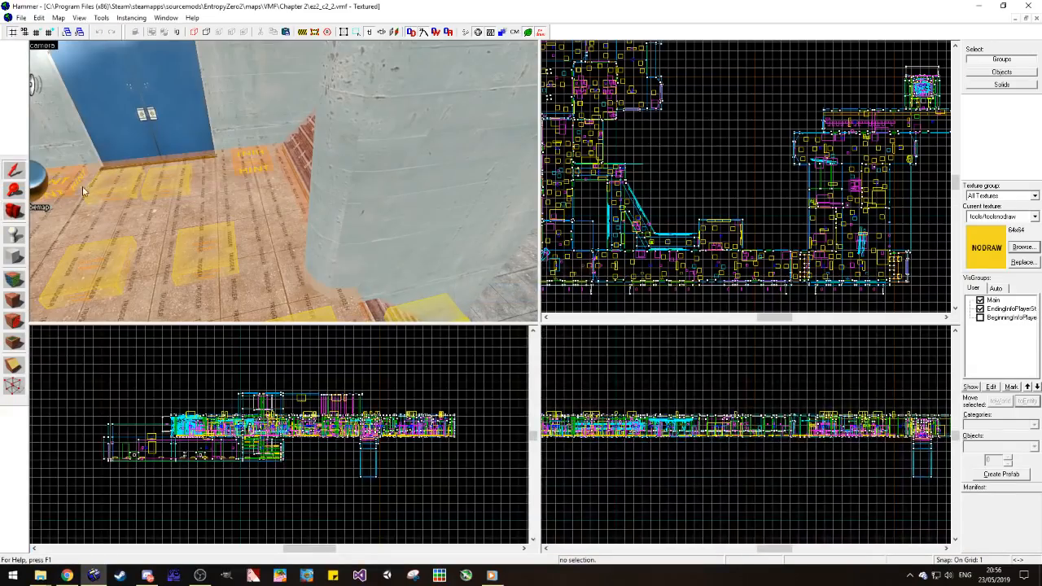
Step: Sample the concrete textures around the reference doorway, ending with concrete/observationwall_001a from the recessed lip
left_click(14, 208)
left_click_drag(301, 213, 285, 188)
key("w")
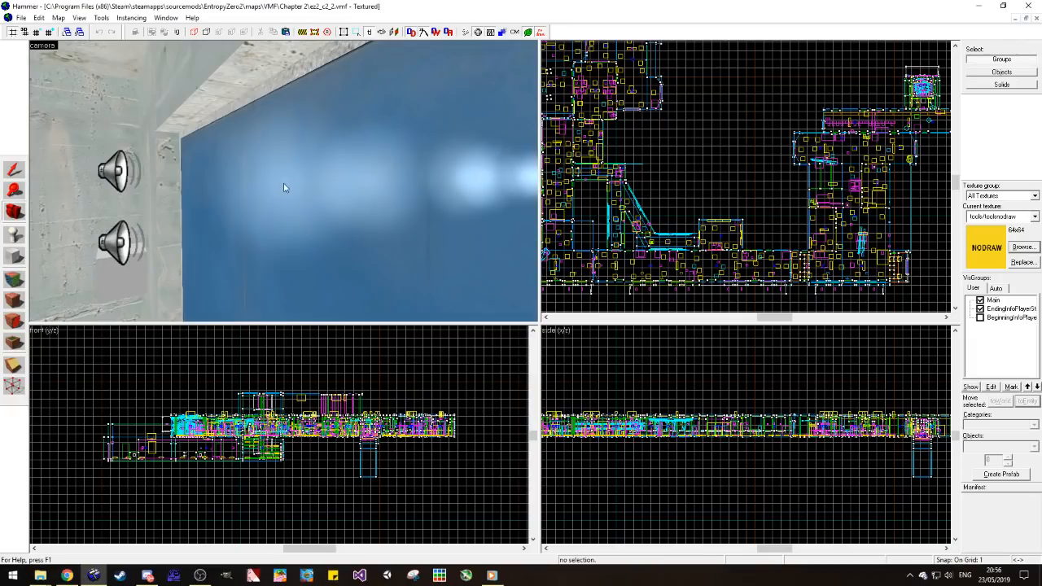
left_click_drag(215, 231, 283, 183)
key("w")
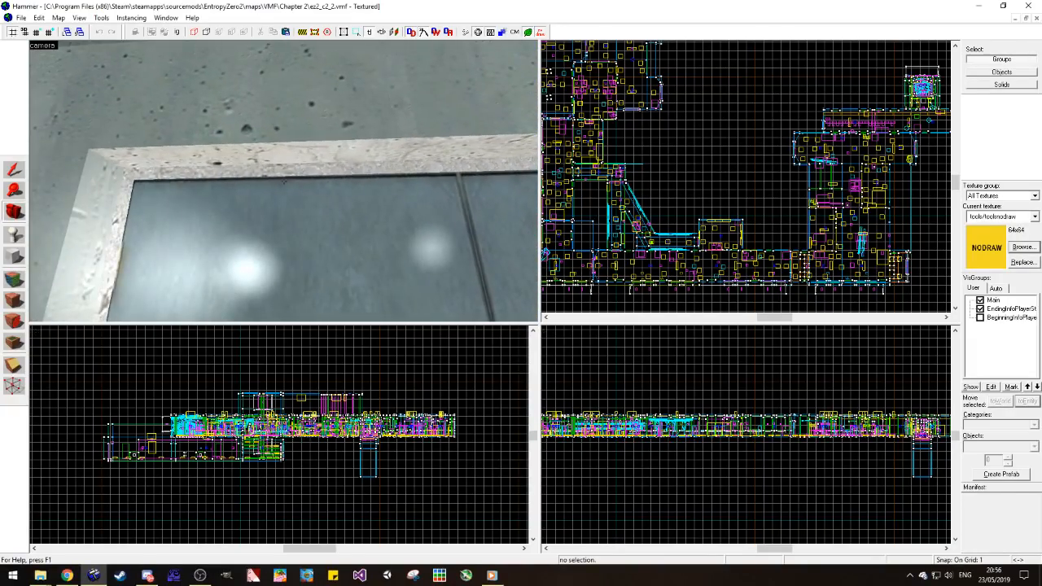
left_click(20, 279)
left_click(217, 166)
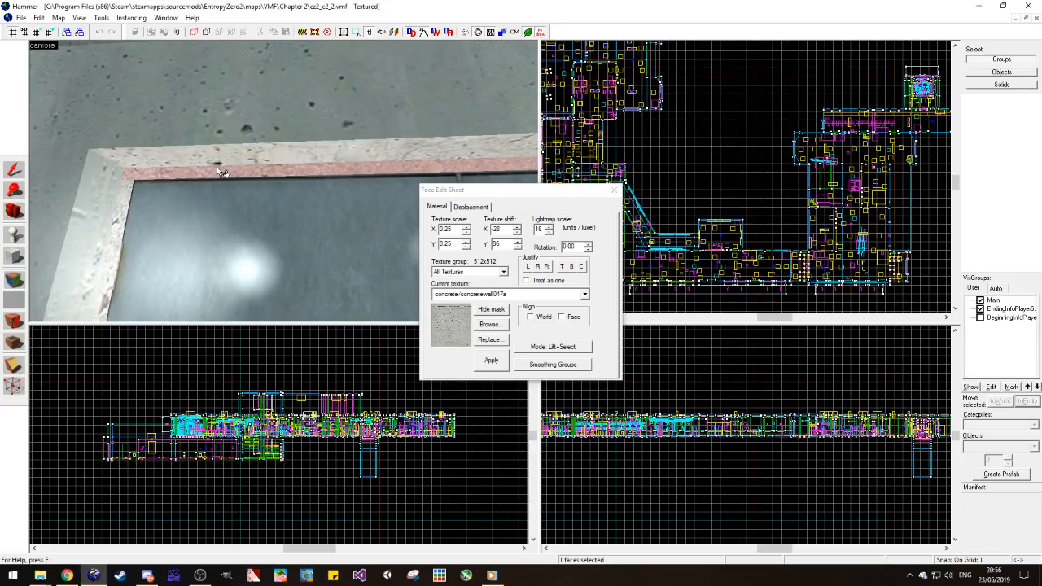
left_click(319, 131)
left_click(330, 156)
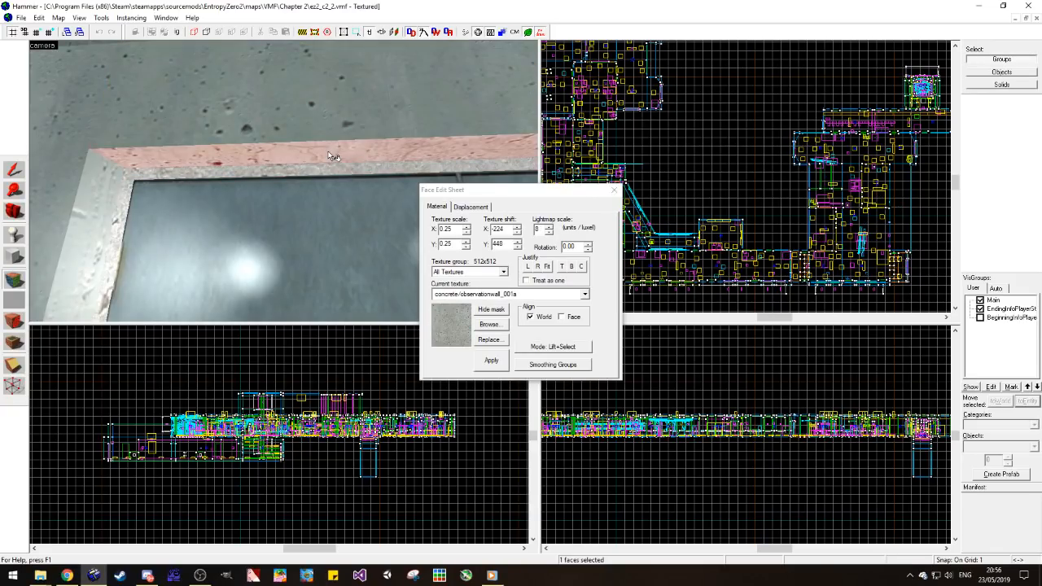
left_click(614, 190)
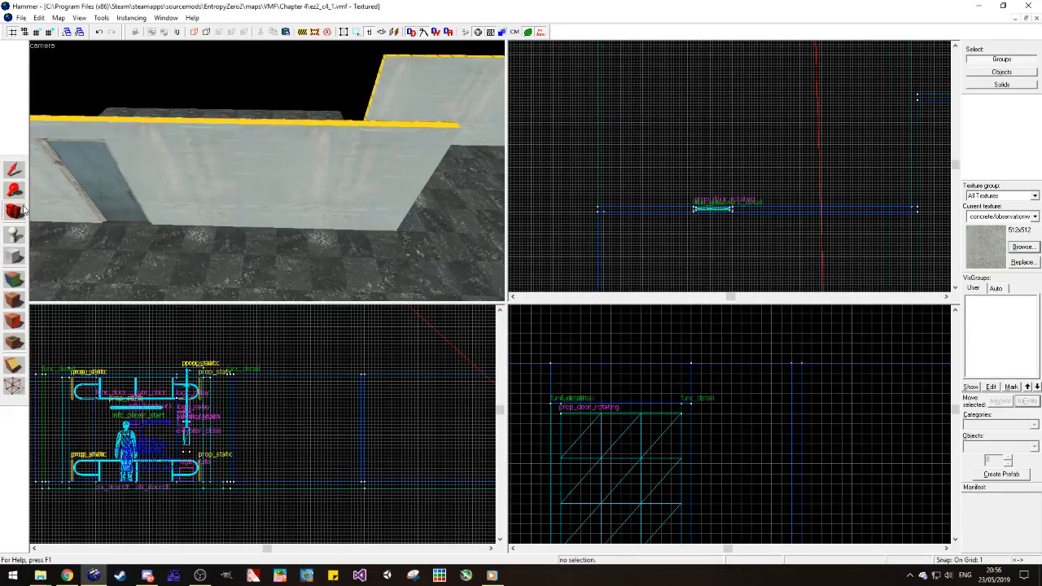
Step: Return to ez2_c4_1 and cover the nodraw strip above the door frame with the adjoining wall's concrete/concretewall021a
left_click_drag(230, 195, 267, 171)
key("w")
key("shift+a")
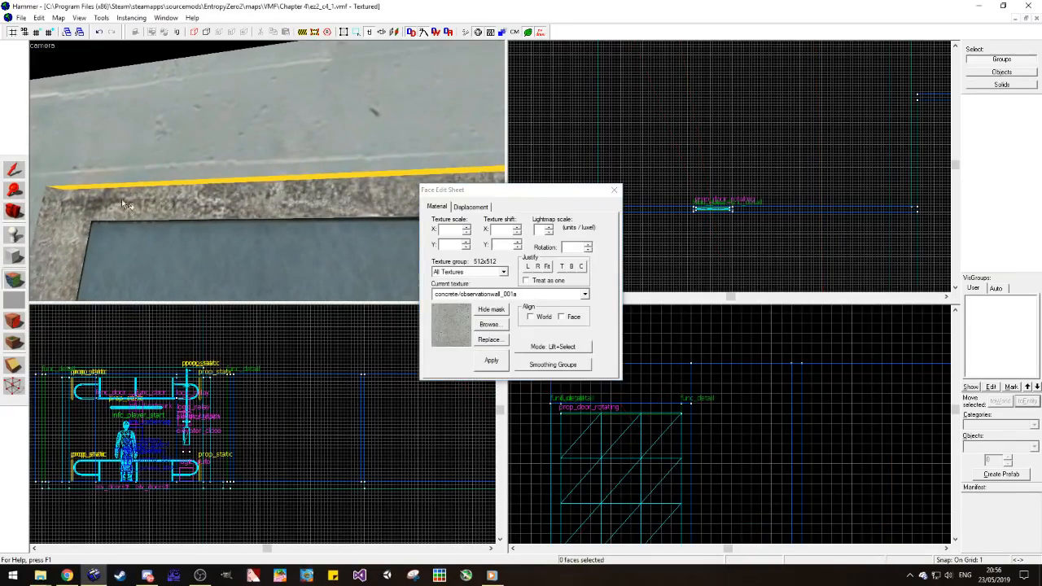
left_click(86, 229)
key("d")
key("a")
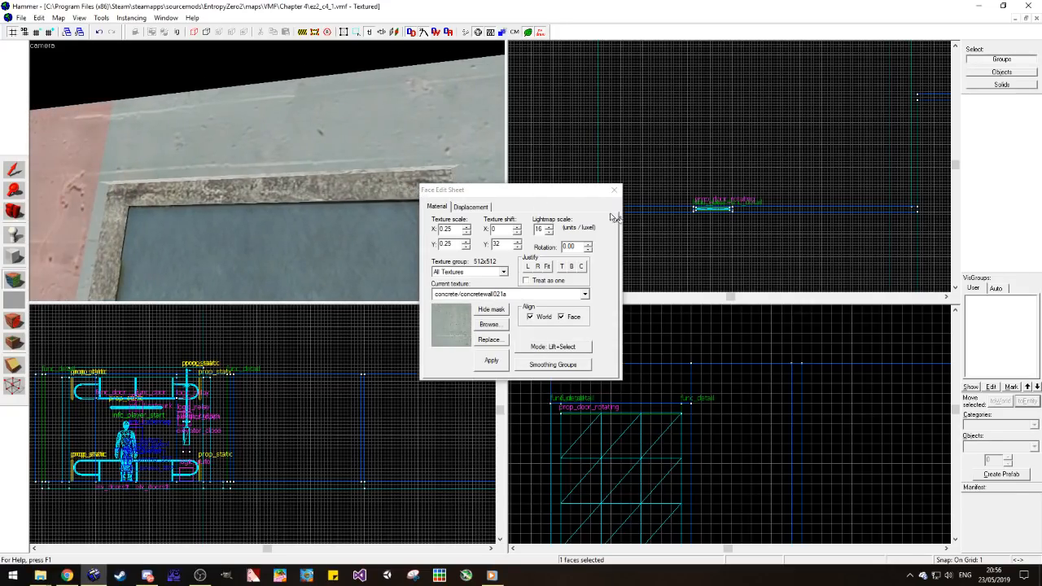
key("shift+s")
Step: Open the reference map ez2_c2_2.vmf again
left_click(36, 18)
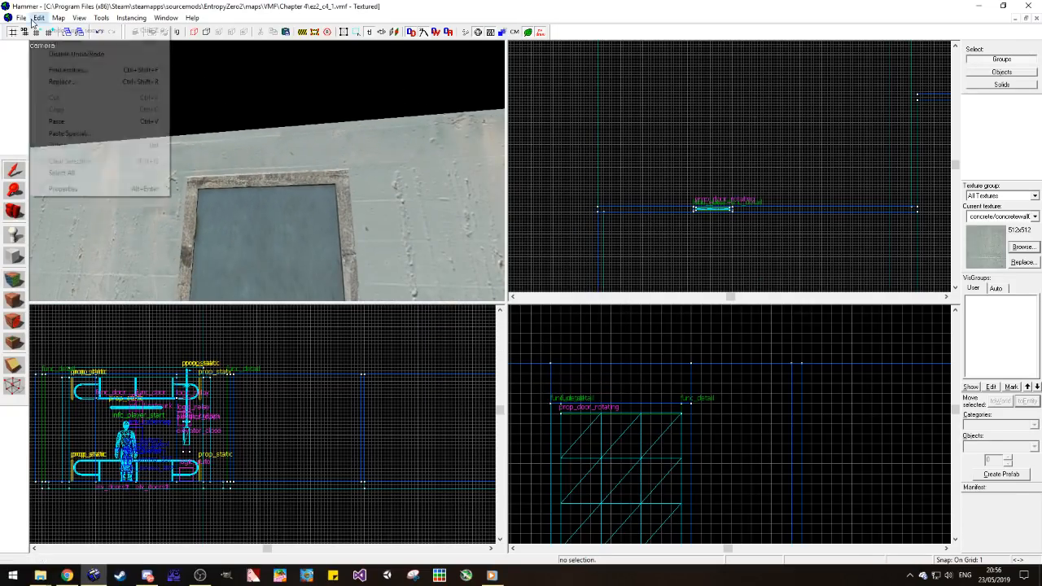
mouse_move(25, 18)
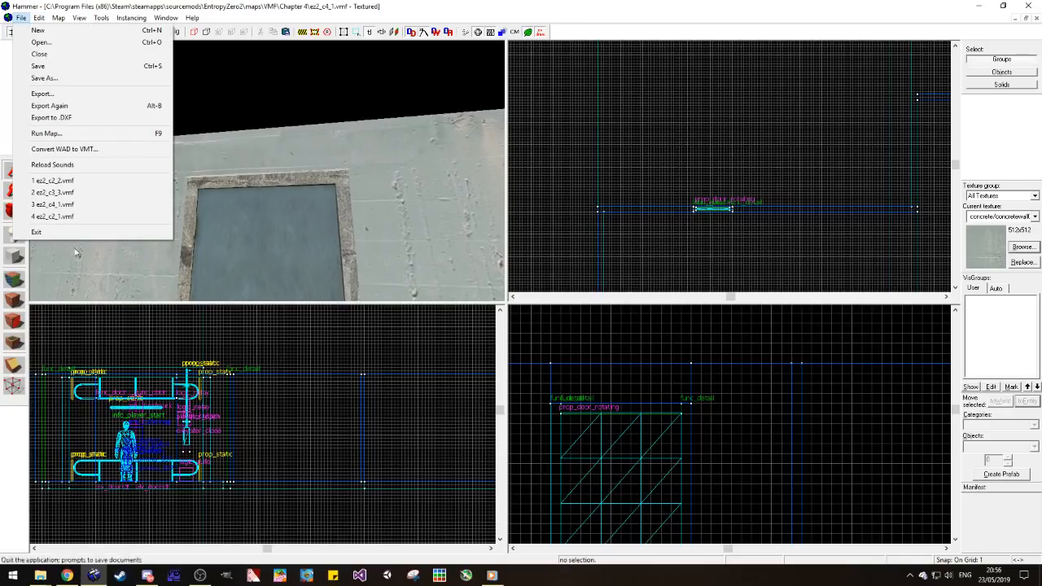
left_click(81, 180)
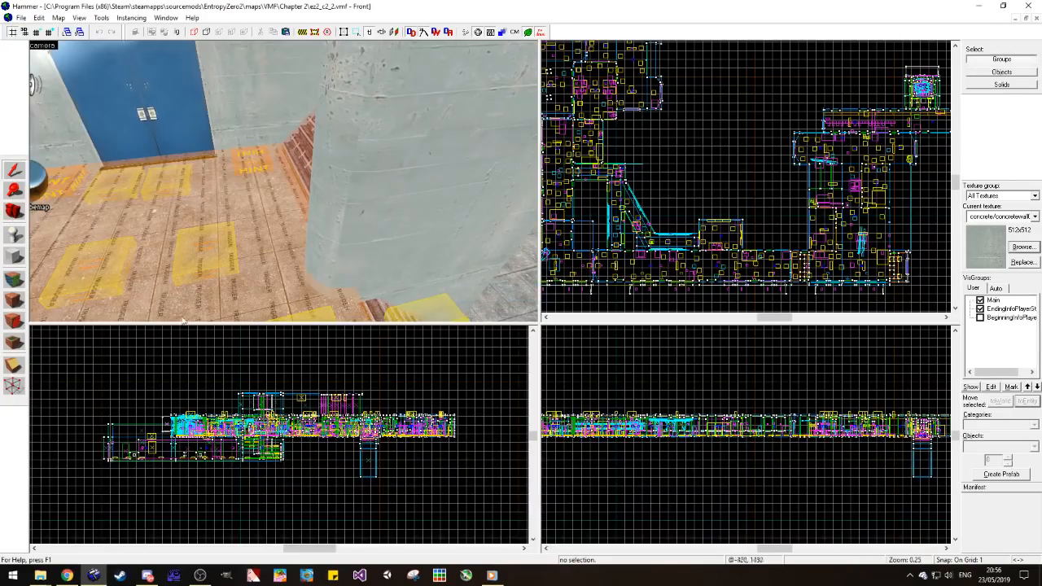
key("w")
Step: Pick up the concrete/concretewall047a texture from the trim around the blue double doors
left_click(16, 215)
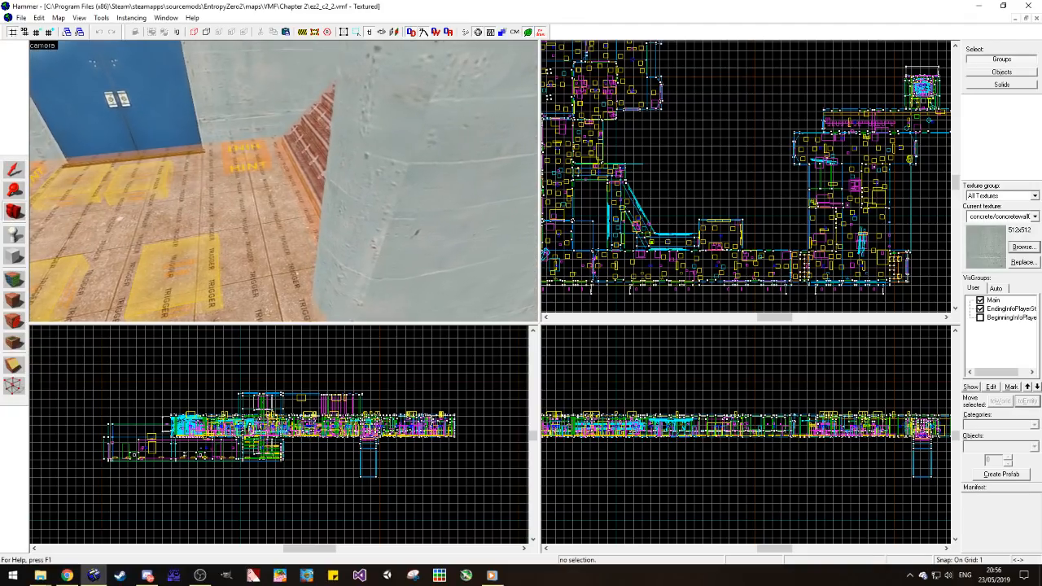
left_click_drag(265, 216, 220, 171)
key("w")
left_click(15, 280)
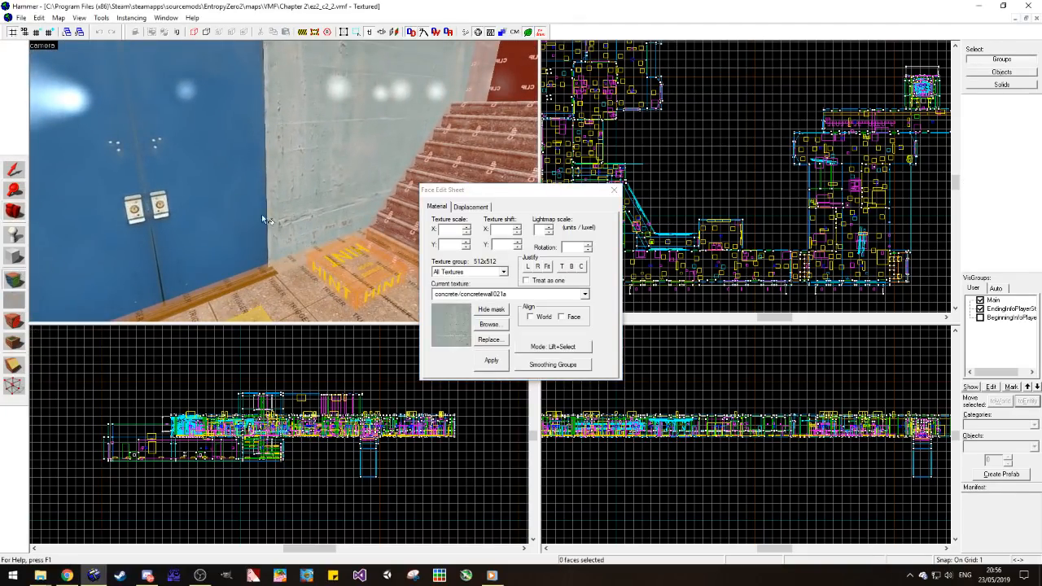
left_click(613, 190)
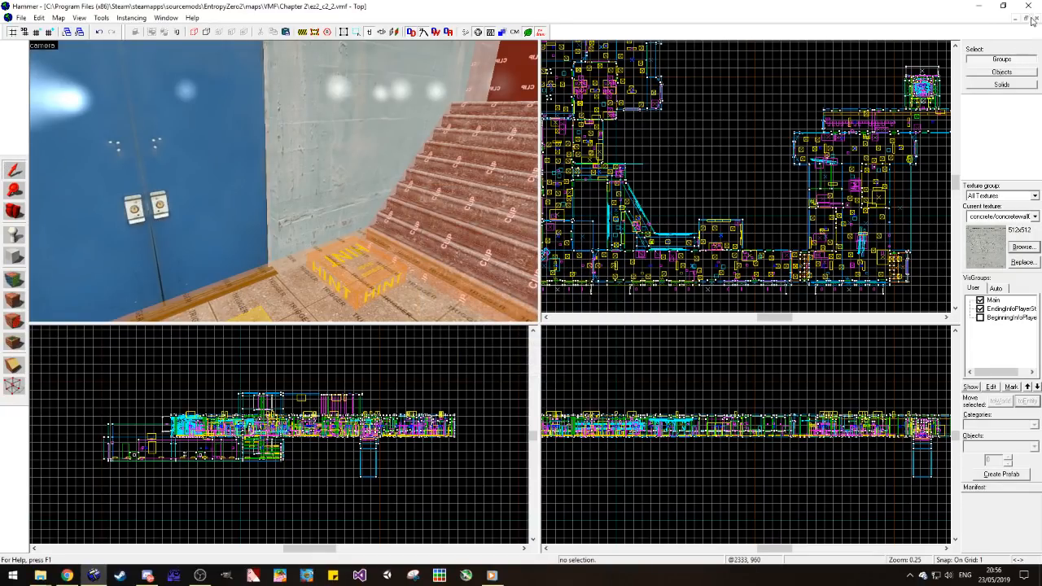
Step: Close the reference map and apply concrete/concretewall047a to the front faces of the door frame in ez2_c4_1
left_click(1034, 20)
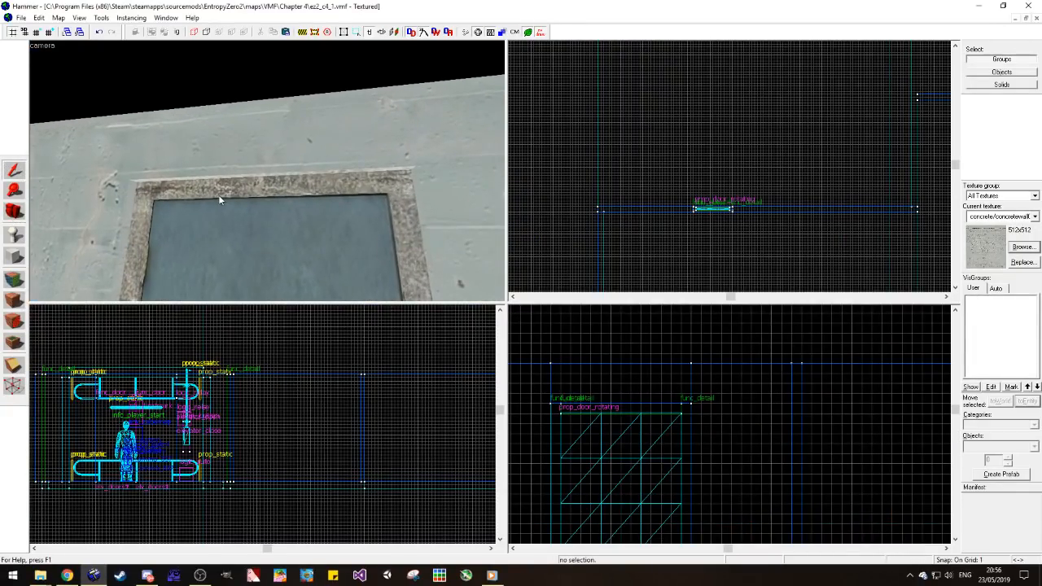
left_click(220, 197)
left_click(13, 295)
key("Escape")
key("s")
left_click(41, 575)
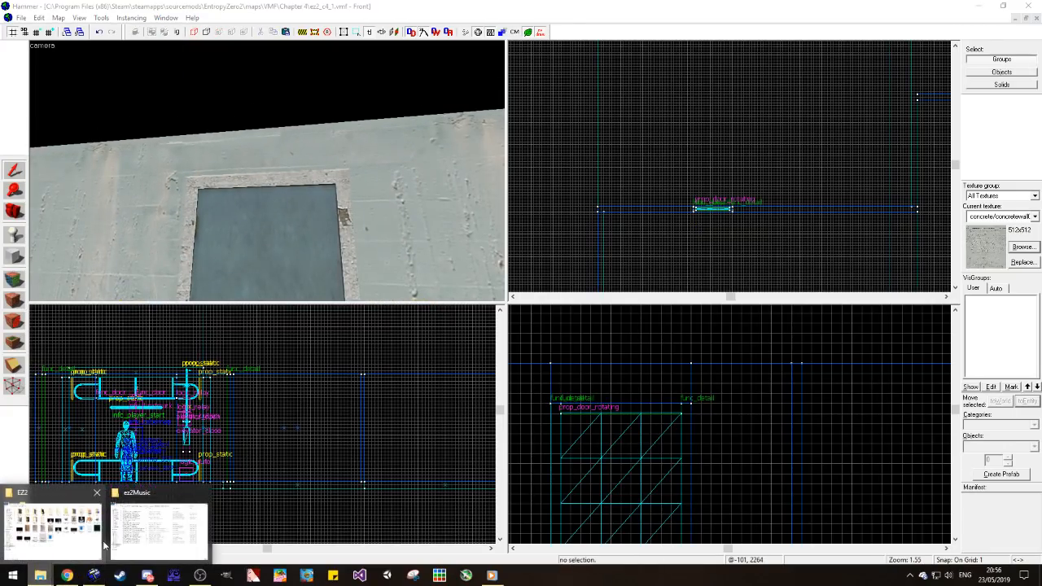
left_click(154, 525)
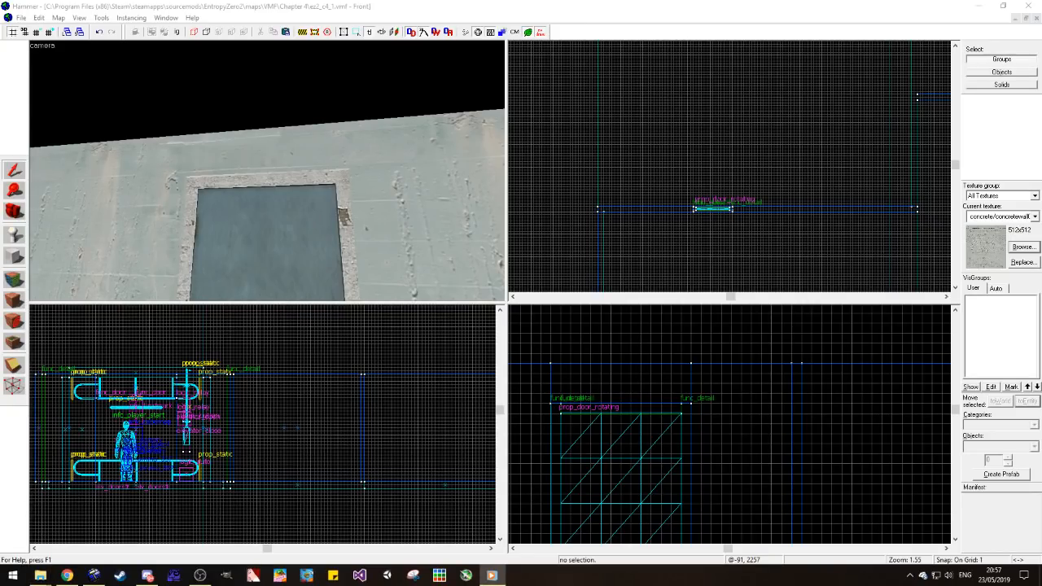
left_click(140, 261)
left_click(20, 221)
left_click_drag(254, 151, 267, 174)
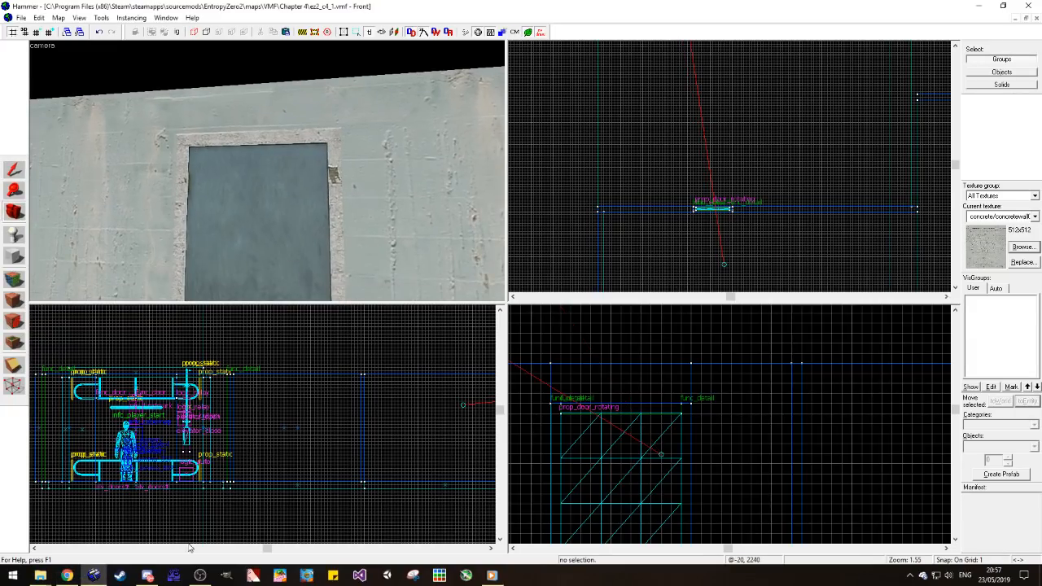
left_click(498, 577)
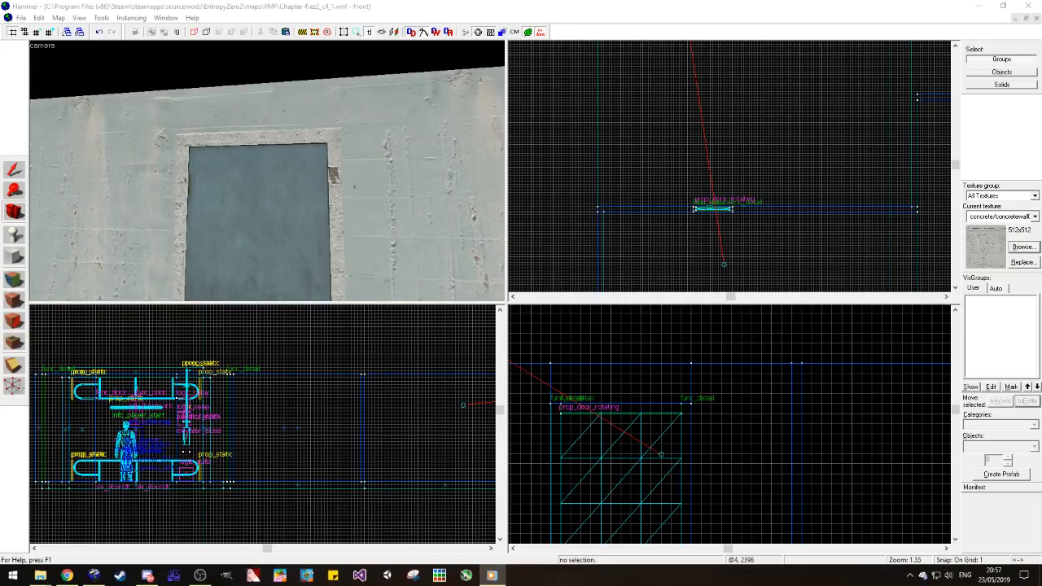
left_click(322, 179)
Step: Select the rotating door independently of its frame group and open its object properties
left_click_drag(322, 179, 267, 171)
key("s")
left_click(16, 172)
left_click(162, 173)
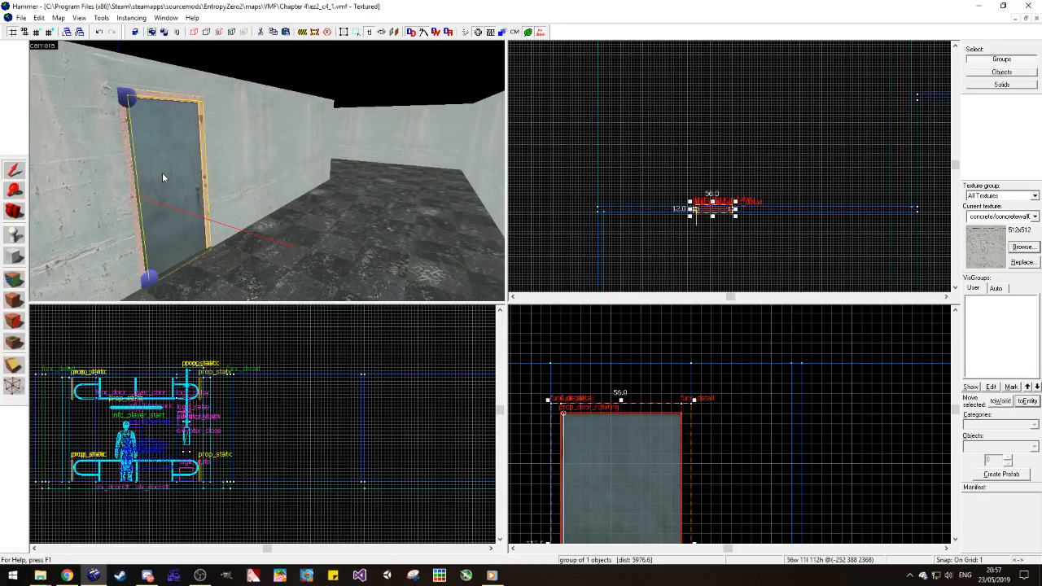
left_click(177, 33)
double_click(165, 135)
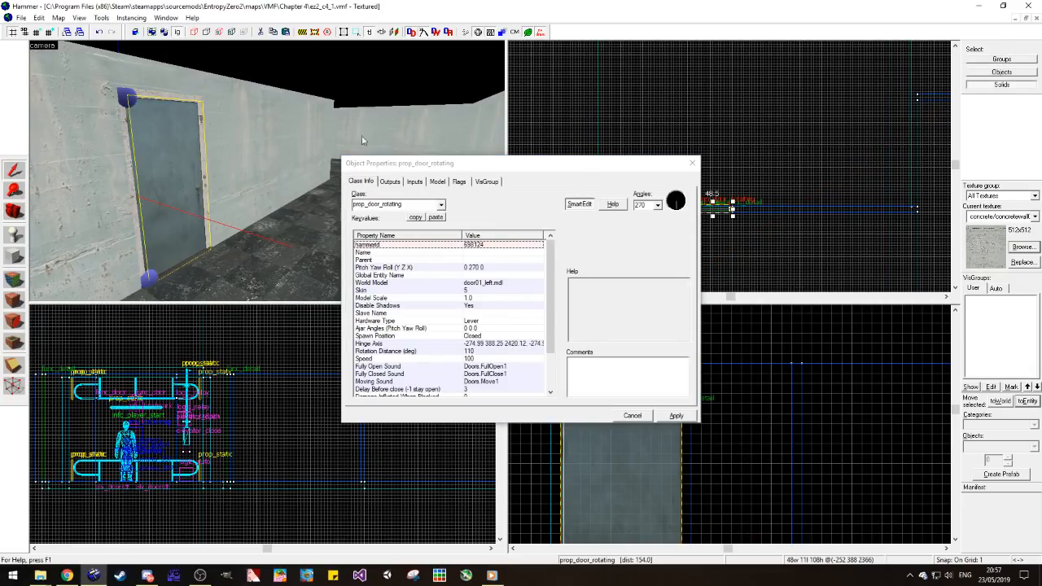
scroll(478, 375, "down", 2)
scroll(480, 382, "up", 2)
scroll(739, 206, "up", 3)
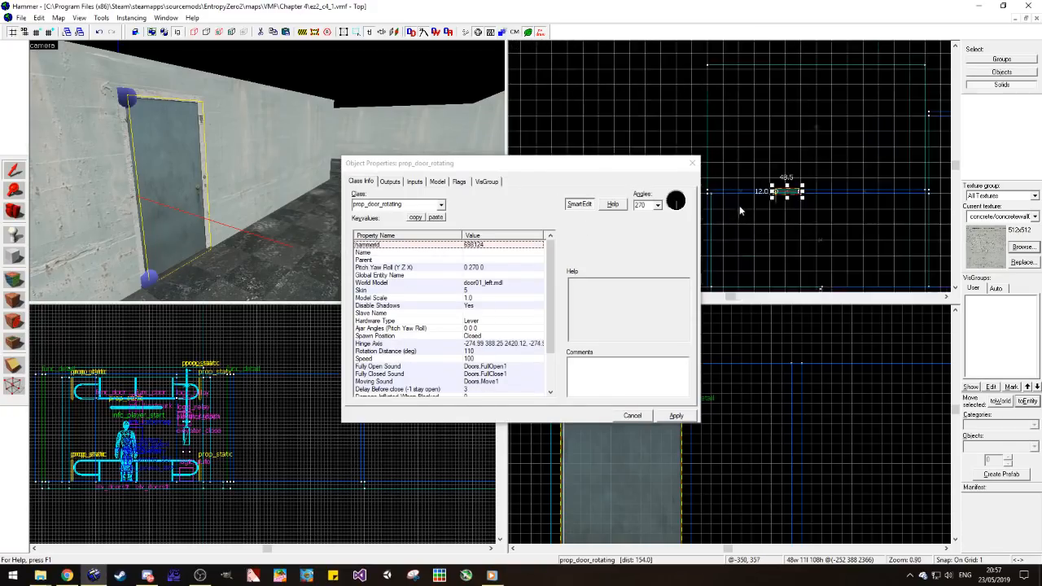
scroll(489, 383, "down", 2)
Step: Choose the door's Open Direction setting and switch its Starts locked flag, then close the properties
left_click(490, 390)
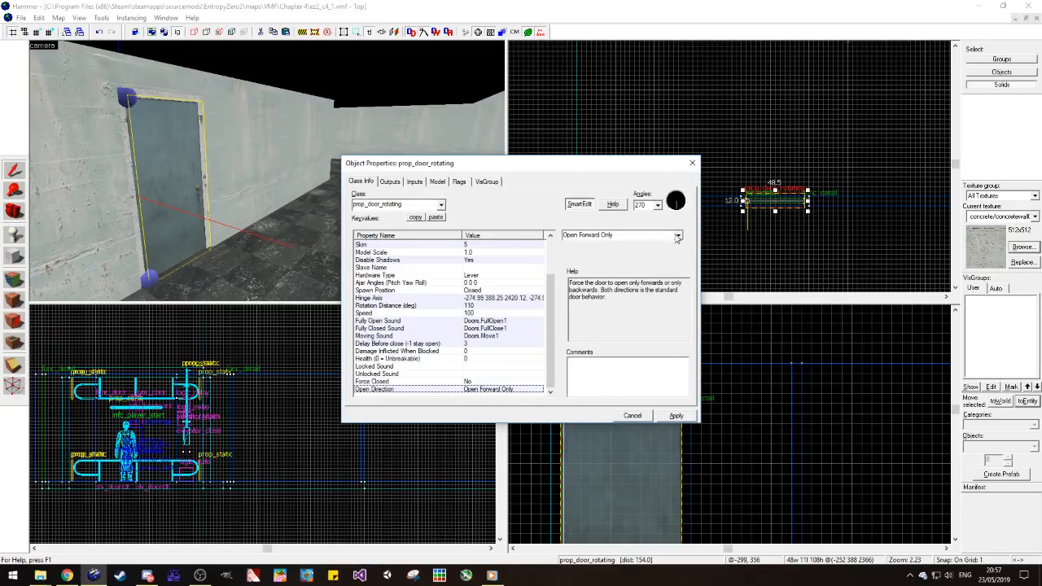
left_click(676, 236)
left_click(637, 252)
left_click(459, 181)
left_click(358, 207)
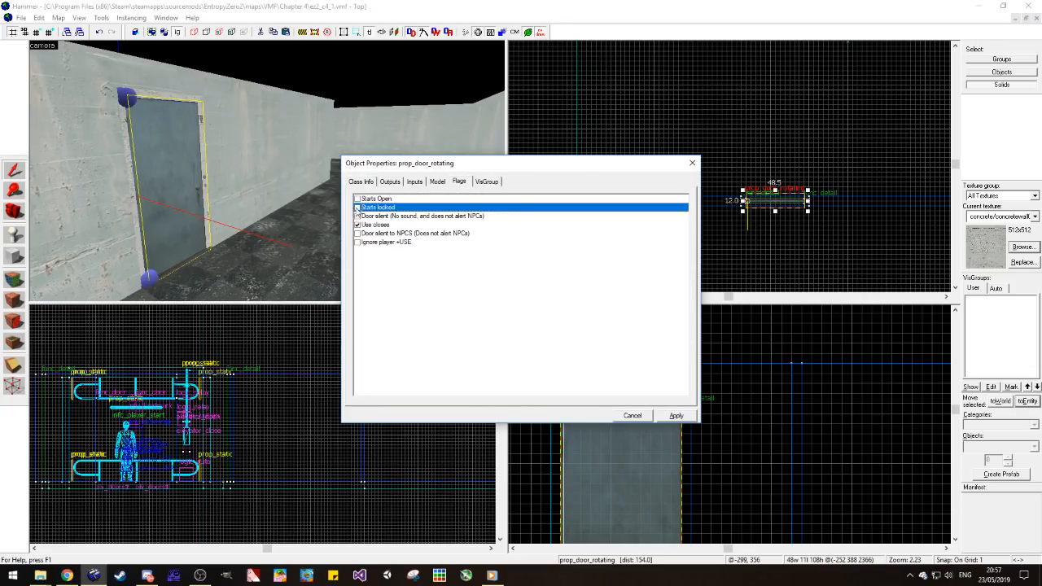
left_click(691, 163)
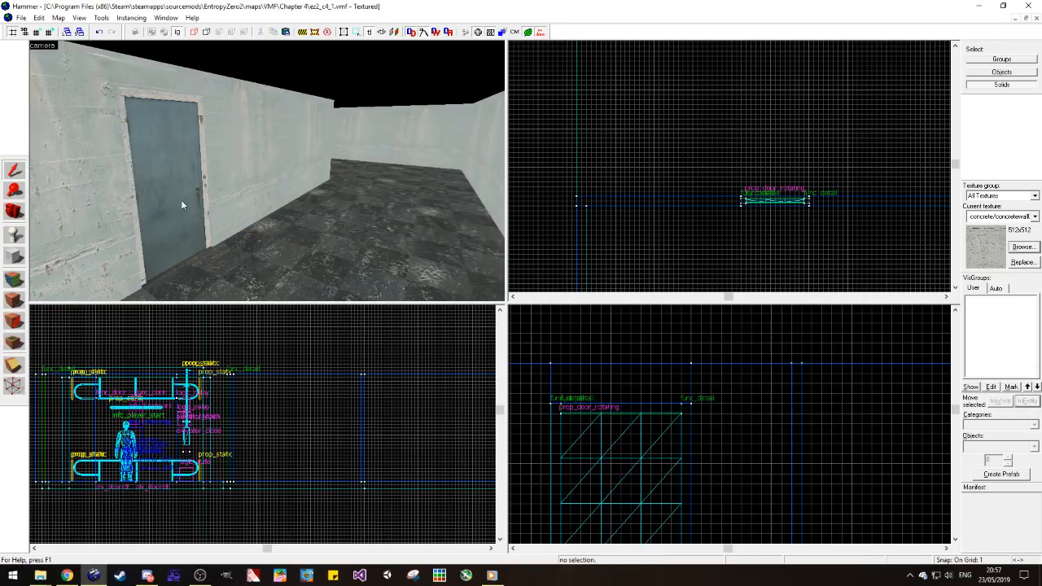
Step: Duplicate the grouped door and frame together with the threshold brush near the wall corner, and rotate the copy 90 degrees about Z
left_click(196, 257)
scroll(818, 205, "up", 5)
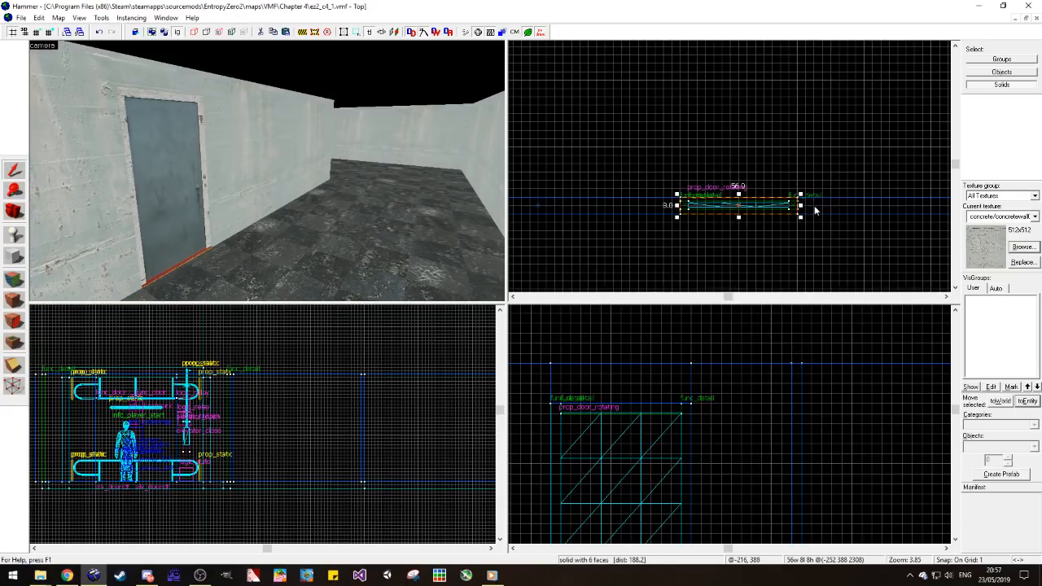
left_click(190, 169, "ctrl")
left_click(203, 144, "ctrl")
left_click(186, 32)
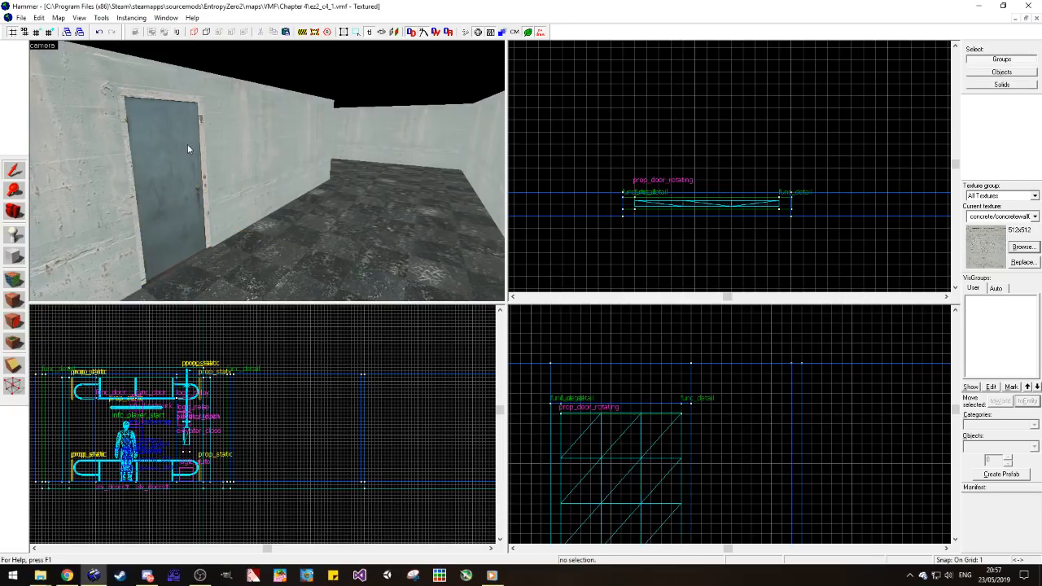
left_click(195, 260, "ctrl")
left_click(192, 256, "ctrl")
left_click(238, 259, "ctrl")
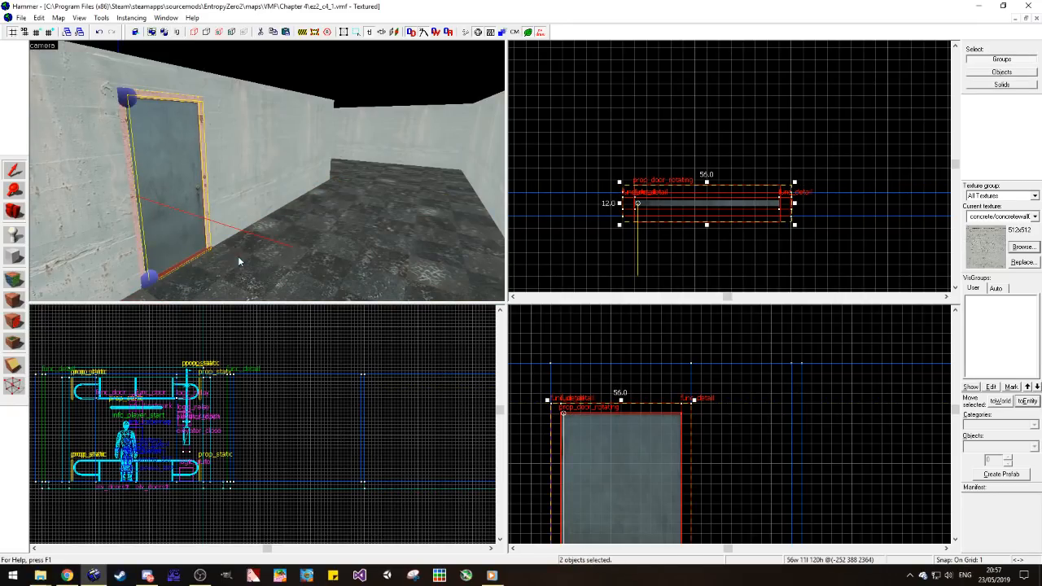
scroll(647, 200, "down", 9)
left_click_drag(648, 203, 799, 171)
key("ctrl+m")
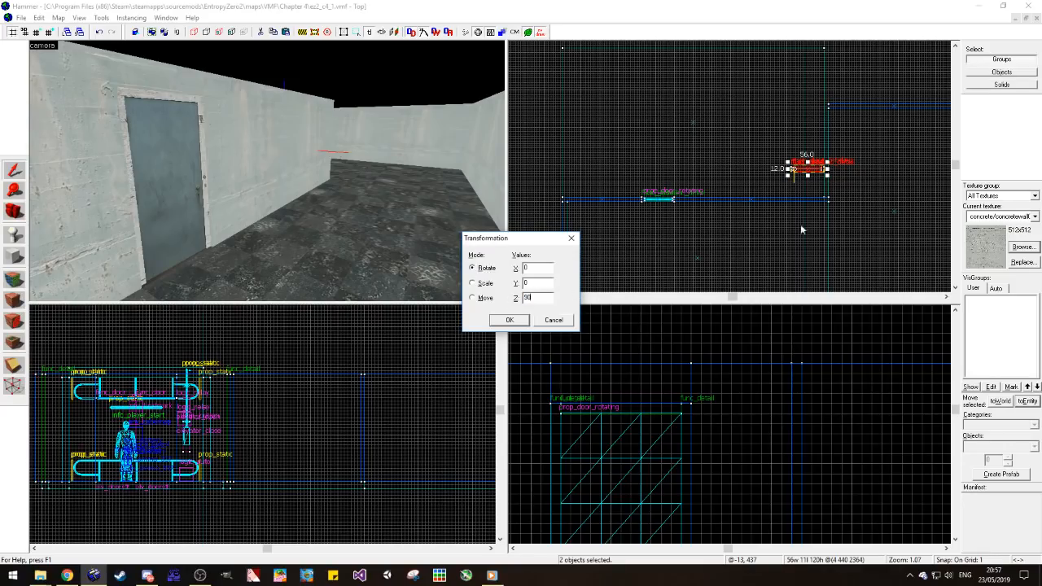
key("Return")
Step: Position the rotated door copy across the opening between the nodraw-backed wall's end and the opposite wall
scroll(683, 192, "up", 5)
left_click_drag(659, 198, 733, 196)
key("z")
key("d")
key("w")
key("z")
left_click_drag(719, 179, 722, 99)
key("Escape")
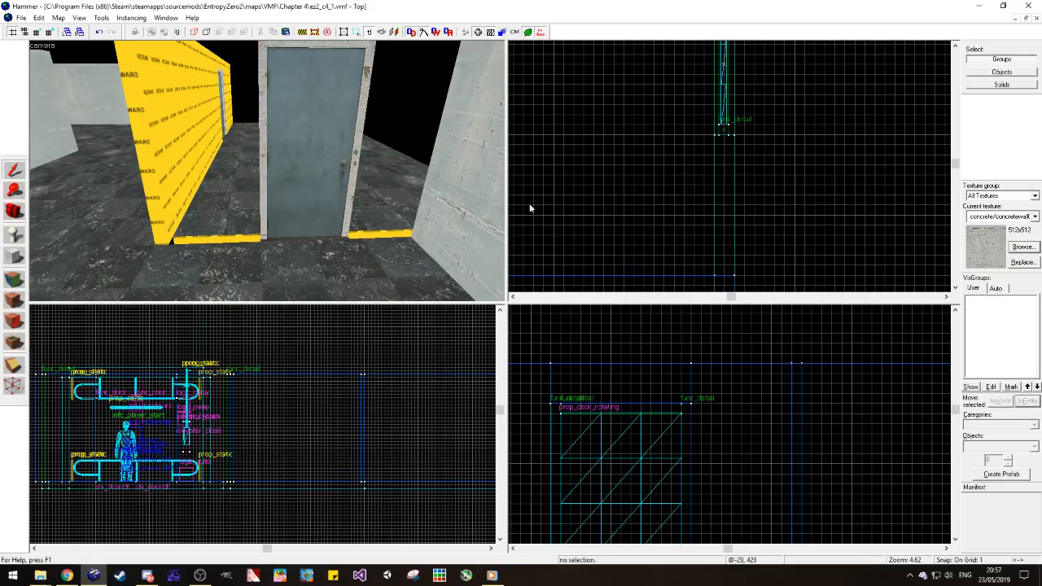
Step: Duplicate the long 264-unit wall near the second door and rotate the copy a quarter turn so it runs perpendicular
left_click(633, 275)
scroll(641, 197, "down", 6)
scroll(656, 212, "up", 3)
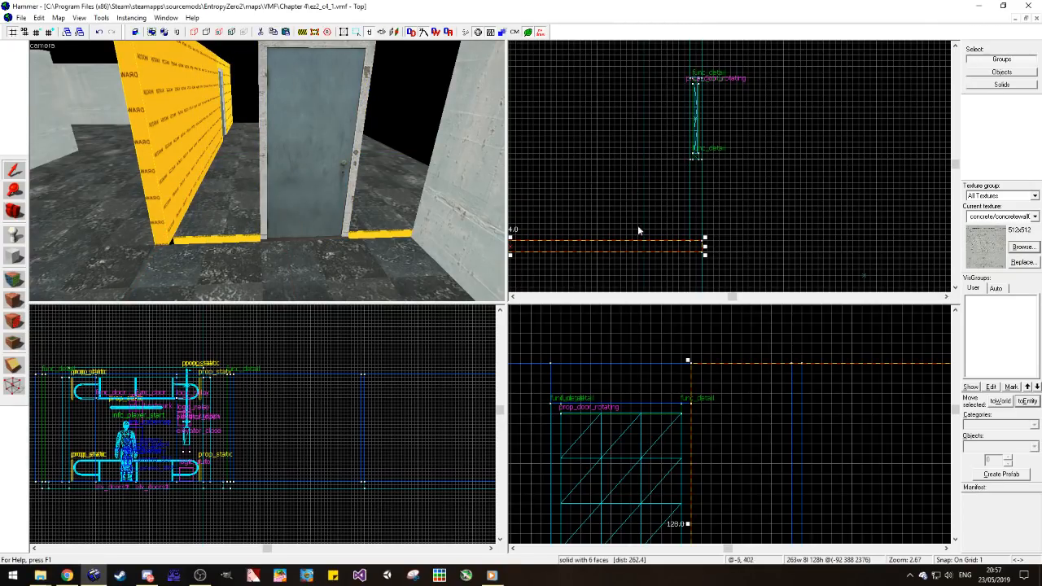
scroll(643, 218, "down", 4)
scroll(640, 231, "up", 2)
left_click_drag(639, 235, 638, 174)
key("ctrl+m")
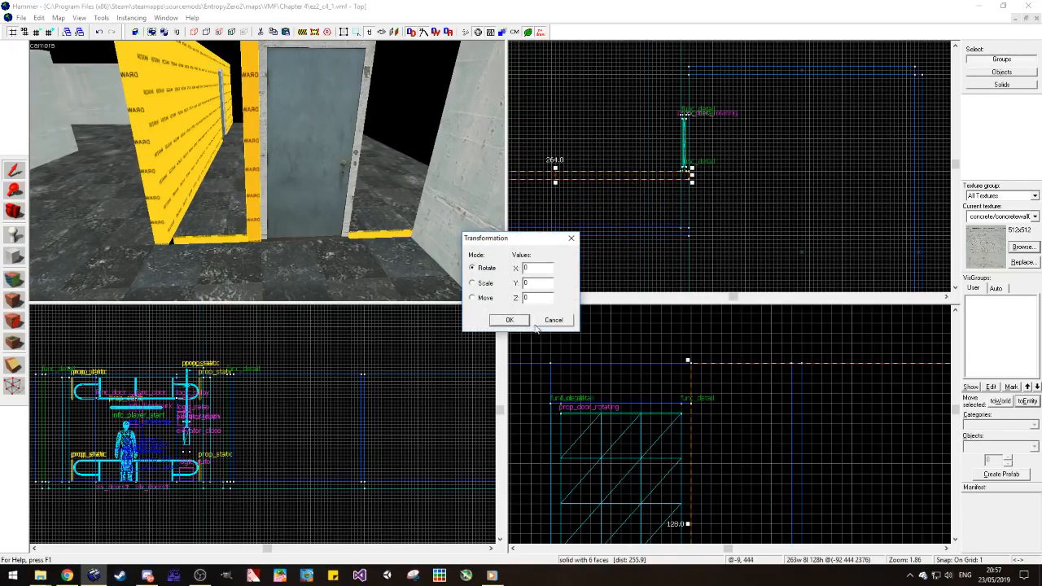
key("Return")
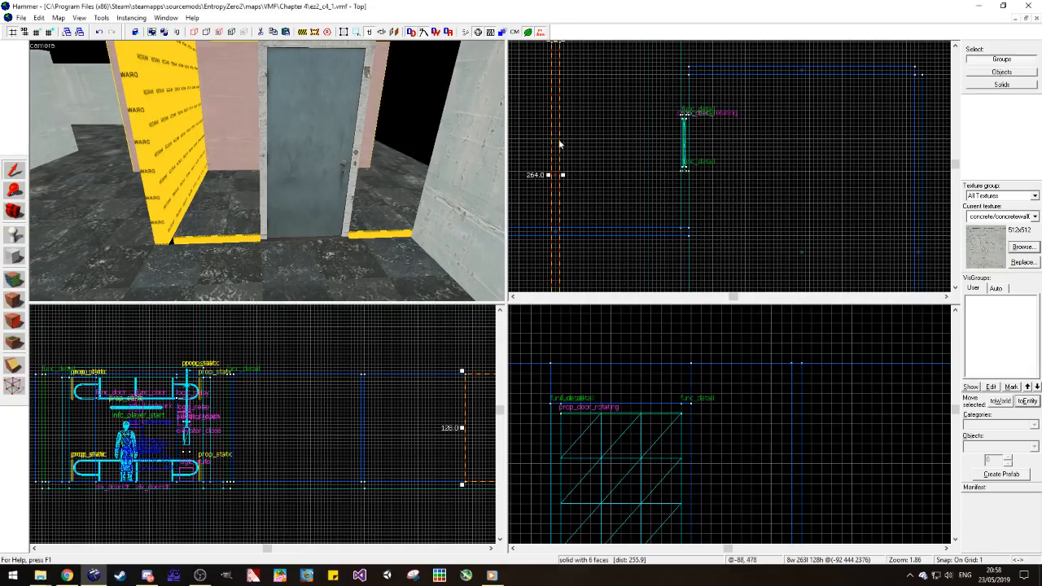
Step: Align the rotated wall copy with the second door and shorten it to 56 units between the long wall's end and the door frame
left_click_drag(684, 239, 693, 109)
scroll(703, 106, "down", 6)
scroll(699, 217, "up", 3)
scroll(688, 107, "up", 6)
scroll(661, 213, "down", 4)
scroll(658, 195, "up", 3)
key("a")
key("w")
left_click(269, 273)
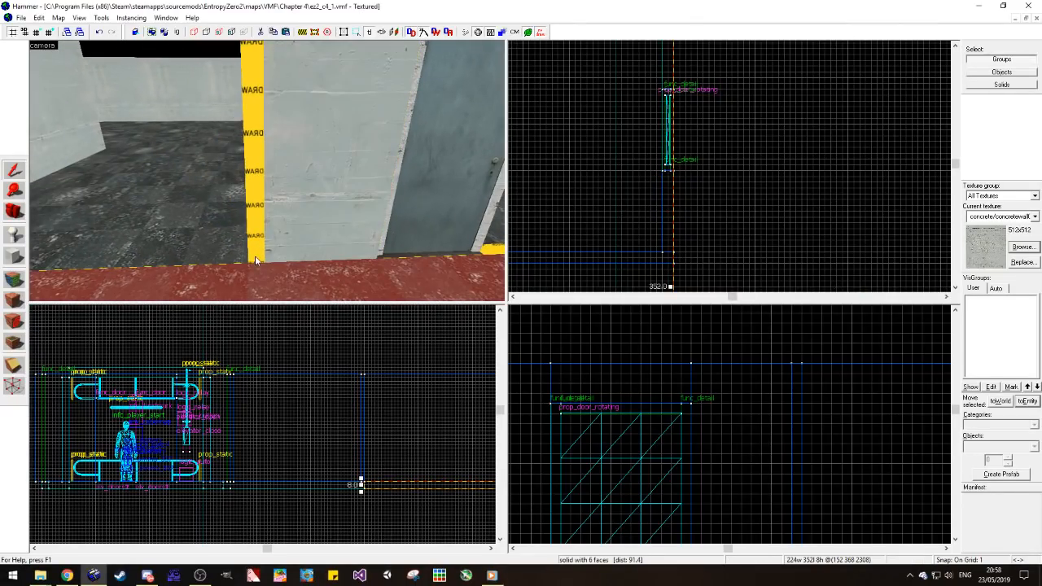
left_click(239, 257)
left_click(656, 263)
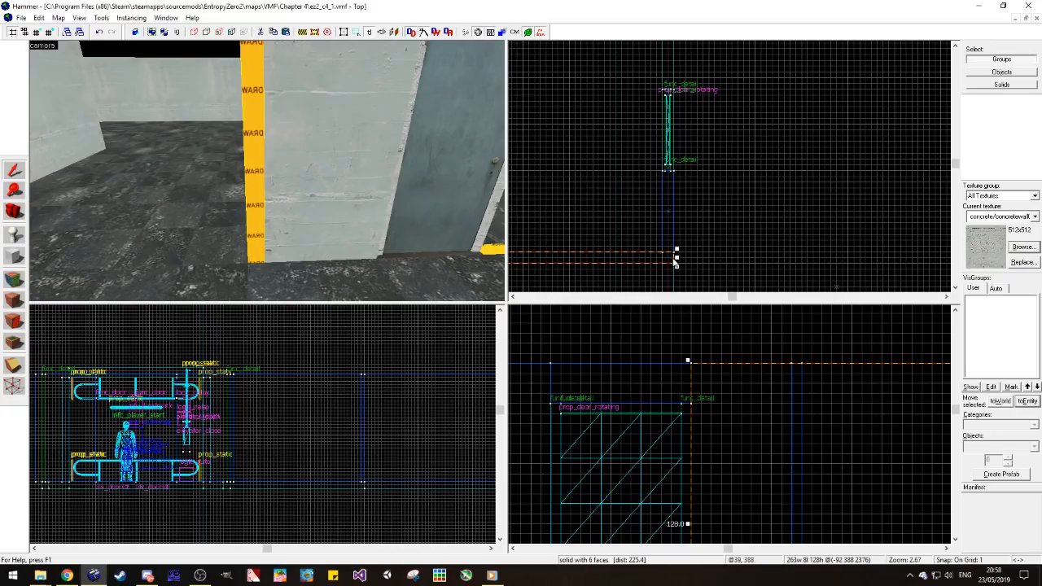
left_click(340, 230)
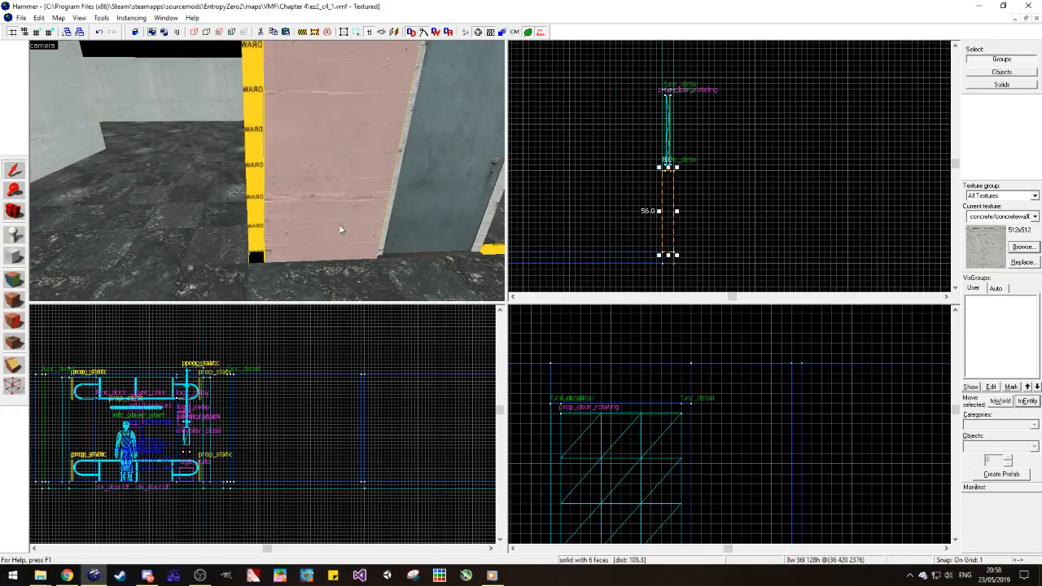
key("a")
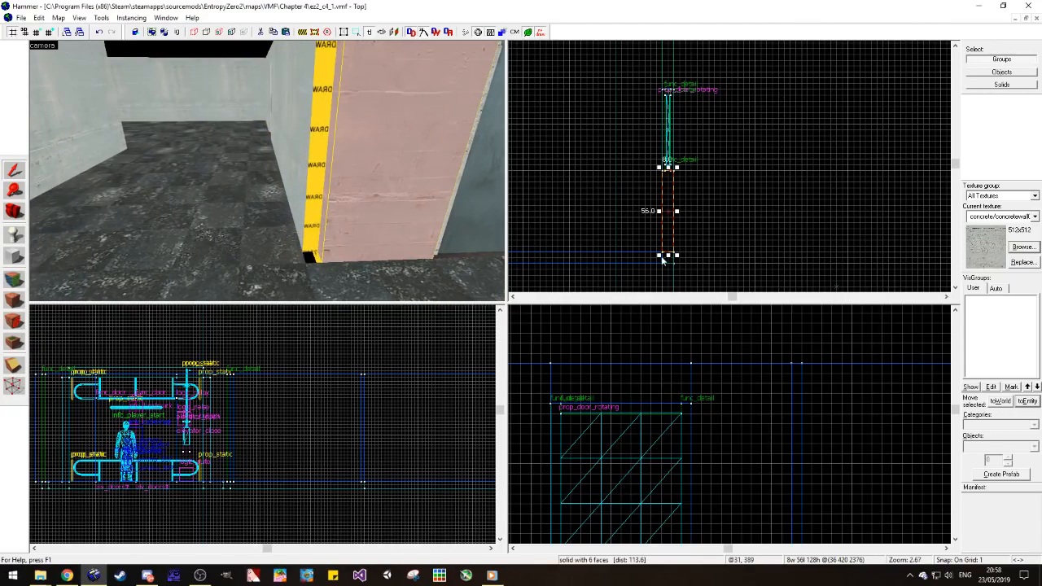
key("Escape")
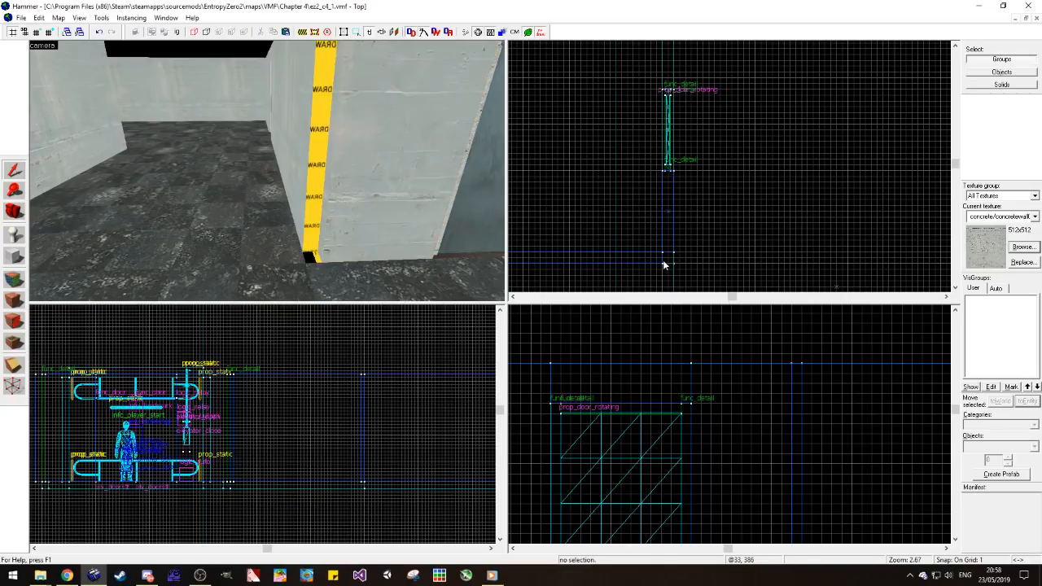
Step: Copy the 56-unit wall segment to the door's other side to close the gap up to the opposite wall
left_click(321, 213)
left_click_drag(666, 259, 679, 148)
key("Escape")
scroll(692, 265, "down", 3)
key("d")
key("s")
left_click(253, 153)
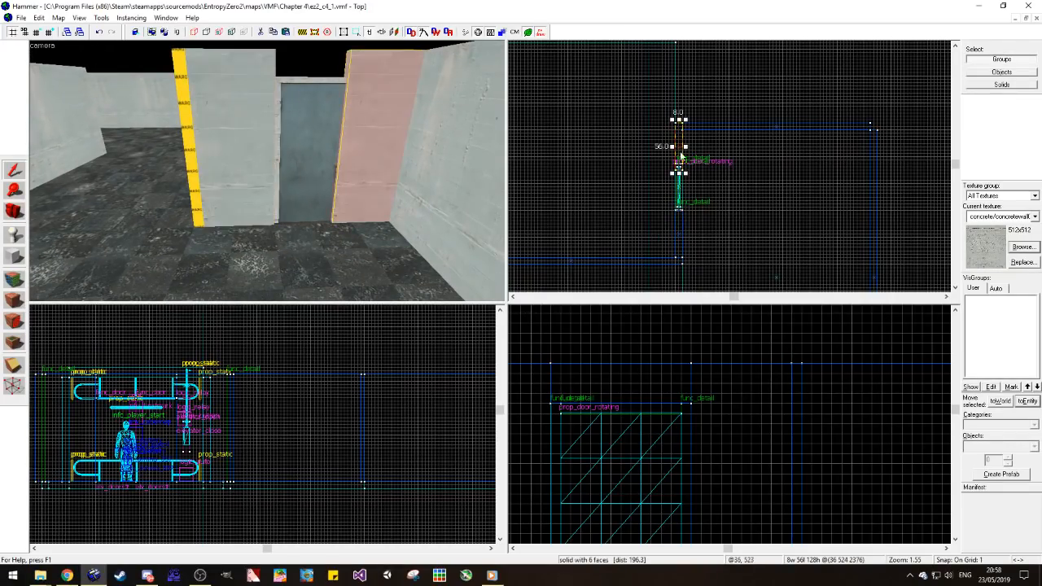
key("Delete")
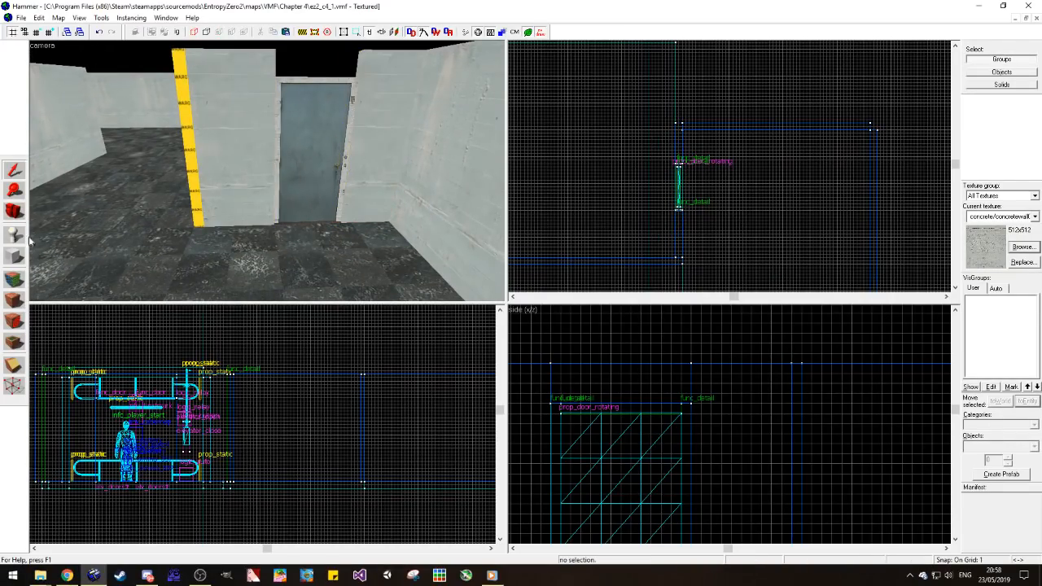
Step: Cover both wall segments flanking the second door entirely with the tools/toolsnodraw texture
left_click(12, 279)
left_click(195, 177)
left_click(22, 177)
left_click(236, 134)
left_click(394, 110, "ctrl")
left_click(13, 299)
left_click(329, 59)
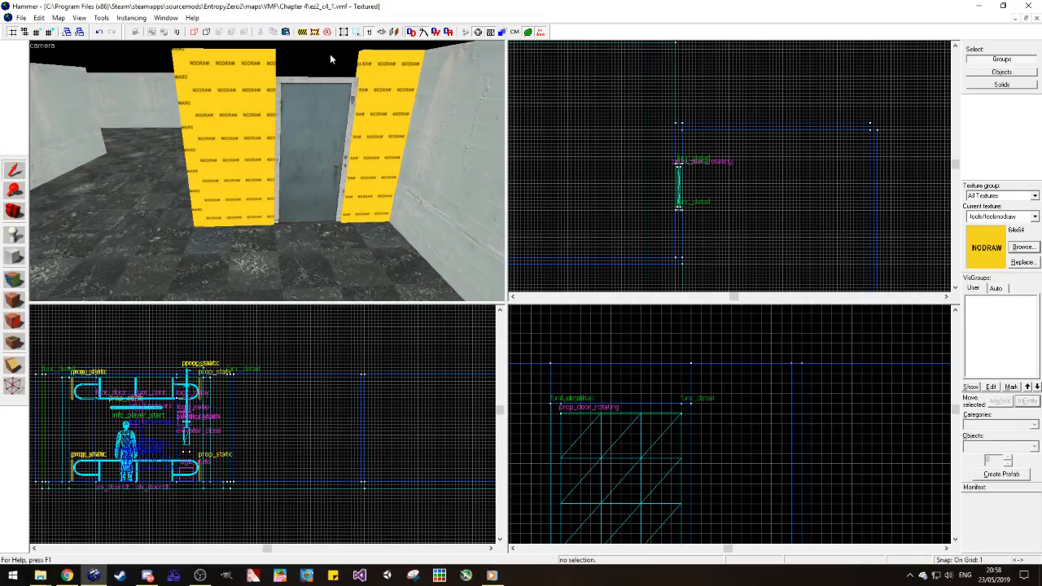
Step: Apply concrete/concretewall021a from the adjoining wall to the room-facing sides of both segments beside the second door
left_click(6, 279)
left_click(428, 157)
right_click(372, 98)
right_click(259, 106)
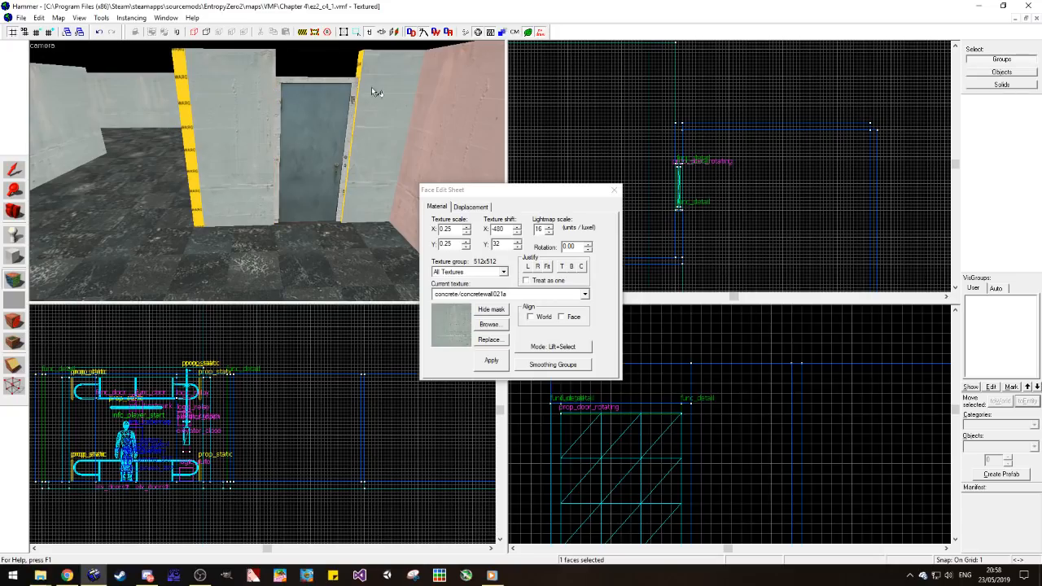
right_click(362, 72)
key("w")
key("d")
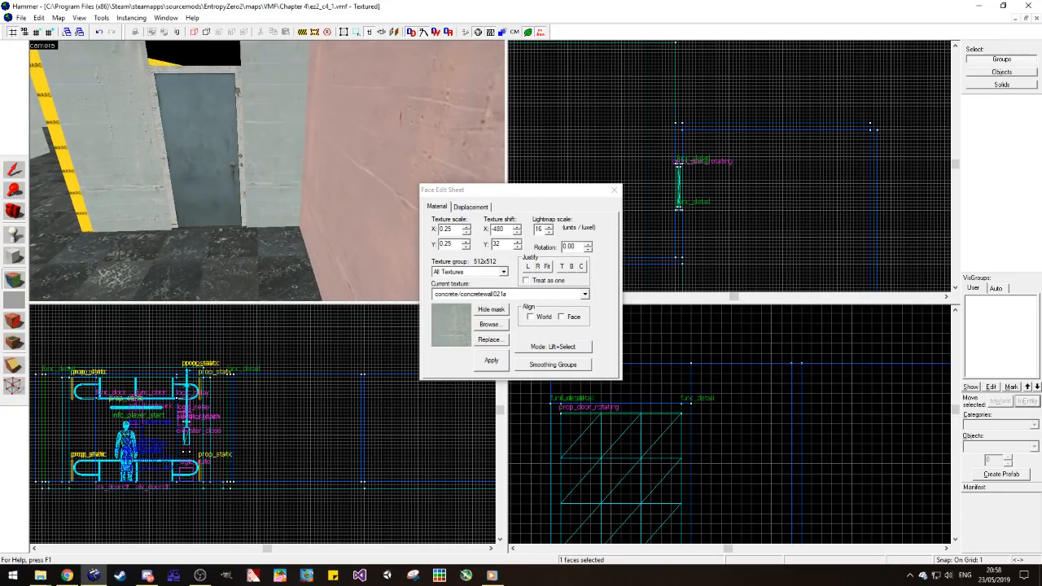
Step: Clip a small diagonal corner off the long wall's end beside the second door
left_click(14, 211)
left_click_drag(273, 174, 264, 174)
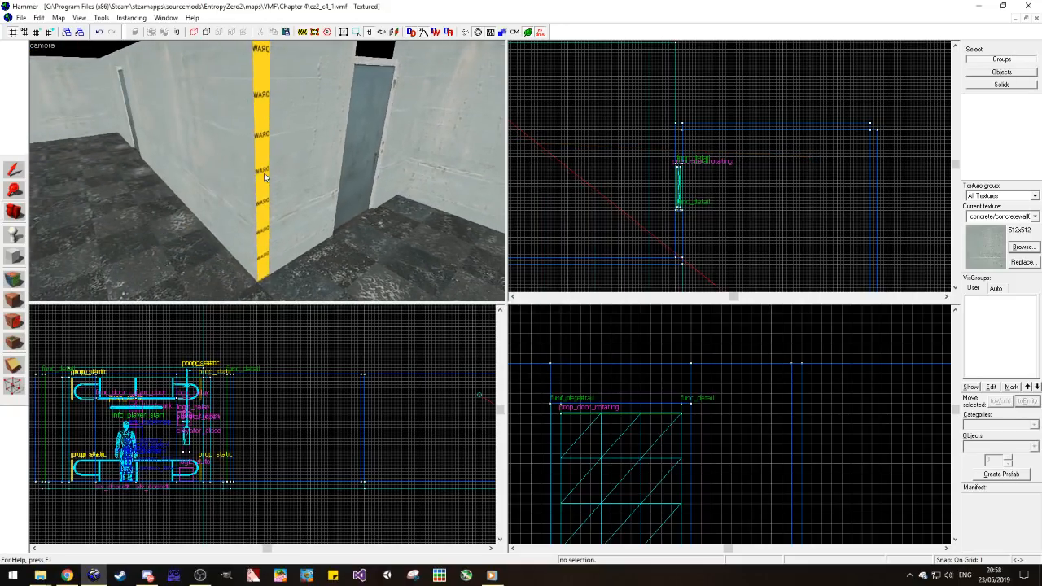
left_click(14, 169)
left_click(187, 146)
left_click(13, 365)
scroll(673, 268, "up", 2)
scroll(744, 228, "up", 5)
scroll(668, 264, "down", 10)
scroll(793, 156, "up", 11)
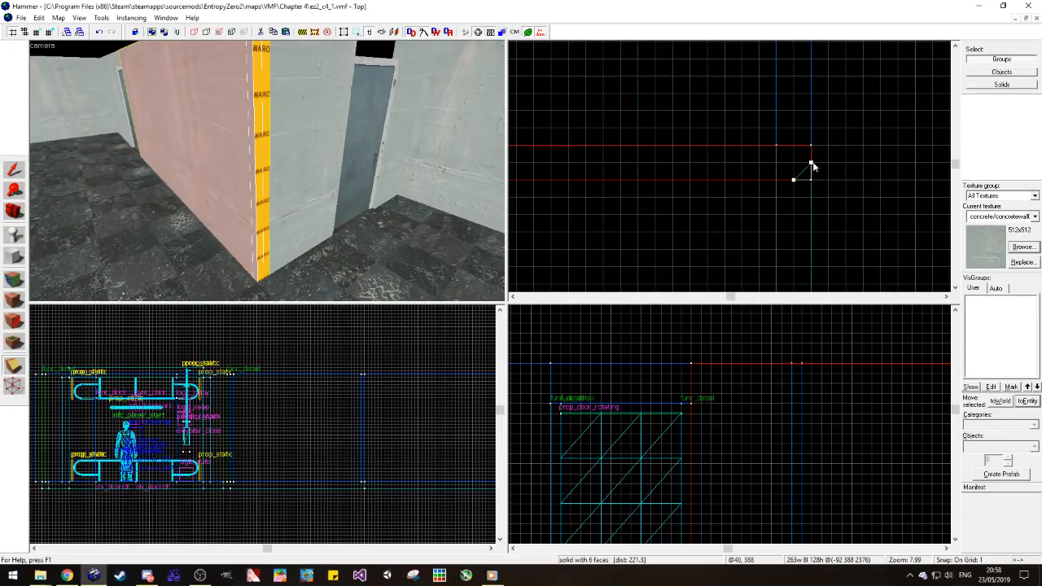
key("Return")
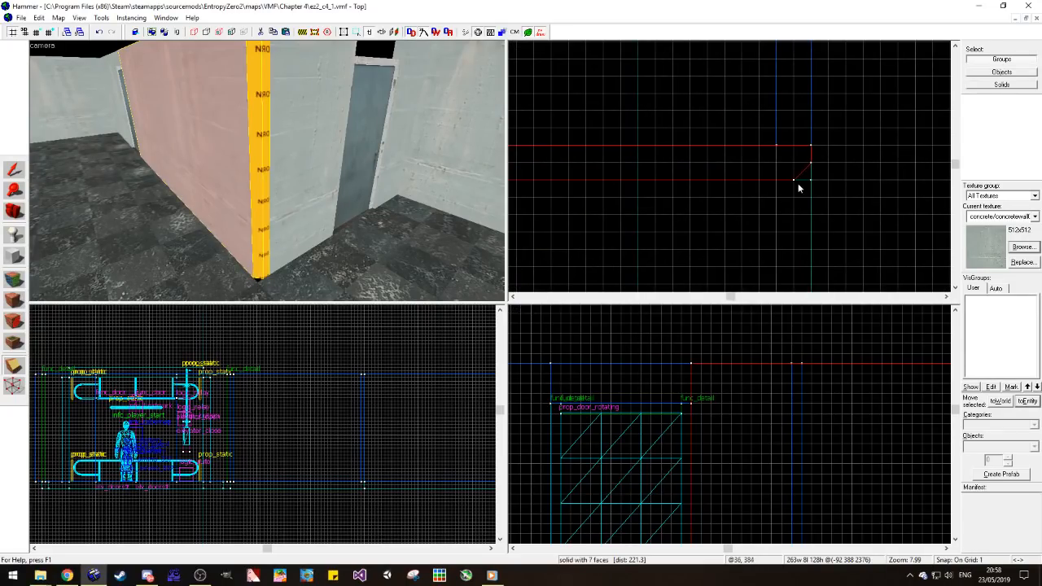
Step: Apply the neighbouring wall's concrete/concretewall021a texture to the exposed nodraw face at the clipped corner
left_click(12, 172)
left_click(87, 54)
left_click(13, 279)
left_click(271, 187)
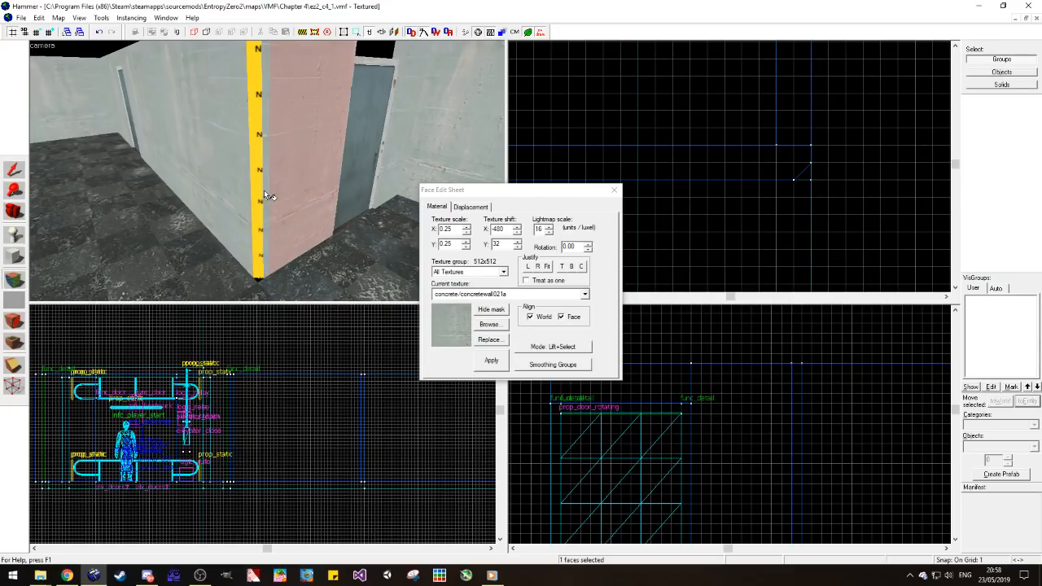
right_click(258, 190)
key("d")
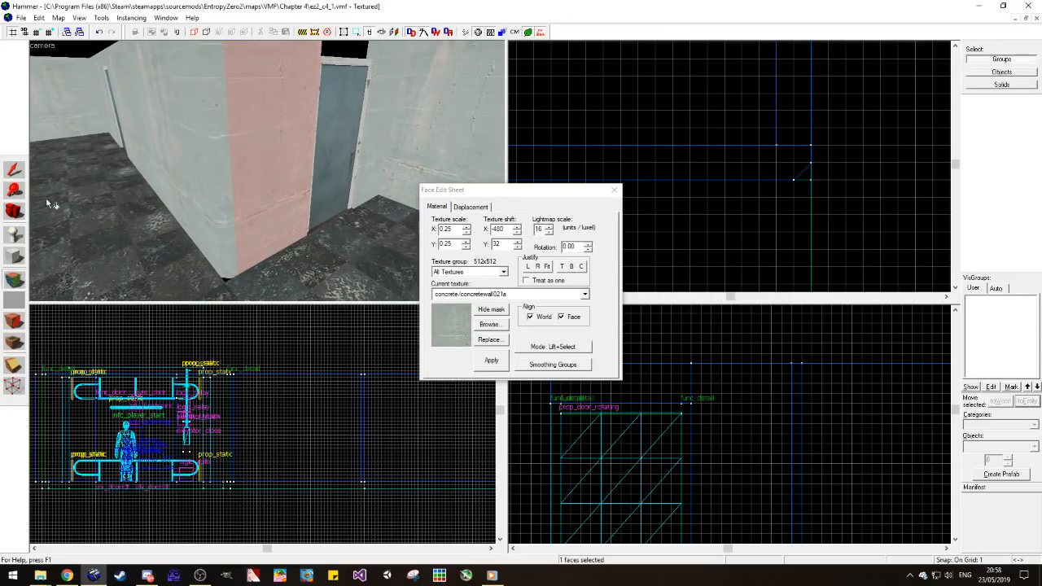
Step: Copy a wall segment across the second door and reduce its height to fill only the space above the frame
key("s")
left_click(17, 172)
left_click(299, 74)
left_click(371, 78)
scroll(726, 237, "down", 7)
scroll(746, 86, "up", 2)
scroll(744, 82, "up", 3)
left_click_drag(731, 60, 722, 242)
scroll(411, 414, "down", 8)
scroll(355, 413, "up", 11)
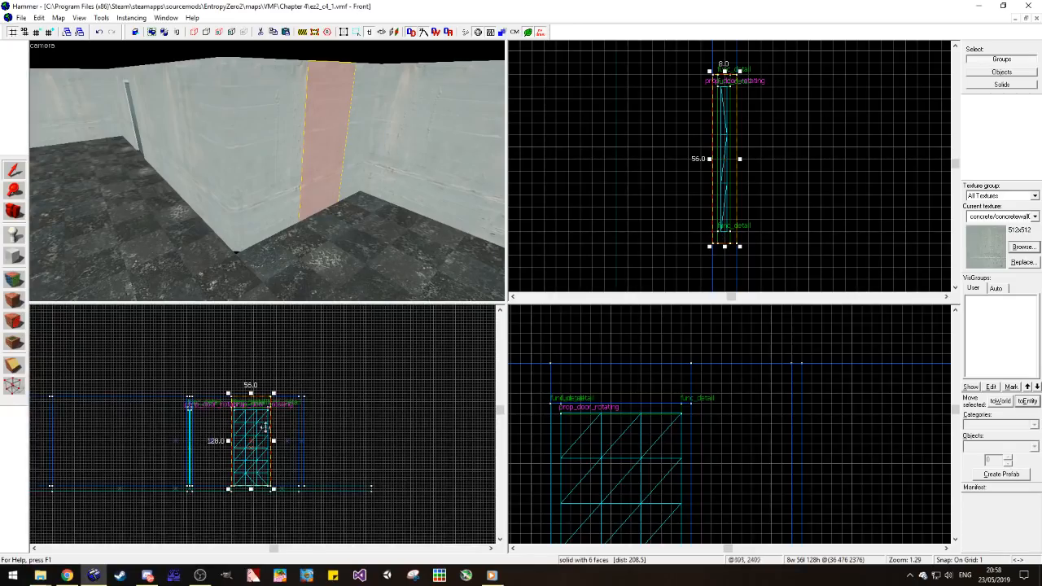
left_click_drag(229, 540, 241, 382)
key("Escape")
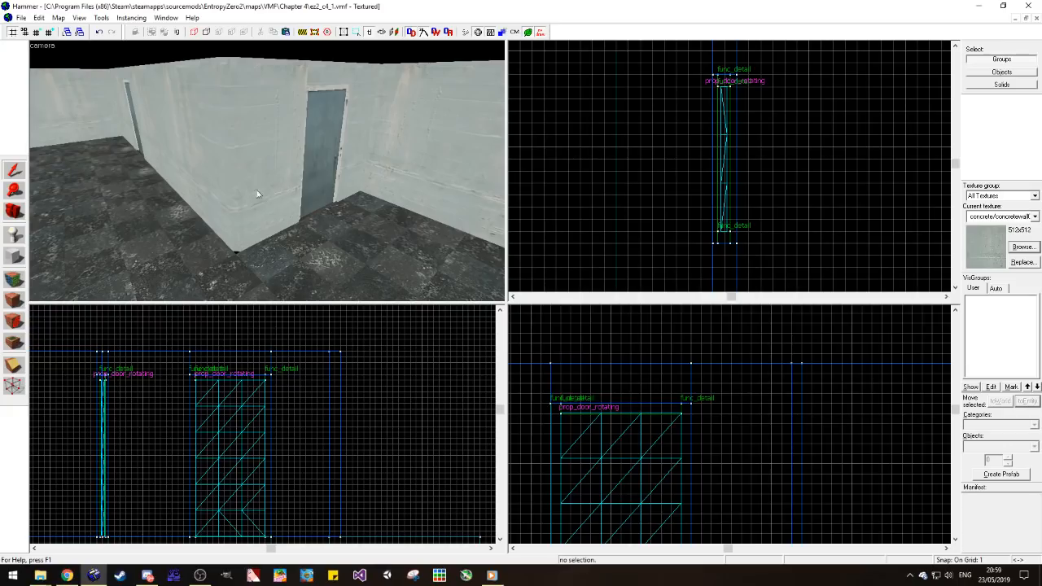
Step: Texture the exposed nodraw strip above the second door's frame with concrete/observationwall_001a
left_click(24, 277)
left_click(288, 136)
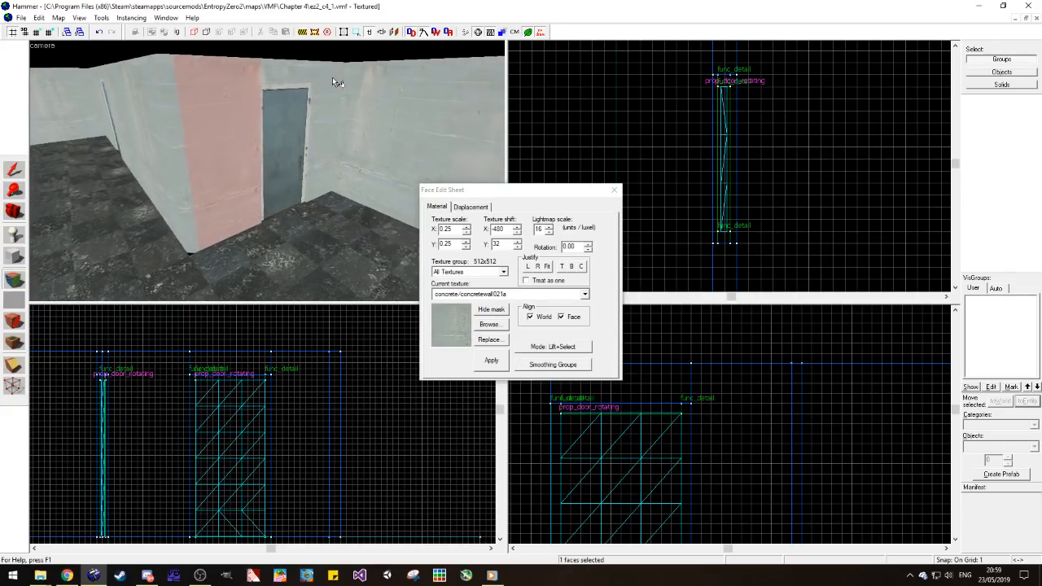
key("w")
key("z")
left_click(585, 294)
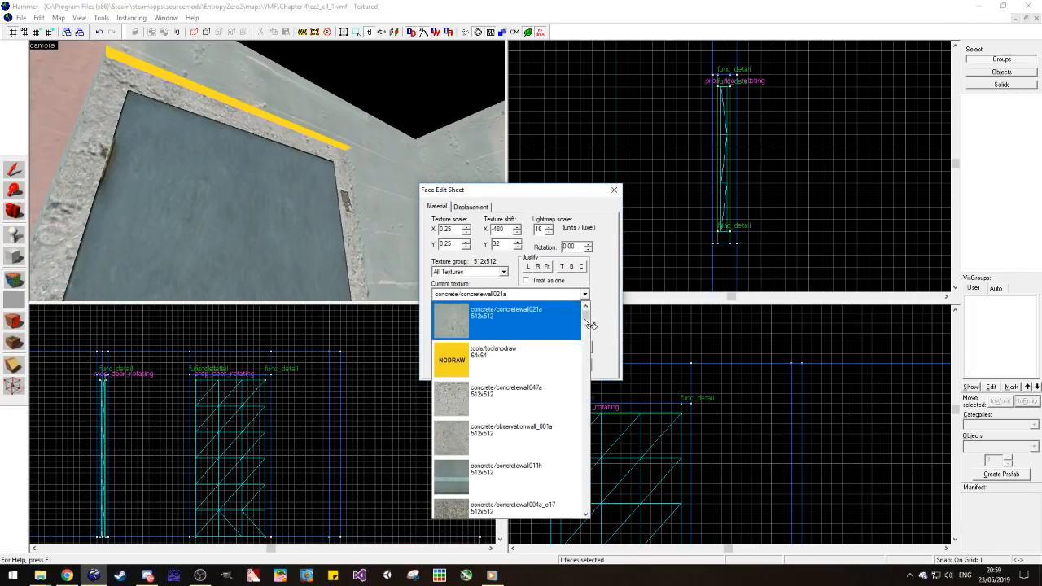
left_click(512, 393)
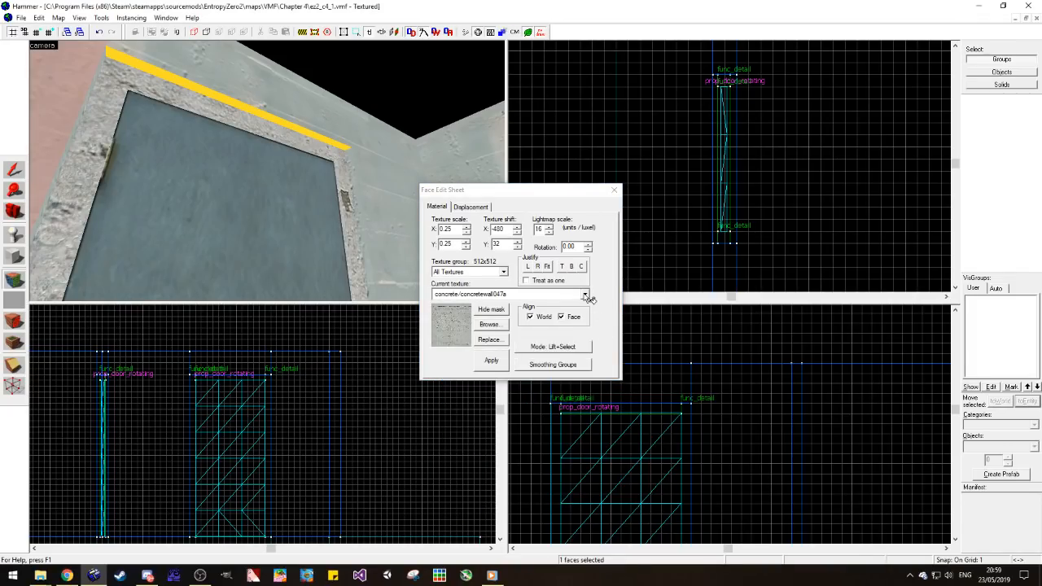
key("z")
key("w")
key("z")
left_click(206, 225)
left_click(206, 226)
key("z")
key("w")
key("z")
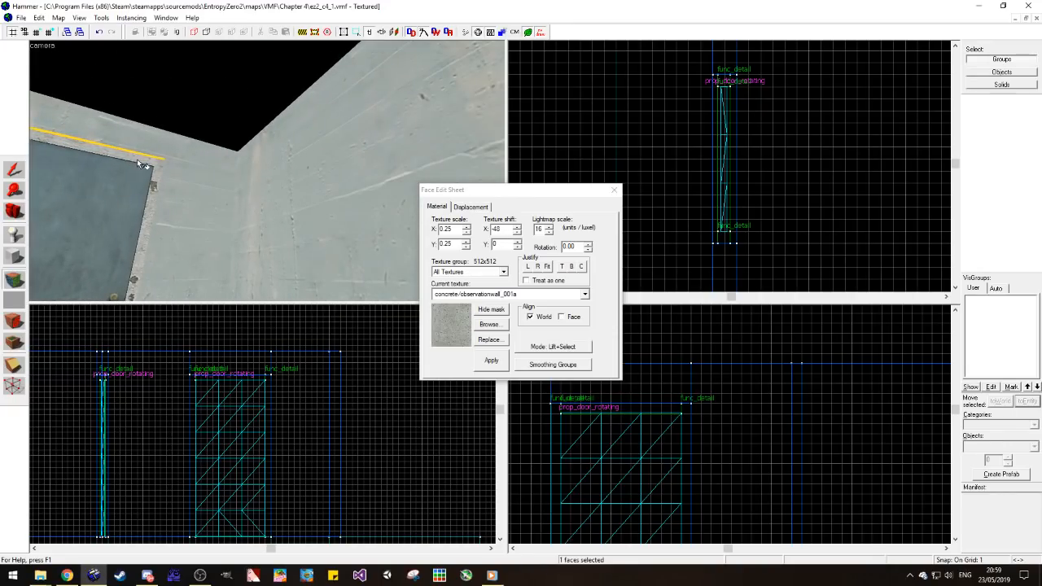
Step: Inspect the walled-in second doorway and the wall corner beside it from behind, above and inside the room
left_click(9, 218)
key("z")
key("w")
key("s")
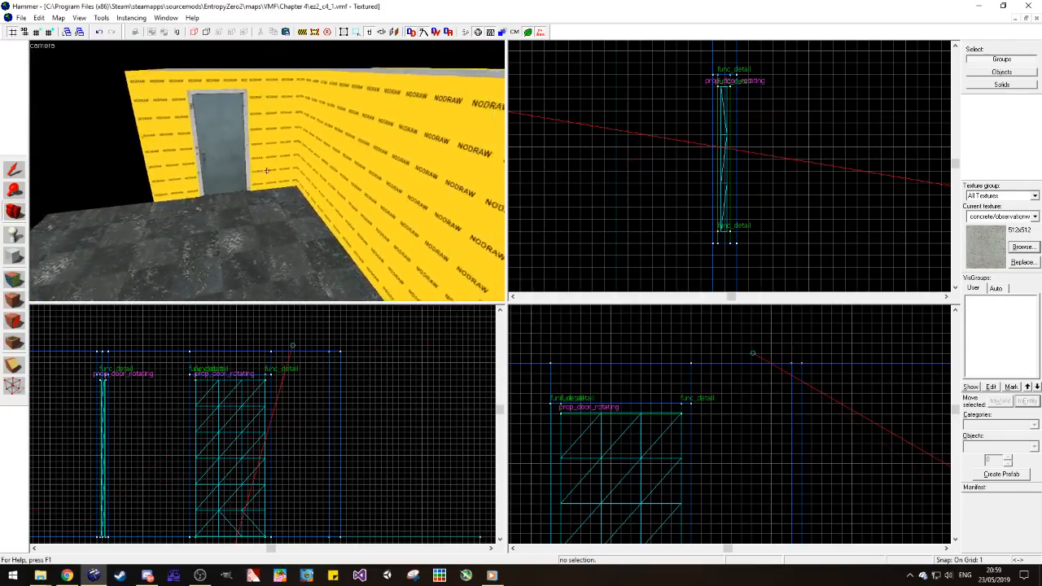
key("w")
key("s")
key("w")
key("w")
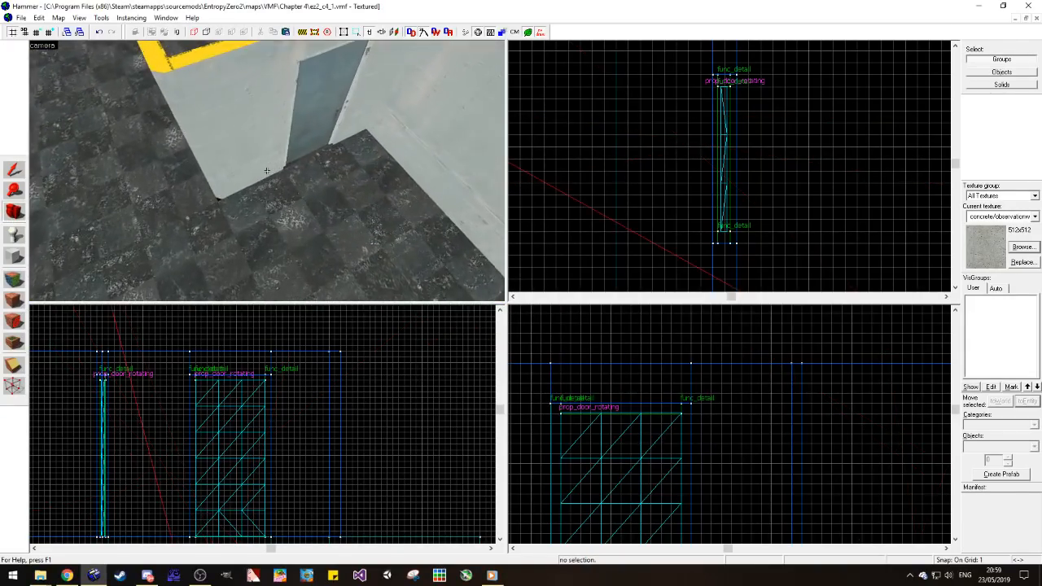
key("a")
key("d")
key("w")
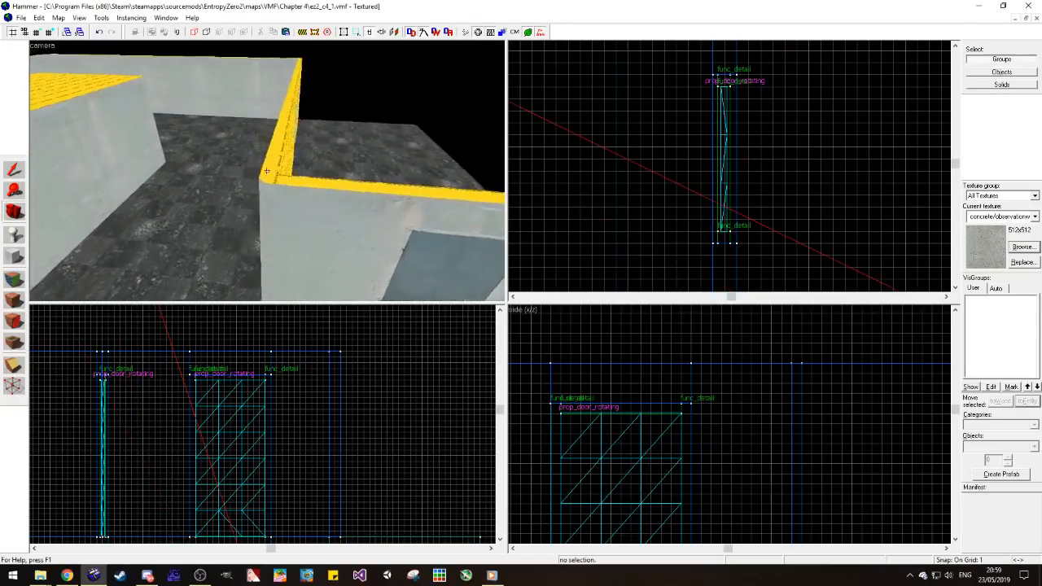
Step: Examine the long concrete wall beside the first door, its upper edge and the passage beyond its end
key("w")
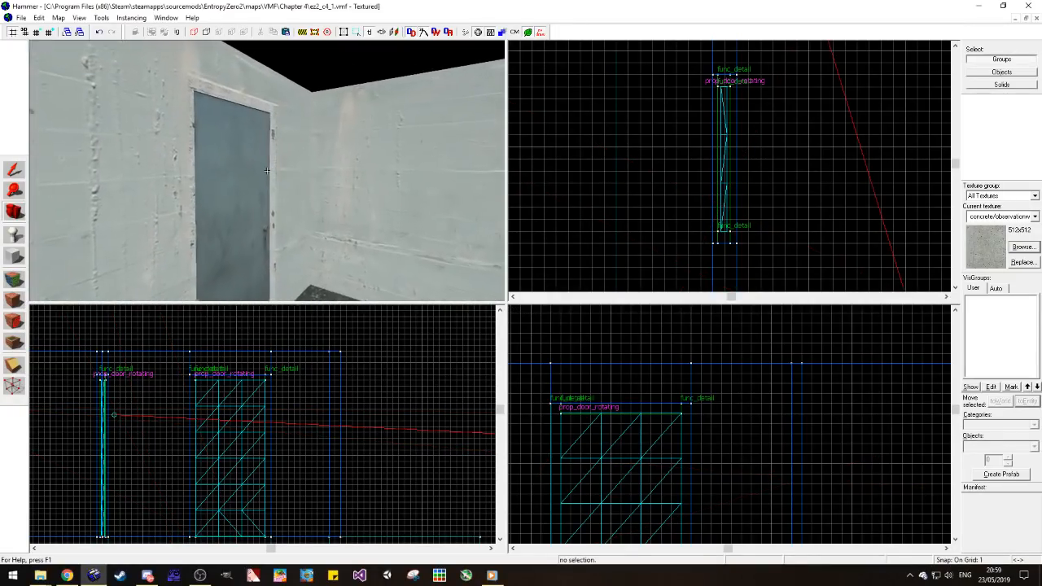
key("z")
key("w")
key("z")
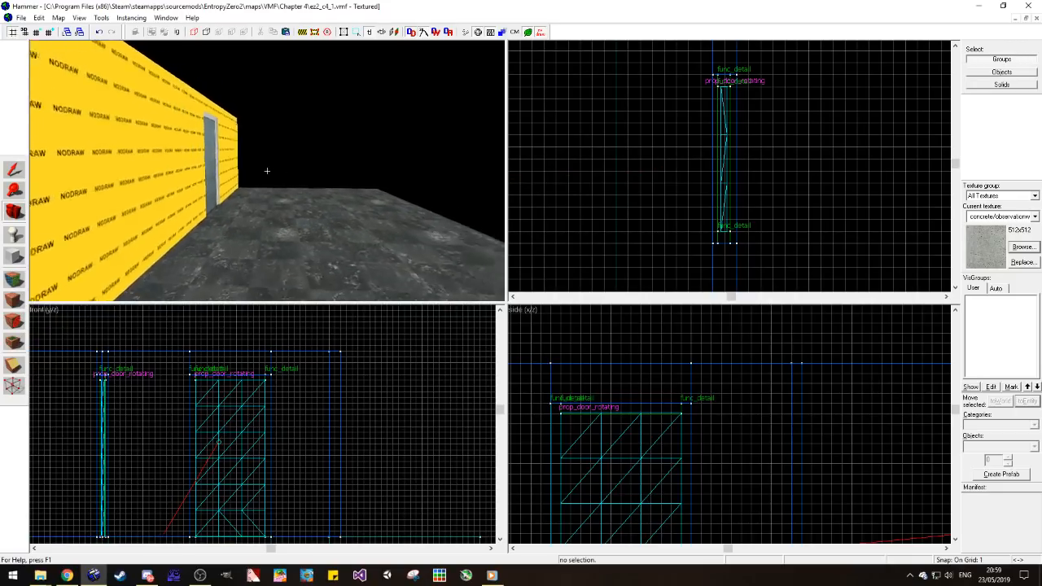
key("w")
key("s")
key("z")
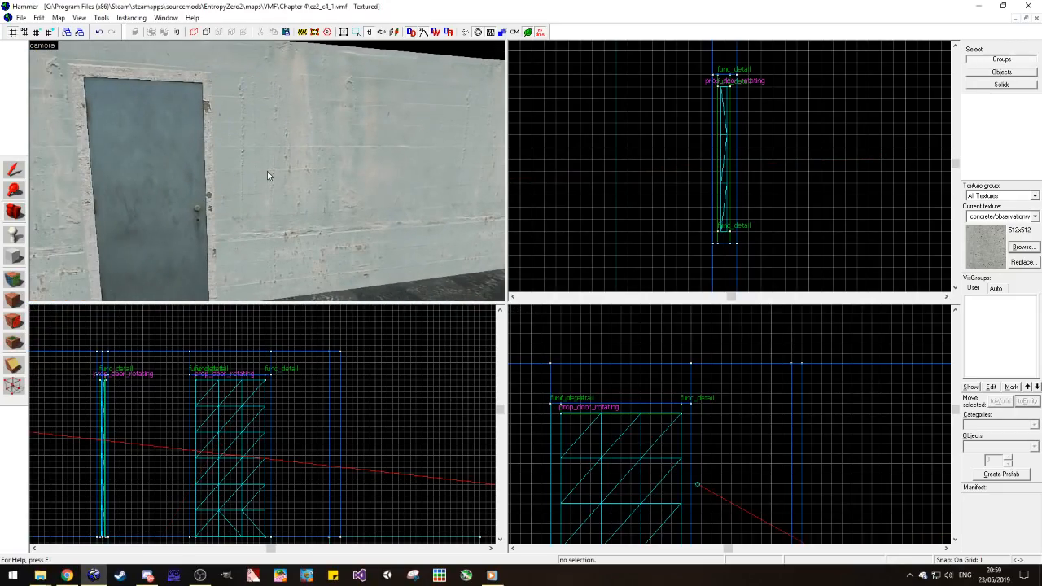
key("z")
key("z")
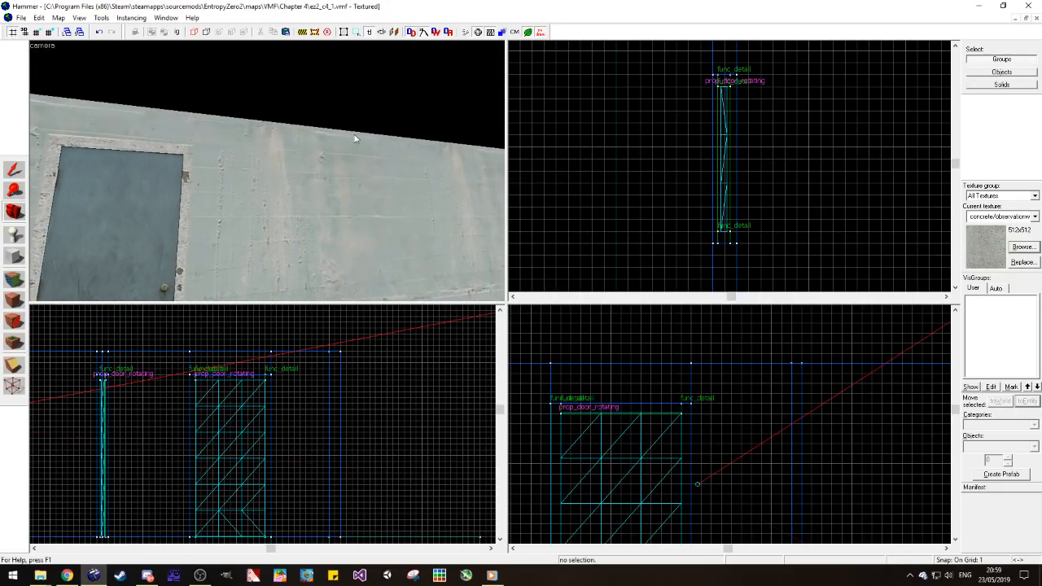
key("d")
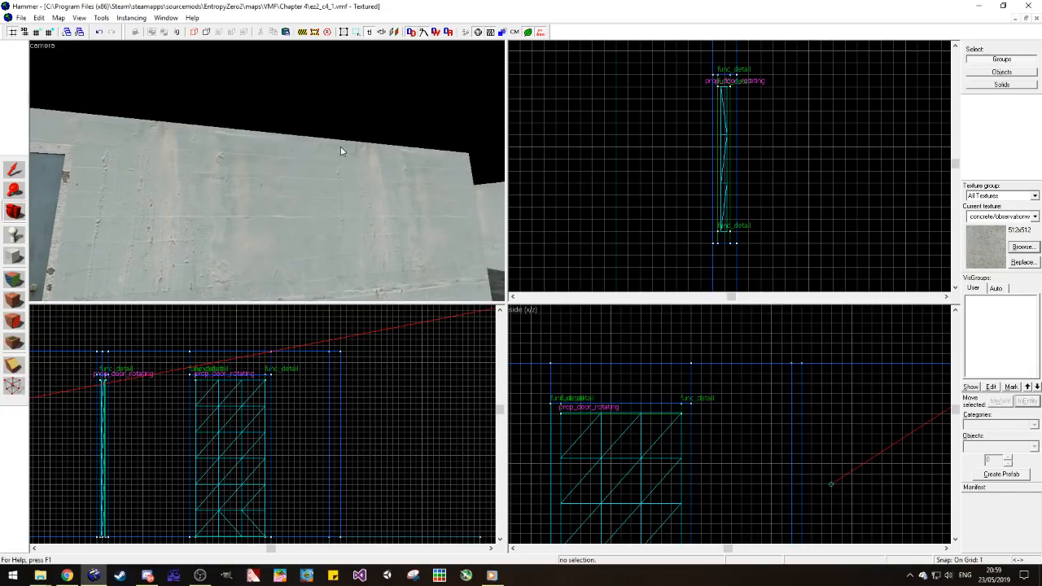
key("z")
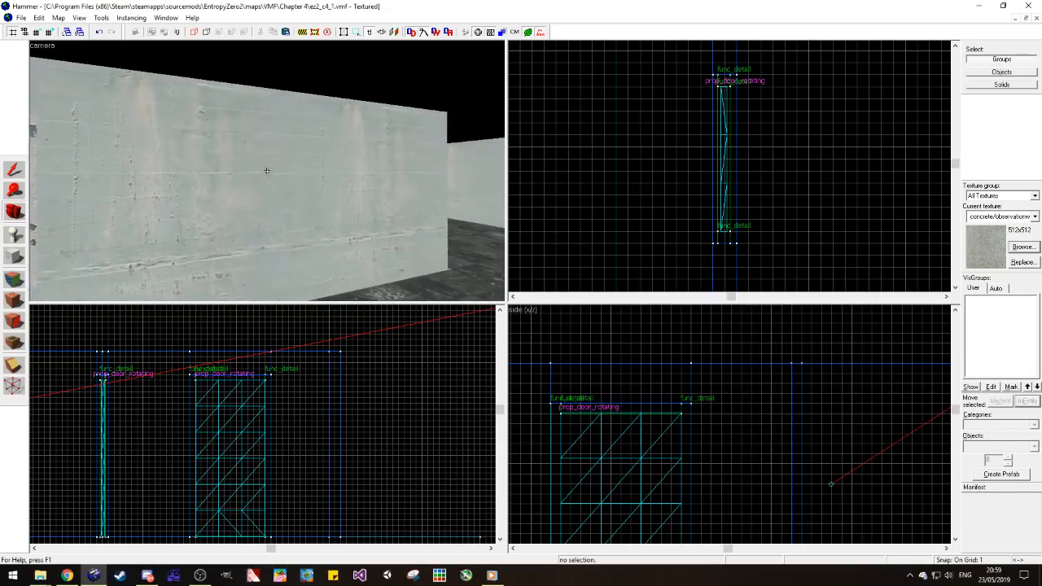
key("s")
key("z")
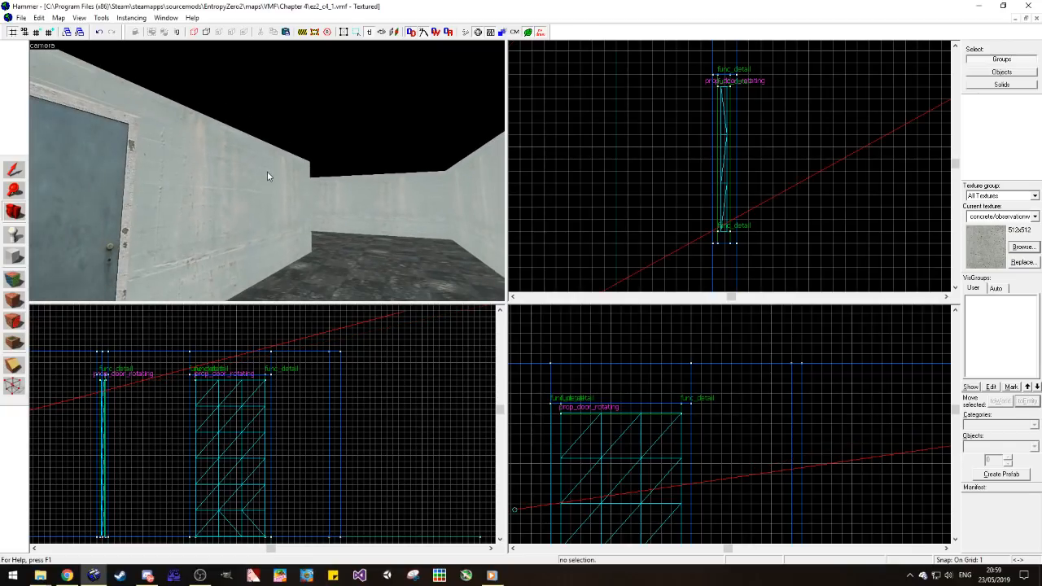
key("z")
key("z")
Step: Cut the long concrete wall beside the first door crosswise with a clip nearer its far corner
left_click(14, 170)
left_click(301, 164)
scroll(679, 138, "down", 11)
scroll(664, 168, "up", 4)
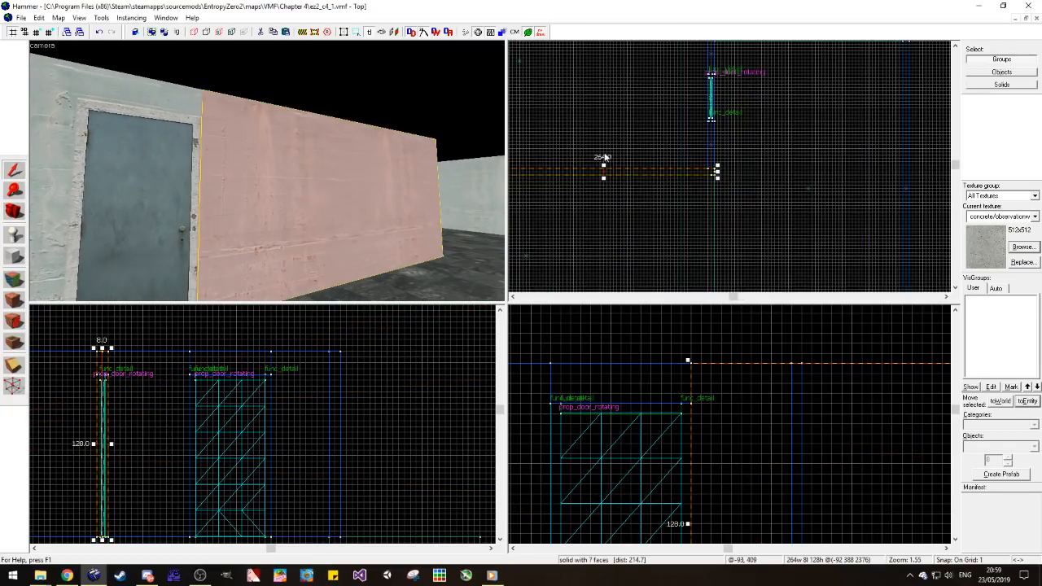
left_click(17, 364)
scroll(696, 173, "down", 4)
scroll(650, 172, "up", 7)
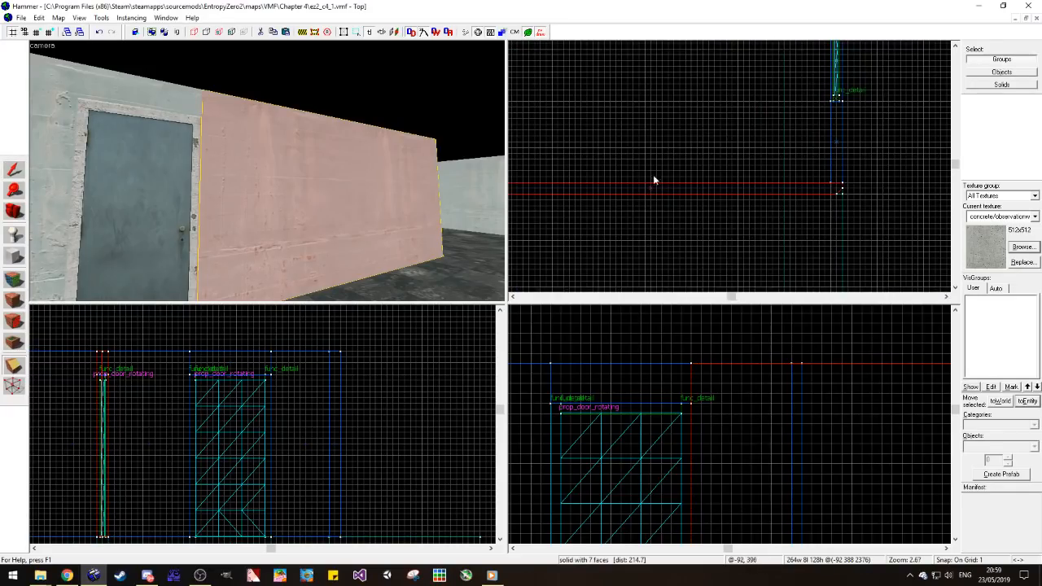
mouse_move(692, 181)
left_mouse_down()
mouse_move(693, 199)
mouse_move(694, 168)
left_mouse_up()
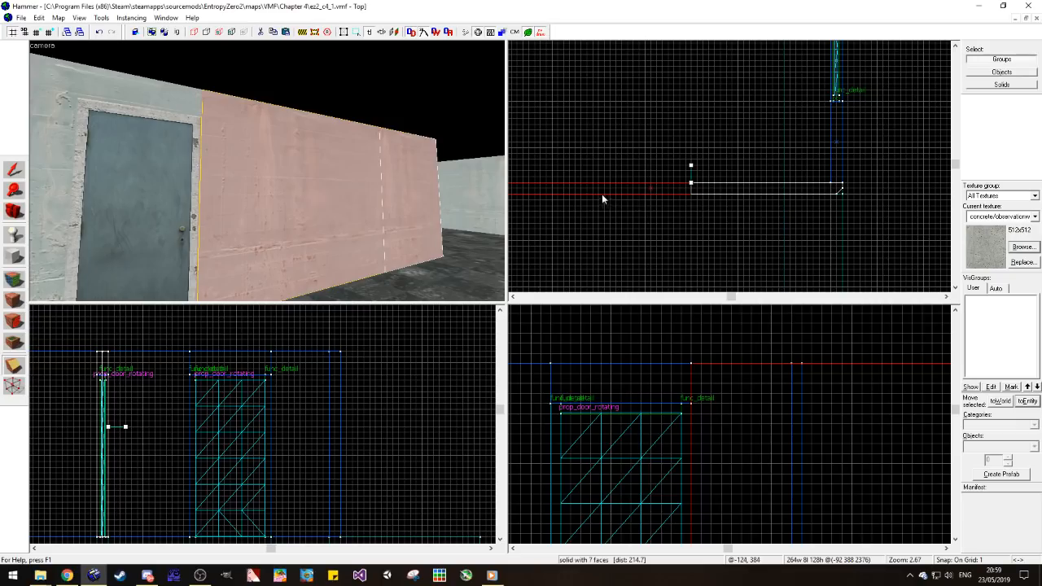
key("Return")
Step: Clip the long wall a second time to leave an opening about 64 units wide between its two remaining pieces
left_click(15, 170)
scroll(887, 183, "down", 4)
scroll(779, 170, "up", 3)
left_click_drag(828, 187, 723, 196, "shift")
left_click(14, 366)
key("Return")
left_click(16, 170)
left_click(732, 221)
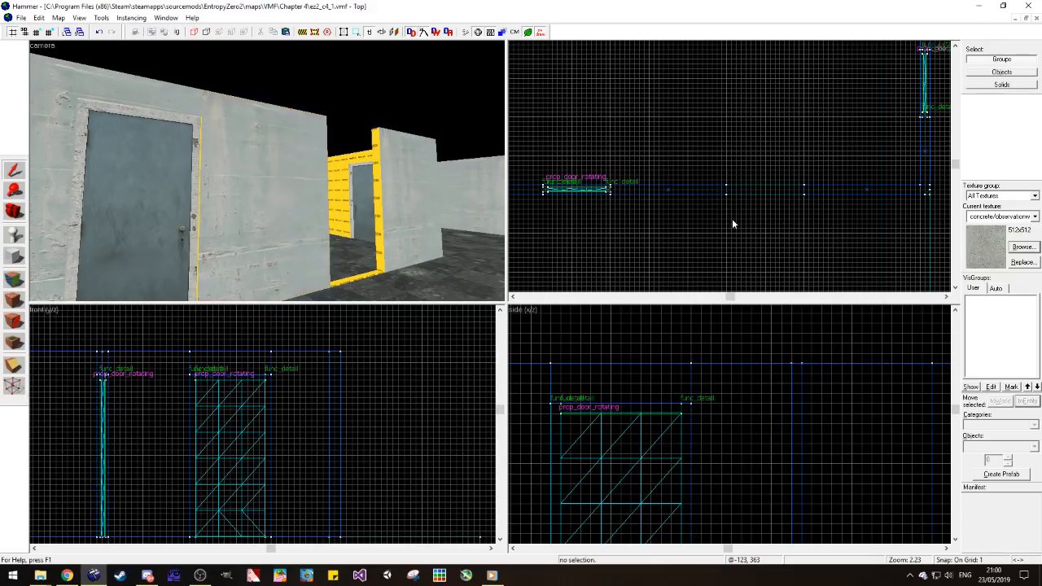
Step: Texture the nodraw strip beside the first door's frame with concrete/concretewall021a from the adjoining wall
key("s")
left_click(14, 279)
key("w")
key("a")
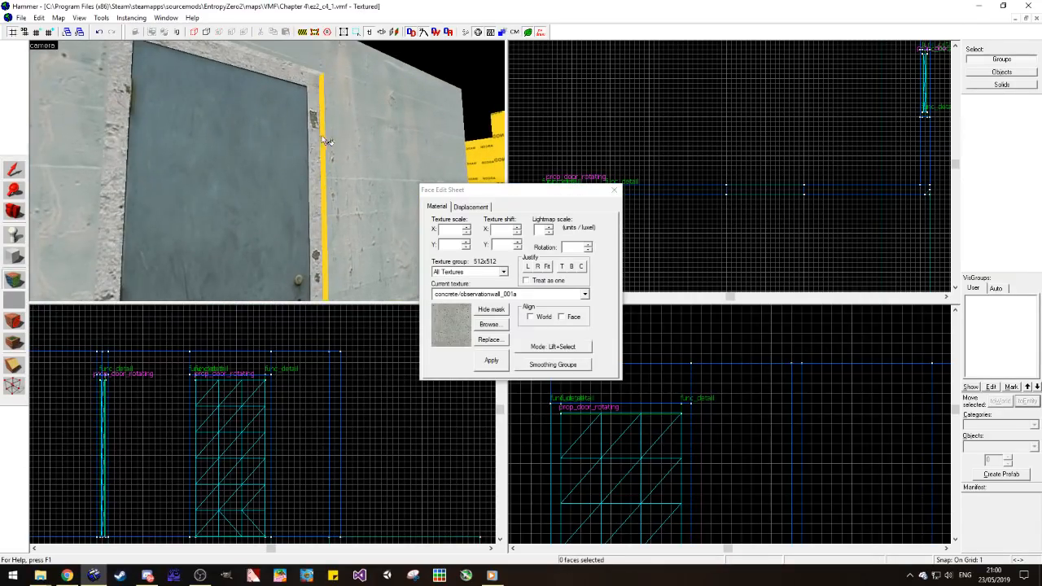
left_click(343, 126)
right_click(324, 113)
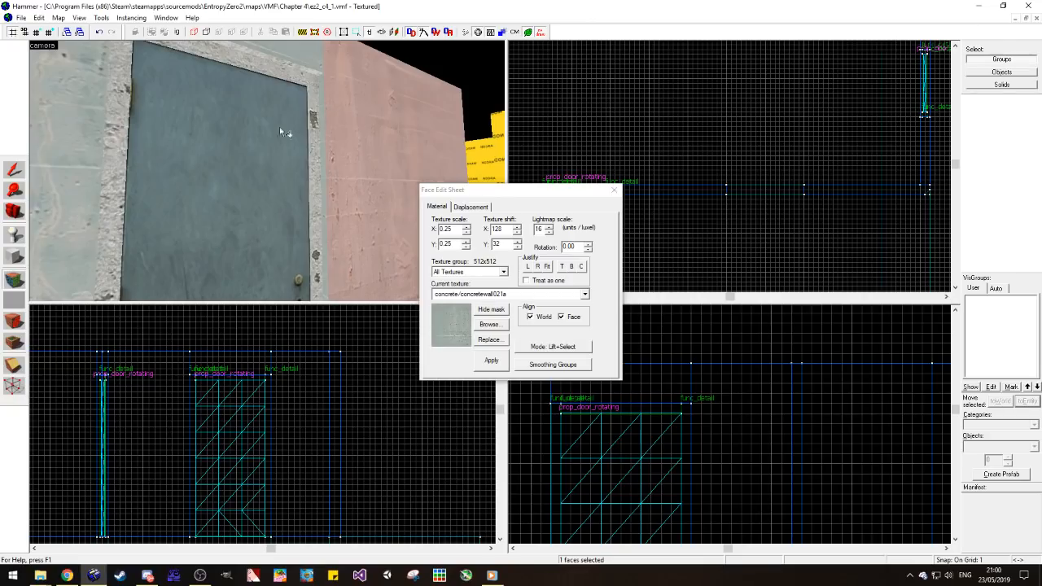
Step: Place an info_player_start entity on the corridor floor in front of the new wall opening as a size reference
left_click(16, 211)
key("s")
key("d")
left_click_drag(267, 171, 267, 173)
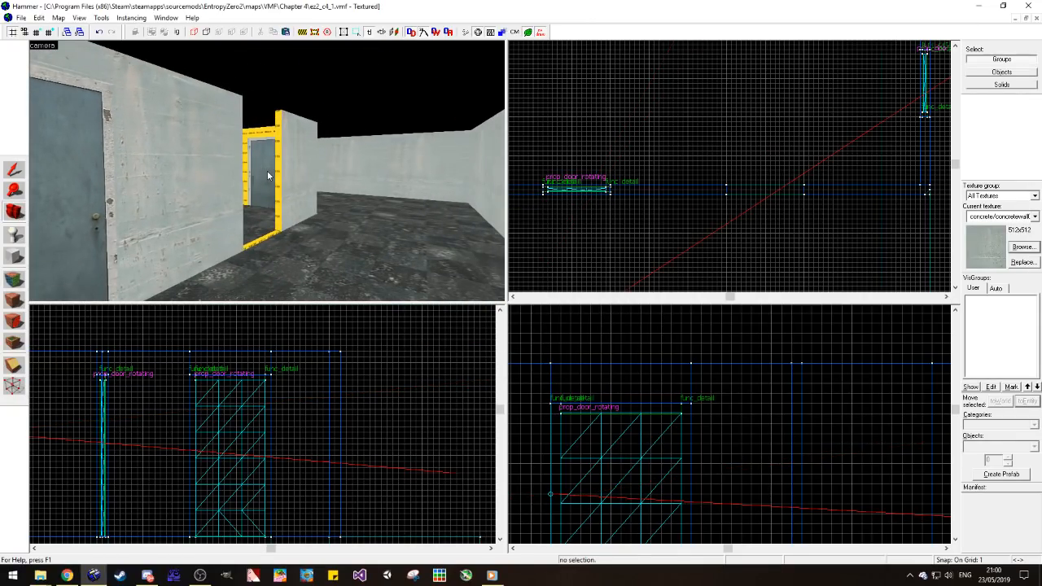
key("d")
left_click(14, 235)
type("player")
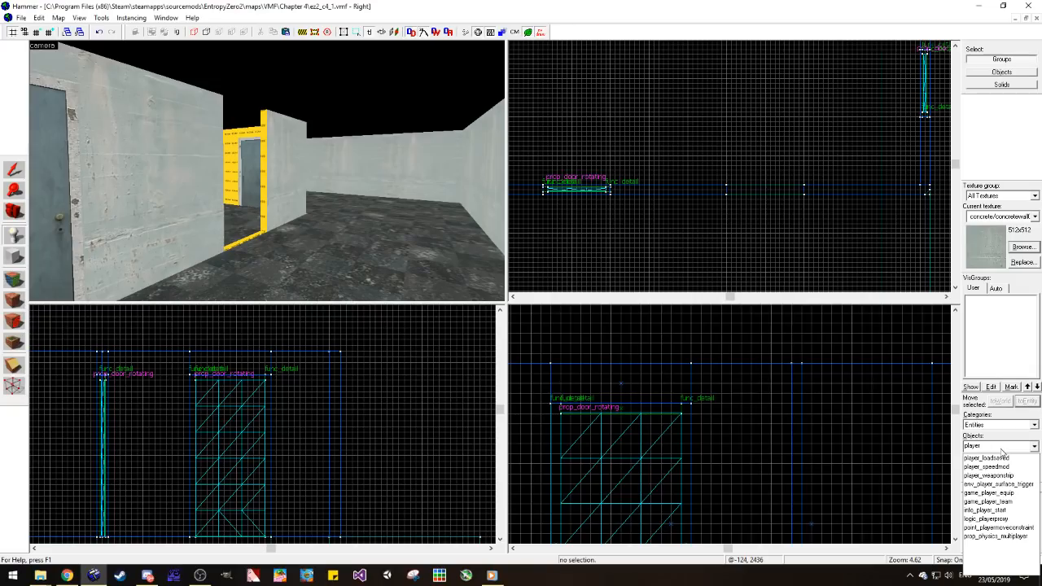
left_click(985, 509)
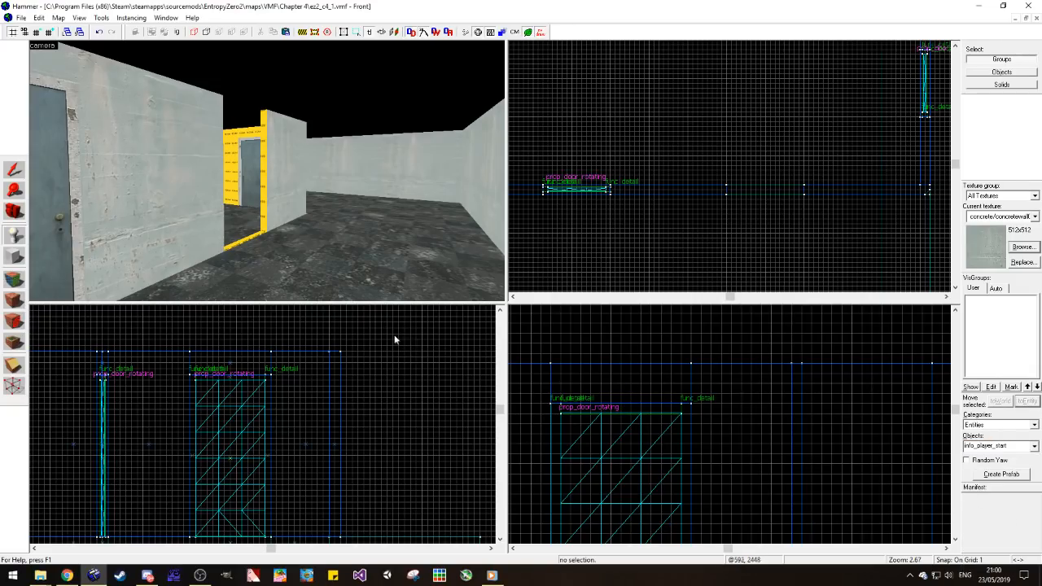
left_click(271, 271)
left_click(14, 168)
left_click_drag(722, 253, 709, 246)
left_click(699, 228)
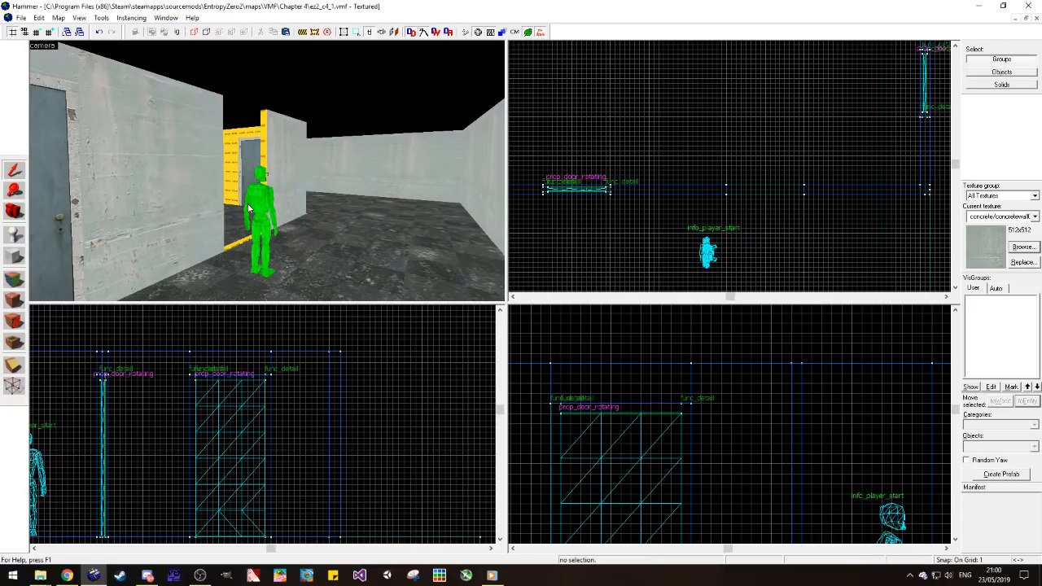
Step: Compare the new wall opening with the player figure's height from several angles
key("w")
key("d")
left_click(208, 207)
key("s")
key("d")
key("w")
key("a")
scroll(720, 236, "down", 5)
mouse_move(714, 193)
left_mouse_down()
mouse_move(712, 221)
mouse_move(721, 209)
left_mouse_up()
key("a")
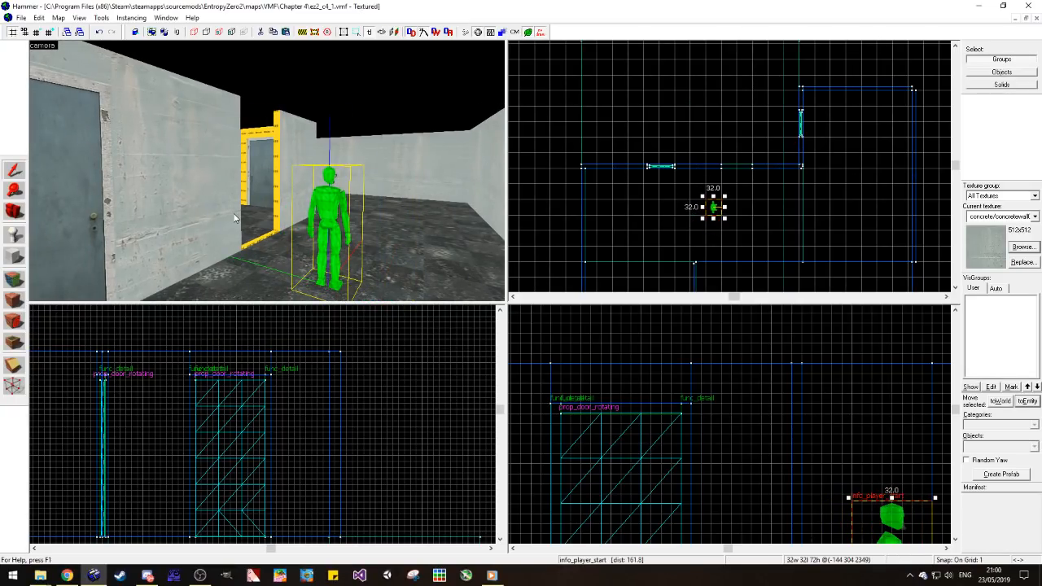
key("z")
key("w")
key("Left")
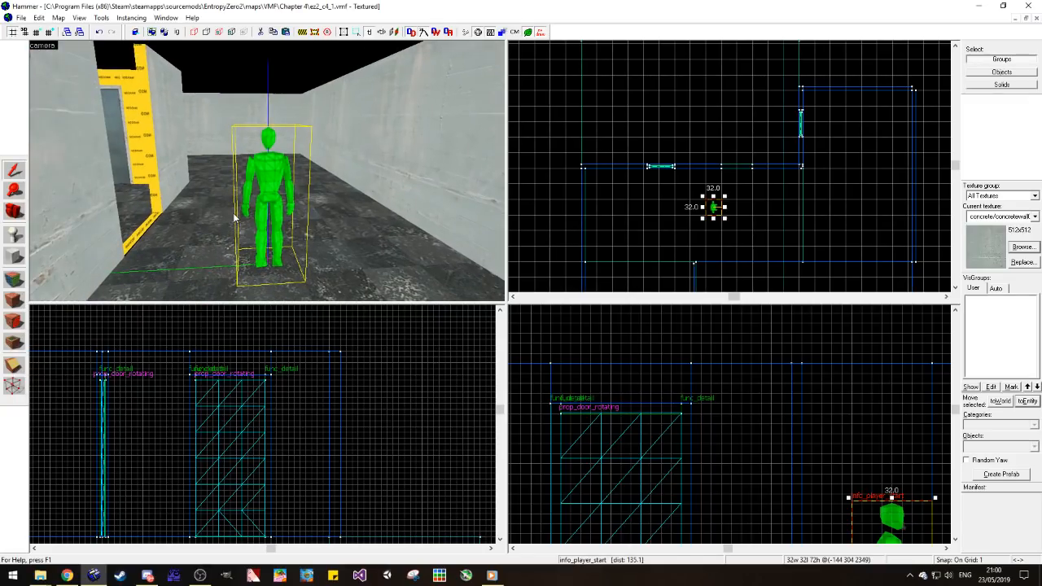
key("d")
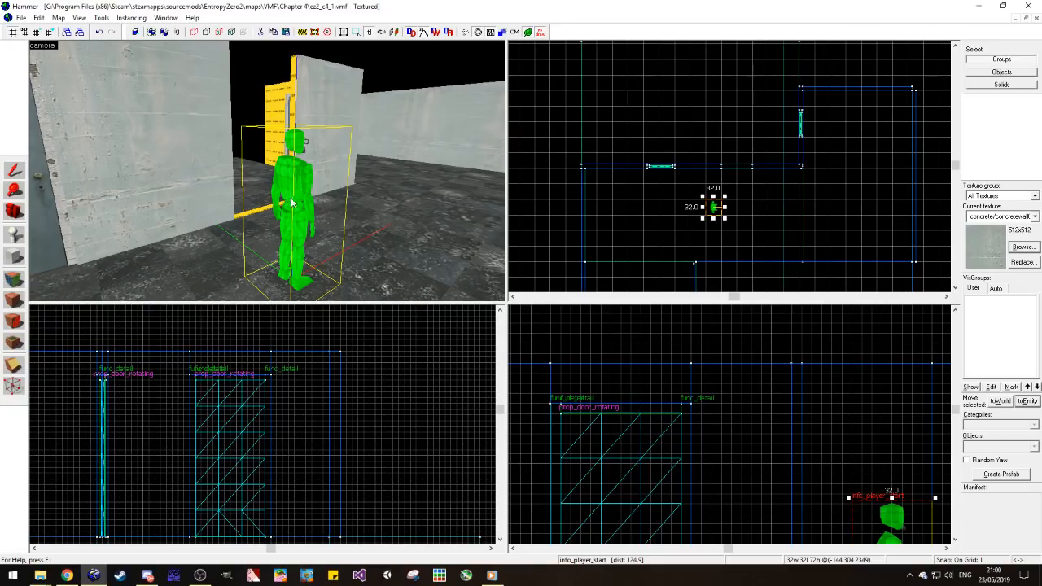
Step: Move the info_player_start along the corridor so it stands in front of the first door
left_click(603, 205)
left_click(685, 209)
left_click(685, 130)
left_click(301, 180)
left_click_drag(712, 218, 669, 208)
key("Escape")
Step: Examine the wall opening and the second door behind it from along the corridor
key("w")
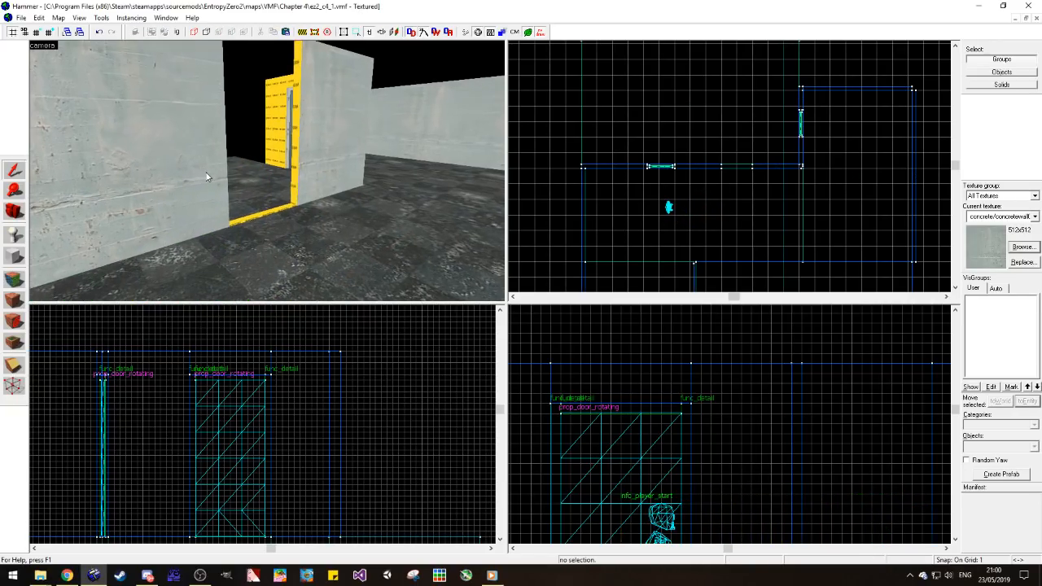
key("w")
key("s")
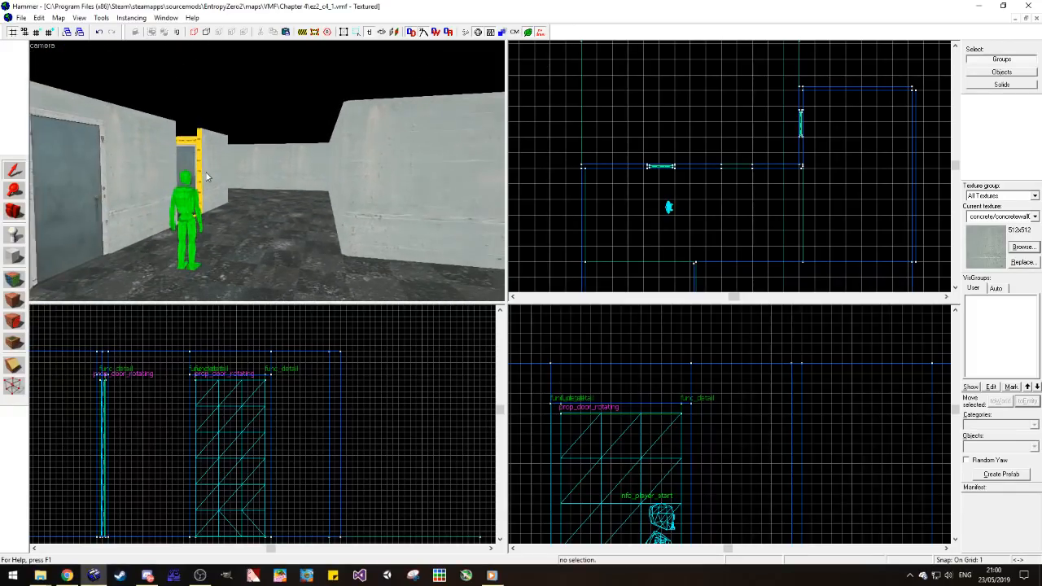
key("w")
key("a")
key("w")
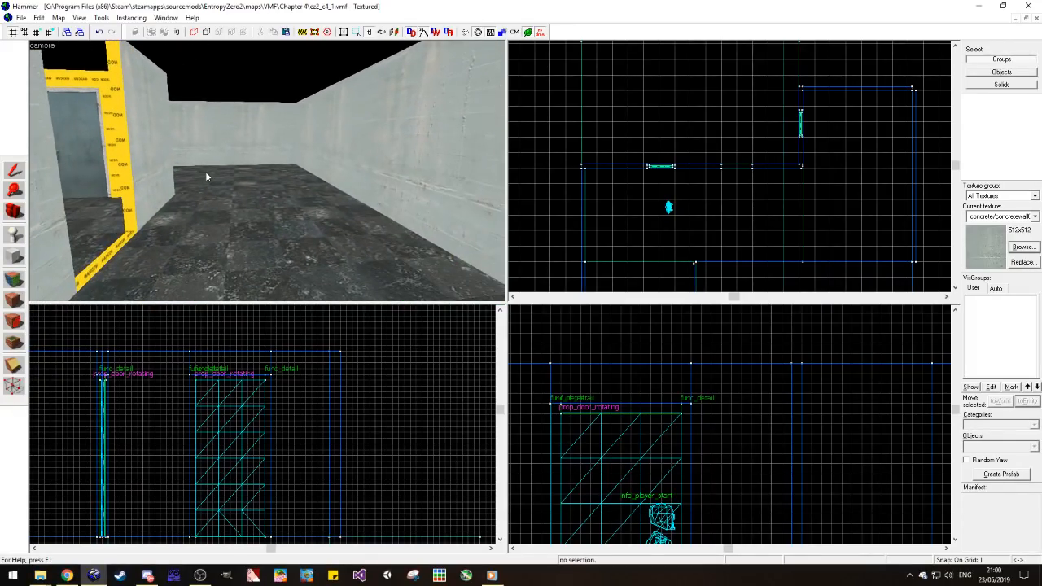
key("s")
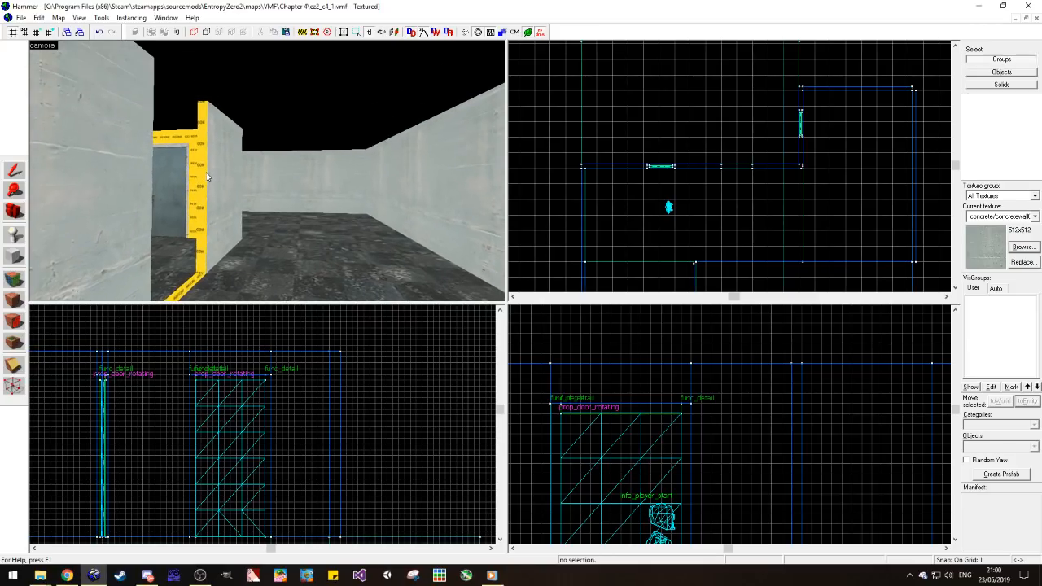
key("w")
key("s")
key("s")
key("w")
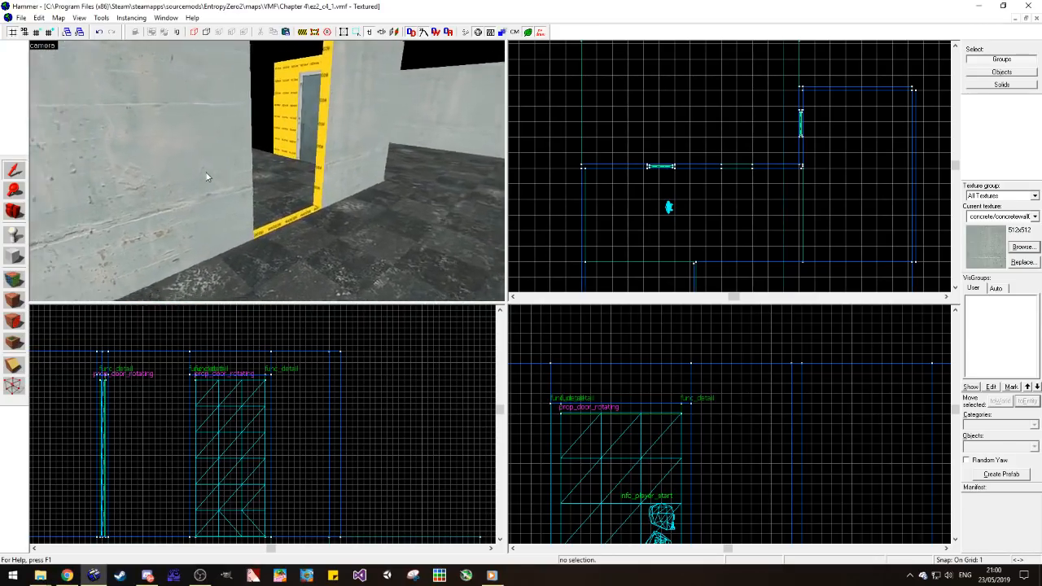
Step: Copy the wall piece beside the first door into the opening, making it 64 units wide and 92 units high
left_click(198, 204)
scroll(618, 202, "up", 4)
left_click_drag(618, 202, 716, 199)
scroll(644, 201, "up", 1)
left_click_drag(645, 201, 698, 199)
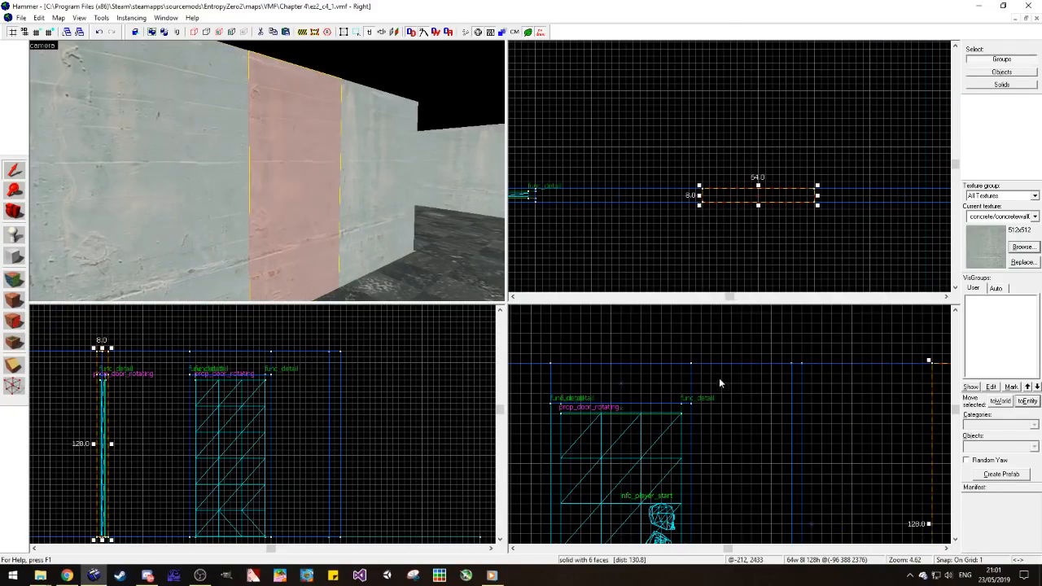
scroll(721, 380, "down", 3)
left_click_drag(792, 341, 793, 394)
left_click(786, 375)
Step: Pick up tools/toolsnodraw from an unseen wall face and apply it to the wall face at the new gap
key("w")
key("a")
left_click(13, 279)
left_click(385, 112)
key("z")
key("w")
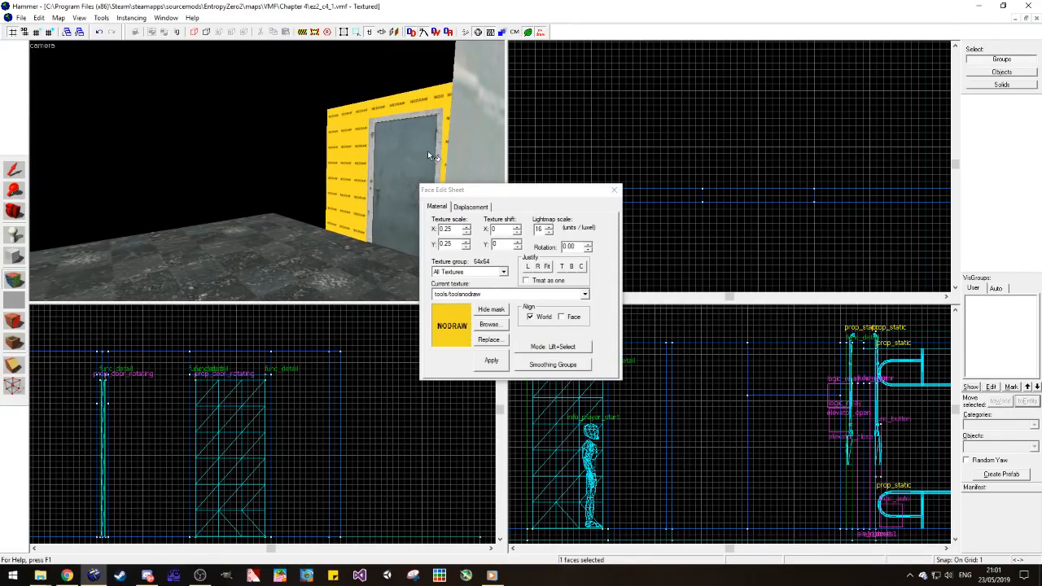
key("z")
key("z")
key("s")
key("z")
right_click(318, 148)
key("w")
key("Right")
key("d")
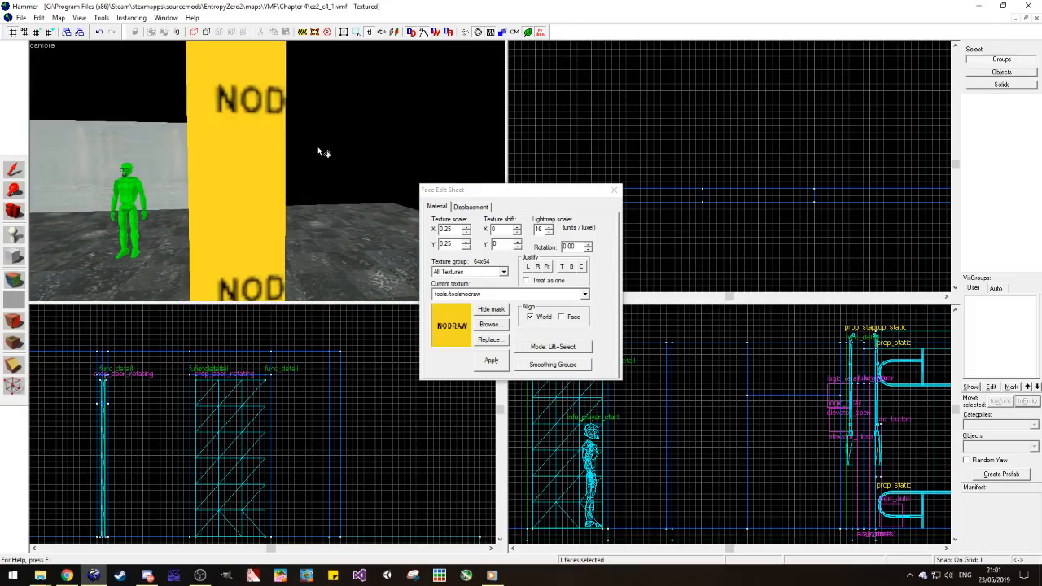
Step: Carry the concrete/concretewall021a texture from the wall beside the first door across the low section and the piece beyond it
left_click(15, 211)
key("z")
key("d")
key("s")
key("d")
key("a")
key("s")
key("z")
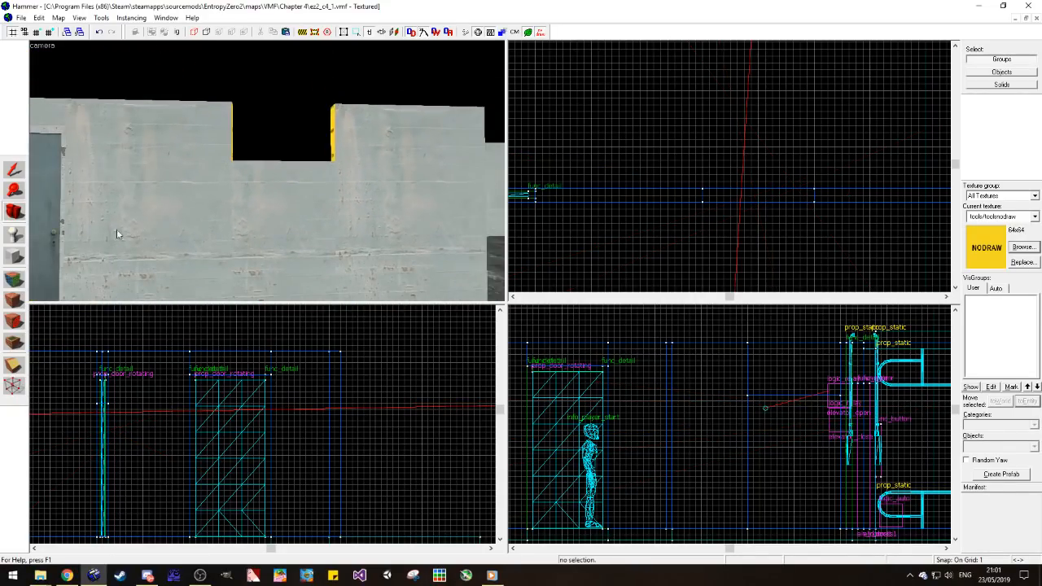
left_click(20, 282)
left_click(167, 236)
right_click(259, 205)
right_click(367, 176)
Step: Check the texture alignment of the three wall sections around the window gap face by face
key("d")
left_click(350, 206)
left_click(285, 227)
left_click(181, 231, "ctrl")
left_click(391, 227, "ctrl")
left_click(541, 316)
left_click(341, 232)
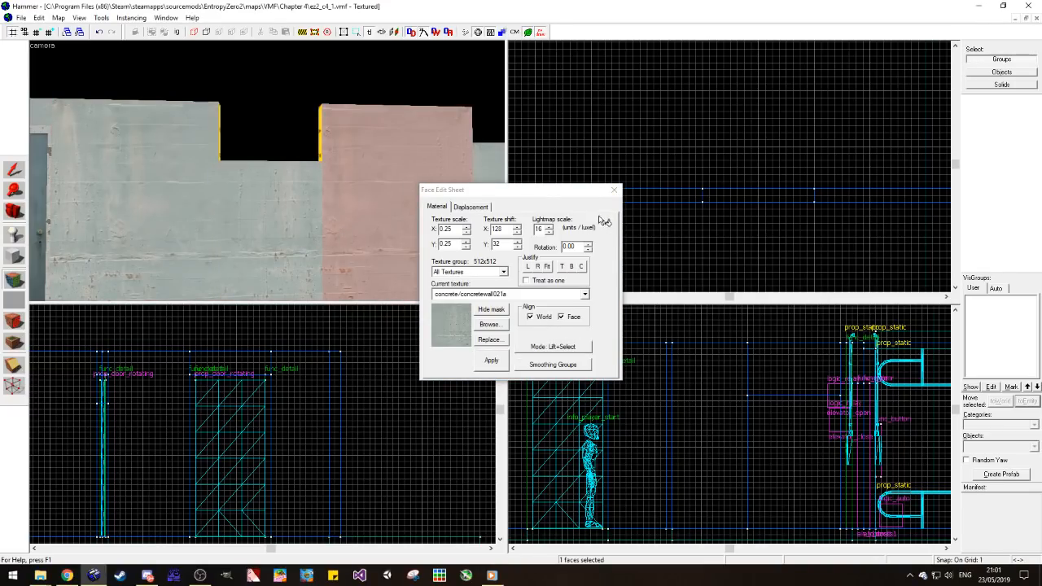
left_click(614, 190)
Step: Check how the concrete/concretewall021a texture continues around the wall corner beside the second door
left_click_drag(358, 185, 175, 220)
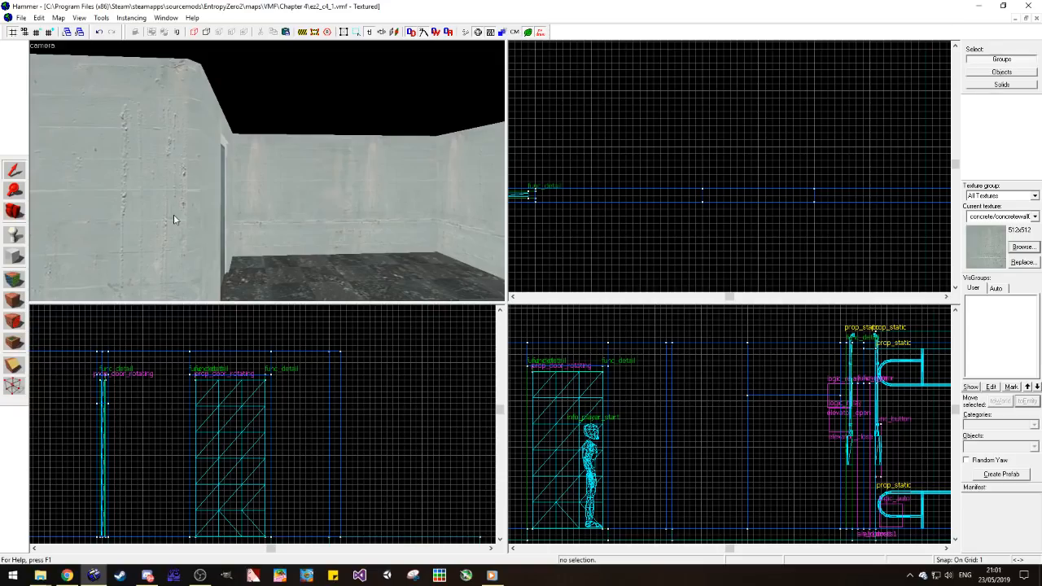
left_click(16, 279)
left_click(193, 213)
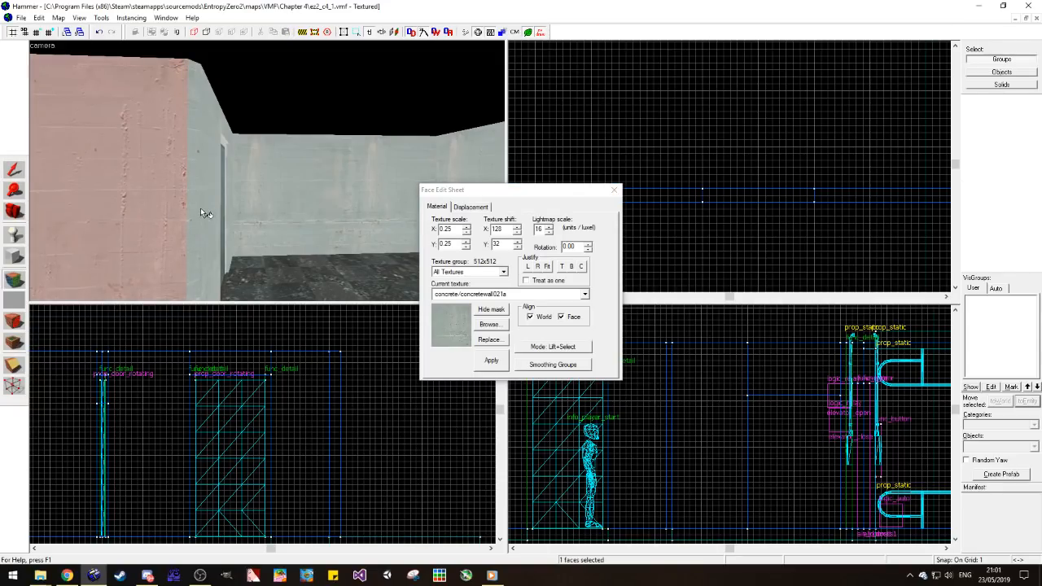
left_click_drag(204, 208, 110, 157)
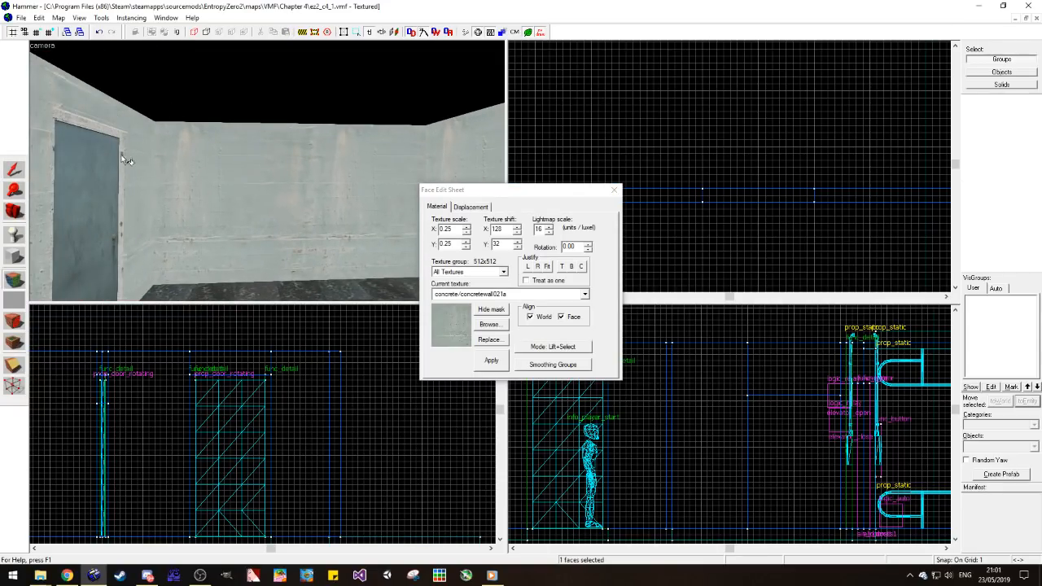
left_click(116, 119)
Step: Move the info_player_start beside the low wall section to judge the window's height
left_click(14, 209)
key("z")
key("s")
key("a")
key("w")
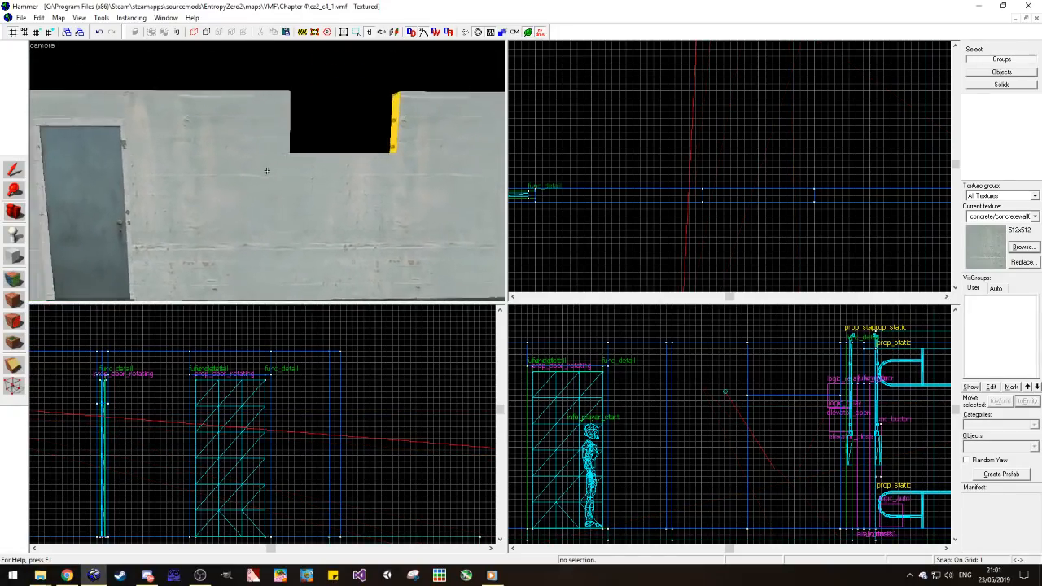
key("s")
key("z")
left_click(15, 170)
left_click(99, 191)
scroll(596, 146, "down", 6)
scroll(604, 174, "up", 3)
left_click_drag(536, 217, 624, 170)
key("Escape")
Step: Raise the top of the low wall section under the window gap to a height of 103 units
key("z")
key("w")
key("z")
left_click(8, 209)
key("w")
left_click_drag(266, 202, 267, 169)
left_click(15, 171)
left_click(279, 184)
scroll(195, 447, "down", 3)
scroll(195, 447, "up", 5)
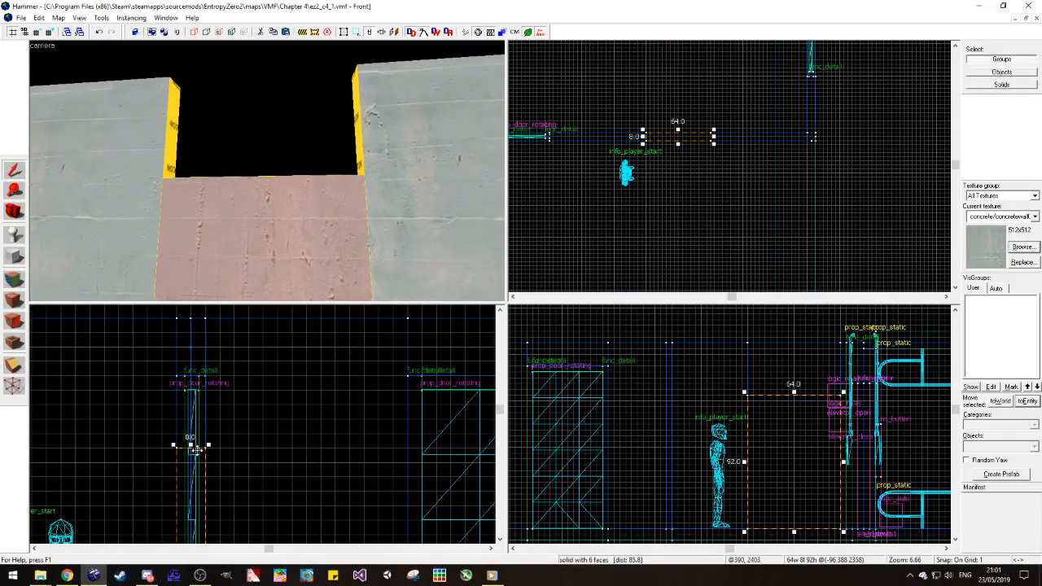
left_click_drag(190, 444, 193, 380)
key("w")
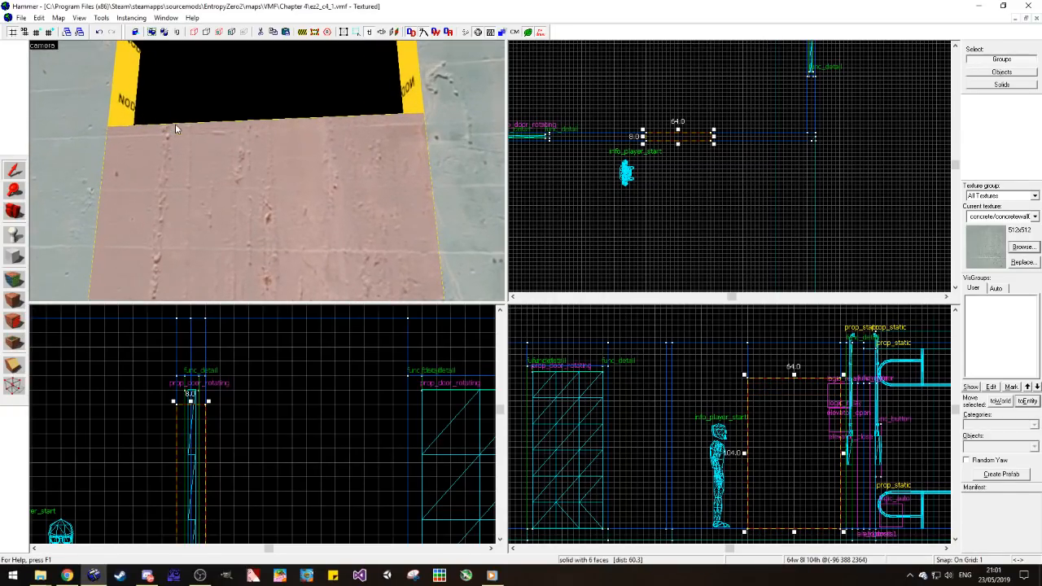
scroll(212, 418, "up", 5)
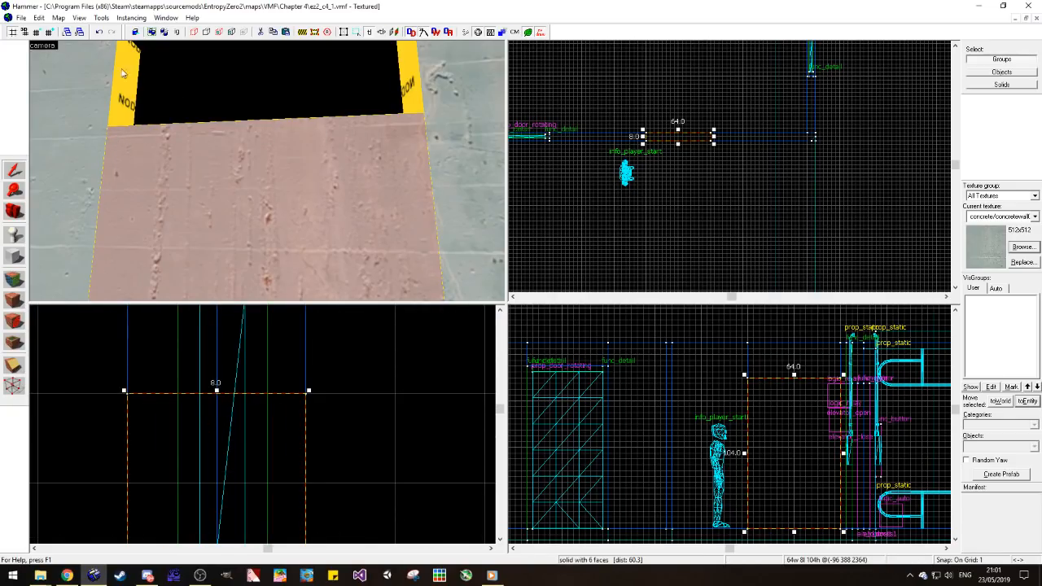
key("bracketright")
left_click(38, 33)
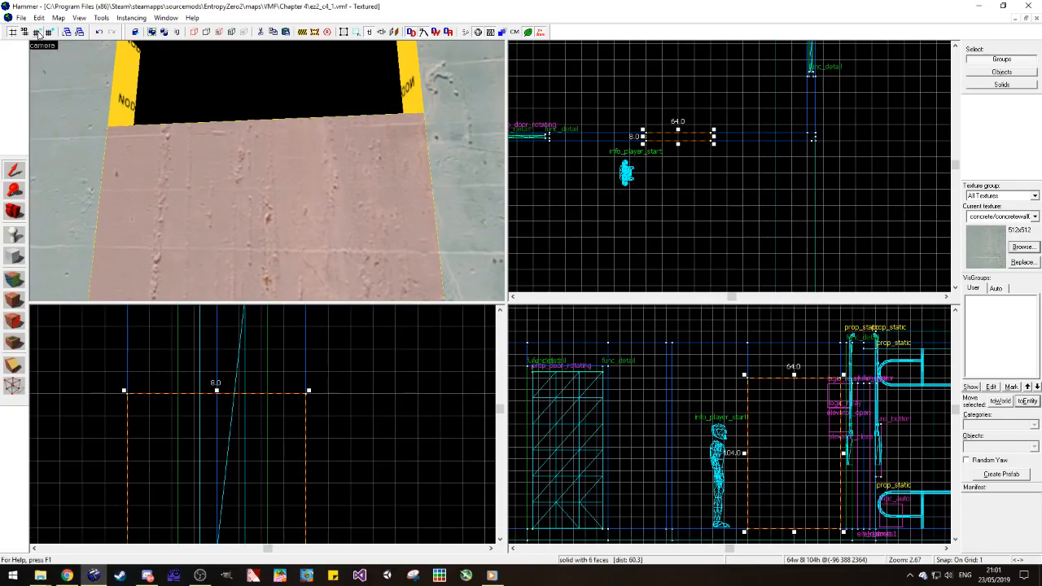
left_click_drag(215, 391, 216, 409)
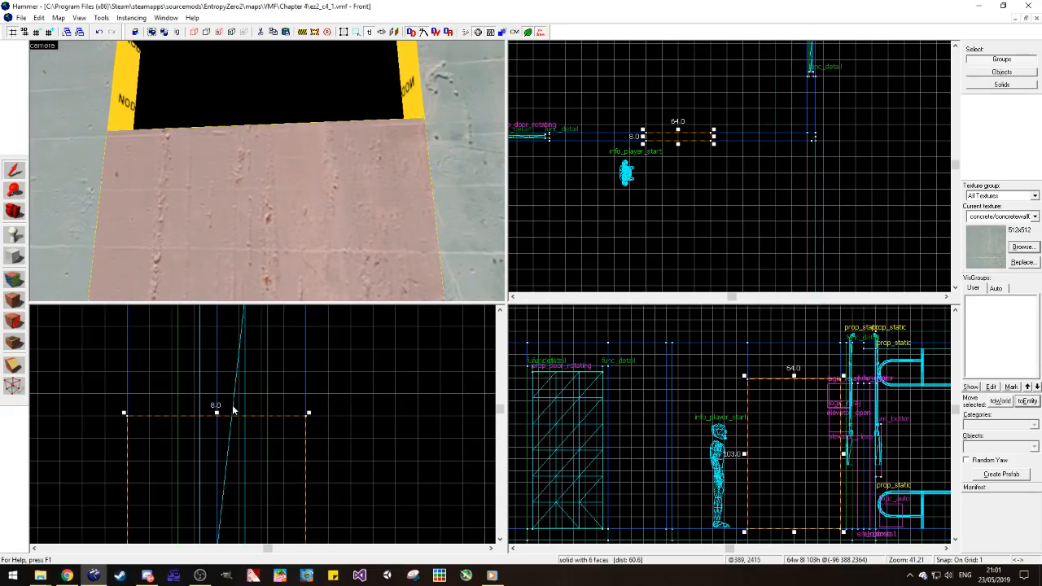
Step: Copy the low wall section up to the wall's top edge and shrink the copy to a strip 1 unit high
scroll(299, 480, "down", 5)
scroll(272, 505, "down", 5)
left_click_drag(272, 496, 279, 346)
scroll(275, 427, "down", 3)
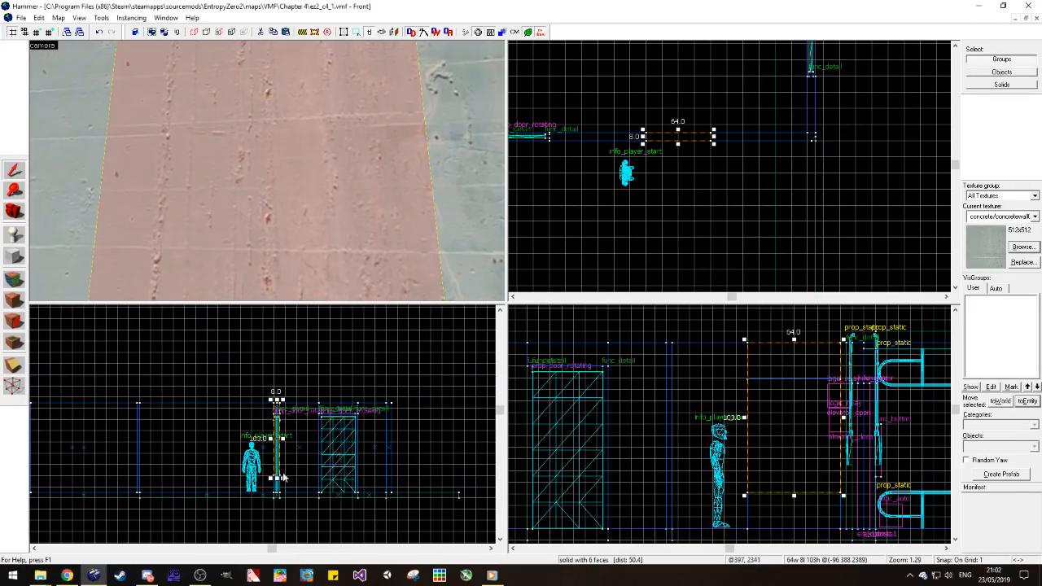
scroll(277, 428, "down", 2)
left_click_drag(271, 478, 277, 354)
scroll(278, 354, "up", 11)
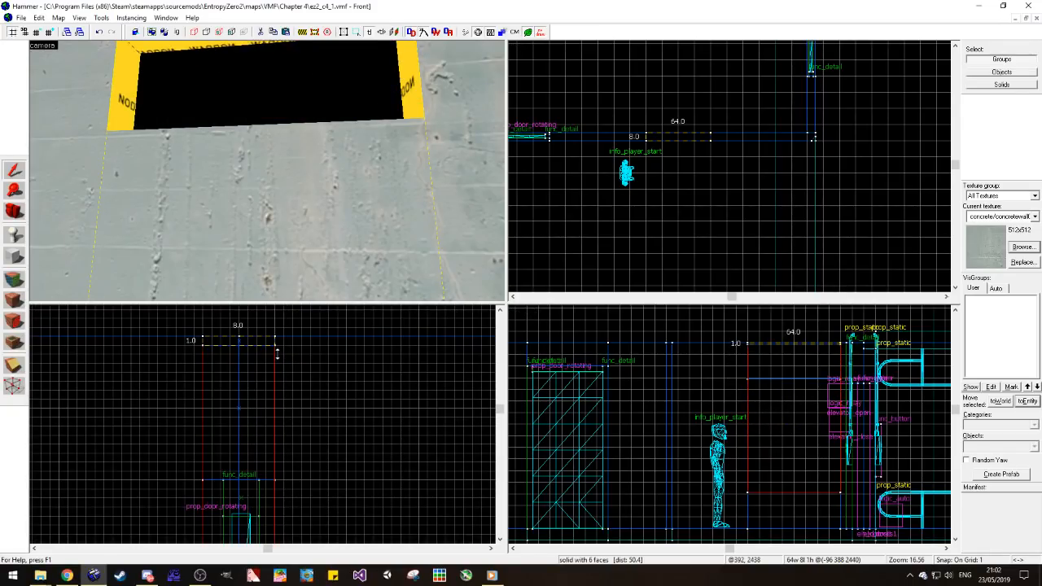
left_click(320, 377)
scroll(224, 202, "down", 1)
scroll(67, 212, "up", 1)
Step: Apply the metal/metalwall061f texture to the nodraw inner faces of the window opening in the corridor wall
left_click(14, 211)
left_click_drag(52, 201, 47, 177)
left_click(14, 279)
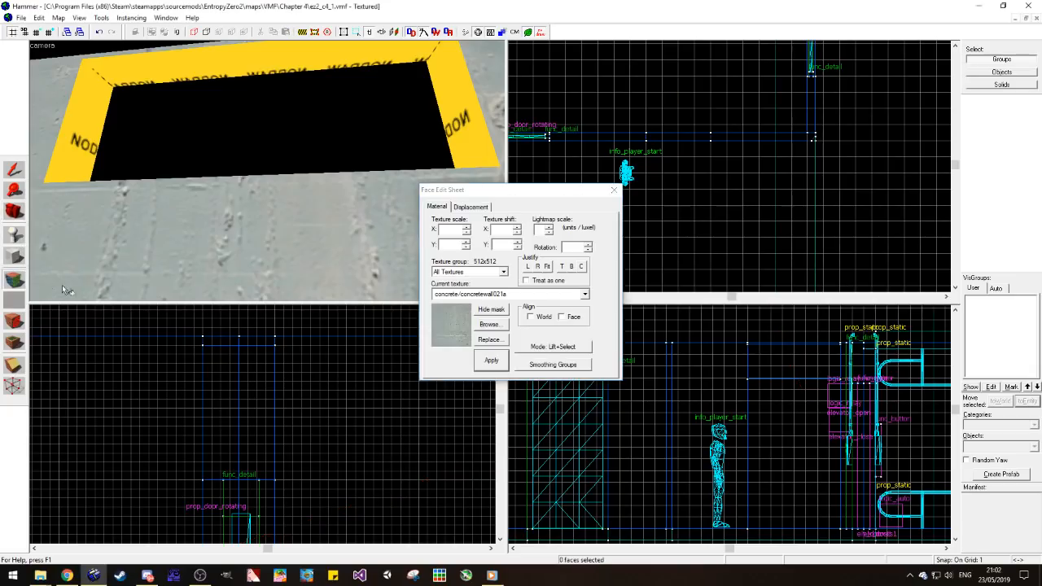
left_click(488, 324)
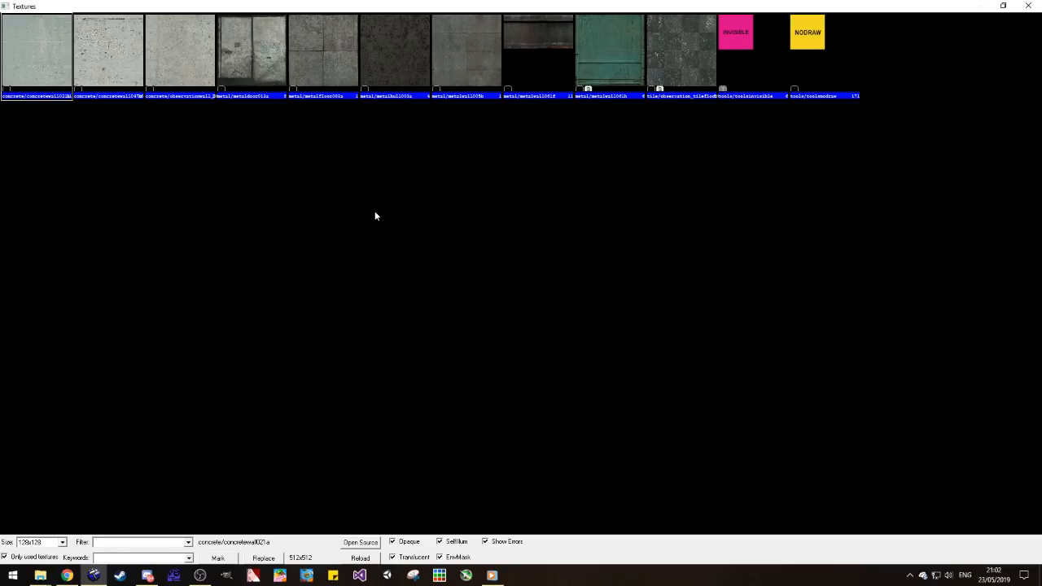
double_click(518, 42)
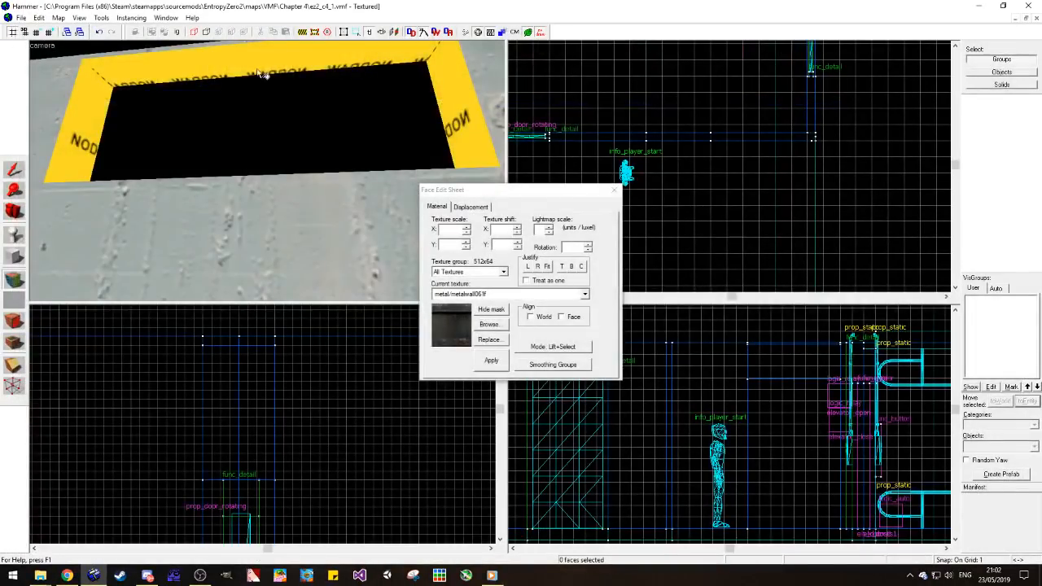
right_click(420, 103)
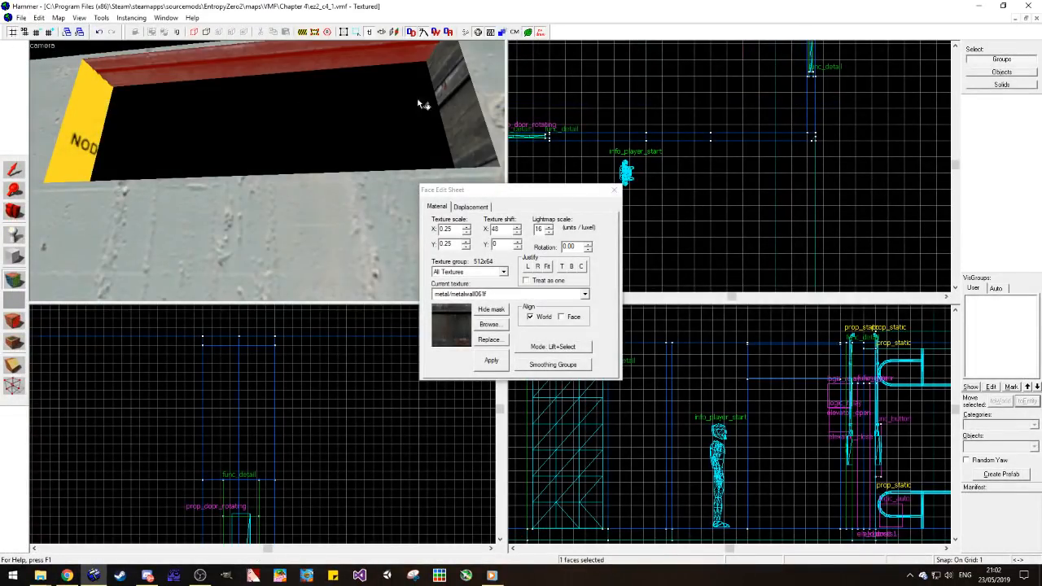
right_click(102, 123)
key("space")
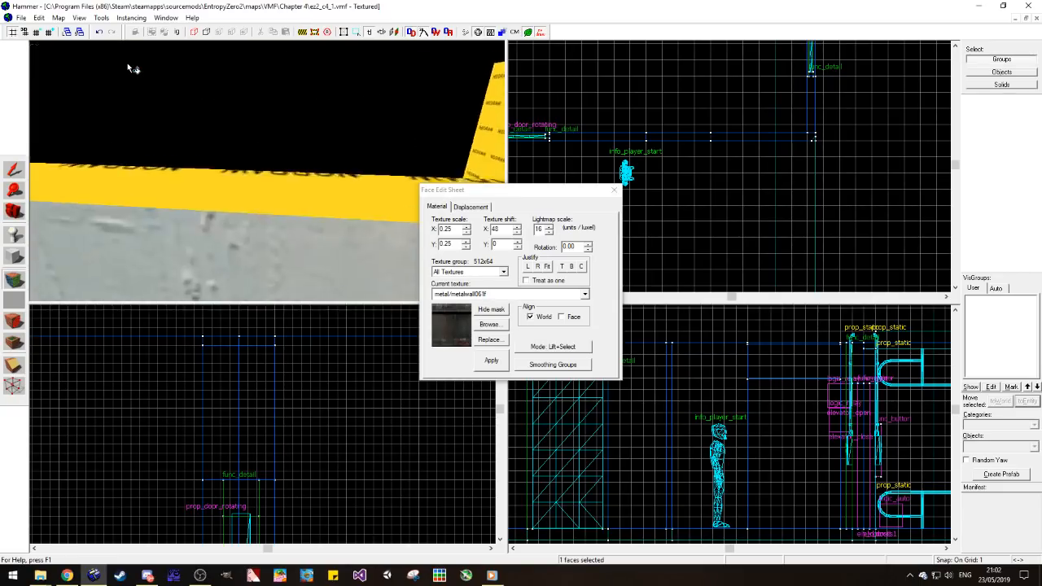
right_click(290, 156)
key("a")
Step: Rotate the metal texture on the window opening's two side faces to 90 degrees
left_click(418, 134)
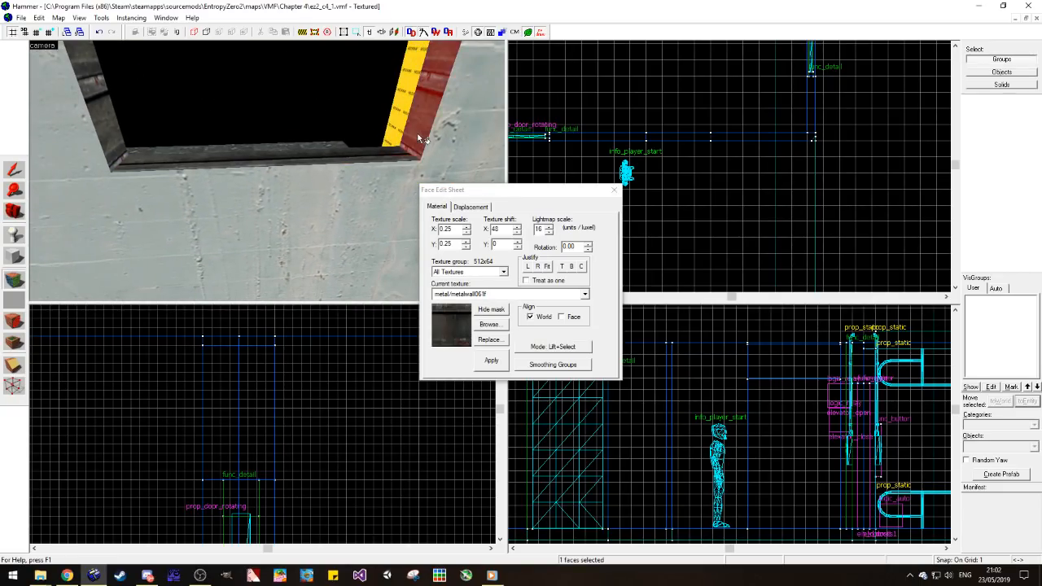
left_click(577, 248)
type("0")
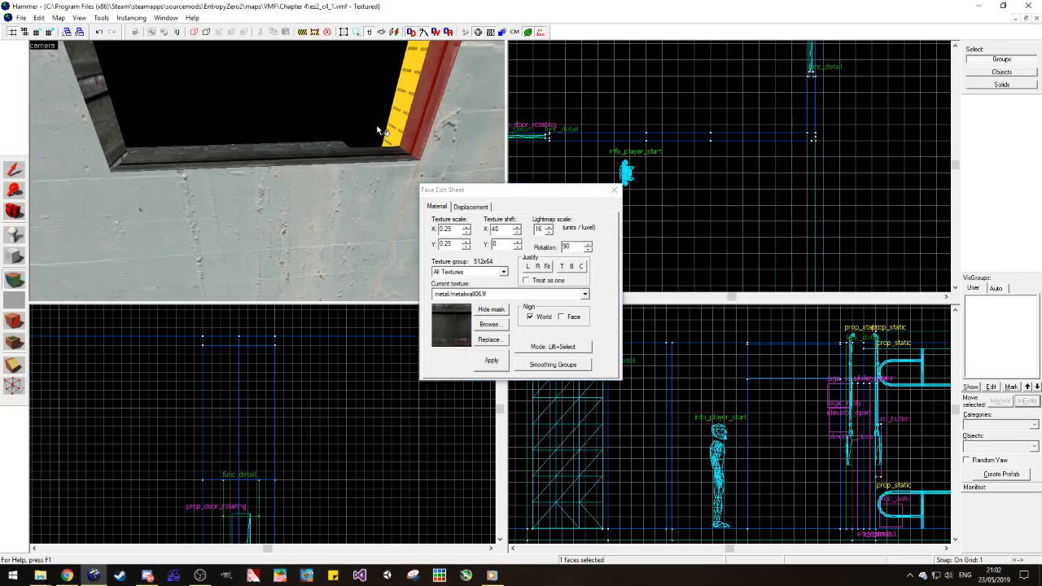
type("z")
left_click(105, 169)
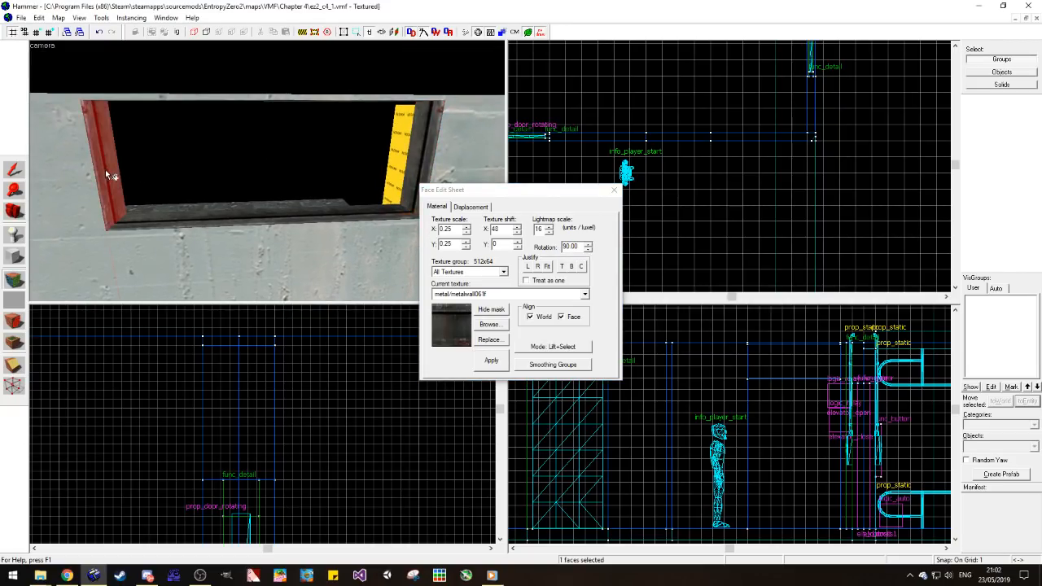
Step: Inspect the textured window opening from both sides of the corridor wall
left_click(14, 211)
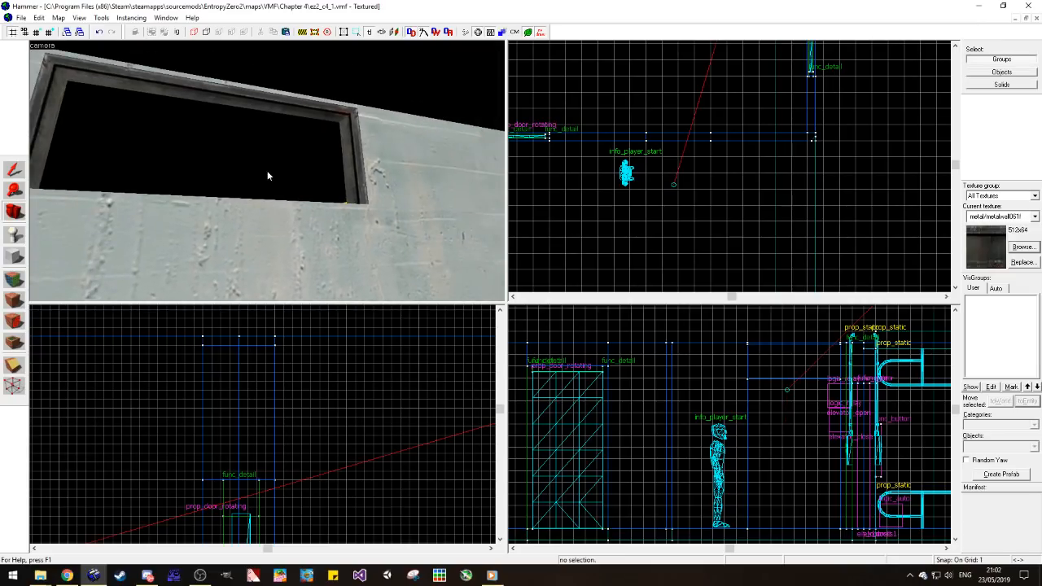
key("z")
key("s")
key("z")
key("z")
key("w")
key("w")
key("z")
key("z")
key("s")
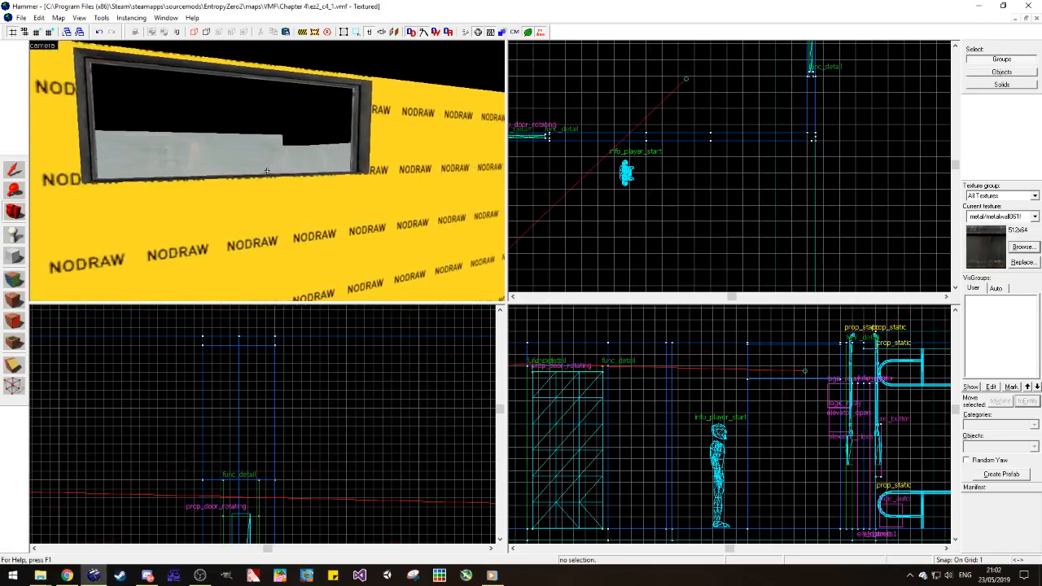
key("a")
key("z")
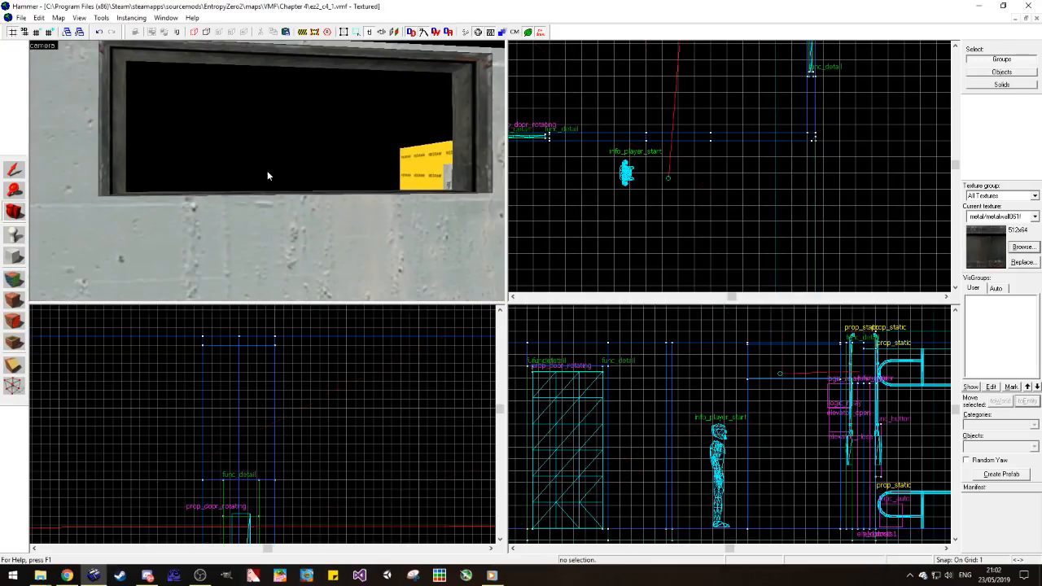
key("z")
key("z")
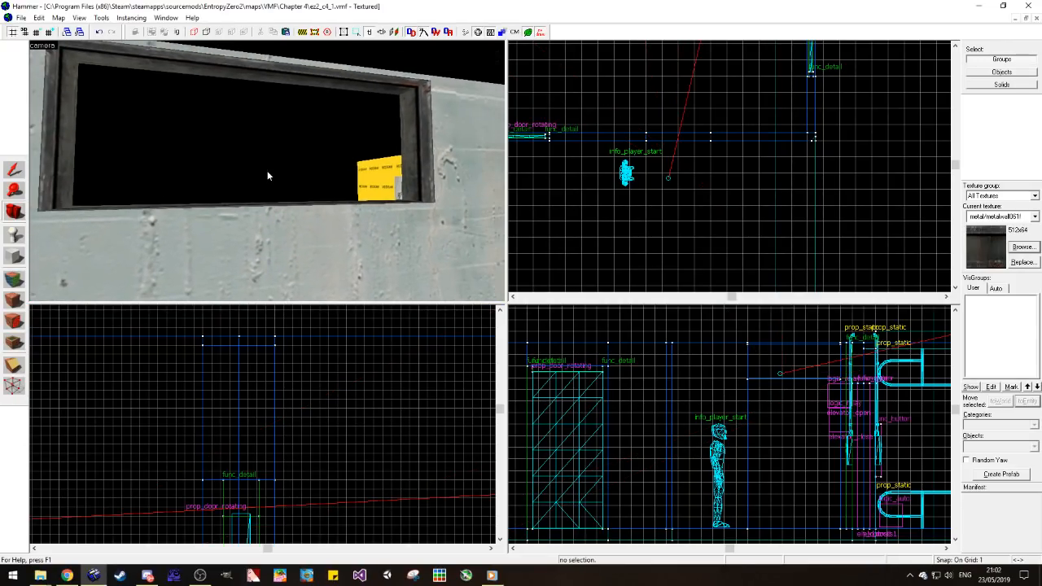
Step: Select the door beside the window with its frame and check its alignment within the wall's thickness
left_click(16, 171)
key("s")
key("a")
left_click(166, 188)
key("Escape")
left_click(180, 167)
scroll(252, 501, "up", 7)
key("ctrl+b")
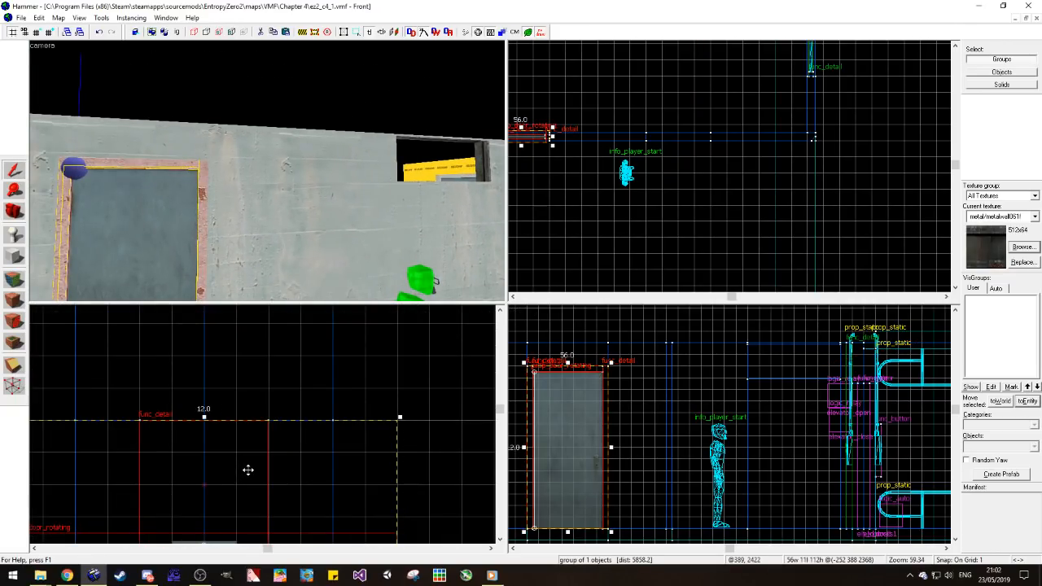
key("Escape")
Step: Select the second door around the corner with its frame and check its alignment within that wall
key("d")
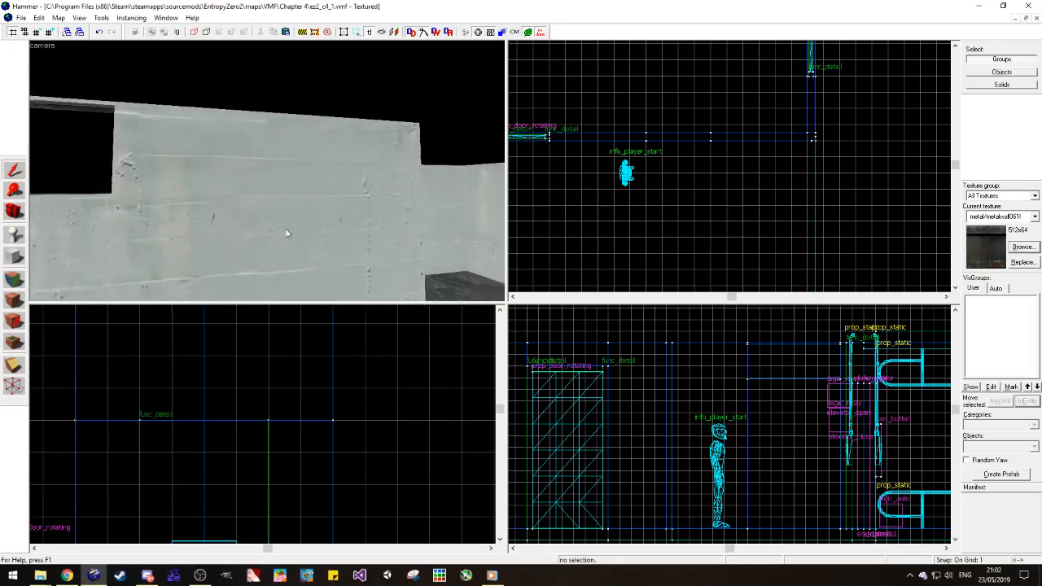
left_click(129, 240)
scroll(667, 358, "down", 4)
scroll(716, 396, "up", 2)
scroll(717, 397, "up", 10)
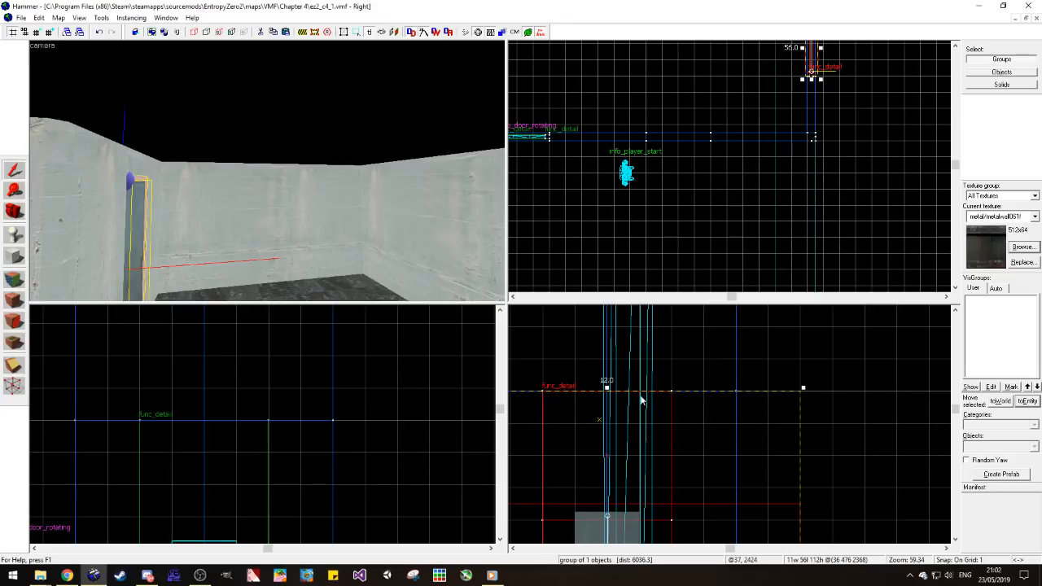
key("Escape")
scroll(688, 148, "up", 3)
scroll(653, 174, "down", 3)
Step: Enlarge the grid to 8 units and move the info_player_start away from the window wall into the open floor area
left_click(51, 32)
scroll(666, 188, "down", 4)
left_click(666, 172)
left_click_drag(668, 171, 653, 198)
key("Escape")
Step: Review the concrete rooms from several camera positions, looking at the corridor, both doors and the high window
key("s")
key("a")
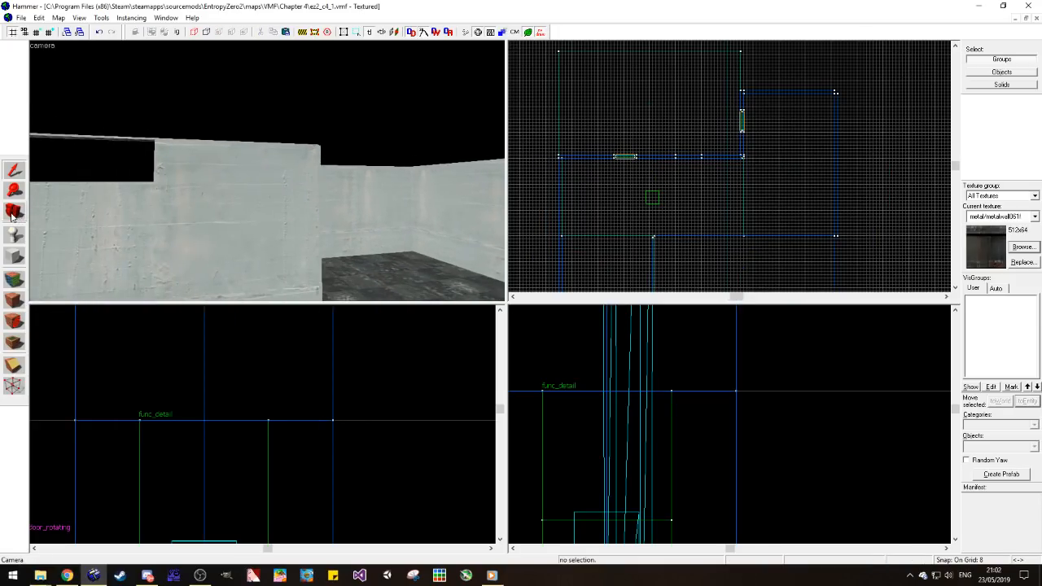
left_click(14, 218)
key("z")
key("d")
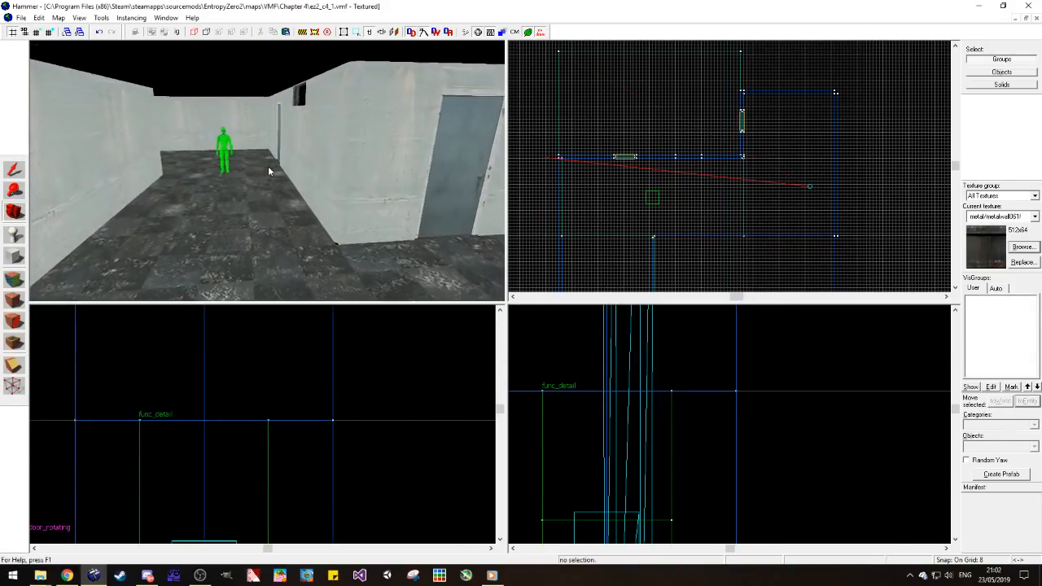
key("w")
key("w")
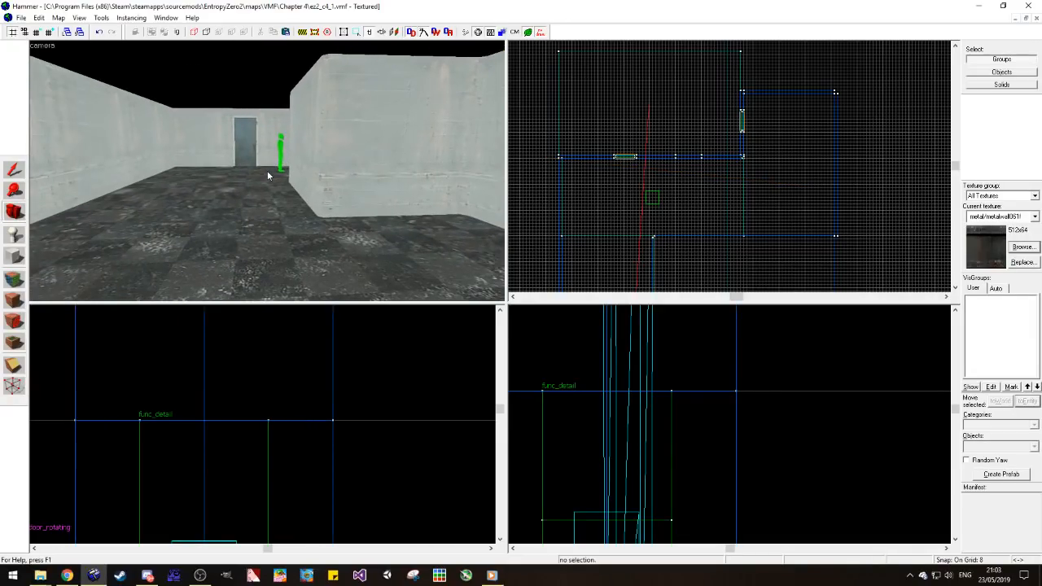
key("w")
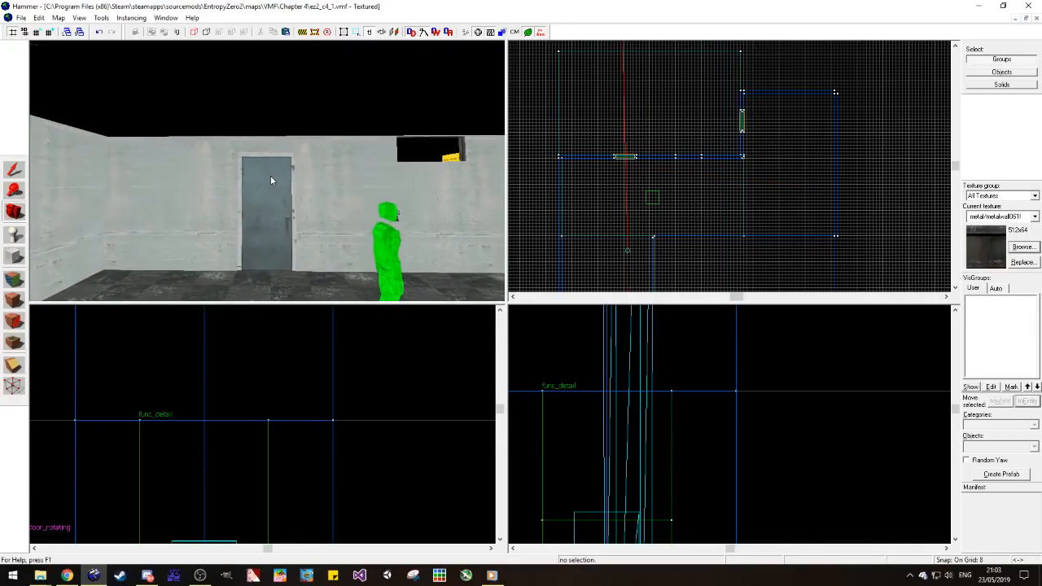
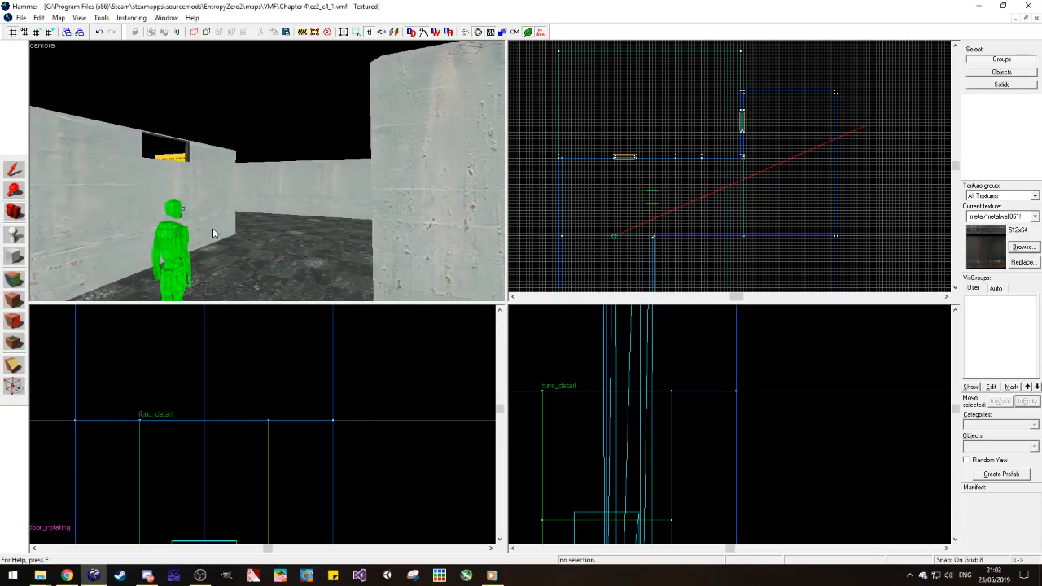
Step: Open ez2_c2_2.vmf, copy its color_correction entity, and close that map
left_click(20, 17)
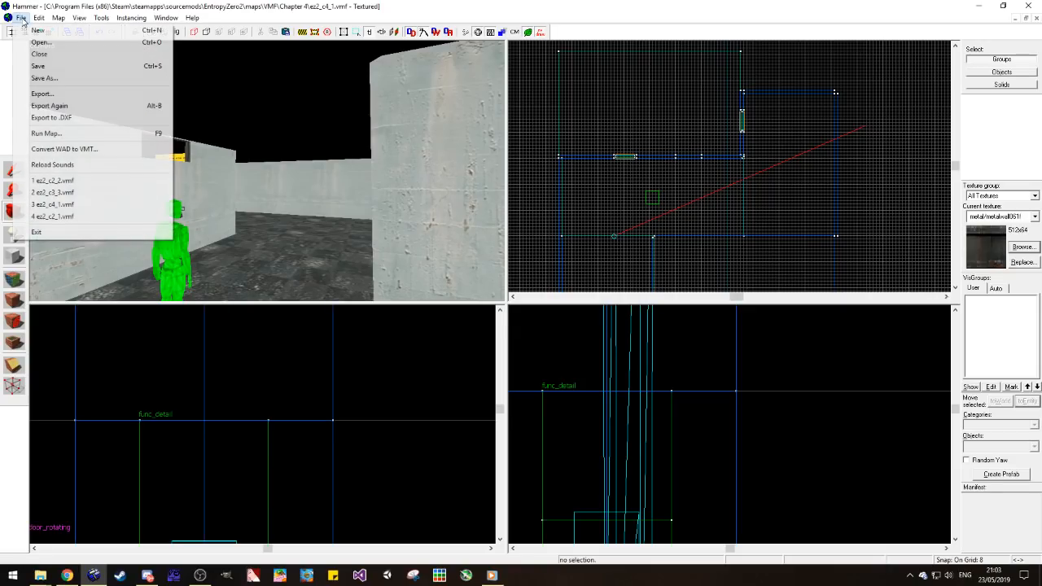
left_click(80, 184)
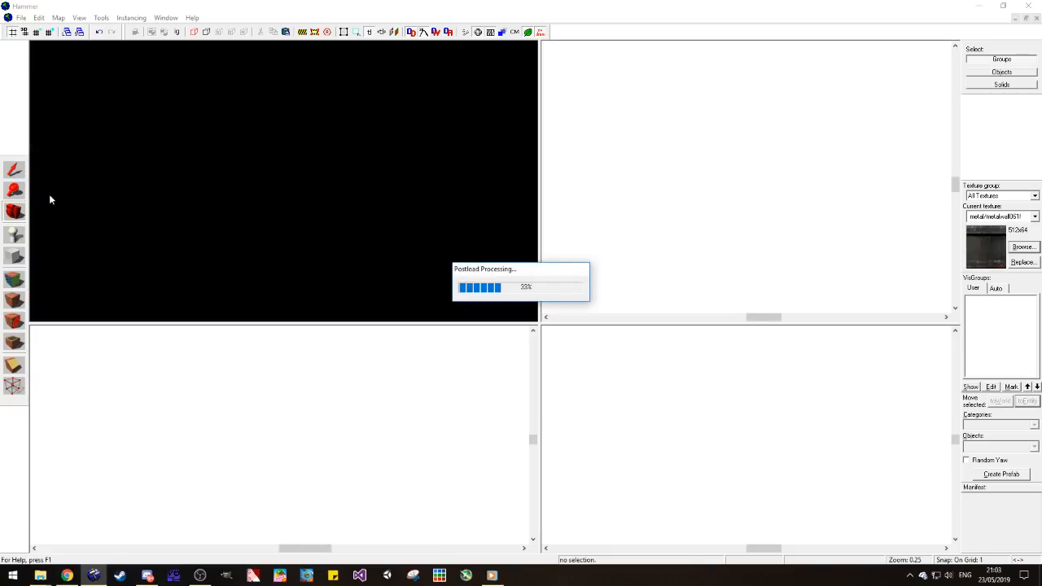
left_click(22, 216)
left_click_drag(260, 184, 284, 181)
key("w")
left_click(14, 169)
left_click(203, 236)
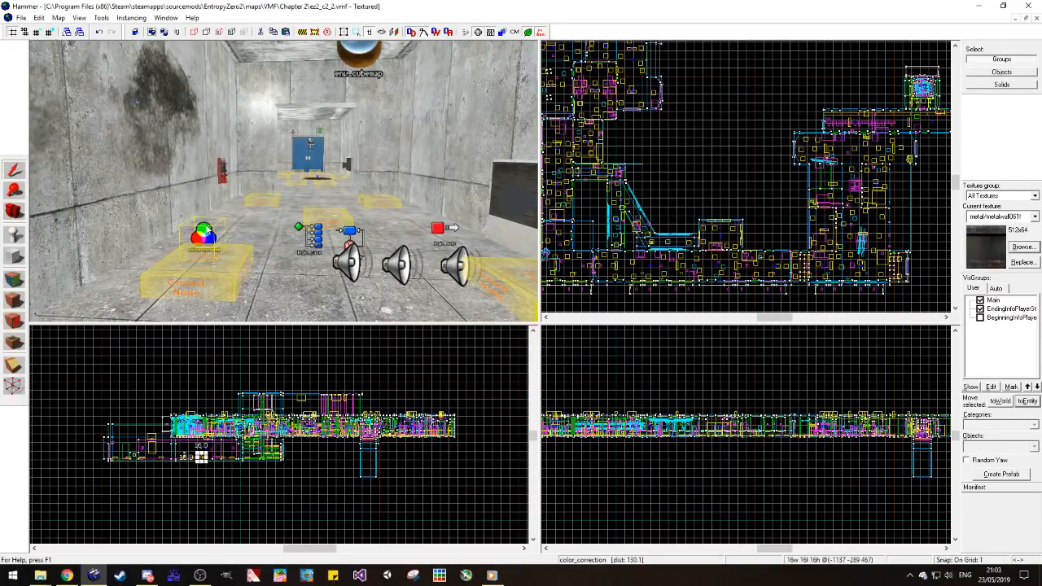
left_click(1036, 18)
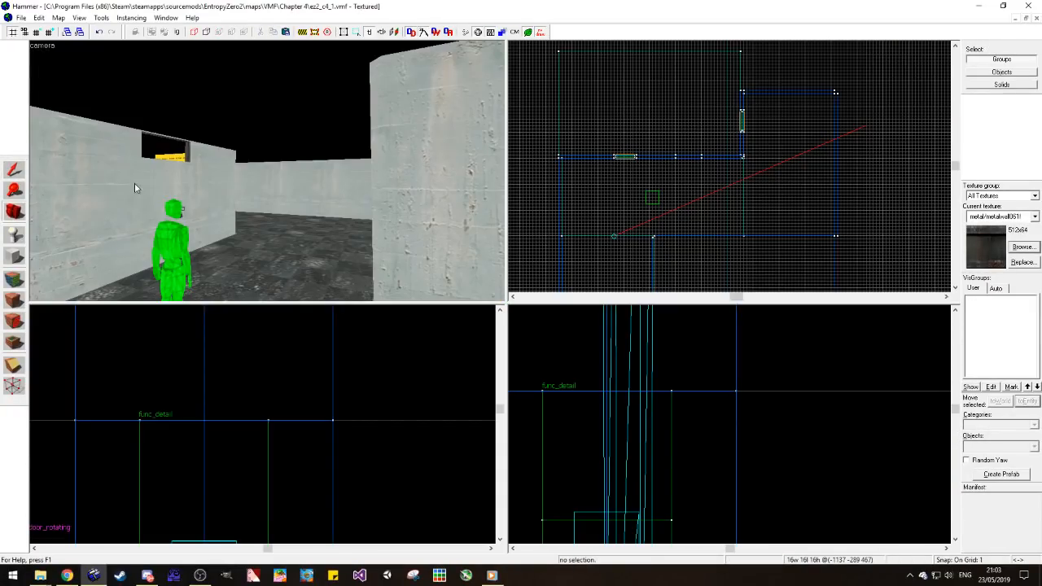
Step: Paste the color_correction entity inside the elevator in the ez2_c4_1 map
key("w")
left_click_drag(269, 187, 267, 171)
key("ctrl+v")
left_click(602, 124)
Step: Fill the floor gap beneath the wall corner with an 8 × 8 × 8 unit floor block, undoing any wrong resize
left_click(15, 211)
key("w")
key("w")
key("w")
key("w")
key("w")
key("shift+s")
left_click(612, 177)
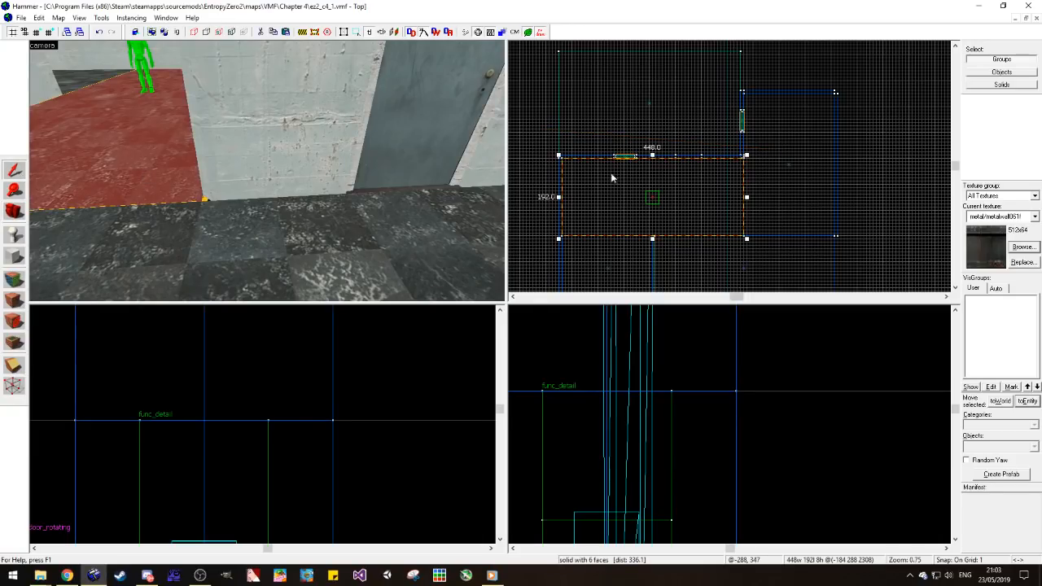
scroll(741, 163, "up", 6)
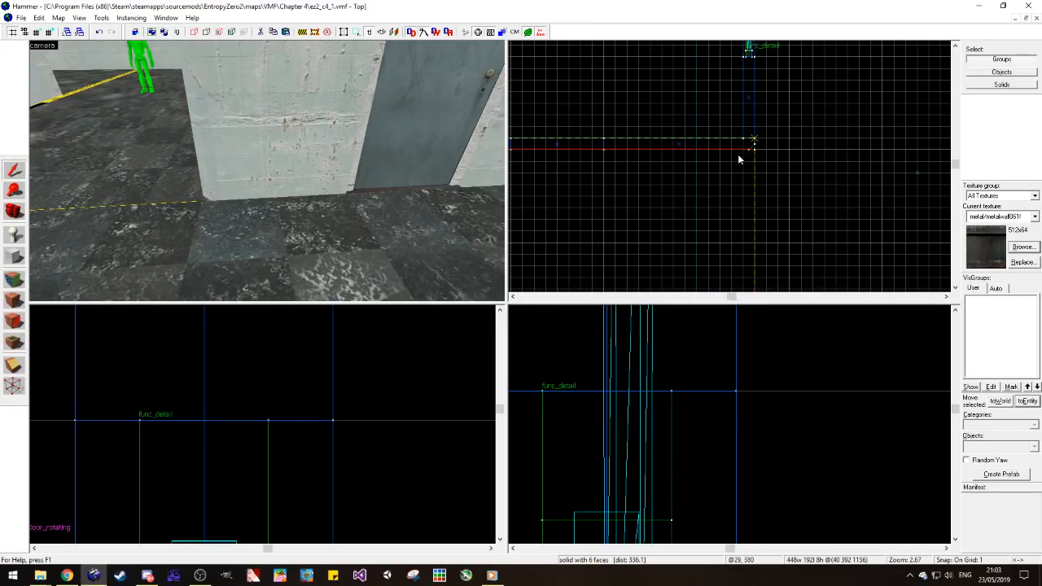
scroll(736, 156, "down", 6)
left_click_drag(521, 250, 642, 194)
key("ctrl+z")
left_click(176, 184)
left_click_drag(522, 247, 736, 158)
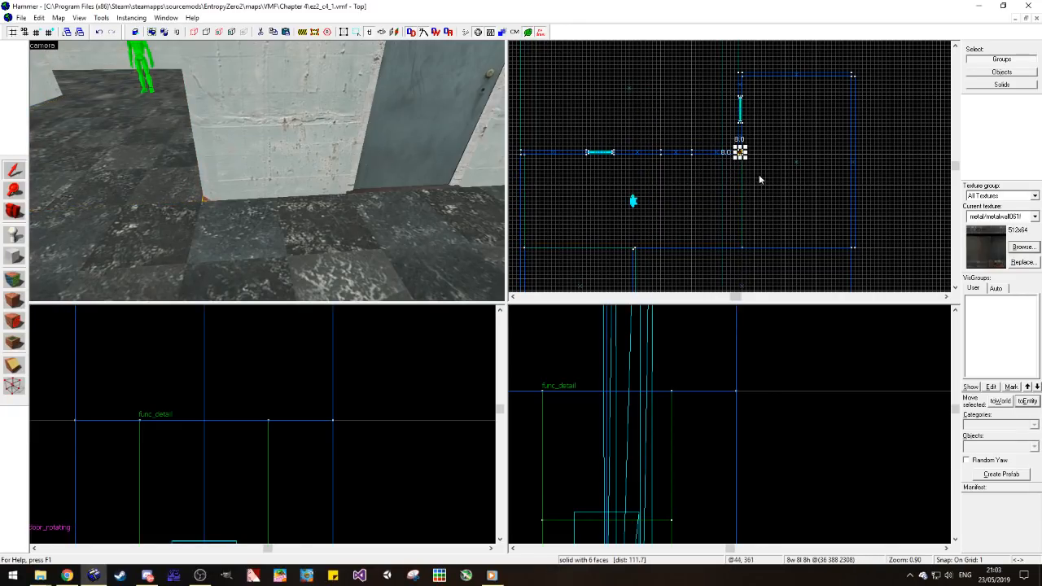
key("Escape")
Step: Select the item_suit in the elevator and raise it to the head height of the info_player_start
key("w")
key("a")
left_click(18, 214)
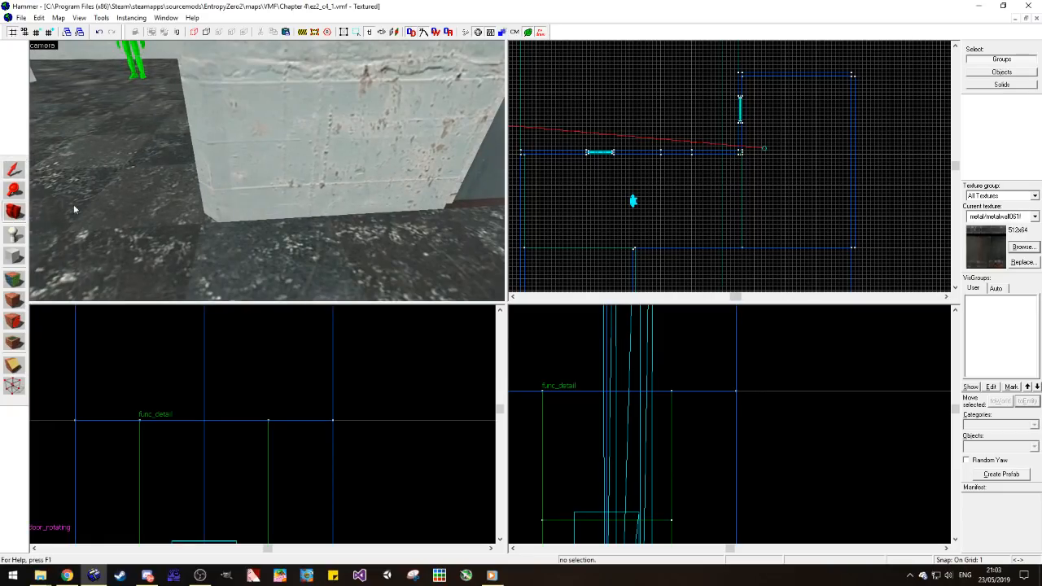
key("z")
key("s")
key("w")
key("s")
key("z")
left_click(15, 171)
left_click(292, 192)
scroll(285, 450, "down", 6)
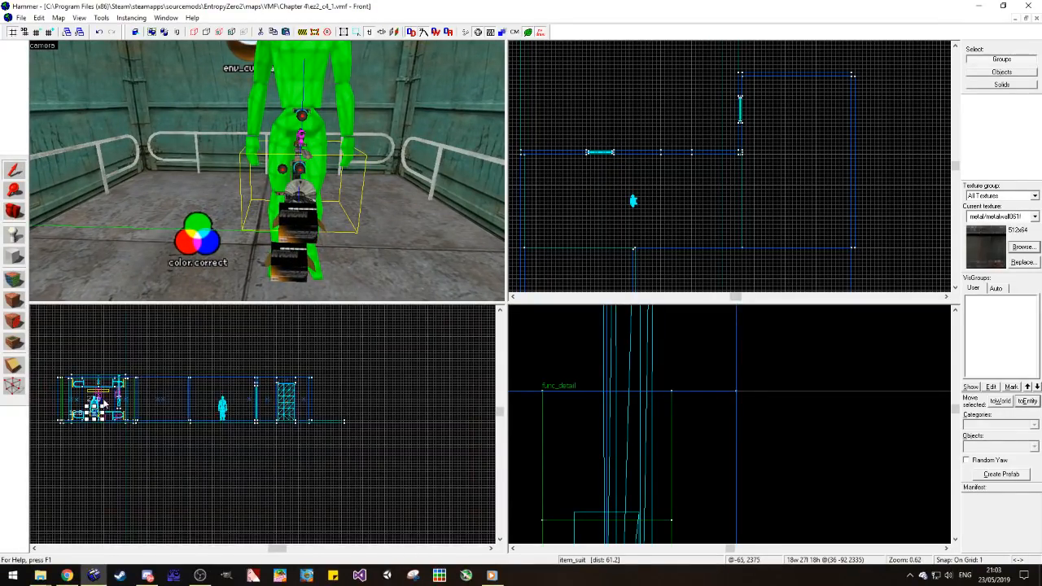
scroll(103, 402, "up", 10)
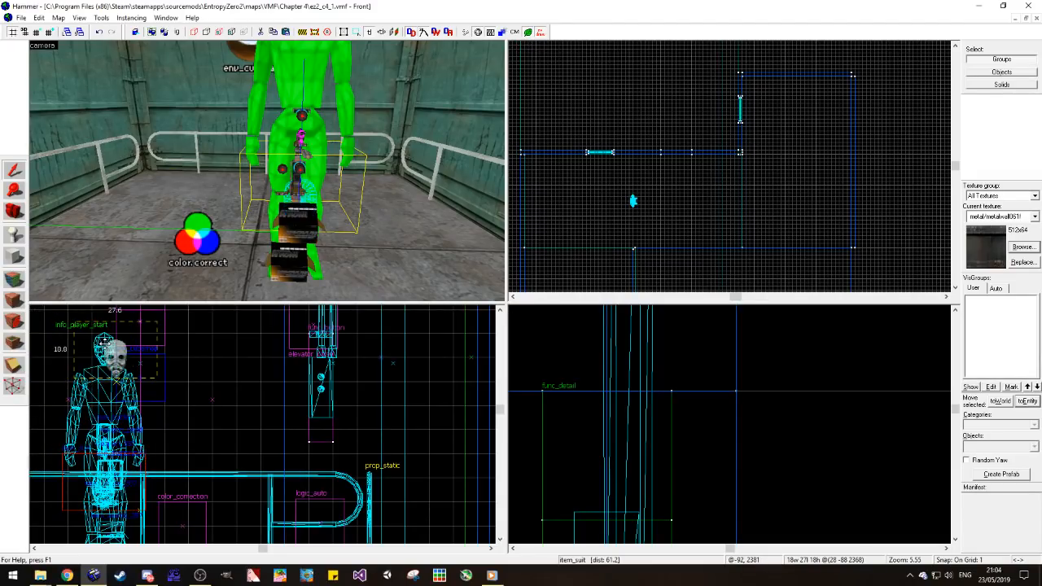
left_click_drag(117, 359, 105, 350)
Step: Rotate the item_suit 180 degrees about Z and shift it horizontally onto the player start's face
scroll(760, 479, "down", 5)
scroll(655, 444, "down", 8)
scroll(665, 465, "up", 8)
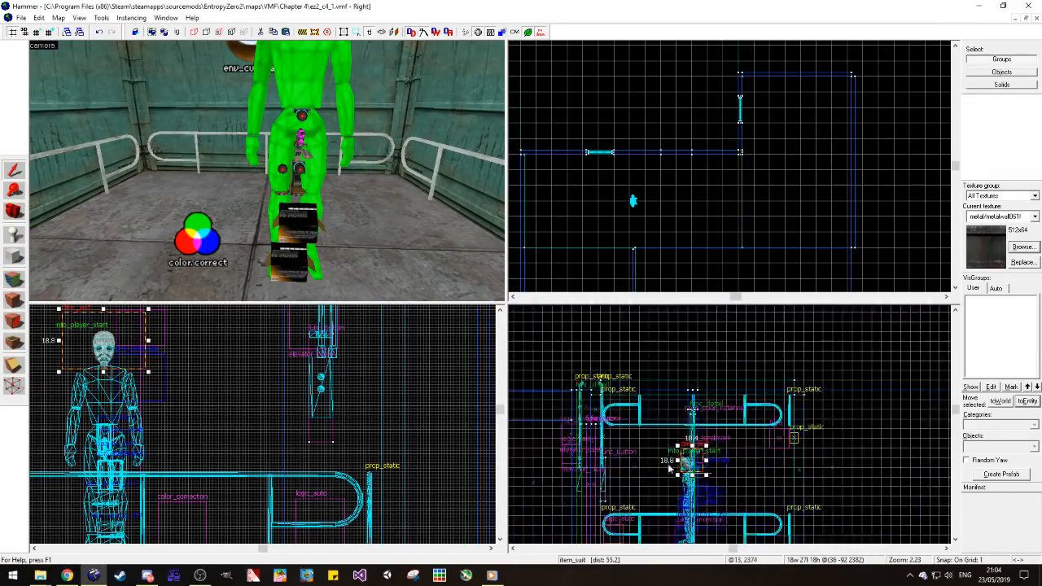
key("ctrl+m")
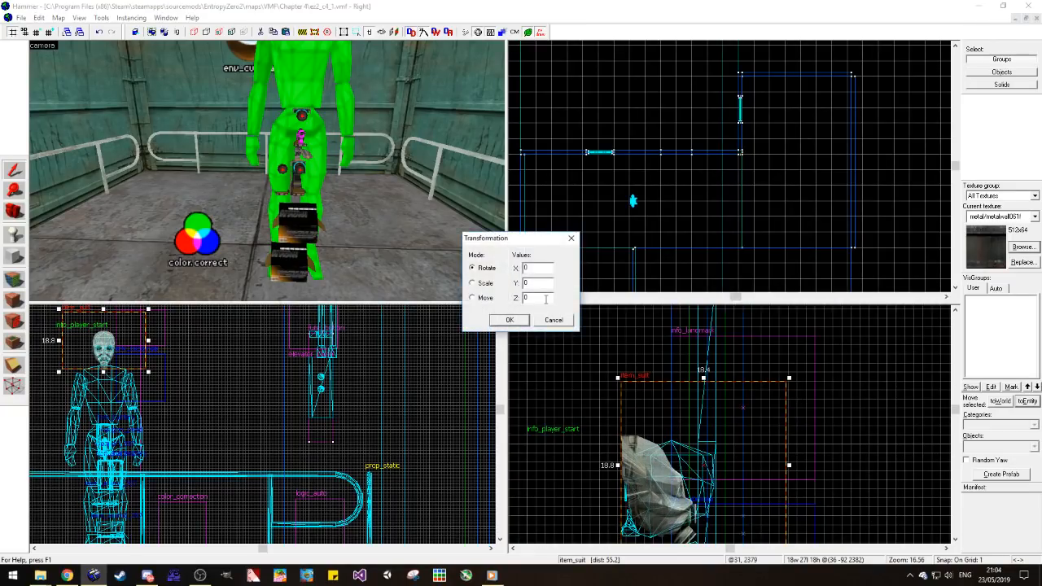
type("180")
key("Return")
left_click_drag(778, 510, 668, 511)
Step: Deselect the item_suit and inspect from the front how the mask sits on the player start's head
left_click(14, 215)
left_click_drag(267, 171, 267, 171)
left_click(14, 170)
left_click(255, 385)
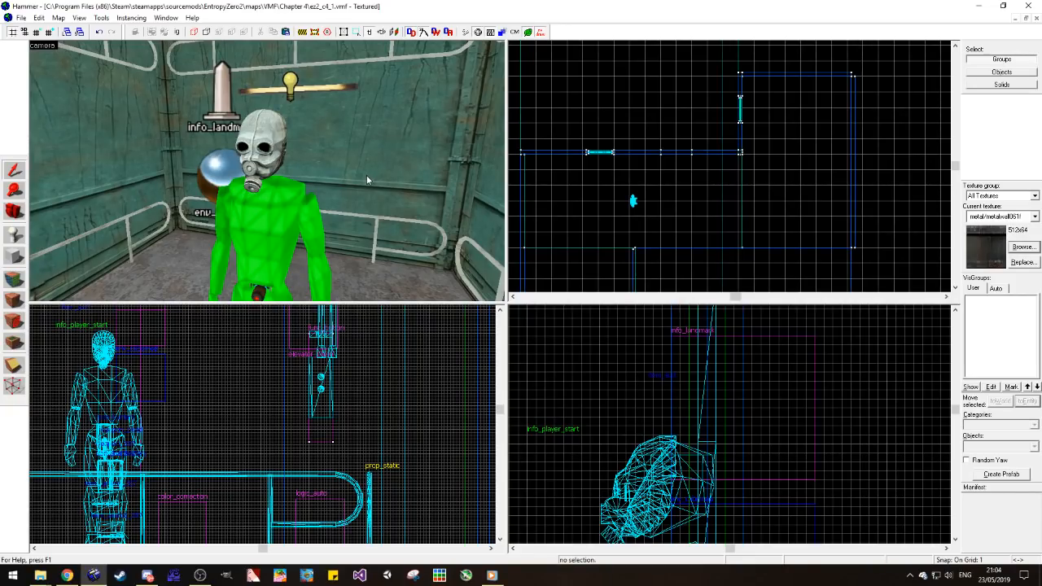
left_click(18, 212)
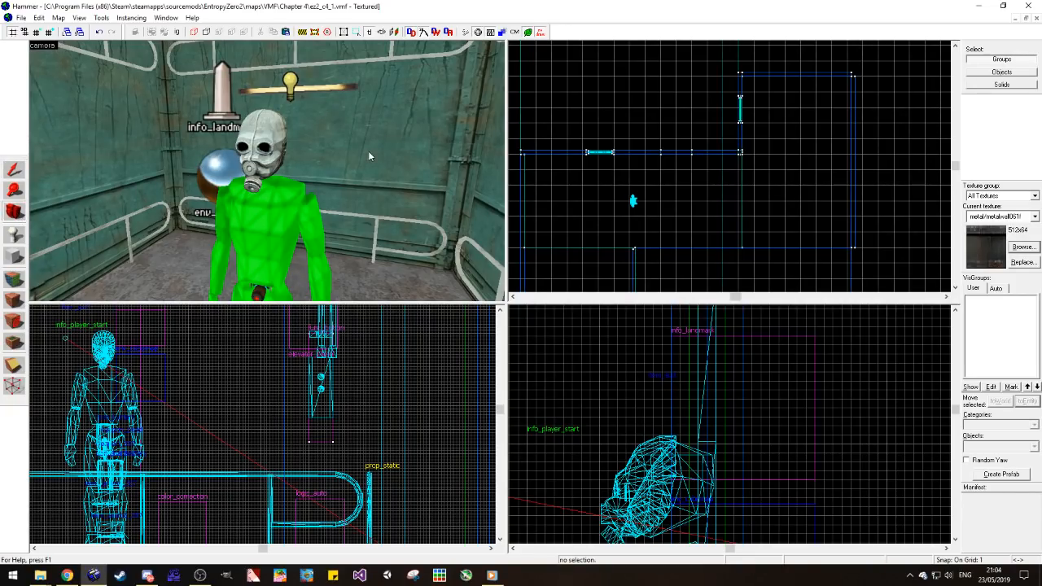
Step: Select the 224-unit wall adjoining the second door's wall, reduce the grid to 4 units, and clear the selection
left_click_drag(302, 254, 267, 171)
left_click(14, 170)
left_click(281, 170)
scroll(717, 213, "down", 5)
scroll(716, 214, "up", 10)
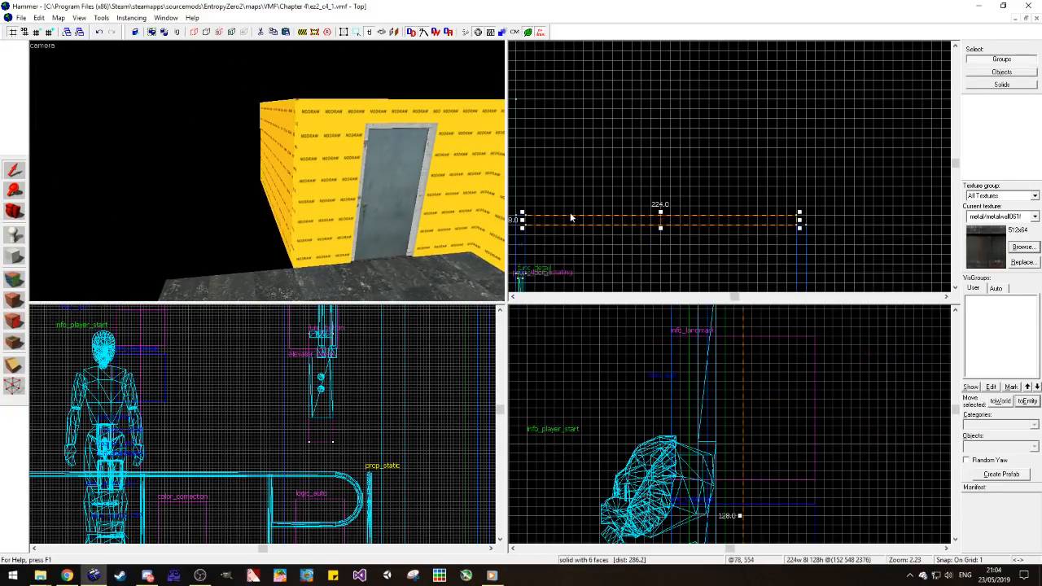
left_click(49, 32)
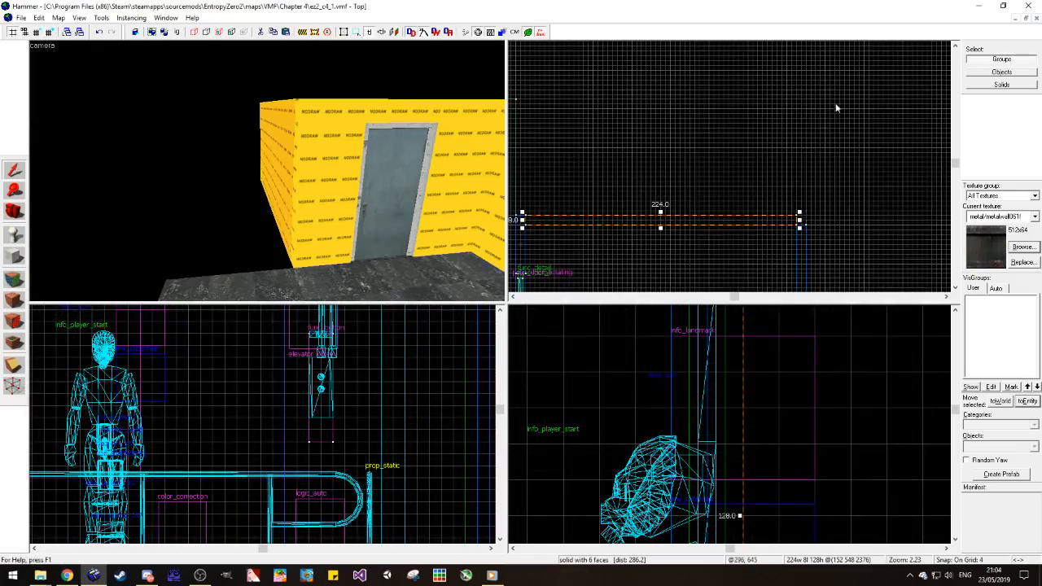
scroll(823, 104, "down", 4)
left_click(695, 150)
Step: Look over the layout from above, along the corridor, and from the unfinished side behind the doors
left_click(13, 212)
key("z")
key("w")
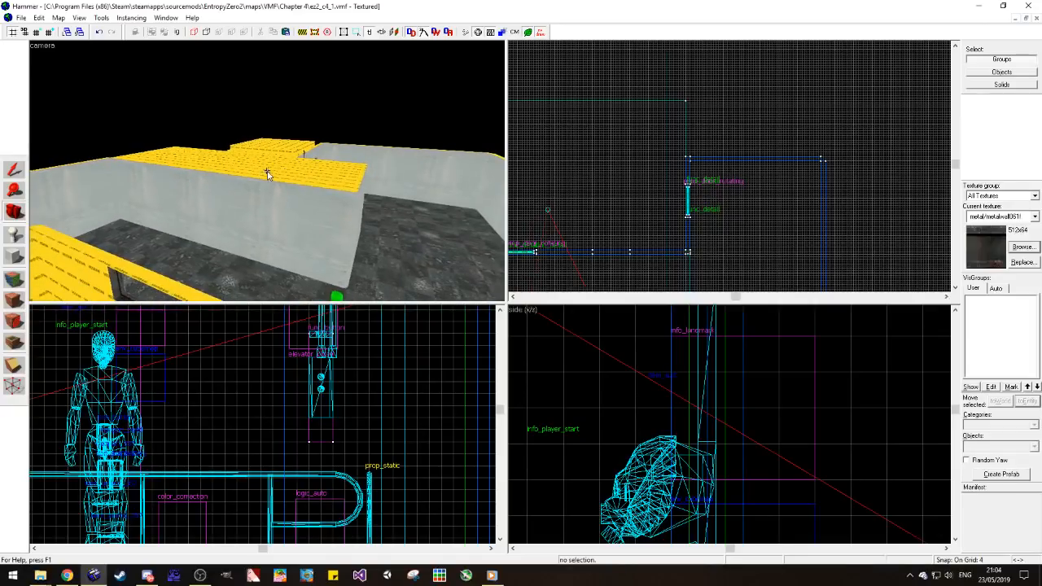
key("w")
key("w")
key("z")
key("Page_Down")
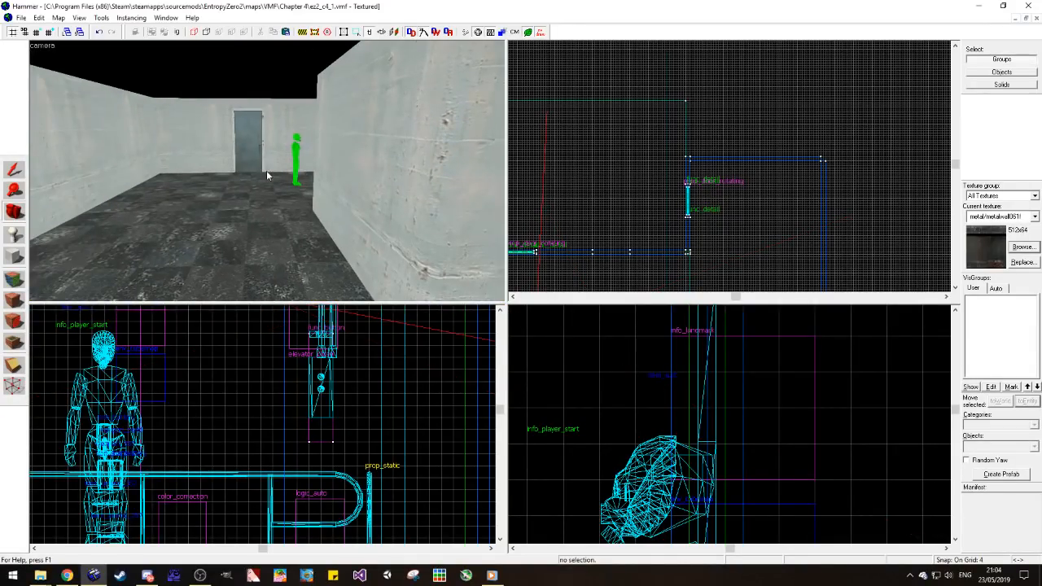
key("z")
key("w")
key("z")
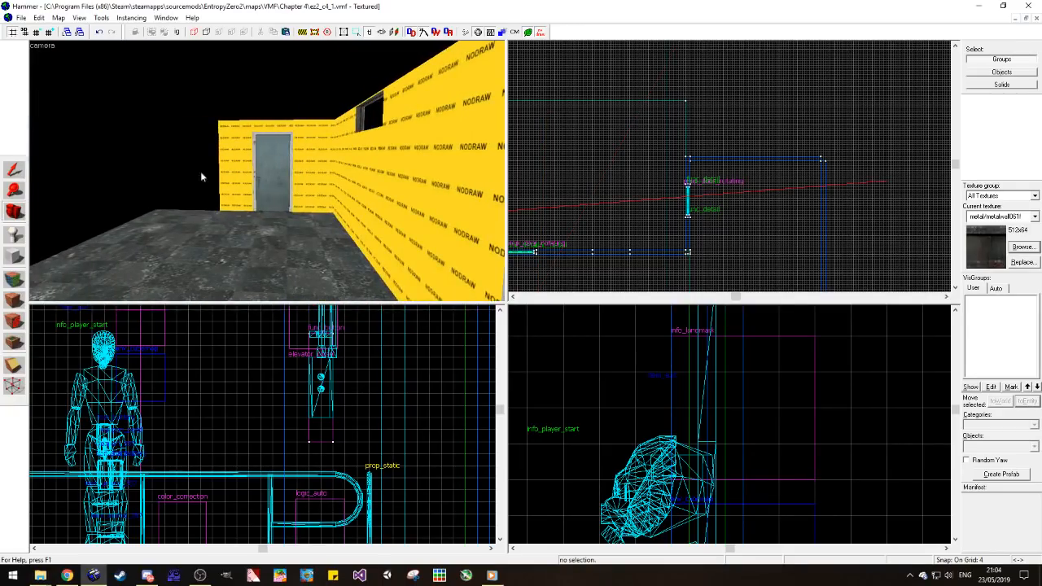
Step: Extend the short wall piece beside the second door lengthwise to the outer edge of the unfinished room's floor
left_click(17, 171)
left_click(232, 162)
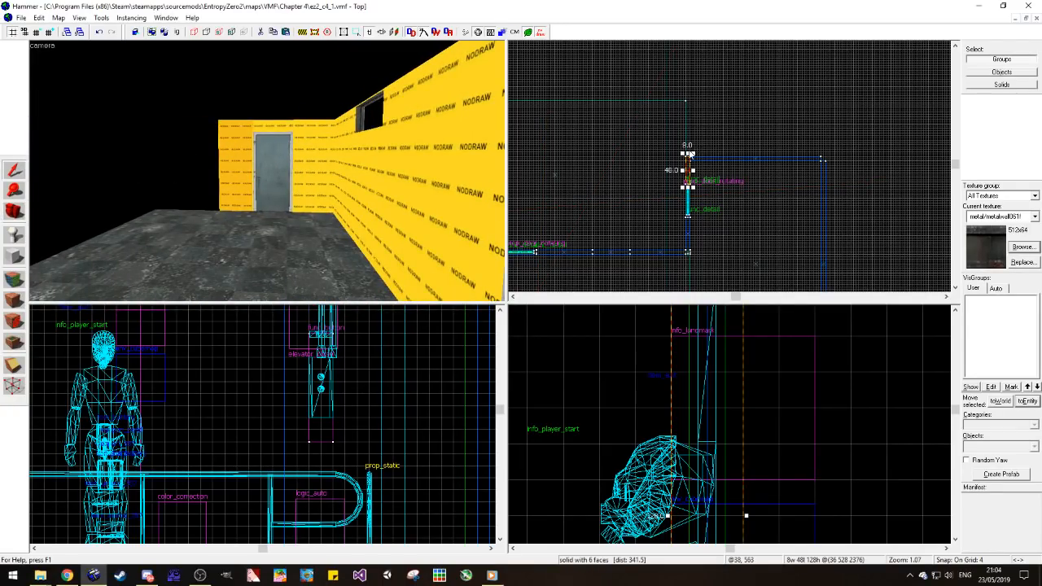
left_click_drag(688, 155, 694, 101)
key("Escape")
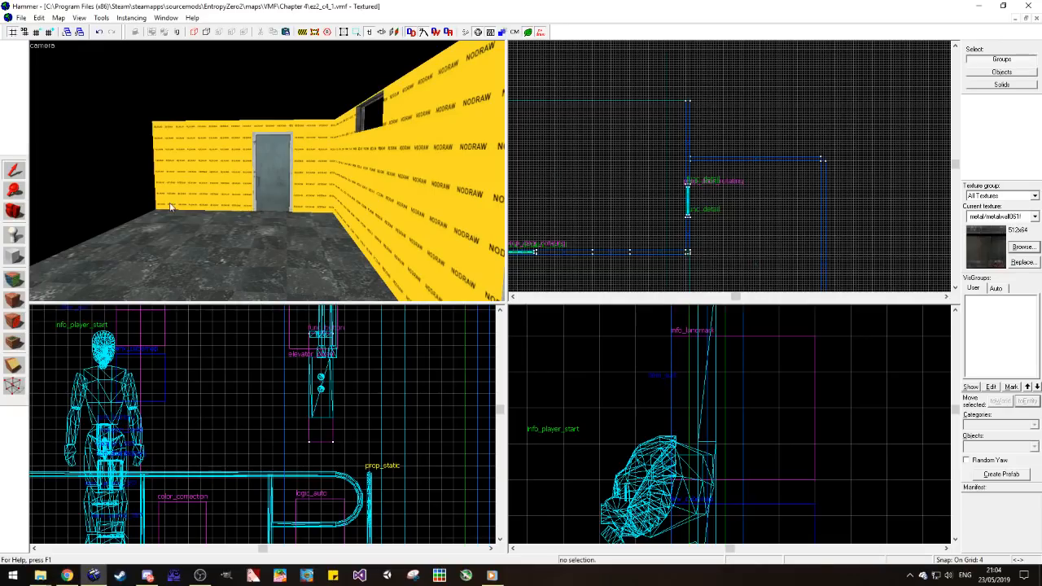
Step: Check the rooms from the corridor corner, the elevator entrance and the unfinished side of the door walls
key("s")
left_click(15, 212)
key("z")
key("w")
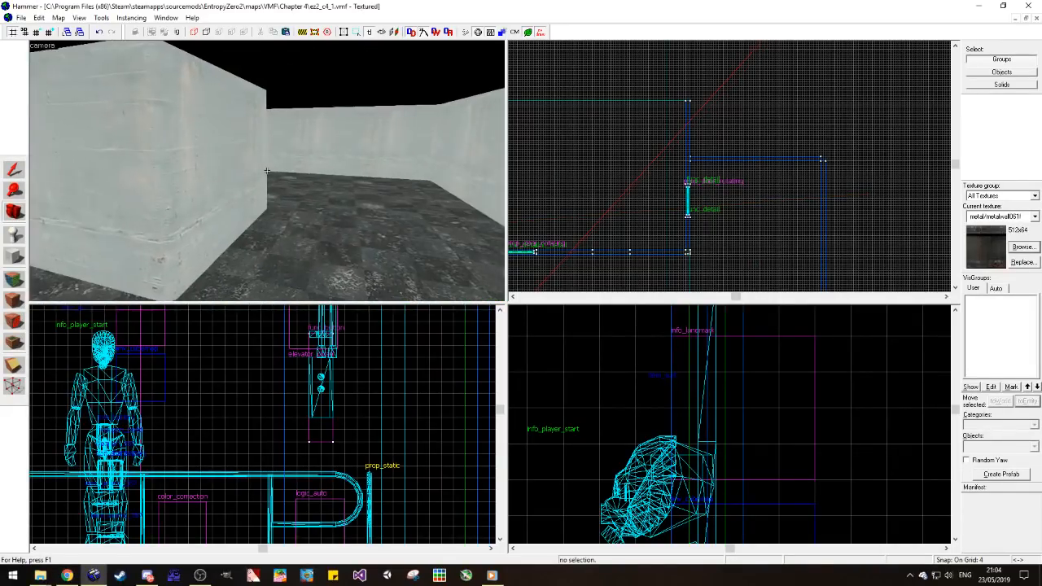
key("d")
key("z")
key("d")
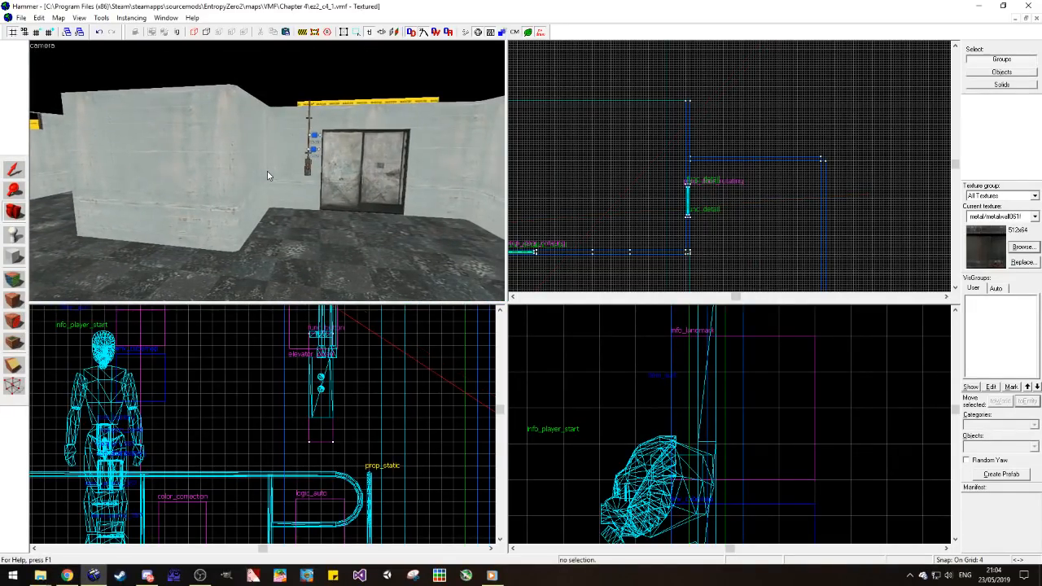
key("z")
key("w")
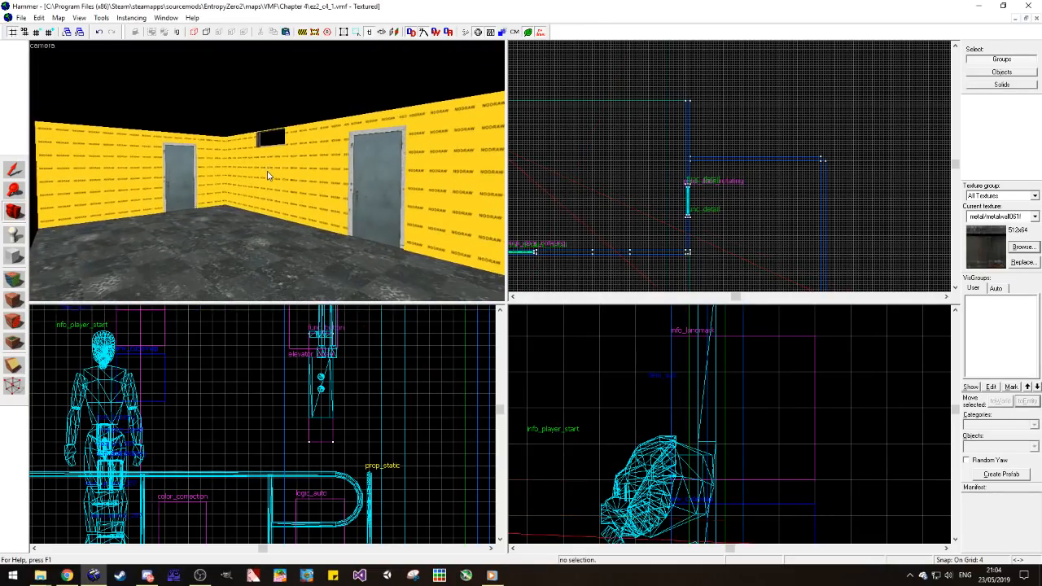
Step: Examine the unfinished room with its two doors and high window at floor level and from above the walls
key("z")
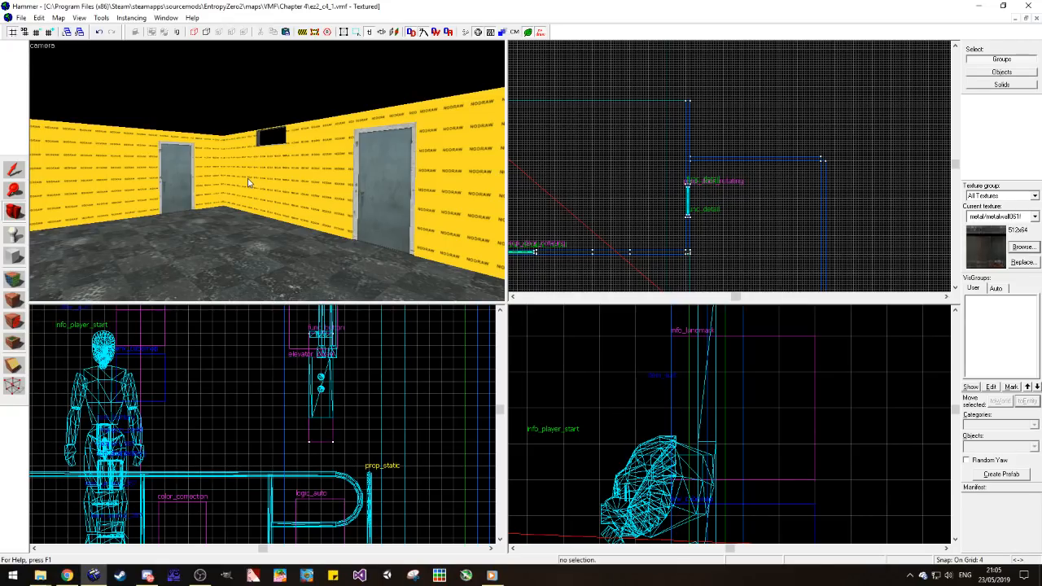
key("z")
key("w")
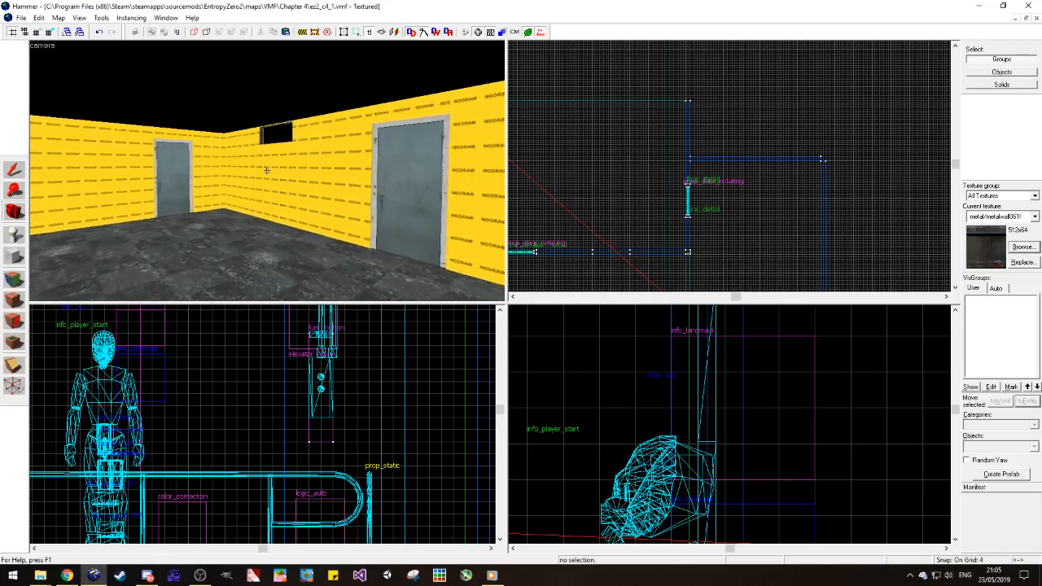
key("w")
key("s")
key("z")
key("z")
key("s")
key("z")
key("s")
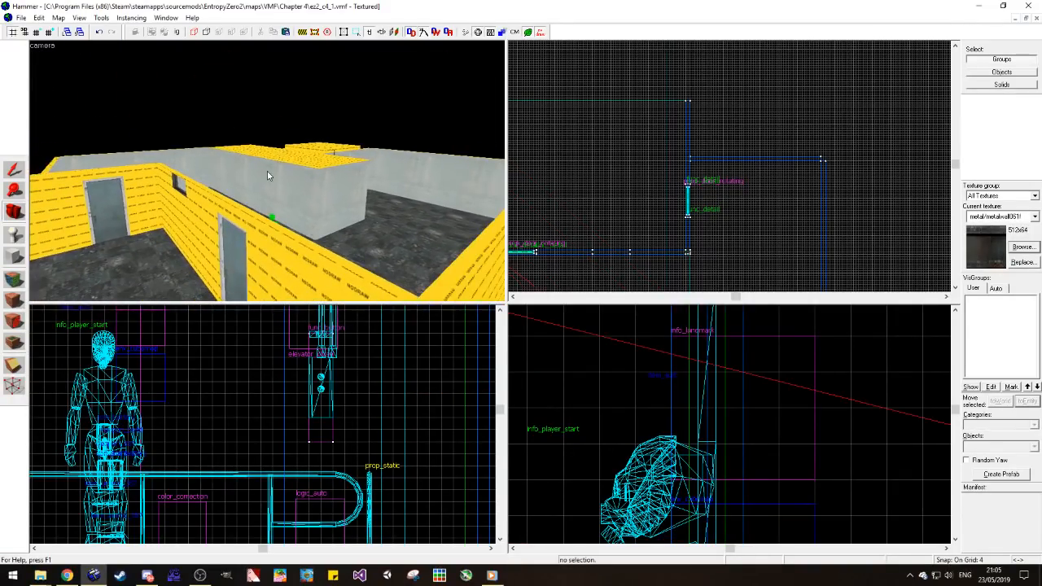
Step: Survey the corridor and player start area from above, and study the unfinished room's door wall and open side
key("z")
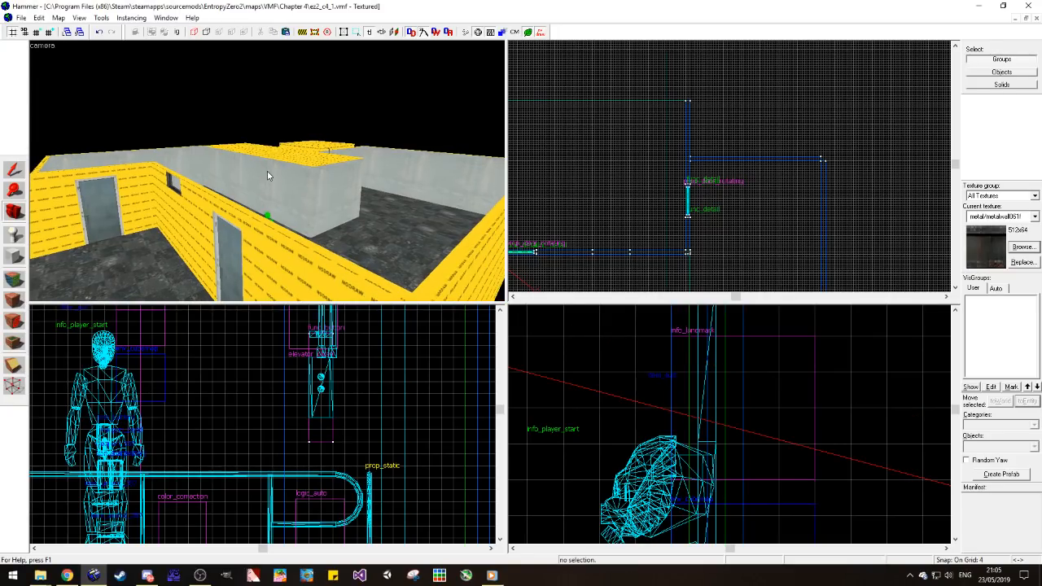
key("w")
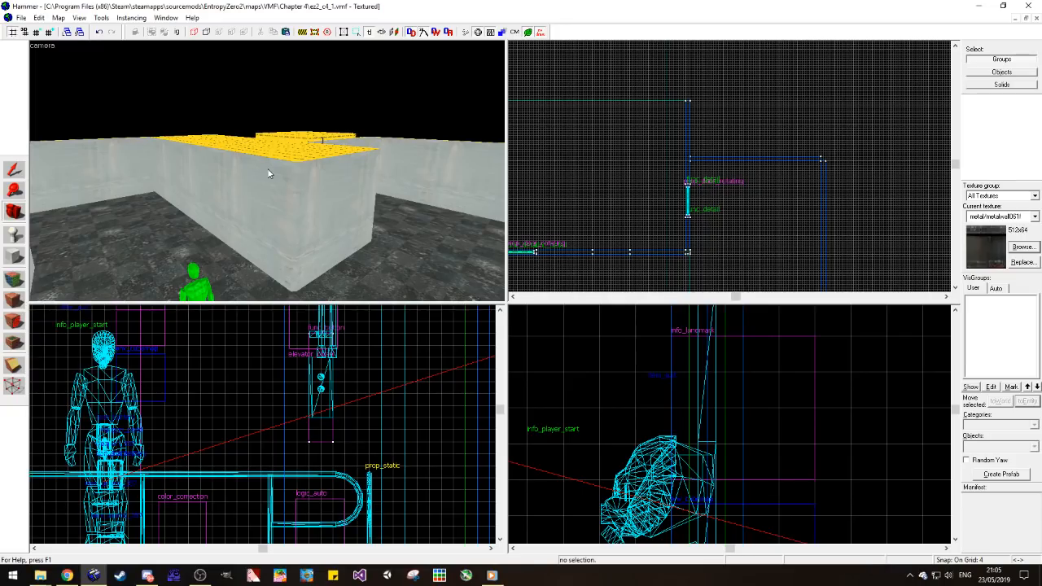
key("w")
key("w")
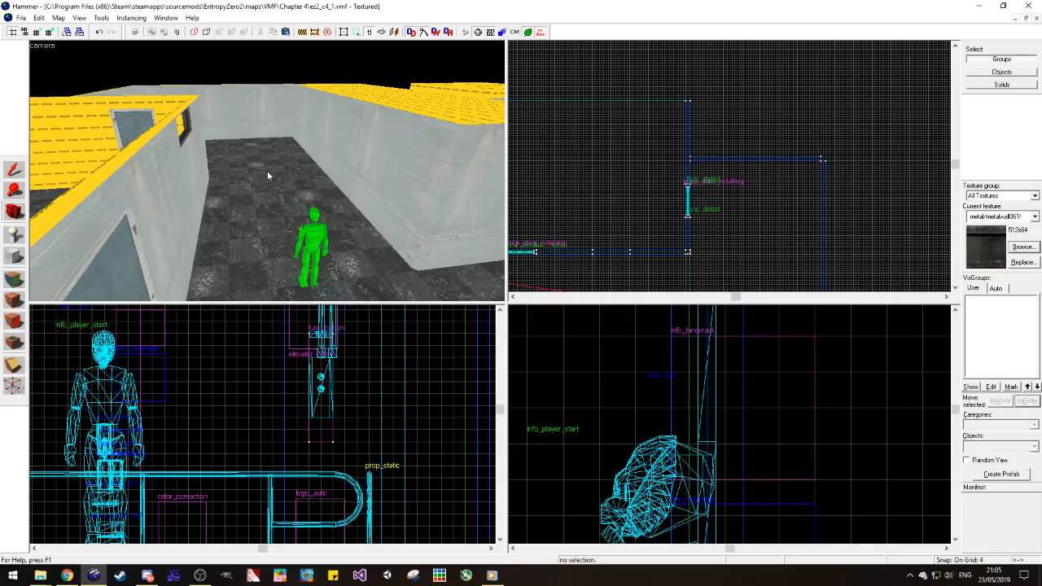
key("a")
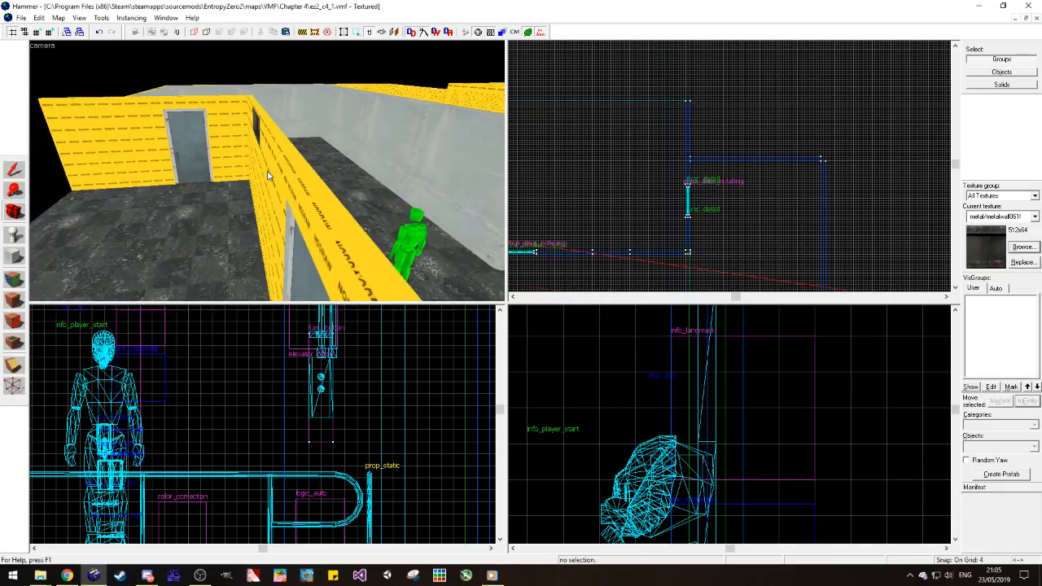
key("w")
key("w")
key("z")
key("s")
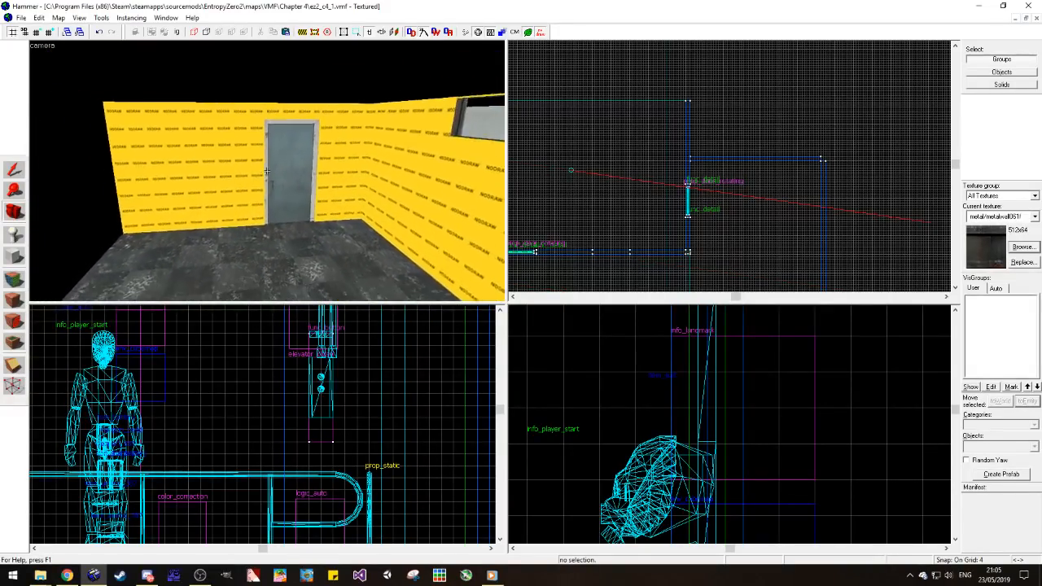
key("z")
key("z")
Step: Browse the textures already used in the map
left_click(1023, 246)
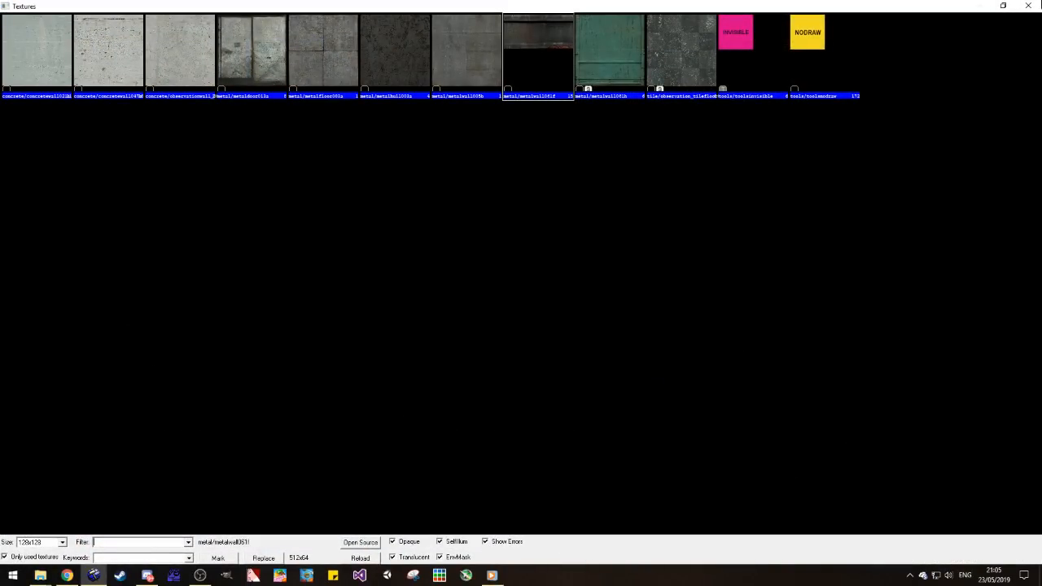
left_click(1036, 7)
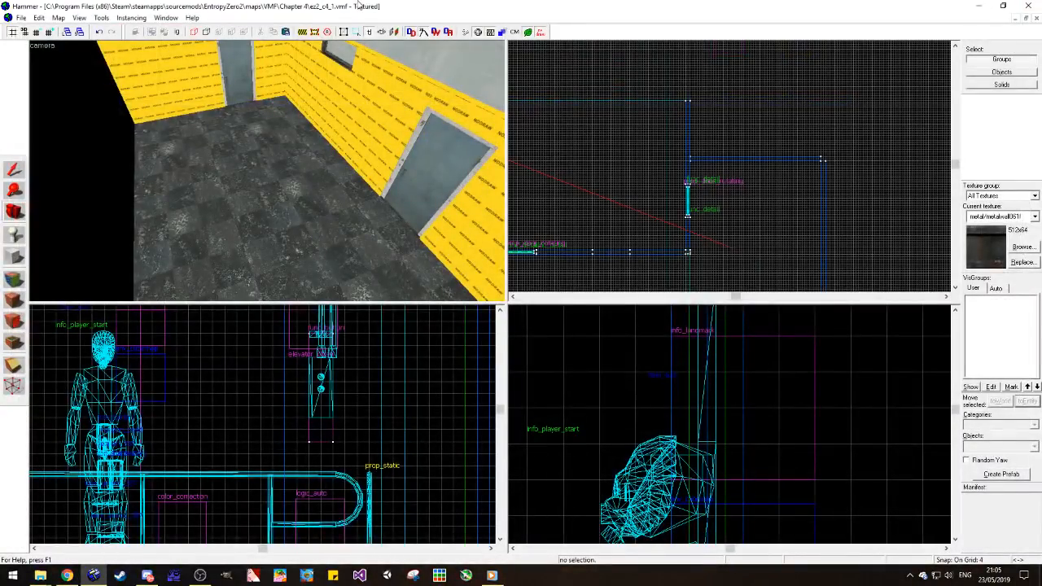
left_click(38, 17)
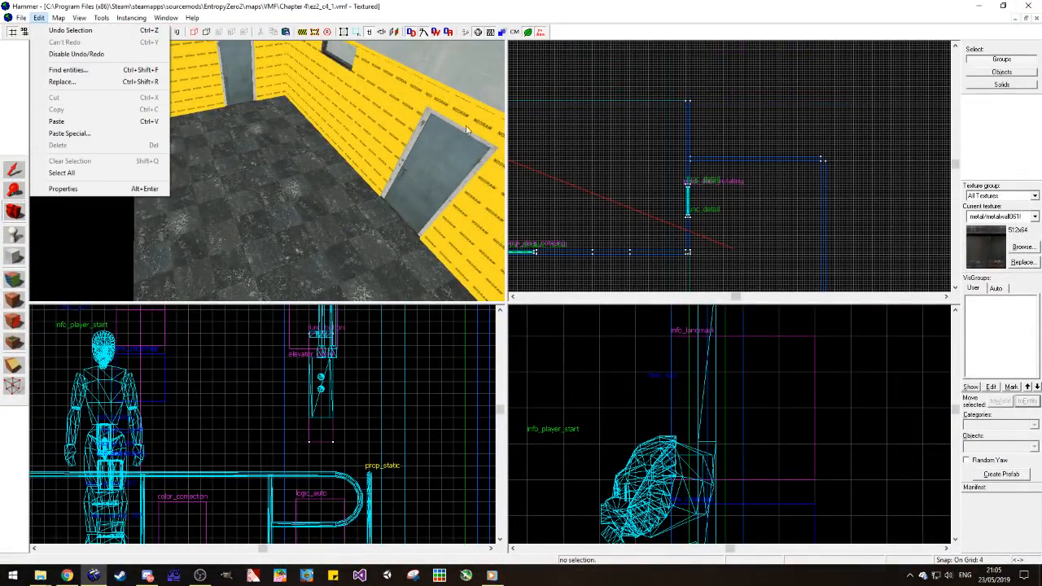
Step: Open the ez2_c3_3 map and move the camera to the dark tunnel area with the red container doors
mouse_move(22, 17)
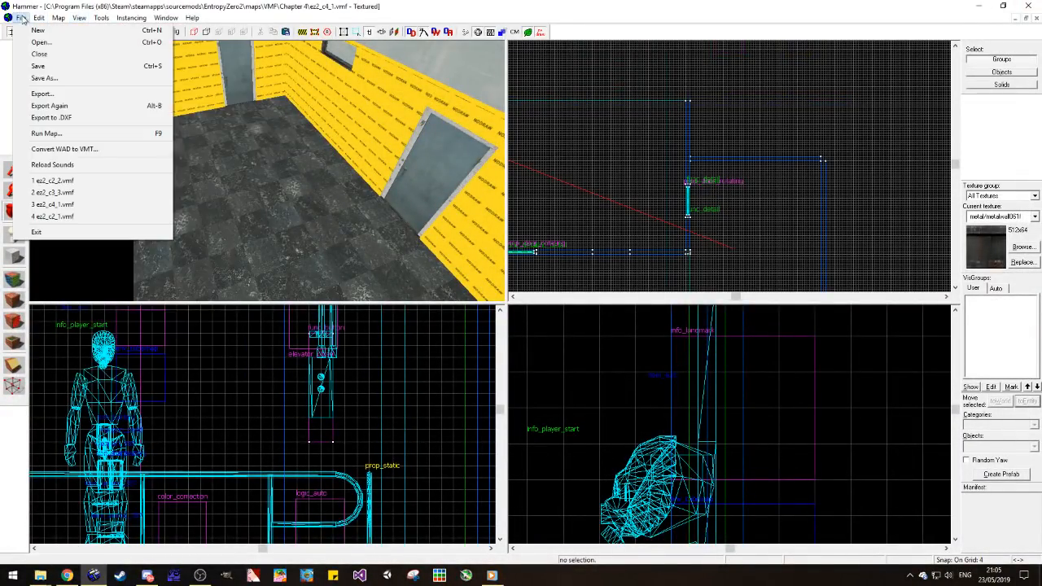
left_click(84, 192)
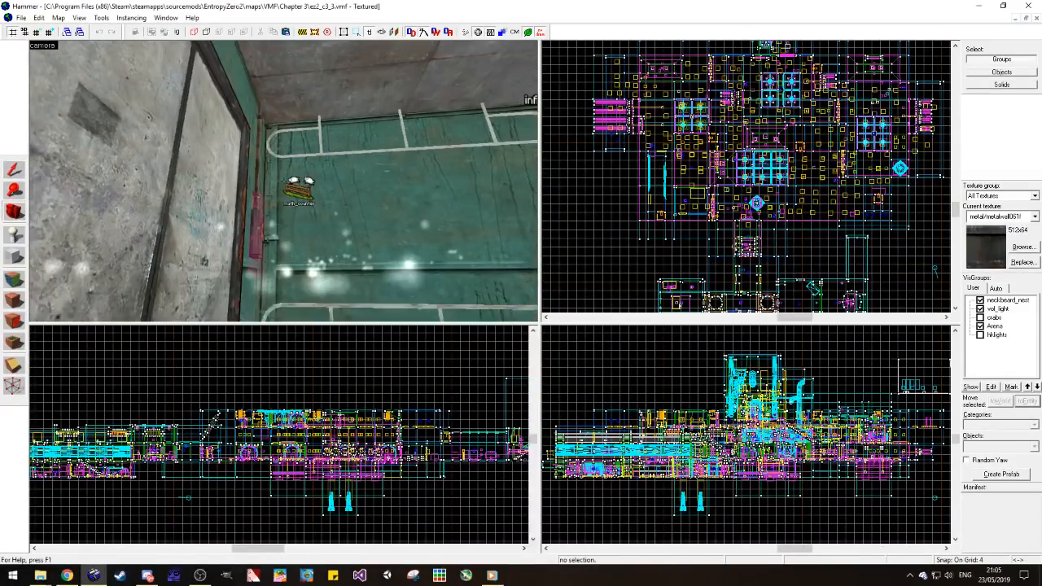
key("w")
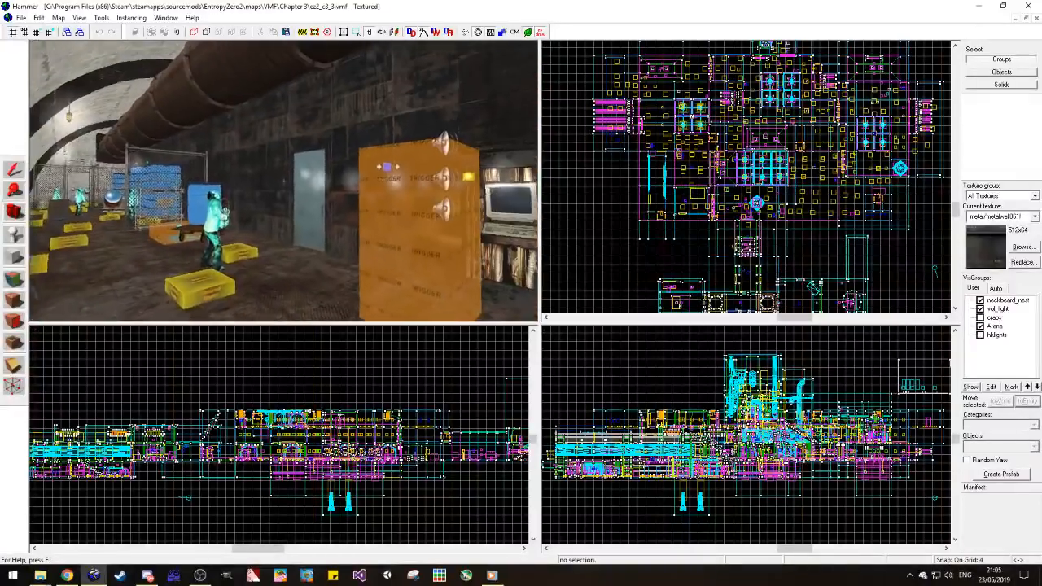
key("w")
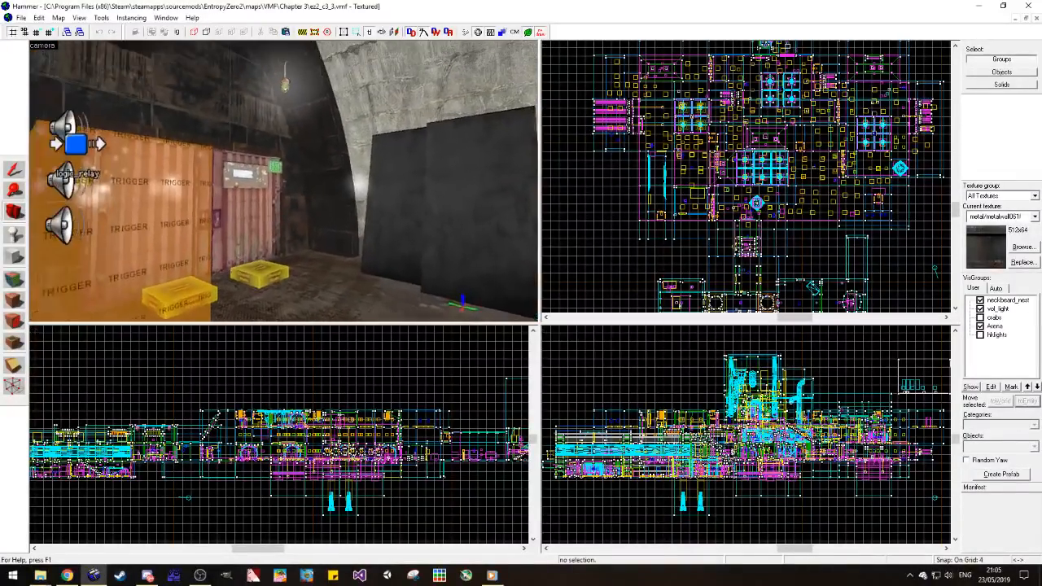
key("s")
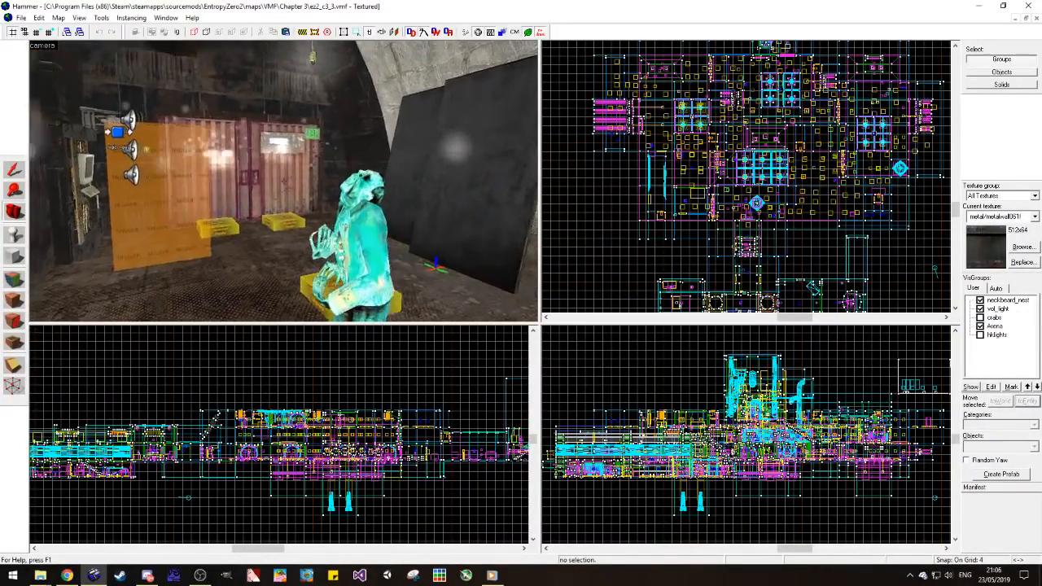
key("d")
key("w")
key("z")
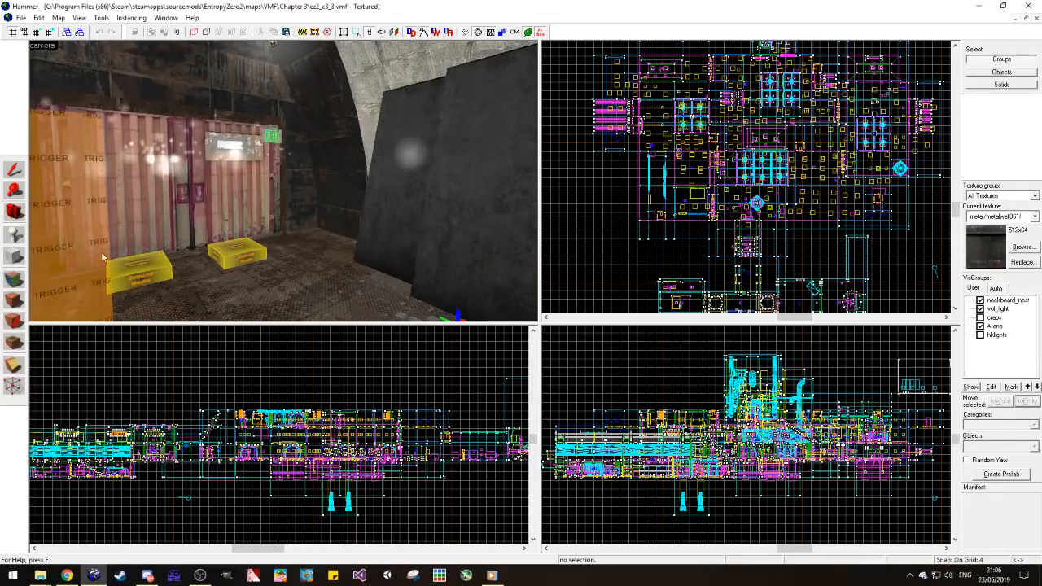
Step: Sample the metal/metalfloor_bts_001b texture from the tunnel floor in ez2_c3_3 and return to the ez2_c4_1 map
left_click(15, 283)
left_click(297, 262)
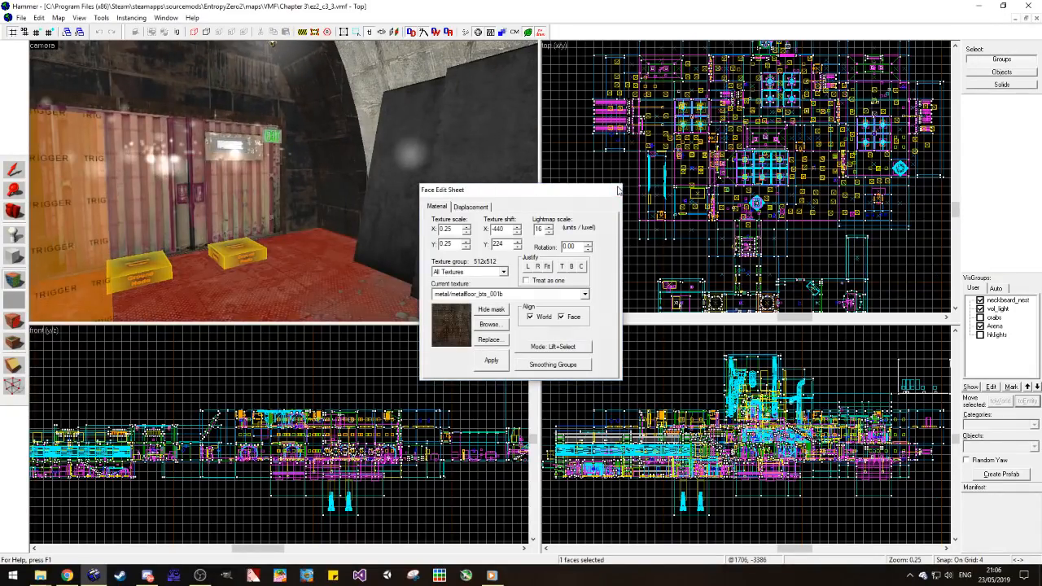
left_click(615, 190)
left_click(1012, 18)
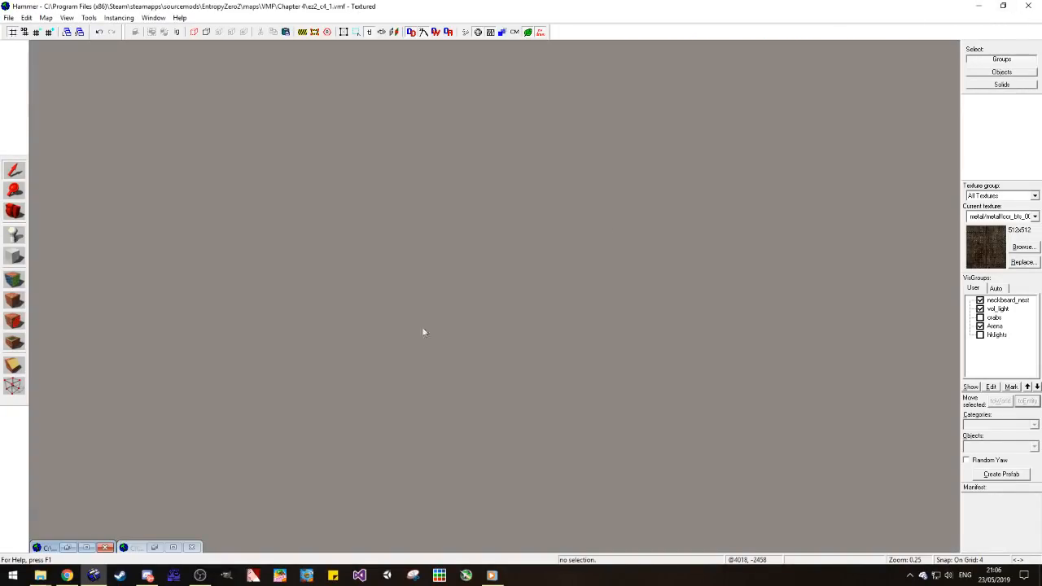
left_click(172, 548)
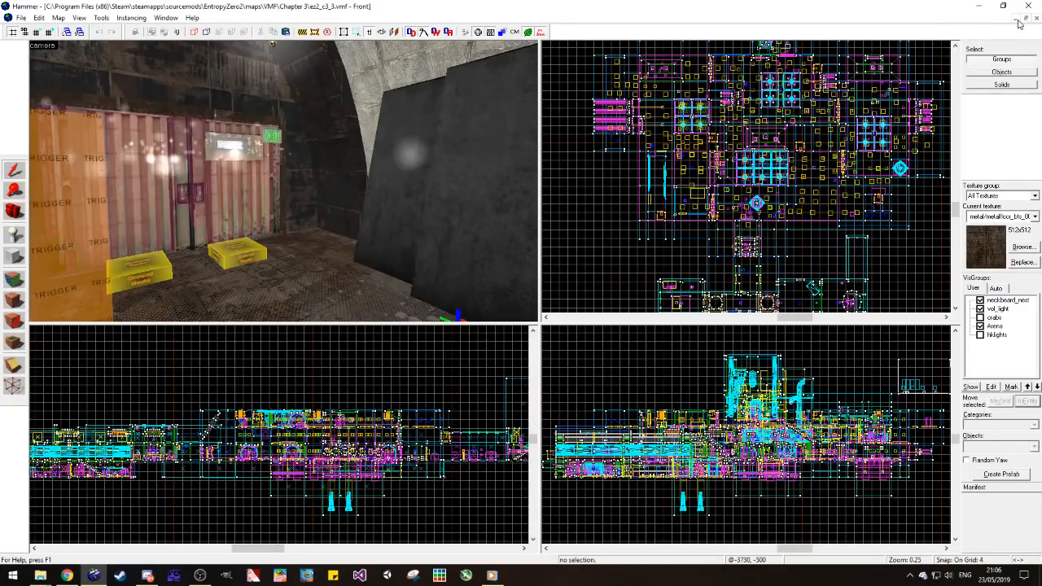
left_click(1013, 17)
left_click(87, 546)
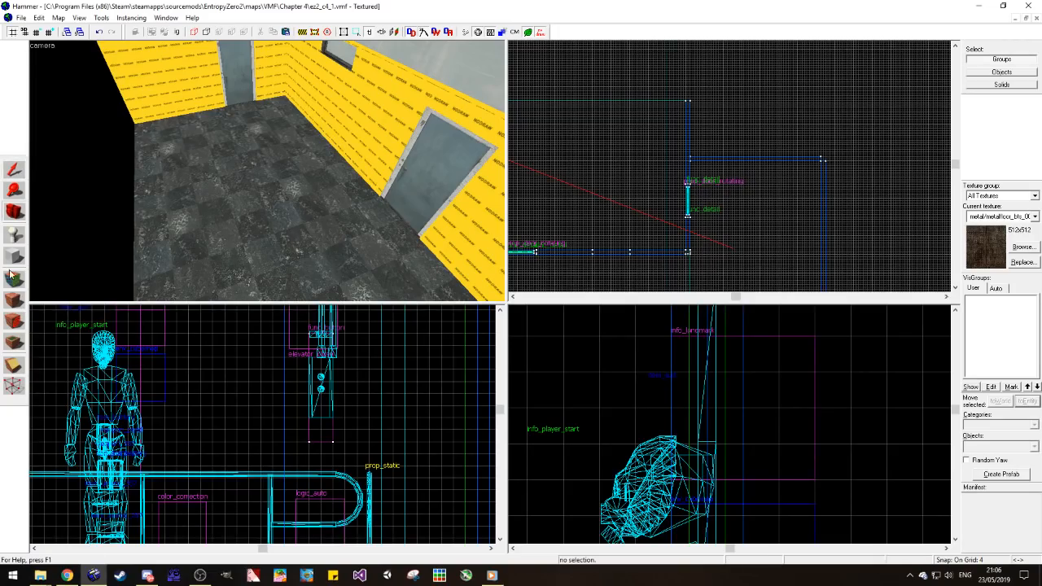
Step: Apply metal/metalfloor_bts_001b to the unfinished room's floor and justify the texture to the left and top
left_click(14, 280)
left_click(345, 190)
left_click(528, 266)
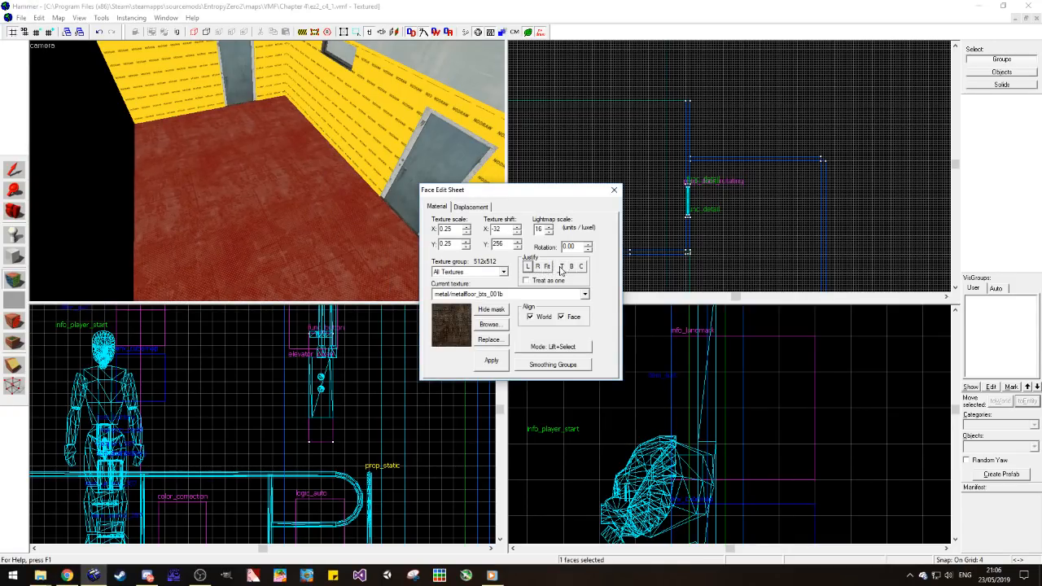
left_click(563, 268)
left_click(489, 324)
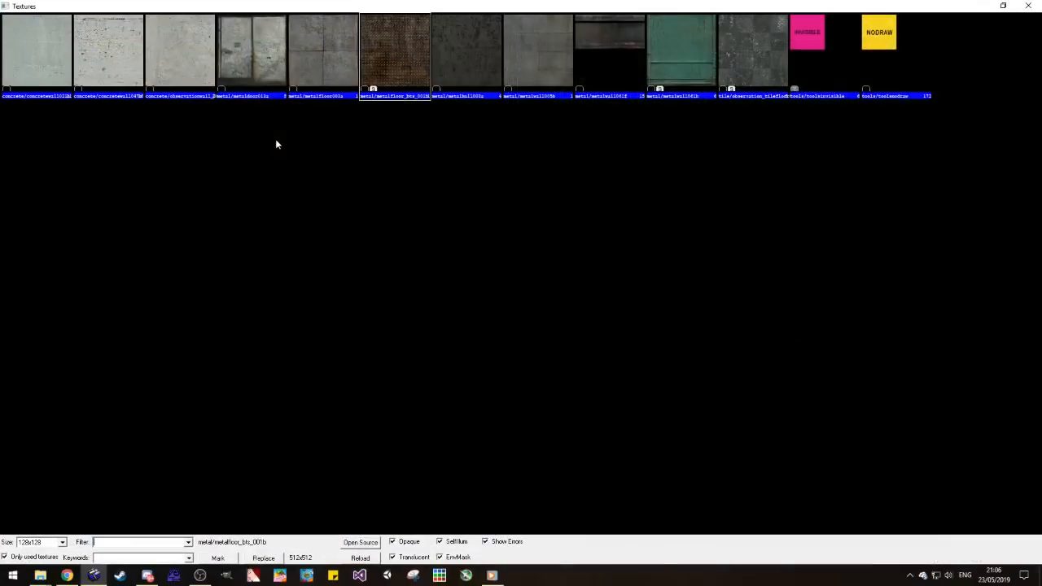
left_click(1028, 6)
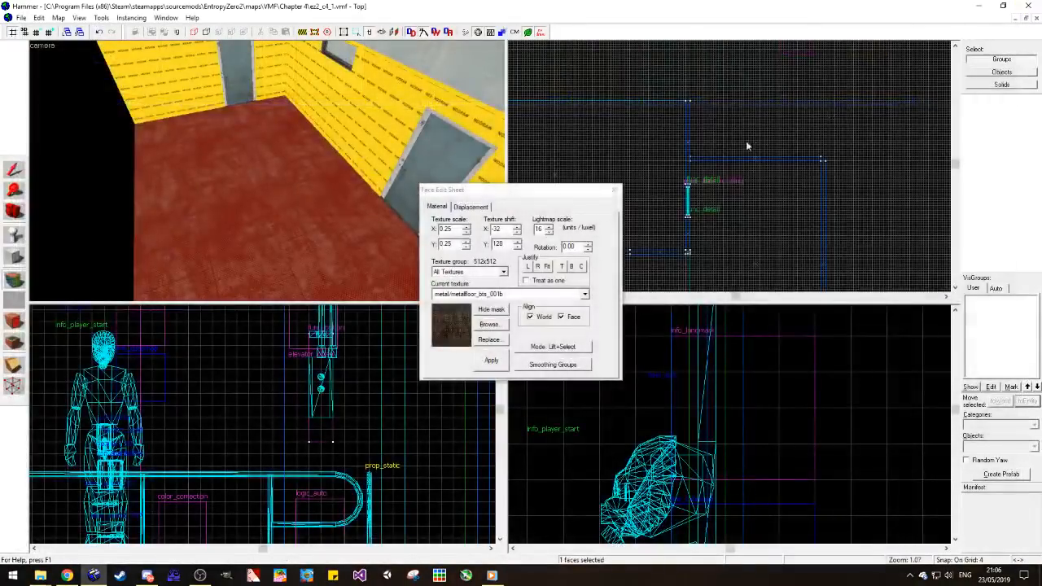
left_click(616, 189)
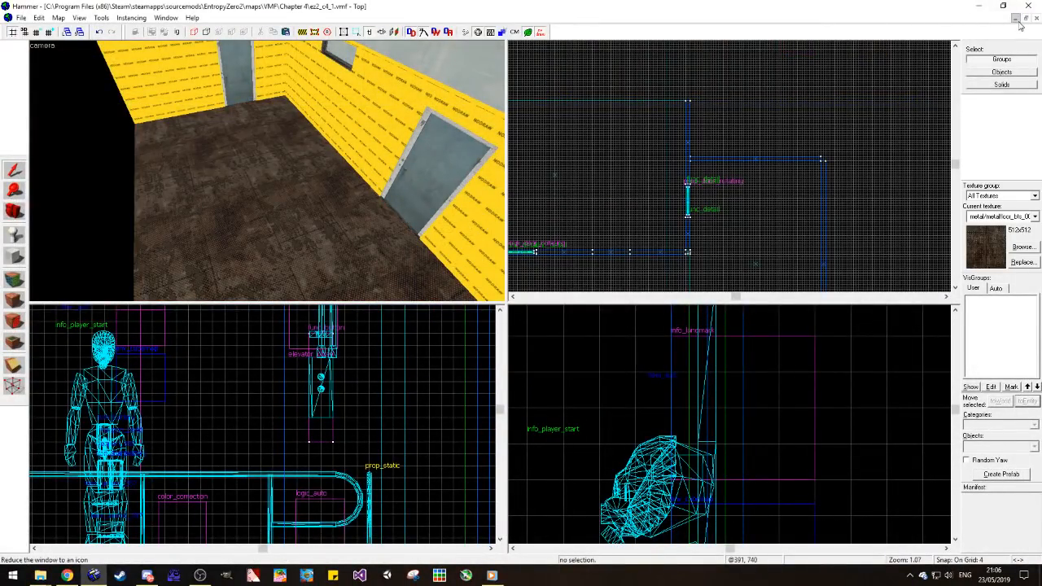
Step: Sample the metal/metalwall_bts_006a_dark texture from the dark tunnel wall in ez2_c3_3 and return to ez2_c4_1
left_click(149, 513)
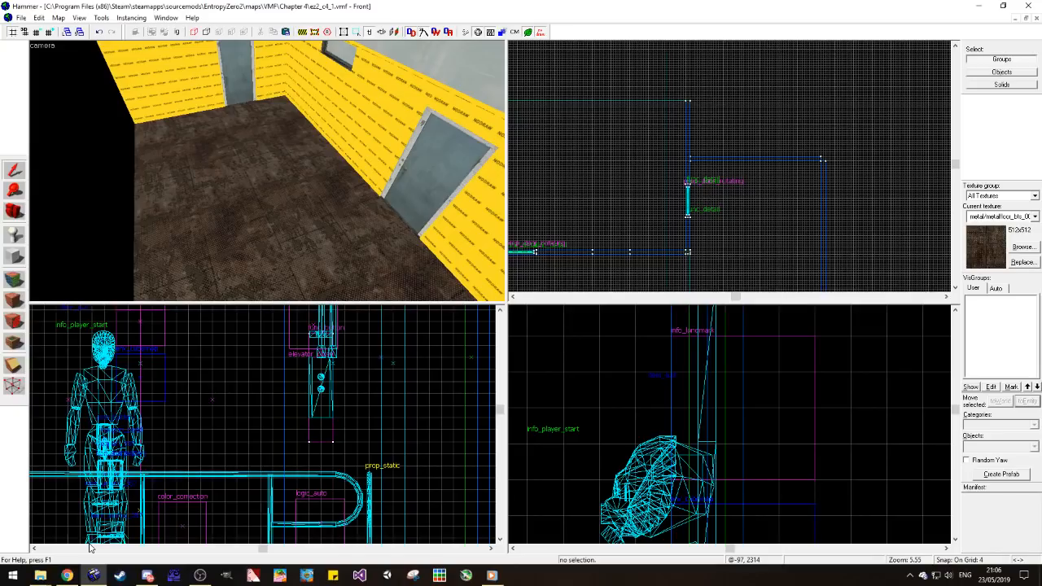
left_click(1014, 18)
left_click(171, 548)
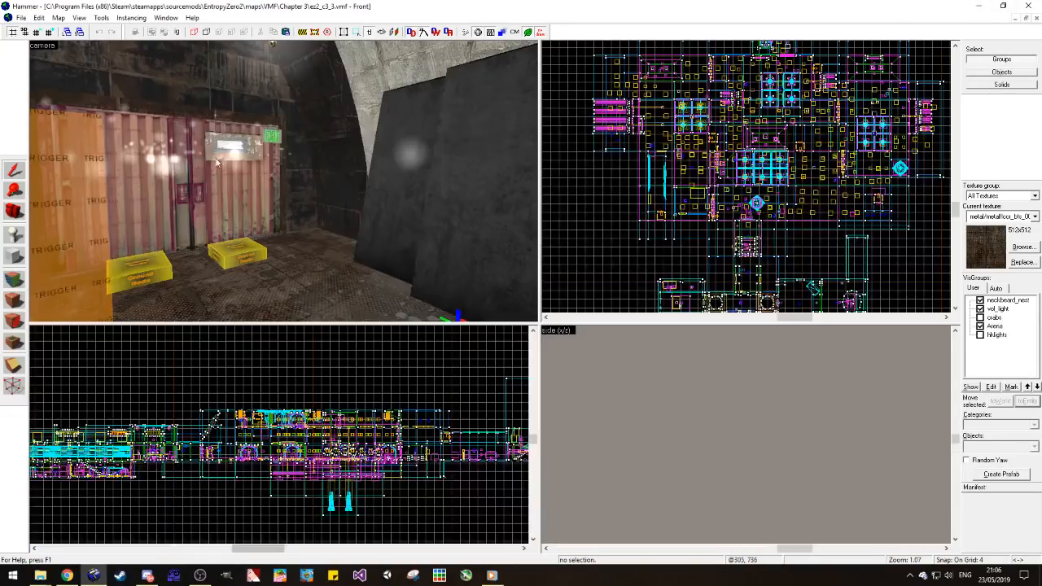
left_click(14, 279)
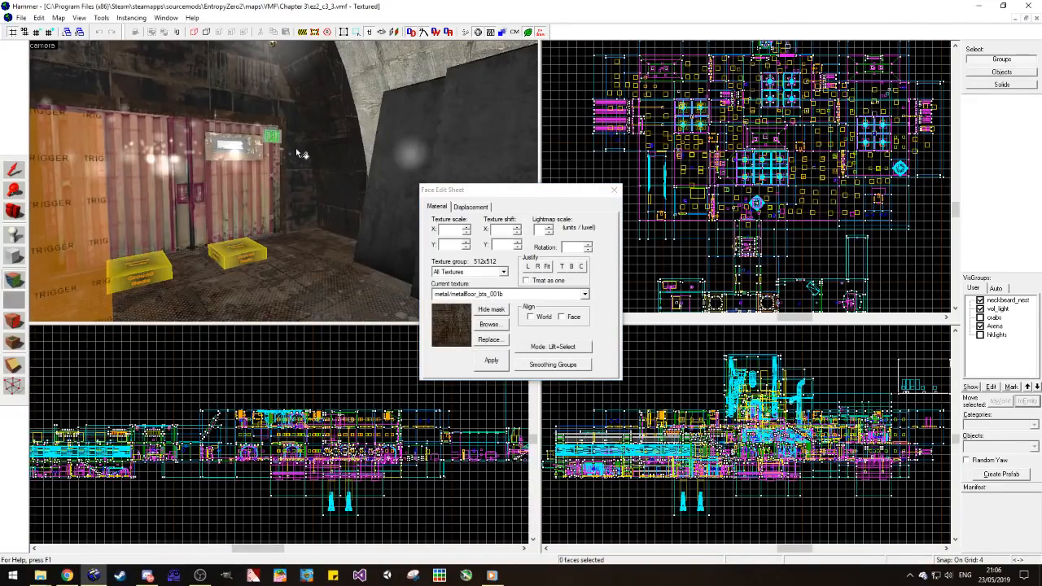
left_click(303, 153)
left_click(614, 190)
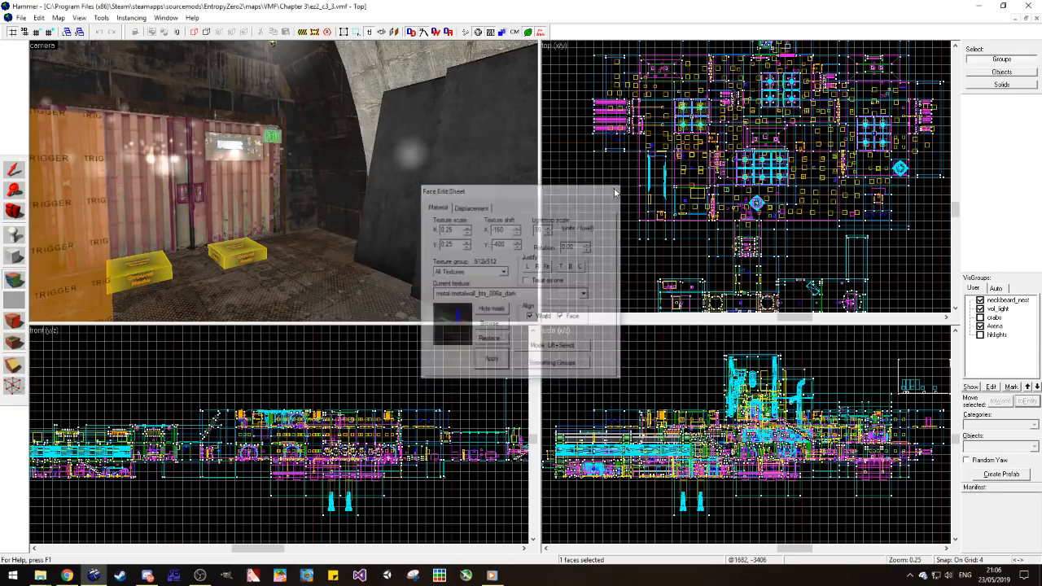
left_click(1017, 23)
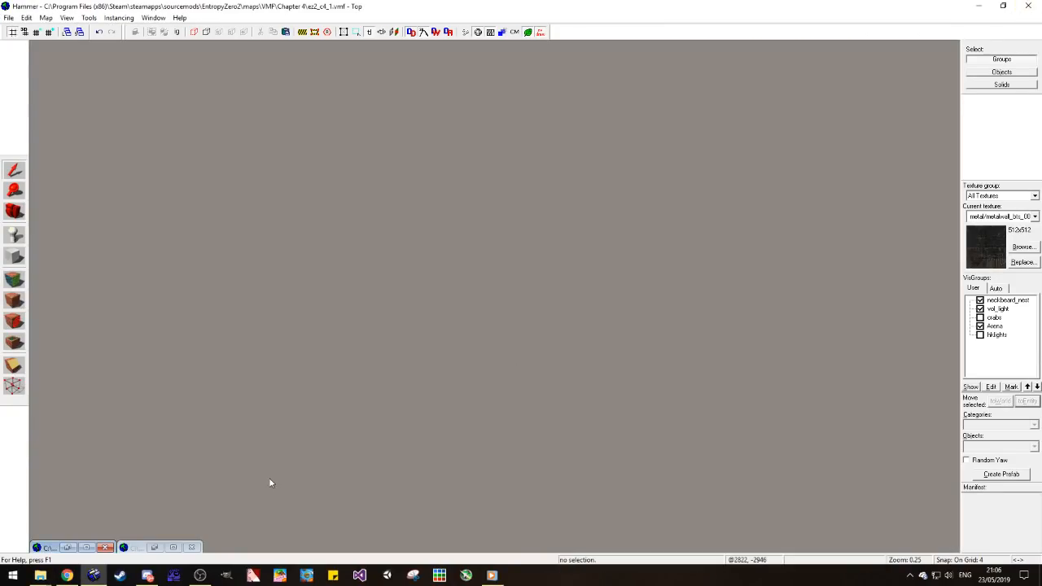
left_click(173, 546)
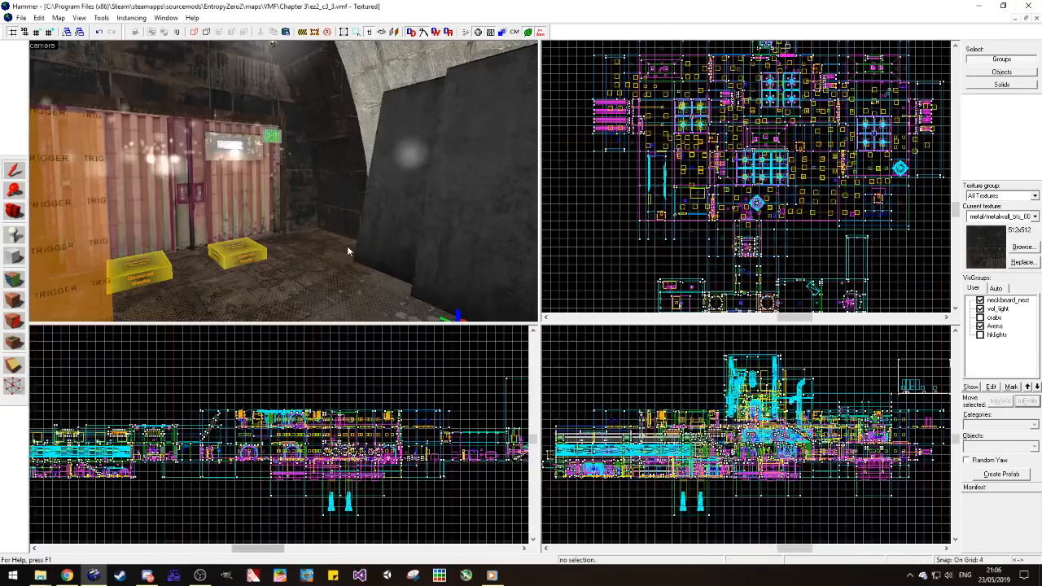
left_click(1018, 24)
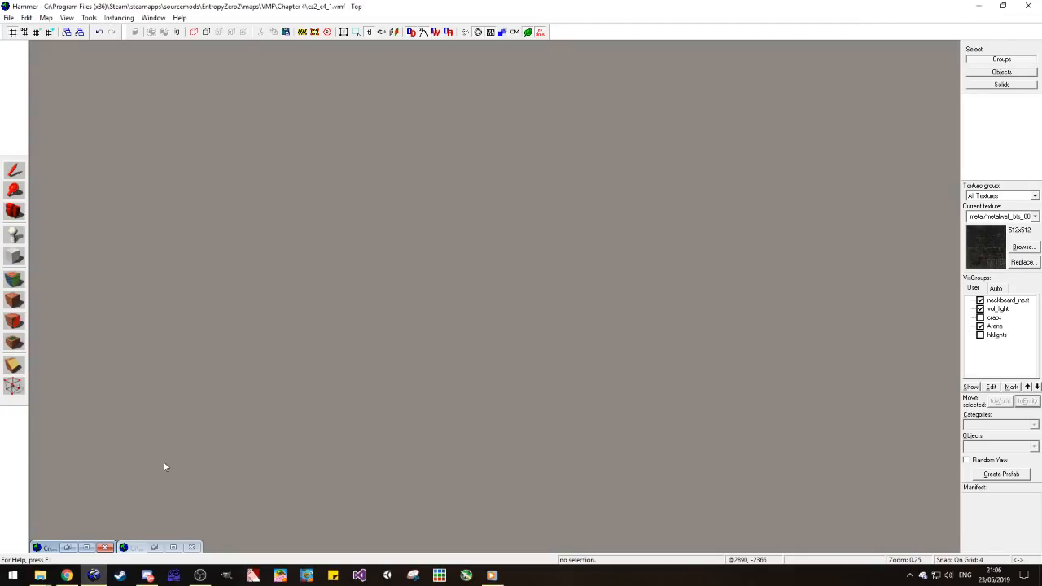
left_click(111, 544)
Step: Include unused textures in the metal-filtered texture list and choose metal/metalwall_bts_006a
left_click(1022, 247)
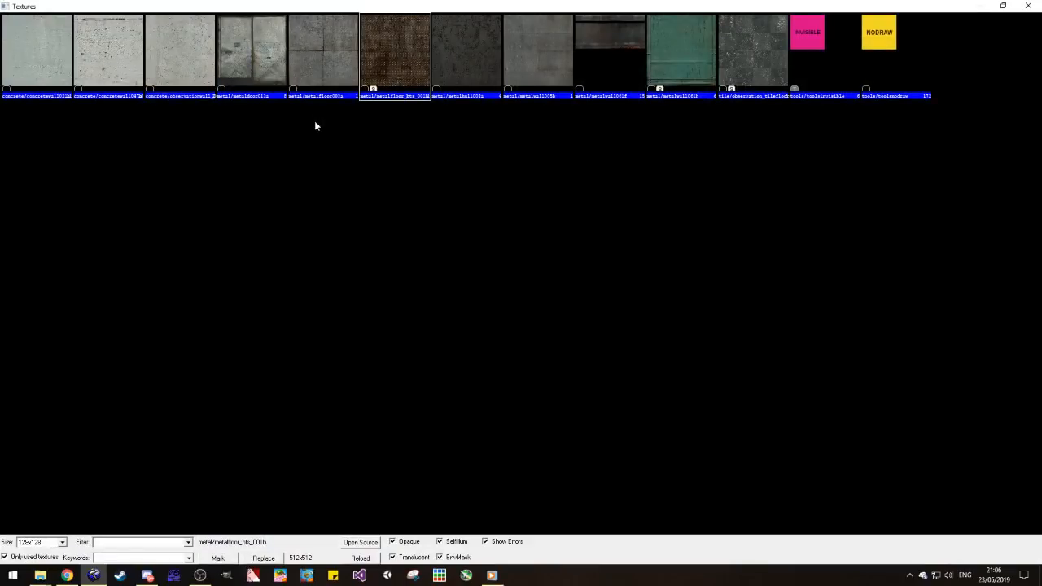
left_click(18, 558)
scroll(384, 237, "down", 10)
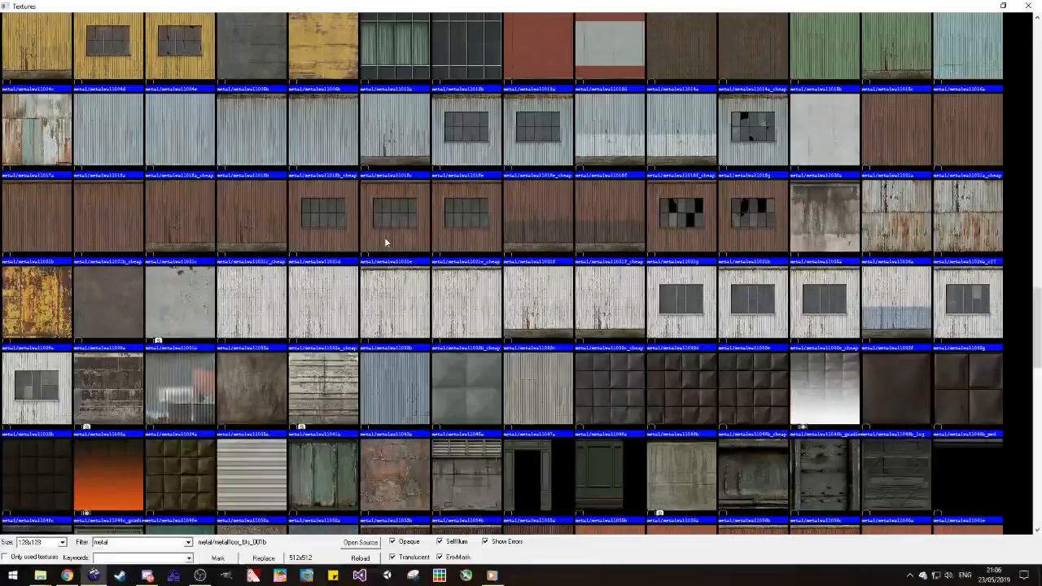
scroll(384, 237, "down", 10)
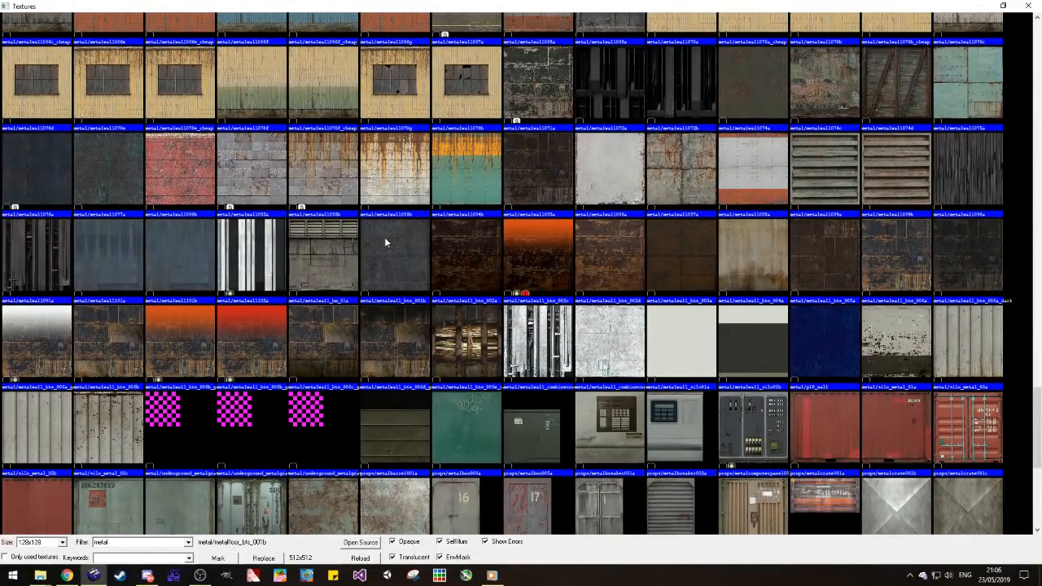
double_click(896, 247)
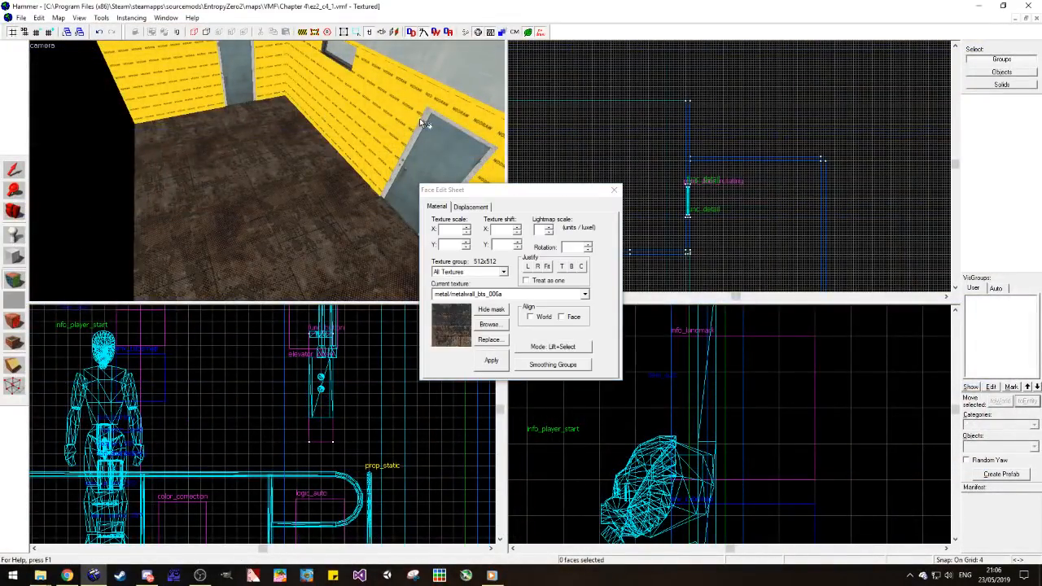
Step: Apply metal/metalwall_bts_006a to the unfinished room's nodraw walls, right-justifying it on the section between the window and the near door
right_click(390, 124)
left_click(391, 123)
left_click(538, 267)
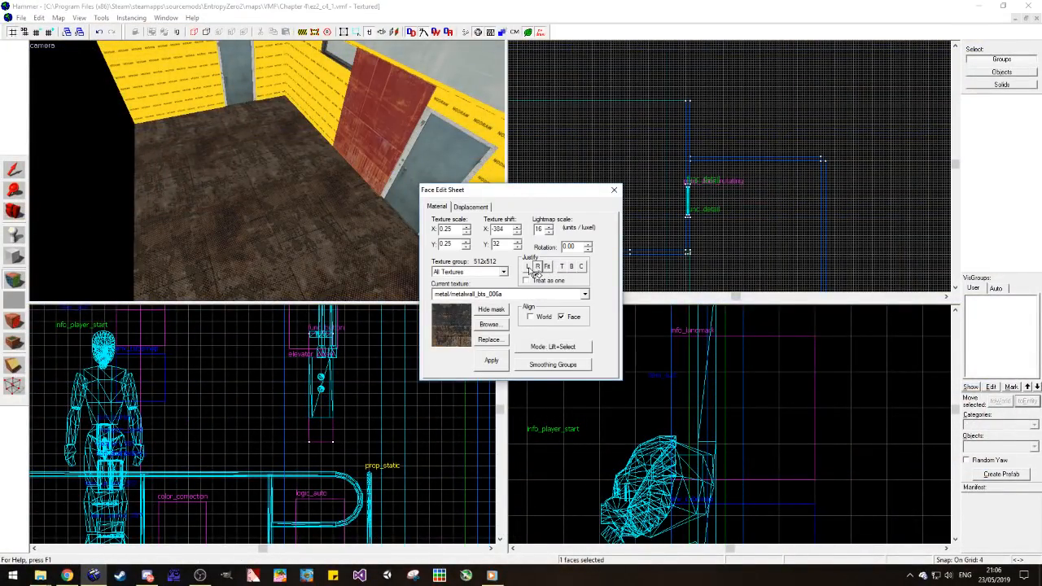
right_click(335, 108)
right_click(308, 79)
right_click(213, 76)
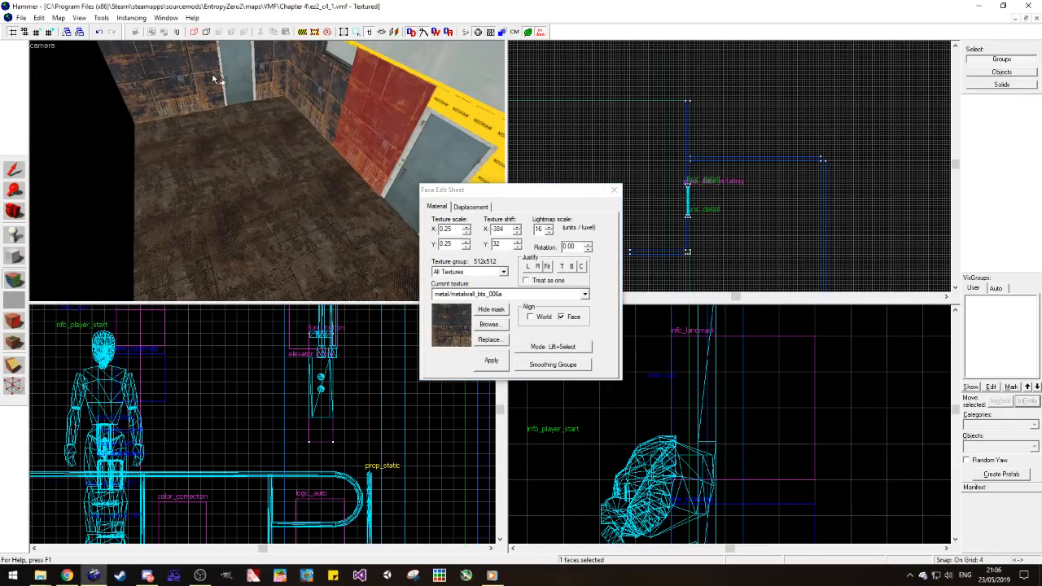
key("z")
Step: Align the wall texture on the section below the high window with the adjoining wall section
key("z")
right_click(214, 75)
key("z")
key("s")
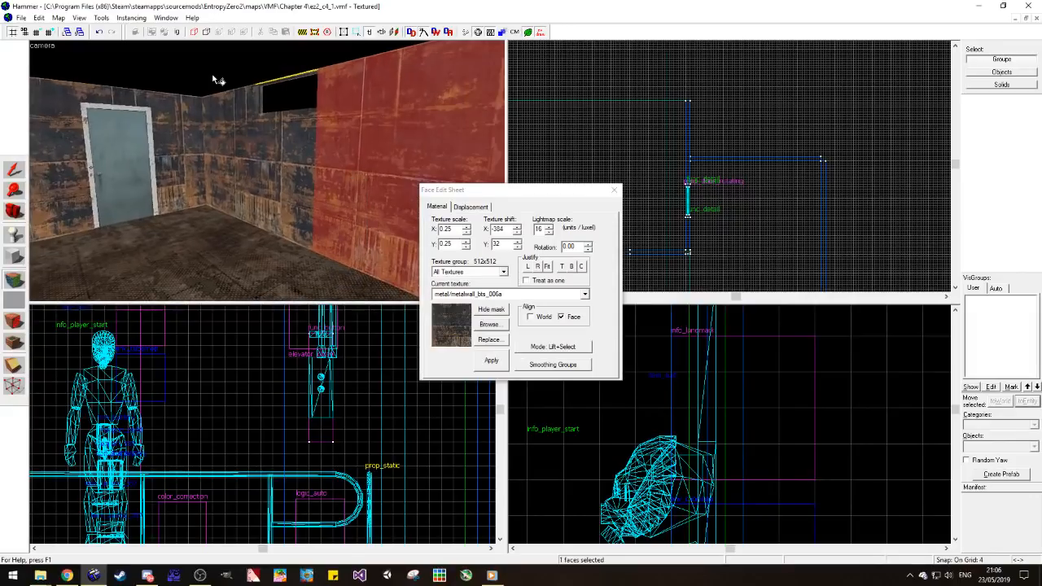
key("z")
left_click(202, 154)
left_click(279, 173)
key("a")
left_click(347, 183)
left_click(391, 174)
left_click(357, 179)
left_click(536, 267)
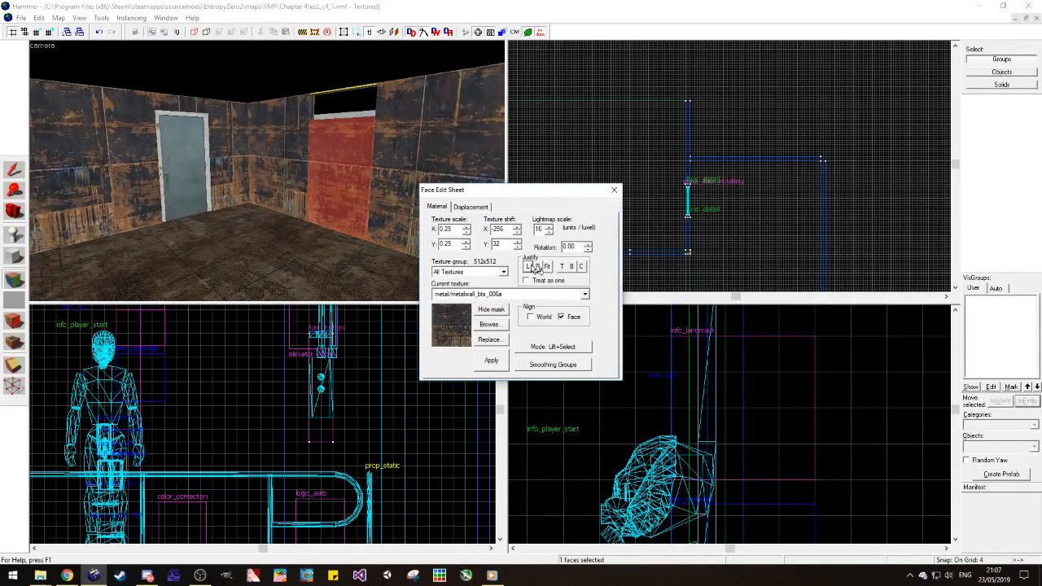
left_click(399, 188)
right_click(355, 184)
Step: Enable Treat as one and right-justify the texture on the wall section between the window and the near door
left_click(280, 158)
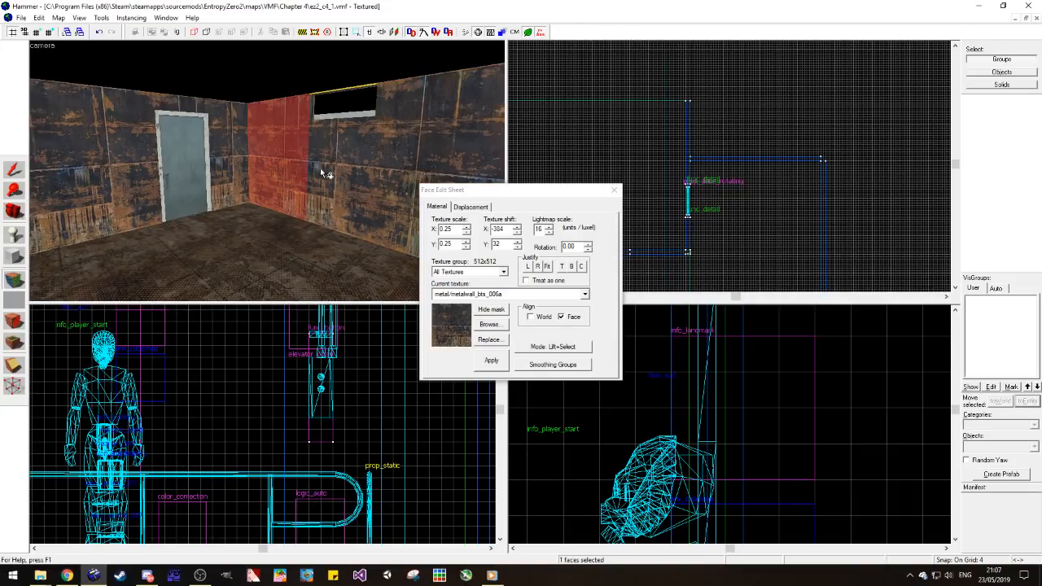
left_click(340, 174, "ctrl")
left_click(435, 162, "ctrl")
left_click(541, 285)
left_click(532, 282)
left_click(537, 267)
left_click(346, 182)
Step: Extend the wall texture above and beyond the near door, and right-justify it on the section beyond that door
key("d")
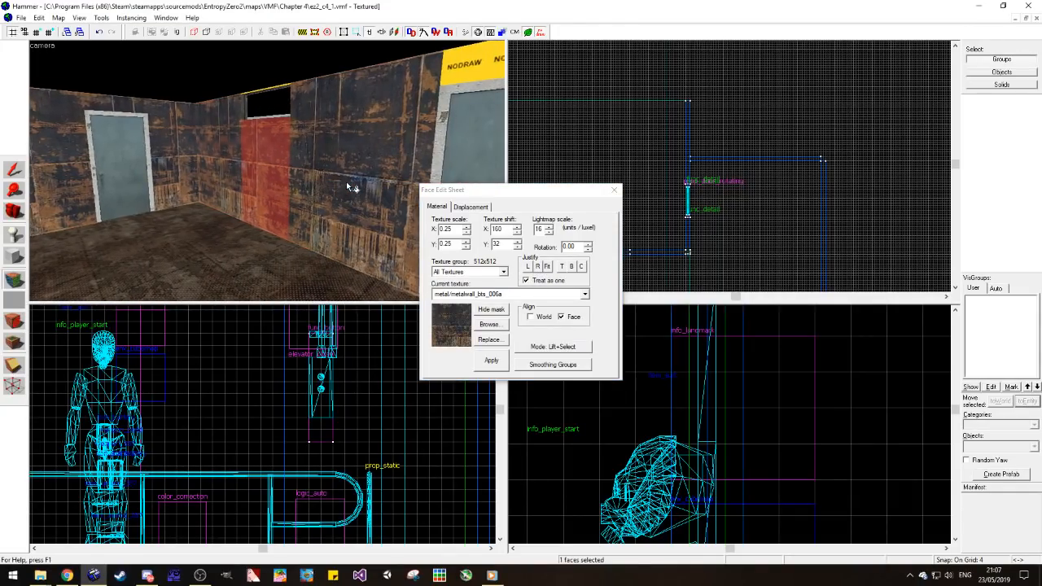
key("z")
key("a")
key("z")
key("s")
left_click(275, 170)
right_click(313, 125)
right_click(373, 136)
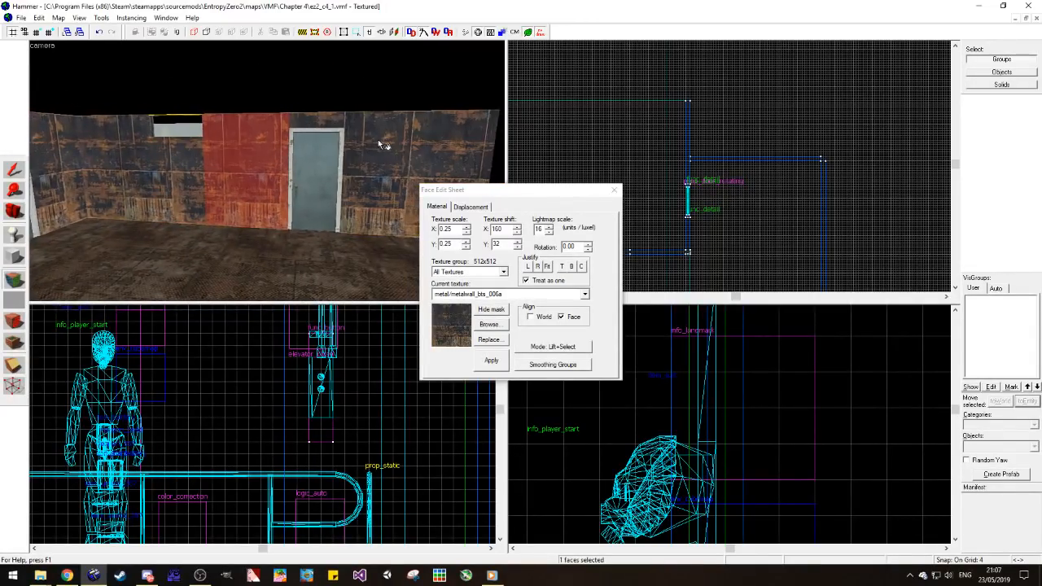
key("d")
left_click(374, 136)
left_click(538, 267)
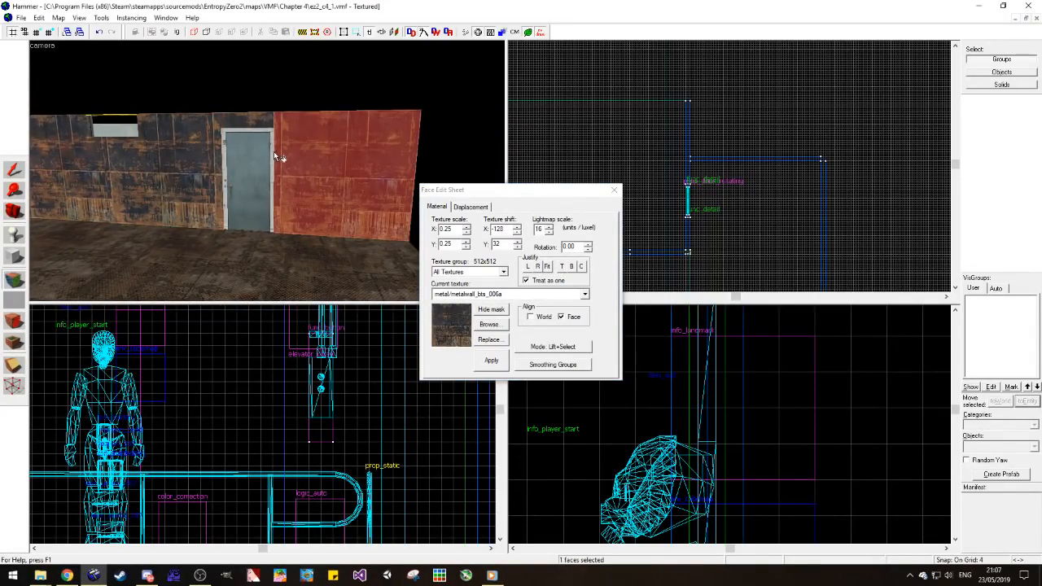
Step: Apply metal/metalwall_bts_006a to the remaining nodraw strip above the high window
key("a")
key("w")
key("a")
right_click(163, 139)
key("z")
key("w")
key("d")
key("z")
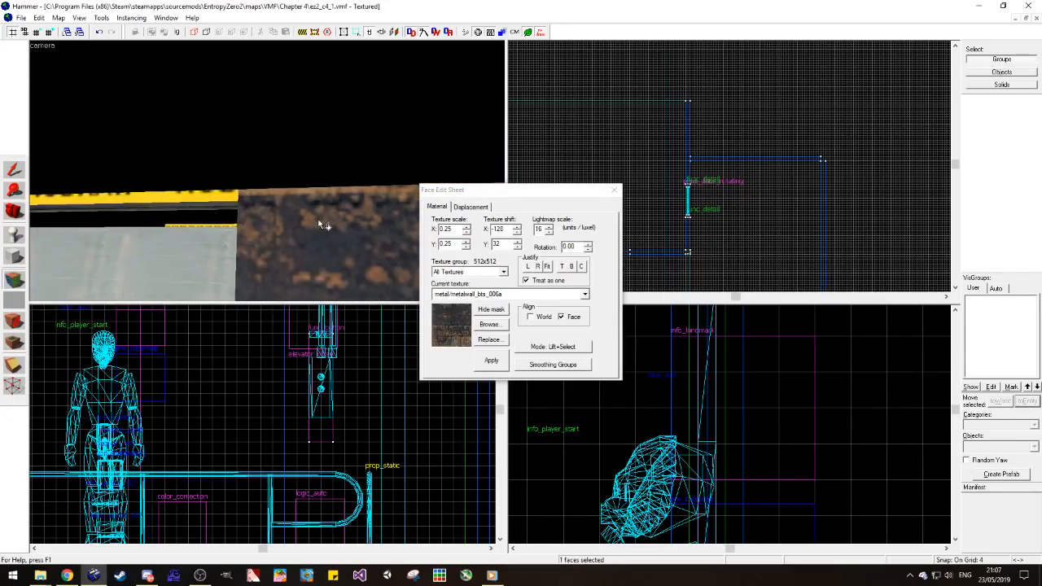
right_click(233, 198)
Step: Carry the aligned wall texture across the far door's wall, covering the strip above the door and the section beyond it
key("z")
key("s")
key("z")
right_click(241, 105)
right_click(124, 120)
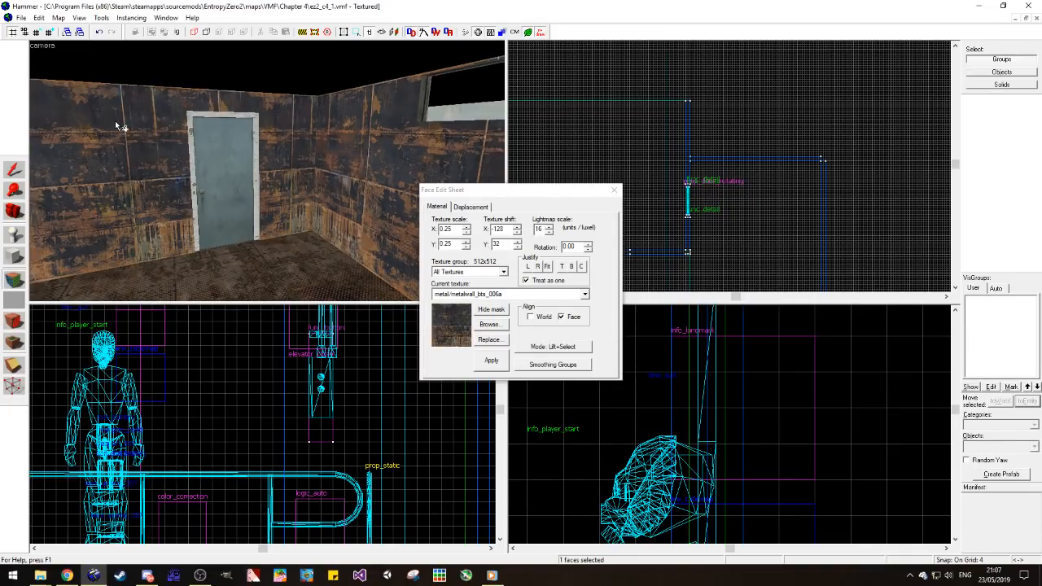
Step: Examine the textured two-door room's walls, floor and open side
key("s")
key("a")
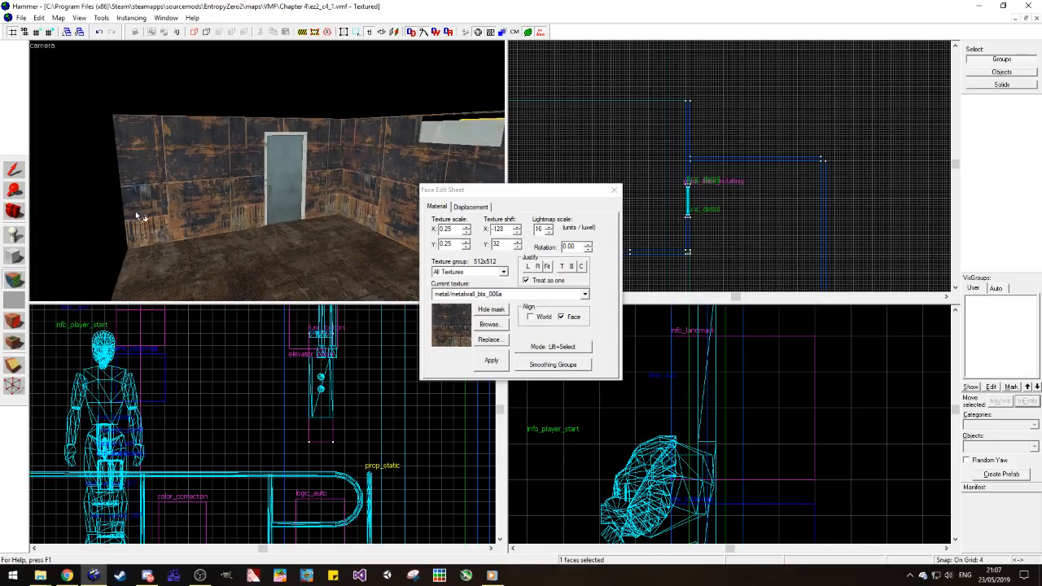
left_click(14, 211)
left_click_drag(266, 171, 267, 171)
key("s")
left_click_drag(297, 113, 267, 171)
key("w")
left_click_drag(310, 240, 266, 170)
key("s")
key("w")
key("w")
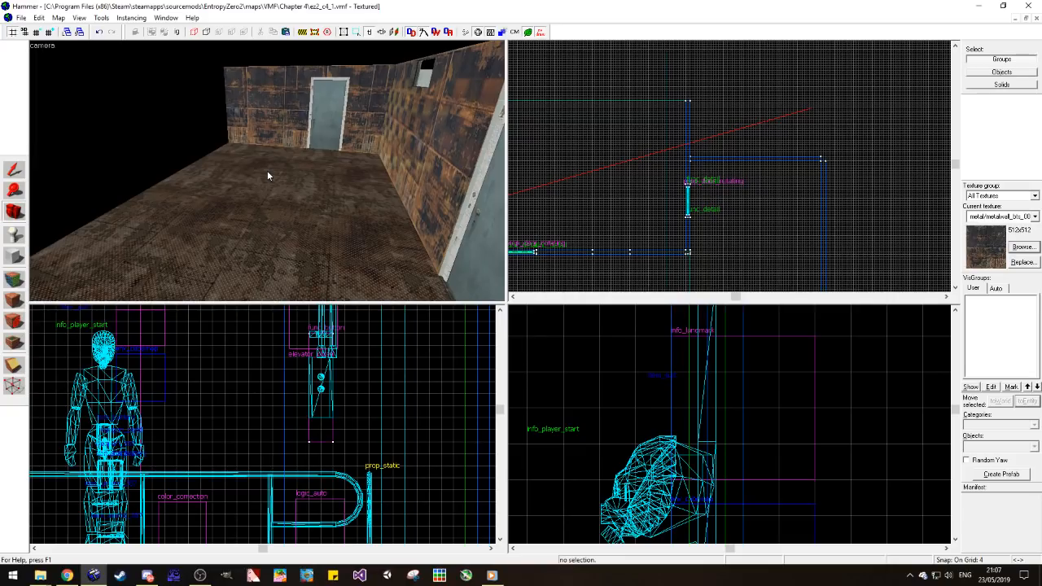
key("w")
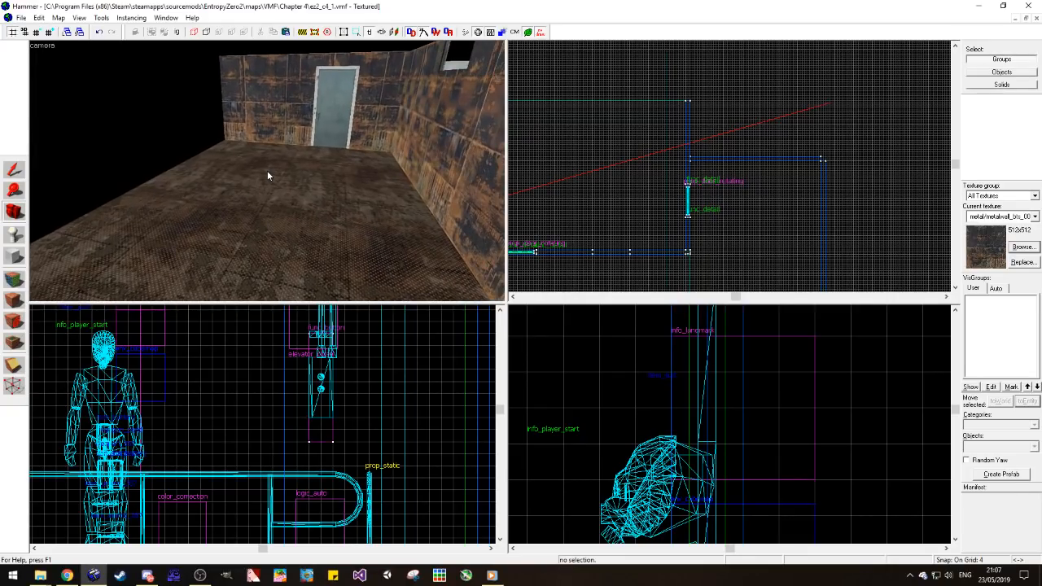
left_click_drag(267, 171, 267, 172)
key("w")
Step: Extend the room's floor past the end of the far-door wall with a copied floor section, and narrow the copy on its outer side
left_click(14, 169)
left_click(273, 252)
scroll(682, 210, "down", 4)
scroll(640, 148, "up", 3)
scroll(661, 209, "up", 1)
left_click_drag(694, 252, 695, 124, "shift")
scroll(613, 165, "down", 1)
scroll(570, 136, "down", 1)
left_click_drag(564, 138, 653, 153)
left_click(844, 154)
left_click(248, 163)
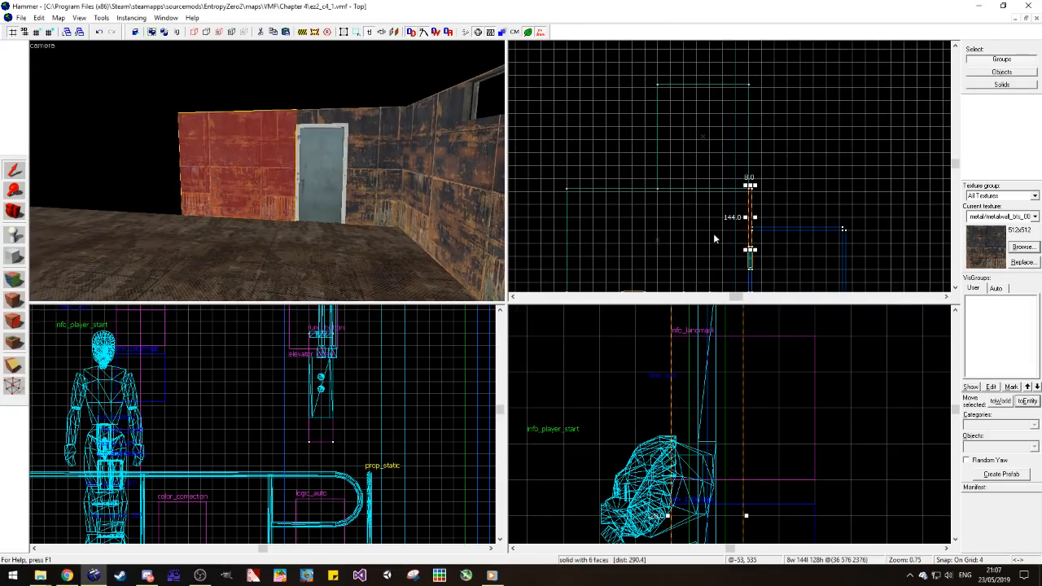
left_click(781, 179)
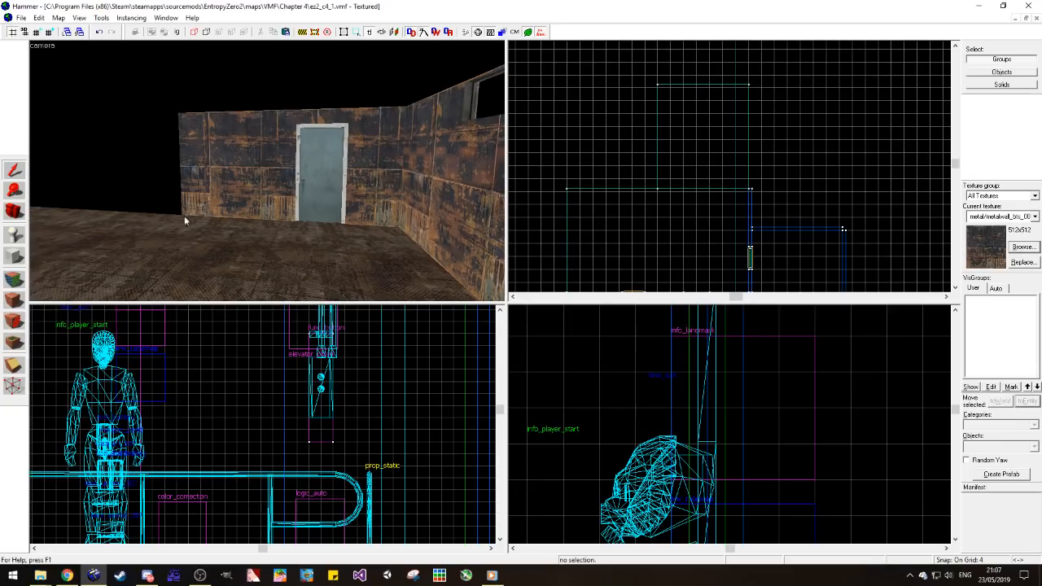
left_click(14, 212)
left_click_drag(277, 168, 232, 179)
key("w")
key("a")
left_click(15, 169)
left_click(262, 182)
left_click(363, 160)
left_click(14, 211)
left_click_drag(307, 211, 261, 170)
left_click(14, 169)
left_click(373, 115)
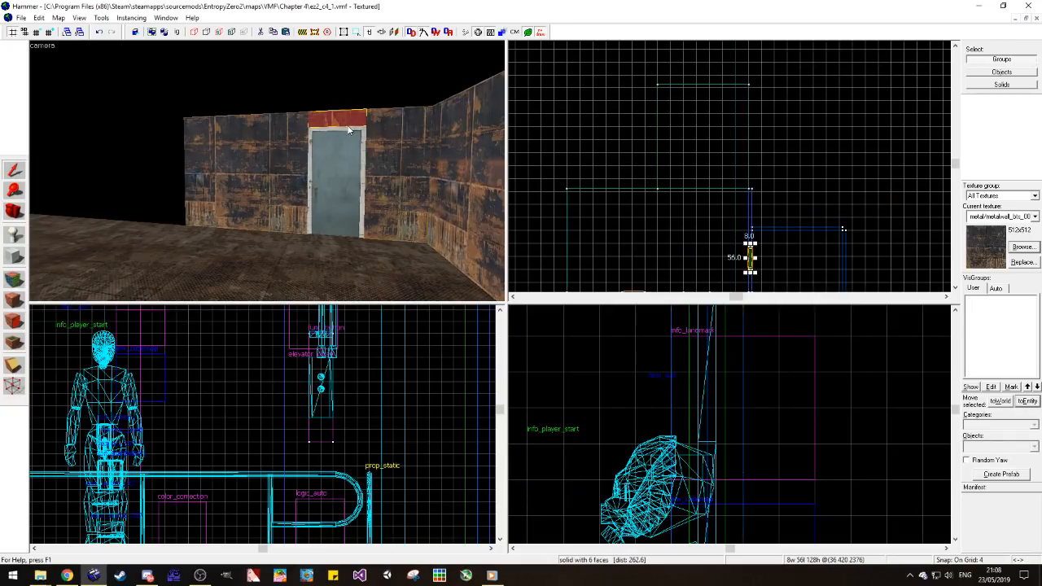
left_click(349, 130)
key("Escape")
Step: Copy the far door with its frame, the strip above and both adjoining wall sections, placing the 256-unit copy end to end along the same wall
left_click(330, 234)
key("w")
key("d")
left_click(302, 280)
left_click(302, 275)
key("s")
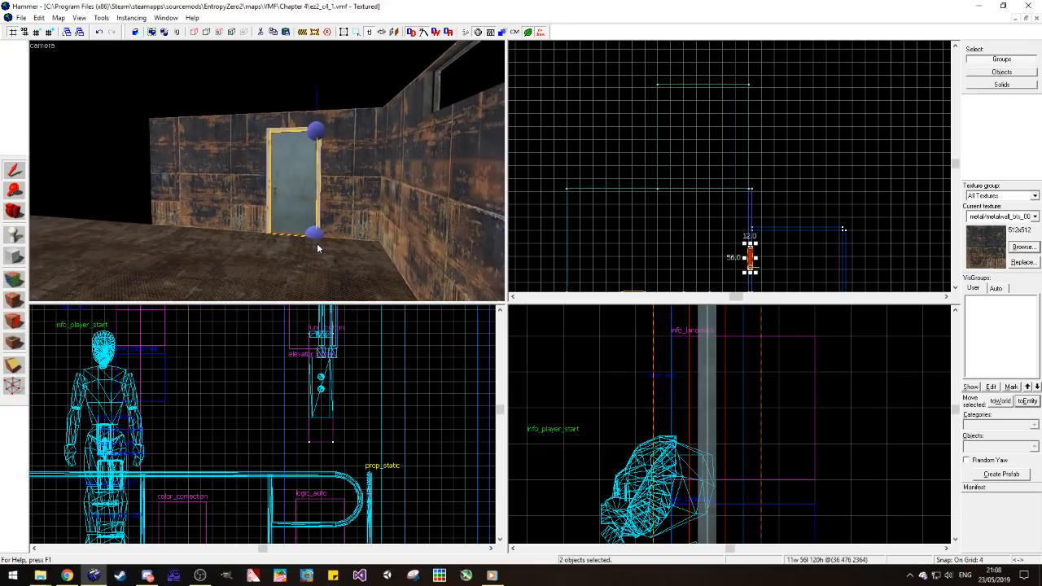
left_click(264, 141, "ctrl")
left_click(345, 142, "ctrl")
left_click_drag(750, 238, 771, 123, "shift")
scroll(767, 177, "up", 5)
left_click_drag(783, 168, 728, 195)
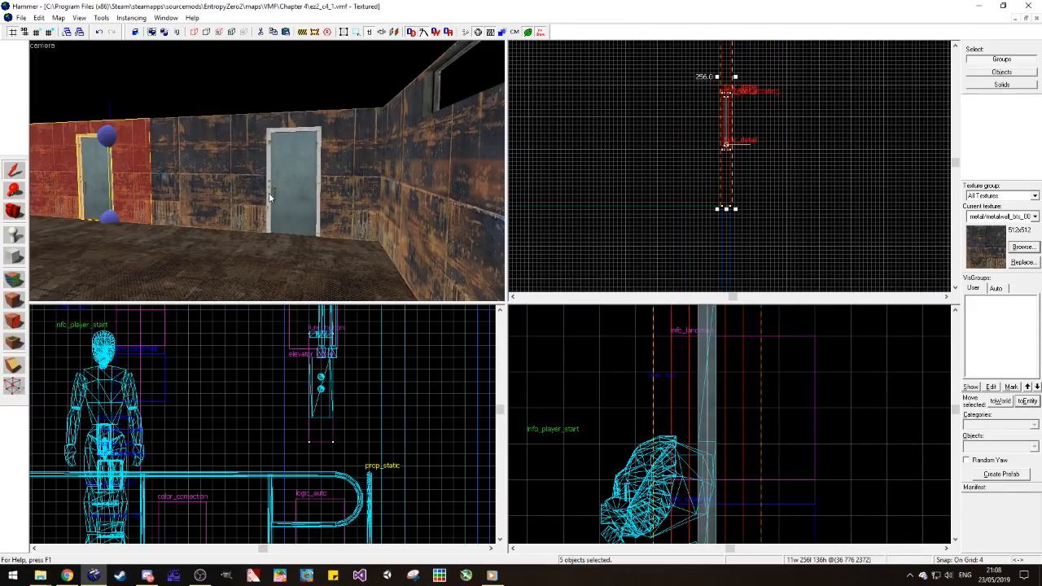
Step: Delete the copied wall section beyond the new door
key("a")
key("s")
left_click(282, 112)
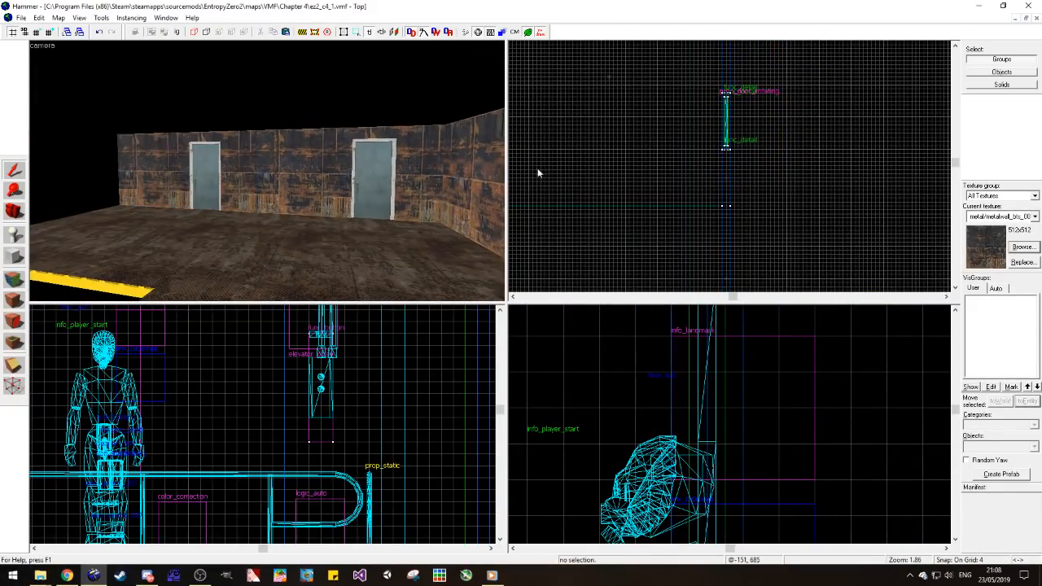
left_click(163, 171)
key("Delete")
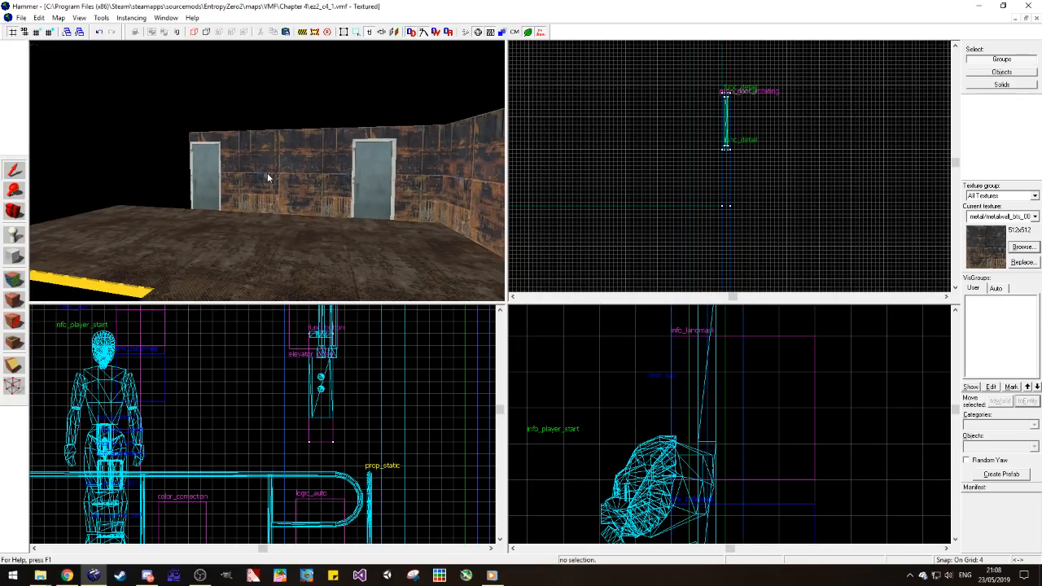
Step: Move the copied door, its frame, the strip above and the adjoining 56-unit wall section about 44 units farther from the first door
left_click(207, 136)
left_click(251, 158)
left_click(204, 175, "ctrl")
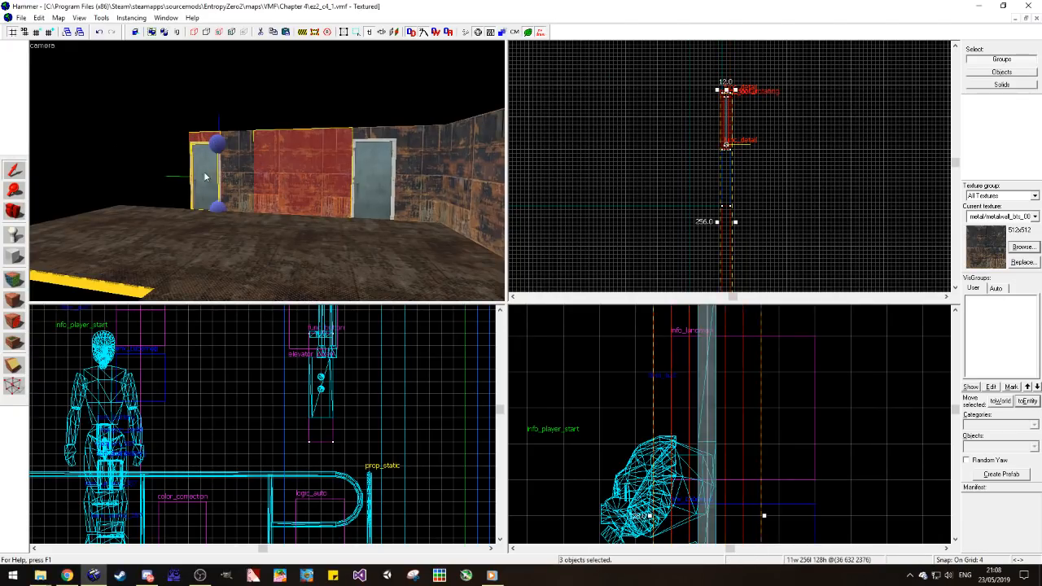
scroll(214, 188, "up", 2)
left_click(302, 120)
left_click(275, 126)
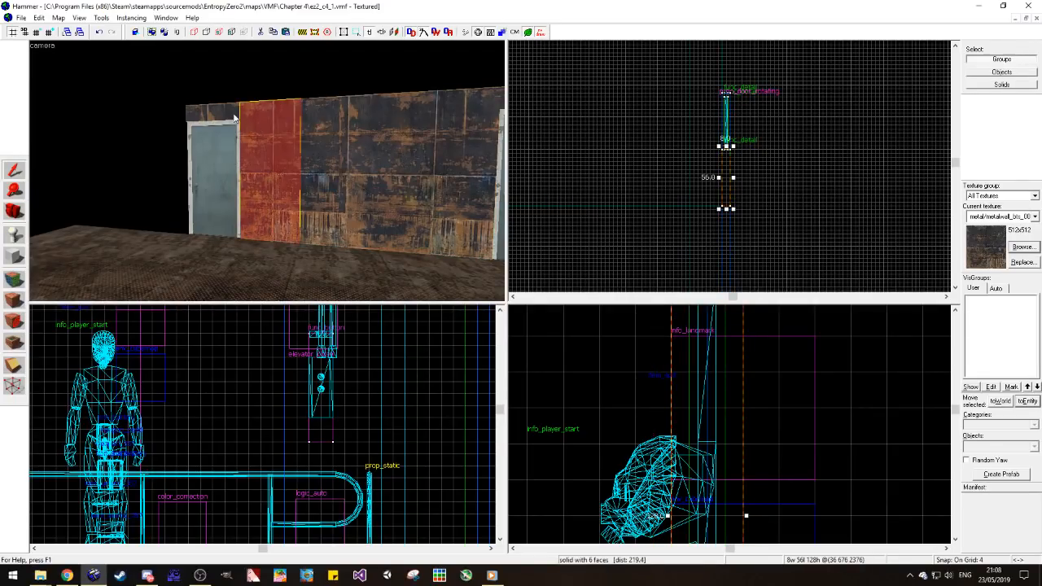
left_click(218, 114, "ctrl")
left_click(217, 184, "ctrl")
key("z")
key("w")
left_click(231, 197, "ctrl")
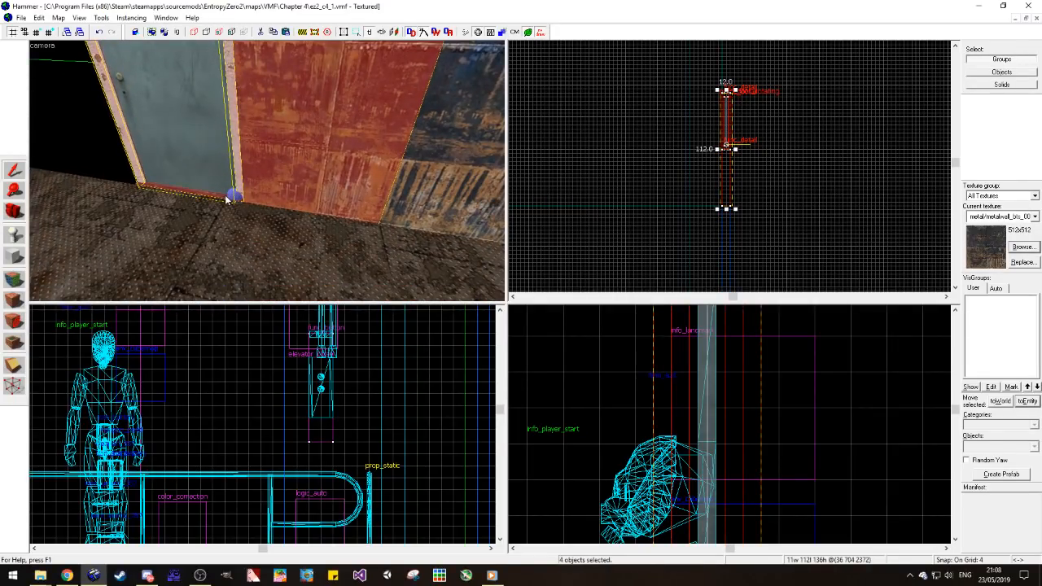
scroll(739, 203, "down", 3)
scroll(739, 204, "up", 3)
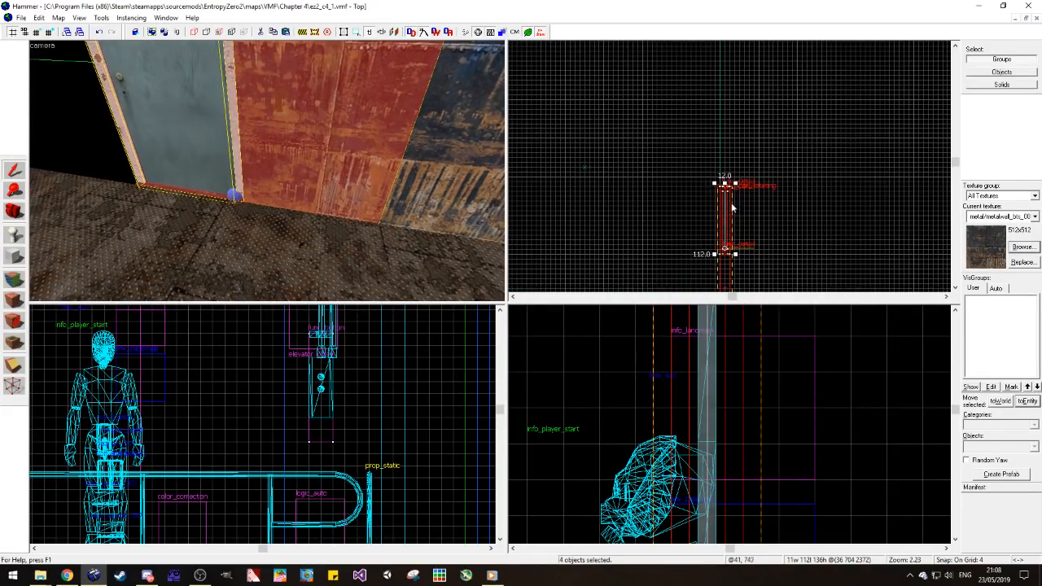
left_click_drag(728, 162, 729, 153)
left_click(760, 168)
key("s")
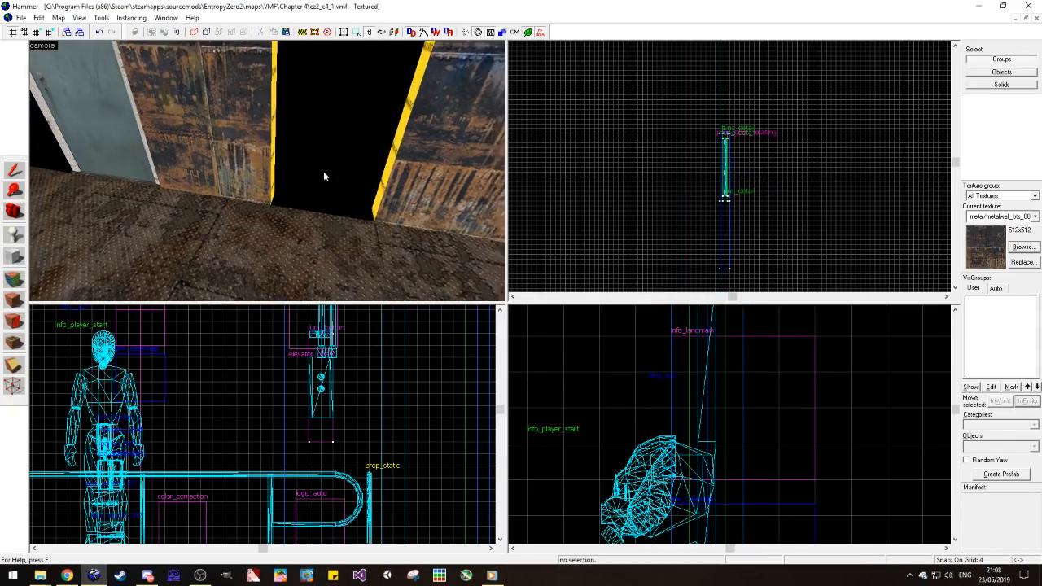
Step: Lengthen the wall section beside the copied door to 96 units toward the first door
left_click(248, 138)
scroll(716, 203, "down", 1)
left_click_drag(706, 221, 698, 259)
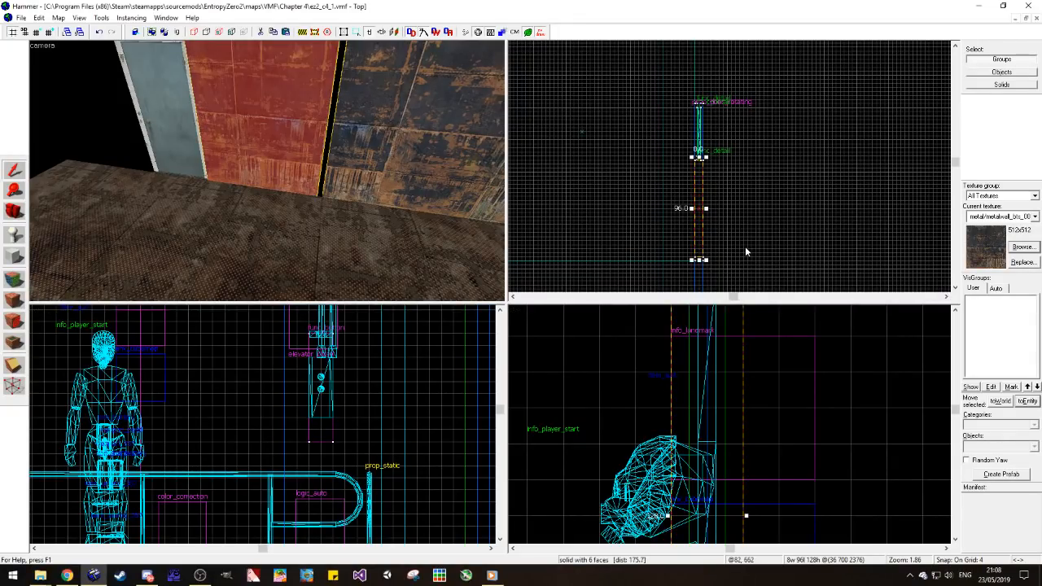
left_click(745, 246)
Step: Apply tools/toolsnodraw to the 96-unit section, and carry metal/metalwall_bts_006a onto its room-side face from the neighbouring wall
left_click(14, 279)
key("d")
left_click(271, 160)
left_click(14, 169)
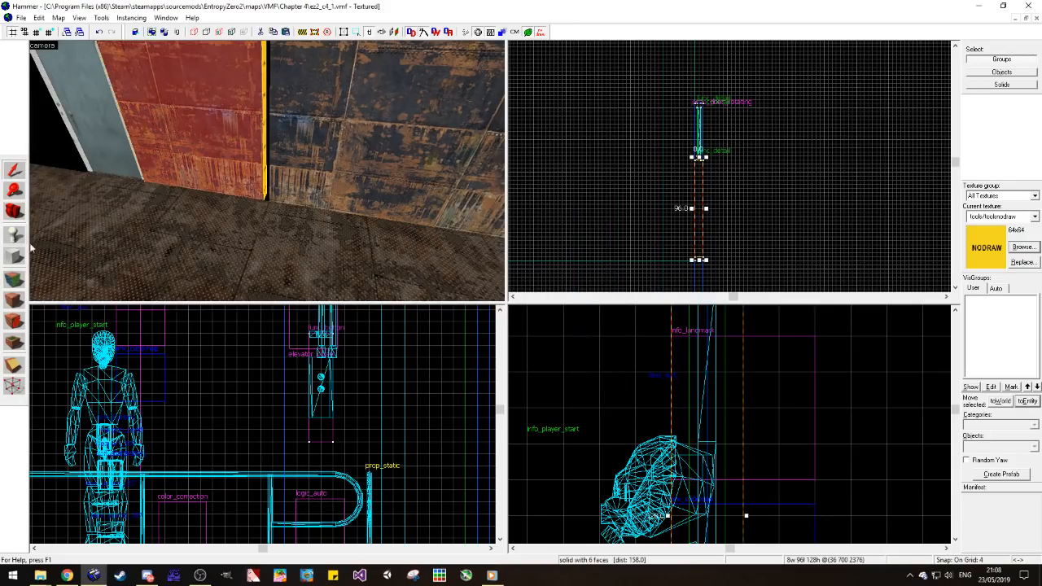
left_click(13, 300)
left_click(534, 189)
scroll(309, 215, "down", 2)
left_click(14, 279)
left_click(350, 134)
right_click(226, 137)
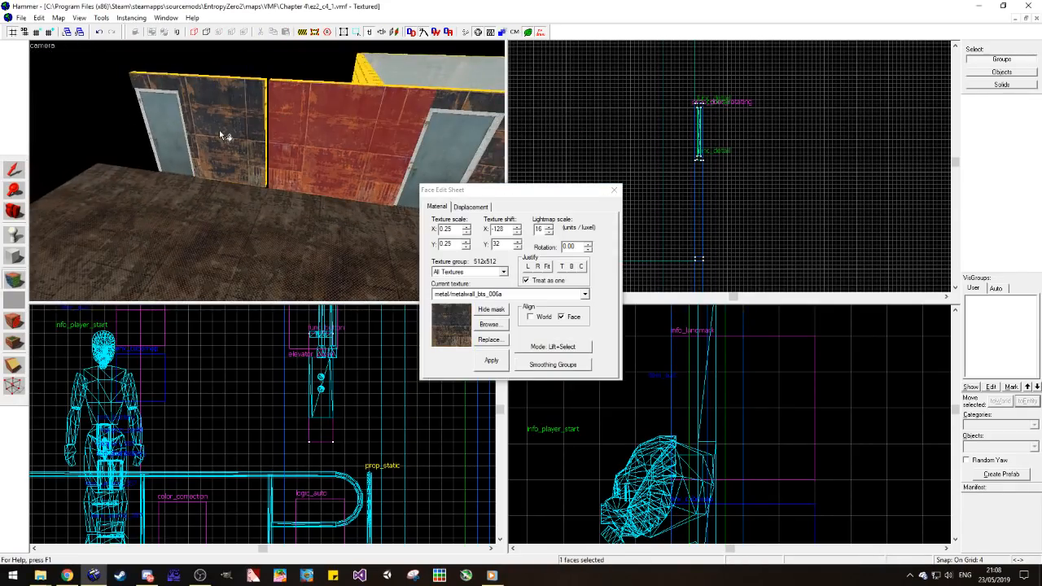
Step: Delete the 96-unit wall section and stretch the neighbouring section to 244 units so it reaches the copied door
left_click(14, 169)
left_click(265, 121)
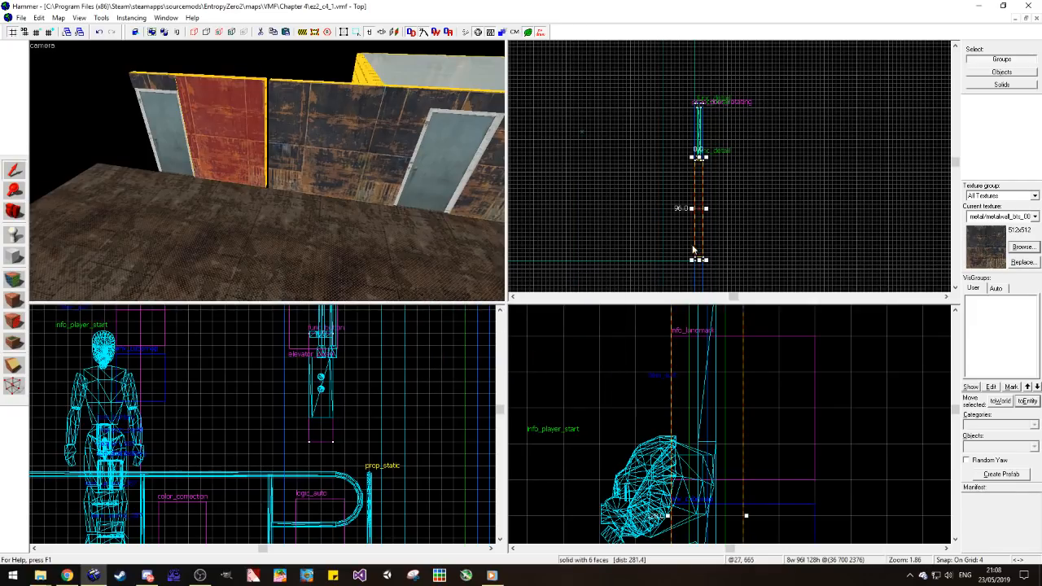
key("Delete")
left_click(322, 130)
scroll(698, 125, "down", 5)
scroll(702, 180, "up", 4)
left_click_drag(692, 175, 706, 93)
key("Escape")
Step: Copy the 244-unit wall section to the far side of the copied door and shorten it to end at the floor's edge
left_click(149, 79)
left_click(259, 94)
scroll(698, 215, "down", 4)
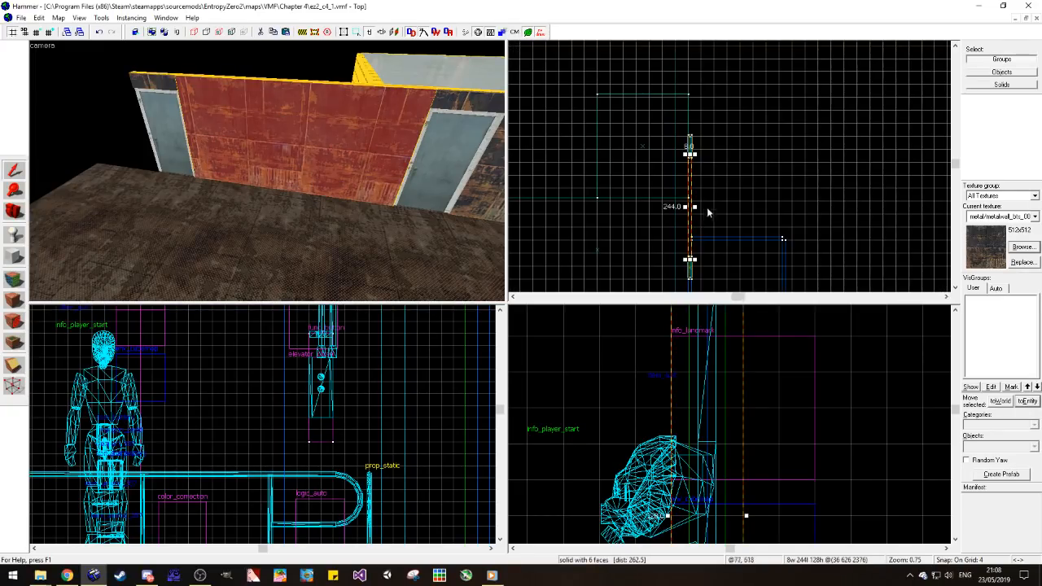
left_click_drag(688, 203, 689, 141, "shift")
left_click_drag(691, 197, 694, 160)
scroll(706, 130, "up", 9)
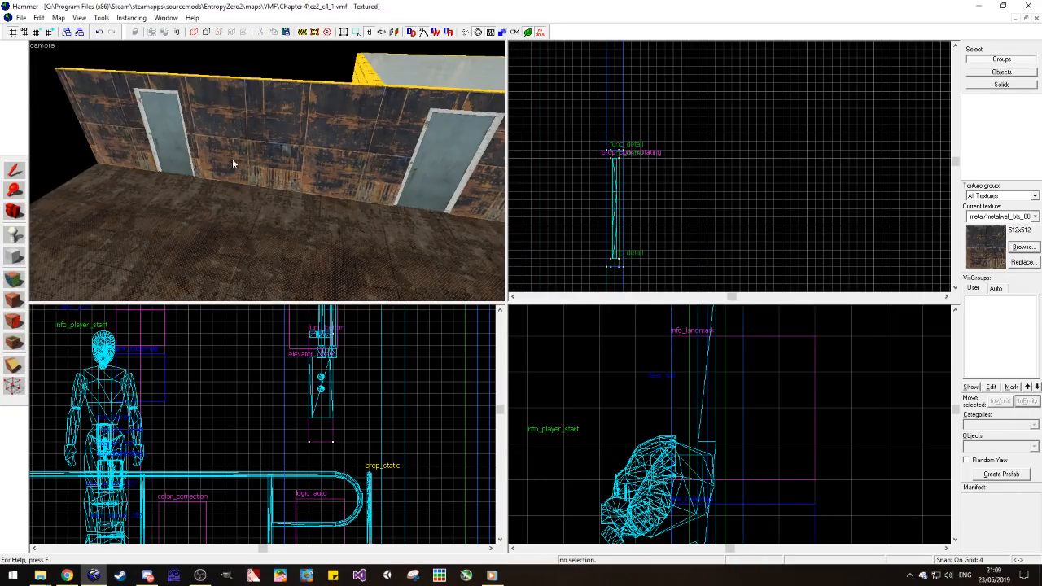
Step: Ignoring groups, set the copied door's Spawn Position to Open forward, and save the map
left_click(167, 150)
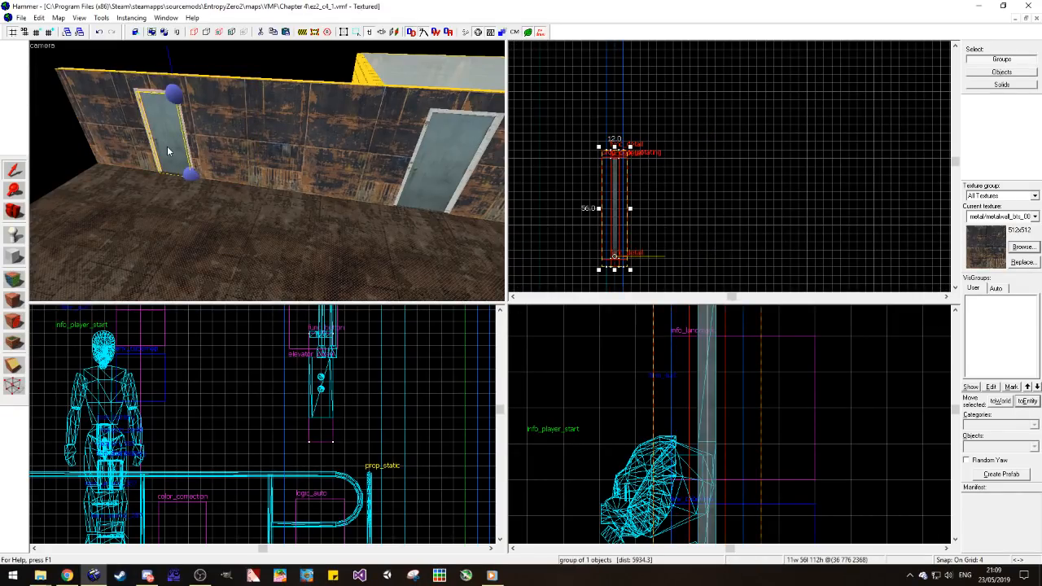
left_click(177, 32)
double_click(170, 119)
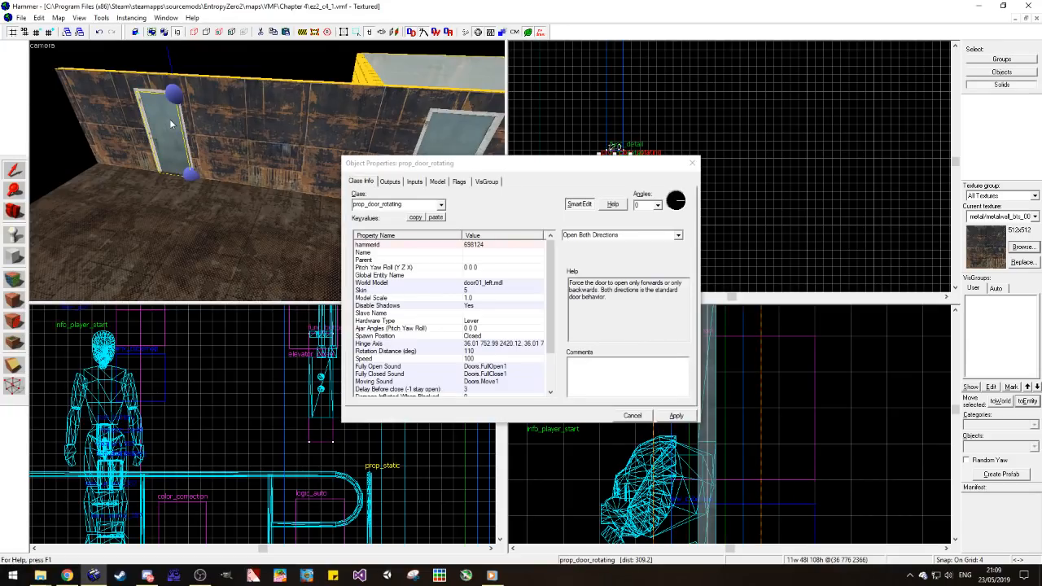
scroll(513, 362, "down", 2)
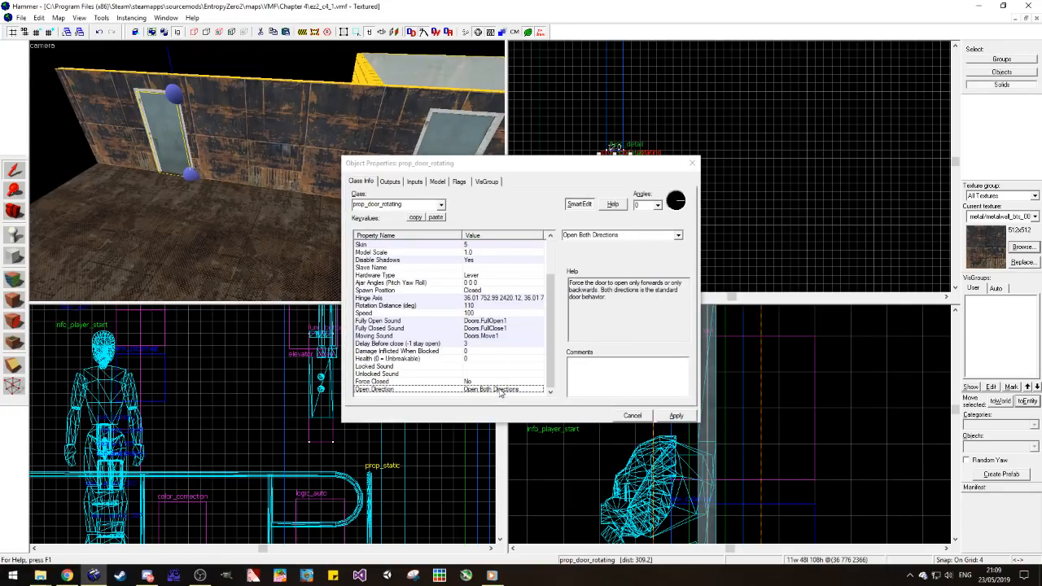
scroll(446, 309, "up", 2)
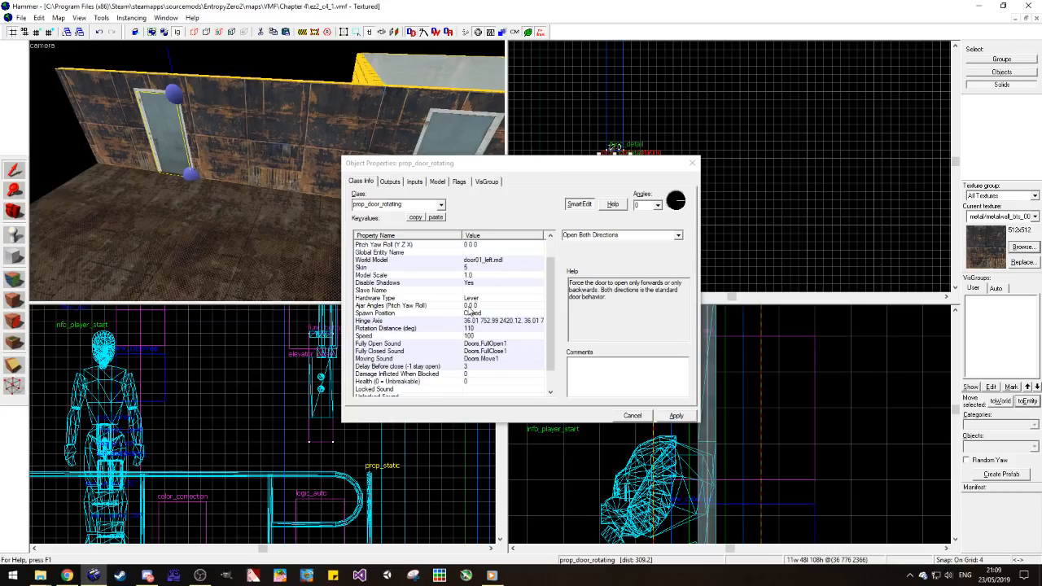
scroll(442, 302, "down", 2)
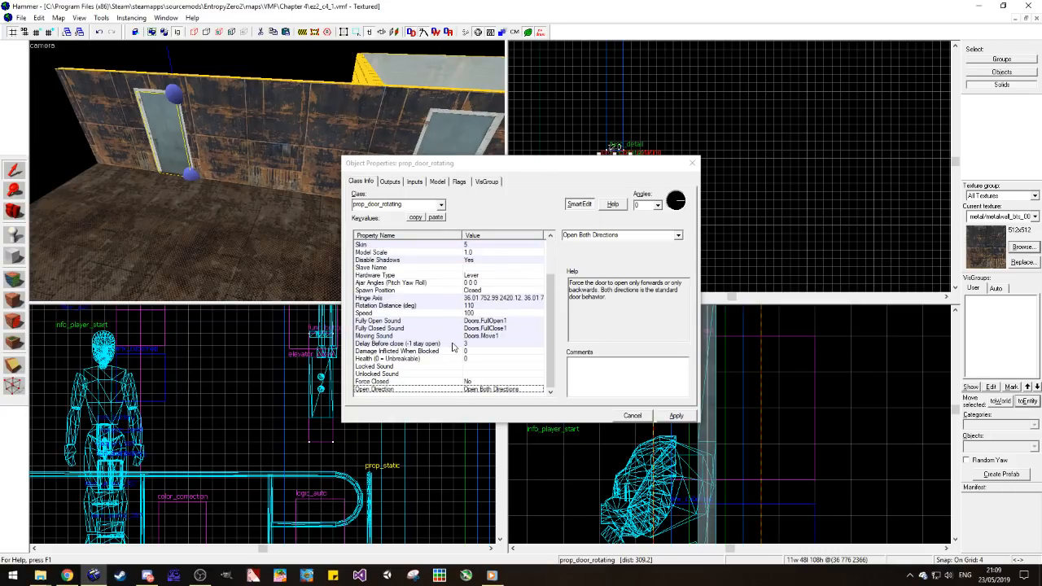
scroll(469, 352, "up", 2)
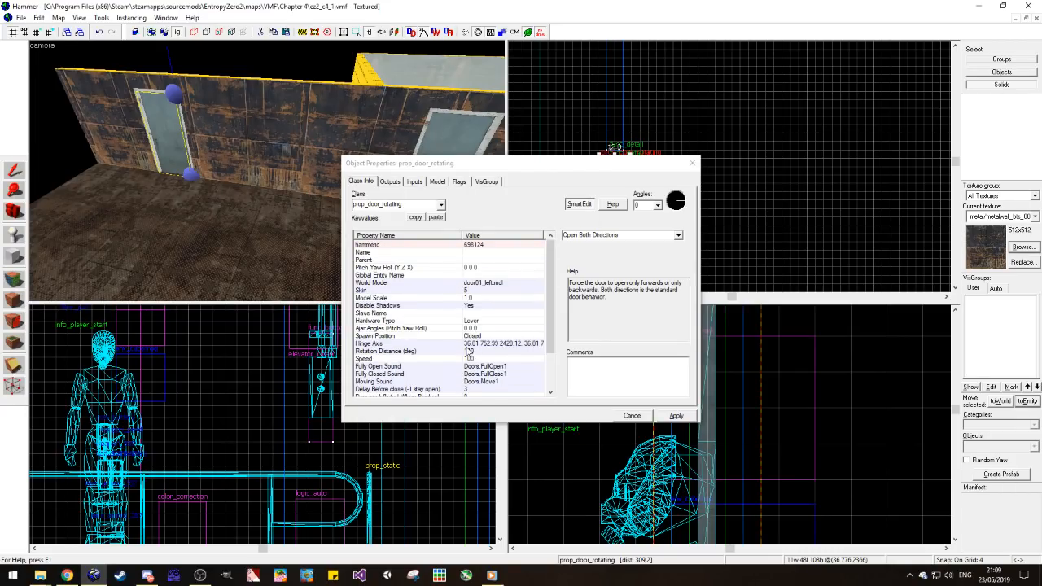
scroll(420, 306, "down", 2)
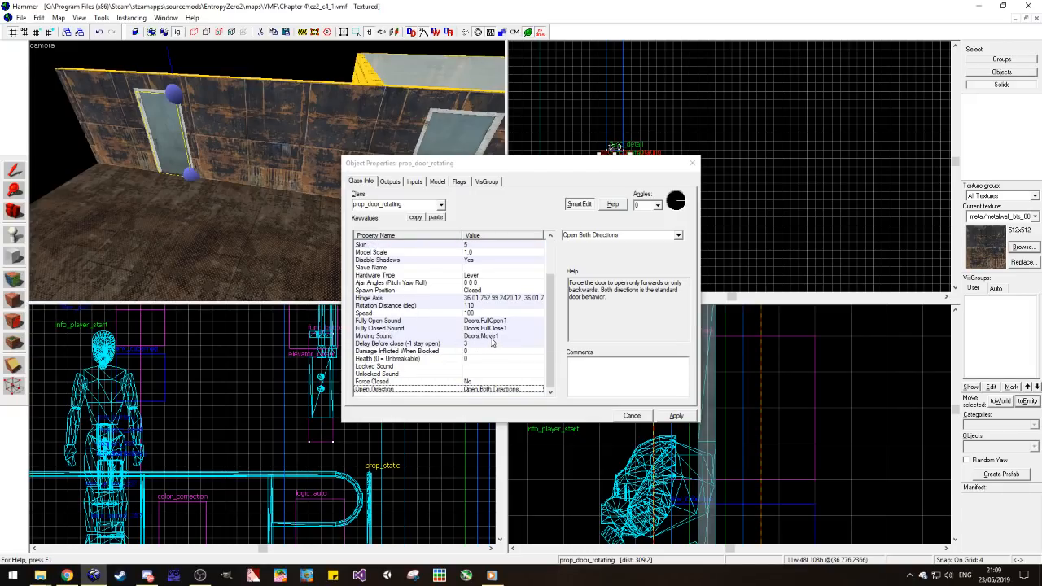
left_click(496, 290)
left_click(667, 235)
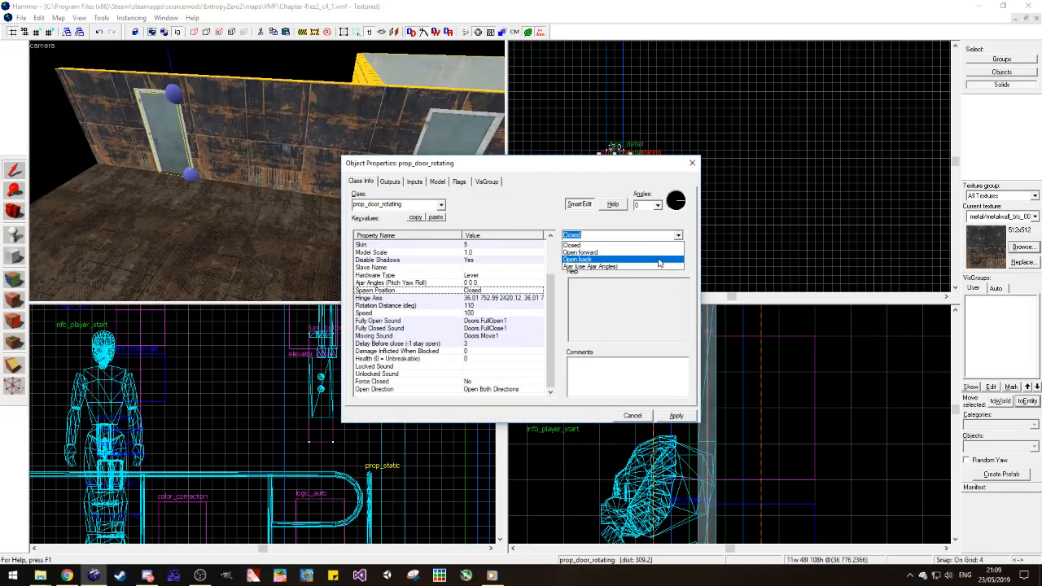
left_click(651, 252)
left_click_drag(648, 167, 567, 171)
left_click(595, 169)
left_click(728, 145)
key("ctrl+s")
Step: Shorten the 244-unit wall section between the doors to 144 units, and fill the gap beside the copied door with a resized copy
left_click(21, 212)
left_click_drag(179, 192, 267, 171)
key("w")
key("w")
key("s")
left_click(15, 172)
left_click(371, 174)
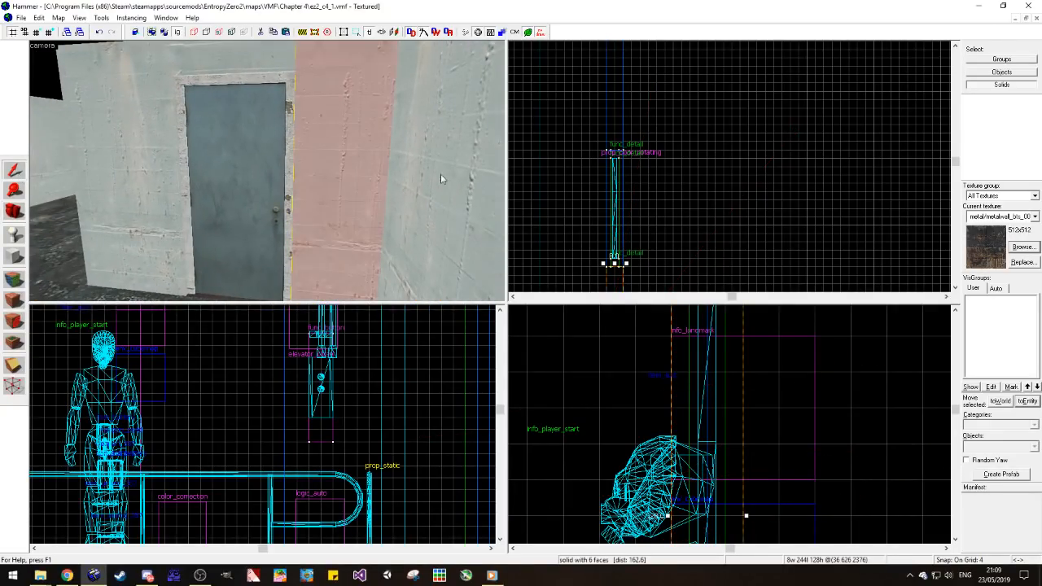
scroll(679, 155, "up", 5)
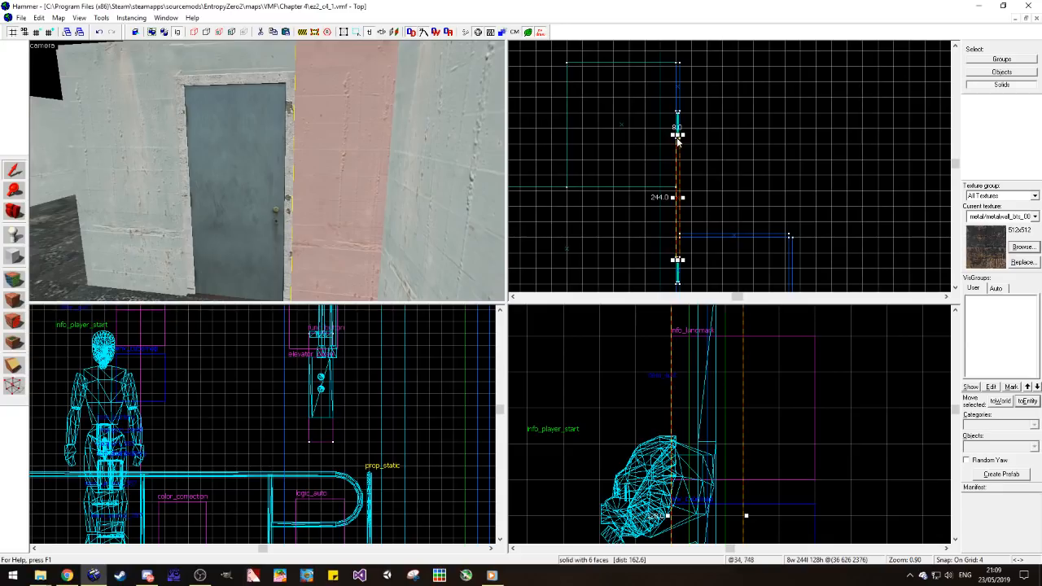
left_click_drag(678, 135, 695, 184)
scroll(681, 148, "up", 2)
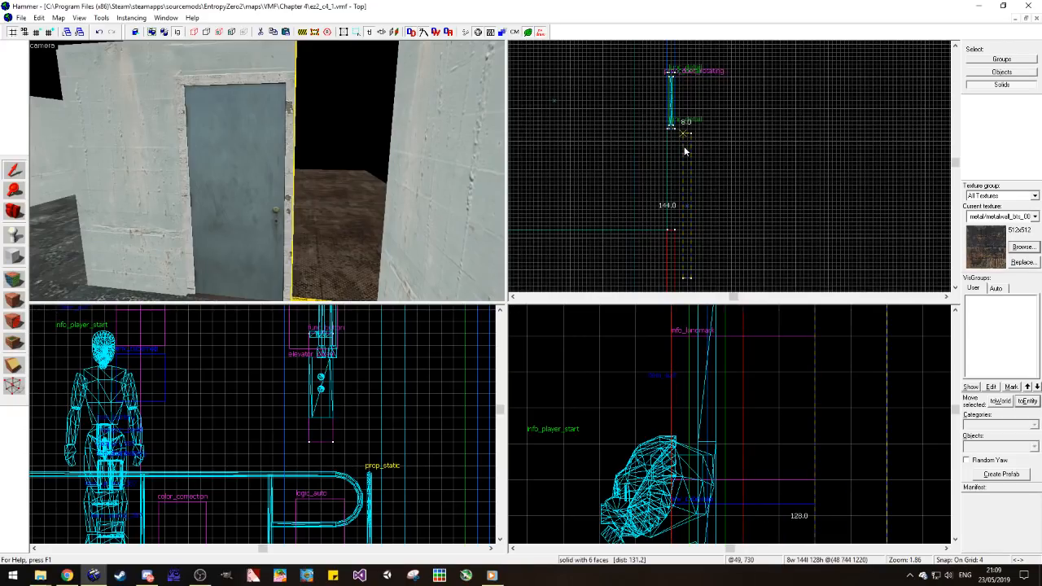
left_click_drag(675, 275, 680, 235)
key("Escape")
Step: Apply tools/toolsnodraw to the back faces of the wall sections on both sides of the copied door and of the strip above it
key("z")
key("s")
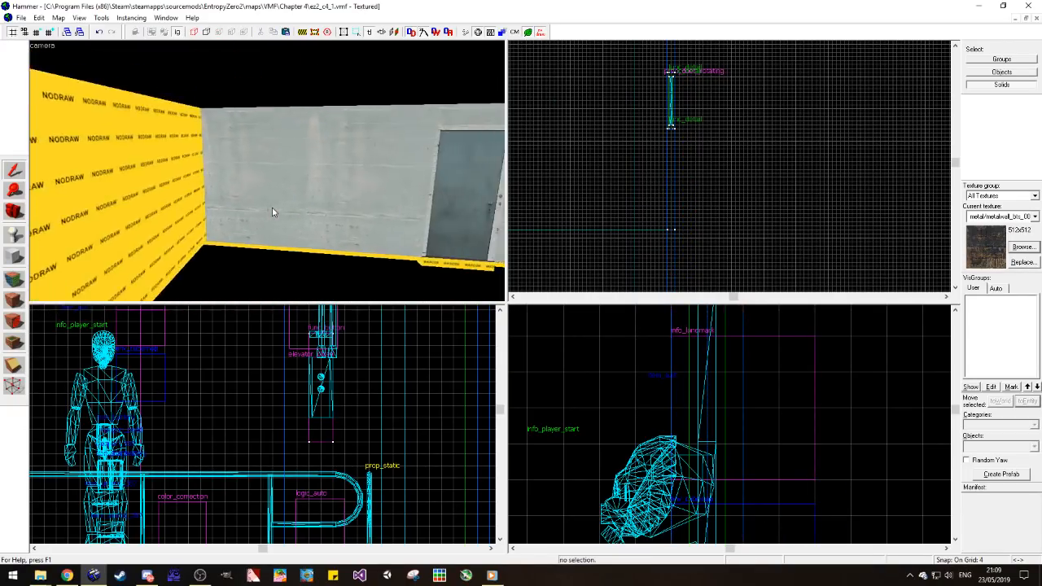
key("z")
left_click(14, 285)
left_click(67, 213)
right_click(126, 214)
key("d")
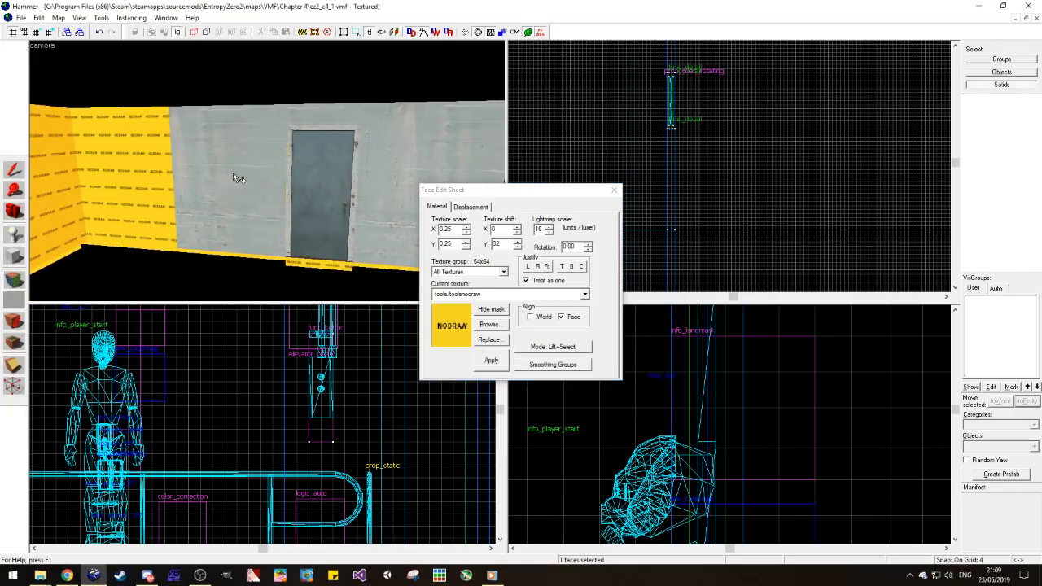
right_click(234, 173)
right_click(311, 120)
right_click(365, 154)
key("d")
Step: Examine the metal-textured room's doors, wall sections and open floor edges from several viewpoints
key("d")
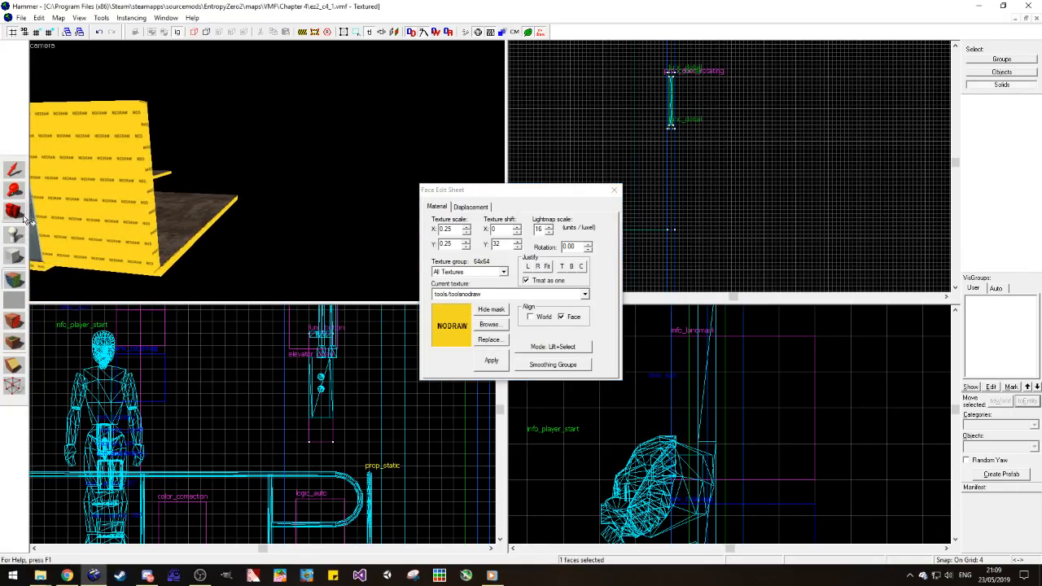
left_click(15, 214)
key("z")
key("d")
key("w")
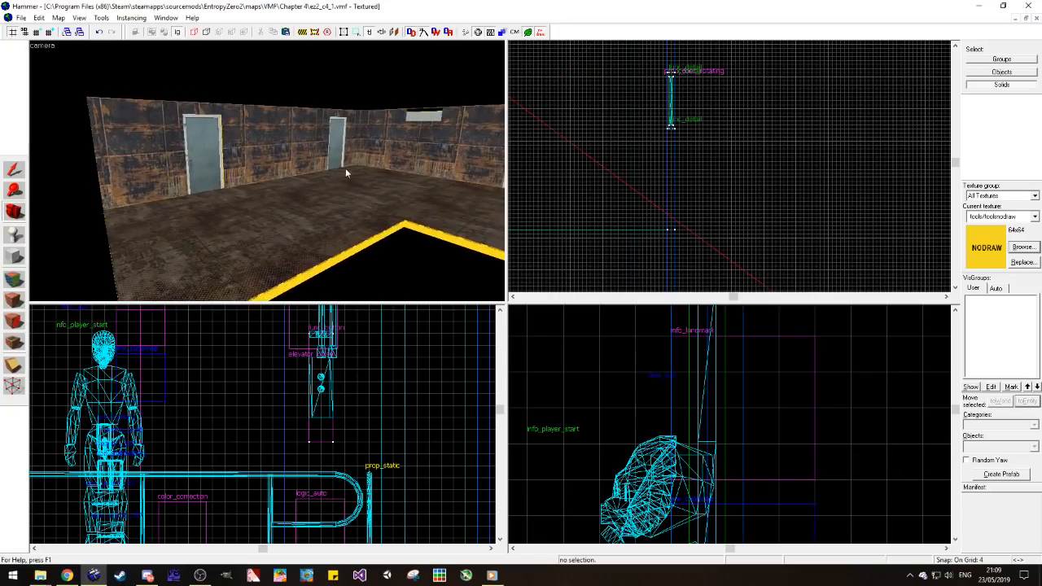
key("a")
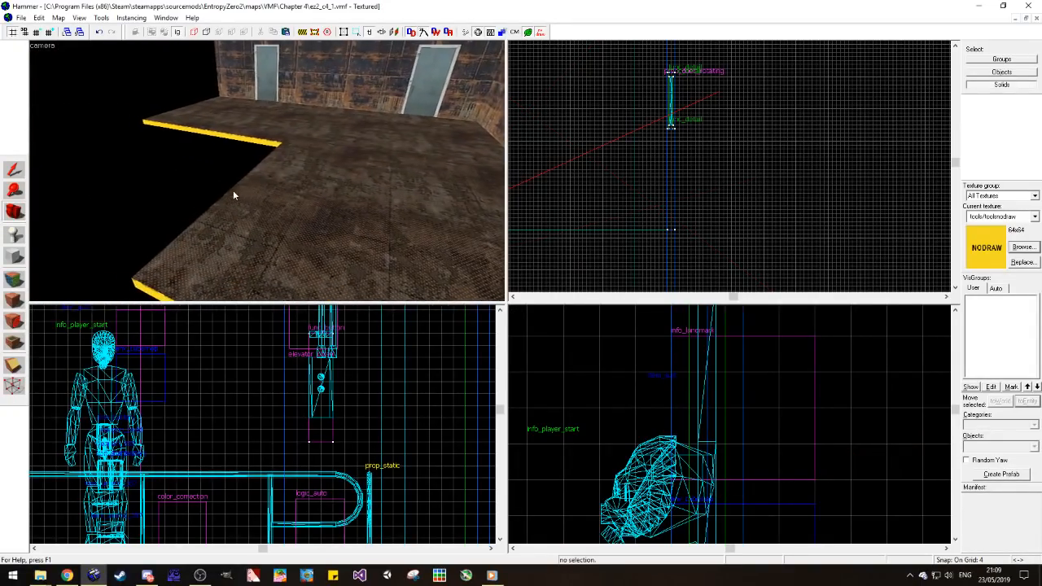
scroll(681, 224, "down", 12)
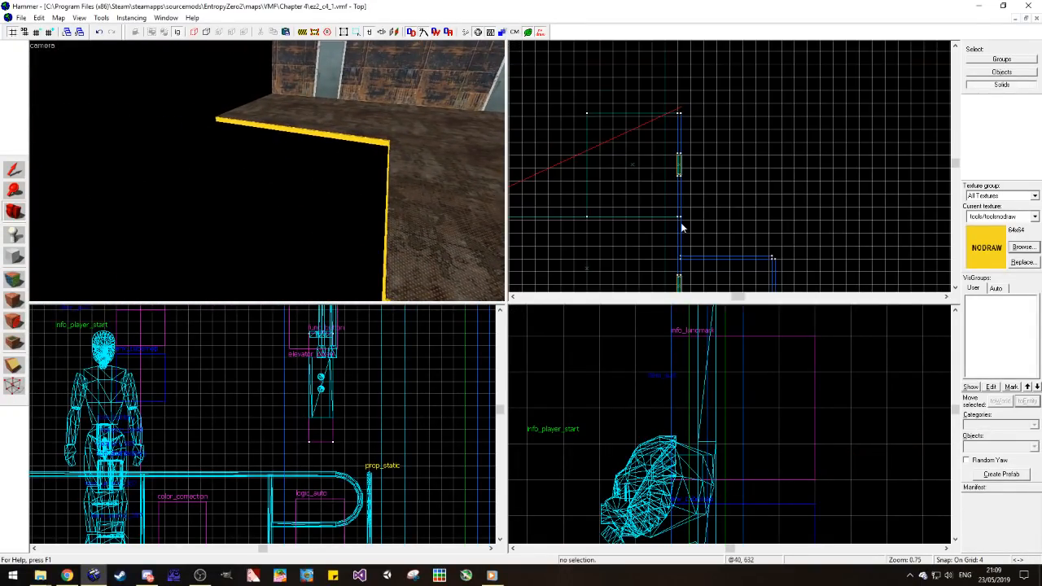
scroll(656, 221, "up", 9)
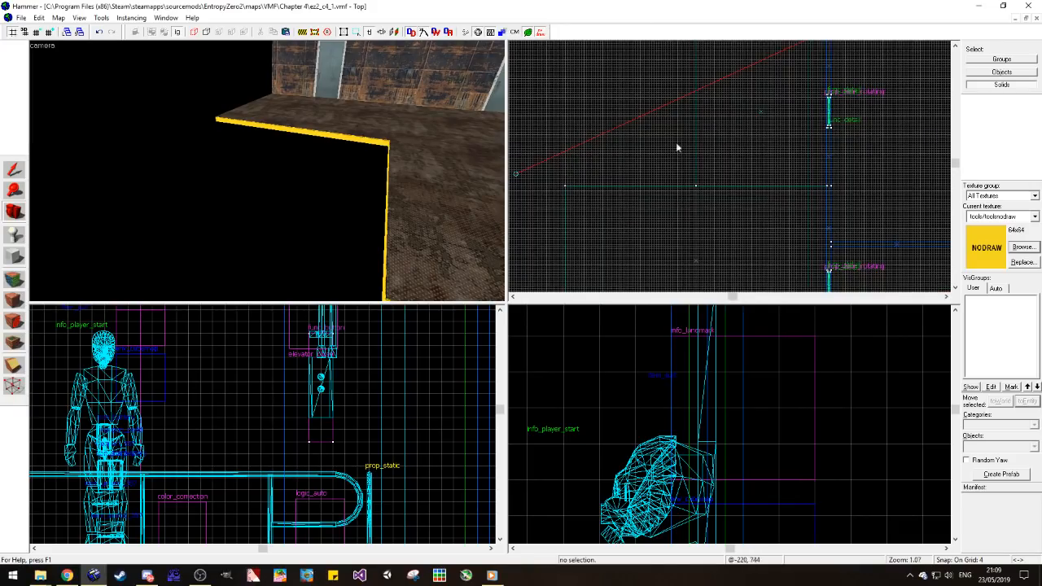
key("z")
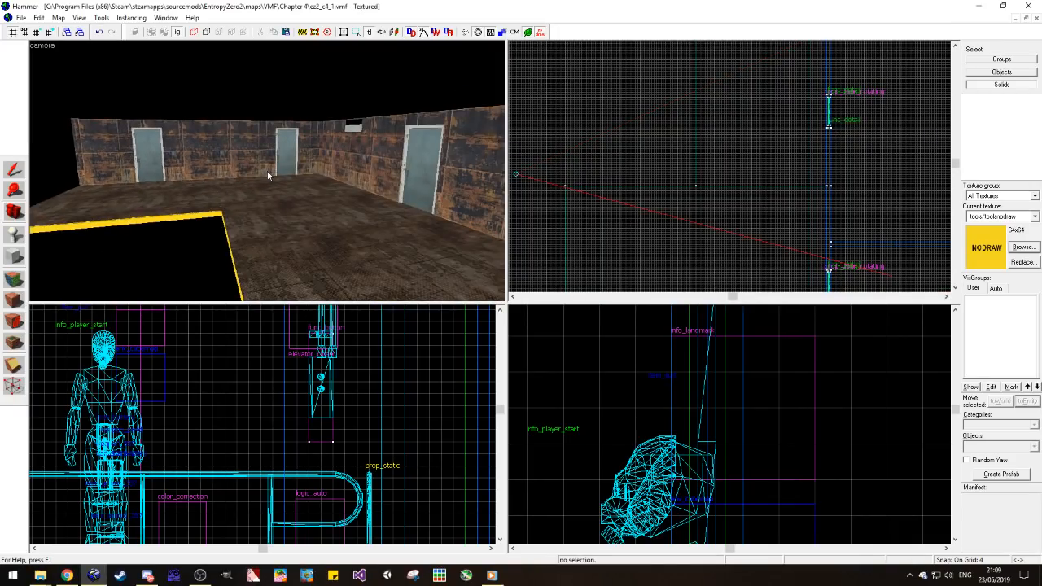
key("d")
key("z")
key("z")
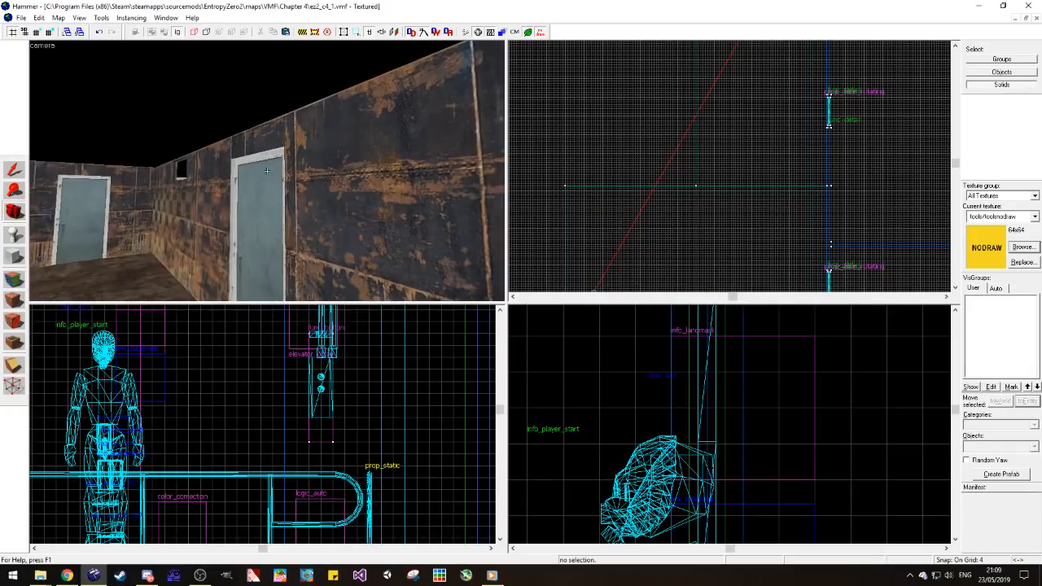
key("z")
key("z")
key("z")
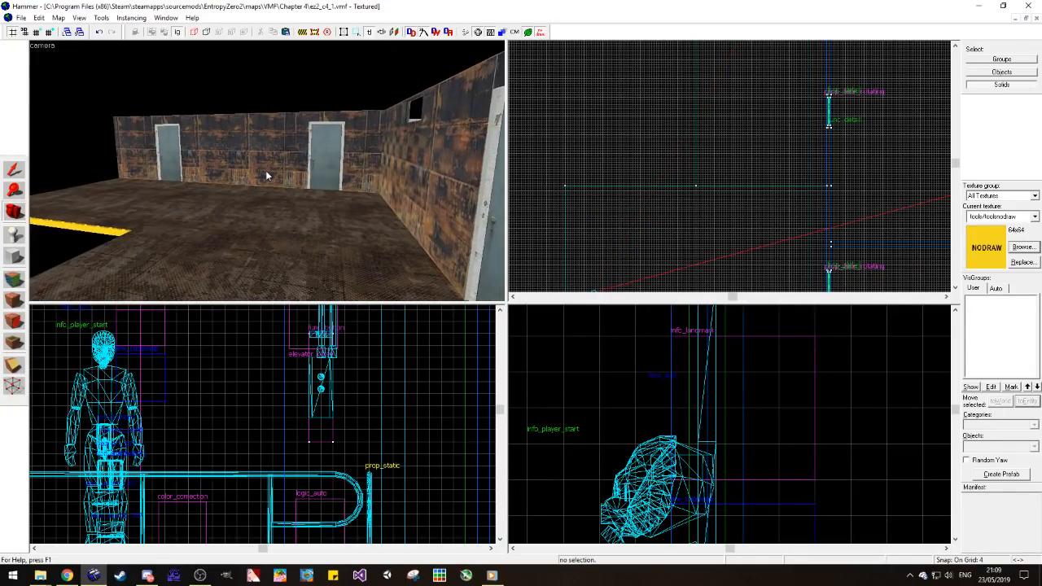
key("w")
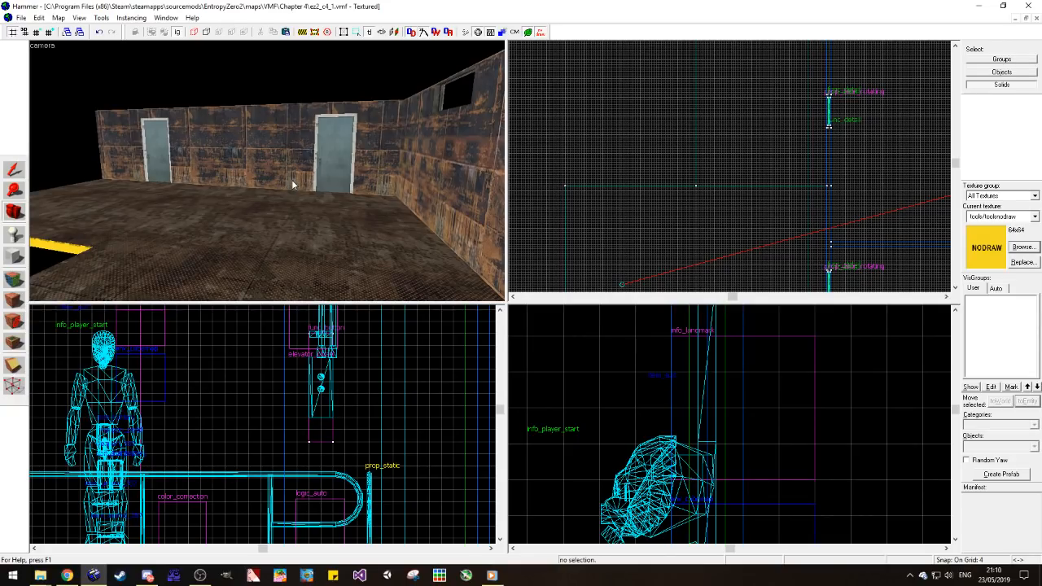
left_click_drag(337, 191, 261, 173)
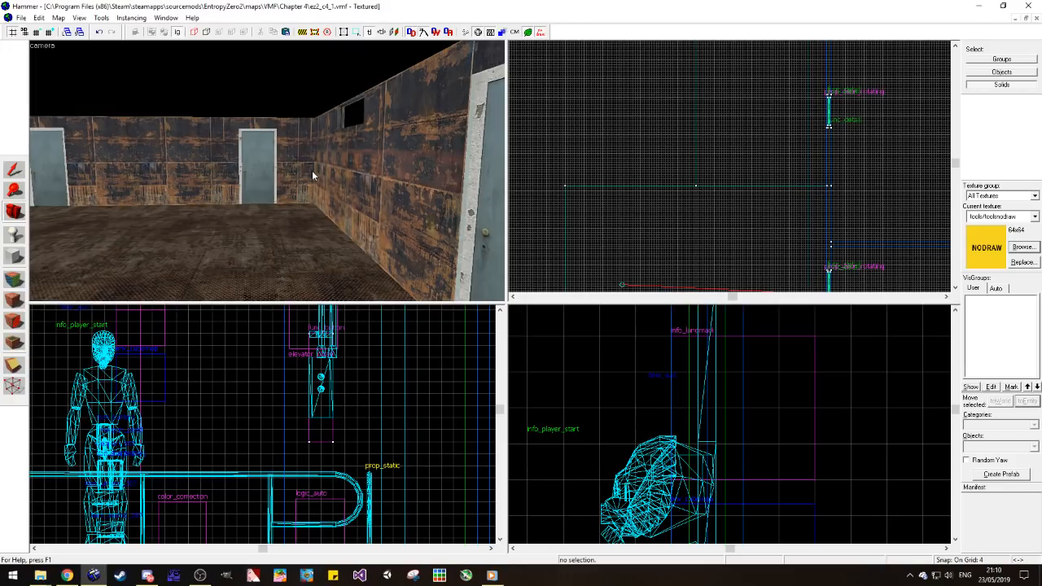
key("w")
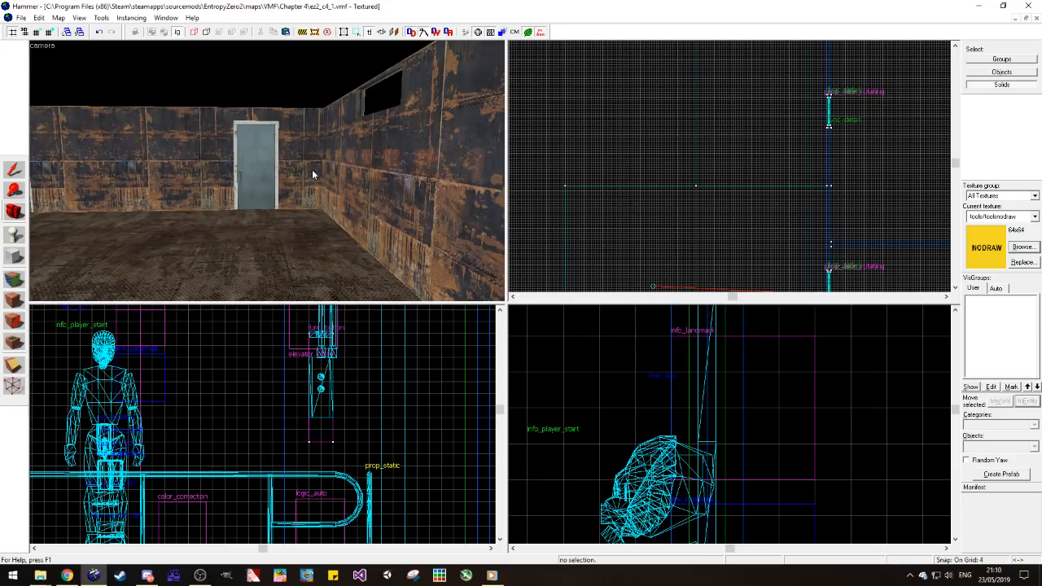
key("z")
key("w")
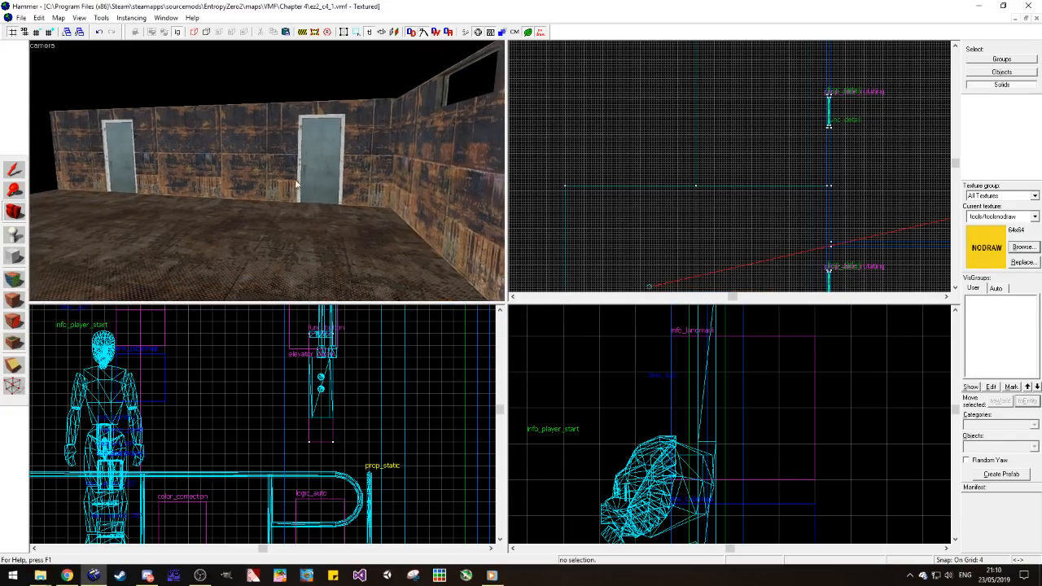
key("d")
key("z")
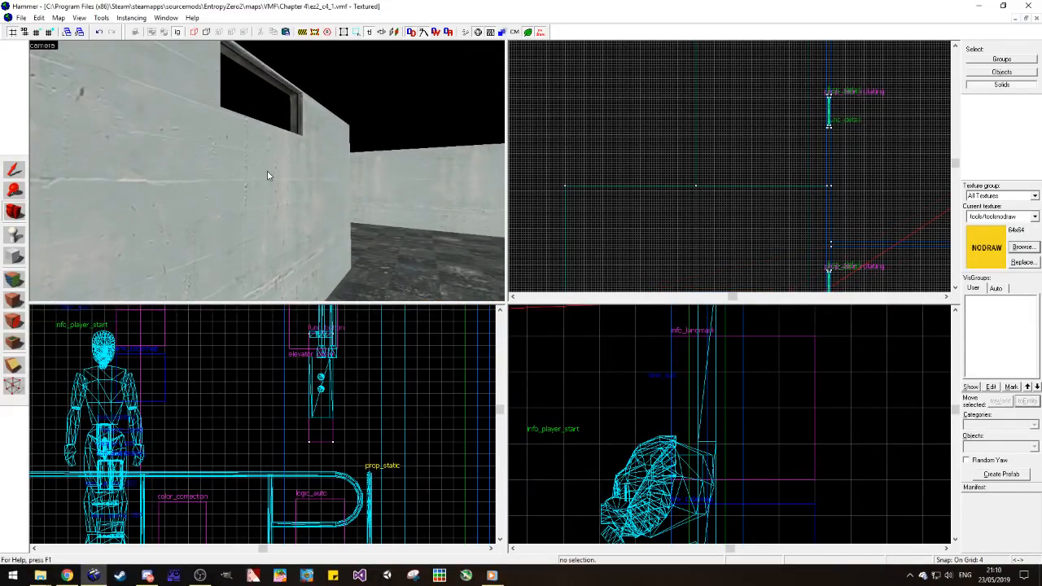
Step: Inspect the window opening from the concrete room's side and the unwalled edges of the metal room's floor
key("z")
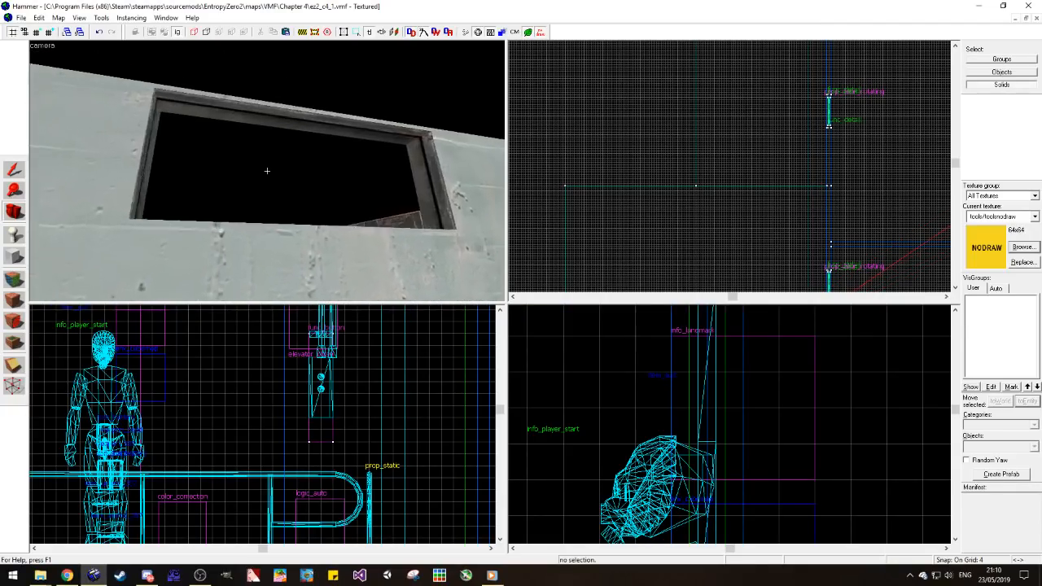
key("w")
key("z")
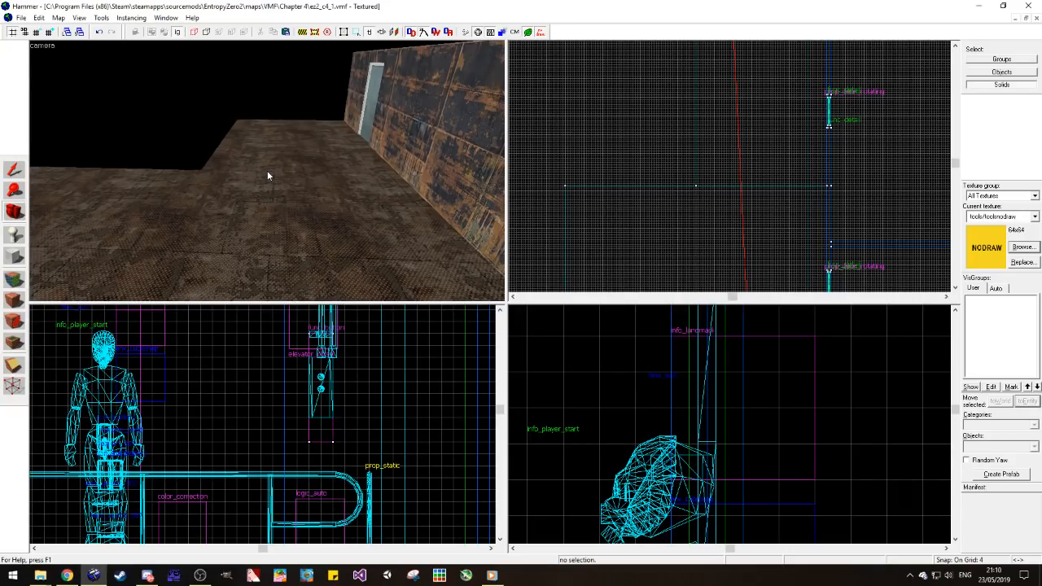
key("z")
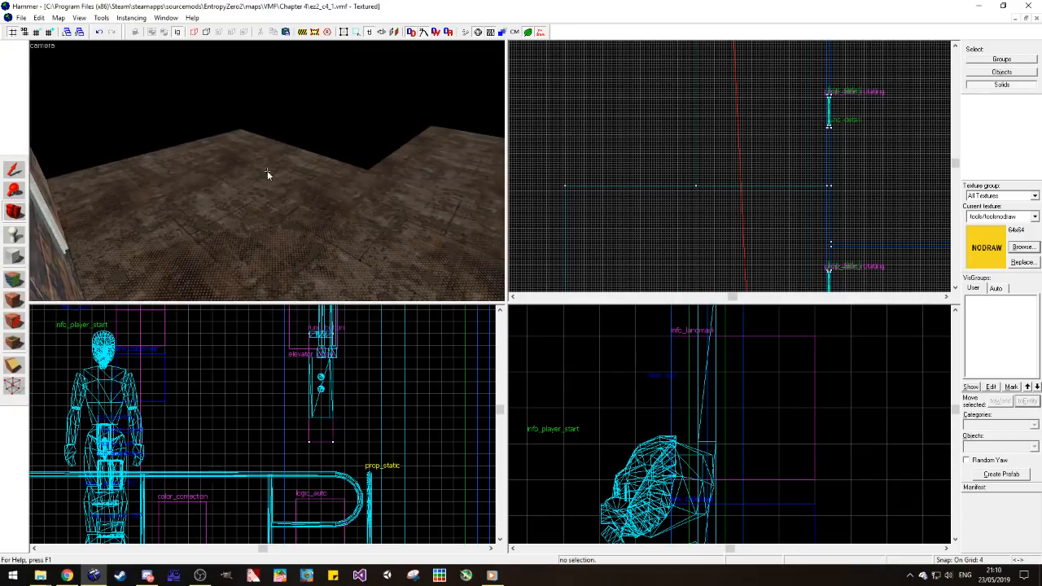
key("z")
key("z")
key("a")
key("z")
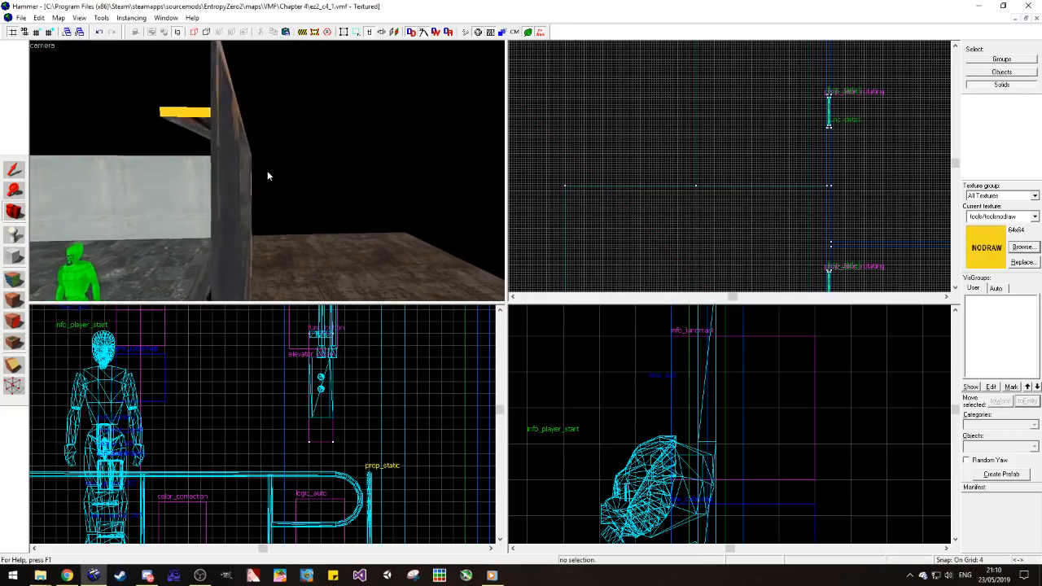
key("z")
key("z")
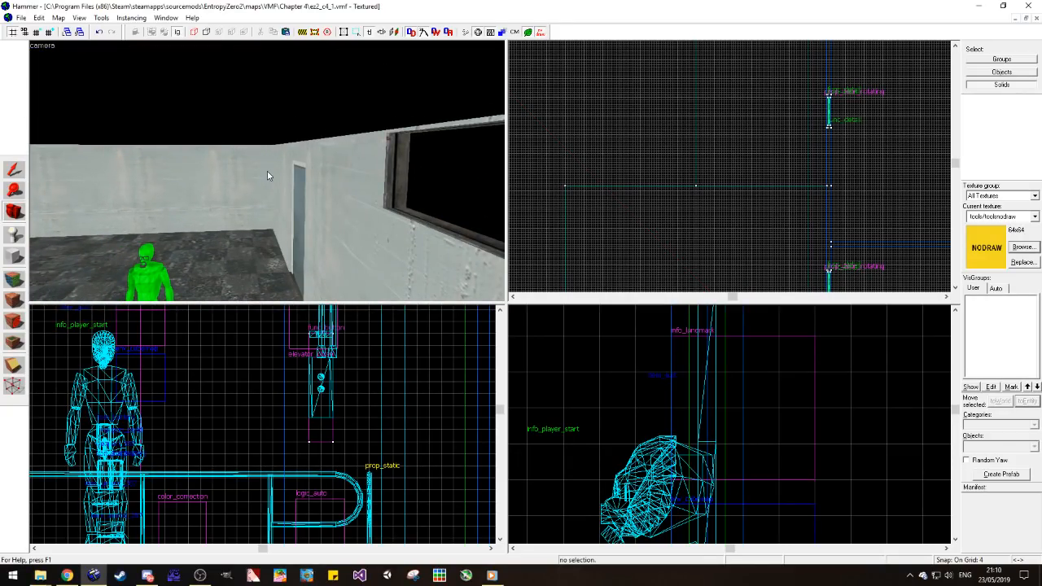
key("z")
key("w")
key("z")
key("z")
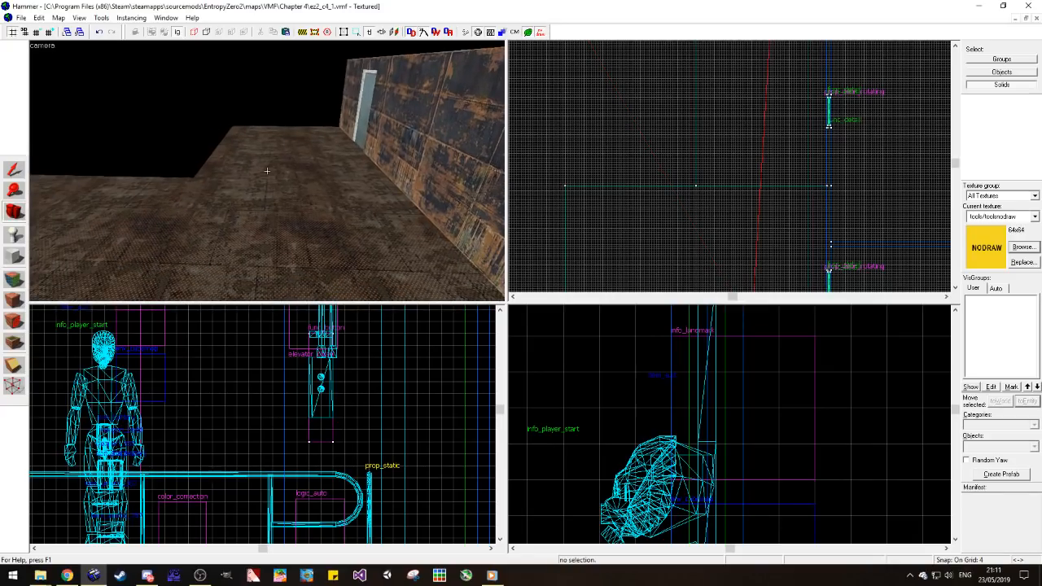
key("z")
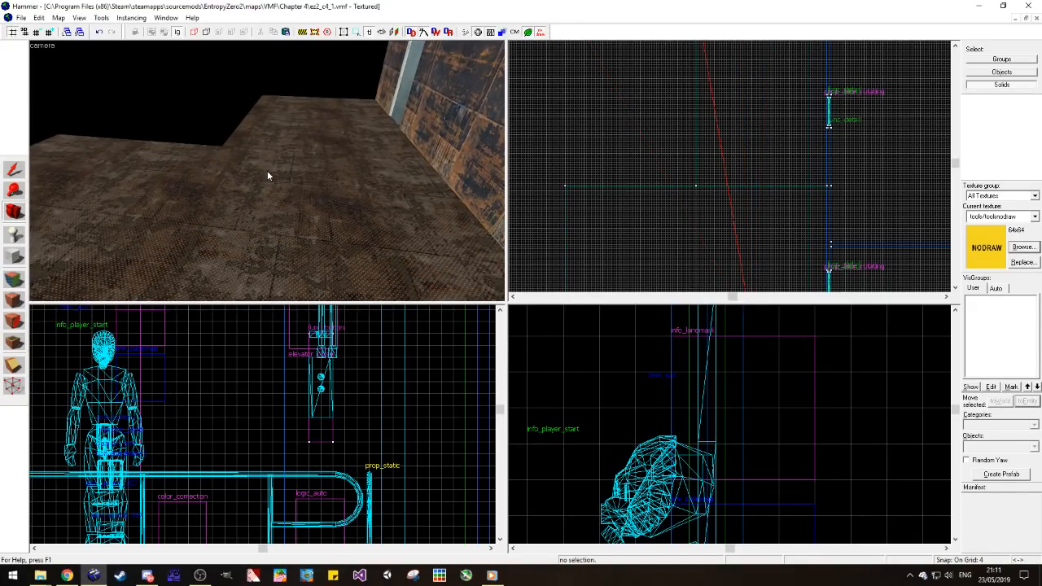
left_click_drag(267, 170, 258, 169)
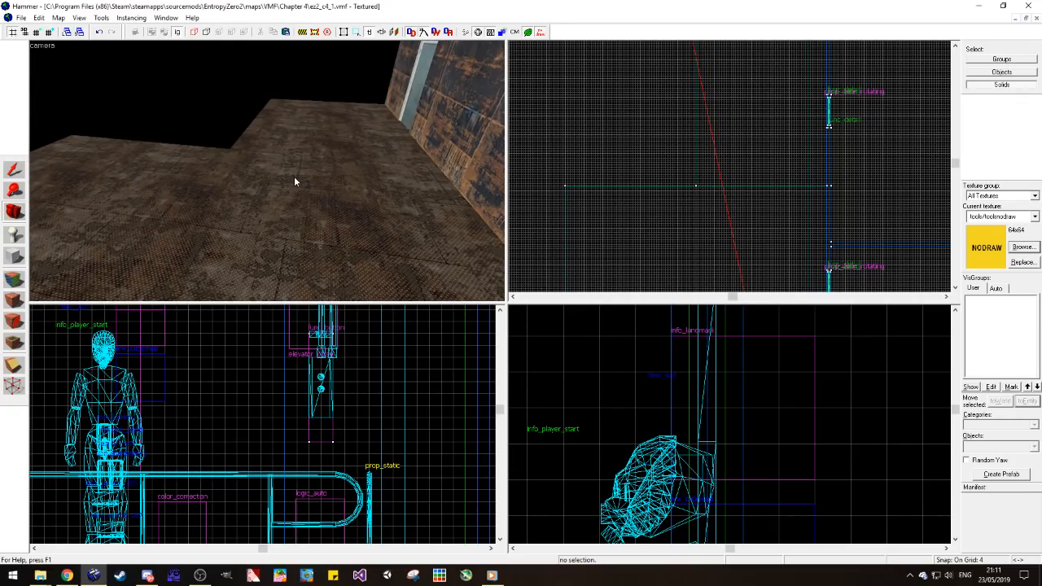
left_click_drag(287, 185, 267, 176)
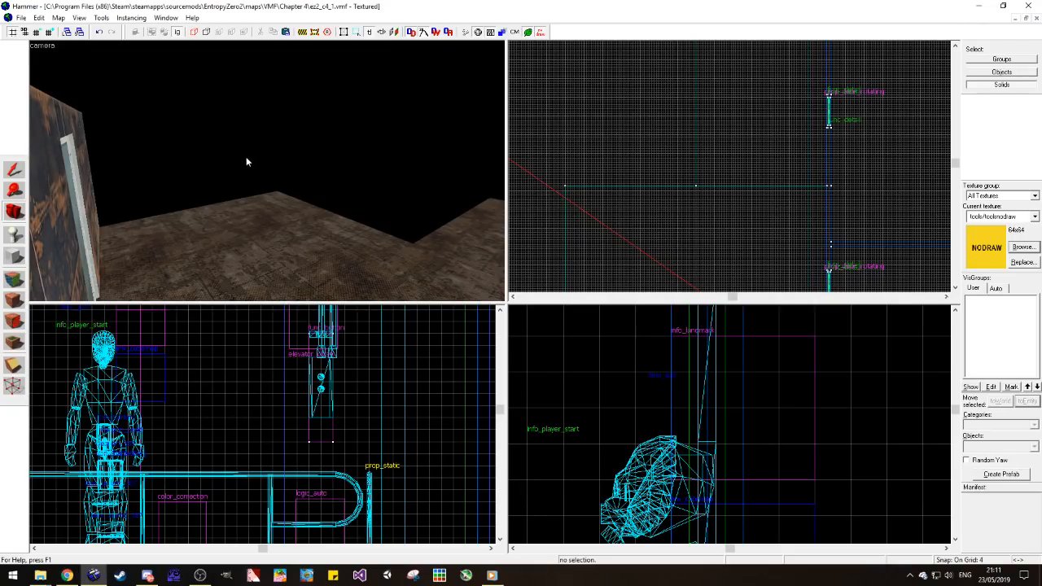
Step: Create a tools/toolsnodraw wall block 8 units thick, 256 long and 128 high along the floor's open edge facing the elevator-side wall
left_click(14, 256)
scroll(676, 187, "down", 4)
scroll(613, 151, "up", 4)
scroll(607, 201, "down", 2)
scroll(600, 247, "up", 3)
left_click(13, 170)
left_click(240, 209)
left_click_drag(610, 186, 616, 187)
left_click(605, 189)
left_click(14, 255)
left_click_drag(616, 274, 610, 93)
scroll(272, 458, "down", 17)
scroll(366, 462, "up", 7)
scroll(364, 471, "up", 2)
left_click_drag(267, 456, 265, 368)
key("Return")
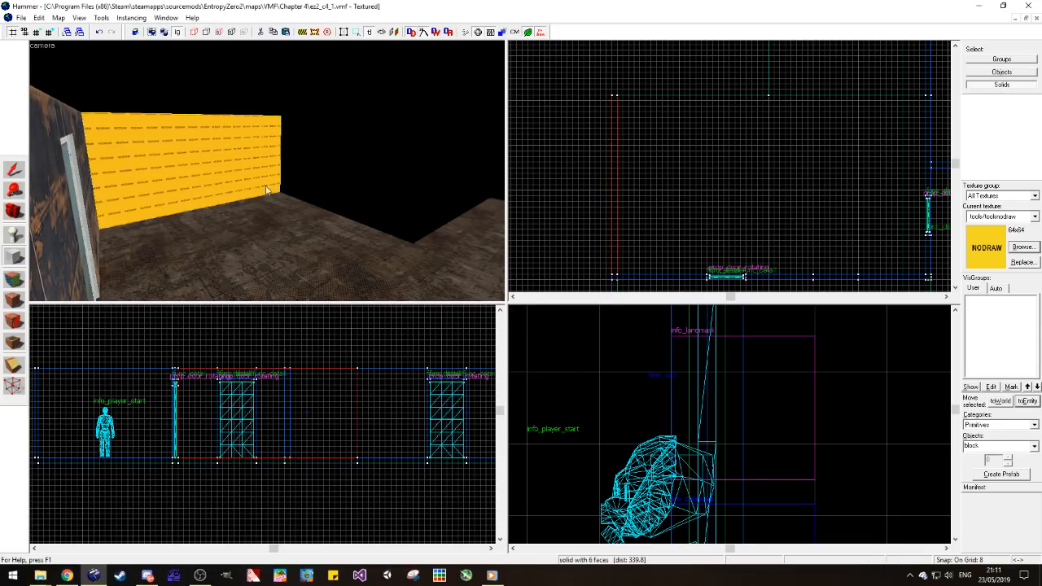
left_click(20, 172)
left_click_drag(614, 184, 621, 180)
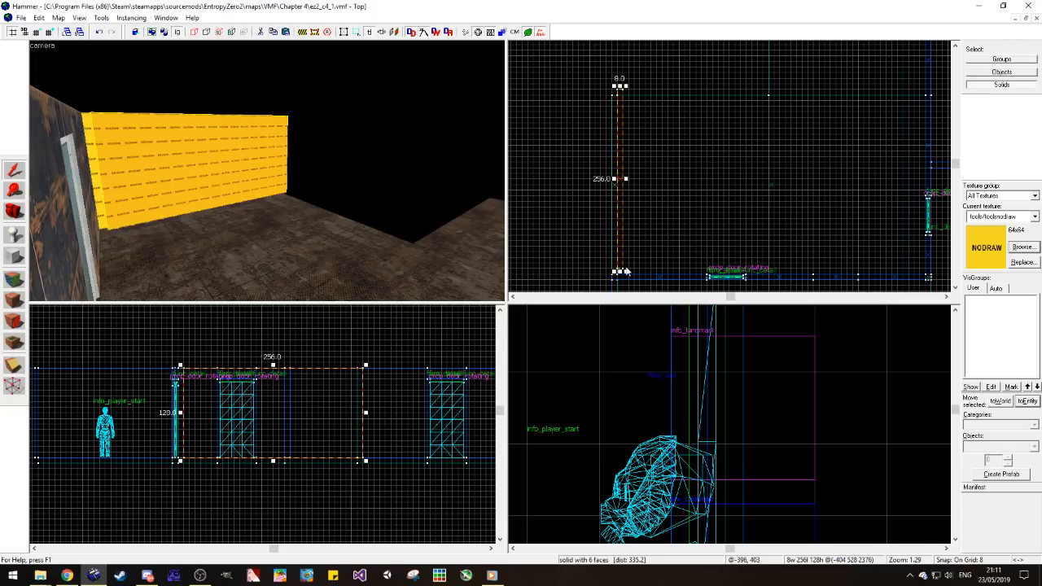
left_click_drag(624, 271, 690, 101)
key("Delete")
left_click(19, 210)
left_click_drag(85, 195, 267, 172)
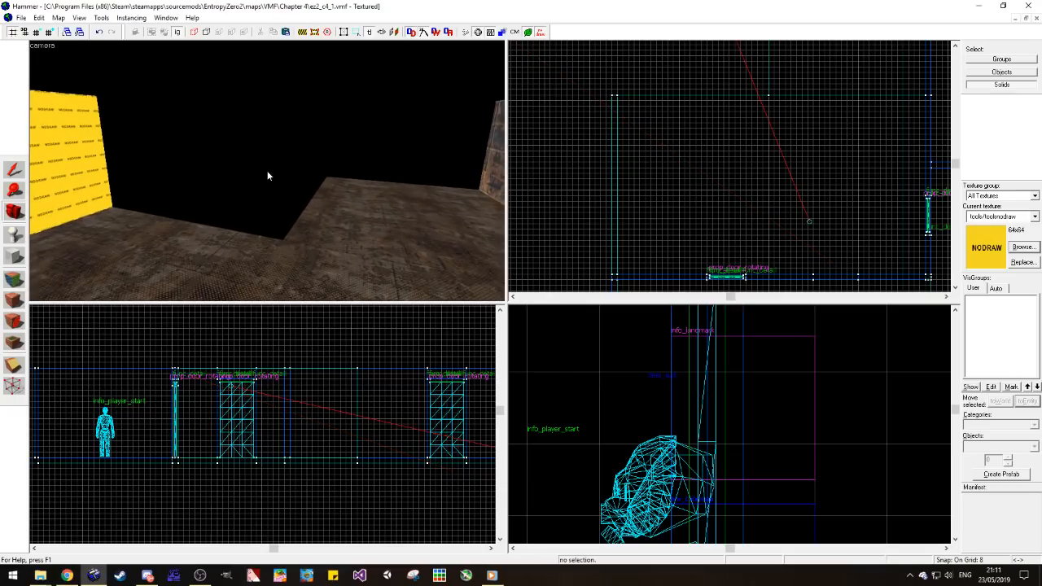
left_click(14, 169)
left_click(163, 228)
left_click(551, 168)
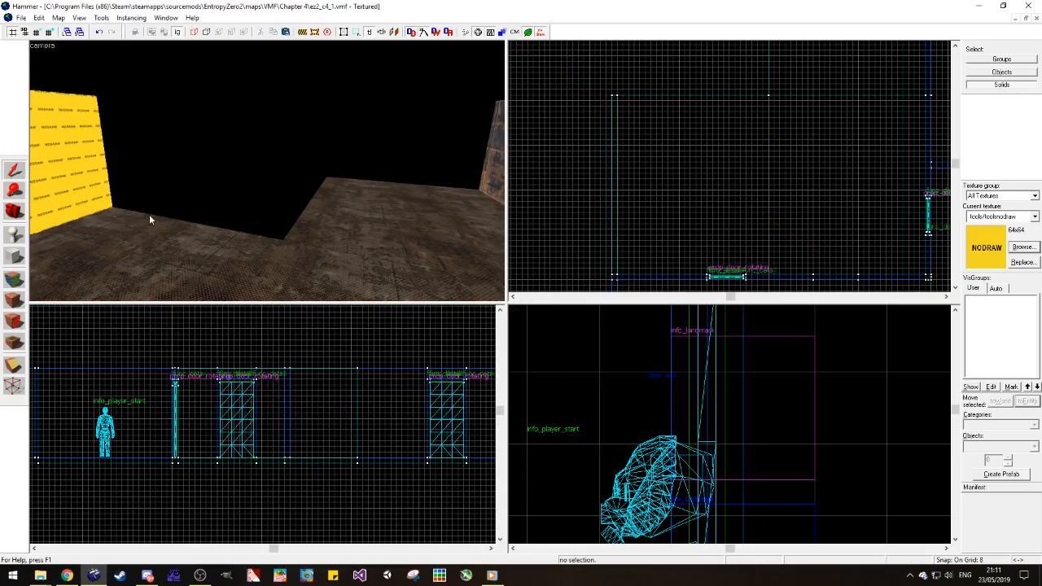
left_click(96, 206)
scroll(592, 193, "down", 4)
scroll(595, 151, "up", 3)
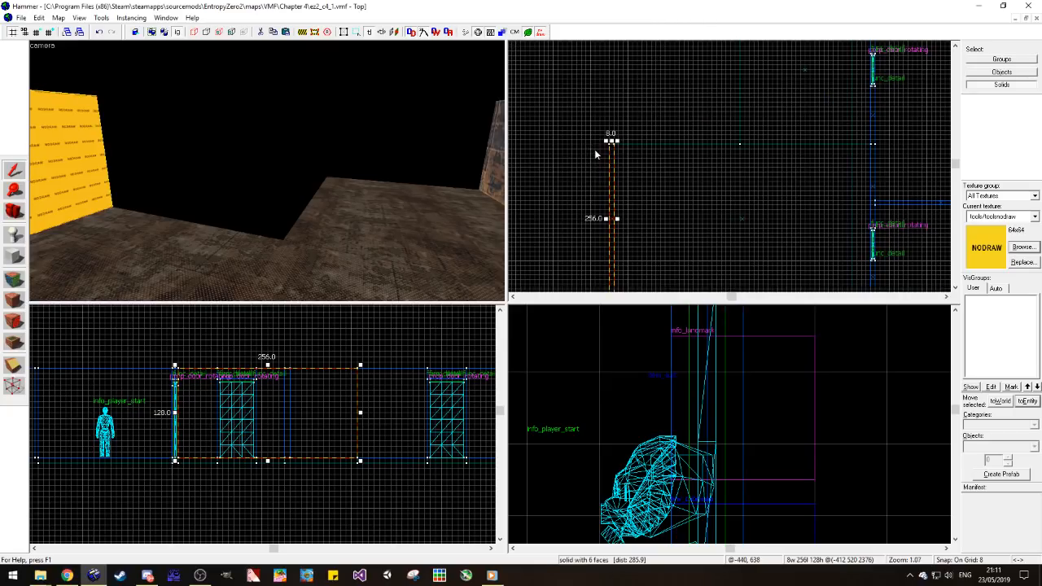
scroll(611, 171, "down", 1)
left_click_drag(611, 157, 654, 49)
key("ctrl+z")
left_click(601, 137)
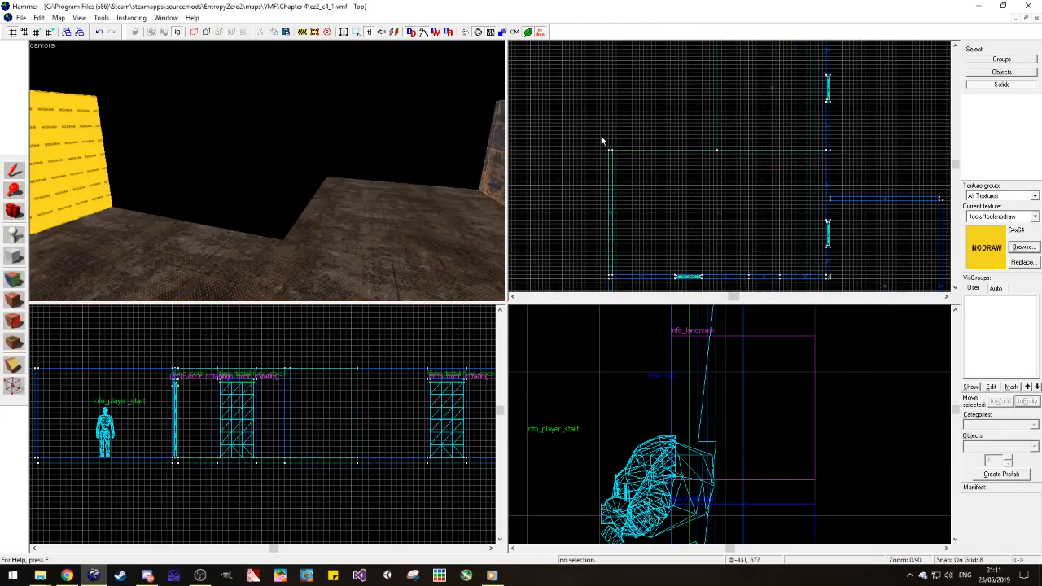
Step: Copy the 256-unit nodraw wall to the floor's other section and reshape the copy into an 8-unit-thick wall closing its far end
left_click(105, 159)
mouse_move(611, 186)
left_mouse_down()
mouse_move(653, 23)
mouse_move(822, 150)
left_mouse_up()
key("Return")
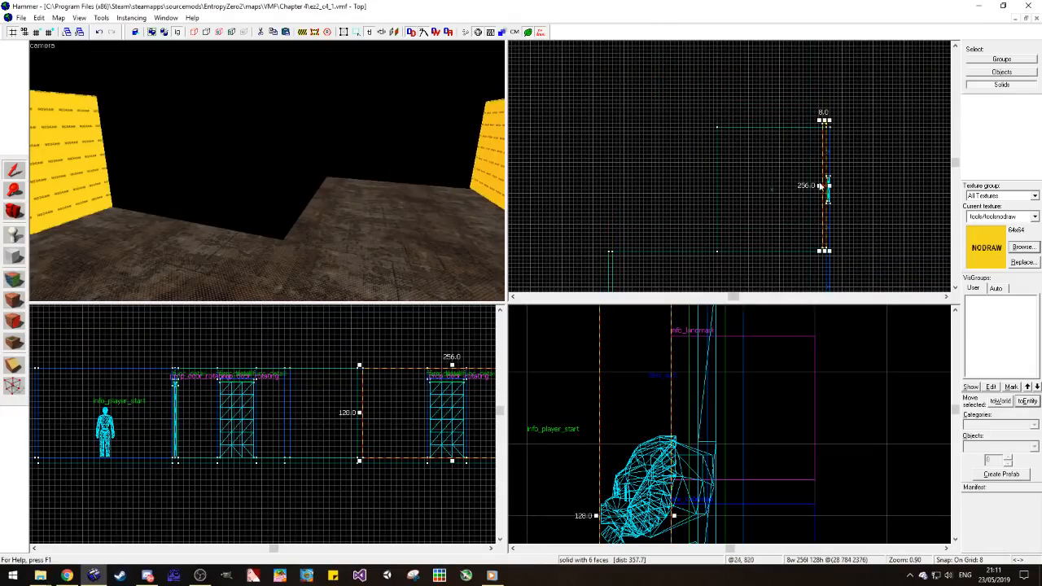
left_click_drag(822, 252, 714, 128)
left_click(33, 185)
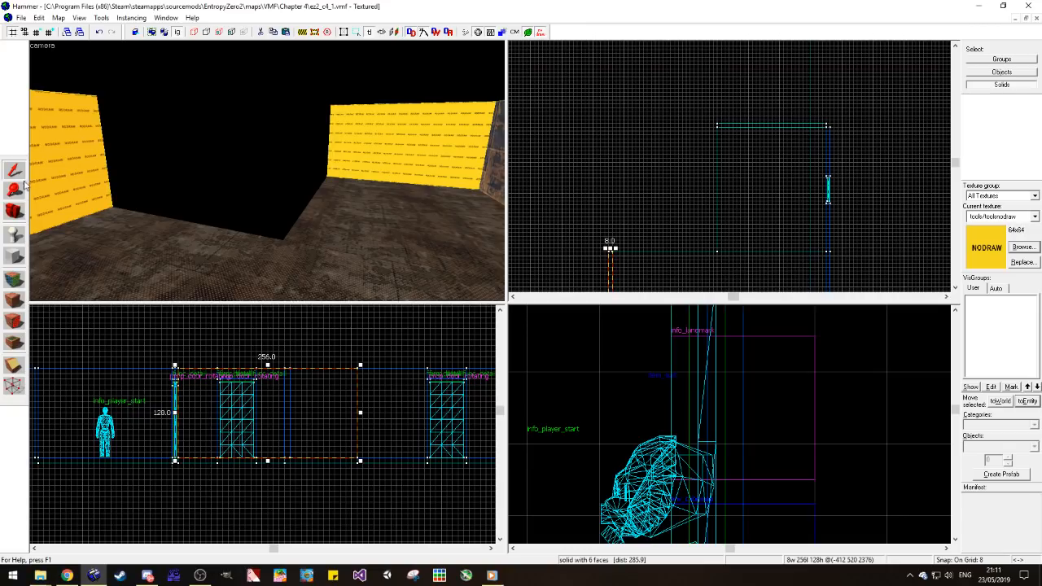
left_click(167, 150)
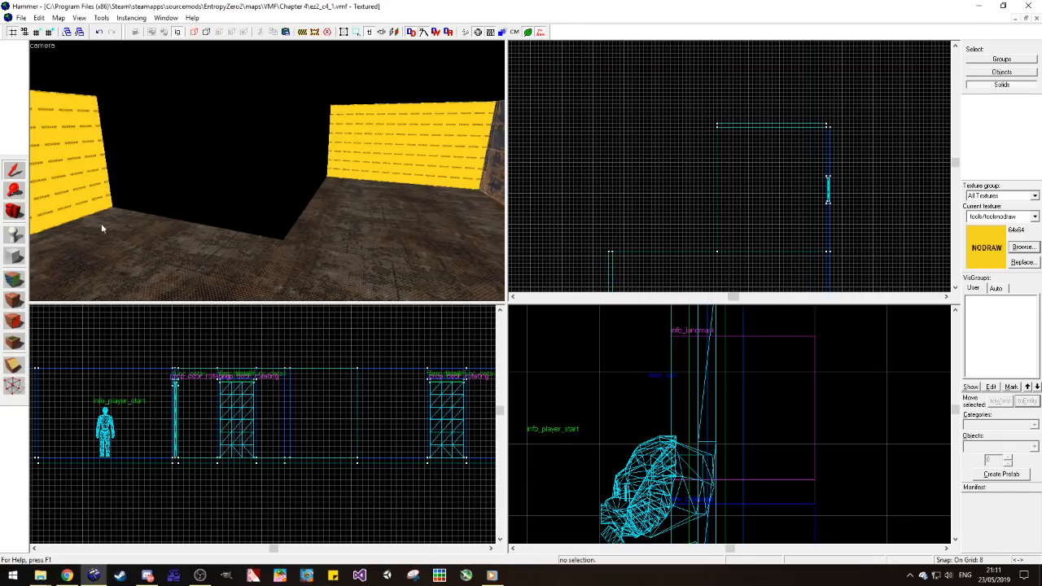
Step: Apply the metal/metalwall_bts_006a texture from the door wall to the inner faces of both new nodraw walls
key("d")
left_click(14, 280)
left_click(434, 140)
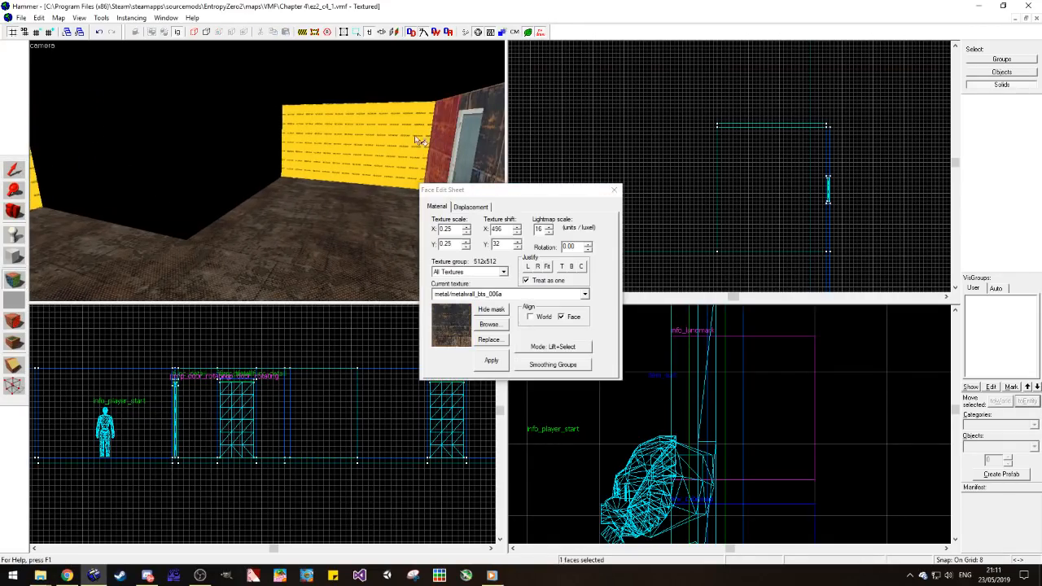
right_click(396, 144)
key("a")
right_click(122, 201)
Step: Inspect the textured inner walls of the metal room and the corner where the 256-unit wall meets its neighbour
left_click(18, 211)
left_click_drag(244, 173, 267, 170)
key("d")
key("w")
left_click(14, 170)
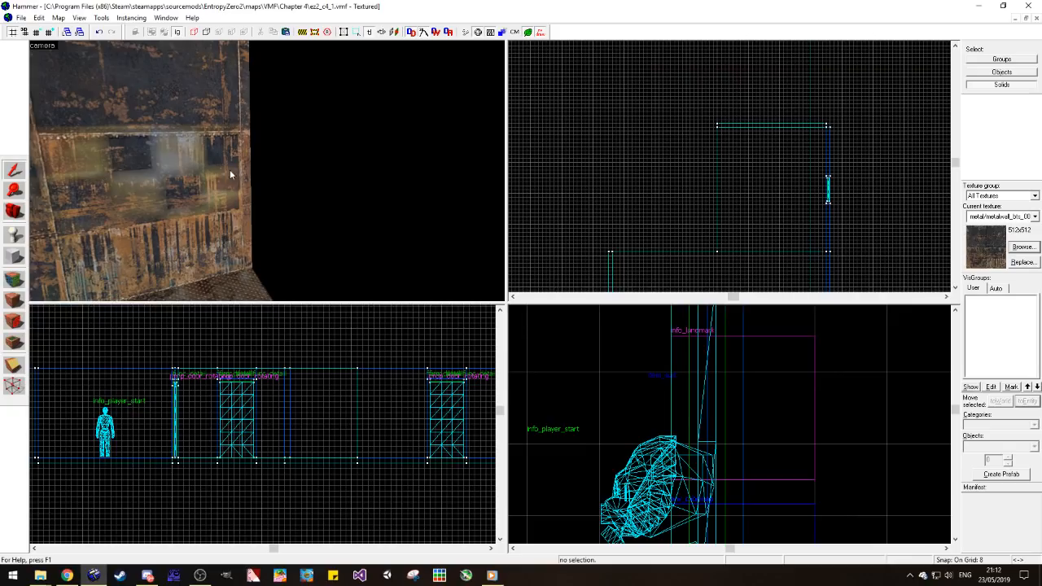
key("s")
key("a")
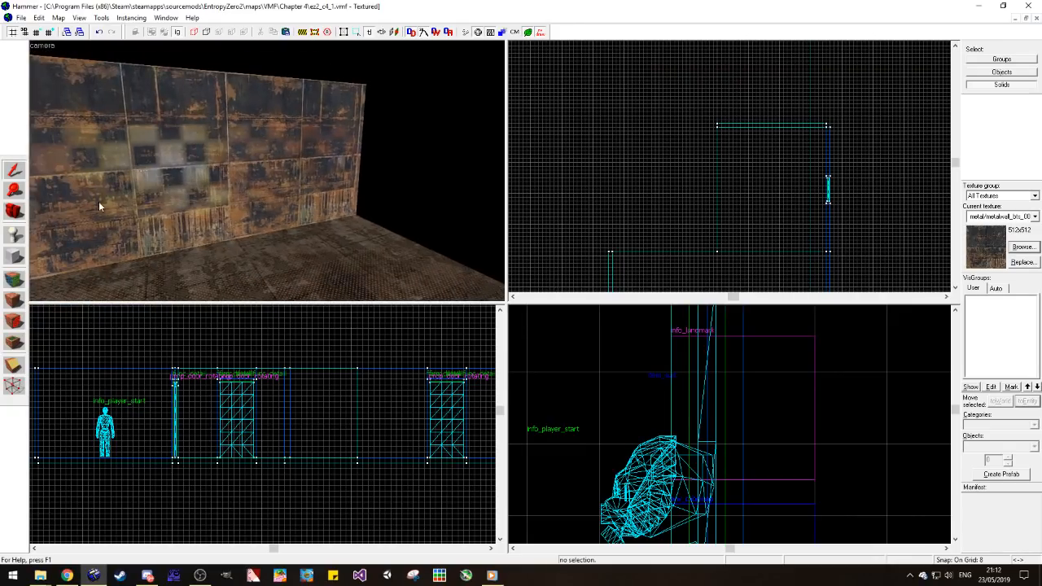
key("s")
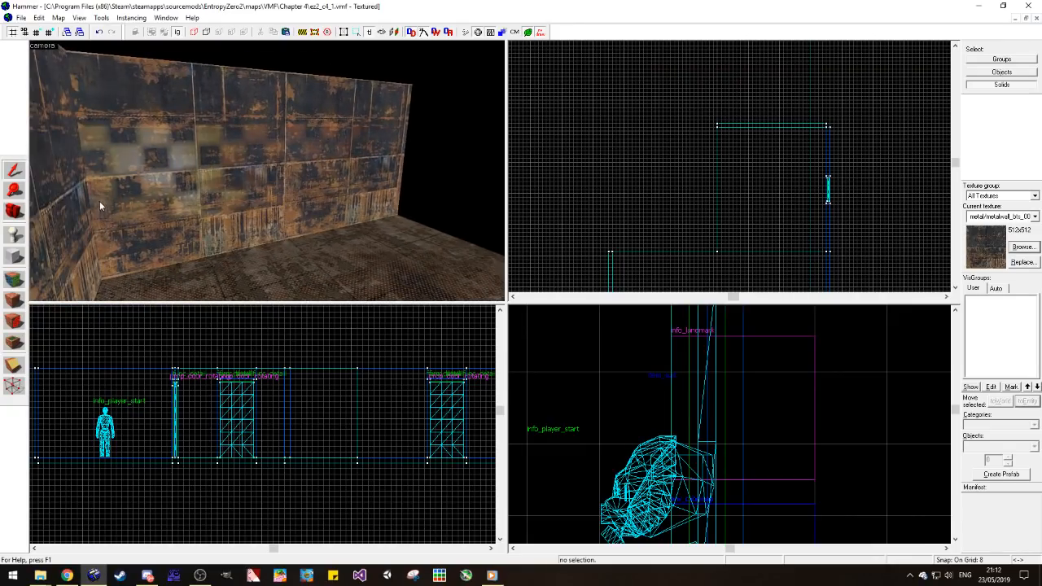
left_click(220, 152)
scroll(786, 130, "up", 5)
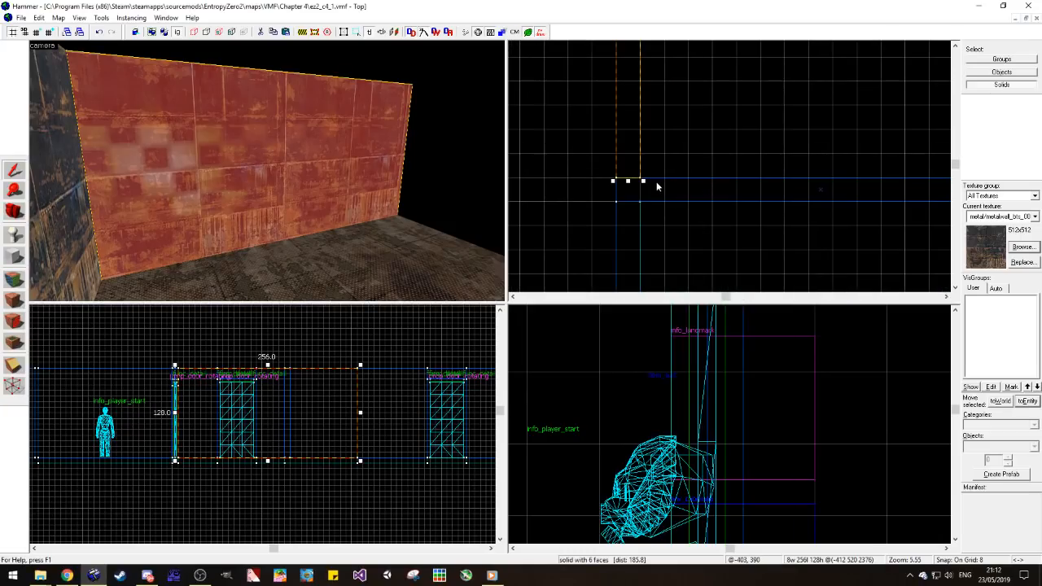
key("Escape")
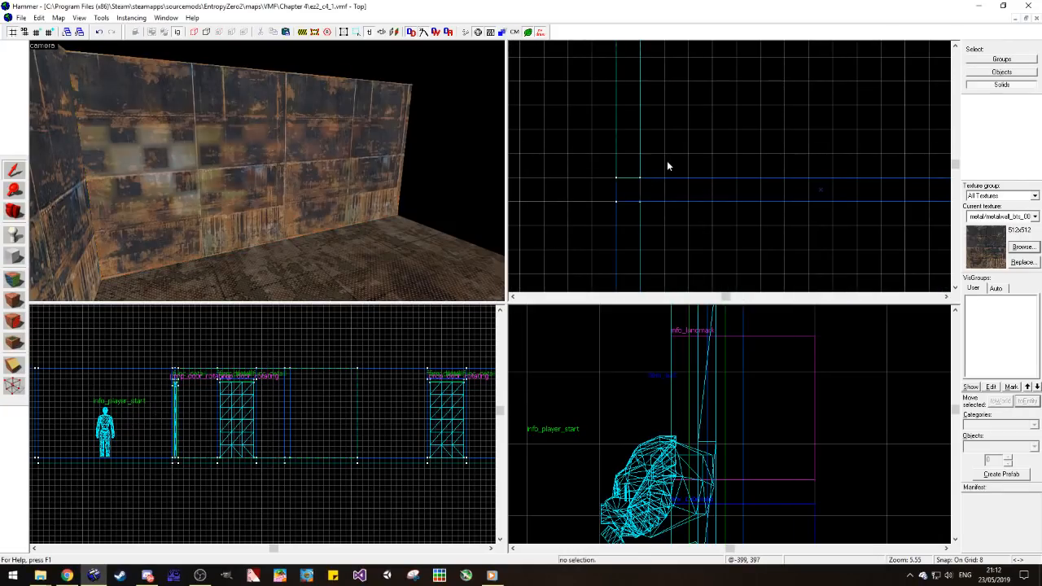
Step: Left-justify the metal/metalwall_bts_006a texture on the inner face of the far end wall, using the adjoining wall for reference
left_click(15, 279)
left_click(255, 192)
key("z")
key("z")
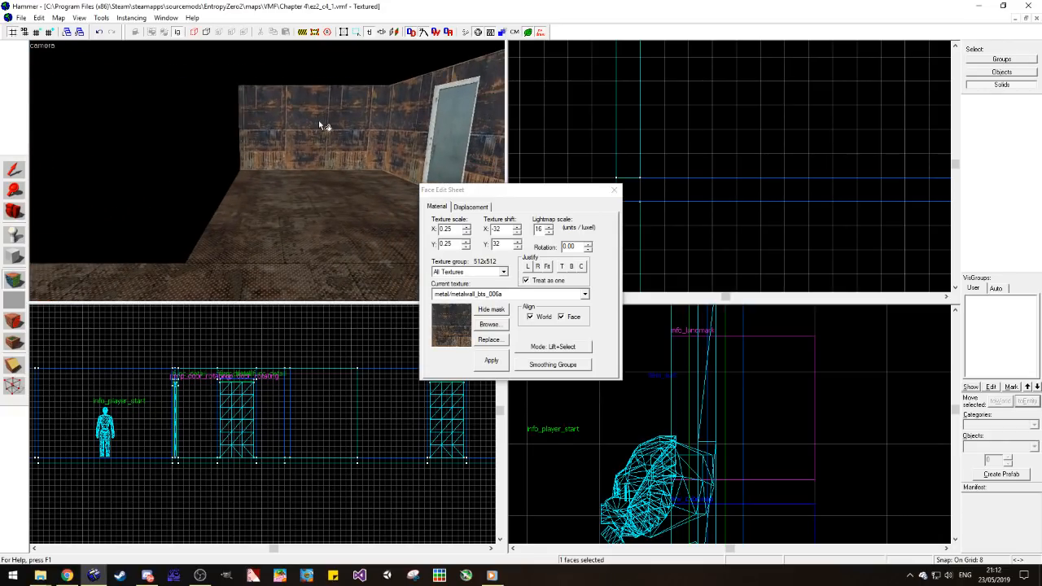
left_click(319, 122)
left_click(526, 267)
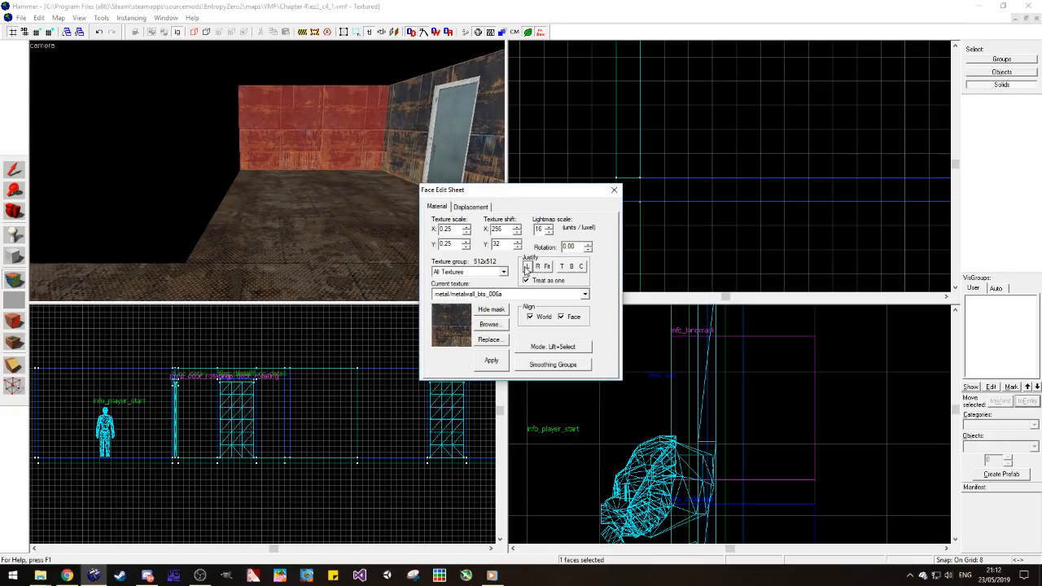
left_click(613, 190)
left_click(345, 135)
scroll(690, 88, "up", 3)
scroll(684, 75, "up", 9)
key("Escape")
key("s")
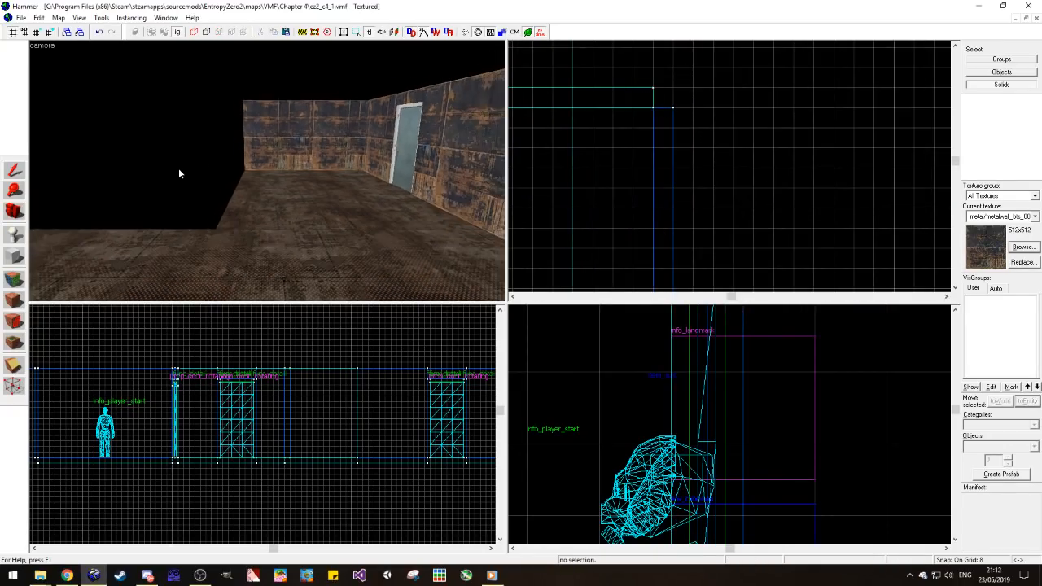
Step: Copy the metal room's floor section into the open gap between the two nodraw-backed walls
key("a")
key("a")
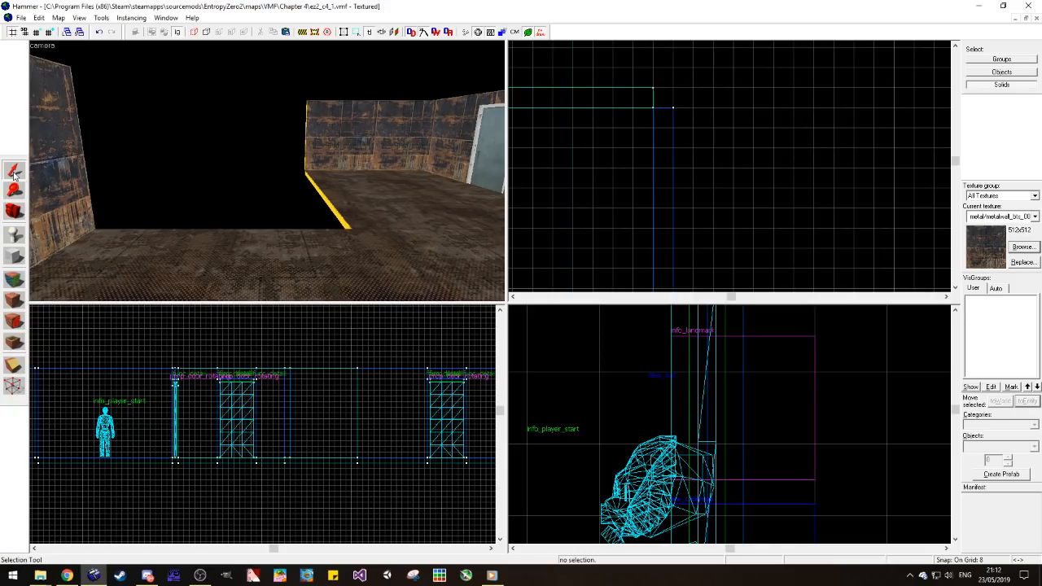
left_click(399, 195)
scroll(775, 150, "down", 5)
scroll(776, 147, "down", 5)
scroll(667, 209, "up", 3)
left_click_drag(786, 242, 620, 243, "shift")
scroll(746, 218, "down", 4)
scroll(667, 212, "up", 3)
scroll(659, 216, "up", 2)
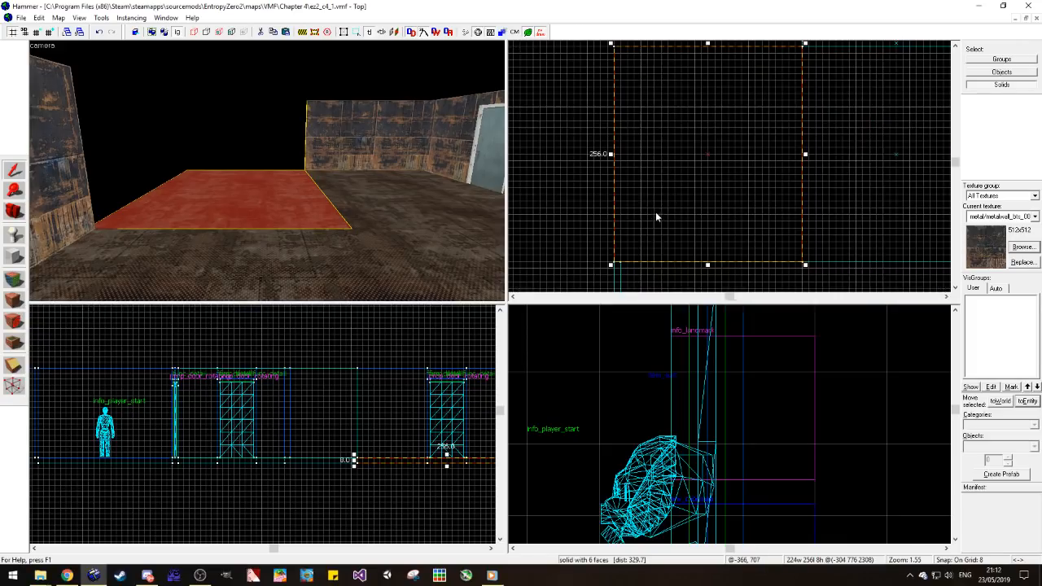
Step: Narrow the copied floor section to 216 units and turn it into a 4-unit-thick slab raised above the surrounding floor
left_click_drag(608, 50, 616, 49)
left_click(621, 65)
left_click(325, 195)
scroll(400, 457, "up", 3)
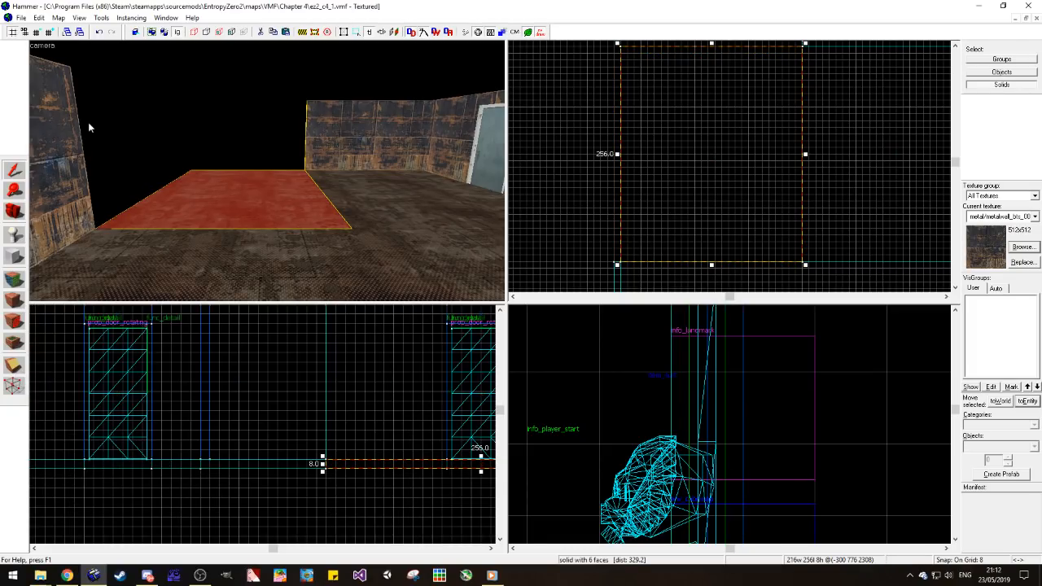
left_click(41, 33)
scroll(196, 373, "down", 2)
scroll(415, 426, "up", 5)
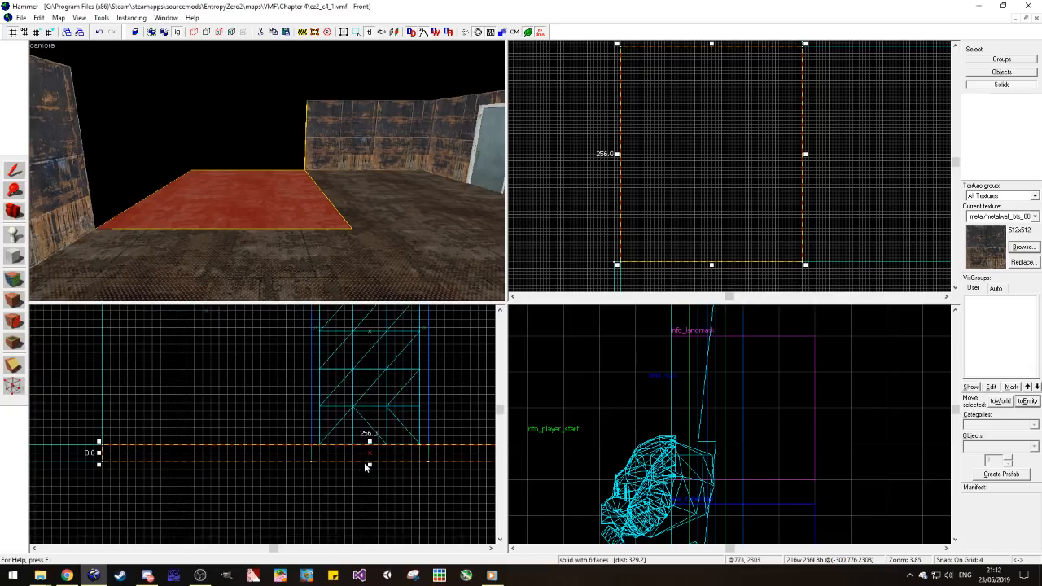
mouse_move(369, 465)
left_mouse_down()
mouse_move(344, 446)
mouse_move(345, 420)
left_mouse_up()
key("Escape")
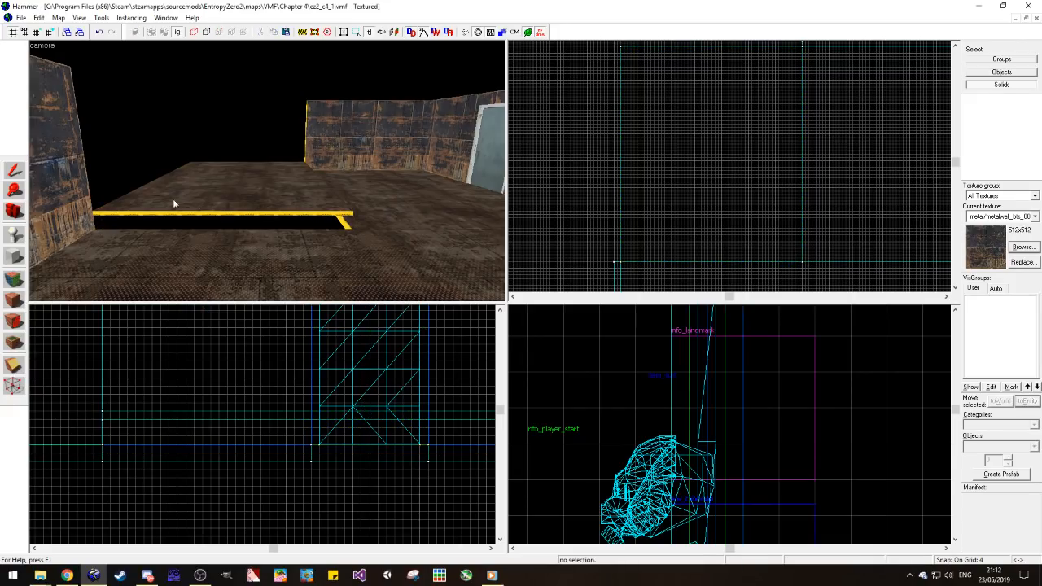
Step: Clip the raised slab's front corner beside the 256-unit wall at a diagonal of about 12 by 12 units
left_click(18, 206)
left_click_drag(244, 175, 265, 172)
left_click(15, 170)
left_click(272, 163)
left_click(15, 365)
scroll(622, 262, "up", 2)
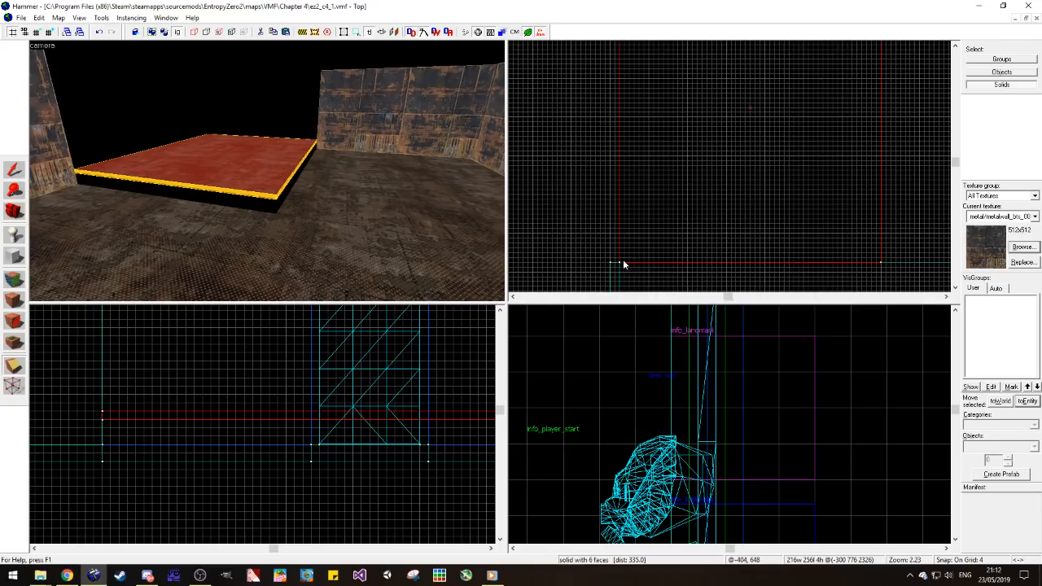
scroll(622, 262, "up", 2)
left_click_drag(639, 264, 616, 242)
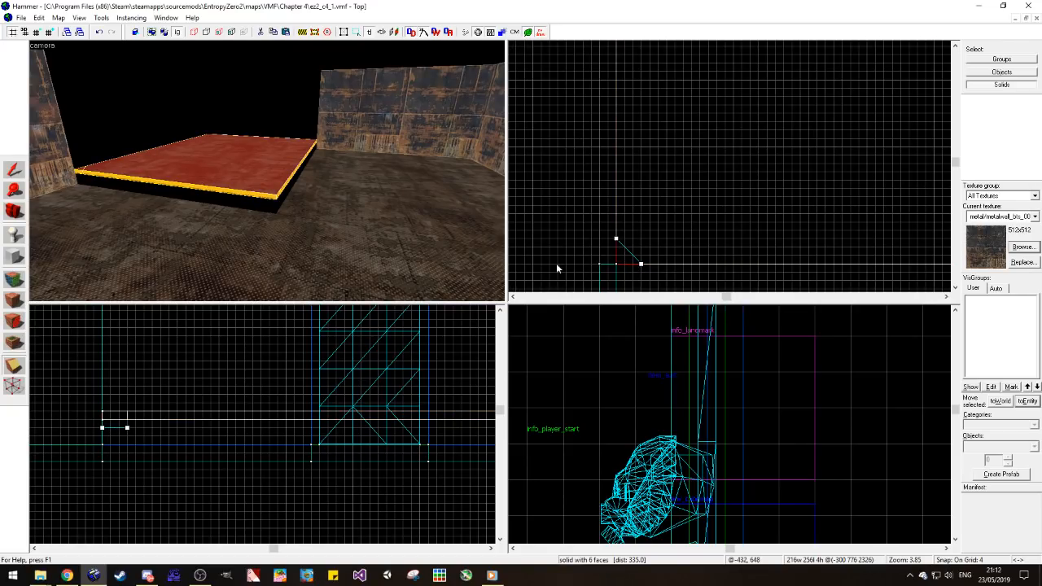
scroll(571, 265, "down", 2)
scroll(850, 268, "up", 1)
key("Return")
Step: Clip the slab's other front corner with a matching diagonal of about 12 by 12 units
mouse_move(846, 244)
left_mouse_down()
mouse_move(821, 273)
mouse_move(844, 244)
left_mouse_up()
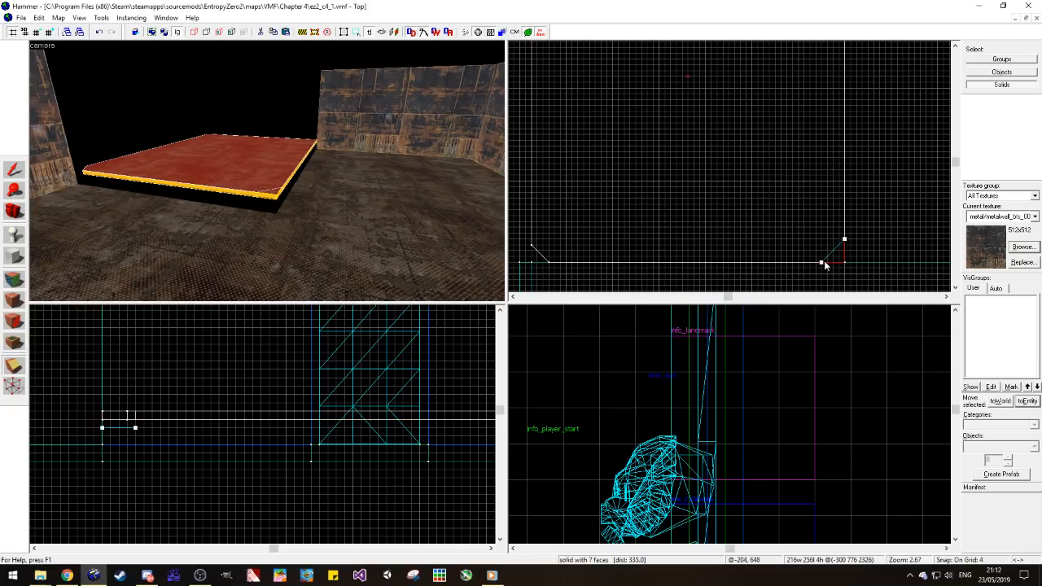
left_click_drag(845, 239, 845, 247)
scroll(844, 244, "up", 4)
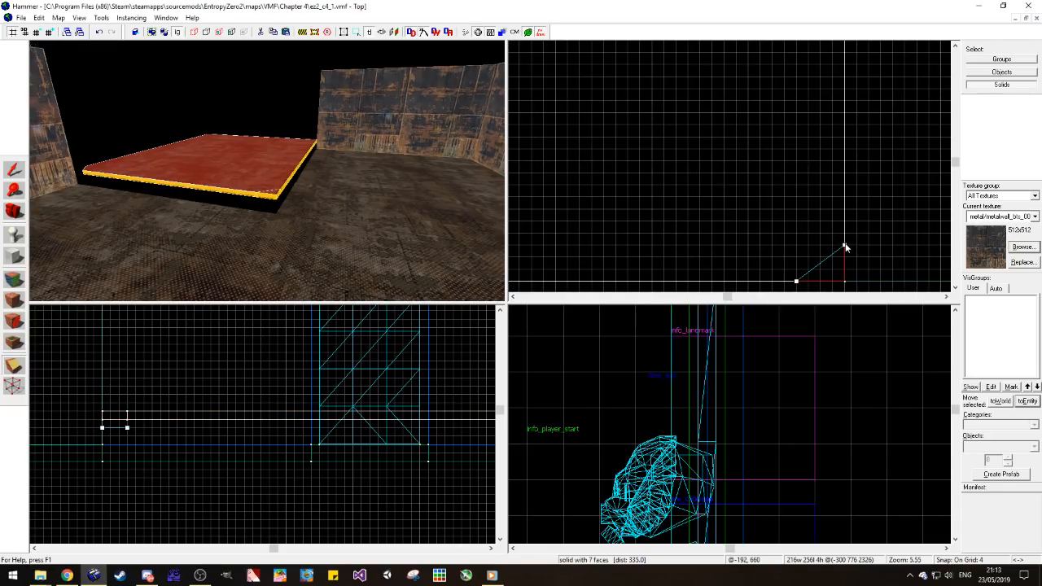
scroll(853, 239, "down", 4)
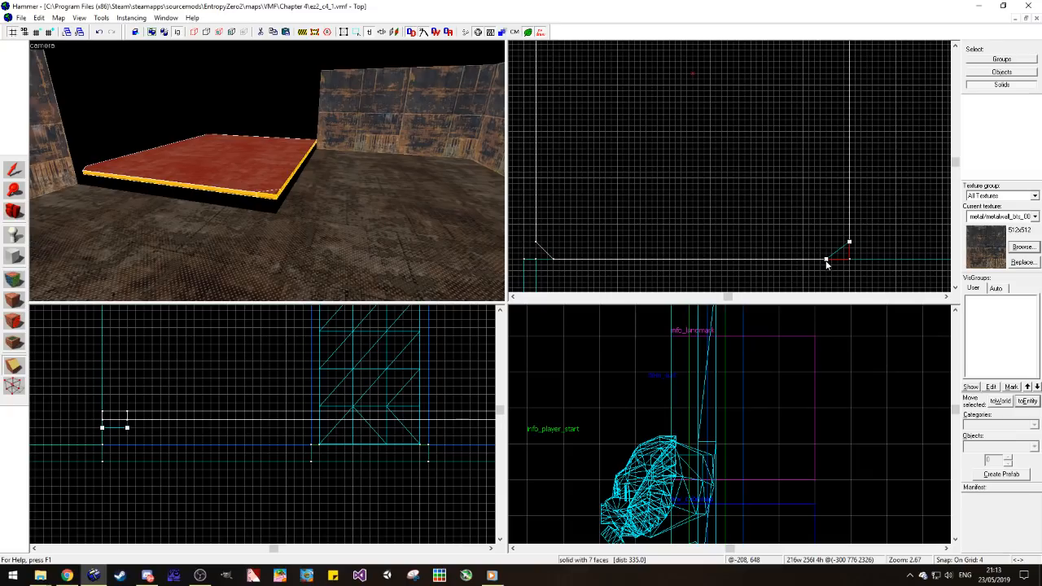
key("Return")
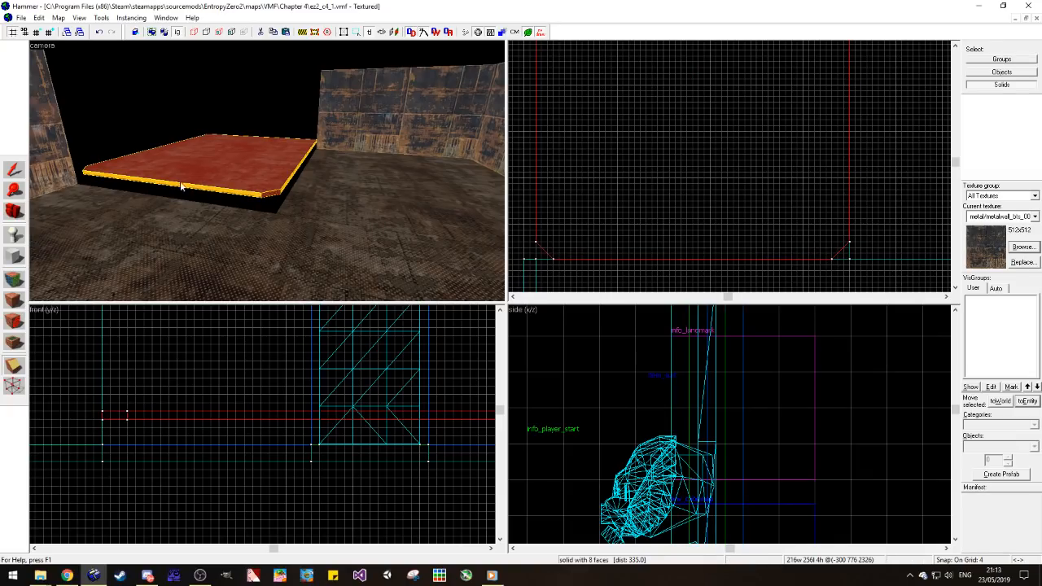
left_click(11, 175)
left_click(158, 110)
Step: Choose metal/metalwall061f from the textures already used in the map for the slab's nodraw edges
left_click(13, 279)
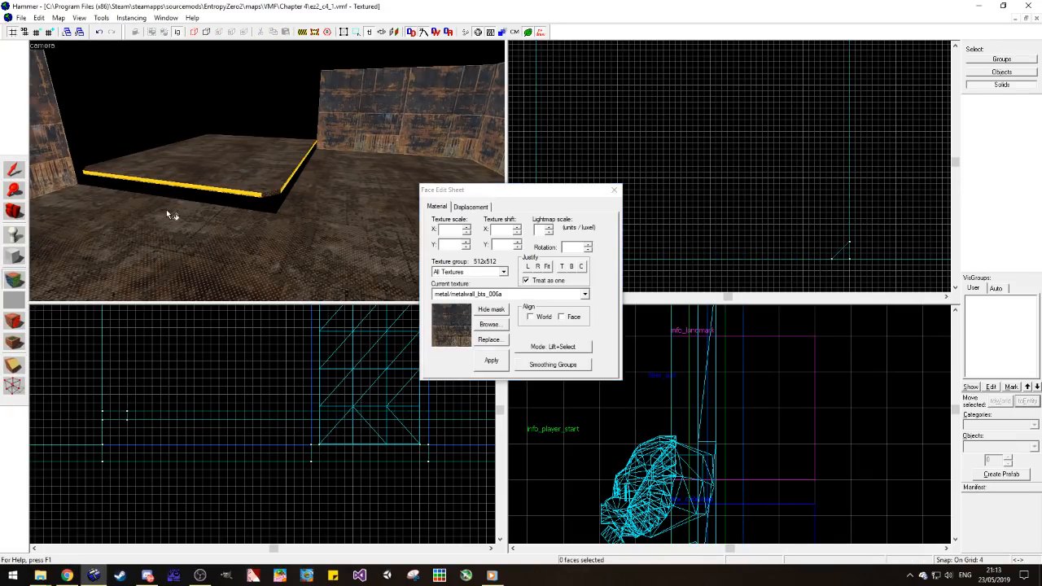
scroll(208, 202, "up", 3)
left_click(236, 204)
left_click(236, 211)
right_click(274, 214)
key("d")
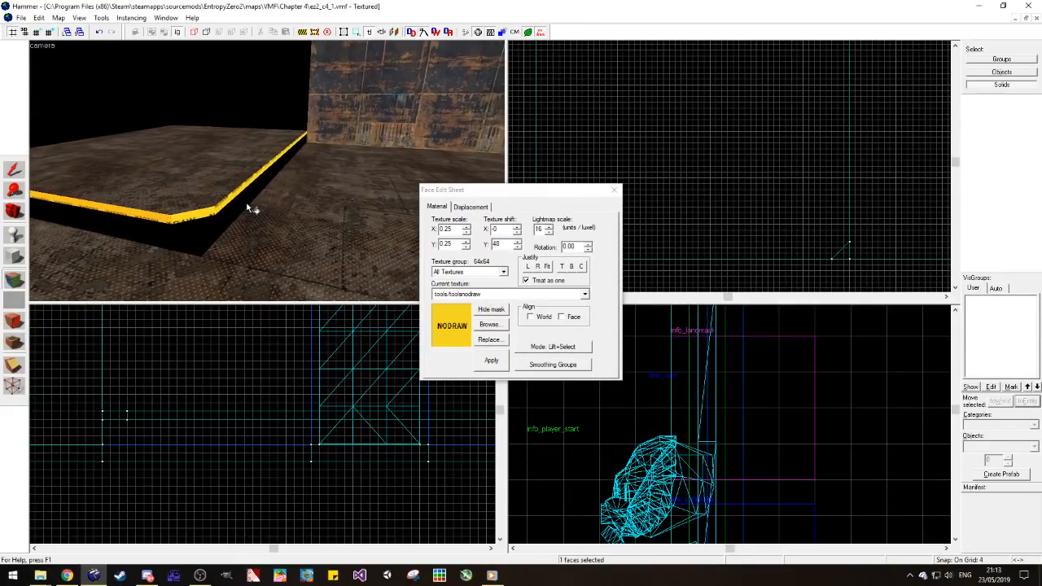
key("w")
left_click(491, 325)
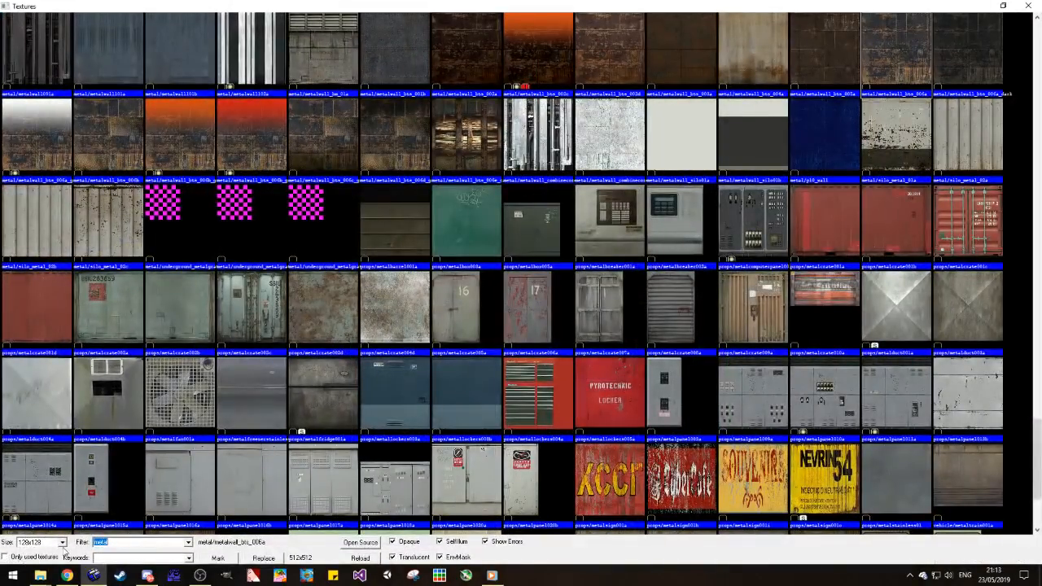
left_click(37, 559)
double_click(368, 83)
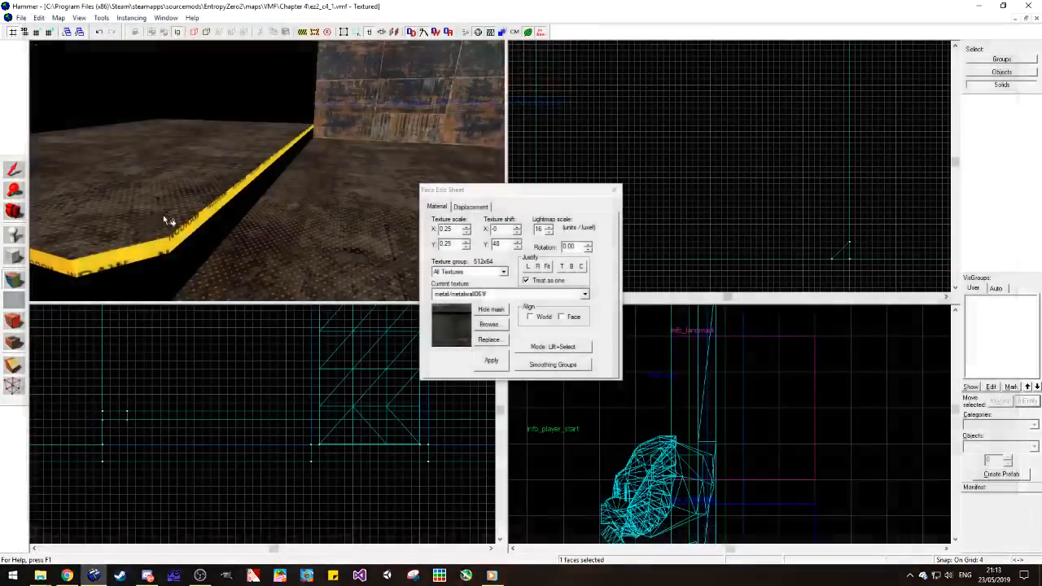
Step: Apply metal/metalwall061f to the raised slab's side, front and angled corner edge faces
right_click(195, 235)
right_click(149, 249)
key("a")
right_click(143, 261)
key("a")
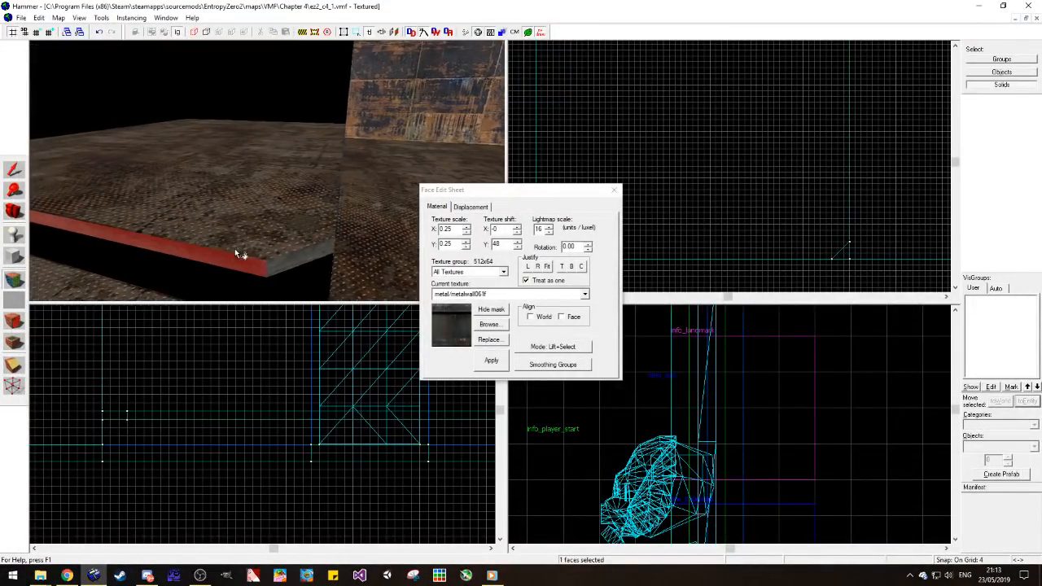
key("s")
key("a")
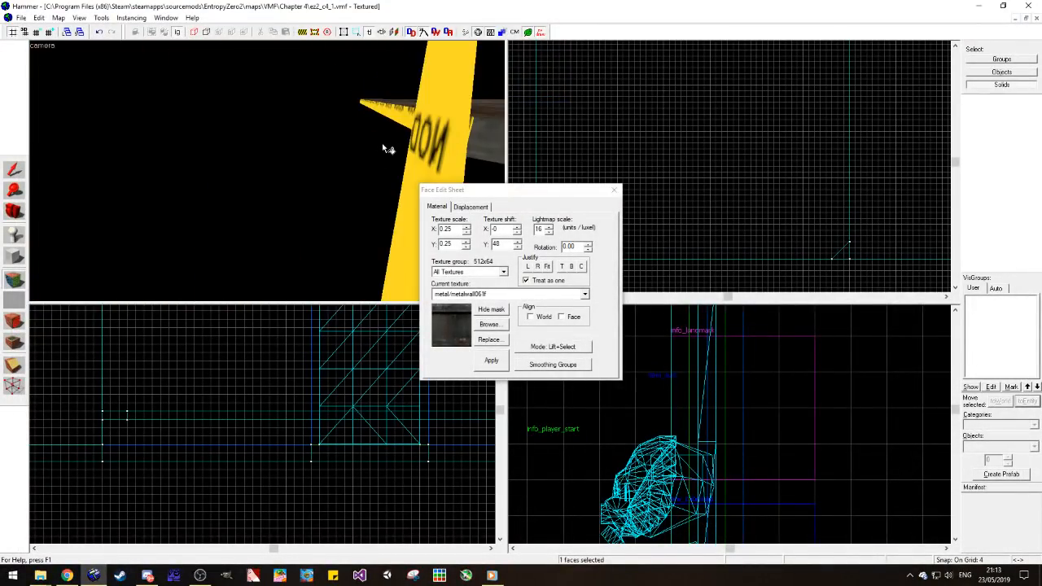
key("d")
key("shift+s")
Step: Duplicate the raised slab directly beneath itself and inset the copy's sides by about 8 units each
left_click(320, 165)
scroll(187, 418, "up", 2)
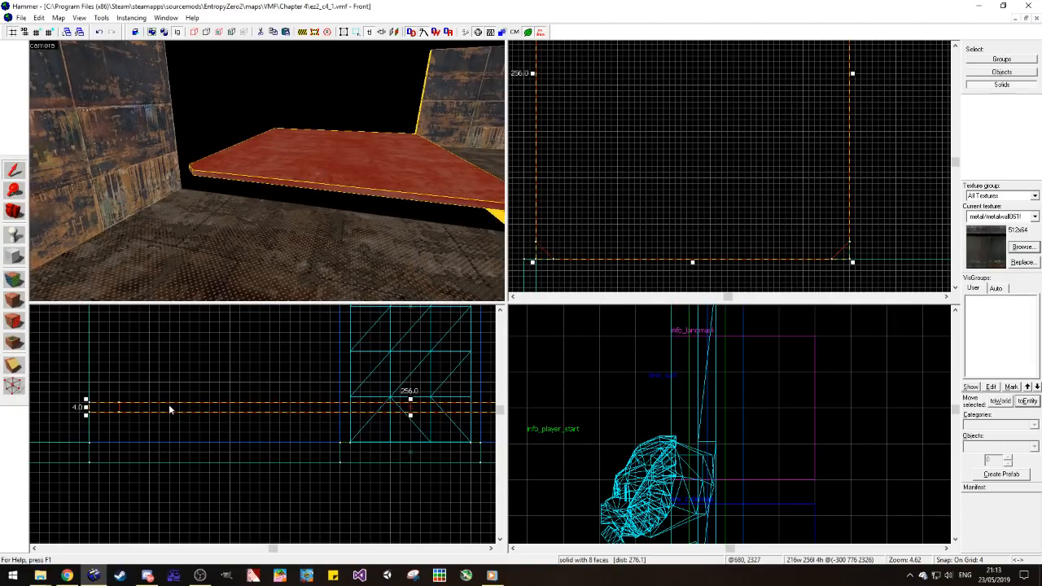
left_click_drag(169, 405, 179, 415)
scroll(651, 203, "up", 2)
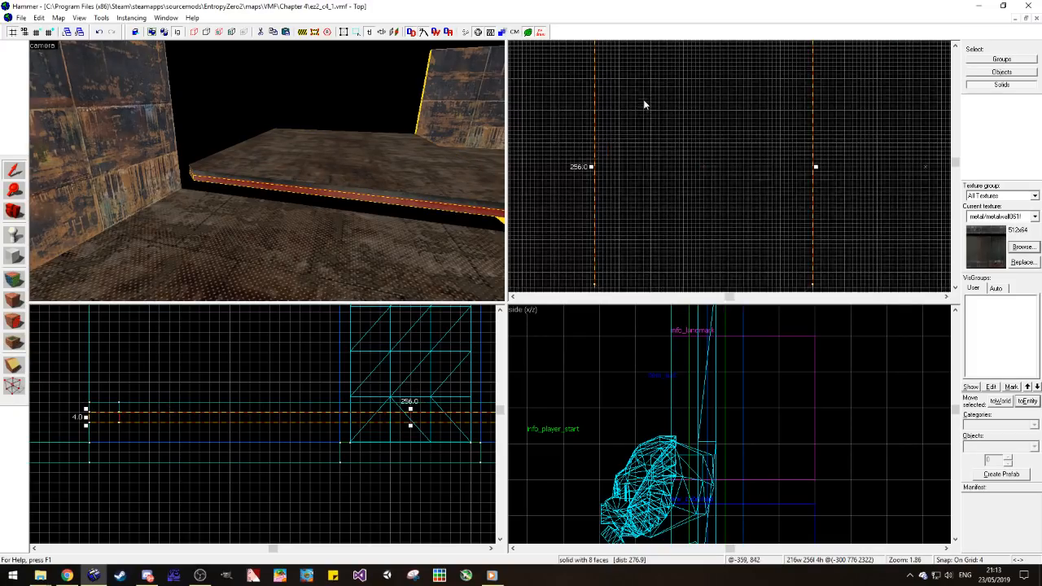
scroll(592, 155, "down", 1)
left_click_drag(584, 259, 594, 257)
left_click_drag(773, 258, 765, 257)
Step: Inset the lower copy's front edge about 8 units and extend it down to the floor as the platform's base
scroll(758, 270, "down", 3)
scroll(739, 179, "up", 3)
scroll(282, 408, "down", 2)
scroll(285, 407, "up", 2)
scroll(295, 409, "down", 2)
left_click_drag(383, 421, 383, 446)
key("Escape")
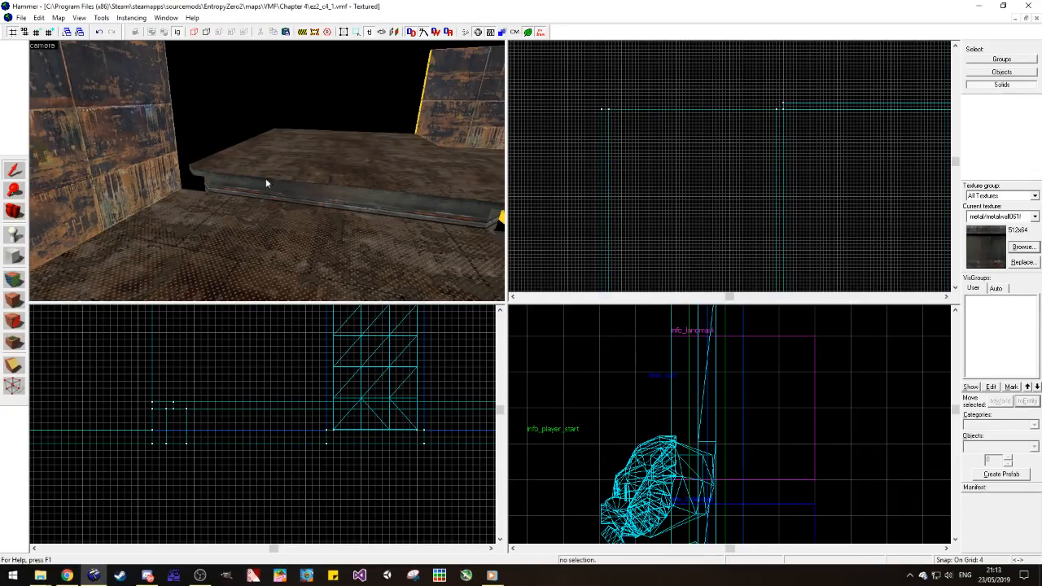
Step: Apply tools/toolsnodraw to the hidden underside of the platform's base
key("d")
key("d")
key("w")
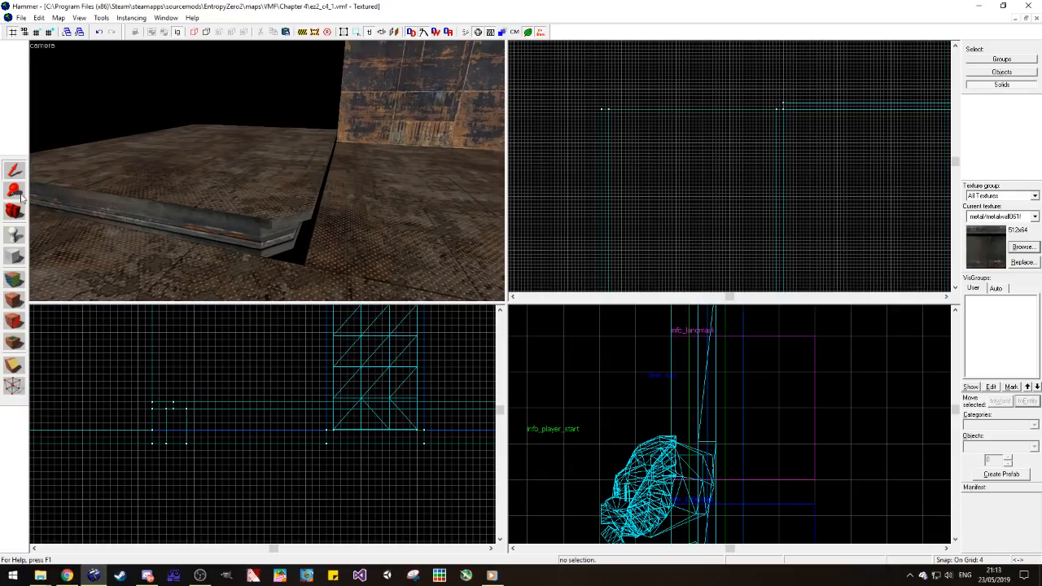
key("w")
left_click(15, 279)
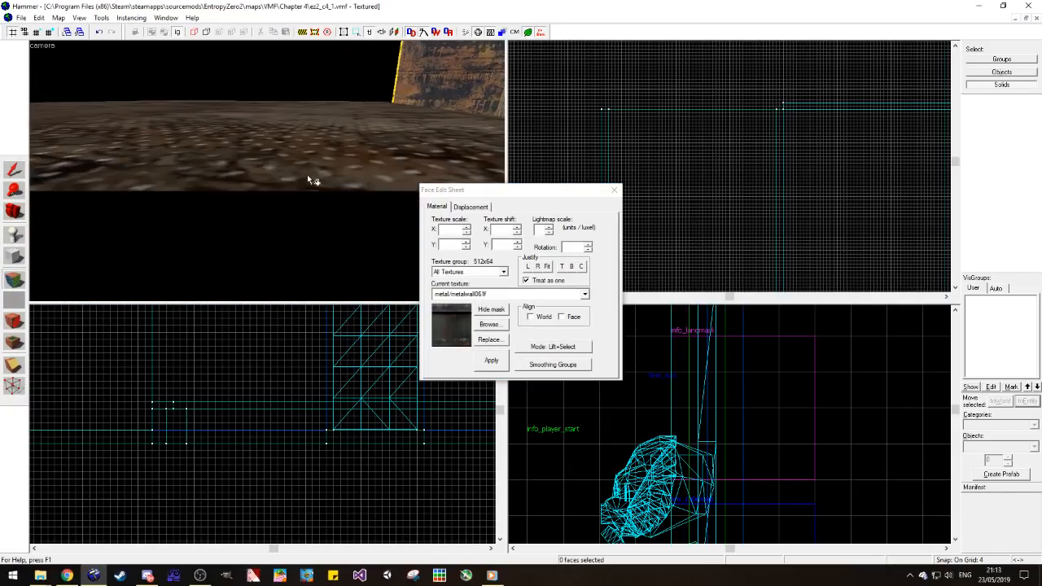
key("d")
left_click(371, 172)
key("s")
right_click(270, 124)
key("w")
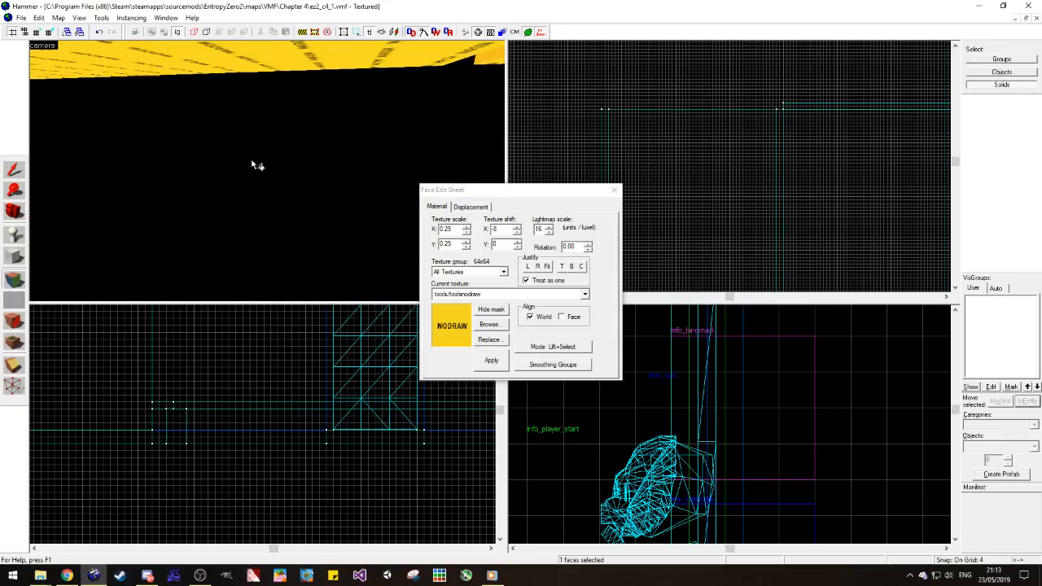
key("s")
left_click(16, 210)
key("s")
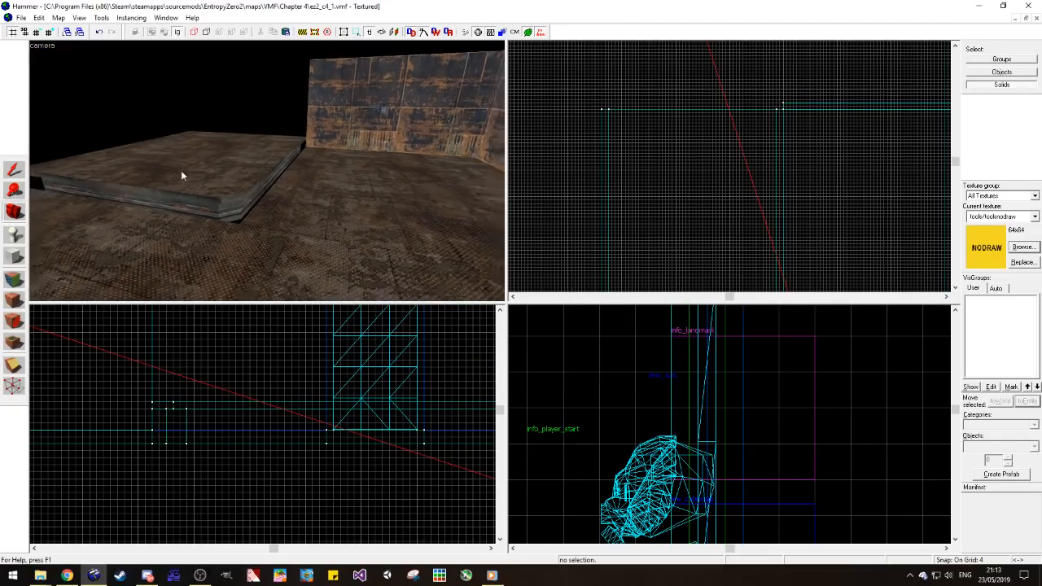
Step: Copy the 8-unit-thick, 256-unit-long metal wall forward along the raised platform's open side edge
left_click_drag(181, 170, 266, 170)
key("a")
left_click(14, 169)
left_click(45, 171)
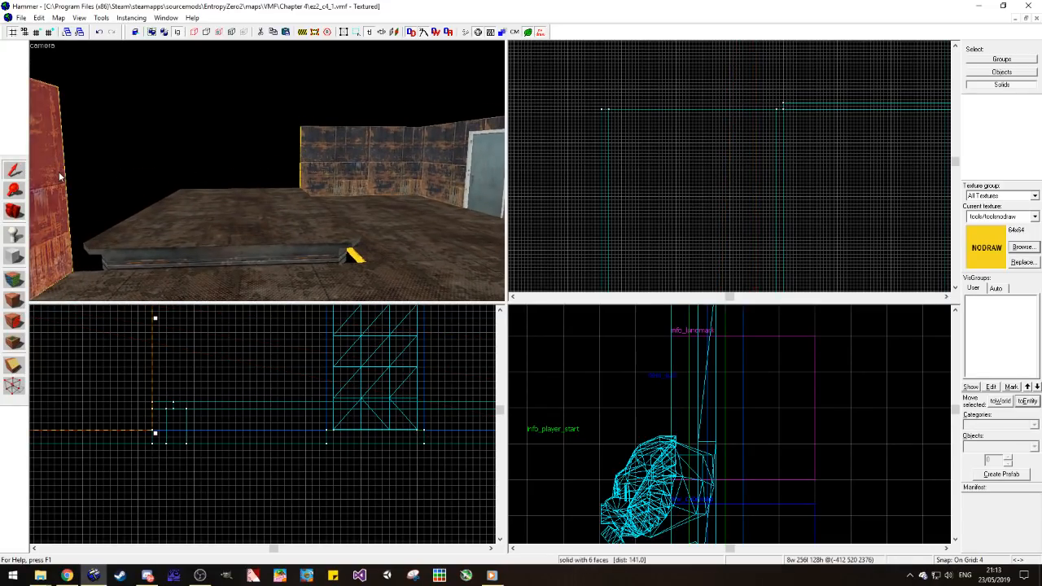
scroll(615, 131, "up", 5)
scroll(615, 135, "down", 3)
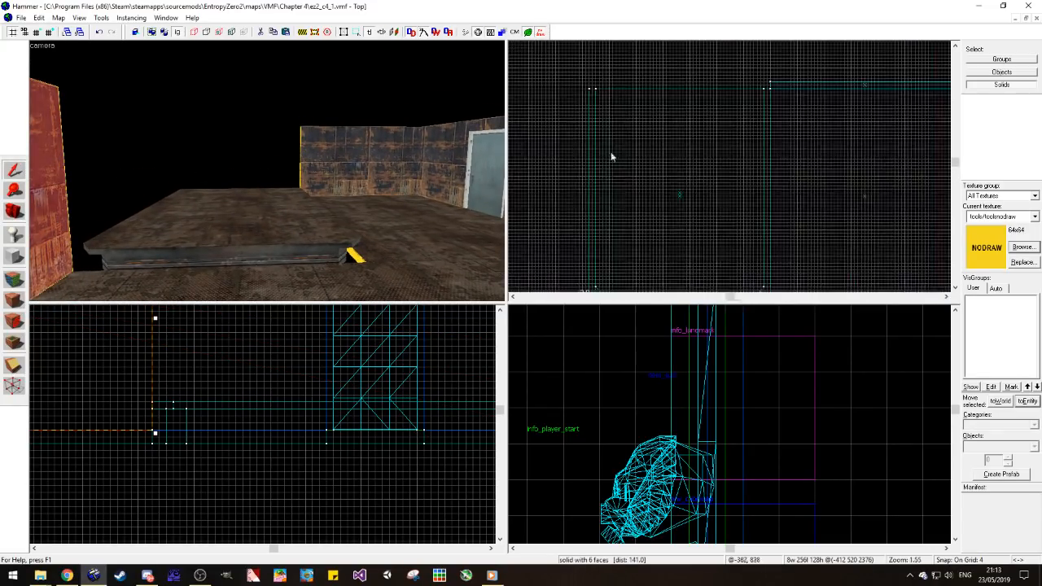
left_click_drag(594, 257, 619, 152)
scroll(629, 120, "up", 4)
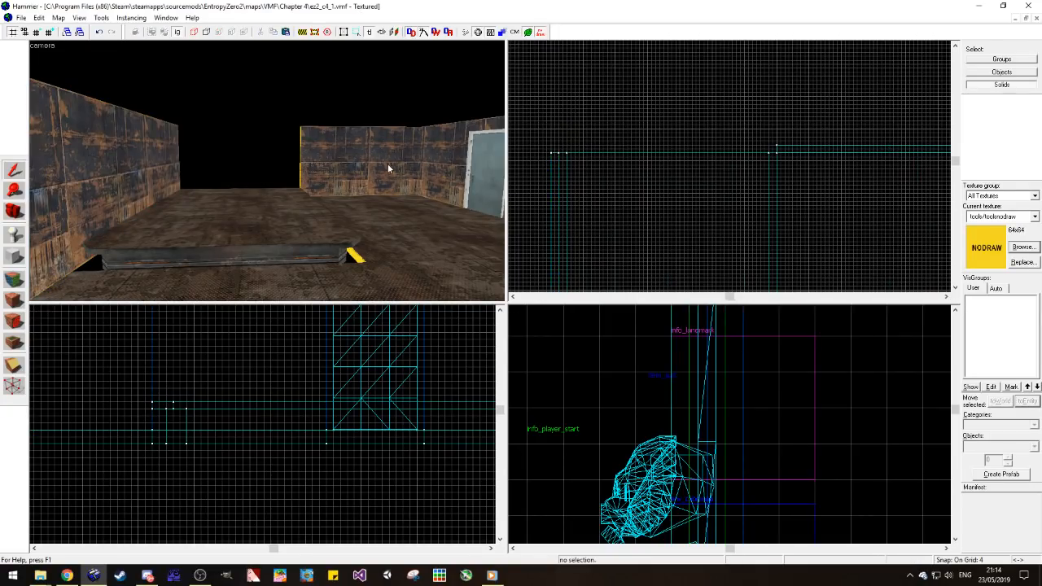
Step: Extend the rear metal wall across the platform's open back until it meets the left side wall
left_click(388, 168)
left_click_drag(774, 151, 557, 154)
left_click(584, 108)
key("w")
left_click(12, 215)
left_click_drag(272, 164, 287, 198)
Step: Inspect the left side wall's extent alongside the platform in the front view
left_click(25, 170)
key("a")
left_click(144, 208)
scroll(261, 407, "down", 2)
scroll(261, 404, "up", 1)
scroll(270, 400, "down", 1)
scroll(317, 387, "up", 1)
left_click_drag(319, 386, 318, 398)
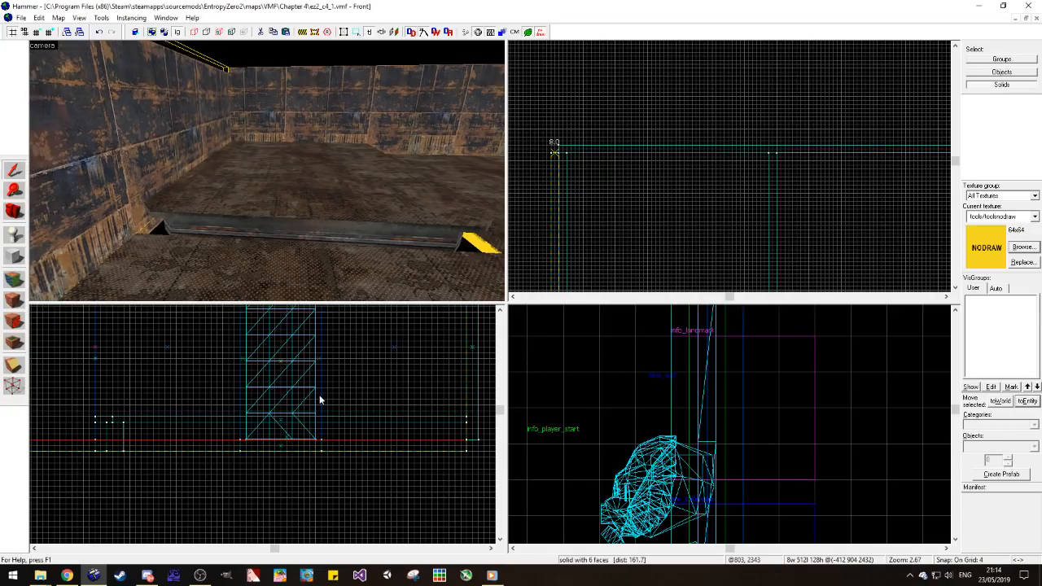
scroll(319, 398, "down", 5)
mouse_move(122, 367)
left_mouse_down()
mouse_move(175, 375)
mouse_move(281, 425)
mouse_move(220, 431)
mouse_move(231, 436)
left_mouse_up()
scroll(261, 416, "up", 5)
left_click(602, 117)
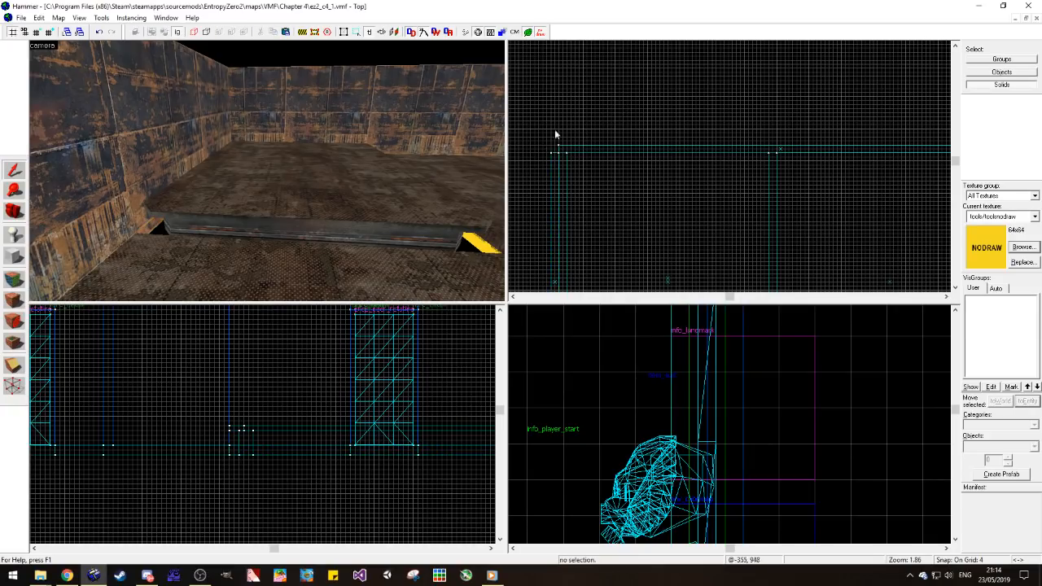
Step: Position an 8-unit-wide, 256-unit-long nodraw strip along the platform's left edge, directly beside the side wall
scroll(304, 209, "up", 1)
left_click(14, 280)
right_click(120, 244)
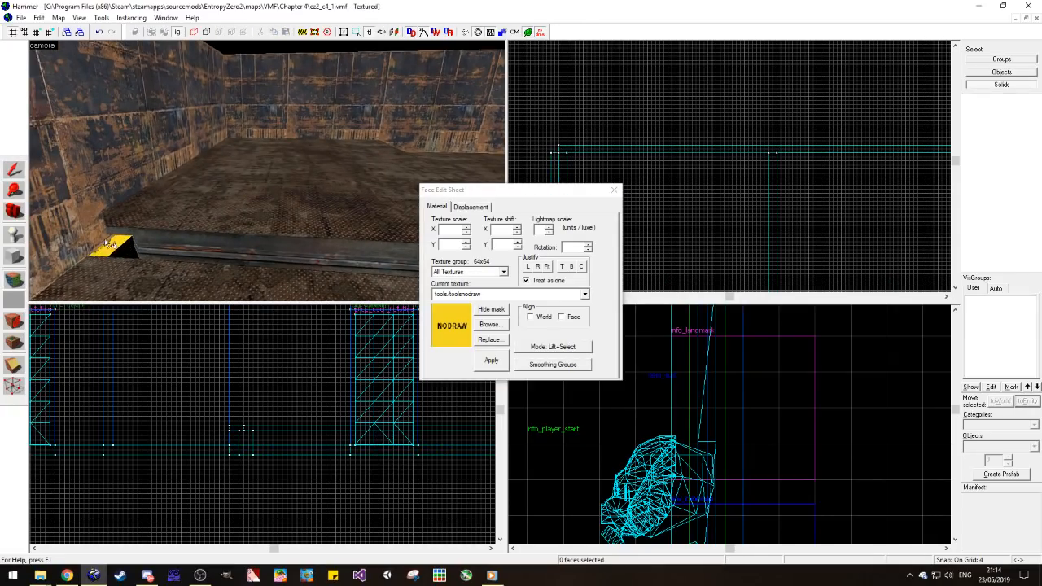
left_click(14, 171)
left_click(108, 250)
scroll(558, 134, "down", 3)
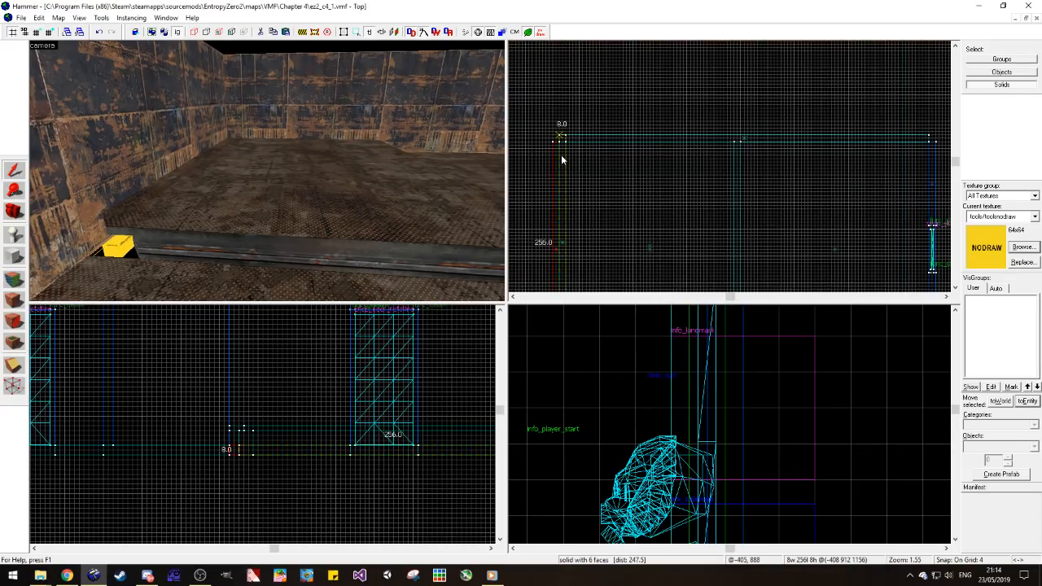
left_click(560, 156)
scroll(560, 156, "down", 2)
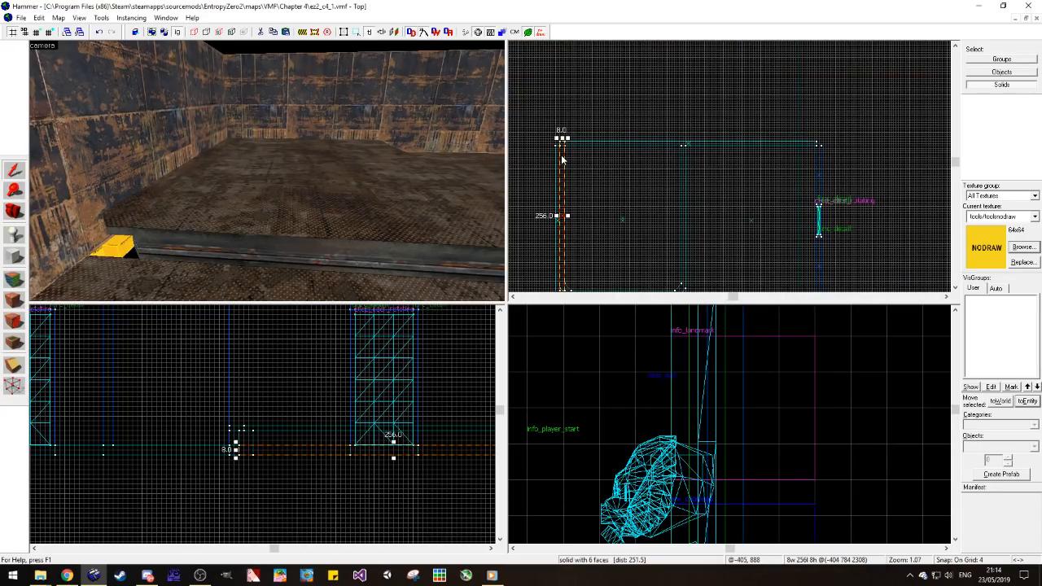
Step: Reshape the strip to 216 units wide and 8 units deep along the recess's back edge
scroll(597, 125, "down", 3)
scroll(585, 207, "up", 2)
mouse_move(580, 233)
left_mouse_down()
mouse_move(671, 141)
mouse_move(681, 109)
mouse_move(638, 96)
mouse_move(647, 89)
left_mouse_up()
scroll(682, 110, "up", 5)
scroll(682, 114, "up", 4)
key("Escape")
key("z")
key("w")
key("z")
left_click(288, 110)
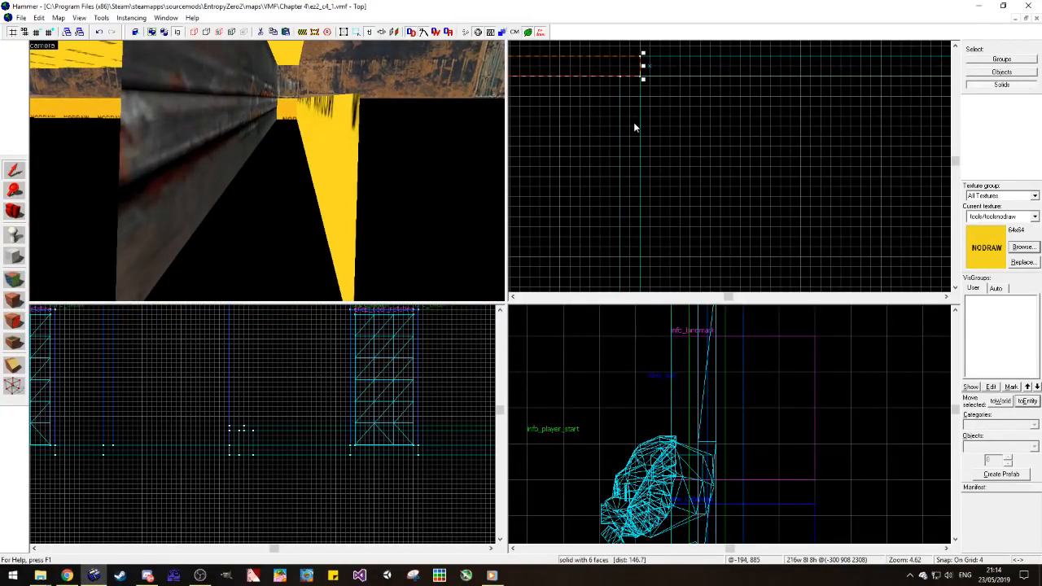
Step: Copy the 216-unit back strip 8 units forward and down, and stretch the copy beneath the platform as the recess floor
middle_click_drag(633, 123, 650, 197)
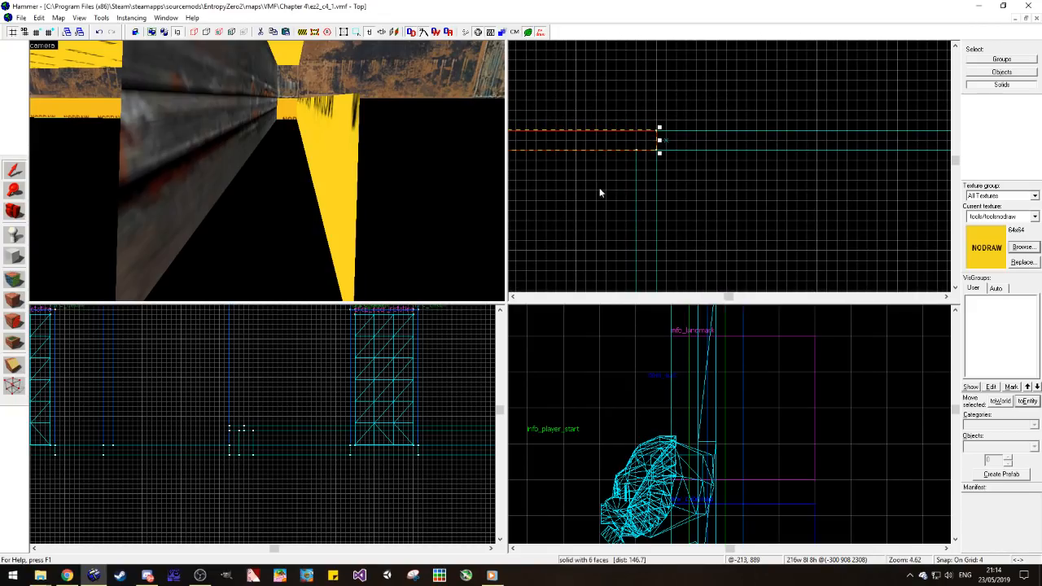
left_click(297, 124)
left_click(644, 150)
scroll(284, 400, "down", 3)
scroll(435, 442, "up", 5)
left_click_drag(434, 442, 424, 458)
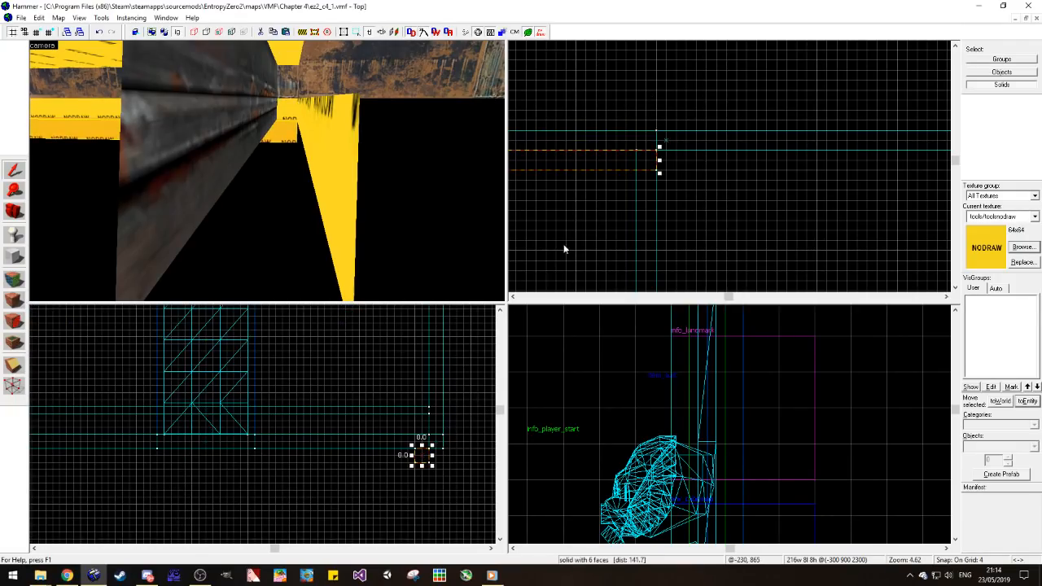
scroll(655, 179, "down", 6)
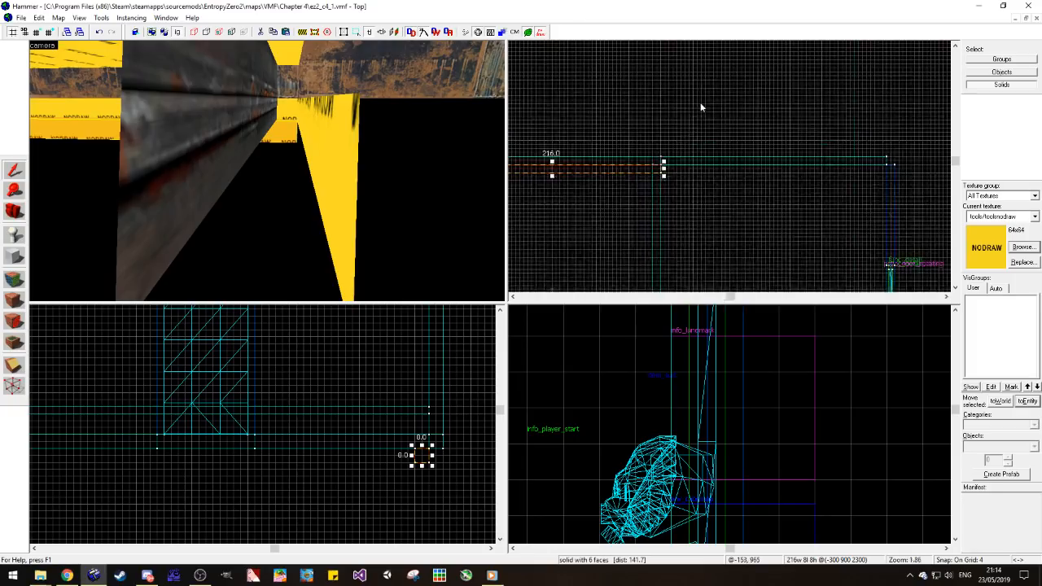
mouse_move(659, 120)
left_mouse_down()
mouse_move(663, 278)
mouse_move(670, 234)
left_mouse_up()
left_click(530, 232)
Step: Choose metal/metalwall_bts_006e_cable from all textures filtered by "metal", including unused ones, for the platform base's sides
left_click_drag(326, 196, 97, 223)
left_click(14, 217)
left_click_drag(267, 171, 267, 171)
key("w")
left_click(14, 279)
left_click(286, 187)
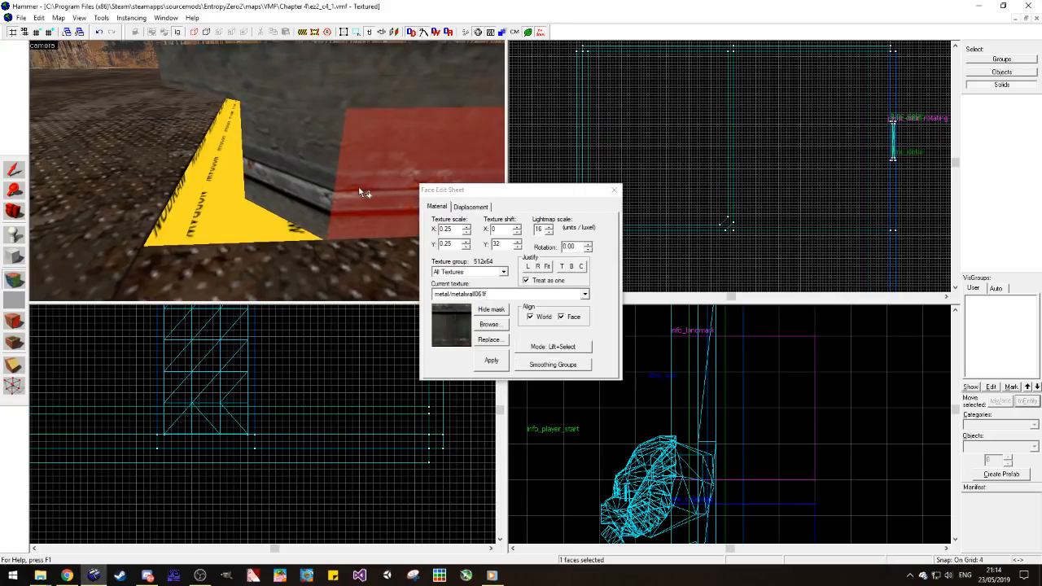
left_click(487, 322)
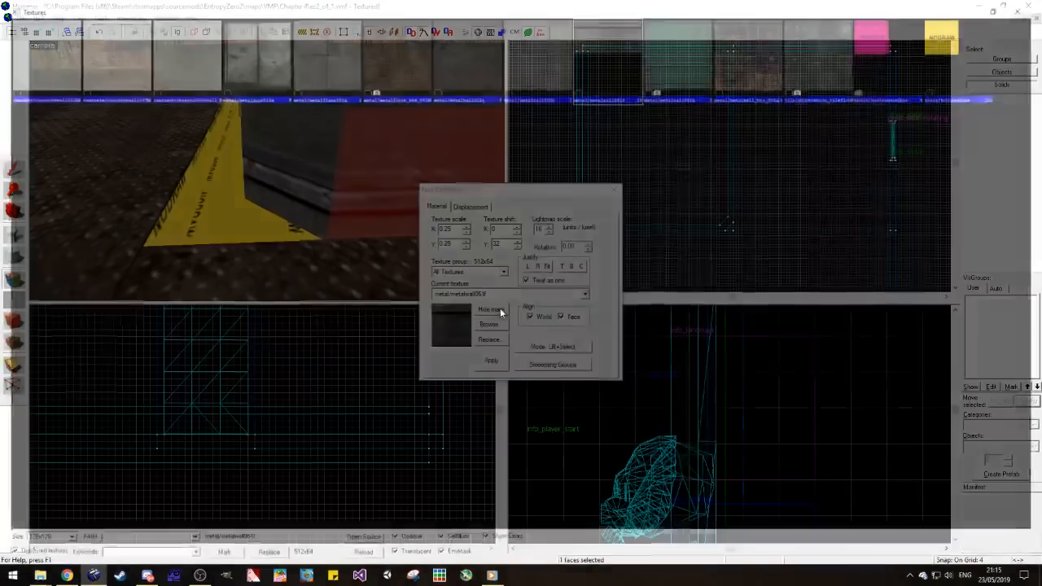
type("metal")
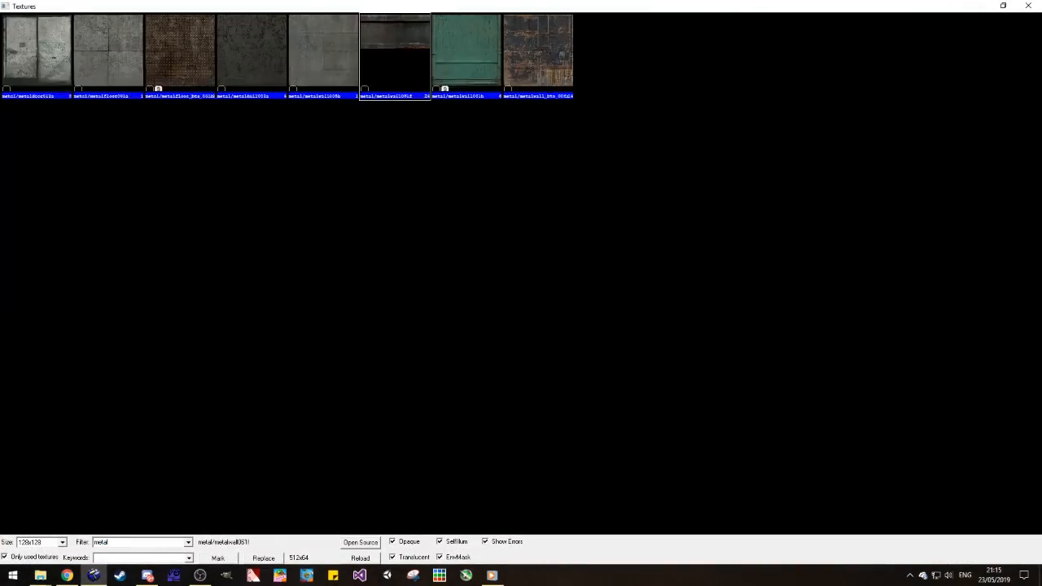
left_click(53, 558)
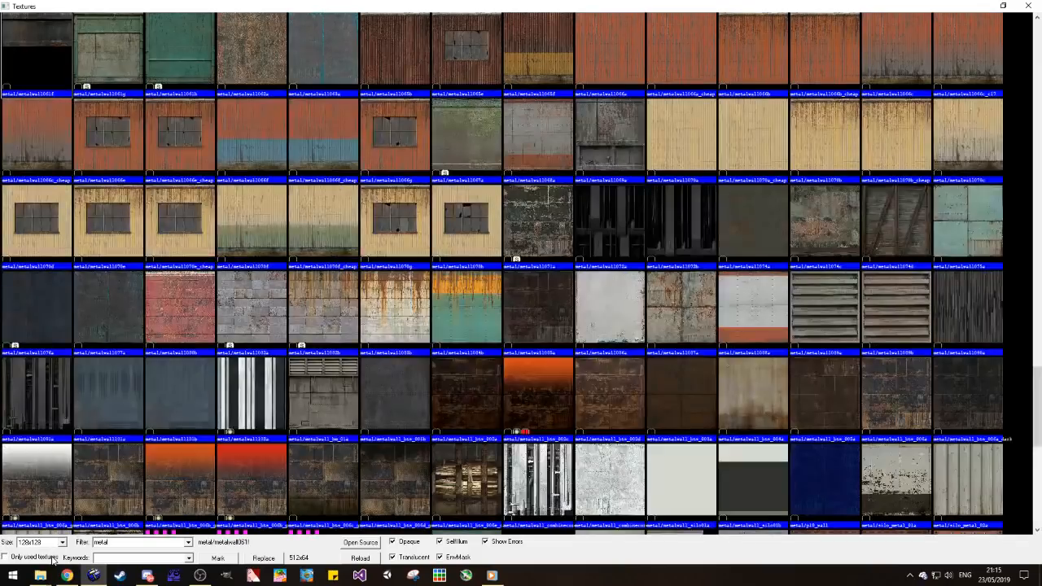
double_click(450, 468)
Step: Bottom-justify the cable texture on the base's angled corner face and wrap it onto the adjoining long face
left_click(300, 162)
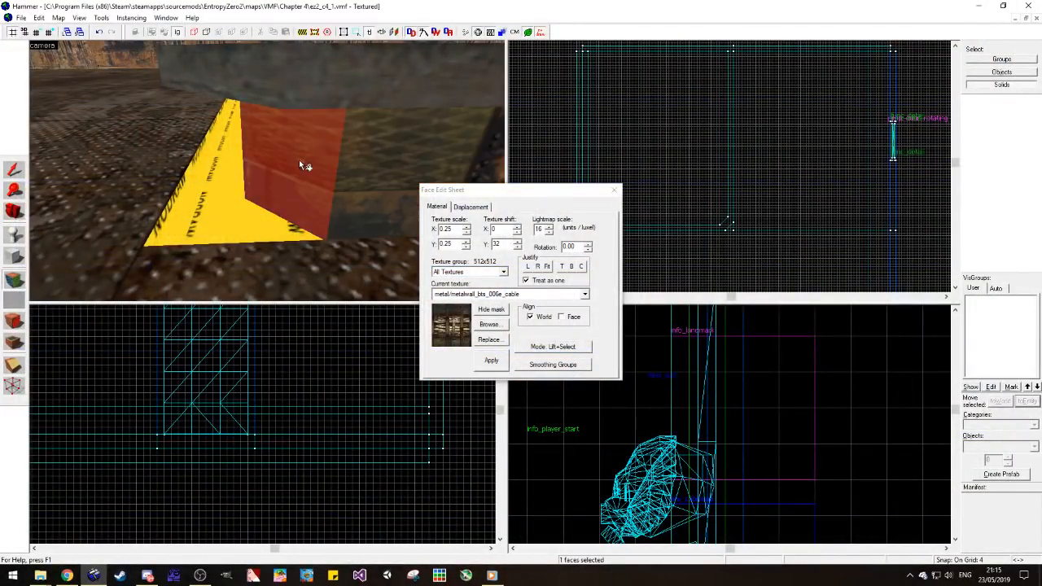
left_click(567, 267)
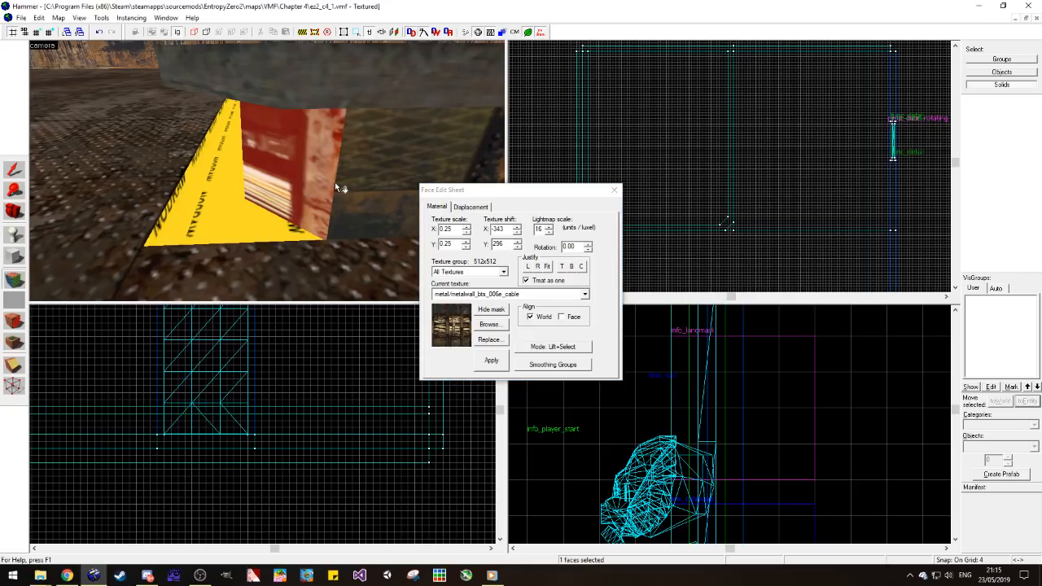
right_click(358, 179, "alt")
key("z")
key("w")
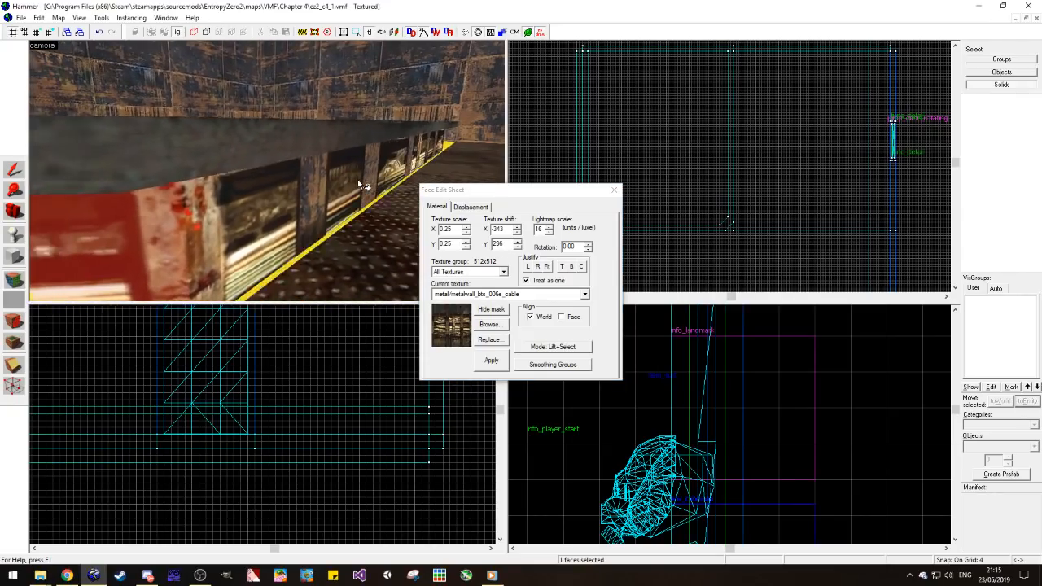
key("z")
Step: Continue the aligned cable texture around the base's remaining long faces and its wall-side corner
right_click(330, 231, "alt")
key("z")
key("w")
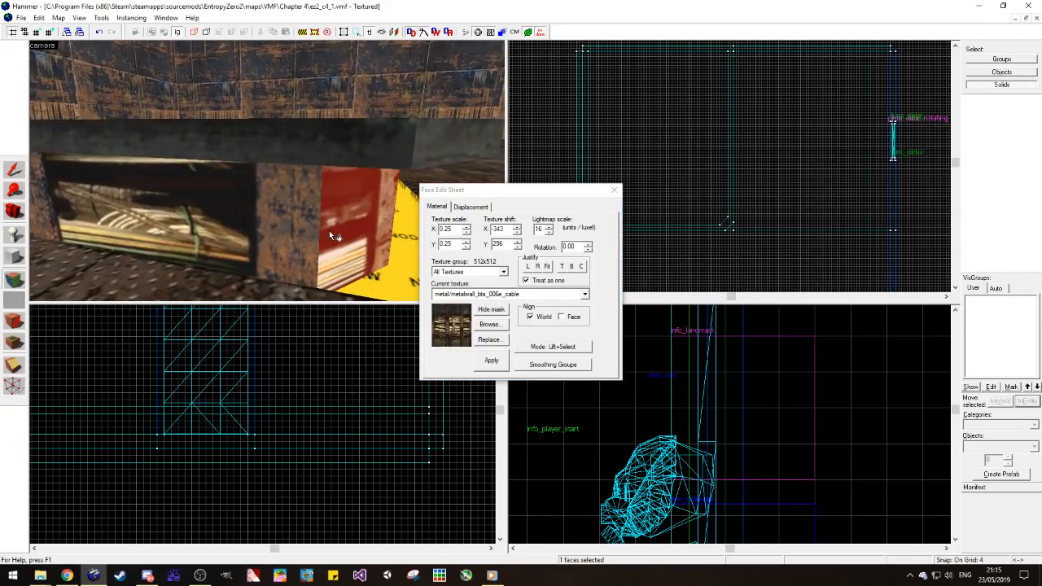
key("z")
key("w")
key("z")
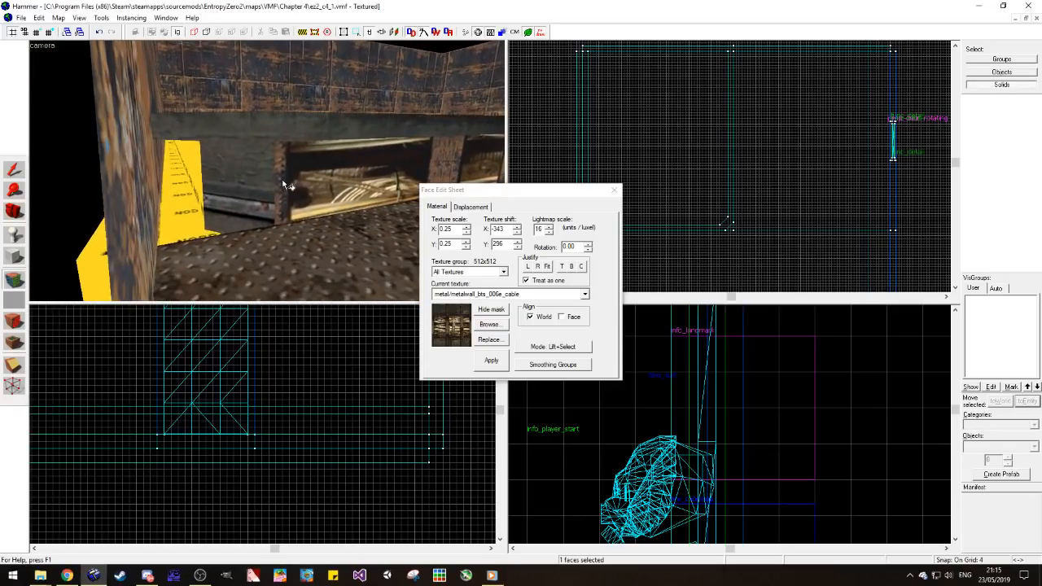
key("z")
key("w")
key("z")
right_click(194, 176, "alt")
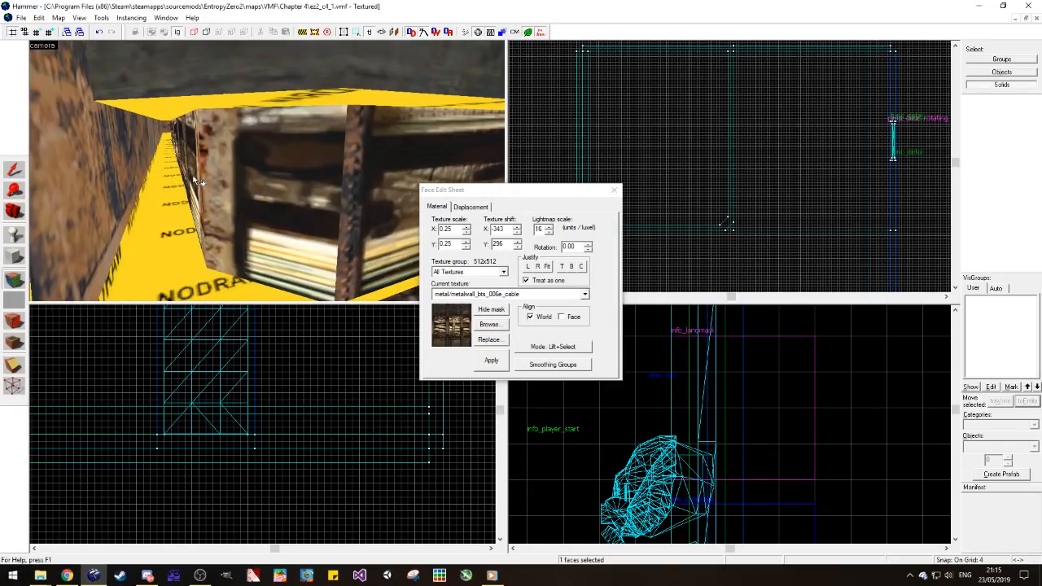
key("z")
key("s")
key("z")
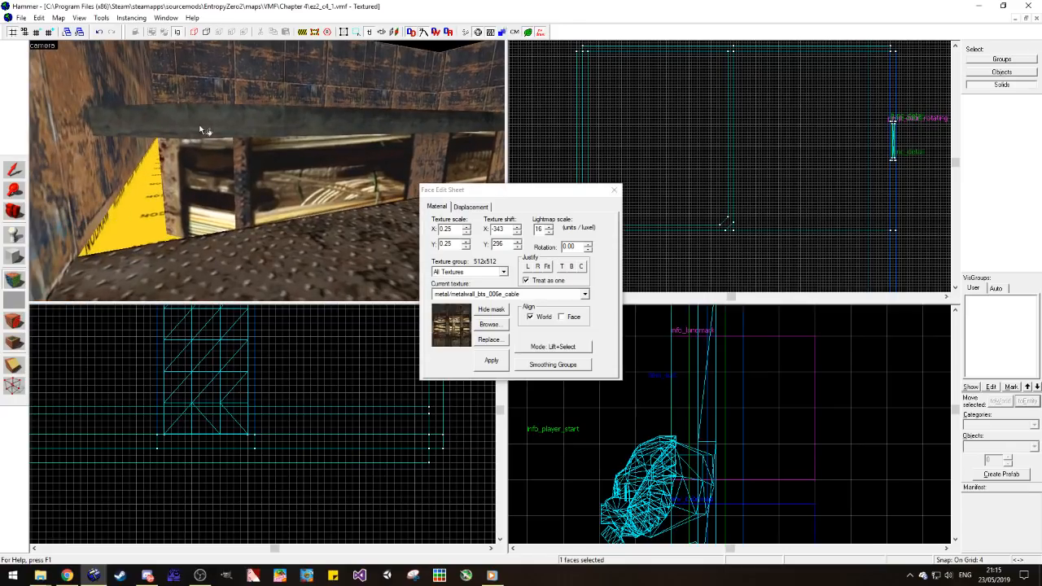
Step: Apply the platform trim's metal/metalwall061f texture to the nodraw recess side beneath the left wall
left_click(198, 129)
right_click(124, 199)
key("z")
key("w")
key("z")
key("z")
key("w")
key("z")
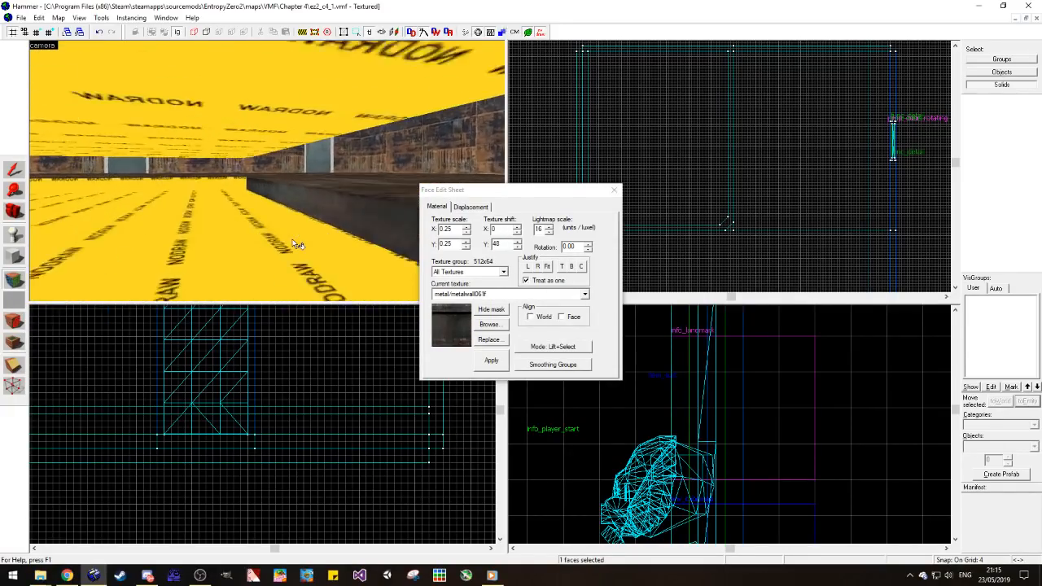
key("w")
key("s")
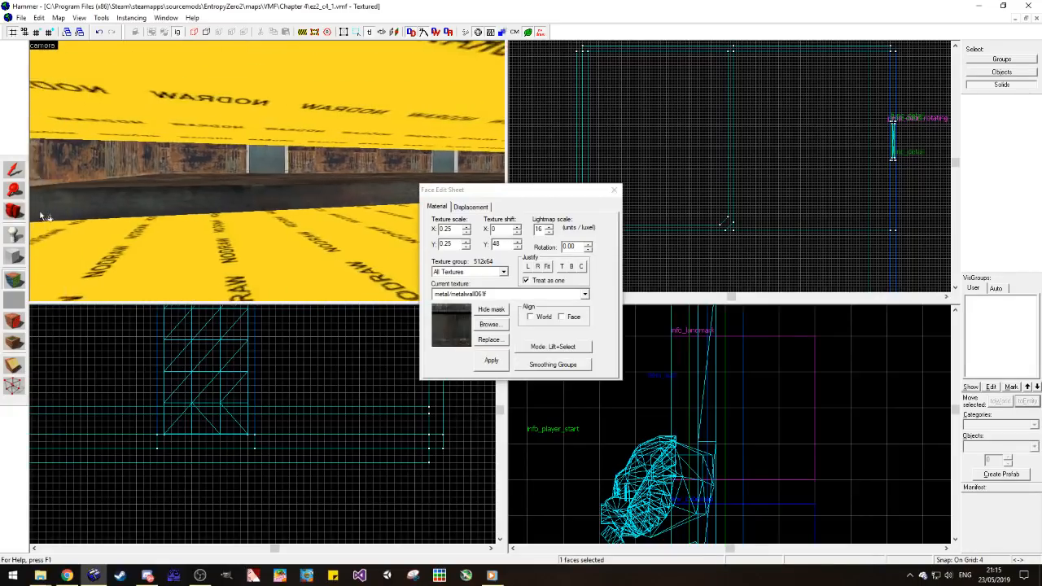
Step: Apply metal/metalwall061f to the nodraw side at the back of the recess and save the map
left_click(14, 211)
key("z")
key("w")
key("z")
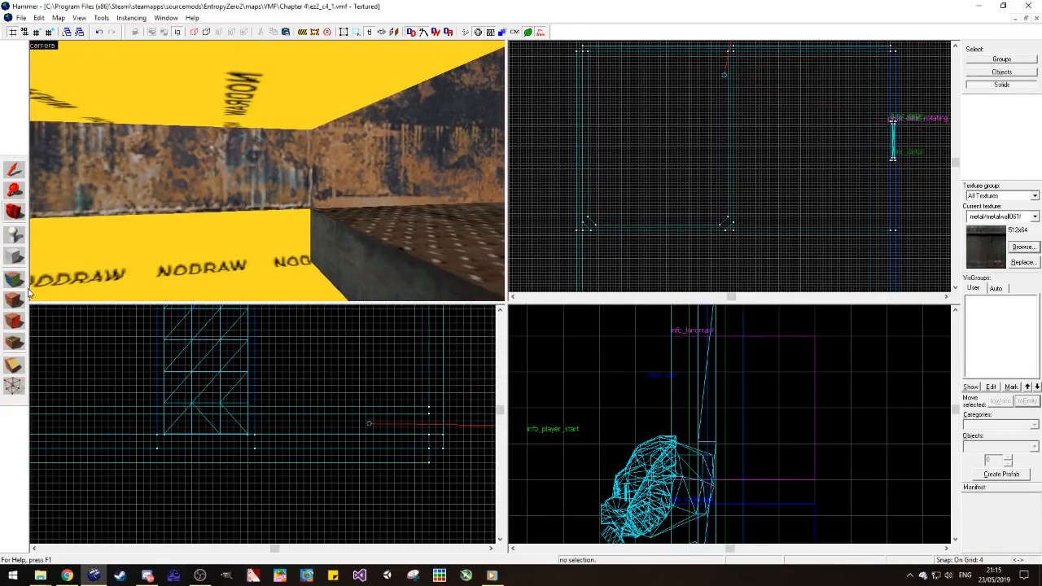
left_click(20, 281)
left_click(330, 244)
right_click(243, 229)
left_click(15, 213)
key("ctrl+s")
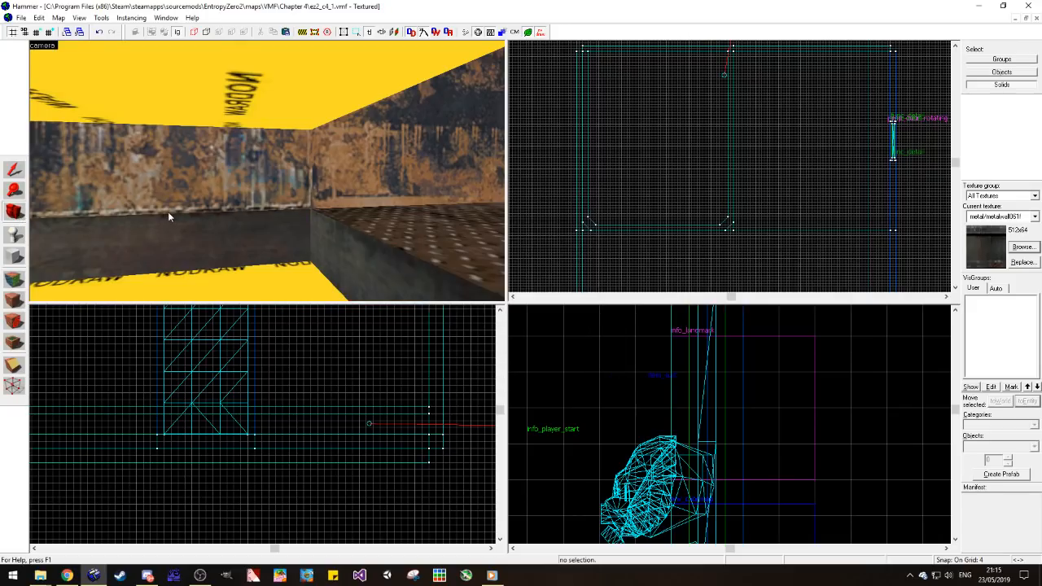
Step: Browse the metal textures and choose metal/metalwall_bts_003a for the recess floor
key("z")
key("w")
key("s")
key("d")
key("a")
key("z")
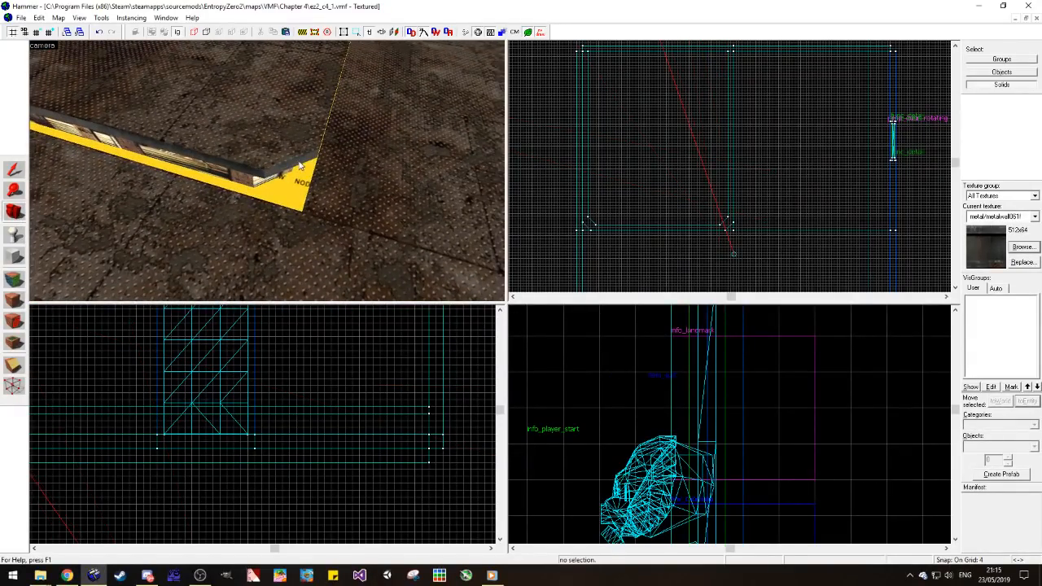
left_click(1023, 246)
scroll(559, 299, "up", 10)
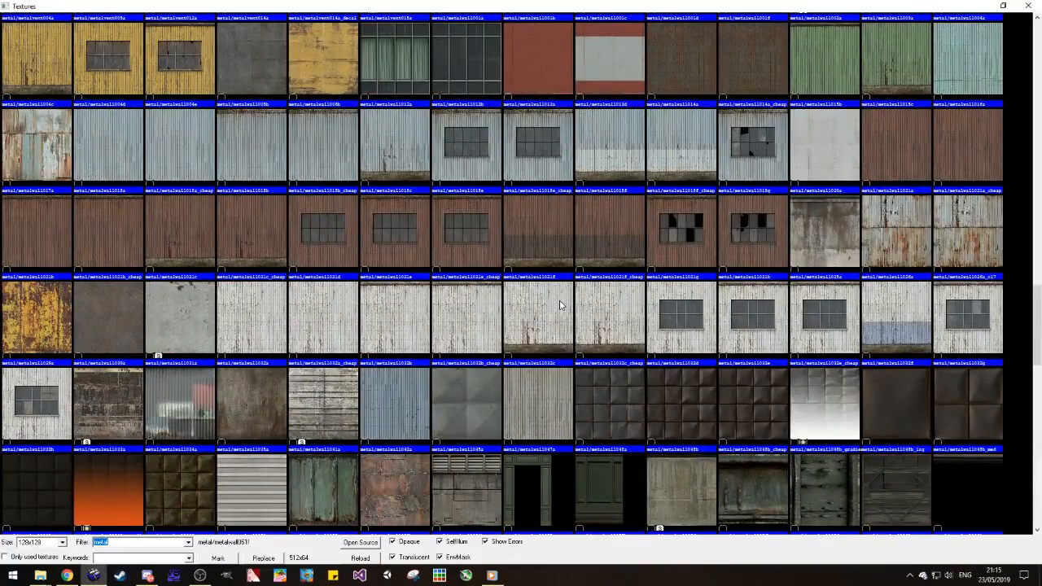
scroll(214, 324, "up", 5)
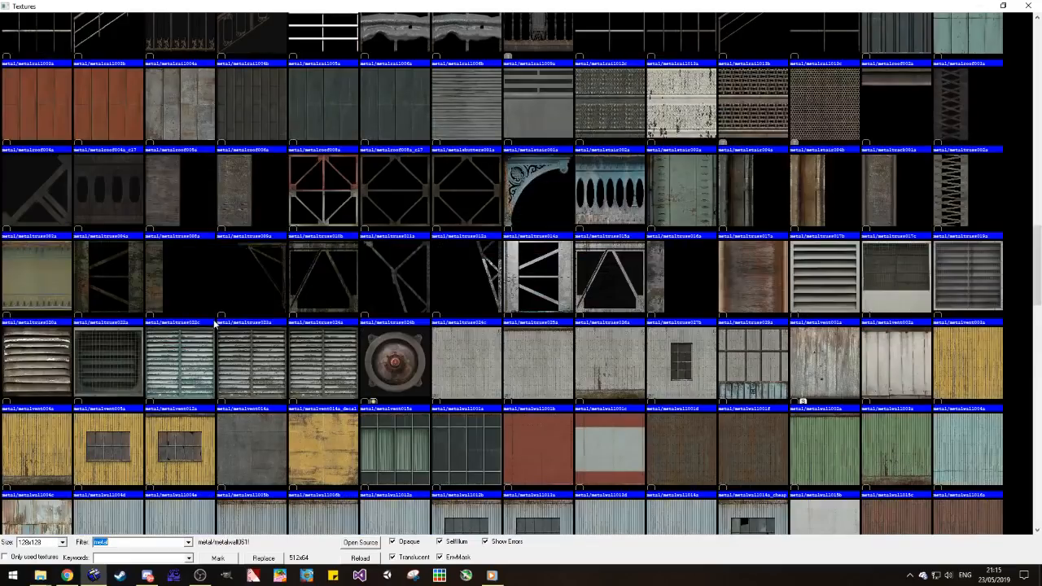
scroll(214, 324, "down", 6)
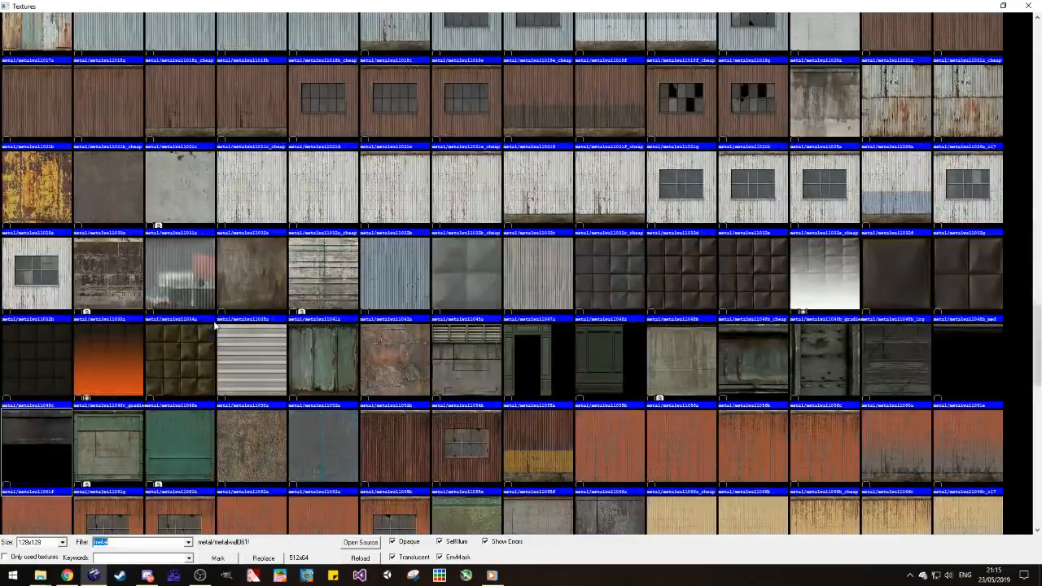
scroll(214, 324, "down", 7)
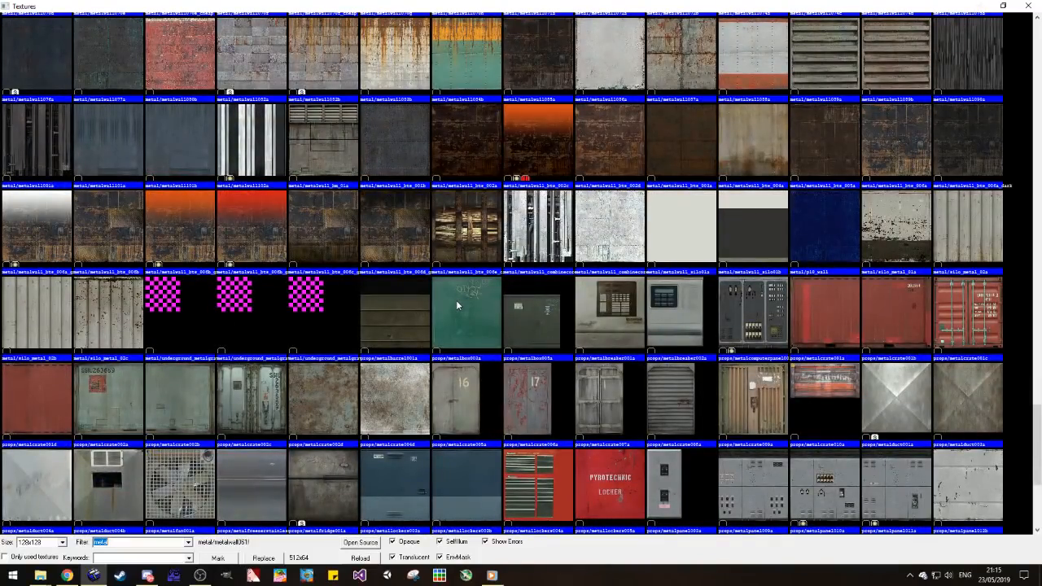
scroll(446, 303, "up", 2)
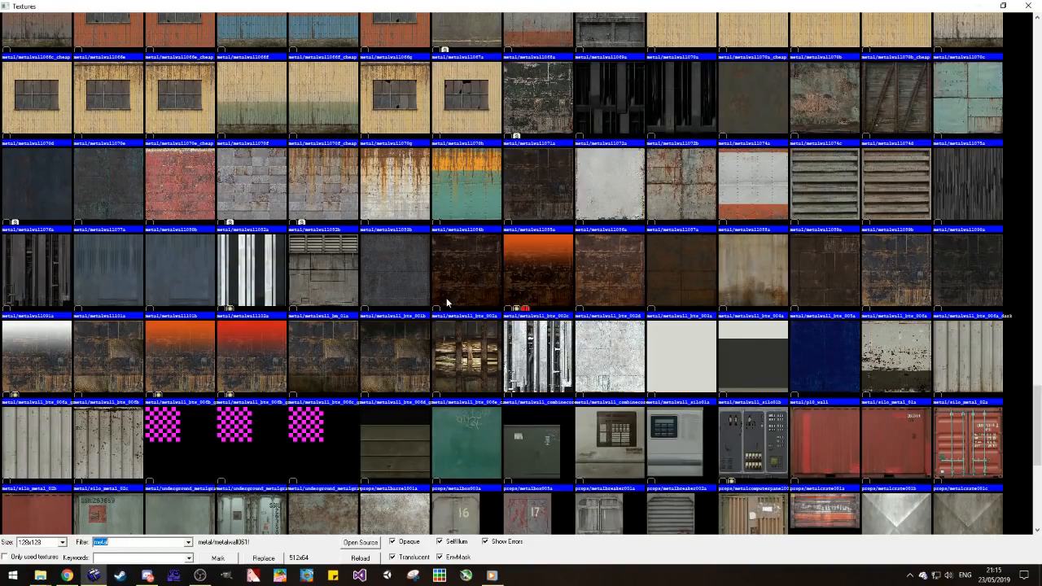
double_click(676, 262)
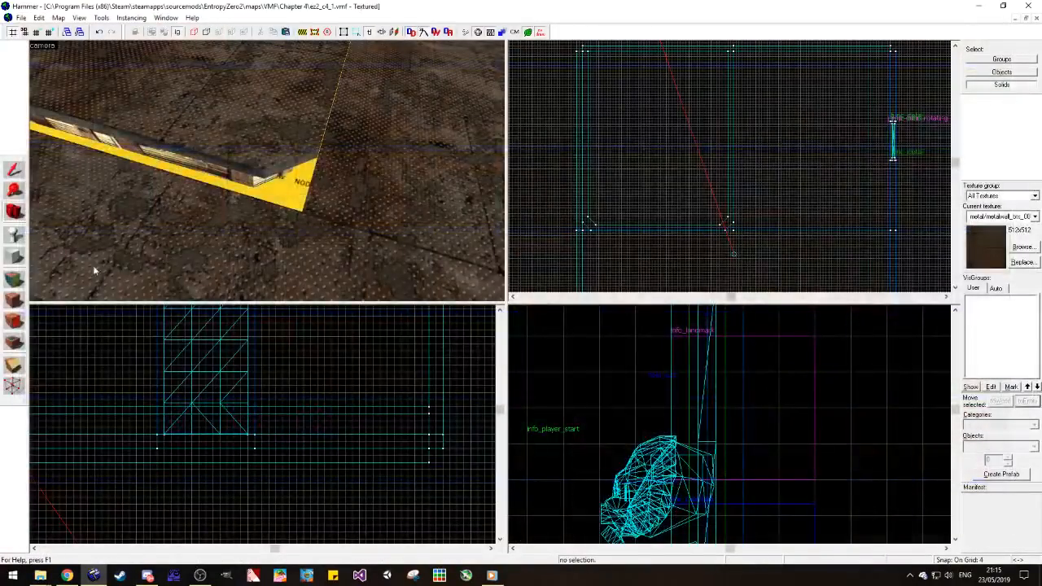
Step: Apply metal/metalwall_bts_003a to the nodraw recess floor around the platform base
left_click(16, 279)
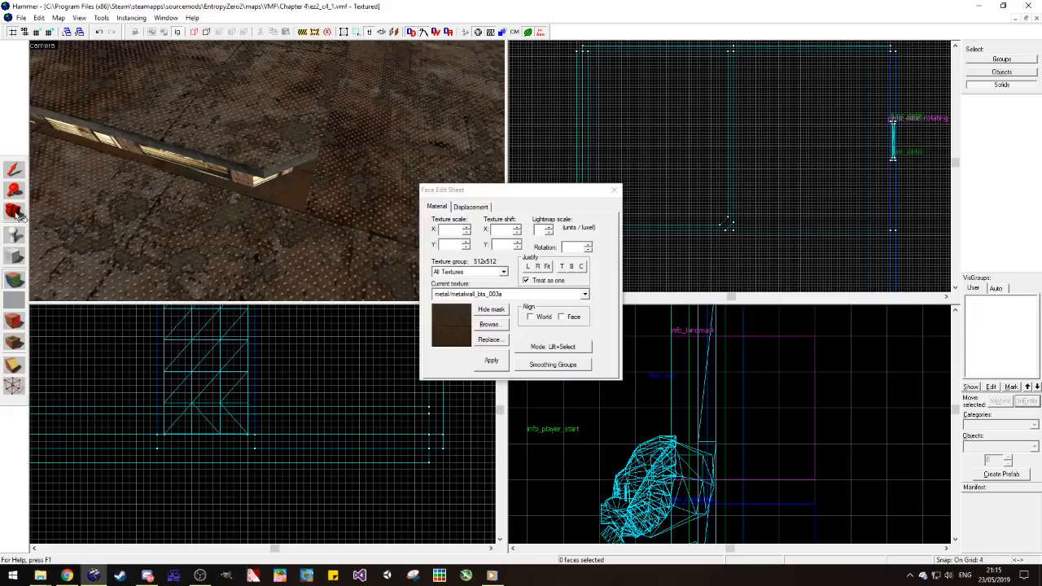
left_click(16, 215)
key("z")
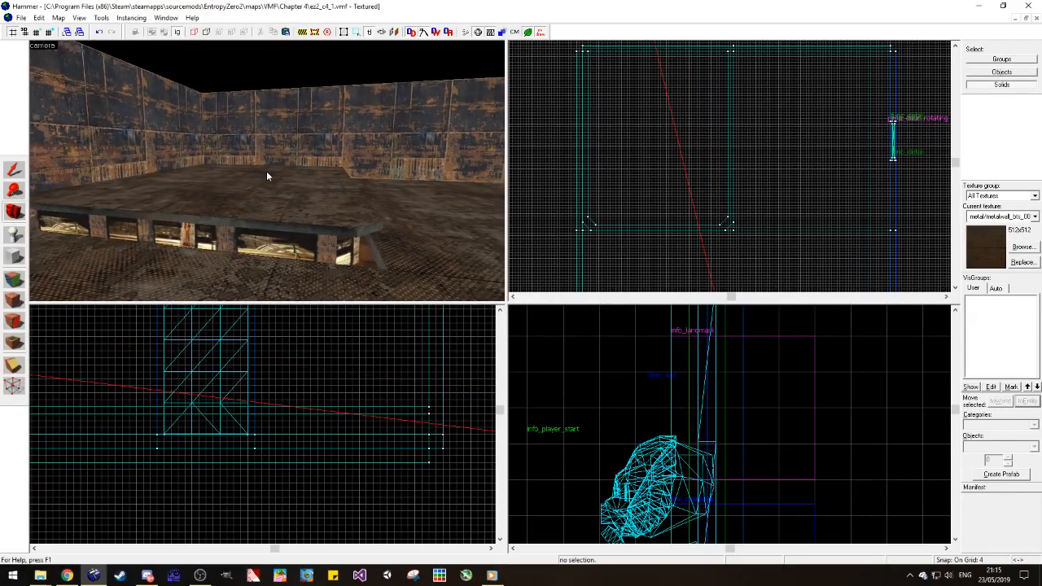
Step: Search the textures for "orange" and choose lights/light_orange001 as the current texture
key("z")
key("w")
key("z")
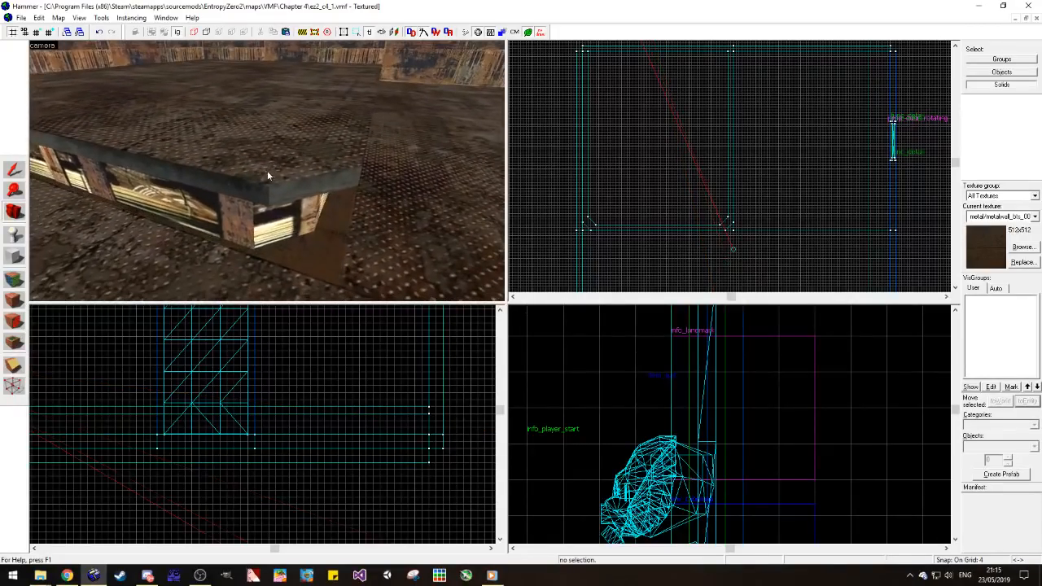
left_click(1022, 248)
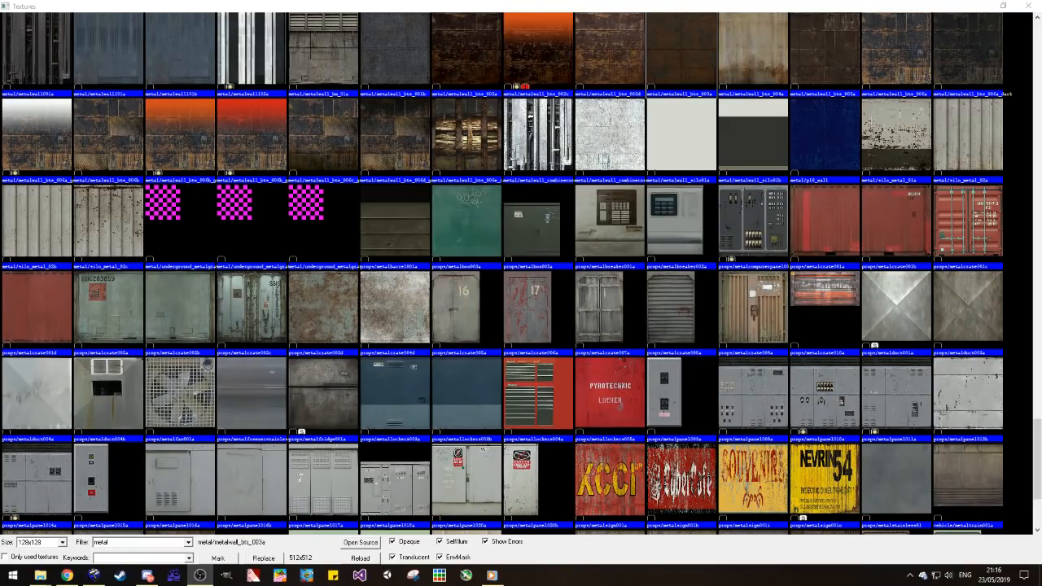
scroll(80, 314, "up", 15)
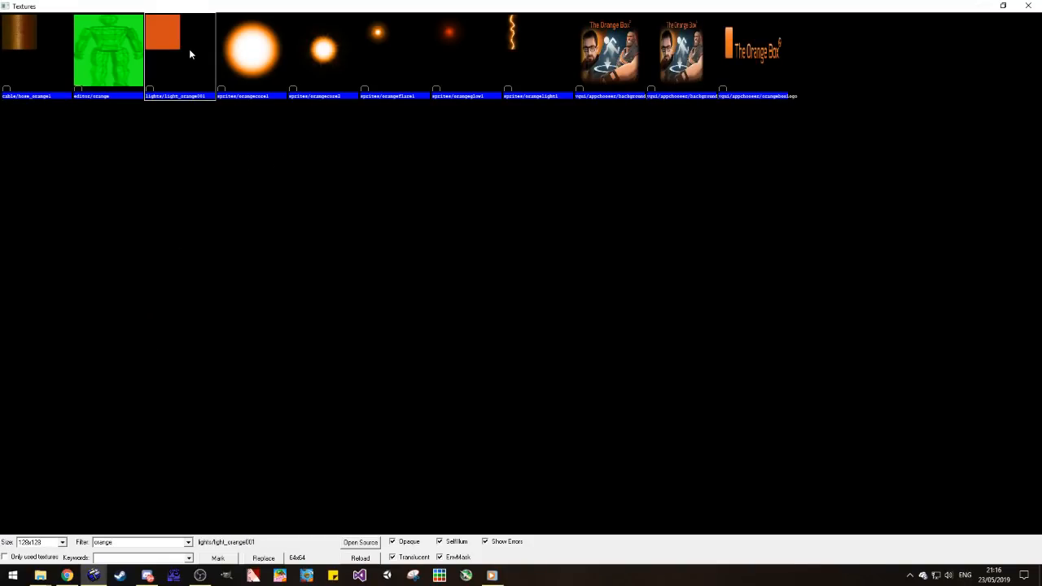
double_click(189, 54)
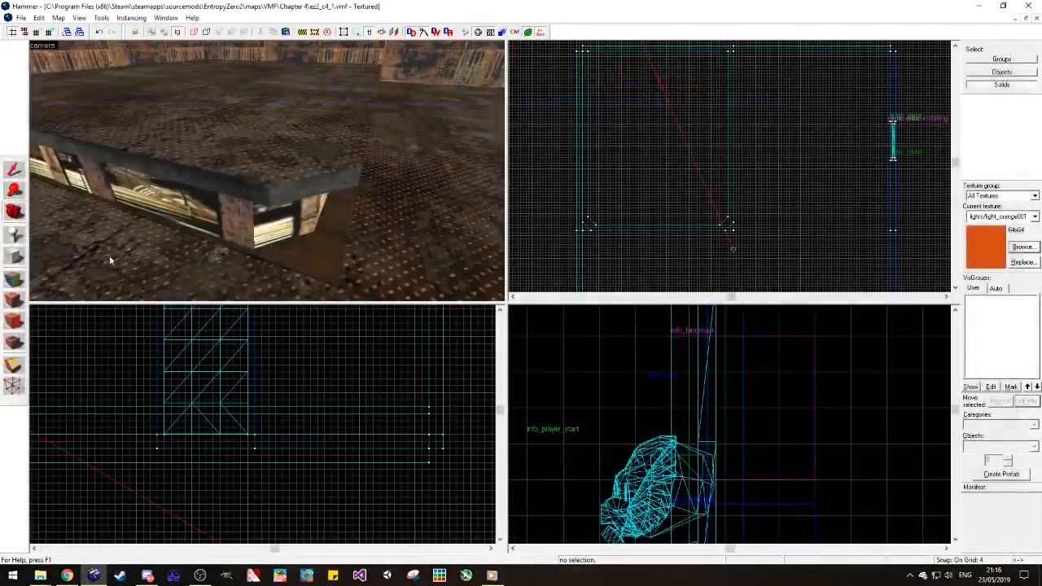
Step: Apply lights/light_orange001 to the recess floor around the platform base
left_click(16, 275)
right_click(328, 268)
key("d")
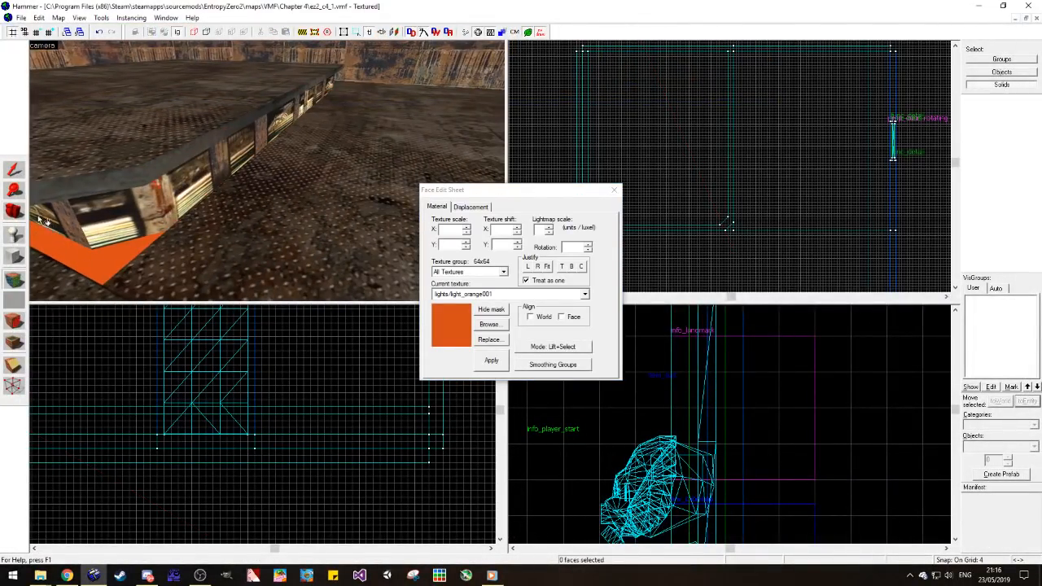
left_click(10, 211)
mouse_move(244, 178)
left_mouse_down()
mouse_move(268, 175)
mouse_move(94, 169)
mouse_move(32, 261)
left_mouse_up()
left_click(68, 574)
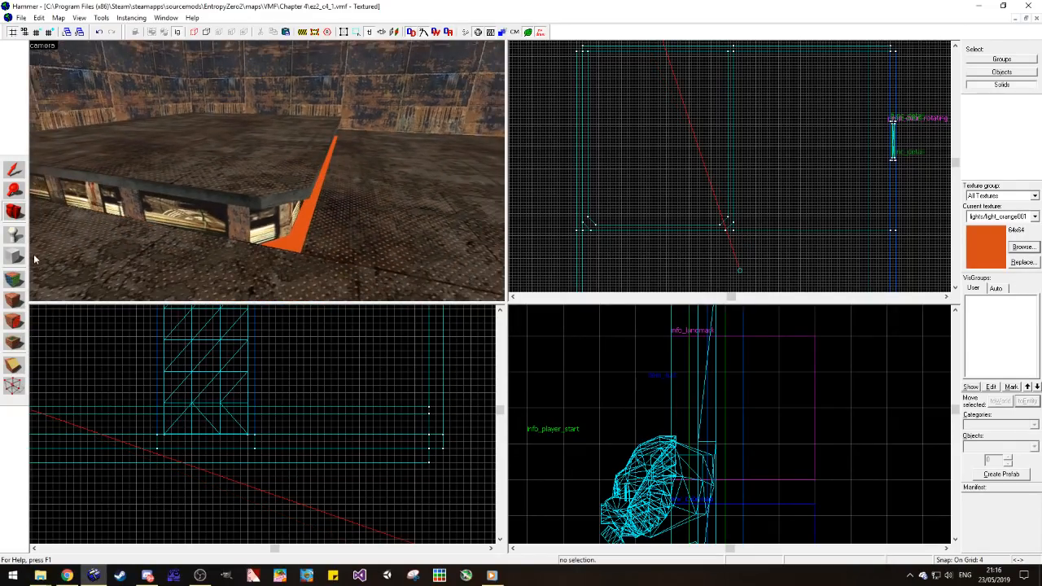
Step: Examine the orange recess floor around the platform's corner from several angles
key("z")
key("w")
key("a")
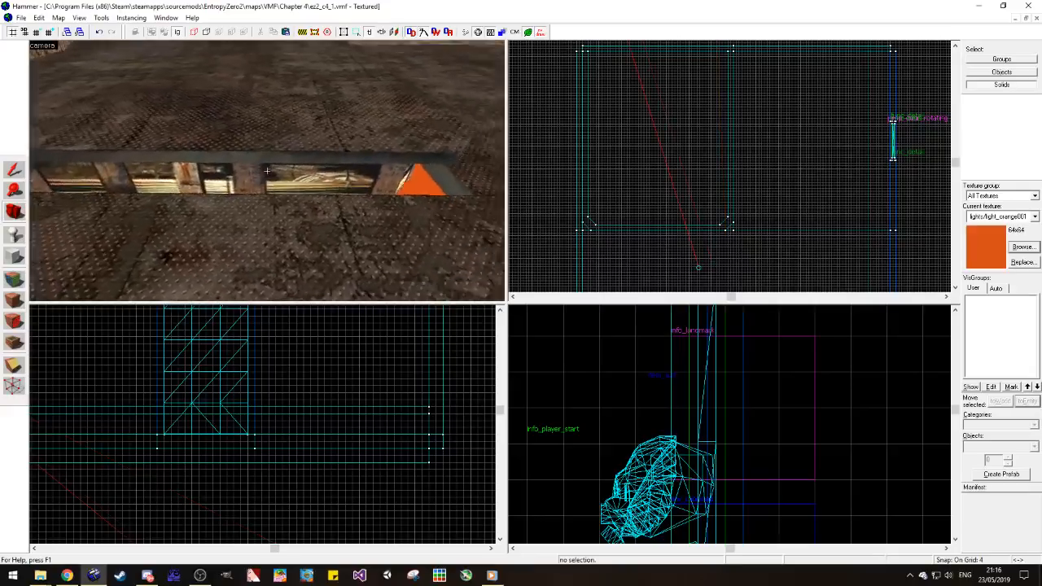
key("d")
key("z")
key("z")
key("s")
key("z")
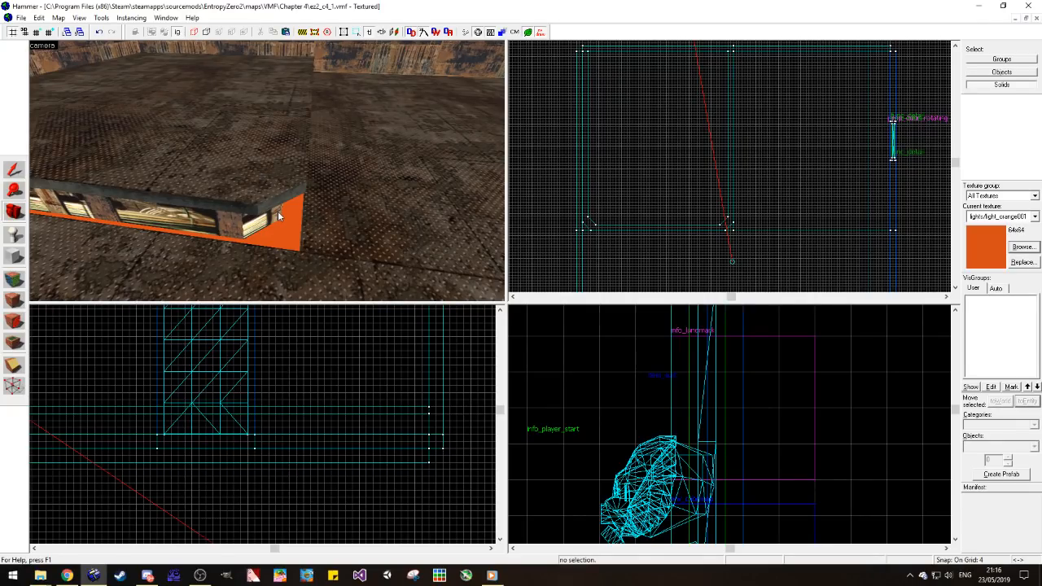
Step: Open the recent map ez2_c3_3.vmf as a reference
left_click(25, 19)
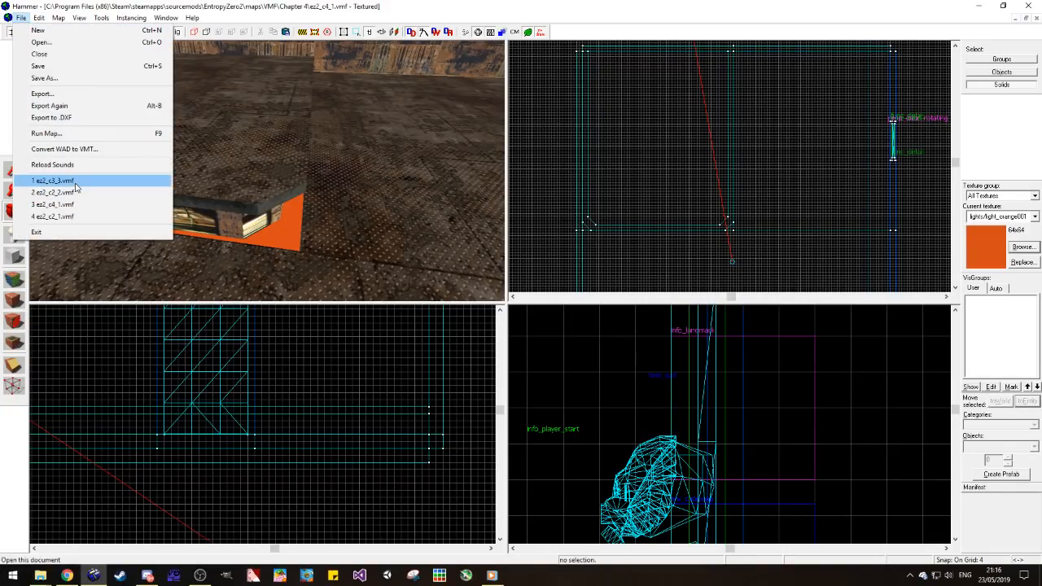
left_click(72, 180)
left_click(43, 53)
left_click(46, 45)
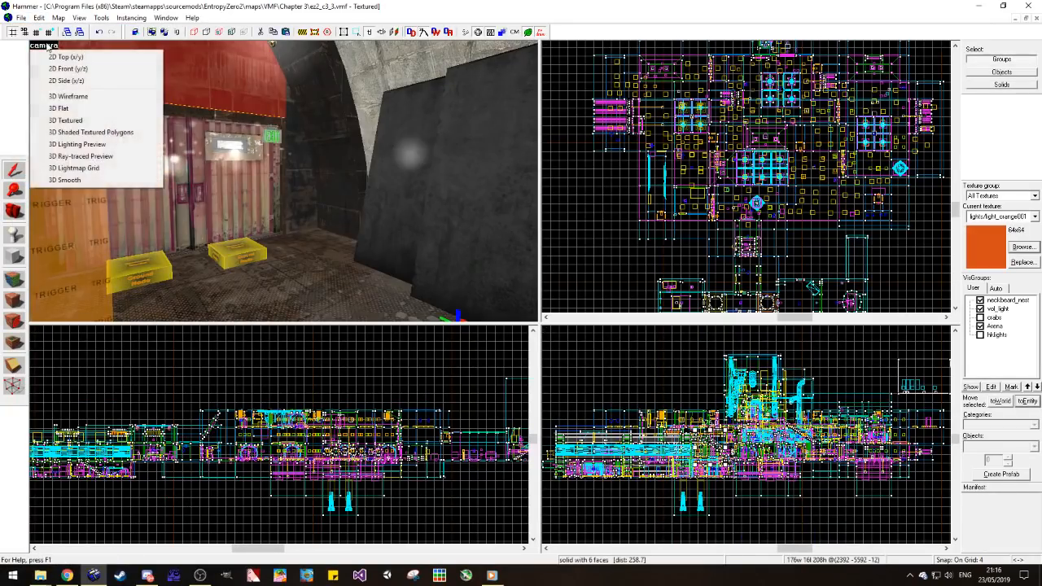
Step: Clear the selection and expand the automatic VisGroups to their entity categories
left_click(562, 144)
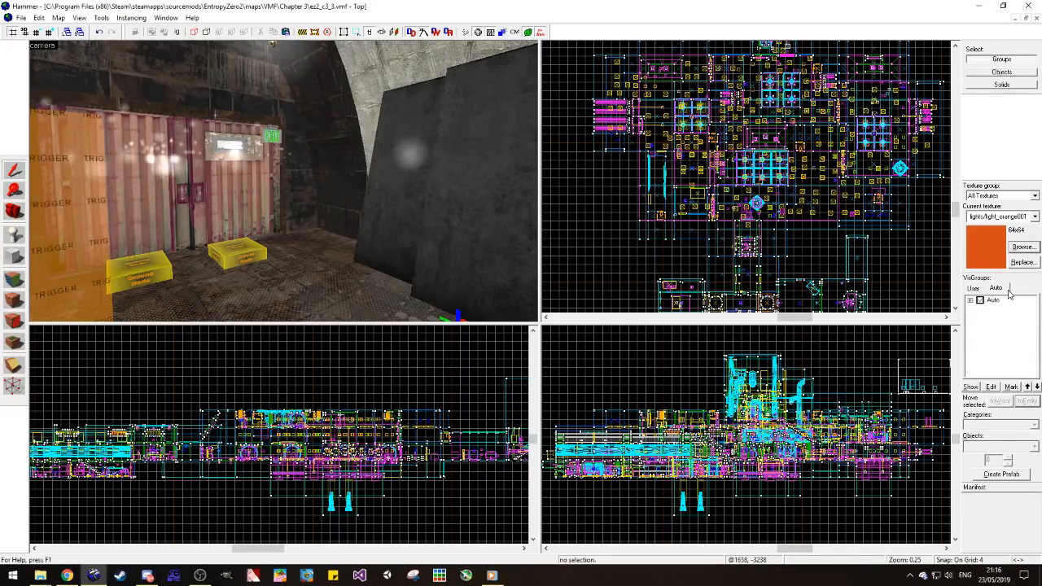
left_click(969, 302)
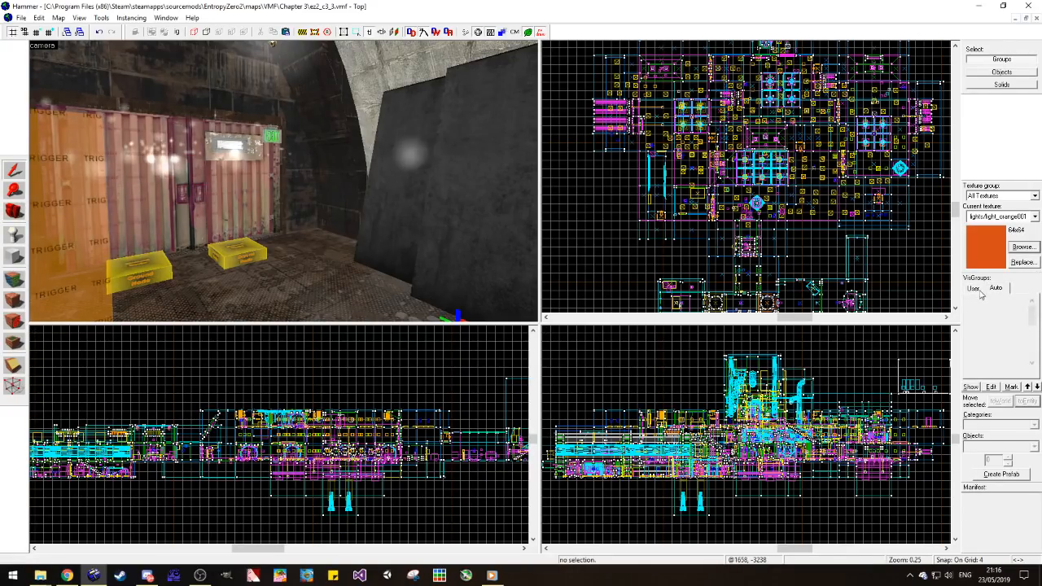
left_click_drag(1030, 317, 1026, 353)
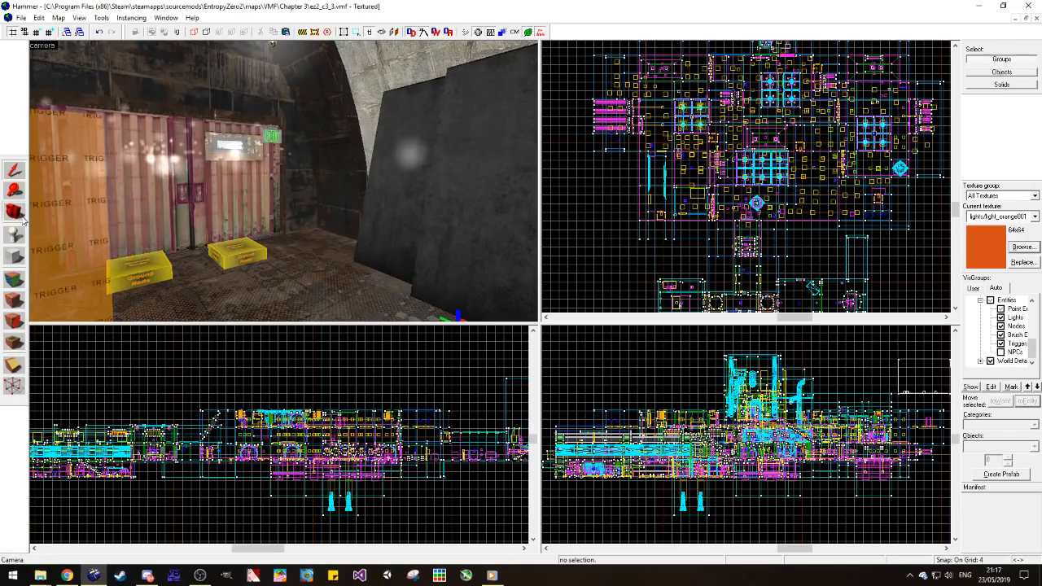
Step: Hide the nodraw surfaces covering ez2_c3_3 in the 3D view
key("z")
key("s")
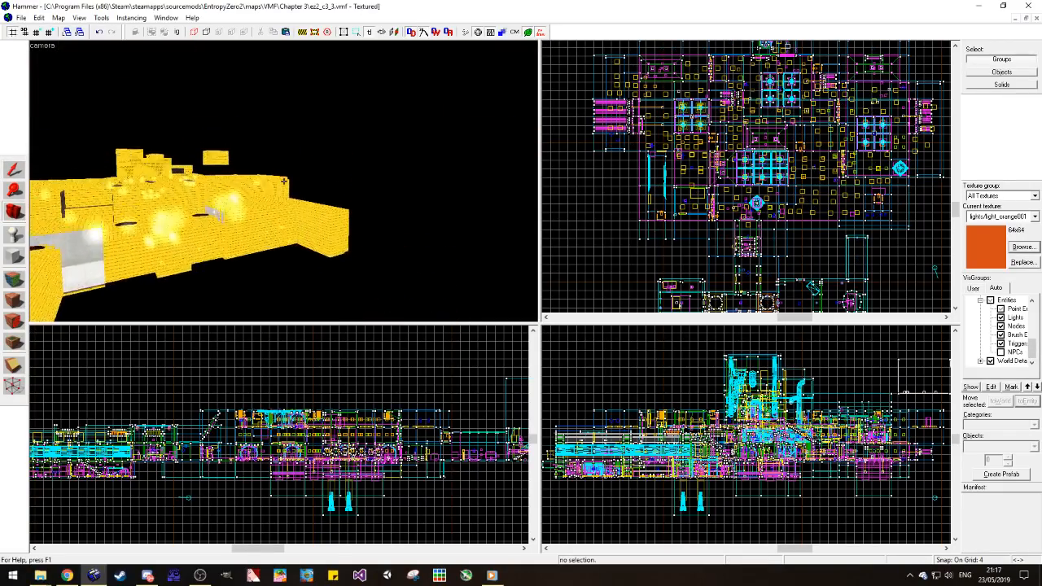
key("z")
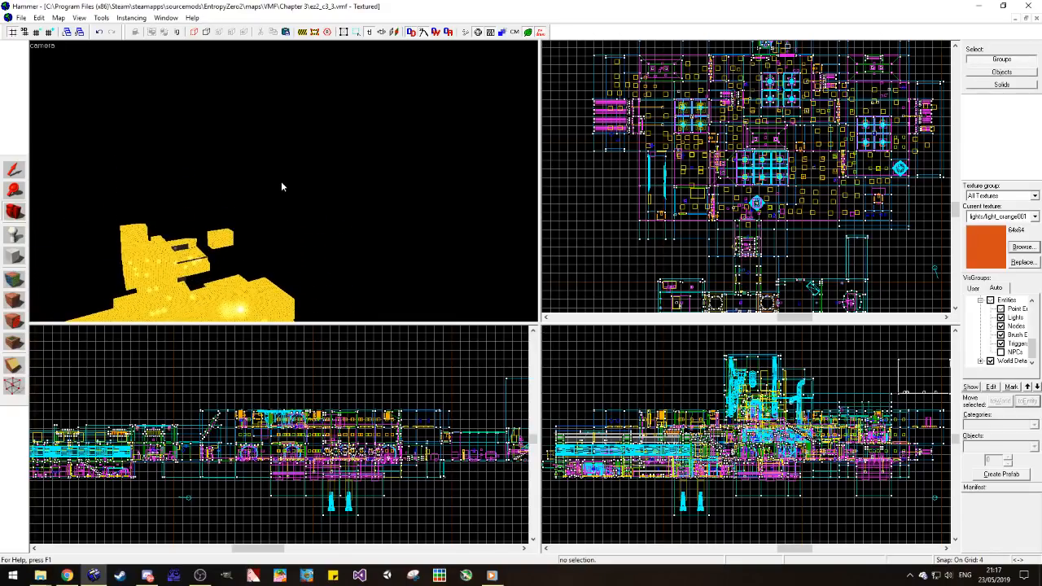
left_click(539, 33)
Step: Search the metal-textured rooms of ez2_c3_3 for the orange light source
key("z")
key("w")
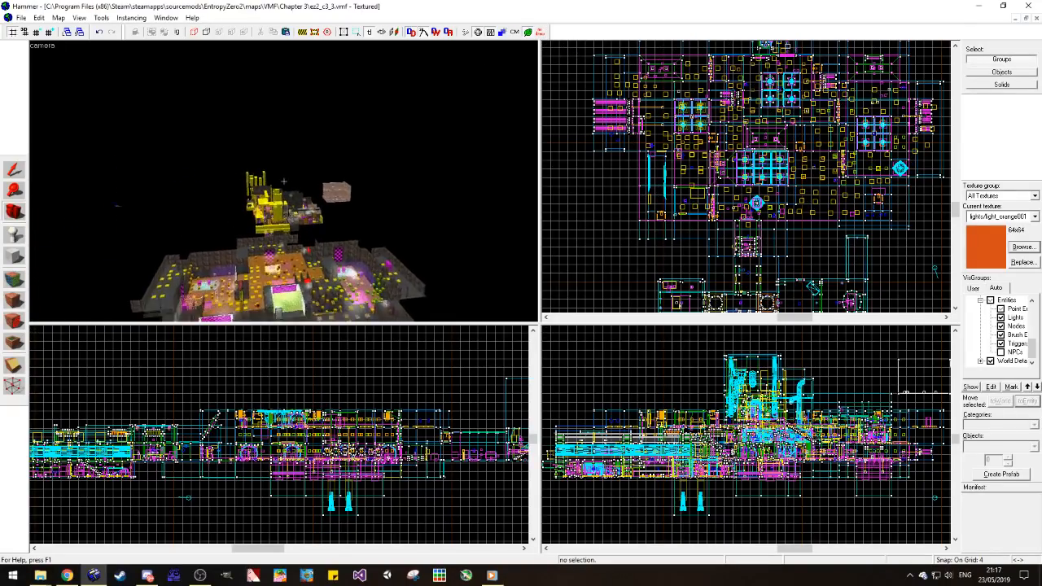
key("w")
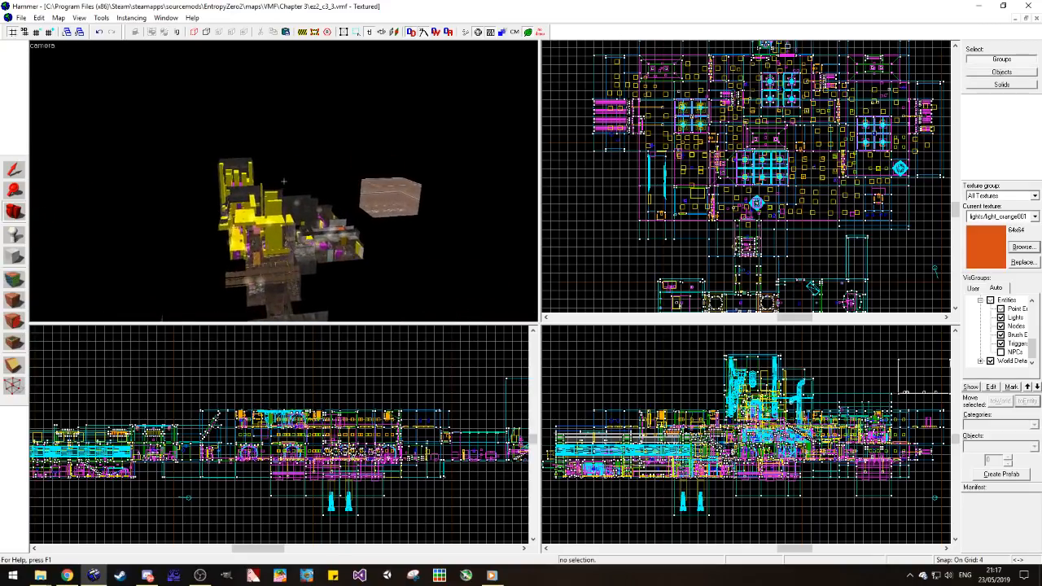
key("w")
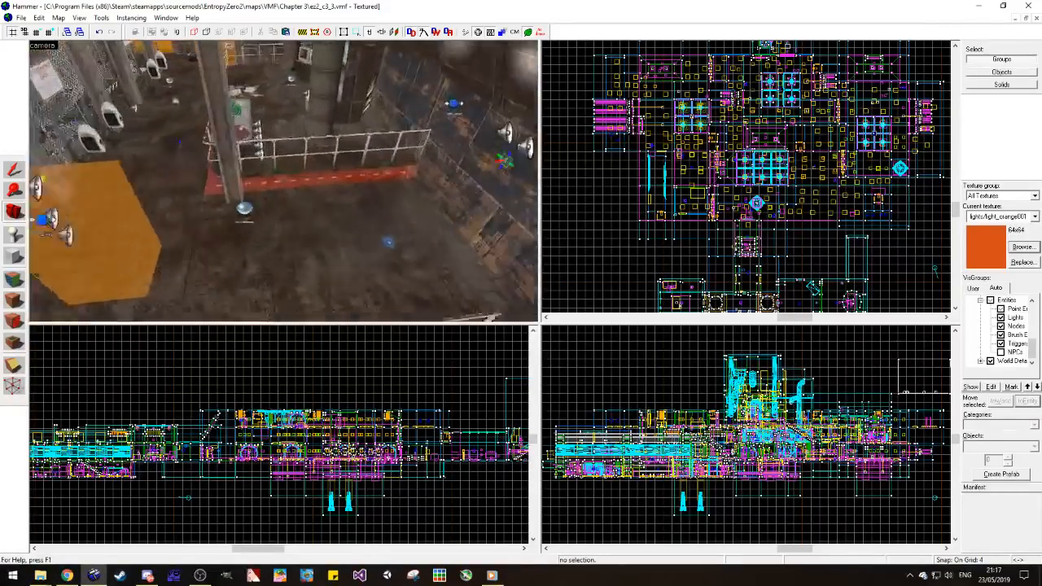
key("w")
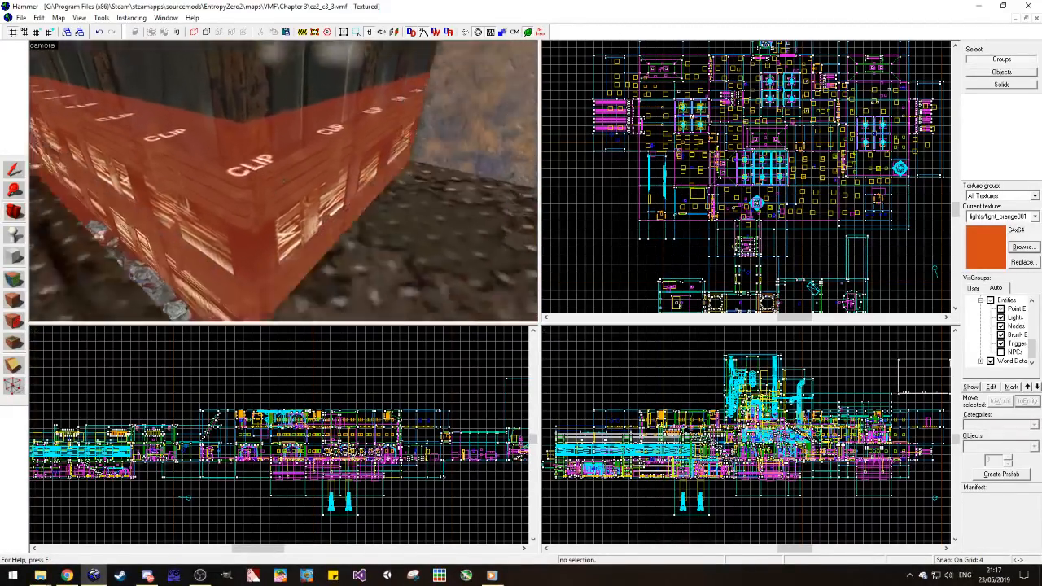
key("w")
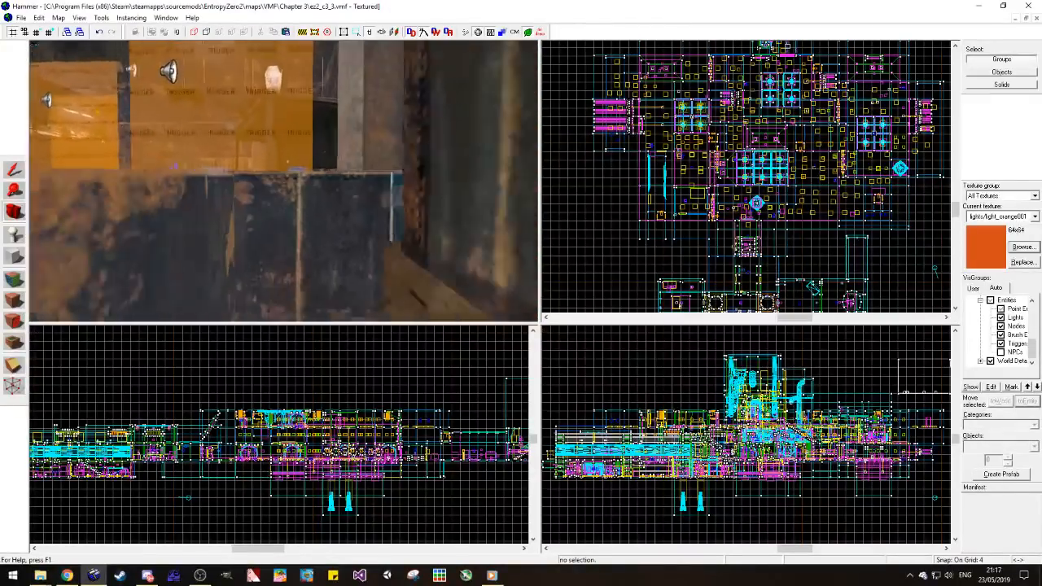
key("w")
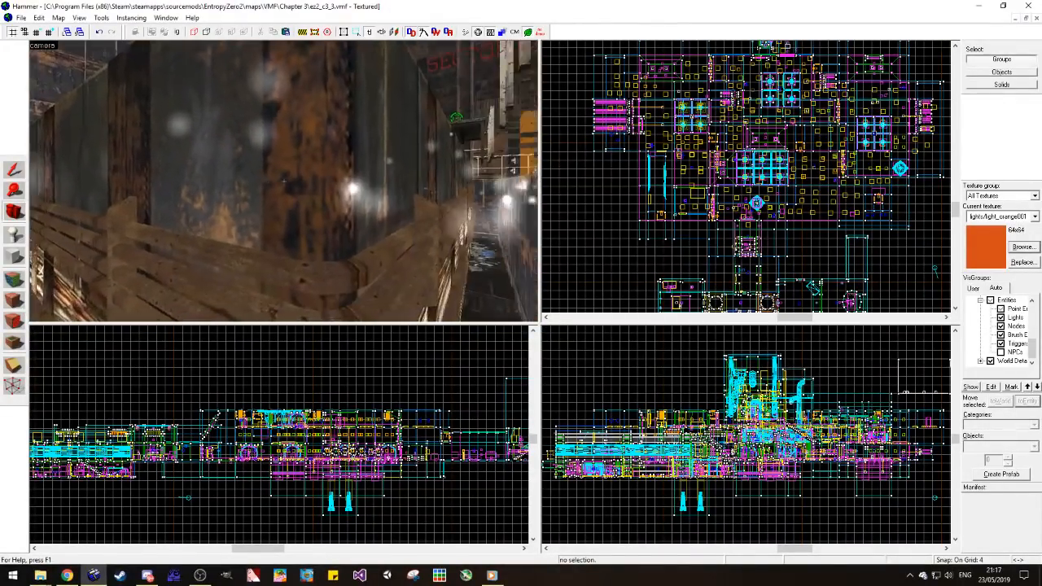
key("w")
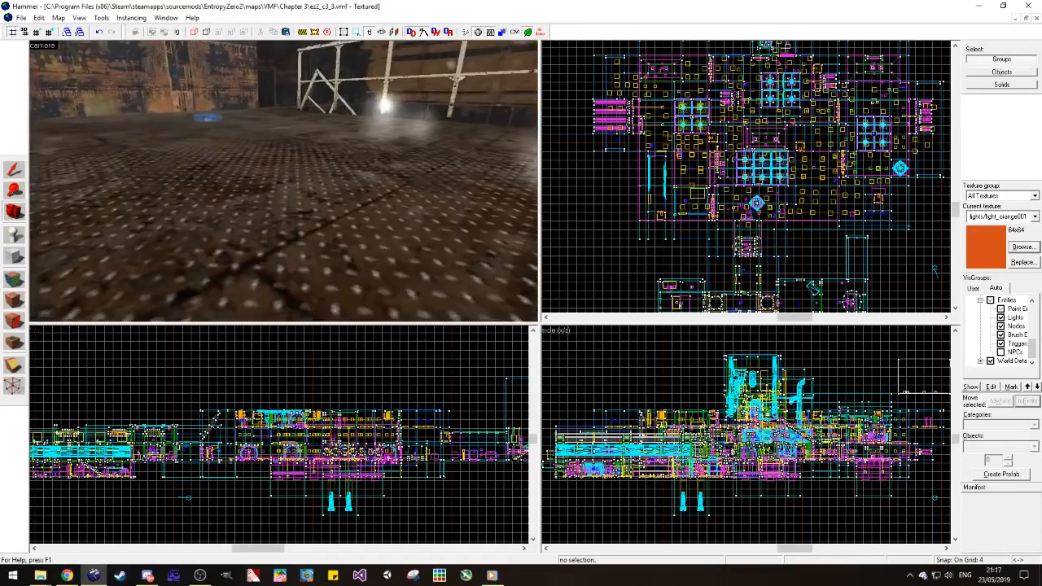
key("w")
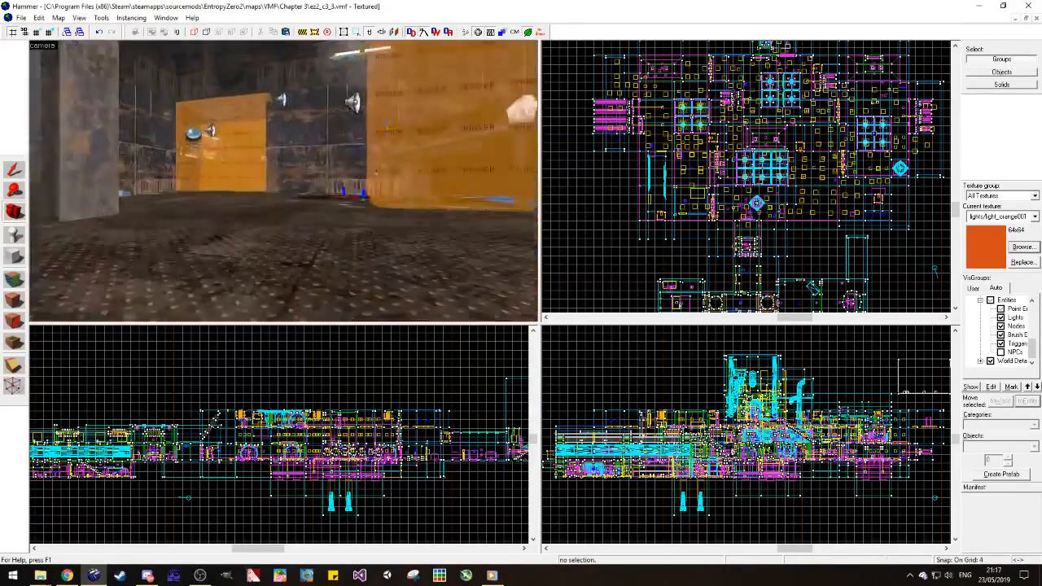
key("w")
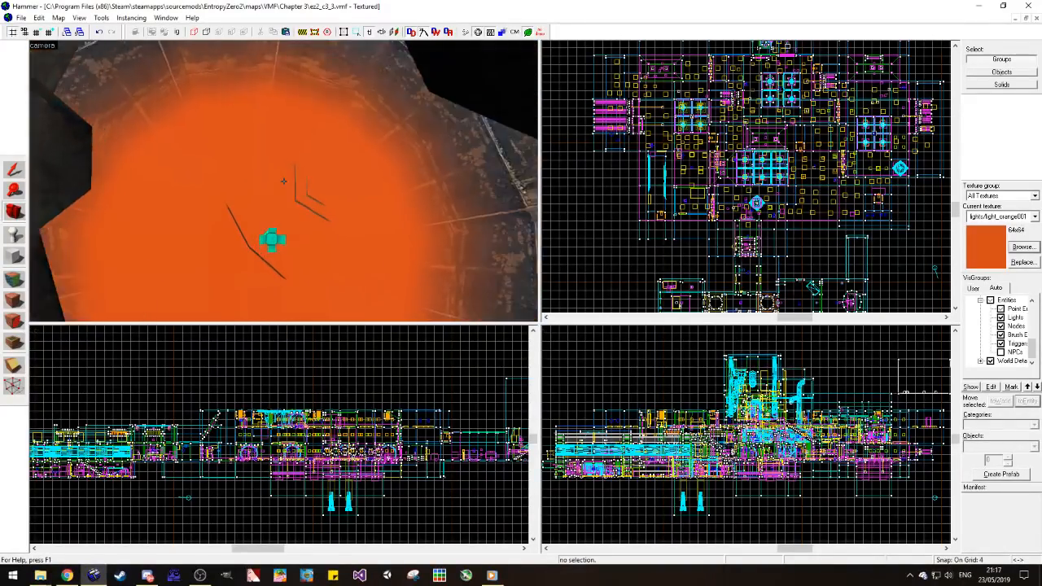
Step: Inspect the orange light_spot entity's properties, then close them without changes
key("z")
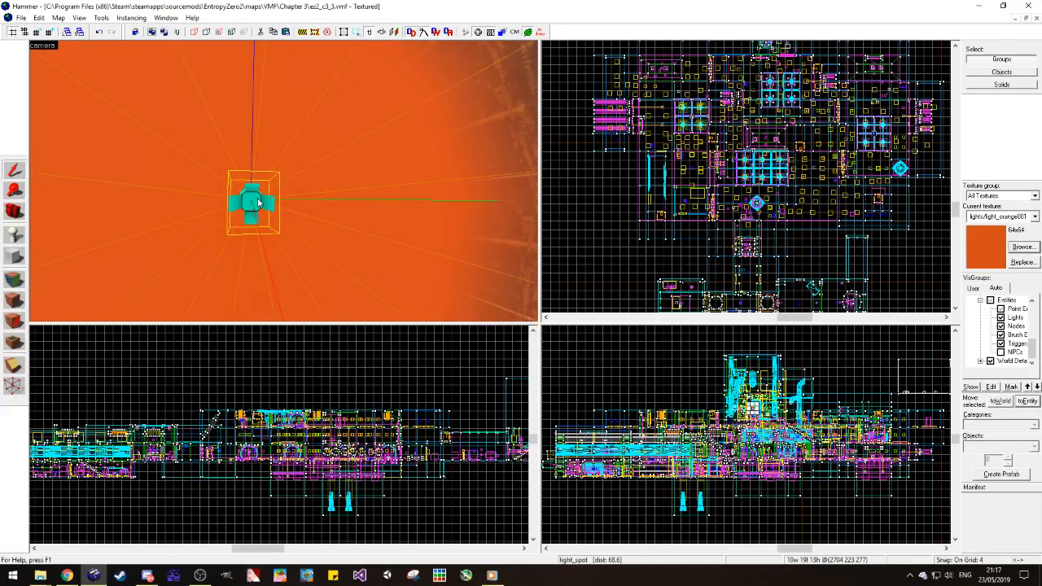
double_click(257, 203)
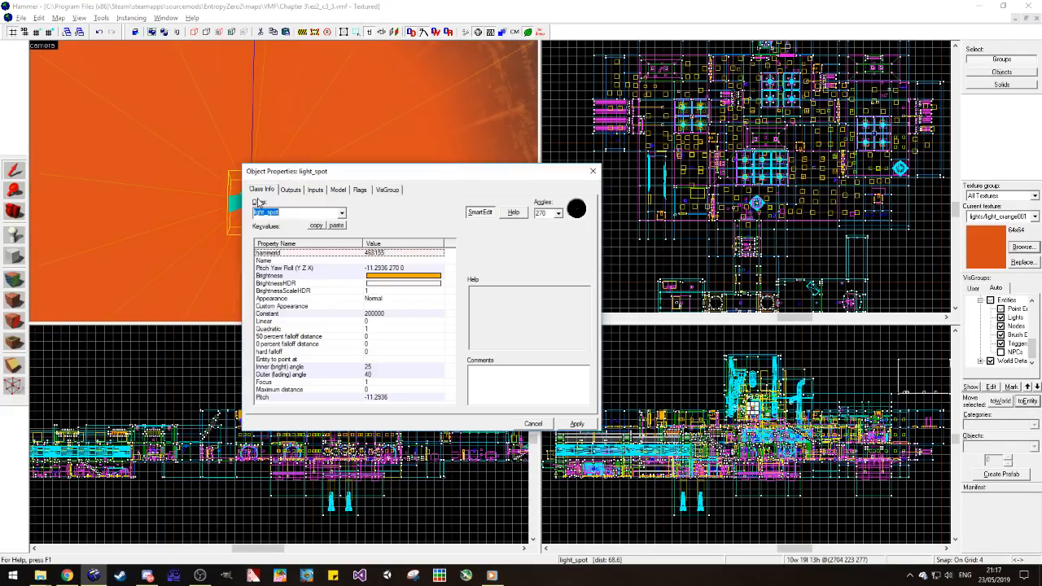
left_click(594, 172)
Step: Look over the remaining areas of ez2_c3_3 from outside for more reference lighting
key("z")
key("s")
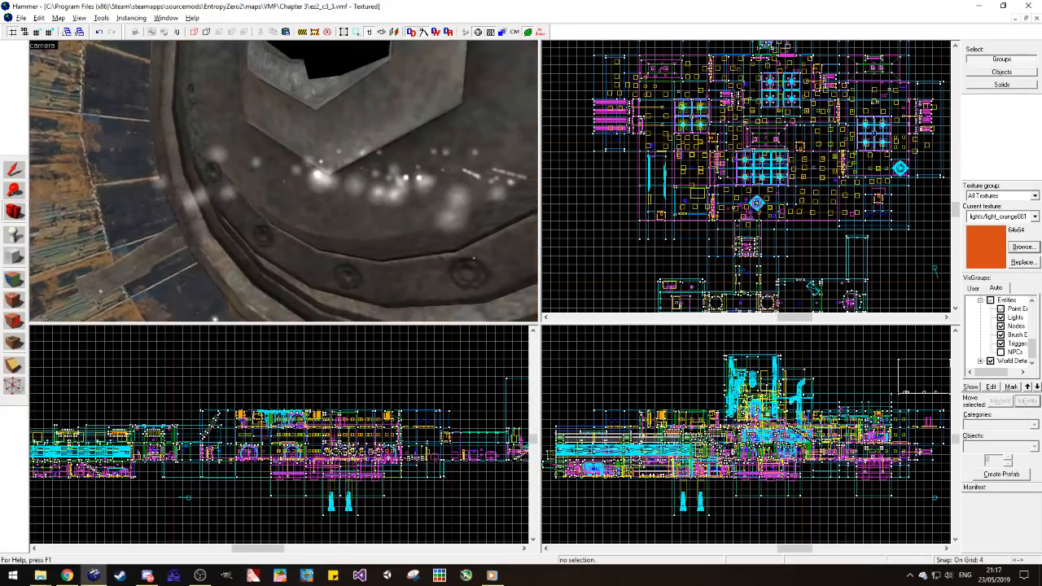
key("s")
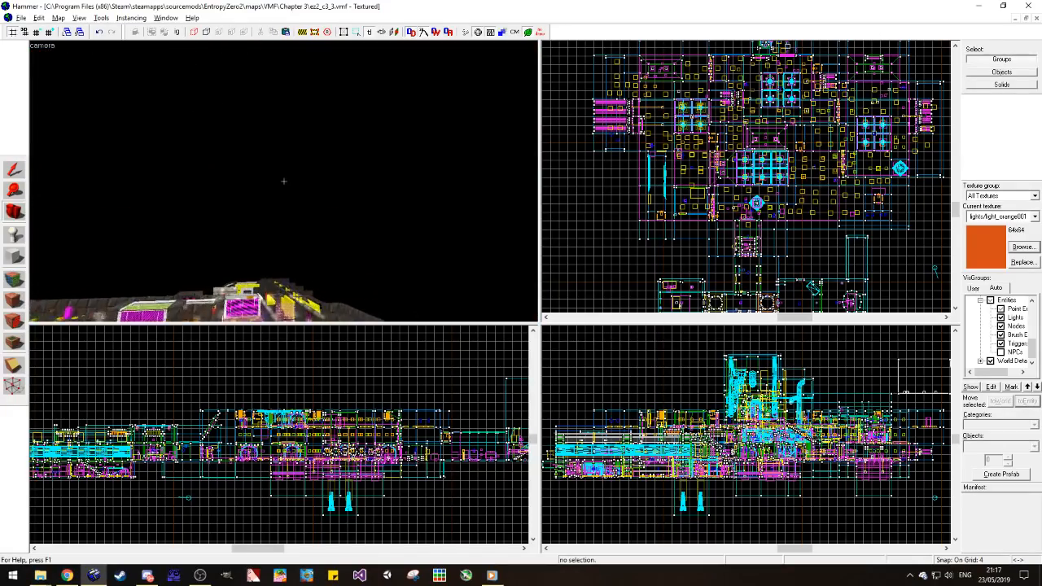
key("w")
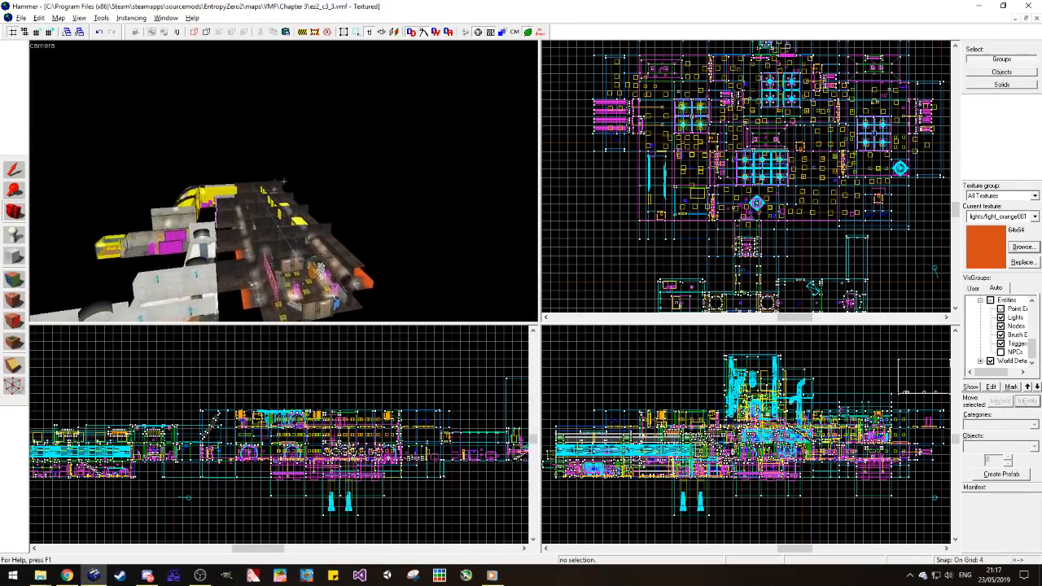
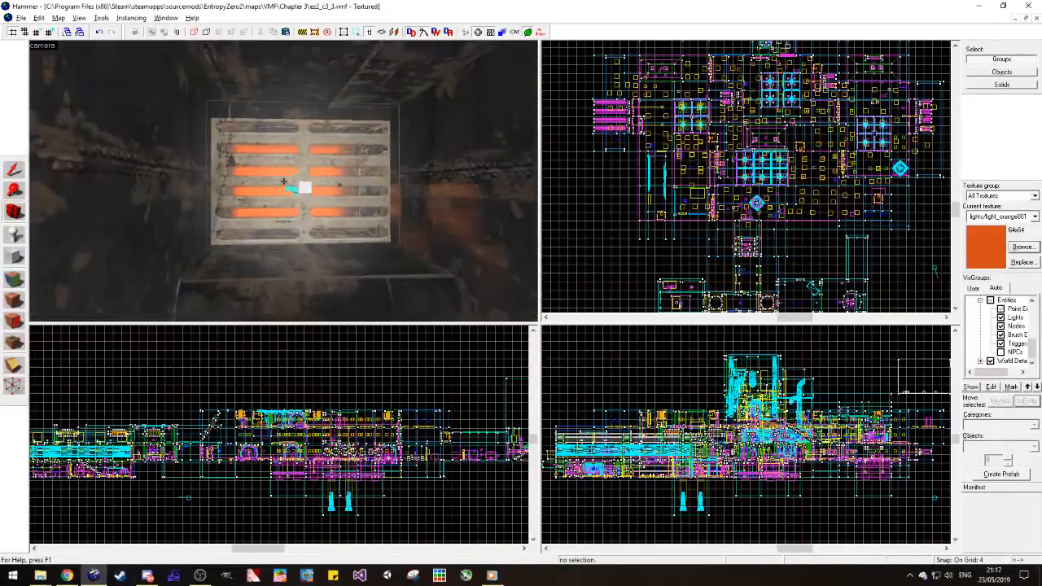
Step: Inspect the env_sprite's properties in front of the orange-lit vent, then close them without changes
left_click(326, 203)
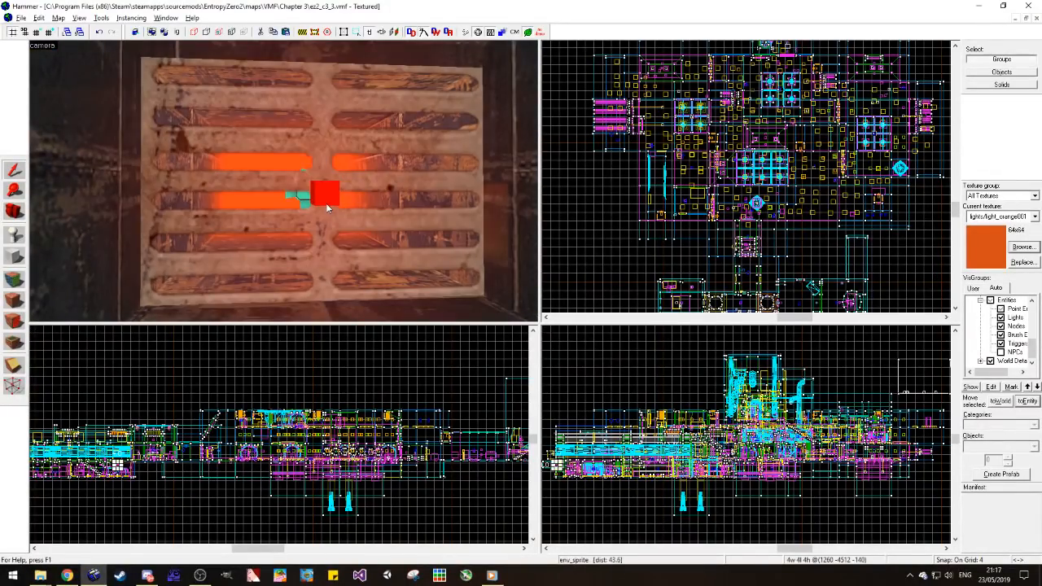
key("alt+Return")
left_click(593, 173)
key("Escape")
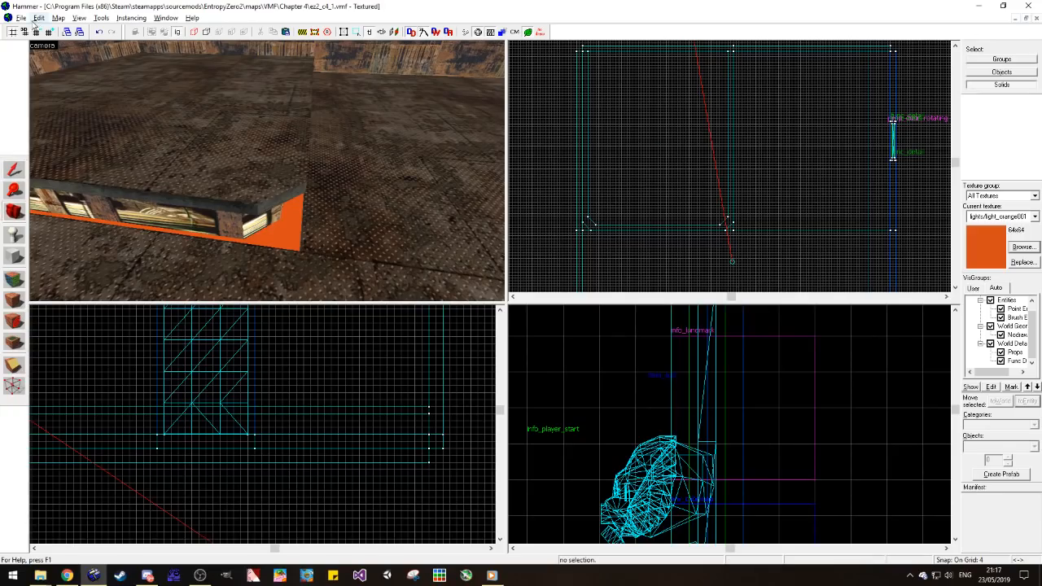
Step: Open ez2_c3_2.vmf from the Chapter 3 folder and hide its NPCs
left_click(21, 17)
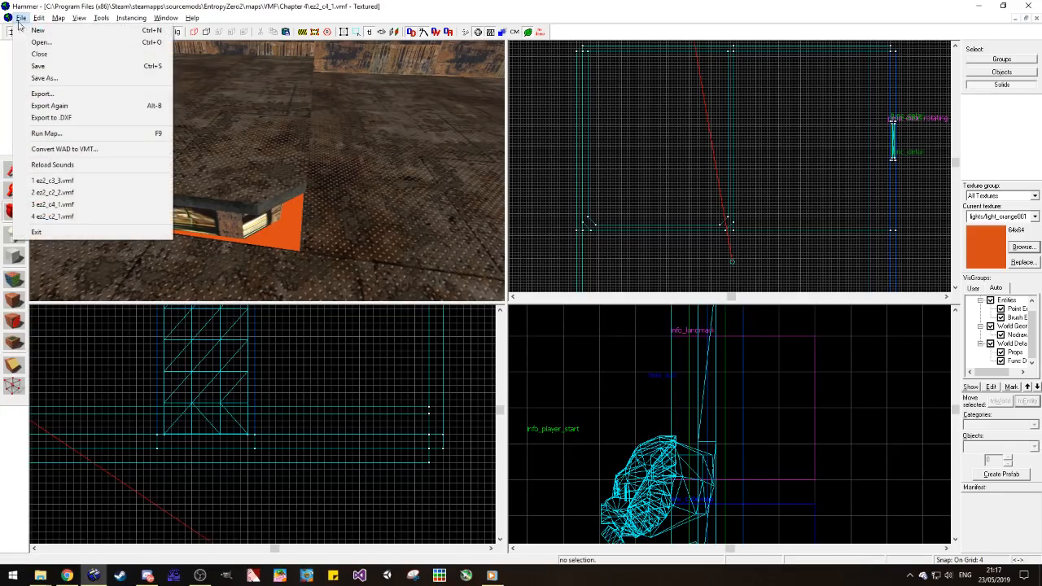
left_click(71, 43)
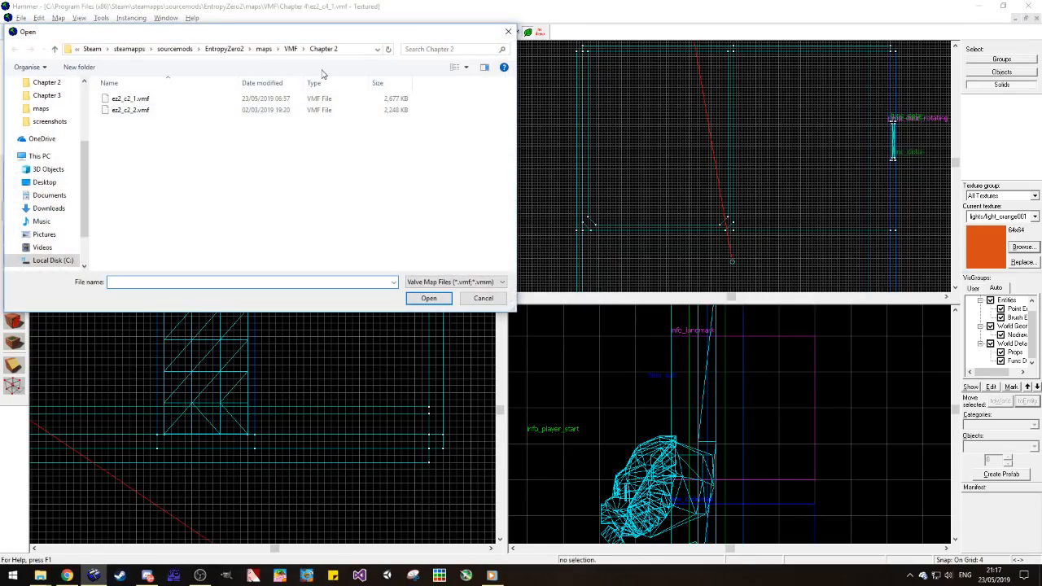
left_click(291, 48)
double_click(154, 132)
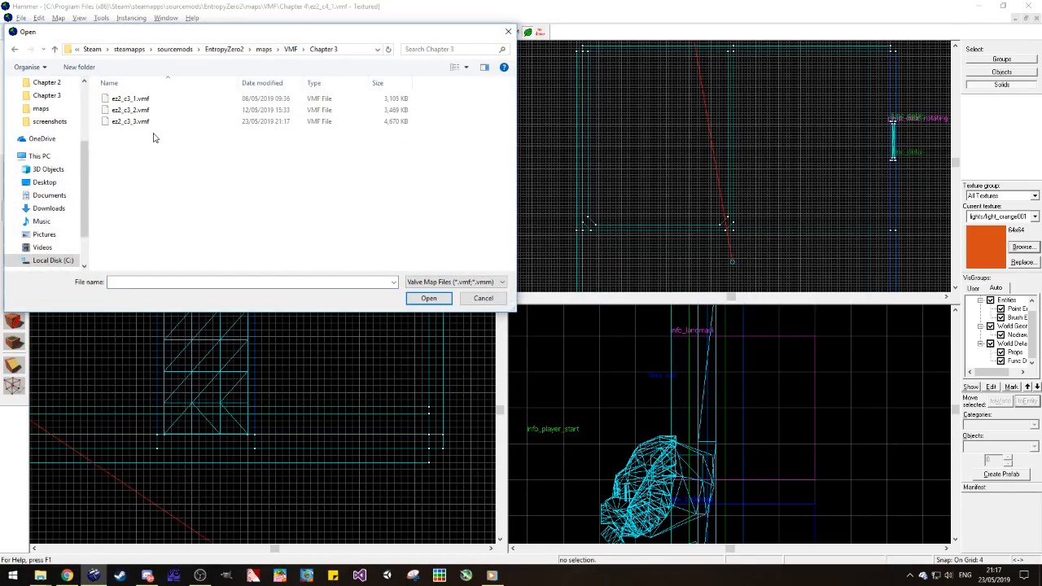
double_click(130, 110)
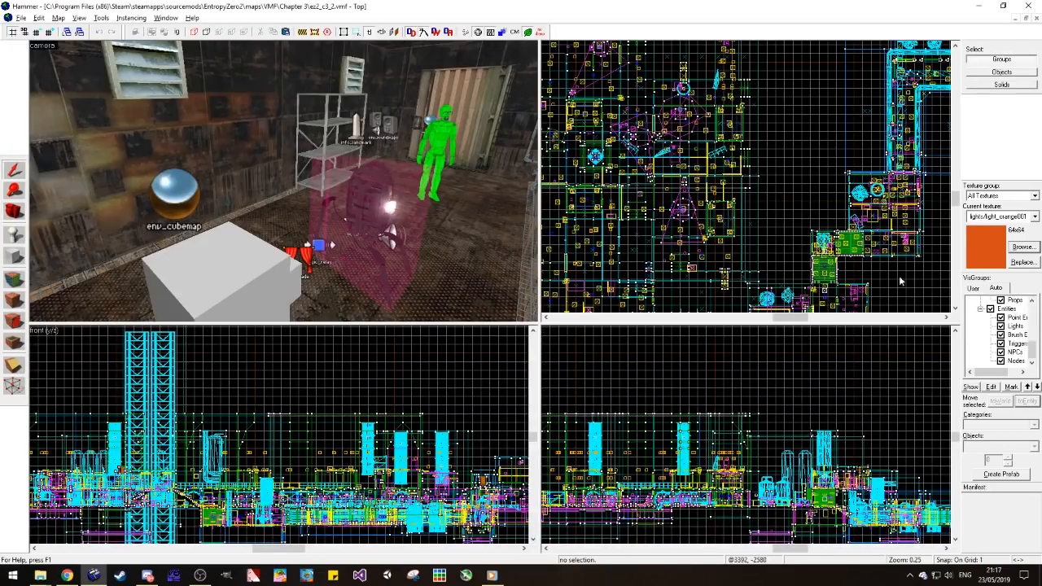
left_click(1001, 352)
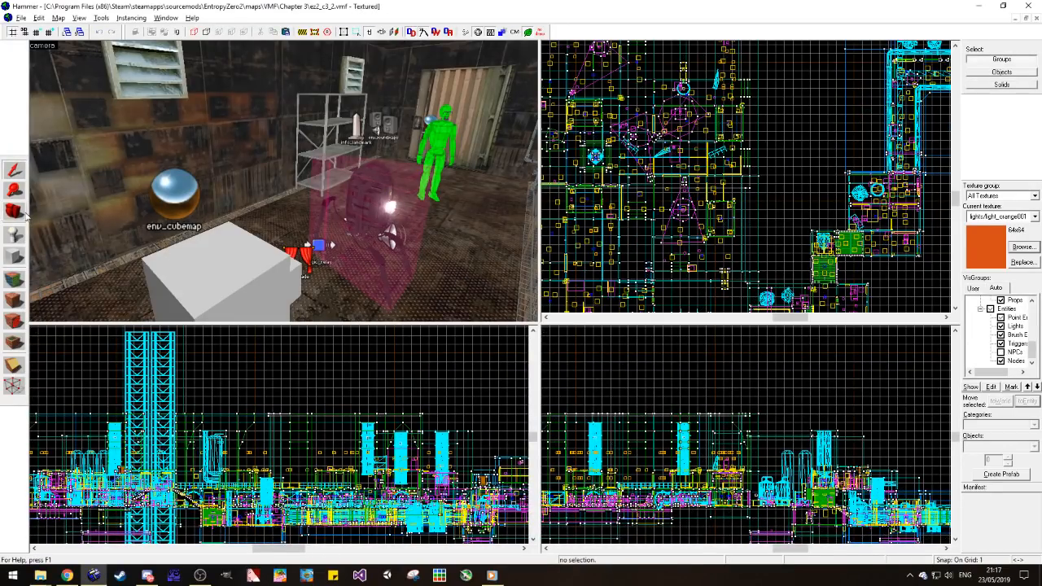
Step: Fly through the rooms of ez2_c3_2 to find an area lit by an orange light_spot
key("z")
key("w")
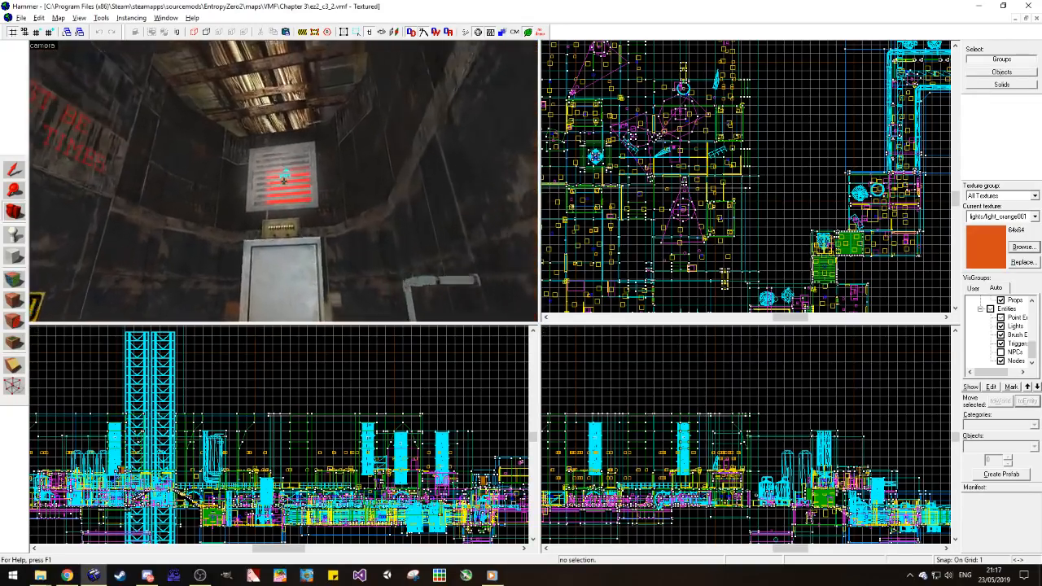
key("s")
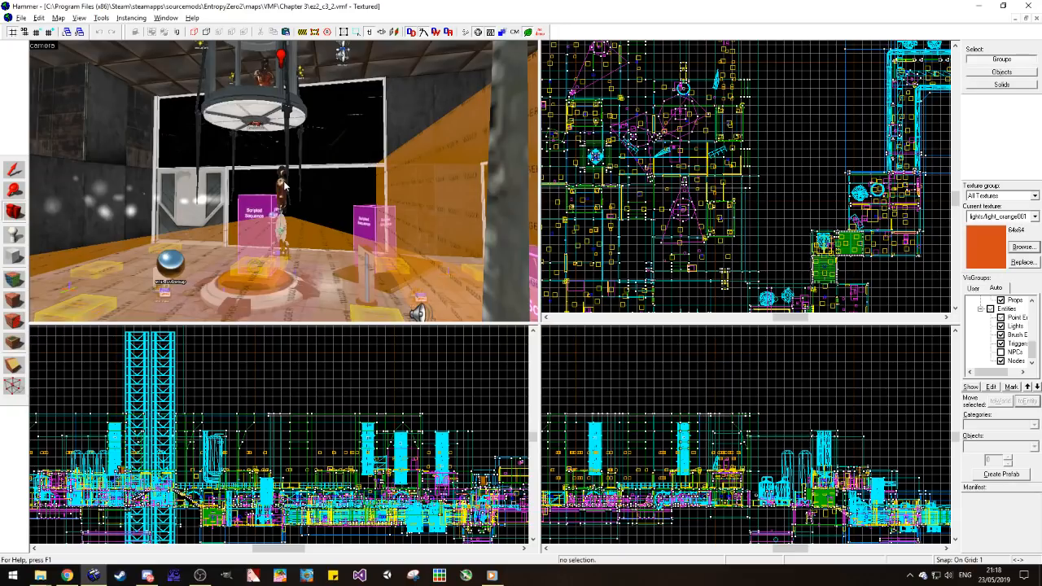
key("s")
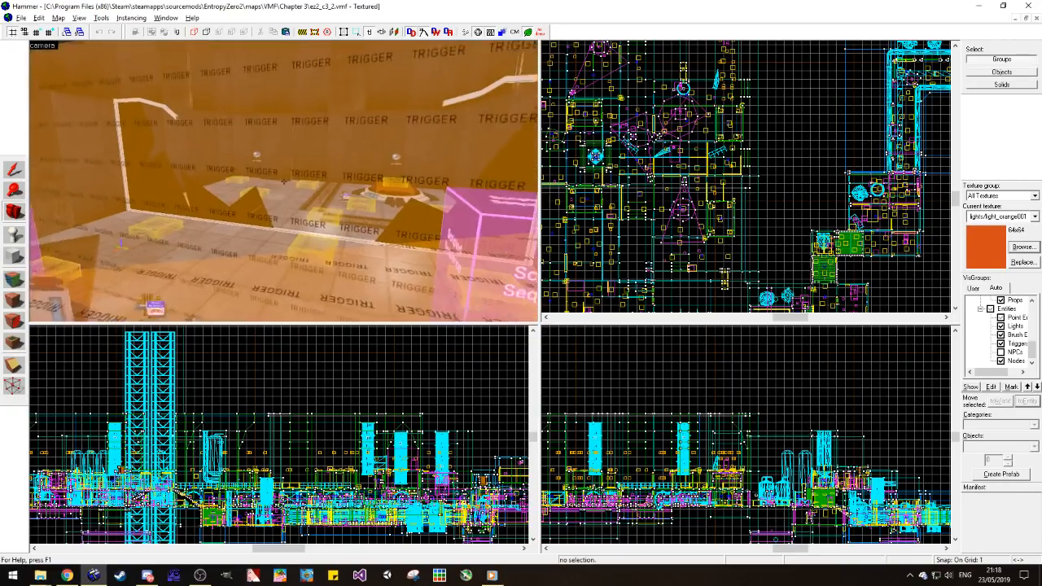
key("w")
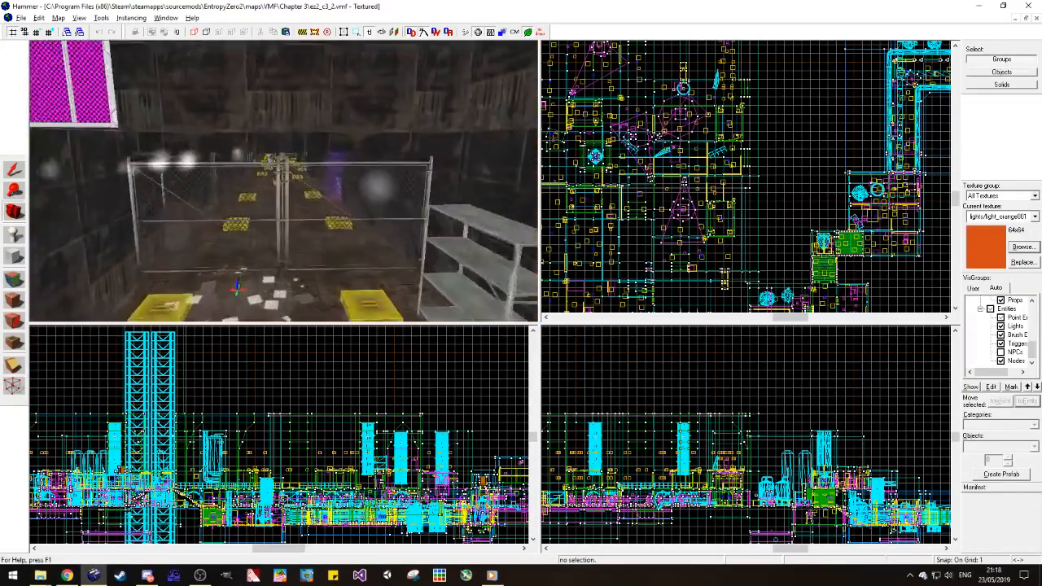
key("w")
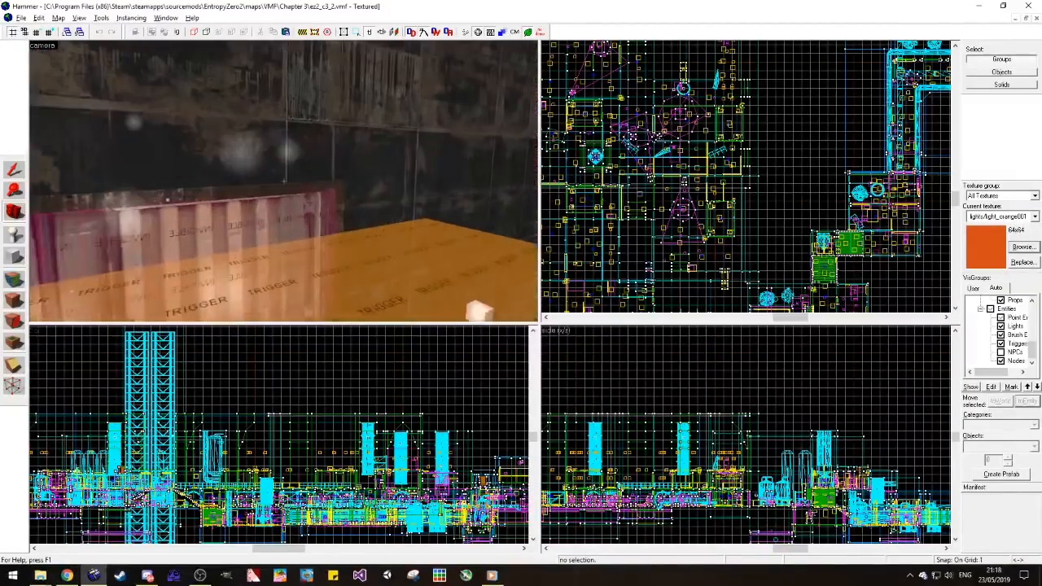
key("s")
key("w")
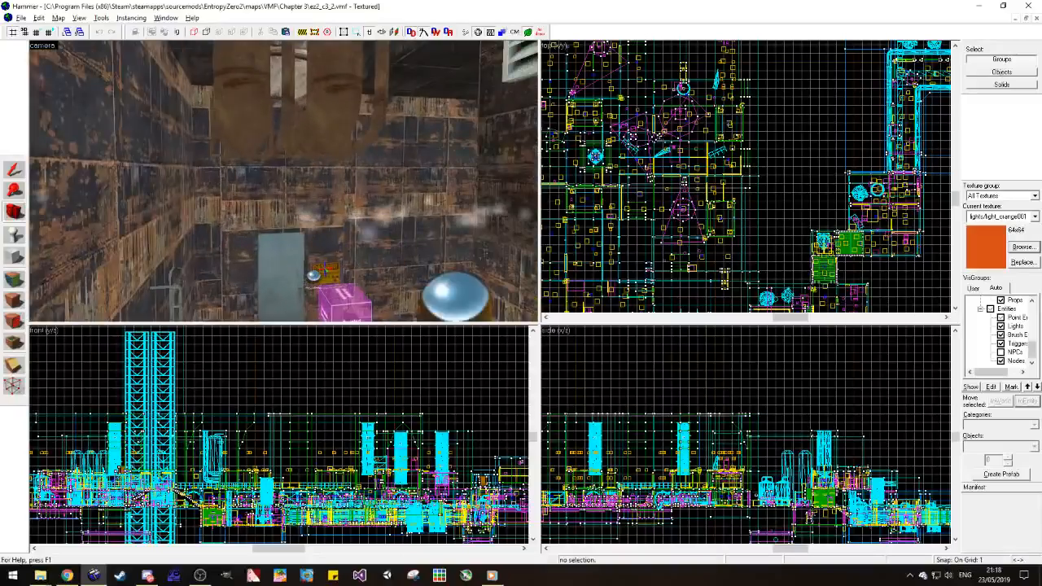
key("w")
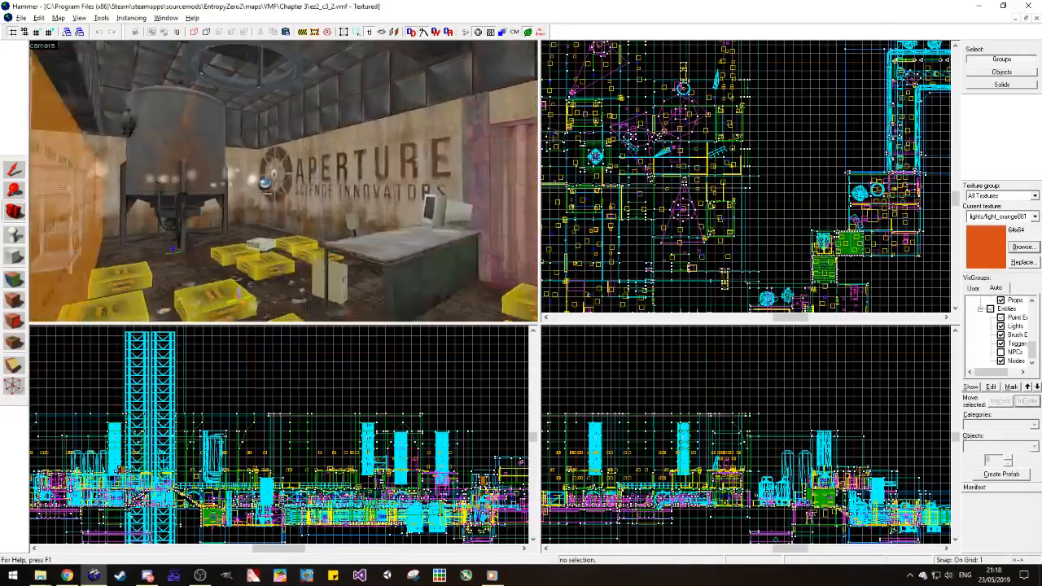
key("w")
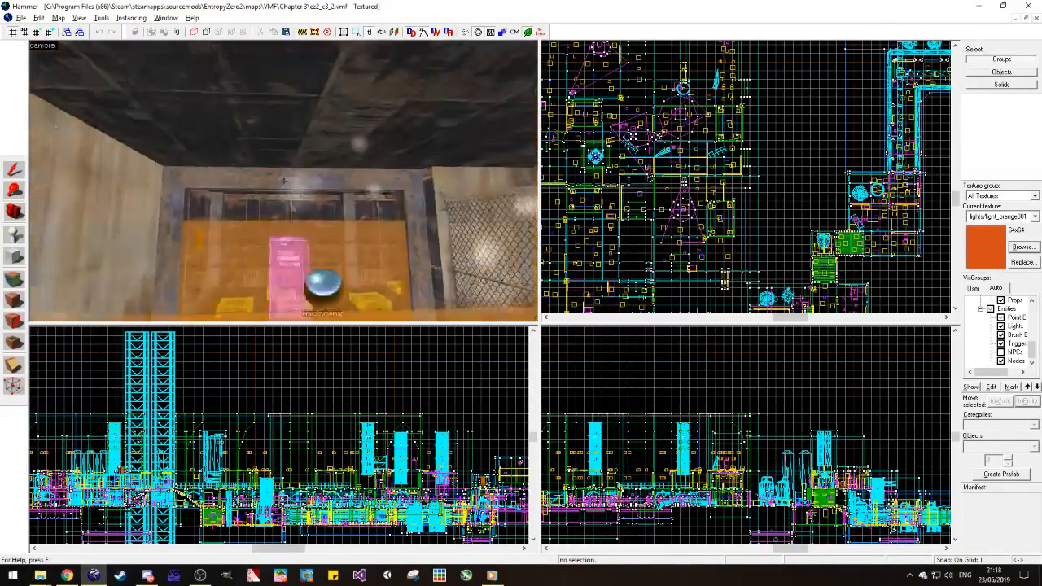
key("w")
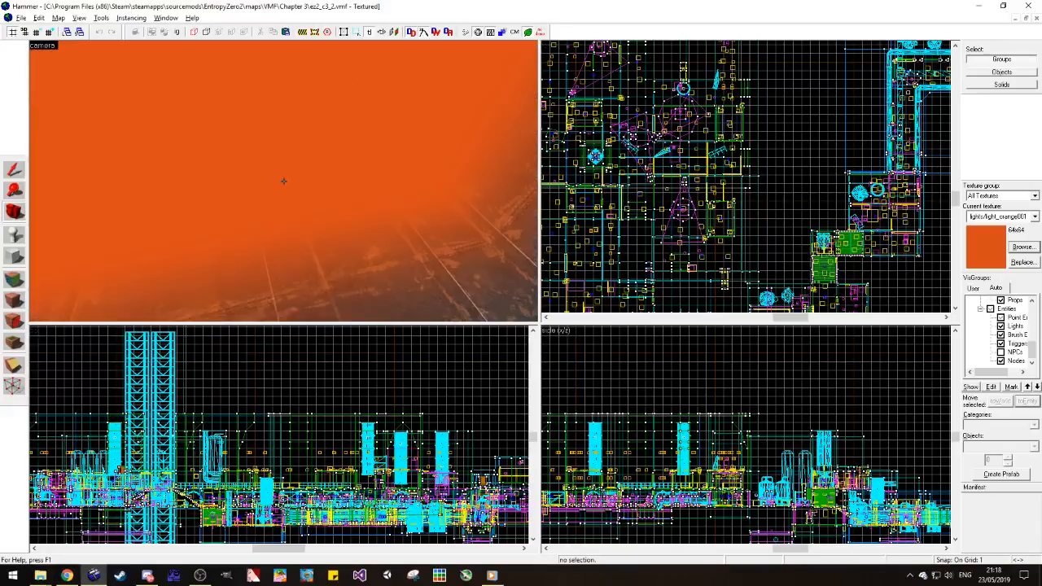
key("w")
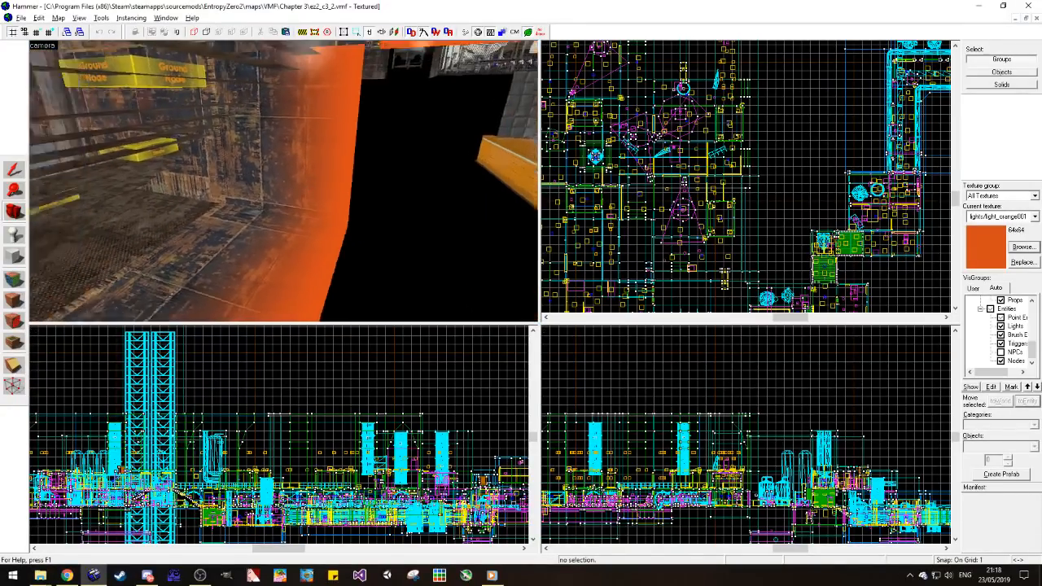
key("w")
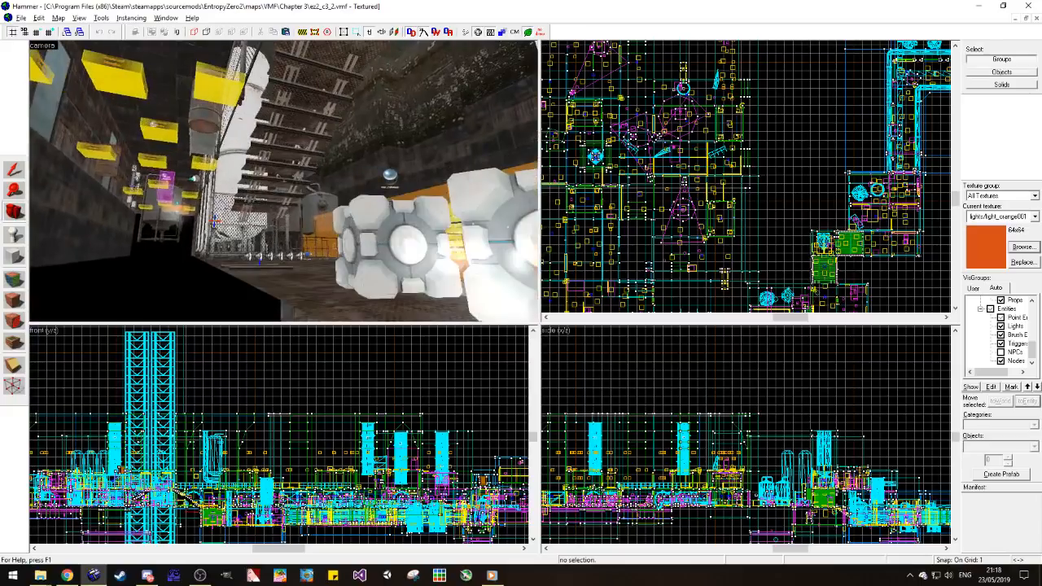
key("w")
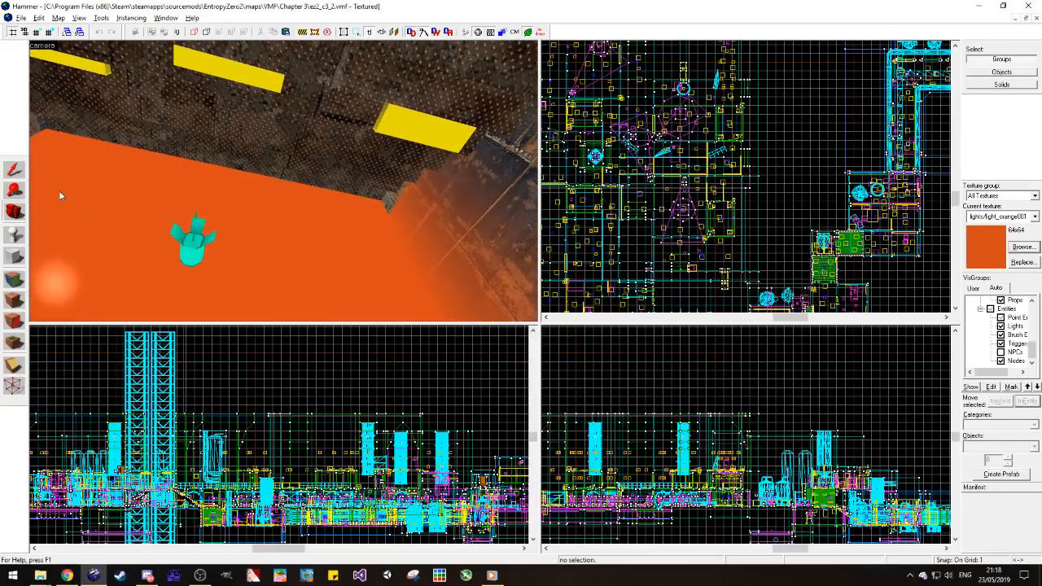
Step: Copy the brightness value of the orange light_spot, then close ez2_c3_2 to return to ez2_c4_1
left_click(199, 245)
key("alt+Return")
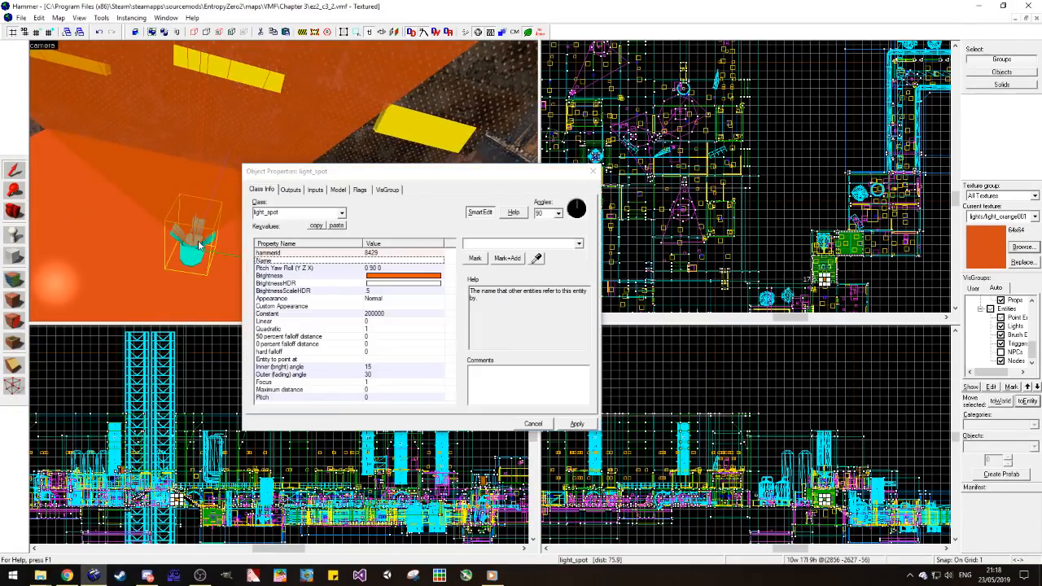
left_click(603, 169)
left_click(594, 171)
left_click(824, 160)
left_click(1038, 5)
left_click(523, 324)
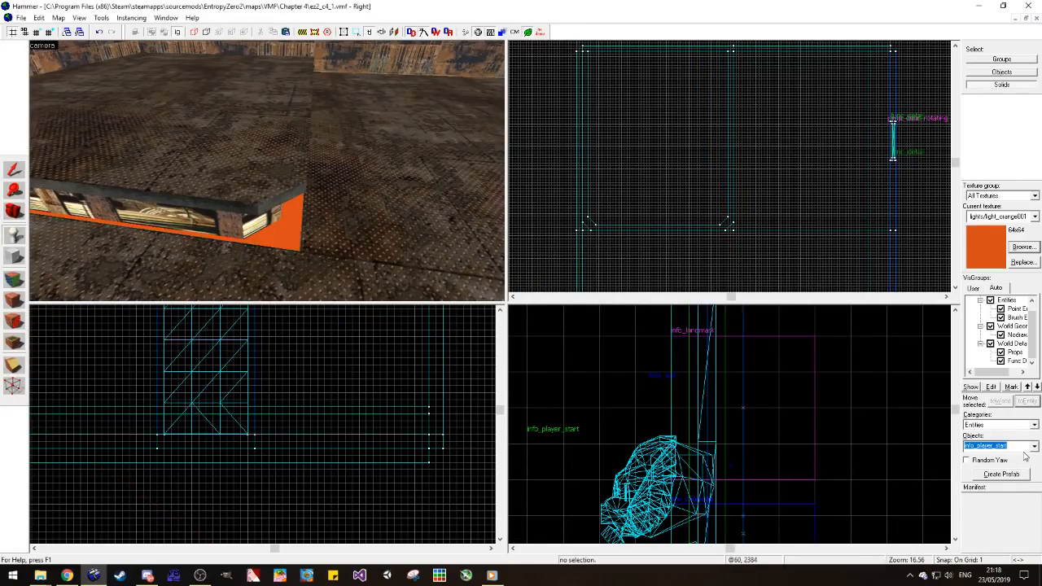
Step: Place a light entity on the floor beside the raised platform's outer corner
type("ligh")
left_click(1025, 457)
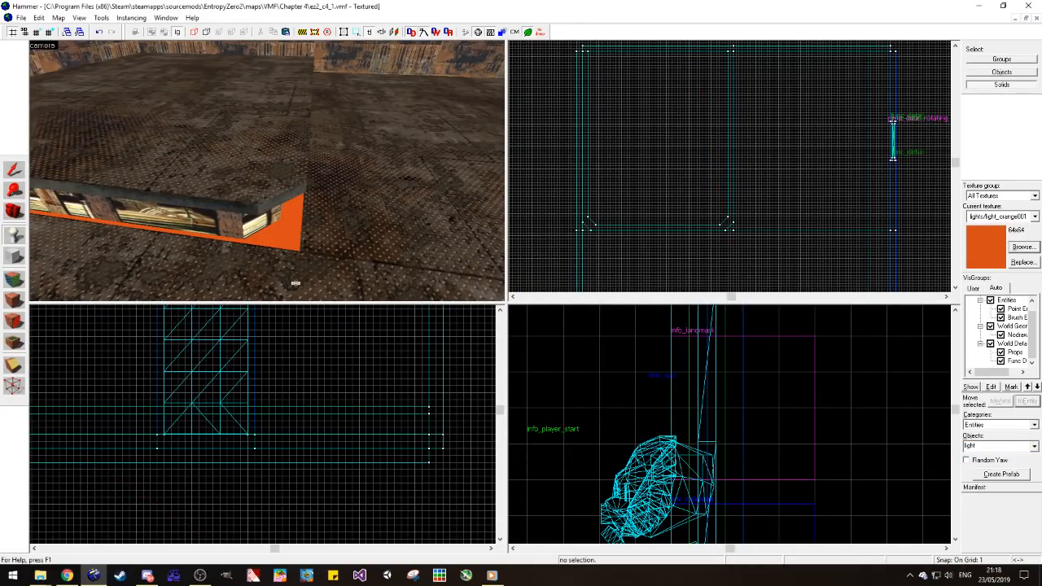
left_click(258, 270)
Step: Paste the copied orange value into the light's Brightness and set its BrightnessScaleHDR to 0.5
key("alt+Return")
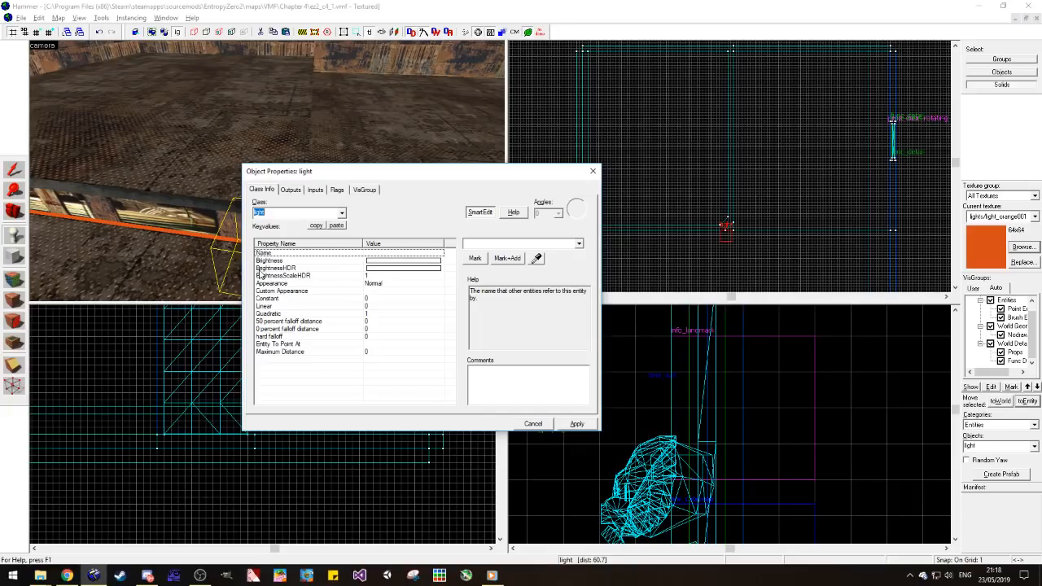
left_click(412, 261)
left_click_drag(525, 247, 432, 253)
key("ctrl+v")
left_click(408, 275)
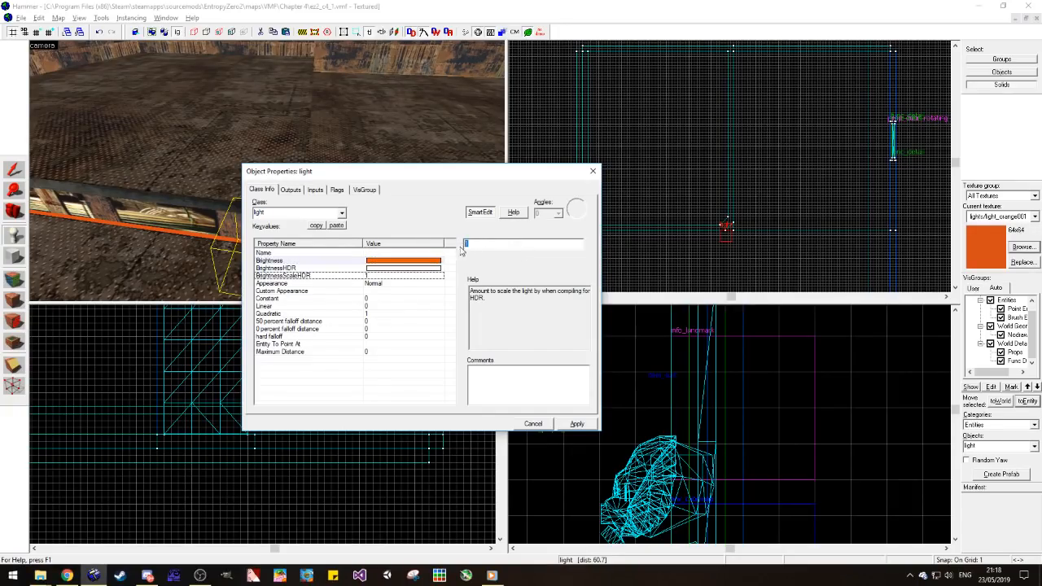
type("0.5")
left_click(576, 425)
left_click(593, 172)
Step: Move the orange light into the sunken recess under the raised platform's corner, then deselect it
left_click(14, 170)
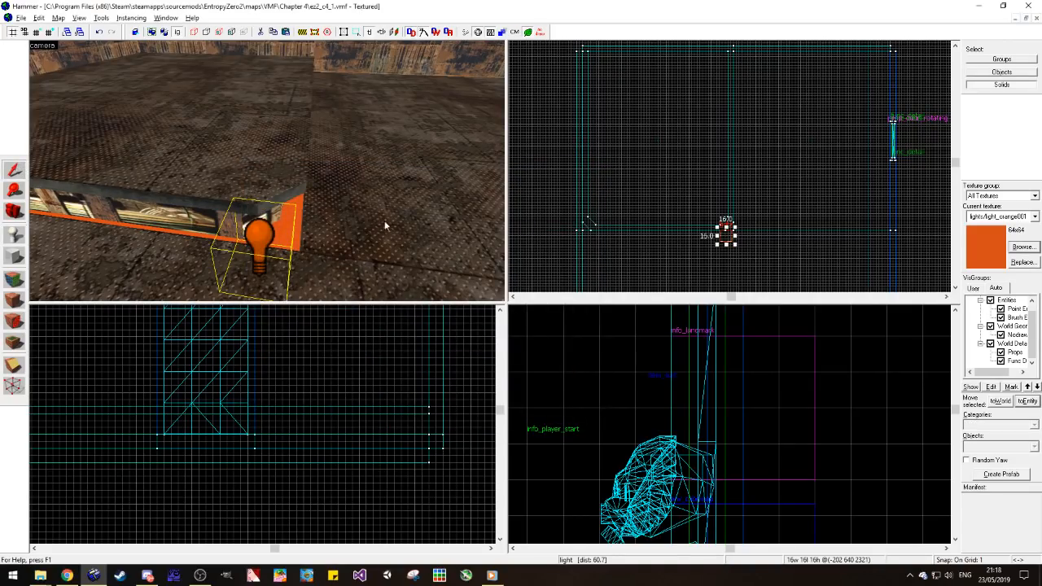
scroll(730, 244, "up", 5)
left_click_drag(728, 216, 732, 181)
scroll(622, 413, "down", 6)
scroll(577, 440, "up", 10)
left_click_drag(577, 440, 577, 440)
scroll(730, 155, "up", 3)
left_click(772, 216)
scroll(287, 239, "up", 1)
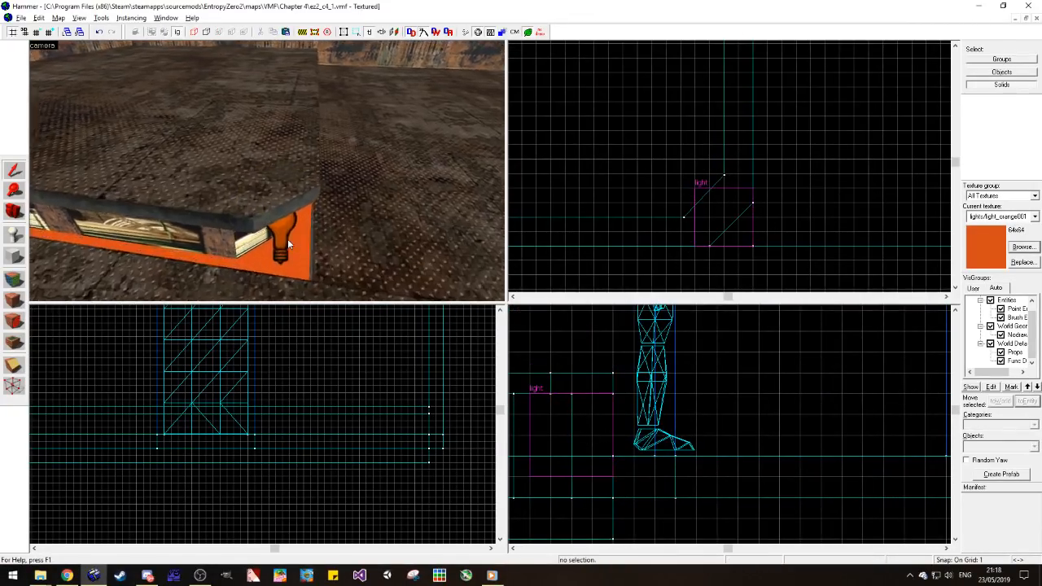
scroll(288, 240, "up", 1)
left_click(280, 245)
scroll(281, 244, "down", 2)
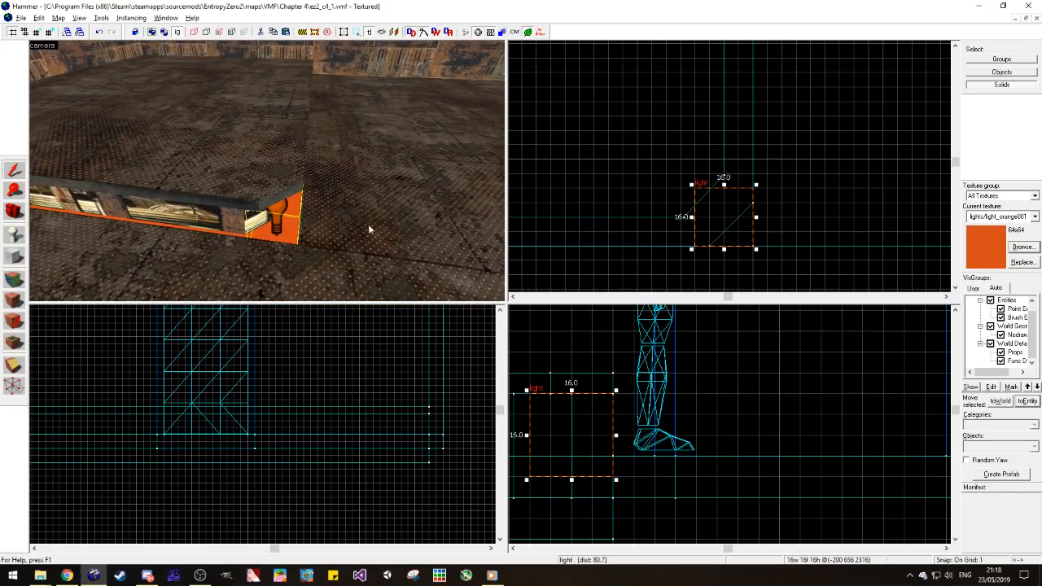
key("Escape")
Step: Place an env_sprite entity on the floor near the platform's corner light
left_click(14, 235)
type("env_sp")
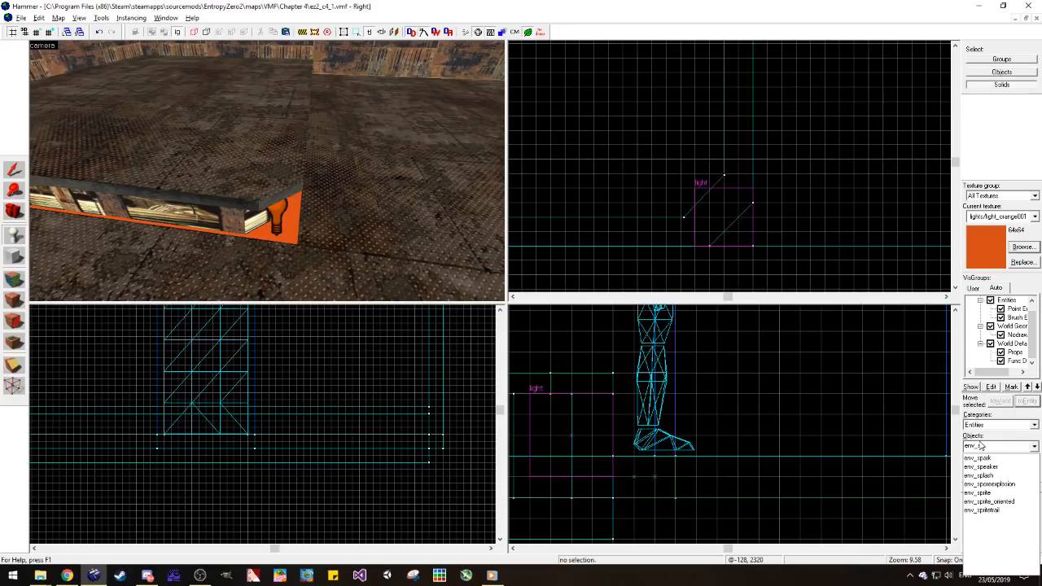
left_click(993, 493)
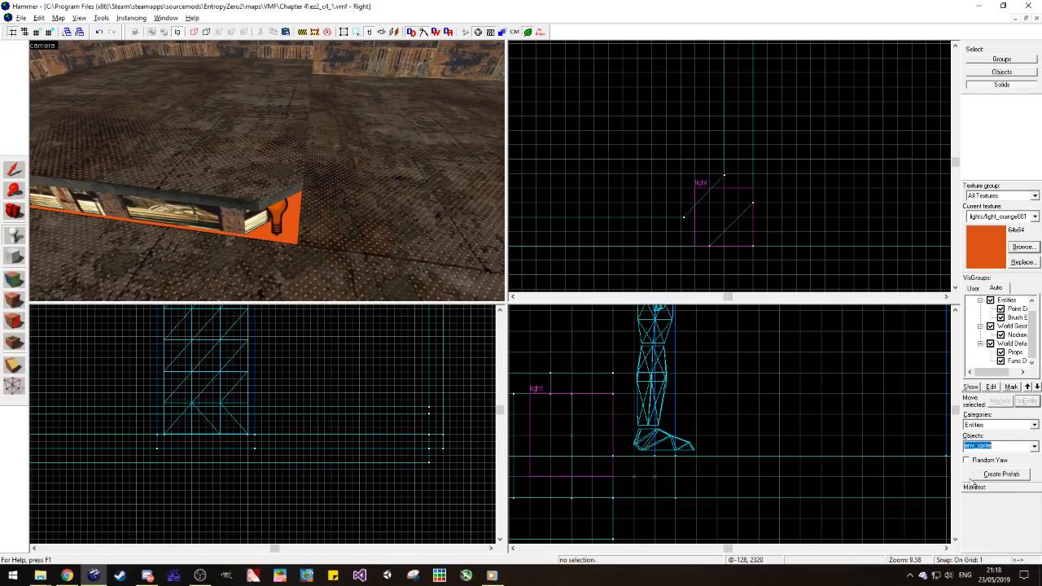
left_click(340, 242)
Step: Browse the sprite textures and set the env_sprite's Sprite Name to sprites/glow06.vmt
key("alt+Return")
left_click(399, 330)
left_click(477, 259)
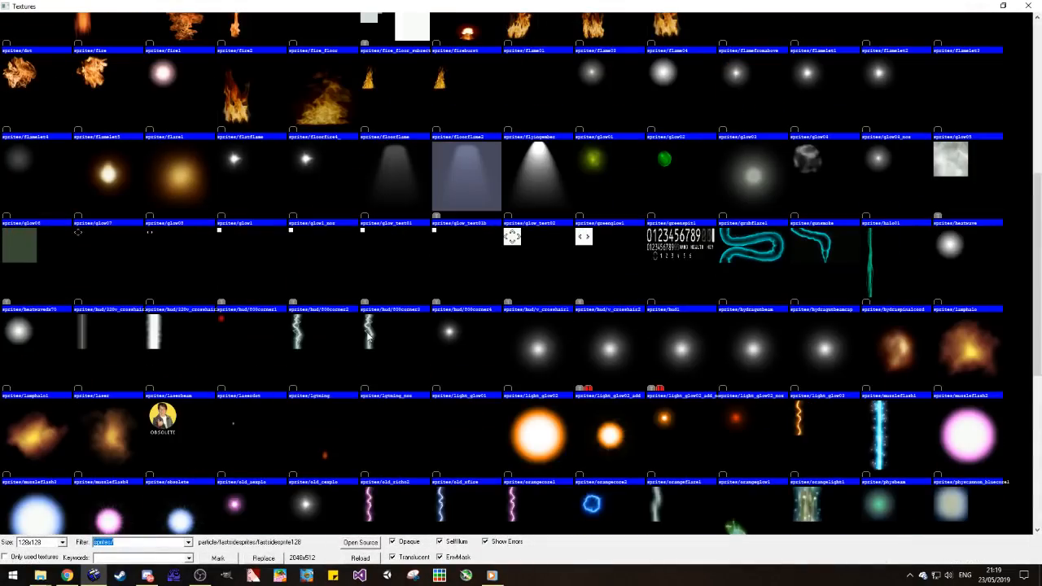
scroll(367, 335, "down", 3)
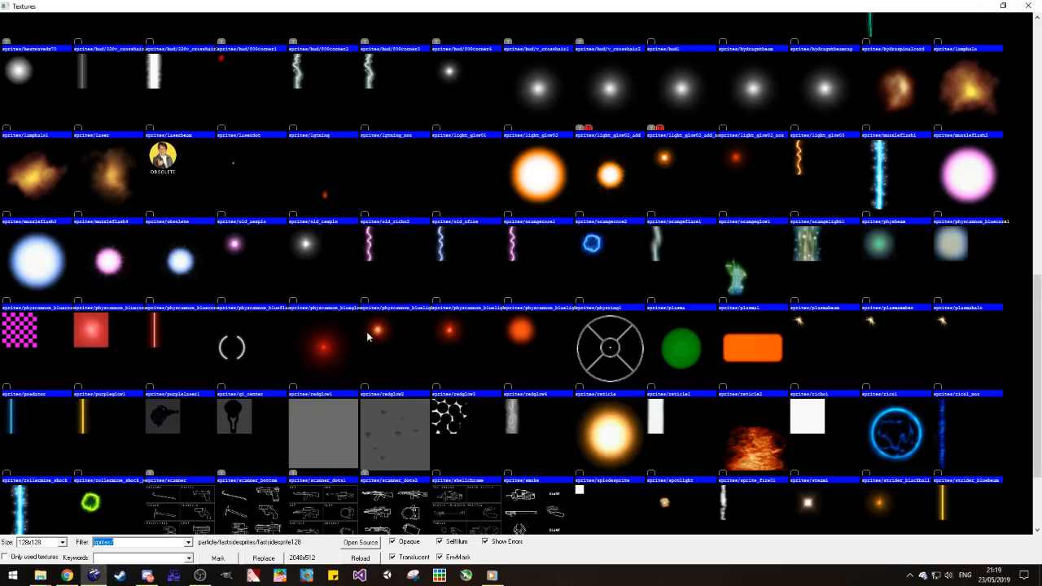
scroll(366, 331, "down", 2)
scroll(367, 332, "up", 3)
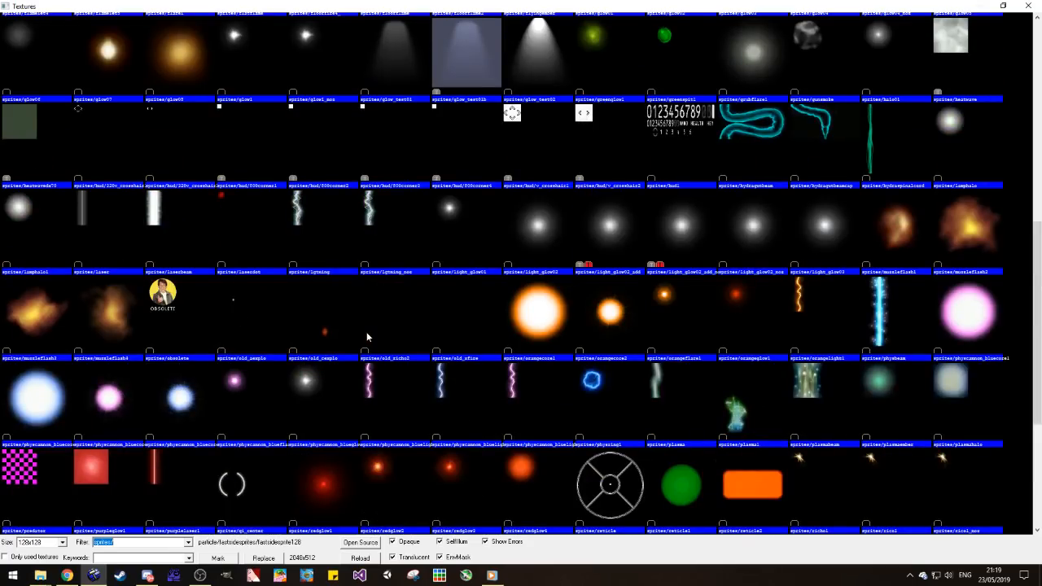
scroll(358, 331, "up", 2)
double_click(68, 186)
left_click(578, 425)
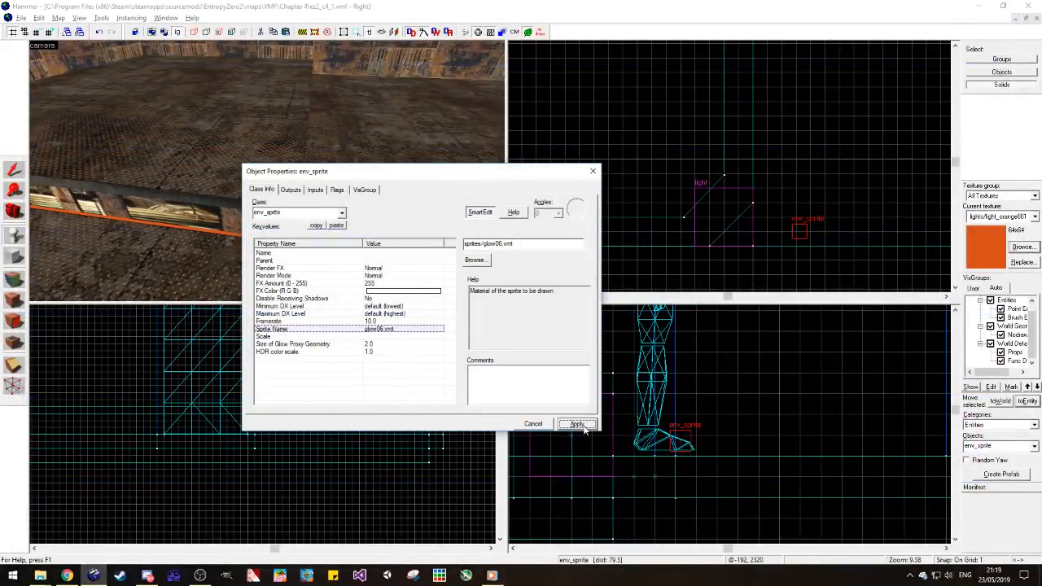
Step: Set the env_sprite's Scale to 0.5
left_click(382, 337)
type("0.")
left_click(570, 423)
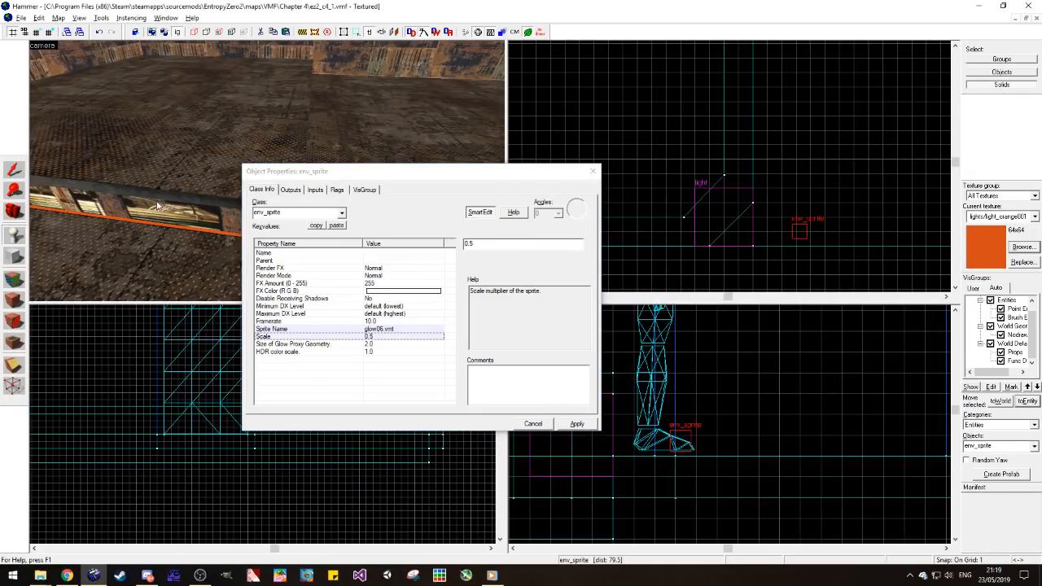
Step: Set the env_sprite's Render Mode to World Space Glow
key("d")
key("a")
left_click(405, 275)
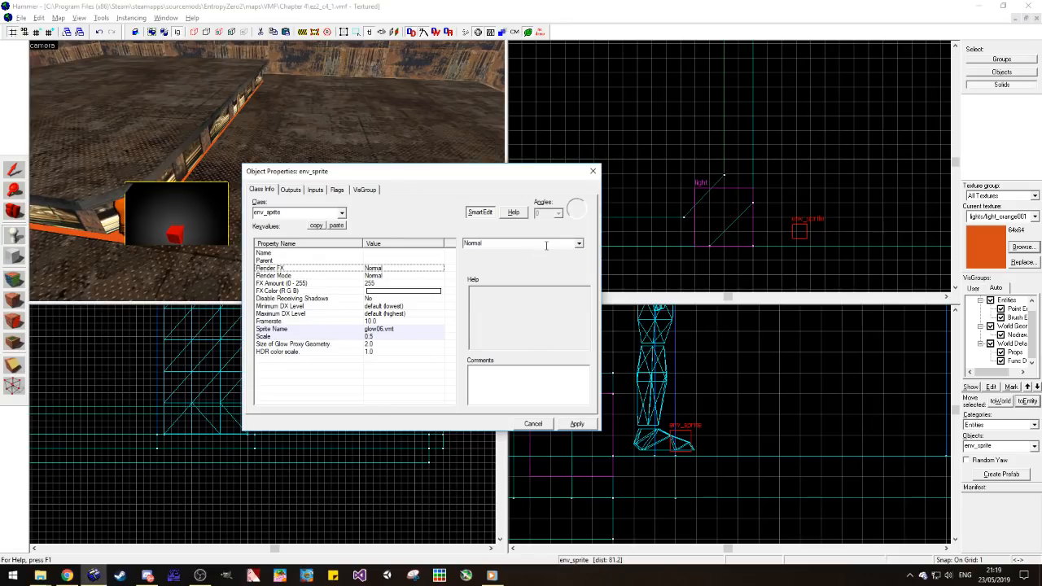
left_click(578, 243)
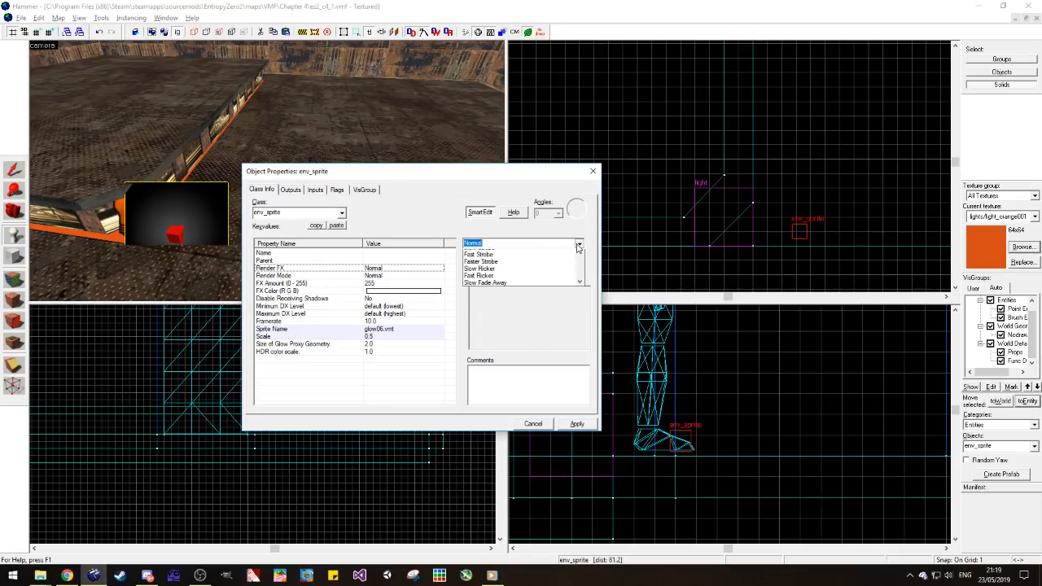
left_click(534, 242)
left_click(580, 247)
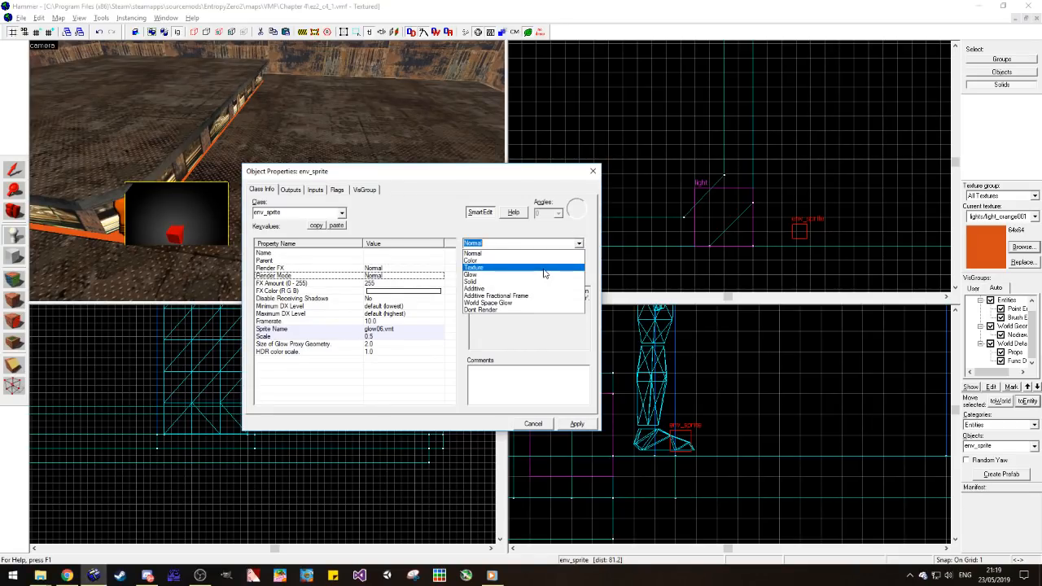
left_click(520, 290)
left_click(391, 337)
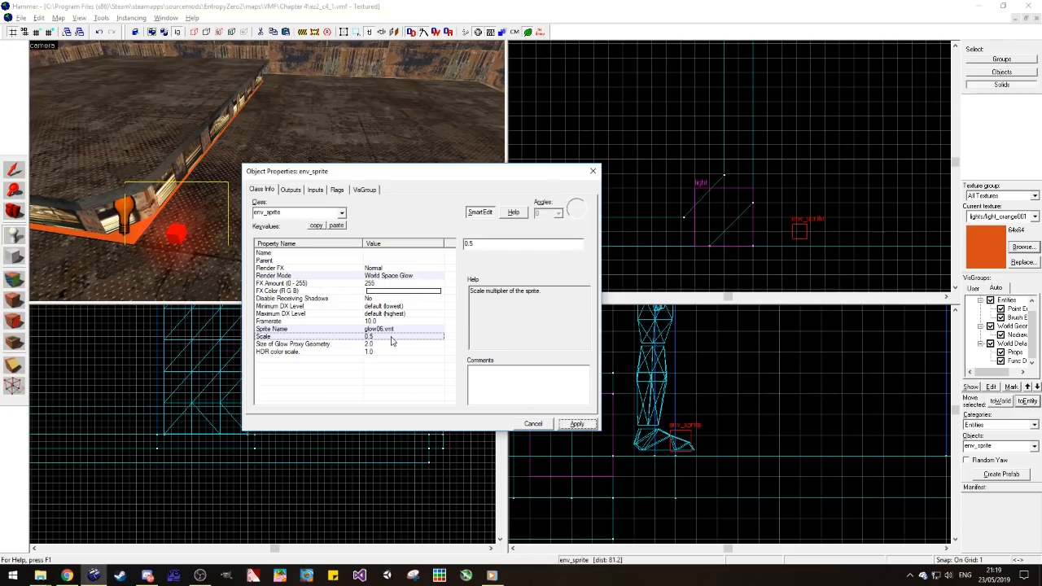
left_click(592, 172)
Step: Reopen the env_sprite's properties and set its FX Color to 242 91 0 800
left_click(16, 171)
double_click(161, 201)
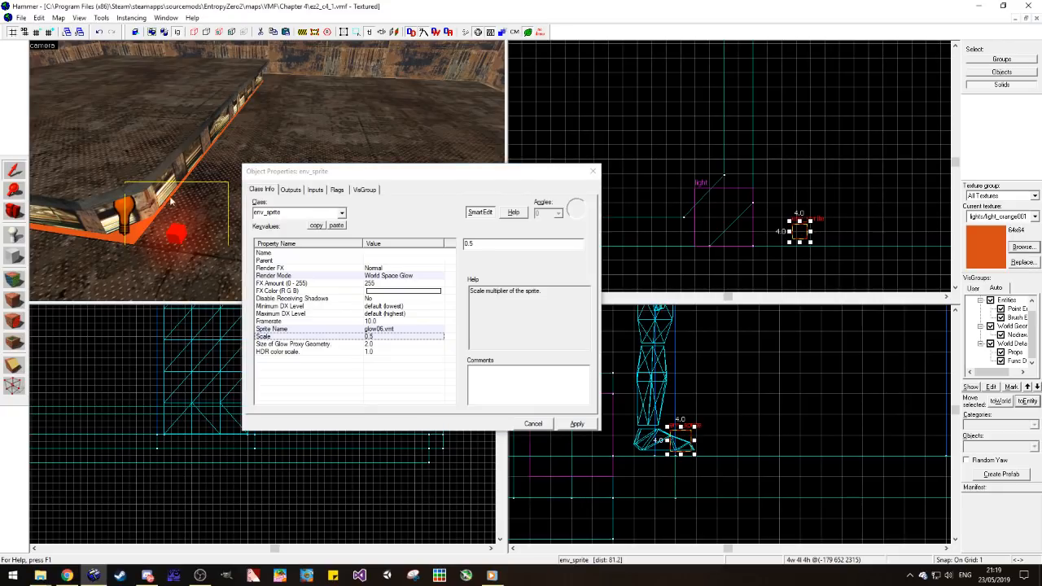
left_click(397, 292)
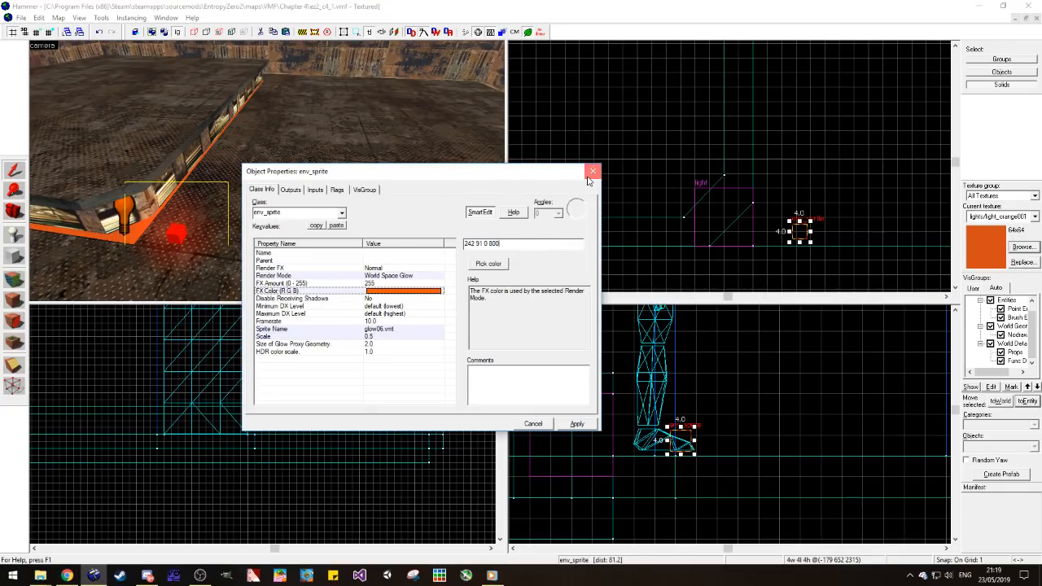
left_click(591, 171)
Step: Move the glow sprite into the recess at the orange corner light, then deselect it
scroll(784, 245, "up", 4)
left_click_drag(783, 246, 635, 173)
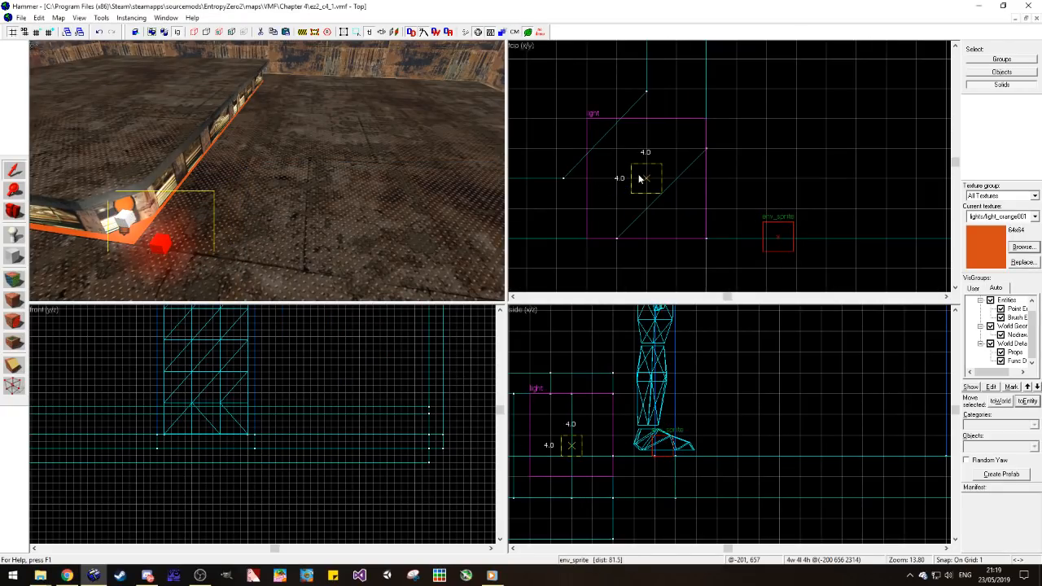
key("a")
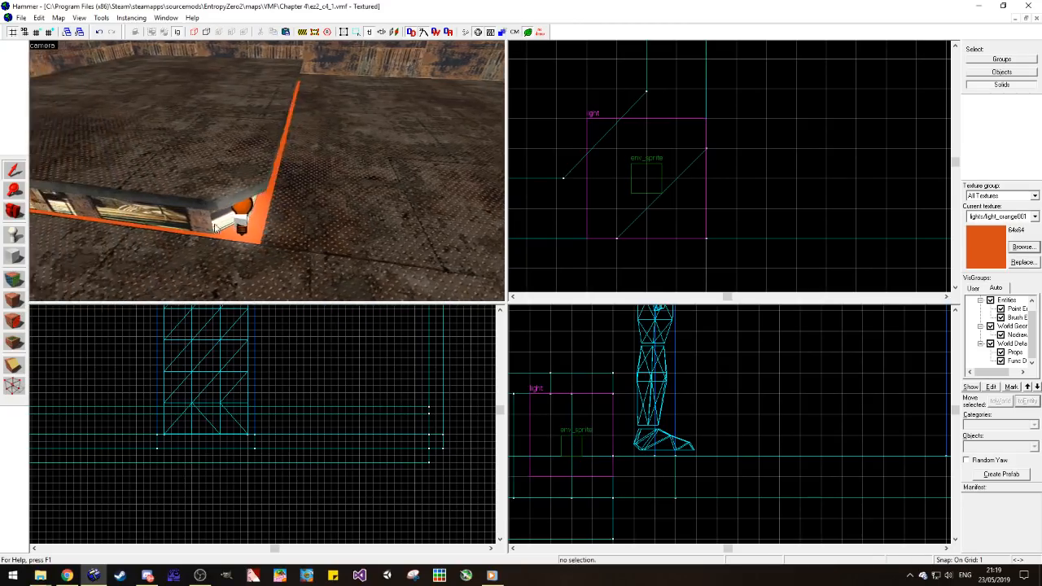
Step: Place three spaced copies of the glow sprite along the recess under the platform's long edge
scroll(669, 209, "down", 5)
left_click_drag(637, 228, 648, 108)
key("d")
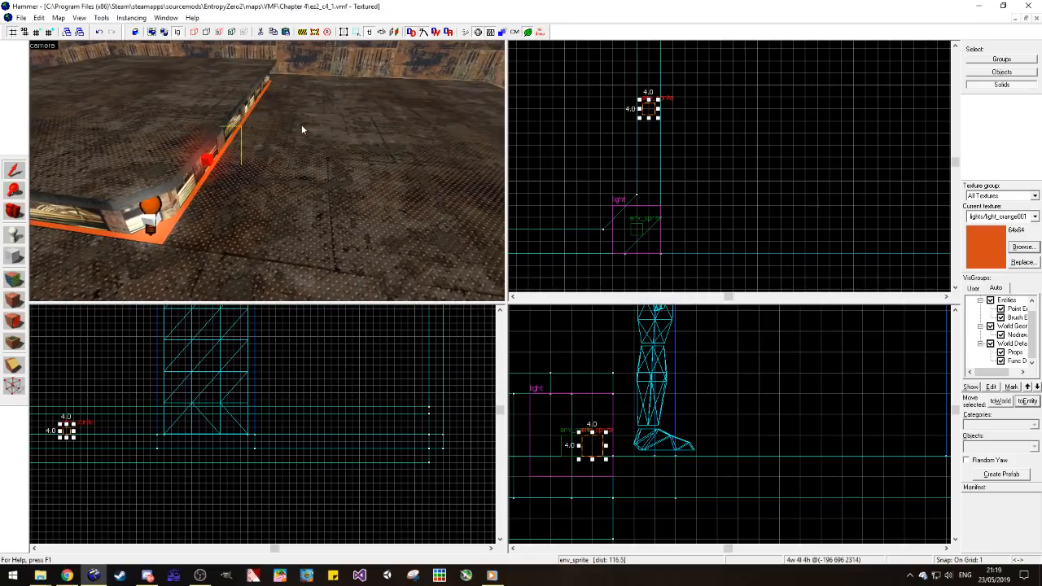
scroll(651, 130, "down", 2)
scroll(643, 255, "up", 1)
left_click_drag(636, 253, 632, 154)
scroll(619, 137, "down", 2)
scroll(619, 137, "up", 1)
left_click_drag(646, 213, 647, 147, "shift")
scroll(647, 147, "down", 3)
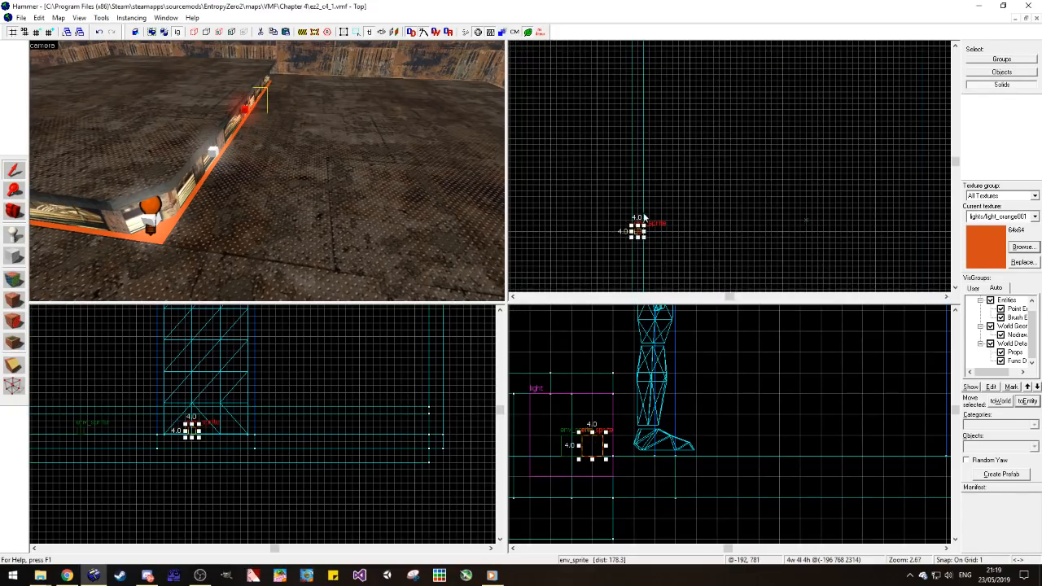
left_click_drag(643, 217, 631, 96, "shift")
scroll(643, 131, "up", 1)
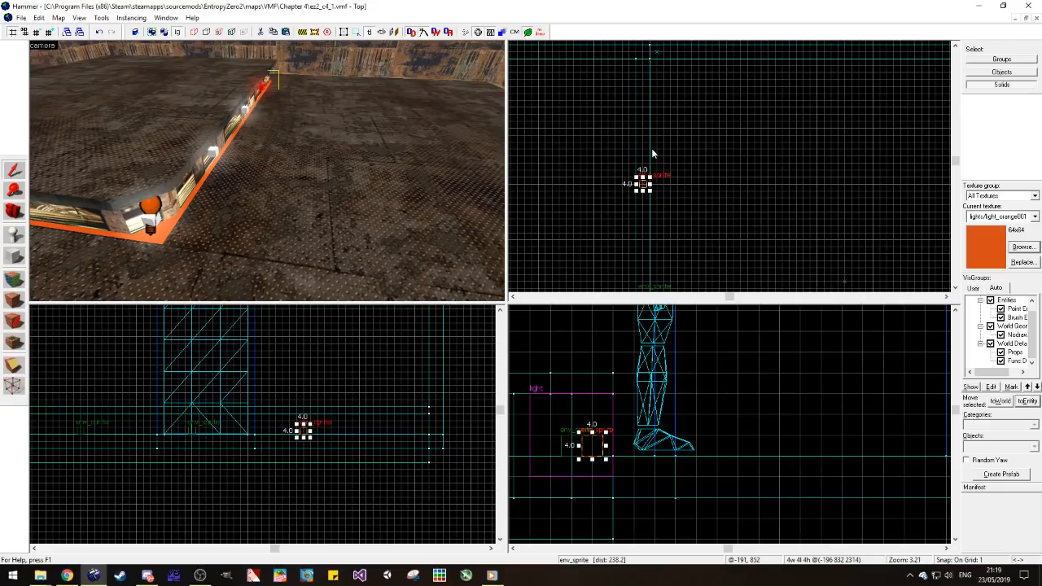
key("Escape")
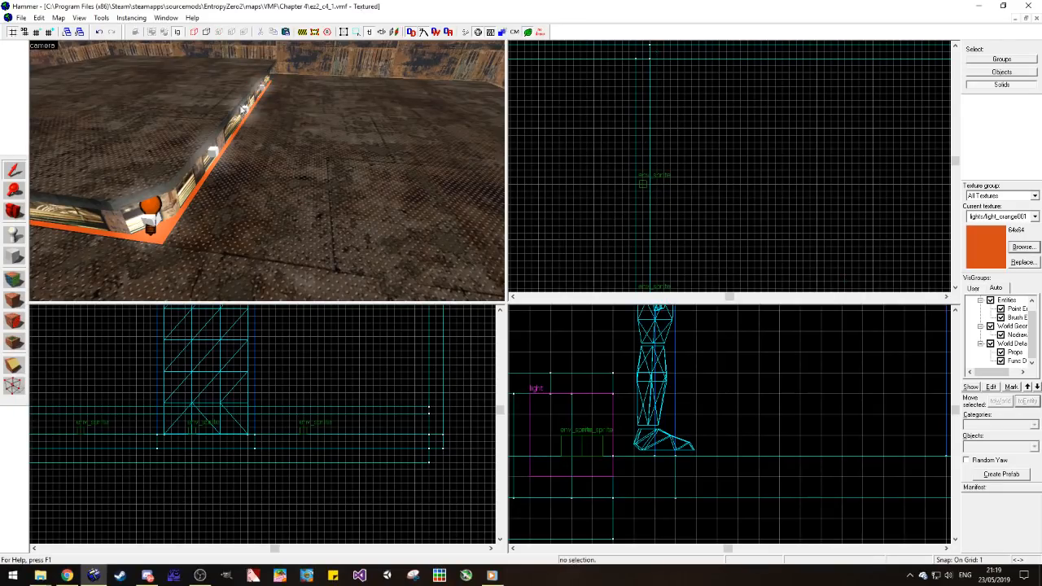
Step: Place three evenly spaced copies of the glow sprite along the recess under the platform's adjacent edge
left_click(263, 89)
left_click(213, 154)
key("a")
scroll(725, 112, "down", 9)
scroll(683, 165, "up", 8)
mouse_move(769, 131)
left_mouse_down("shift")
mouse_move(686, 204)
mouse_move(591, 203)
left_mouse_up("shift")
scroll(696, 207, "down", 4)
scroll(716, 213, "up", 5)
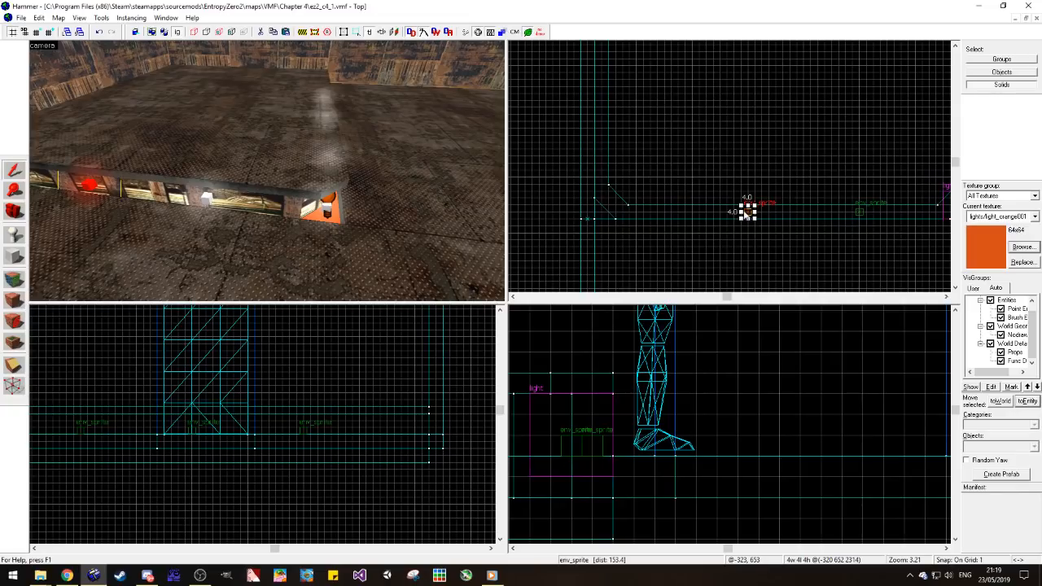
left_click_drag(744, 214, 634, 212, "shift")
key("Escape")
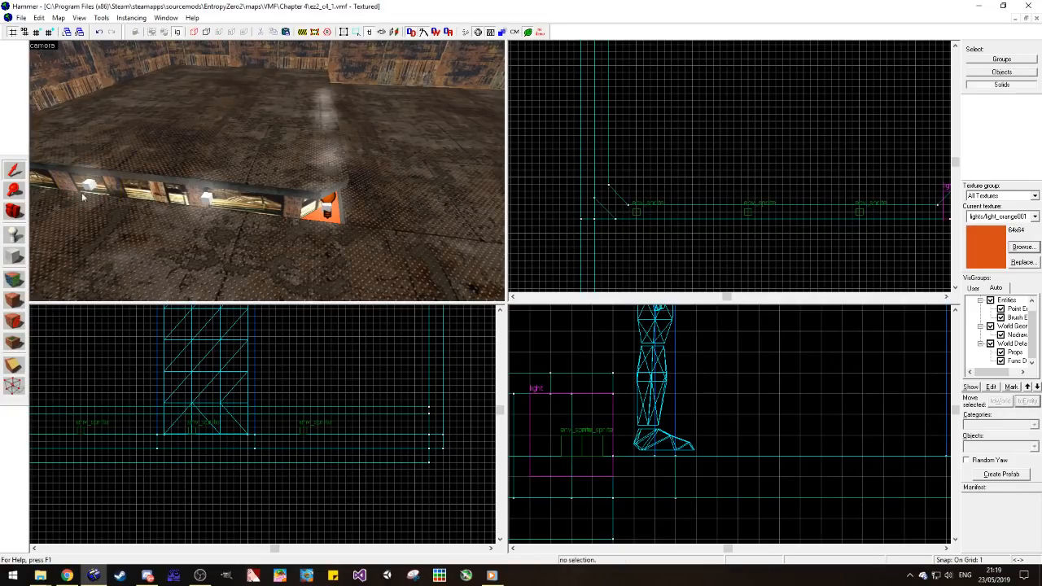
Step: Open the Chapter 3 map ez2_c3_3.vmf alongside the current map
left_click(21, 214)
left_click_drag(267, 171, 266, 171)
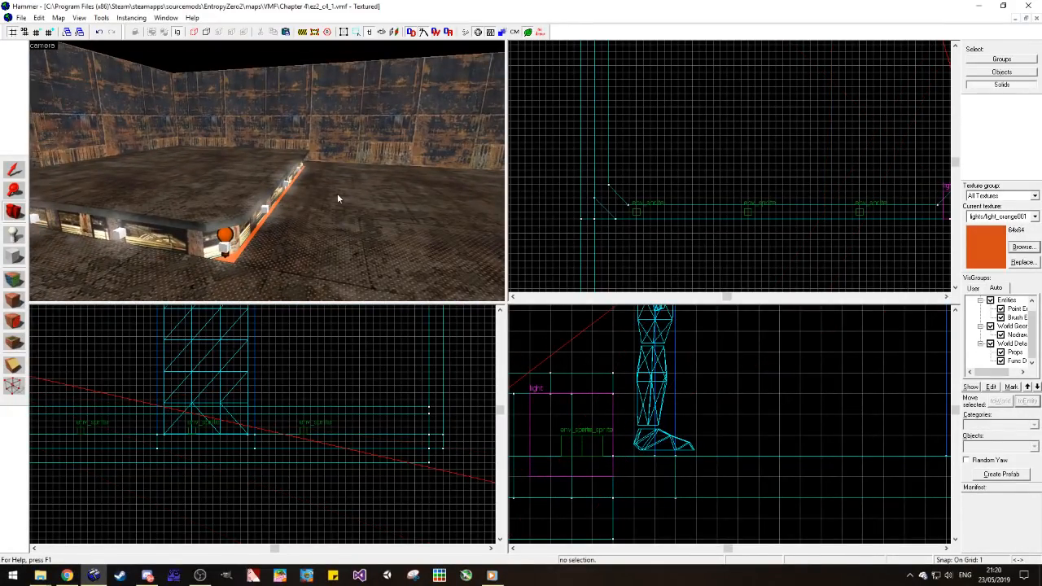
left_click(21, 17)
left_click(37, 46)
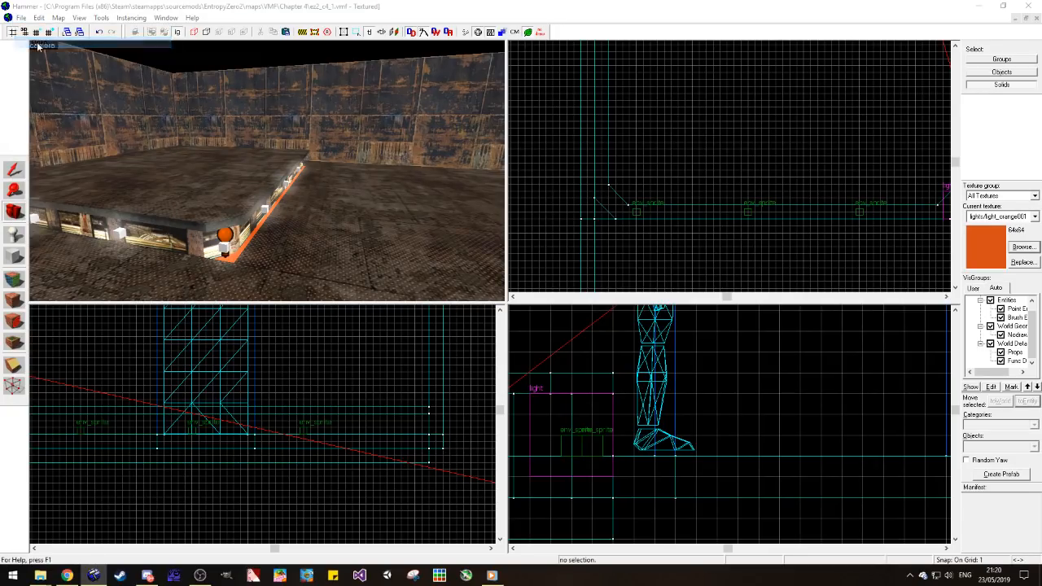
double_click(124, 124)
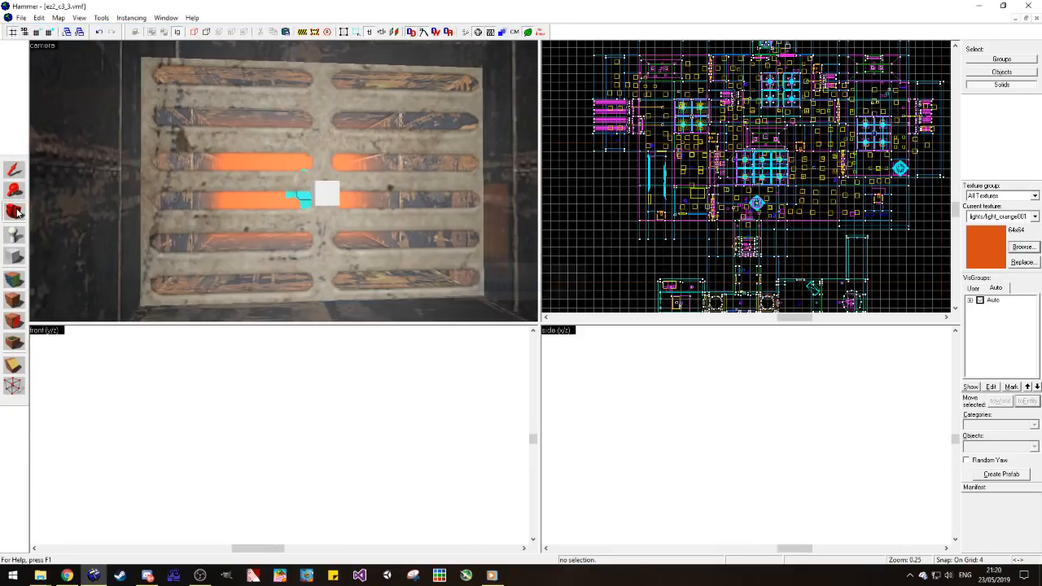
Step: Find the chain-link fence prop_static behind the blue barrels in the tunnel and copy it
key("w")
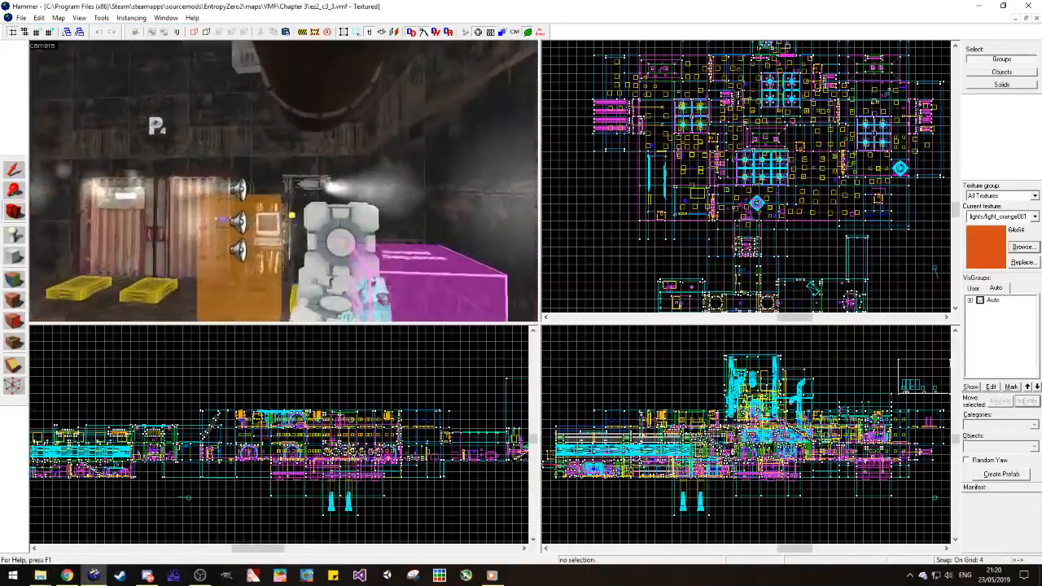
key("w")
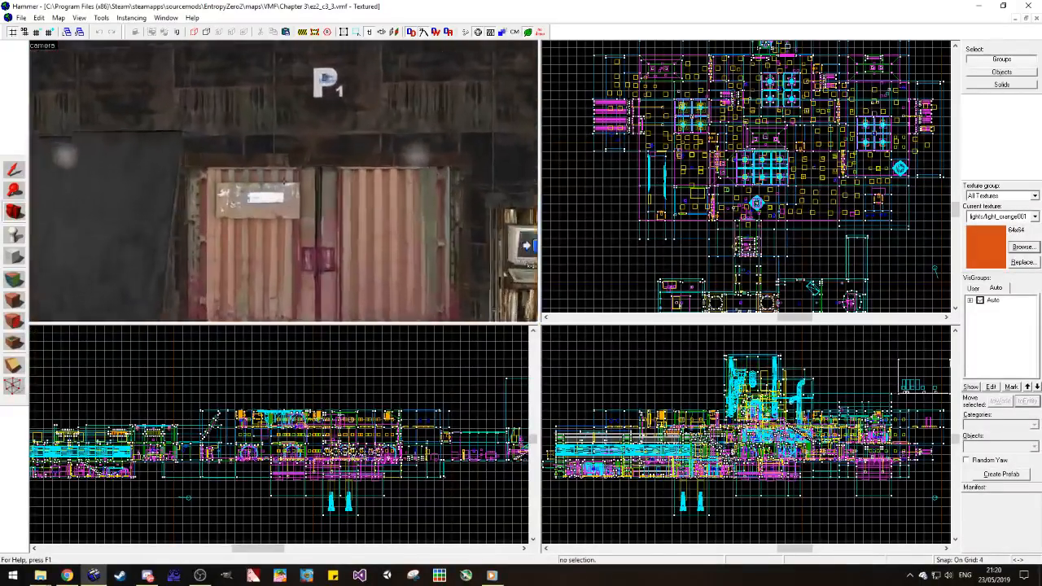
key("z")
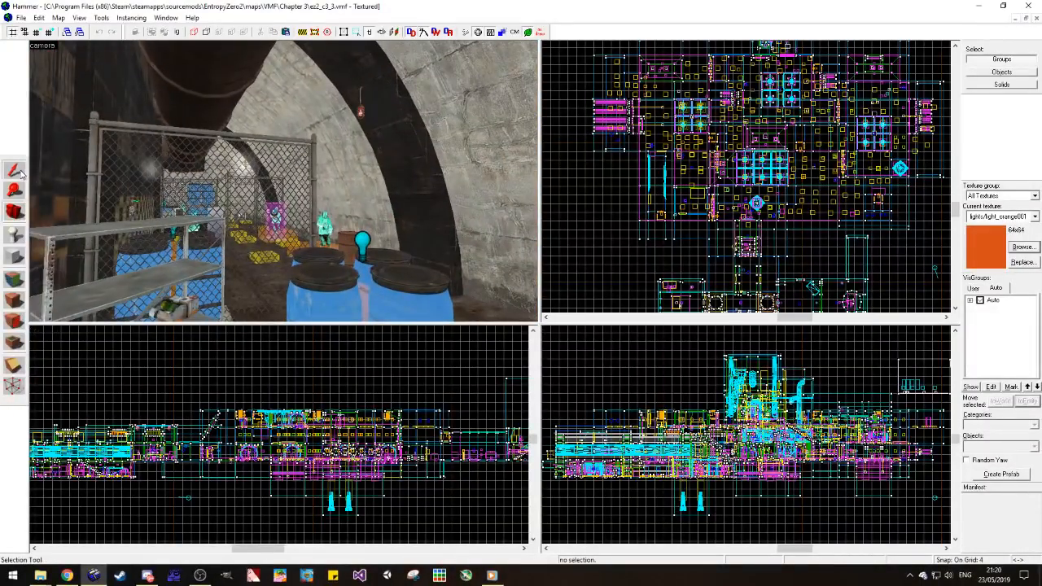
left_click(133, 127)
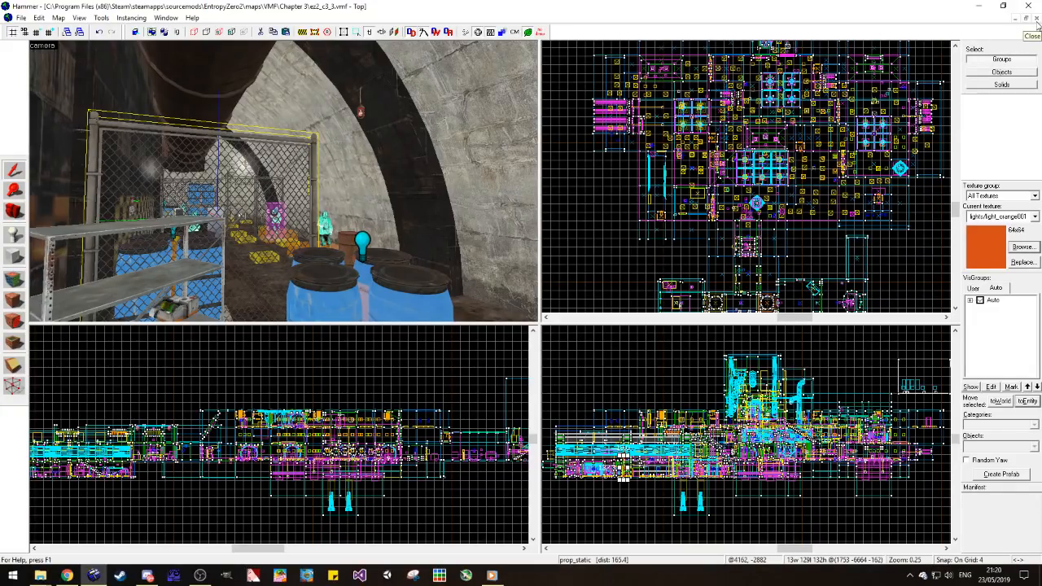
Step: Return to the ez2_c4_1 map, paste the fence onto the platform, and rotate it to face the opposite way
left_click(1014, 17)
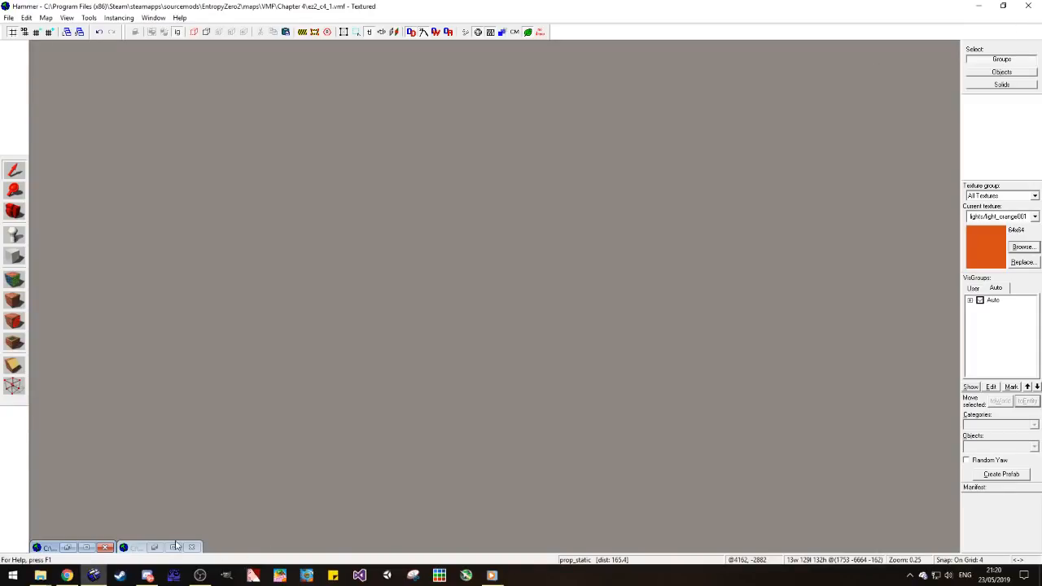
left_click(88, 547)
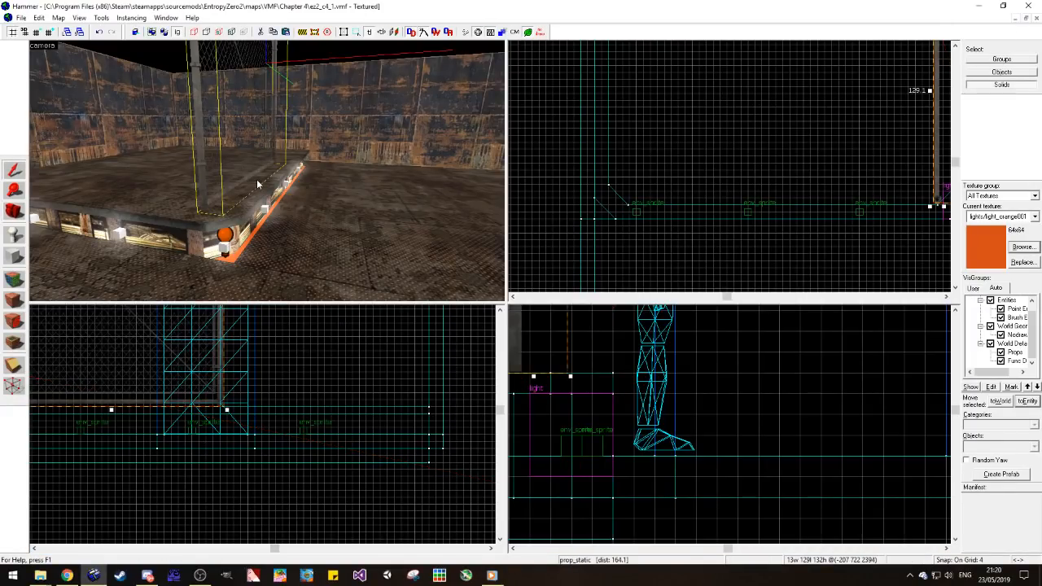
scroll(682, 201, "down", 5)
scroll(838, 125, "up", 4)
key("ctrl+m")
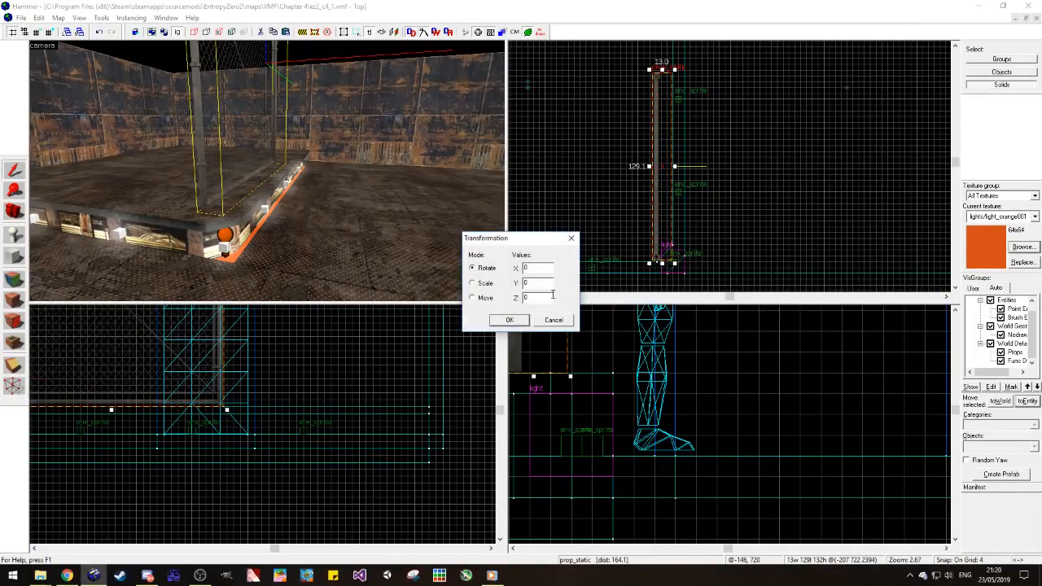
key("Return")
Step: Move the fence to the far end of the platform's long side and shift it onto the outer edge
scroll(649, 270, "down", 4)
scroll(649, 141, "up", 2)
left_click_drag(649, 207, 648, 96, "shift")
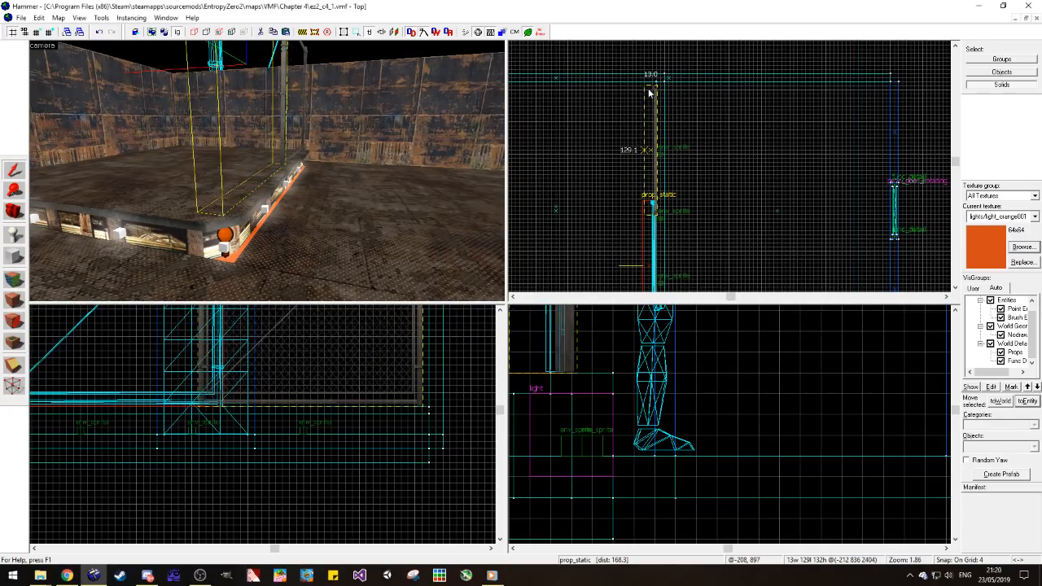
left_click(277, 168)
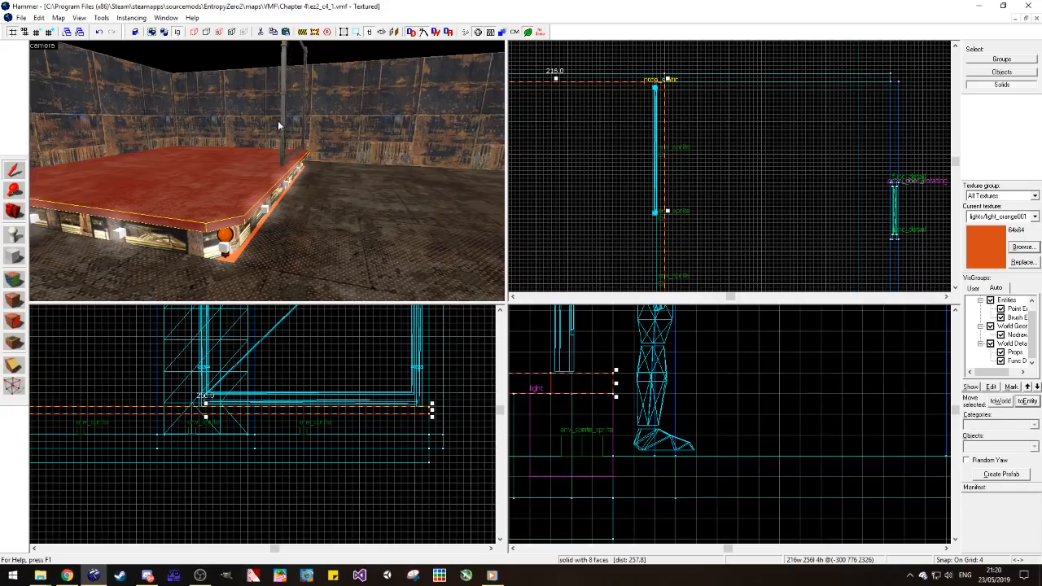
key("Escape")
scroll(682, 99, "up", 2)
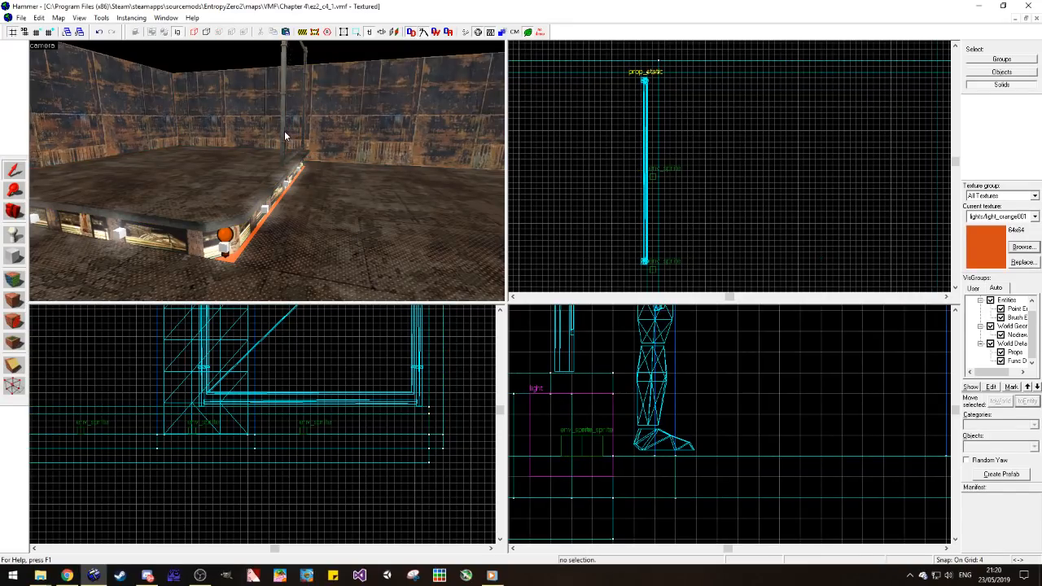
scroll(285, 132, "up", 1)
left_click(285, 132)
left_click_drag(641, 88, 653, 86)
Step: Duplicate the fence end to end toward the platform's near corner, then deselect it
scroll(654, 85, "down", 4)
scroll(655, 137, "up", 2)
left_click_drag(656, 136, 658, 267, "shift")
scroll(675, 241, "down", 1)
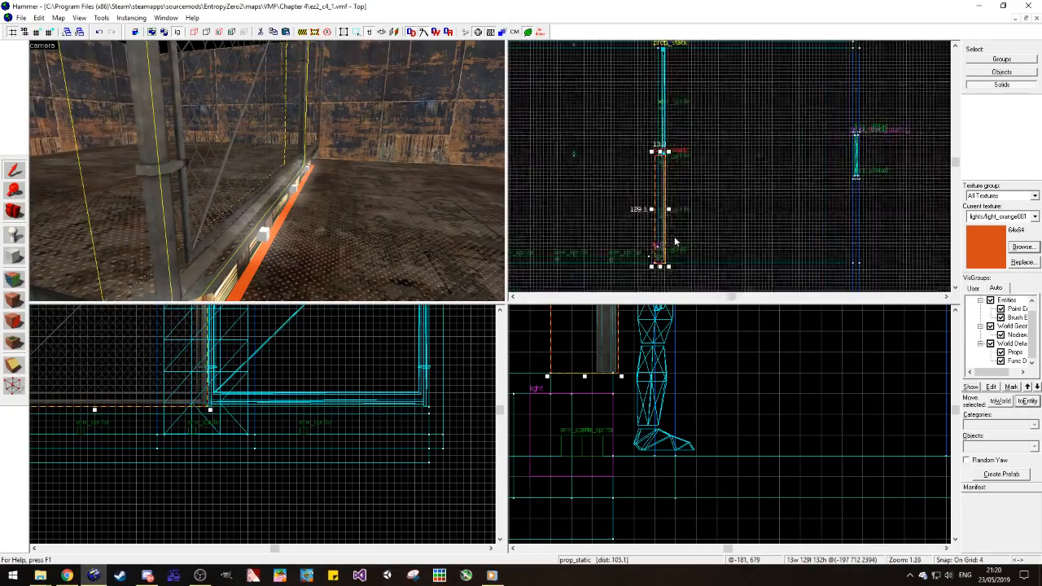
scroll(679, 244, "up", 1)
key("Escape")
Step: Examine the fence's end post and the lit recess around the platform's near corner
scroll(287, 205, "down", 1)
key("d")
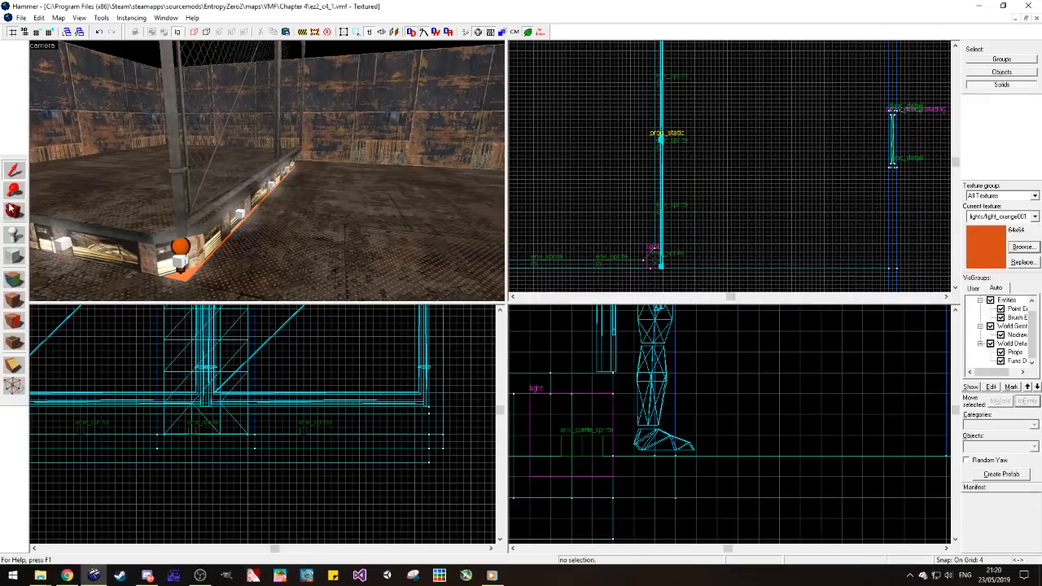
key("z")
key("d")
key("w")
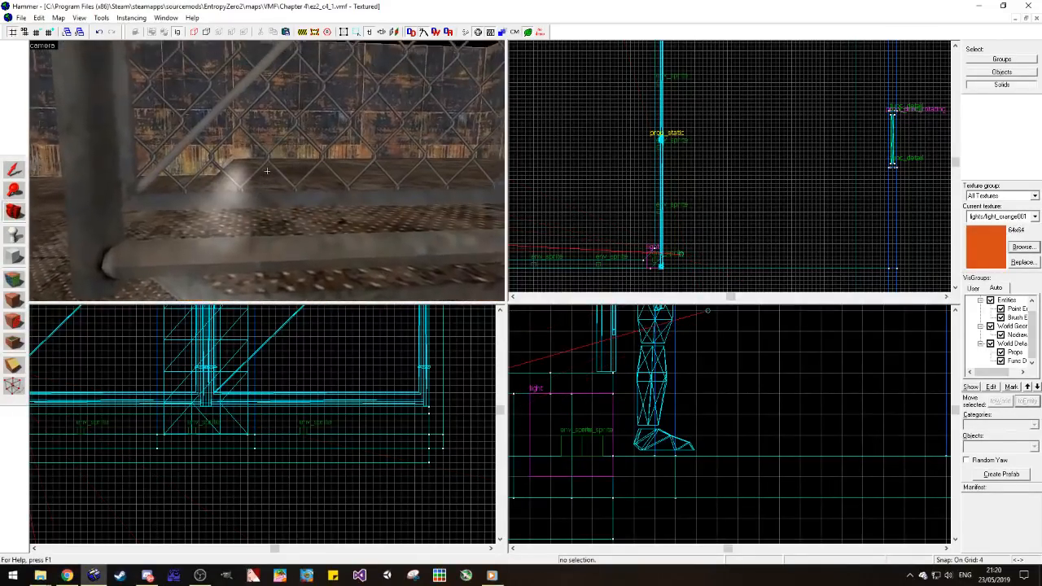
key("s")
key("z")
Step: Shift the platform's top and recess brushes outward past the end post of the near fence, then deselect them
left_click(14, 170)
left_click(188, 186)
scroll(669, 158, "down", 3)
scroll(667, 201, "up", 5)
scroll(676, 202, "up", 2)
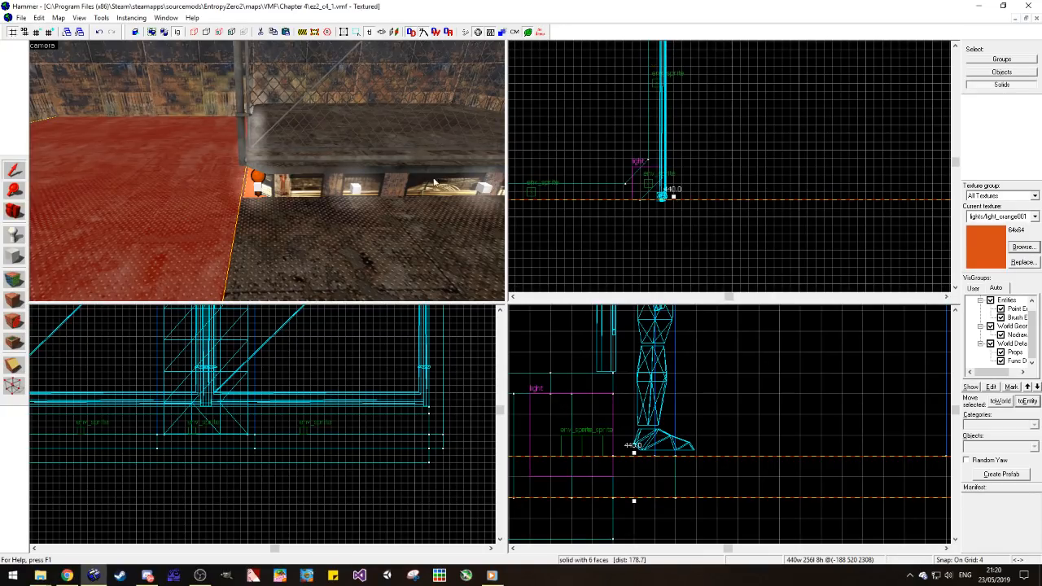
left_click(281, 190)
mouse_move(623, 151)
left_mouse_down()
mouse_move(623, 178)
mouse_move(673, 219)
left_mouse_up()
left_click(674, 197)
left_click(641, 224)
left_click(417, 239)
left_click_drag(901, 203, 900, 227)
key("Escape")
Step: Move the orange light-textured brush beneath the recess outward to line up with the shifted platform
key("w")
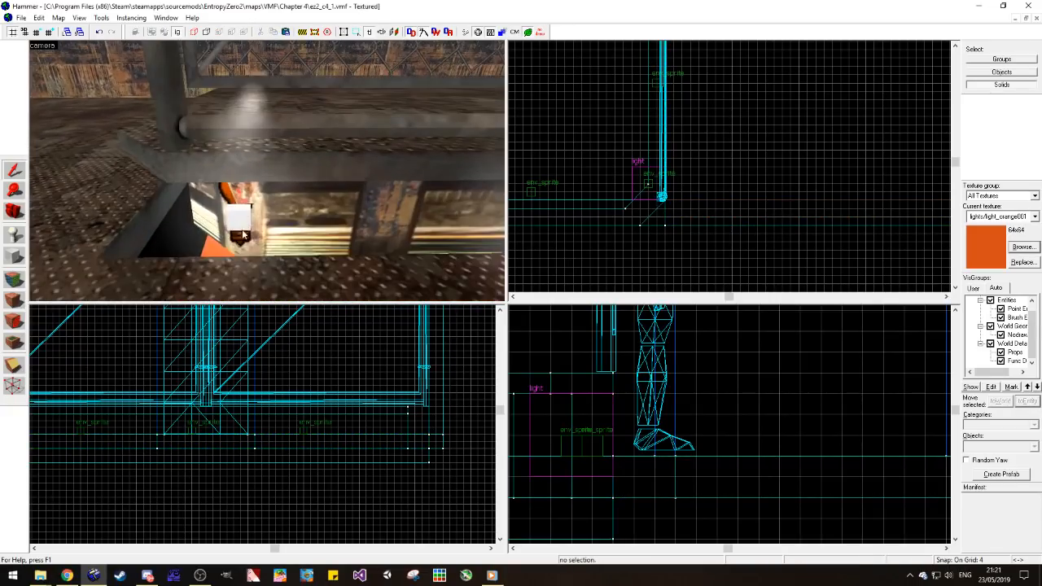
left_click(232, 238)
key("Escape")
key("w")
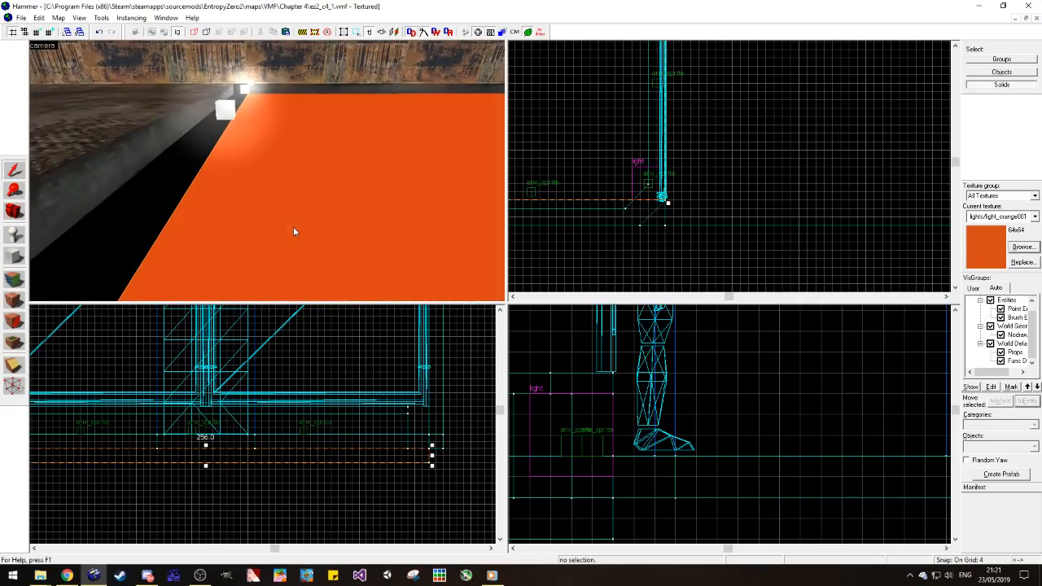
left_click(293, 228)
left_click_drag(648, 187, 649, 212)
scroll(680, 231, "down", 9)
scroll(672, 131, "up", 7)
scroll(698, 95, "up", 3)
key("Escape")
Step: Examine the shifted platform, its lit recess and the fence from several sides of the room
key("z")
key("s")
key("d")
key("a")
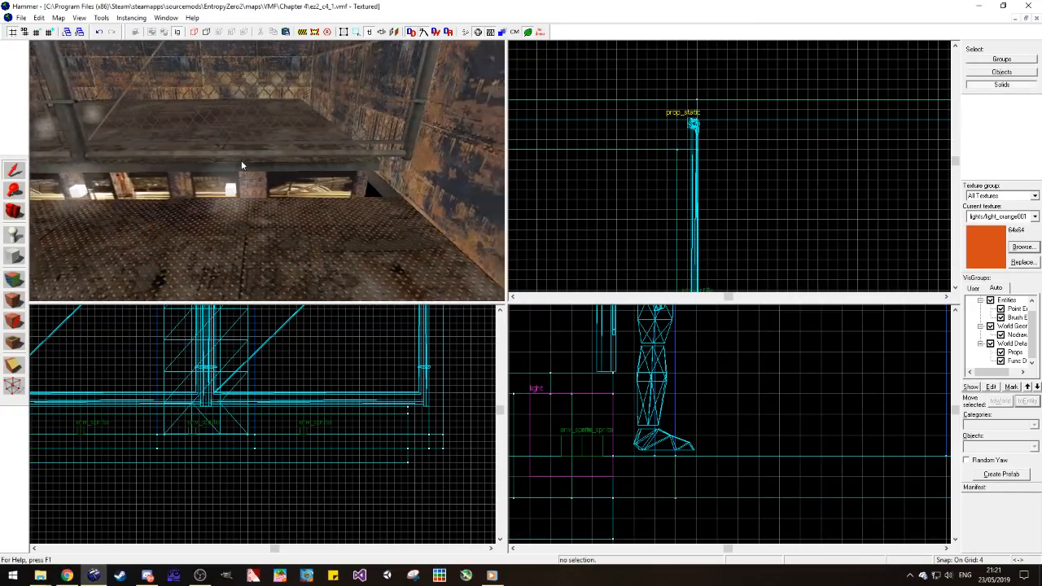
key("w")
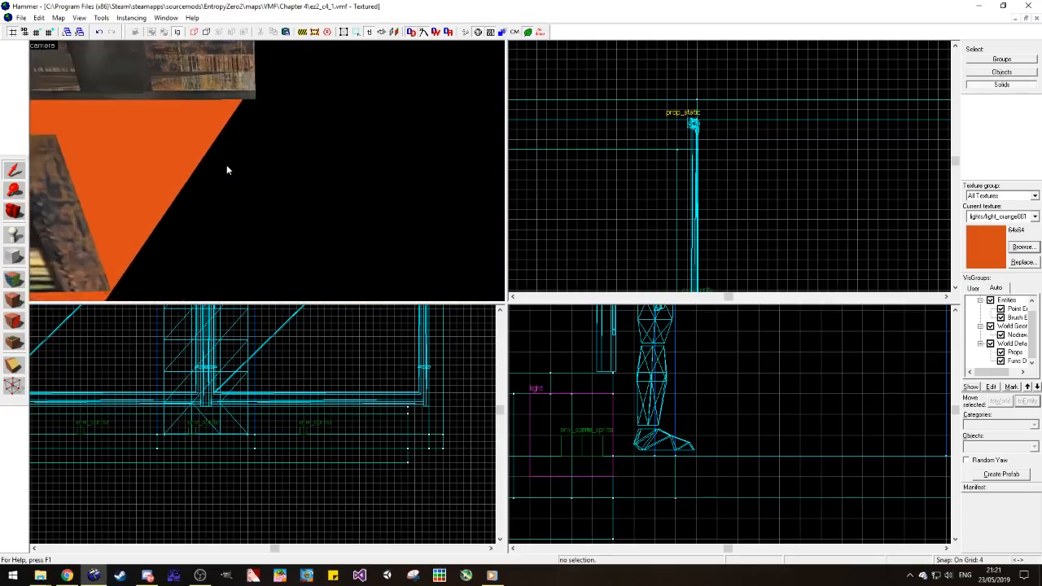
left_click(540, 32)
key("s")
key("a")
key("space")
left_click_drag(151, 165, 267, 171)
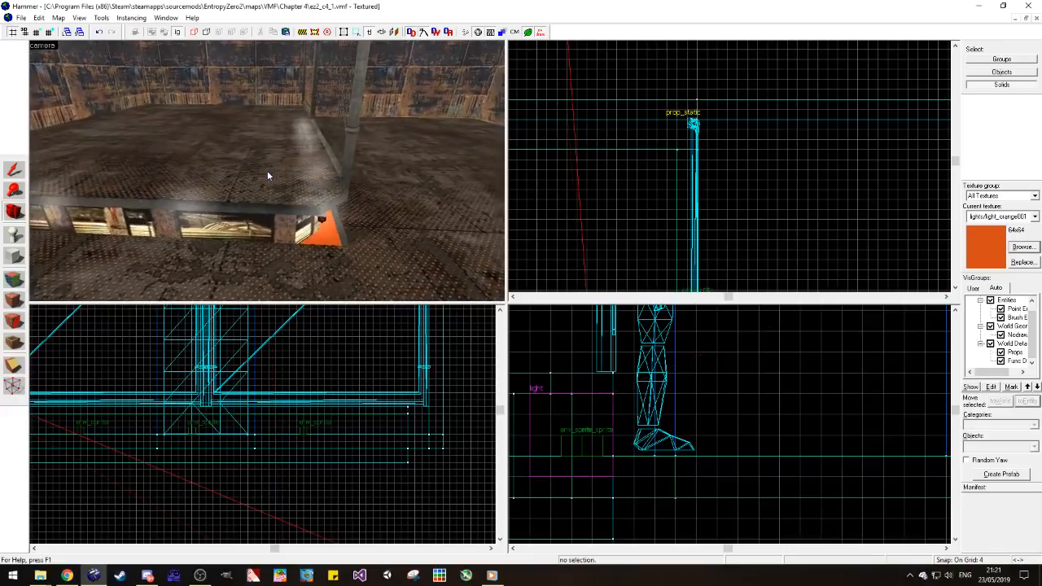
key("z")
key("w")
key("s")
key("s")
key("a")
key("d")
key("s")
key("w")
key("a")
key("z")
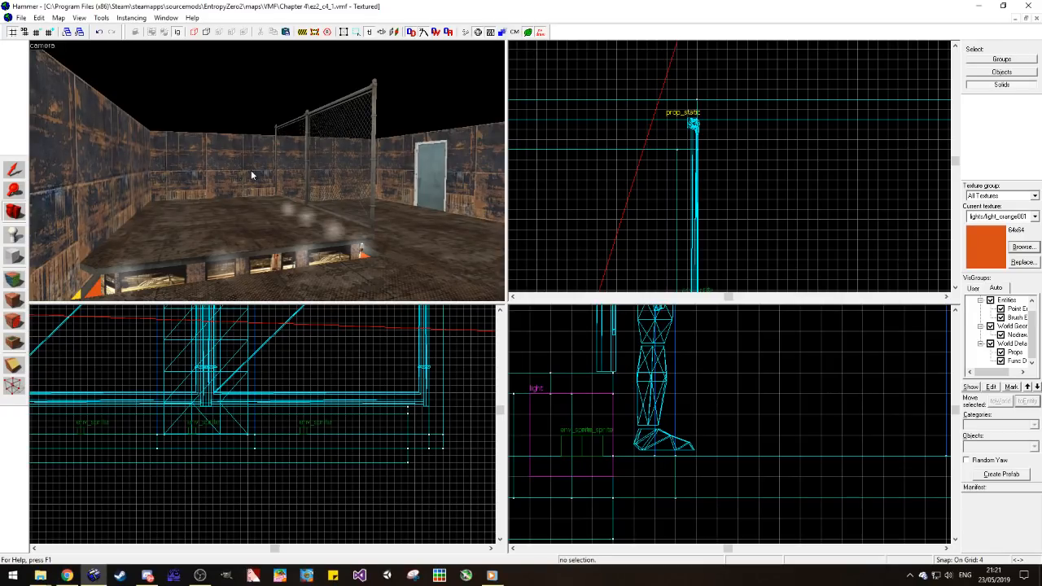
key("z")
key("z")
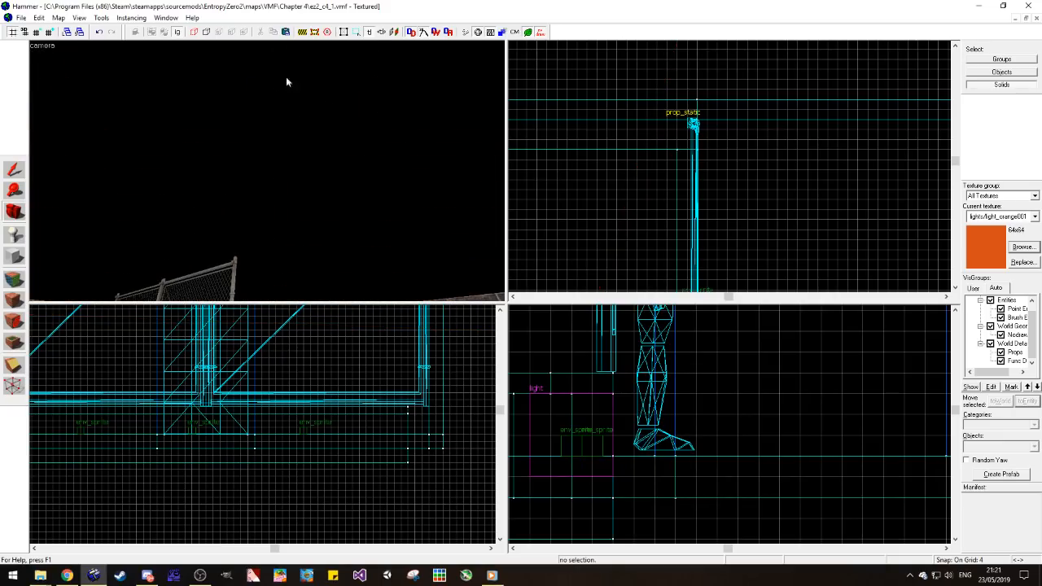
key("z")
key("z")
key("z")
key("z")
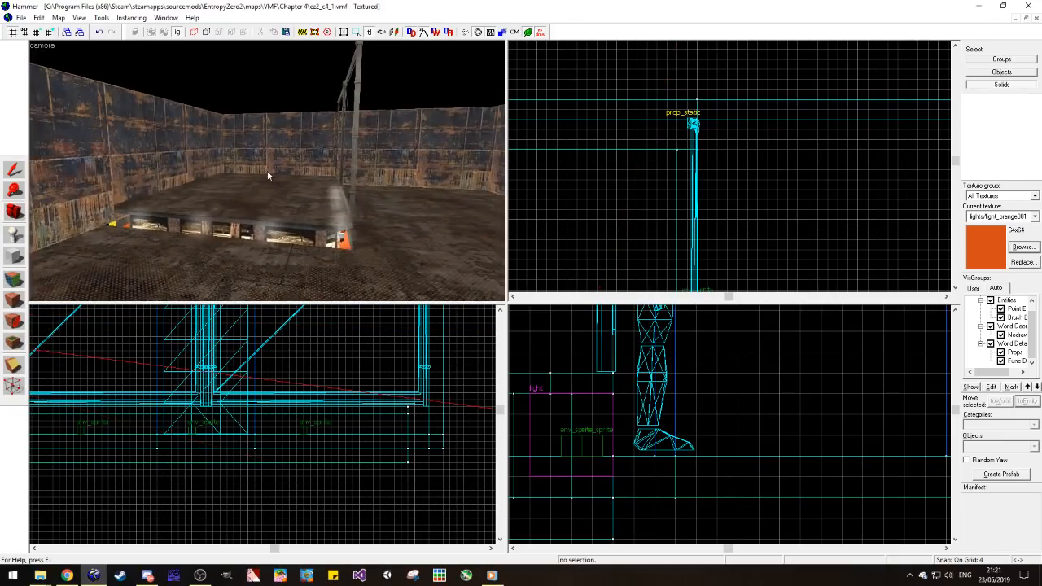
scroll(268, 172, "up", 2)
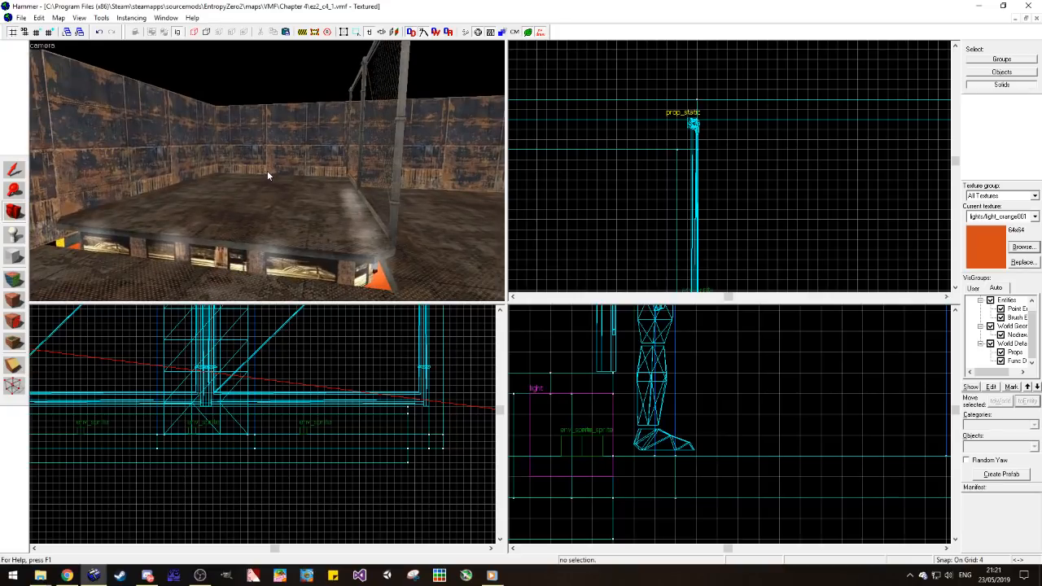
Step: Stretch the narrow 8-unit brush along the wall to close the gap at the recess's near corner, then deselect it
key("z")
key("w")
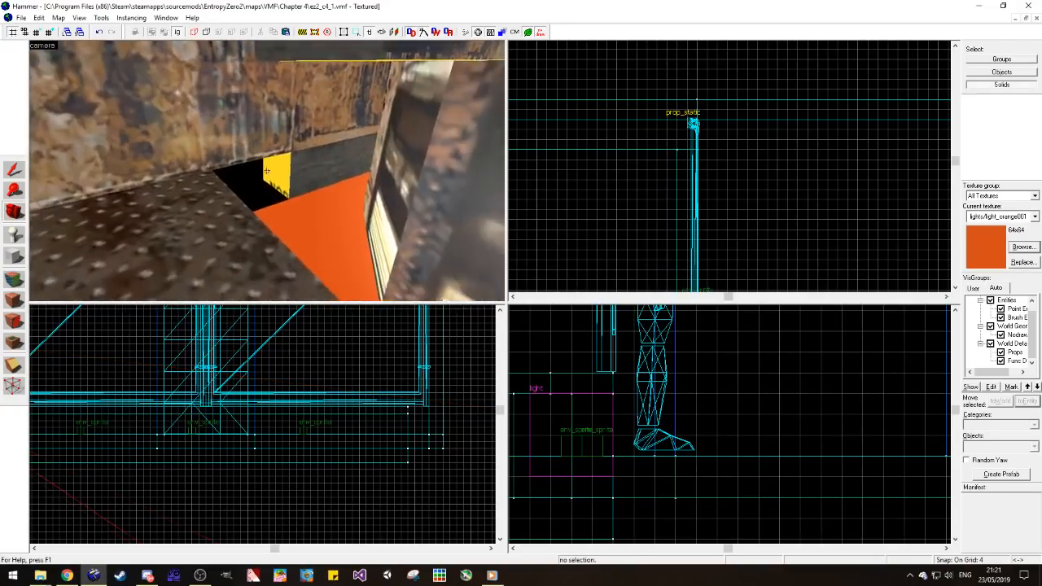
left_click(15, 171)
scroll(756, 149, "down", 6)
scroll(718, 194, "up", 6)
left_click_drag(618, 246, 618, 254)
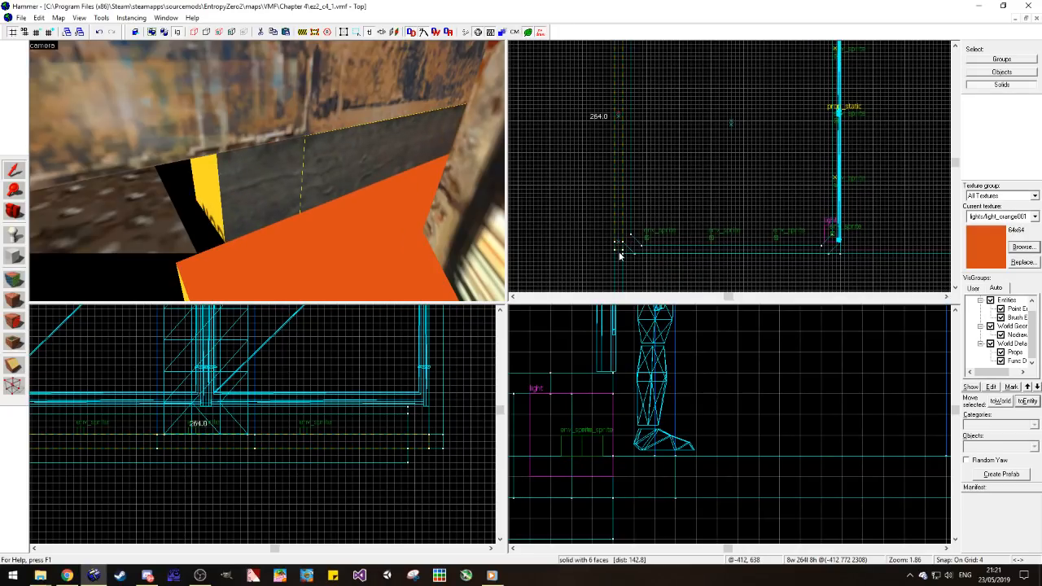
left_click(596, 258)
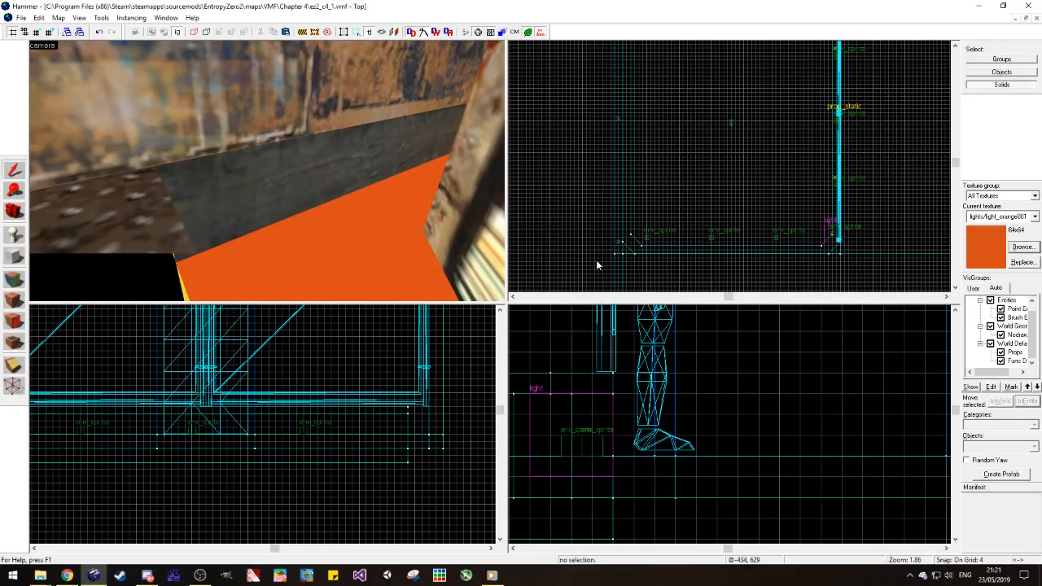
Step: Move the light entity and glow sprite at the fence corner outward into the shifted recess
scroll(258, 131, "down", 8)
scroll(355, 241, "down", 4)
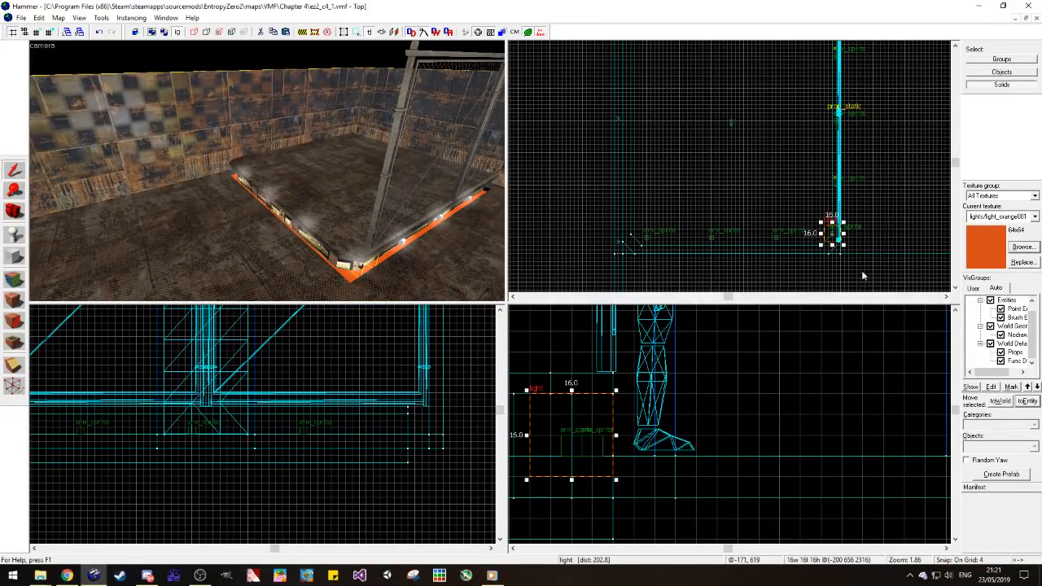
scroll(812, 216, "up", 5)
left_click_drag(807, 237, 804, 242)
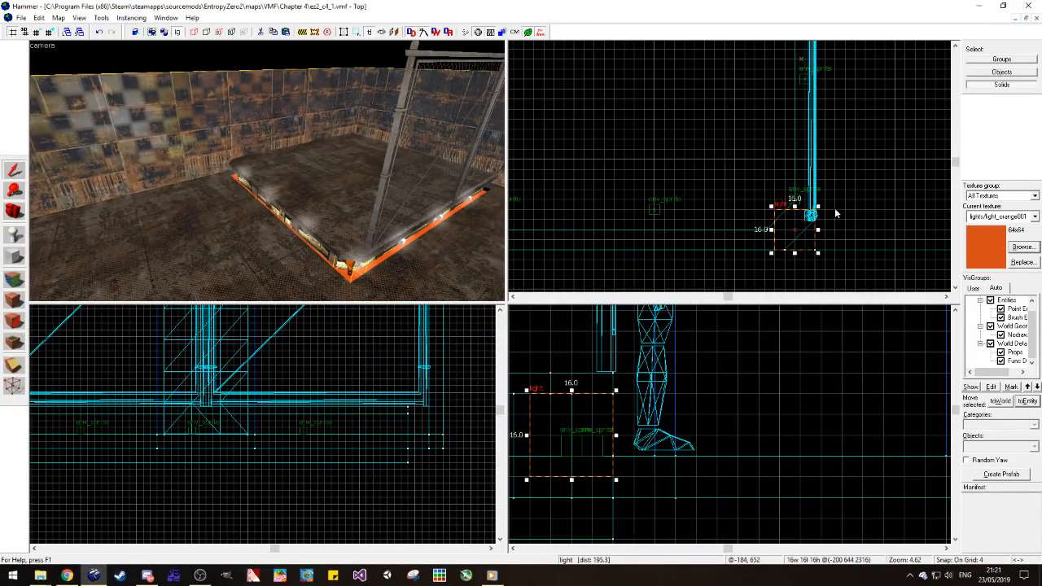
left_click(835, 208)
key("d")
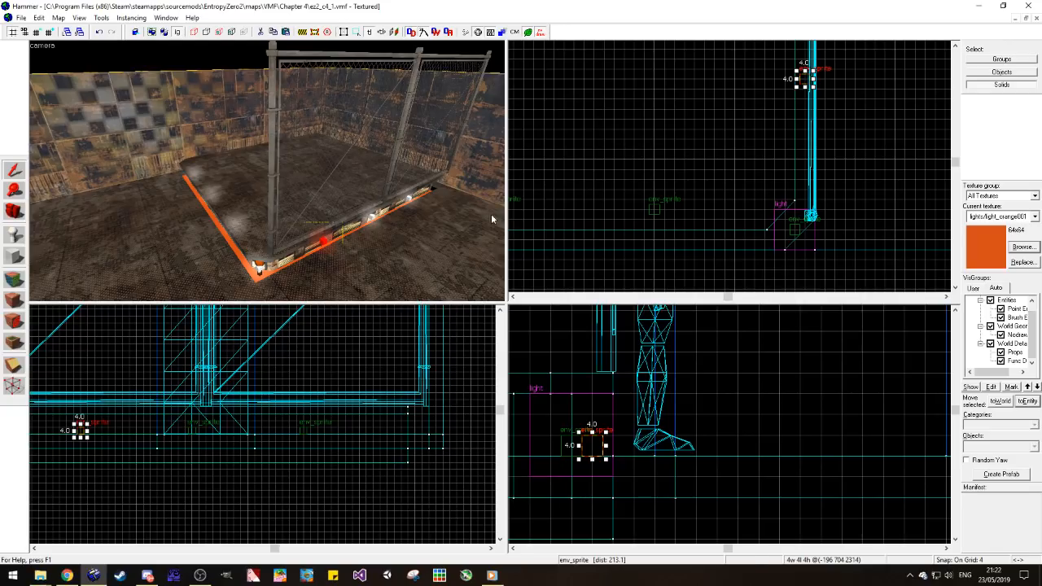
Step: Move the env_sprite glows along the platform's near edge outward into the recess
left_click(656, 209)
scroll(844, 201, "down", 4)
scroll(605, 202, "up", 3)
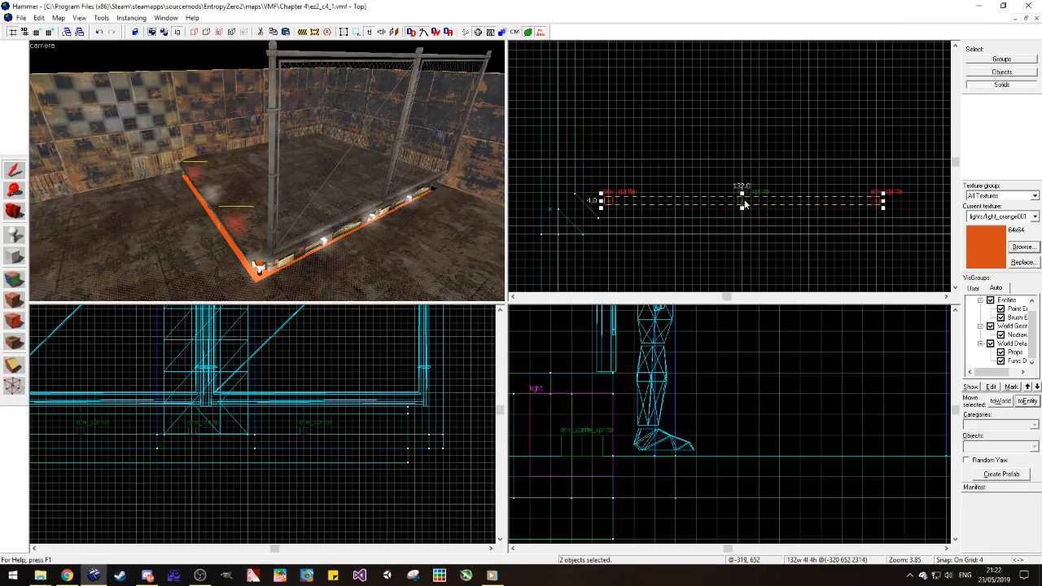
left_click_drag(742, 221, 742, 221)
left_click(741, 194)
Step: Duplicate the corner light entity to the opposite corner of the platform's near edge, then deselect it
scroll(741, 194, "down", 5)
scroll(822, 213, "up", 4)
left_click(856, 227)
left_click(861, 226)
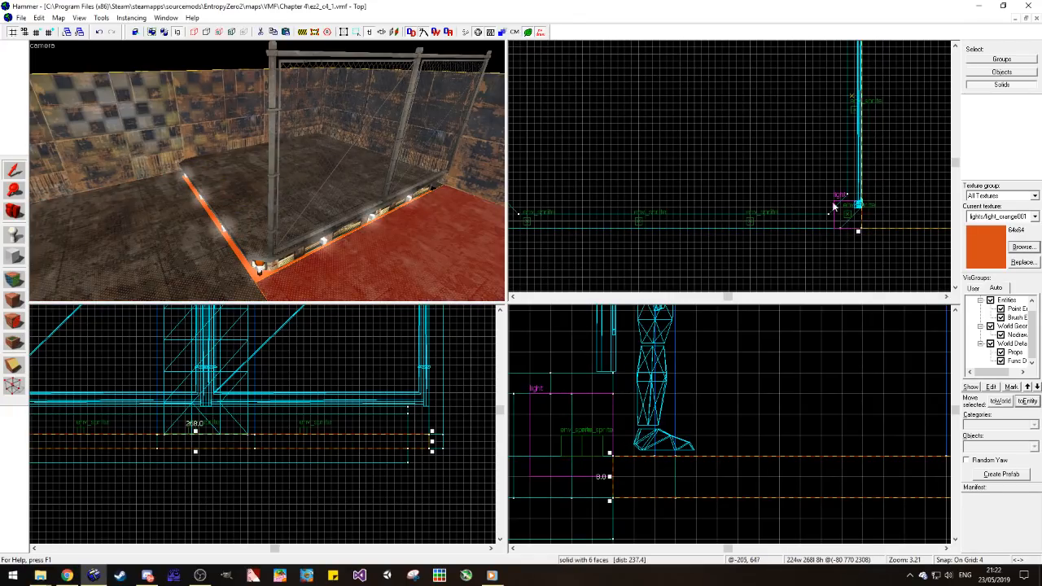
key("Escape")
scroll(913, 223, "down", 1)
scroll(865, 217, "up", 1)
left_click_drag(515, 216, 530, 216)
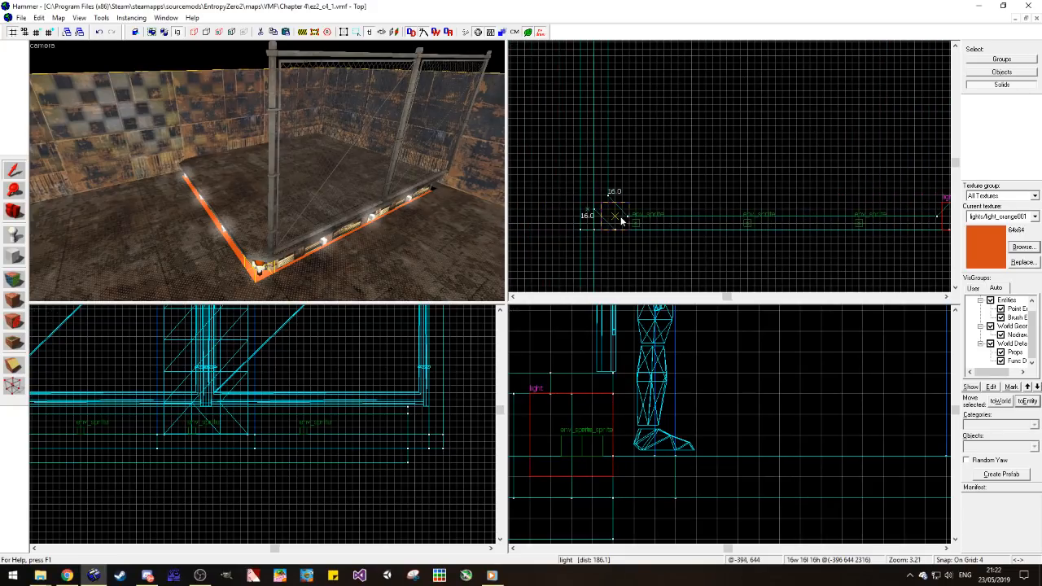
key("w")
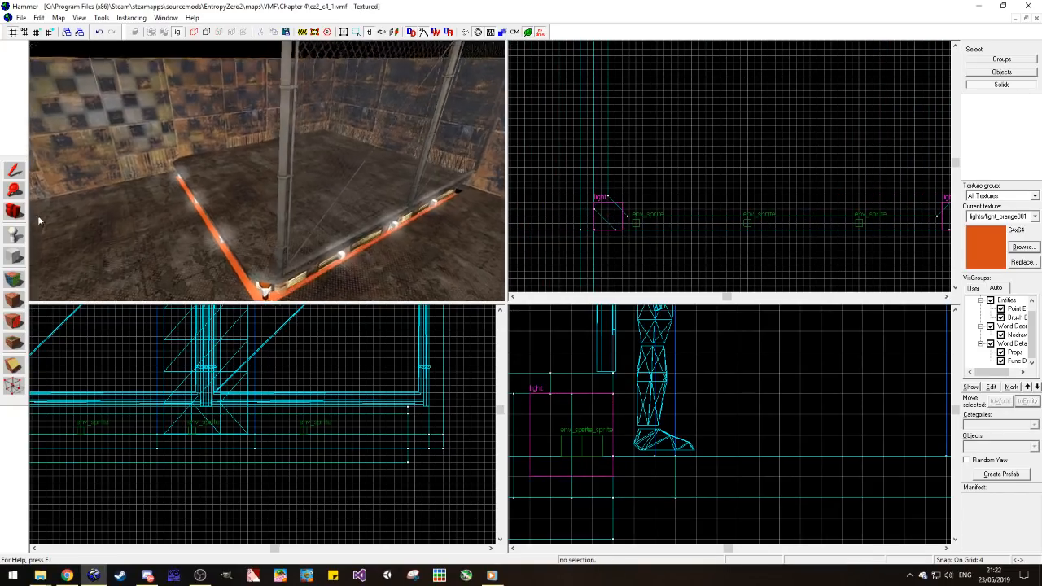
Step: Create a tools/toolsnodraw block 216 by 12 units filling the gap between the recess's far end and the wall
left_click(14, 212)
left_click_drag(294, 179, 267, 170)
key("w")
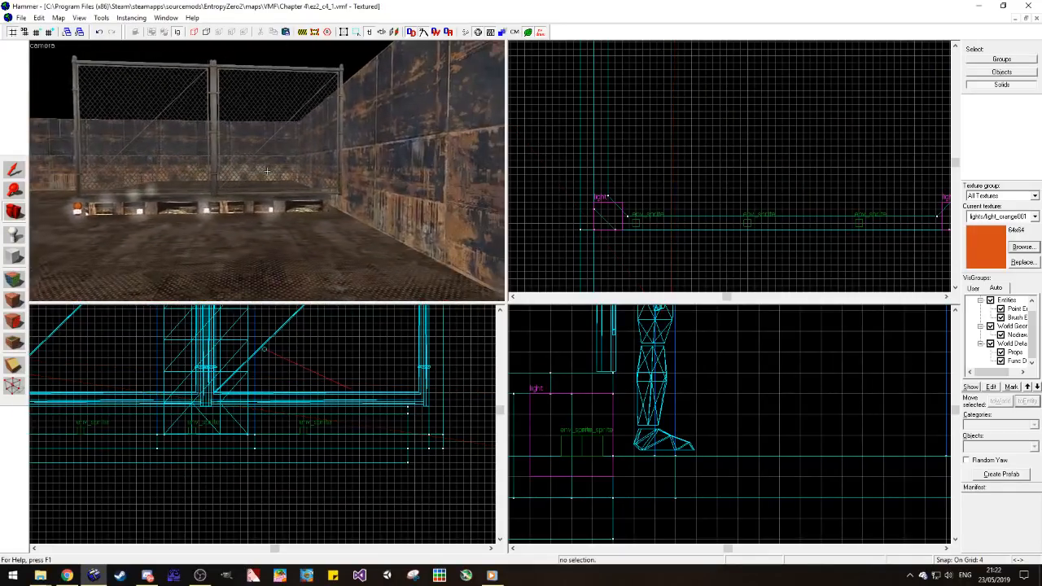
key("z")
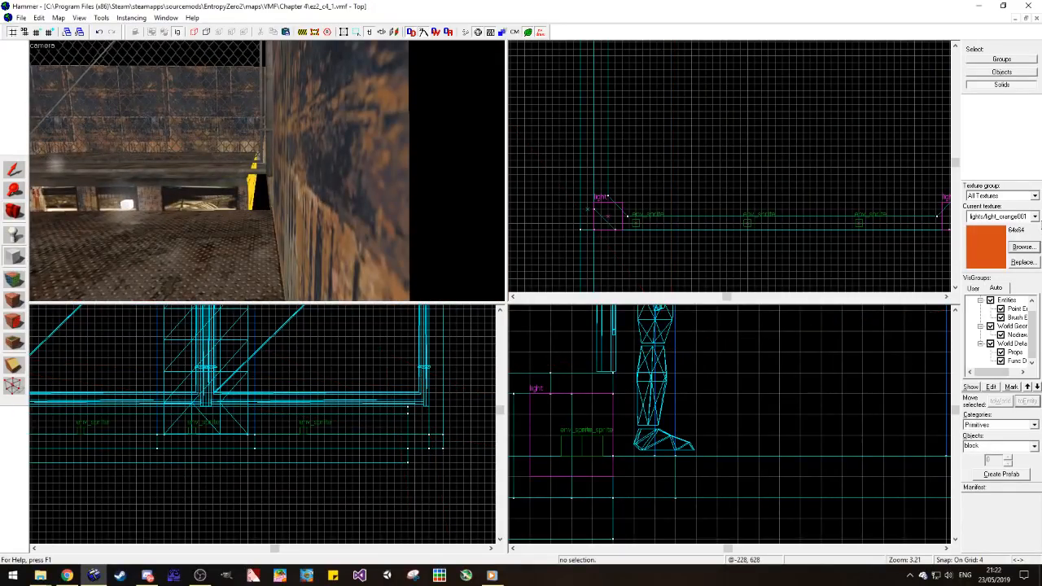
left_click(1034, 216)
left_click(1006, 387)
scroll(638, 204, "down", 4)
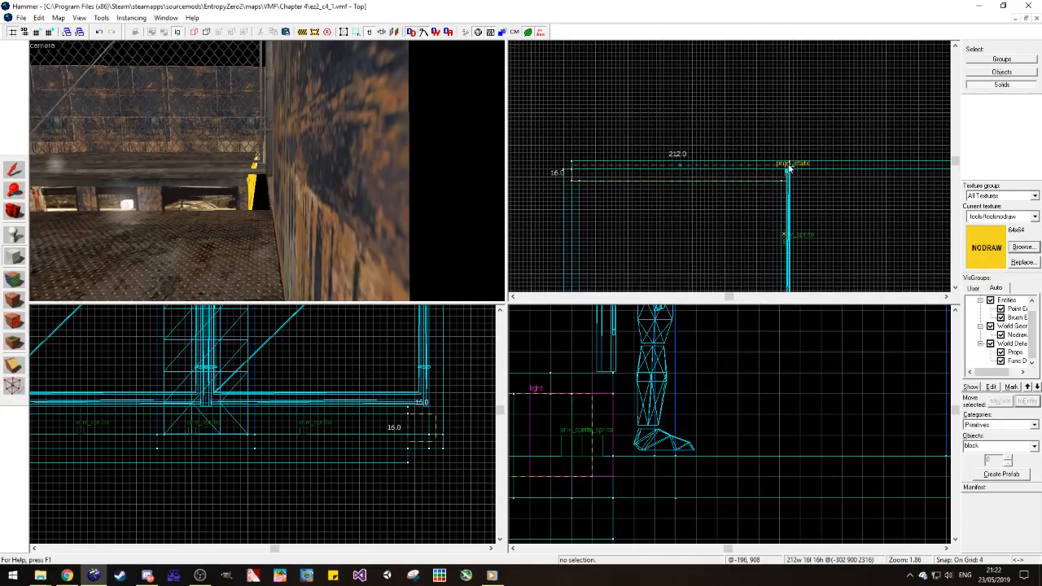
scroll(417, 429, "up", 5)
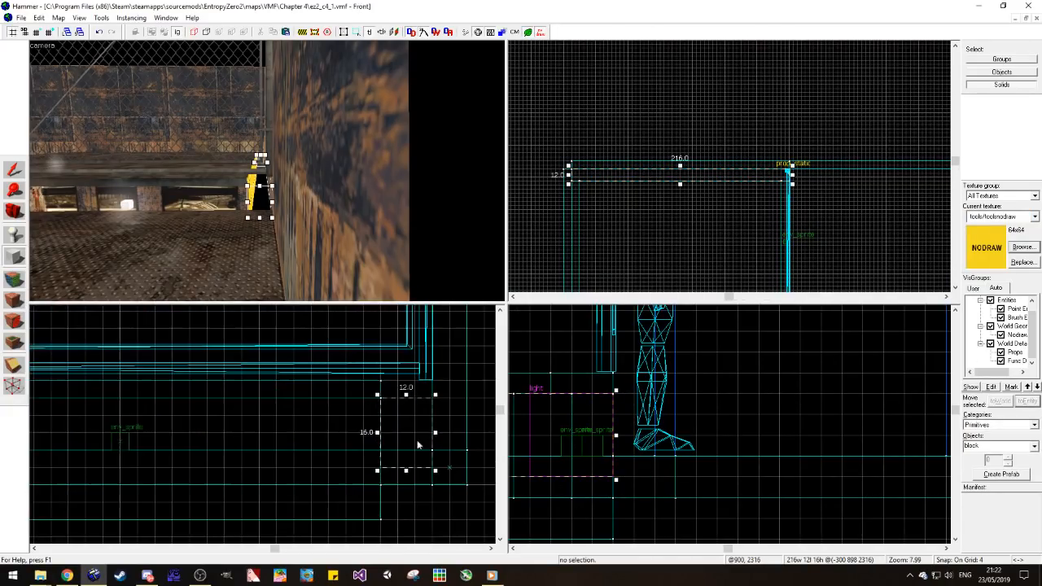
left_click_drag(406, 395, 407, 388)
key("Return")
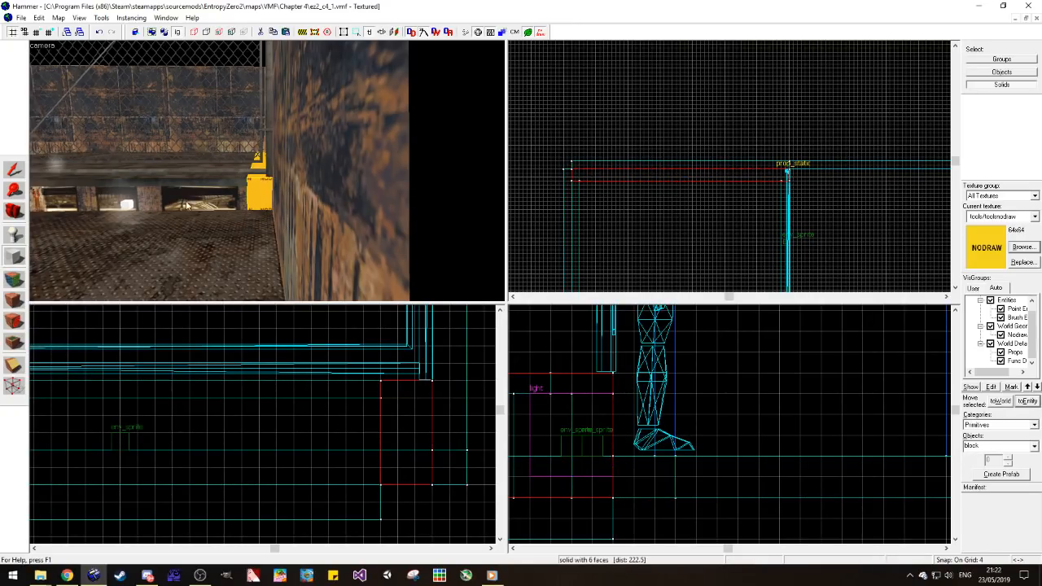
Step: Apply the wall texture metal/metalwall_bts_006a to the exposed end face of the new filler block
scroll(162, 202, "up", 4)
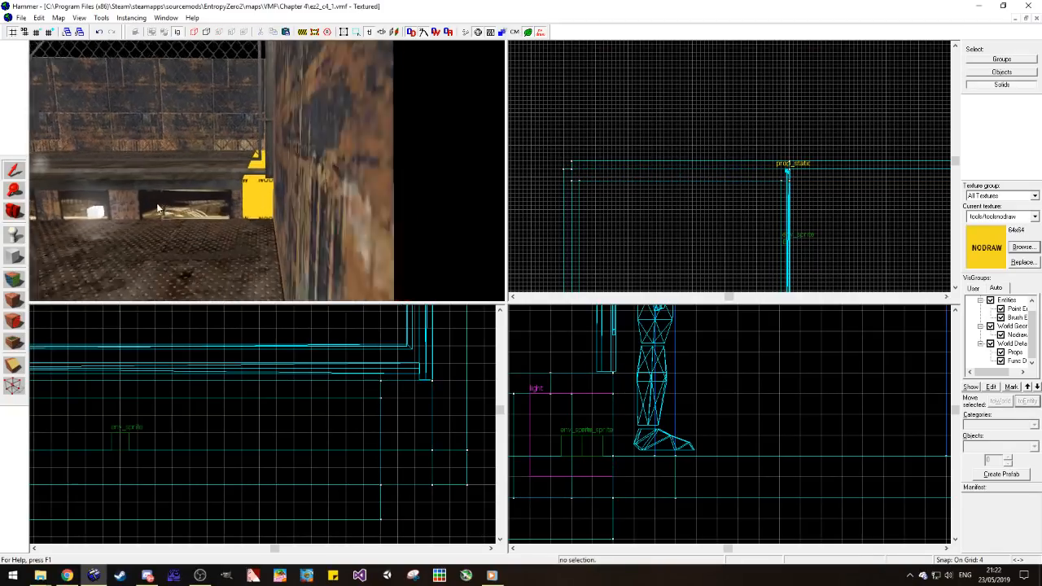
left_click(14, 279)
left_click(301, 222)
right_click(265, 228)
key("a")
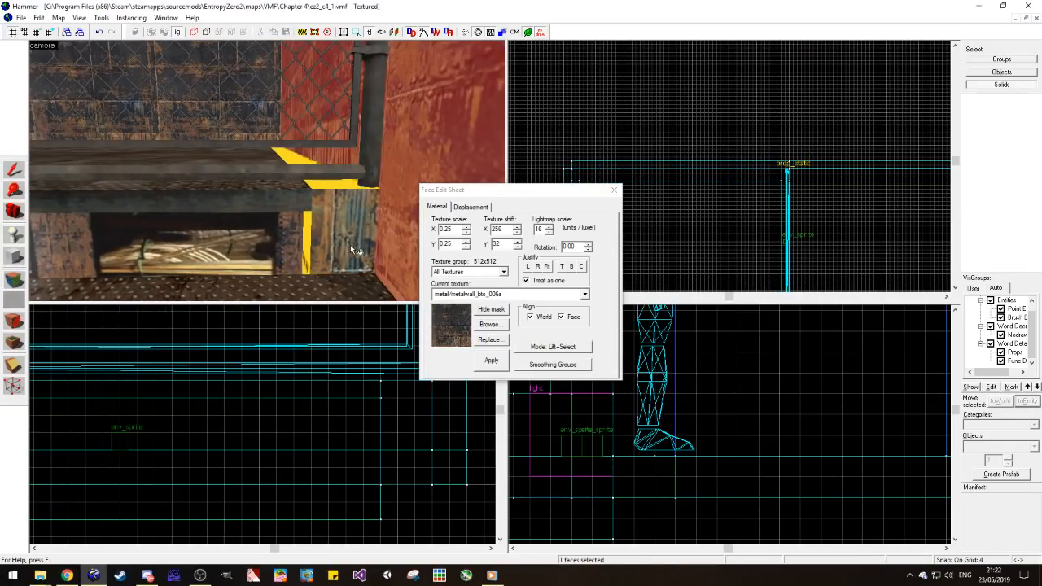
key("d")
key("a")
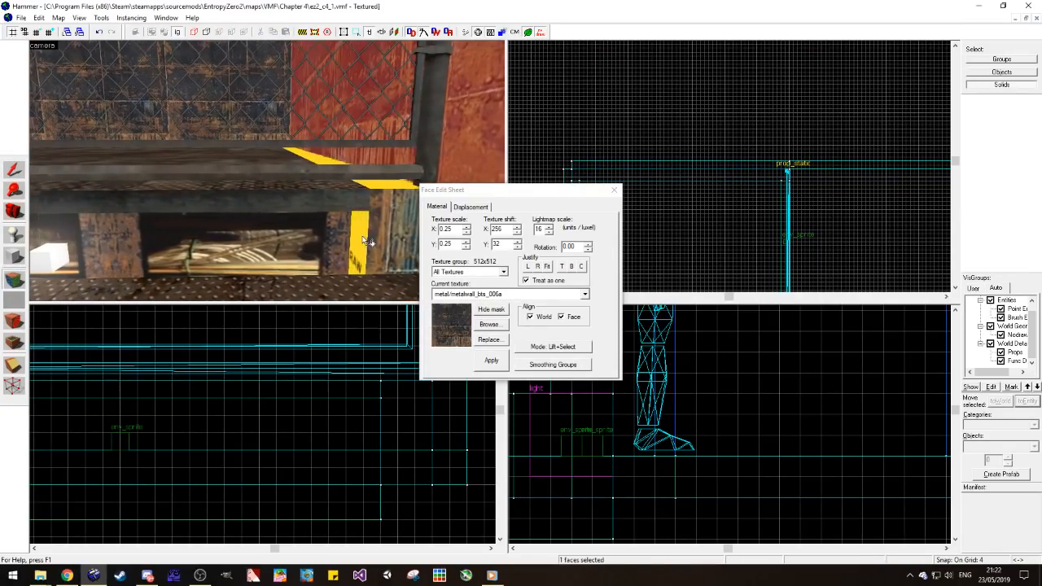
Step: Texture the remaining nodraw faces beside the filler block with metal/metalwall_bts_006e_cable, and the platform's top strip with metal/metalfloor_bts_001b
left_click(351, 239)
right_click(371, 240)
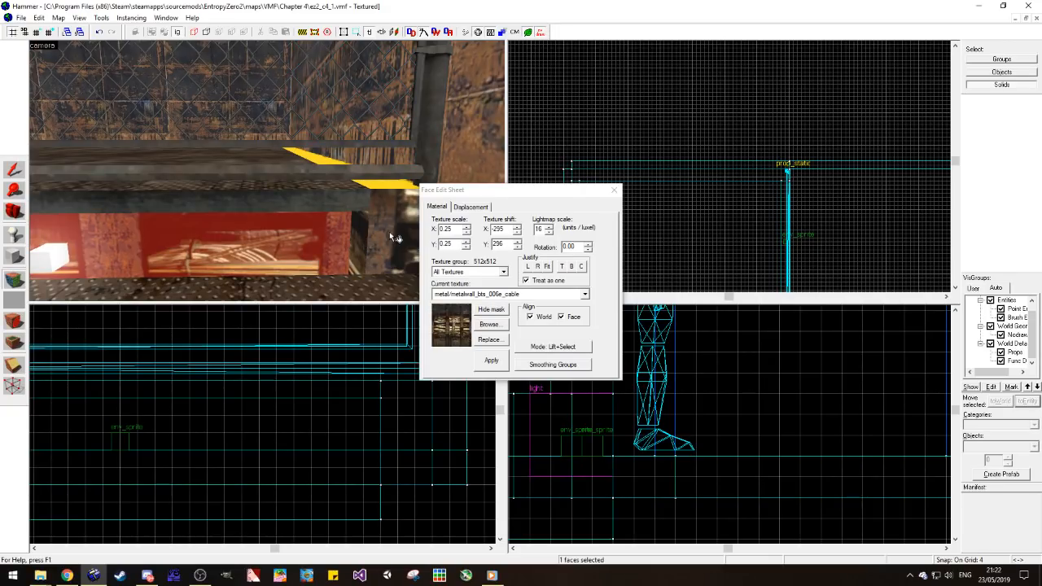
key("d")
left_click(355, 234)
left_click(257, 182)
key("a")
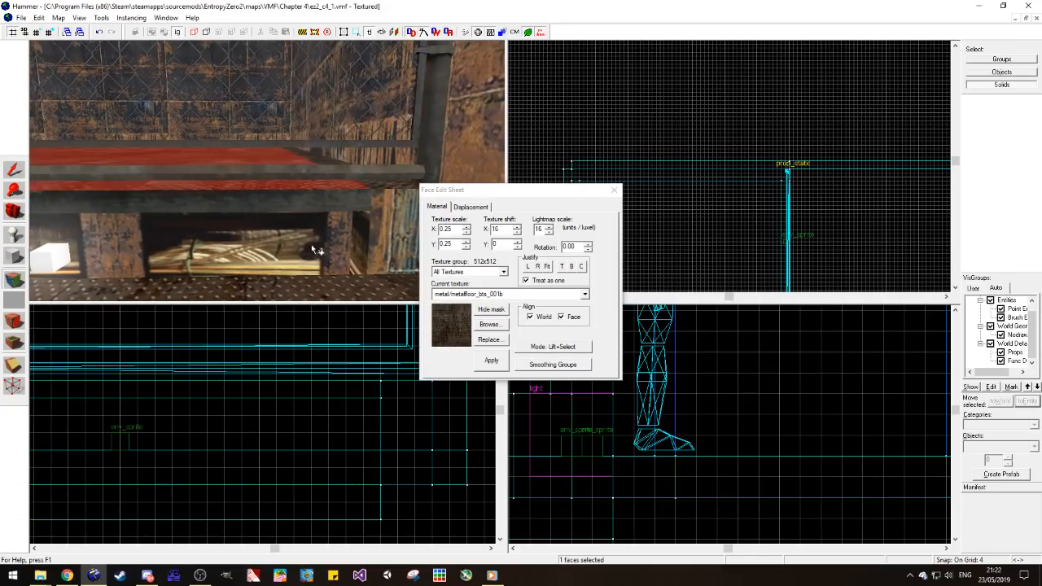
left_click(342, 241)
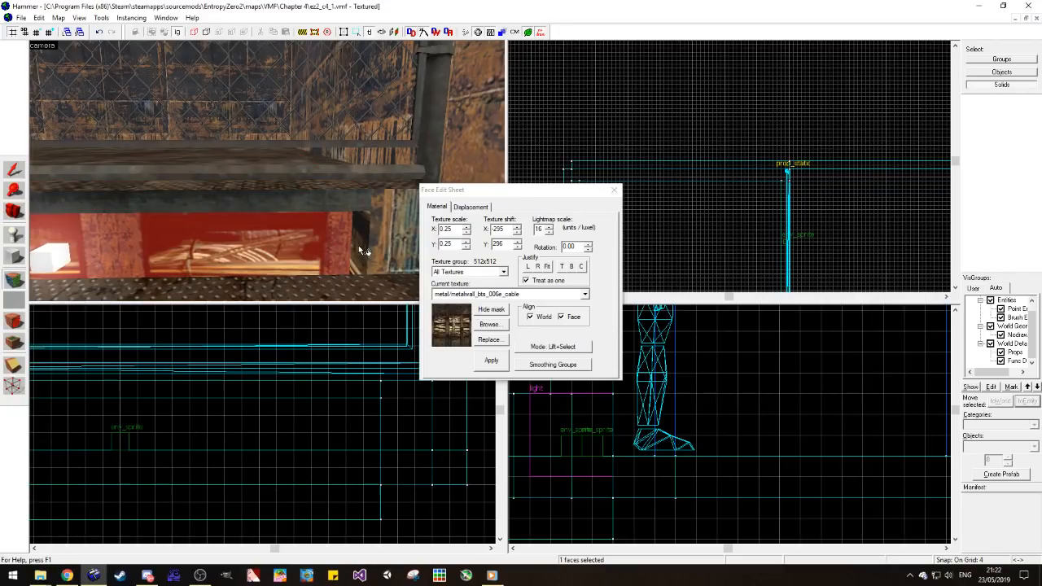
Step: Retexture the filler block's narrow face inside the recess with metal/metalwall_bts_006a and check the platform's near edge
left_click(14, 212)
left_click_drag(73, 204, 266, 171)
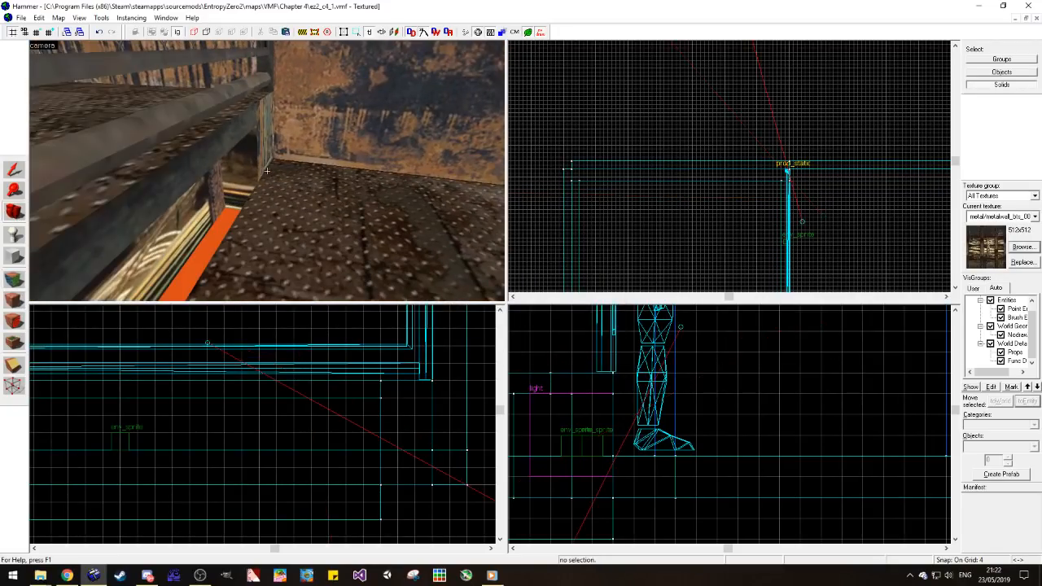
left_click(14, 279)
left_click(242, 173)
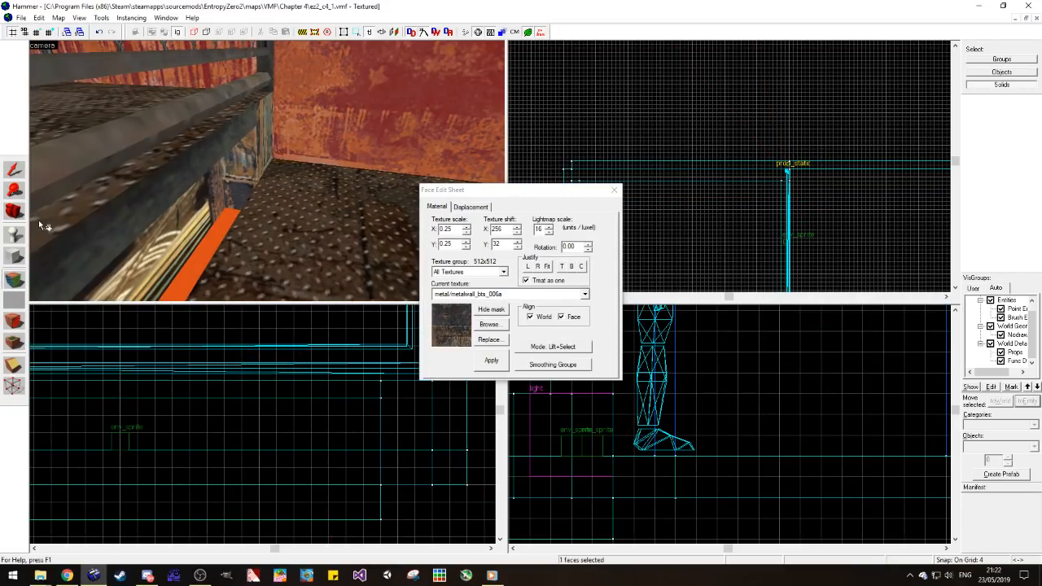
left_click(16, 212)
left_click_drag(73, 203, 267, 175)
scroll(269, 175, "up", 3)
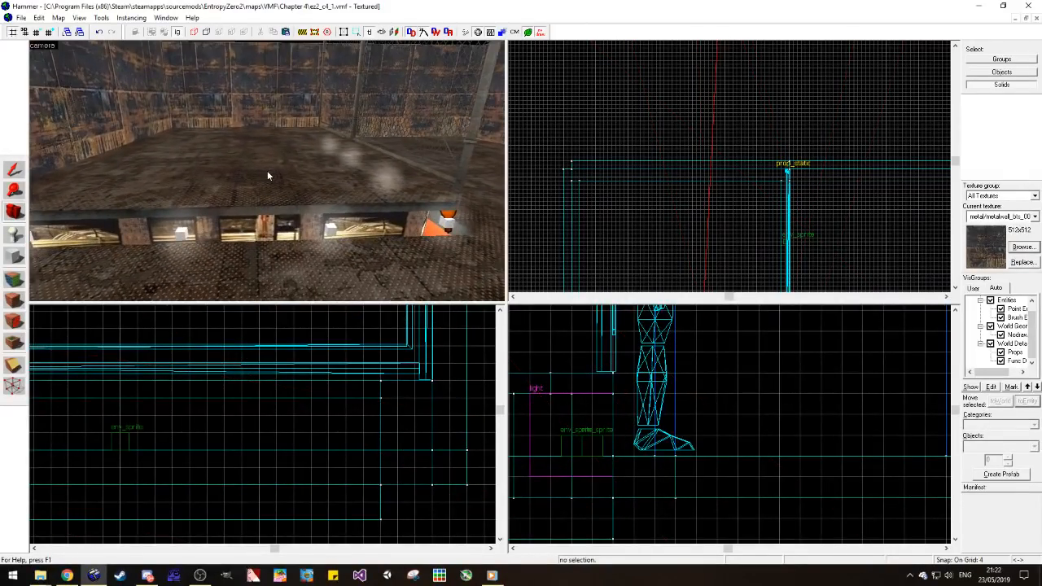
Step: Open the Chapter 3 map ez2_c3_3.vmf, find the low metal-floor steps inside its building and copy that func_detail
left_click(27, 19)
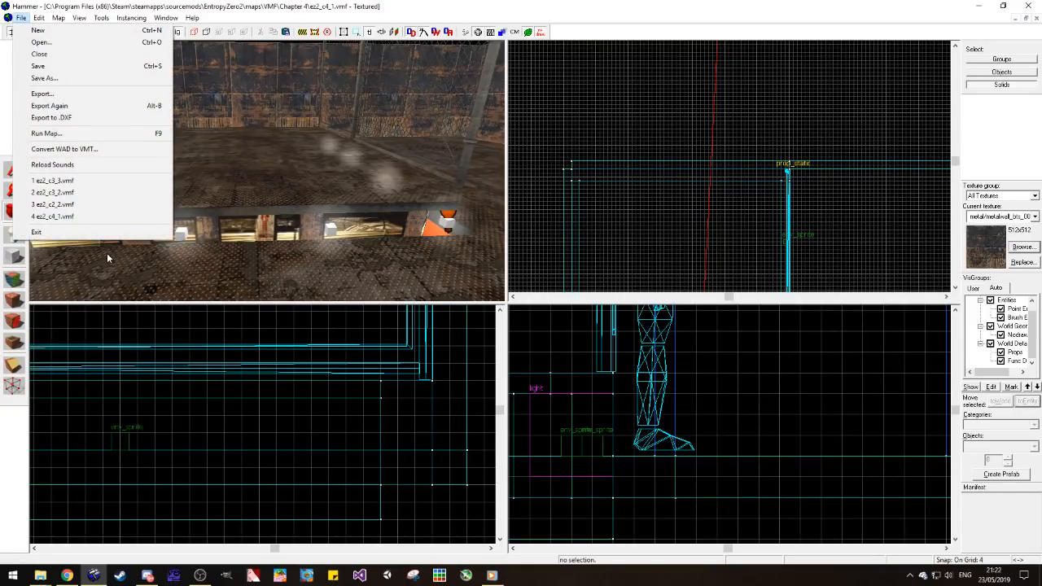
left_click(98, 181)
key("z")
key("s")
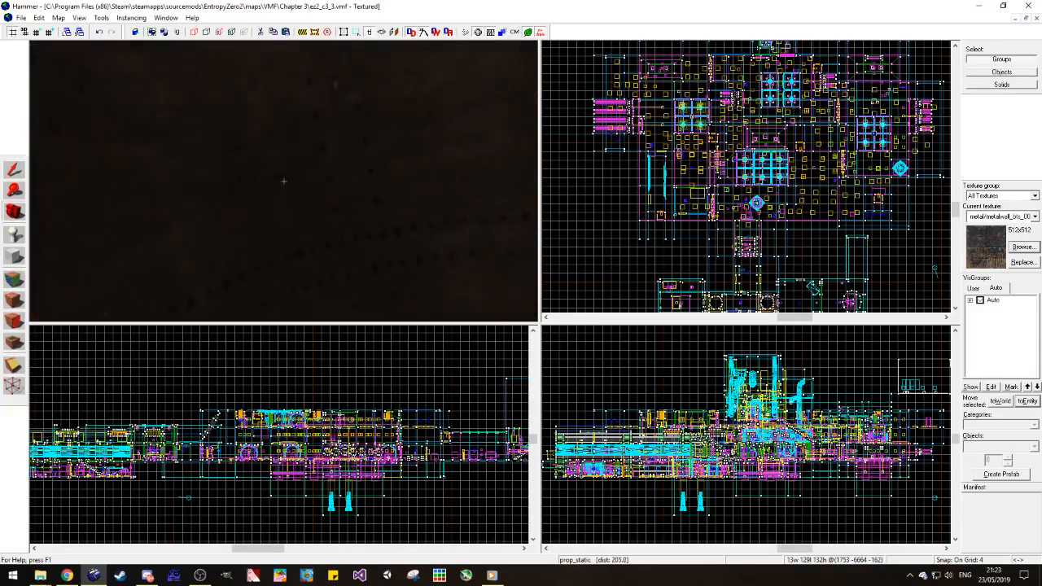
key("d")
key("w")
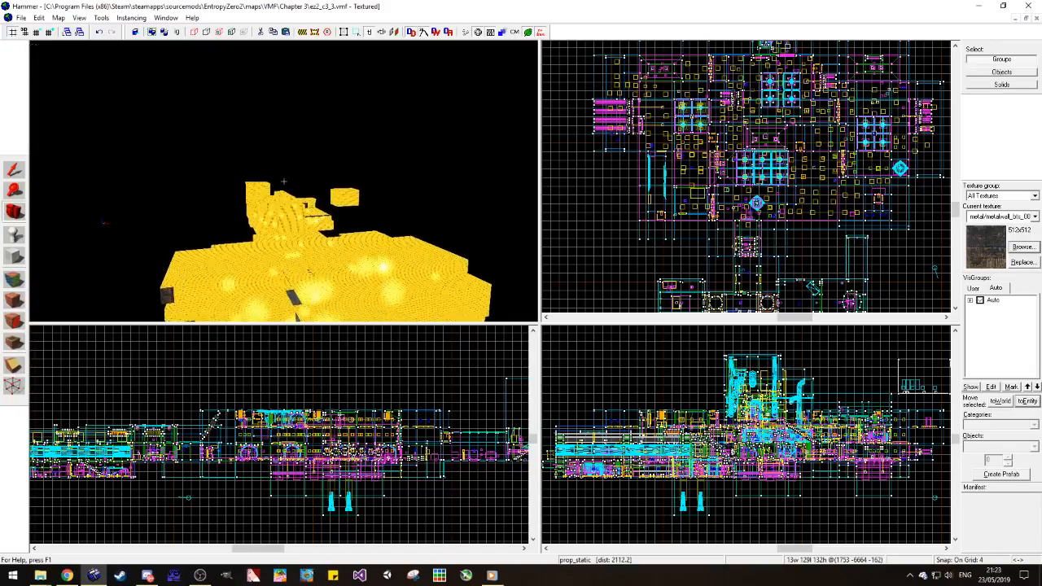
key("w")
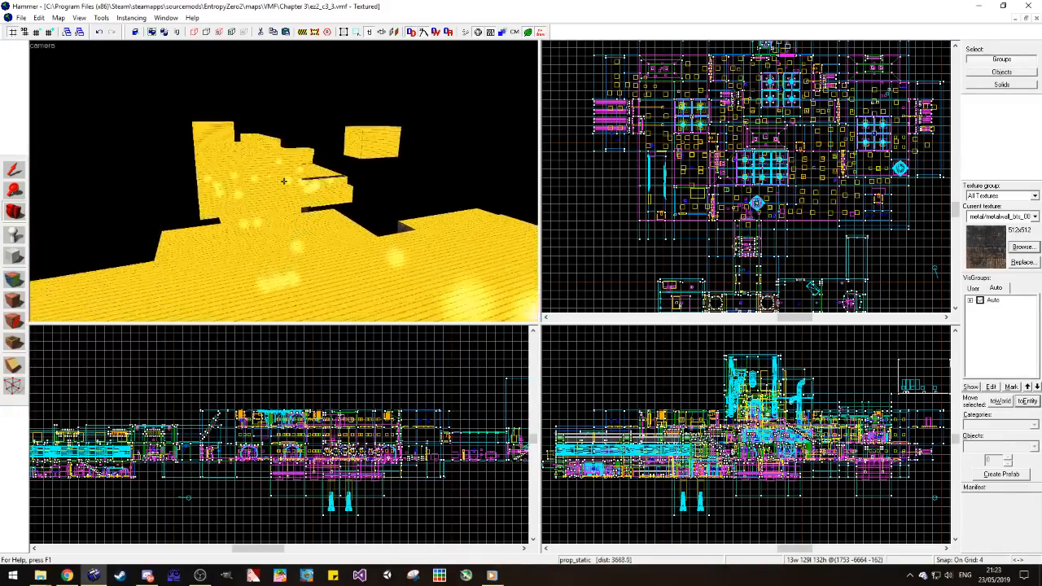
key("w")
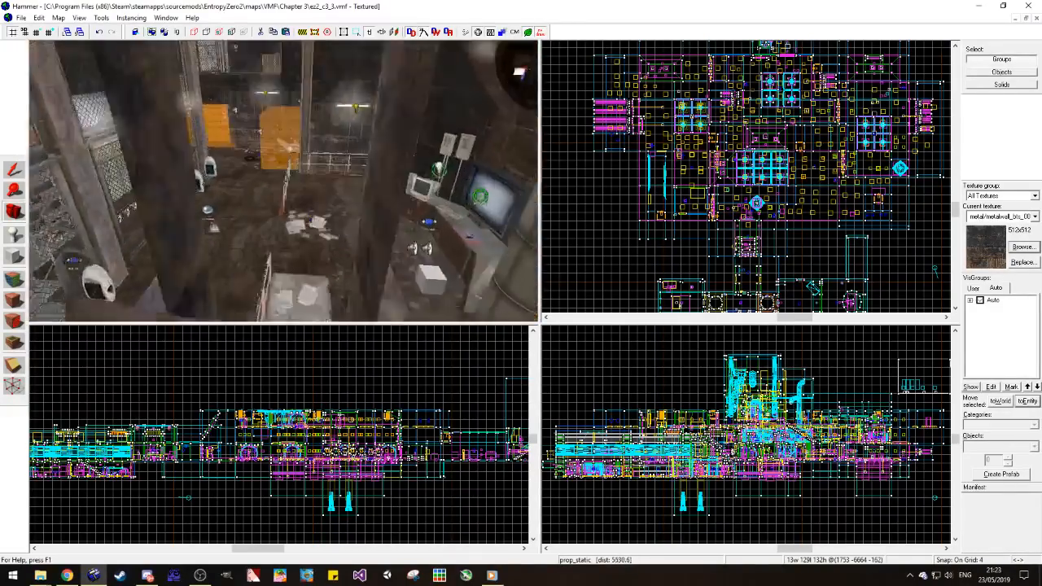
key("z")
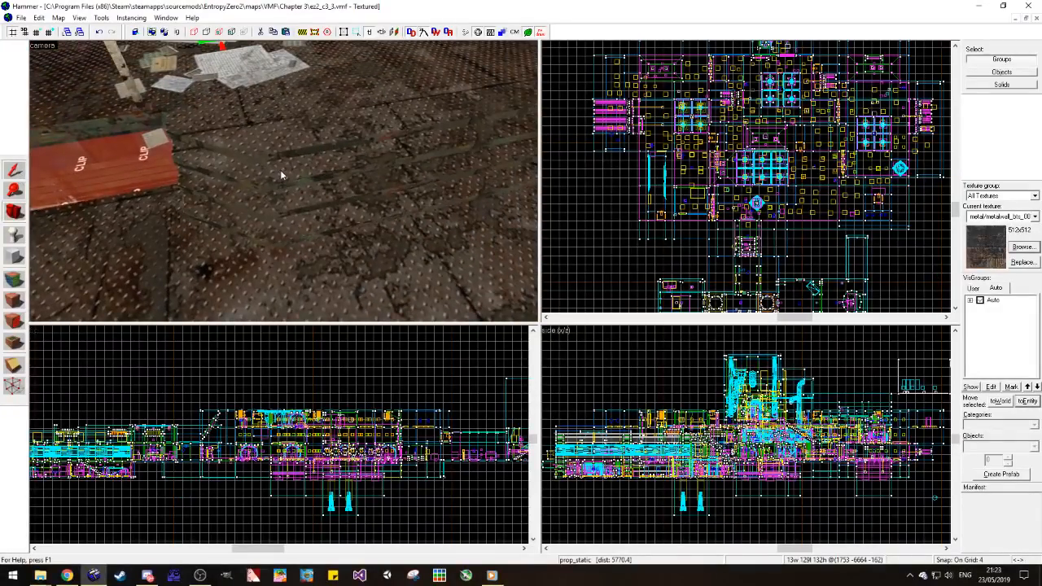
left_click(281, 176)
key("Delete")
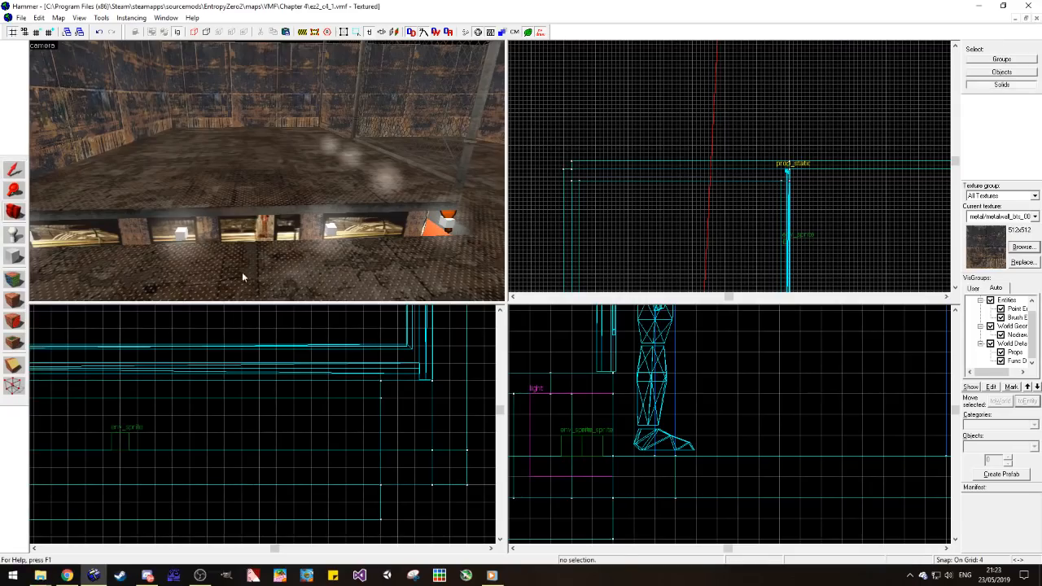
Step: Return to ez2_c4_1, paste the func_detail steps in front of the raised platform and rotate them 90 degrees about Z
left_click(240, 276)
key("ctrl+m")
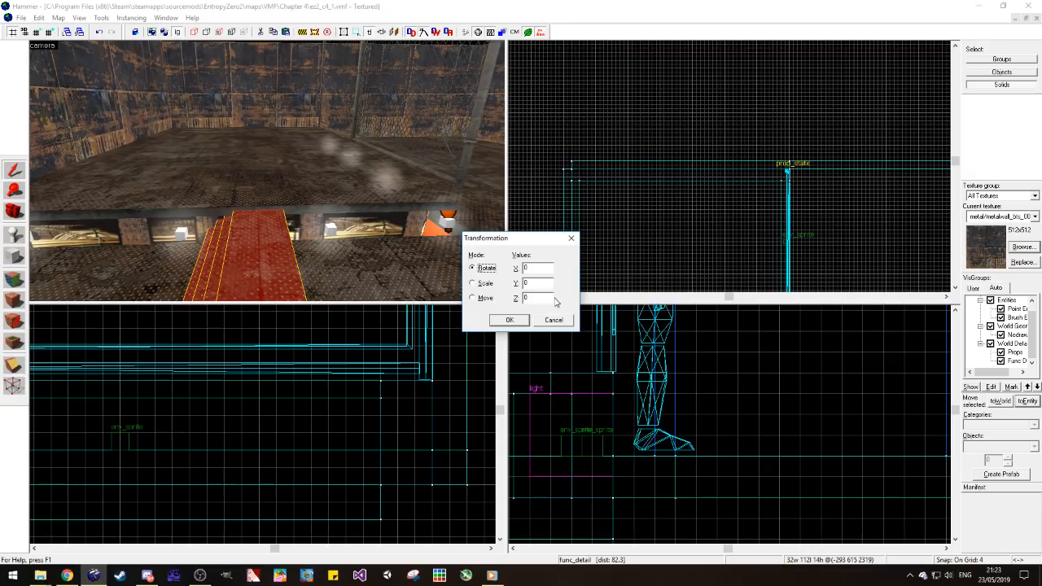
type("90")
key("Return")
Step: Position the pasted steps flush against the raised platform's near edge in the top and front views
scroll(662, 163, "down", 10)
scroll(672, 166, "up", 10)
scroll(719, 204, "up", 4)
mouse_move(718, 205)
left_mouse_down()
mouse_move(704, 170)
mouse_move(713, 173)
mouse_move(701, 173)
left_mouse_up()
scroll(721, 175, "down", 2)
scroll(718, 178, "up", 1)
scroll(240, 401, "down", 12)
scroll(251, 401, "up", 13)
scroll(242, 384, "up", 2)
left_click_drag(233, 383, 167, 380)
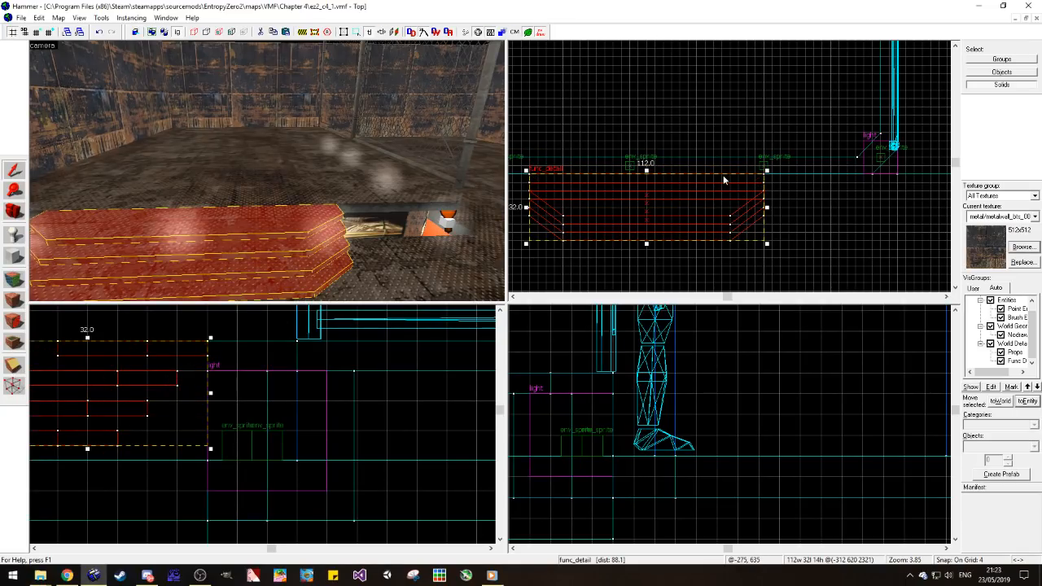
scroll(723, 180, "down", 4)
scroll(738, 171, "up", 3)
mouse_move(709, 207)
left_mouse_down()
mouse_move(729, 203)
mouse_move(722, 207)
left_mouse_up()
key("Delete")
Step: Delete the middle env_sprite that sits in the platform recess behind the steps
left_click(18, 219)
left_click_drag(151, 169, 150, 170)
key("w")
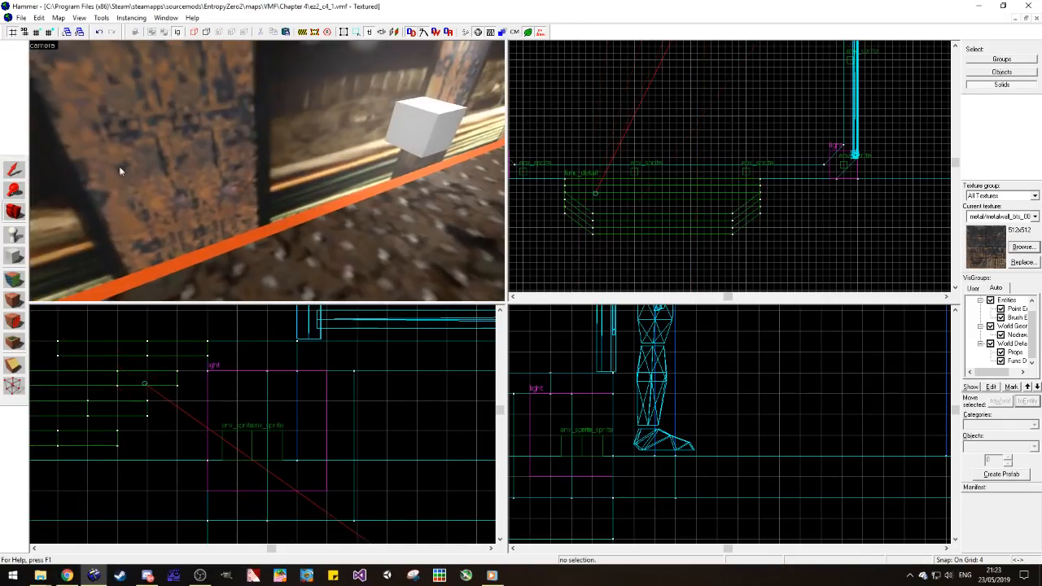
left_click_drag(433, 120, 297, 172)
key("ctrl+z")
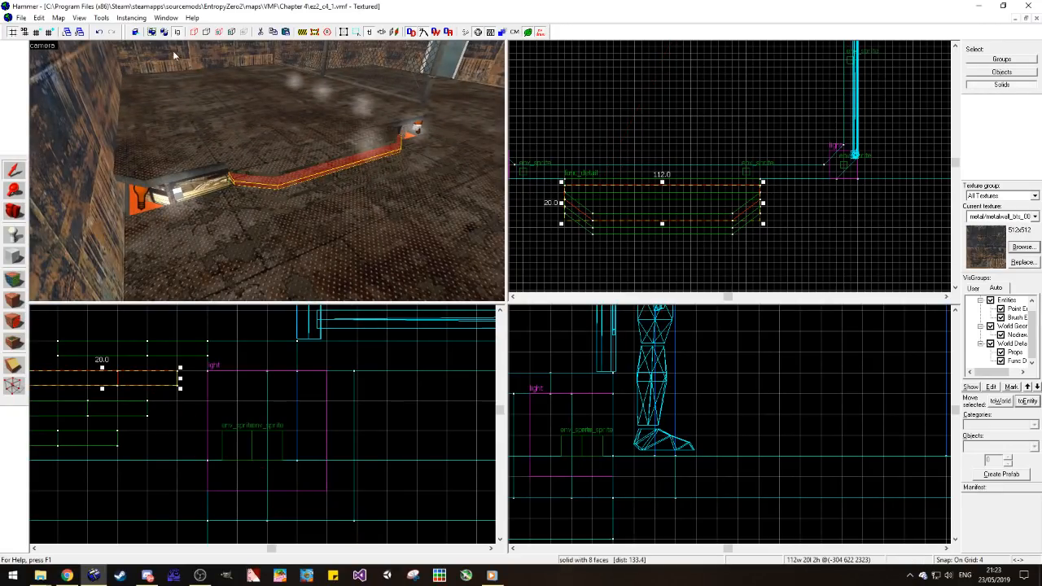
Step: Switch selection to whole groups and shift the complete steps entity 4 units along the platform's edge
key("ctrl+w")
left_click(732, 194)
key("Delete")
key("z")
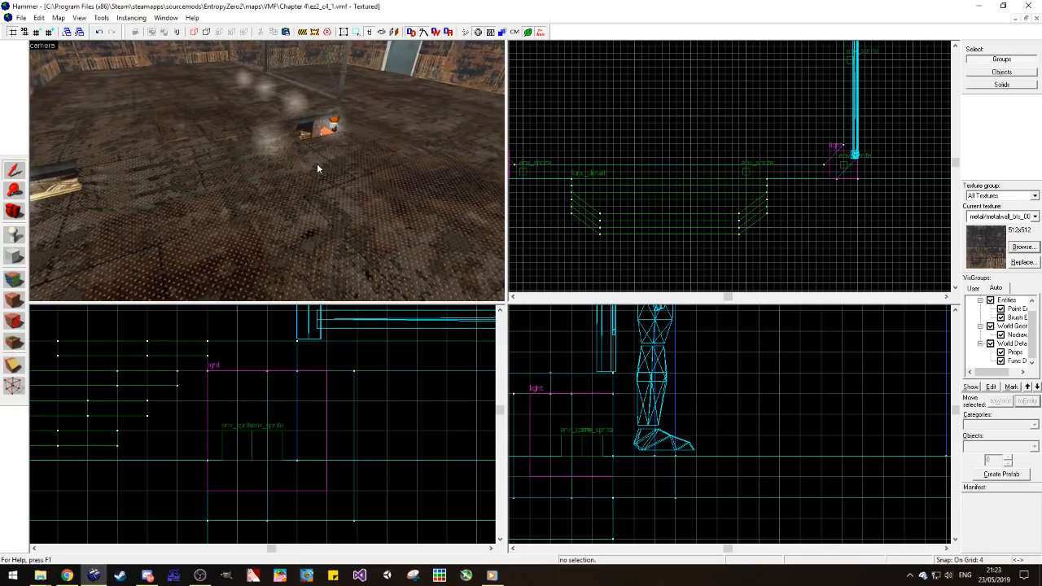
Step: Move the env_sprite beside the steps about 24 units along the recess towards the corner light
key("w")
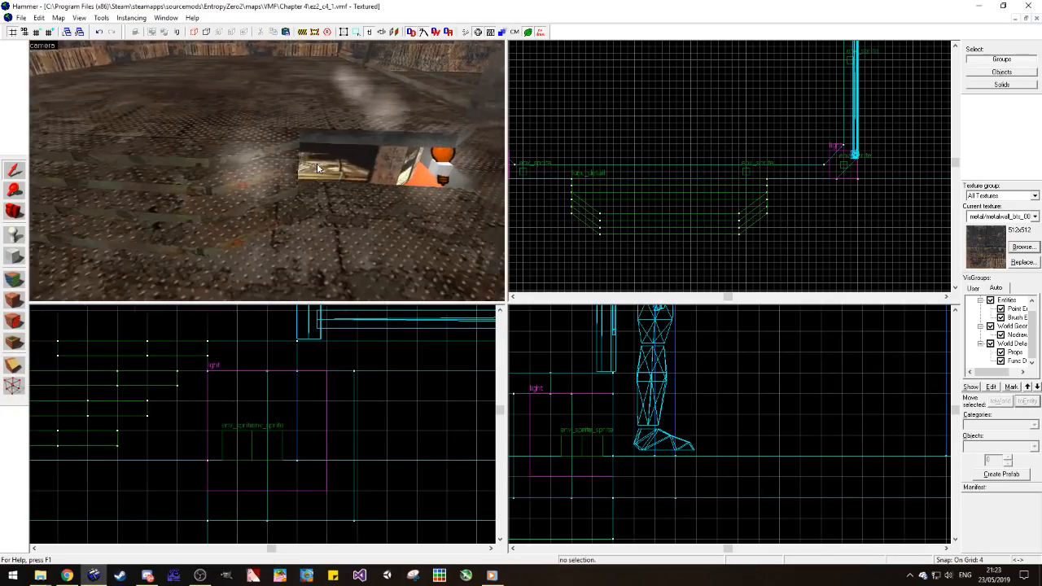
key("z")
left_click(84, 159)
left_click_drag(745, 171, 788, 172)
left_click(792, 211)
Step: Shift the func_detail steps back about 8 units along the platform's near edge, away from the corner light
key("z")
key("s")
key("z")
left_click(308, 193)
left_click_drag(641, 208, 670, 205)
left_click(682, 239)
left_click(266, 202)
left_click(689, 259)
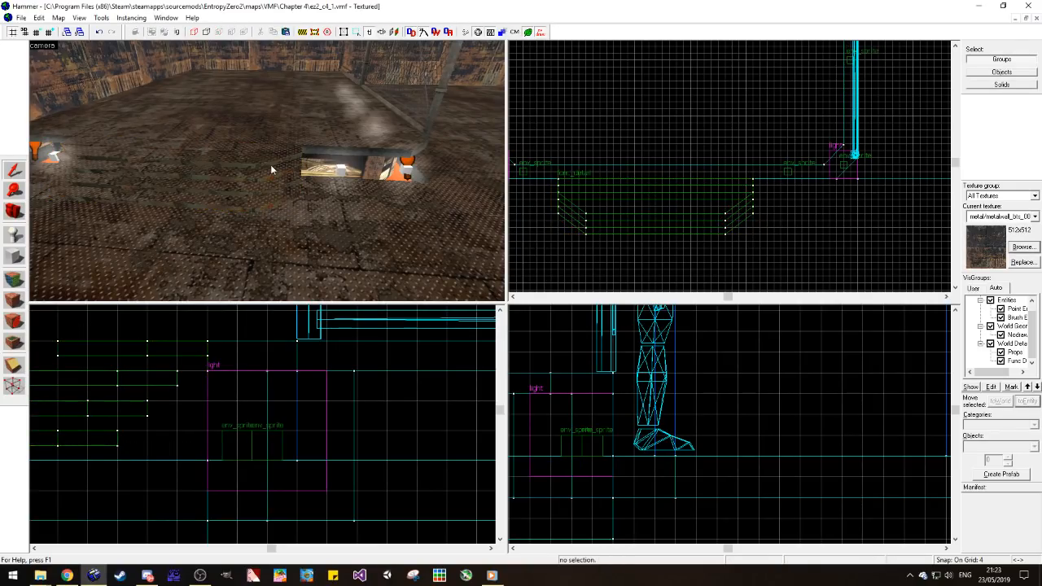
Step: Duplicate the chain-link fence prop beside the platform and filter the available world models for "fence"
key("s")
left_click(319, 145)
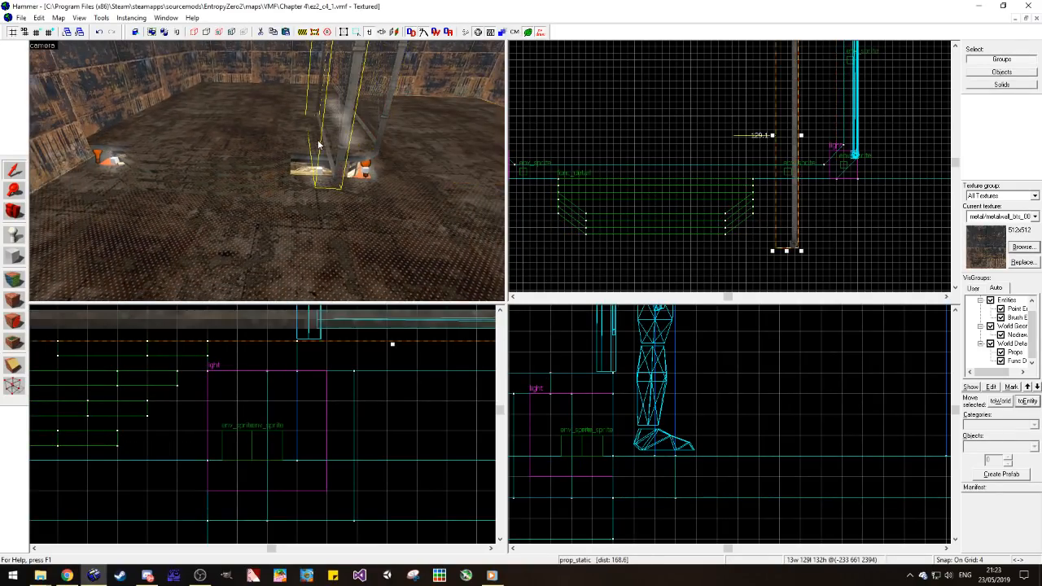
double_click(319, 145)
left_click(423, 279)
left_click(488, 265)
type("fence")
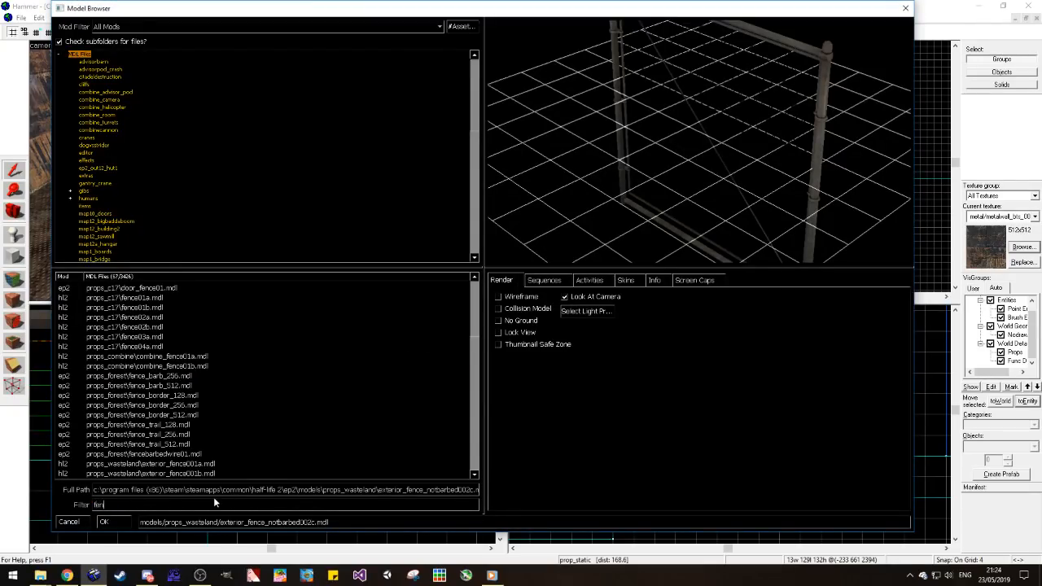
Step: Compare the fence models and set the copied prop's world model to props_wasteland/exterior_fence_notbarbed002b.mdl
left_click(253, 375)
key("Down")
key("Down")
key("Down")
key("Down")
key("Down")
key("Down")
key("Down")
key("Down")
key("Down")
key("Down")
key("Down")
key("Down")
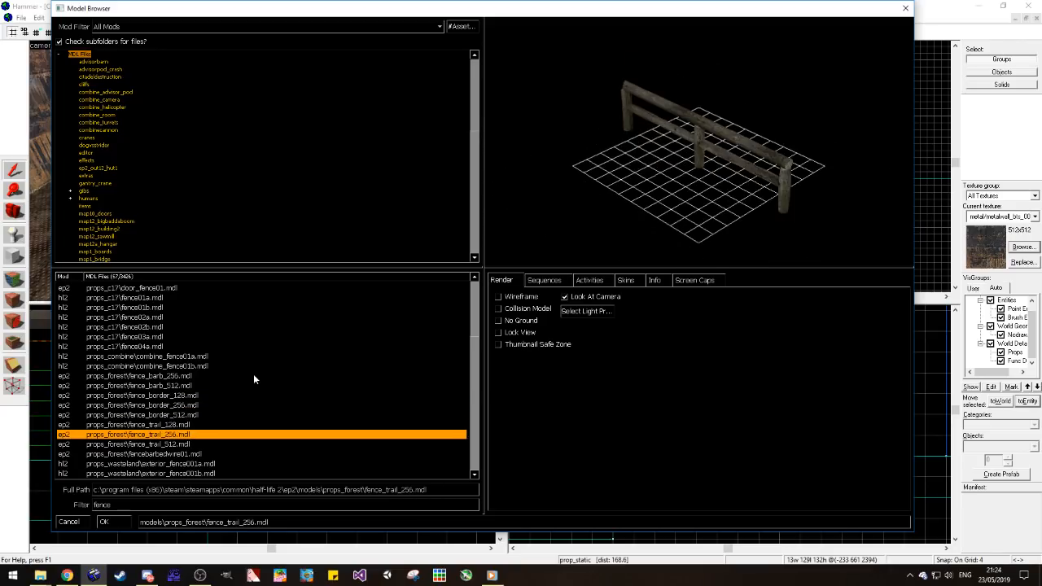
key("Down")
key("Down")
key("Down")
key("Down")
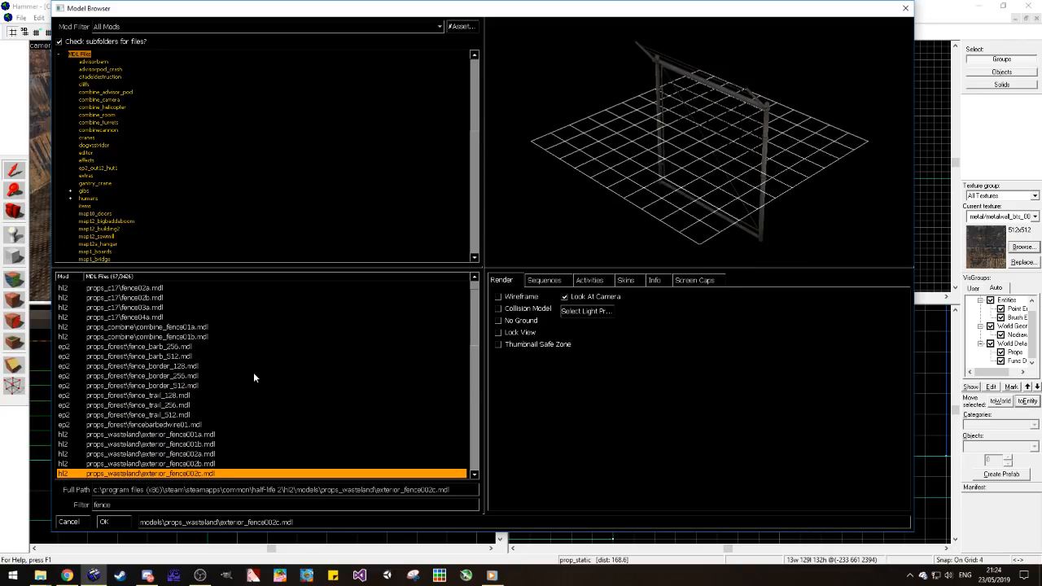
key("Down")
key("Down")
key("Down")
key("Down")
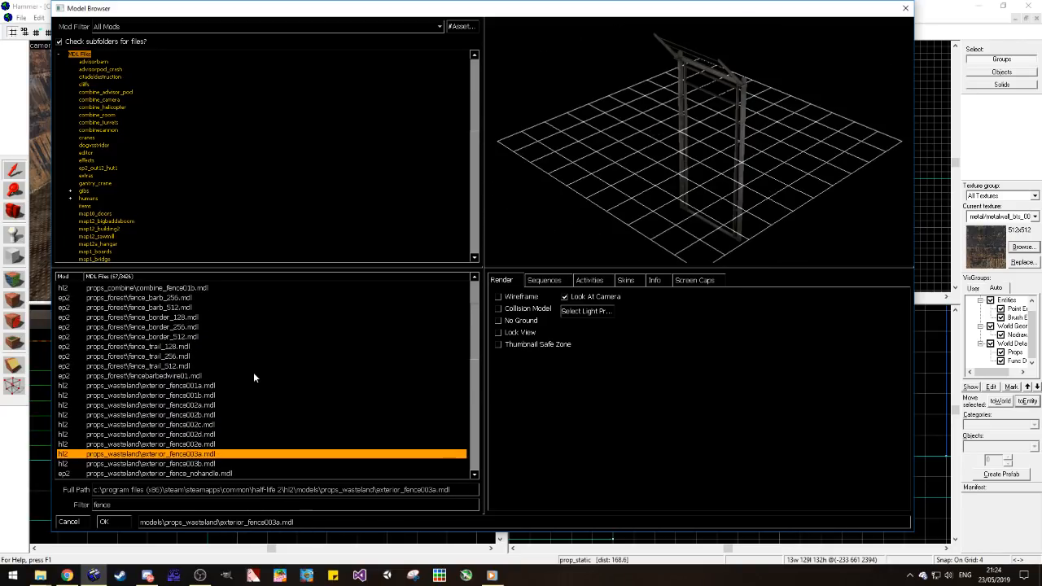
key("Return")
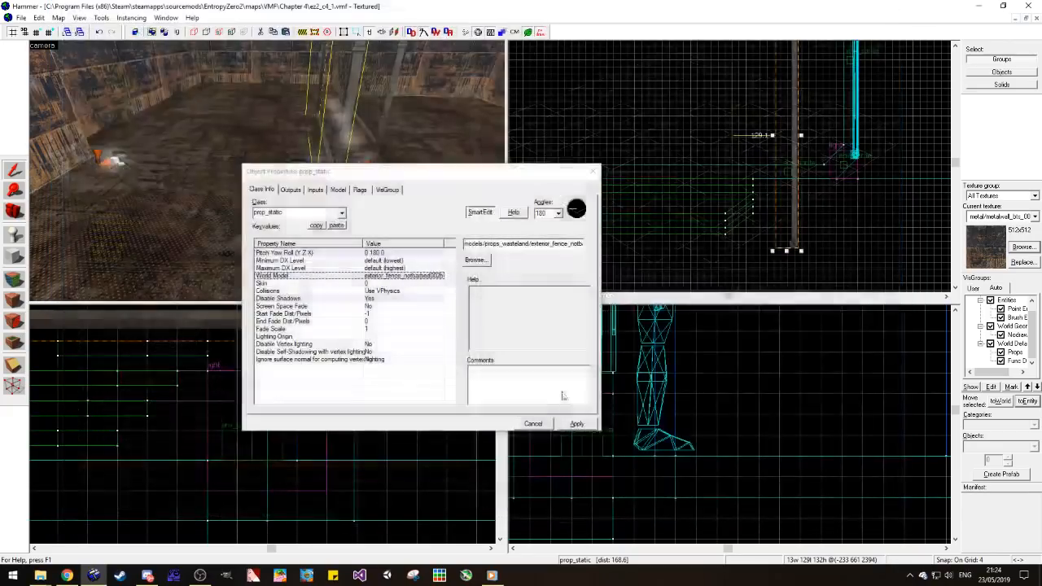
left_click(590, 173)
Step: Rotate the short fence panel -90 degrees about Z and place it along the platform's near edge at the corner
key("ctrl+x")
key("ctrl+v")
key("ctrl+m")
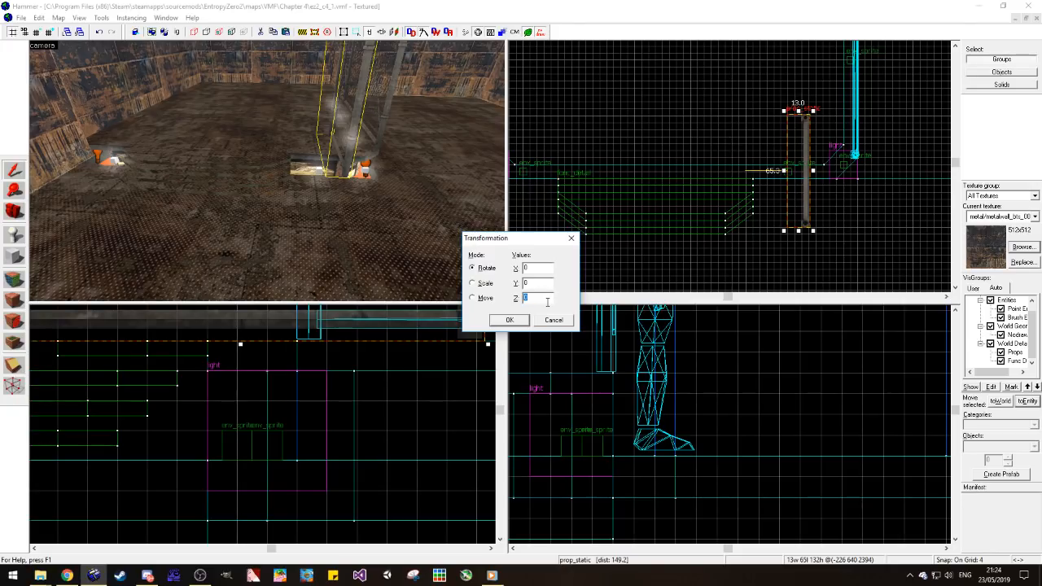
type("-90")
key("Return")
scroll(805, 172, "up", 2)
mouse_move(805, 173)
left_mouse_down()
mouse_move(758, 132)
mouse_move(802, 169)
left_mouse_up()
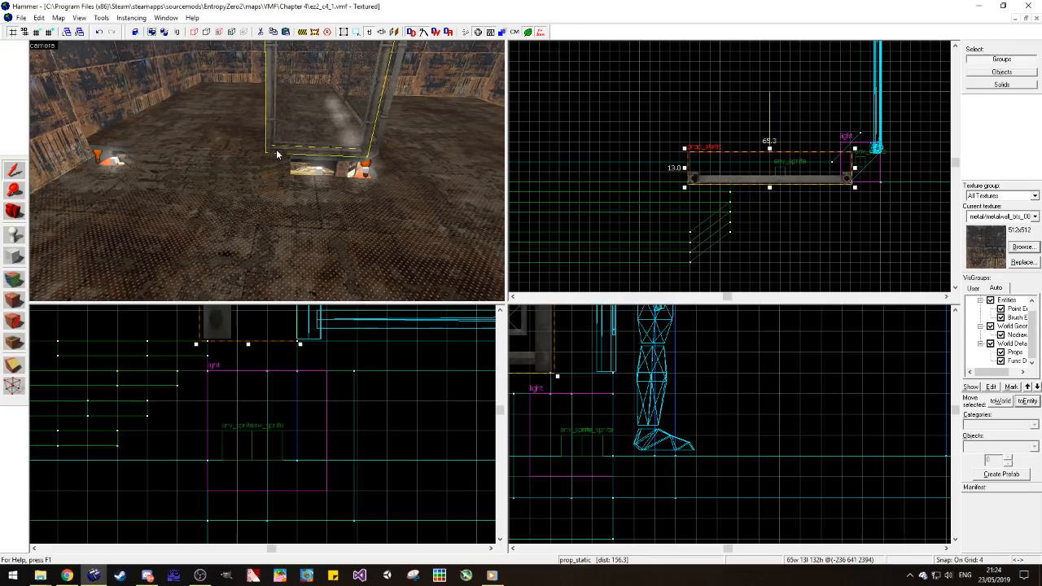
Step: Duplicate the short fence panel to the opposite end of the platform's near edge, leaving an opening between them
key("z")
key("z")
scroll(904, 170, "down", 4)
scroll(716, 159, "up", 3)
left_click_drag(905, 191, 641, 191)
key("Escape")
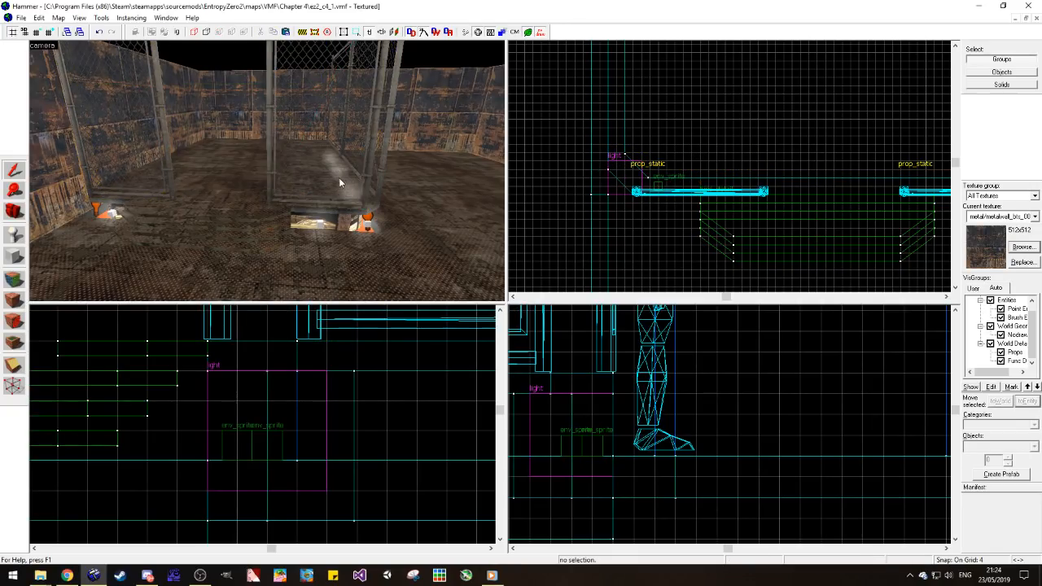
Step: Select the func_detail steps and move them along the platform's edge in front of the opening between the fence panels
left_click(275, 218)
scroll(658, 209, "down", 5)
scroll(795, 211, "up", 6)
left_click_drag(719, 213, 724, 213)
scroll(723, 213, "down", 2)
scroll(669, 216, "up", 2)
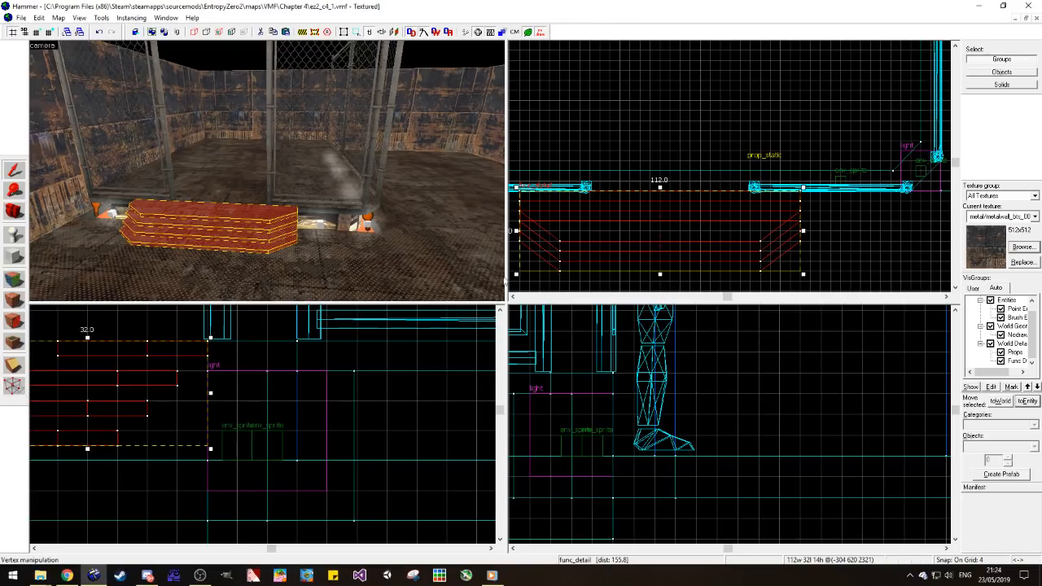
Step: Narrow the steps from both ends to about 64 units so they span the opening between the two fence panels
key("Delete")
left_click_drag(518, 231, 594, 231)
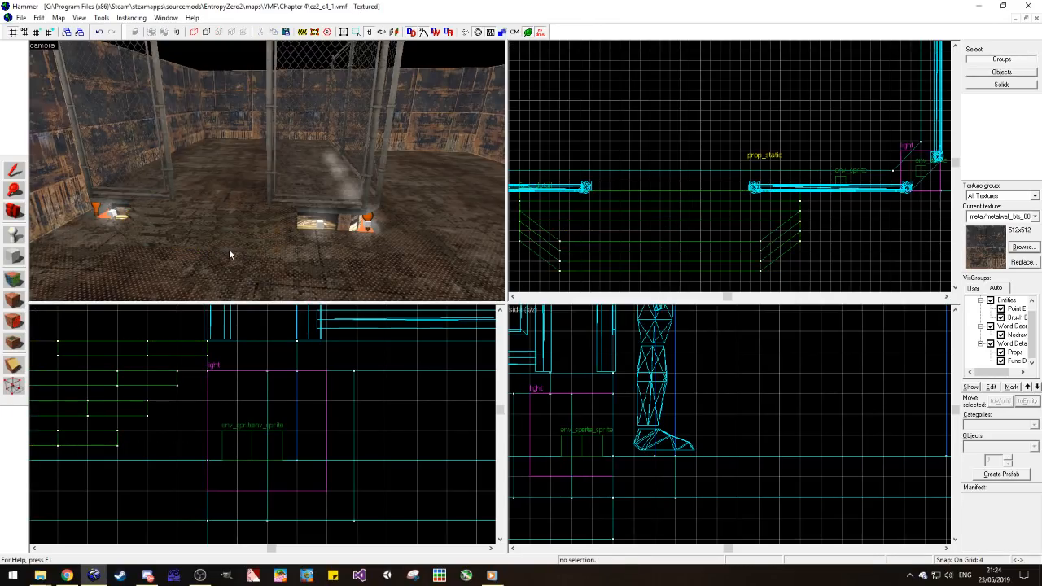
key("ctrl+z")
left_click_drag(516, 232, 591, 230)
left_click_drag(806, 230, 759, 239)
key("Delete")
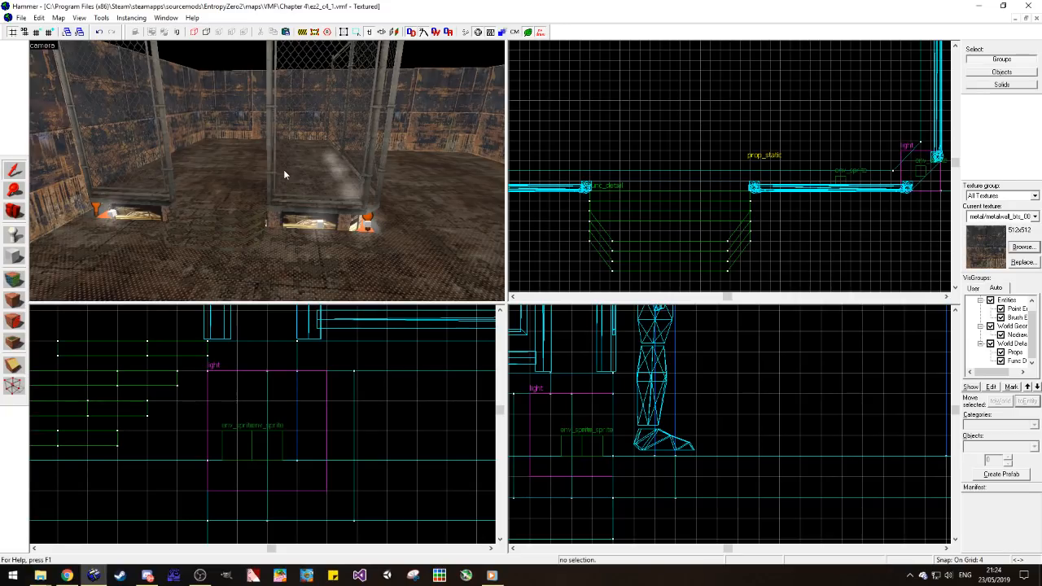
Step: Examine the fenced platform, its entrance steps and the surrounding room walls from several camera angles
key("w")
left_click_drag(237, 177, 267, 176)
key("z")
key("s")
key("z")
key("z")
key("w")
key("z")
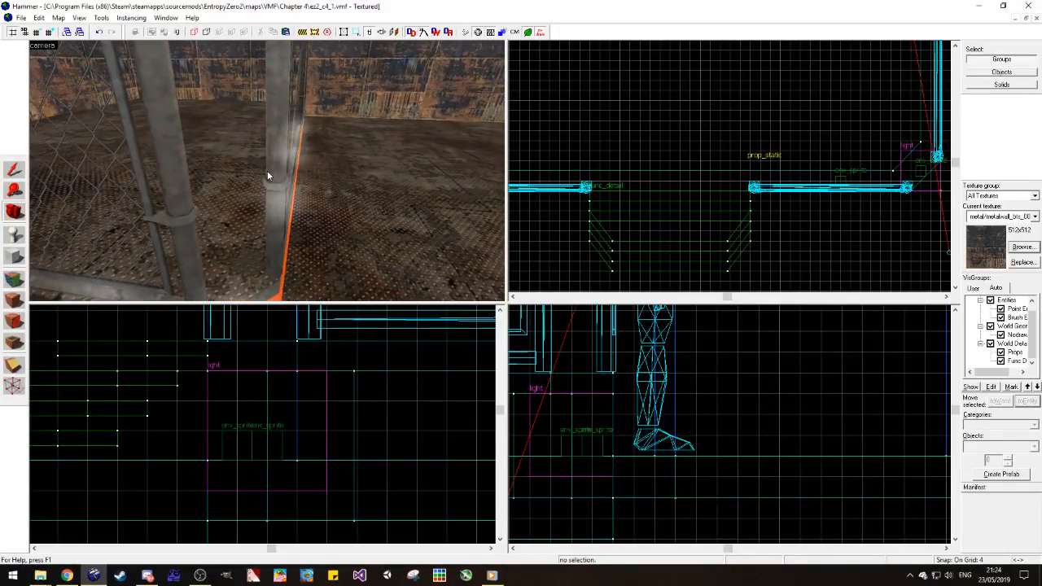
key("z")
key("w")
key("z")
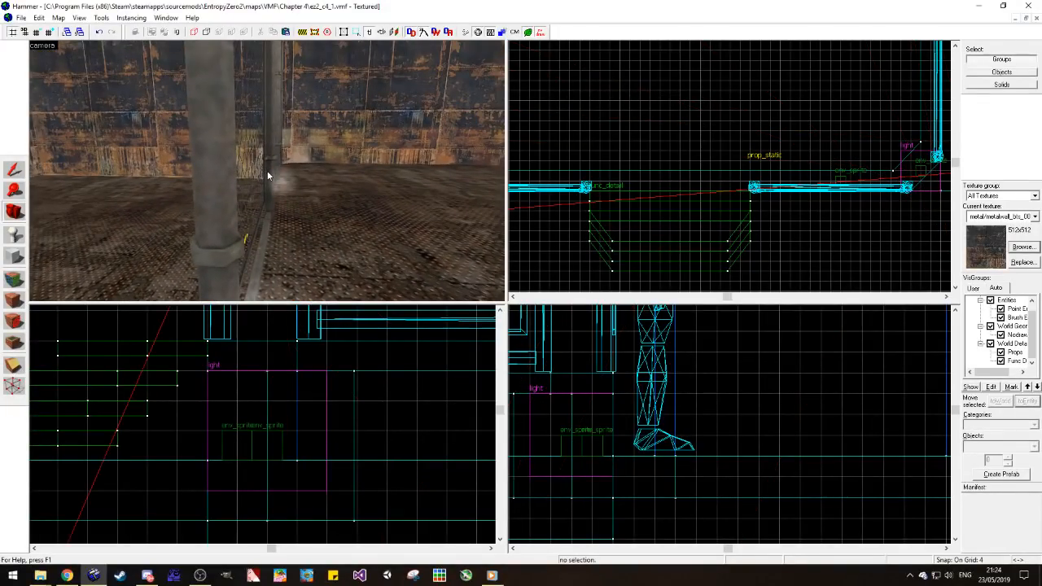
key("z")
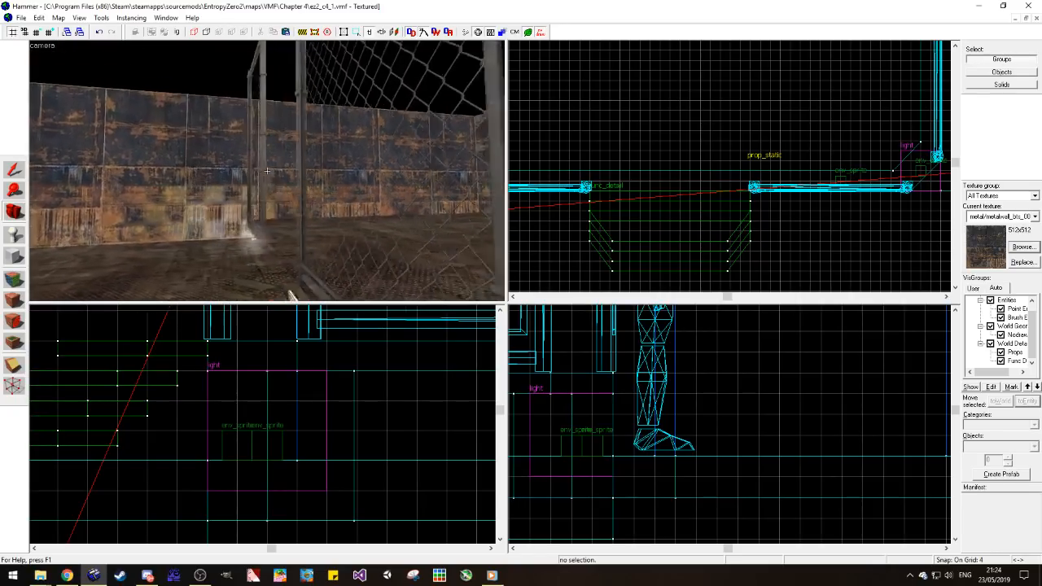
left_click_drag(267, 171, 267, 171)
key("w")
key("w")
key("s")
key("w")
key("w")
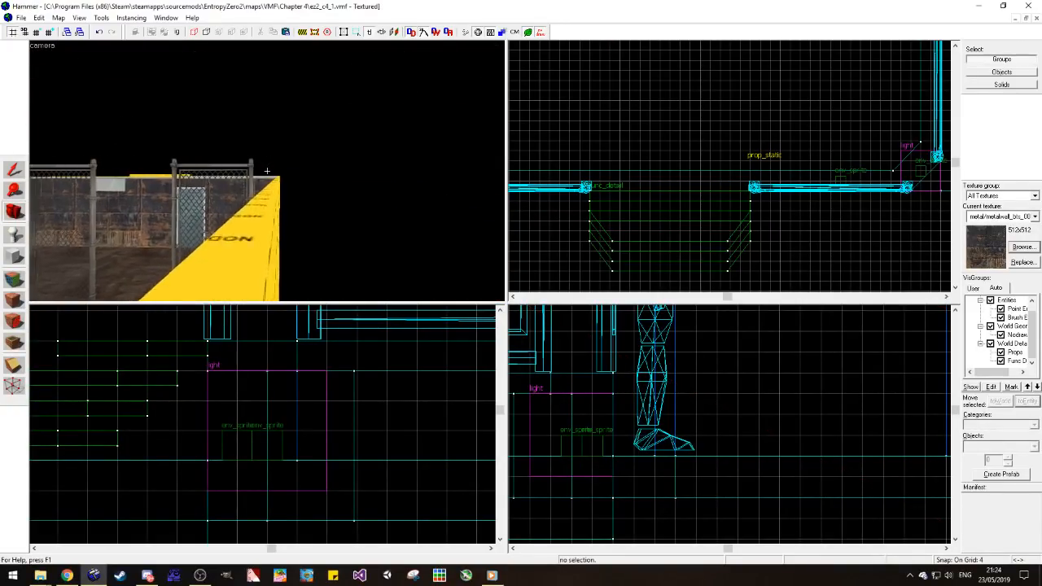
key("z")
key("z")
key("w")
key("z")
left_click_drag(267, 164, 267, 171)
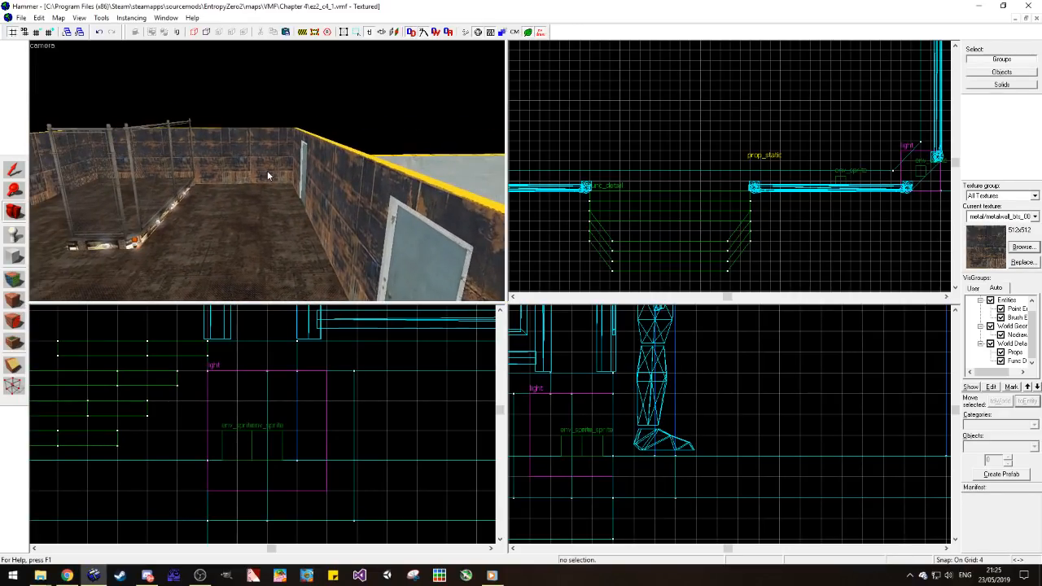
key("z")
key("w")
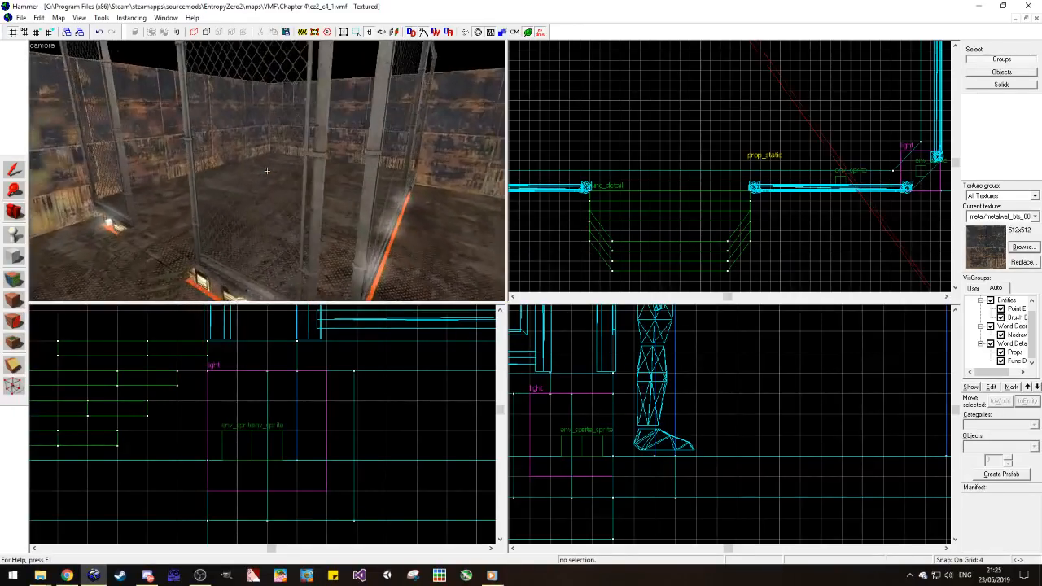
Step: Place a new prop_static entity on the floor in front of the fenced platform
left_click(14, 232)
double_click(994, 447)
type("prop_st")
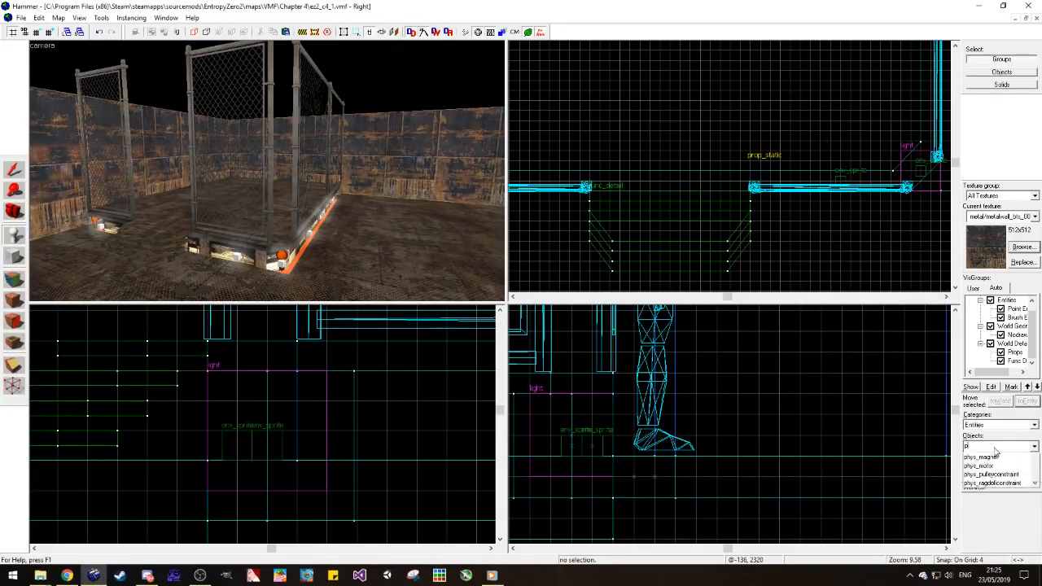
left_click(985, 457)
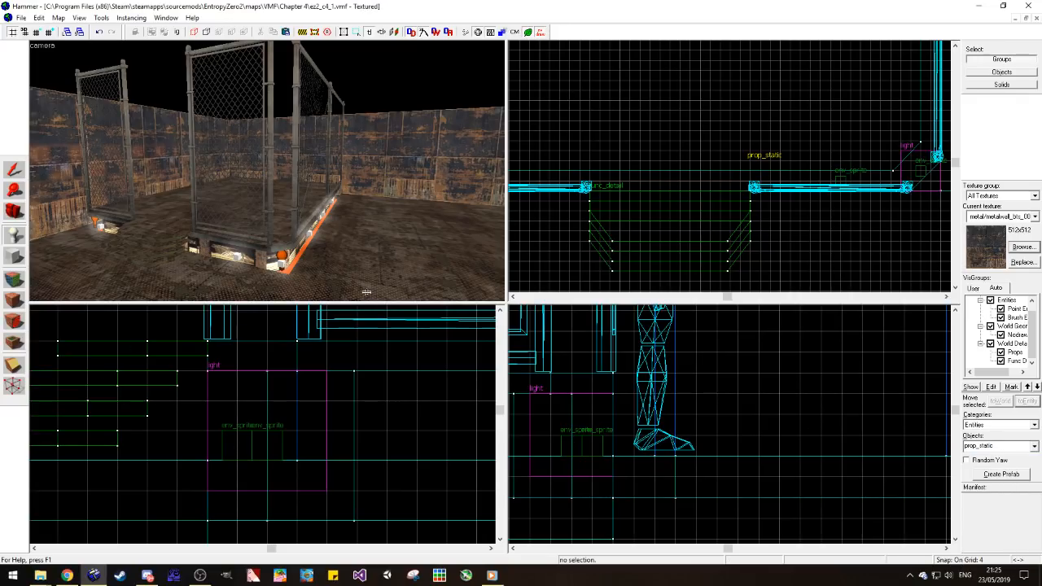
left_click(345, 259)
Step: Search the model library for truss, support and beam models for the new prop_static
key("alt+Return")
left_click(488, 260)
double_click(101, 505)
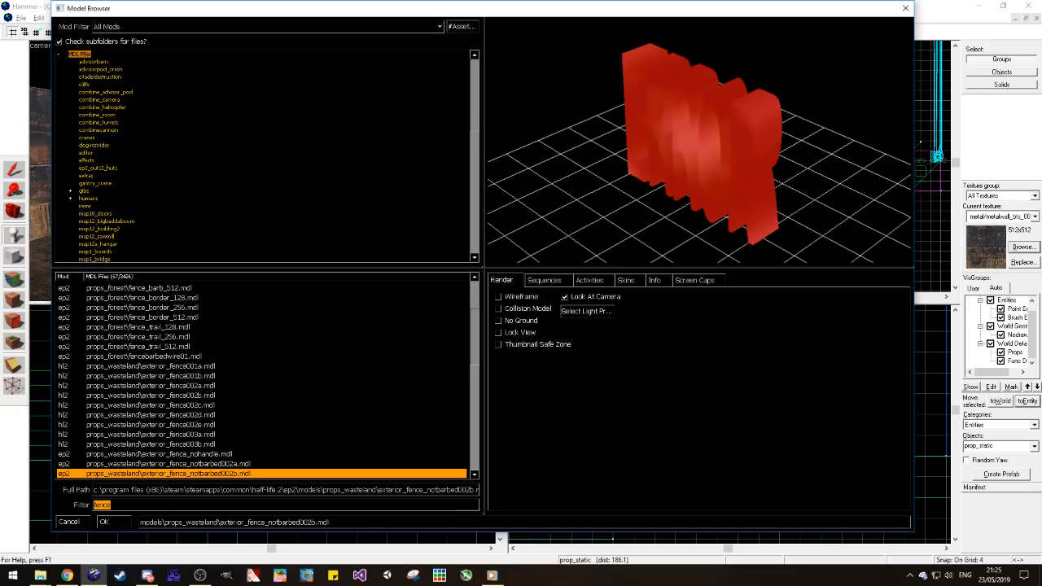
type("truss")
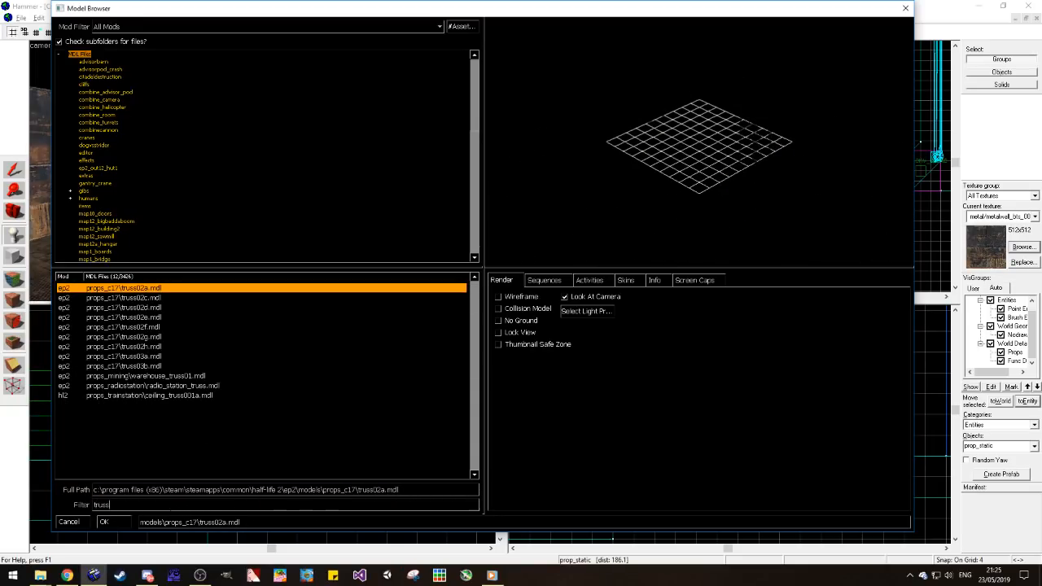
key("BackSpace")
key("BackSpace")
key("BackSpace")
key("BackSpace")
key("BackSpace")
type("support")
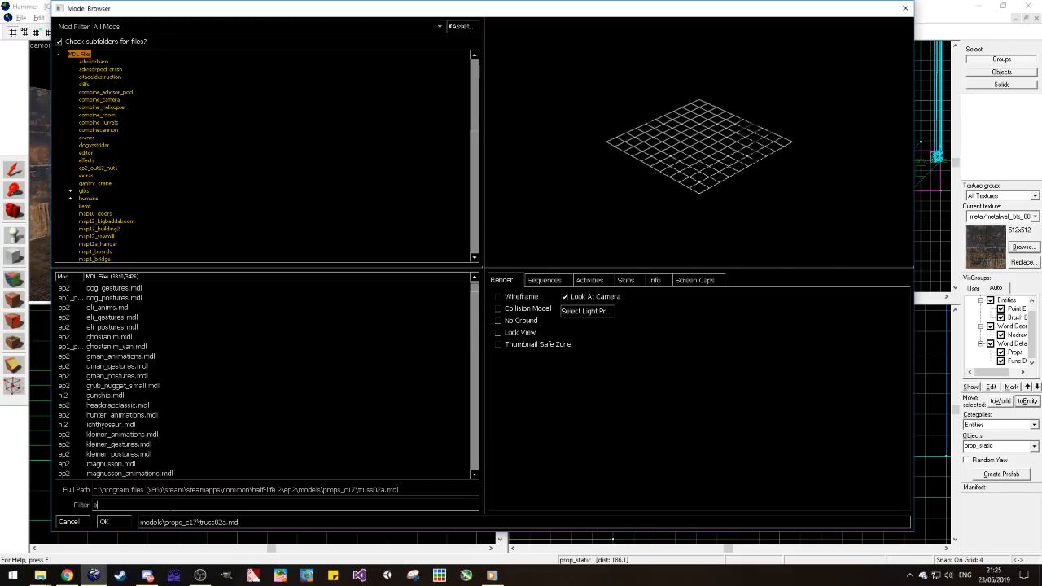
key("BackSpace")
key("BackSpace")
key("BackSpace")
key("BackSpace")
key("BackSpace")
key("BackSpace")
key("BackSpace")
type("bea")
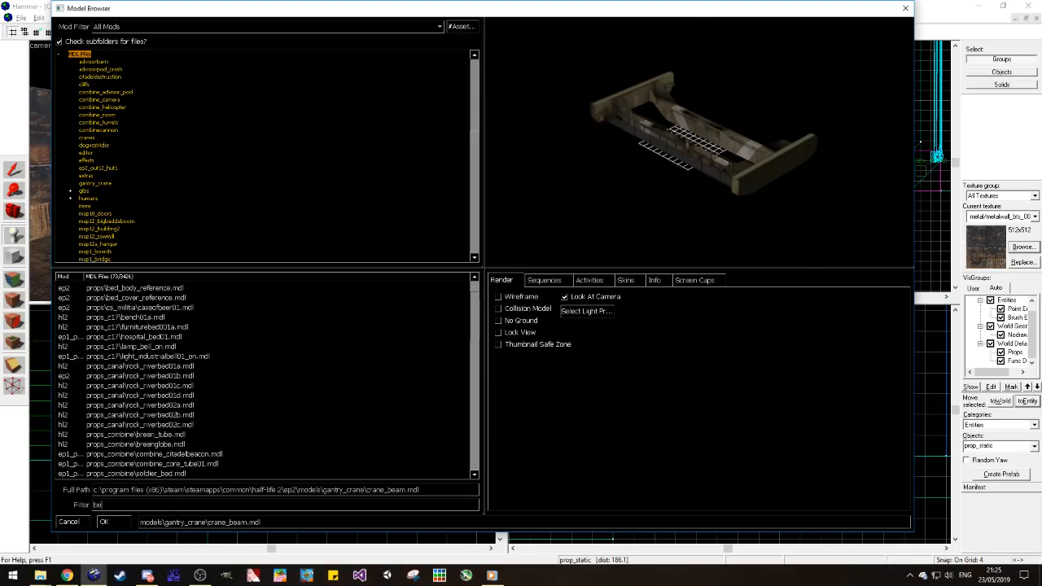
Step: Filter the models by mining, compare the strut models and assign props_mining/struts_single02.mdl to the new prop_static
key("BackSpace")
key("BackSpace")
key("BackSpace")
type("mining")
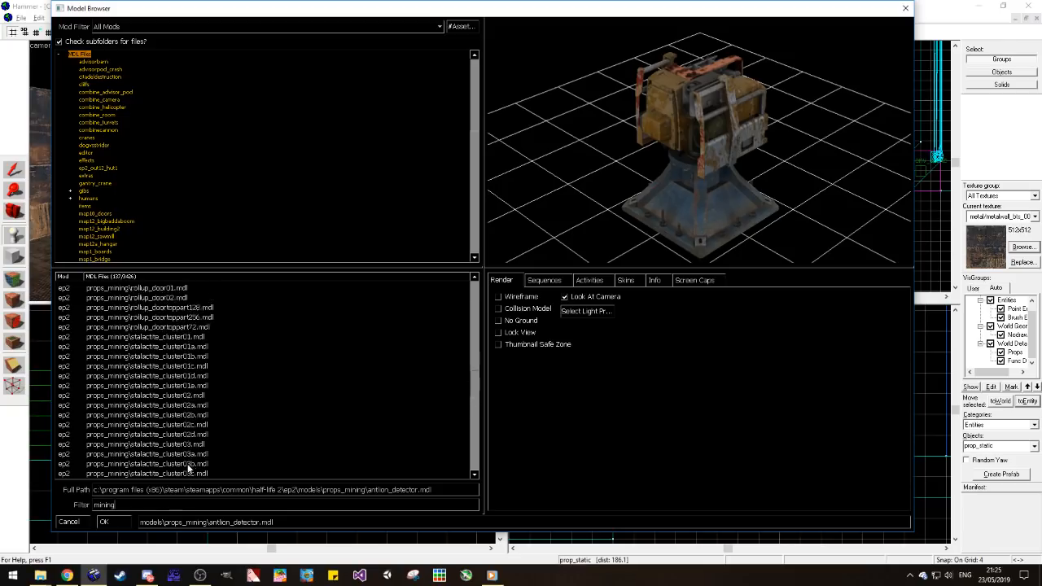
scroll(206, 459, "down", 7)
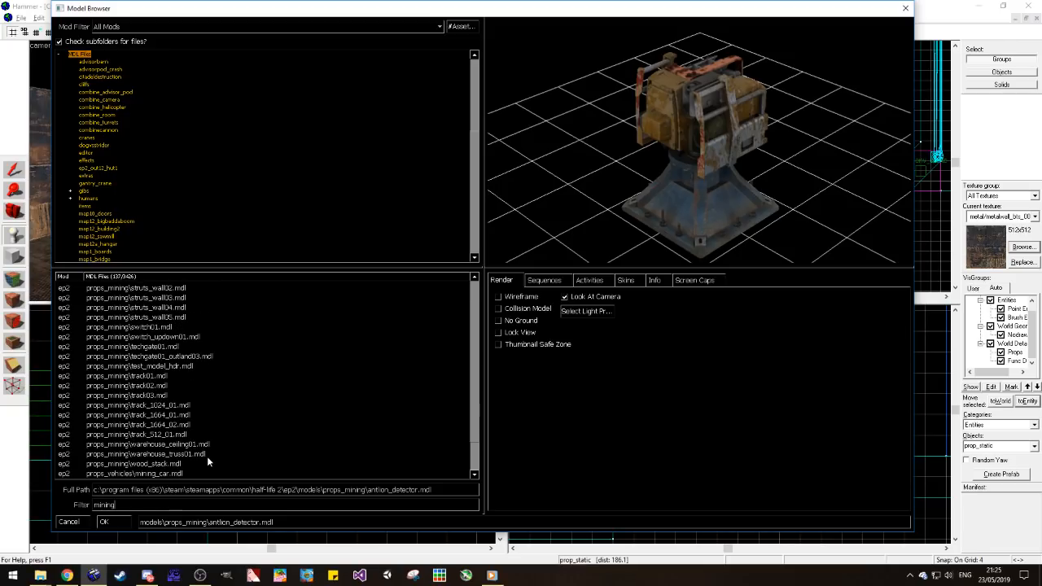
left_click(206, 437)
key("Up")
key("Up")
key("Up")
key("Up")
key("Up")
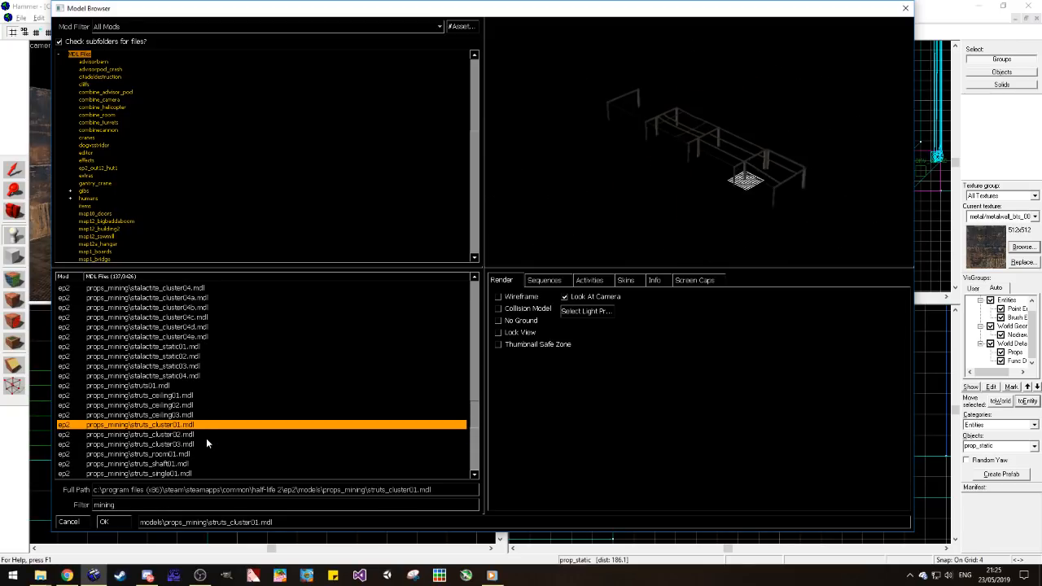
key("Up")
key("Up")
key("Down")
key("Down")
key("Down")
key("Down")
key("Down")
key("Down")
key("Down")
key("Down")
key("Down")
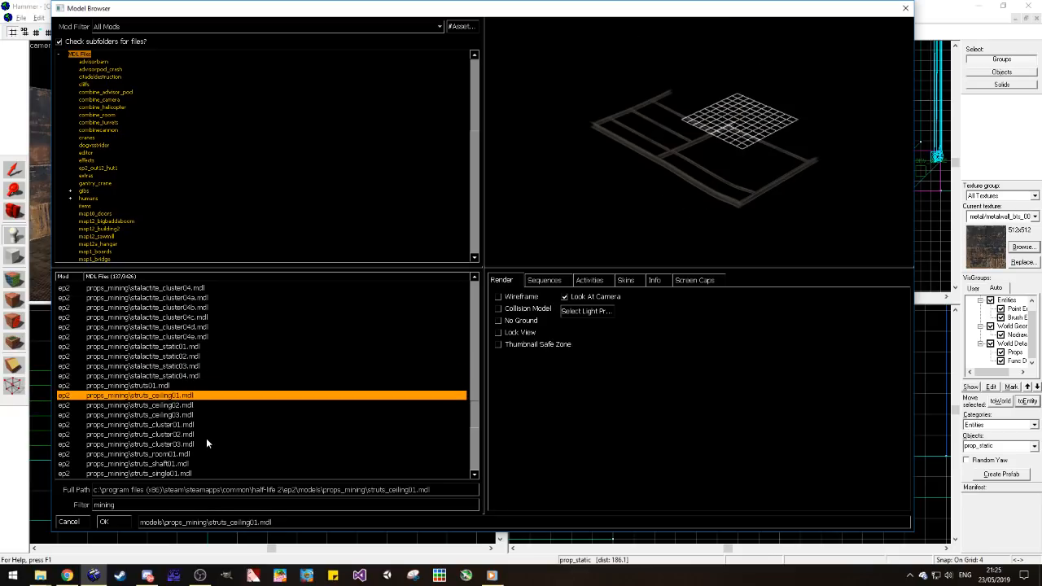
key("Down")
key("Down")
key("Down")
key("Up")
key("Down")
key("Return")
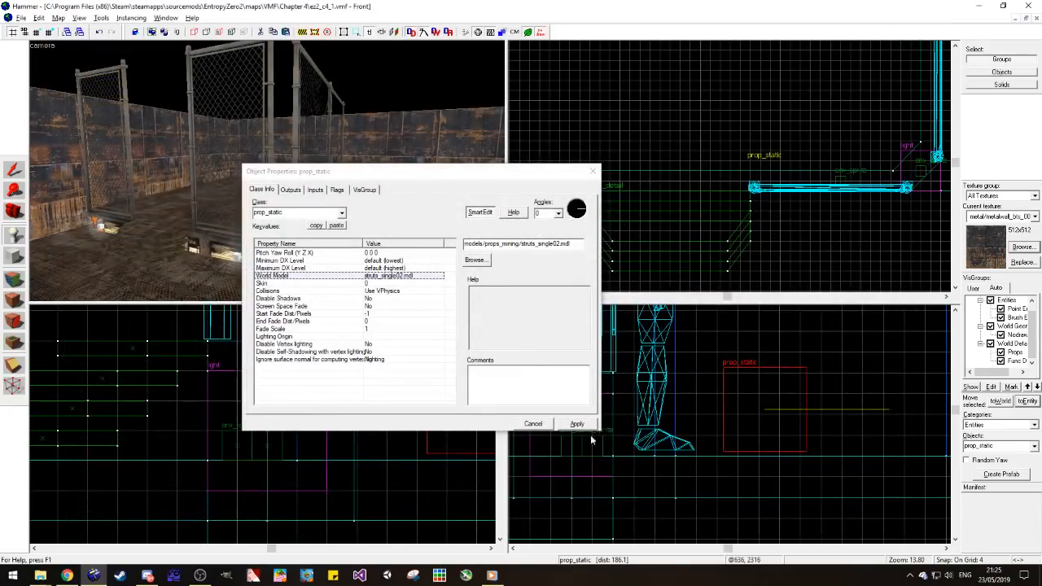
left_click(592, 173)
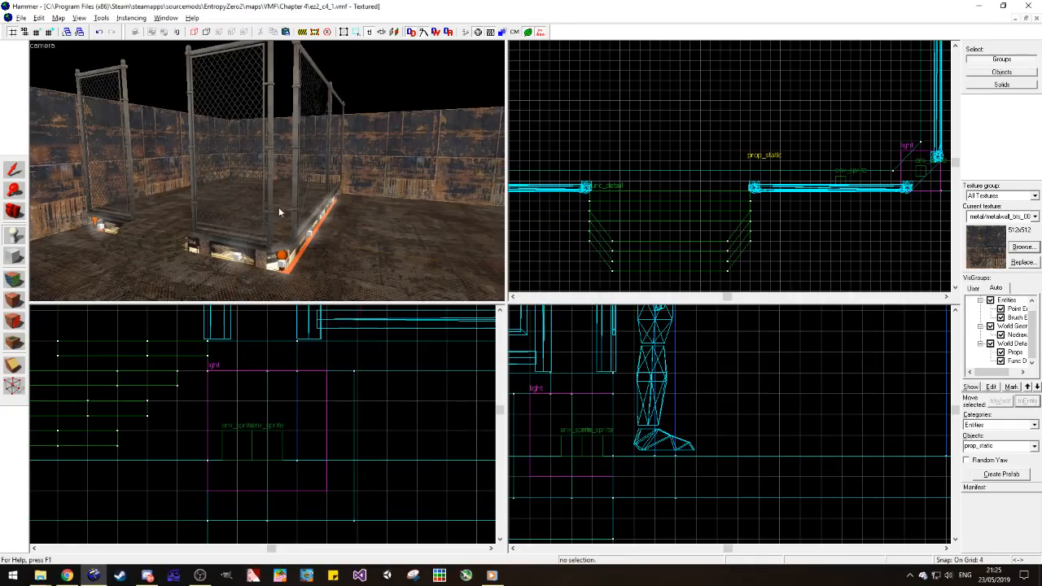
Step: Turn the strut prop diagonally and fit it into the platform's corner where the two fence panels meet
scroll(713, 160, "down", 3)
scroll(840, 166, "up", 6)
left_click_drag(801, 134, 798, 160)
left_click(823, 198)
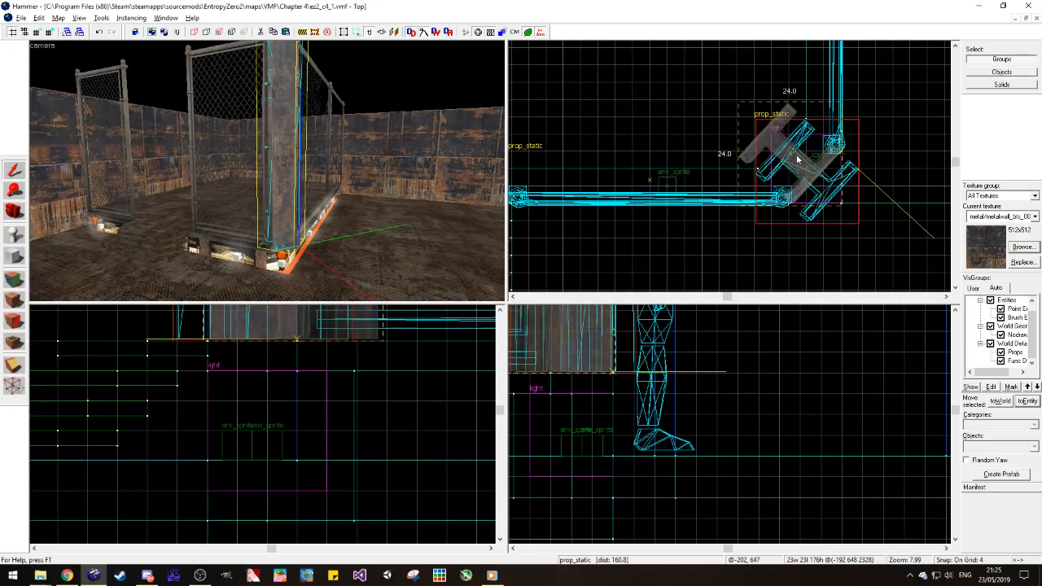
left_click(853, 240)
scroll(847, 207, "up", 4)
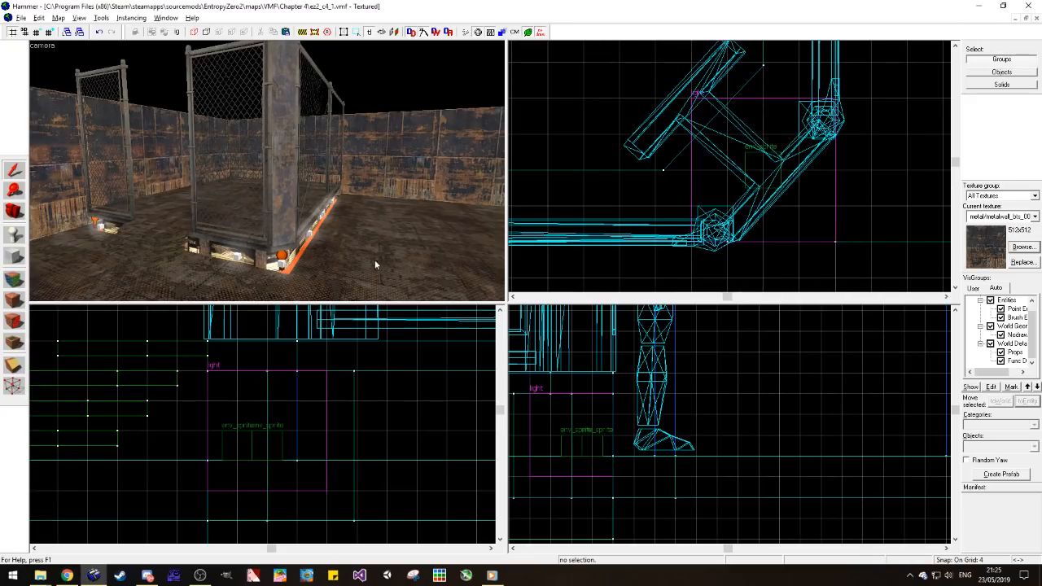
scroll(311, 244, "down", 4)
scroll(273, 144, "up", 3)
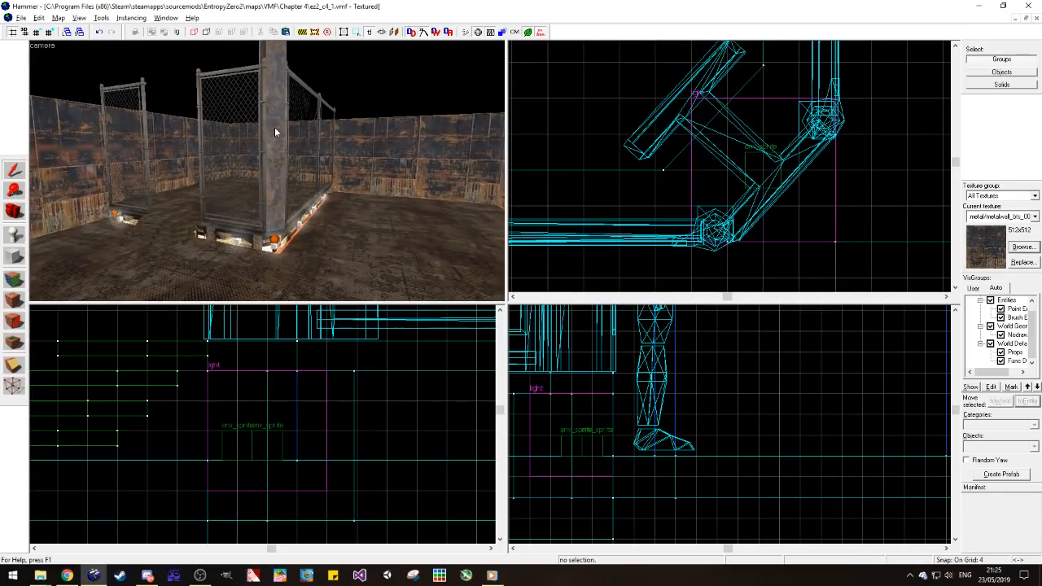
Step: Duplicate the corner strut towards the fence panel across the steps and rotate the copy about the Z axis
left_click(274, 127)
scroll(867, 203, "down", 10)
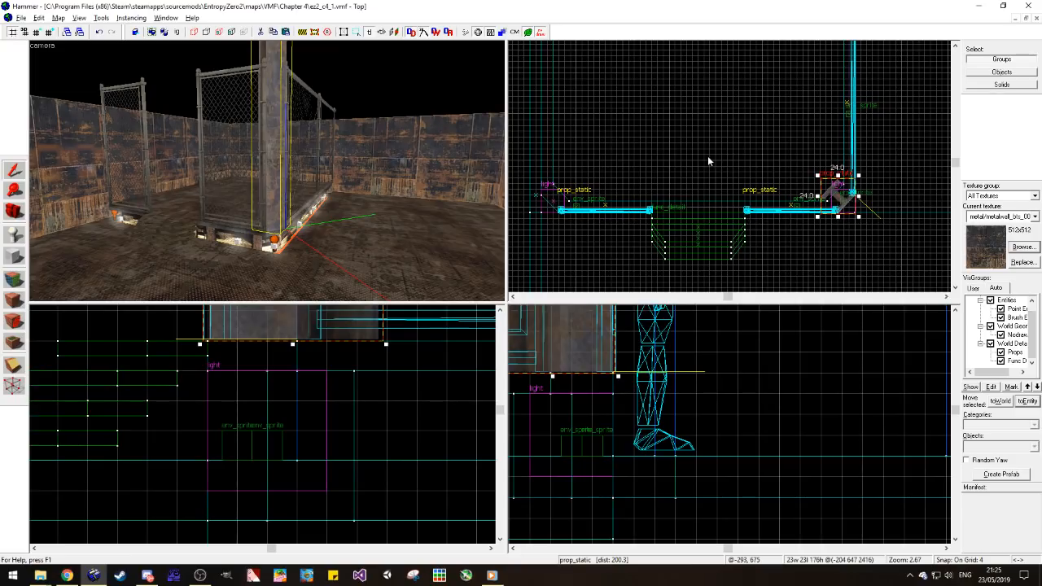
left_click_drag(834, 201, 637, 180)
key("ctrl+m")
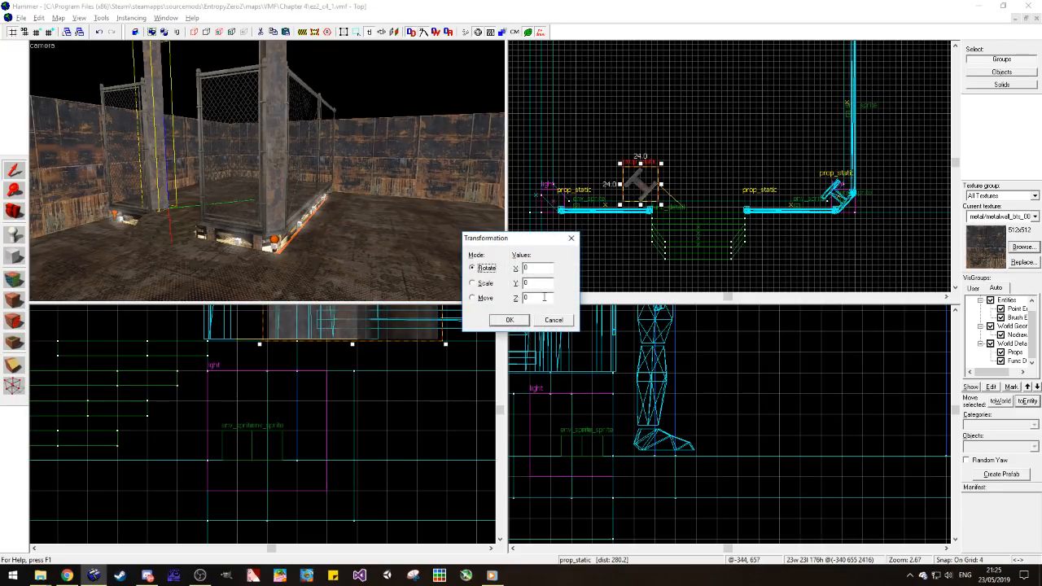
key("Return")
scroll(595, 211, "up", 6)
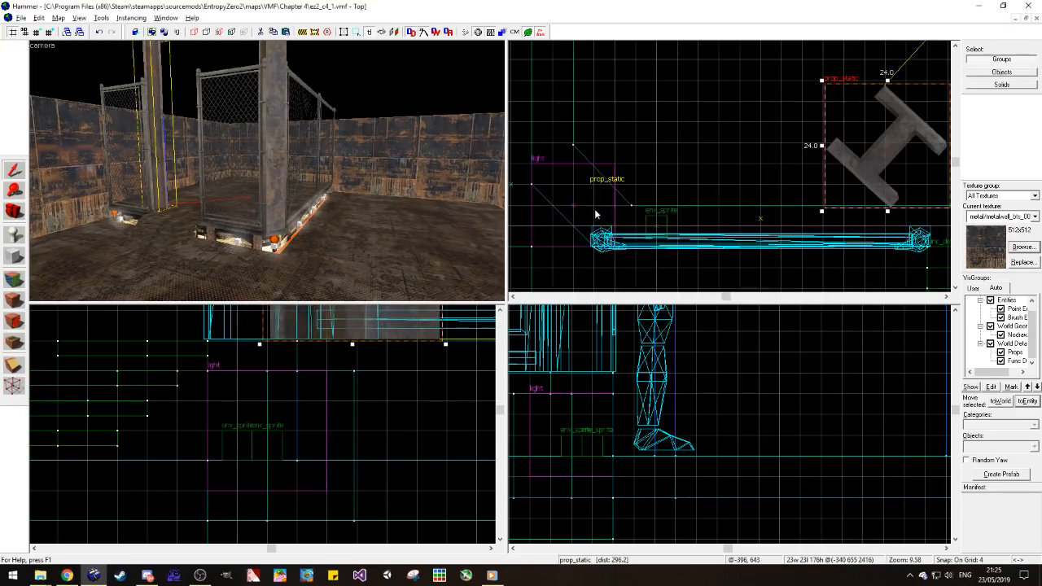
Step: Move the strut copy to the outer end of that fence panel and rotate it again about Z to fit the corner
left_click_drag(845, 177, 590, 215)
key("ctrl+m")
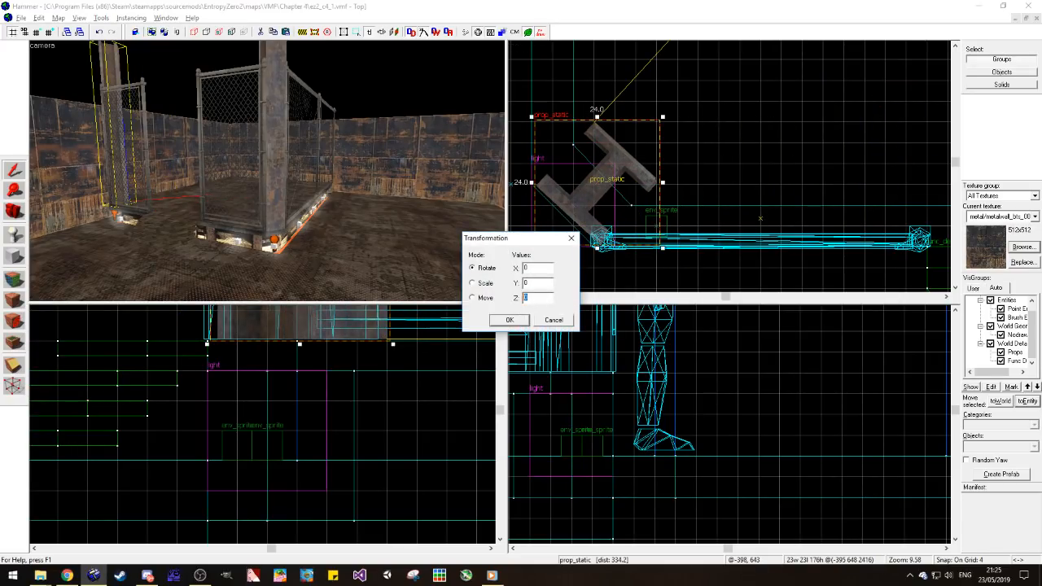
key("Return")
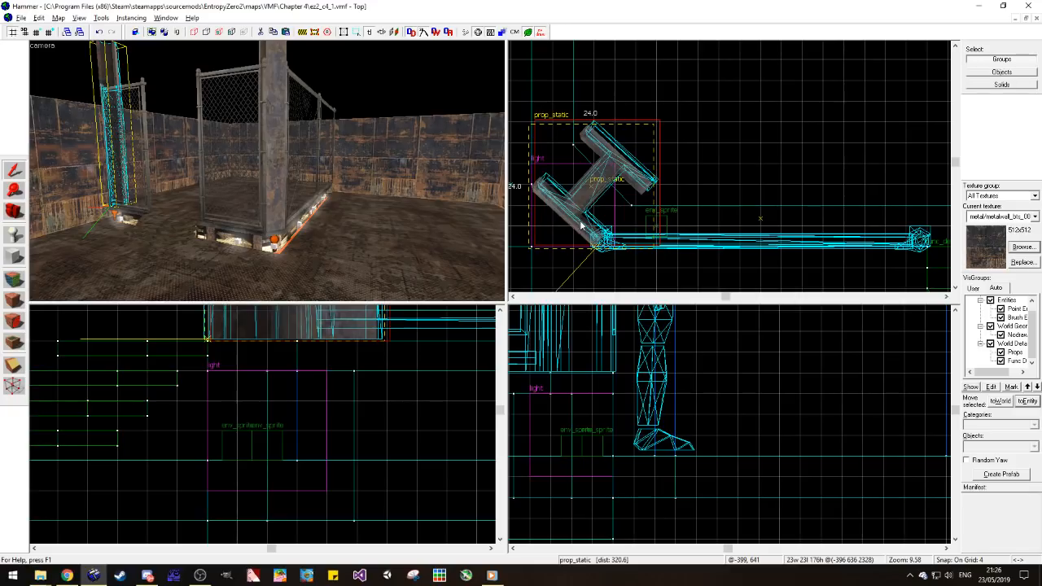
key("Escape")
Step: Examine both corner struts, the fenced platform and the surrounding room walls from several camera angles
left_click(14, 212)
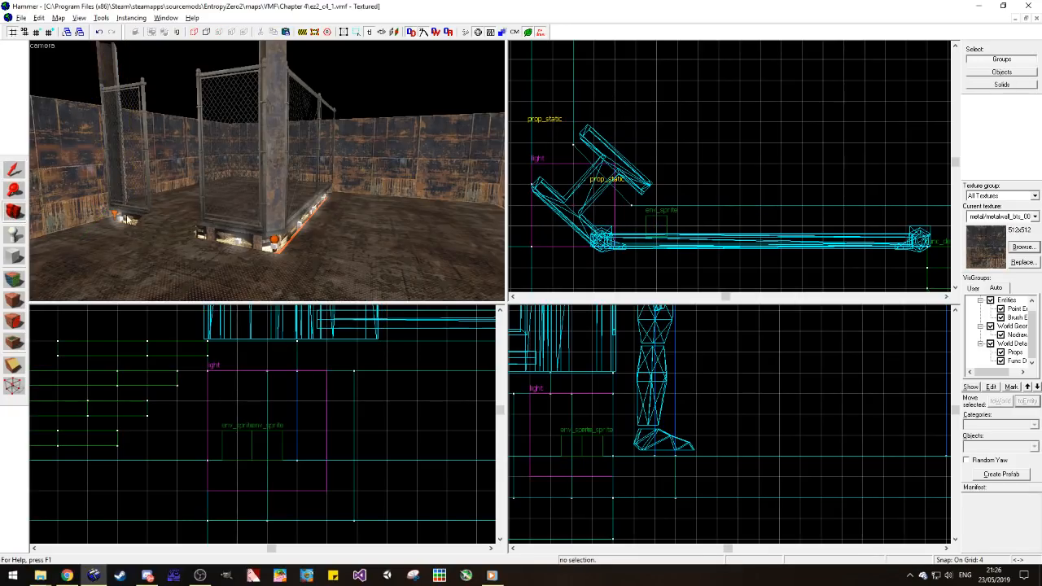
left_click_drag(69, 217, 269, 175)
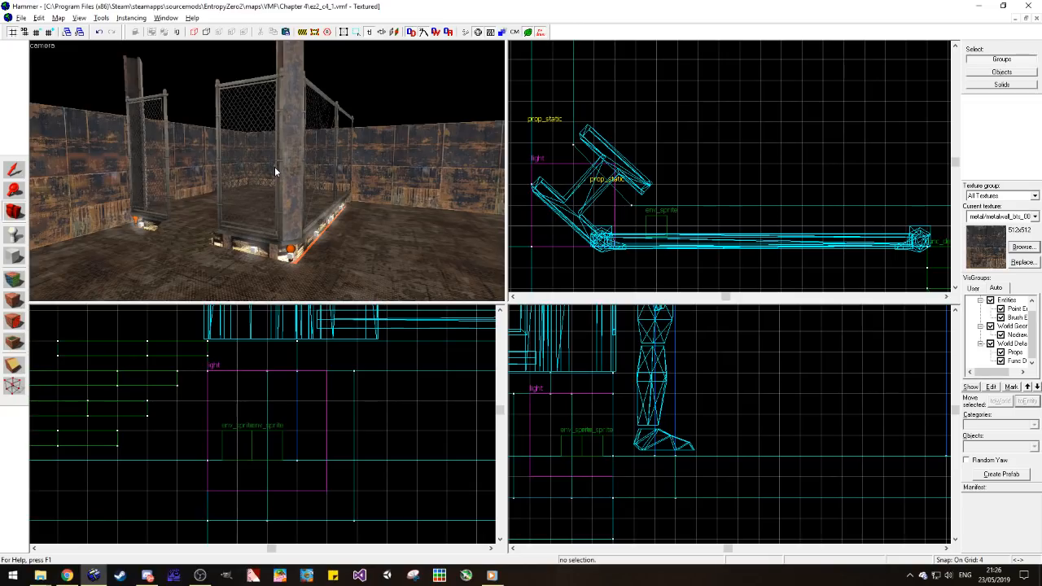
key("z")
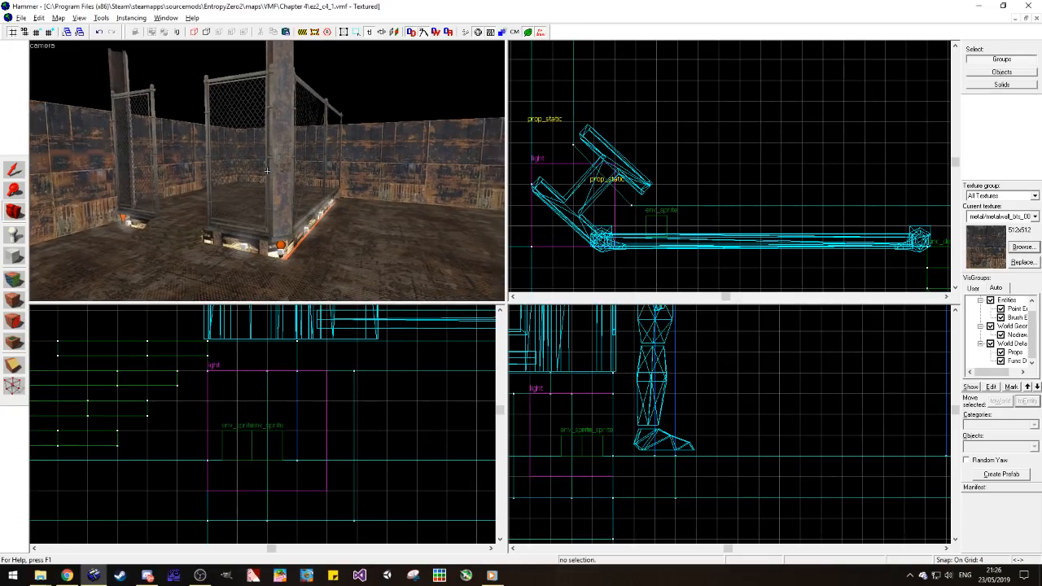
left_click_drag(266, 170, 268, 172)
key("z")
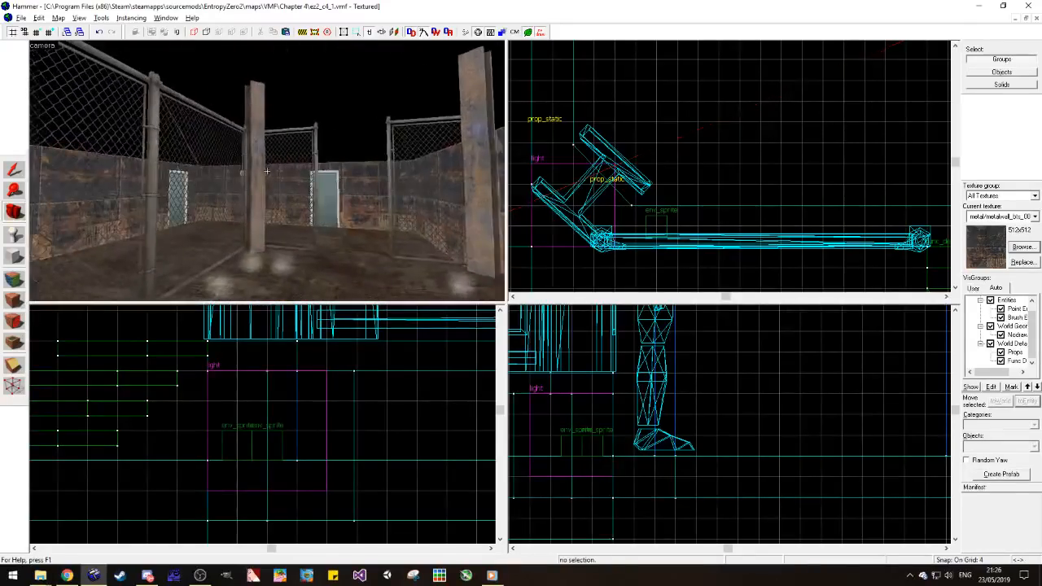
key("w")
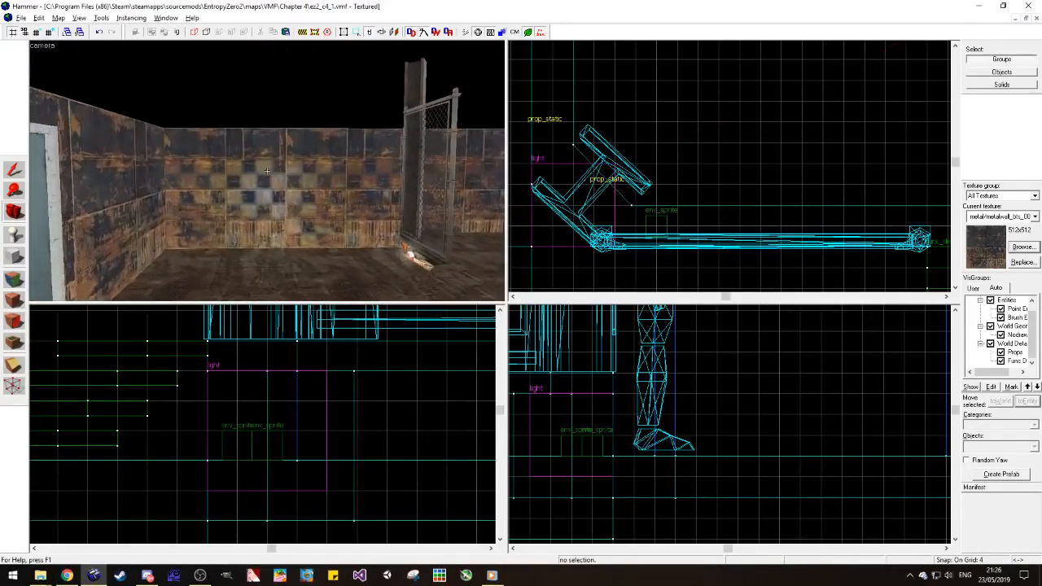
key("z")
Step: Duplicate the 512-unit side wall directly above itself and reduce the copy's height to 64 units
left_click(214, 164)
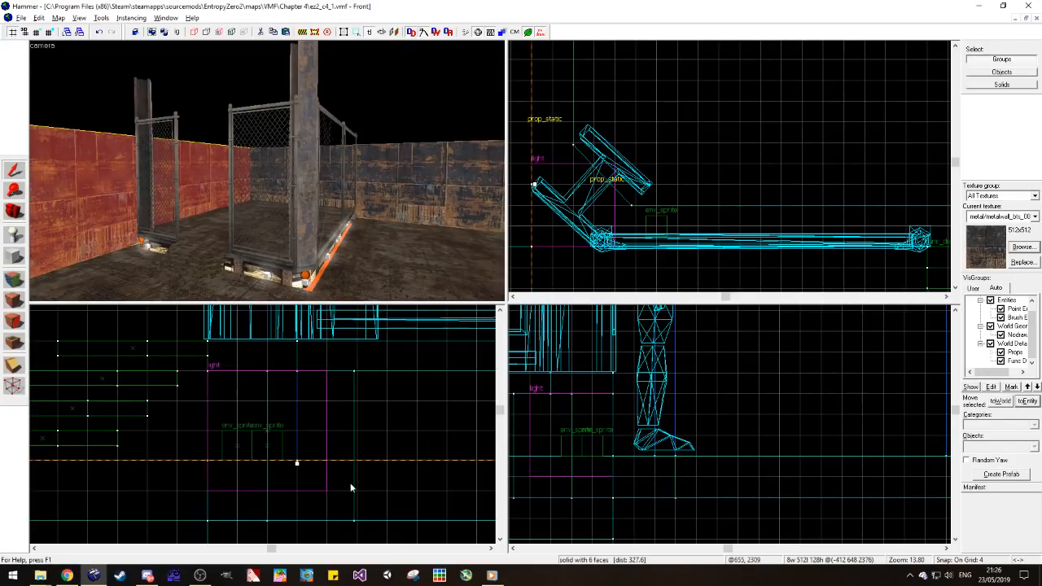
scroll(325, 457, "down", 5)
mouse_move(336, 457)
left_mouse_down()
mouse_move(362, 472)
mouse_move(357, 381)
left_mouse_up()
left_click_drag(325, 318, 315, 362)
key("Escape")
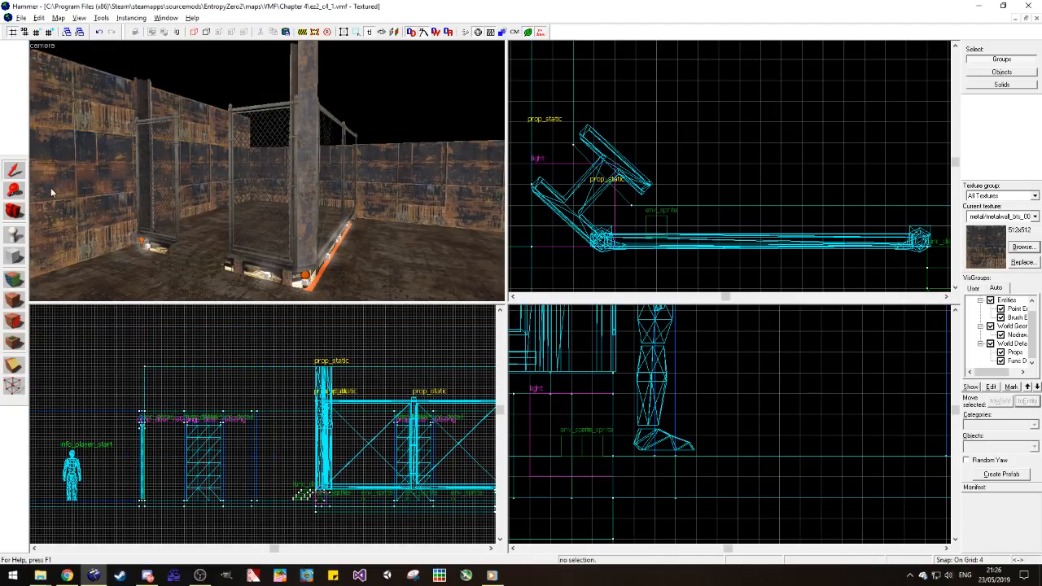
Step: Browse the metal textures and choose metal/metalwall_bts_006a_dark for the face of the upper wall
left_click(15, 279)
left_click(488, 326)
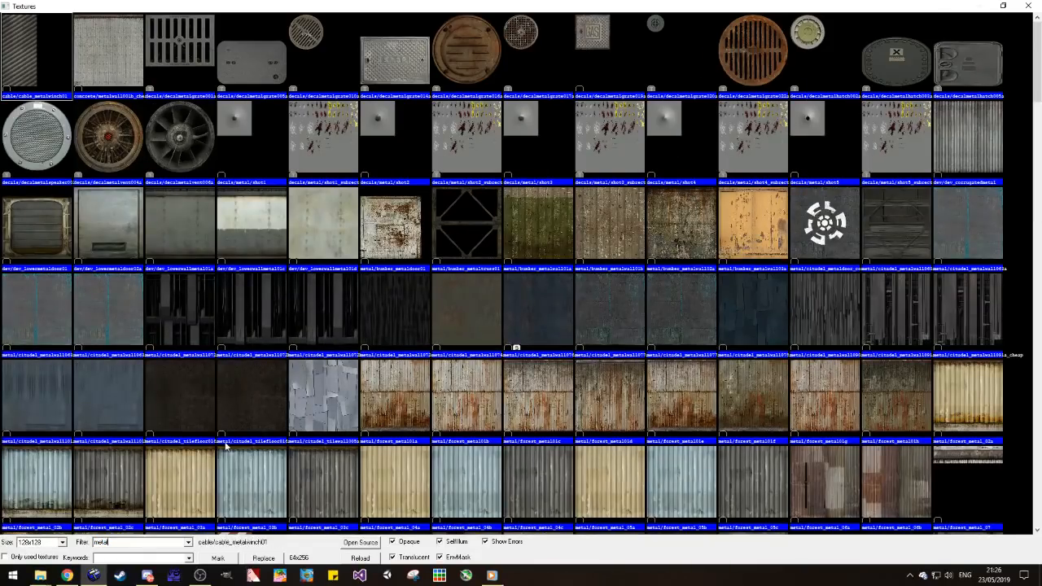
scroll(318, 284, "down", 10)
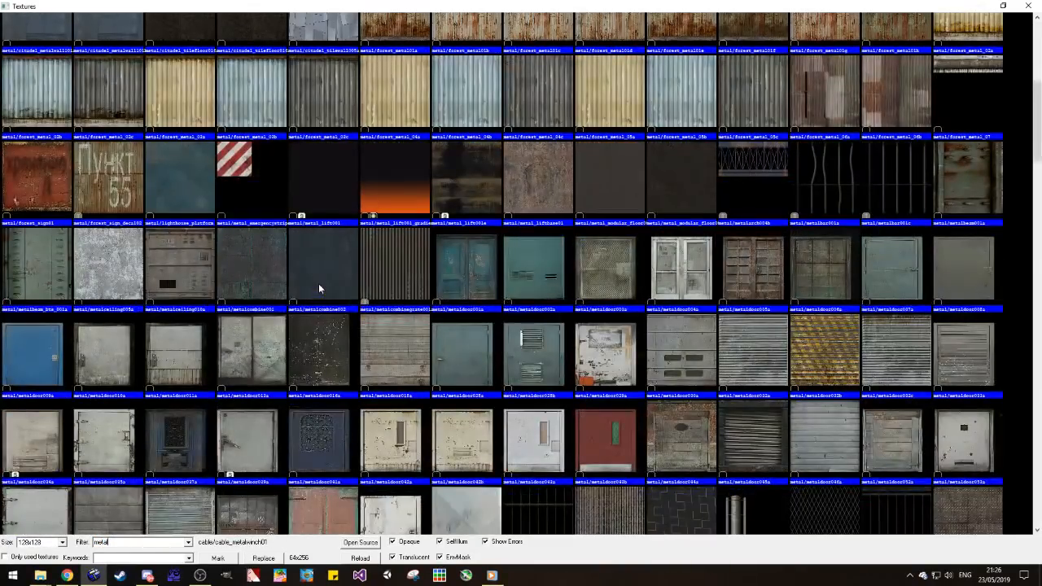
scroll(461, 190, "down", 5)
scroll(460, 191, "down", 10)
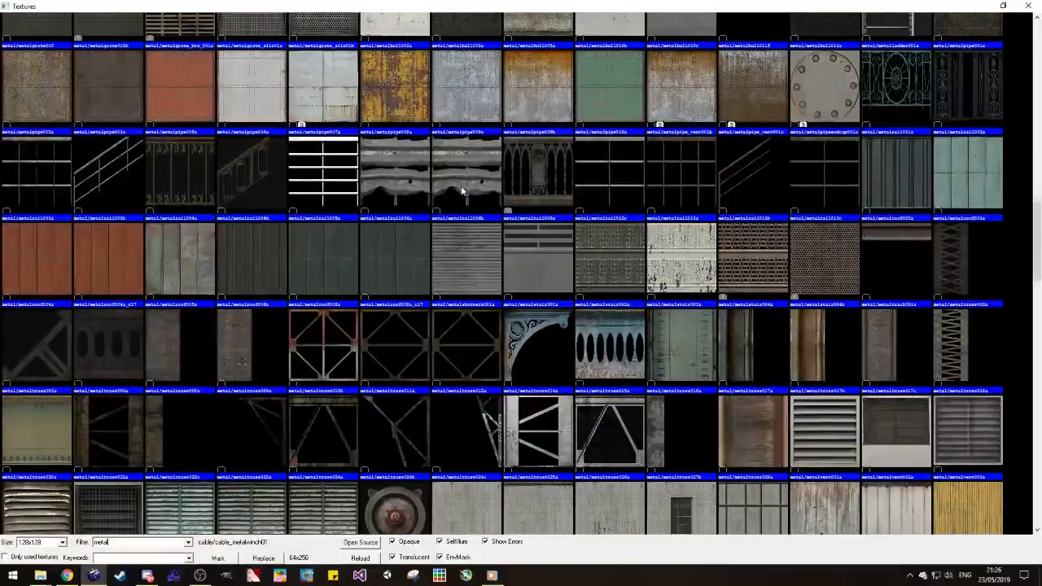
scroll(392, 174, "down", 15)
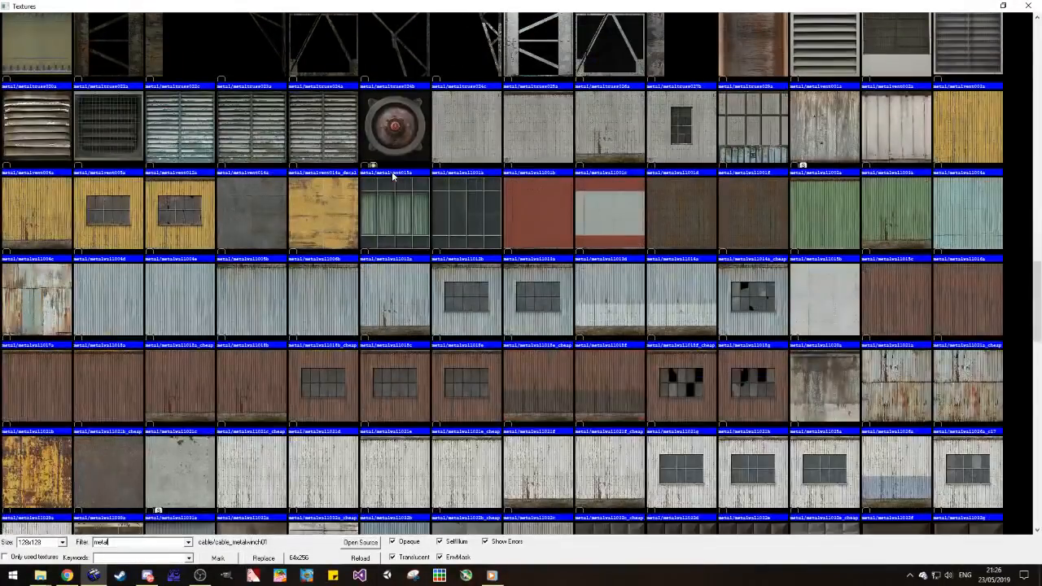
scroll(391, 177, "up", 6)
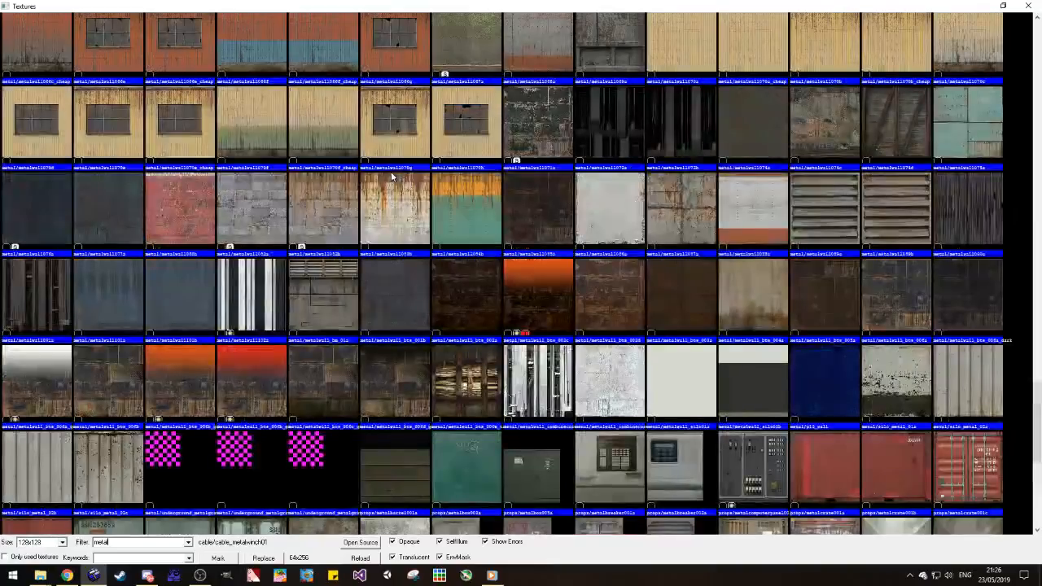
scroll(390, 177, "down", 3)
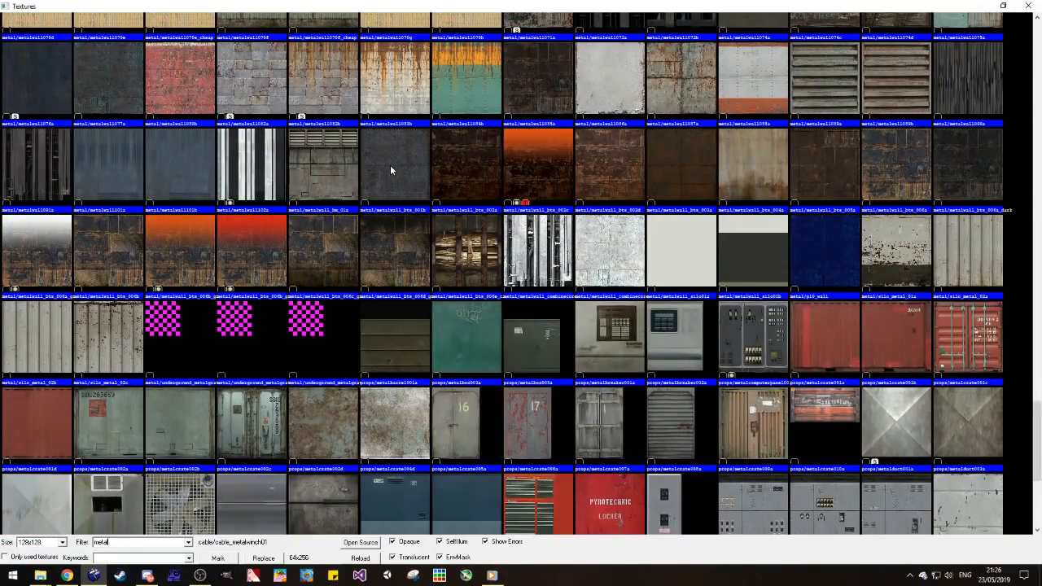
double_click(994, 168)
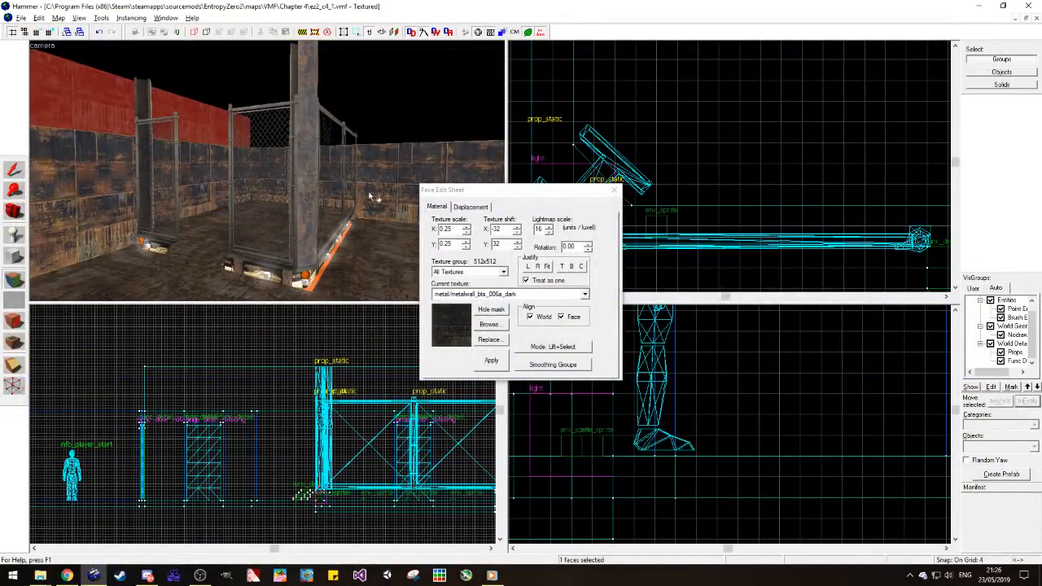
Step: Apply the dark texture to the upper wall's face and justify it to the bottom and left edges
left_click(563, 268)
left_click(571, 267)
left_click(529, 269)
left_click(15, 170)
Step: Duplicate the 512-unit upper side wall inside the room and rotate the copy -90 degrees about Z
scroll(40, 156, "up", 5)
scroll(40, 156, "down", 5)
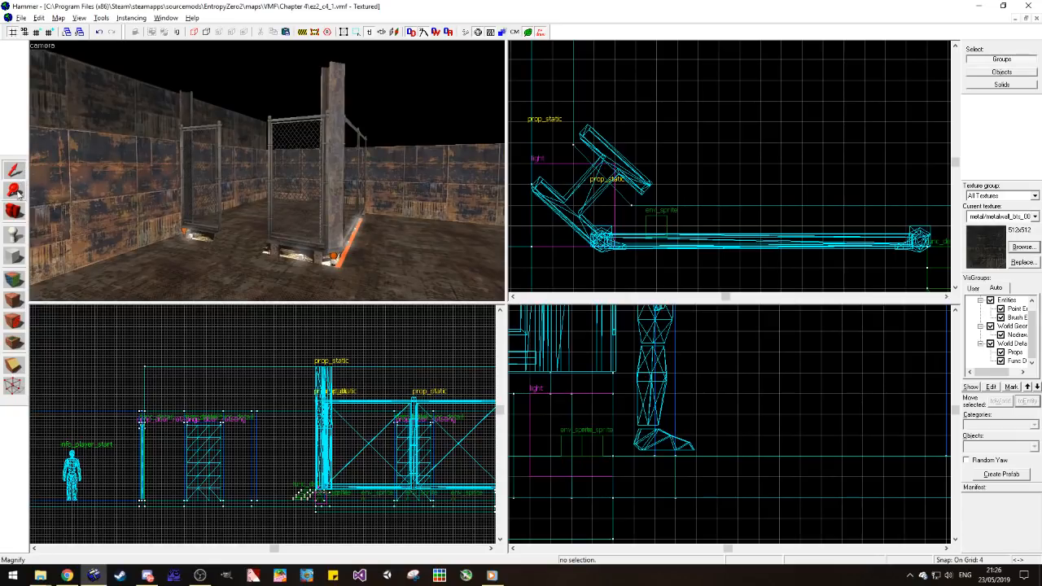
scroll(266, 171, "up", 5)
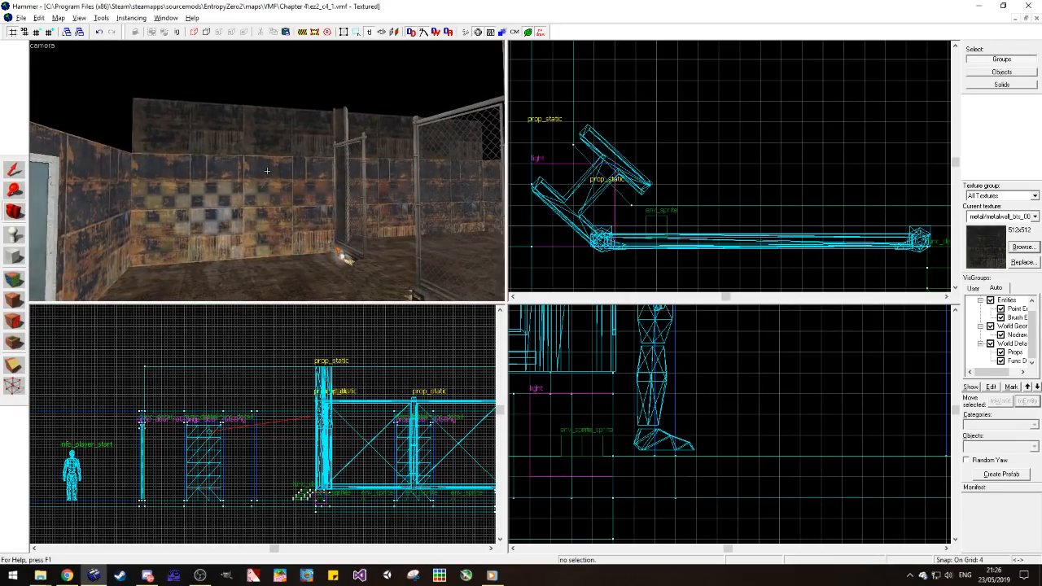
left_click_drag(267, 171, 226, 171)
left_click(201, 133)
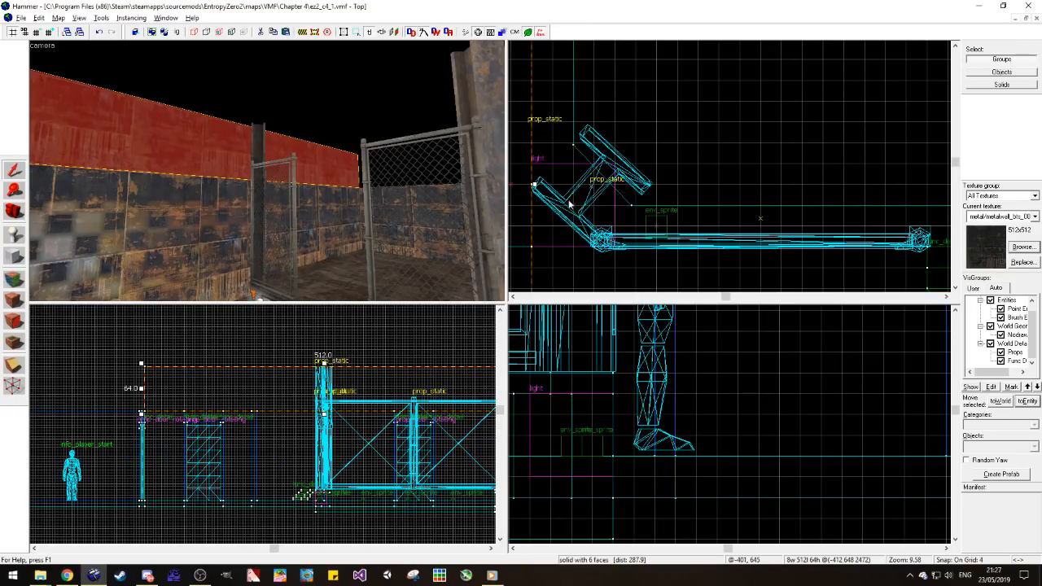
scroll(627, 187, "down", 15)
scroll(600, 122, "up", 6)
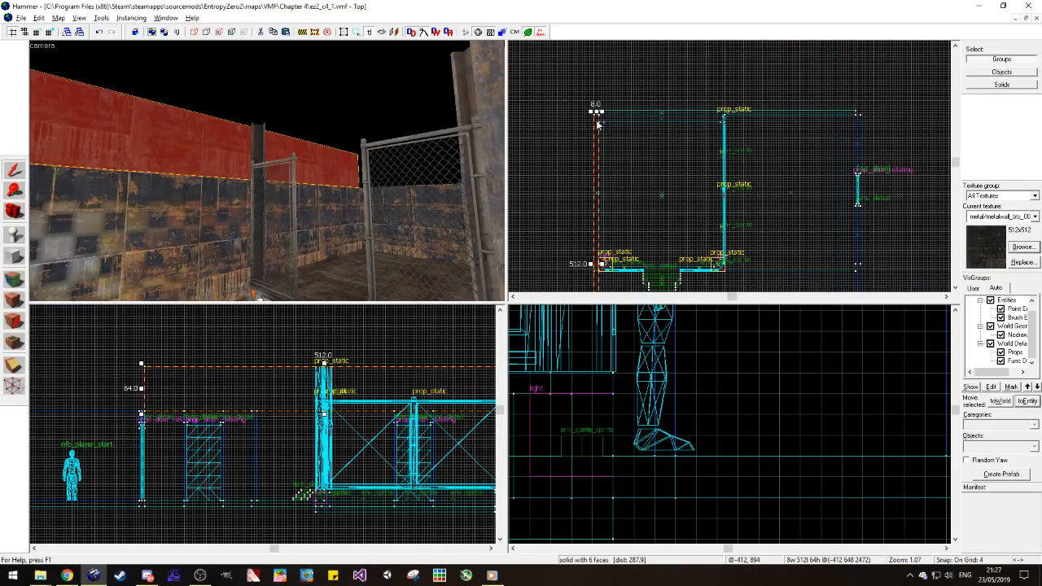
key("ctrl+m")
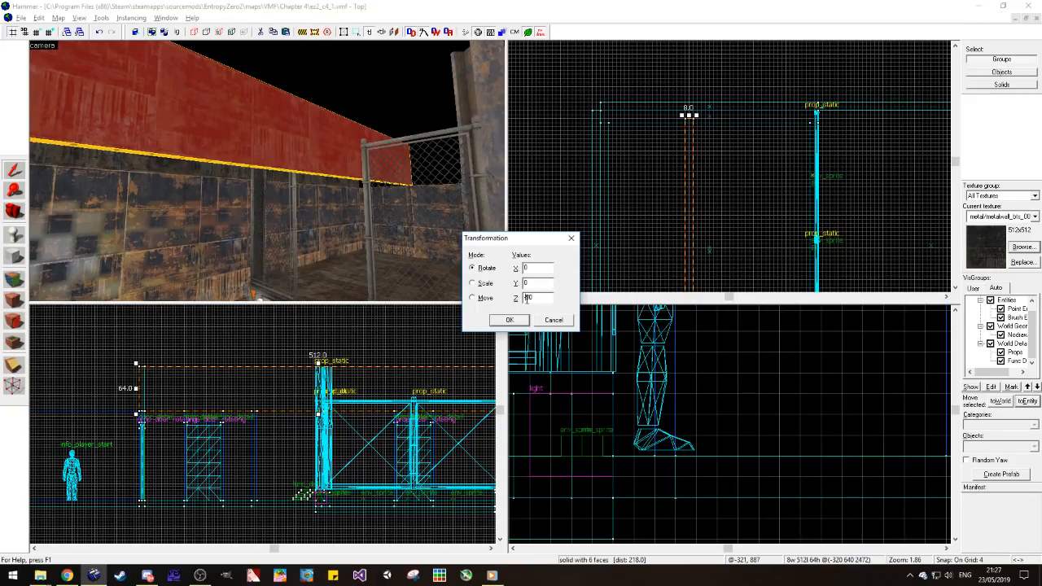
left_click(509, 320)
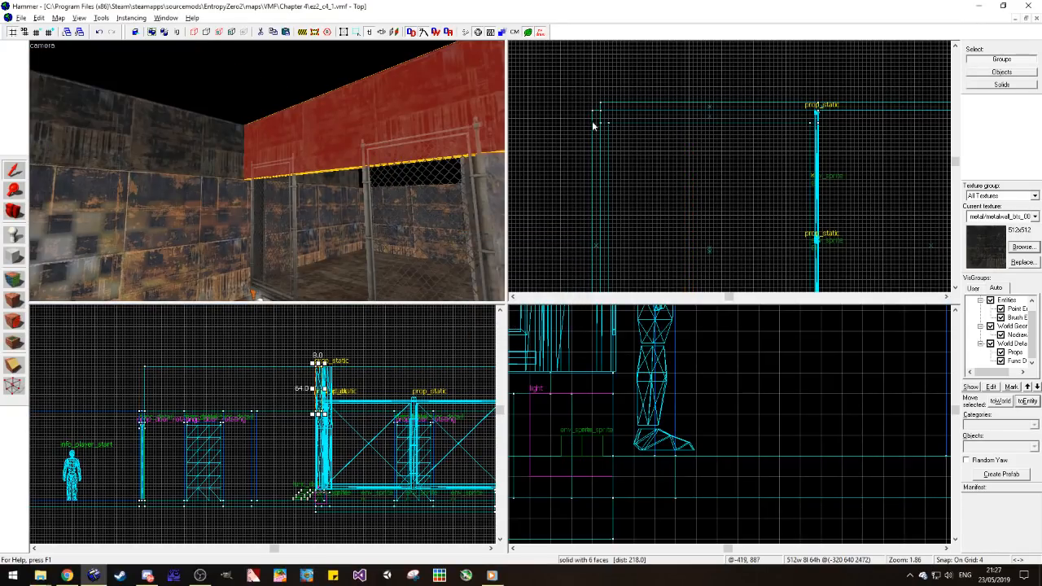
Step: Move the rotated upper wall onto the wall behind the fenced platform and shorten it to 440 units
scroll(629, 132, "down", 4)
scroll(629, 132, "up", 5)
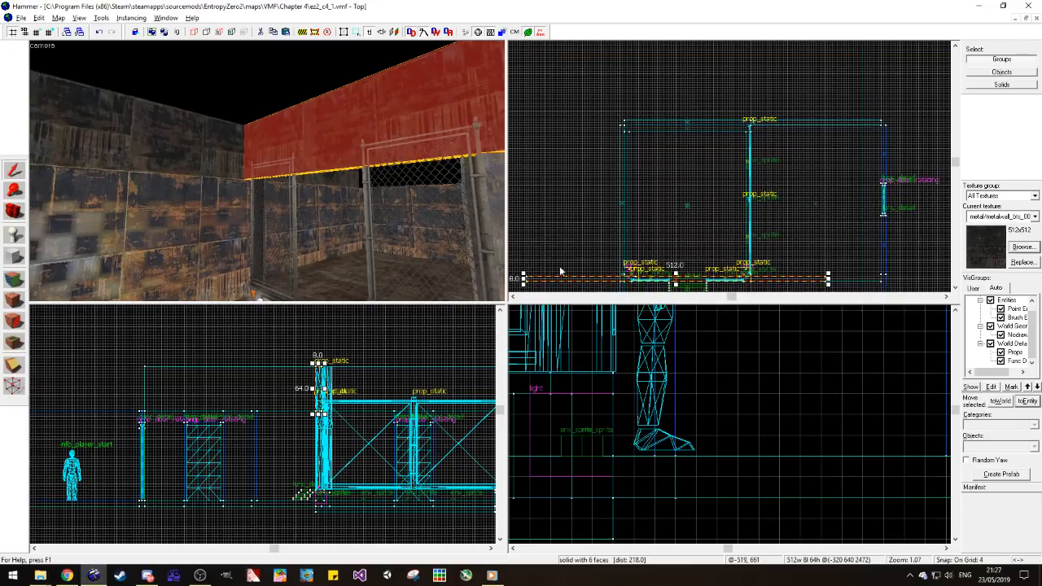
left_click_drag(557, 281, 651, 119)
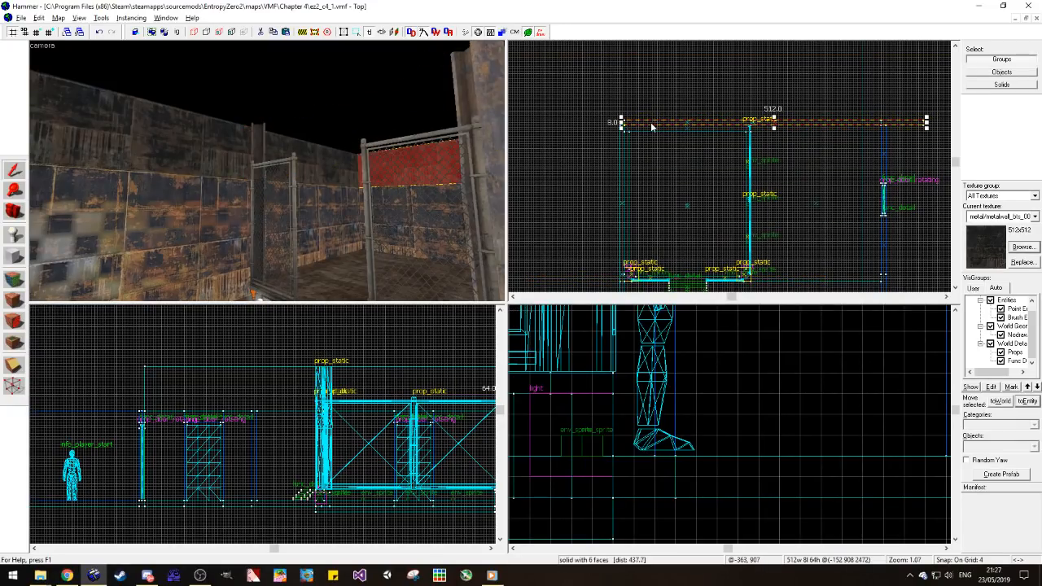
scroll(807, 124, "up", 2)
left_click_drag(912, 124, 862, 130)
key("Escape")
key("z")
key("w")
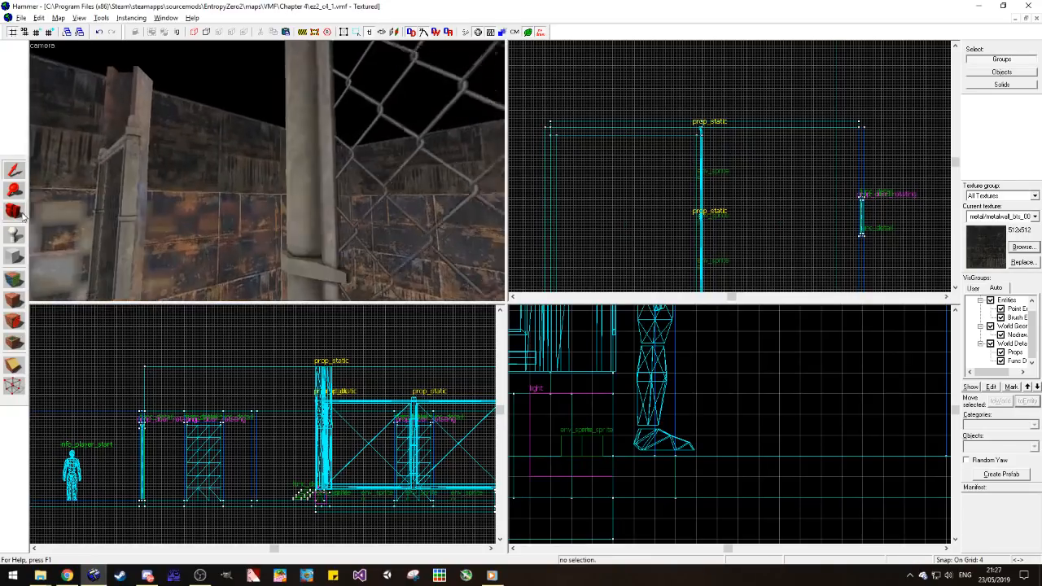
Step: Sample the dark metal texture from the upper side wall's face and apply it to the new upper back wall's face
key("z")
left_click(19, 278)
left_click(112, 166)
right_click(246, 158, "alt")
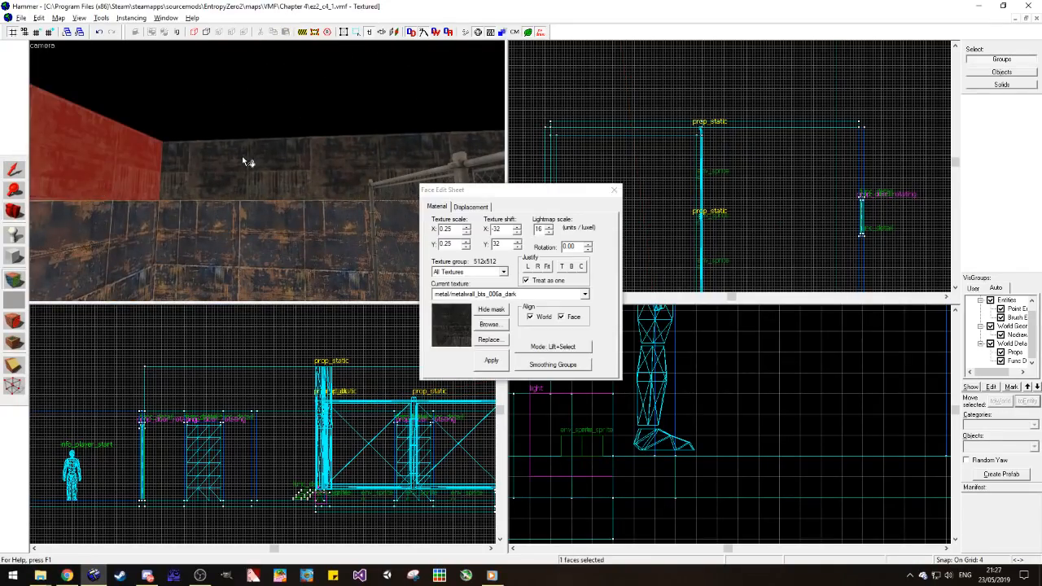
left_click(18, 217)
Step: Duplicate the 440-unit upper back wall into the room and rotate the copy -90 degrees about Z
key("z")
key("w")
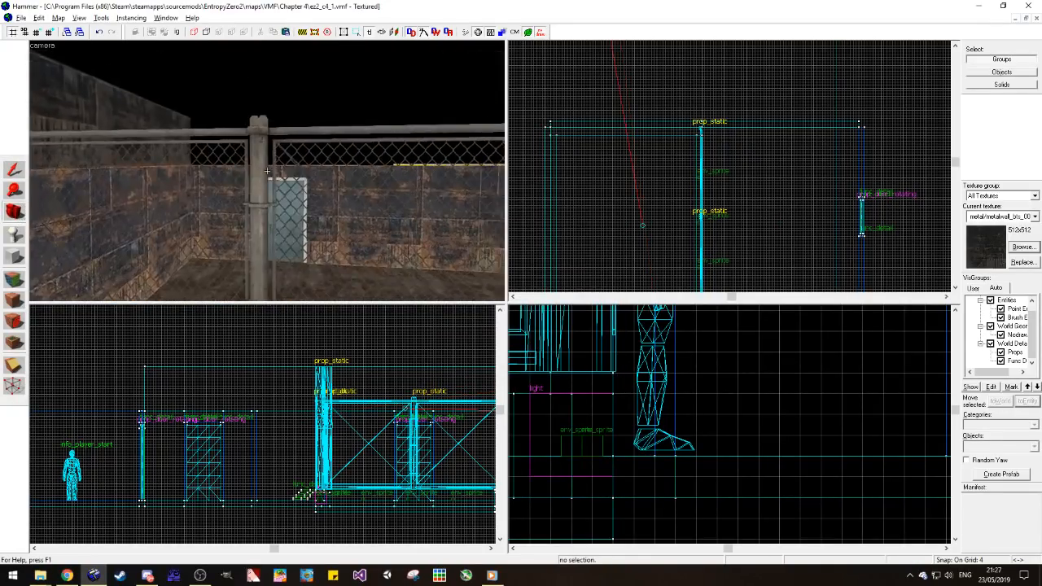
key("w")
key("z")
key("z")
key("s")
key("z")
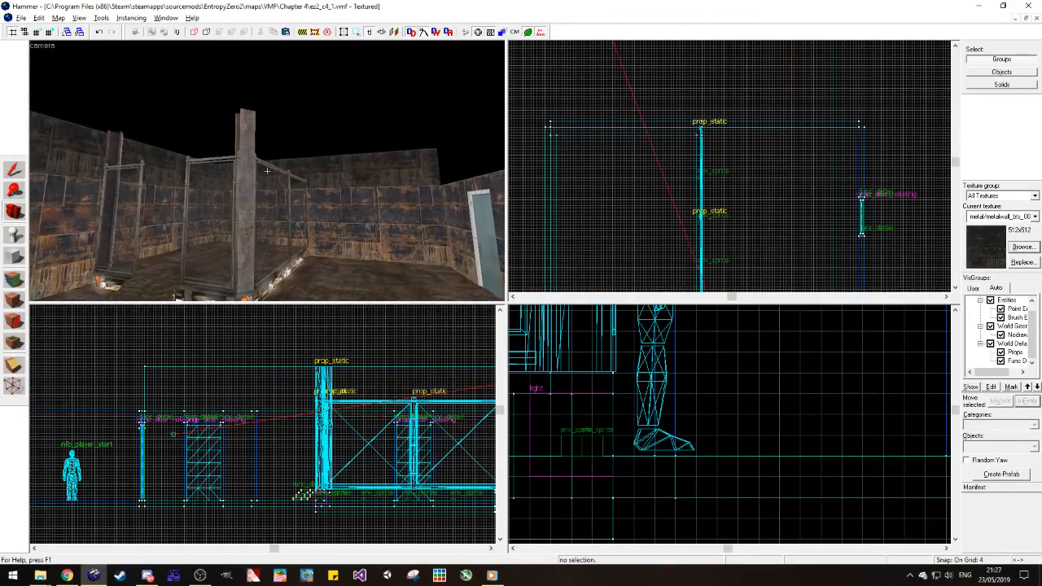
left_click(14, 170)
left_click(358, 167)
scroll(682, 111, "down", 4)
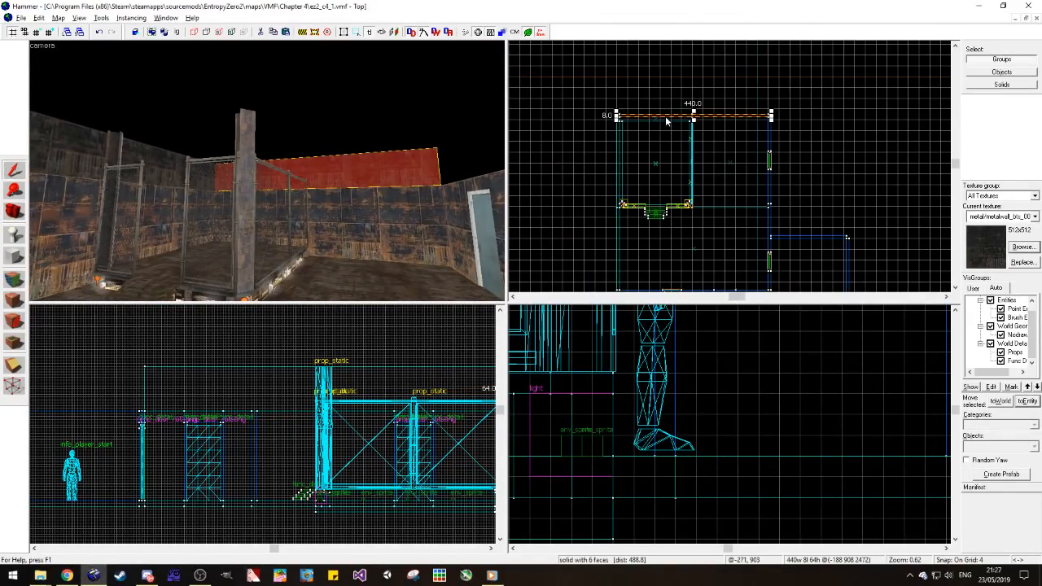
left_click(666, 115)
left_click(711, 142)
left_click(365, 165)
left_click_drag(754, 119, 762, 195)
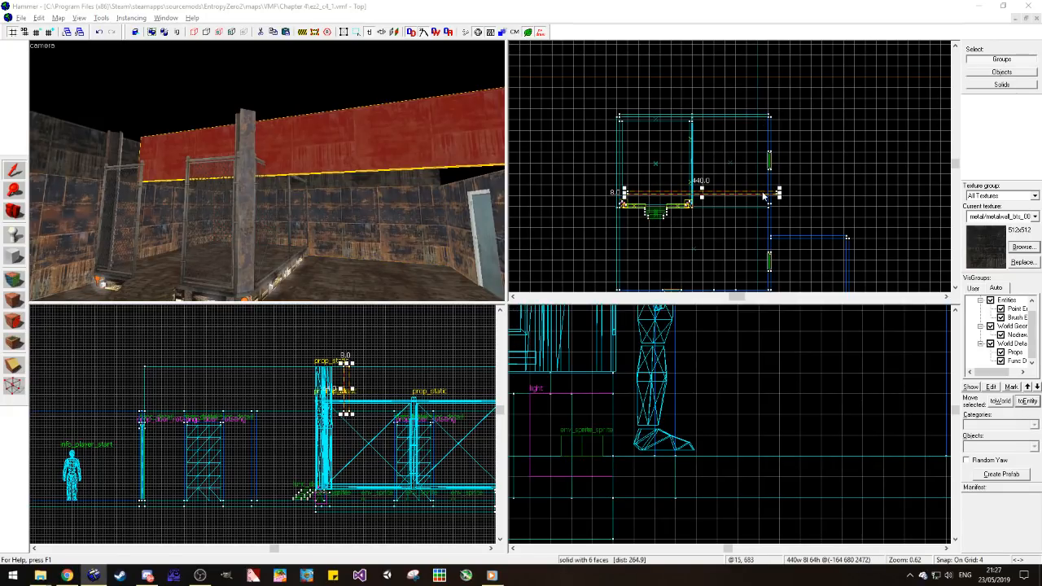
key("ctrl+m")
type("-90")
key("Return")
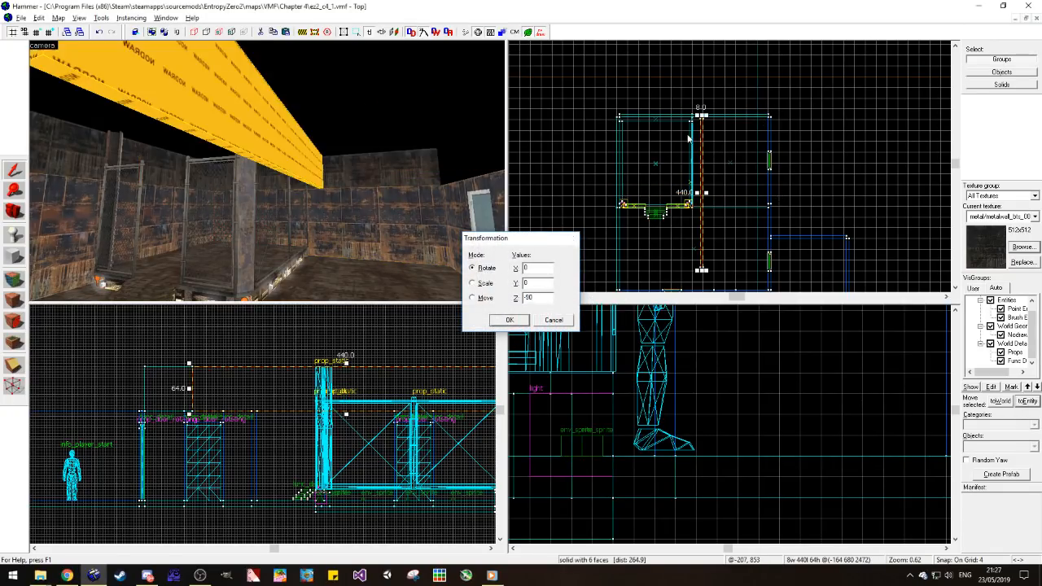
Step: Move the rotated copy on top of the opposite side wall with the doors and extend it to the room's corner
scroll(697, 134, "up", 4)
mouse_move(703, 125)
left_mouse_down()
mouse_move(851, 123)
mouse_move(842, 122)
left_mouse_up()
scroll(832, 84, "down", 4)
scroll(839, 256, "up", 3)
scroll(839, 255, "up", 3)
mouse_move(835, 231)
left_mouse_down()
mouse_move(843, 245)
mouse_move(846, 227)
left_mouse_up()
key("Escape")
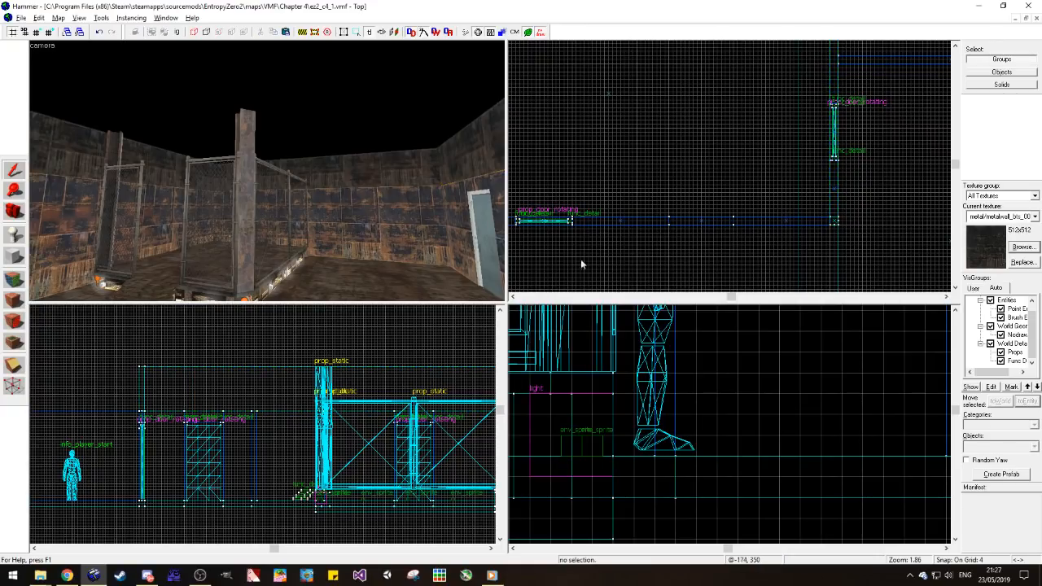
Step: Examine the raised walls, doors and fenced platform from several camera angles inside and above the room
left_click(16, 212)
mouse_move(349, 156)
left_mouse_down()
mouse_move(267, 171)
mouse_move(284, 166)
mouse_move(228, 217)
mouse_move(278, 166)
mouse_move(231, 167)
mouse_move(332, 70)
left_mouse_up()
key("w")
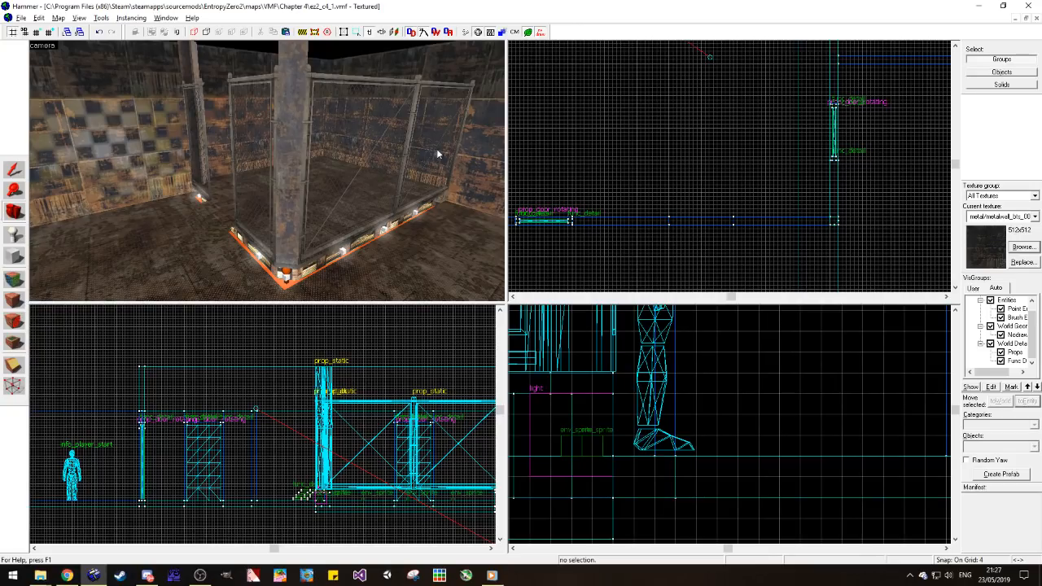
left_click_drag(366, 169, 266, 171)
key("a")
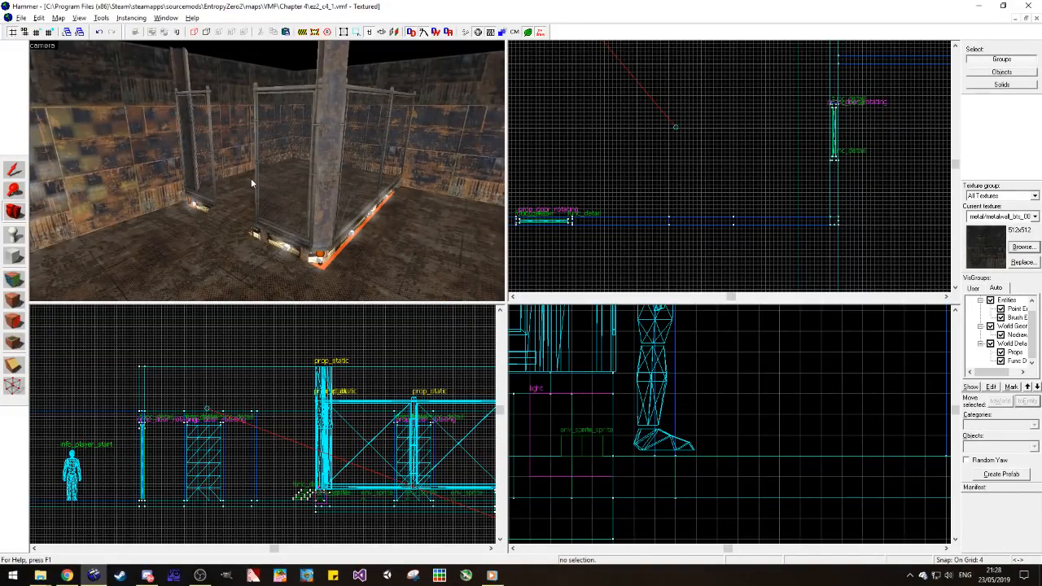
key("z")
key("z")
key("z")
key("z")
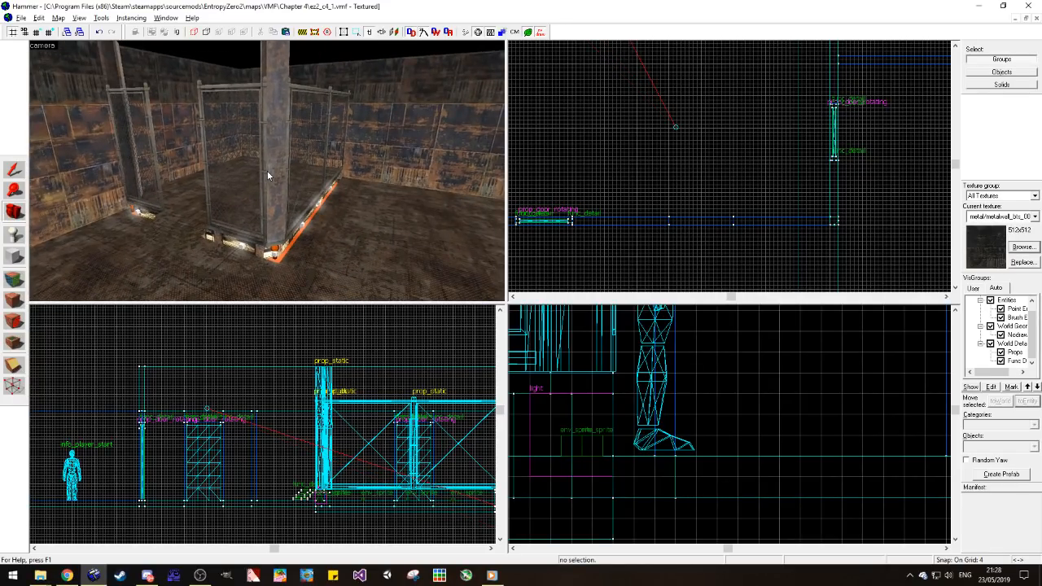
key("z")
key("w")
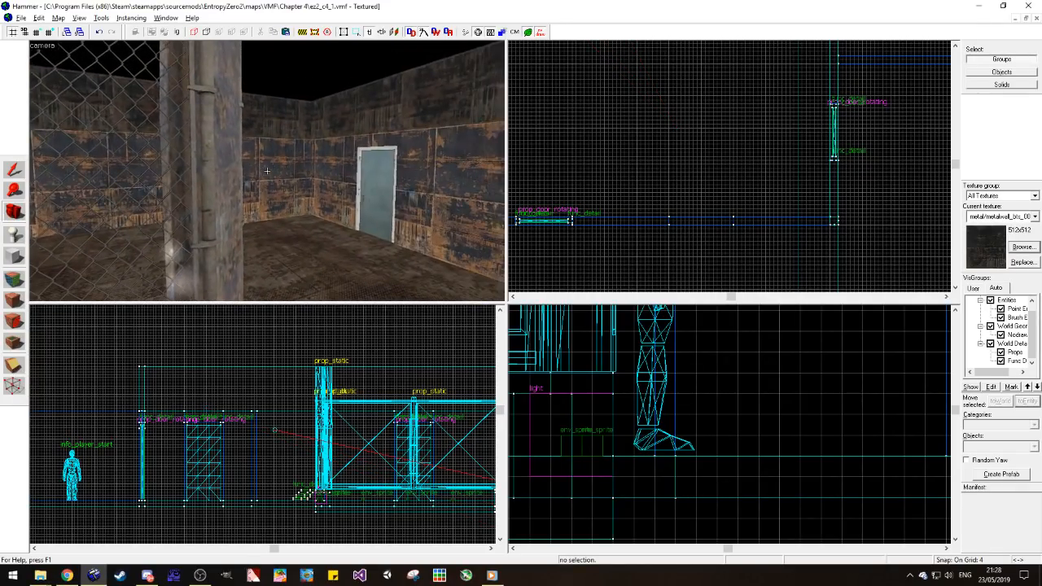
key("s")
key("z")
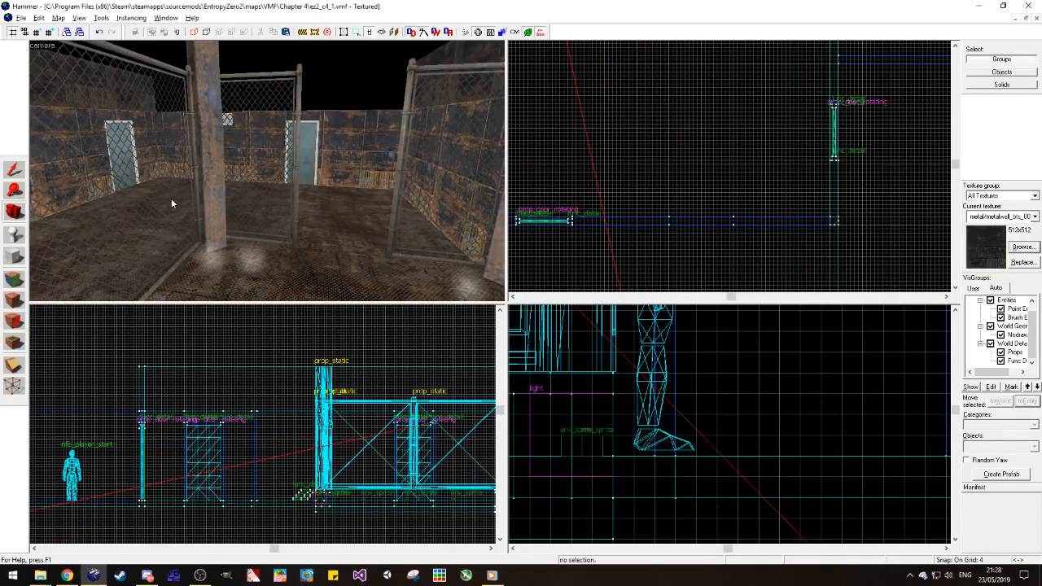
key("z")
key("w")
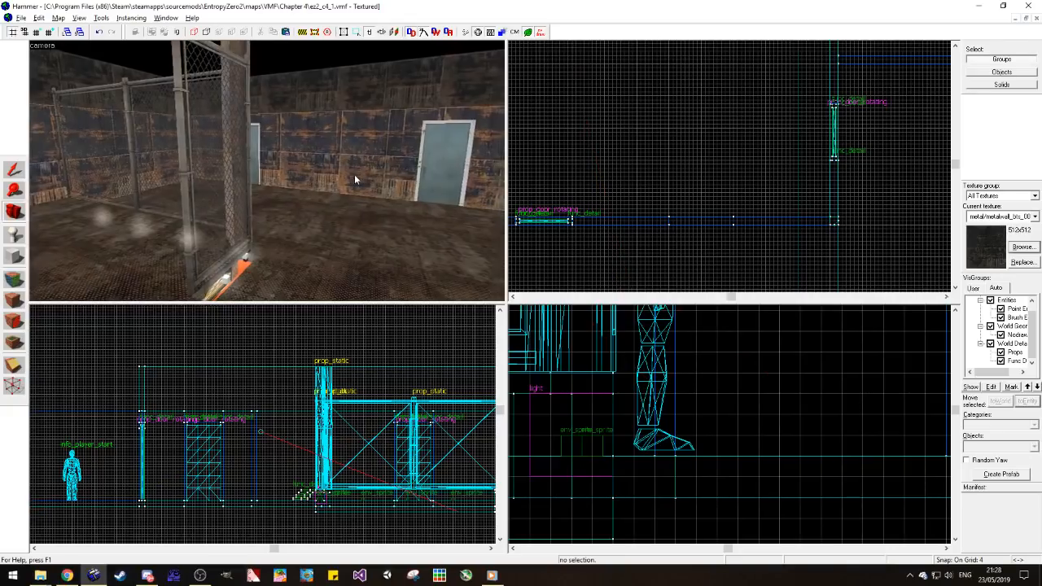
key("z")
key("z")
key("w")
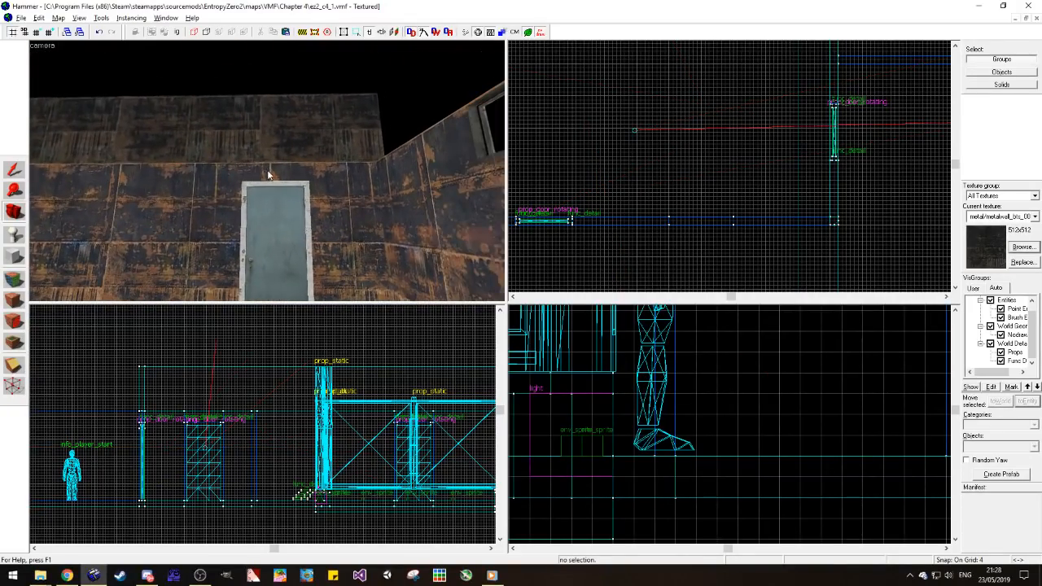
key("s")
key("s")
key("z")
Step: Duplicate the original 512-unit upper side wall and rotate the copy a quarter turn about Z
left_click(15, 169)
left_click(72, 120)
scroll(679, 224, "down", 4)
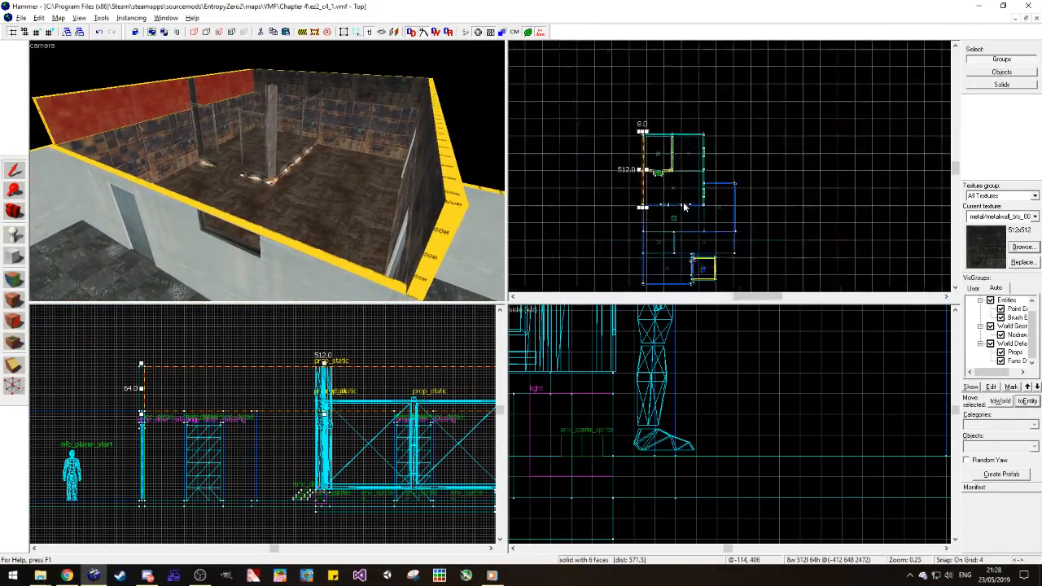
scroll(680, 224, "up", 3)
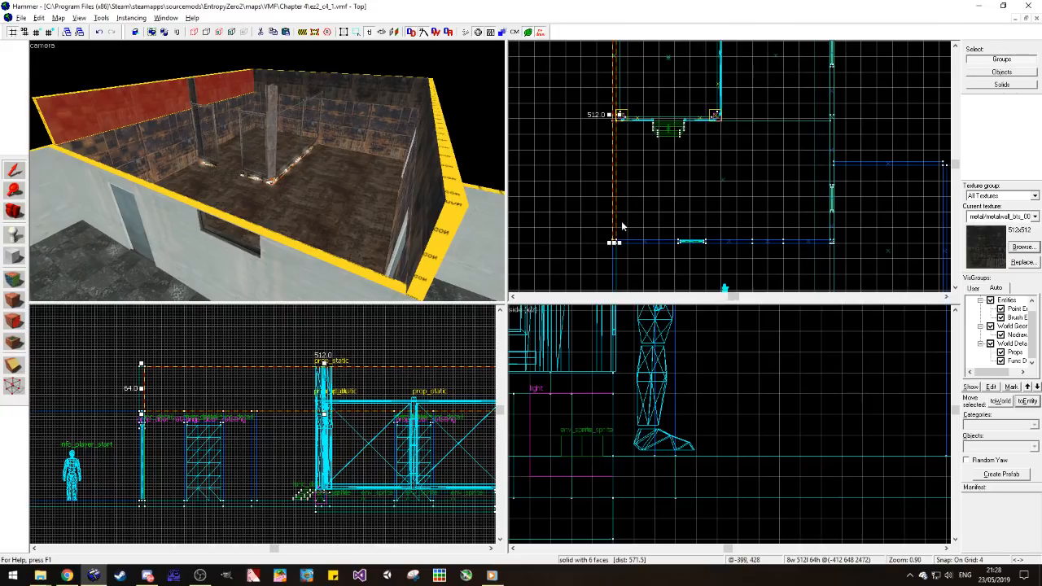
scroll(569, 217, "up", 4)
left_click(632, 221)
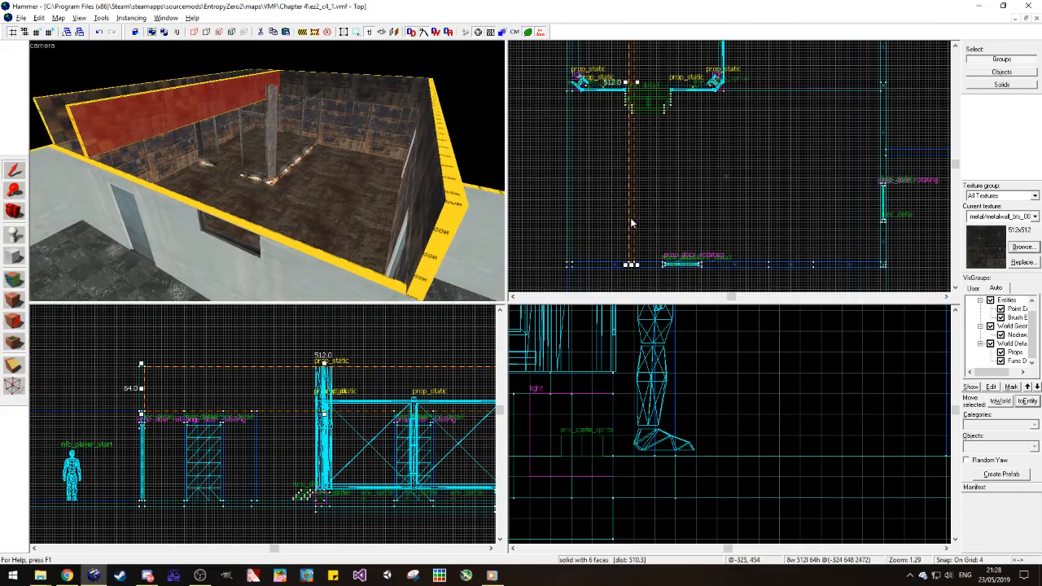
key("ctrl+m")
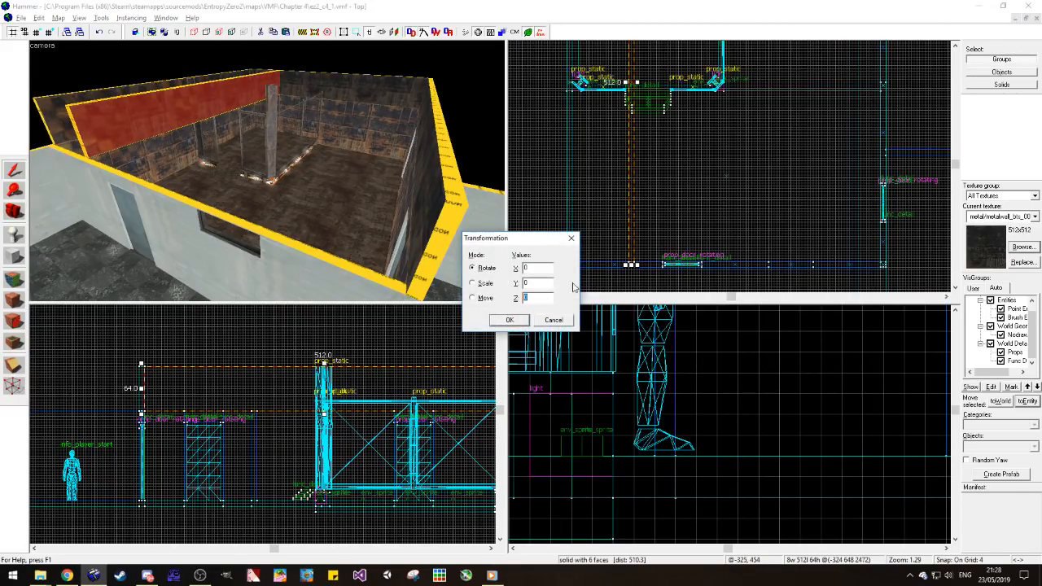
key("Return")
Step: Move the rotated copy onto the remaining wall with the door and window and shorten it to 456 units
scroll(704, 184, "down", 1)
left_click_drag(768, 110, 832, 265)
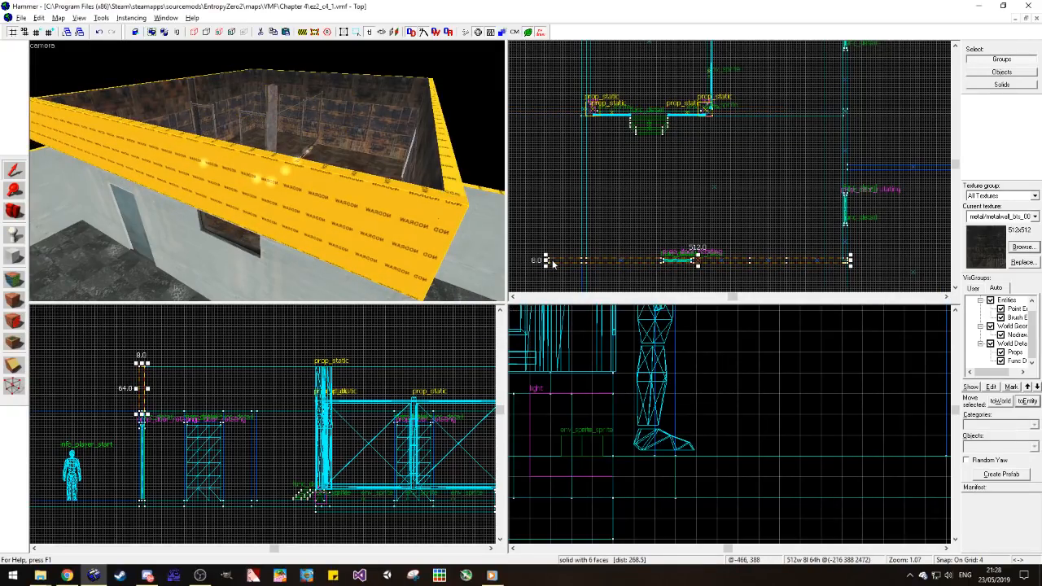
left_click_drag(546, 261, 580, 264)
scroll(131, 403, "up", 8)
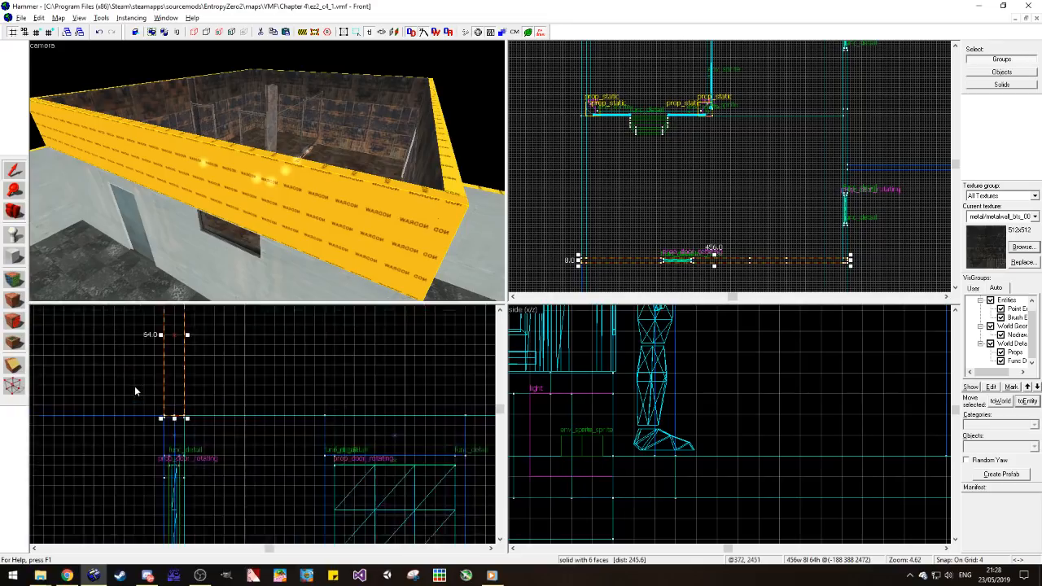
key("Escape")
Step: Examine the completed upper wall tier, the window and the doors from inside and outside the room
scroll(186, 419, "up", 3)
scroll(289, 208, "up", 2)
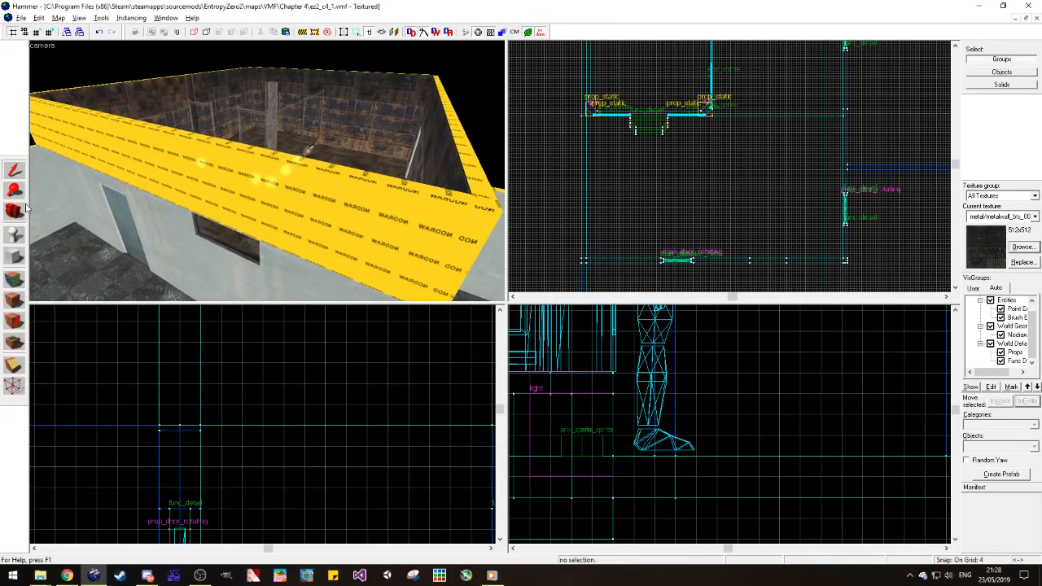
left_click_drag(289, 208, 267, 175)
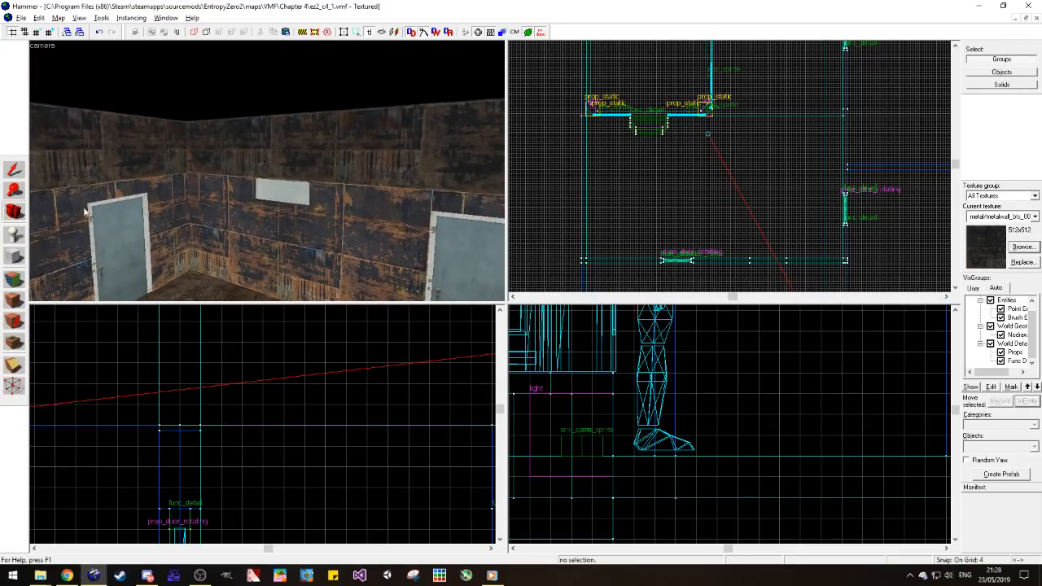
left_click_drag(347, 177, 411, 181)
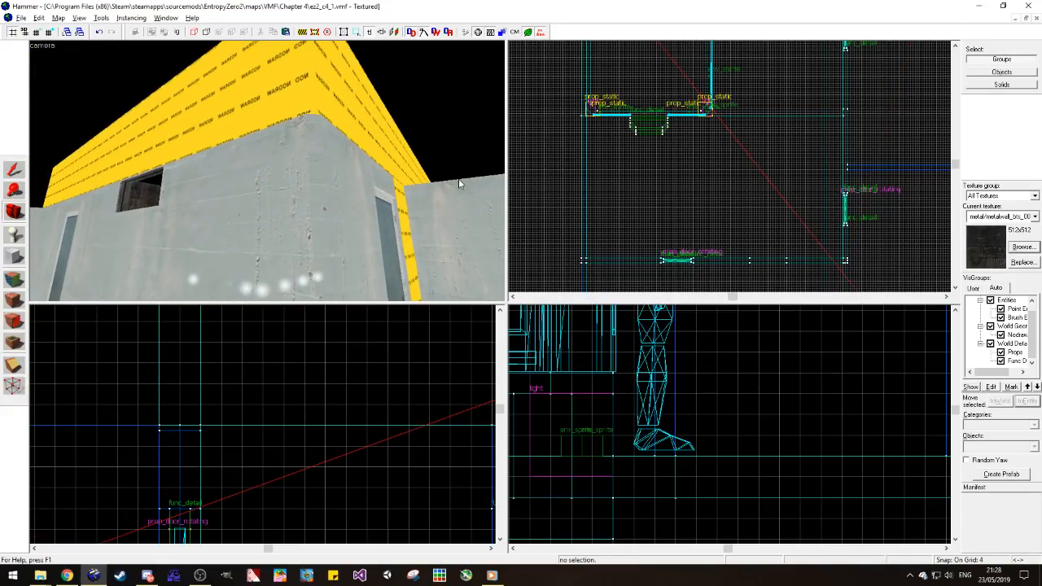
left_click_drag(438, 189, 267, 171)
key("w")
key("w")
key("z")
key("w")
key("w")
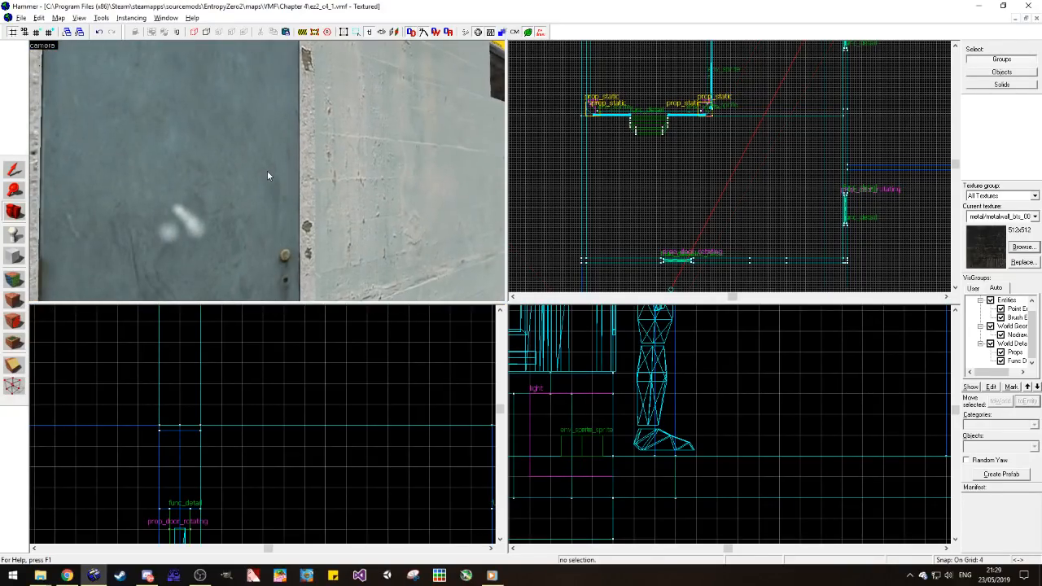
left_click_drag(267, 170, 266, 171)
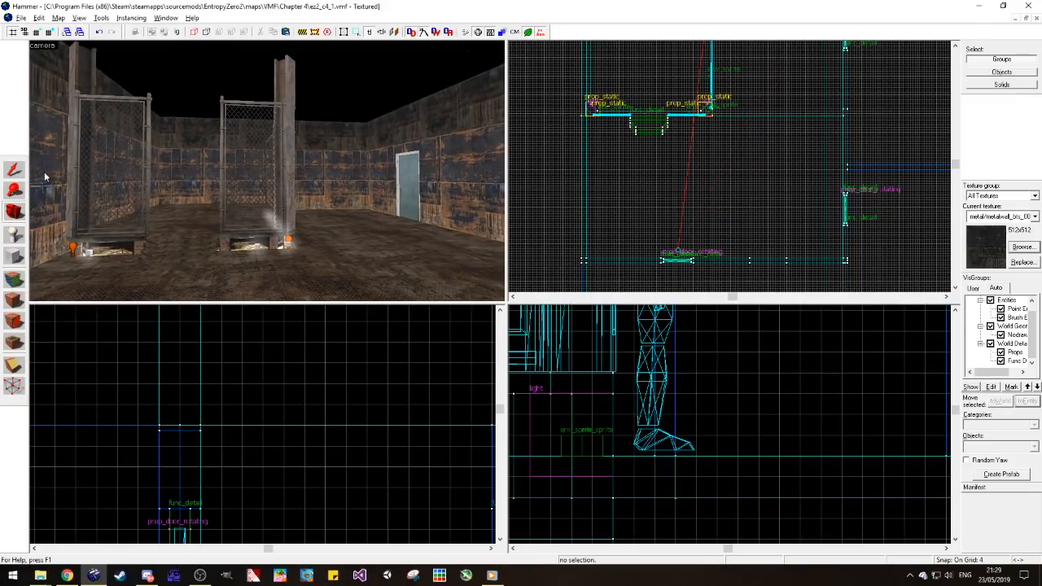
Step: Duplicate the upper back wall one tier higher and extend the copy to 304 units deep over the fenced platform
left_click(16, 171)
left_click(284, 138)
scroll(624, 168, "down", 6)
scroll(661, 121, "up", 6)
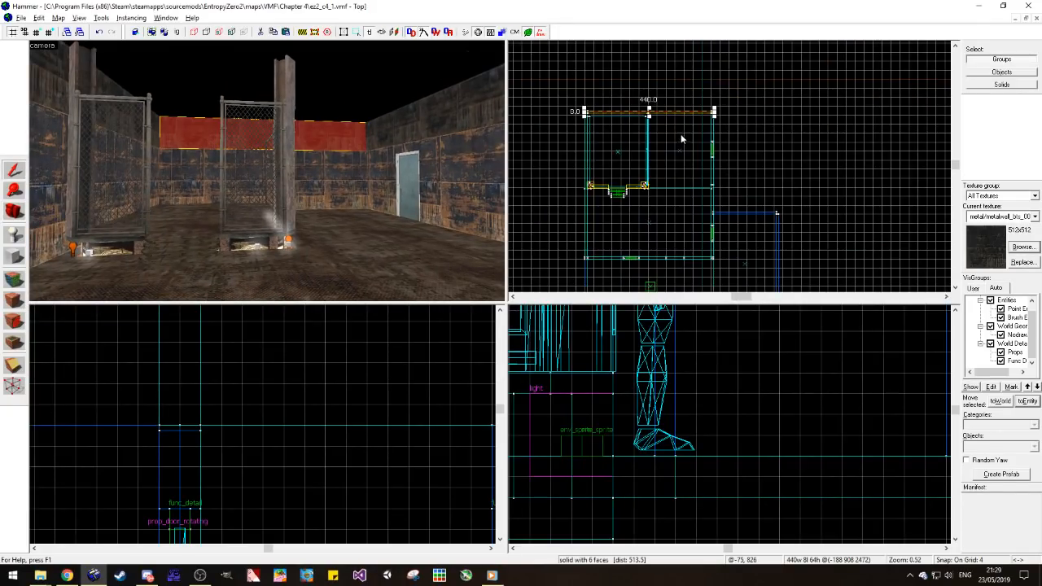
scroll(211, 439, "down", 4)
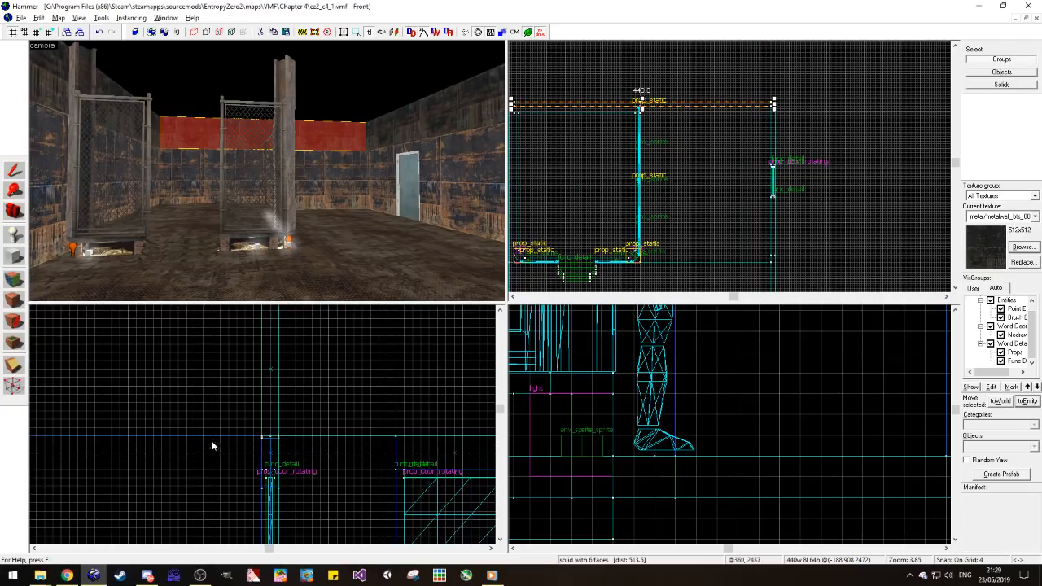
scroll(433, 437, "up", 2)
mouse_move(429, 435)
left_mouse_down()
mouse_move(429, 394)
mouse_move(215, 402)
left_mouse_up()
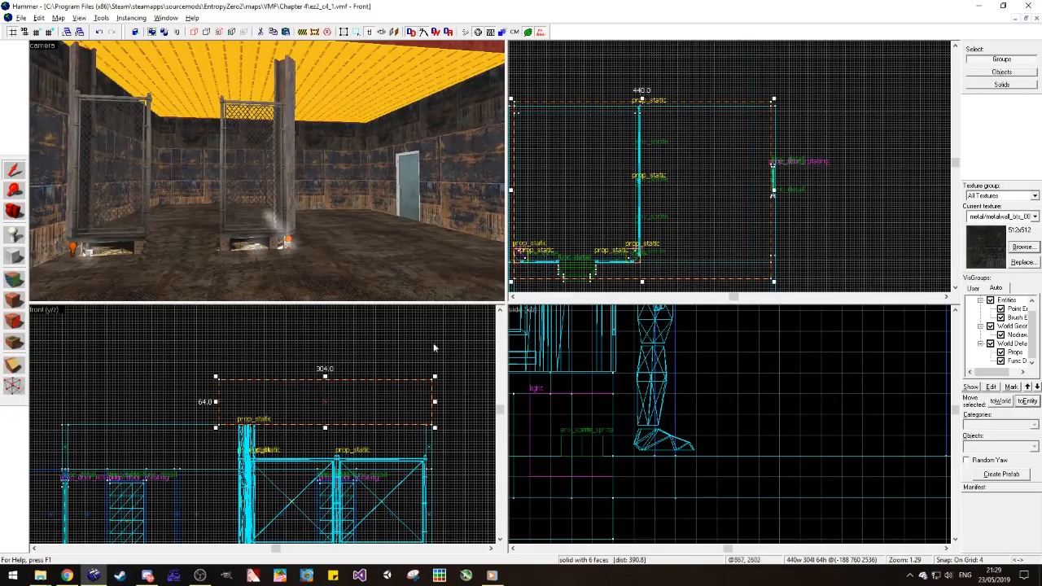
Step: Shorten the overhead block's width to 248 units so it covers only the platform side of the room
scroll(757, 200, "down", 3)
scroll(745, 229, "up", 3)
left_click_drag(786, 169, 669, 200)
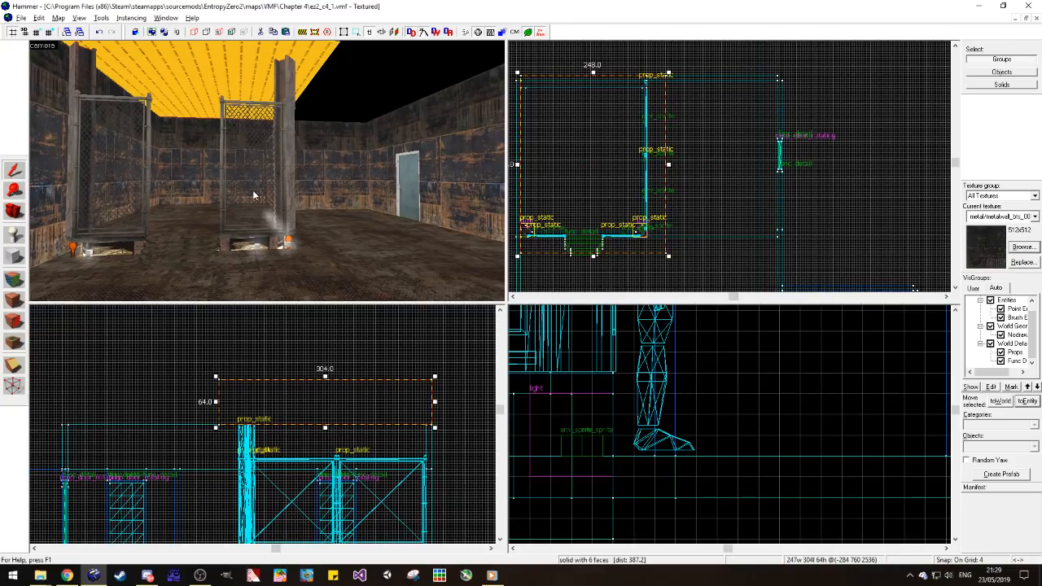
key("Left")
key("z")
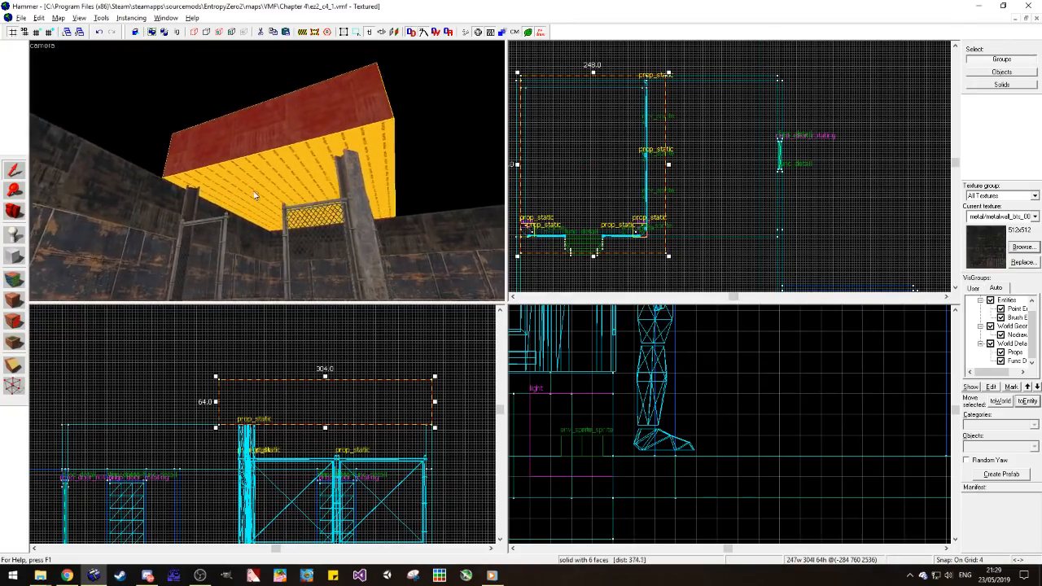
key("z")
Step: Sample the nodraw texture from the overhead block's underside and apply it to the block's dark front face
left_click(63, 171)
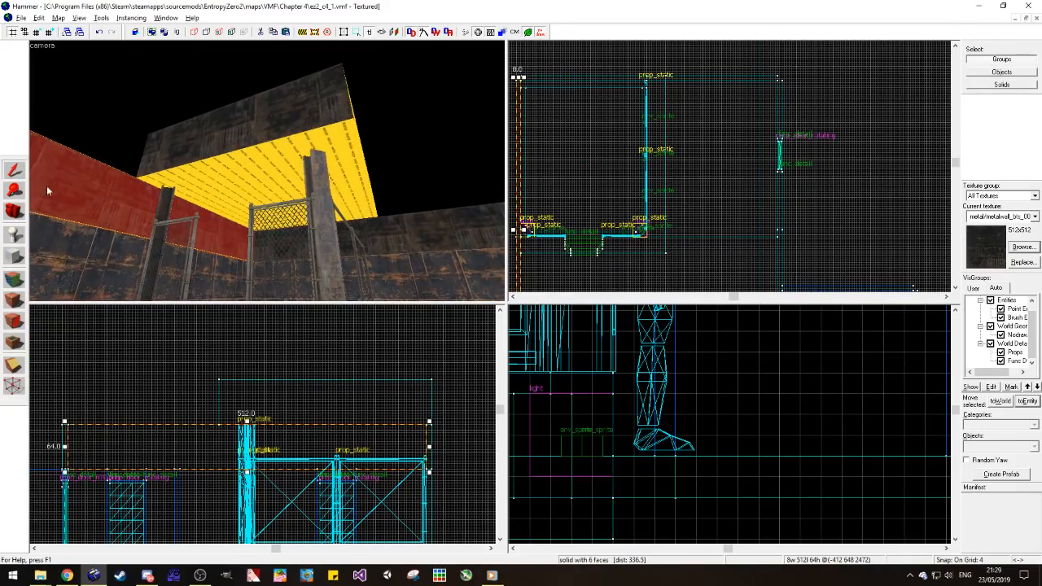
left_click(20, 258)
left_click(17, 280)
left_click(247, 163)
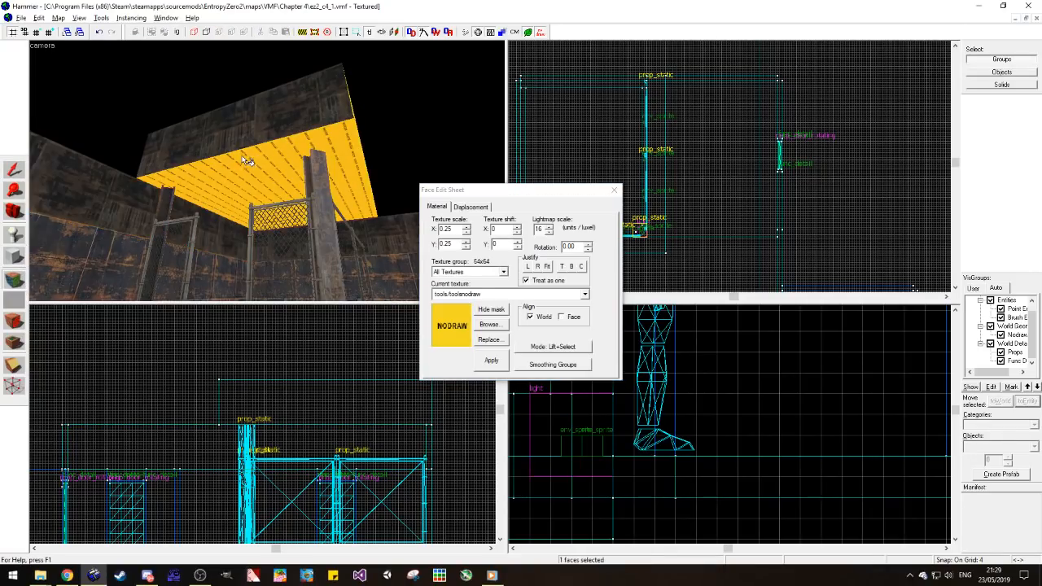
right_click(243, 141)
key("d")
left_click(13, 211)
key("z")
key("d")
key("s")
key("z")
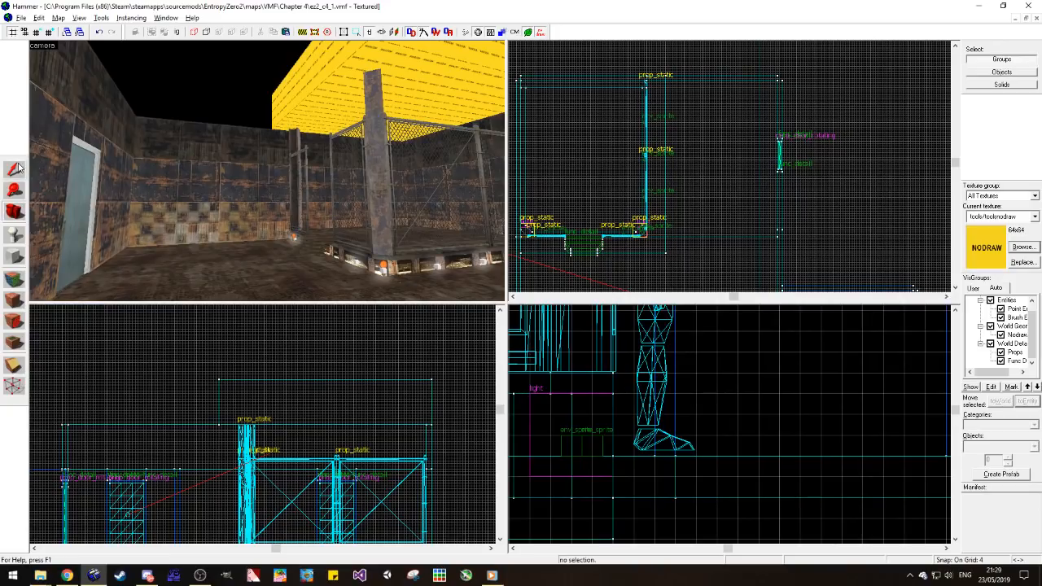
Step: Enlarge the overhead block to 328 units deep and 284 units wide so it overhangs the fenced platform
left_click(14, 169)
left_click(596, 236)
left_click_drag(594, 259, 592, 269)
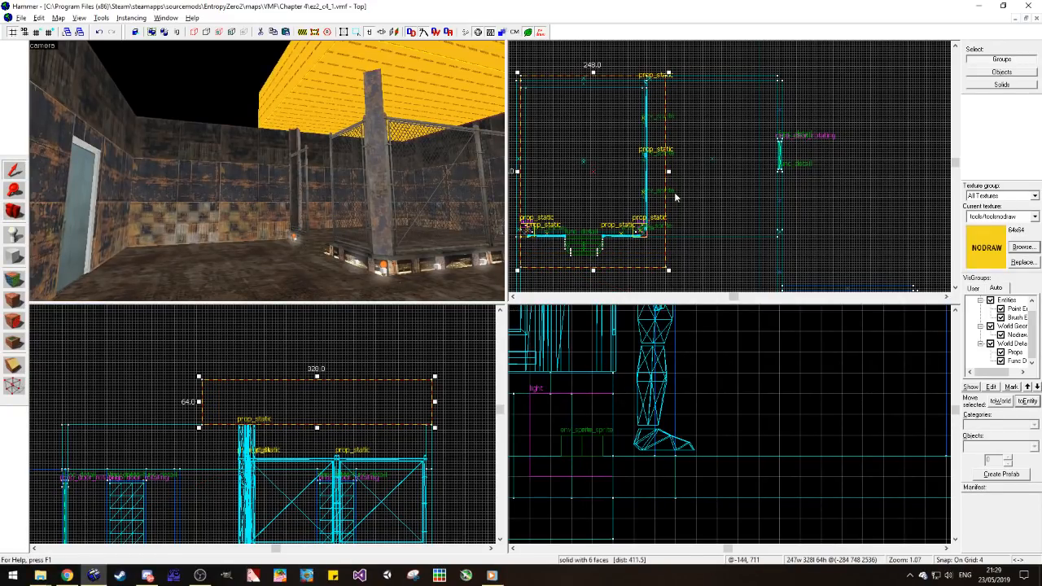
key("z")
key("z")
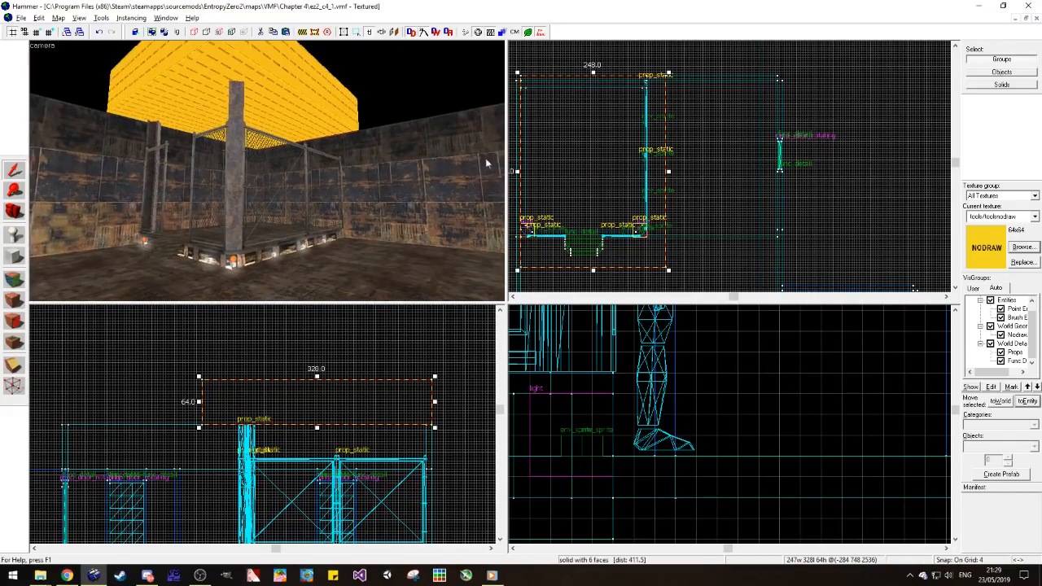
left_click_drag(668, 176, 691, 179)
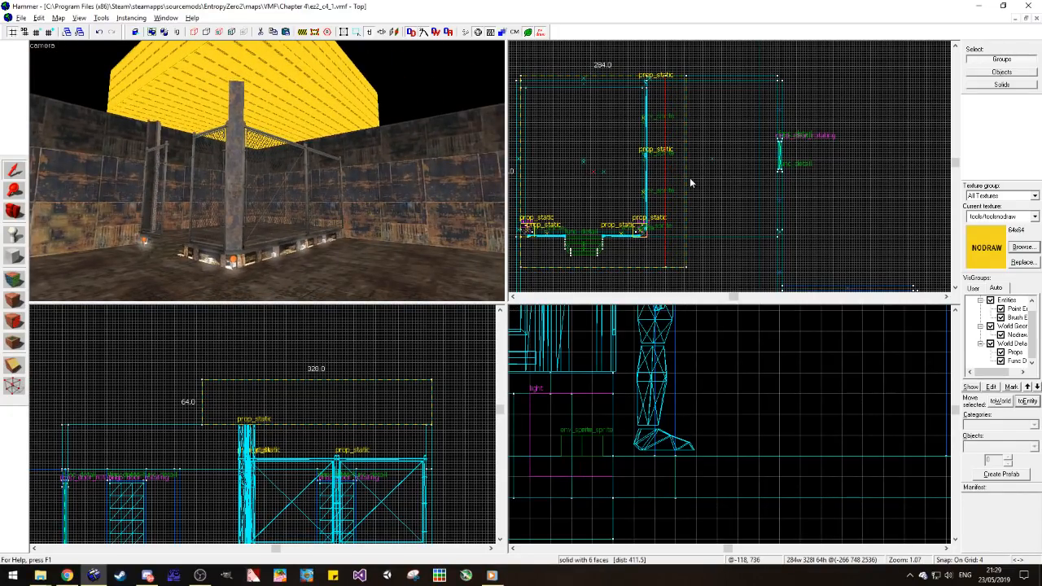
Step: Apply the upper wall's metal/metalwall_bts_006a_dark texture to the overhead block's exposed outer faces
key("Escape")
key("shift+a")
left_click(97, 133)
left_click(149, 80)
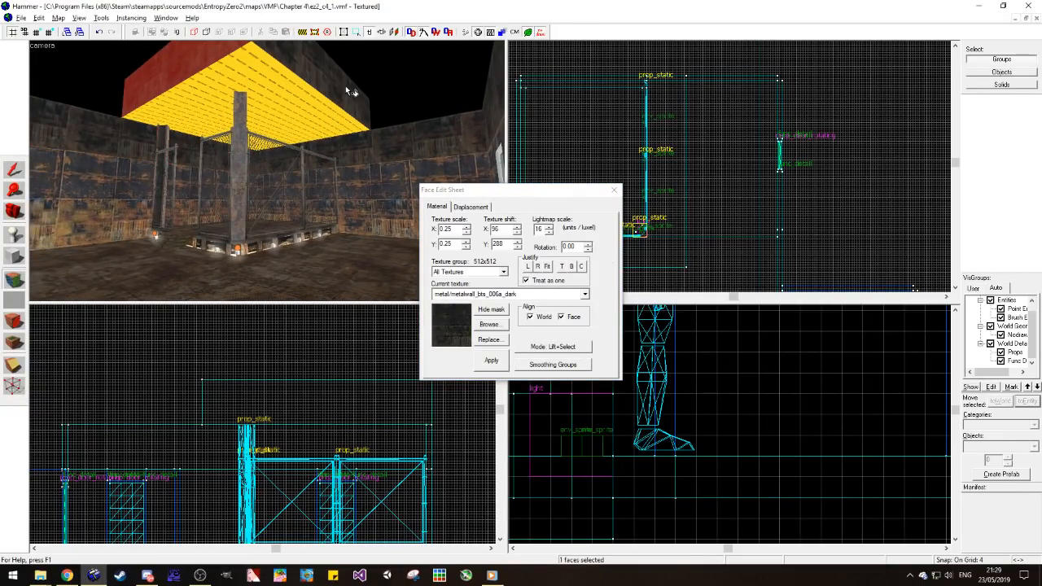
Step: Examine the overhead block's dark faces and its fit above the platform from several camera angles
left_click(14, 211)
left_click_drag(135, 190, 267, 171)
scroll(267, 171, "up", 3)
scroll(267, 171, "down", 3)
key("z")
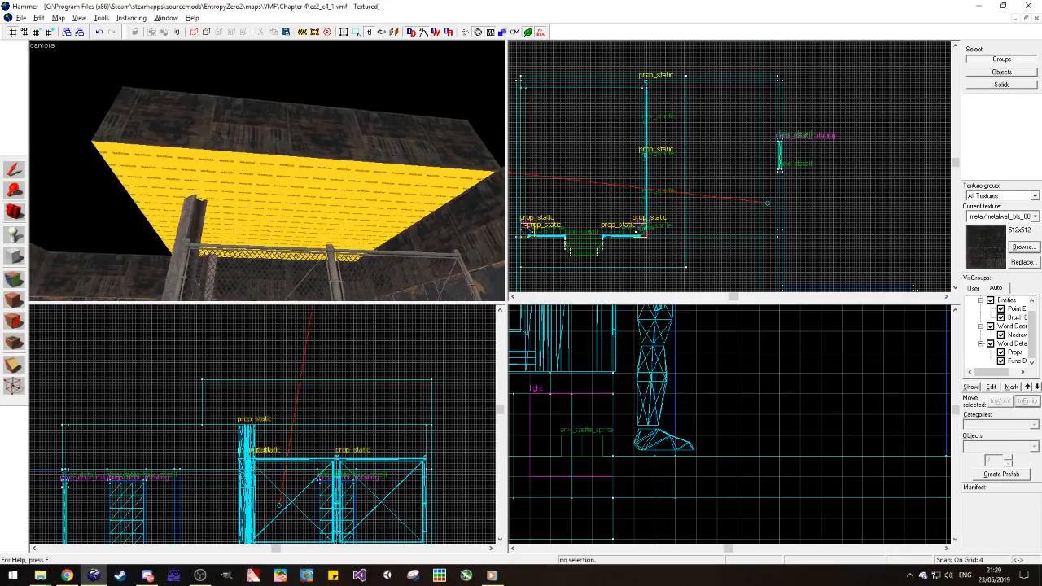
key("w")
key("w")
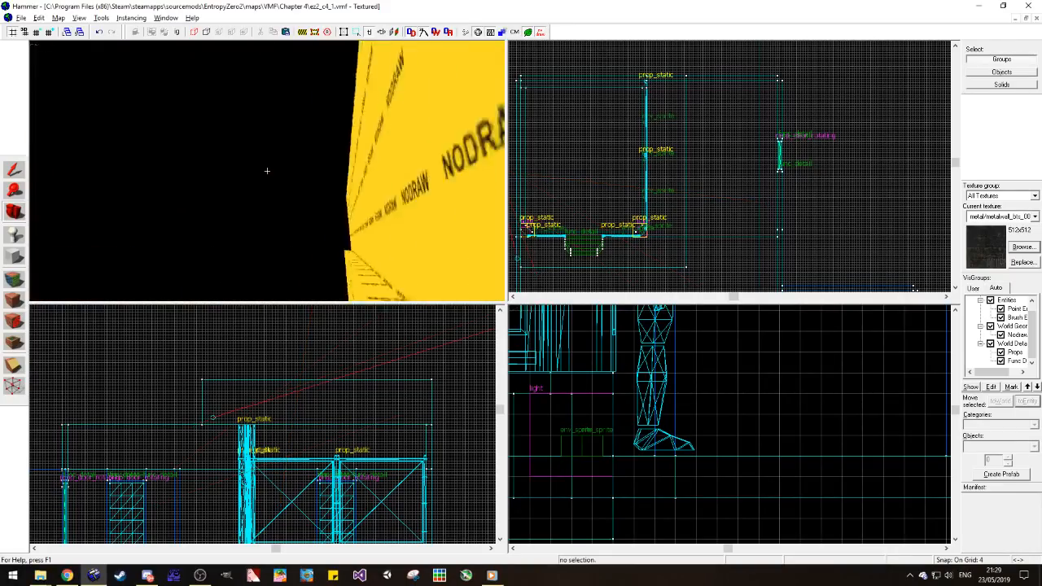
key("s")
key("s")
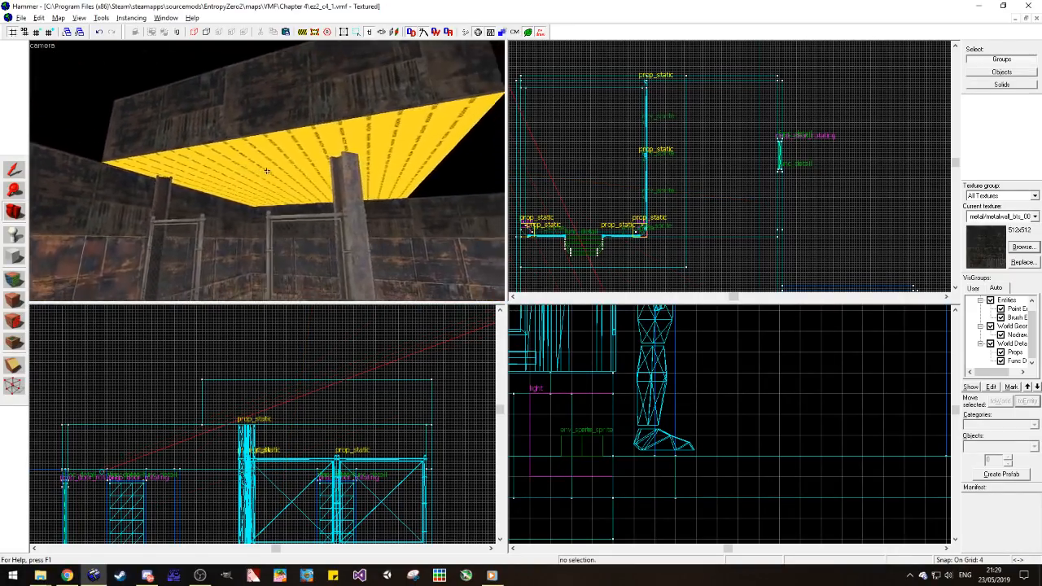
key("z")
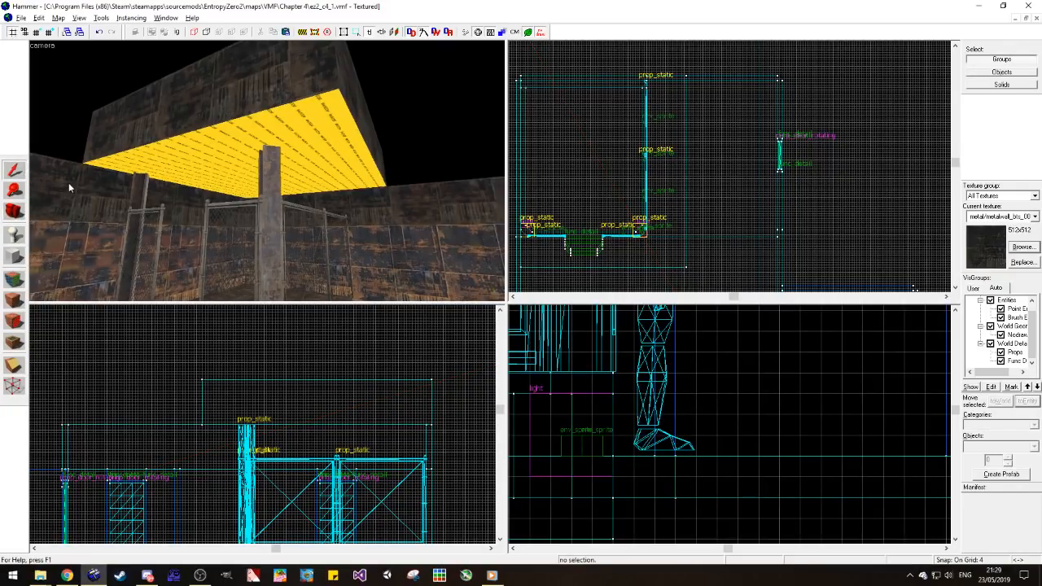
Step: Duplicate the room's upper wall pieces and move the copies up 64 units to form another tier around the overhead block
left_click(373, 196)
key("ctrl+shift+e")
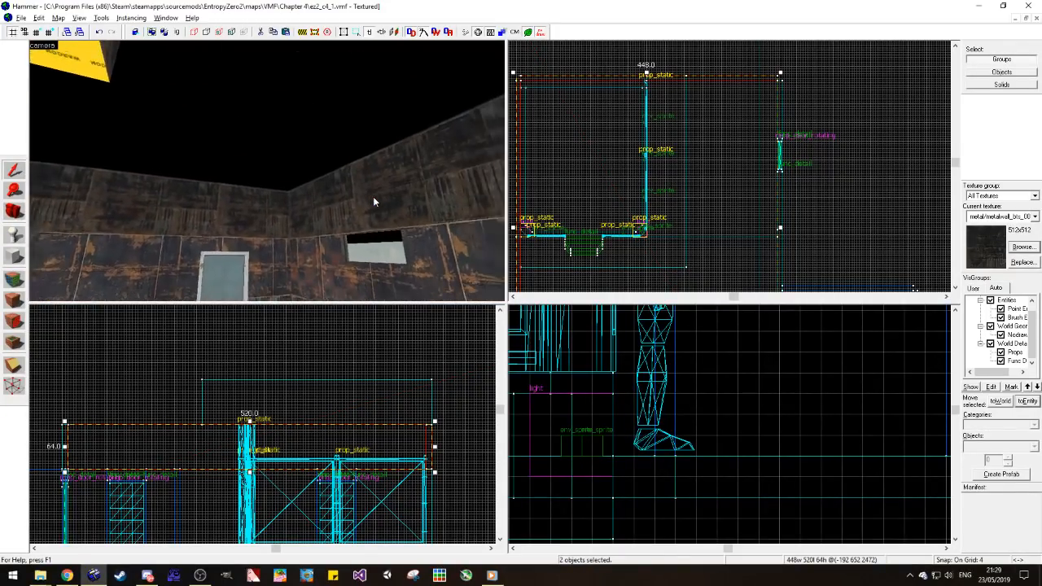
left_click(373, 198, "ctrl")
left_click(258, 207, "ctrl")
left_click_drag(247, 420, 267, 376)
key("Escape")
left_click(13, 210)
left_click_drag(211, 183, 267, 171)
left_click_drag(358, 184, 269, 175)
key("s")
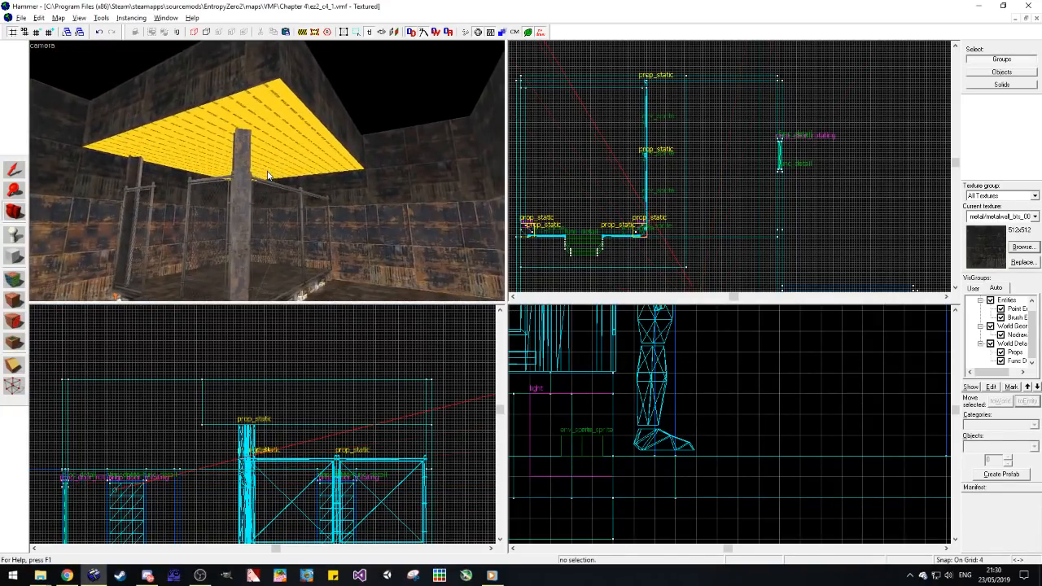
left_click(14, 170)
left_click(337, 143)
left_click(725, 227)
key("s")
scroll(70, 233, "down", 1)
left_click(14, 281)
scroll(241, 187, "up", 8)
scroll(240, 186, "down", 8)
left_click(489, 323)
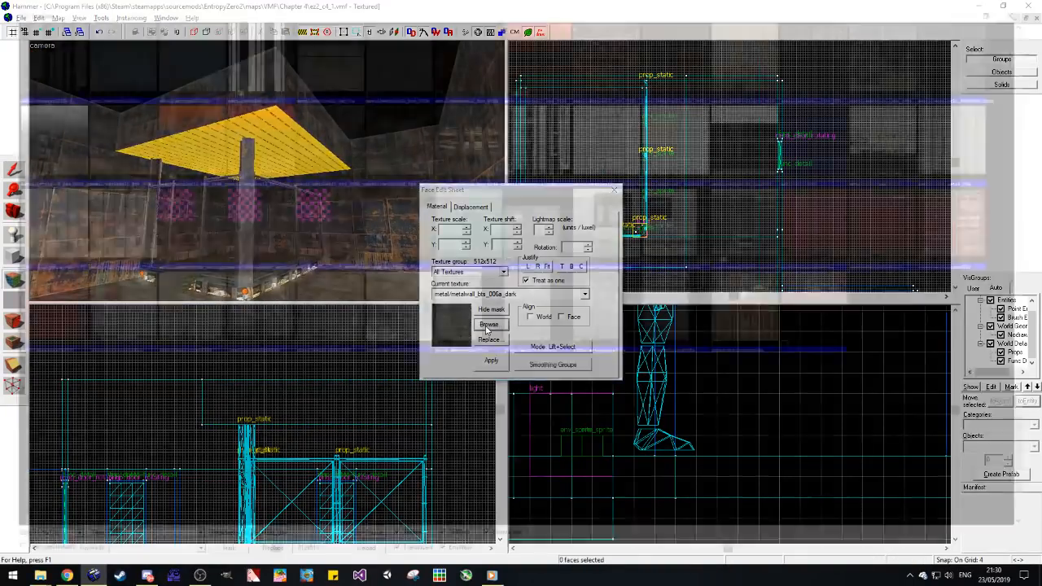
left_click(1027, 6)
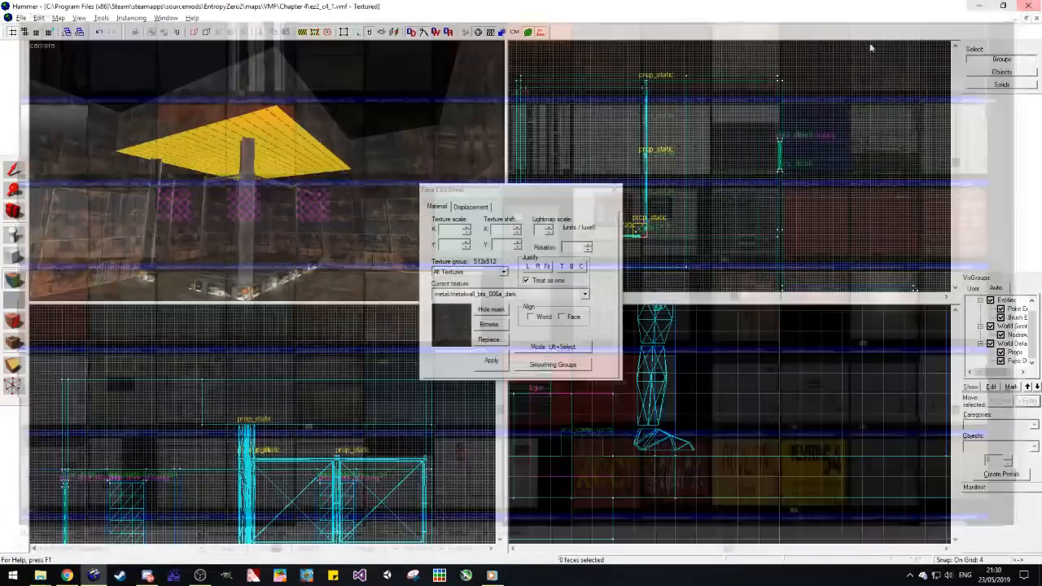
Step: Pick metal/metalwall005b from the map's used textures and apply it to the overhead block's underside, justified left and top
left_click(13, 169)
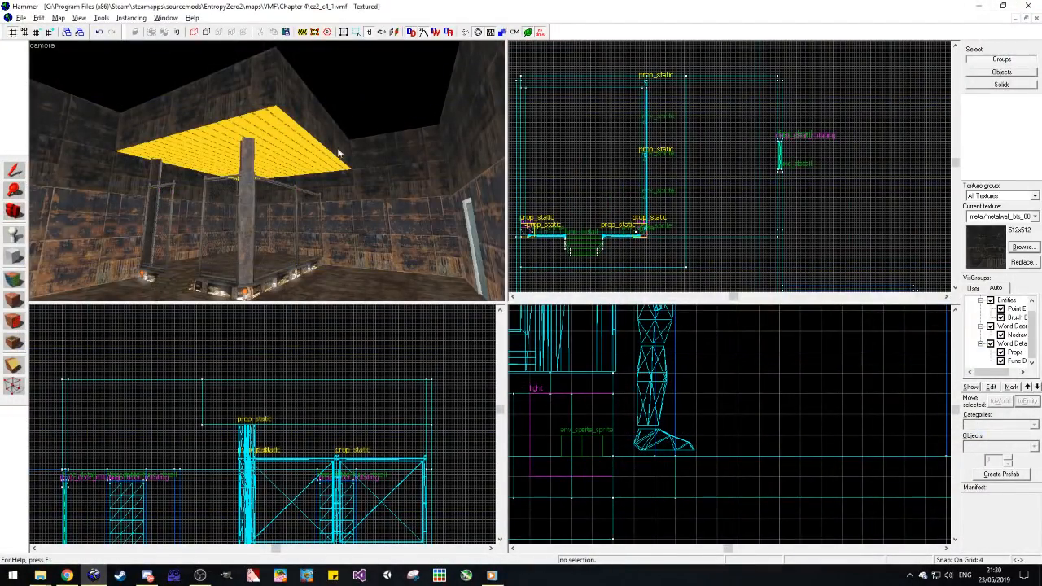
left_click(14, 275)
left_click(488, 325)
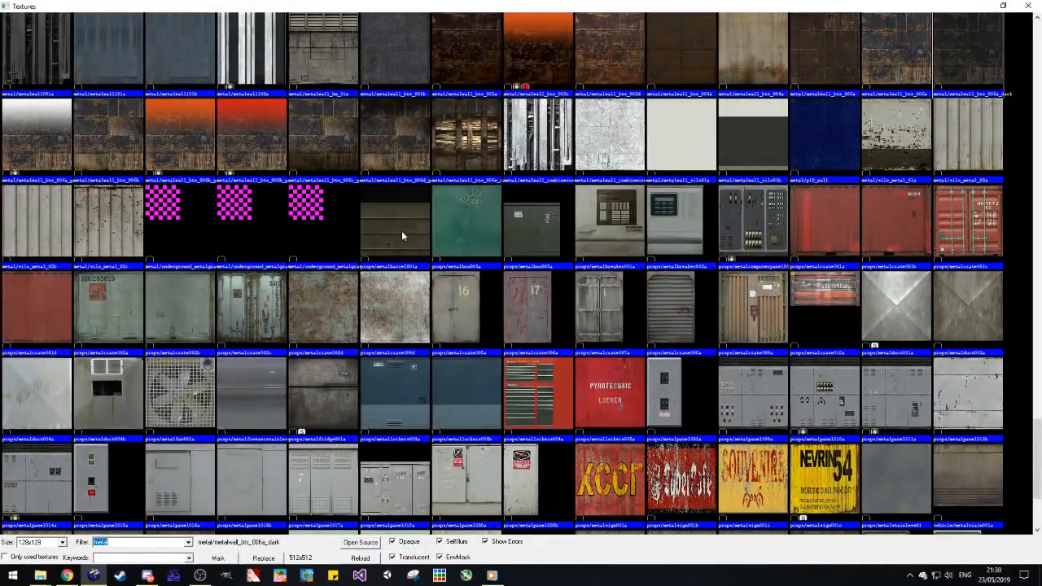
left_click(30, 557)
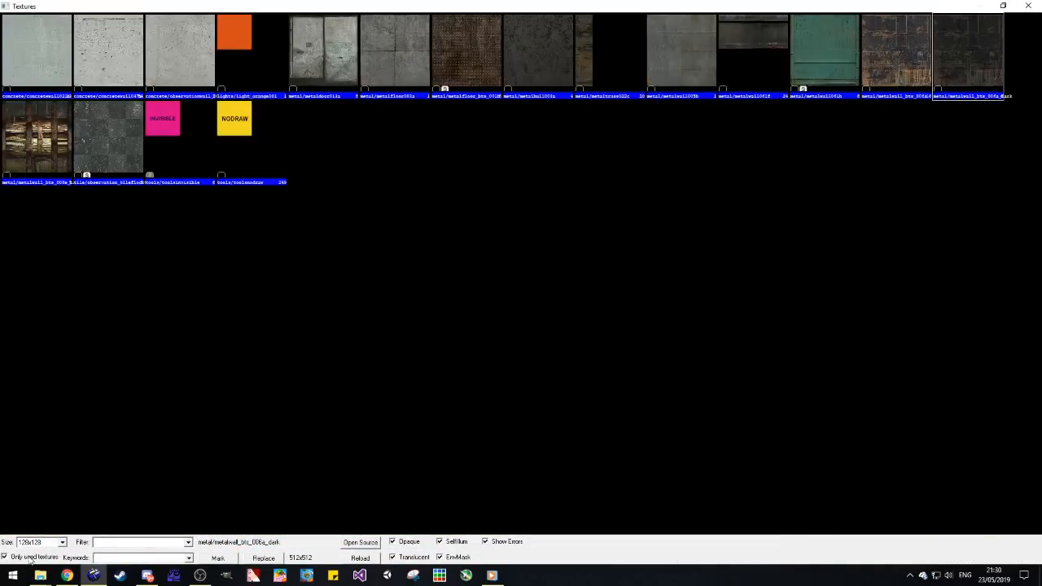
left_click(536, 65)
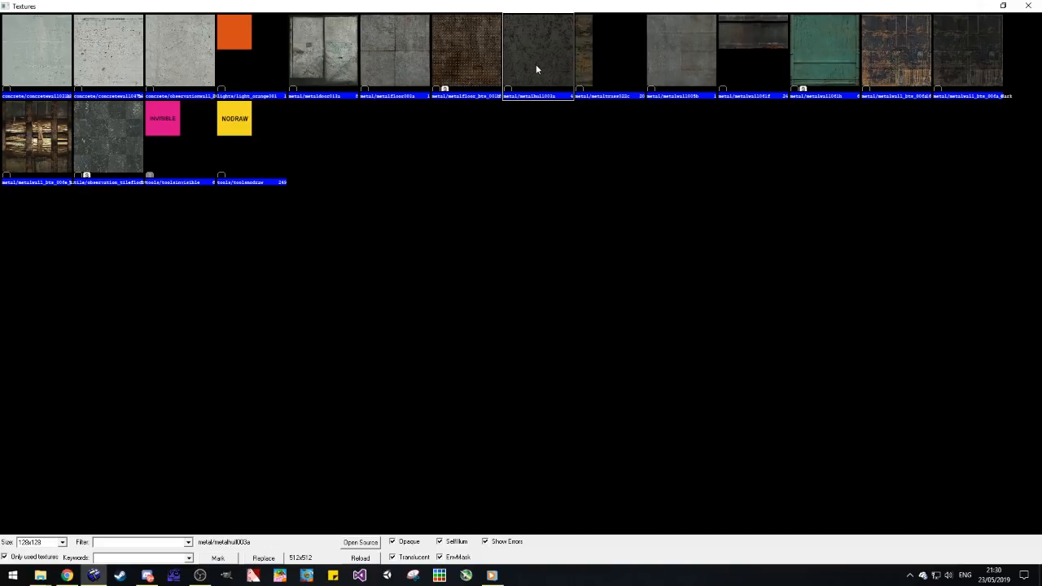
left_click(674, 70)
double_click(674, 64)
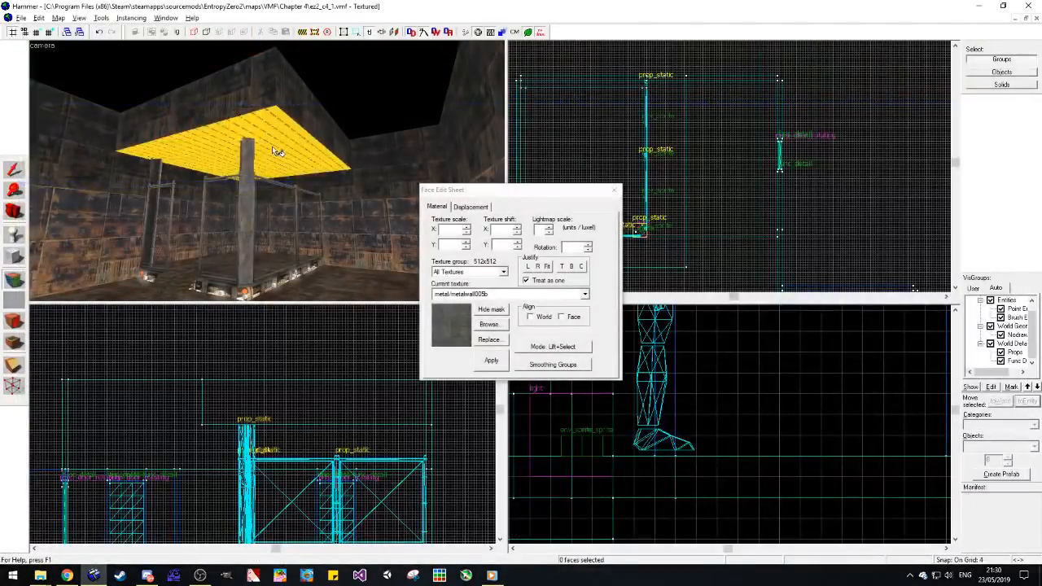
left_click(528, 268)
left_click(562, 267)
Step: Narrow the overhead block so its side edge sits just past the platform's side fence
left_click(18, 213)
left_click_drag(199, 174, 227, 176)
left_click(687, 198)
left_click_drag(689, 172, 657, 179)
left_click(673, 183)
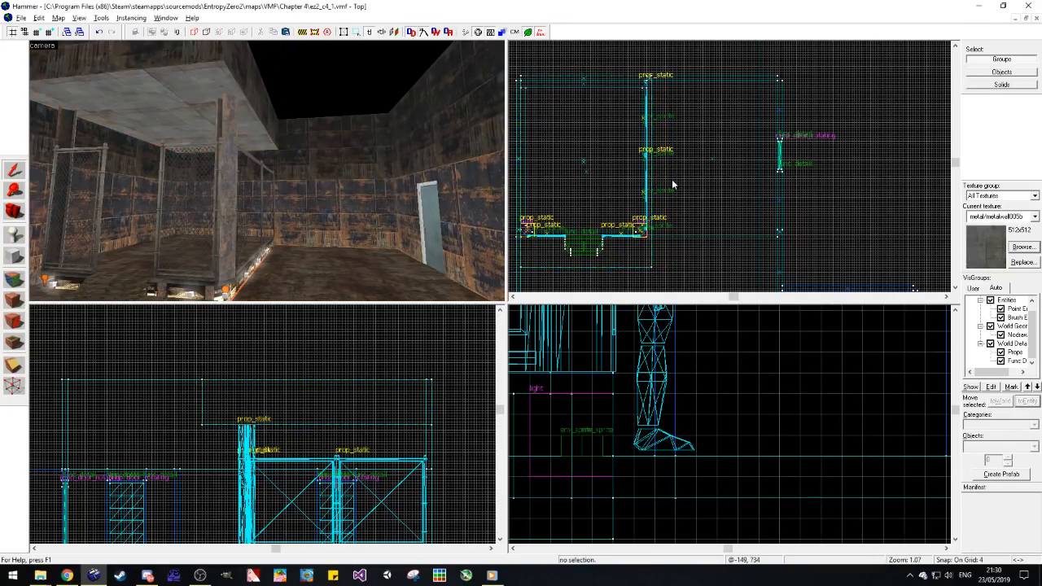
key("z")
key("w")
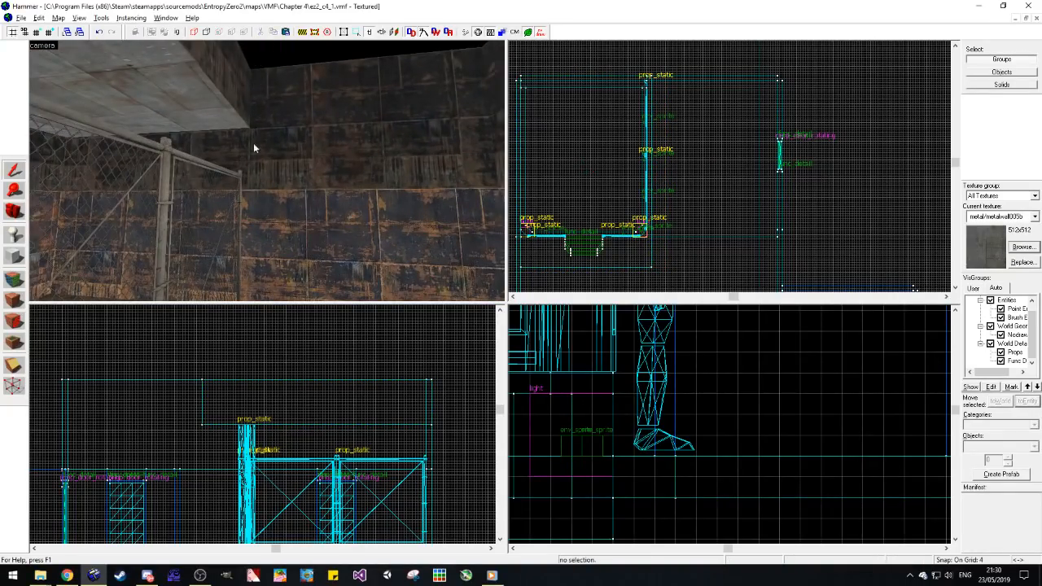
Step: Justify the metal/metalwall005b texture on the resized block's underside to the left and top
left_click(13, 279)
left_click(179, 77)
left_click(530, 267)
left_click(561, 267)
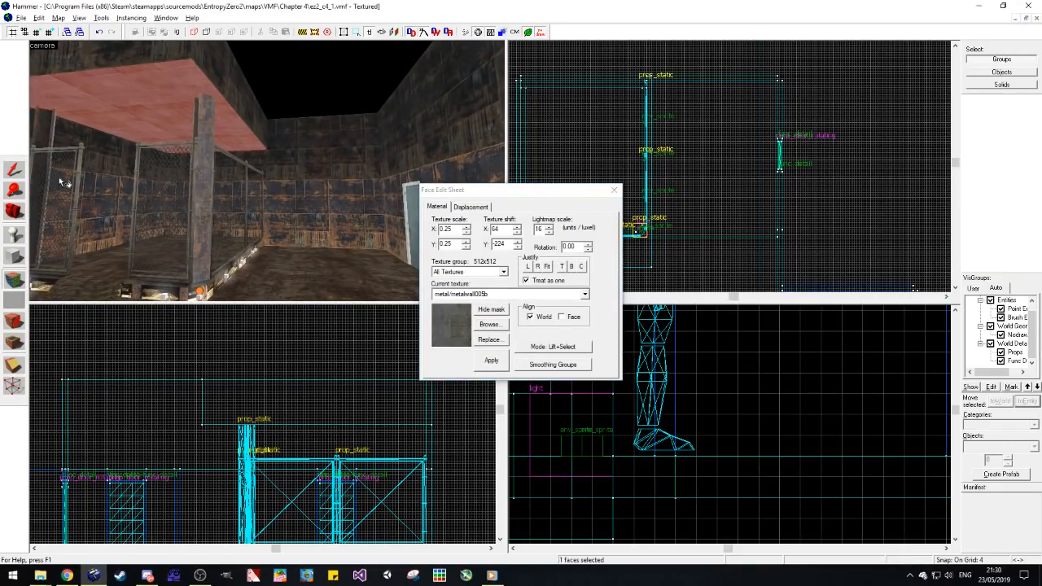
Step: Inspect the textured underside and the fenced platform, and save the map
left_click(13, 210)
left_click_drag(195, 175, 268, 172)
key("d")
key("w")
key("w")
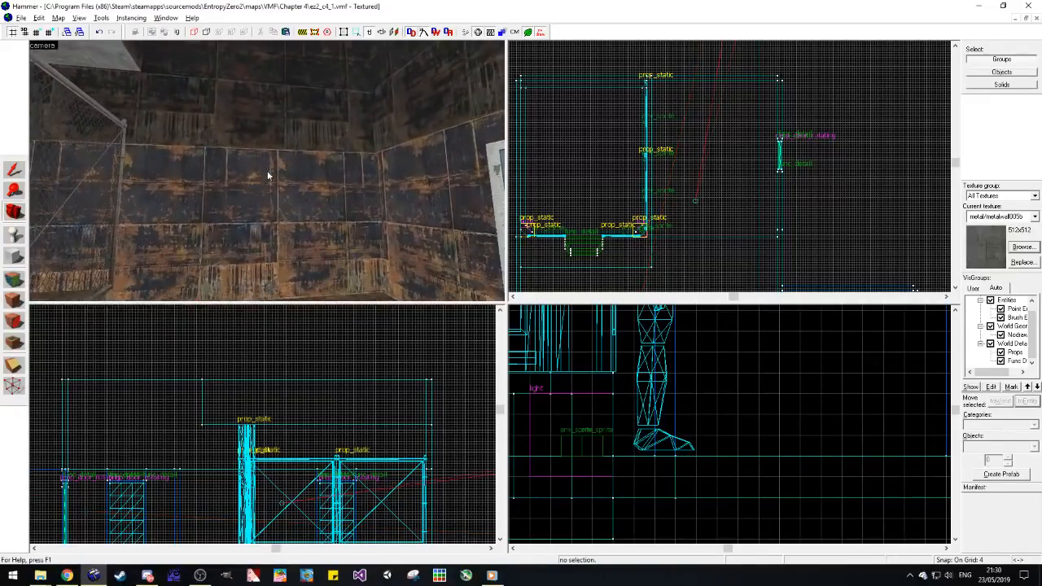
key("a")
key("z")
key("ctrl+s")
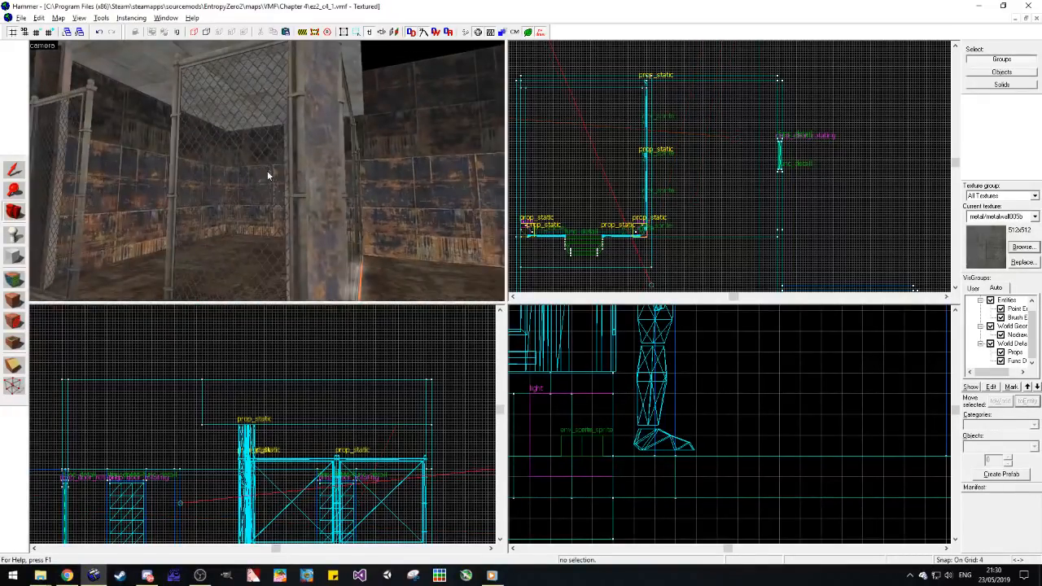
Step: Examine the open ceiling, the raised walls, the doors and the overhead block from inside the room
key("s")
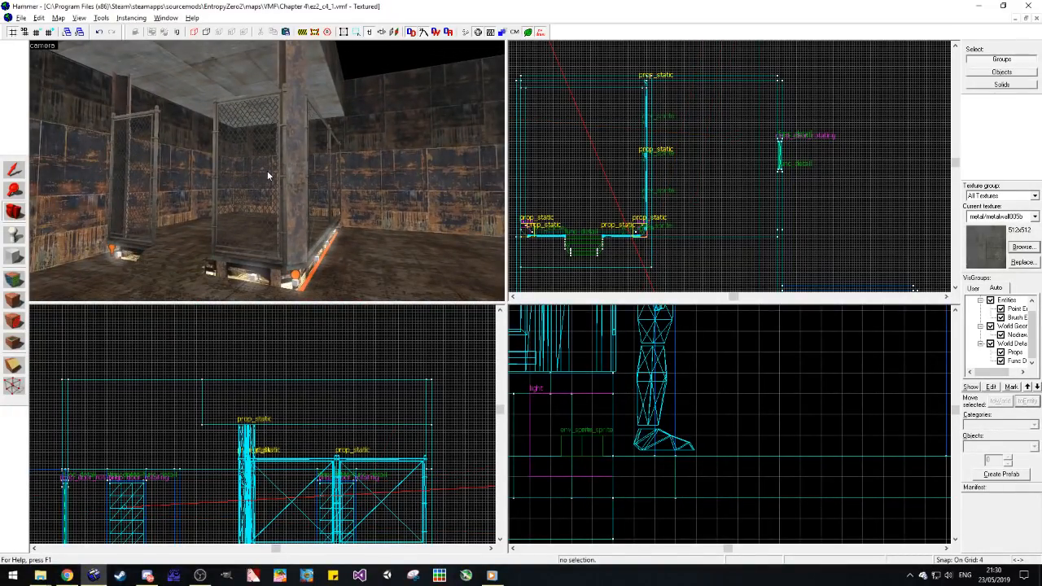
key("z")
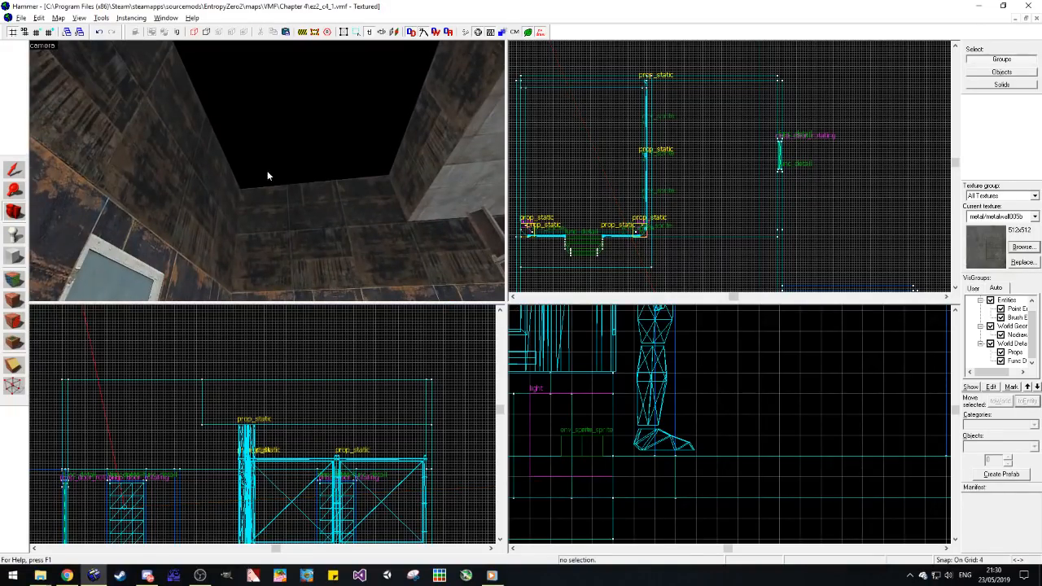
key("z")
key("w")
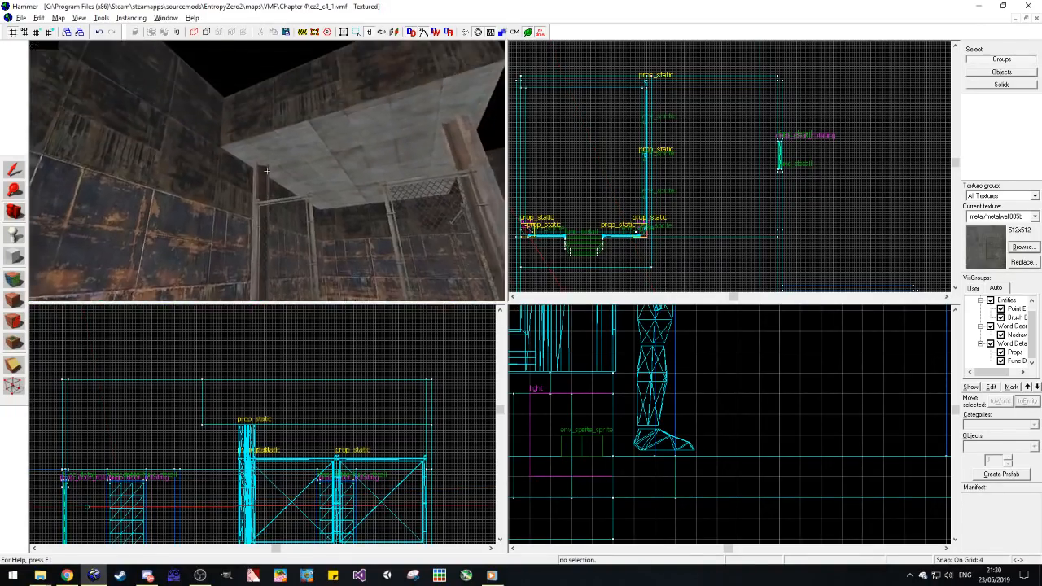
key("w")
key("z")
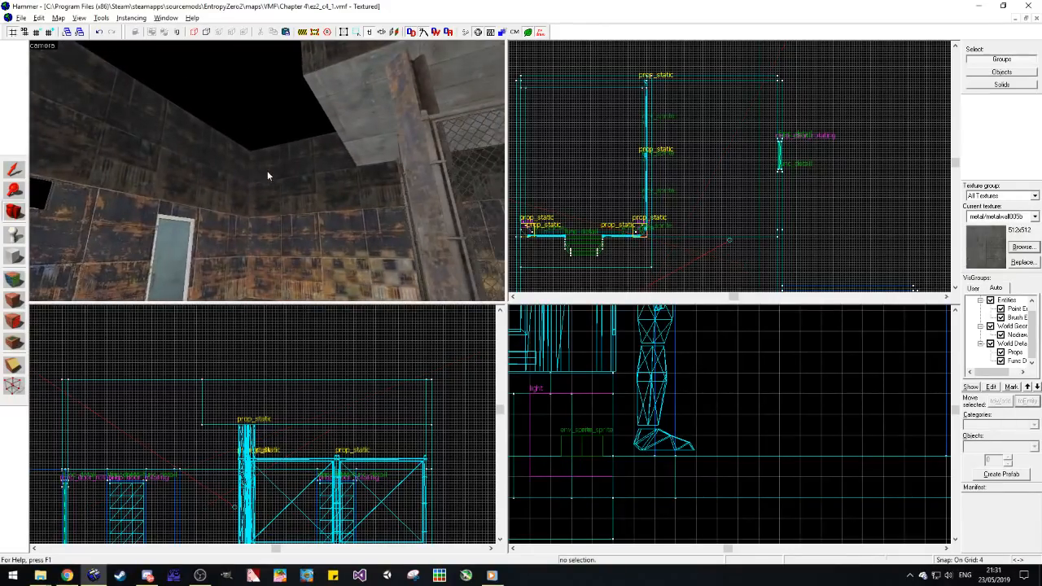
key("z")
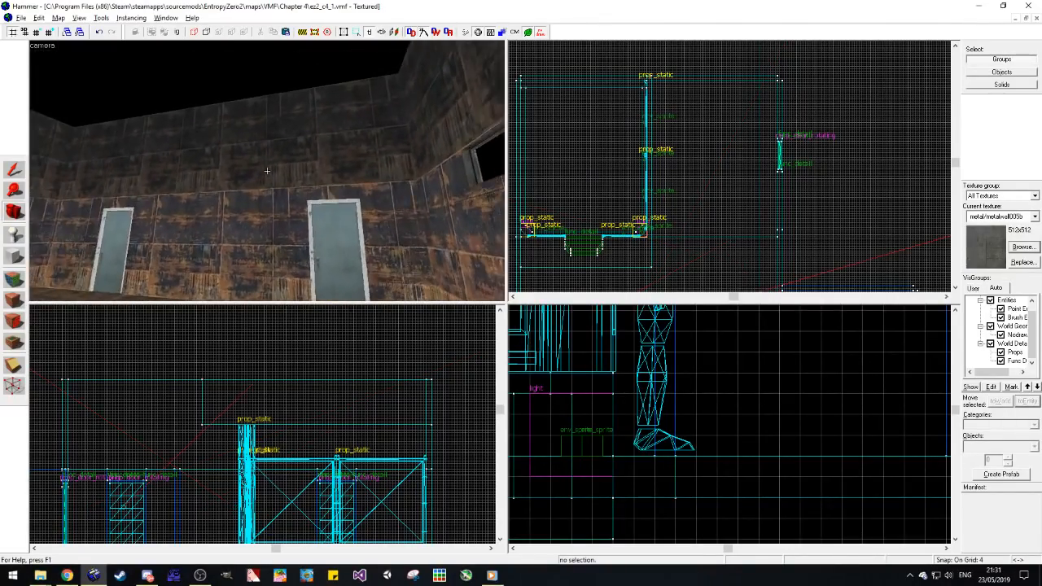
Step: Inspect the main room around the fenced platform, the nodraw backs of its raised walls and the adjoining light concrete corridor
key("z")
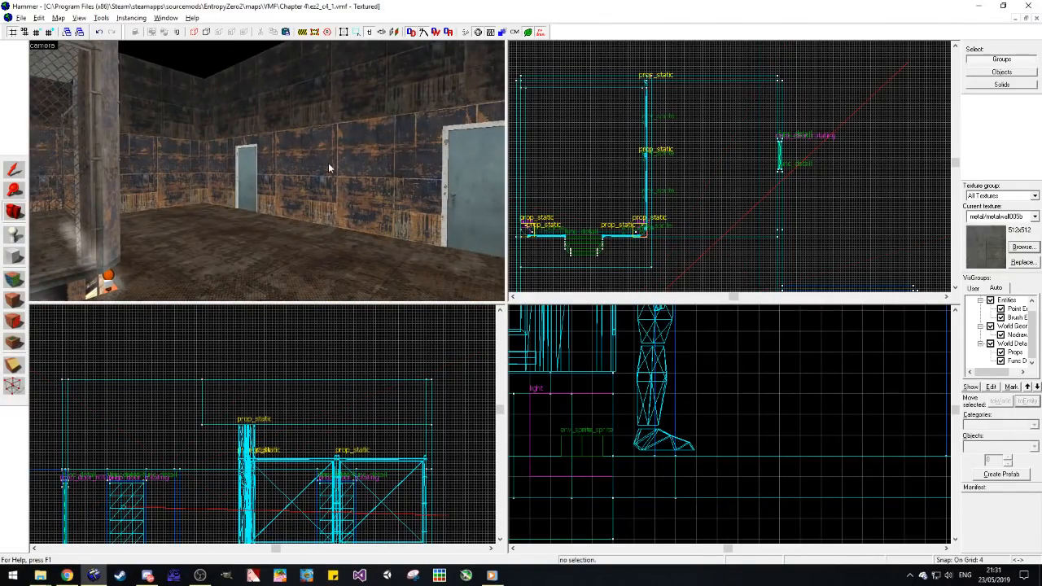
key("z")
key("d")
key("z")
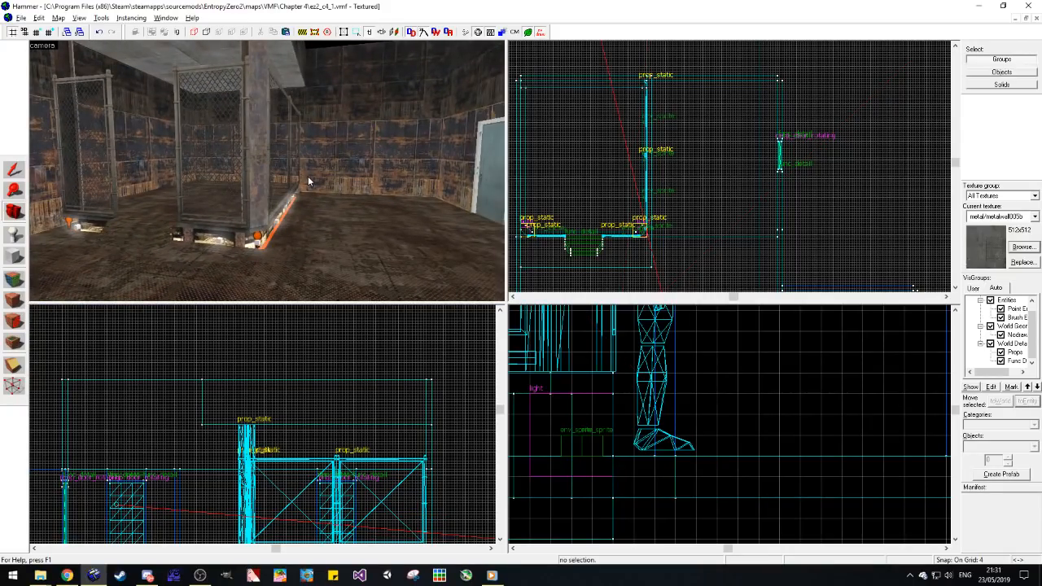
key("z")
key("z")
key("z")
key("s")
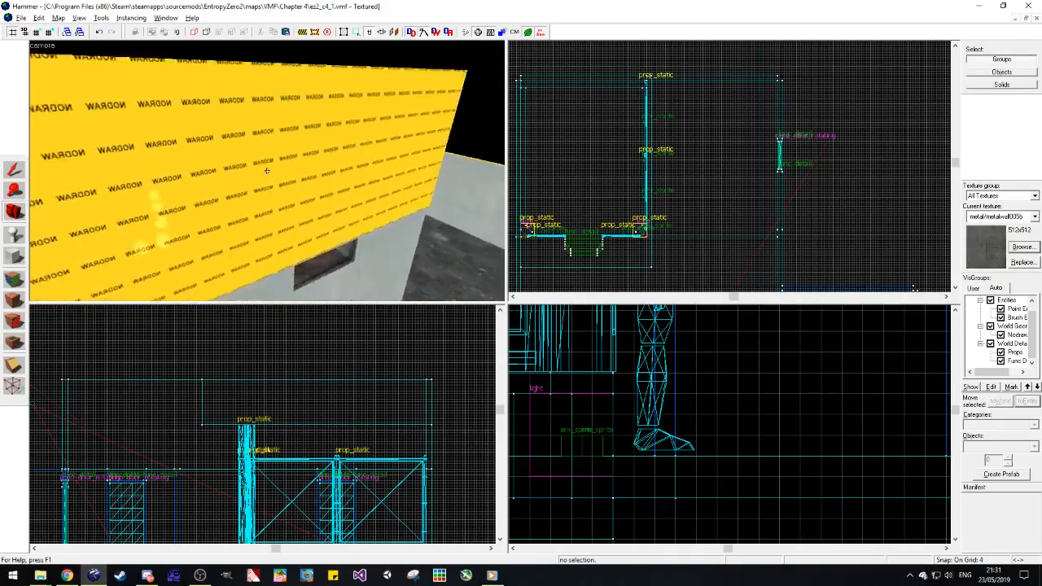
key("w")
key("z")
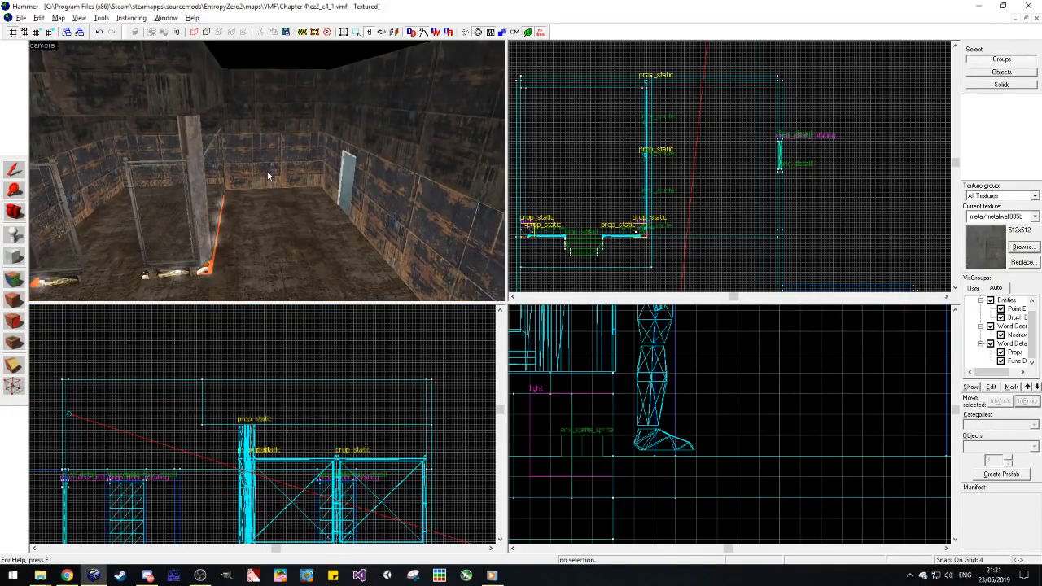
key("z")
key("w")
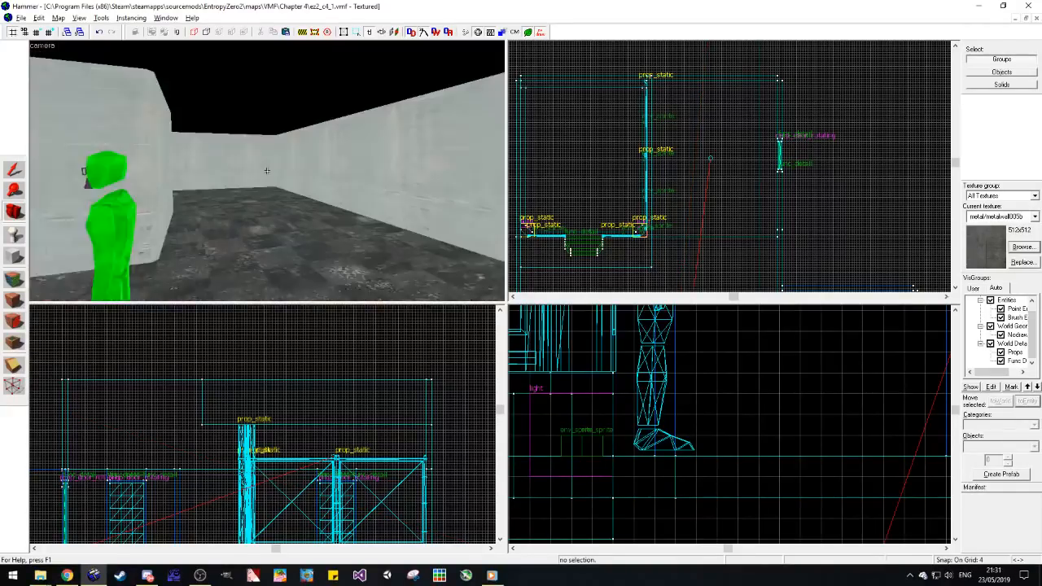
key("w")
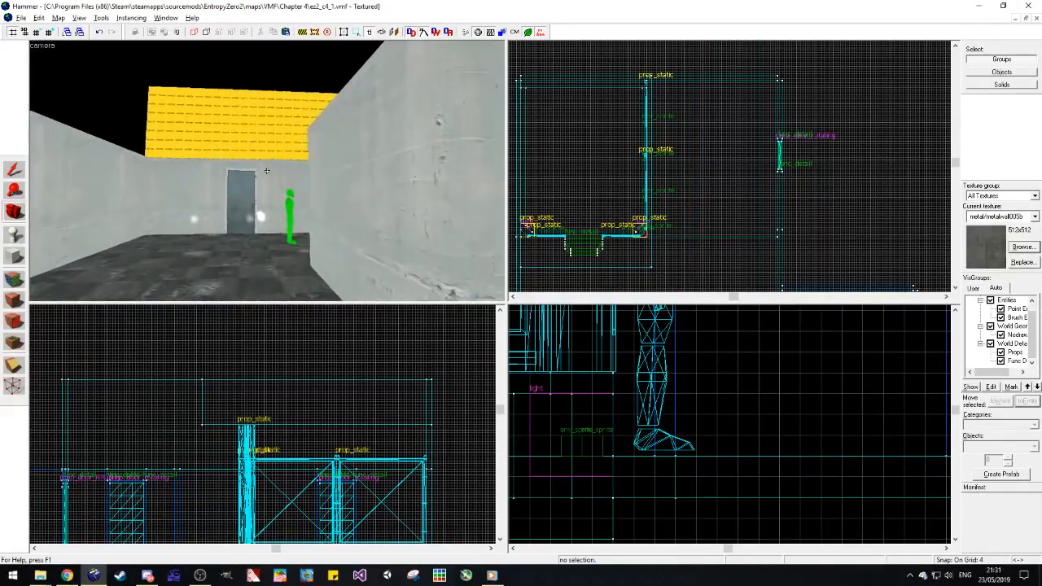
key("z")
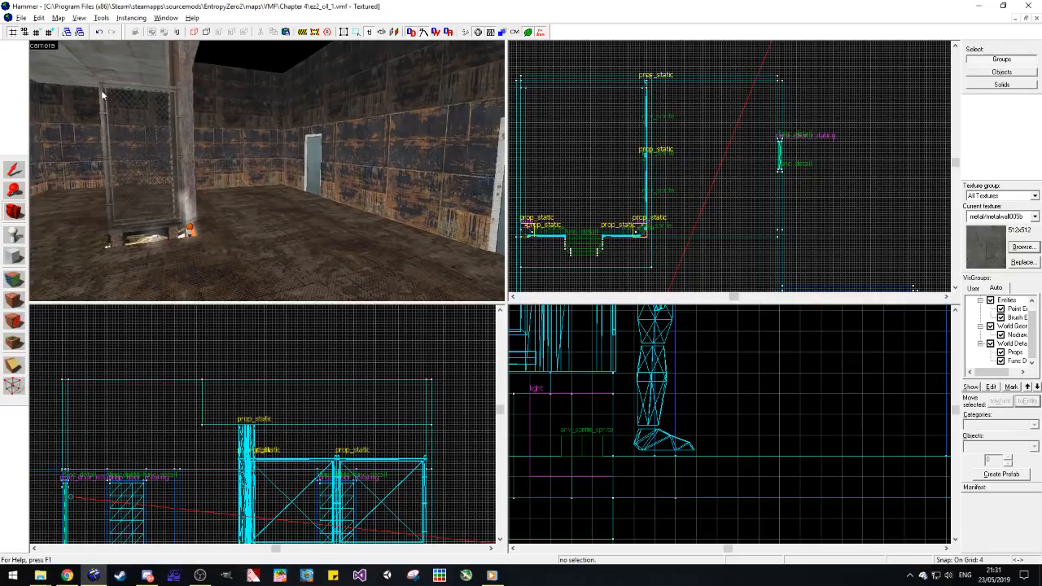
Step: Open the recent map ez2_c3_3.vmf
left_click(22, 18)
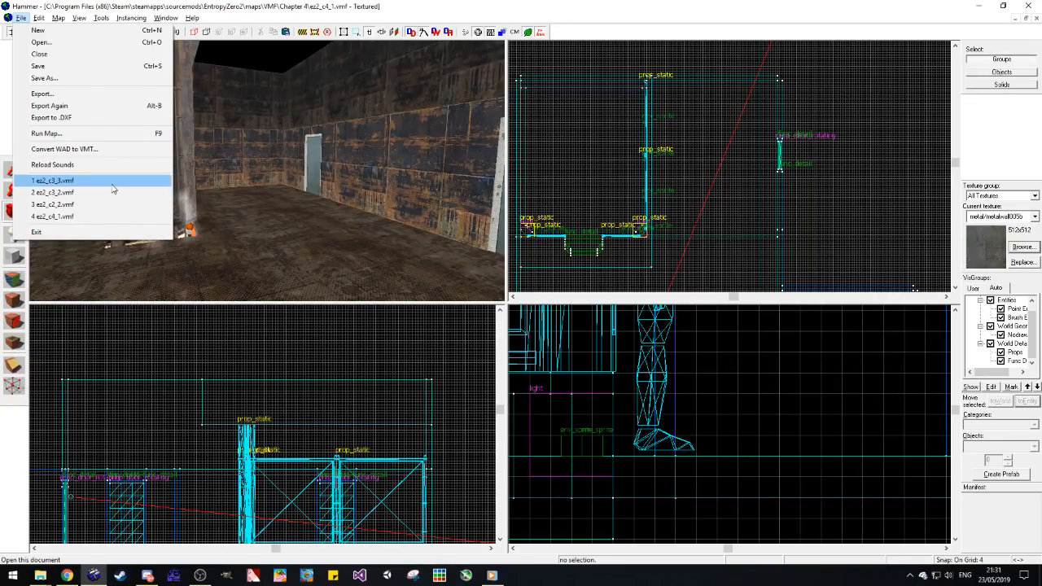
Step: Open the recent map file ez2_c3_3.vmf
left_click(111, 181)
Step: Switch to Discord and post "I'll be hopping into dev soon" in the developer-general channel
left_click(147, 575)
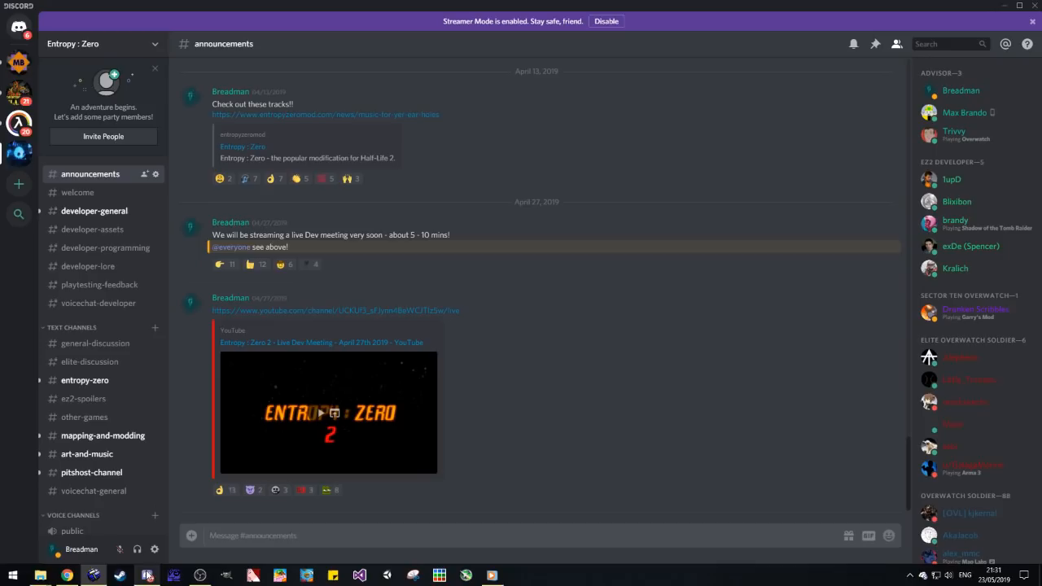
left_click(95, 210)
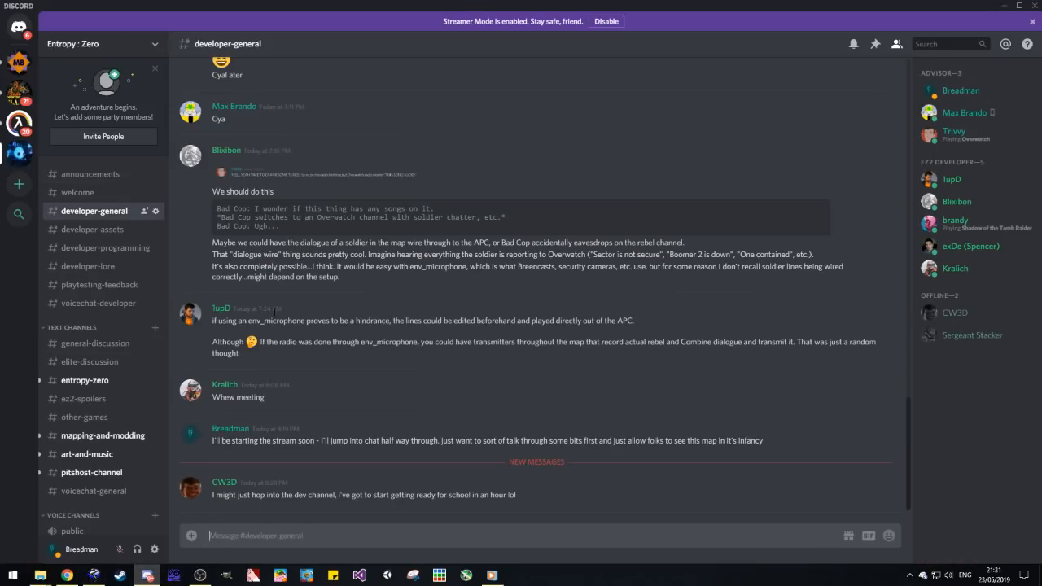
scroll(97, 449, "down", 1)
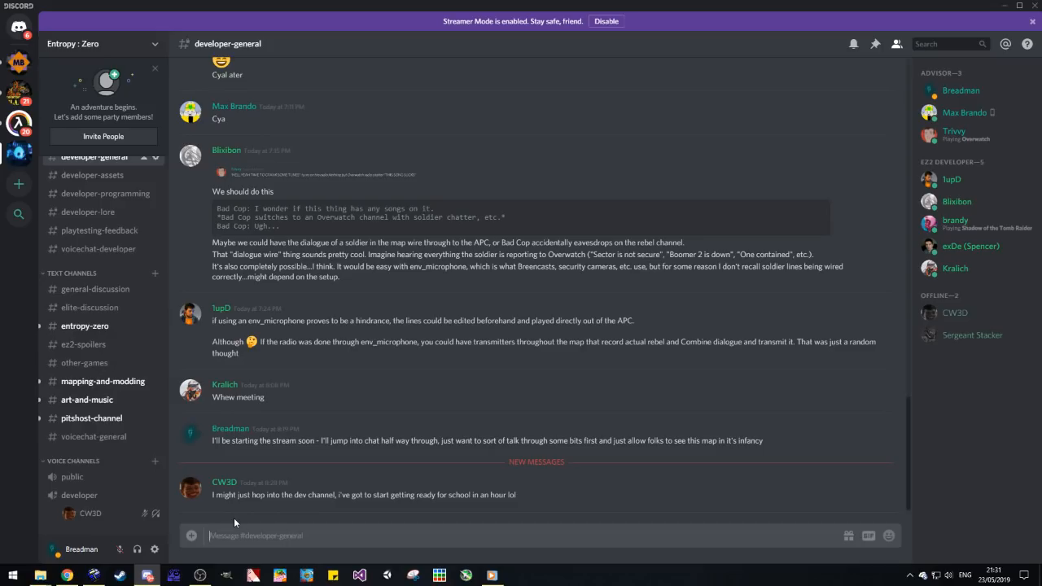
type("I'll be hopping into dev soon")
key("Return")
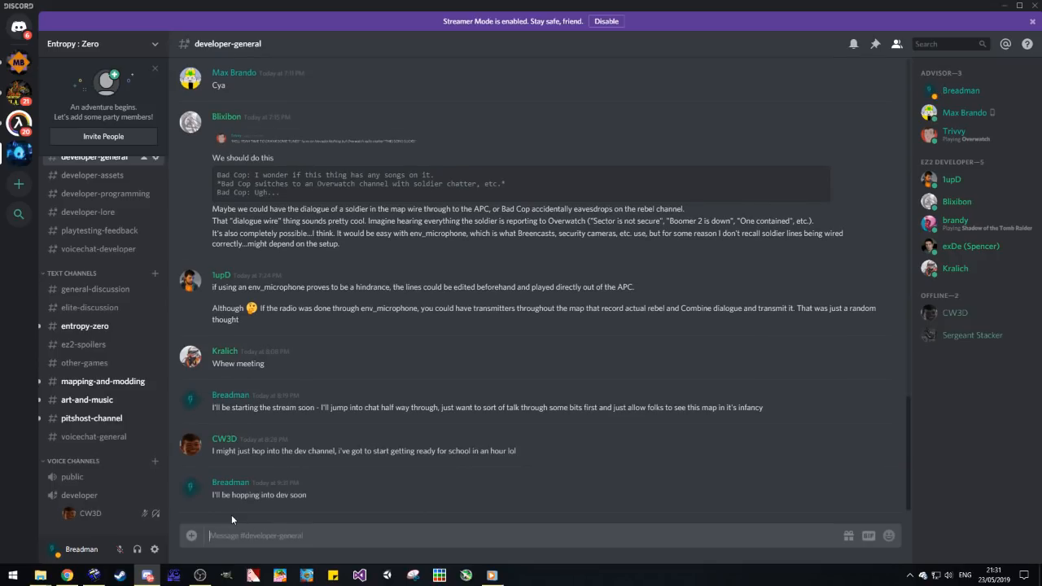
Step: Switch back to Hammer and hide the NPCs visgroup under Entities in ez2_c3_3.vmf
left_click(93, 574)
left_click(8, 218)
left_click_drag(65, 217, 284, 181)
key("w")
key("w")
key("w")
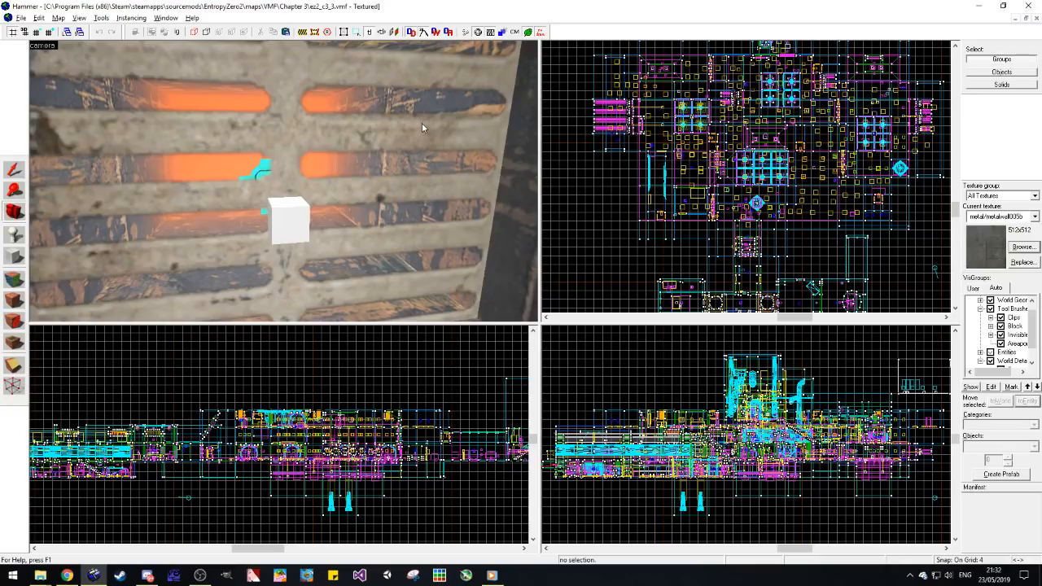
scroll(659, 242, "down", 5)
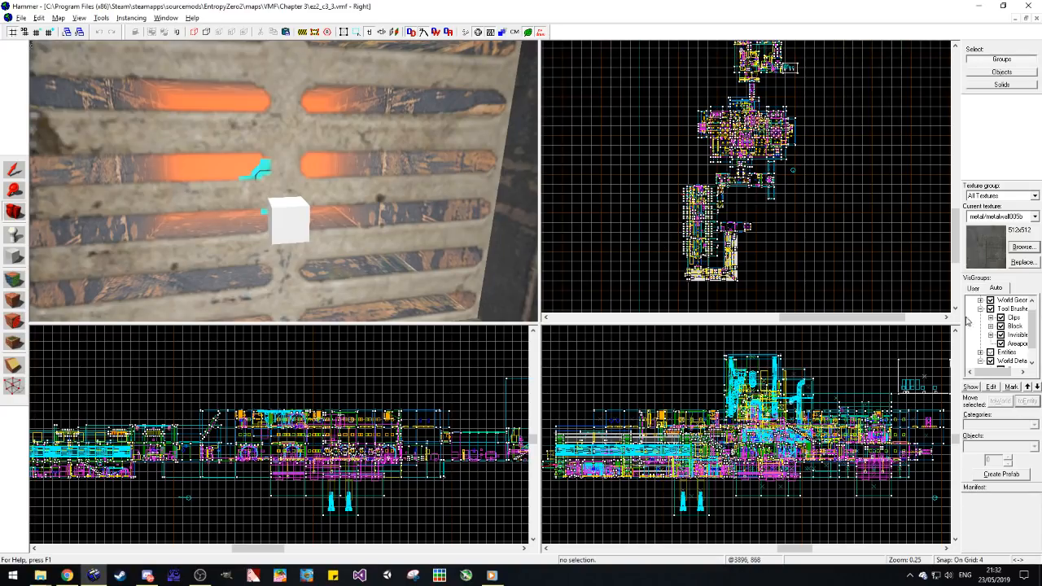
scroll(1006, 339, "down", 1)
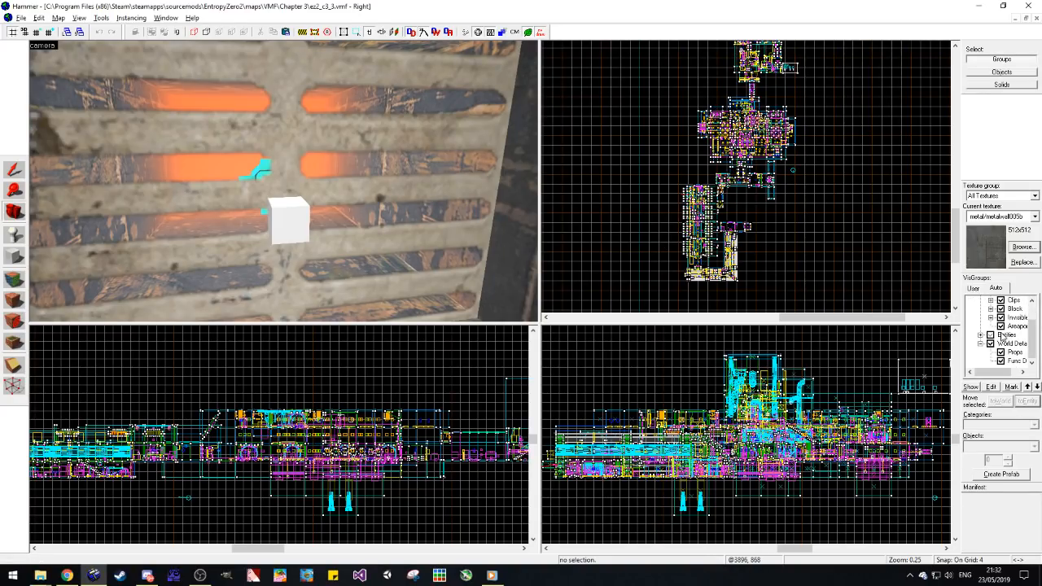
left_click(979, 335)
left_click(1000, 334)
Step: Copy the glowing wall vent group and close ez2_c3_3.vmf without saving changes
left_click(18, 218)
left_click_drag(179, 194, 284, 180)
key("s")
key("w")
key("w")
key("w")
left_click(14, 171)
left_click(355, 207)
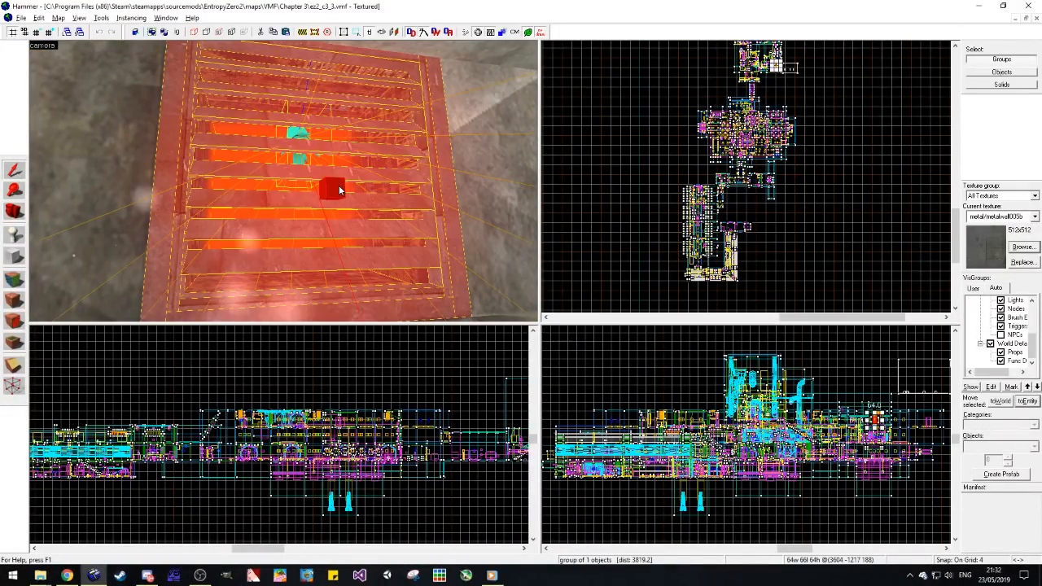
left_click(1027, 6)
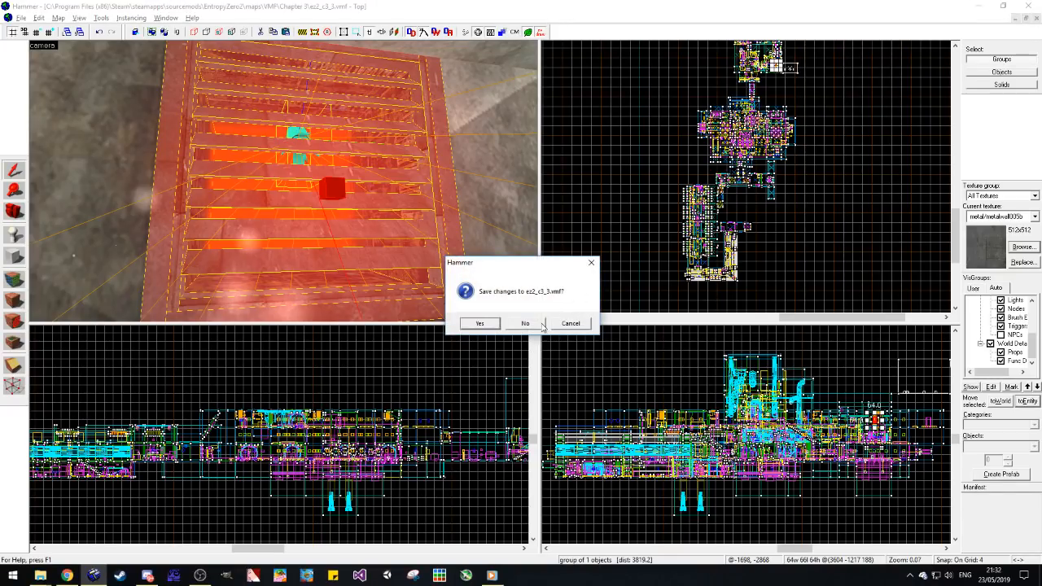
left_click(540, 324)
Step: Paste the vent group at the upper wall in ez2_c4_1.vmf and rotate it 180 degrees about Z
key("d")
left_click_drag(202, 175, 202, 175)
key("w")
left_click(202, 175)
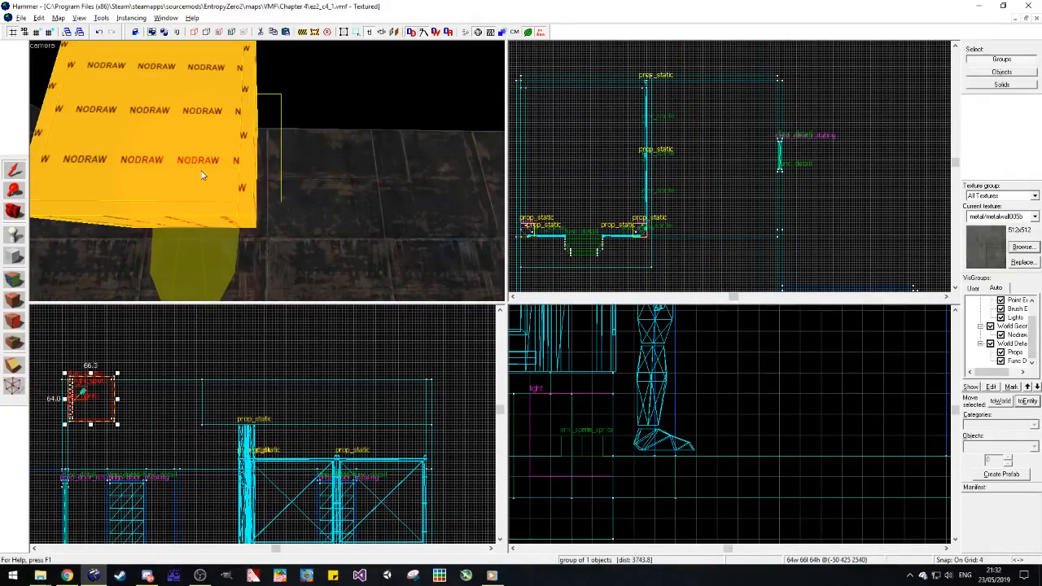
key("ctrl+m")
type("180")
key("Return")
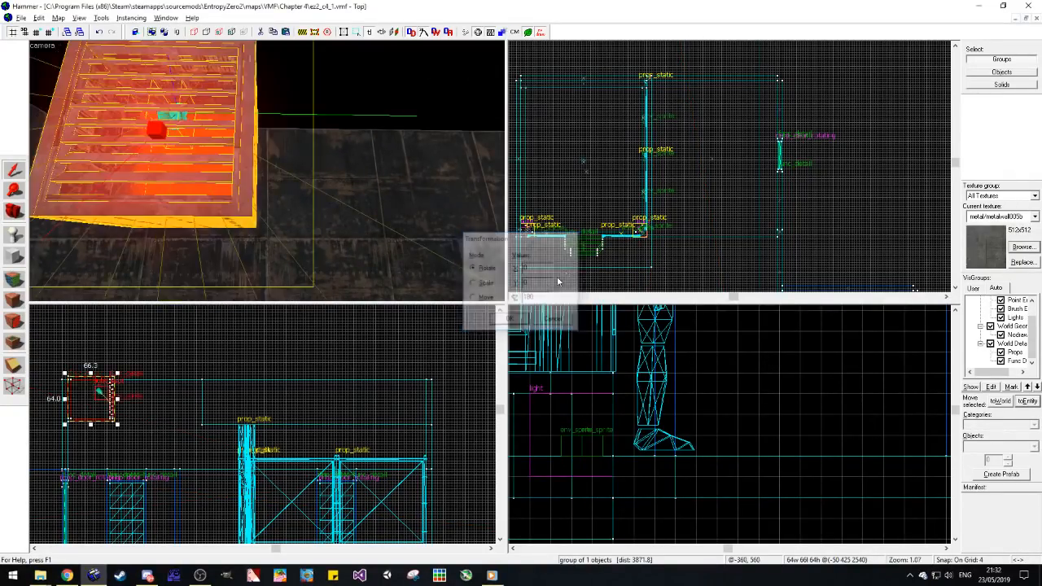
Step: Move the vent group across the room's upper wall so its grille stands inside the room
scroll(662, 149, "down", 7)
scroll(672, 158, "up", 9)
scroll(714, 216, "up", 2)
left_click_drag(678, 168, 679, 238)
scroll(431, 419, "down", 2)
scroll(205, 418, "up", 9)
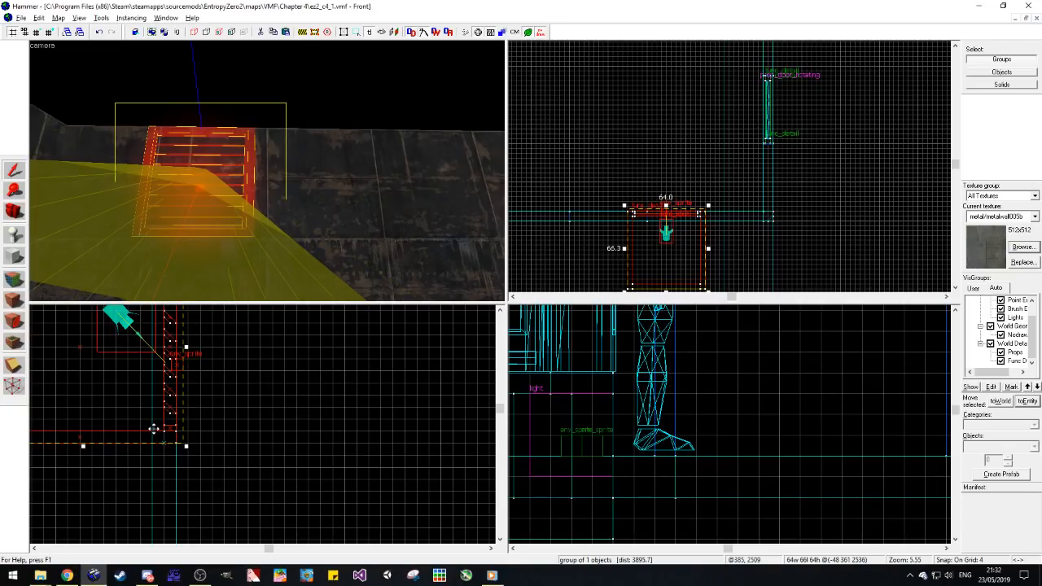
left_click_drag(693, 262, 686, 226)
key("Escape")
left_click(234, 200)
key("Escape")
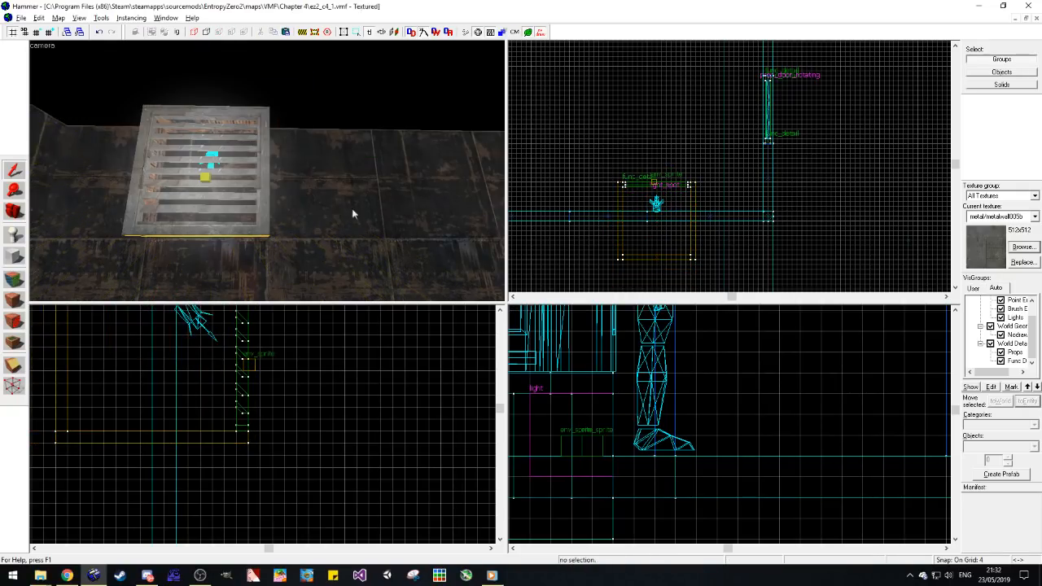
Step: Divide the upper wall brush around the vent, leaving an opening as wide as the vent, 64 units
left_click(295, 213)
scroll(676, 179, "up", 2)
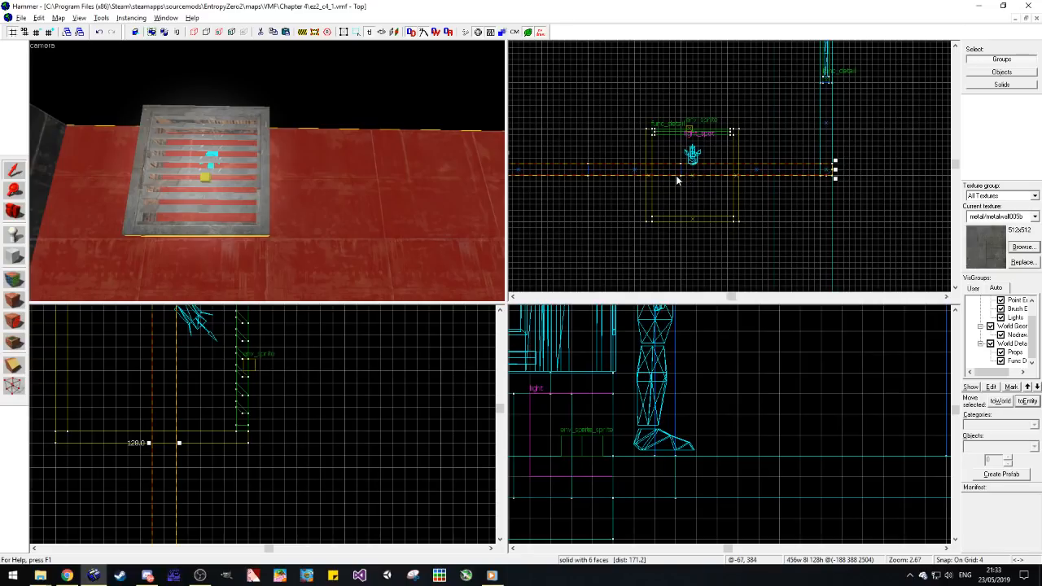
mouse_move(834, 174)
left_mouse_down()
mouse_move(724, 177)
mouse_move(824, 174)
left_mouse_up()
scroll(824, 172, "down", 2)
scroll(567, 171, "down", 3)
mouse_move(567, 171)
left_mouse_down()
mouse_move(732, 174)
mouse_move(714, 175)
left_mouse_up()
scroll(716, 177, "up", 5)
key("Escape")
Step: Move the vent group back into the wall opening so its grille sits flush with the wall
key("a")
key("s")
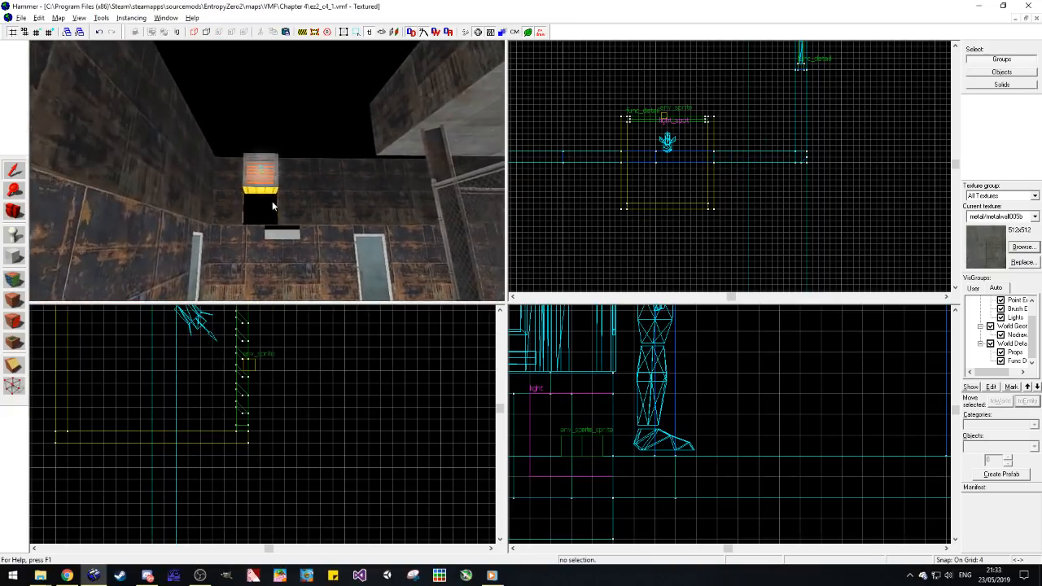
key("w")
left_click(269, 204)
left_click_drag(685, 181, 686, 205)
key("Escape")
key("s")
Step: Fill the gap beneath the vent with a wall brush 64 units wide, 8 deep and 64 high
left_click(21, 212)
left_click_drag(284, 166, 266, 175)
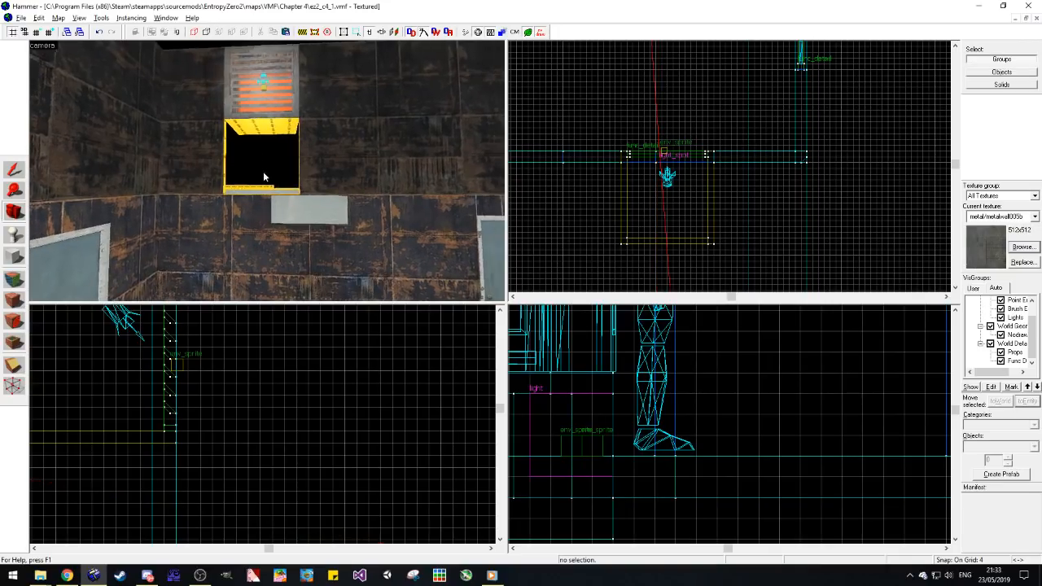
key("w")
left_click(19, 173)
left_click(205, 131)
left_click_drag(746, 158, 653, 158)
scroll(262, 486, "down", 4)
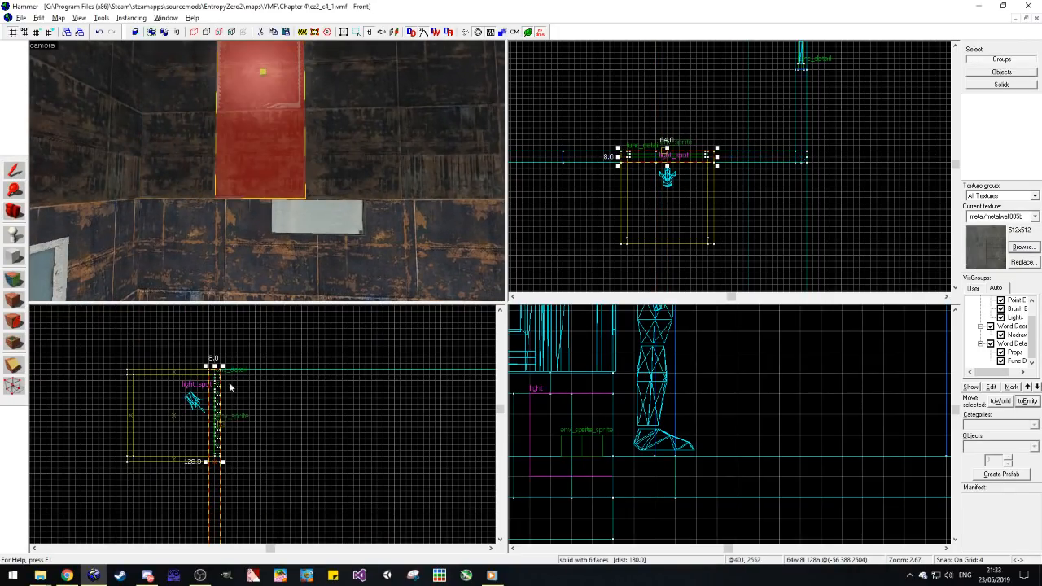
left_click_drag(213, 365, 230, 460)
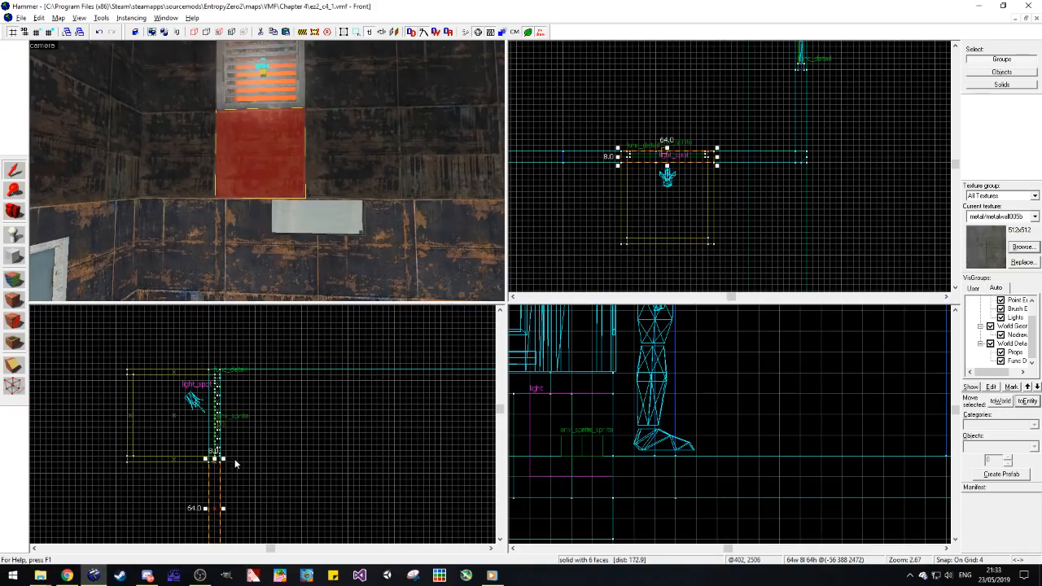
key("Escape")
Step: Apply the adjacent upper wall's metal/metalwall_bts_006a_dark texture and alignment to the brush face beneath the vent
key("s")
key("d")
key("shift+a")
left_click(295, 167)
right_click(258, 167)
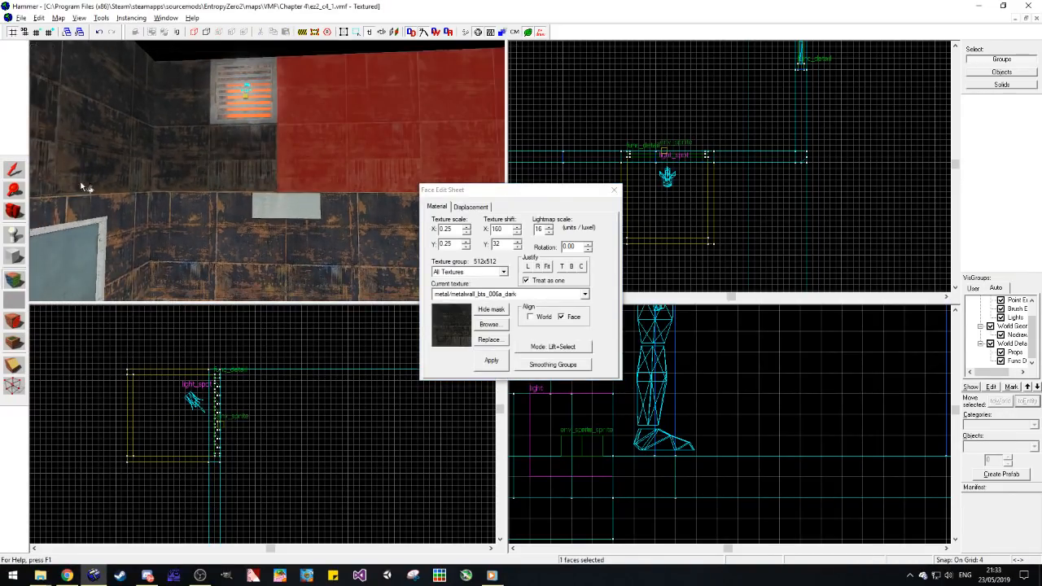
Step: Face the 3D camera toward the room's floor and doors and display it as a lightmap grid
left_click(18, 216)
left_click_drag(358, 160, 267, 171)
key("s")
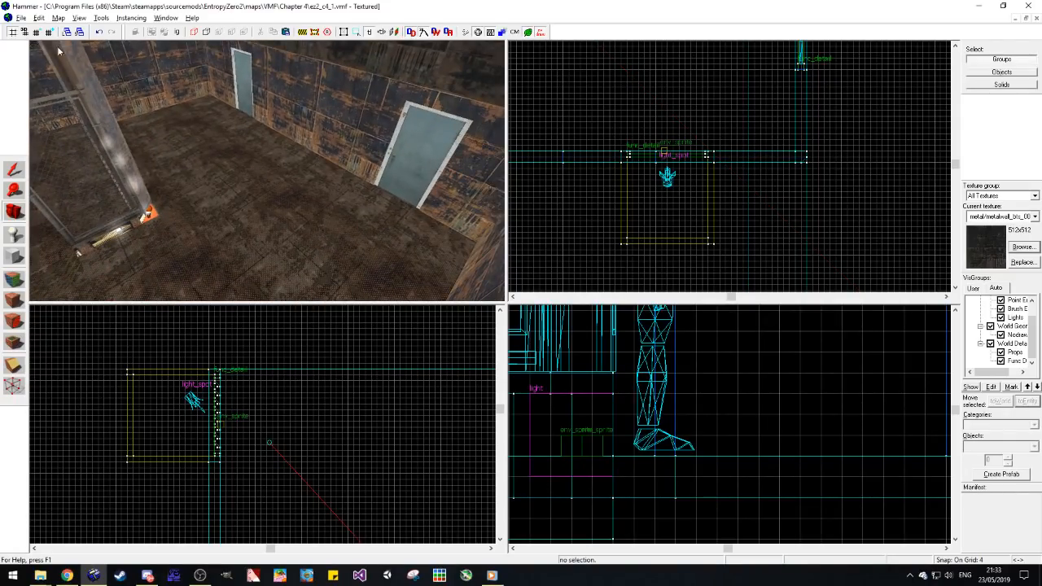
left_click(49, 46)
left_click(86, 169)
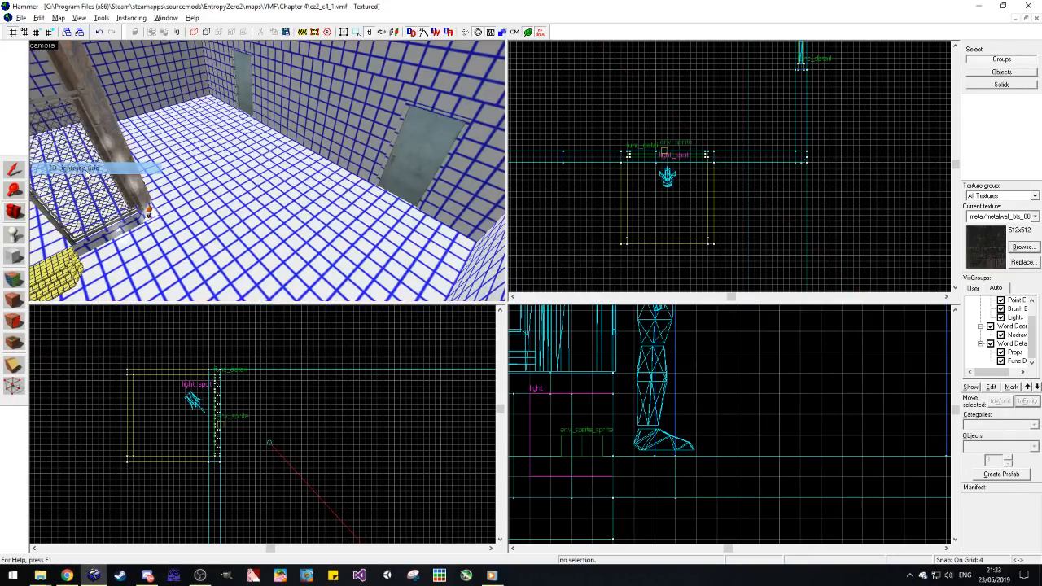
Step: Apply the floor's face settings with lightmap scale 16 to the low block beside the fence
left_click(18, 280)
left_click(225, 255)
key("a")
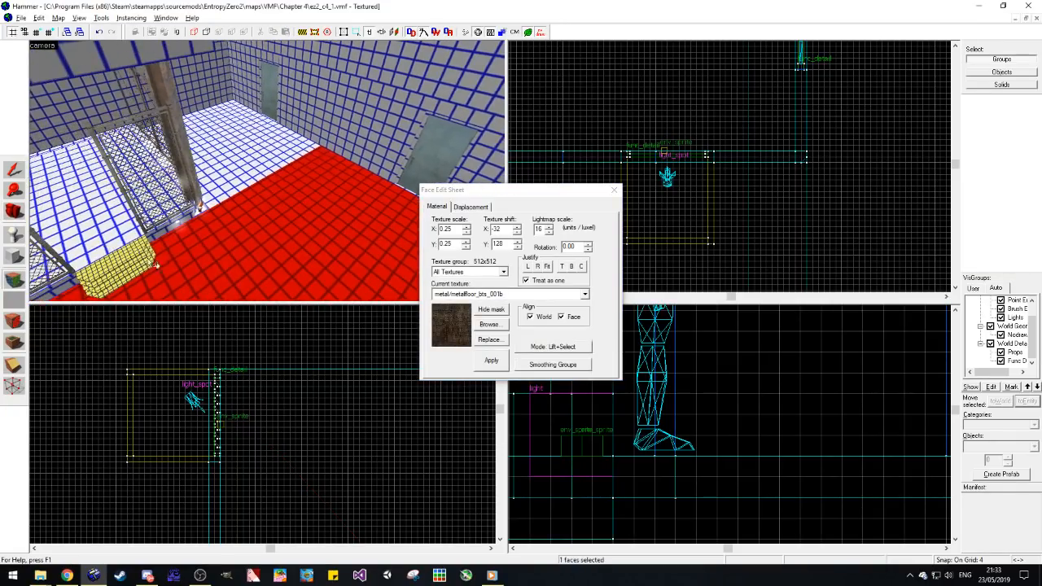
left_click(131, 247)
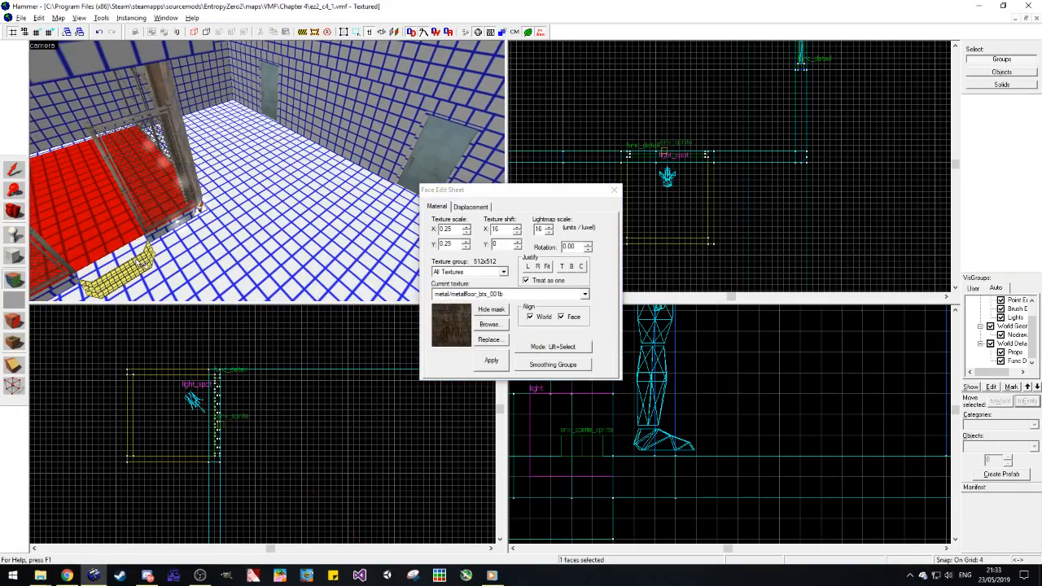
left_click(161, 279)
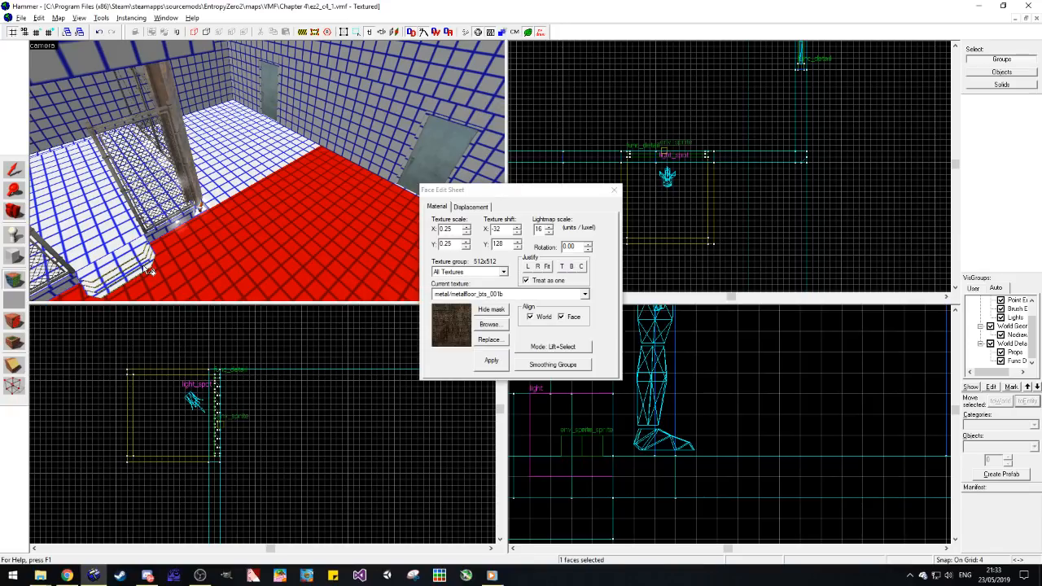
Step: Select the room's floor, wall and overhang faces together and set their lightmap scale to 4 units per luxel
left_click(254, 134, "ctrl")
left_click(106, 200, "ctrl")
key("d")
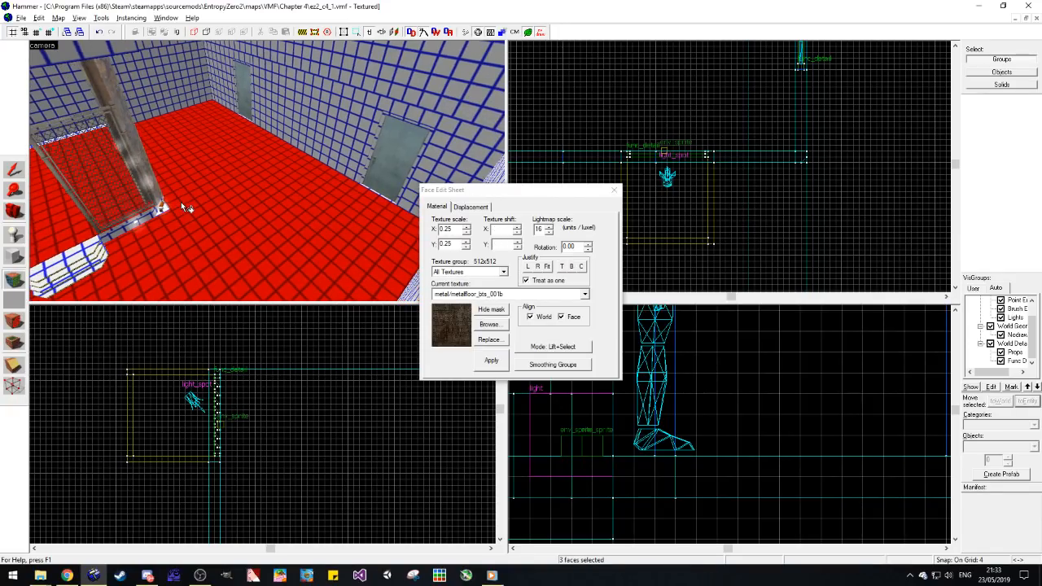
left_click(179, 98, "ctrl")
left_click(273, 105, "ctrl")
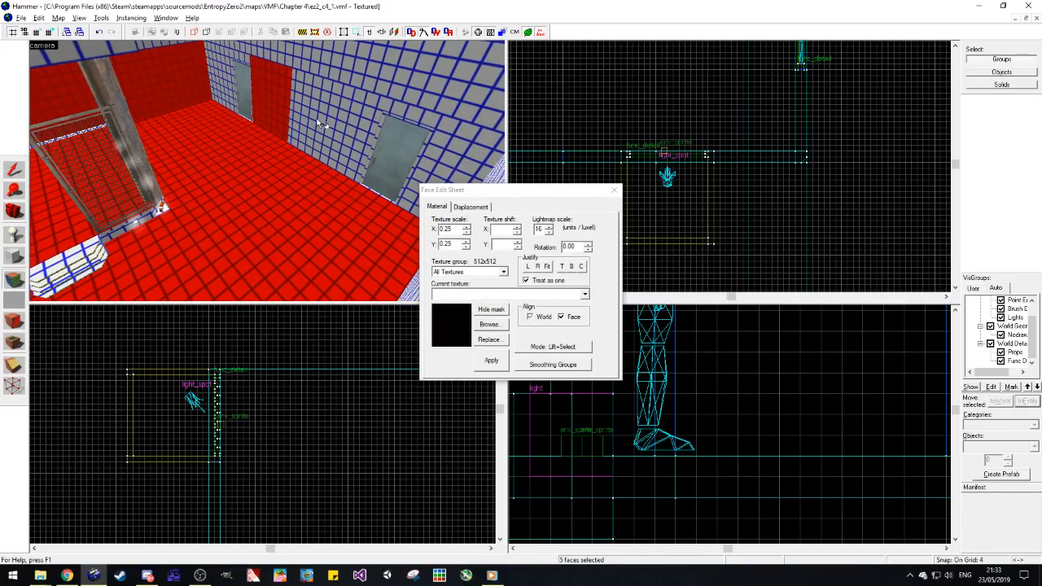
left_click(321, 123, "ctrl")
left_click(232, 95, "ctrl")
left_click(459, 152, "ctrl")
left_click(399, 88, "ctrl")
key("z")
key("w")
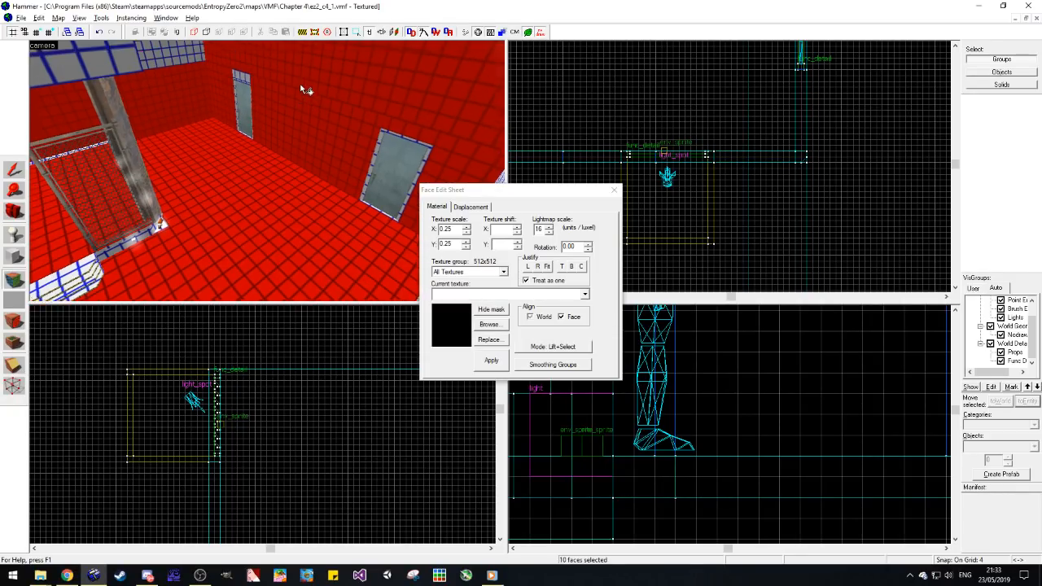
left_click(173, 61, "ctrl")
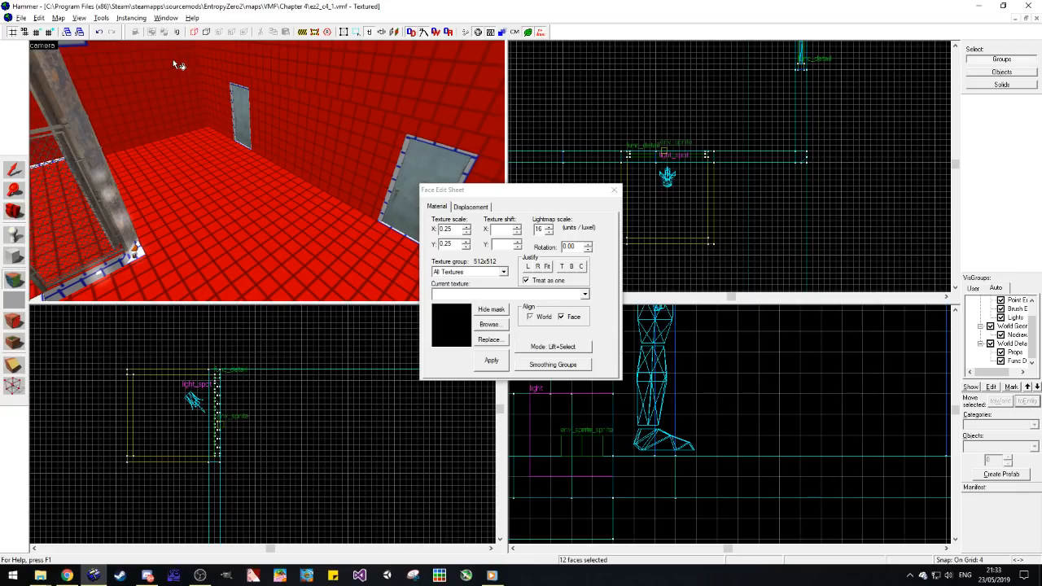
key("z")
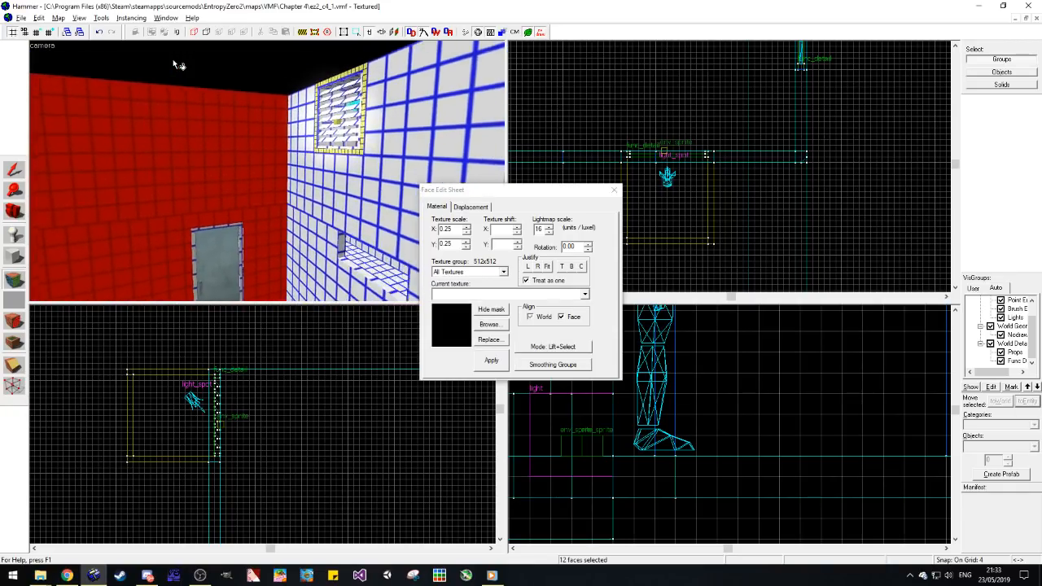
key("z")
left_click(181, 121, "ctrl")
left_click(142, 125, "ctrl")
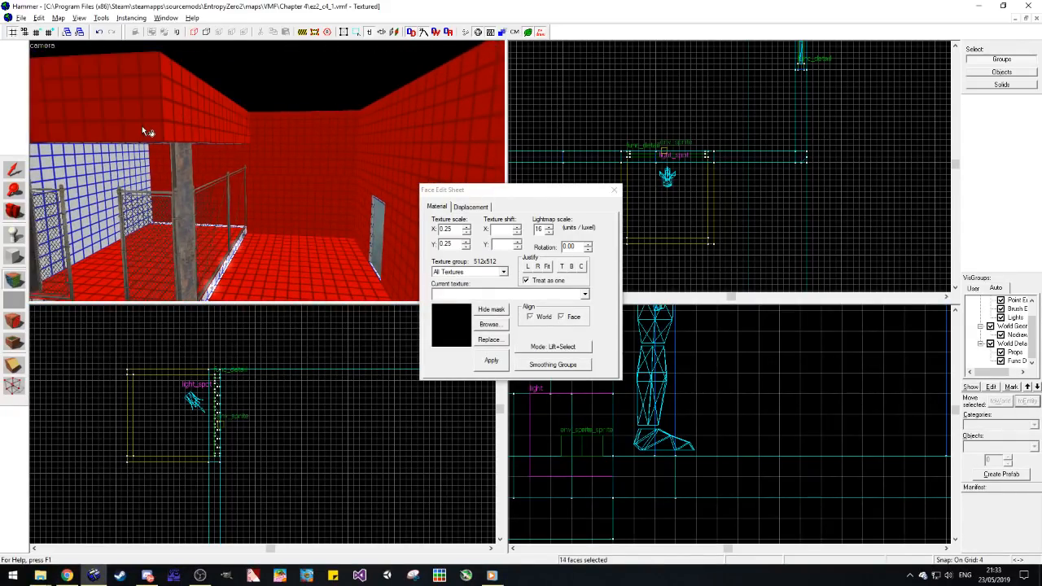
double_click(542, 230)
type("4")
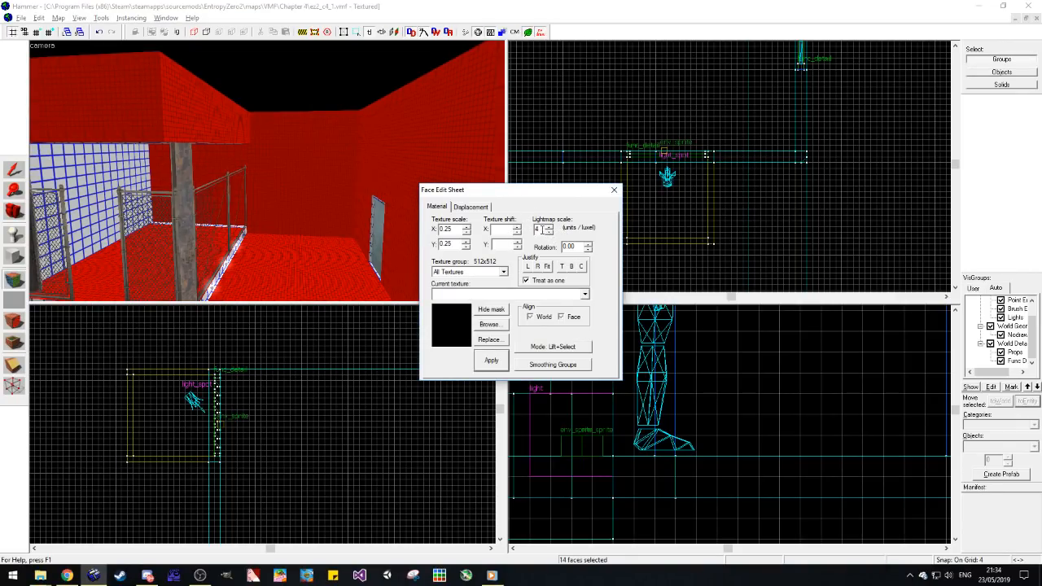
left_click(614, 189)
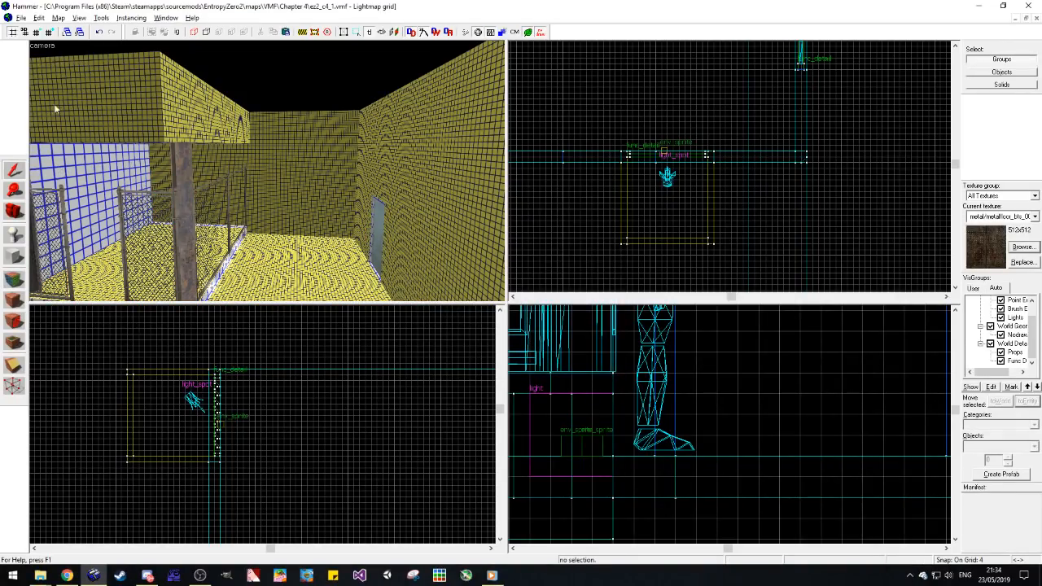
Step: Return the 3D view to textured display and look over the upper walls around the new vent
left_click(39, 45)
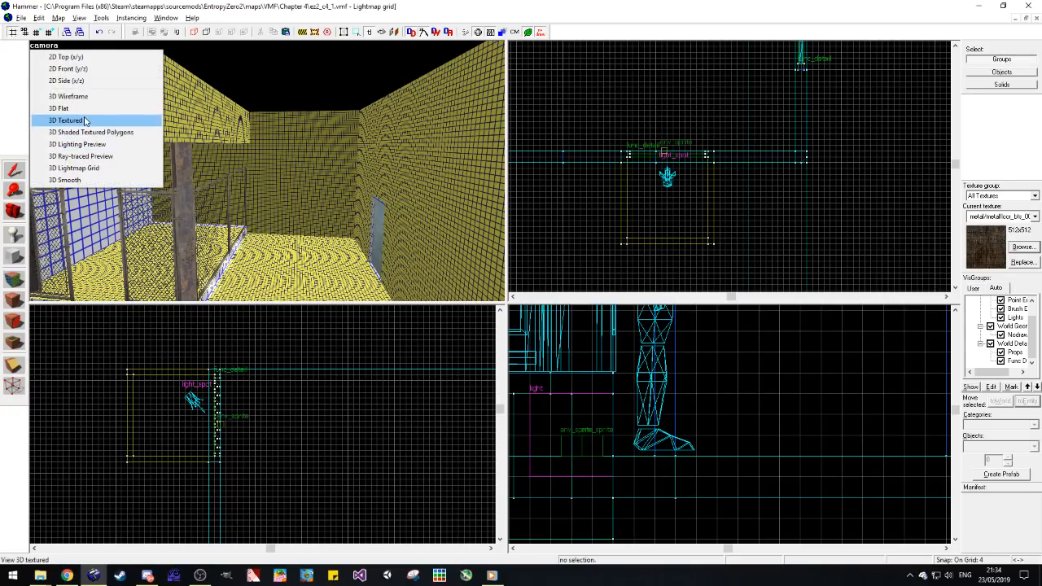
left_click(84, 122)
left_click(22, 213)
left_click_drag(316, 192, 321, 132)
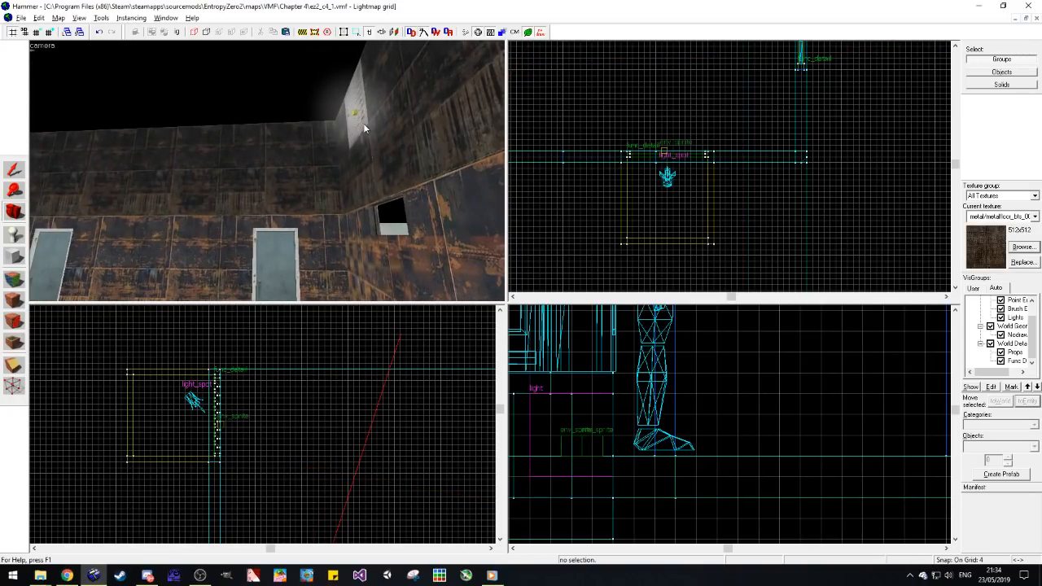
left_click_drag(111, 244, 267, 171)
left_click_drag(187, 164, 267, 171)
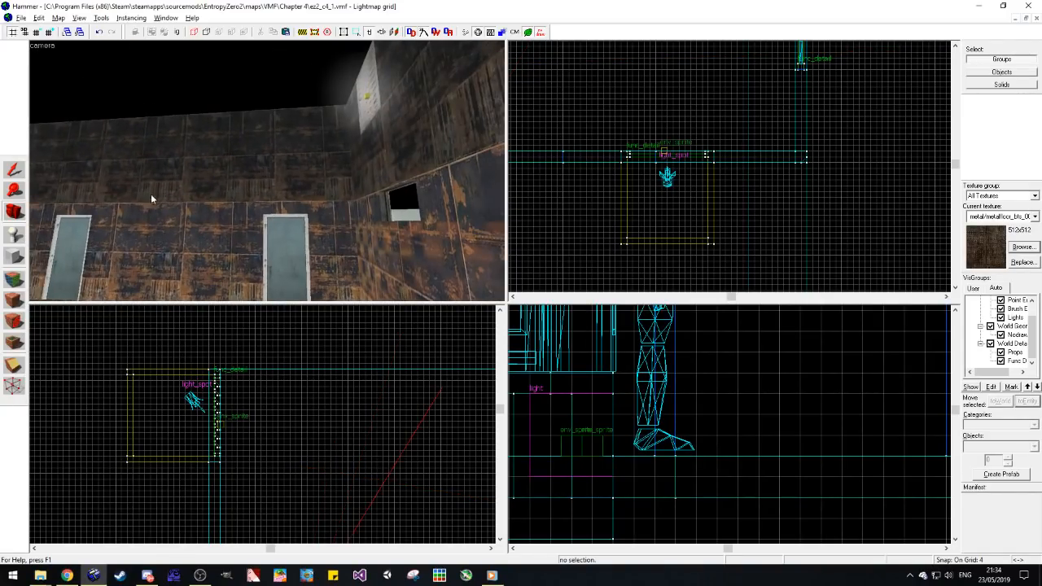
Step: Select the glowing vent group to examine how its spotlight cone covers the room, and clear the selection
left_click(16, 172)
left_click(375, 95)
left_click_drag(260, 185, 358, 133)
key("w")
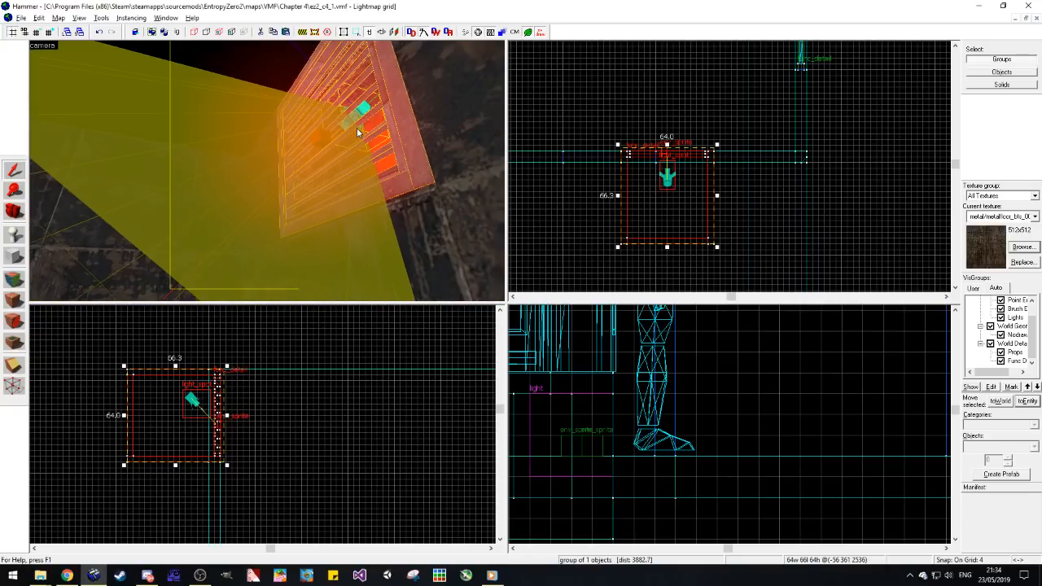
key("s")
left_click_drag(334, 193, 333, 192)
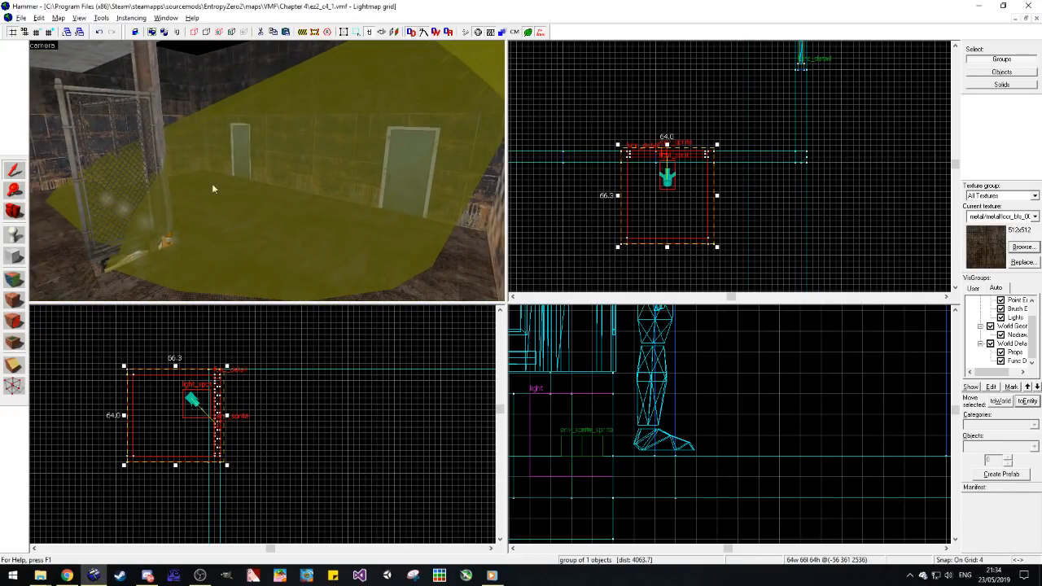
left_click(274, 404)
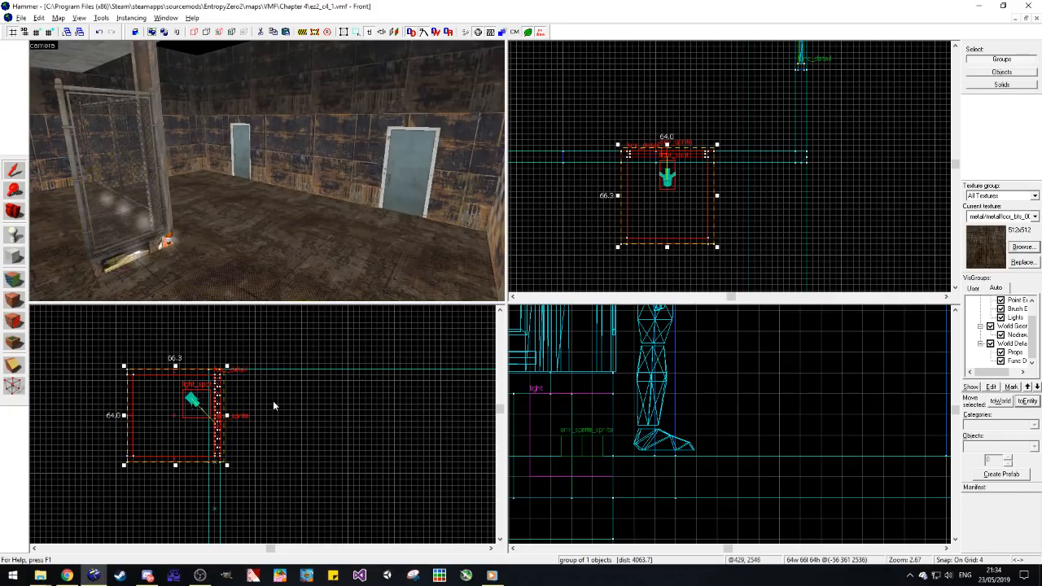
left_click(22, 213)
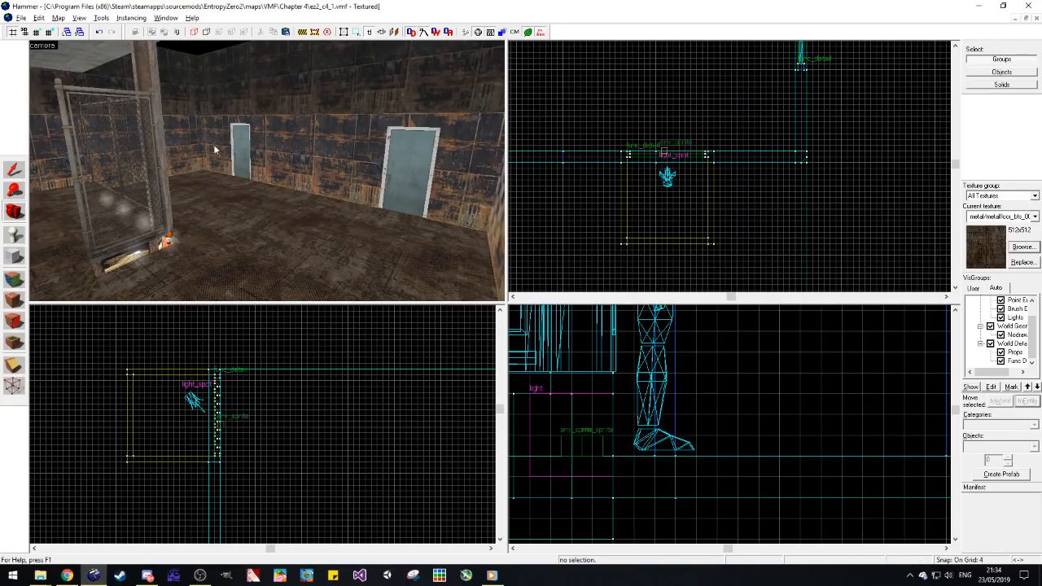
Step: Switch to Discord to check the developer-general channel and return to the map in Hammer
left_click(147, 575)
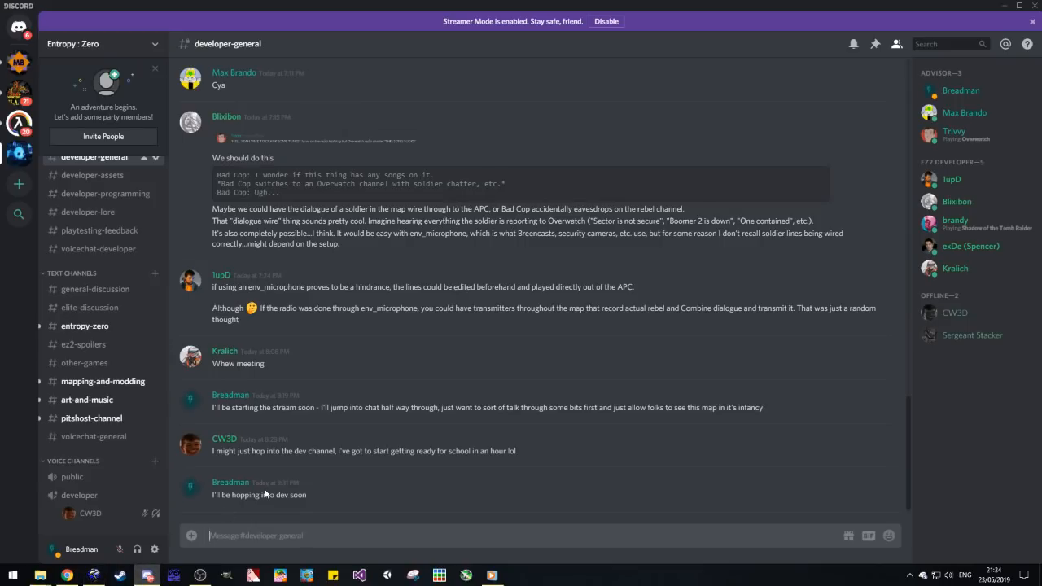
left_click(1004, 7)
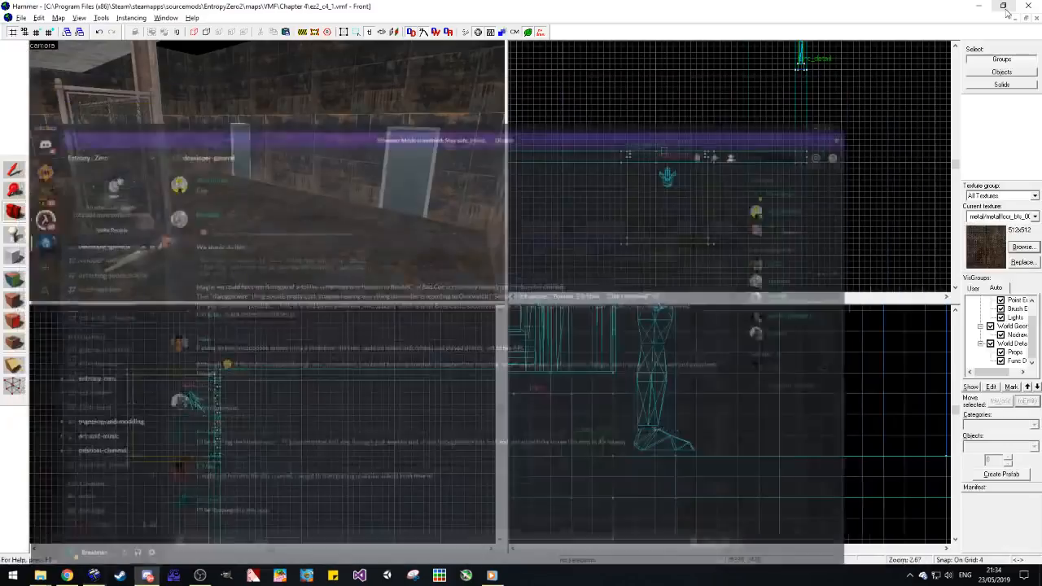
Step: Select the adjoining concrete room's four floor brushes and duplicate them straight up to the wall tops as a ceiling
key("z")
key("s")
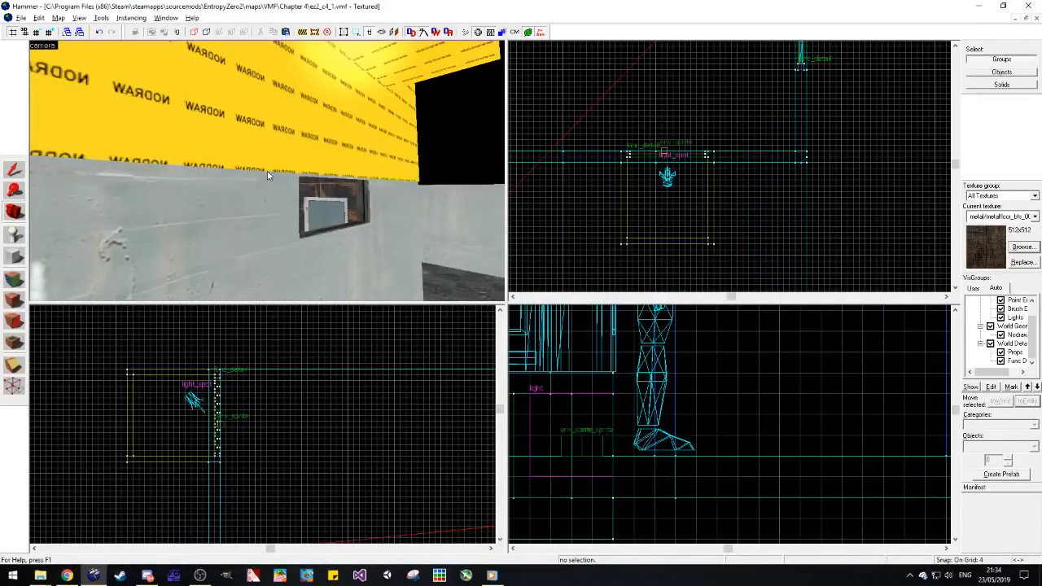
key("w")
key("s")
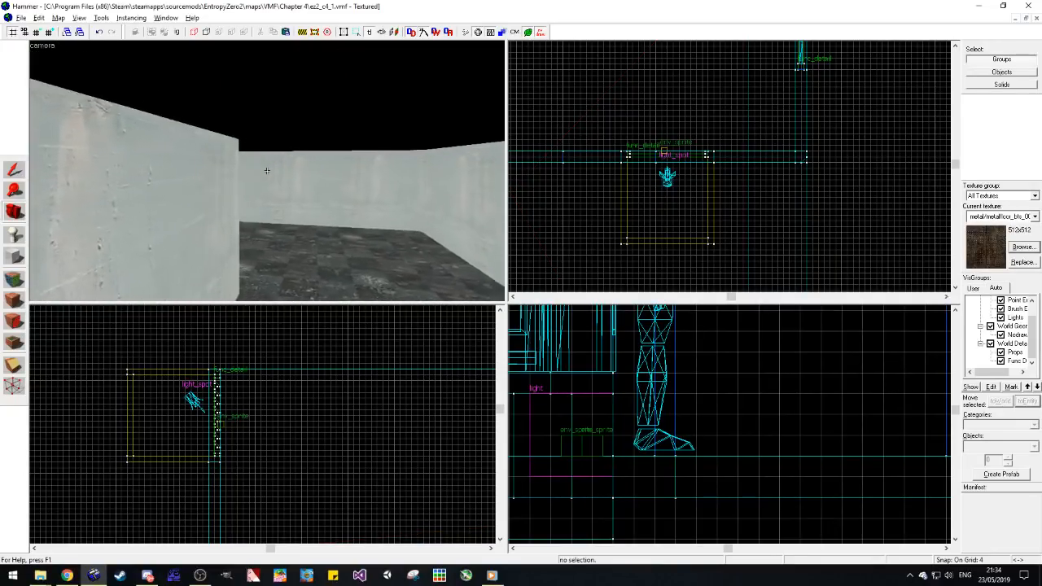
key("z")
key("z")
key("d")
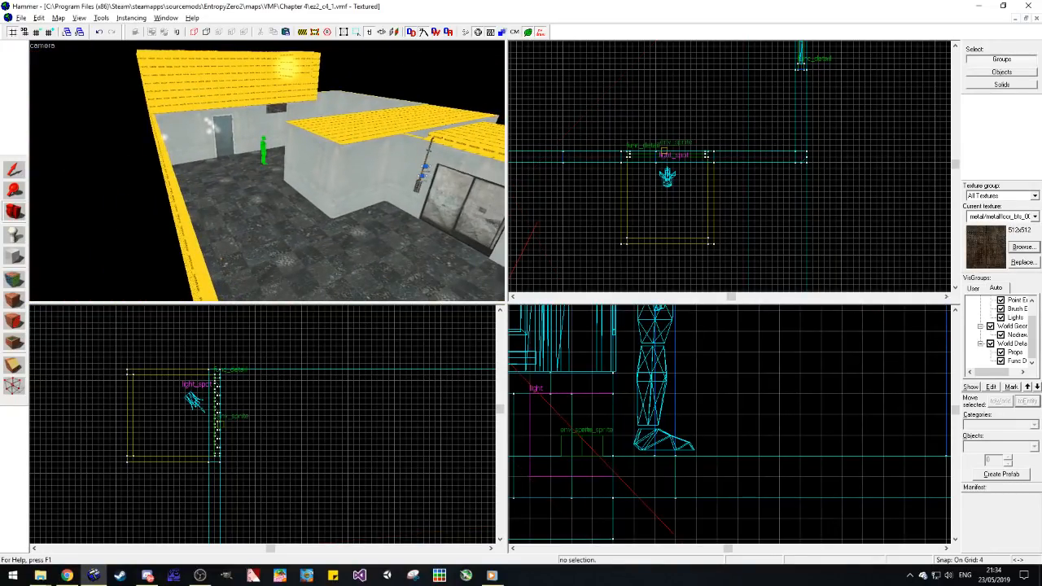
left_click(17, 172)
left_click(244, 176)
left_click(311, 212, "ctrl")
left_click(367, 254, "ctrl")
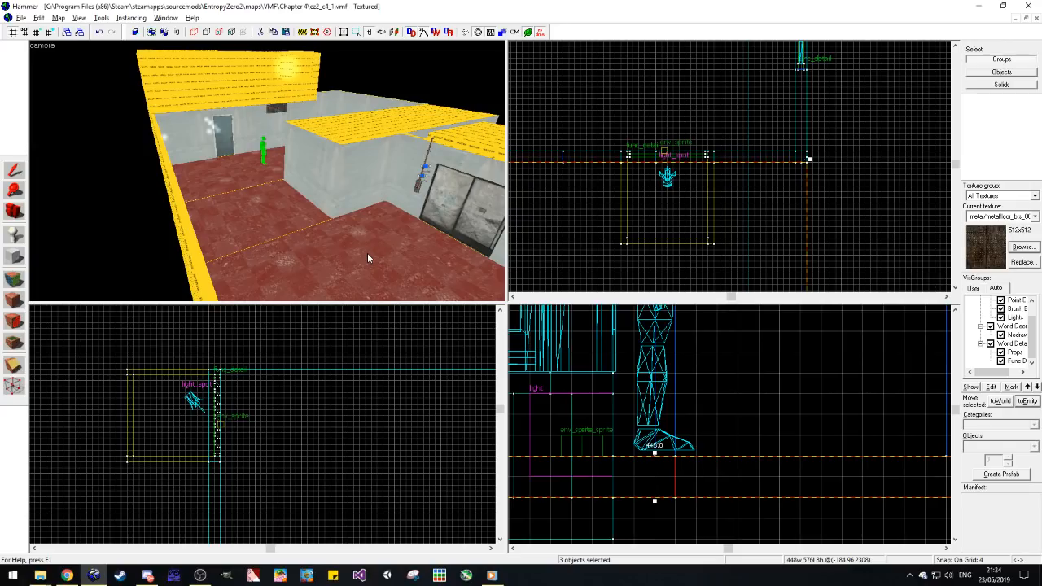
key("z")
key("w")
key("z")
left_click(327, 291, "ctrl")
scroll(207, 415, "down", 11)
scroll(97, 422, "up", 9)
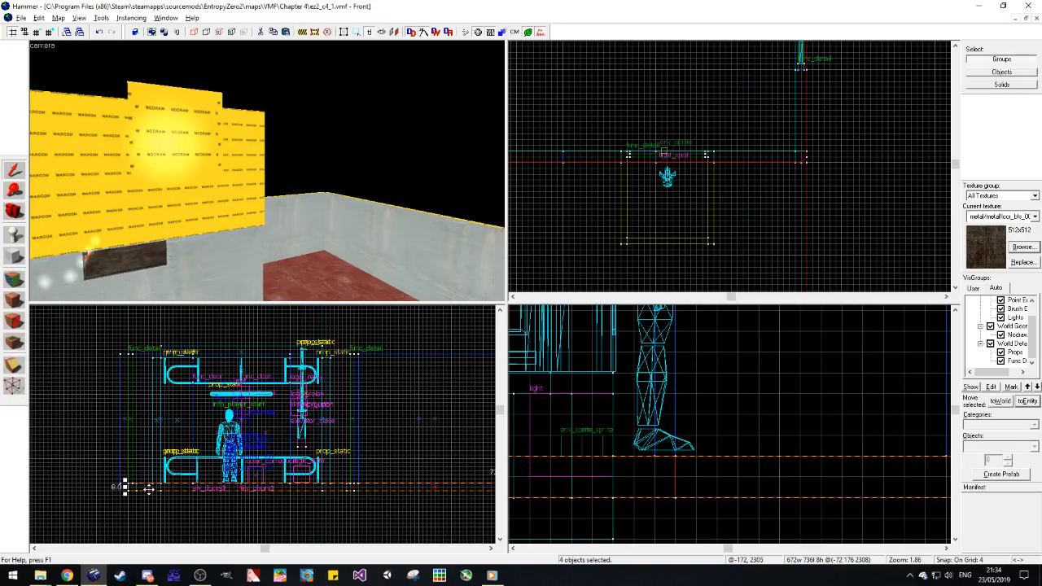
left_click_drag(148, 489, 150, 348)
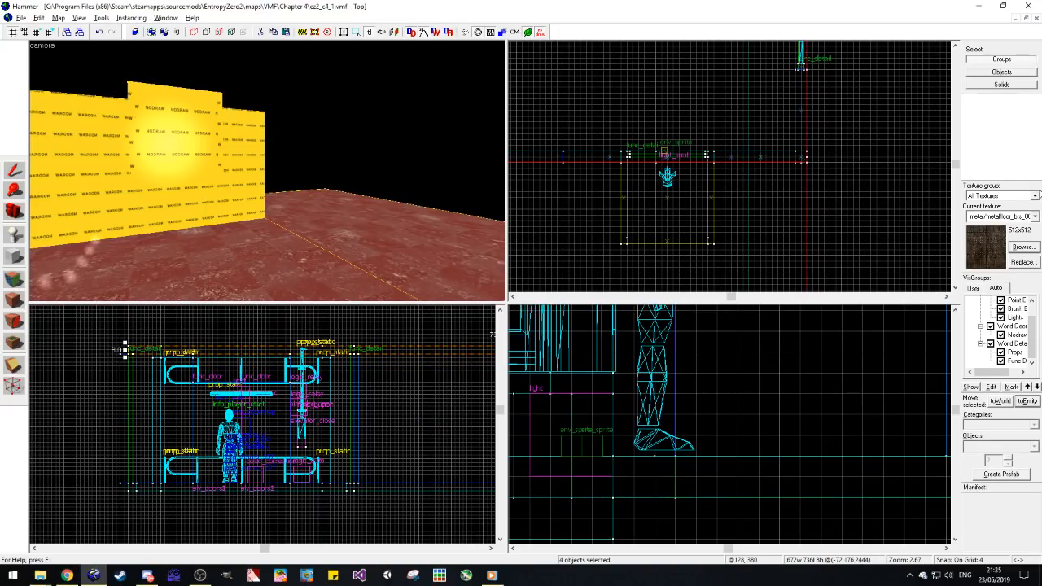
Step: Cover the duplicated ceiling brushes with the nodraw tool texture and deselect them
left_click(1033, 217)
left_click(994, 428)
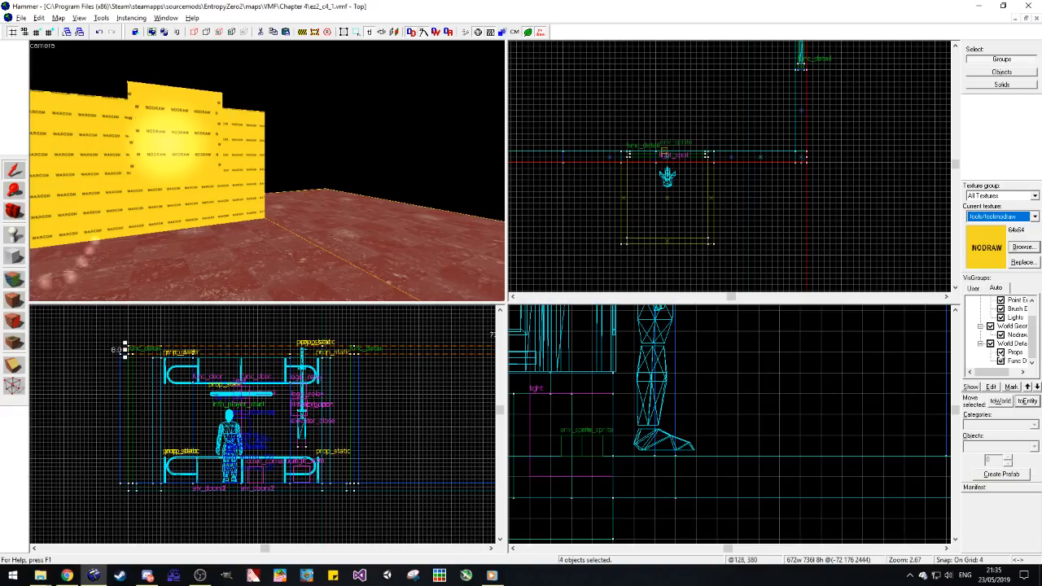
left_click(12, 299)
left_click(356, 154)
key("space")
Step: Fly through the concrete room and the rusty-walled room to examine the ceiling, windows and elevator doors
right_click_drag(356, 154, 397, 174)
key("z")
key("w")
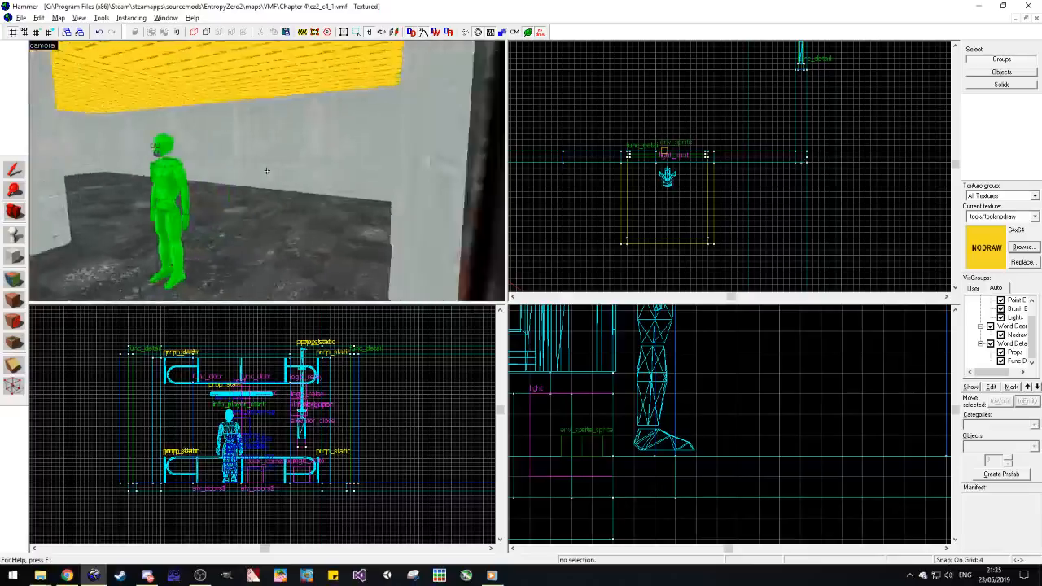
key("z")
key("z")
key("w")
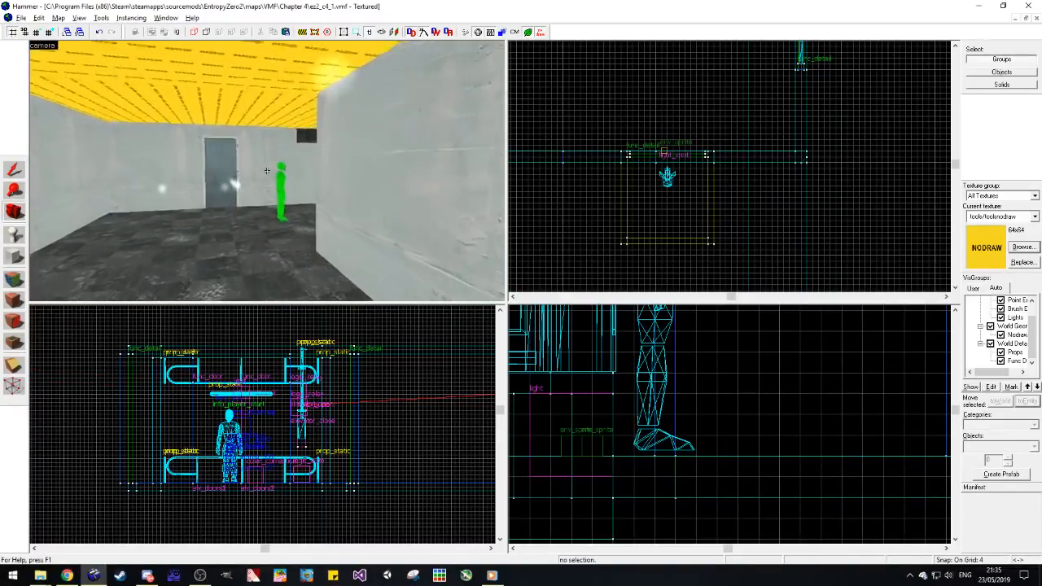
key("w")
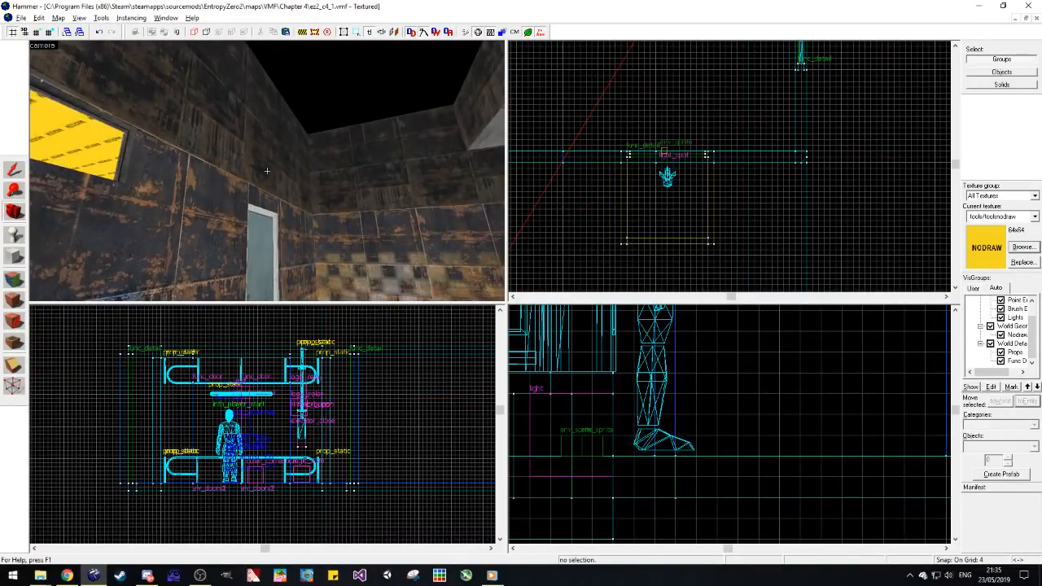
key("w")
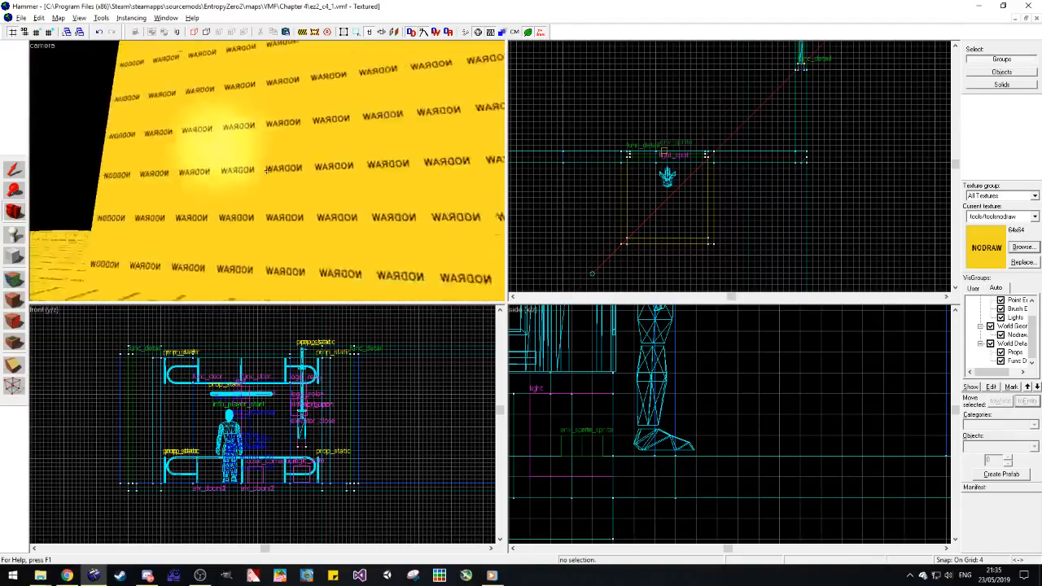
key("z")
key("z")
key("w")
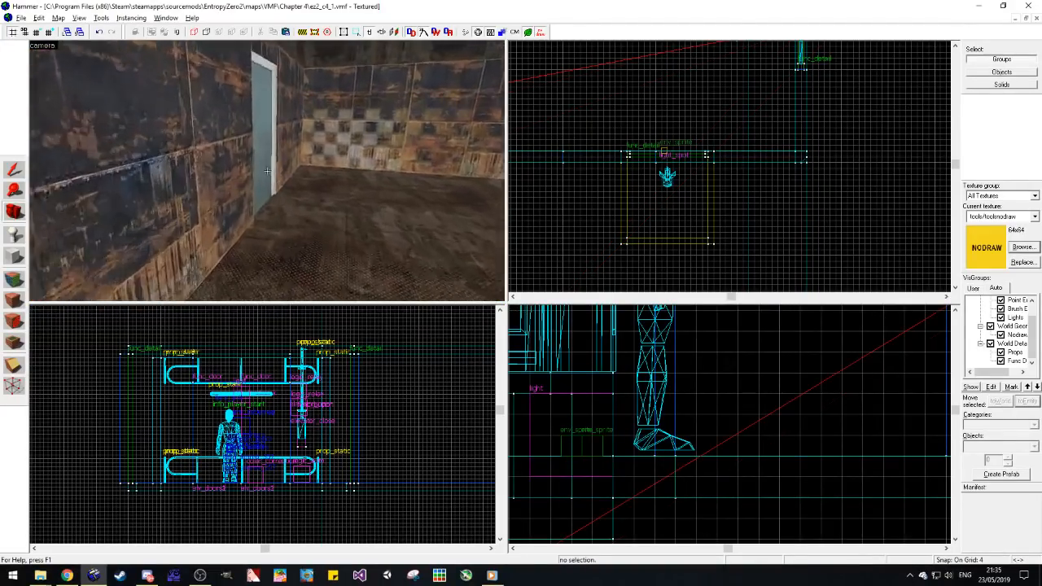
key("z")
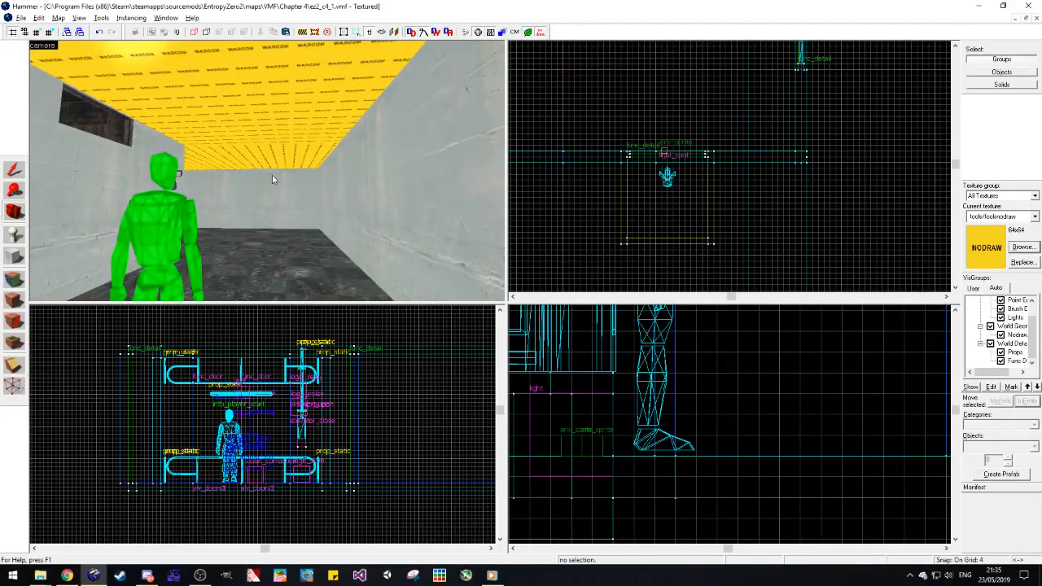
key("z")
key("z")
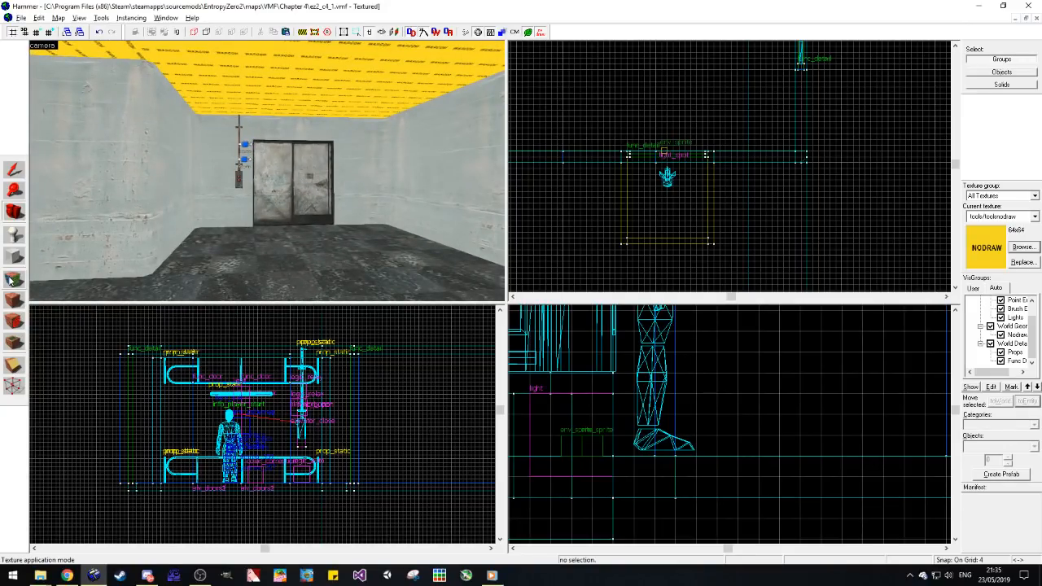
Step: Open ez2_c2_2.vmf, pick up its ceiling texture concrete/concreteceiling003a, and close that map again
left_click(21, 17)
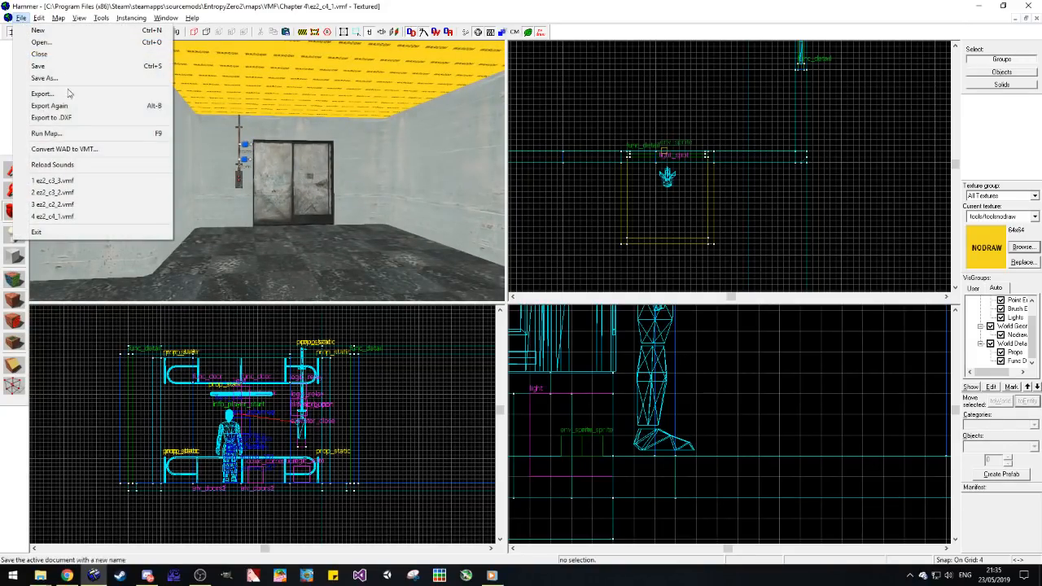
left_click(61, 206)
key("z")
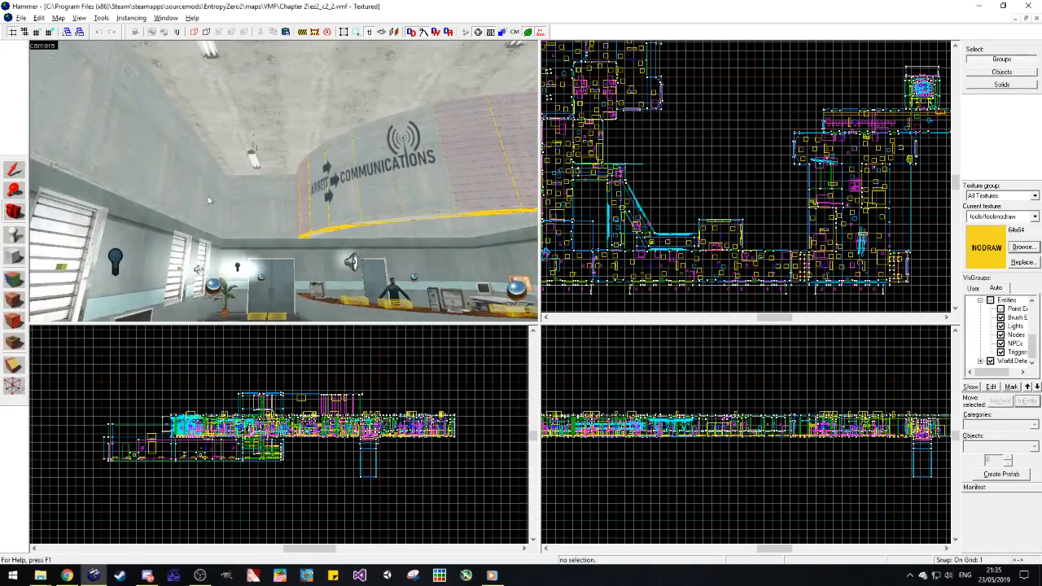
left_click(20, 280)
left_click(333, 95)
left_click(614, 190)
left_click(1037, 17)
Step: Apply concrete/concreteceiling003a to the underside of each nodraw ceiling brush in the concrete room
left_click(16, 280)
right_click(176, 70)
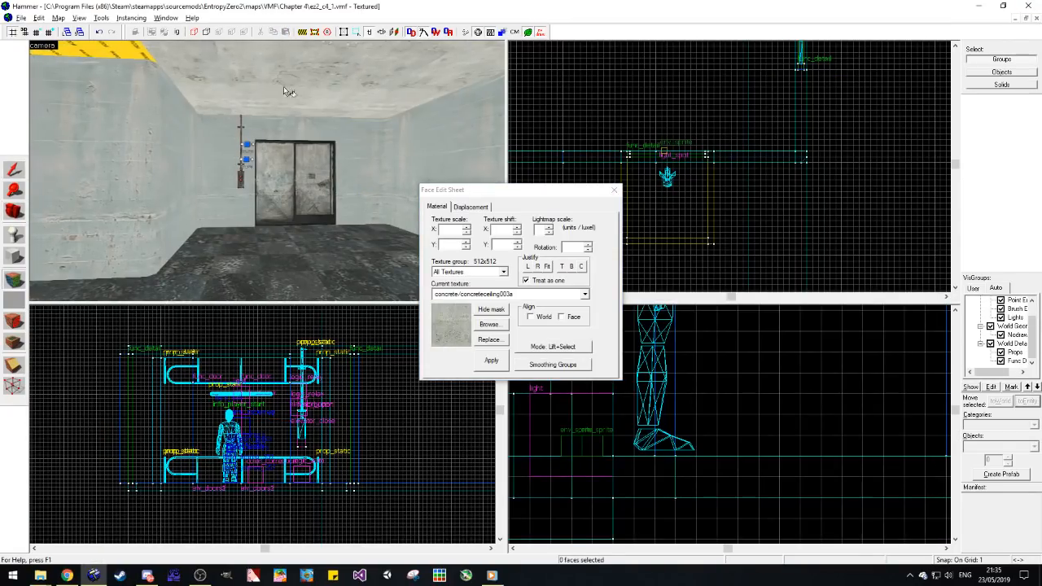
key("z")
key("z")
right_click(236, 80)
right_click(239, 135)
Step: Select the three ceiling faces together, justify their texture left as one with world alignment, and close the face settings
left_click(201, 132)
left_click(239, 96, "ctrl")
double_click(436, 40)
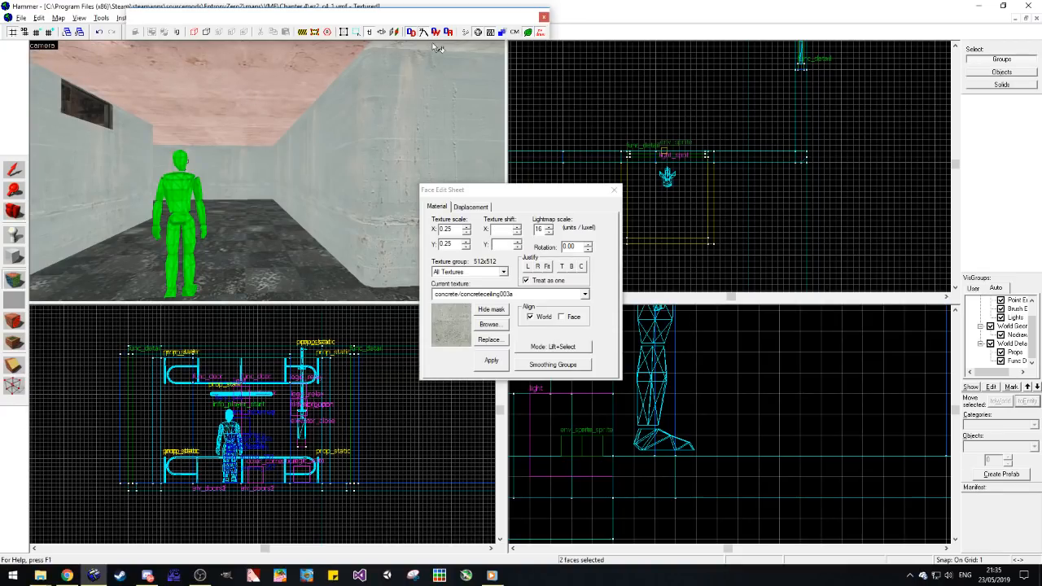
double_click(425, 20)
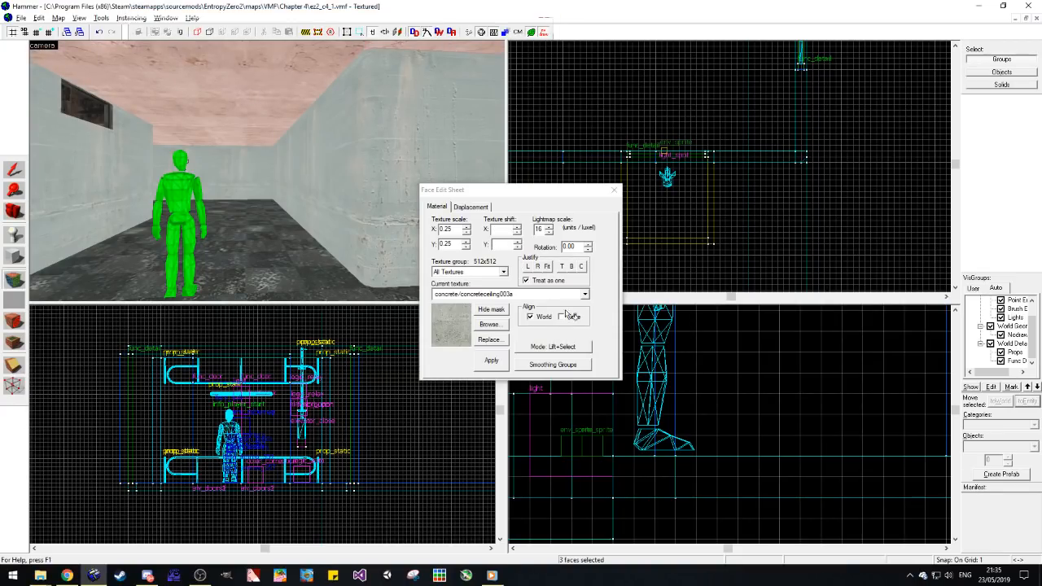
left_click(544, 317)
left_click(529, 267)
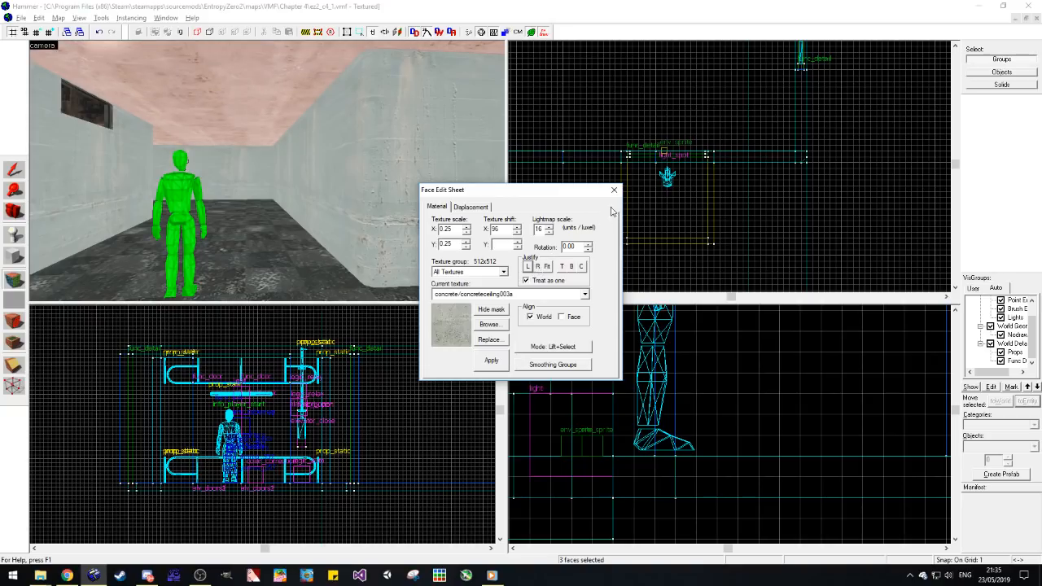
left_click(614, 190)
Step: Duplicate the concrete room's long side wall just inside the room and make the copy 96 units wide
key("d")
left_click(21, 212)
left_click_drag(163, 187, 266, 171)
key("w")
key("a")
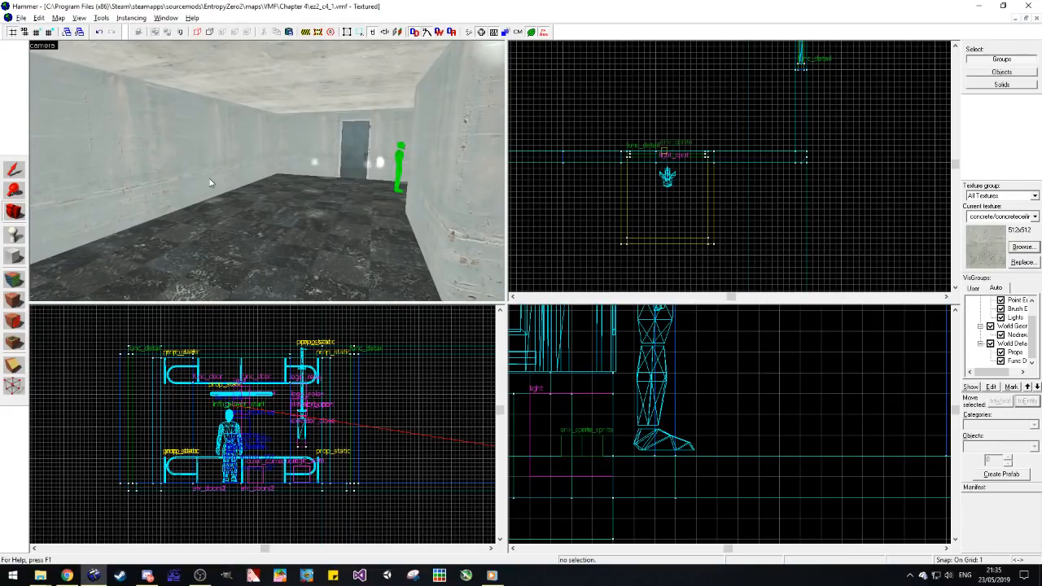
left_click_drag(209, 178, 251, 169)
key("shift+s")
left_click(267, 171)
scroll(699, 192, "down", 5)
scroll(649, 242, "up", 7)
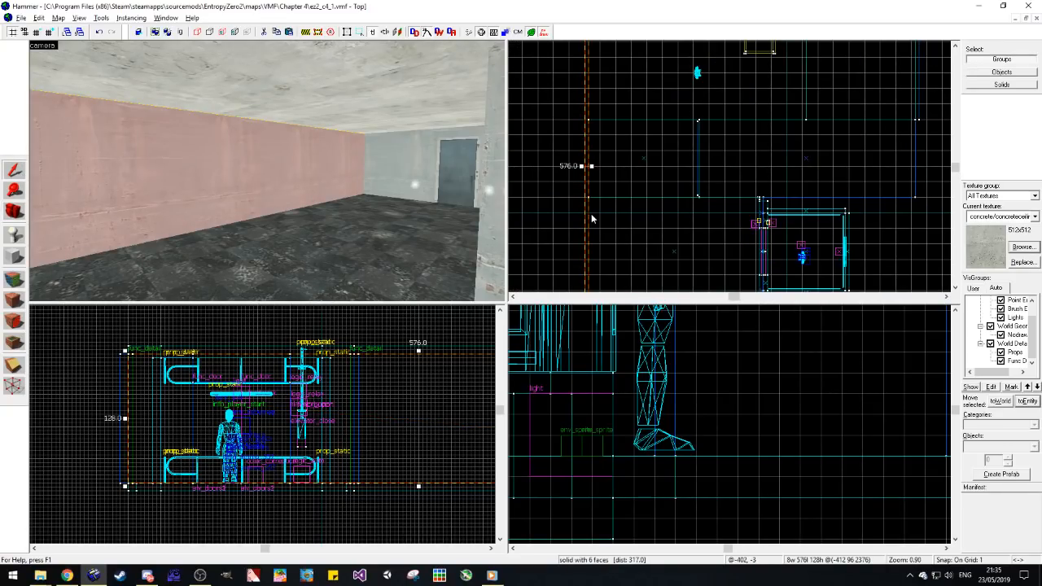
scroll(533, 153, "down", 1)
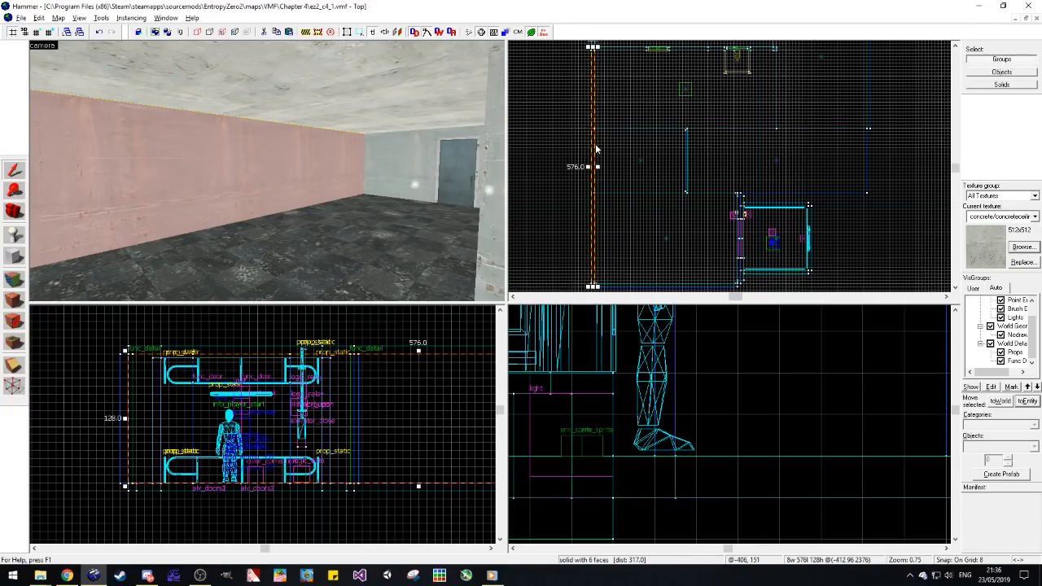
mouse_move(593, 149)
left_mouse_down()
mouse_move(624, 181)
mouse_move(637, 176)
left_mouse_up()
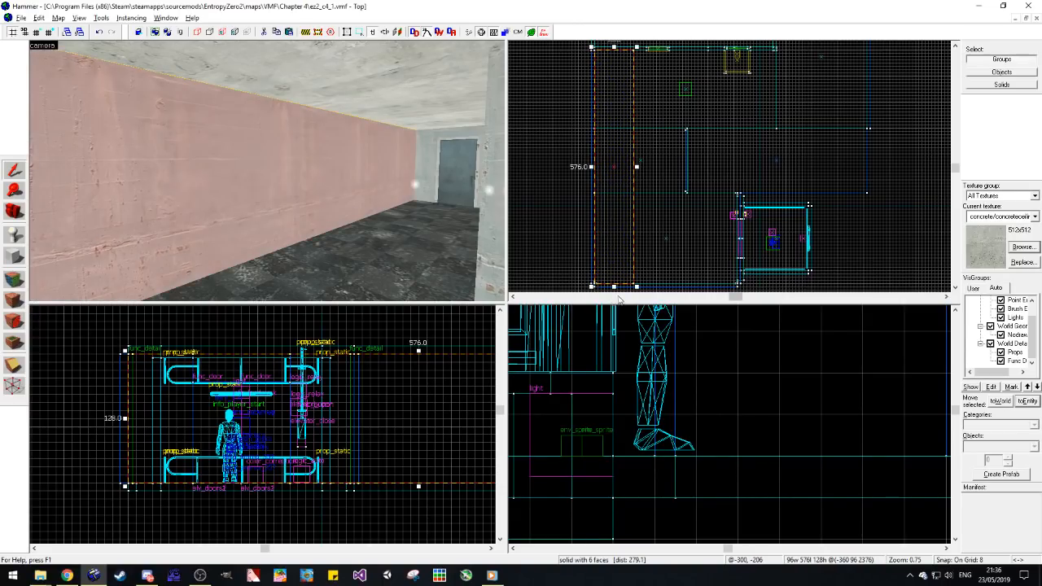
Step: Pull in both ends of the new wall block to shorten it to 352 units
left_click_drag(614, 286, 616, 235)
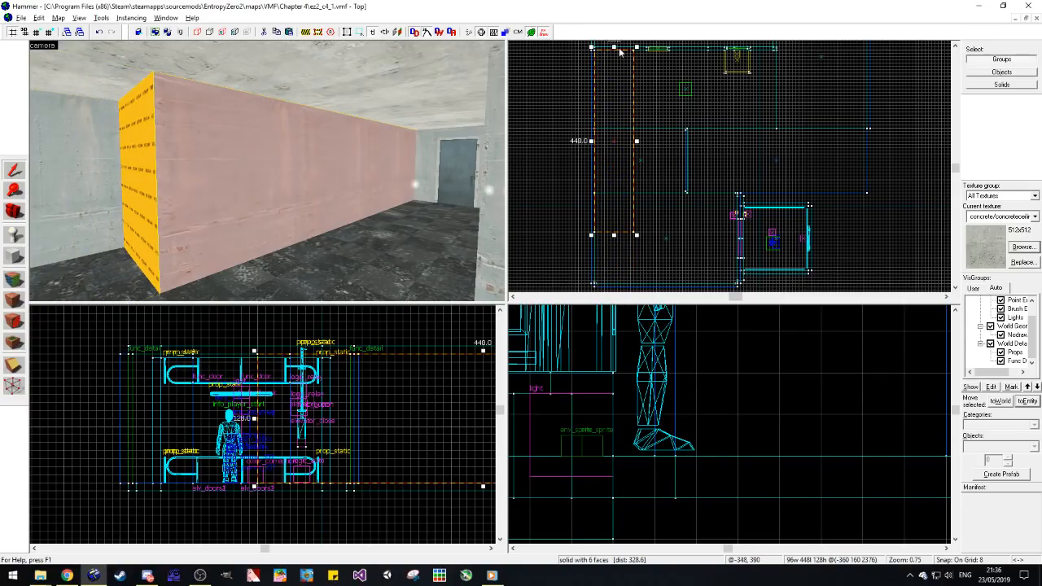
mouse_move(616, 51)
left_mouse_down()
mouse_move(610, 104)
mouse_move(612, 90)
left_mouse_up()
scroll(639, 160, "up", 3)
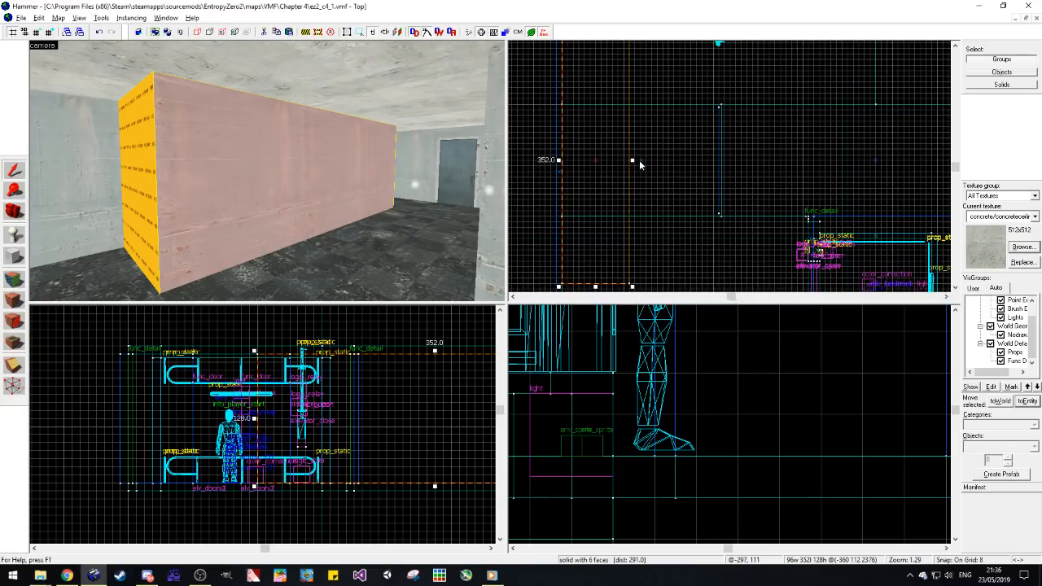
Step: Clip the room-facing corner diagonally off the block's exposed end farthest from the blue door
scroll(638, 158, "down", 2)
scroll(600, 188, "up", 1)
left_click(20, 371)
left_click_drag(639, 228, 610, 258)
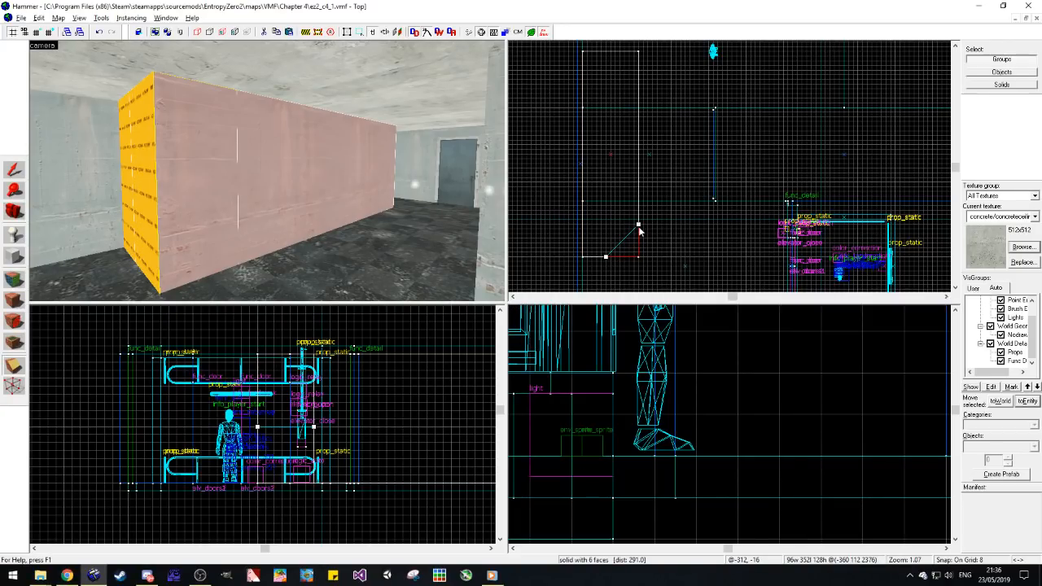
key("Return")
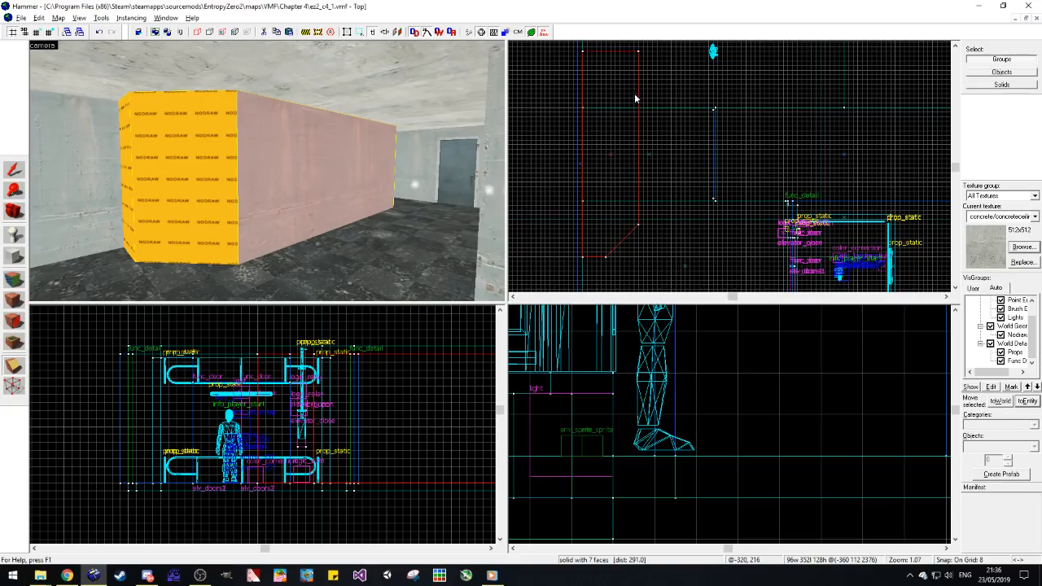
Step: Clip the wall block's other room-facing corner diagonally off, about 56 by 56 units, and deselect the block
key("shift+x")
left_click_drag(638, 99, 643, 108)
mouse_move(611, 57)
left_mouse_down()
mouse_move(595, 242)
mouse_move(607, 249)
mouse_move(604, 57)
left_mouse_up()
left_click_drag(643, 108, 635, 85)
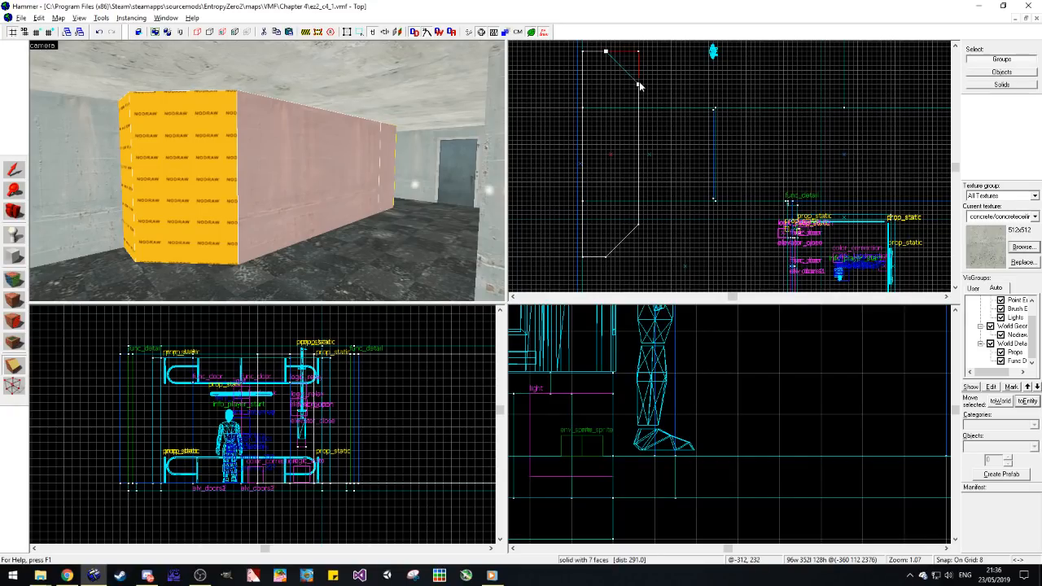
key("Return")
left_click(14, 169)
key("Escape")
left_click(20, 256)
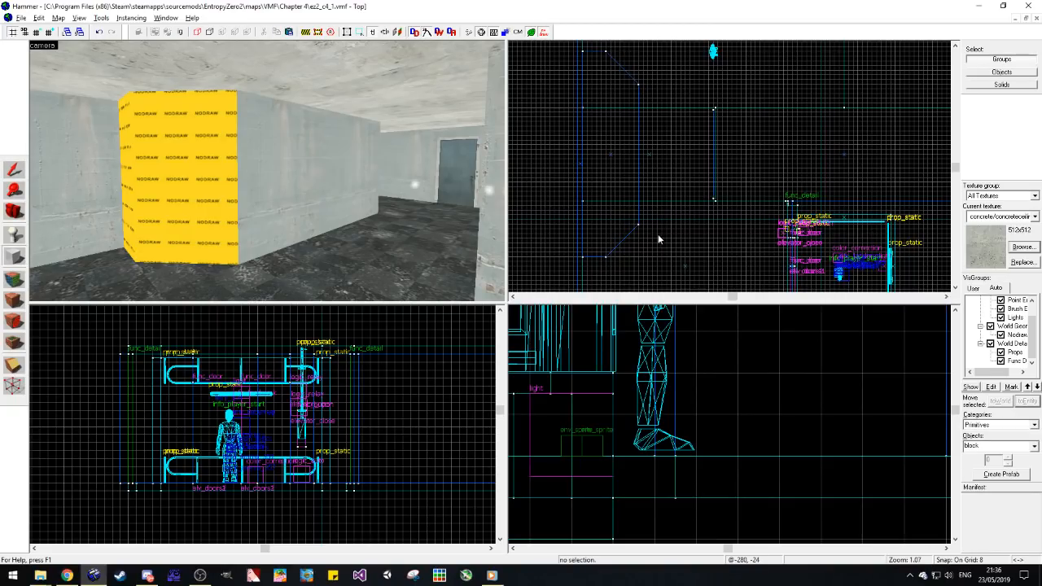
left_click_drag(640, 229, 628, 70)
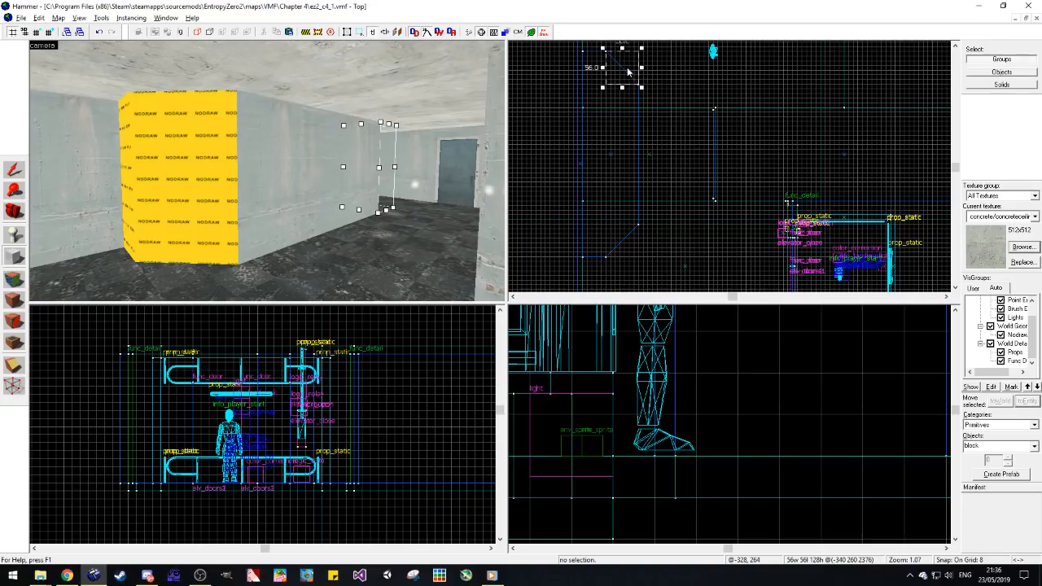
left_click(14, 170)
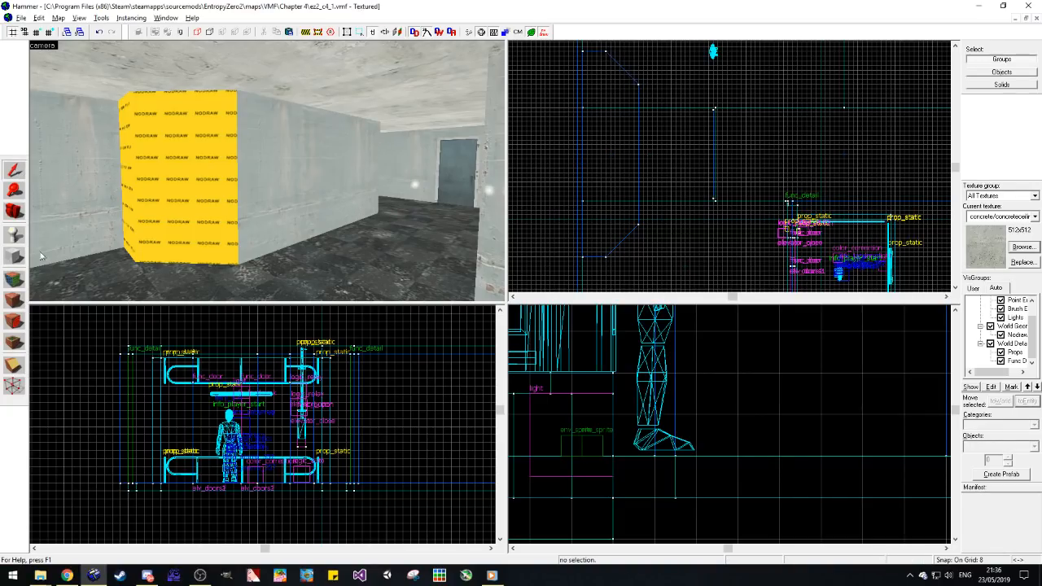
Step: Copy the concrete/concretewall021a texture from the room's wall onto the nodraw faces at both chamfered ends of the block
left_click(14, 279)
left_click(39, 262)
right_click(232, 199)
key("w")
key("d")
right_click(219, 212)
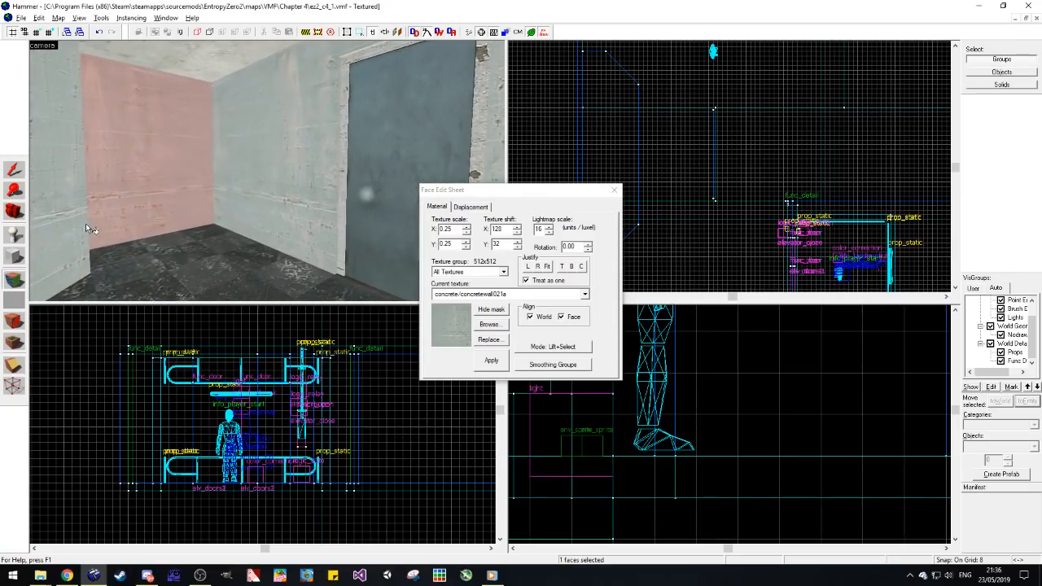
key("d")
key("a")
right_click(41, 236)
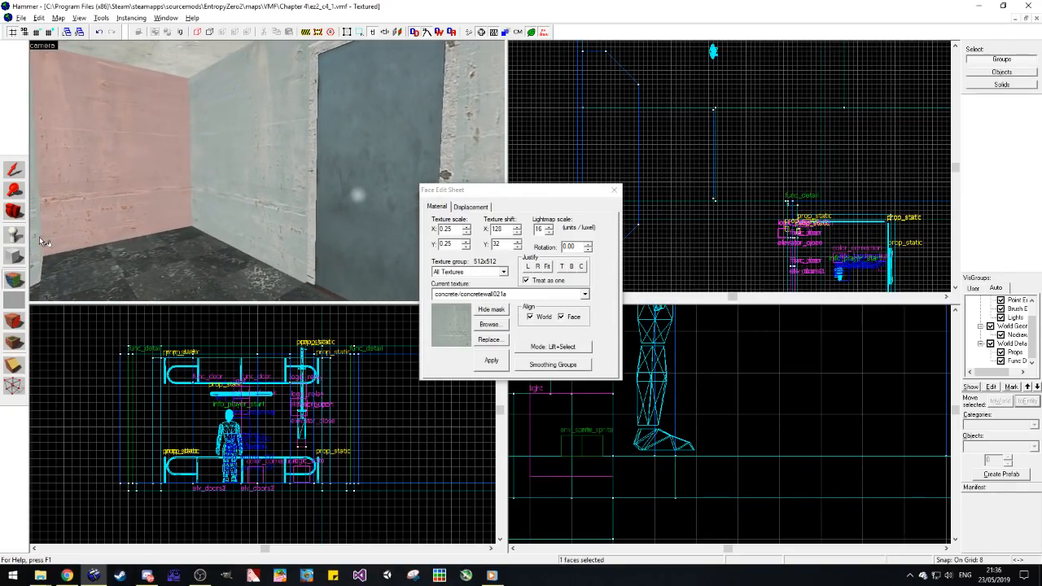
Step: Examine the chamfered wall block, its texturing and the passage beside it from several viewpoints in the concrete room
key("z")
key("s")
key("d")
key("z")
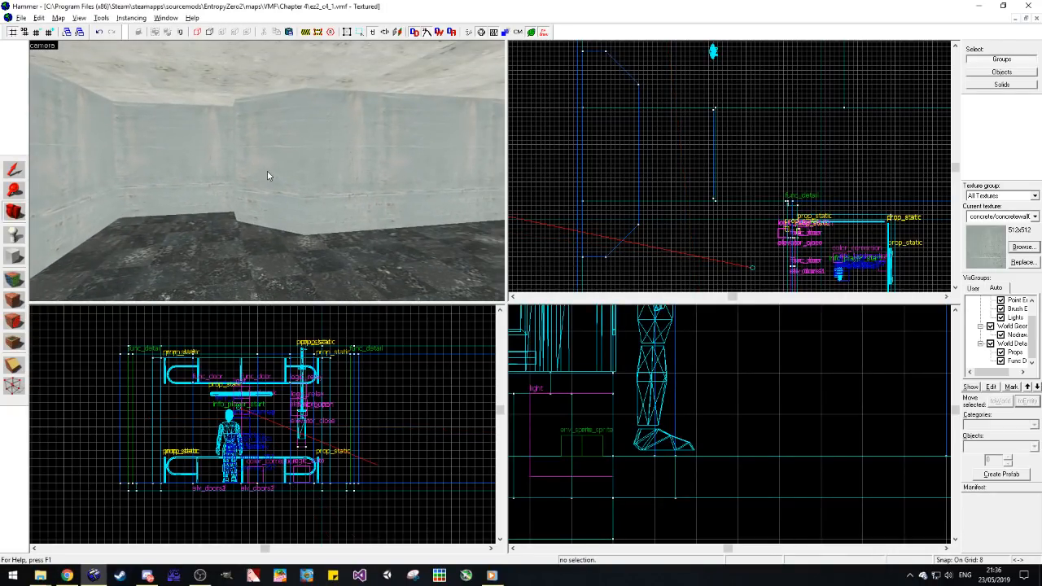
left_click_drag(267, 171, 314, 171)
left_click(14, 170)
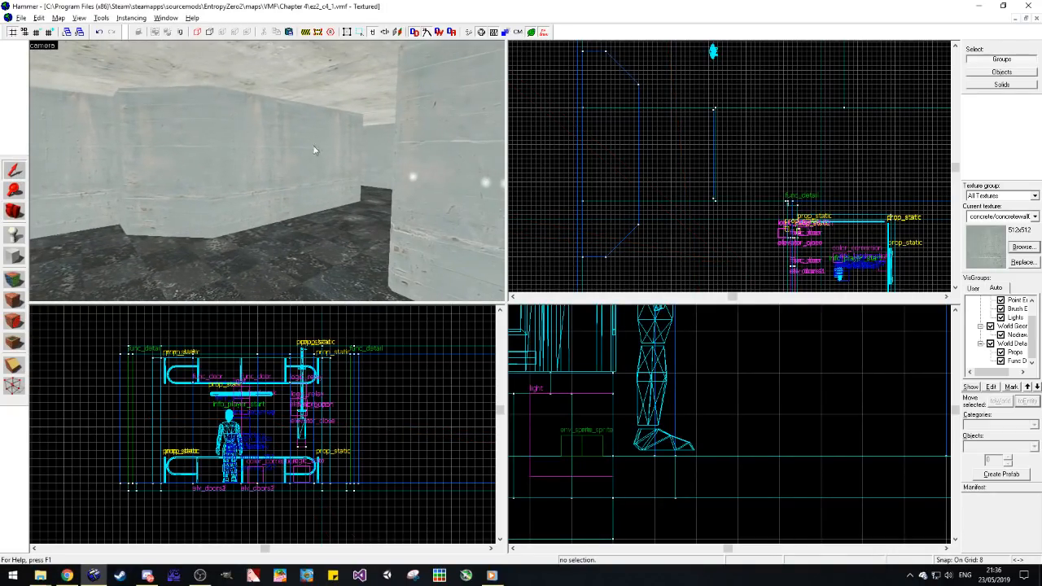
scroll(232, 174, "down", 1)
key("z")
key("z")
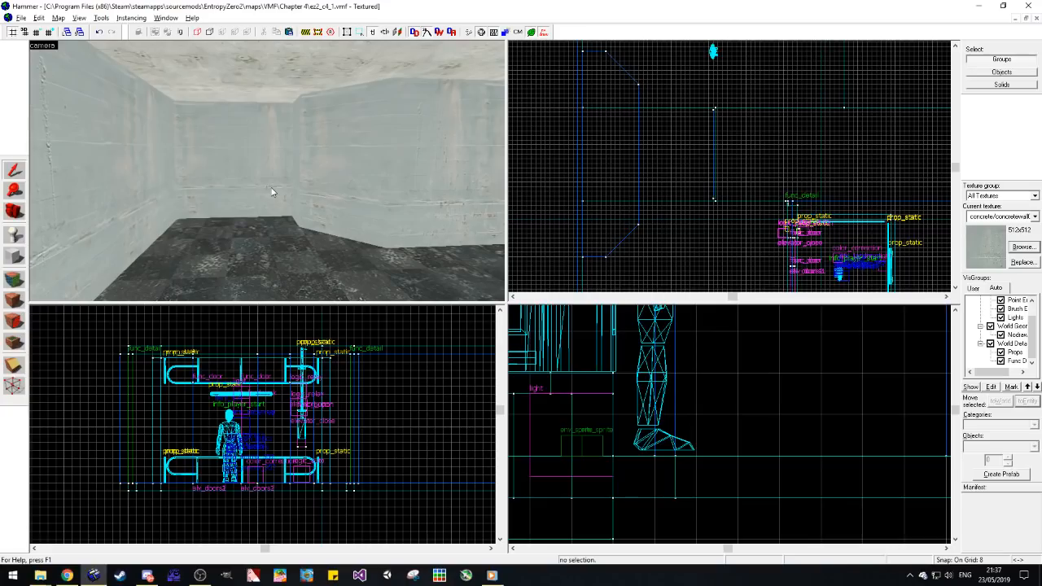
left_click(12, 215)
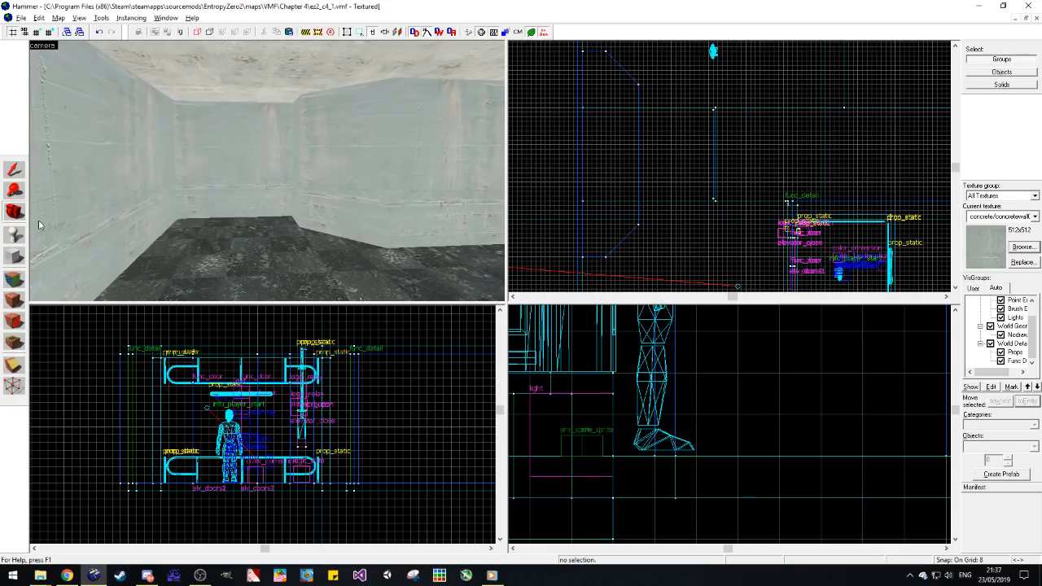
left_click_drag(196, 204, 265, 174)
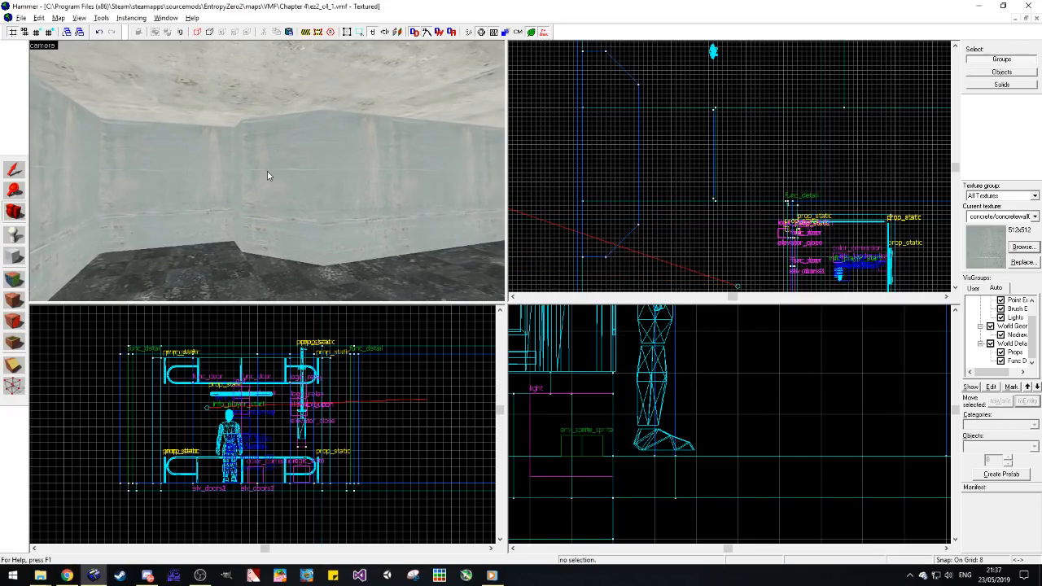
left_click_drag(168, 245, 251, 161)
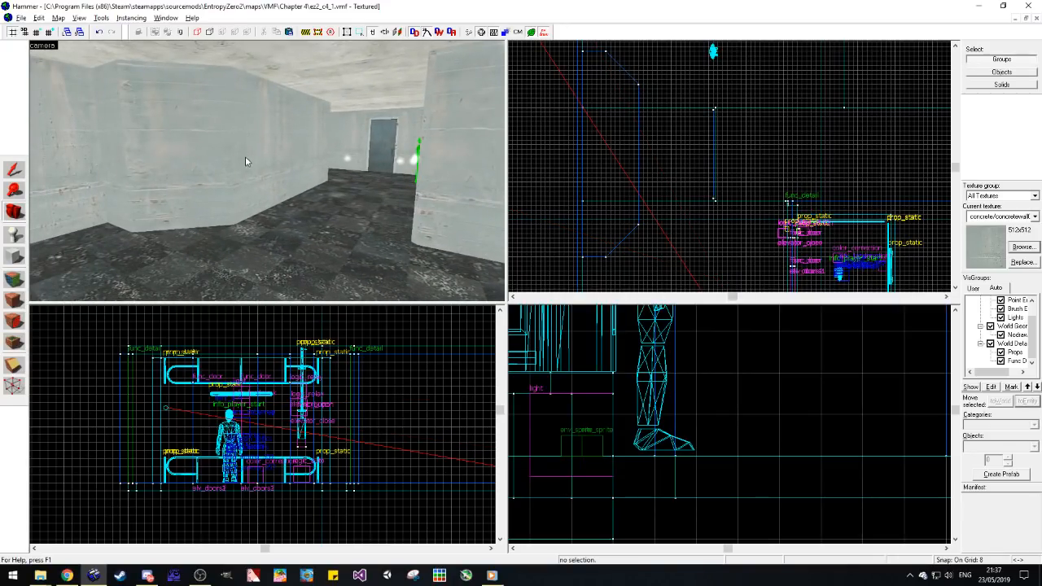
left_click(6, 171)
left_click(142, 175)
left_click(13, 386)
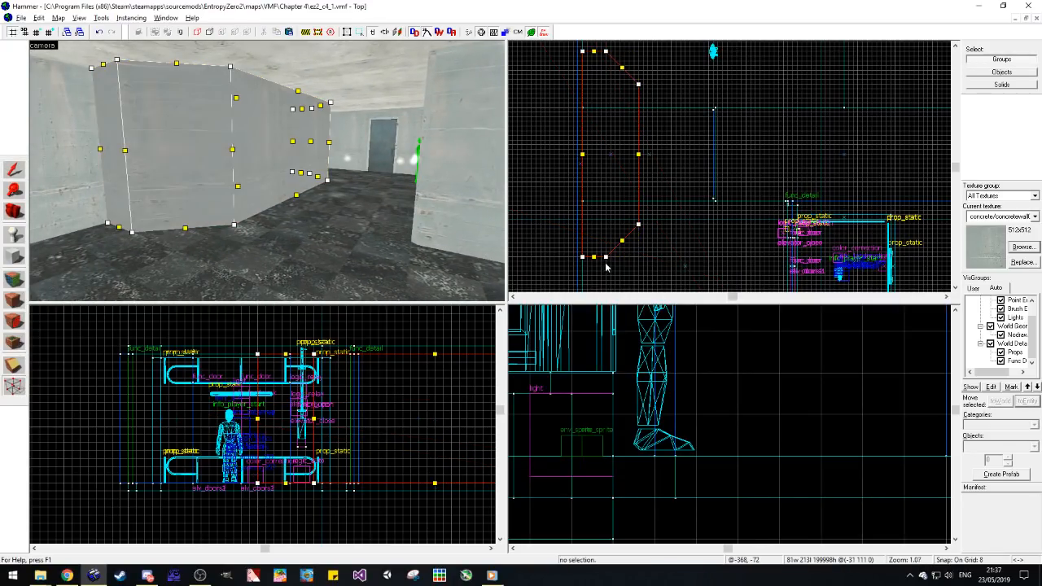
scroll(605, 260, "up", 7)
left_click(18, 362)
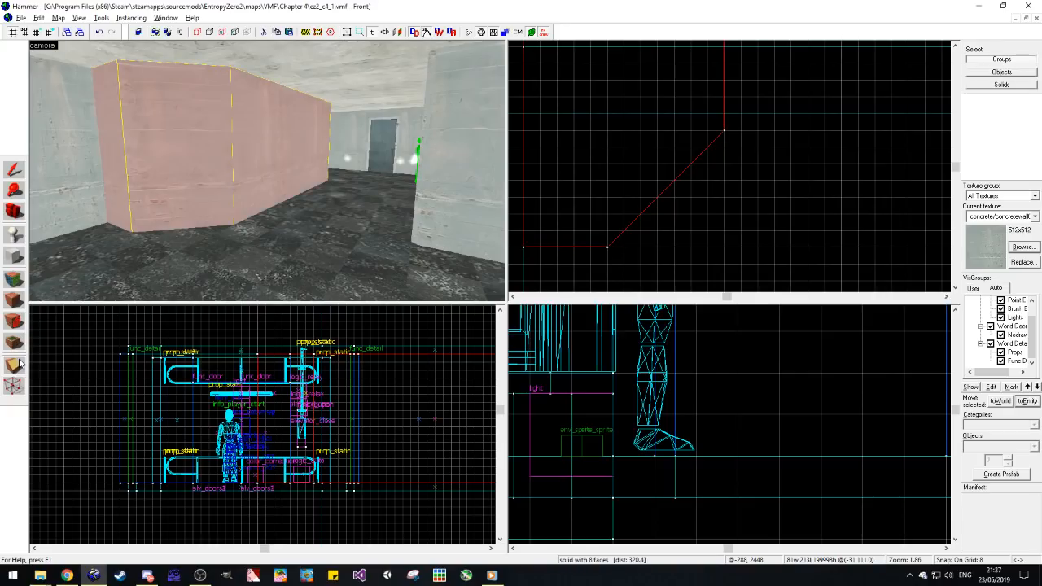
left_click(39, 34)
left_click(39, 34)
scroll(610, 242, "up", 3)
scroll(603, 241, "up", 1)
scroll(583, 256, "down", 6)
scroll(674, 167, "up", 5)
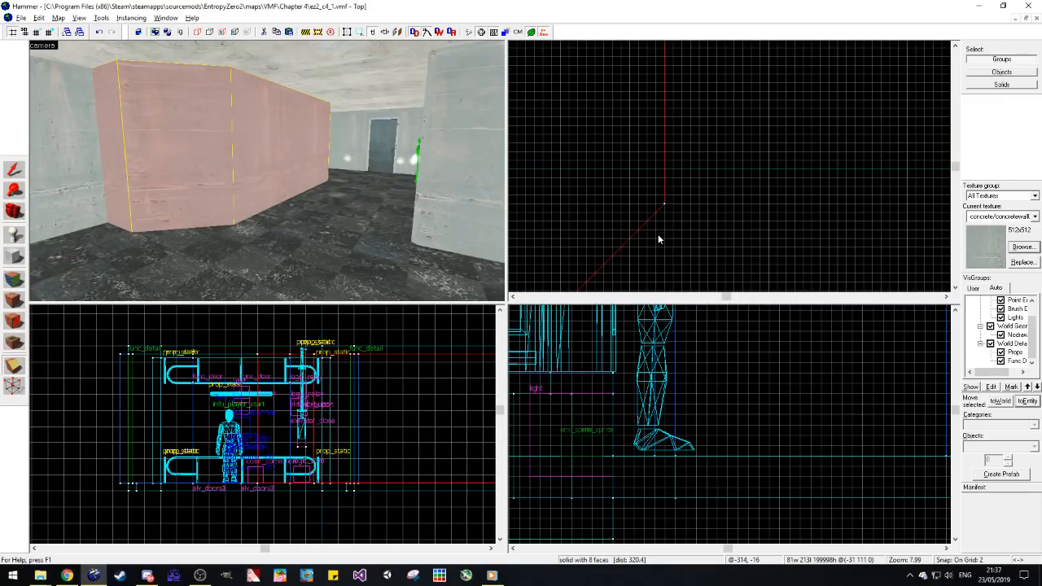
scroll(663, 197, "down", 2)
left_click(48, 35)
left_click(48, 35)
scroll(748, 221, "down", 2)
scroll(704, 195, "up", 1)
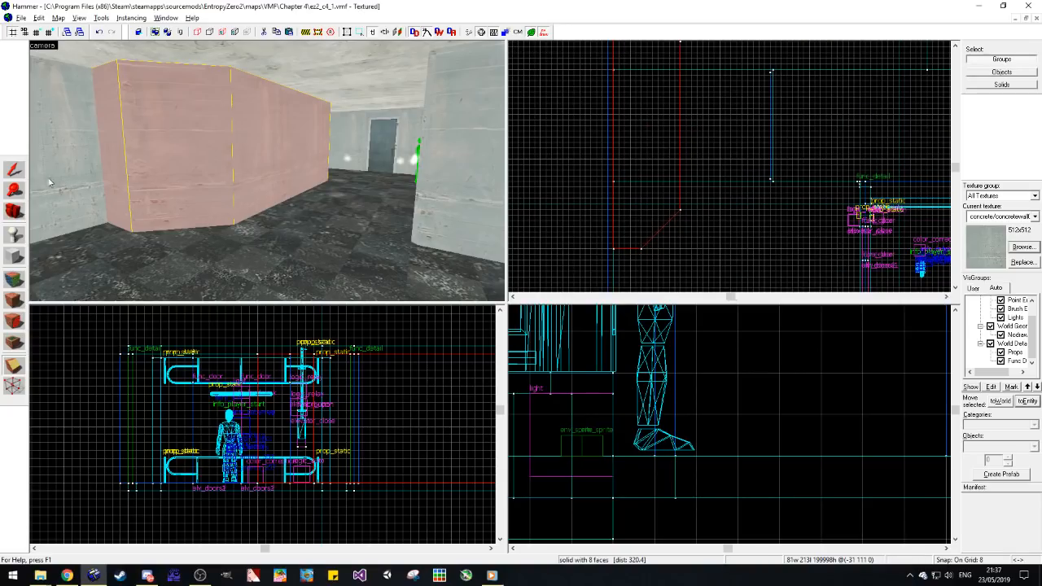
left_click(15, 171)
left_click(114, 367)
Step: Save the map and align the concrete texture on the block's near chamfered corner to its face
key("ctrl+s")
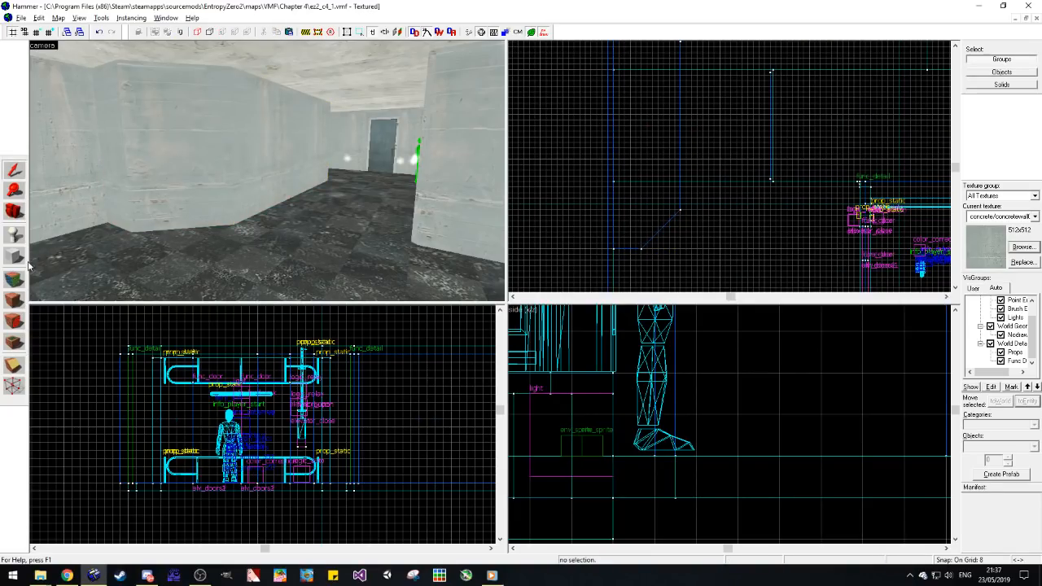
left_click(14, 279)
left_click(209, 173)
left_click(561, 317)
left_click(100, 161)
left_click(188, 174)
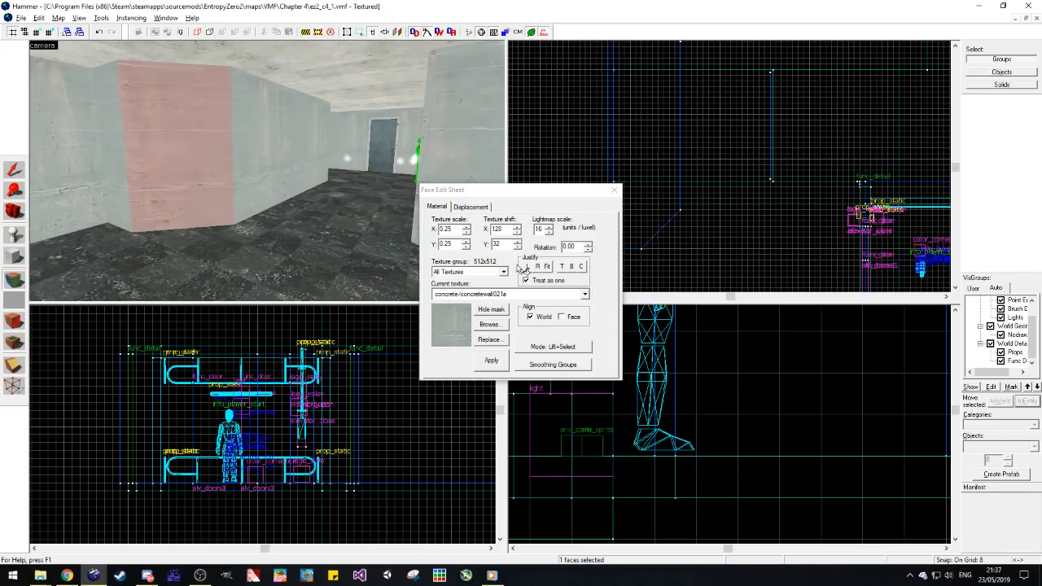
left_click(568, 318)
left_click(567, 319)
left_click(259, 183)
left_click(112, 180)
left_click(160, 176)
Step: Align the concrete texture on the block's opposite chamfered corner to its face
key("w")
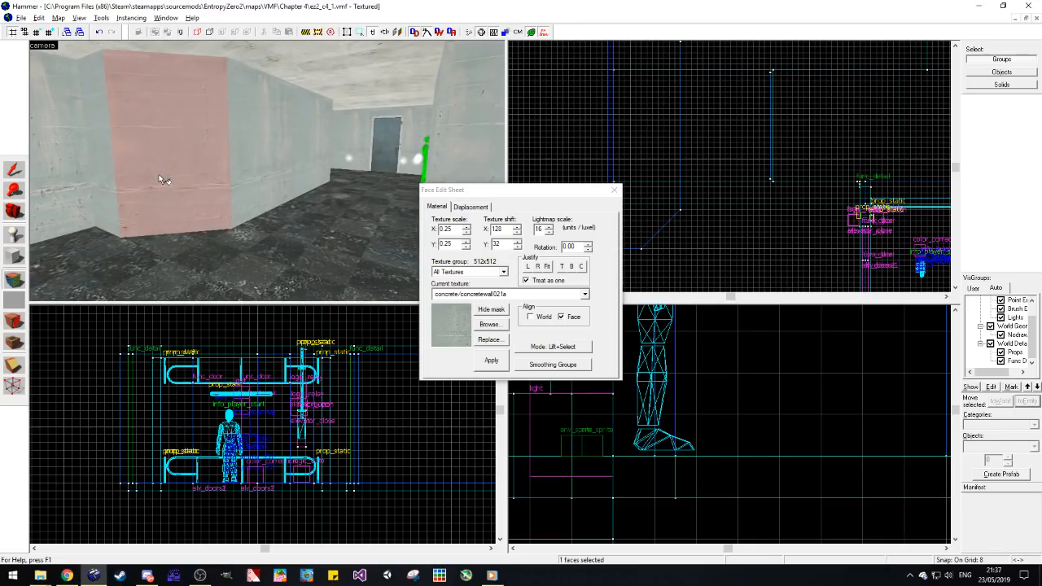
left_click(227, 171)
key("w")
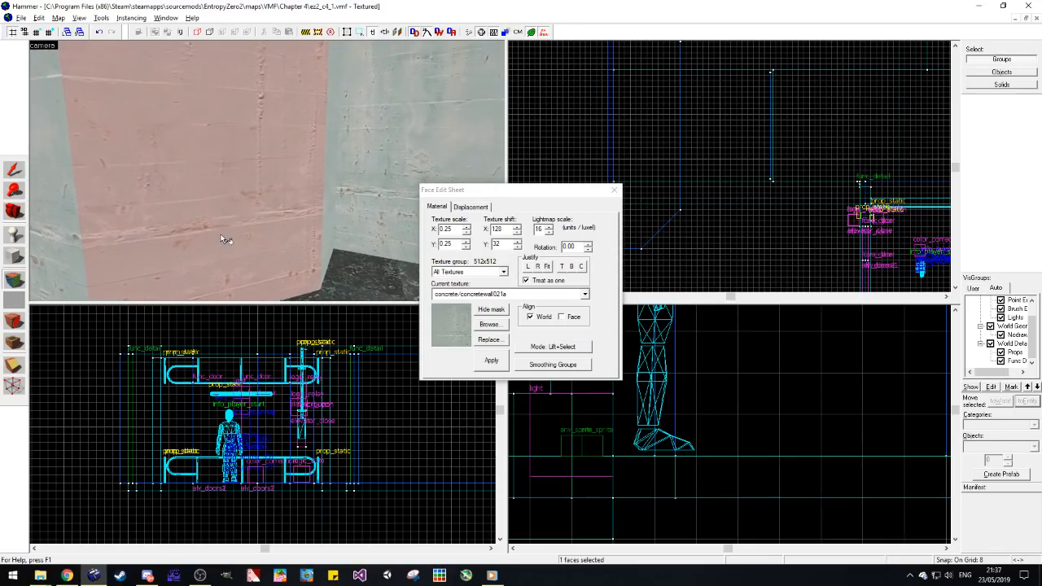
left_click(564, 318)
key("s")
left_click(272, 221)
key("s")
Step: Copy the concrete wall texture onto another face of the concrete room
left_click(15, 212)
mouse_move(284, 170)
left_mouse_down()
mouse_move(254, 174)
mouse_move(267, 171)
left_mouse_up()
left_click(18, 282)
left_click(121, 213)
right_click(256, 180)
Step: Copy the metal/metalwall_bts_006a texture from the rusty wall onto the nodraw strip beside the blue door's frame
left_click(17, 212)
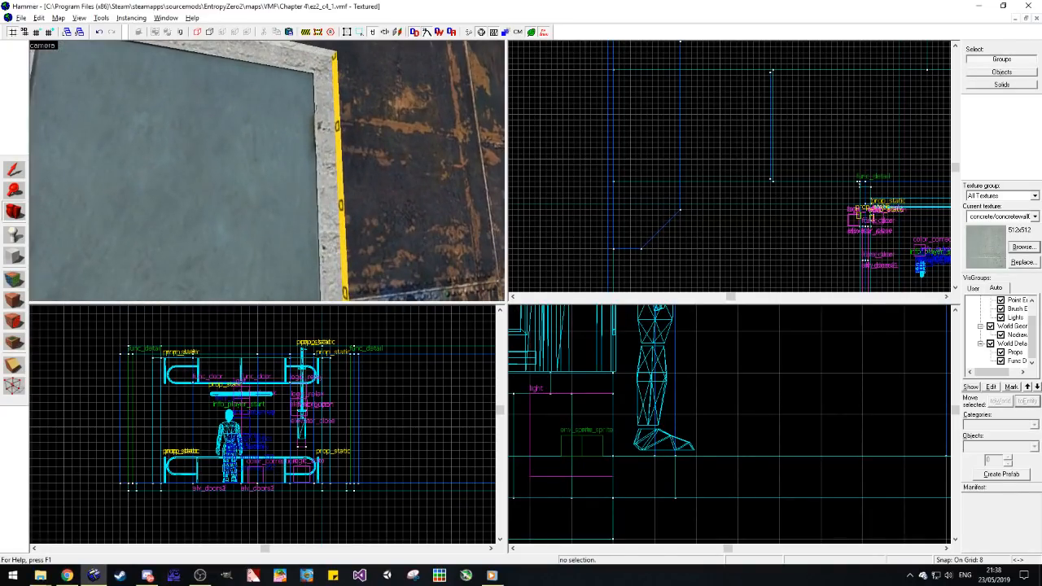
left_click(17, 279)
left_click(368, 201)
right_click(341, 201)
key("s")
key("d")
key("w")
key("w")
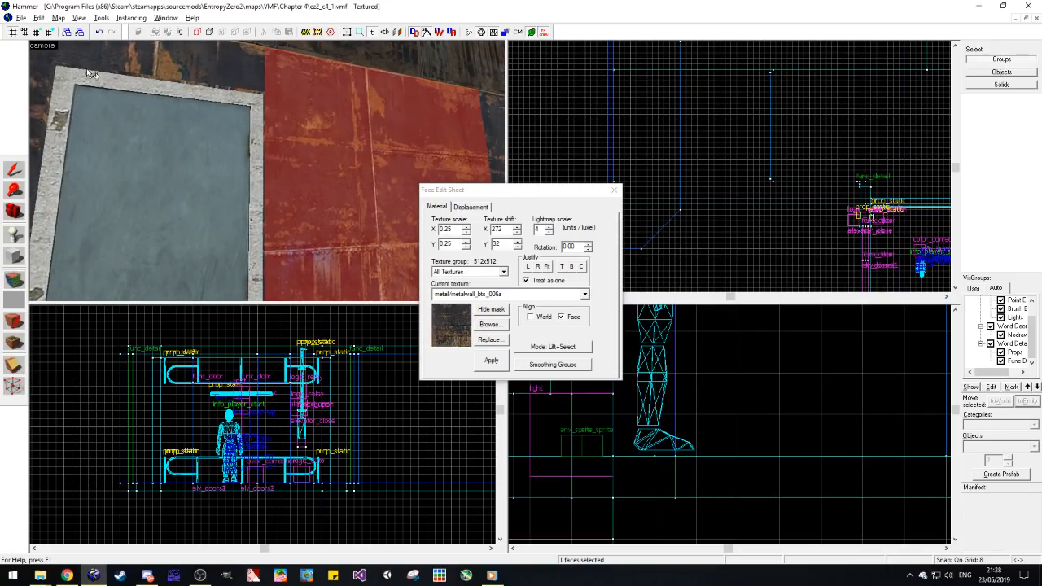
key("s")
Step: Apply the metal/metalwall_bts_006a texture to the whole frame of the blue door and deselect it
left_click(15, 169)
left_click(79, 139)
left_click(14, 302)
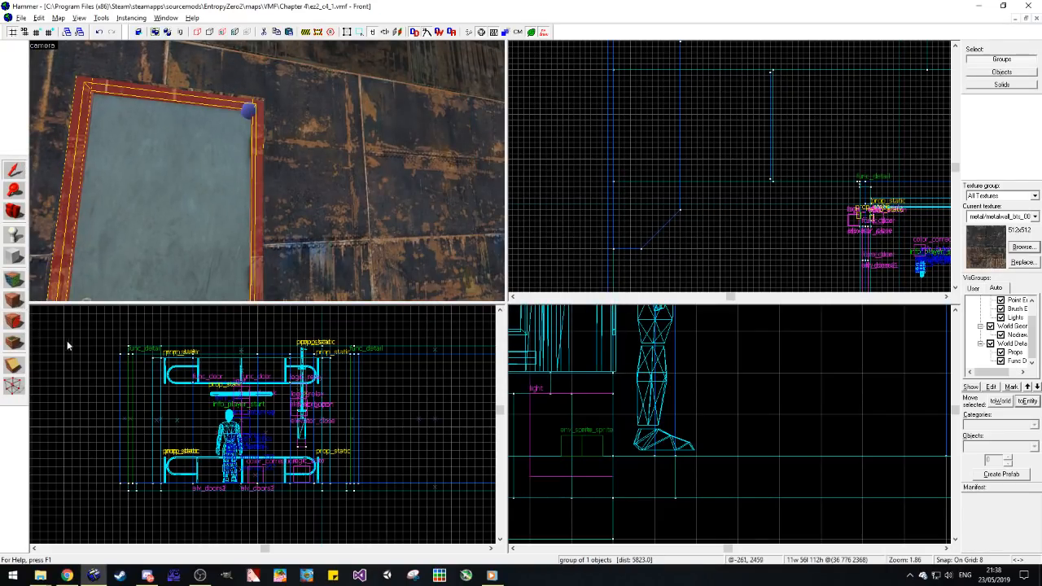
key("Escape")
Step: Duplicate the hanging ceiling block of the open-topped metal room directly above itself
key("z")
key("s")
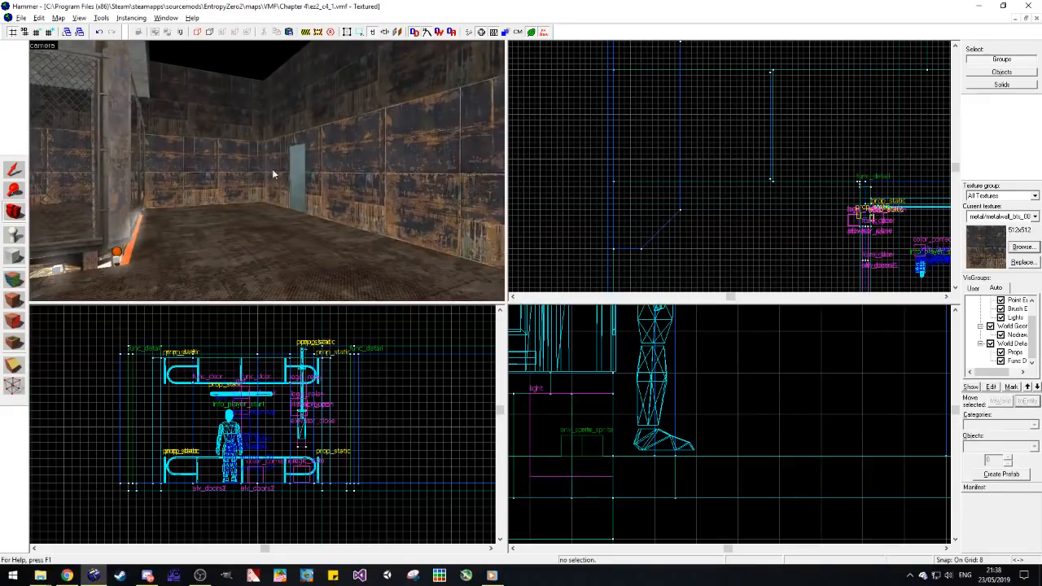
key("z")
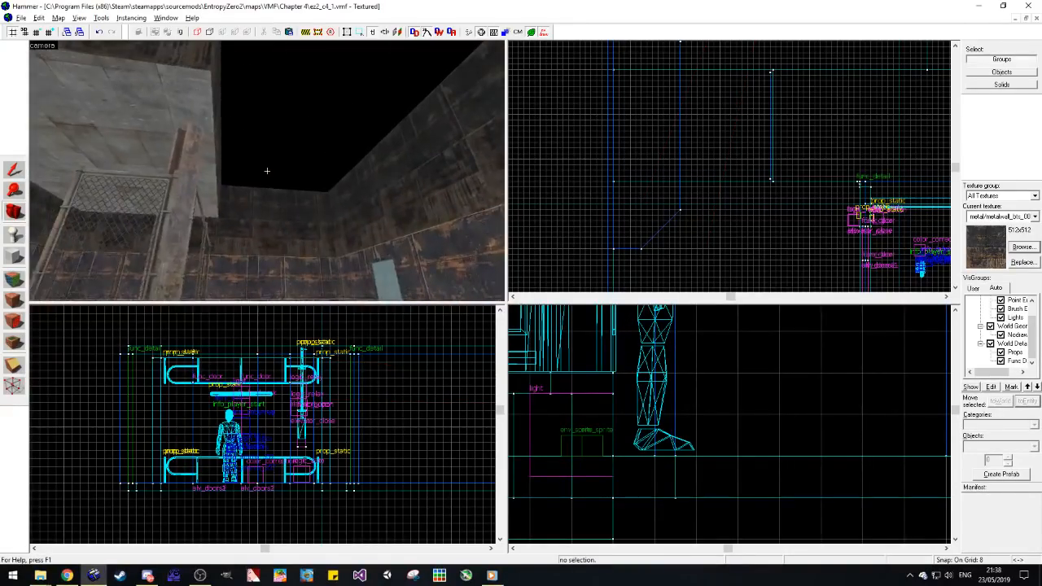
key("s")
key("z")
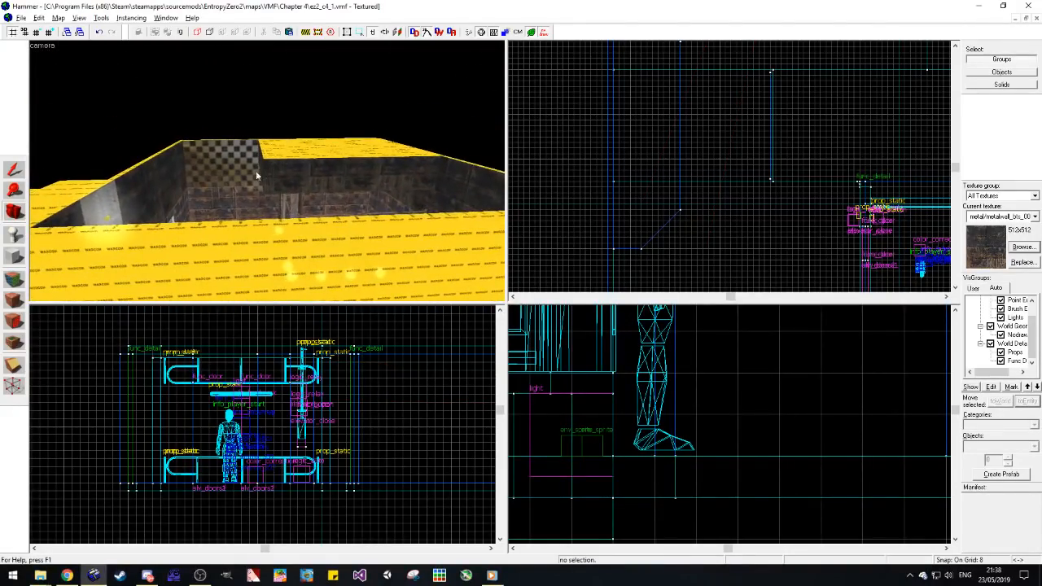
left_click(8, 171)
left_click(269, 172)
scroll(157, 506, "down", 11)
scroll(264, 497, "up", 8)
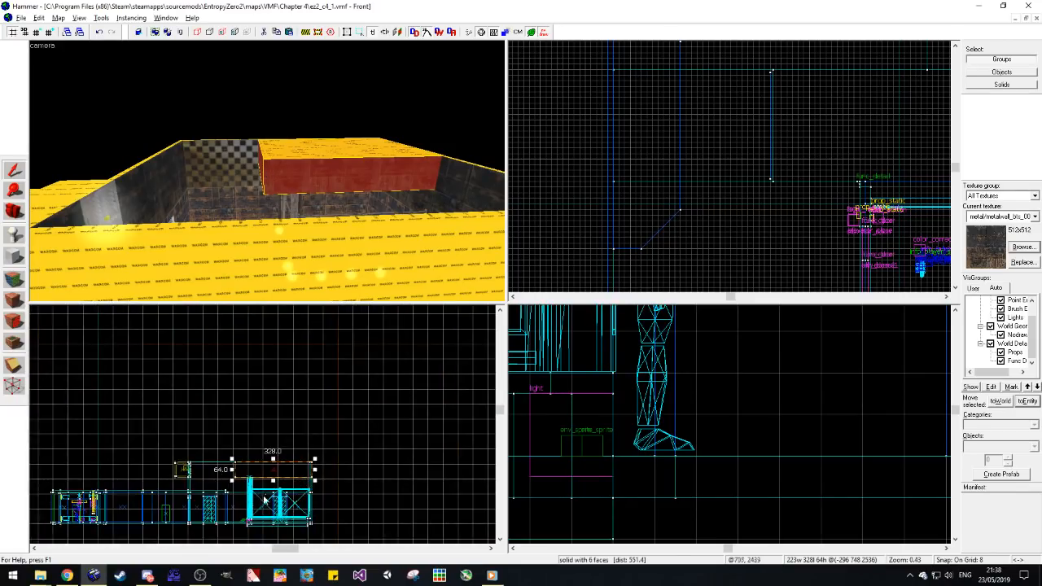
left_click_drag(341, 437, 337, 397)
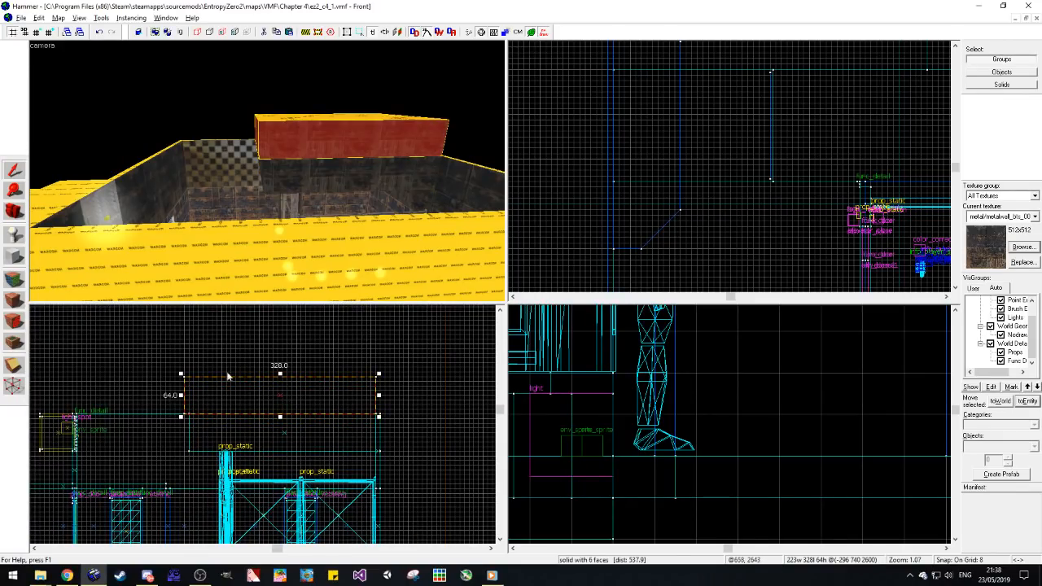
Step: Resize the copied block into an 8-unit-thick ceiling slab, 440 by 512 units, covering the metal room's opening
scroll(216, 378, "down", 2)
scroll(193, 376, "up", 2)
left_click_drag(193, 372, 88, 404)
scroll(611, 190, "down", 11)
scroll(665, 131, "up", 7)
scroll(654, 128, "up", 1)
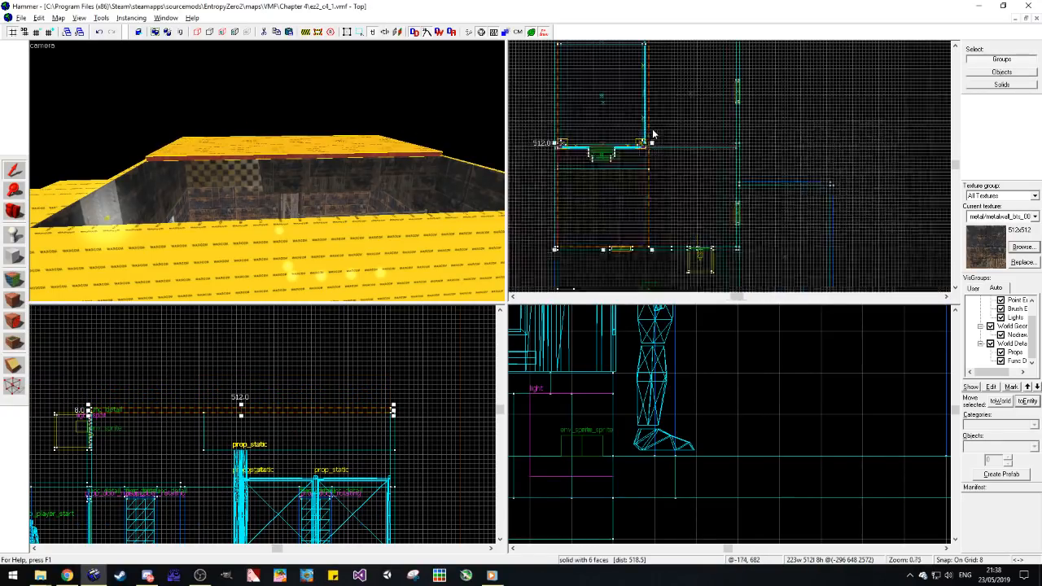
left_click_drag(728, 154, 738, 157)
left_click(779, 151)
Step: Apply the tools/toolsnodraw texture to all faces of the new ceiling slab
left_click(15, 280)
left_click(163, 185)
left_click(16, 170)
left_click(209, 179)
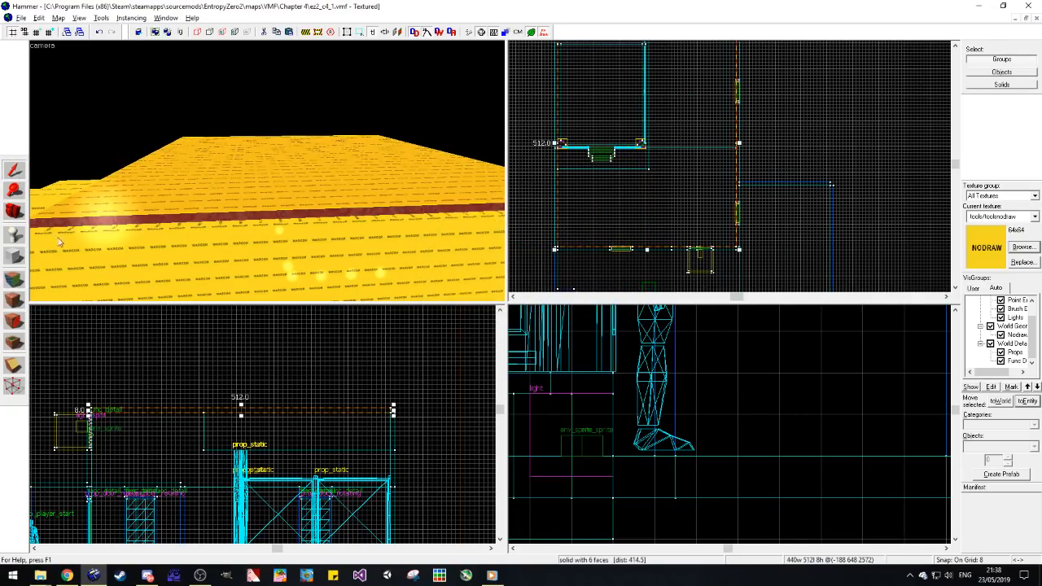
left_click(15, 301)
left_click(133, 335)
Step: Copy the metal/metalwall005b texture from the hanging block's underside onto the new ceiling and justify it right and bottom
scroll(276, 245, "up", 5)
key("space")
left_click_drag(277, 244, 267, 171)
key("s")
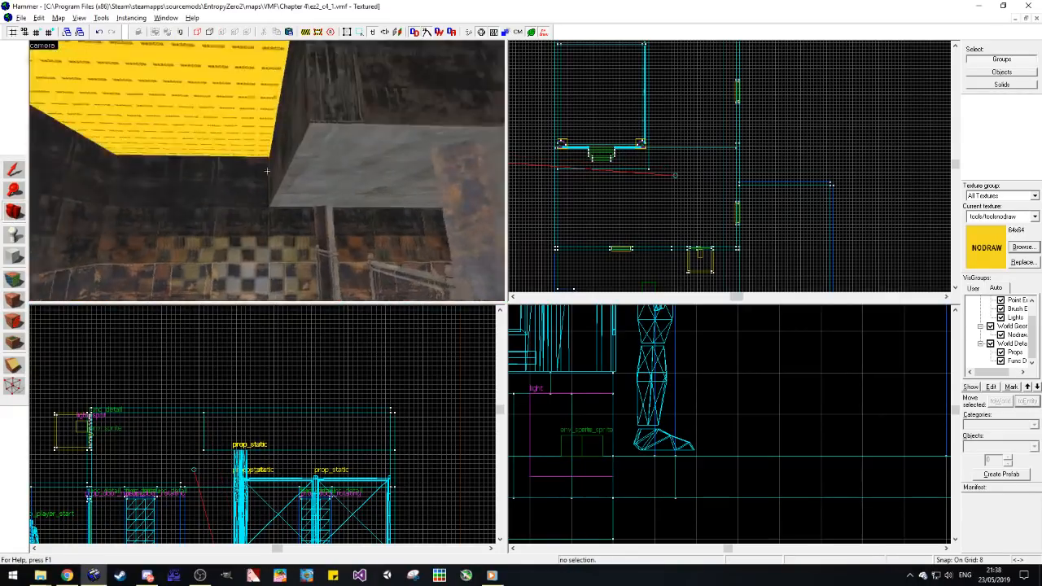
key("a")
key("z")
key("d")
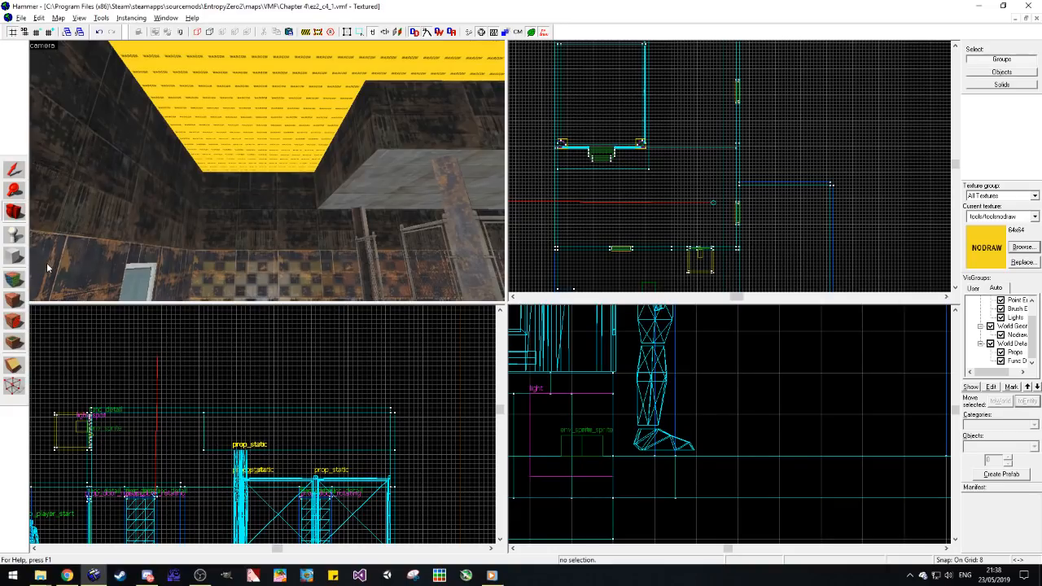
left_click(14, 279)
left_click(342, 210)
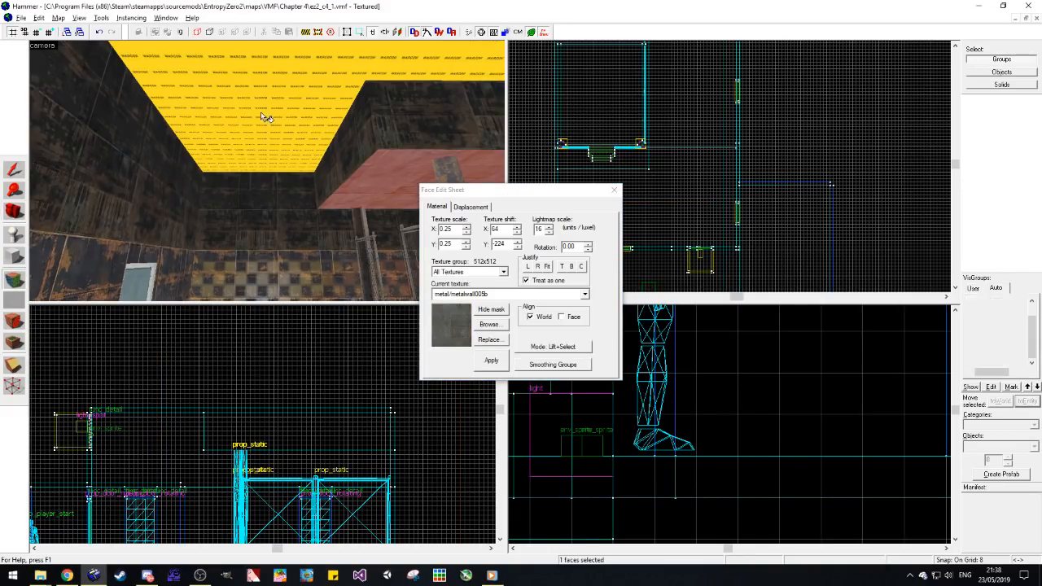
right_click(253, 114)
left_click(247, 120)
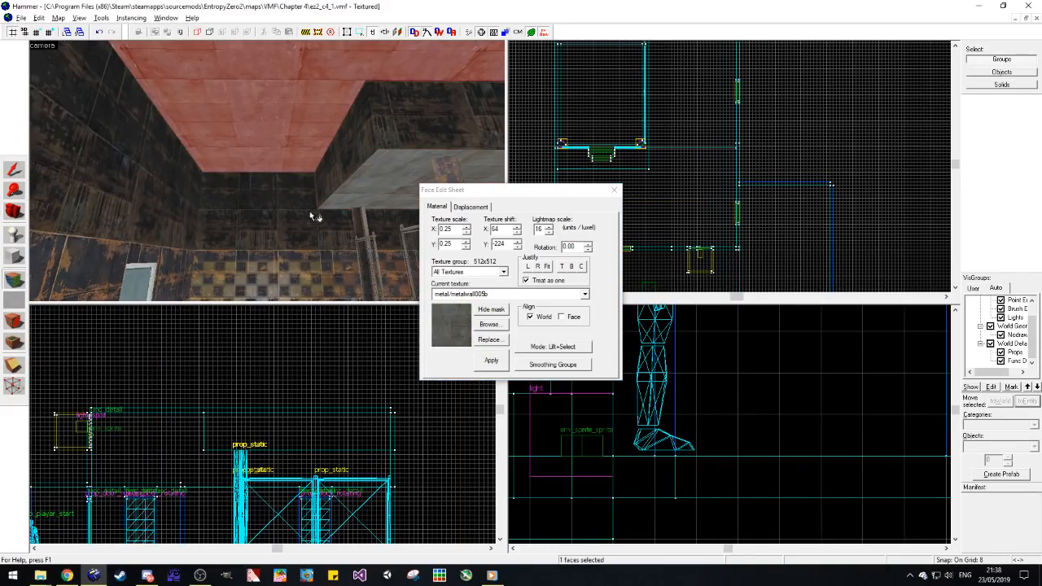
left_click(538, 267)
left_click(568, 269)
Step: Shorten the hanging ceiling block to 280 units so its front edge sits closer to the fenced cage
left_click(14, 212)
left_click_drag(171, 179, 267, 171)
left_click(14, 171)
left_click(300, 108)
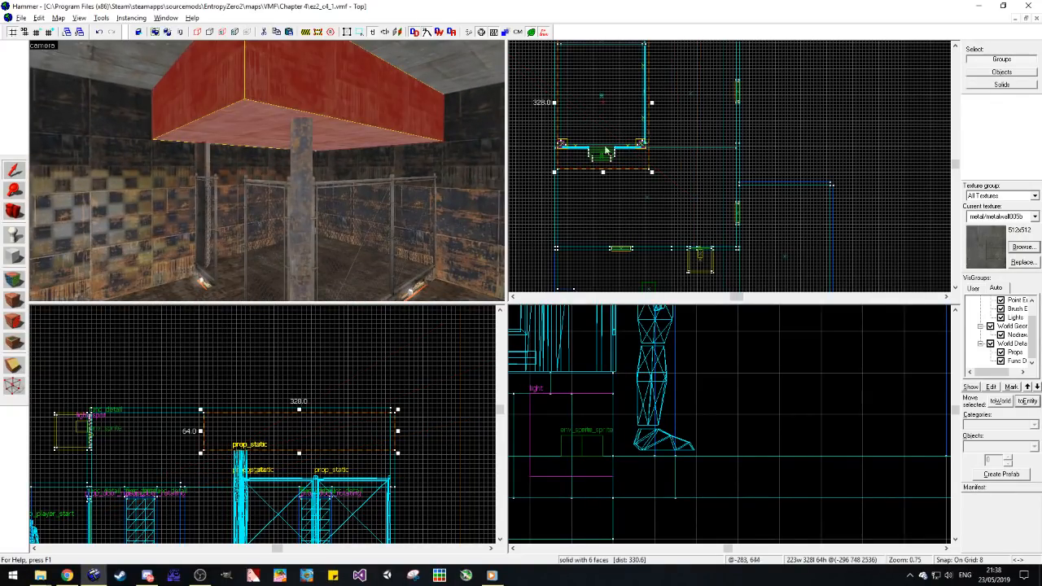
scroll(606, 154, "up", 3)
left_click_drag(603, 190, 604, 160)
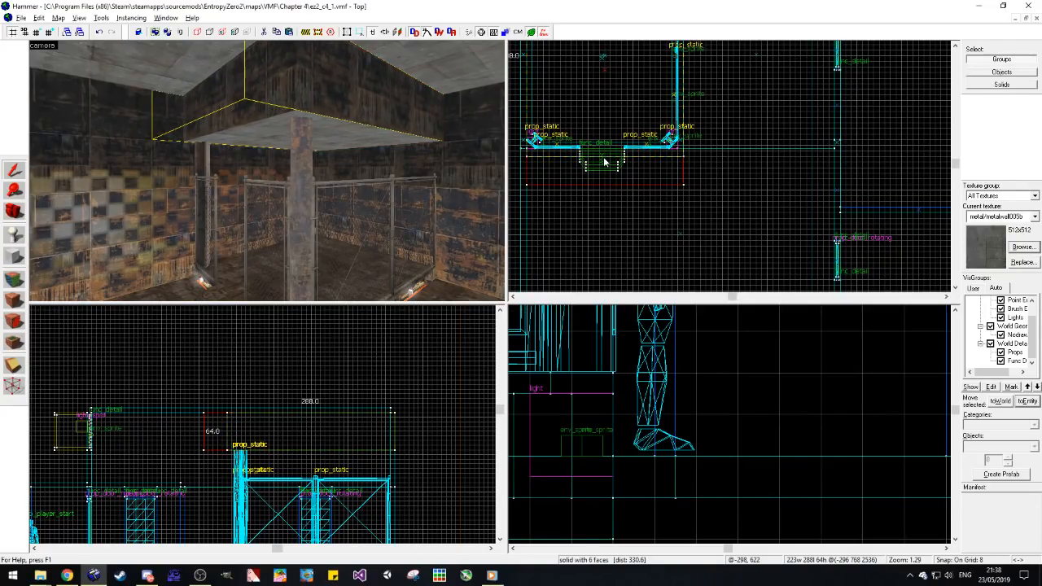
left_click(640, 186)
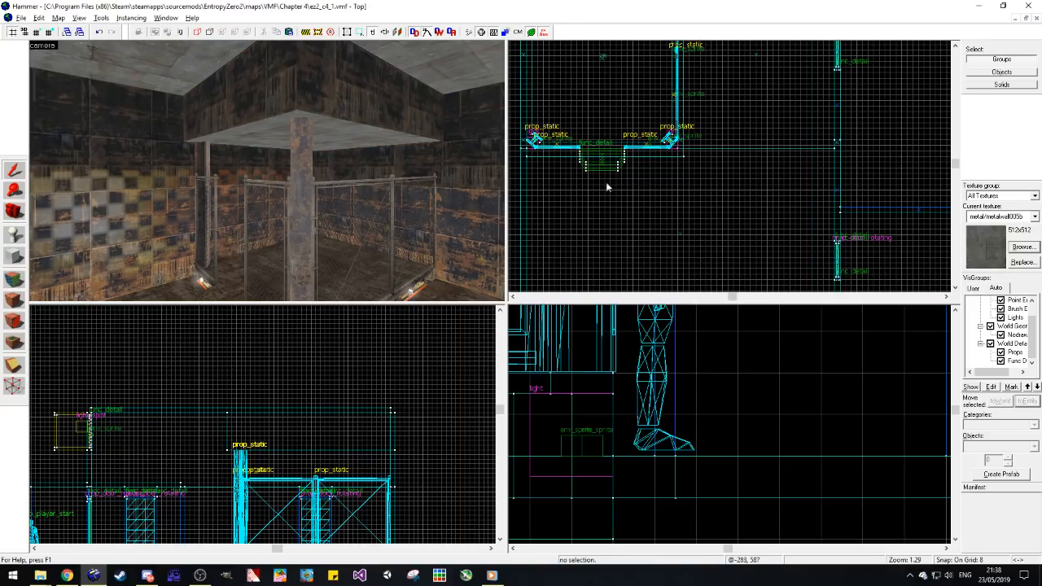
Step: Go to the concrete room and select its framed metal door group as the source for a copy
left_click(14, 211)
key("z")
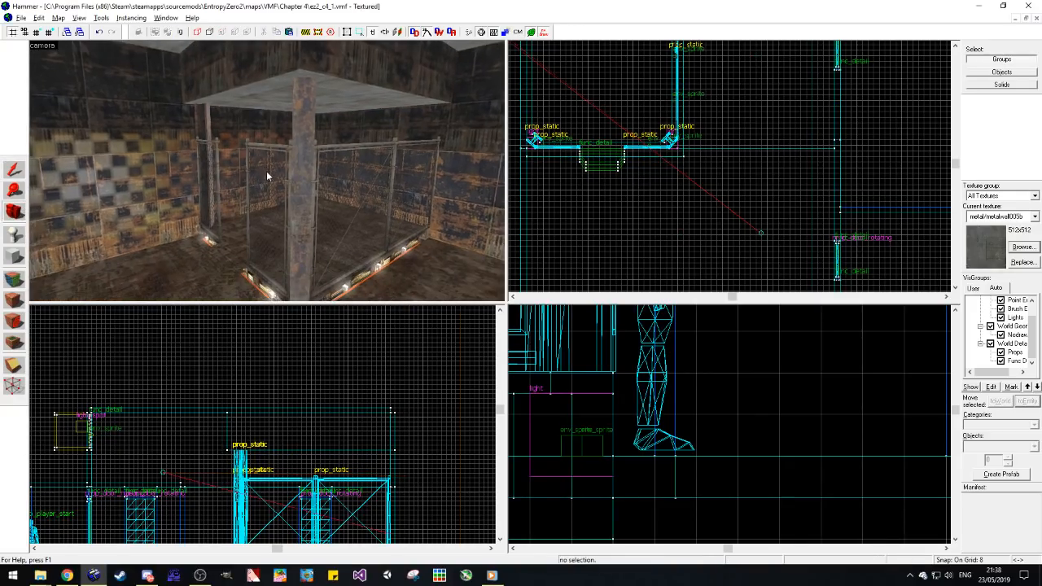
key("w")
key("w")
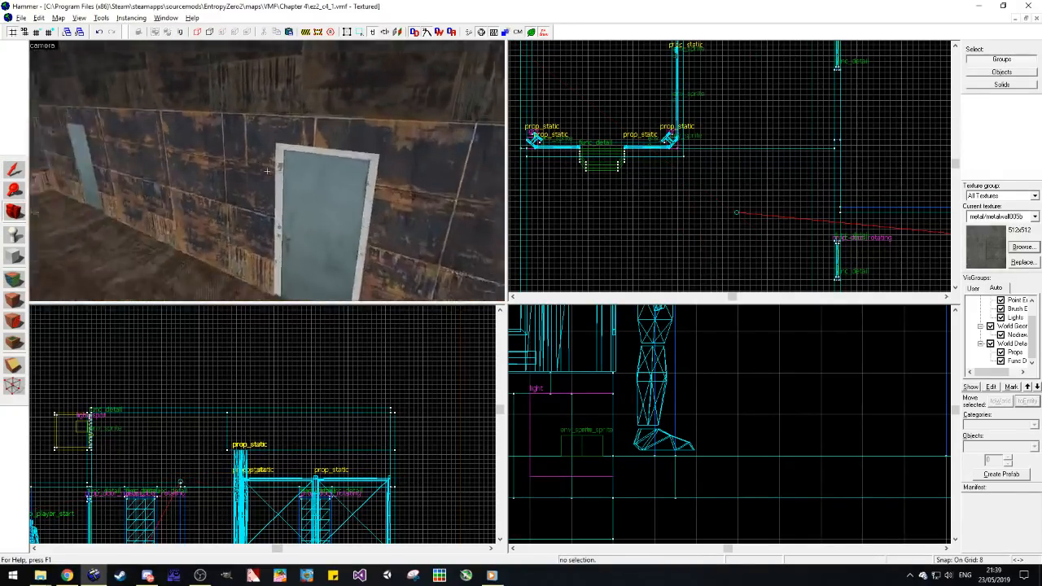
key("z")
key("z")
key("w")
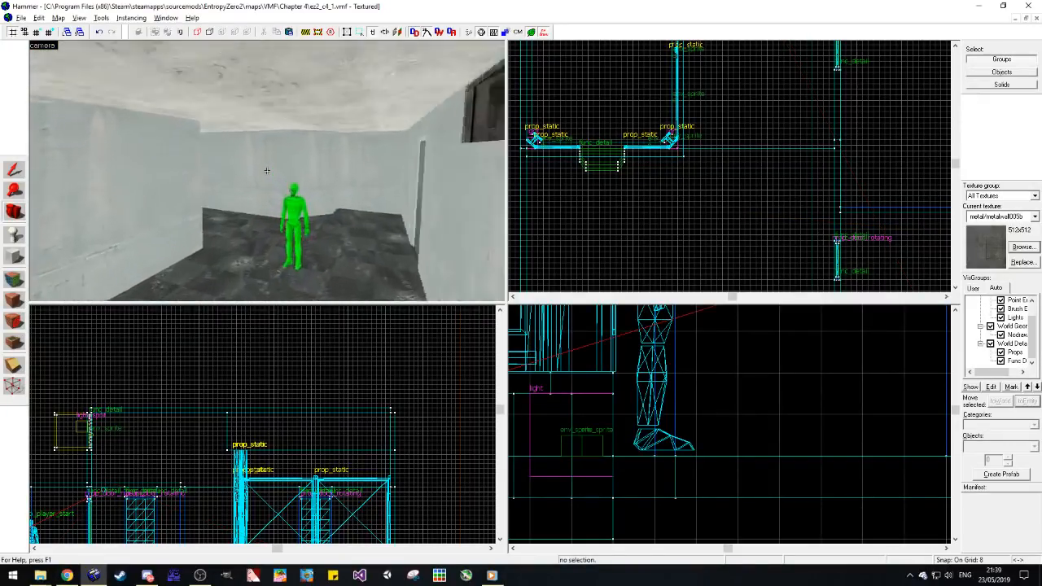
key("w")
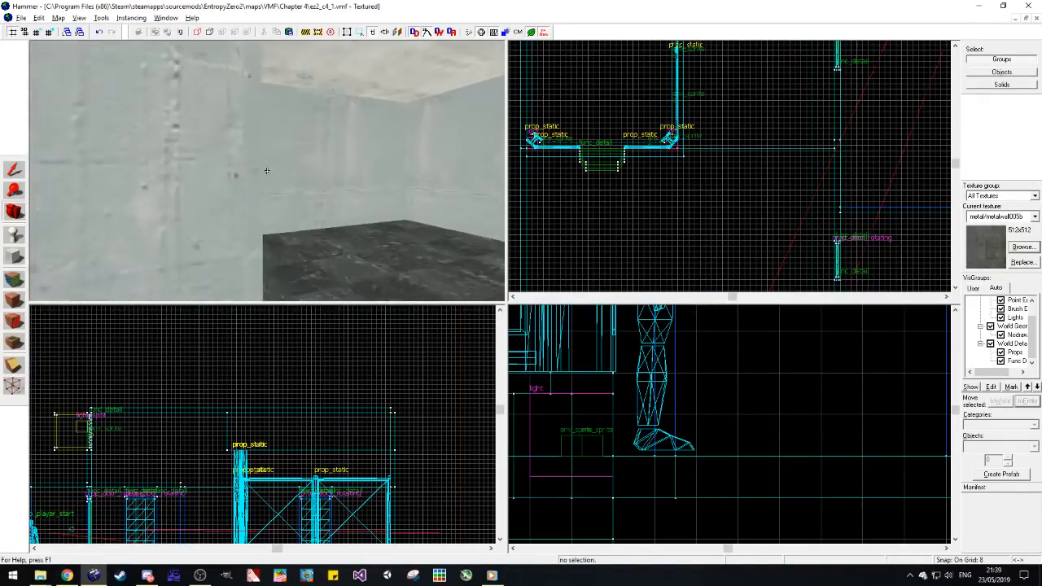
key("z")
left_click(259, 179)
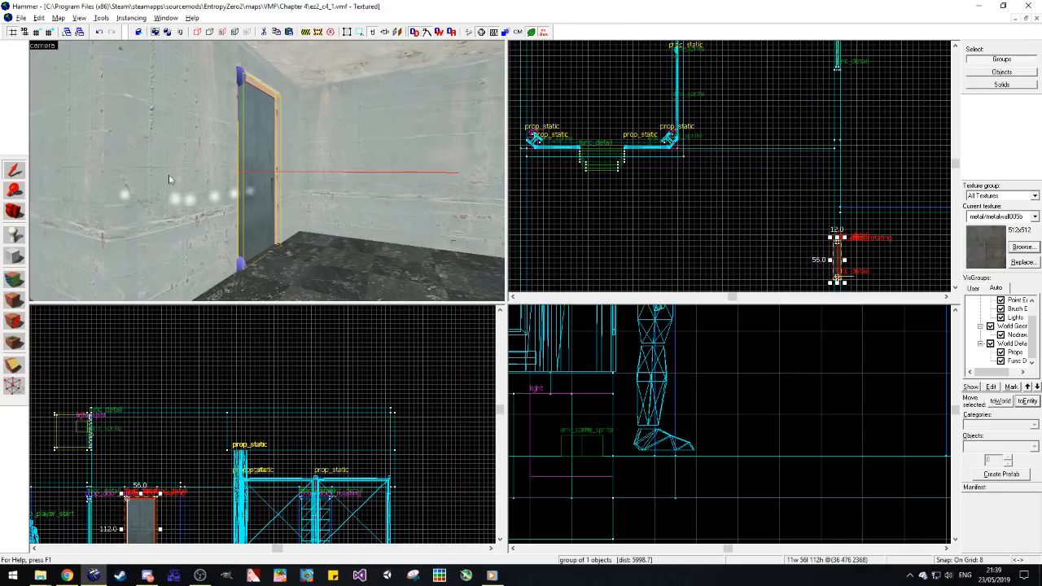
Step: Paste a copy of the framed door and fit it into the concrete room's end wall beside the chamfered block
left_click(14, 211)
left_click_drag(162, 179, 267, 170)
key("ctrl+v")
scroll(711, 154, "down", 11)
scroll(691, 238, "up", 7)
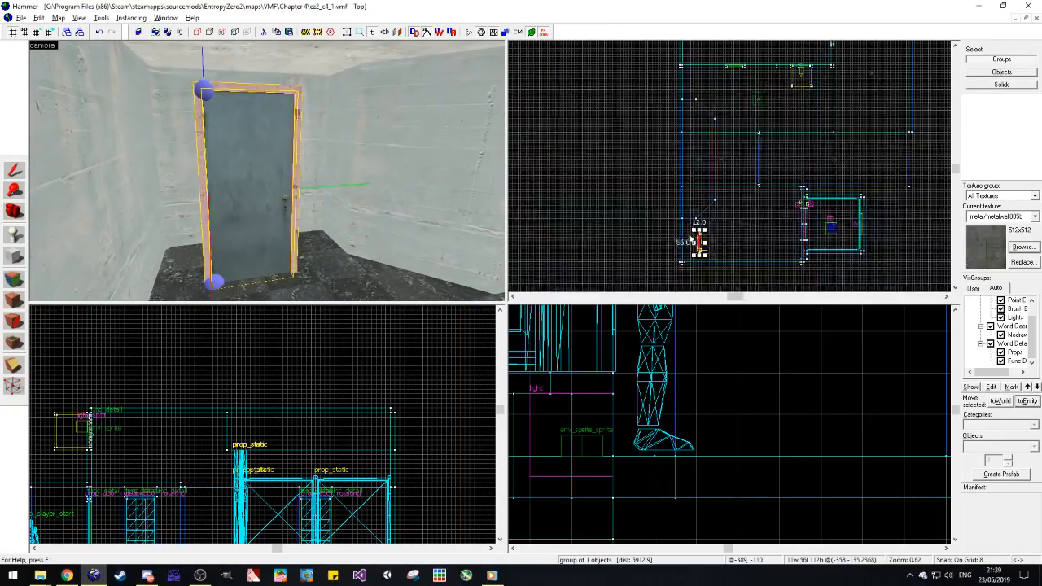
scroll(695, 244, "up", 8)
left_click_drag(729, 259, 658, 250)
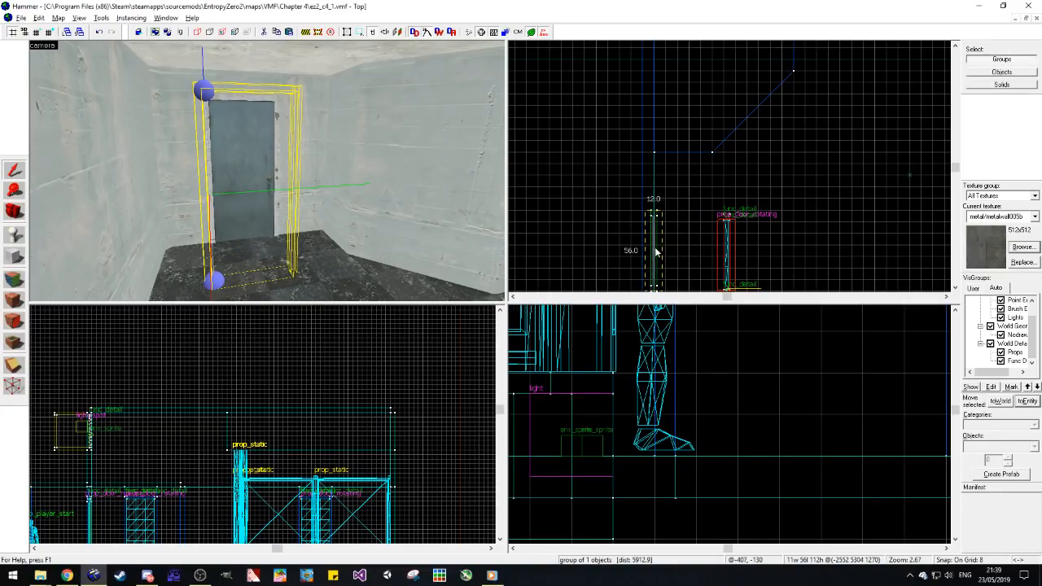
scroll(656, 244, "up", 6)
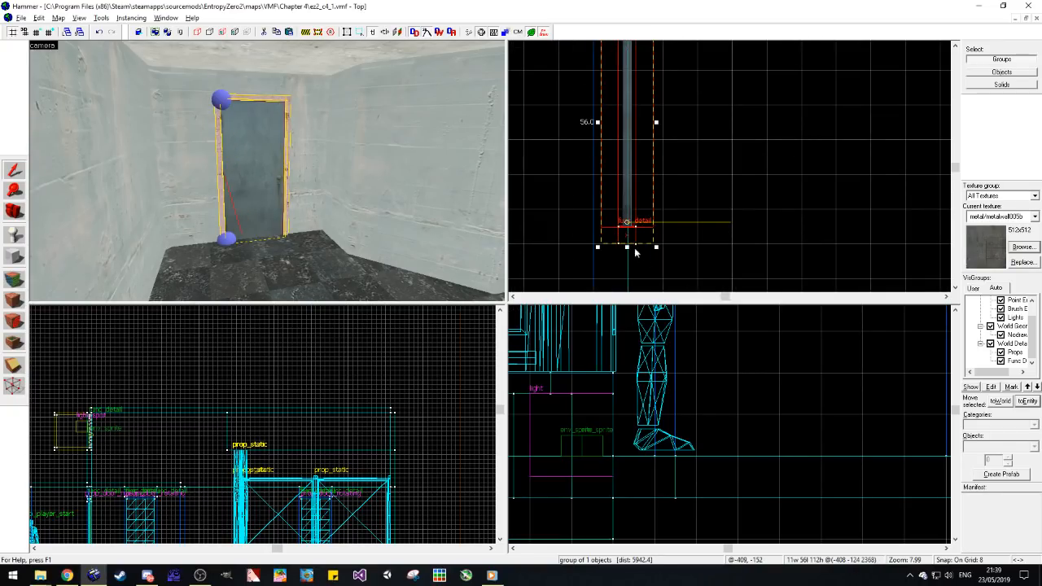
left_click(621, 253)
Step: Select the pasted prop_door_rotating on its own and toggle one of the flags in its object properties
key("w")
key("d")
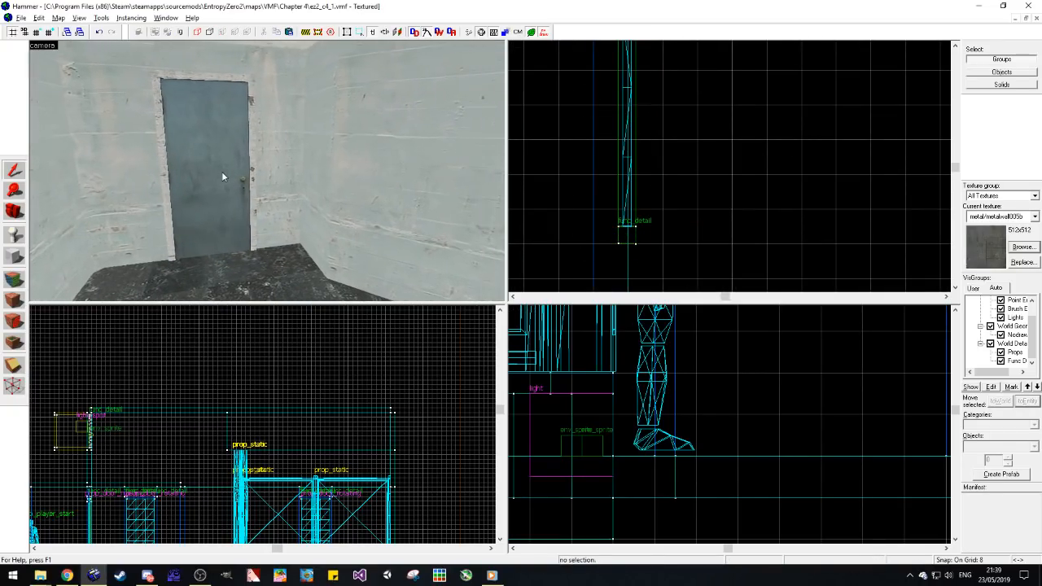
left_click(222, 172)
left_click(695, 204)
left_click(218, 140)
key("alt+Return")
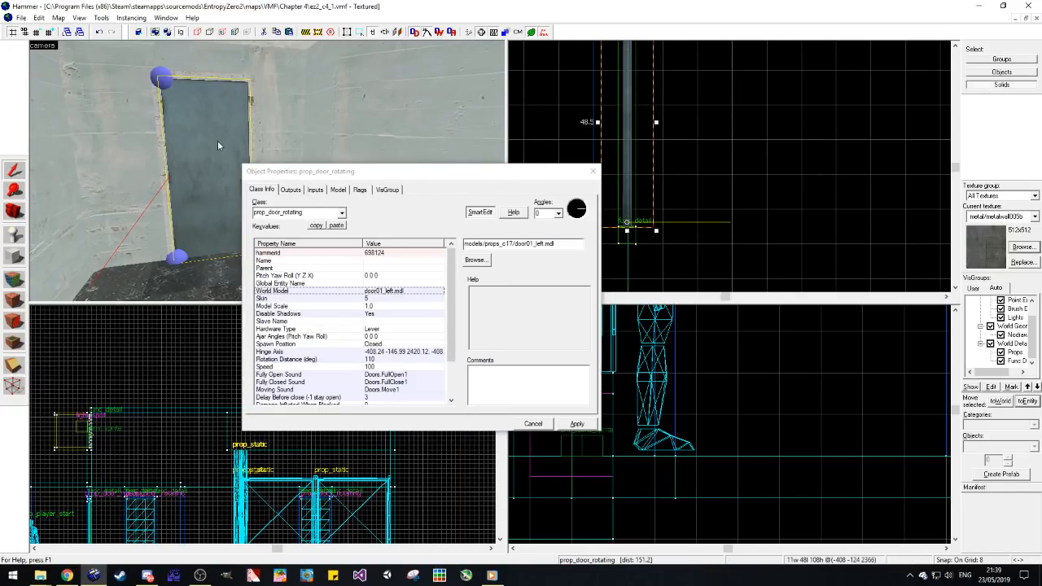
left_click(361, 189)
left_click(259, 216)
left_click(592, 172)
Step: Reselect the pasted door with its frame as a group and shift it 8 units along the end wall
left_click(182, 33)
left_click(193, 95)
left_click_drag(632, 240, 631, 251)
scroll(643, 216, "down", 3)
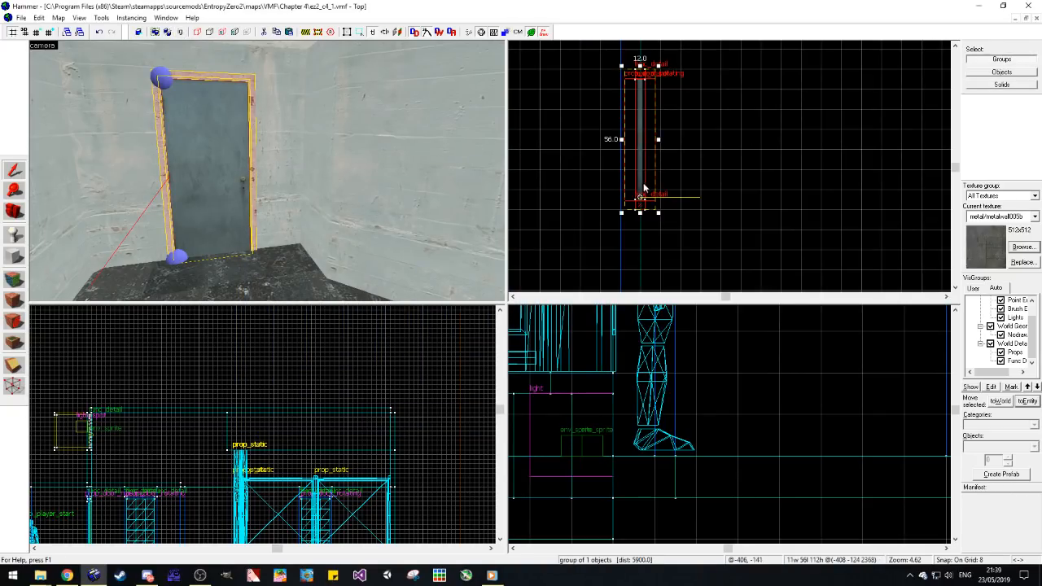
left_click_drag(647, 208, 648, 221)
key("Escape")
left_click(218, 193)
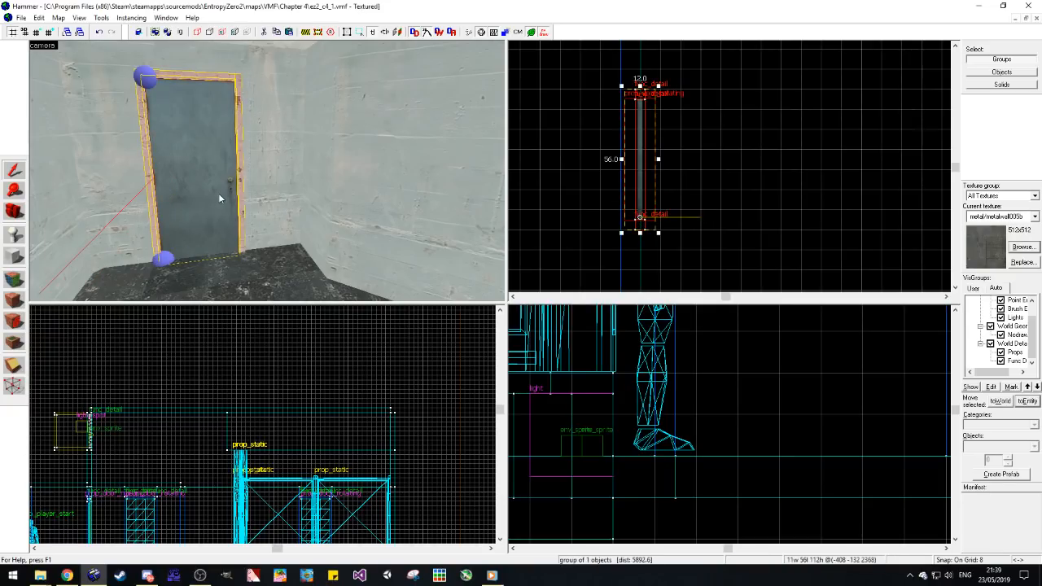
Step: Add another copy of the framed door and rotate it a quarter turn about the vertical axis with Transform
scroll(218, 193, "down", 3)
key("z")
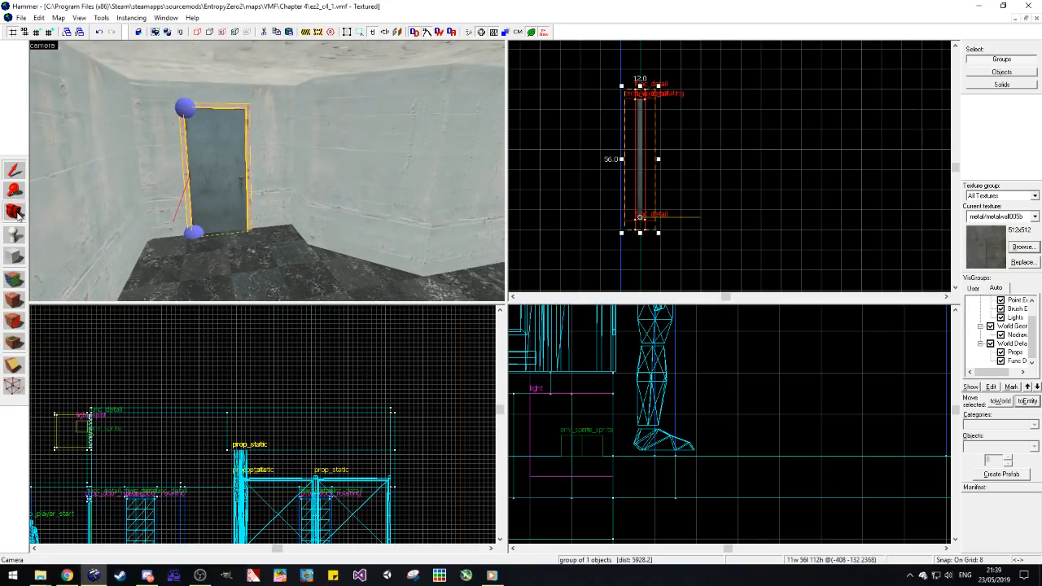
key("z")
left_click(315, 238)
key("ctrl+m")
double_click(542, 301)
key("Return")
Step: Move the rotated door into the perpendicular wall of the concrete room adjoining the metal room and save the map
scroll(702, 177, "down", 14)
scroll(729, 136, "up", 10)
scroll(718, 136, "up", 4)
left_click_drag(743, 139, 660, 123)
left_click(666, 167)
key("ctrl+s")
Step: Return to the metal room and examine the extent of the floor brush in front of the fenced cage
scroll(710, 218, "down", 10)
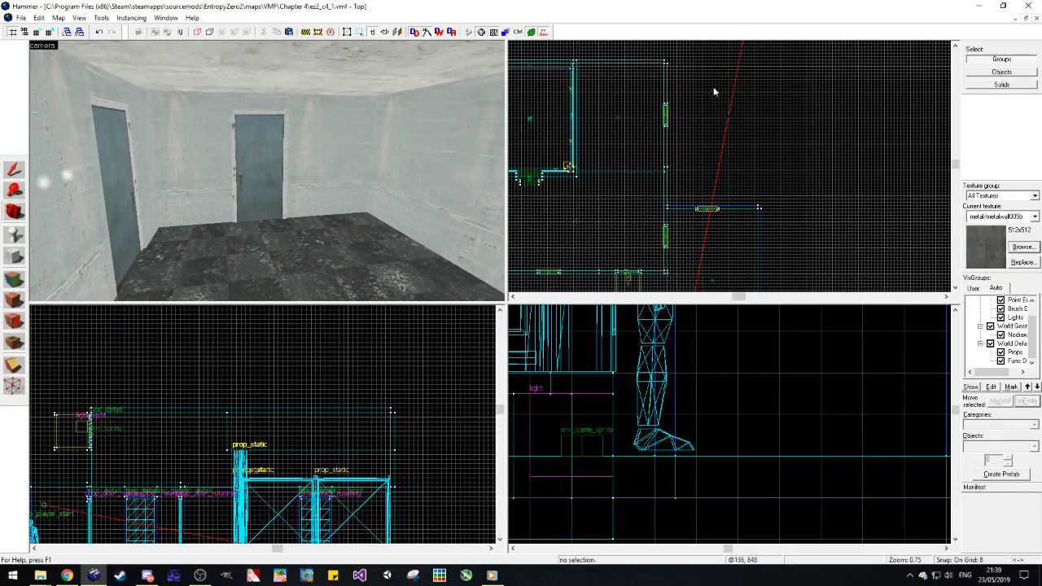
scroll(819, 101, "down", 5)
scroll(716, 244, "up", 4)
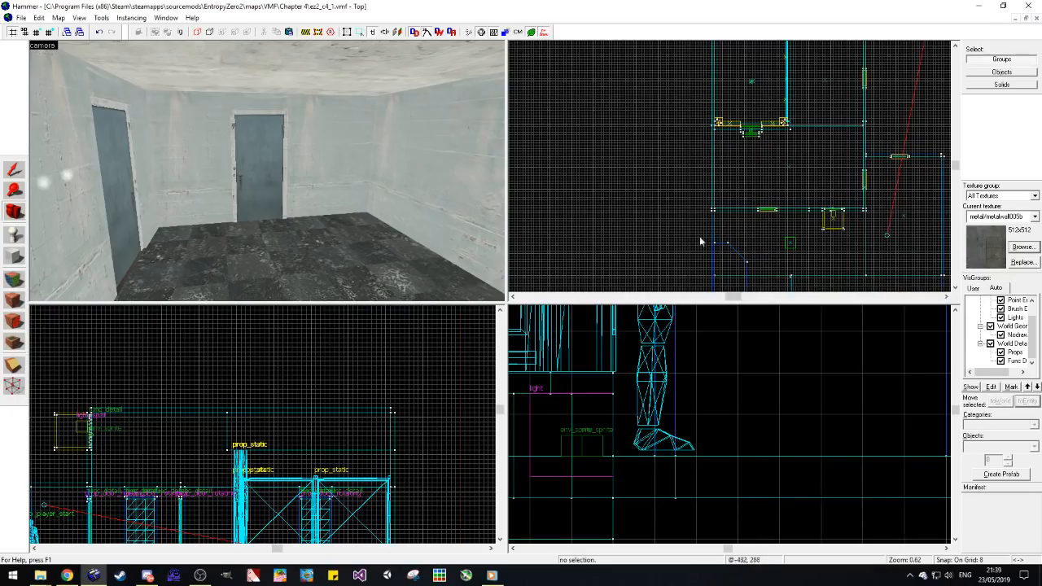
scroll(852, 138, "up", 9)
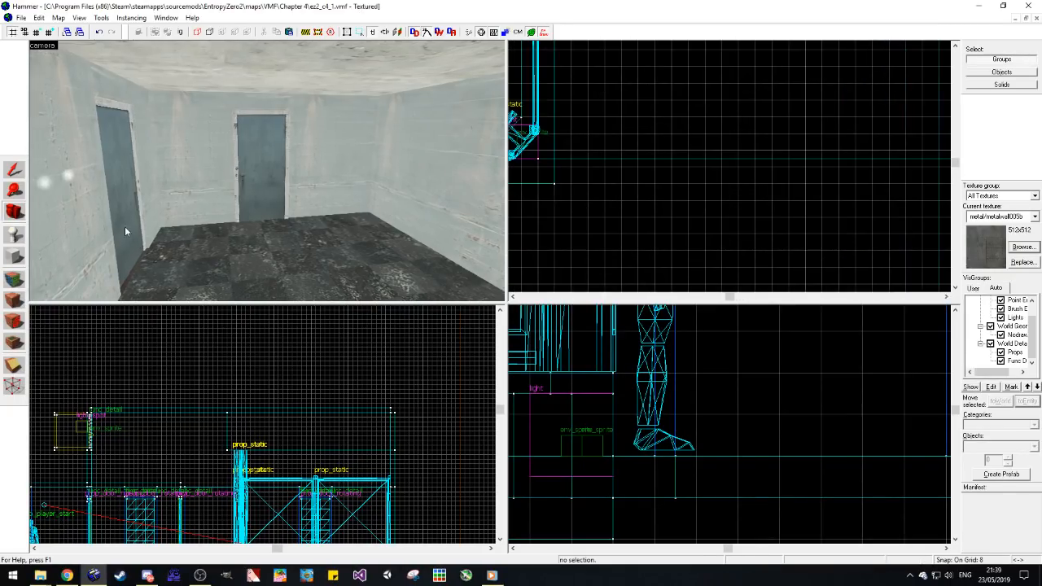
left_click_drag(126, 227, 21, 209)
key("w")
left_click(13, 169)
left_click(316, 224)
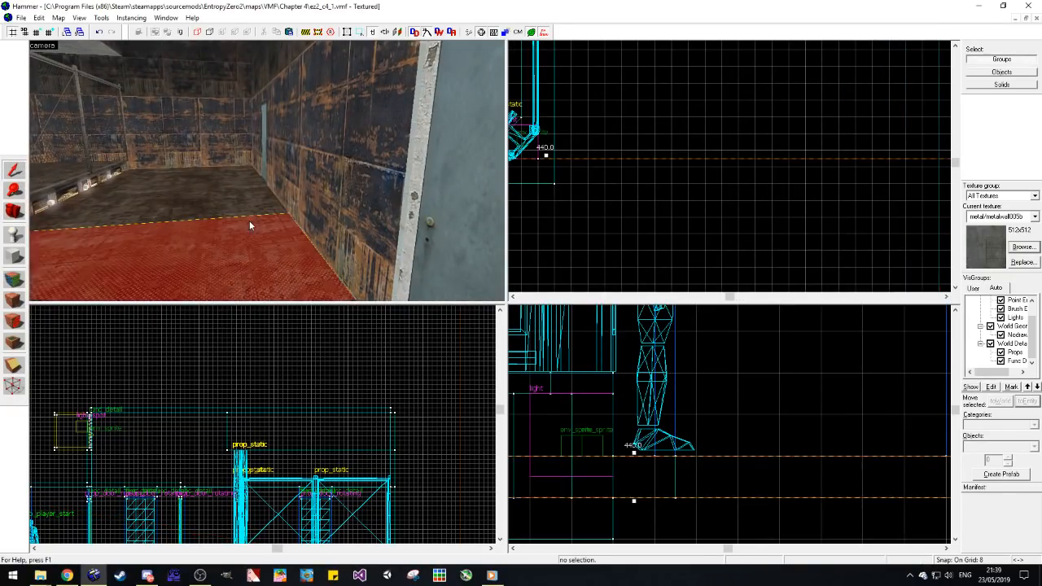
scroll(550, 163, "down", 2)
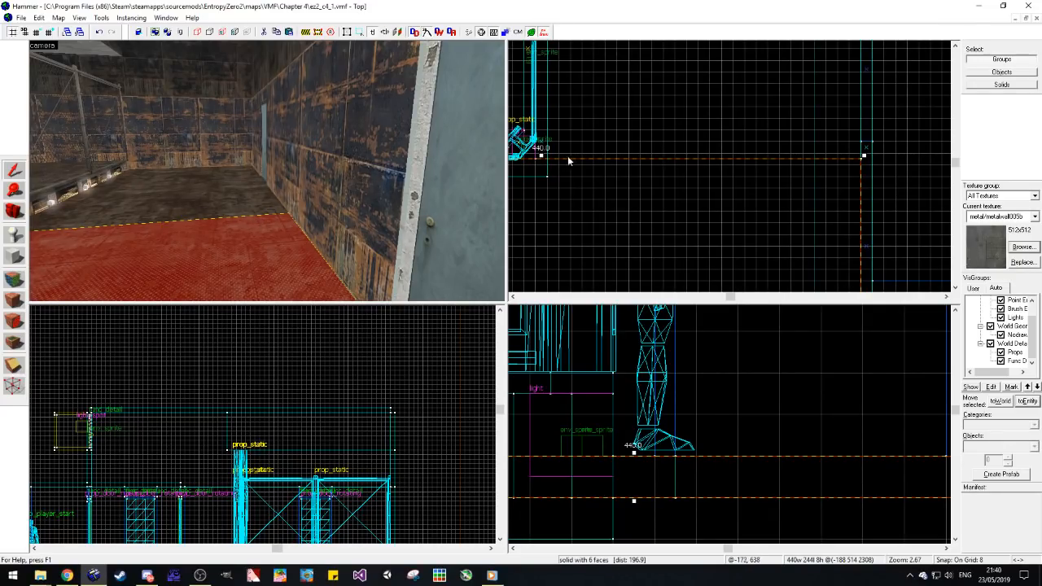
scroll(865, 159, "down", 2)
scroll(882, 214, "down", 2)
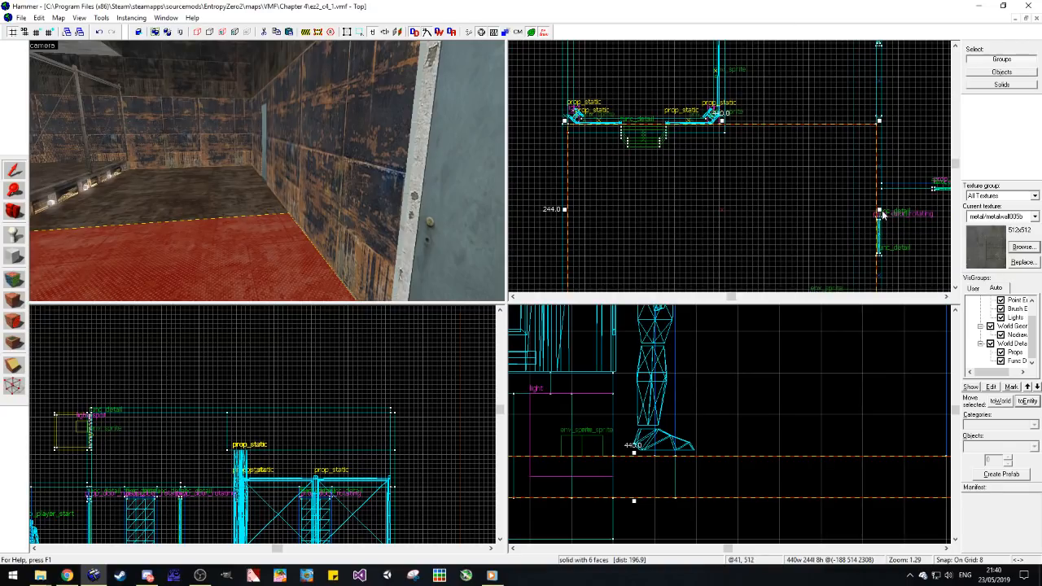
scroll(848, 91, "up", 3)
left_click(926, 138)
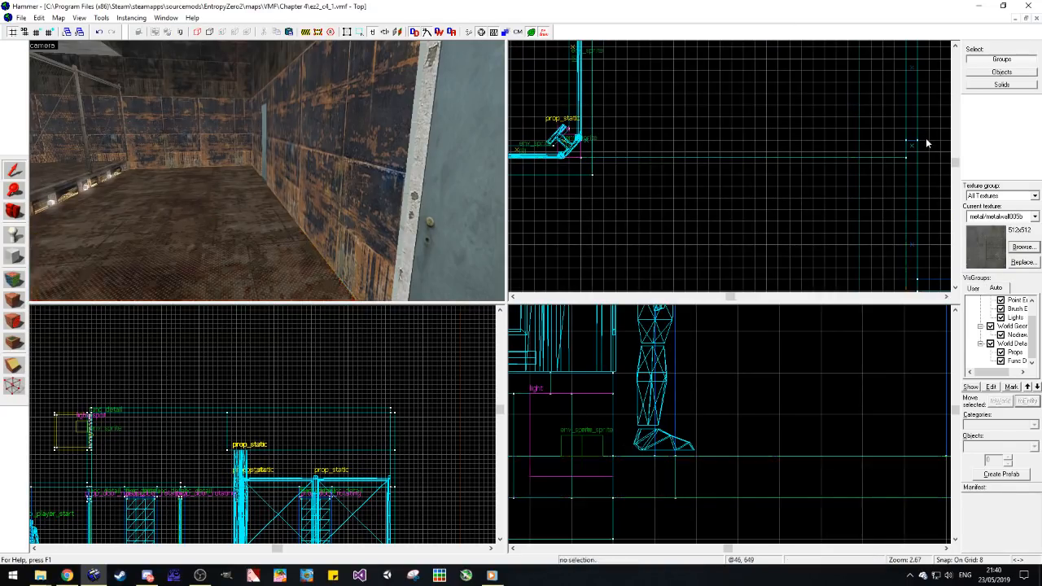
Step: Examine the extent of the metal room's floor brush beside the fenced cage
left_click(7, 210)
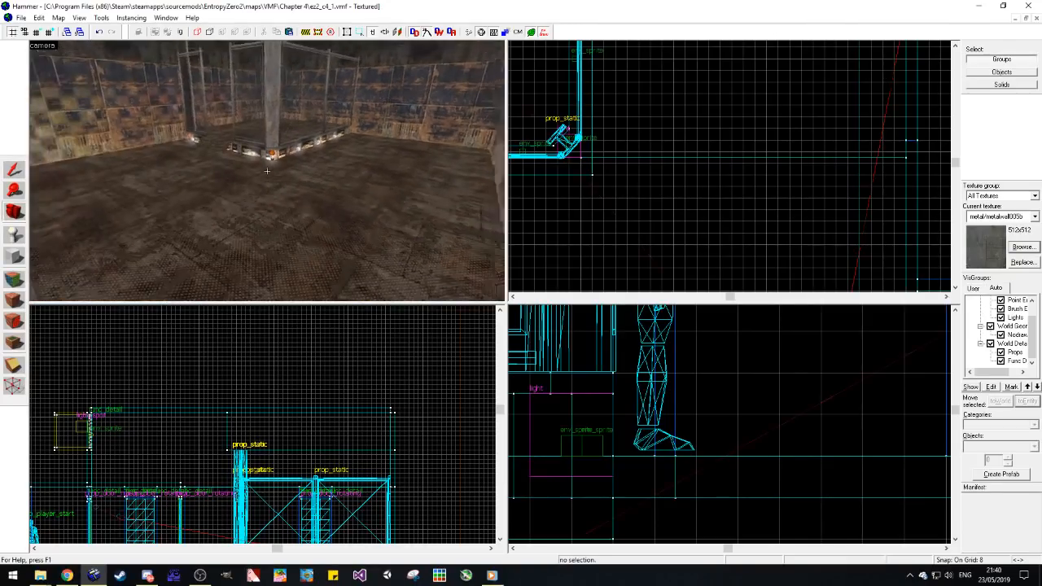
left_click(13, 168)
left_click(404, 144)
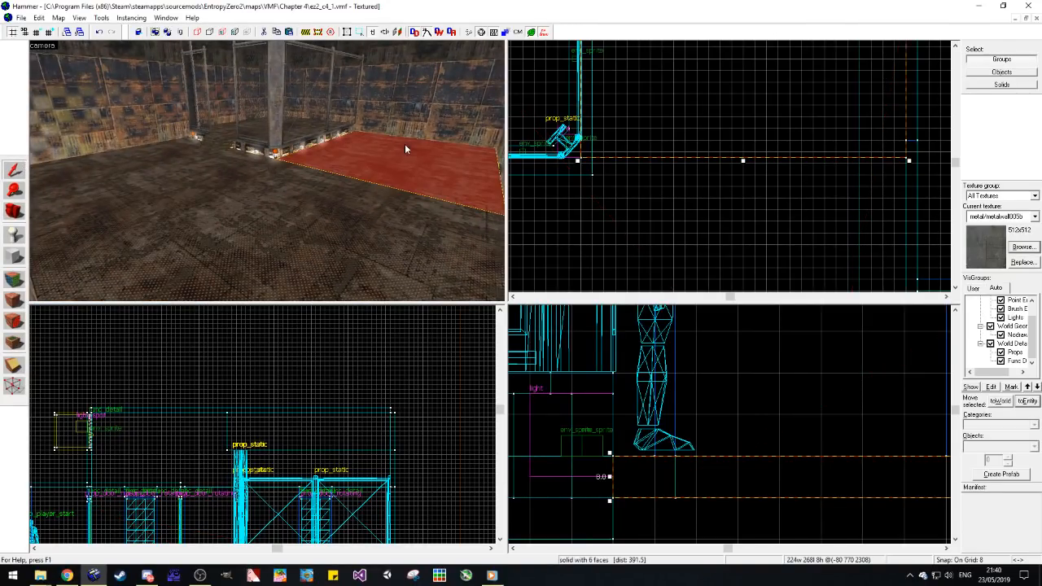
scroll(631, 213, "down", 2)
left_click(230, 238)
left_click(386, 177)
left_click(384, 196)
left_click(400, 176)
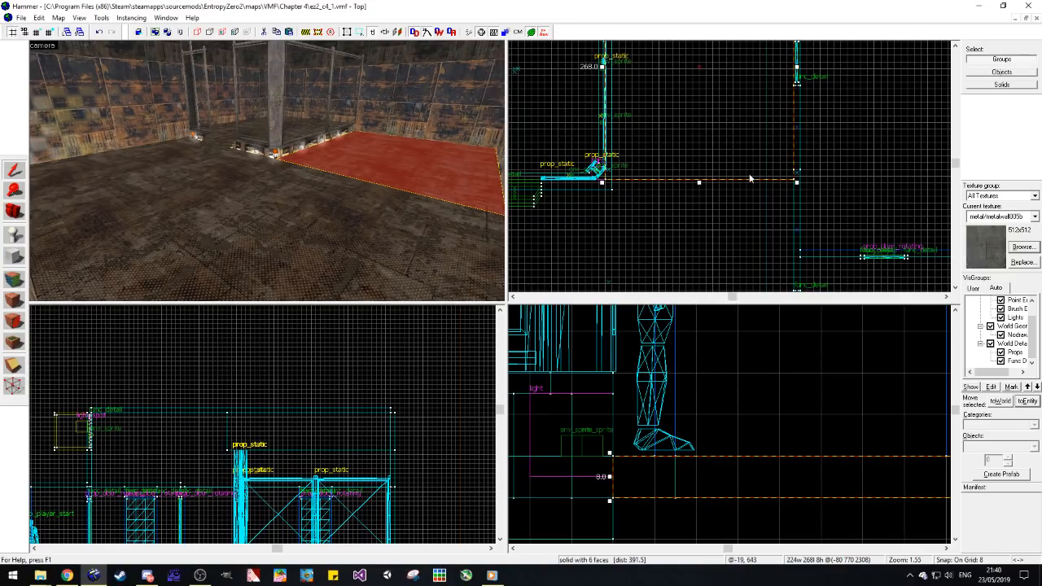
left_click(728, 205)
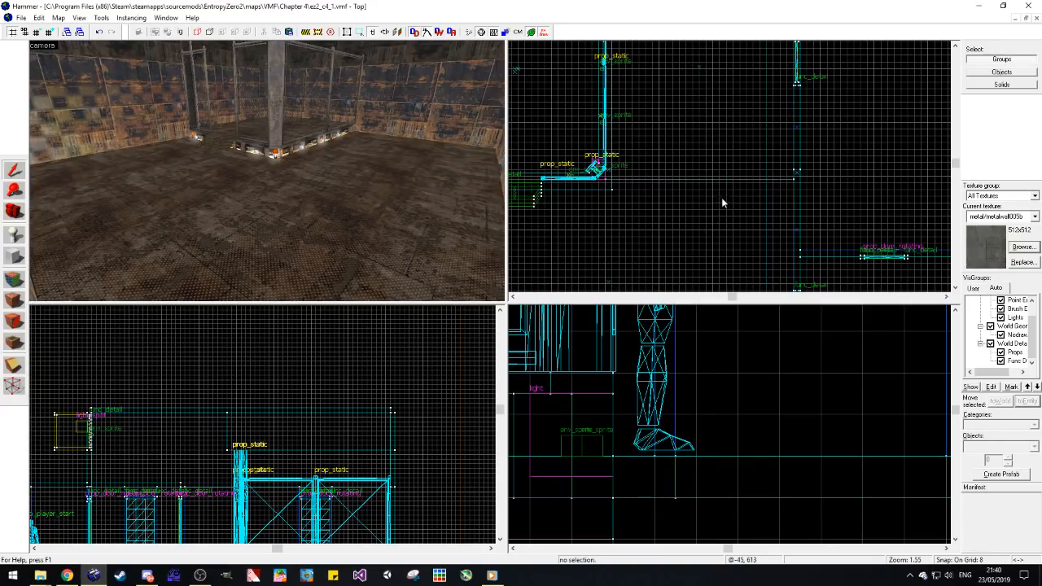
scroll(122, 188, "down", 2)
left_click(14, 211)
left_click_drag(117, 188, 267, 171)
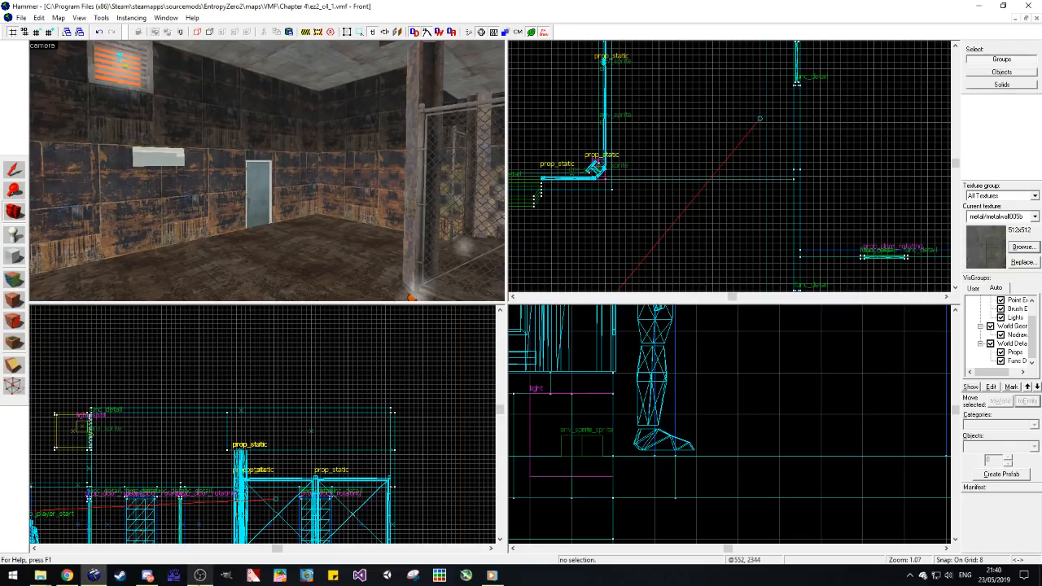
left_click(199, 574)
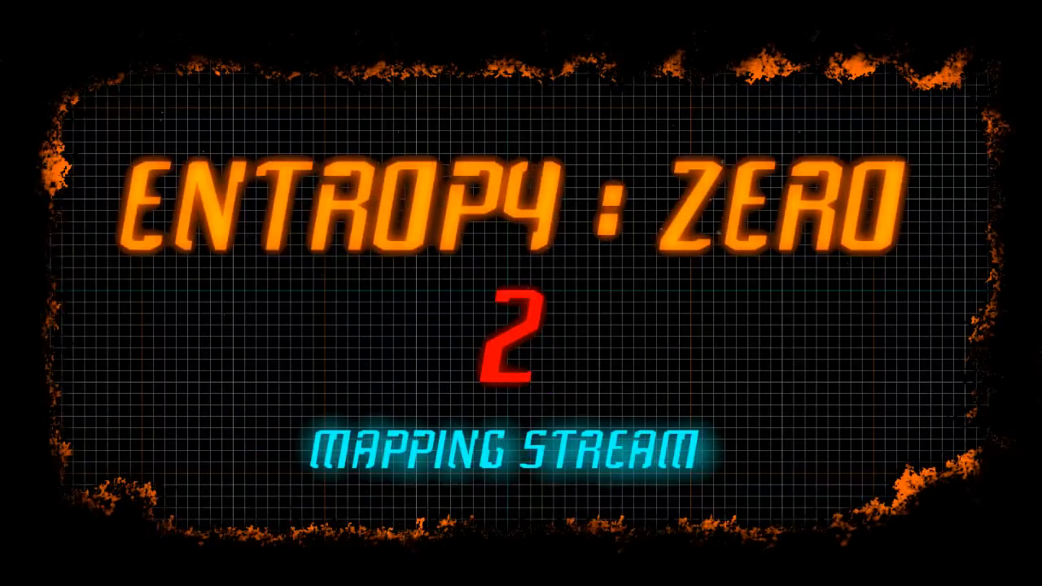
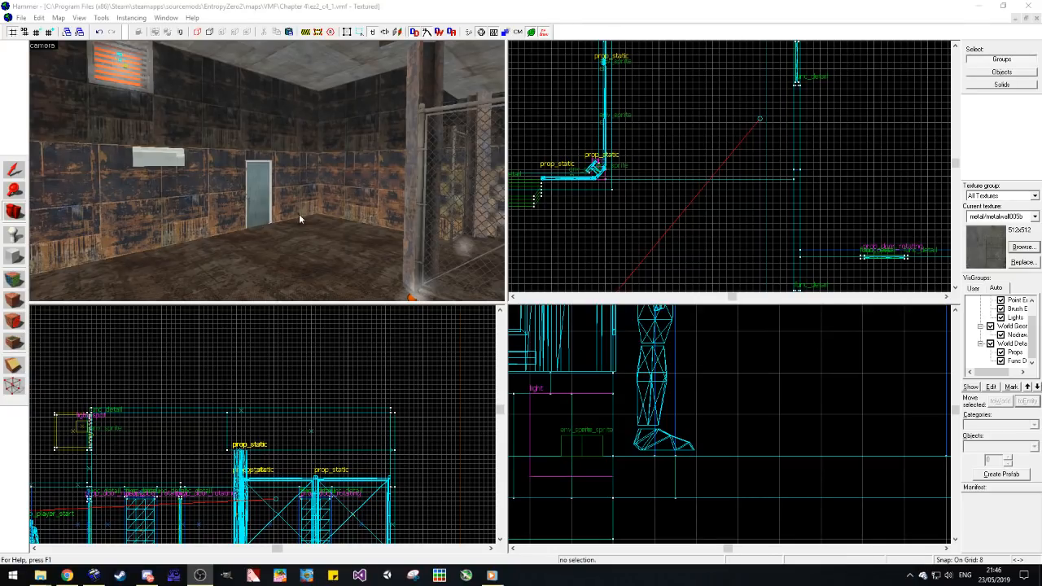
left_click_drag(103, 207, 267, 172)
left_click_drag(322, 211, 267, 171)
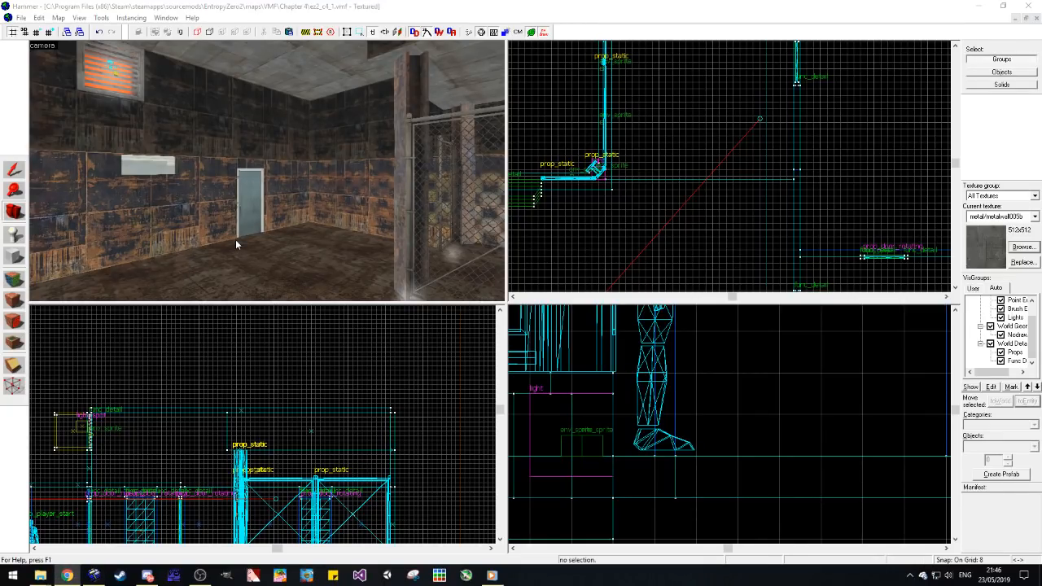
Step: Switch to Discord, join the developer voice channel with the microphone unmuted, and return to the Hammer map
left_click(144, 576)
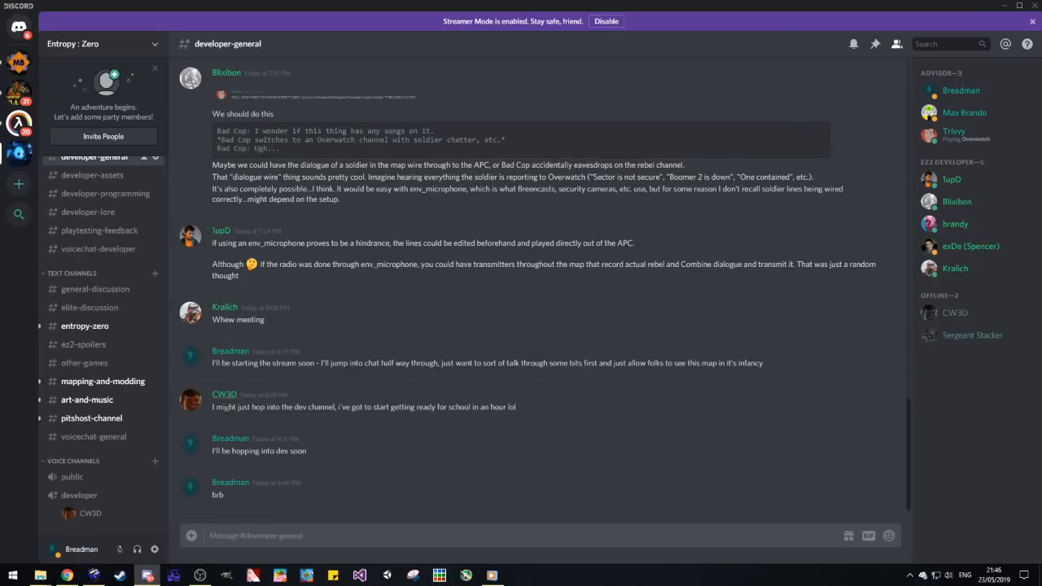
left_click(90, 495)
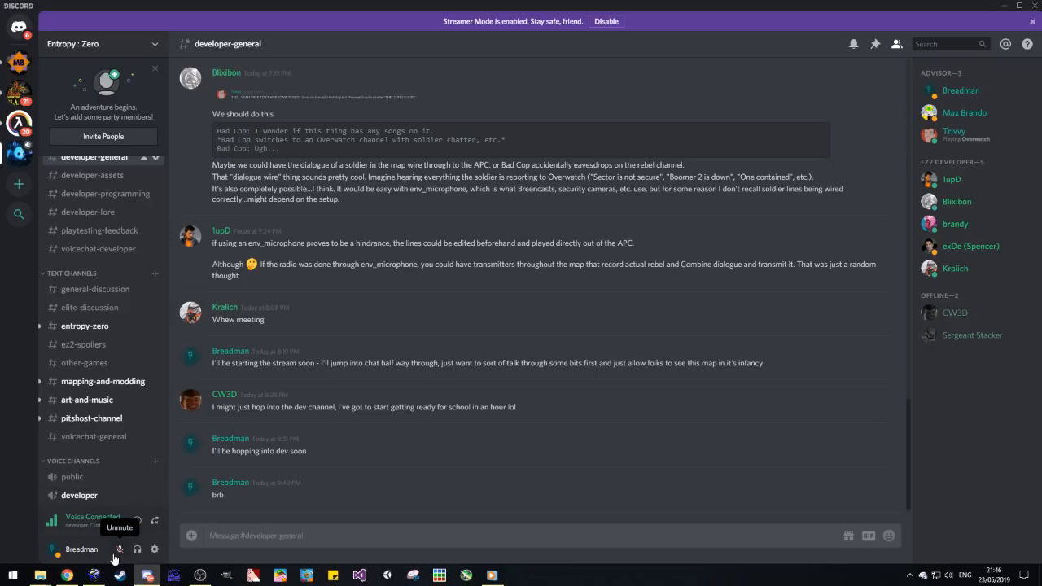
left_click(114, 555)
scroll(127, 472, "down", 1)
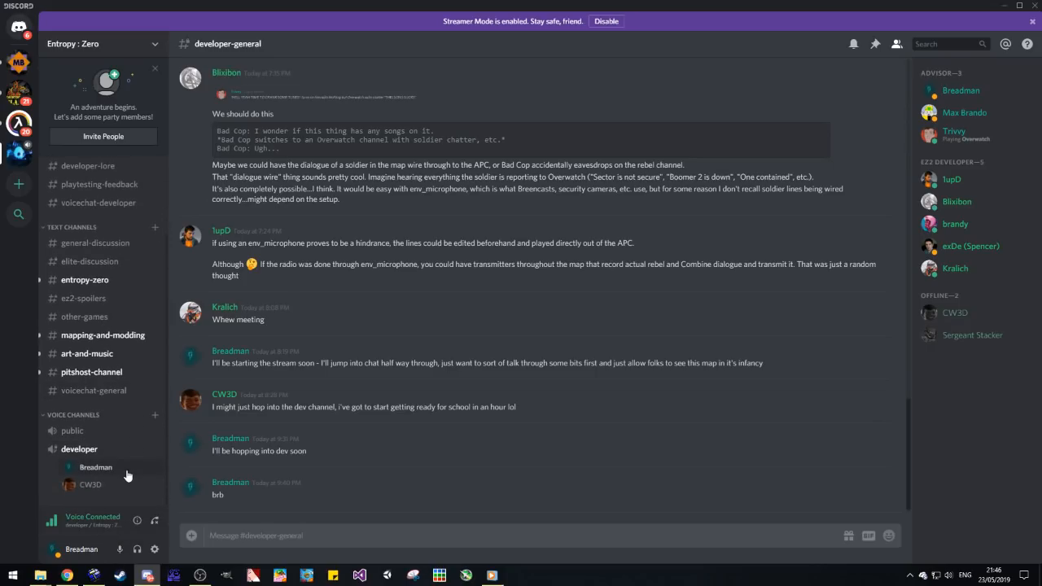
left_click(1004, 6)
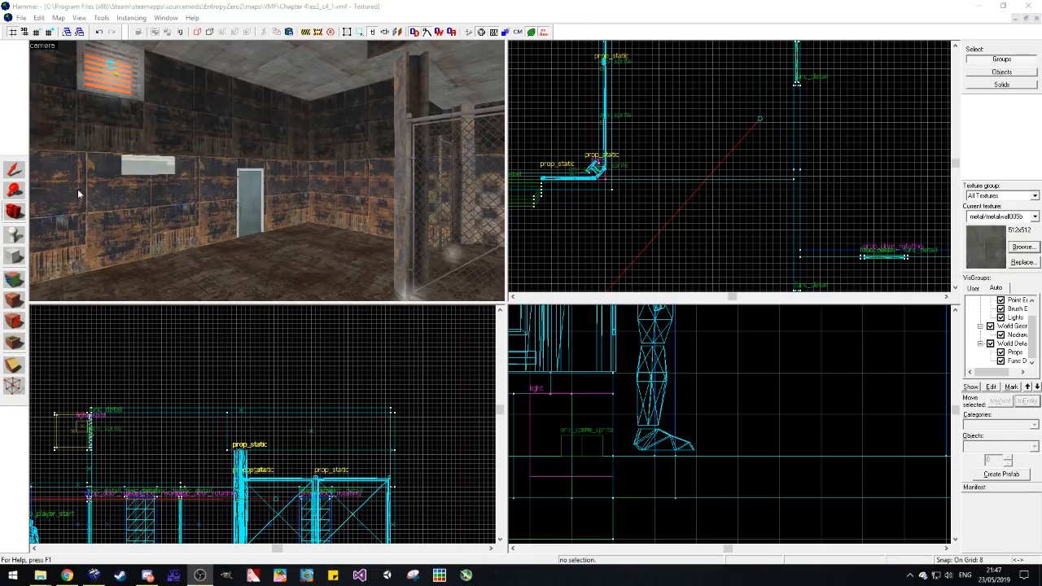
Step: Walk through the concrete rooms and corridor to examine their walls and the placed doors
left_click(18, 216)
left_click_drag(244, 172, 266, 171)
key("w")
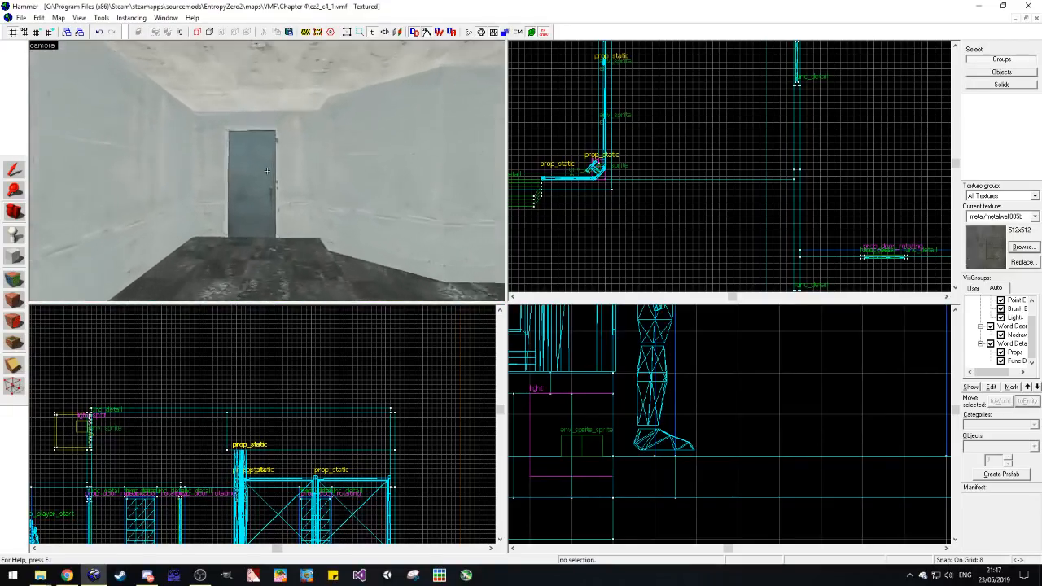
key("w")
key("z")
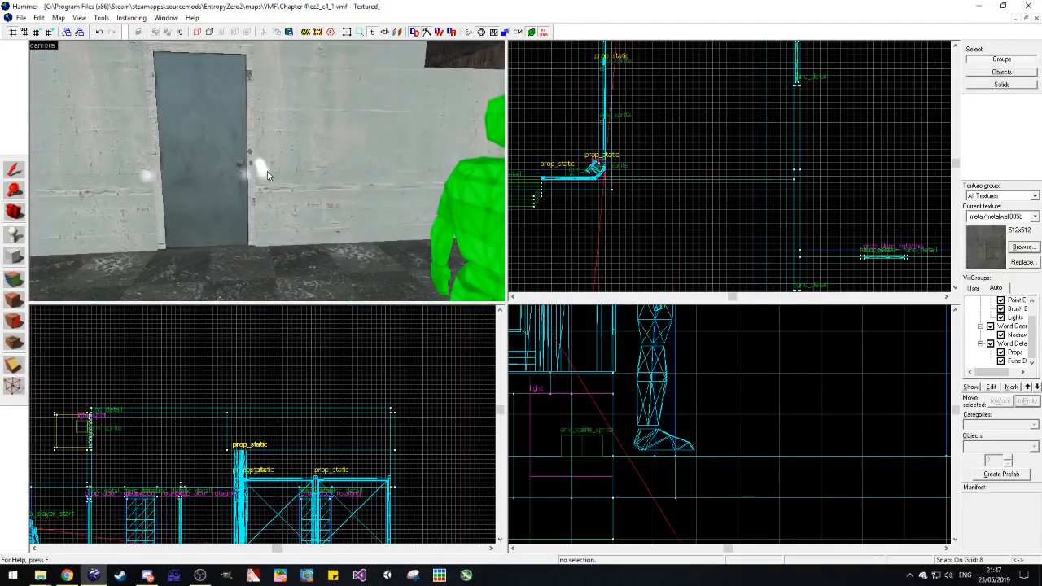
key("z")
key("w")
key("w")
key("z")
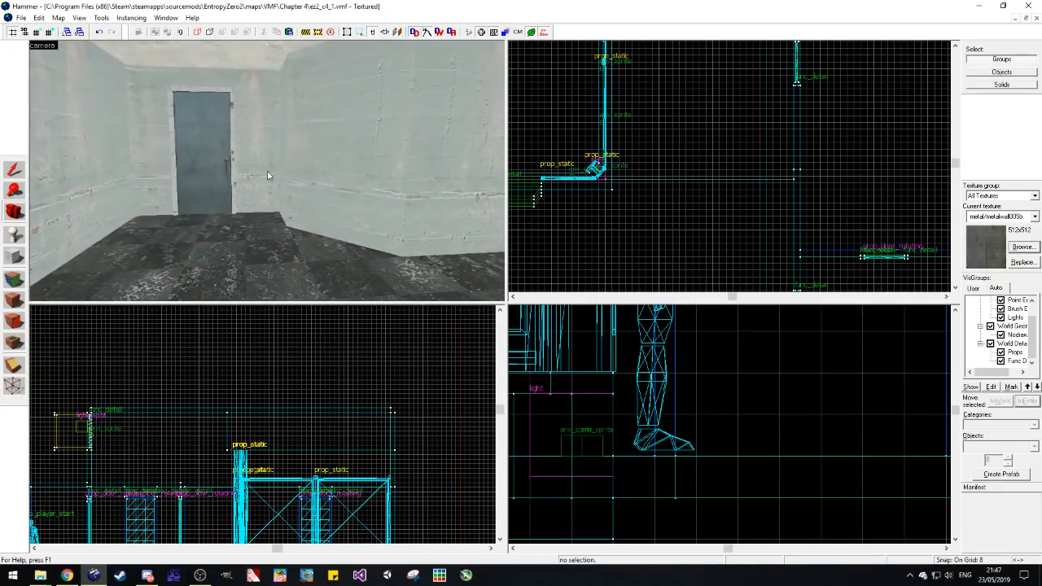
key("z")
key("z")
key("w")
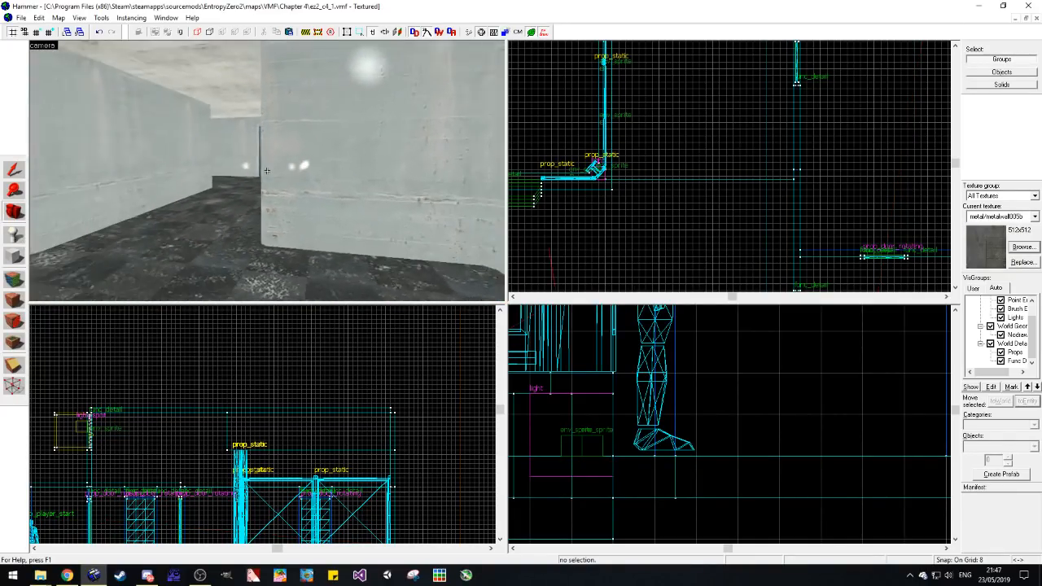
Step: Examine the metal room's doors, ceiling, fenced cage and the pillar supporting the lowered ceiling
key("z")
key("w")
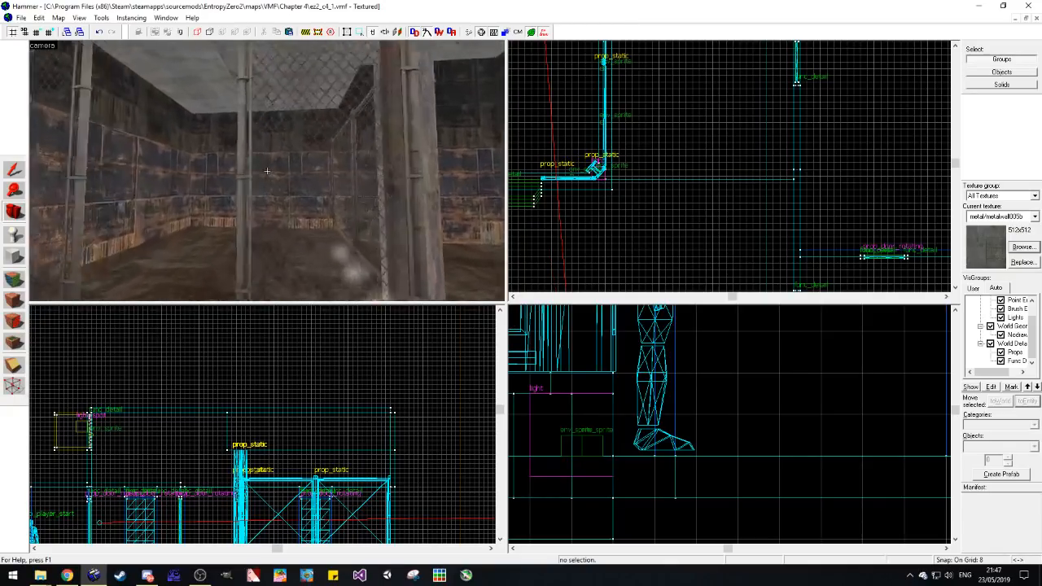
key("z")
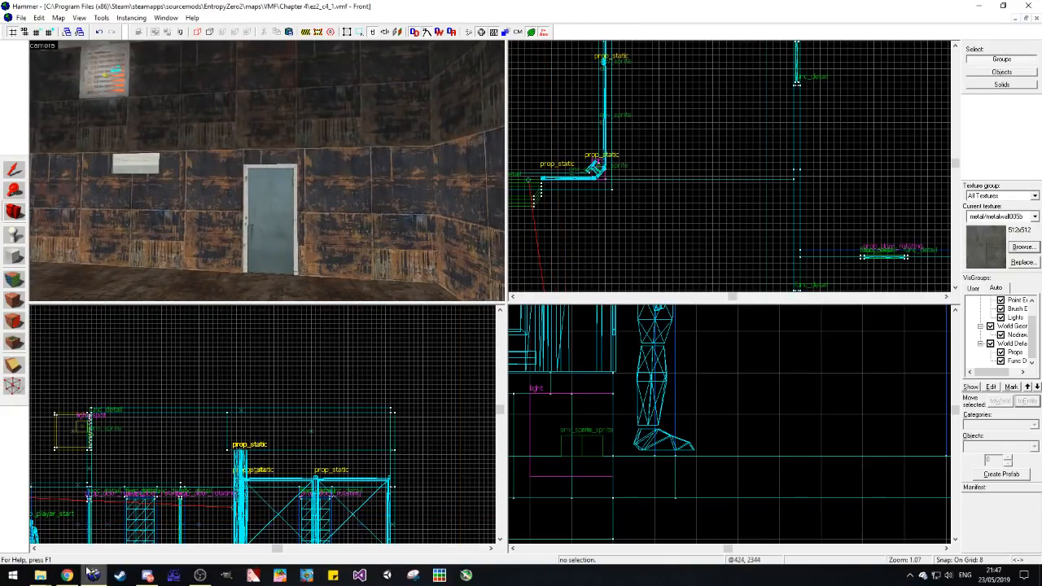
left_click_drag(278, 221, 265, 171)
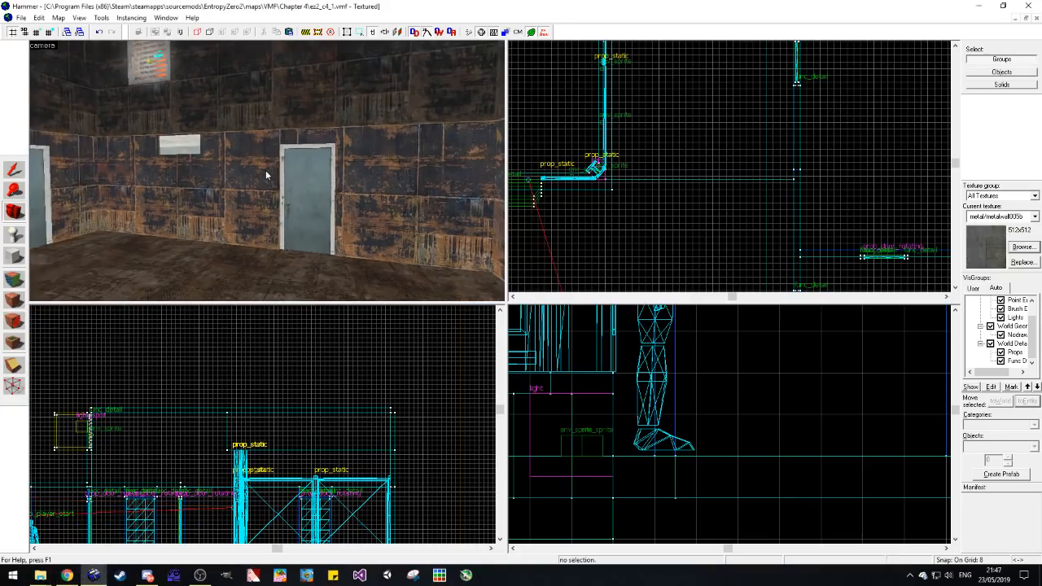
key("z")
key("w")
key("z")
key("z")
key("w")
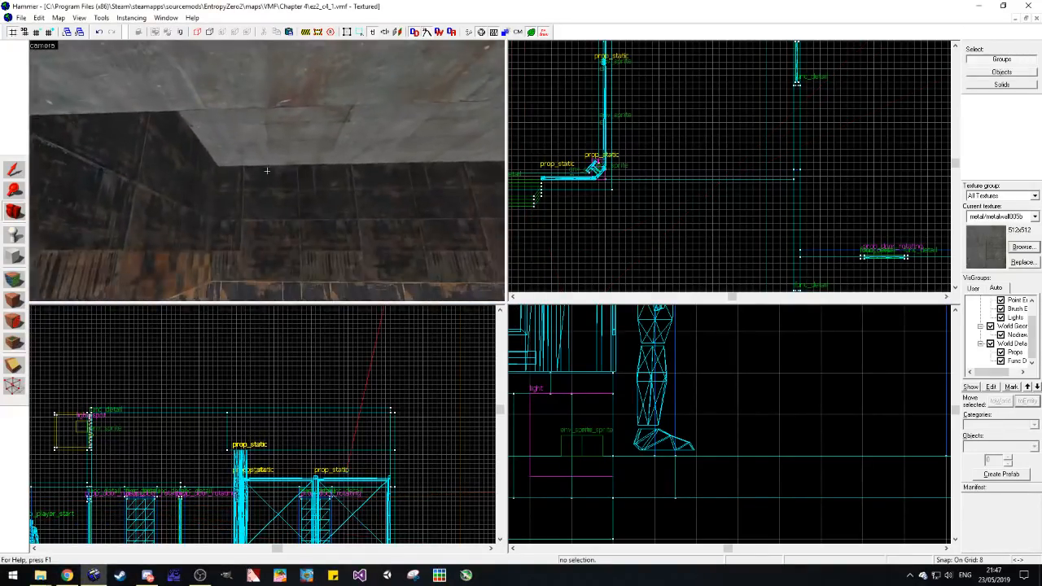
key("w")
key("z")
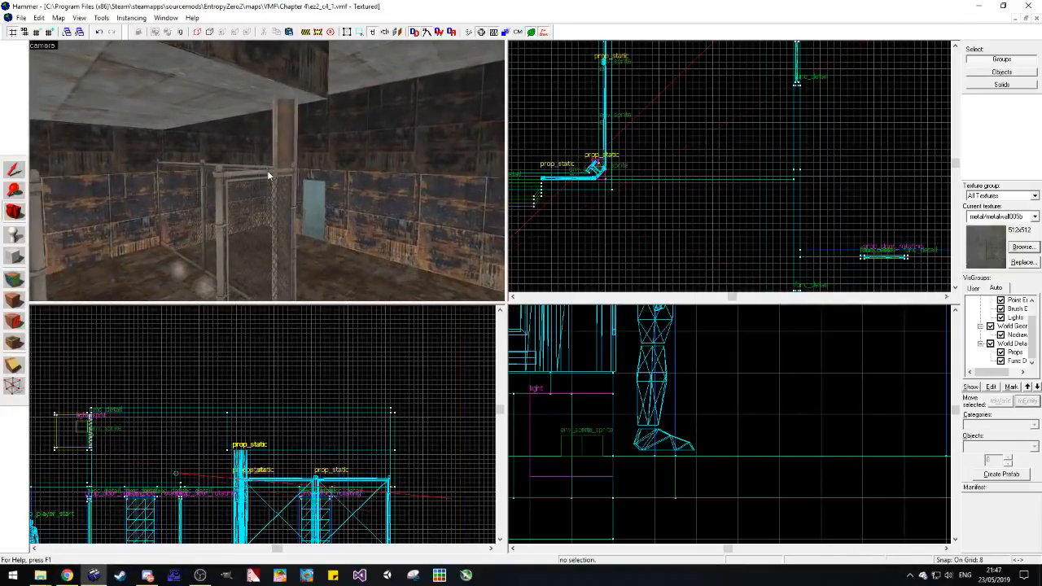
key("d")
left_click(18, 173)
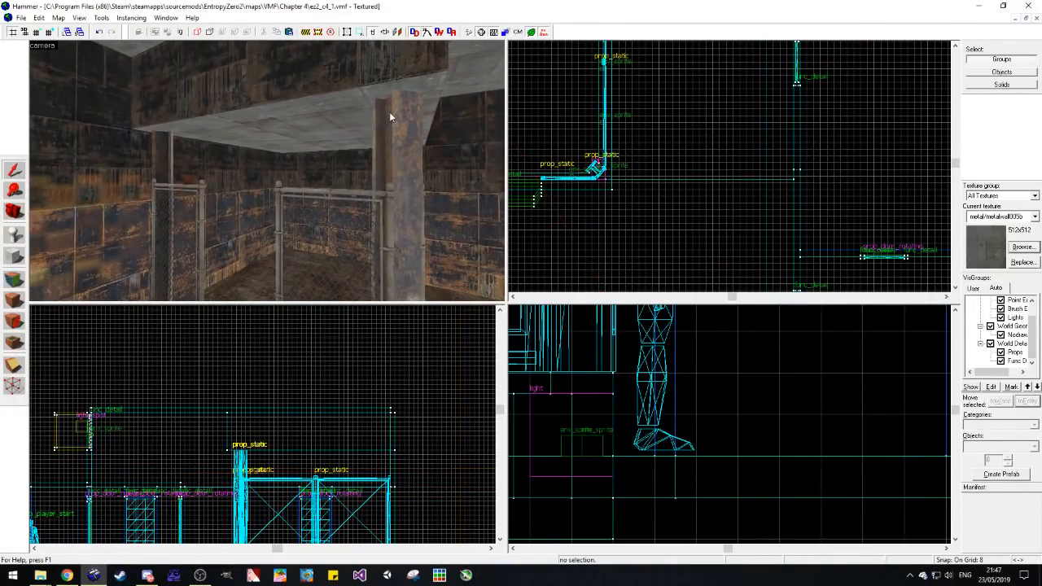
left_click(391, 111)
scroll(312, 418, "down", 2)
scroll(385, 440, "up", 3)
key("Escape")
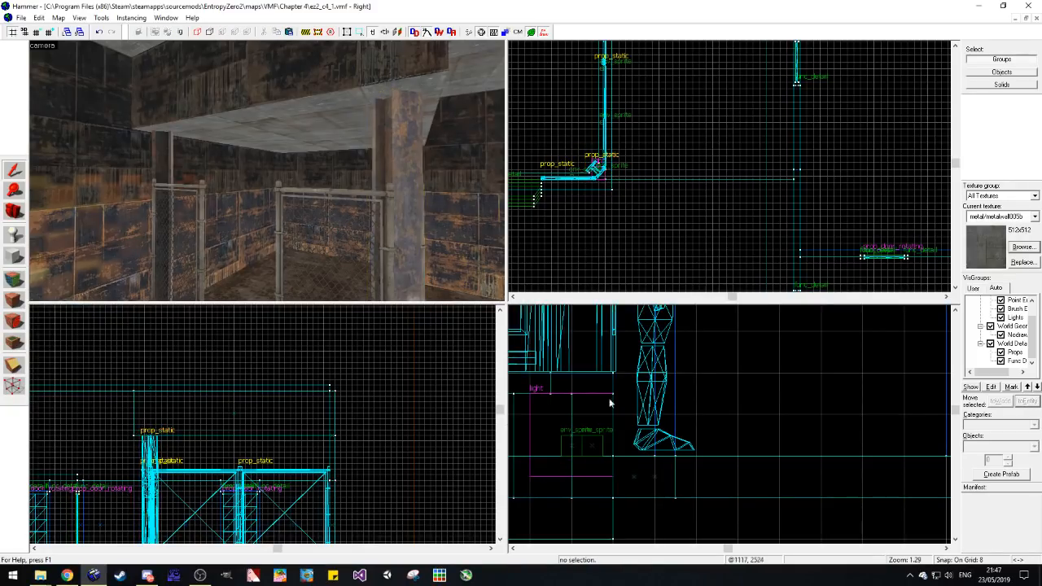
Step: Save the map and show the metal room's whole layout in the side and plan views
scroll(666, 459, "down", 13)
scroll(638, 451, "up", 5)
key("ctrl+s")
scroll(637, 453, "down", 6)
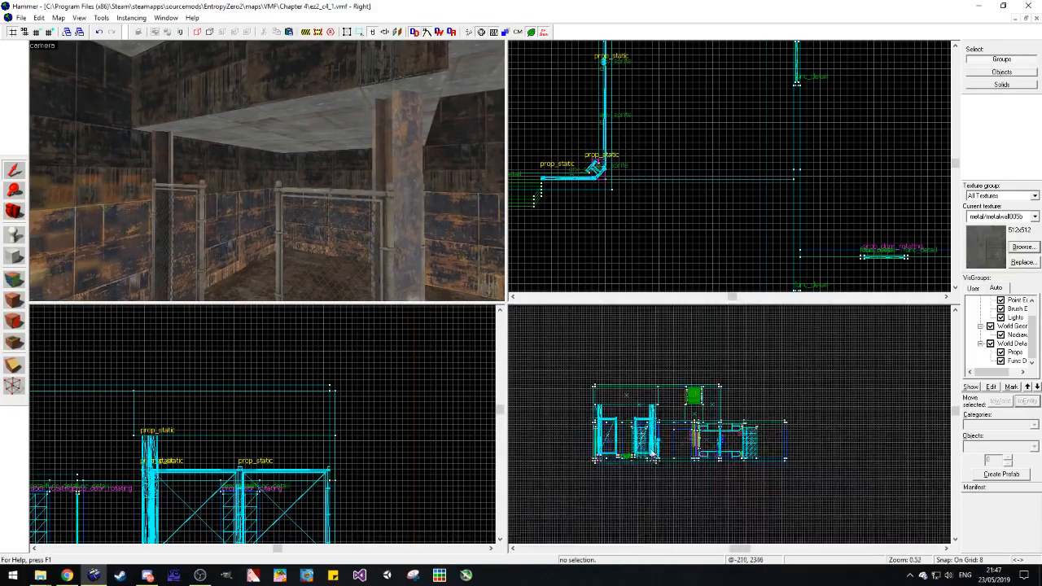
scroll(637, 452, "up", 4)
scroll(658, 176, "up", 4)
scroll(649, 212, "down", 6)
scroll(649, 211, "up", 3)
scroll(646, 209, "down", 3)
left_click(249, 165)
left_click(784, 162)
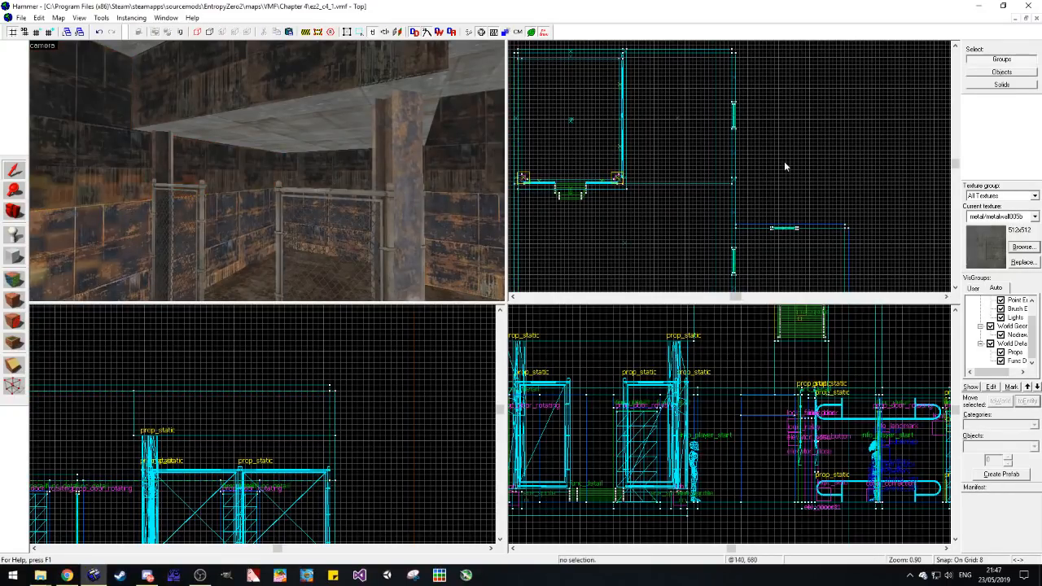
Step: Prepare to build a new block in the metal room with tools/toolsnodraw as the current texture
left_click(14, 212)
left_click_drag(163, 192, 267, 171)
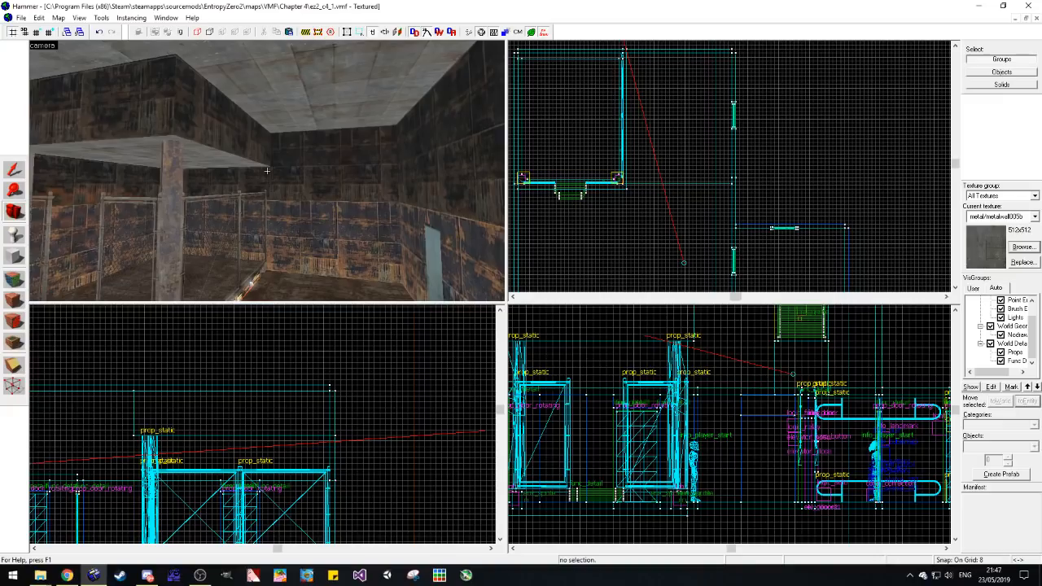
left_click_drag(473, 163, 267, 170)
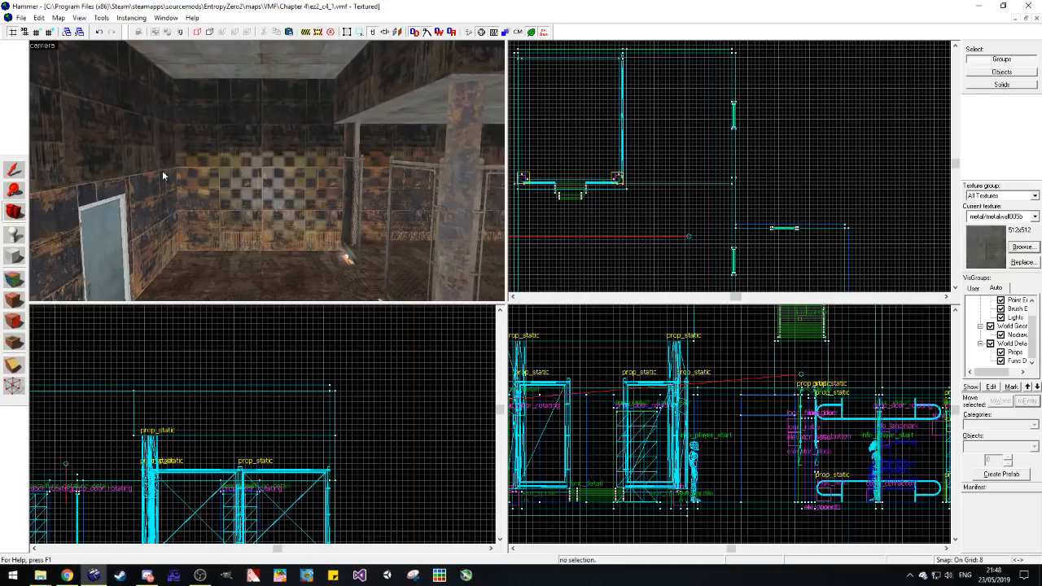
key("shift+b")
left_click(1035, 216)
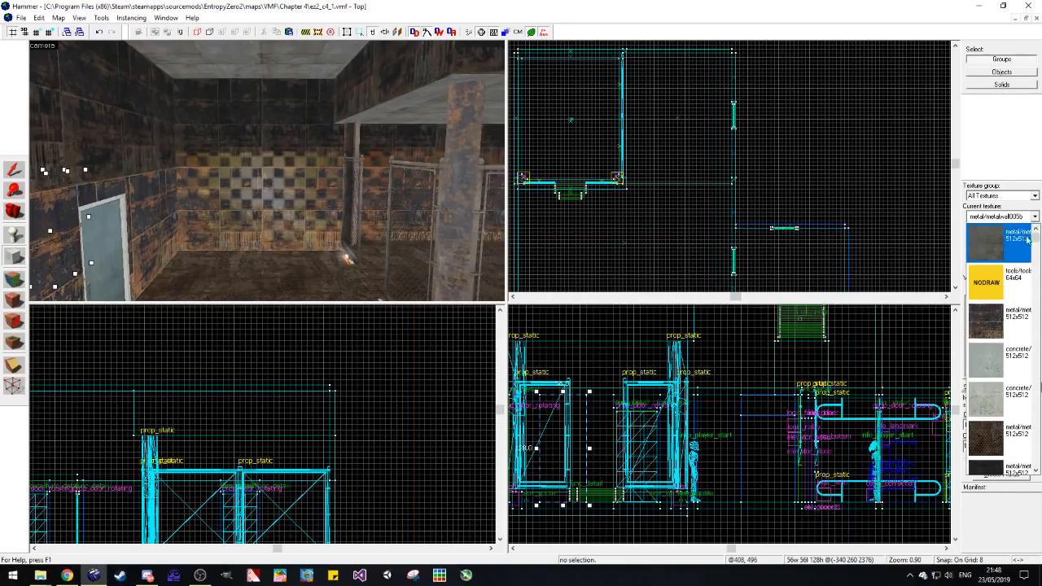
left_click(1008, 282)
scroll(767, 194, "down", 6)
scroll(721, 205, "up", 3)
scroll(680, 230, "down", 1)
scroll(669, 157, "up", 2)
scroll(676, 148, "up", 3)
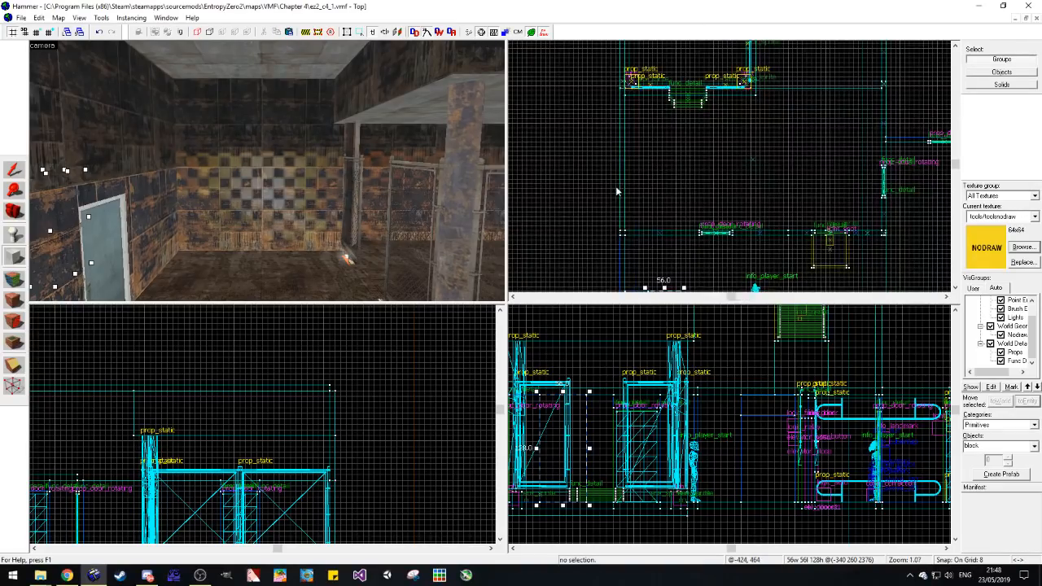
Step: Create a nodraw block 440 units wide, 64 long and 64 high directly beneath the metal room's ceiling, spanning wall to wall
left_click_drag(622, 204, 810, 157)
left_click_drag(707, 184, 710, 184)
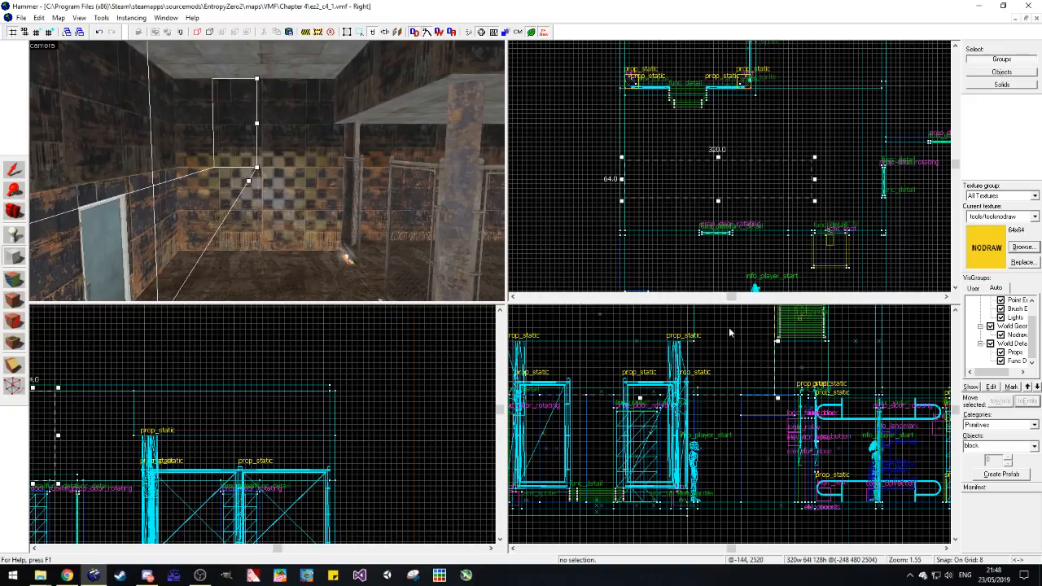
scroll(720, 452, "down", 1)
left_click_drag(812, 182, 884, 189)
left_click_drag(710, 458, 709, 416)
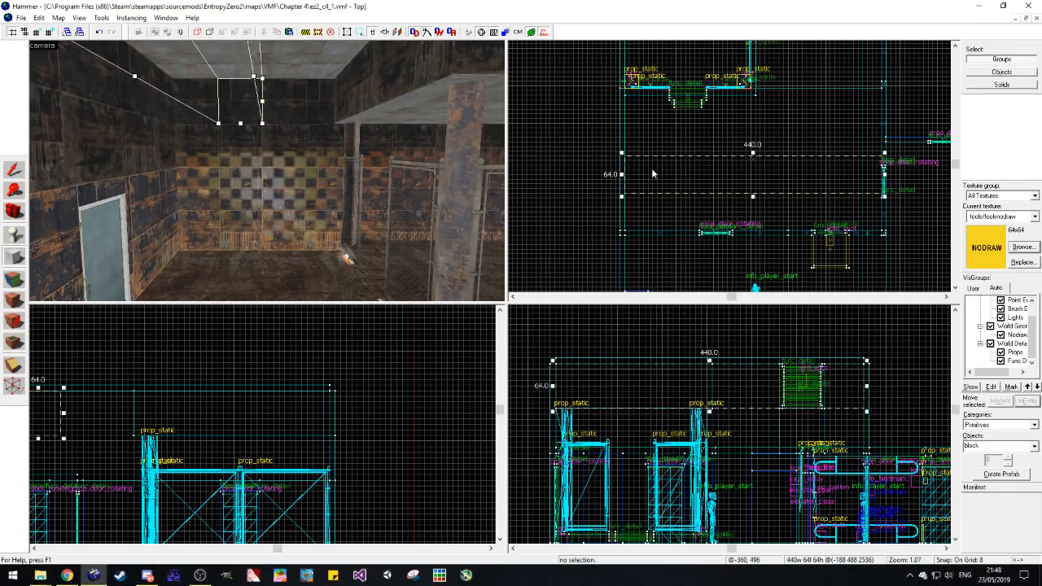
key("Return")
Step: Shorten the ceiling block to 56 units wide against the far wall and clip off its lower inner corner diagonally
left_click(12, 170)
left_click_drag(885, 178, 661, 188)
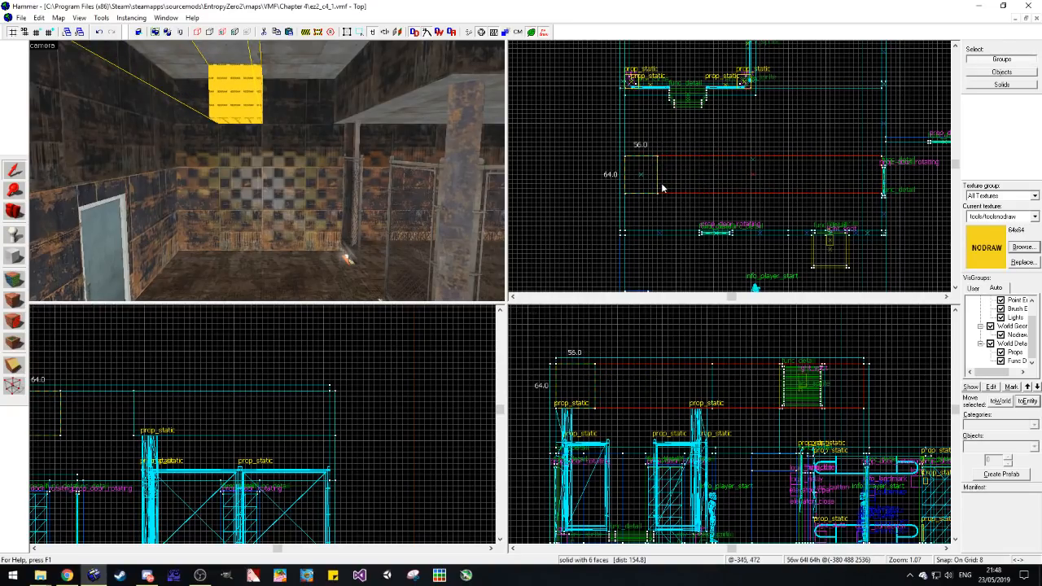
scroll(584, 371, "up", 4)
left_click(10, 372)
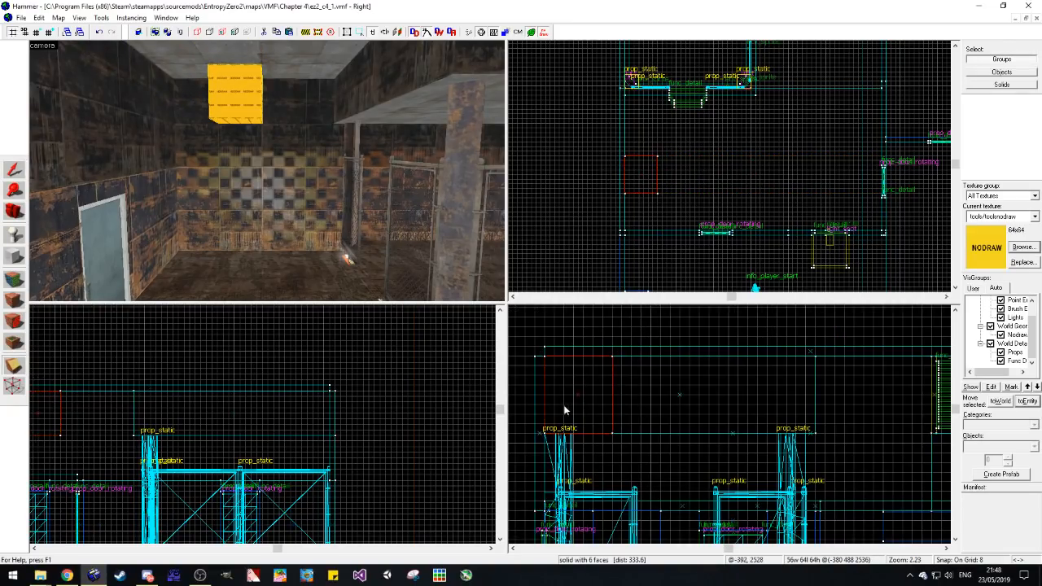
left_click_drag(612, 402, 553, 434)
left_click_drag(630, 388, 612, 381)
key("Return")
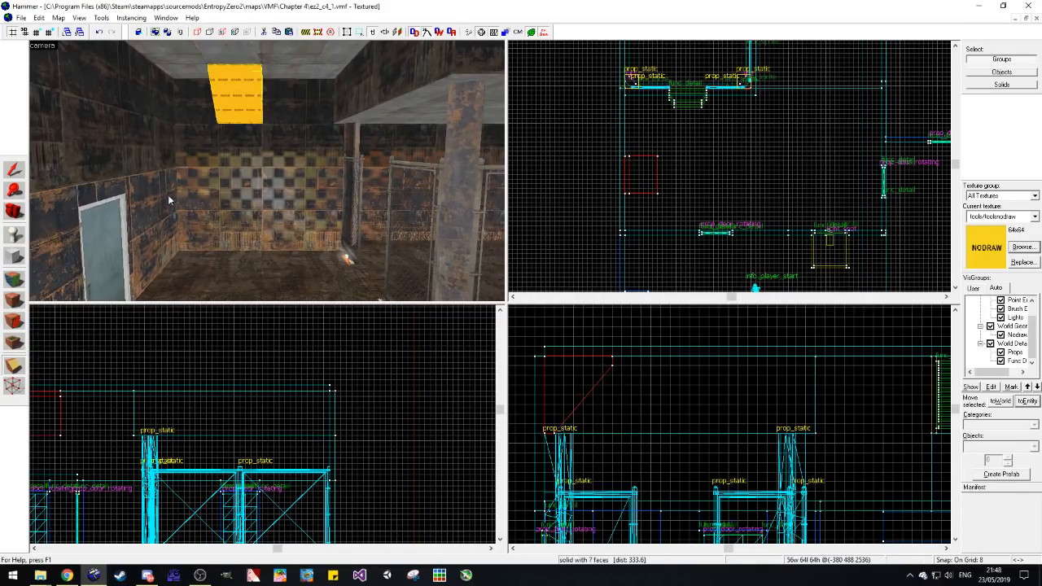
Step: Sample metal/metalwall_bts_006a_dark from the upper wall and apply it to the exposed faces of the clipped ceiling block
left_click(21, 174)
left_click(188, 334)
key("z")
key("w")
key("z")
left_click(15, 279)
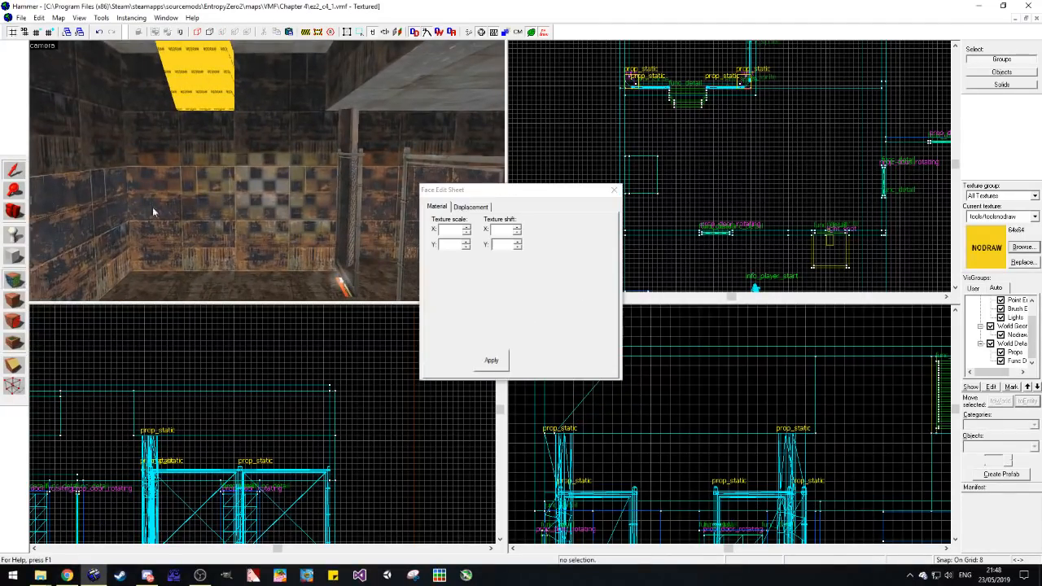
left_click(188, 138)
right_click(230, 108)
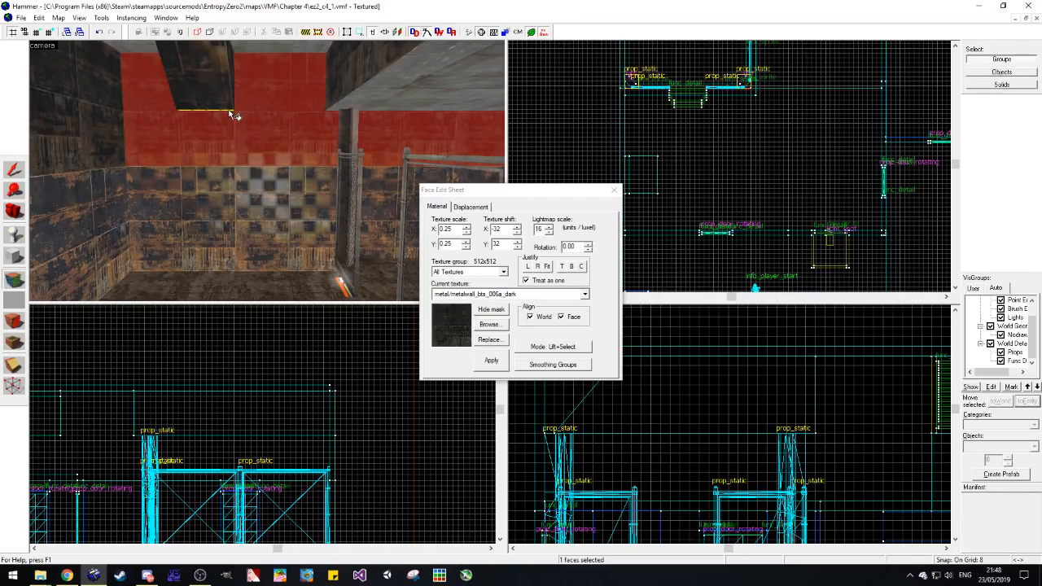
key("w")
right_click(217, 96)
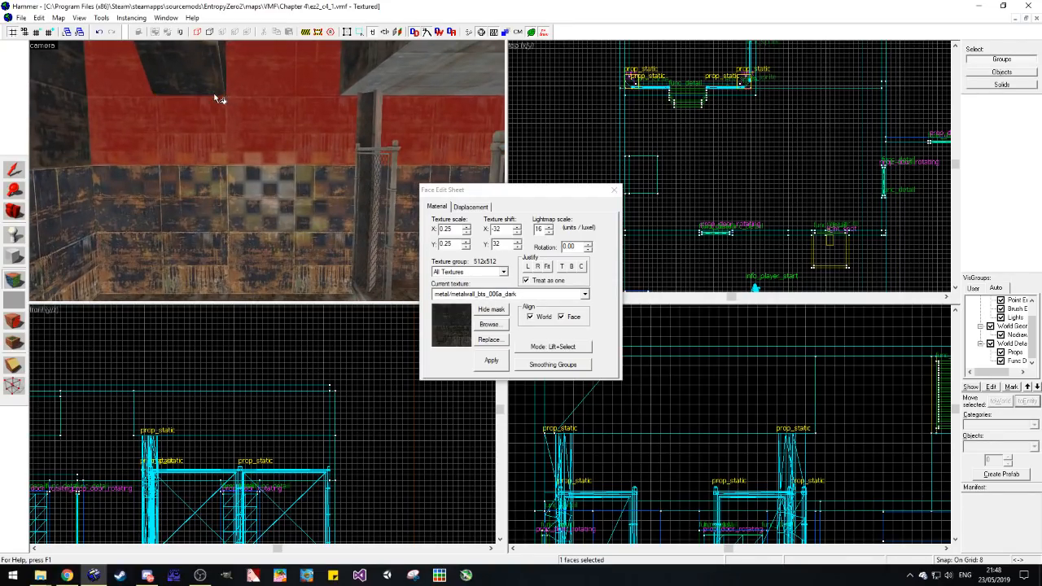
key("a")
key("a")
key("s")
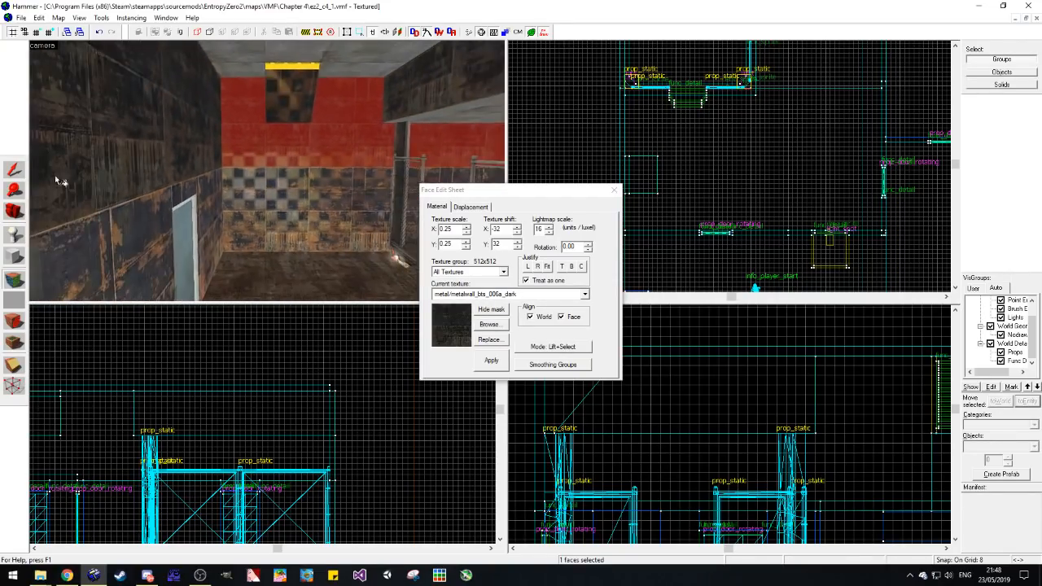
right_click(293, 64)
key("d")
Step: Tie the clipped ceiling block to a func_detail entity
left_click(15, 212)
left_click_drag(257, 194, 65, 214)
left_click(14, 169)
left_click(282, 215)
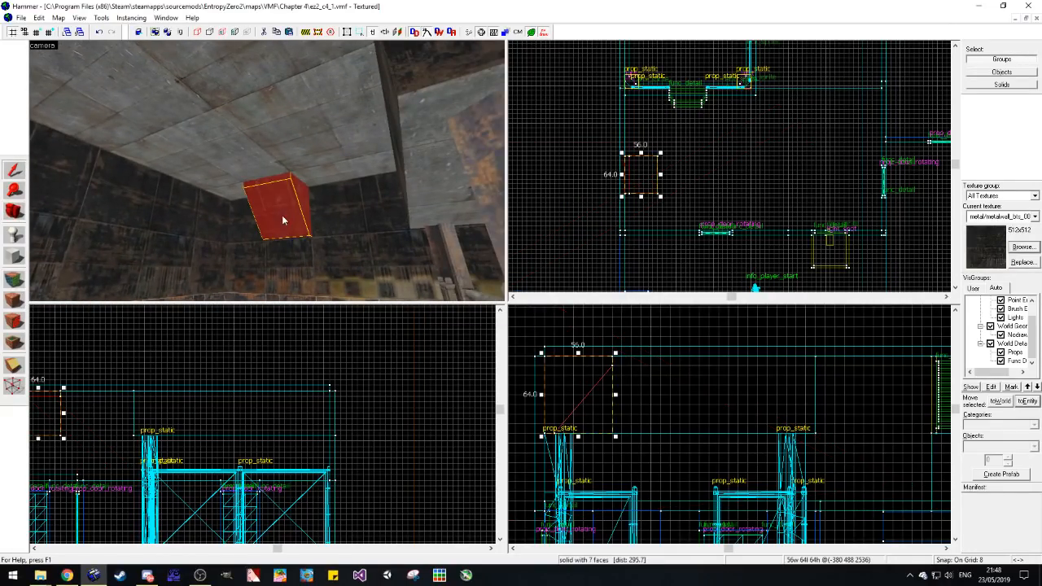
left_click(1025, 398)
left_click(592, 171)
key("Escape")
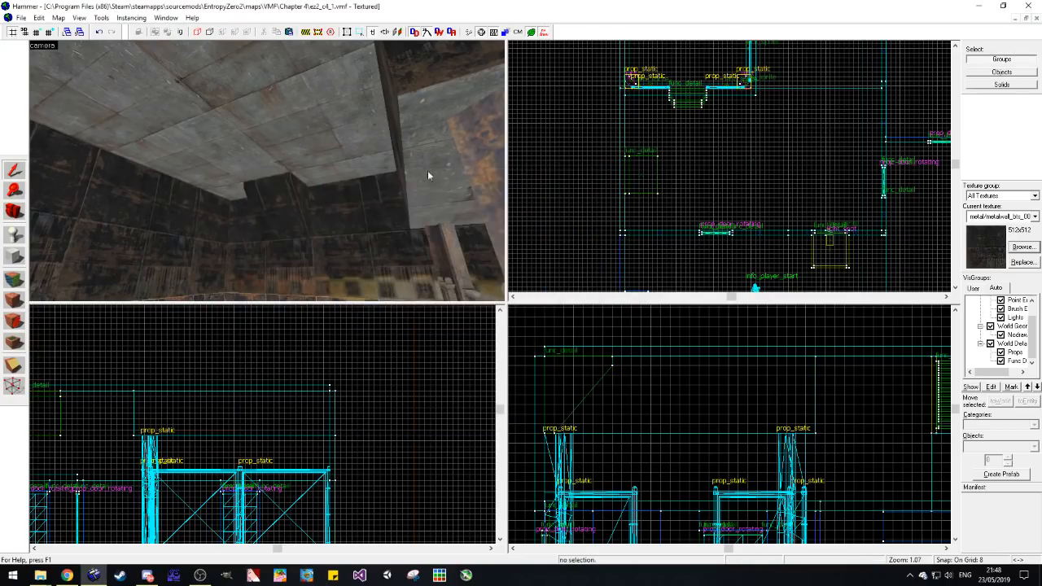
Step: Examine how the clipped ceiling block meets the ceiling and where it sits within the metal room
key("w")
left_click(268, 227)
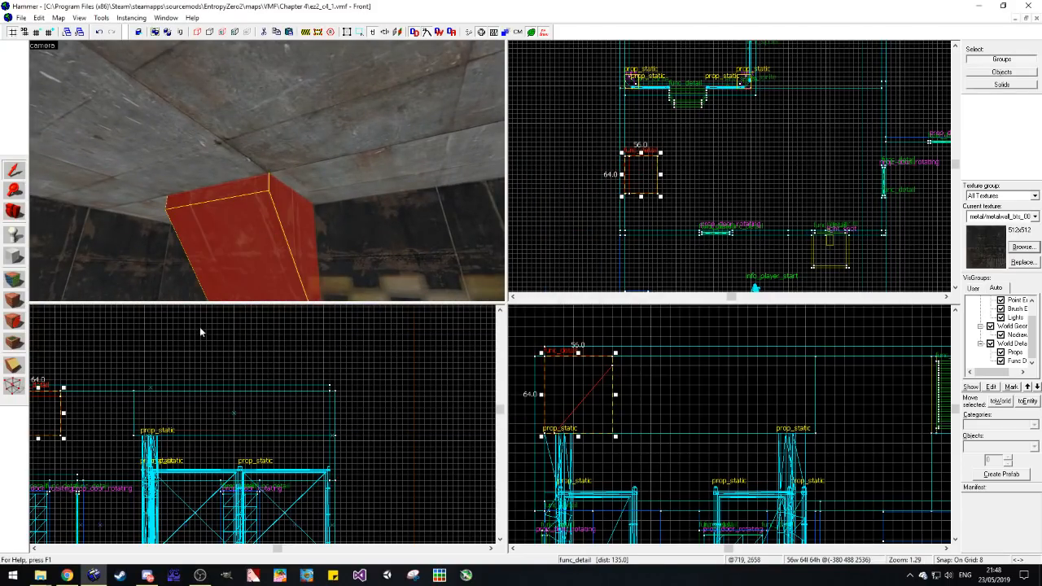
key("Escape")
scroll(285, 456, "down", 4)
scroll(145, 463, "up", 3)
scroll(677, 159, "down", 5)
scroll(701, 147, "up", 4)
key("z")
key("s")
key("z")
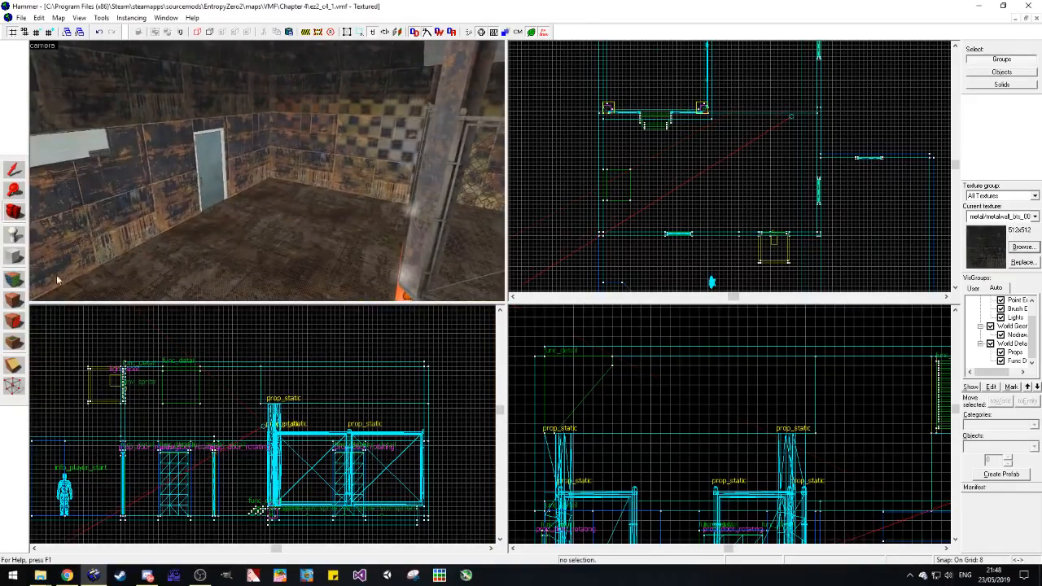
Step: Open the Chapter 3 map ez2_c3_3.vmf as a source for ready-made props
left_click(16, 236)
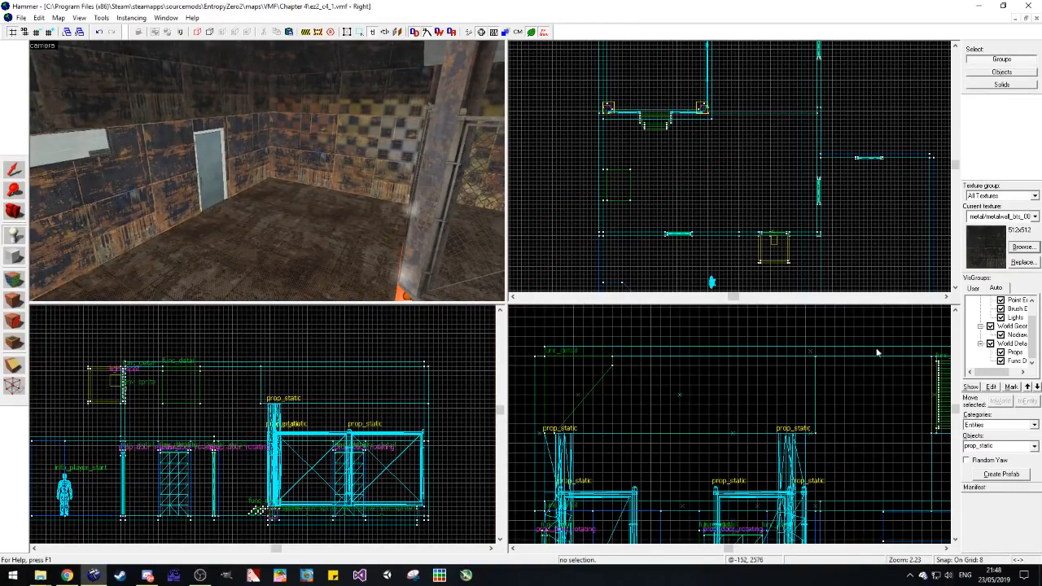
left_click(21, 17)
left_click(56, 191)
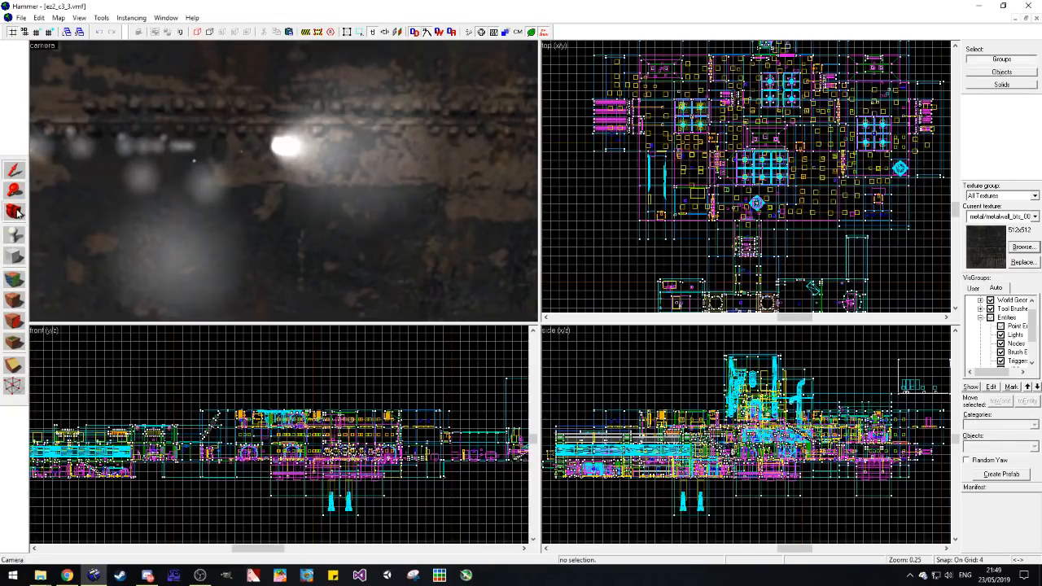
Step: Find the white oval consoles beside the chain-link fence and copy one prop_dynamic console
left_click(18, 213)
left_click_drag(204, 189, 283, 181)
key("s")
key("w")
key("w")
left_click(13, 169)
left_click(177, 207)
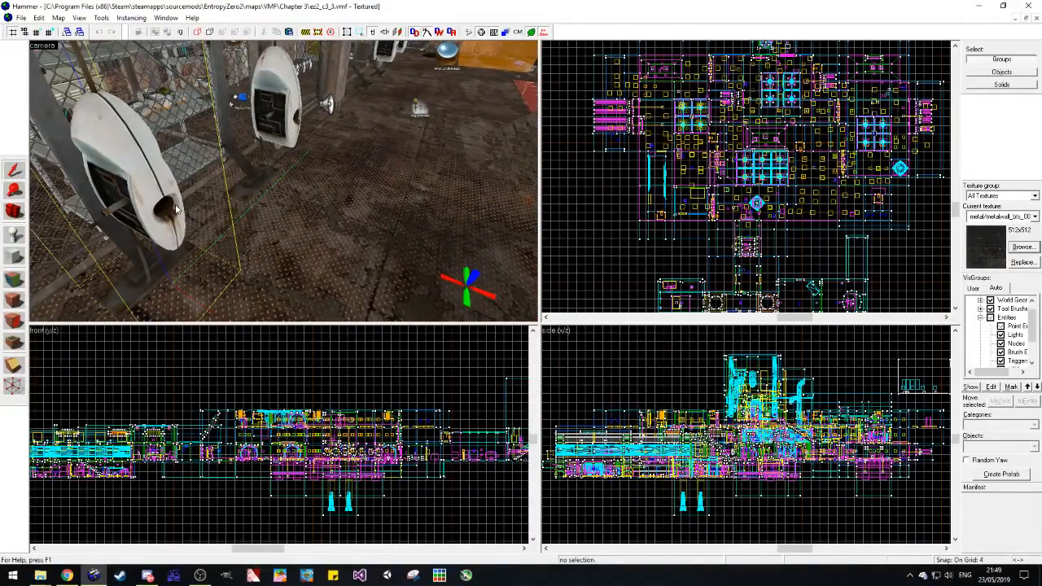
Step: Return to ez2_c4_1.vmf and paste the white console prop into the fenced area of the metal room
left_click(1016, 18)
left_click(175, 546)
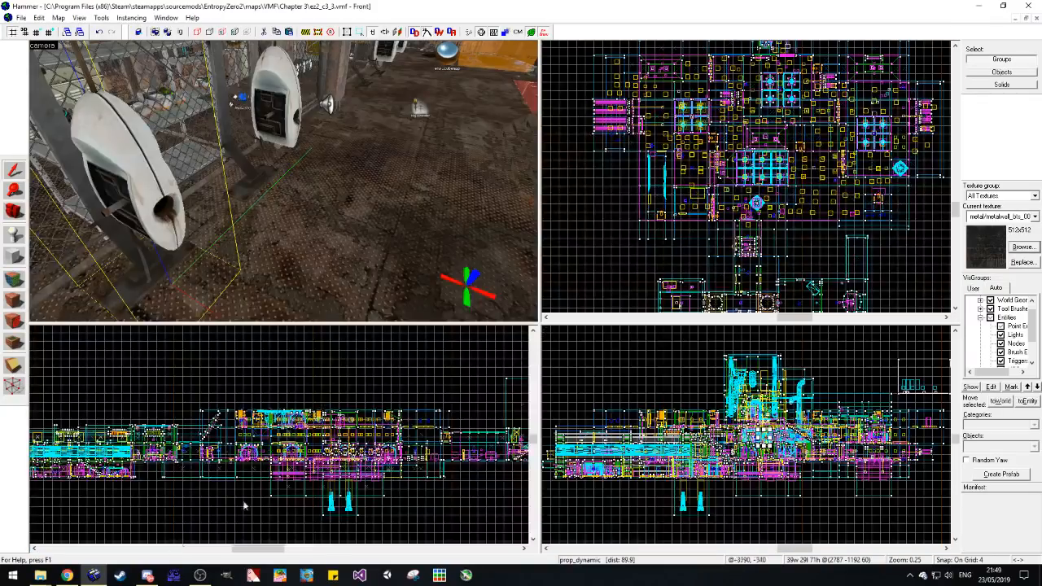
left_click(1015, 18)
left_click(86, 546)
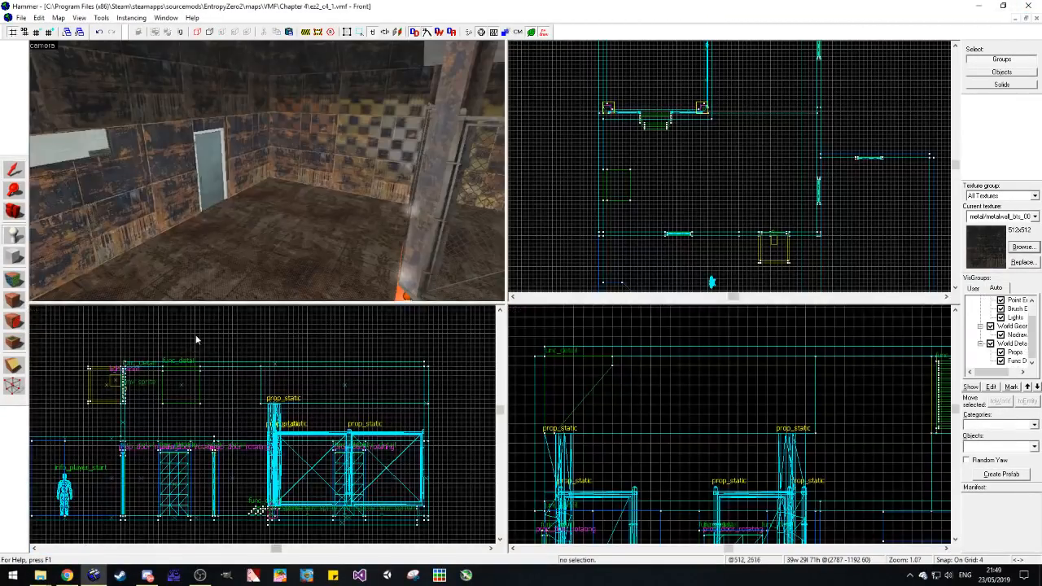
key("z")
key("z")
left_click(177, 246)
scroll(688, 170, "up", 6)
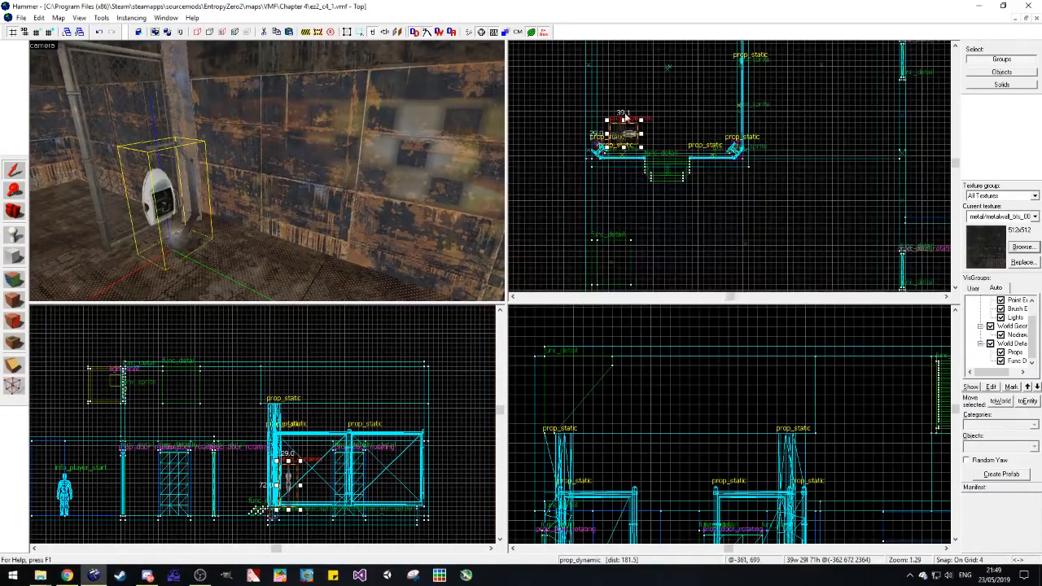
Step: Move the pasted console out of the fence corner to a clear spot along the metal wall
left_click_drag(637, 166, 639, 174)
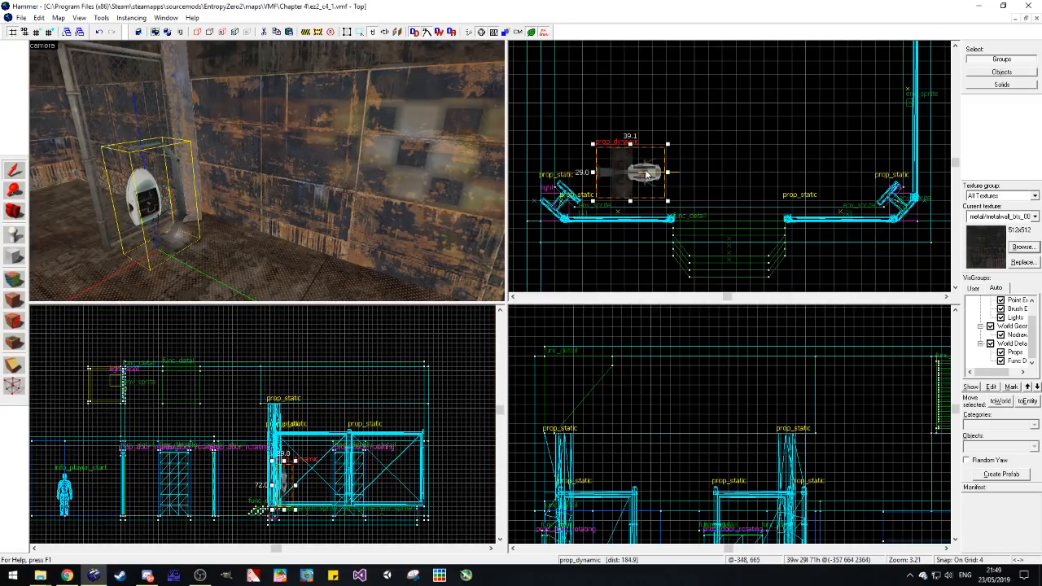
scroll(647, 178, "down", 1)
scroll(647, 189, "up", 1)
left_click_drag(607, 210, 566, 71)
scroll(677, 231, "down", 3)
scroll(633, 105, "up", 3)
scroll(619, 222, "down", 2)
scroll(622, 153, "up", 2)
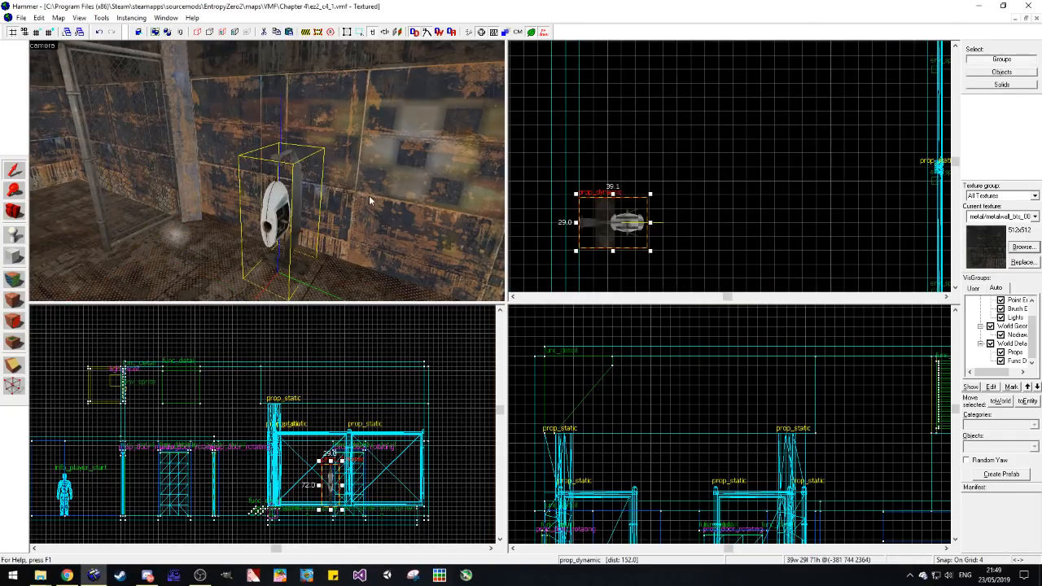
key("z")
key("w")
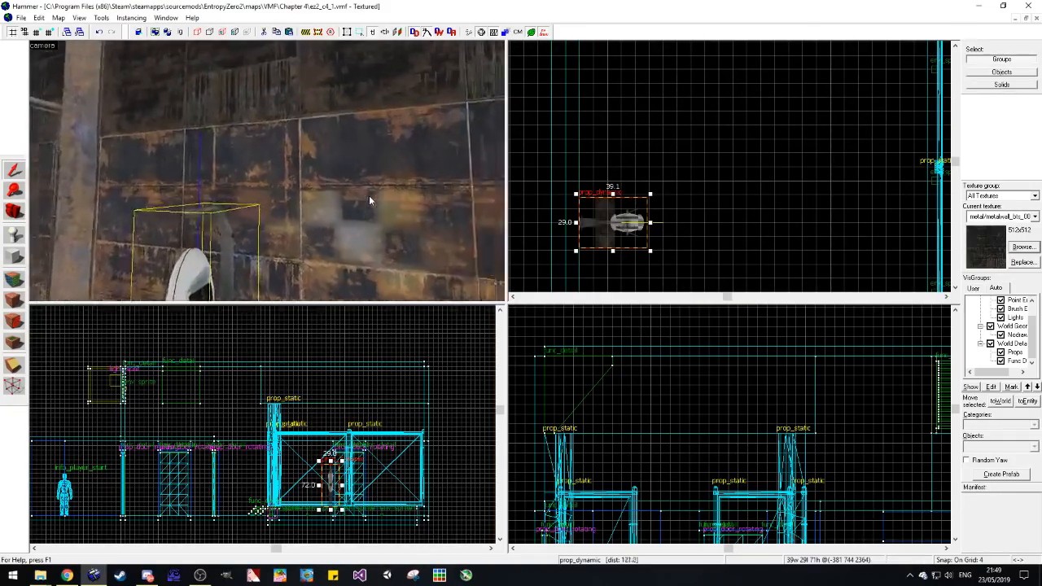
Step: Place a duplicate of the white console farther along the same wall and save the map
scroll(635, 229, "down", 1)
left_click_drag(635, 229, 635, 138, "shift")
key("Escape")
left_click(9, 215)
mouse_move(267, 170)
left_mouse_down()
mouse_move(267, 187)
mouse_move(267, 170)
left_mouse_up()
key("ctrl+s")
key("d")
key("w")
key("s")
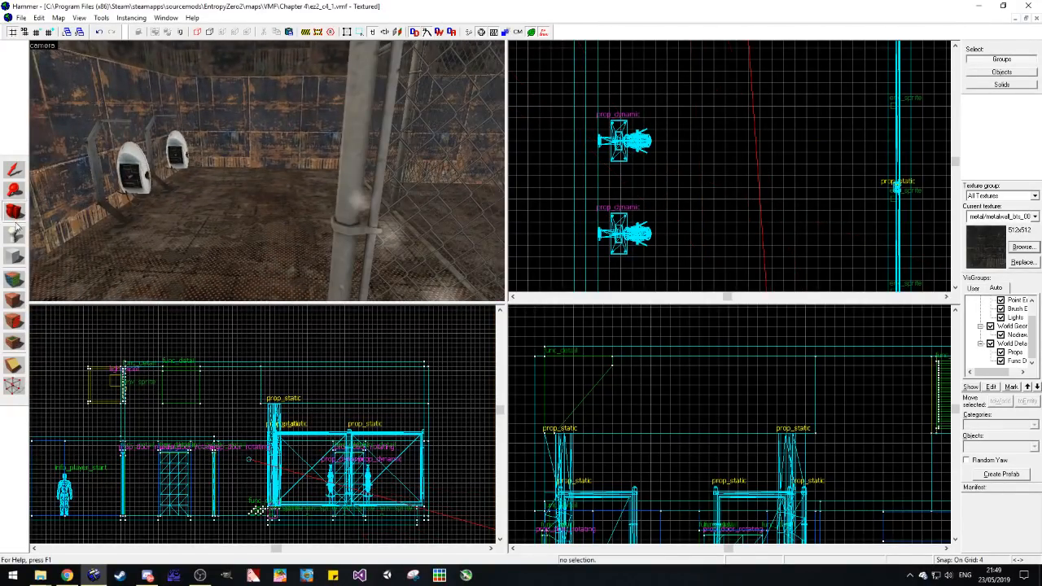
Step: Switch to ez2_c3_3.vmf and copy the prop_physics metal desk near the railing
left_click(20, 17)
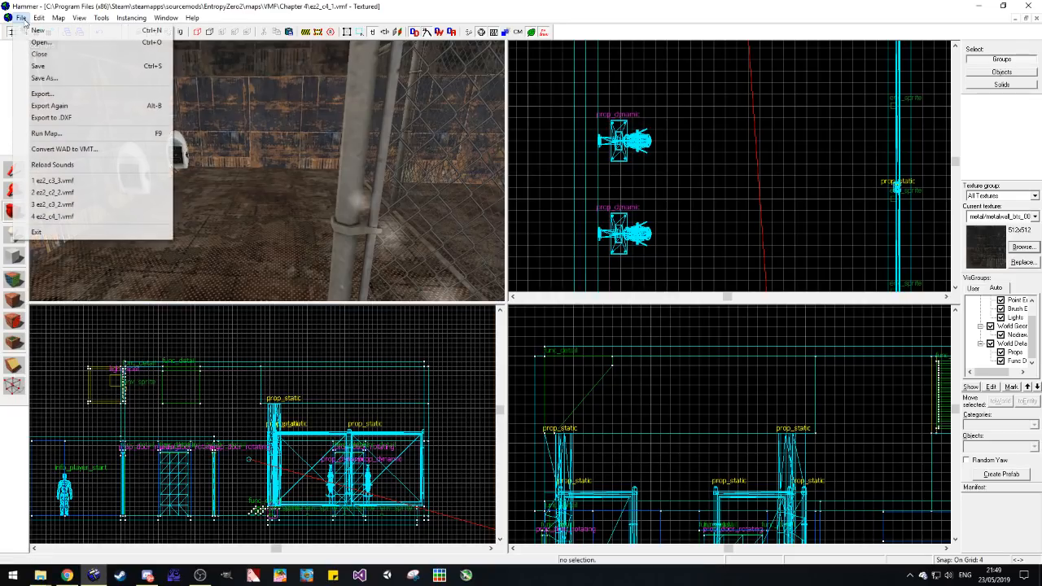
left_click(92, 179)
key("w")
left_click_drag(283, 181, 350, 184)
left_click(15, 170)
left_click(334, 161)
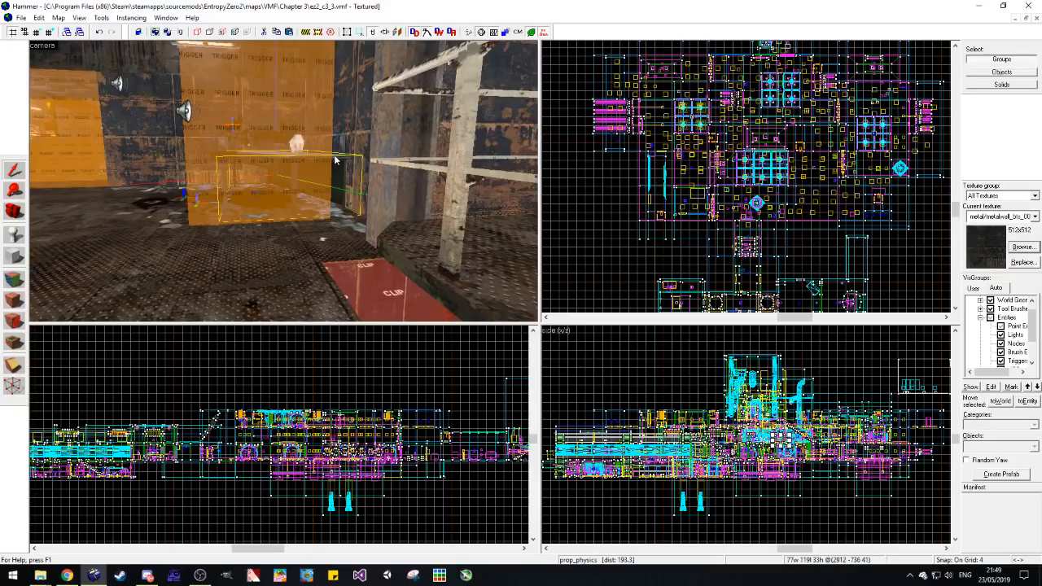
Step: Paste the desk into ez2_c4_1.vmf, rotate it parallel to the far wall and set it beside the fence
left_click(1015, 18)
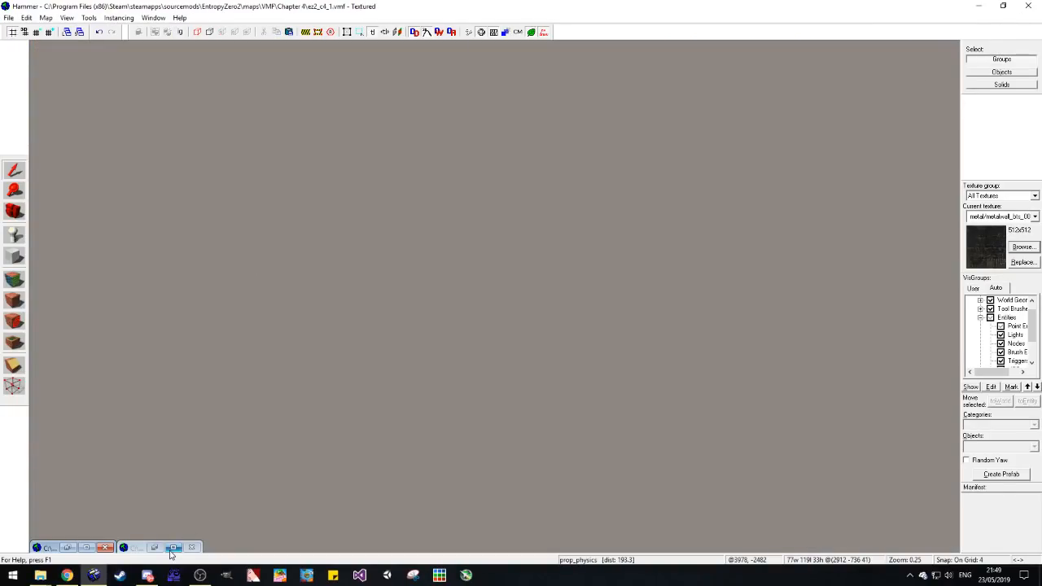
left_click(84, 548)
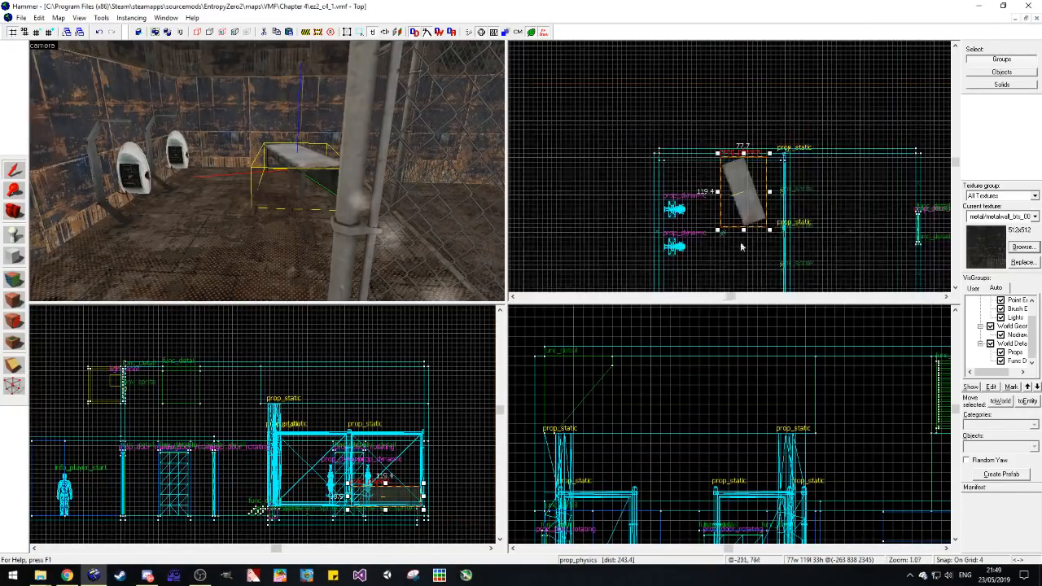
left_click(731, 197)
left_click_drag(653, 129, 588, 229)
mouse_move(736, 192)
left_mouse_down()
mouse_move(692, 154)
mouse_move(702, 154)
mouse_move(697, 168)
mouse_move(770, 177)
mouse_move(721, 178)
mouse_move(738, 177)
left_mouse_up()
key("Escape")
key("d")
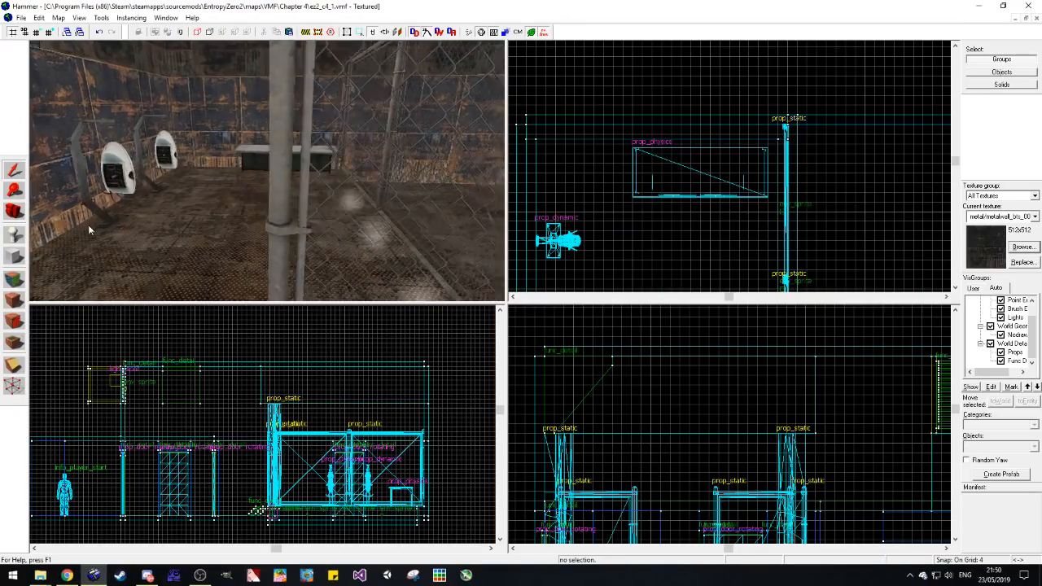
left_click(21, 211)
left_click_drag(245, 174, 268, 172)
key("w")
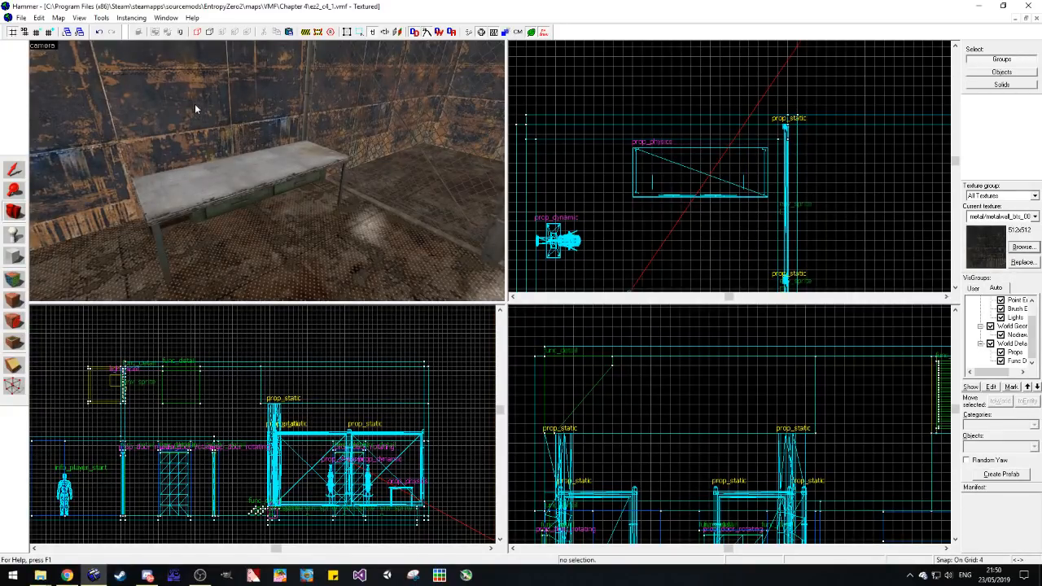
Step: Switch from ez2_c4_1.vmf back to the Chapter 3 map ez2_c3_3.vmf
left_click(1015, 18)
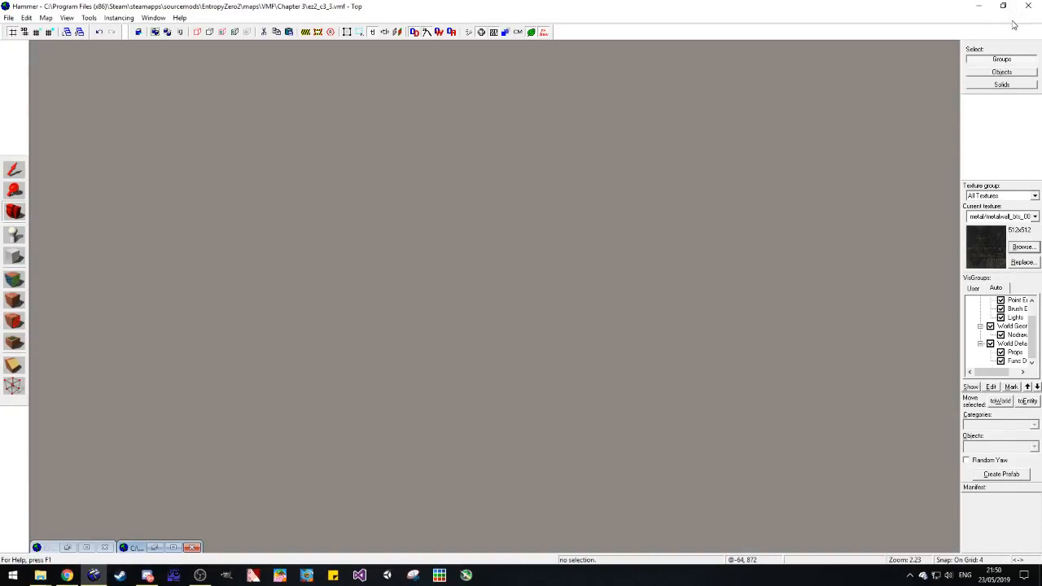
left_click(87, 548)
left_click(1015, 17)
left_click(174, 548)
Step: Copy the monitor, keyboard, office chair and beige computer case from the furnished desk
left_click_drag(89, 229, 391, 211)
left_click(14, 211)
key("w")
key("s")
left_click_drag(70, 147, 93, 184)
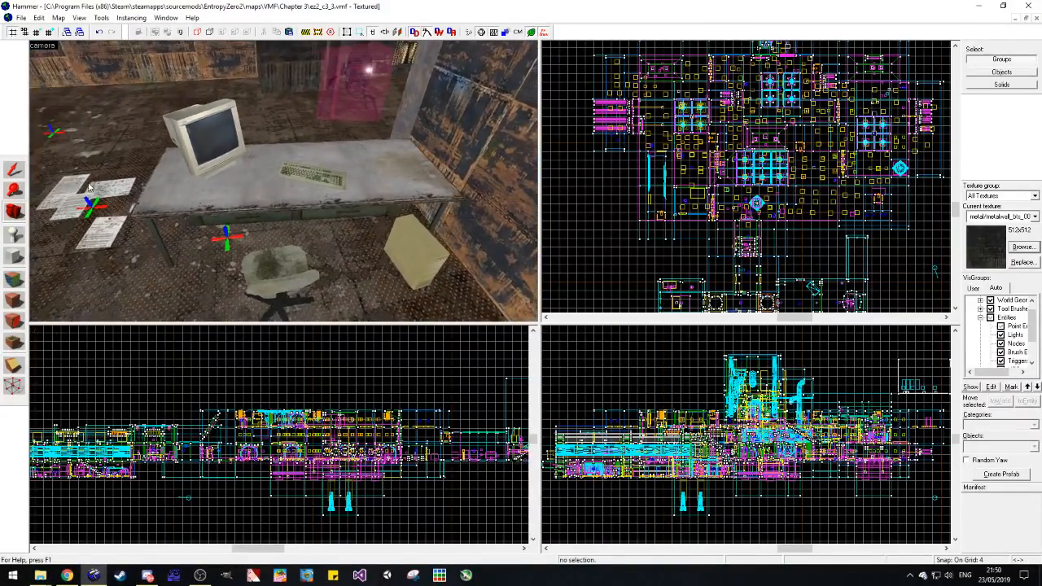
left_click(15, 170)
left_click(205, 137)
left_click(314, 172, "ctrl")
left_click(260, 275, "ctrl")
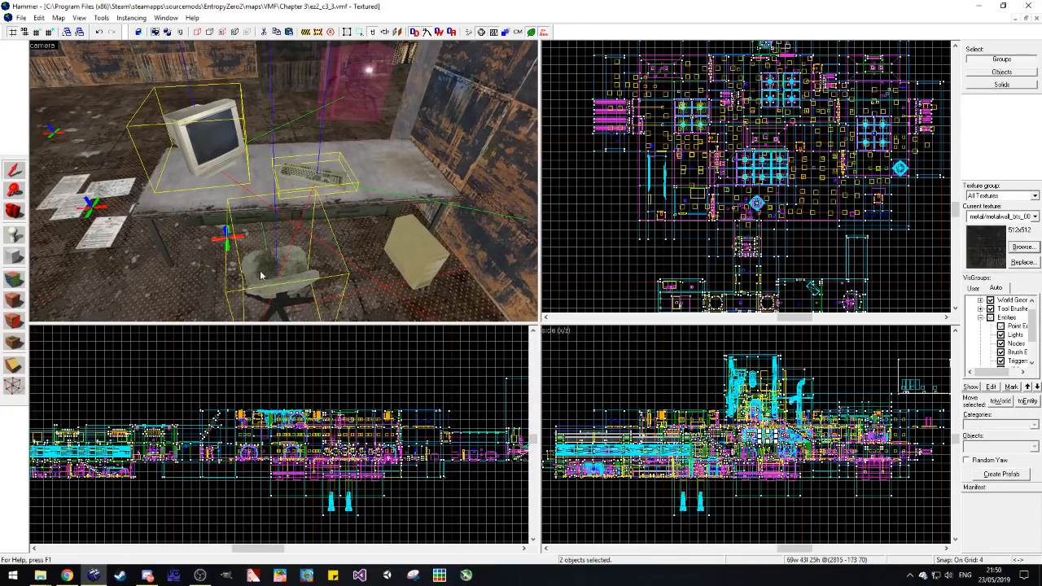
key("Escape")
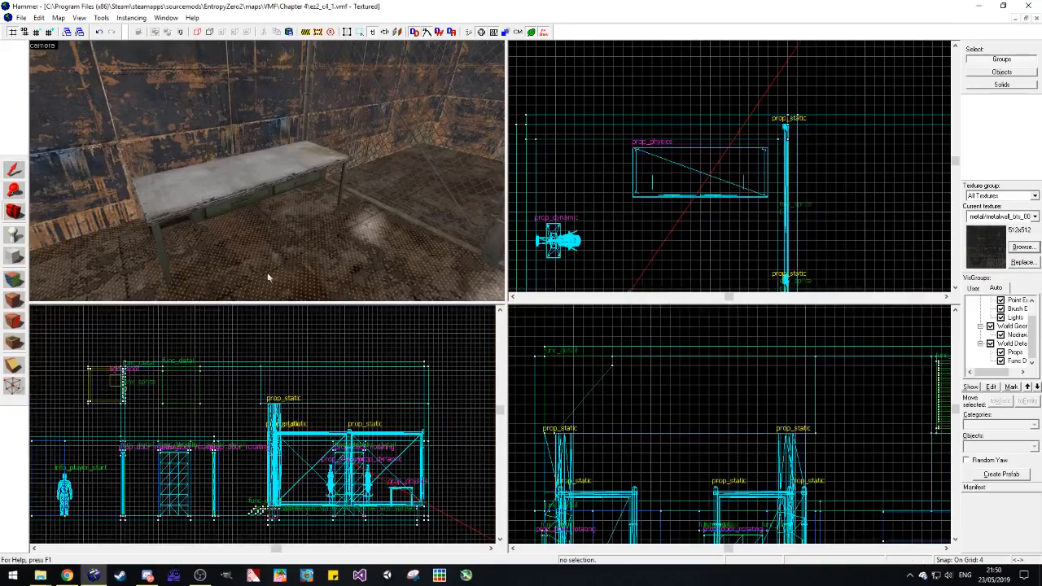
Step: Paste the four office props into ez2_c4_1.vmf, align them with the desk and move the beige computer case onto it
key("ctrl+v")
scroll(635, 159, "up", 4)
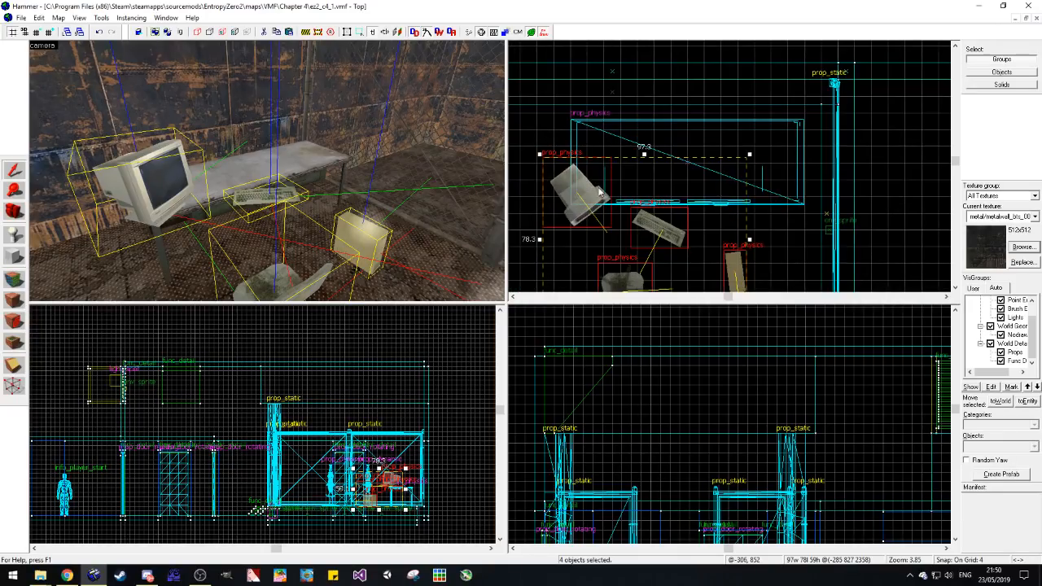
left_click_drag(634, 155, 633, 144)
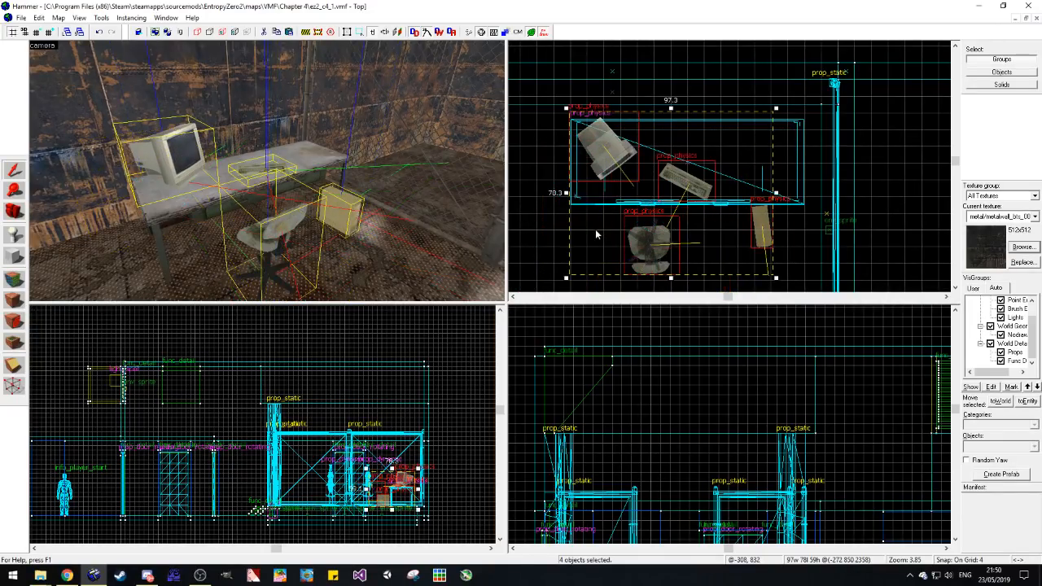
left_click(352, 215)
left_click_drag(761, 232, 741, 176)
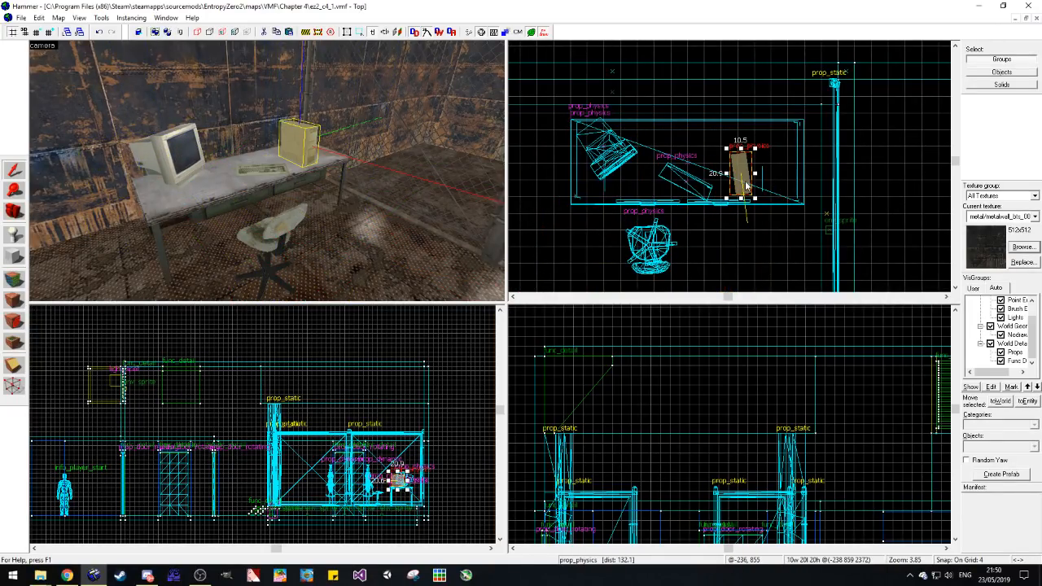
Step: Browse for a new world model for the beige computer case and filter the models by "hardd"
double_click(745, 185)
left_click(309, 275)
left_click(480, 256)
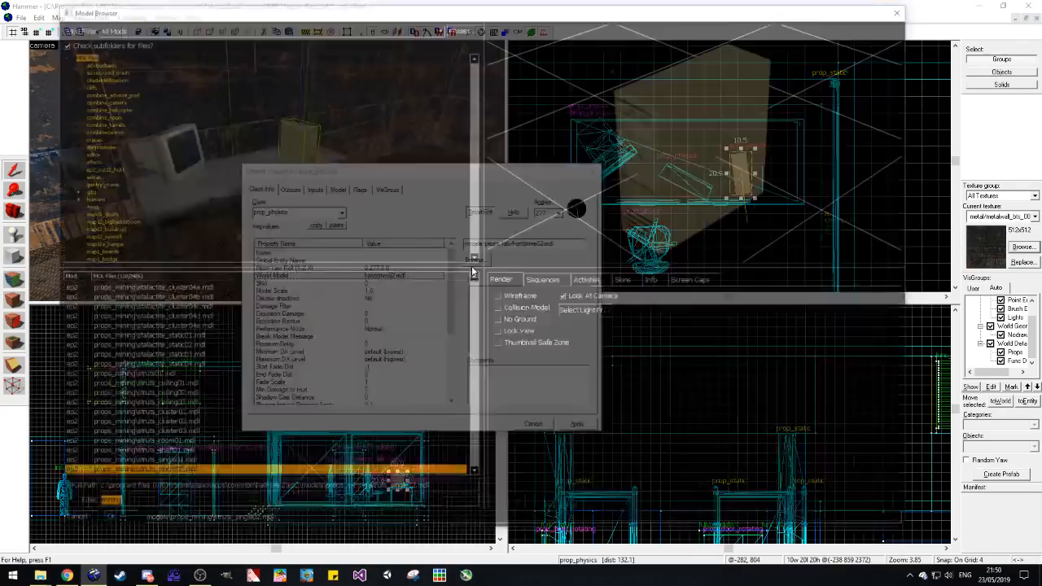
type("b")
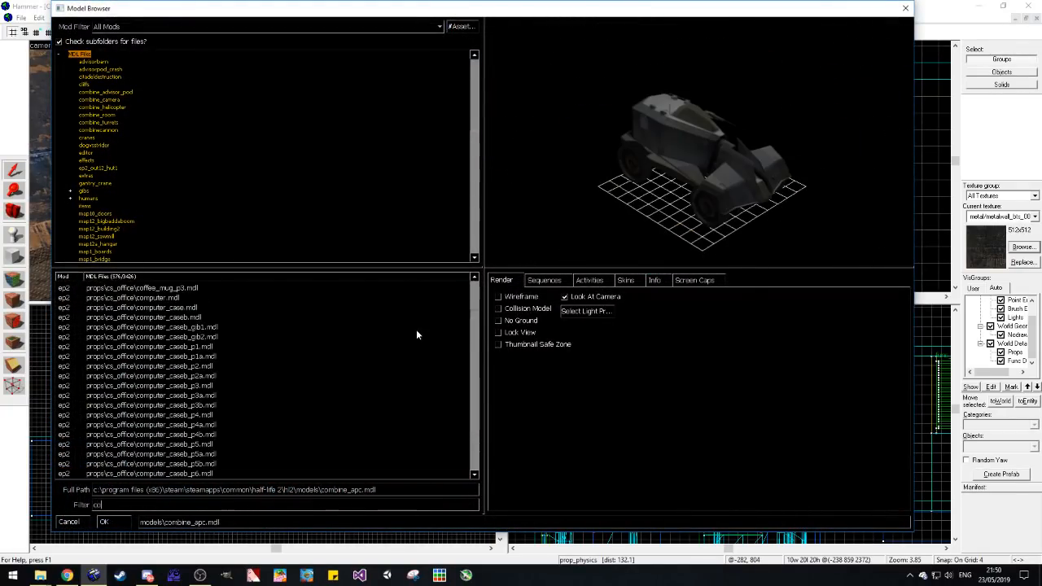
type("ardd")
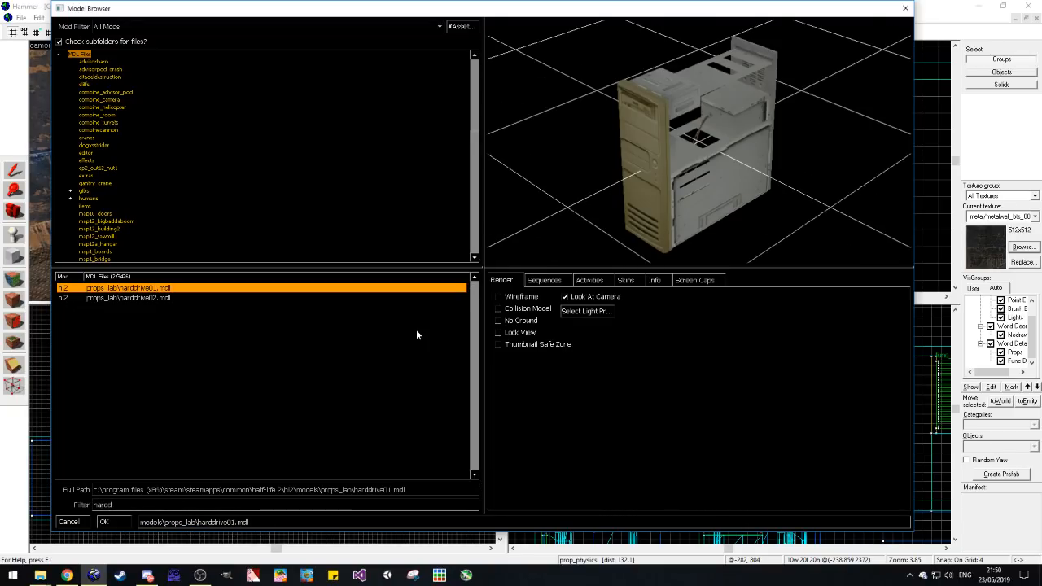
key("BackSpace")
key("BackSpace")
key("BackSpace")
key("BackSpace")
key("BackSpace")
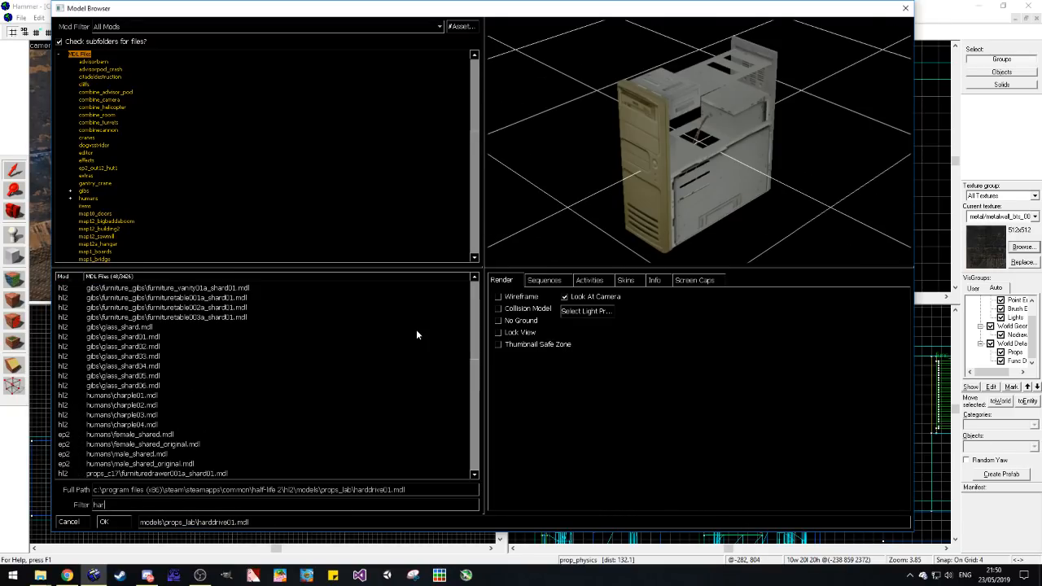
Step: Filter the models by "office" and apply props\cs_office\computer_case.mdl as the computer case's world model
type("offic")
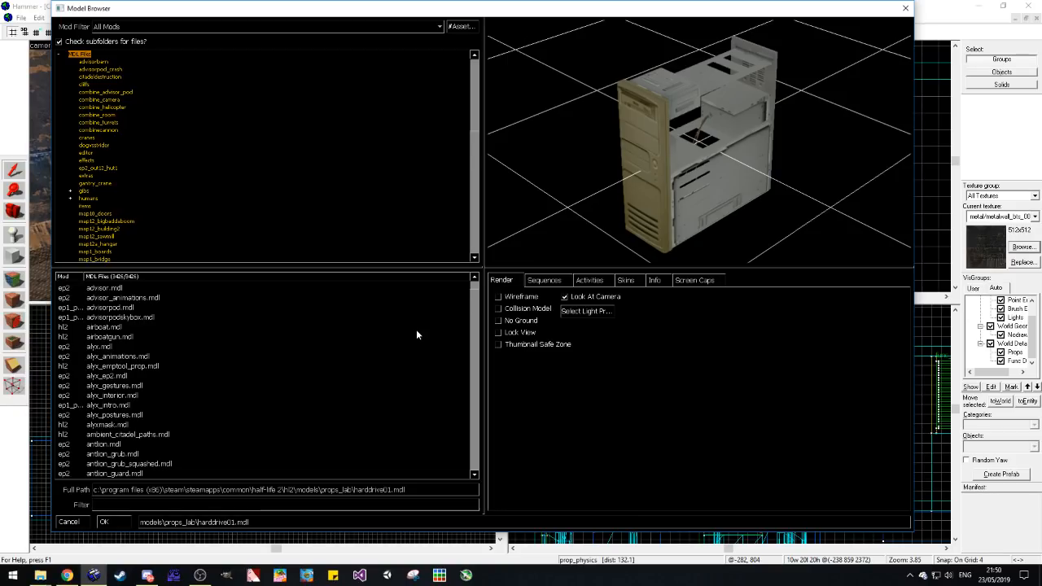
type("e")
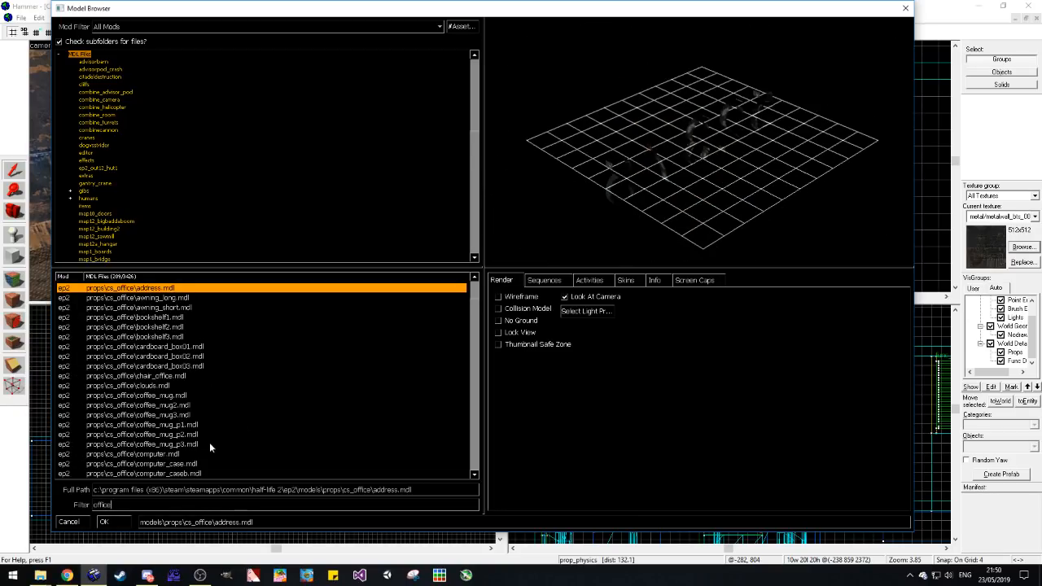
left_click(169, 454)
scroll(213, 446, "down", 3)
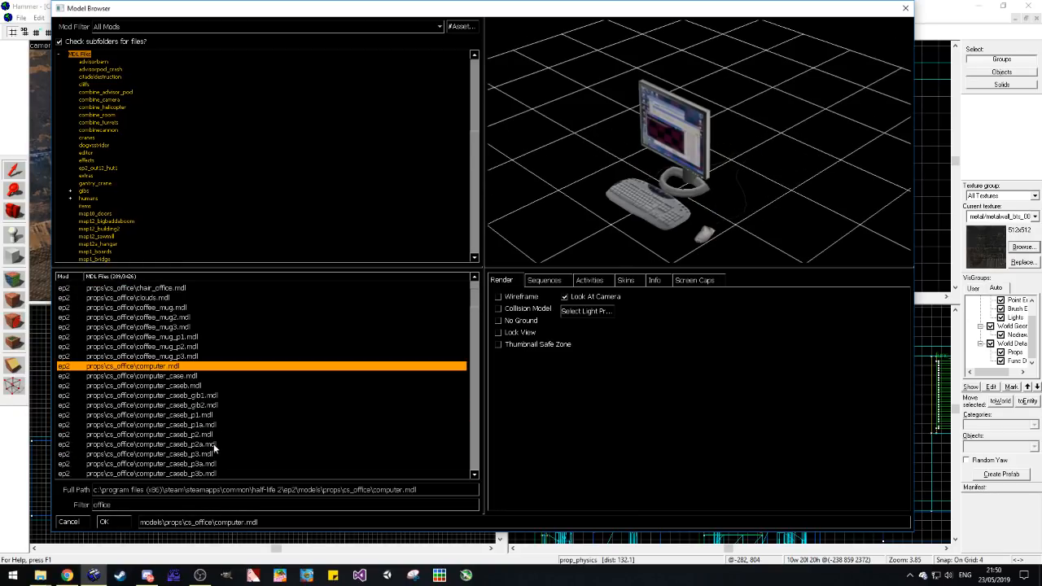
left_click(210, 377)
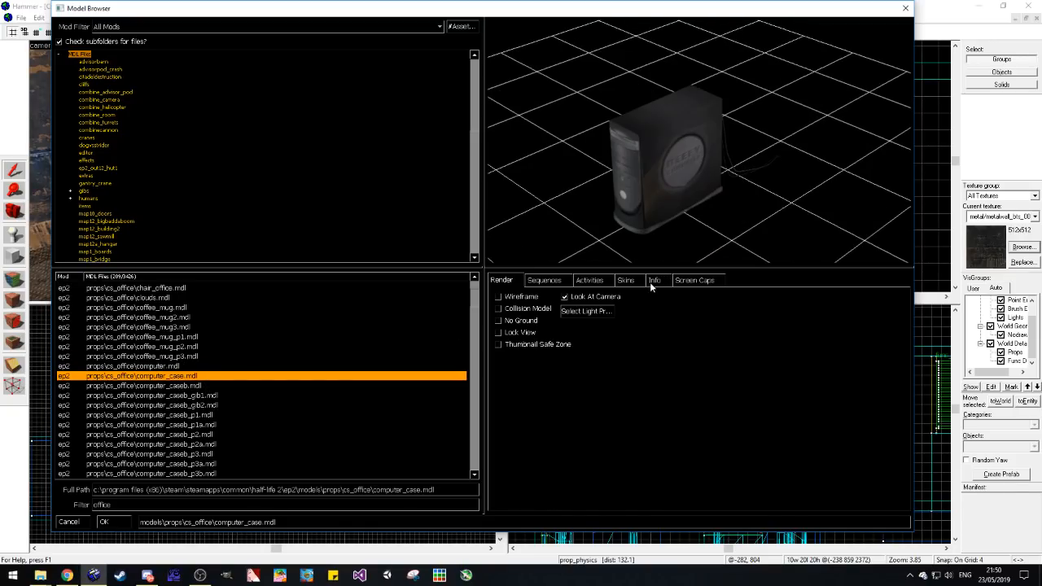
left_click(103, 522)
left_click(576, 424)
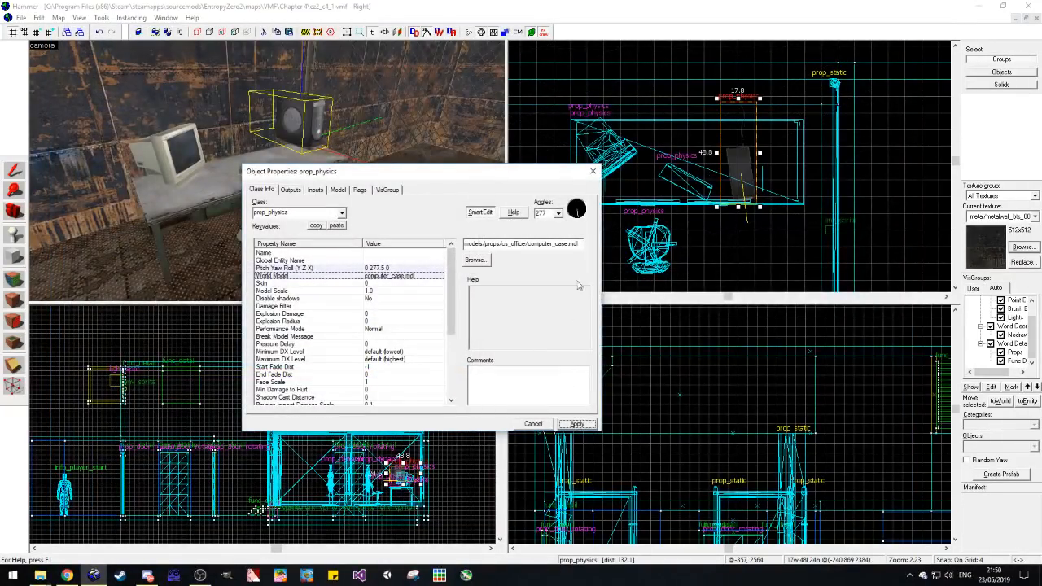
left_click(593, 172)
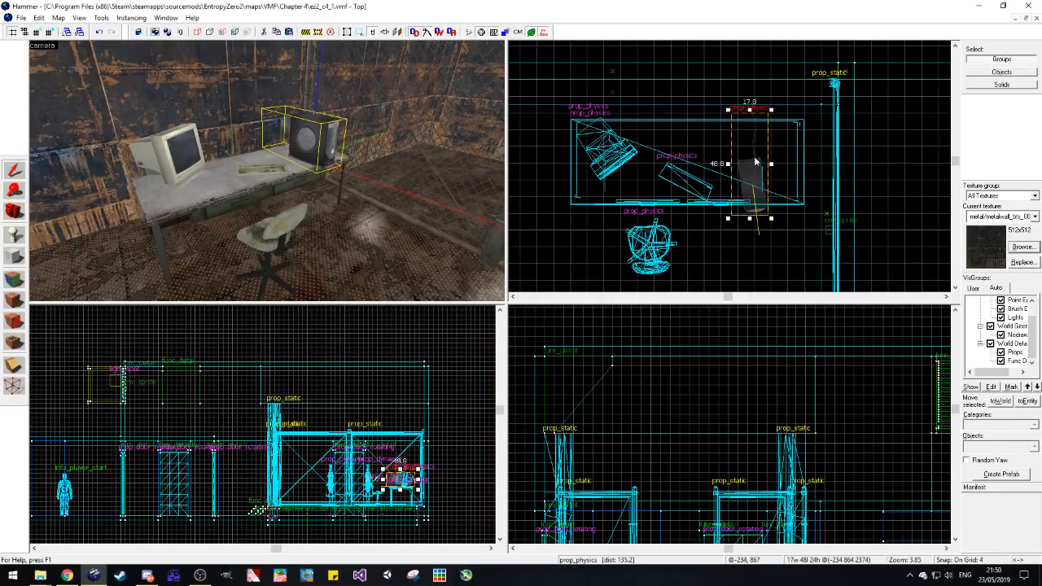
Step: Position the black computer case on the desk between the keyboard and the fence-side end, and select the monitor
scroll(752, 194, "up", 5)
left_click_drag(758, 229, 734, 200)
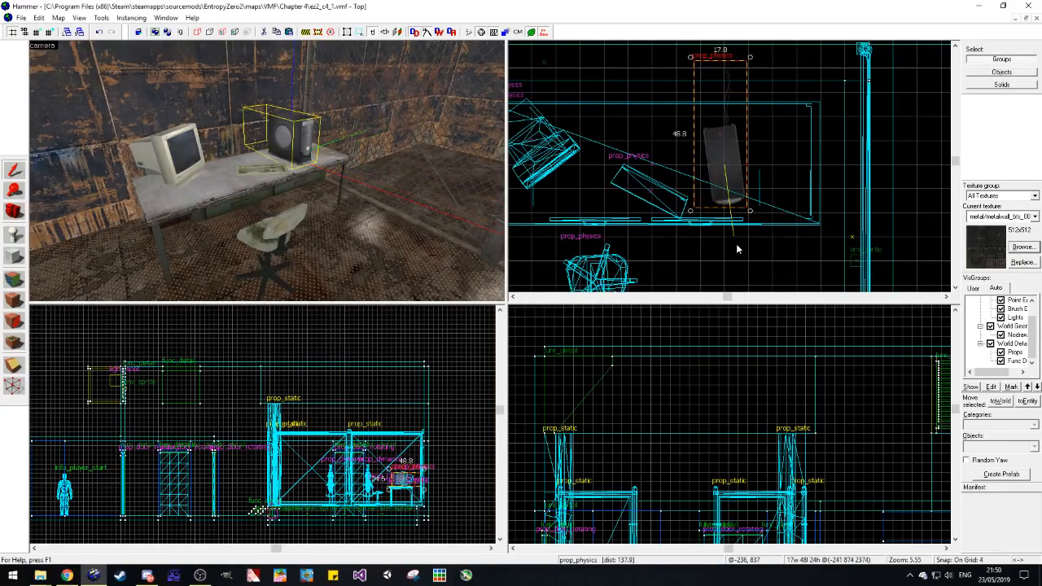
left_click(738, 246)
key("d")
left_click(97, 165)
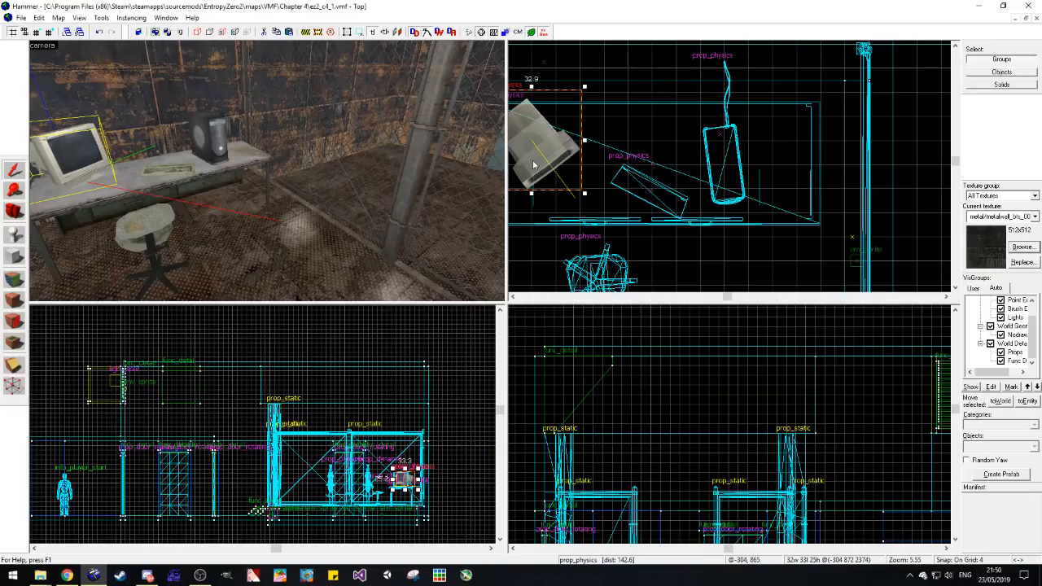
Step: Rotate the monitor on the desk so its screen faces towards the chair
left_click_drag(585, 196, 570, 131)
left_click(517, 250)
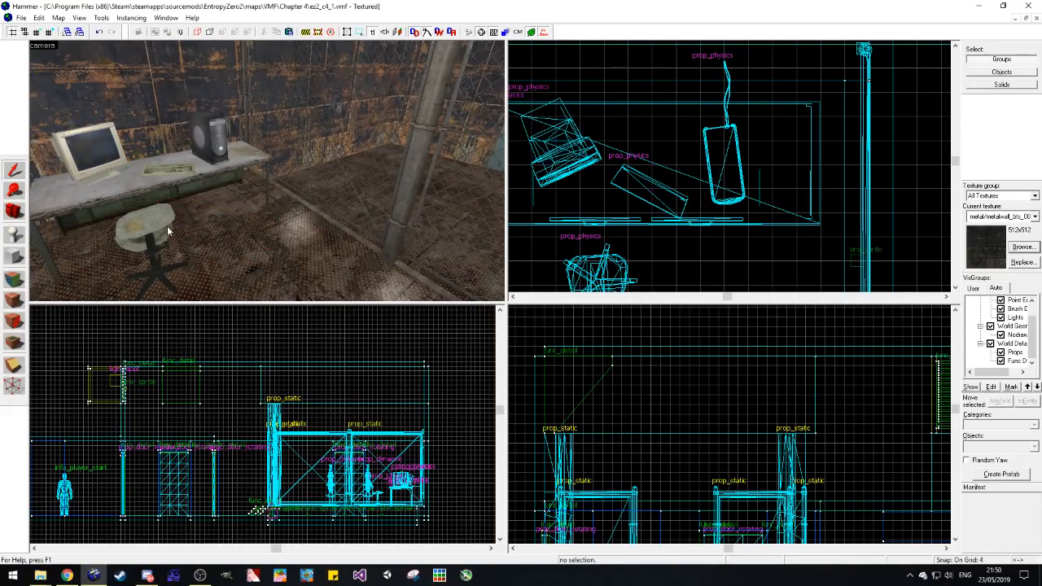
Step: Inspect the collision model of the black computer case's world model in the model browser, leaving the prop as it is
left_click(213, 142)
key("alt+Return")
left_click(476, 260)
left_click(526, 308)
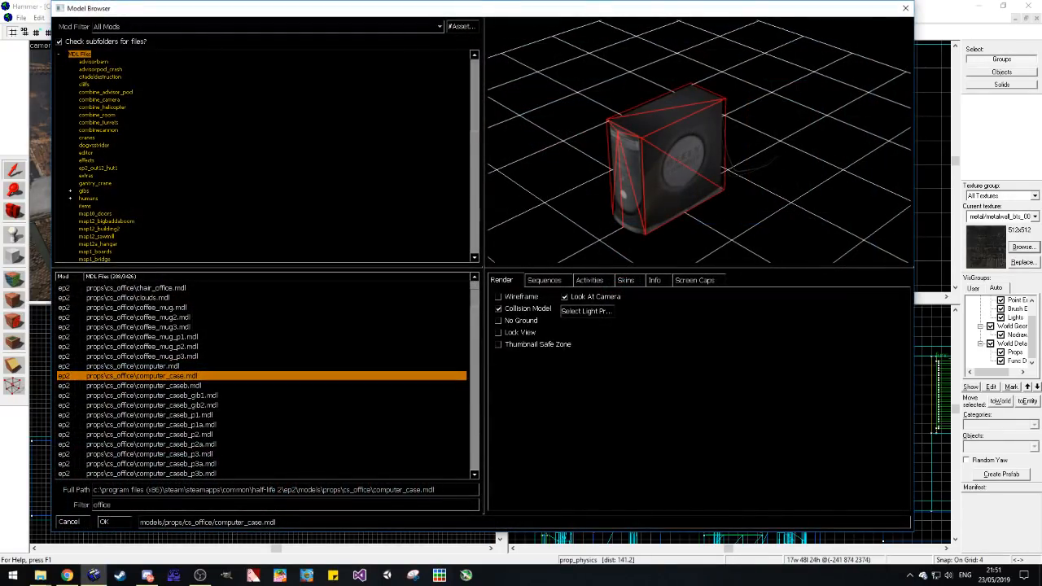
left_click(906, 8)
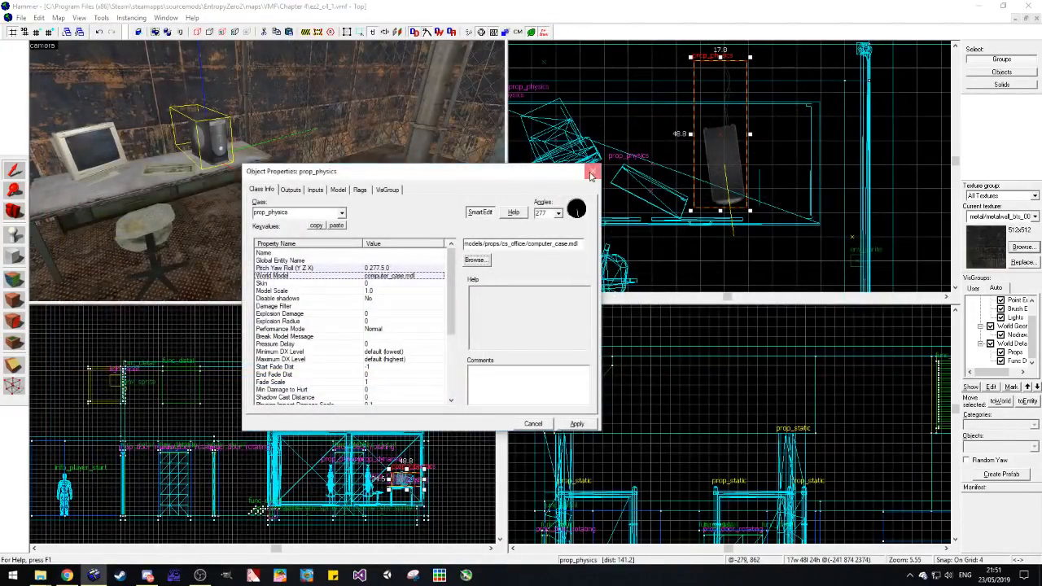
key("Escape")
Step: Reopen ez2_c3_3.vmf to source more props
scroll(156, 167, "down", 2)
left_click(17, 213)
left_click_drag(179, 169, 128, 210)
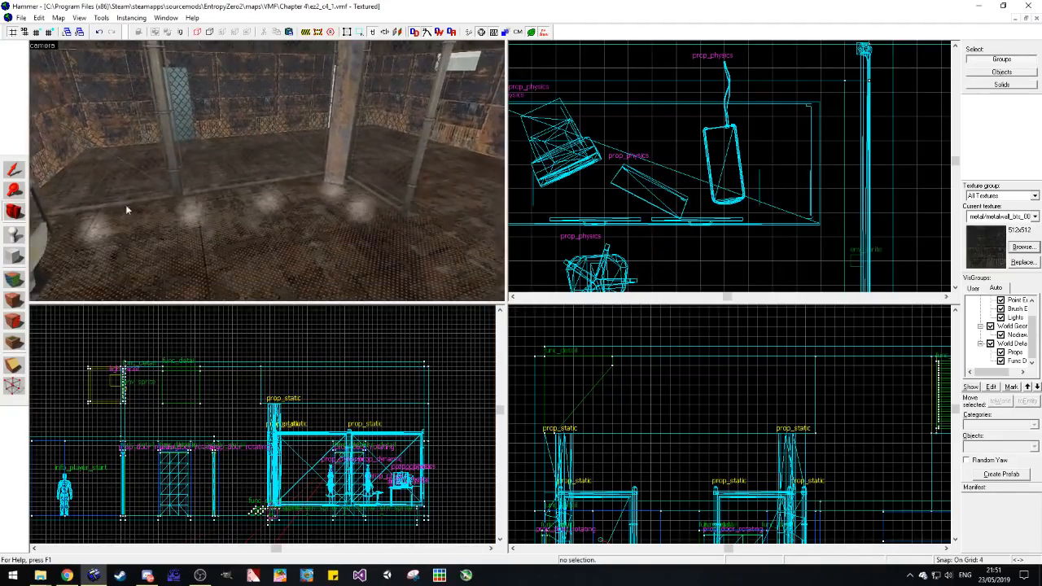
left_click(22, 17)
left_click(91, 180)
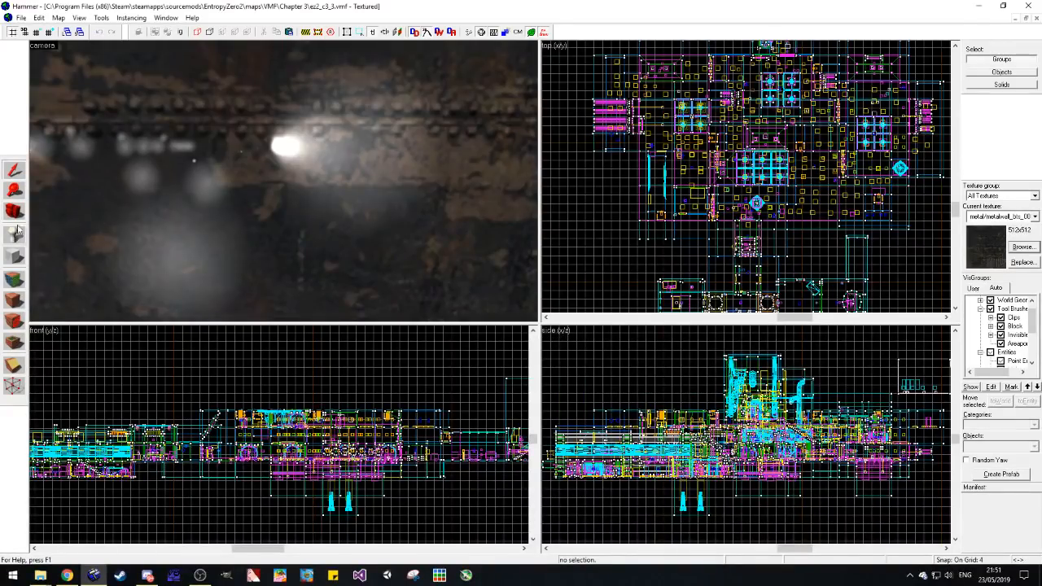
Step: Find the metal shelving unit in ez2_c3_3.vmf and copy it
key("z")
key("w")
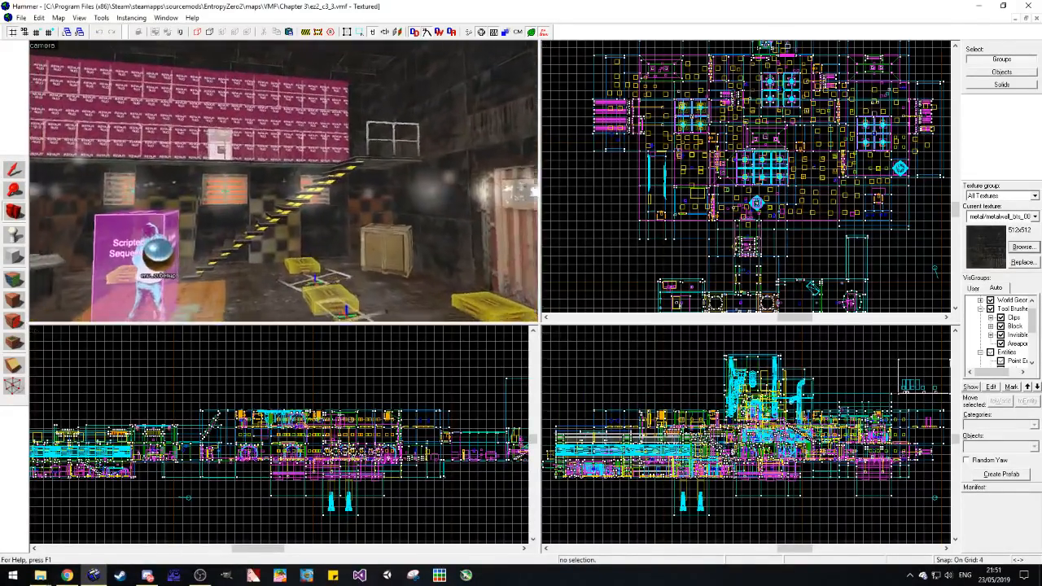
key("w")
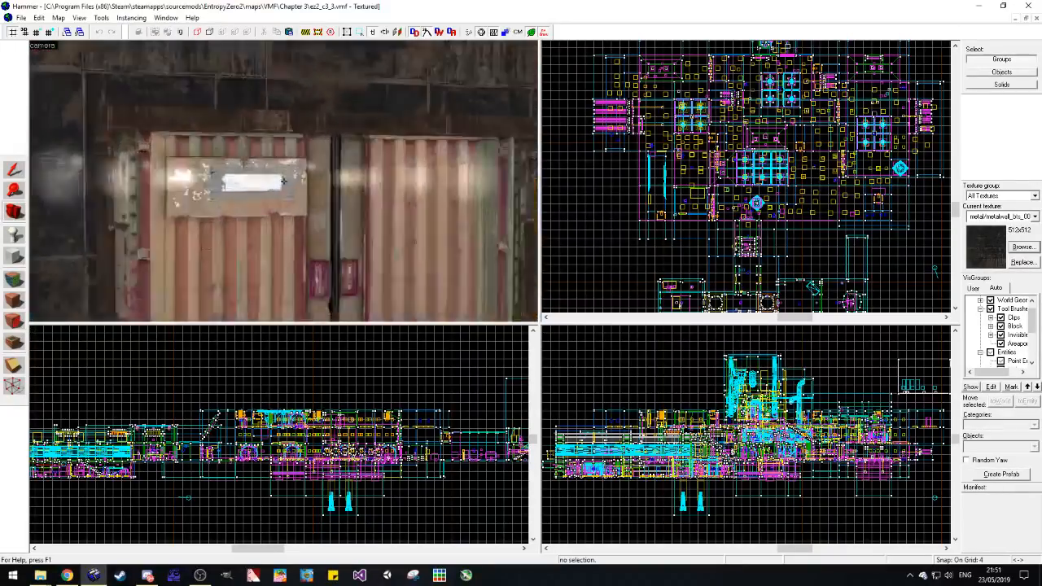
key("w")
key("z")
key("s")
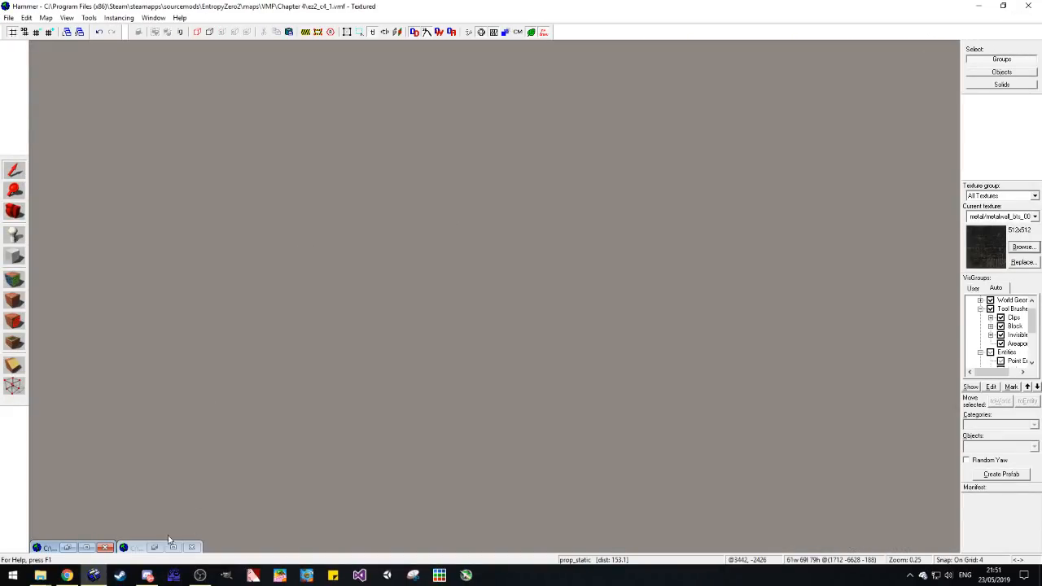
Step: Return to ez2_c4_1.vmf and paste the shelving unit onto the floor of the fenced area
left_click(84, 548)
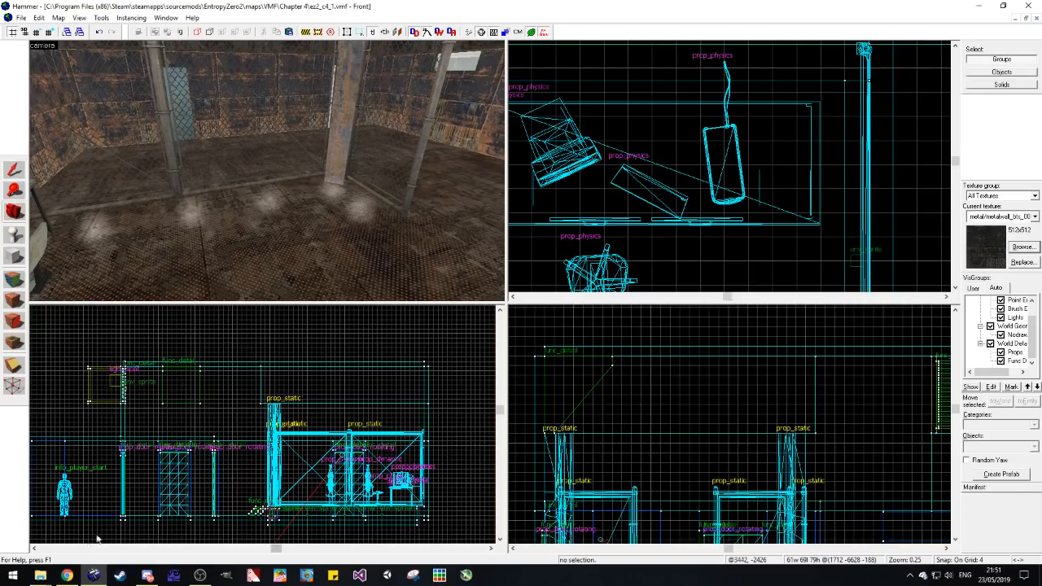
left_click(284, 234)
scroll(626, 165, "down", 3)
scroll(617, 221, "up", 3)
Step: Rotate the shelving unit square to the grid and move it close alongside the inside of the fence
left_click(615, 222)
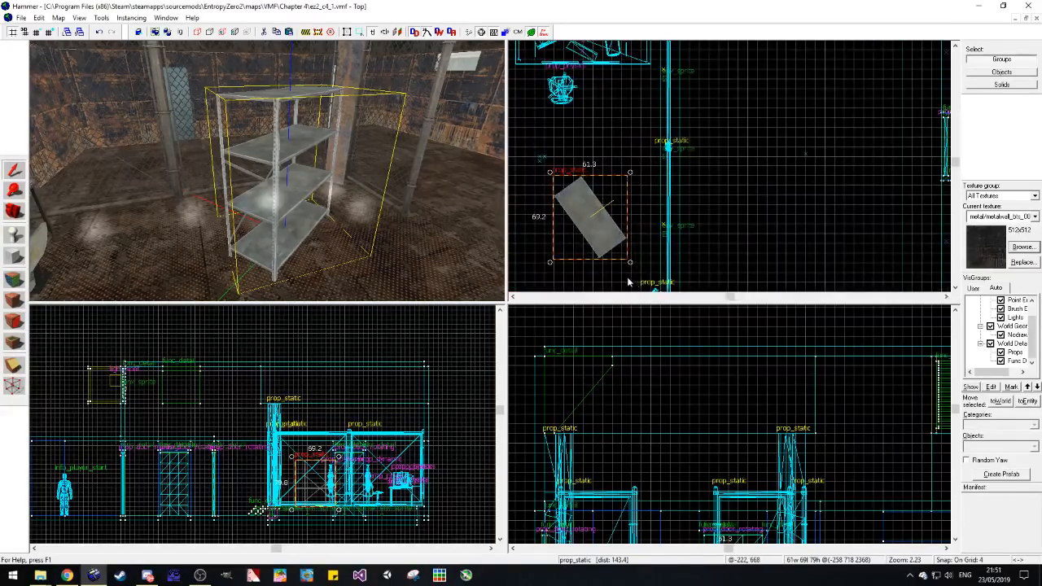
left_click_drag(632, 266, 604, 248)
scroll(598, 208, "up", 1)
left_click_drag(571, 200, 631, 218)
key("Escape")
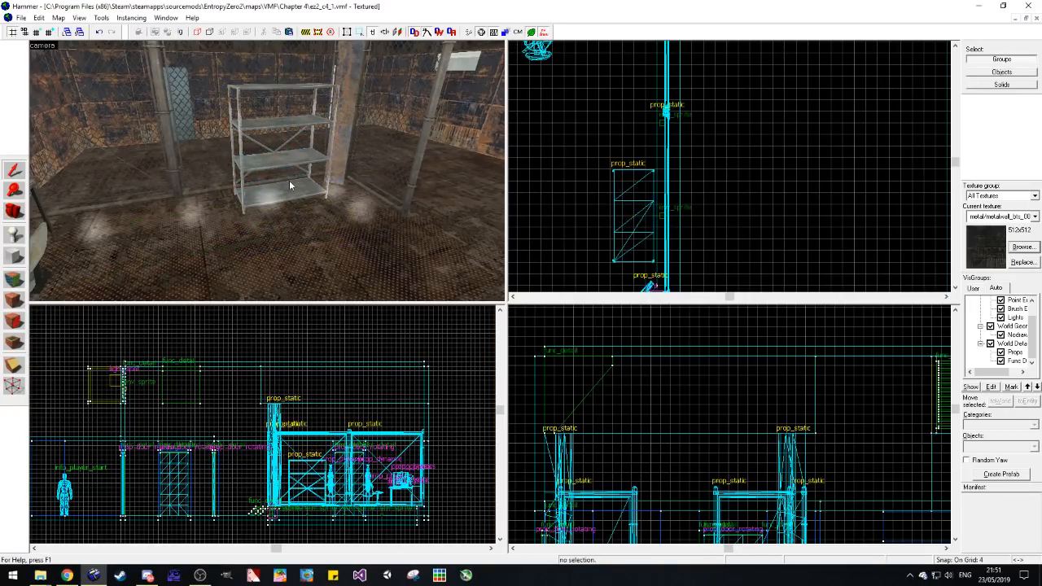
key("d")
left_click(208, 188)
key("Delete")
key("ctrl+z")
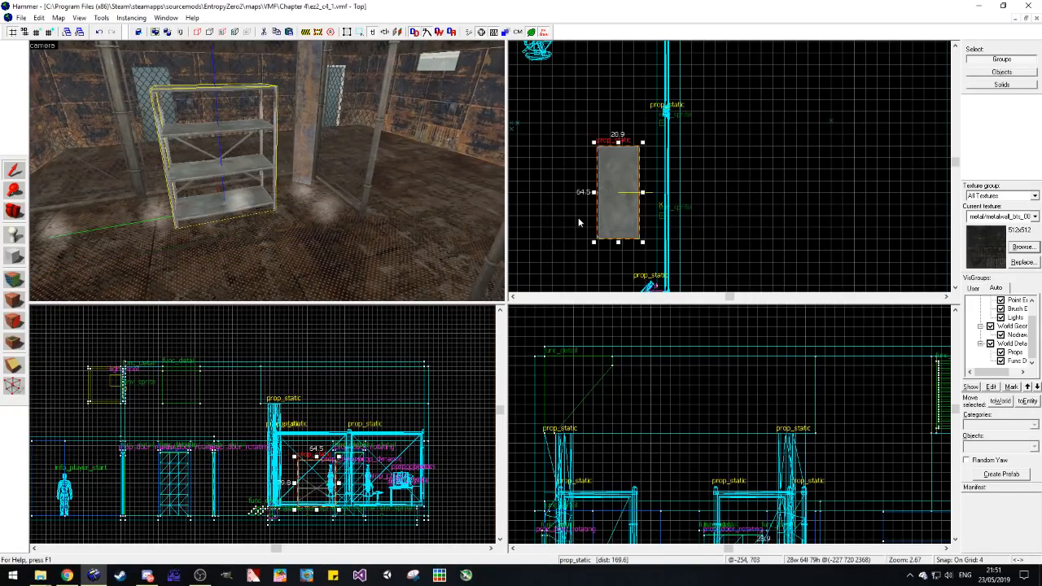
scroll(666, 197, "down", 1)
key("Escape")
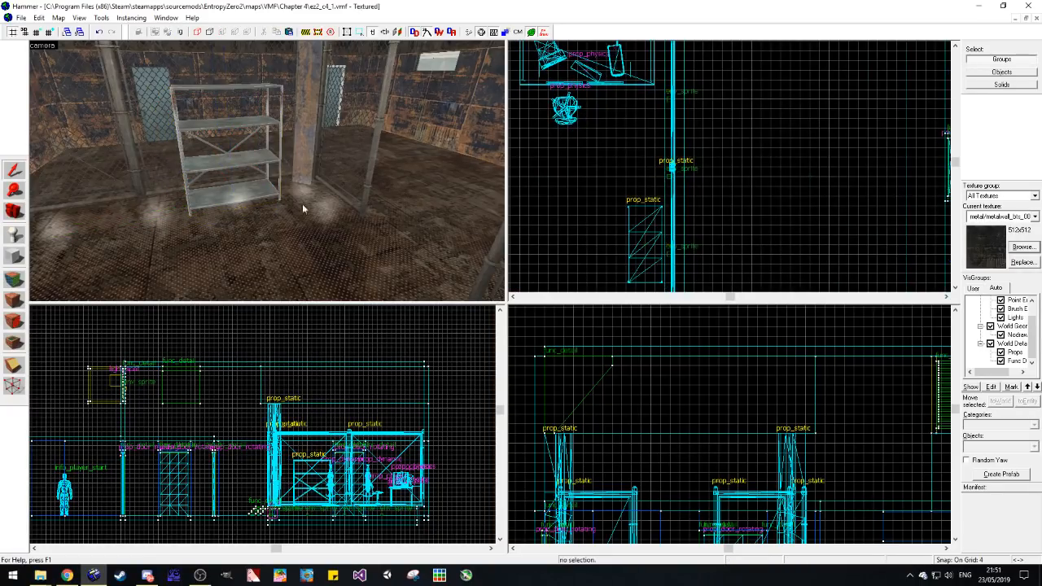
Step: Include unused textures in the texture list and place a debris_concrete decal on the floor in front of the shelving unit
key("s")
left_click(1023, 246)
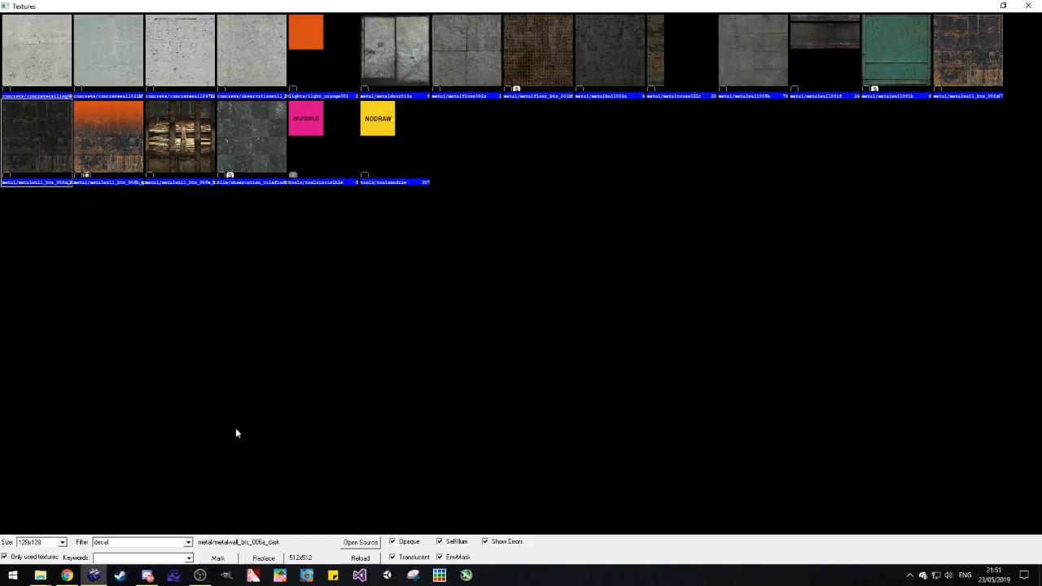
left_click(39, 558)
scroll(350, 285, "down", 8)
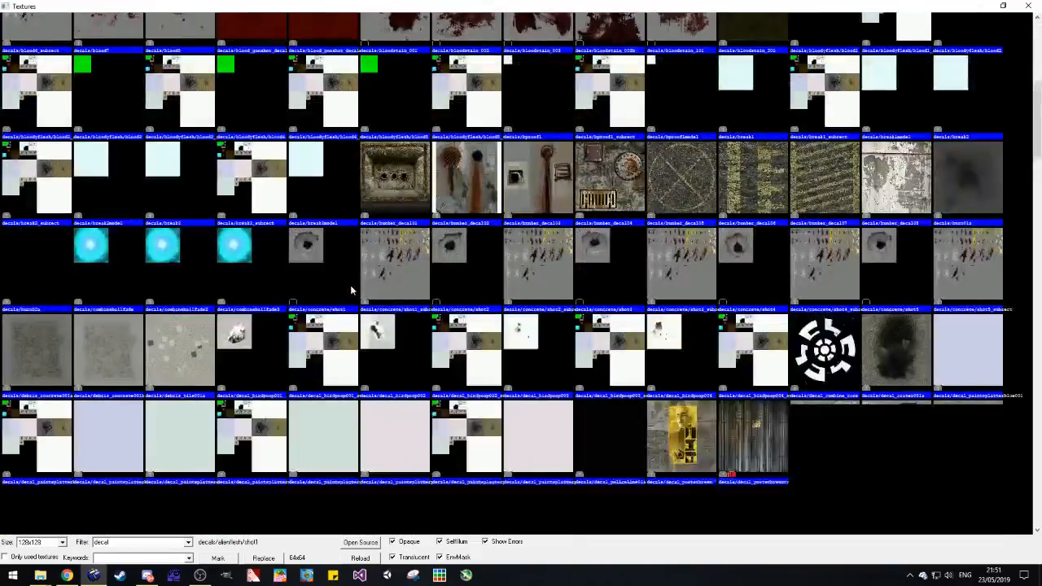
double_click(49, 90)
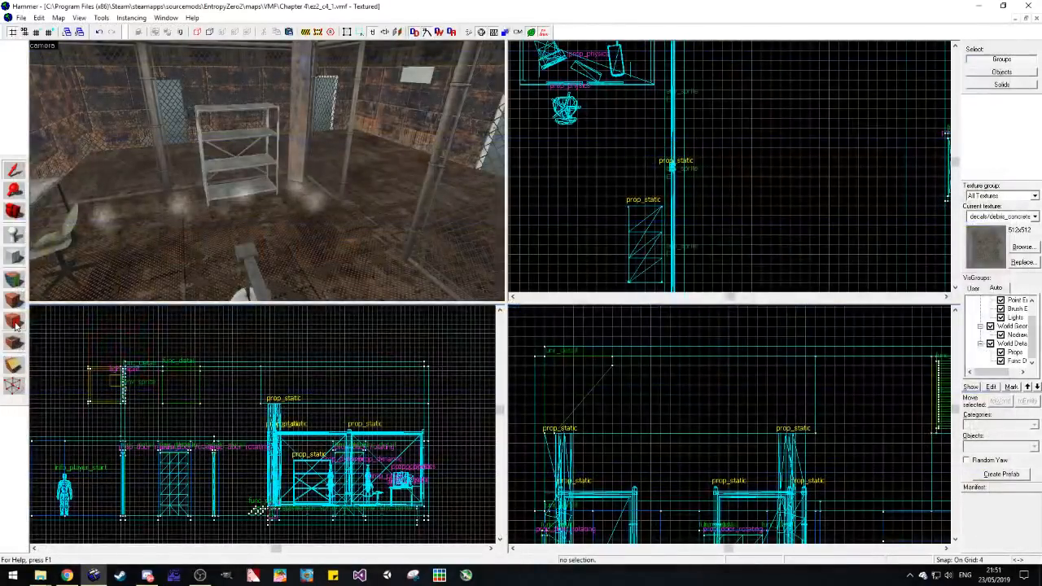
left_click(14, 170)
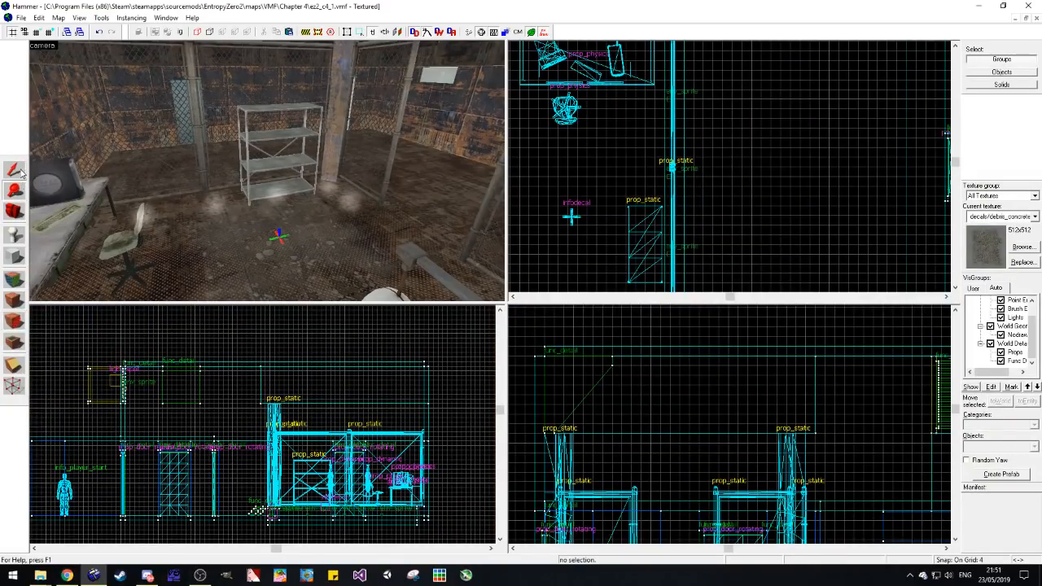
Step: Filter the textures by "overlay" and place overlays/rationpapers01 as a decal on the floor beside the consoles
left_click(16, 212)
left_click_drag(37, 214, 438, 207)
left_click(1029, 247)
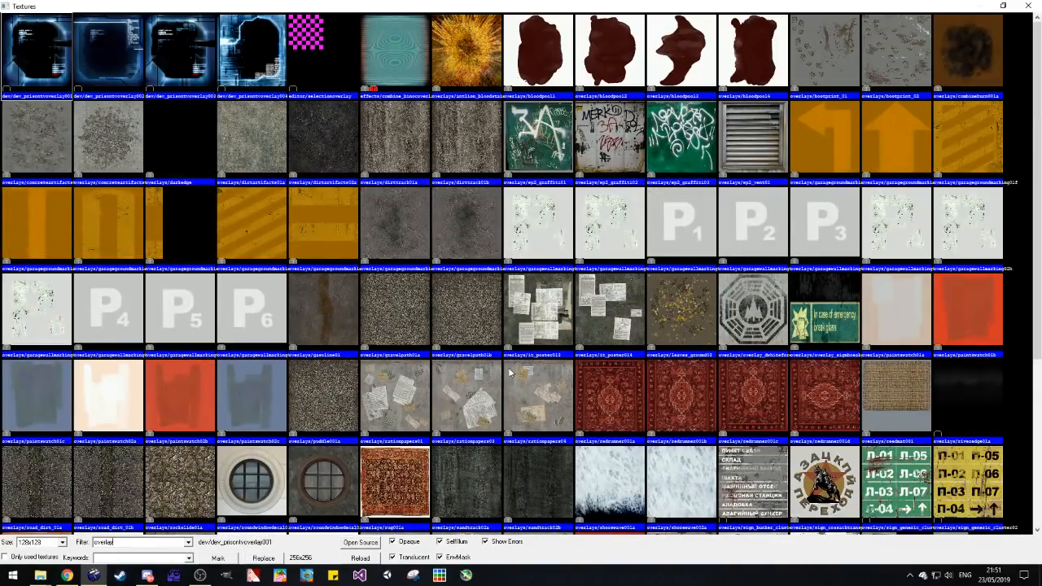
double_click(413, 395)
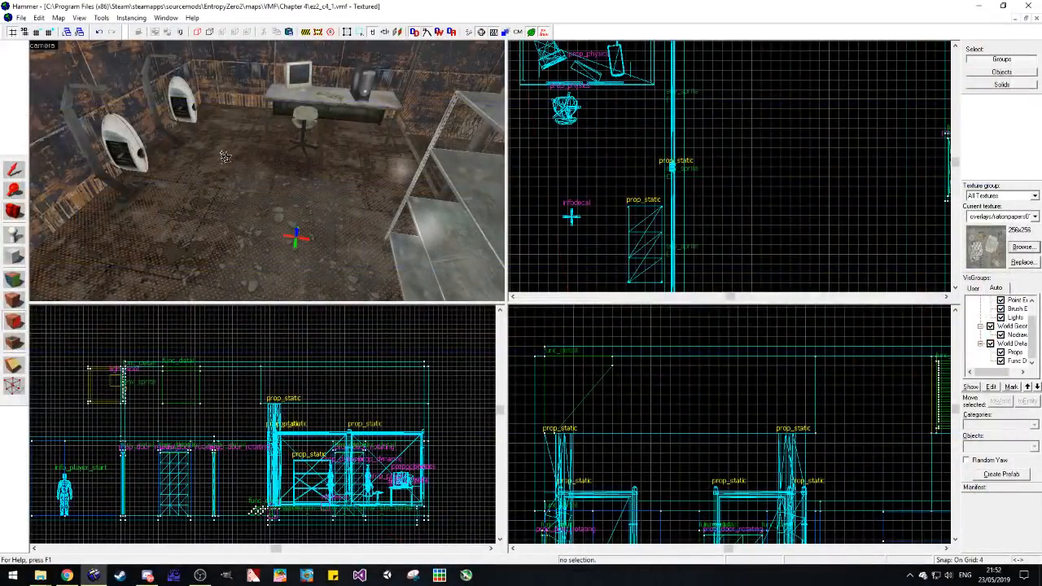
left_click(14, 169)
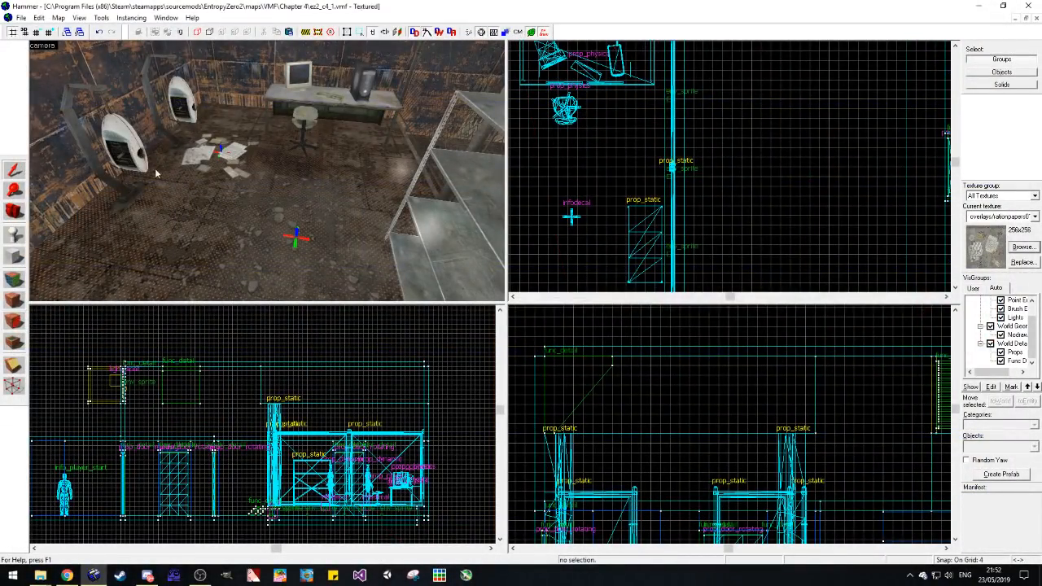
Step: Examine the furnished fenced area, including the consoles, the desk and the shelving unit
key("d")
key("shift+c")
key("z")
key("s")
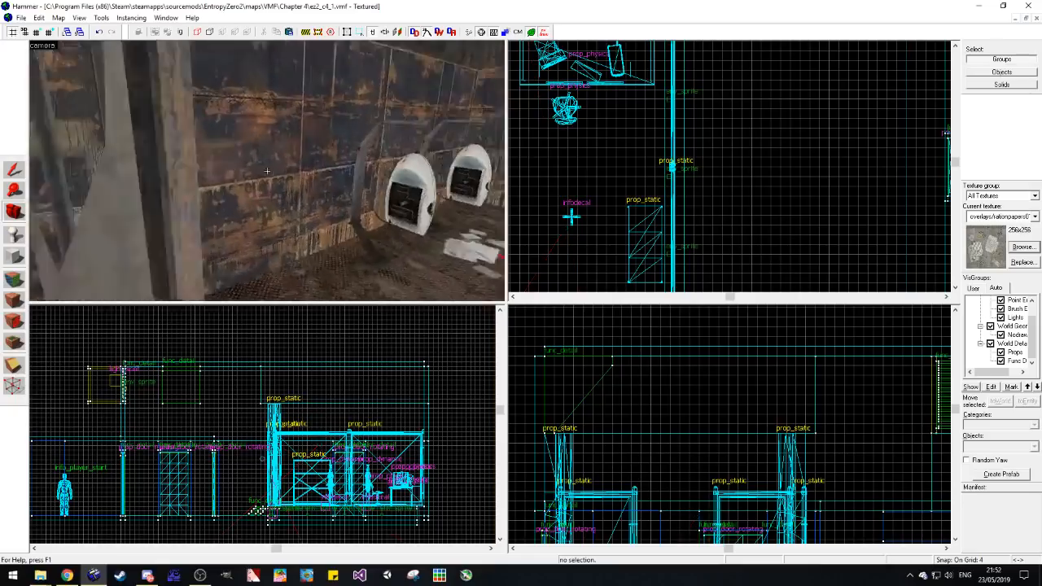
key("a")
key("w")
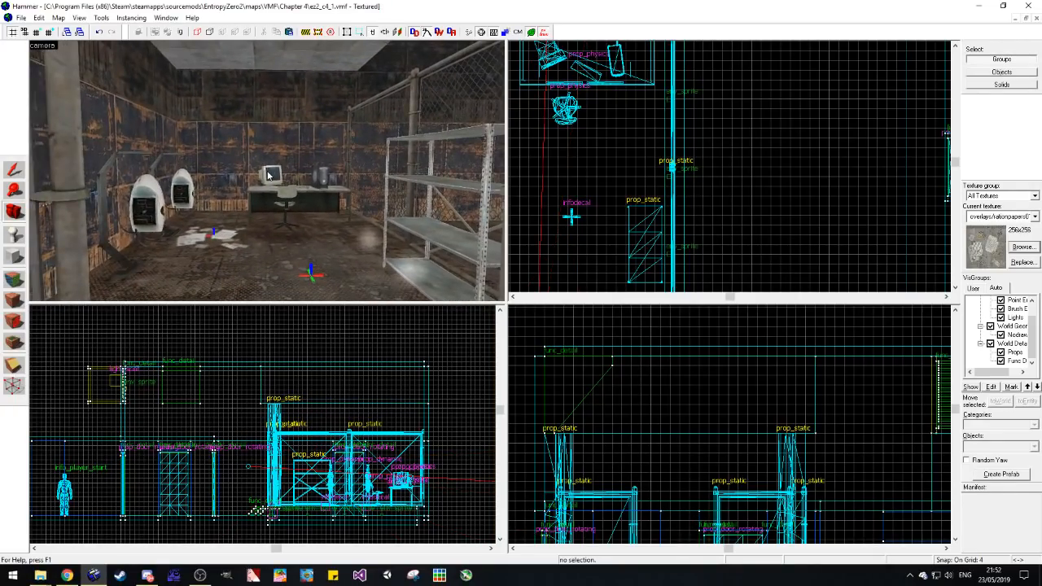
left_click_drag(268, 173, 280, 175)
key("w")
Step: Set item_healthkit as the entity type for placing
left_click(13, 235)
type("item_he")
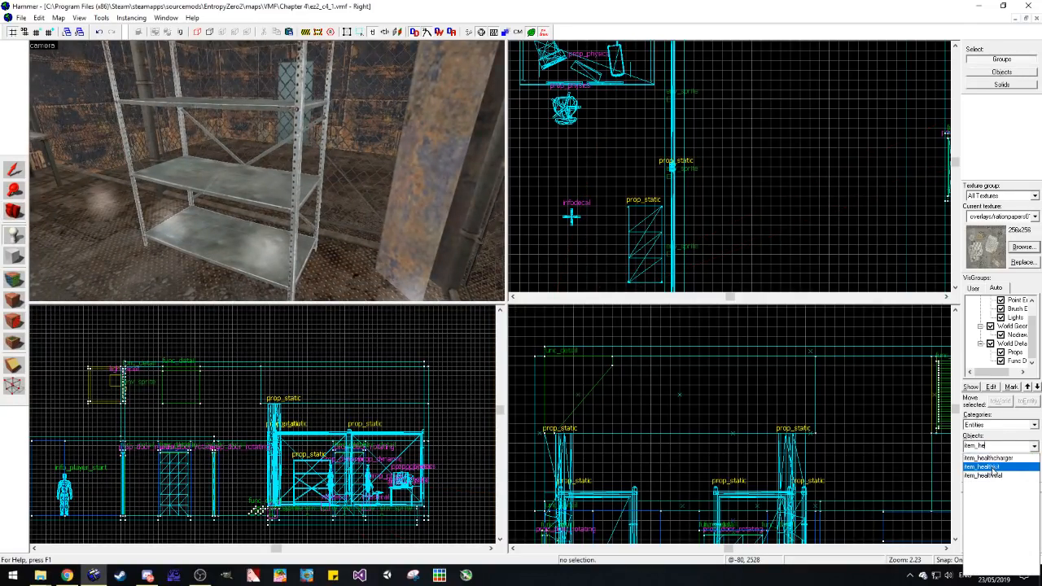
left_click(994, 467)
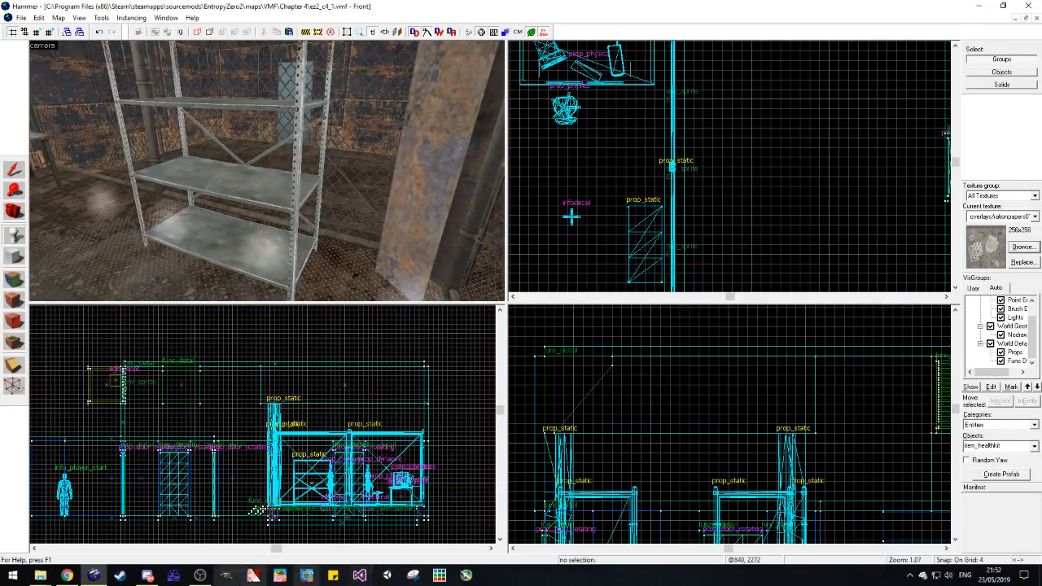
Step: Switch to Discord, set the voice input mode to Voice Activity and return to Hammer
left_click(148, 576)
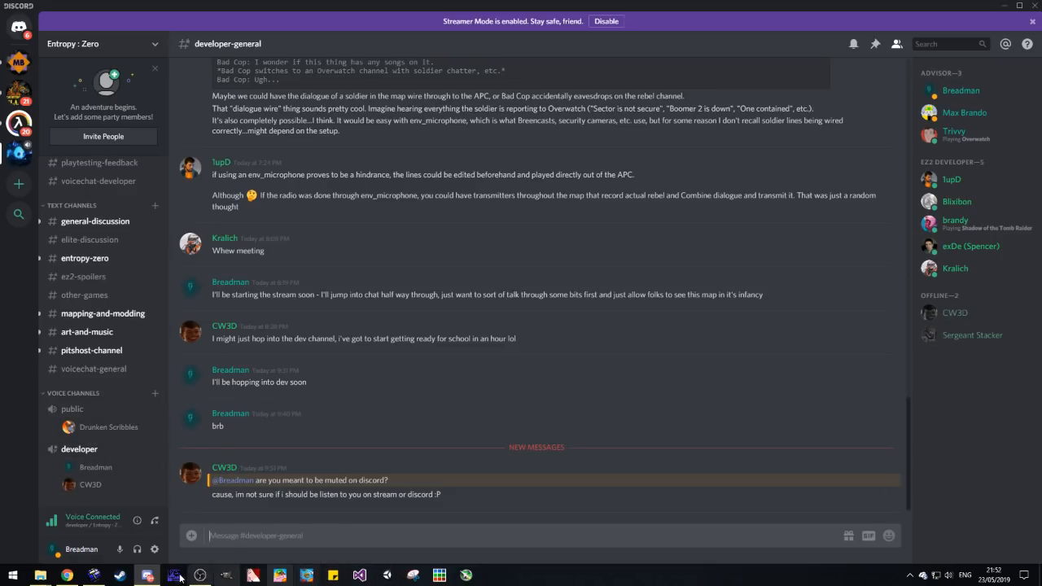
left_click(154, 549)
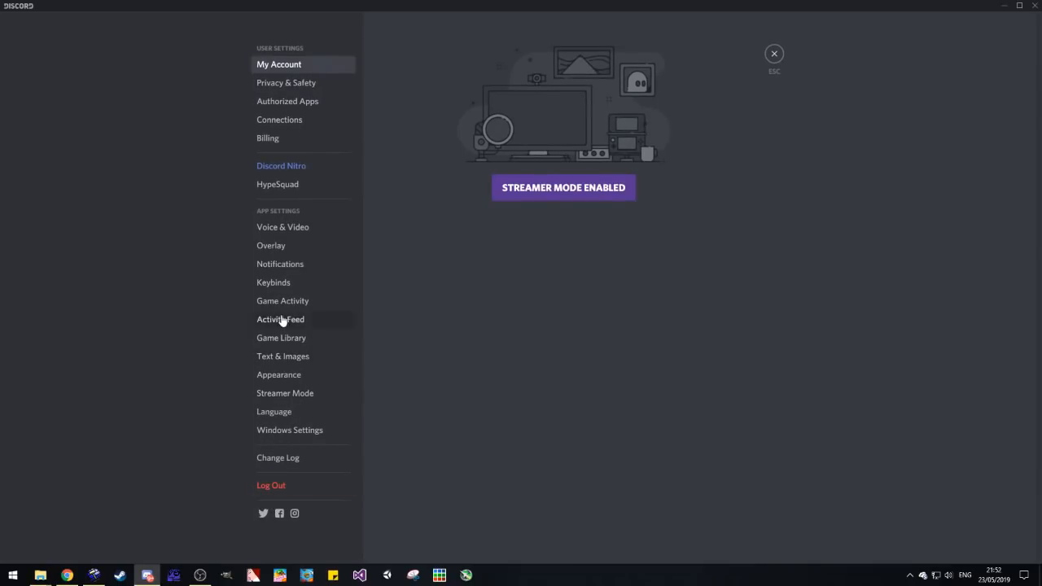
left_click(298, 230)
left_click(400, 258)
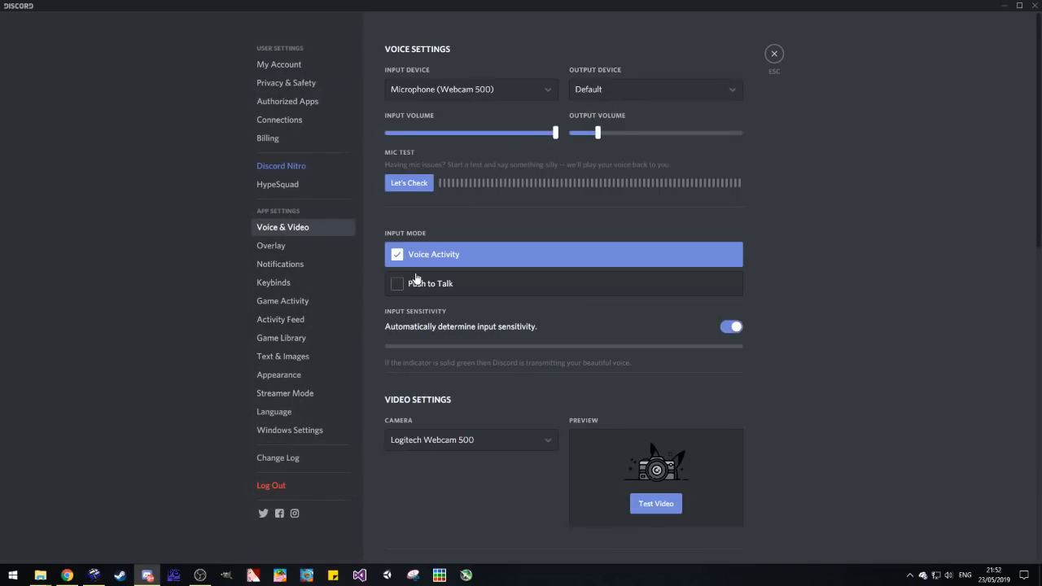
left_click(774, 55)
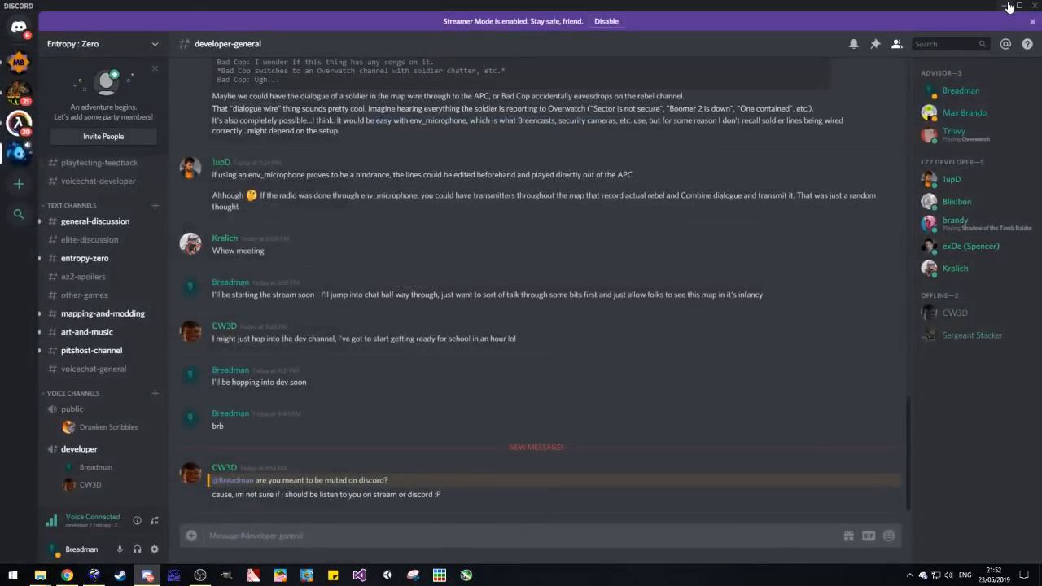
left_click(1004, 6)
Step: Place an item_healthkit entity at the near end of the shelving unit
left_click(11, 218)
mouse_move(73, 220)
left_mouse_down()
mouse_move(267, 171)
mouse_move(74, 219)
left_mouse_up()
left_click(14, 255)
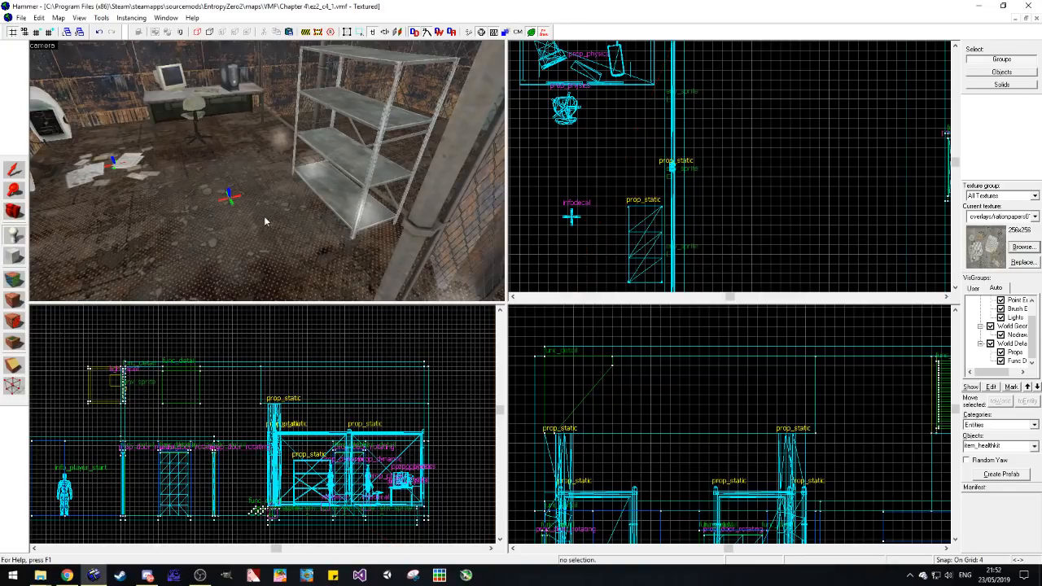
left_click(301, 205)
left_click(10, 171)
key("ctrl+x")
key("ctrl+v")
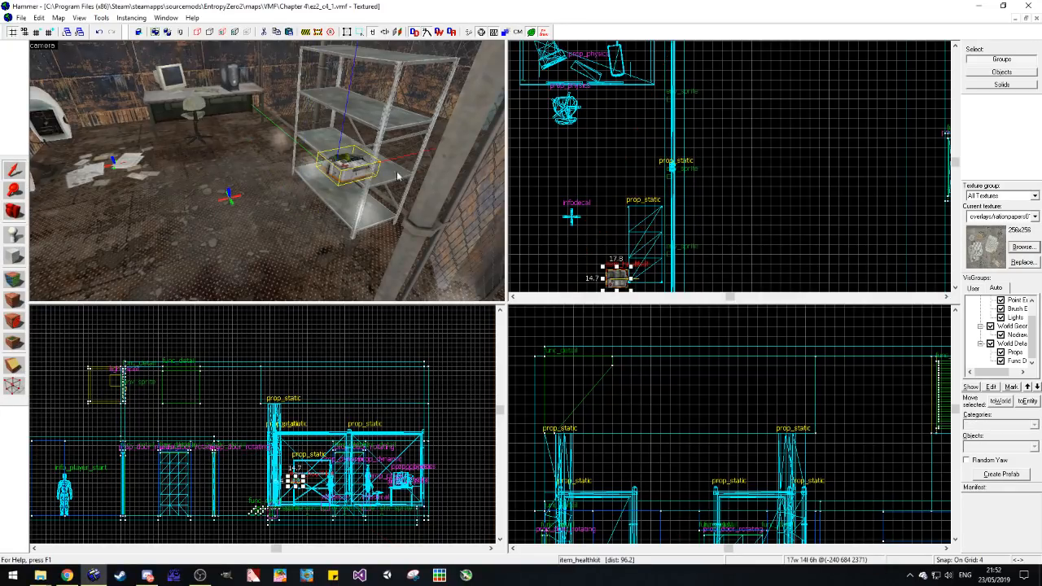
Step: Move the health kit inside the shelving unit and lower it onto the second shelf from the floor
left_click_drag(622, 281, 648, 268)
scroll(301, 480, "up", 5)
left_click_drag(285, 473, 282, 501)
key("Escape")
Step: Apply props\cs_office\computer_caseb.mdl as the world model of the black computer case on the desk
left_click(14, 212)
left_click_drag(244, 179, 268, 175)
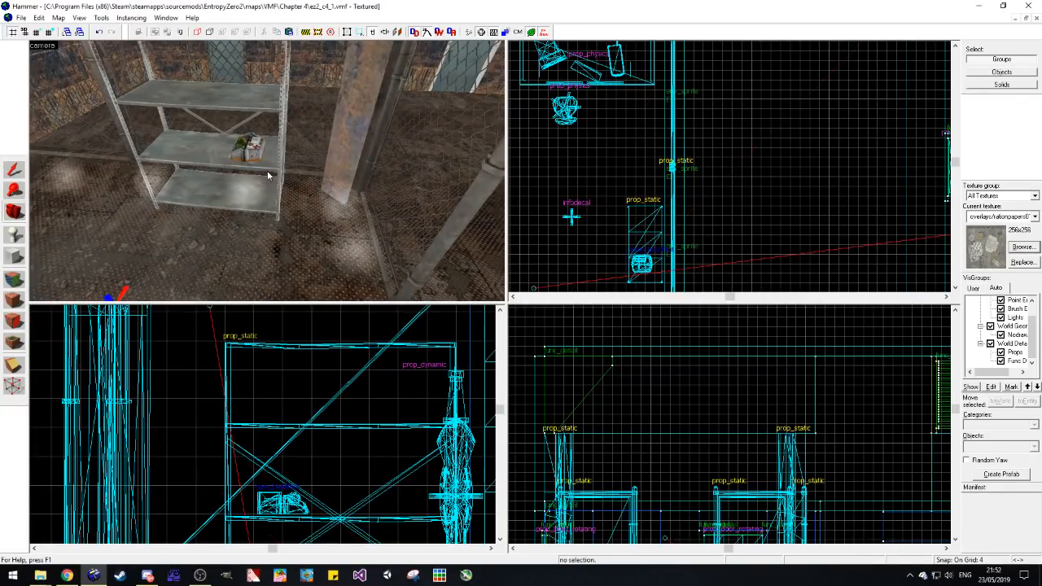
mouse_move(267, 171)
left_mouse_down()
mouse_move(252, 171)
mouse_move(267, 172)
left_mouse_up()
key("w")
left_click(14, 171)
double_click(264, 178)
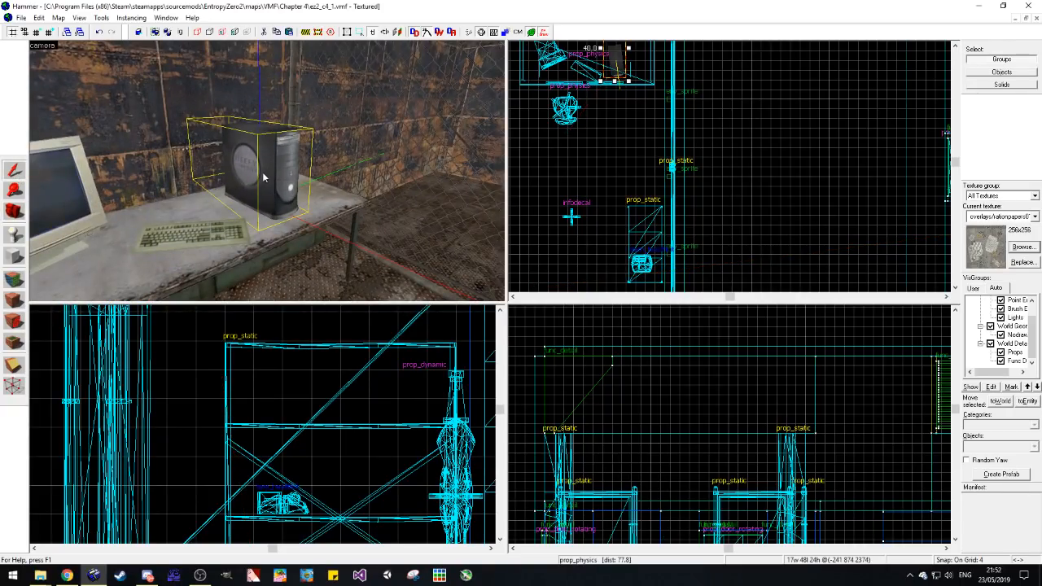
left_click(475, 261)
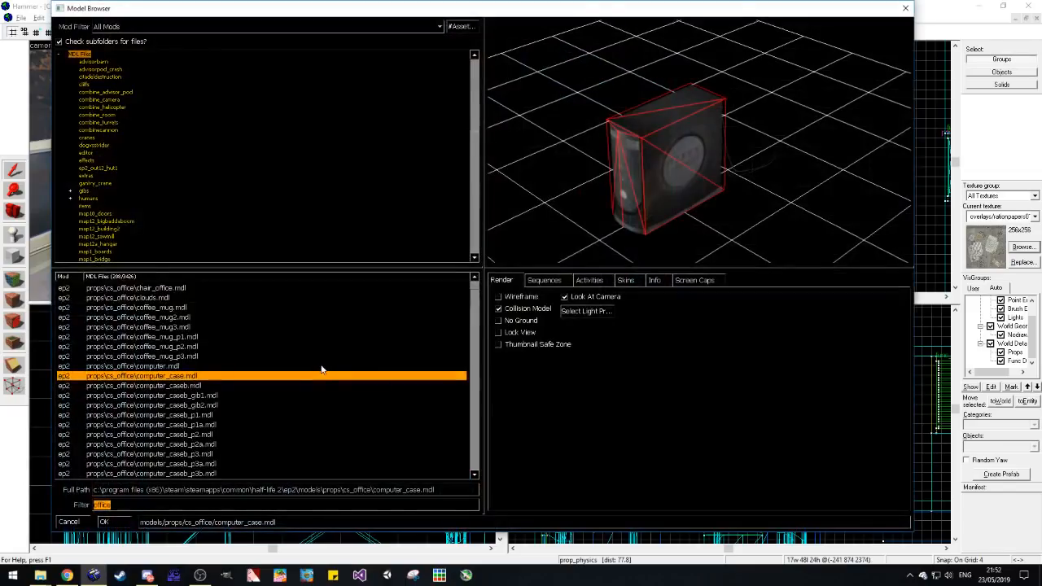
left_click(251, 385)
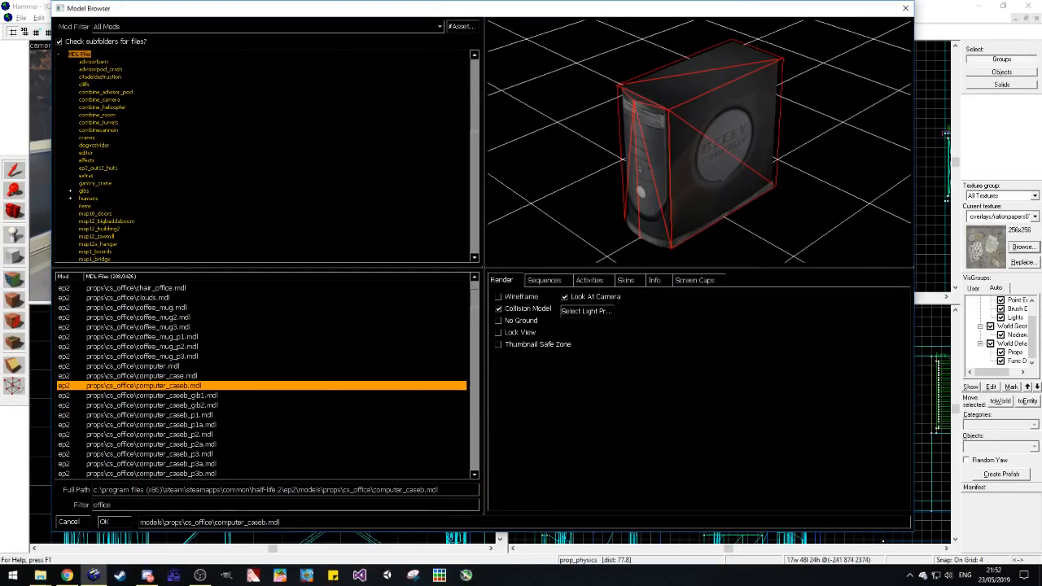
key("Return")
left_click(576, 423)
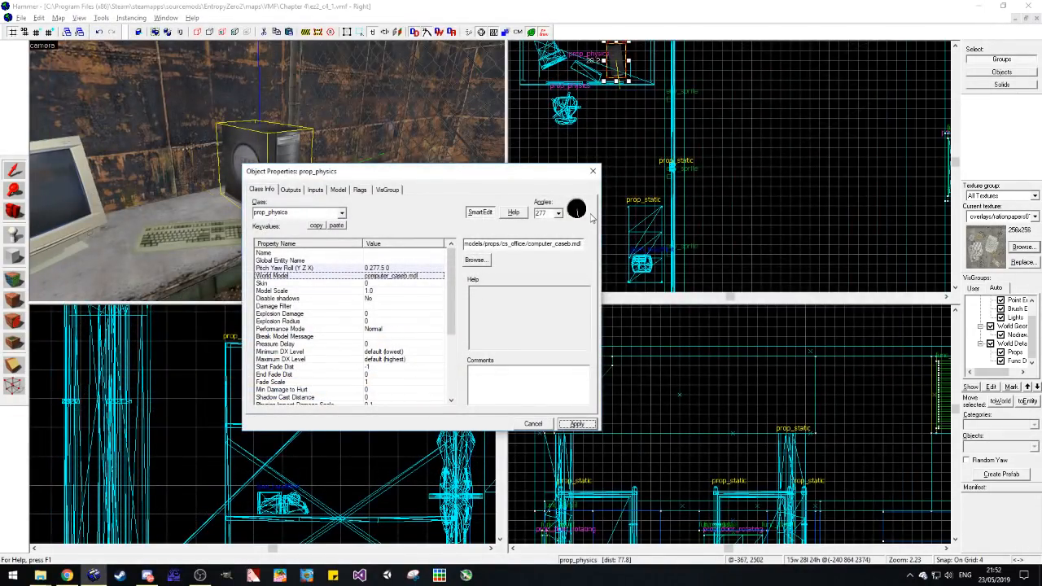
Step: Close the computer case's properties and examine the case and keyboard on the desk up close
left_click(594, 171)
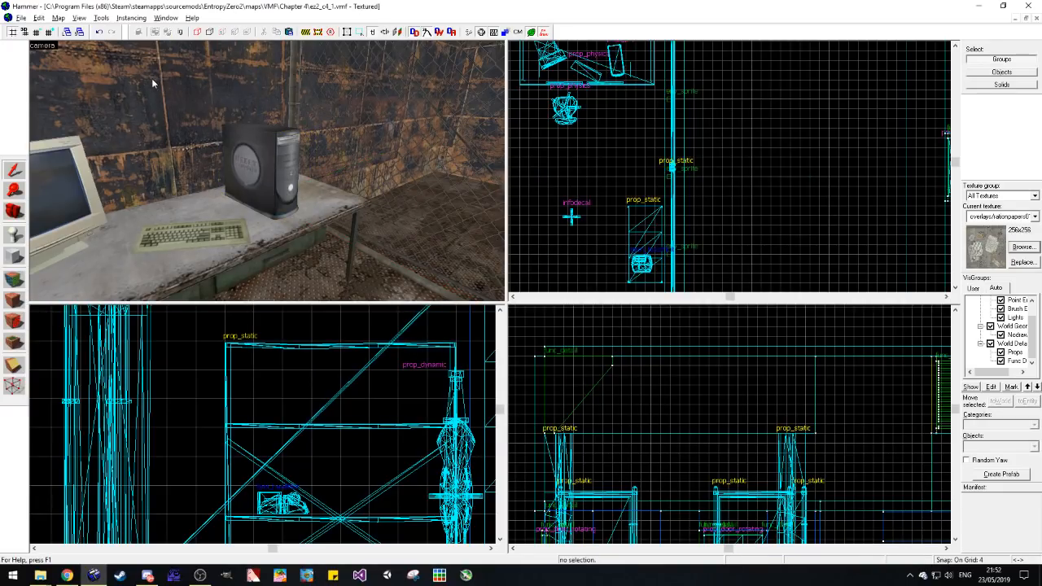
left_click(23, 211)
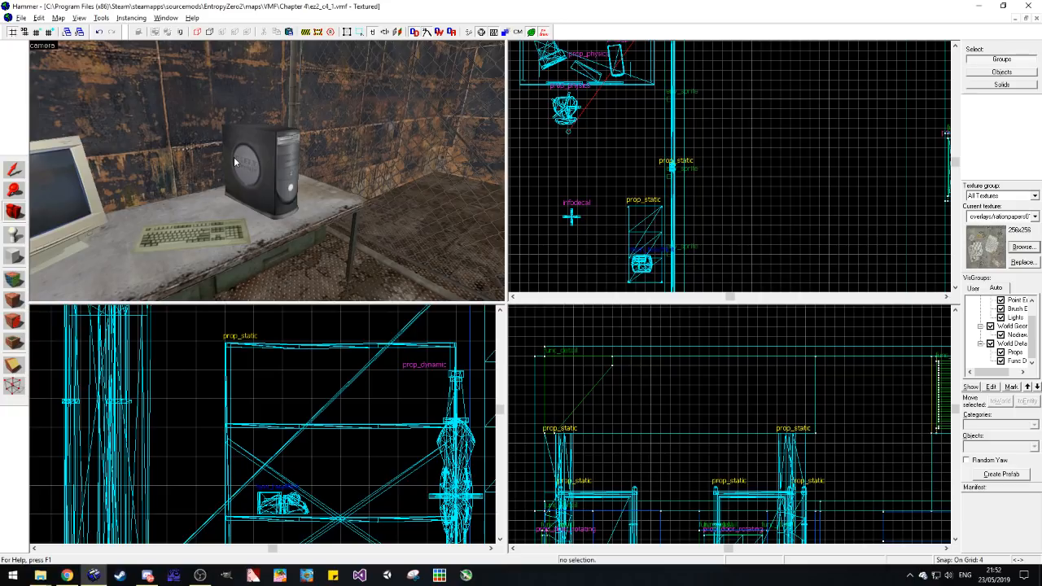
key("z")
key("d")
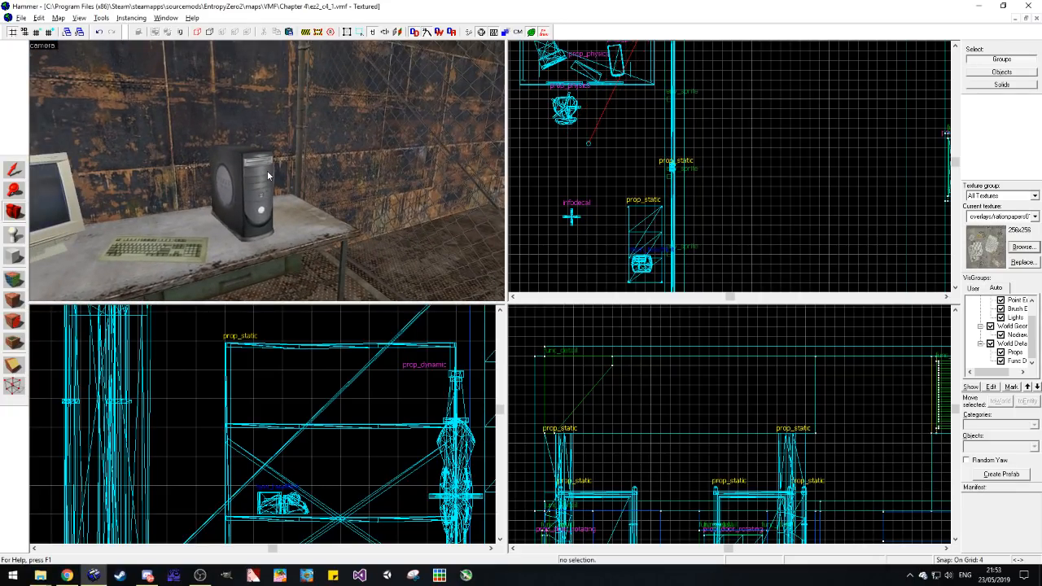
key("z")
key("w")
key("z")
key("z")
key("d")
key("z")
key("z")
key("d")
key("w")
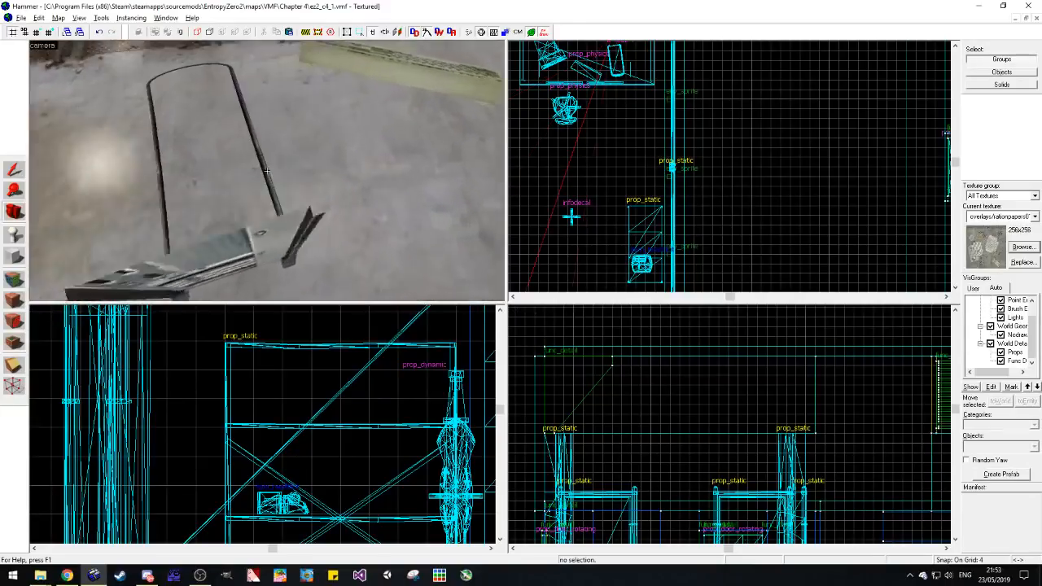
Step: Survey the metal room's ceiling, walls and doors and the front of the fenced area
key("w")
key("s")
key("z")
key("z")
key("s")
key("z")
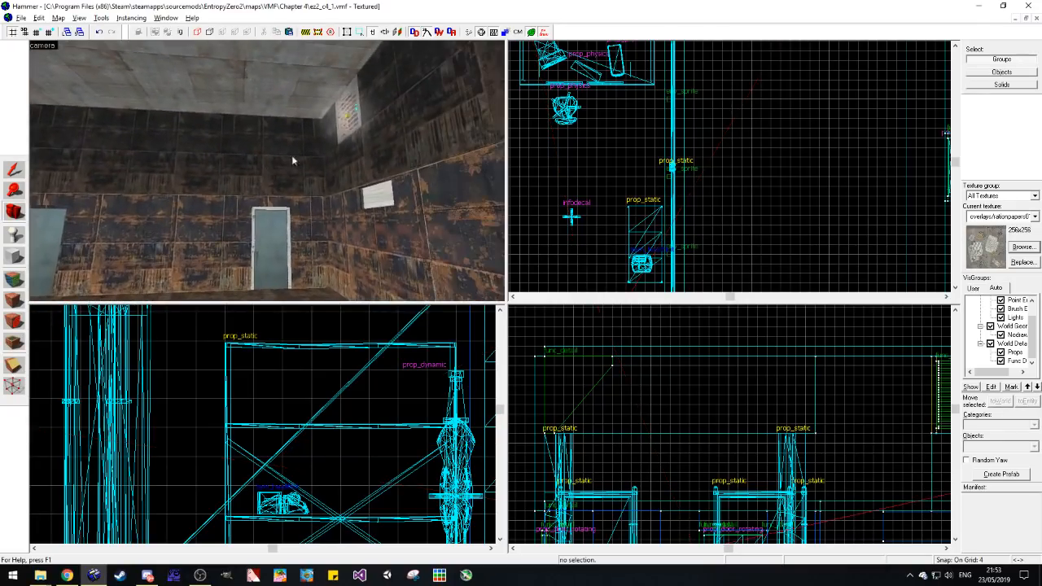
key("z")
key("z")
key("z")
key("w")
key("z")
key("z")
key("z")
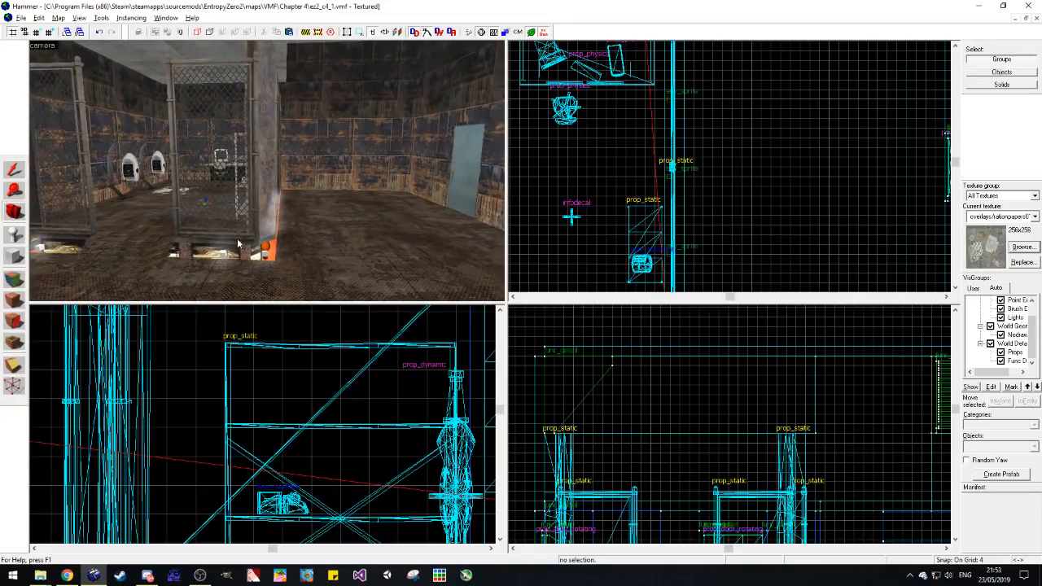
Step: Open the shared properties of the two orange light entities at the base of the fence's front corners
left_click(269, 248)
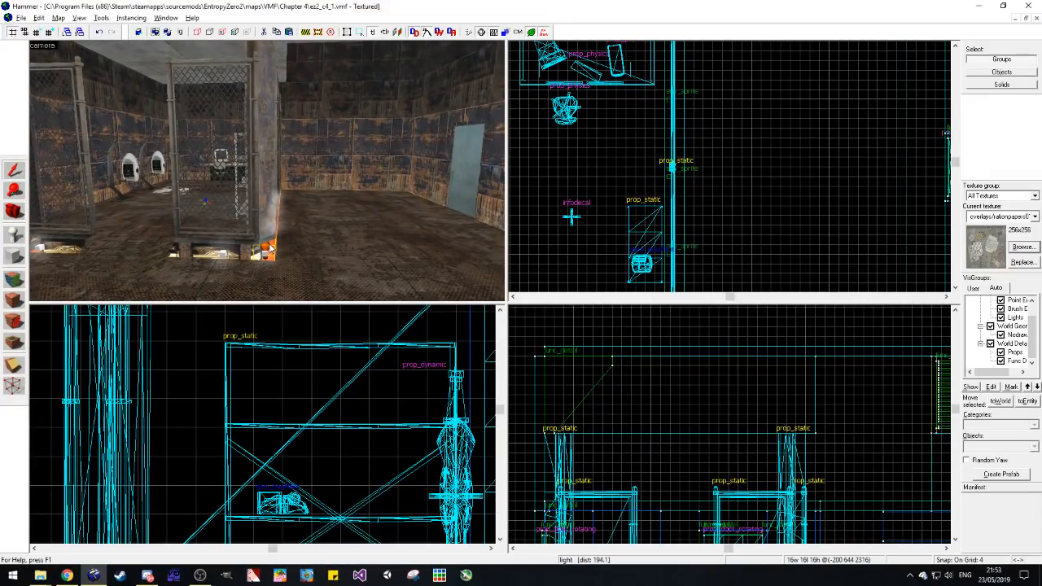
double_click(269, 248)
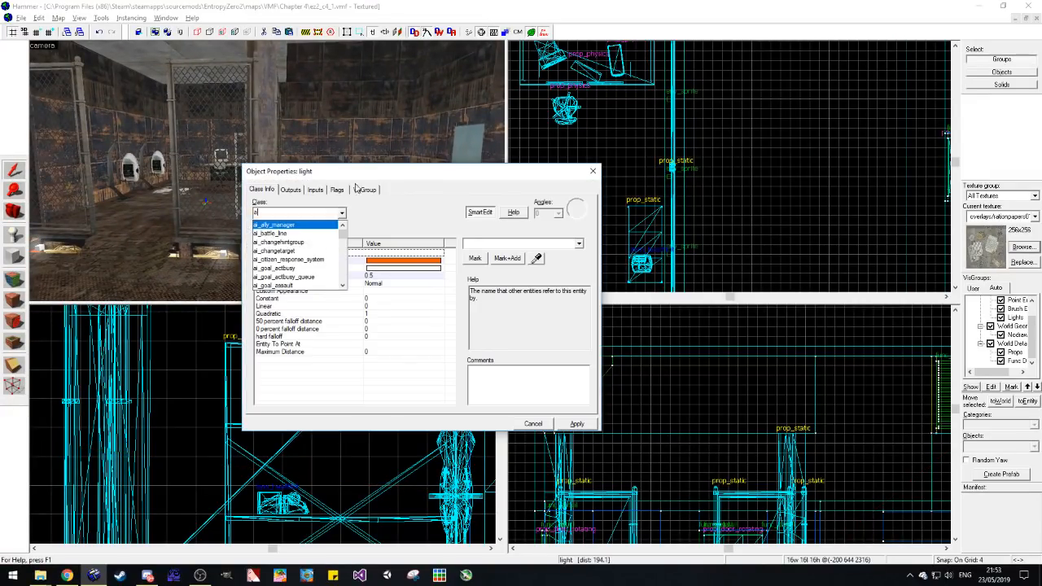
left_click(586, 171)
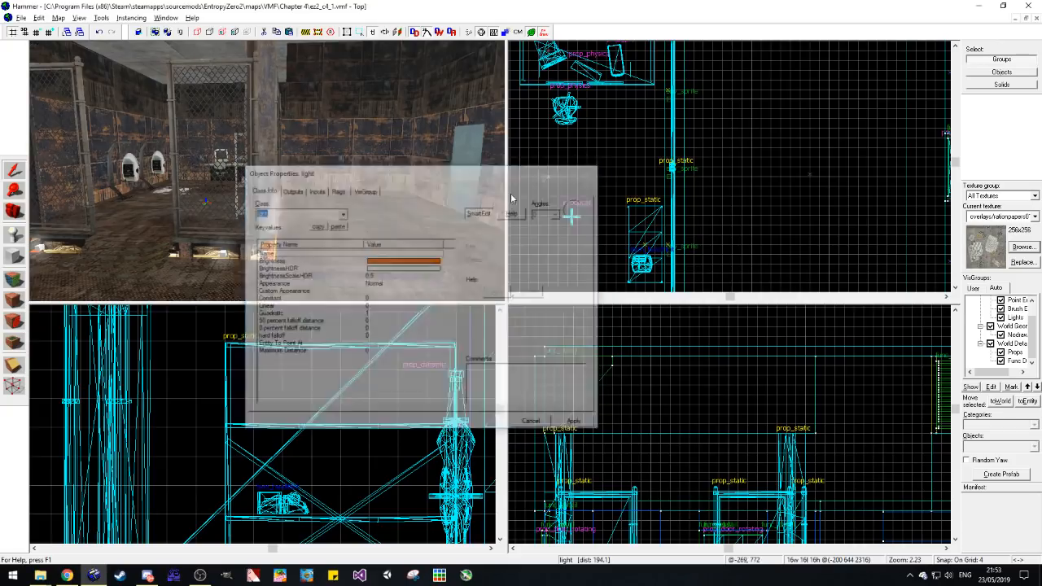
key("alt+Return")
key("d")
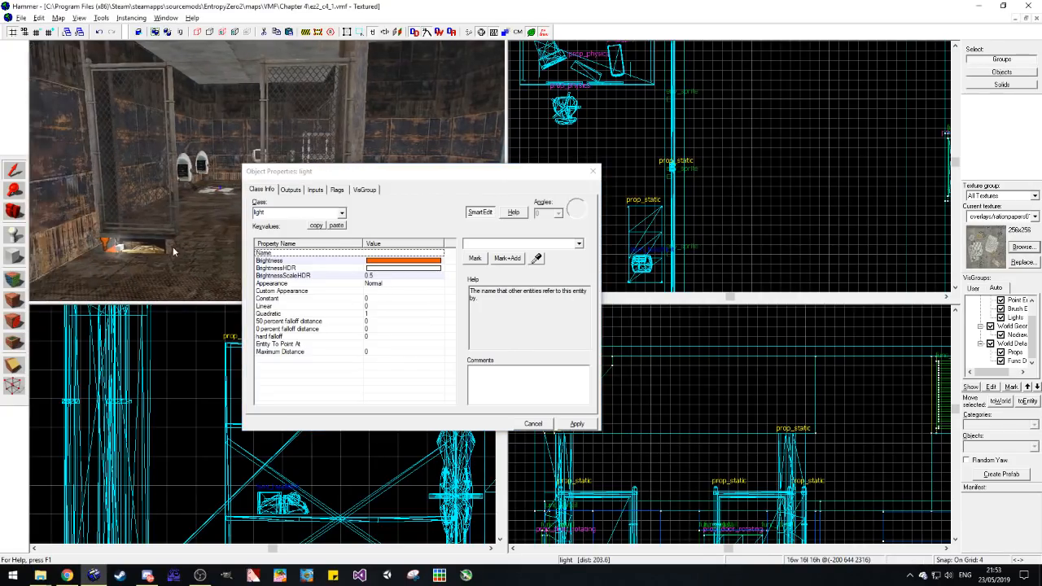
left_click(108, 243, "ctrl")
key("d")
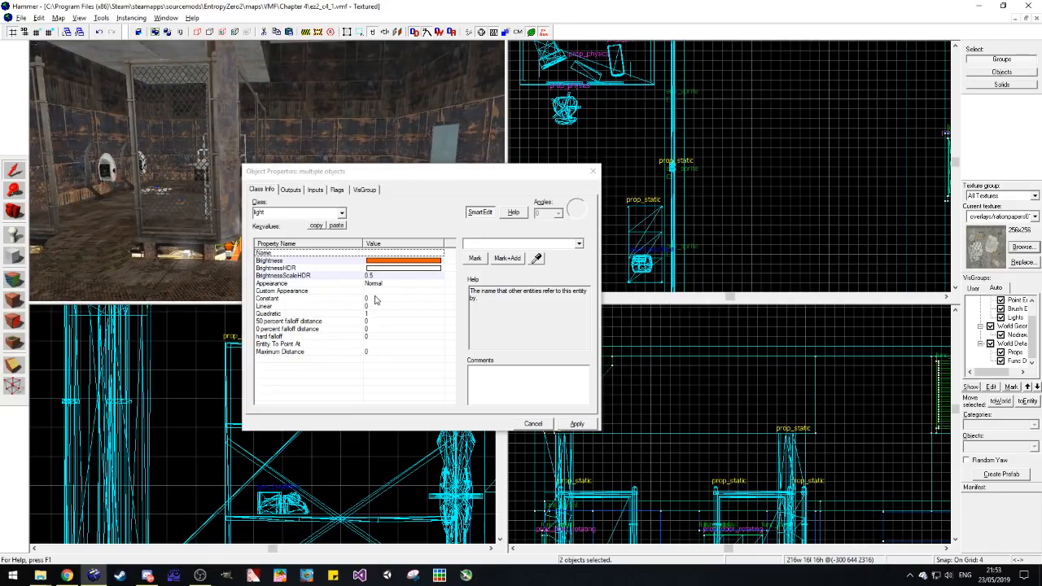
Step: Set the two lights' 50 percent falloff distance by picking a point on the floor near the front of the fence
left_click(375, 301)
key("Down")
key("Down")
key("Down")
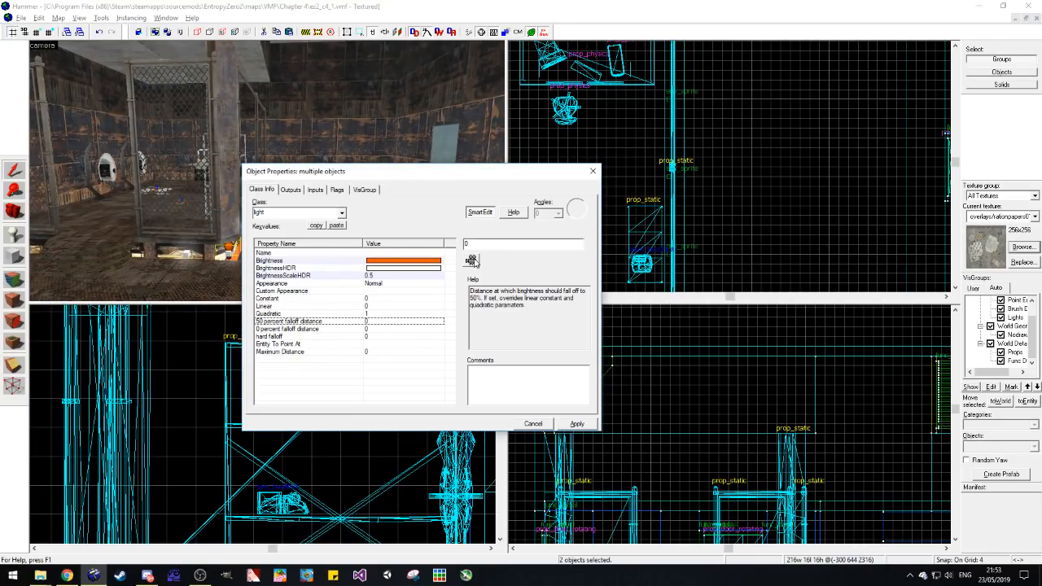
key("w")
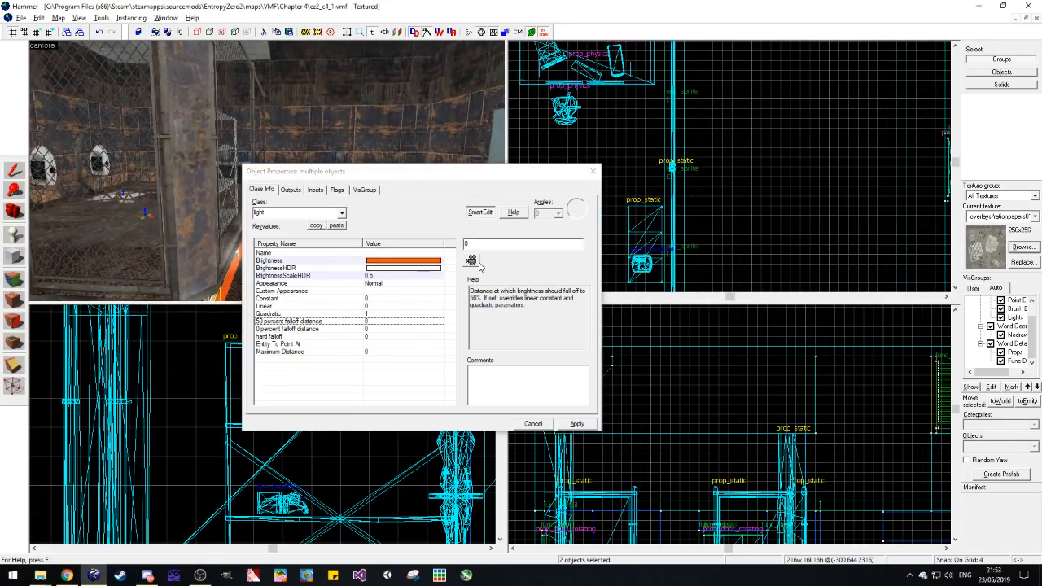
key("z")
key("z")
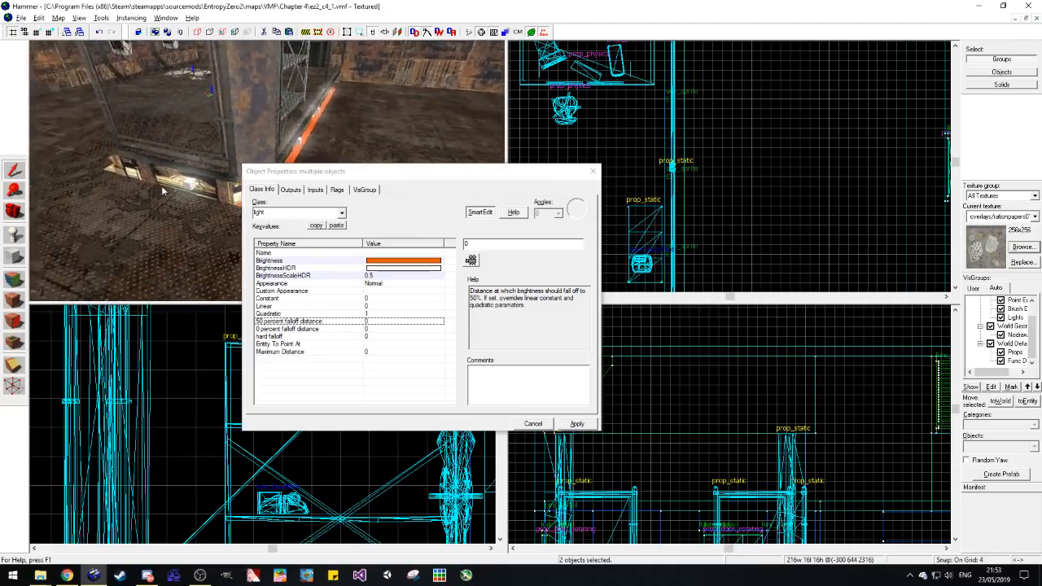
key("w")
key("z")
left_click(472, 262)
key("z")
key("s")
key("z")
Step: Set the two lights' 0 percent falloff distance by picking a floor point farther out, and deselect the lights
left_click(386, 331)
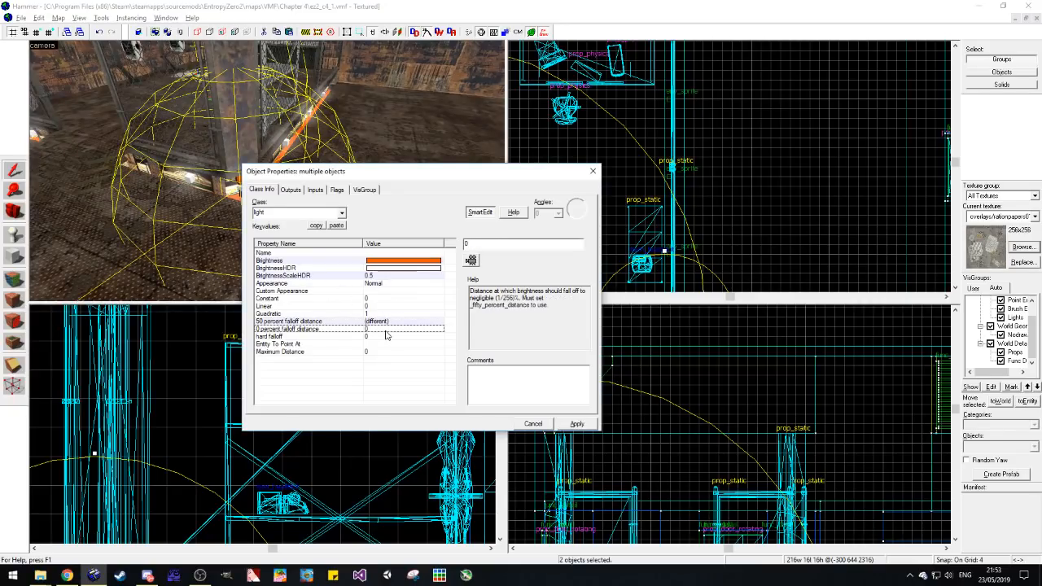
left_click(475, 262)
key("s")
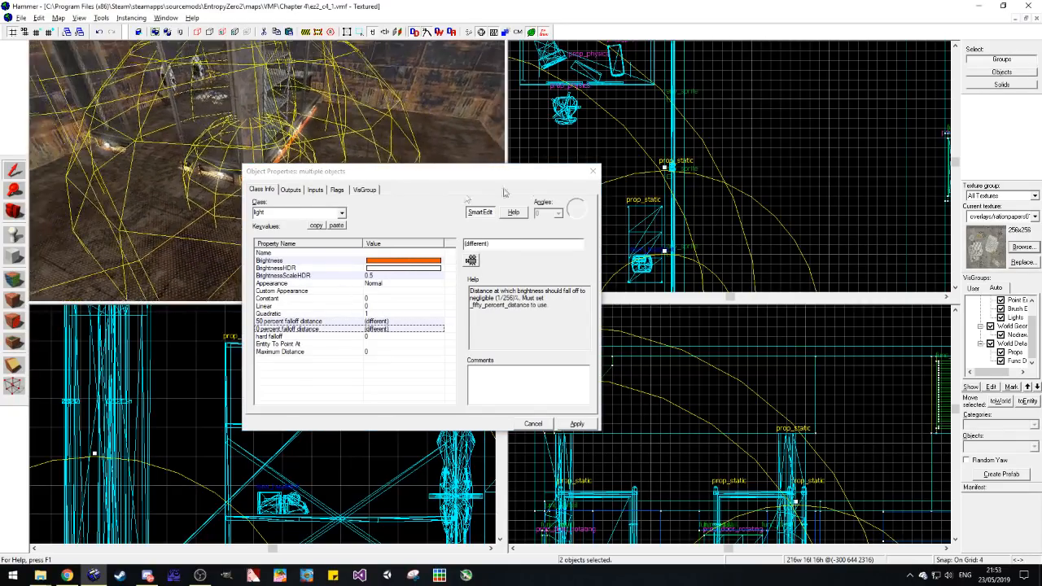
left_click(593, 172)
scroll(699, 137, "down", 5)
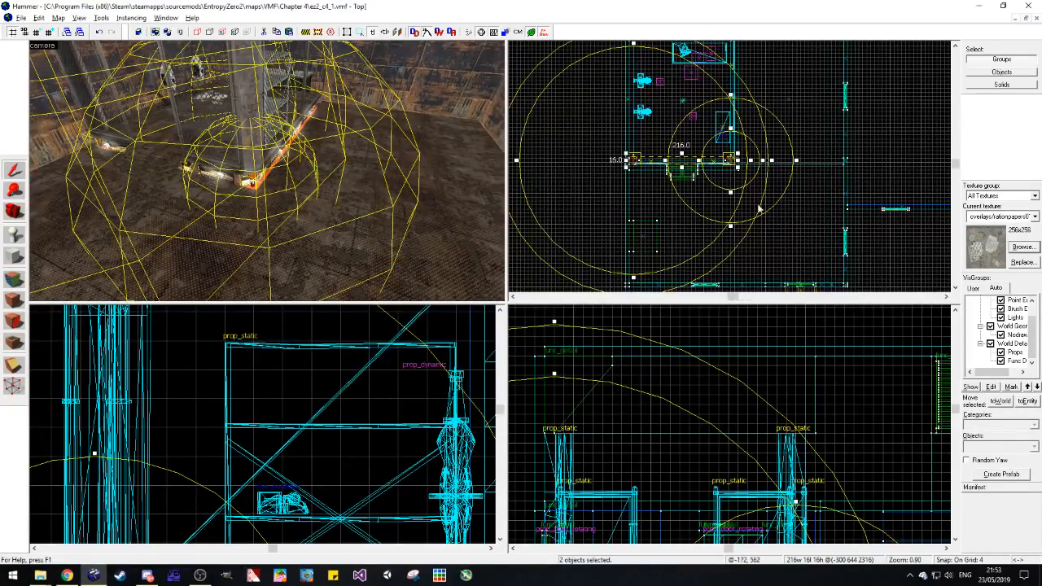
left_click(761, 246)
Step: Check the orange lights at the fence's front corners from the open floor
key("w")
key("a")
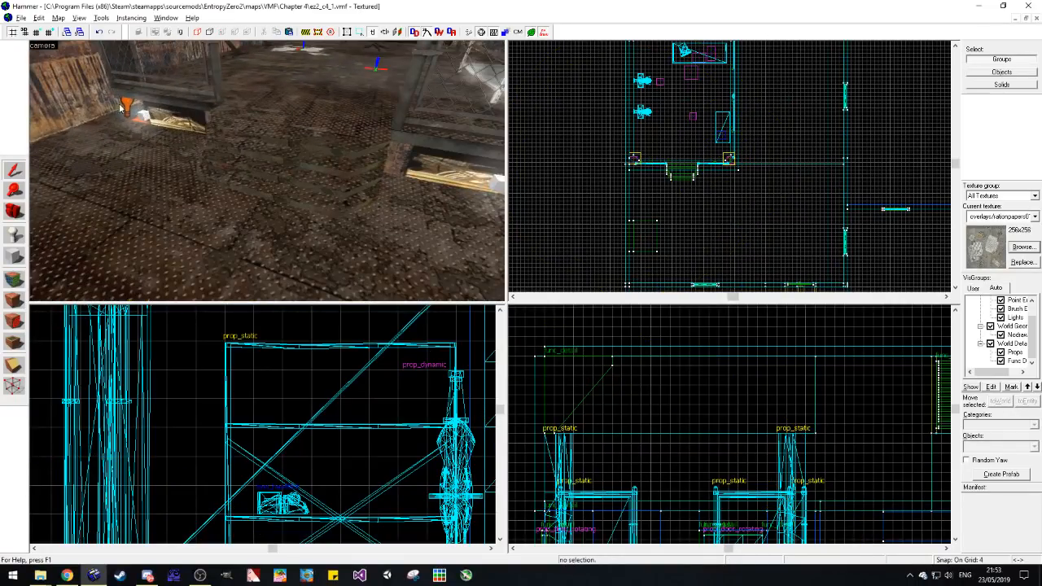
left_click(125, 106)
key("s")
key("d")
key("Escape")
left_click(324, 179)
key("Escape")
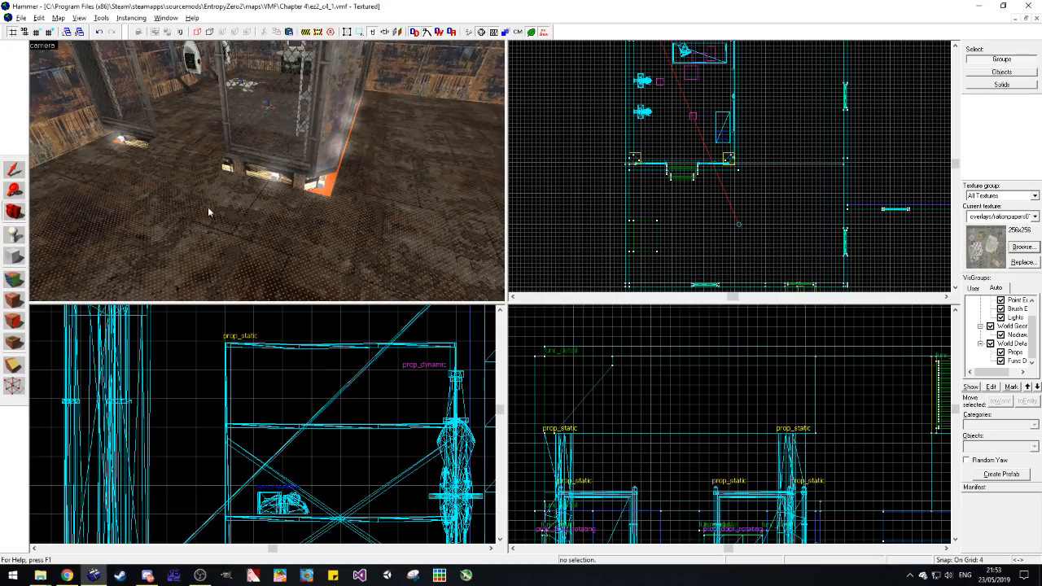
Step: Copy the desk from the fenced area and paste it onto the open floor outside the fence
left_click_drag(184, 207, 267, 174)
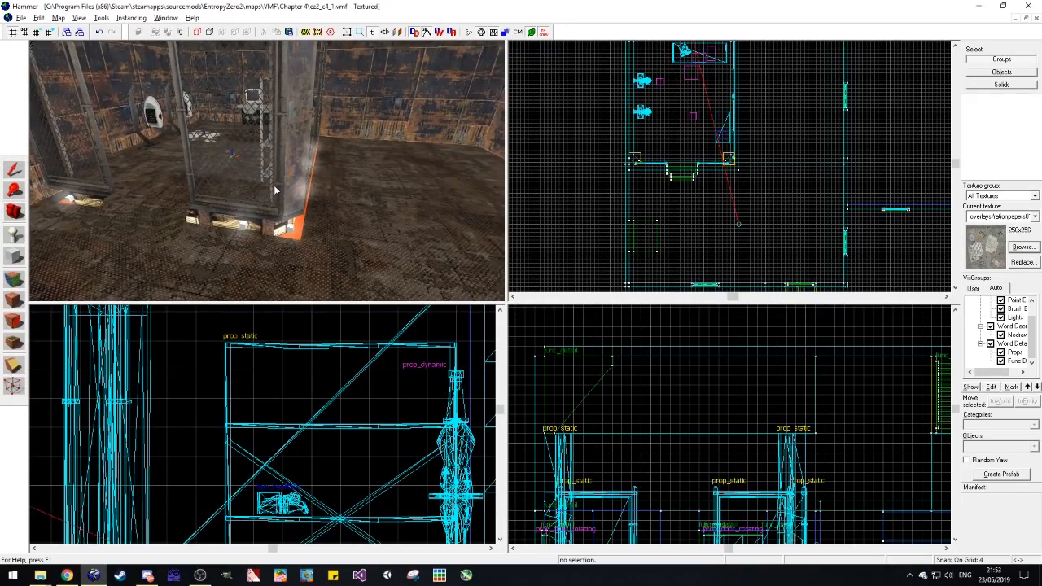
key("z")
key("w")
key("s")
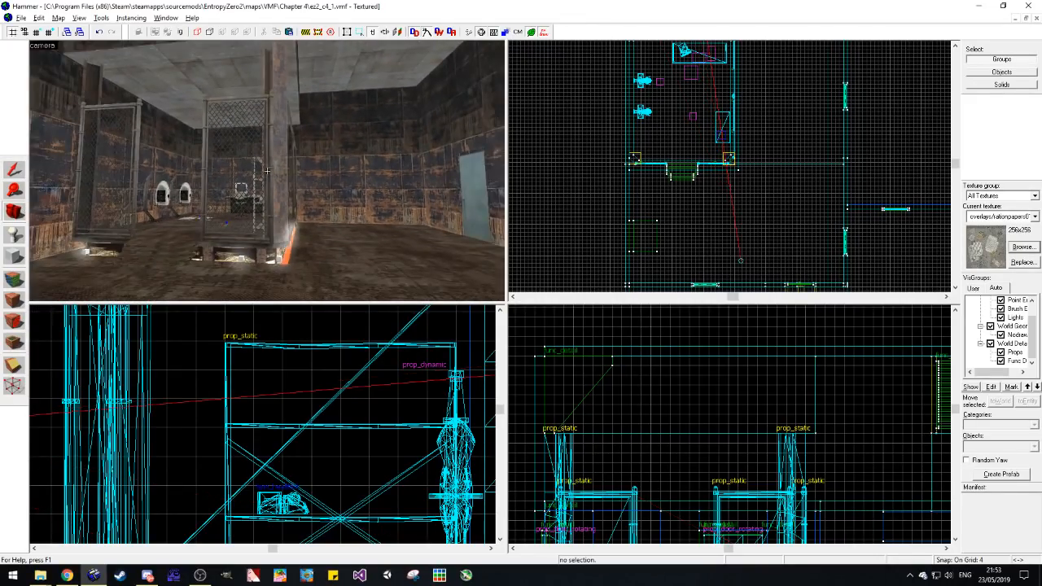
key("d")
key("w")
key("z")
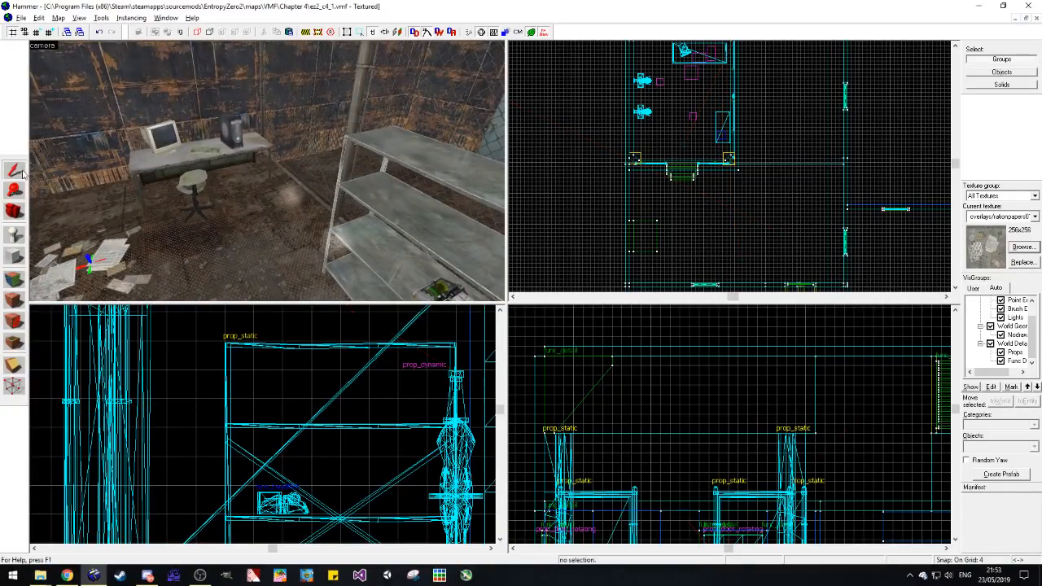
left_click(153, 172)
left_click(13, 210)
key("z")
key("w")
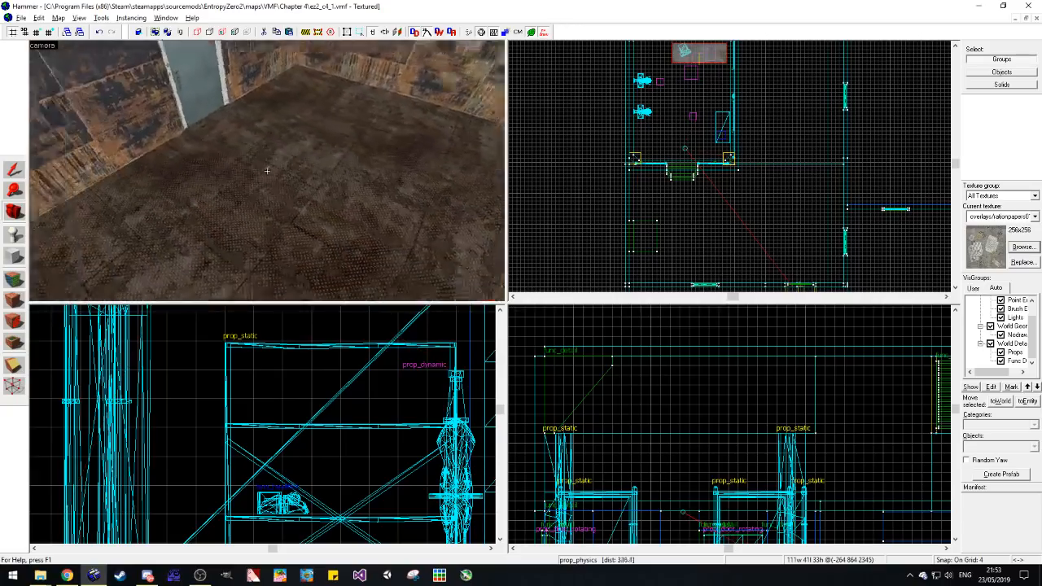
key("z")
key("ctrl+v")
scroll(784, 196, "down", 3)
scroll(784, 196, "up", 5)
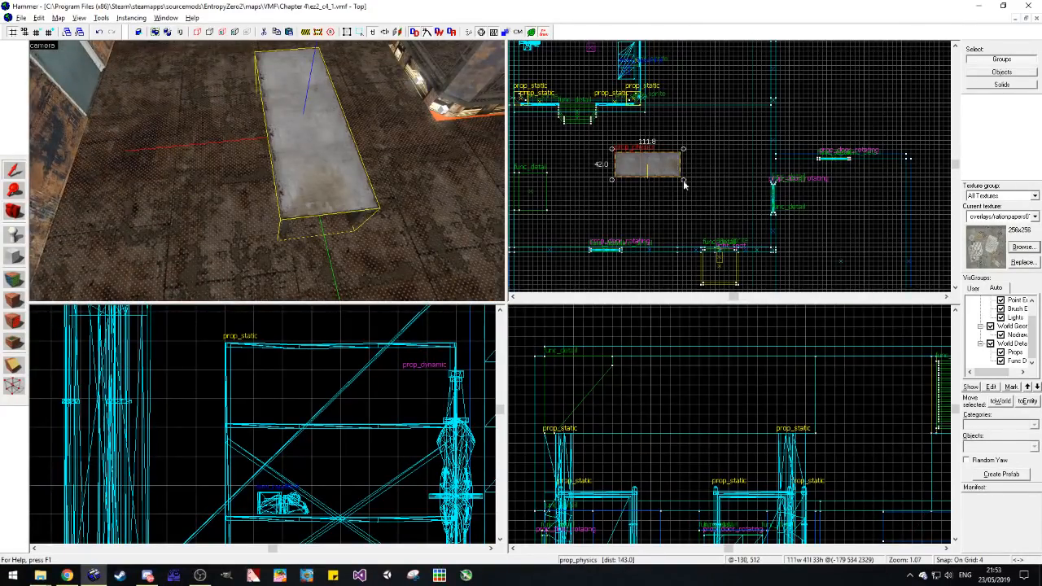
Step: Rotate the desk copy to a steep diagonal and check its placement from the room's corner
mouse_move(681, 180)
left_mouse_down()
mouse_move(649, 214)
mouse_move(629, 204)
mouse_move(655, 172)
mouse_move(673, 182)
left_mouse_up()
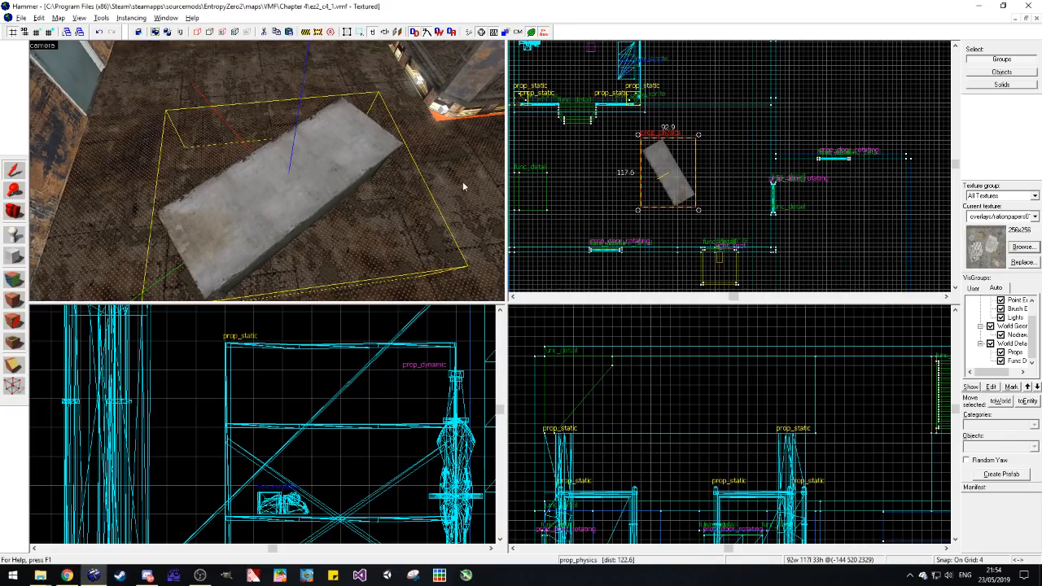
key("Escape")
left_click(17, 212)
key("z")
key("a")
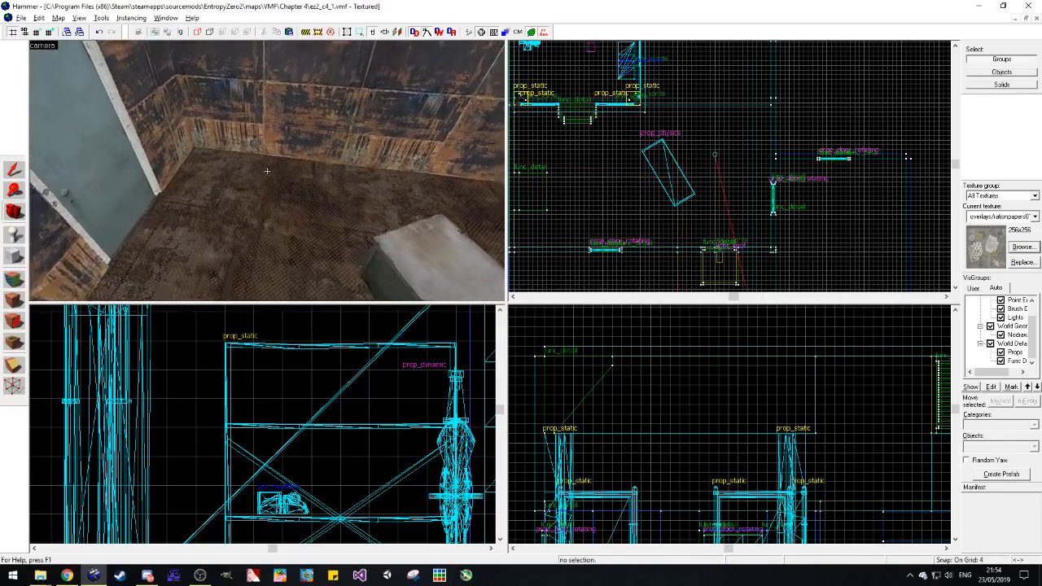
key("s")
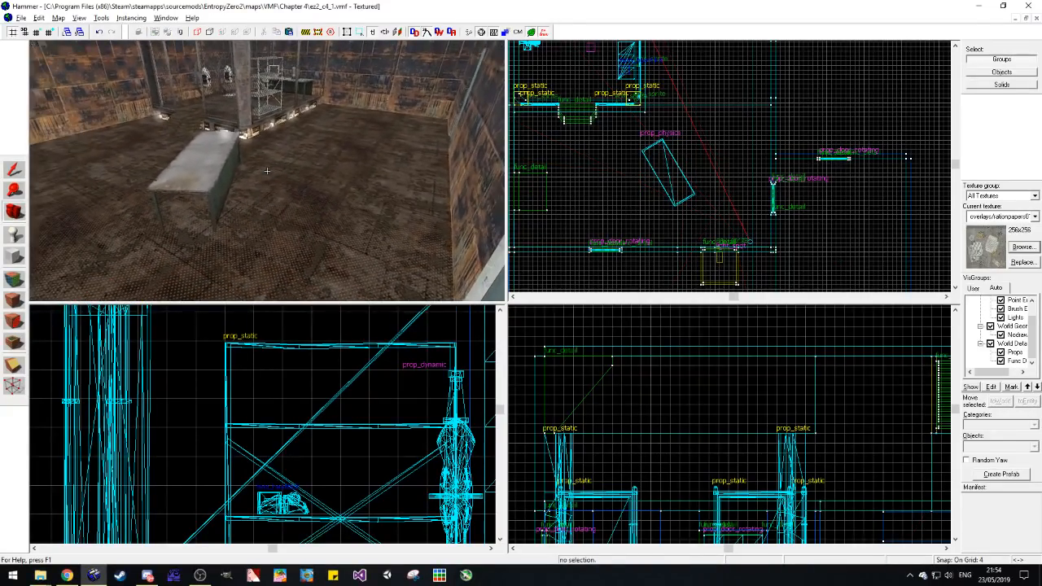
key("z")
Step: Rotate the desk copy so that it slants the other way across the open floor
left_click(640, 171)
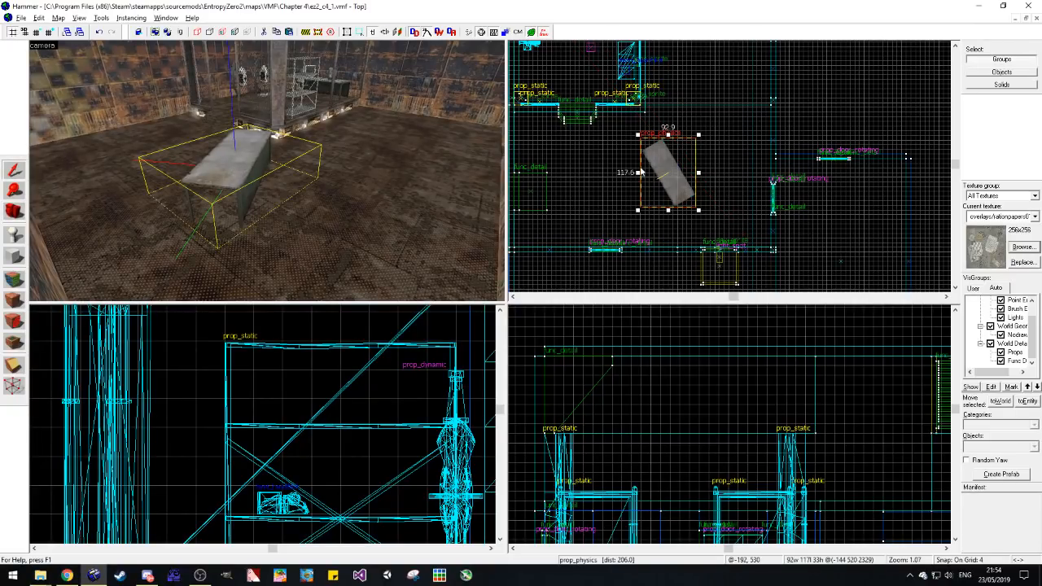
left_click_drag(640, 142, 674, 172)
left_click(670, 206)
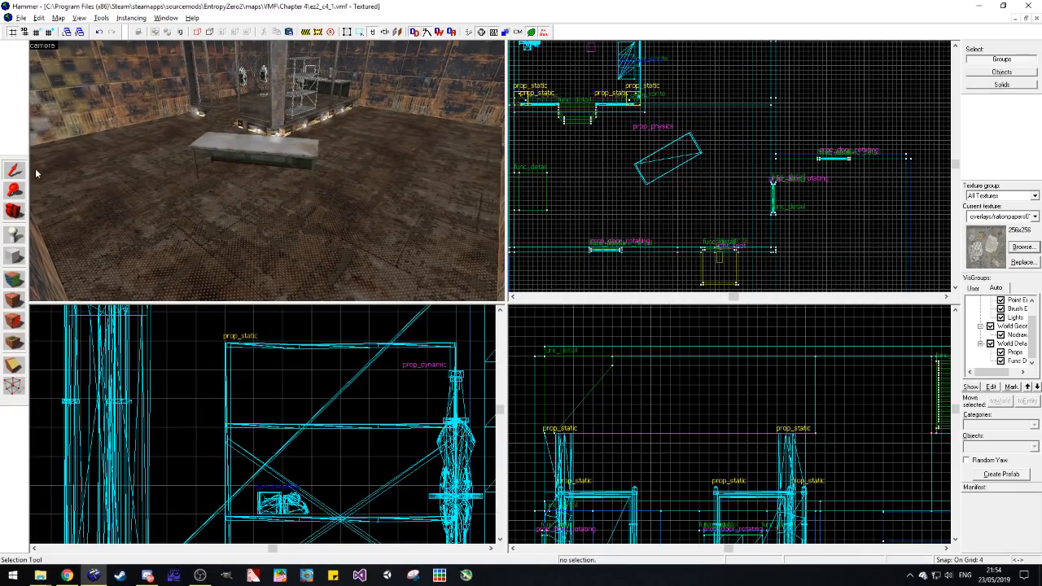
Step: Nudge the desk copy slightly toward the fenced area and rotate it nearly perpendicular to the fence's front
left_click(263, 149)
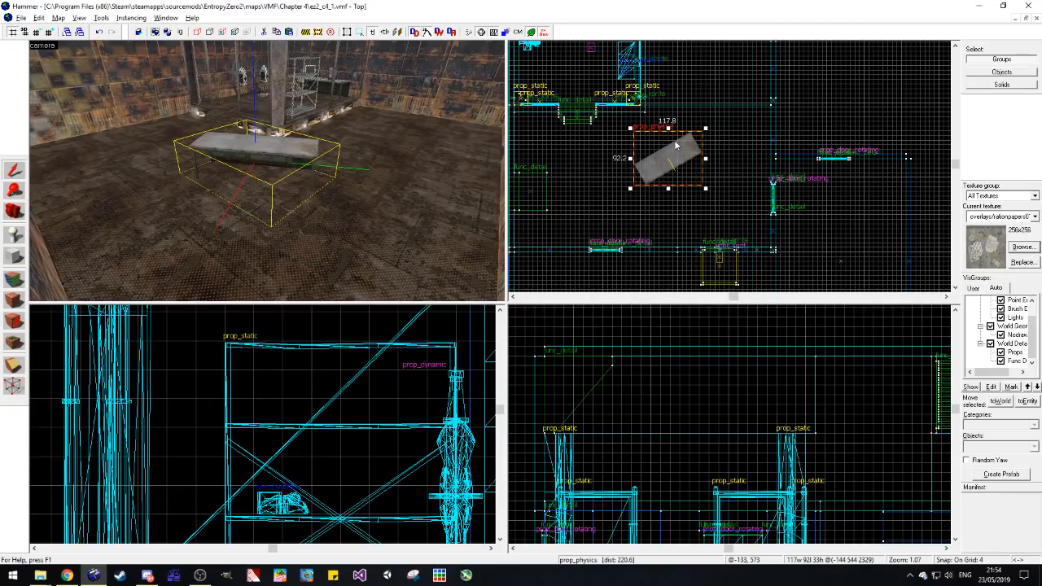
left_click_drag(676, 147, 664, 170)
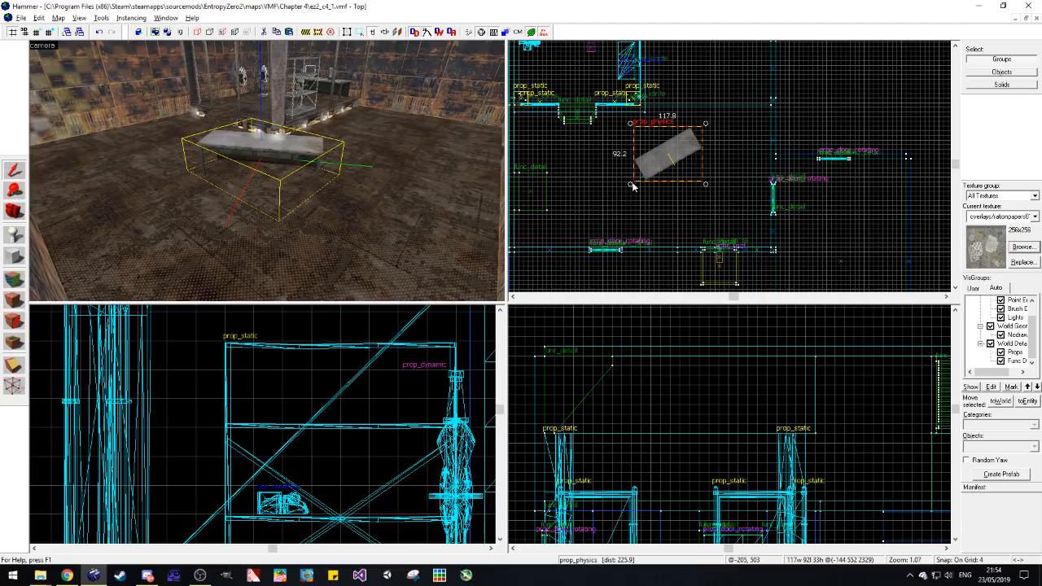
left_click_drag(632, 185, 672, 189)
left_click(700, 178)
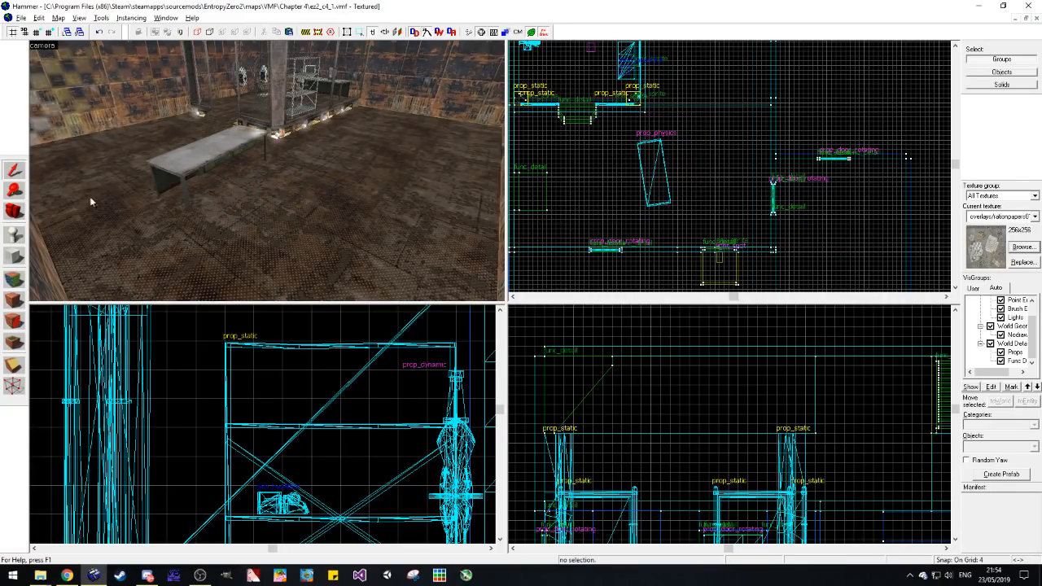
left_click(14, 211)
left_click_drag(163, 187, 267, 171)
Step: Place a weapon_shotgun entity on the floor beside the desk copy
left_click(22, 235)
double_click(1026, 444)
type("wea")
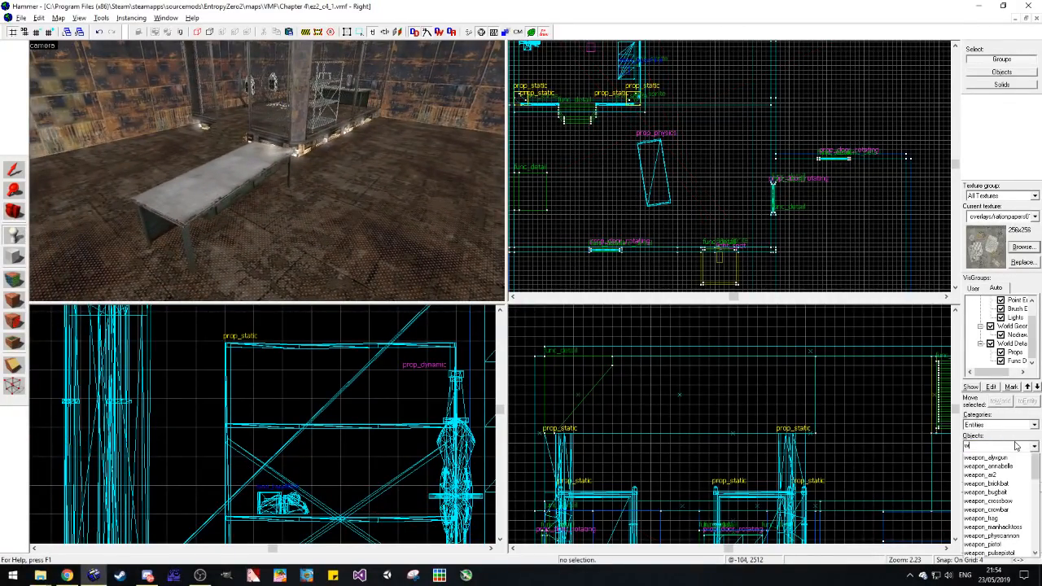
scroll(1009, 537, "down", 1)
left_click(999, 558)
left_click(272, 231)
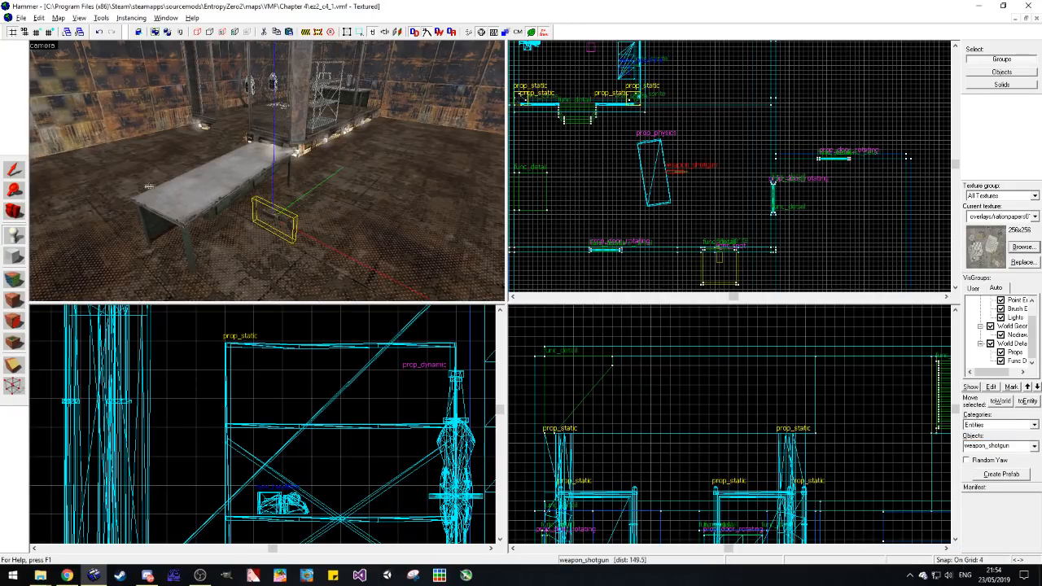
Step: Move the shotgun from the floor onto the top of the desk copy
left_click(13, 170)
left_click_drag(274, 220, 213, 164)
scroll(654, 182, "up", 7)
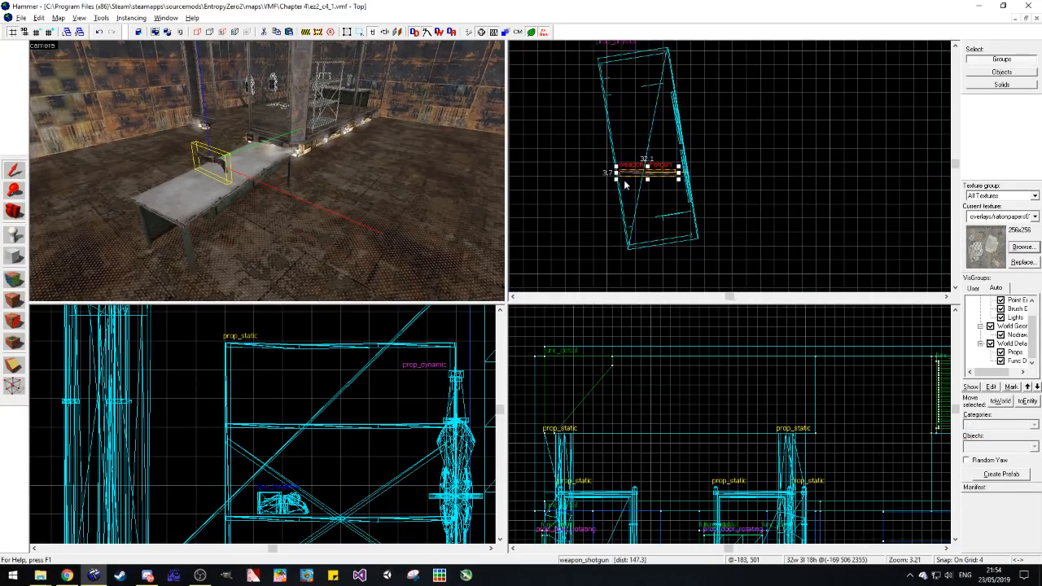
Step: Rotate the shotgun by 90 degrees and tip it flat so that it lies slanted along the desk's length
key("ctrl+m")
left_click_drag(533, 298, 463, 298)
type("90")
key("Return")
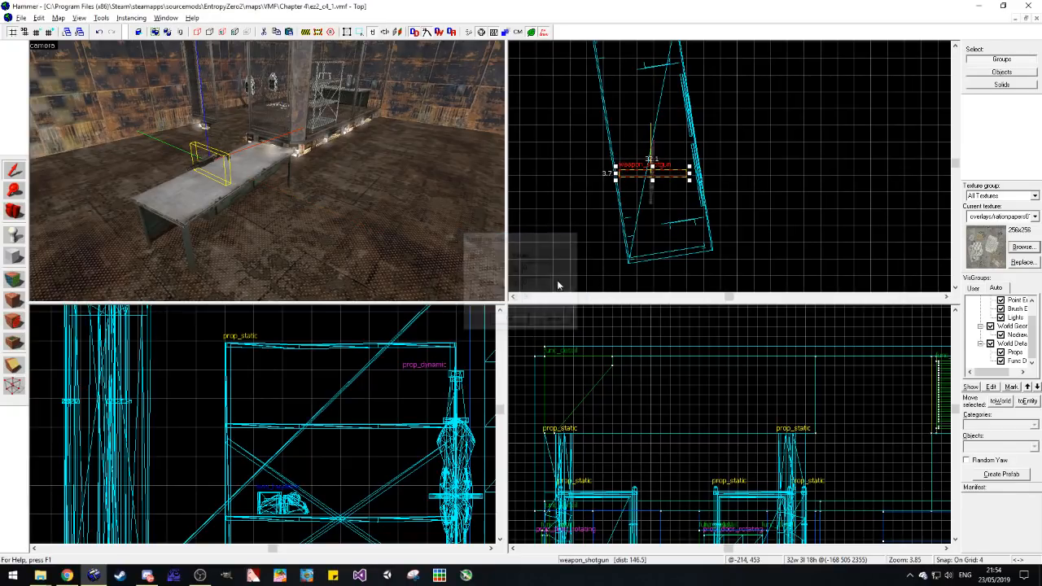
scroll(666, 366, "up", 5)
left_click(750, 461)
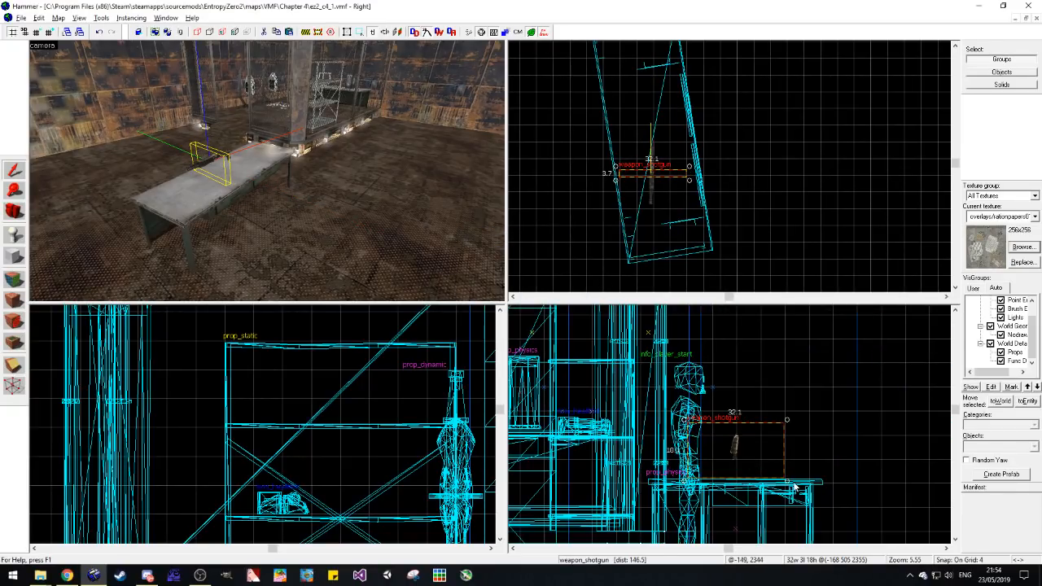
left_click_drag(789, 486, 779, 444)
mouse_move(727, 183)
left_mouse_down()
mouse_move(727, 168)
mouse_move(712, 185)
mouse_move(715, 198)
left_mouse_up()
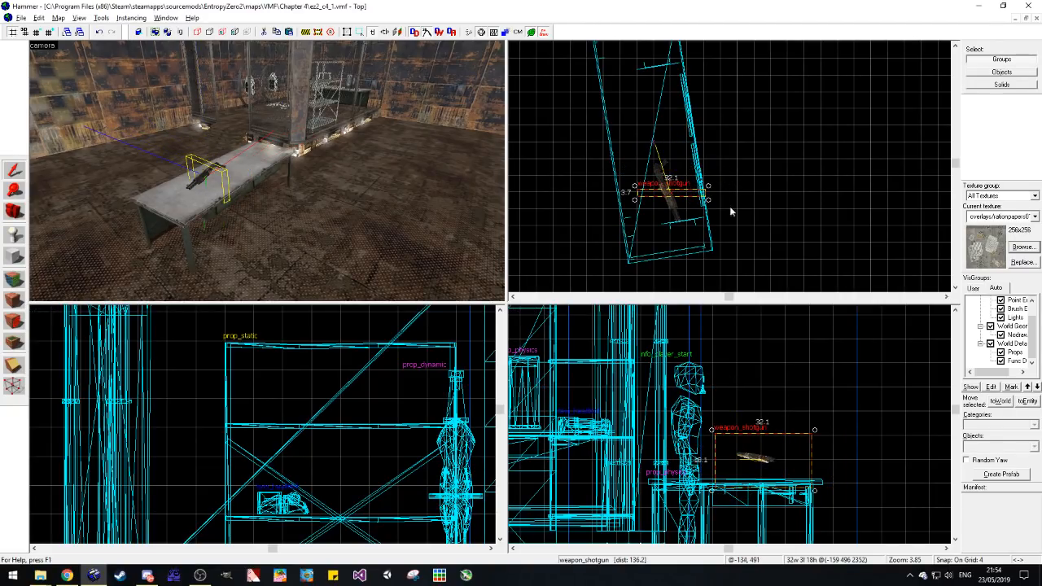
Step: Lower the shotgun by 4 units to rest it on the desk top
key("Escape")
left_click(206, 177)
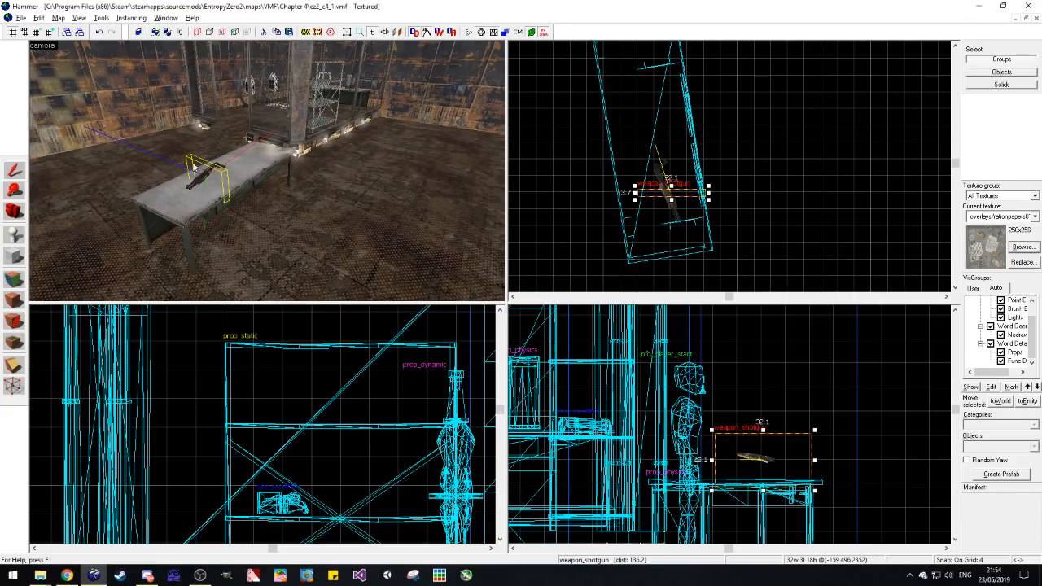
left_click(37, 34)
left_click_drag(763, 459, 763, 472)
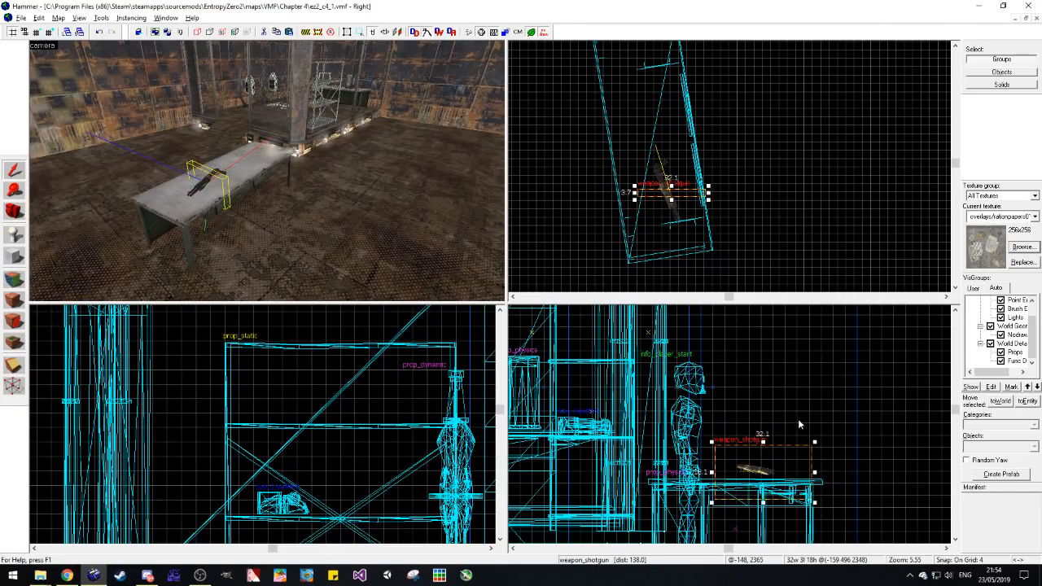
key("Escape")
Step: Move the shotgun to the desk end nearer the fenced area and rotate it to slant the other way
left_click(23, 206)
left_click_drag(206, 201, 64, 169)
left_click(13, 170)
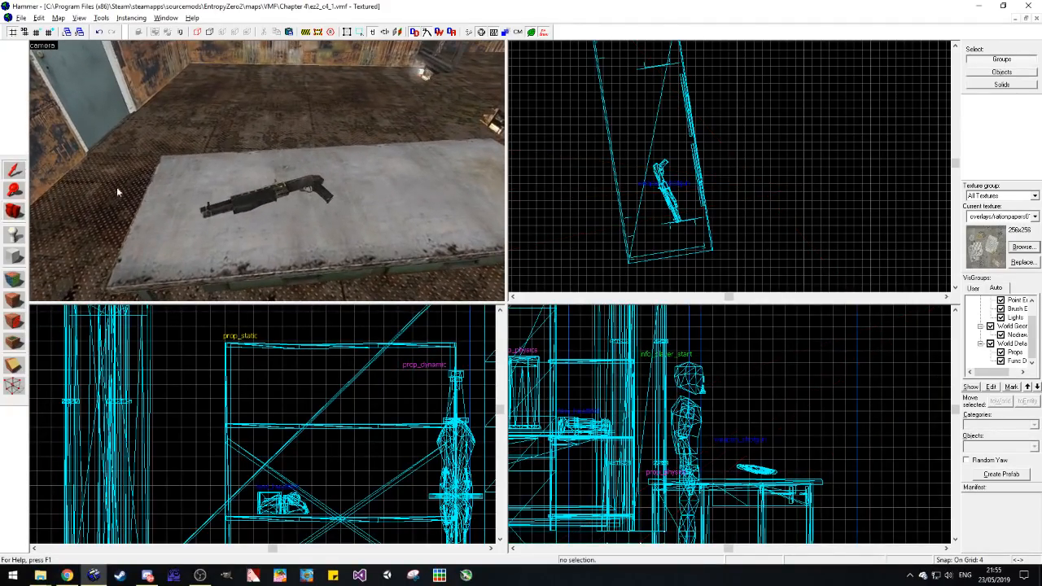
left_click(269, 204)
left_click_drag(710, 203, 663, 164)
scroll(667, 228, "down", 1)
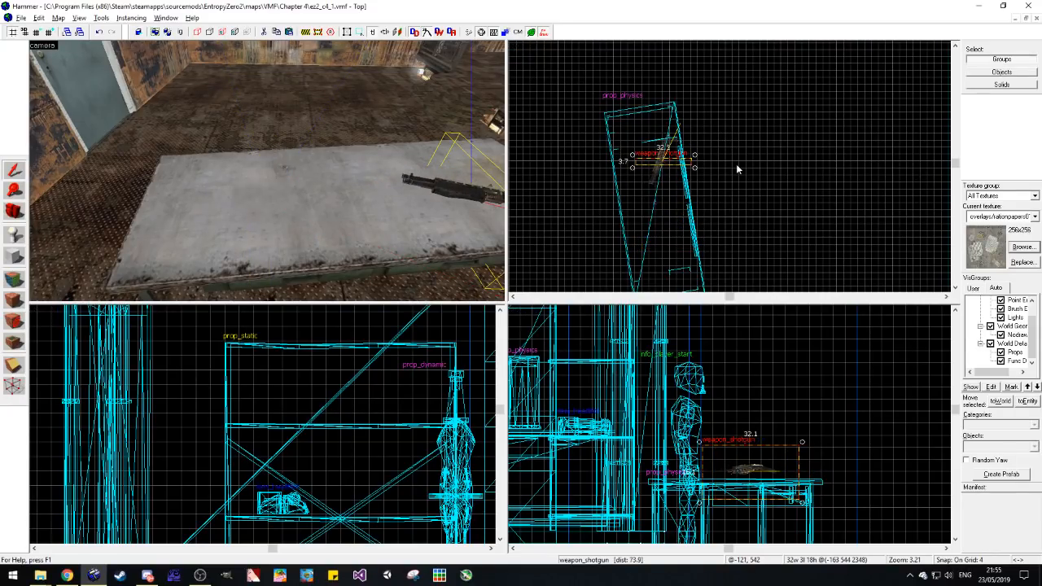
left_click(735, 163)
key("d")
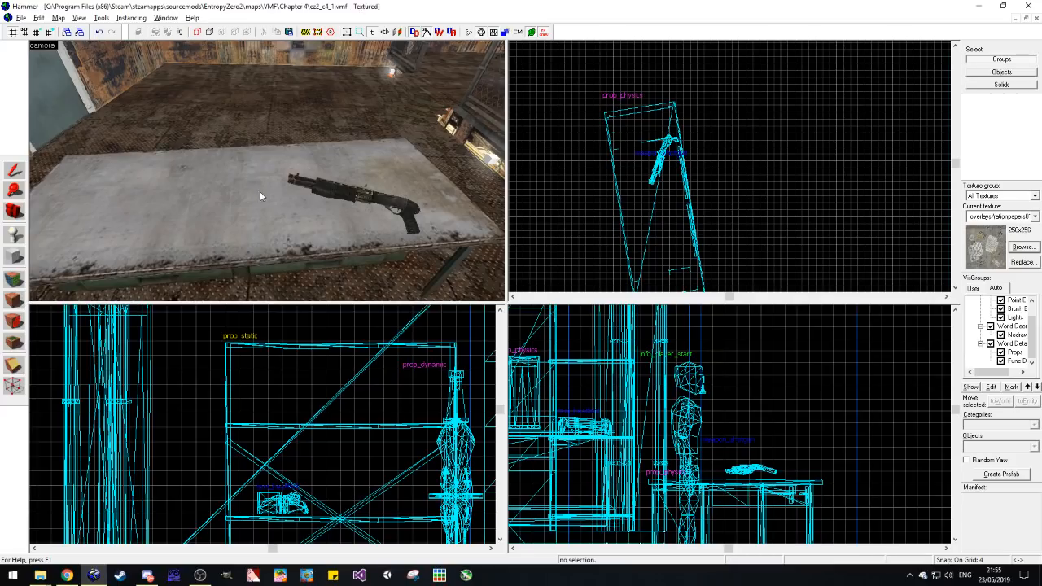
Step: Place an item_box_buckshot entity on the floor in front of the desk
key("s")
key("shift+e")
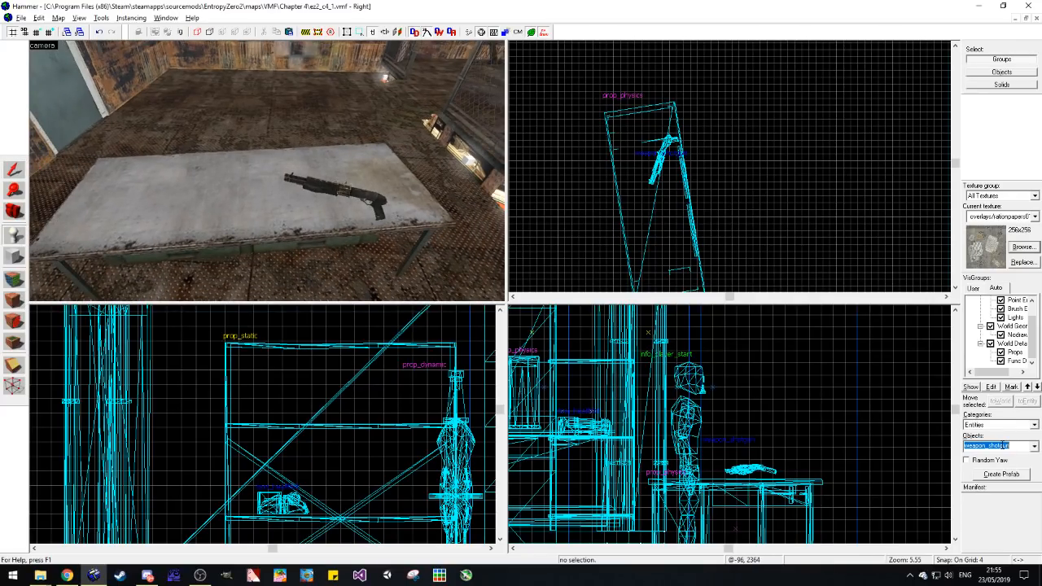
type("item_bu")
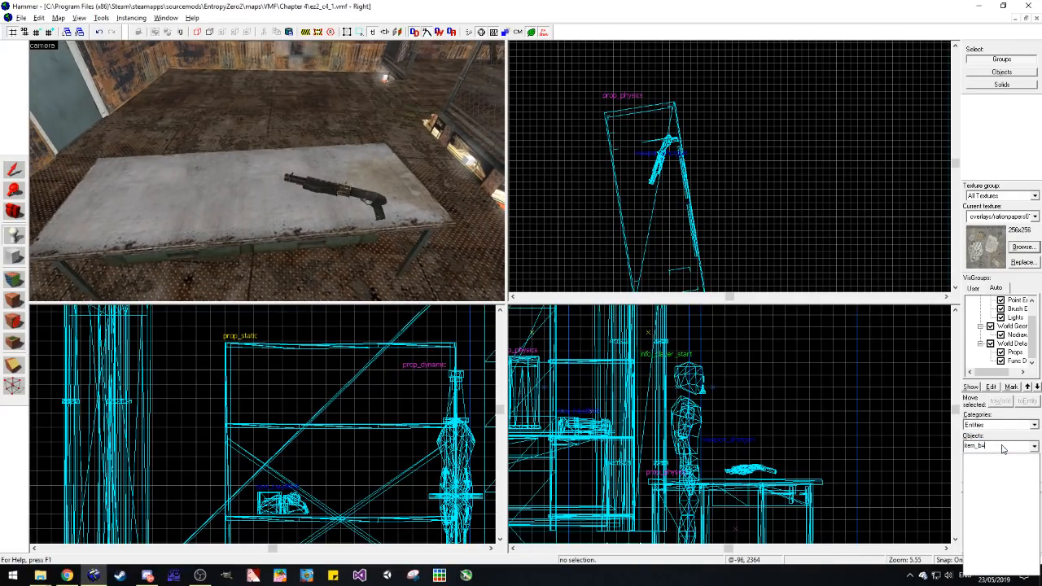
key("BackSpace")
key("BackSpace")
scroll(1005, 504, "down", 2)
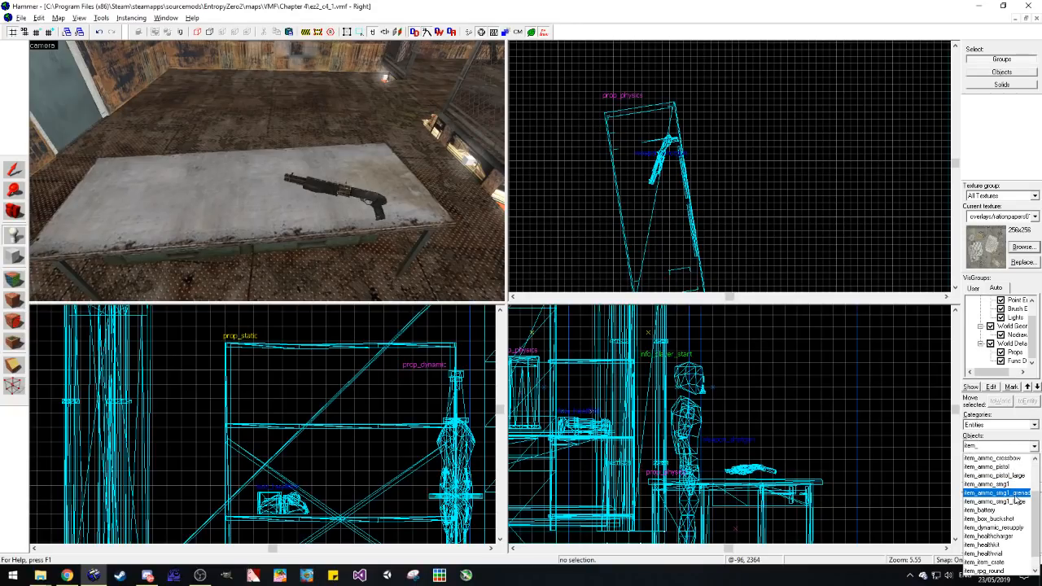
left_click(1006, 518)
left_click(202, 291)
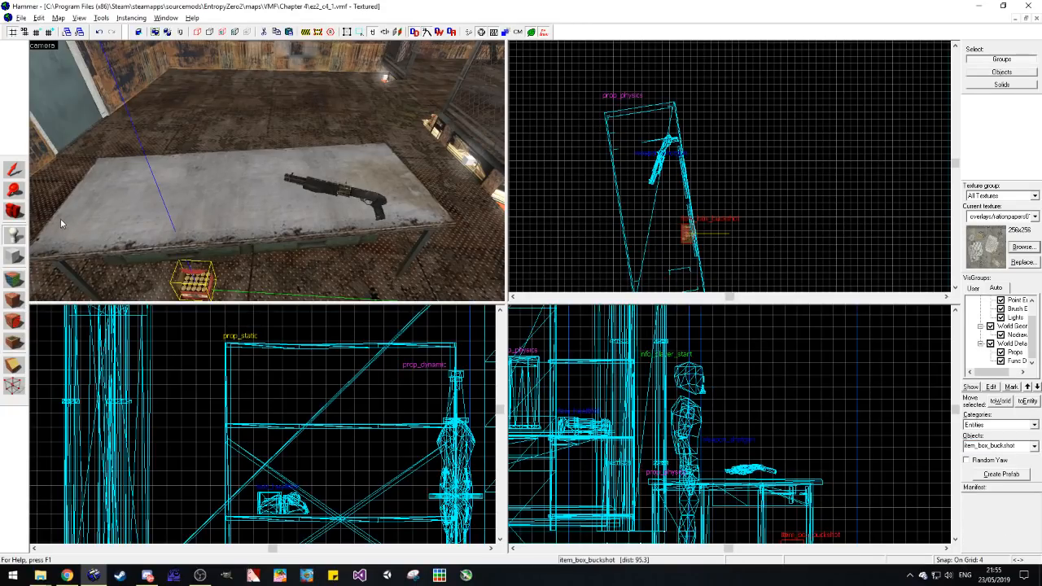
Step: Move the buckshot box onto the desk end opposite the shotgun and set a second box beside it, both turned at different angles
left_click(22, 169)
key("ctrl+x")
key("ctrl+v")
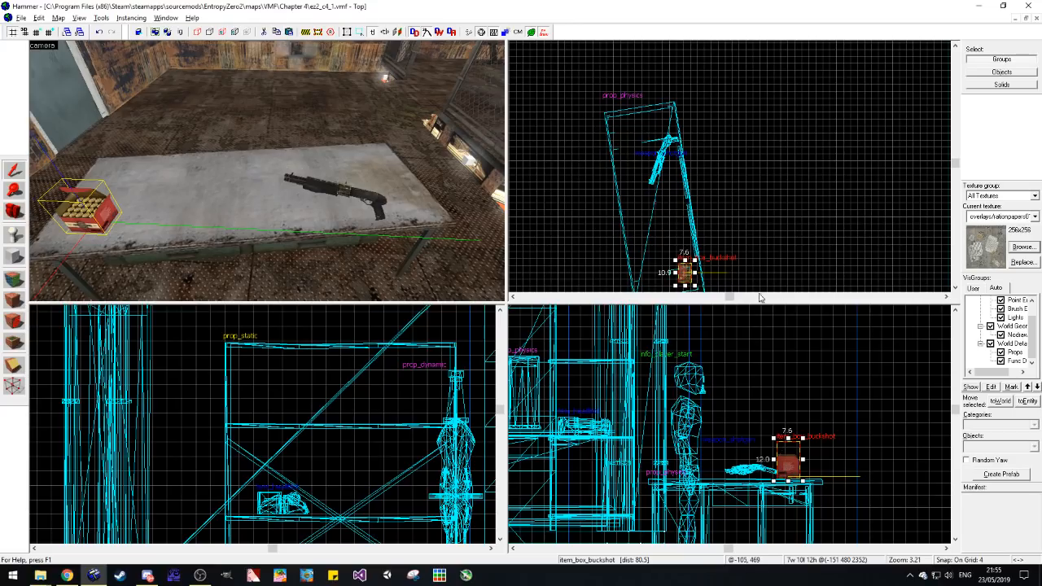
scroll(696, 284, "up", 3)
mouse_move(665, 289)
left_mouse_down()
mouse_move(680, 289)
mouse_move(661, 235)
mouse_move(668, 254)
left_mouse_up()
scroll(802, 482, "up", 3)
left_click(736, 210)
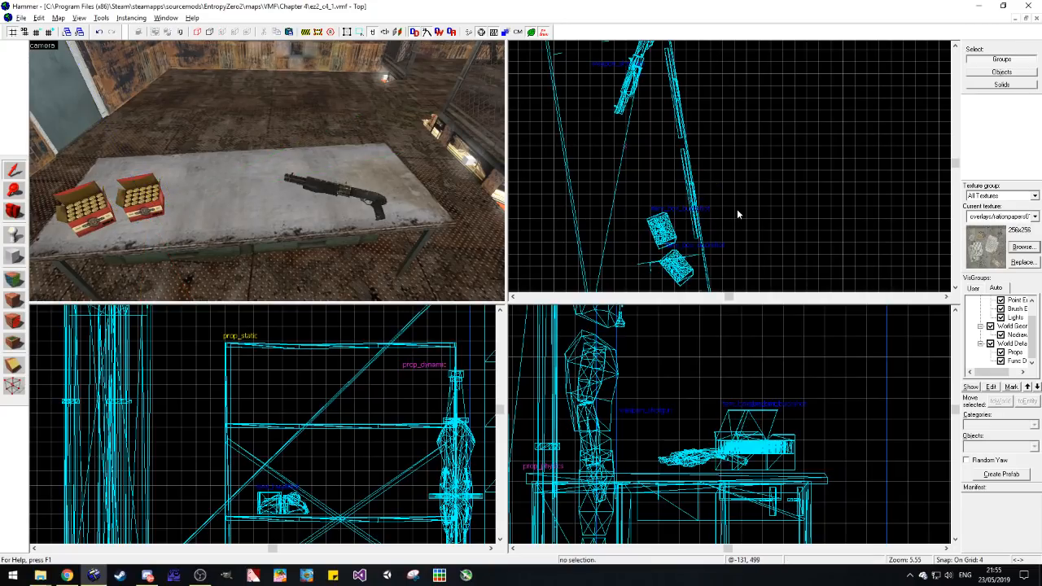
Step: Choose the dark-stained overlays/garagegroundmarking texture as the current texture
key("space")
left_click_drag(217, 214, 267, 171)
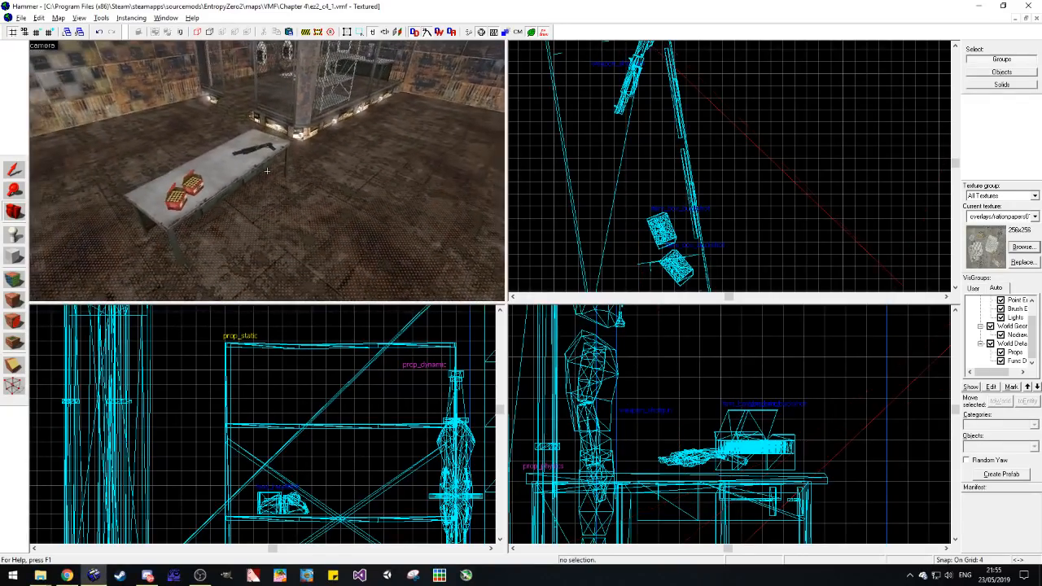
left_click(1035, 249)
double_click(408, 229)
Step: Try applying the stain texture as a decal at several spots on the open floor
left_click(15, 321)
left_click(247, 230)
key("ctrl+z")
scroll(295, 196, "down", 2)
left_click(294, 190)
key("ctrl+z")
scroll(298, 209, "down", 4)
scroll(298, 211, "up", 4)
left_click(264, 188)
key("ctrl+z")
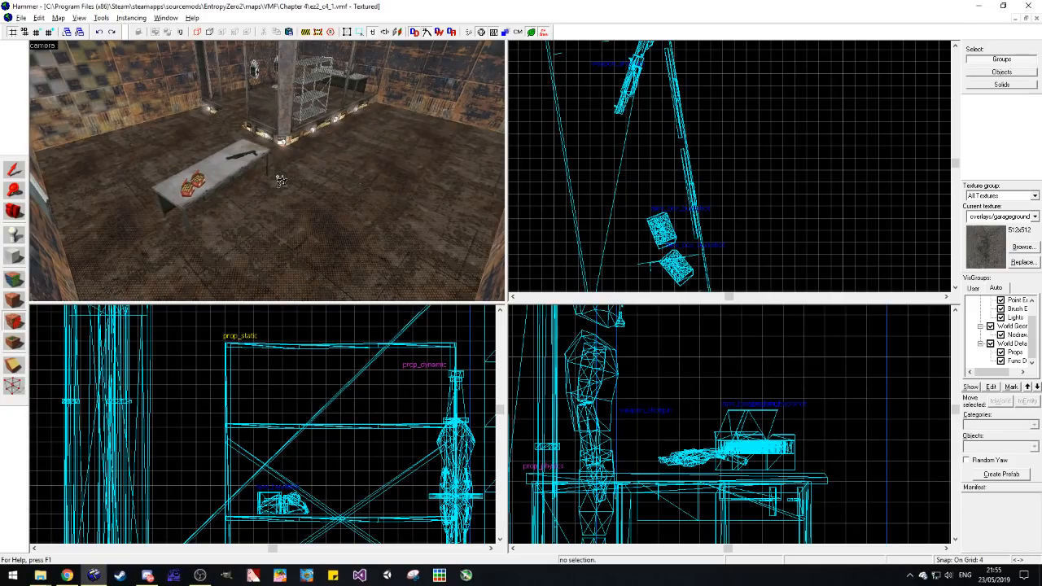
Step: Place the stain texture as an info_overlay on the open floor in front of the desk
scroll(278, 178, "up", 3)
left_click(14, 211)
left_click_drag(195, 187, 267, 171)
key("w")
key("s")
left_click(14, 342)
left_click(263, 247)
key("ctrl+z")
left_click(14, 171)
key("ctrl+y")
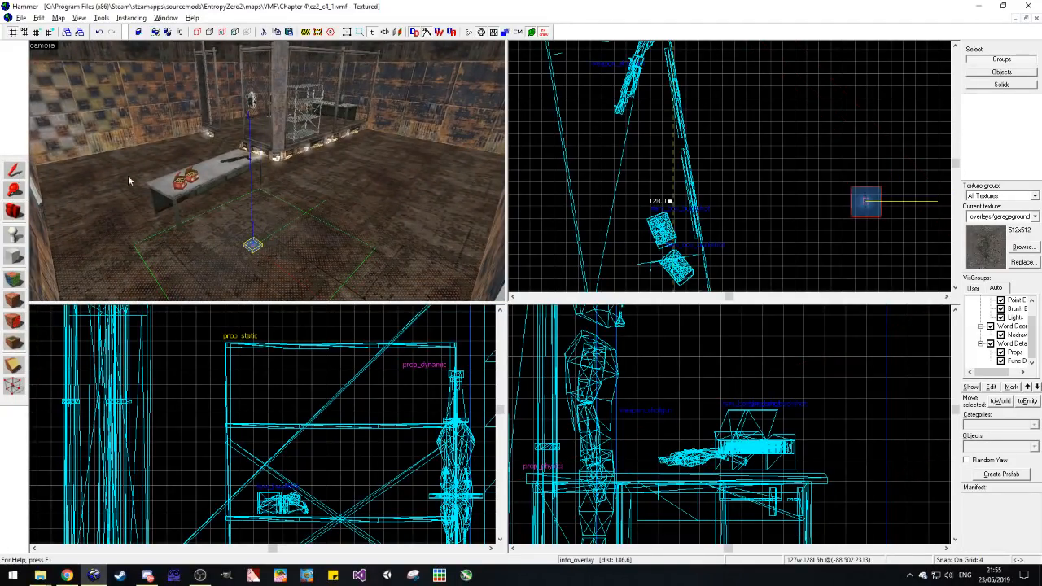
Step: Enlarge the floor overlay to about 180 by 192 units so that it extends beneath the desk
scroll(644, 205, "down", 4)
left_click_drag(640, 155, 622, 136)
left_click_drag(697, 212, 700, 225)
scroll(693, 201, "up", 3)
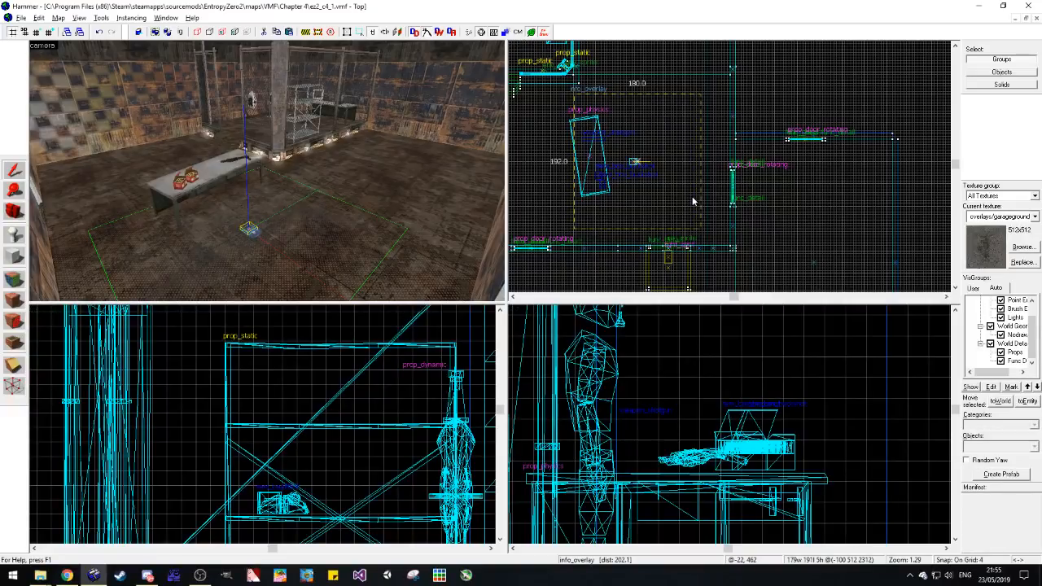
left_click(752, 155)
Step: Examine the floor around the desk, browse the overlay textures for more detail, and look over the room's walls
left_click(14, 212)
left_click_drag(244, 167, 259, 171)
key("w")
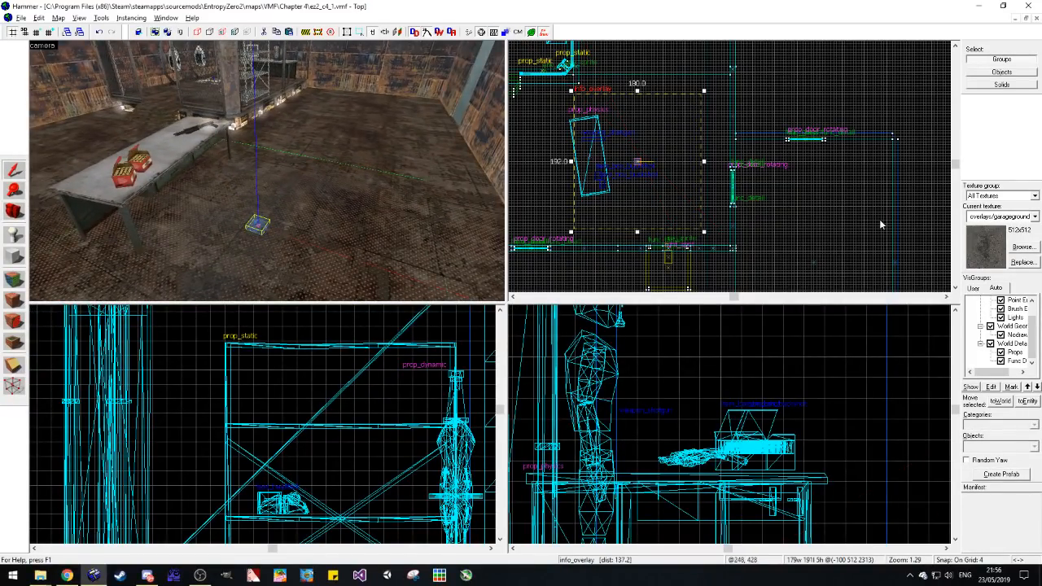
left_click(1022, 246)
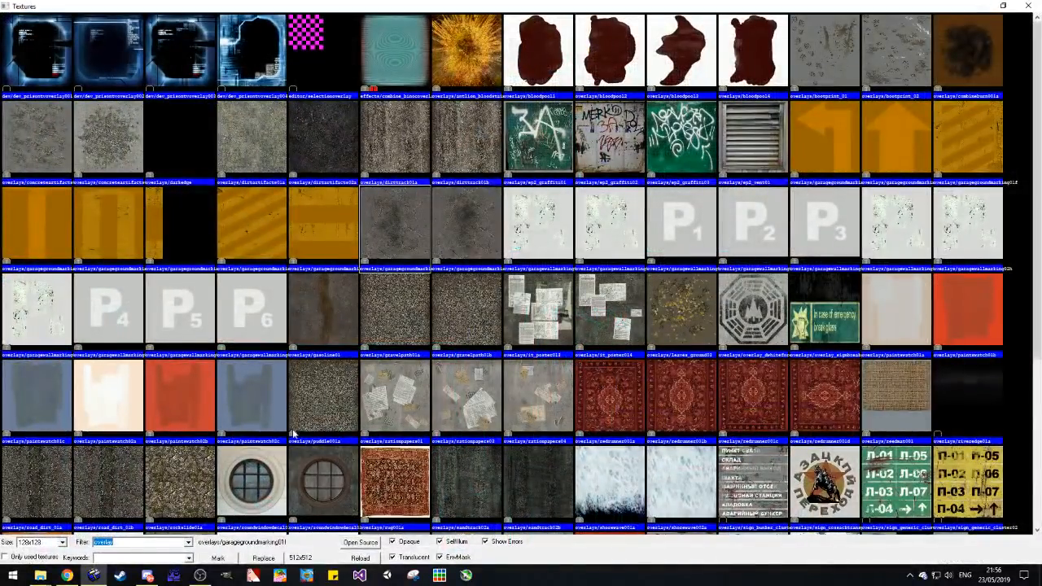
scroll(302, 379, "down", 3)
scroll(179, 280, "up", 3)
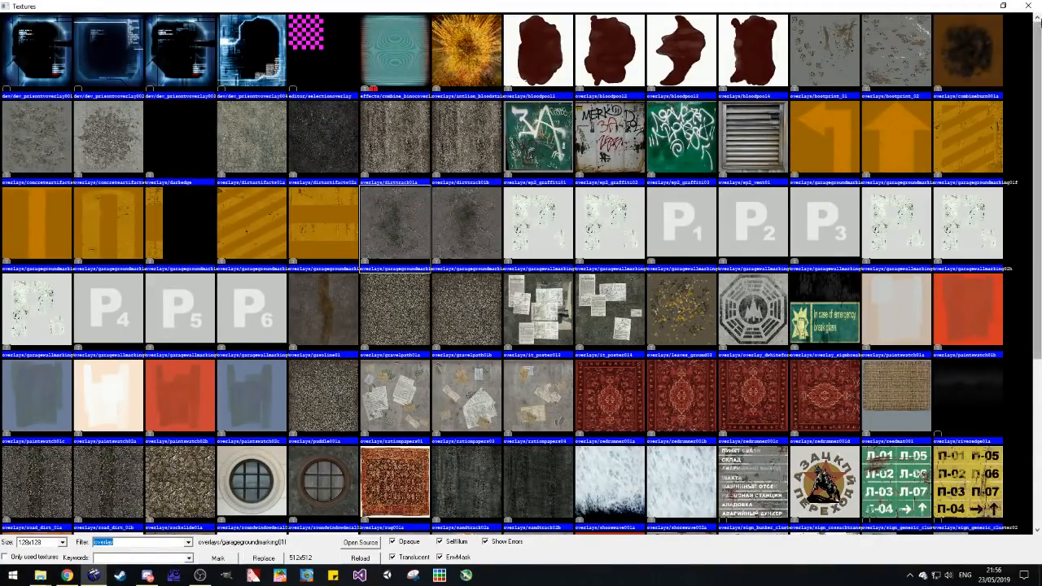
left_click(1027, 5)
left_click(18, 212)
left_click_drag(244, 179, 267, 171)
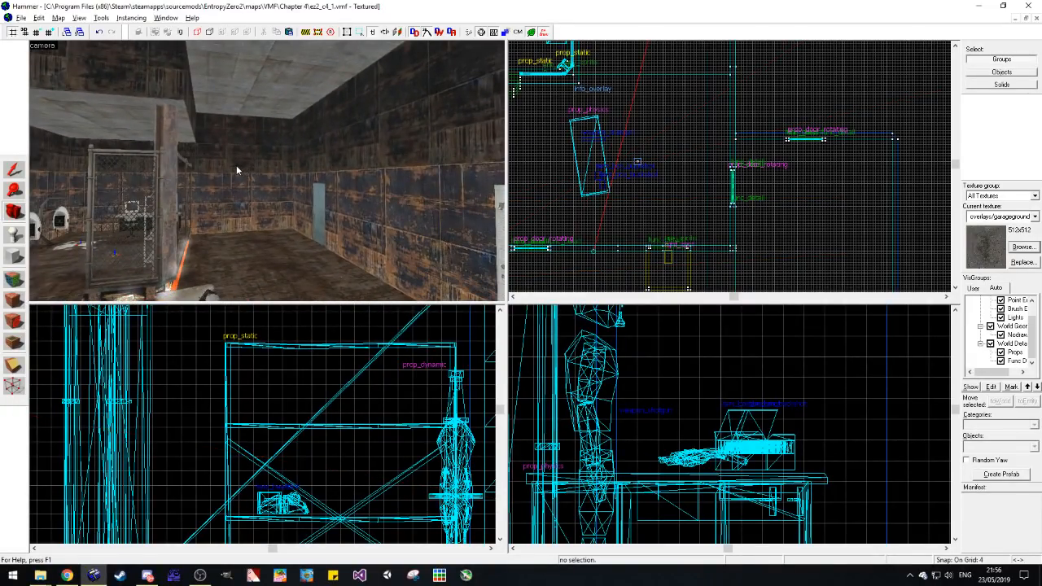
key("alt+Tab")
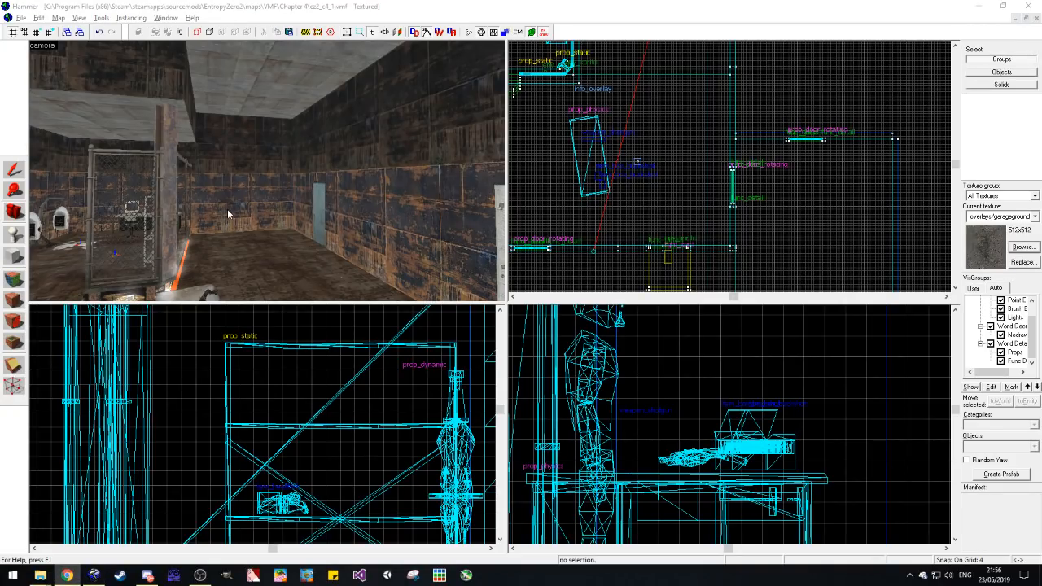
Step: Duplicate the upper section of the long side wall with the doors and place the copy just inside the wall
left_click_drag(303, 208, 266, 170)
left_click(12, 169)
left_click(398, 167)
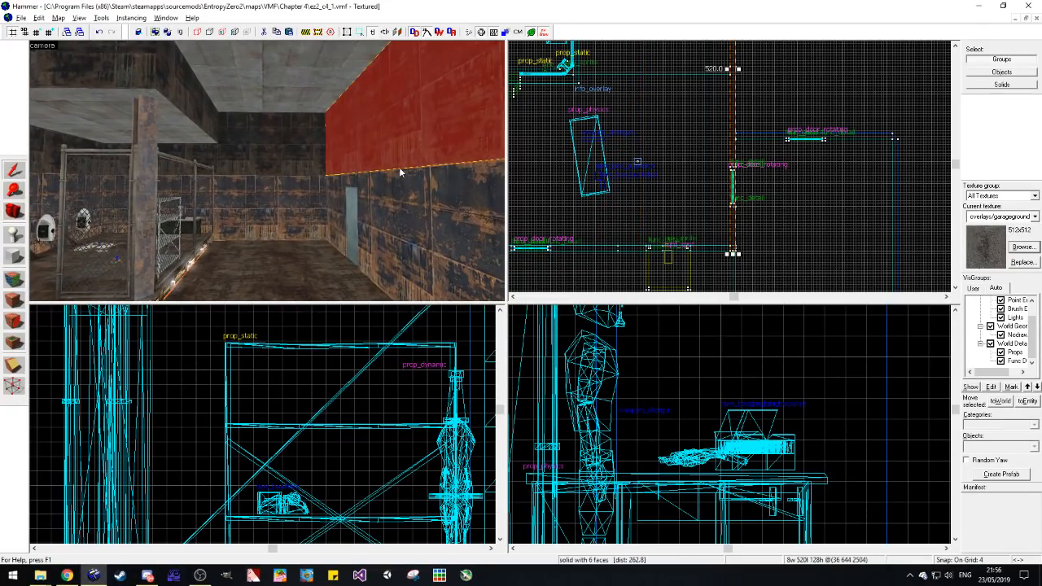
scroll(291, 424, "down", 4)
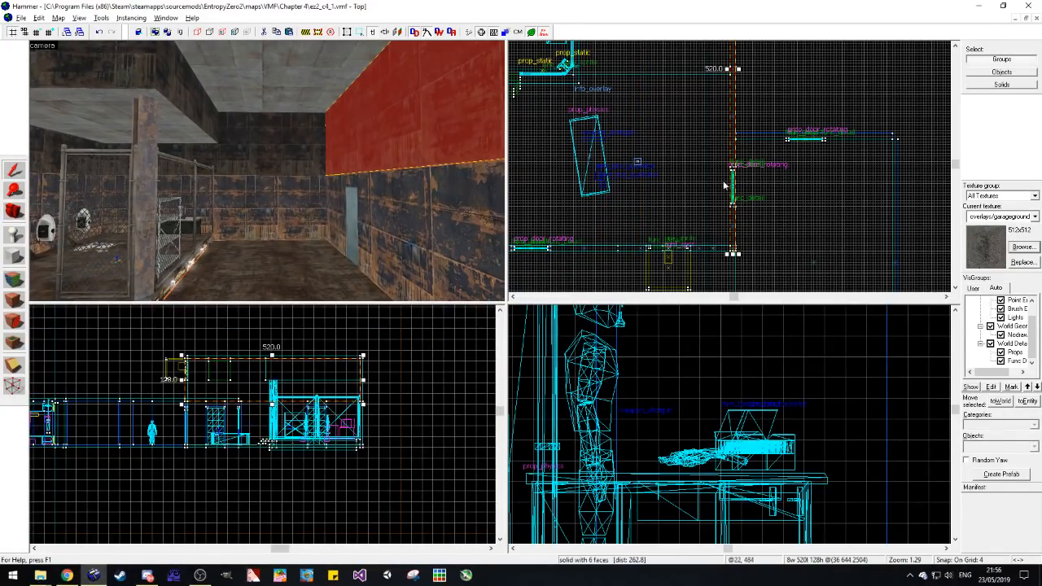
scroll(728, 238, "up", 3)
left_click_drag(742, 254, 732, 242)
Step: Resize the upper wall copy to 28 units wide and 516 units long
scroll(732, 240, "down", 7)
scroll(728, 94, "up", 8)
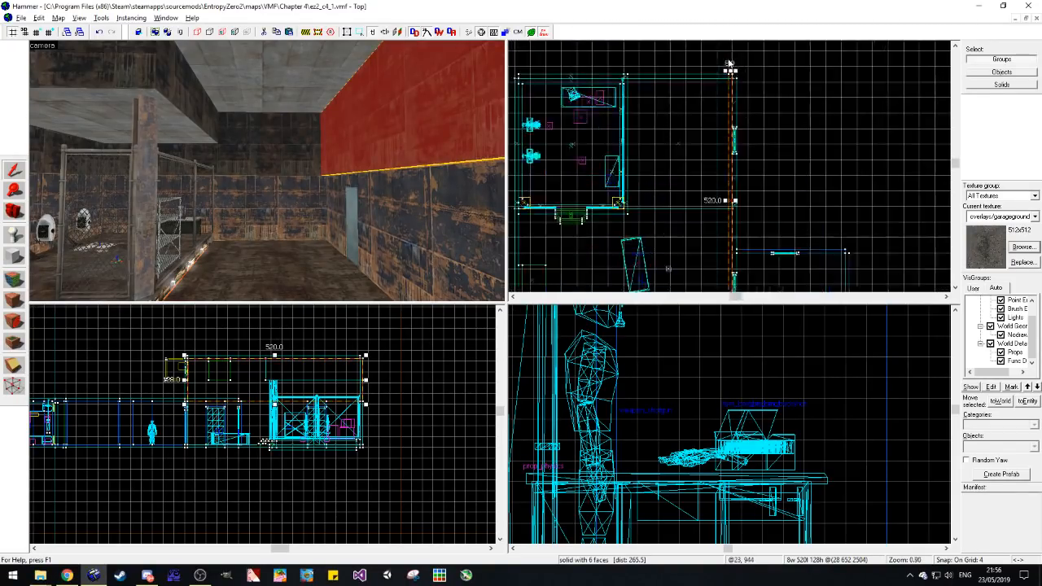
left_click_drag(731, 97, 702, 107)
key("Escape")
Step: Sample the tools/toolsnodraw texture from the wall copy's underside and apply it to the whole brush
key("z")
key("w")
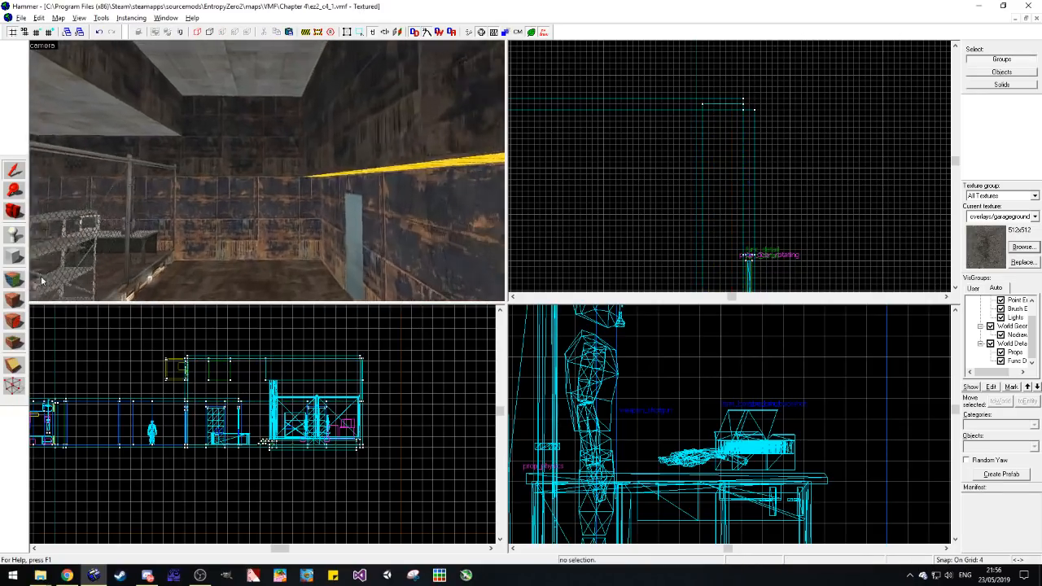
key("shift+a")
key("z")
left_click(322, 172)
key("s")
key("a")
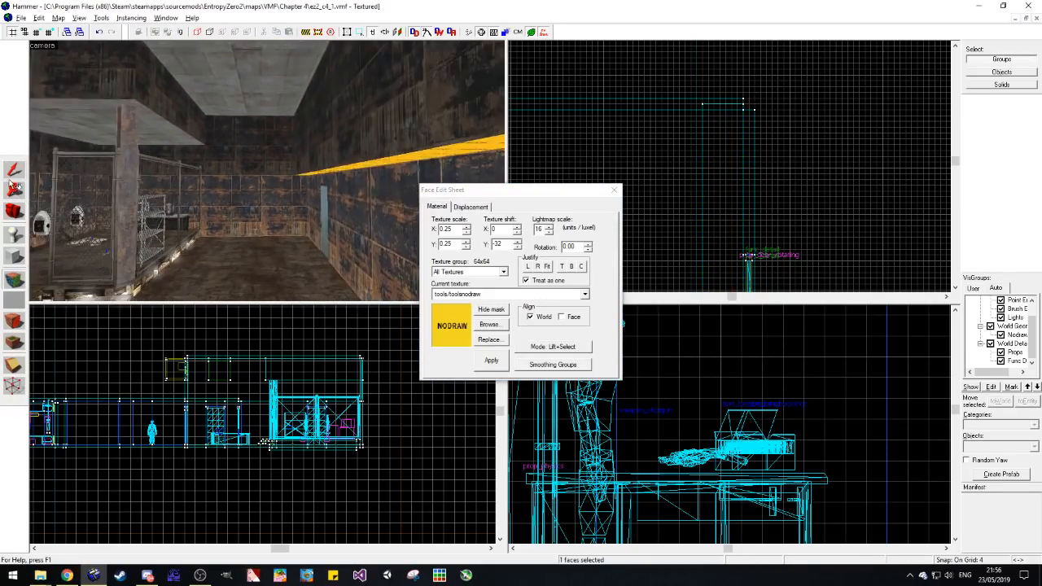
left_click(14, 174)
left_click(343, 131)
left_click(14, 300)
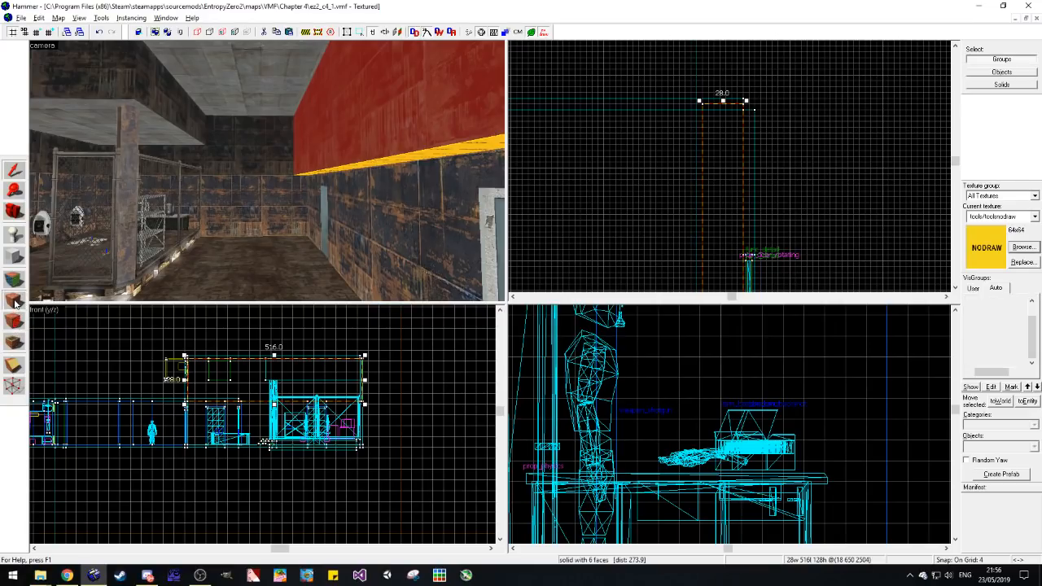
Step: Clip the nodraw brush diagonally from its lower wall-side edge to its upper inner edge, keeping the wedge against the wall
left_click(18, 368)
scroll(686, 426, "down", 5)
scroll(779, 394, "up", 4)
mouse_move(776, 413)
left_mouse_down()
mouse_move(759, 391)
mouse_move(729, 283)
mouse_move(771, 515)
mouse_move(747, 358)
left_mouse_up()
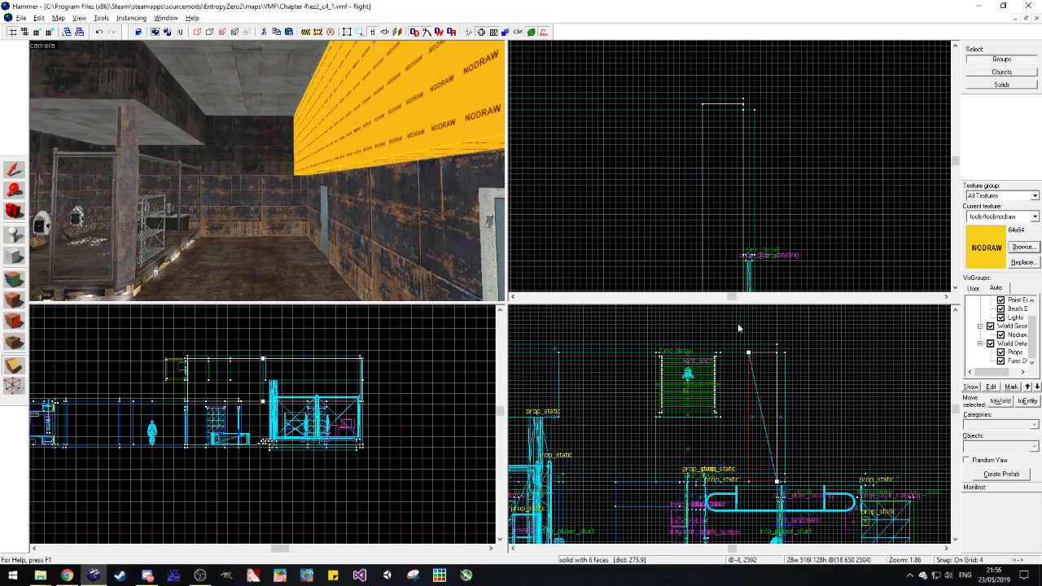
key("Return")
left_click(13, 170)
key("Escape")
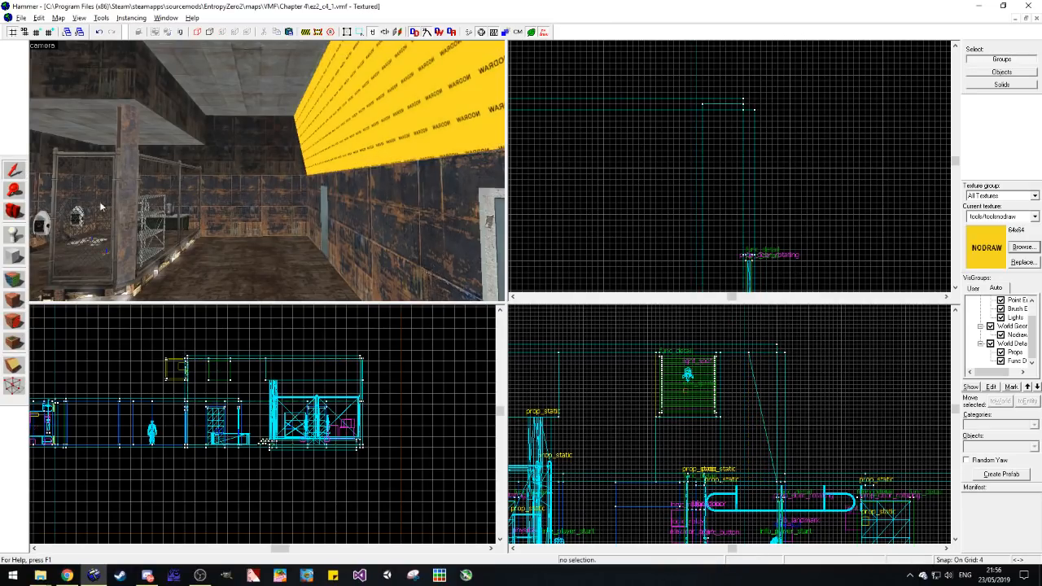
Step: Sample the upper wall's metal/metalwall_bts texture and apply it to the wedge's sloped face, aligned with the adjoining wall
key("w")
left_click_drag(134, 230, 134, 230)
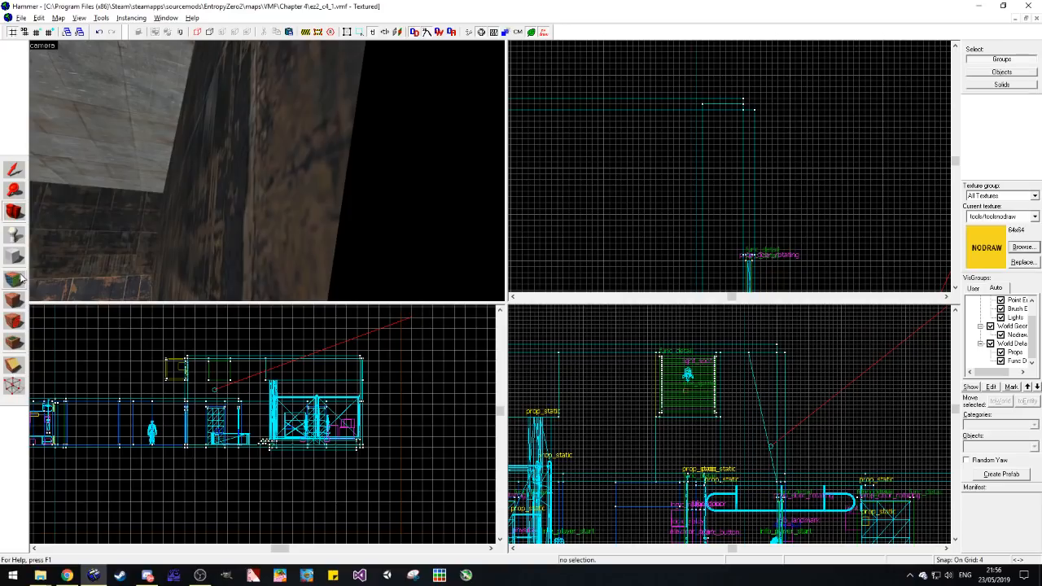
left_click(21, 278)
left_click(176, 212)
right_click(212, 208)
left_click_drag(212, 209, 213, 210)
left_click(123, 237)
right_click(212, 219)
left_click(214, 220)
left_click(615, 192)
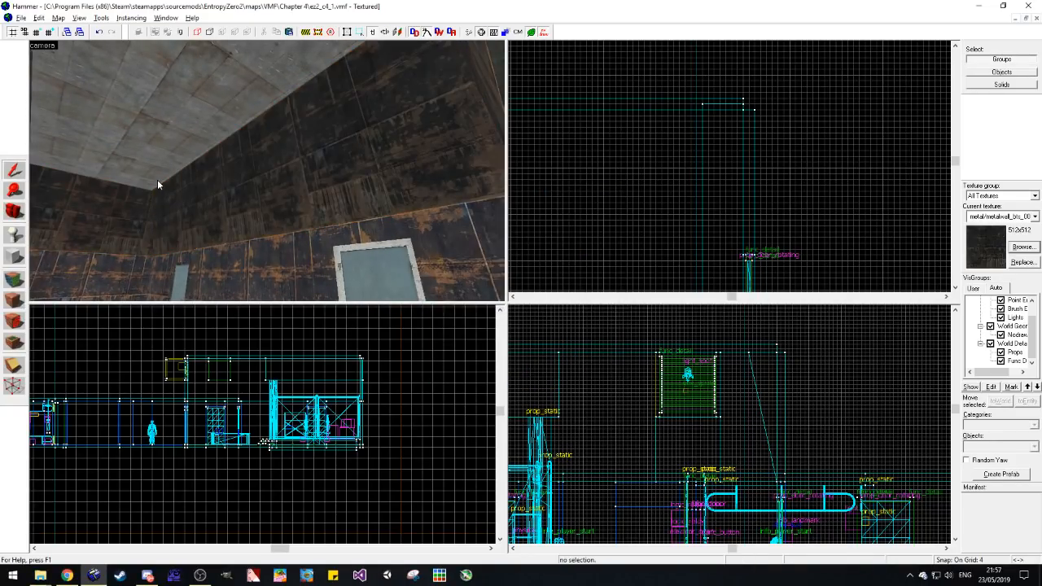
Step: Check the sloped upper wall from inside the room and save the map
key("a")
left_click_drag(253, 175, 267, 171)
key("a")
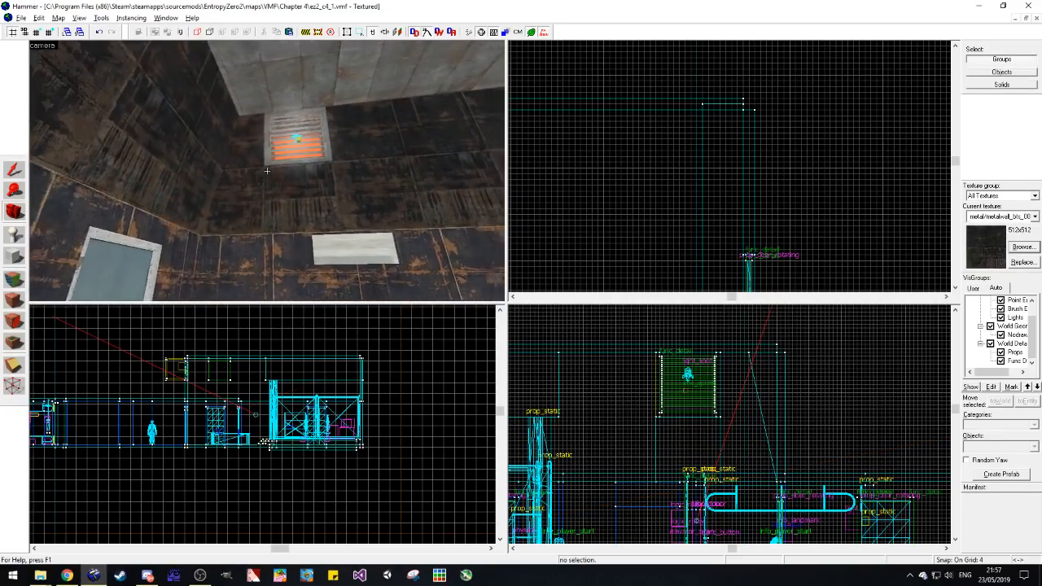
key("w")
key("ctrl+s")
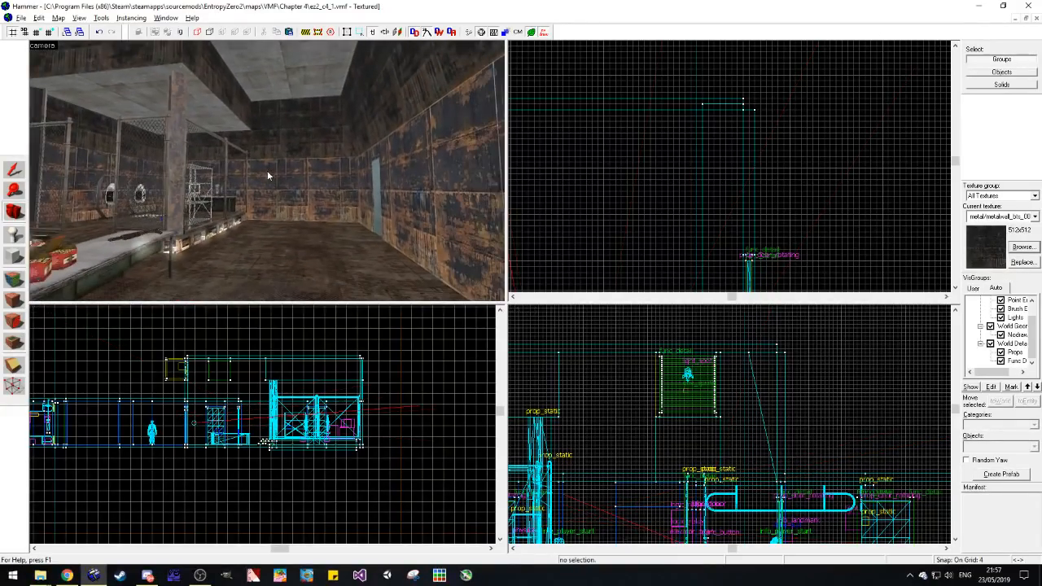
Step: Examine the metal room's walls, ceiling, fenced area and desk from several angles for empty spots
key("w")
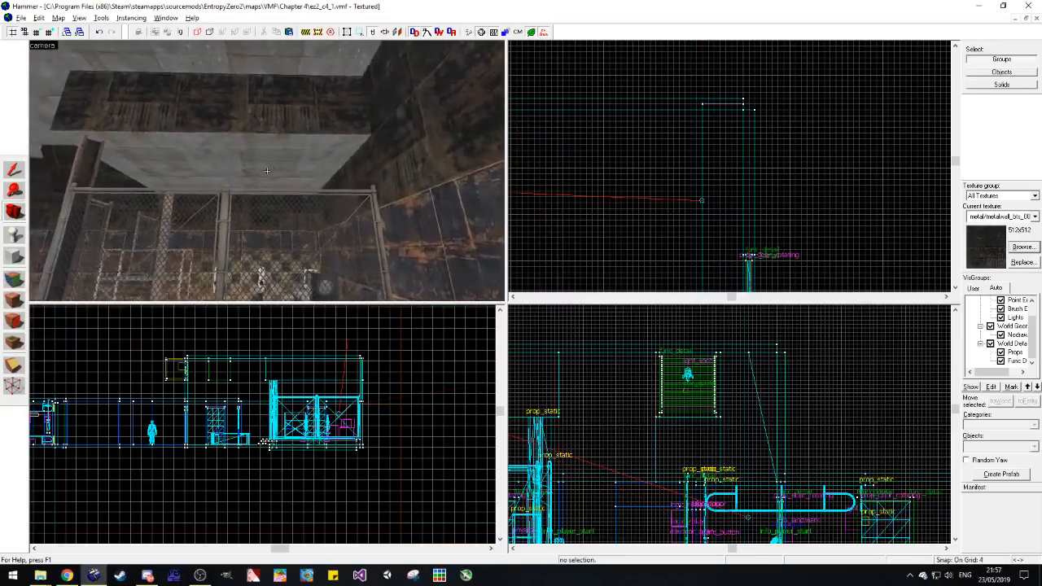
key("s")
key("z")
key("z")
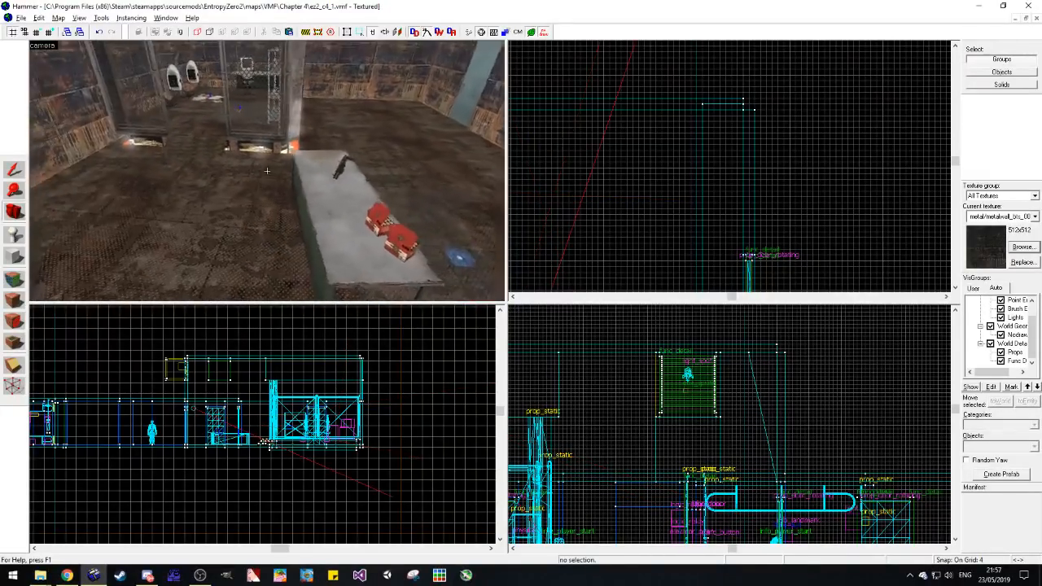
key("d")
key("s")
key("z")
key("z")
key("z")
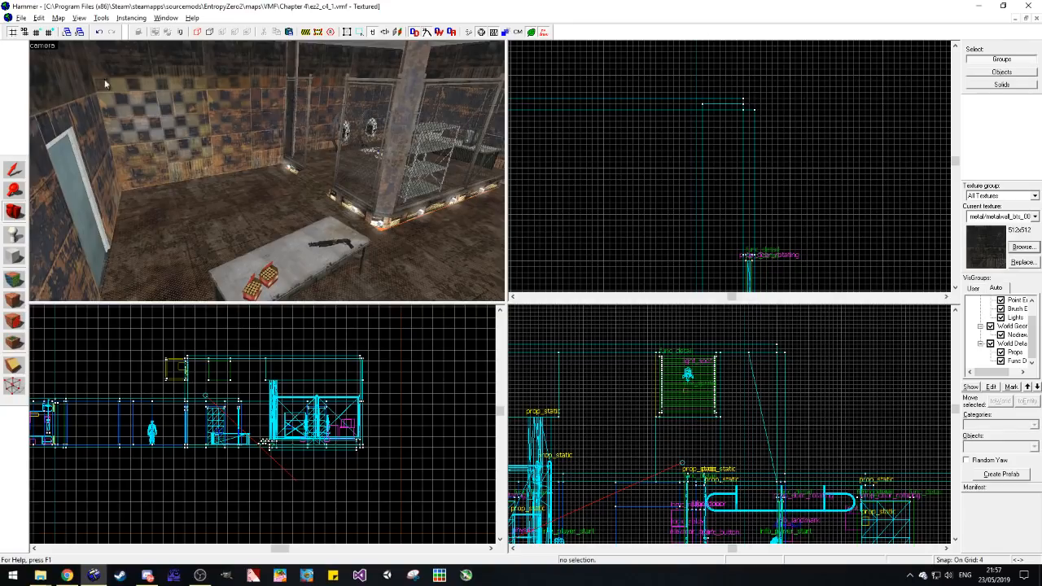
Step: Switch to ez2_c3_3.vmf, find the two stacked wooden crates in the storage room, and copy them
left_click(23, 17)
left_click(74, 180)
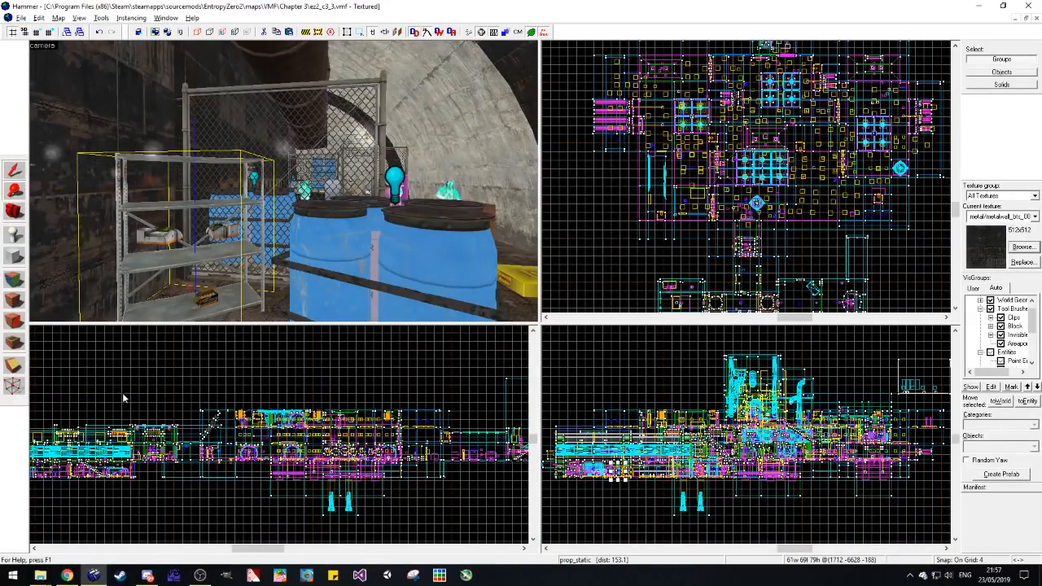
key("Escape")
key("z")
key("w")
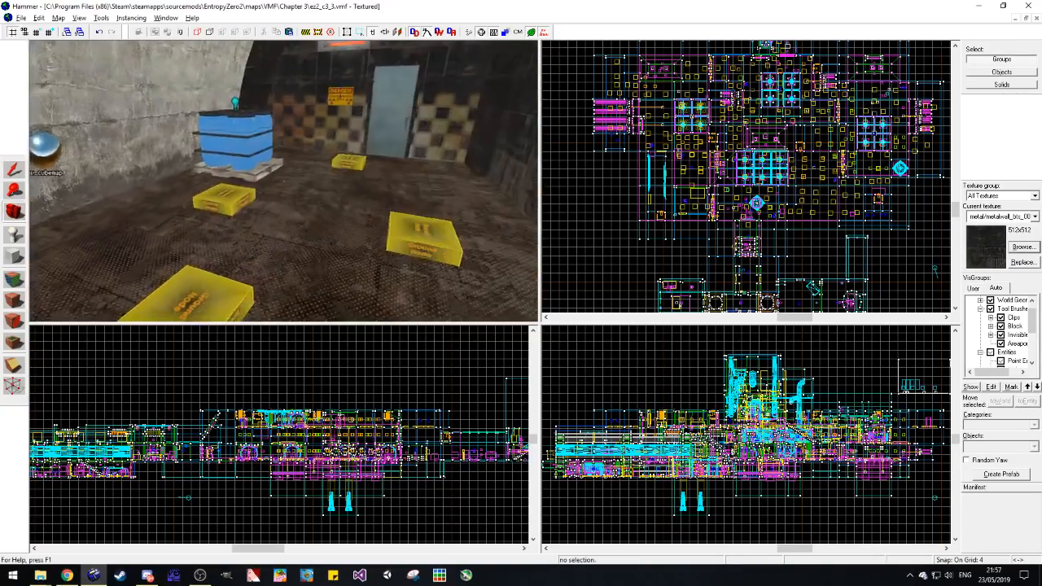
key("s")
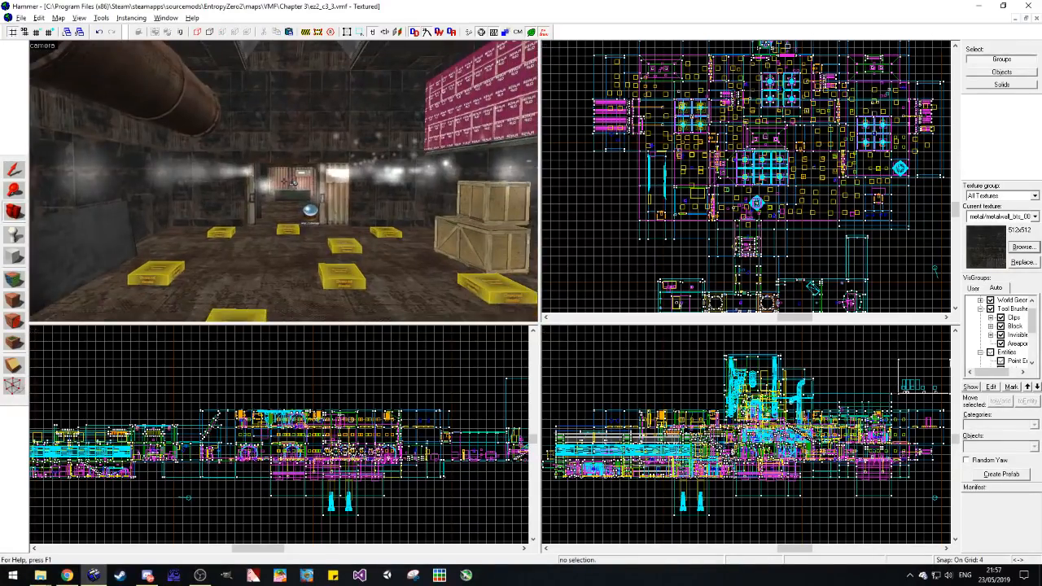
key("z")
left_click(216, 208)
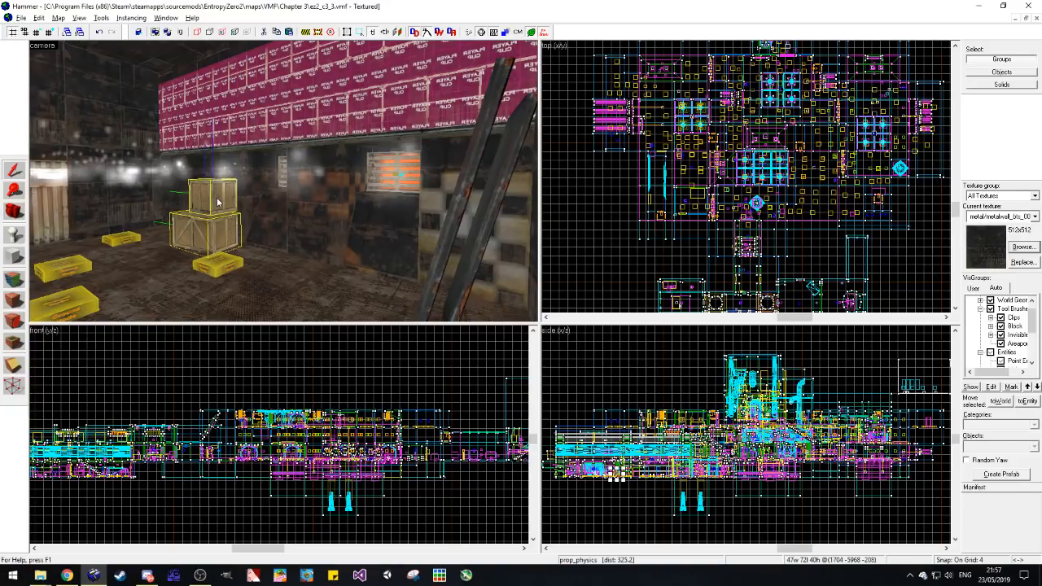
Step: Paste the stacked crates into ez2_c4_1.vmf, rotate them, and move them into the room corner beside the door
left_click(1015, 18)
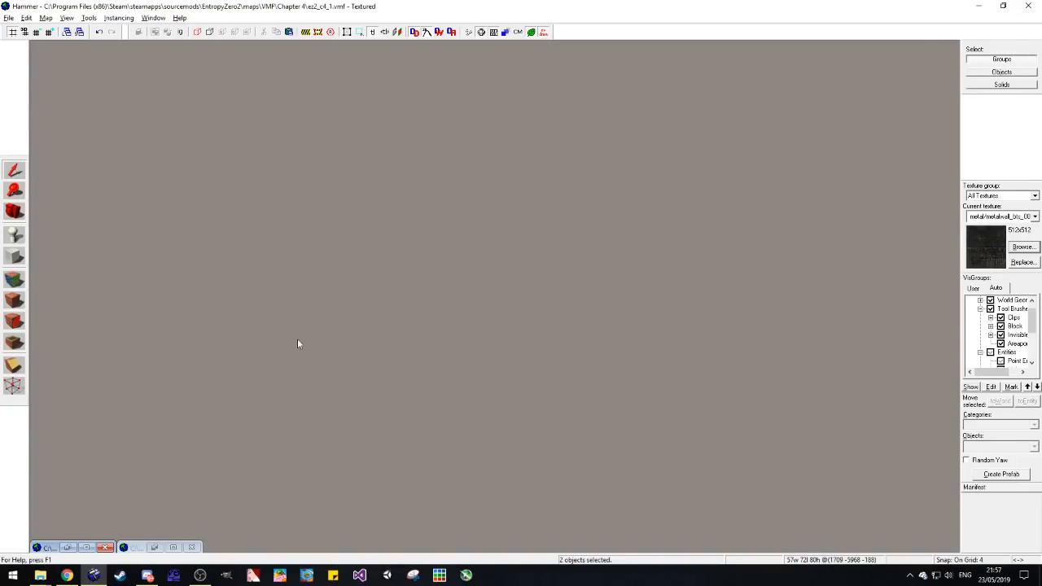
left_click(86, 546)
scroll(766, 109, "up", 3)
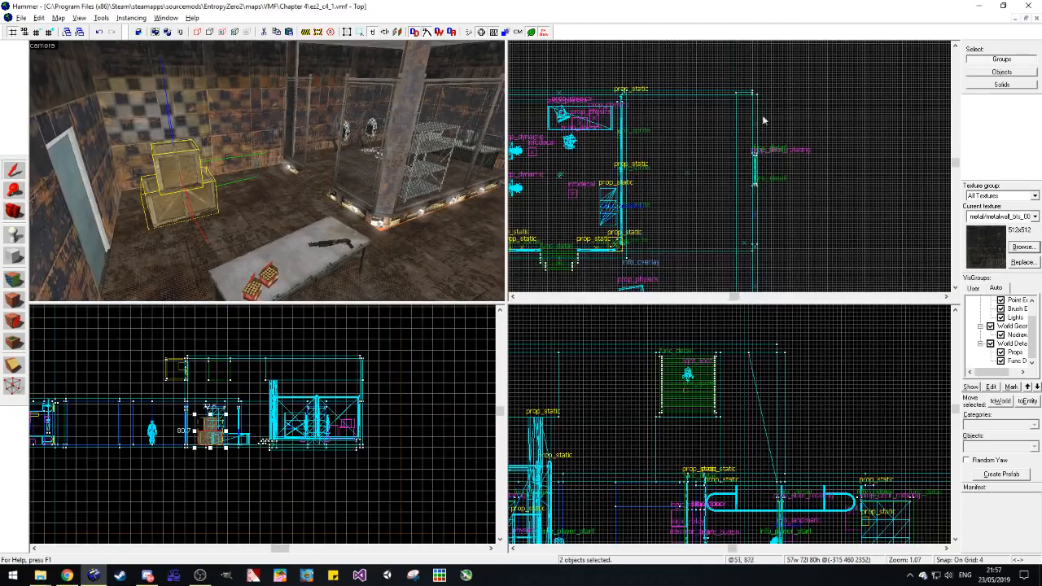
scroll(694, 201, "up", 5)
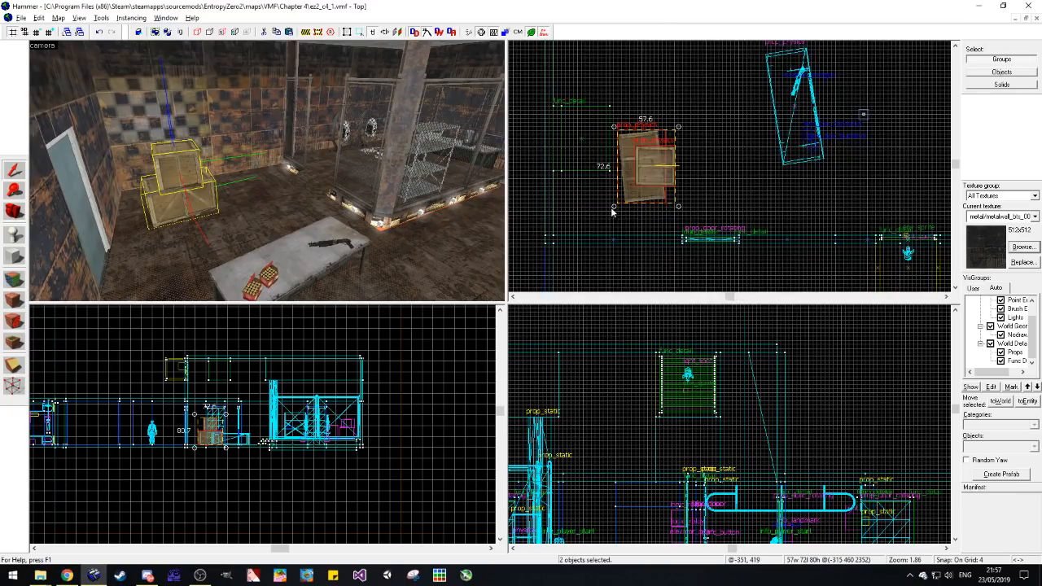
left_click_drag(615, 210, 658, 218)
left_click_drag(649, 172, 594, 218)
key("Escape")
left_click(137, 165)
key("Escape")
Step: Place a copy of a single crate on the floor outside the fence, level with the metal shelf, and rotate it slightly
key("z")
key("w")
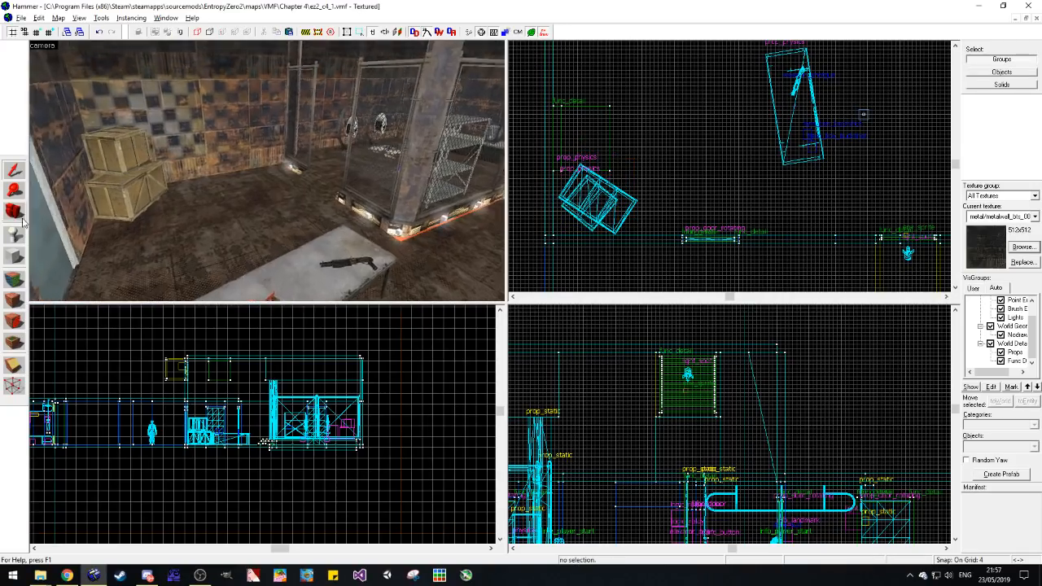
key("s")
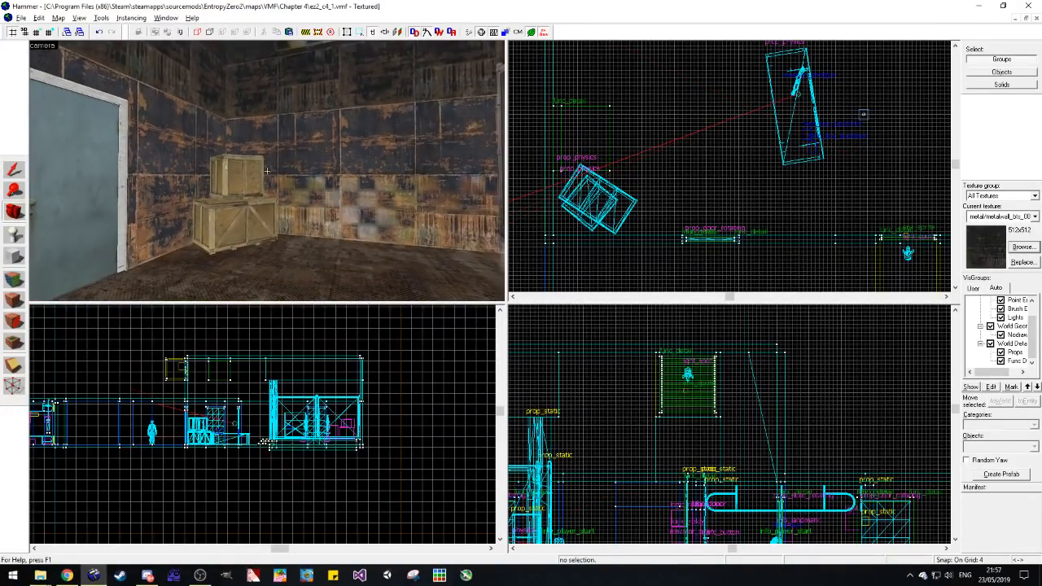
key("w")
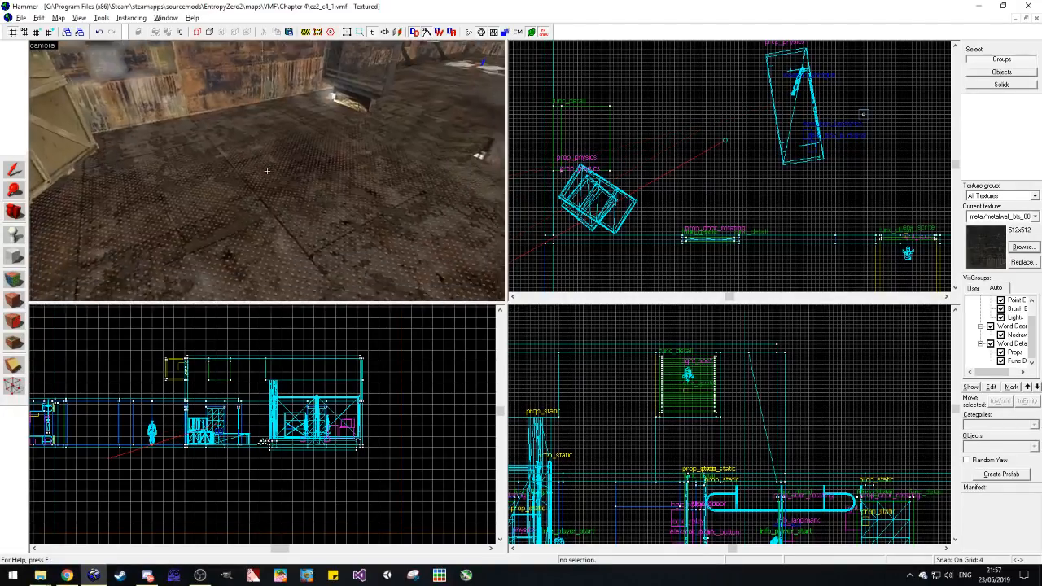
key("s")
key("s")
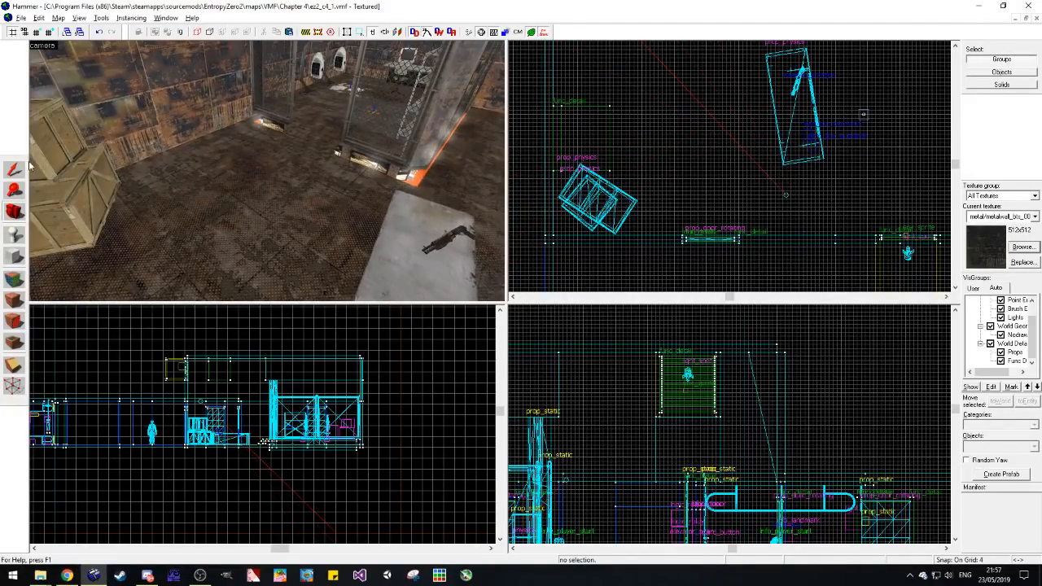
left_click(15, 169)
left_click(51, 157)
key("d")
left_click(411, 153)
scroll(691, 160, "down", 8)
scroll(739, 82, "up", 9)
left_click_drag(666, 157, 672, 160)
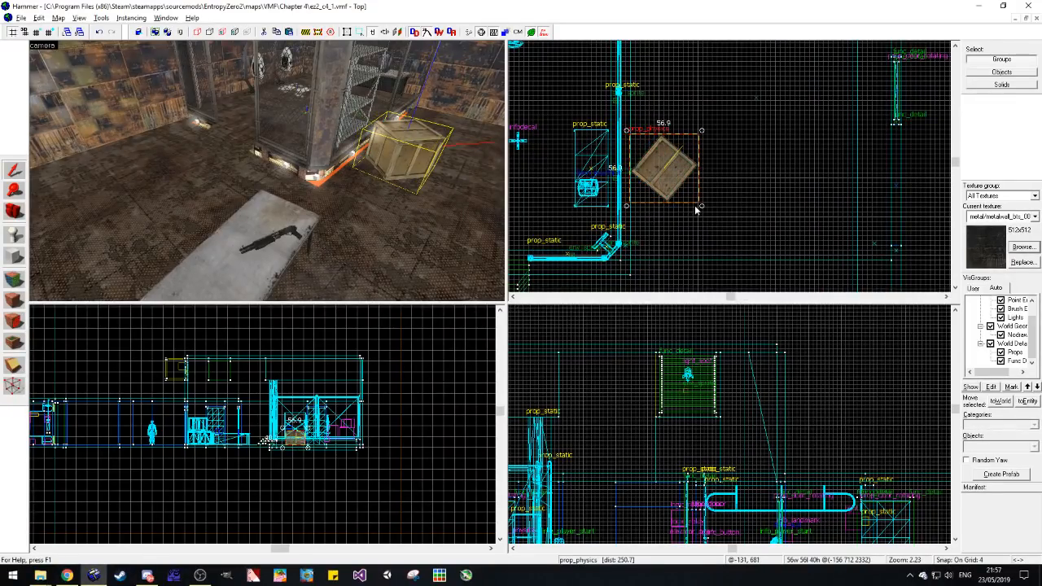
left_click_drag(701, 206, 707, 210)
key("Escape")
Step: Examine the fenced area and its metal shelf up close
key("d")
left_click(14, 213)
left_click_drag(268, 173, 267, 171)
key("w")
key("w")
key("w")
key("w")
key("w")
Step: Try deleting the metal shelf inside the fenced area and undo the deletion
left_click(154, 208)
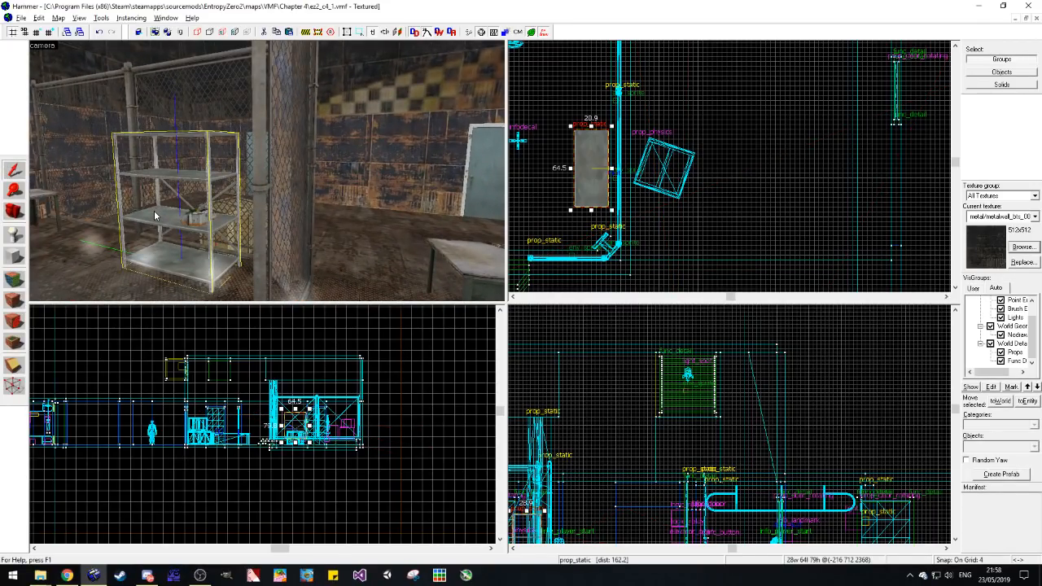
key("d")
key("Delete")
key("ctrl+z")
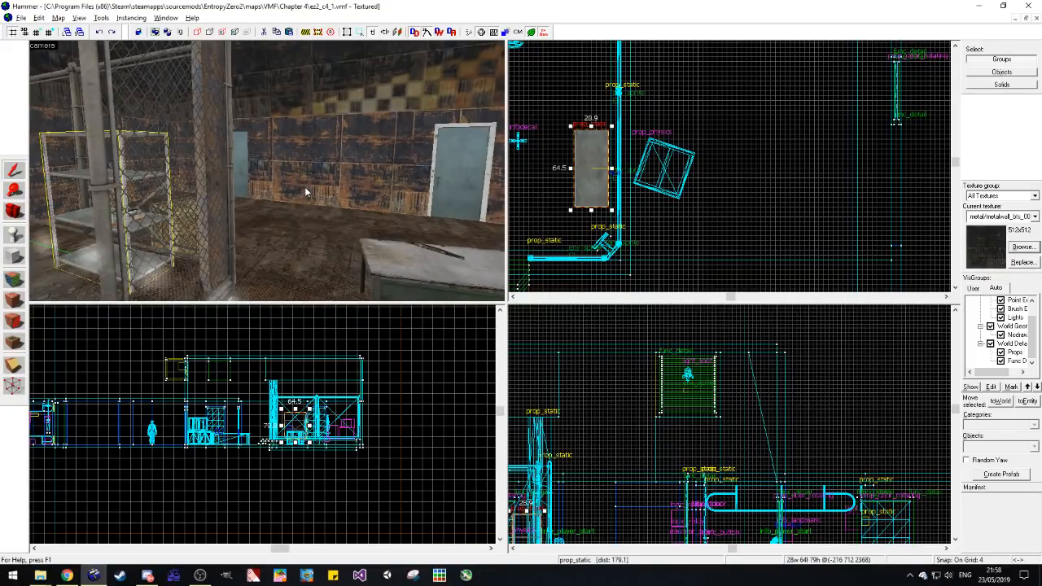
left_click(543, 208)
key("d")
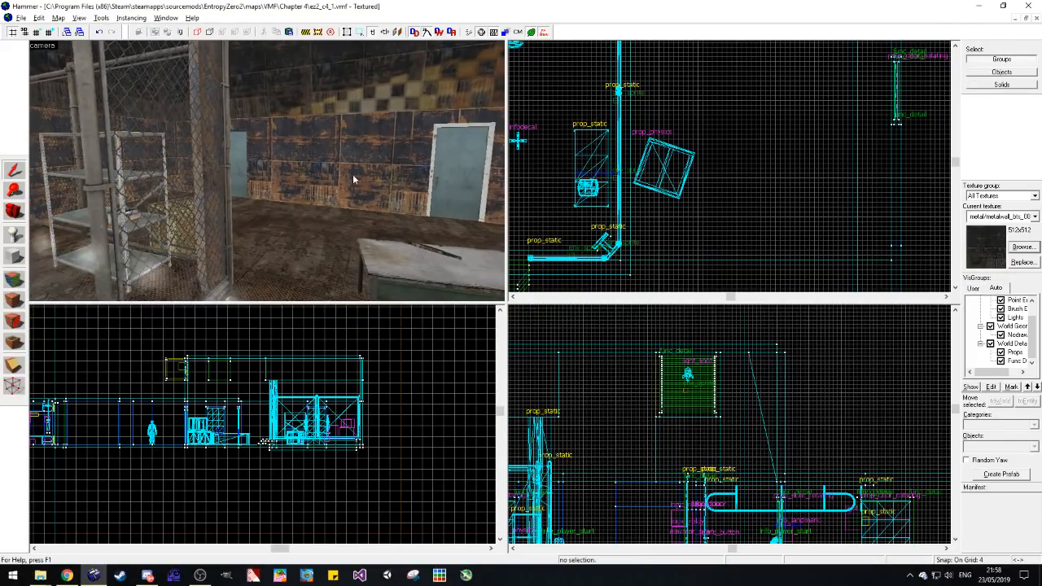
Step: Switch to ez2_c3_3.vmf and look through its storage rooms for more props to reuse
left_click(1014, 18)
left_click(175, 548)
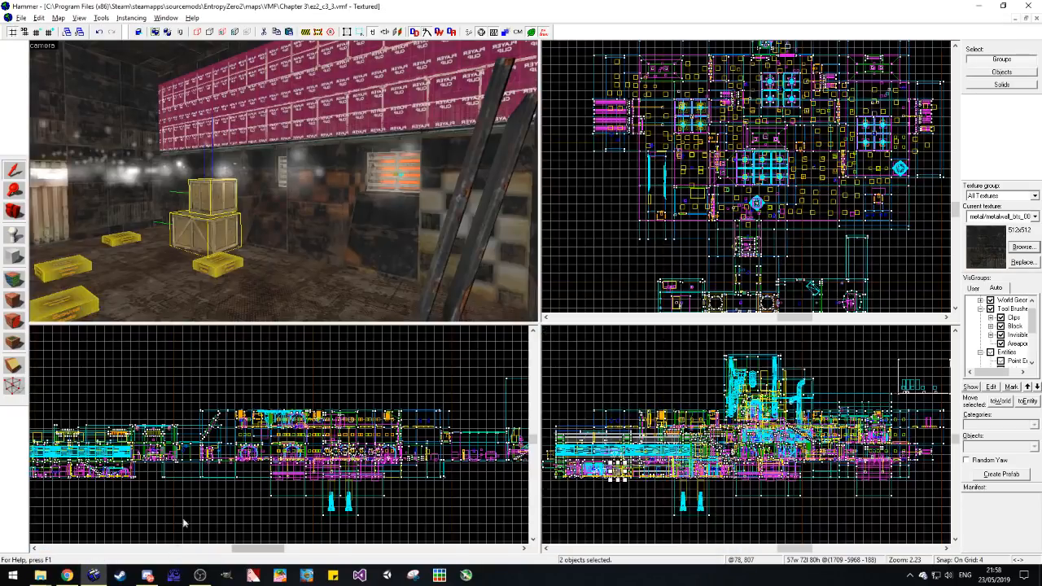
left_click(602, 226)
mouse_move(104, 214)
left_mouse_down()
mouse_move(293, 180)
mouse_move(283, 181)
left_mouse_up()
key("w")
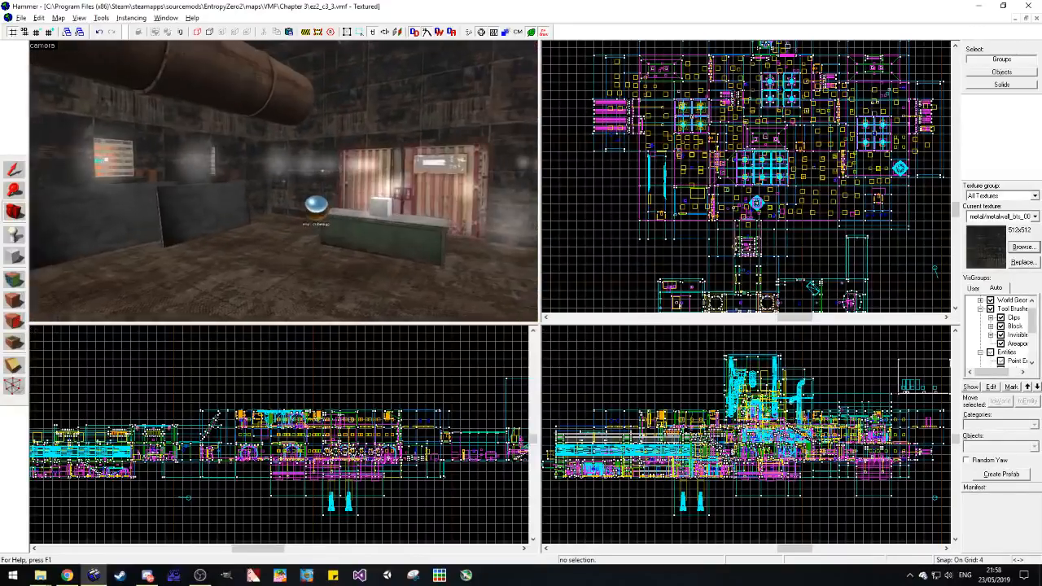
key("w")
key("s")
key("w")
key("s")
key("w")
key("z")
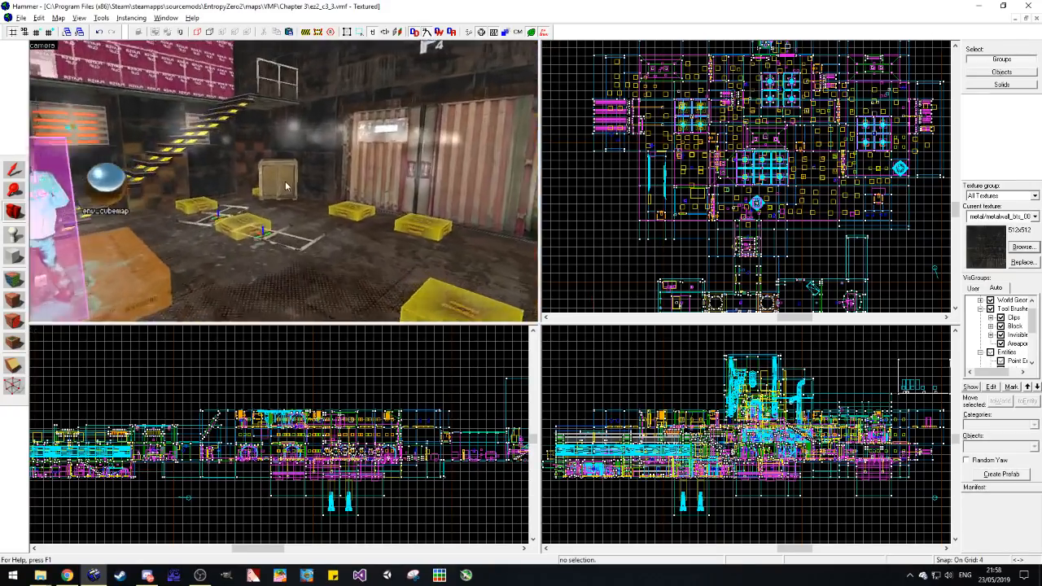
key("w")
key("s")
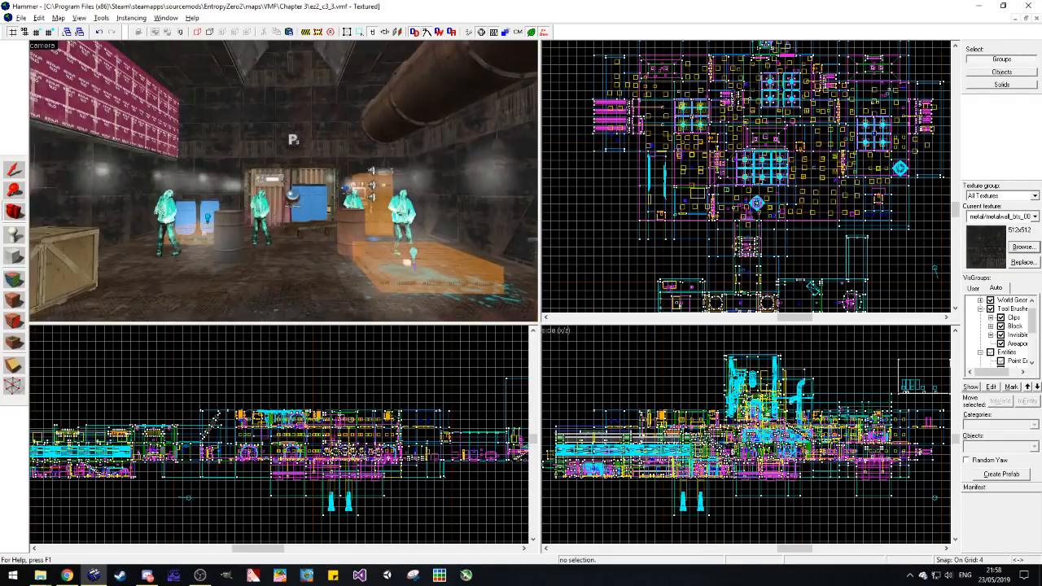
key("w")
key("s")
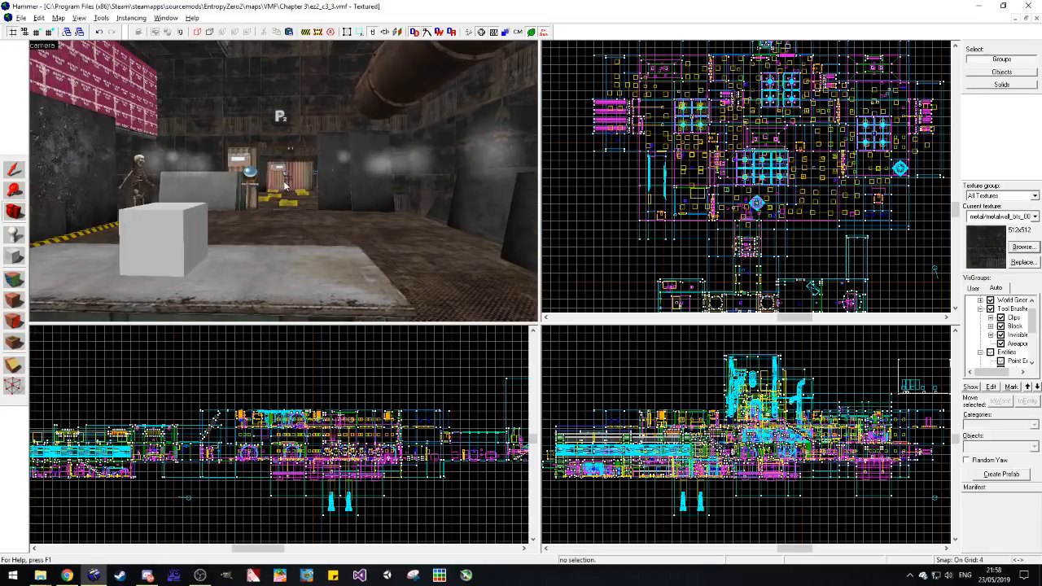
Step: Find the flat wheeled trolley beneath the blue barrels and copy it
key("z")
key("w")
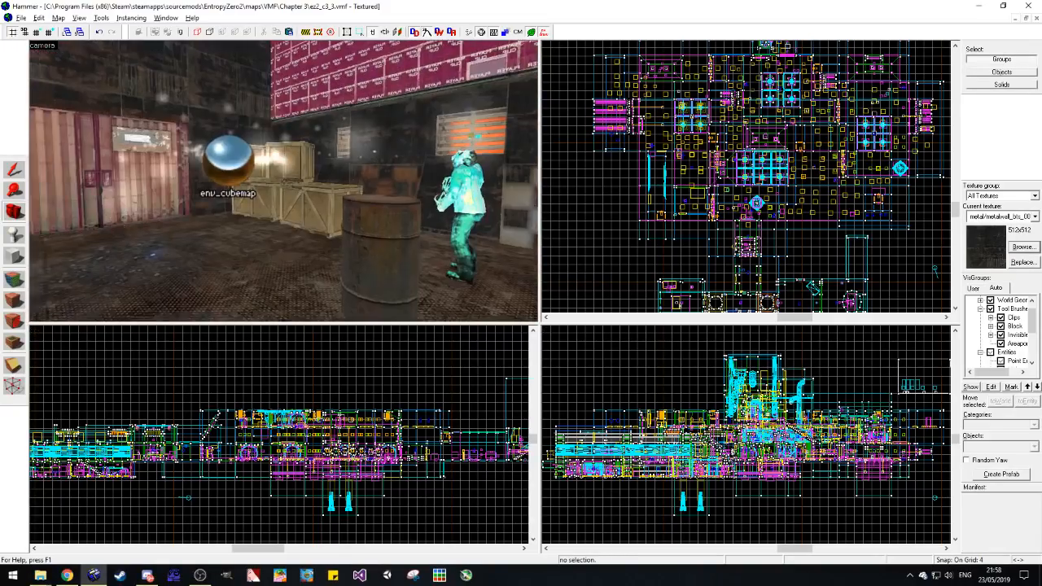
key("s")
key("w")
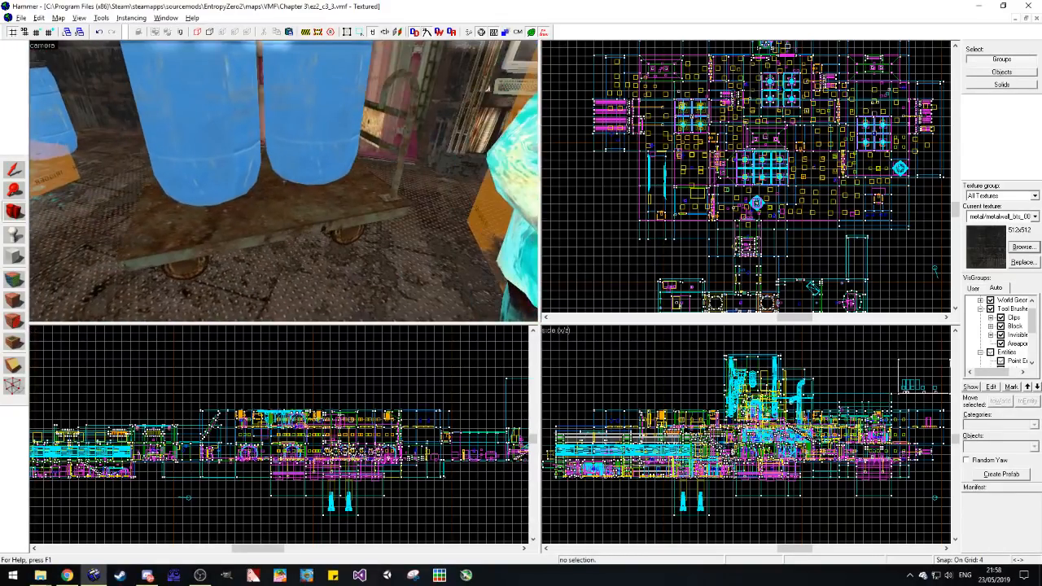
Step: Return to ez2_c4_1.vmf and paste the trolley on the floor by the back wall, next to the fence
left_click(1012, 20)
left_click(87, 547)
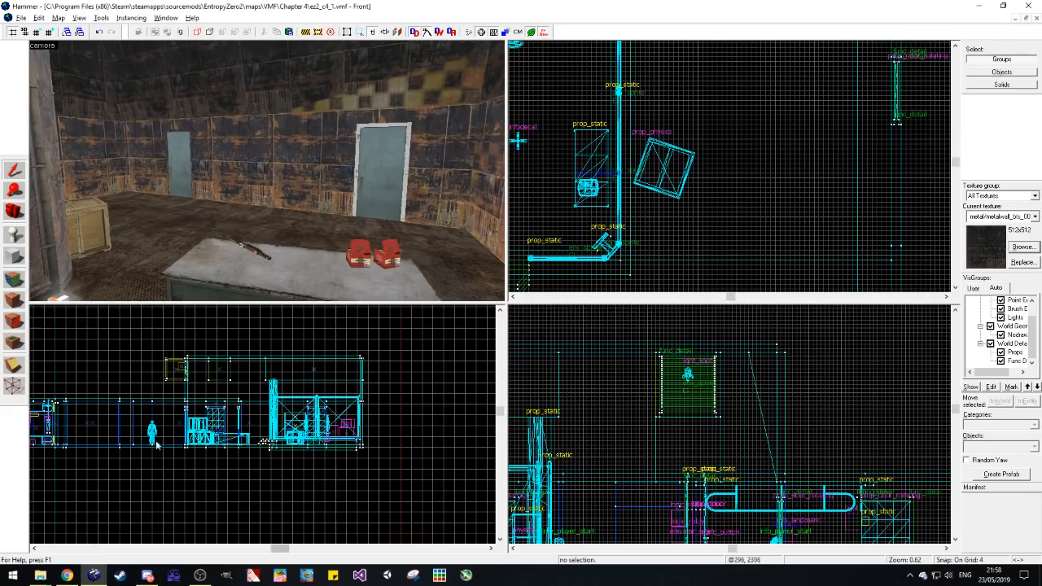
key("z")
key("w")
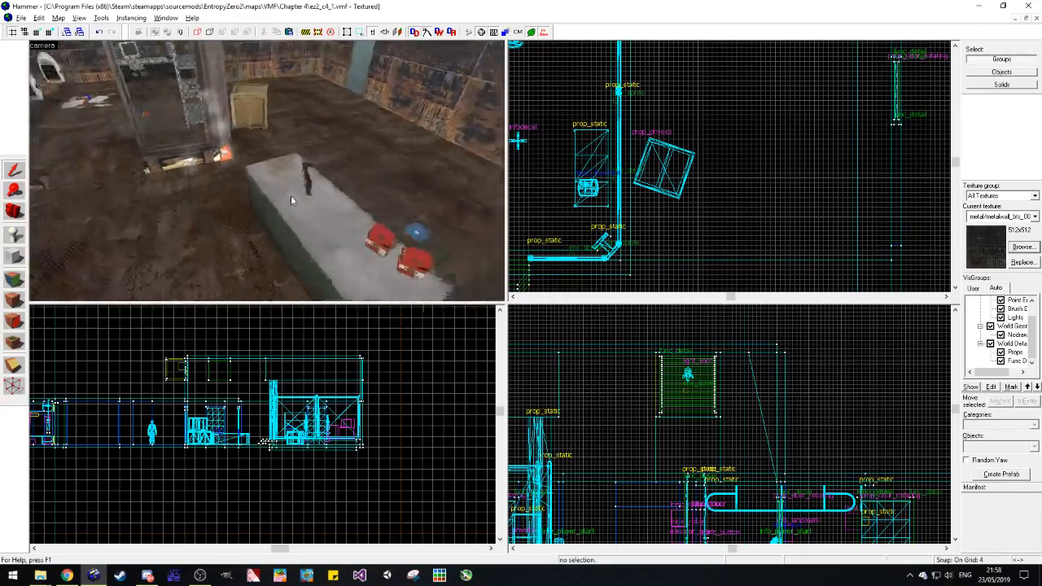
key("w")
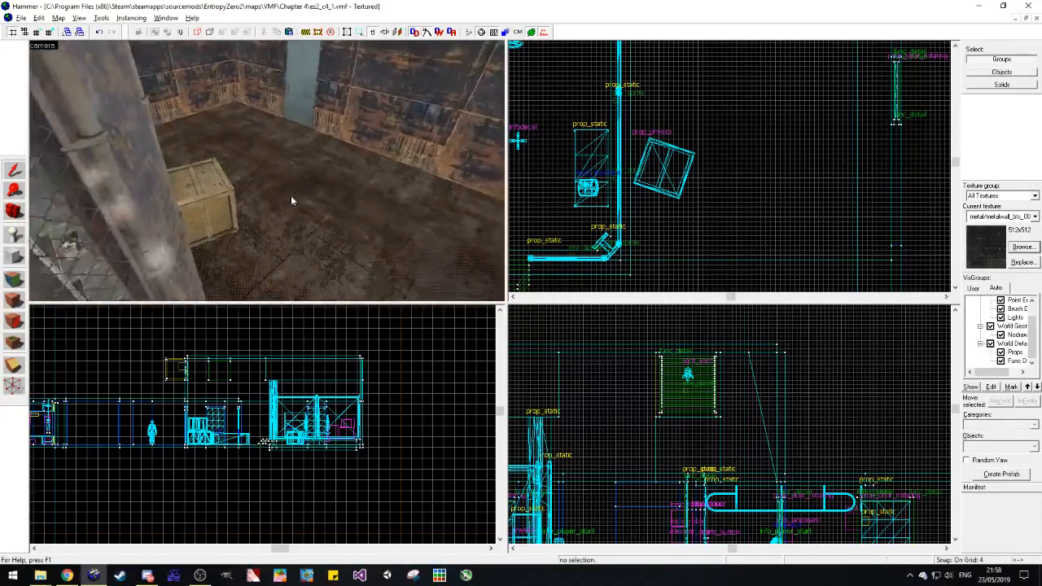
key("w")
key("z")
key("ctrl+v")
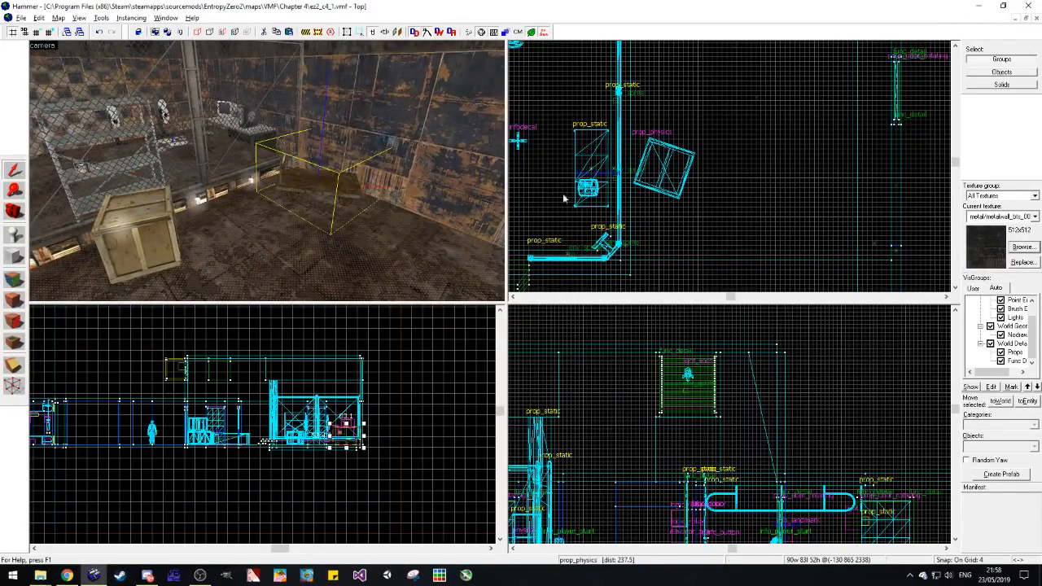
Step: Rotate the trolley nearly parallel to the back wall, nudge it clear of the fence, and save the map
scroll(706, 177, "down", 9)
scroll(711, 104, "up", 9)
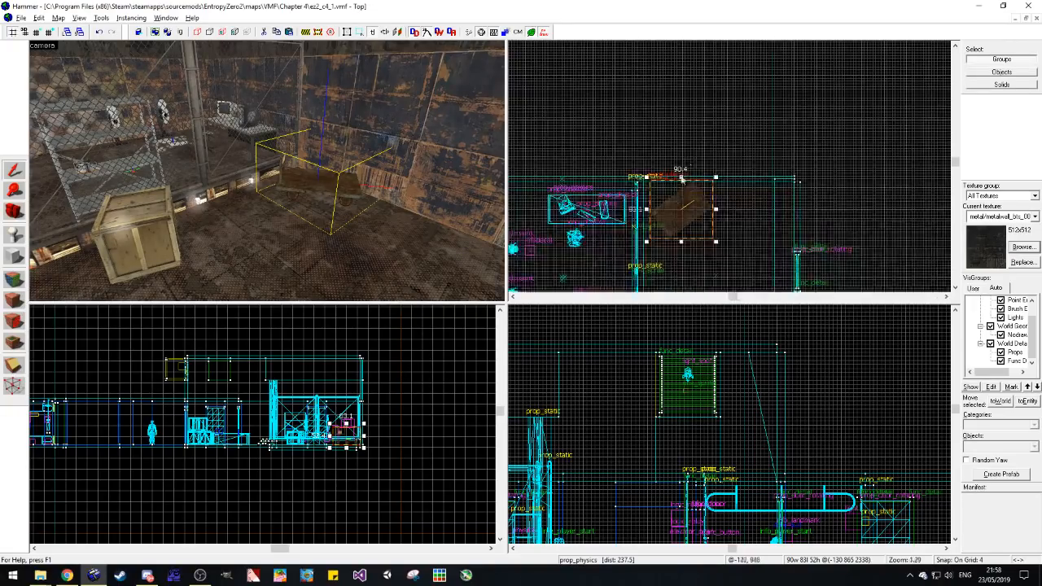
left_click_drag(746, 164, 759, 190)
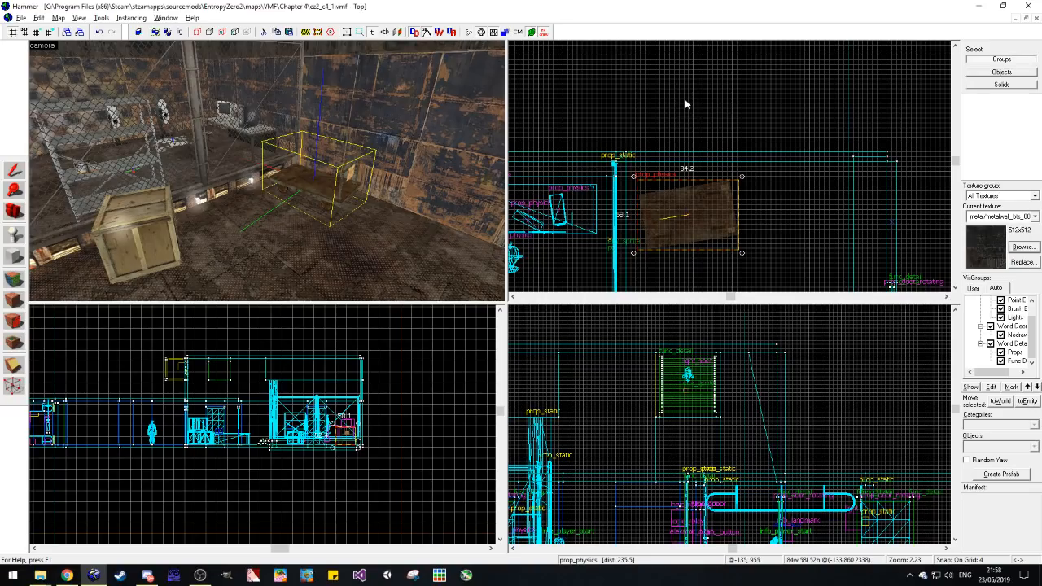
scroll(682, 258, "up", 4)
key("Escape")
left_click(689, 170)
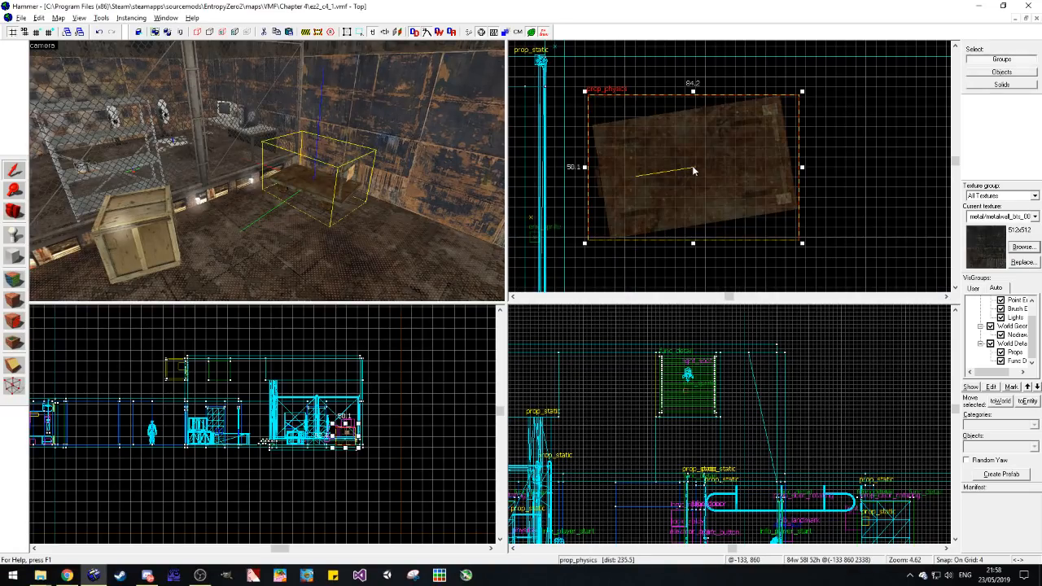
key("Escape")
key("ctrl+s")
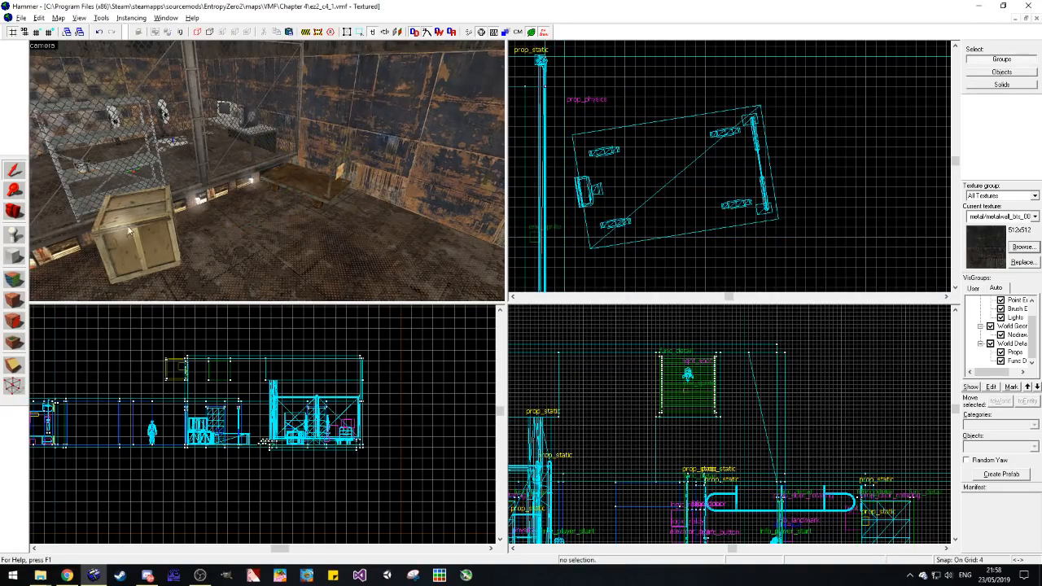
Step: Select the lower back wall beyond the trolley to locate it in the 2D views
left_click(14, 214)
left_click_drag(220, 180, 267, 171)
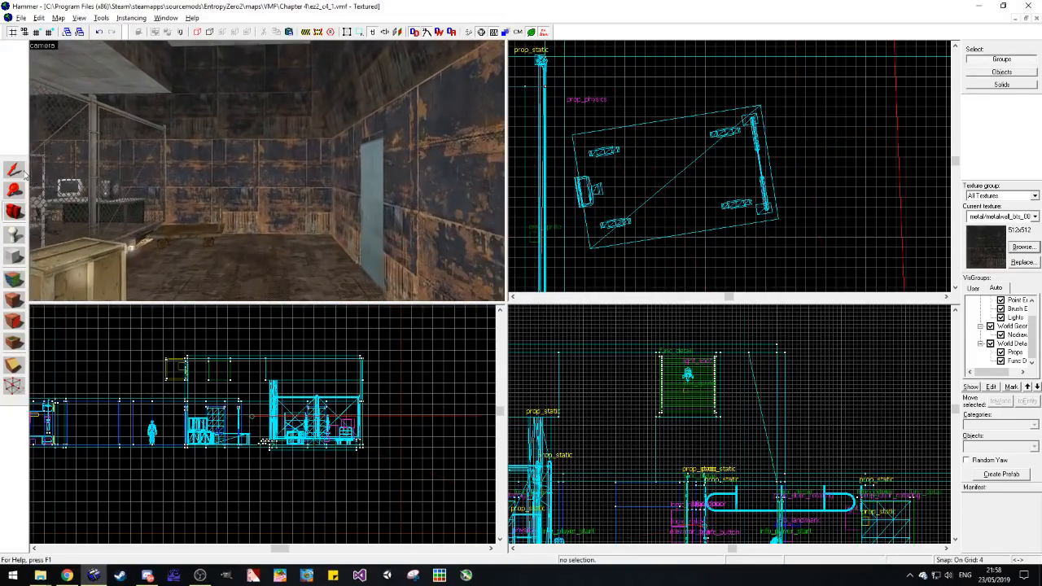
left_click(14, 170)
left_click(273, 171)
scroll(631, 170, "down", 8)
scroll(699, 136, "up", 5)
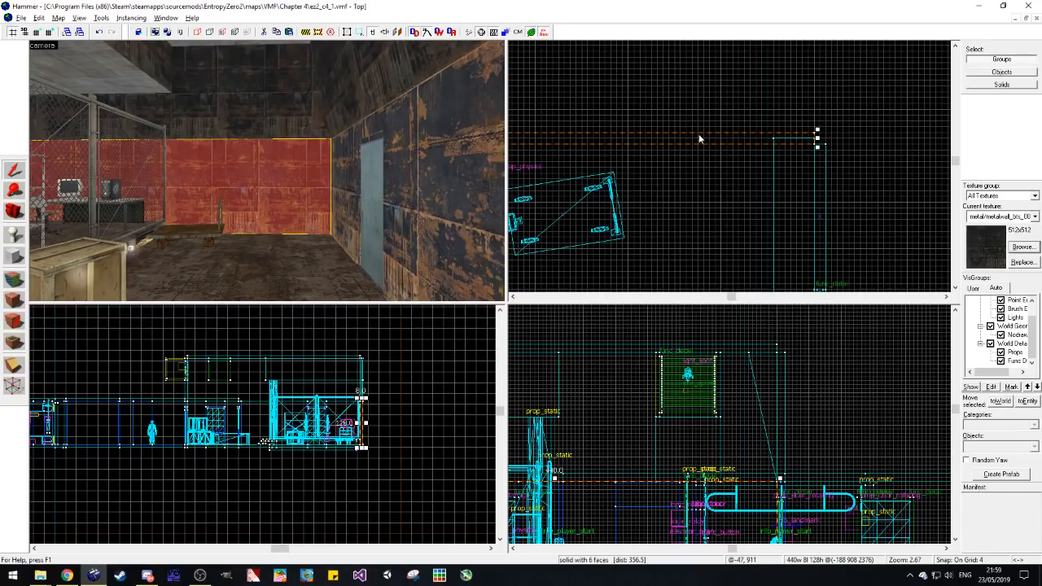
left_click_drag(699, 136, 641, 149)
key("Escape")
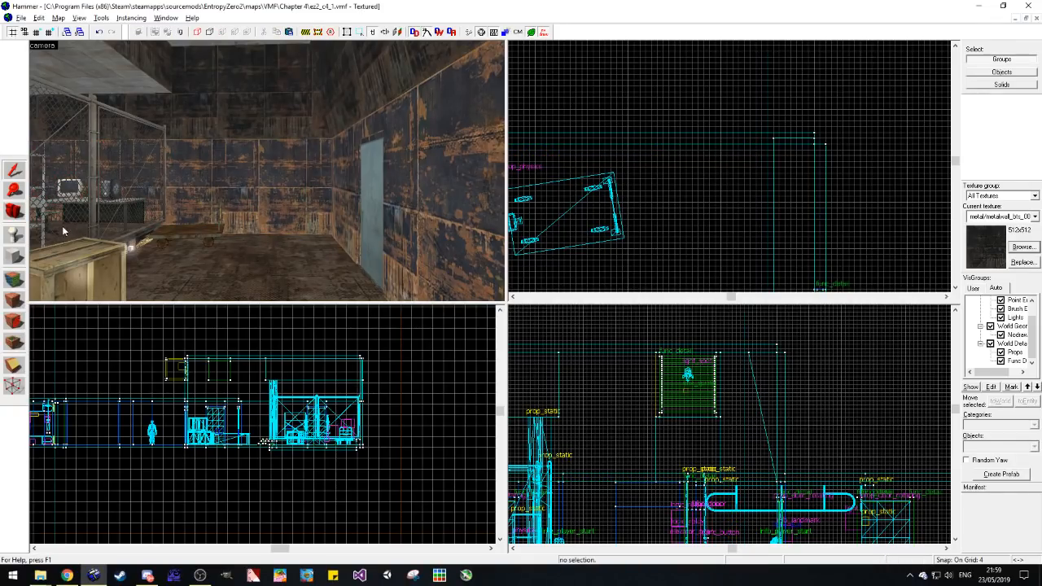
Step: Retexture the upper back wall face with metal/metalwall_bts_006a_dark
left_click(20, 277)
left_click(241, 195)
left_click(269, 119)
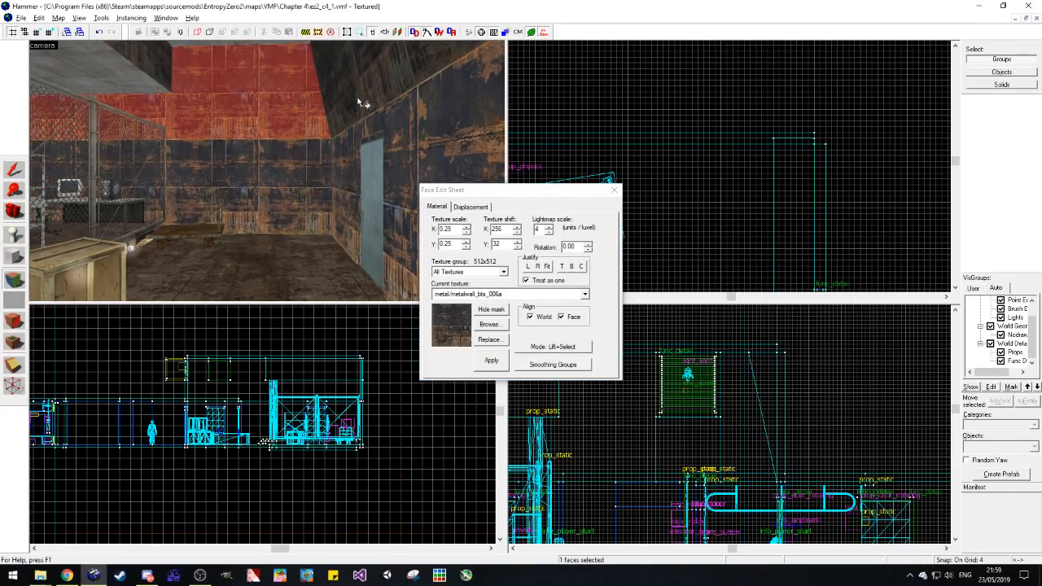
left_click(361, 102)
left_click(299, 149)
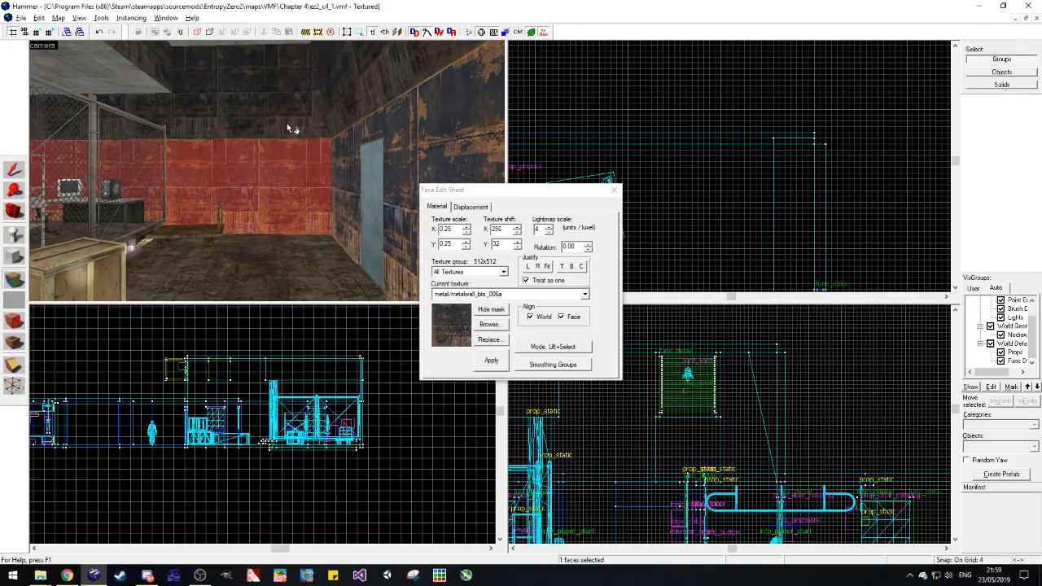
left_click(290, 130)
left_click(585, 293)
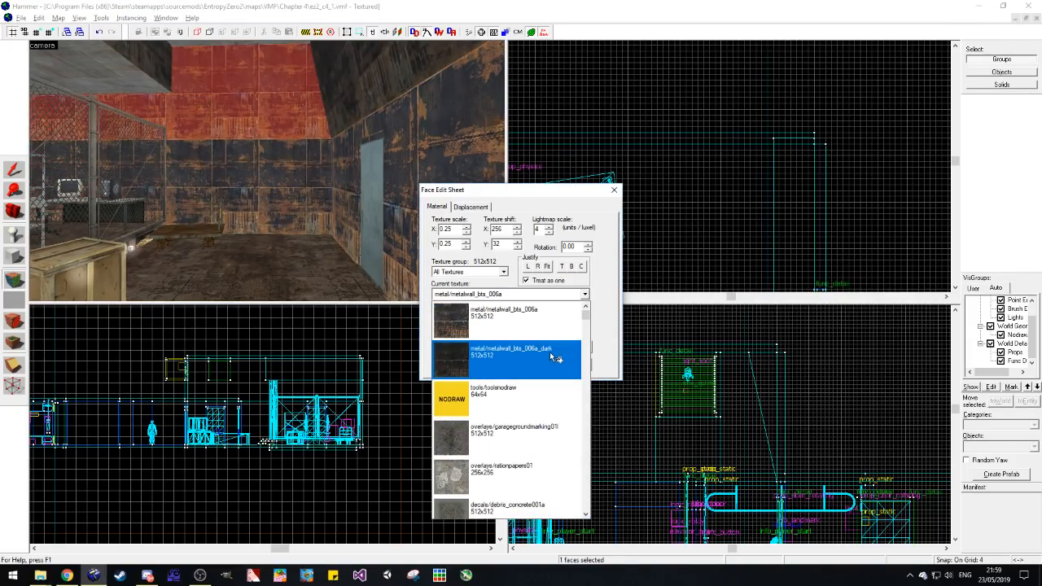
left_click(550, 352)
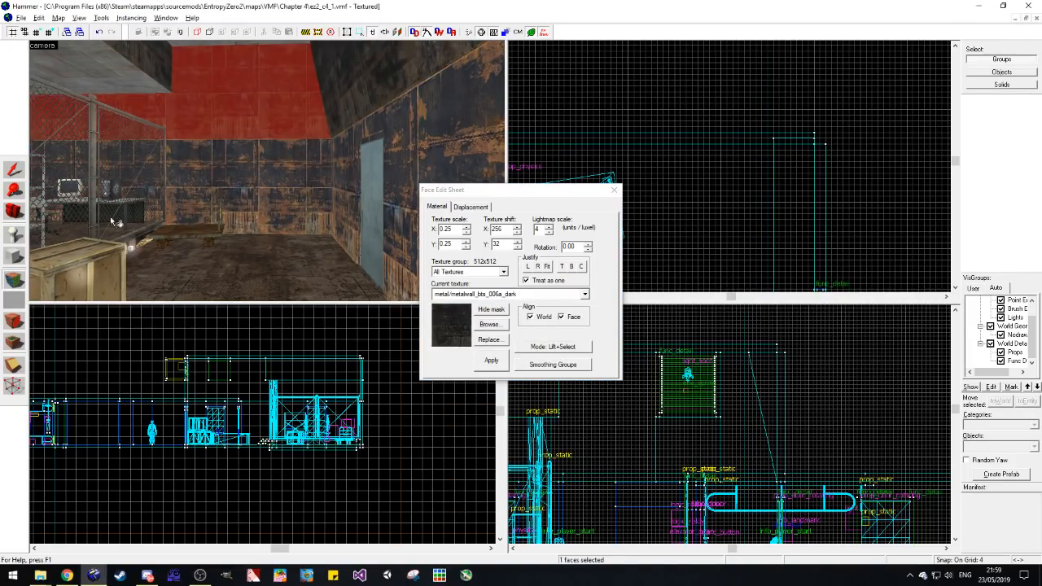
left_click(13, 170)
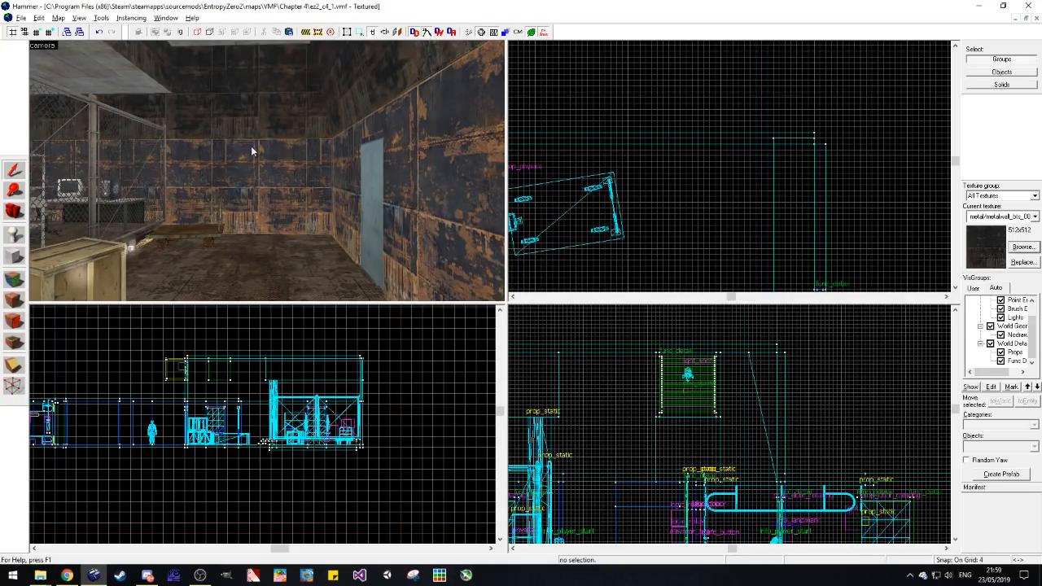
Step: Create a nodraw block 64 wide, 12 deep and 252 high as a pillar against the back wall, between the trolley and the corner
left_click(14, 257)
left_click(1033, 216)
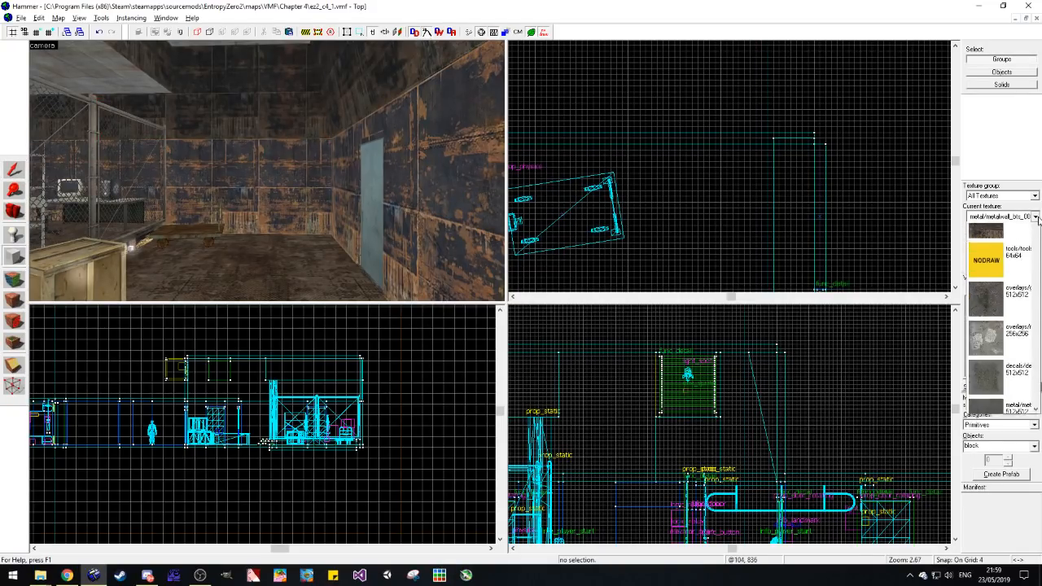
left_click(997, 247)
left_click_drag(721, 144, 628, 154)
left_click_drag(679, 481, 674, 380)
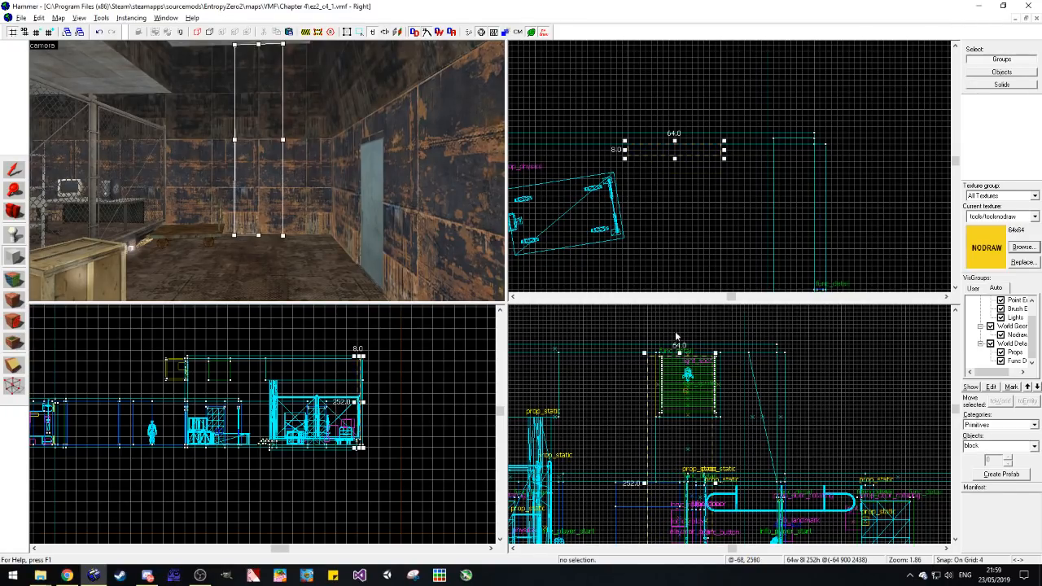
left_click_drag(647, 159, 677, 150)
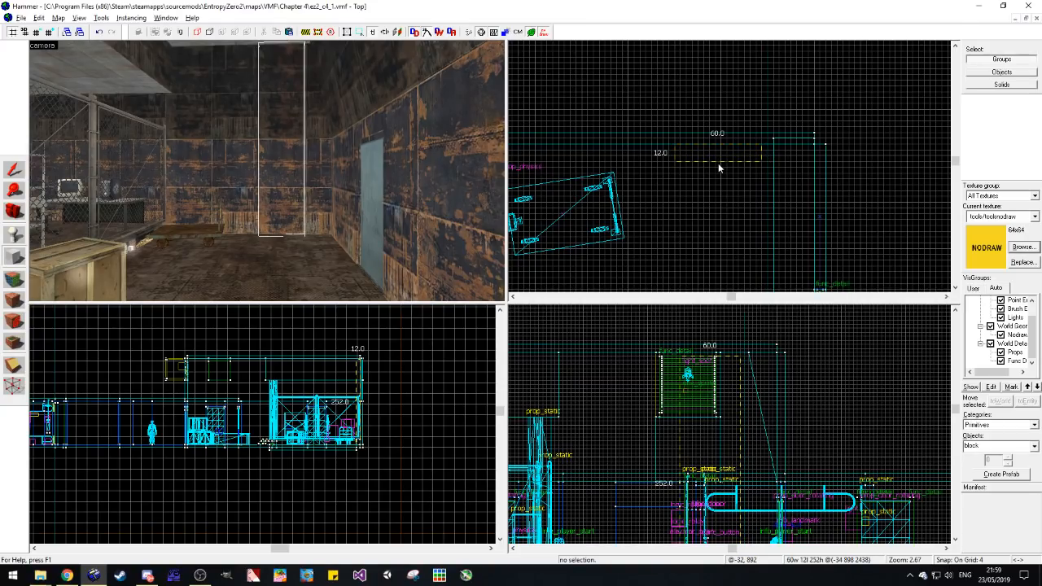
left_click_drag(718, 163, 718, 164)
key("w")
key("d")
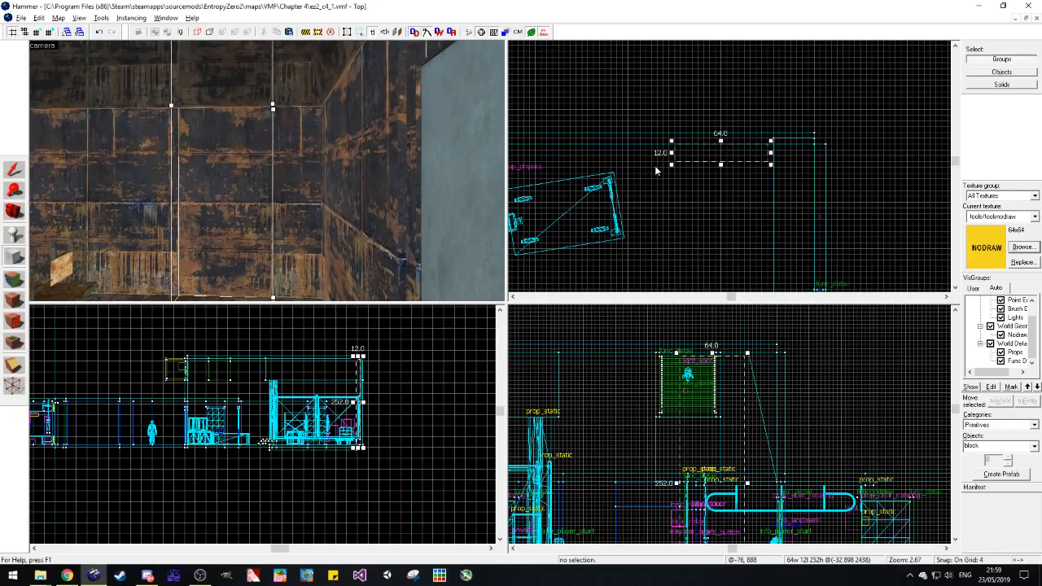
key("Return")
Step: Clip the pillar's two front vertical corners to give it angled edges
left_click(14, 366)
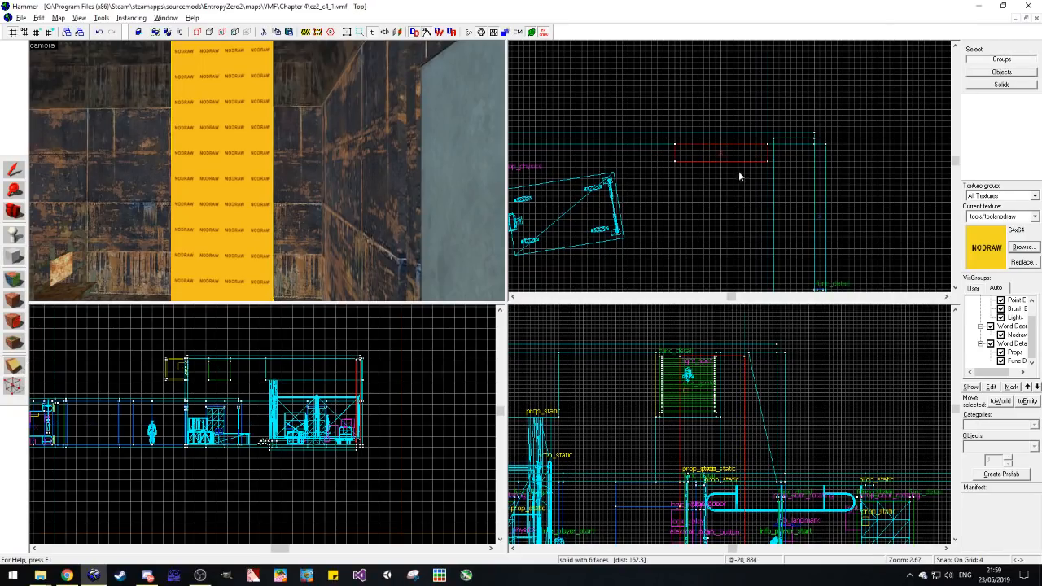
left_click(681, 160)
key("Return")
left_click_drag(767, 155, 762, 162)
key("Return")
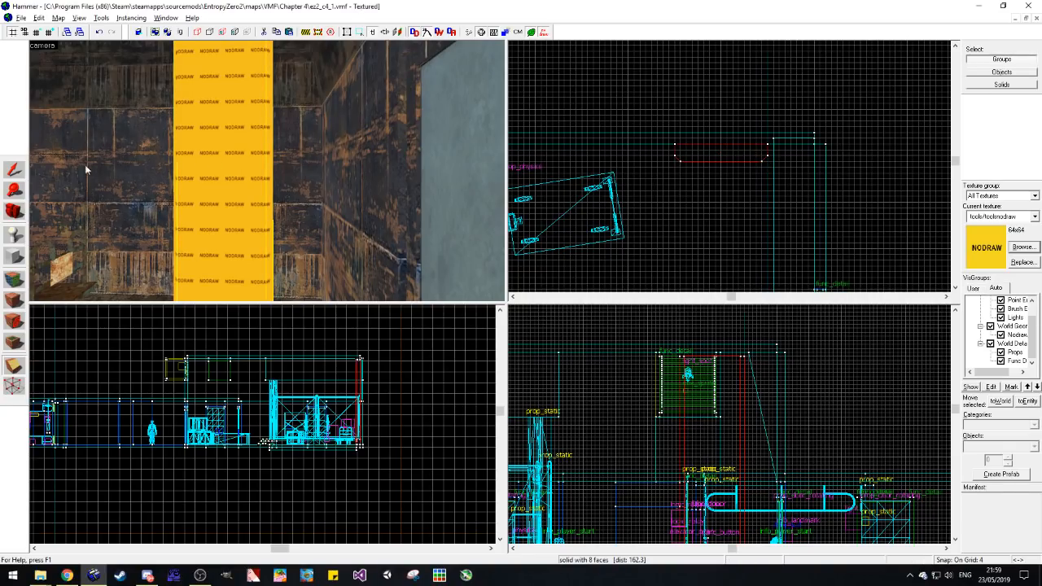
Step: Split the pillar into lower and upper sections at the seam between the lower and upper back wall
left_click(13, 169)
scroll(352, 367, "up", 3)
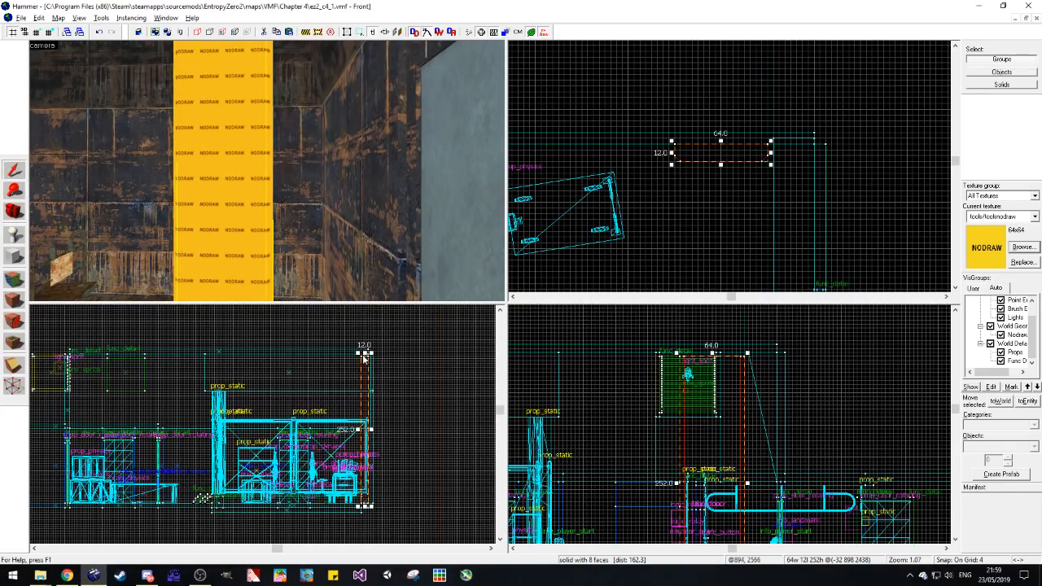
mouse_move(712, 355)
left_mouse_down()
mouse_move(725, 493)
mouse_move(726, 398)
left_mouse_up()
scroll(374, 189, "down", 1)
left_click(276, 102)
left_click(286, 148)
key("Escape")
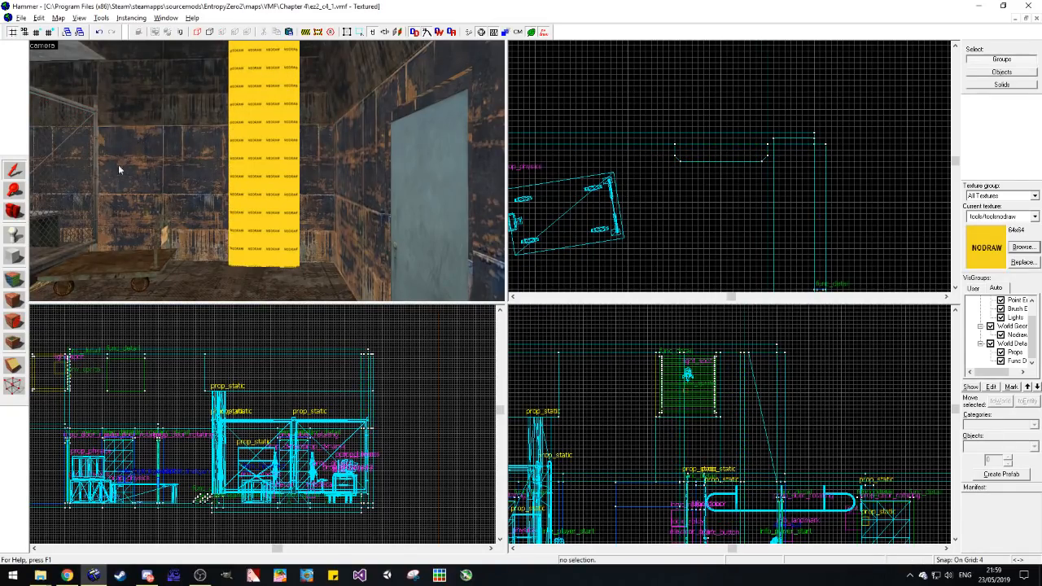
Step: Texture the pillar's lower section, front and angled faces, with metal/metalwall_bts_006a taken from the adjoining back wall
left_click(23, 279)
left_click(174, 204)
scroll(345, 187, "up", 4)
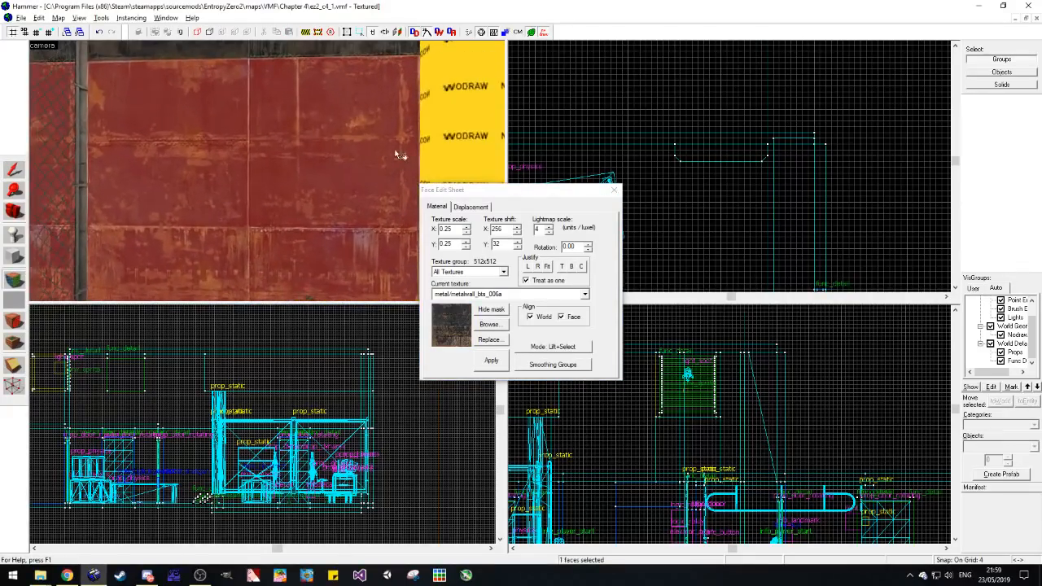
right_click(438, 140)
key("d")
right_click(396, 151)
key("w")
key("d")
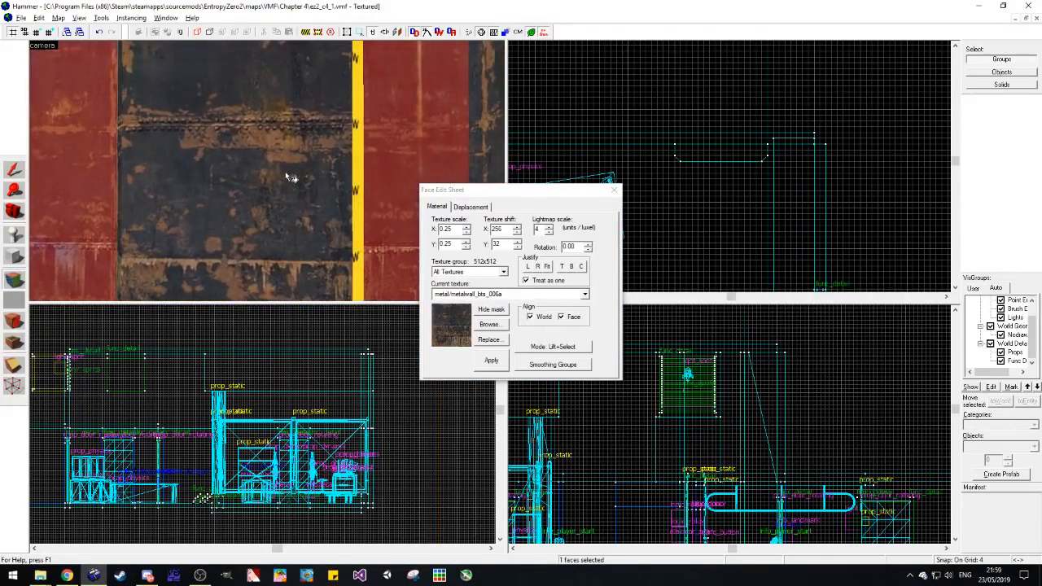
key("d")
key("w")
right_click(174, 200)
Step: Set the texture alignment of the lower section's two angled faces to Face instead of World
left_click(166, 200)
left_click(536, 319)
left_click(559, 319)
left_click(531, 318)
left_click(569, 321)
key("s")
key("d")
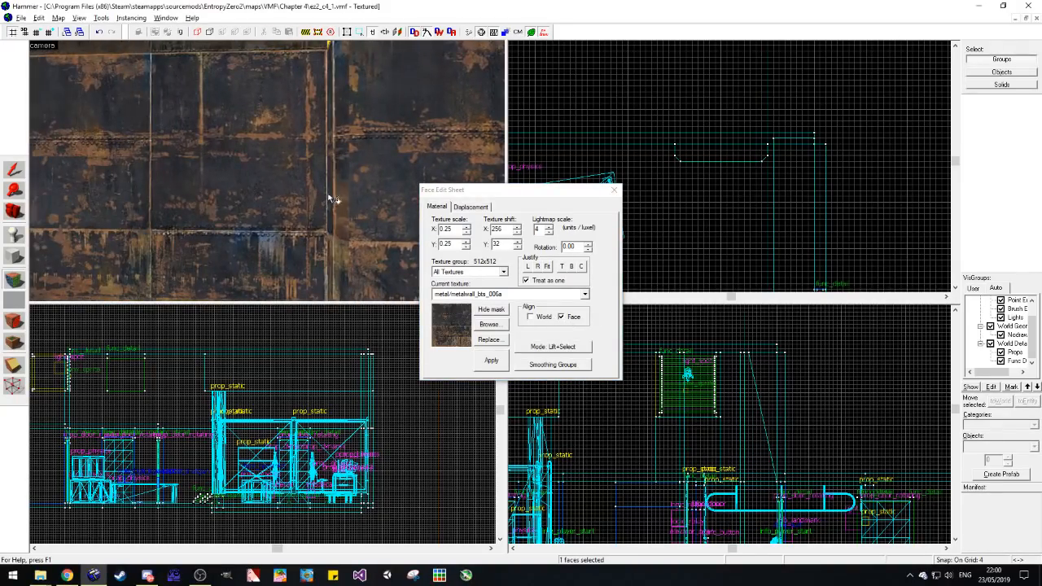
left_click(339, 199)
left_click(576, 320)
key("s")
Step: Texture the pillar's upper section with metal/metalwall_bts_006a_dark taken from the upper back wall
left_click(249, 110)
key("w")
right_click(319, 102)
key("w")
key("a")
right_click(352, 100)
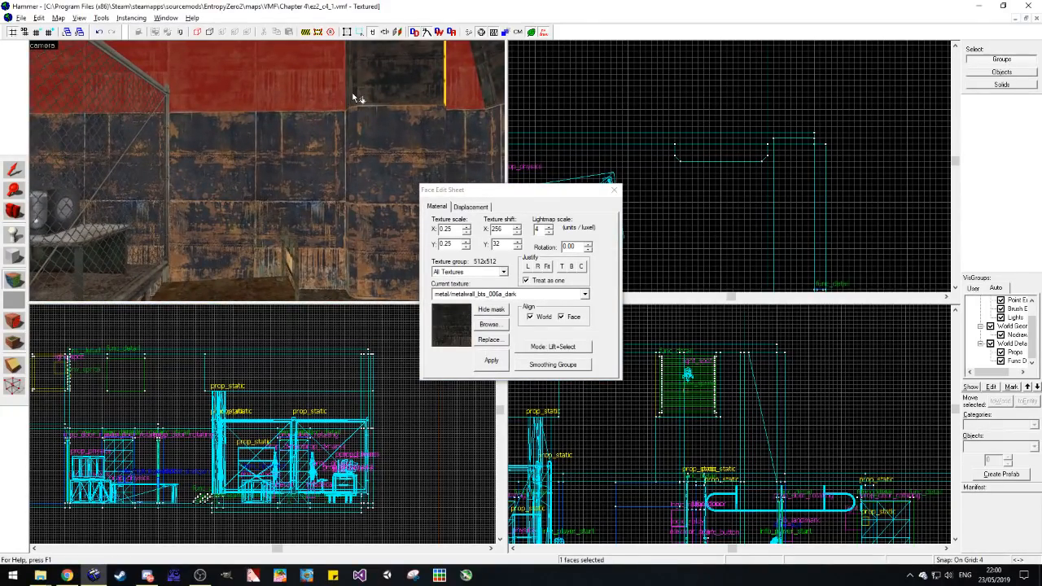
key("d")
key("w")
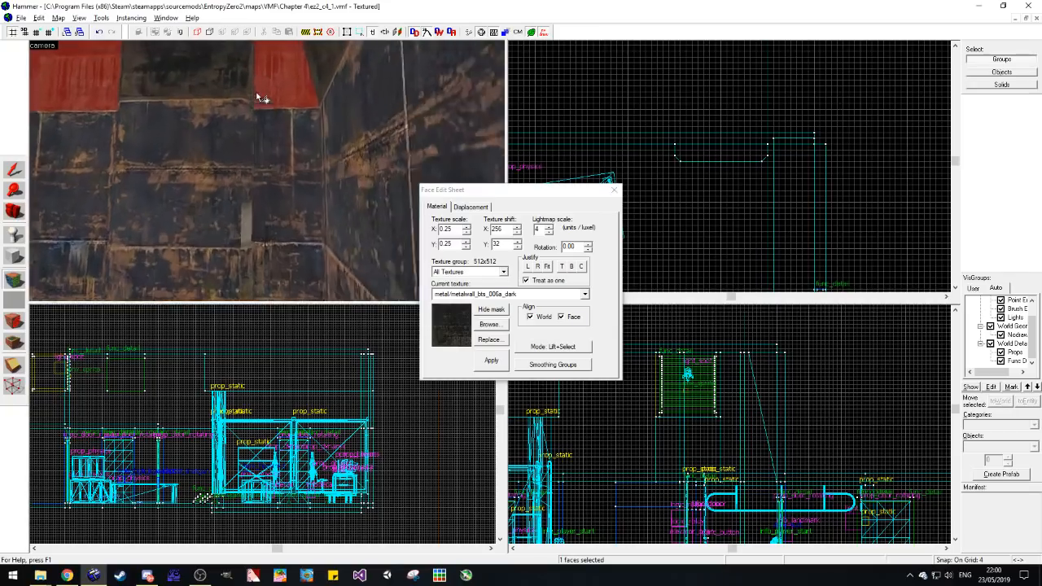
Step: Align the dark texture on the upper section's angled edge to Face
key("z")
key("z")
key("a")
left_click(316, 159)
left_click(561, 317)
key("s")
Step: Inspect the textured pillar up close and from across the room, and try the 3D Lighting Preview
left_click(22, 212)
key("z")
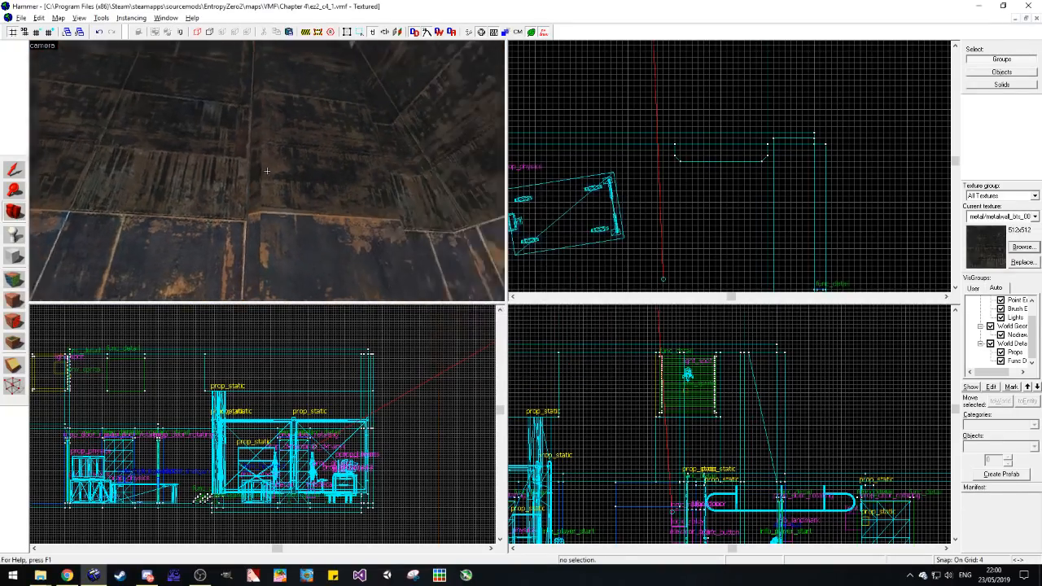
key("s")
key("s")
key("d")
key("z")
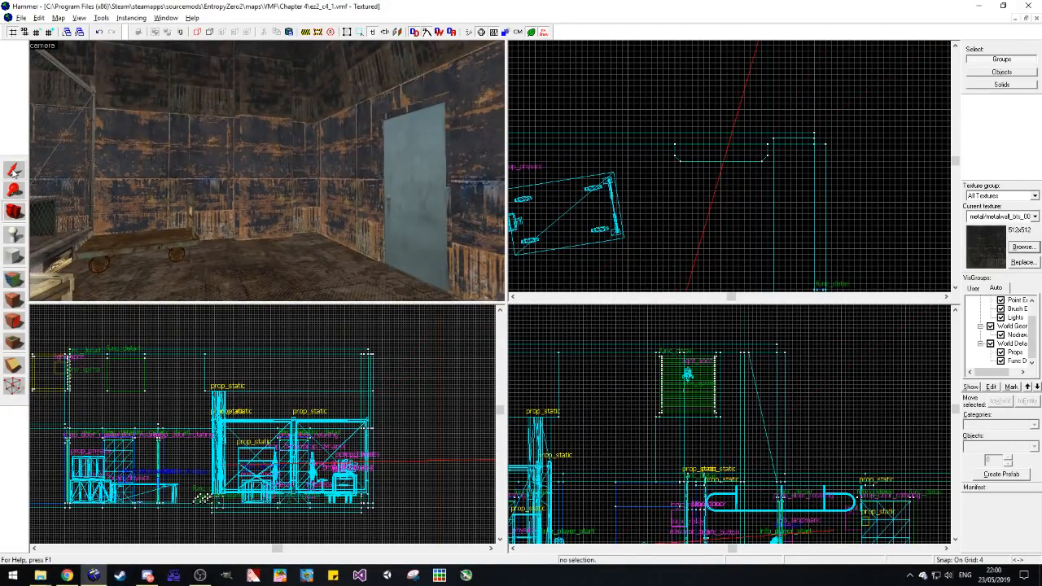
left_click(45, 46)
left_click(81, 144)
Step: Examine the metal room's surfaces in the 3D Lightmap Grid view, and return the camera view to 3D Textured
left_click(36, 47)
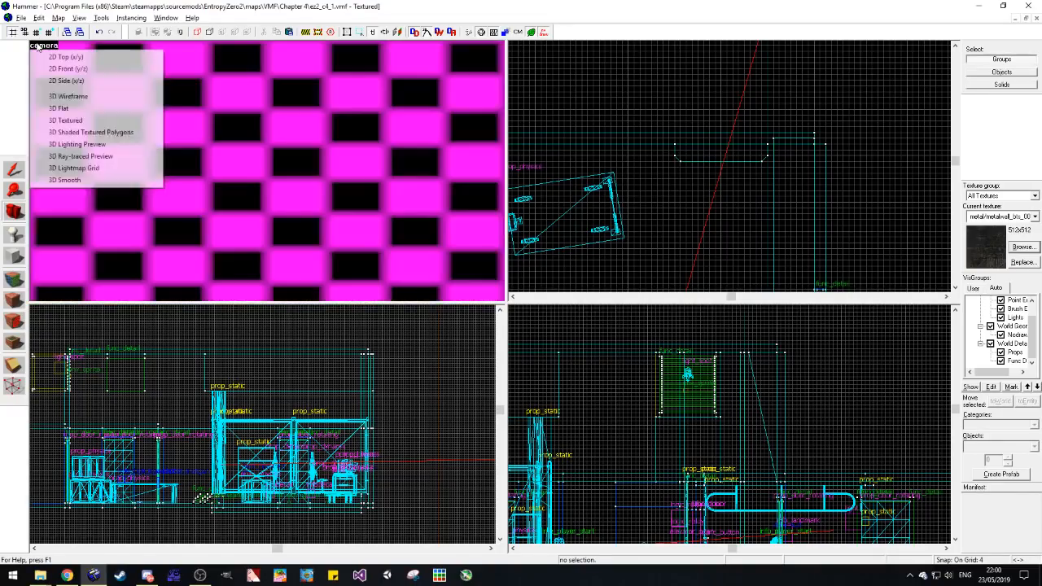
left_click(110, 170)
key("s")
key("d")
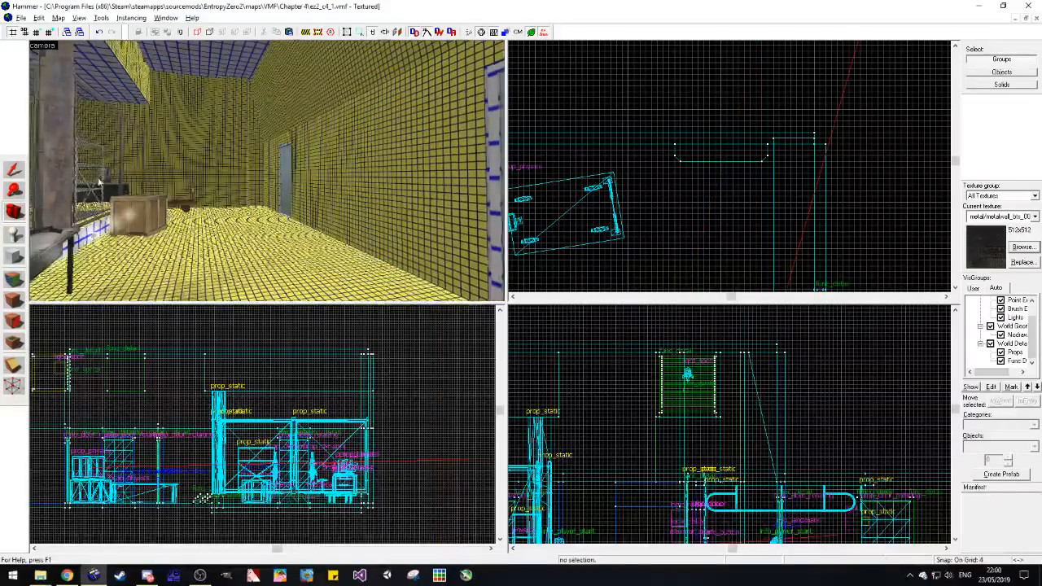
left_click(14, 189)
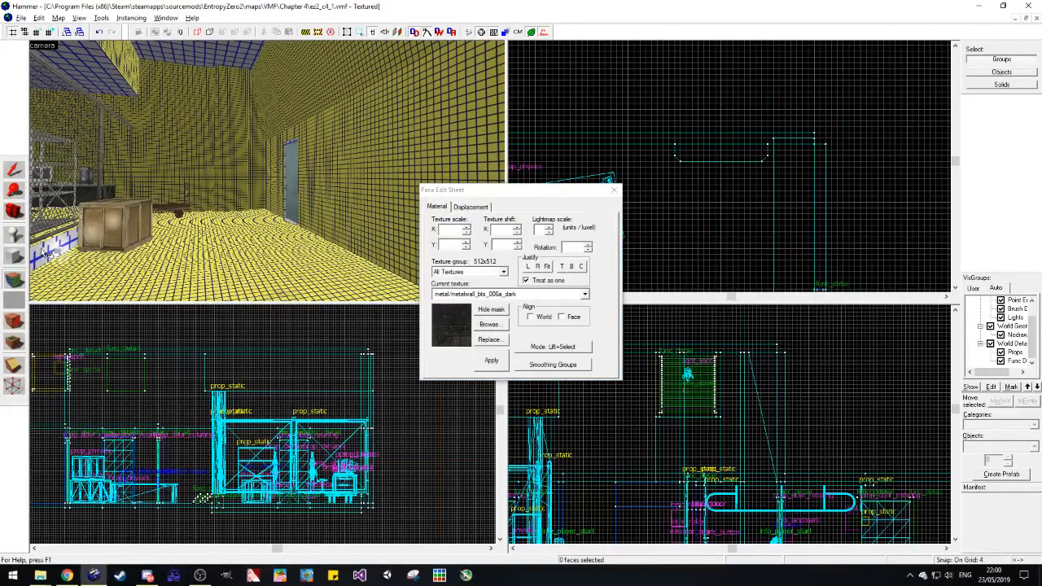
left_click(14, 211)
left_click_drag(353, 154, 188, 155)
key("w")
left_click_drag(267, 173, 407, 174)
key("a")
left_click(43, 46)
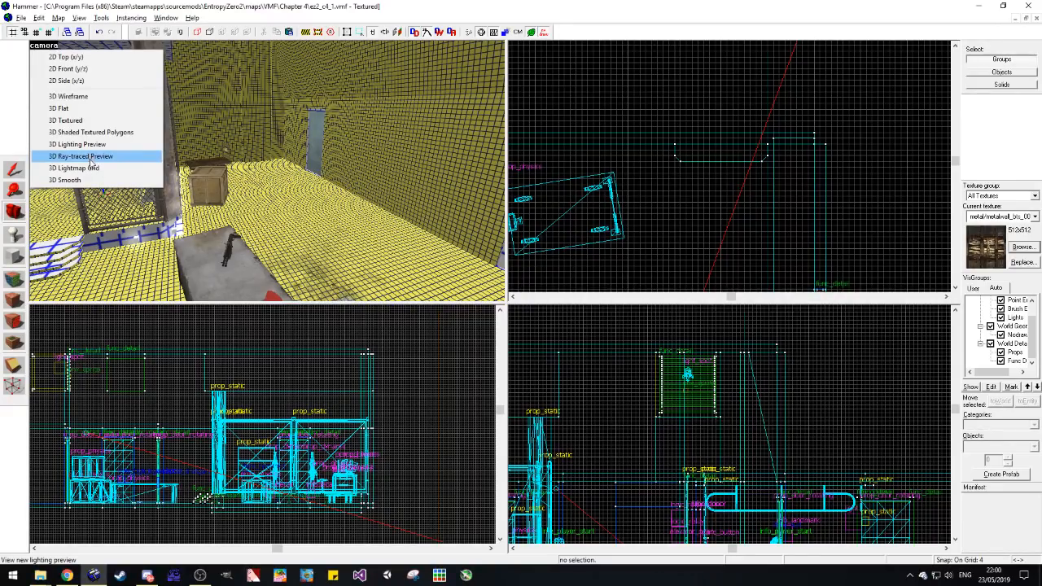
left_click(67, 121)
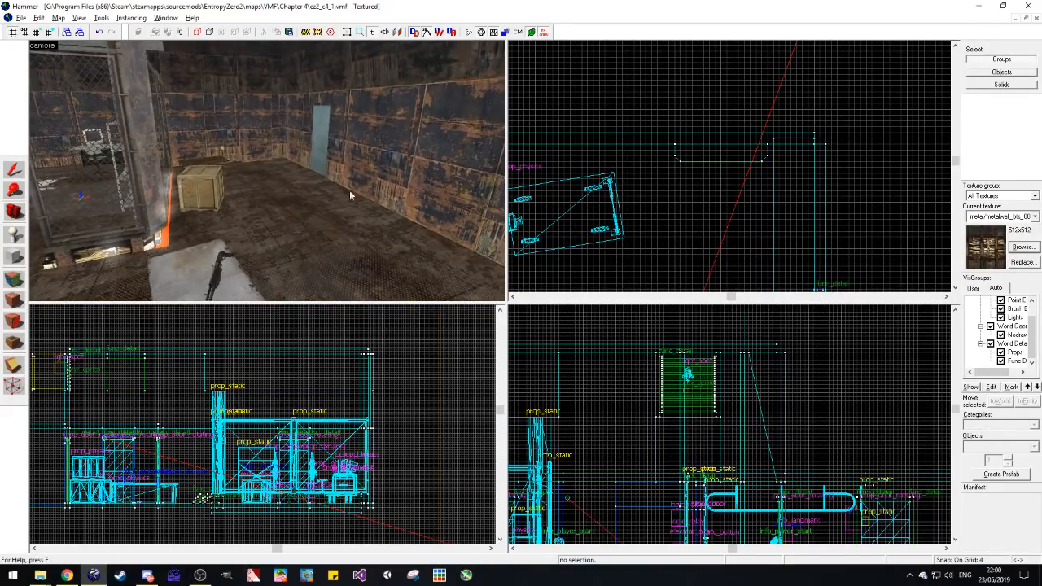
Step: Look around the metal room's back wall, doors, table and ceiling, and switch the camera view to 3D Ray-traced Preview
key("z")
key("w")
key("w")
key("s")
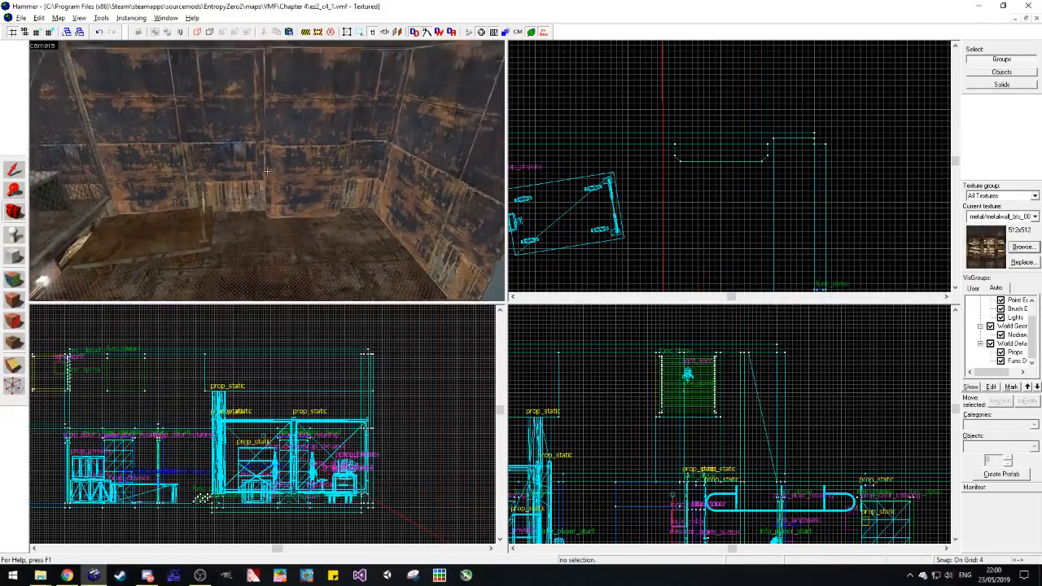
key("s")
key("z")
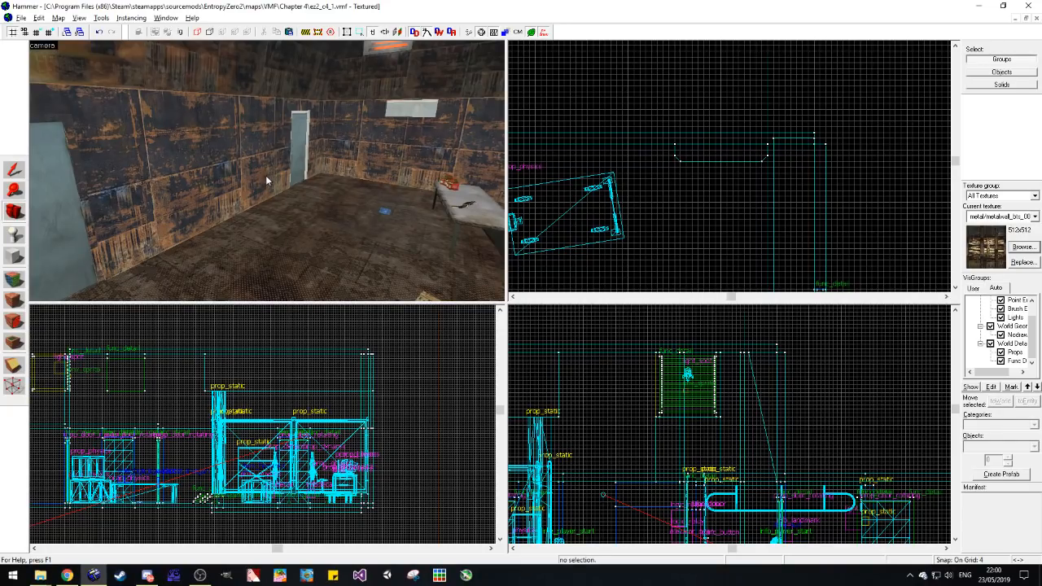
key("z")
key("w")
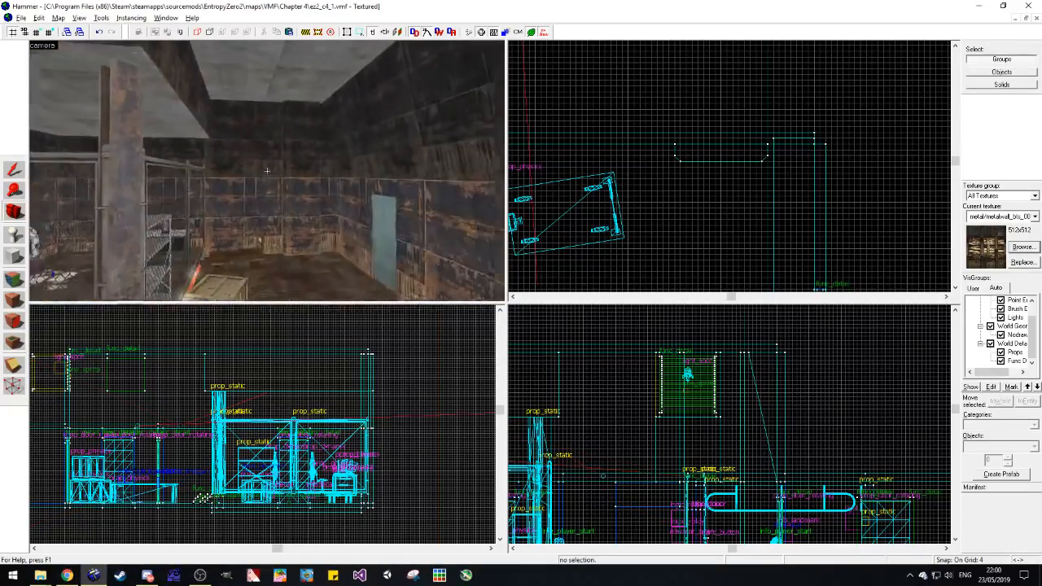
key("z")
key("z")
key("z")
left_click(51, 47)
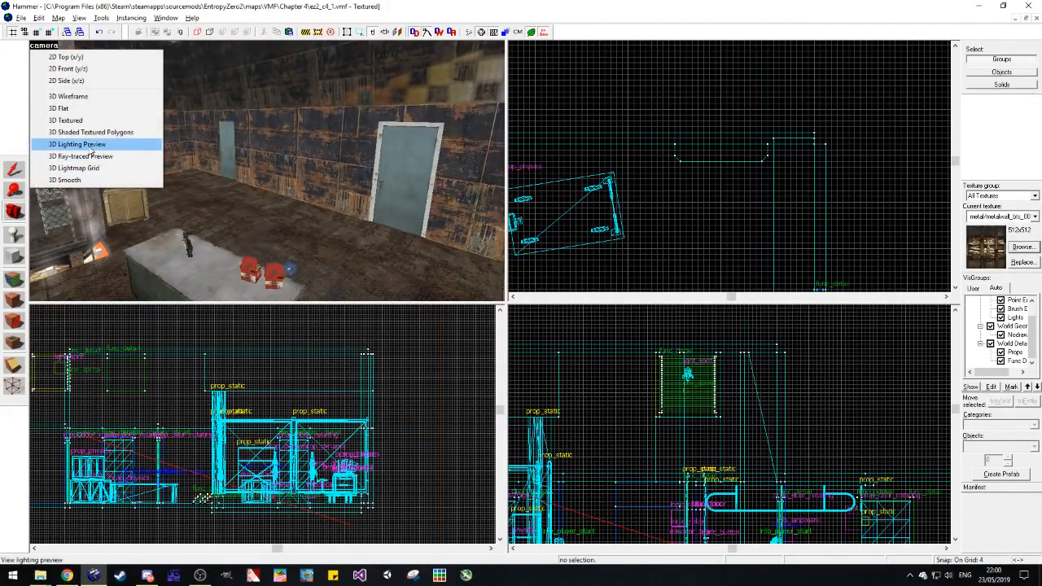
left_click(85, 160)
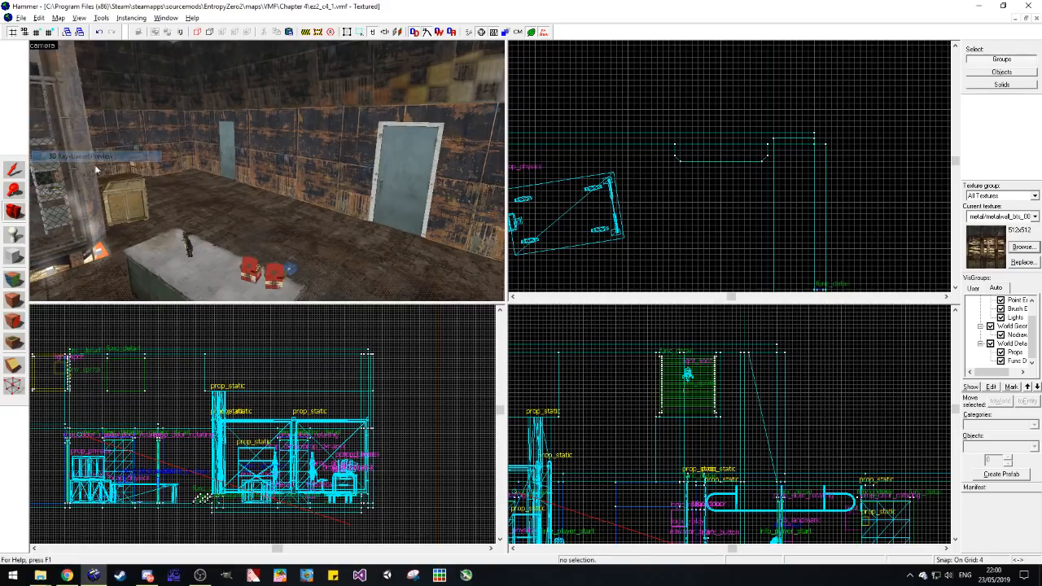
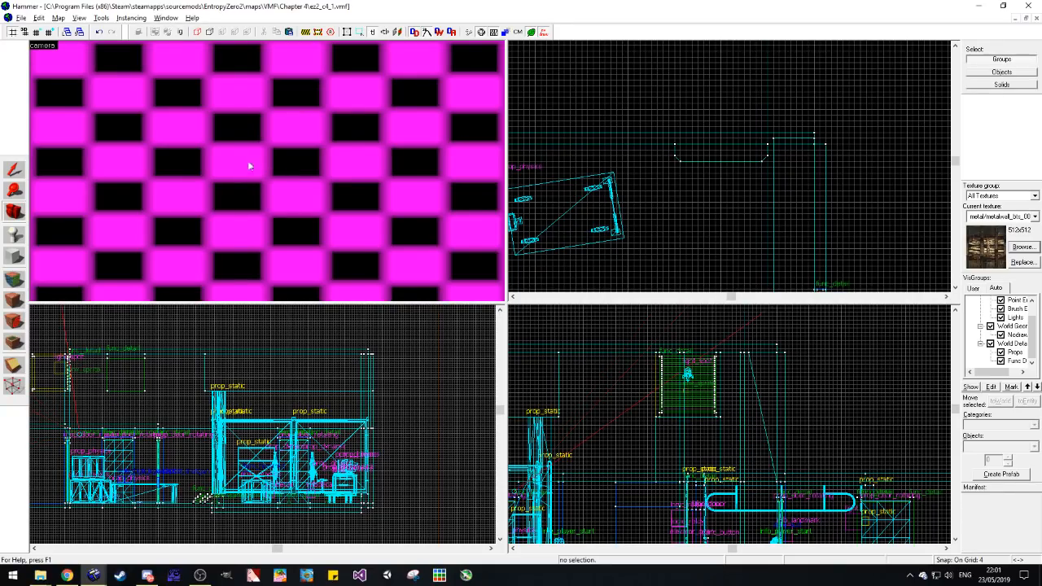
Step: Switch the camera view to 3D Shaded Textured Polygons and look over the metal room's ceiling, floor and table
left_click(41, 49)
left_click(91, 158)
left_click(43, 50)
left_click(73, 144)
left_click(43, 47)
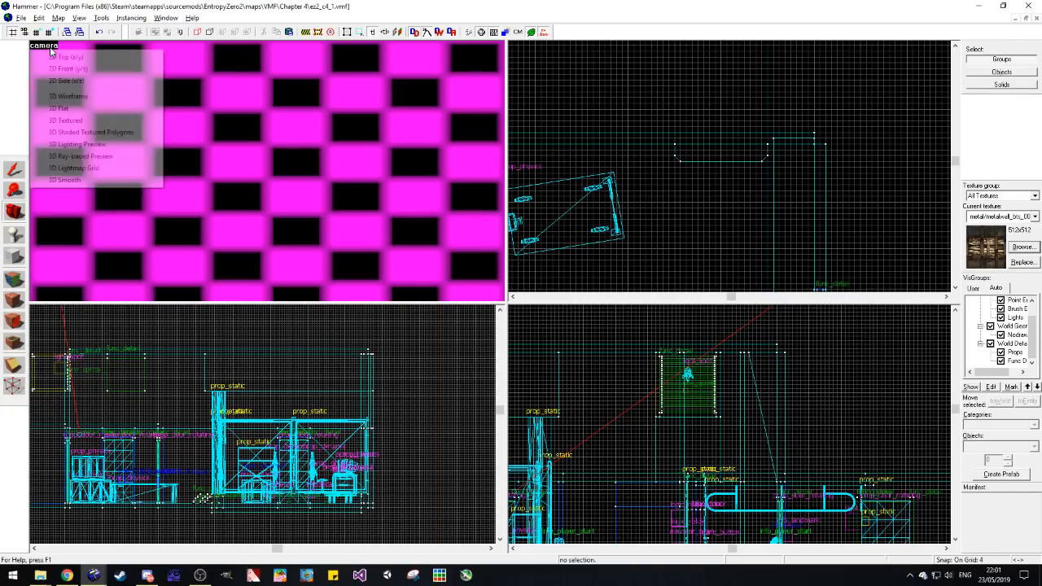
left_click(90, 131)
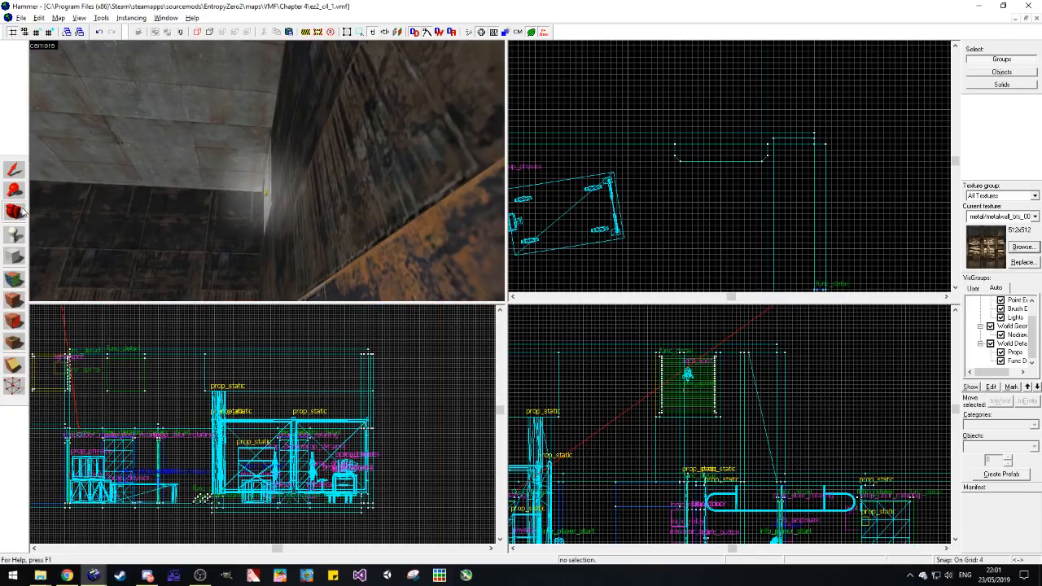
key("z")
key("a")
key("s")
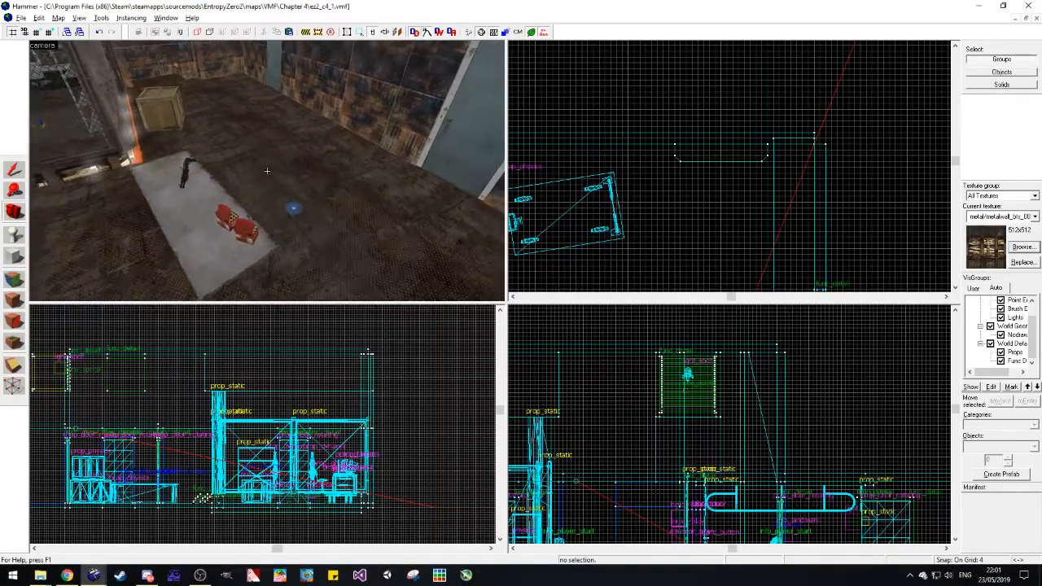
key("z")
Step: Try the 3D Ray-traced Preview on the metal room, and return the camera view to 3D Textured
left_click(42, 44)
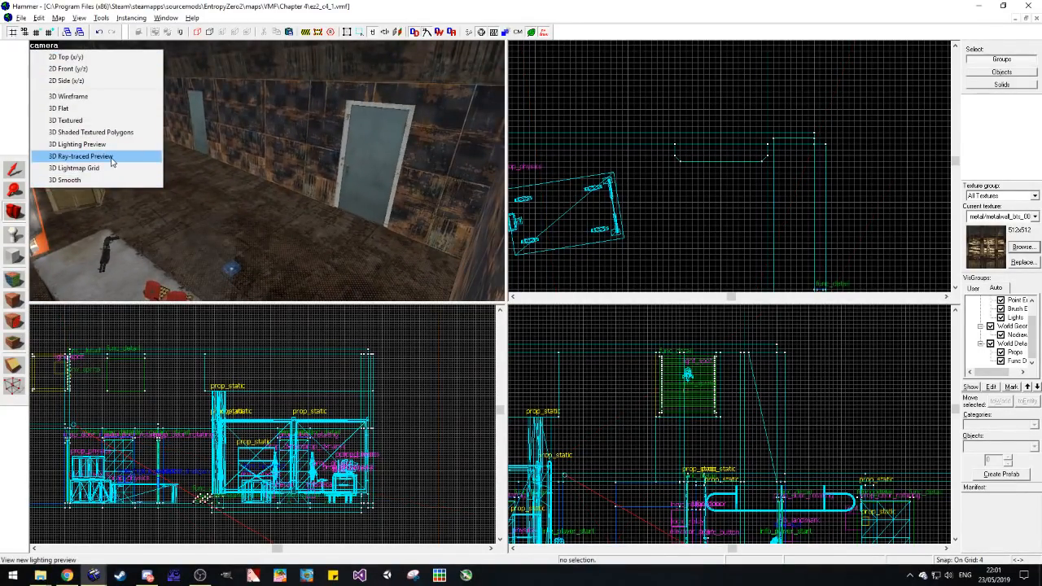
left_click(105, 158)
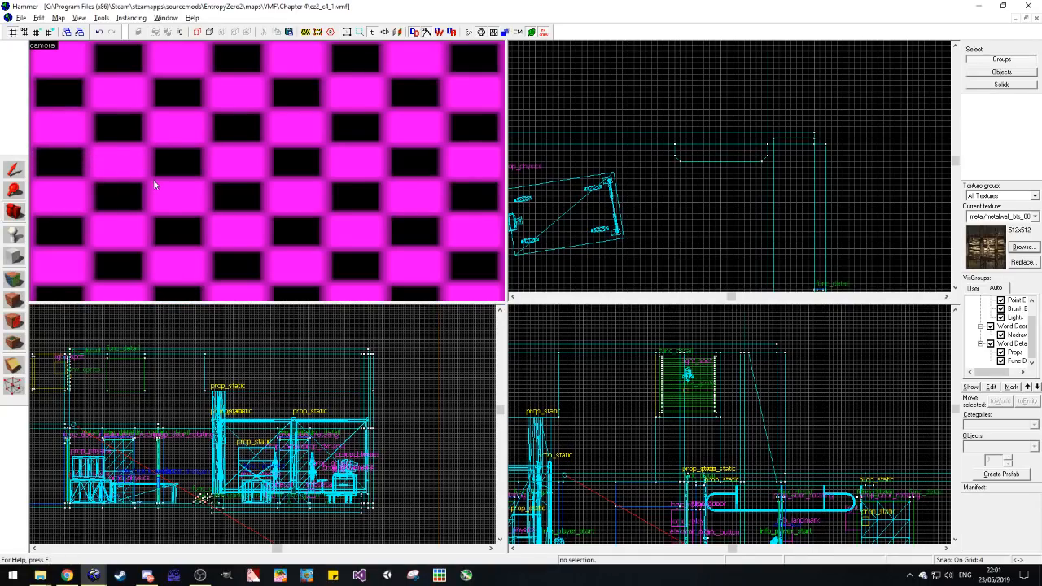
left_click(42, 45)
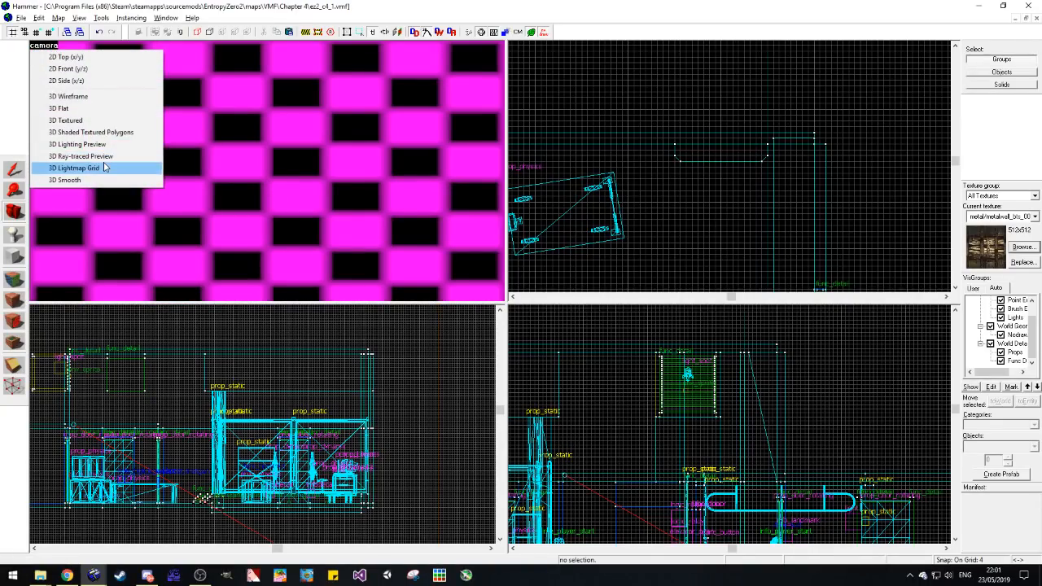
left_click(66, 119)
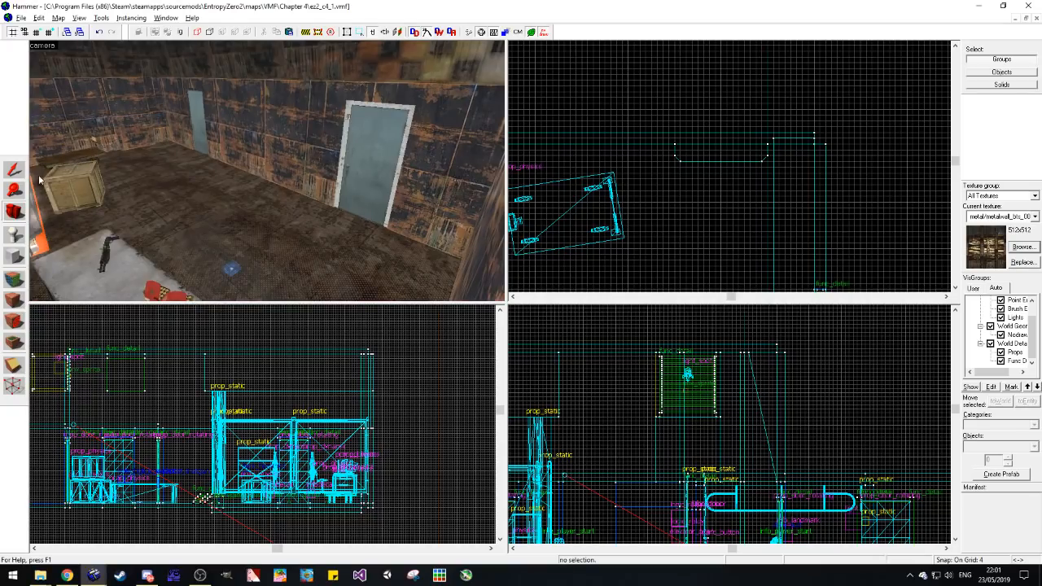
Step: Examine the metal room's pillar, ceiling edges, crate area and the upper wall above the two doors
key("z")
key("w")
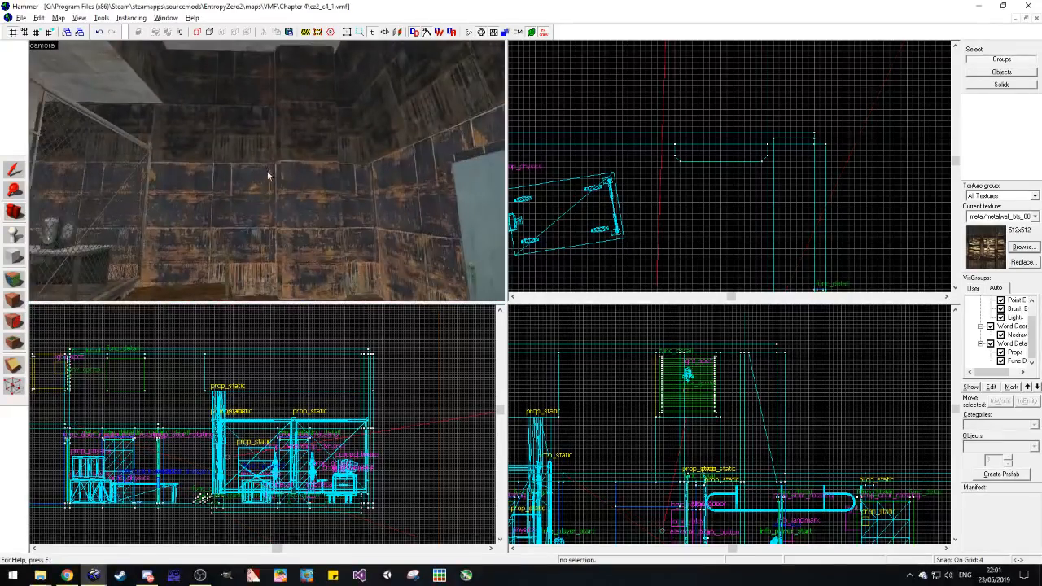
scroll(436, 166, "down", 5)
scroll(284, 169, "up", 2)
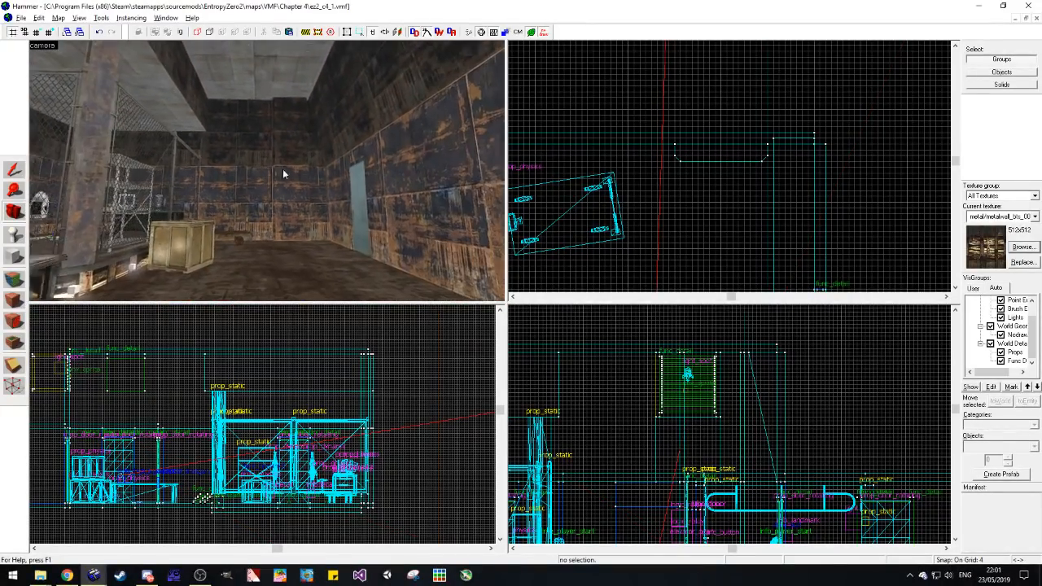
key("z")
key("w")
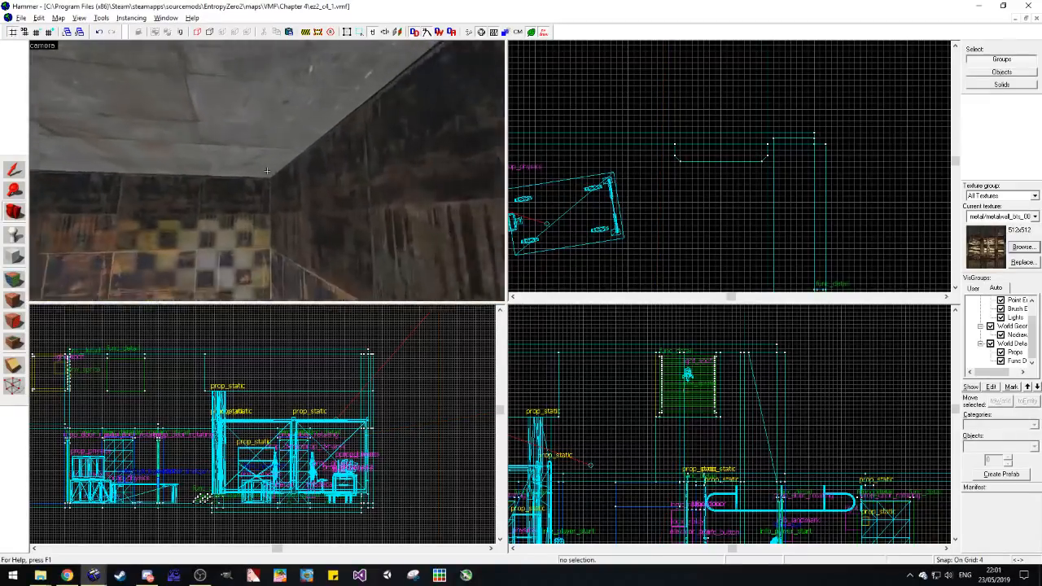
key("z")
key("z")
key("a")
key("w")
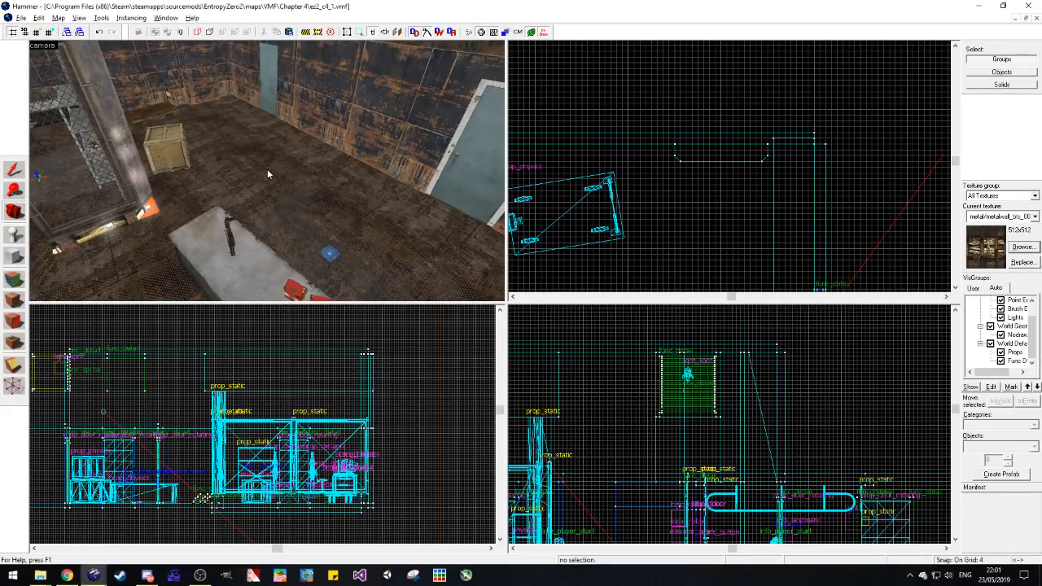
key("z")
key("w")
key("z")
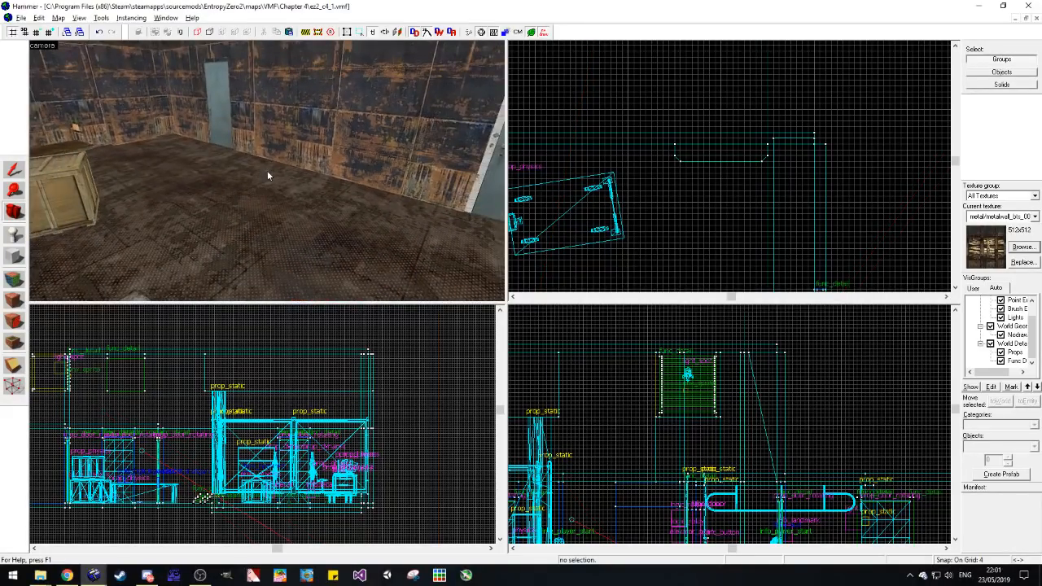
key("z")
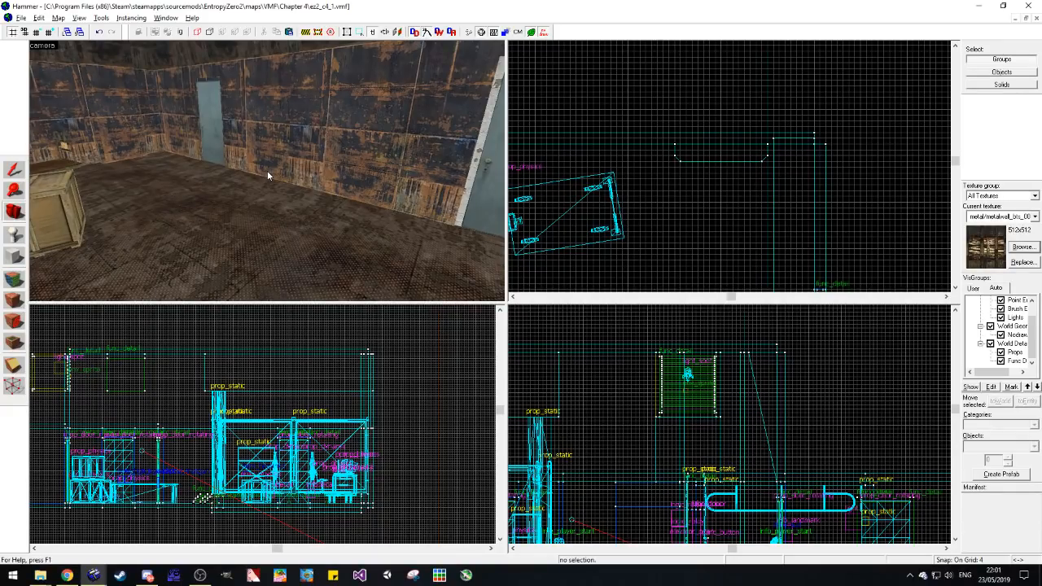
key("w")
mouse_move(268, 172)
left_mouse_down()
mouse_move(273, 179)
mouse_move(226, 171)
mouse_move(267, 170)
left_mouse_up()
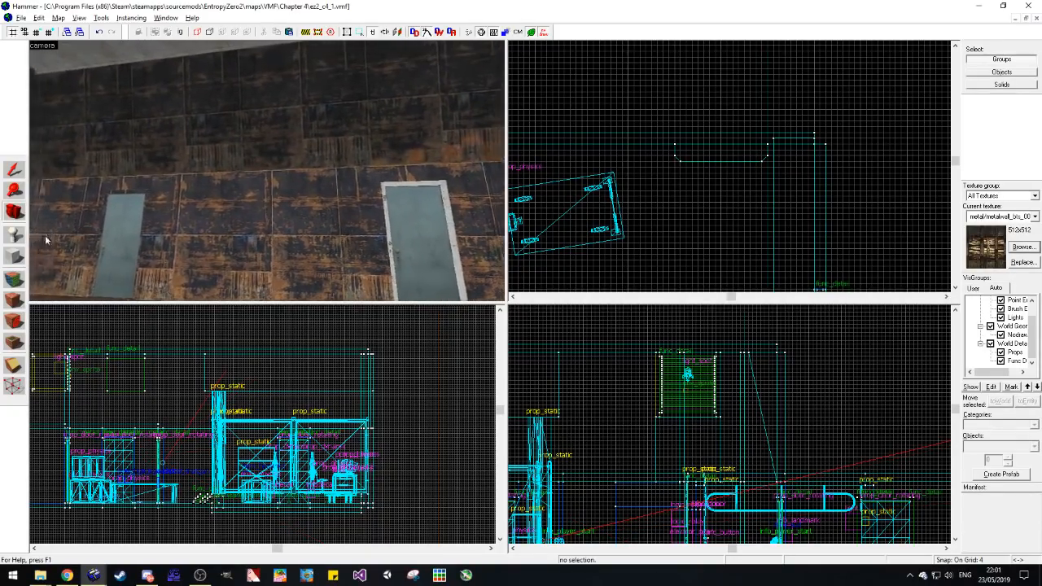
Step: Align the texture of the upper wall face above the doors to Face, and change it to metal/metalwall_bts_006a_dark
key("shift+a")
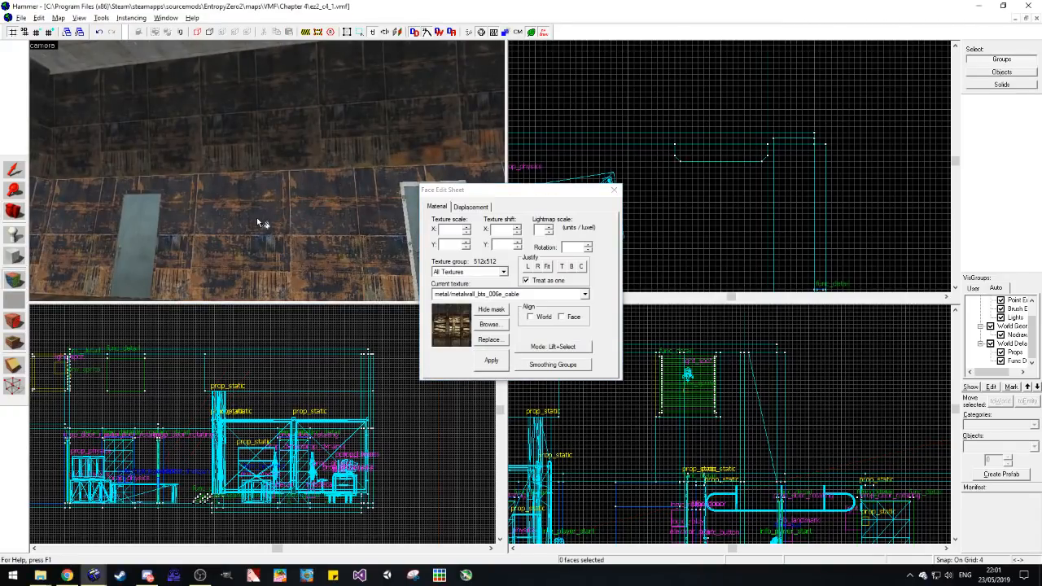
left_click(615, 192)
key("a")
key("w")
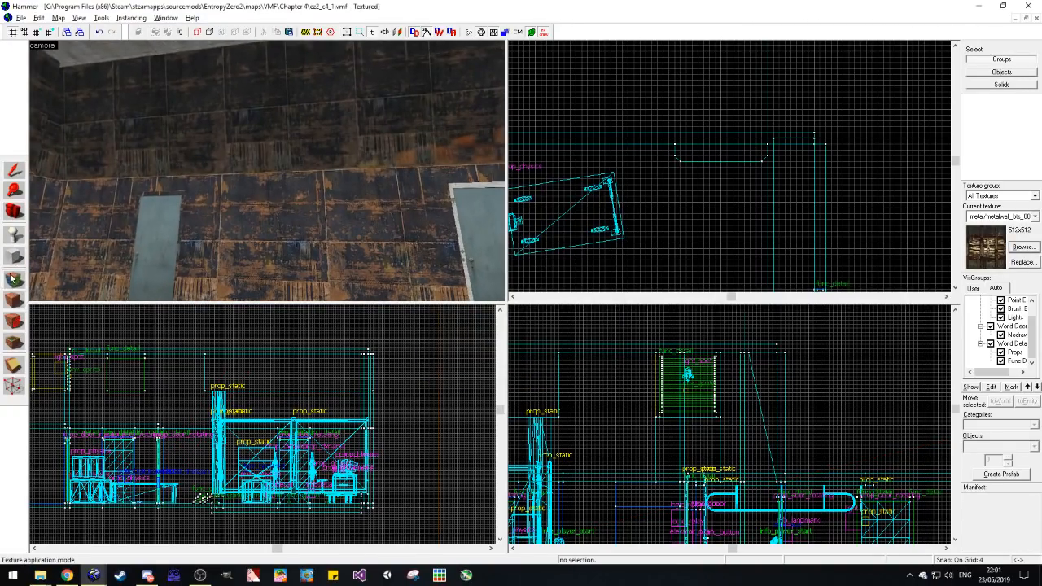
left_click(12, 278)
left_click(256, 199)
right_click(257, 142)
left_click(256, 142)
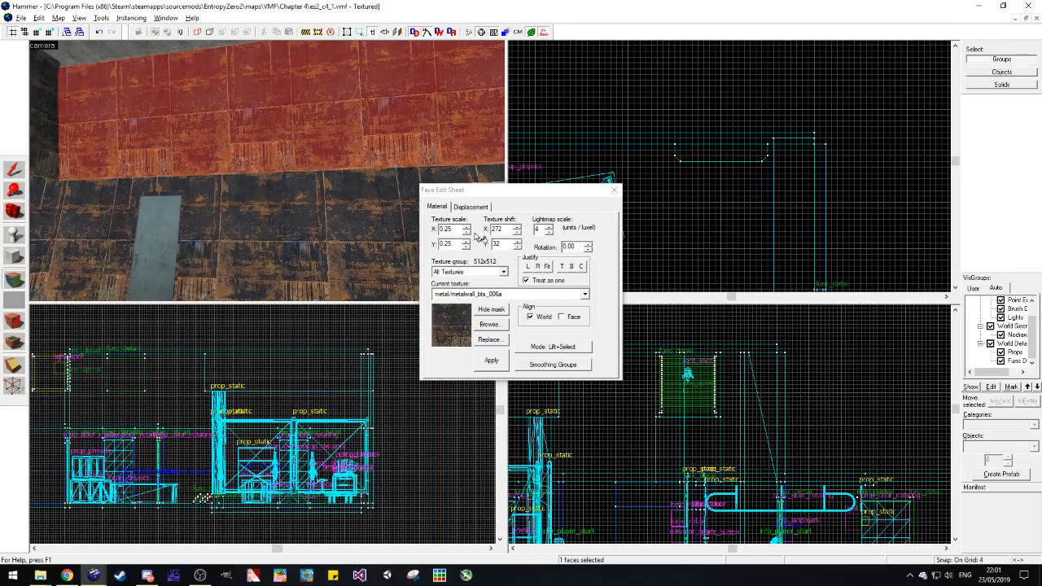
left_click(584, 293)
left_click(334, 253)
left_click(564, 316)
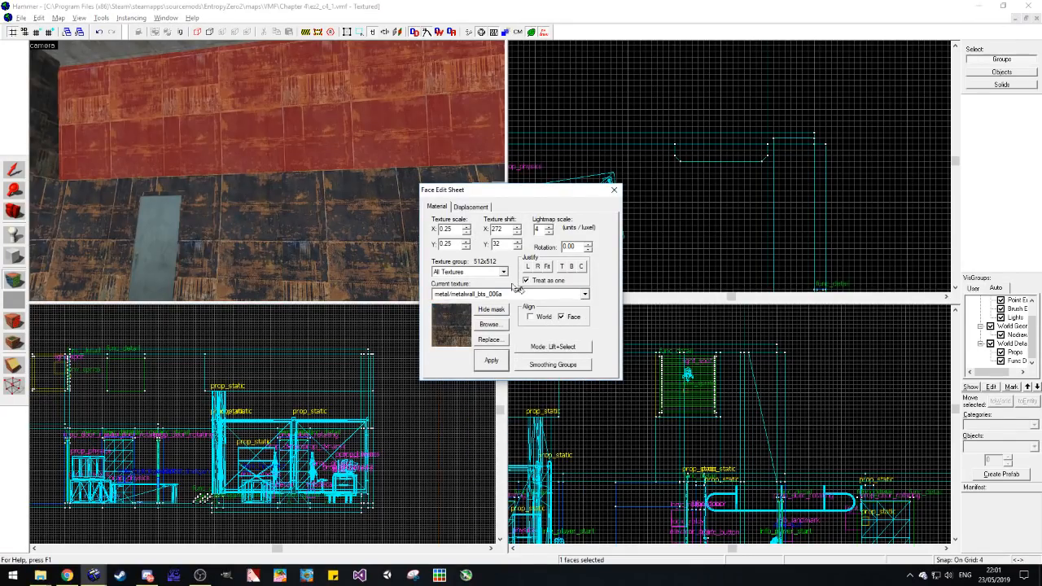
left_click(585, 295)
left_click(521, 396)
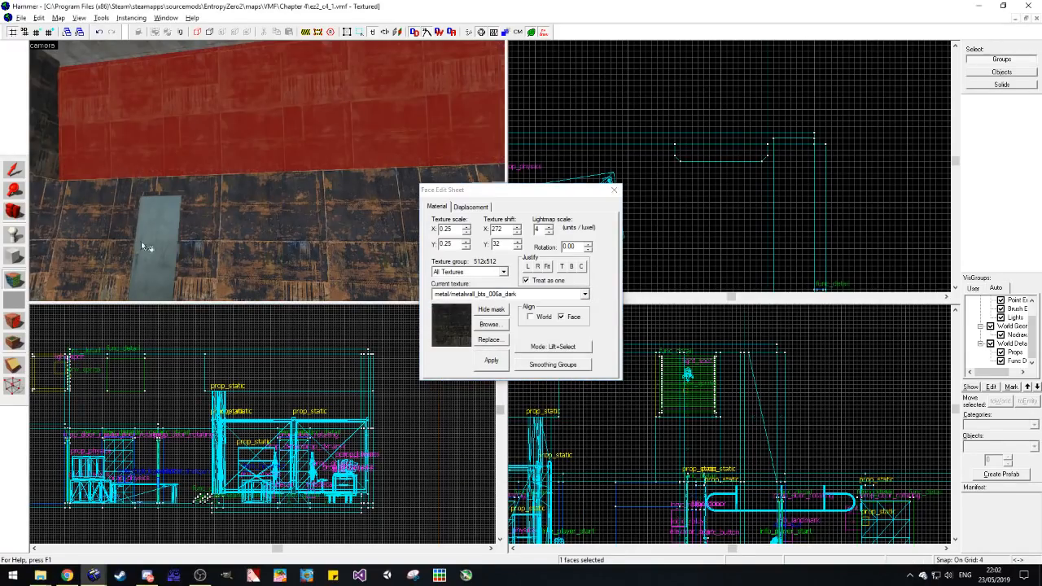
Step: Check the dark upper wall above the doors from several angles in the metal room
left_click(22, 213)
key("z")
key("s")
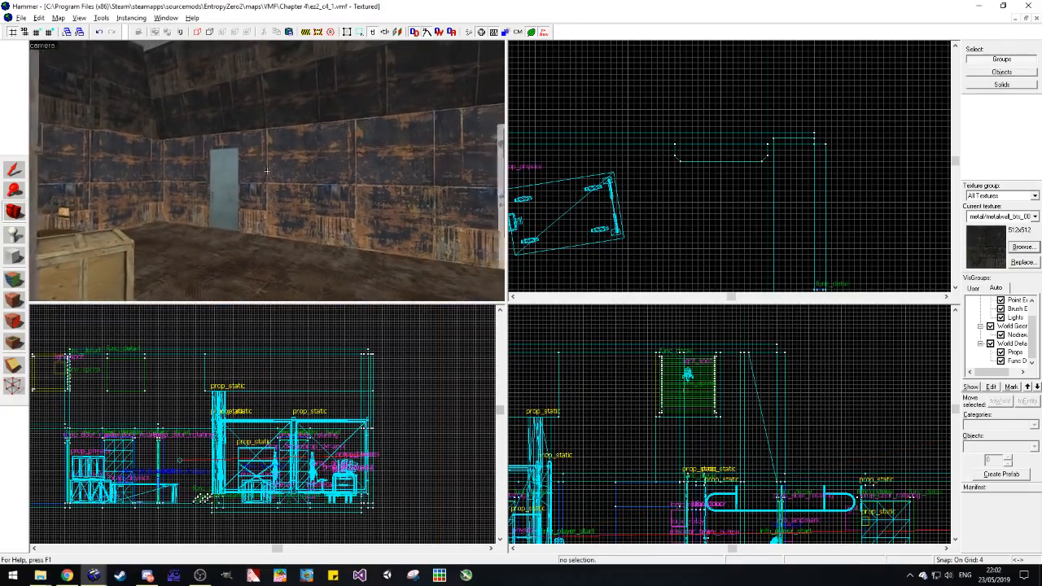
key("z")
key("w")
key("d")
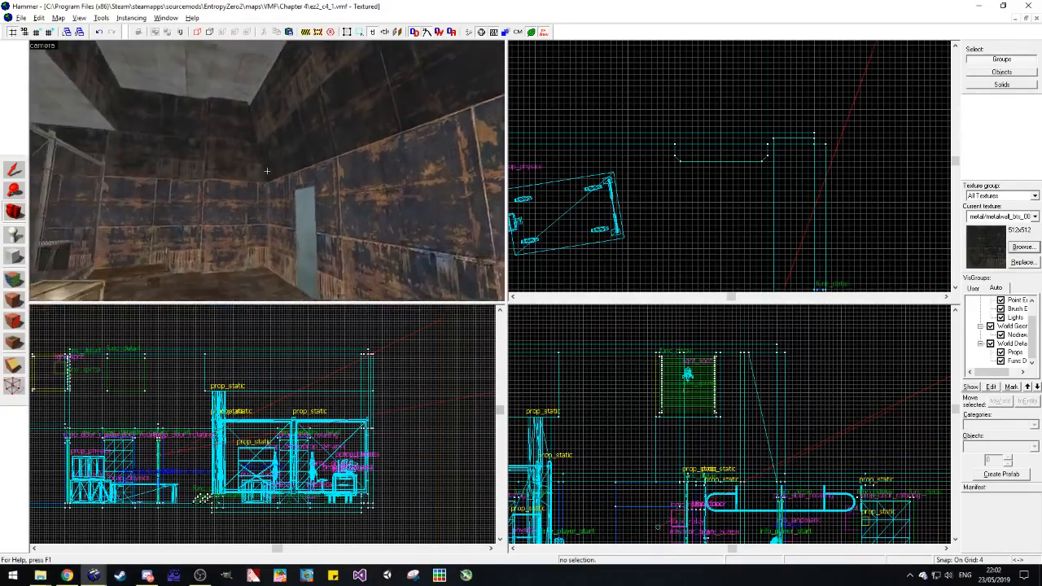
key("z")
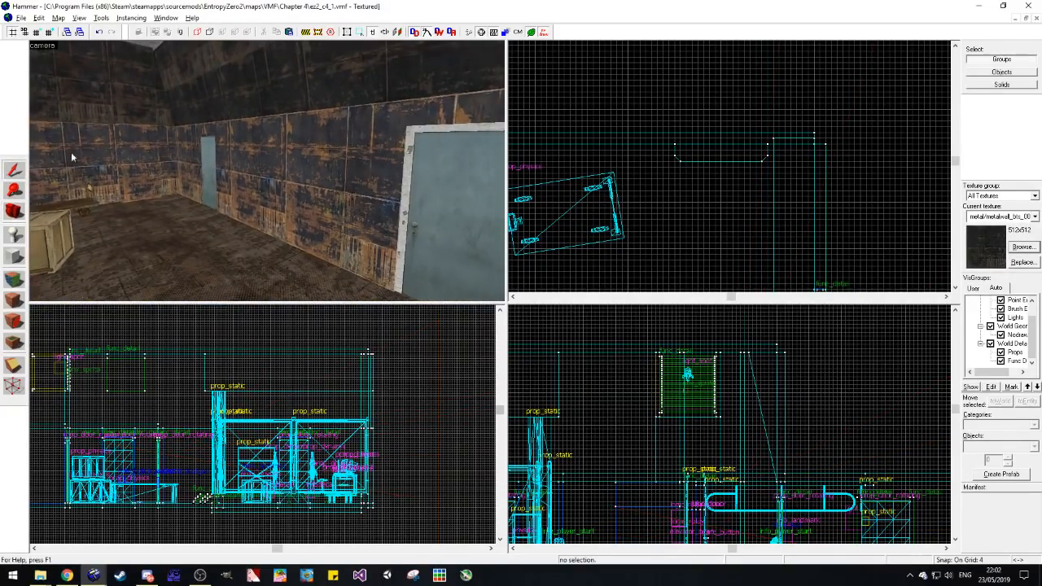
Step: Copy the two-part wall pillar into the open floor area and rotate the copy -90 degrees about Z
left_click(144, 152)
scroll(742, 114, "down", 7)
scroll(748, 125, "up", 2)
left_click_drag(746, 126, 727, 233, "shift")
key("ctrl+m")
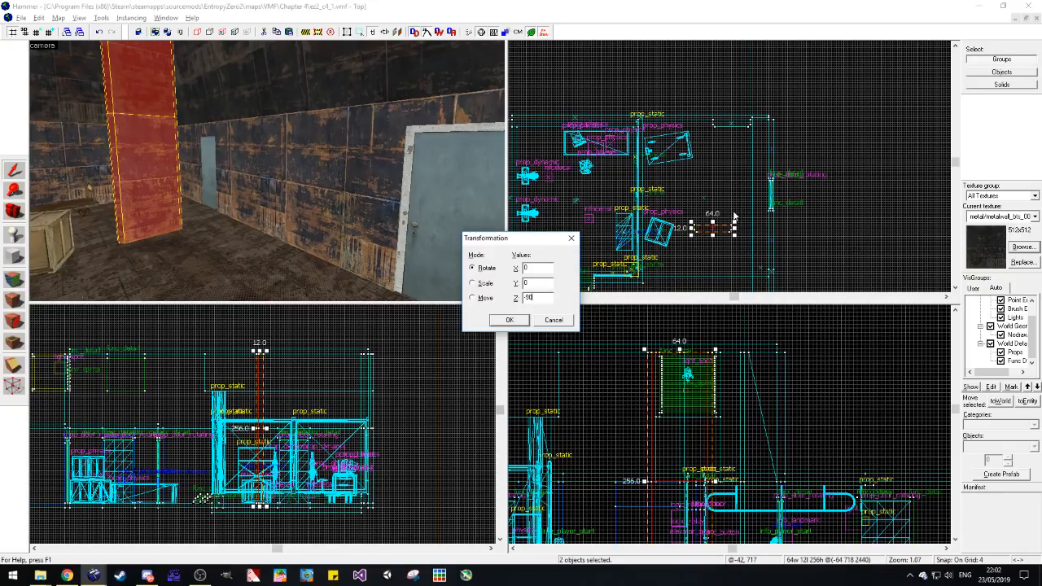
type("90")
key("Return")
Step: Move the rotated pillar copy against the wall with the two doors and check how it meets the upper wall
scroll(733, 171, "up", 3)
left_click_drag(662, 175, 753, 254)
key("z")
key("w")
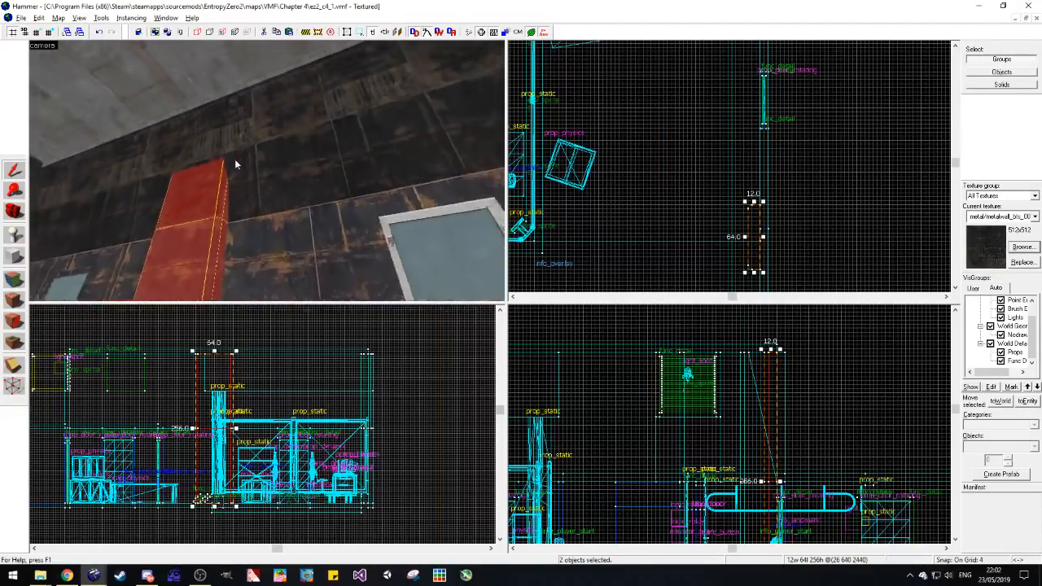
key("s")
key("d")
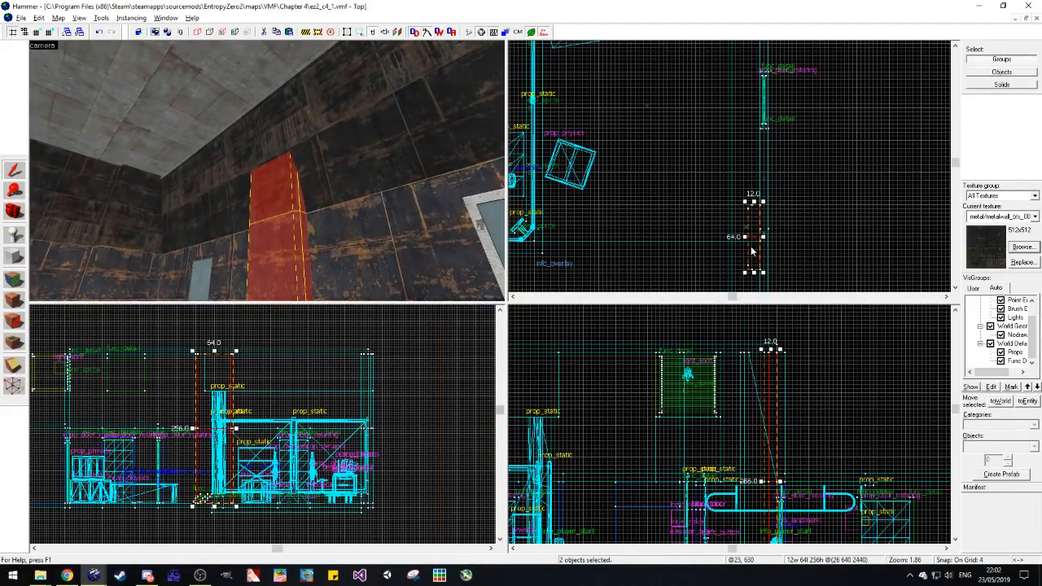
Step: Reposition the pillar copy along the door wall so it stands between the two doors
left_click_drag(752, 252, 733, 247)
key("z")
key("a")
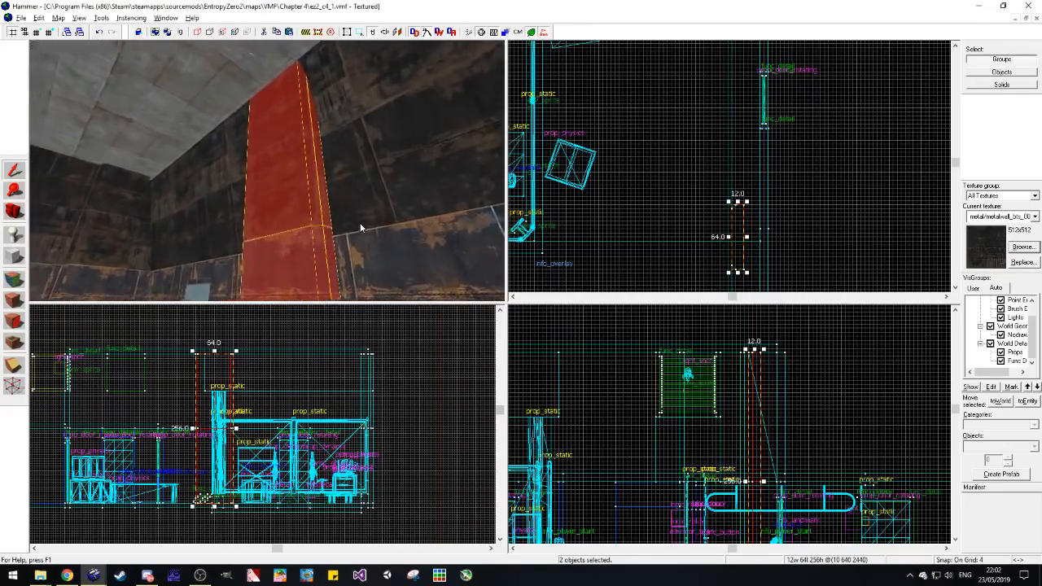
key("s")
key("z")
left_click_drag(740, 243, 754, 201)
key("Escape")
Step: Select the copied pillar's upper block and inspect how it sits on the wall between the doors
left_click(237, 131)
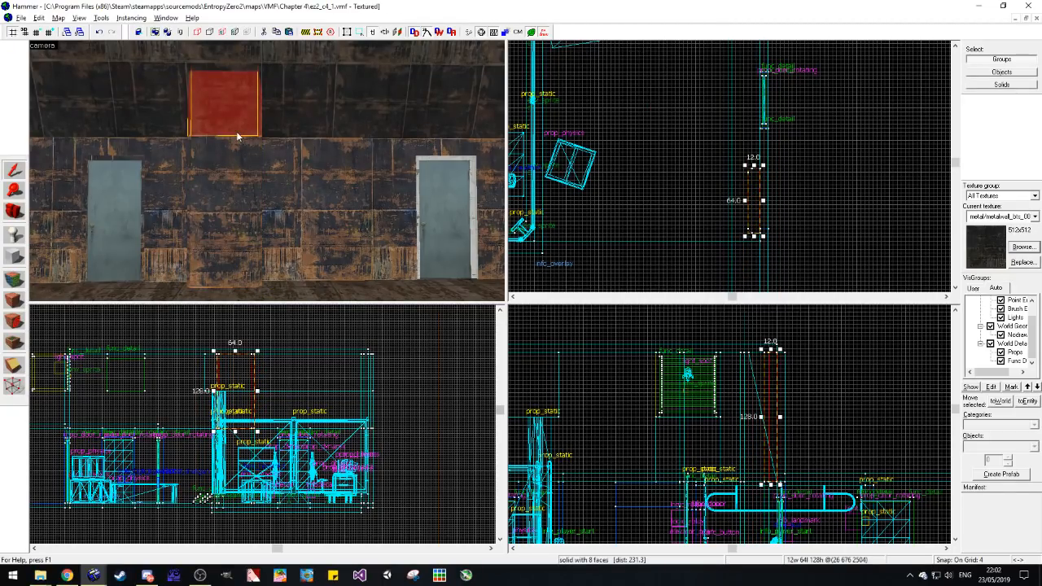
left_click(616, 241)
key("Escape")
left_click(232, 121)
left_click(12, 215)
right_click_drag(267, 174, 265, 172)
left_click_drag(265, 172, 267, 171)
Step: Select all four blocks of the two wall pillars and tie them to a func_detail entity
left_click(14, 171)
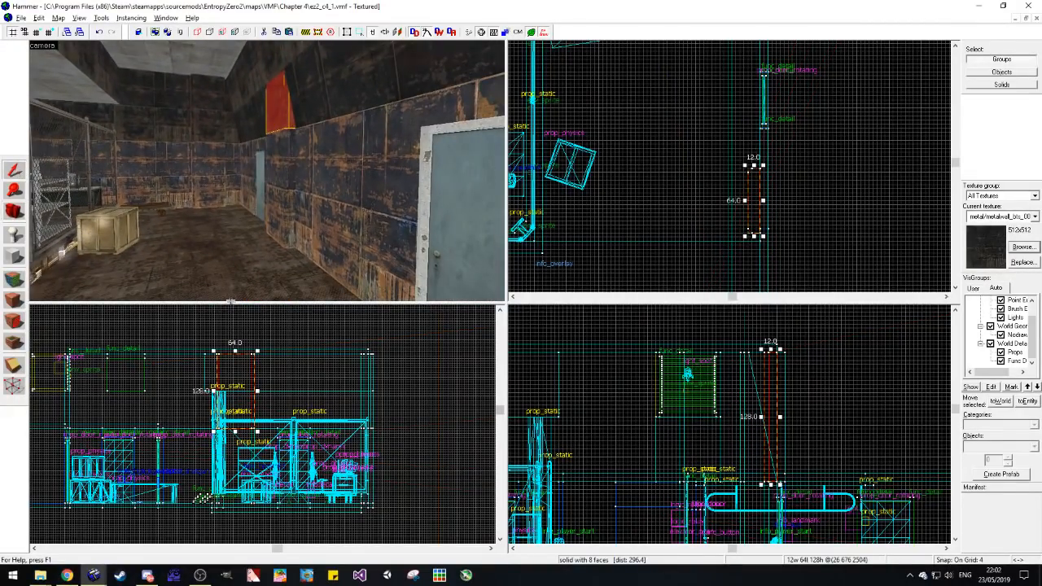
left_click(250, 330)
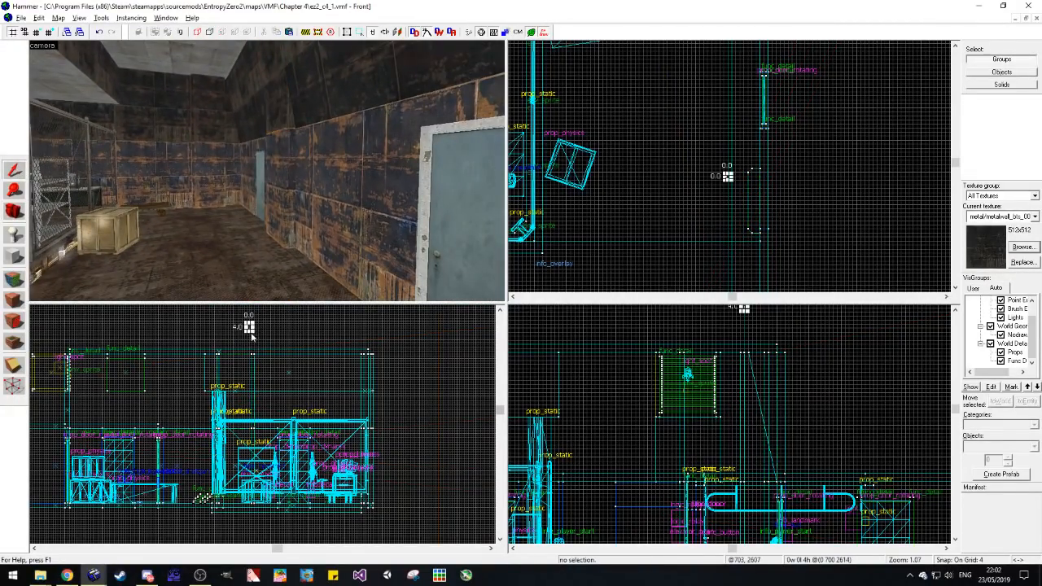
left_click(285, 203)
left_click(204, 121, "ctrl")
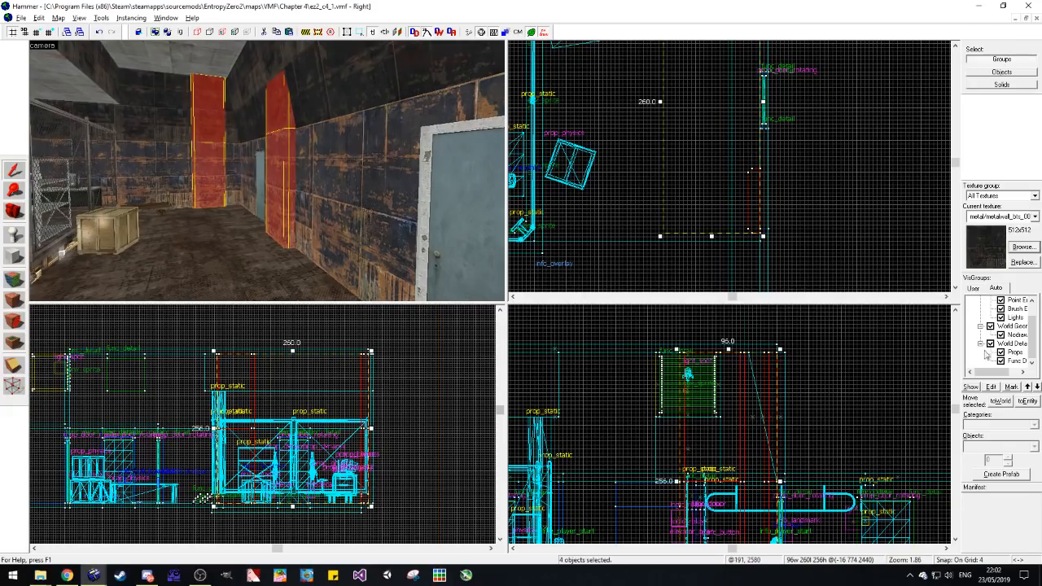
left_click(1025, 400)
left_click(593, 169)
left_click(615, 172)
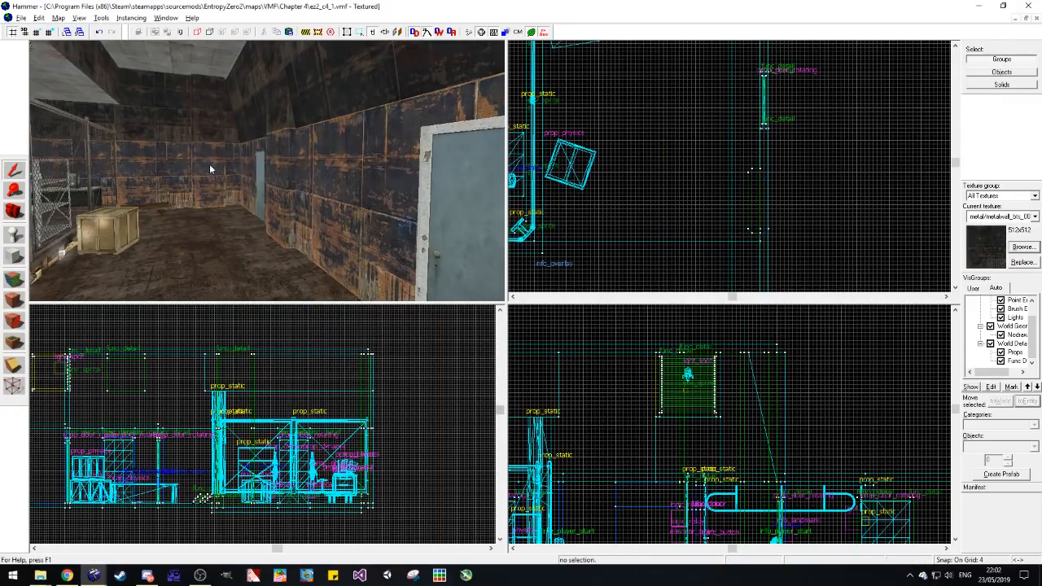
Step: View the new pillar up close along the door wall and save the map
left_click(18, 213)
key("z")
key("w")
key("ctrl+s")
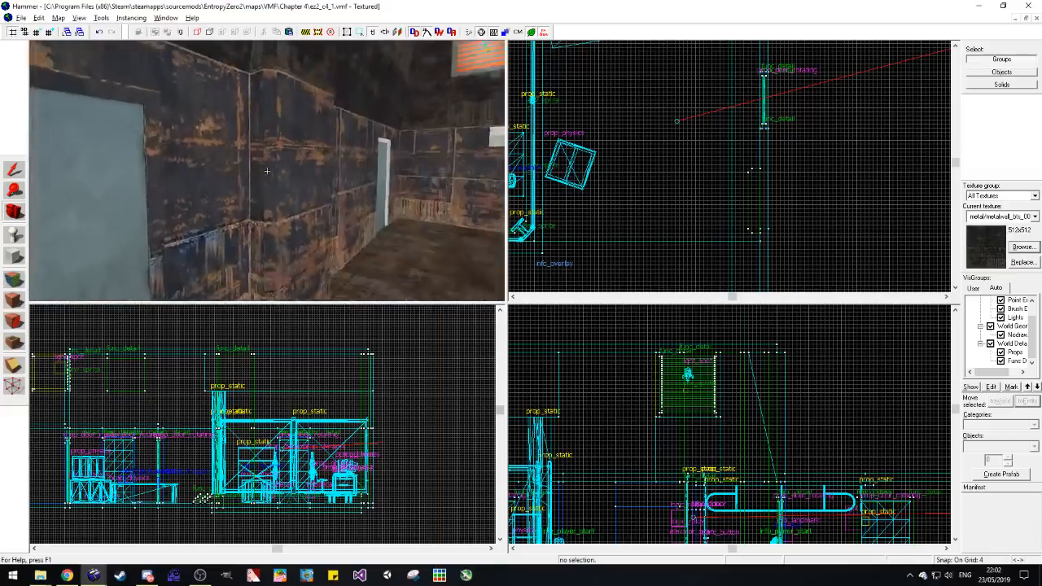
Step: Look over the metal room from the table, taking in the cage, crate, both pillars and the door wall
key("z")
key("w")
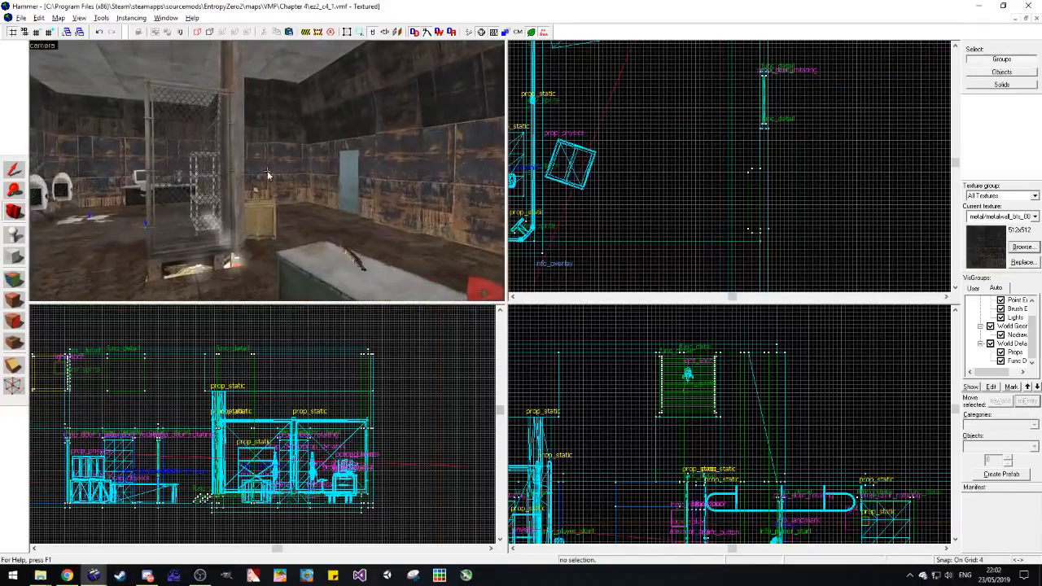
key("z")
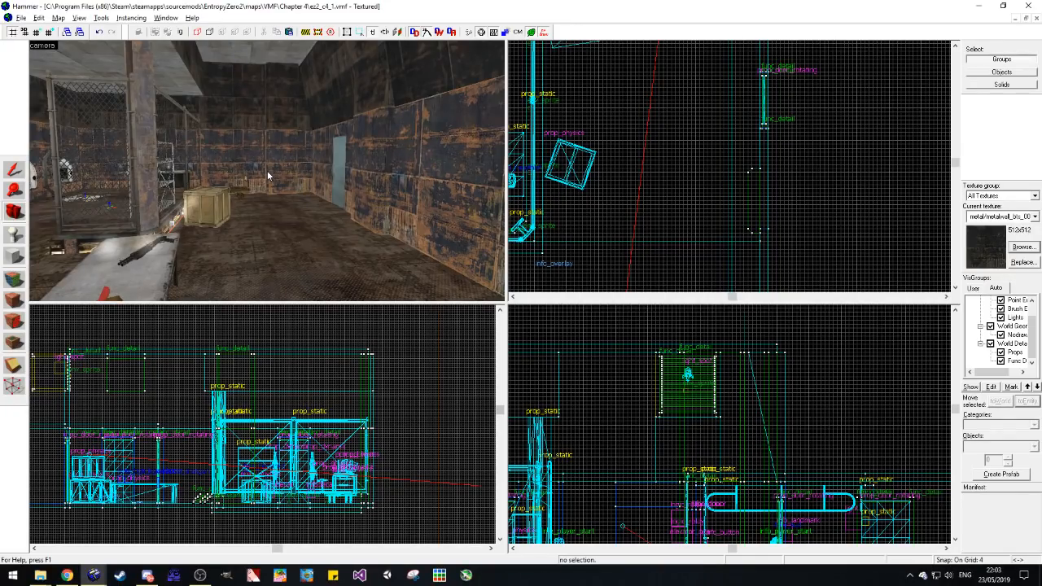
key("z")
key("w")
key("s")
key("d")
key("s")
key("z")
key("z")
Step: Copy the metal shelving unit that stands inside the fenced cage
key("z")
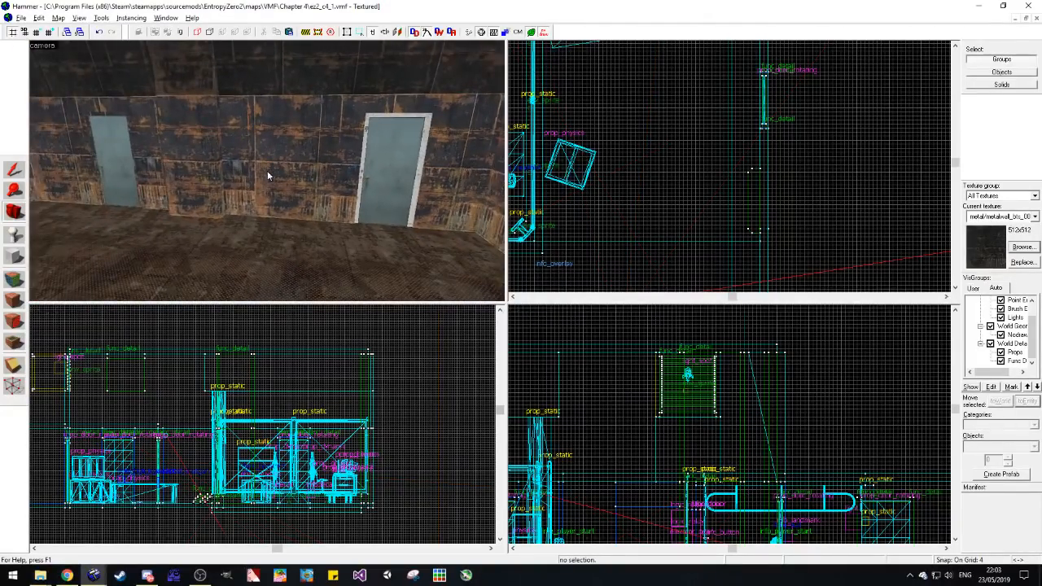
key("z")
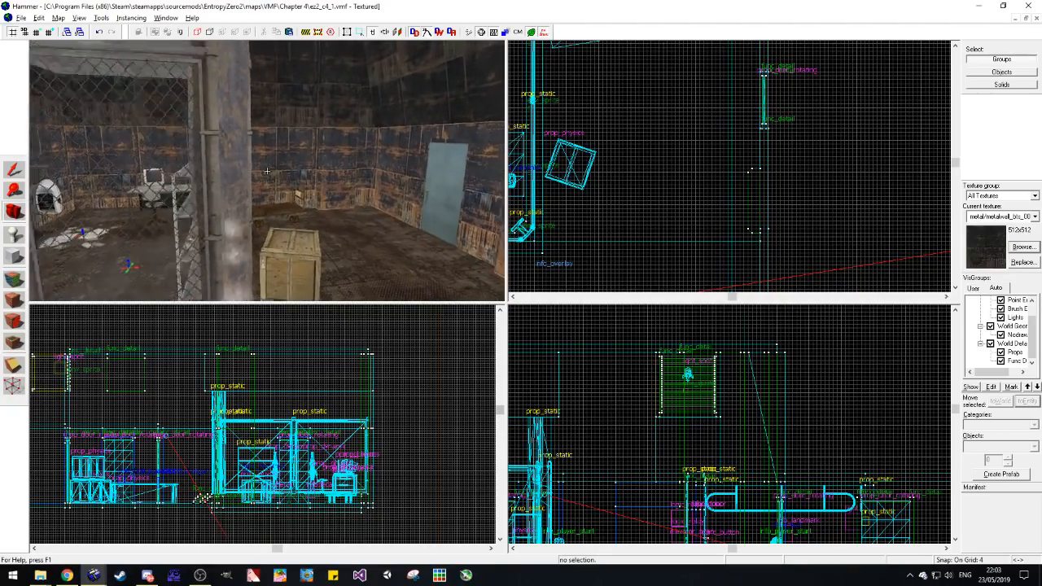
key("s")
key("a")
key("w")
key("s")
Step: Try pasting the shelving unit against the wall beside the framed door
key("z")
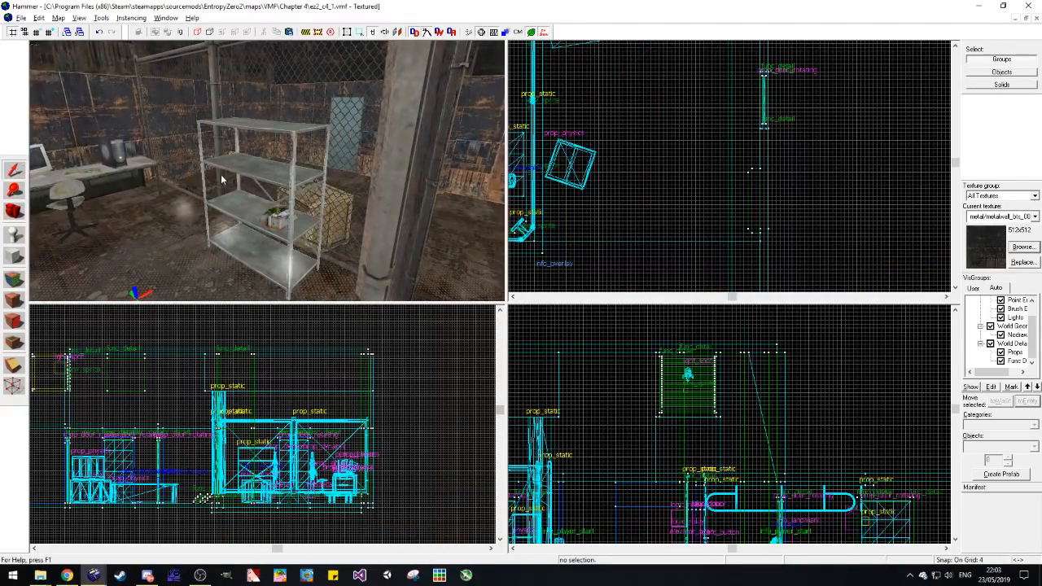
left_click(259, 177)
key("ctrl+c")
key("z")
key("d")
Step: Paste a copy of the shelving unit on the floor beside the stacked crates
key("z")
key("ctrl+v")
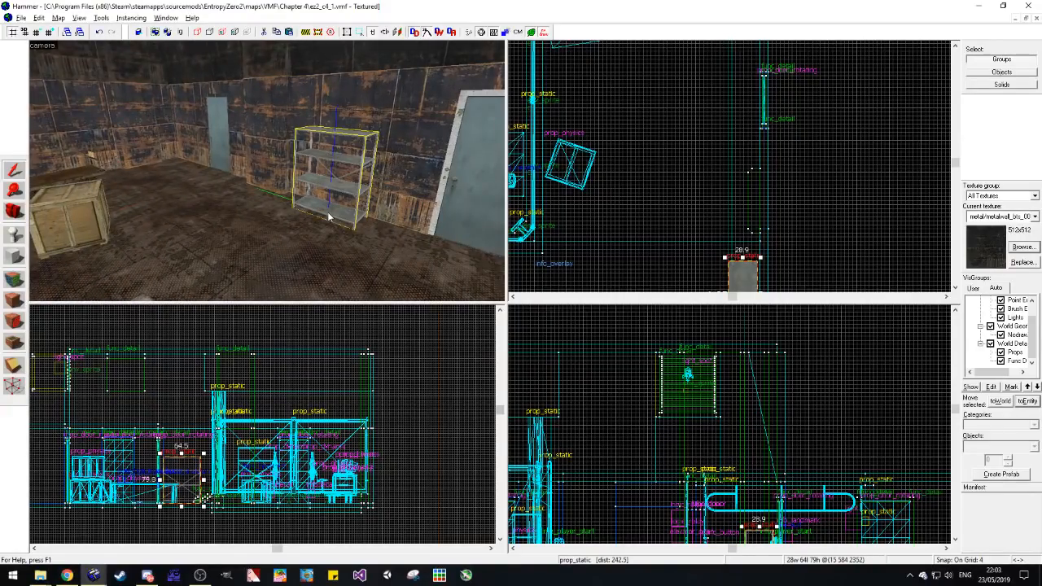
key("ctrl+z")
key("z")
key("s")
key("z")
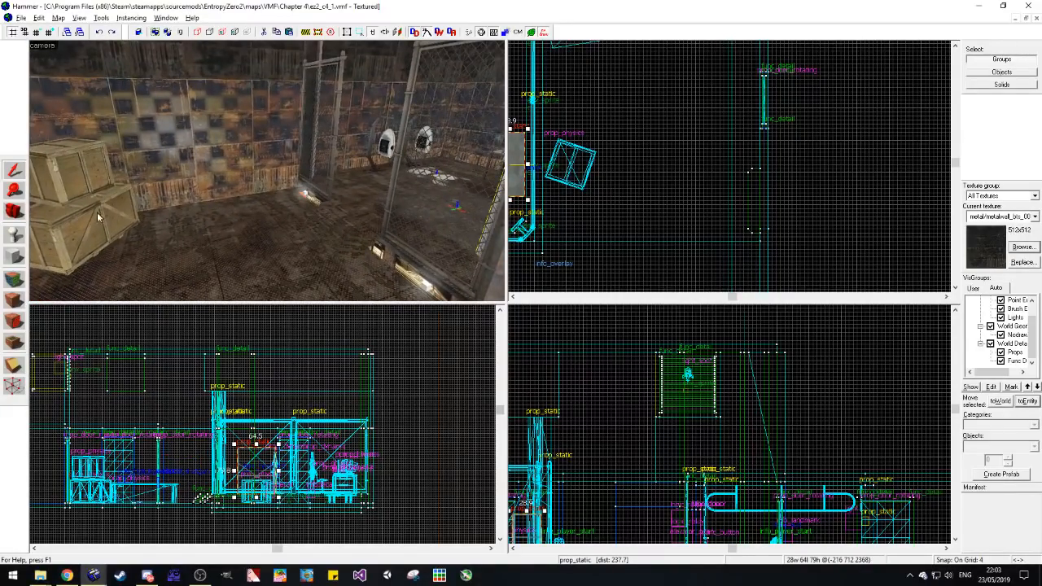
key("ctrl+v")
Step: Search the models for pipes and choose pipecluster08d_extender128.mdl as the pasted shelf's world model
double_click(201, 242)
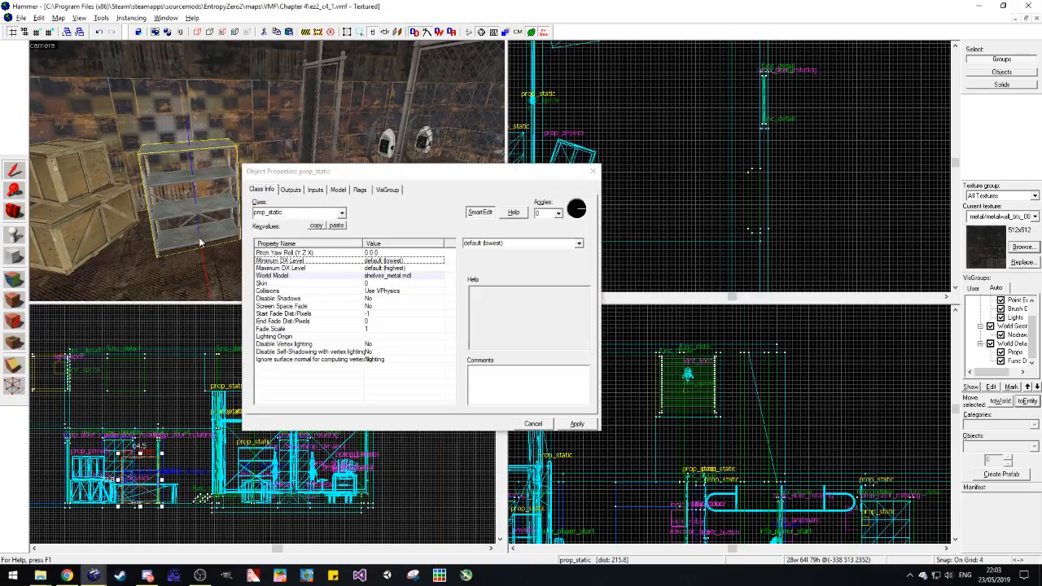
left_click(310, 275)
left_click(479, 259)
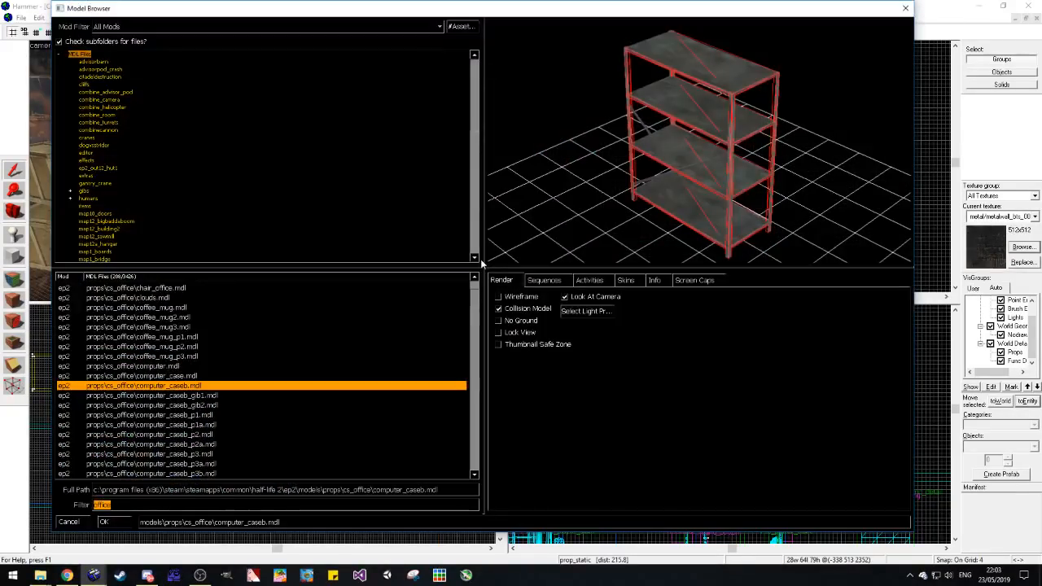
type("pipes")
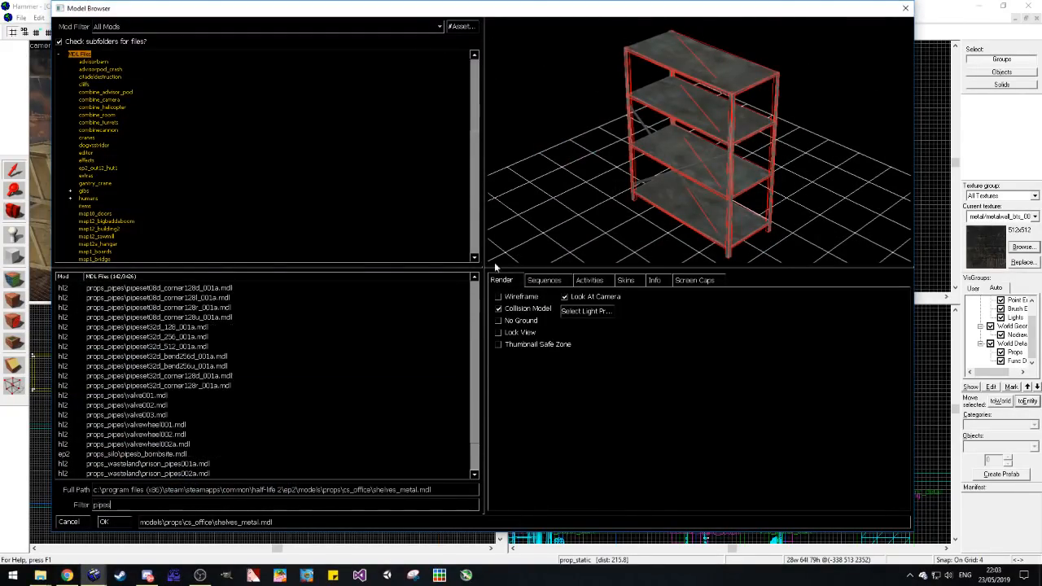
left_click(277, 355)
left_click(257, 401)
key("Down")
key("Down")
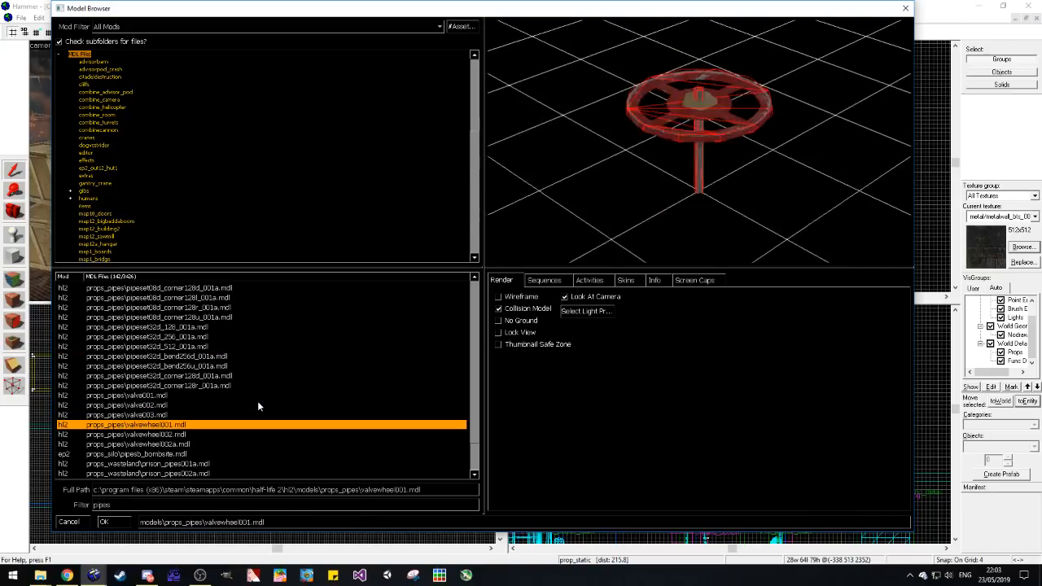
key("Up")
key("Down")
key("Down")
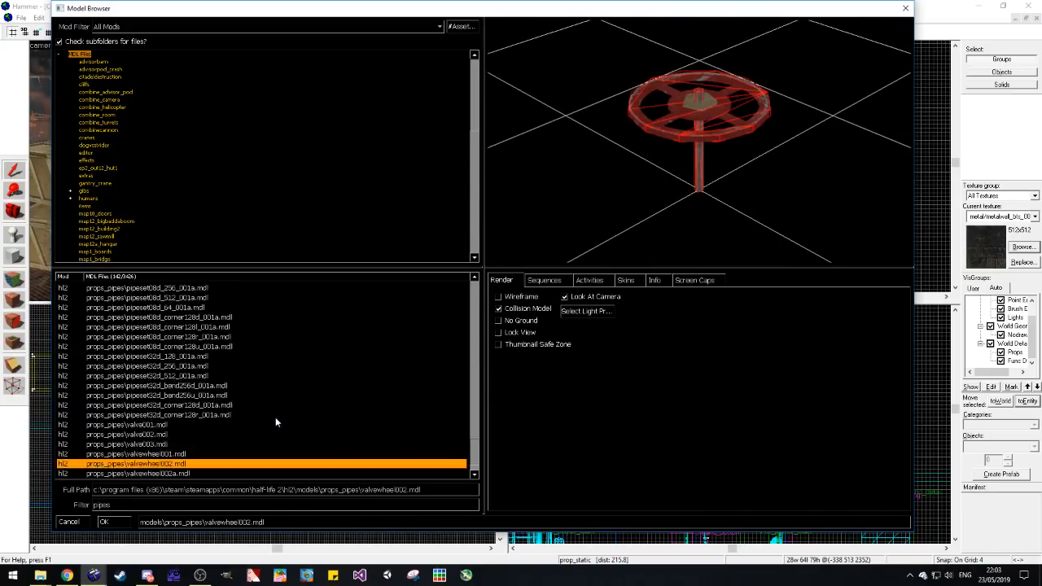
scroll(275, 417, "up", 10)
left_click(225, 327)
scroll(224, 327, "up", 3)
double_click(224, 327)
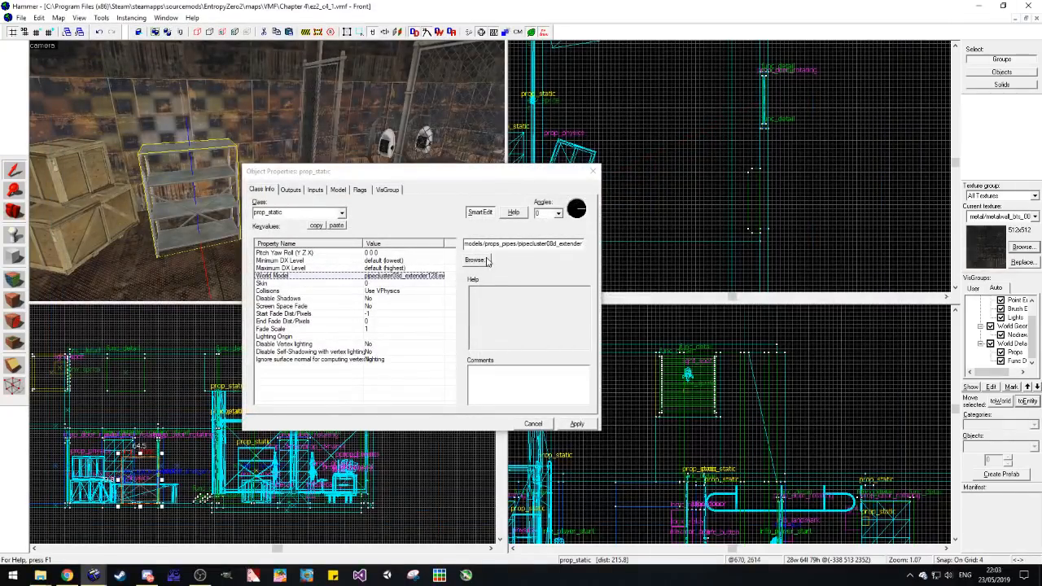
Step: Browse the pipe cluster and curved pipe models as alternatives for the prop's world model
left_click(475, 260)
left_click(247, 307)
scroll(249, 326, "up", 2)
left_click(251, 339)
key("Down")
key("Down")
key("Down")
key("Up")
key("Up")
key("Up")
key("Up")
key("Up")
key("Up")
key("Up")
key("Up")
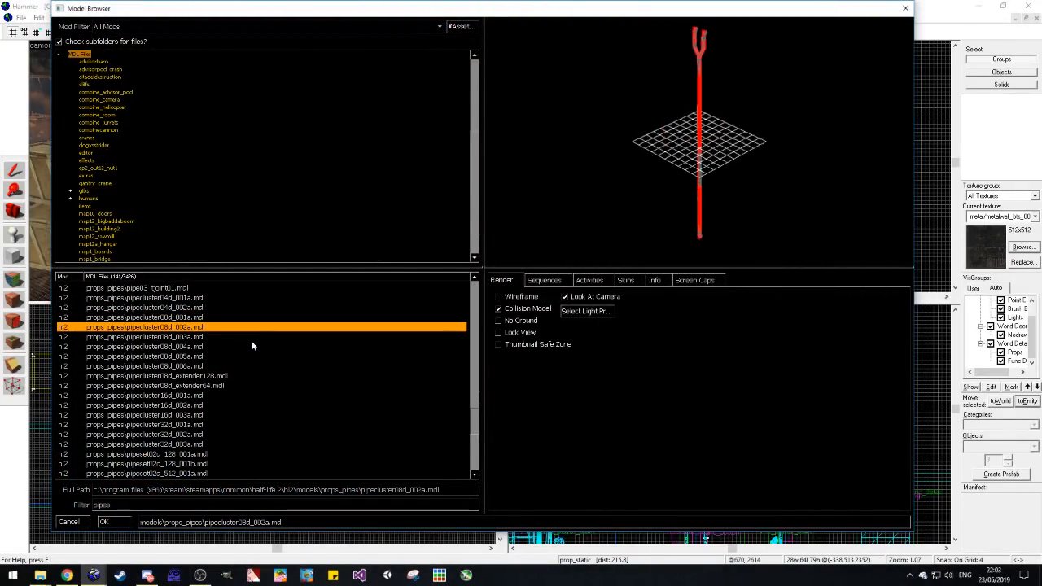
key("Up")
key("Up")
key("Up")
key("Up")
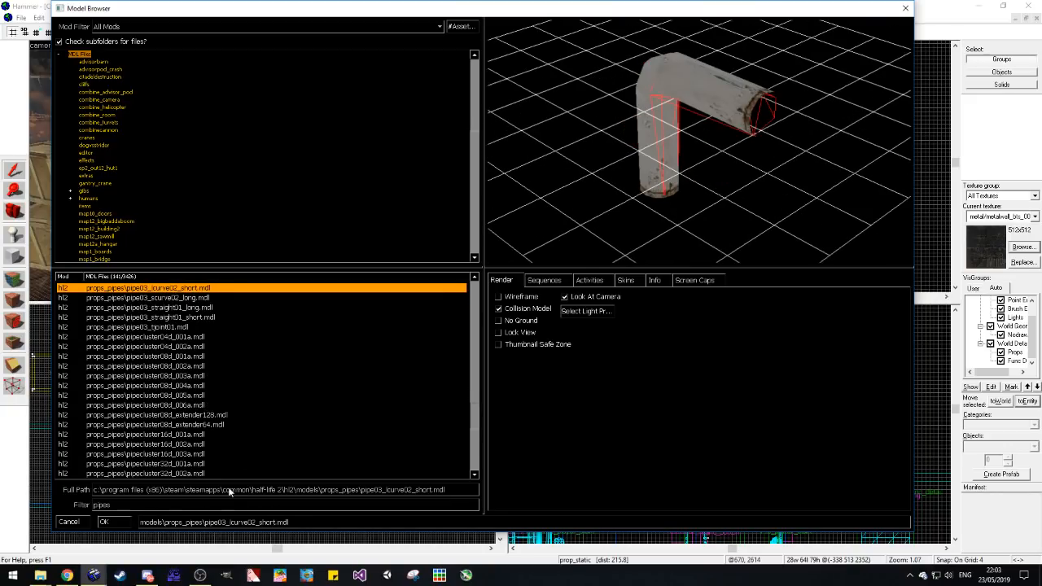
Step: Filter the models by gaspipes and set the prop's world model to gaspipes001a.mdl
type("gaspipe")
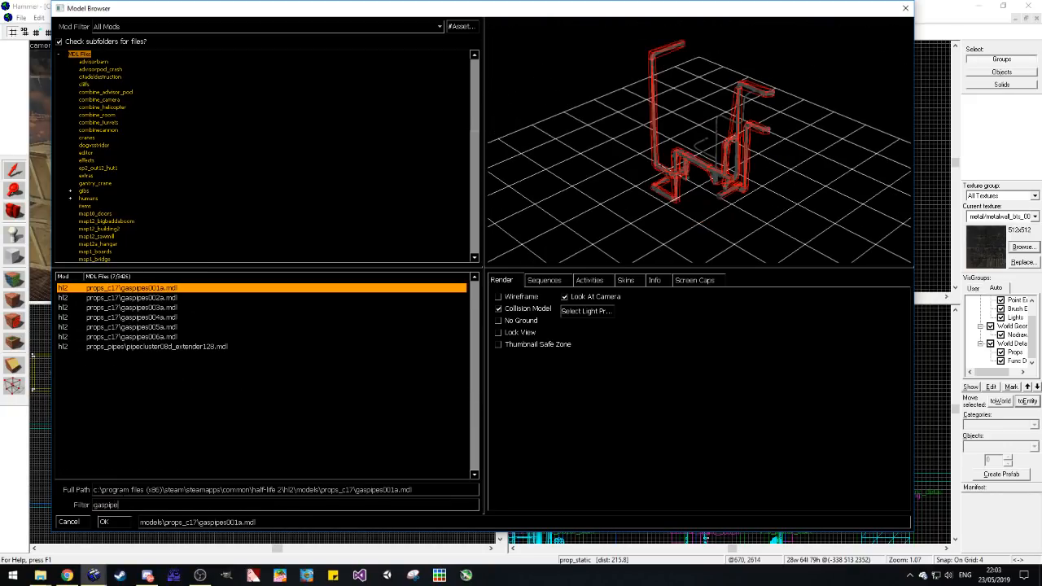
type("s")
key("Down")
key("Down")
key("Down")
key("Up")
key("Up")
key("Up")
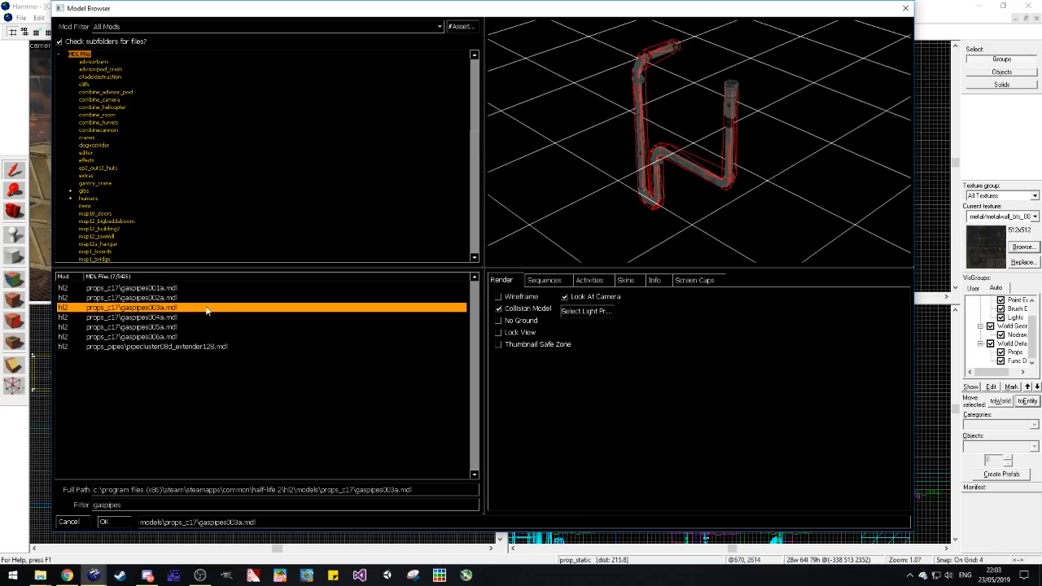
key("Return")
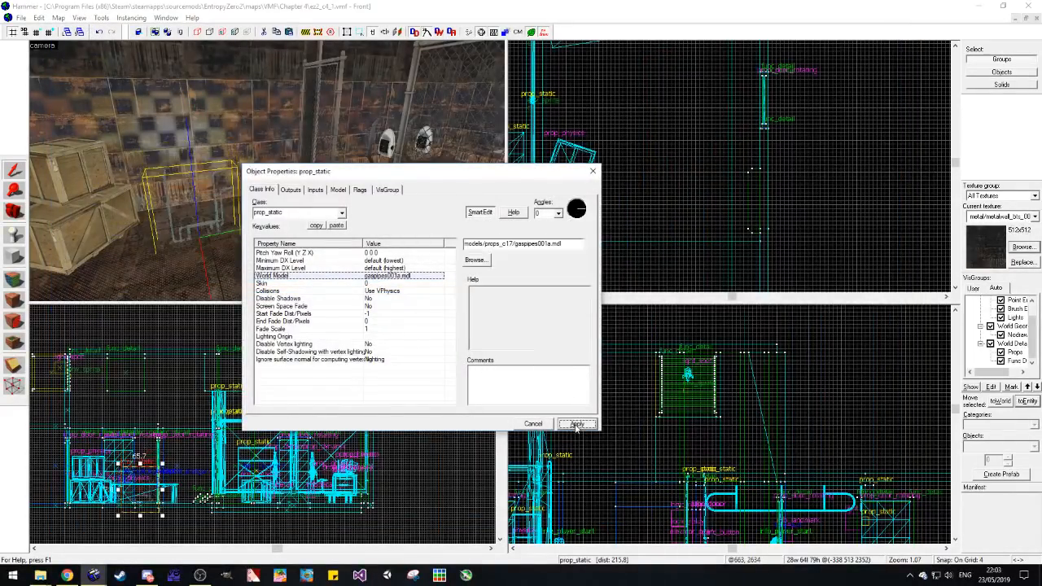
Step: Set Disable Shadows to Yes on the gas pipes prop and place it against the wall beside the crates
left_click(392, 292)
left_click(394, 299)
left_click(579, 243)
left_click(520, 261)
left_click(593, 171)
left_click(219, 160)
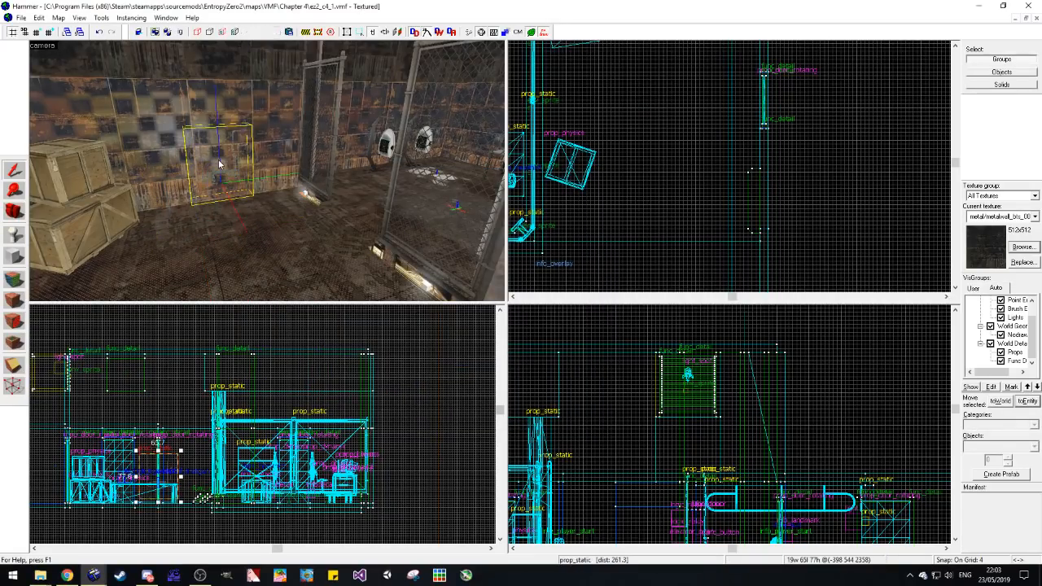
left_click(562, 213)
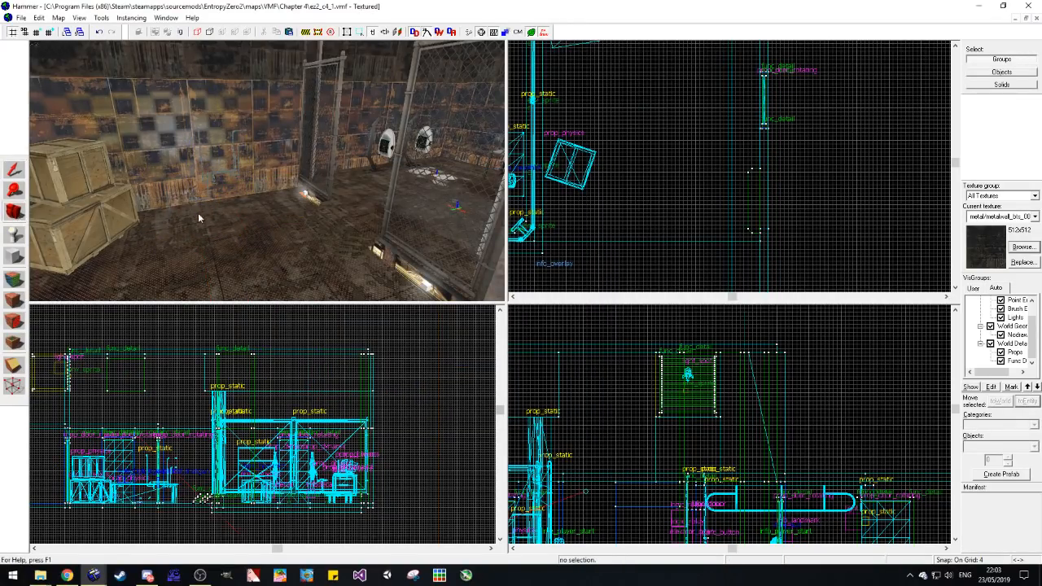
Step: Copy the gas pipes prop beside the crates and place the copy on the wall between the two doors
key("z")
key("s")
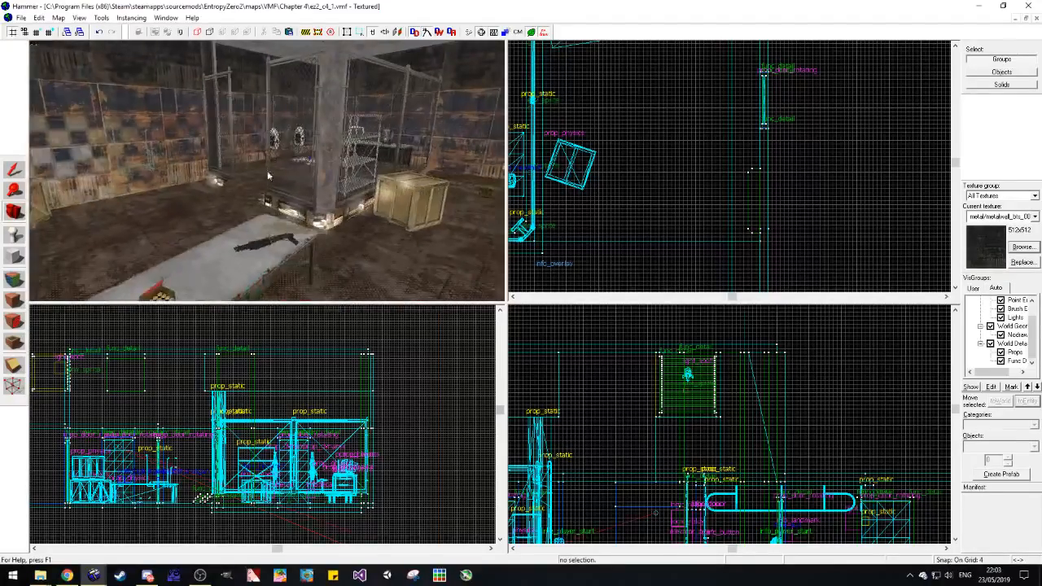
key("z")
left_click(155, 176)
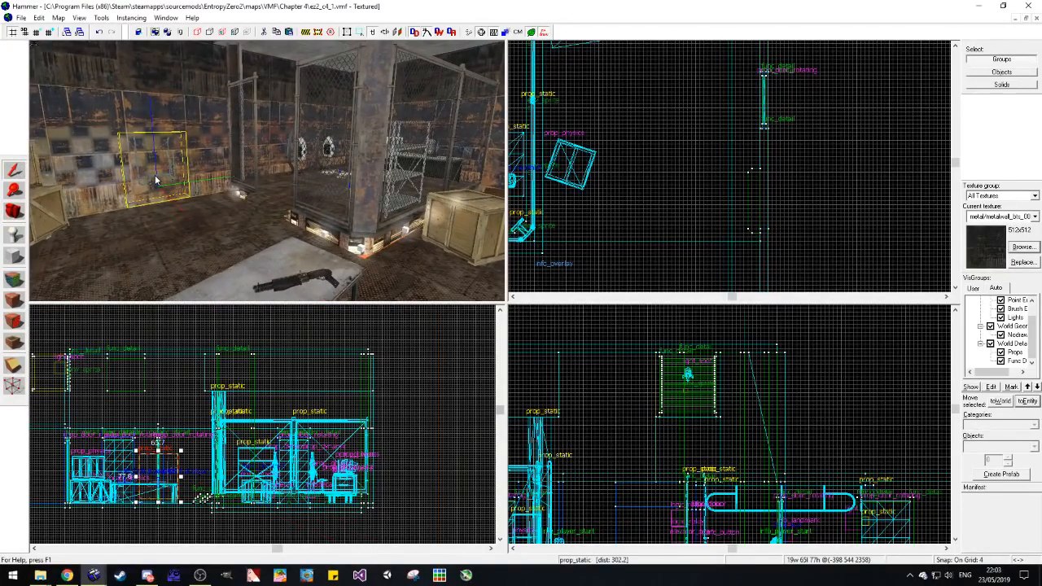
left_click(15, 212)
key("z")
key("s")
key("z")
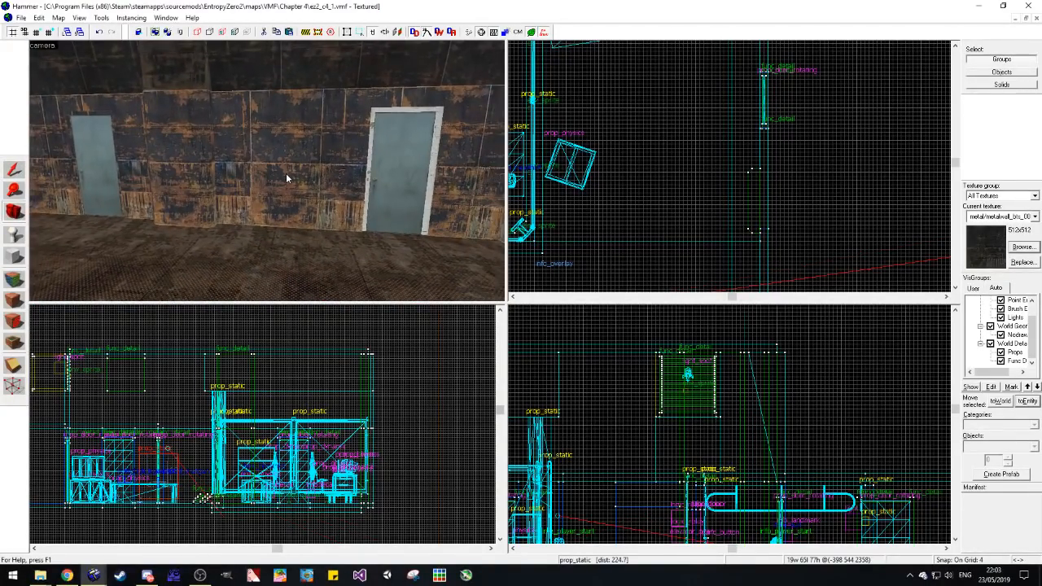
Step: Turn the gas pipes copy to 180 degrees and change its world model to gaspipes002a.mdl
double_click(284, 173)
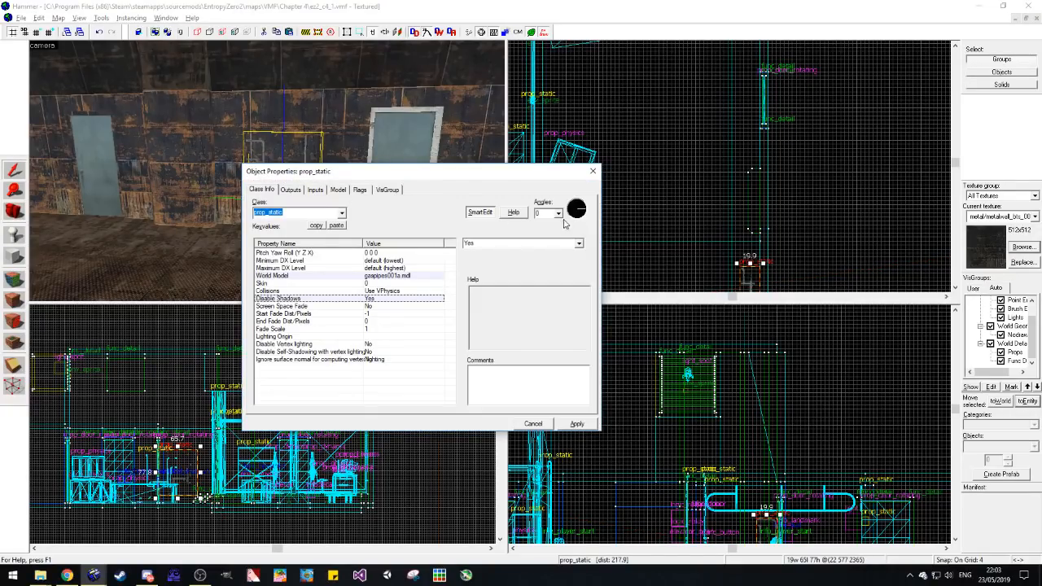
left_click(277, 275)
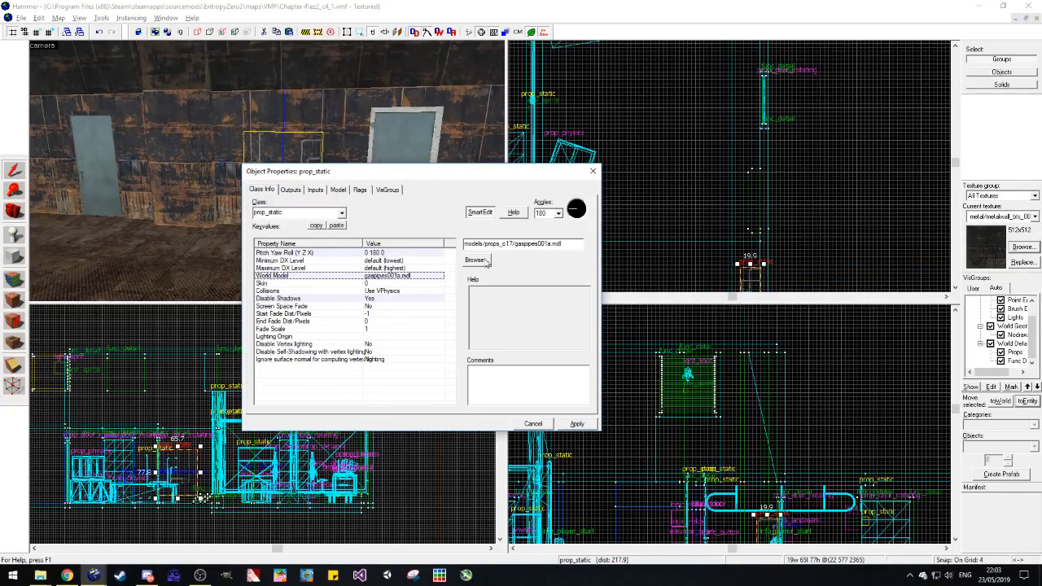
left_click(480, 323)
left_click(212, 309)
left_click(181, 317)
left_click(176, 326)
left_click(170, 336)
left_click(179, 297)
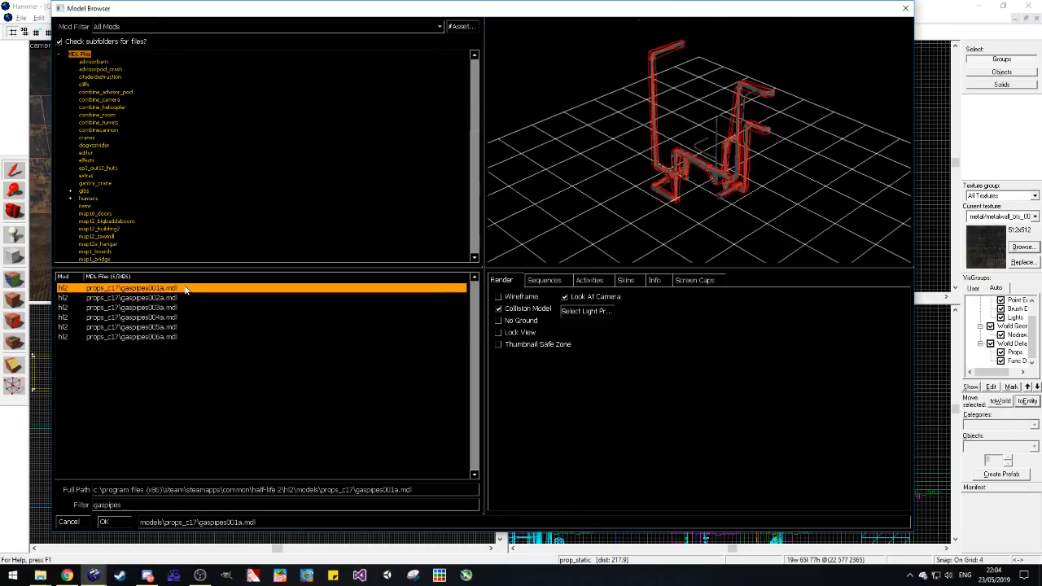
left_click(104, 521)
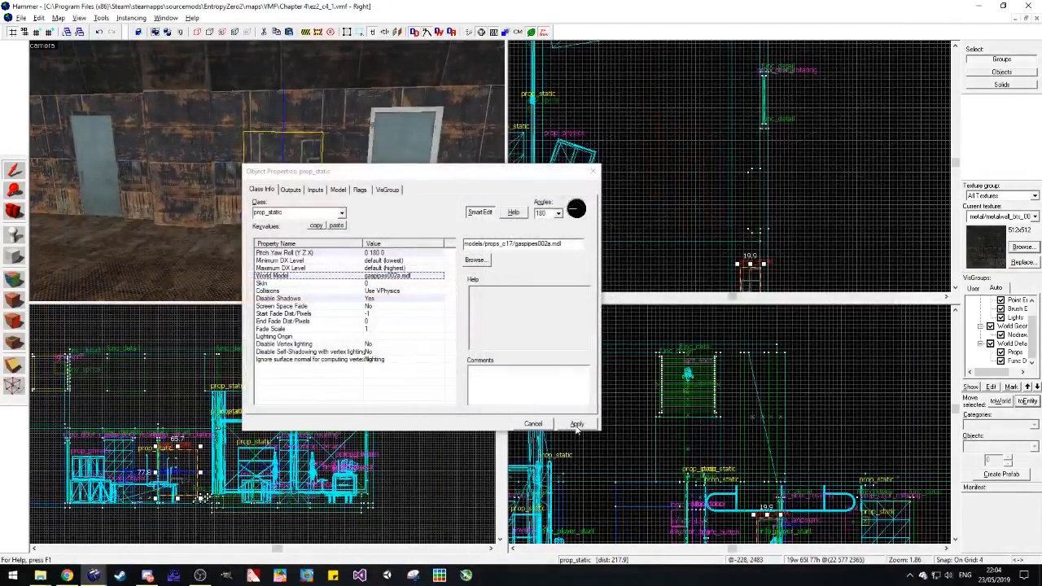
left_click(594, 172)
Step: Delete the gas pipes copy between the doors and undo the deletion
key("Delete")
left_click(283, 174)
key("Delete")
key("ctrl+z")
left_click_drag(264, 174, 269, 177)
key("ctrl+z")
key("ctrl+z")
key("ctrl+z")
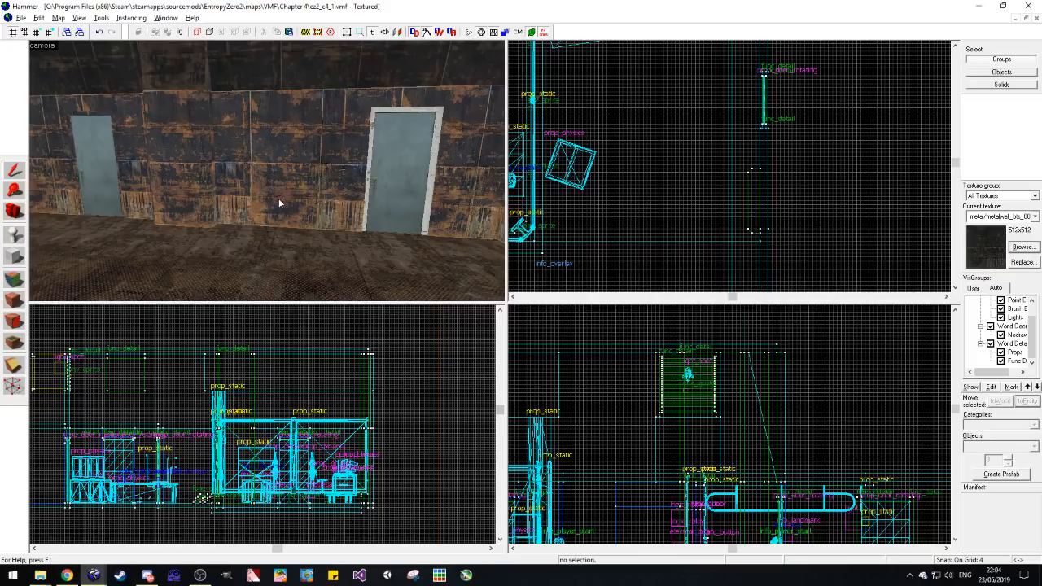
key("ctrl+z")
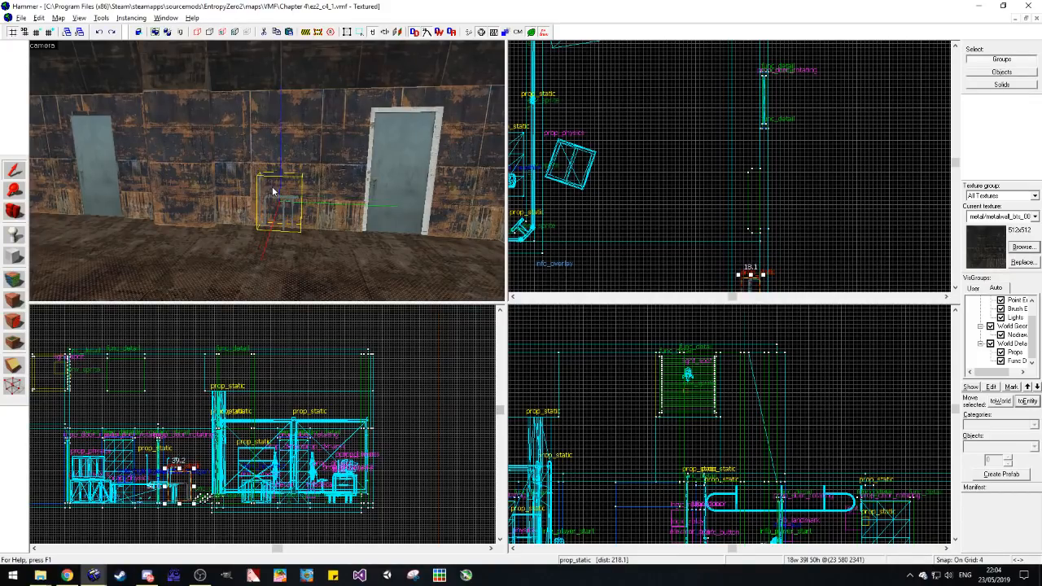
Step: Shift the gas pipes copy against the wall between the doors and check its fit up close
left_click_drag(284, 201, 279, 193, "shift")
left_click(651, 189)
key("z")
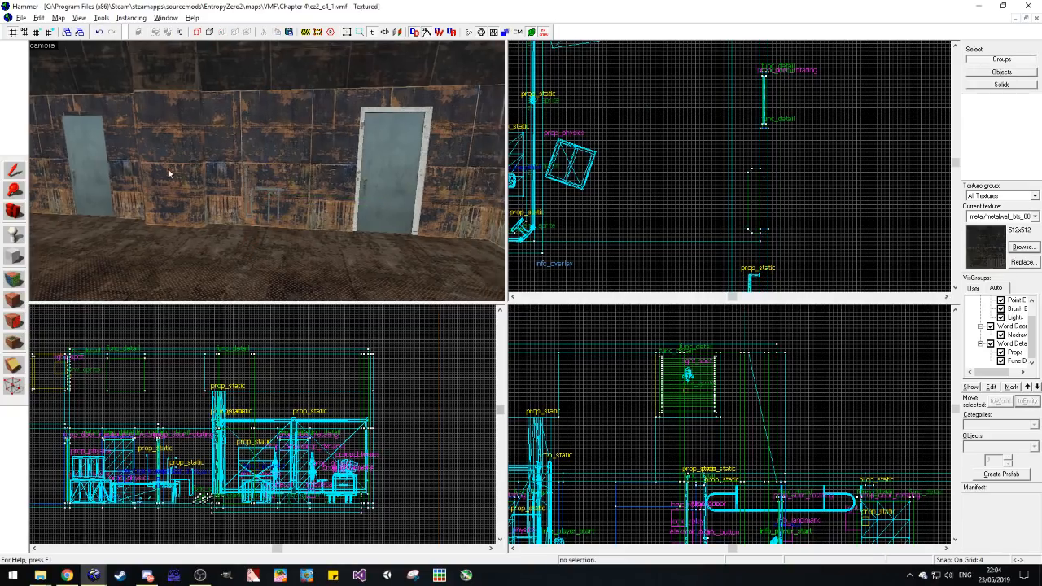
key("w")
key("d")
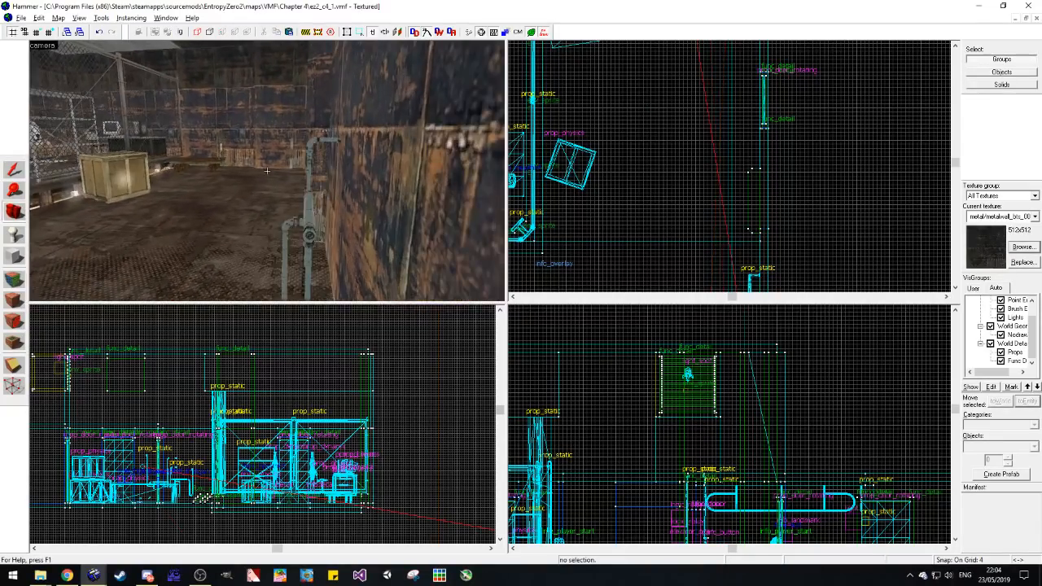
key("w")
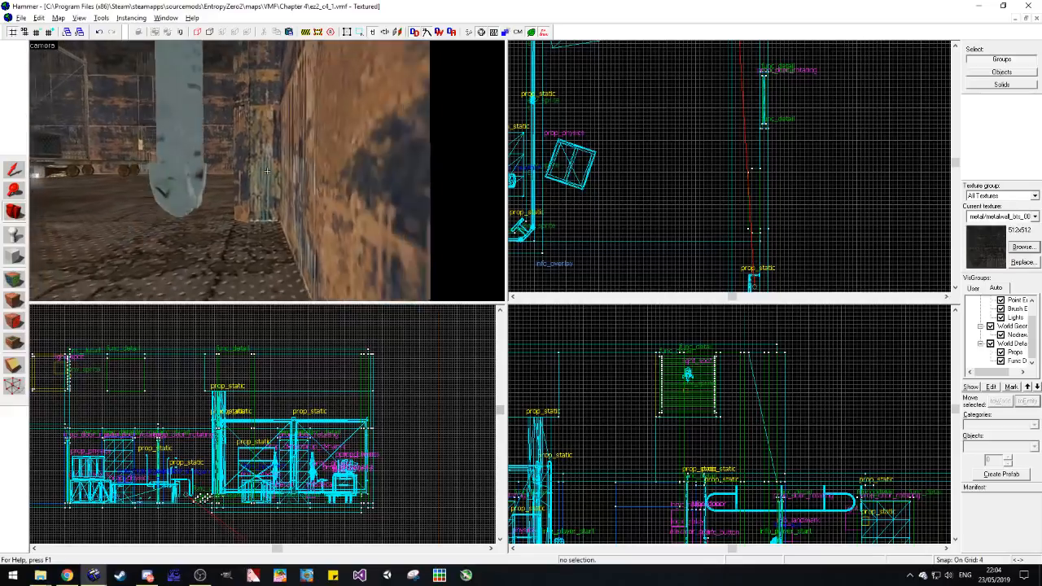
key("z")
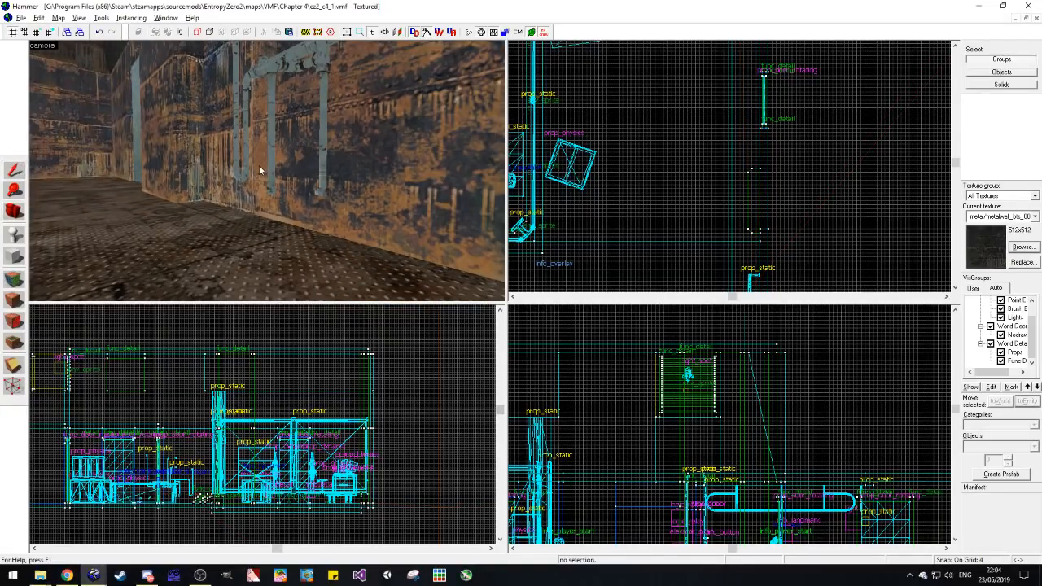
Step: Lower the gas pipes between the doors until their legs reach the floor
left_click(268, 164)
scroll(190, 506, "up", 9)
left_click_drag(170, 440, 171, 472)
key("Escape")
key("s")
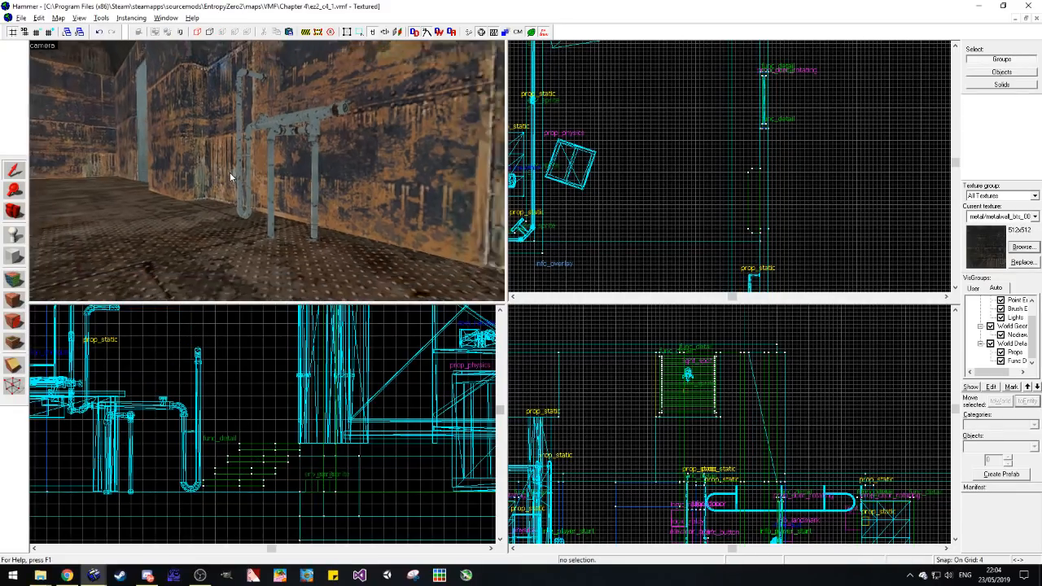
Step: Look over the door wall with its pipes, the caged desk area and the shelving to judge the room's detailing
left_click(12, 217)
key("z")
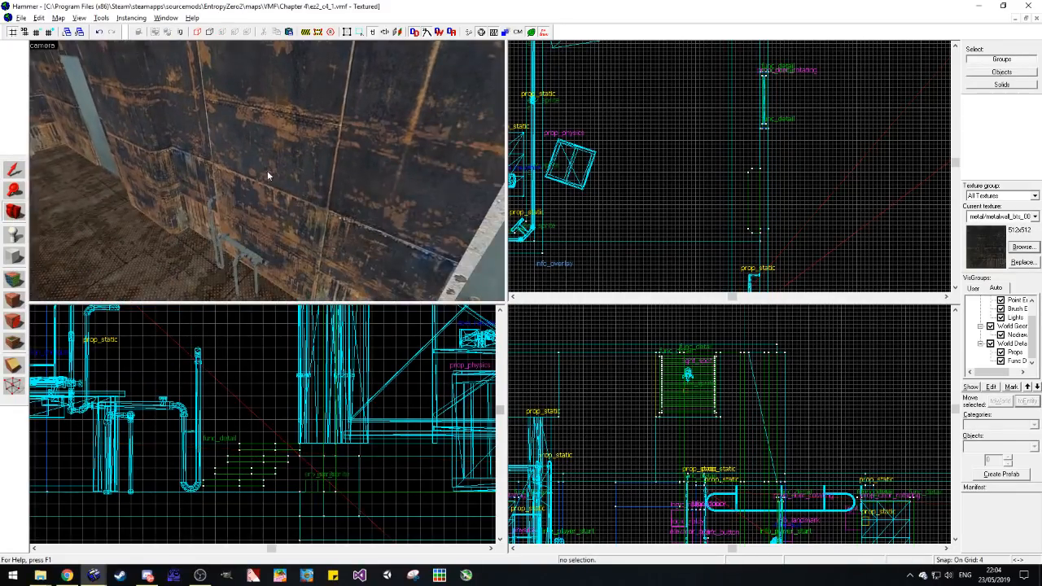
key("z")
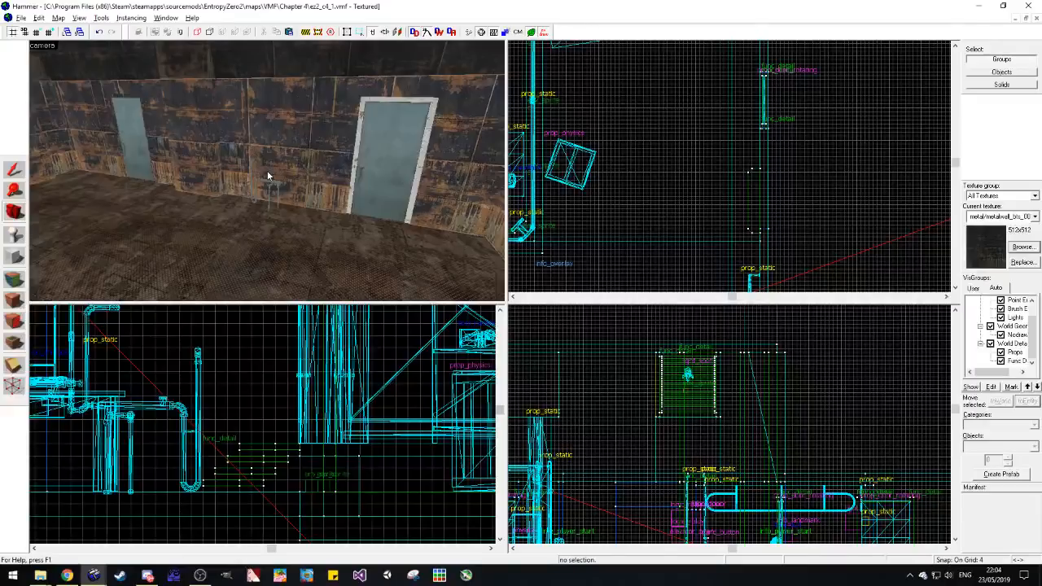
left_click_drag(332, 181, 267, 171)
key("w")
key("w")
key("w")
key("w")
key("w")
key("w")
key("w")
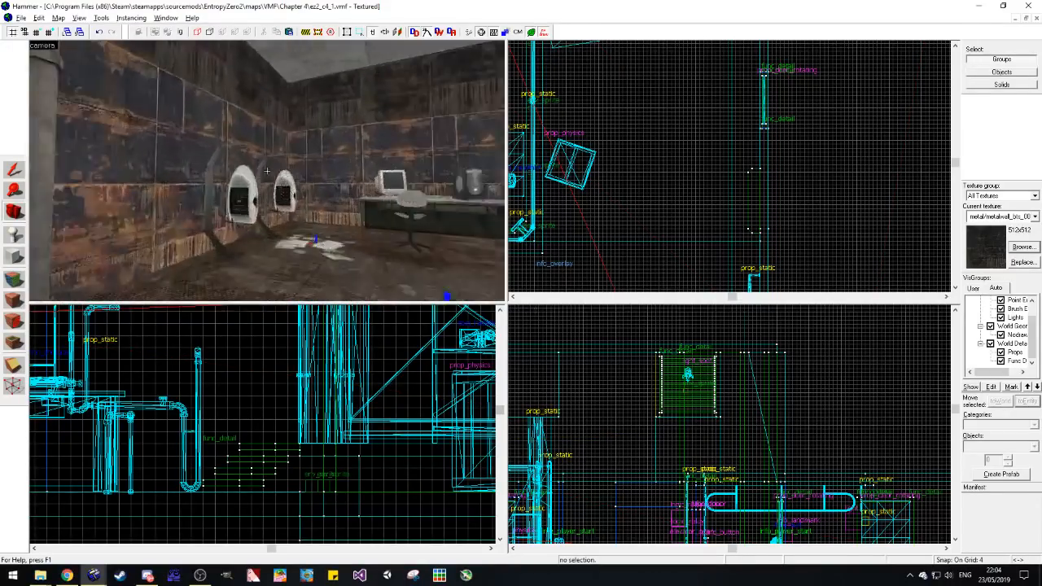
key("w")
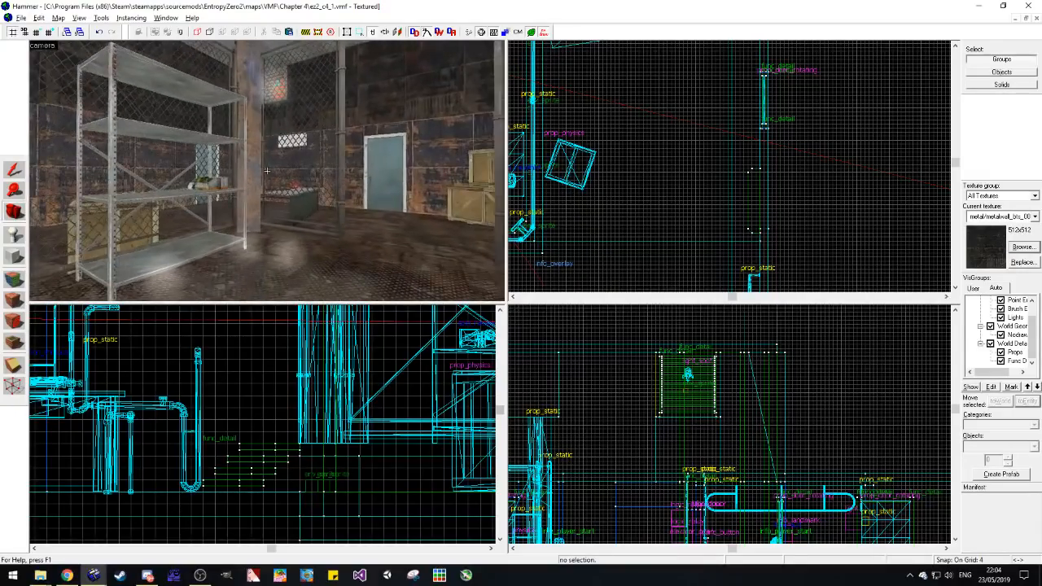
Step: Examine the rusted metal wall around the blue-grey door, the stacked crates and the wall pipes
key("w")
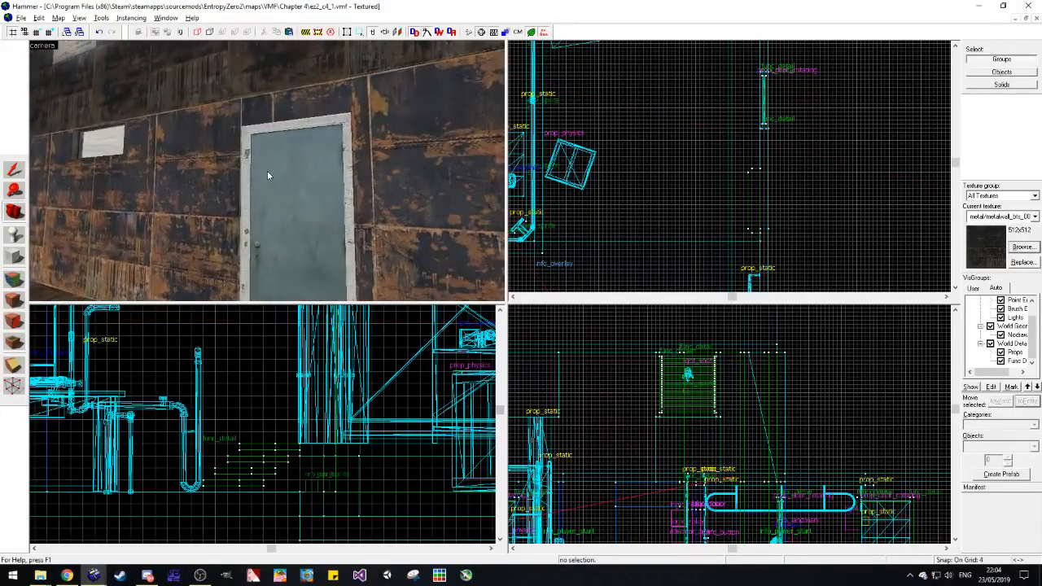
key("z")
key("z")
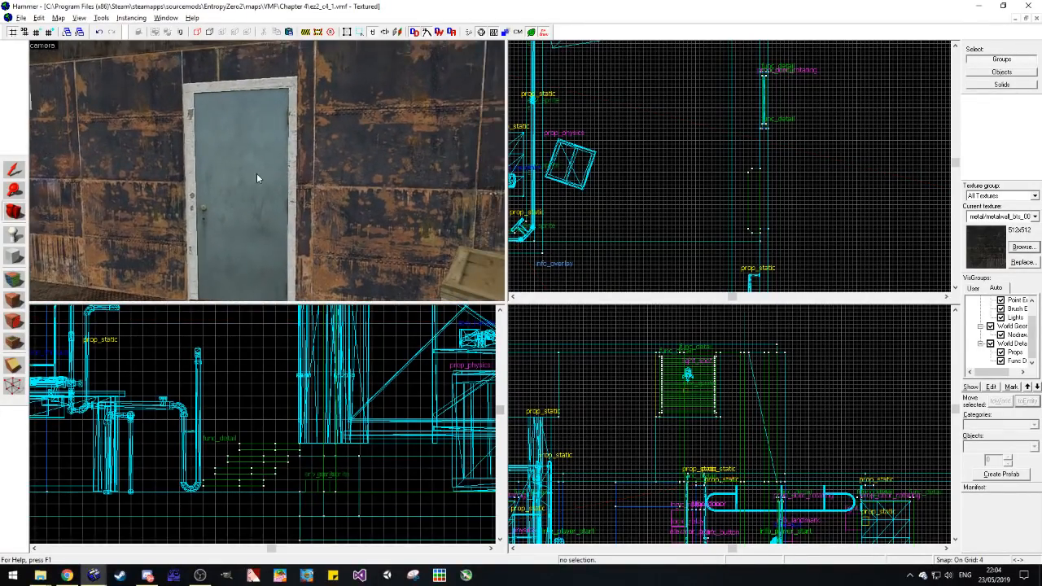
key("z")
key("w")
key("s")
key("w")
key("s")
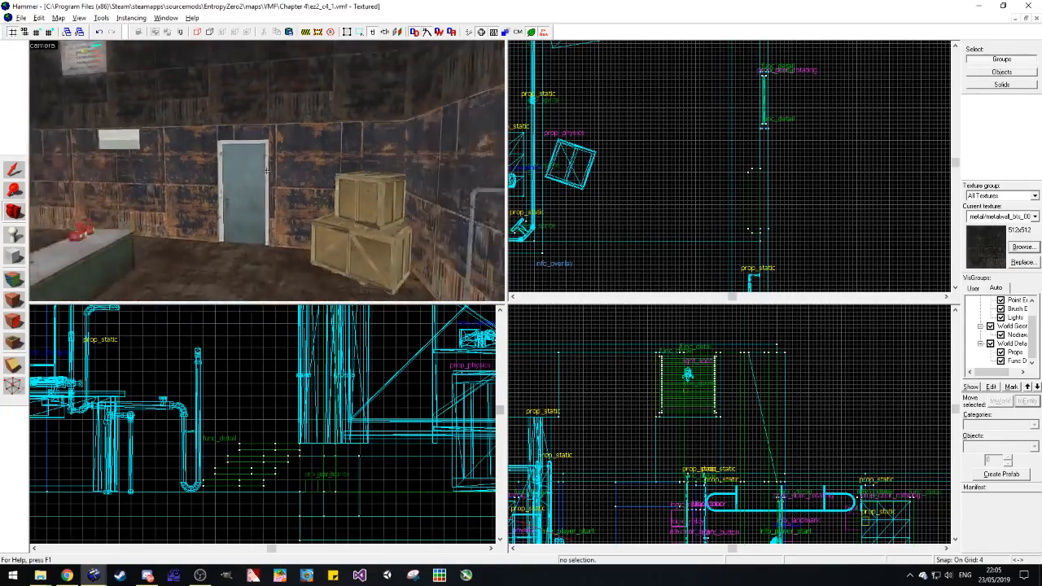
key("w")
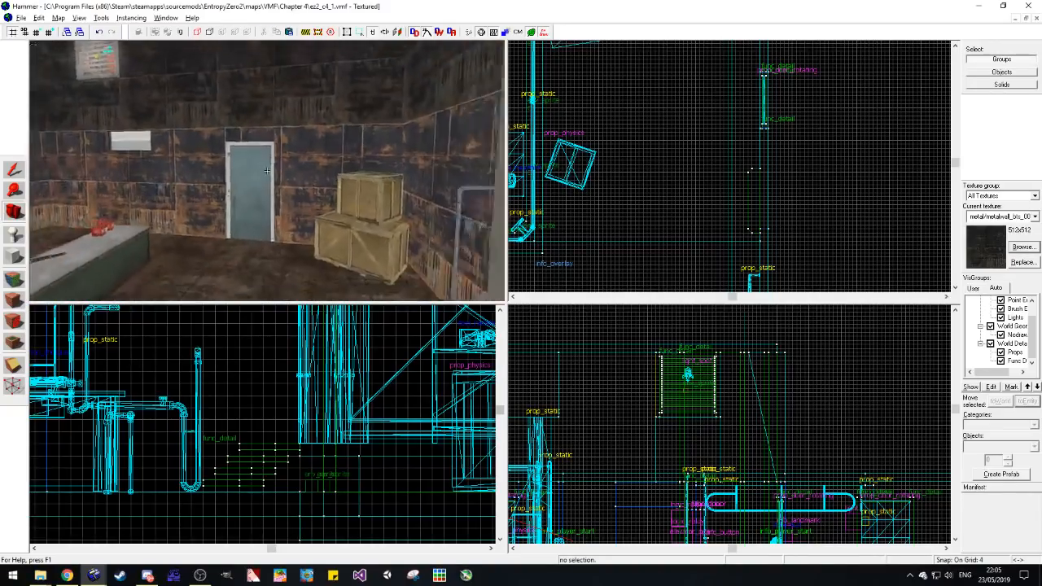
key("w")
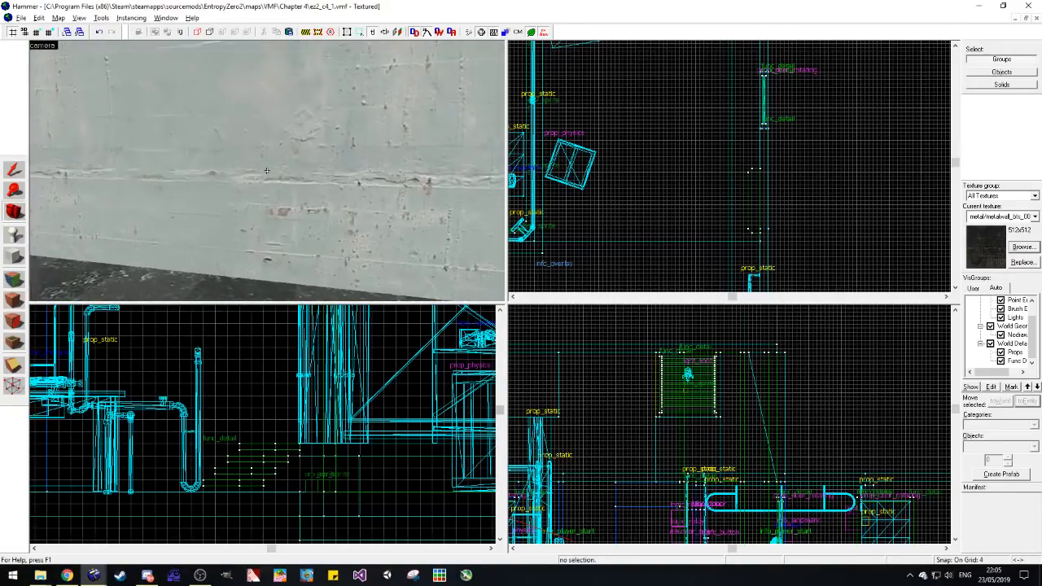
Step: Inspect the concrete corridor, the workbench and the caged area to judge the rooms' layout
key("z")
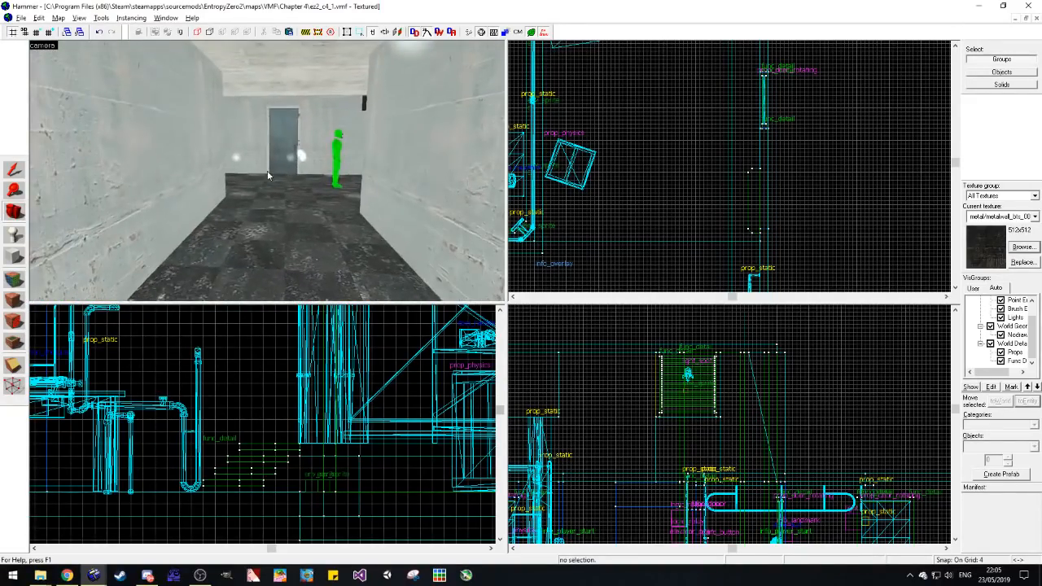
key("w")
key("w")
key("z")
key("z")
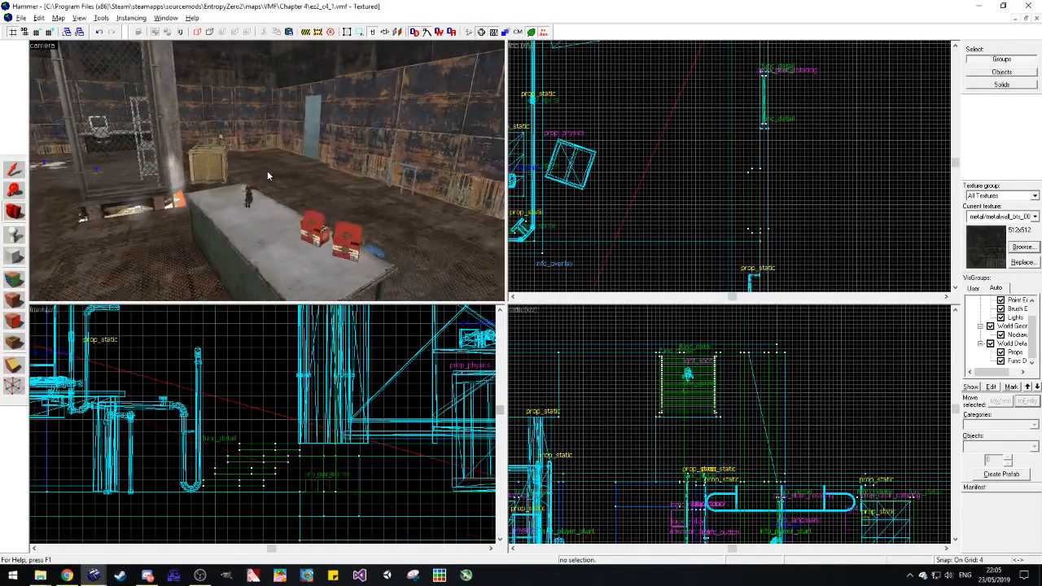
key("s")
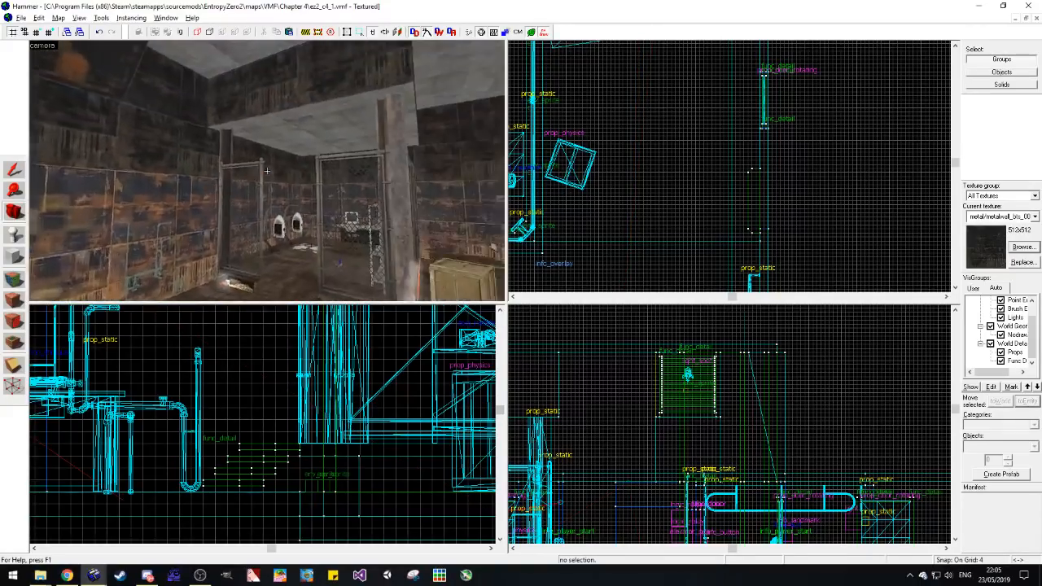
key("z")
key("z")
key("z")
key("z")
key("w")
key("w")
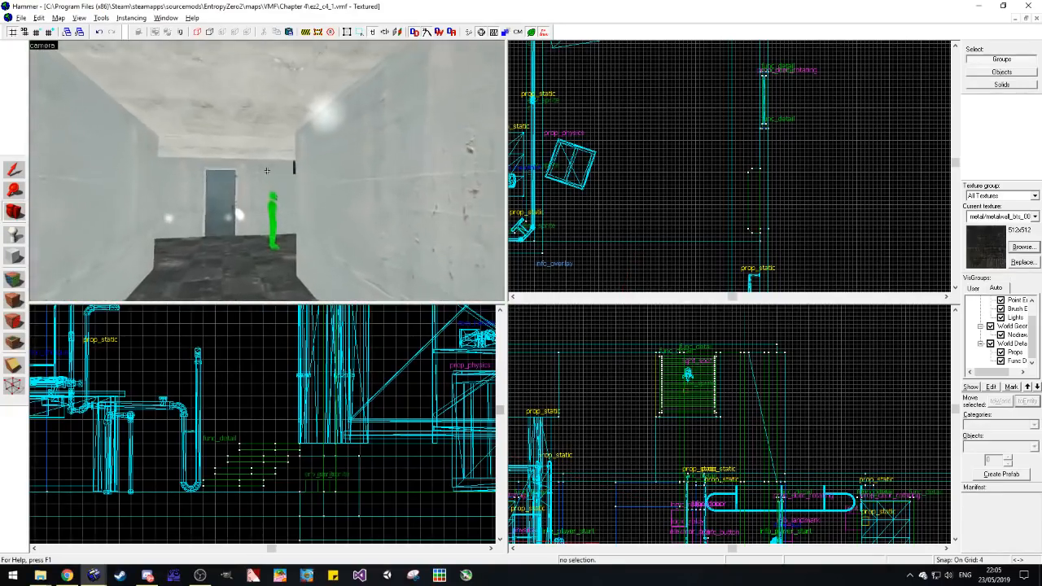
Step: Place an npc_citizen entity on the metal room's floor beside the workbench with the shotgun and ammo boxes
key("z")
key("s")
key("d")
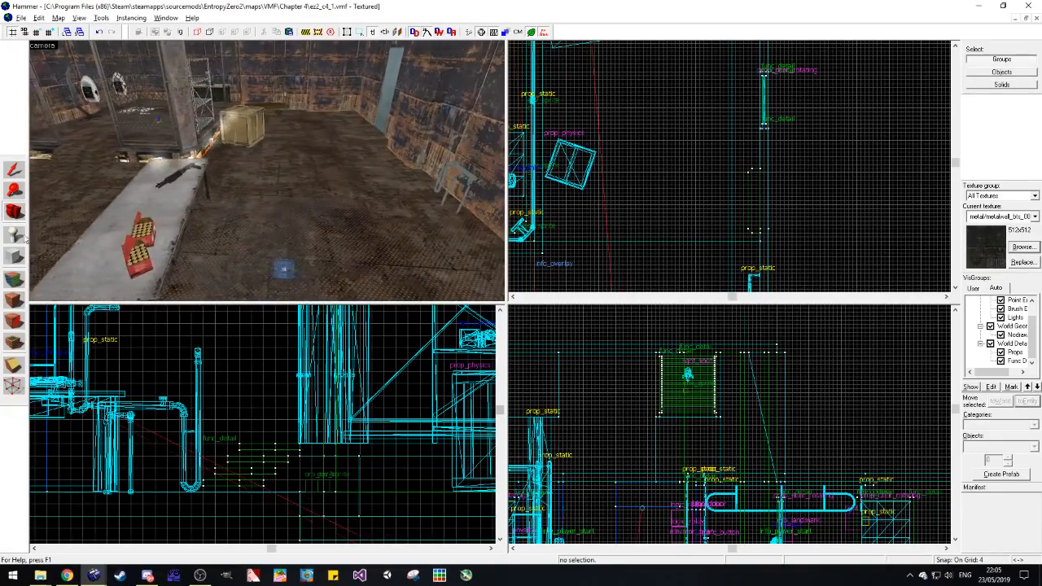
left_click(15, 235)
type("npc_rel")
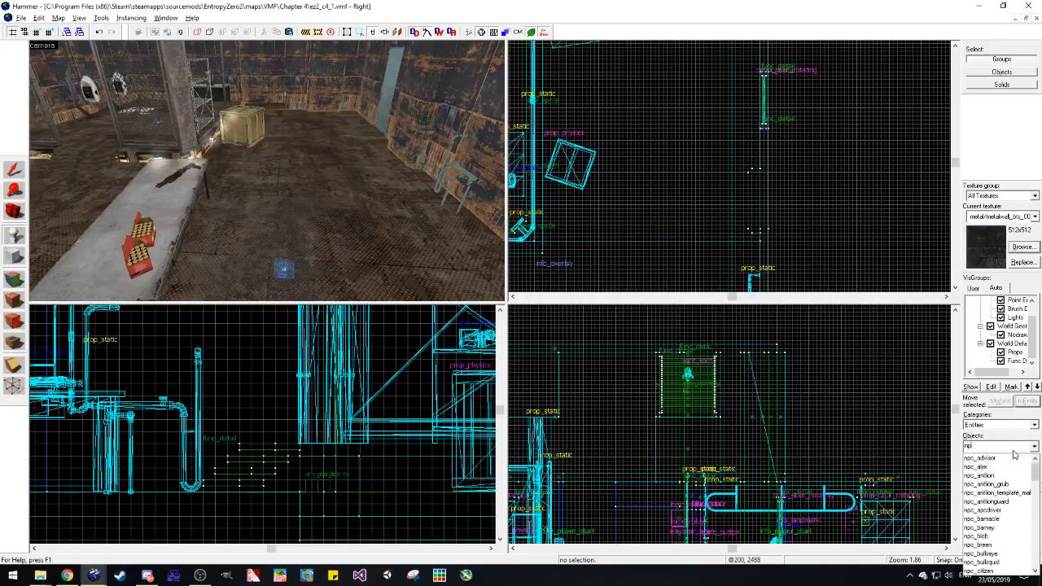
key("BackSpace")
key("BackSpace")
type("ci")
left_click(998, 460)
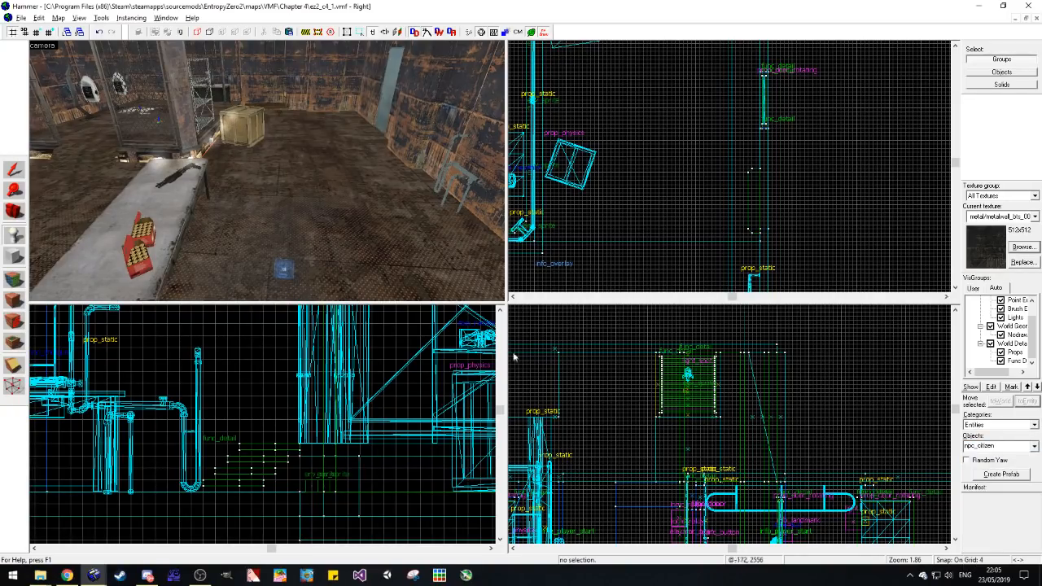
left_click(235, 234)
Step: Set the citizen's type to Rebel in its object properties and apply it
key("alt+Return")
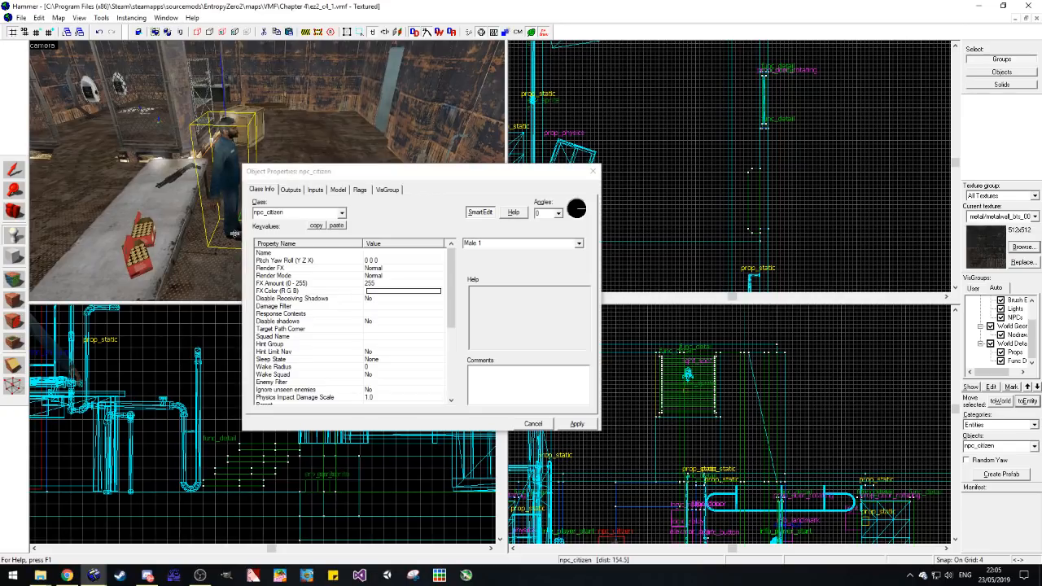
scroll(443, 363, "down", 5)
left_click(399, 344)
left_click(401, 337)
left_click(394, 366)
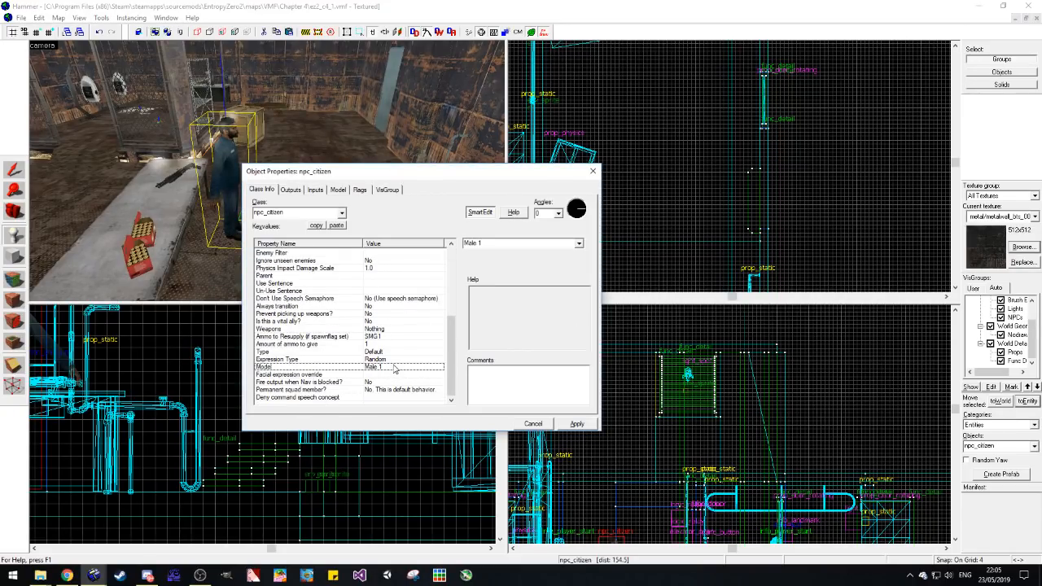
left_click(579, 245)
left_click(579, 245)
left_click(401, 346)
left_click(402, 351)
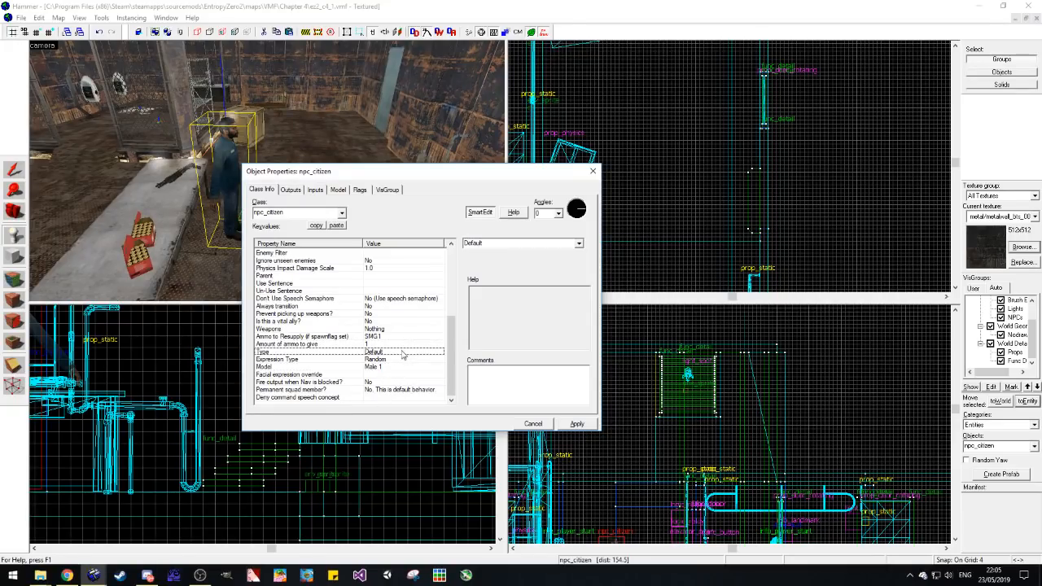
left_click(579, 245)
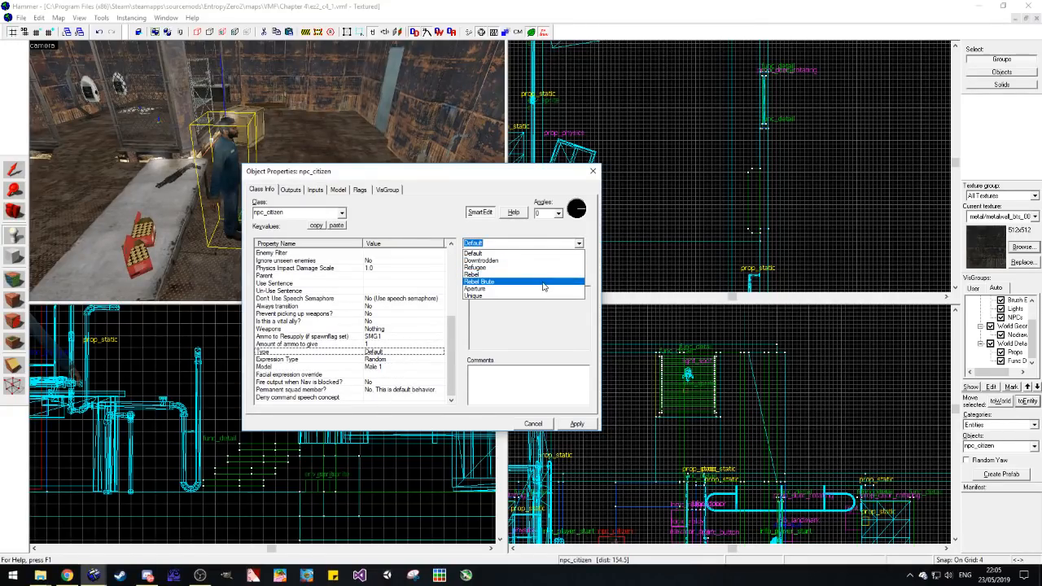
left_click(525, 274)
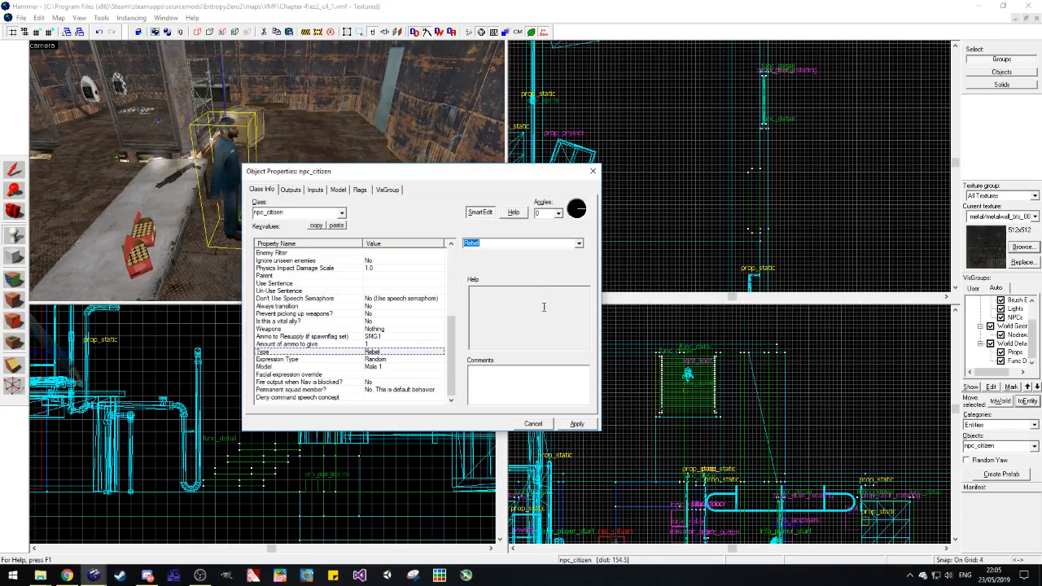
left_click(583, 427)
Step: Turn the citizen to an angle of 180 and enable its Not Commandable flag
left_click_drag(453, 306, 417, 390)
left_click(582, 426)
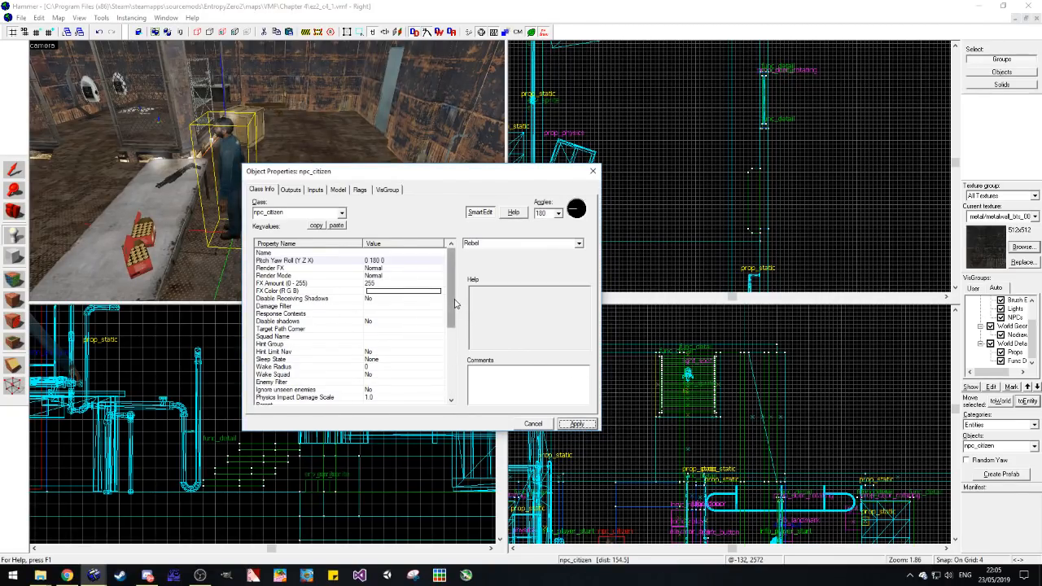
left_click_drag(453, 304, 452, 376)
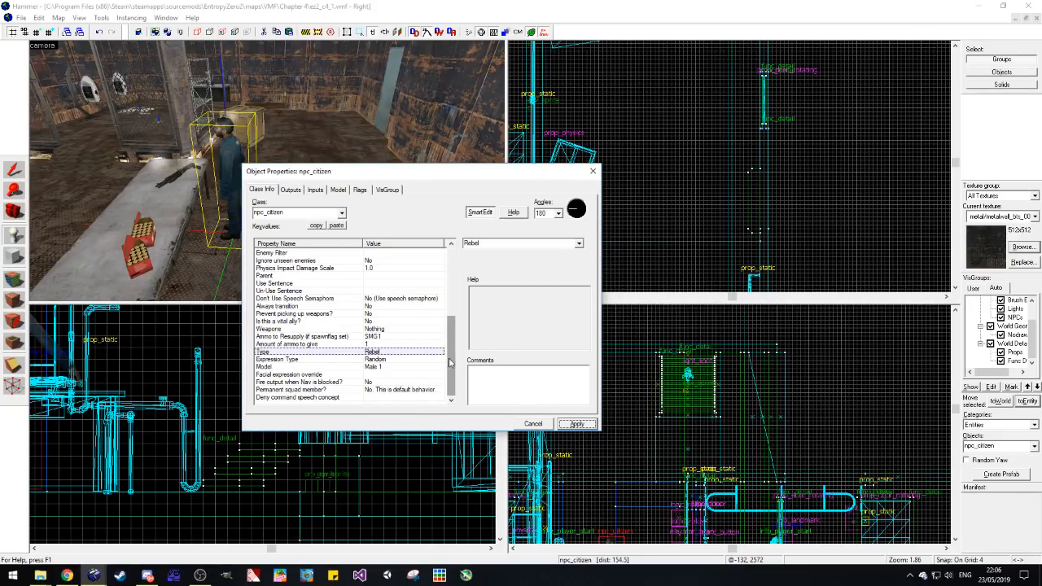
left_click(389, 330)
mouse_move(450, 369)
left_mouse_down()
mouse_move(450, 322)
mouse_move(438, 377)
left_mouse_up()
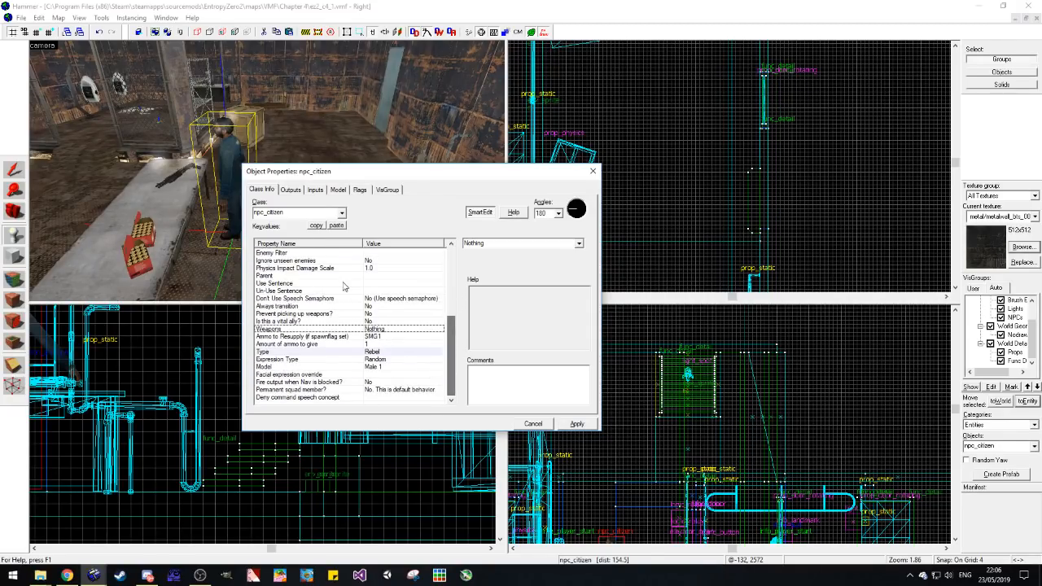
left_click(358, 189)
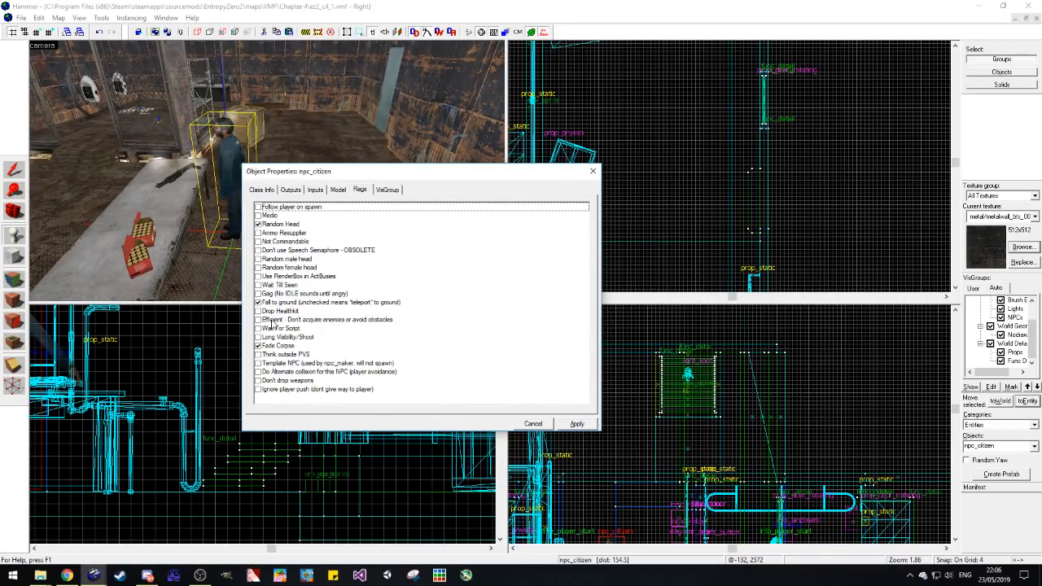
left_click(258, 242)
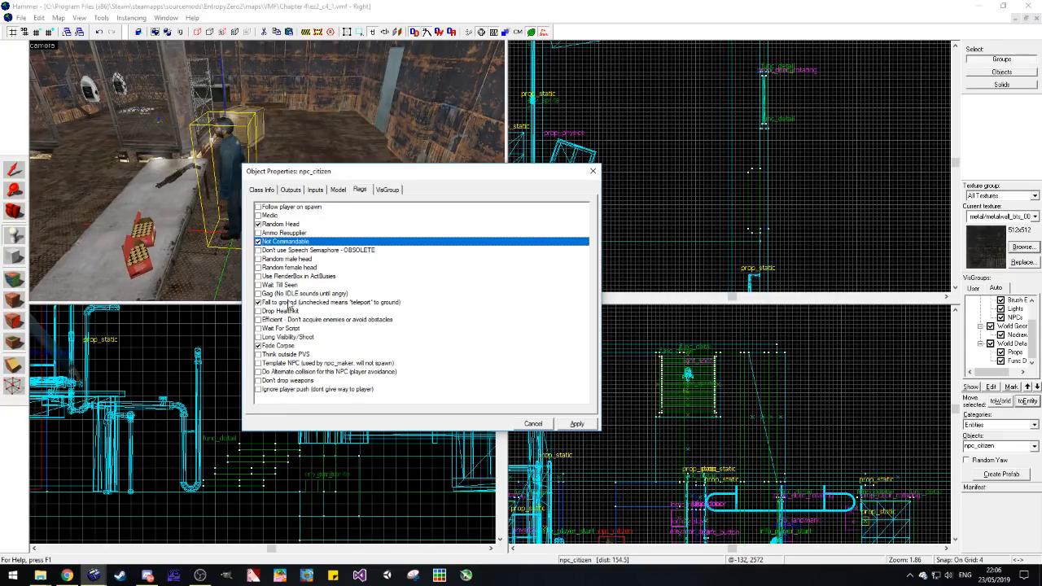
Step: Set the citizen's squad name to rebels_1, apply it and close the object properties
left_click(261, 189)
scroll(387, 328, "up", 5)
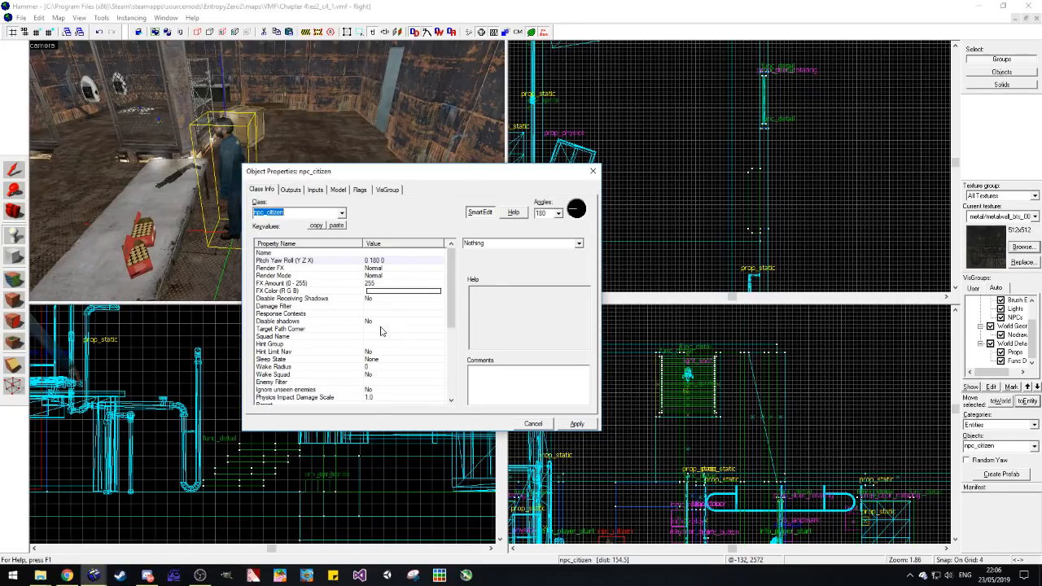
left_click(380, 336)
type("rebels_1")
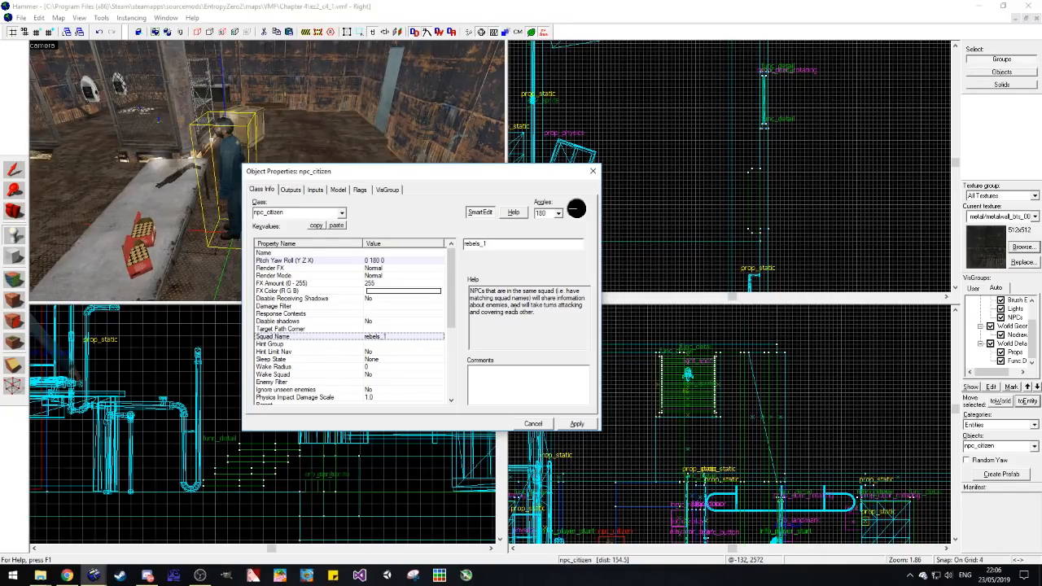
left_click(576, 424)
scroll(368, 302, "down", 3)
scroll(368, 302, "up", 3)
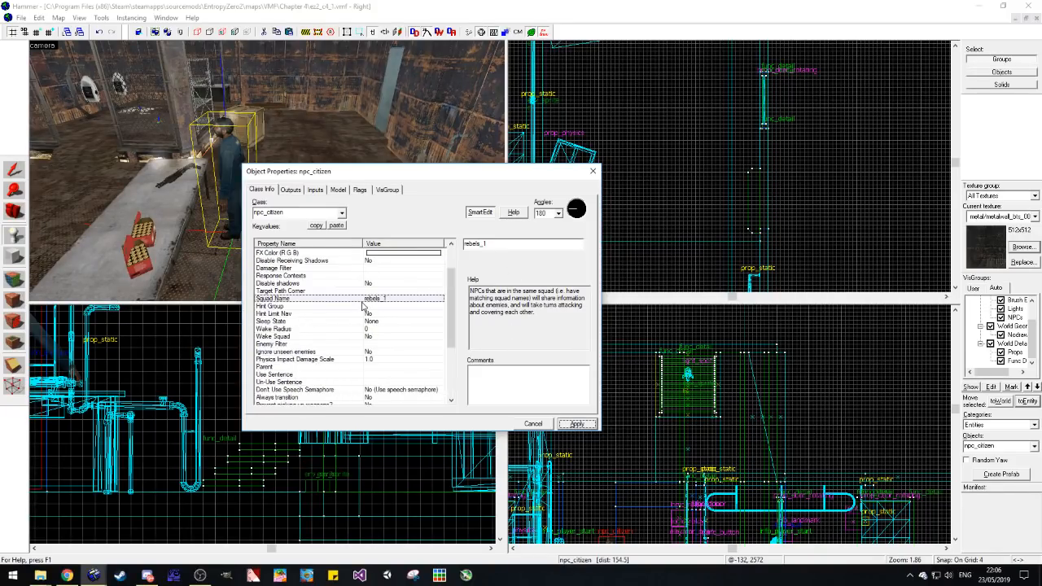
left_click(593, 171)
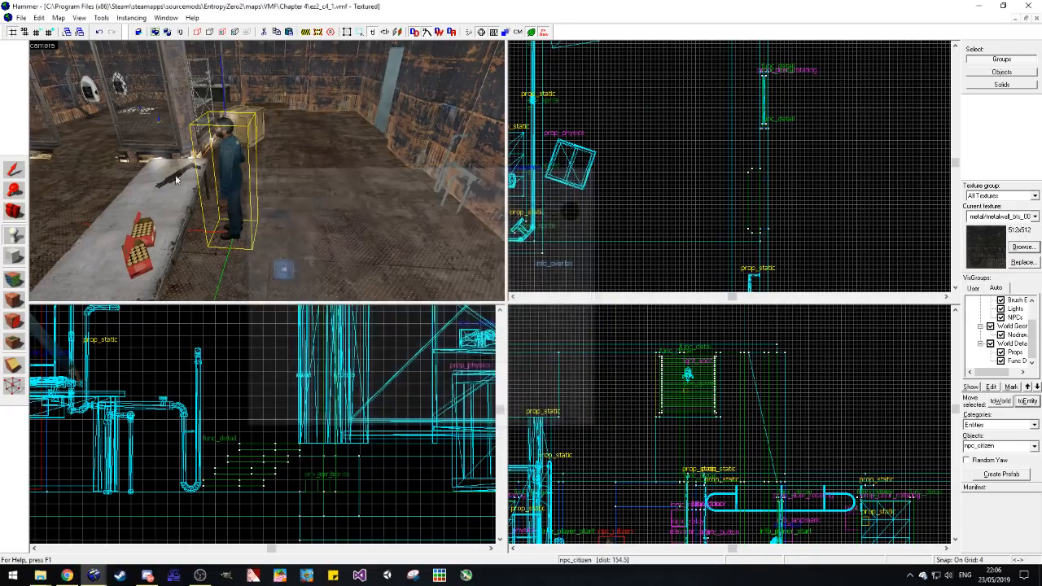
Step: Cut the citizen from beside the workbench and paste it onto the floor near the small wall pipes
left_click(15, 171)
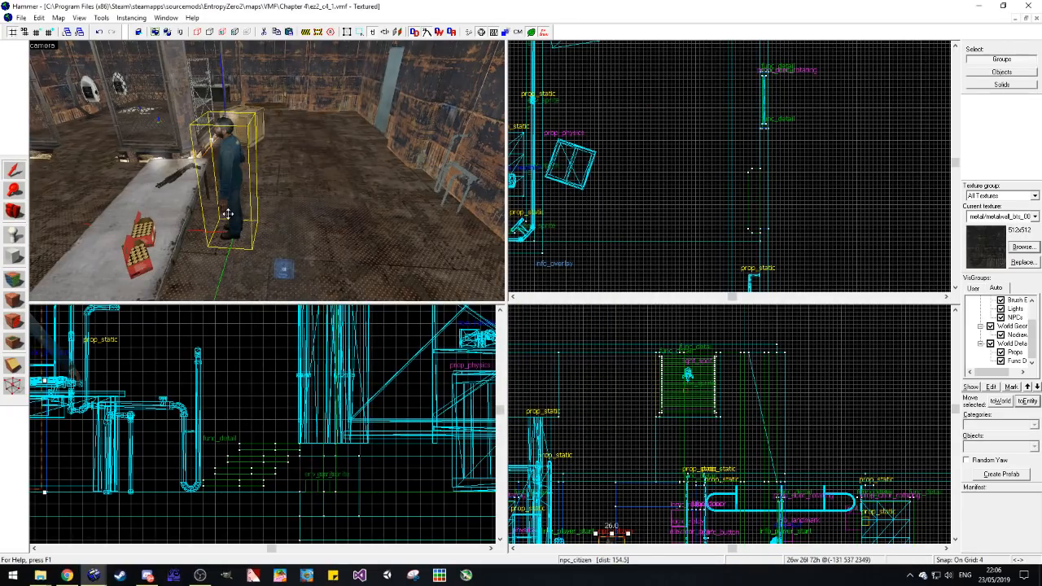
key("ctrl+x")
key("ctrl+v")
left_click(612, 208)
left_click(407, 133)
key("z")
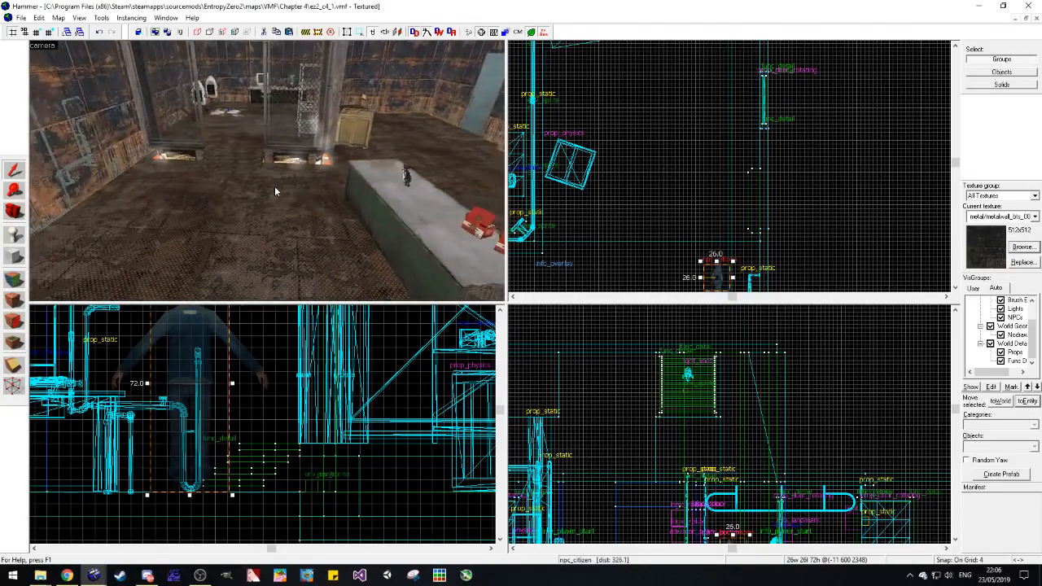
key("z")
key("Escape")
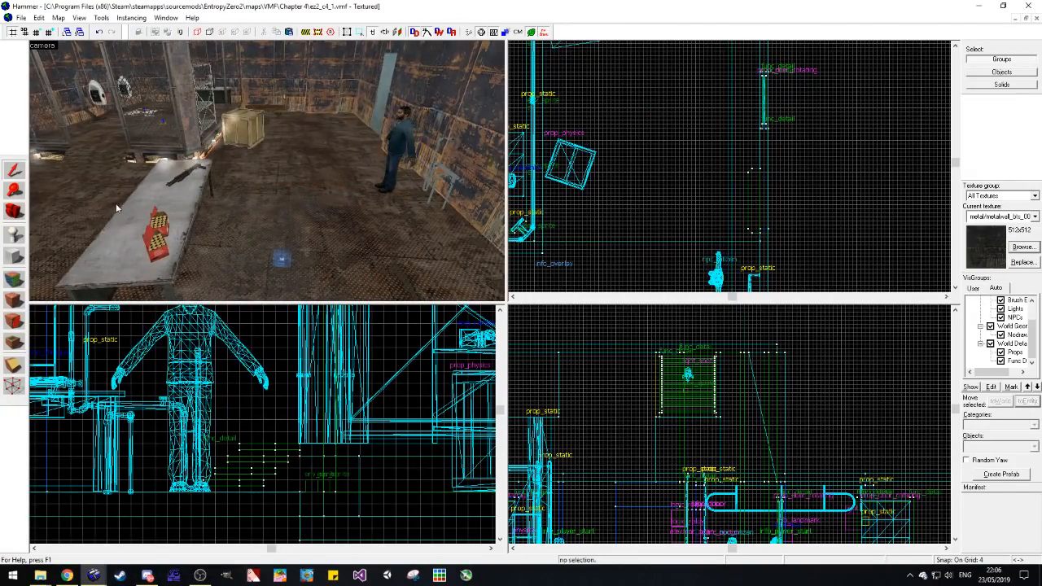
Step: Place a weapon_smg2 entity on top of the wooden crate beside the chain-link cage
key("z")
key("w")
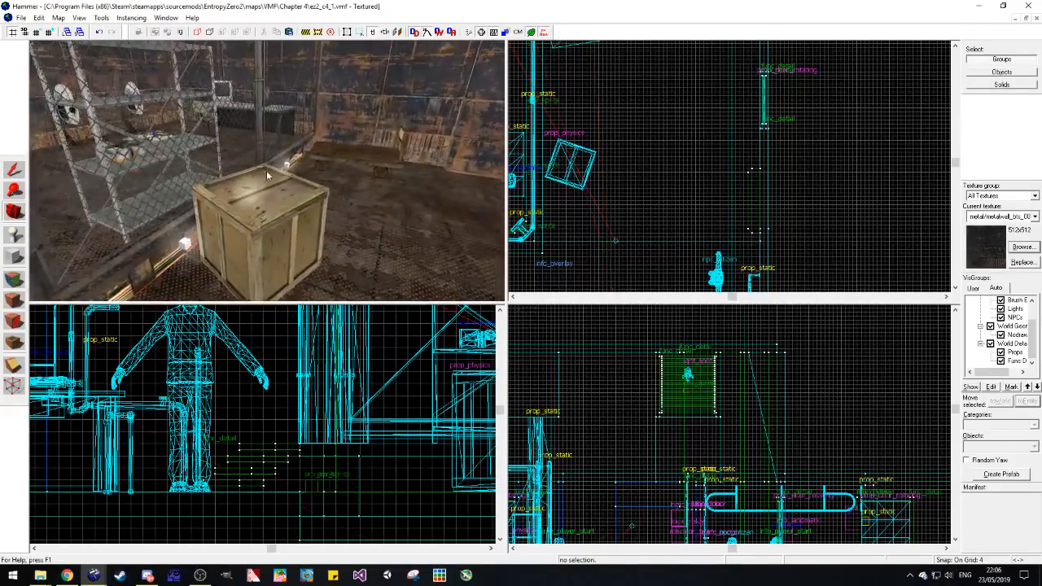
key("z")
left_click(15, 234)
left_click(997, 446)
type("weap")
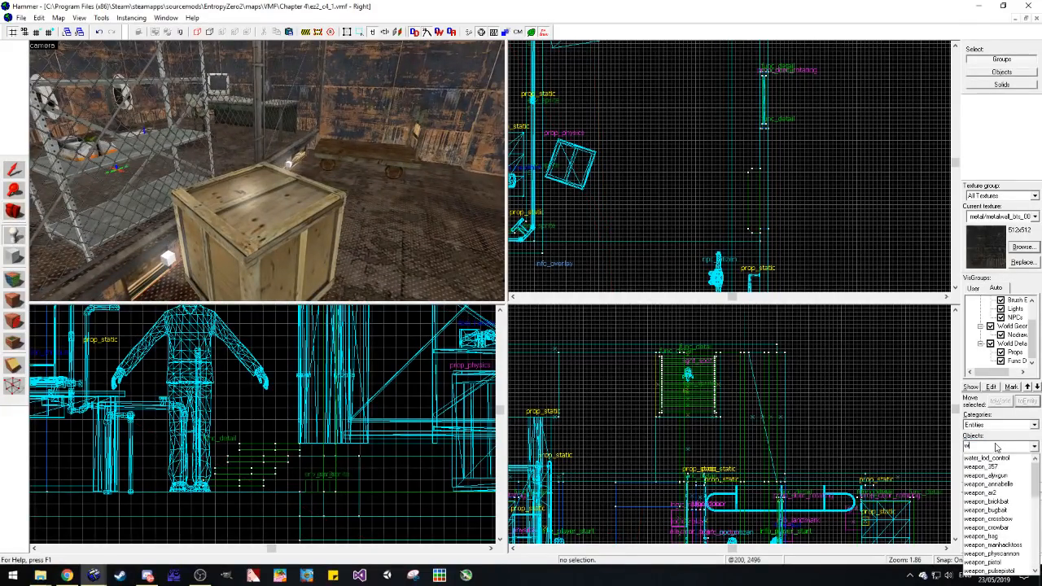
type("on_smg2")
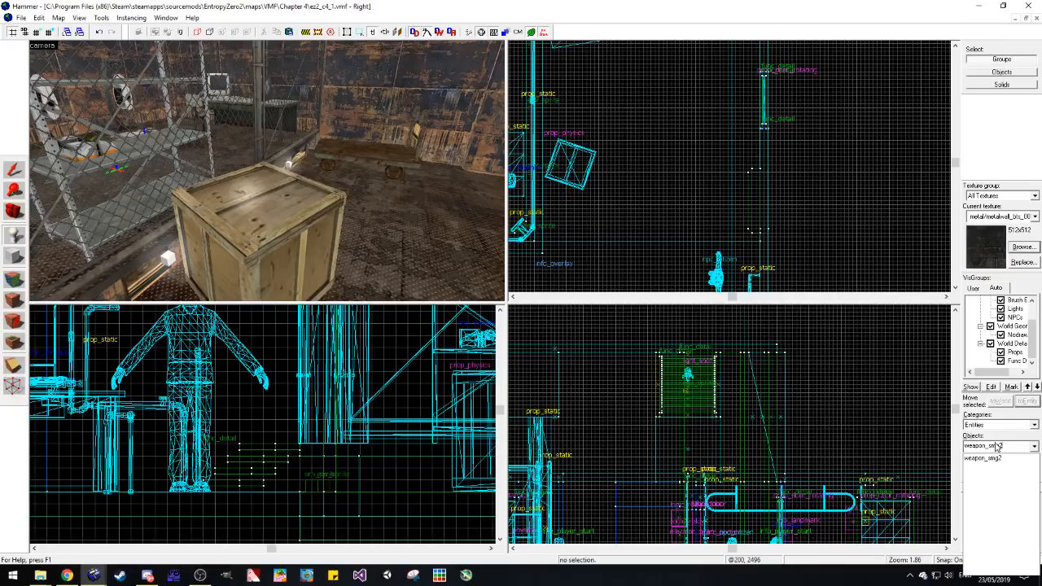
key("Return")
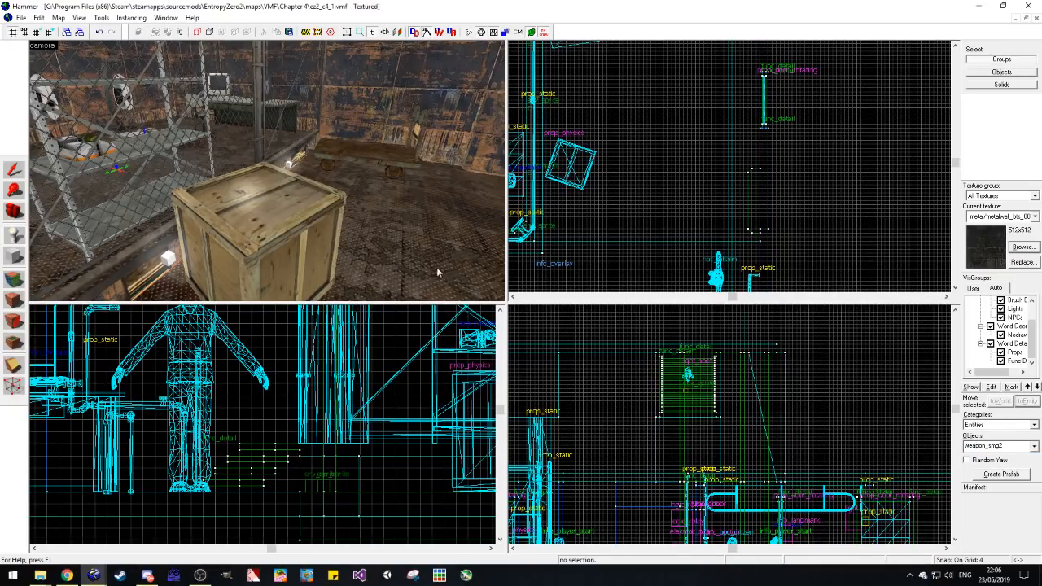
left_click(244, 201)
left_click_drag(576, 192, 575, 173)
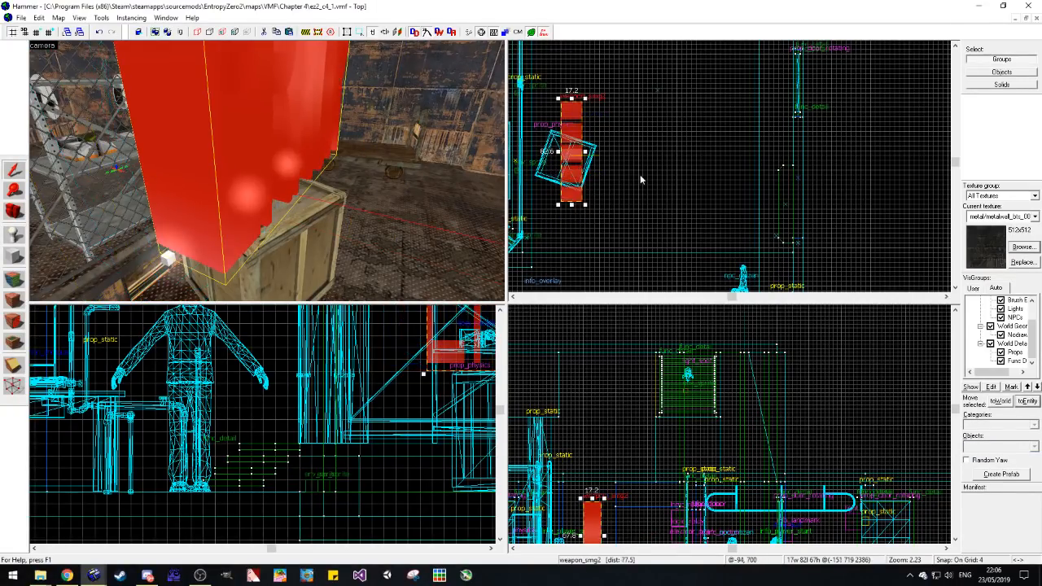
Step: Examine the weapon_smg2 model on the wooden crate from several viewpoints in the camera view
left_click(639, 174)
scroll(244, 203, "down", 3)
left_click(16, 215)
left_click_drag(196, 179, 267, 170)
key("z")
key("z")
key("z")
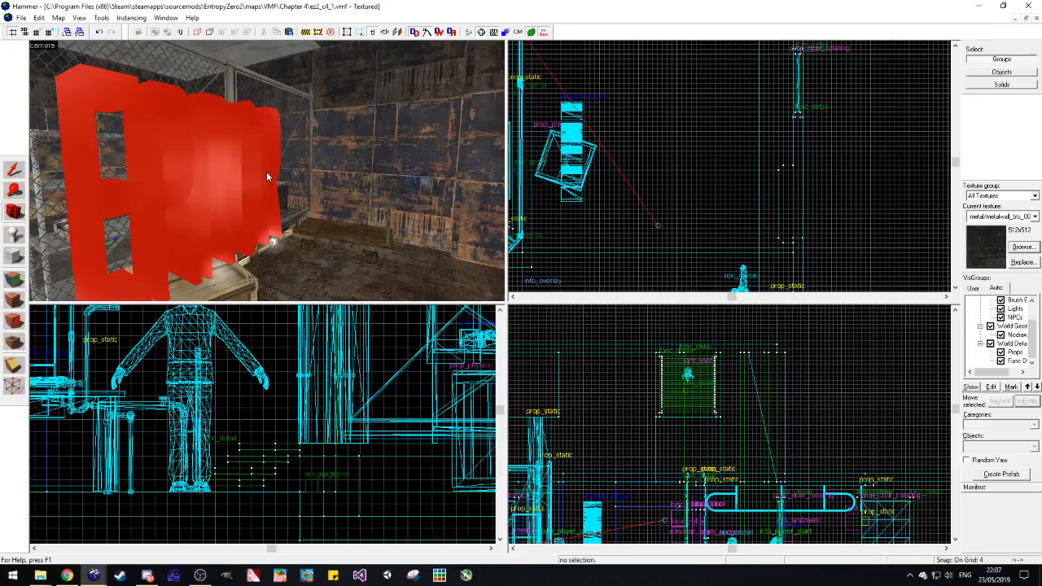
key("super+e")
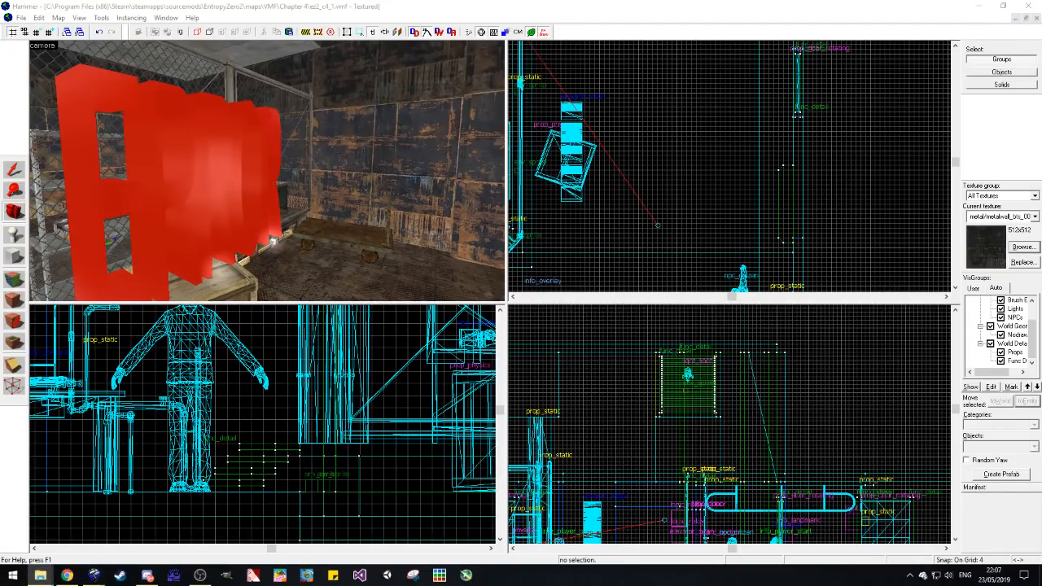
left_click_drag(0, 153, 0, 23)
left_click(339, 9)
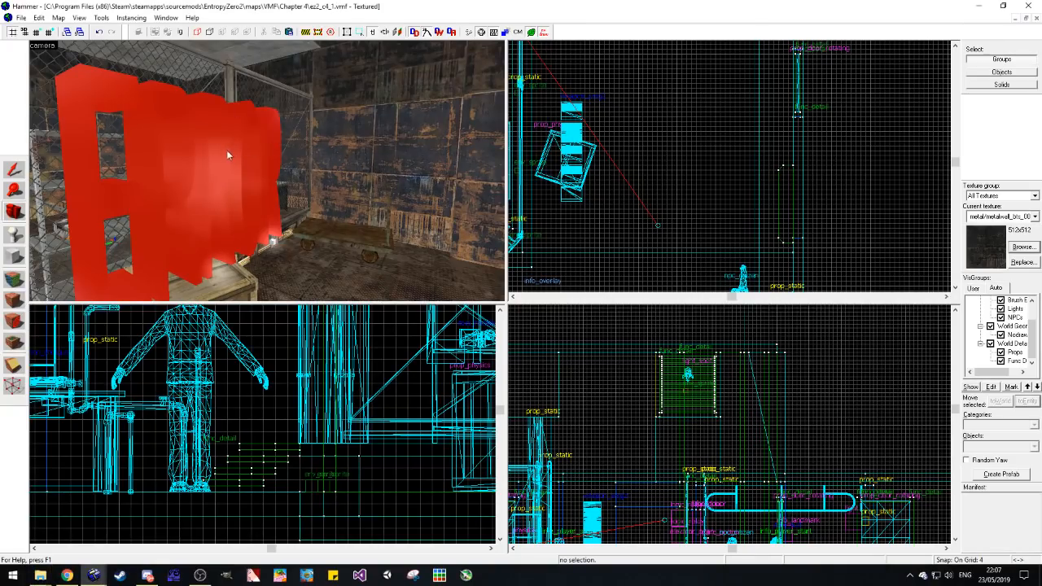
Step: Delete the weapon_smg2 entity from the top of the wooden crate beside the chain-link cage
scroll(228, 150, "down", 1)
left_click(198, 170)
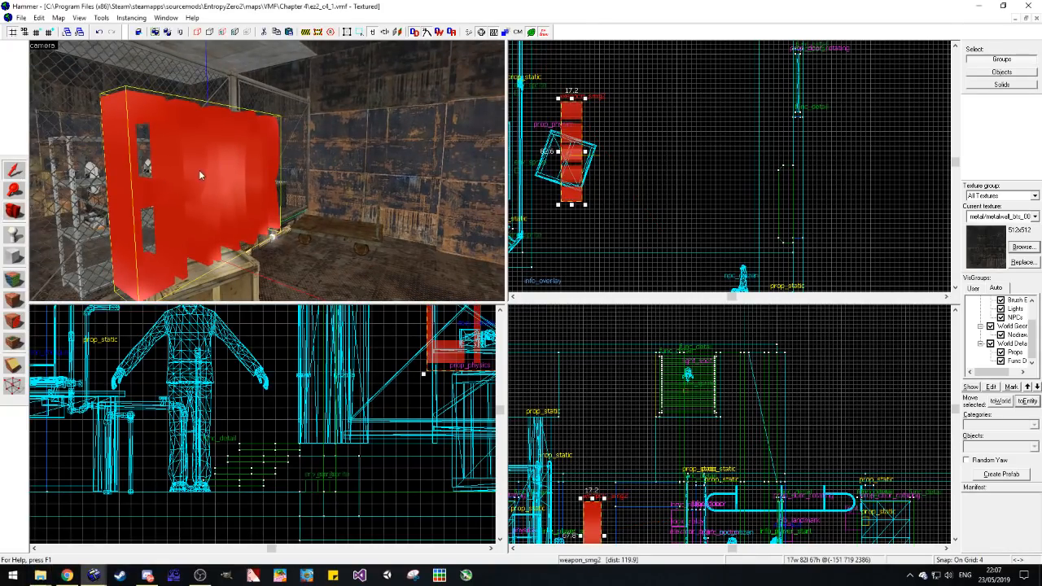
key("Delete")
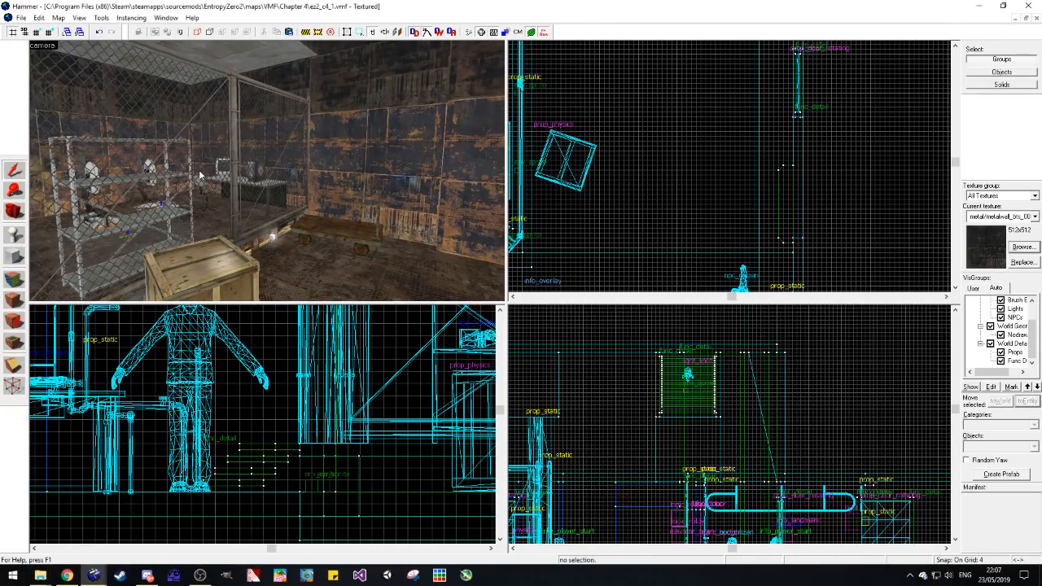
Step: Check the developer-general channel in Discord and return to the map editor
left_click(152, 575)
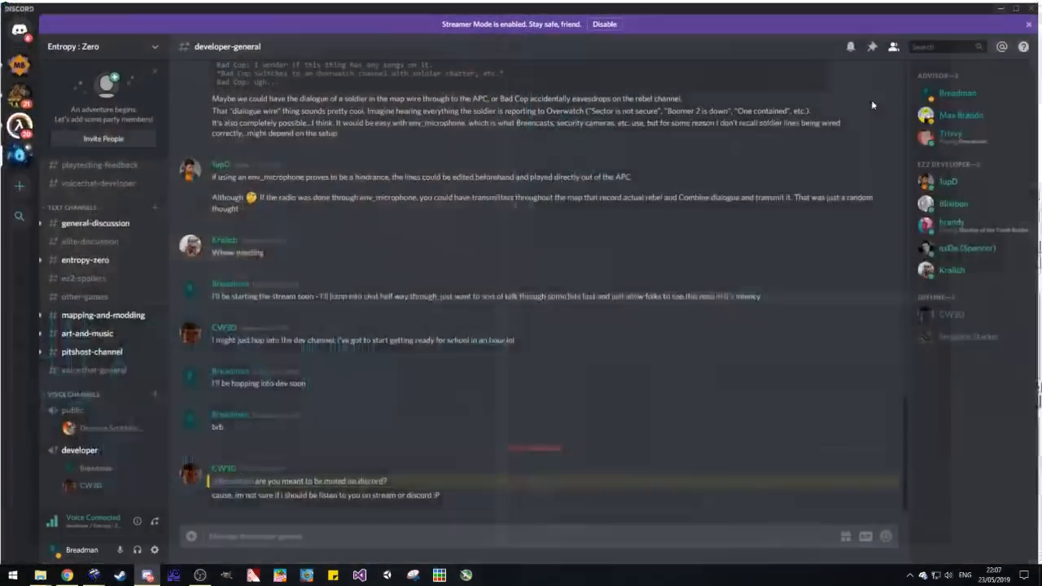
left_click(1012, 8)
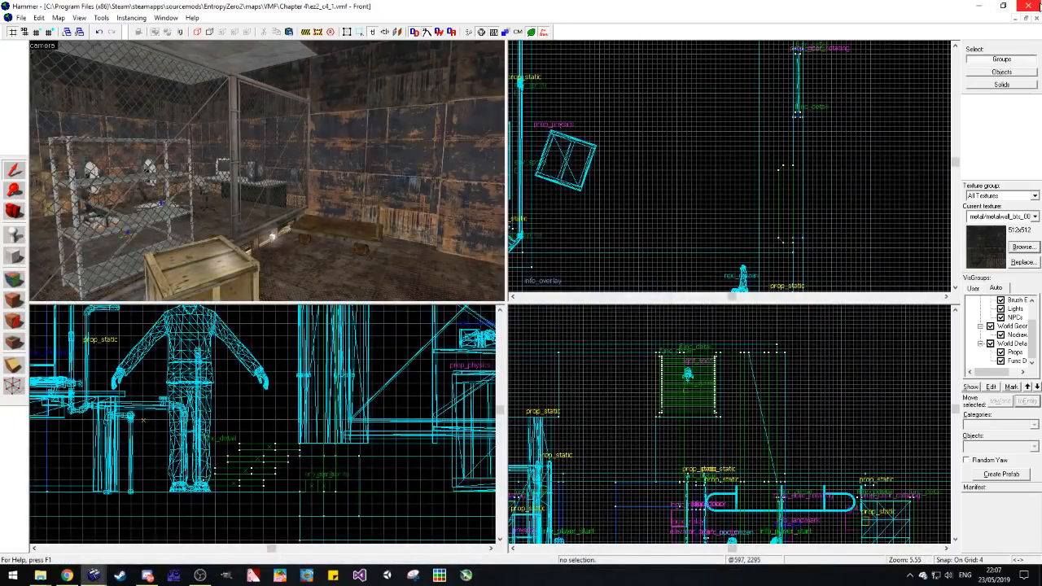
Step: Close Hammer, launch it again and reopen the recent map ez2_c4_1.vmf
left_click(1032, 6)
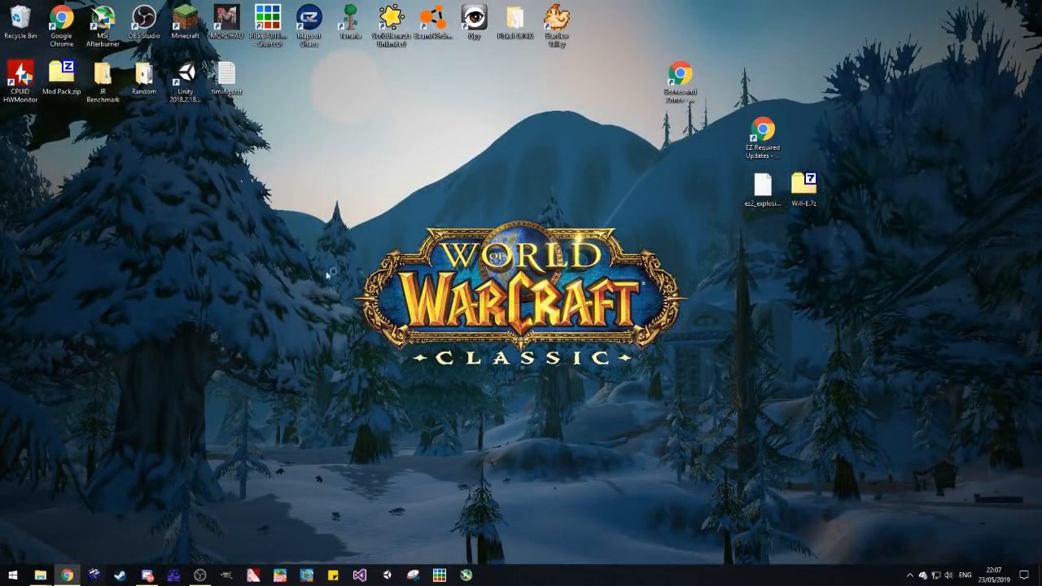
double_click(507, 277)
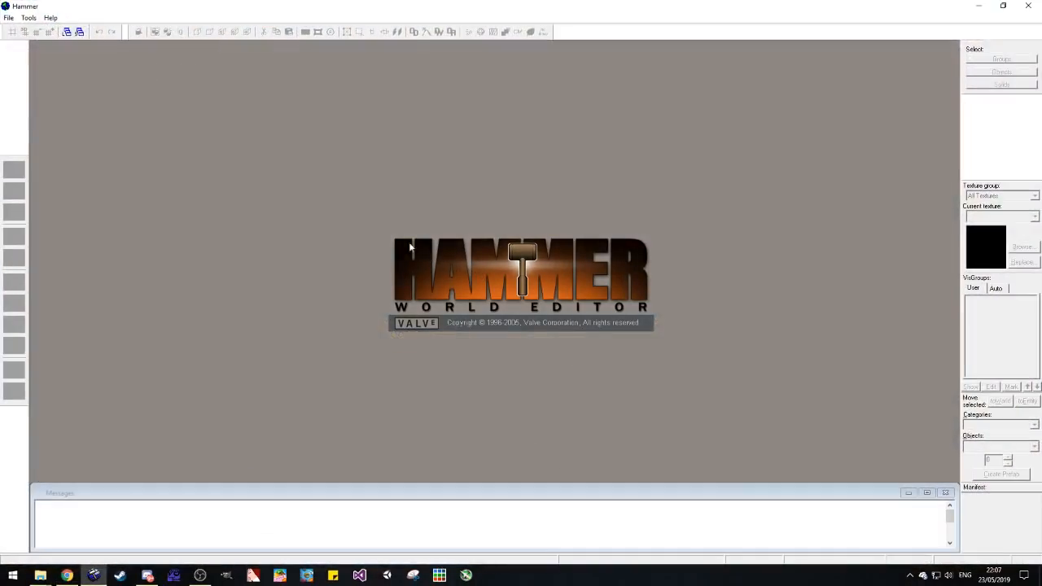
left_click(9, 17)
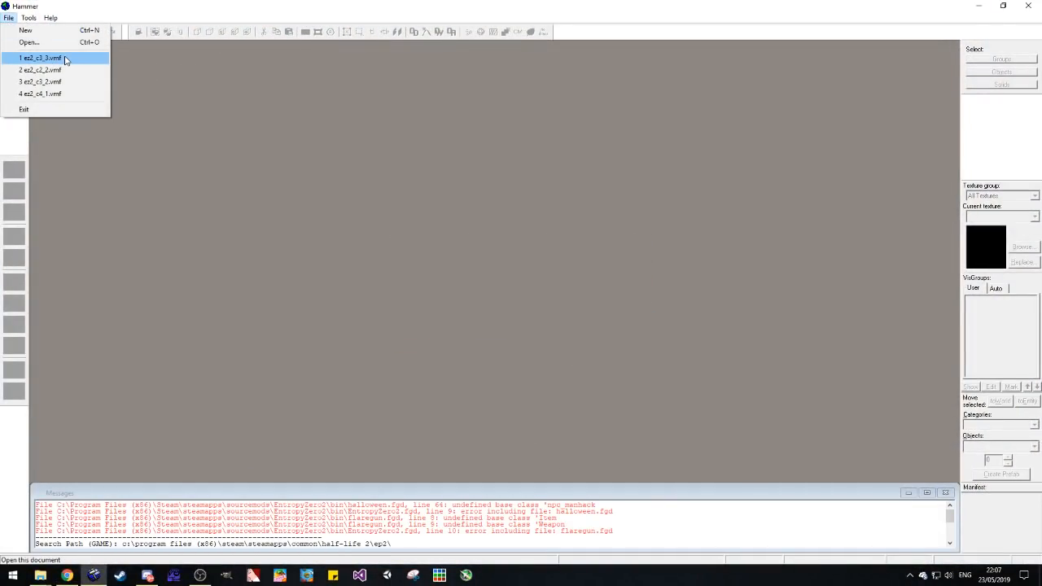
left_click(56, 93)
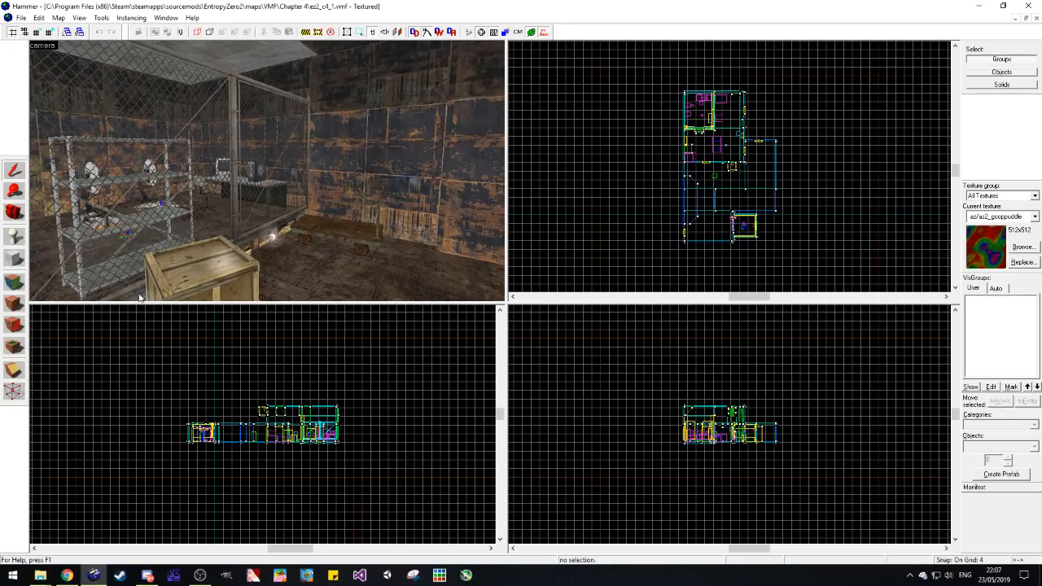
Step: Try placing a weapon_smg2 entity on the floor beside the wooden crate, and undo the placement
left_click(16, 237)
left_click(1013, 447)
type("weapon_smg")
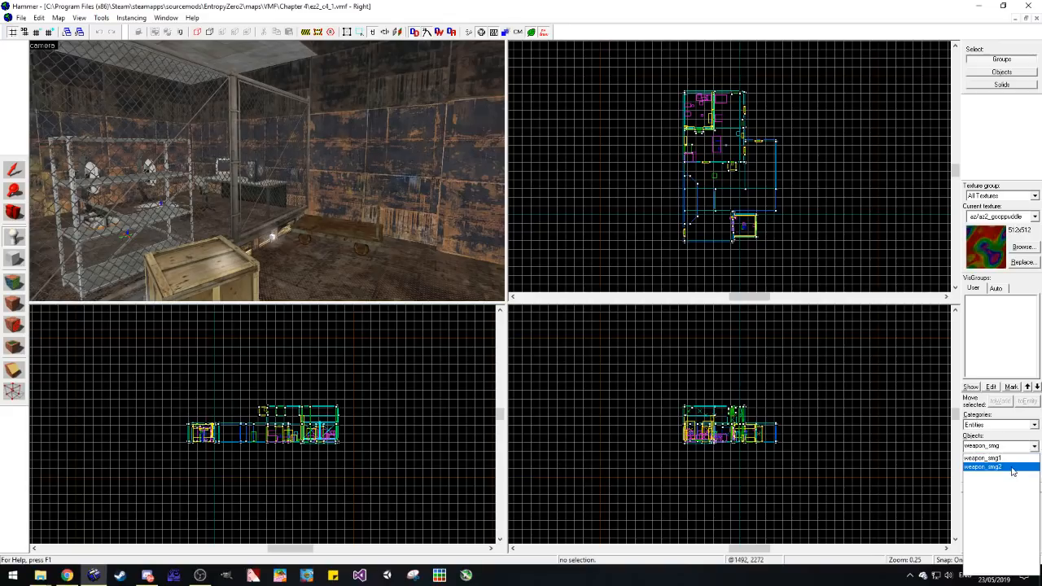
left_click(982, 466)
left_click(295, 267)
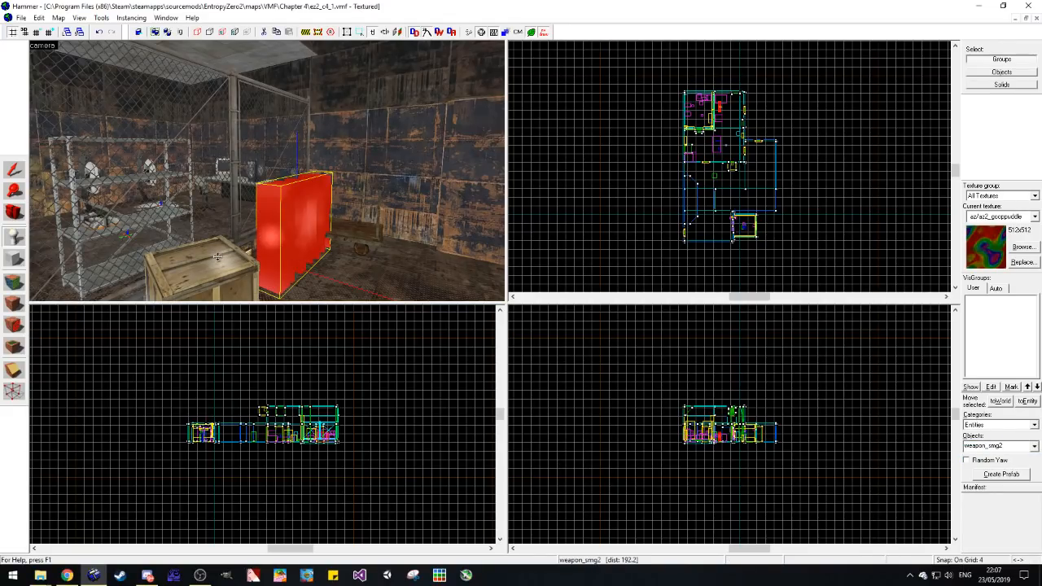
key("ctrl+z")
key("ctrl+y")
key("ctrl+z")
Step: Place another weapon_smg2 entity by the wooden crate and move it on top of the crate
scroll(312, 276, "down", 2)
left_click(283, 274)
left_click(14, 170)
left_click_drag(288, 262, 225, 222)
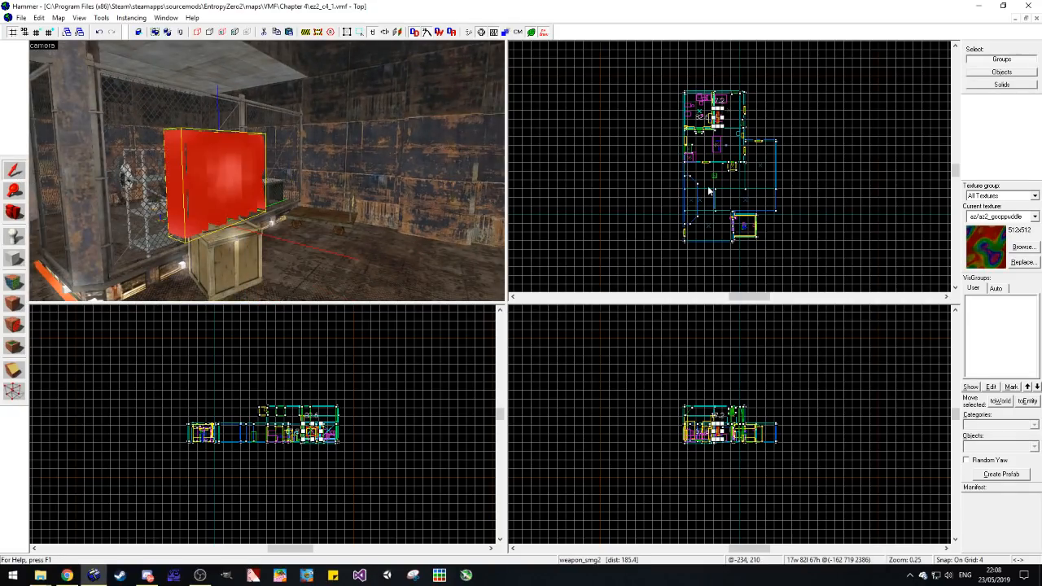
scroll(709, 191, "up", 8)
left_click_drag(672, 201, 683, 201)
scroll(590, 419, "up", 3)
left_click_drag(590, 420, 601, 418)
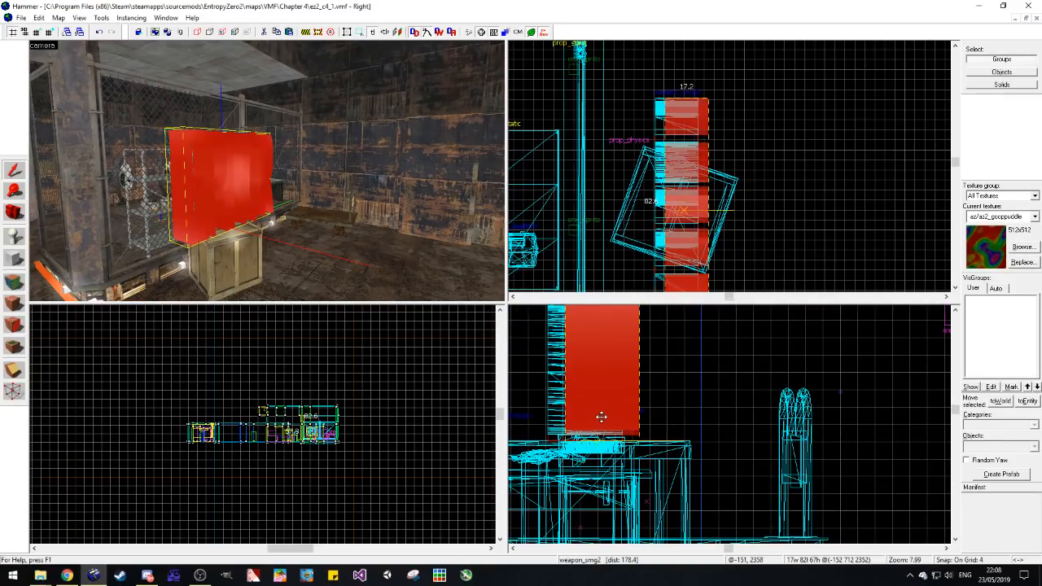
Step: Inspect the weapon_smg2 model on the crate from near and far, and delete the entity
left_click(713, 391)
scroll(231, 162, "down", 2)
left_click(18, 212)
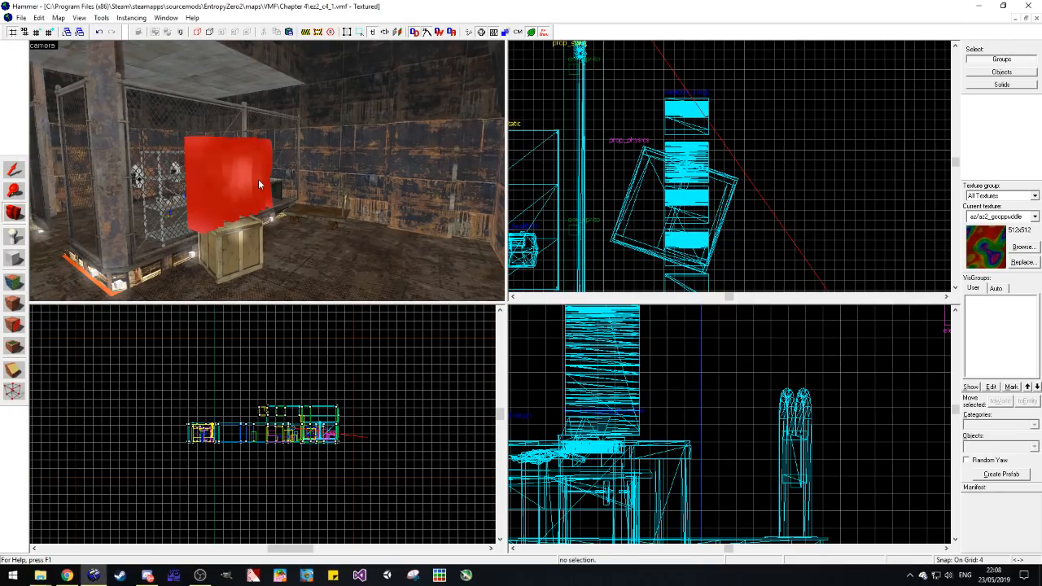
scroll(258, 179, "up", 8)
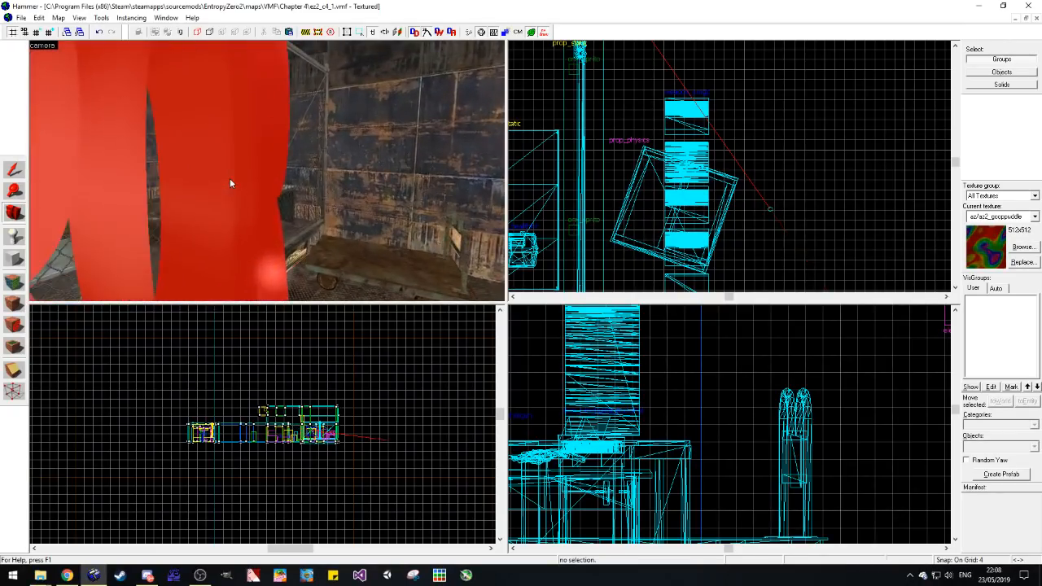
scroll(230, 182, "down", 5)
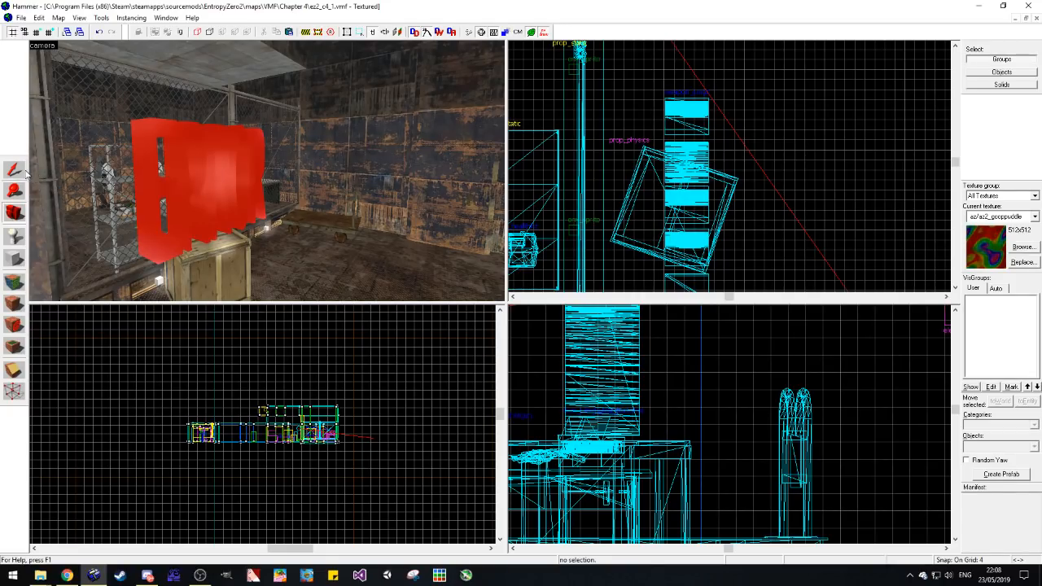
left_click(241, 173)
key("Delete")
Step: Place a weapon_smg1 entity at the wooden crate beside the chain-link cage
key("shift+e")
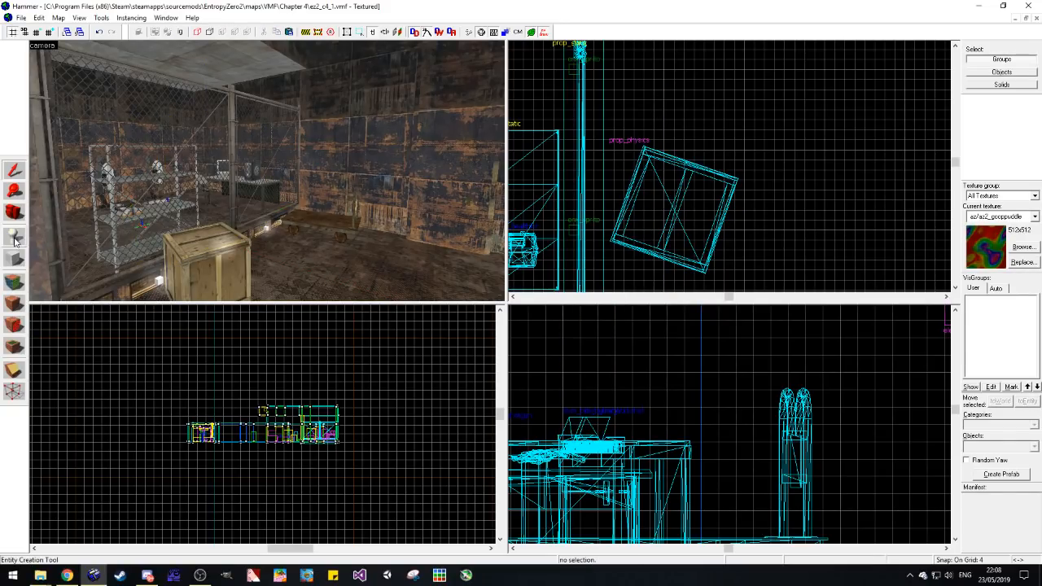
left_click(1031, 445)
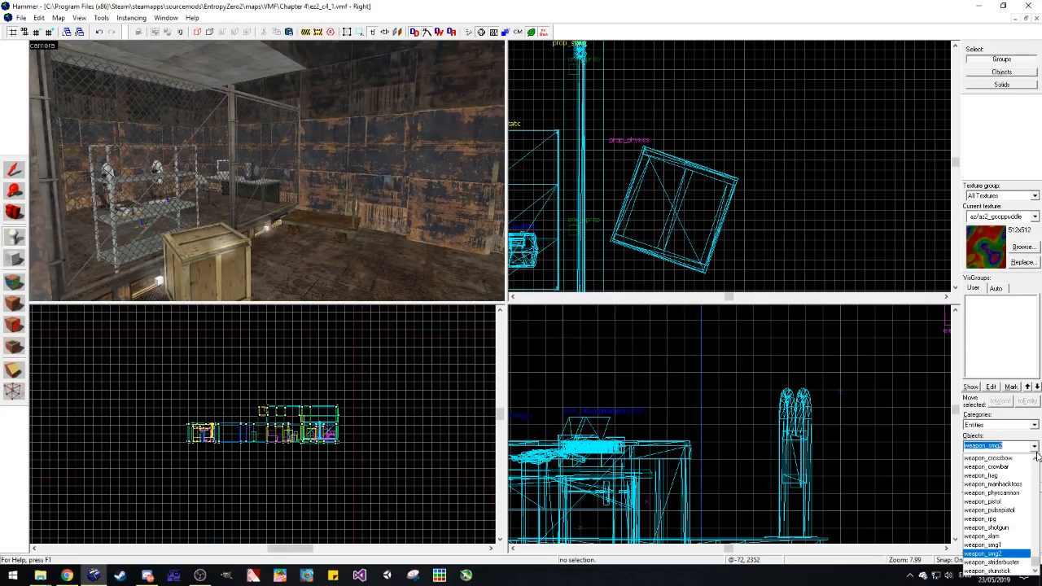
left_click(985, 546)
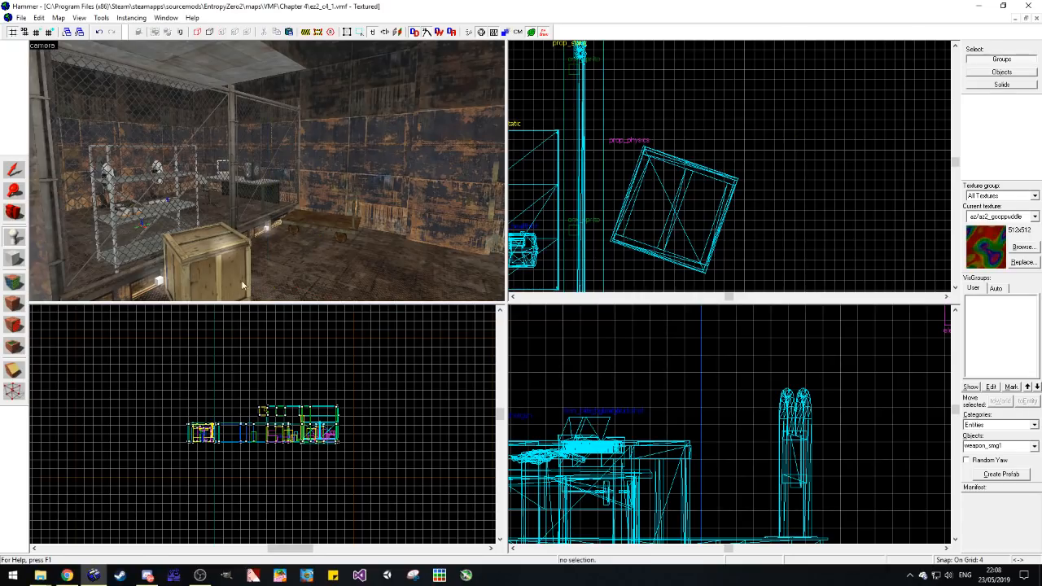
left_click(195, 237)
Step: Rotate the weapon_smg1 diagonally and position it on top of the wooden crate
left_click(14, 169)
left_click_drag(669, 398, 666, 384)
left_click_drag(729, 231, 716, 200)
left_click_drag(672, 361, 577, 358)
left_click_drag(710, 220, 700, 221)
left_click_drag(656, 360, 661, 369)
left_click_drag(625, 387, 641, 404)
left_click_drag(729, 223, 695, 222)
left_click(751, 237)
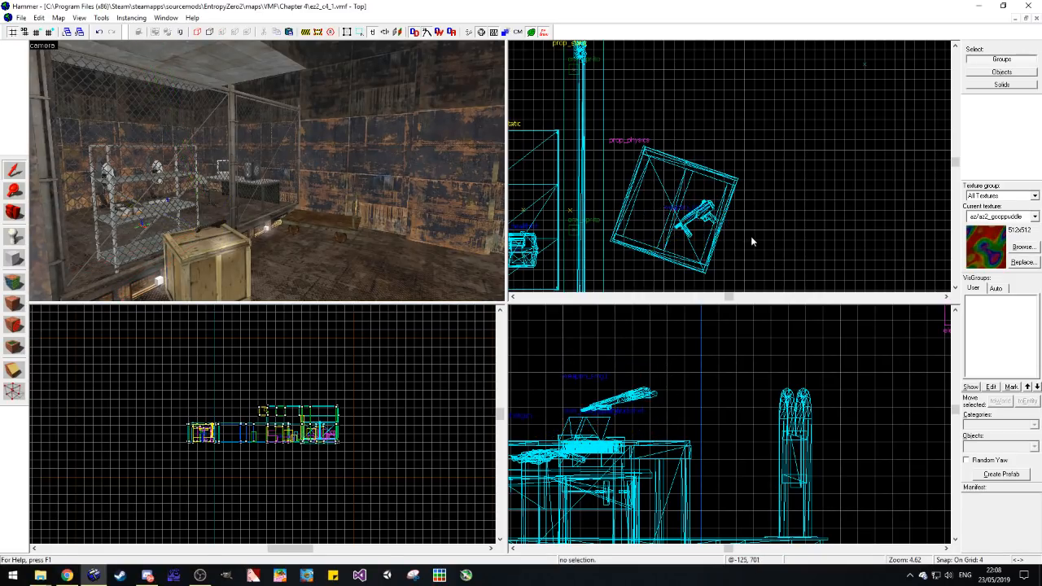
Step: Place an item_ammo_smg1 entity on the floor beside the wooden crate
scroll(83, 240, "up", 2)
left_click(14, 213)
left_click_drag(147, 195, 266, 171)
scroll(266, 171, "down", 3)
left_click(14, 235)
left_click(1012, 446)
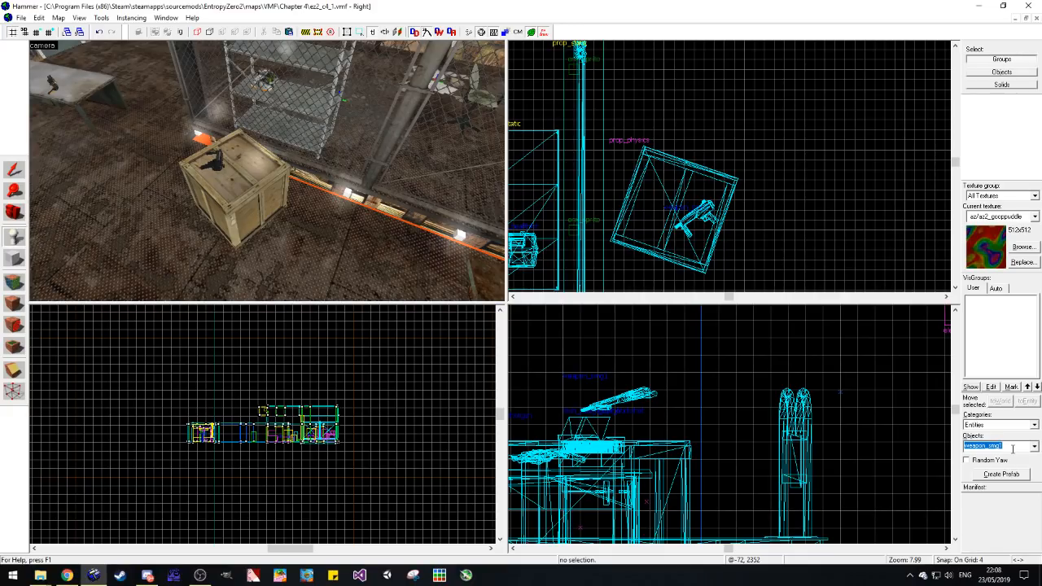
type("item_amm")
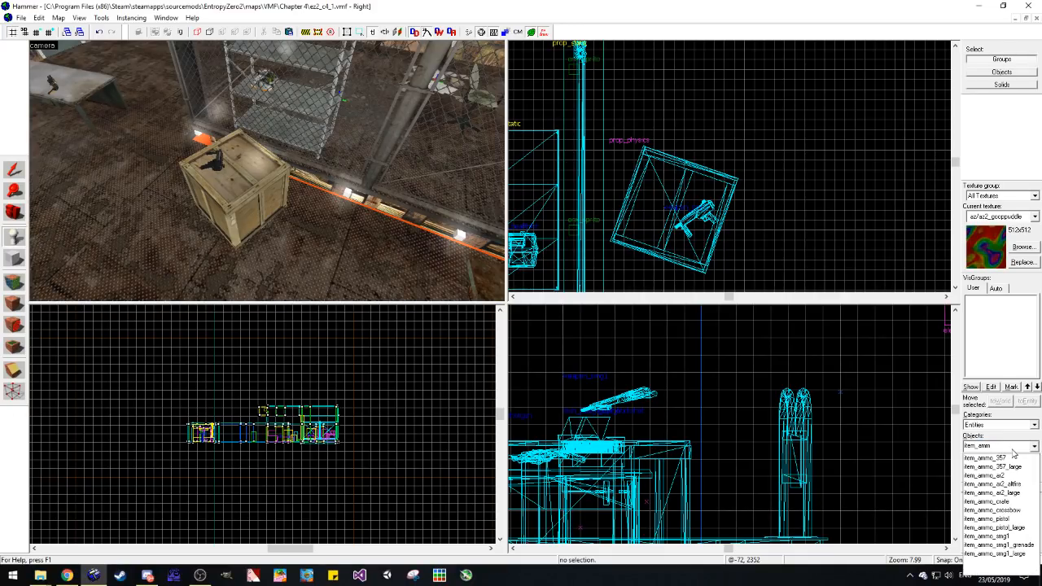
left_click(1018, 537)
left_click(282, 252)
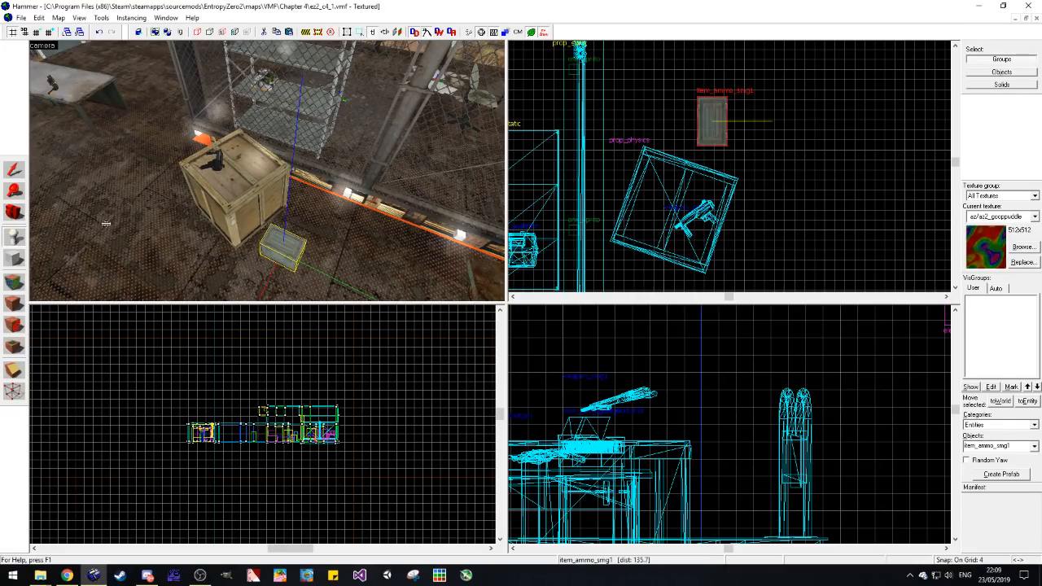
Step: Align the item_ammo_smg1 box with the crate's side and add a copy of it next to the first
left_click(14, 169)
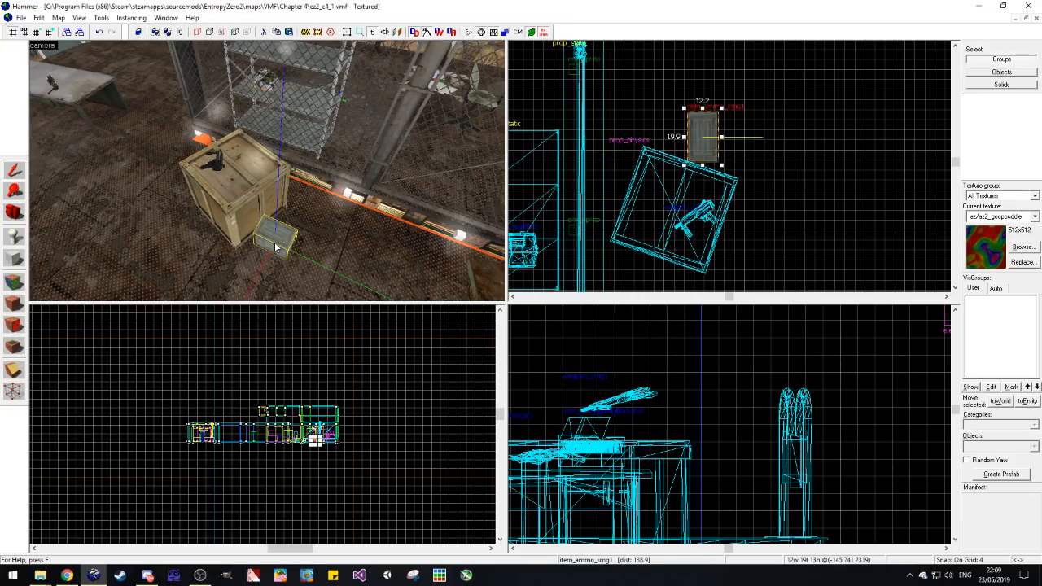
left_click(703, 155)
left_click_drag(687, 168, 705, 114)
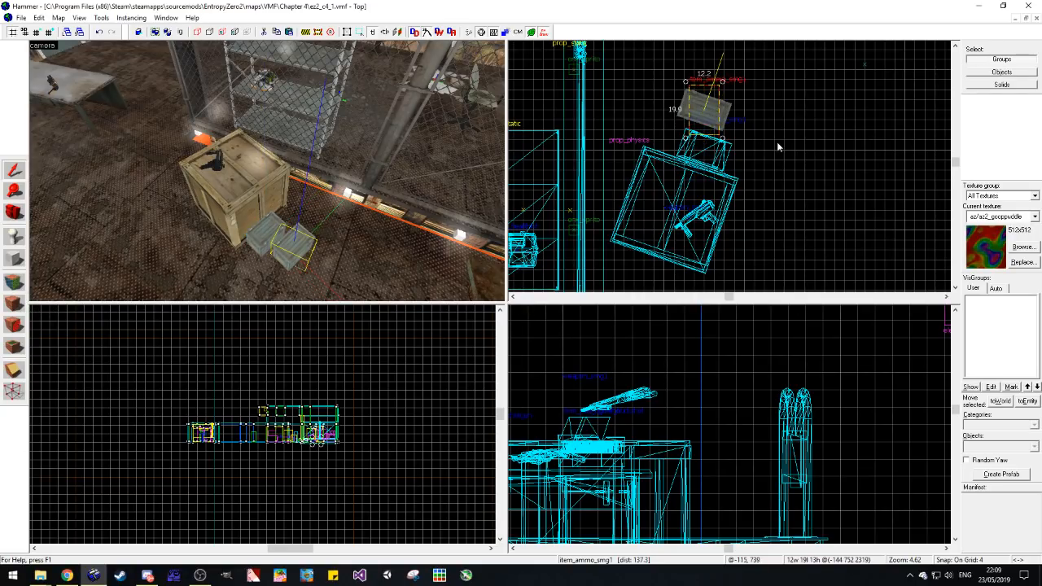
left_click(778, 143)
Step: Shift the weapon_smg1 closer to the middle of the crate's top
left_click(14, 213)
left_click_drag(273, 187, 268, 172)
left_click(14, 168)
left_click(699, 218)
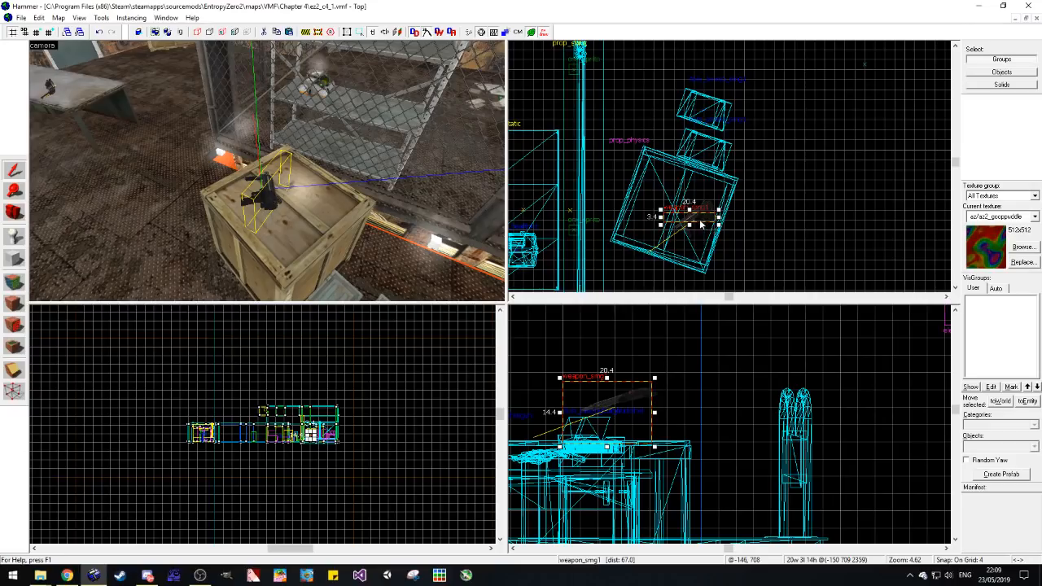
left_click_drag(697, 216, 703, 205)
left_click(762, 222)
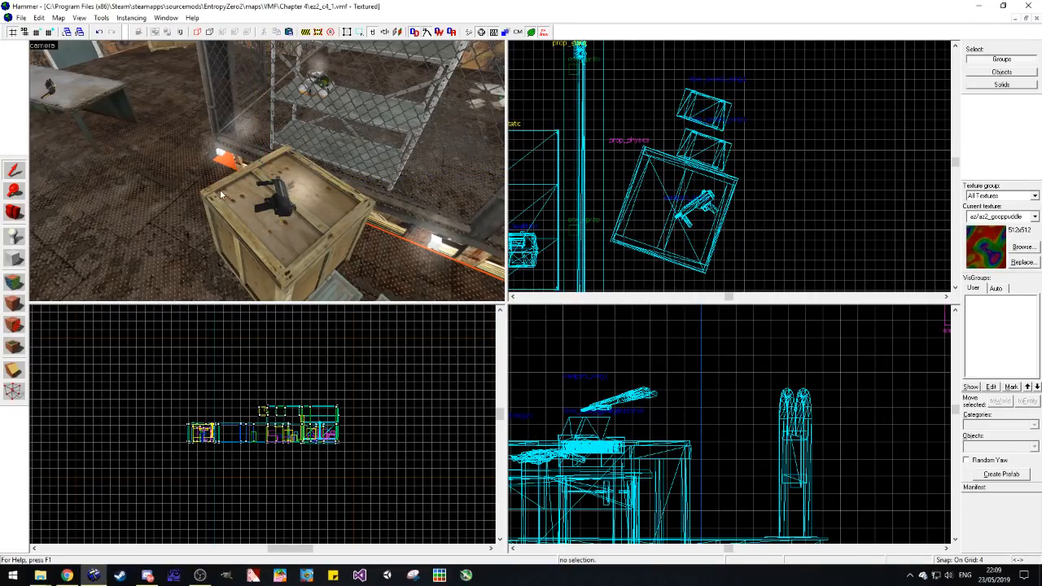
Step: Select both item_ammo_smg1 boxes and shift them together along the crate's side, away from the cage
left_click(14, 213)
left_click_drag(257, 214, 266, 171)
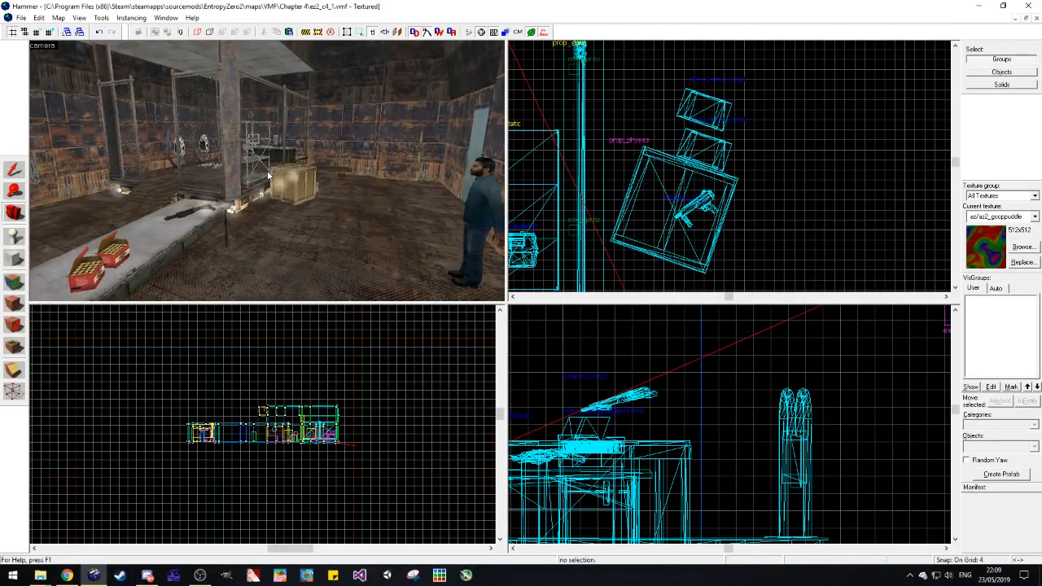
mouse_move(269, 175)
left_mouse_down()
mouse_move(281, 186)
mouse_move(267, 172)
left_mouse_up()
left_click(13, 171)
left_click(262, 231)
left_click(298, 225, "ctrl")
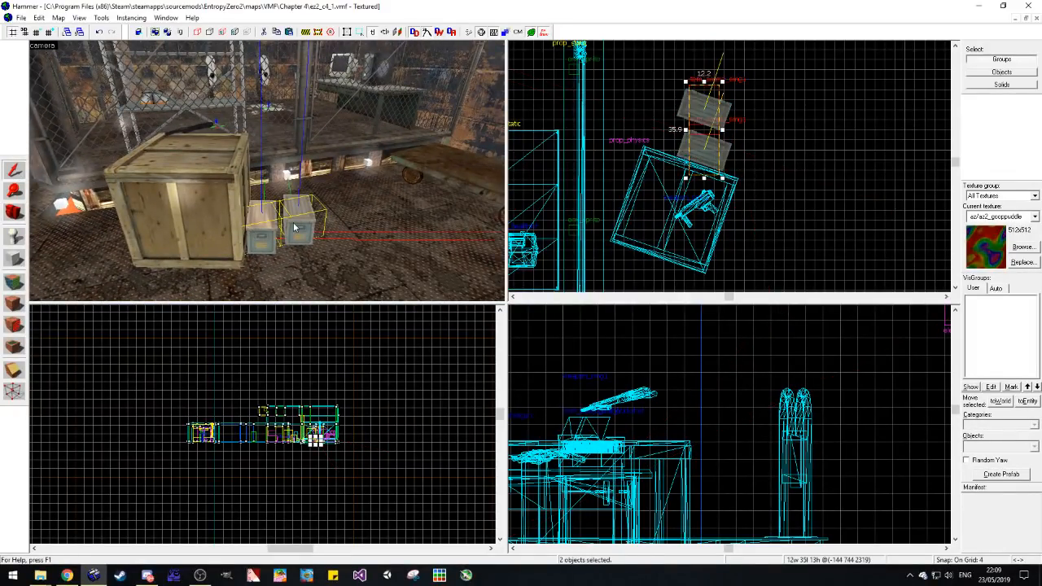
left_click_drag(707, 163, 743, 176)
left_click(758, 192)
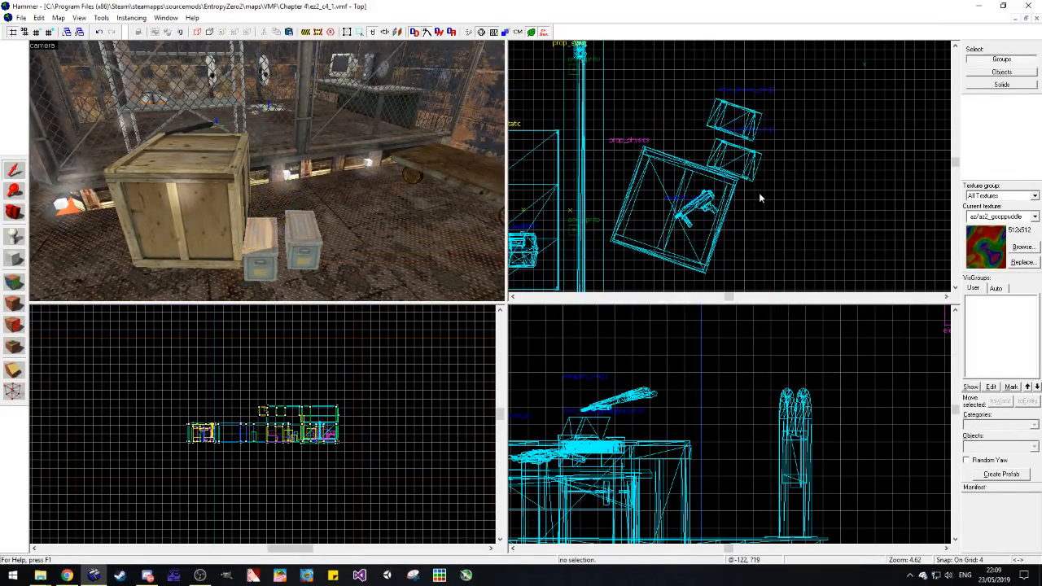
Step: Look over the room around the crate and workbench, and switch to the ez2Music folder in File Explorer
scroll(143, 233, "down", 1)
left_click(18, 212)
left_click_drag(272, 173, 267, 174)
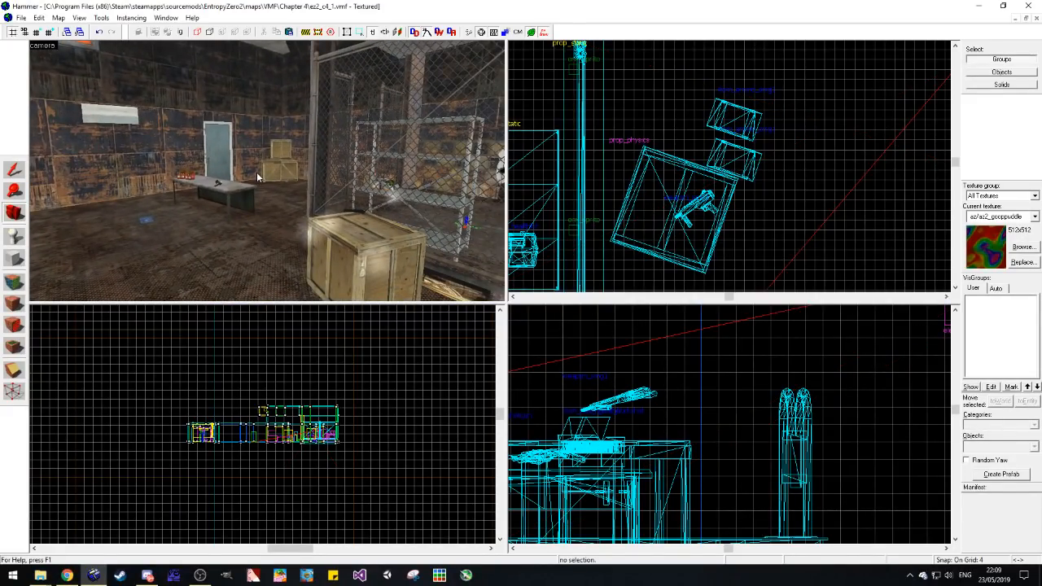
mouse_move(40, 576)
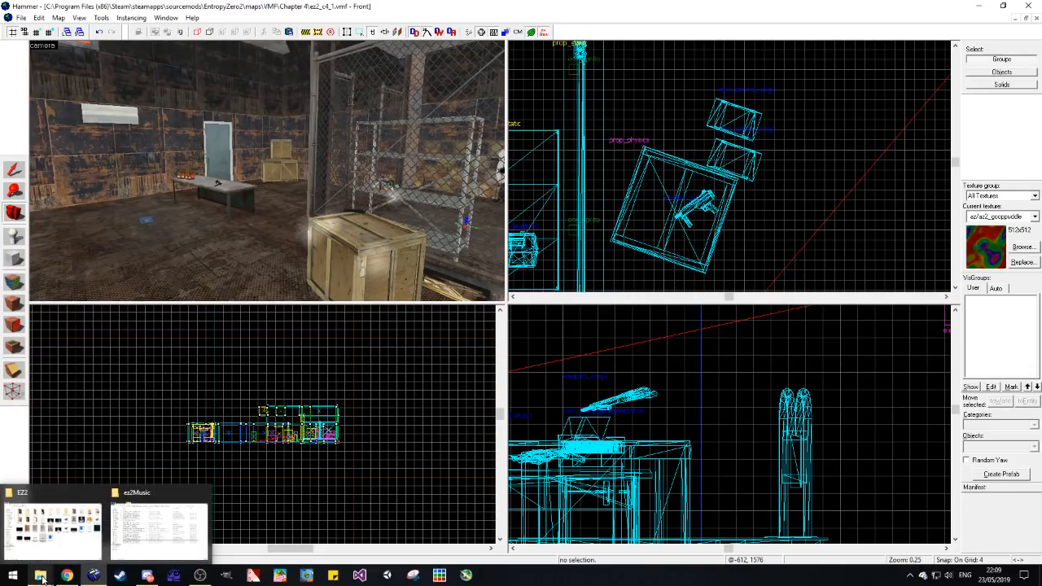
left_click(43, 577)
left_click(145, 532)
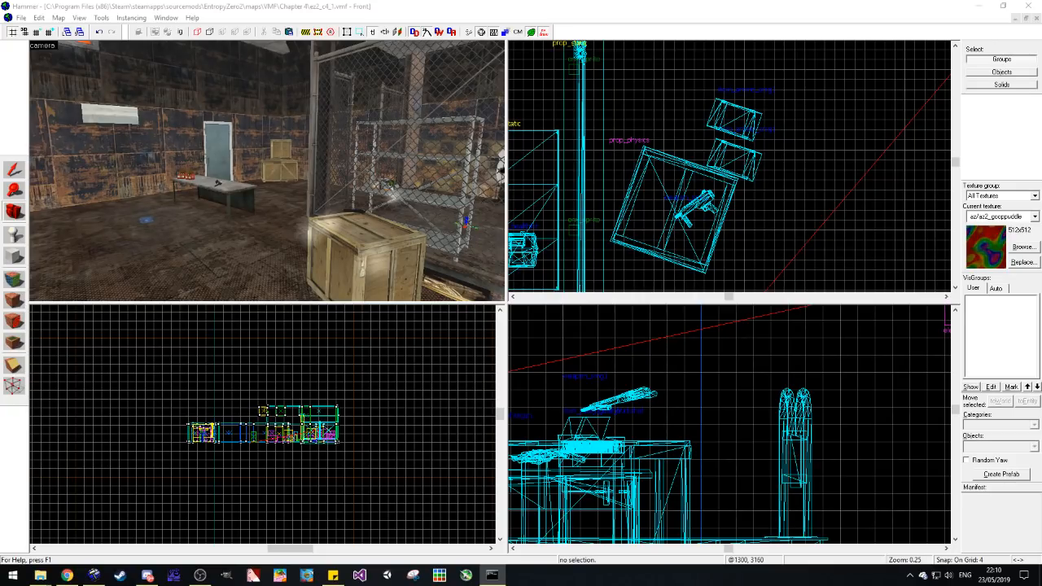
Step: Examine the metal room's layout in the camera and top views, from the workbench and stacked crates to the citizen by the wall
left_click(263, 190)
key("z")
key("w")
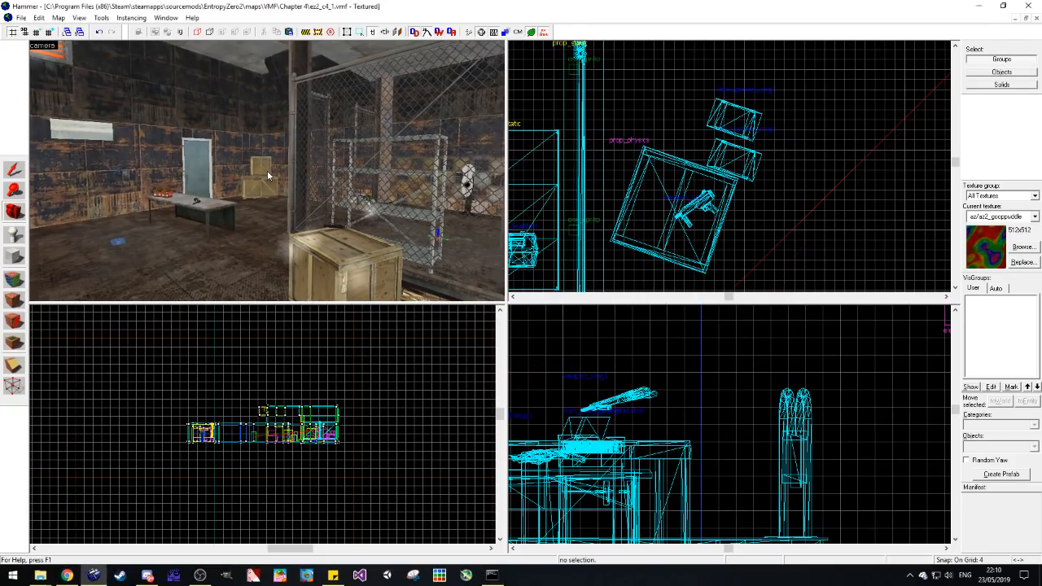
key("w")
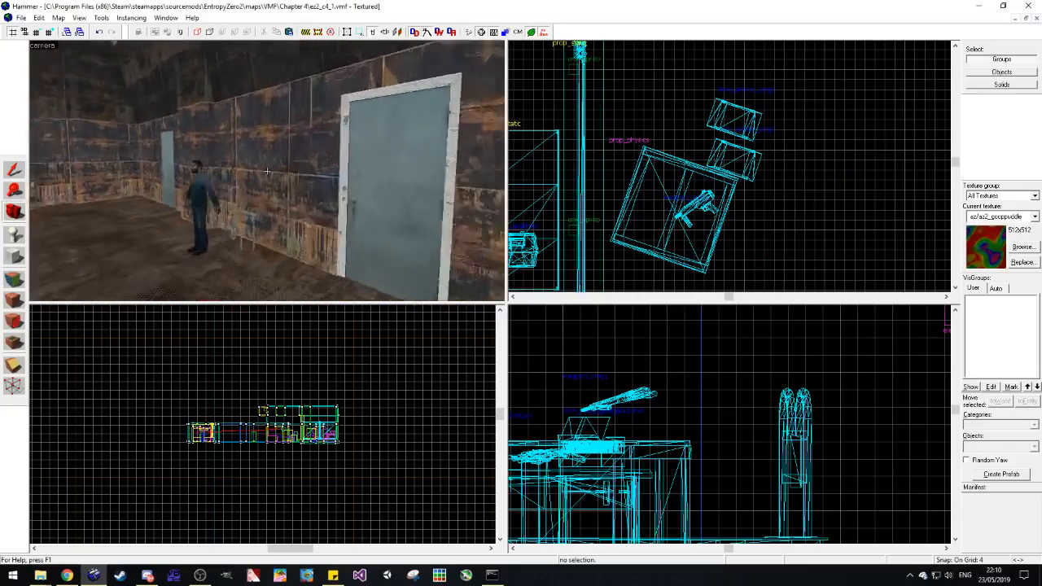
key("w")
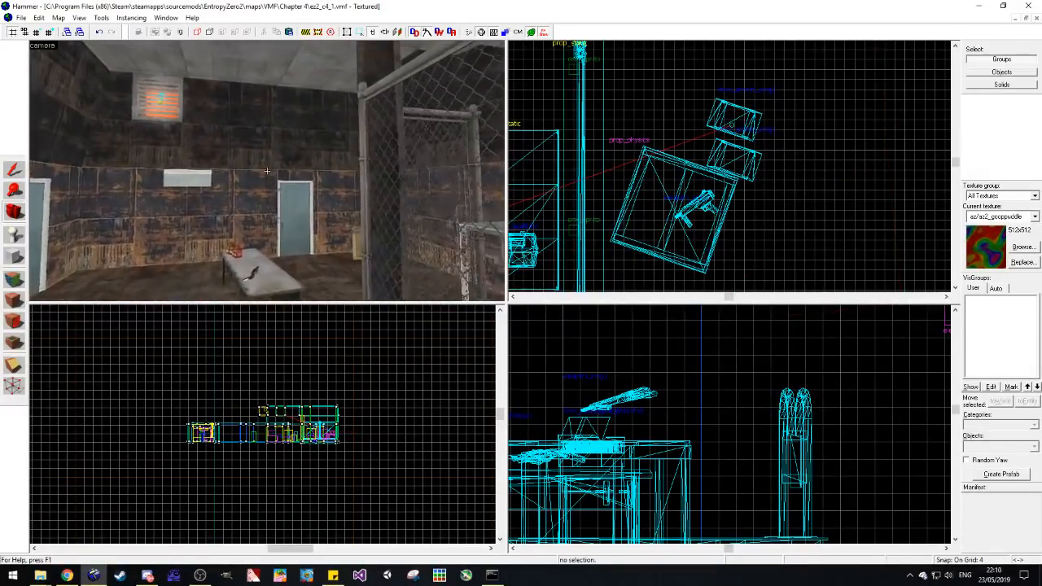
key("z")
left_click(7, 171)
scroll(323, 164, "down", 2)
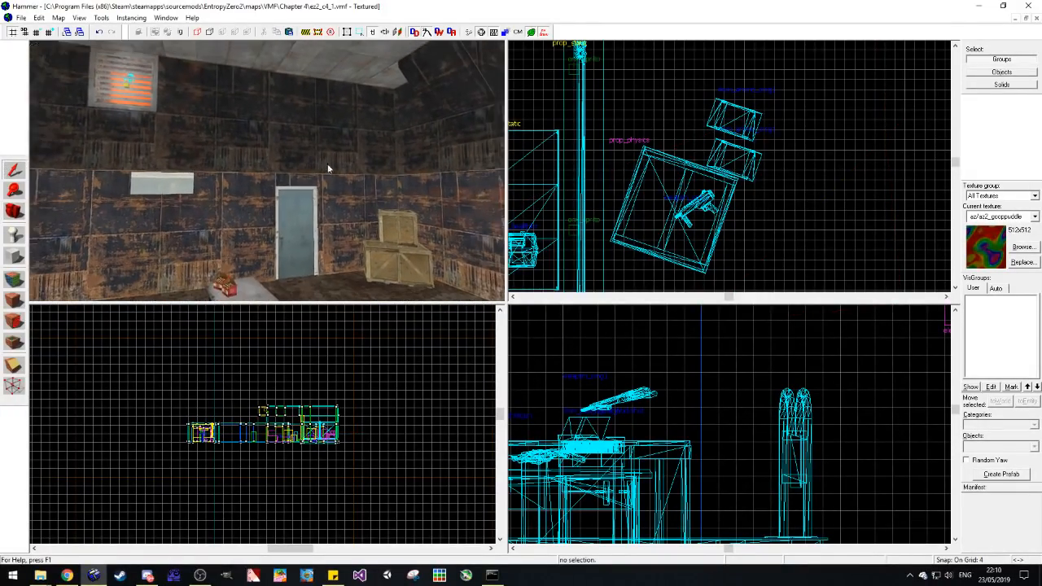
left_click(449, 85)
scroll(672, 101, "down", 8)
middle_click_drag(672, 105, 663, 170)
scroll(655, 141, "up", 4)
key("Escape")
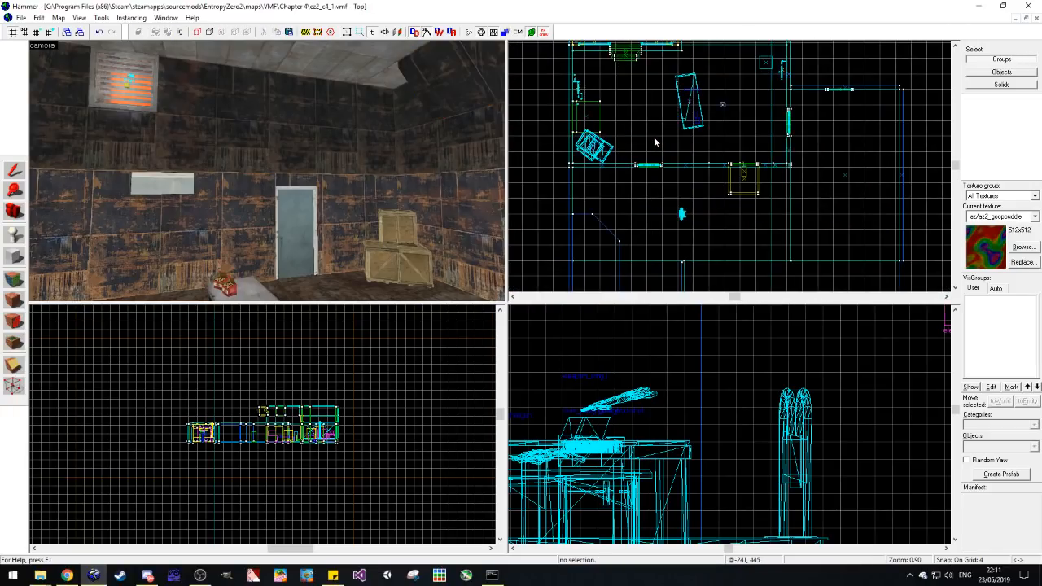
scroll(235, 175, "down", 2)
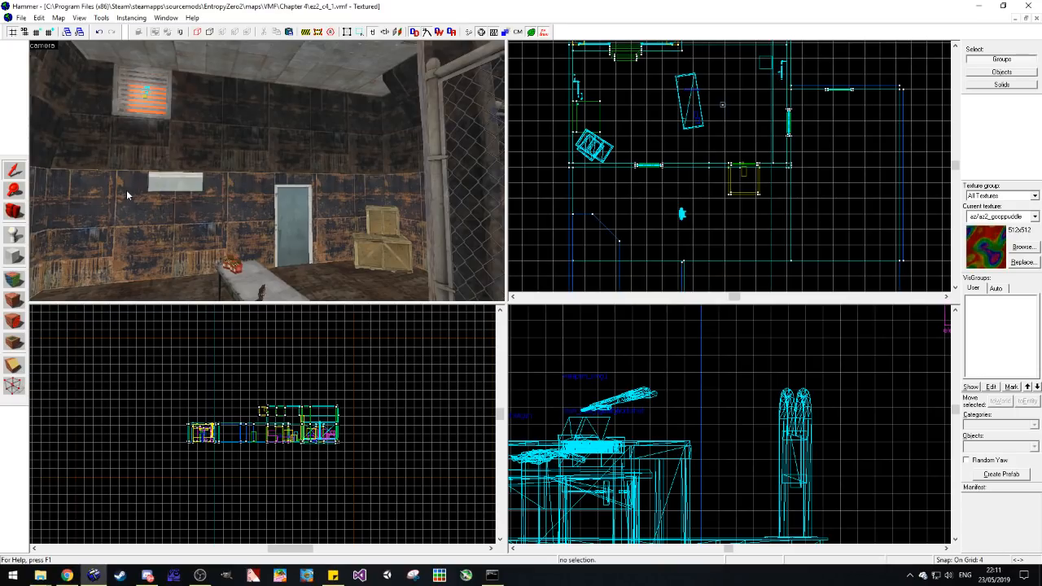
left_click(15, 211)
left_click_drag(317, 187, 209, 186)
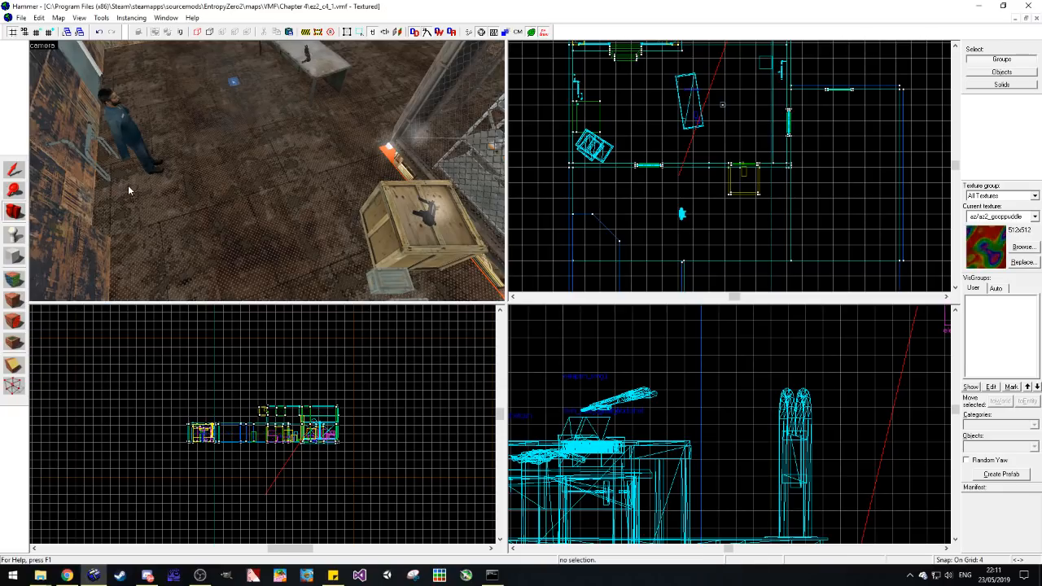
left_click(18, 216)
mouse_move(236, 175)
left_mouse_down()
mouse_move(267, 173)
mouse_move(236, 177)
left_mouse_up()
left_click(14, 170)
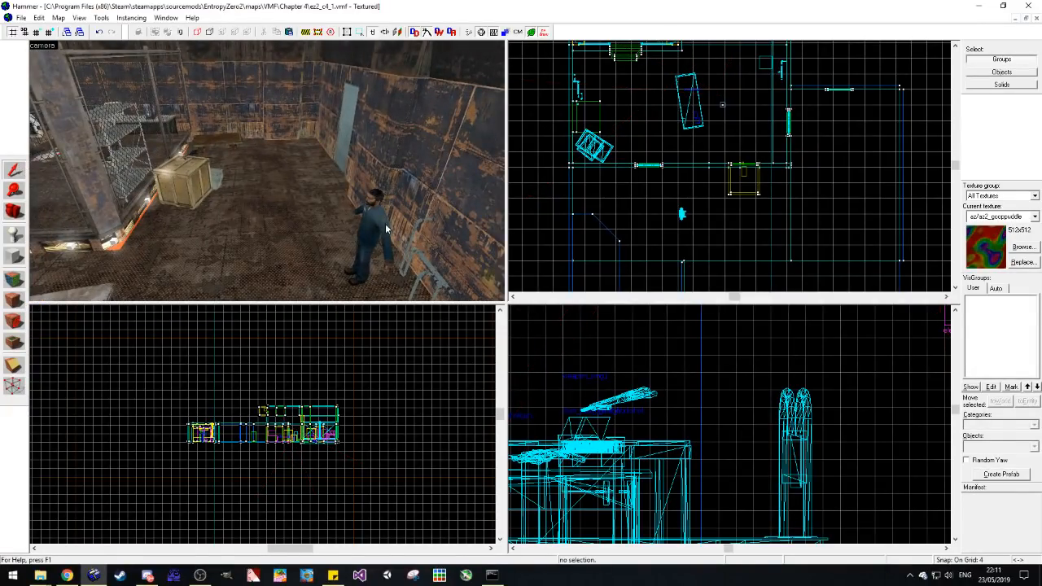
Step: Paste a copy of the npc_citizen standing by the wall inside the fenced cage beside the metal shelf and open its properties
scroll(167, 156, "down", 4)
left_click(352, 209)
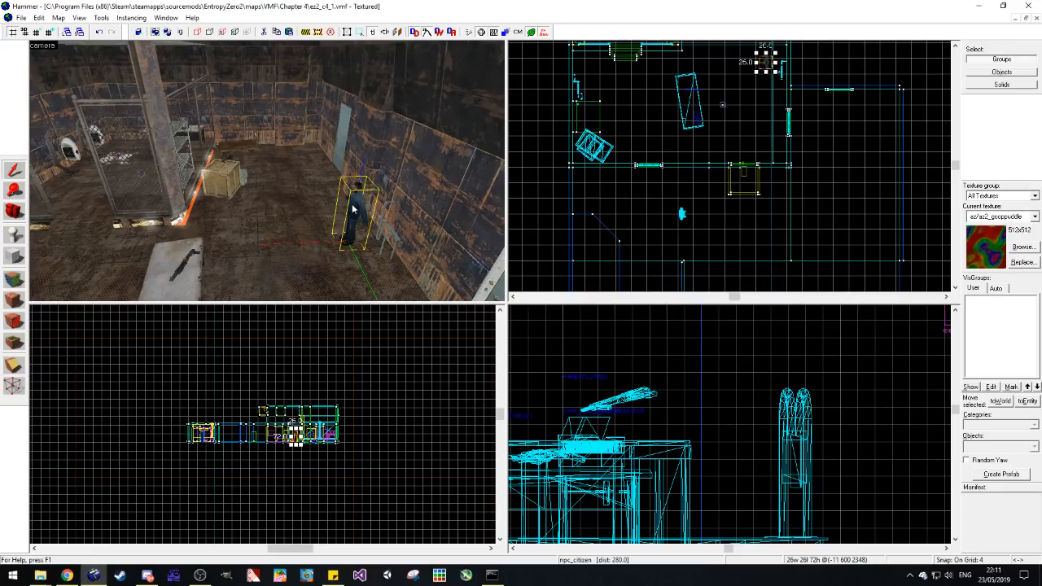
scroll(352, 209, "up", 4)
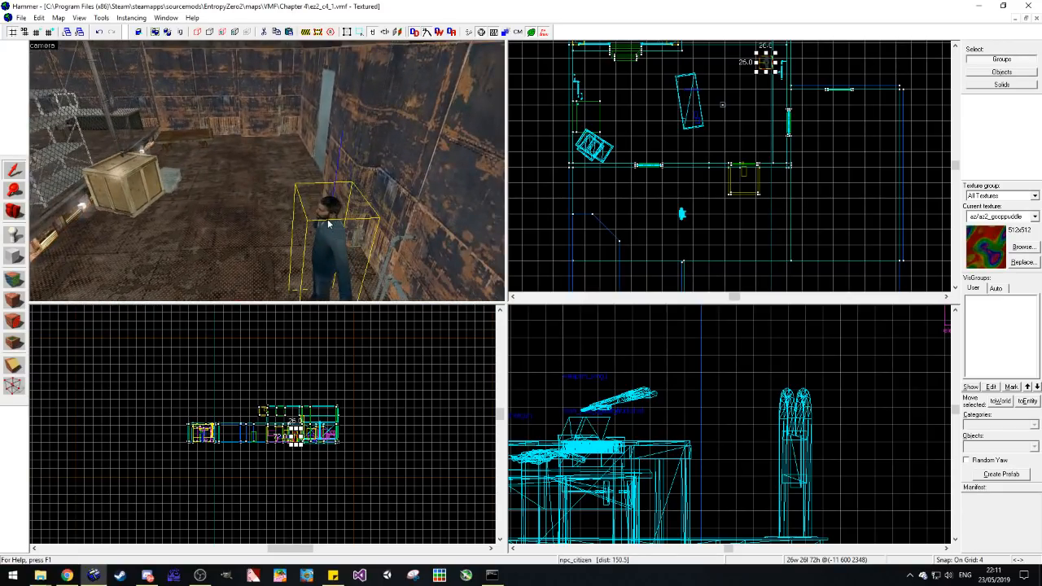
left_click(17, 210)
left_click_drag(317, 183, 267, 174)
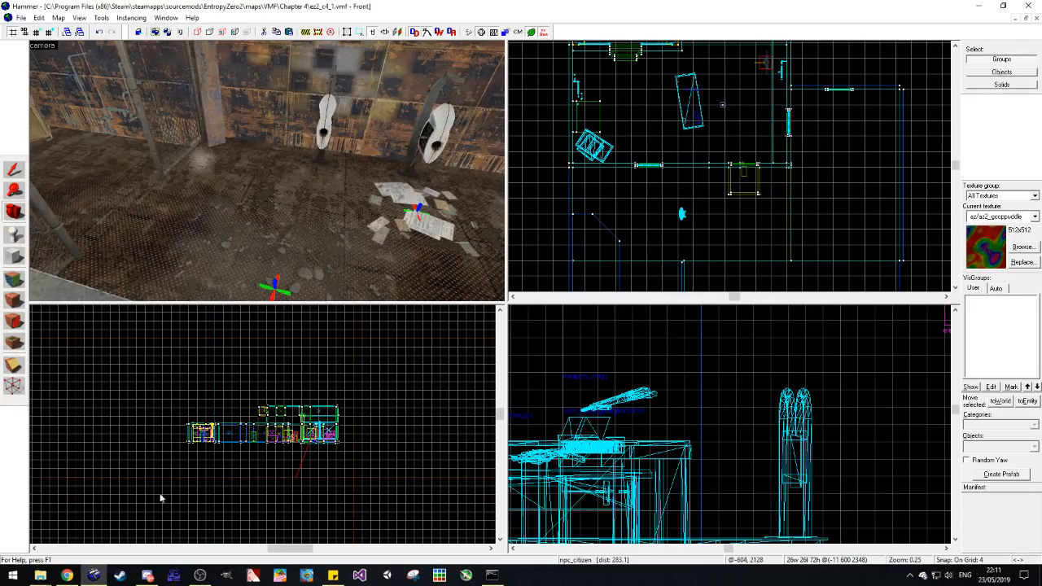
key("z")
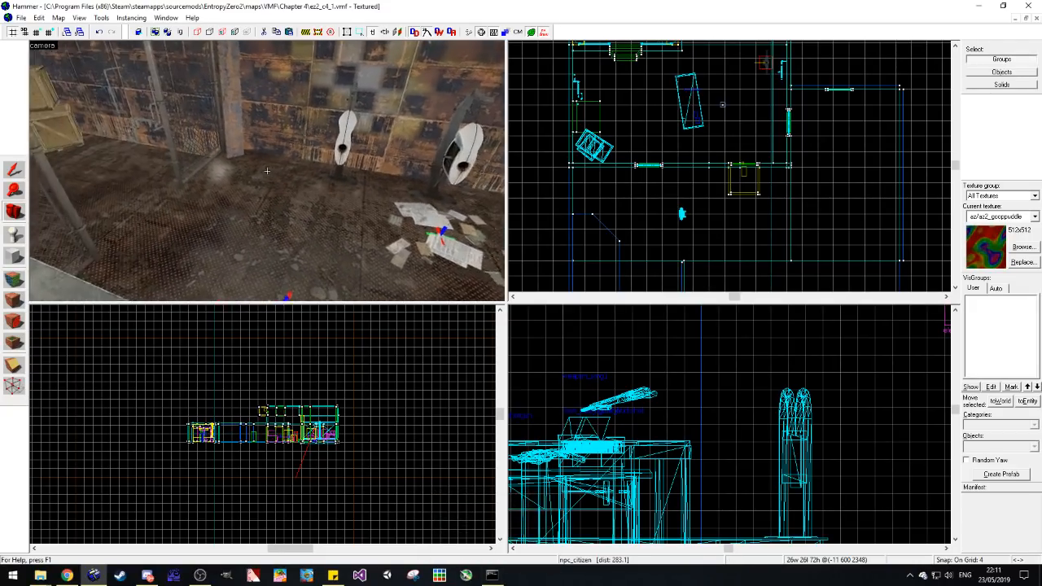
left_click_drag(267, 170, 247, 190)
key("ctrl+v")
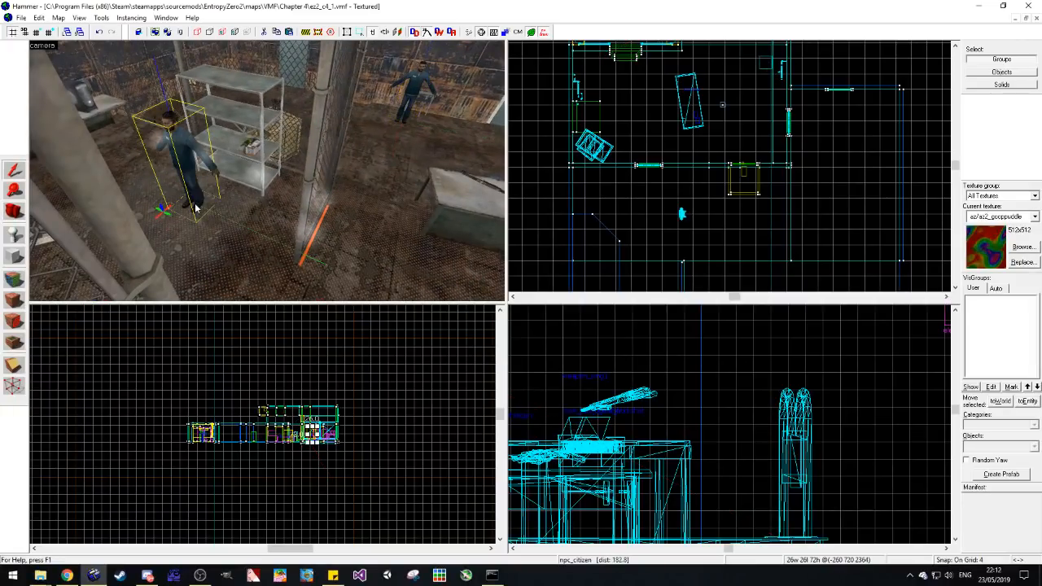
key("alt+Return")
scroll(478, 350, "down", 6)
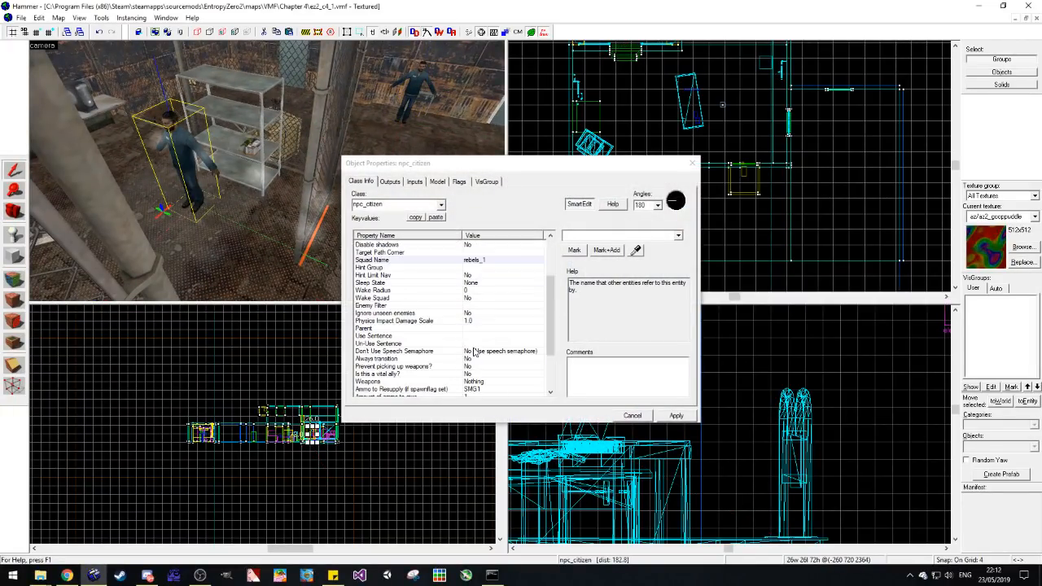
left_click(494, 345)
left_click(498, 323)
left_click(498, 328)
left_click(677, 236)
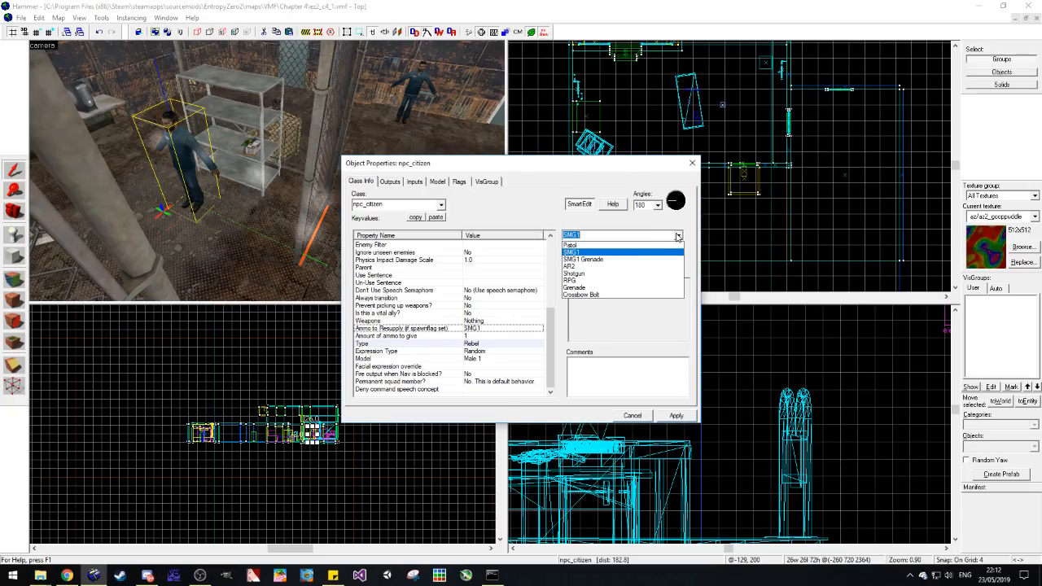
left_click(637, 274)
left_click(500, 322)
left_click(496, 329)
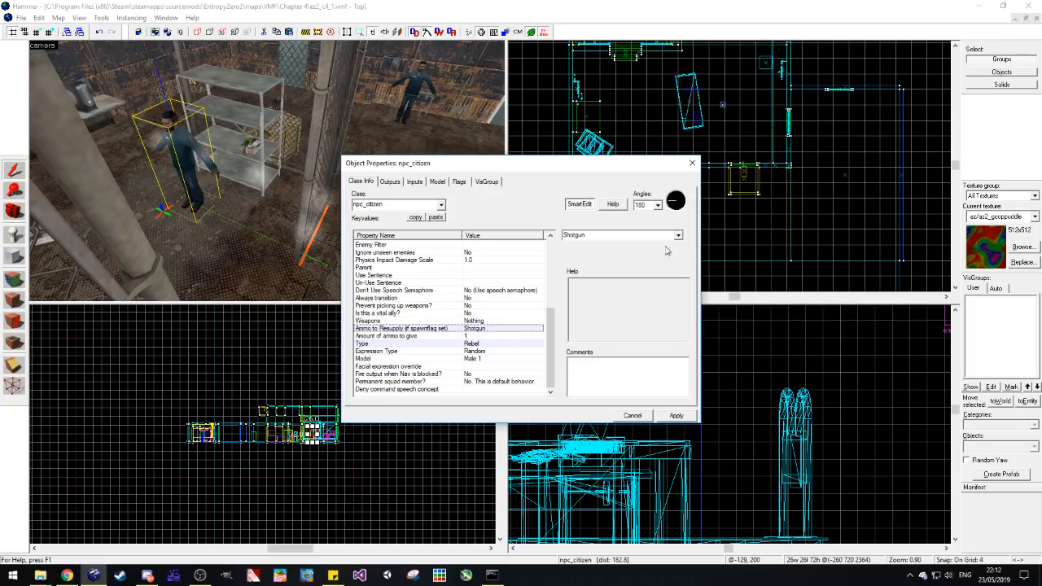
left_click(677, 235)
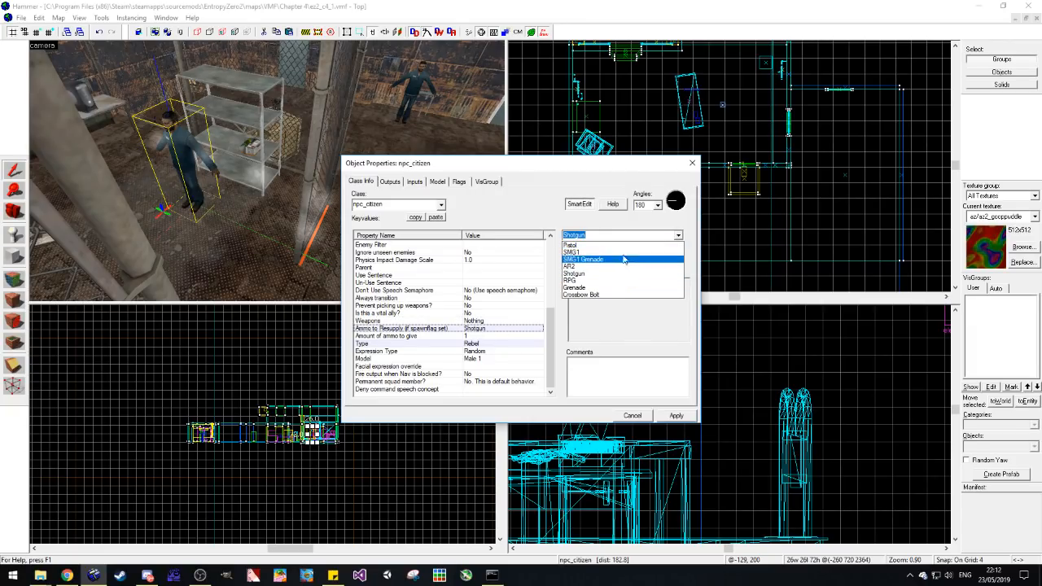
left_click(576, 253)
Step: Give the pasted npc_citizen a Shotgun as its weapon, set its type to Rebel Brute and apply the properties
left_click(487, 321)
left_click(677, 235)
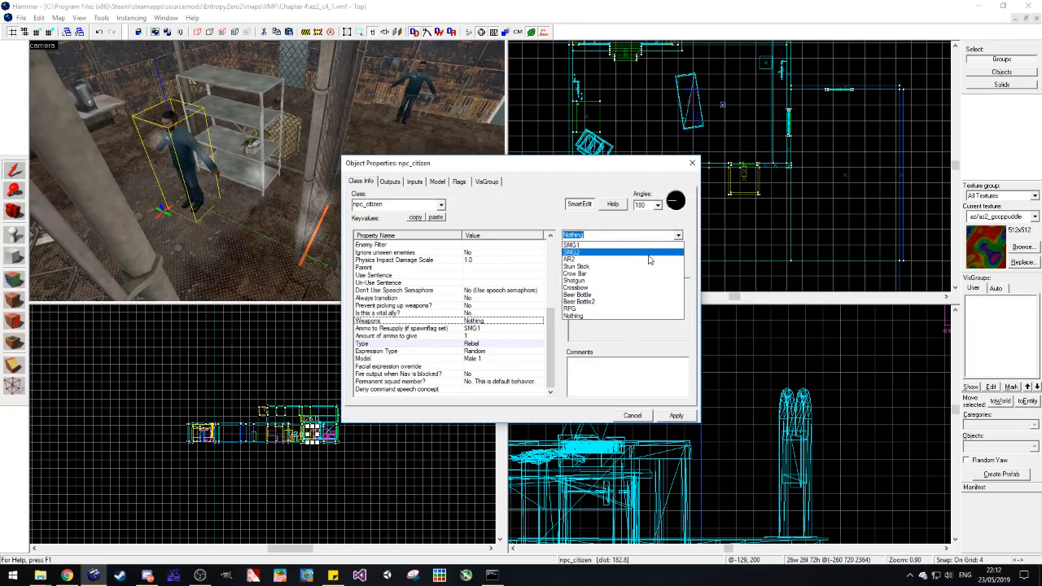
left_click(623, 284)
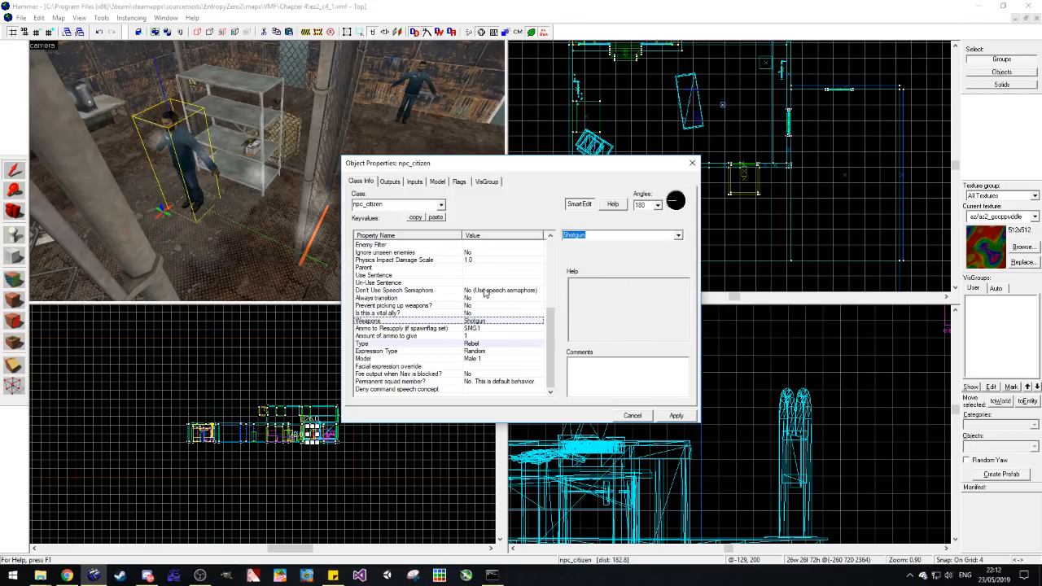
left_click(487, 359)
left_click(496, 344)
left_click(682, 235)
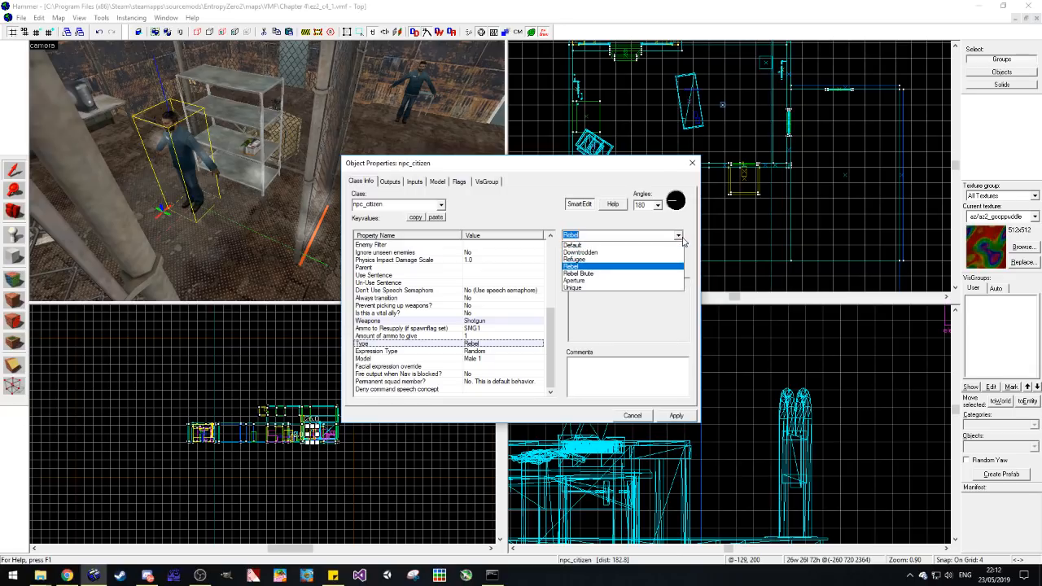
left_click(647, 279)
left_click(676, 415)
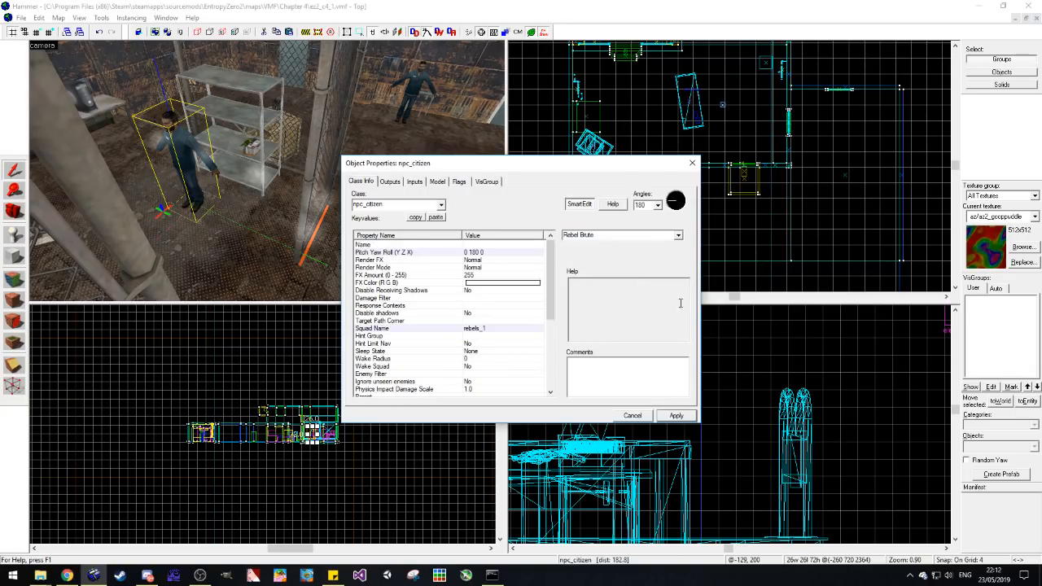
left_click(692, 162)
Step: Move the pasted npc_citizen farther from the metal shelf, into the open floor of the cage, and deselect it
scroll(641, 174, "down", 2)
scroll(626, 177, "up", 8)
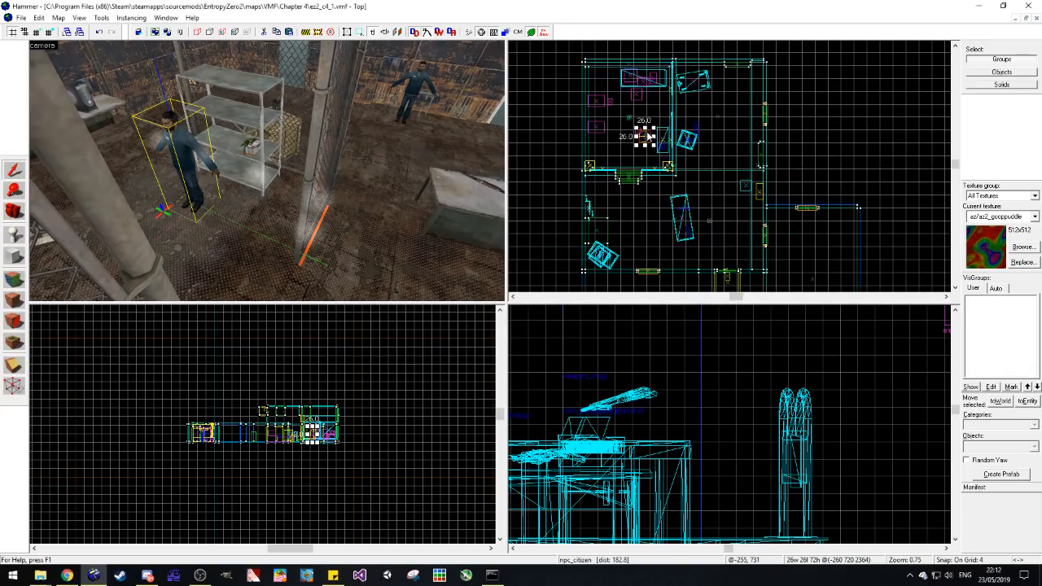
left_click_drag(614, 177, 580, 158)
left_click(582, 191)
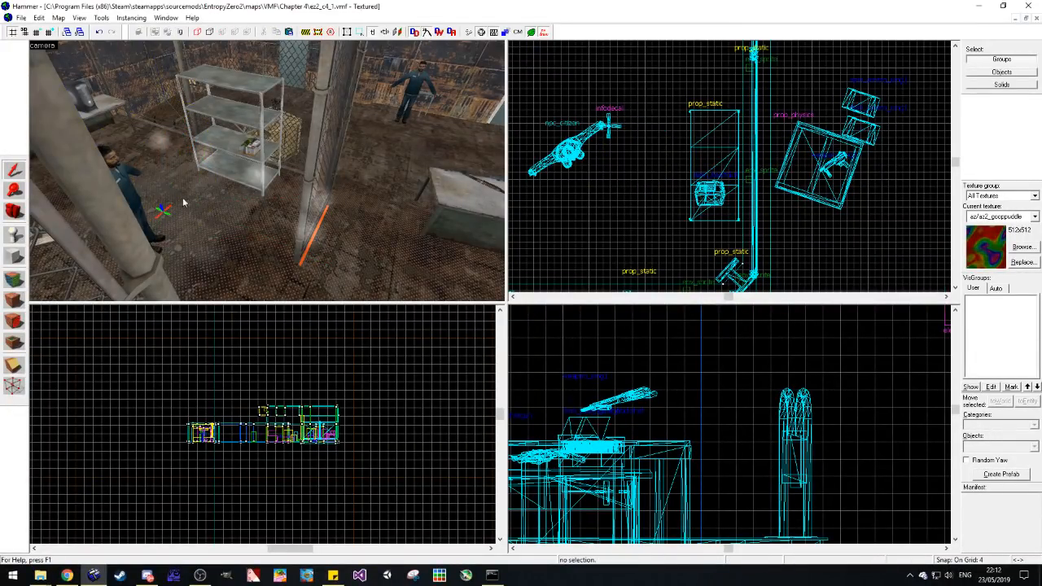
Step: Examine the citizen's placement in the cage from outside the fence at several angles
key("d")
left_click(15, 211)
left_click_drag(73, 204, 267, 170)
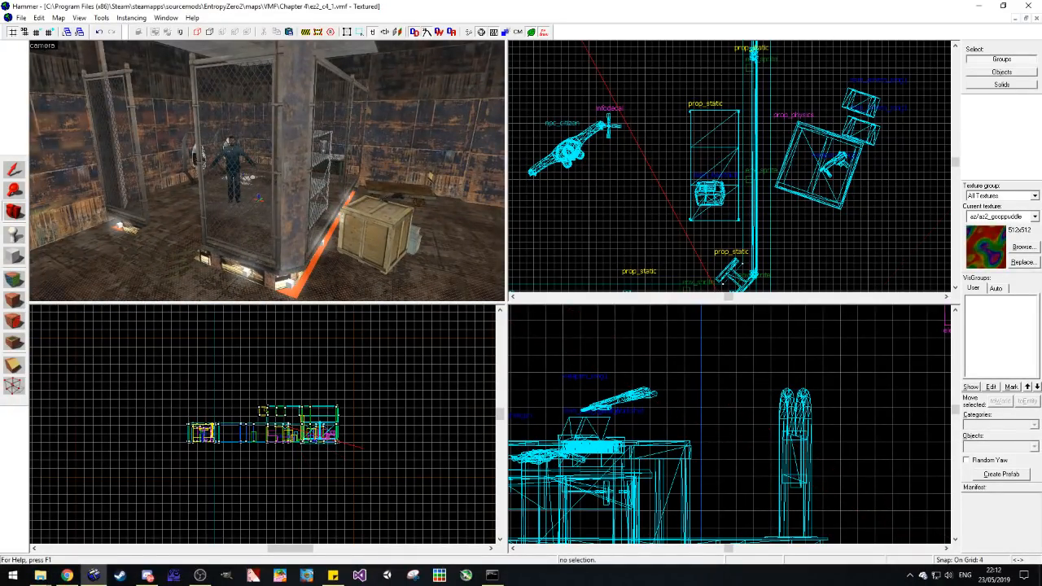
left_click_drag(267, 171, 267, 171)
key("a")
key("w")
key("a")
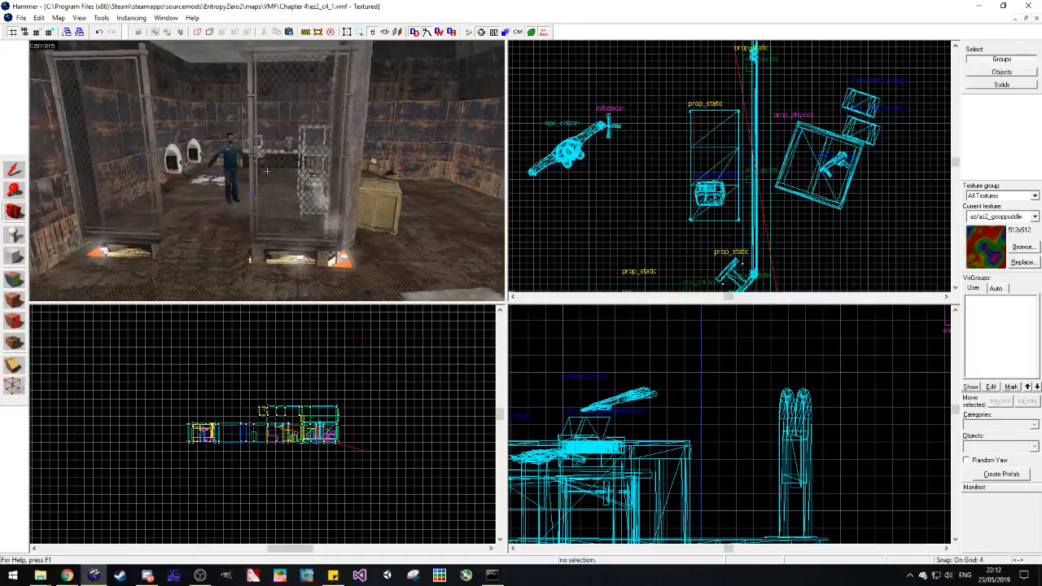
key("z")
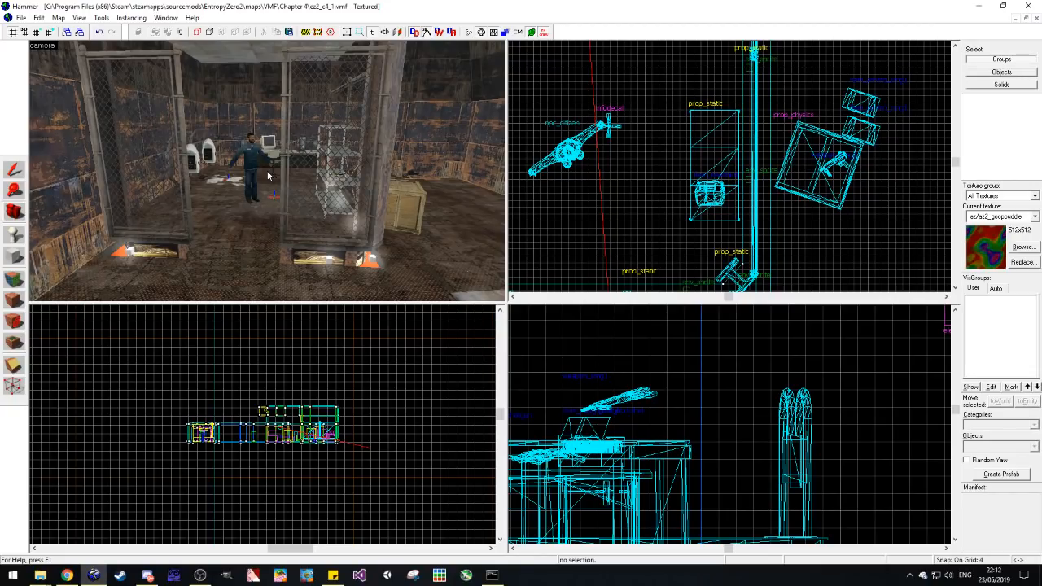
key("z")
key("w")
key("z")
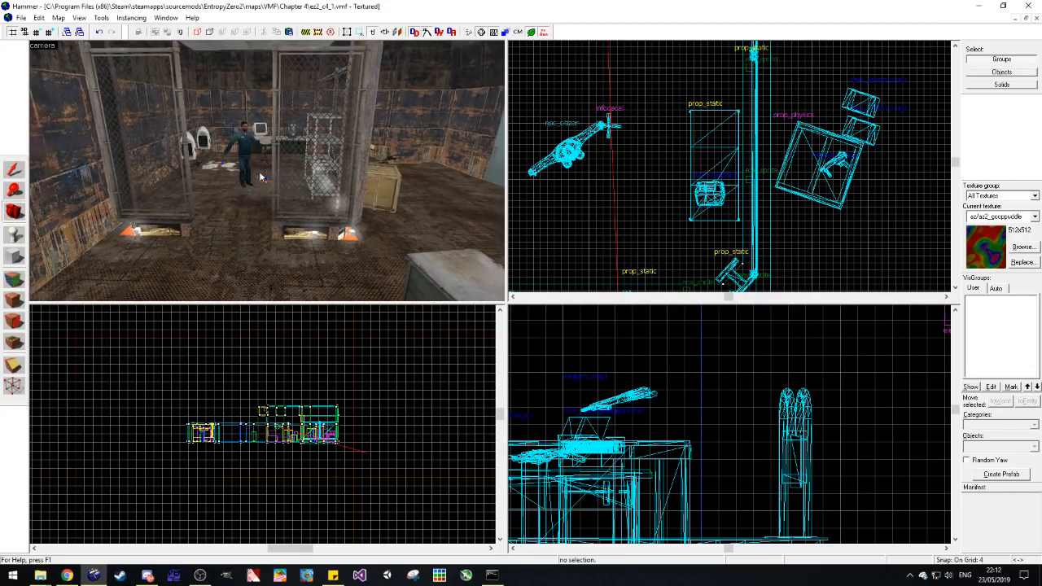
Step: Shift the caged npc_citizen slightly deeper toward the back of the cage, past the papers decal marker, and deselect it
left_click(21, 175)
left_click(248, 142)
left_click_drag(575, 149, 575, 121)
key("Escape")
Step: Look through the neighbouring grey concrete rooms and the high wall opening, and return to the workbench facing the cage
left_click(23, 215)
key("z")
key("w")
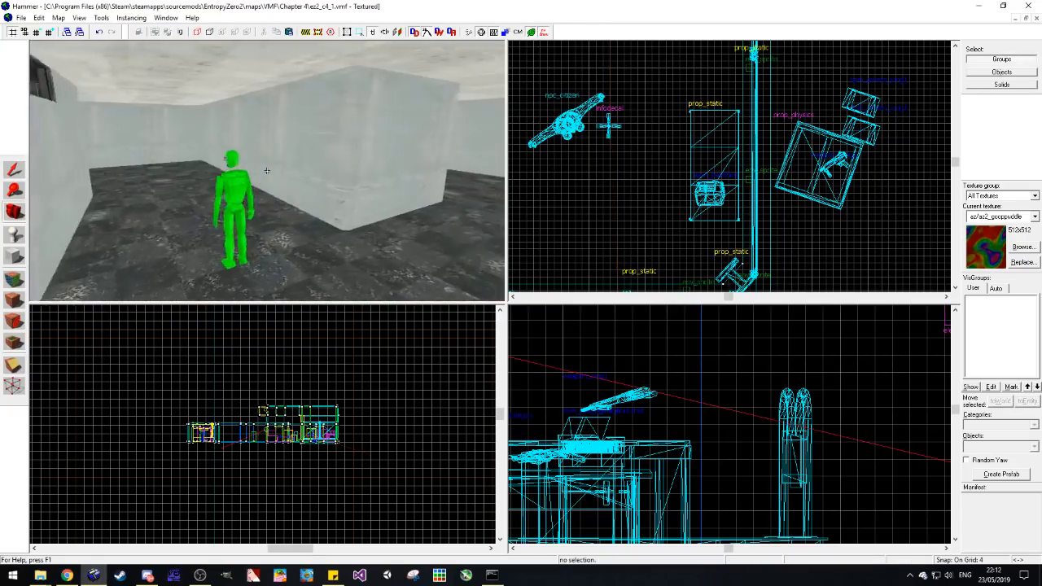
key("w")
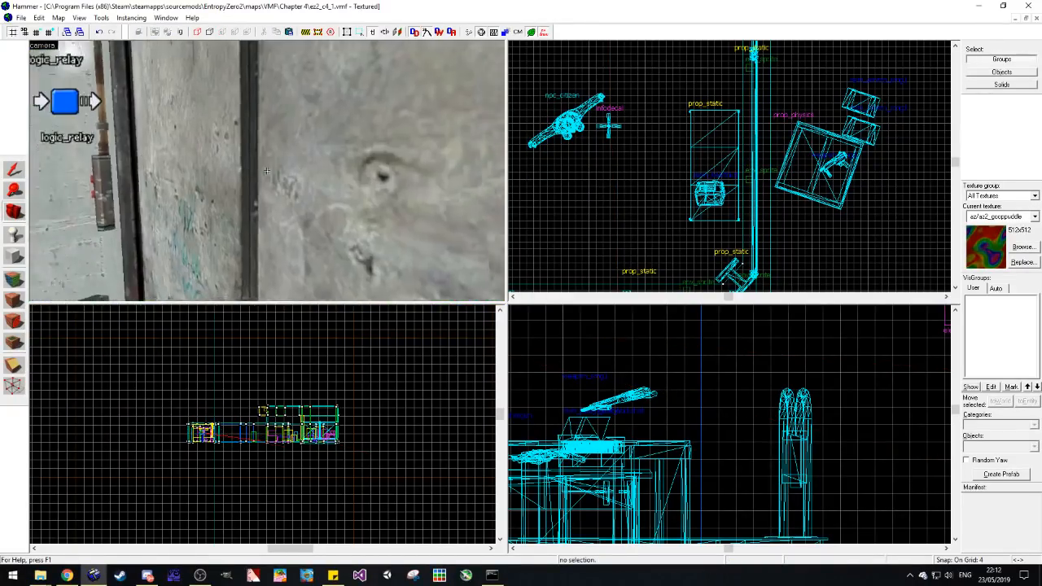
key("w")
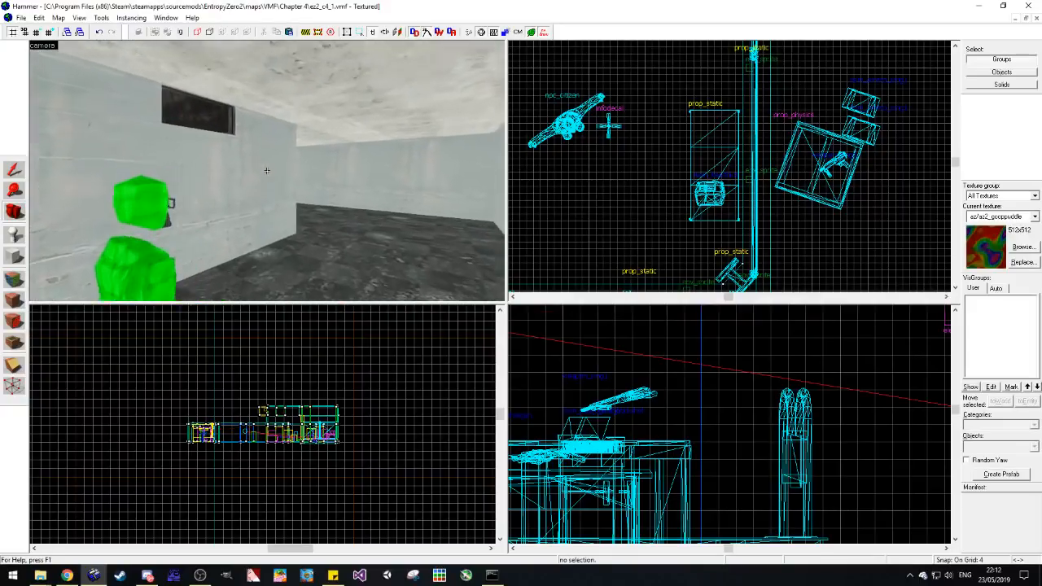
key("w")
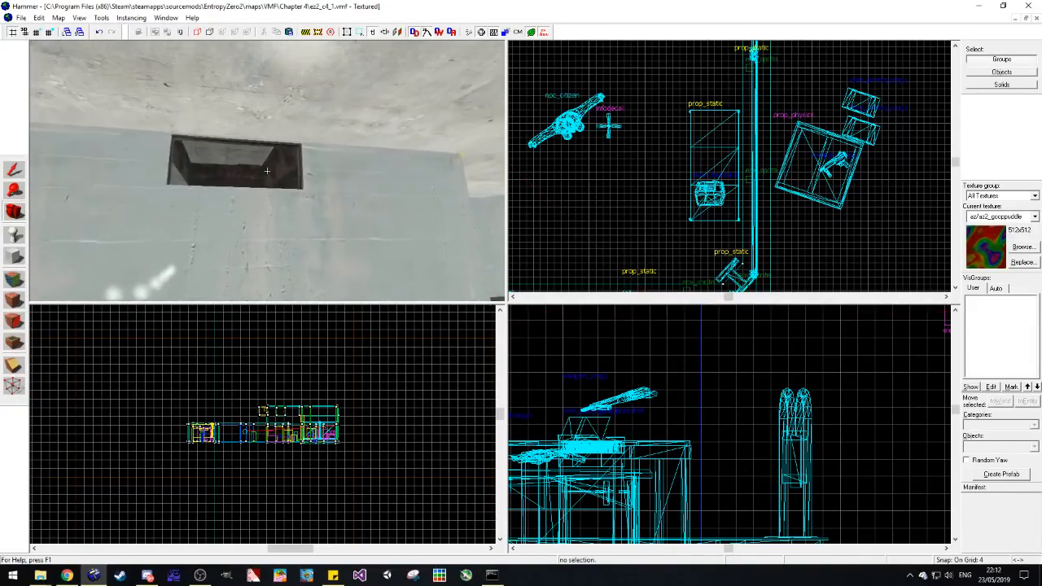
key("w")
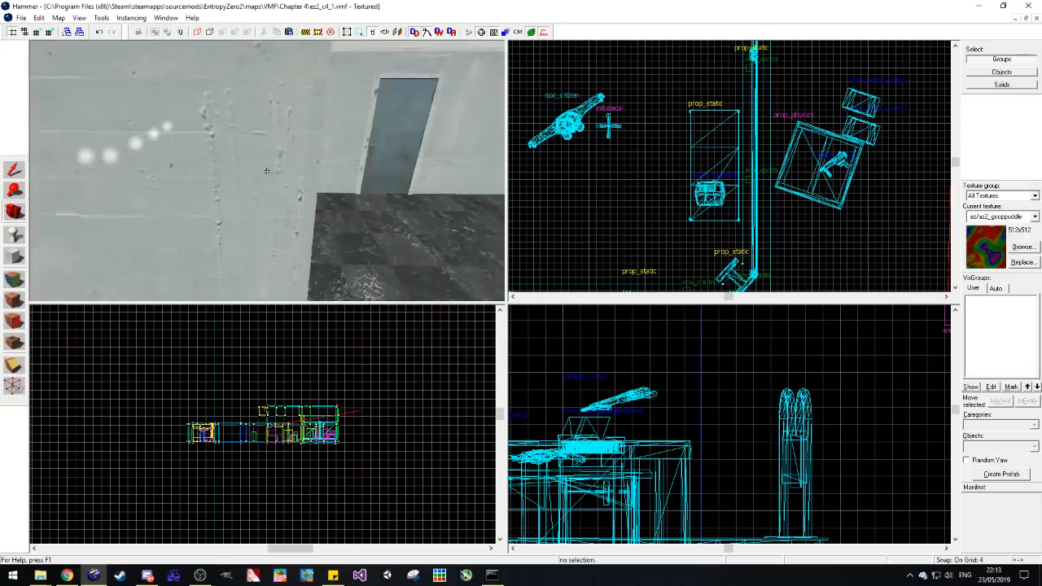
key("w")
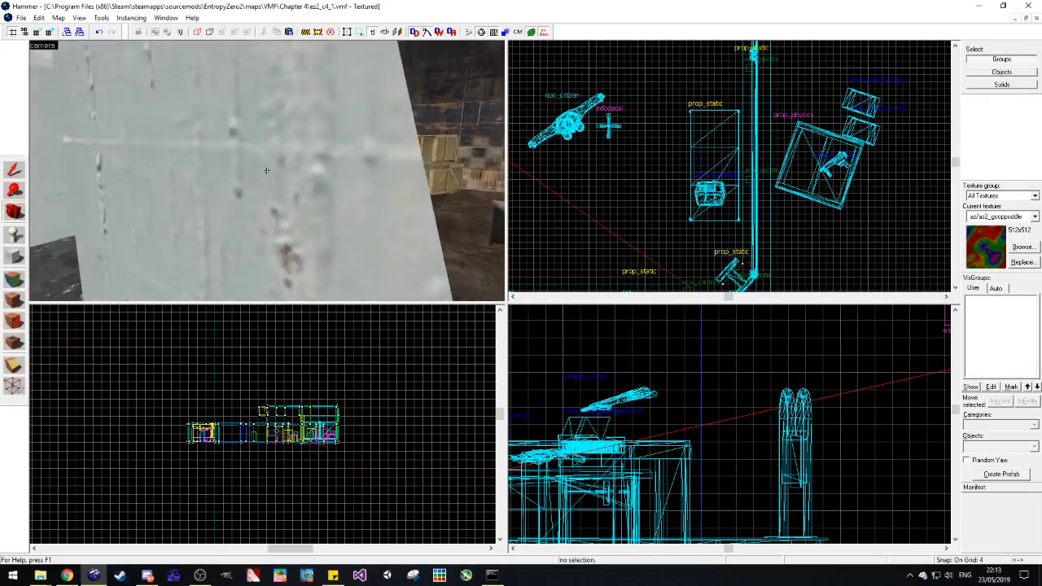
key("w")
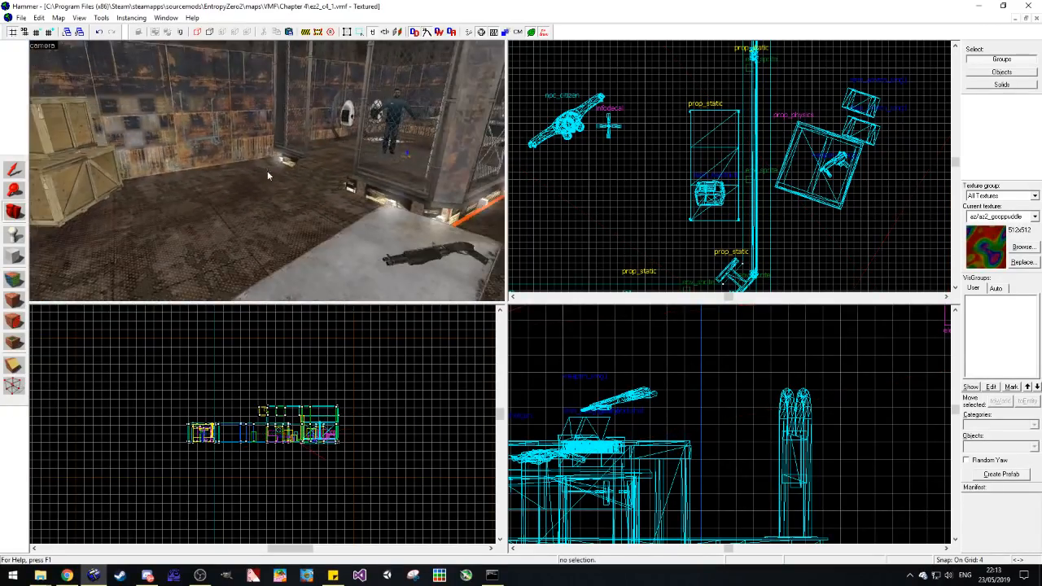
left_click_drag(267, 171, 219, 172)
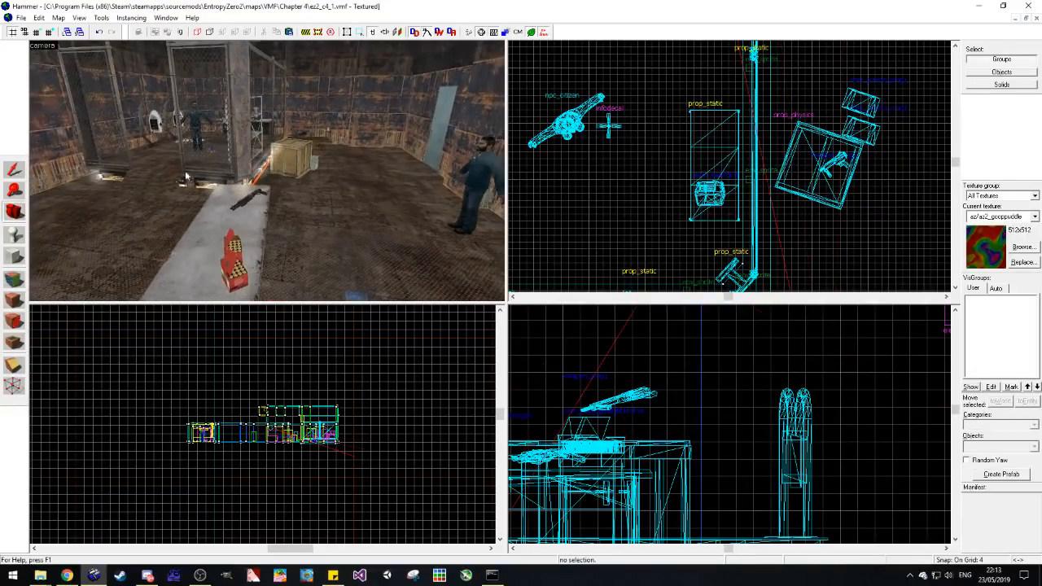
Step: Paste a copy of the npc_citizen onto the open floor outside the cage, near the wall pipes opposite the workbench
left_click(13, 168)
left_click(476, 169)
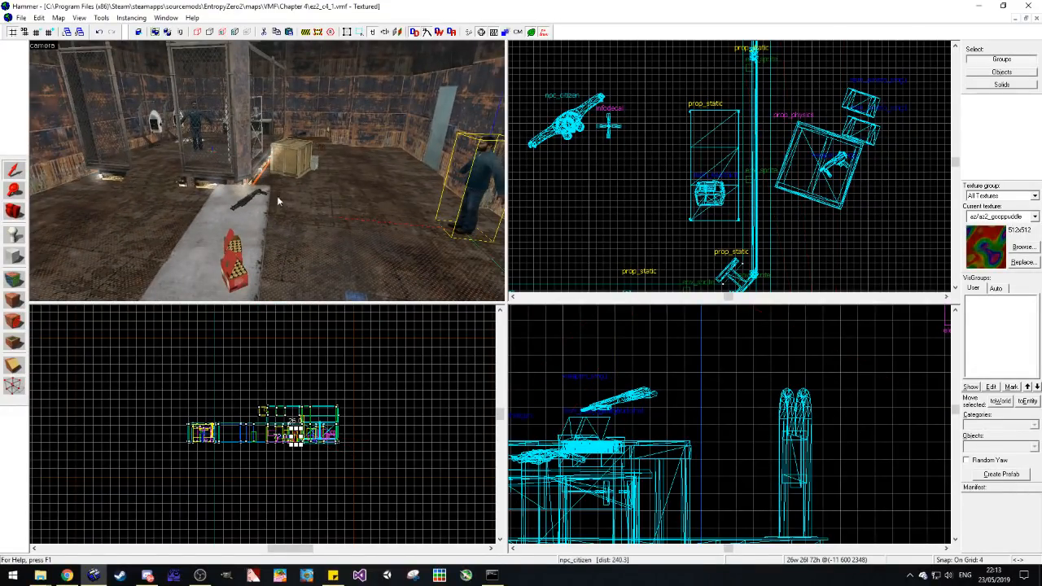
key("a")
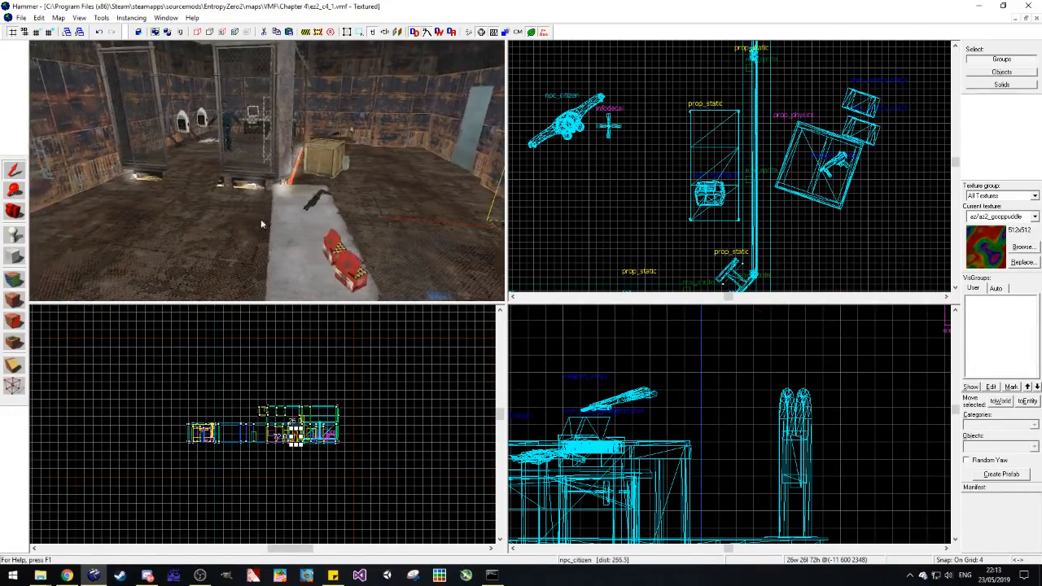
key("ctrl+v")
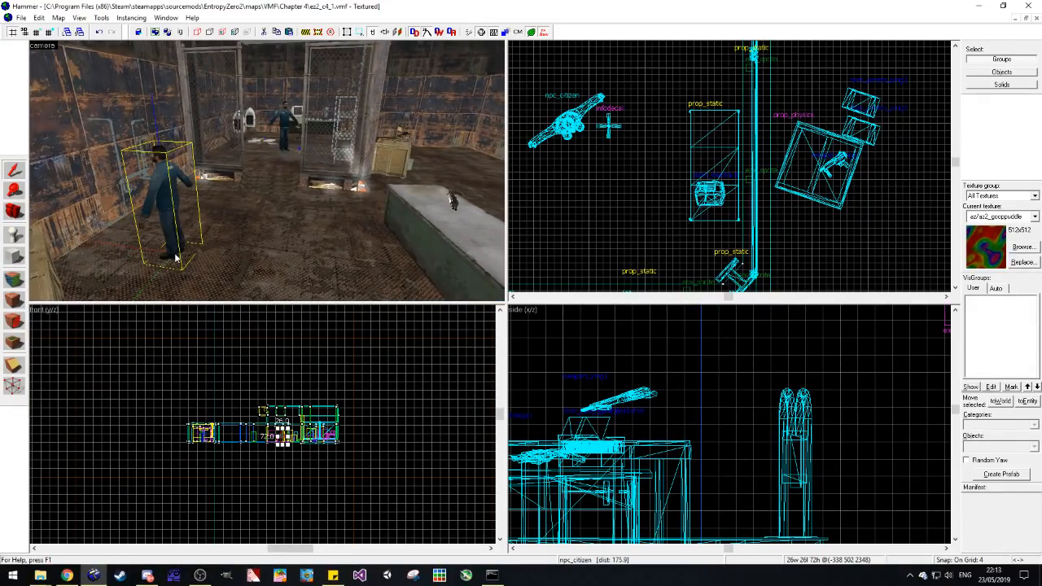
Step: Set the pasted npc_citizen's Weapons property to SMG2 and close its properties
double_click(174, 254)
scroll(503, 287, "down", 6)
left_click(496, 336)
left_click(493, 345)
left_click(494, 336)
left_click(488, 320)
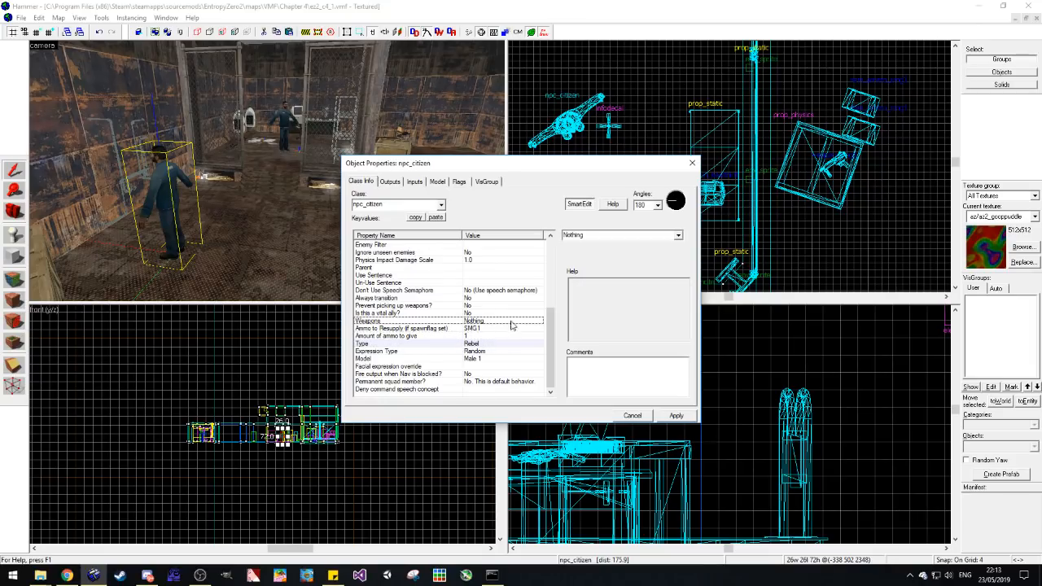
left_click(622, 235)
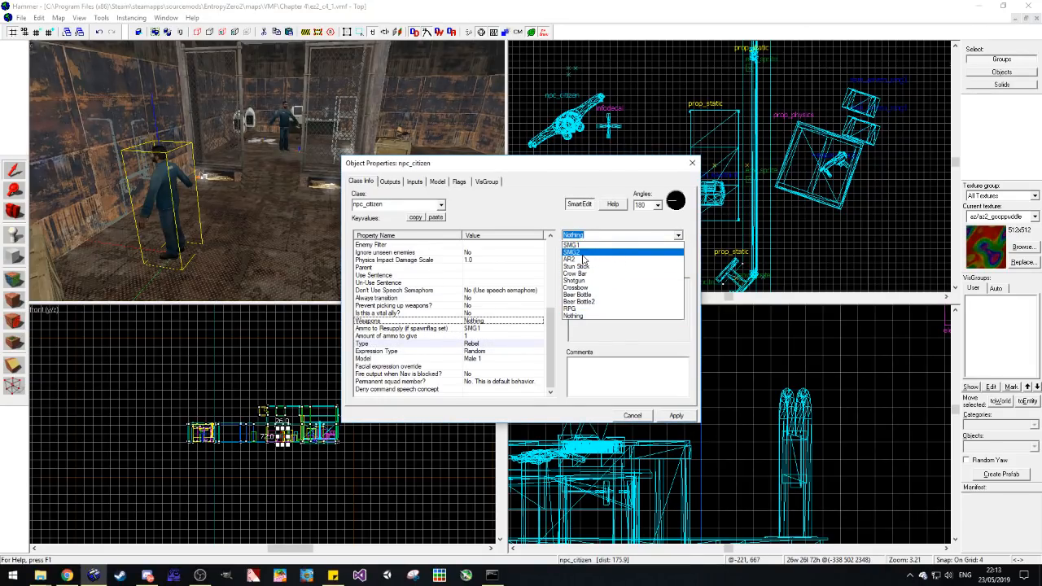
left_click(580, 252)
left_click(692, 164)
Step: Rotate the pasted npc_citizen so it faces away from the pipe wall into the room, and deselect it
scroll(643, 159, "down", 5)
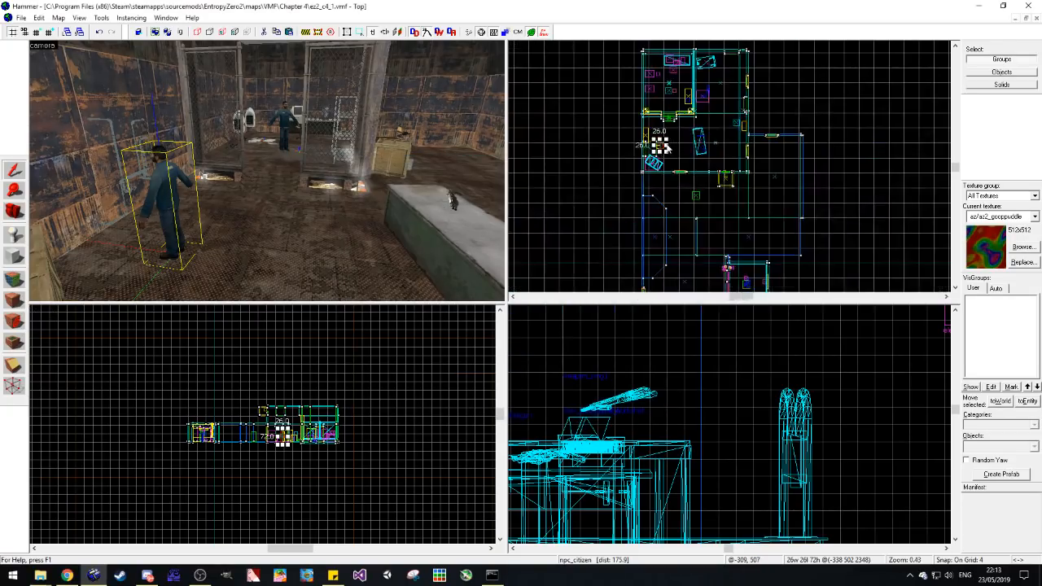
scroll(643, 159, "up", 3)
key("Escape")
left_click(643, 159)
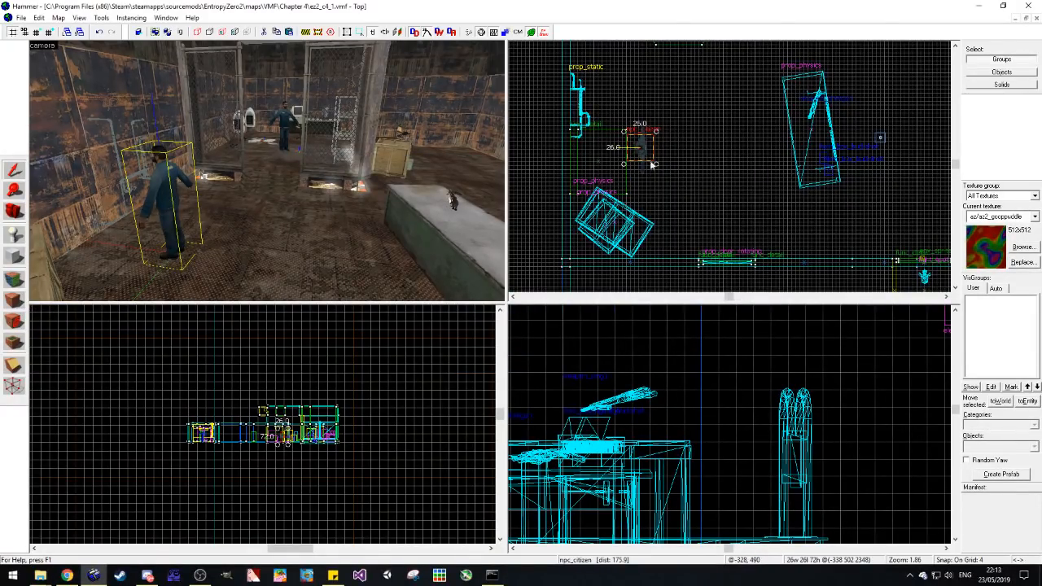
left_click(675, 122)
key("z")
key("alt+Tab")
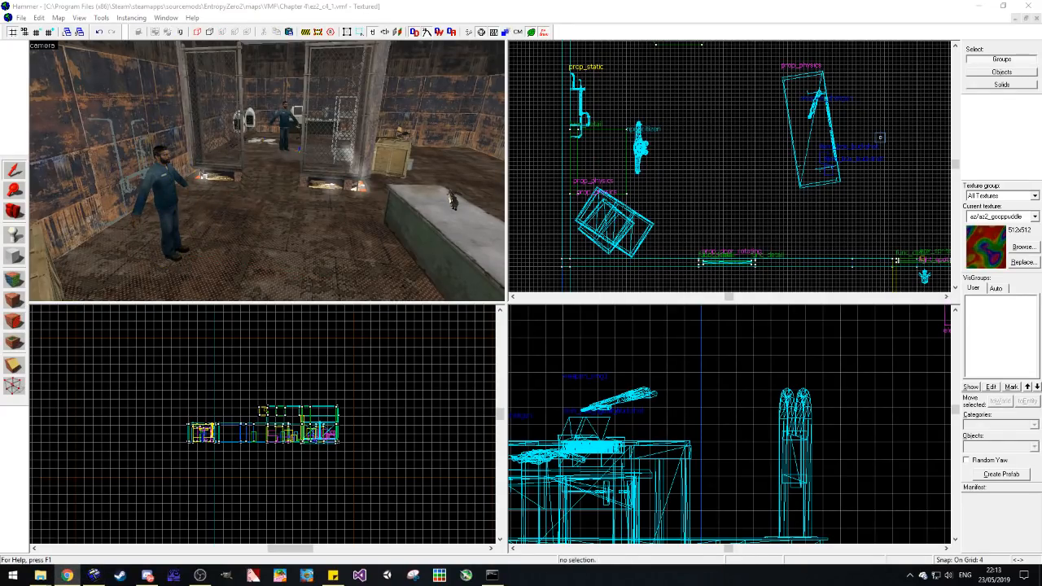
Step: Inspect the citizens' placement in the metal room and the adjoining pale concrete rooms from several angles, and save the map
left_click(12, 208)
left_click_drag(252, 183, 267, 171)
scroll(268, 172, "up", 1)
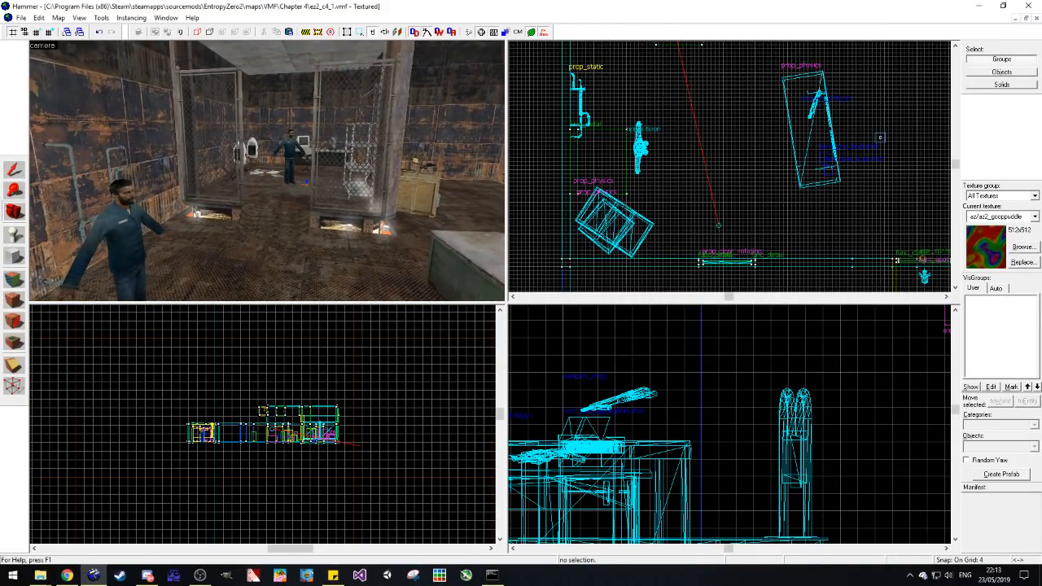
key("alt+Tab")
left_click_drag(370, 246, 267, 171)
scroll(267, 172, "up", 1)
scroll(267, 172, "up", 1)
scroll(267, 171, "up", 1)
key("w")
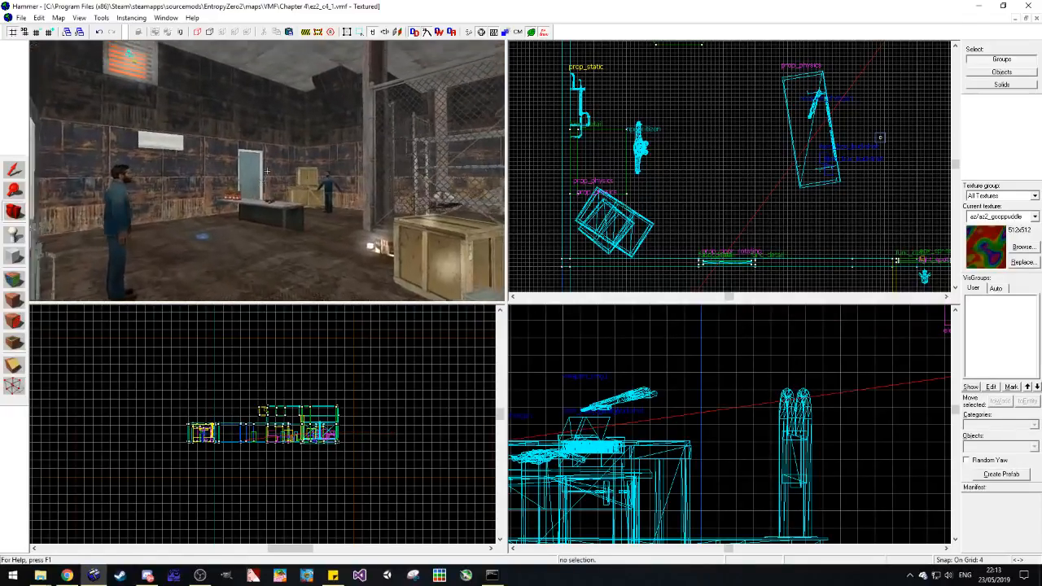
key("w")
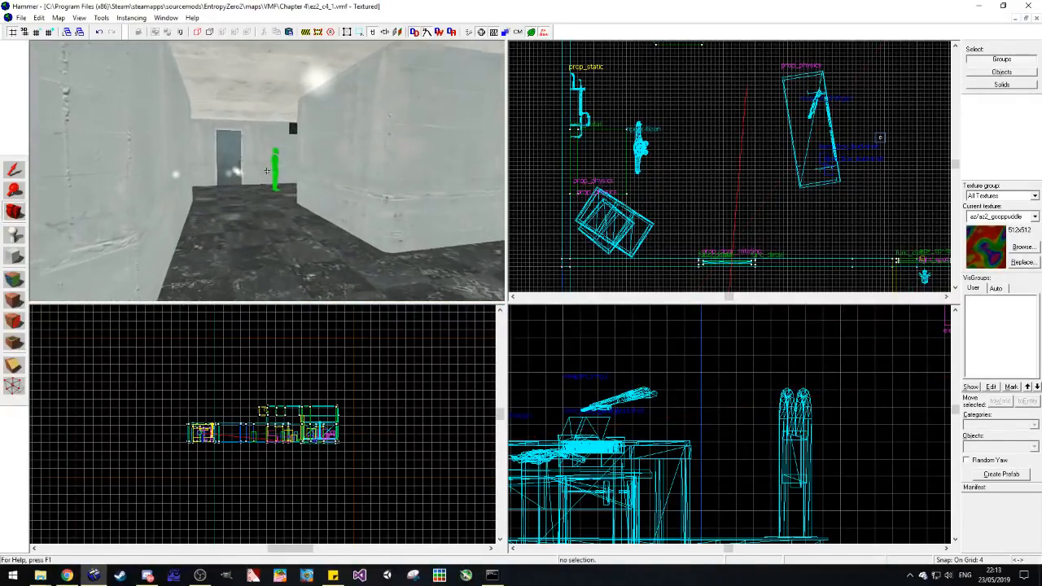
key("w")
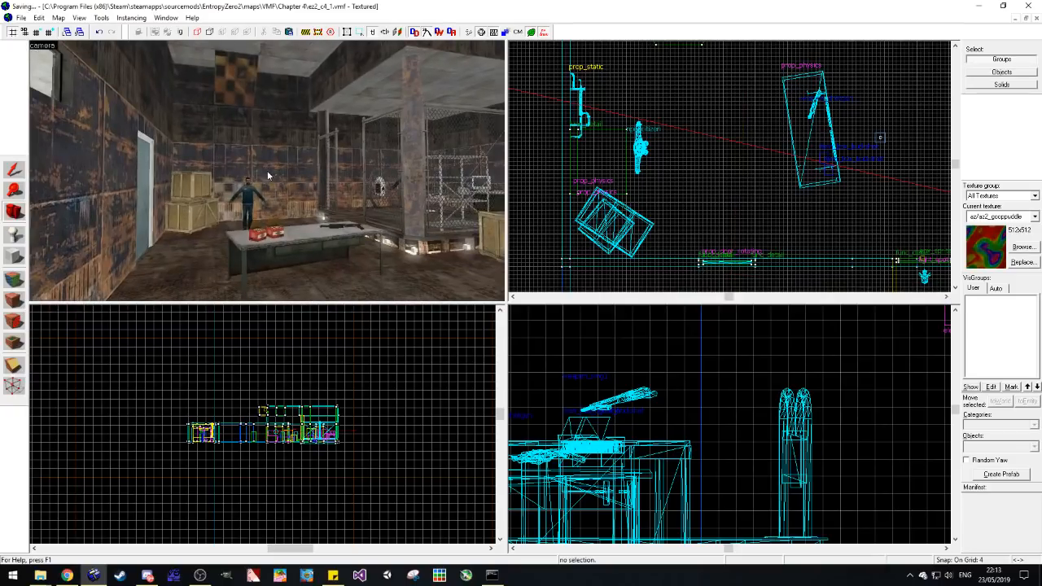
key("w")
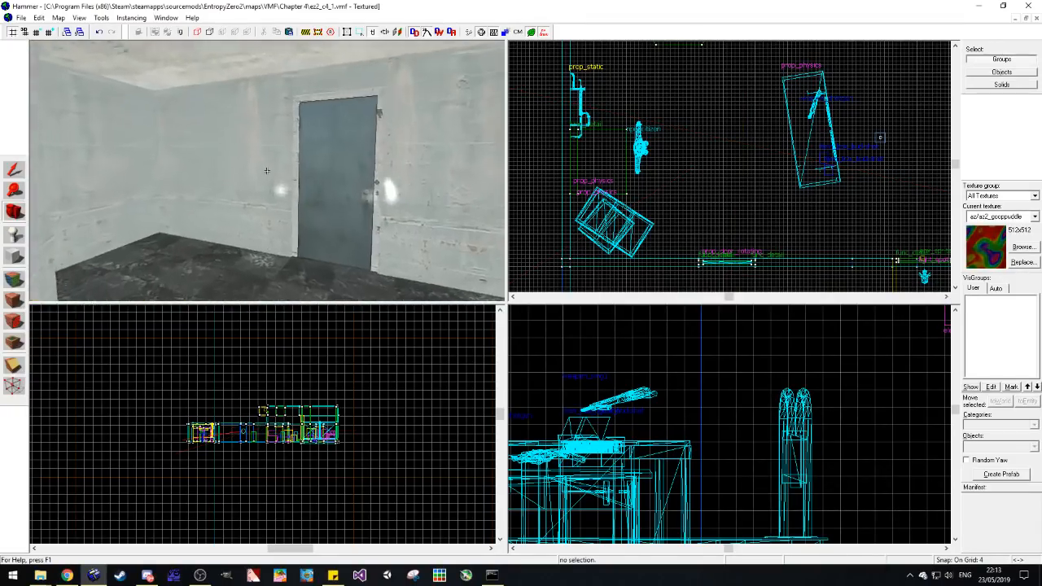
key("z")
key("w")
left_click_drag(269, 175, 269, 171)
key("s")
key("a")
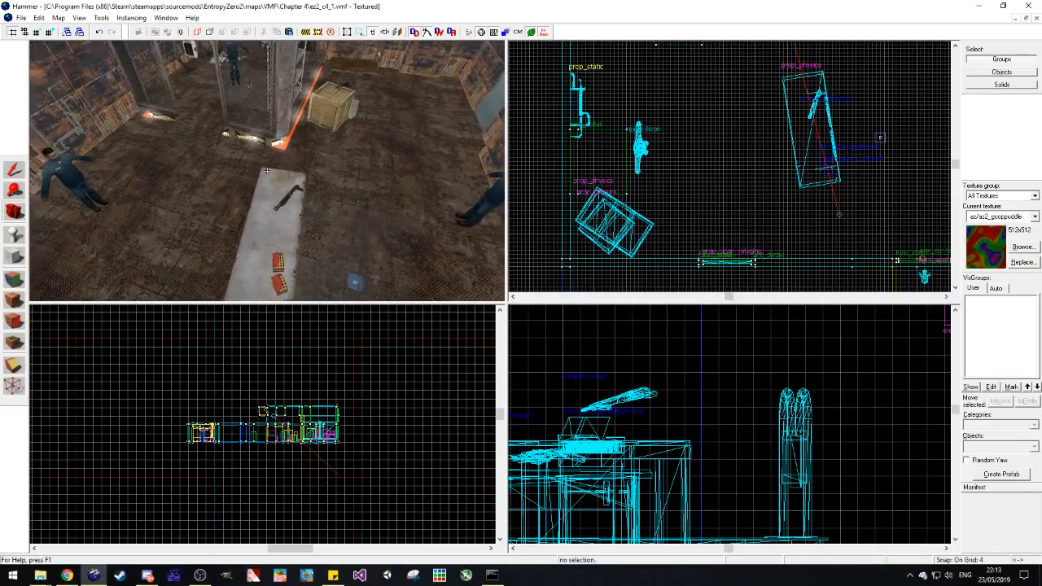
Step: Find decals/trashdecal01a with the texture filter "trash", apply it to the floor beside the stacked crates, and save the map
key("z")
left_click(1029, 245)
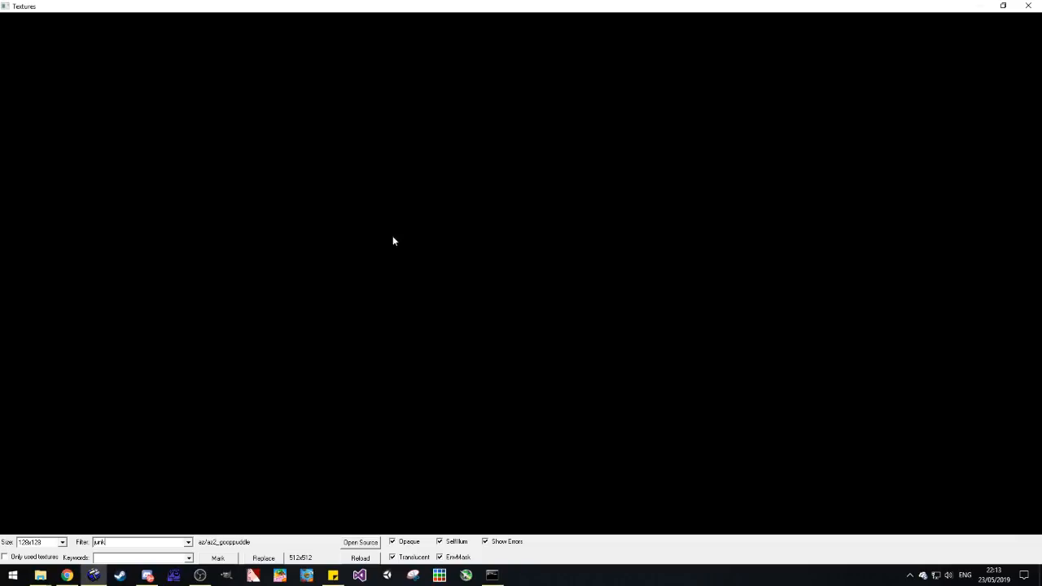
key("BackSpace")
key("BackSpace")
key("BackSpace")
type("trash")
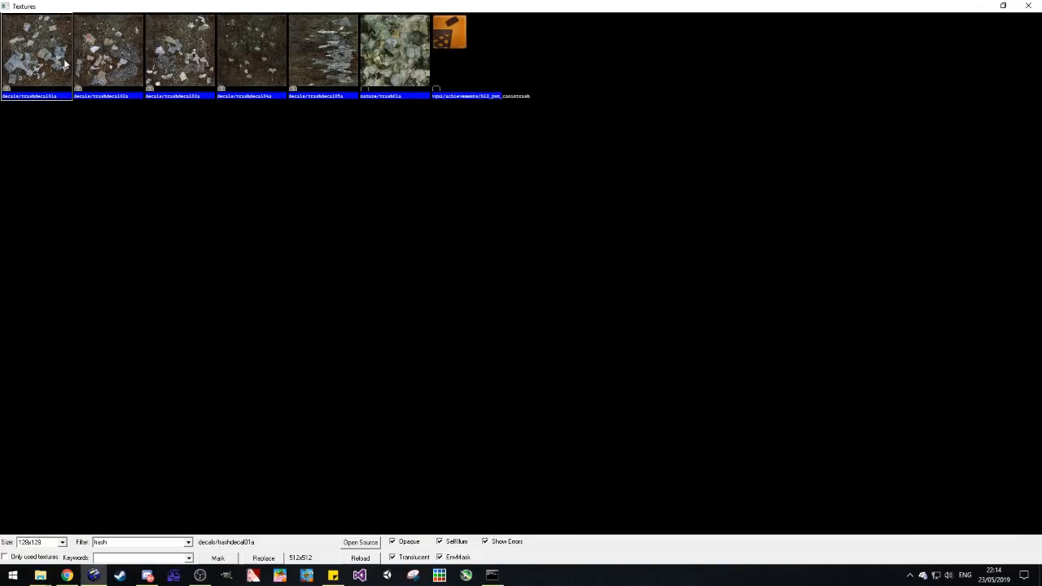
double_click(70, 60)
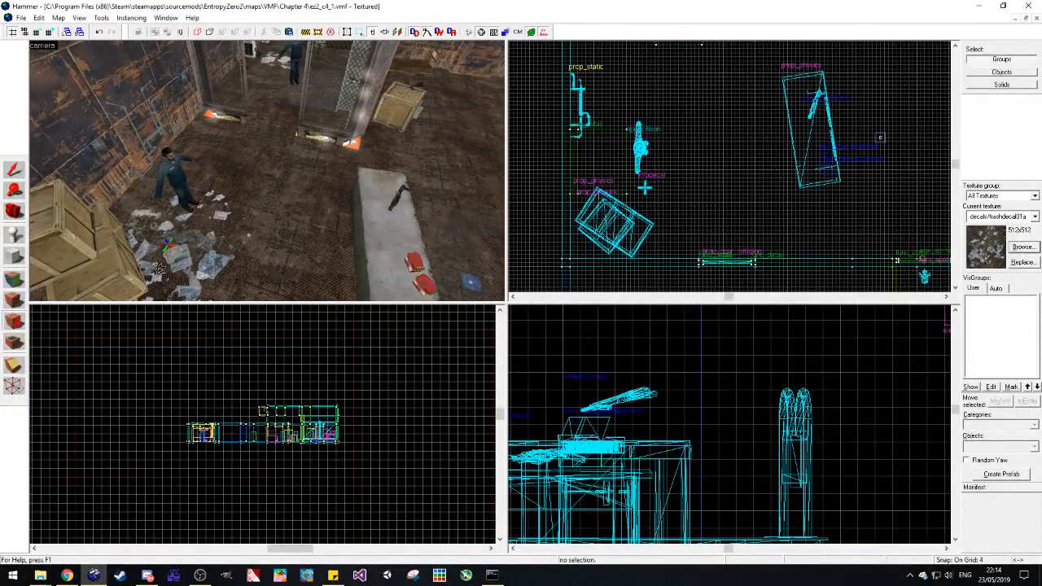
left_click(16, 216)
left_click_drag(195, 183, 267, 171)
key("ctrl+s")
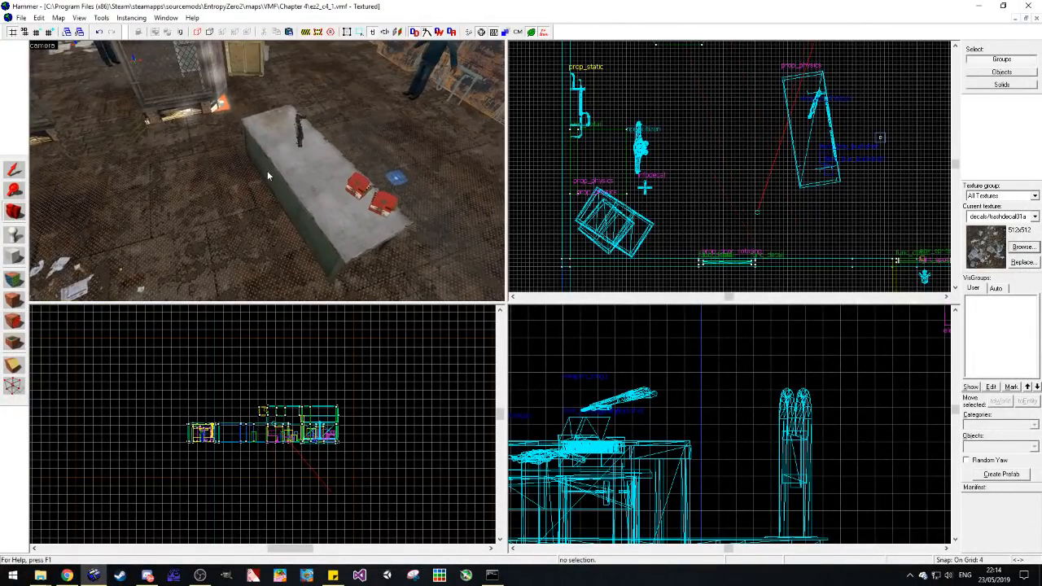
Step: Place a prop_physics entity on the open floor between the workbench and the door
key("d")
key("z")
key("shift+s")
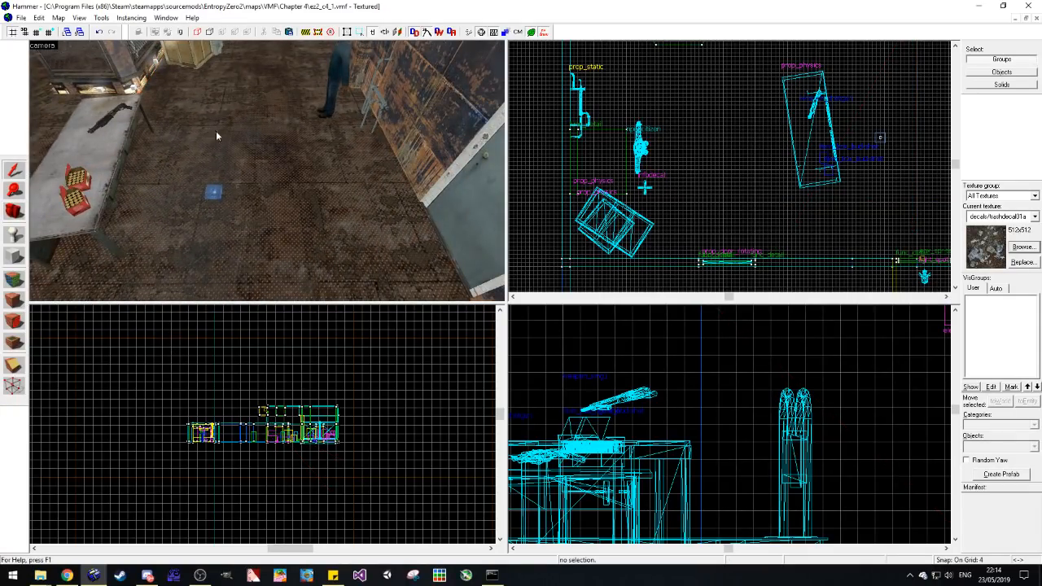
left_click(13, 216)
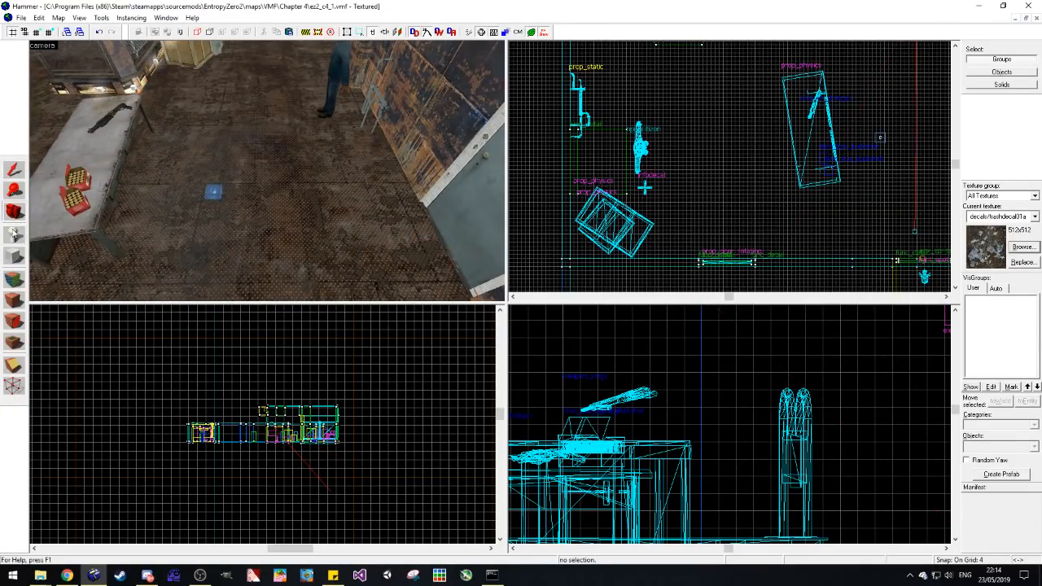
left_click(13, 235)
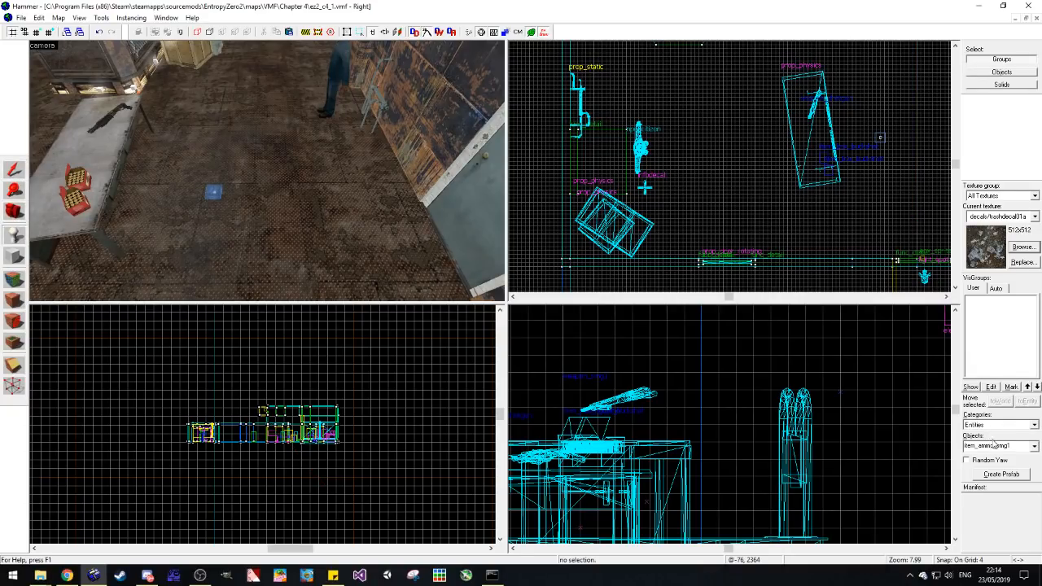
type("prop_ph")
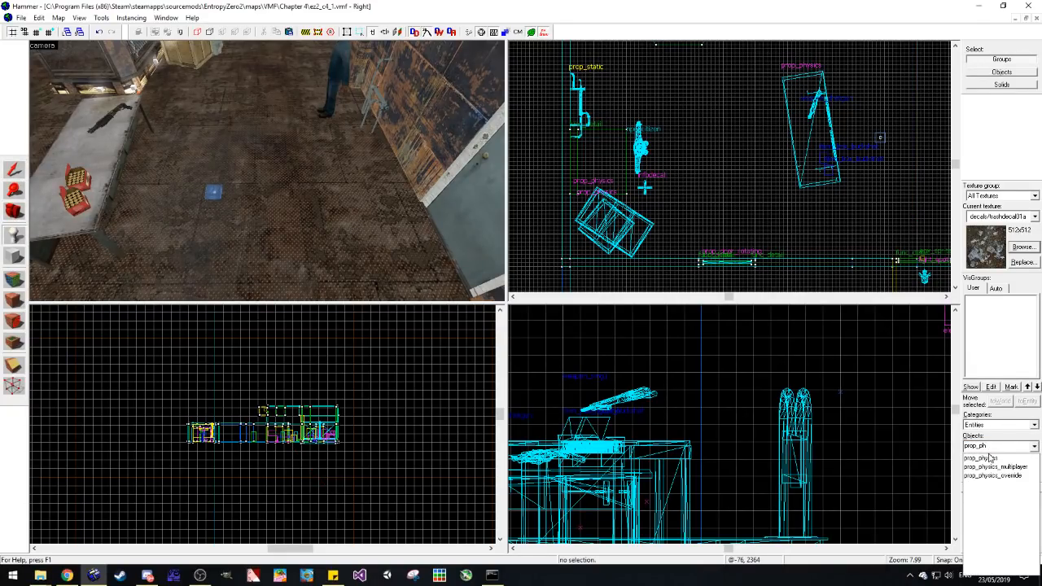
left_click(990, 458)
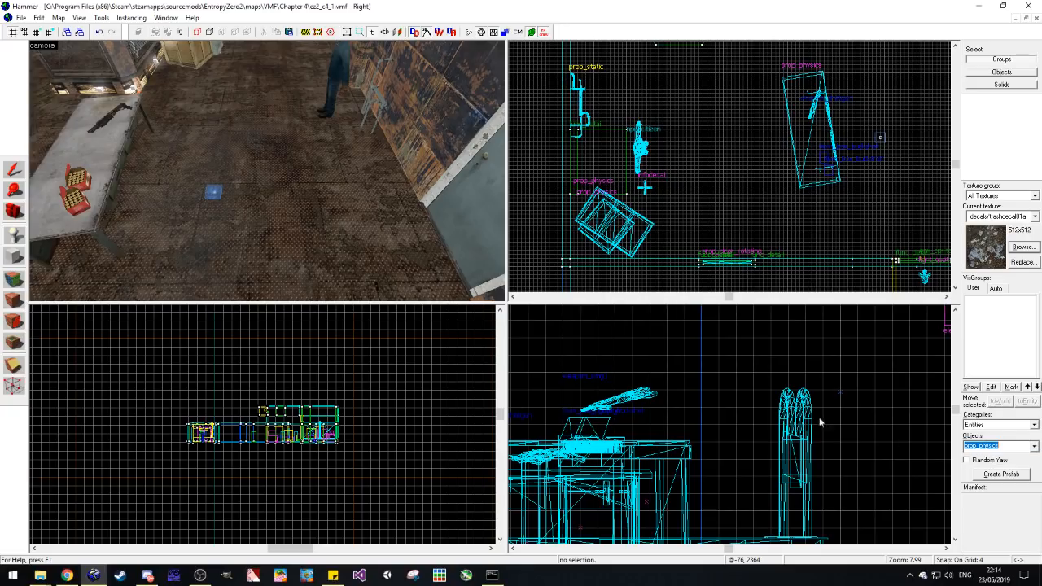
left_click(262, 193)
Step: Browse the chair models and assign models/props_interiors/furniture_chair03a.mdl as the new prop_physics' world model
key("alt+Return")
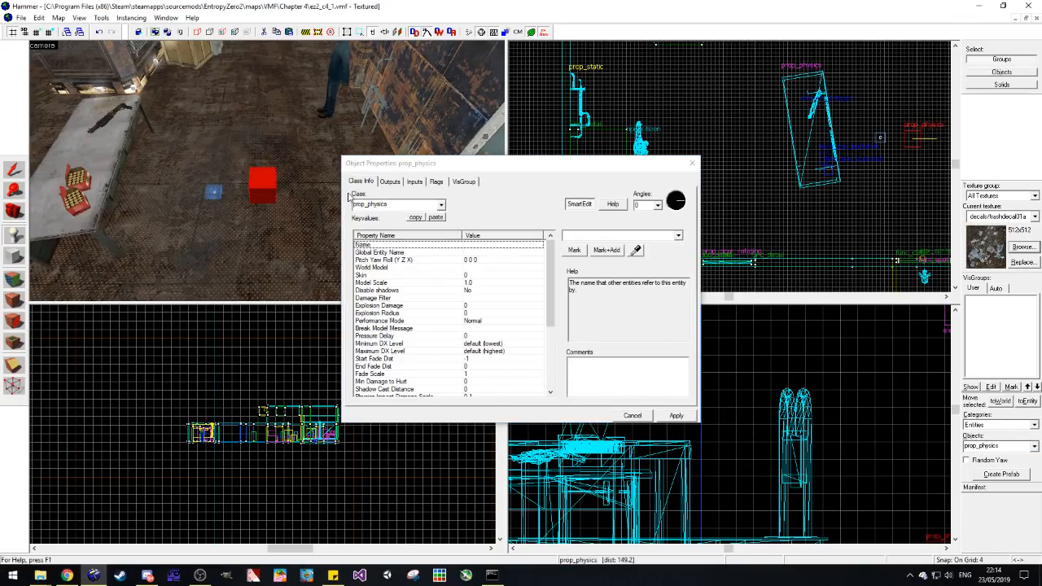
left_click(492, 267)
left_click(579, 257)
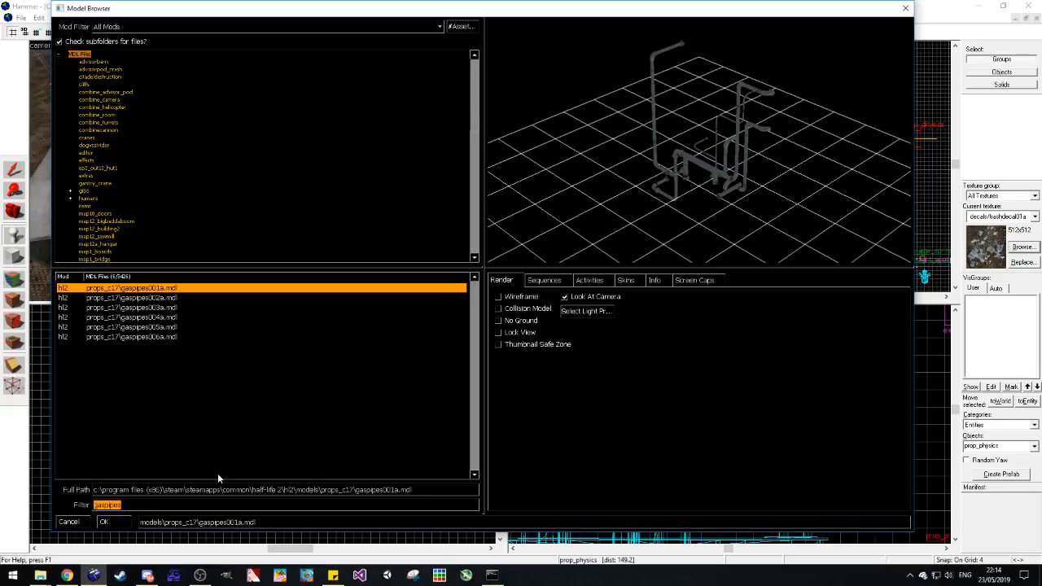
type("chair")
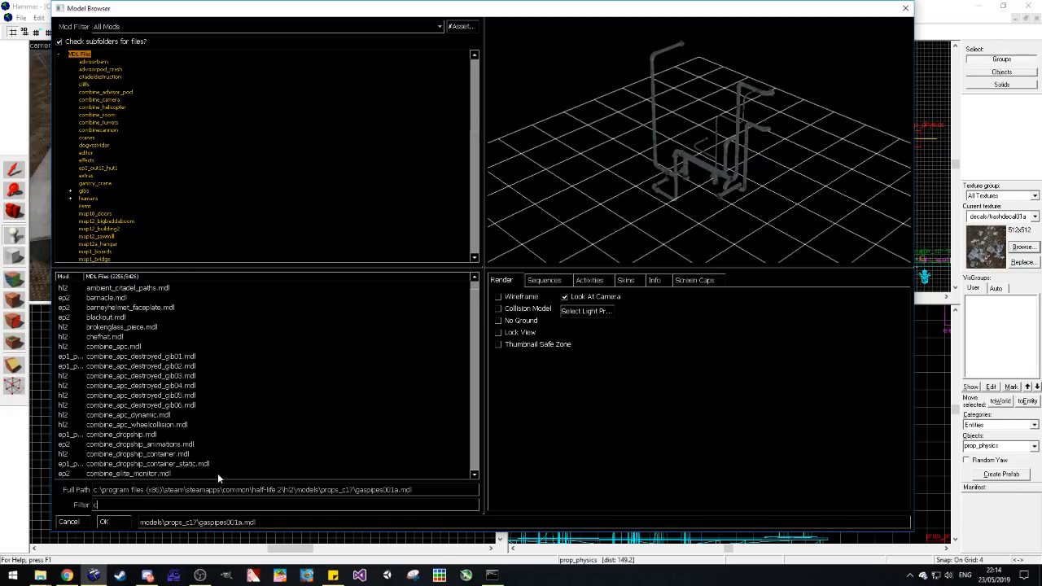
left_click(255, 366)
key("Up")
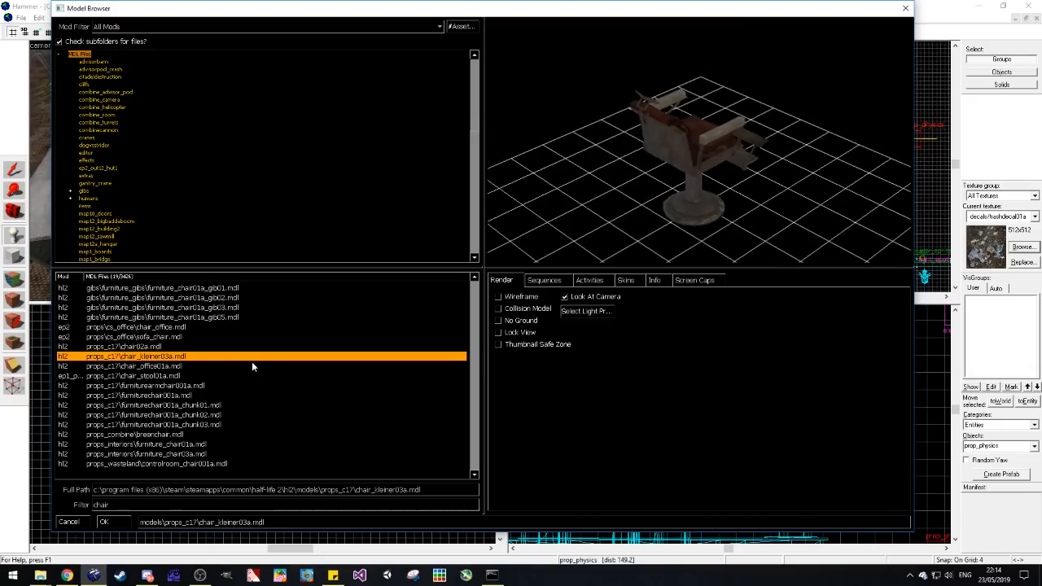
key("Up")
key("Up")
key("Down")
key("Down")
key("Down")
key("Down")
key("Down")
key("Down")
key("Down")
key("Down")
key("Down")
key("Down")
key("Down")
key("Down")
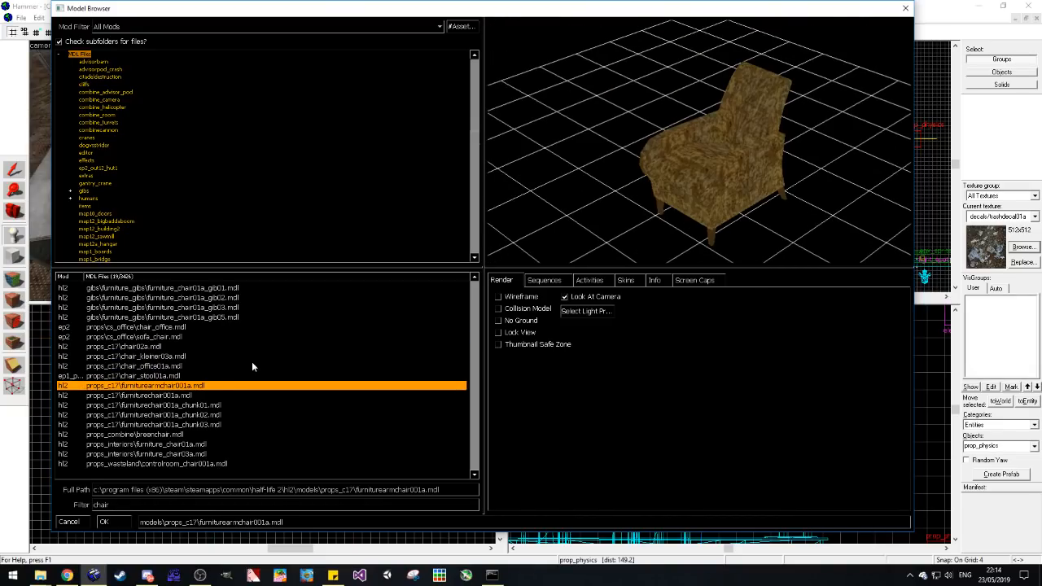
key("Down")
key("Up")
key("Up")
key("Down")
key("Return")
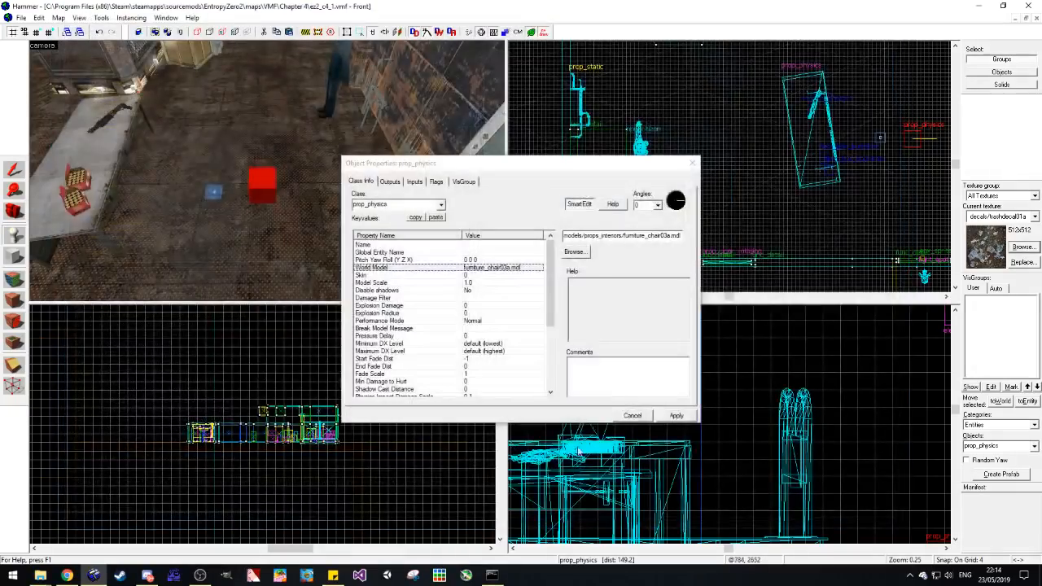
left_click(680, 418)
left_click(691, 165)
Step: Move the chair closer to the workbench, rotate it to stand at an angle facing the table, and deselect it
key("Delete")
key("ctrl+z")
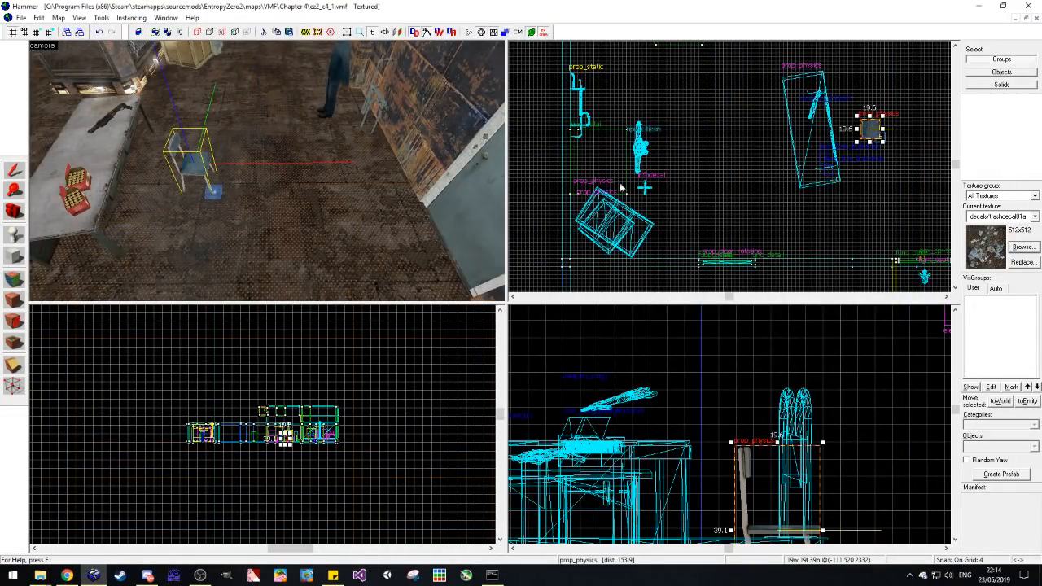
left_click_drag(883, 144, 844, 122)
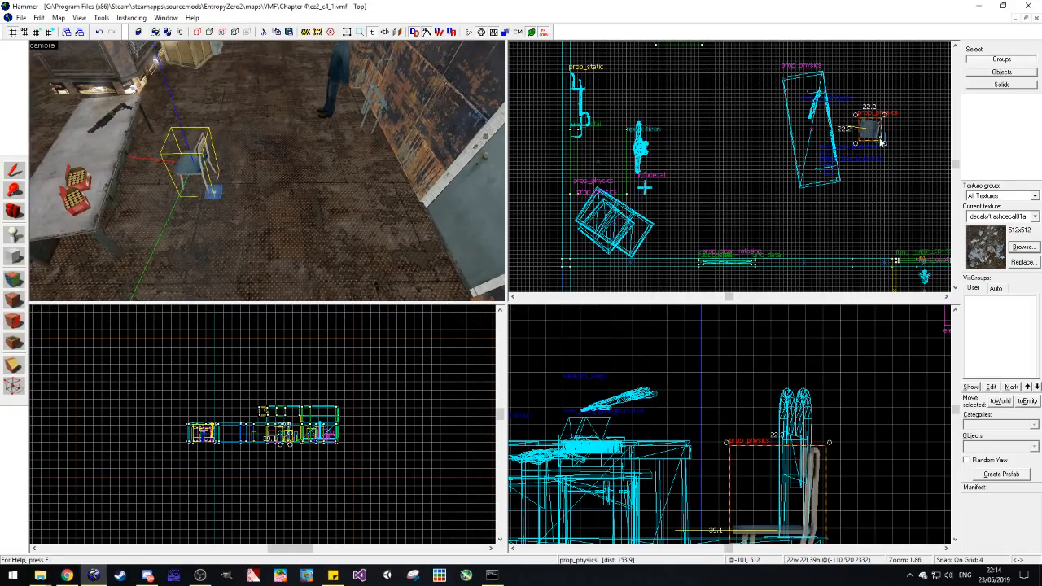
key("Escape")
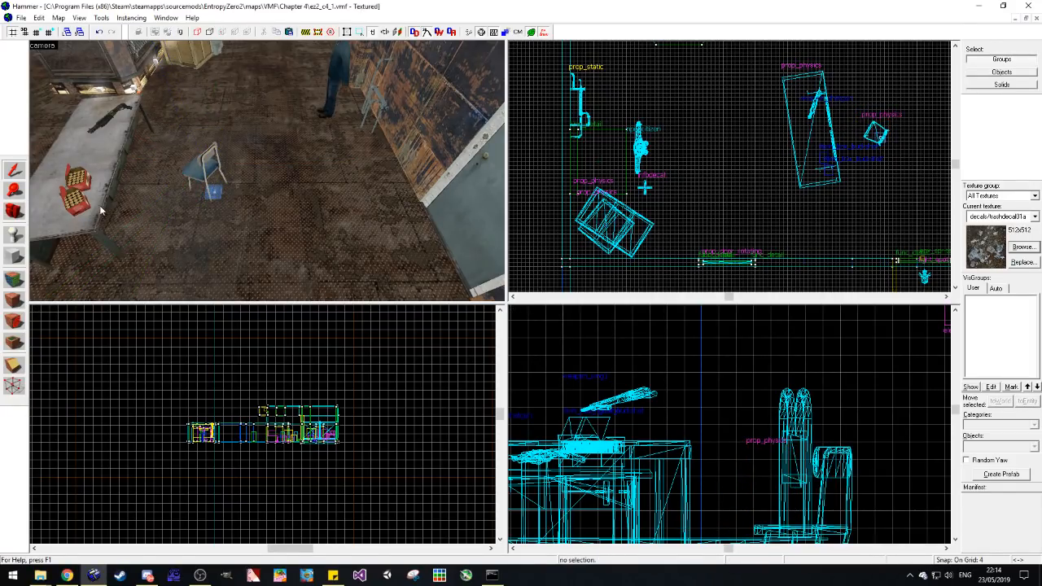
Step: Filter the textures by "sign" and choose the DANGER HIGH VOLTAGE sign decal as the current texture
left_click(13, 215)
mouse_move(267, 170)
left_mouse_down()
mouse_move(277, 171)
mouse_move(267, 171)
left_mouse_up()
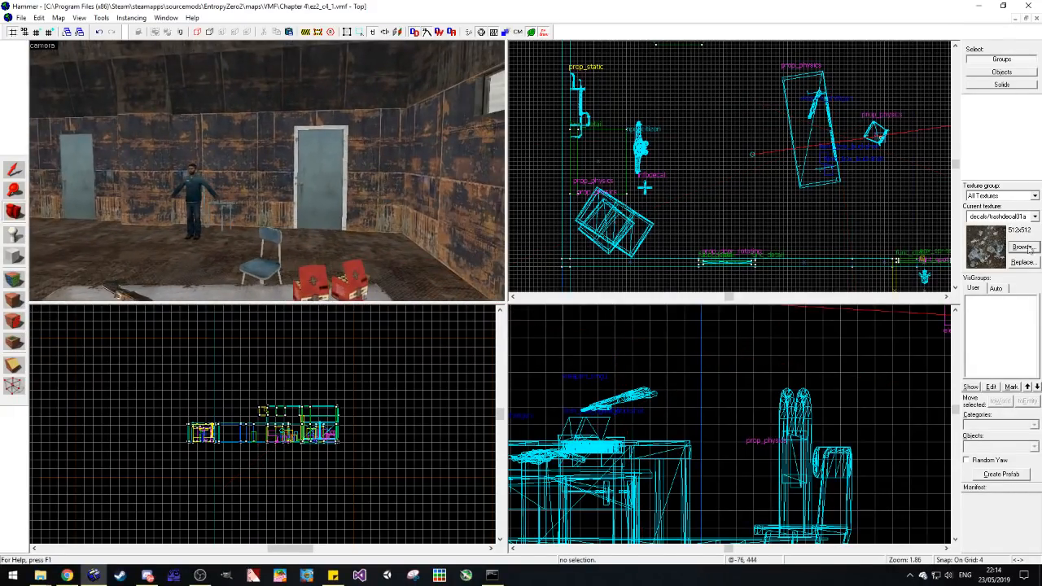
left_click(1022, 246)
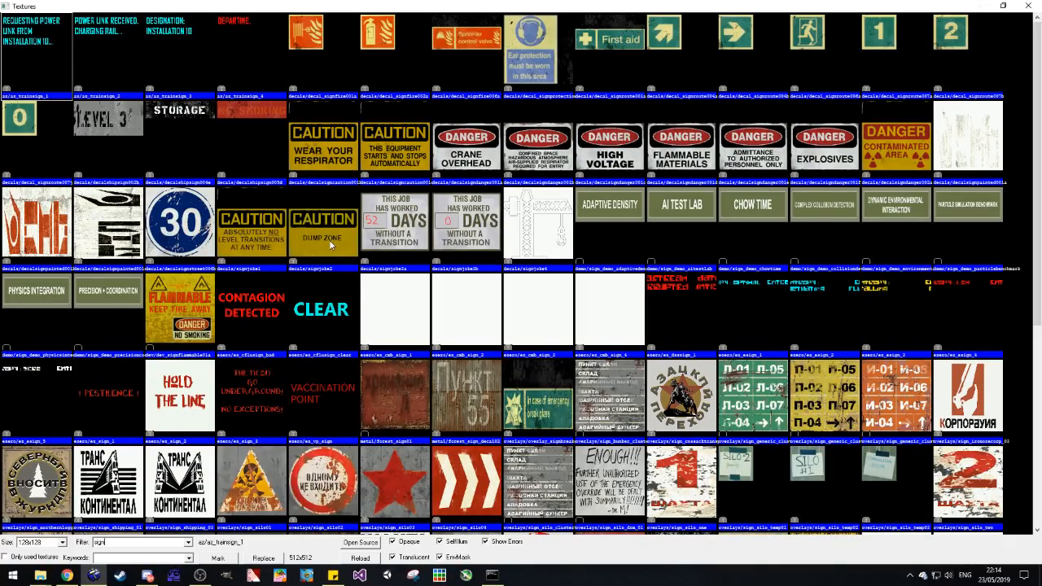
double_click(595, 139)
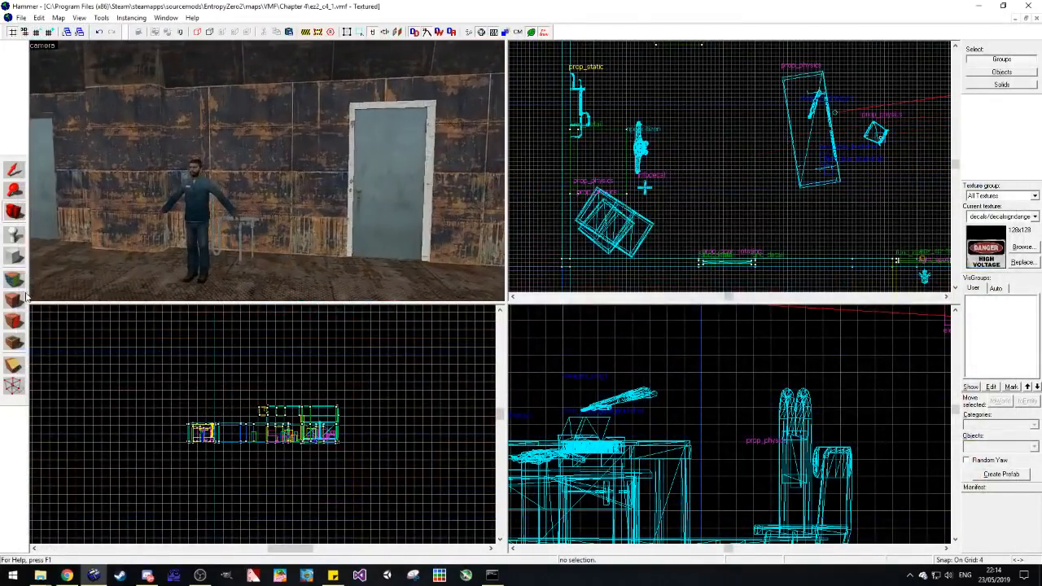
Step: Undo the decal on the metal wall and choose the DANGER ADMITTANCE TO AUTHORIZED PERSONNEL ONLY sign as the current texture
left_click(244, 149)
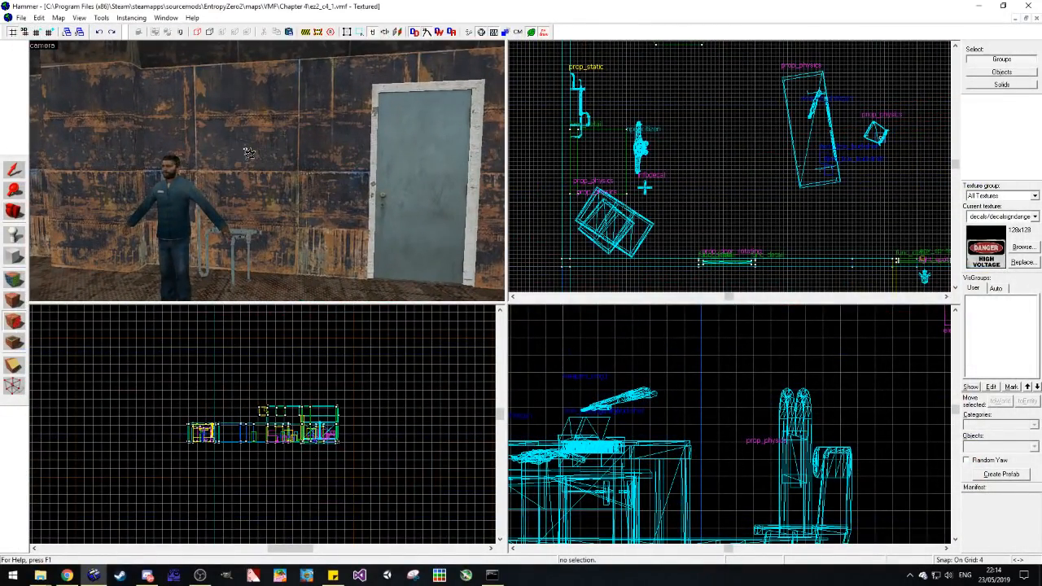
key("ctrl+z")
left_click(1023, 246)
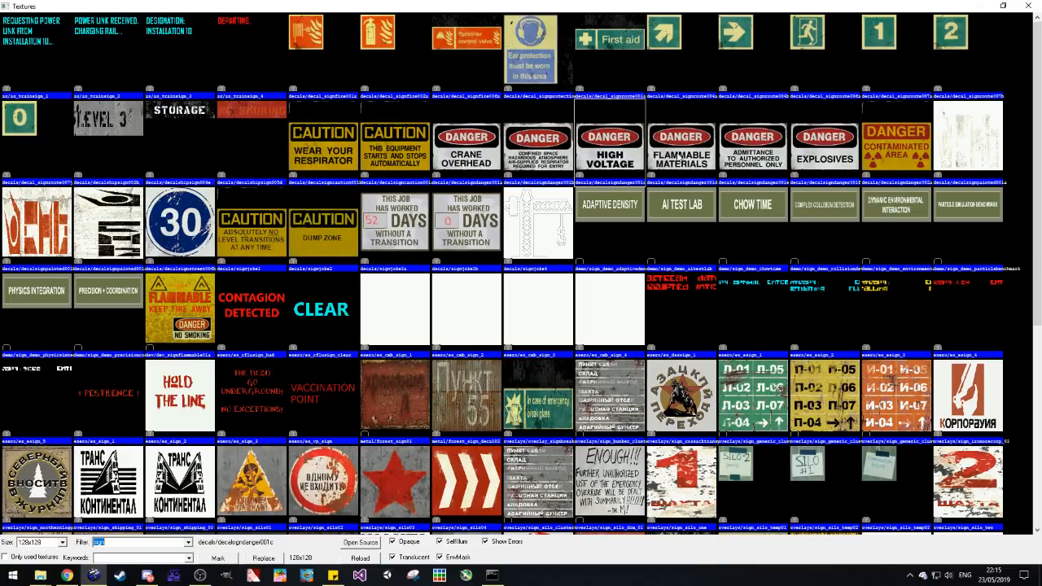
left_click(756, 152)
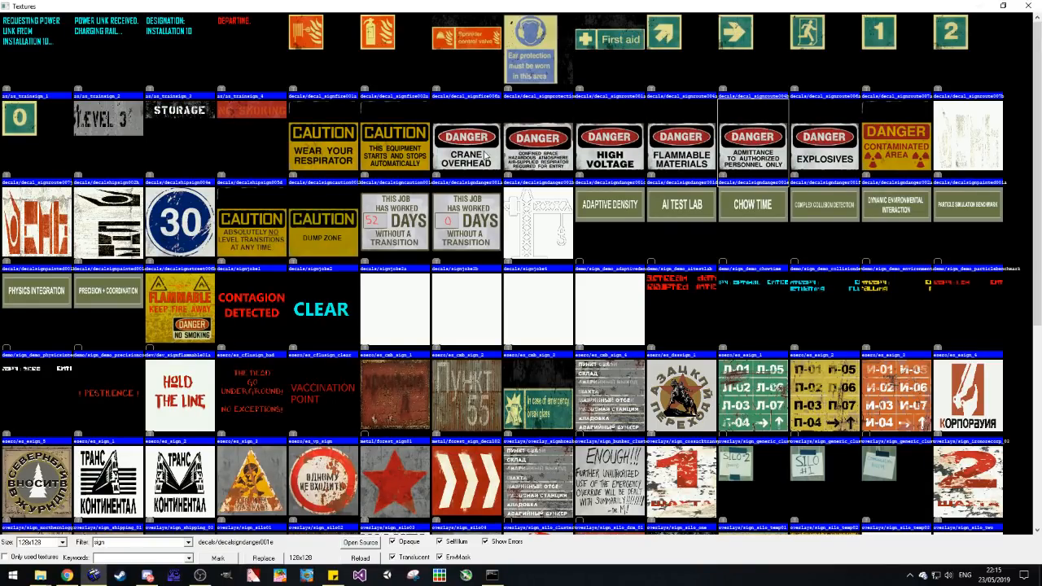
double_click(777, 152)
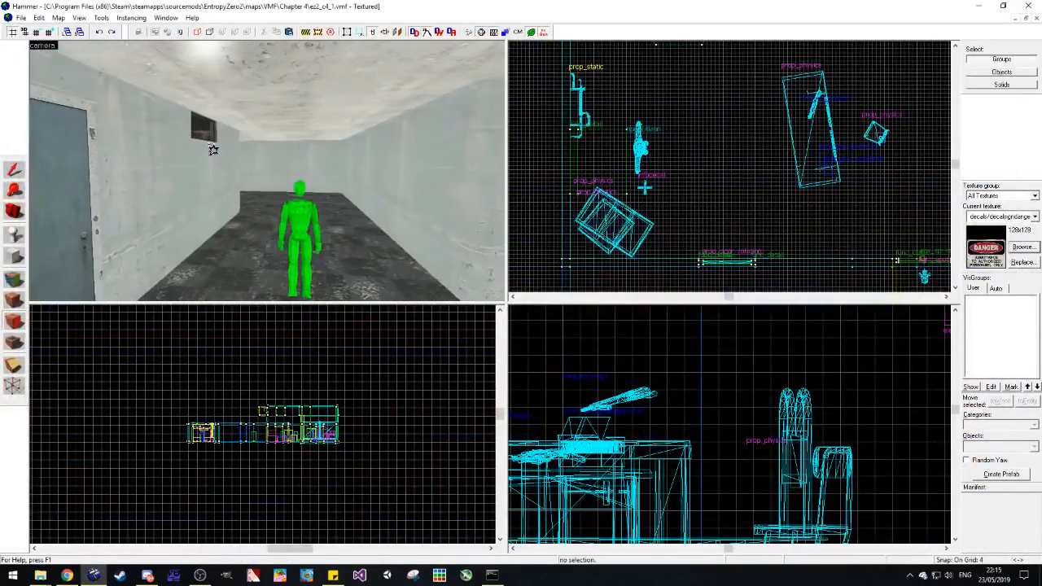
Step: Place the admittance sign decal on the concrete corridor wall beside the first door, undoing placements until it sits well
key("w")
left_click(229, 192)
key("ctrl+z")
left_click(233, 187)
key("ctrl+z")
left_click(224, 177)
key("z")
key("s")
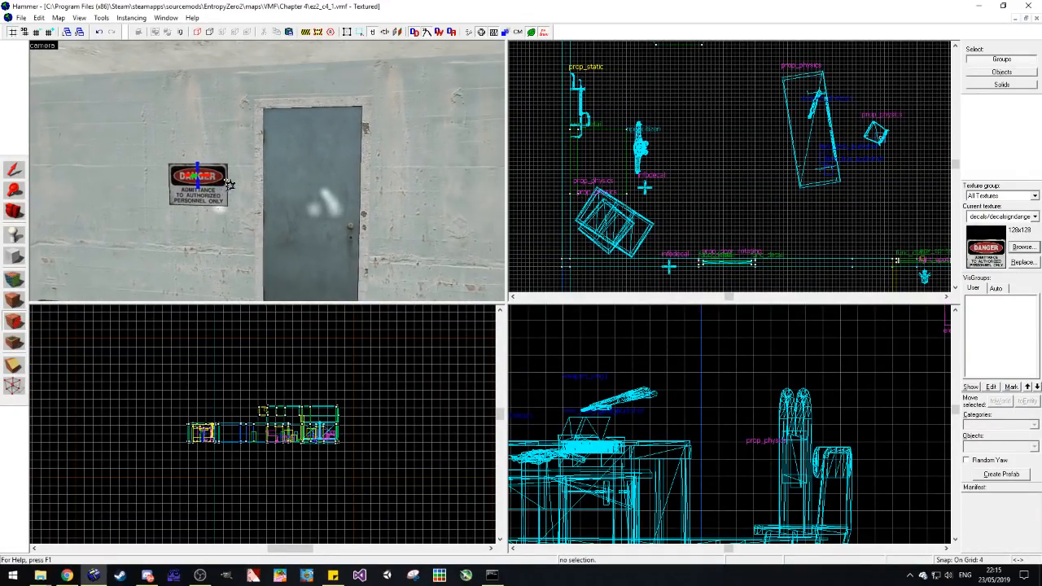
Step: Place a second admittance sign decal on the concrete wall beside the door around the corner, undoing and retrying its position
key("d")
key("w")
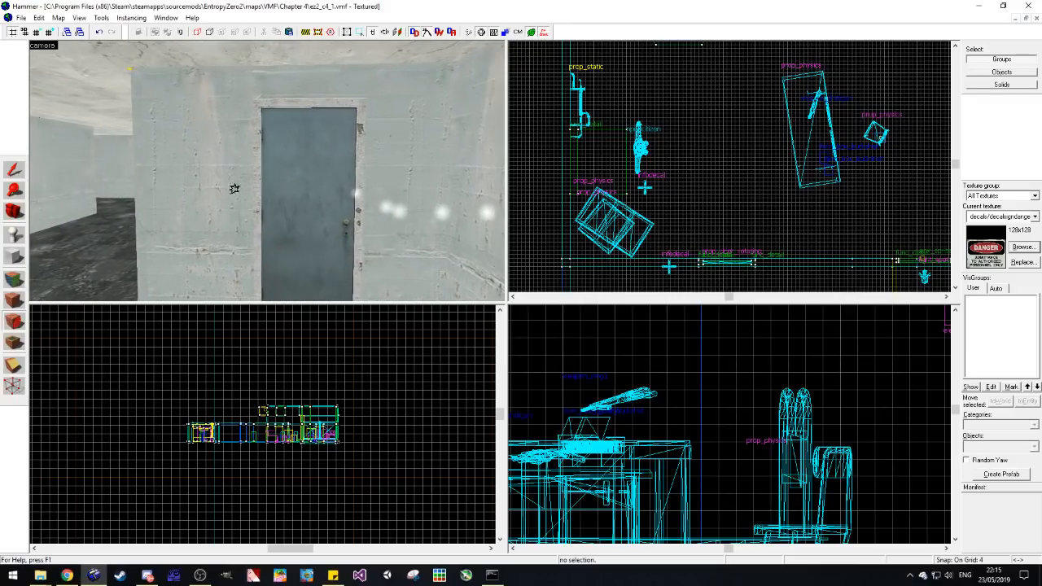
key("w")
left_click(199, 183)
key("ctrl+z")
left_click(194, 186)
key("ctrl+z")
left_click(195, 184)
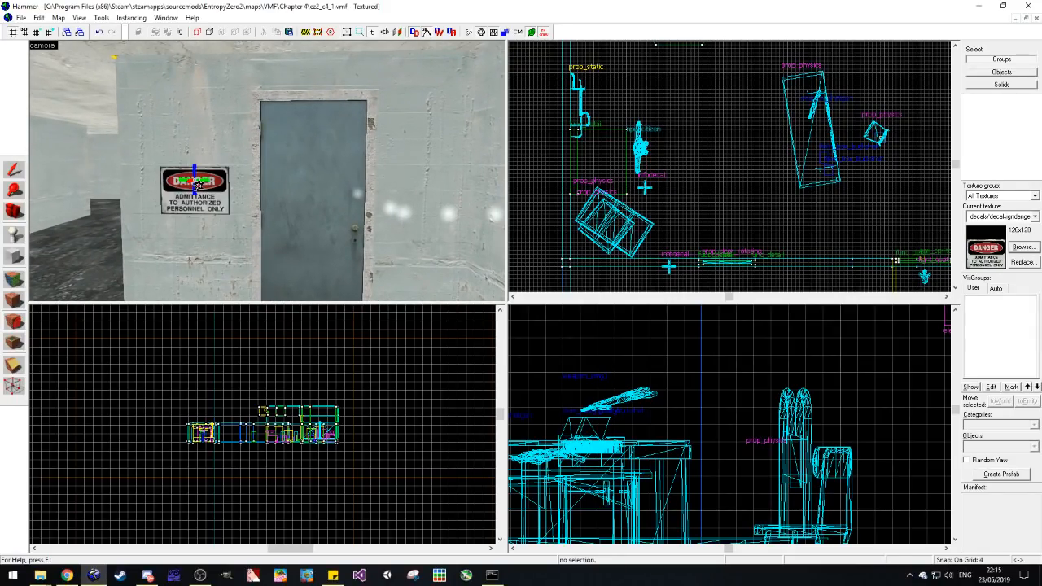
key("z")
key("w")
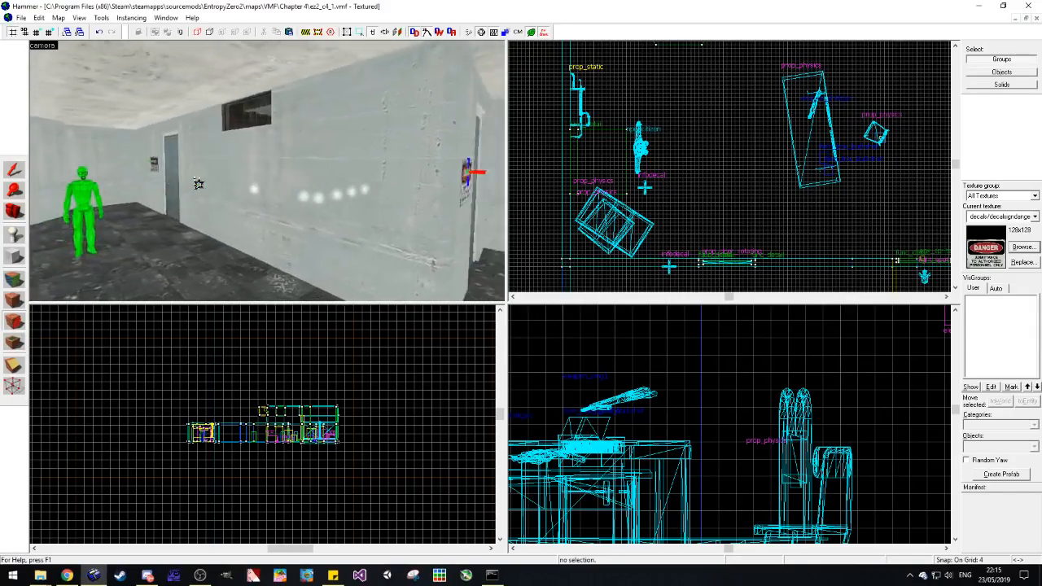
Step: Select the sign decal beside the corner door and raise it slightly on the wall
key("a")
key("d")
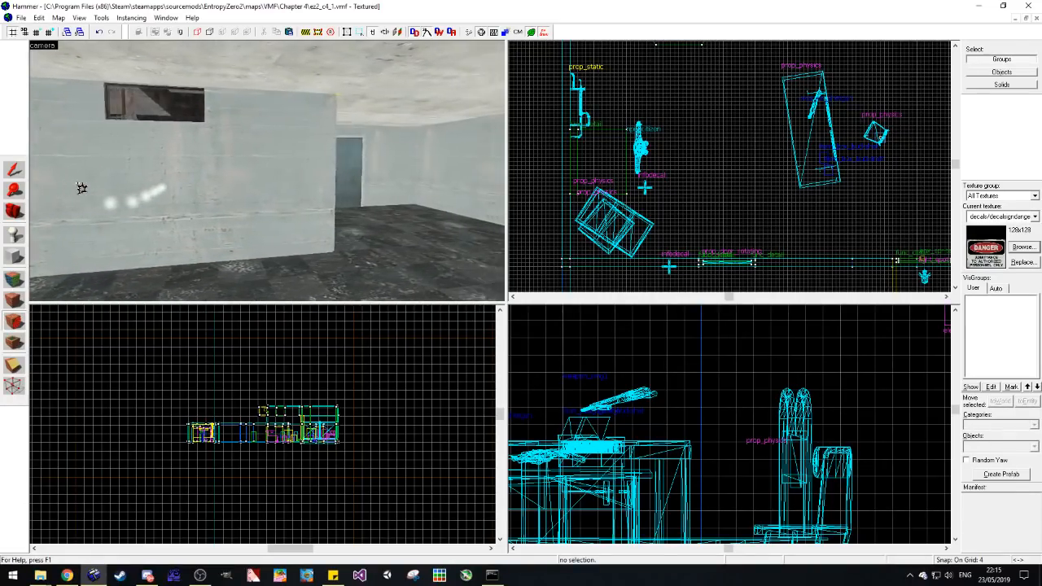
key("s")
key("d")
key("w")
key("z")
left_click(15, 167)
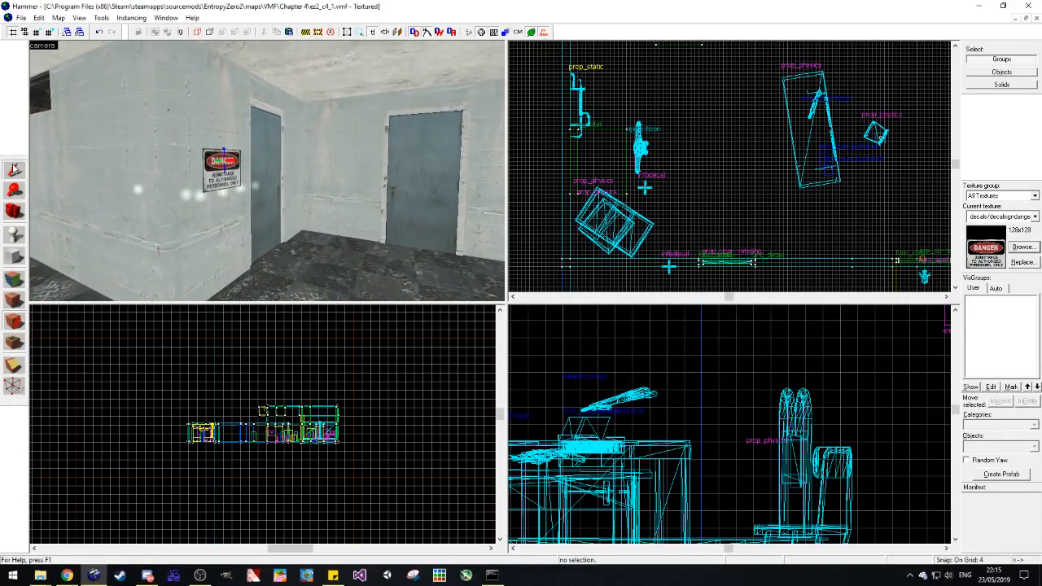
left_click(229, 165)
scroll(195, 432, "up", 10)
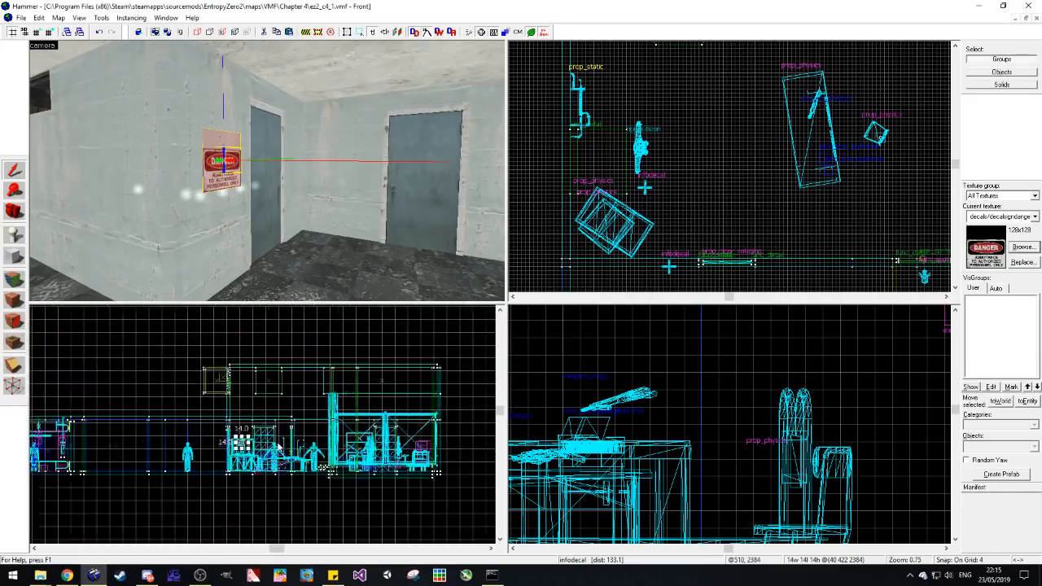
scroll(233, 453, "down", 4)
left_click_drag(210, 440, 219, 423)
key("z")
key("d")
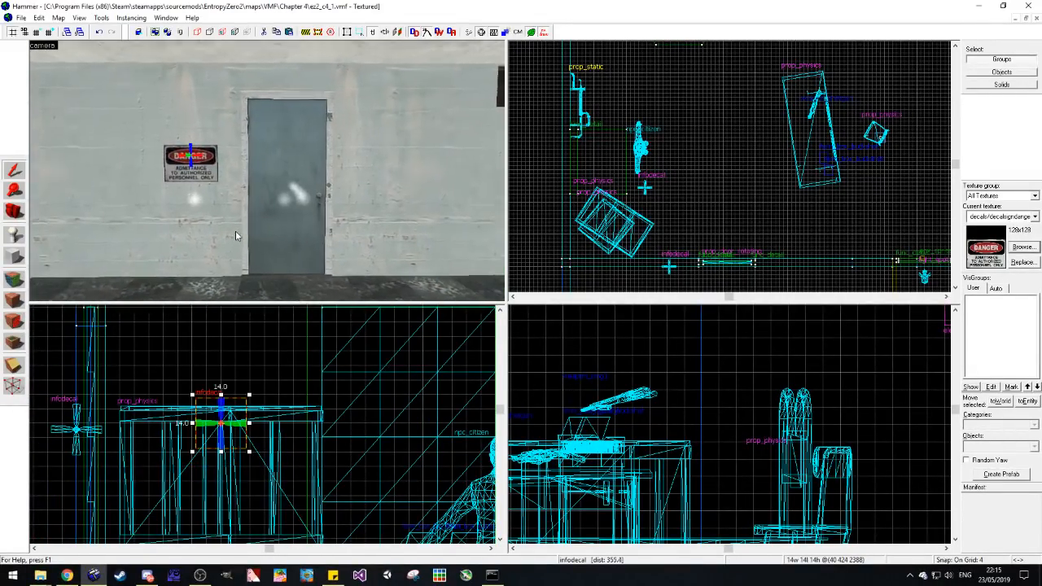
Step: Raise the sign decal beside the first door to the same height as the other sign and deselect it
key("w")
key("z")
left_click(169, 149)
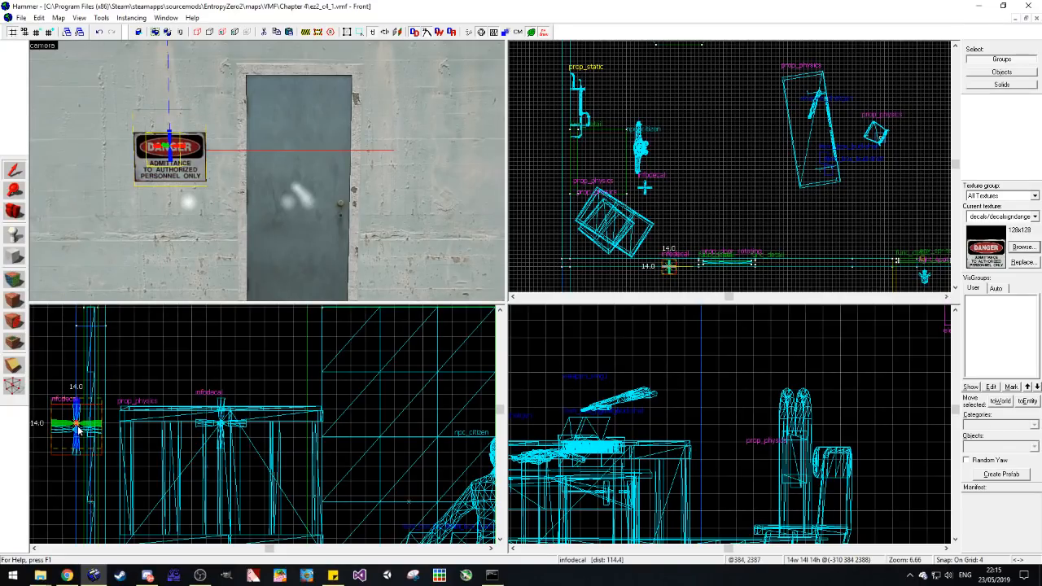
left_click(168, 369)
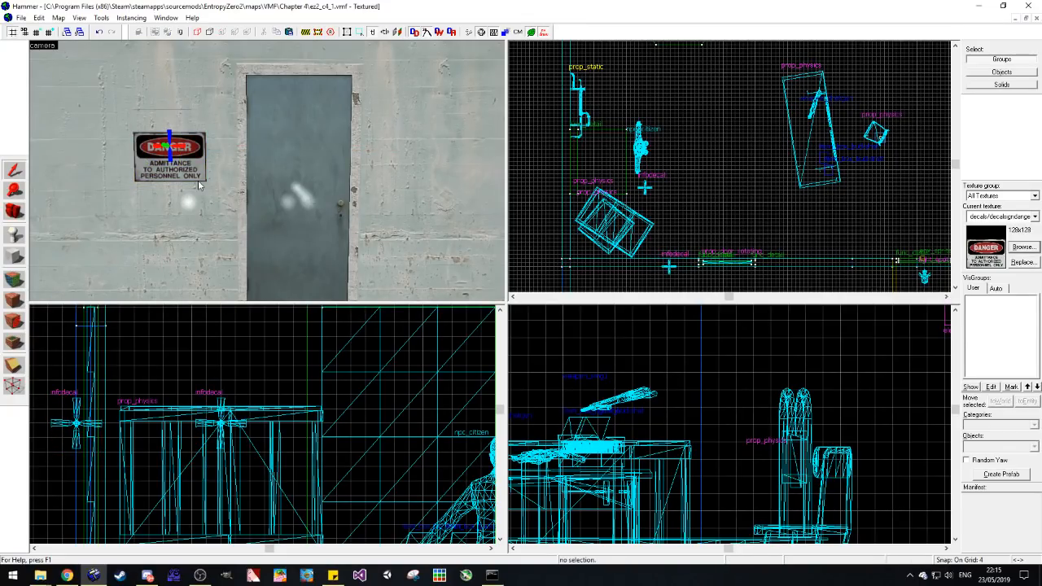
Step: Look over the concrete corridor and the metal room's fences, workbench, crates, citizens and doors
key("s")
key("d")
key("z")
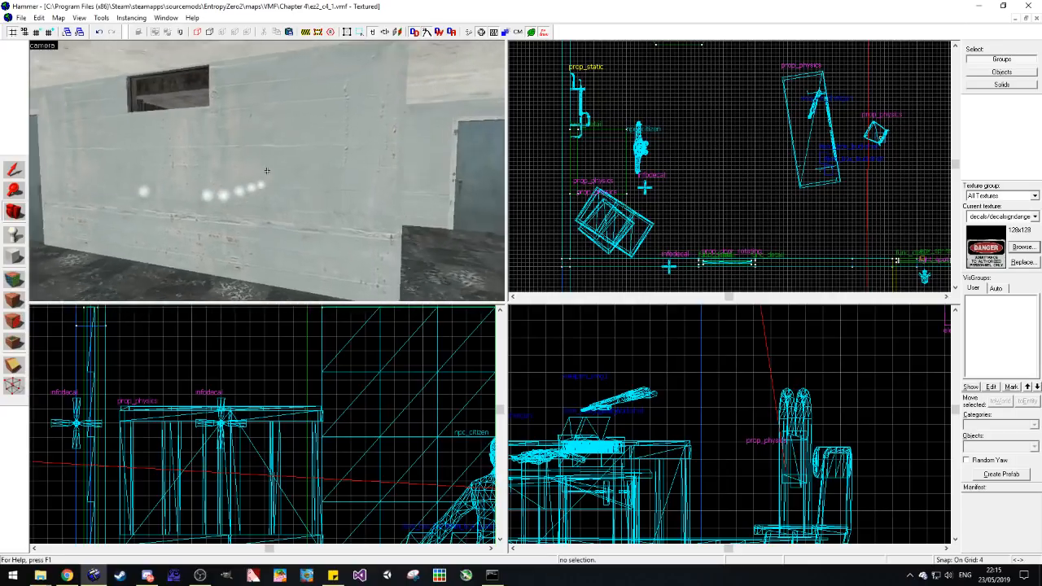
key("w")
key("s")
key("w")
key("s")
key("w")
key("z")
left_click_drag(267, 173, 267, 171)
key("s")
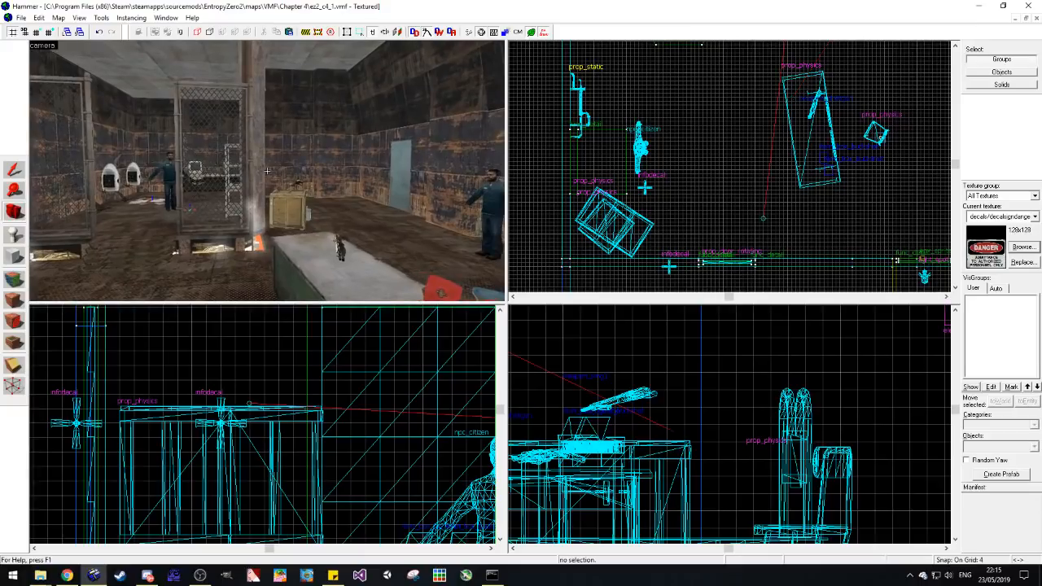
key("z")
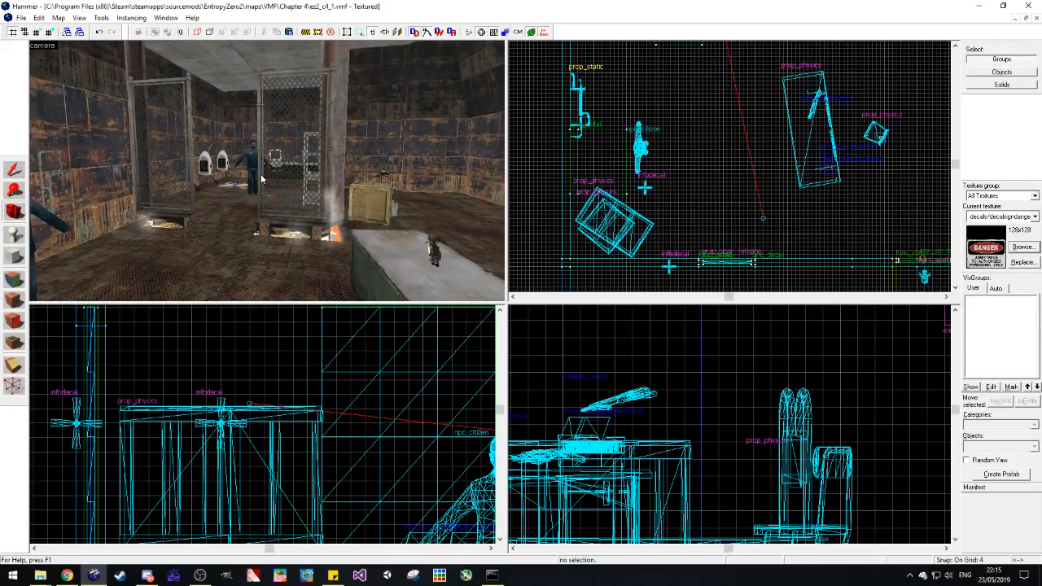
left_click_drag(261, 175, 268, 172)
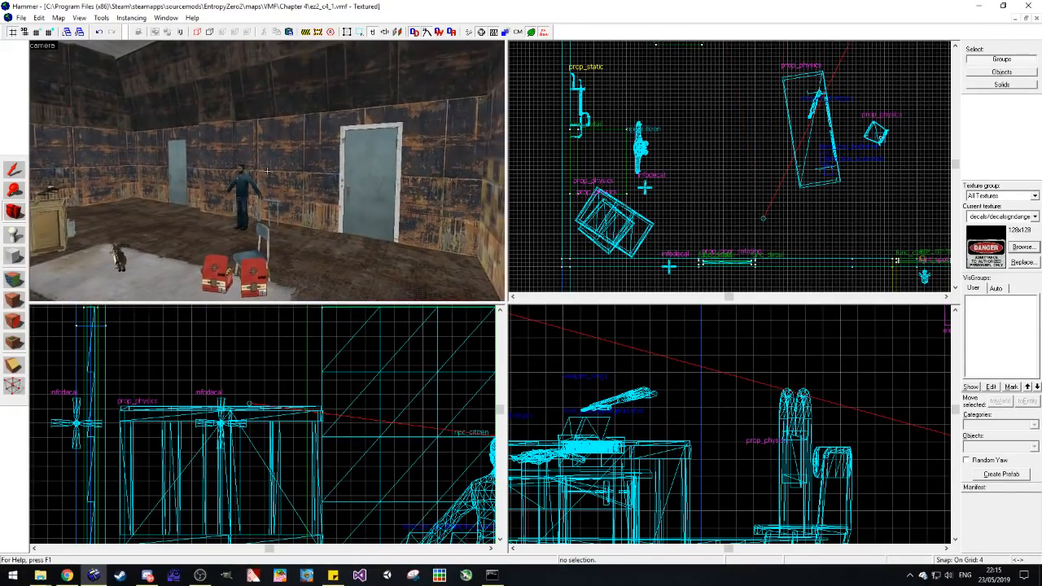
key("d")
key("d")
key("z")
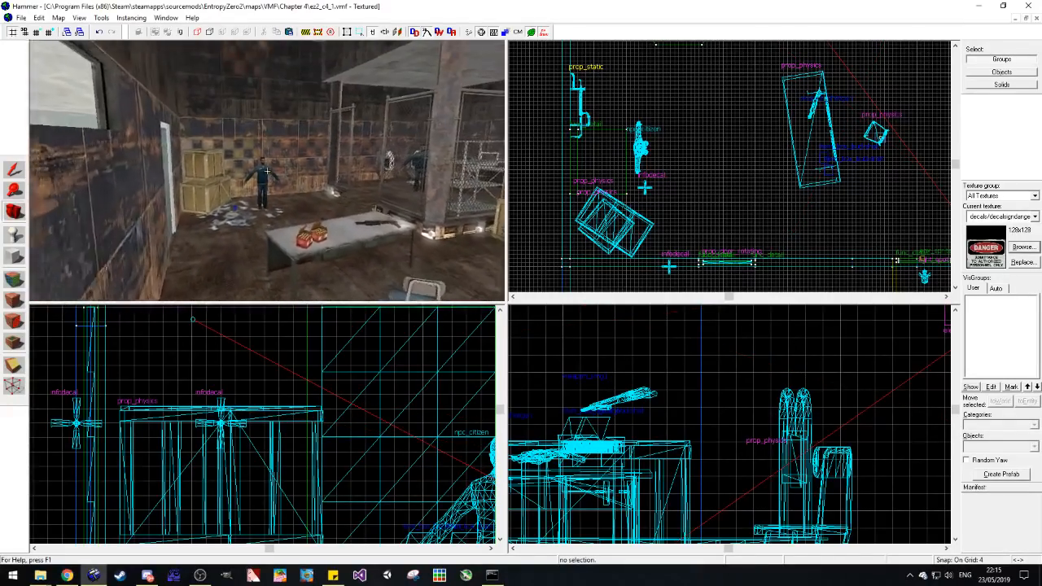
key("w")
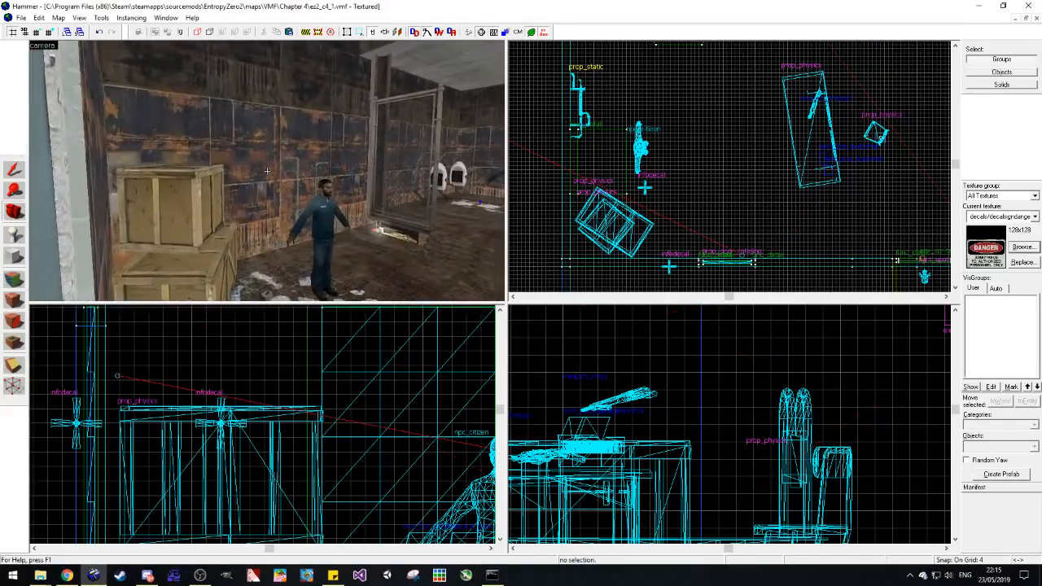
key("d")
key("z")
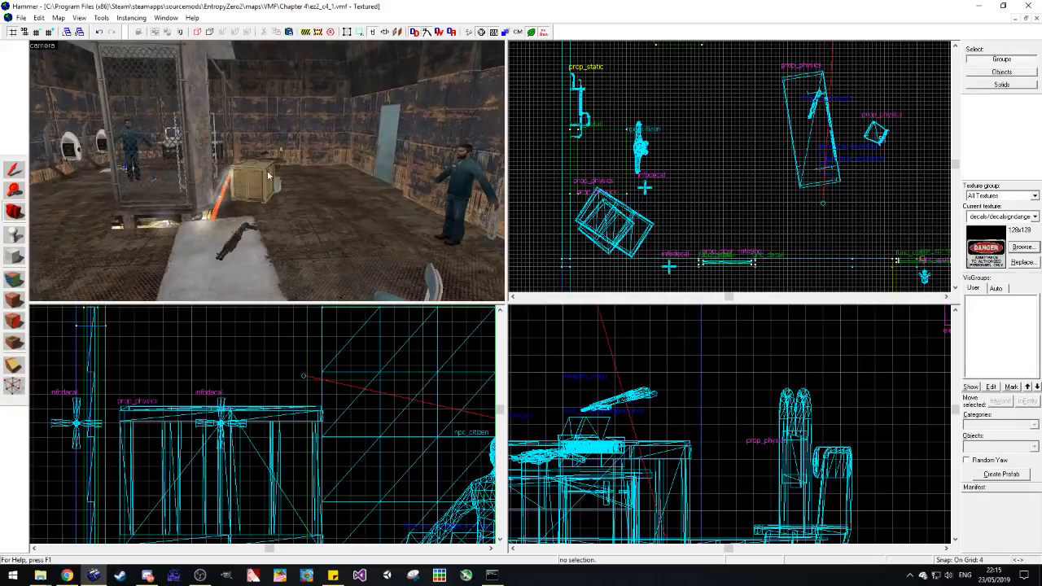
left_click(17, 171)
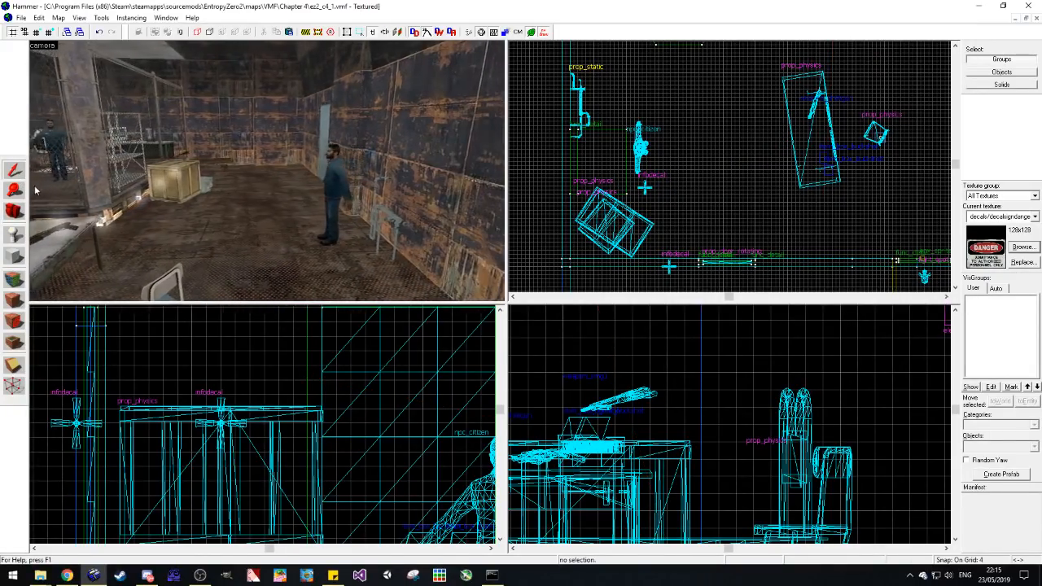
key("a")
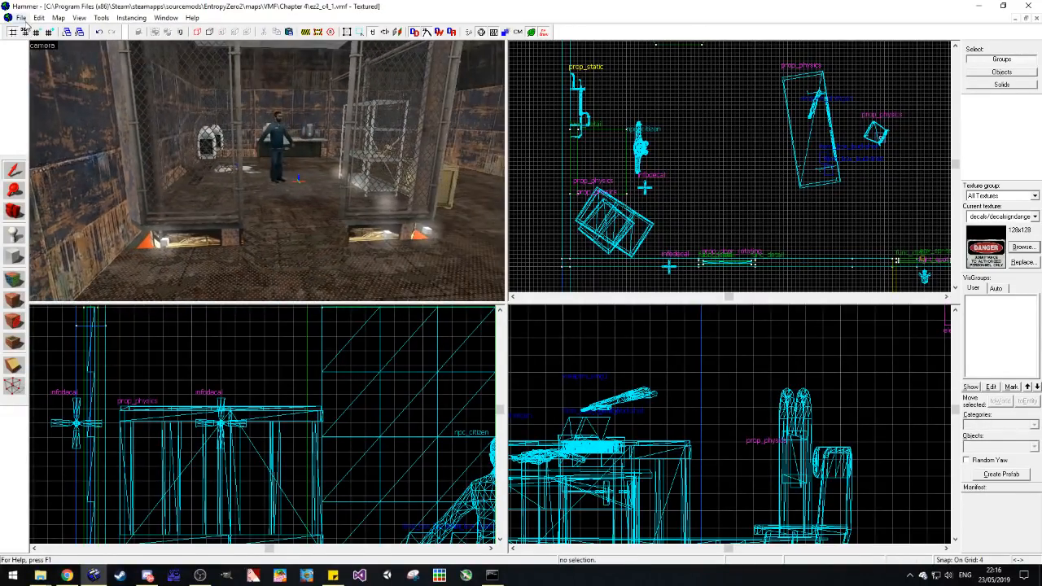
Step: Open the Chapter 3 map ez2_c3_3.vmf and go to the metal shelf holding a cardboard box
left_click(51, 193)
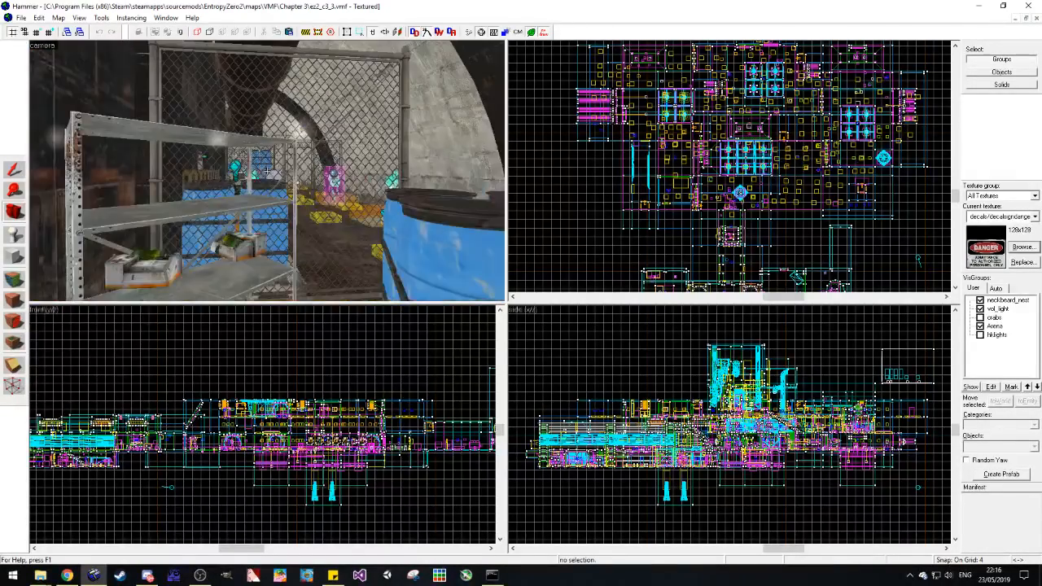
key("w")
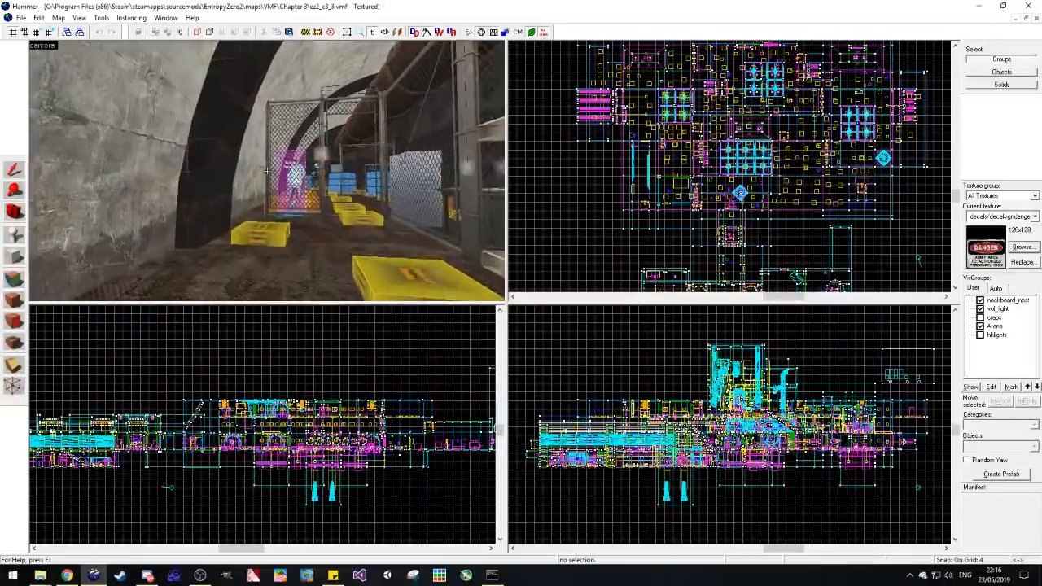
key("w")
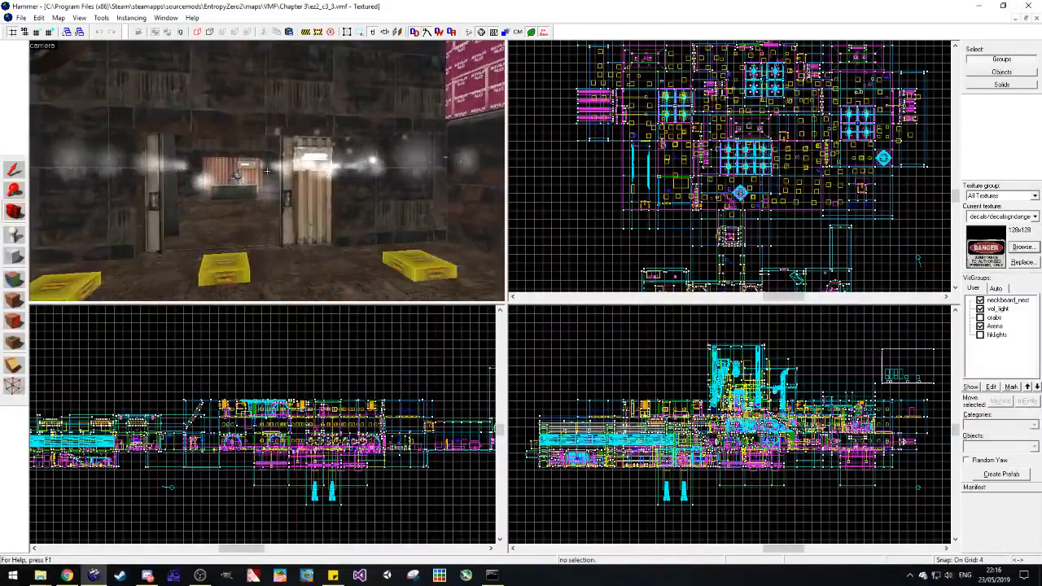
key("z")
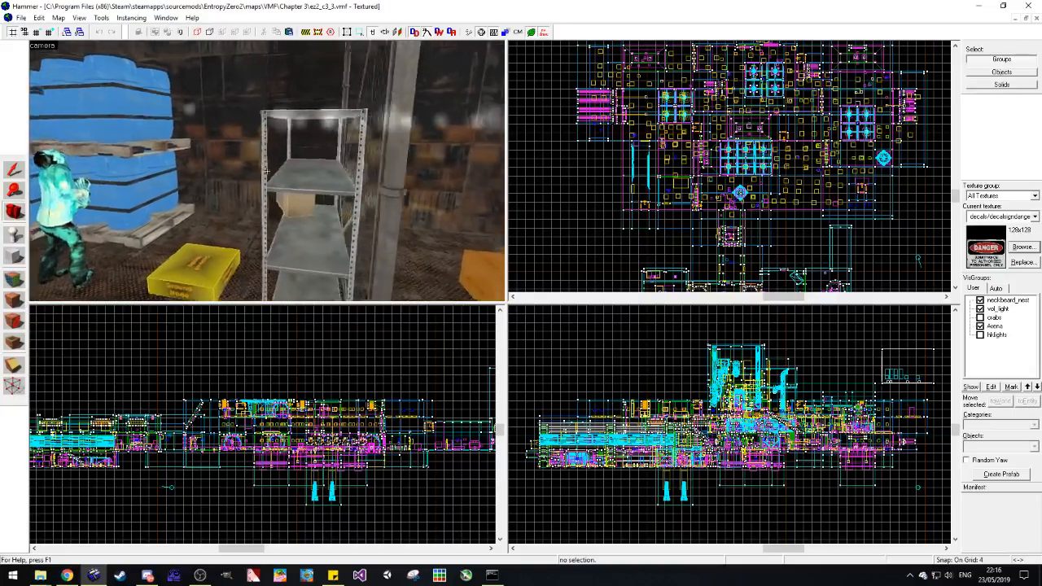
Step: Copy the metal shelf together with its cardboard box, clear the selection and close the Chapter 3 map
left_click(14, 170)
left_click(314, 170)
left_click(342, 205, "ctrl")
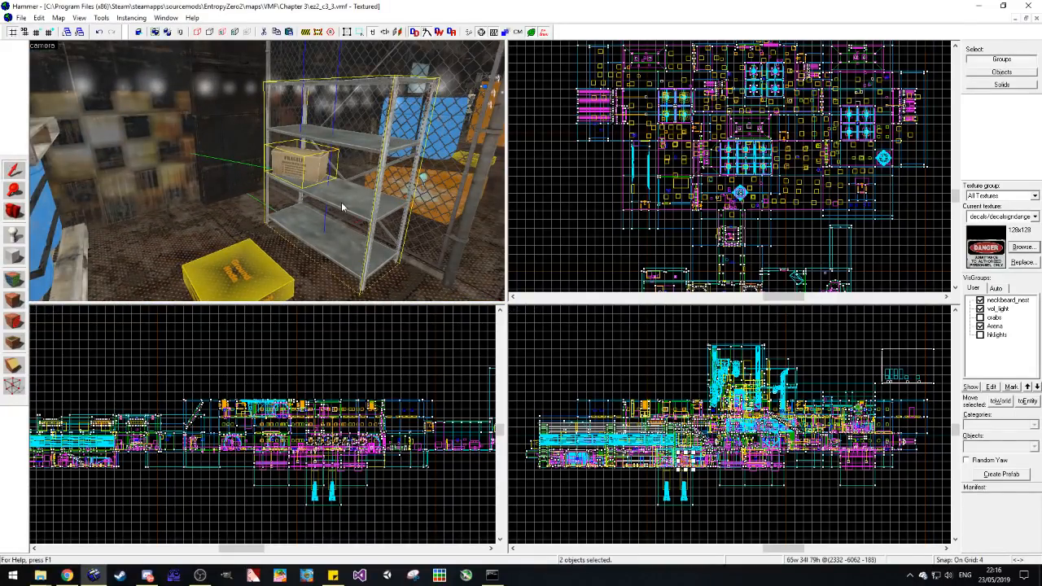
key("Escape")
left_click(1034, 18)
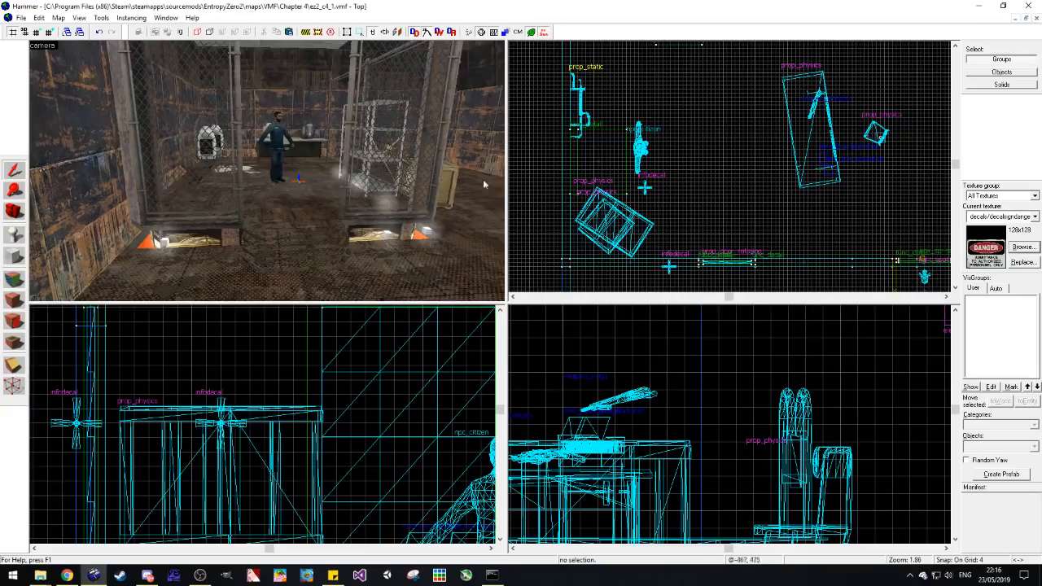
Step: Paste the shelf with its cardboard box into the metal room, move it near the wooden crate and deselect it
key("z")
key("z")
left_click(336, 223)
scroll(654, 168, "down", 11)
scroll(692, 128, "up", 4)
scroll(693, 131, "up", 12)
left_click_drag(696, 164, 585, 168)
left_click(600, 234)
Step: Cut the wooden crate beside the new shelf along with the weapon_smg1 on top, and paste both near the cart
key("w")
key("d")
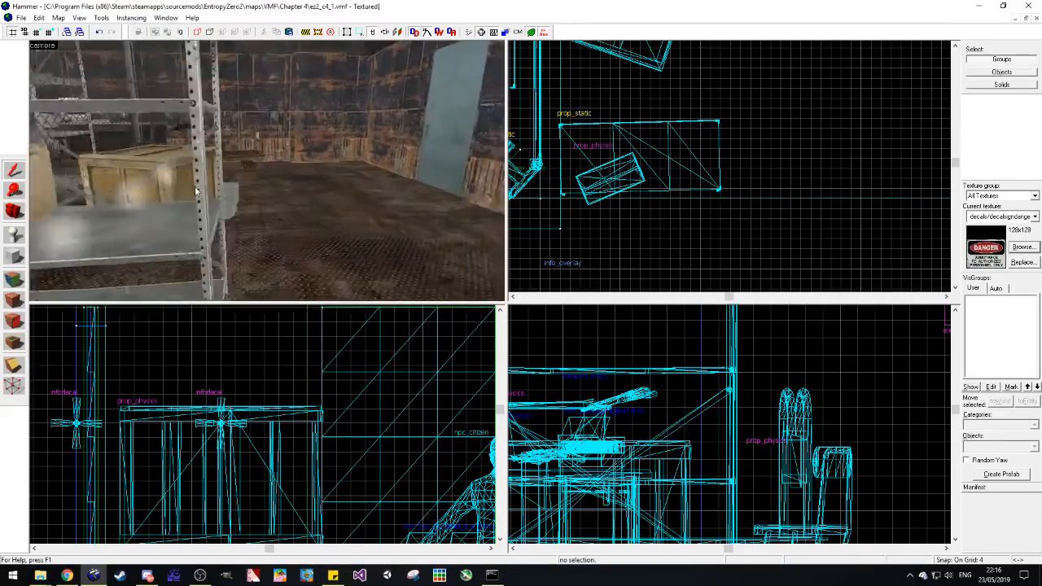
left_click(175, 198)
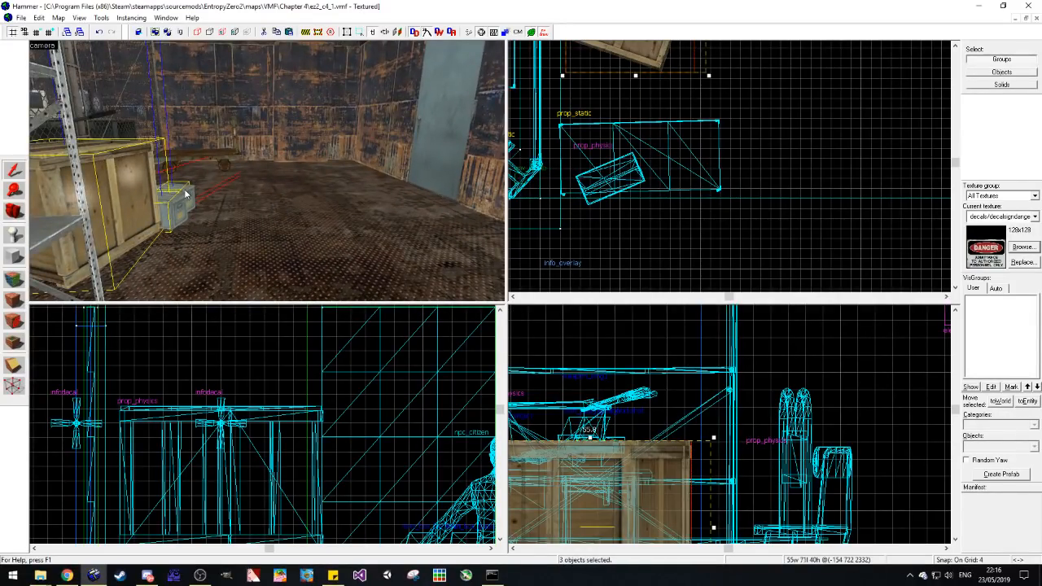
key("s")
key("z")
key("w")
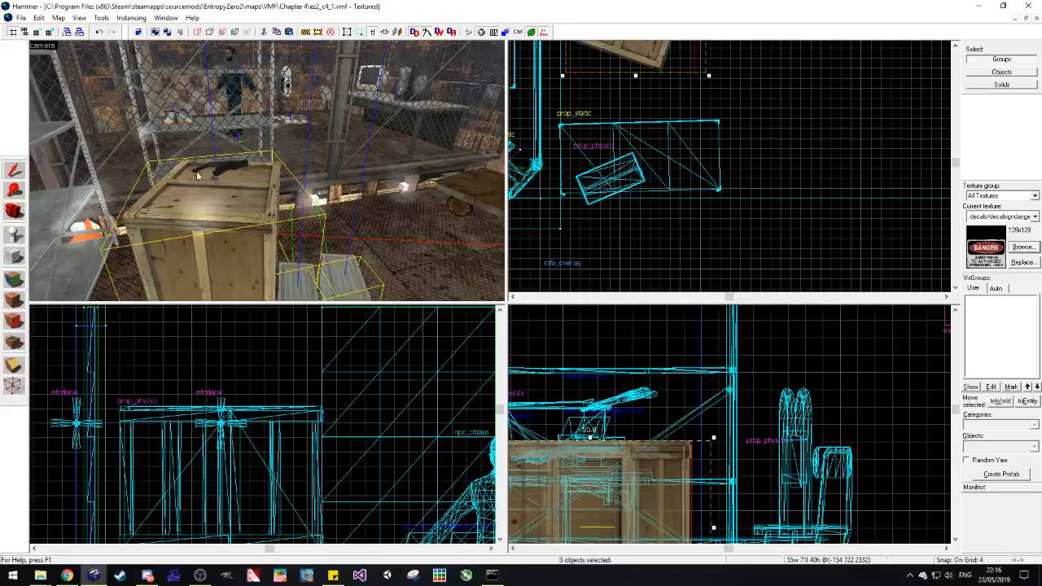
key("z")
left_click(210, 169)
left_click(228, 199, "ctrl")
key("ctrl+x")
key("d")
key("ctrl+v")
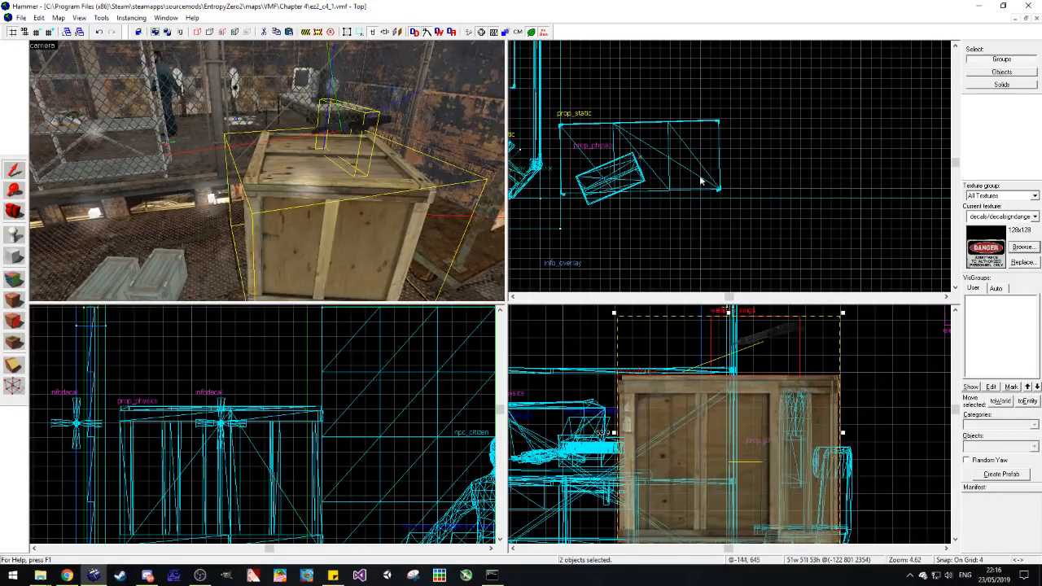
Step: Move the pasted crate and weapon_smg1 onto the flatbed cart by the fence and deselect them
scroll(714, 184, "down", 4)
scroll(712, 186, "down", 5)
scroll(703, 79, "up", 6)
left_click_drag(713, 157, 681, 90)
left_click(681, 91)
key("Escape")
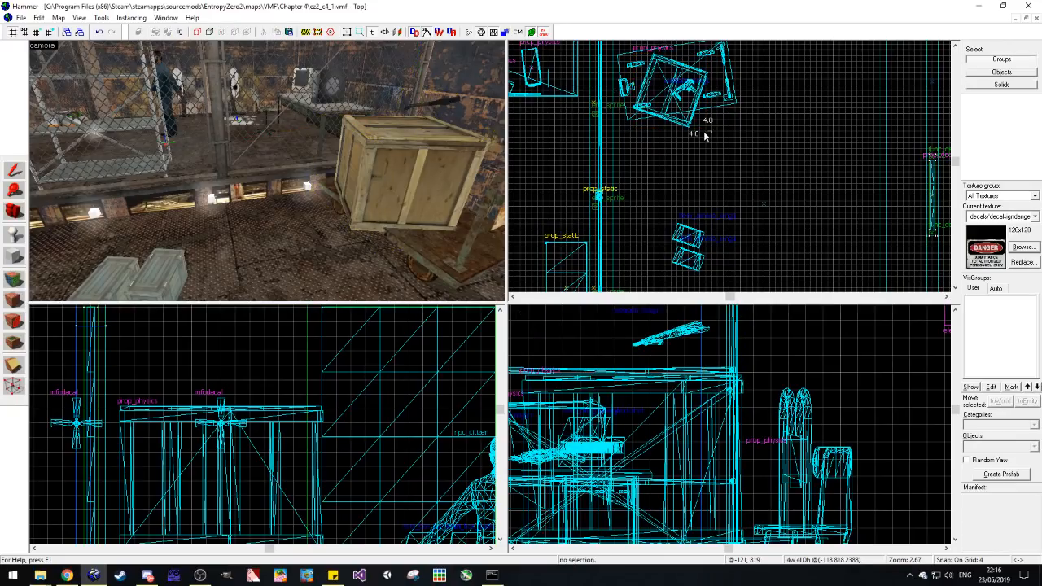
Step: Rotate the wooden crate together with weapon_smg1 on the flatbed cart and deselect them
left_click(442, 155)
left_click(444, 103, "ctrl")
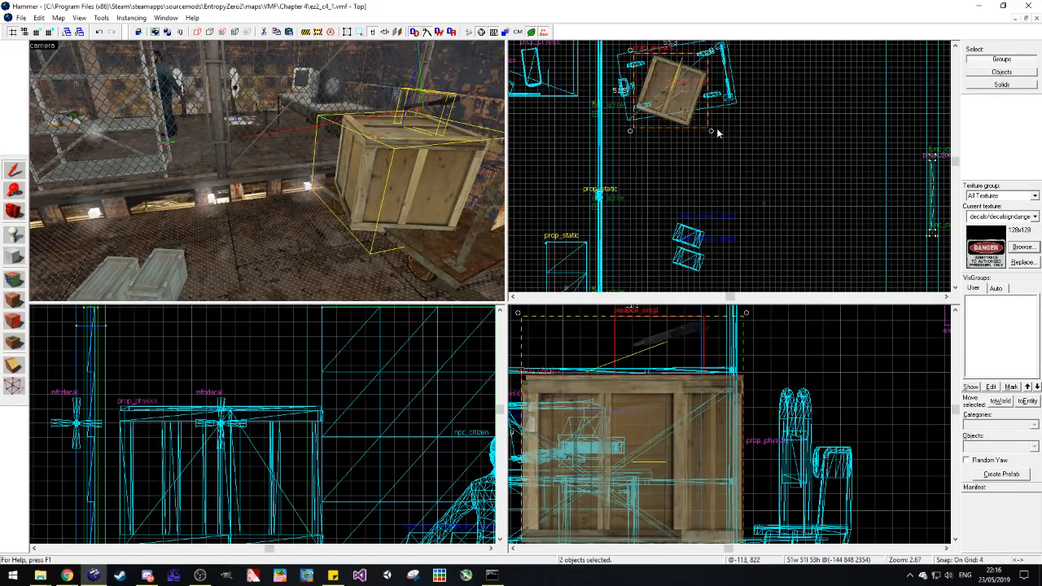
left_click_drag(710, 131, 720, 147)
key("Escape")
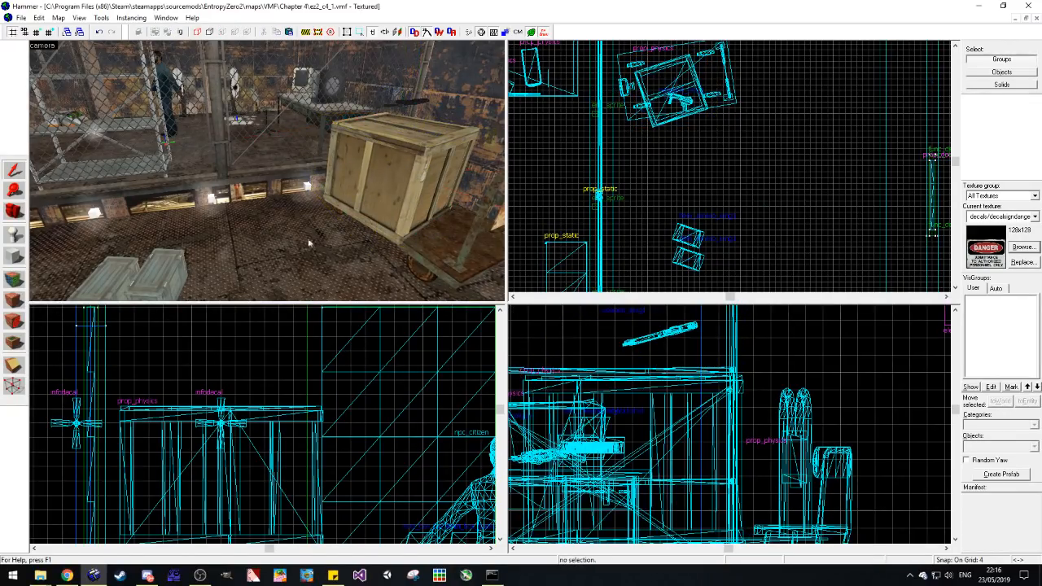
Step: Move the two small ammo crates from the open floor to beside the flatbed cart by the fence and deselect them
scroll(325, 244, "down", 1)
left_click(188, 257)
left_click(146, 263, "ctrl")
left_click_drag(692, 243, 643, 143)
left_click(713, 174)
Step: Adjust the wooden crate's placement on the flatbed cart
scroll(341, 152, "up", 1)
left_click(343, 150)
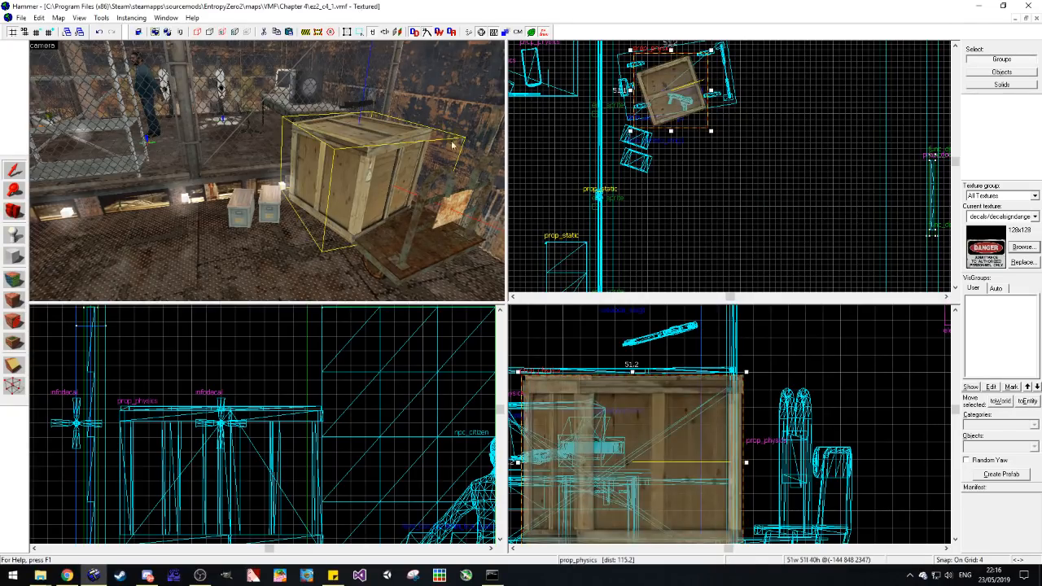
left_click(682, 142)
Step: Tilt weapon_smg1 level, turn it diagonally and move it over the corner of the crate's top, then deselect it
left_click(369, 109)
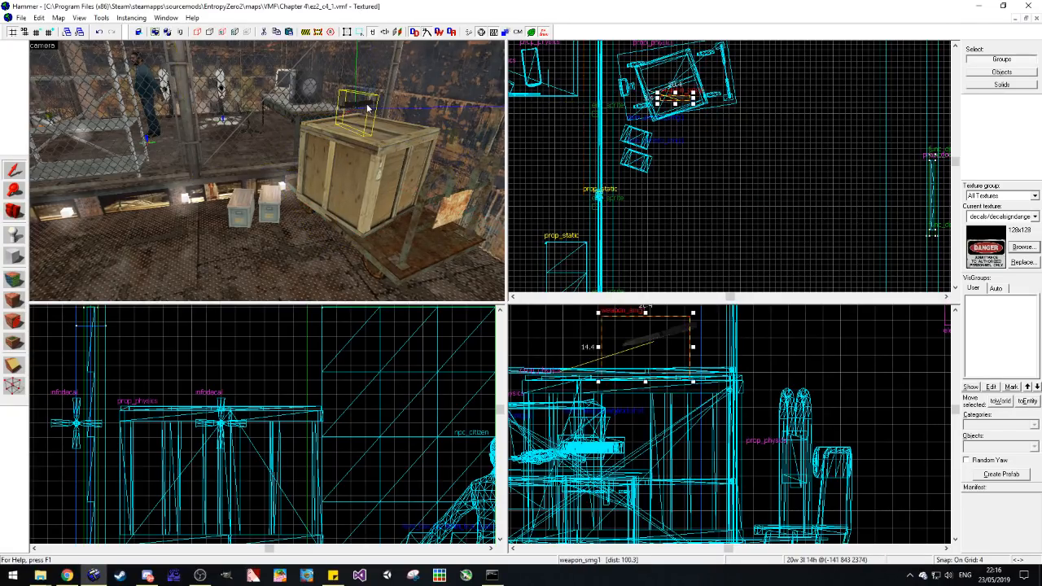
scroll(586, 442, "down", 1)
scroll(643, 356, "up", 2)
left_click(682, 334)
left_click_drag(687, 325, 695, 340)
left_click_drag(642, 361, 638, 378)
scroll(697, 79, "up", 2)
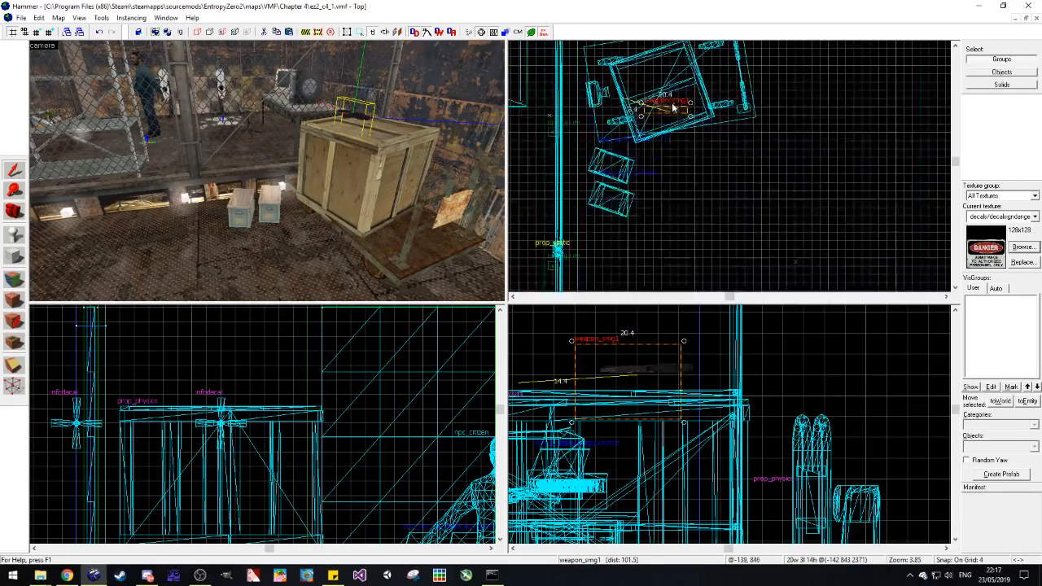
scroll(674, 107, "up", 7)
left_click_drag(665, 130, 604, 176)
left_click(721, 281)
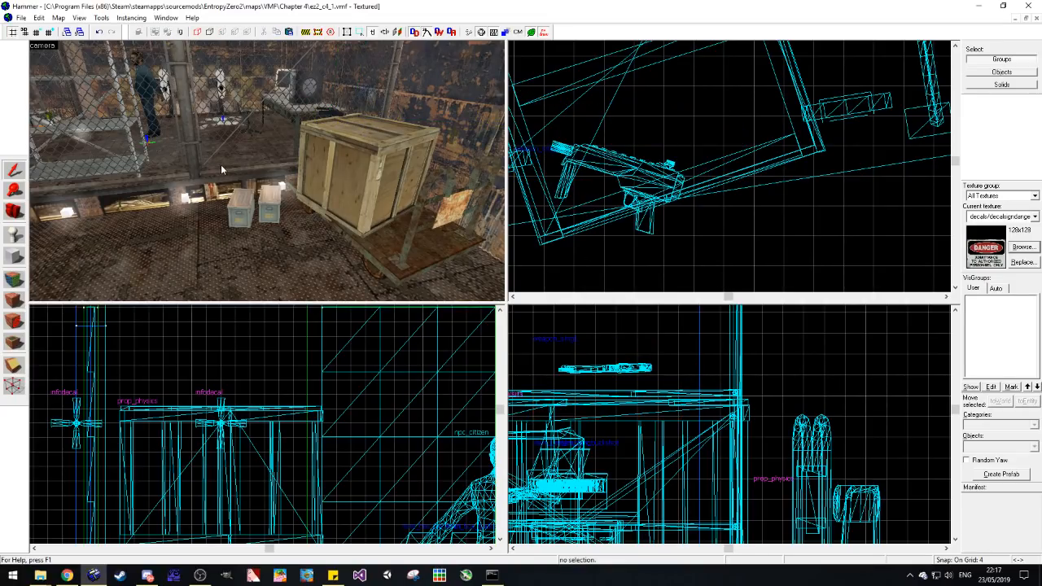
Step: Check the weapon_smg1 on the crate and examine the fence line, shelves and open floor of the metal room
scroll(224, 166, "down", 2)
left_click(328, 115)
scroll(269, 401, "down", 9)
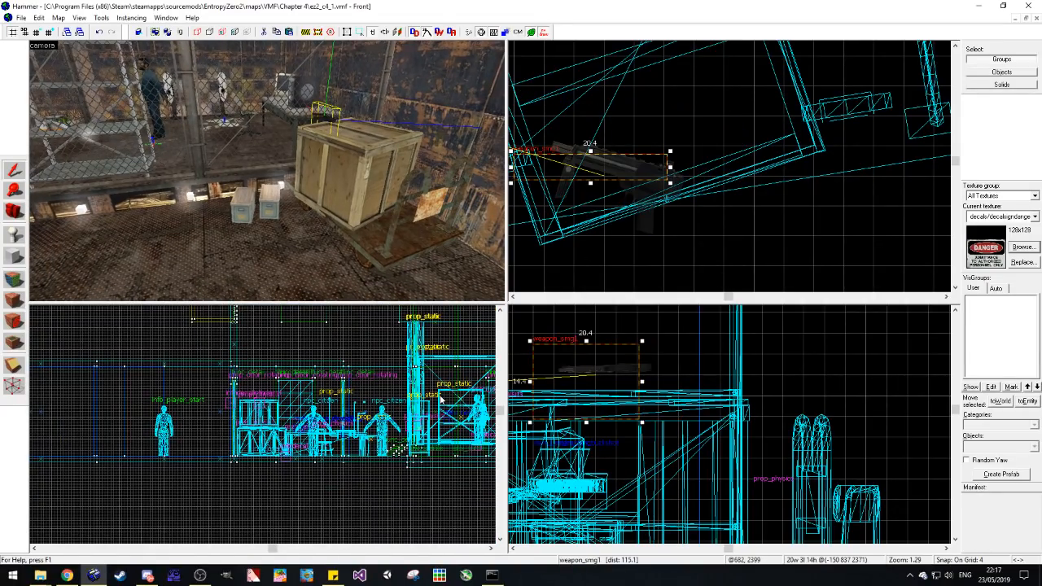
key("Escape")
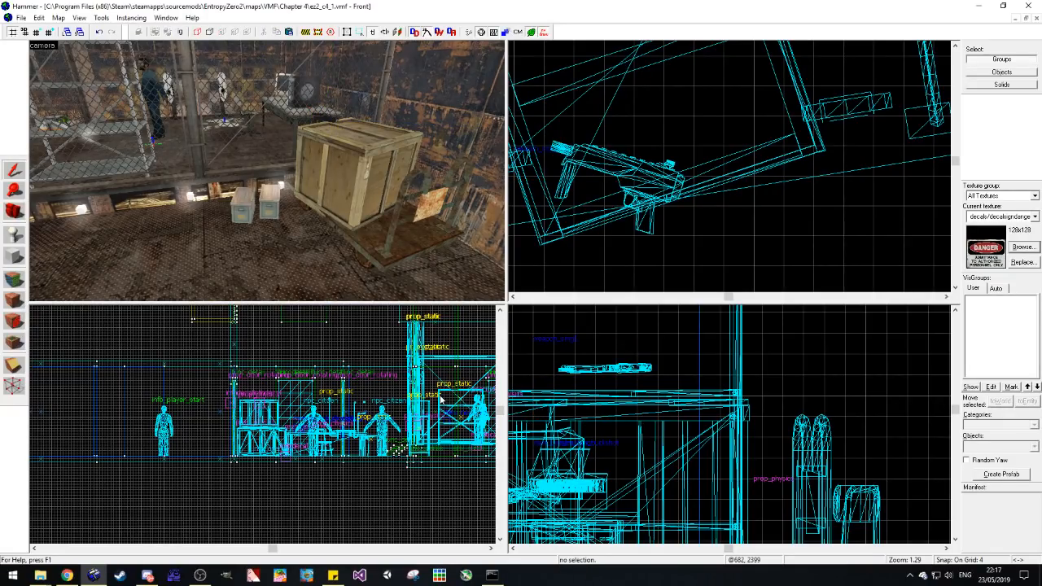
key("z")
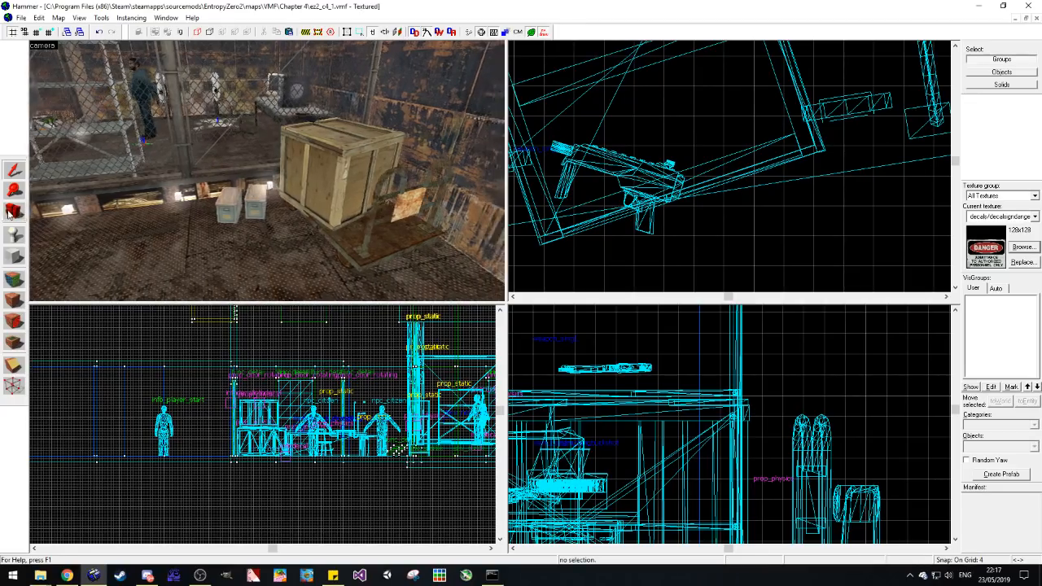
key("w")
key("w")
key("a")
key("s")
key("w")
key("w")
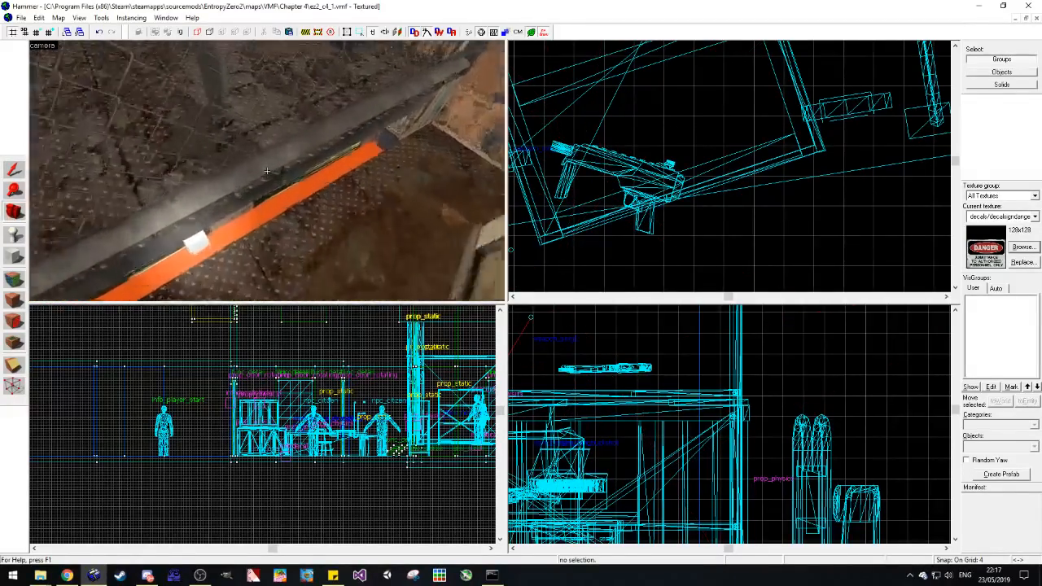
key("s")
key("z")
key("z")
key("s")
key("z")
key("z")
key("w")
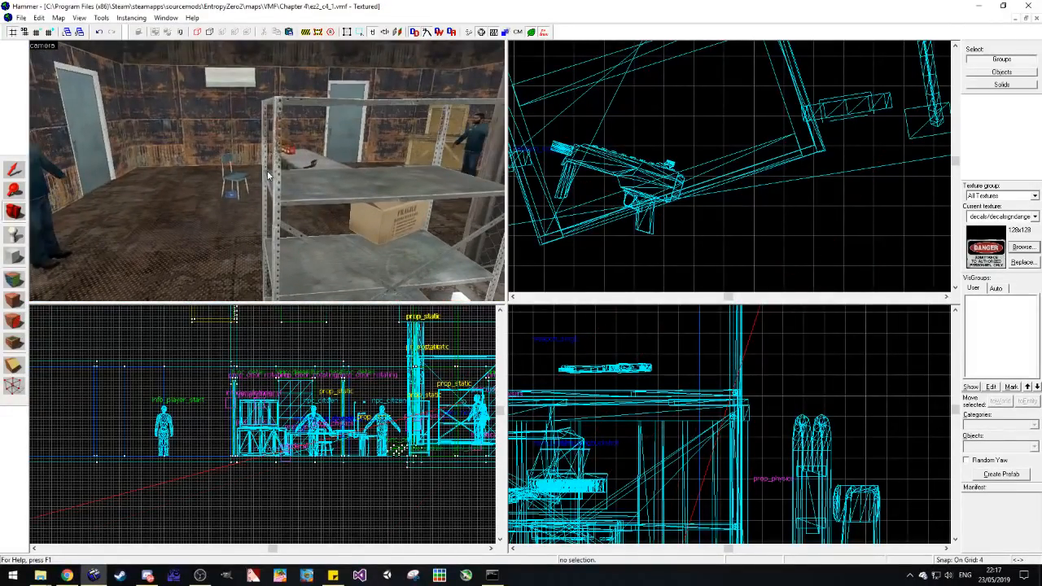
key("s")
key("z")
key("z")
key("z")
key("z")
key("w")
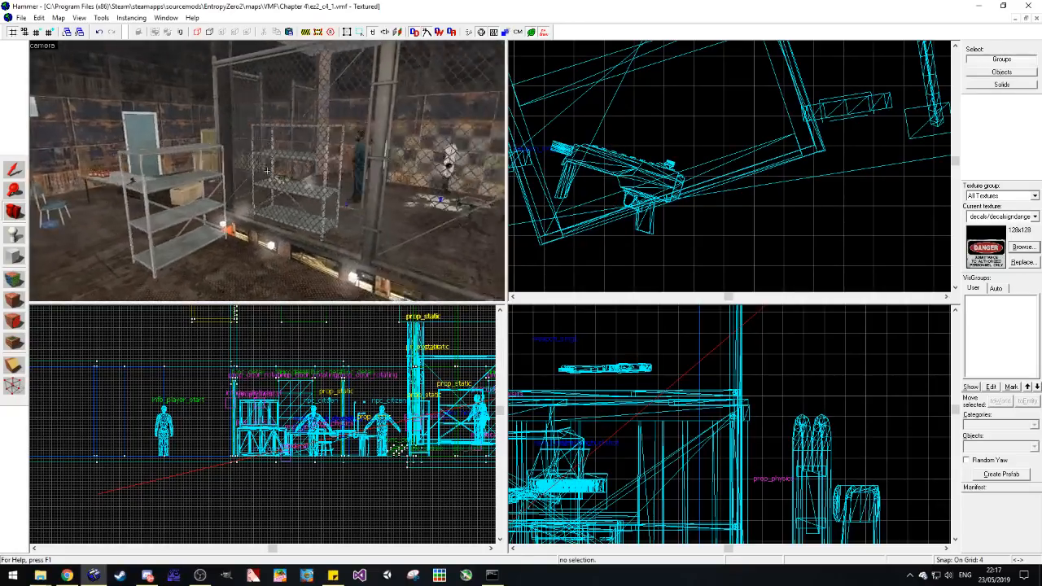
Step: Copy the npc_citizen standing by the scattered papers and paste it on the open floor beyond the metal shelf
left_click(63, 180)
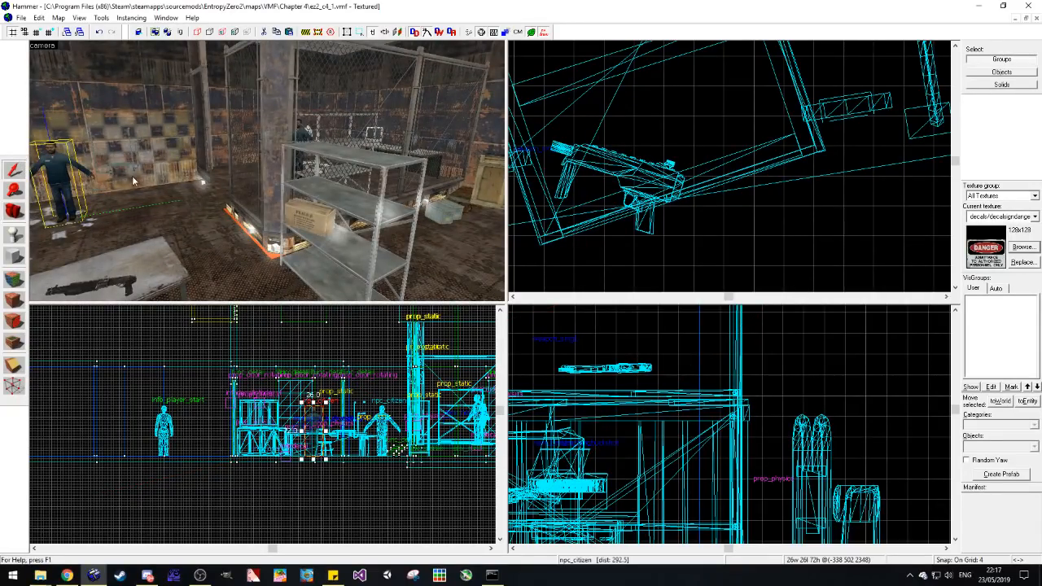
key("z")
key("a")
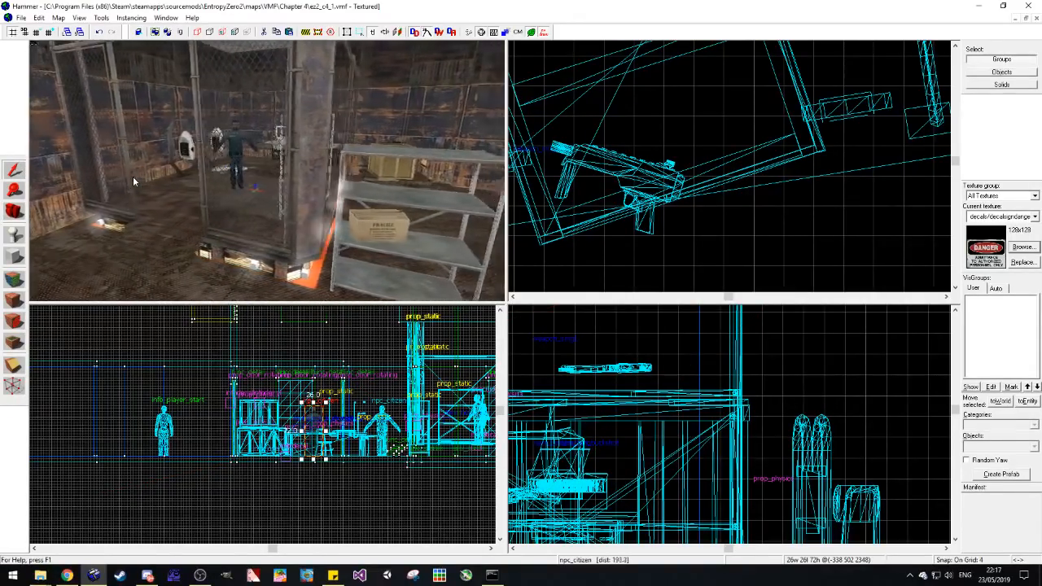
key("d")
key("z")
key("ctrl+v")
Step: Set the pasted npc_citizen's Weapons property to AR2
double_click(242, 233)
scroll(478, 293, "down", 5)
scroll(479, 293, "down", 1)
left_click(469, 321)
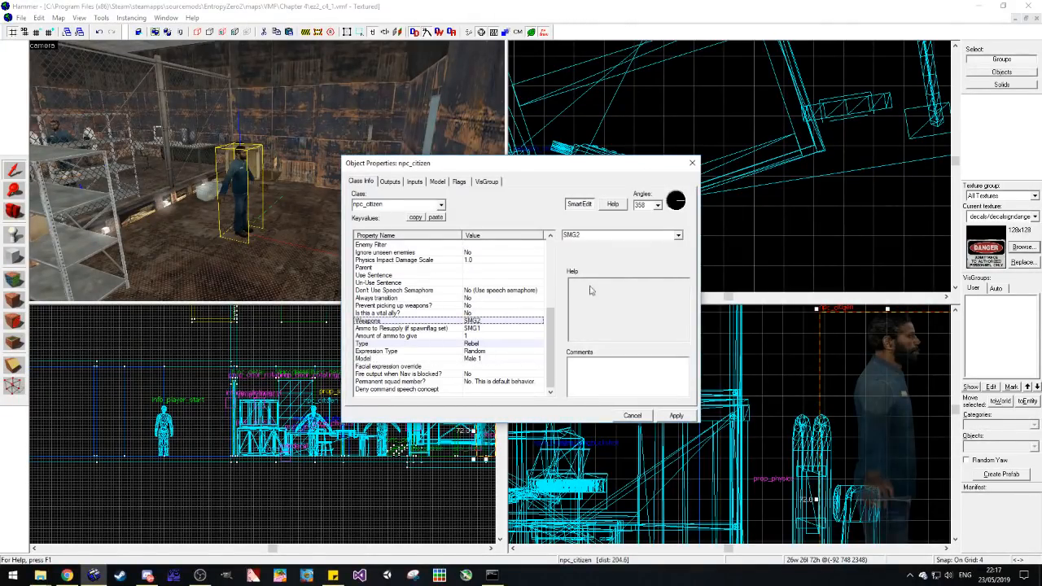
left_click(678, 236)
left_click(643, 262)
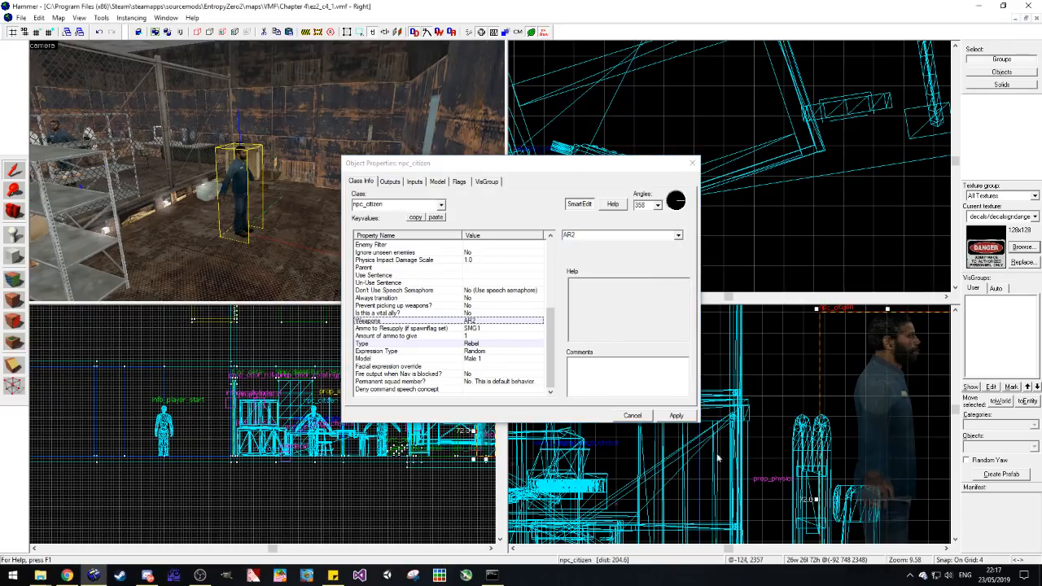
left_click(675, 416)
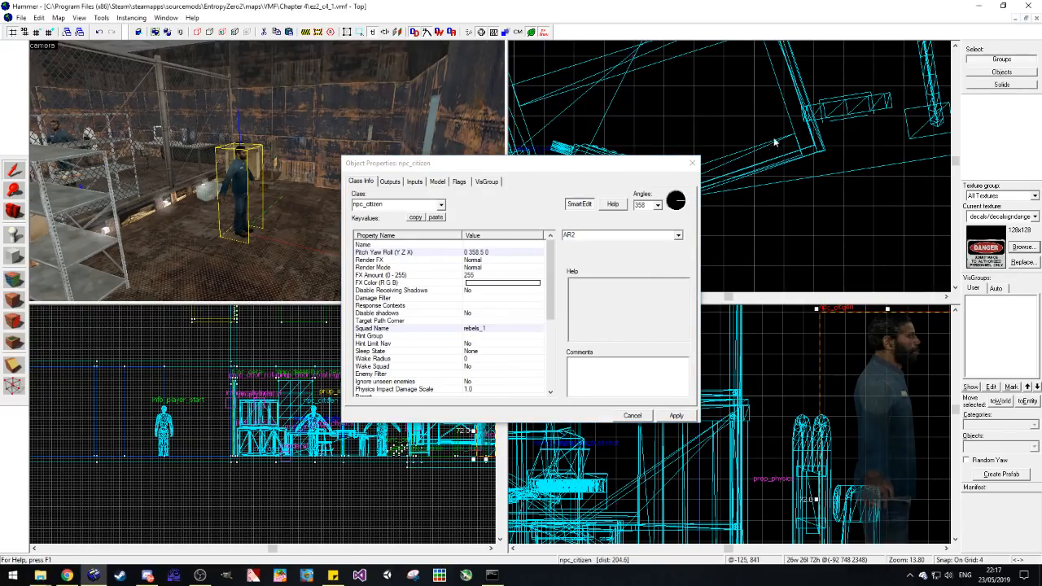
Step: Turn the pasted npc_citizen to a yaw of 247, close its properties and deselect it
scroll(776, 144, "down", 12)
left_click_drag(690, 205, 679, 210)
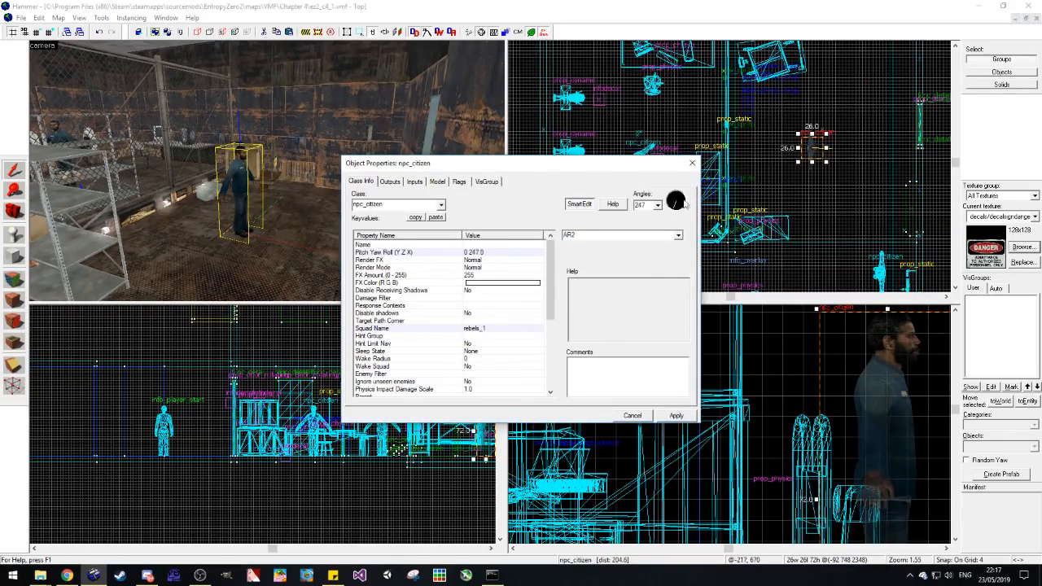
left_click(691, 165)
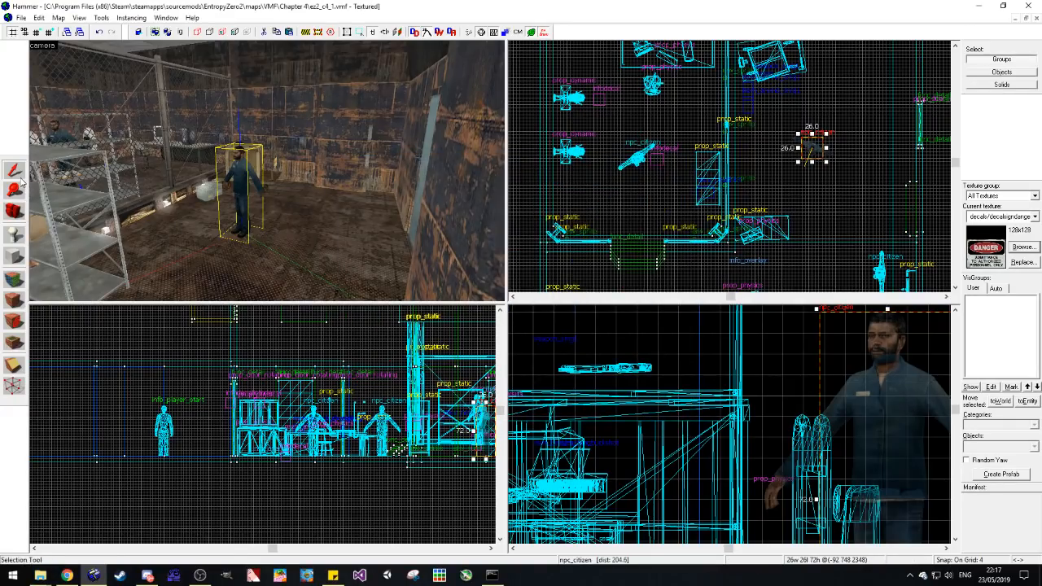
left_click(863, 218)
Step: Examine the metal room around the shelf, citizens and weapon table for empty areas
key("s")
key("a")
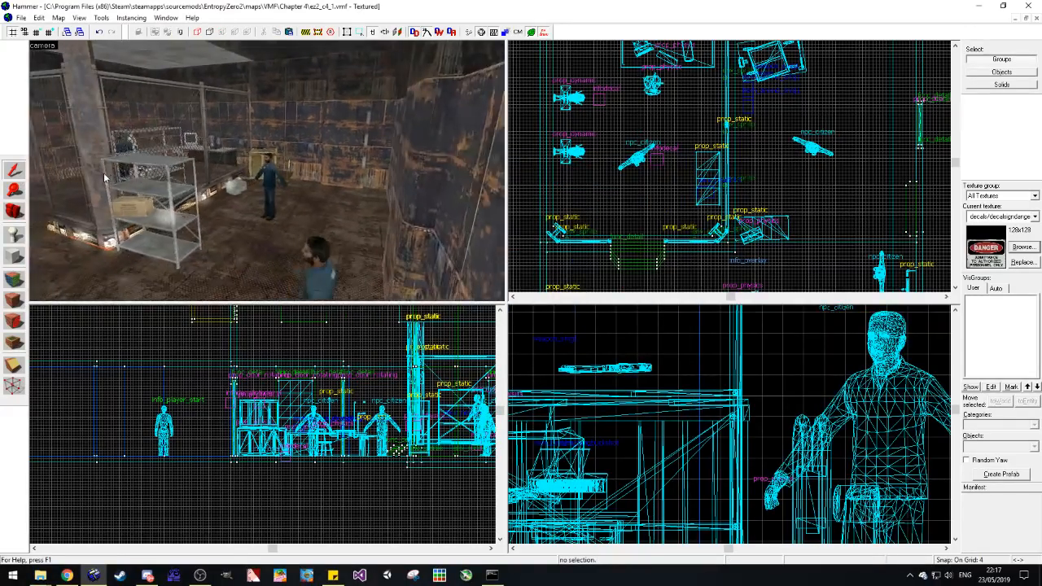
key("w")
left_click(17, 213)
left_click_drag(244, 167, 266, 171)
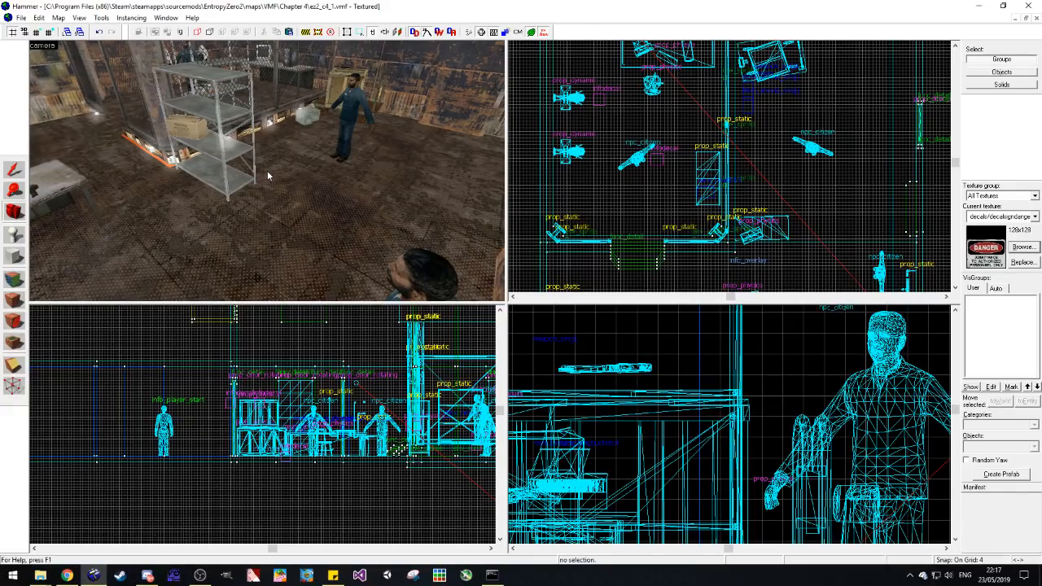
left_click_drag(268, 188, 267, 171)
key("w")
key("a")
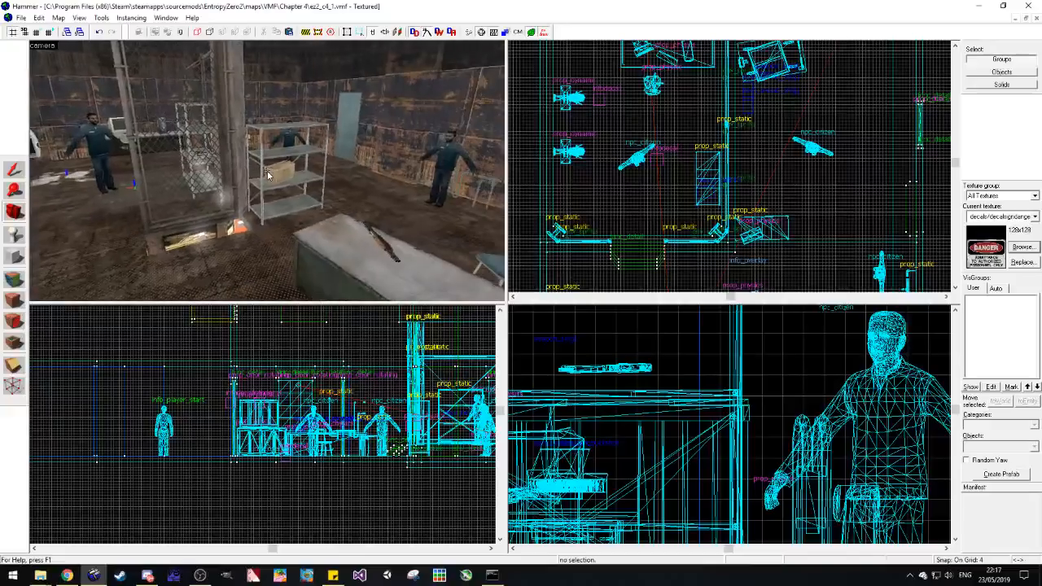
key("d")
key("z")
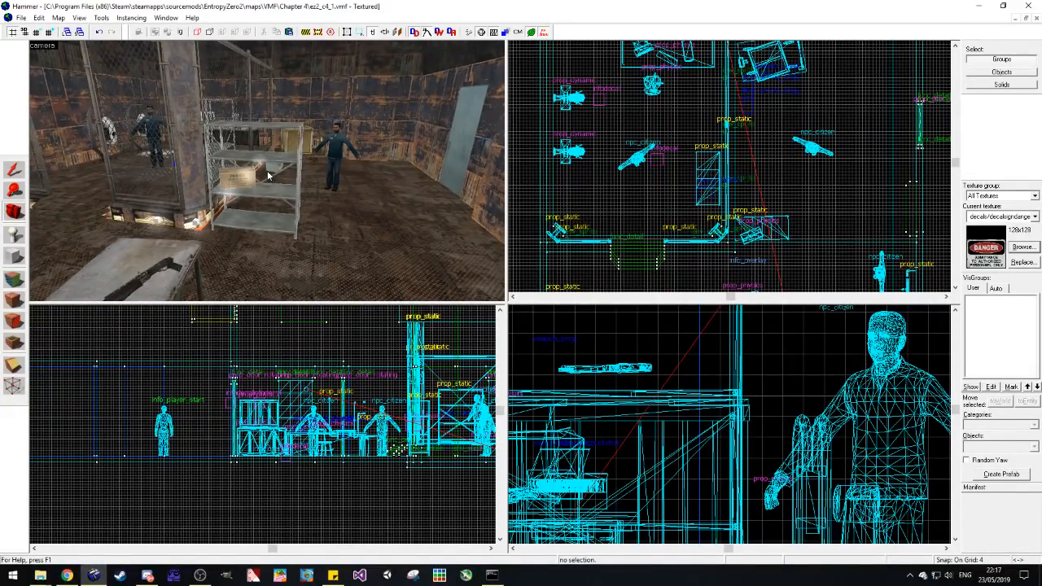
left_click_drag(268, 174, 137, 171)
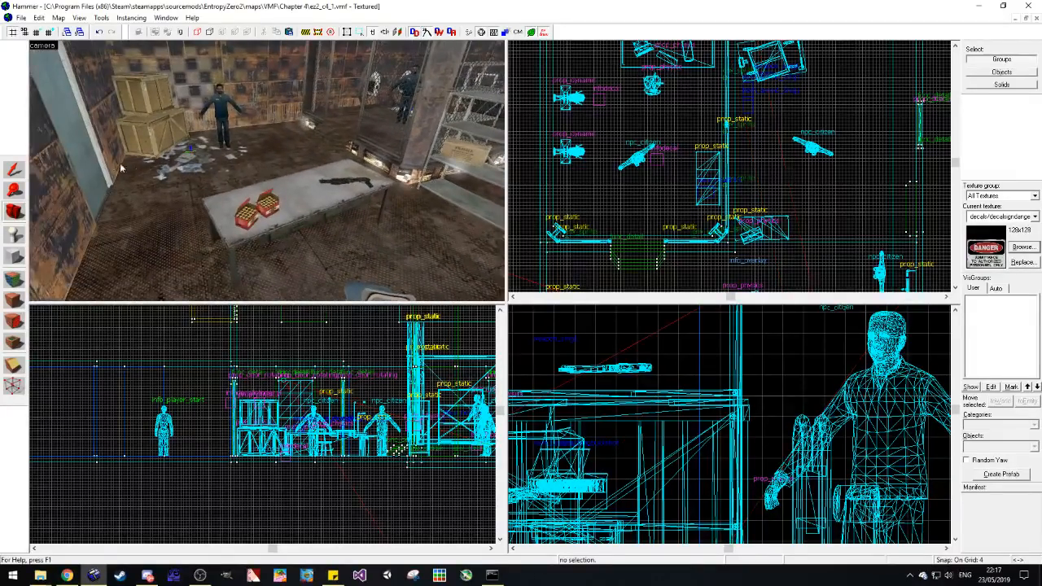
Step: Copy the long bottom crate of the corner stack and paste it beside the npc_citizen near the far wall
key("shift+s")
left_click(154, 142)
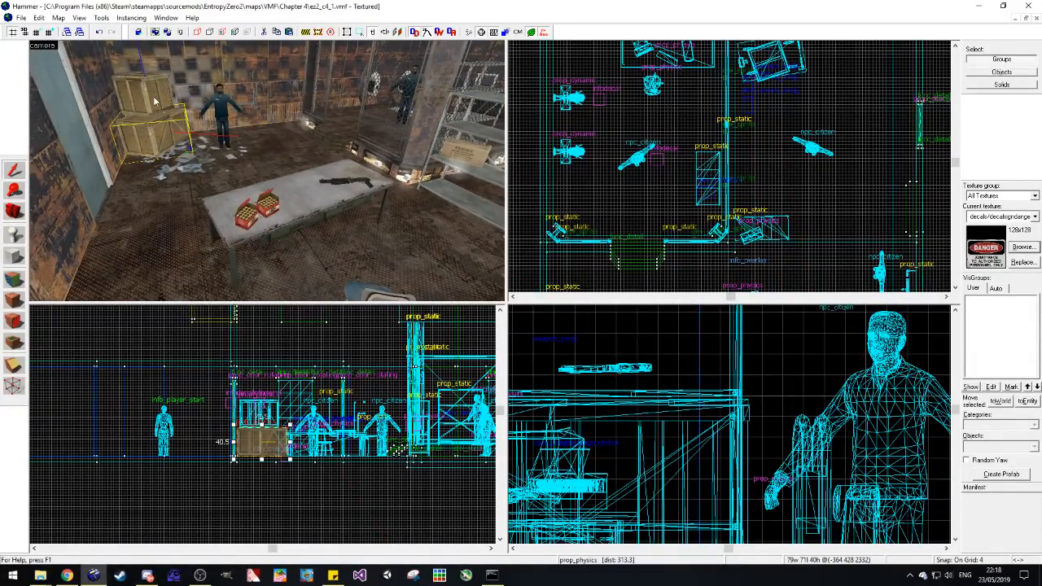
key("z")
key("z")
key("a")
key("ctrl+v")
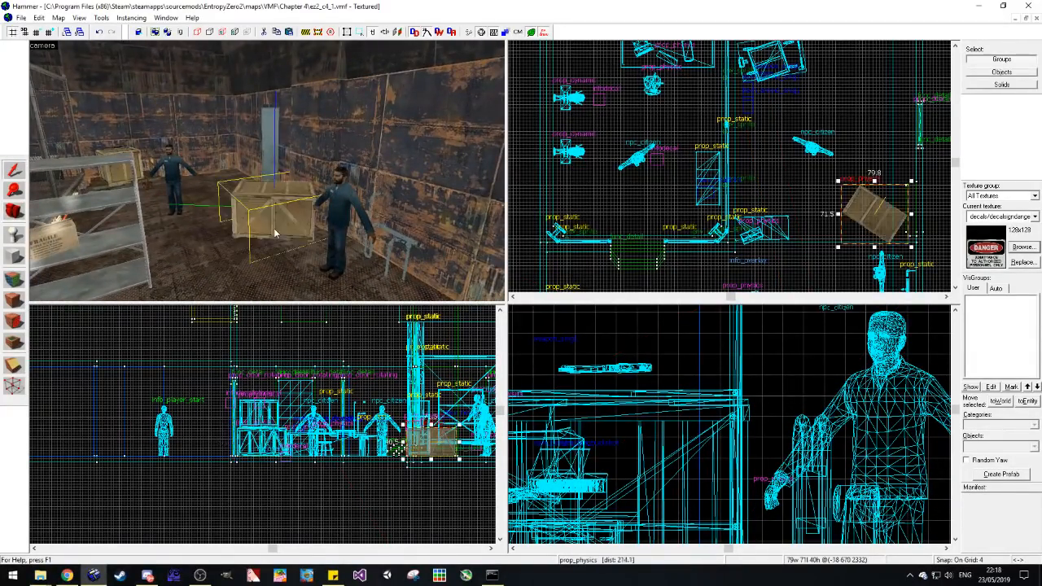
Step: Rotate the pasted long crate parallel to the wall, move it against the wall and deselect it
scroll(632, 221, "down", 4)
scroll(741, 226, "up", 6)
left_click_drag(784, 260, 728, 273)
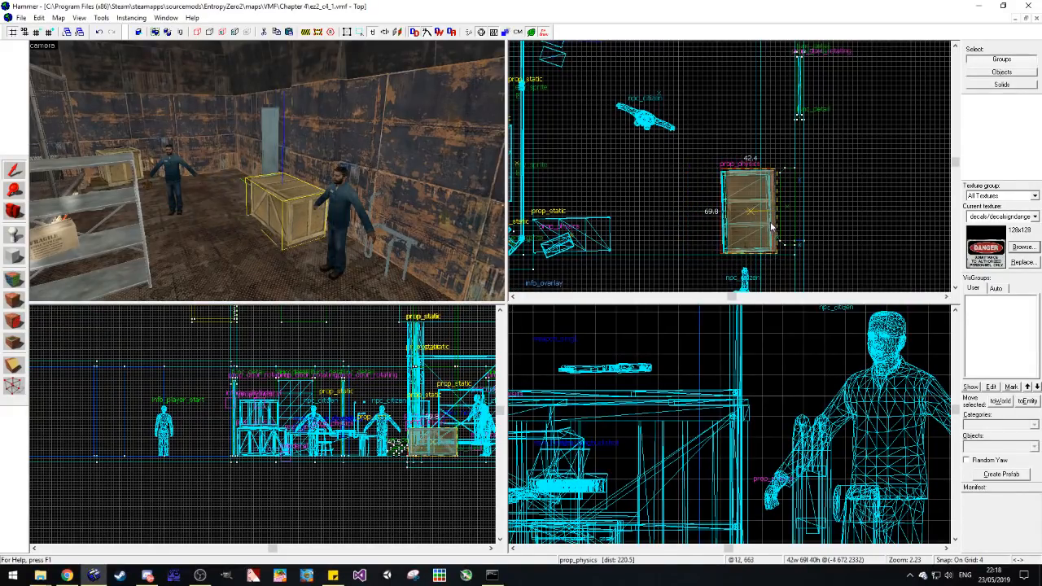
left_click(822, 218)
Step: Place two item_battery entities on the floor in front of the metal shelf
left_click(12, 213)
left_click_drag(289, 172, 267, 173)
left_click(14, 235)
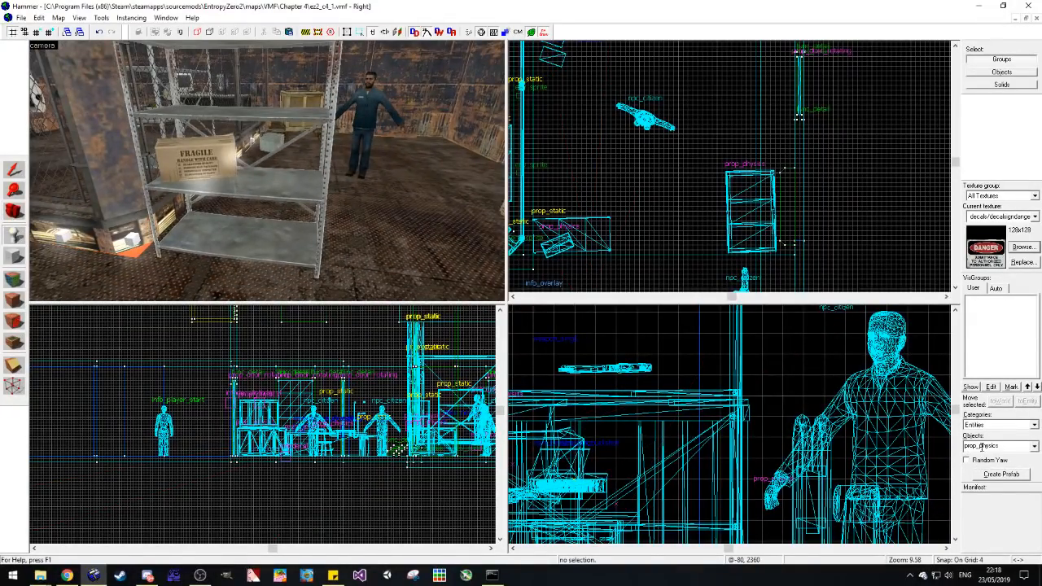
type("item_b")
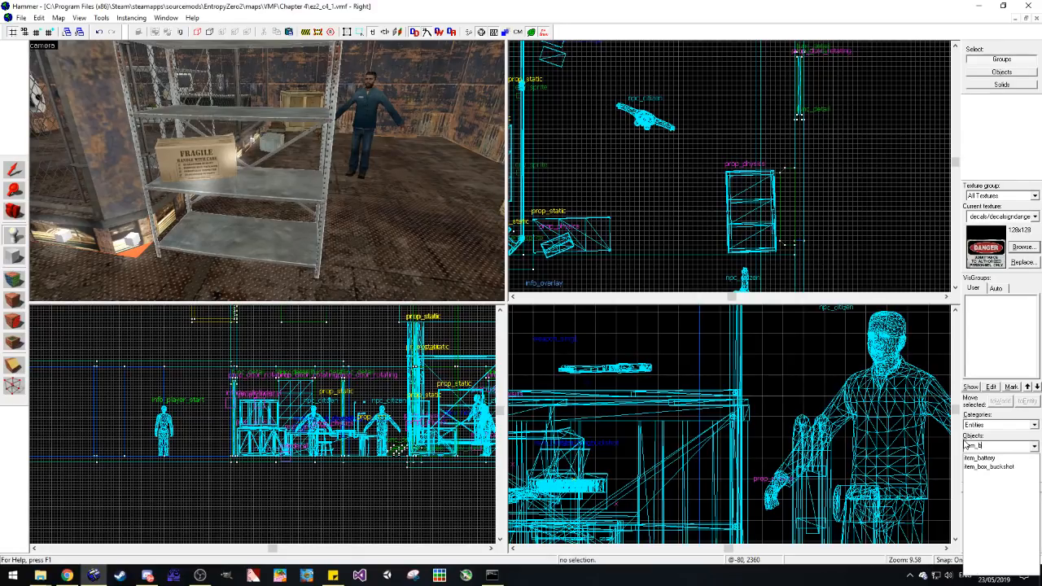
left_click(977, 459)
left_click(270, 287)
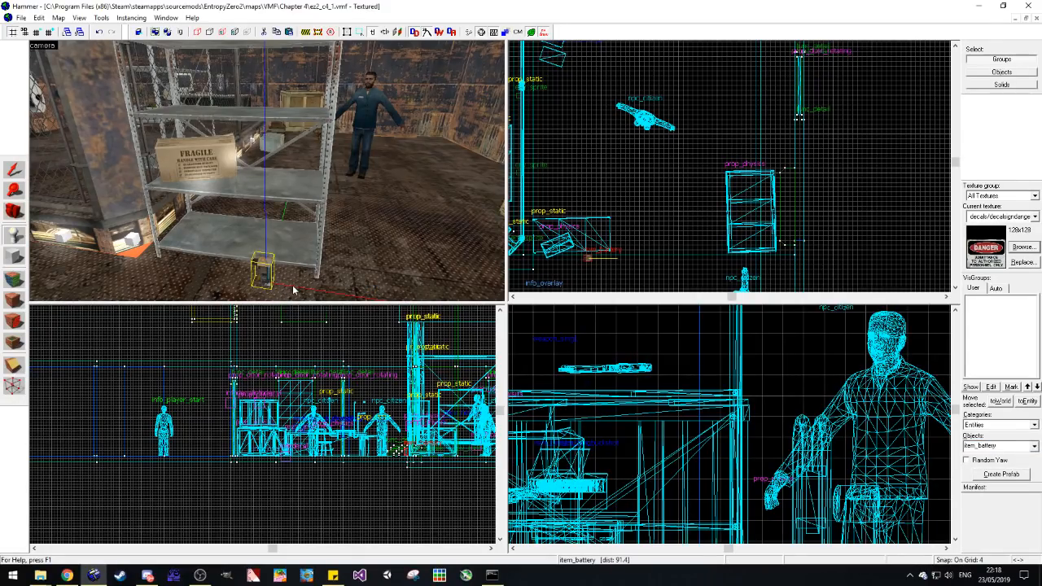
left_click(293, 287)
Step: Move both item_battery entities onto the metal shelf's lowest board, turned at different angles, and deselect them
left_click(14, 170)
scroll(606, 253, "up", 7)
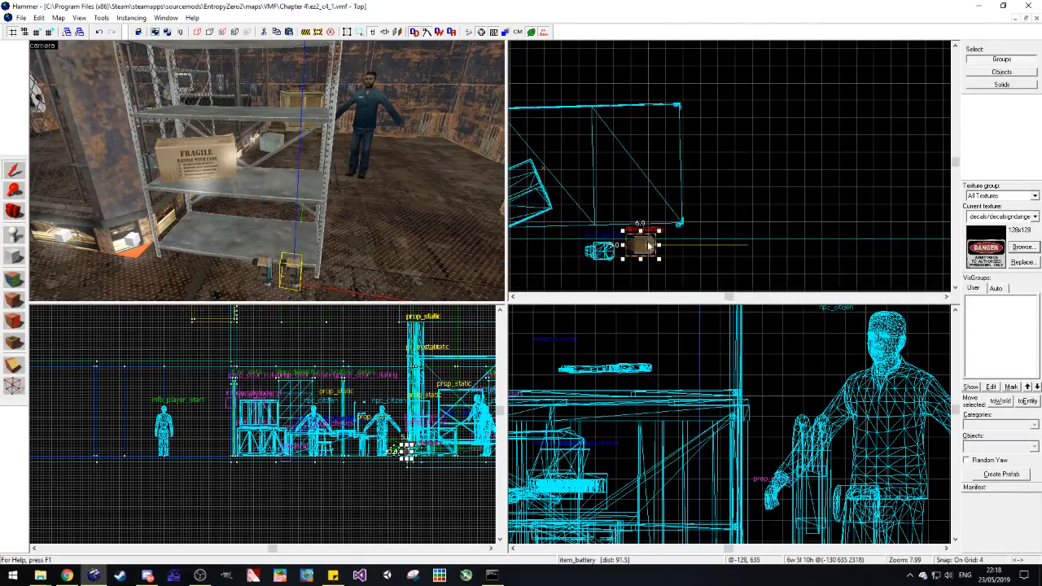
left_click_drag(657, 260, 623, 209)
left_click(270, 278, "ctrl")
key("ctrl+x")
key("ctrl+v")
key("Escape")
Step: Examine the furnished rusty-walled storage room in the 3D view, including its wall chargers, shelves, crates, citizens and doors, plus the adjoining corridor
left_click(12, 212)
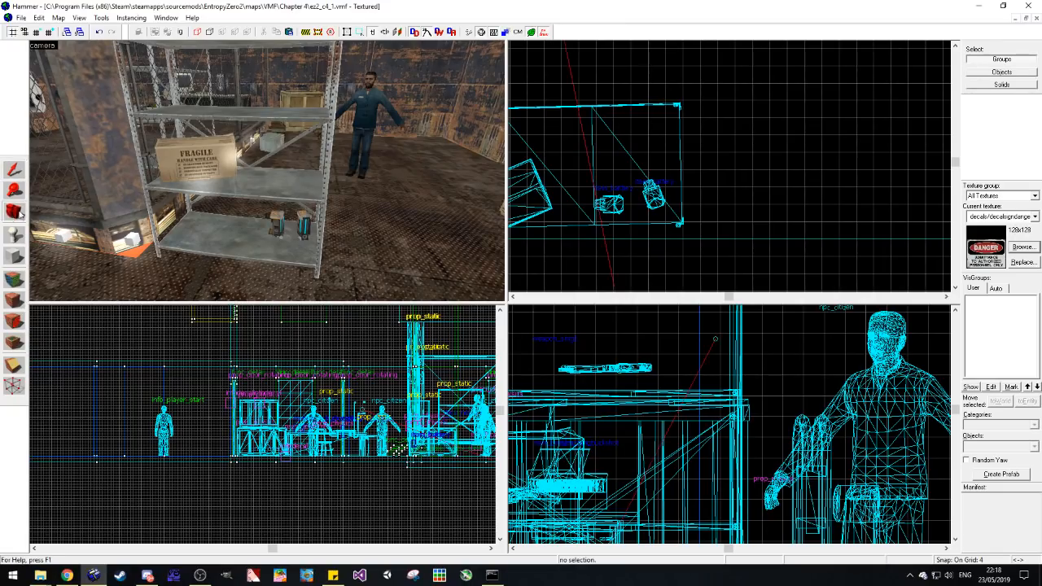
key("z")
key("w")
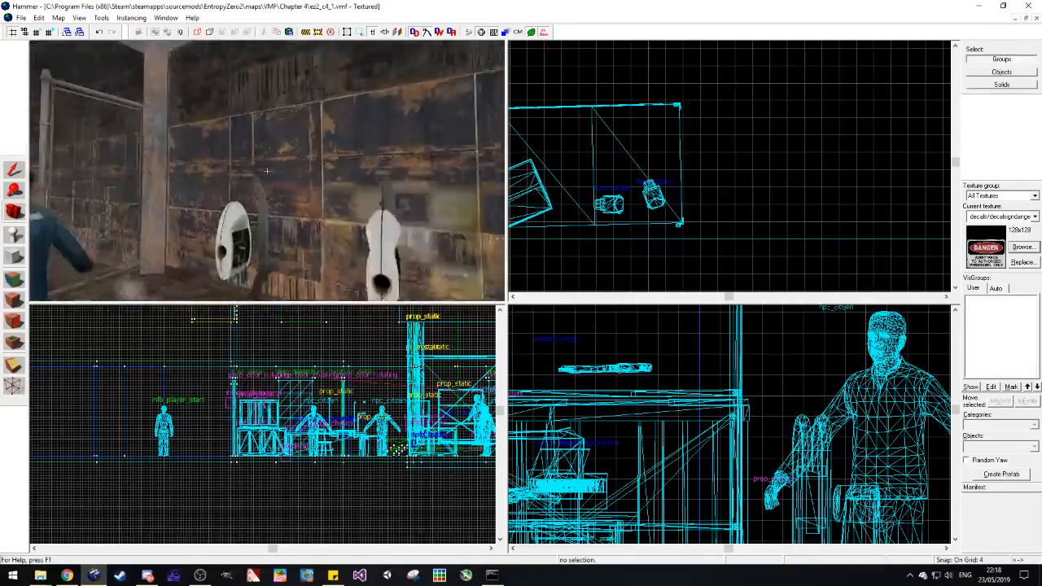
key("s")
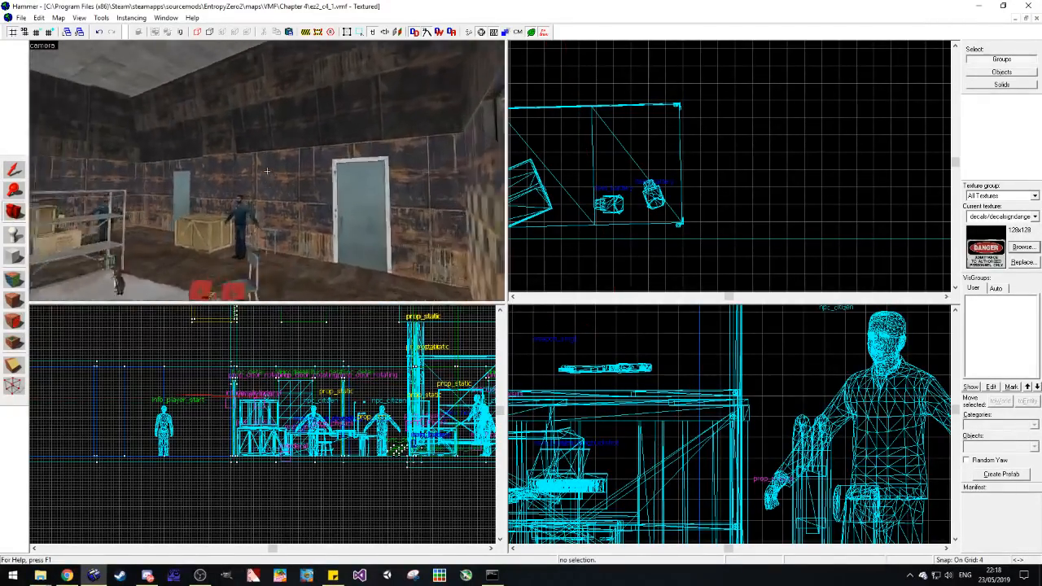
key("z")
key("z")
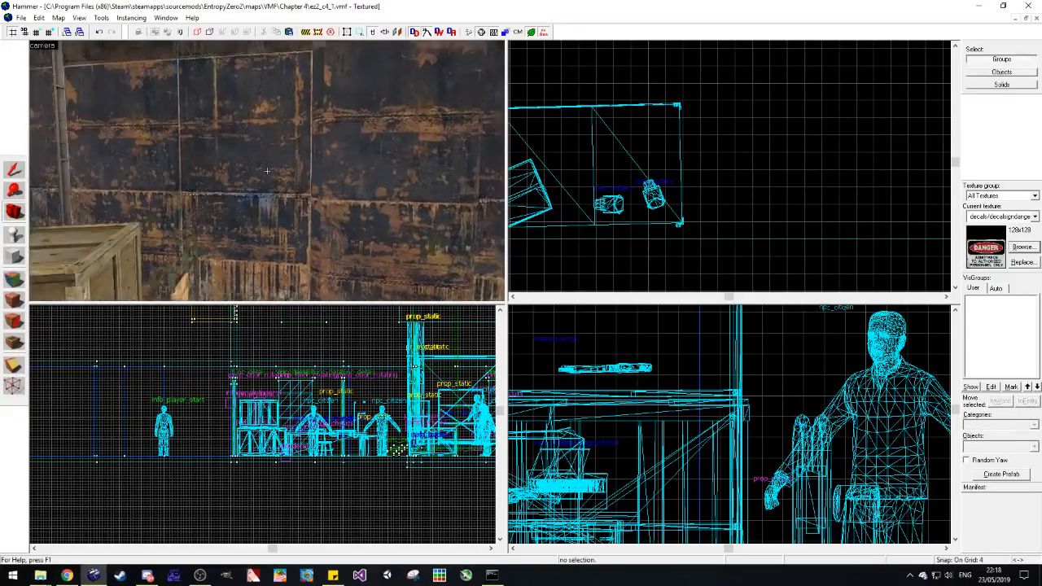
key("w")
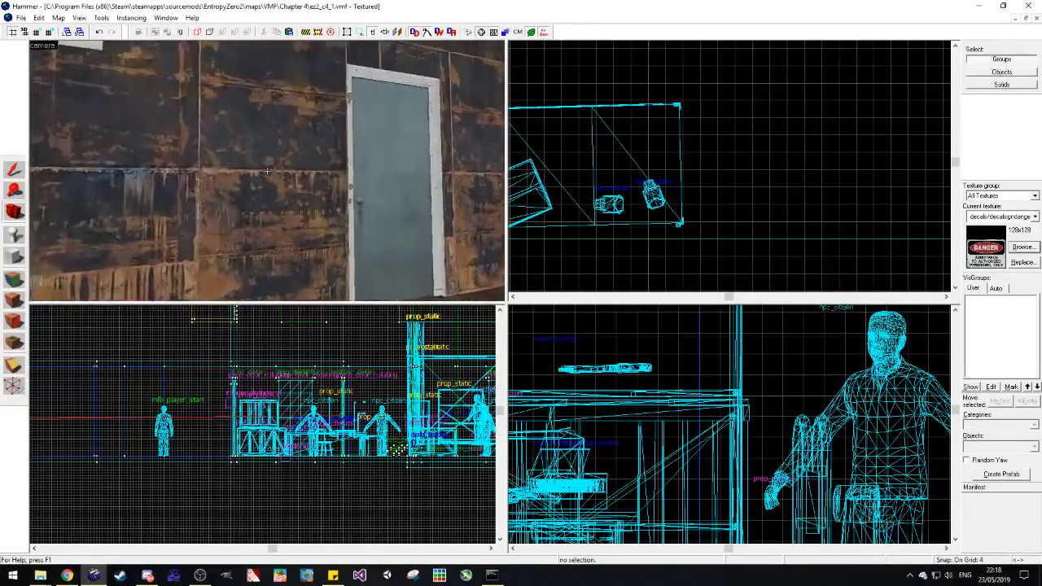
key("w")
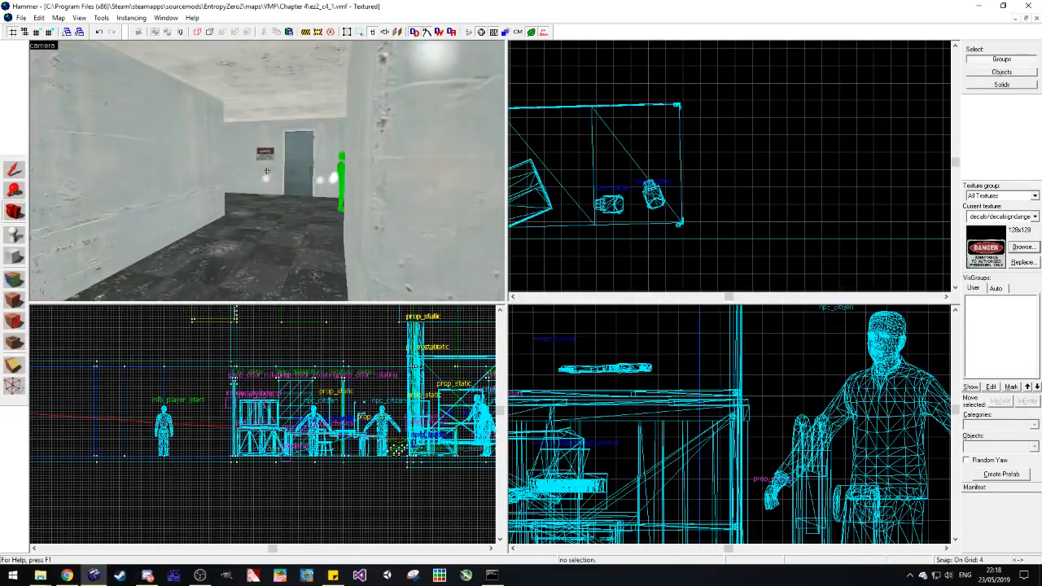
key("w")
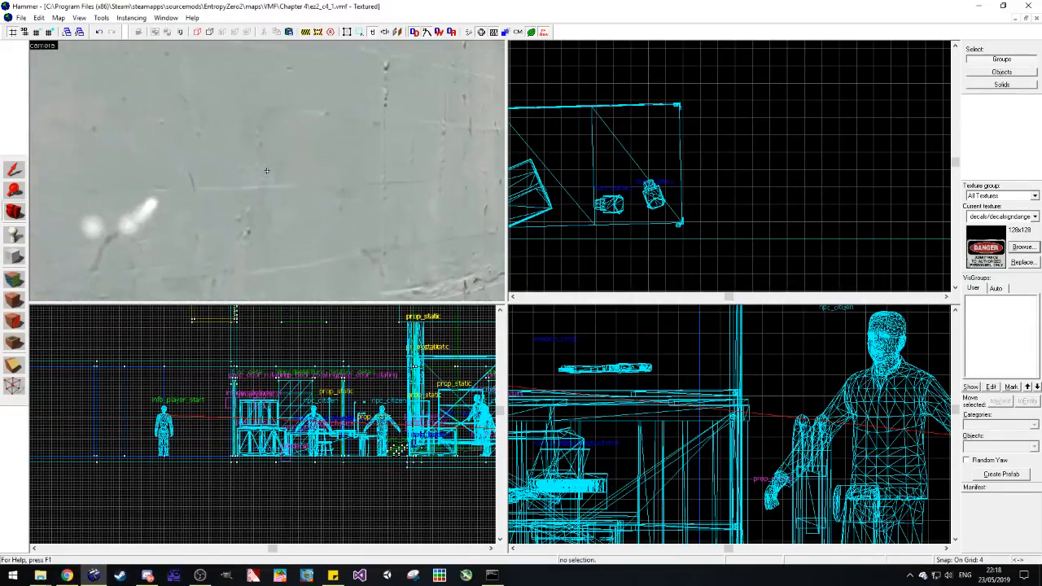
key("z")
key("z")
key("w")
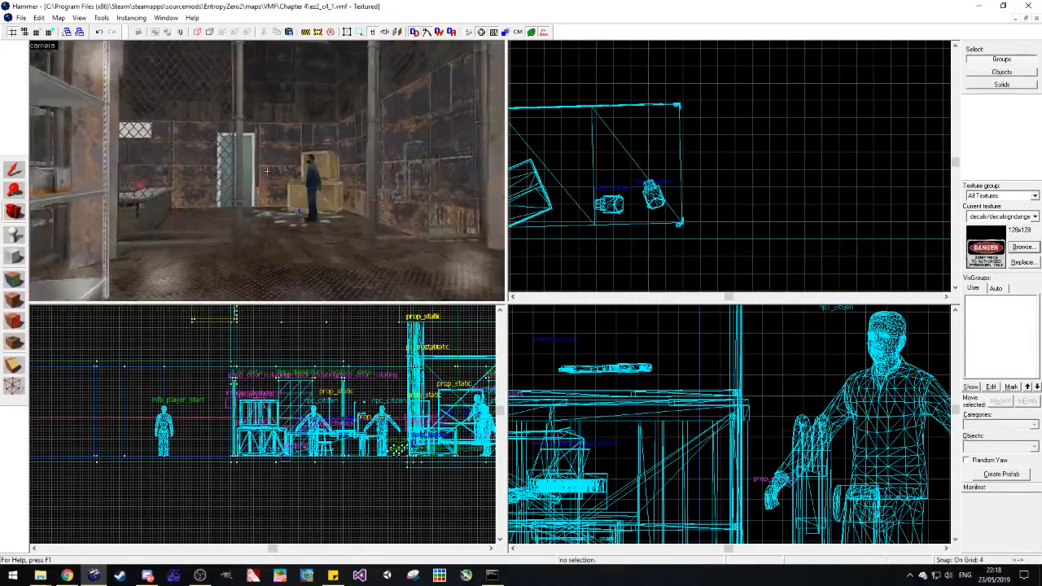
key("w")
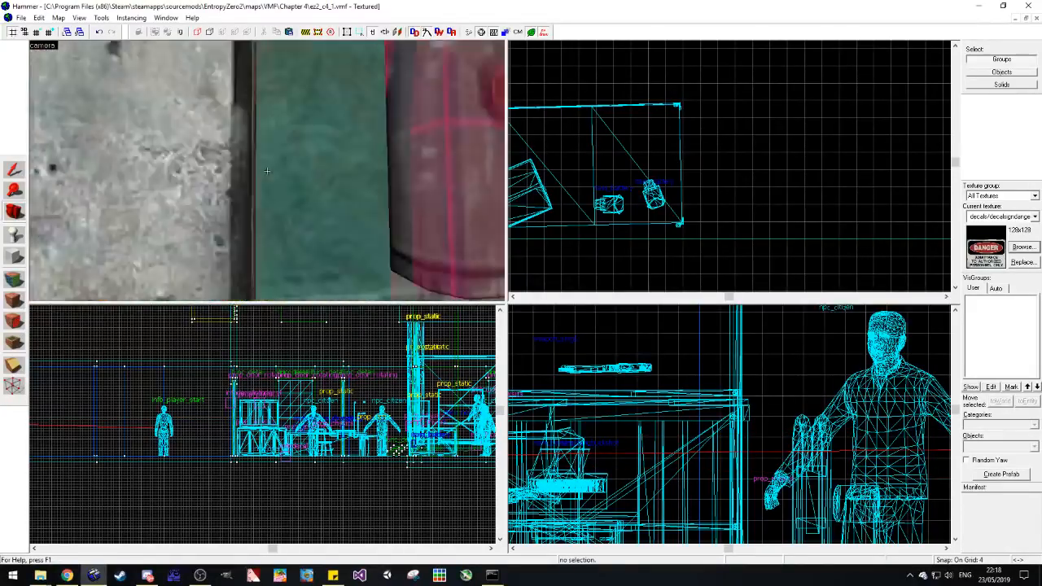
key("w")
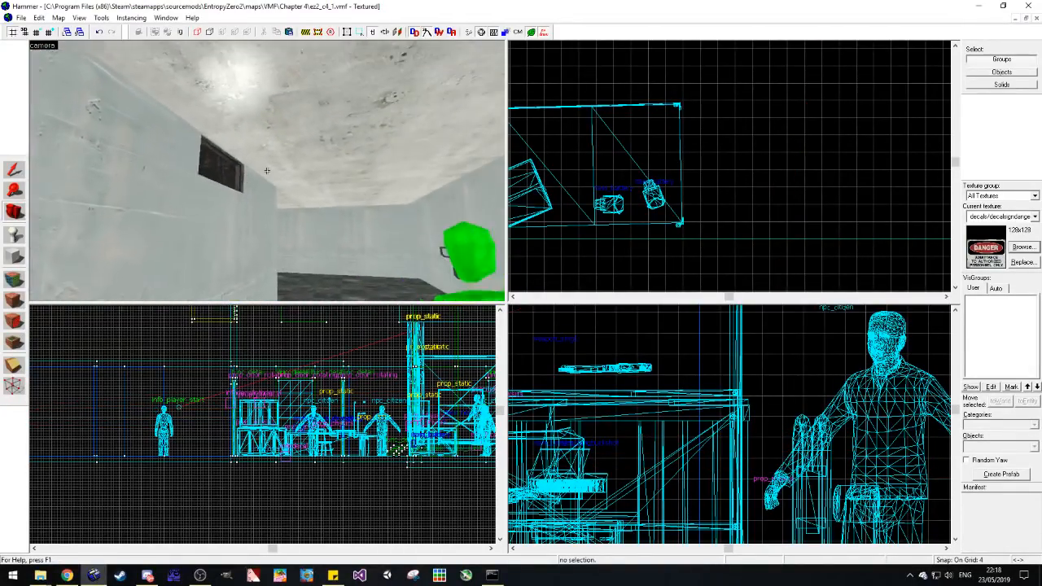
key("w")
key("z")
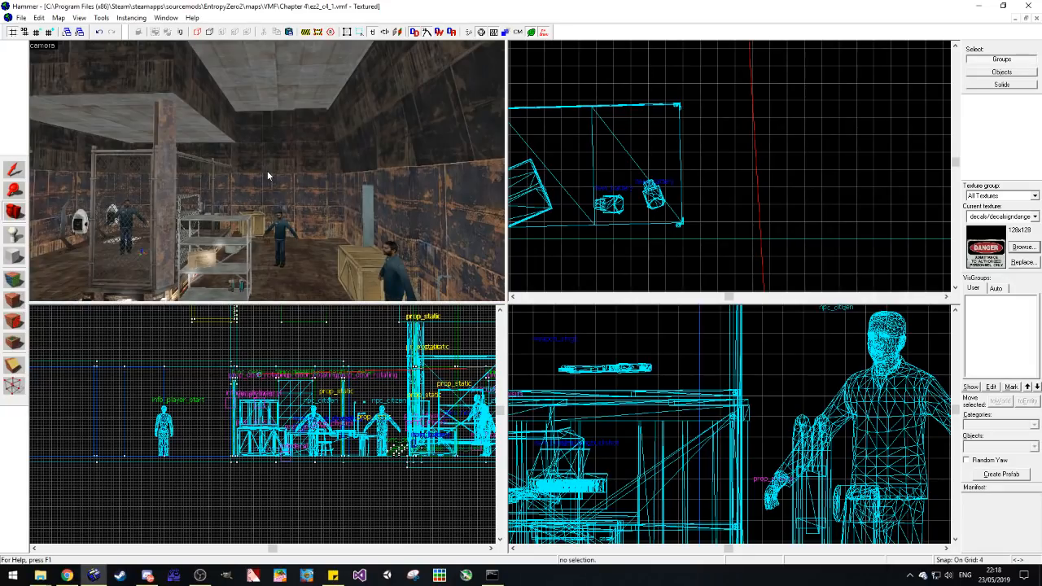
key("w")
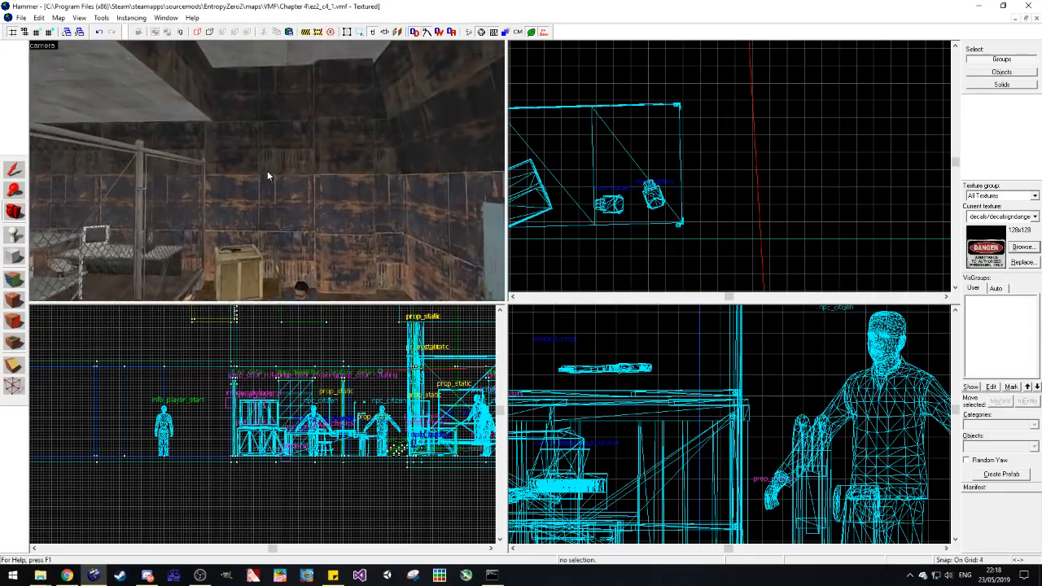
Step: Review the player's route from the info_player_start corridor past the blue doors into the storage room
key("z")
key("w")
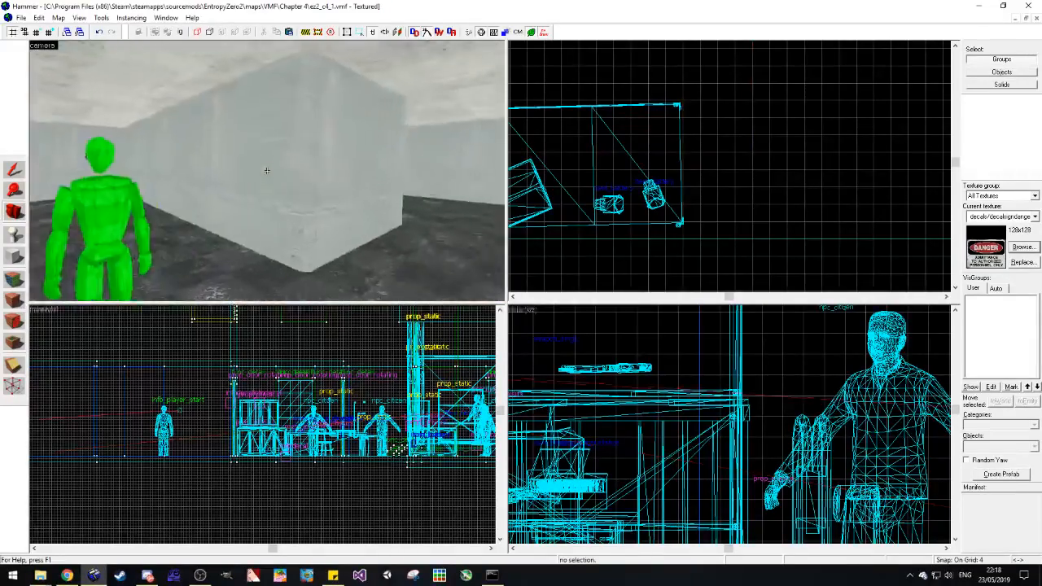
key("alt+Tab")
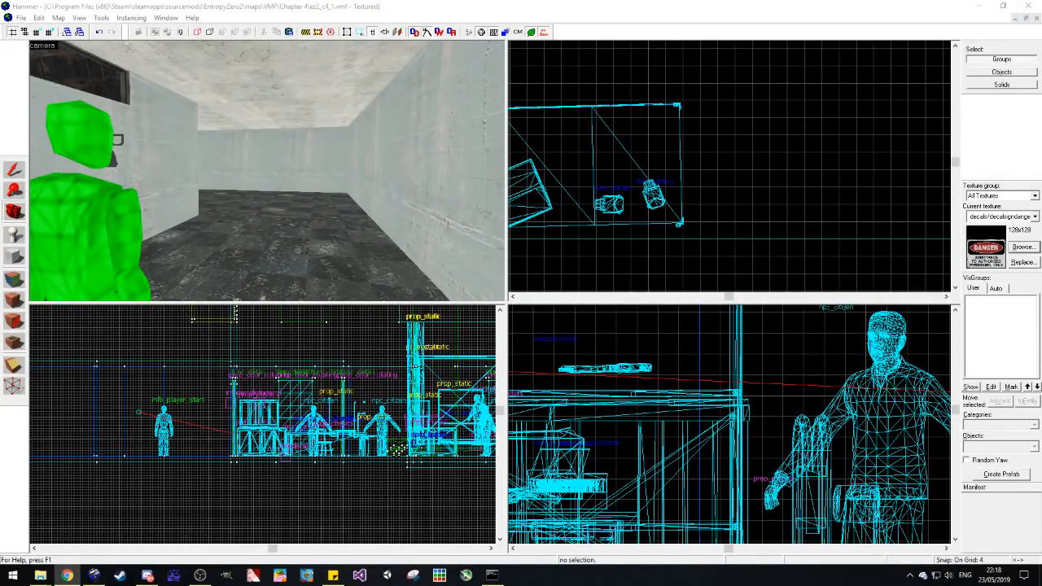
key("alt+Tab")
key("z")
key("w")
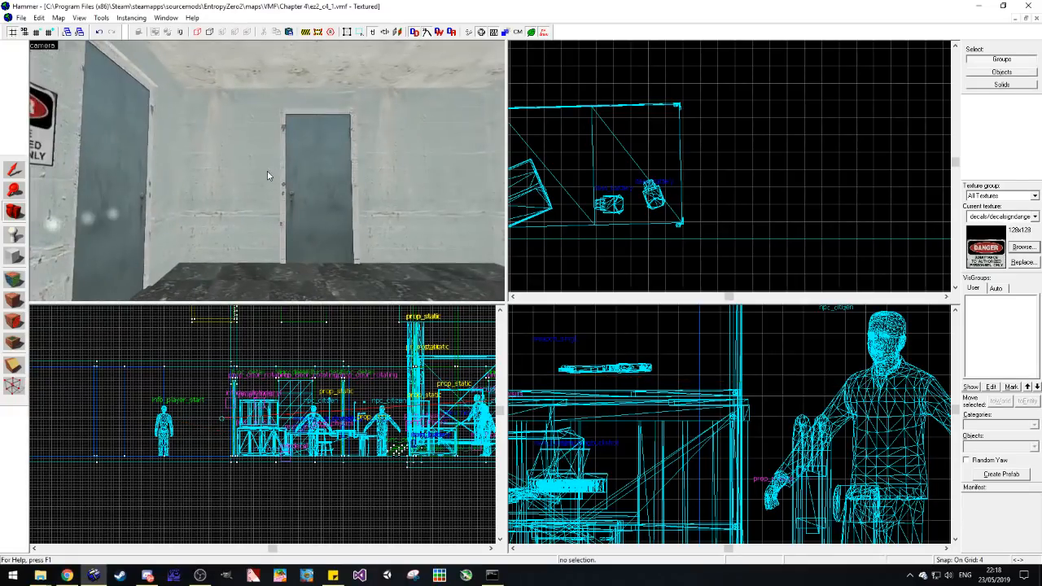
key("w")
key("z")
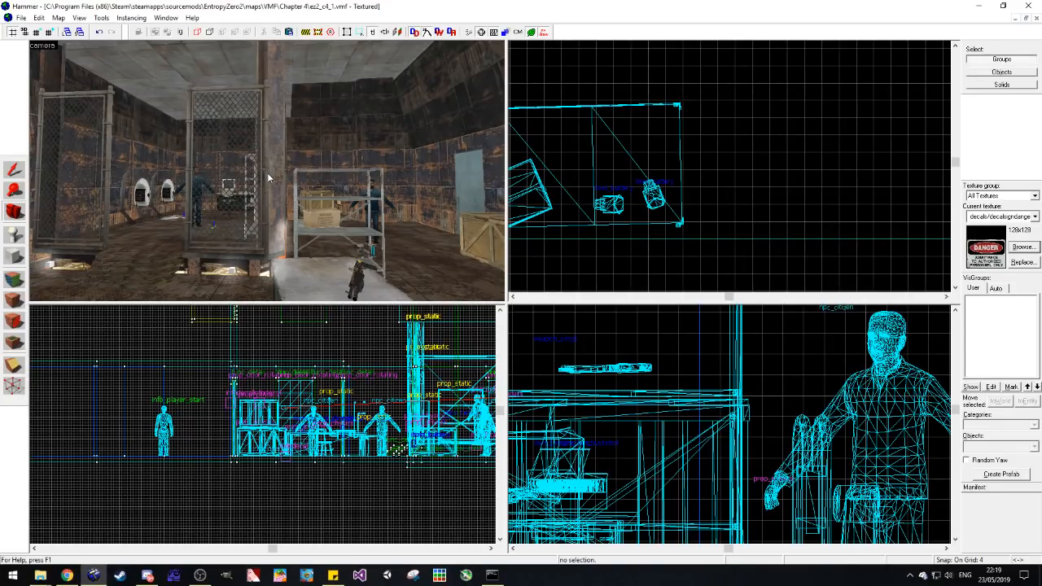
Step: Examine the storage room from the player start corridor, including the shotgun and shells on the metal table and the stocked shelf
key("z")
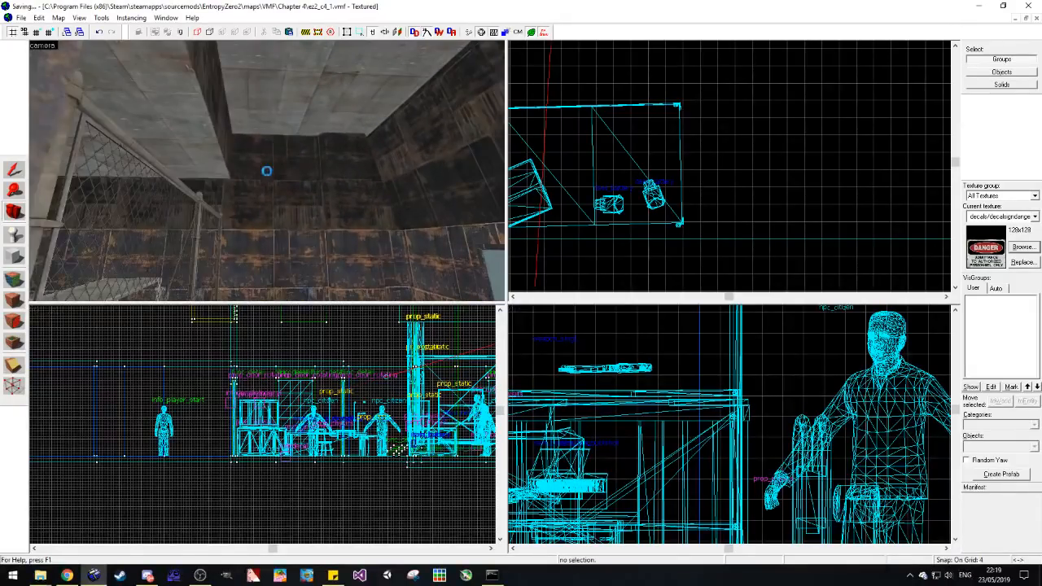
key("w")
key("w")
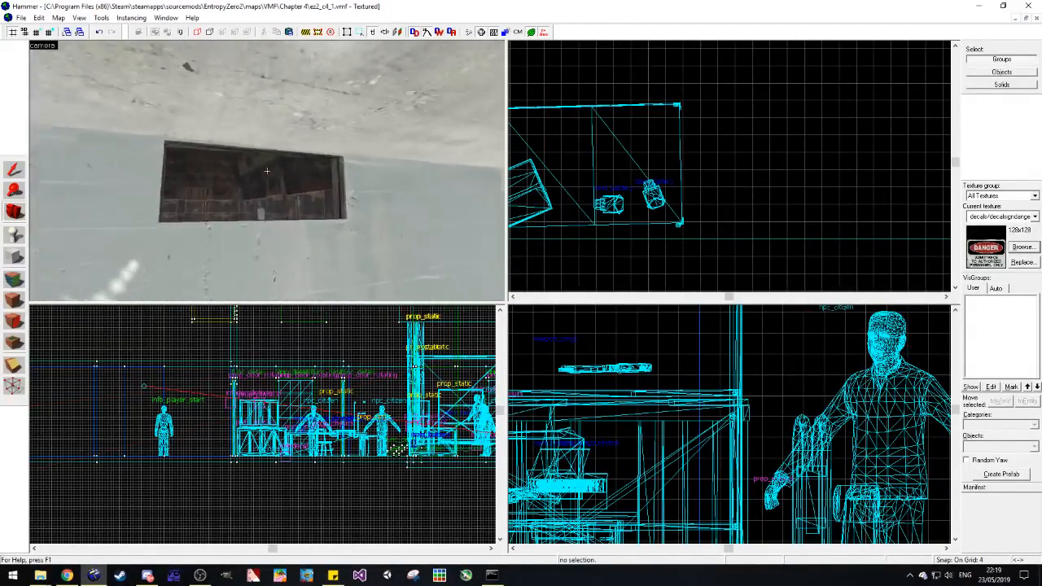
key("w")
key("w")
key("w")
key("w")
key("w")
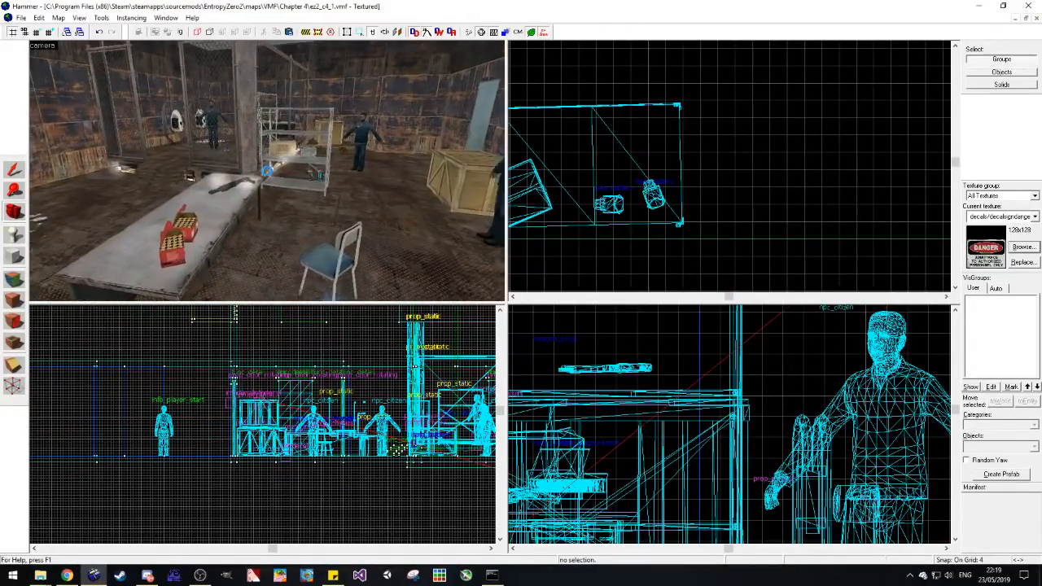
key("w")
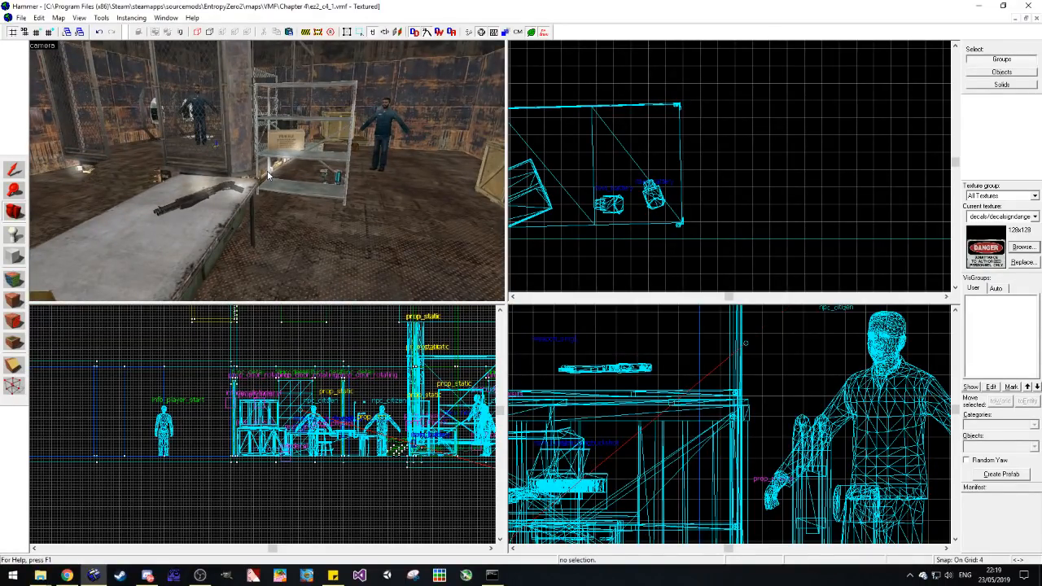
key("w")
key("w")
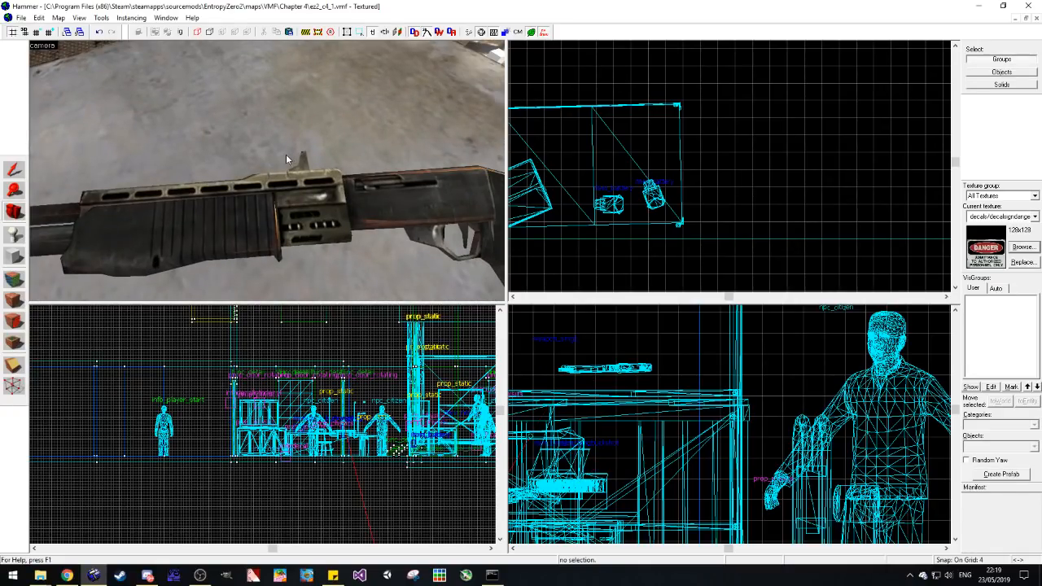
key("z")
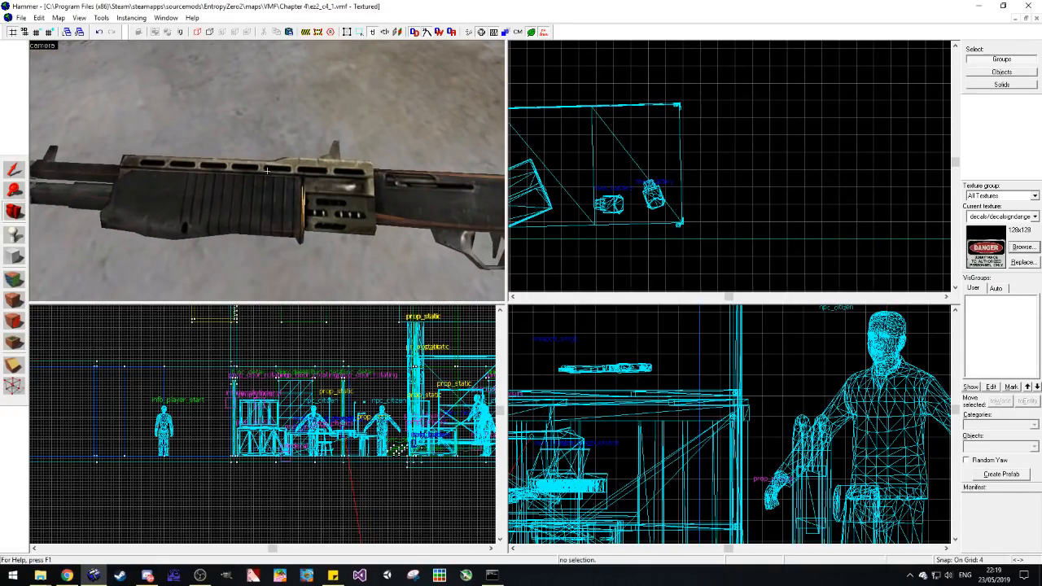
key("w")
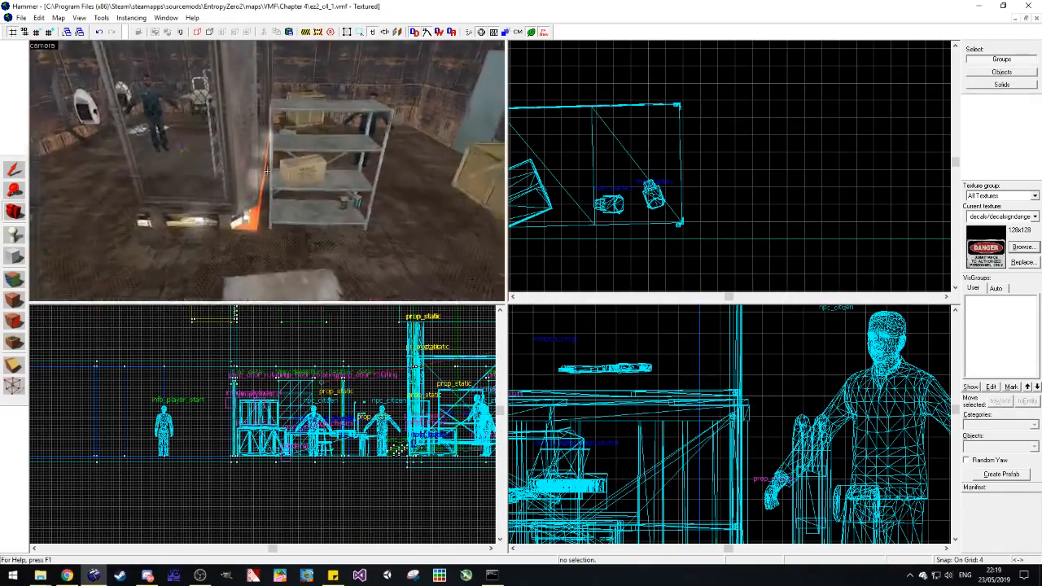
Step: Place info_node entities on the storage room floor beside the papers, along the metal table and in front of the blue door
key("s")
left_click(15, 236)
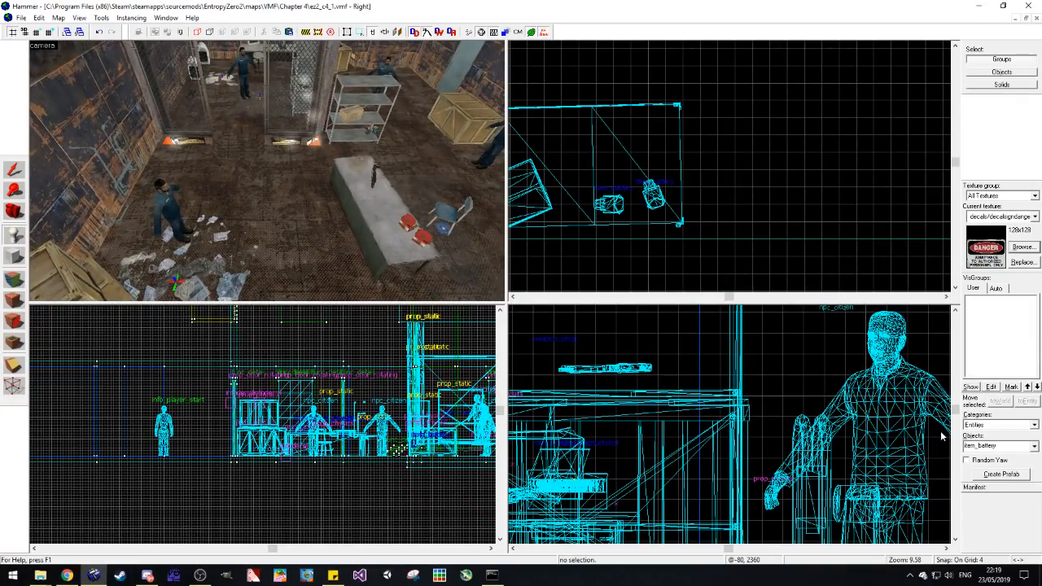
type("info_node")
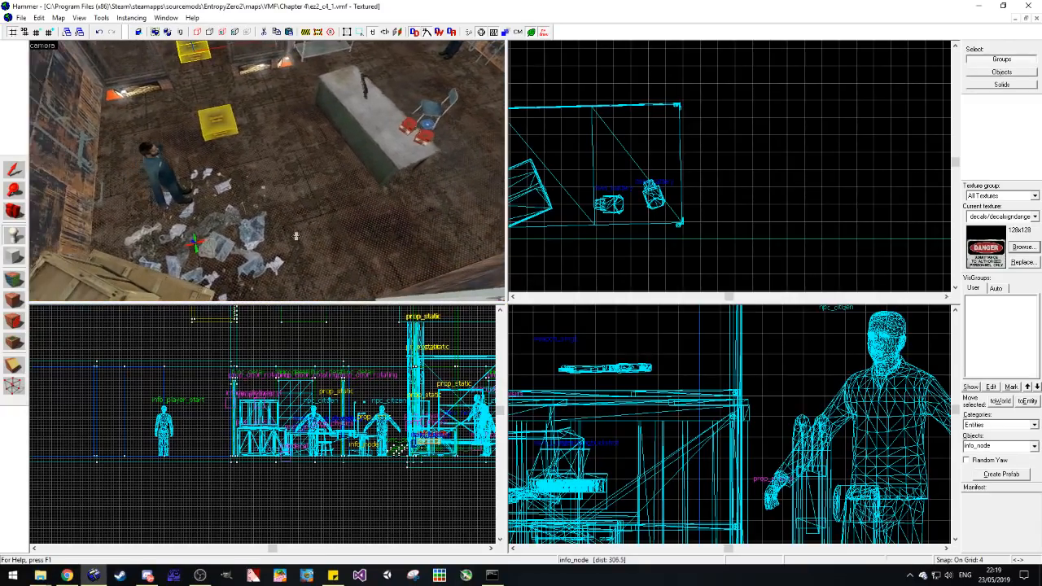
left_click_drag(297, 236, 292, 202)
left_click(314, 205)
left_click(250, 153)
left_click_drag(250, 153, 265, 152)
key("w")
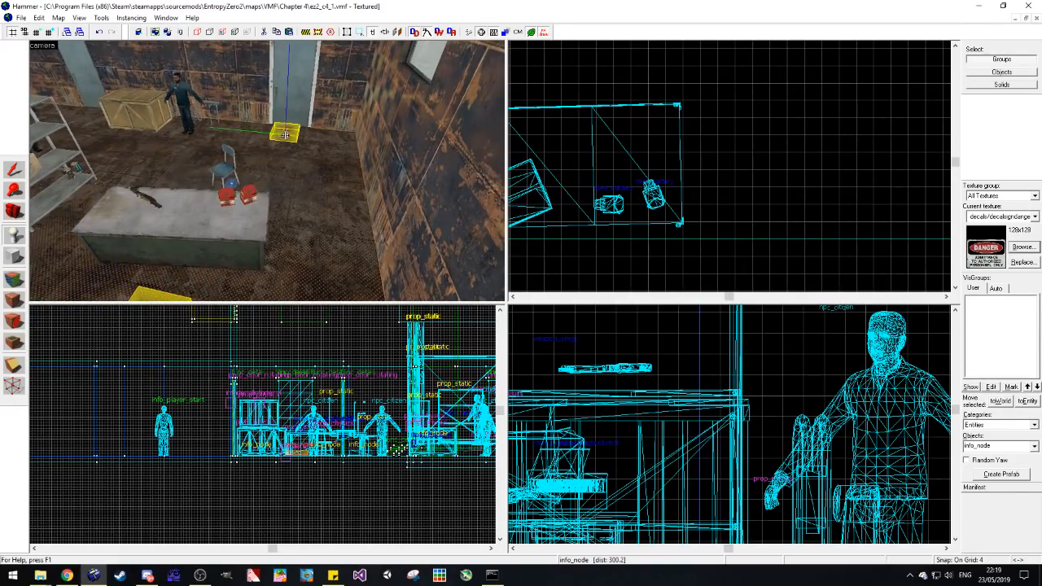
Step: Place more info_node entities on the open floor near the blue chair and between the metal shelf and the wooden crate
key("z")
key("d")
key("z")
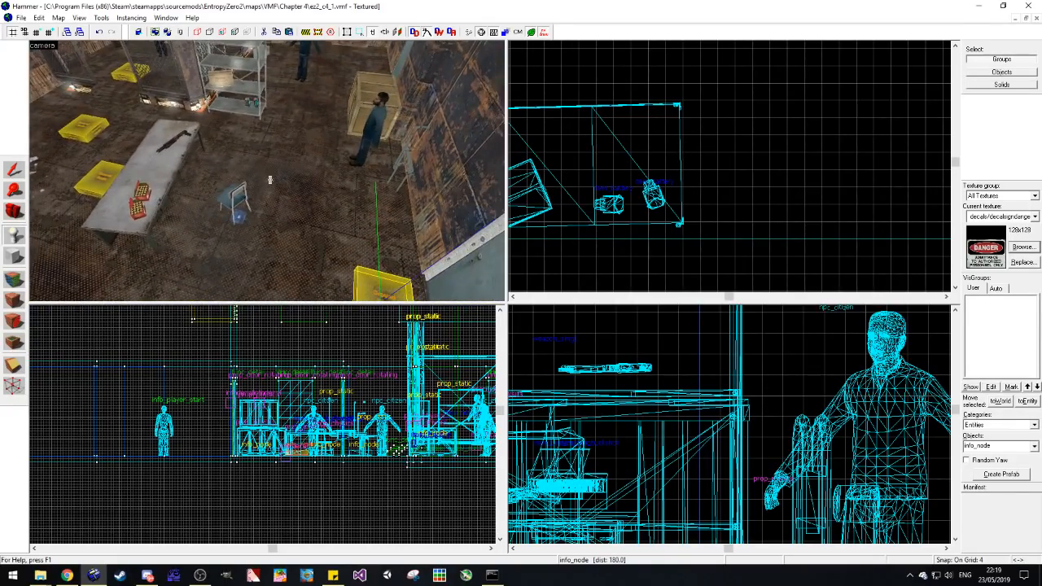
left_click(269, 180)
key("z")
key("d")
key("z")
left_click(225, 172)
key("z")
key("d")
key("z")
left_click(250, 160)
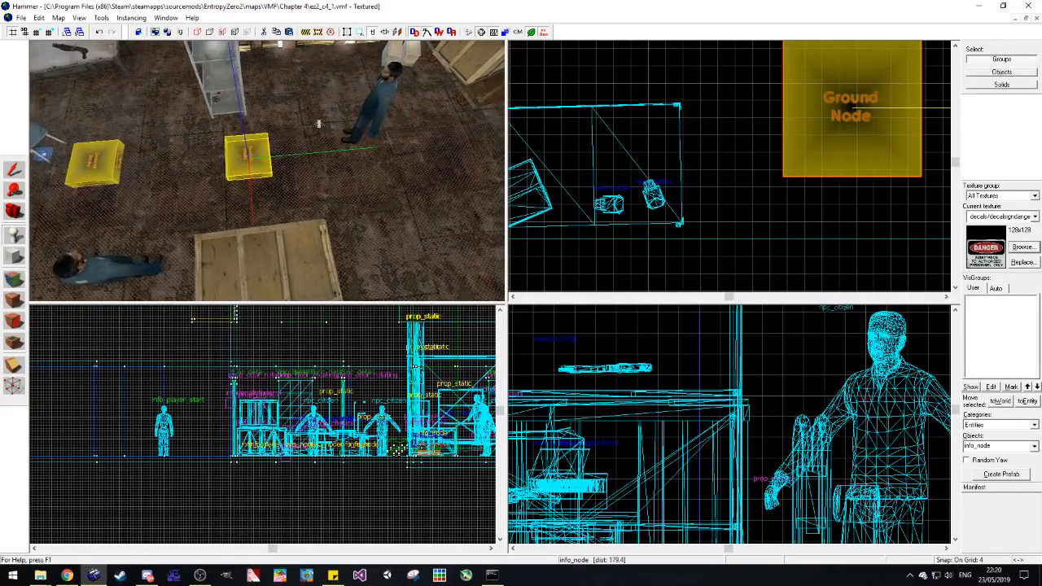
Step: Add info_node entities beside the citizen behind the metal shelf and on the open floor past the wooden crate
key("d")
key("s")
left_click(300, 95)
key("d")
left_click(293, 255)
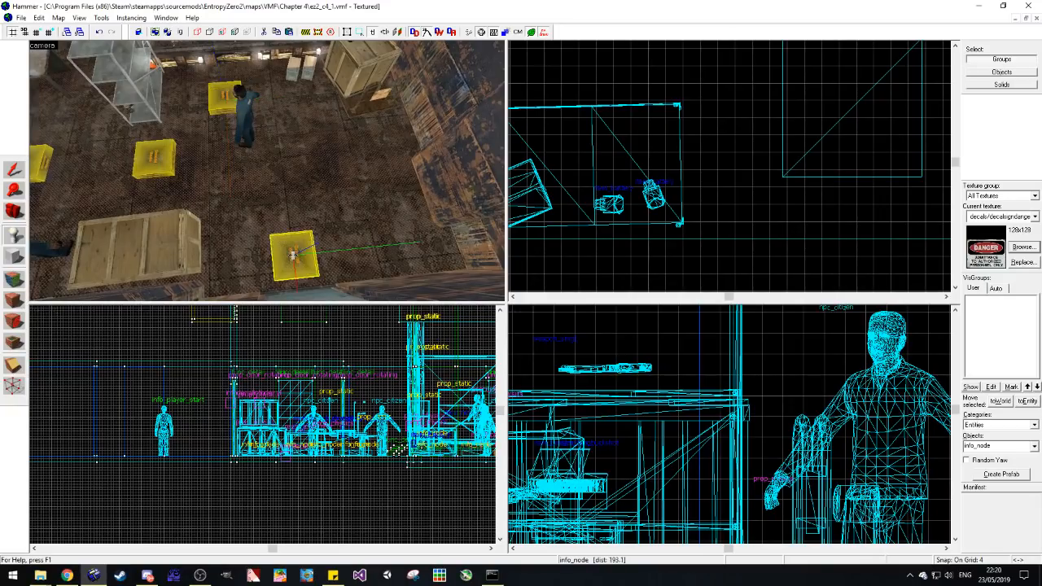
Step: Look over the Chapter 3 map ez2_c3_3.vmf with its tool textures hidden, and close it again
left_click(21, 17)
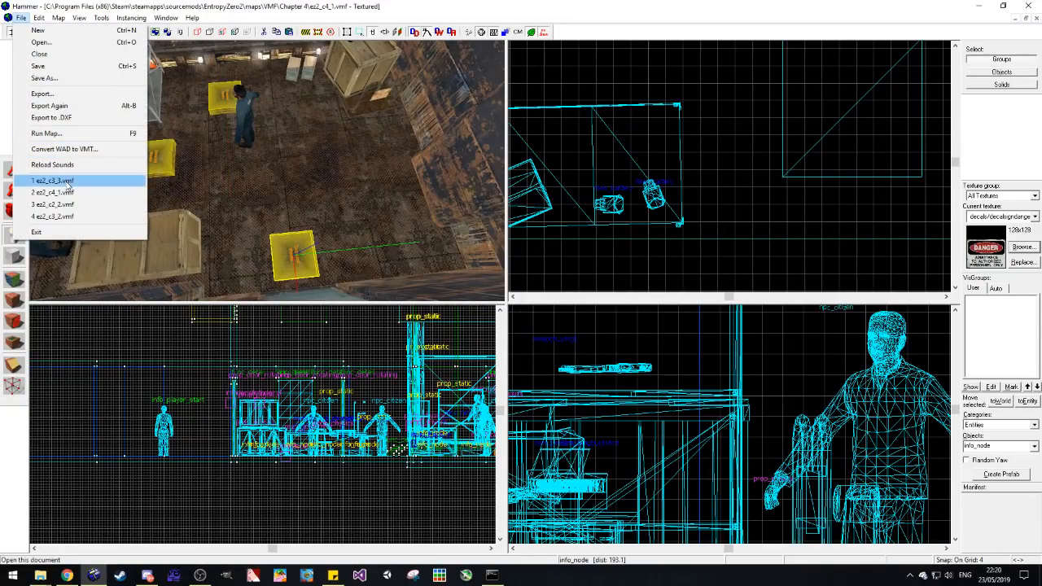
left_click(54, 181)
left_click(20, 217)
key("z")
key("w")
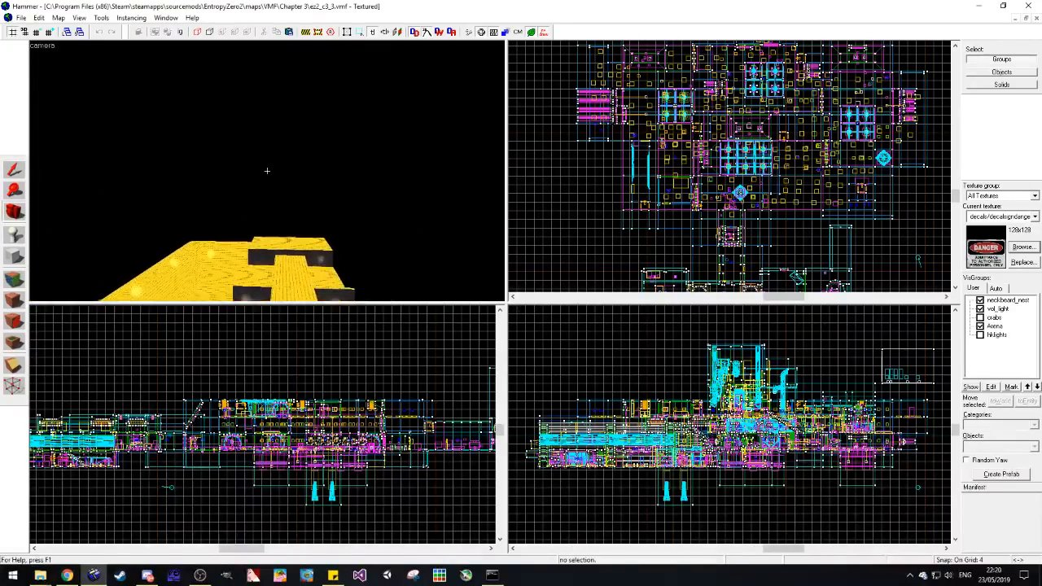
key("z")
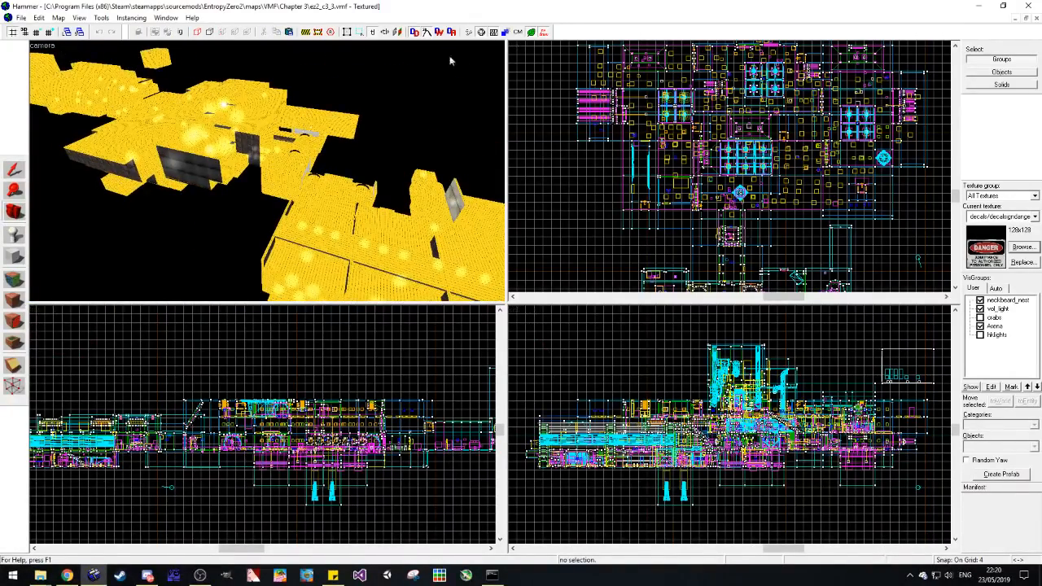
left_click(545, 33)
key("z")
key("z")
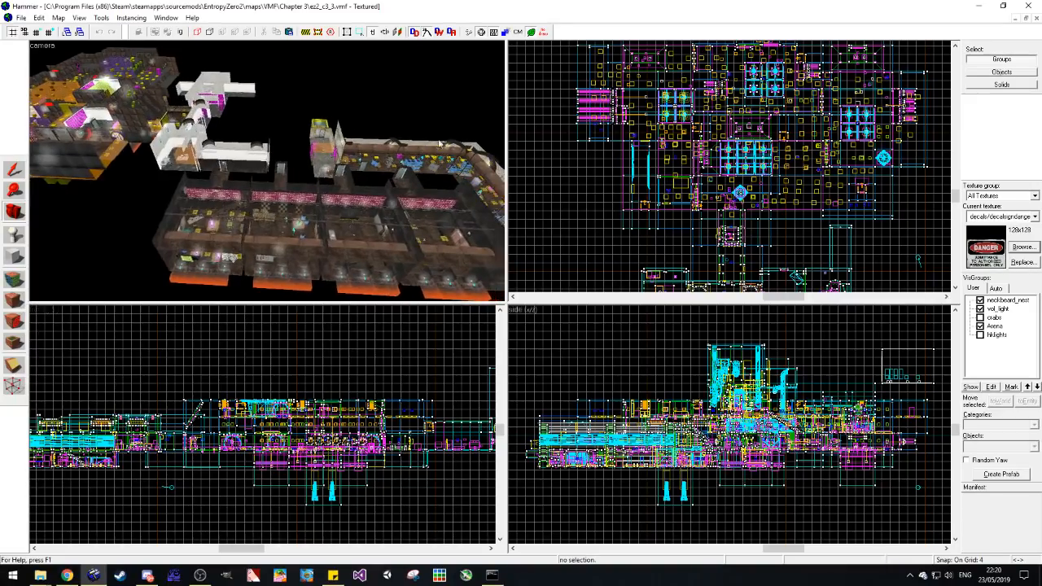
left_click(1036, 21)
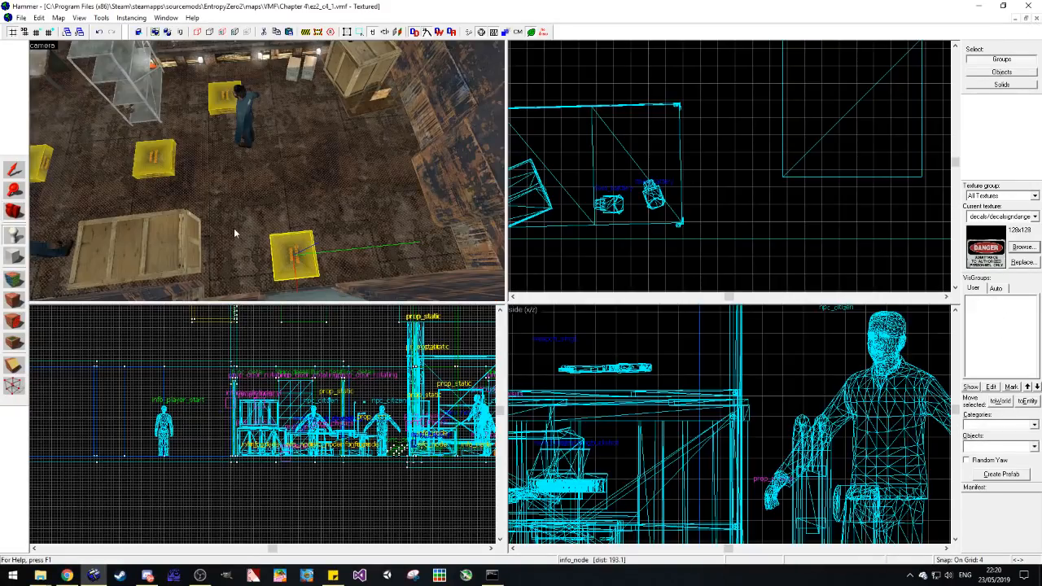
Step: Place info_node entities on the floor of the fenced-off section, near the wall chargers and the citizen
left_click(201, 368)
left_click(14, 211)
key("z")
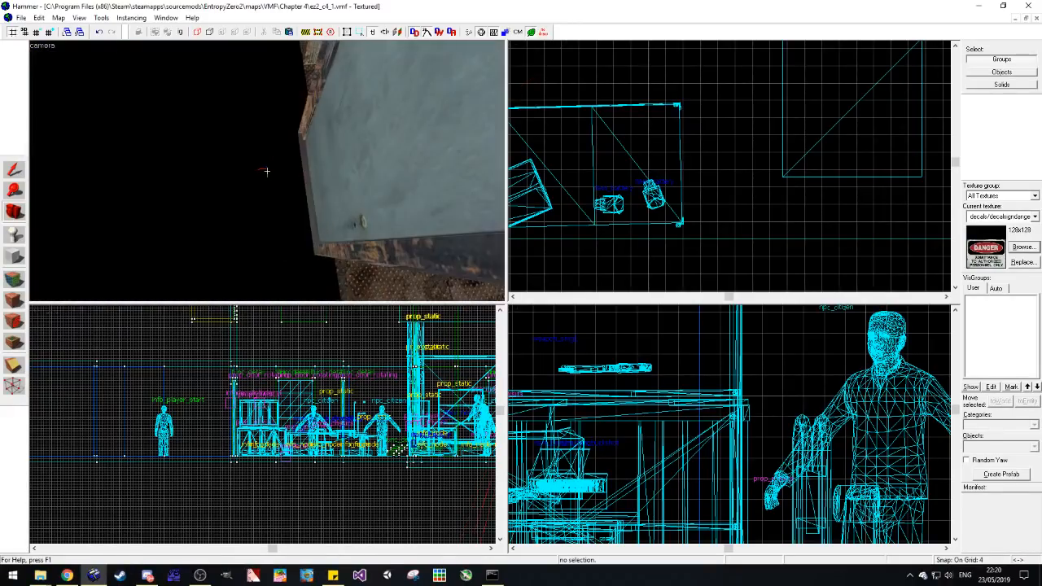
key("w")
key("z")
left_click_drag(291, 176, 267, 171)
left_click_drag(347, 212, 289, 168)
key("a")
key("shift+e")
key("a")
left_click(290, 166)
key("w")
key("d")
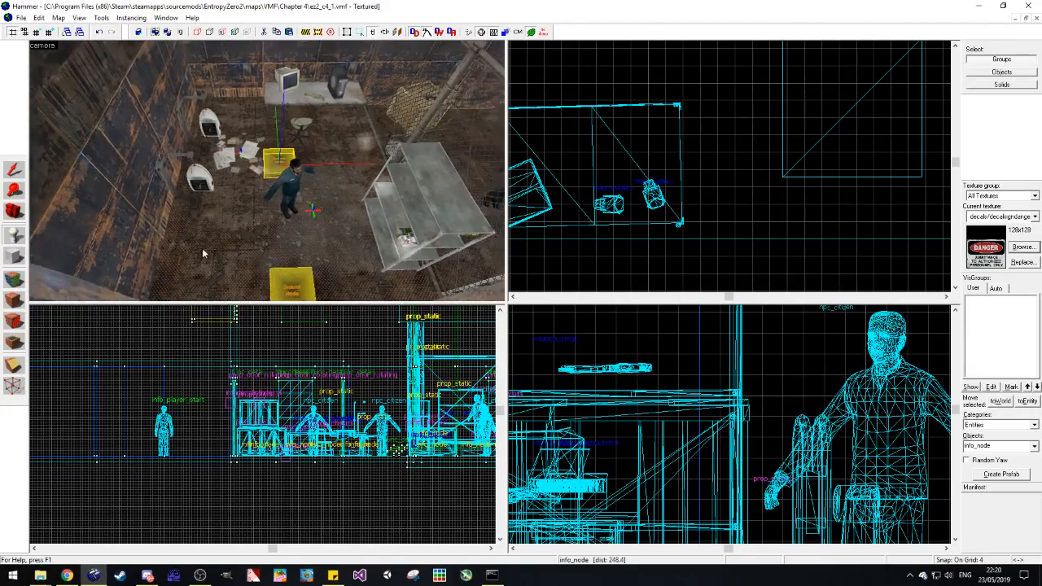
Step: Place an info_node on the corridor floor in front of the blue door beside the danger sign, undoing the first placement
key("d")
key("w")
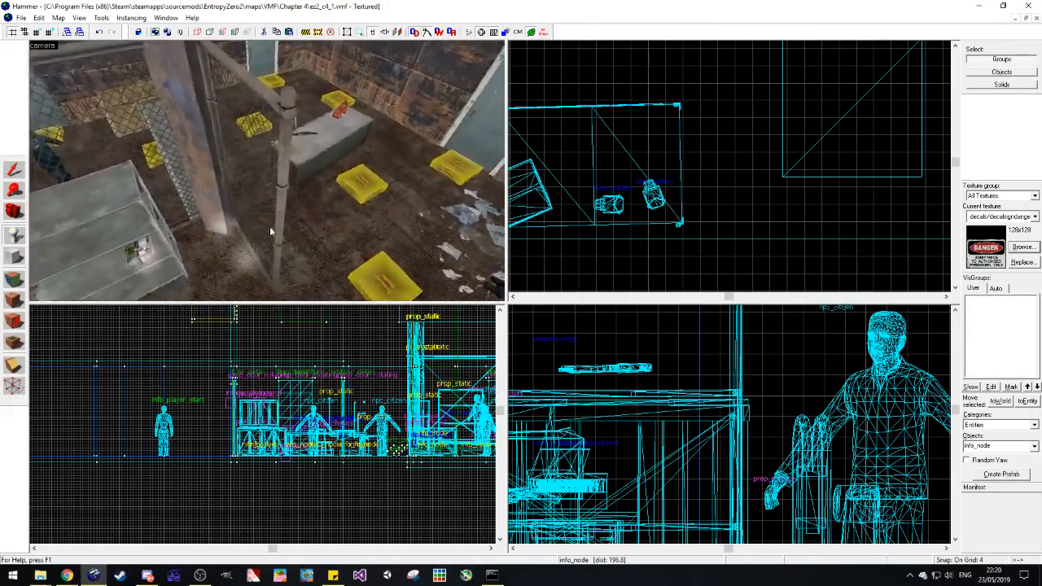
key("w")
key("d")
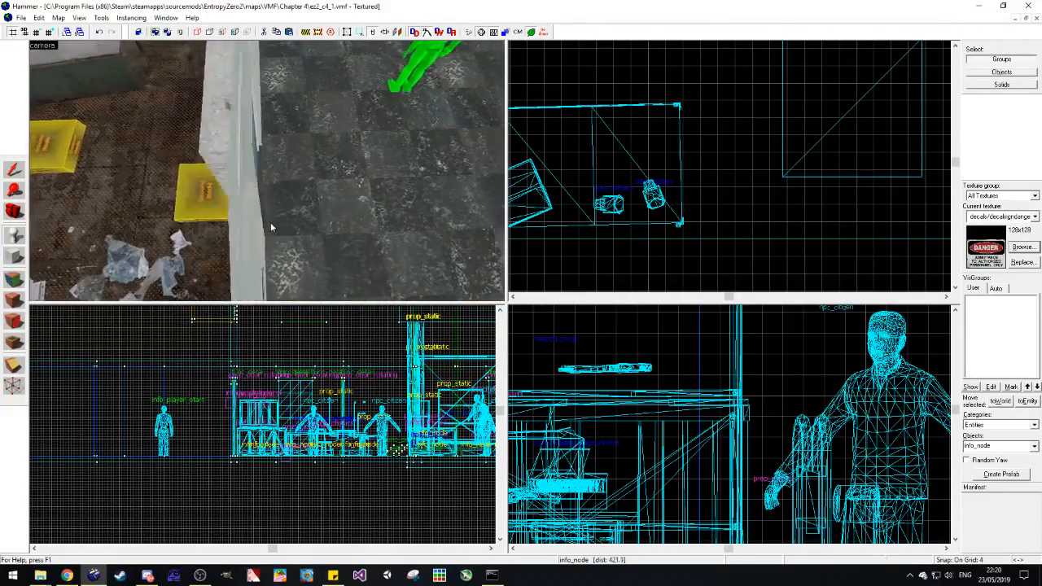
key("a")
key("w")
key("d")
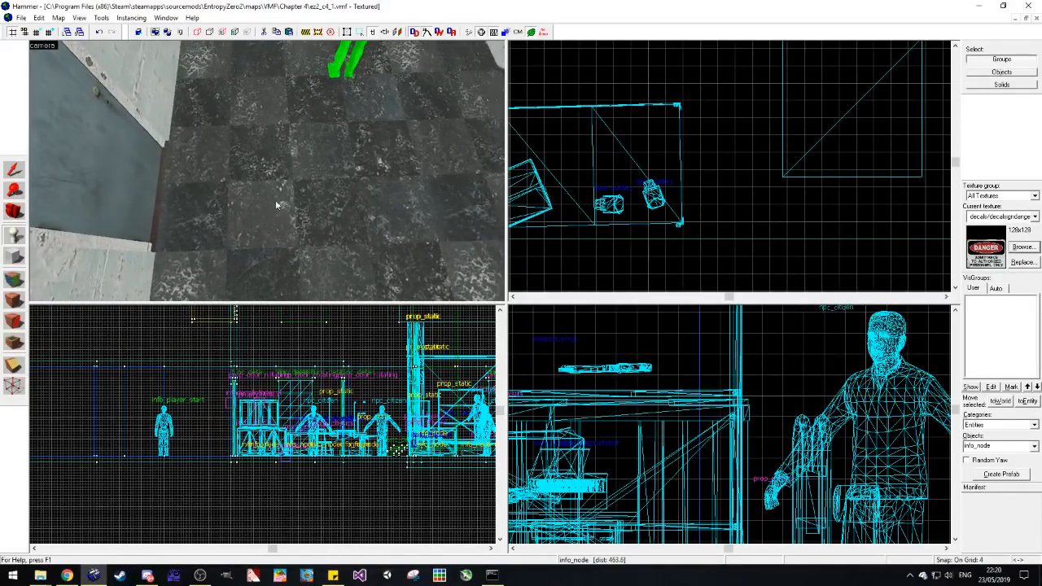
left_click(225, 187)
key("ctrl+z")
left_click(230, 182)
key("a")
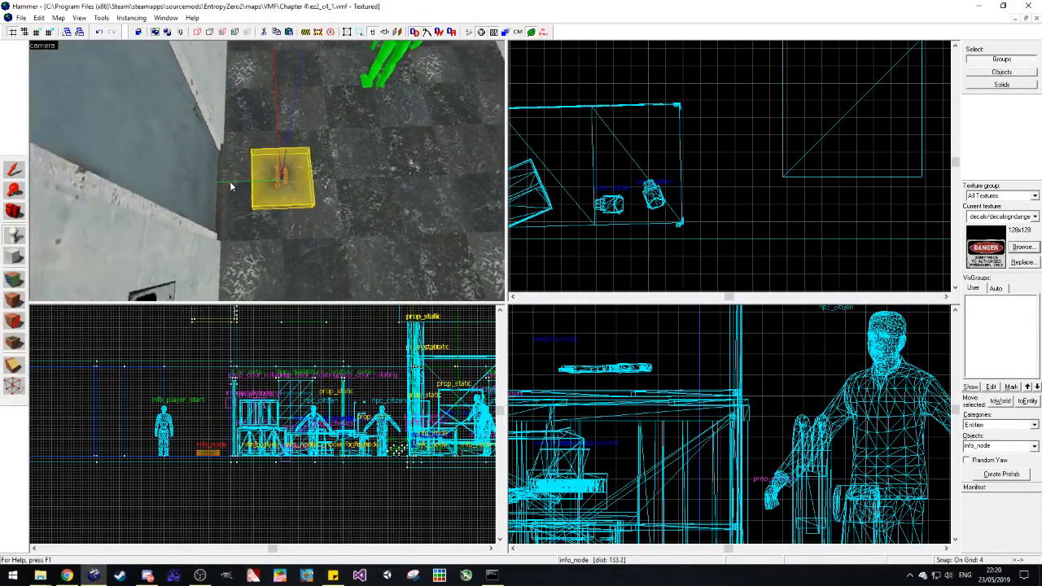
Step: Place info_node entities at the corridor's end near the second blue door, undoing the misplaced one
key("d")
key("w")
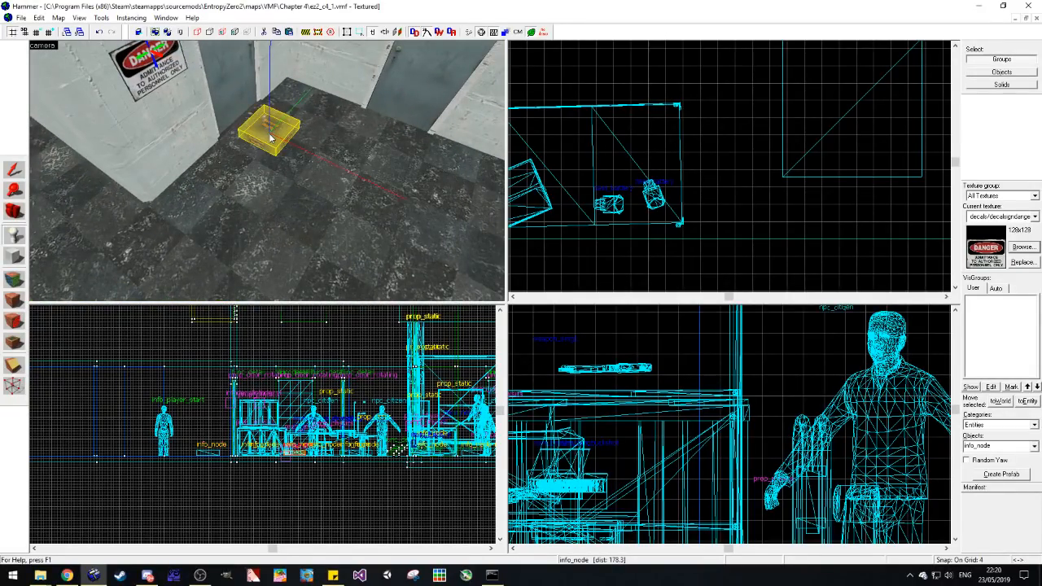
key("w")
key("a")
key("d")
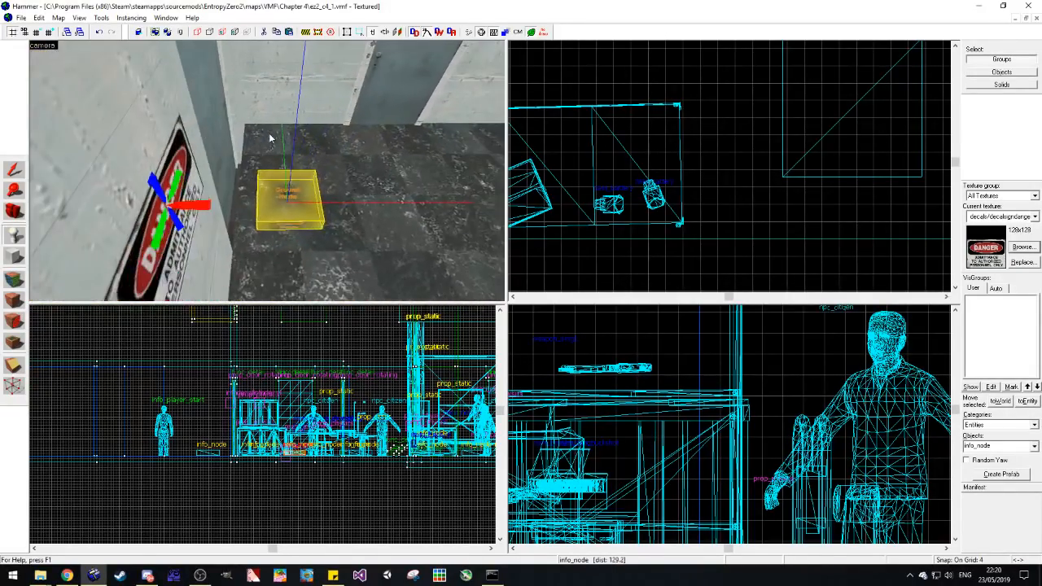
key("d")
key("s")
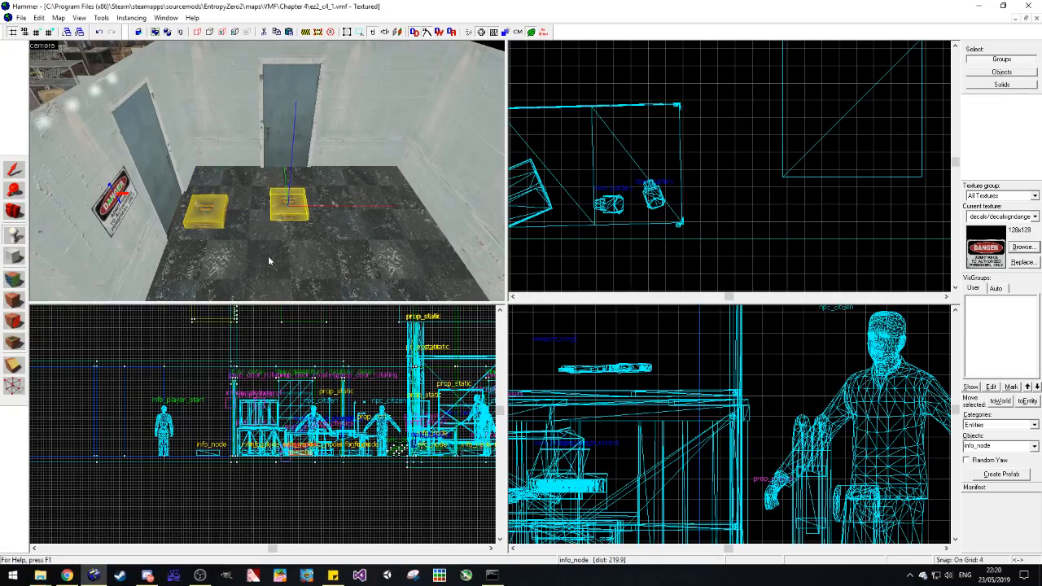
key("s")
left_click(208, 266)
key("ctrl+z")
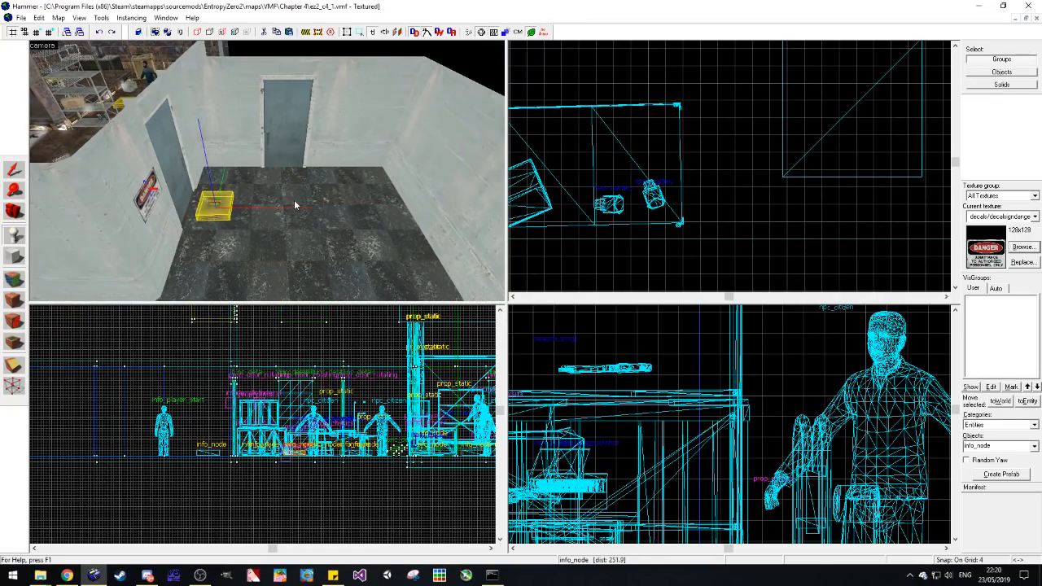
left_click_drag(354, 201, 354, 201)
Step: Spread info_node entities along the corridor floor, from the area outside the blue doors to the player start
key("d")
key("s")
left_click(244, 212)
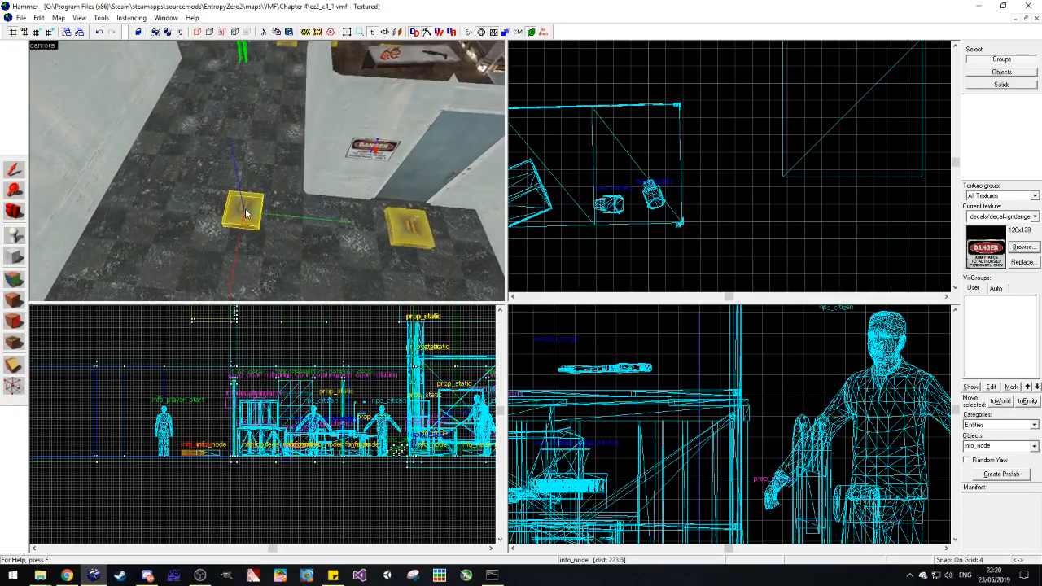
key("s")
left_click(265, 108)
key("s")
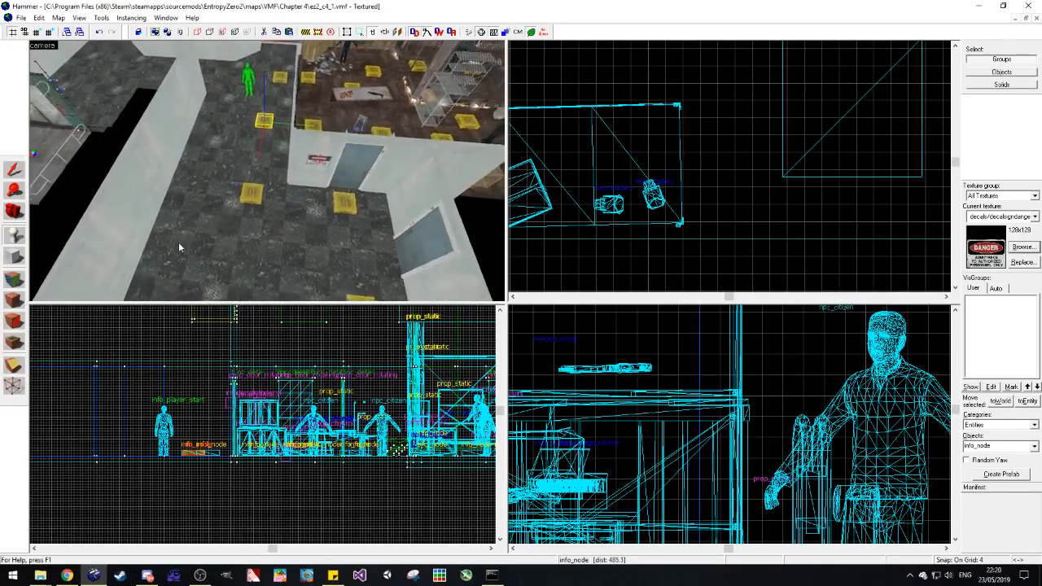
left_click(173, 271)
key("s")
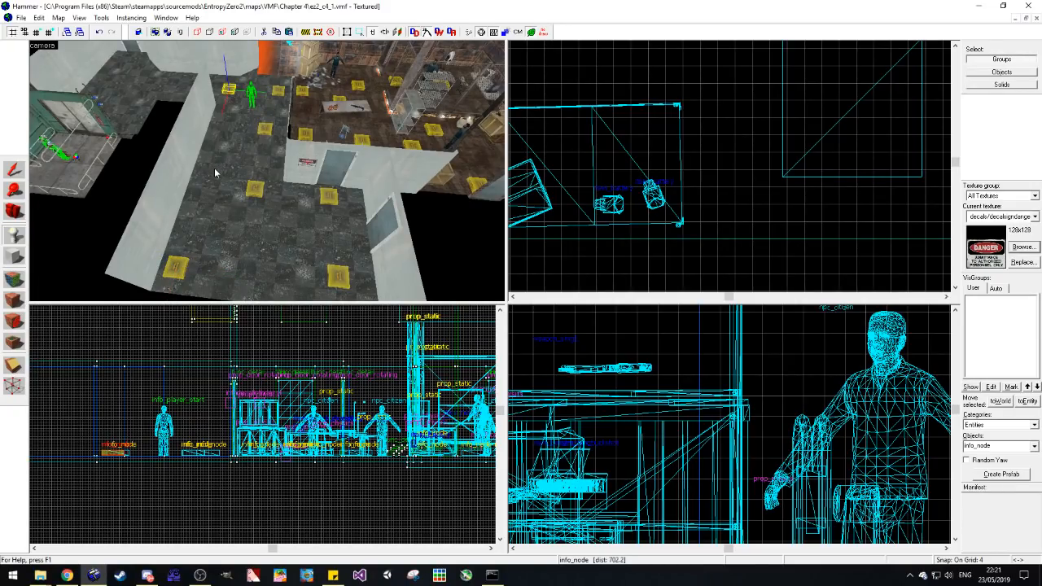
left_click(260, 260)
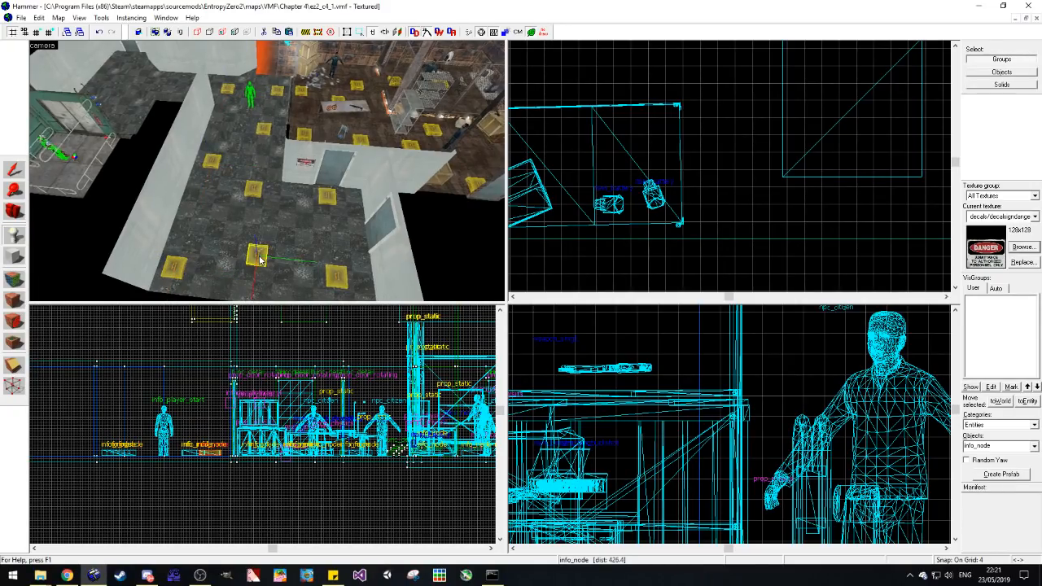
Step: Move the info_node beside the storage room's fence line farther from the metal shelf and deselect it
key("z")
key("w")
key("w")
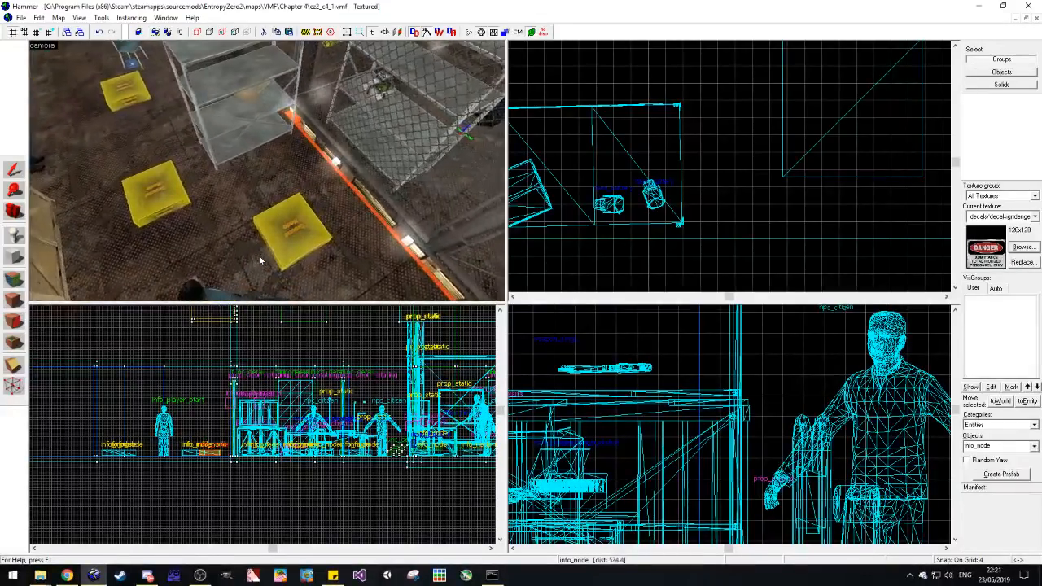
key("z")
left_click(13, 171)
scroll(658, 161, "up", 5)
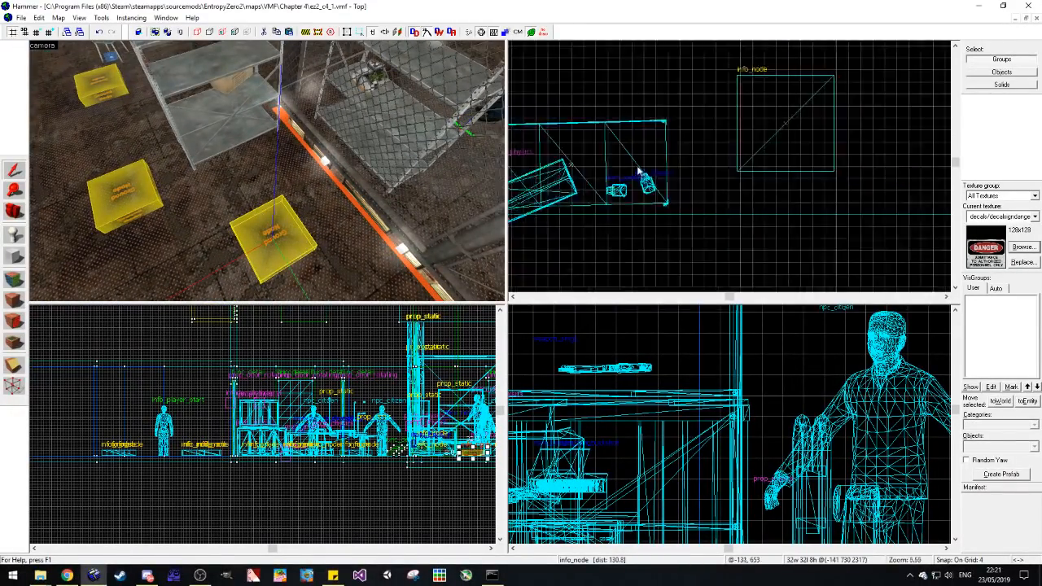
left_click_drag(658, 161, 646, 114)
key("Escape")
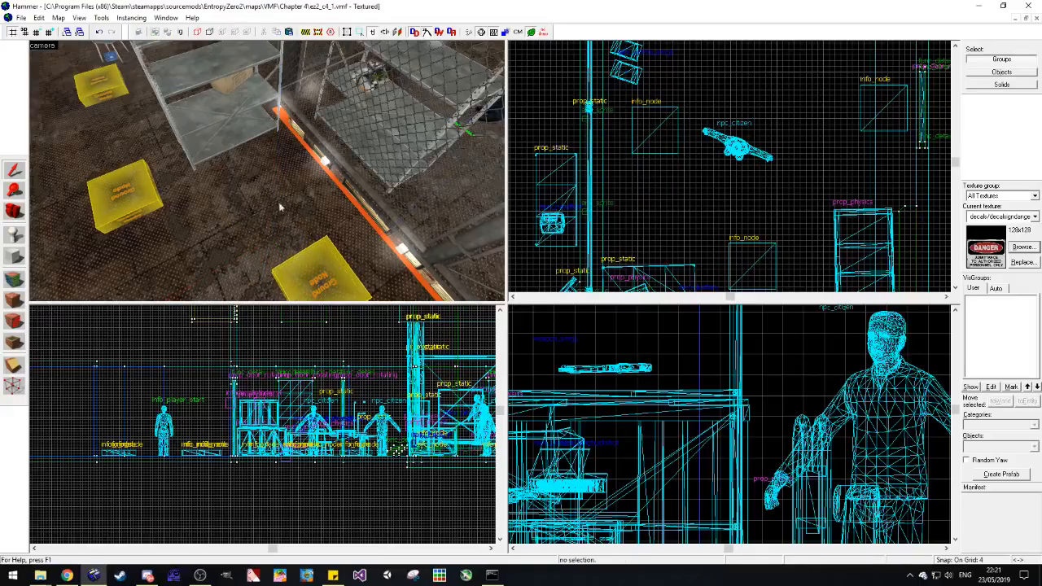
Step: Place an info_node_hint entity on the storage room floor in front of the metal shelf by the fence line
left_click(13, 234)
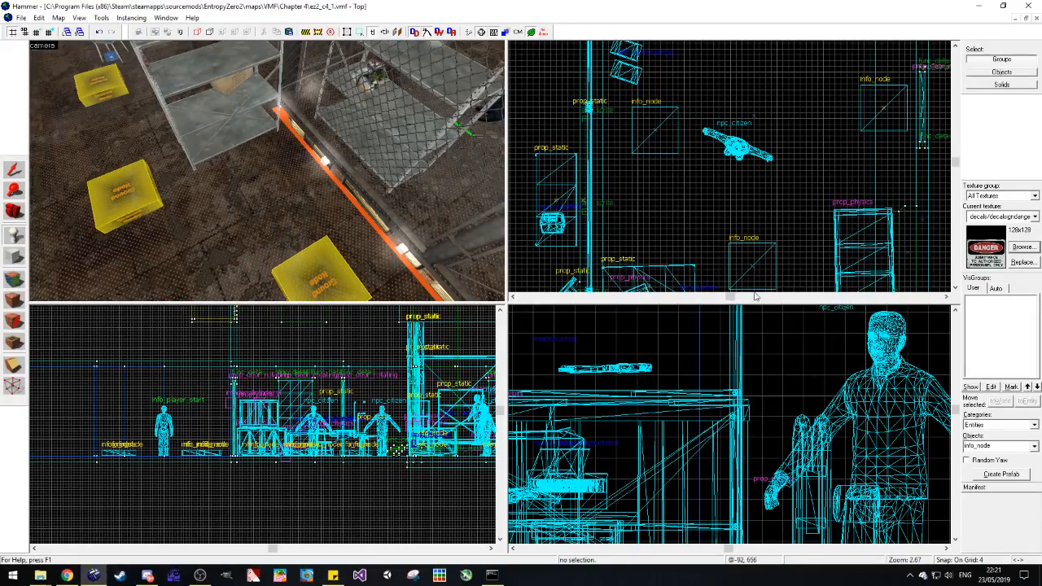
left_click(992, 450)
type("i")
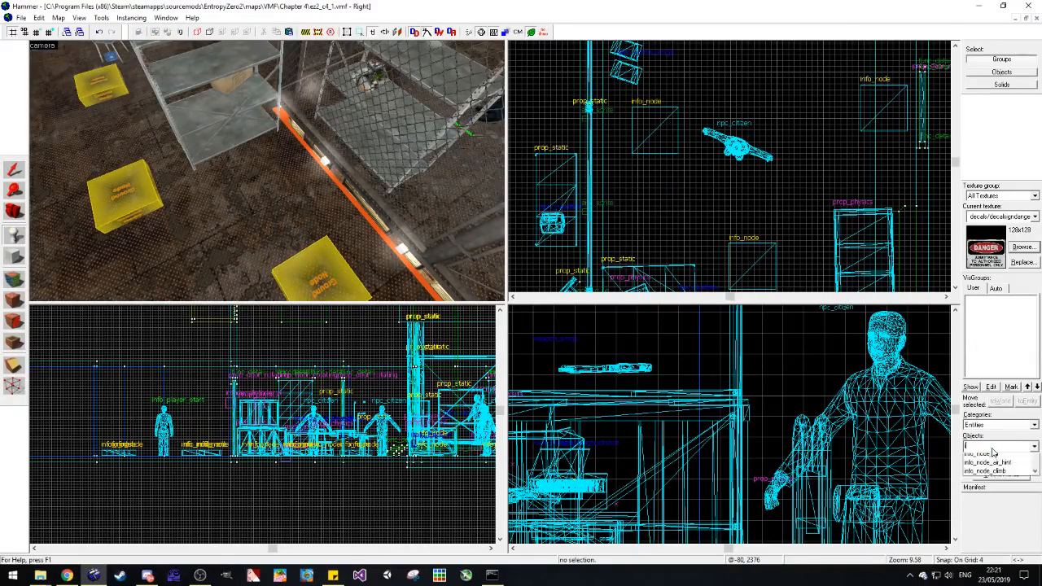
type("nfo_node")
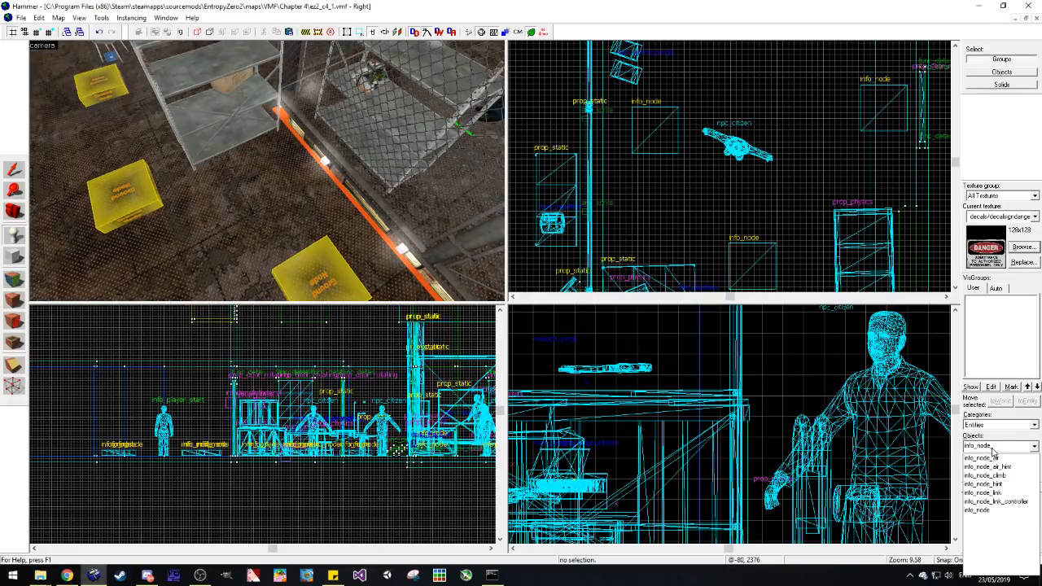
left_click(983, 484)
left_click(256, 180)
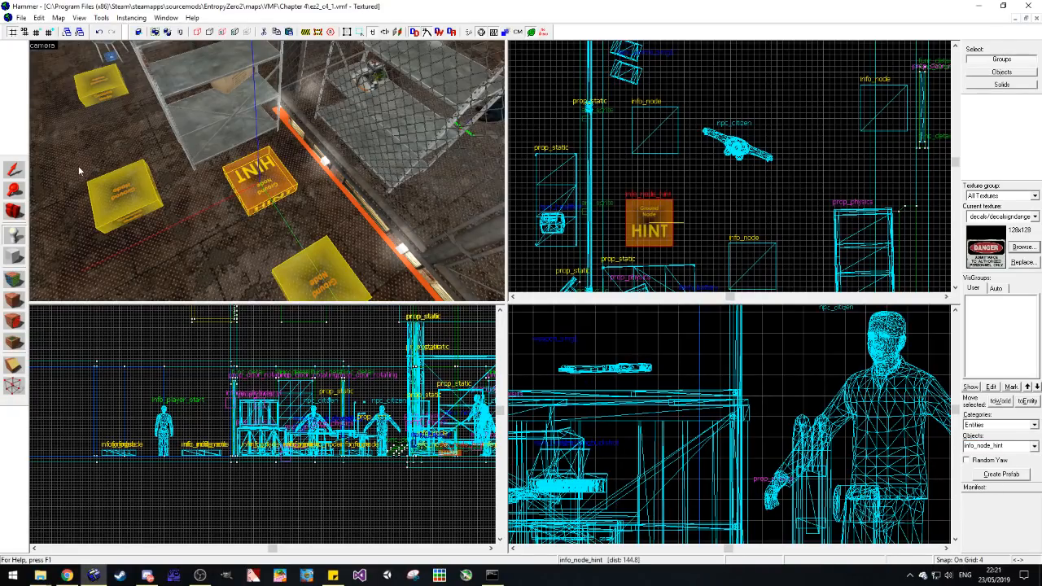
Step: Rotate the new hint node to a yaw of about 276 degrees so it faces the metal shelf
key("shift+s")
scroll(685, 285, "up", 4)
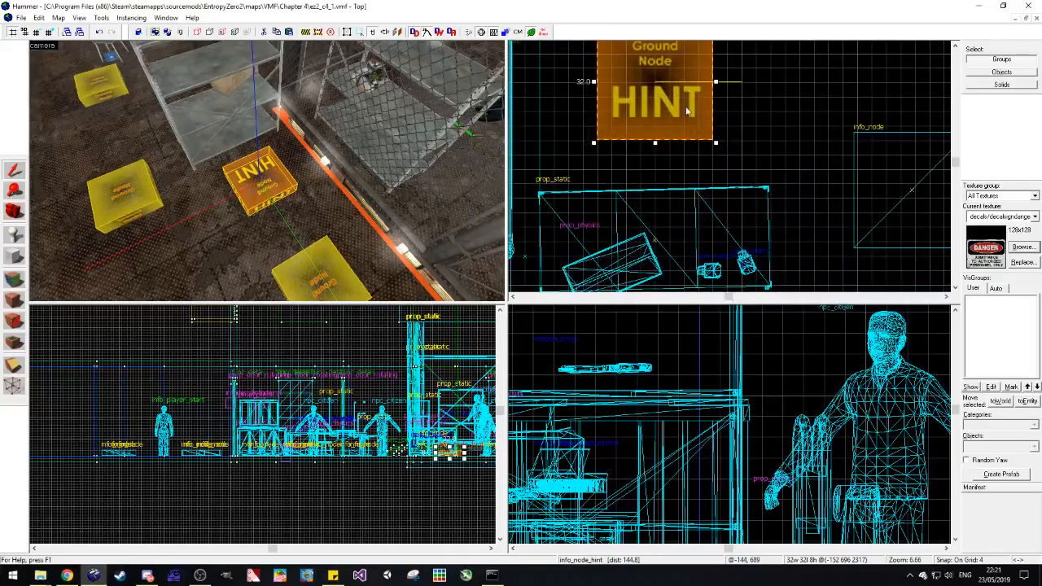
left_click_drag(719, 157, 694, 130)
right_click(694, 130)
Step: Set the Hint property of the shelf's info_node_hint to Crouch Cover Medium and close its properties
left_click(738, 364)
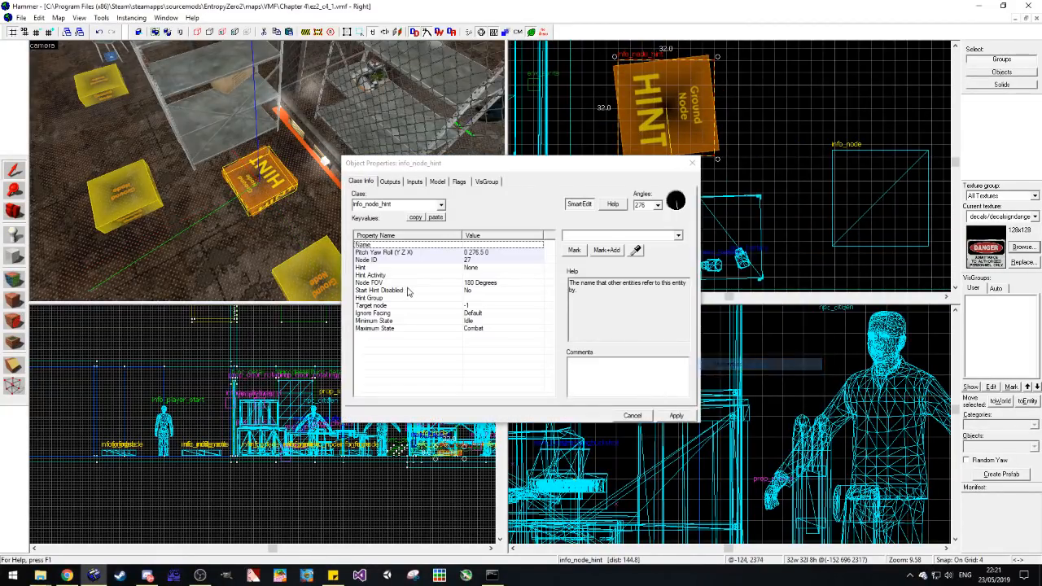
left_click(481, 299)
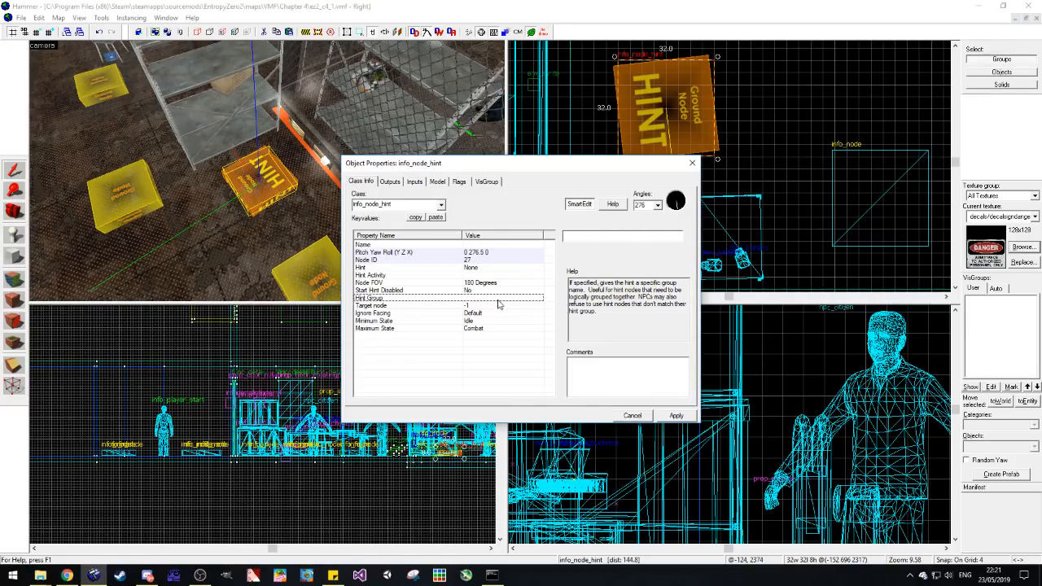
left_click(488, 314)
left_click(490, 293)
left_click(491, 300)
left_click(504, 275)
left_click(523, 273)
left_click(524, 269)
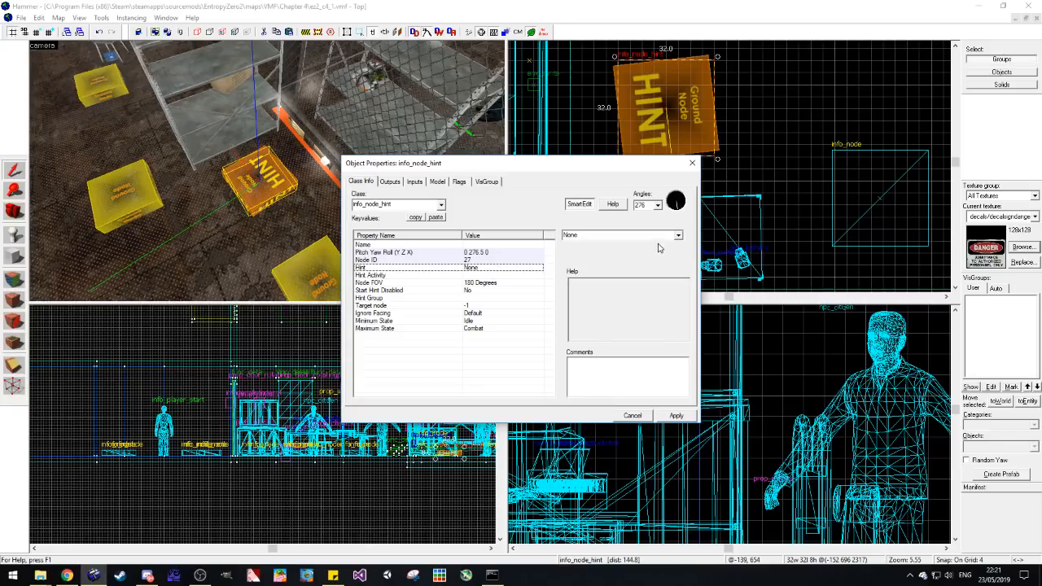
left_click(678, 235)
scroll(678, 266, "down", 1)
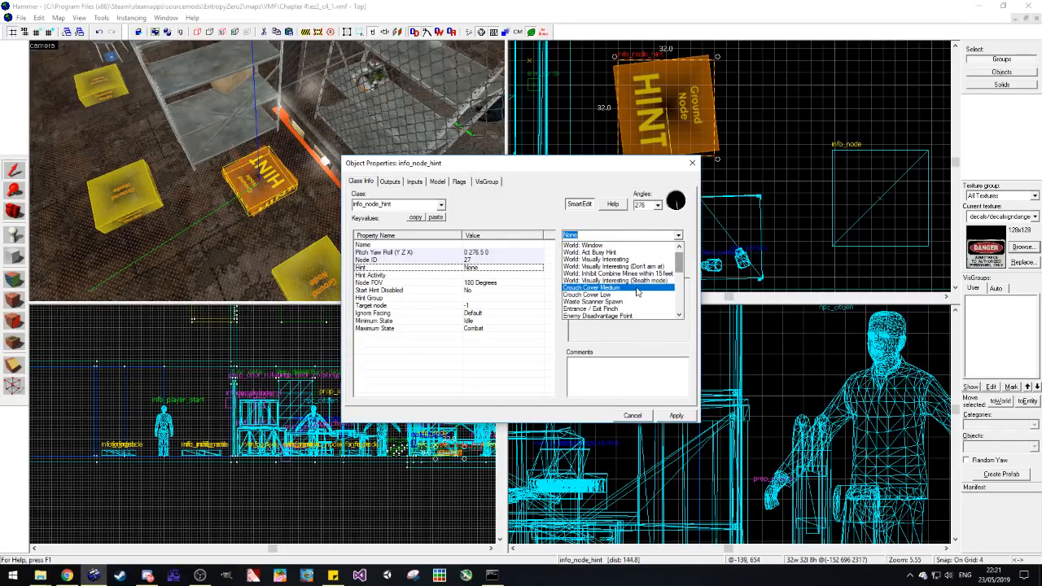
left_click(658, 277)
left_click(692, 163)
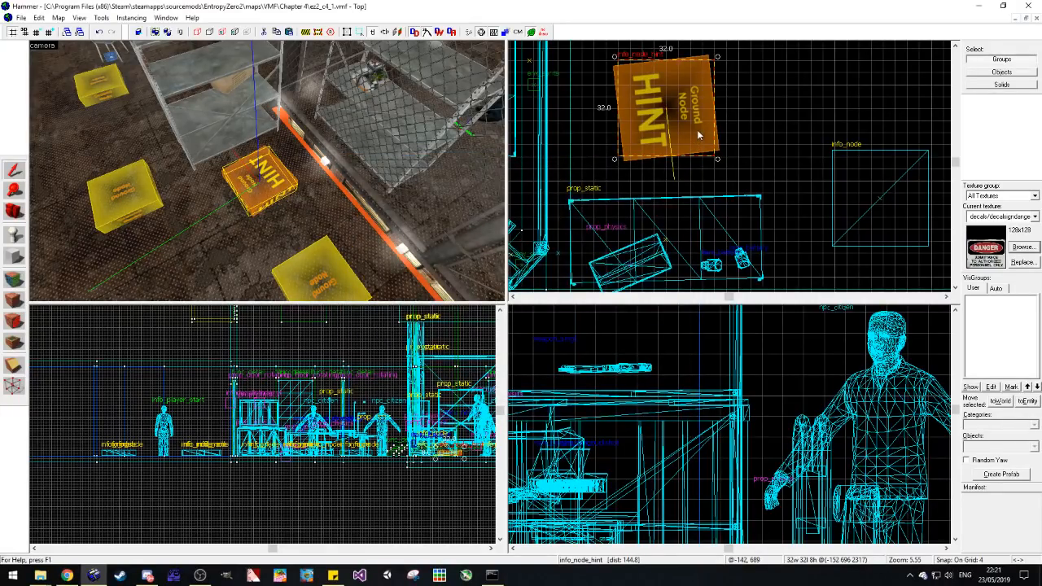
Step: Rotate the large wooden crate about a quarter turn so its long side faces the hint node area, then deselect it
left_click_drag(692, 131, 696, 131)
left_click(736, 131)
left_click(255, 168)
left_click(20, 217)
left_click_drag(267, 170, 267, 171)
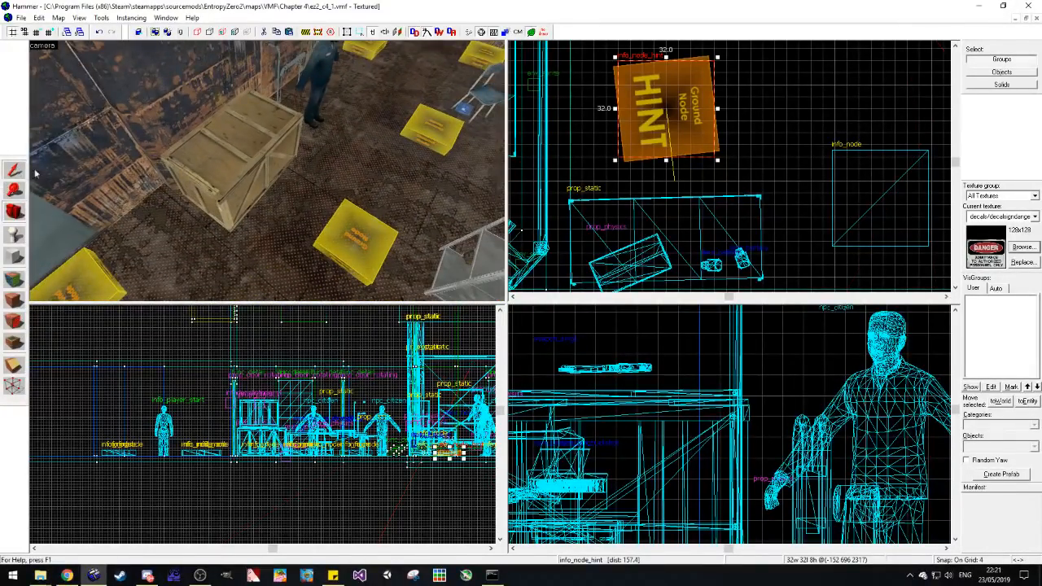
left_click(17, 170)
left_click(232, 155)
scroll(679, 169, "down", 10)
scroll(727, 172, "up", 7)
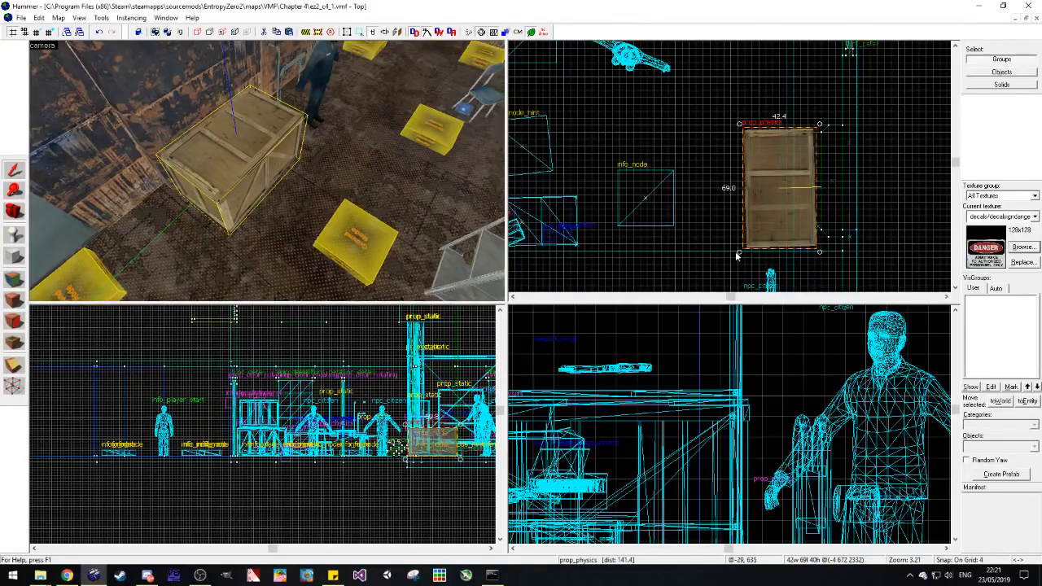
mouse_move(739, 253)
left_mouse_down()
mouse_move(675, 168)
mouse_move(681, 121)
mouse_move(803, 168)
mouse_move(747, 113)
mouse_move(764, 120)
left_mouse_up()
left_click(803, 139)
left_click(775, 168)
left_click(883, 145)
scroll(255, 166, "down", 5)
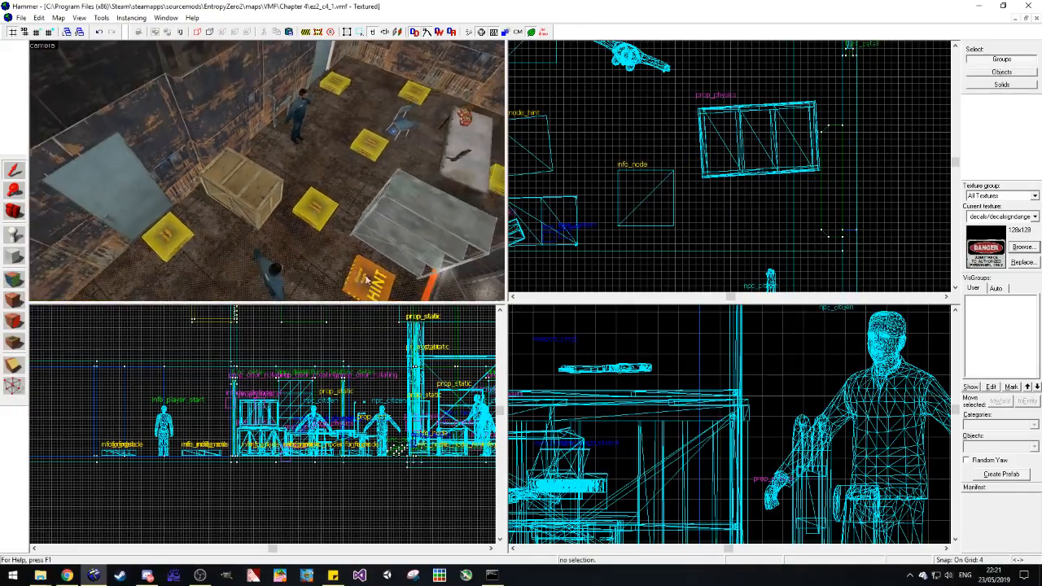
Step: Copy the hint node to the floor behind the wooden crate and shift the crate and the copy together
left_click(369, 280)
key("ctrl+v")
left_click(250, 200, "ctrl")
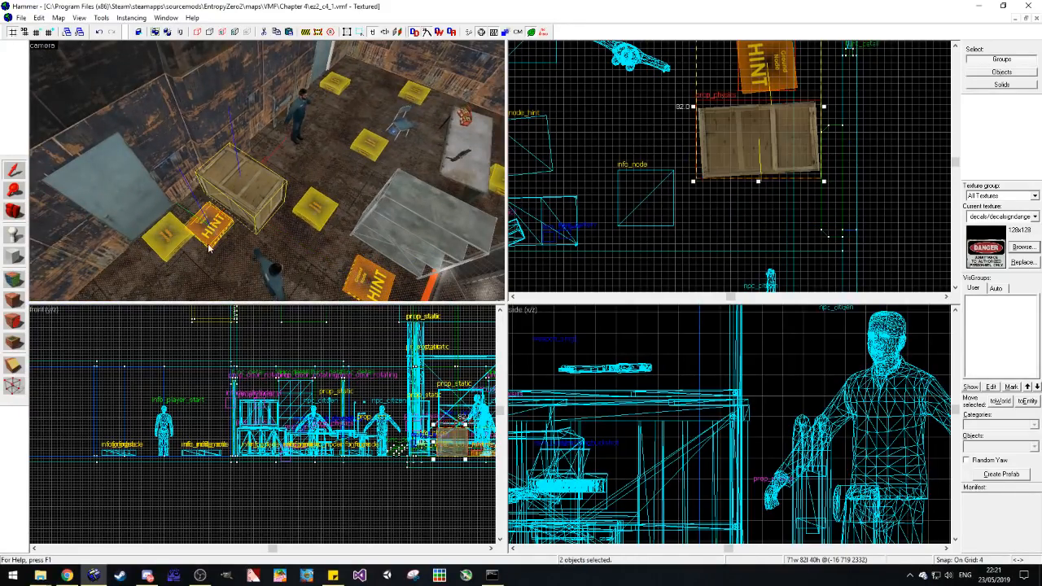
left_click_drag(823, 114, 823, 146)
left_click(879, 181)
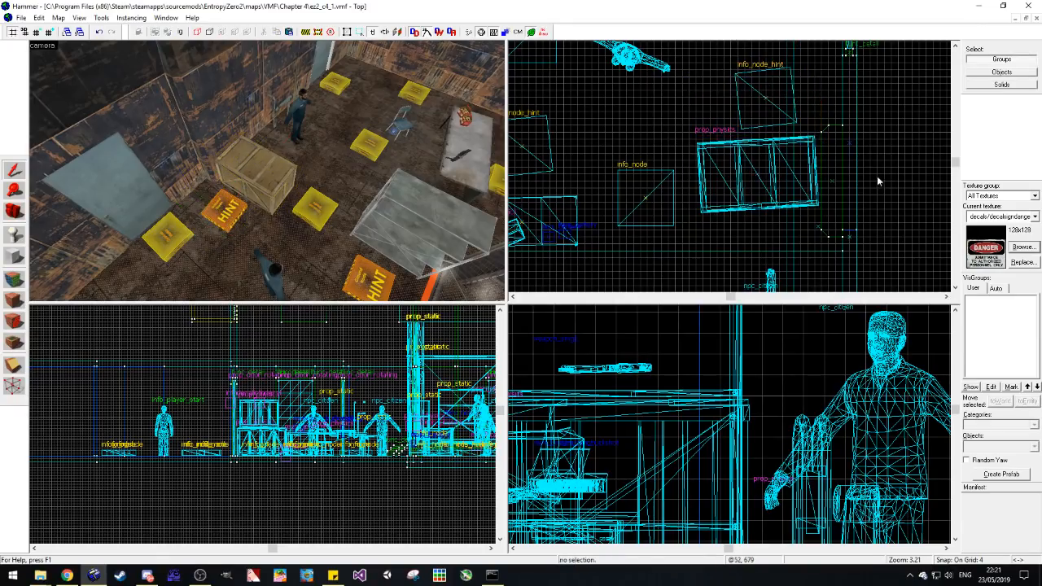
Step: Straighten the hint node behind the wooden crate and move it slightly toward the crate's end
key("d")
left_click(14, 211)
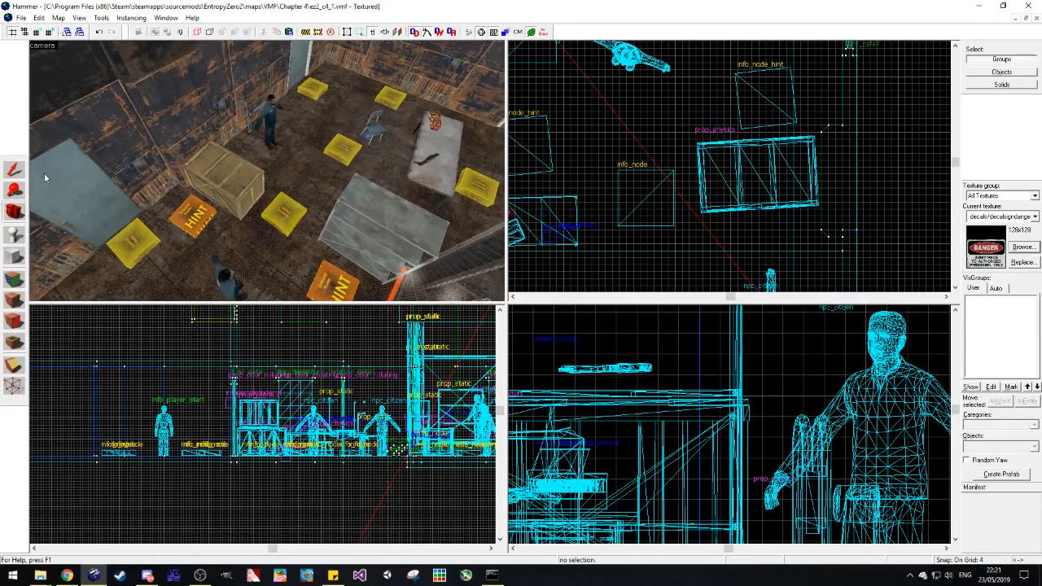
left_click(207, 214)
left_click_drag(762, 118, 748, 116)
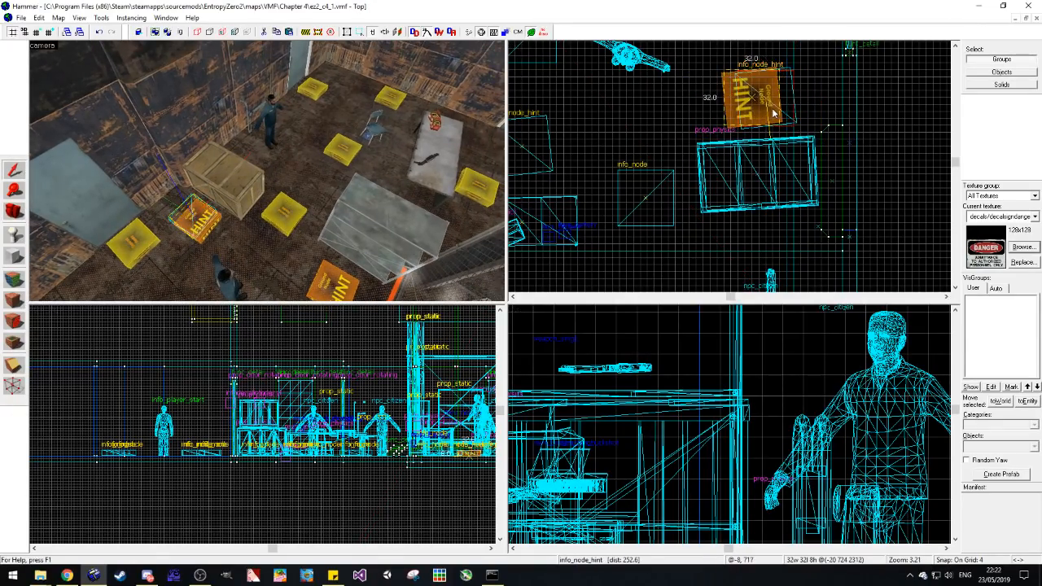
left_click(760, 183)
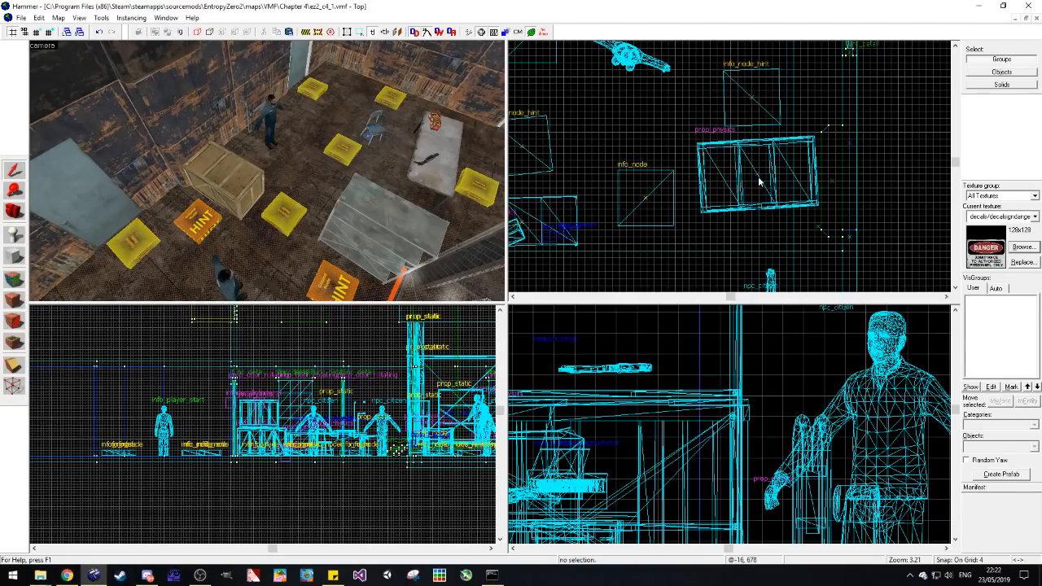
Step: Rotate the wooden crate slightly so it stands nearly square to the room's walls
left_click(759, 183)
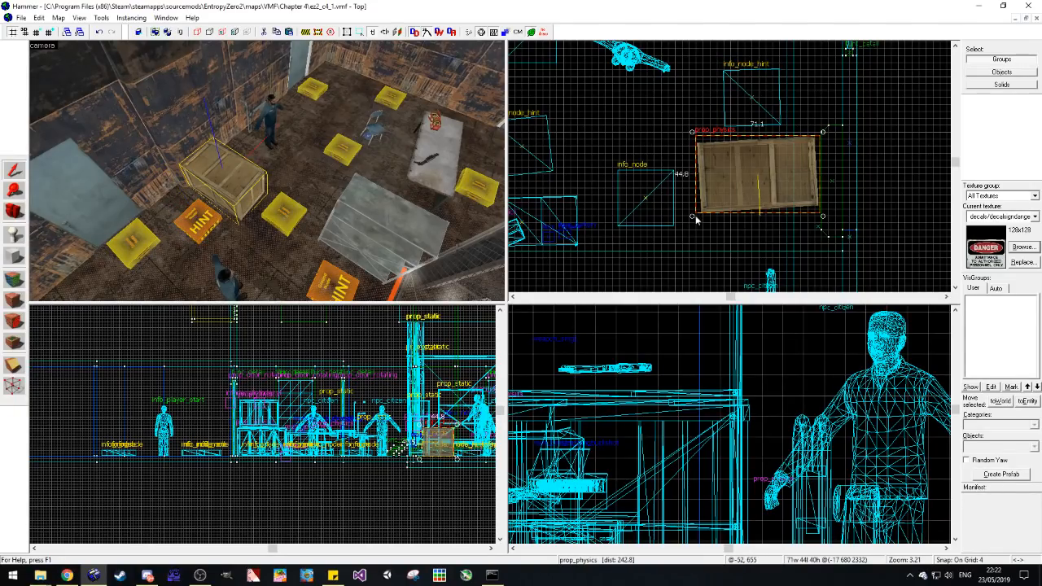
left_click_drag(696, 220, 691, 215)
left_click(759, 178)
left_click_drag(693, 217, 690, 212)
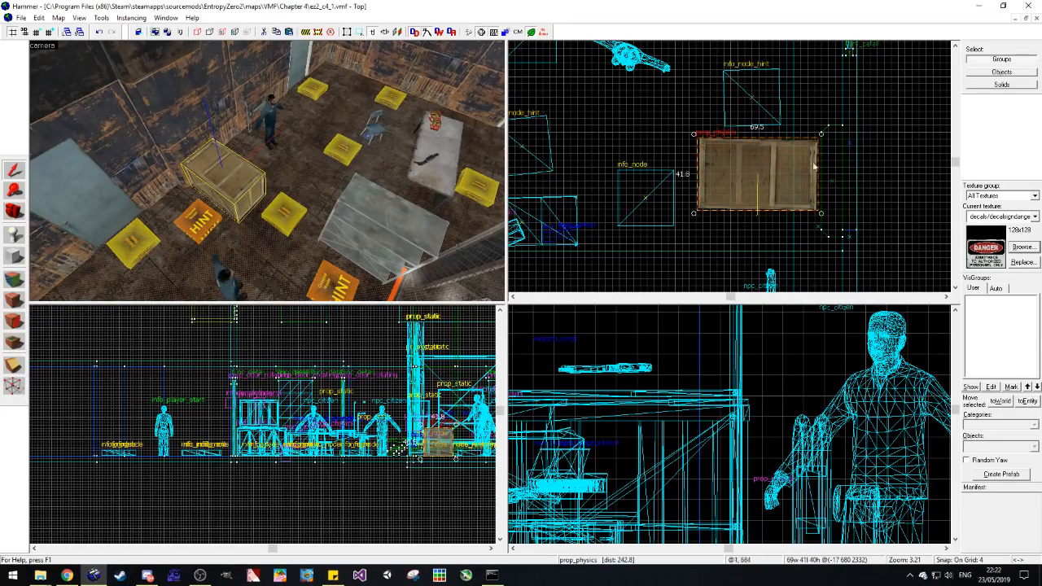
key("Escape")
Step: Nudge the hint node behind the wooden crate closer to the middle of the crate's long side
key("d")
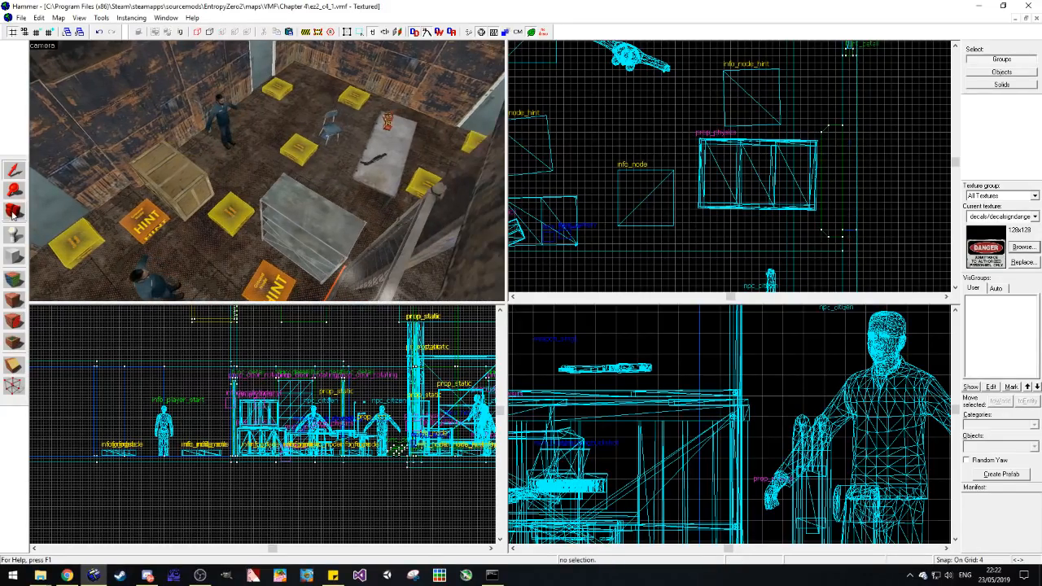
left_click(143, 221)
left_click_drag(763, 93, 770, 93)
key("Escape")
Step: Copy the info_node outside the fence gate to the open floor beside it, behind the rebel citizen near the rubble
key("d")
left_click(13, 211)
key("w")
left_click_drag(358, 190, 268, 172)
key("w")
key("s")
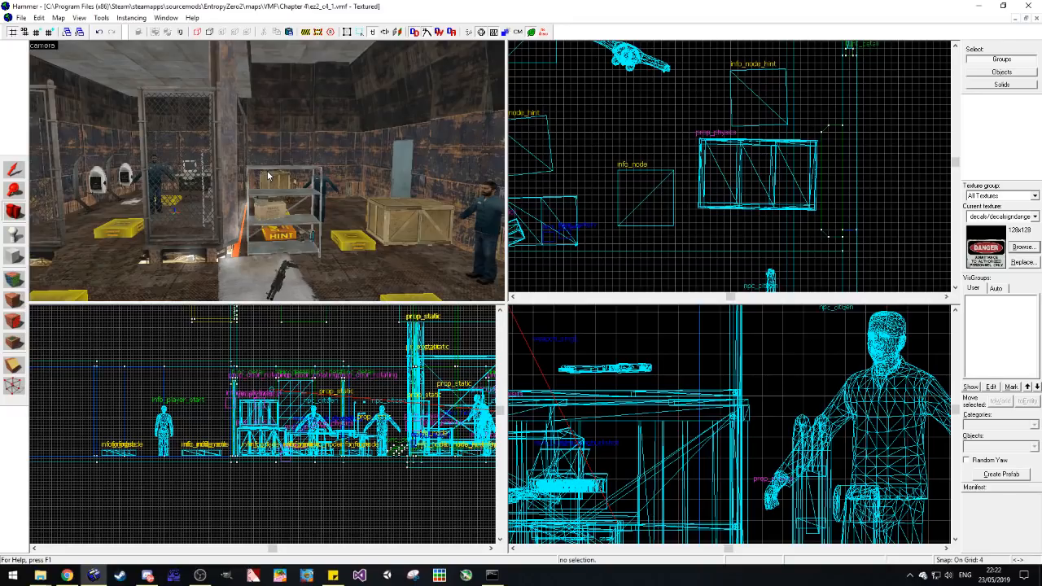
key("z")
key("s")
key("z")
key("z")
left_click(267, 184)
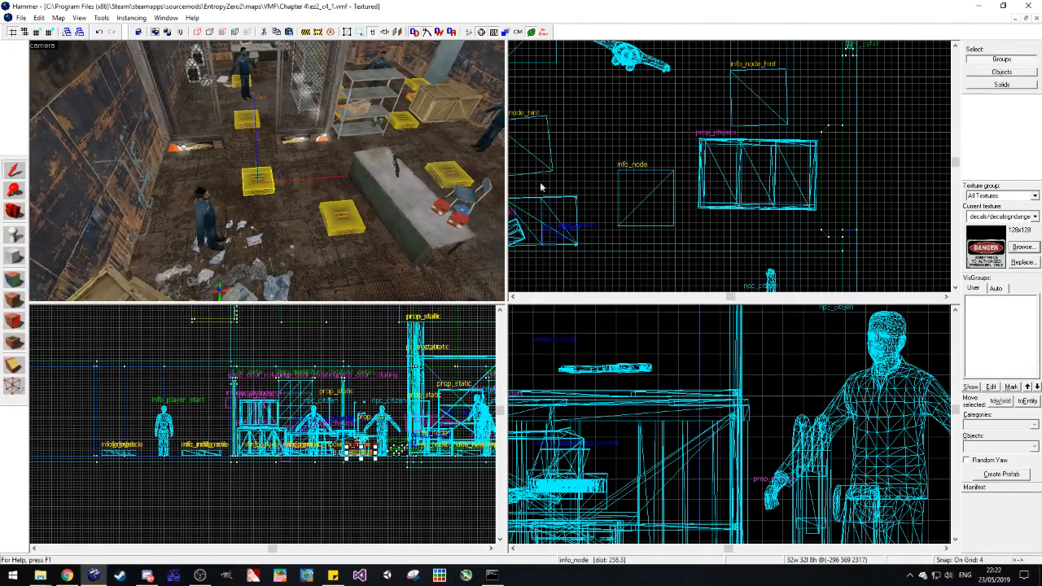
scroll(736, 155, "down", 8)
middle_click_drag(628, 213, 671, 197)
scroll(672, 196, "up", 5)
left_click_drag(674, 198, 600, 198, "shift")
left_click(627, 205)
Step: Copy the info_node just inside the fence gate to the caged area's corner beside the gate
scroll(633, 212, "down", 2)
scroll(632, 227, "up", 3)
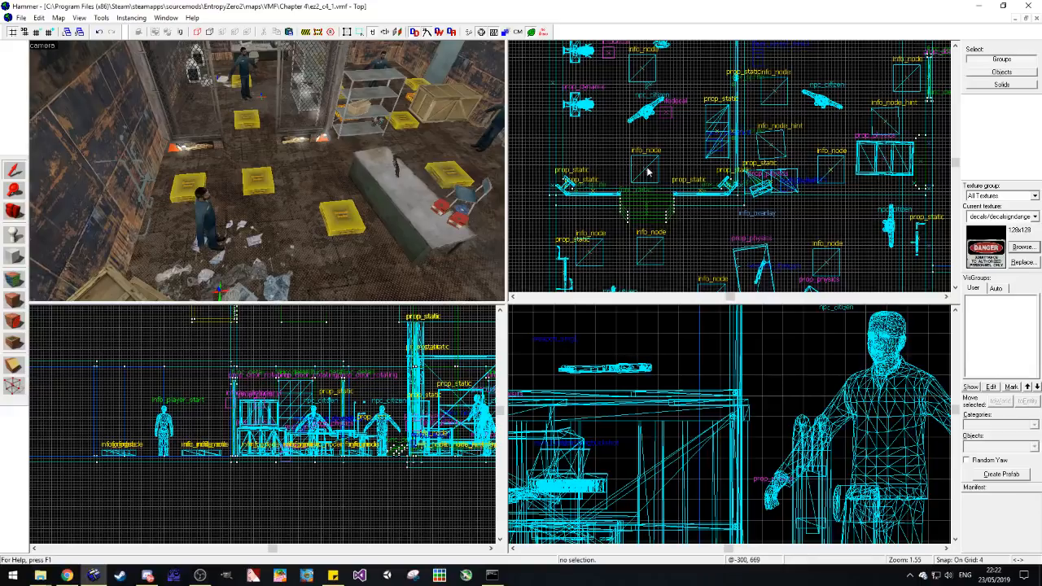
left_click_drag(647, 175, 594, 157, "shift")
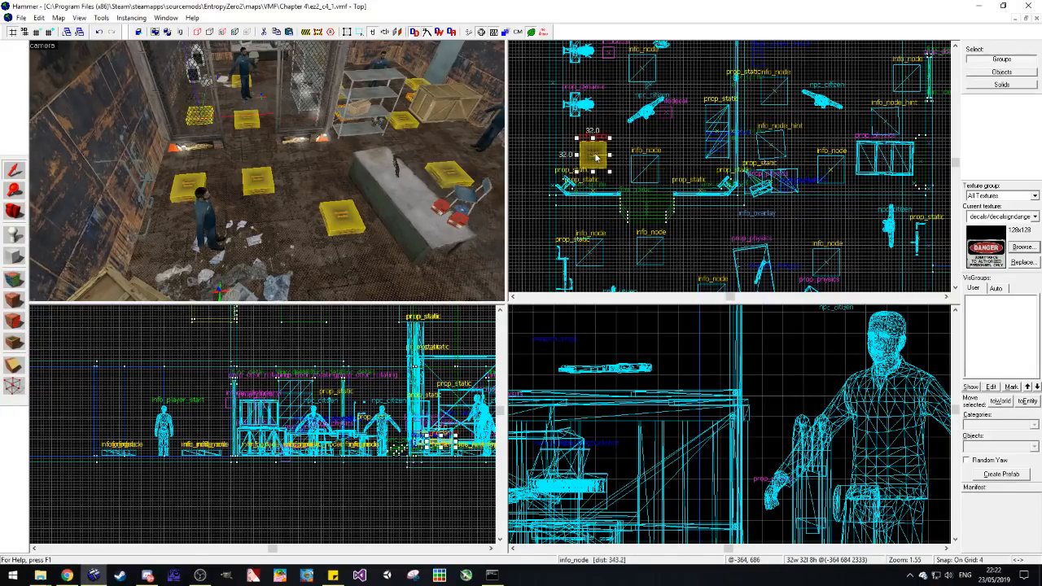
scroll(591, 236, "down", 1)
scroll(611, 163, "up", 1)
key("Escape")
Step: Examine the storage room and the adjoining tiled room with the metal double doors
key("d")
left_click(14, 211)
key("z")
key("d")
key("w")
key("w")
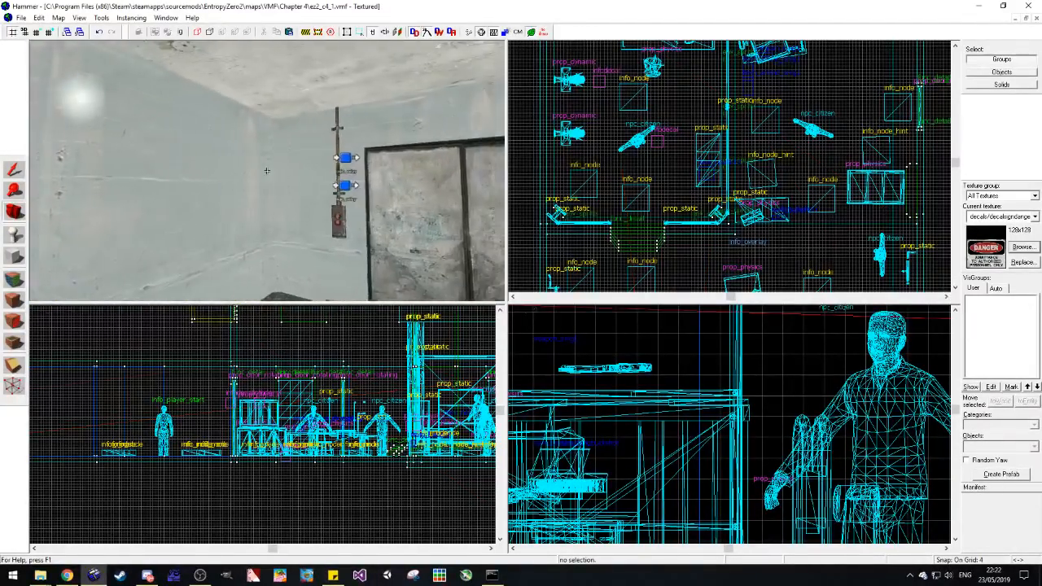
key("w")
key("w")
key("w")
key("w")
key("w")
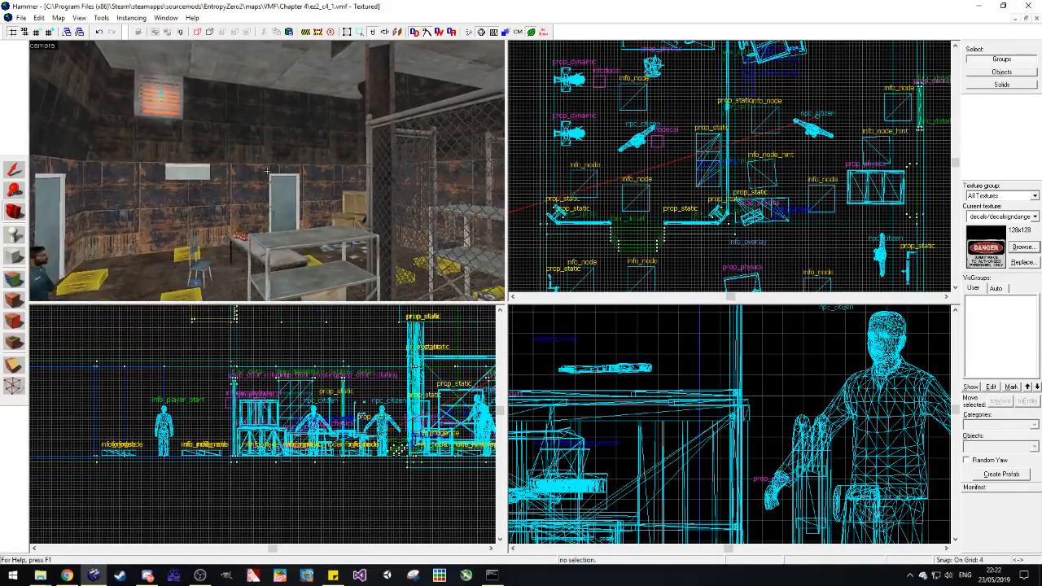
key("w")
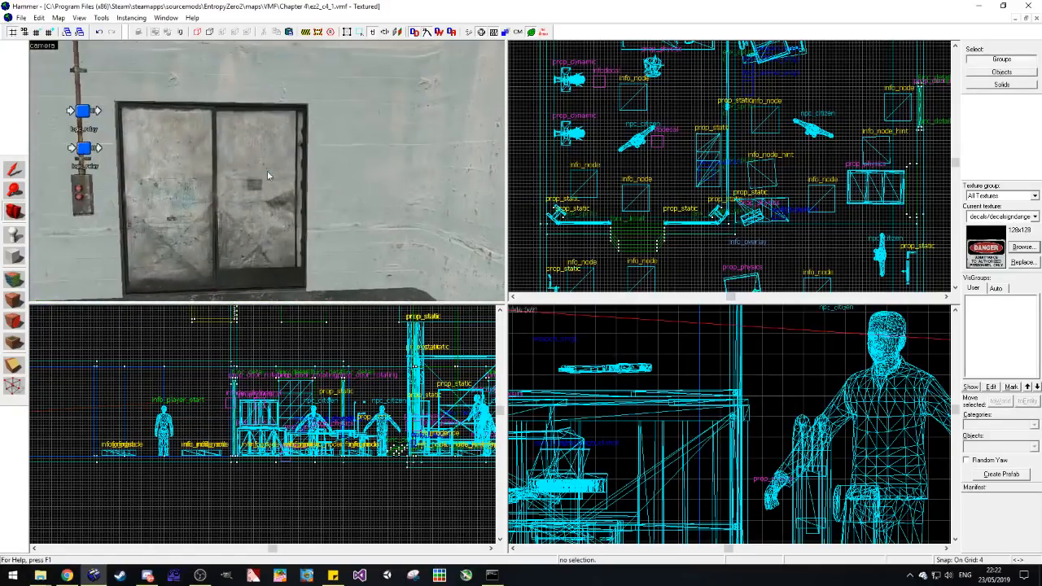
key("s")
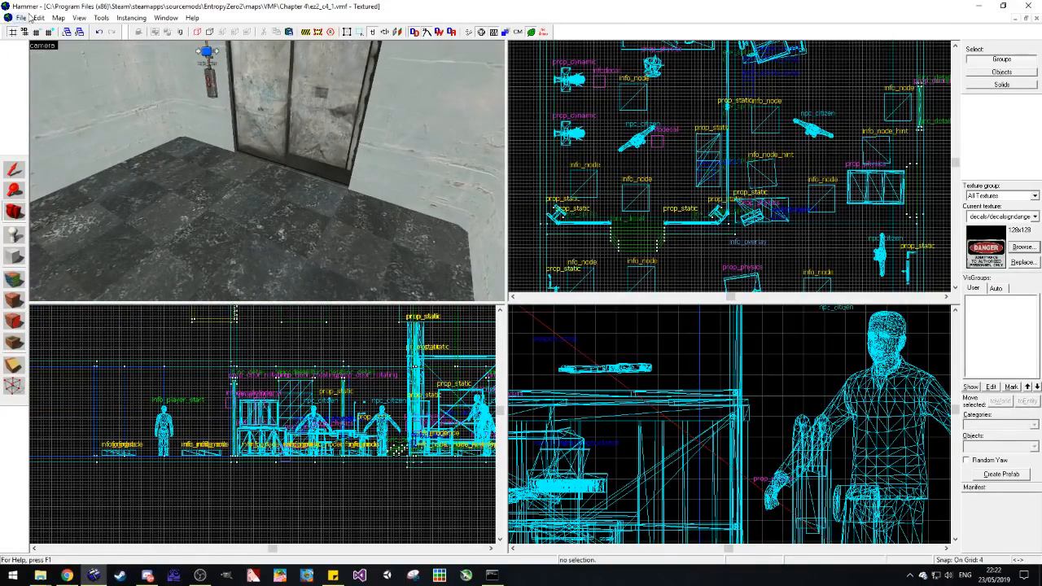
Step: Open the Chapter 2 map ez2_c2_2.vmf
left_click(35, 17)
mouse_move(21, 17)
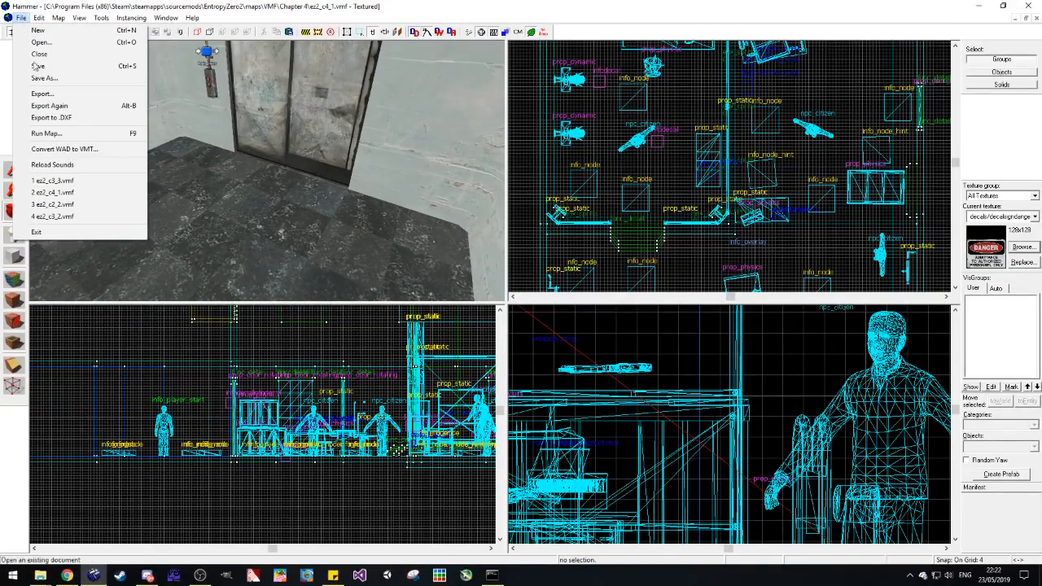
left_click(96, 204)
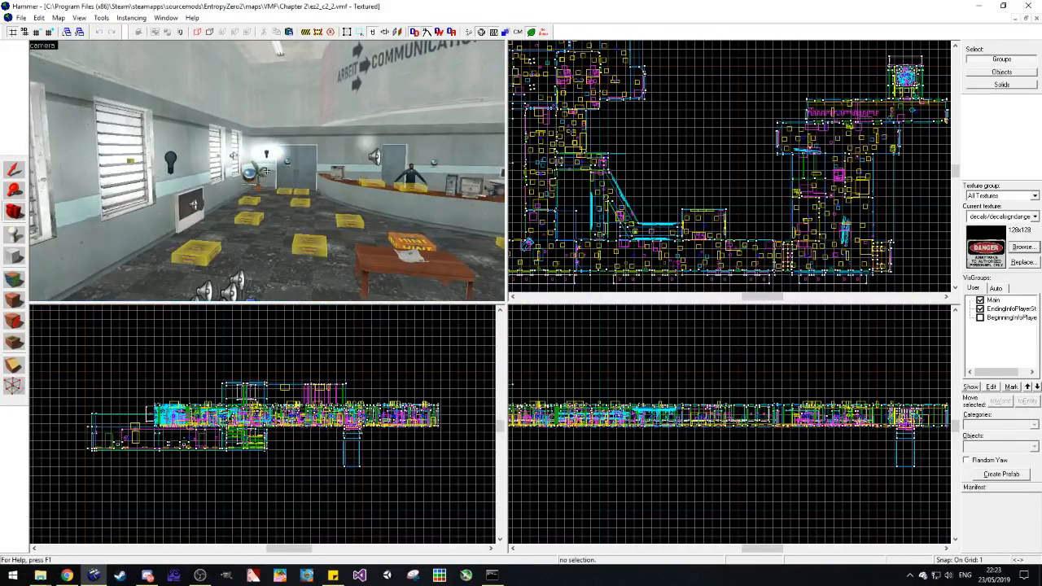
Step: Examine the Chapter 2 map's Communications lobby and adjoining lounge, including the placement of its citizens, hint nodes and scripted sequences
key("w")
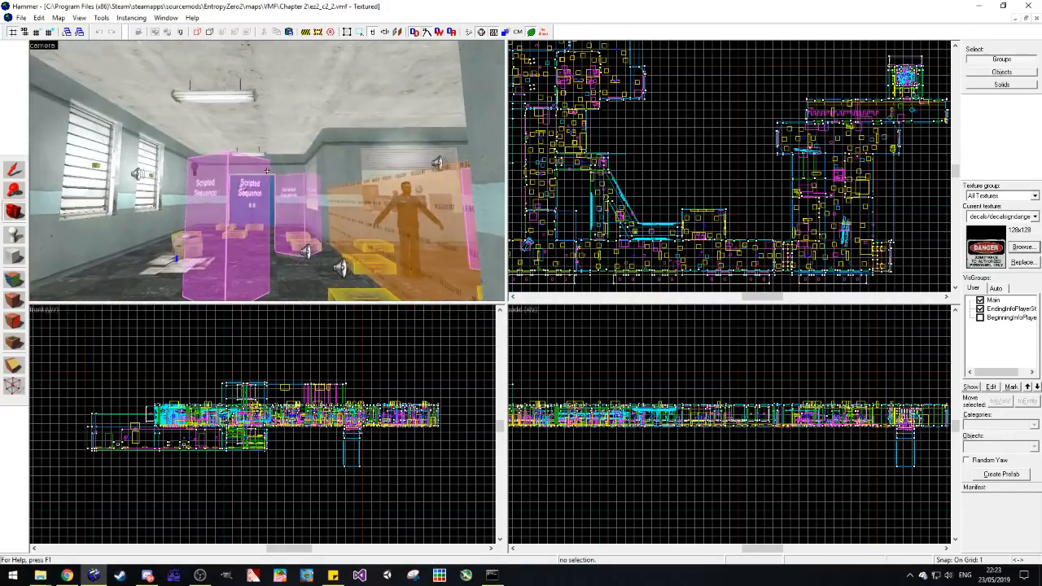
key("s")
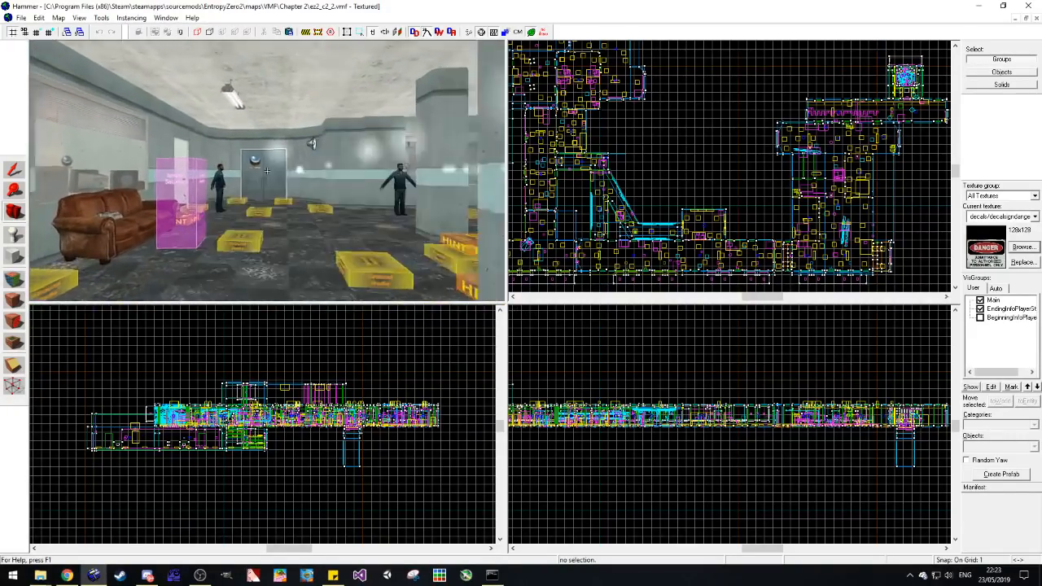
key("w")
key("w")
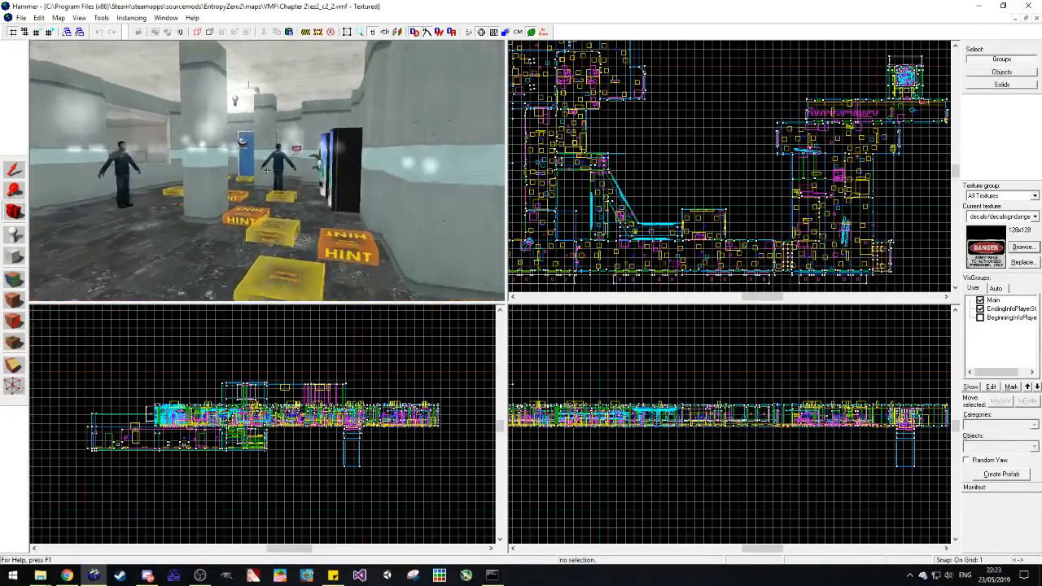
key("w")
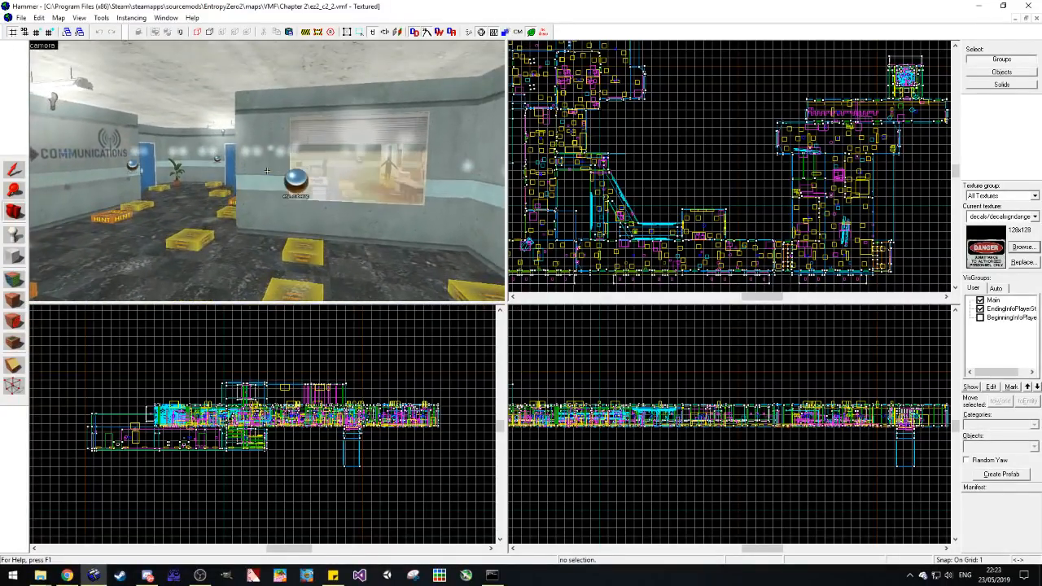
key("s")
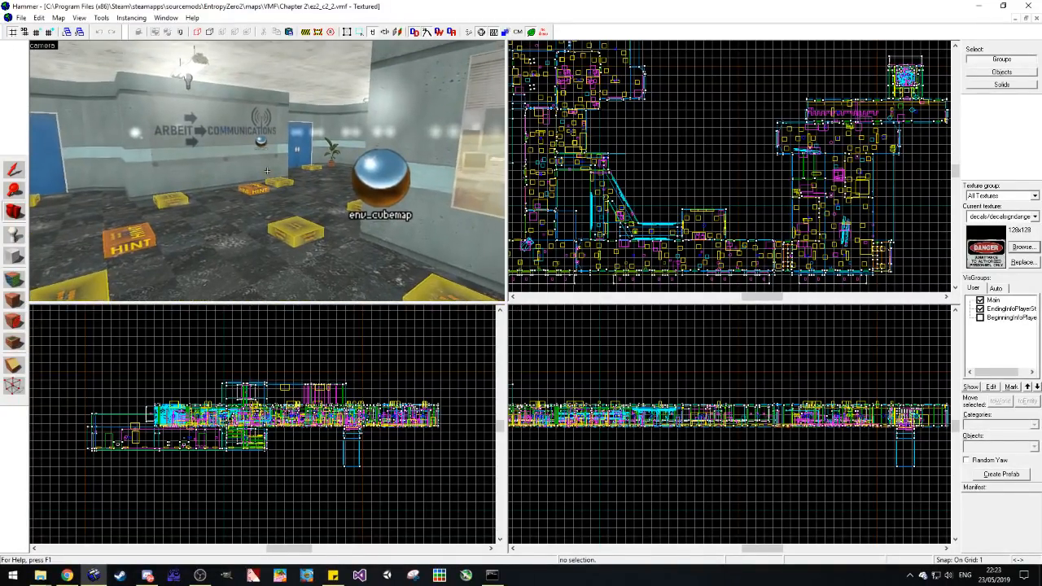
key("w")
key("w")
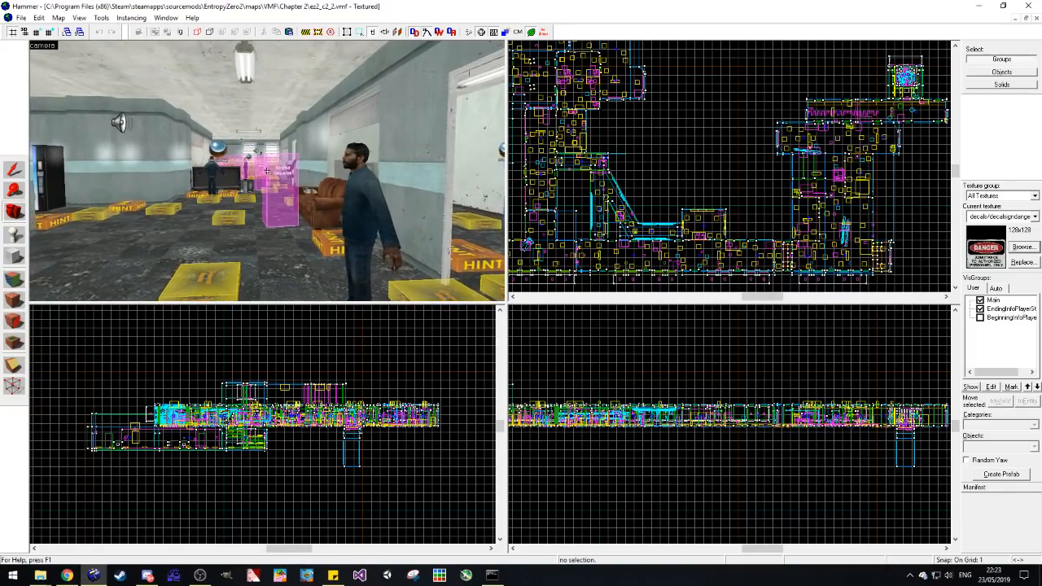
key("d")
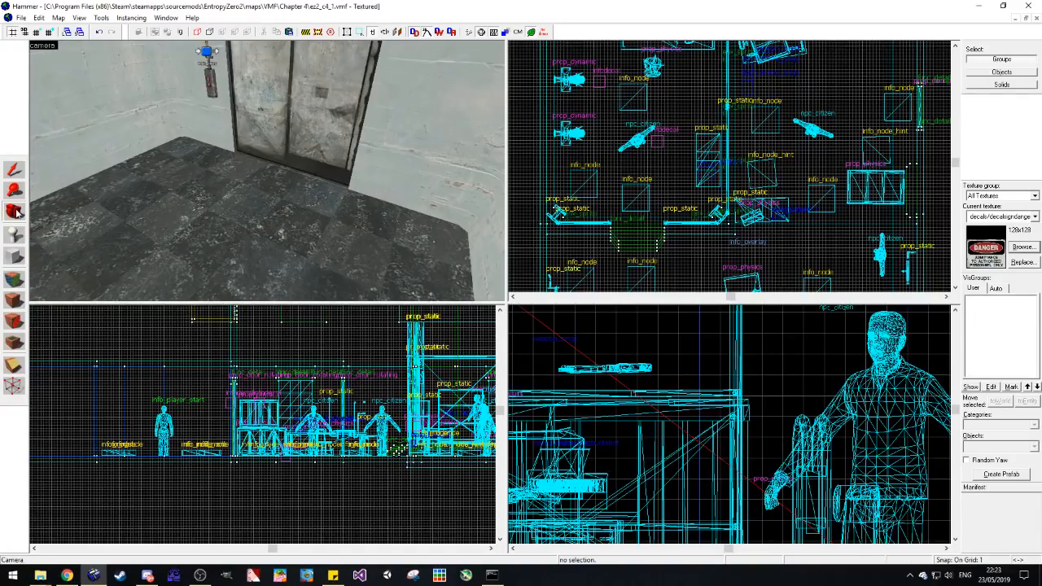
Step: Return to ez2_c4_1.vmf and delete the metal double doors in the tiled room
left_click_drag(142, 182, 266, 174)
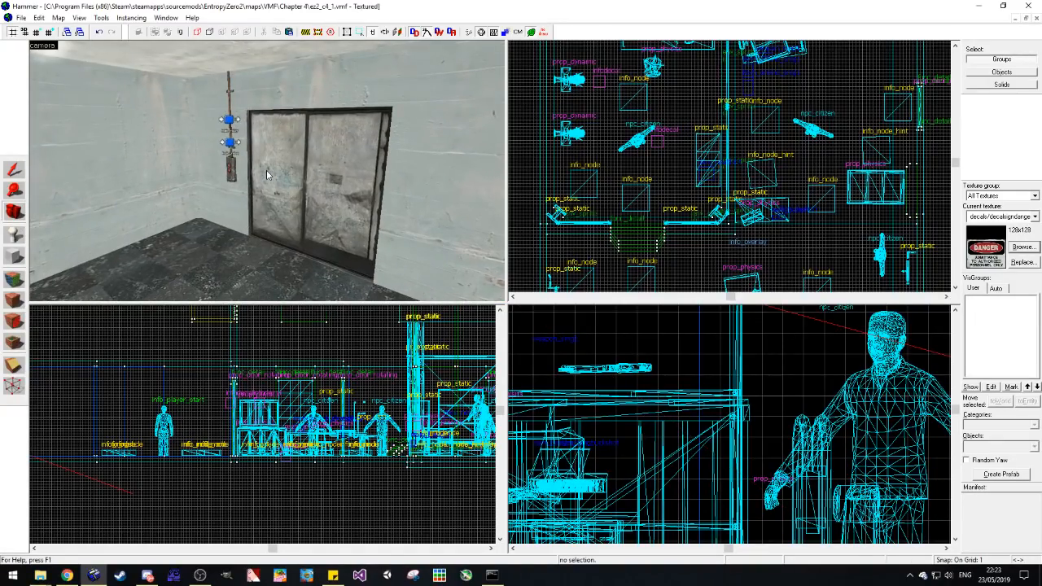
key("w")
left_click_drag(267, 172, 269, 175)
left_click(16, 171)
left_click(324, 221)
key("Delete")
Step: Examine the rusty-walled storage room, its doors and window, and the pale corridor and hall outside it
left_click(17, 213)
key("w")
key("w")
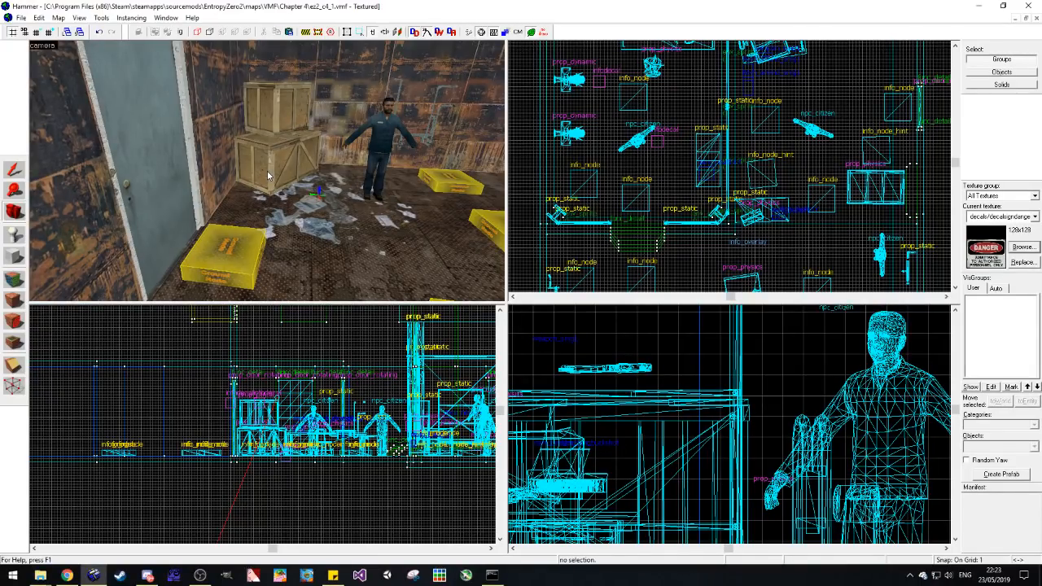
key("z")
key("w")
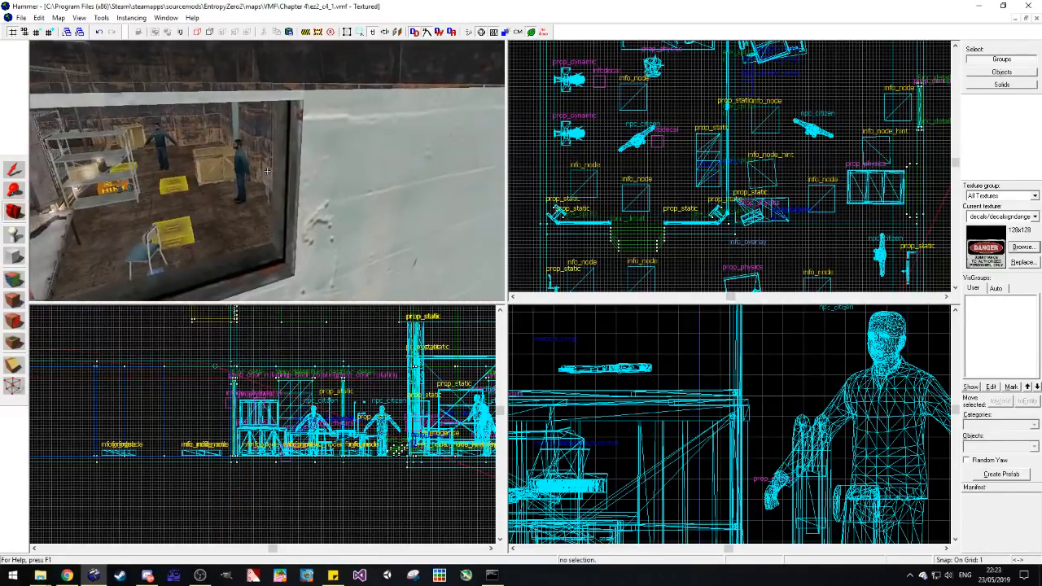
key("w")
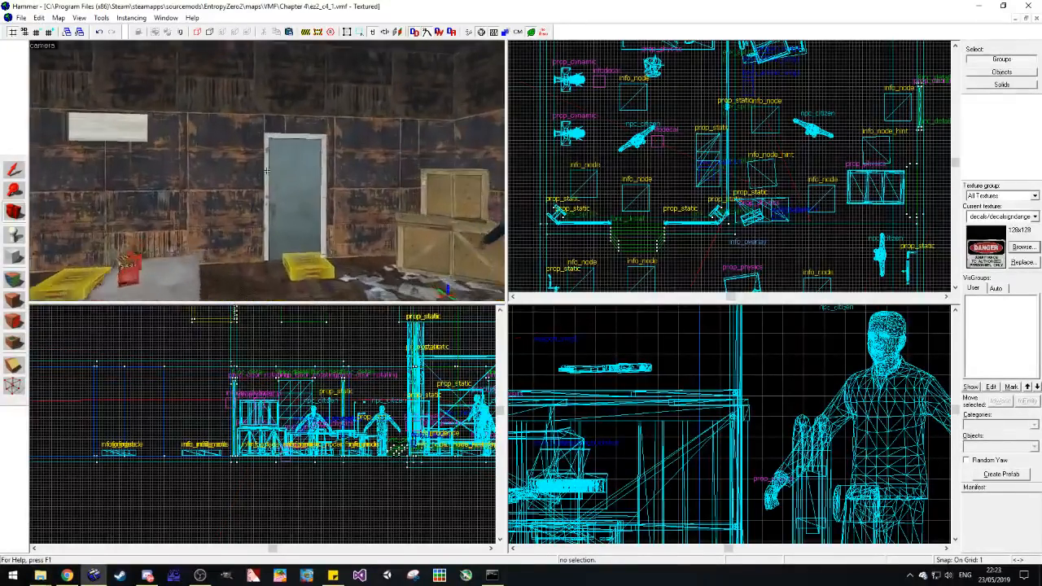
key("w")
key("z")
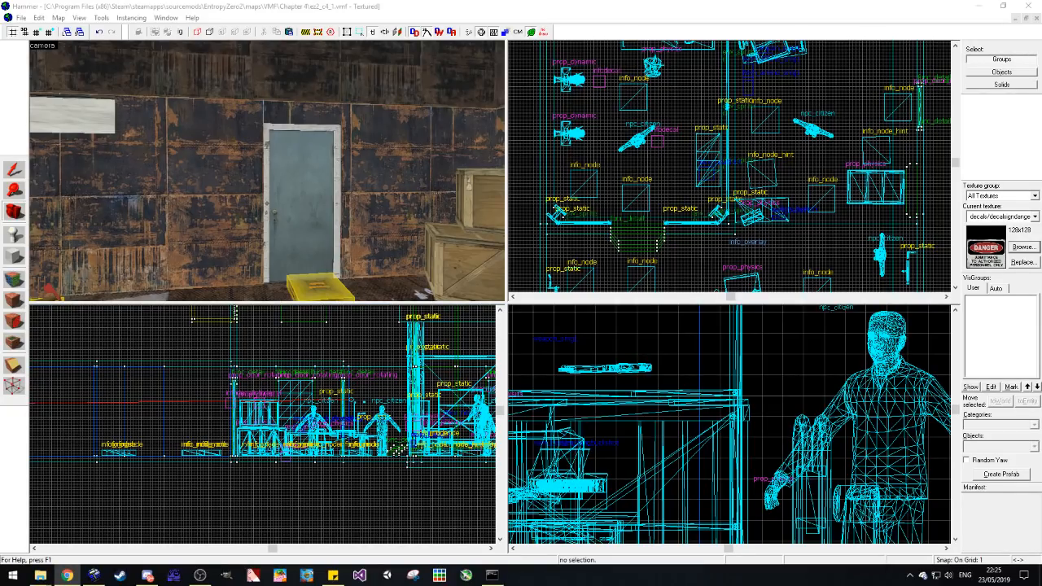
left_click(353, 259)
key("z")
key("s")
key("w")
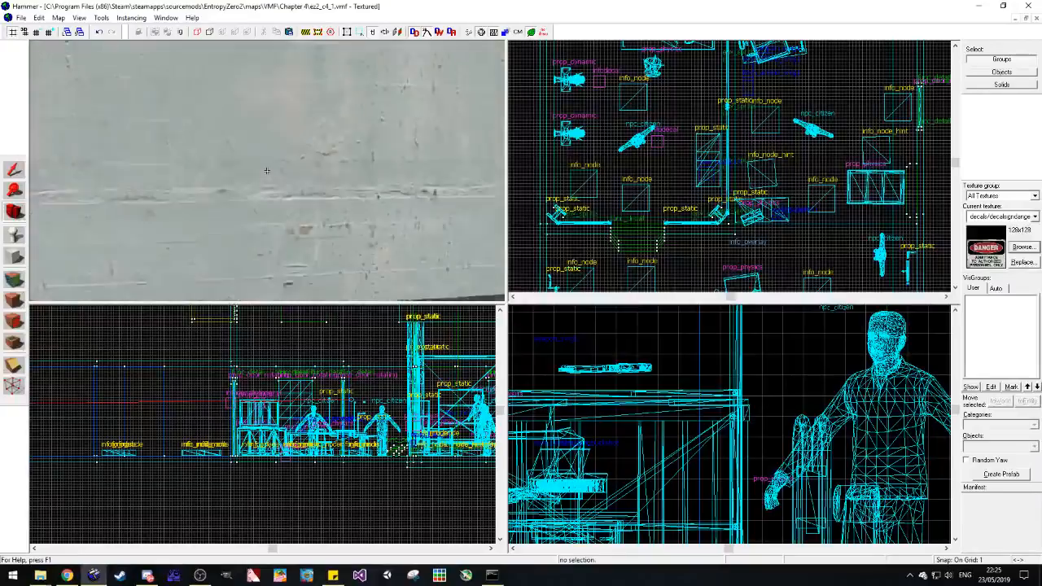
key("w")
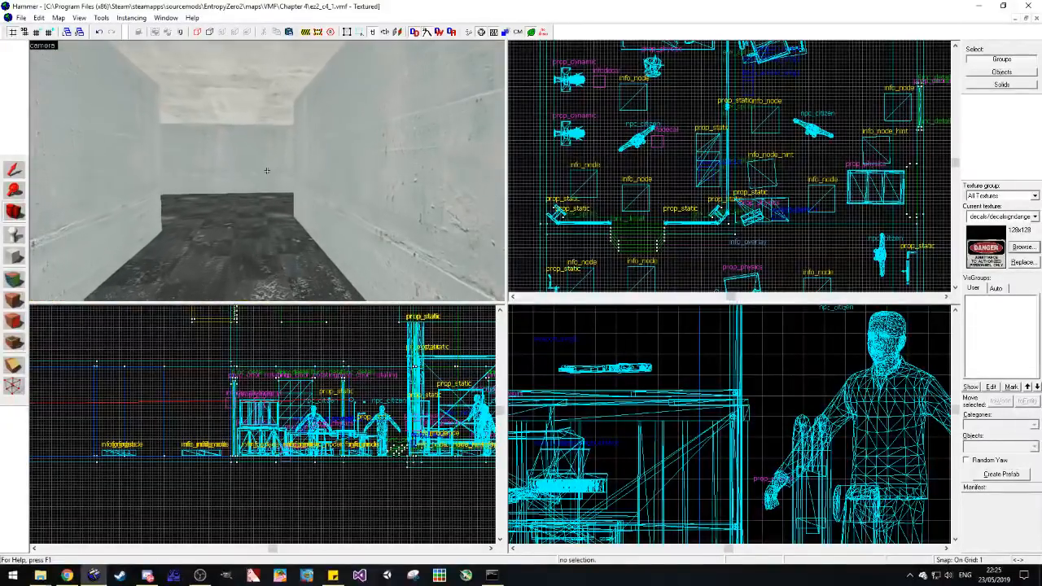
key("w")
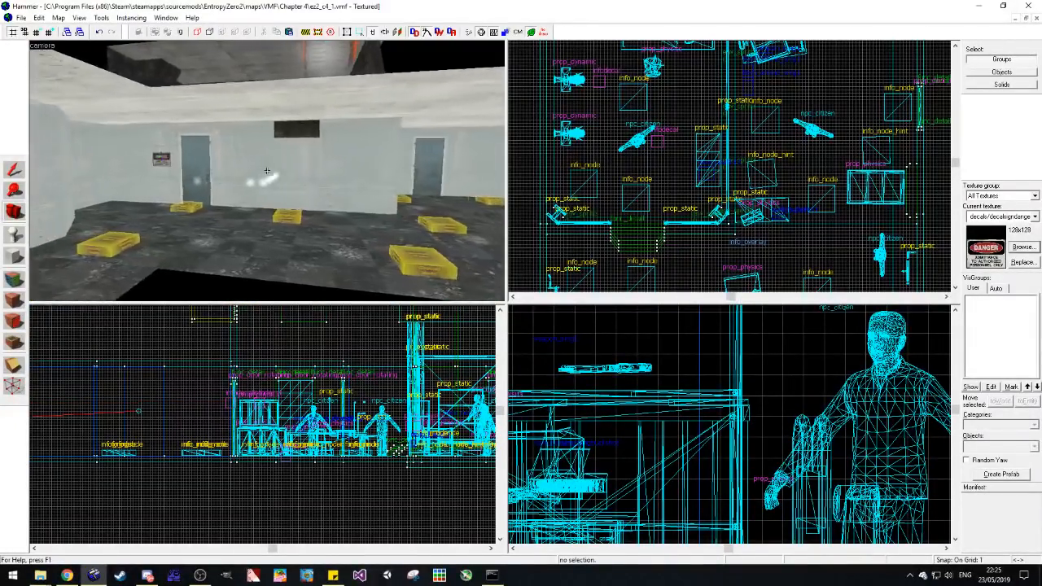
key("w")
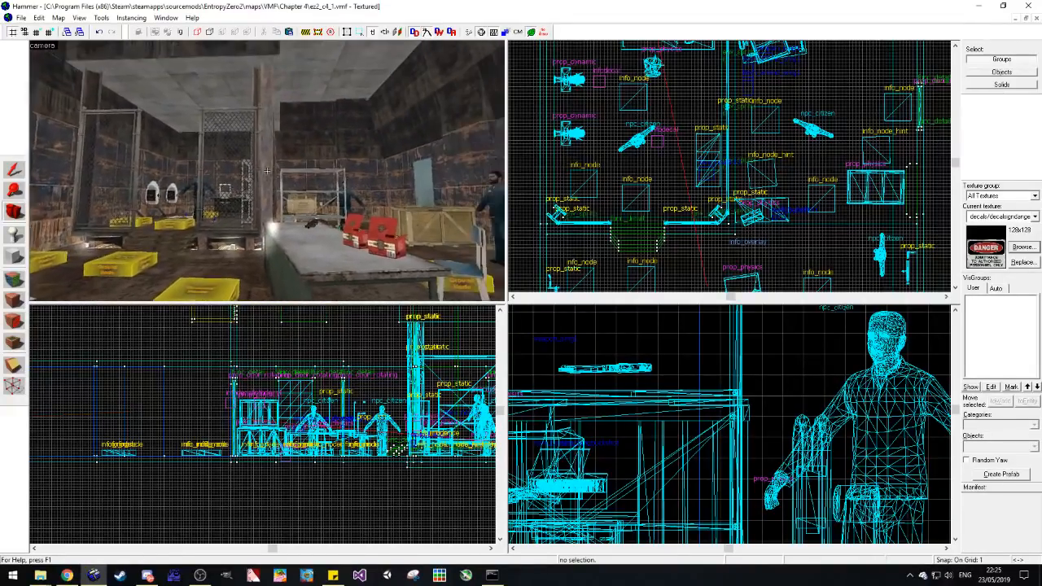
key("w")
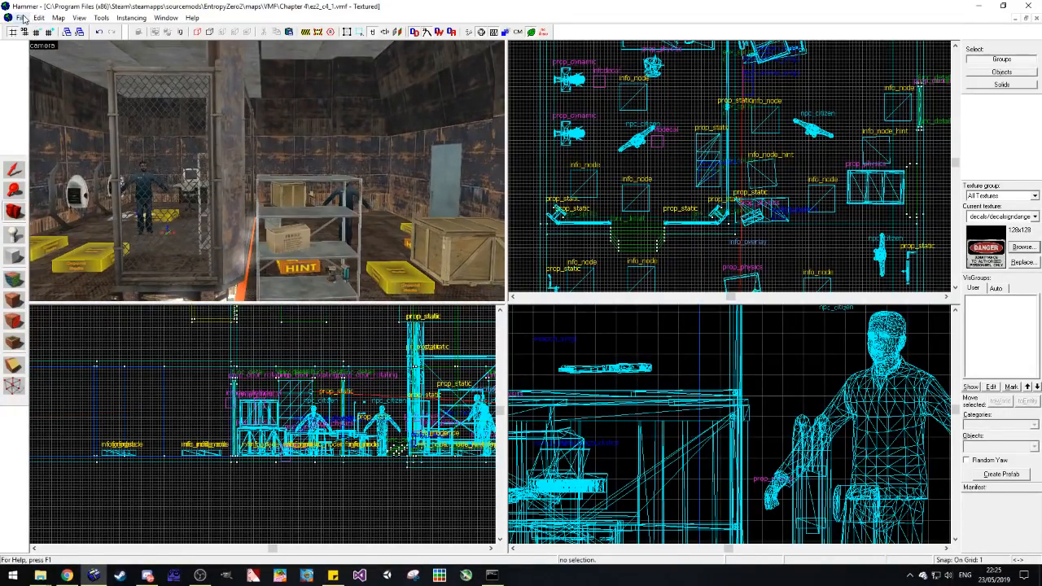
Step: Save the Chapter 4 map ez2_c4_1.vmf
left_click(20, 17)
left_click(46, 66)
key("alt+Tab")
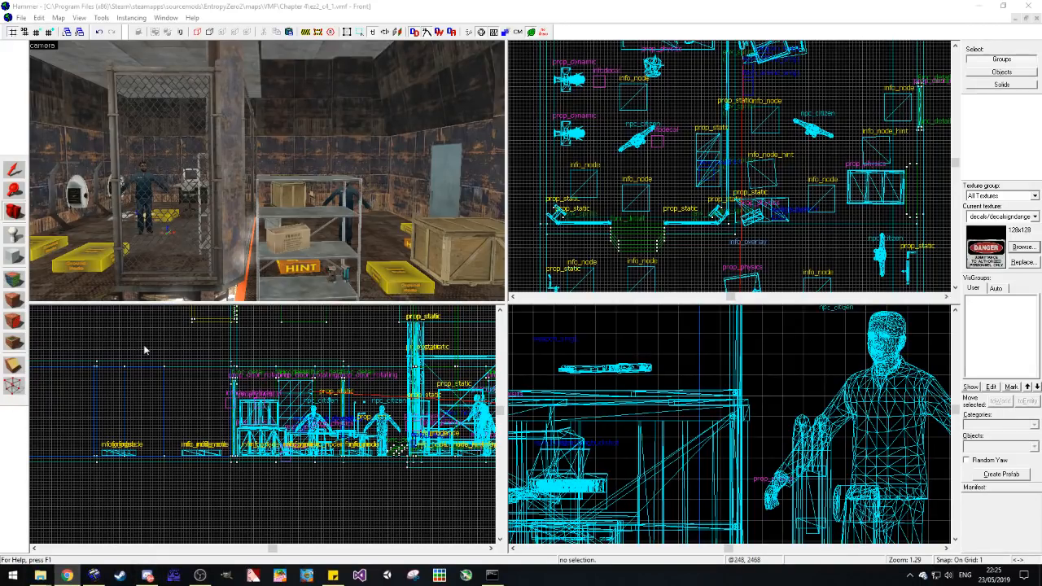
left_click(22, 18)
left_click(29, 67)
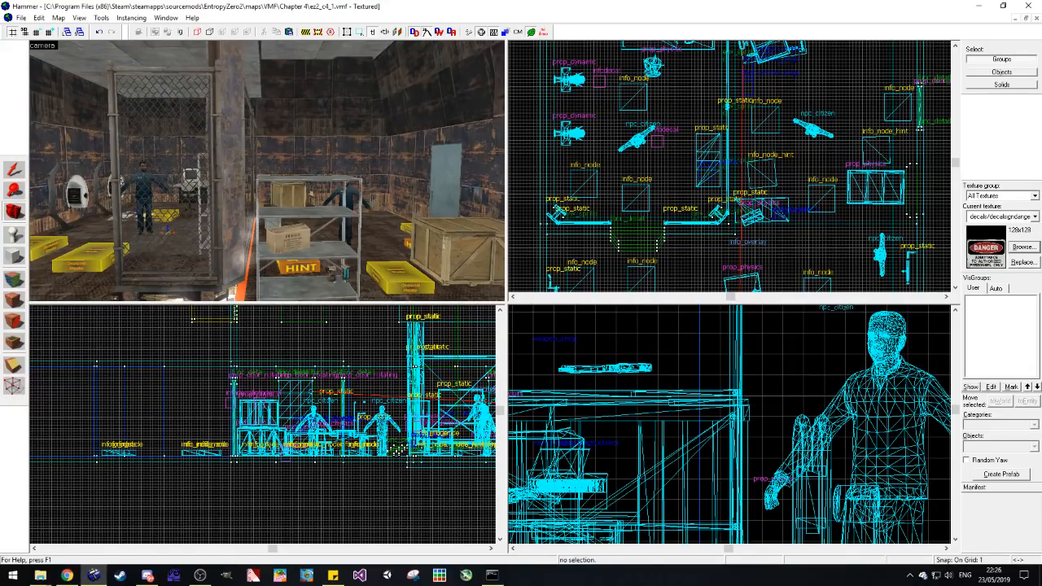
key("alt+Tab")
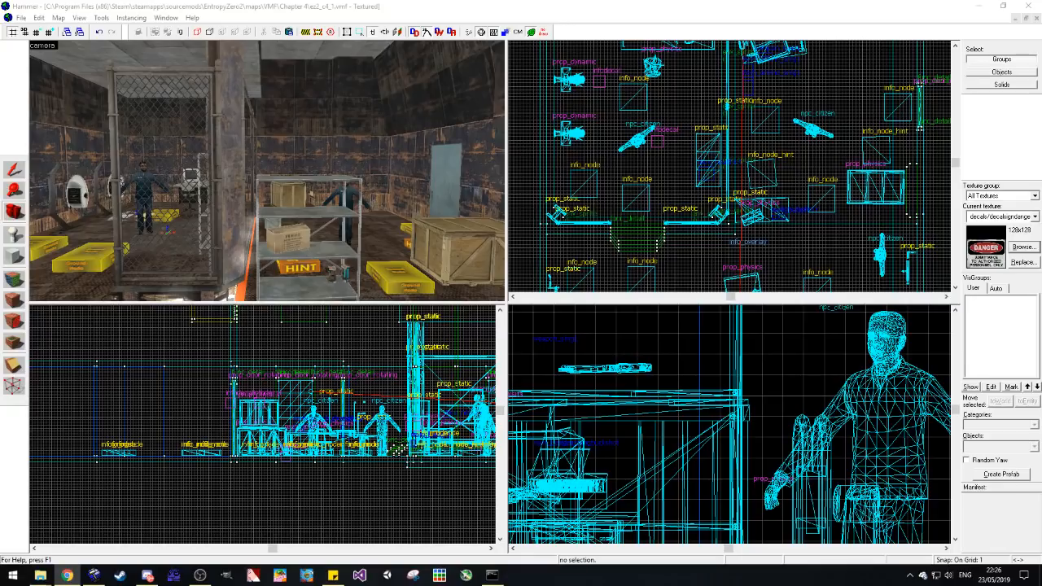
Step: Check the storage room from behind the workbench with the red ammo crates, and save the map again
left_click(198, 195)
key("z")
key("s")
key("s")
key("w")
key("w")
key("z")
left_click(19, 19)
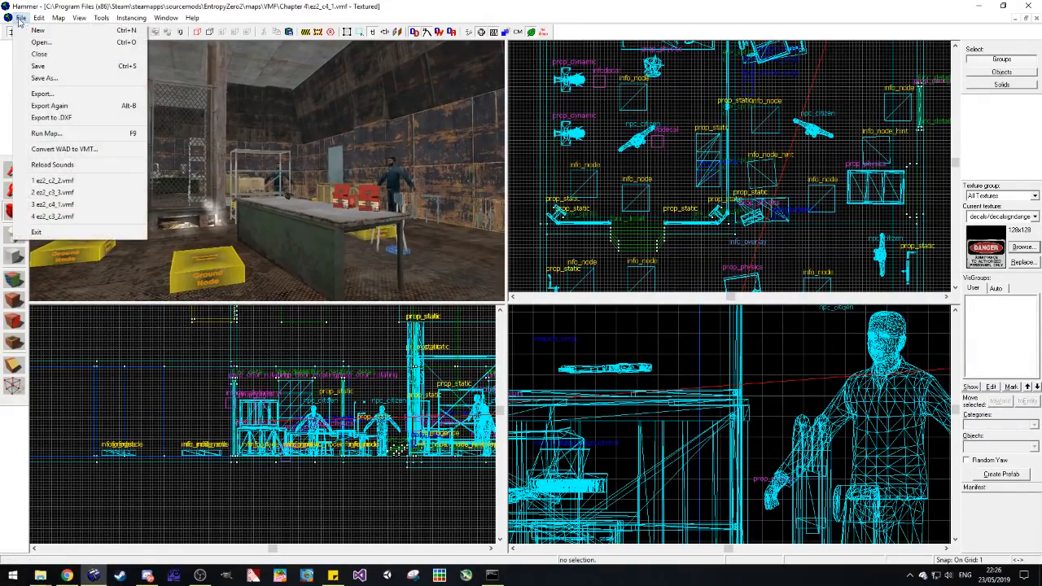
left_click(68, 66)
Step: Examine the storage room's metal shelves and fenced cage, plus the corridor and the door with the danger sign
key("z")
key("w")
key("w")
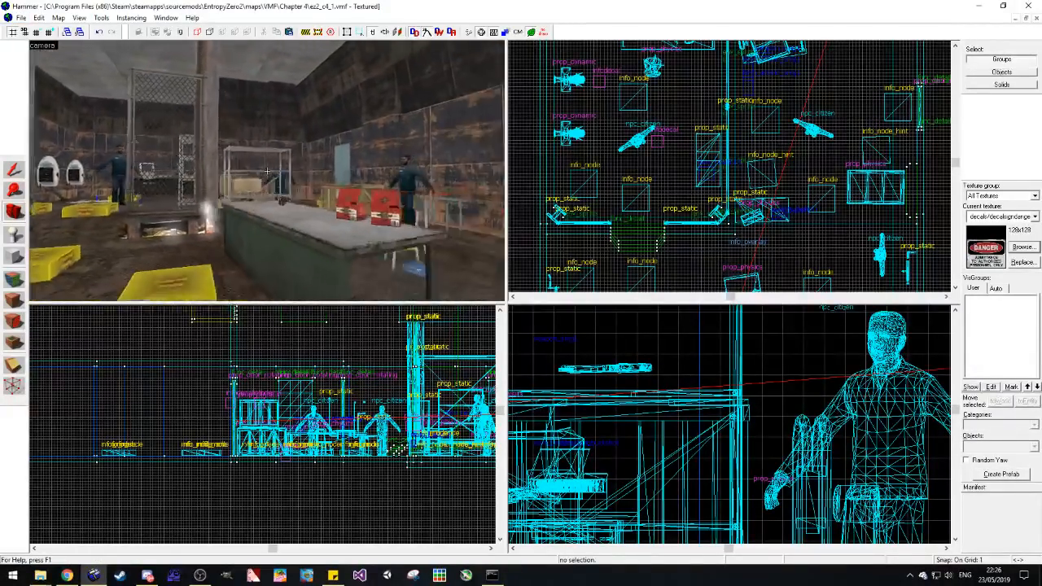
key("w")
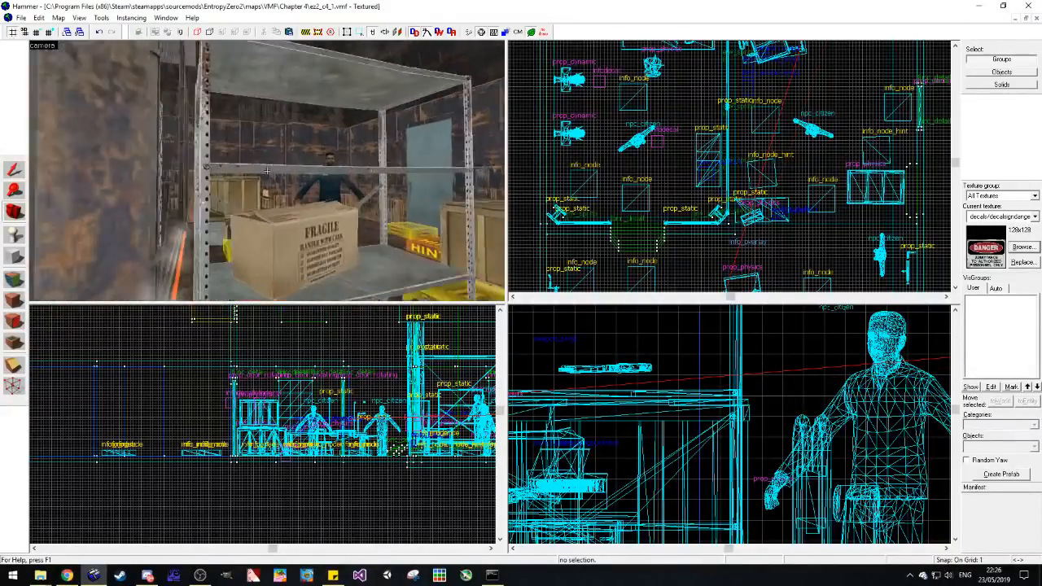
key("s")
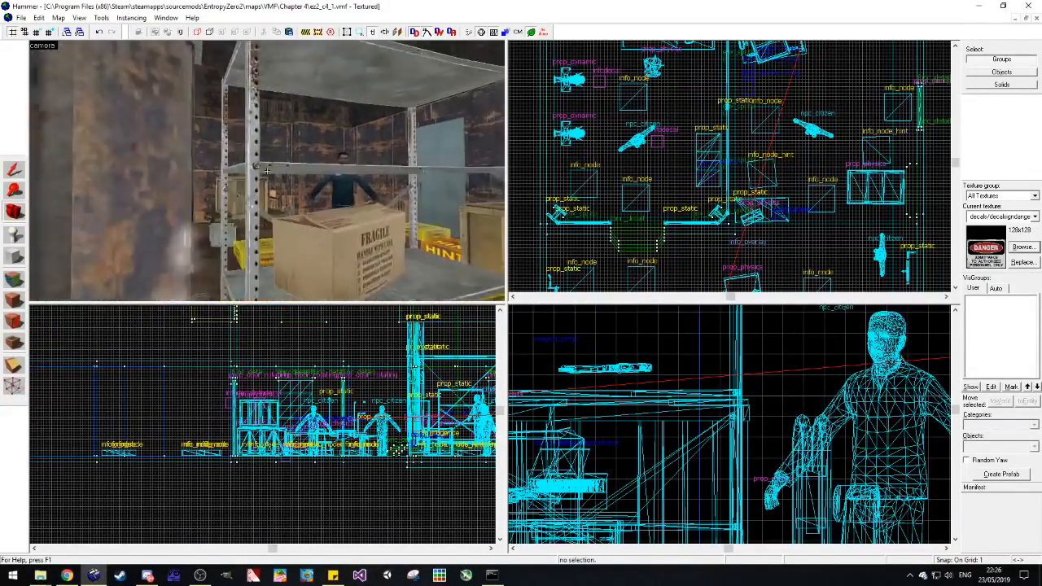
key("z")
key("alt+Tab")
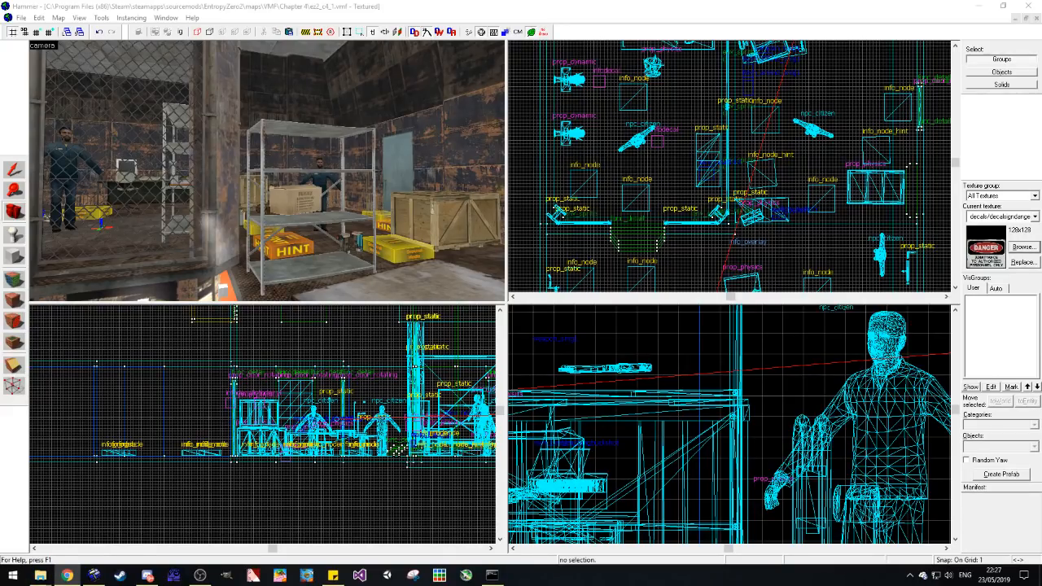
left_click_drag(146, 194, 267, 171)
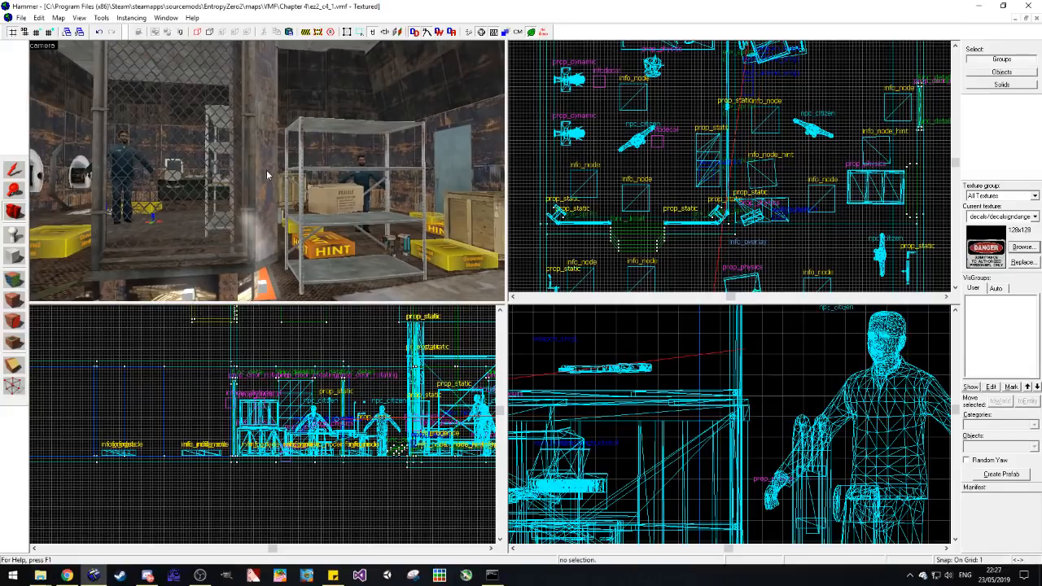
key("alt+Tab")
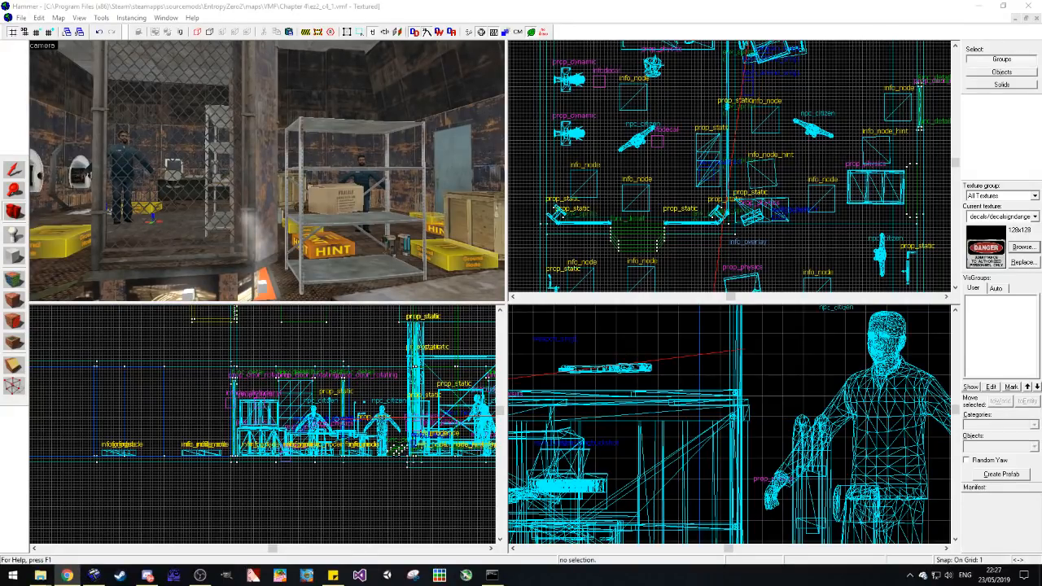
left_click_drag(402, 216, 267, 170)
key("w")
key("w")
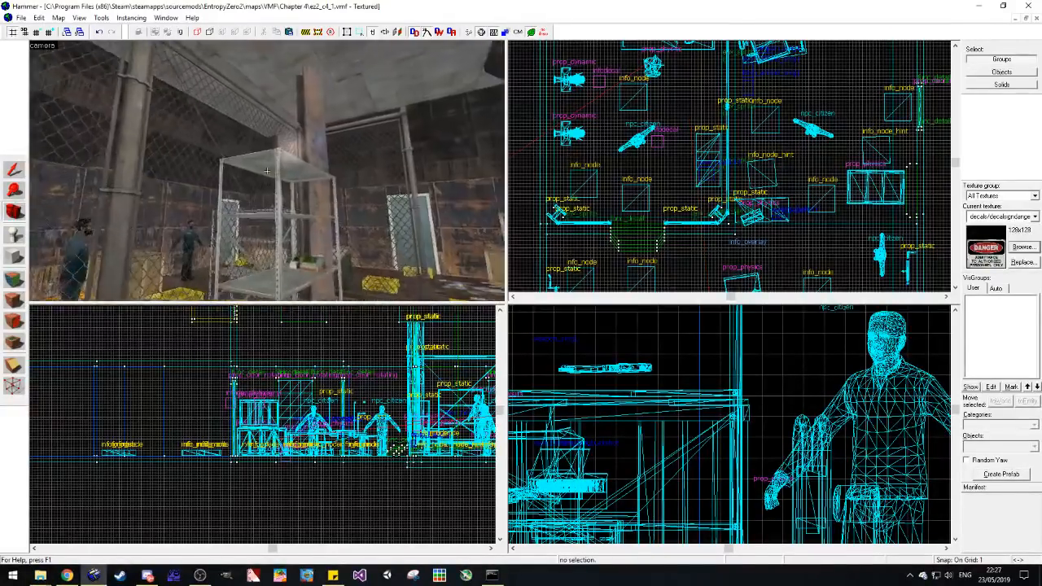
key("w")
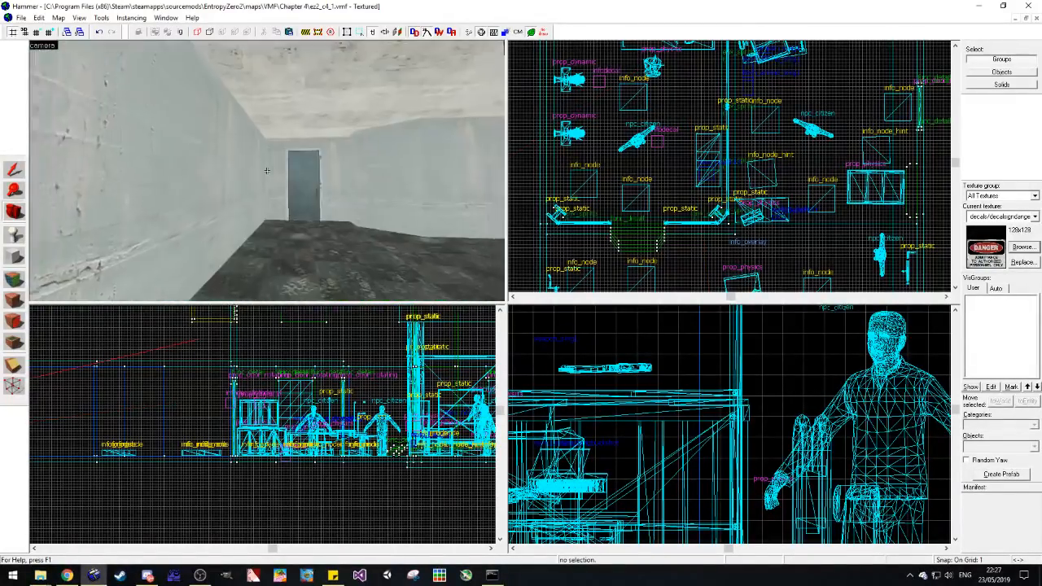
key("w")
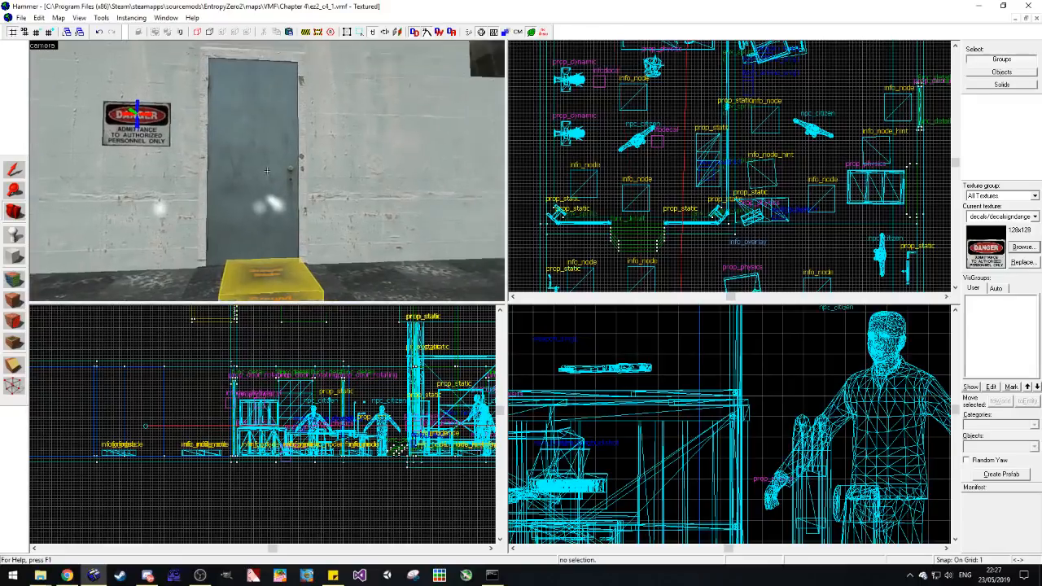
key("w")
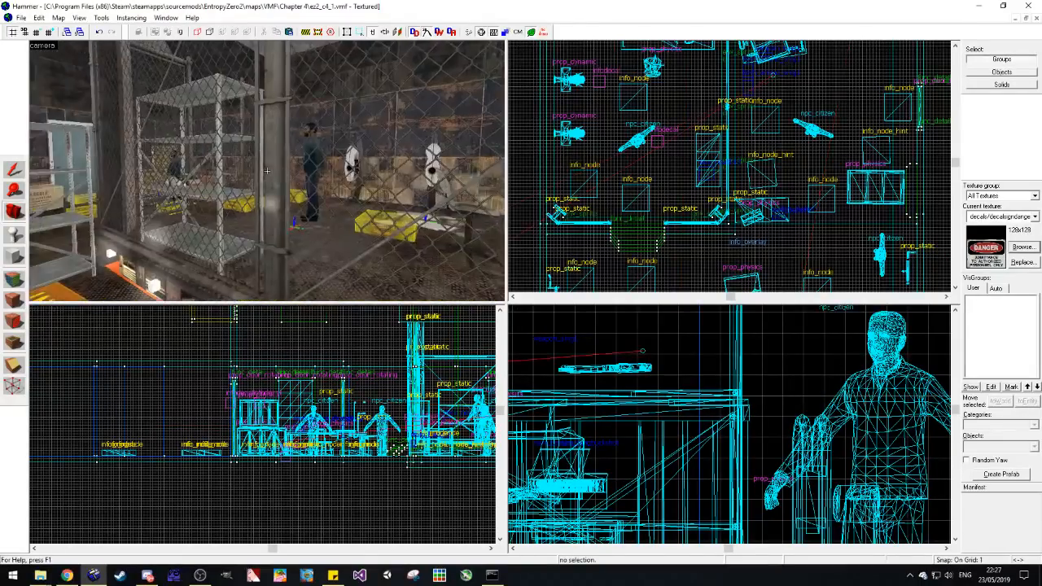
key("z")
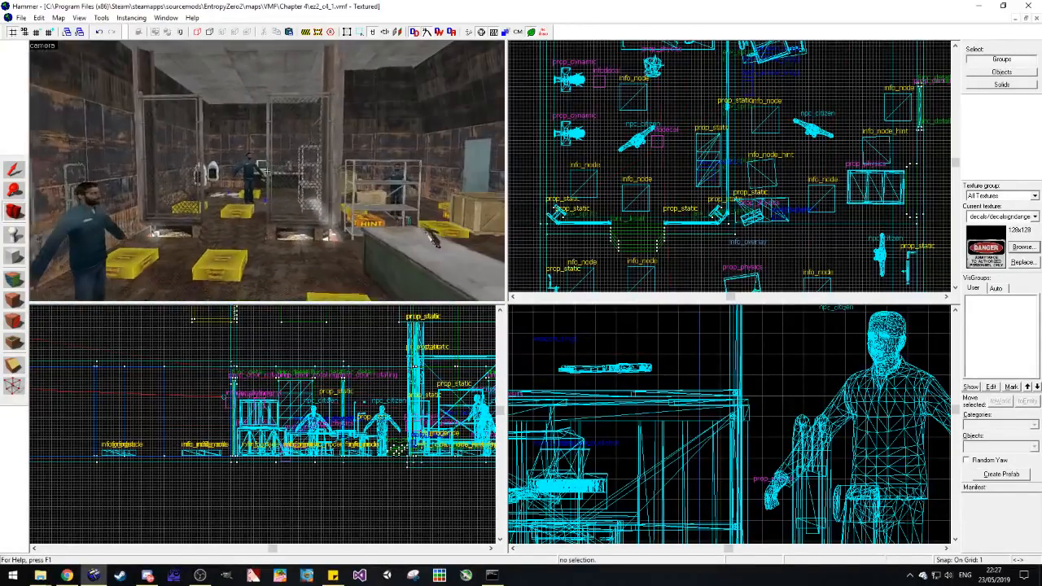
Step: Open the Chapter 3 map ez2_c3_3.vmf and enter its 3D camera view
left_click(20, 17)
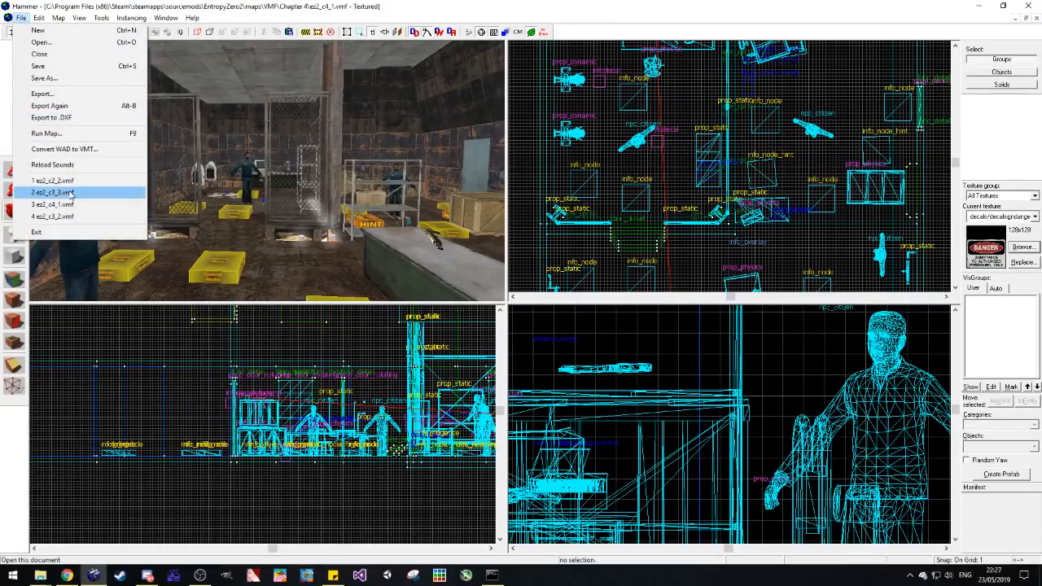
left_click(71, 193)
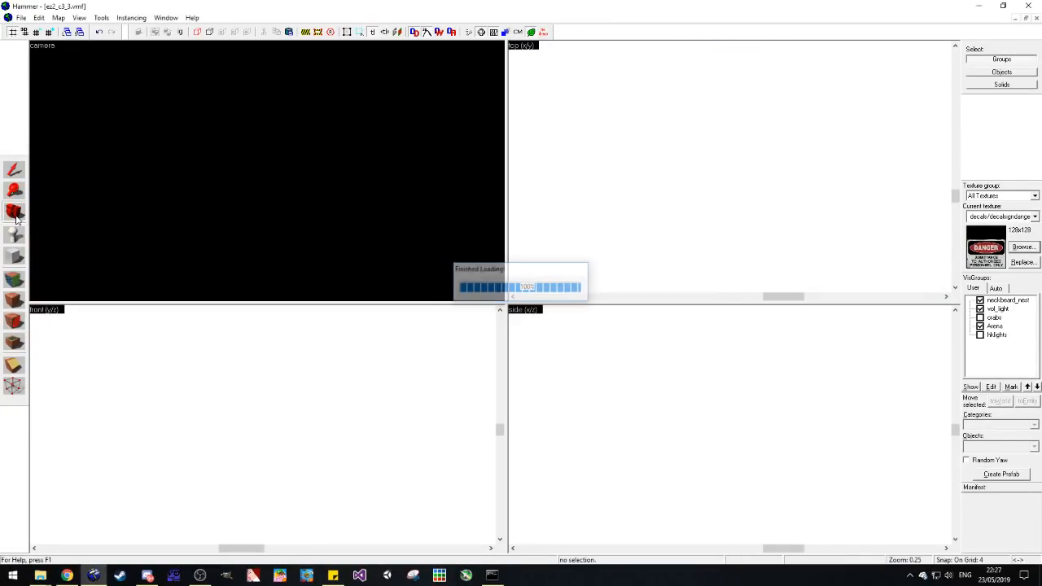
key("z")
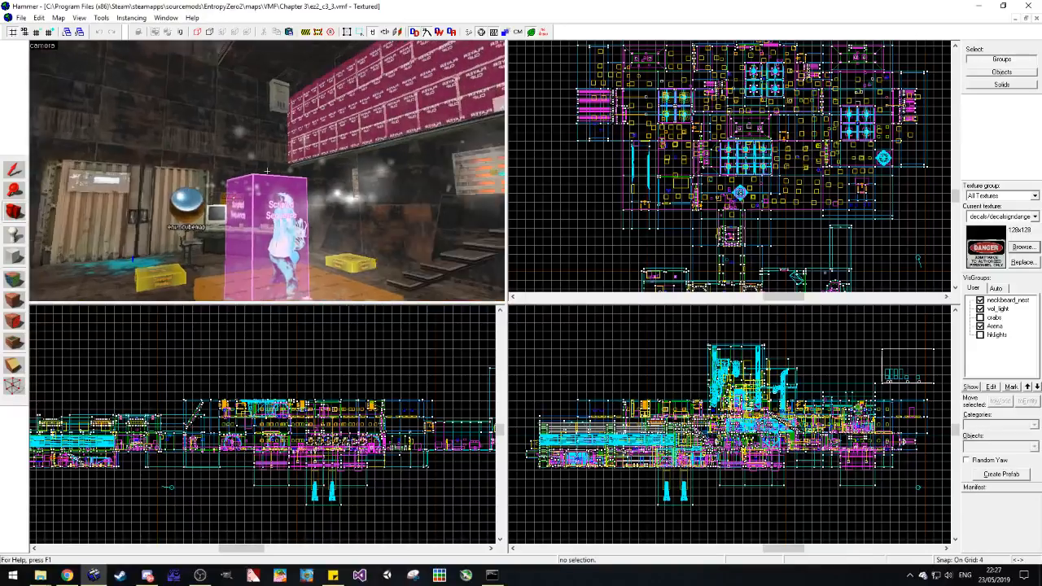
Step: Examine the Chapter 3 map's container doors, storage hall, arched tunnel with fenced barrels and the railings for reference
key("w")
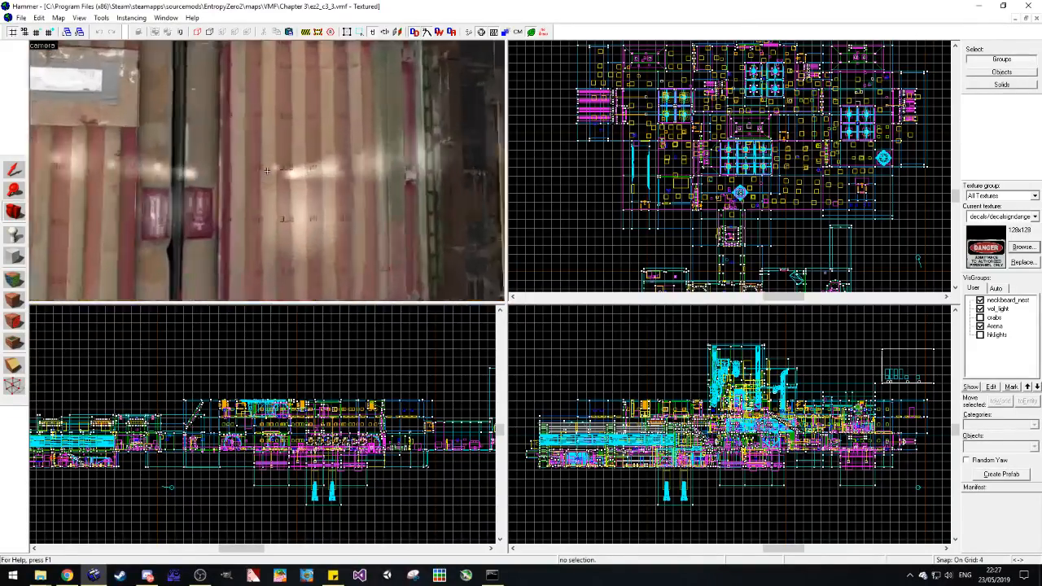
key("s")
key("w")
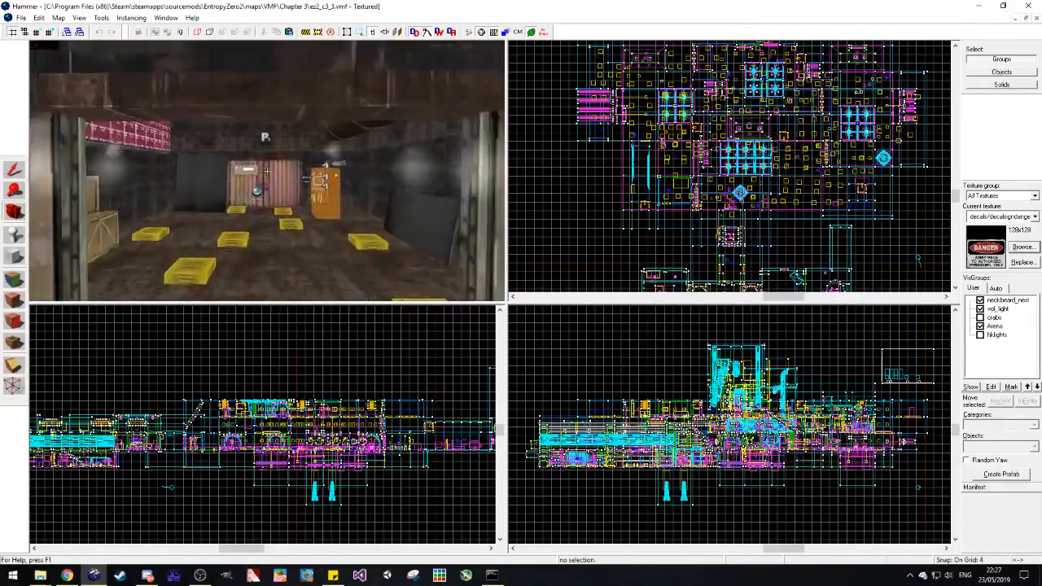
key("w")
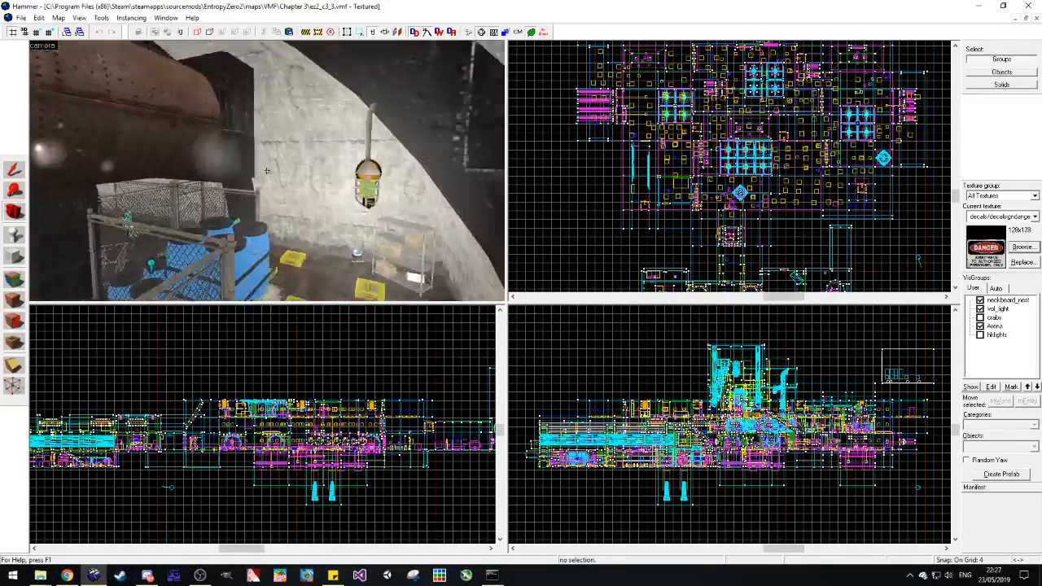
key("w")
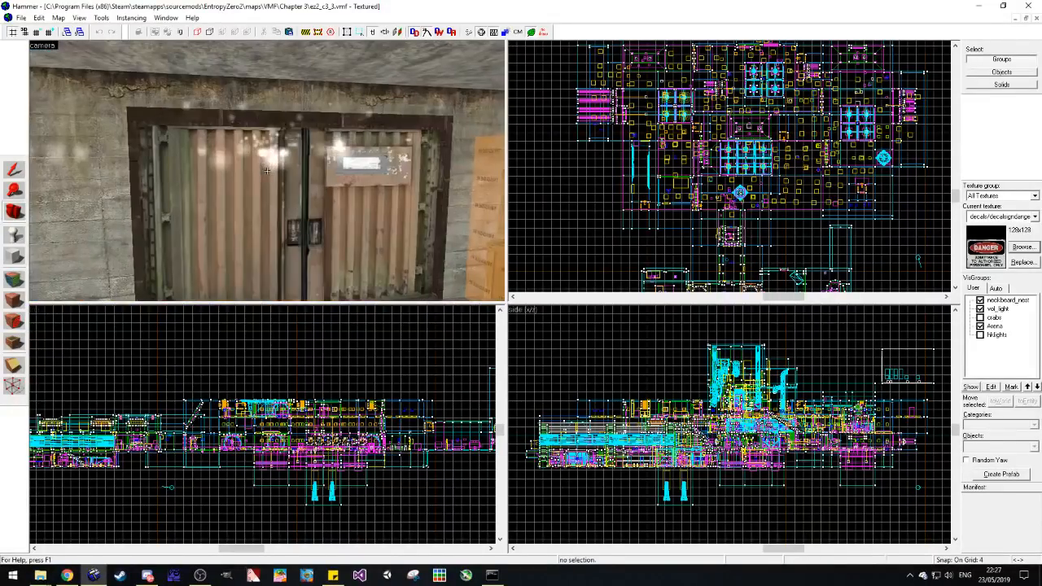
key("w")
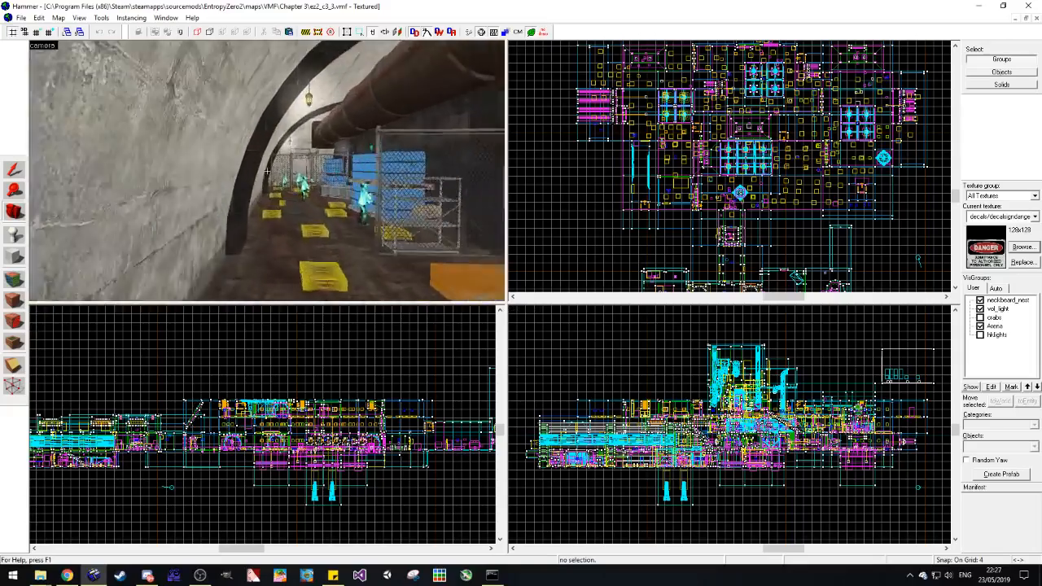
key("w")
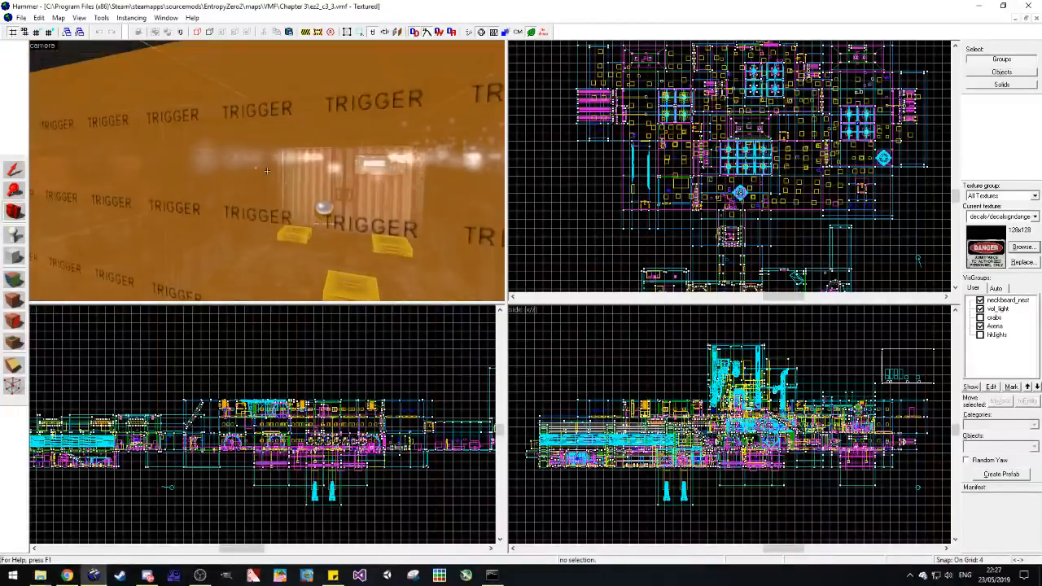
key("w")
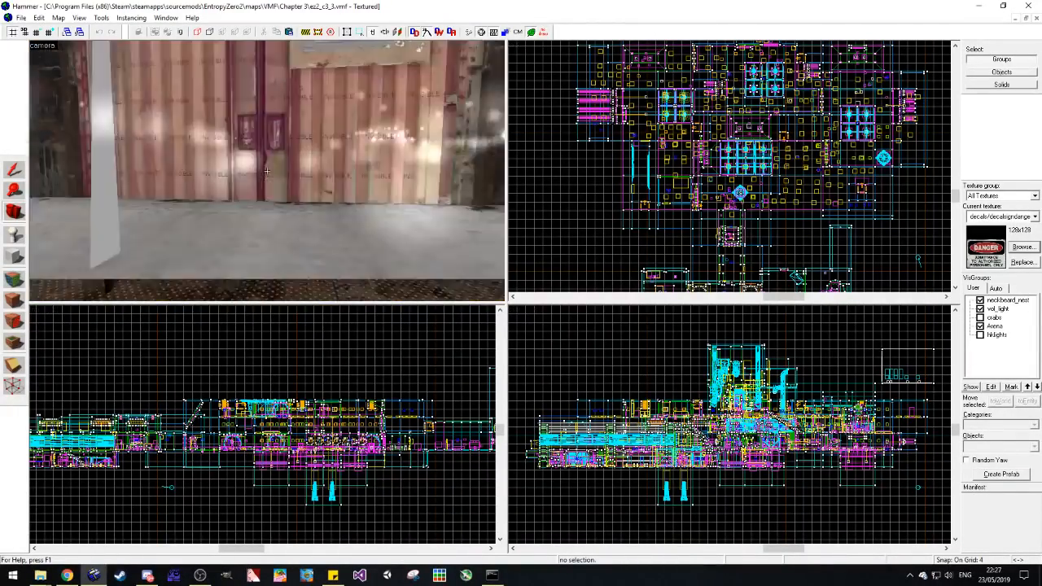
key("w")
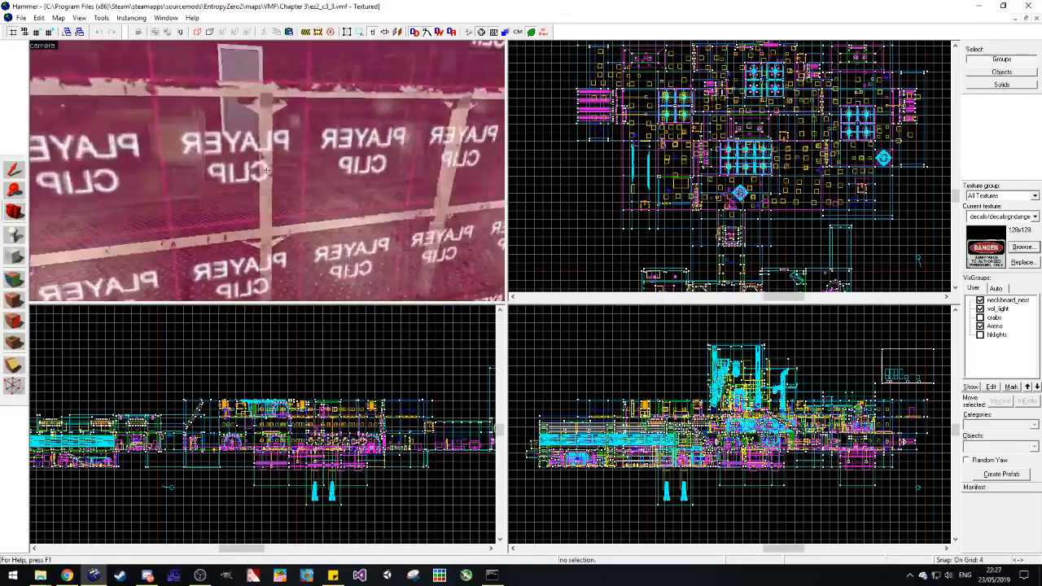
key("w")
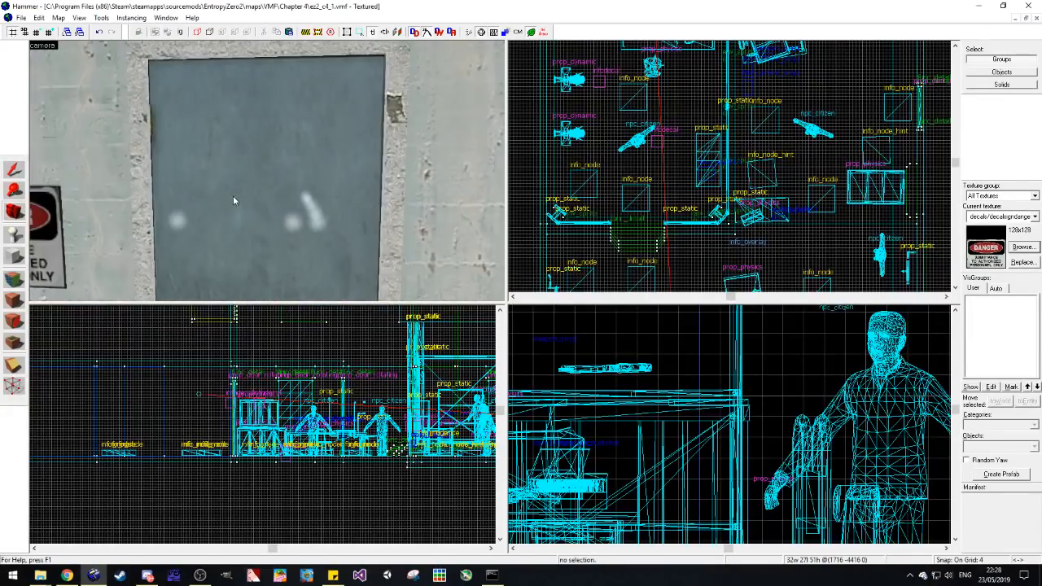
Step: Rotate the box-shaped prop_static high beside the yellow-marked panel a quarter turn and reposition it near the wall
left_click(132, 162)
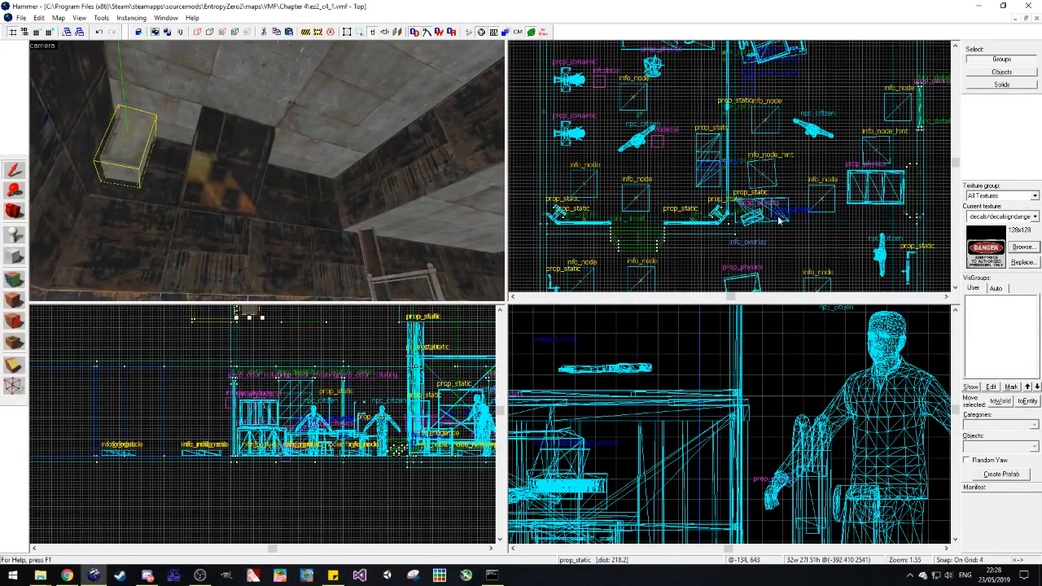
scroll(722, 167, "down", 10)
scroll(717, 173, "up", 13)
scroll(570, 103, "up", 1)
key("ctrl+m")
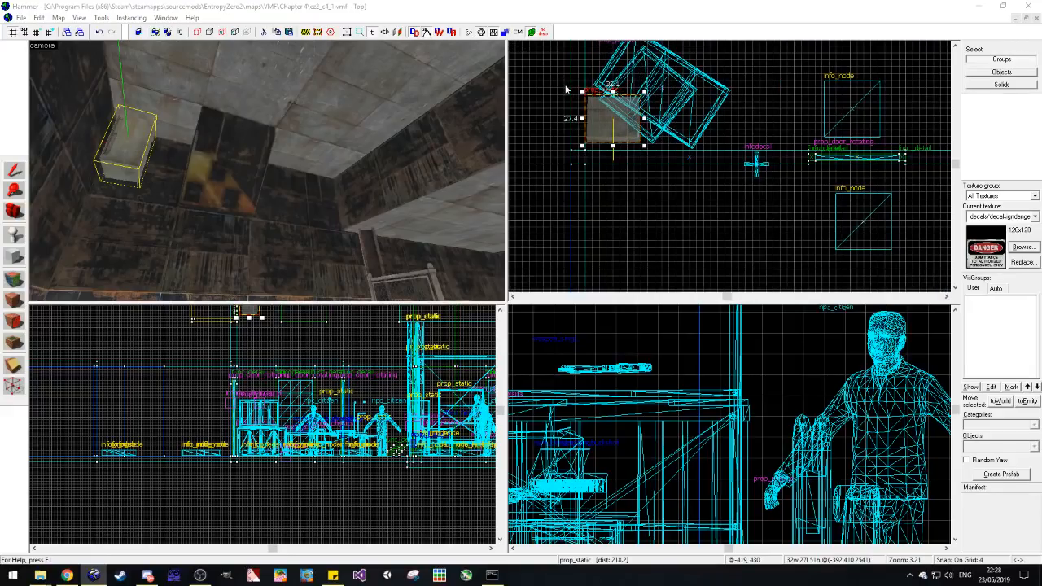
key("Return")
middle_click_drag(647, 76, 666, 141)
left_click_drag(628, 201, 619, 177)
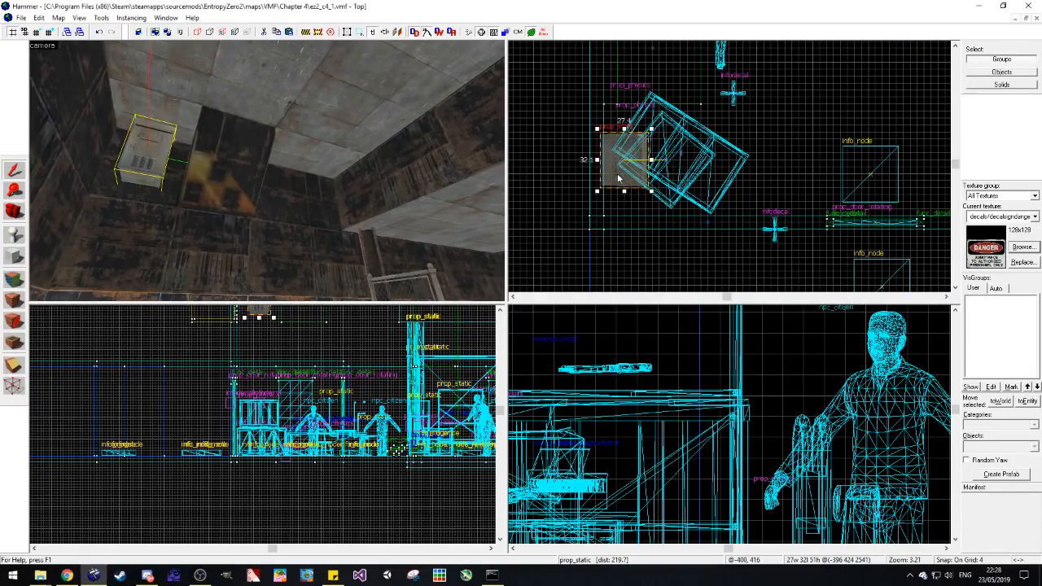
left_click(637, 214)
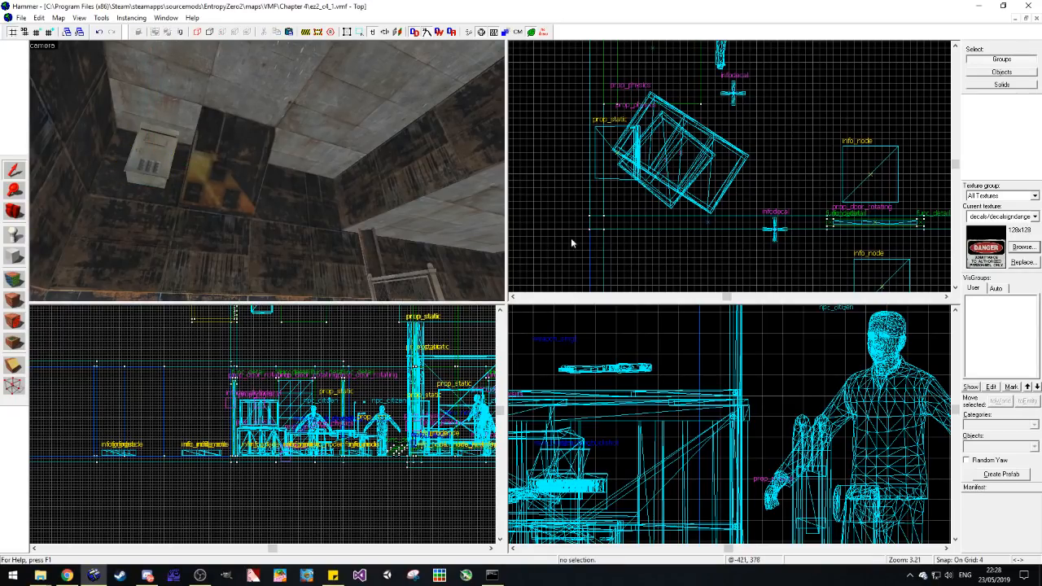
left_click(133, 173)
left_click_drag(605, 156, 613, 164)
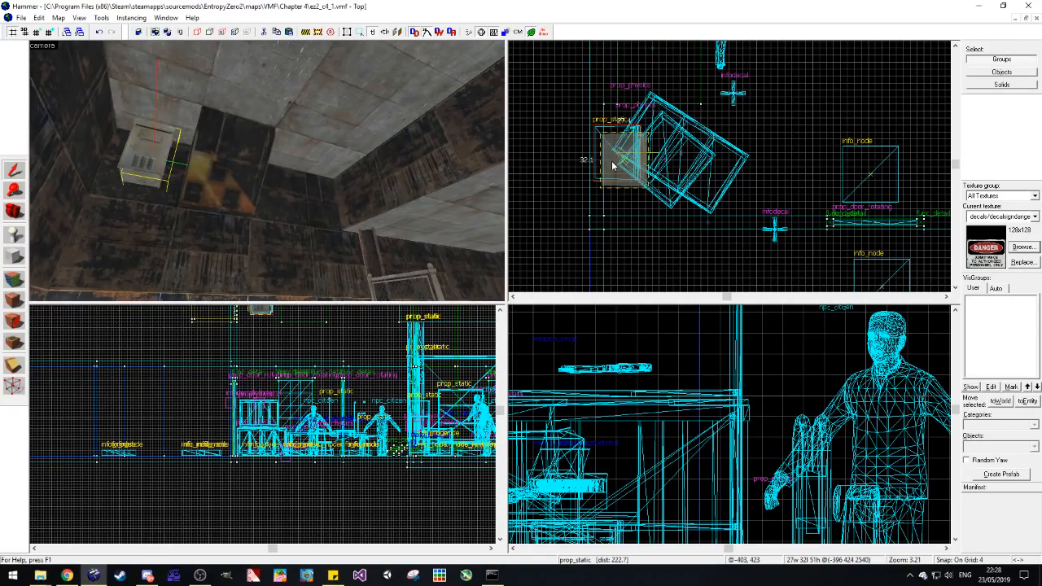
left_click(633, 208)
Step: Look along the pale-walled corridor up to the blue door with the danger sign
key("s")
key("d")
left_click(12, 216)
left_click_drag(319, 143, 267, 171)
key("w")
key("w")
key("w")
key("w")
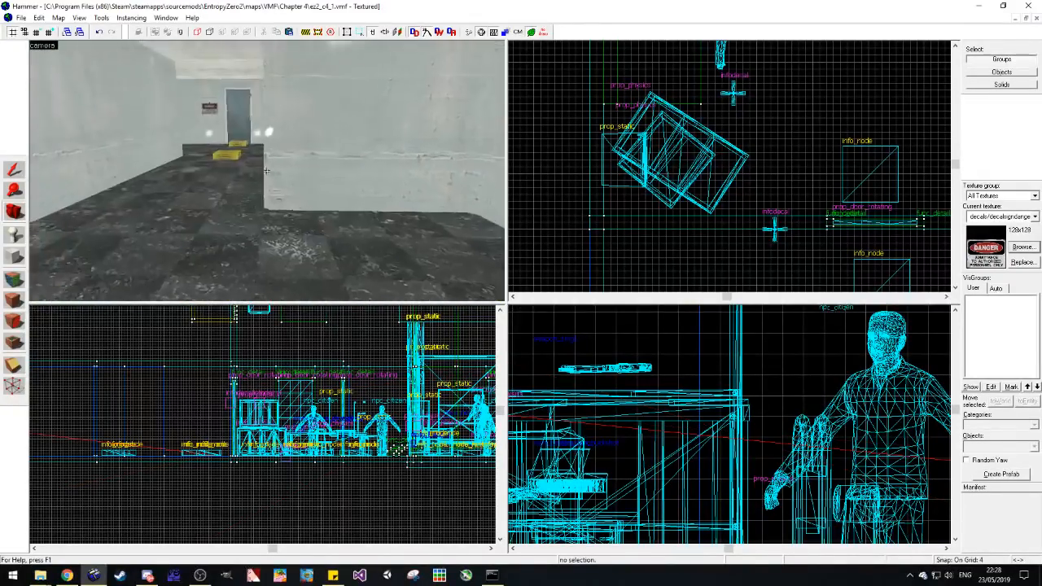
Step: Examine the storage room's workbench, fenced cage, citizens and doors from several sides
key("w")
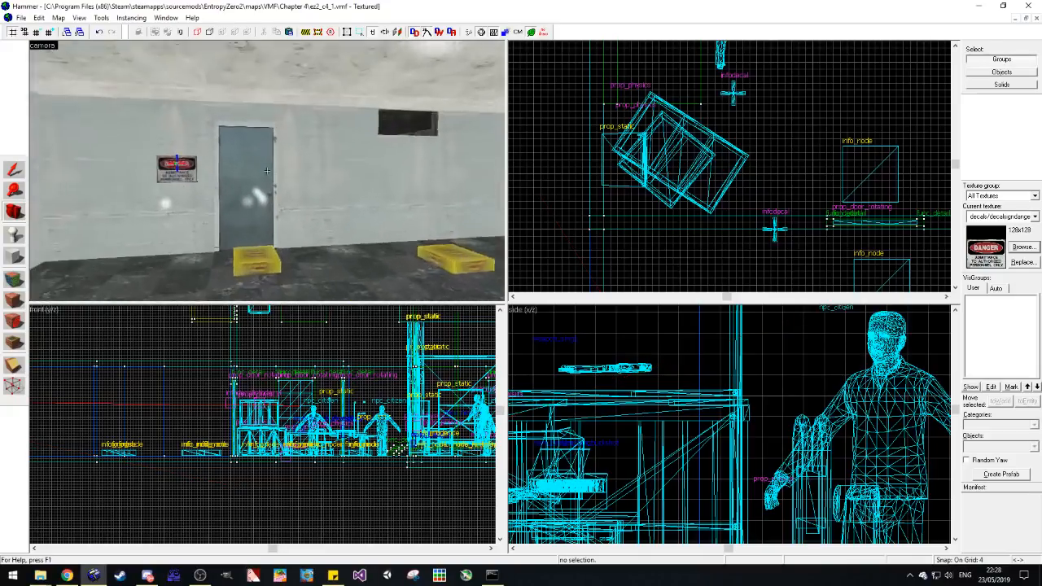
key("w")
key("s")
key("w")
key("z")
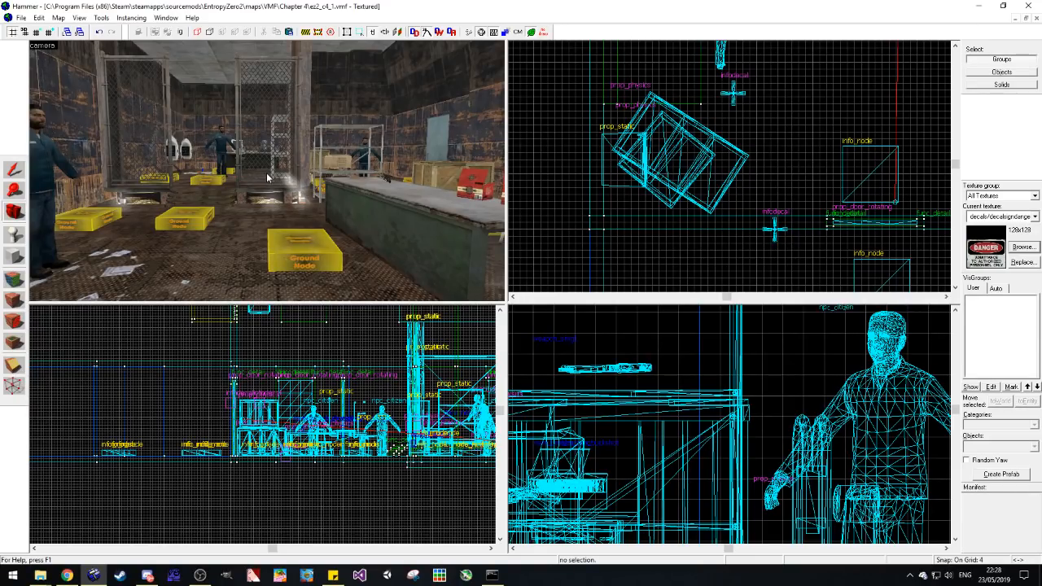
key("z")
key("w")
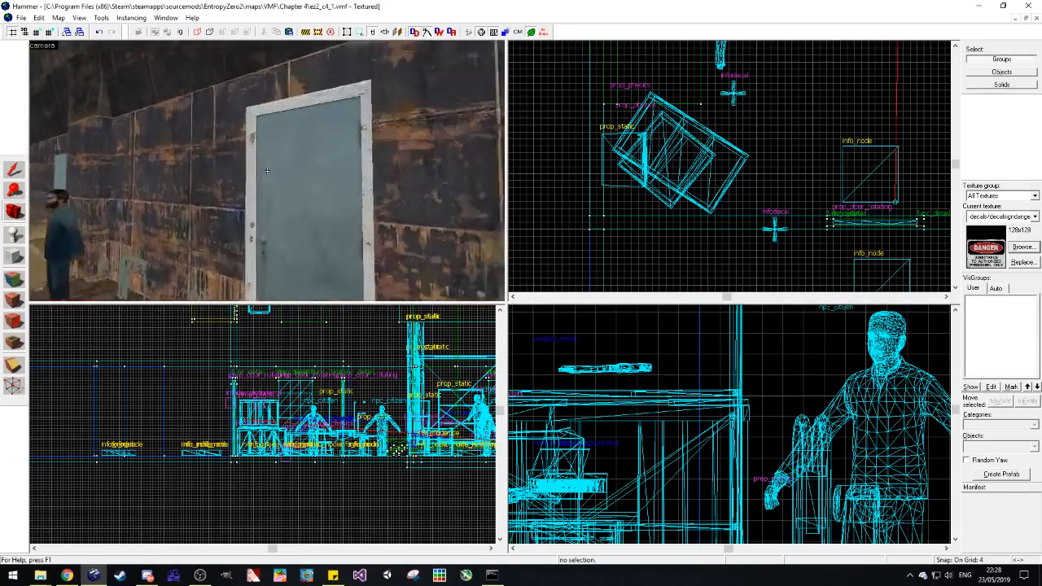
key("s")
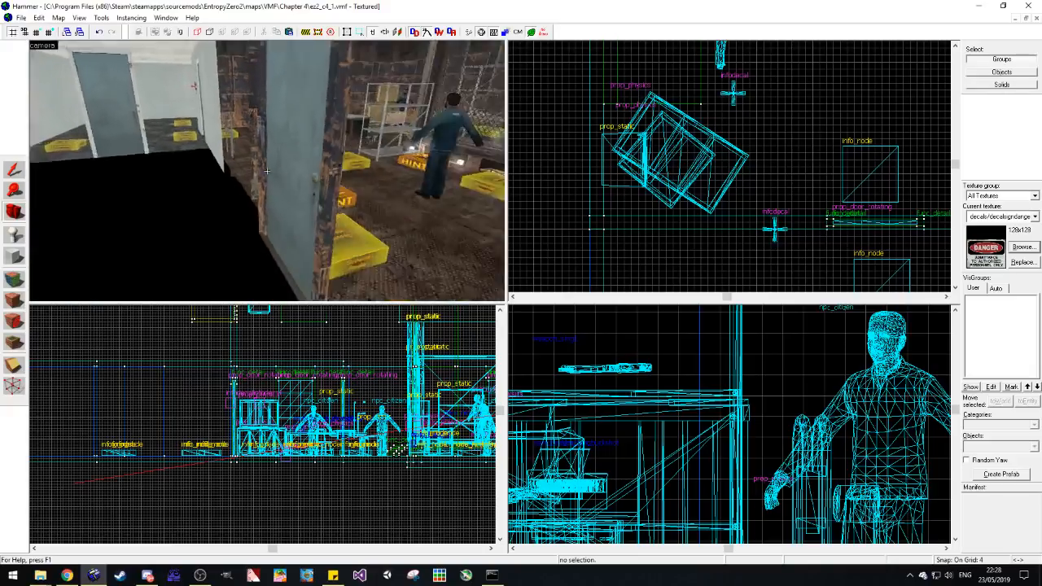
Step: Show the nodraw surfaces and pick up tools/toolsnodraw as the current texture from a wall outside the map
key("z")
left_click(546, 32)
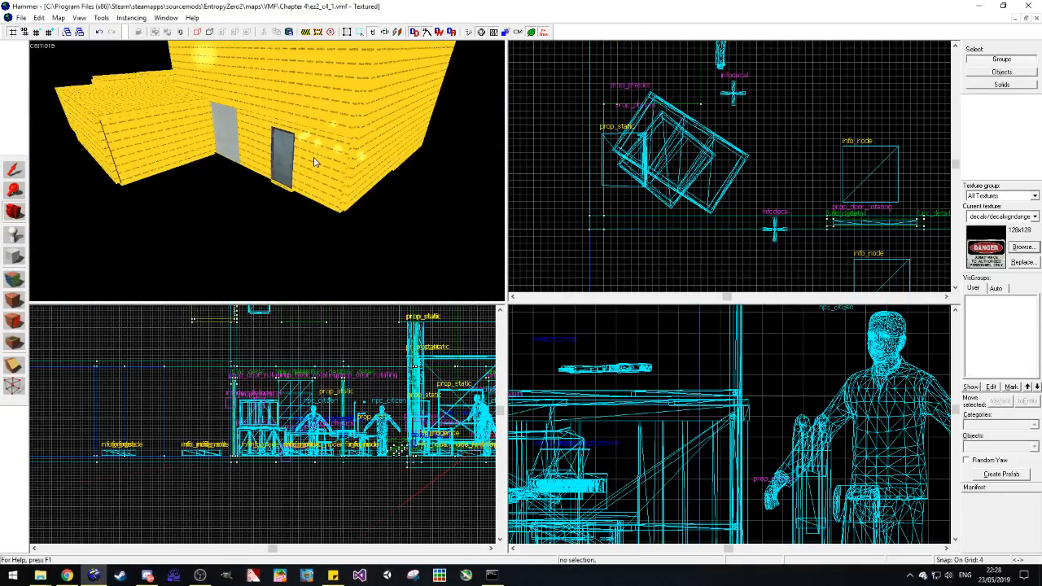
key("z")
key("w")
key("z")
key("w")
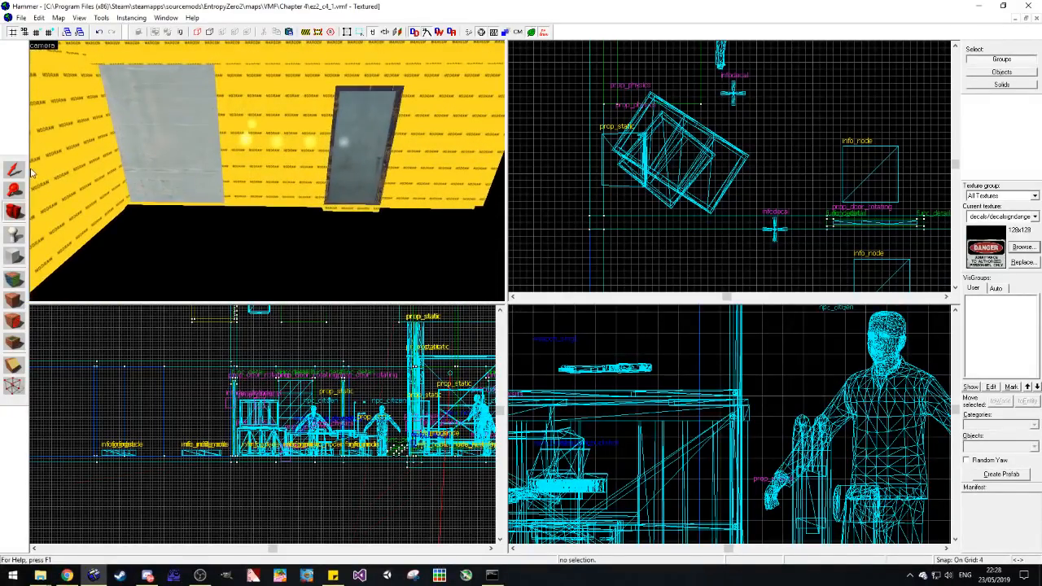
key("s")
key("a")
left_click(17, 279)
left_click(78, 259)
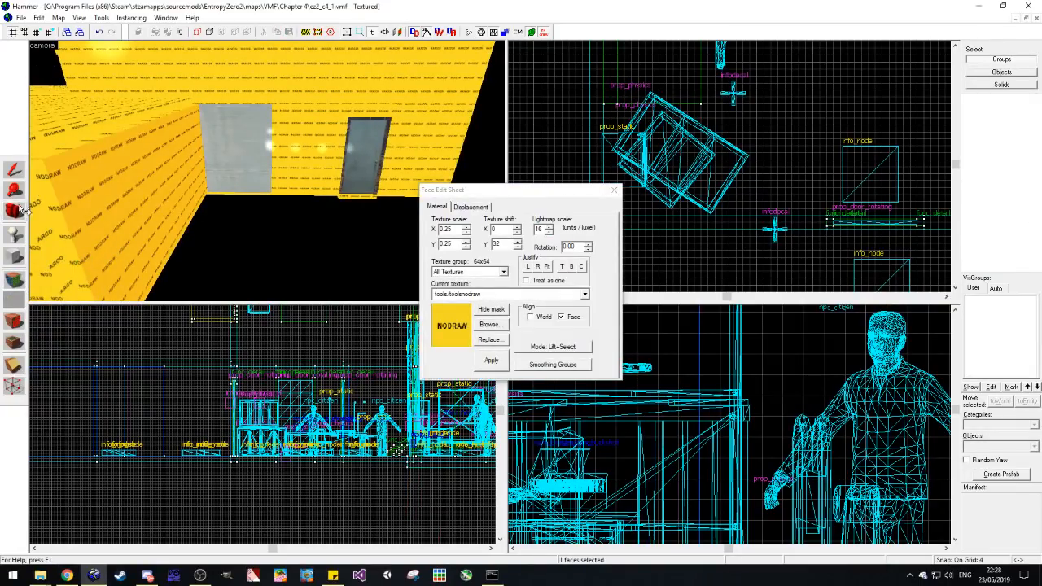
Step: Cover the outside of the exposed door with a nodraw brush 8 units thick and 100 units long
left_click(14, 171)
left_click(263, 179)
key("w")
key("d")
scroll(644, 155, "down", 6)
scroll(683, 173, "down", 5)
scroll(712, 212, "up", 9)
scroll(718, 216, "up", 2)
left_click_drag(609, 156, 620, 260, "shift")
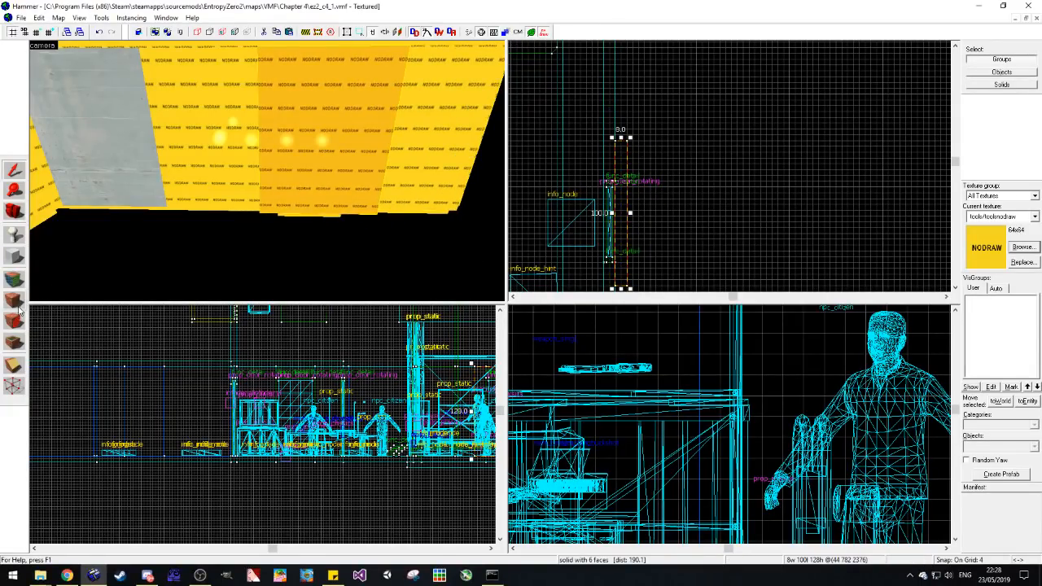
left_click(233, 254)
Step: Check the nodraw brush from outside, then the storage room's shelves and the corridor towards the elevator doors
key("z")
key("w")
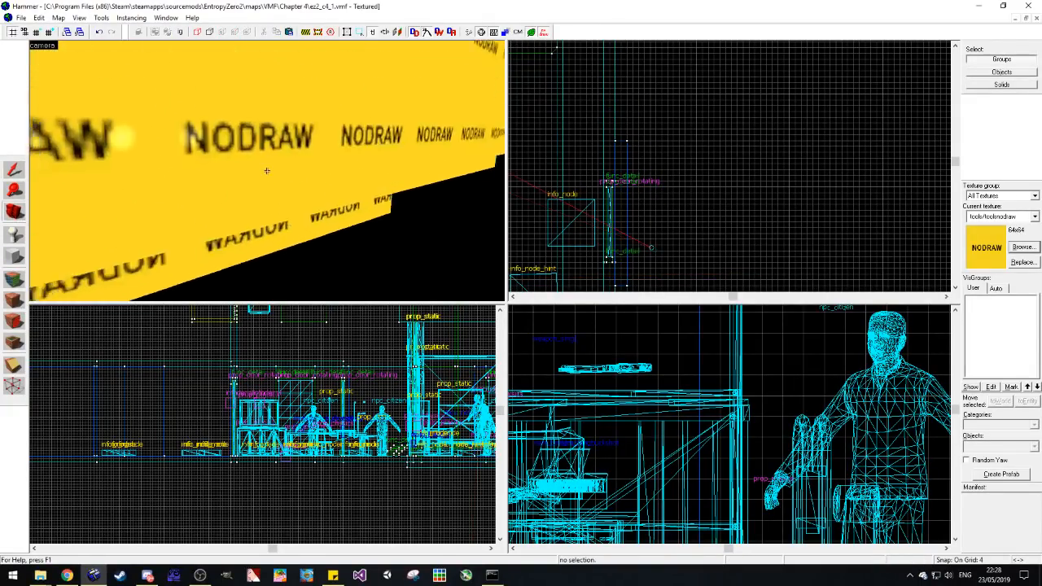
key("w")
key("w")
key("s")
key("s")
key("a")
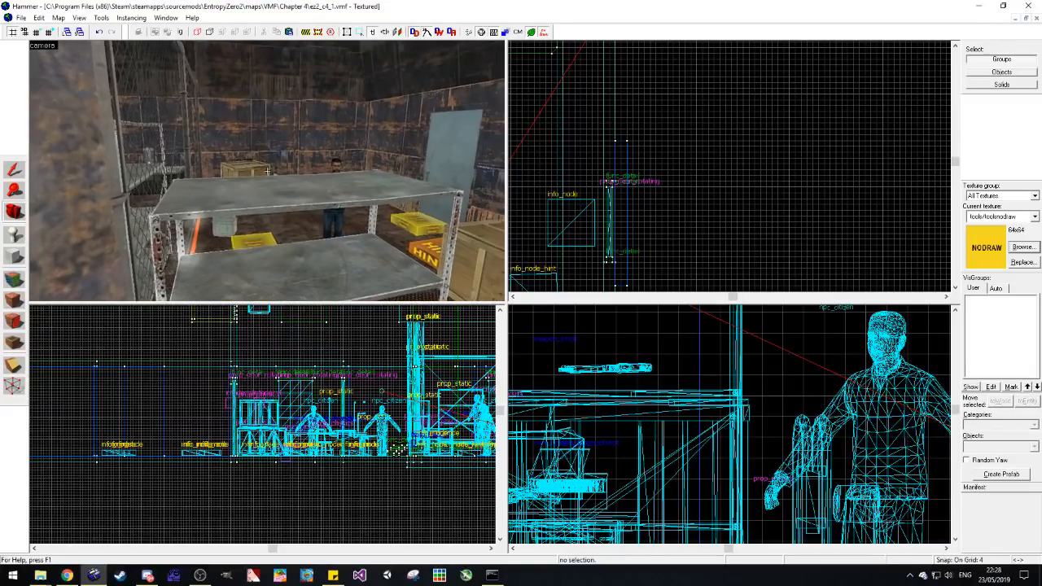
key("w")
key("w")
Step: Check the properties of the color_correction entity inside the elevator and close them
key("w")
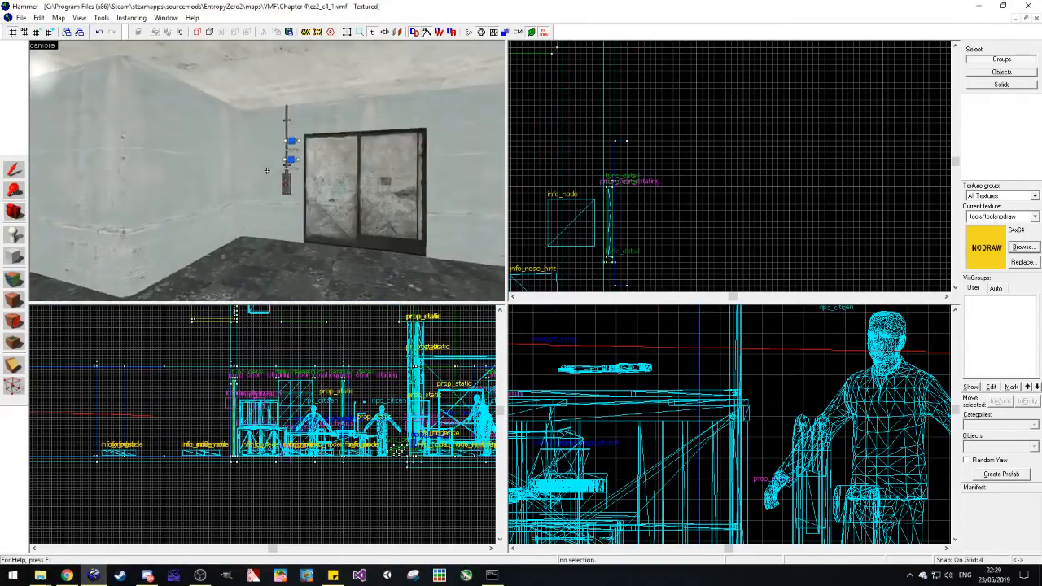
key("w")
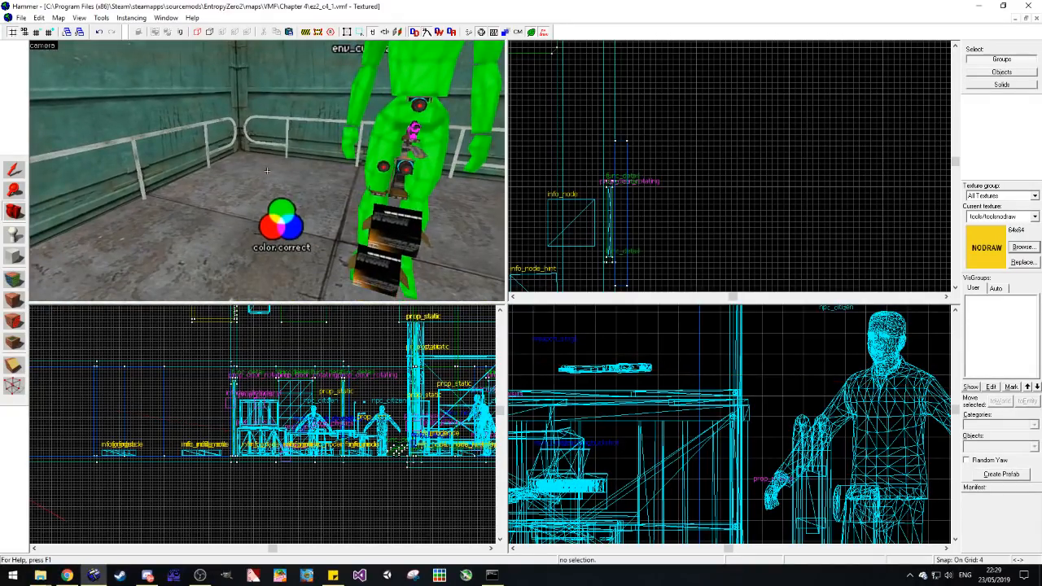
key("z")
double_click(277, 208)
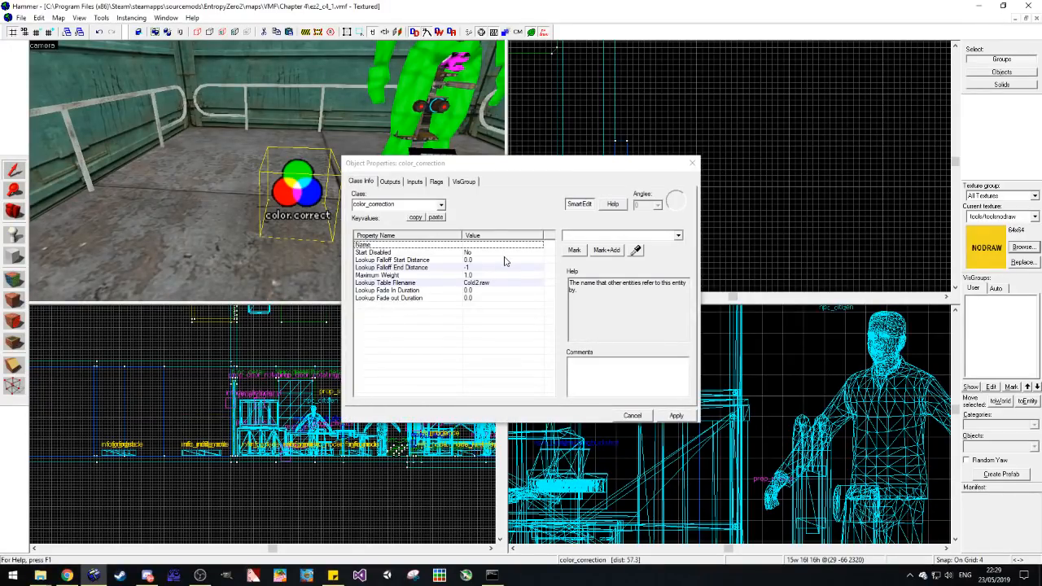
left_click(692, 163)
key("Escape")
key("z")
Step: Place an ambient_generic entity on the elevator's green back wall, above the logic_auto entity
left_click(14, 211)
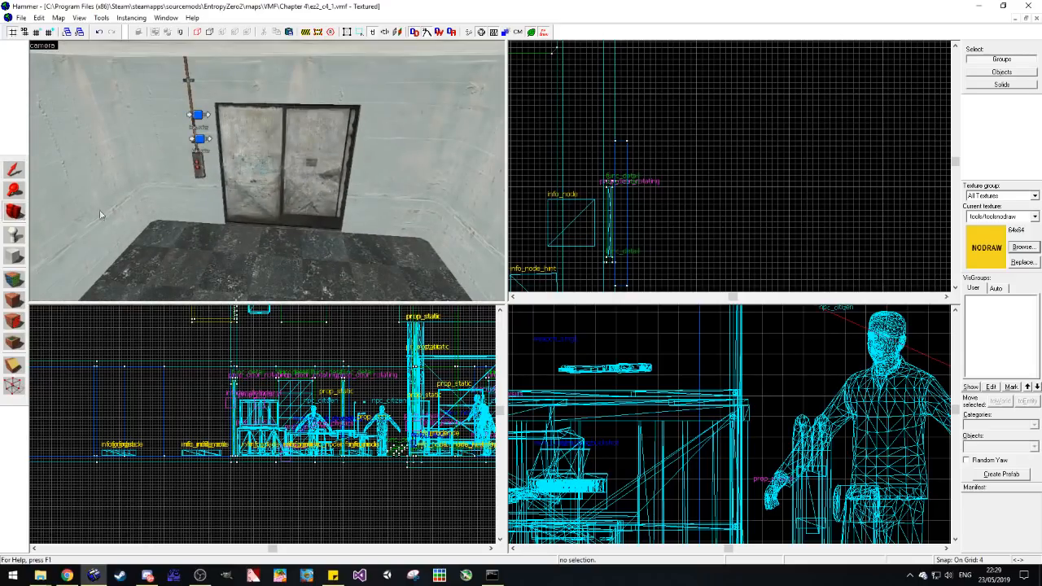
key("z")
key("w")
key("z")
key("z")
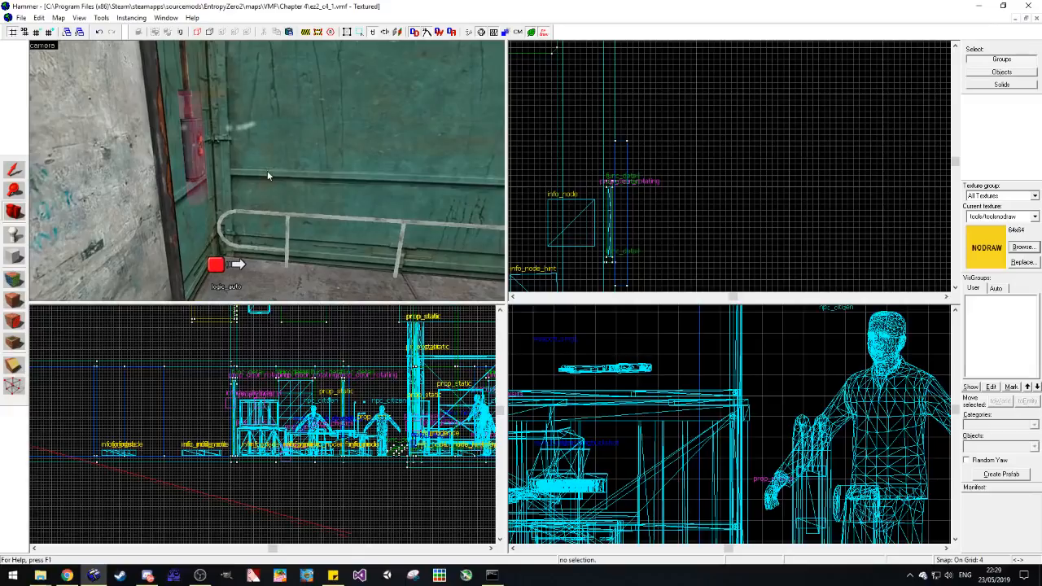
key("s")
key("w")
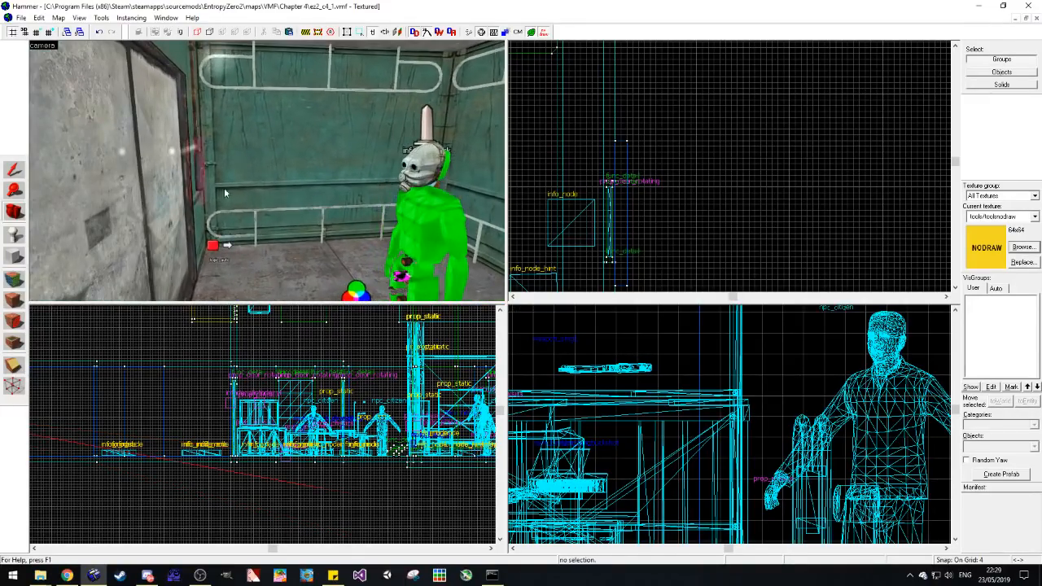
key("z")
left_click(14, 236)
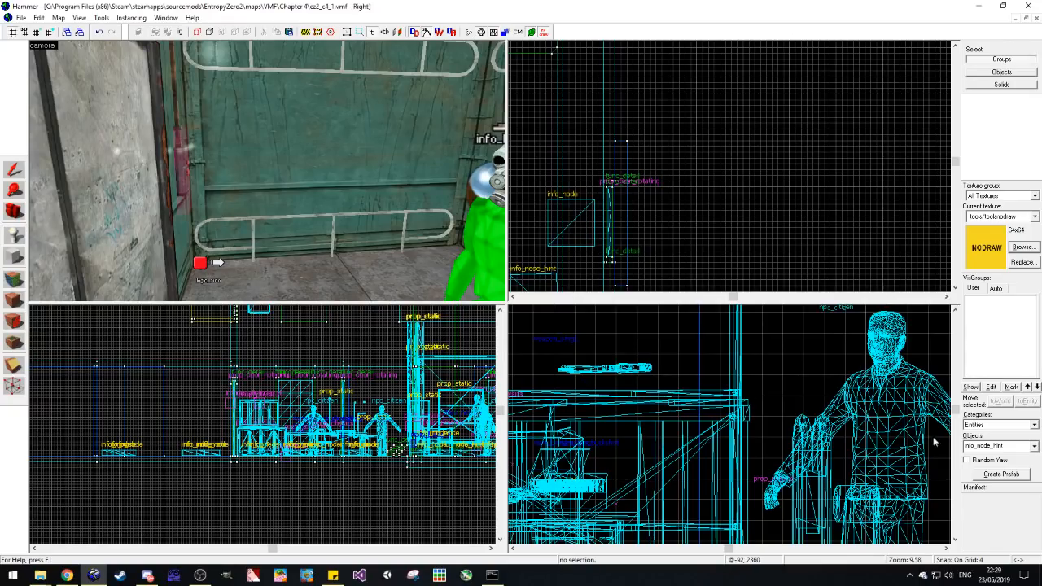
type("amb")
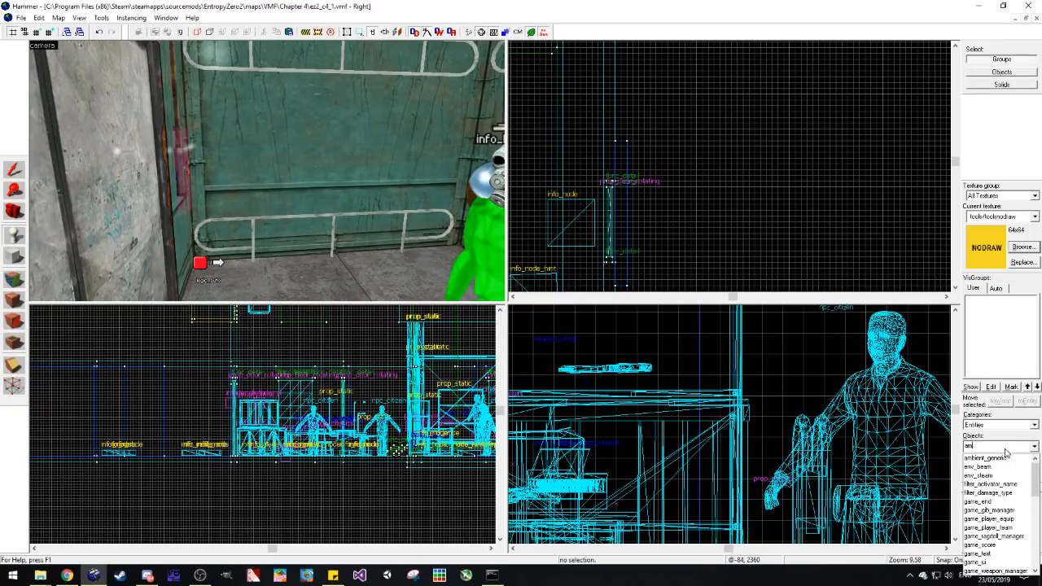
left_click(1000, 458)
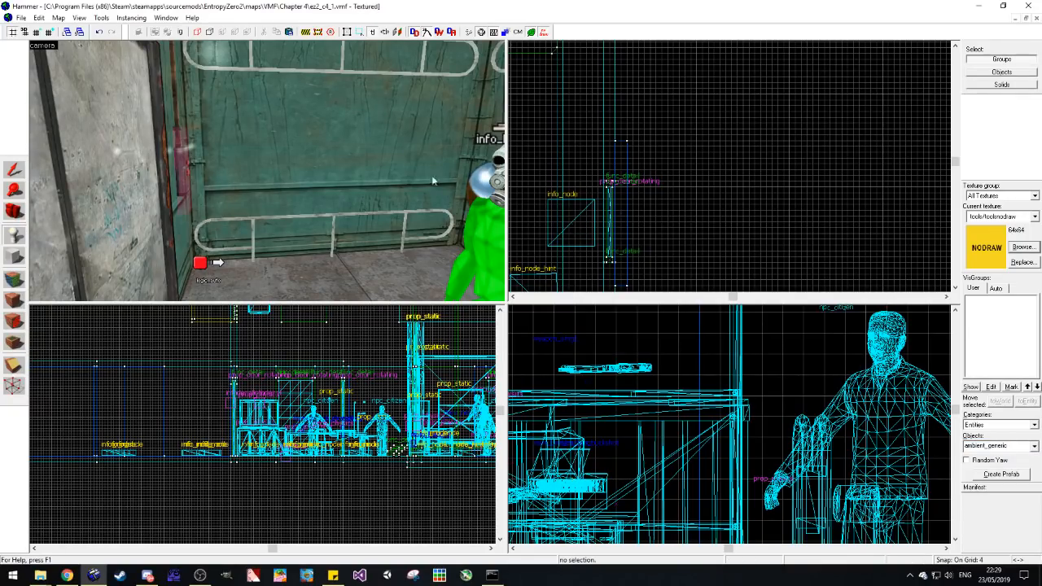
left_click(238, 166)
Step: Name the new ambient_generic entity elv_stop and apply the change
key("alt+Return")
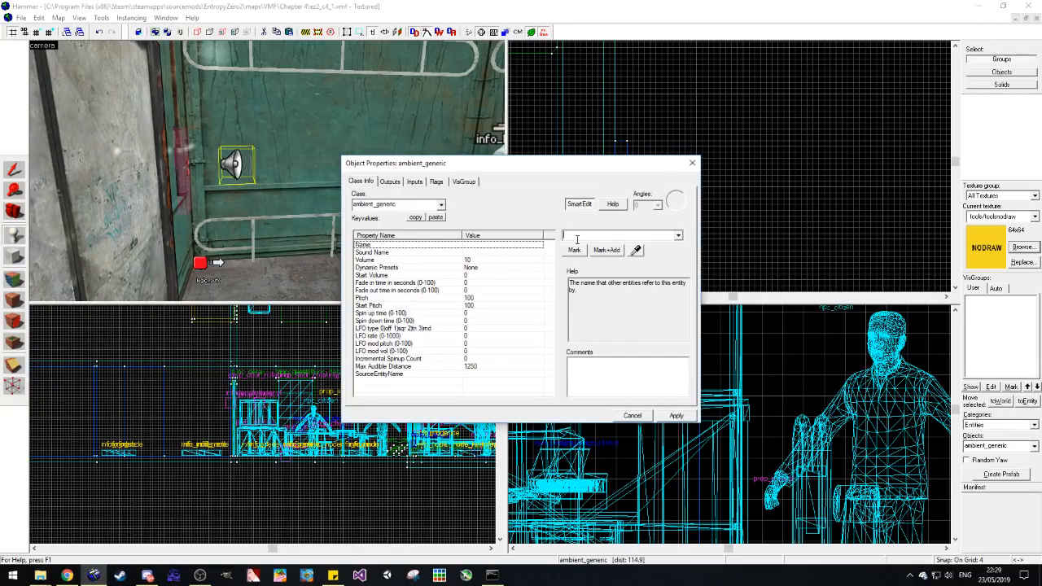
type("elv")
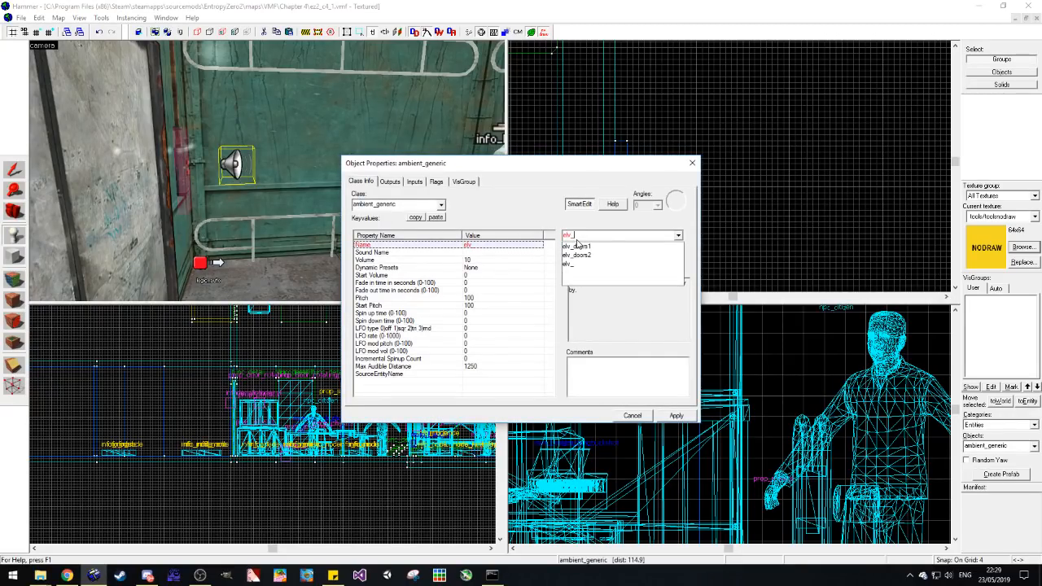
type("_stop")
left_click(574, 246)
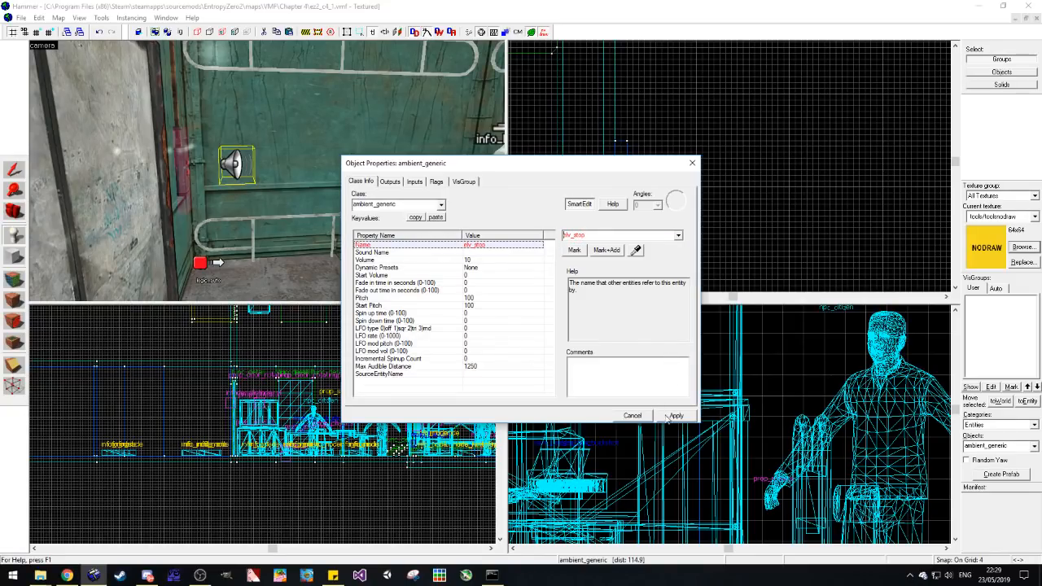
Step: Search the raw sounds for the elv_stop entity with the filters ez2_, _lift and az
left_click(511, 253)
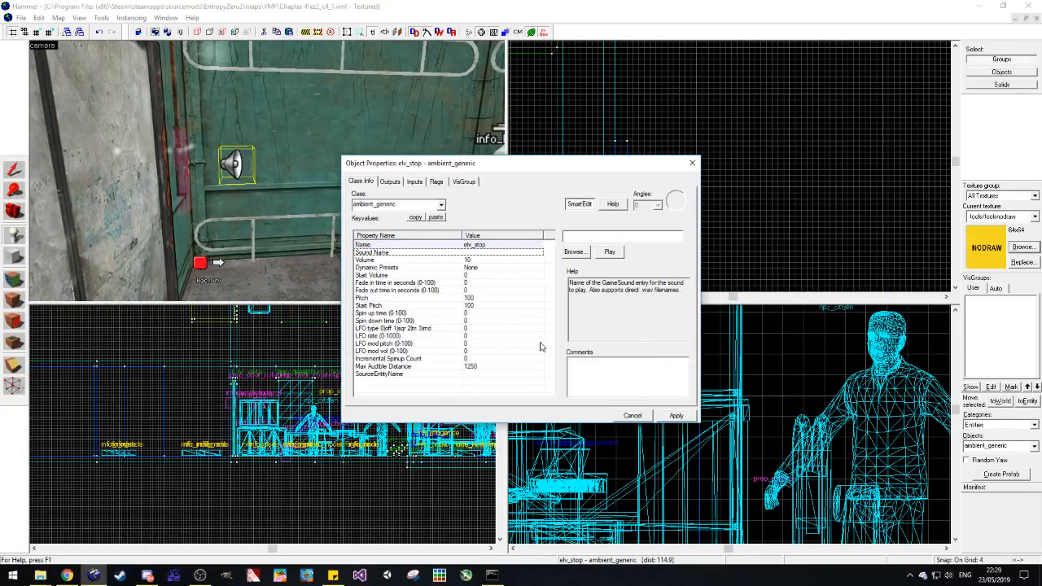
left_click(573, 252)
left_click(606, 435)
left_click(480, 388)
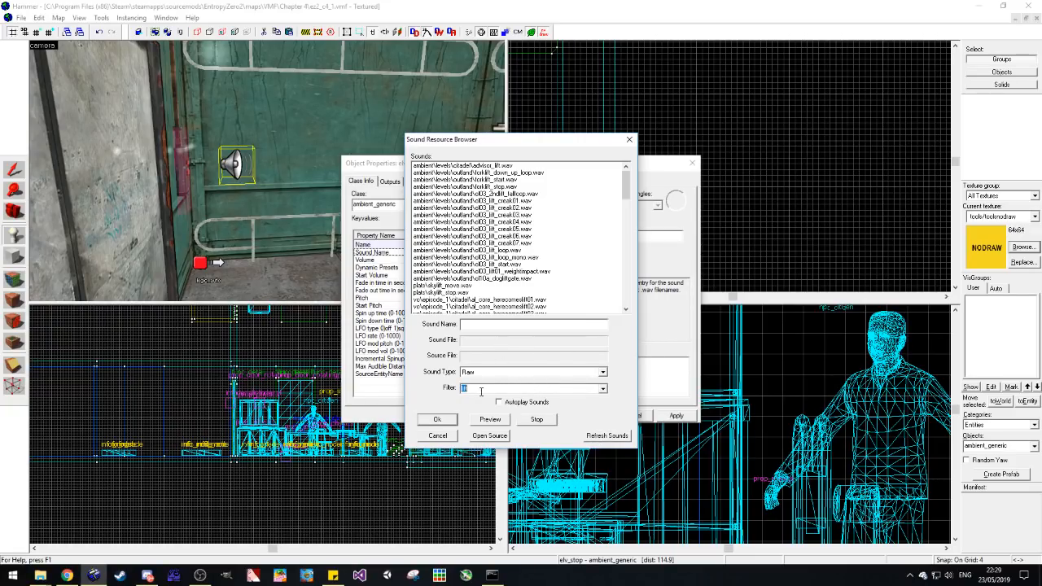
type("ez2_")
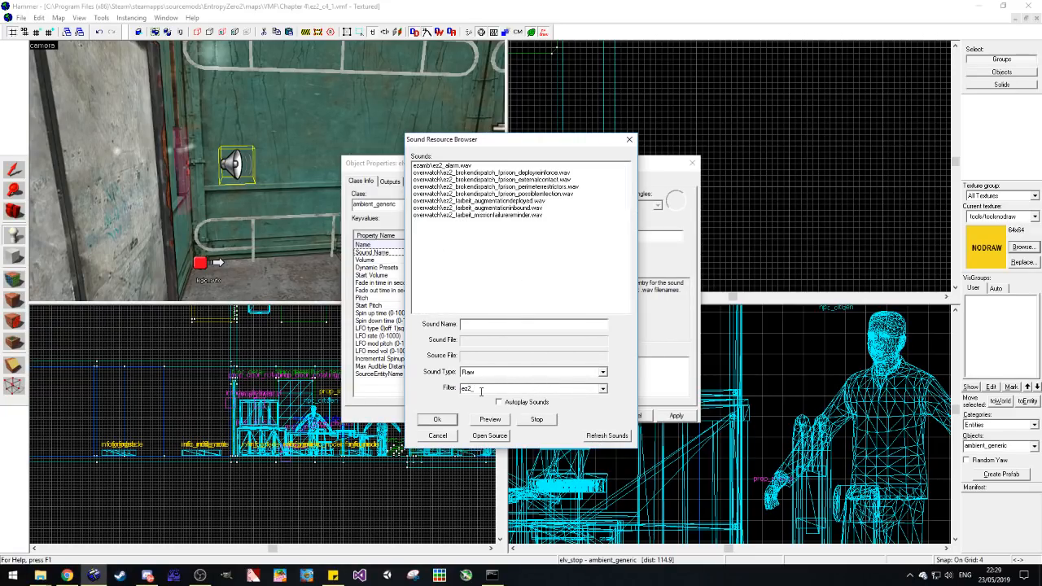
key("BackSpace")
key("BackSpace")
key("BackSpace")
key("BackSpace")
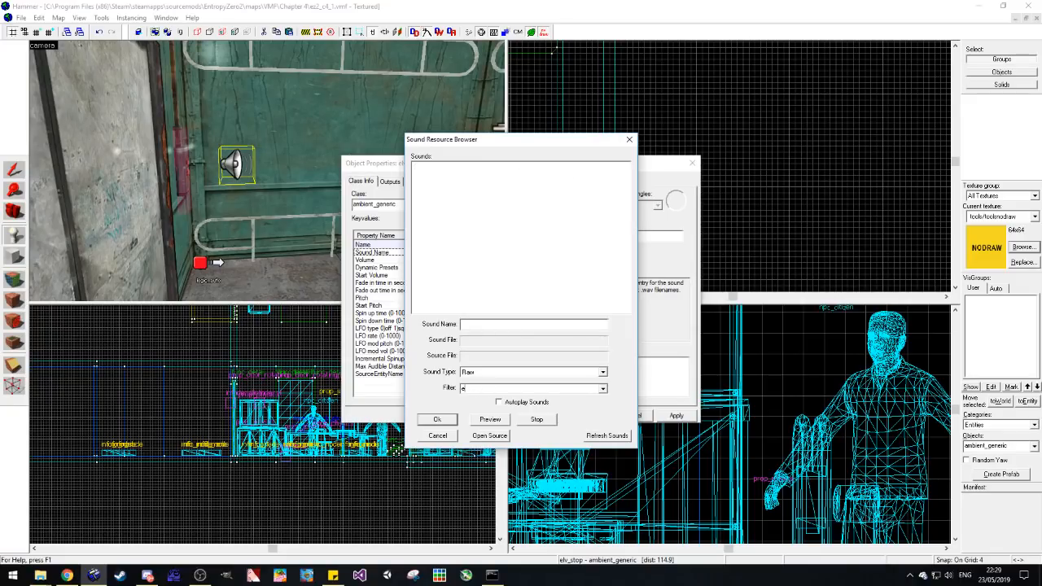
type("_lift")
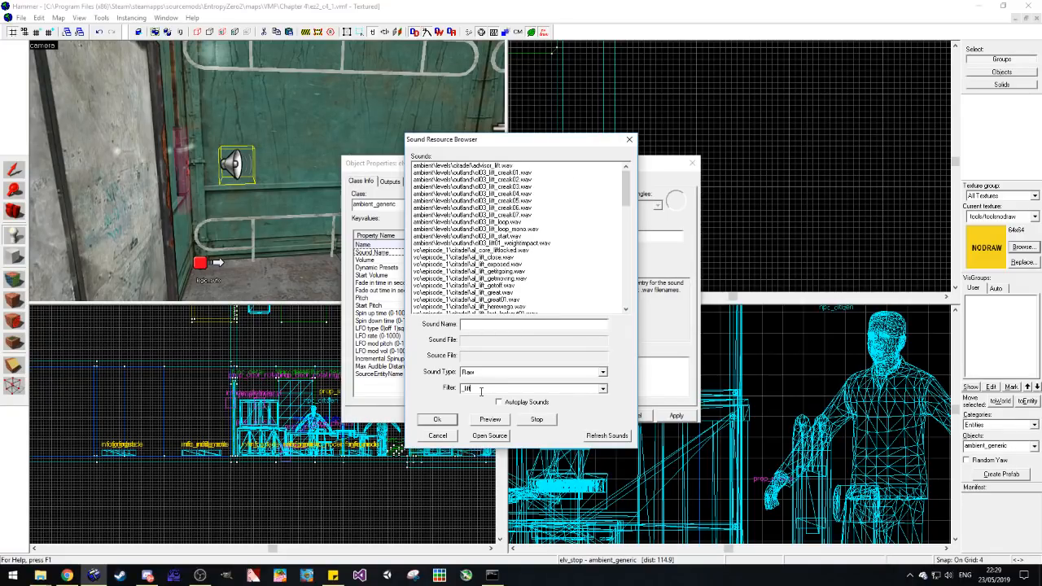
scroll(530, 216, "down", 10)
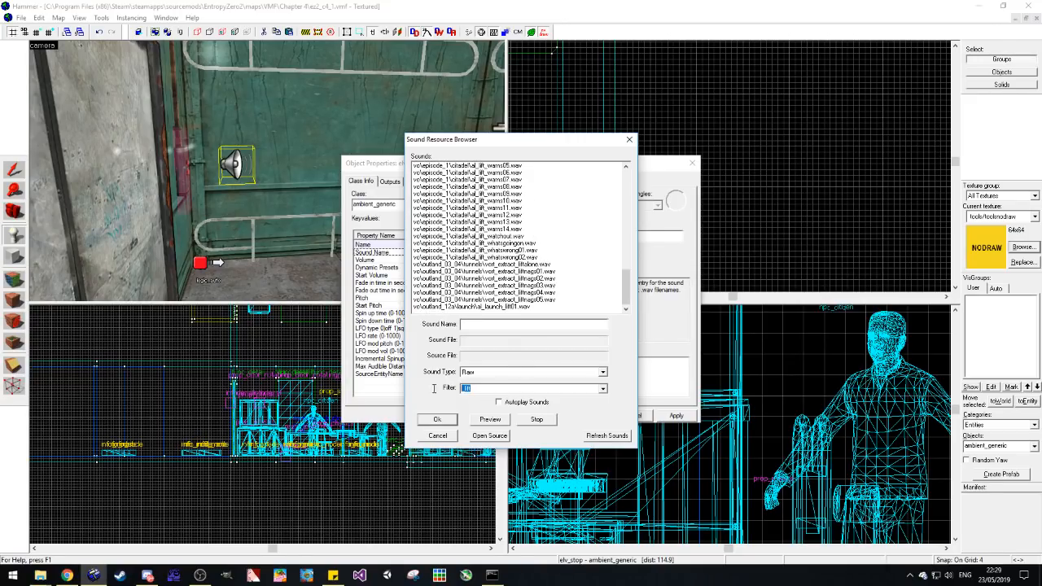
type("az")
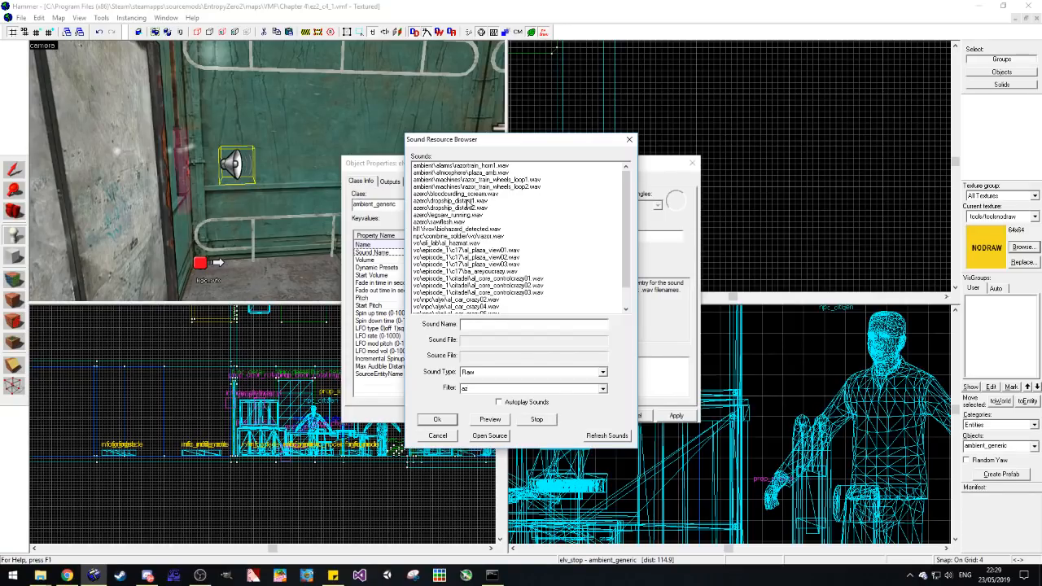
scroll(560, 226, "down", 1)
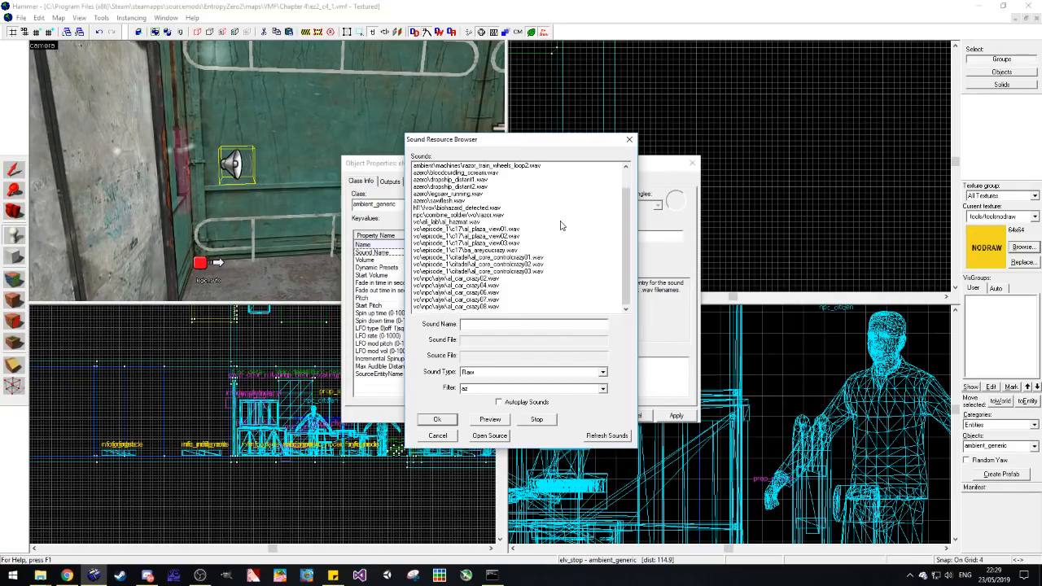
Step: Filter the sounds by ez, assign arbeit_elvstop.wav to the elv_stop entity and toggle its first flag
double_click(464, 389)
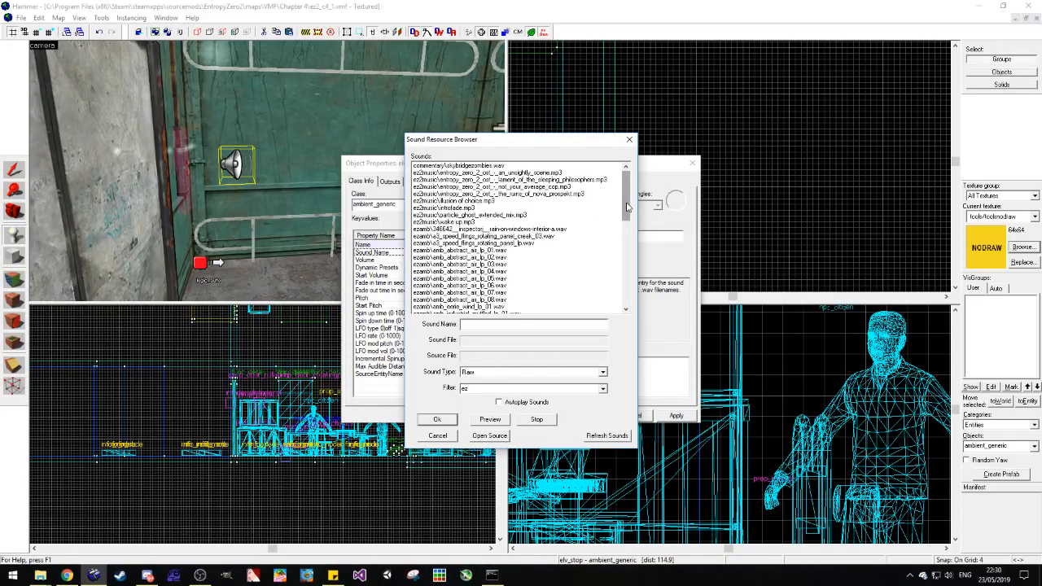
left_click_drag(626, 207, 613, 290)
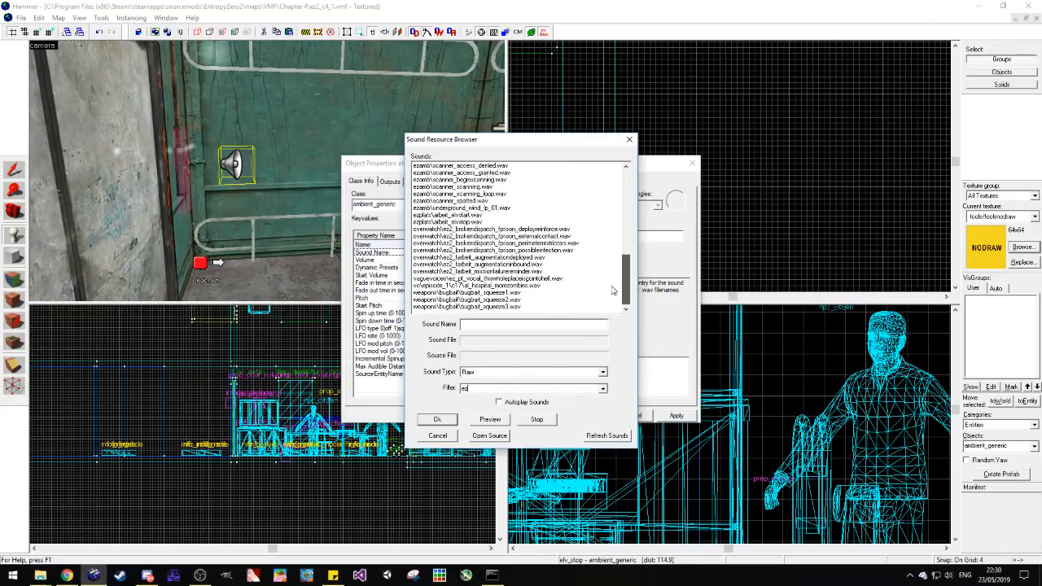
left_click(484, 221)
left_click(443, 419)
left_click(435, 181)
left_click(358, 200)
left_click(691, 162)
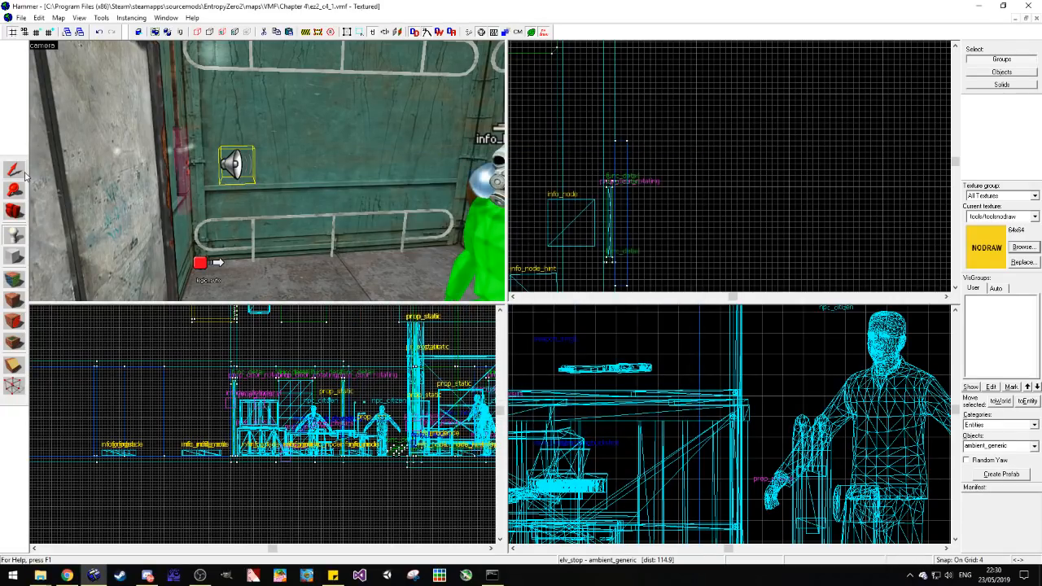
key("Escape")
Step: Place an env_shake entity beside the sound entity on the elevator wall and name it shakey
left_click(14, 235)
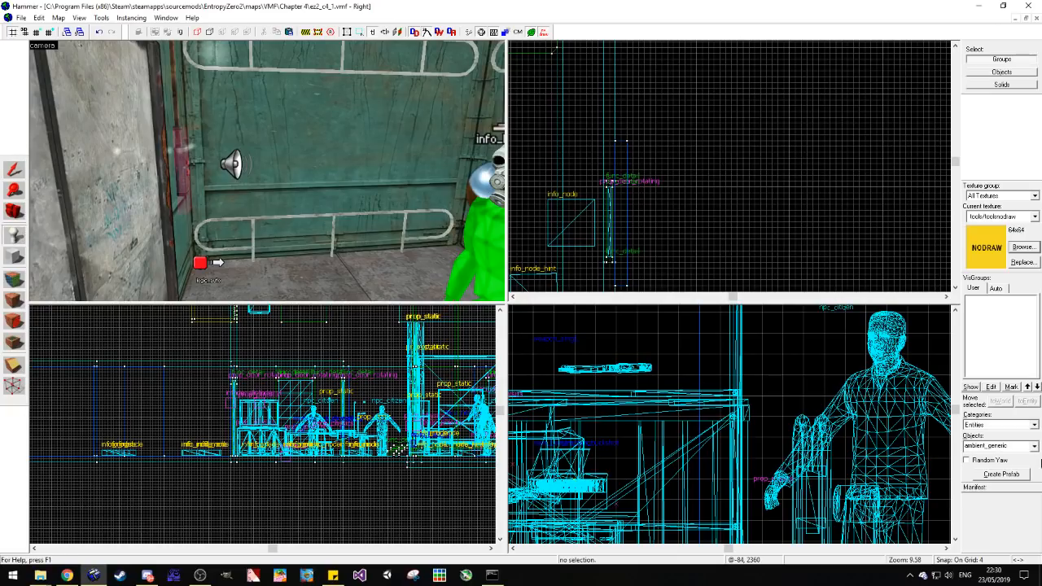
left_click(1007, 446)
type("env_sh")
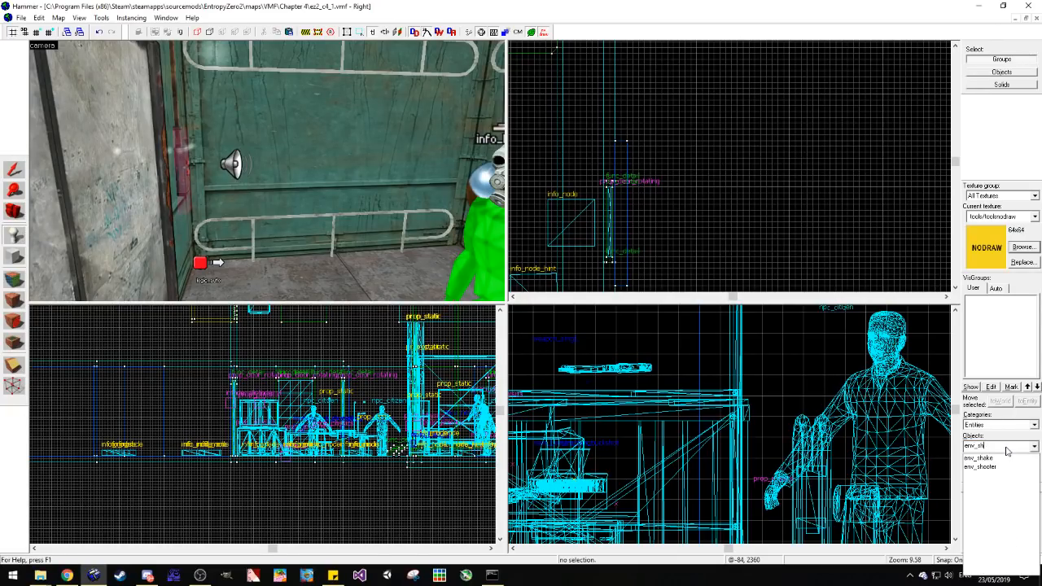
left_click(996, 459)
left_click(277, 166)
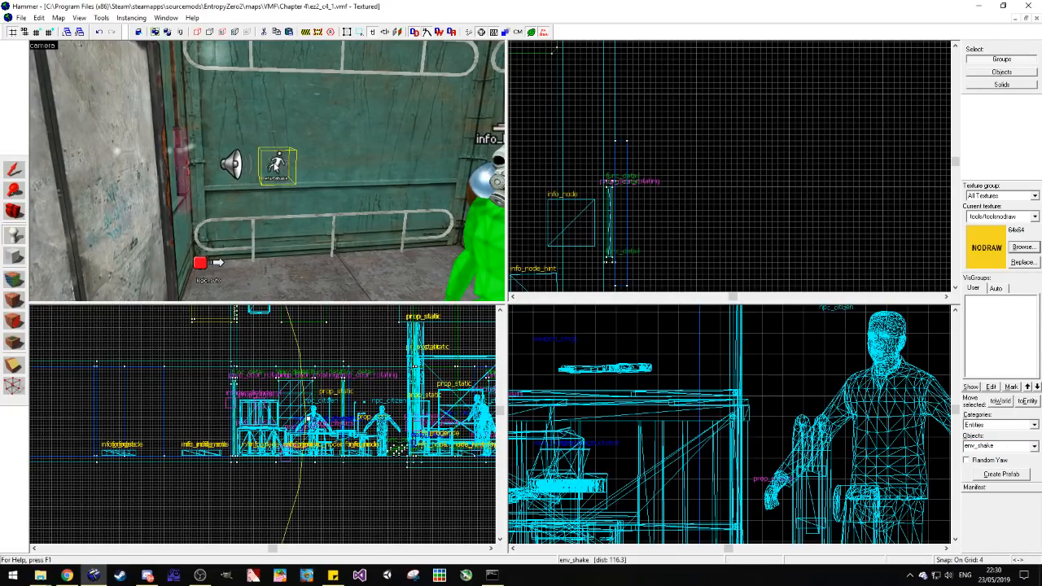
key("alt+Return")
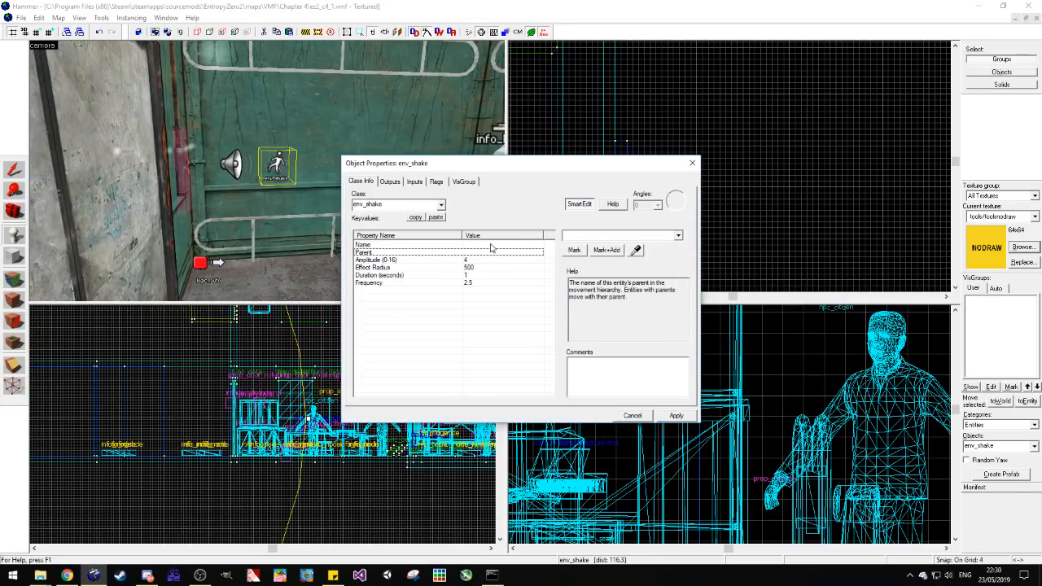
left_click(594, 236)
type("shak")
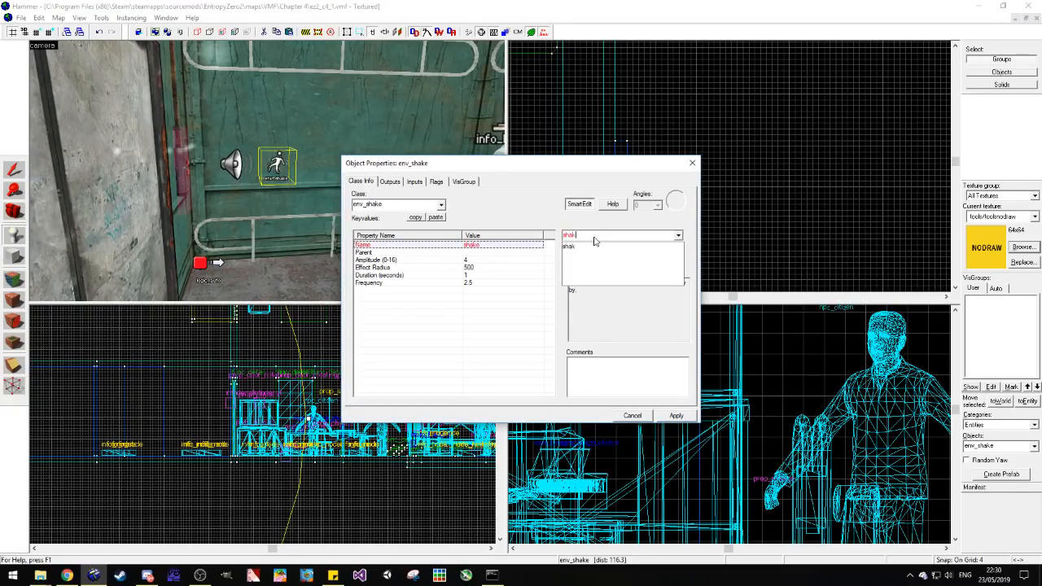
left_click(668, 415)
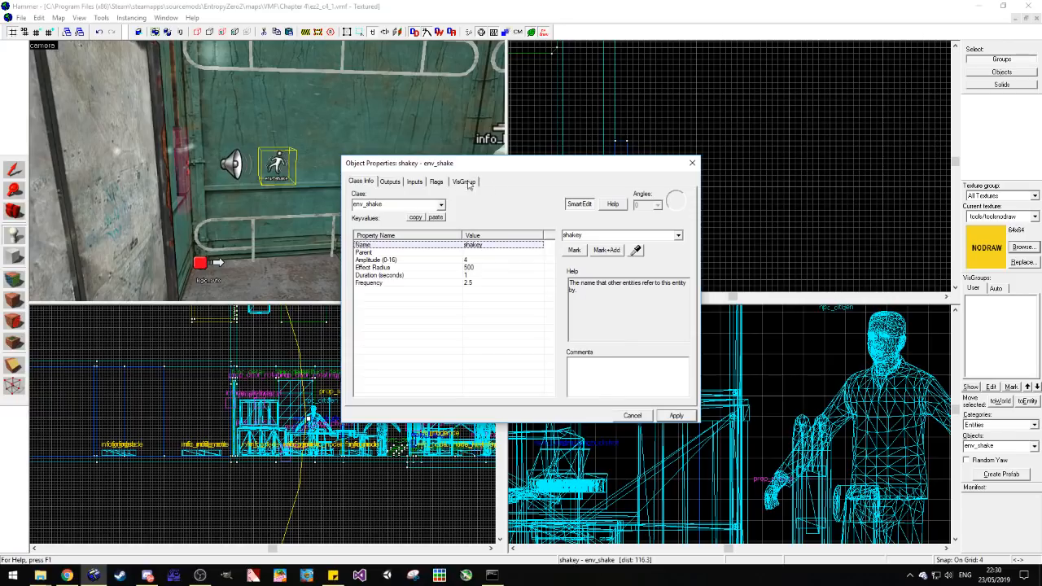
Step: Toggle the first flag of the shakey entity and open its Duration (seconds) value for editing
left_click(439, 183)
left_click(357, 199)
left_click(362, 182)
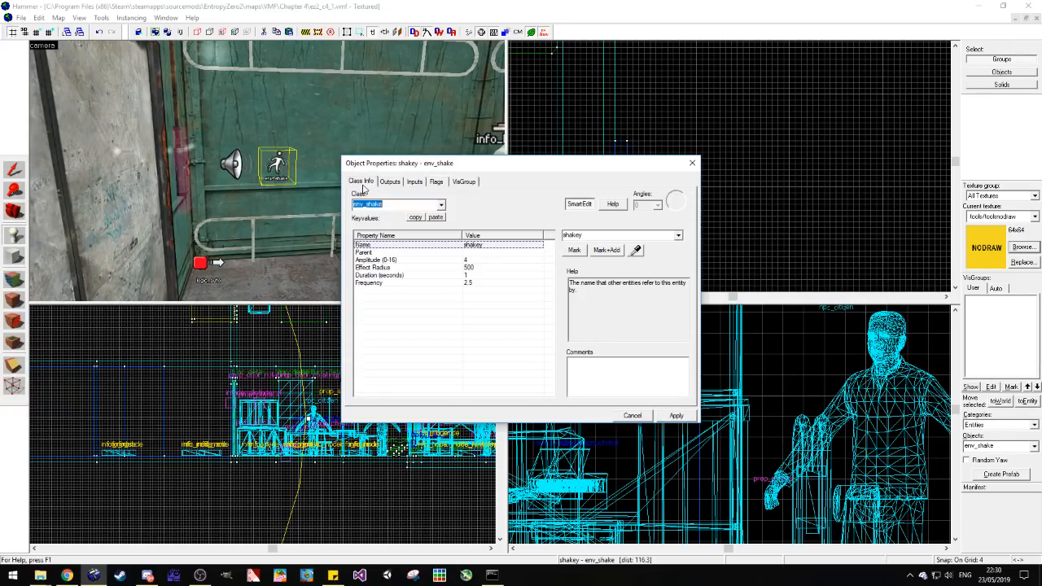
left_click(479, 275)
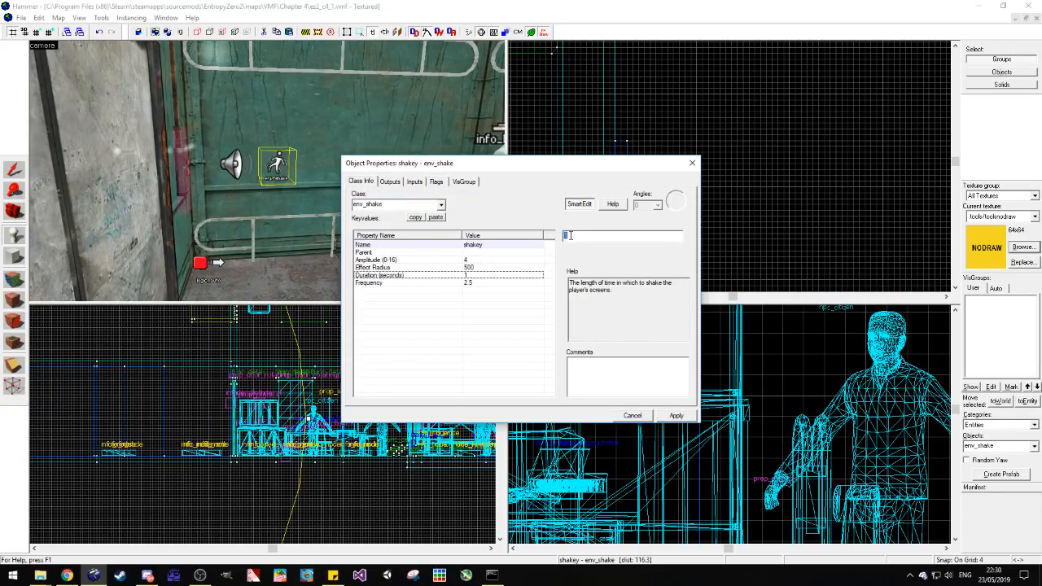
Step: Add an OnMapSpawn output to the elevator's logic_auto that sends PlaySound to elv_stop
left_click(201, 263)
left_click(390, 182)
left_click(422, 398)
left_click(552, 318)
left_click(543, 342)
left_click(567, 332)
left_click(232, 165)
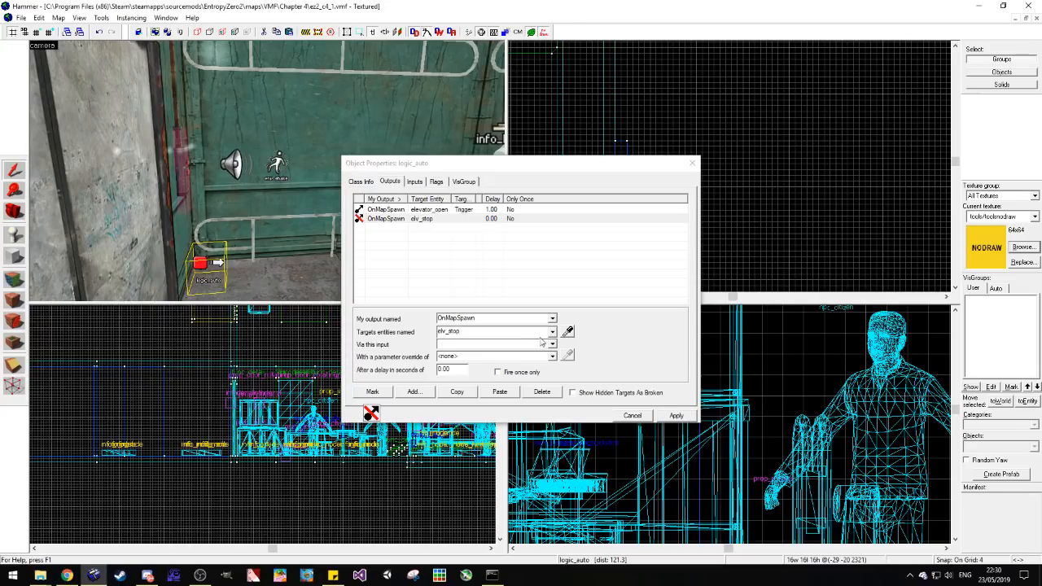
left_click(553, 344)
left_click_drag(553, 361, 544, 393)
left_click(489, 379)
Step: Add another OnMapSpawn output to the logic_auto that sends StartShake to shakey, and close its properties
left_click(414, 392)
left_click(553, 318)
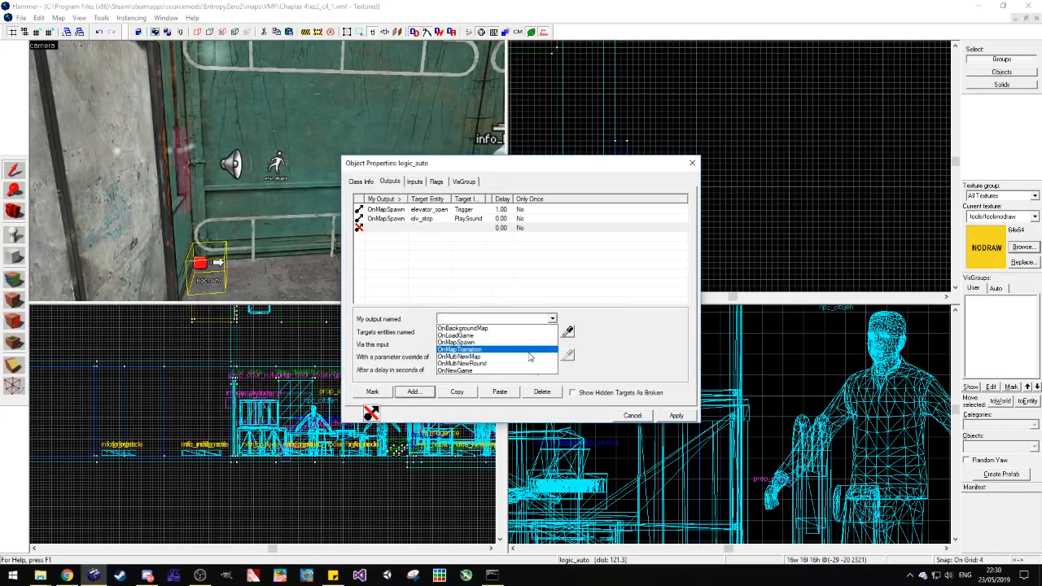
left_click(551, 343)
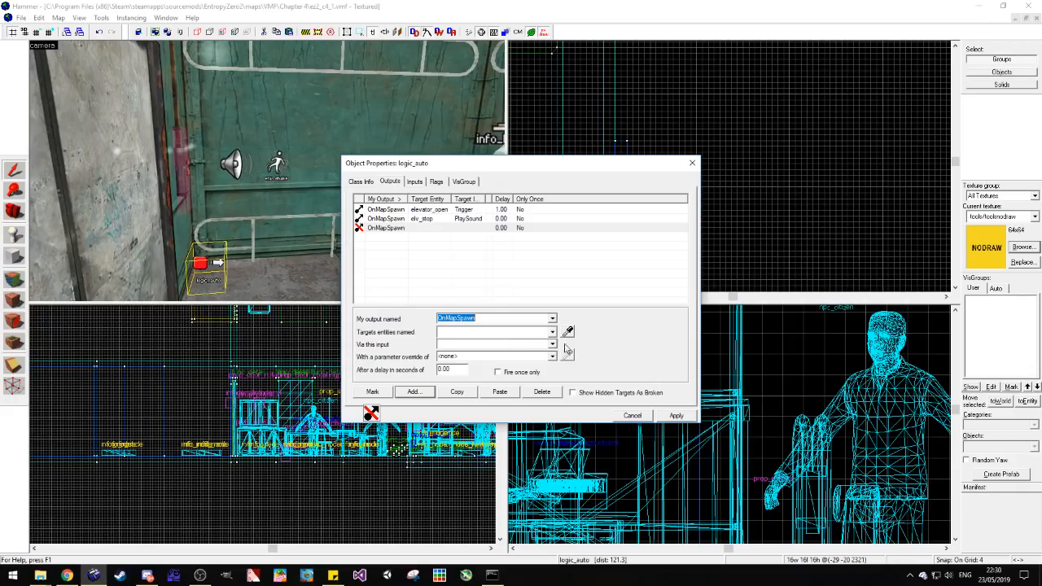
left_click(567, 331)
left_click(277, 163)
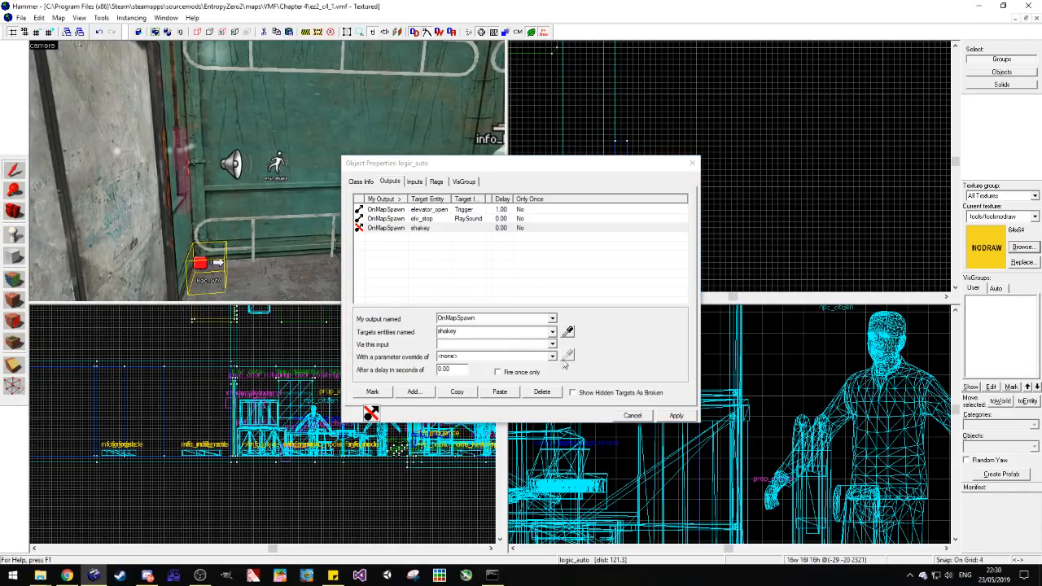
left_click(552, 344)
left_click(480, 388)
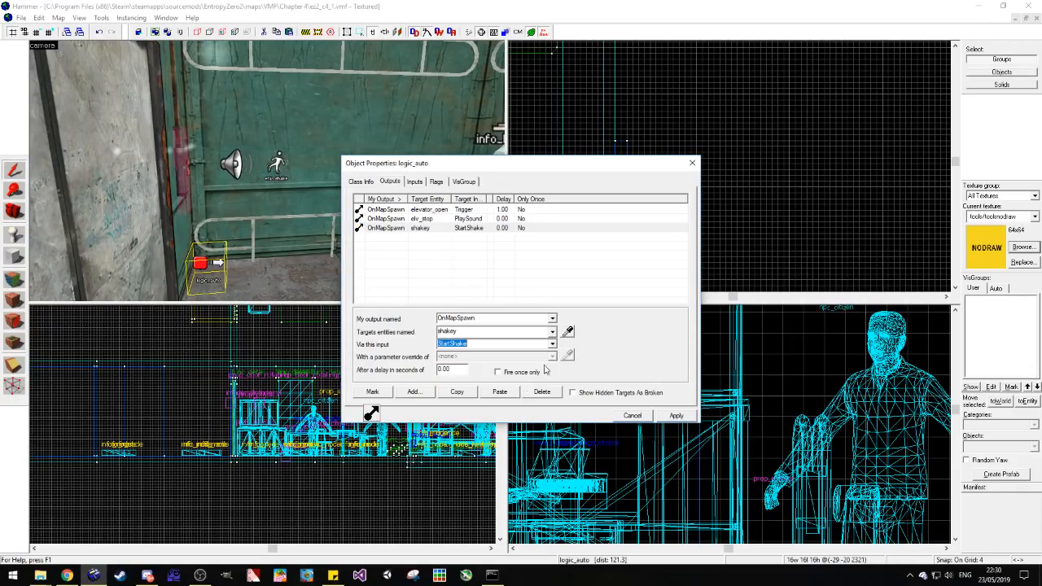
left_click(675, 127)
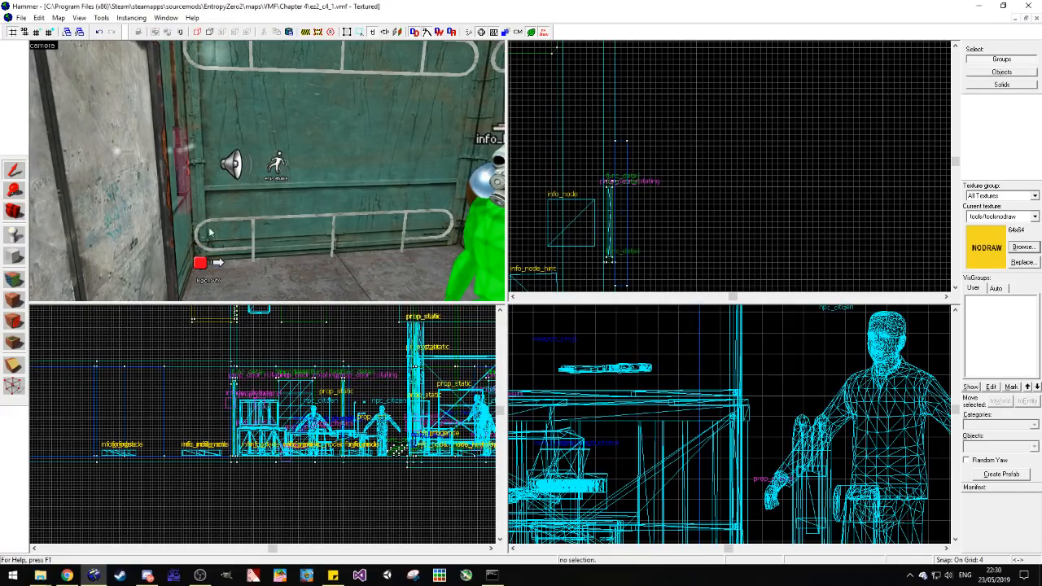
Step: Check the Sound Name property of the elv_stop ambient_generic on the elevator wall, and close its properties
left_click(14, 212)
left_click_drag(73, 218, 101, 223)
mouse_move(39, 575)
mouse_move(135, 534)
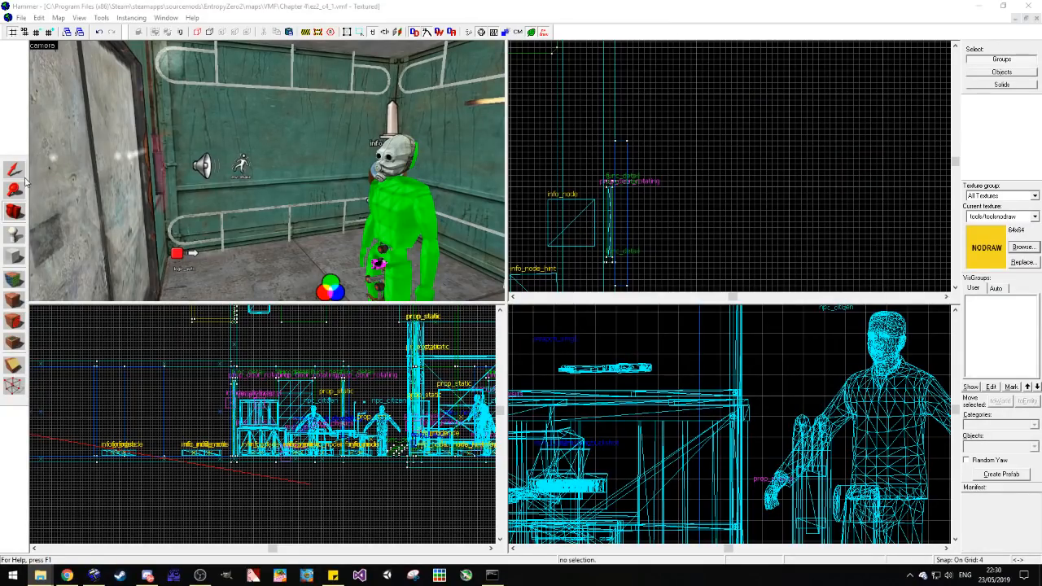
double_click(202, 166)
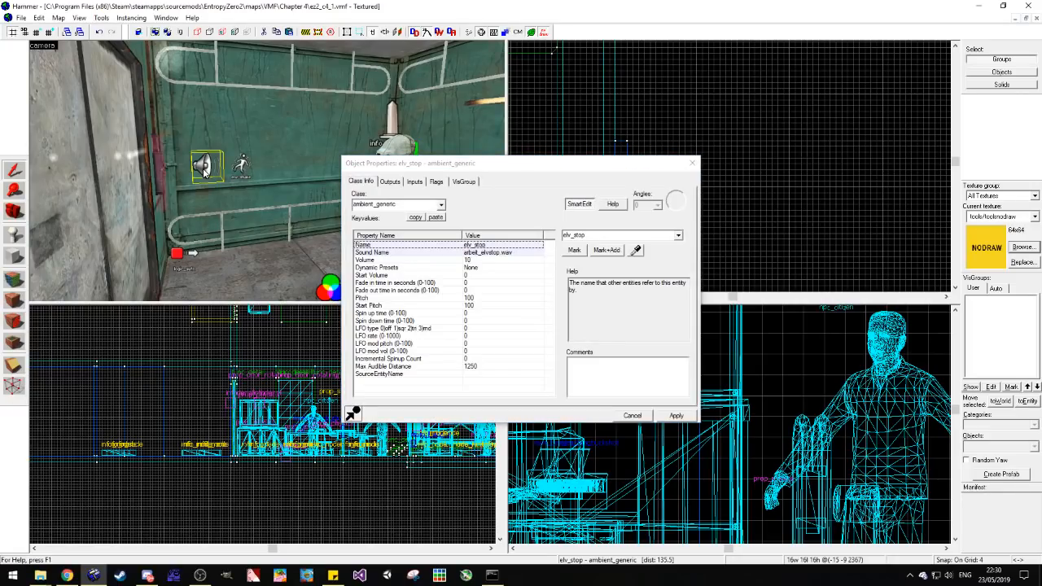
left_click(501, 253)
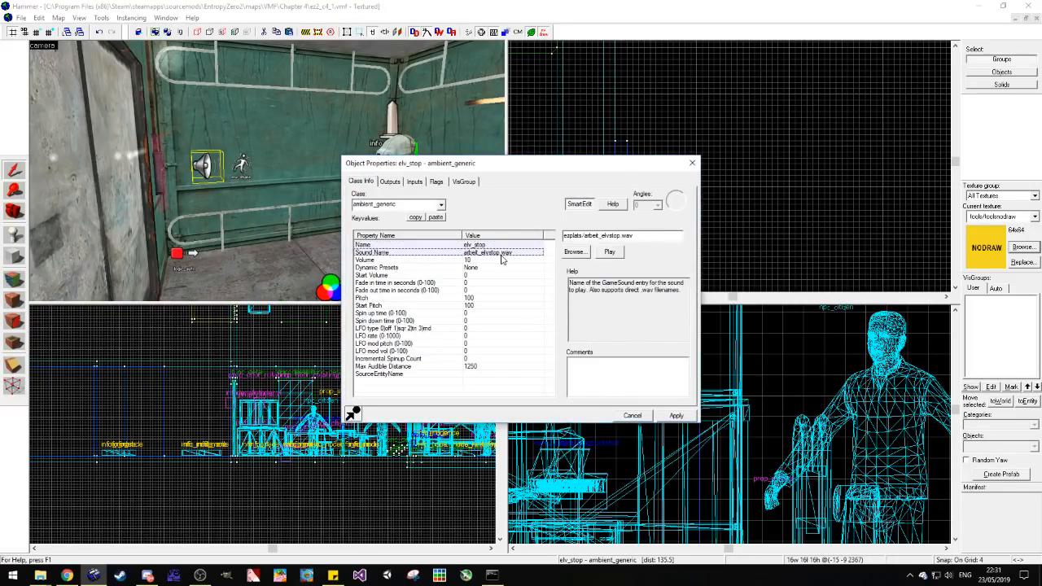
left_click(692, 163)
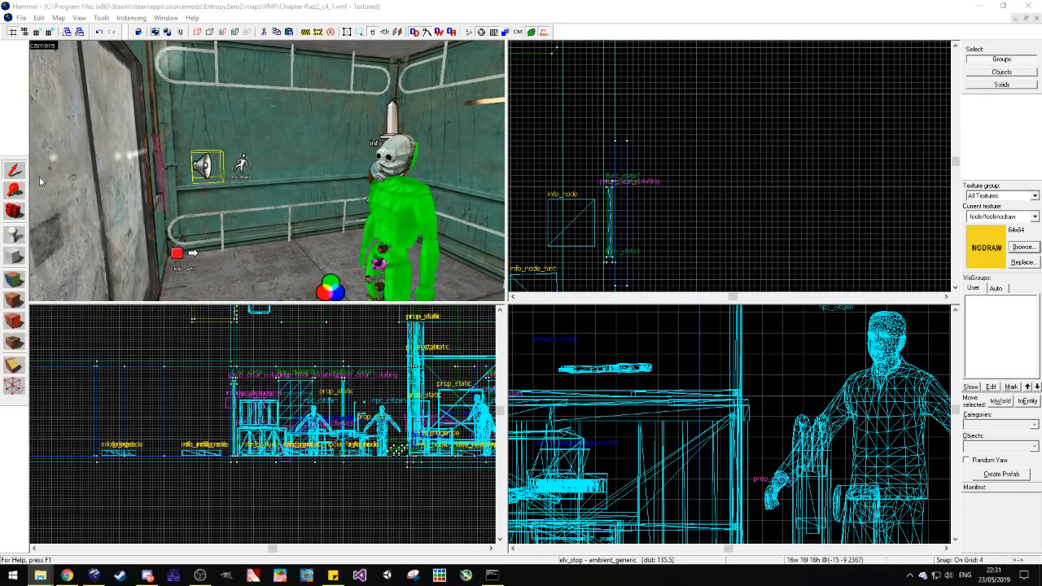
Step: Set the delay of the logic_auto's OnMapSpawn output that triggers elevator_open to 15 seconds
left_click(178, 253)
key("alt+Return")
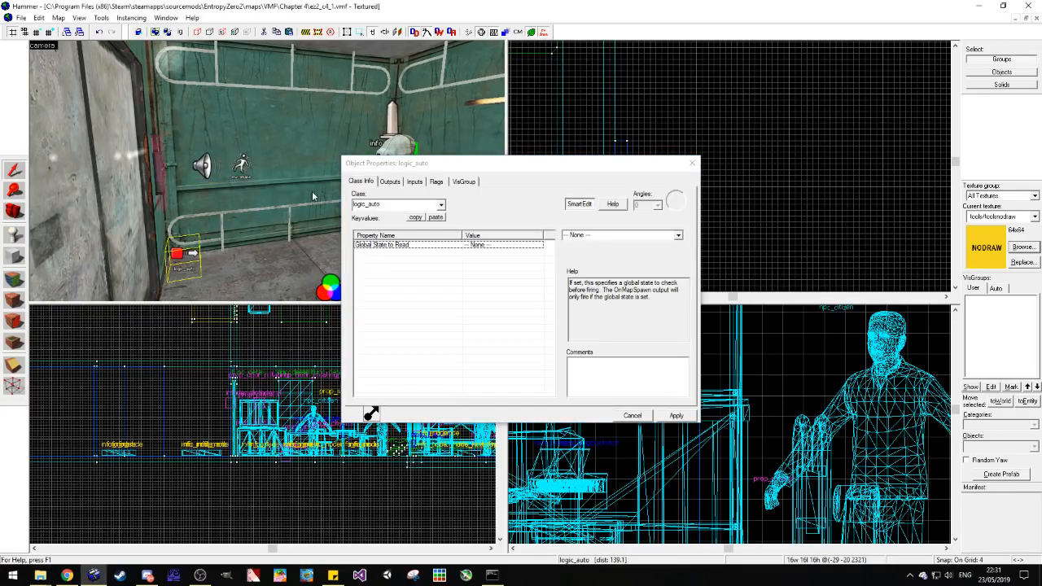
left_click(389, 182)
left_click(498, 229)
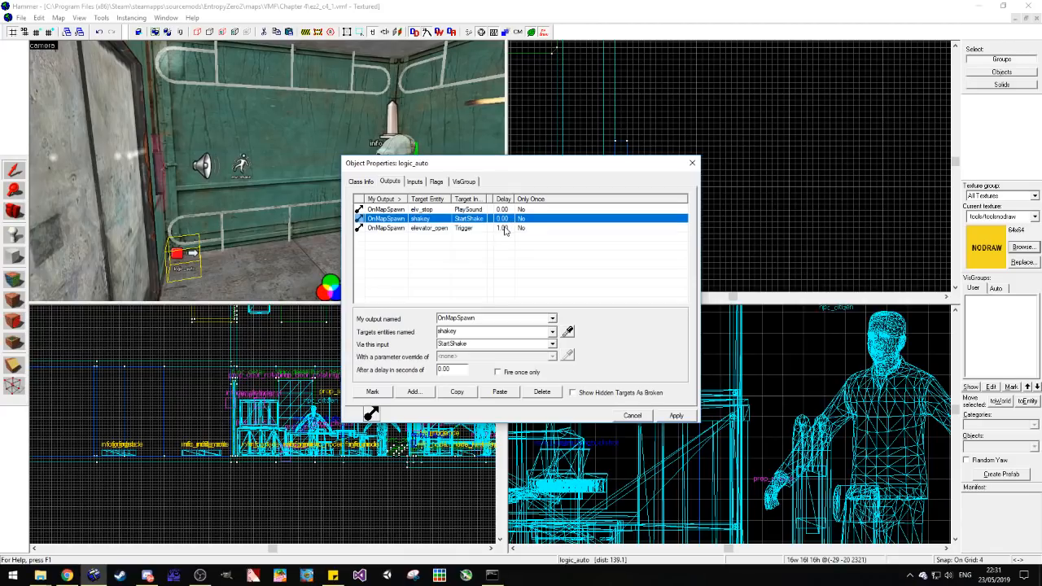
left_click_drag(462, 376, 442, 372)
type("15")
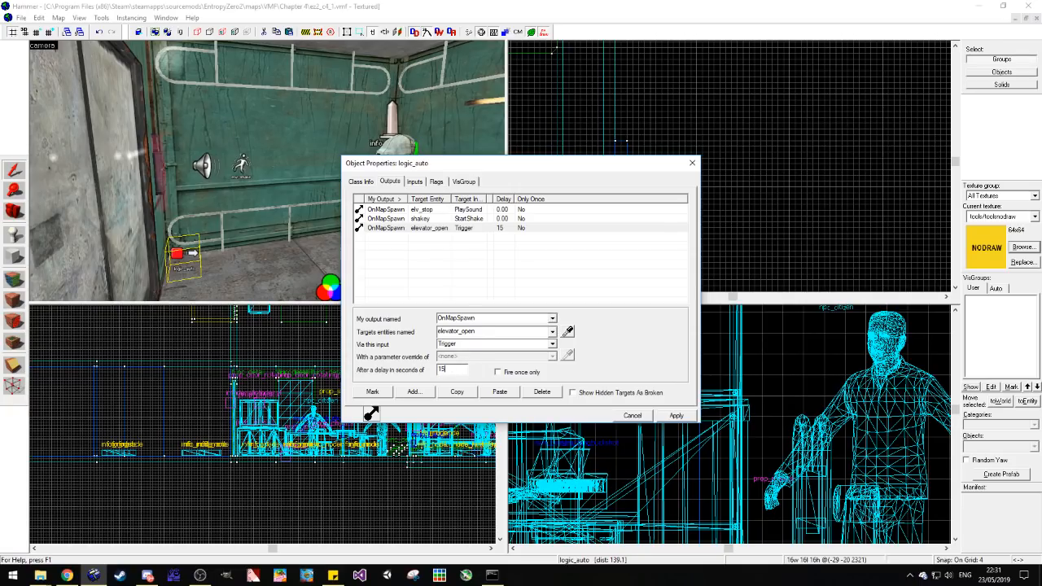
left_click(529, 228)
left_click(457, 392)
left_click(499, 392)
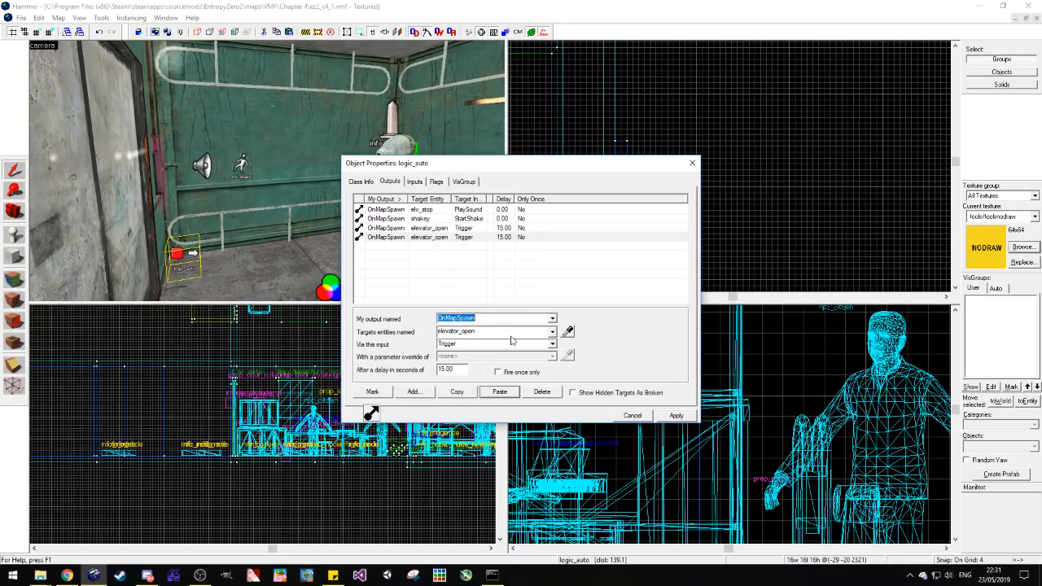
left_click(492, 220)
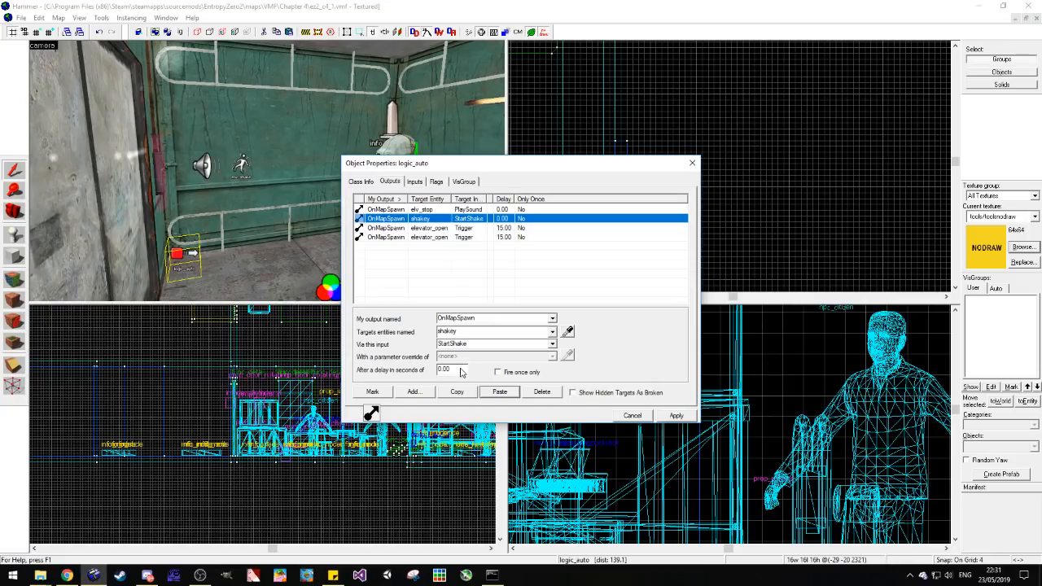
left_click_drag(461, 371, 438, 373)
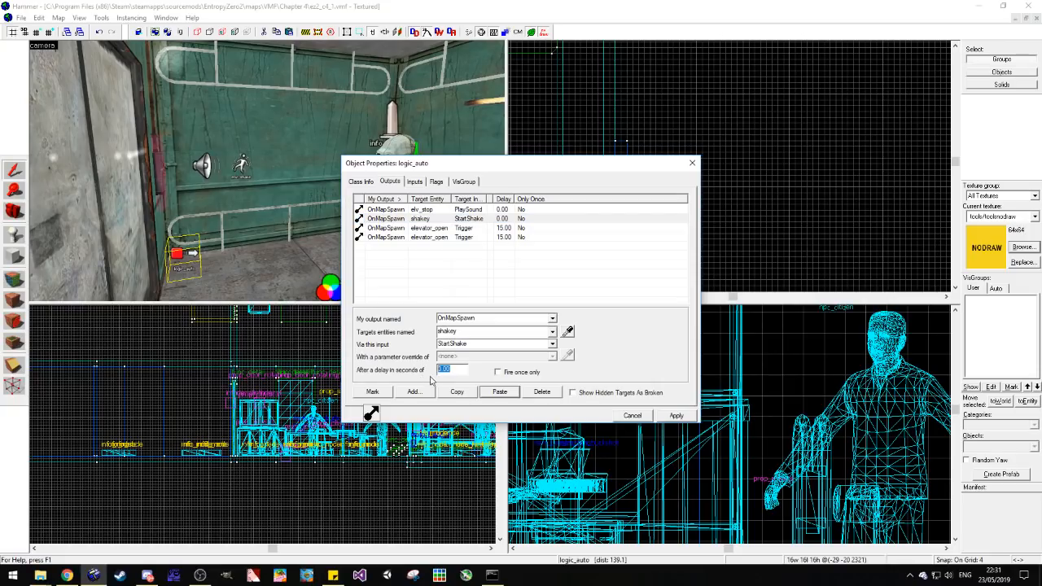
left_click(516, 237)
left_click(541, 391)
Step: Duplicate the logic_auto's shakey StartShake output with a 3-second delay, apply the change and close the properties
left_click(470, 220)
left_click(499, 391)
left_click_drag(458, 369, 437, 371)
type("3")
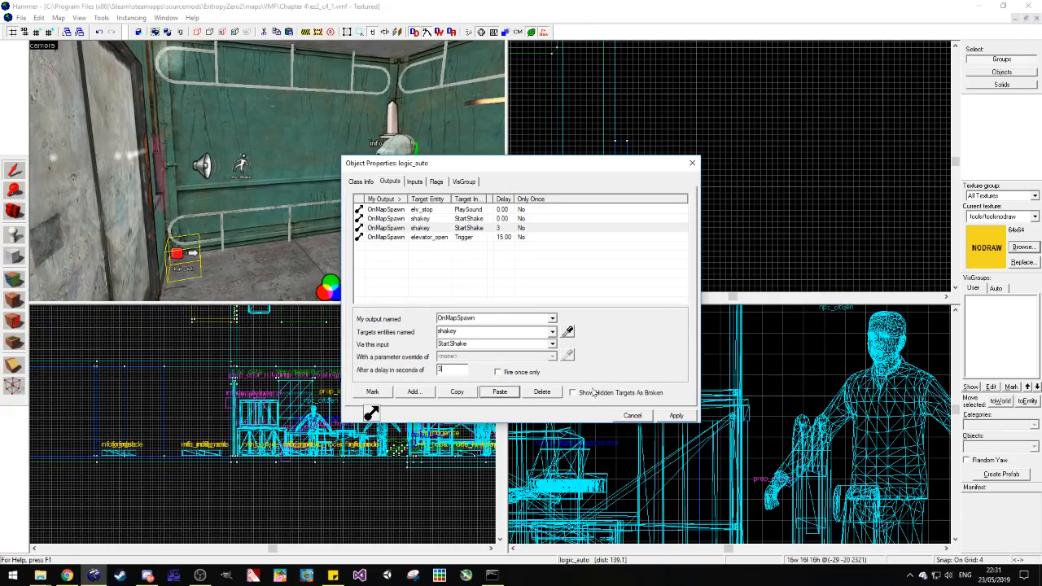
left_click(675, 416)
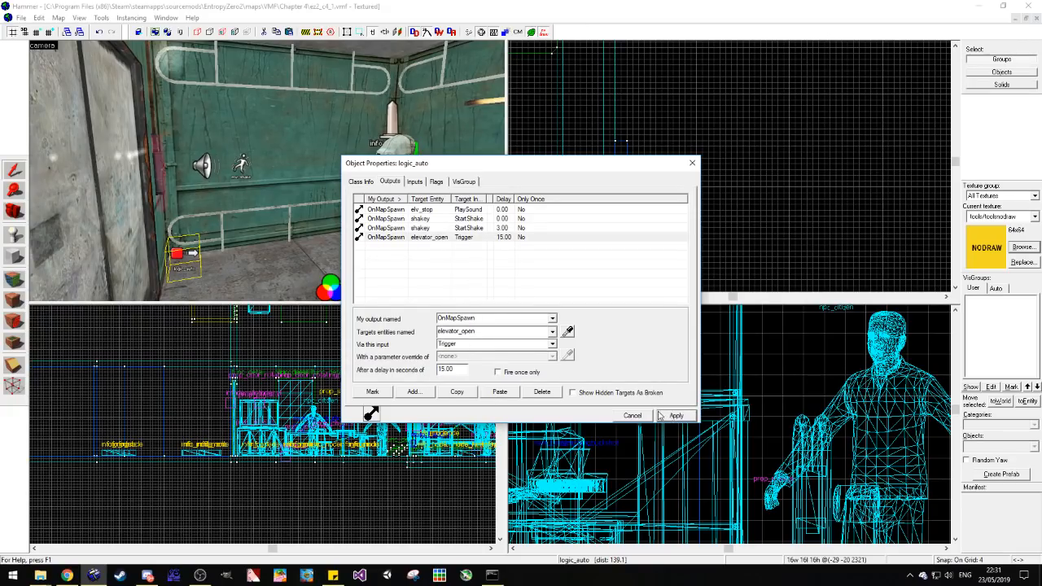
left_click(691, 162)
Step: Examine the concrete corridor area outside the elevator, including the wall around the blue door
left_click(6, 218)
left_click_drag(244, 174, 267, 171)
key("w")
key("w")
key("w")
key("w")
key("w")
key("w")
key("z")
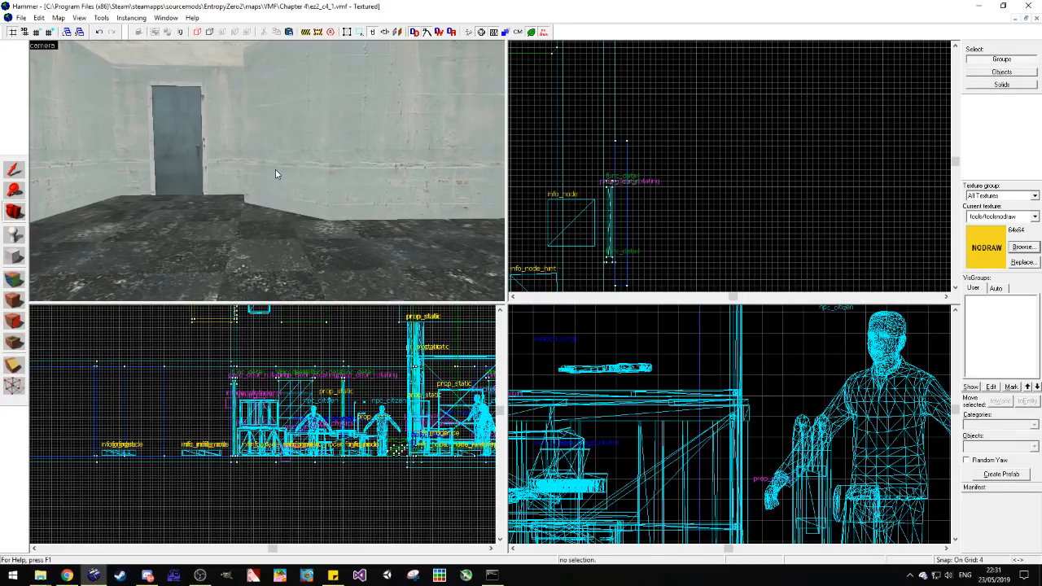
left_click(68, 575)
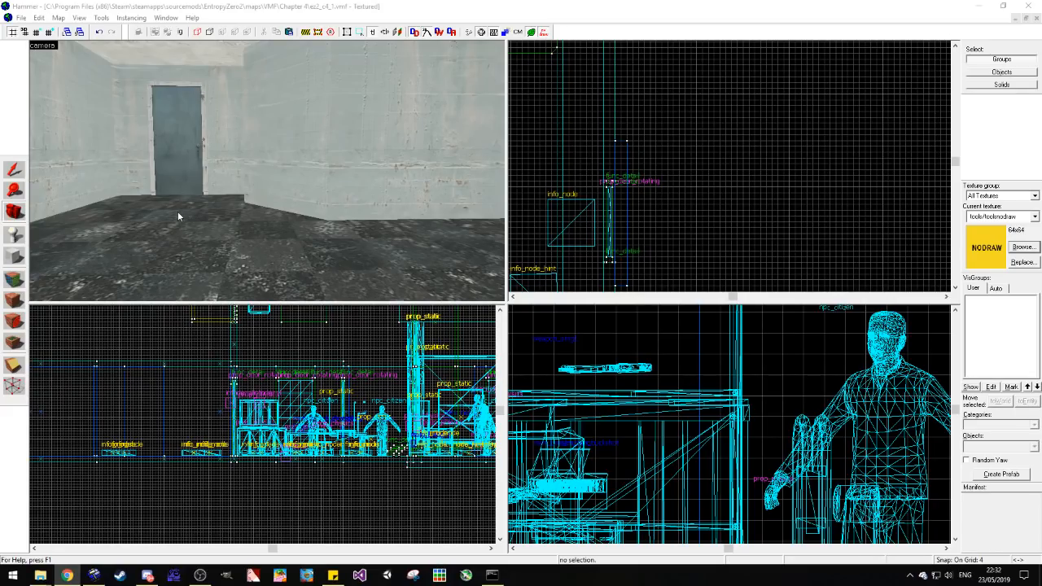
left_click(139, 217)
Step: Examine the ceiling, upper walls and corners of the rusty-walled room with the chain-link fences
key("z")
key("w")
key("w")
key("z")
key("w")
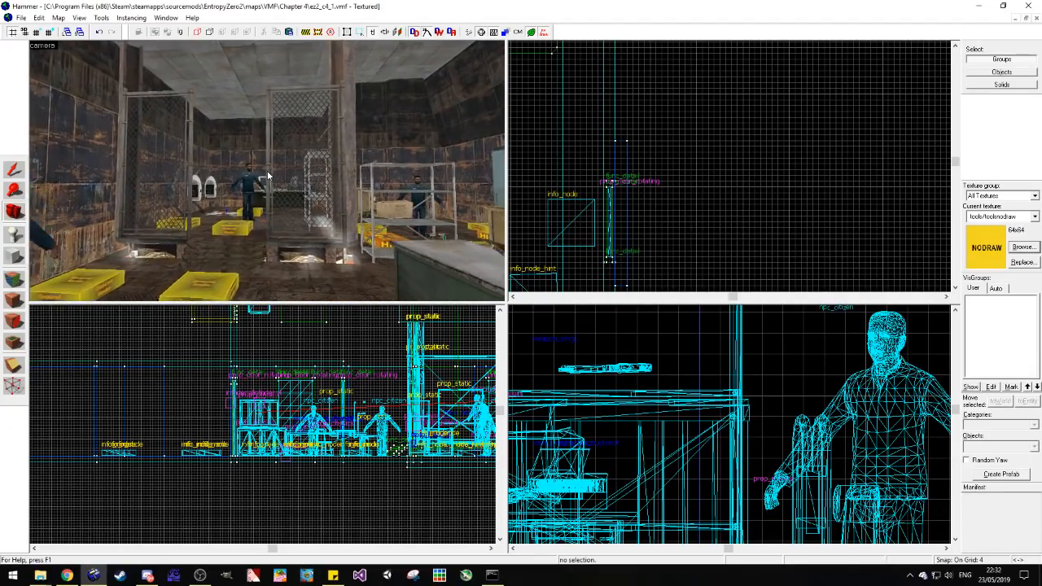
key("z")
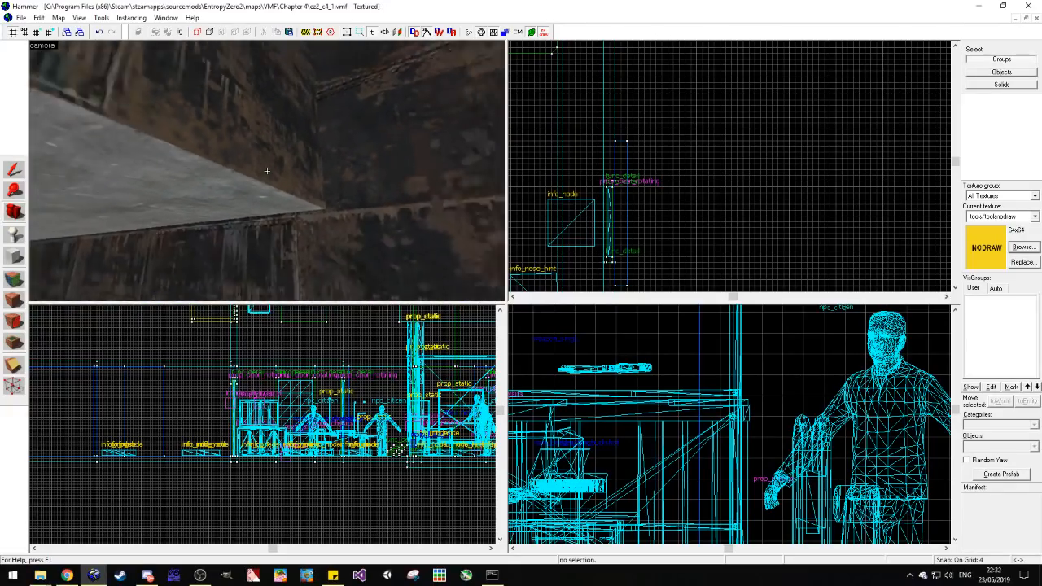
key("w")
key("w")
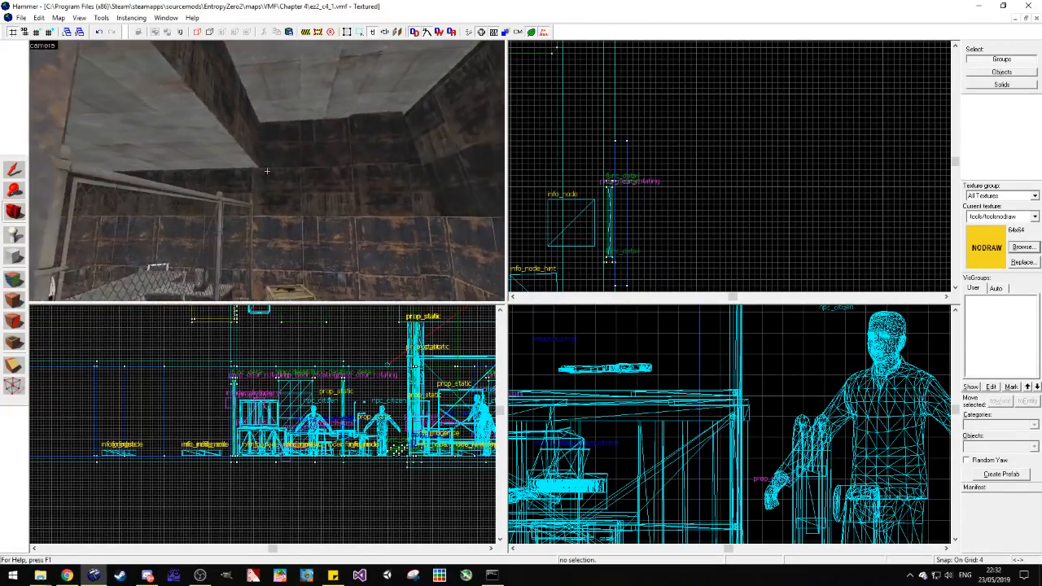
key("w")
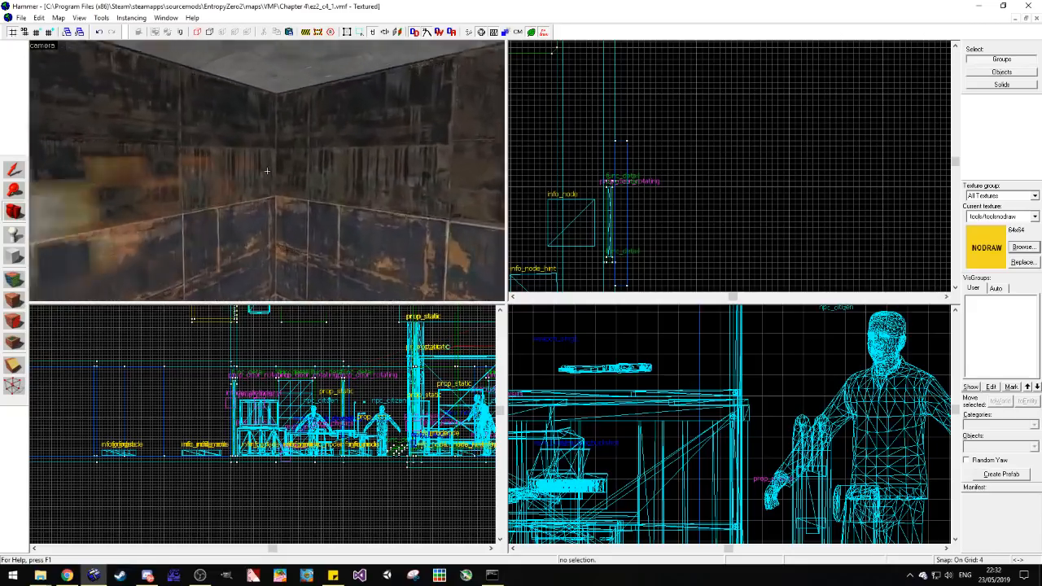
key("w")
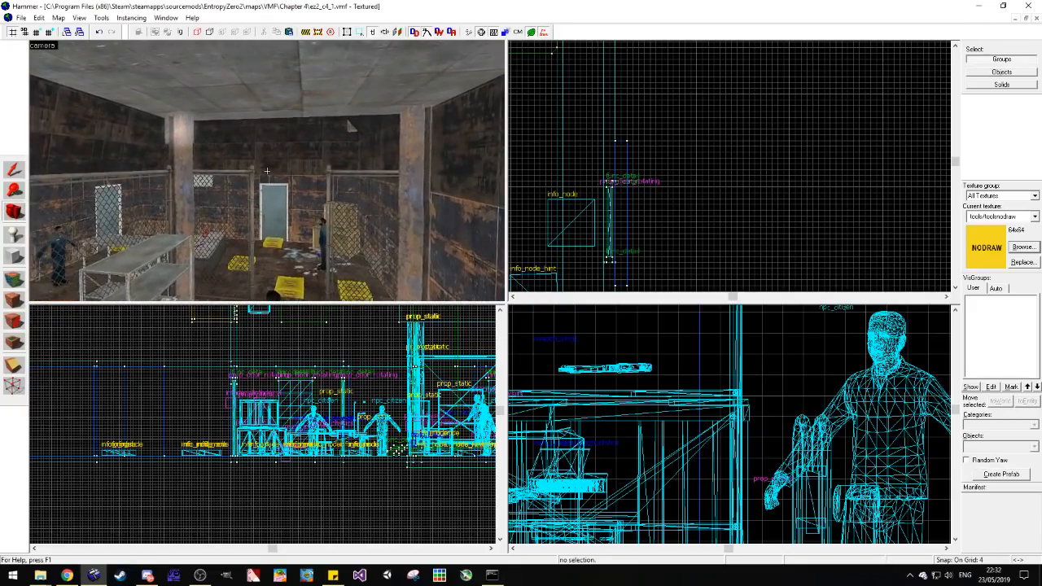
key("s")
key("w")
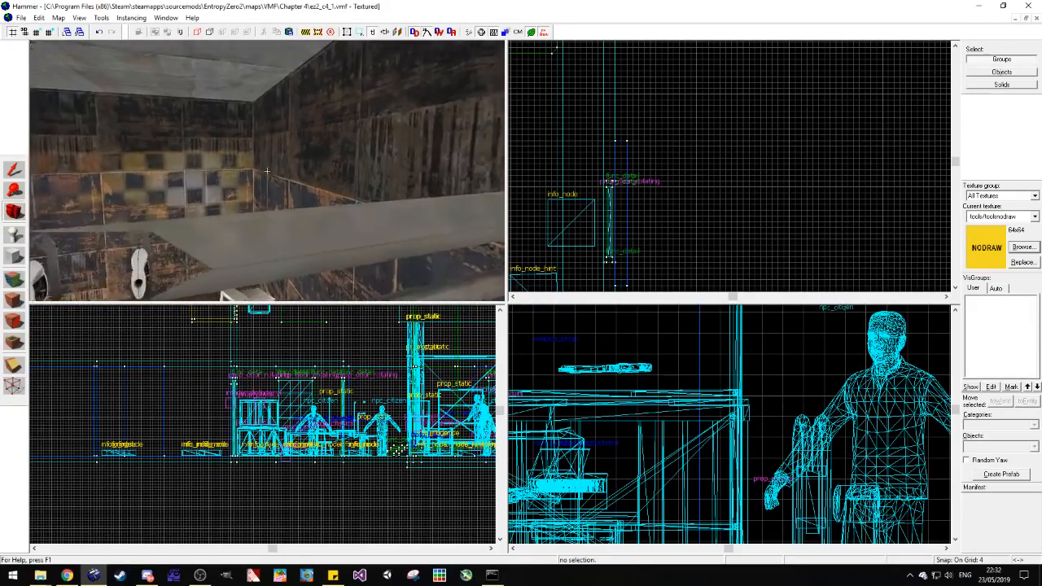
Step: Duplicate the metal support beam prop beside the fence into the far wall corner of the fenced area
key("z")
key("shift+c")
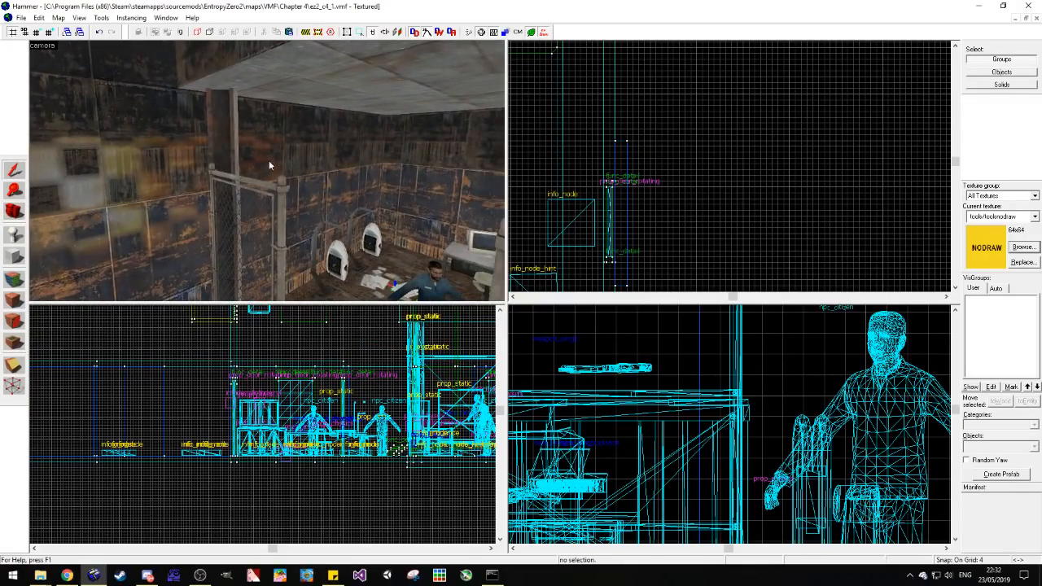
left_click(210, 128)
scroll(668, 155, "down", 6)
scroll(699, 156, "down", 4)
scroll(389, 355, "up", 2)
scroll(739, 383, "up", 2)
scroll(605, 181, "up", 10)
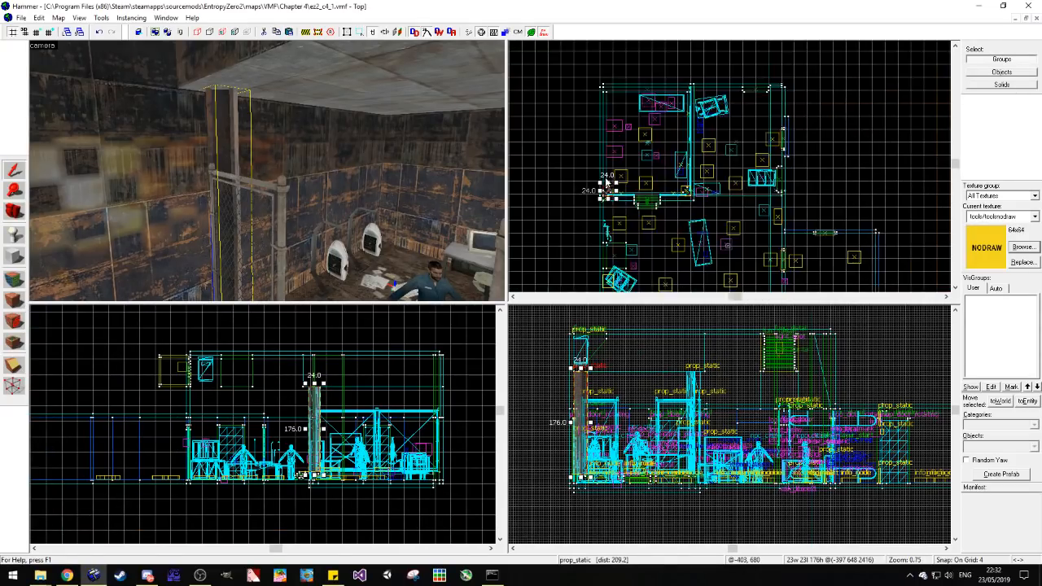
scroll(676, 217, "down", 3)
mouse_move(638, 195)
left_mouse_down("shift")
mouse_move(676, 216)
mouse_move(655, 32)
mouse_move(633, 98)
mouse_move(636, 128)
left_mouse_up("shift")
scroll(632, 99, "up", 9)
Step: Rotate the copied corner beam about 90 degrees in plan so that it stands diagonally in the corner, and deselect it
left_click(636, 127)
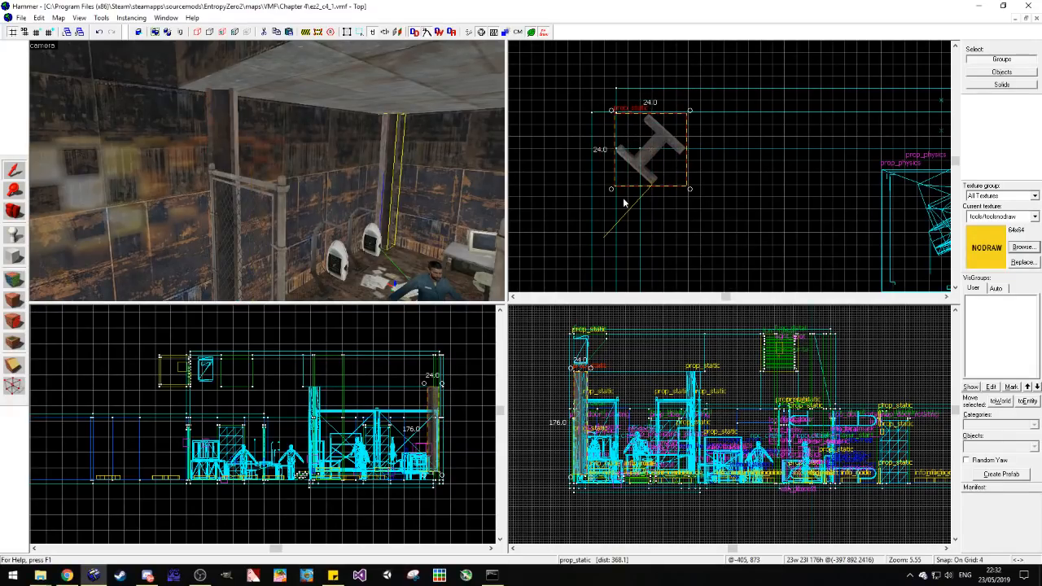
mouse_move(612, 189)
left_mouse_down()
mouse_move(663, 195)
mouse_move(641, 202)
mouse_move(668, 162)
mouse_move(654, 139)
left_mouse_up()
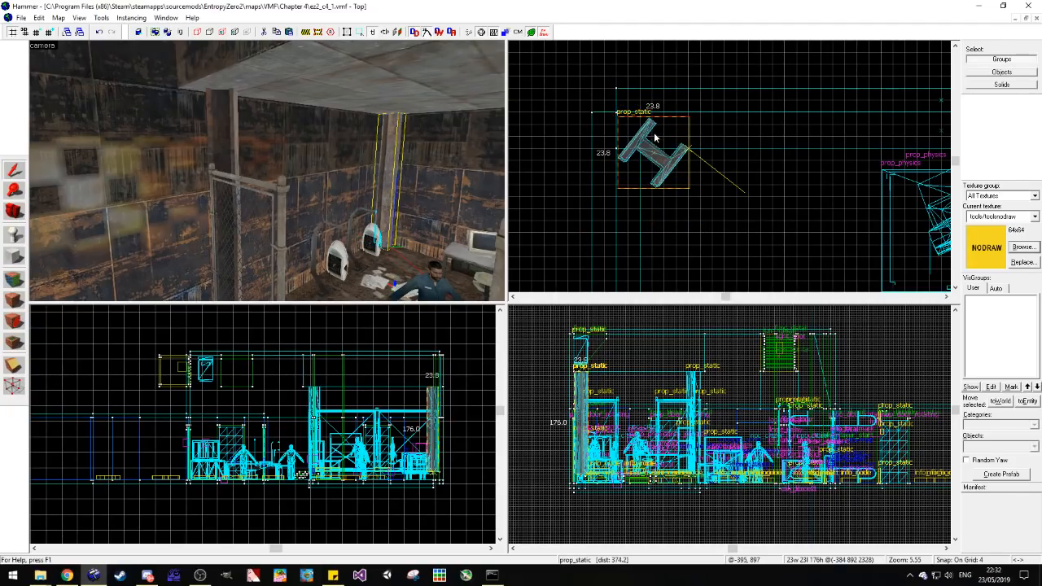
key("Escape")
key("w")
key("d")
key("w")
key("d")
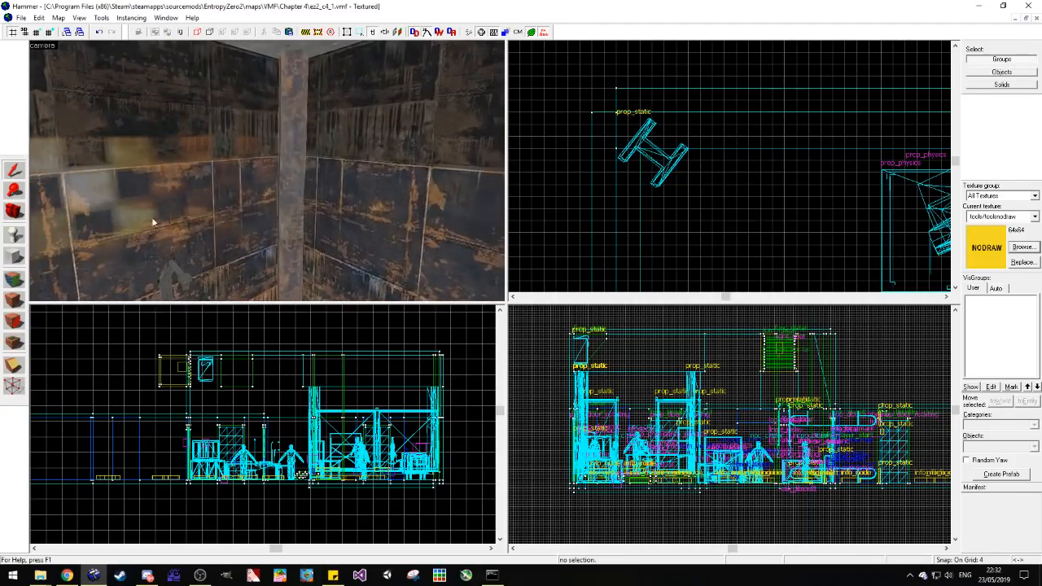
Step: Review the fenced room from several angles, checking its support beams, fences and remaining bare walls
left_click(13, 211)
left_click_drag(355, 183, 267, 171)
key("w")
key("w")
key("w")
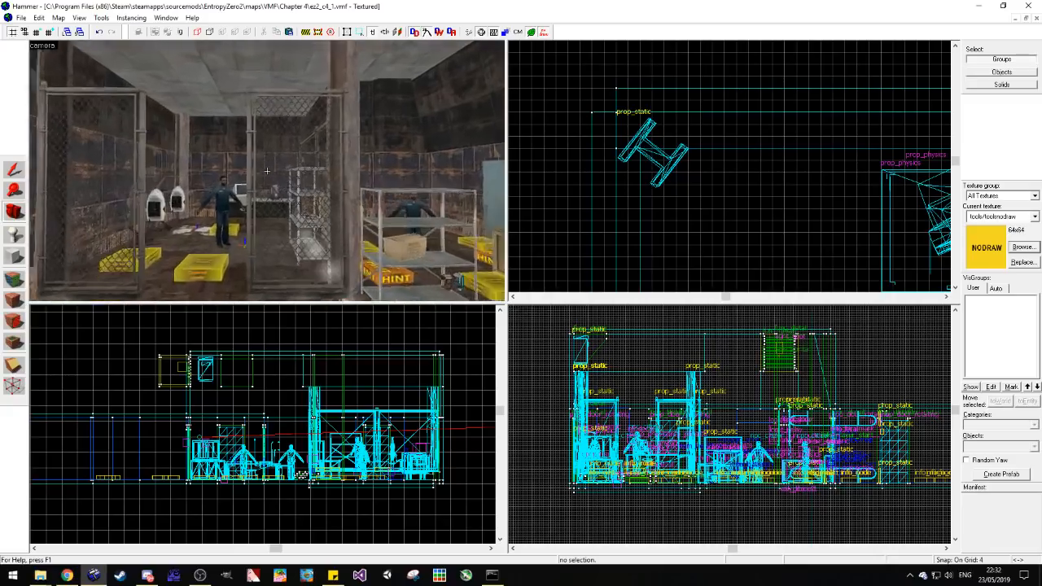
key("w")
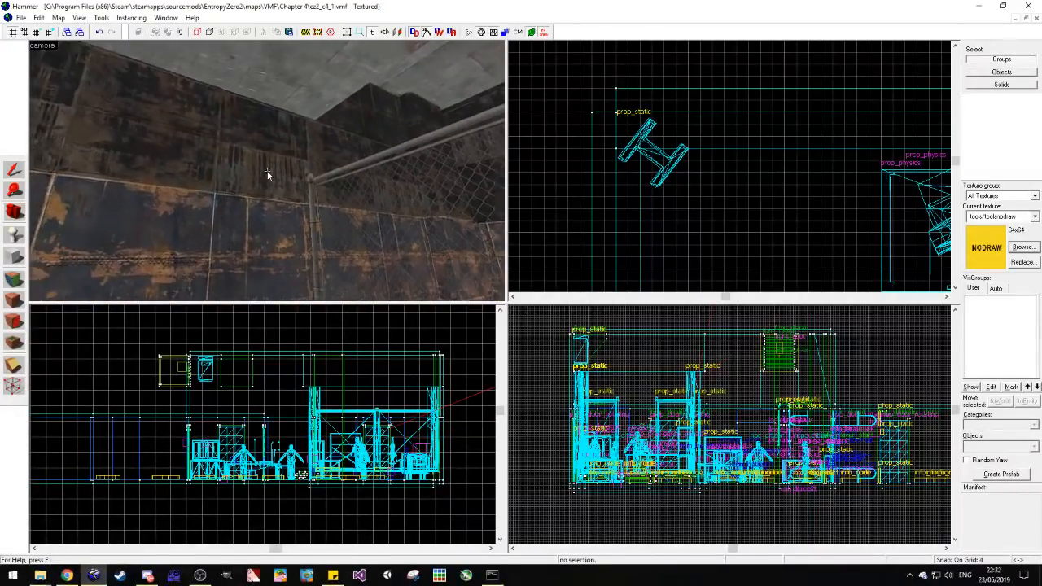
key("w")
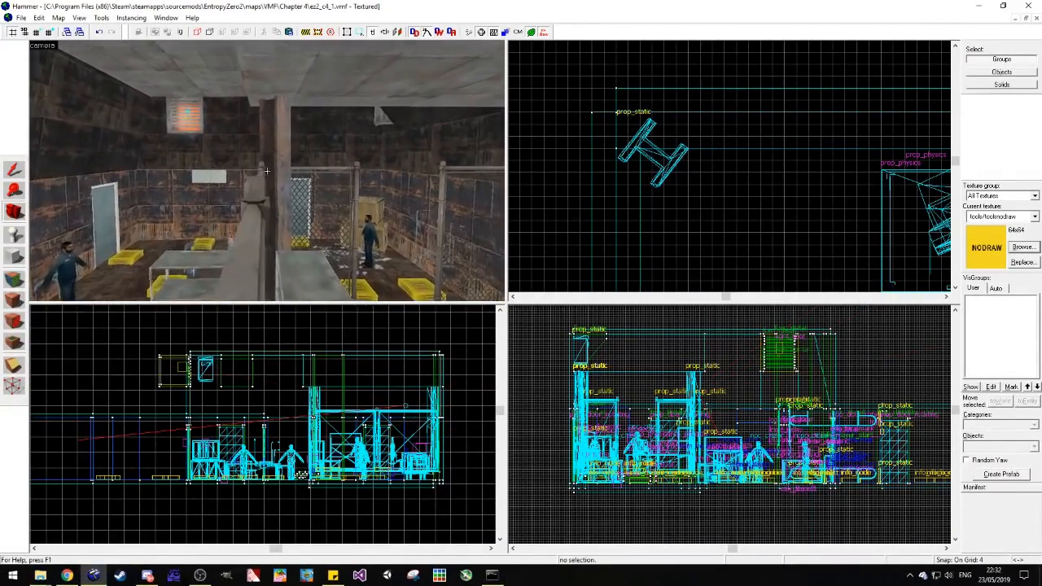
key("z")
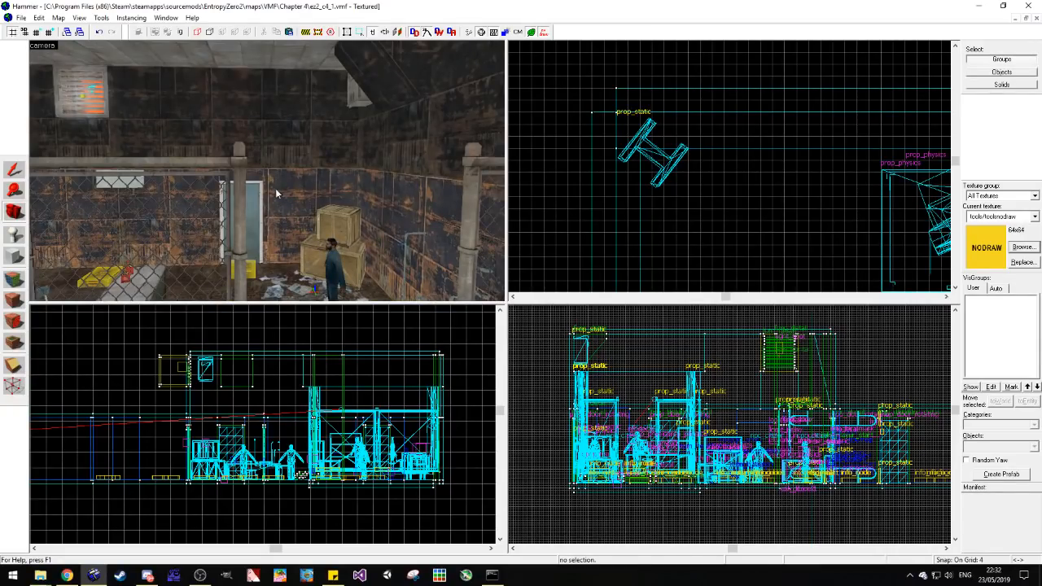
Step: Review the concrete corridor and its window opening into the rusty-walled room for areas that still need detail
key("w")
key("w")
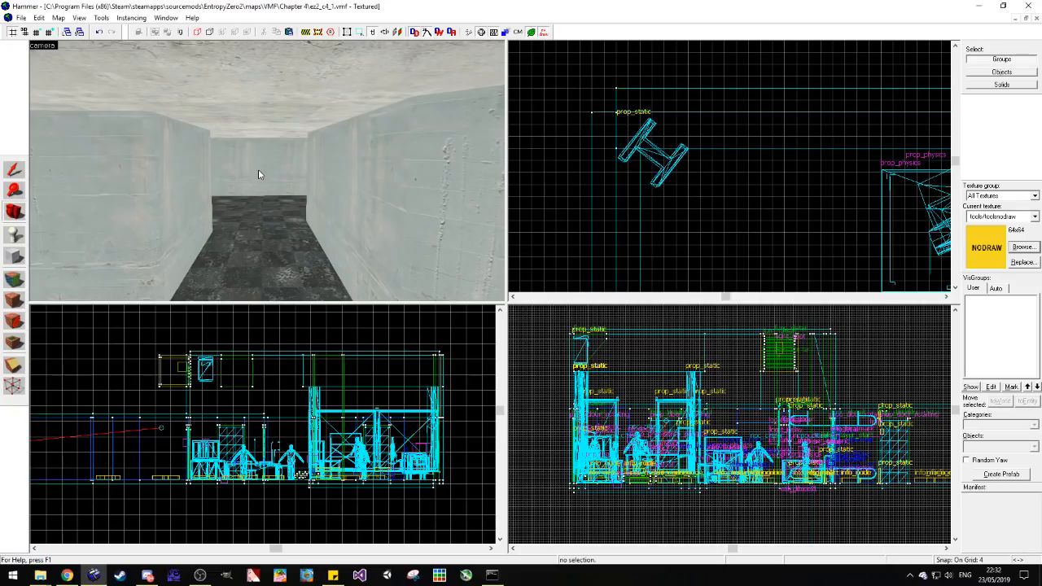
key("z")
key("w")
key("z")
key("z")
key("w")
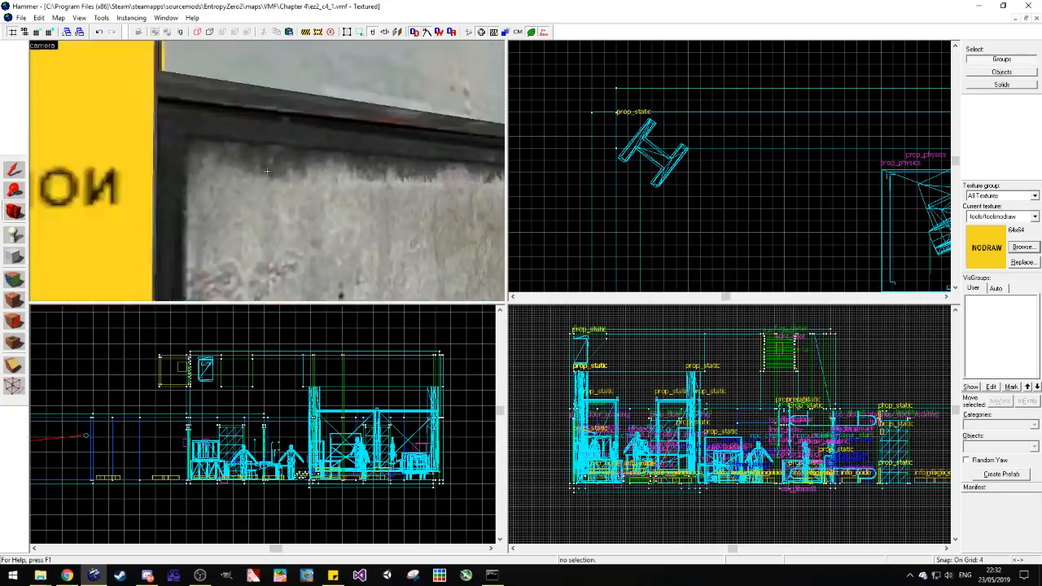
key("w")
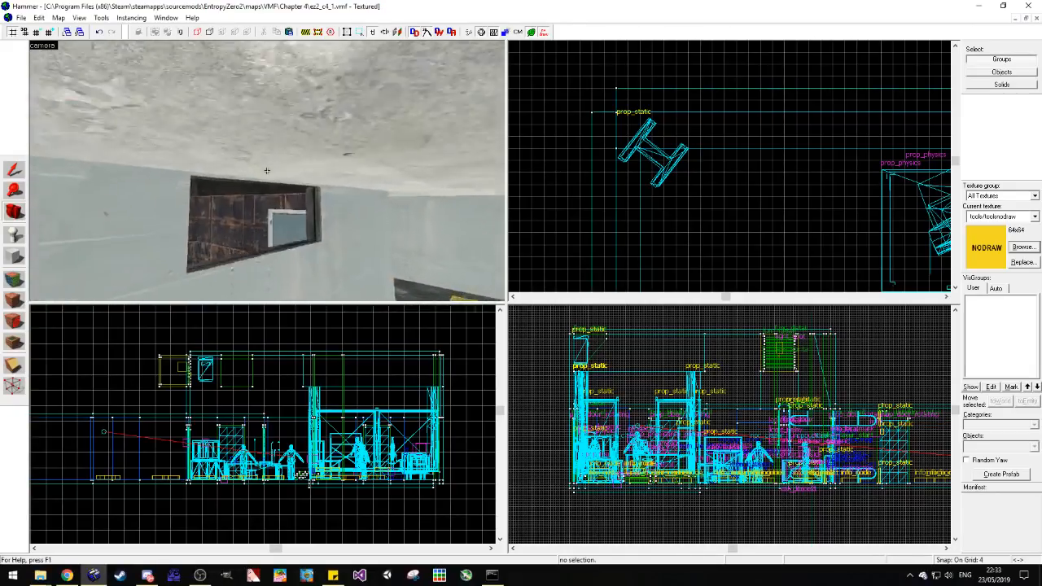
key("w")
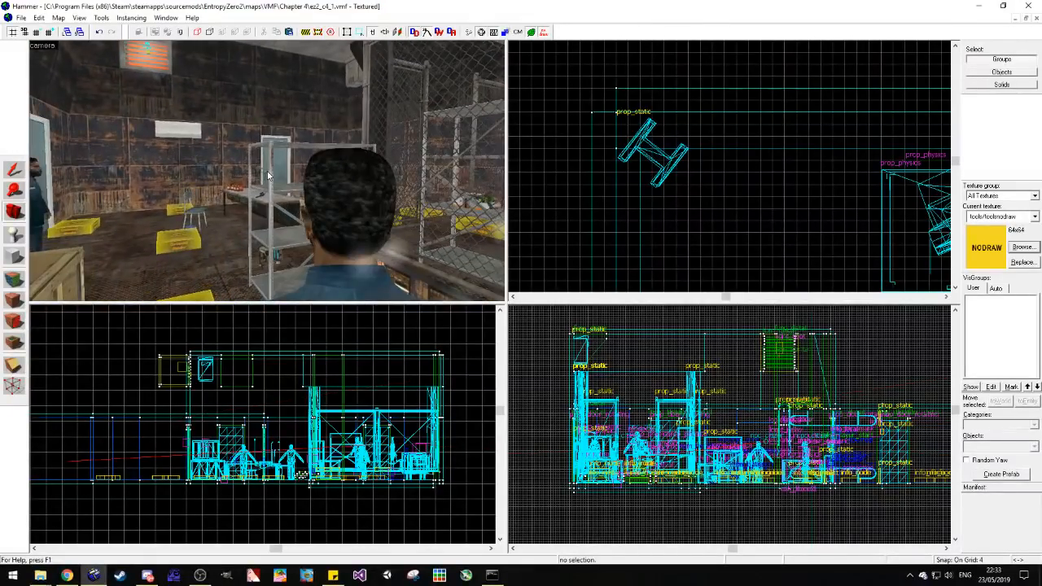
key("w")
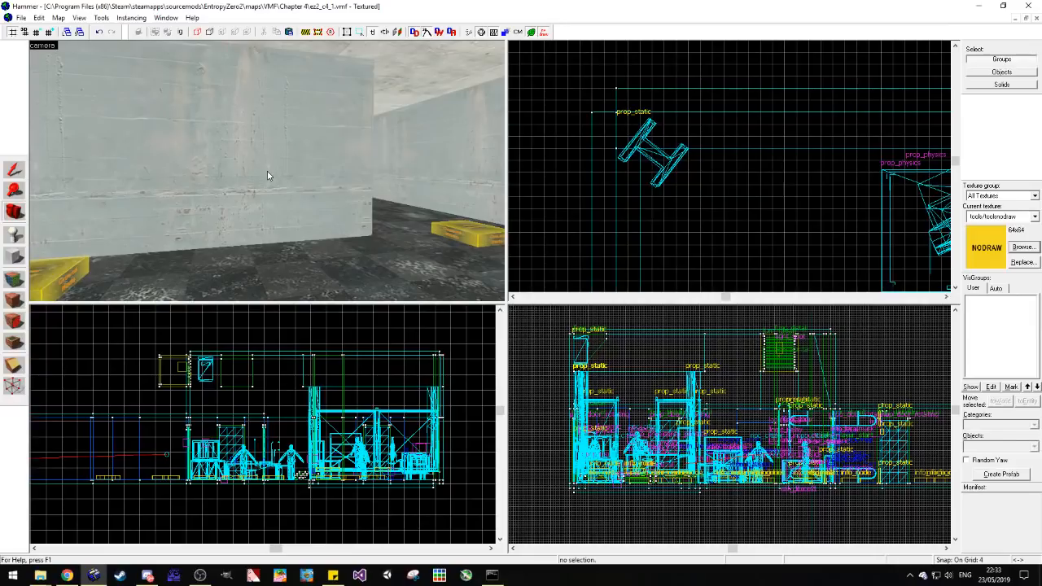
key("w")
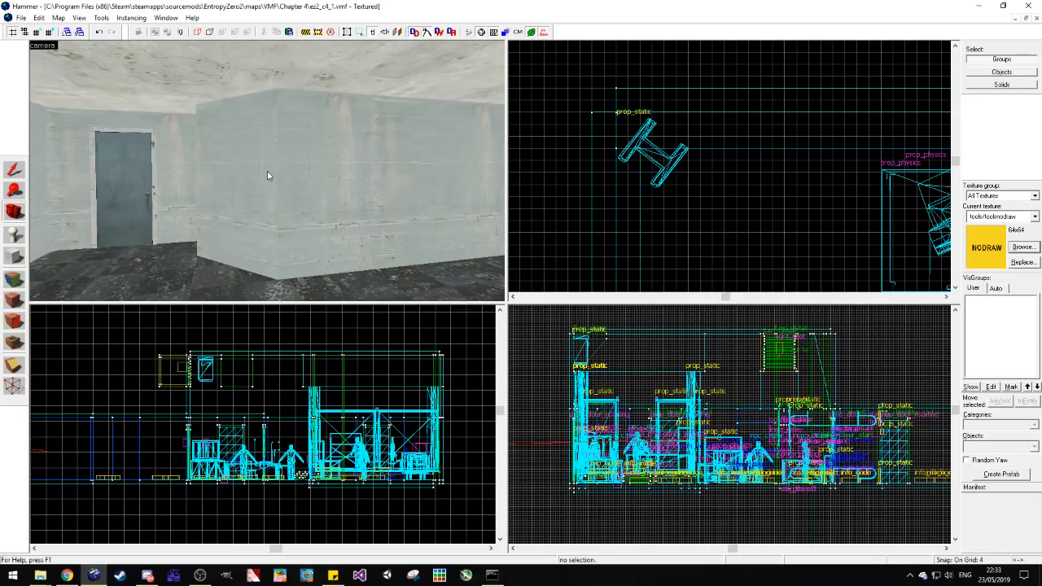
Step: Inspect the concrete corridor's doors and the rusty-walled room up to the support beam beside the fence
key("z")
key("w")
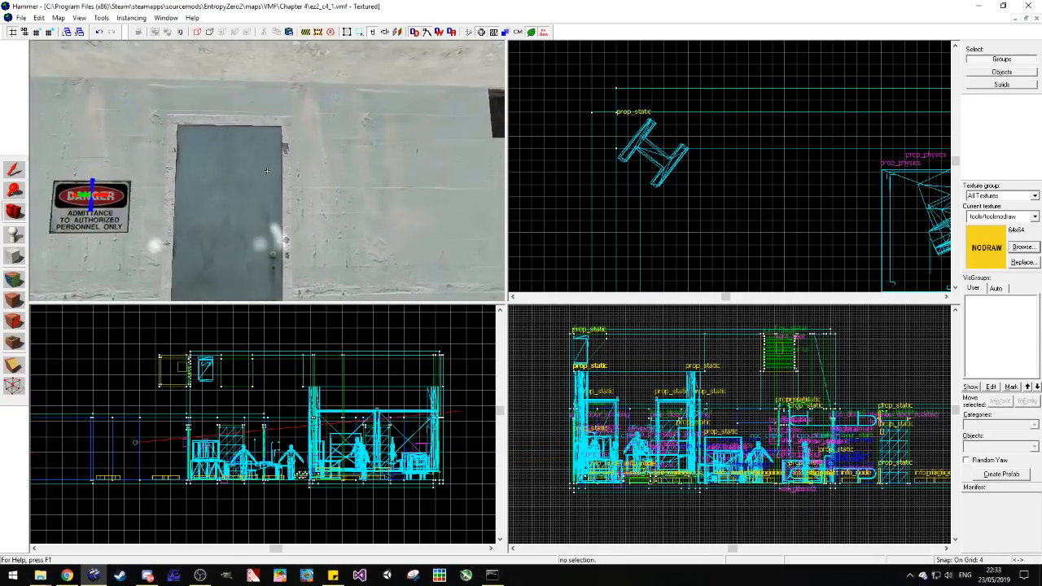
key("w")
key("w")
key("w")
key("s")
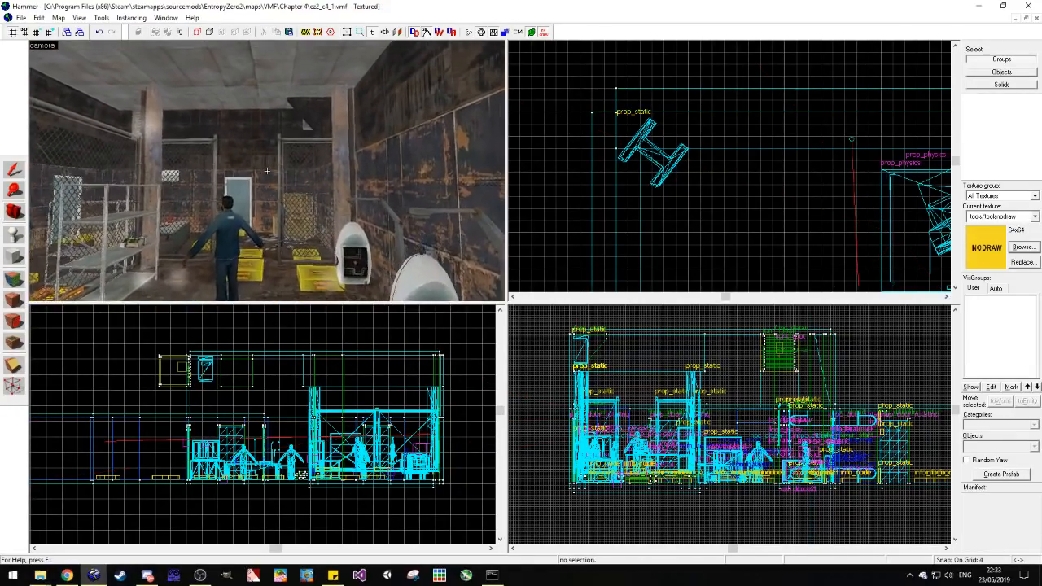
key("z")
key("z")
key("w")
key("z")
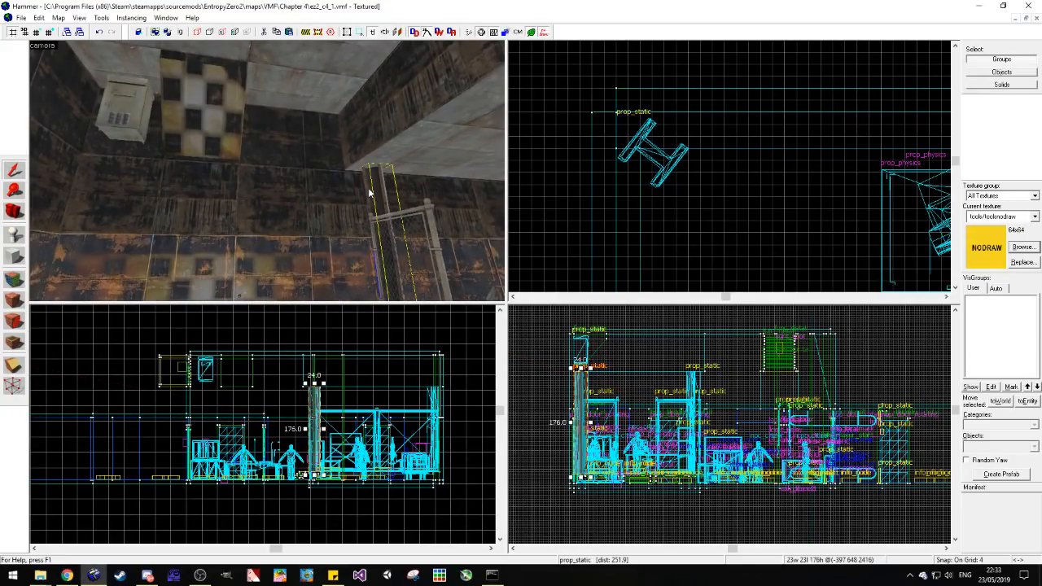
Step: Deselect the support beam and examine the fenced area's walls, corner beam, desk and white wall-mounted machines from several angles
scroll(593, 143, "down", 5)
scroll(595, 144, "down", 3)
scroll(602, 142, "up", 5)
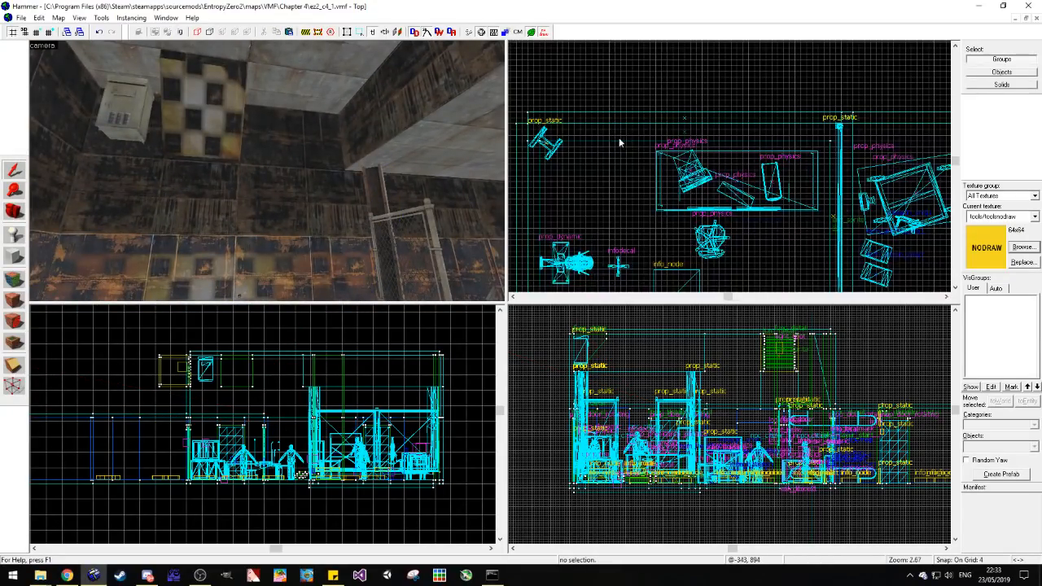
left_click(324, 197)
key("Escape")
key("z")
key("w")
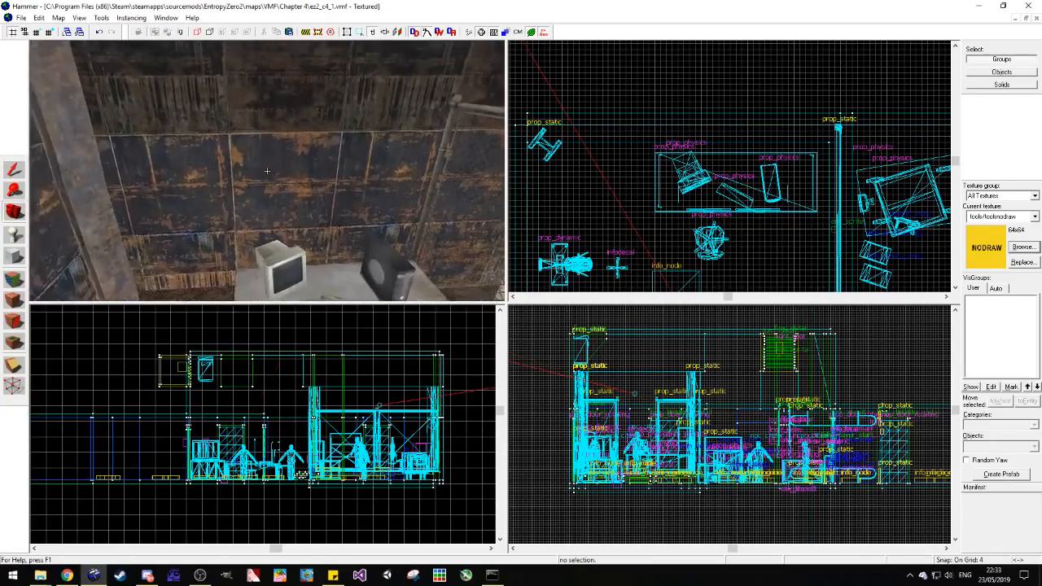
key("s")
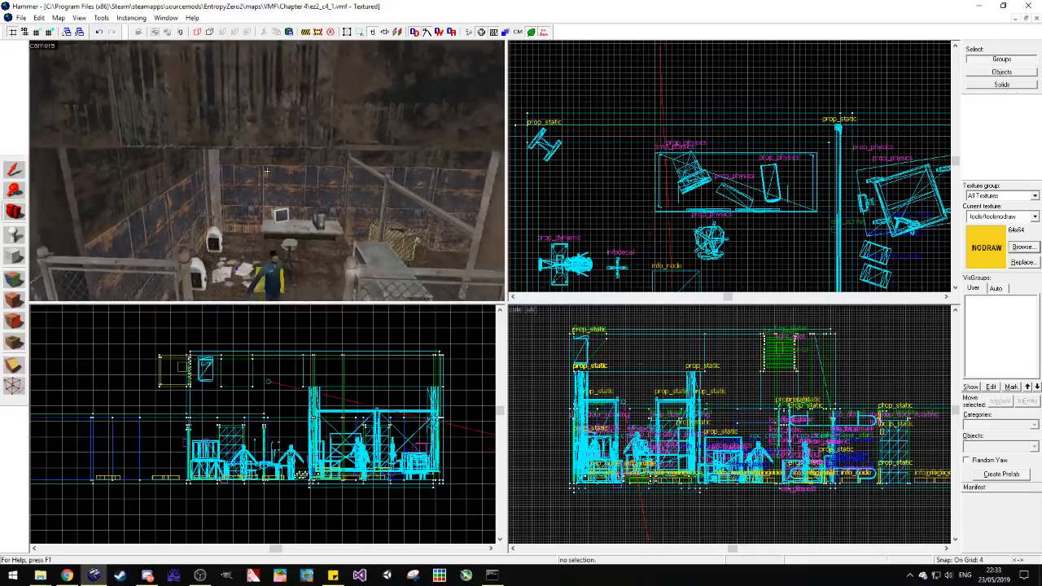
key("w")
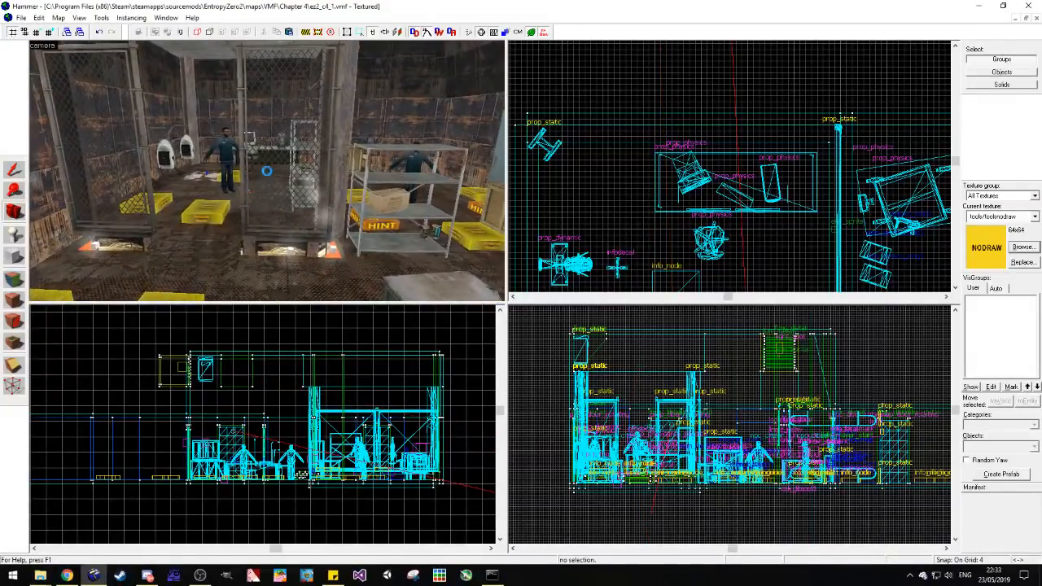
key("w")
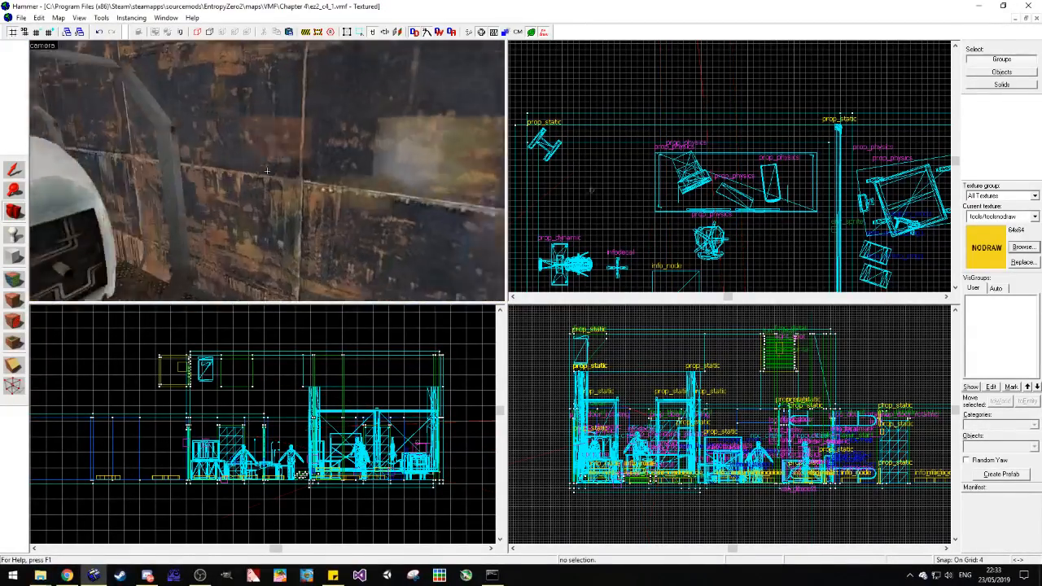
key("z")
key("w")
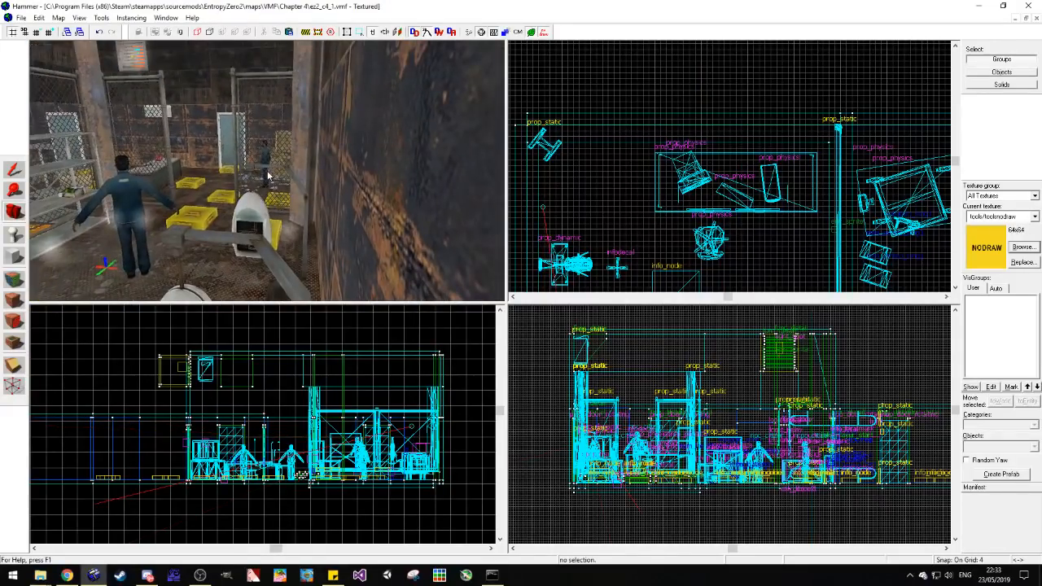
key("w")
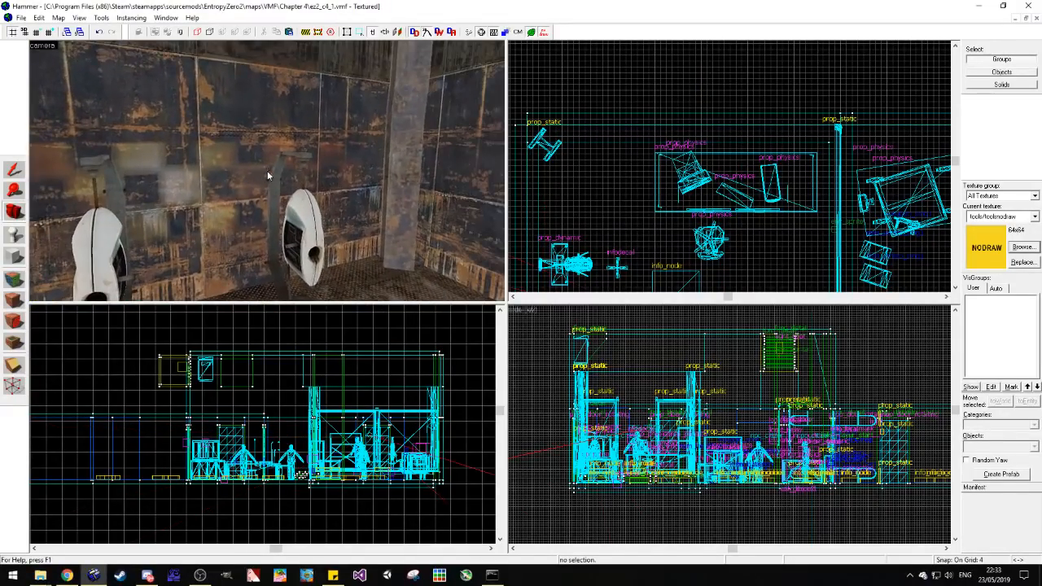
key("s")
key("s")
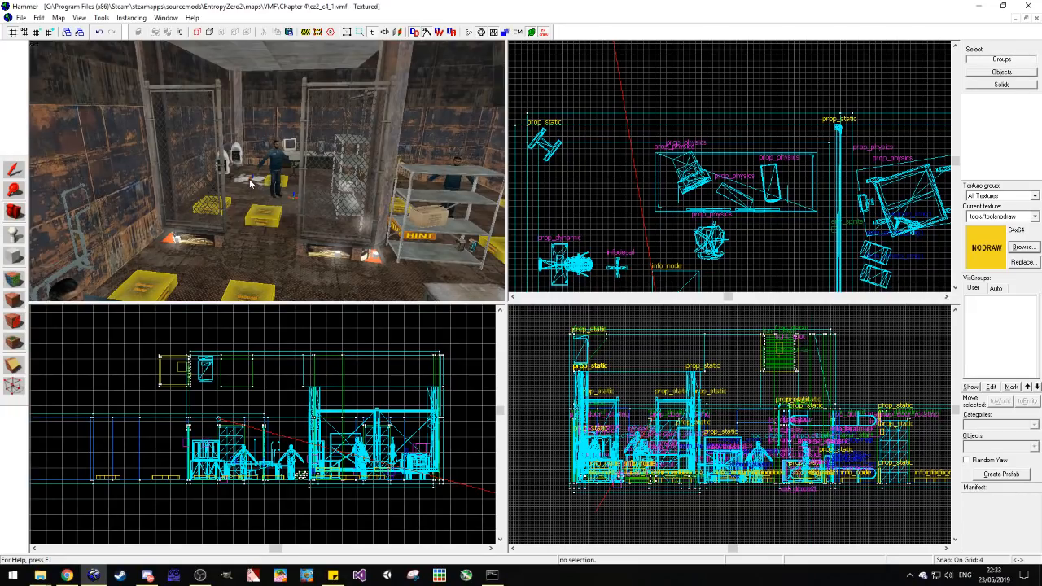
Step: Save the map and look over the fenced area and its ceiling block from the main room
key("ctrl+s")
key("z")
key("w")
key("w")
key("s")
key("z")
key("ctrl+s")
left_click_drag(267, 172, 186, 166)
key("s")
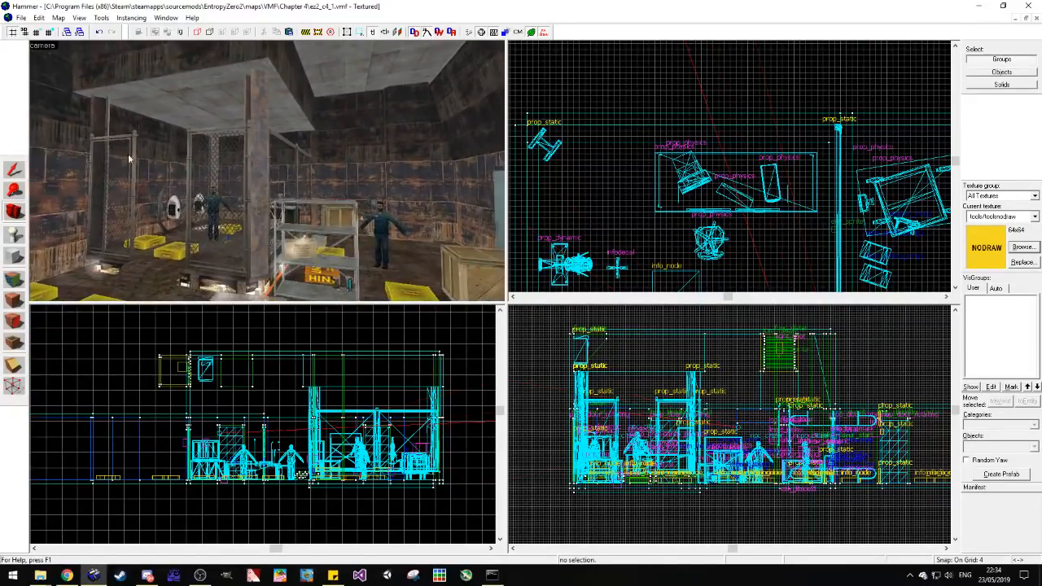
Step: Try to lower the ceiling block above the fenced area, undo the change and deselect the block
left_click(15, 168)
left_click(194, 75)
scroll(364, 386, "up", 2)
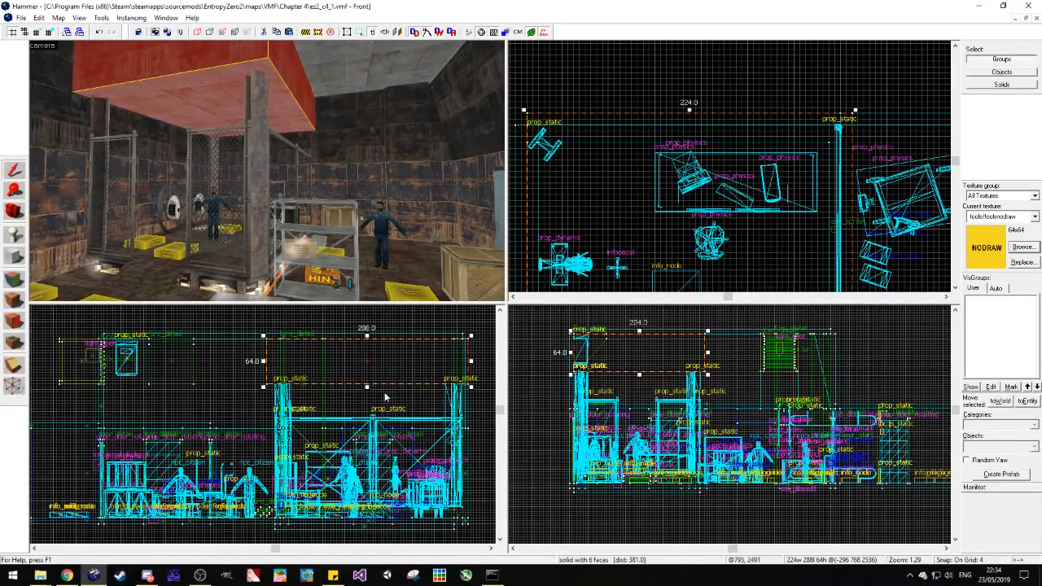
left_click_drag(359, 381, 351, 411)
key("ctrl+z")
left_click(362, 357)
left_click(249, 415)
Step: Duplicate the elevator's env_cubemap into the rusty-walled room, placing one copy in its near part and another in its far part
left_click(14, 211)
left_click_drag(267, 171, 267, 171)
key("w")
key("w")
key("w")
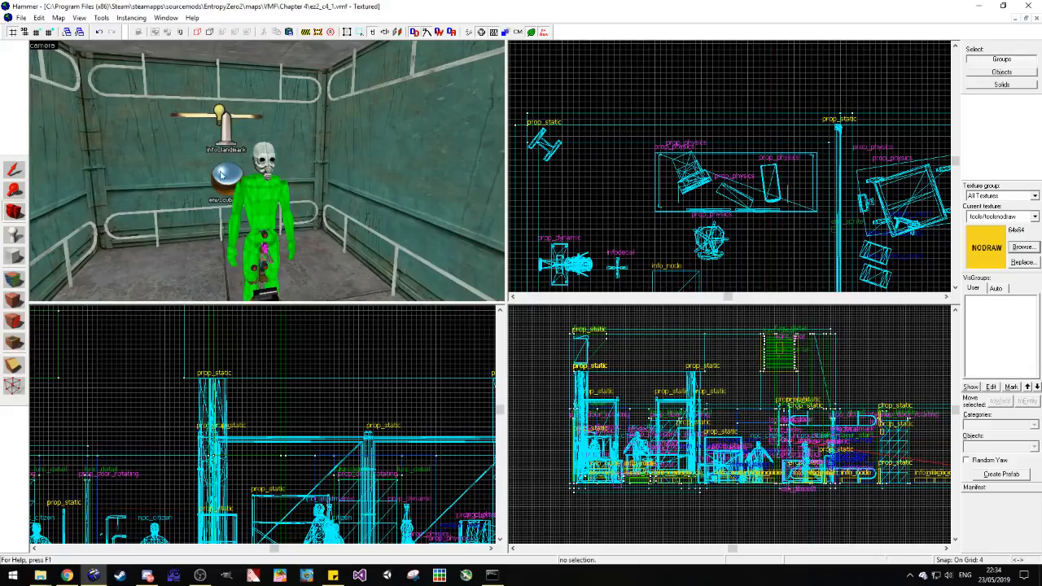
left_click(12, 171)
left_click(227, 175)
scroll(617, 122, "down", 10)
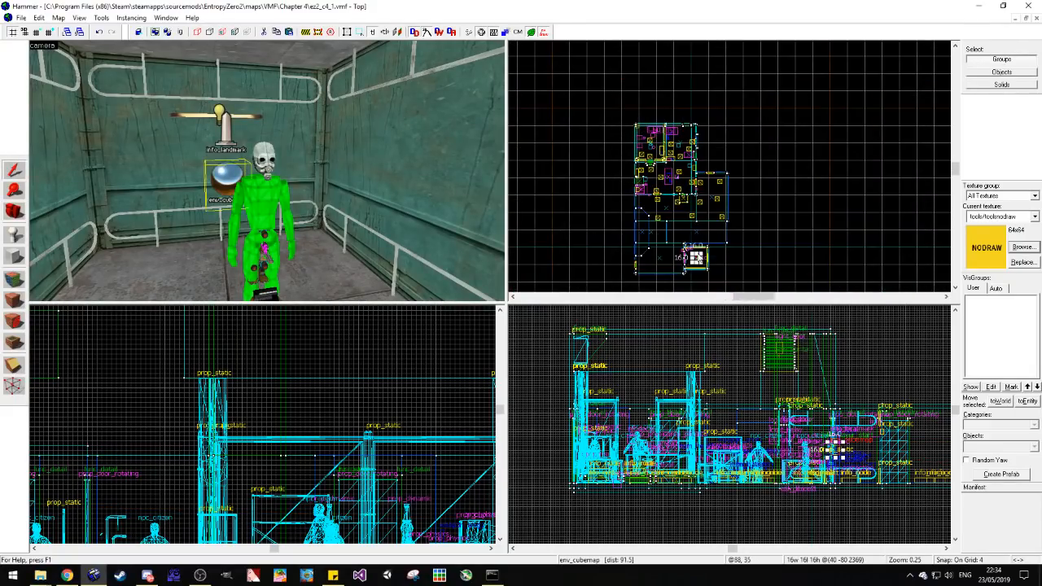
scroll(704, 250, "up", 4)
mouse_move(708, 248)
left_mouse_down()
mouse_move(630, 246)
mouse_move(626, 182)
mouse_move(651, 140)
mouse_move(748, 119)
mouse_move(706, 15)
mouse_move(618, 182)
left_mouse_up()
mouse_move(619, 182)
left_mouse_down("shift")
mouse_move(688, 186)
mouse_move(673, 174)
mouse_move(682, 184)
mouse_move(668, 98)
left_mouse_up("shift")
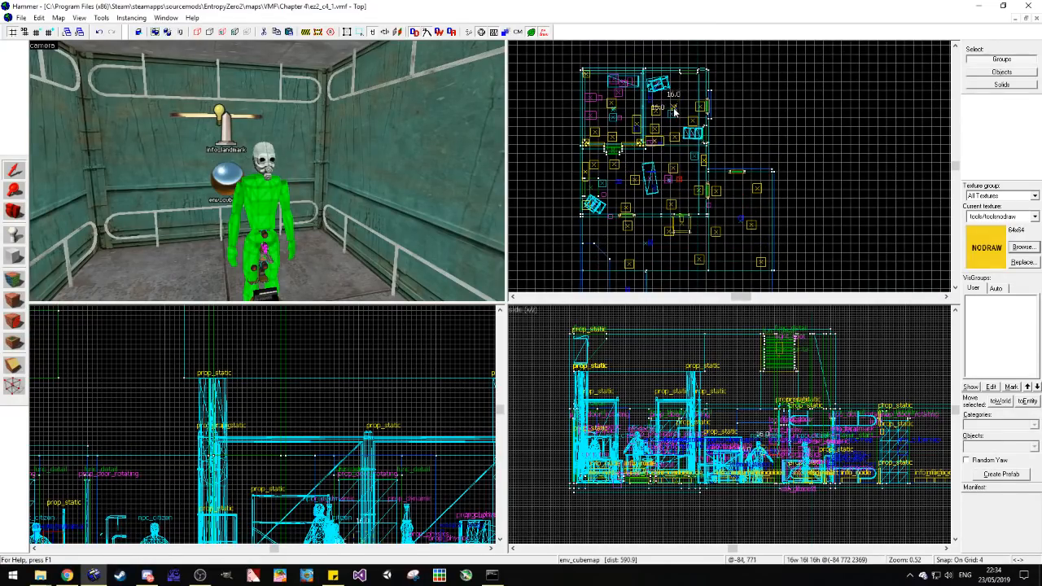
Step: Duplicate the room's cubemap into the fenced area, raise the copy slightly and deselect it
left_click(648, 194)
key("z")
key("w")
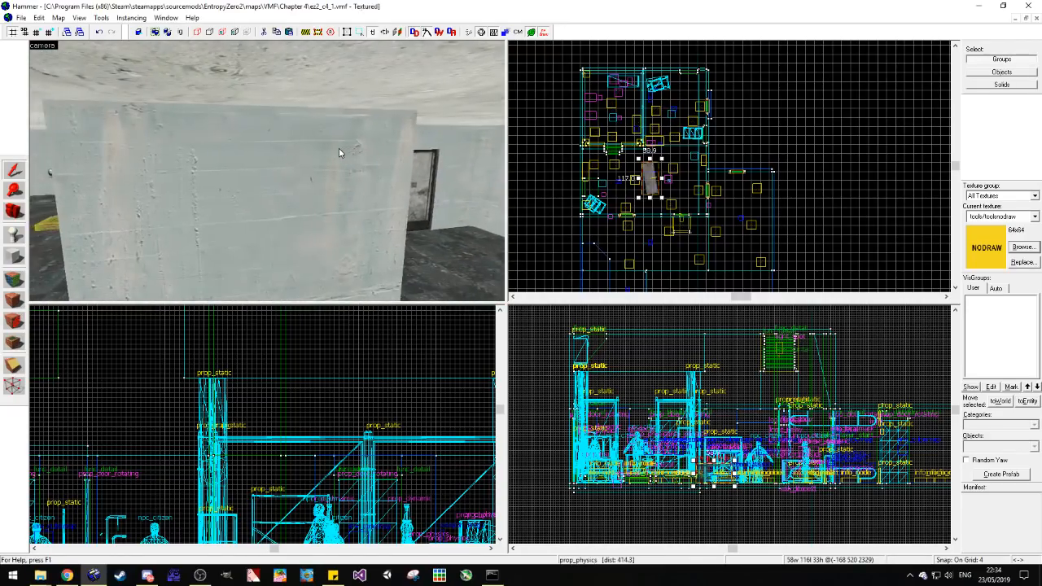
key("w")
key("z")
left_click(178, 234)
scroll(666, 193, "up", 1)
scroll(666, 193, "up", 1)
left_click_drag(599, 186, 589, 72)
left_click_drag(638, 451, 638, 441)
left_click(663, 360)
Step: Compile the map with BSP, VIS and RAD set to Normal, HDR enabled and the game not launched after compiling
left_click(15, 212)
left_click_drag(171, 186, 268, 174)
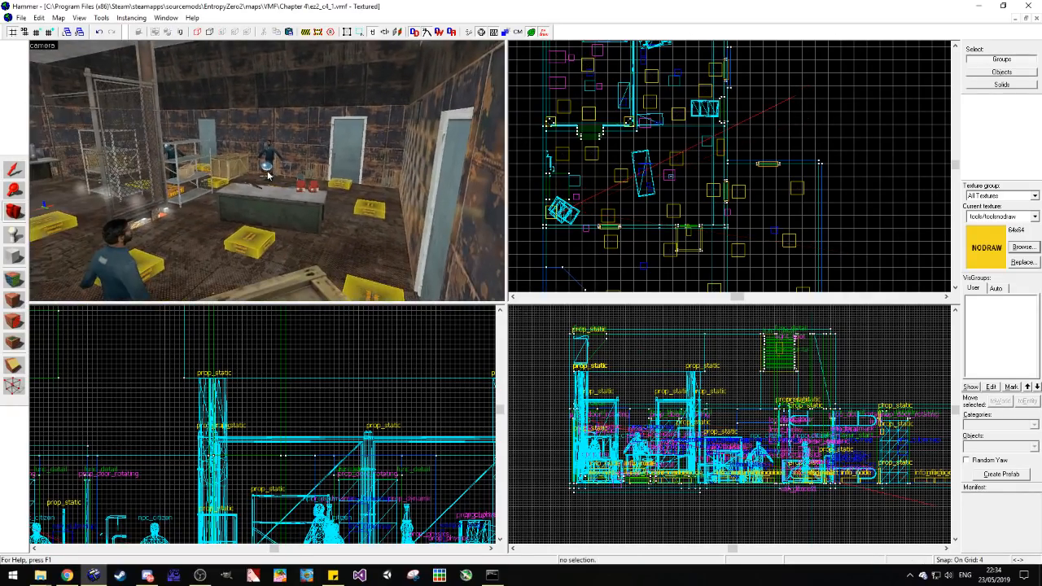
key("w")
key("a")
key("s")
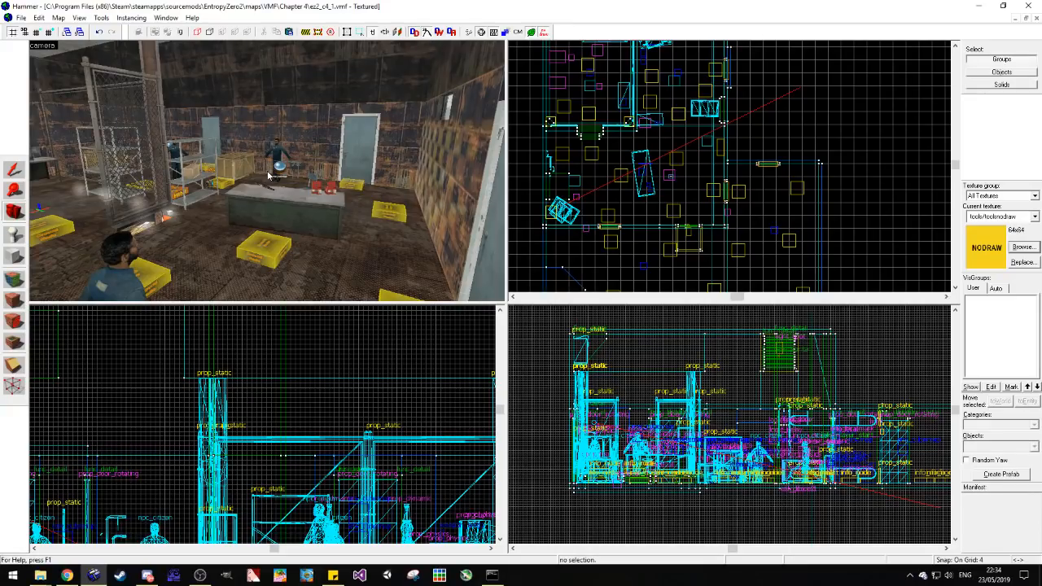
key("F9")
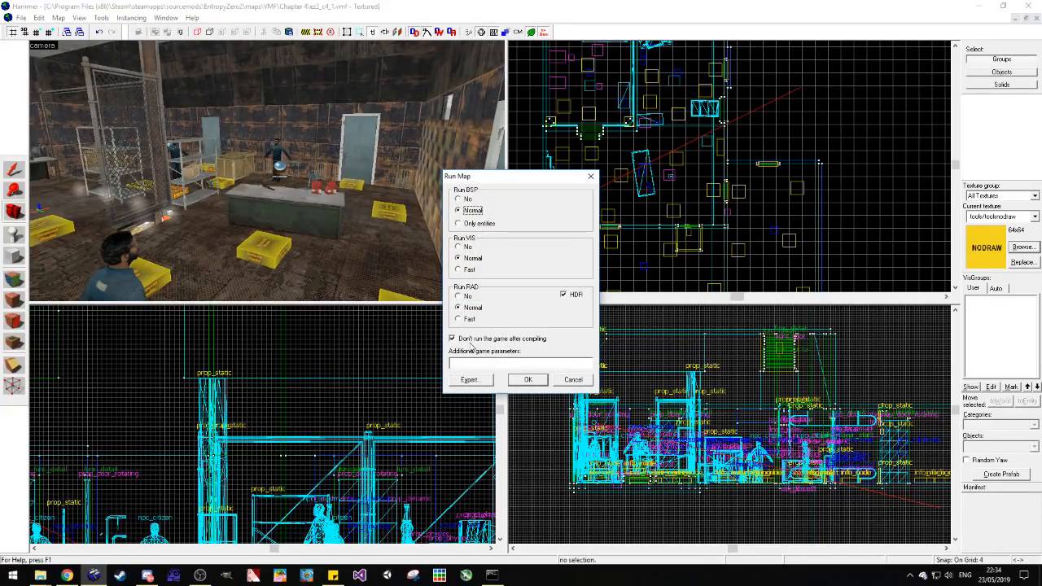
left_click(527, 380)
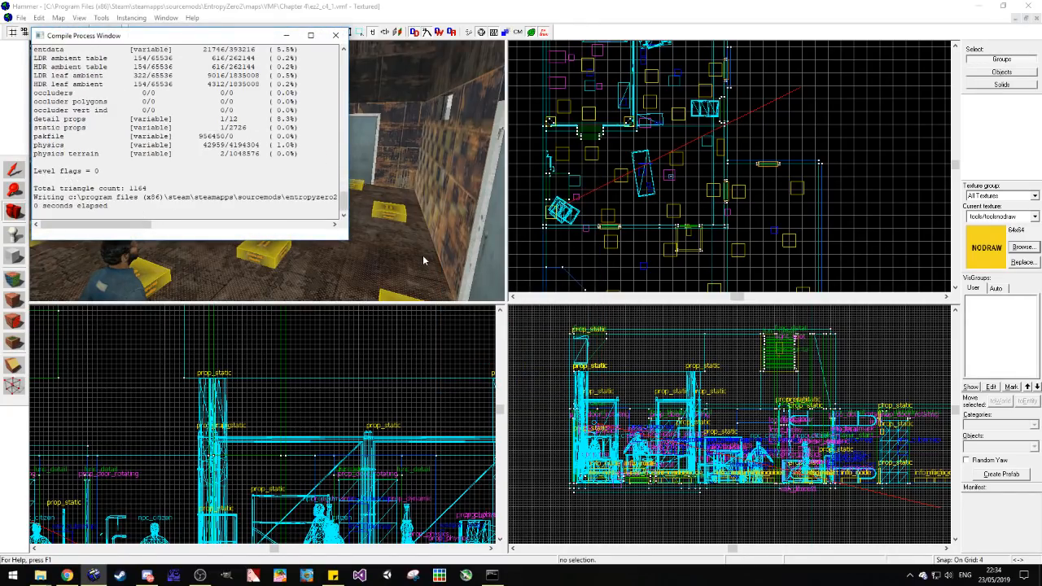
Step: Close the compile log, check the Chapter 4 folder for a leak pointfile and cancel the file dialog
left_click(334, 35)
left_click(59, 17)
left_click(145, 151)
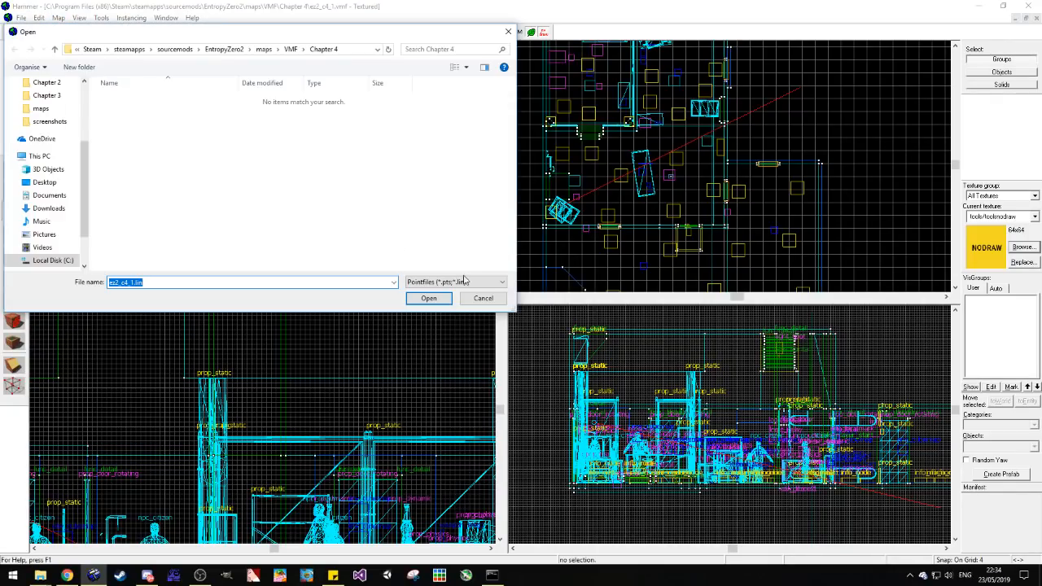
left_click(483, 299)
Step: Switch to Steam, launch Entropy Zero 2 and bring up its main menu
mouse_move(40, 575)
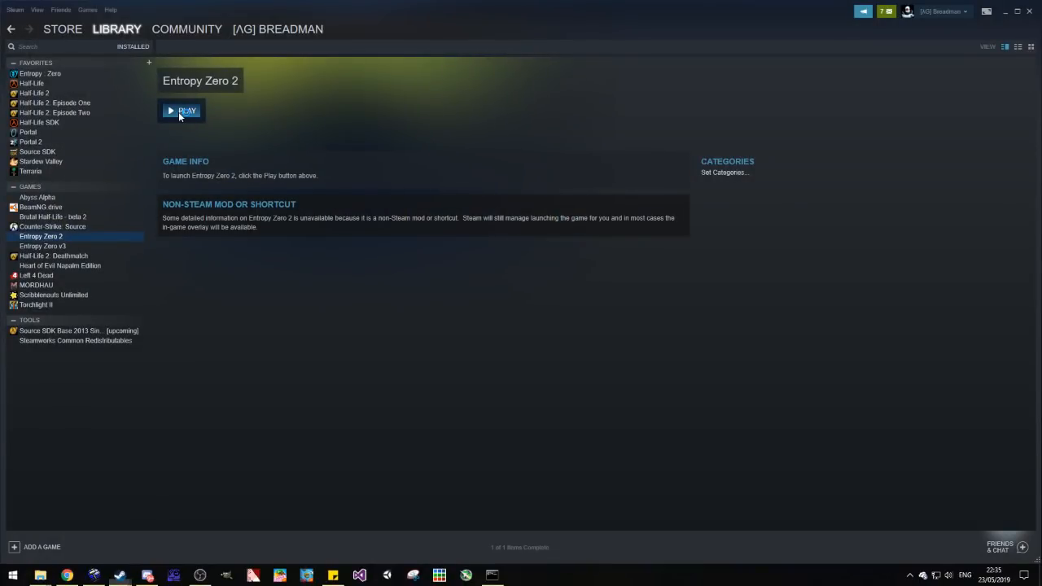
left_click(178, 111)
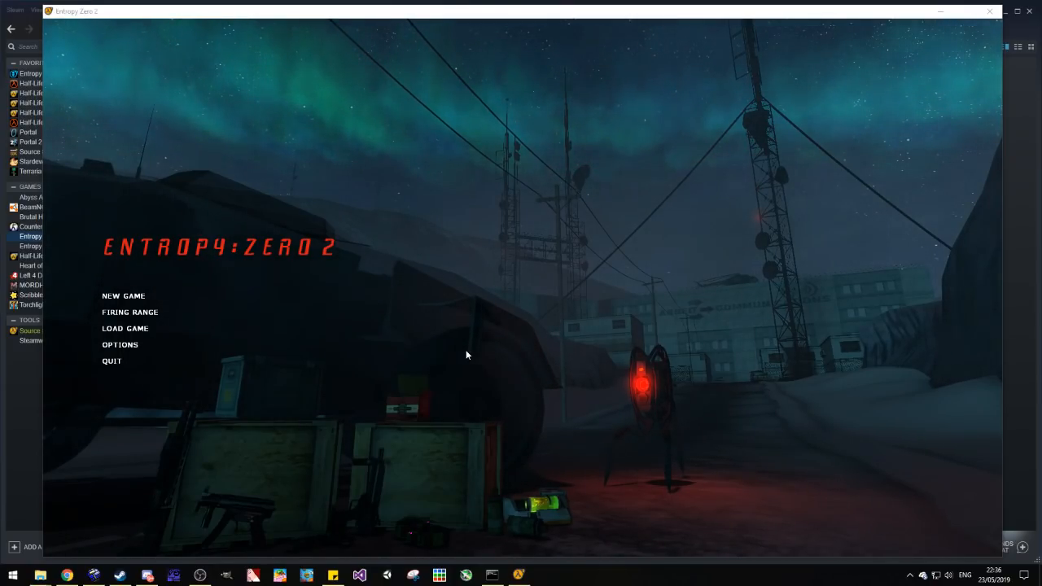
left_click(319, 317)
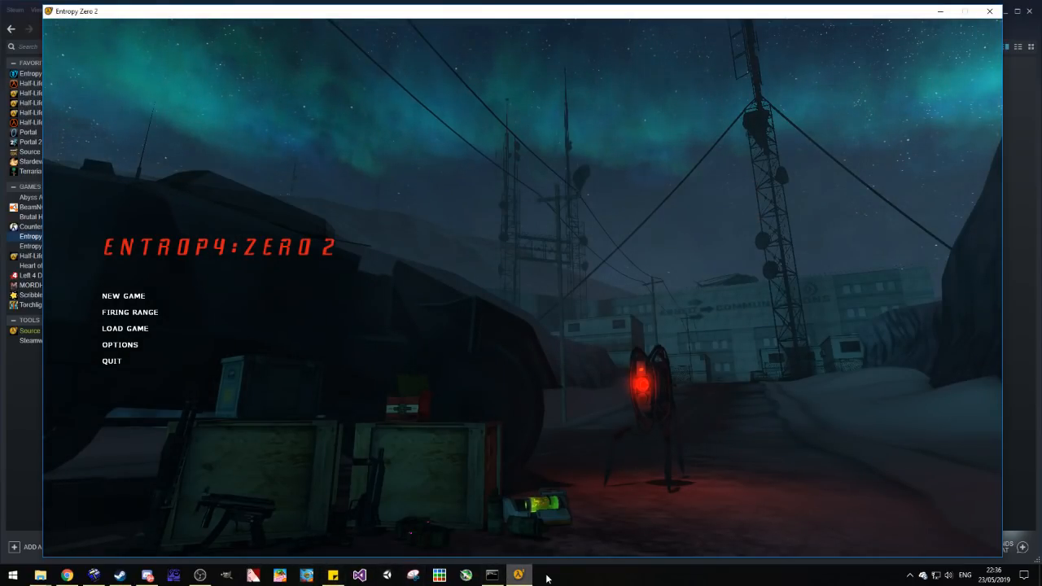
left_click(498, 580)
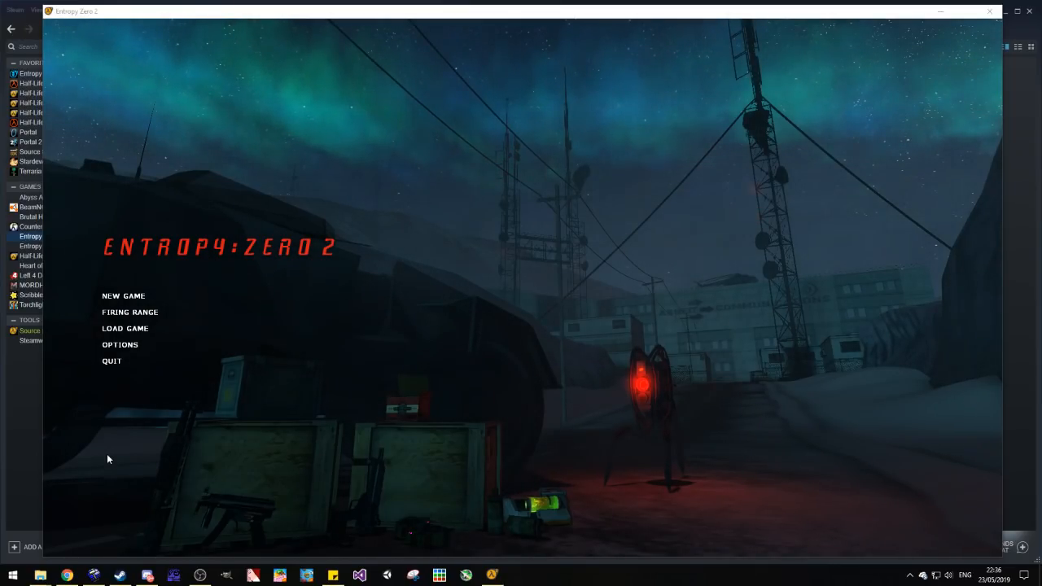
Step: Lower the system playback volume slightly and return to the game window
left_click(945, 575)
left_click_drag(946, 550, 935, 551)
left_click(750, 432)
Step: Open the developer console, view the game's audio options and cancel them
key("grave")
type("map ez2")
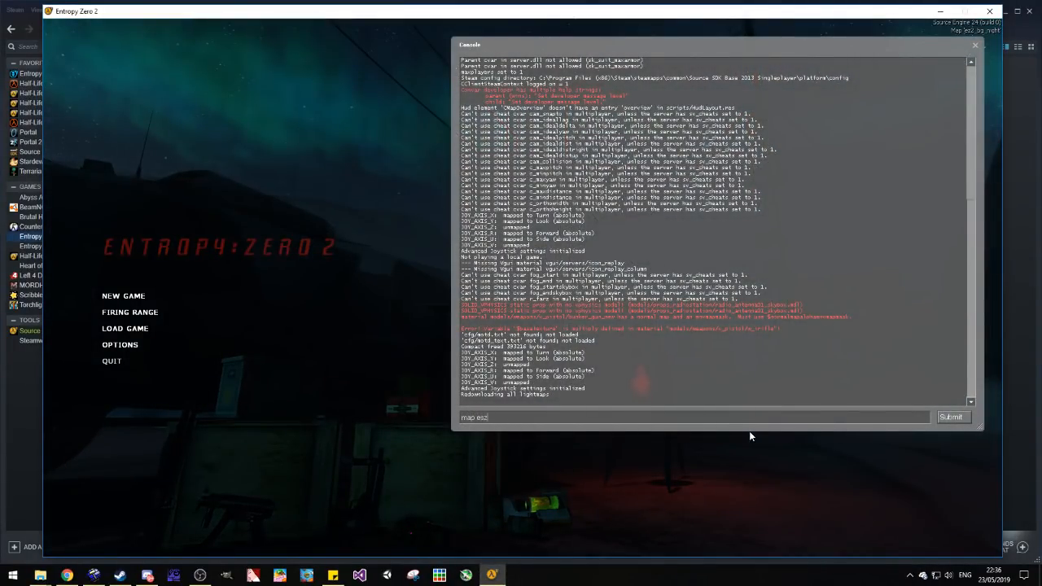
left_click(119, 344)
left_click(518, 200)
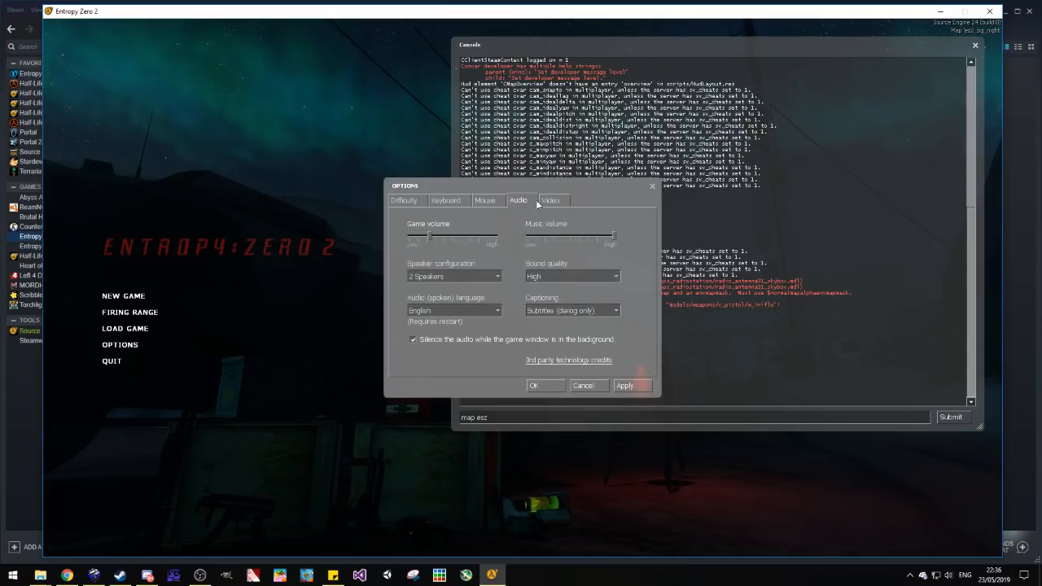
left_click(596, 385)
Step: Try to load the map by entering "map ez2_c4_1" in the console, and close the console
double_click(482, 421)
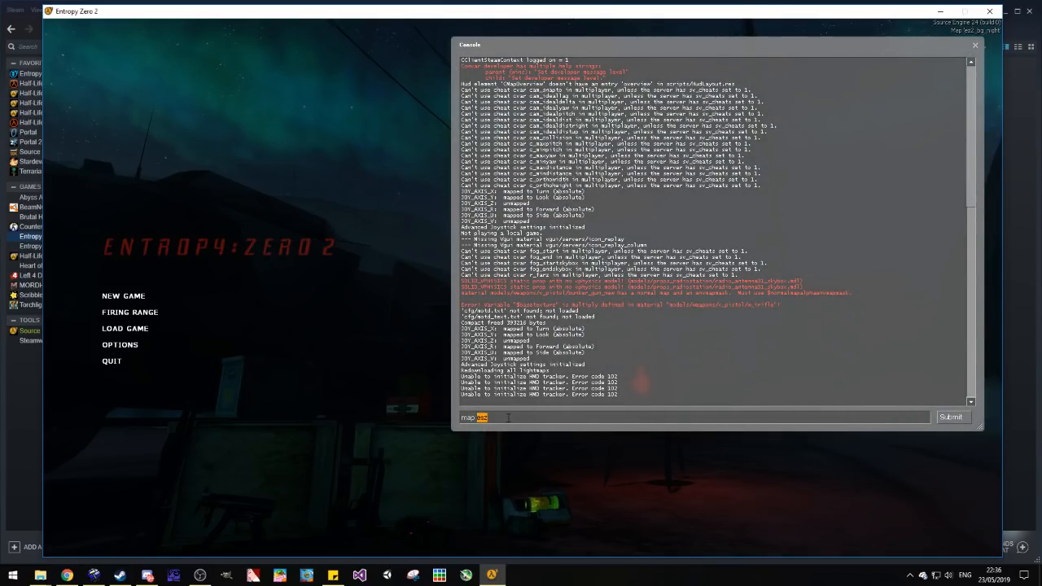
type("ez2_c4_f")
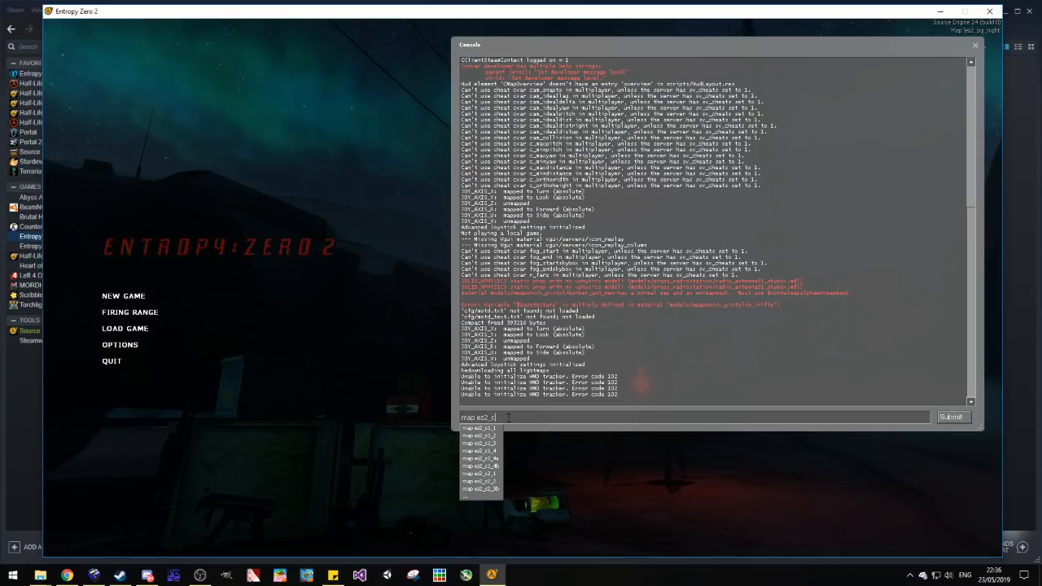
key("BackSpace")
type("1")
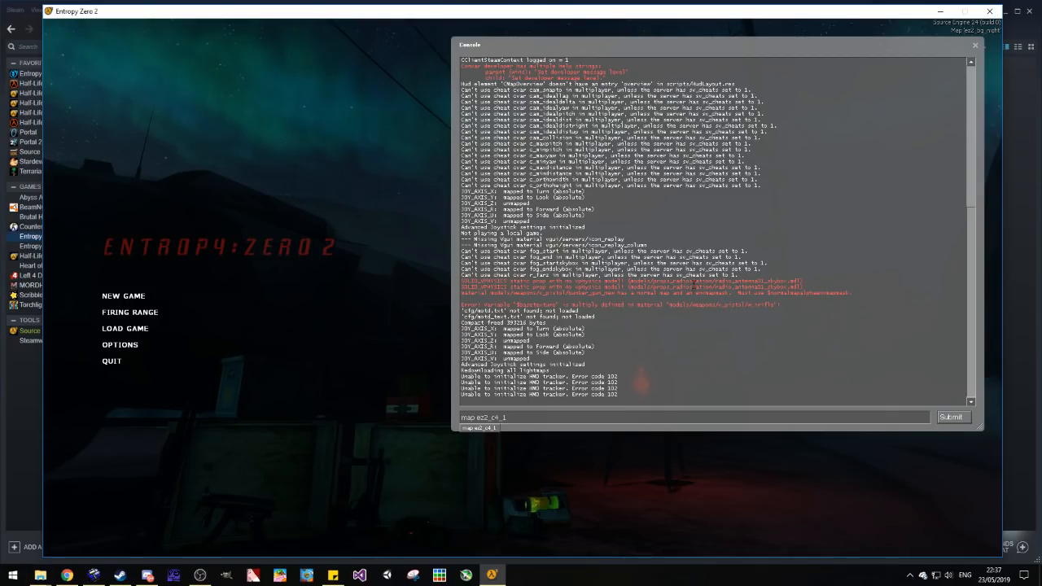
scroll(747, 216, "up", 15)
scroll(747, 216, "down", 14)
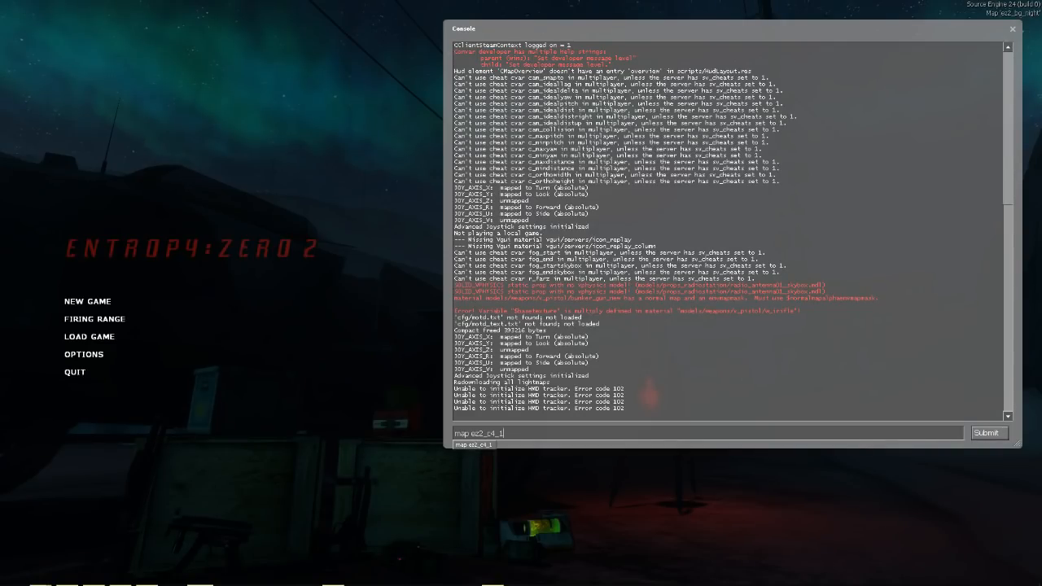
left_click(302, 279)
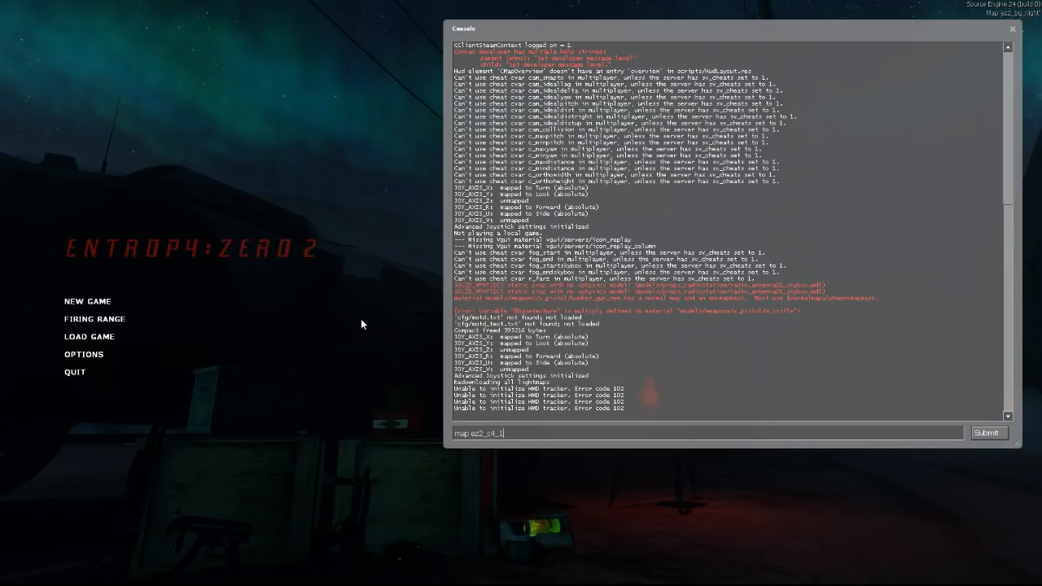
key("Escape")
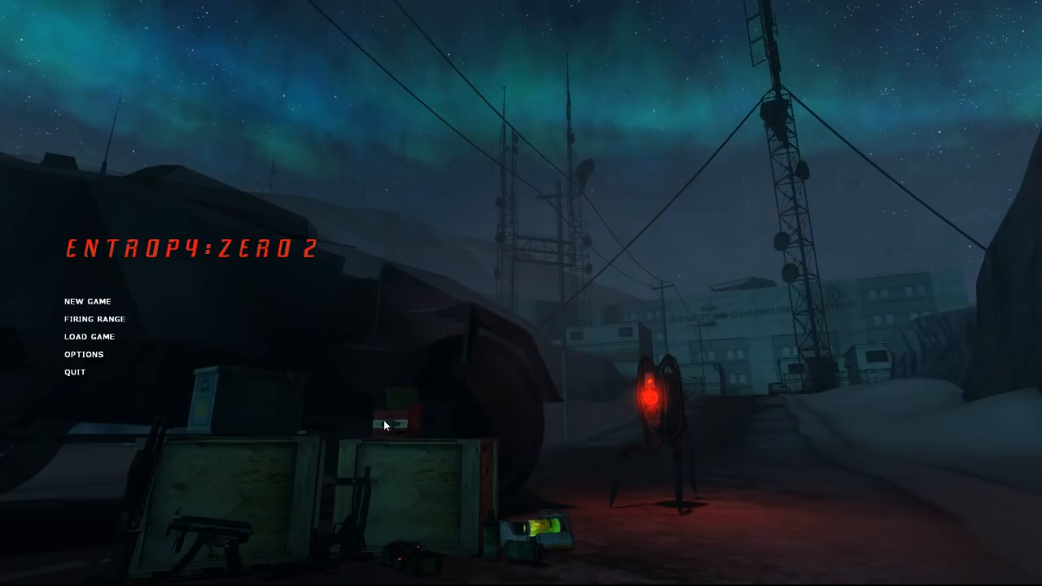
Step: Reopen the developer console and run the command "map ez2_c4_1" to load the compiled map
key("grave")
type("map ")
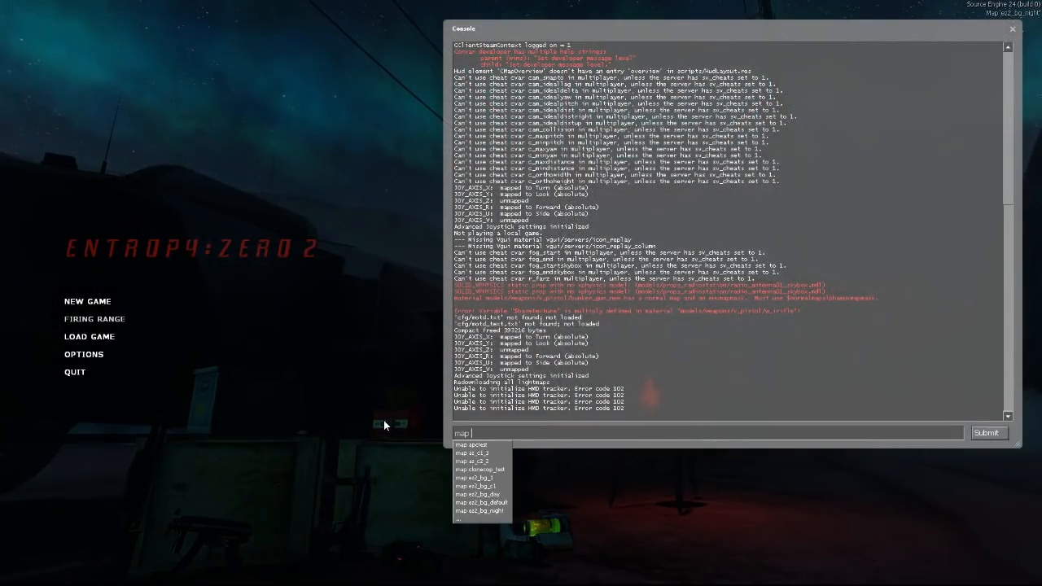
type("ez2_c4_1")
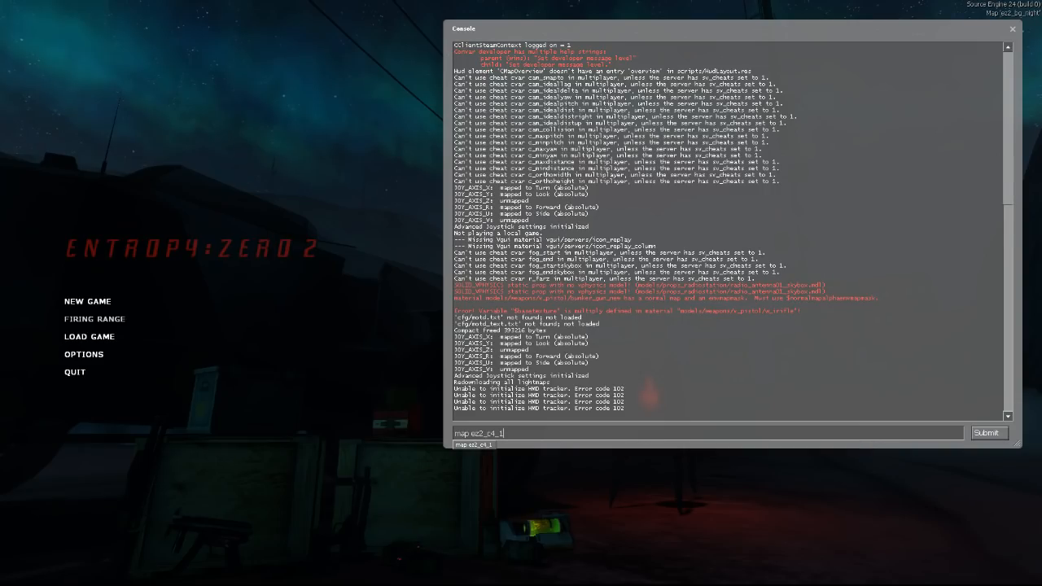
key("Return")
key("Return")
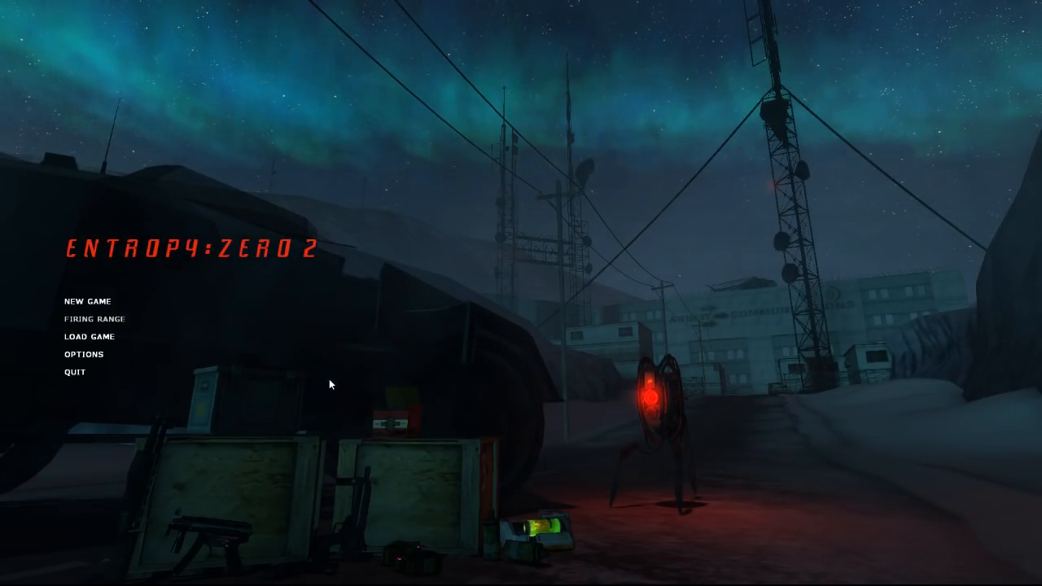
Step: Enter "map ez2_c4_1" in the console again from the main menu to reload the map
key("grave")
type("map ez2_c4_1")
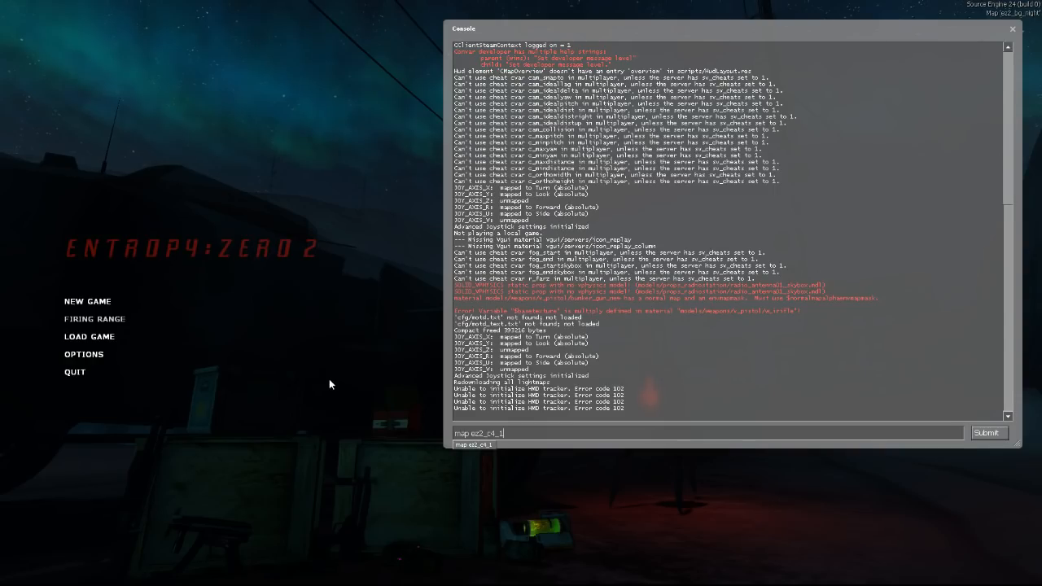
Step: Load the firing range map and pick up the weapons laid out on the barrier counter
key("Return")
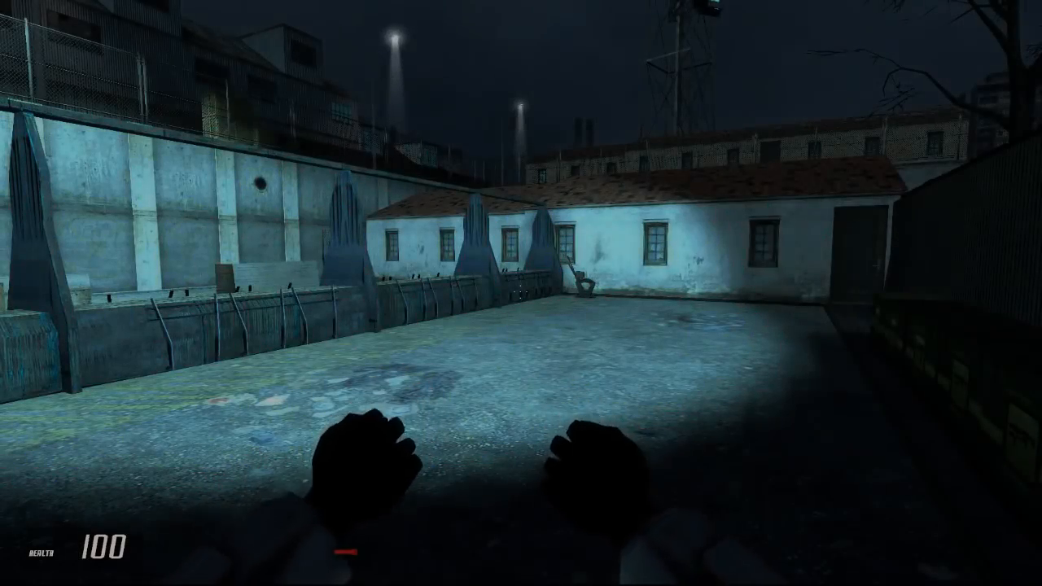
key("w")
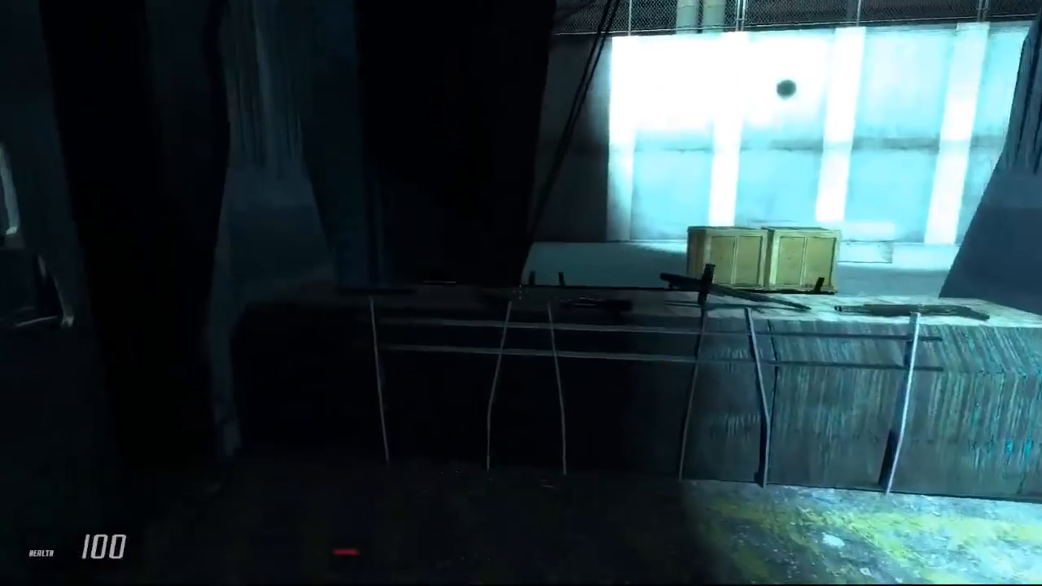
key("space")
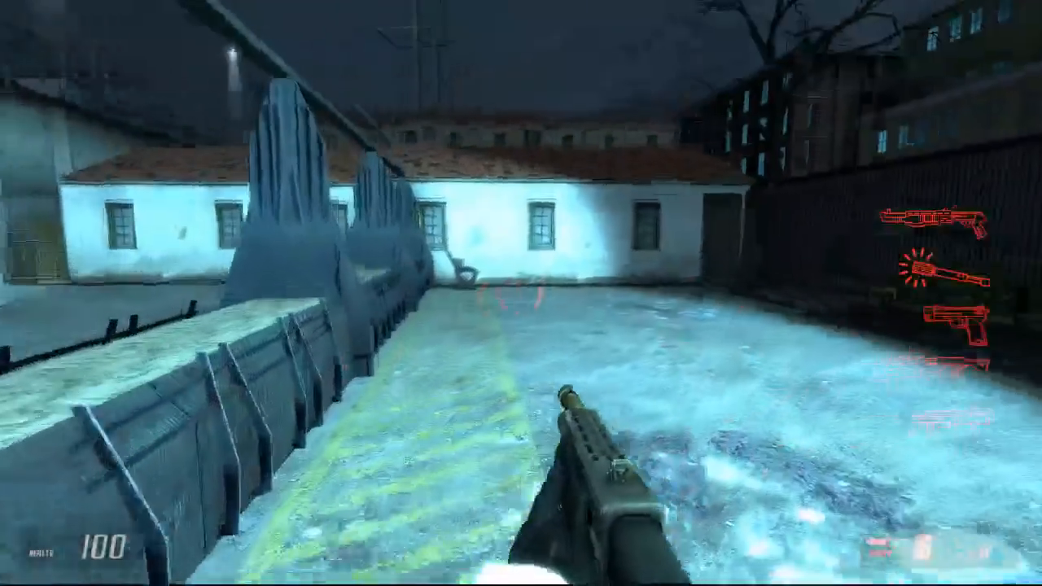
key("w")
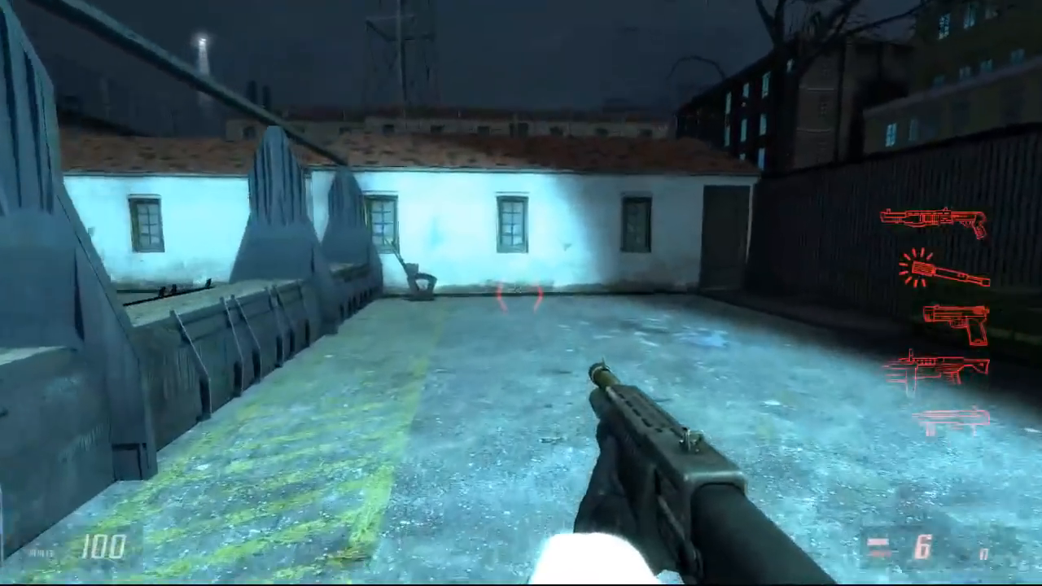
Step: Test-fire the shotgun while walking along the barrier of the firing range
key("w")
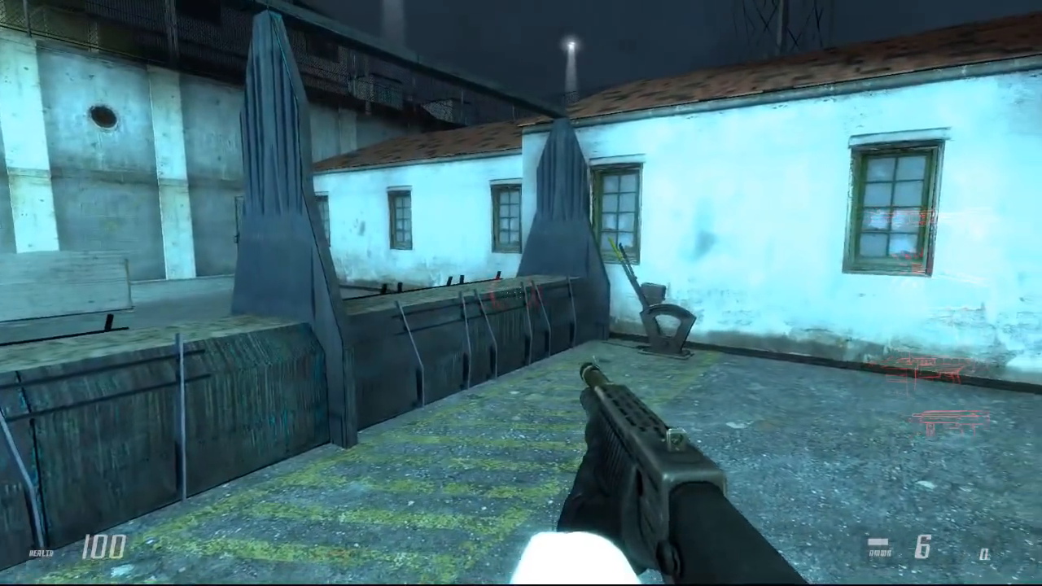
key("w")
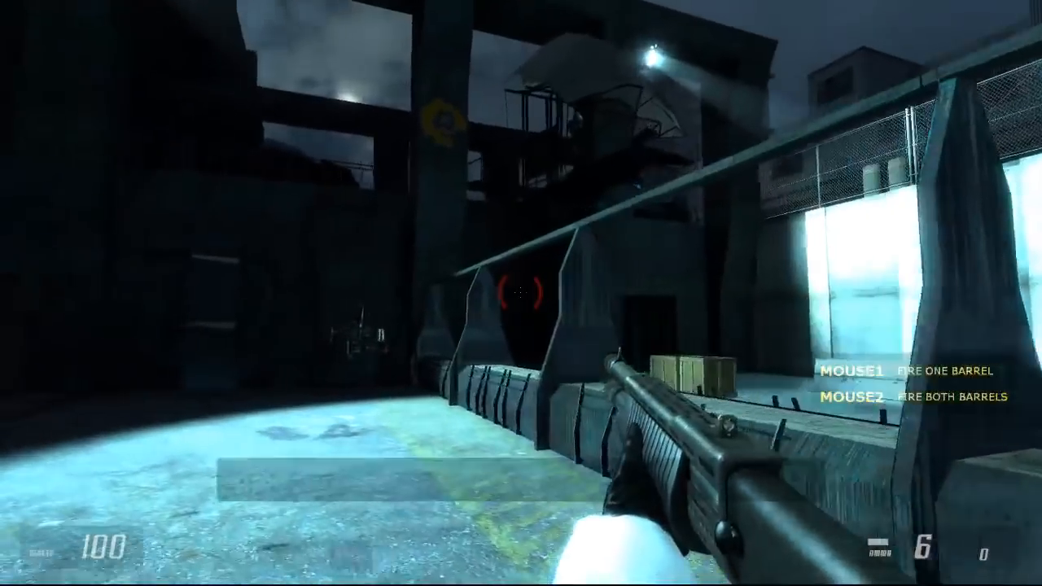
left_click(520, 292)
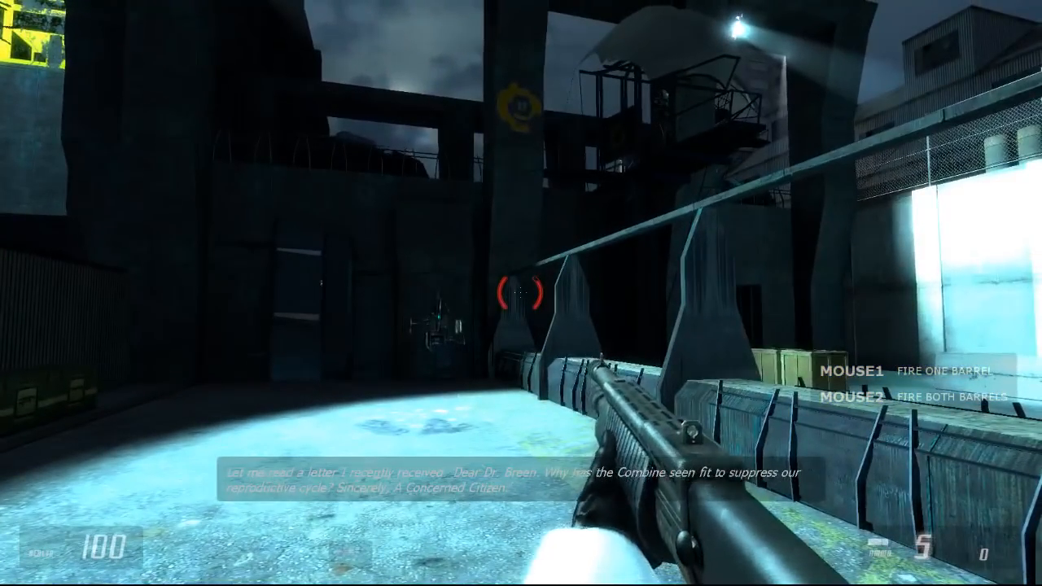
key("w")
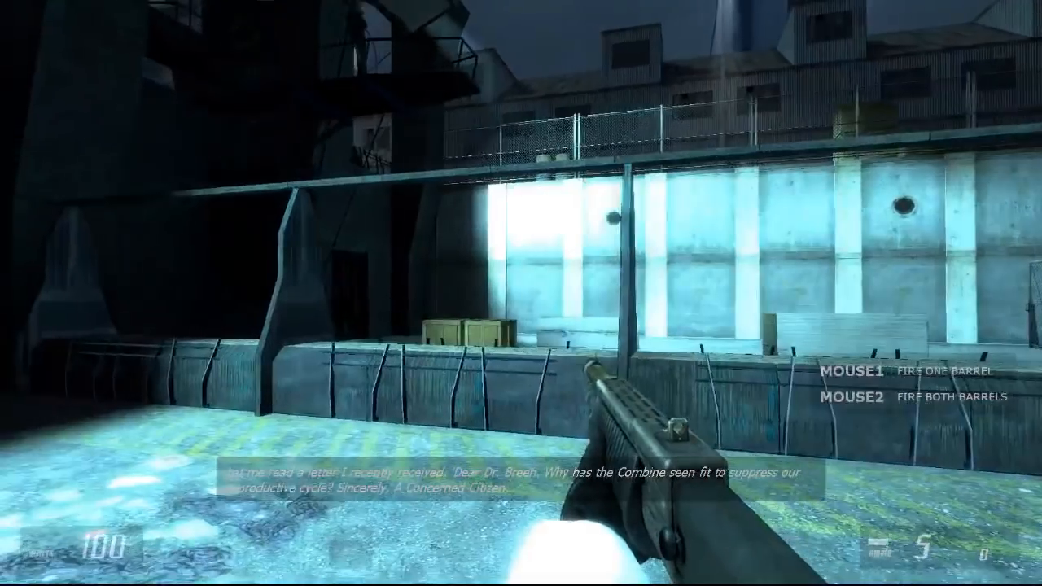
key("w")
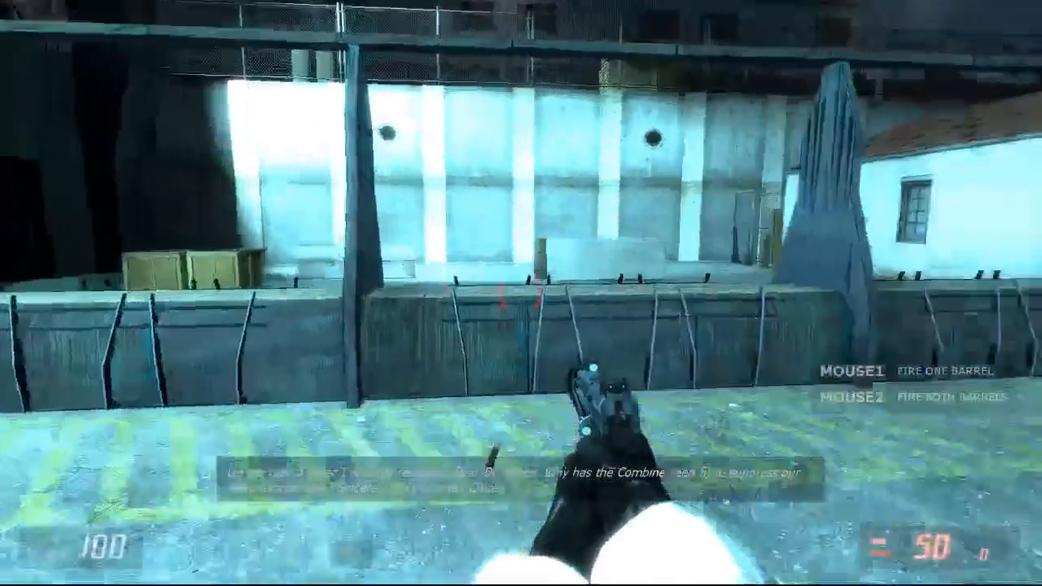
Step: Fire the pistol at the dark wall beside the guard platform
left_click_drag(521, 293, 521, 293)
key("w")
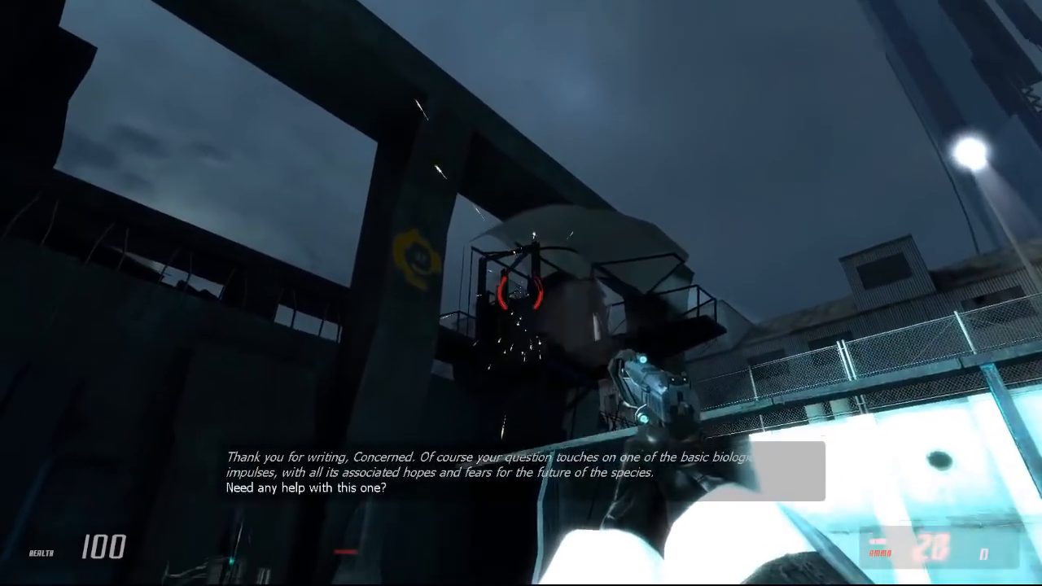
left_click_drag(520, 293, 521, 293)
Step: Switch to the submachine gun and test-fire it near the guard platform
key("3")
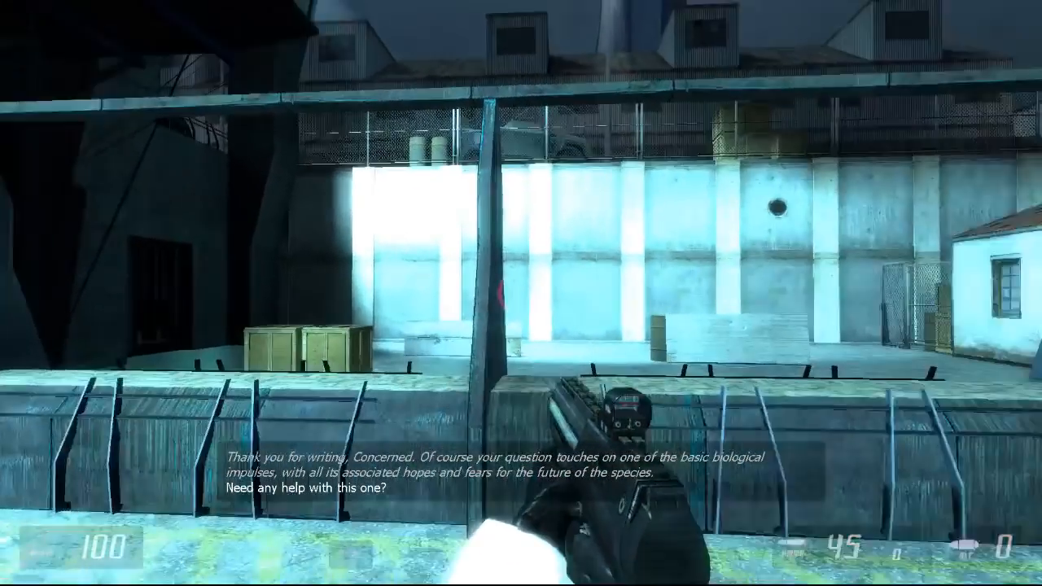
key("w")
left_click_drag(521, 293, 521, 293)
Step: Switch back to the pistol and test both its primary and alternate fire
key("2")
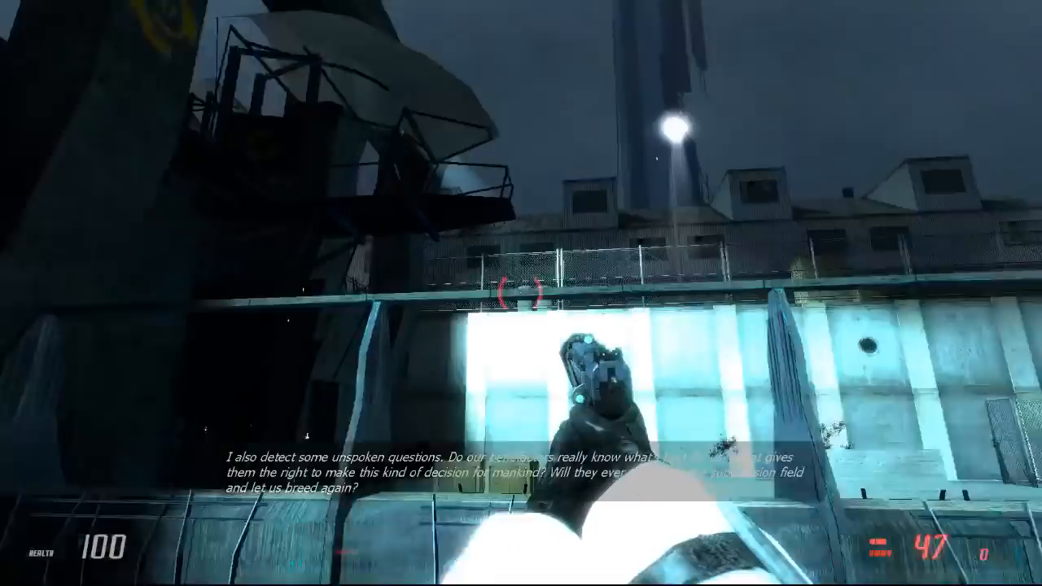
left_click_drag(521, 293, 521, 293)
right_click(521, 293)
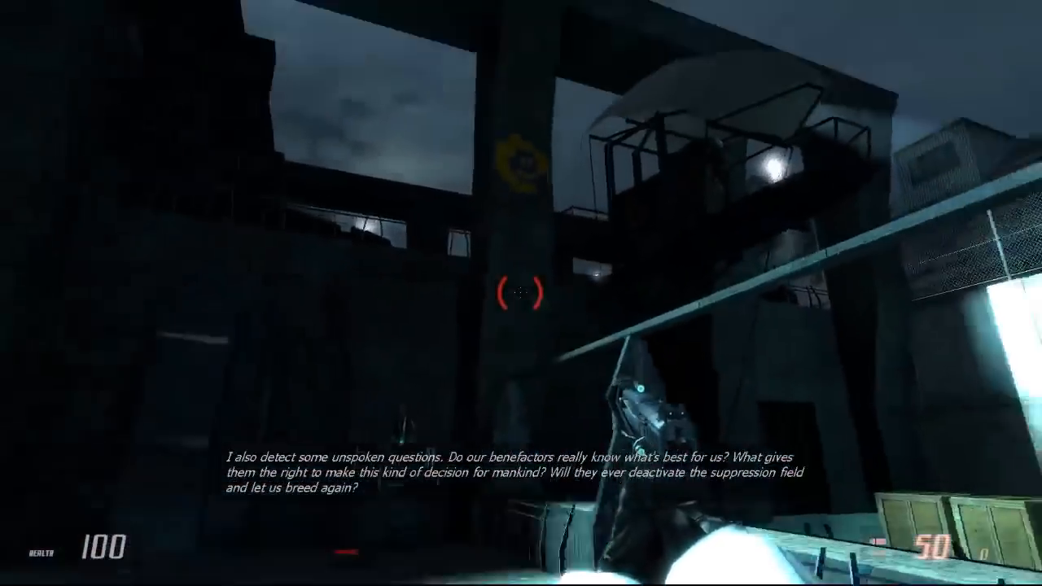
left_click_drag(521, 293, 521, 293)
Step: Switch to the pulse rifle and test-fire it at the dark wall and the barrier area
key("3")
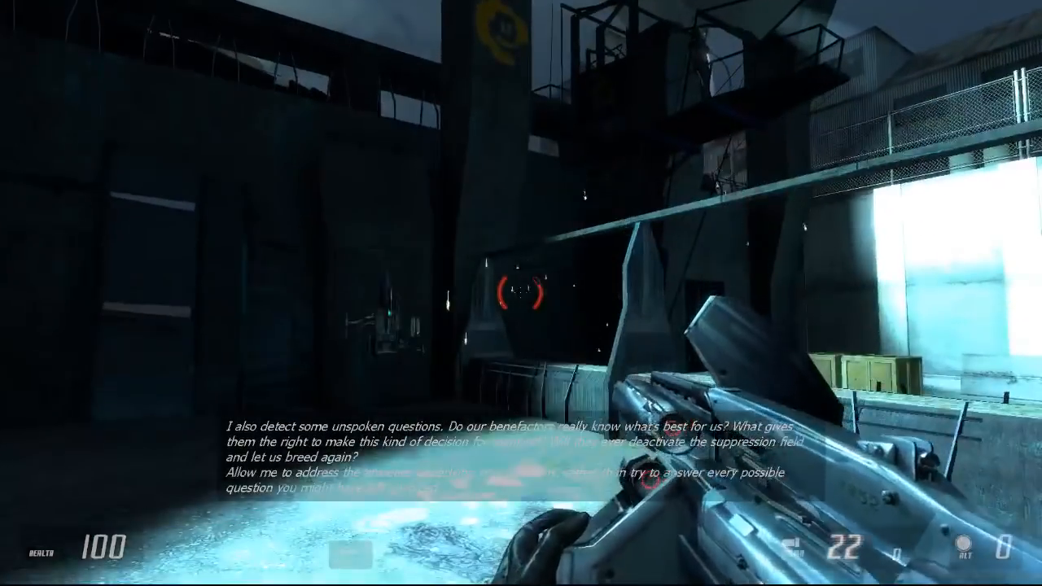
left_click_drag(521, 293, 520, 293)
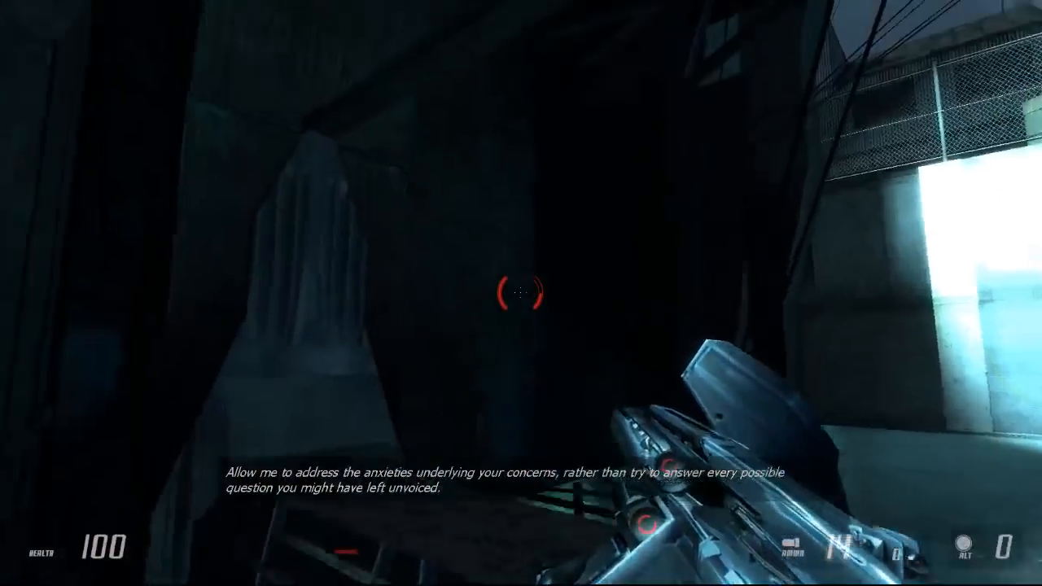
left_click(520, 293)
Step: Return to the pistol and shoot at the crates and barrel in the target area across the barrier
key("2")
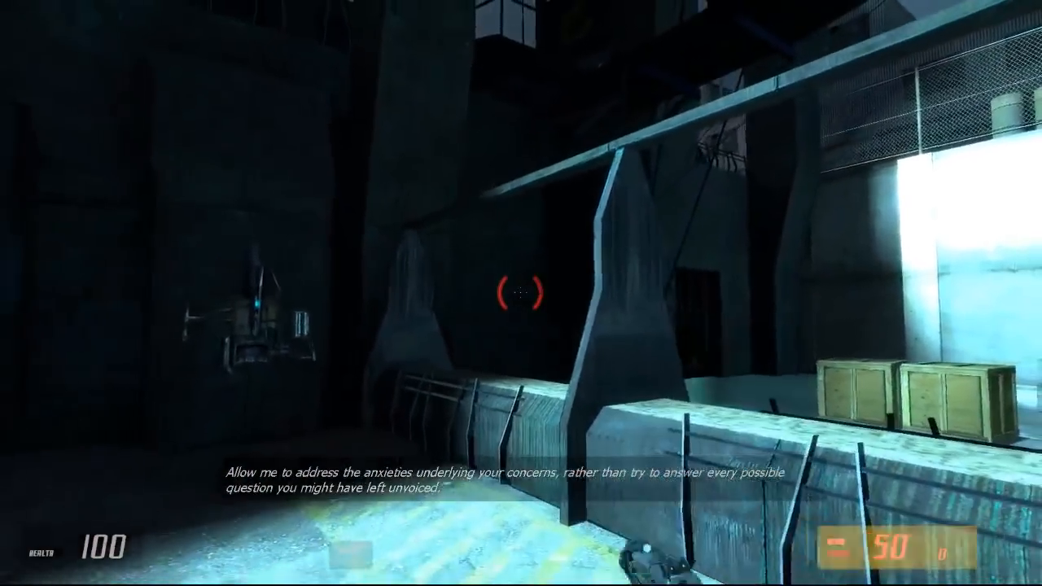
key("w")
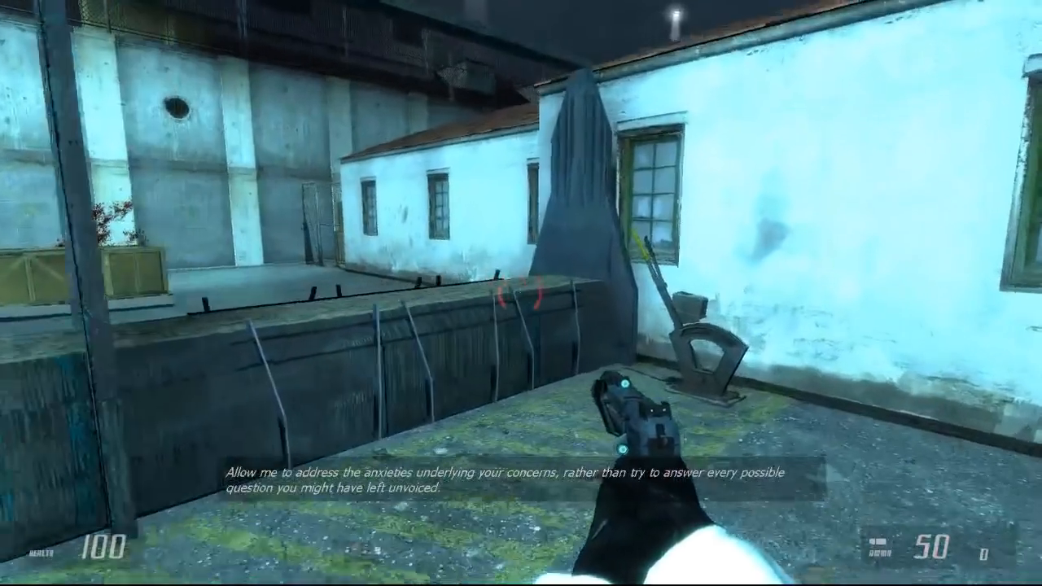
key("grave")
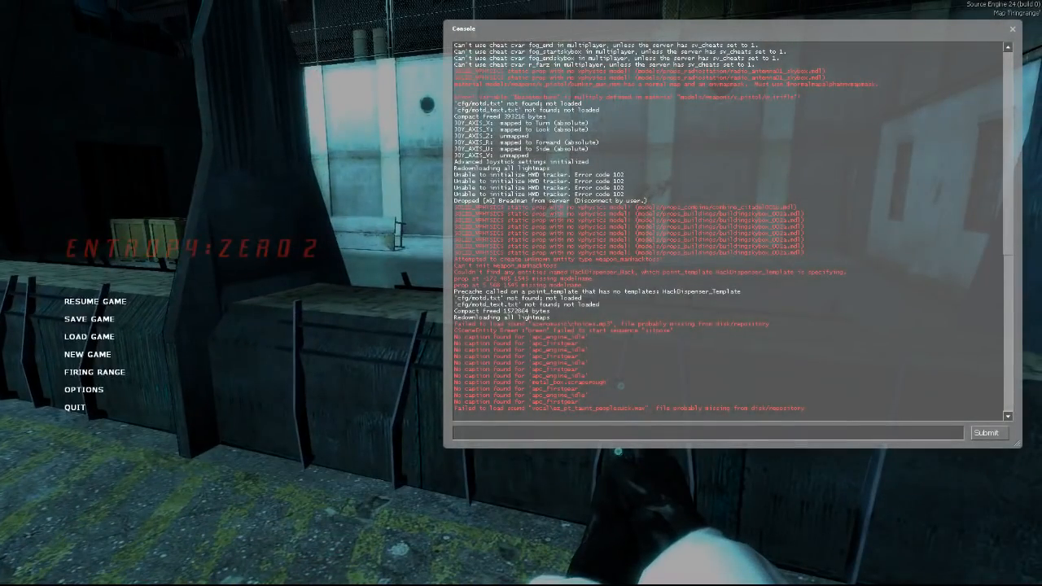
left_click(120, 303)
key("w")
left_click(520, 293)
left_click(521, 293)
left_click(521, 293)
left_click(521, 293)
key("z")
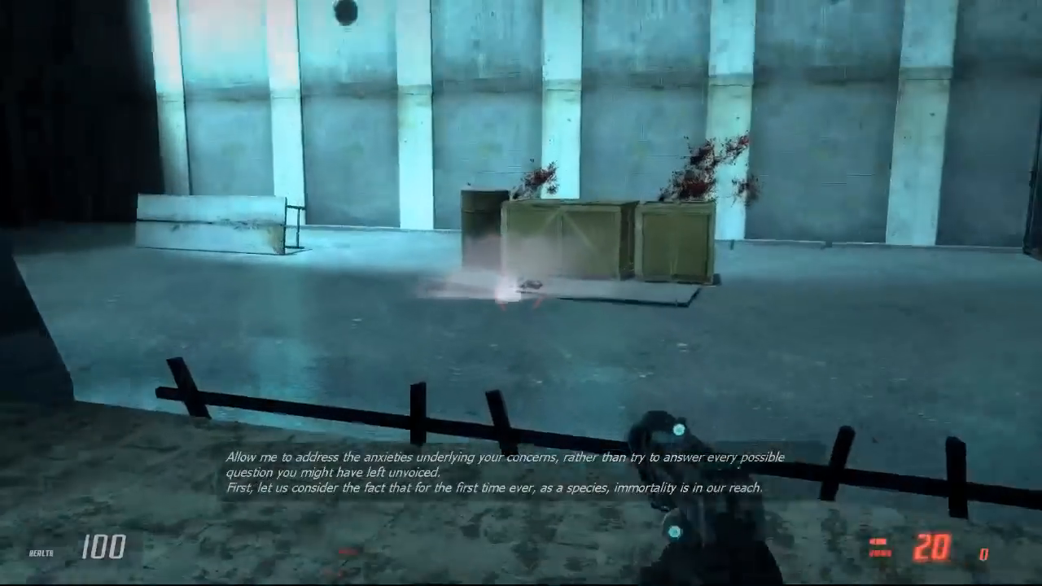
left_click(521, 293)
left_click(521, 293)
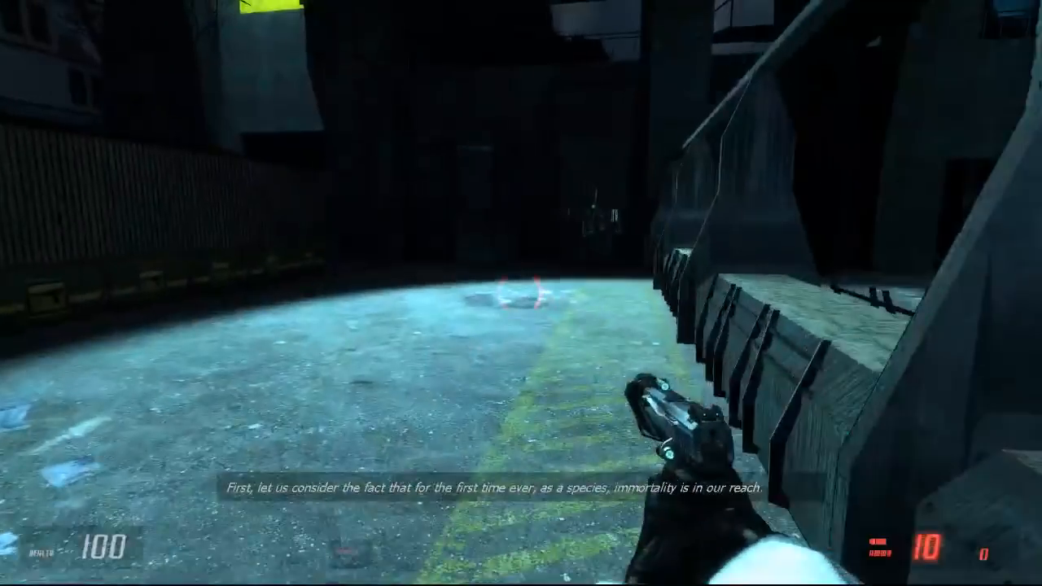
Step: Walk back along the barrier and fire the pistol at the pillar and raised guard platform
key("w")
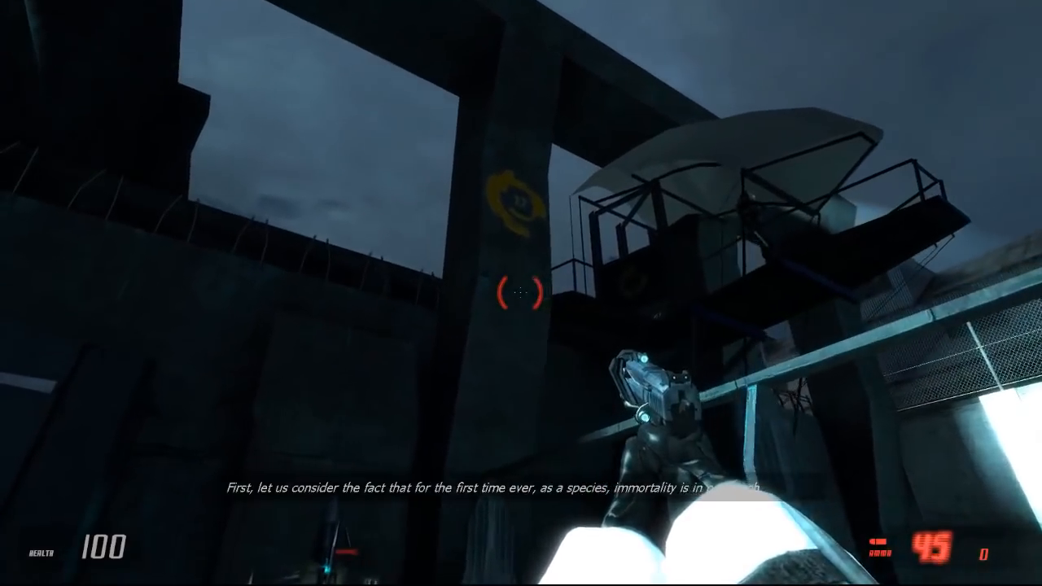
left_click(521, 293)
left_click(521, 293)
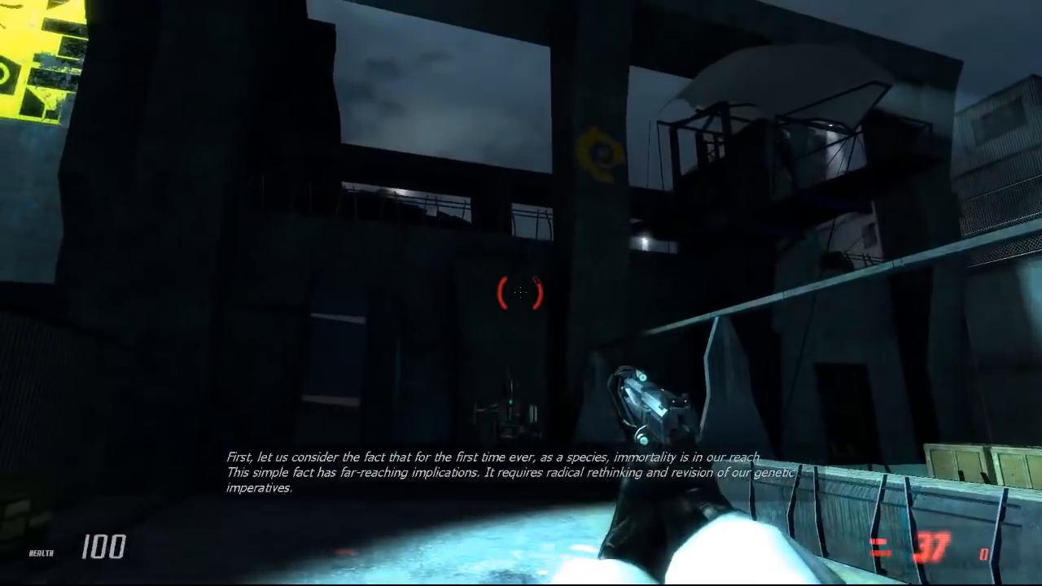
left_click(521, 292)
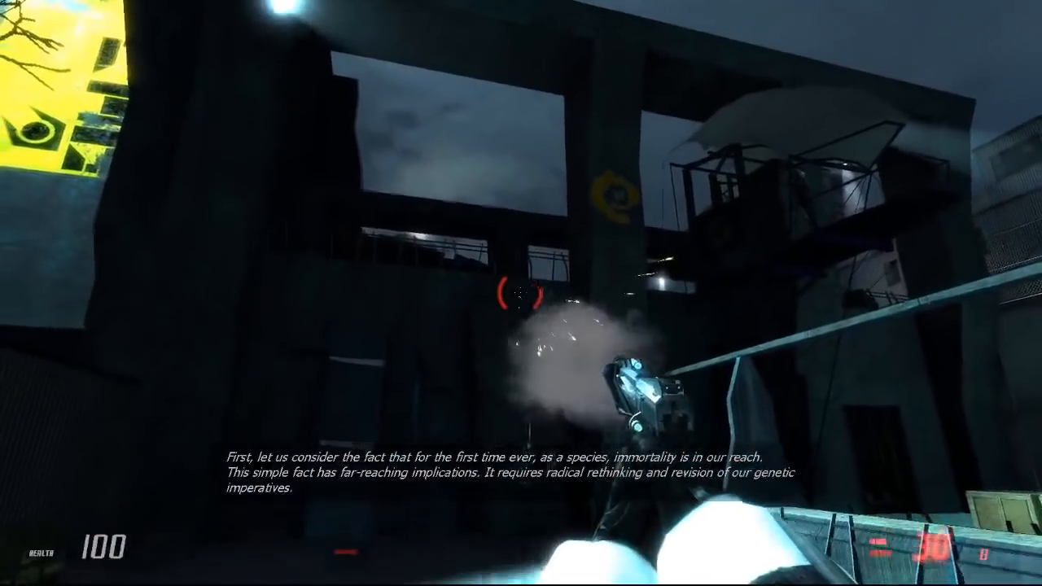
left_click(521, 293)
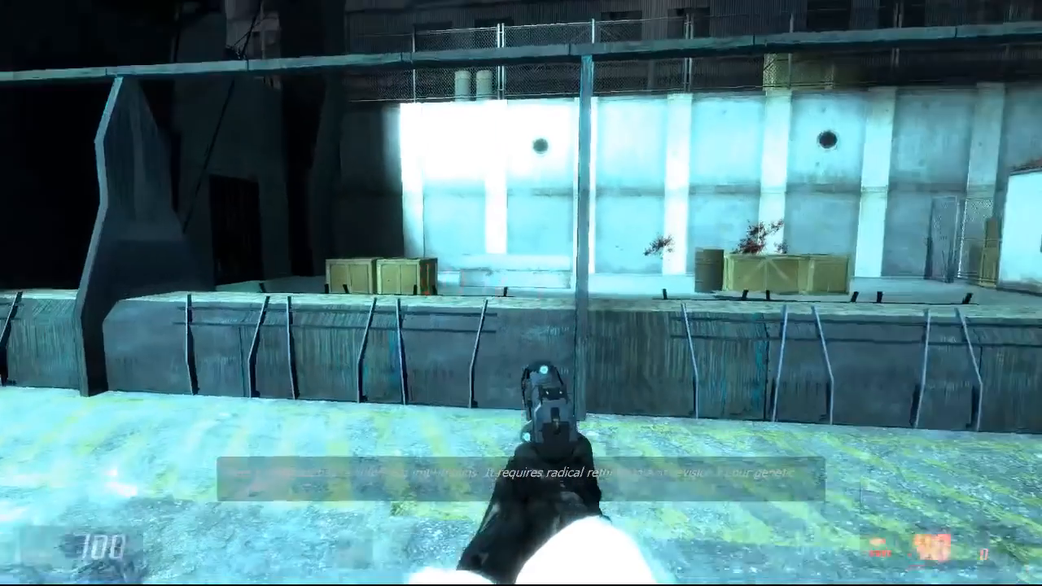
Step: Load the map ez2_c4_1 from the developer console and step back from the closed elevator doors
key("grave")
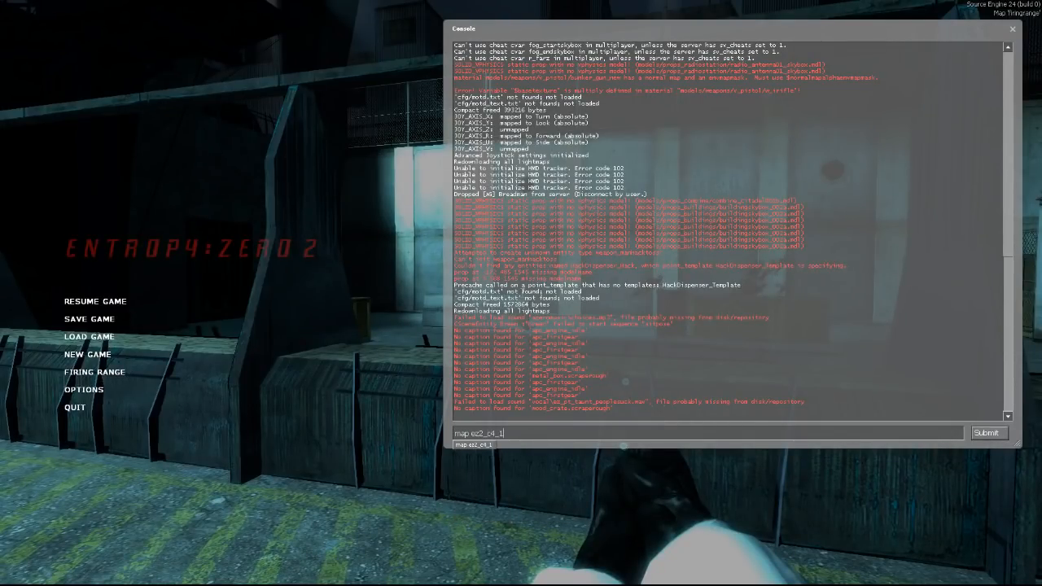
key("Return")
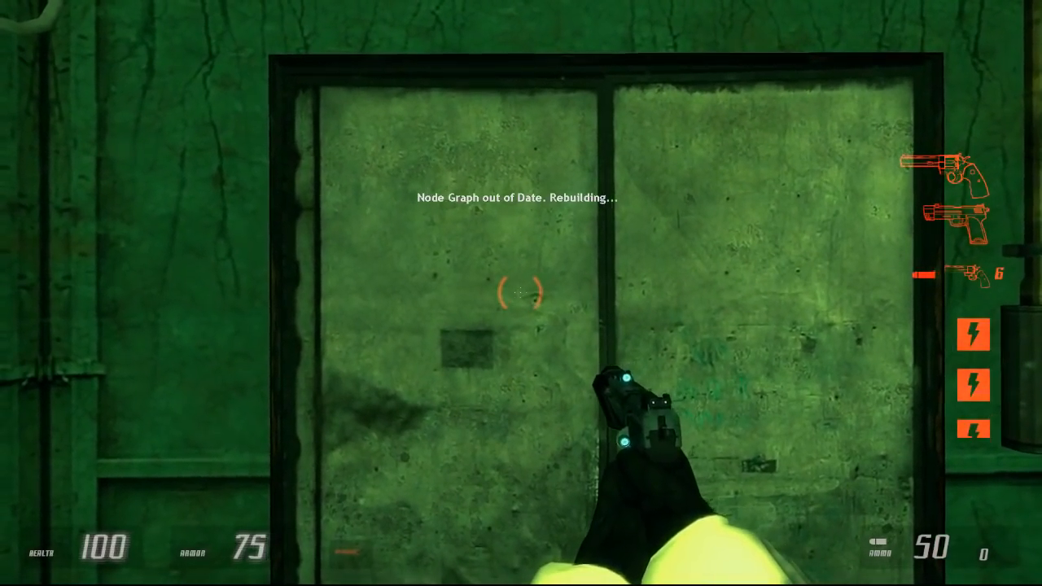
key("s")
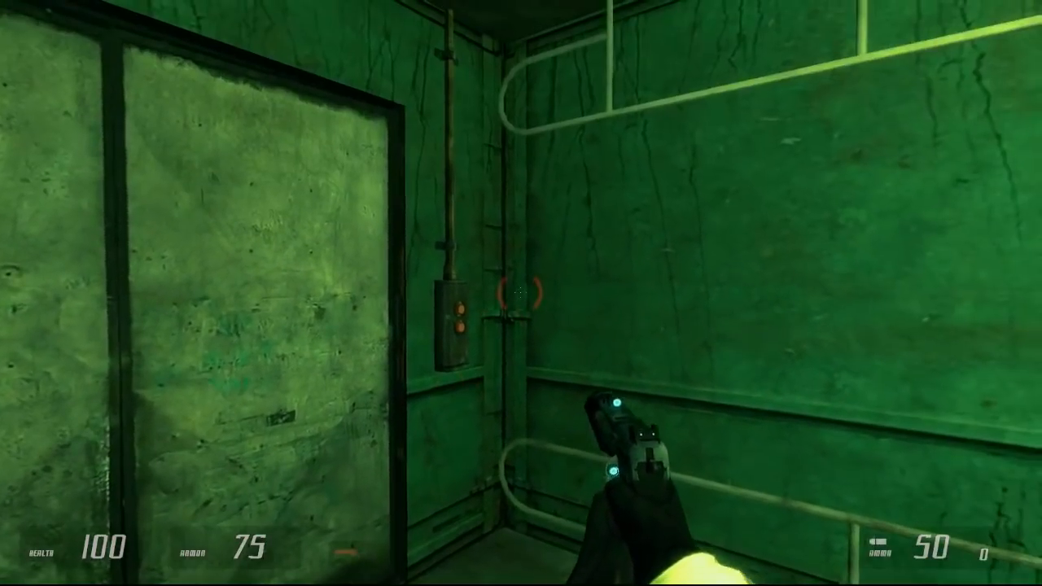
key("s")
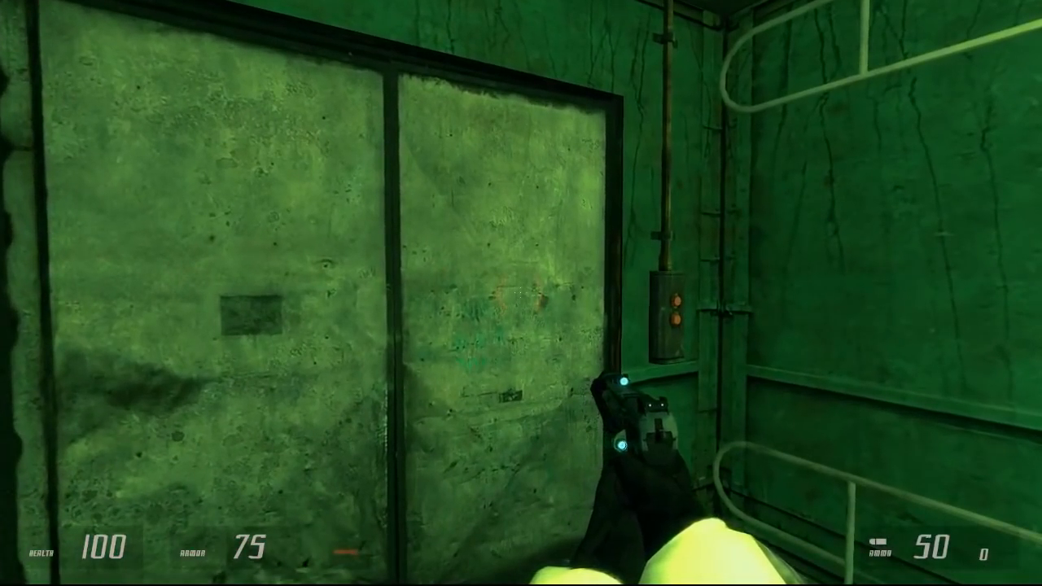
key("s")
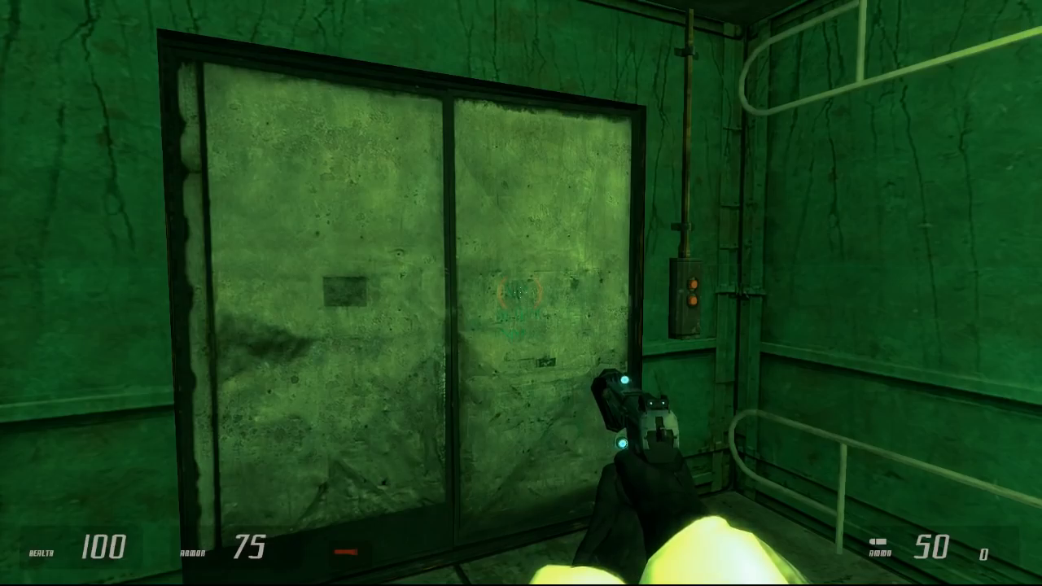
Step: Walk out of the elevator into the dark room and turn on the red vision light
key("w")
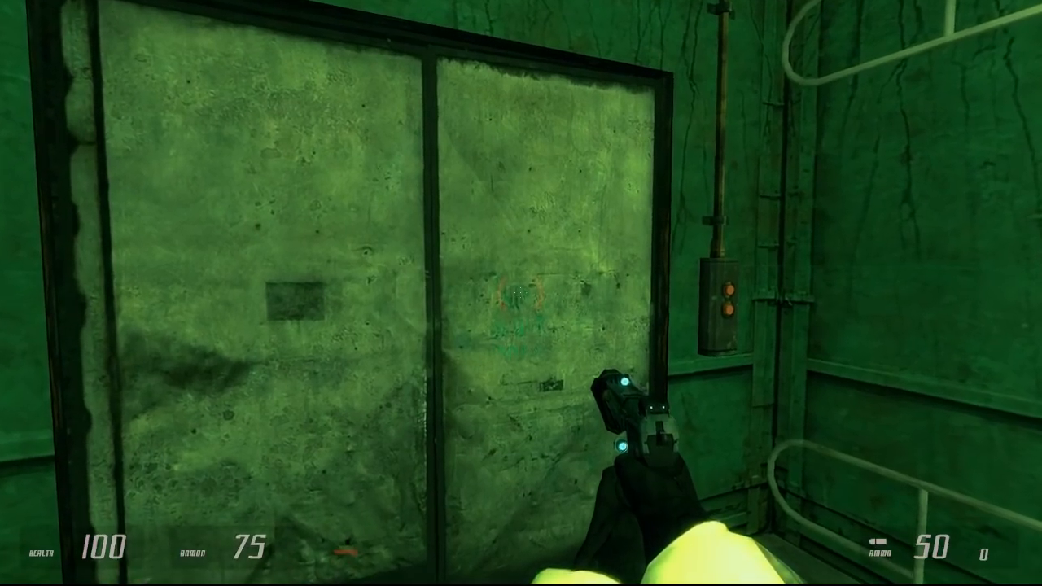
key("w")
key("w")
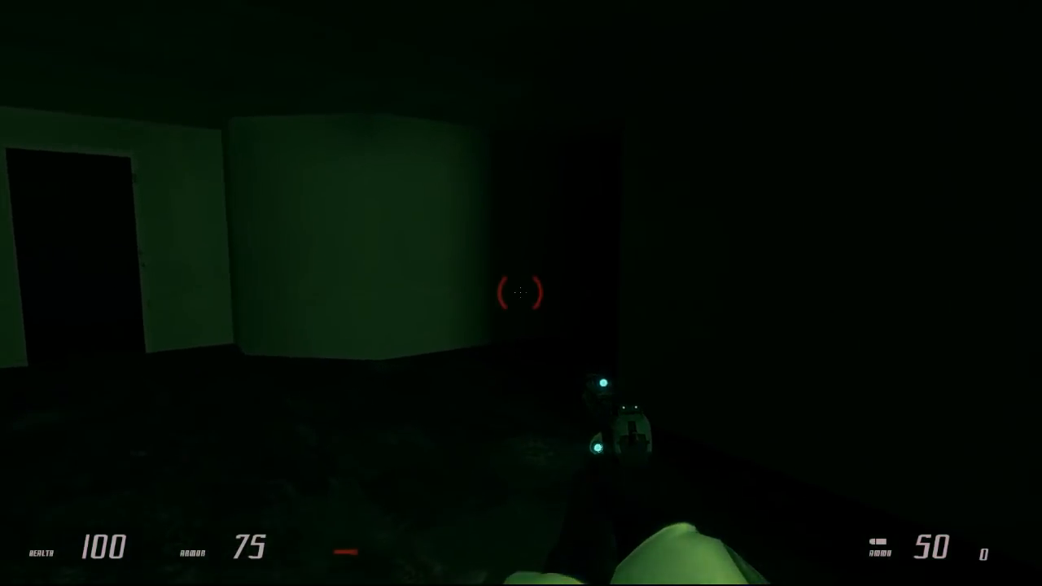
key("f")
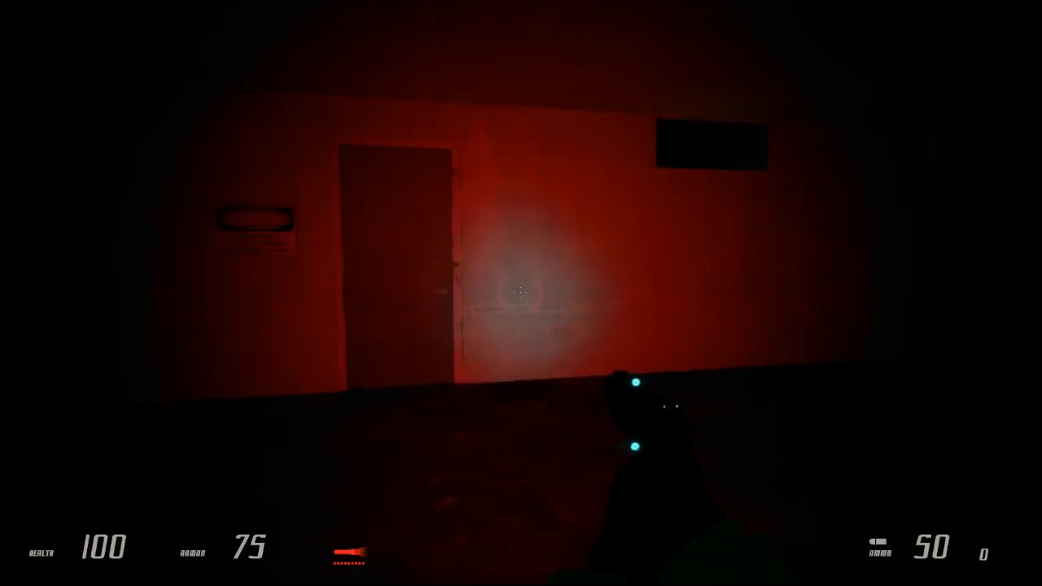
Step: Explore the dark room up to the high wall opening and compare the view with the light off and on
key("w")
key("w")
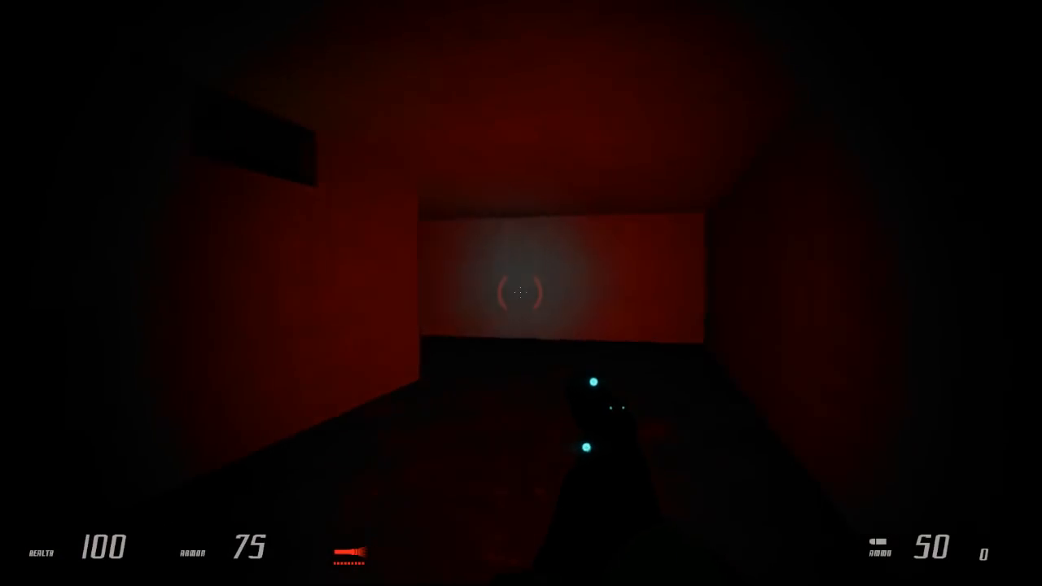
key("w")
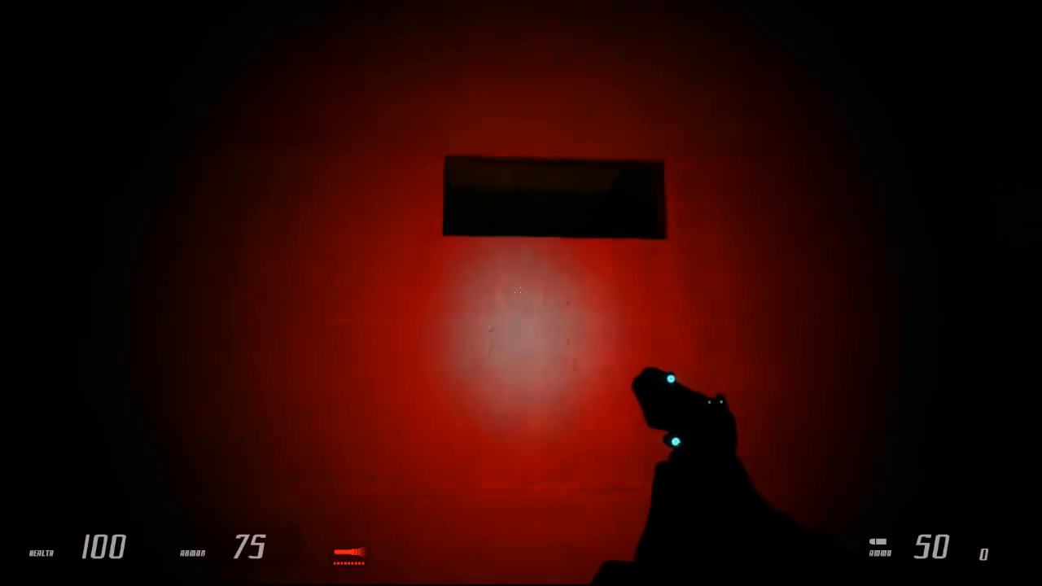
key("f")
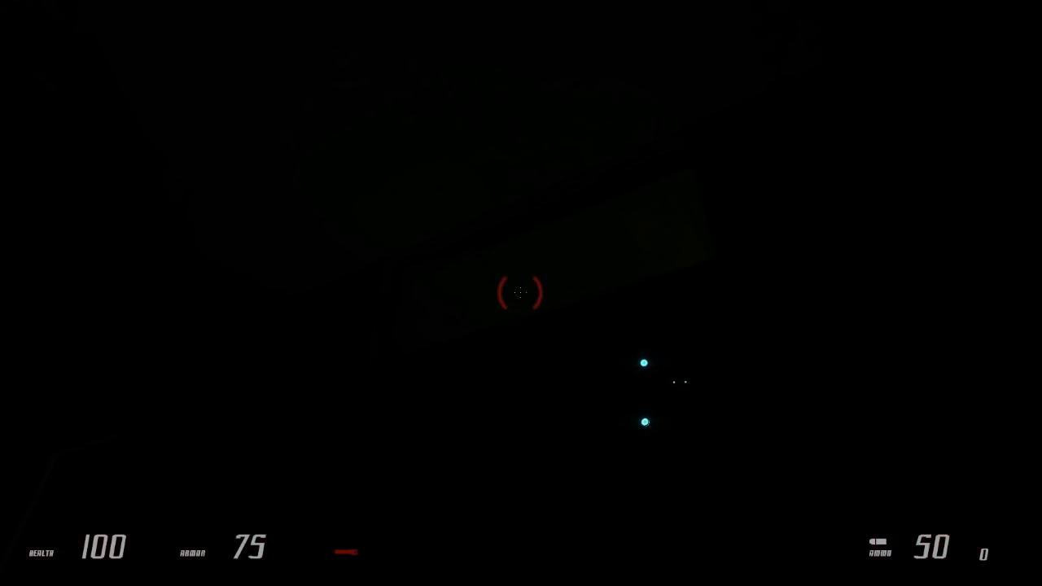
key("f")
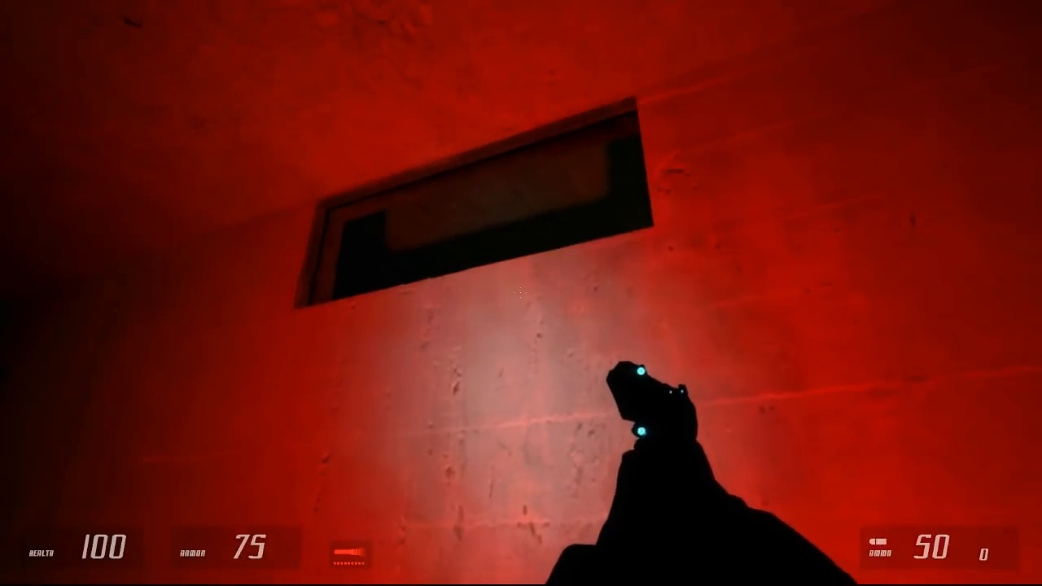
Step: Walk past the two closed doors, comparing the area with the red light on and off, up to the storage room doorway
key("w")
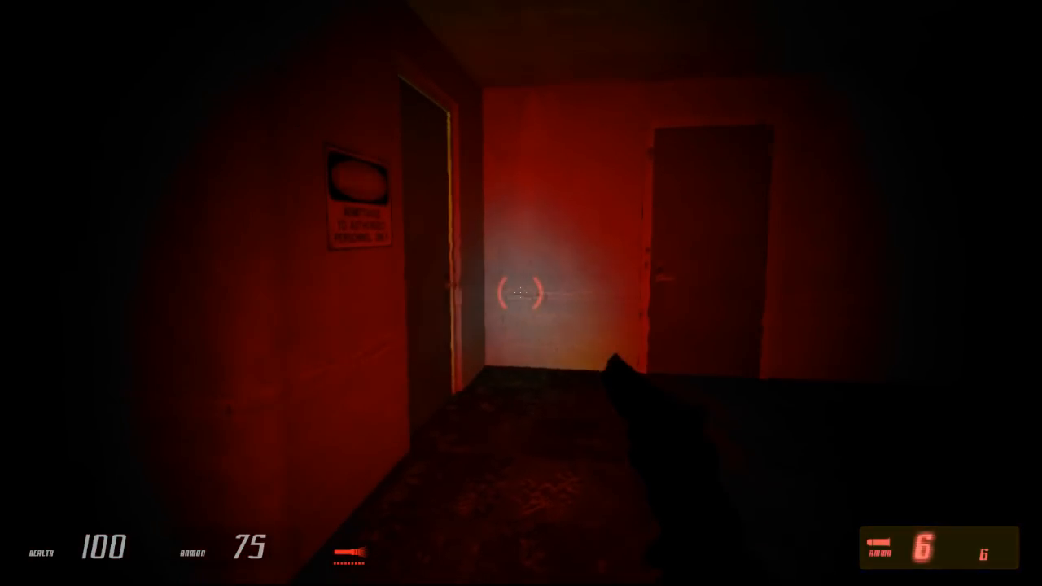
key("f")
key("f")
key("f")
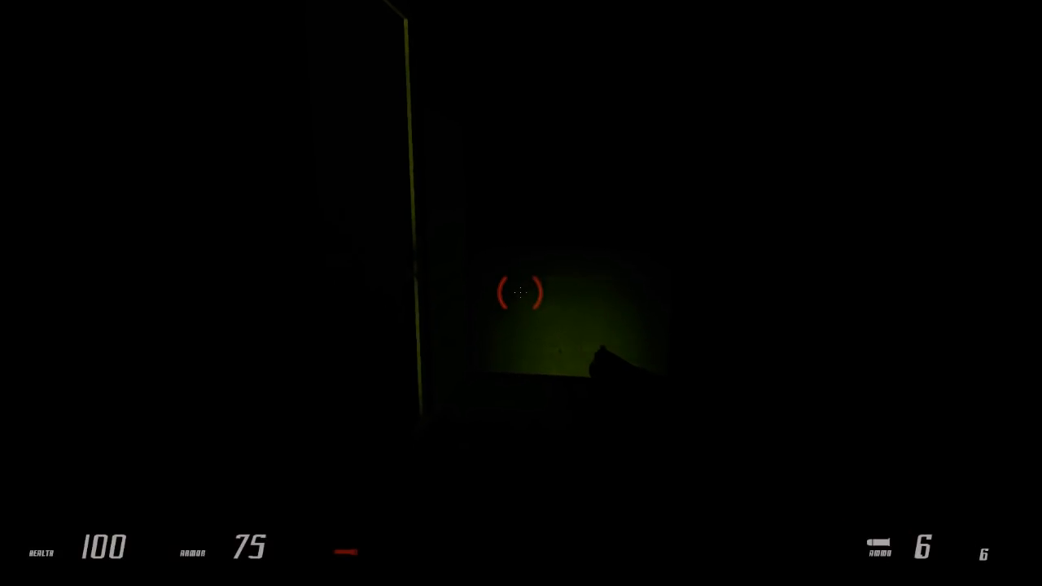
key("w")
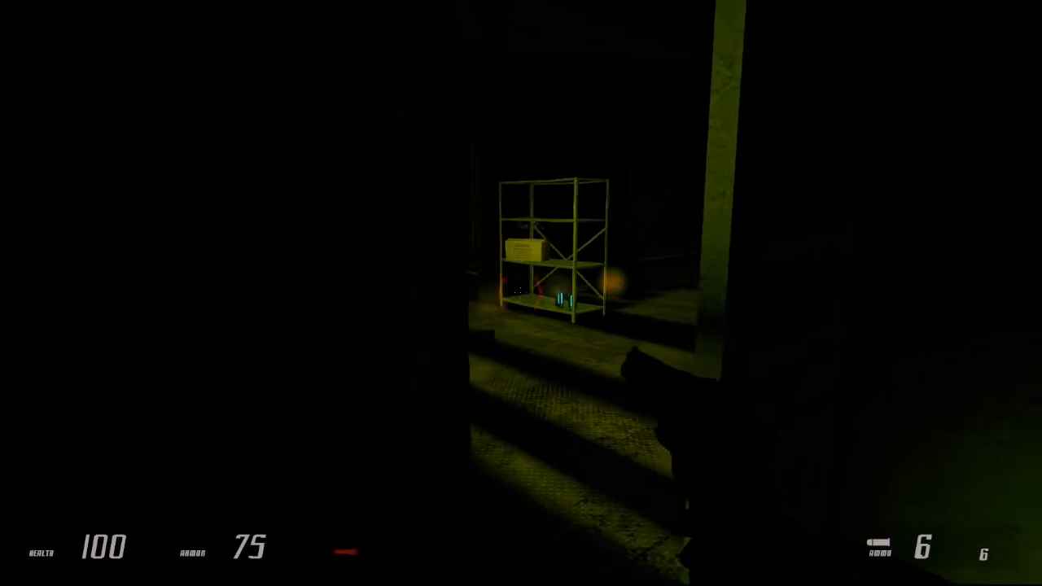
Step: Turn on the red light and fire the revolver through the open doorway into the storage room
key("f")
left_click(521, 293)
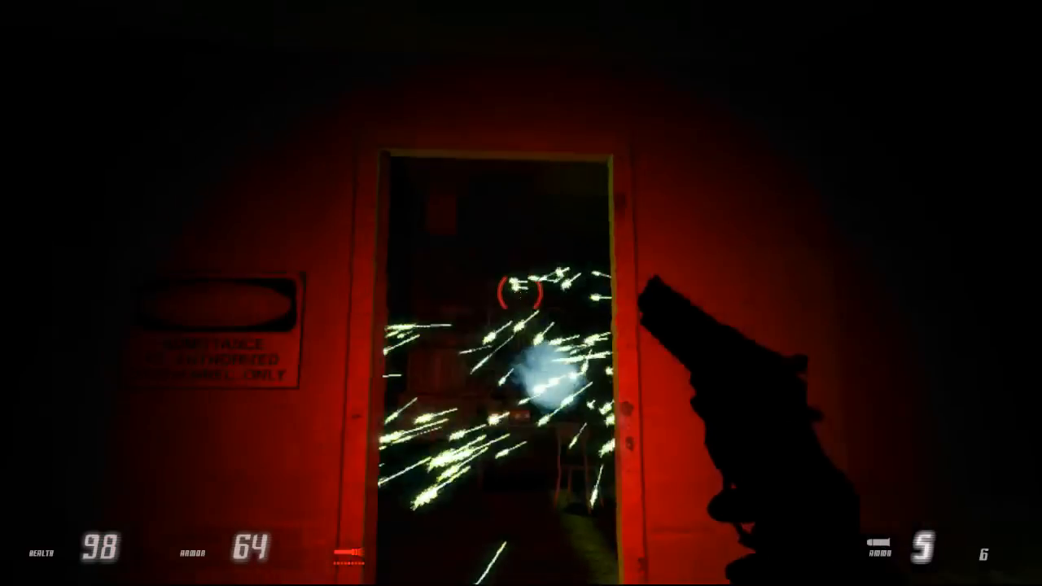
left_click(521, 293)
key("f")
key("f")
key("w")
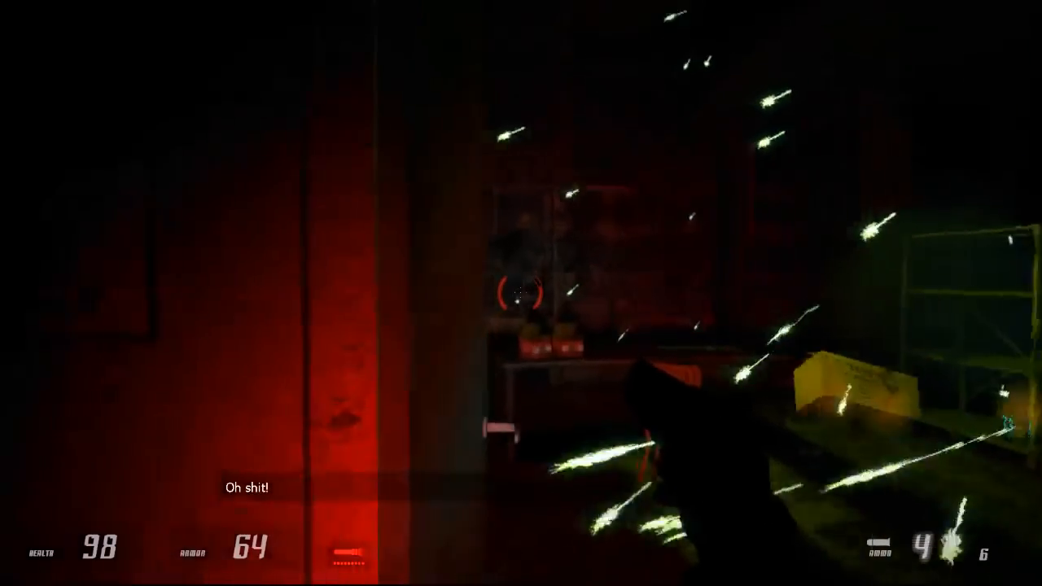
Step: Operate the storage room door and fire the revolver through the gap
key("e")
key("e")
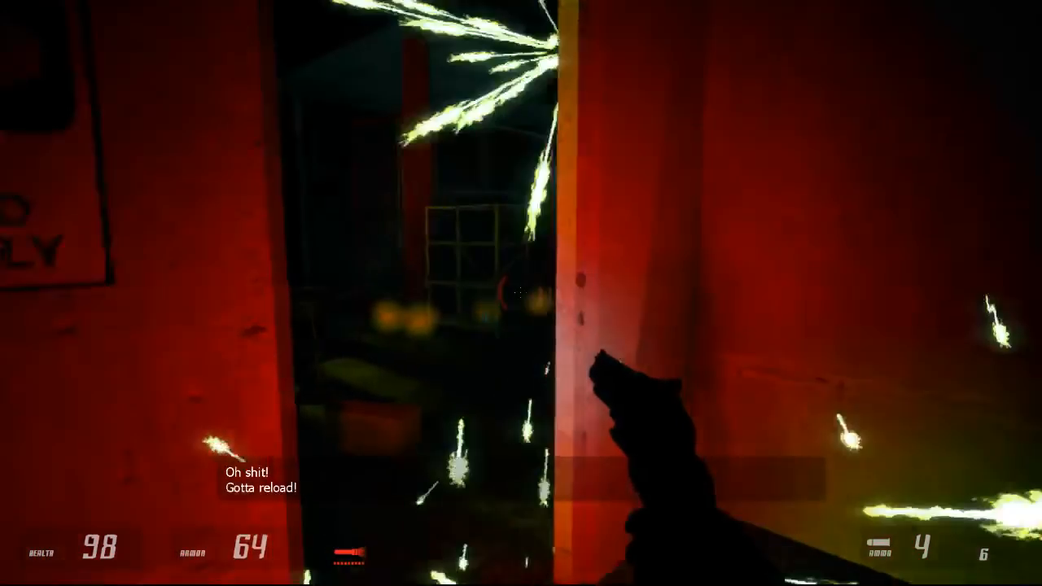
key("f")
key("f")
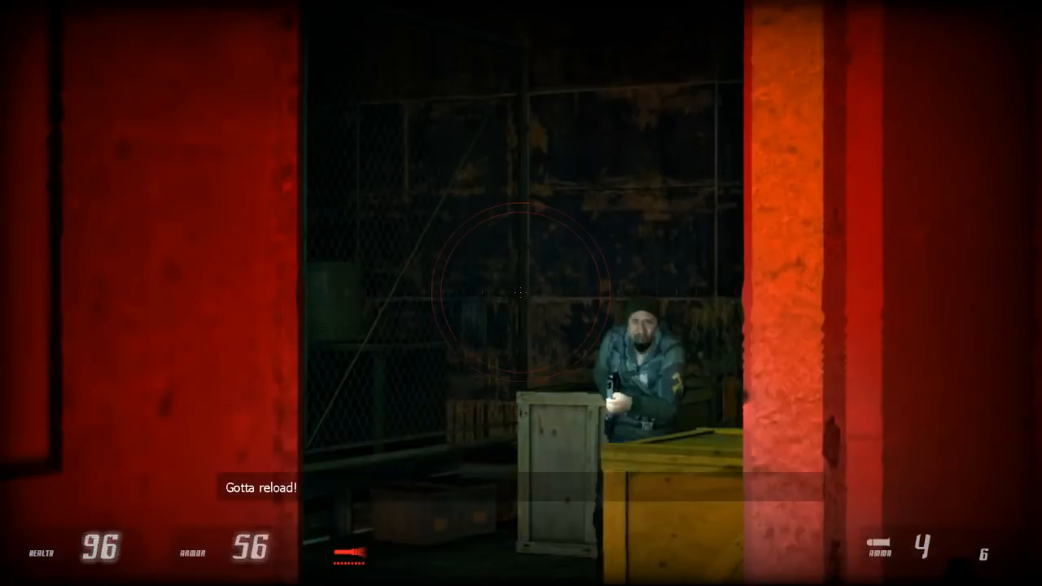
left_click(521, 293)
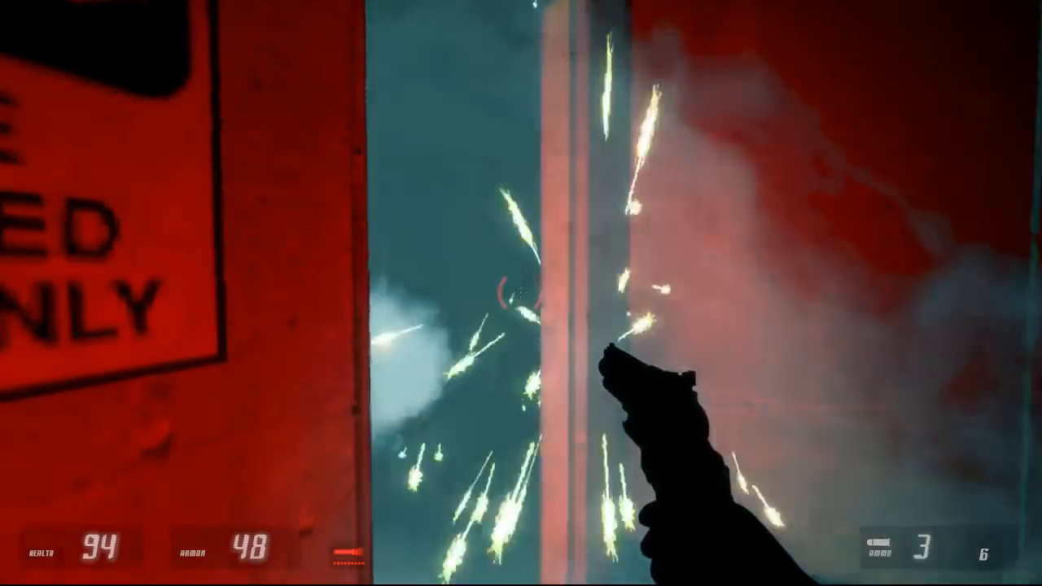
Step: Enter the storage room with the red light on and fight the rebels there with the revolver
key("e")
key("f")
key("f")
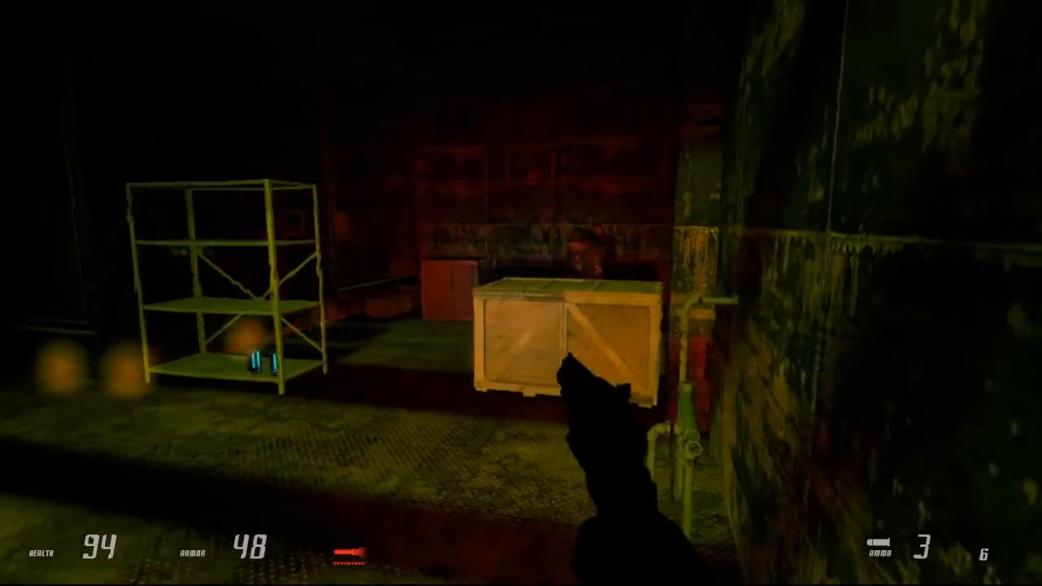
left_click(521, 293)
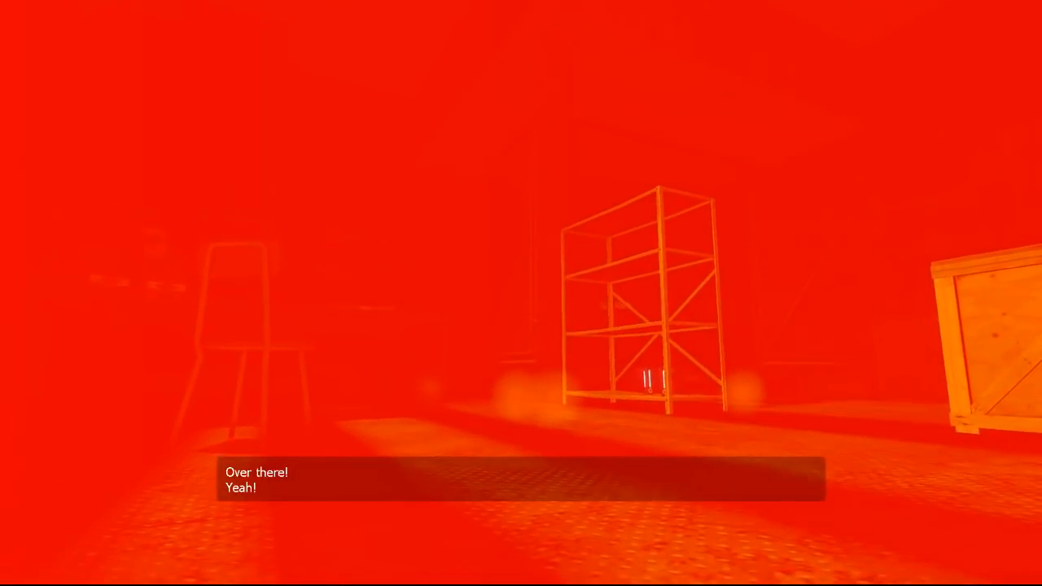
left_click(521, 293)
Step: Enable cheats with sv_Cheats 1 and run the notarget command in the developer console
key("grave")
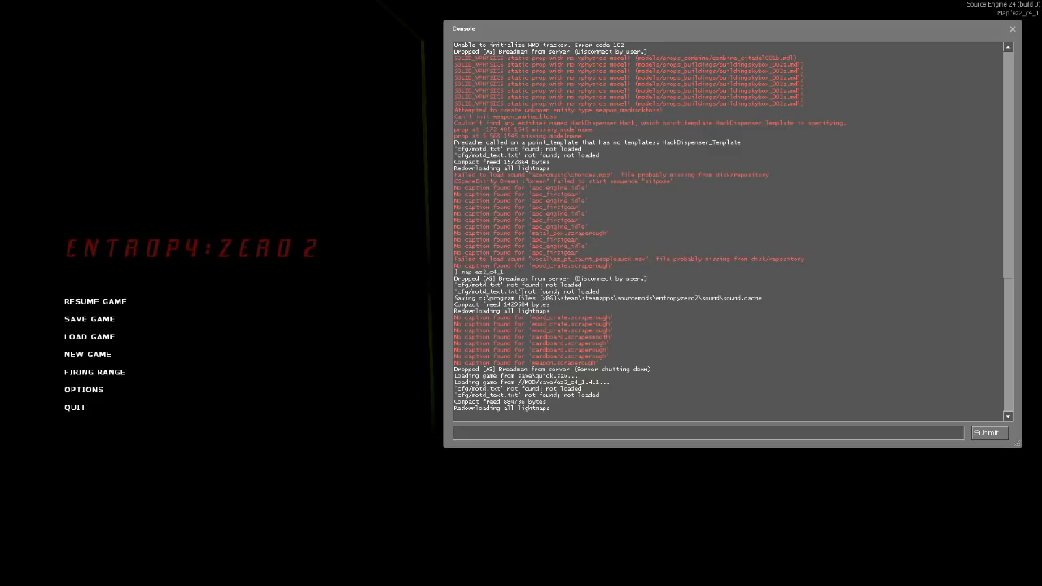
type("sv_Cheats 1")
key("Return")
type("notarget")
key("Return")
key("grave")
Step: Walk around the storage room and compare its walls and ceiling with the red light on and off
key("w")
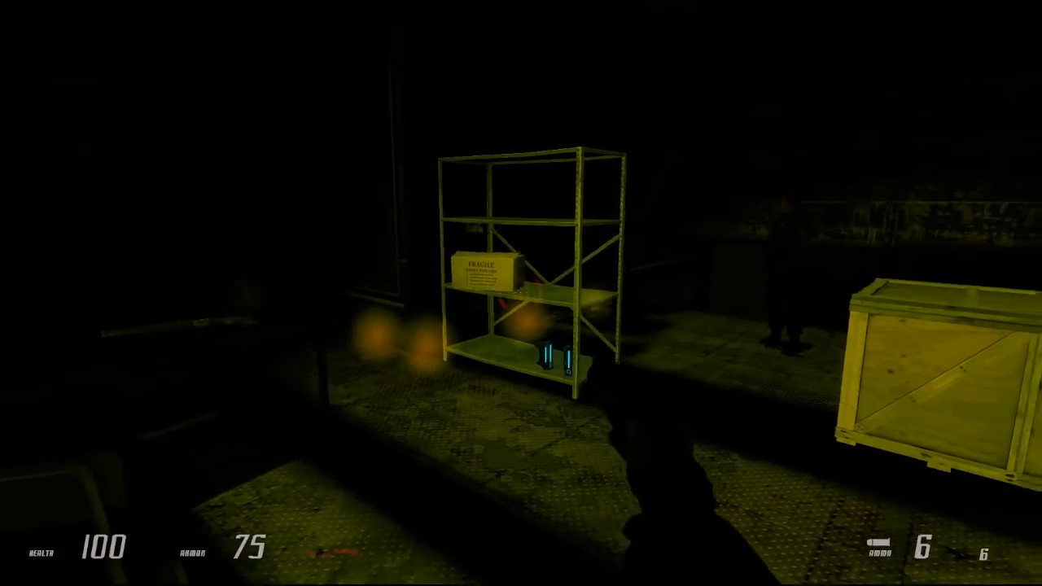
key("s")
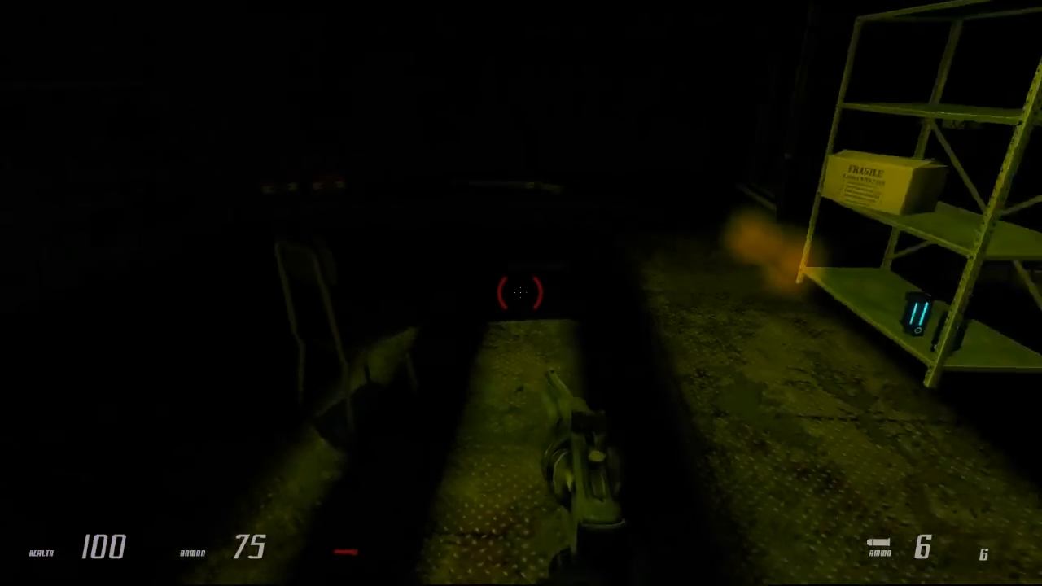
key("f")
key("w")
key("w")
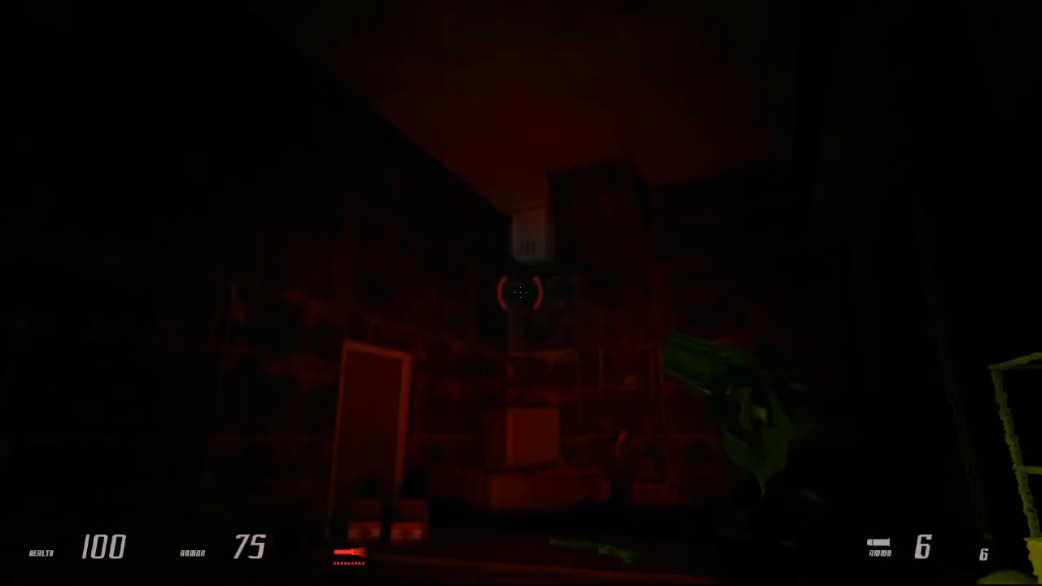
key("f")
Step: Walk with the red light on to the fenced area and inspect its steps and metal shelf
key("f")
key("f")
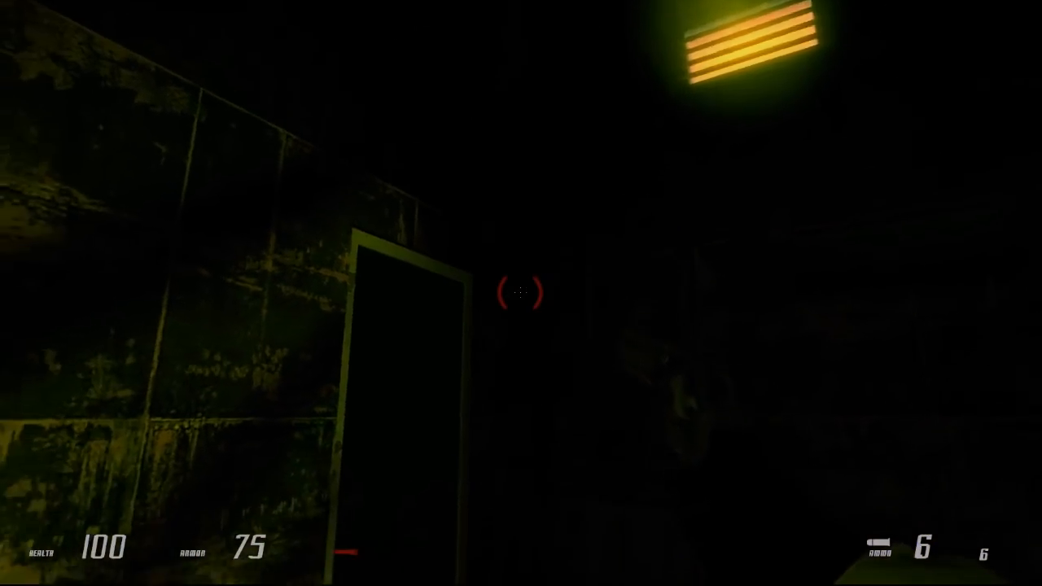
key("f")
key("w")
key("w")
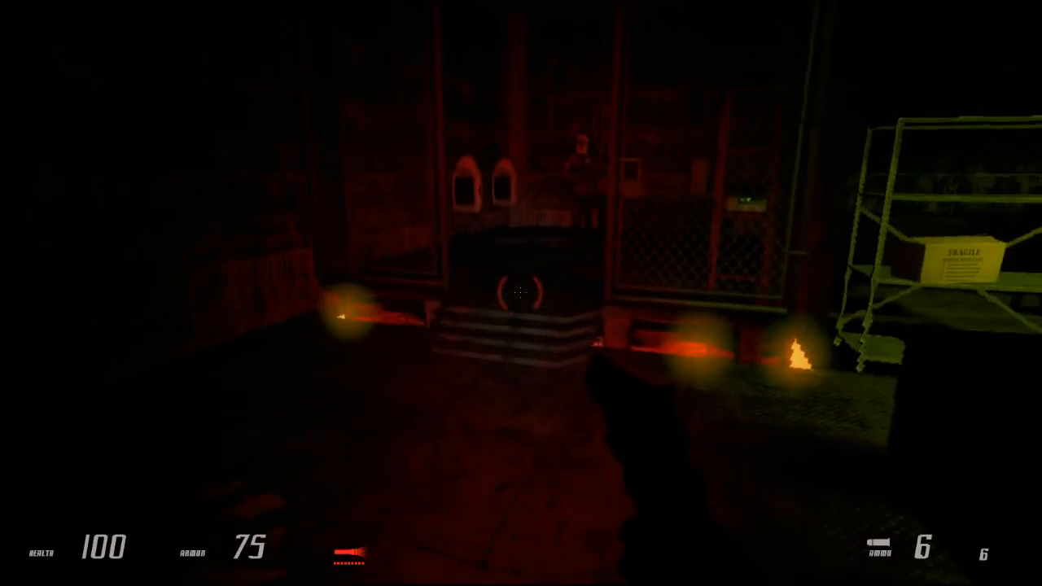
key("w")
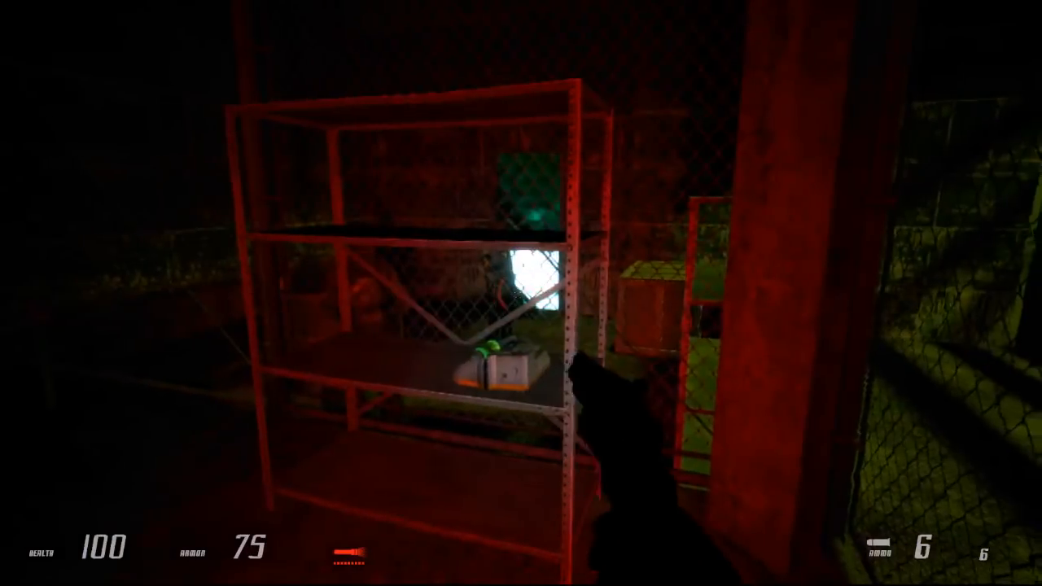
Step: Return to the main storage area with the light off and collect the two batteries and the shotgun
key("s")
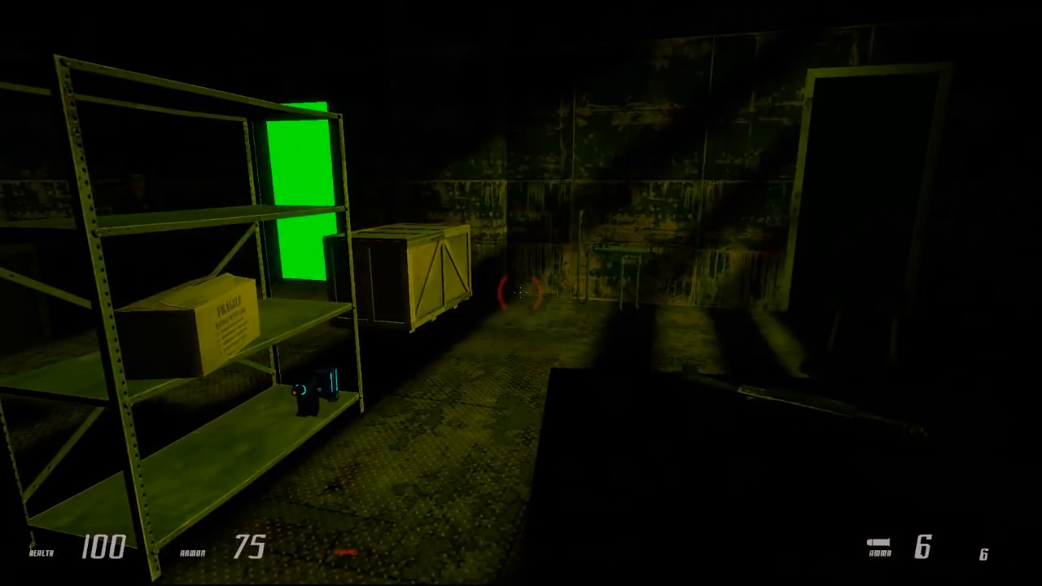
key("f")
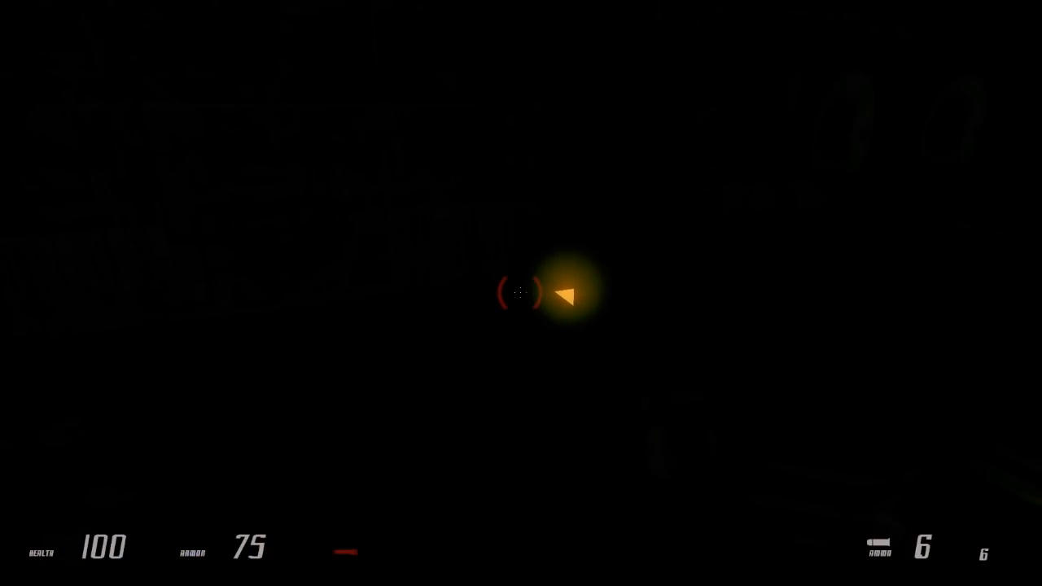
key("w")
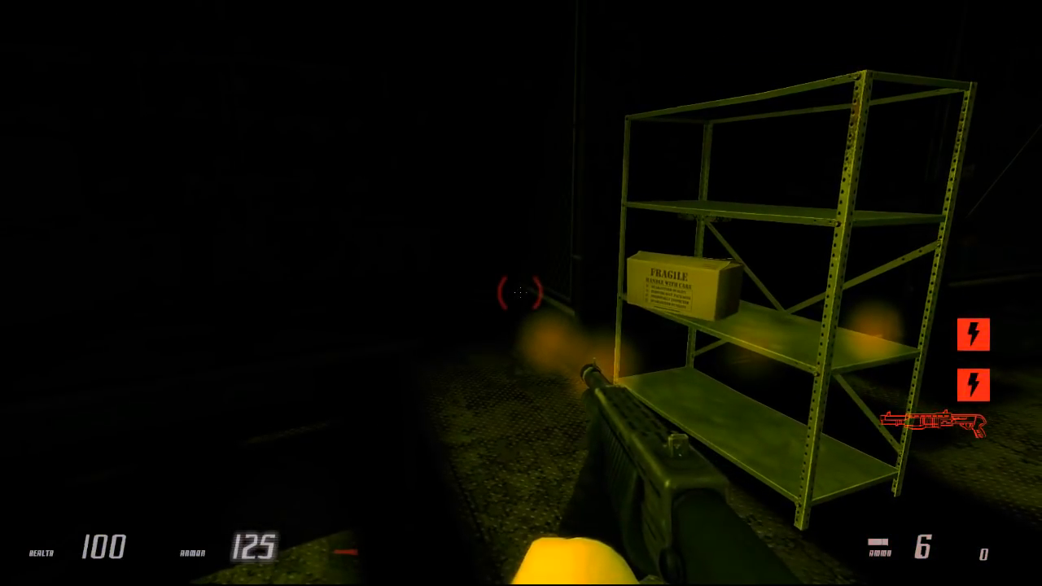
Step: Examine the glowing orange strips at the base of the chain-link fence with the red light on, then off
key("w")
key("f")
key("w")
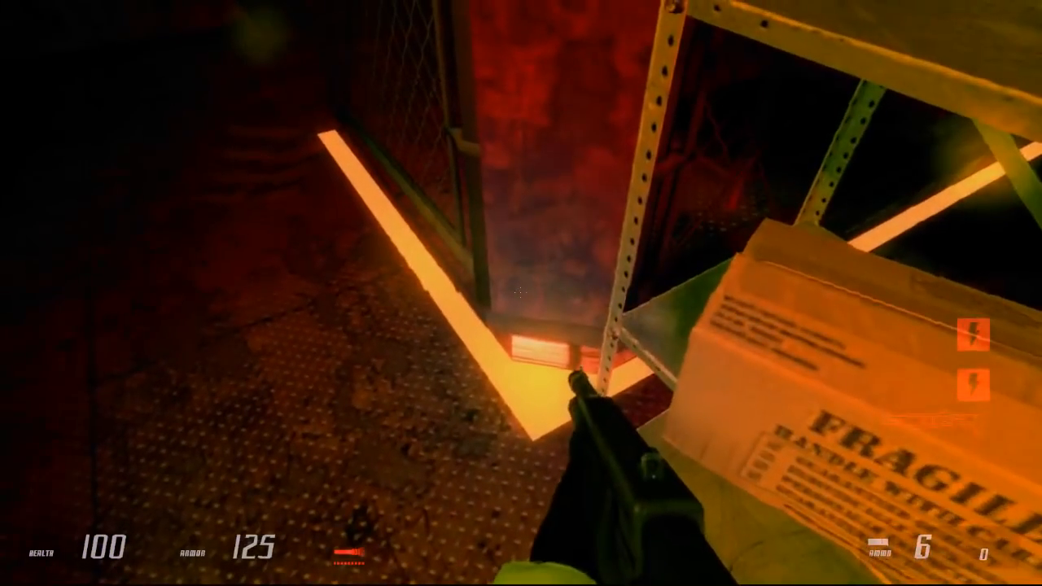
key("a")
key("a")
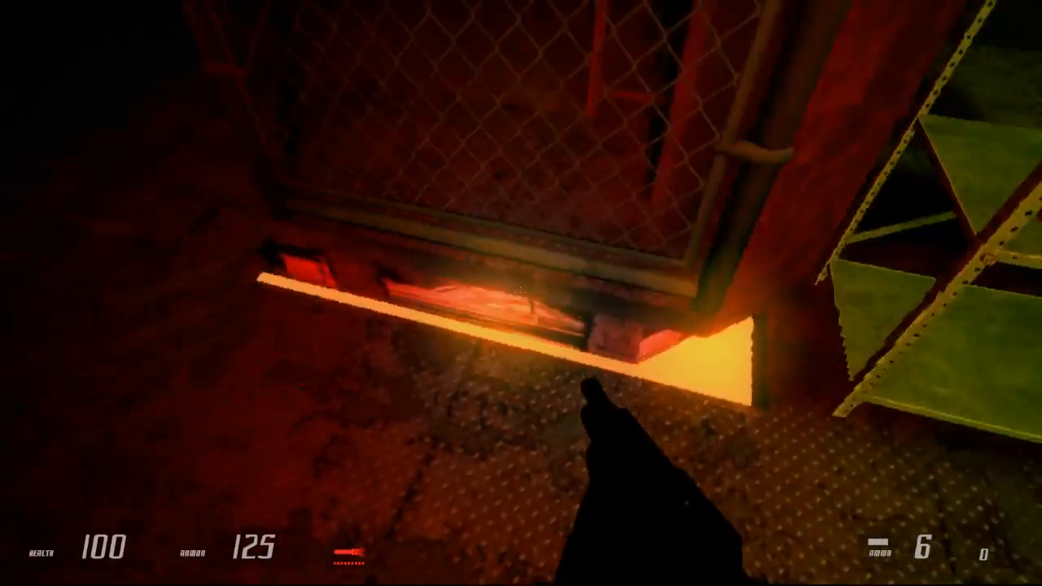
key("f")
key("s")
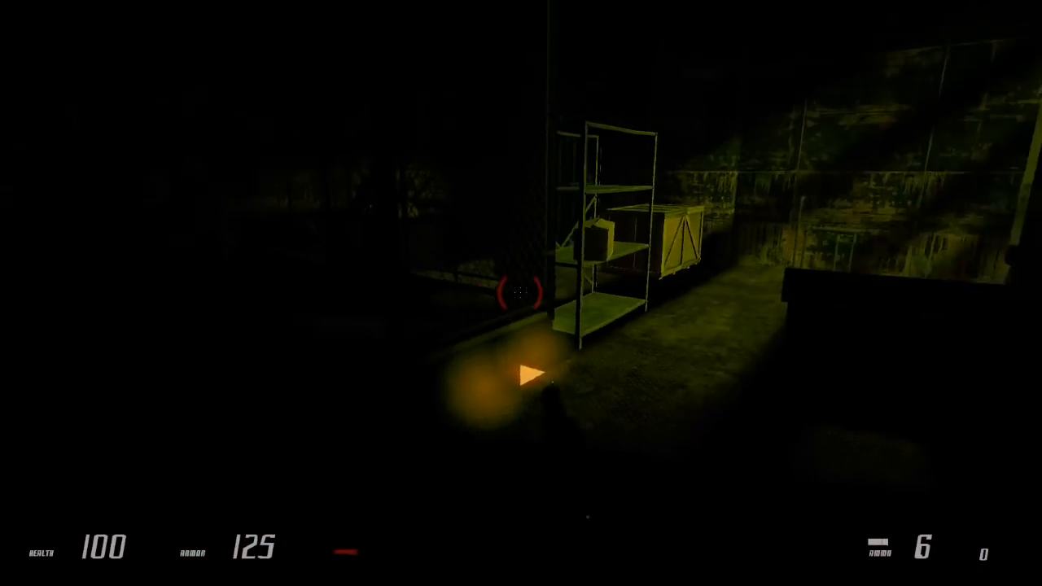
Step: Shoot a rebel with both shotgun barrels, pick up the machine gun behind the crate and turn the light off
key("f")
key("w")
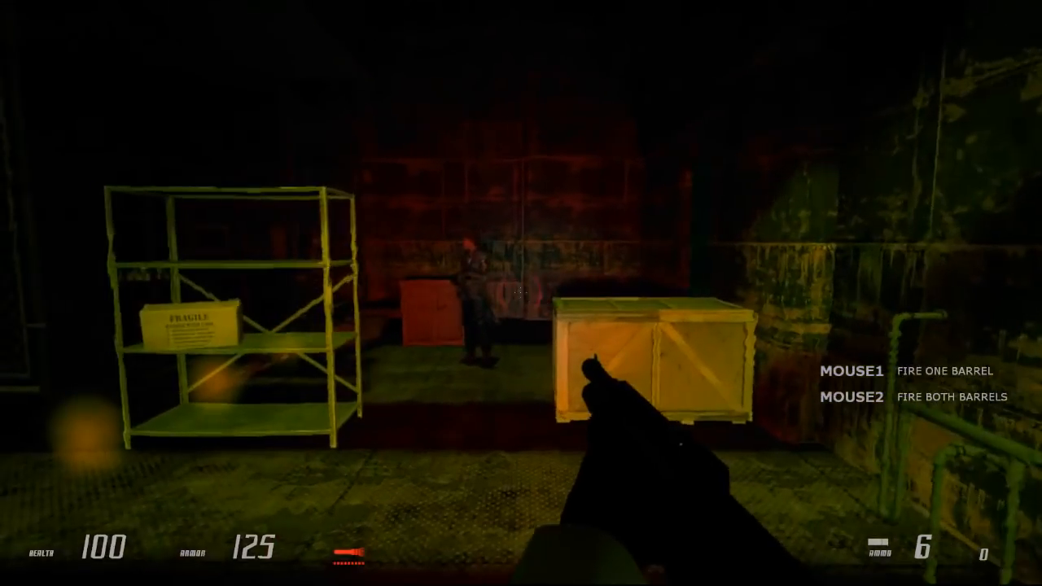
right_click(521, 293)
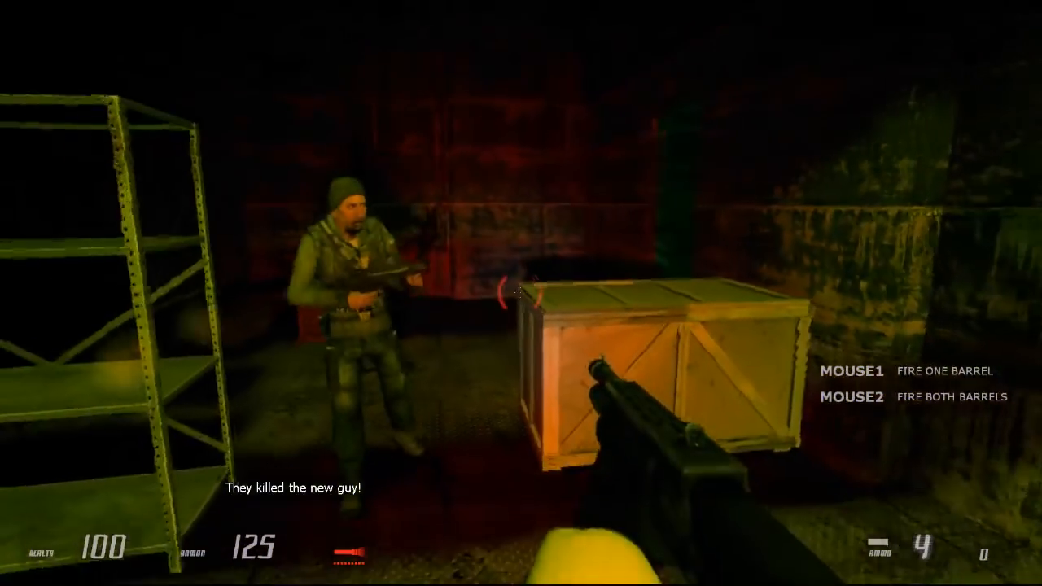
key("s")
key("w")
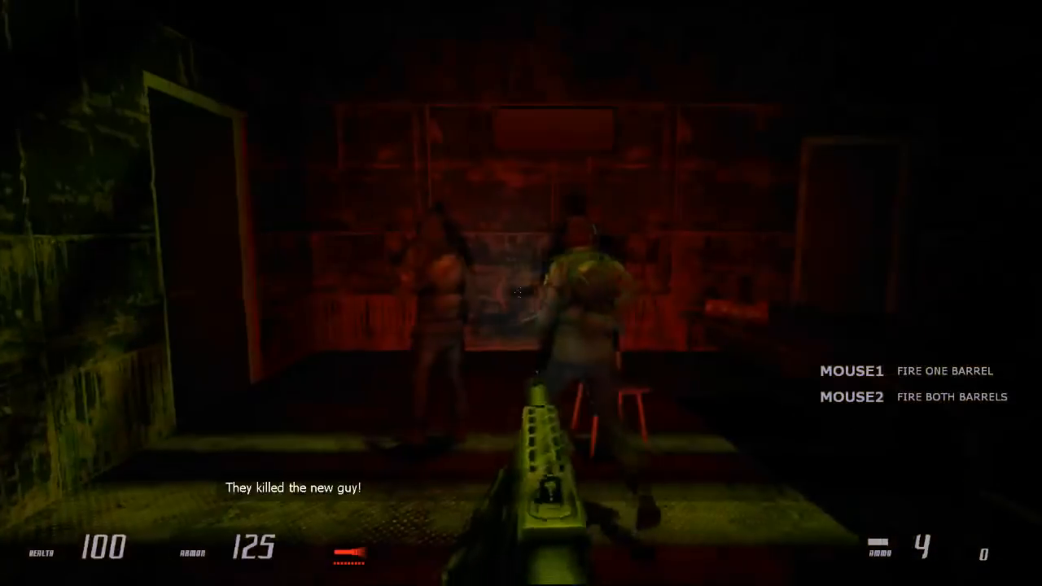
key("2")
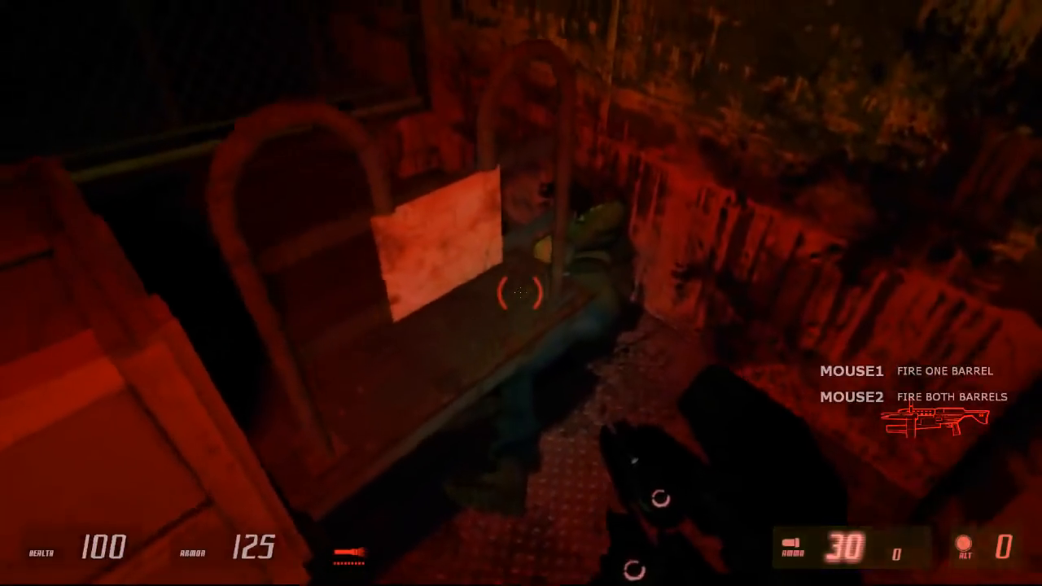
key("f")
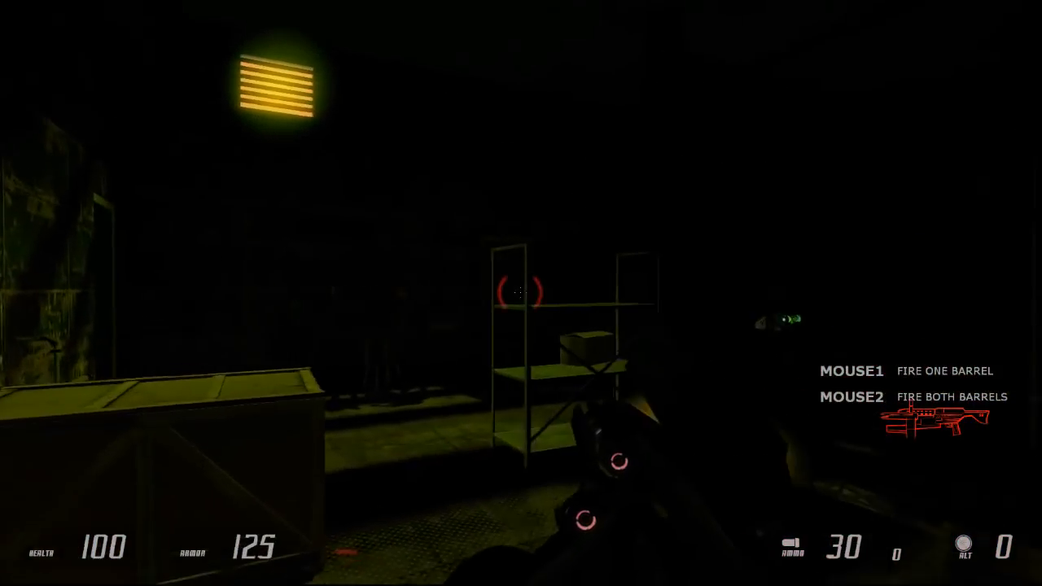
Step: Quit the game from its main menu and confirm
key("Escape")
left_click(98, 411)
left_click(534, 309)
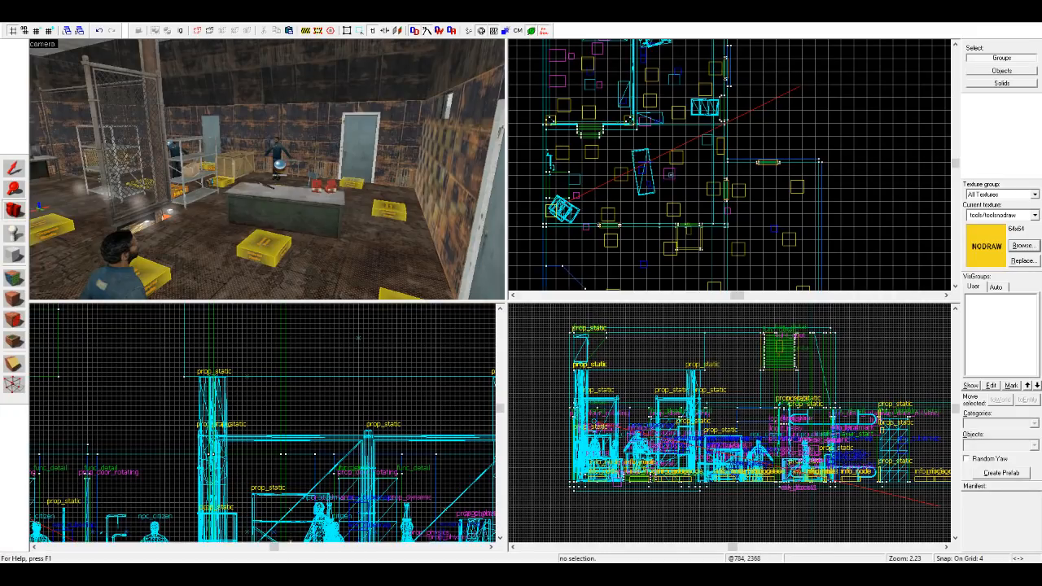
Step: Switch to the Hammer editor and fly the camera from the storage room to the color_correction entity in the elevator
key("z")
key("w")
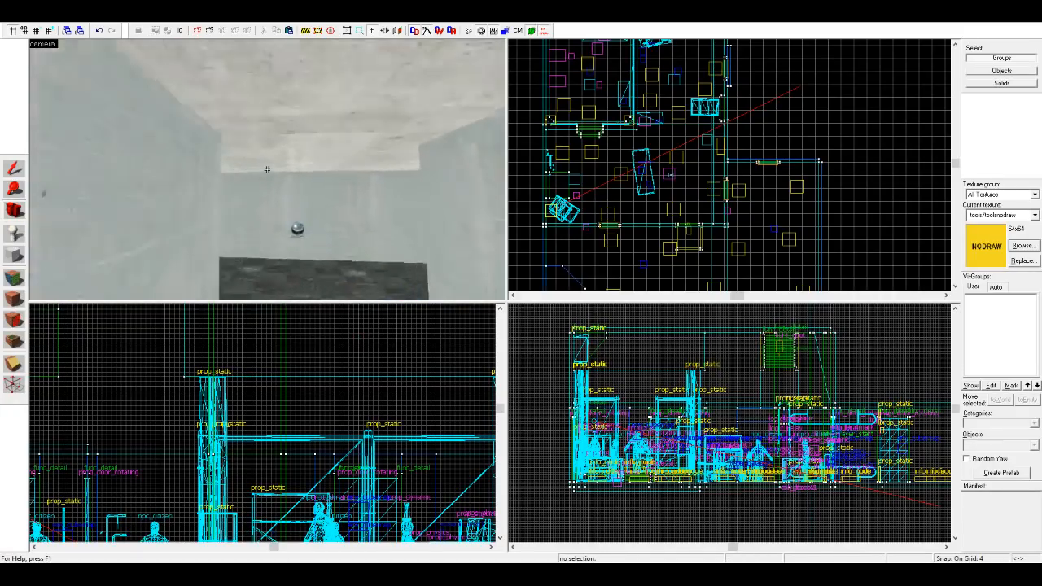
key("z")
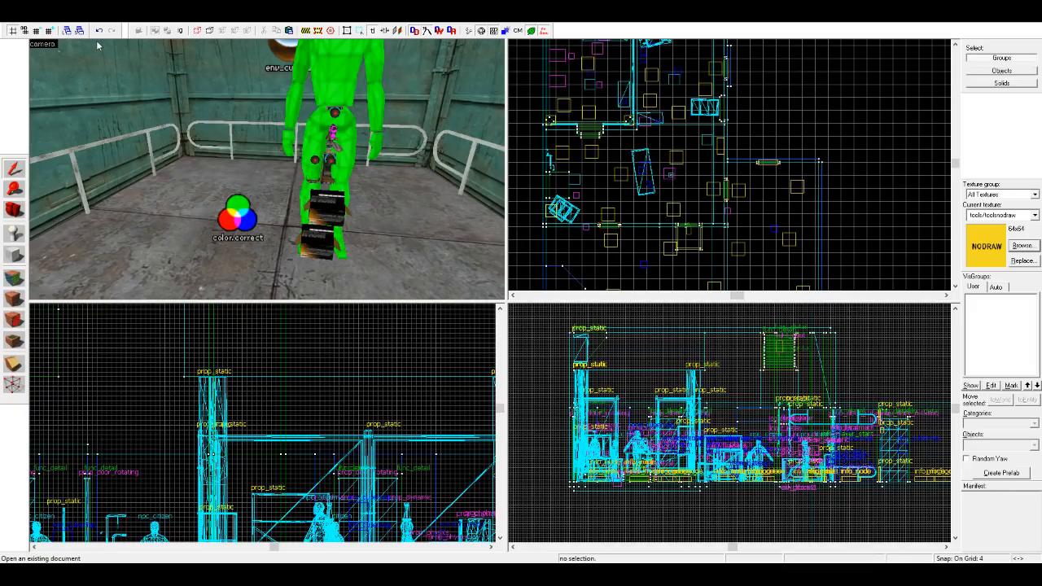
Step: Open another existing map and fly the camera past the grey door to the trigger-filled room for inspection
key("ctrl+n")
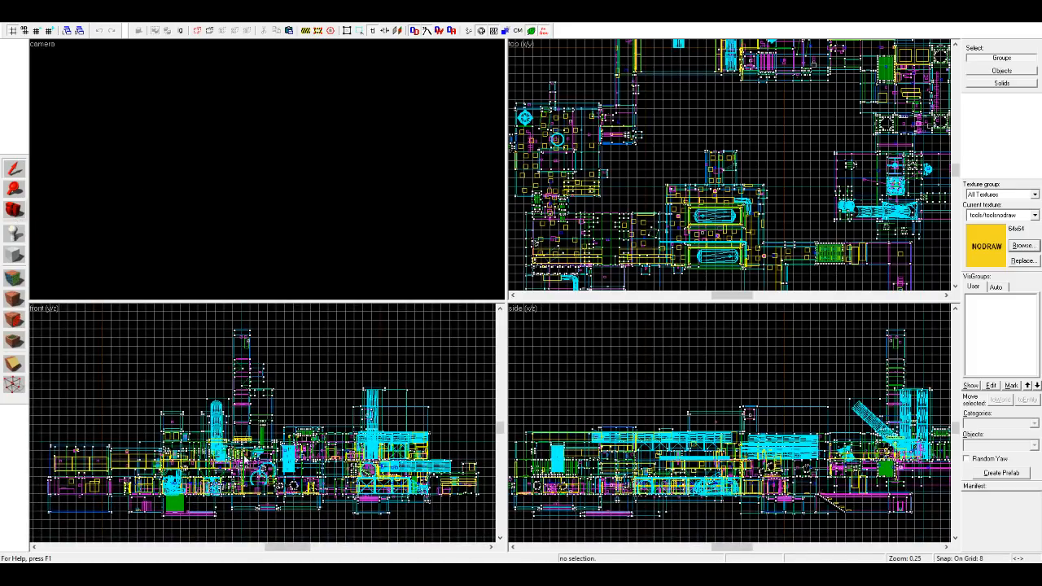
left_click(23, 212)
mouse_move(267, 169)
left_mouse_down()
mouse_move(203, 191)
mouse_move(90, 171)
mouse_move(266, 169)
left_mouse_up()
key("w")
key("w")
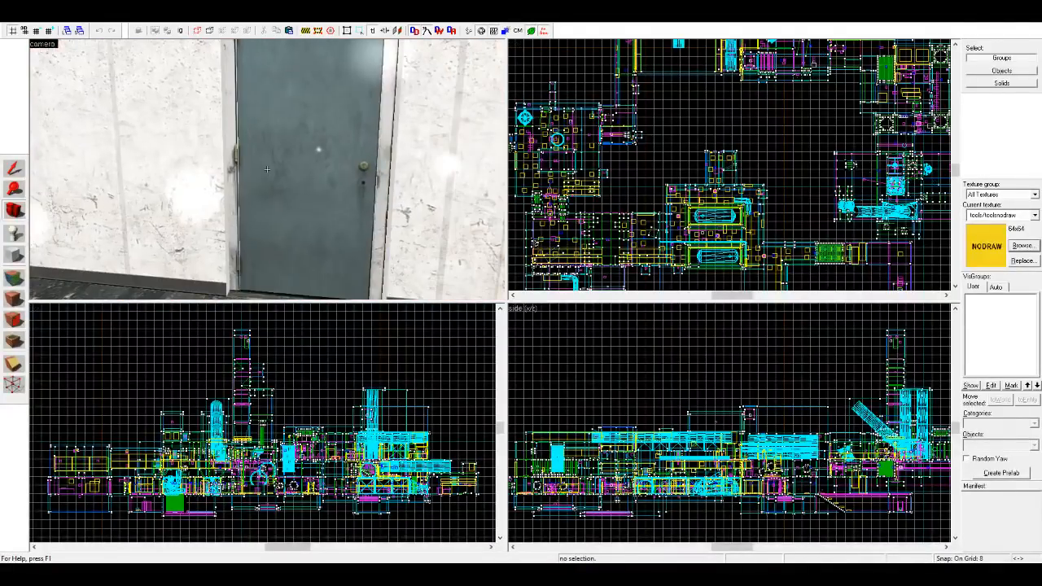
key("w")
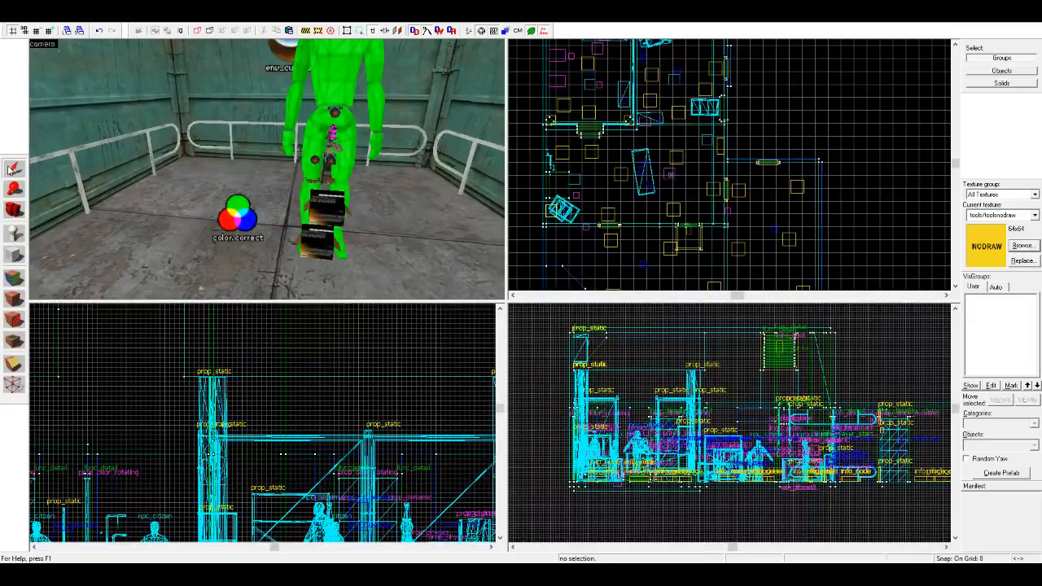
Step: Delete the color_correction entity from the elevator floor
left_click(241, 210)
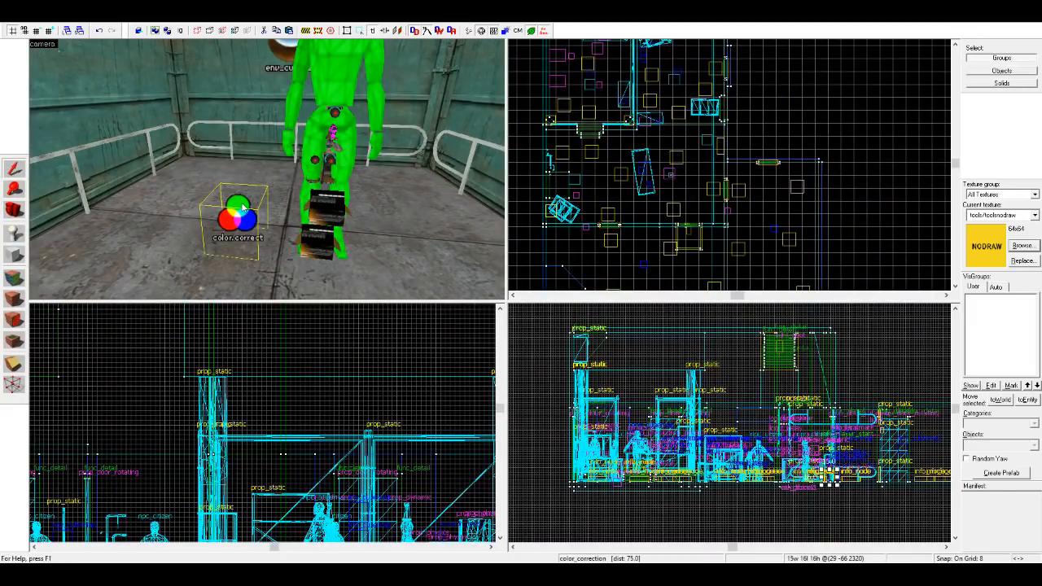
key("Delete")
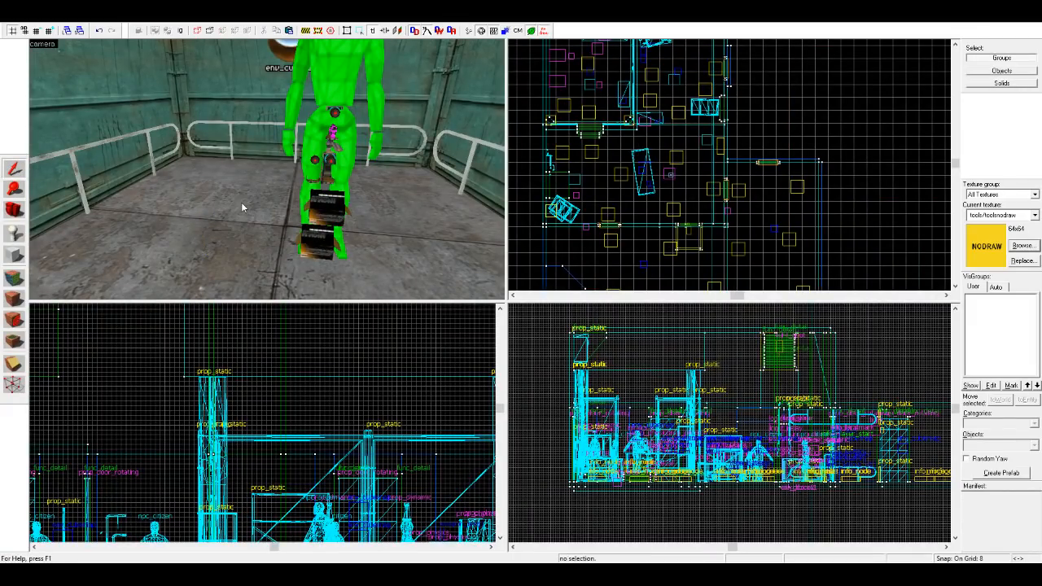
Step: Place a light entity on the storage room floor, beside the glowing recess under the fence
left_click(14, 212)
left_click_drag(218, 200, 276, 178)
key("z")
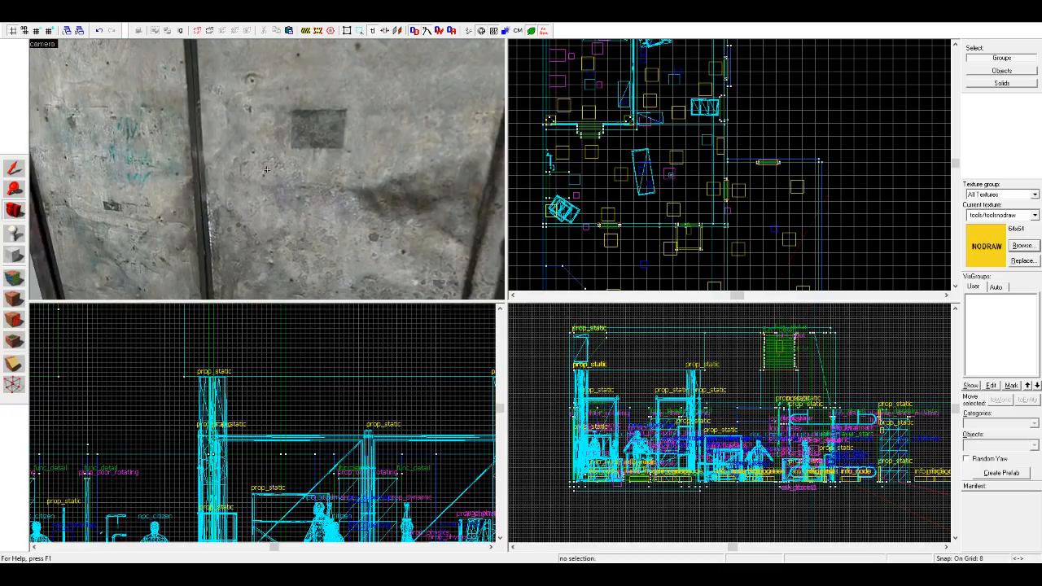
key("w")
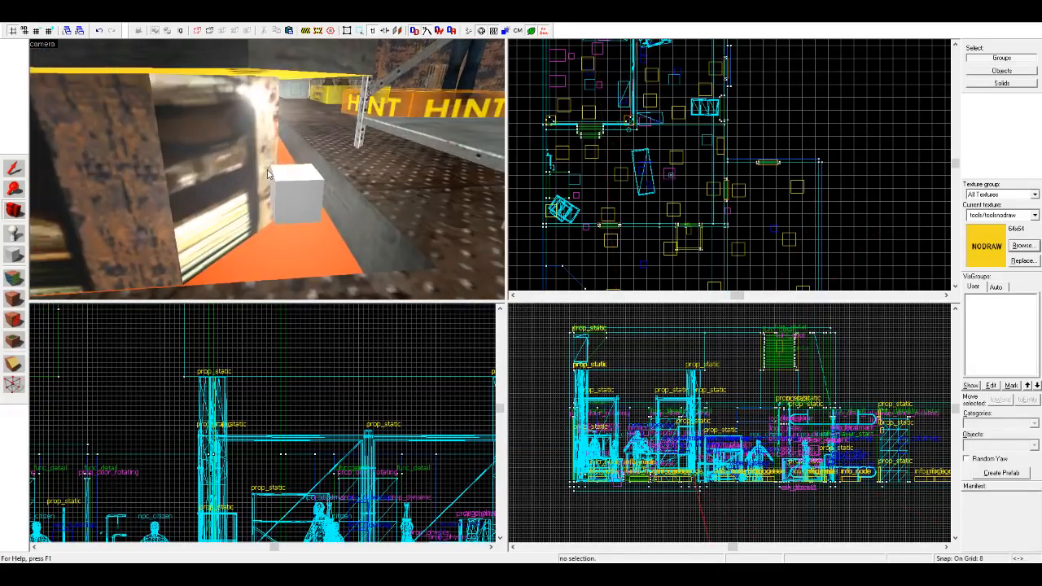
key("z")
left_click(13, 233)
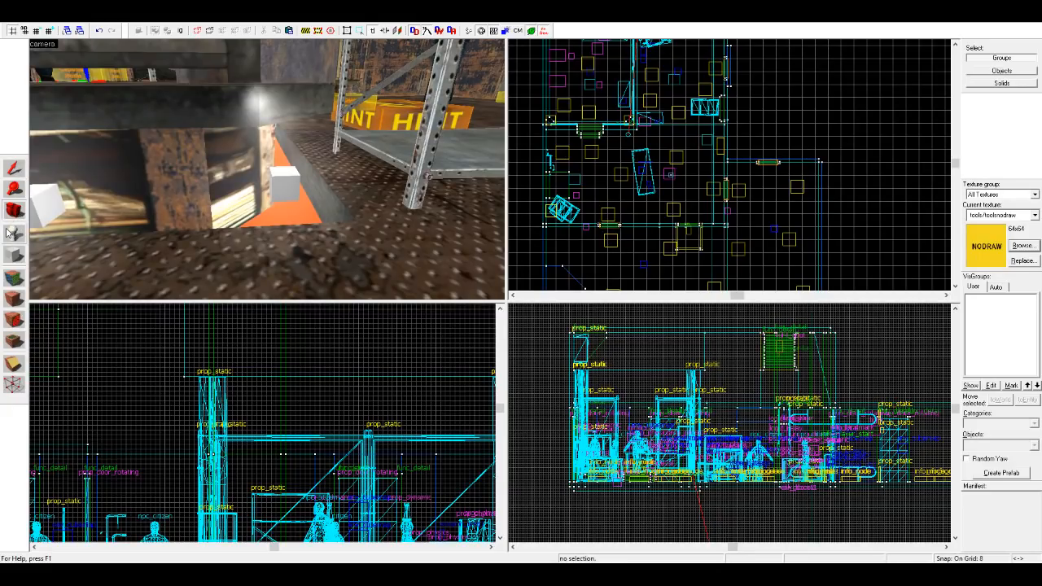
left_click(1001, 445)
type("light_")
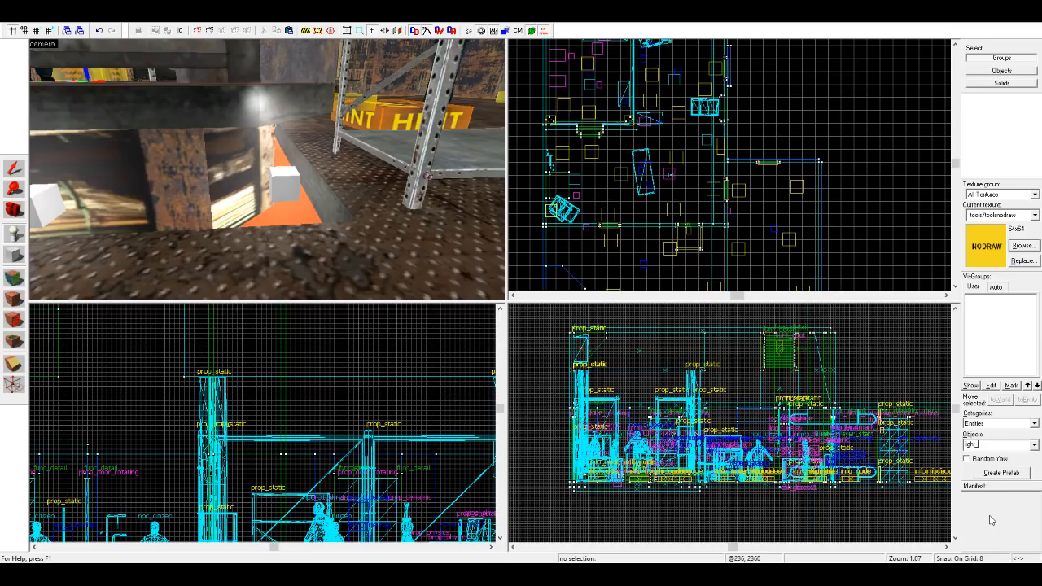
left_click(375, 262)
Step: Move the new light into the gap at the fence corner and give it an orange colour
left_click(14, 169)
left_click(37, 217)
scroll(37, 217, "down", 1)
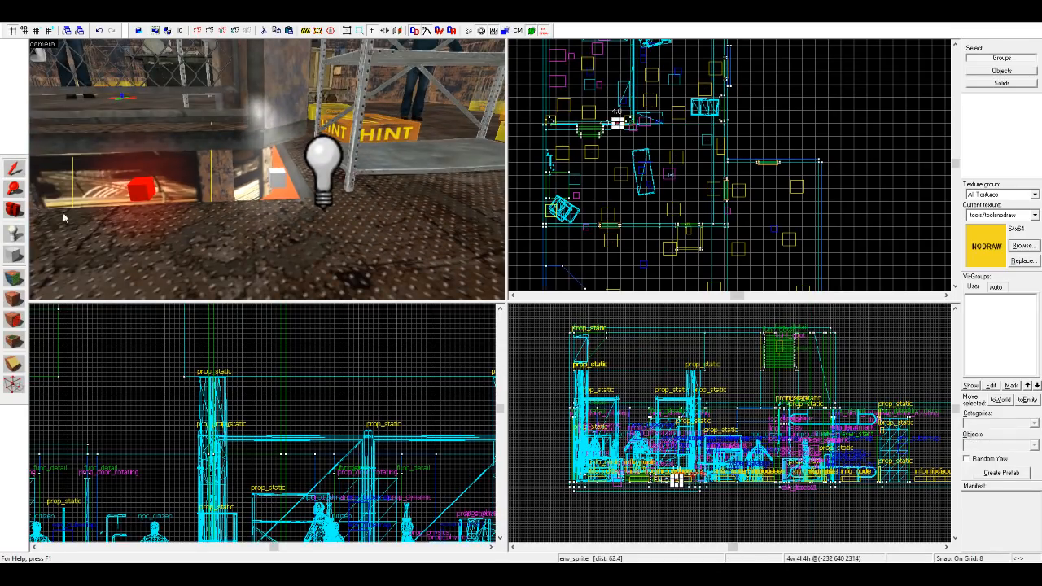
key("Escape")
left_click(317, 169)
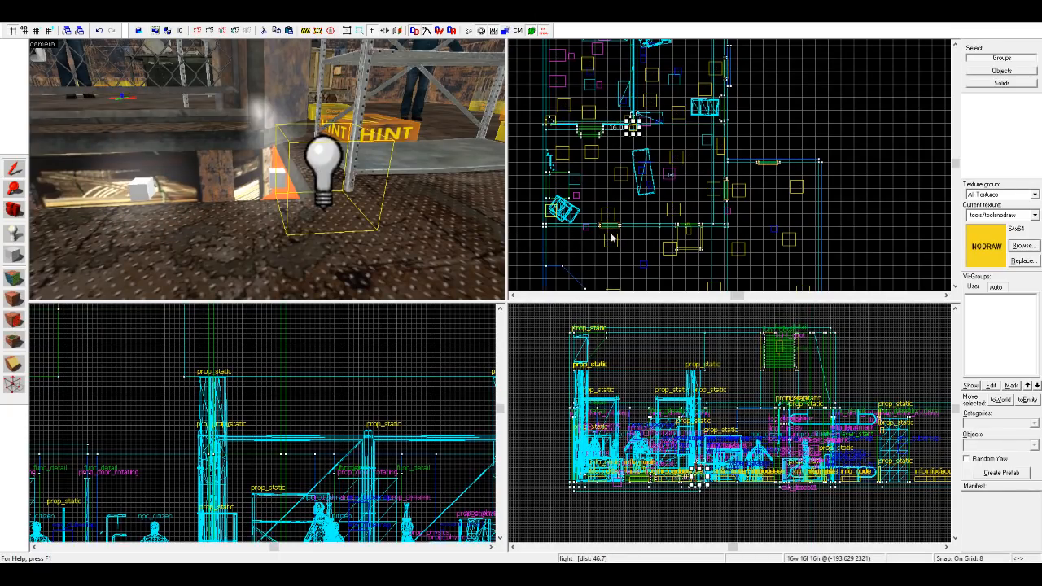
scroll(636, 119, "up", 3)
scroll(635, 121, "up", 7)
left_click_drag(635, 169, 605, 123)
scroll(677, 478, "up", 3)
left_click_drag(708, 478, 705, 496)
key("Escape")
left_click(279, 162)
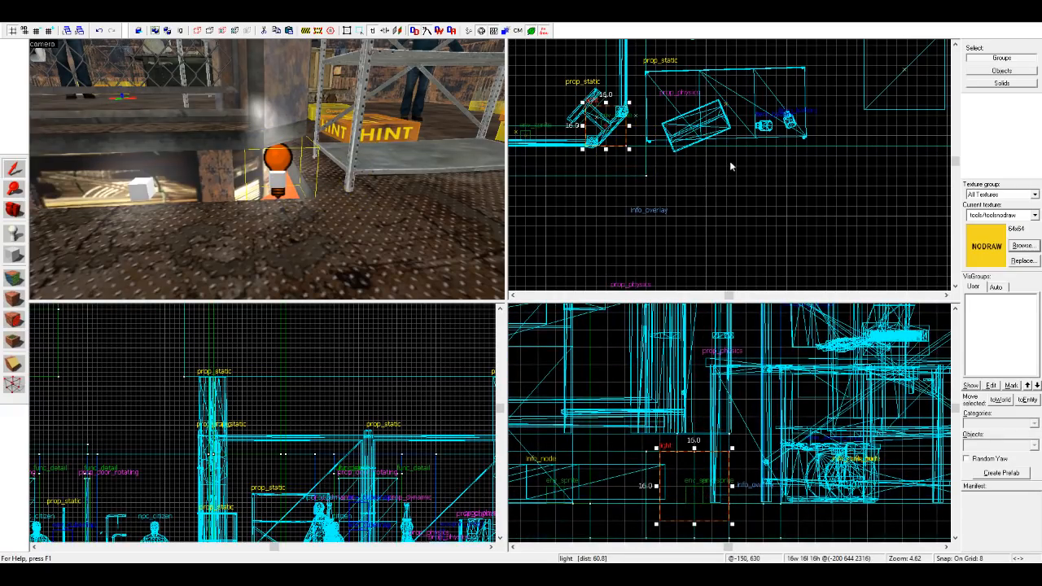
Step: Clone the orange light to the corner at the far end of the fence and inspect both lights up close
scroll(721, 160, "down", 4)
scroll(814, 179, "up", 2)
scroll(859, 190, "up", 5)
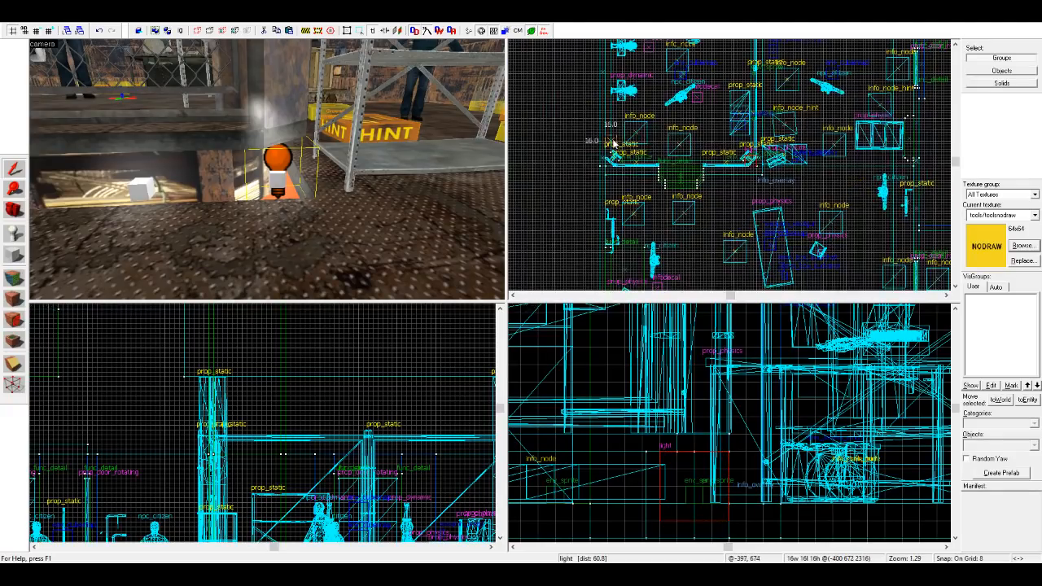
left_click(681, 192)
left_click(728, 154)
key("z")
key("s")
key("w")
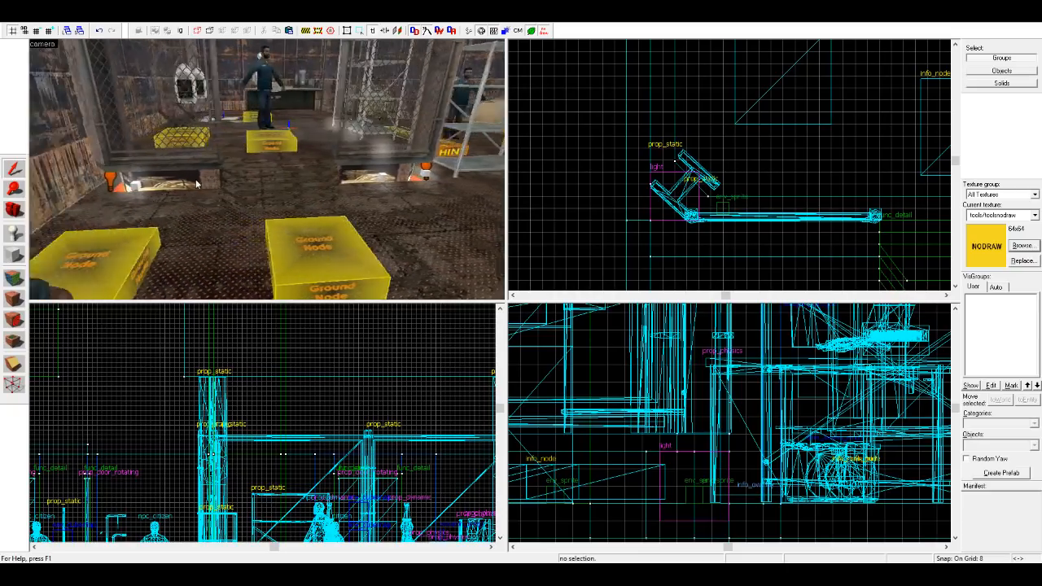
key("w")
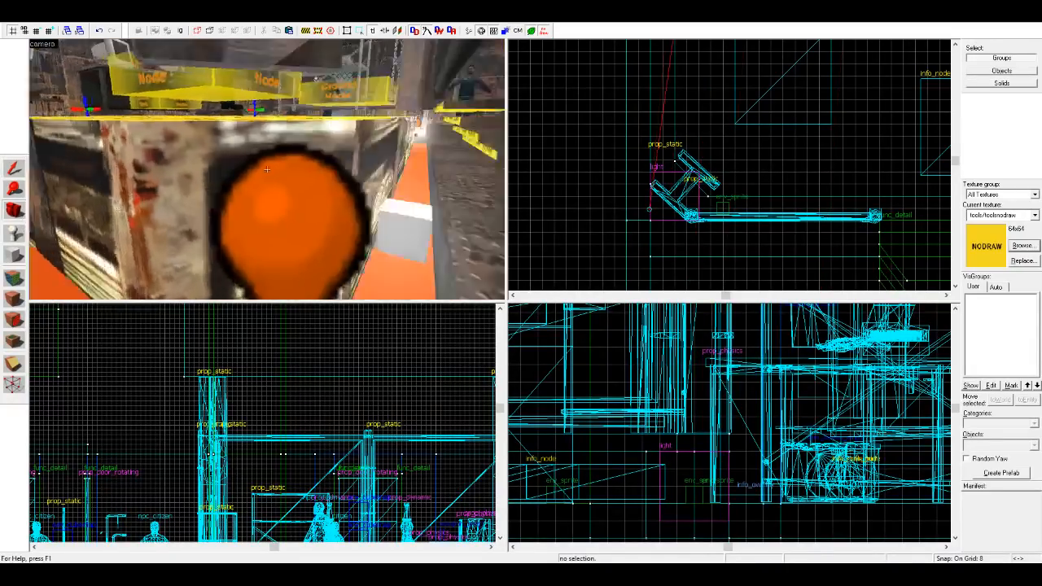
key("z")
key("z")
Step: Place another light entity near the ceiling at the concrete wall corner in the corridor outside the storage room
key("w")
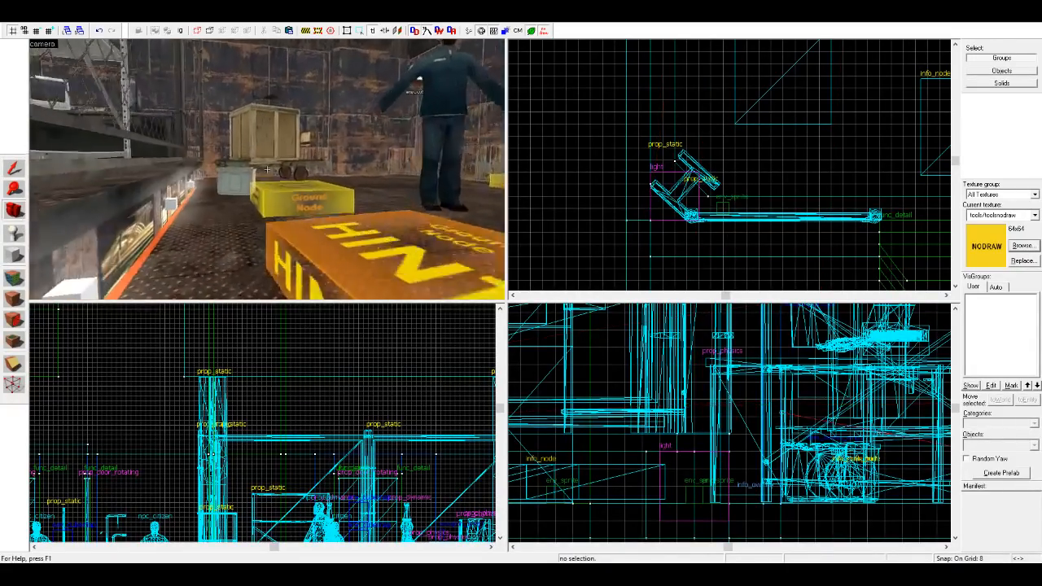
key("w")
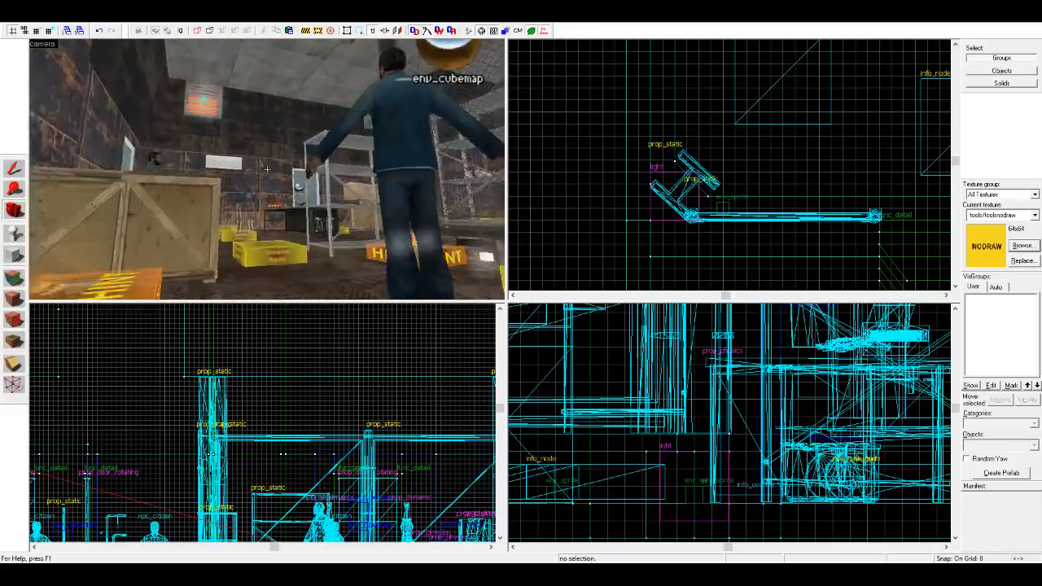
key("w")
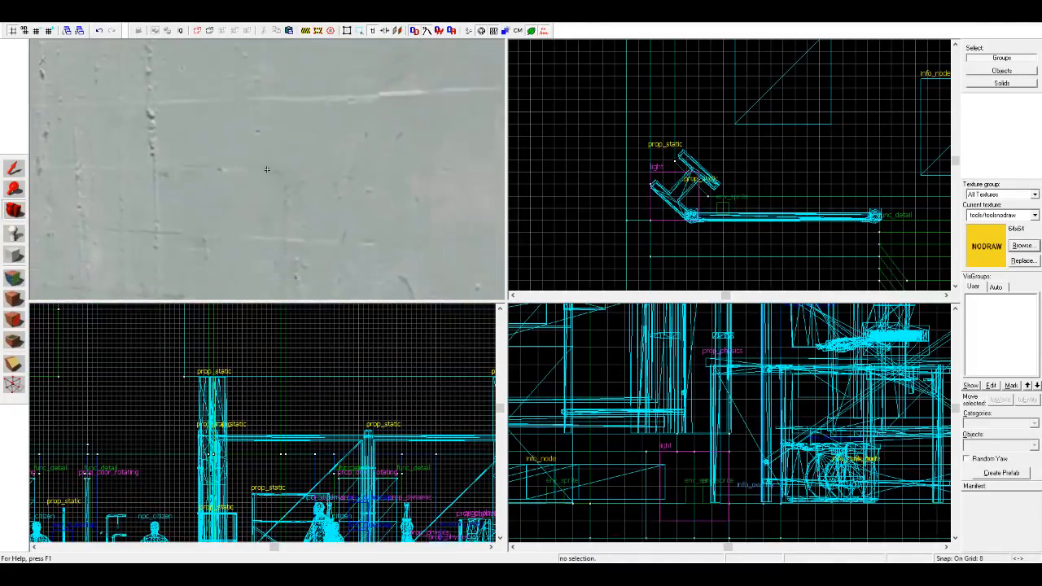
key("w")
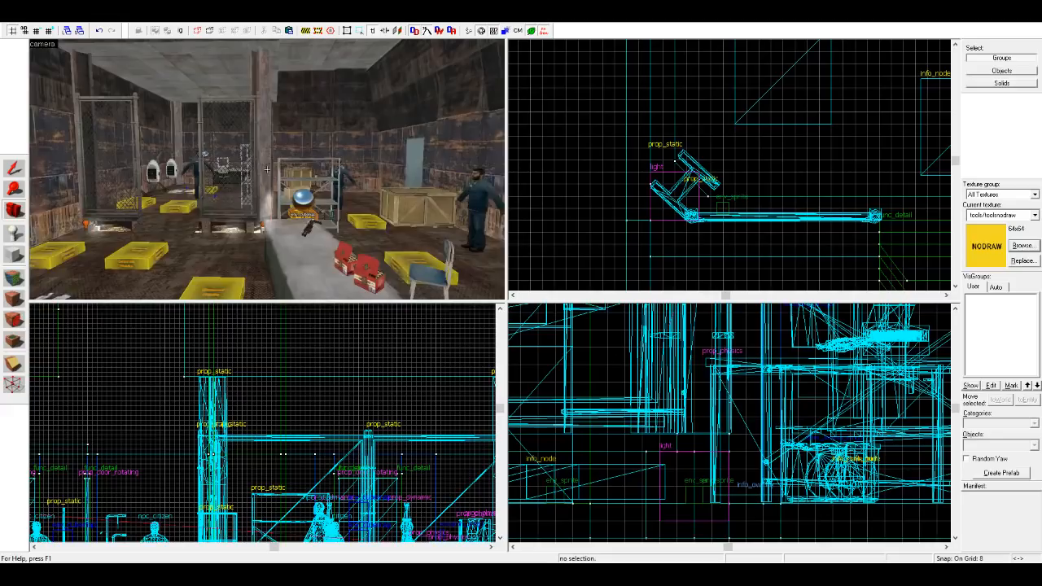
key("w")
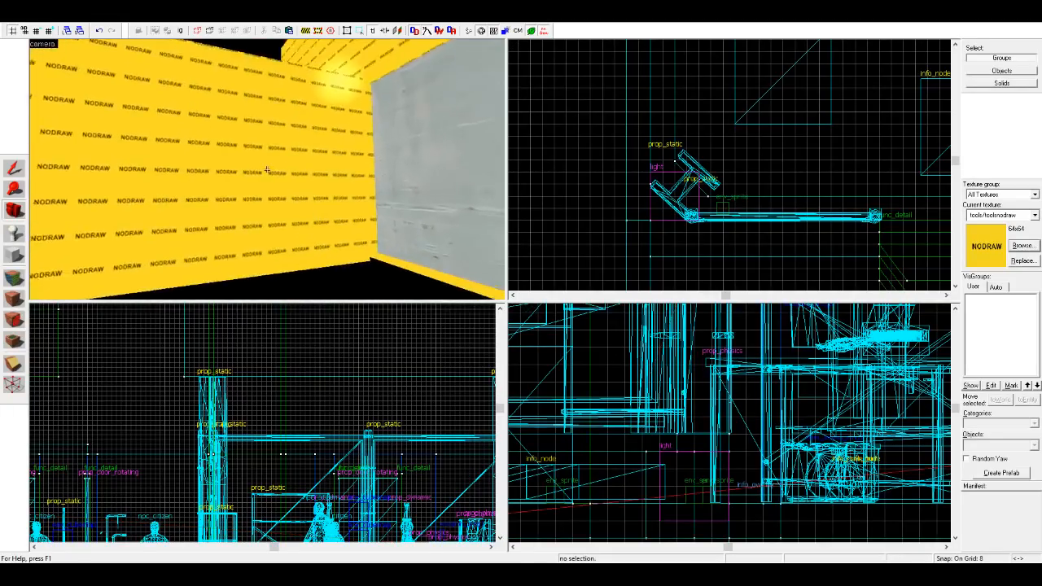
key("w")
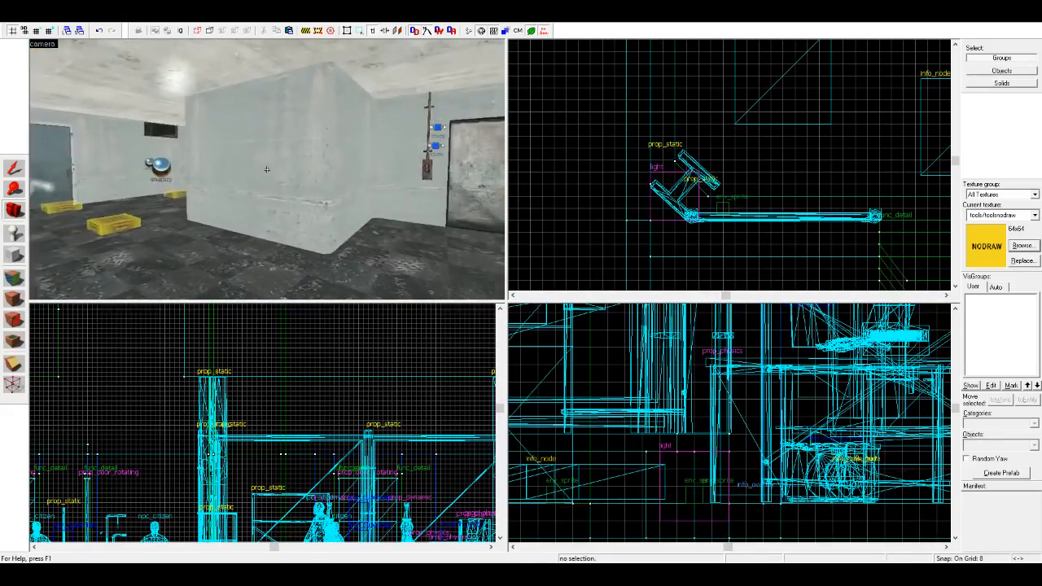
key("s")
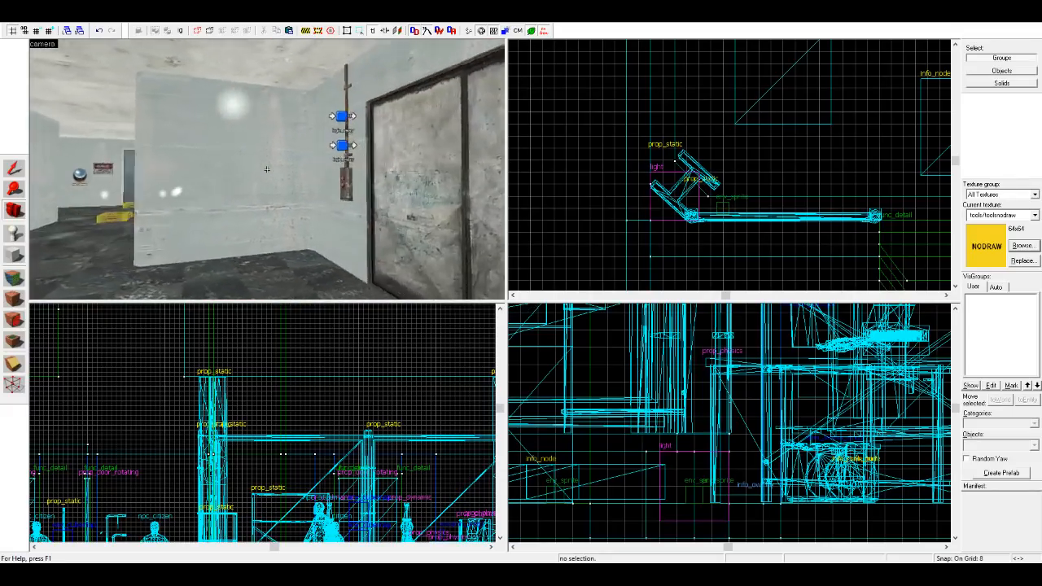
key("z")
left_click(14, 234)
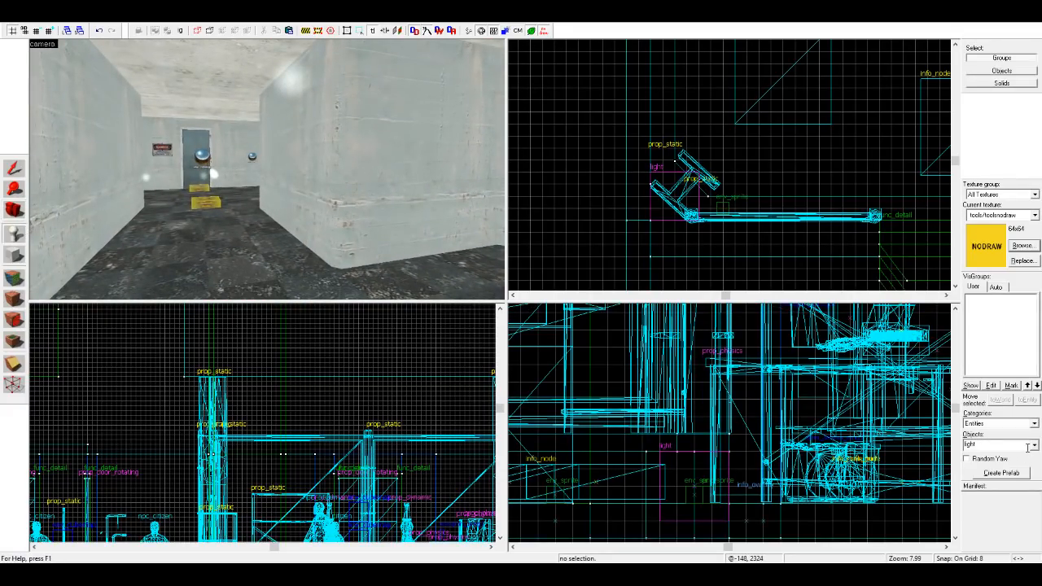
left_click(303, 96)
left_click(14, 168)
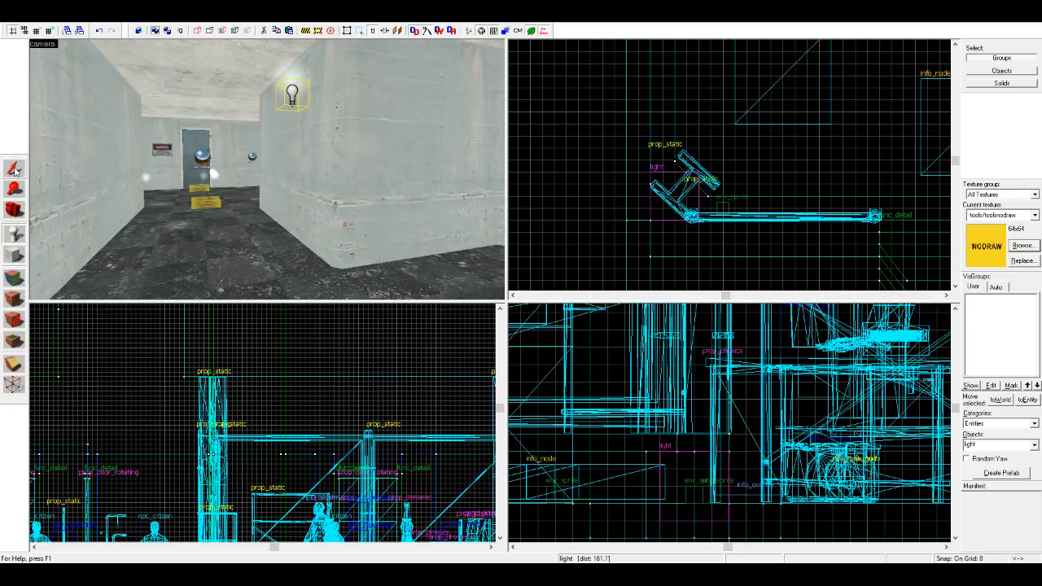
left_click(695, 145)
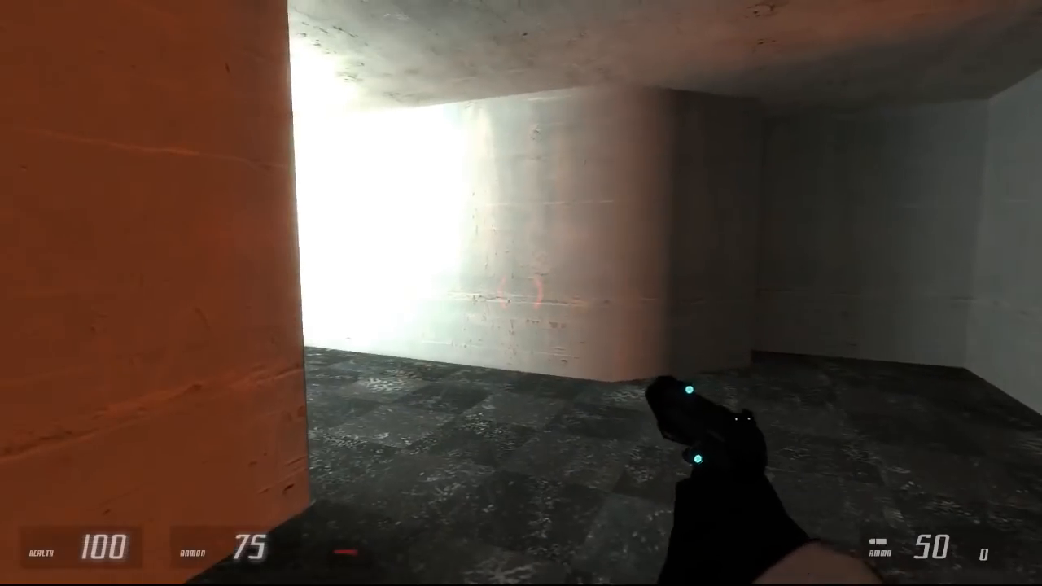
Step: In the game, walk along the dark corridor, open the storage room door and fire at the rebels inside
key("w")
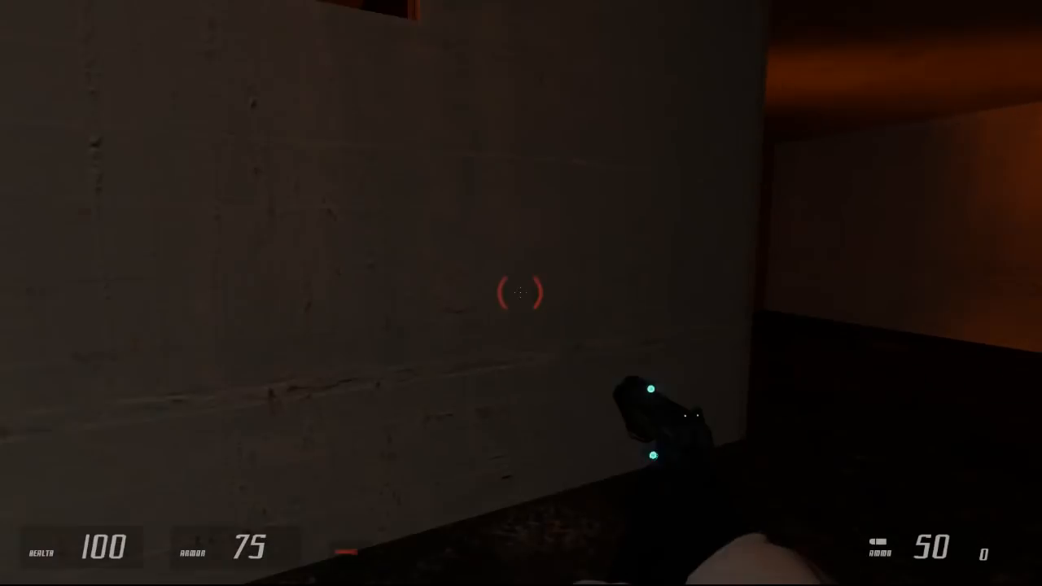
key("e")
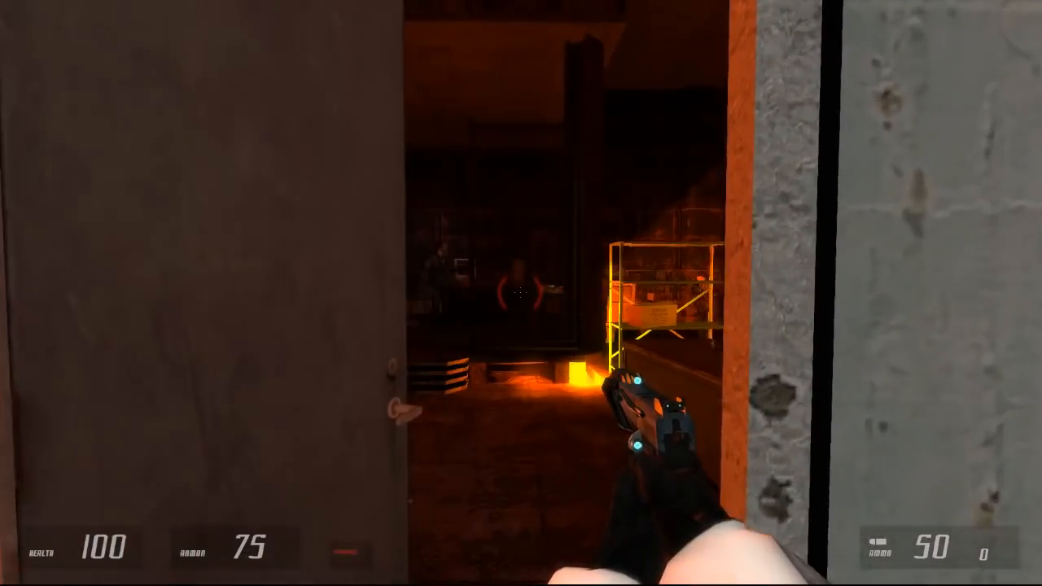
left_click(519, 293)
left_click(519, 292)
key("s")
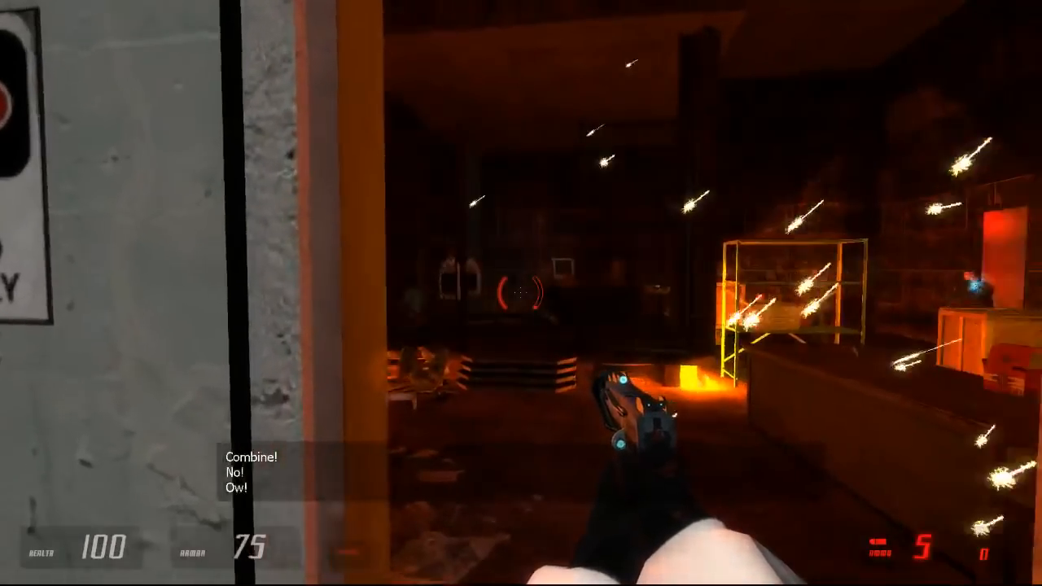
Step: Strafe across the storage room doorway and keep shooting the rebels with the pistol
key("d")
key("a")
left_click(519, 293)
key("d")
key("a")
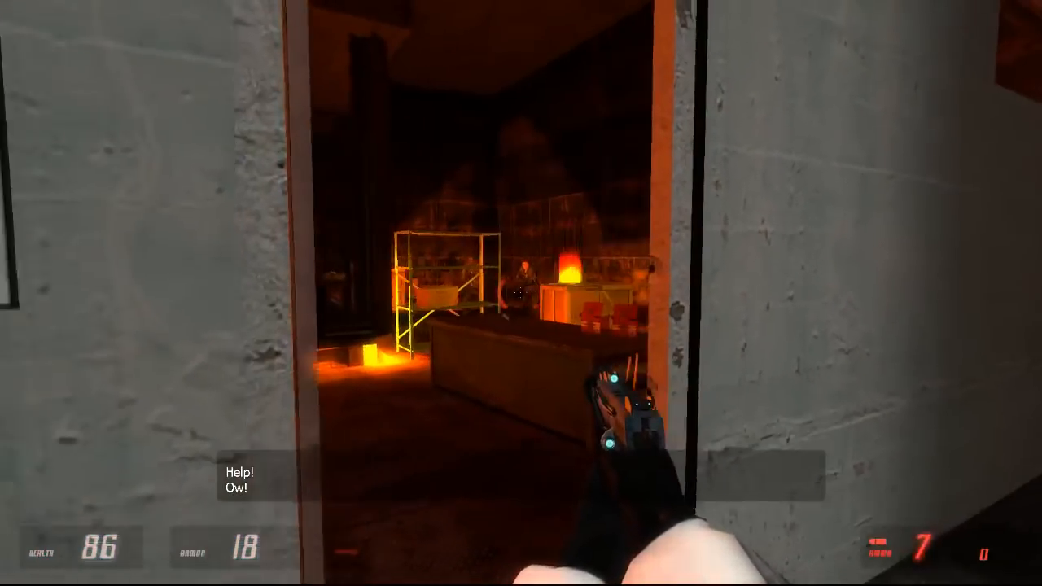
left_click(519, 293)
key("a")
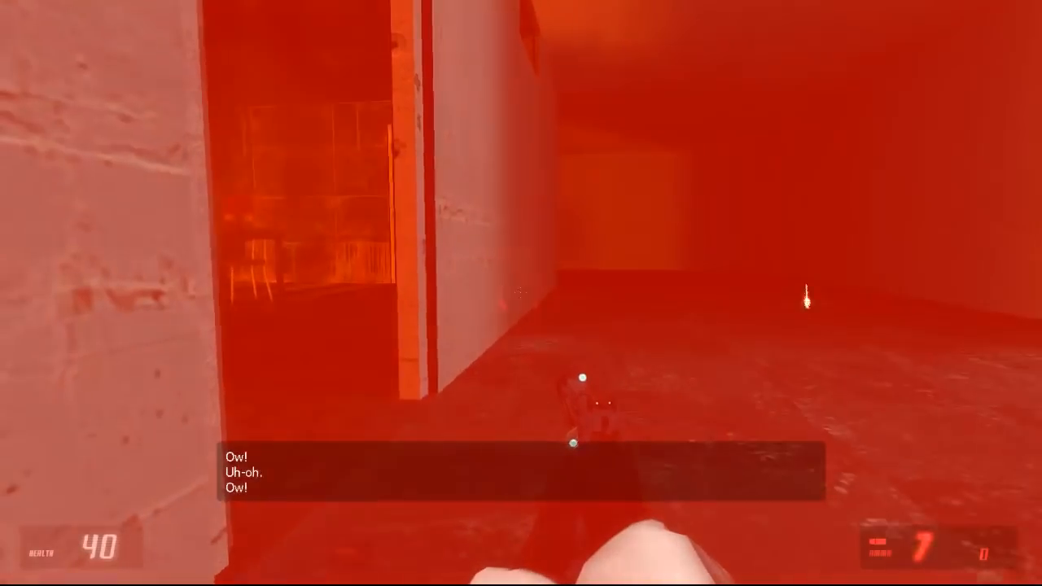
Step: Switch to the revolver, shoot through the doorway and pull the storage room door closed
left_click(520, 293)
key("d")
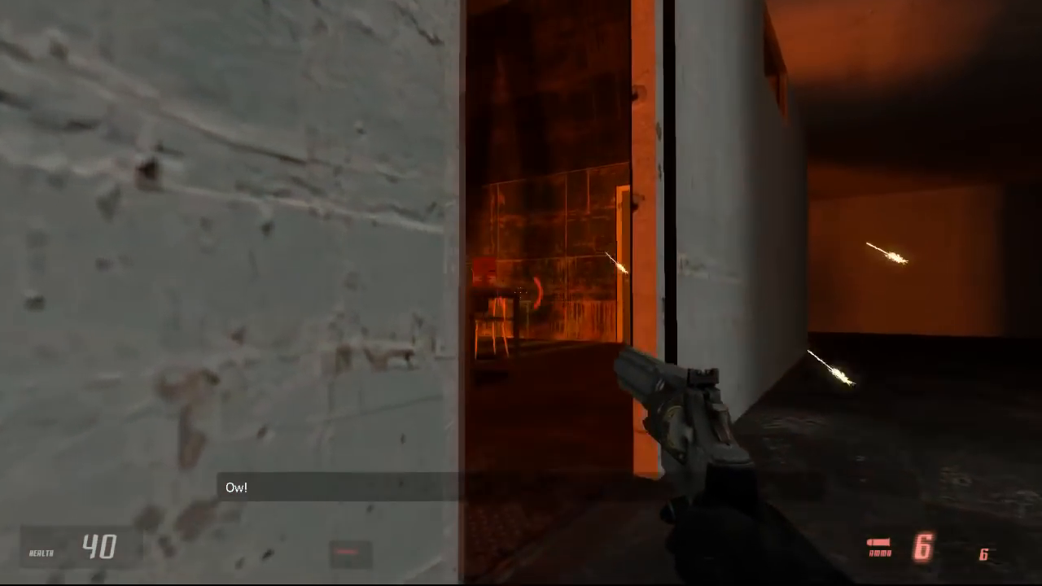
key("e")
left_click(521, 293)
key("e")
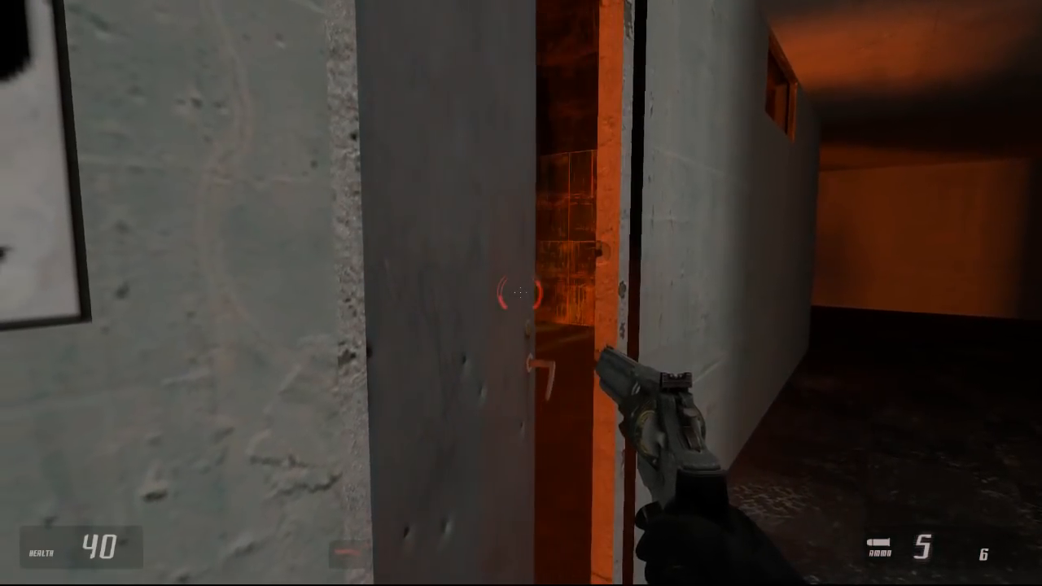
key("d")
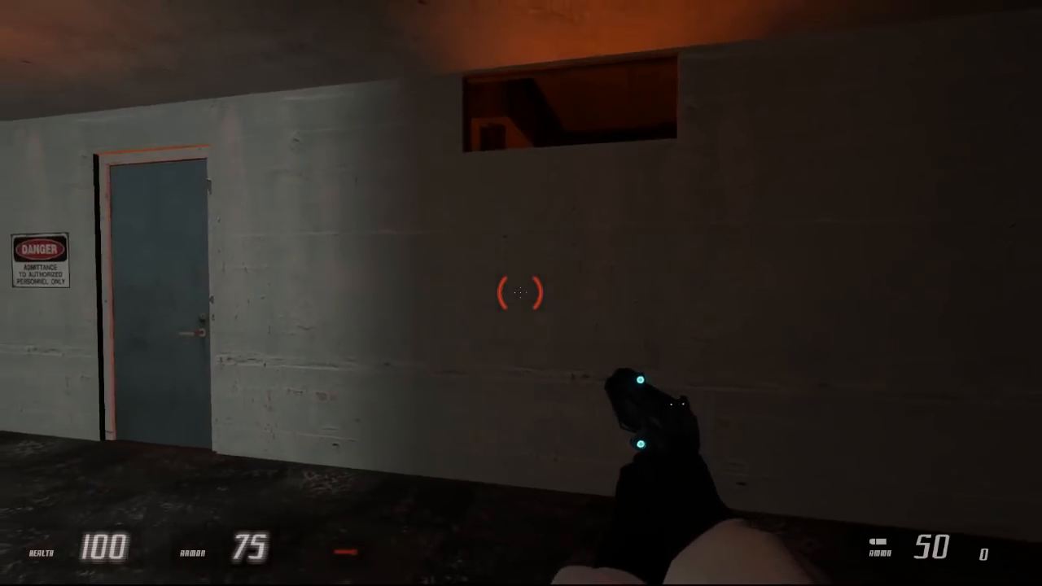
Step: Give the player a throwable weapon with the console's give command and return to the game
key("Escape")
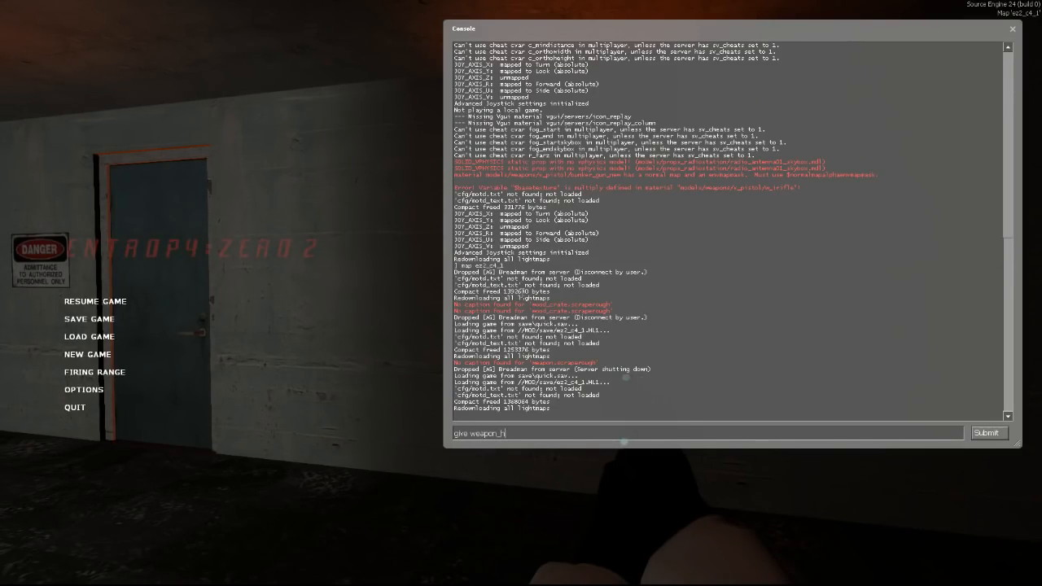
type("re")
key("Return")
key("Escape")
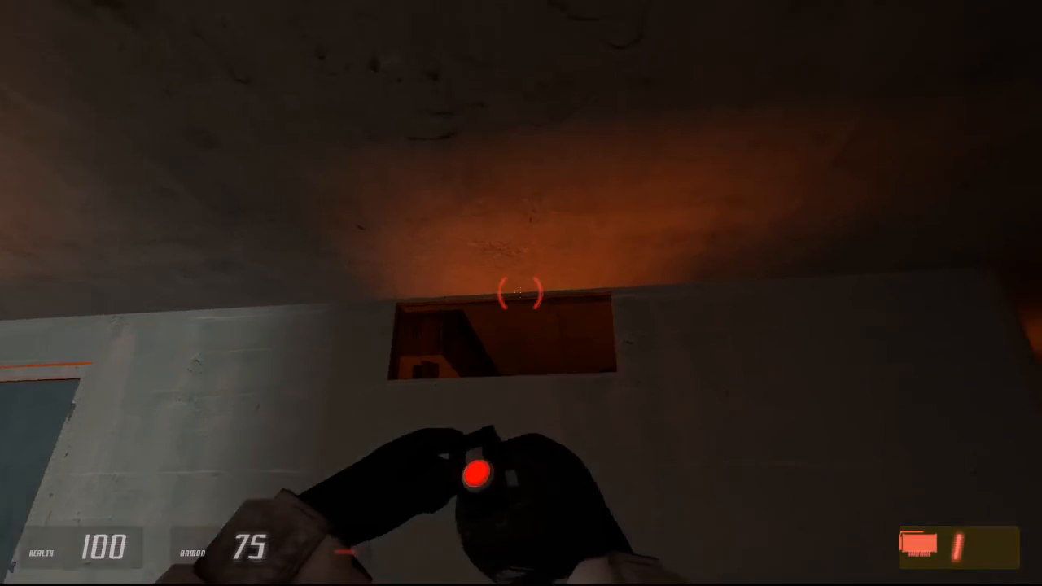
Step: Throw the weapon through the high wall opening, open the storage room door and take cover crouched beside it
left_click(520, 292)
key("w")
key("e")
key("ctrl")
key("a")
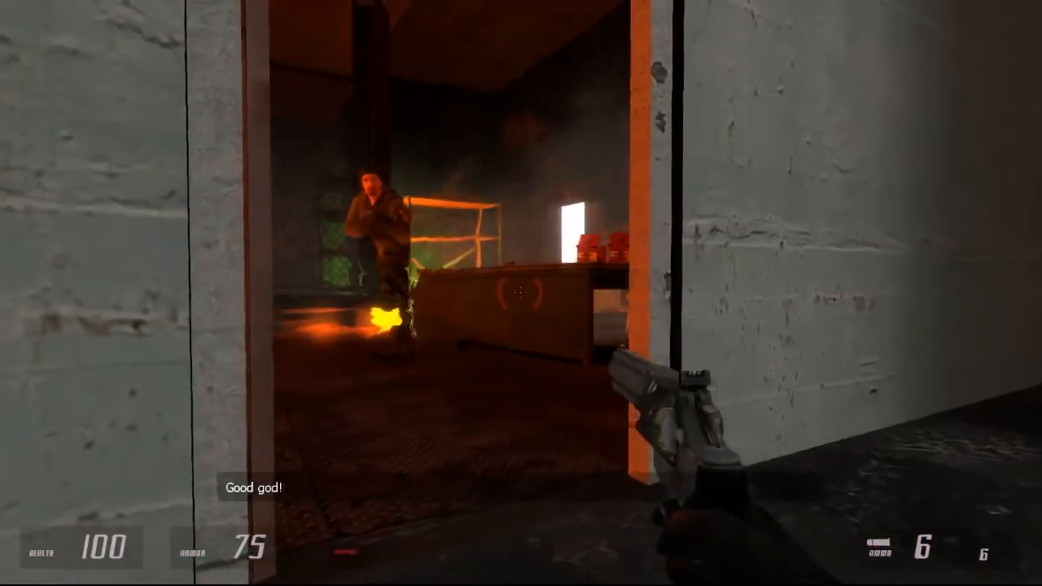
Step: Shoot the rebels through the doorway with the revolver and advance into the storage room
left_click(520, 292)
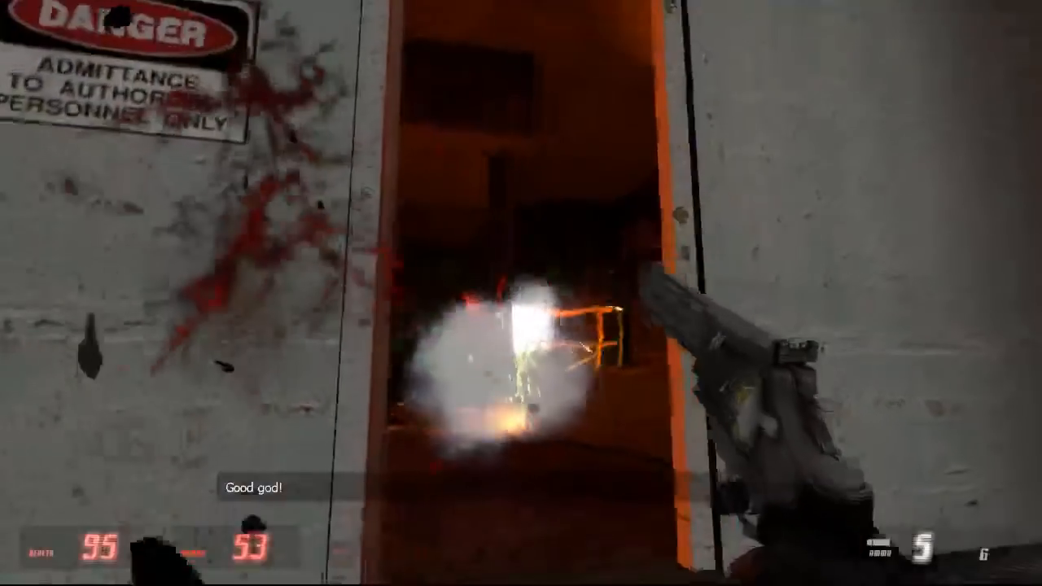
left_click(520, 292)
left_click(520, 292)
key("w")
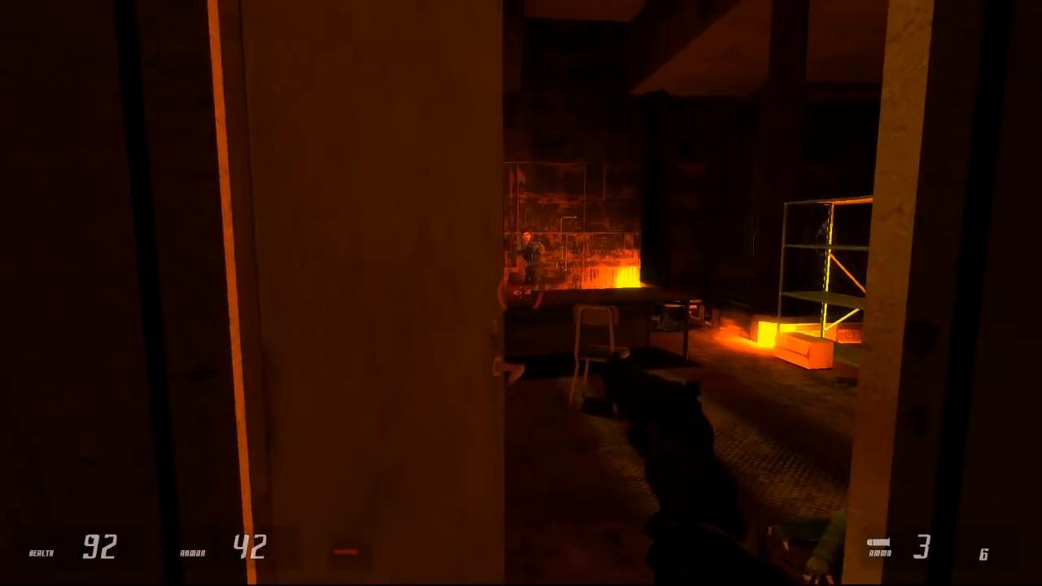
Step: Shoot at the remaining rebel through the doorway with the revolver and enter the storage room
left_click(520, 293)
left_click(520, 292)
key("w")
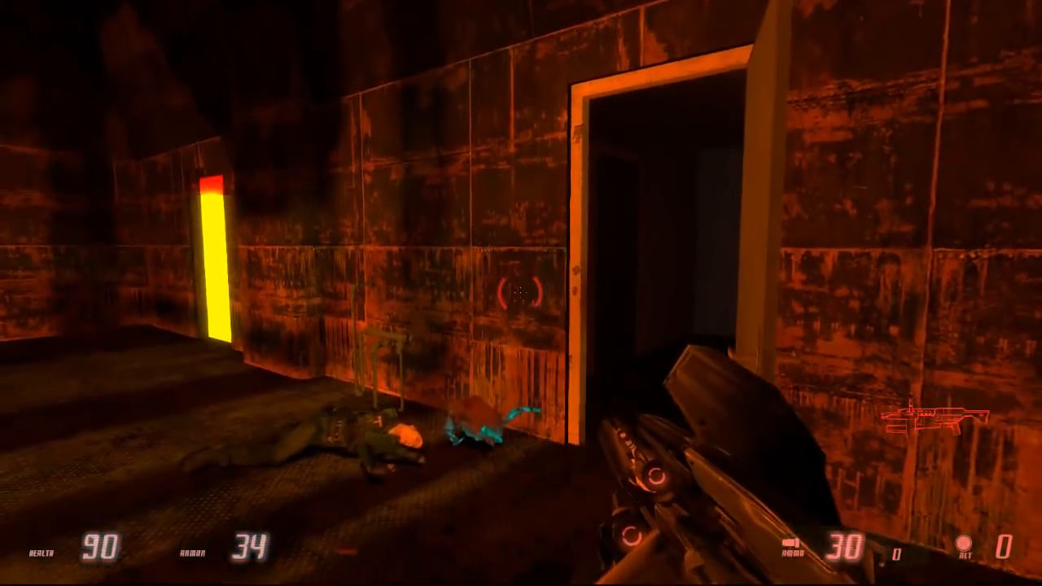
Step: Switch to the shotgun and shoot the glowing headcrab beside the wooden crates in the storage room
key("a")
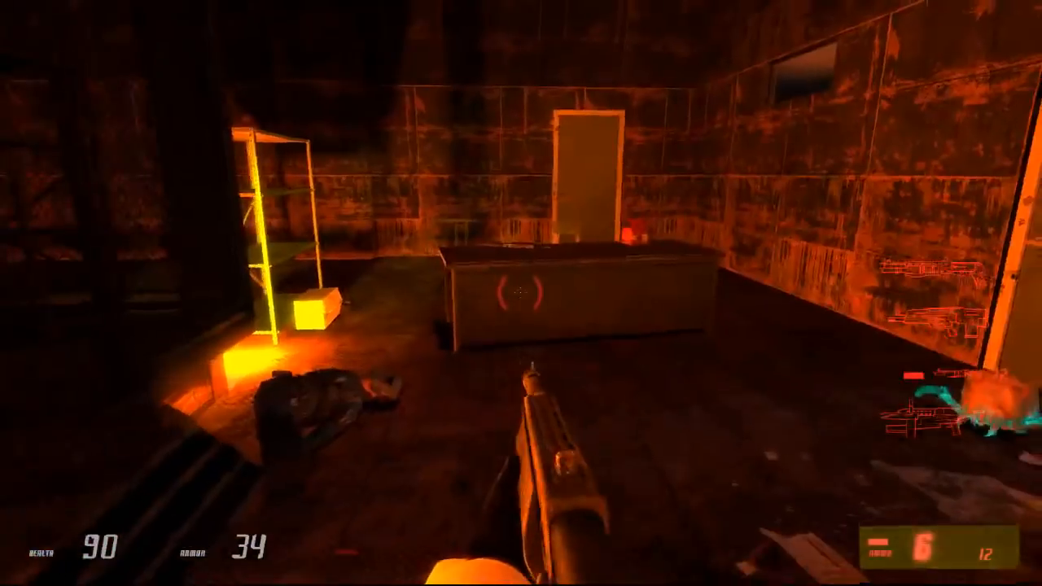
key("w")
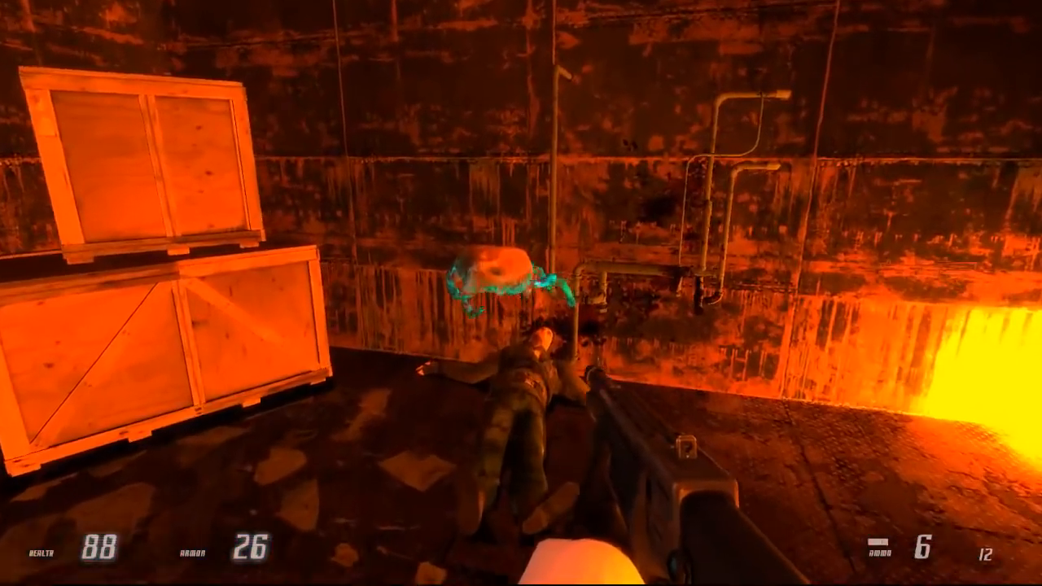
left_click(521, 293)
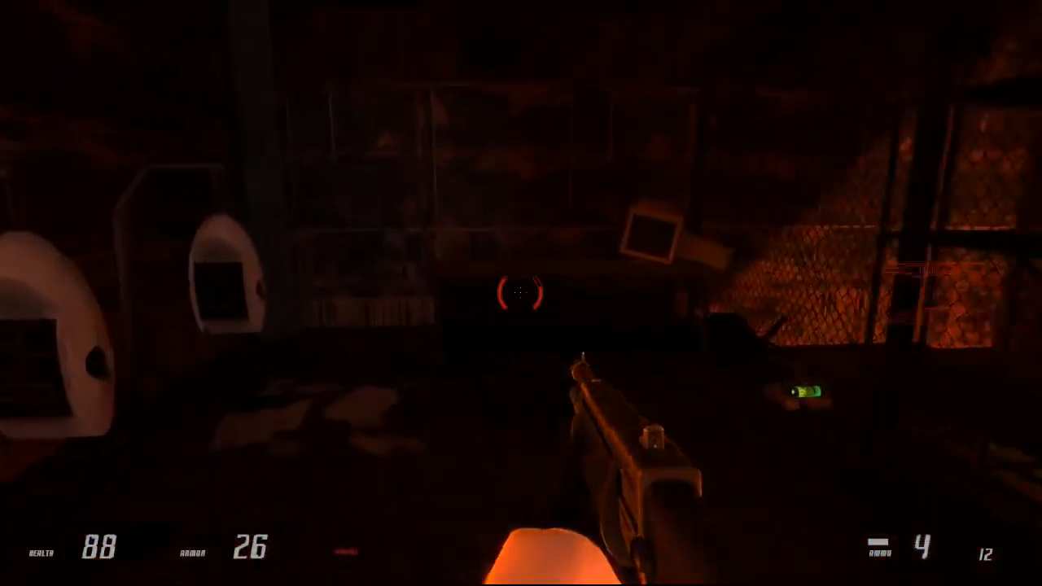
Step: Collect the health vial, shotgun shells and dropped submachine gun around the fenced enclosure and shelf
key("w")
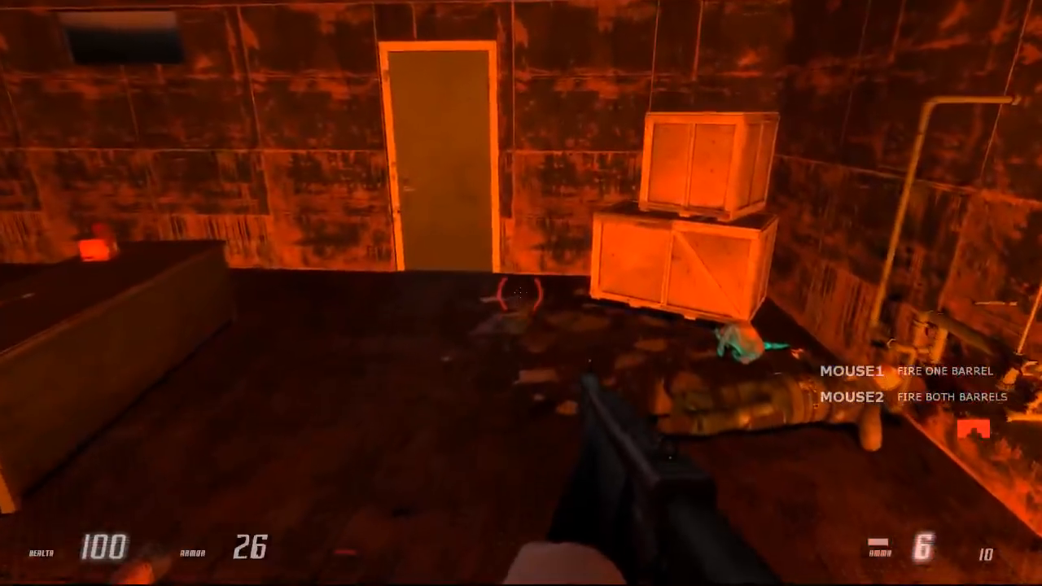
key("w")
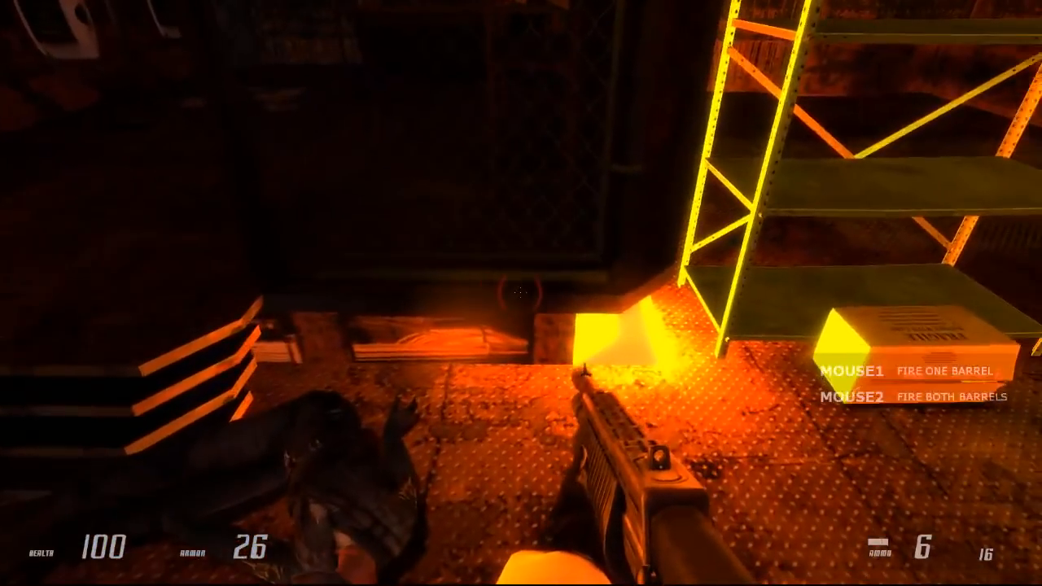
key("s")
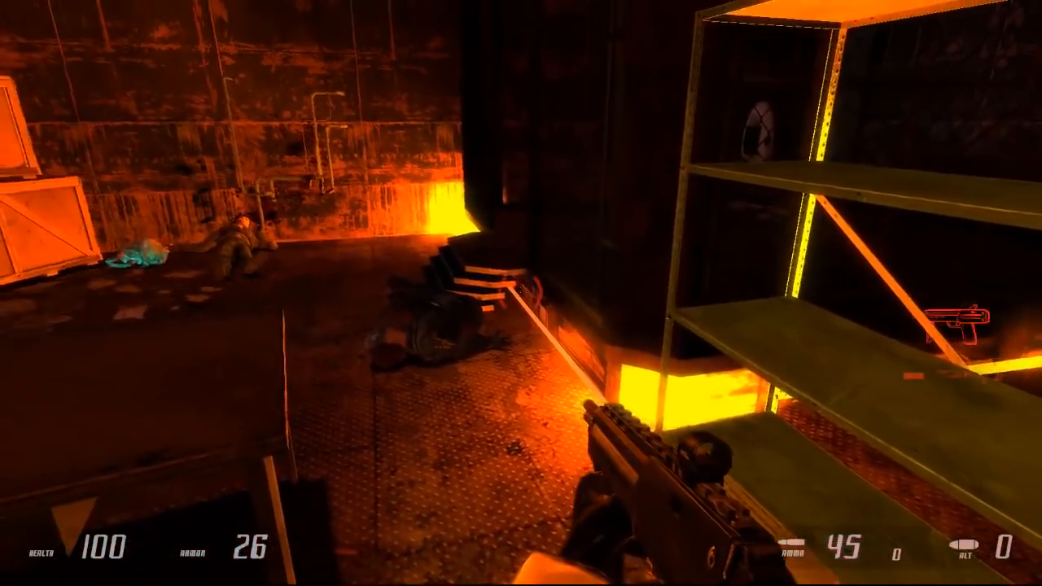
Step: Examine the orange lighting along the base of the fenced enclosure, the metal shelf, the piped wall and the doors
key("w")
key("z")
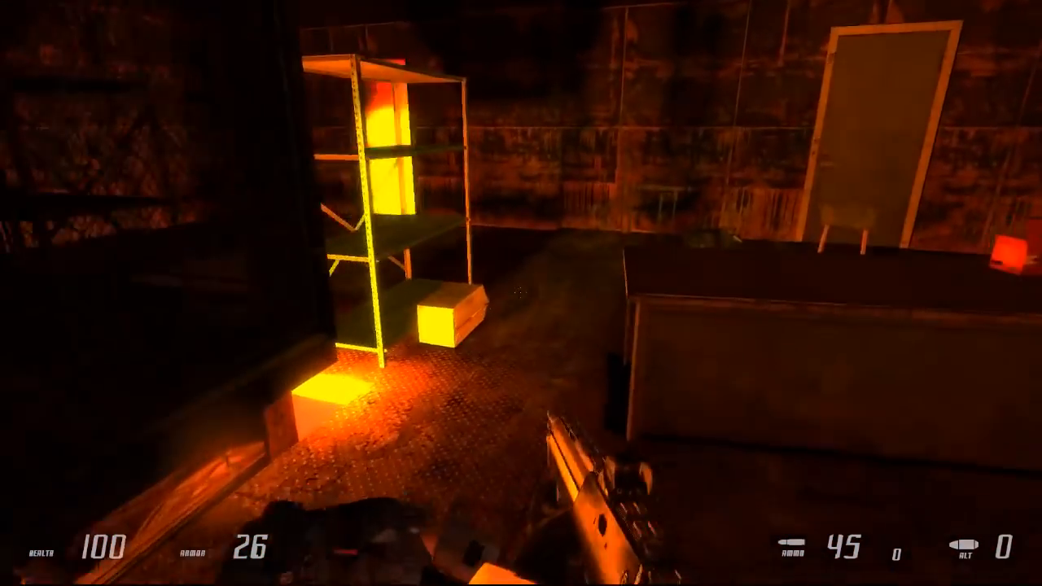
key("w")
key("w")
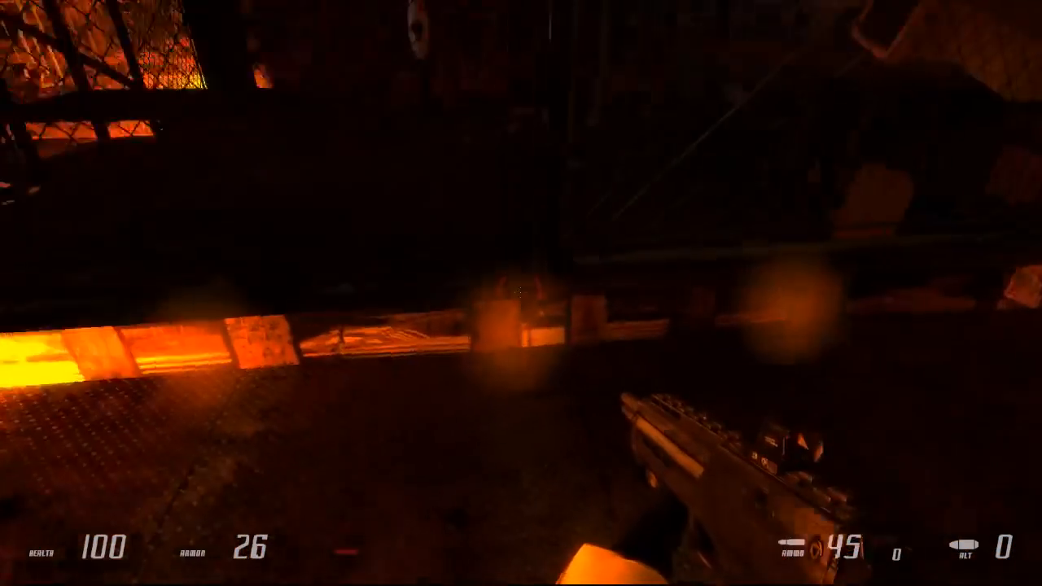
key("w")
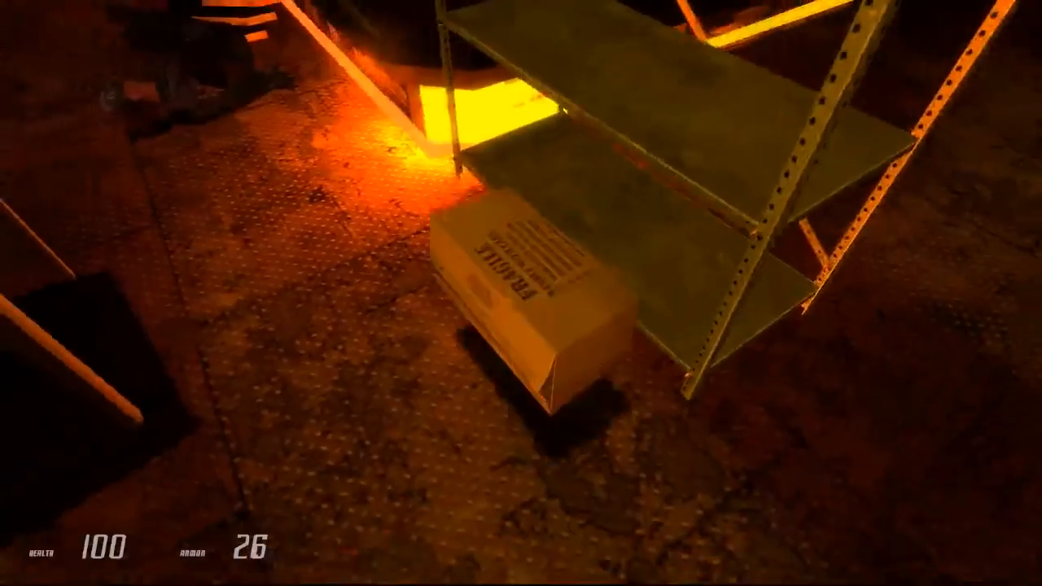
key("z")
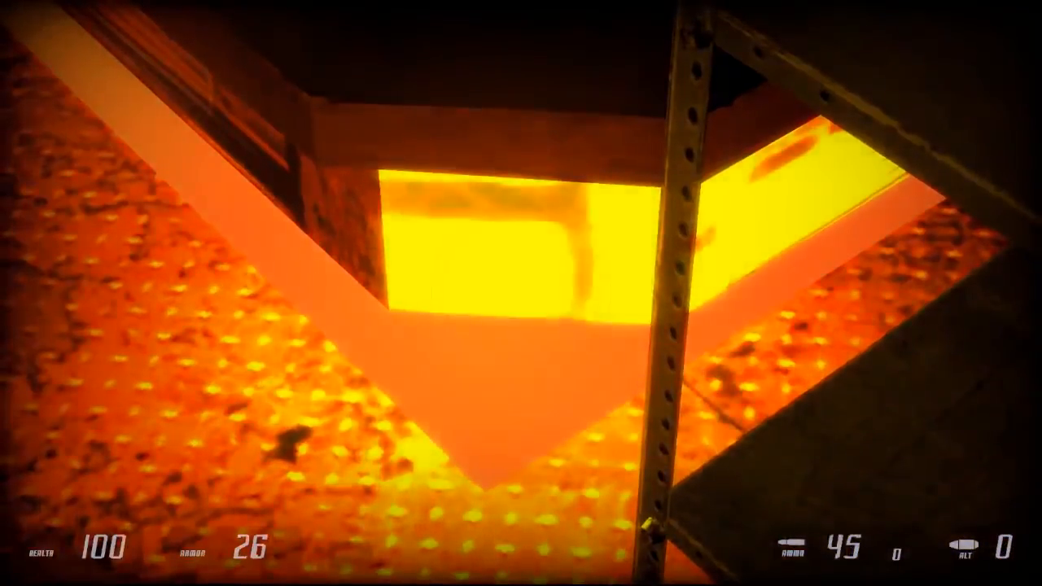
key("w")
key("w")
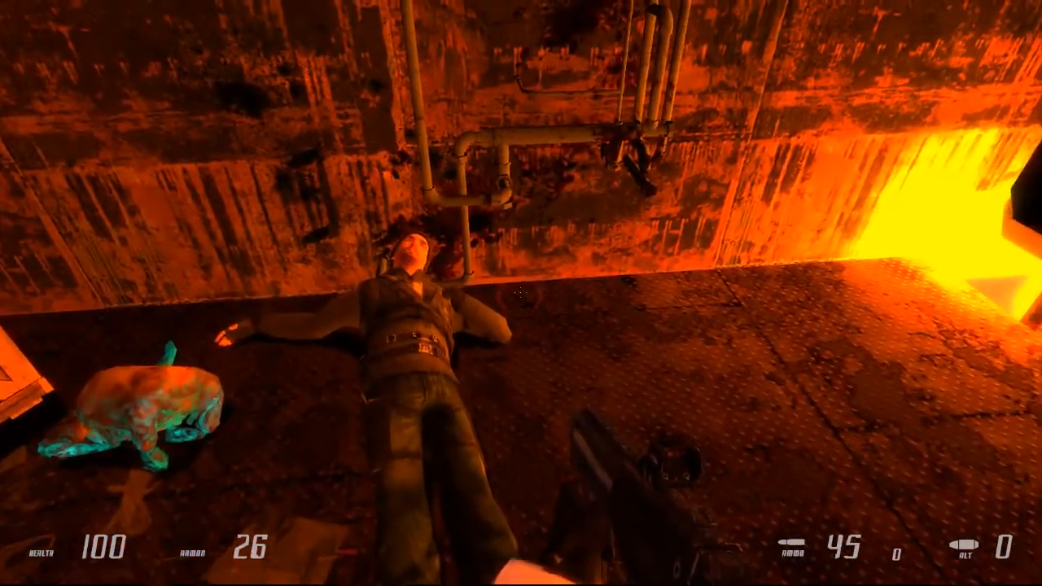
key("w")
key("space")
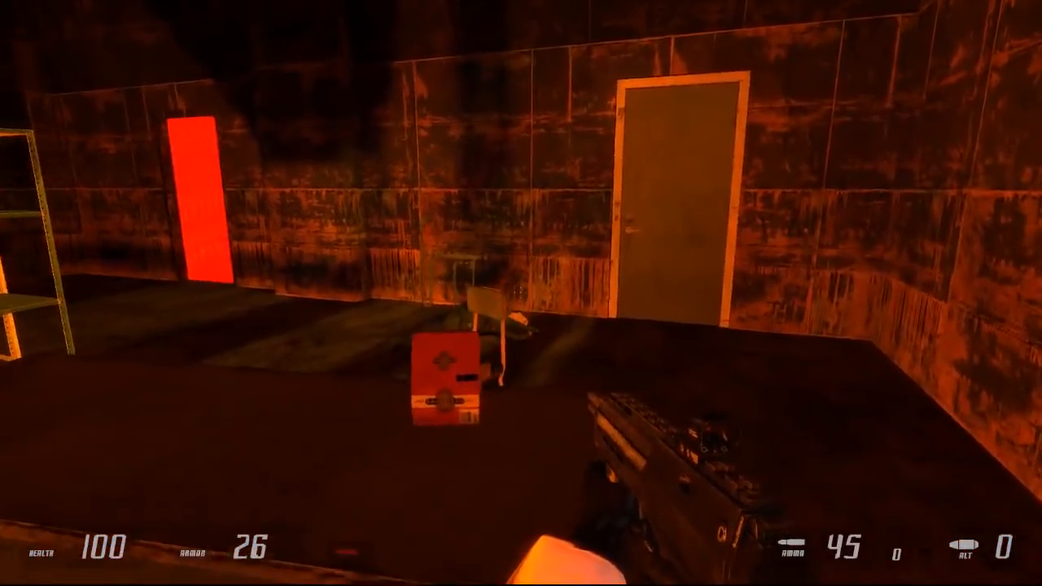
key("w")
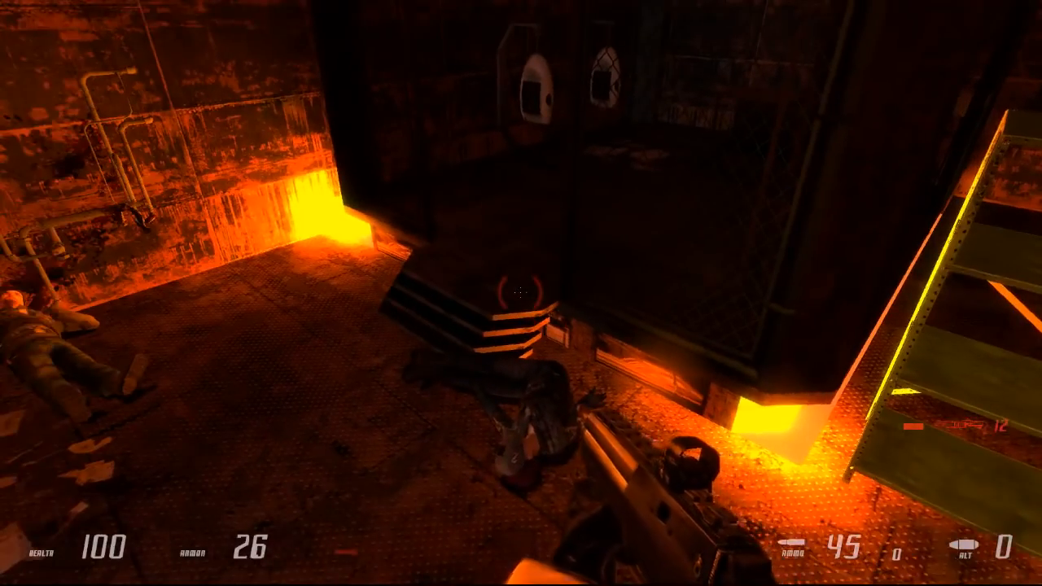
Step: Quit the playtest without saving the current game
key("Escape")
left_click(94, 408)
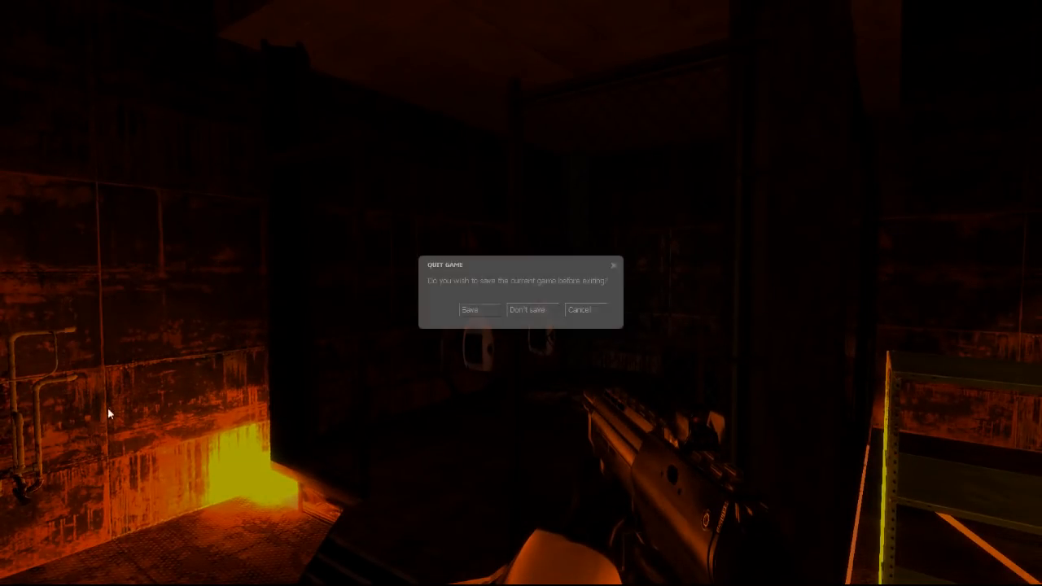
left_click(530, 310)
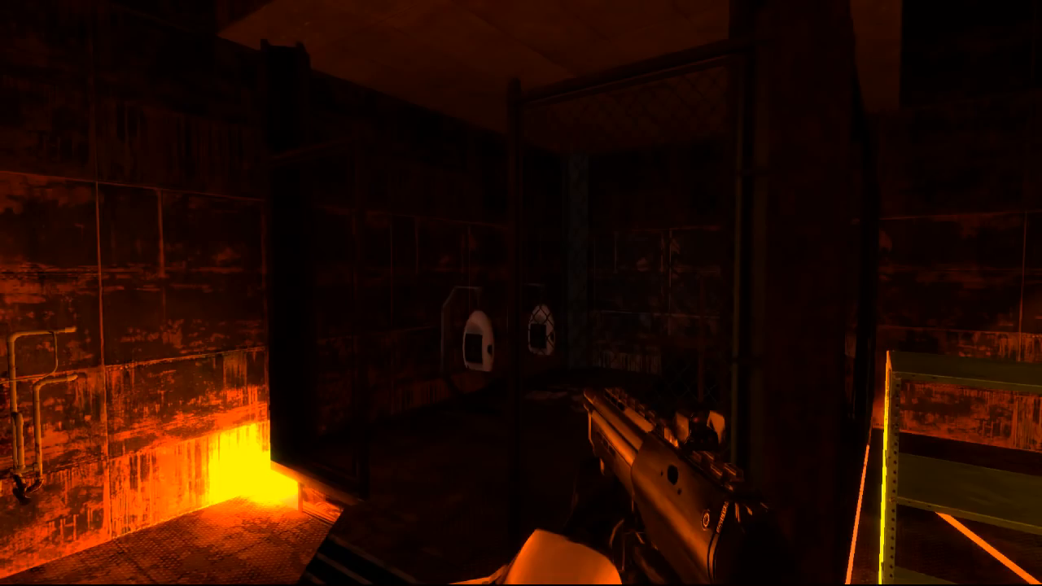